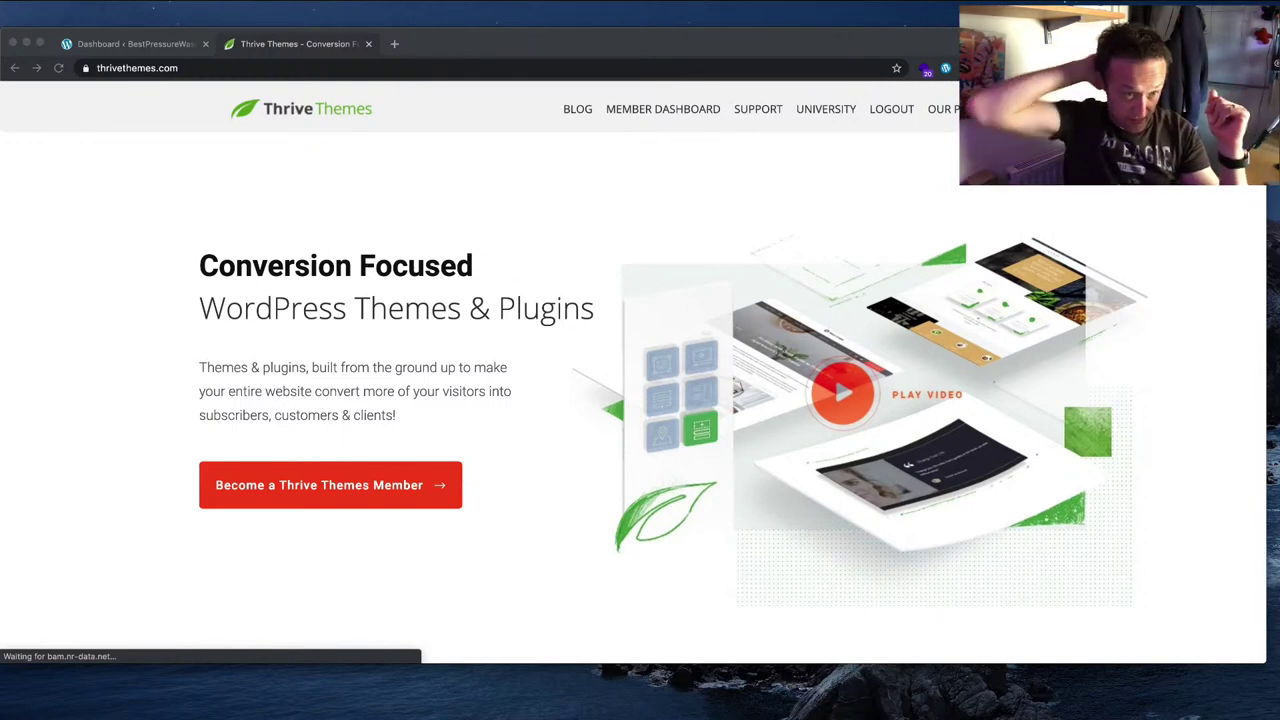
# Step: In Thrive Product Manager, tick Thrive Architect for install and install the selected product
pyautogui.click(142, 45)
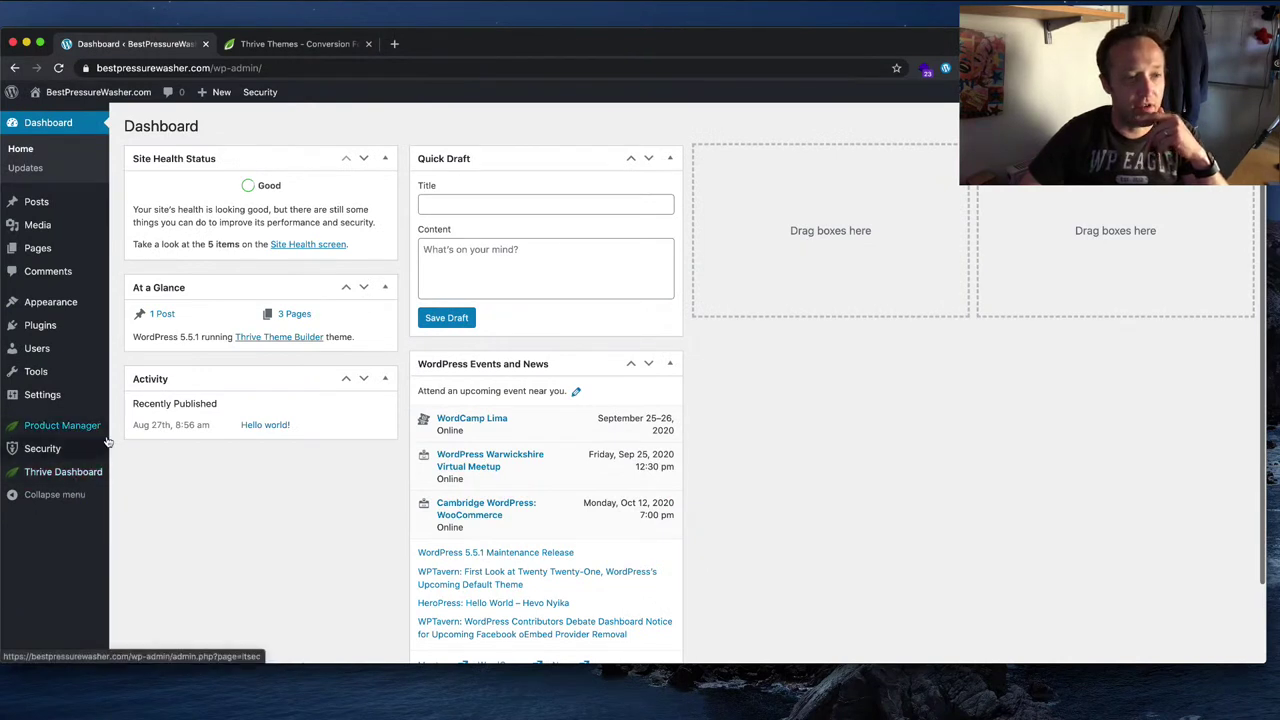
pyautogui.click(76, 428)
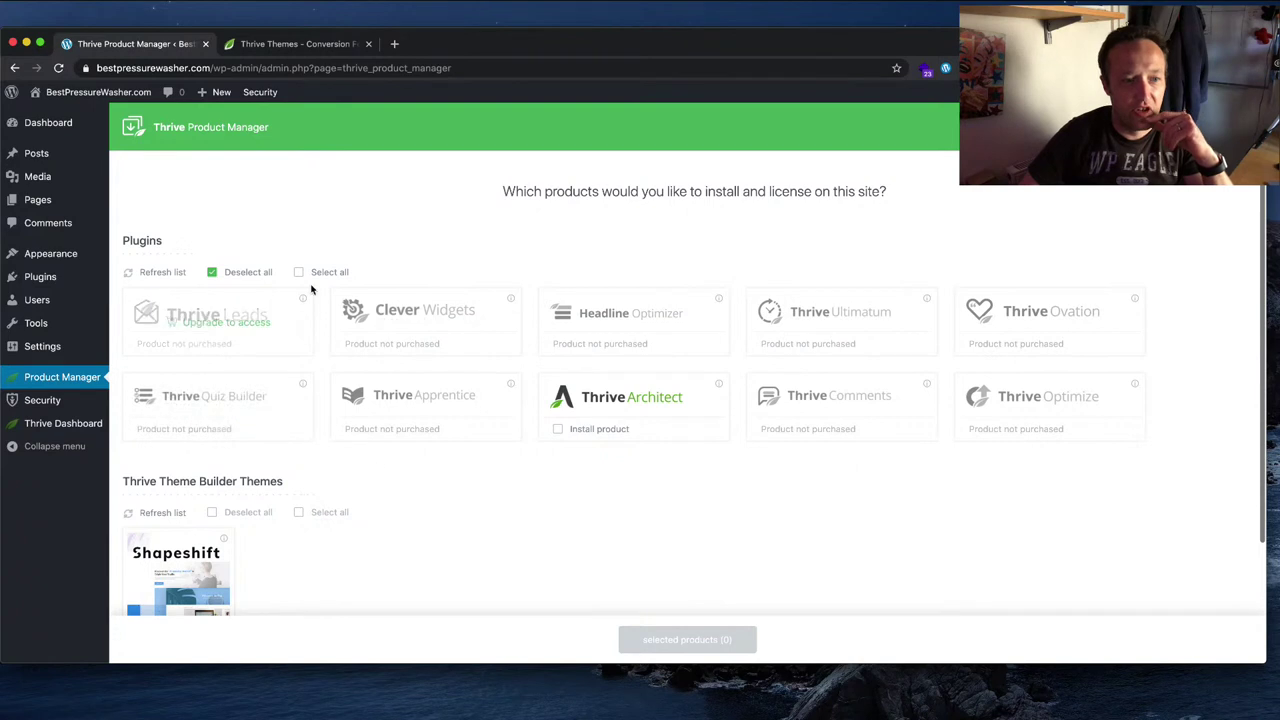
pyautogui.scroll(-3, 780, 309)
pyautogui.scroll(2, 775, 311)
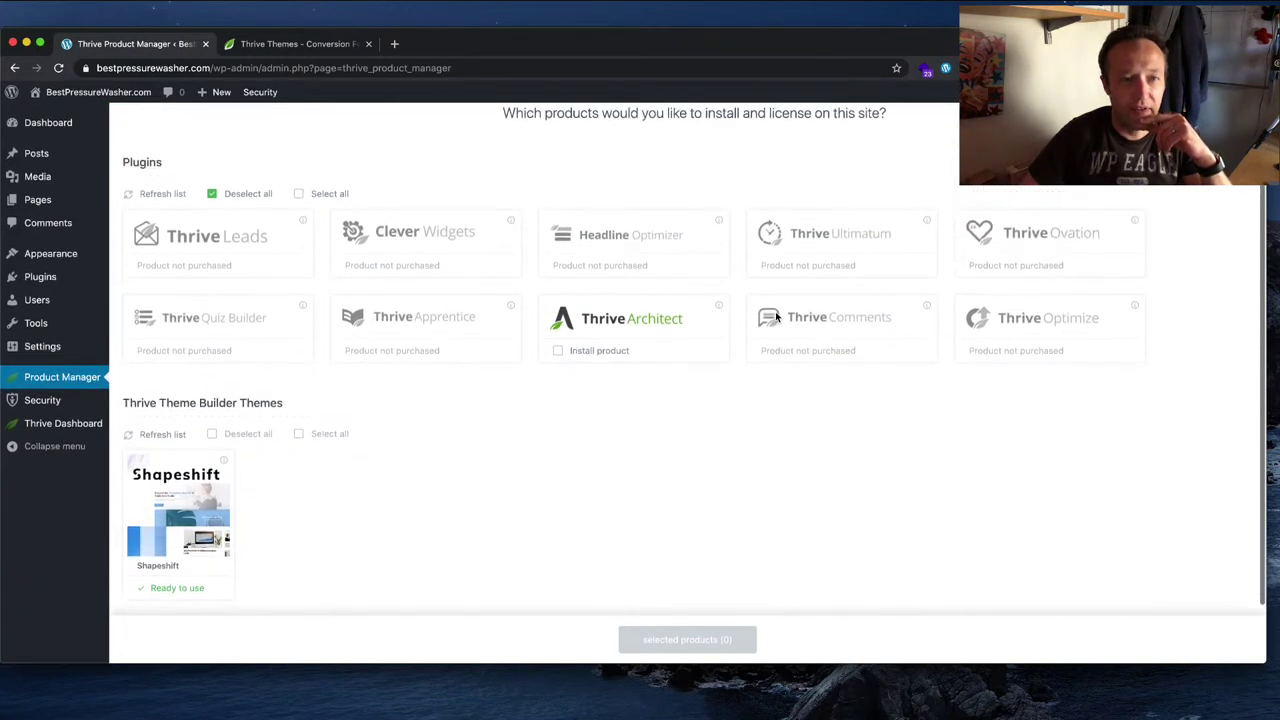
pyautogui.scroll(-2, 231, 520)
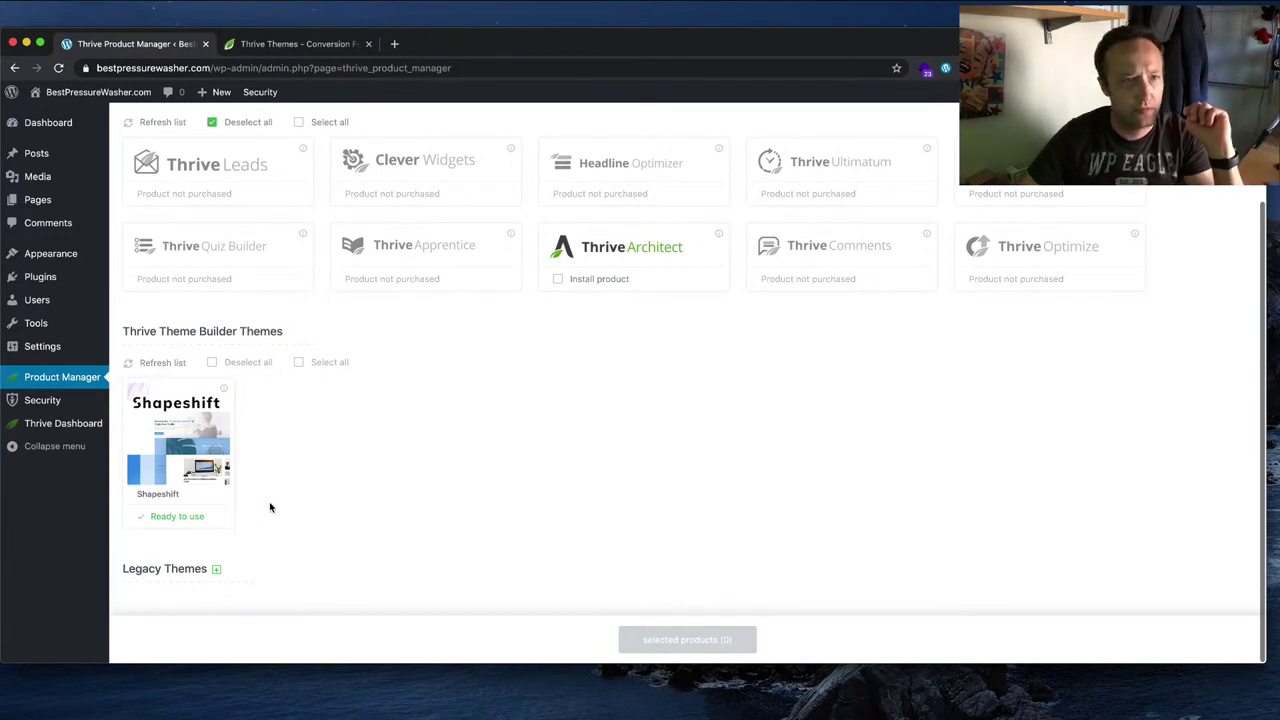
pyautogui.click(287, 43)
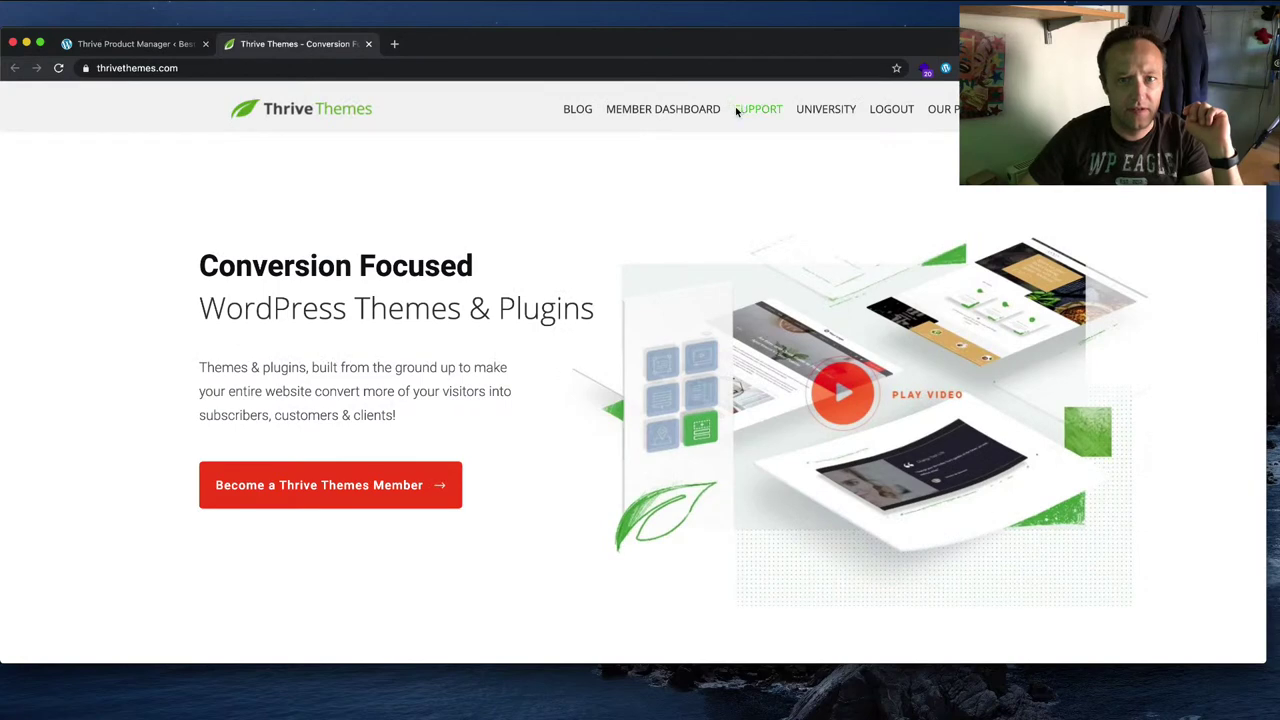
pyautogui.scroll(-6, 640, 400)
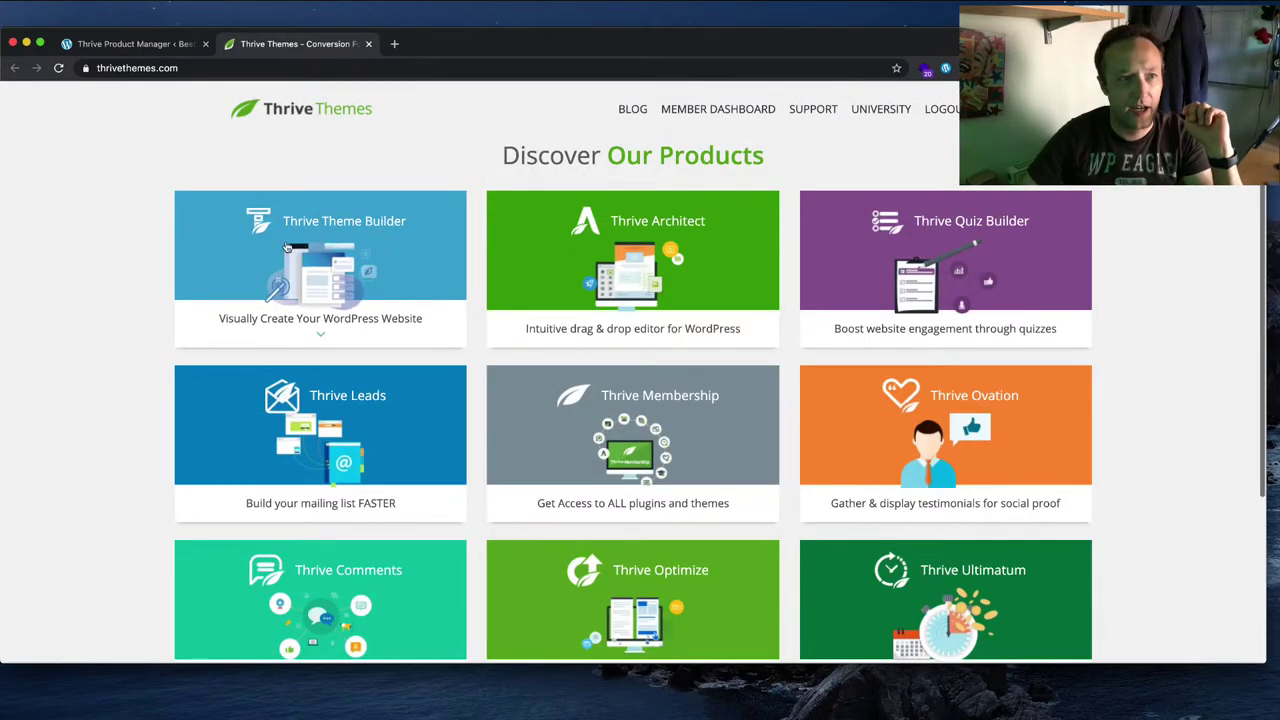
pyautogui.click(100, 43)
pyautogui.click(557, 279)
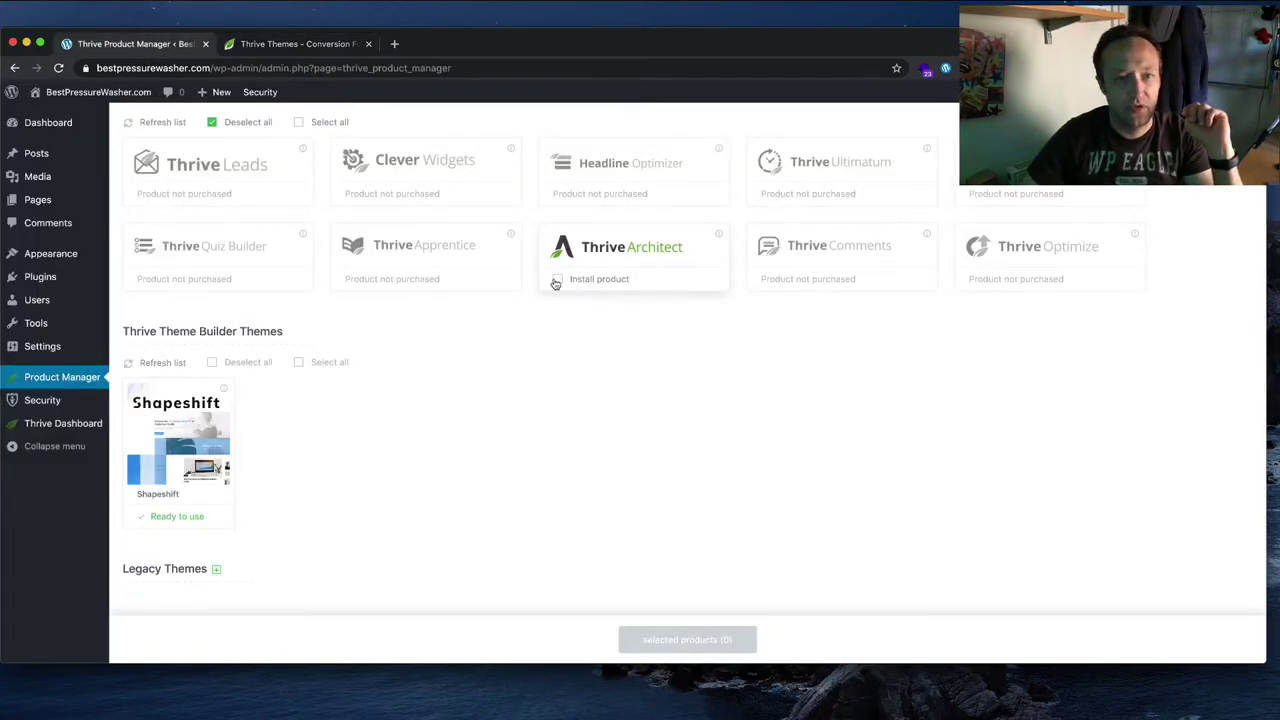
pyautogui.click(740, 639)
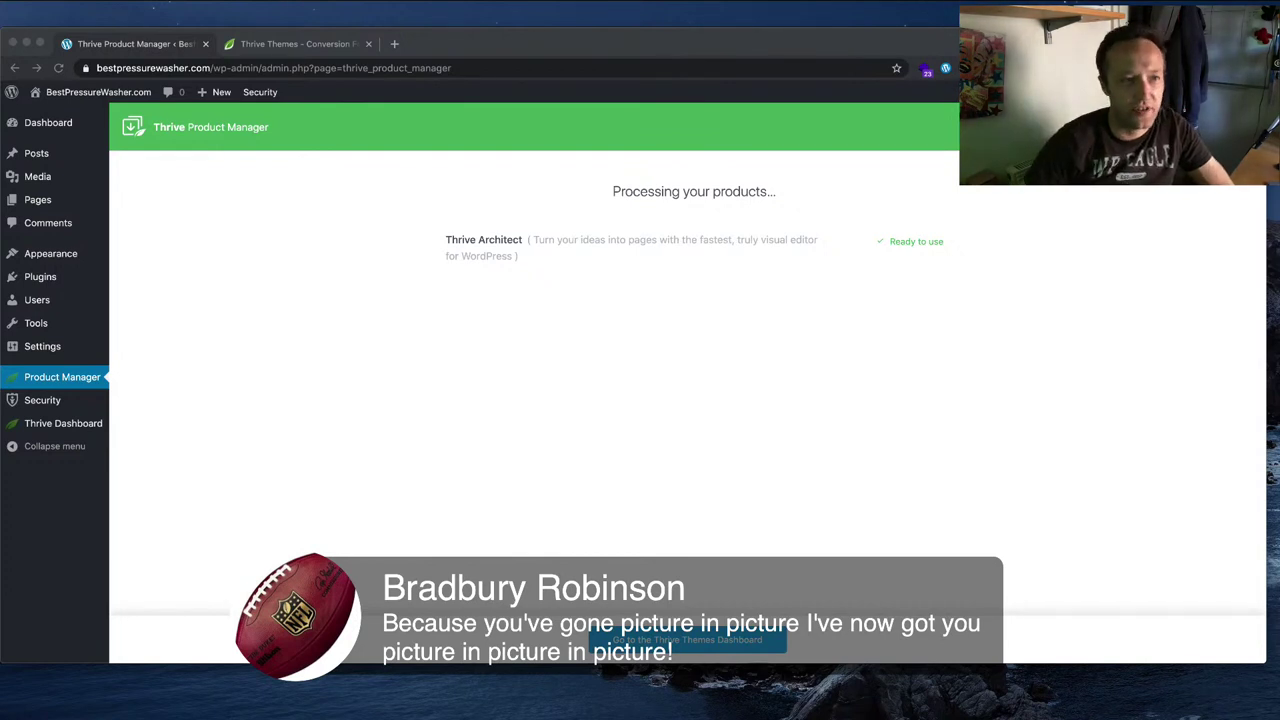
# Step: Visit the BestPressureWasher.com front end showing the 'Welcome to the Blog' homepage
pyautogui.moveTo(98, 92)
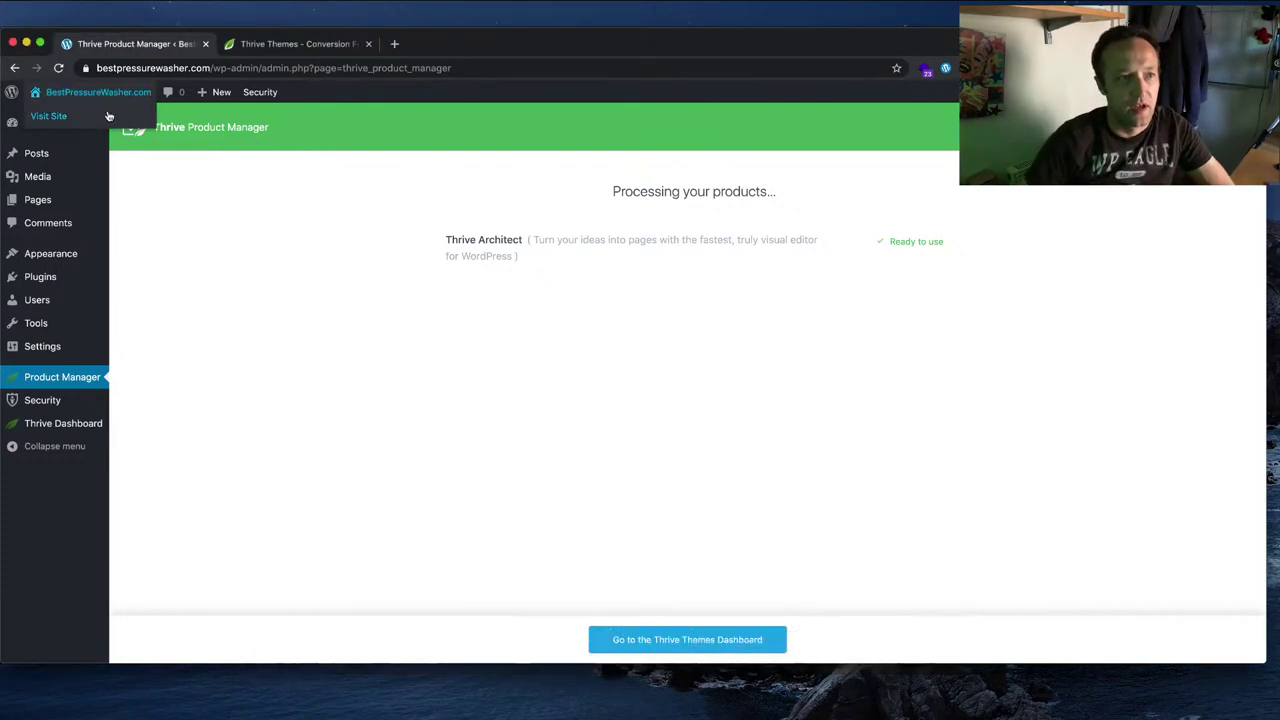
pyautogui.click(50, 114)
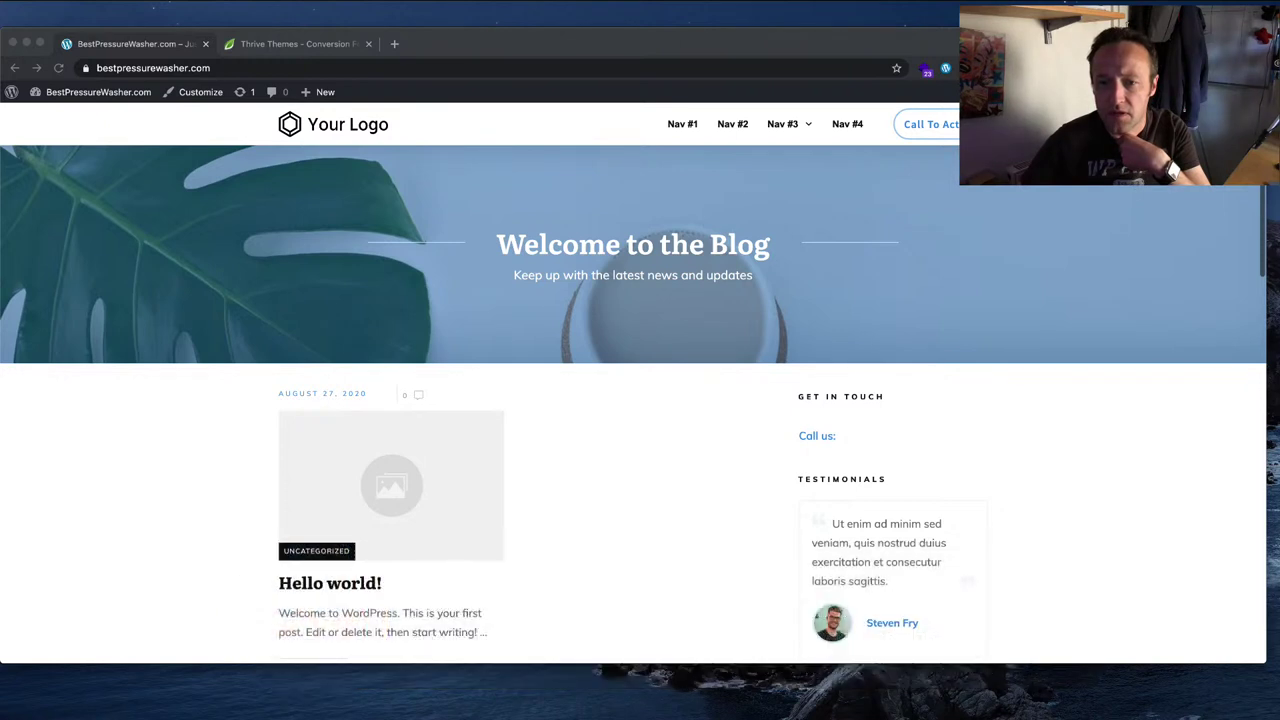
pyautogui.click(297, 228)
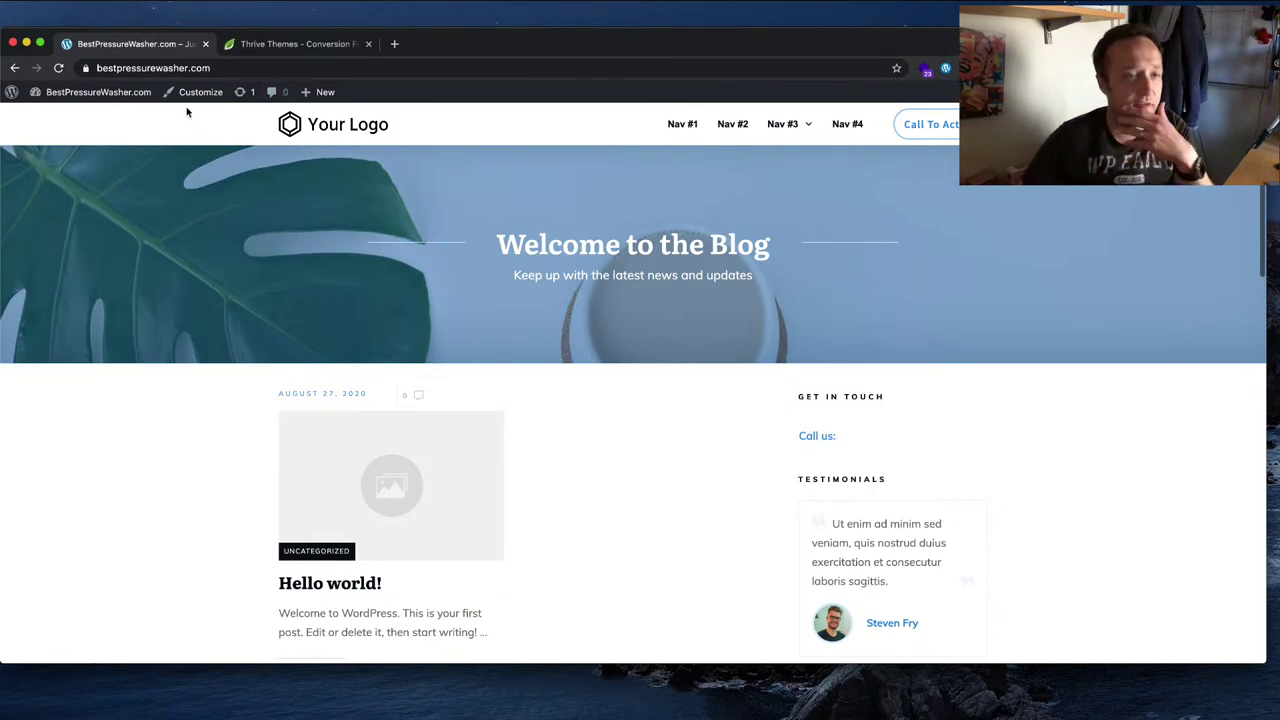
# Step: Add a new page titled 'Home', publish it, and launch Thrive Architect on it
pyautogui.moveTo(315, 91)
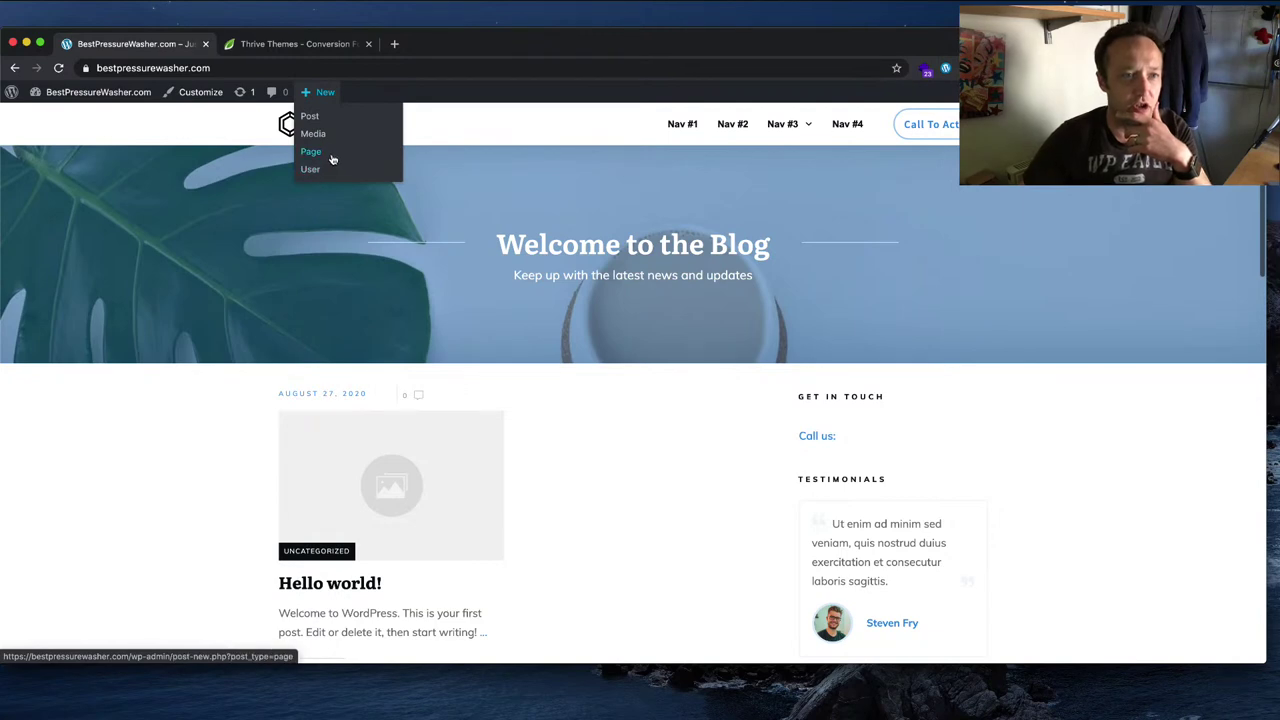
pyautogui.click(329, 168)
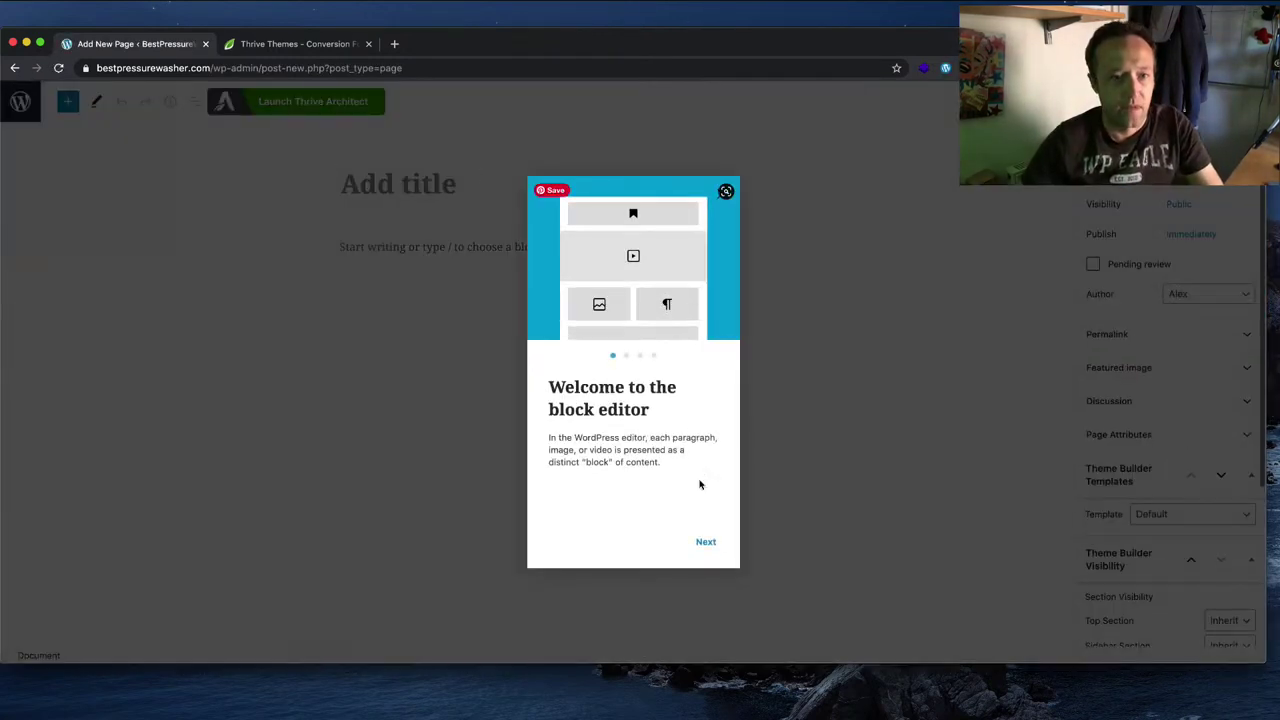
pyautogui.click(723, 194)
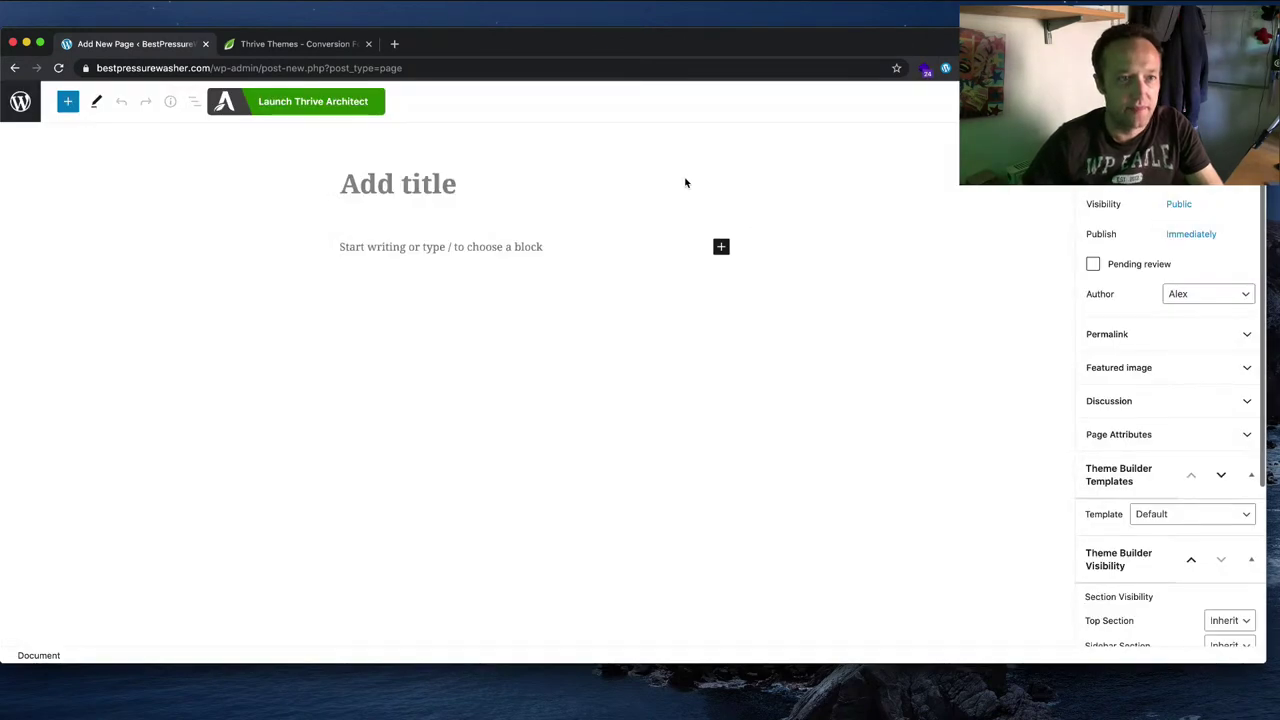
pyautogui.click(452, 184)
pyautogui.write('Hom')
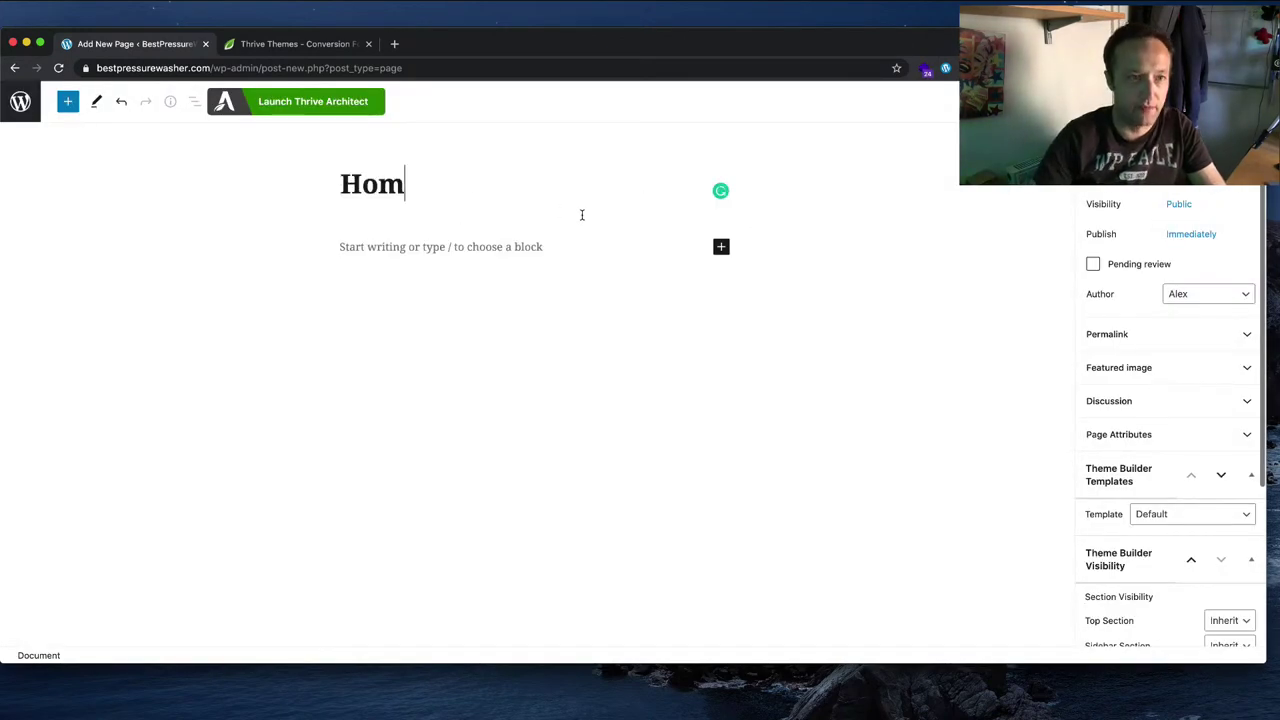
pyautogui.write('e')
pyautogui.click(1115, 101)
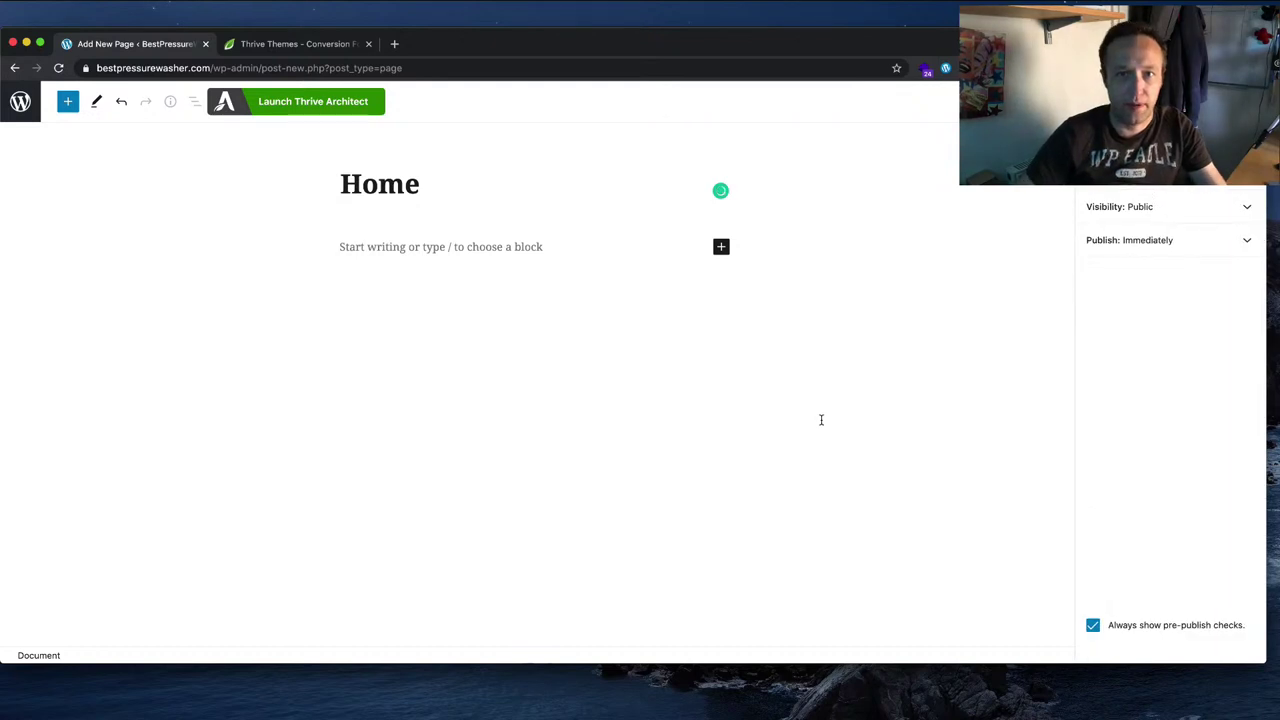
pyautogui.click(1115, 101)
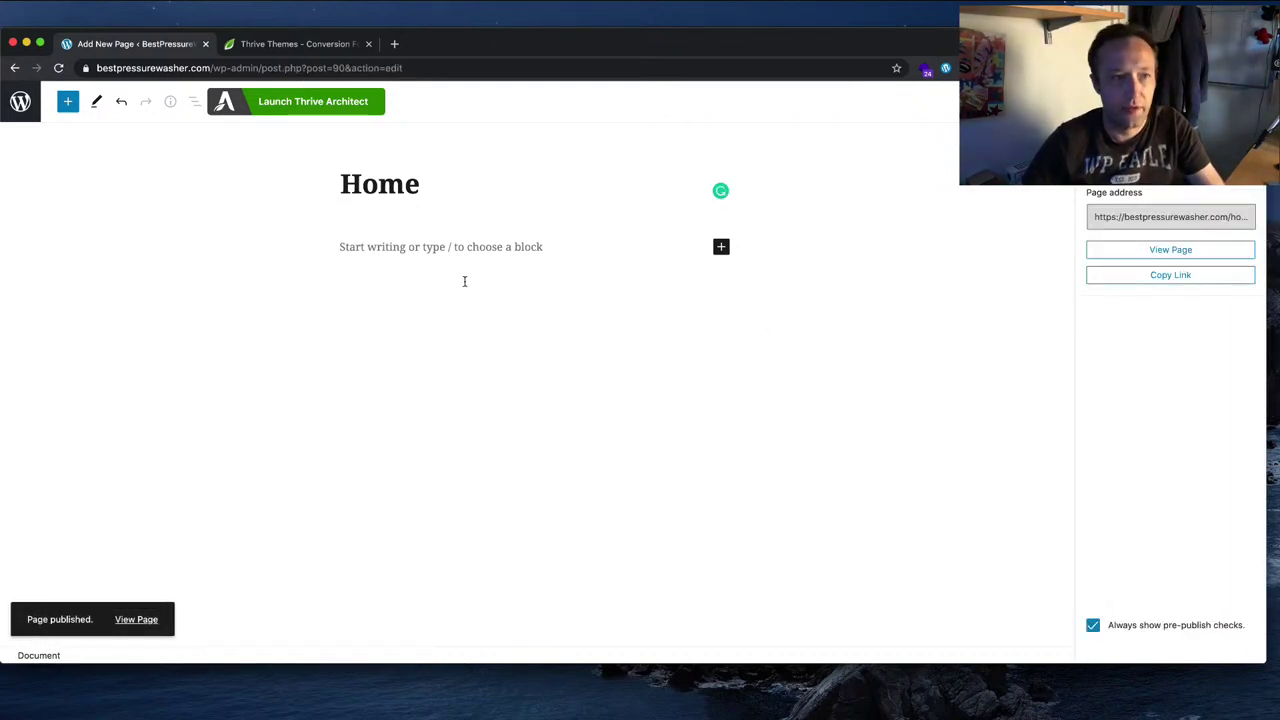
pyautogui.click(299, 103)
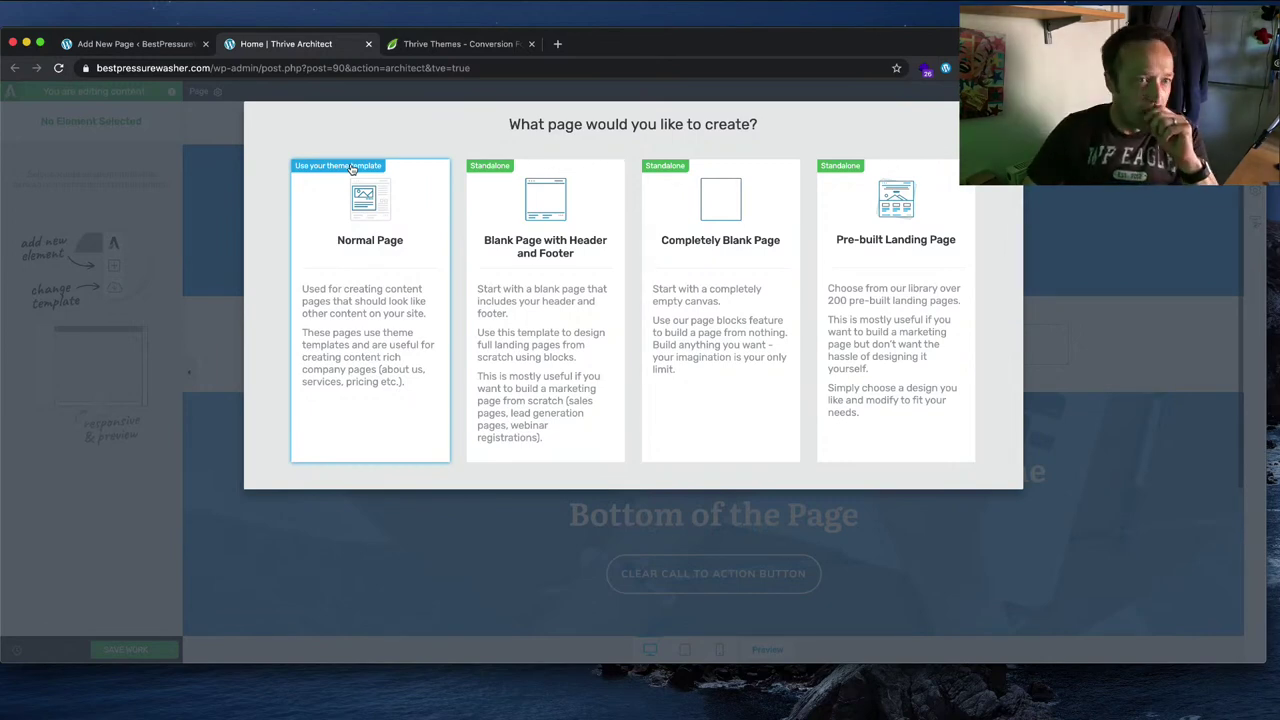
# Step: Build Home as a Normal Page and edit its 'Title Banner – Call to Action' template in Theme Builder
pyautogui.click(406, 231)
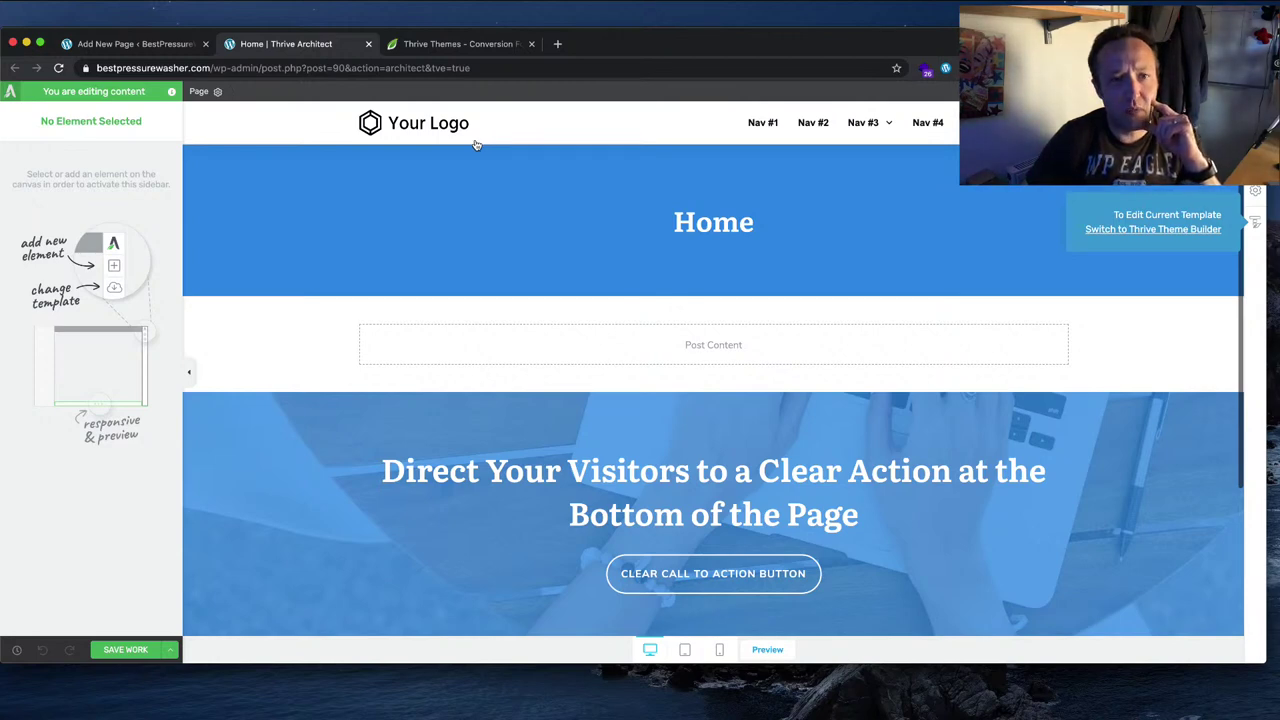
pyautogui.scroll(-3, 474, 143)
pyautogui.scroll(3, 474, 143)
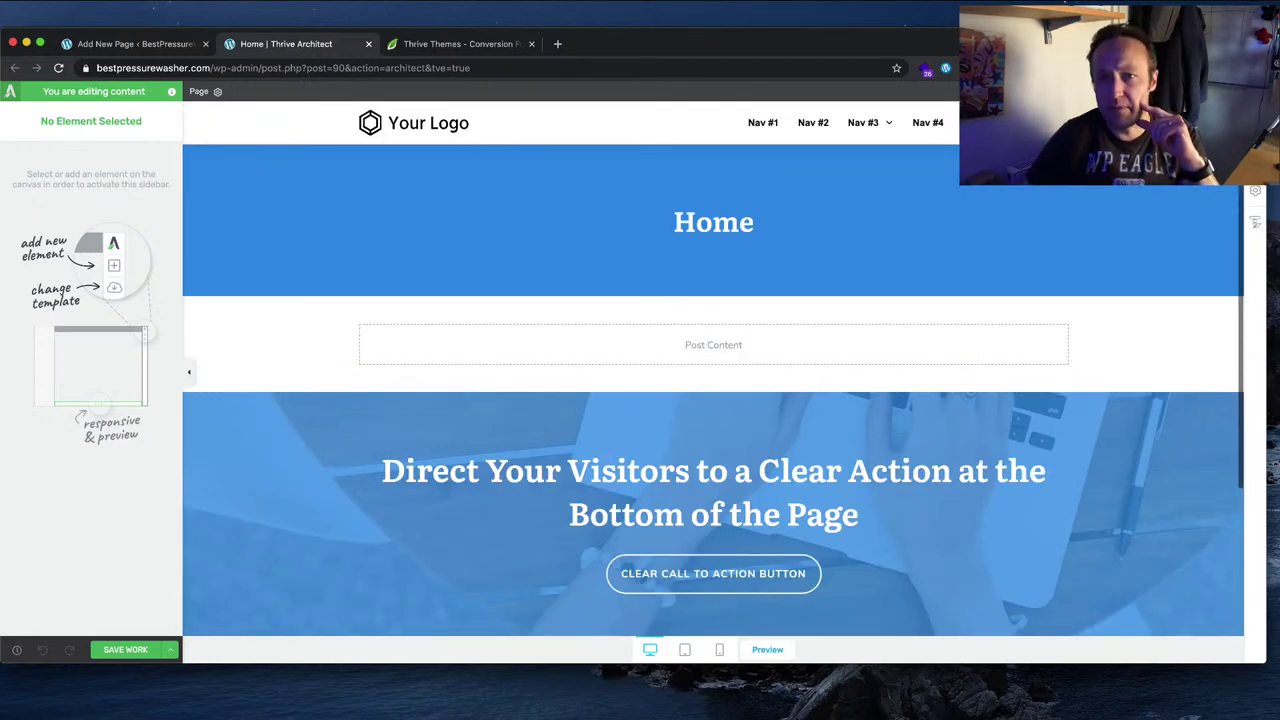
pyautogui.scroll(-3, 628, 336)
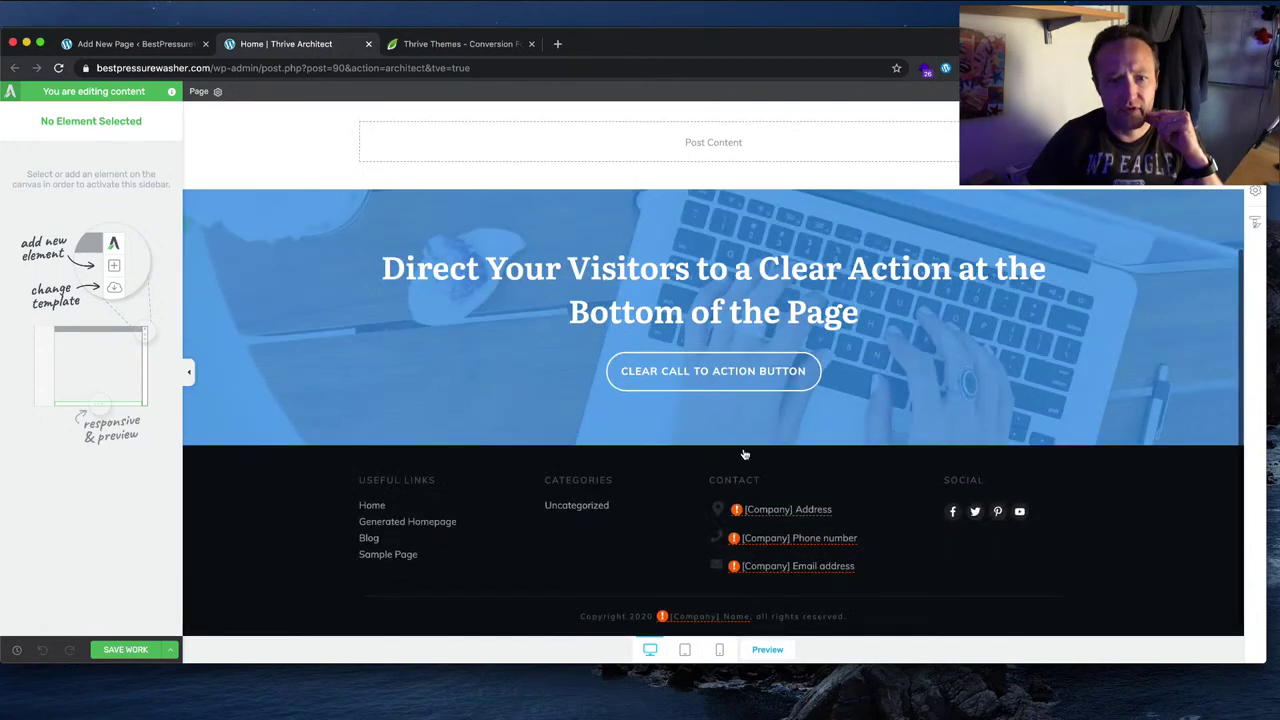
pyautogui.scroll(3, 740, 451)
pyautogui.moveTo(1255, 224)
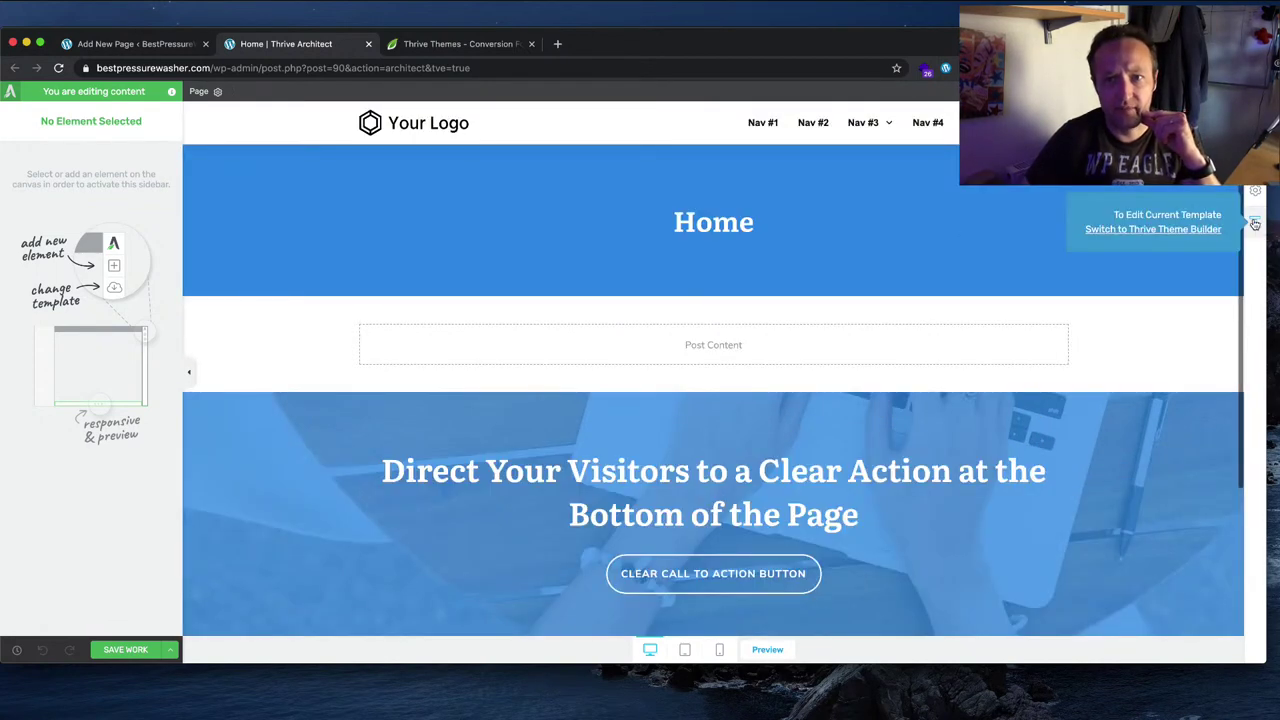
pyautogui.click(1197, 230)
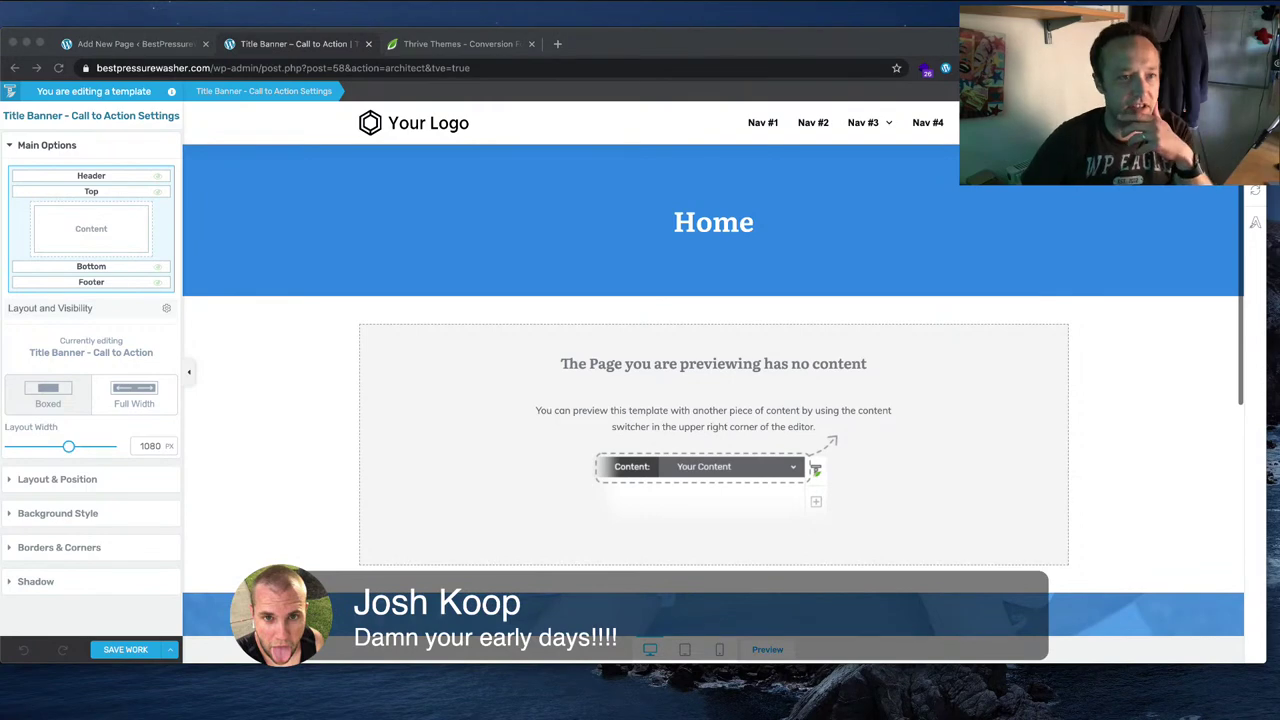
# Step: Choose Replace on the template header and scroll through the 40 Theme Header Sections designs
pyautogui.click(490, 122)
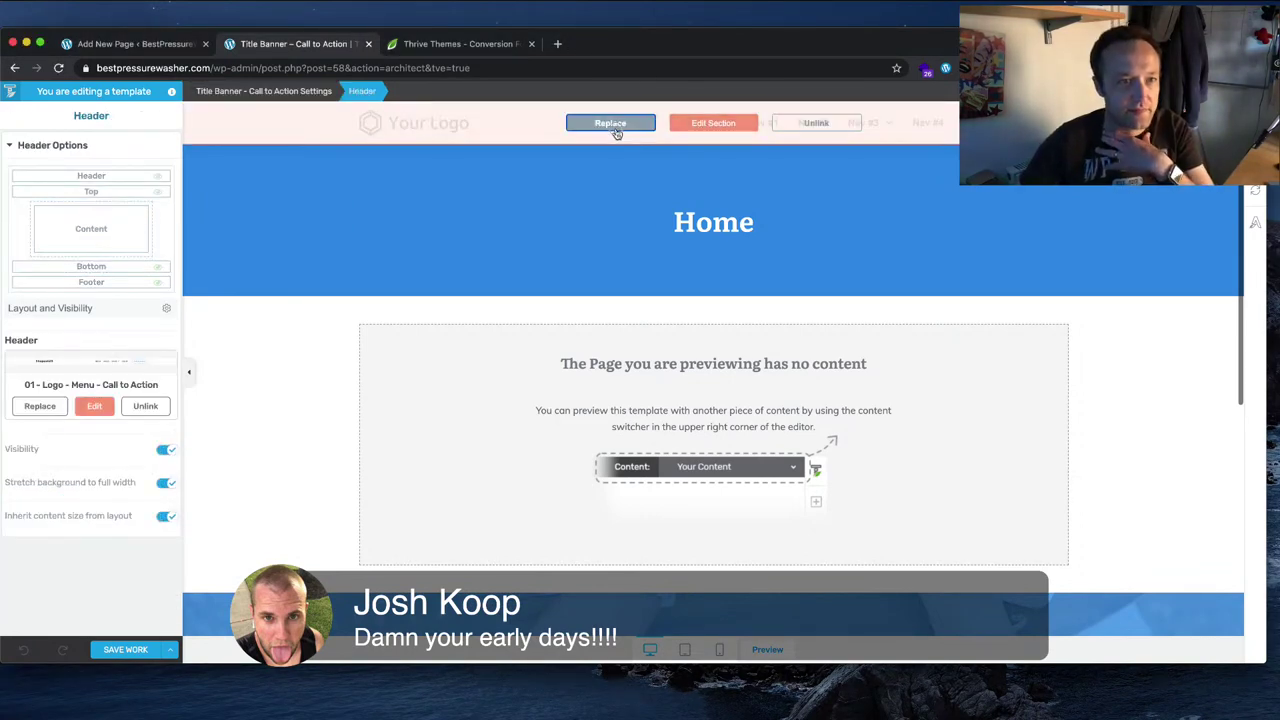
pyautogui.click(611, 124)
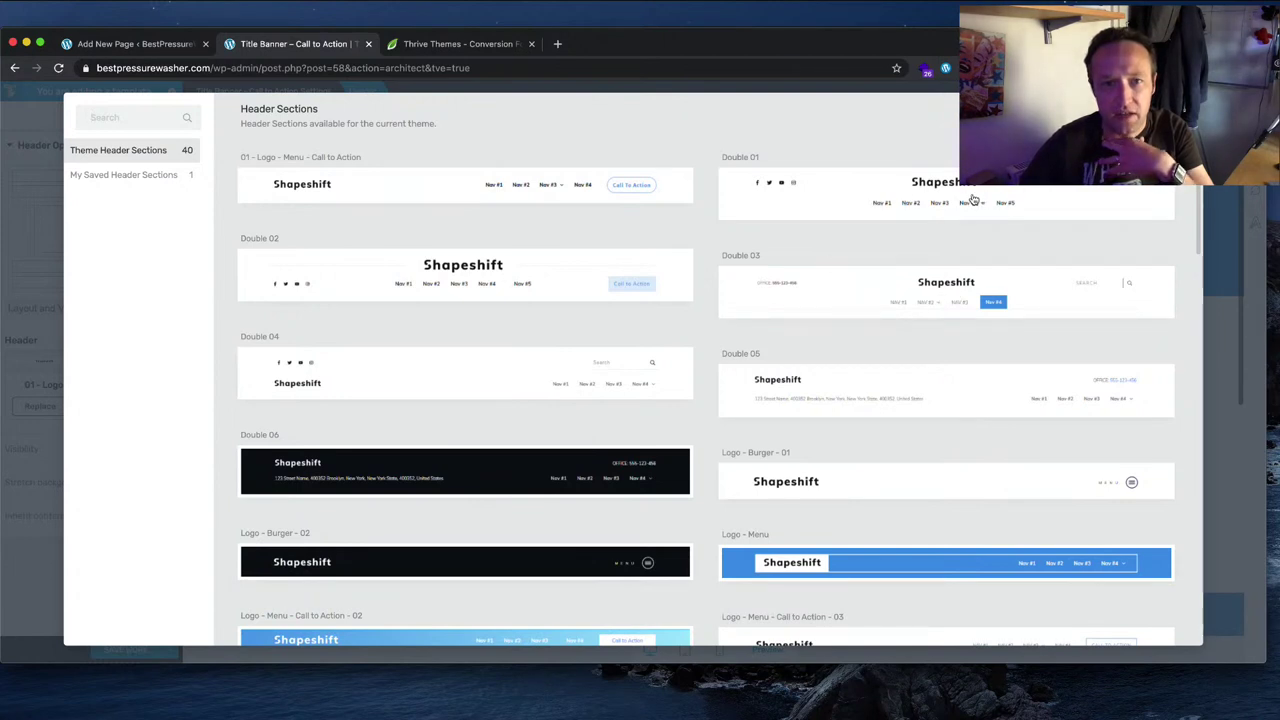
pyautogui.scroll(-3, 972, 210)
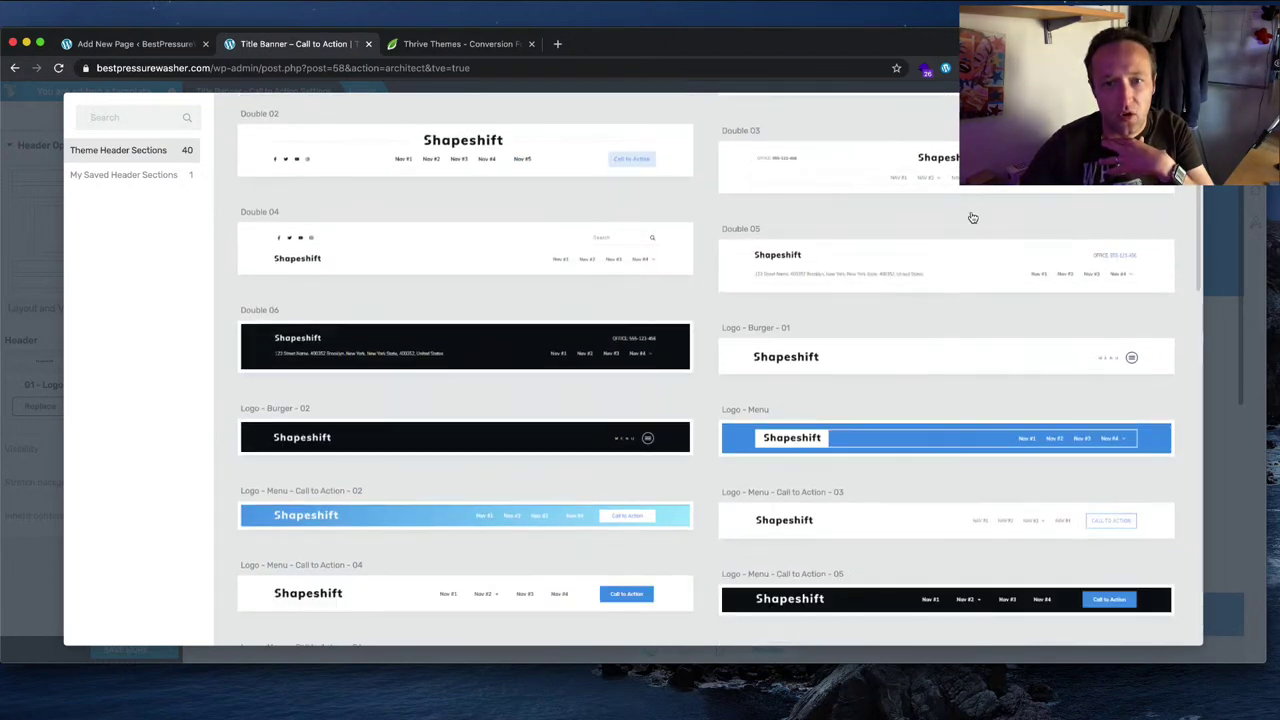
pyautogui.scroll(3, 968, 215)
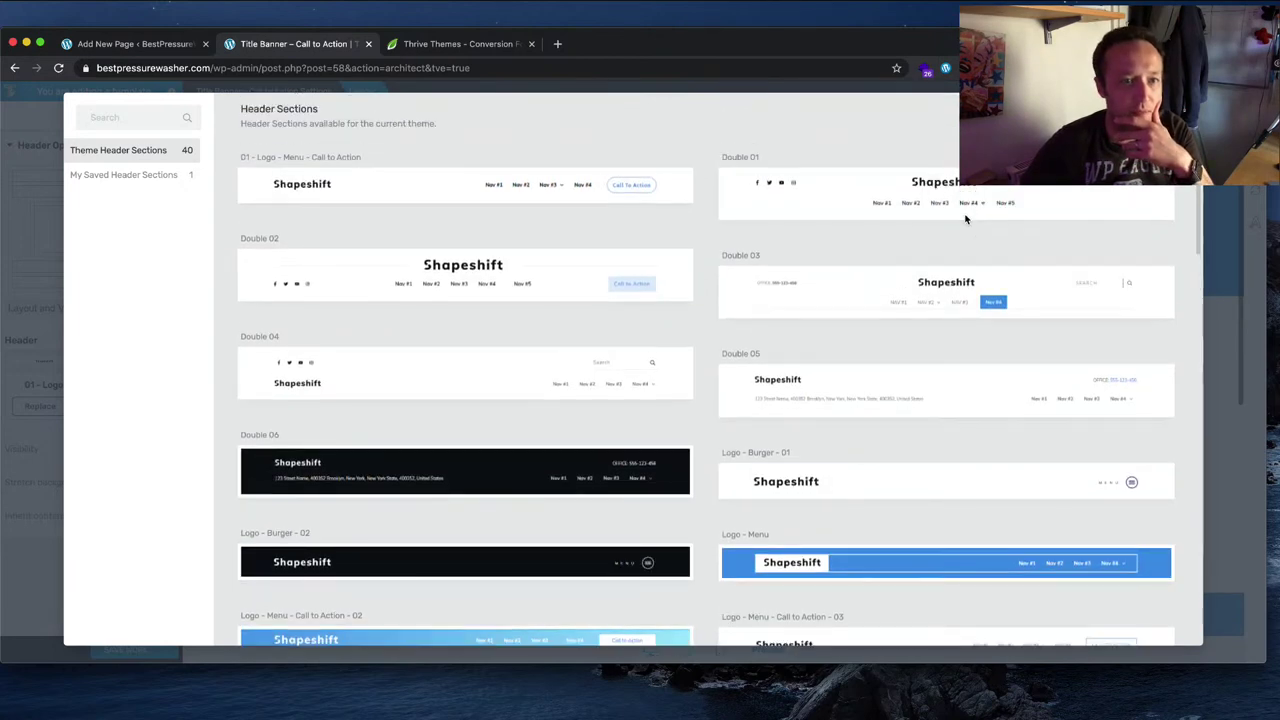
pyautogui.scroll(-6, 966, 219)
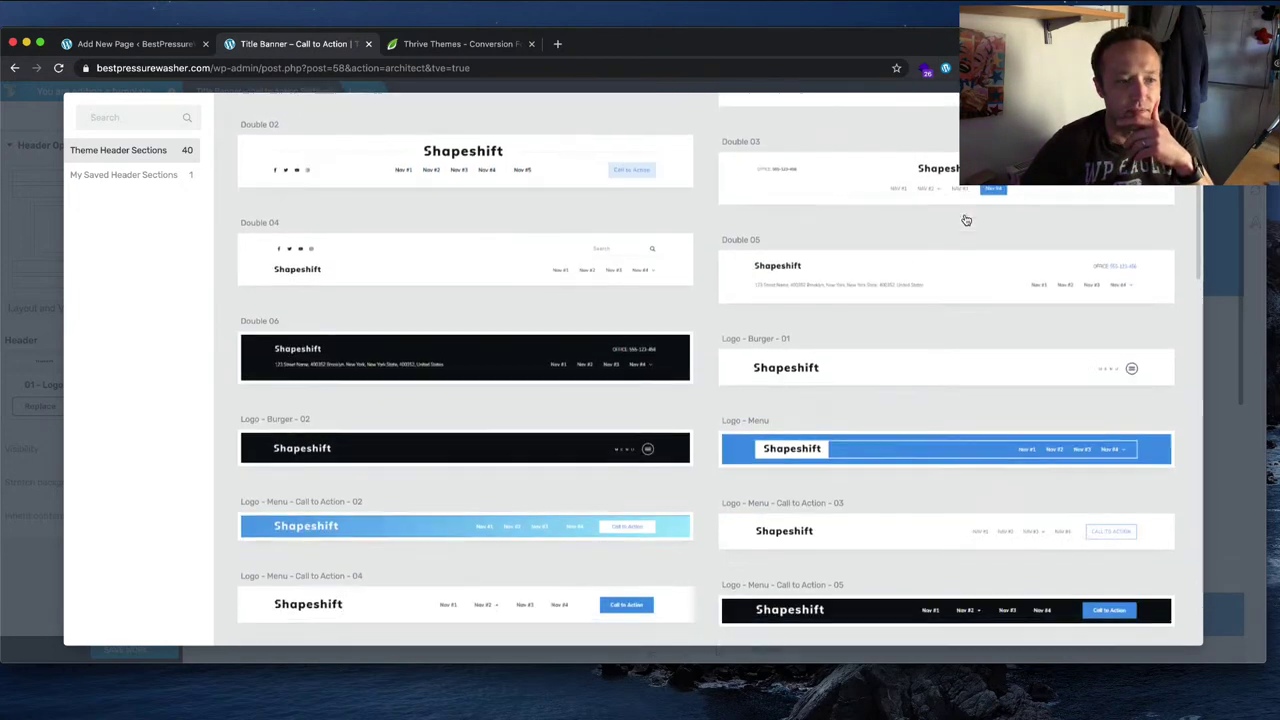
pyautogui.scroll(-5, 966, 219)
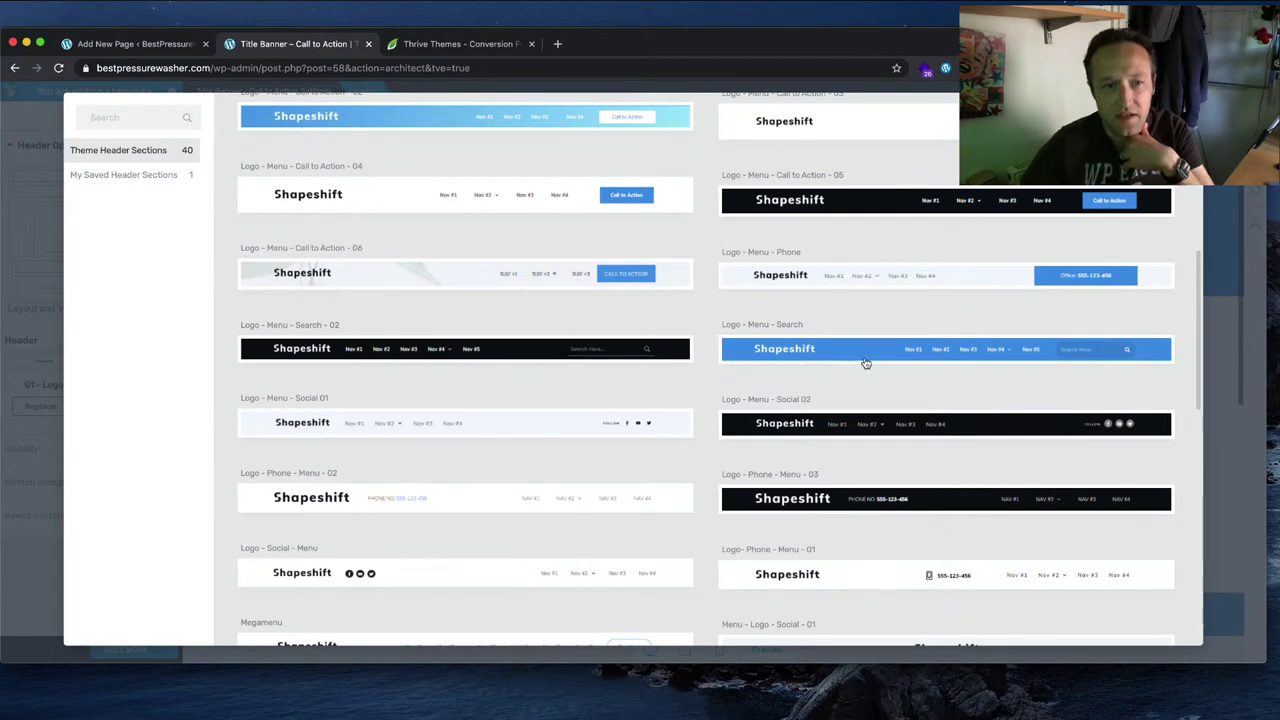
pyautogui.scroll(-1, 876, 365)
pyautogui.scroll(-1, 872, 363)
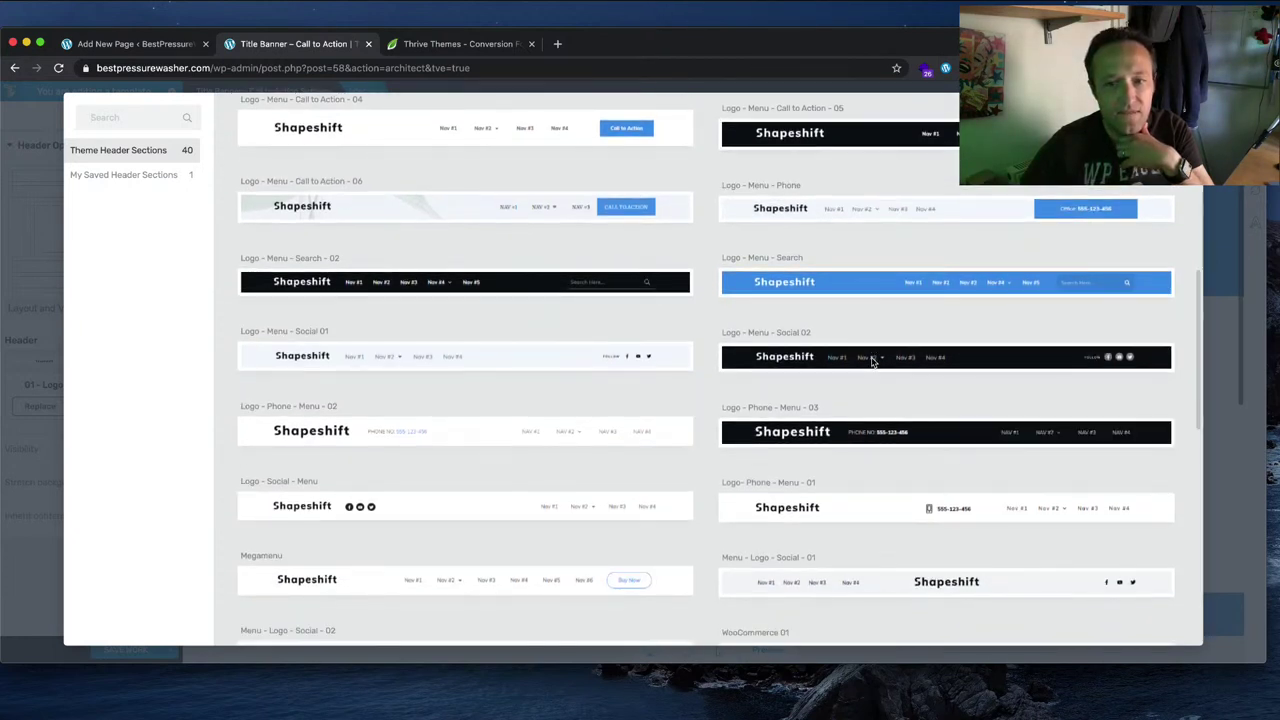
pyautogui.scroll(-1, 872, 363)
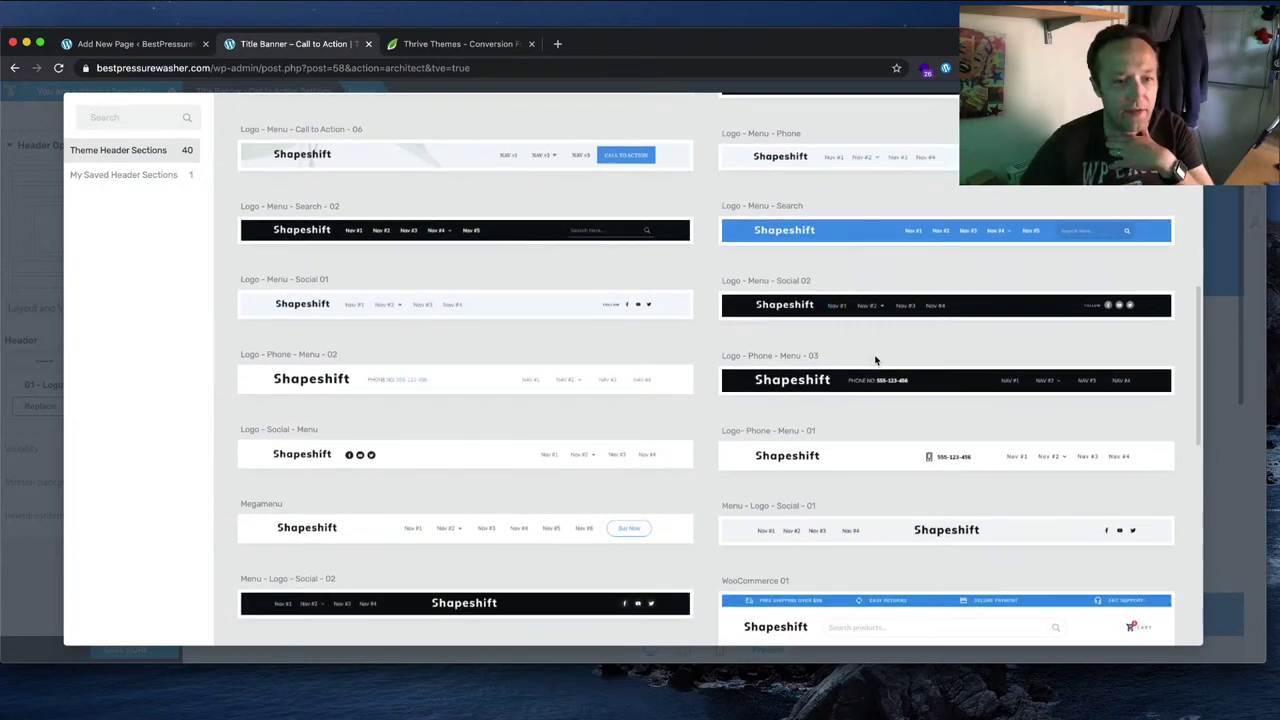
pyautogui.scroll(-1, 875, 362)
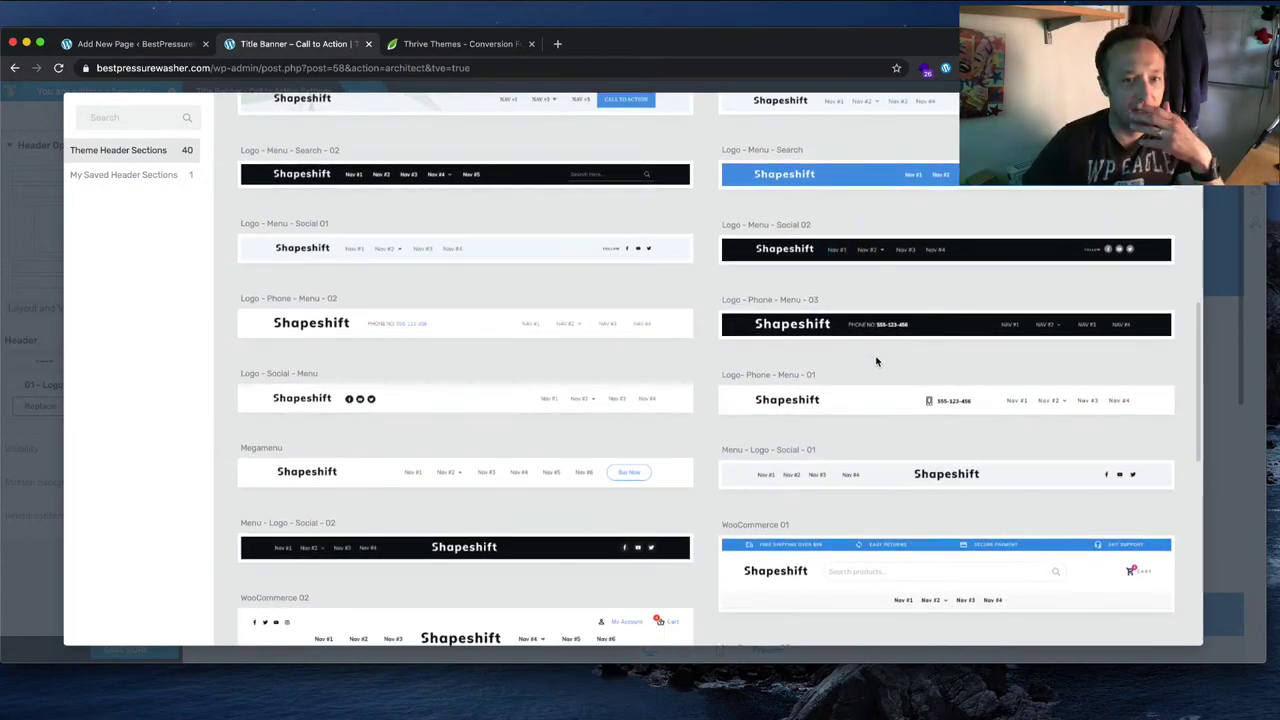
pyautogui.scroll(-2, 873, 359)
pyautogui.scroll(-2, 871, 357)
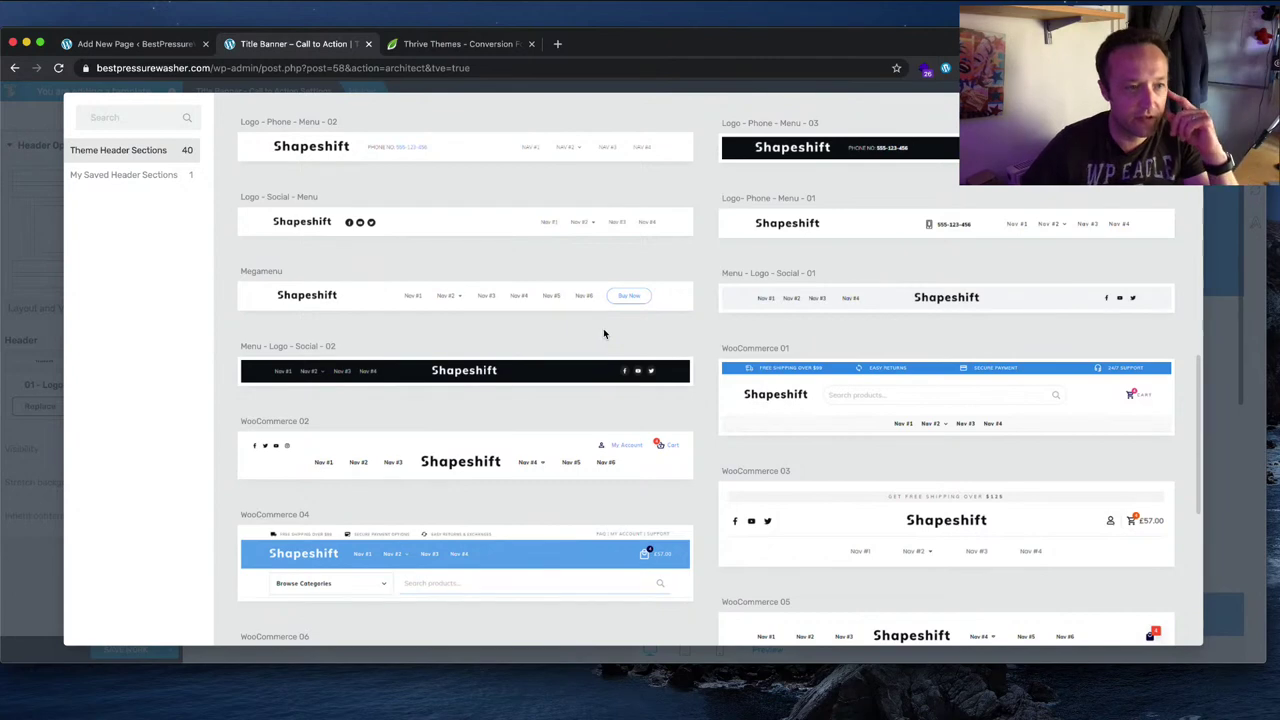
pyautogui.scroll(3, 603, 330)
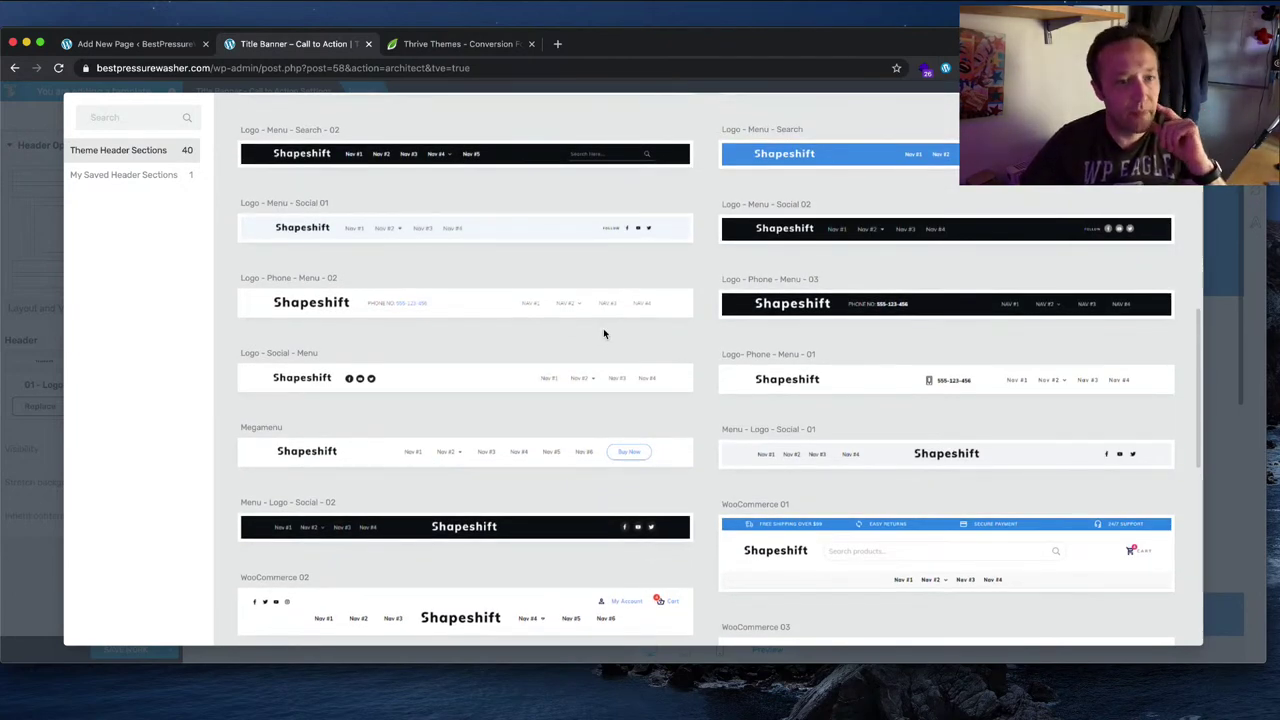
pyautogui.scroll(3, 603, 333)
pyautogui.scroll(4, 603, 334)
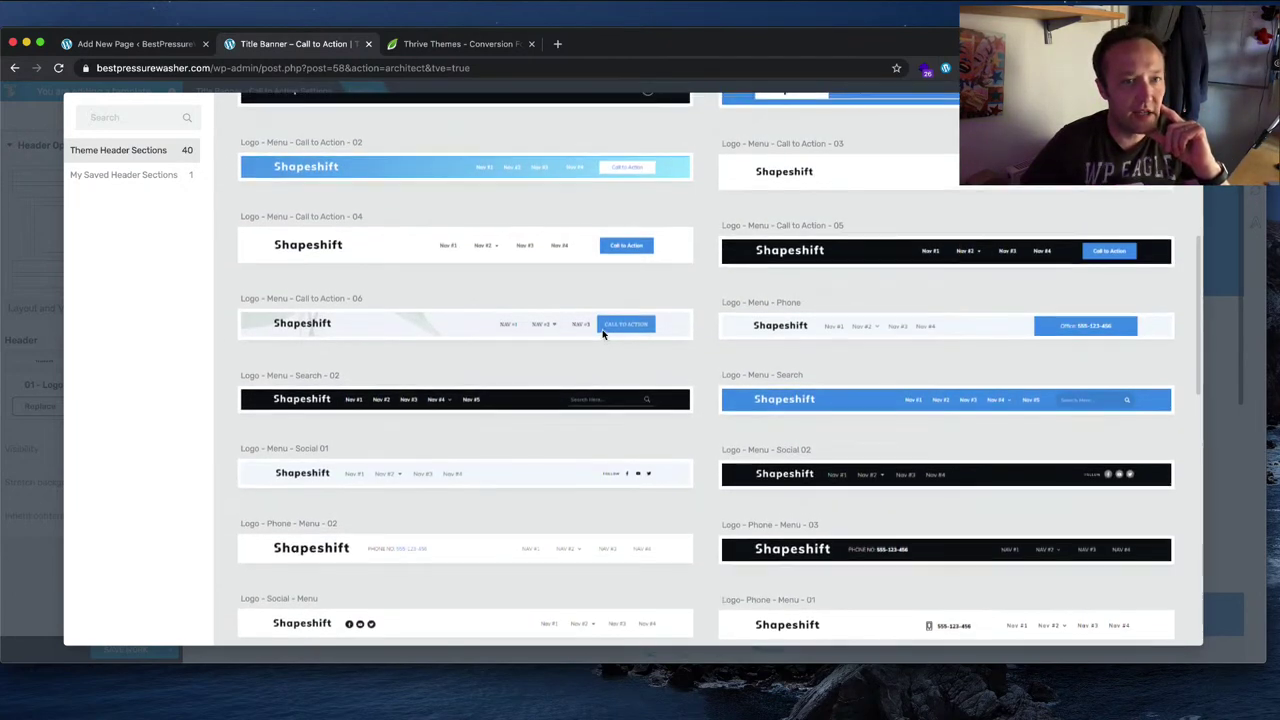
pyautogui.scroll(10, 602, 334)
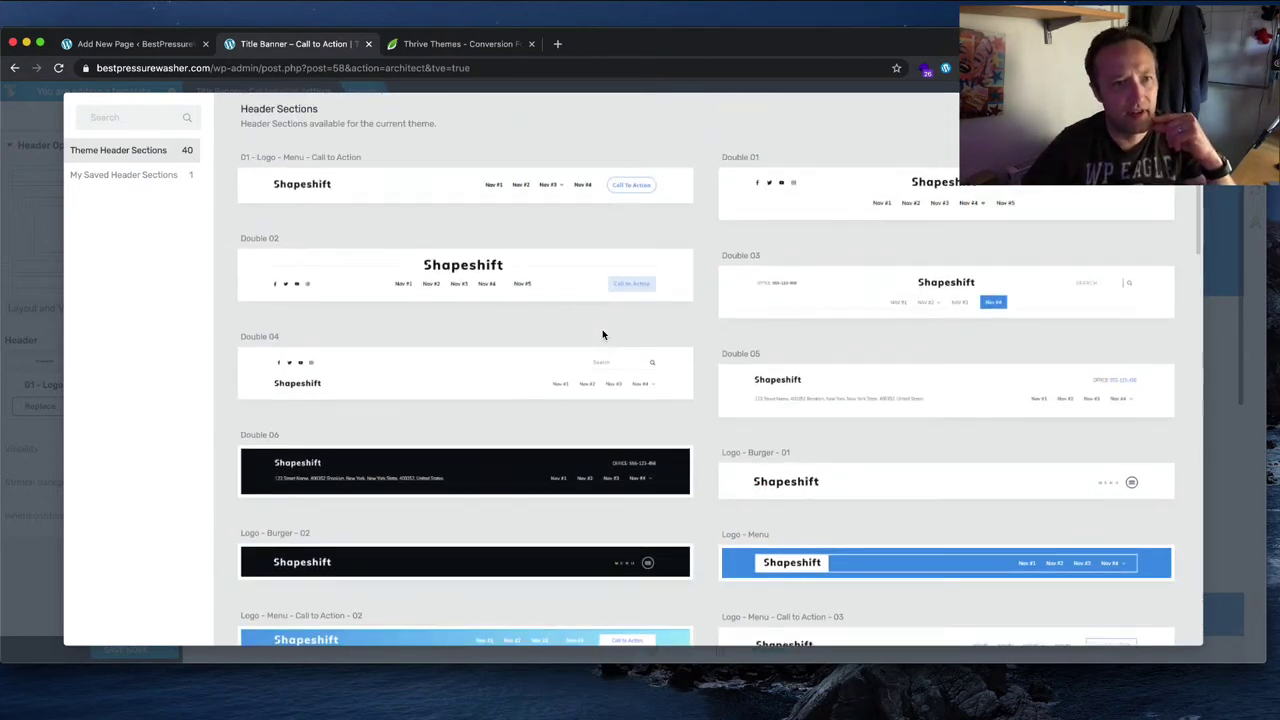
pyautogui.scroll(1, 602, 334)
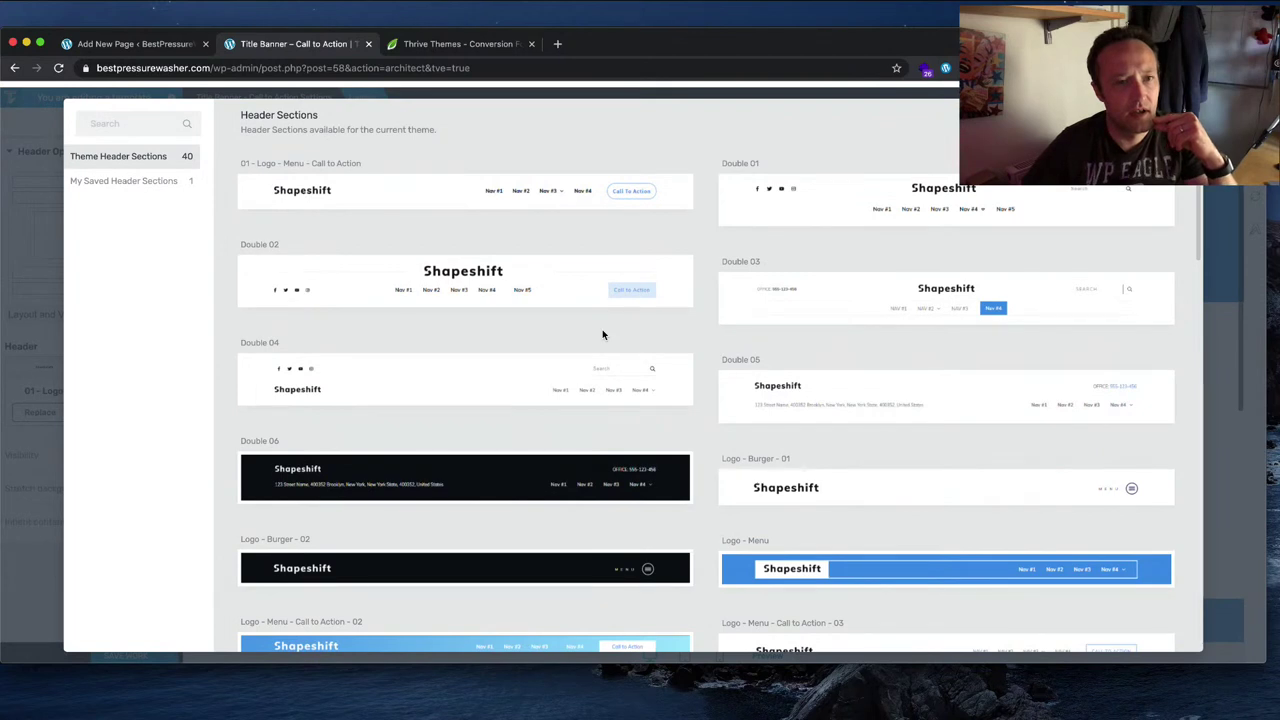
pyautogui.scroll(-1, 602, 334)
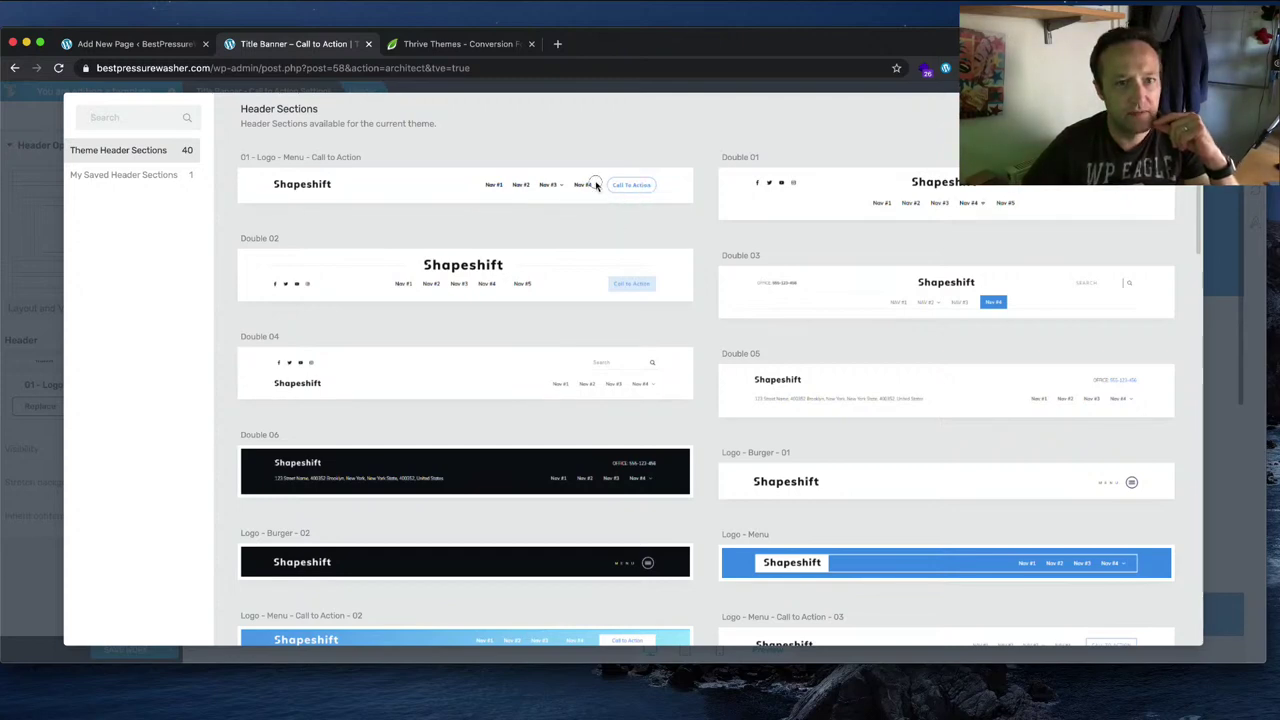
# Step: Insert the '01 - Logo - Menu - Call to Action' header, save the template and reload
pyautogui.click(596, 184)
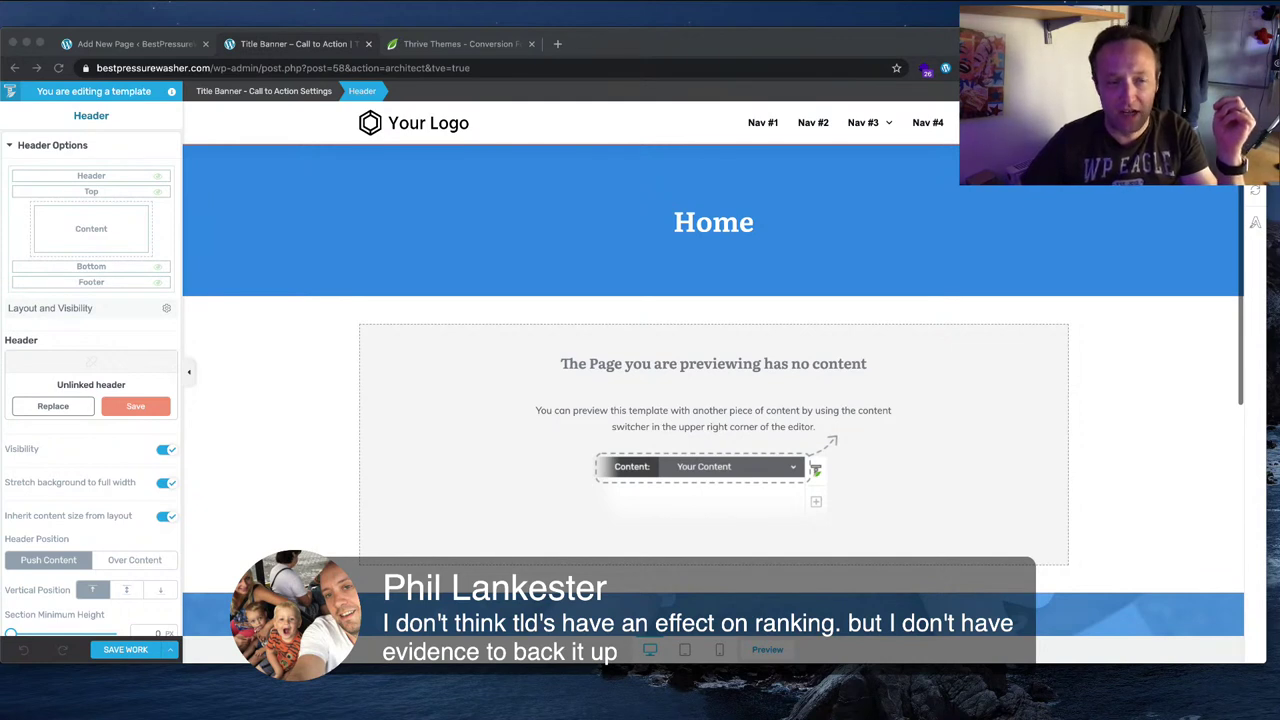
pyautogui.click(273, 350)
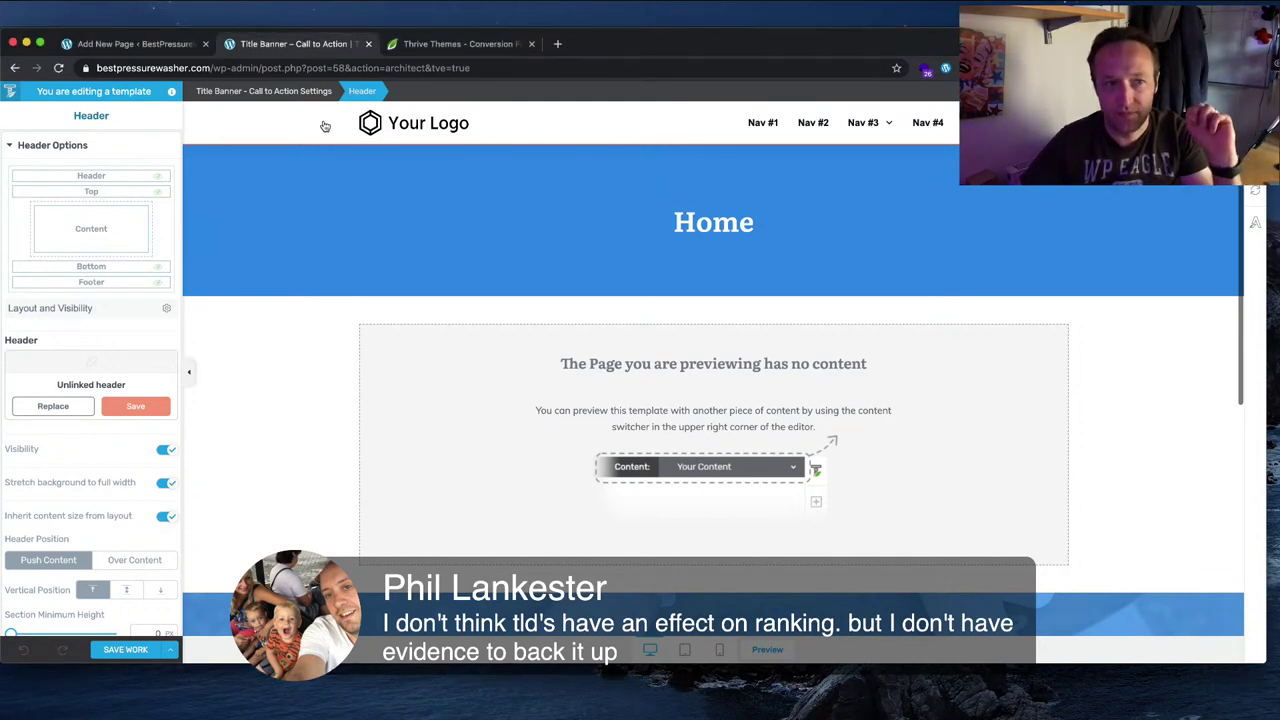
pyautogui.click(143, 649)
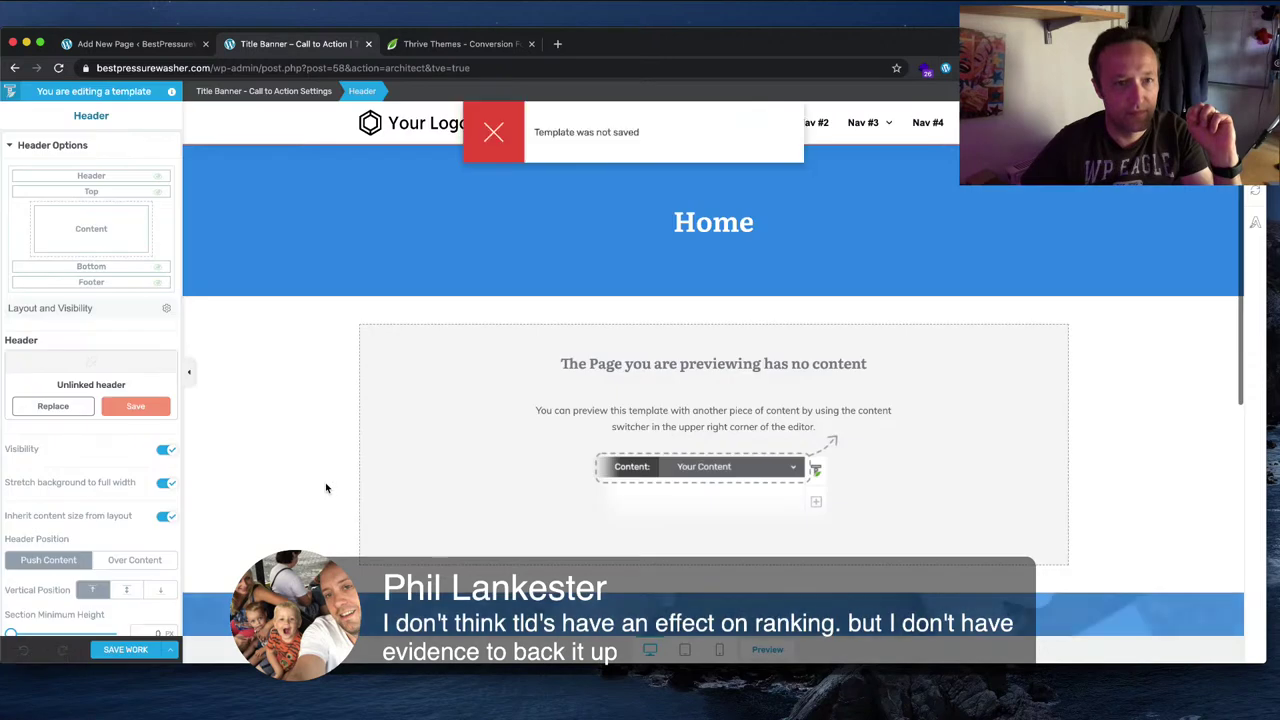
pyautogui.press('super+r')
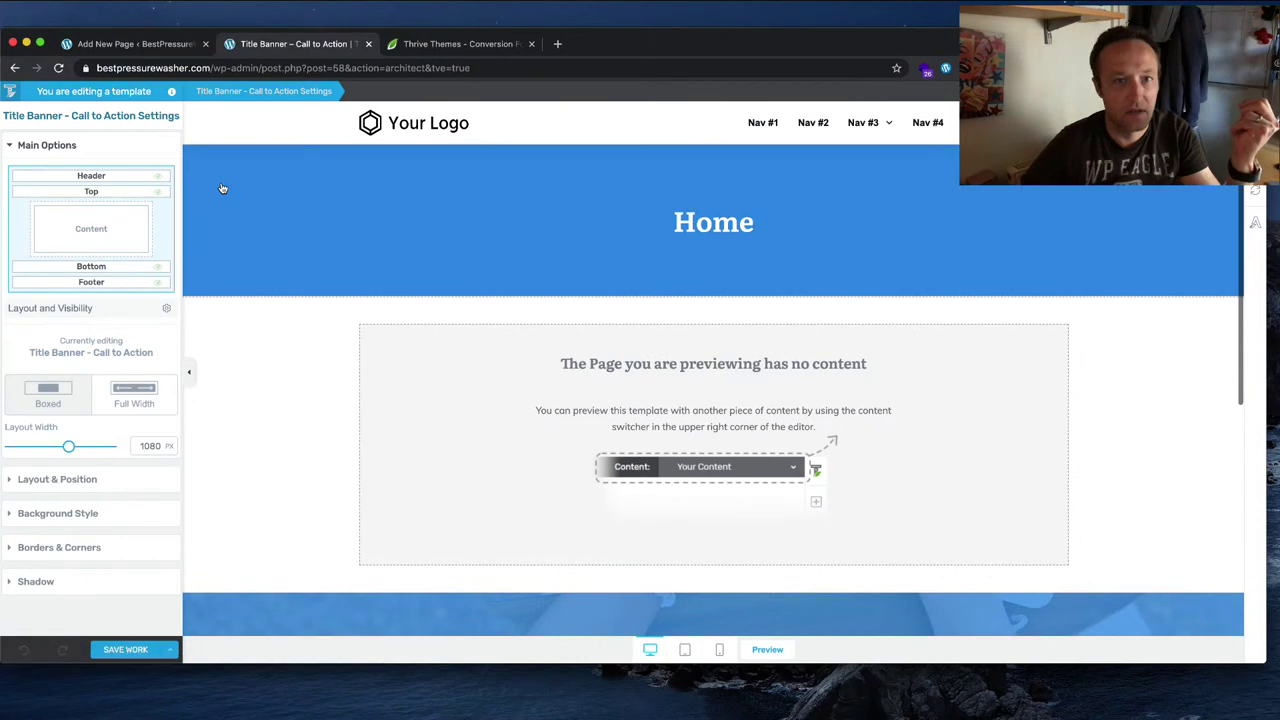
# Step: Edit the header section and style its Top Level Items with an Underline hover effect
pyautogui.click(494, 125)
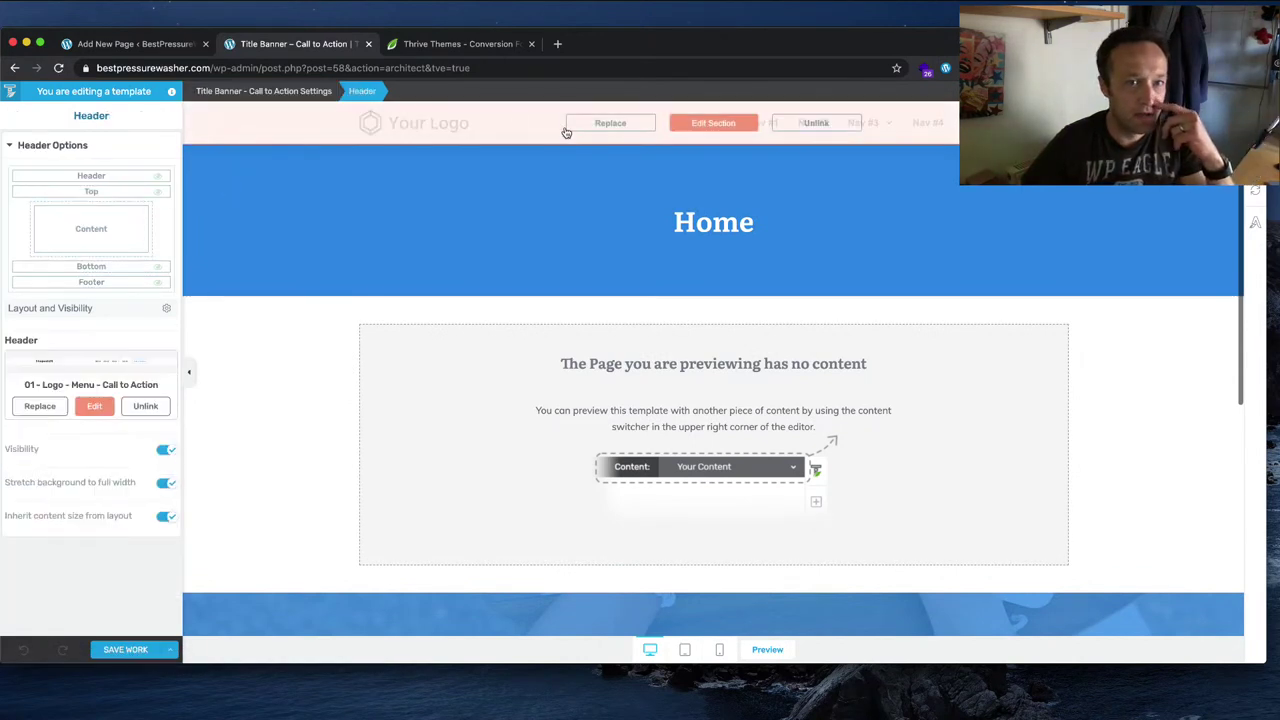
pyautogui.click(736, 125)
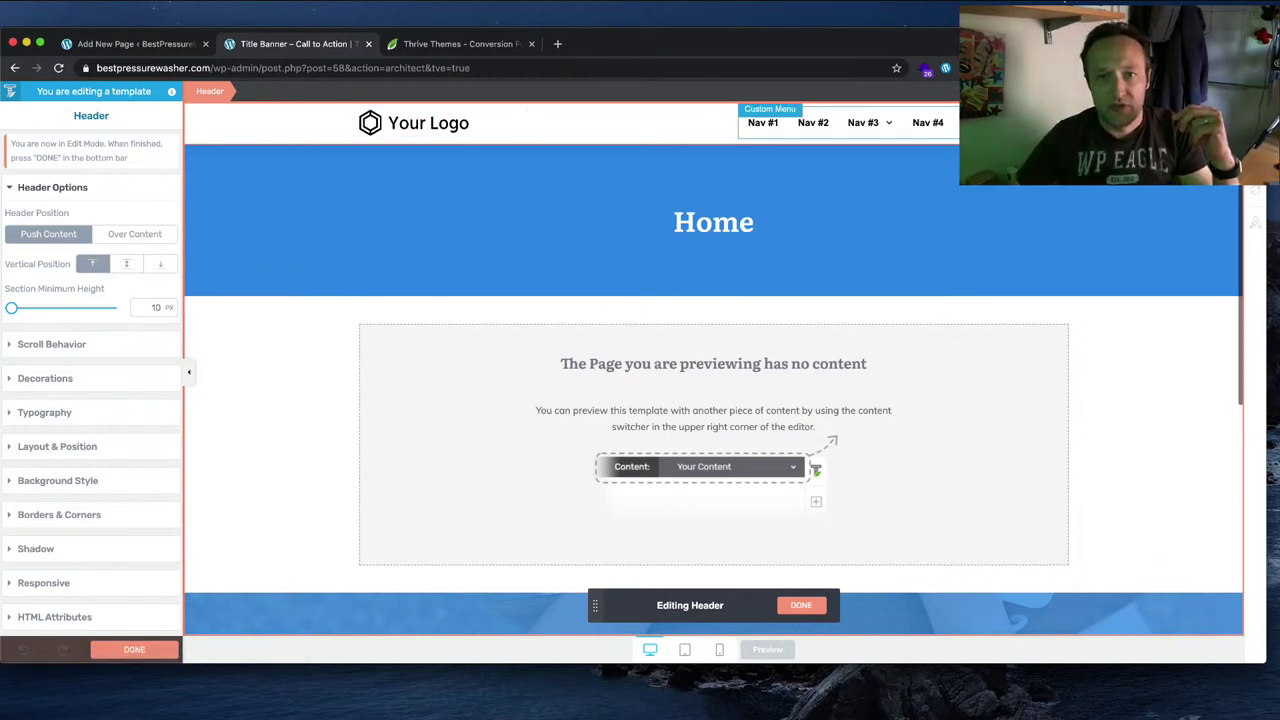
pyautogui.press('Delete')
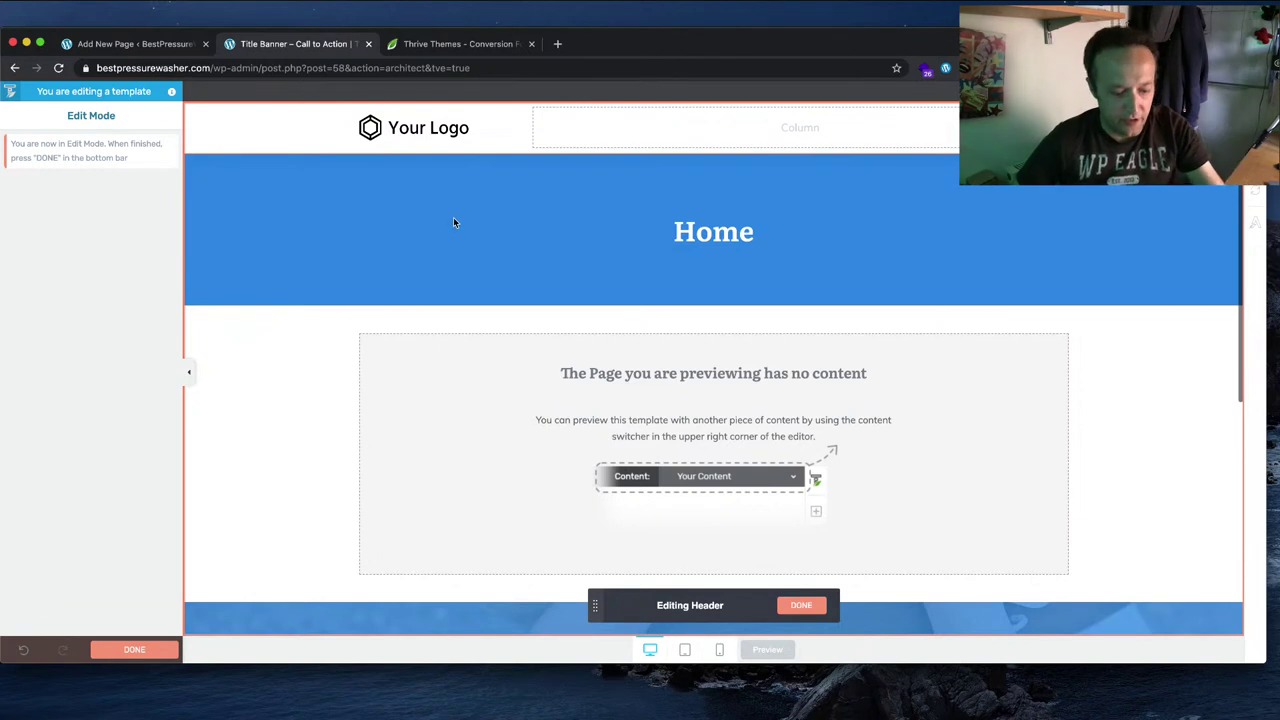
pyautogui.press('super+z')
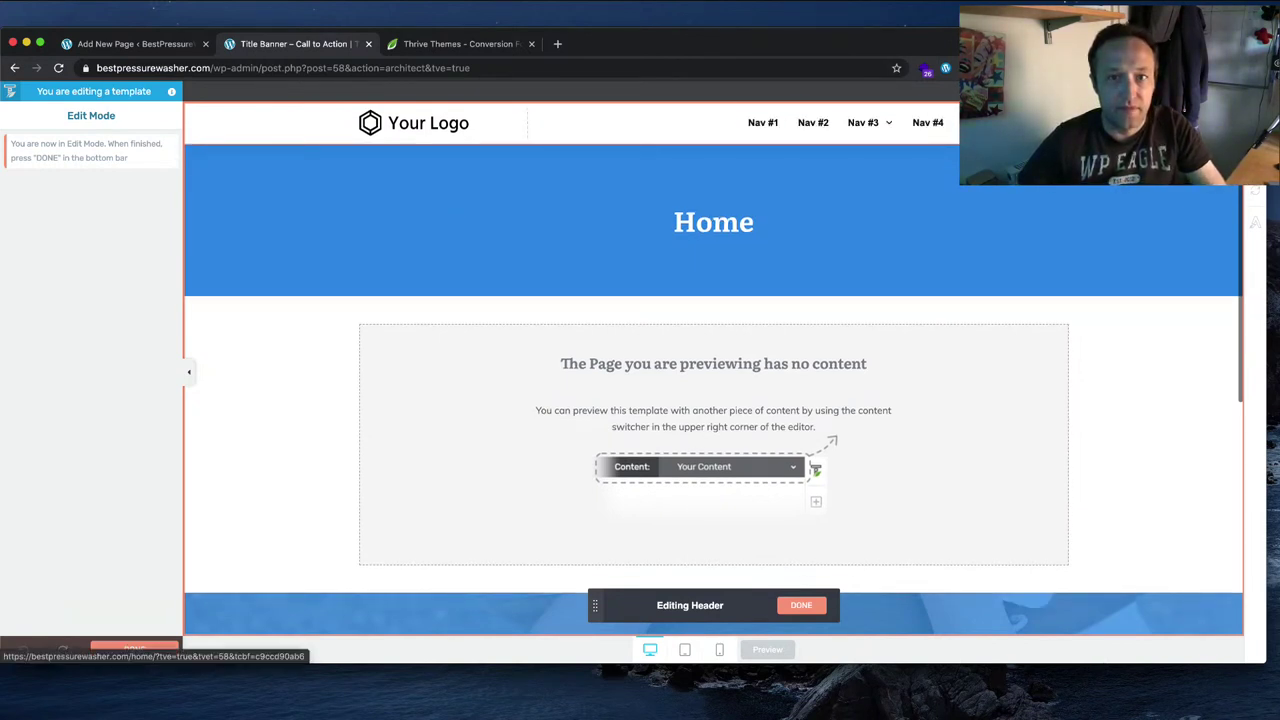
pyautogui.click(763, 122)
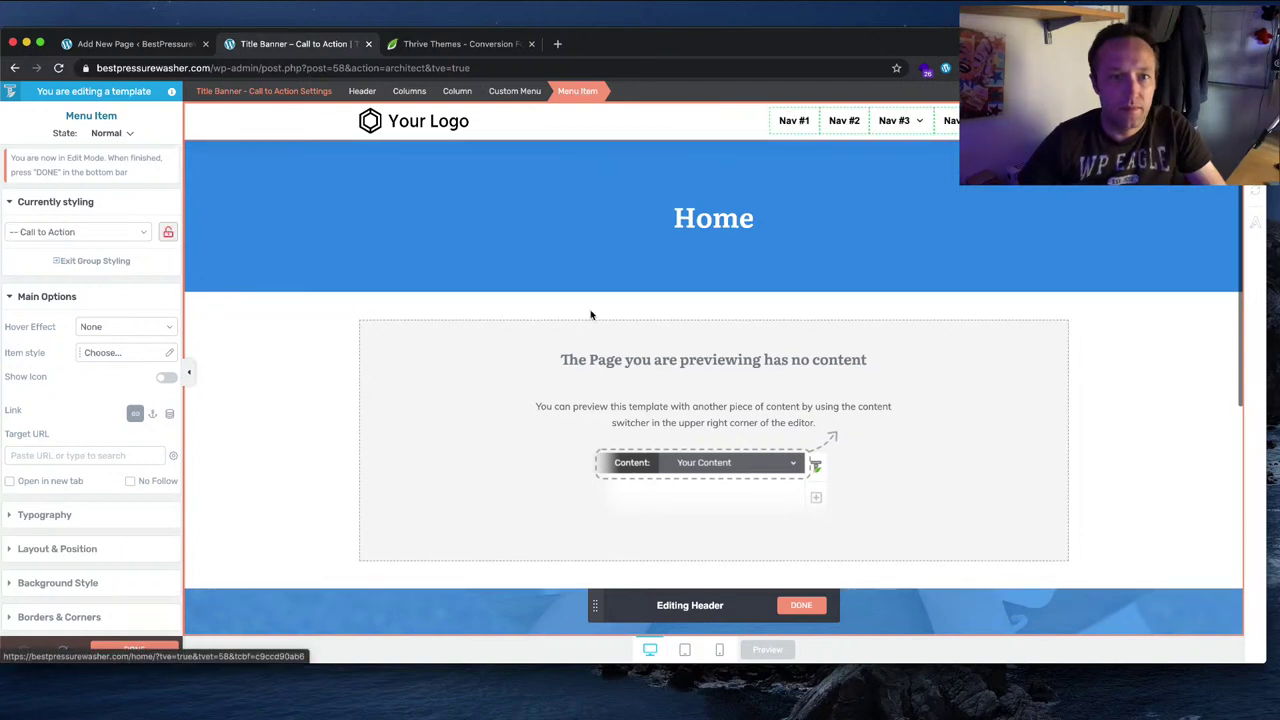
pyautogui.scroll(-2, 103, 336)
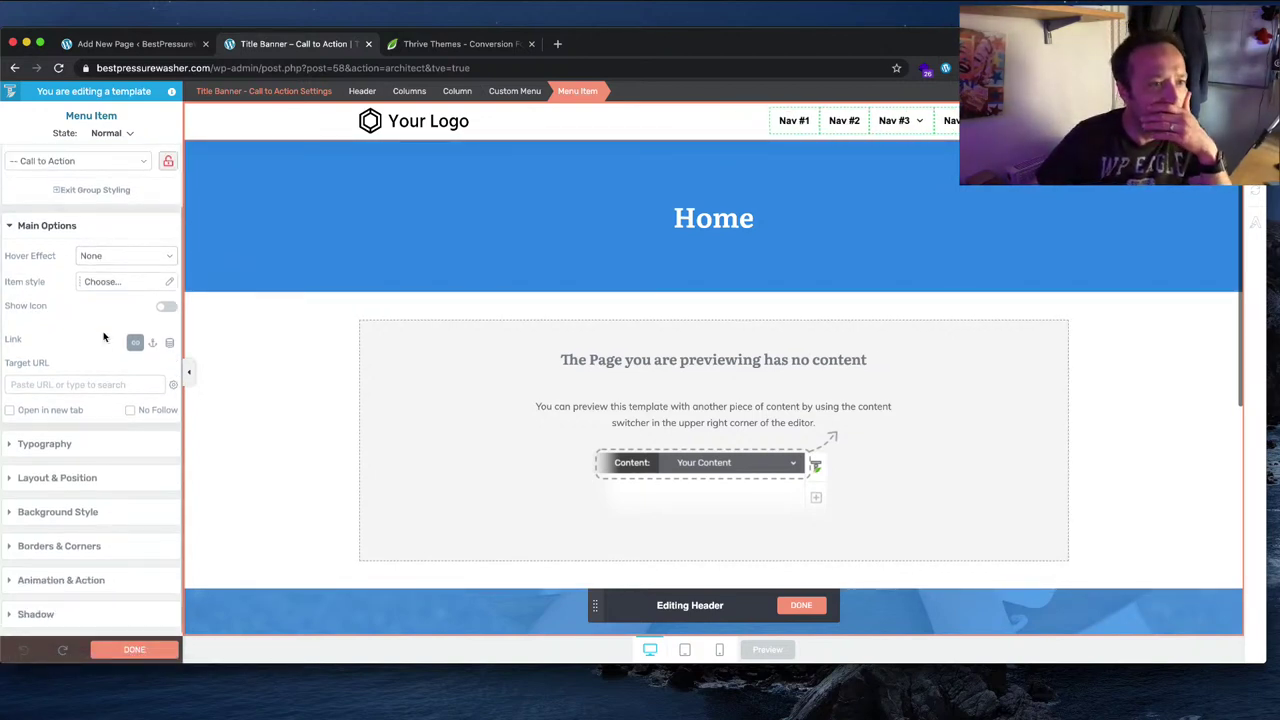
pyautogui.scroll(2, 103, 336)
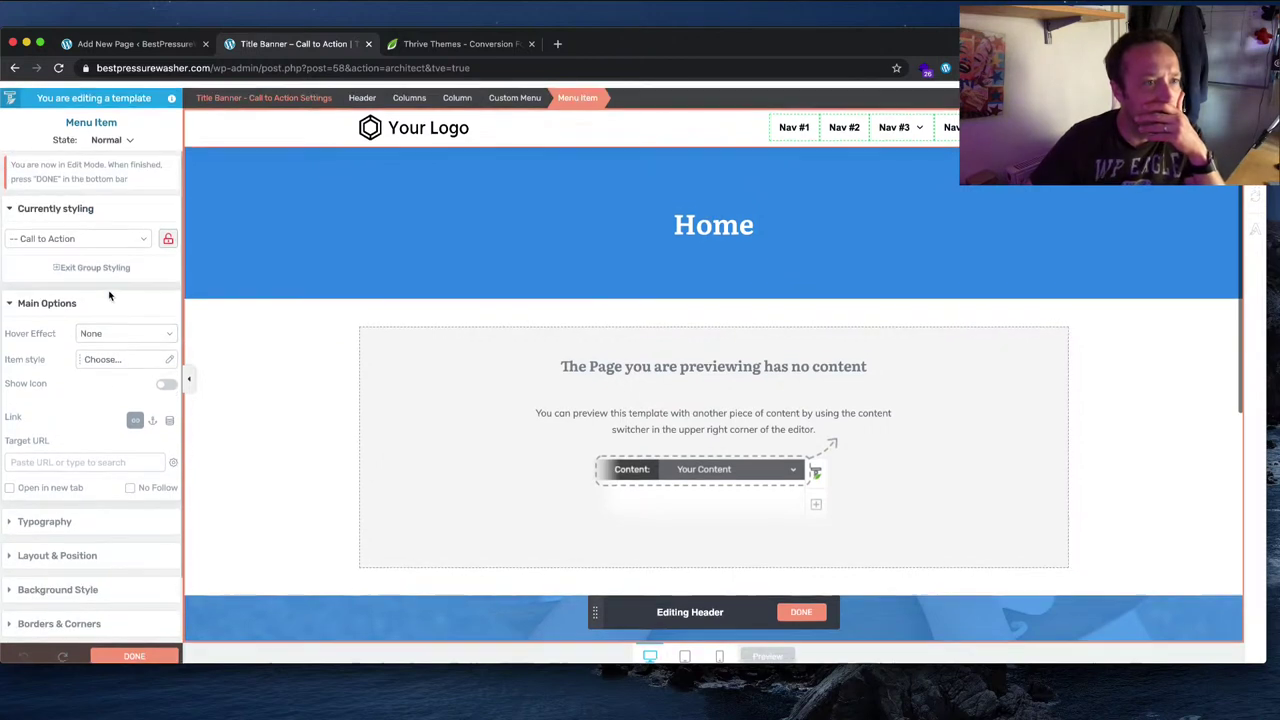
pyautogui.click(123, 232)
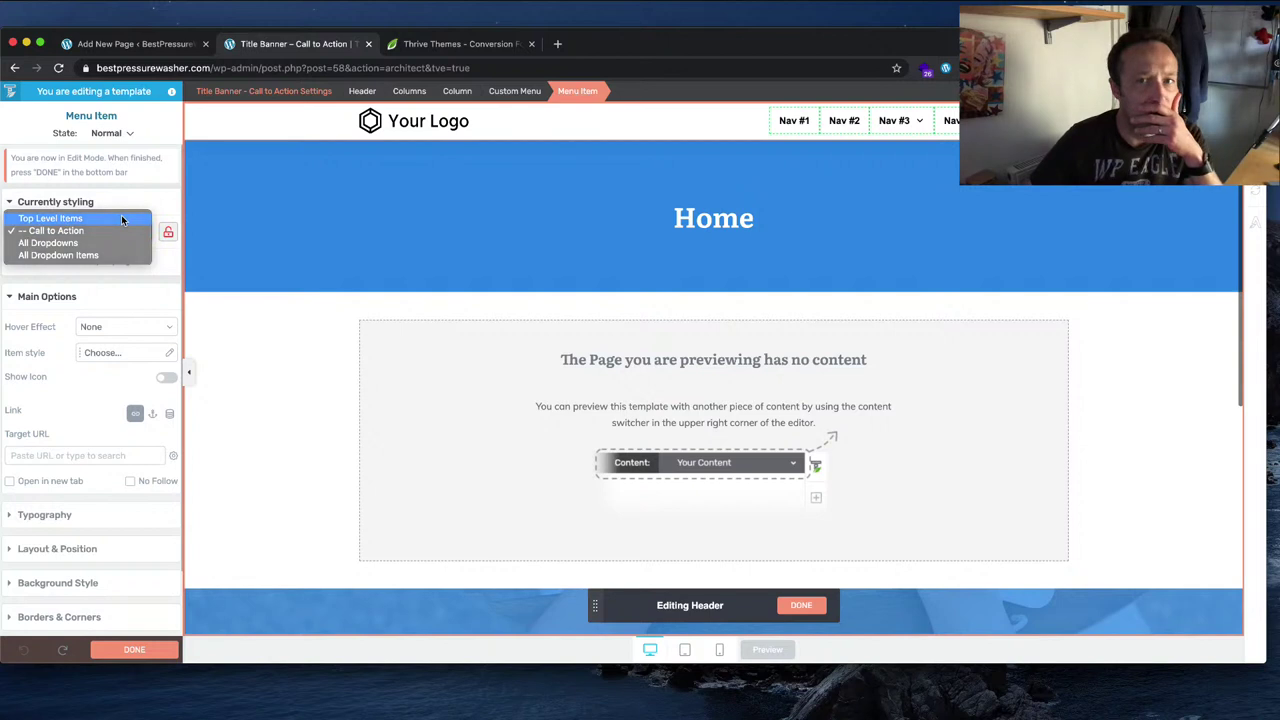
pyautogui.click(123, 219)
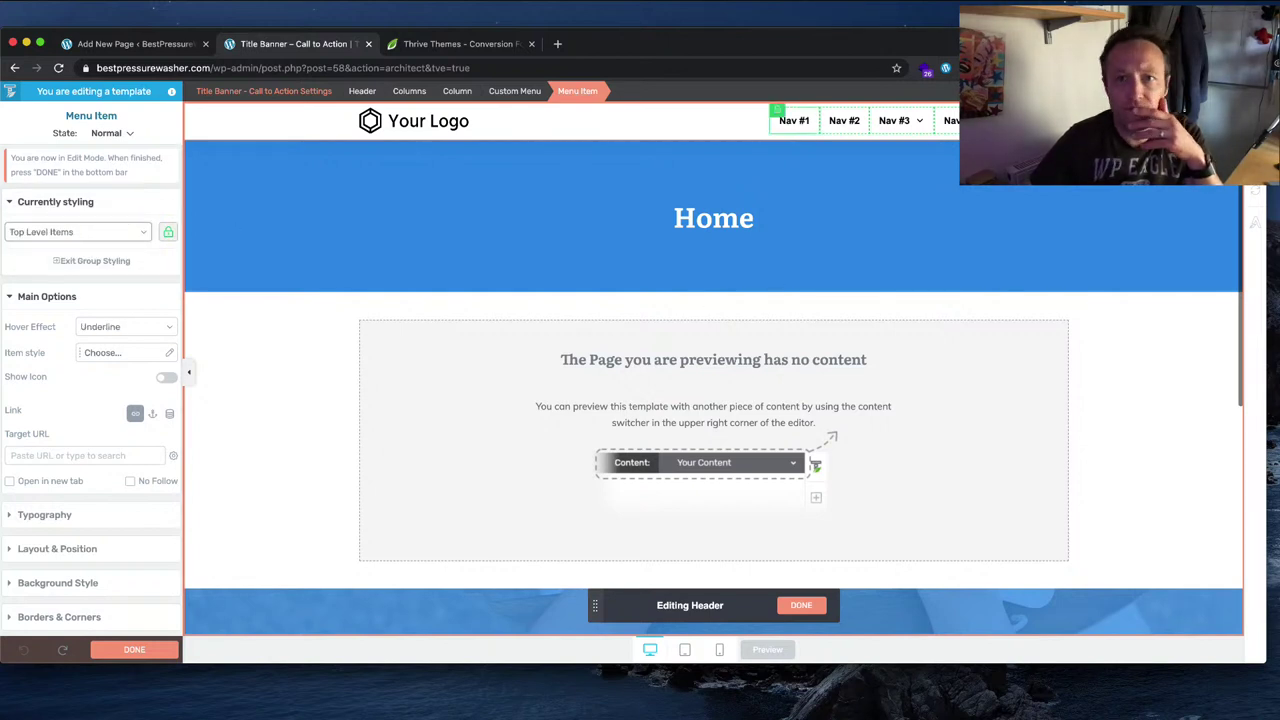
pyautogui.click(880, 135)
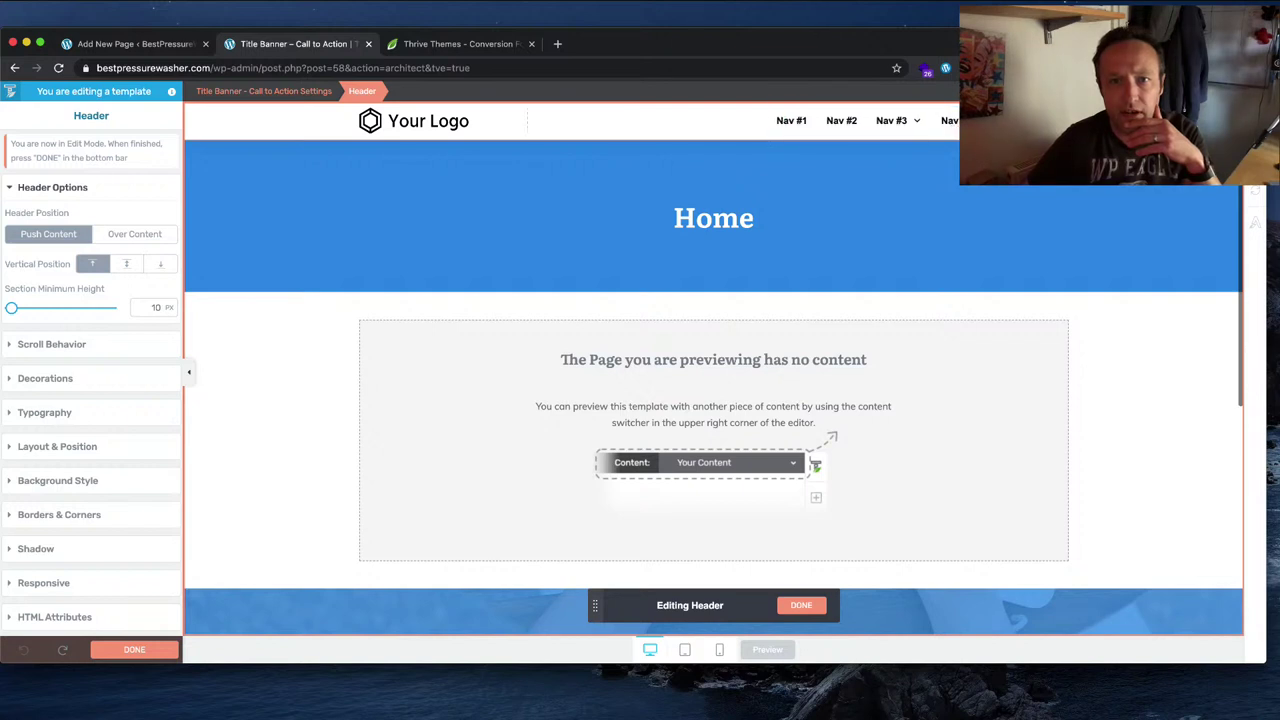
pyautogui.click(985, 120)
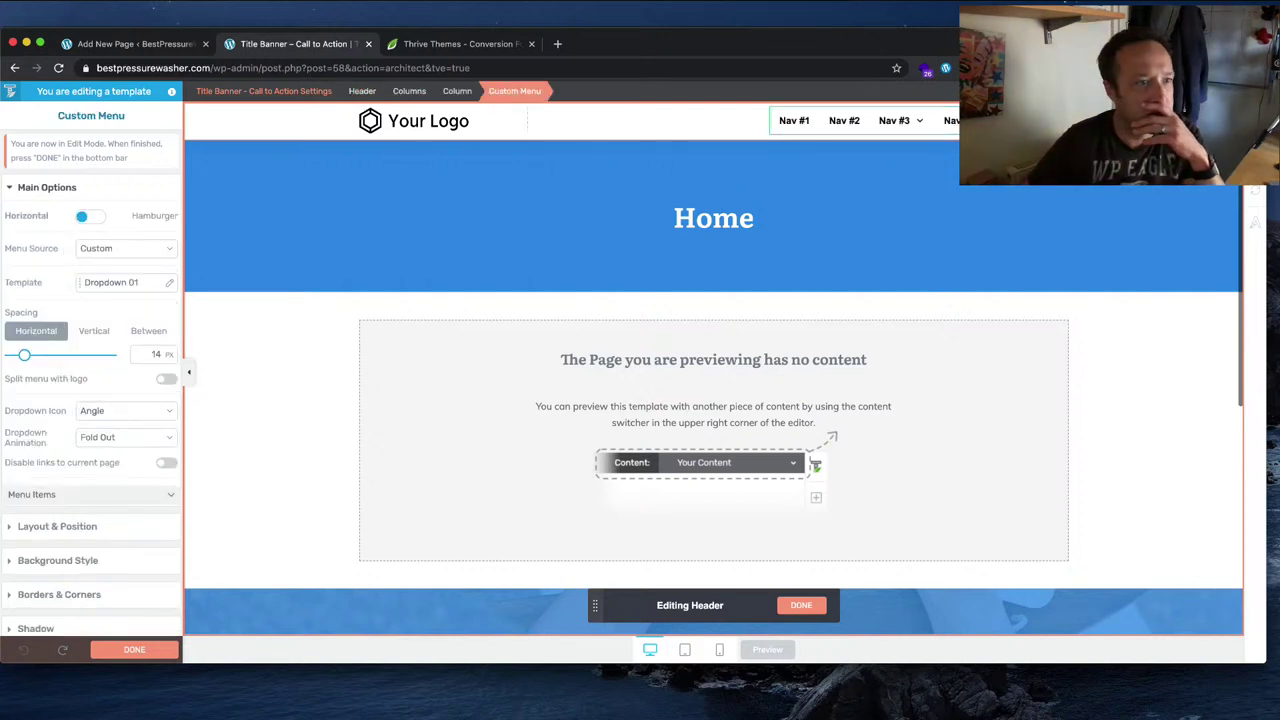
# Step: Apply the Basic menu template to the header's custom menu and select its Call to Action item
pyautogui.click(138, 282)
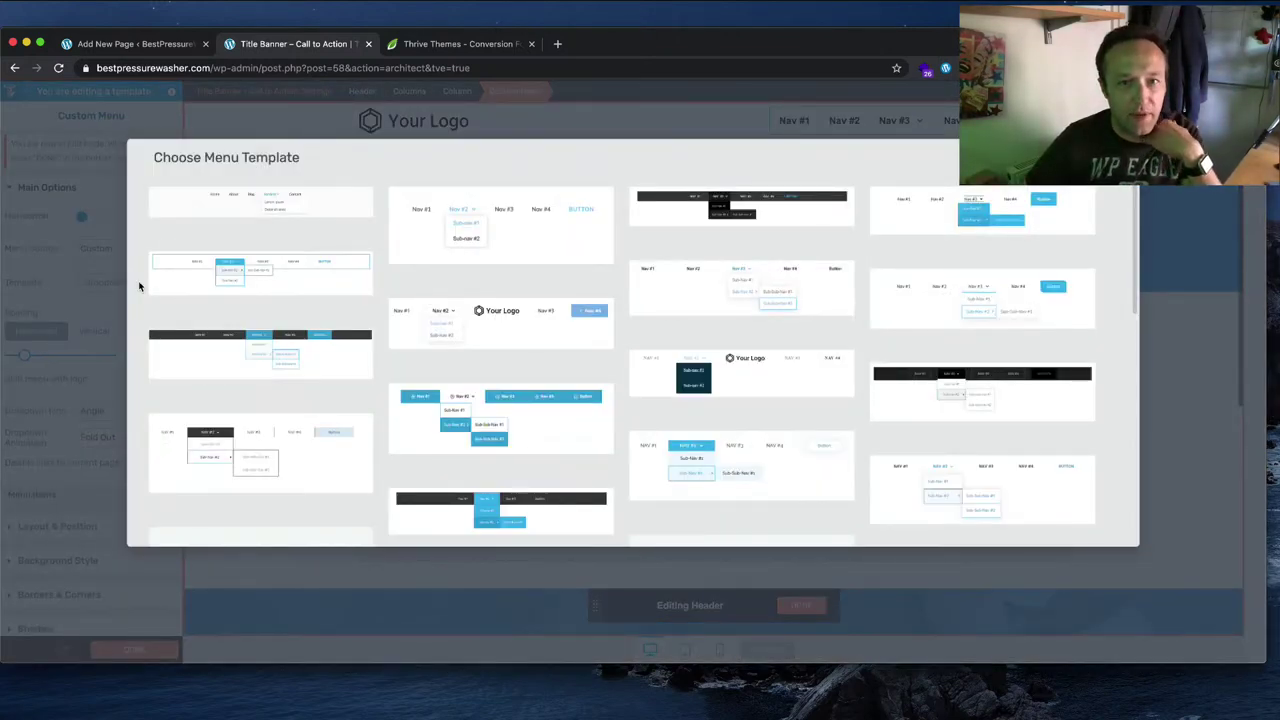
pyautogui.scroll(-2, 501, 247)
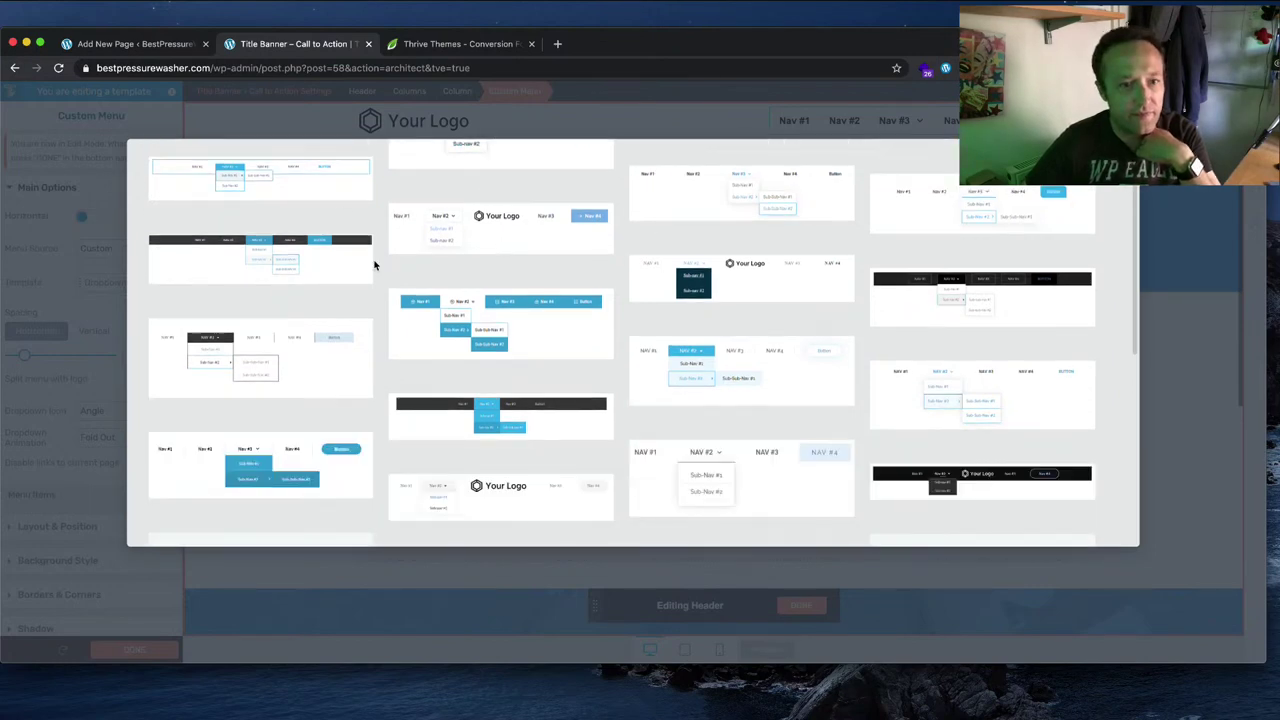
pyautogui.scroll(3, 374, 263)
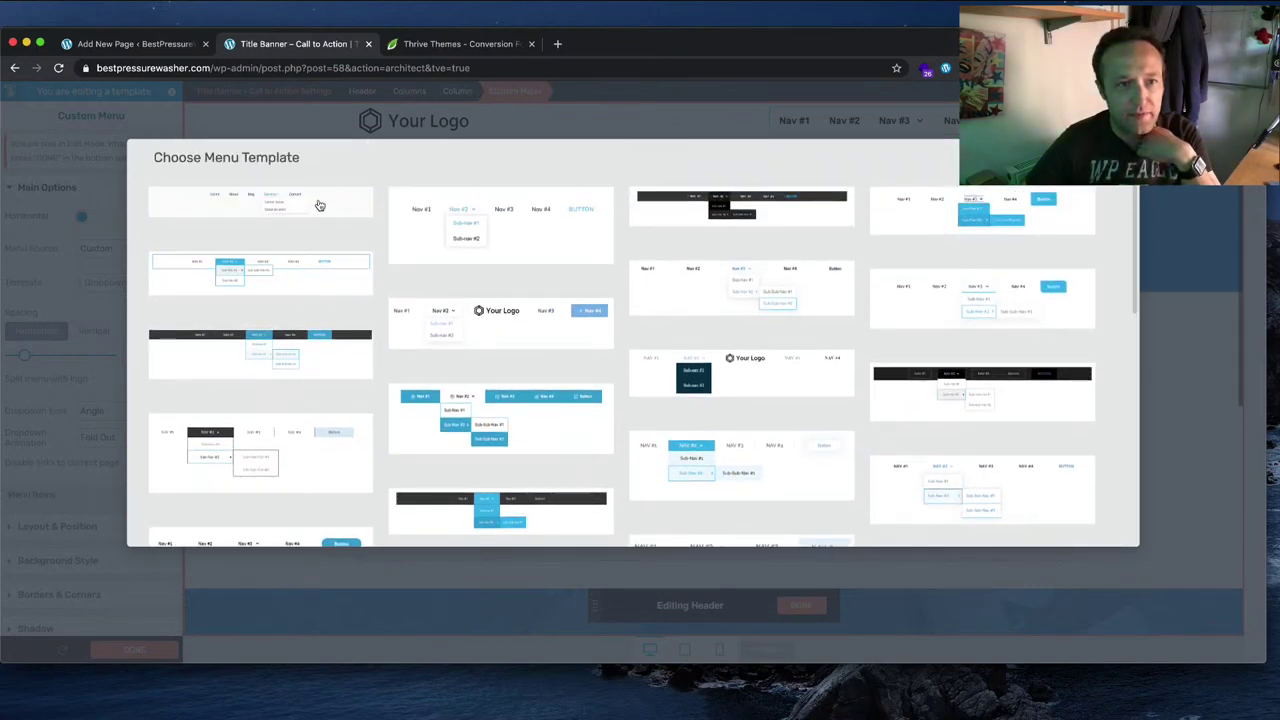
pyautogui.click(319, 205)
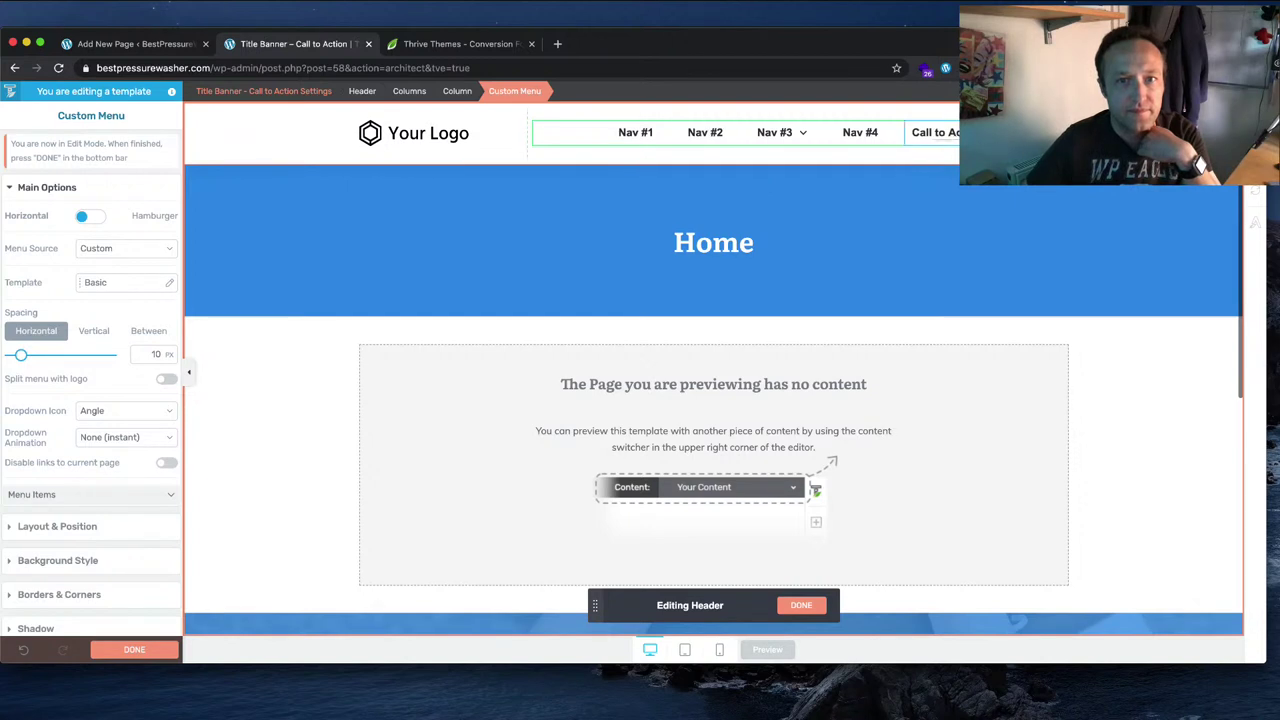
pyautogui.click(935, 133)
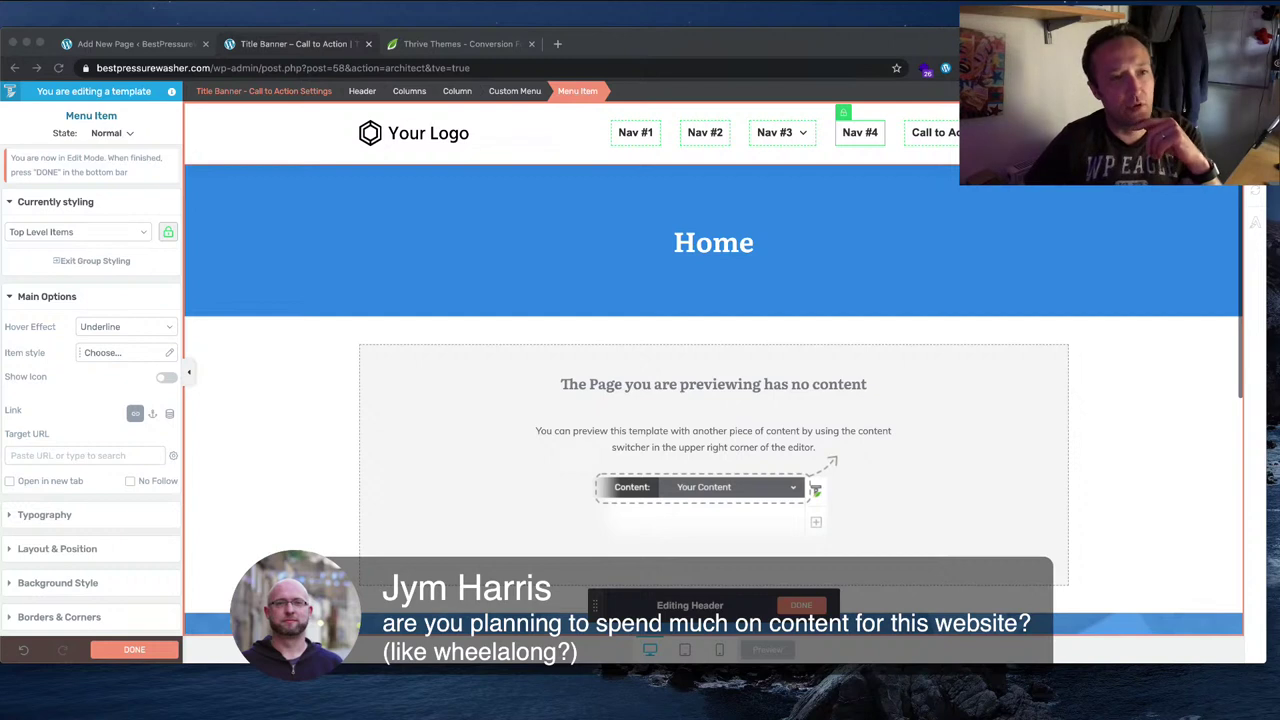
pyautogui.click(287, 146)
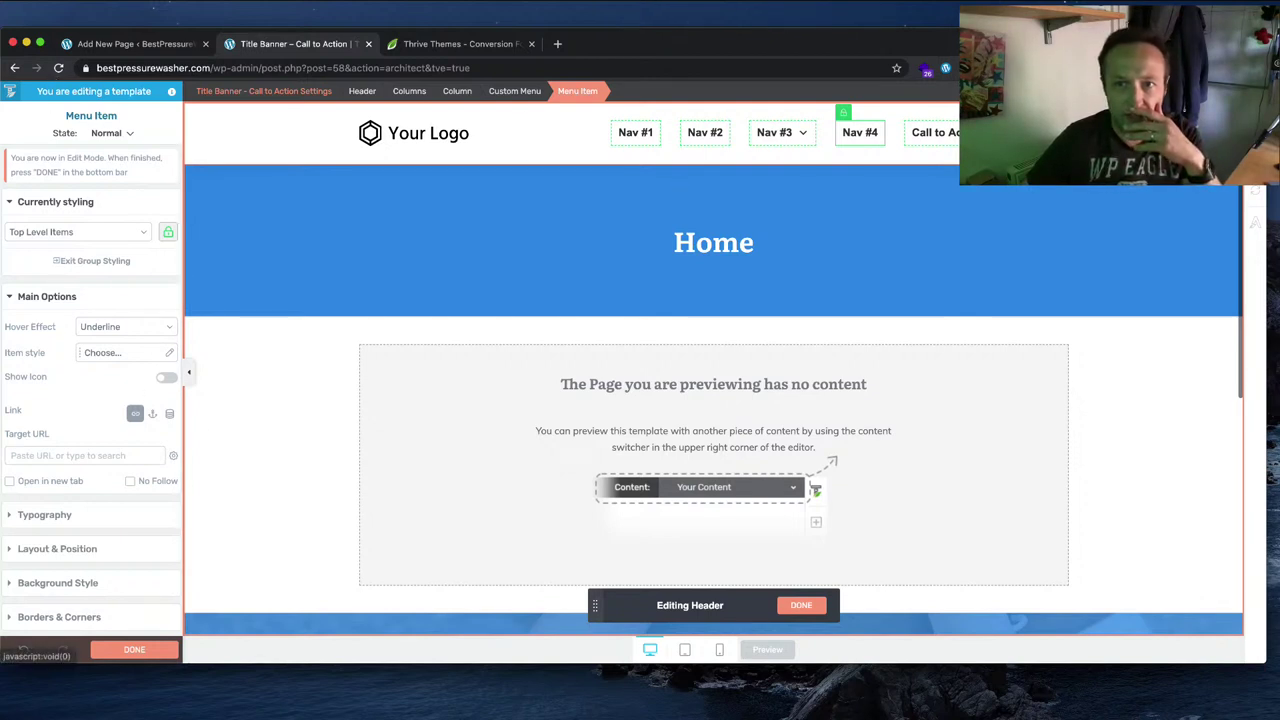
# Step: Drag a Search element into the header and try rebalancing the header column widths
pyautogui.click(1255, 190)
pyautogui.scroll(-5, 1185, 319)
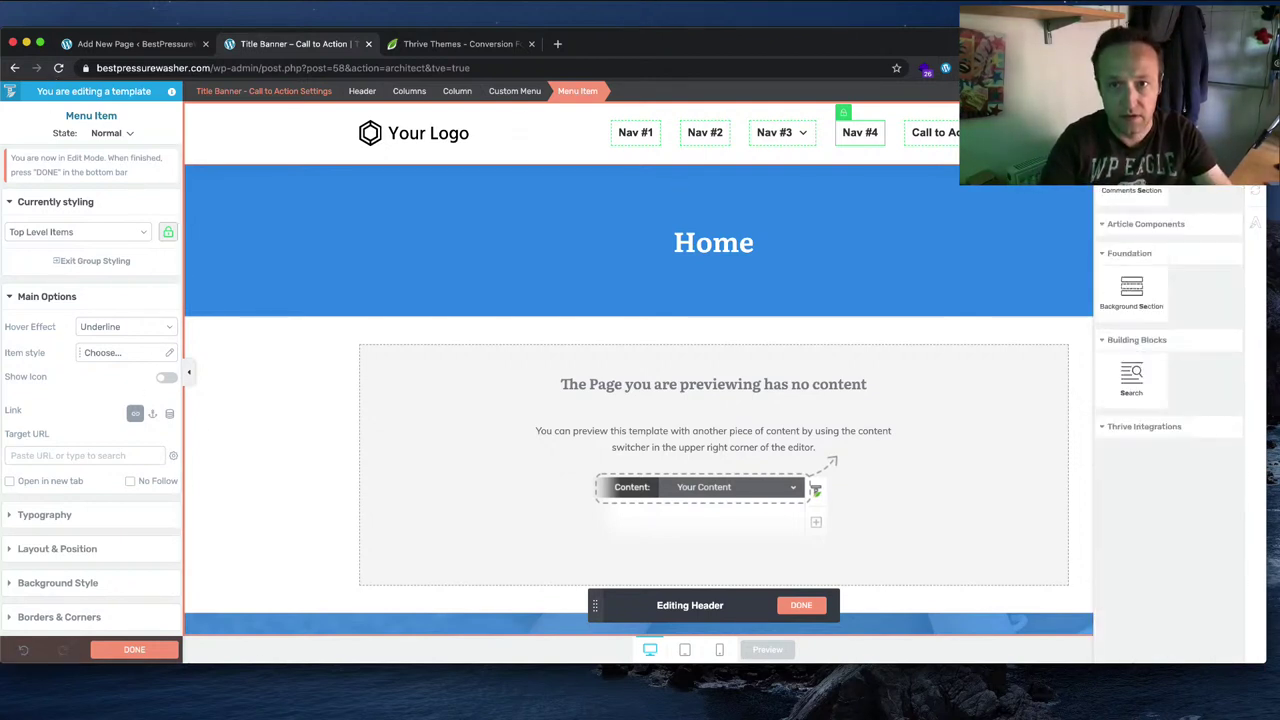
pyautogui.moveTo(1131, 262); pyautogui.dragTo(508, 197)
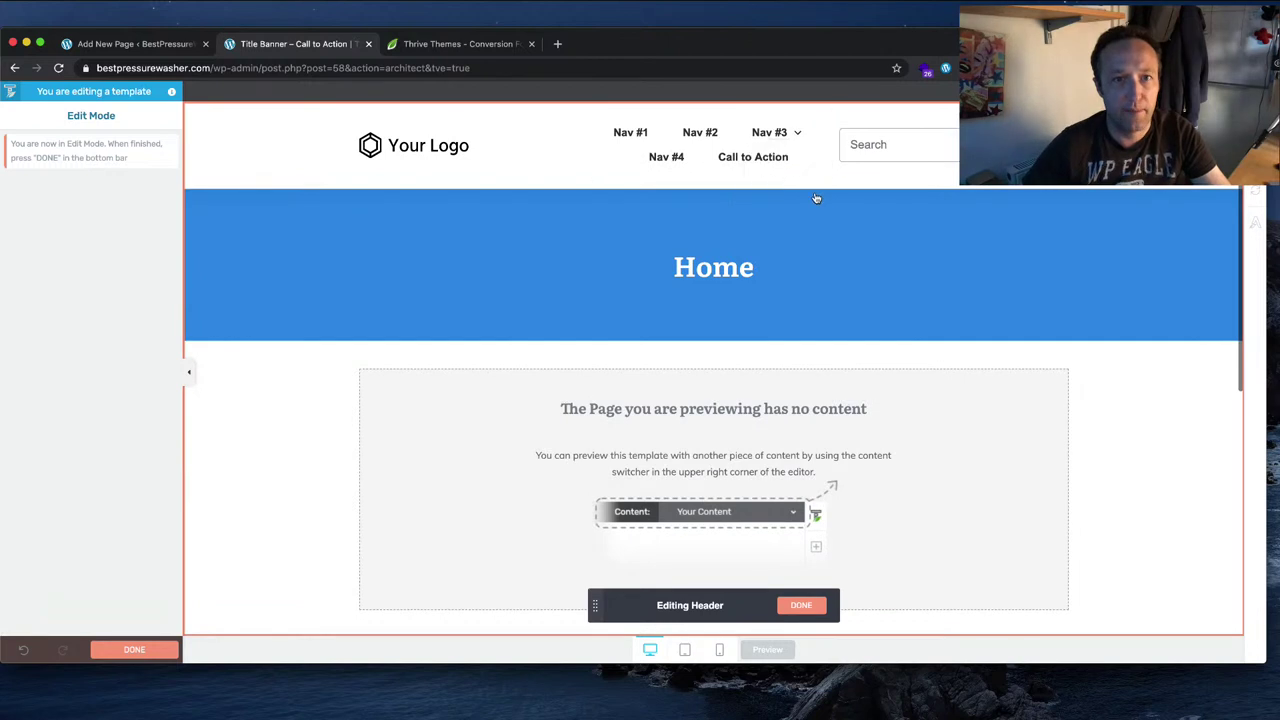
pyautogui.moveTo(586, 145); pyautogui.dragTo(505, 145)
pyautogui.moveTo(838, 150); pyautogui.dragTo(928, 150)
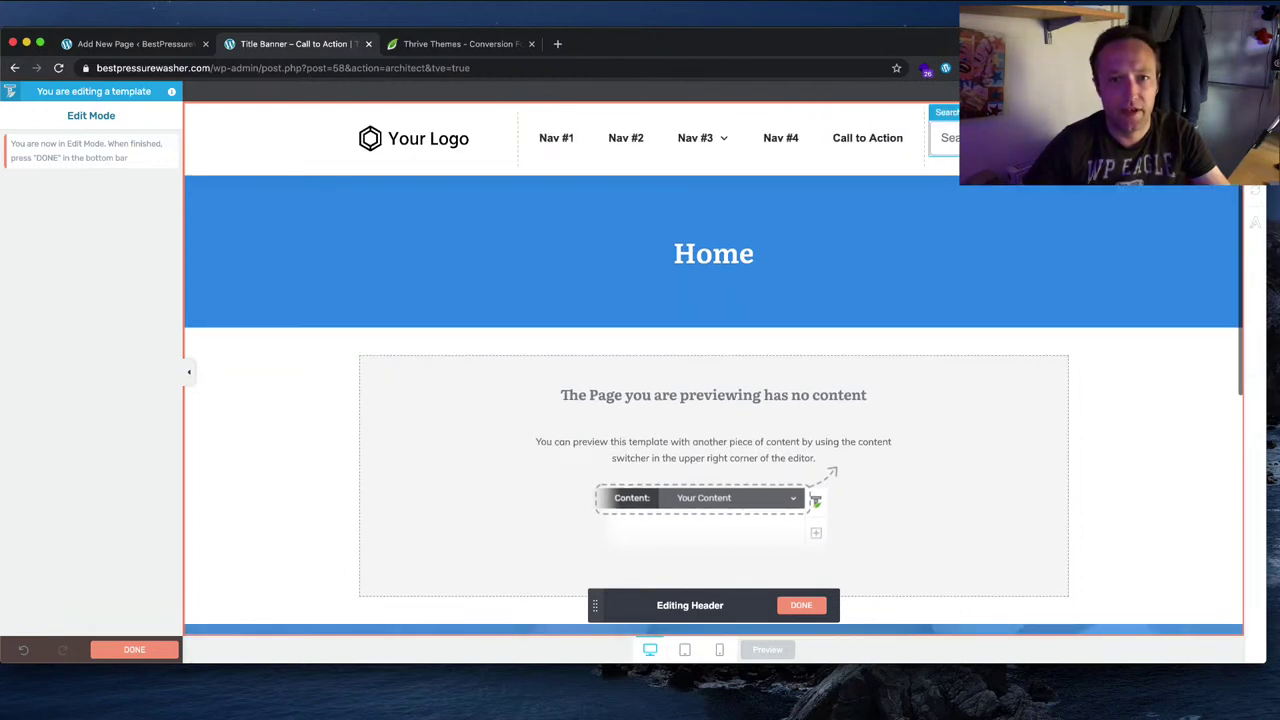
pyautogui.click(1143, 180)
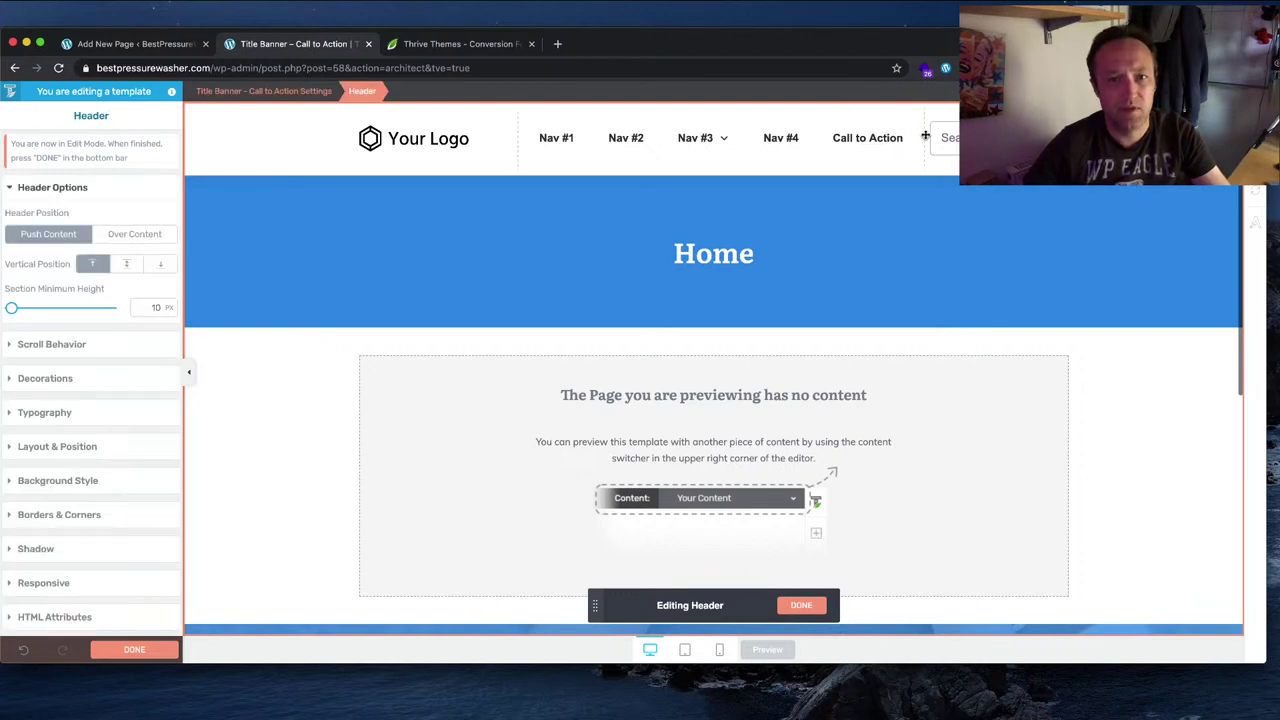
pyautogui.hotkey('ctrl', 'z')
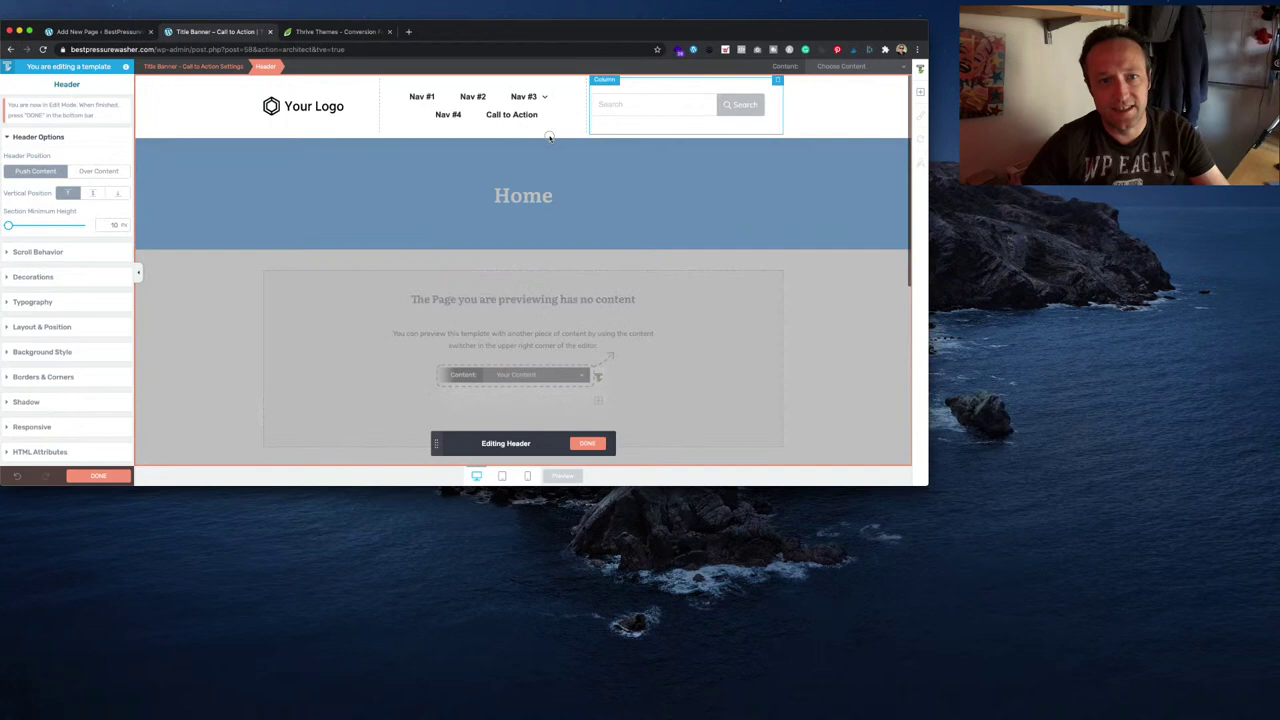
# Step: Move the search below the navigation, delete the empty column, and widen search to 976 px
pyautogui.moveTo(549, 137); pyautogui.dragTo(549, 130)
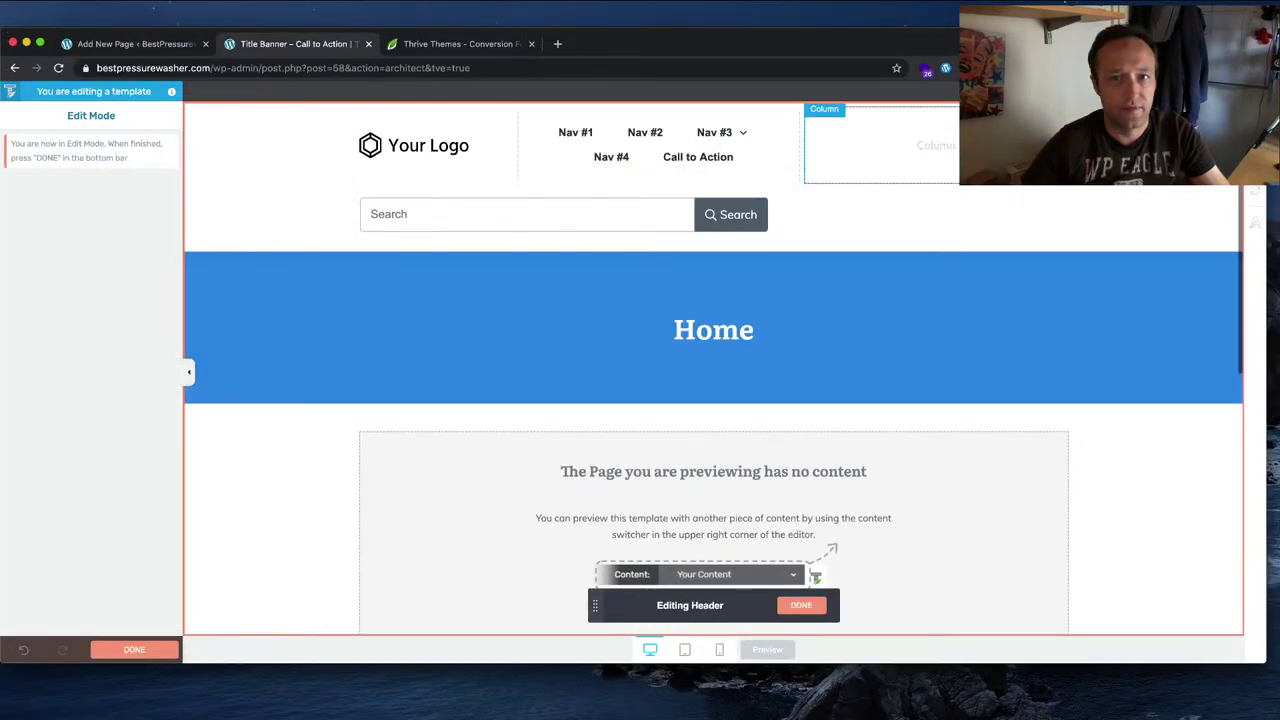
pyautogui.click(880, 140)
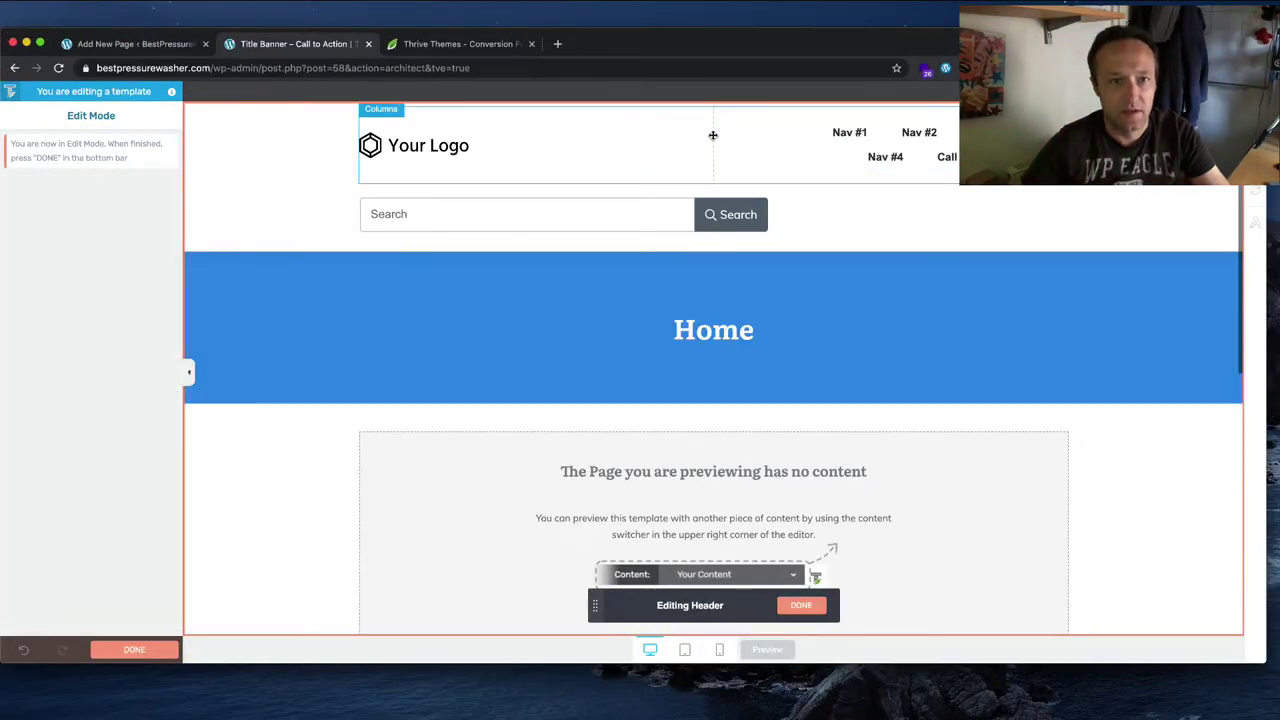
pyautogui.moveTo(710, 135); pyautogui.dragTo(552, 145)
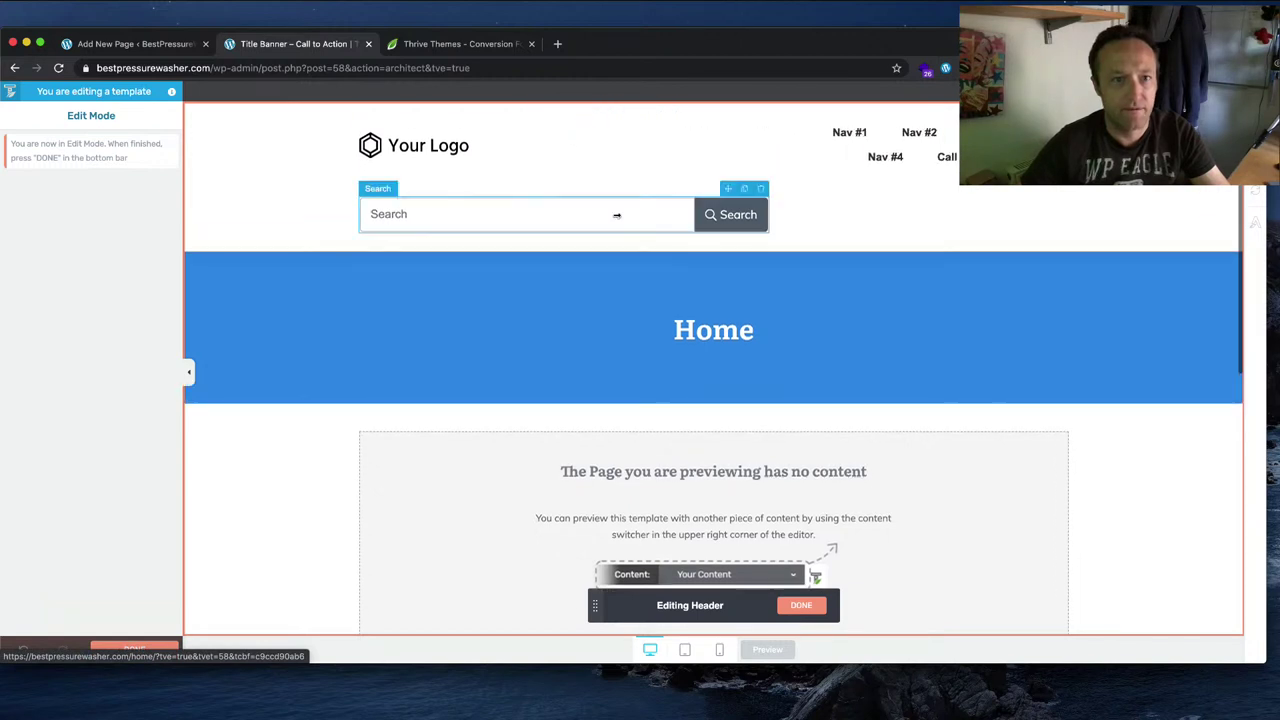
pyautogui.click(616, 221)
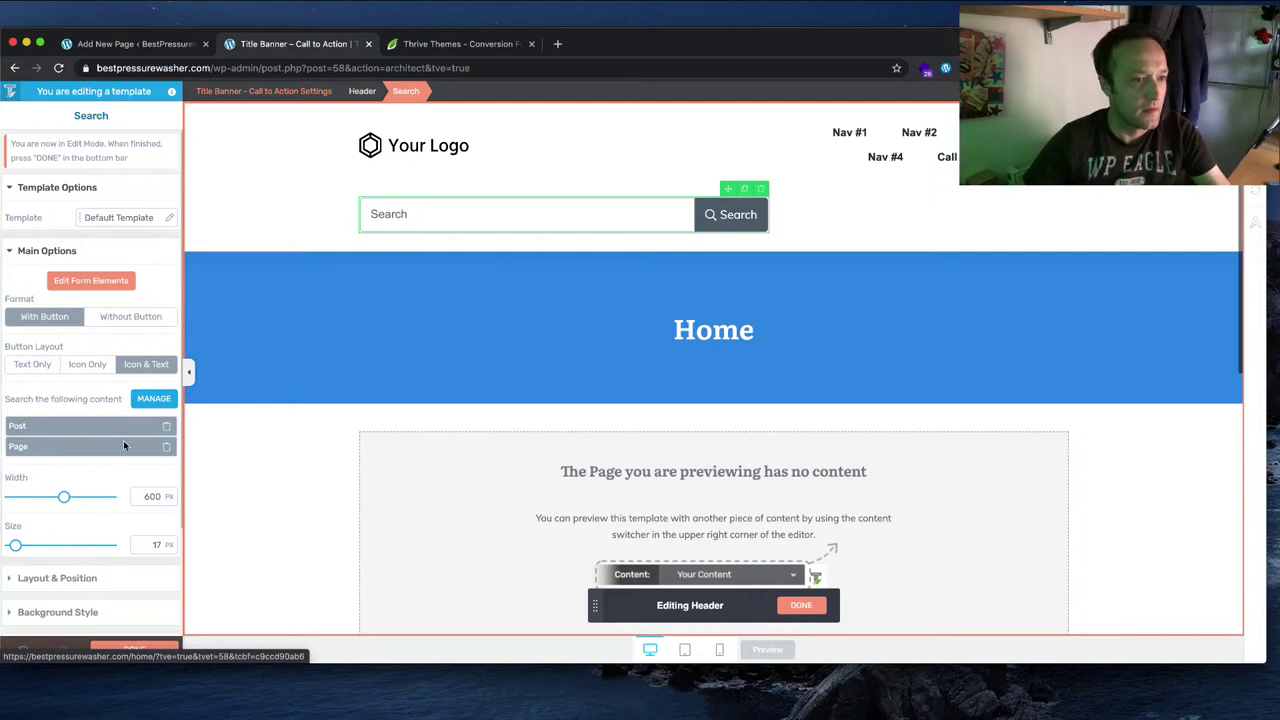
pyautogui.moveTo(63, 497); pyautogui.dragTo(104, 500)
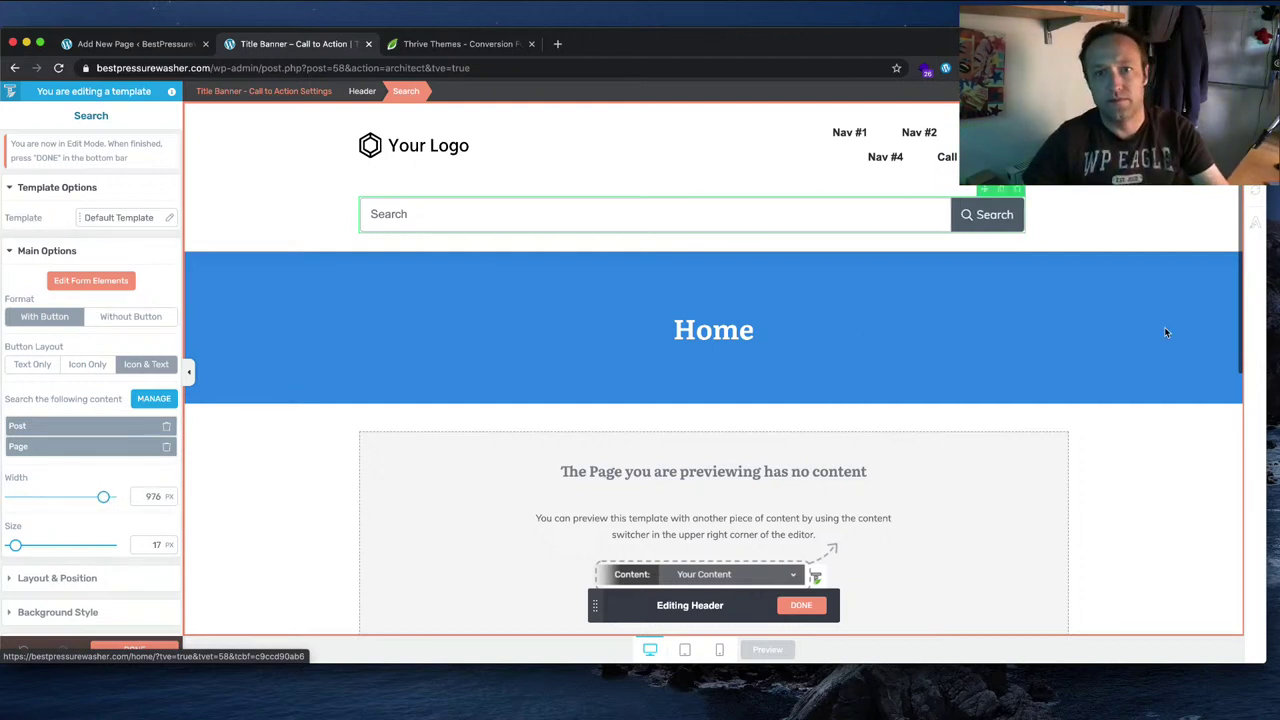
pyautogui.click(818, 150)
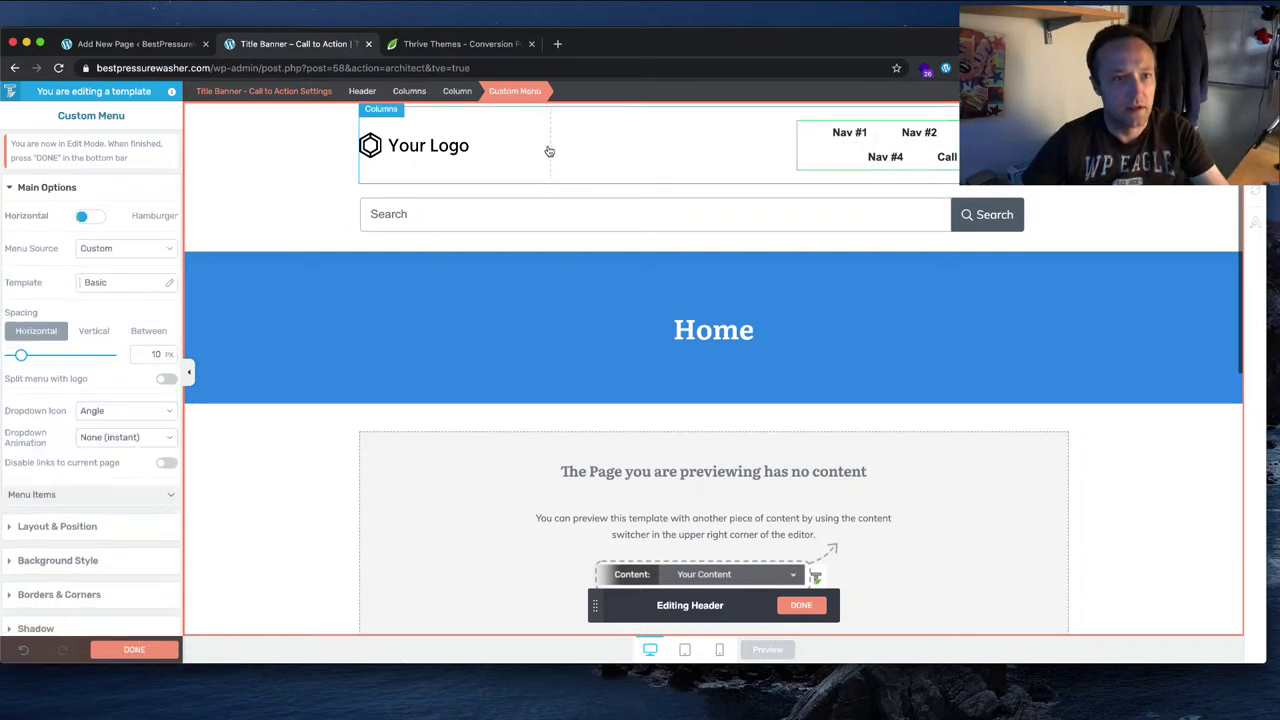
pyautogui.moveTo(550, 150); pyautogui.dragTo(796, 149)
pyautogui.click(260, 155)
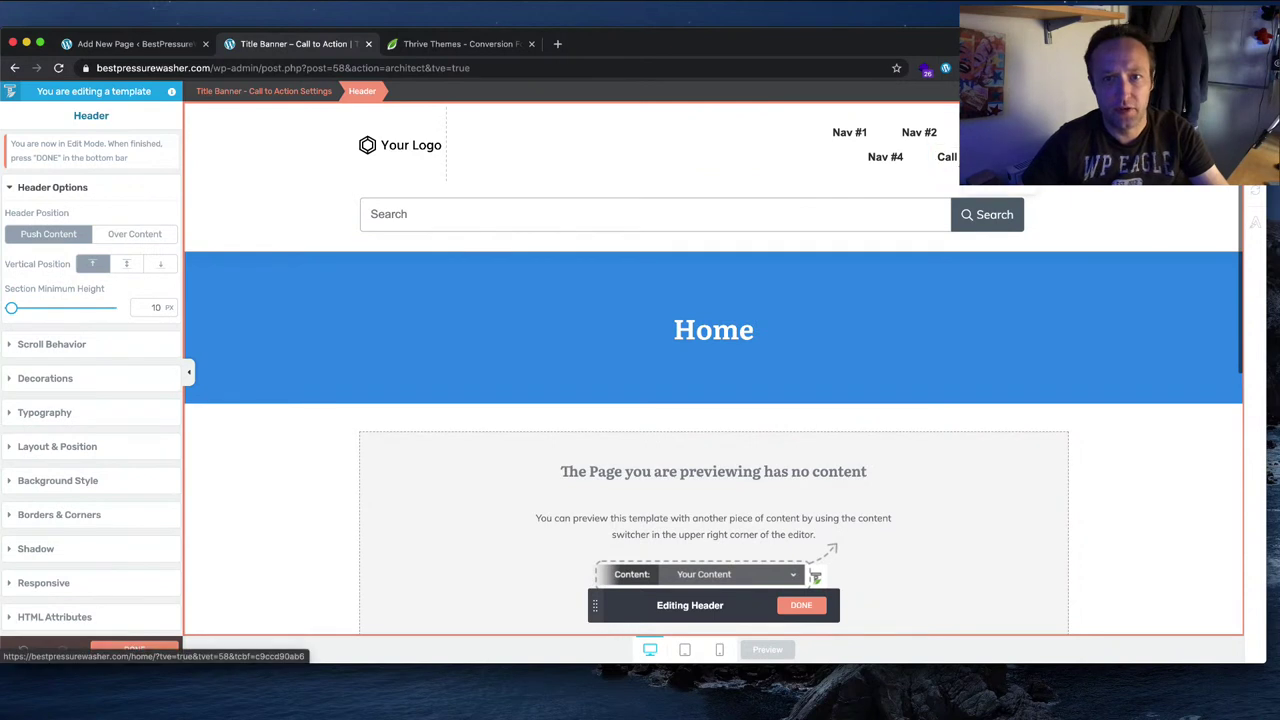
pyautogui.click(776, 220)
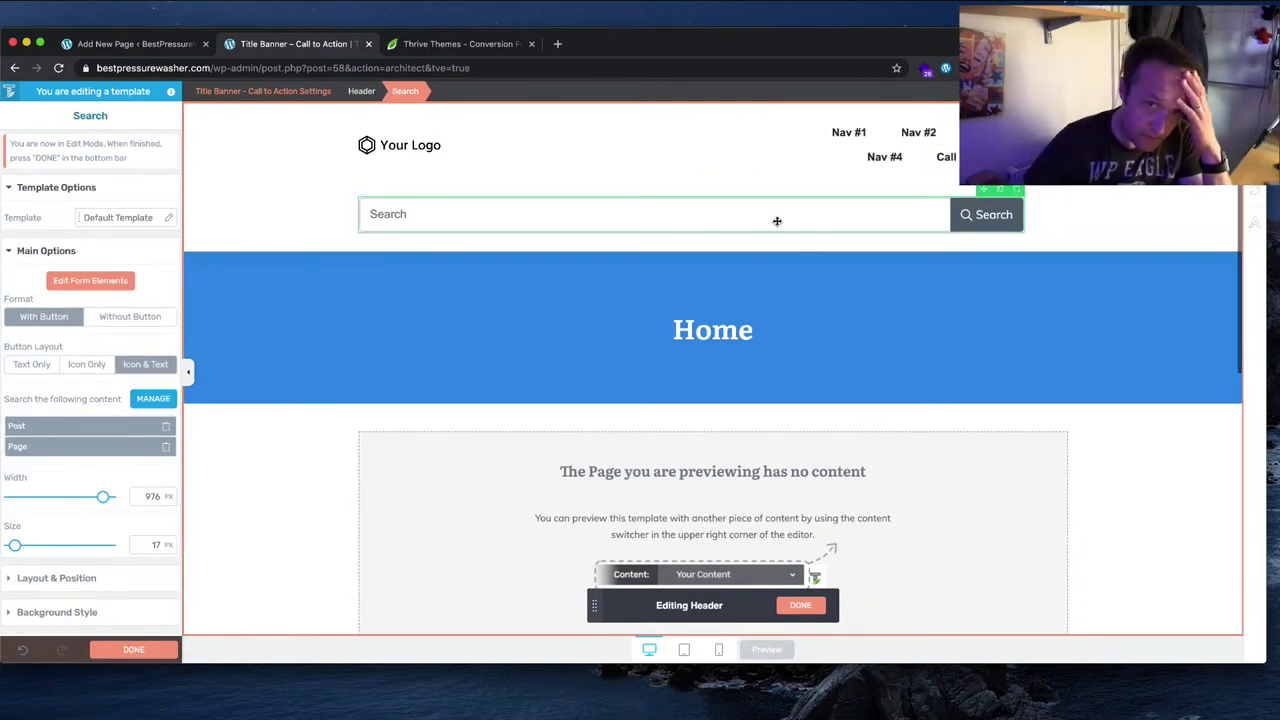
pyautogui.click(470, 145)
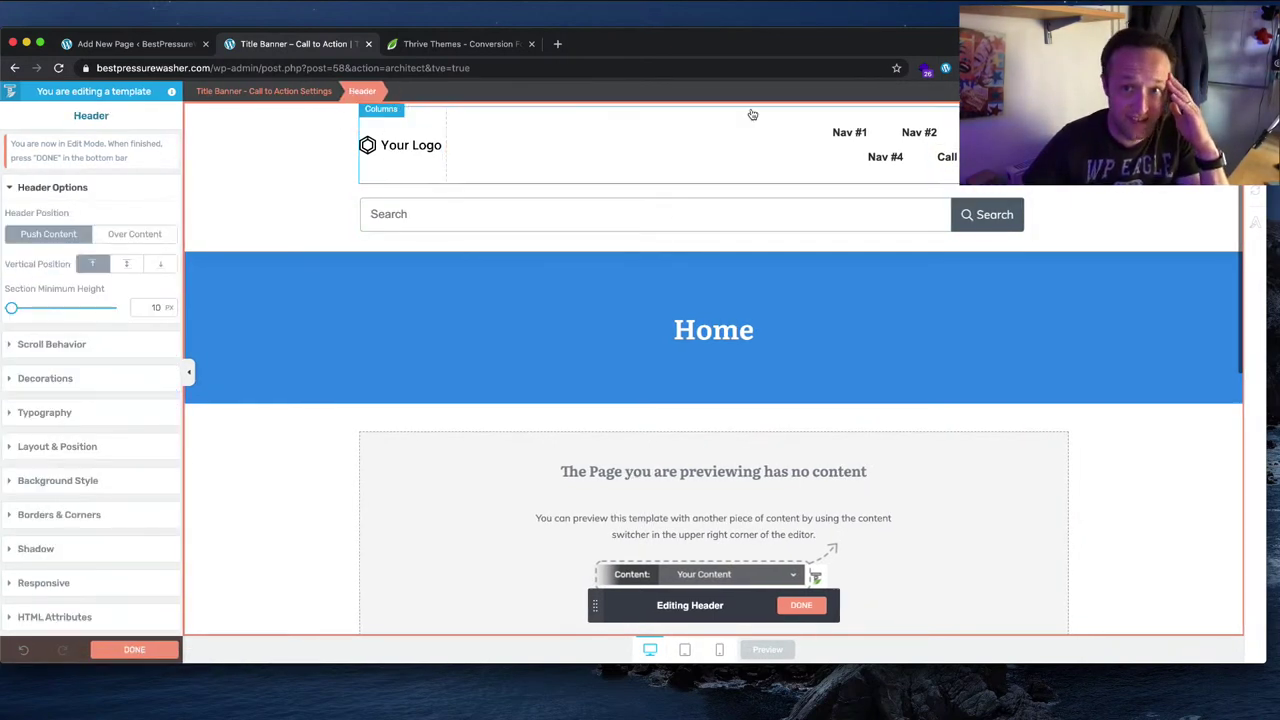
# Step: Finish header editing and replace the header with the Double 04 layout
pyautogui.click(134, 650)
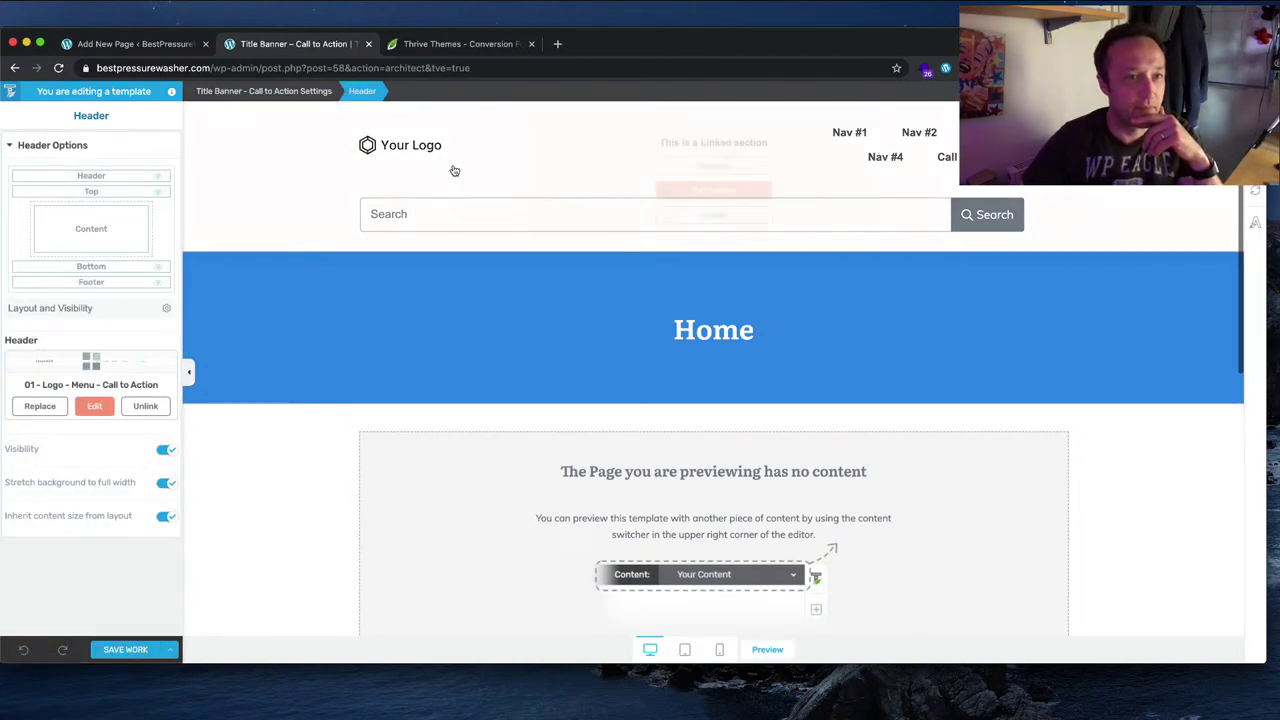
pyautogui.click(720, 166)
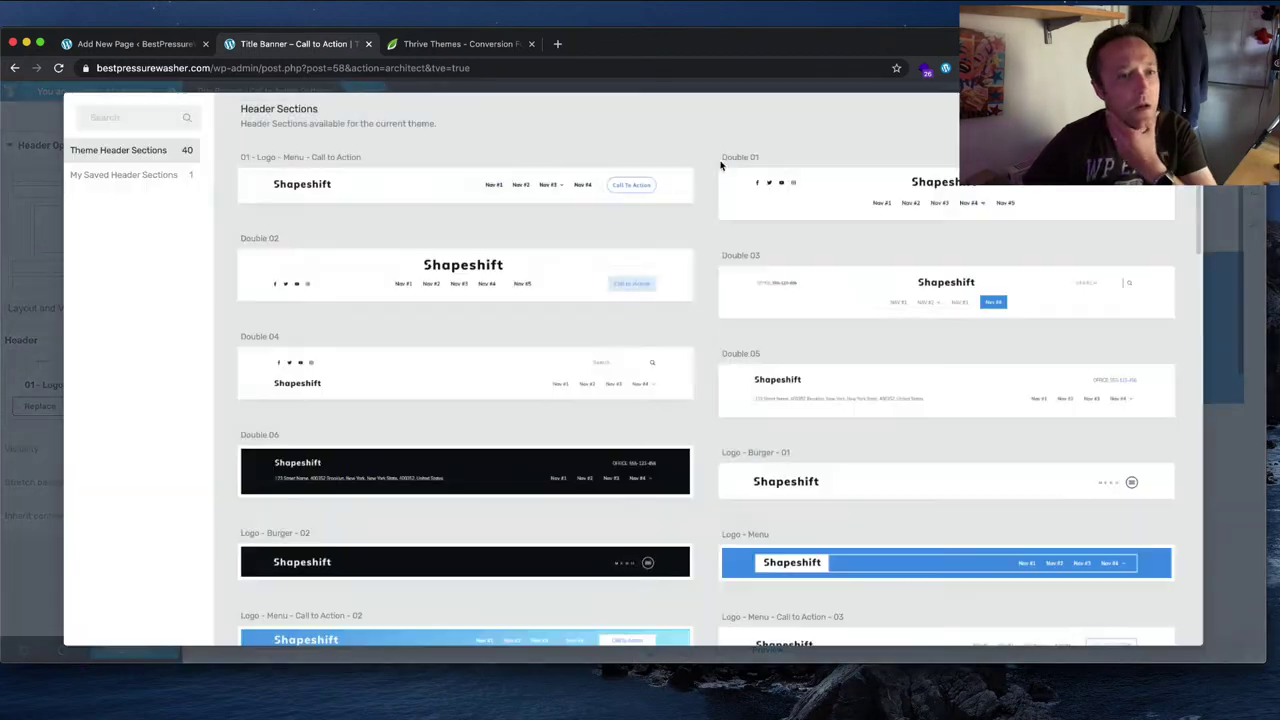
pyautogui.scroll(-1, 650, 267)
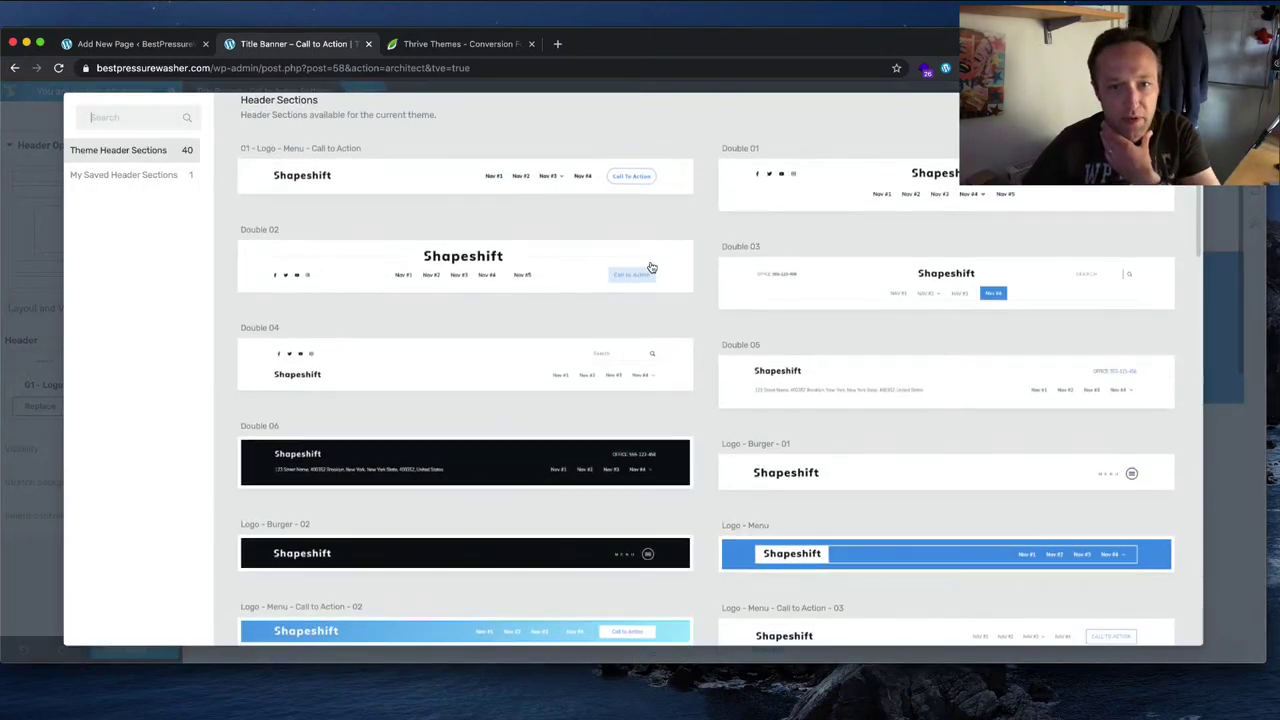
pyautogui.scroll(-5, 650, 267)
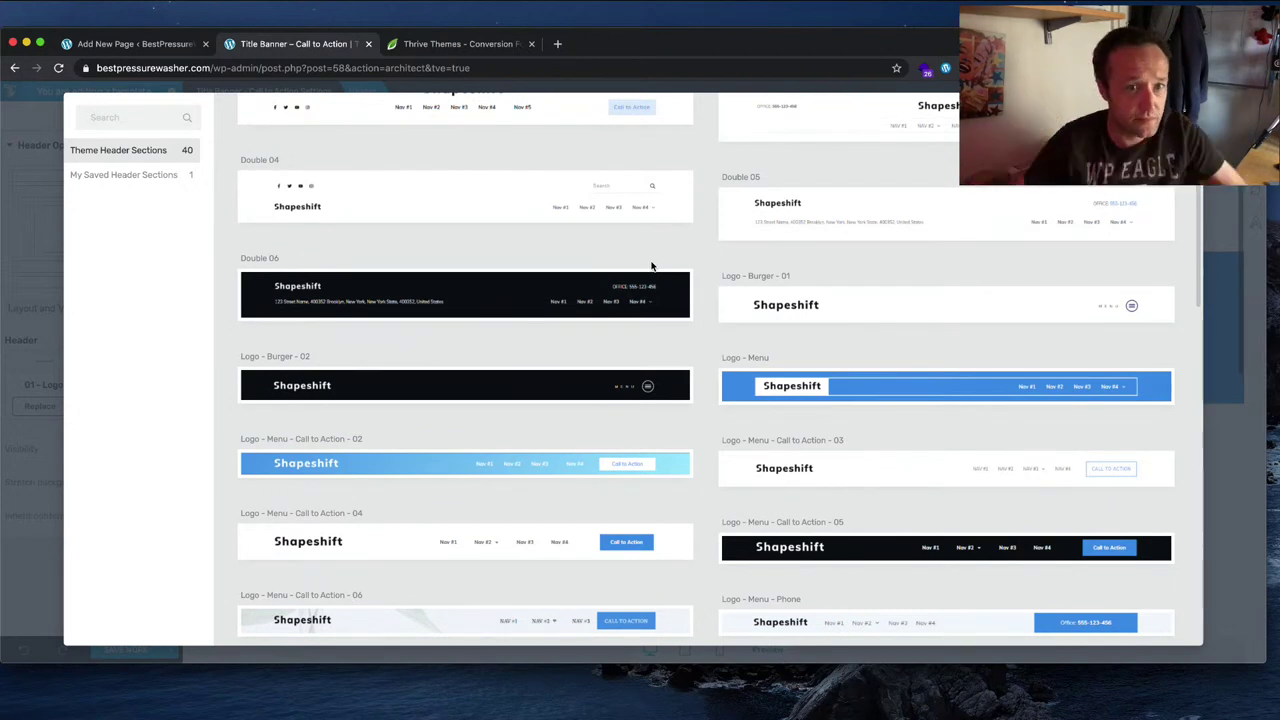
pyautogui.scroll(2, 652, 268)
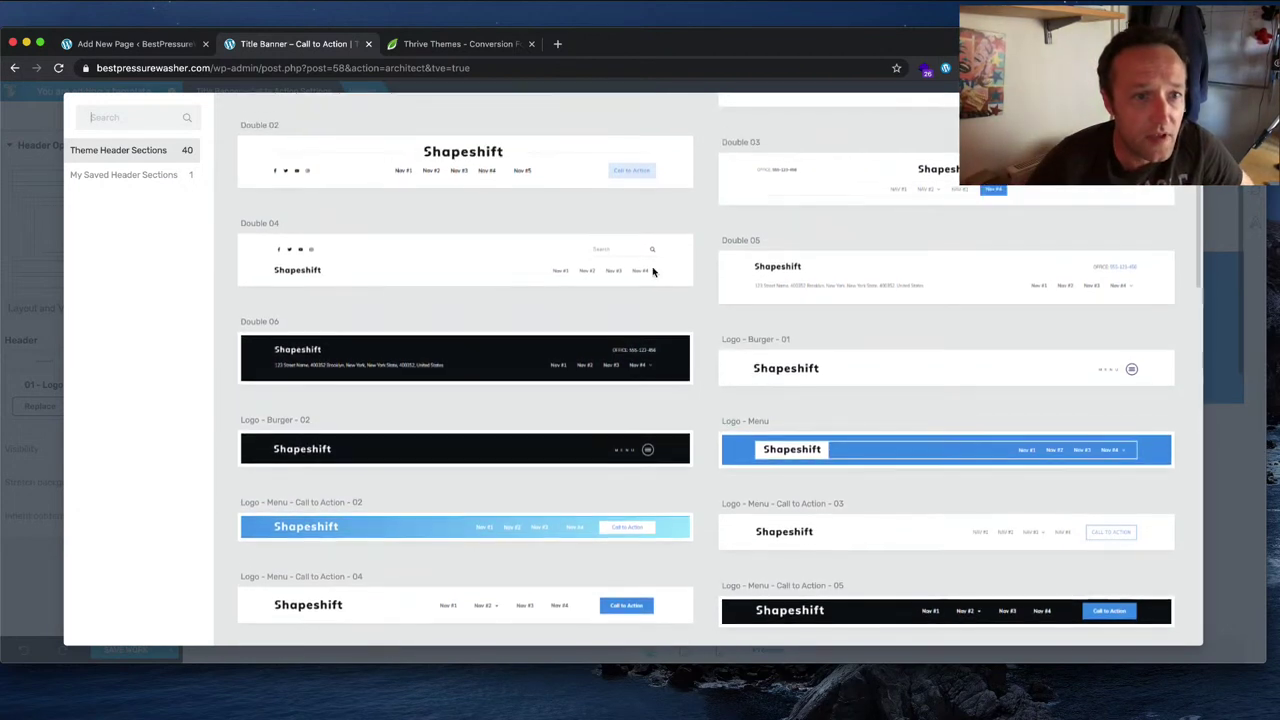
pyautogui.click(510, 275)
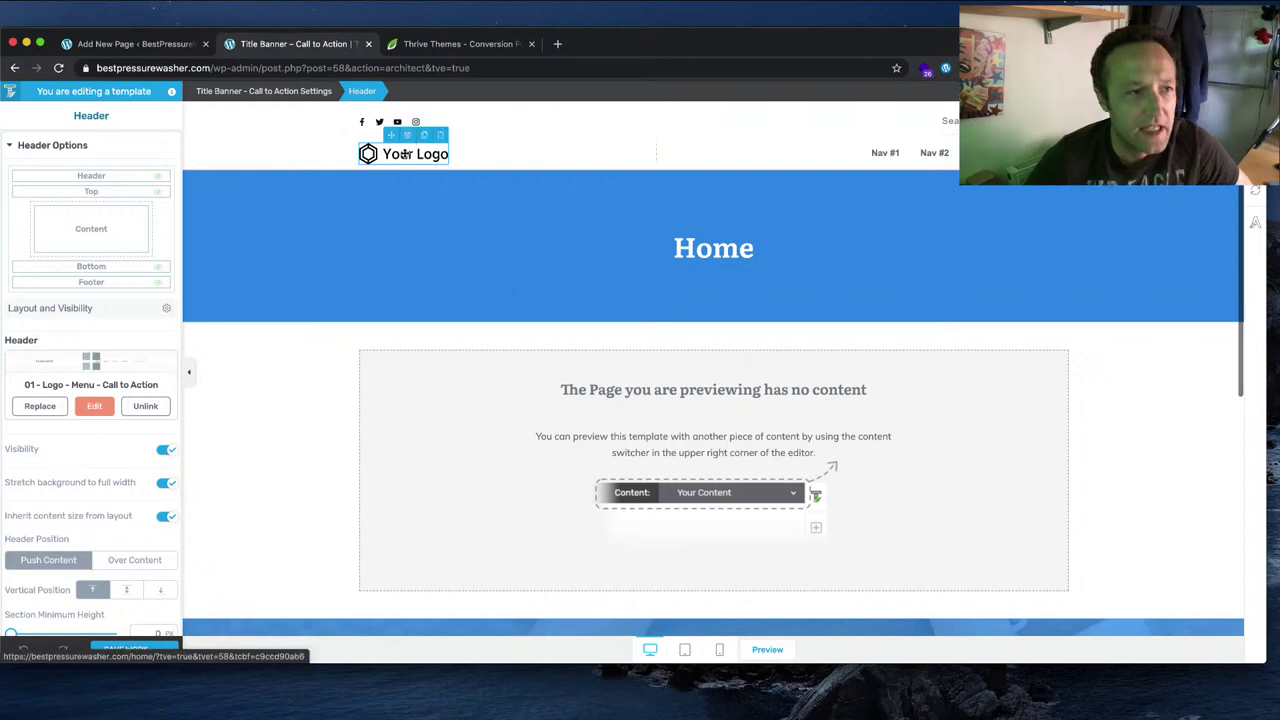
# Step: Upload BestJetWash-Logo.jpg from the BestPressureWashdotcom folder as the Light header logo
pyautogui.click(407, 153)
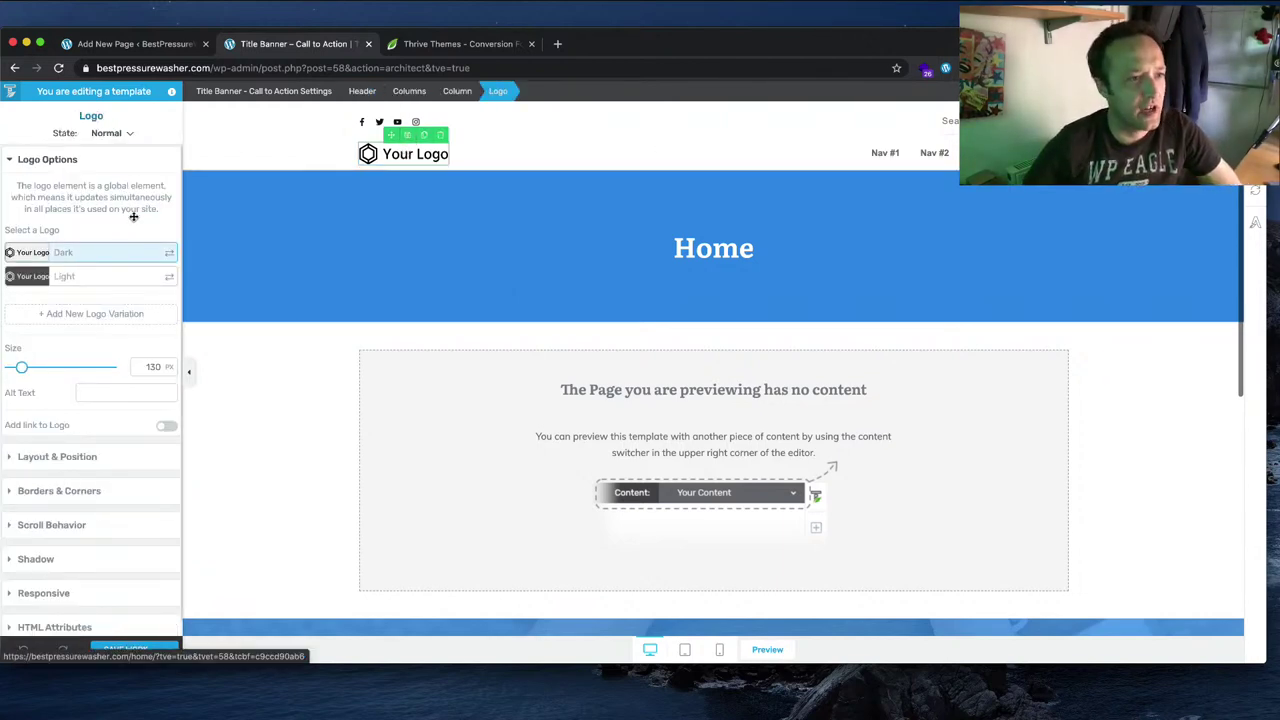
pyautogui.moveTo(33, 257)
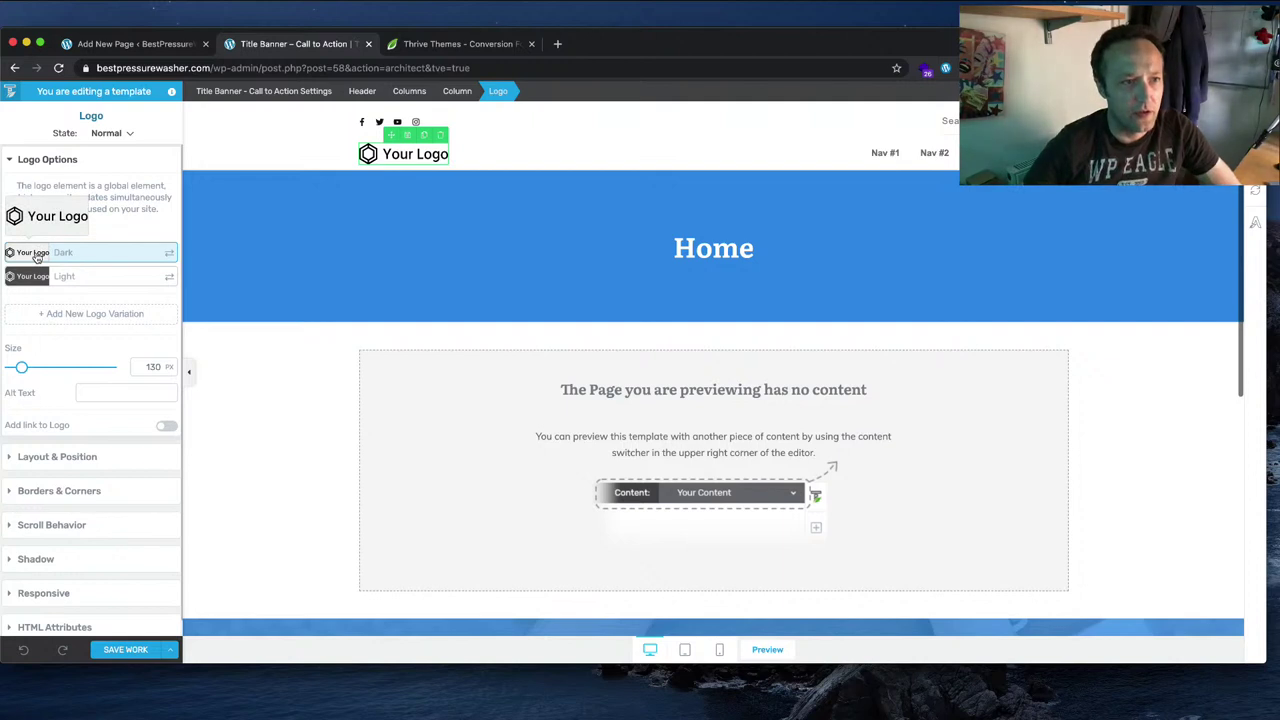
pyautogui.click(32, 283)
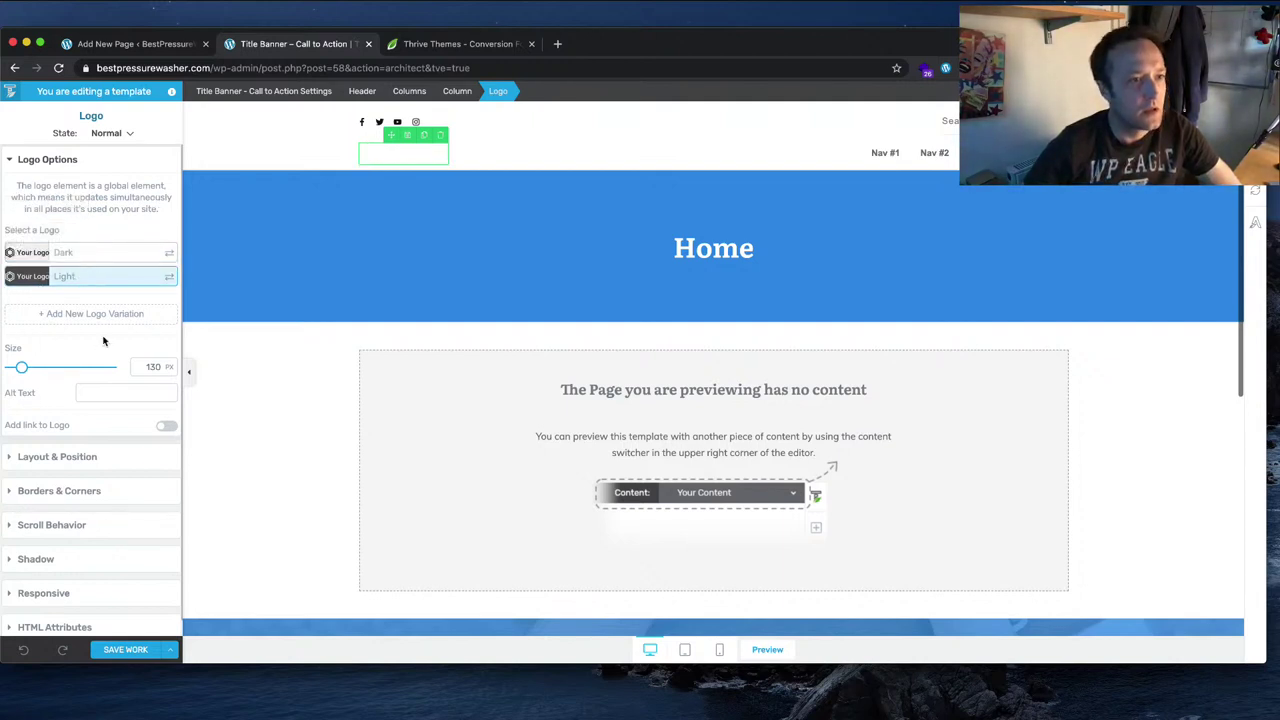
pyautogui.click(170, 278)
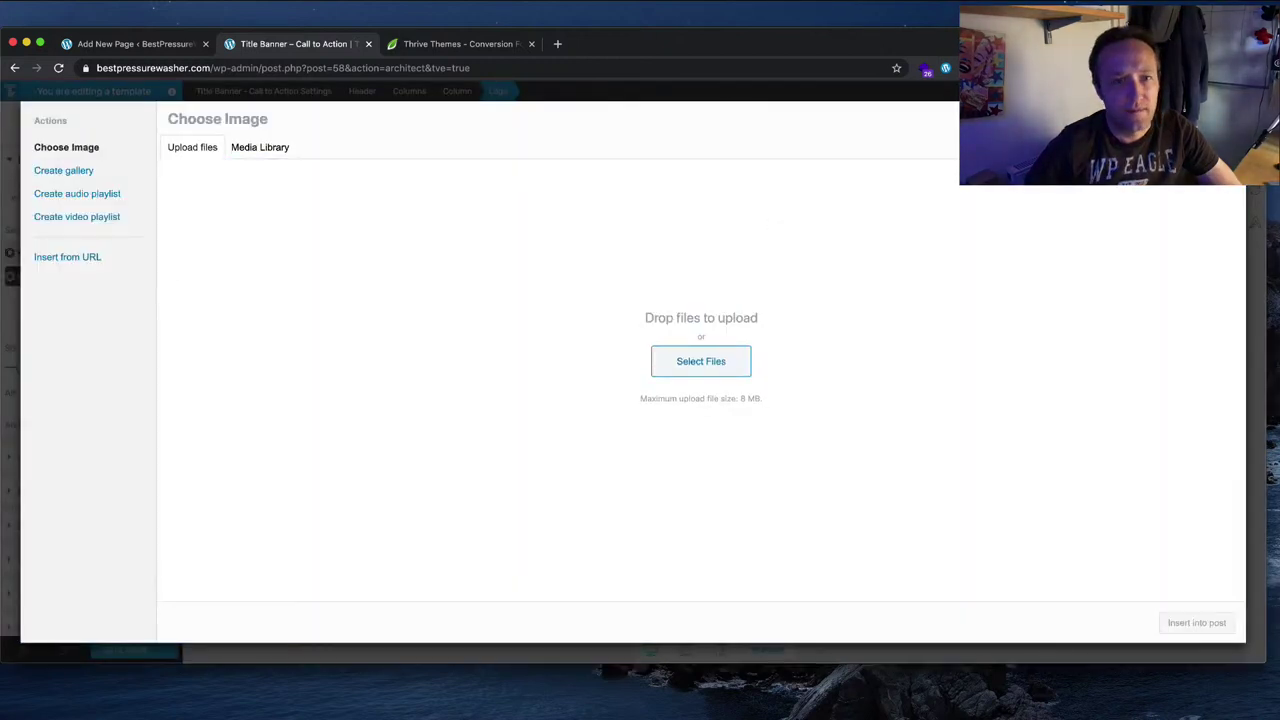
pyautogui.press('Escape')
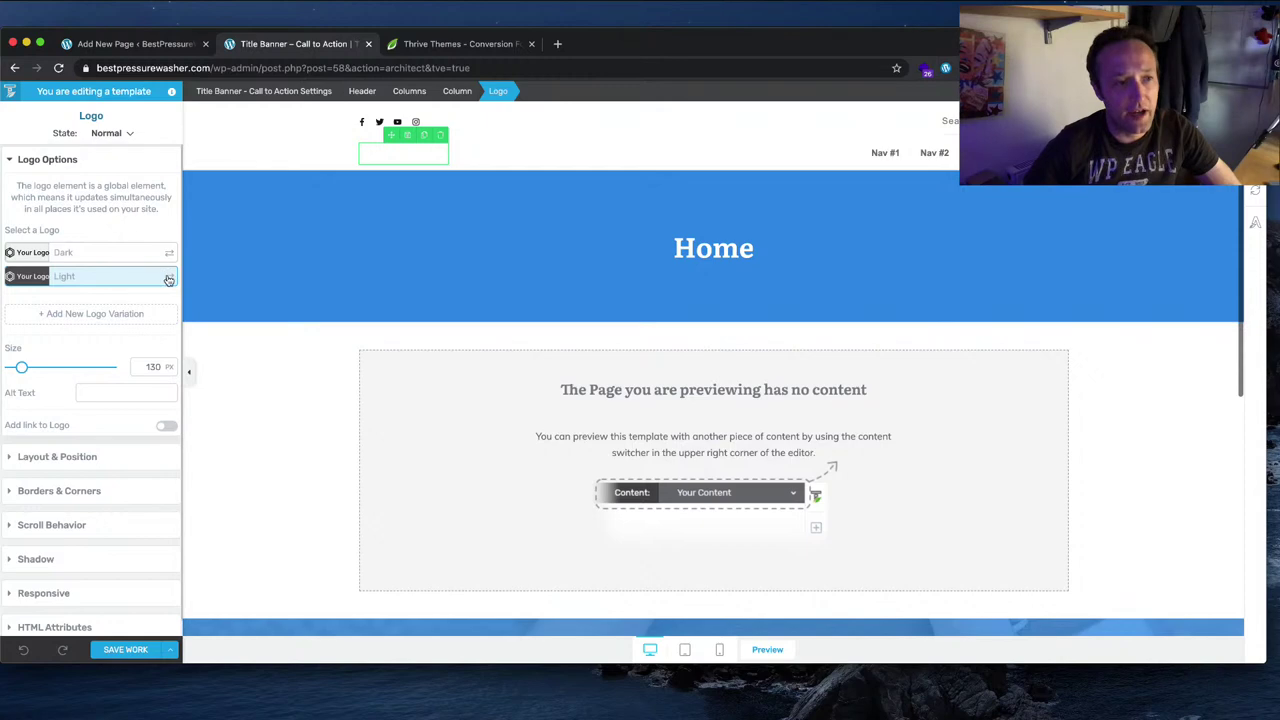
pyautogui.click(170, 278)
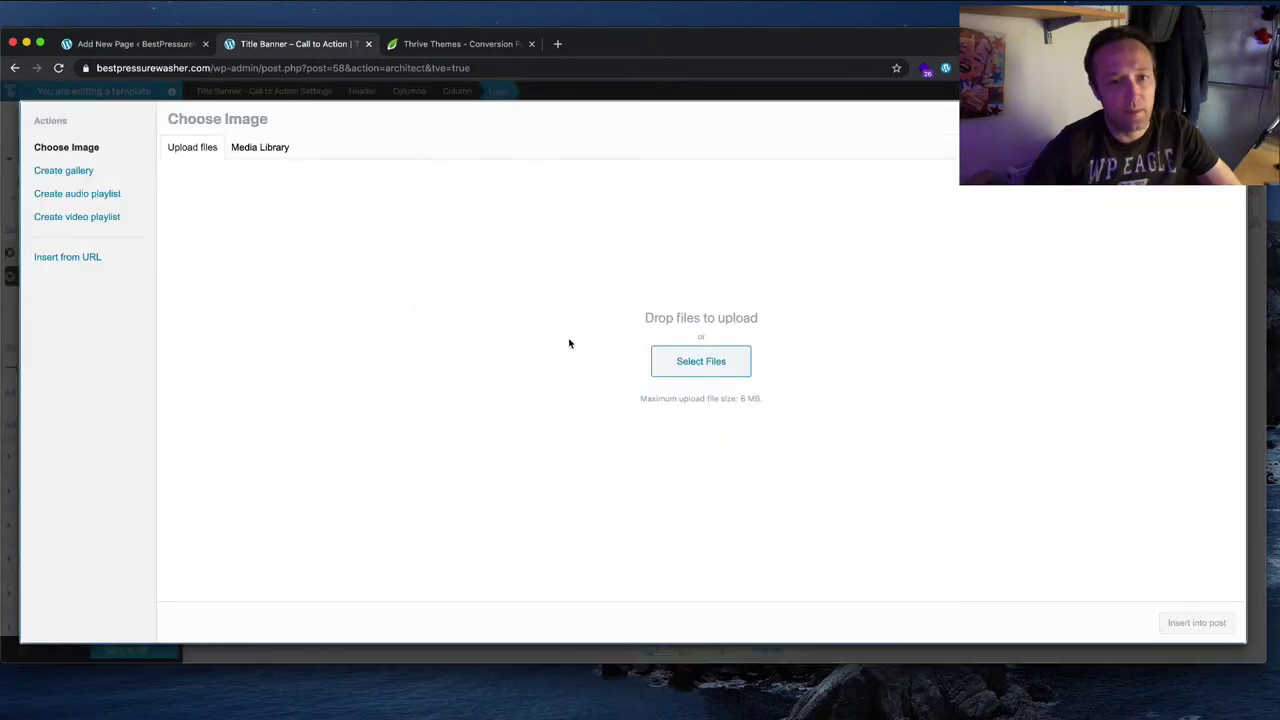
pyautogui.click(748, 376)
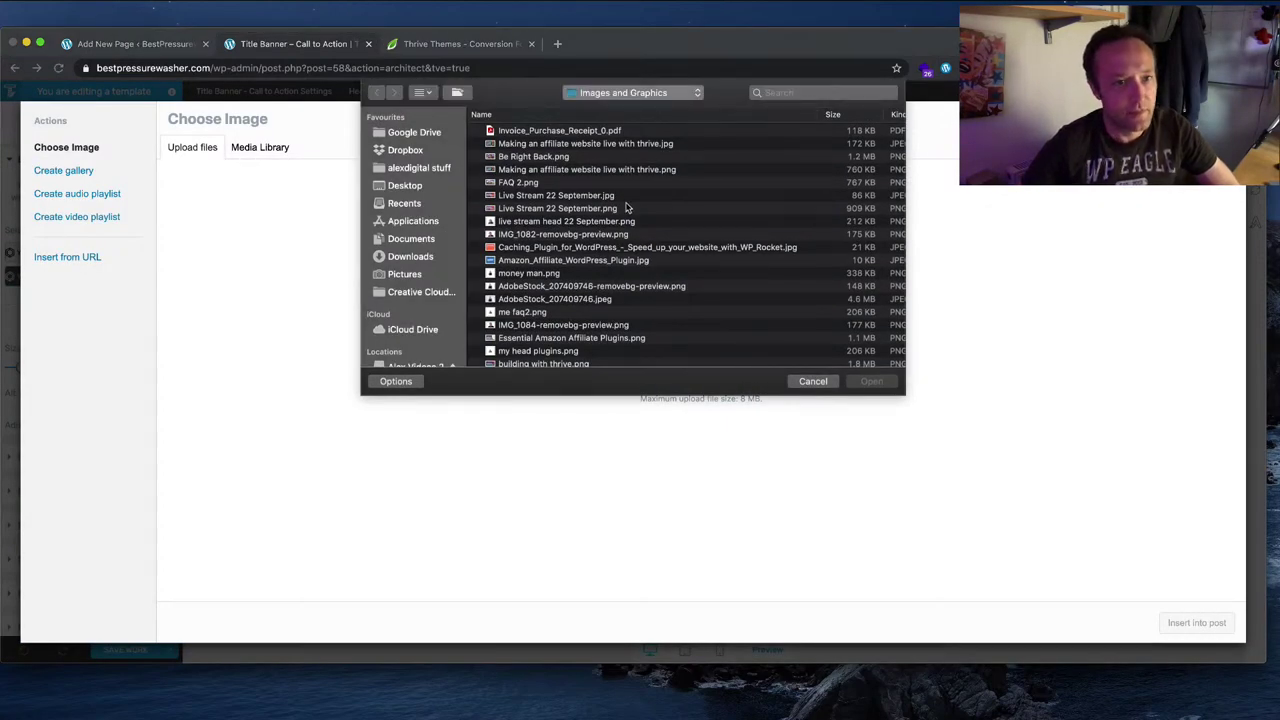
pyautogui.click(410, 238)
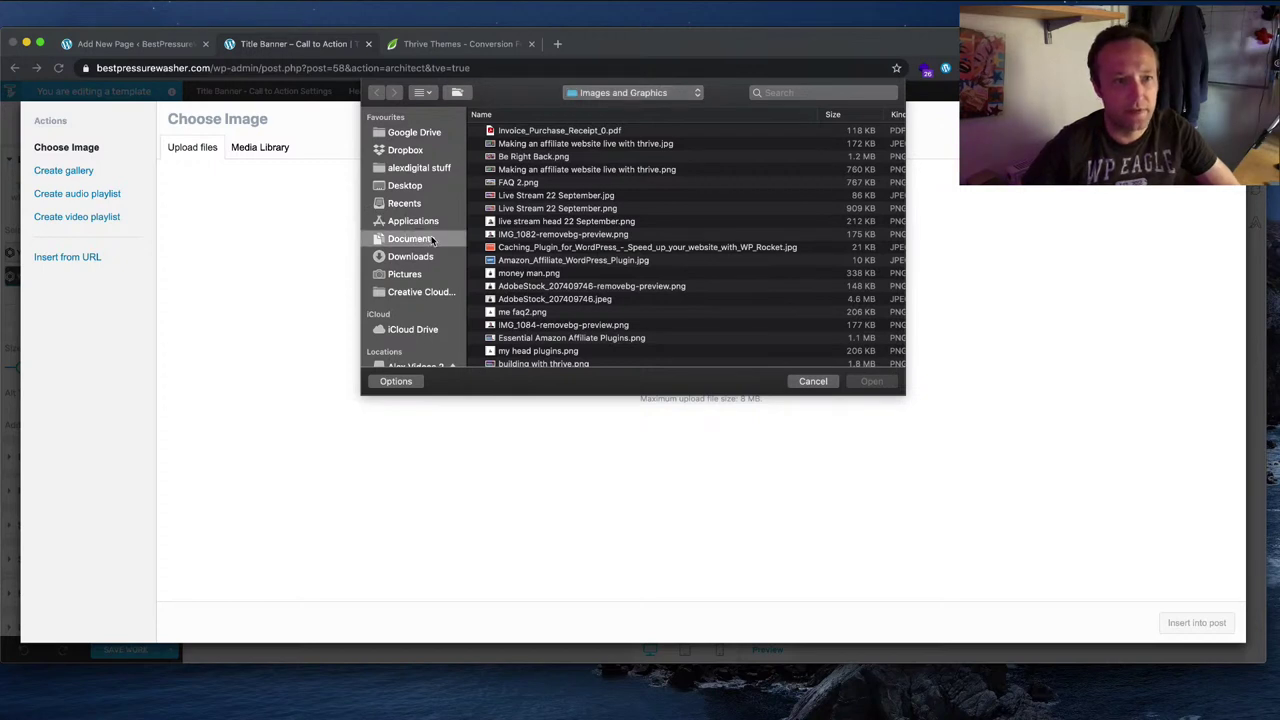
pyautogui.click(420, 167)
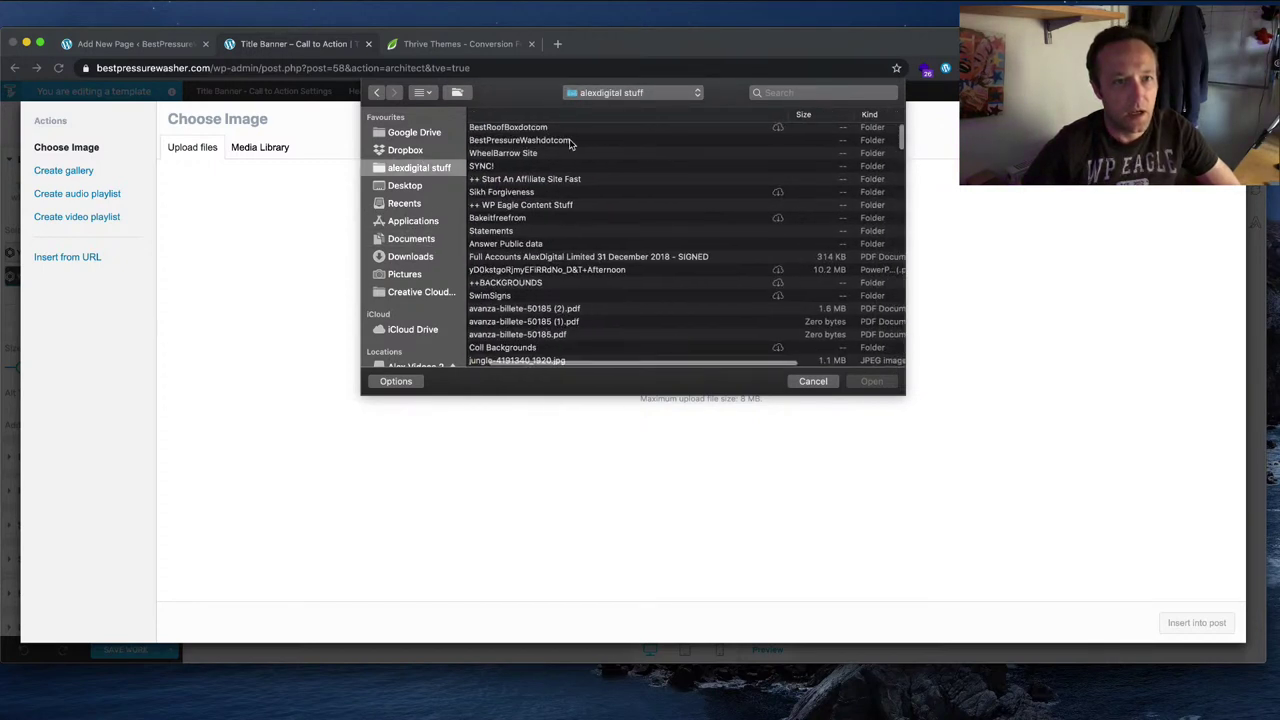
pyautogui.doubleClick(570, 140)
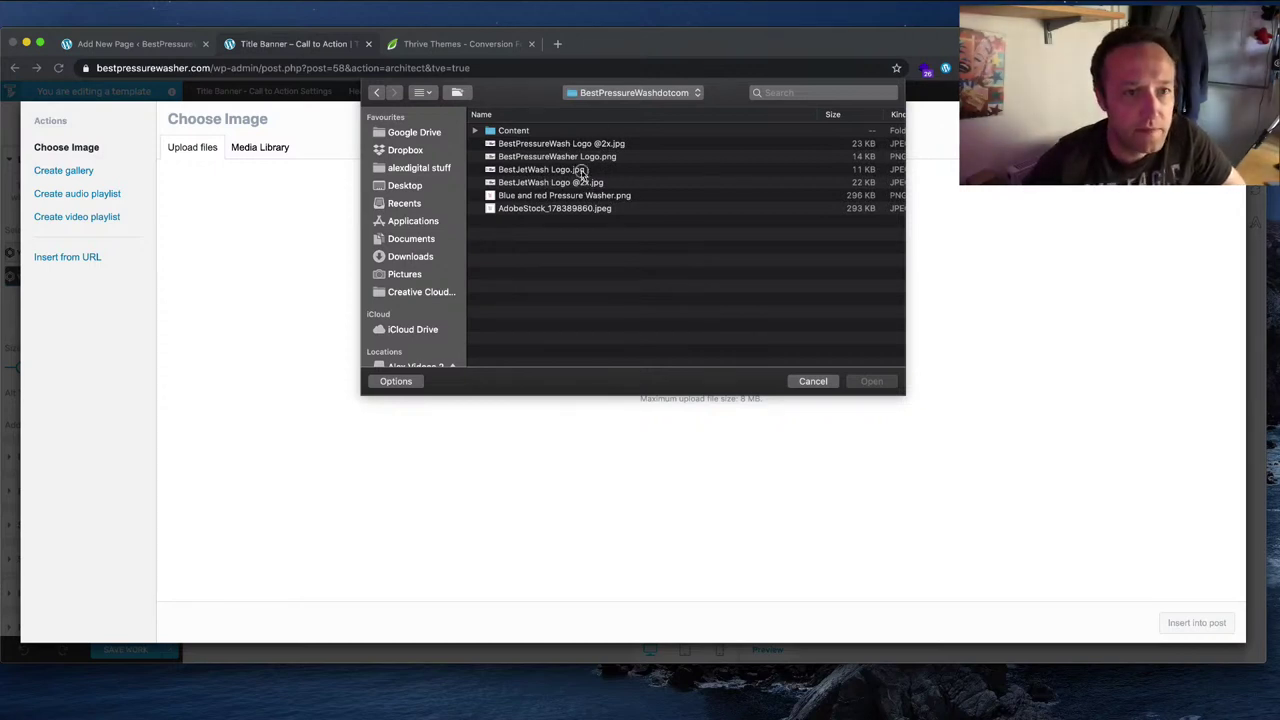
pyautogui.doubleClick(580, 171)
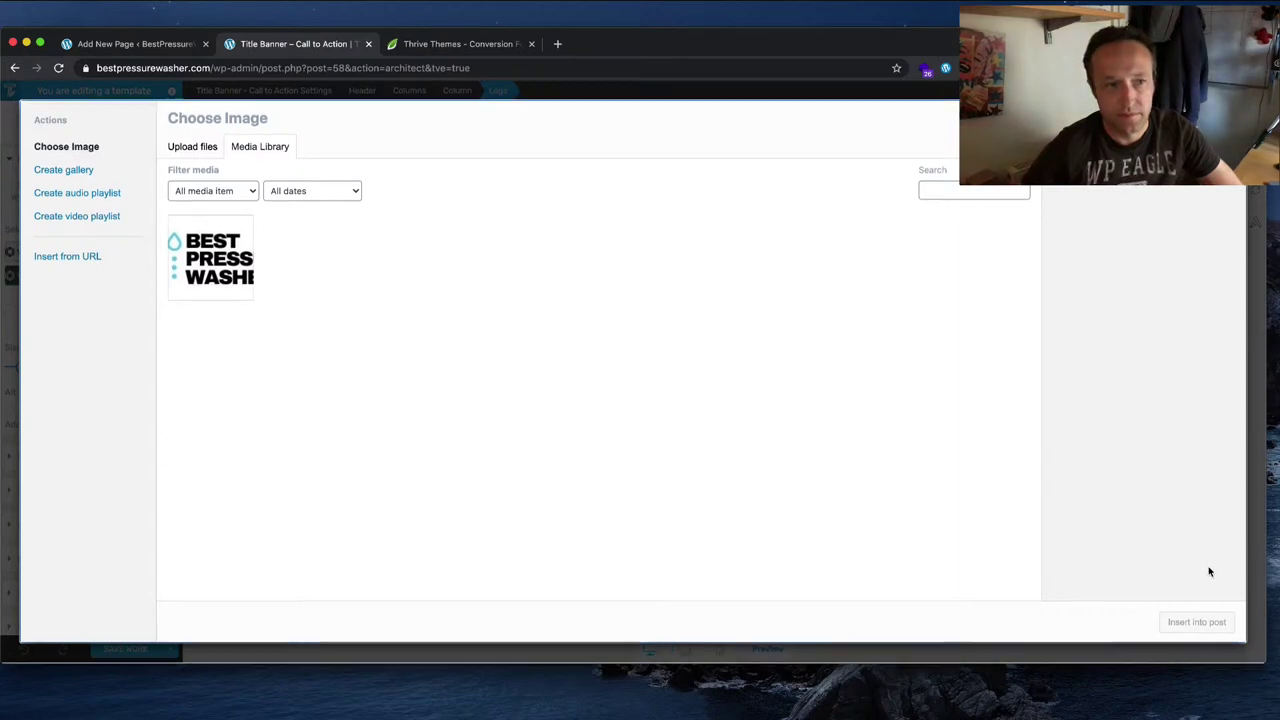
pyautogui.click(177, 266)
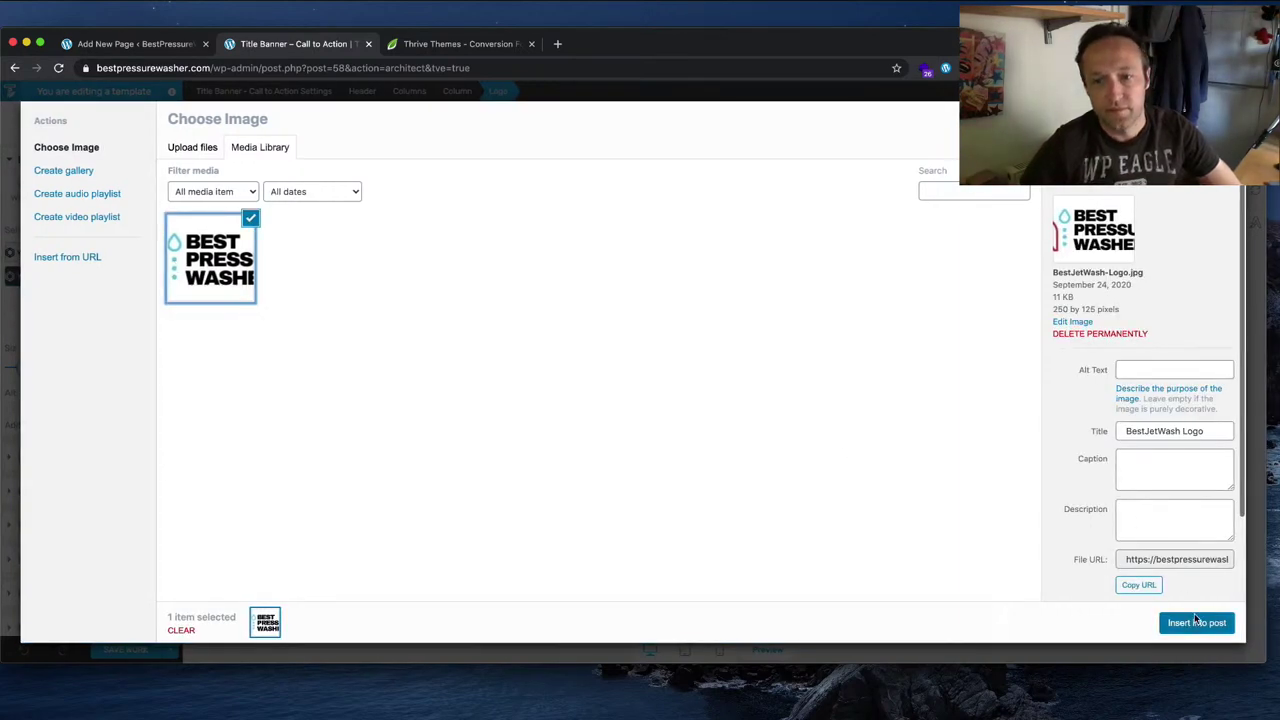
pyautogui.click(1196, 621)
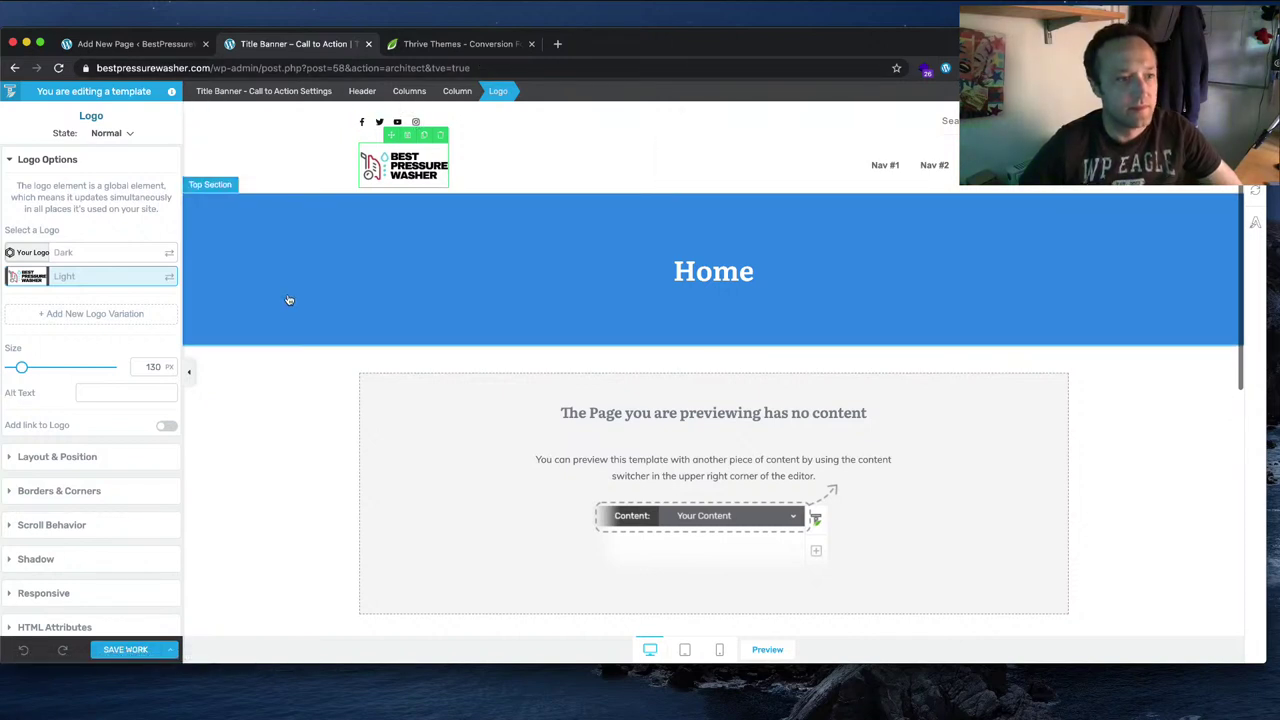
# Step: Set the logo size to 200 px and delete the header column holding the social icons
pyautogui.moveTo(22, 367); pyautogui.dragTo(29, 369)
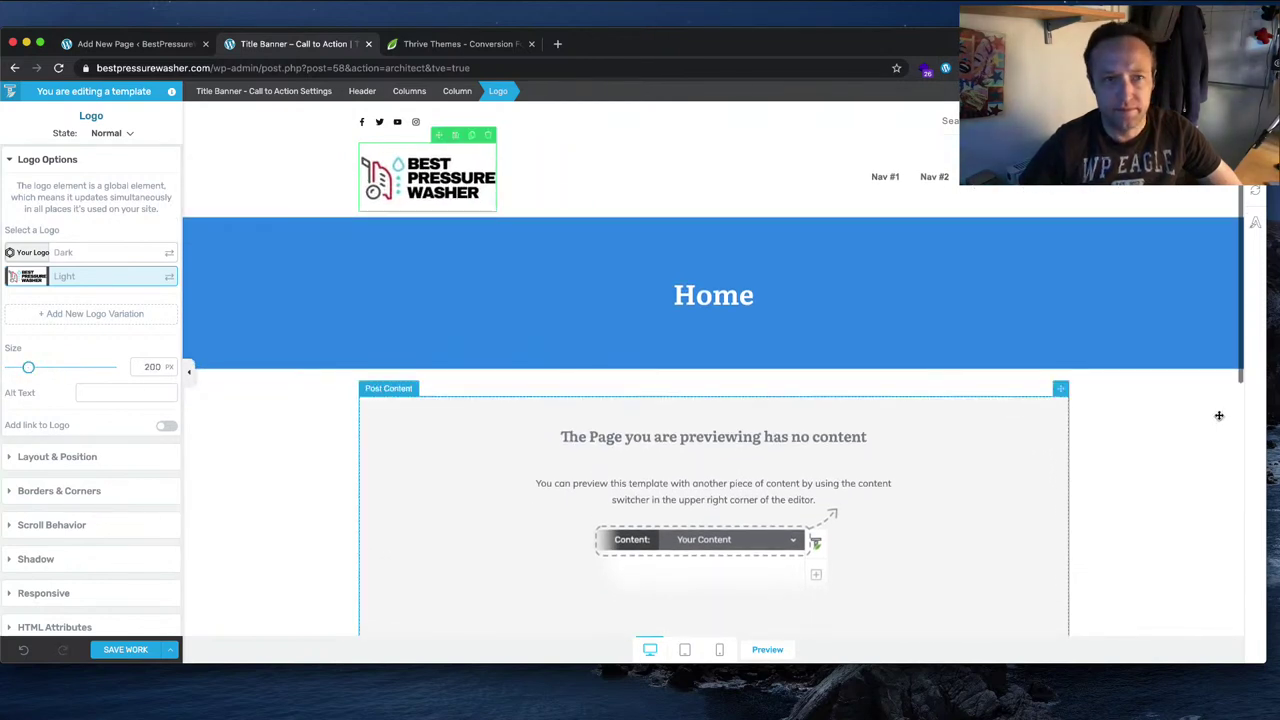
pyautogui.click(363, 92)
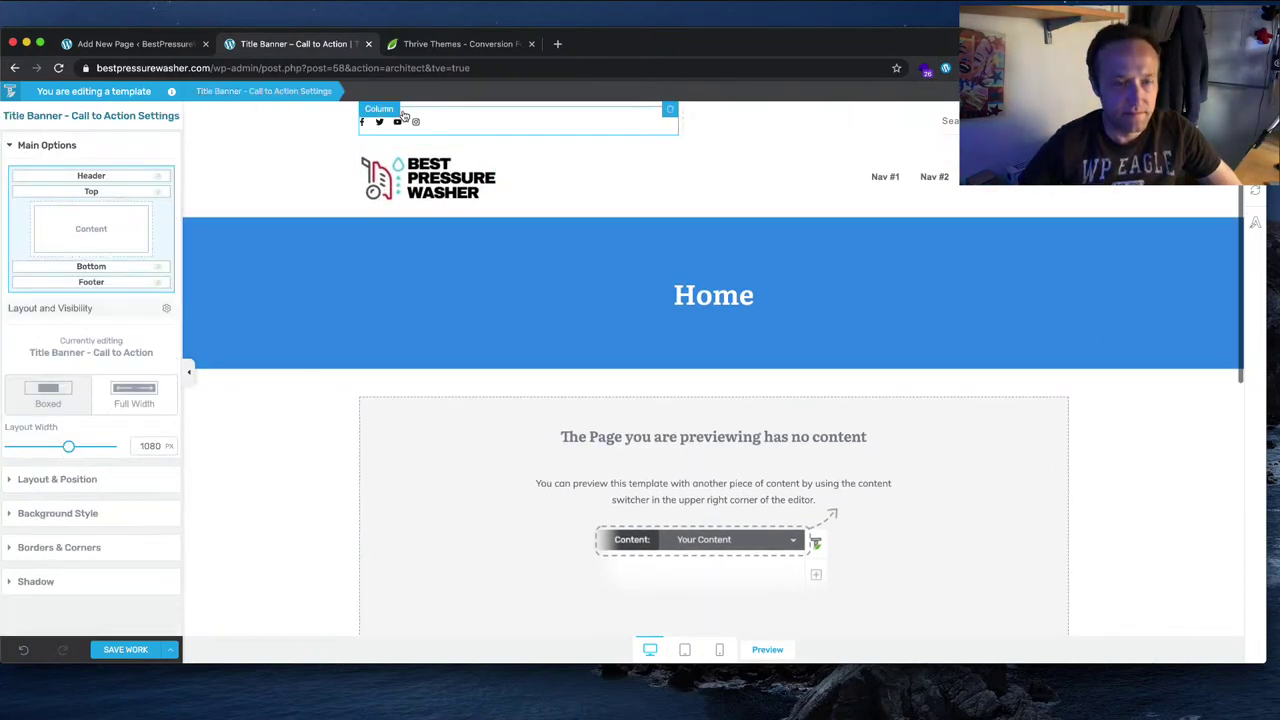
pyautogui.click(462, 129)
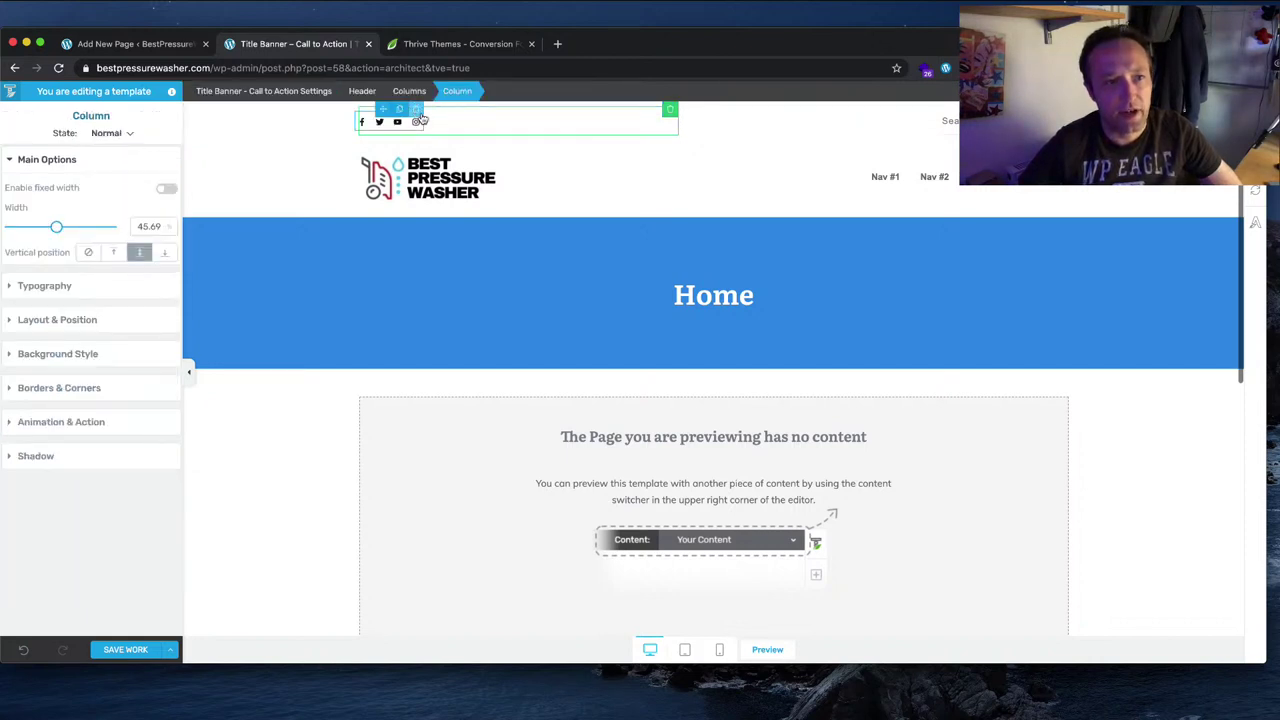
pyautogui.click(400, 114)
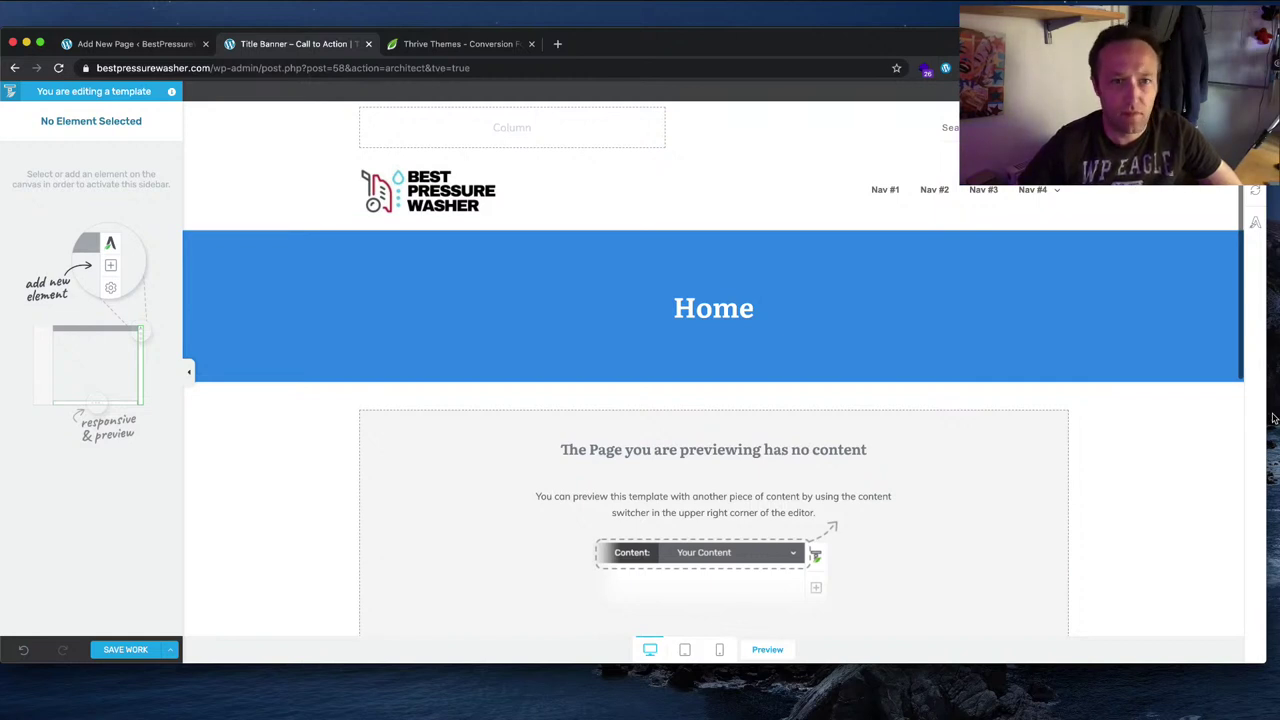
# Step: Use the same Best Pressure Washer logo image for the Dark logo variation
pyautogui.click(436, 199)
pyautogui.click(169, 253)
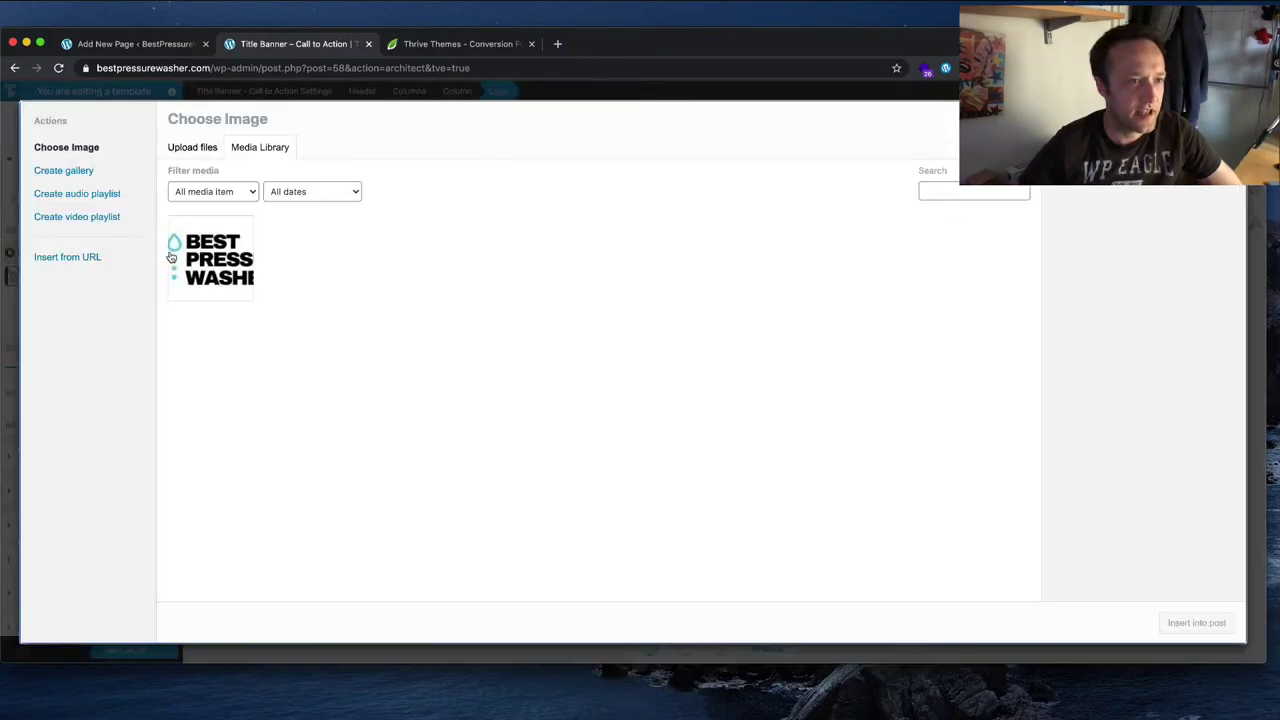
pyautogui.click(198, 255)
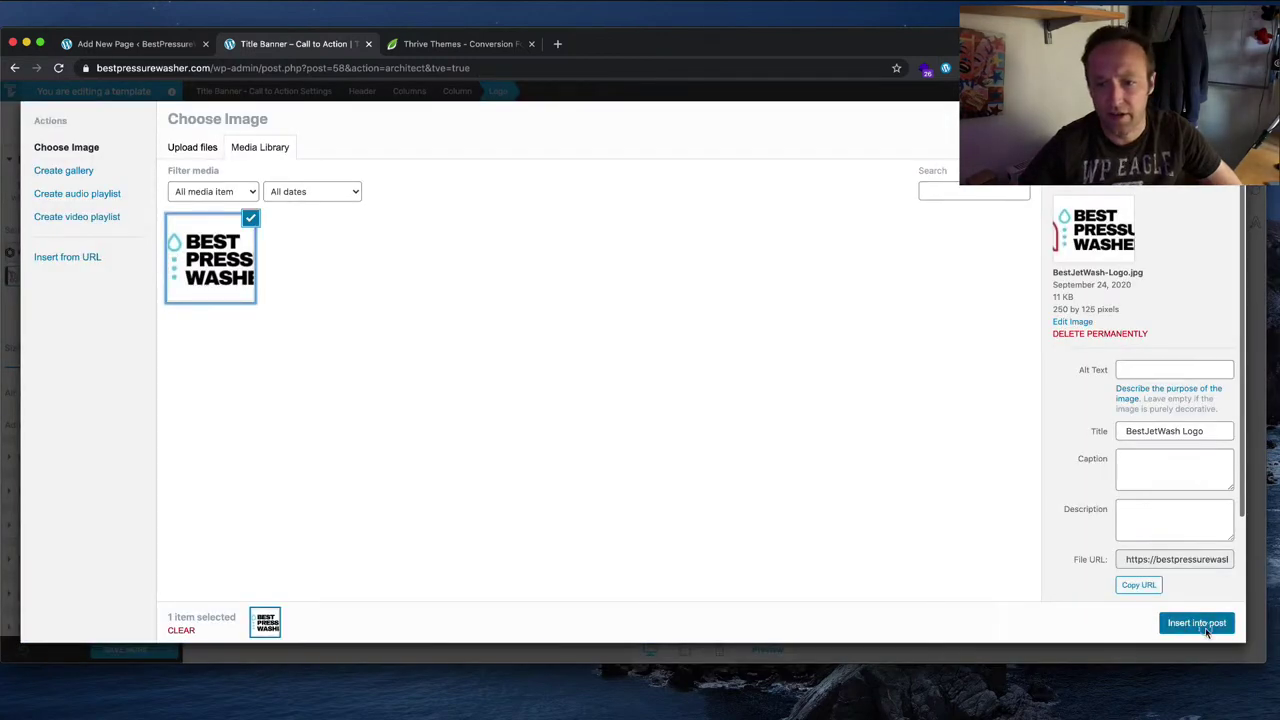
pyautogui.click(1205, 628)
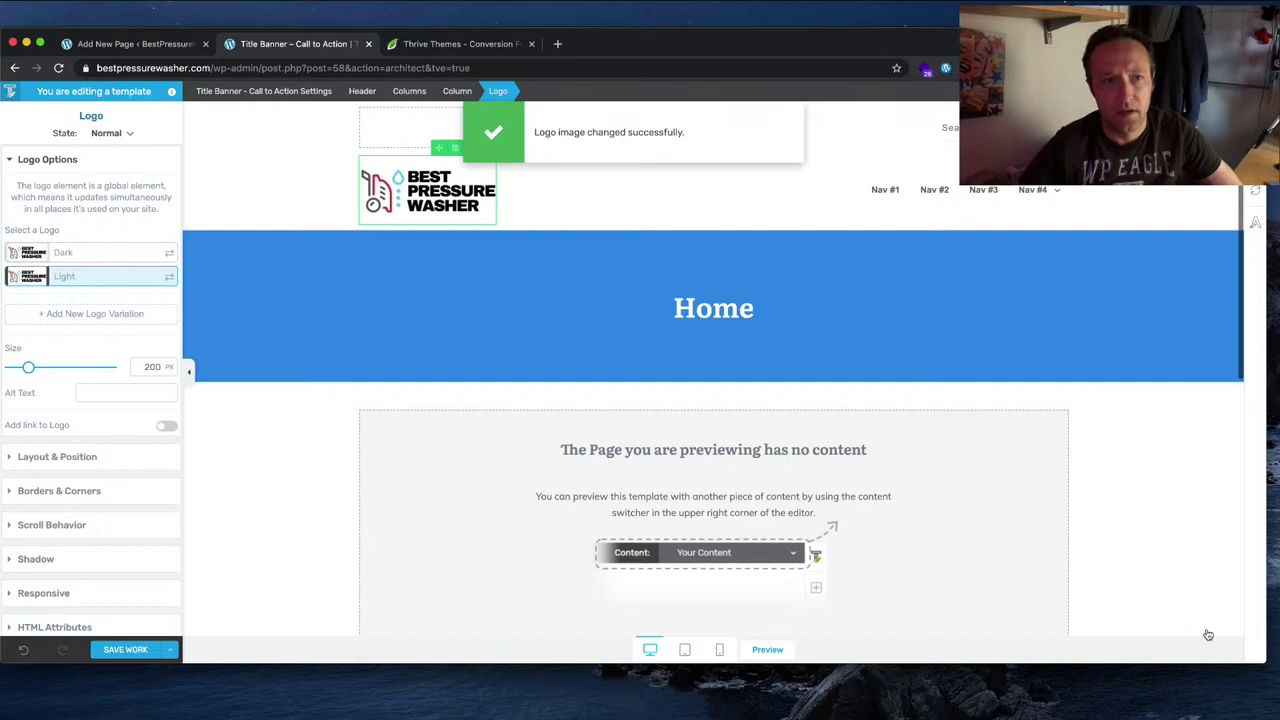
# Step: Size the header logo to 180 px, add alt text 'Best Pressure Washer', link it to the site, and save
pyautogui.click(217, 451)
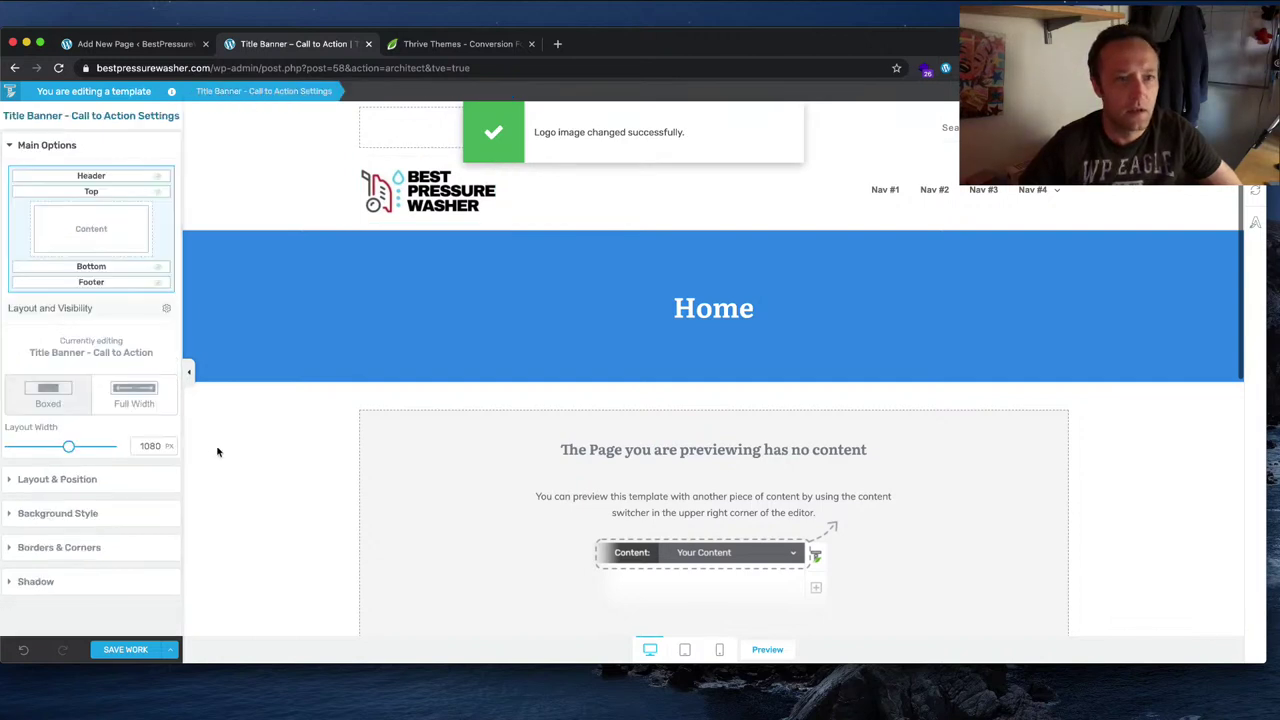
pyautogui.click(427, 207)
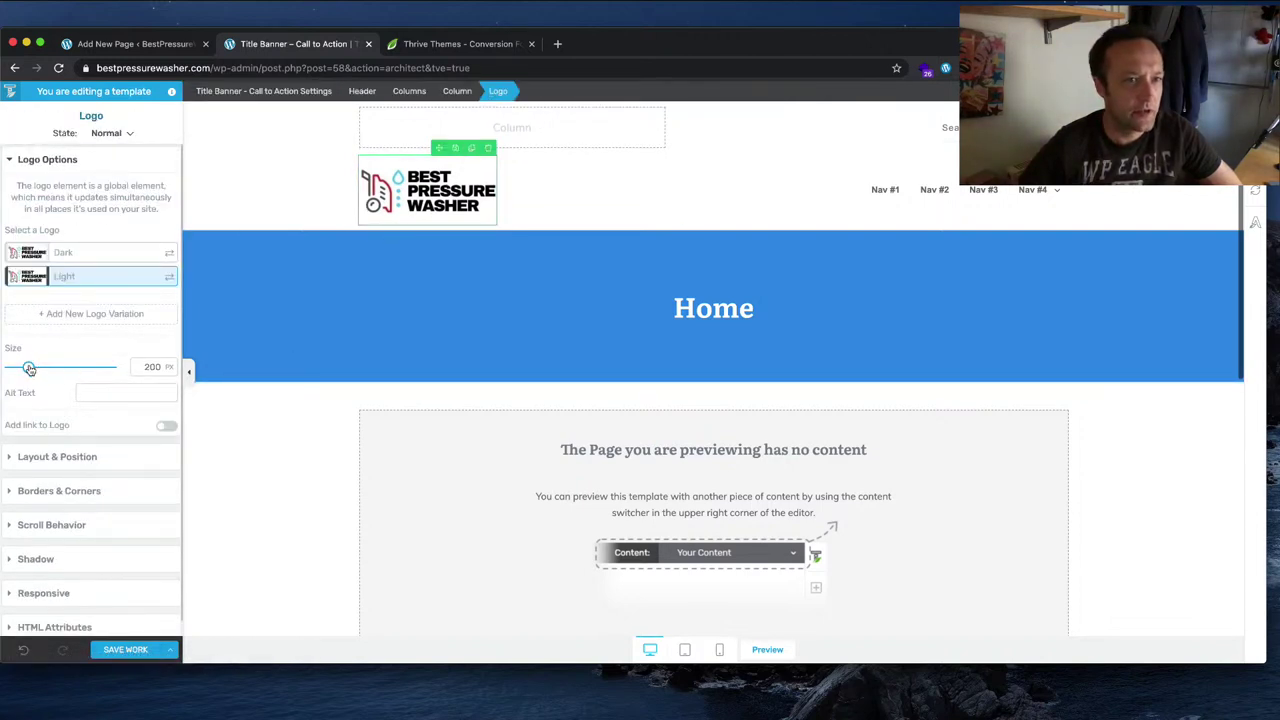
pyautogui.moveTo(29, 368); pyautogui.dragTo(27, 368)
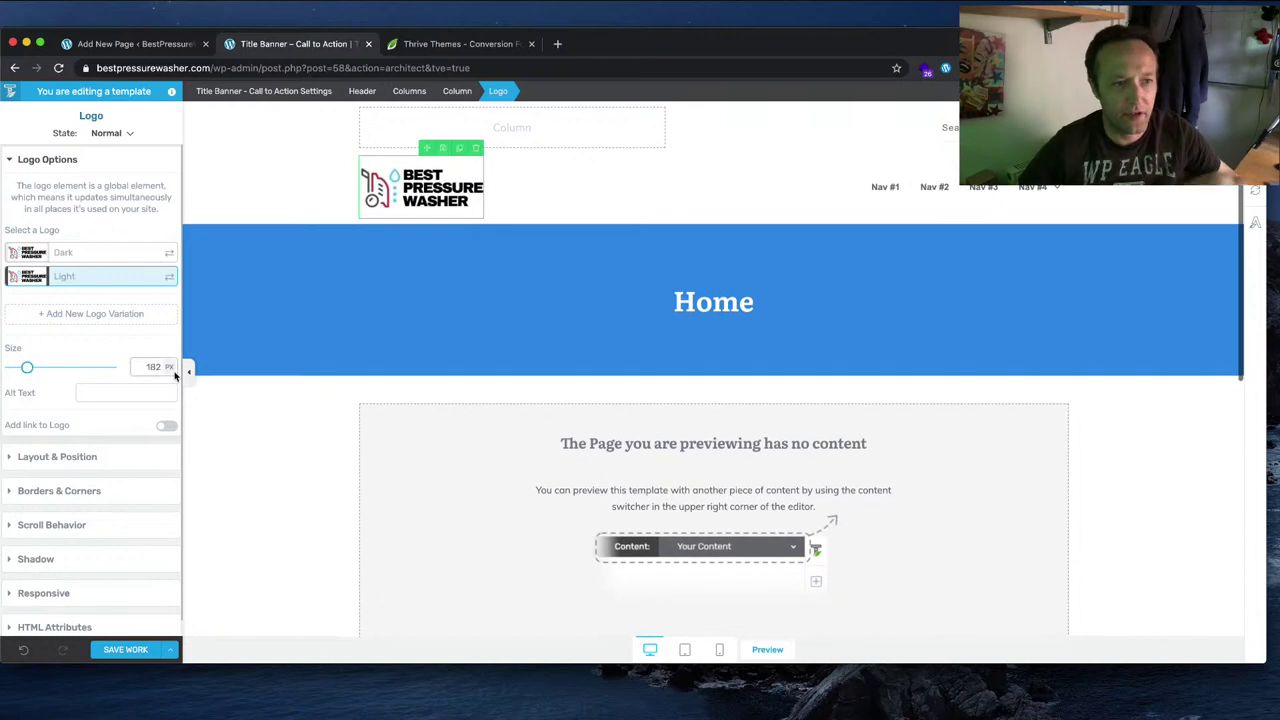
pyautogui.doubleClick(153, 368)
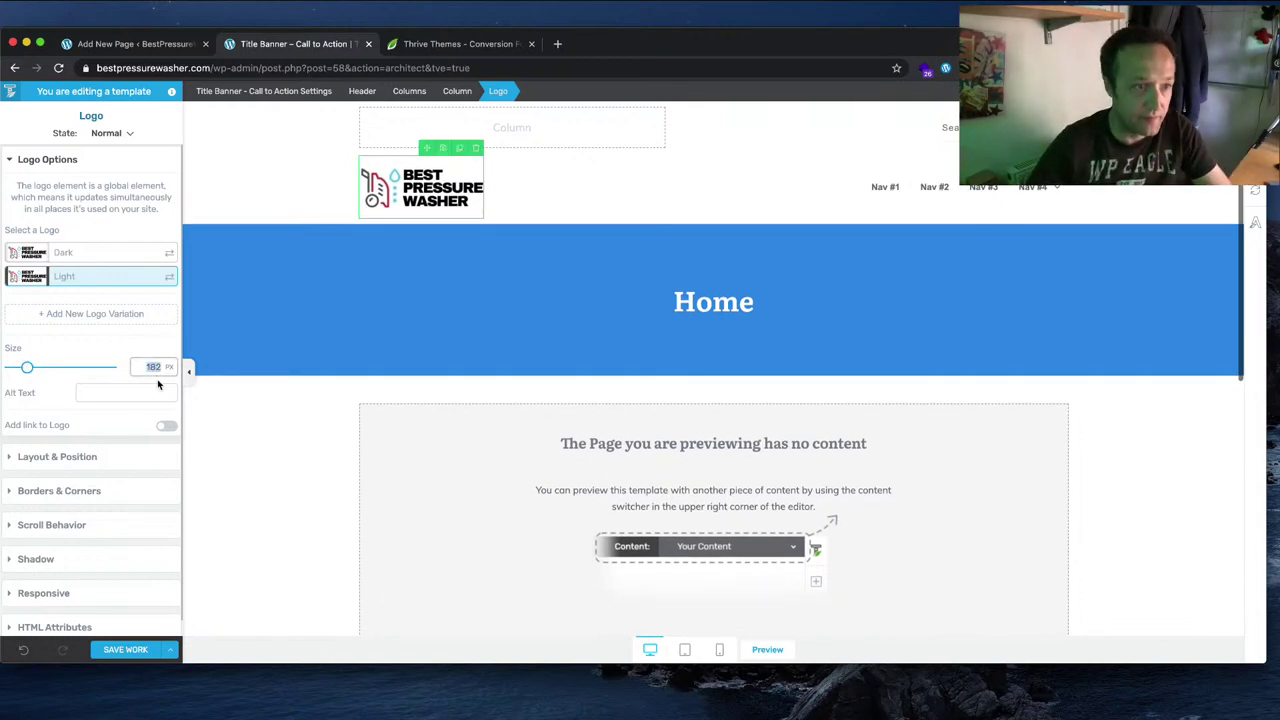
pyautogui.write('10')
pyautogui.write('80')
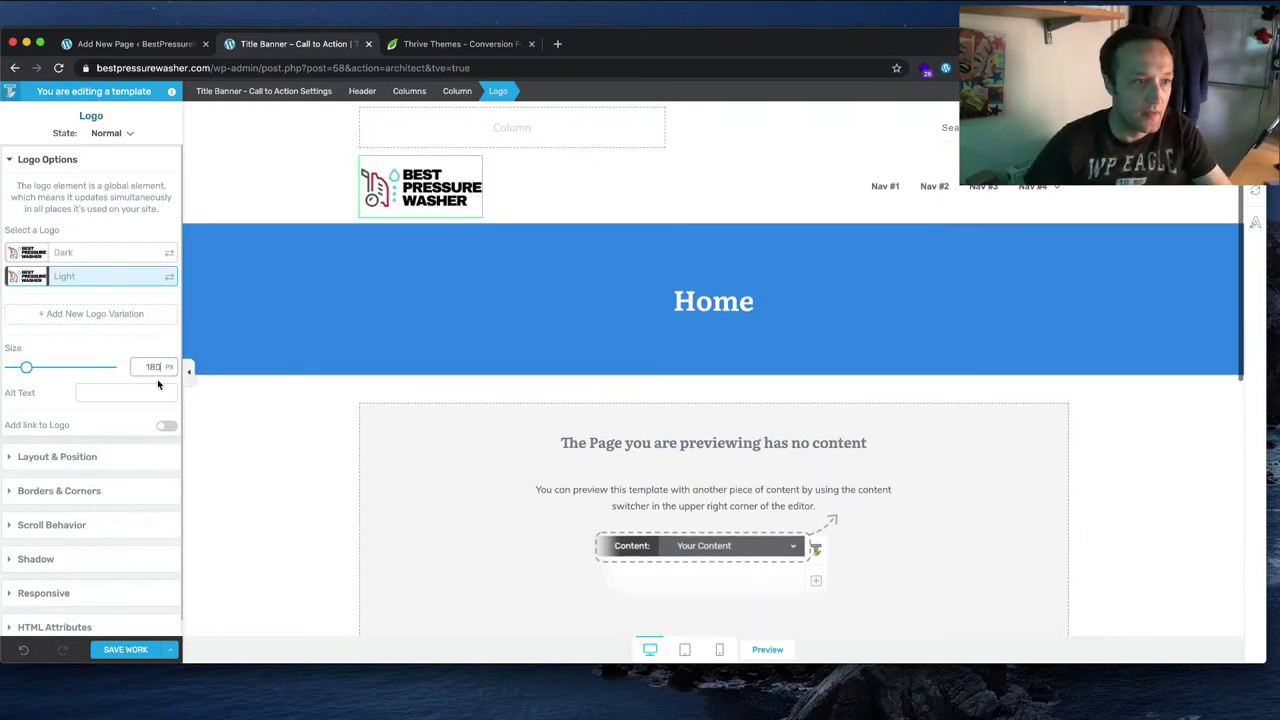
pyautogui.click(156, 393)
pyautogui.write('Be')
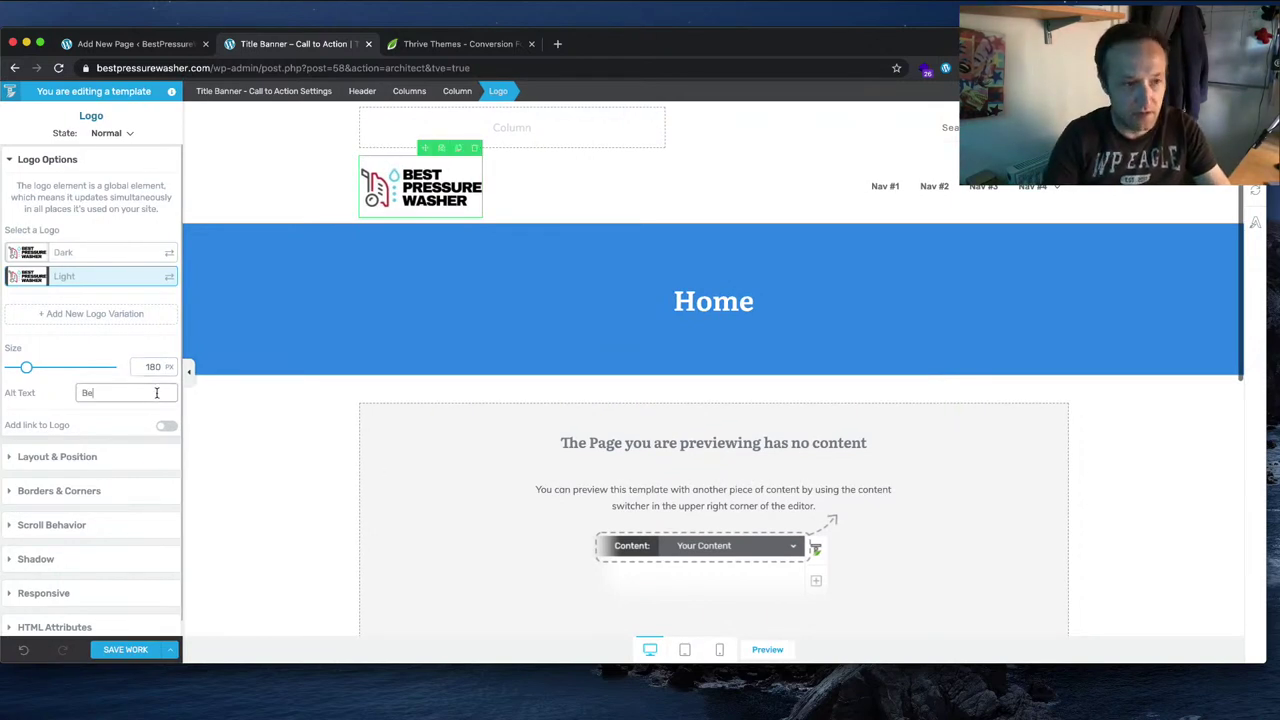
pyautogui.write('st Pressure Wa')
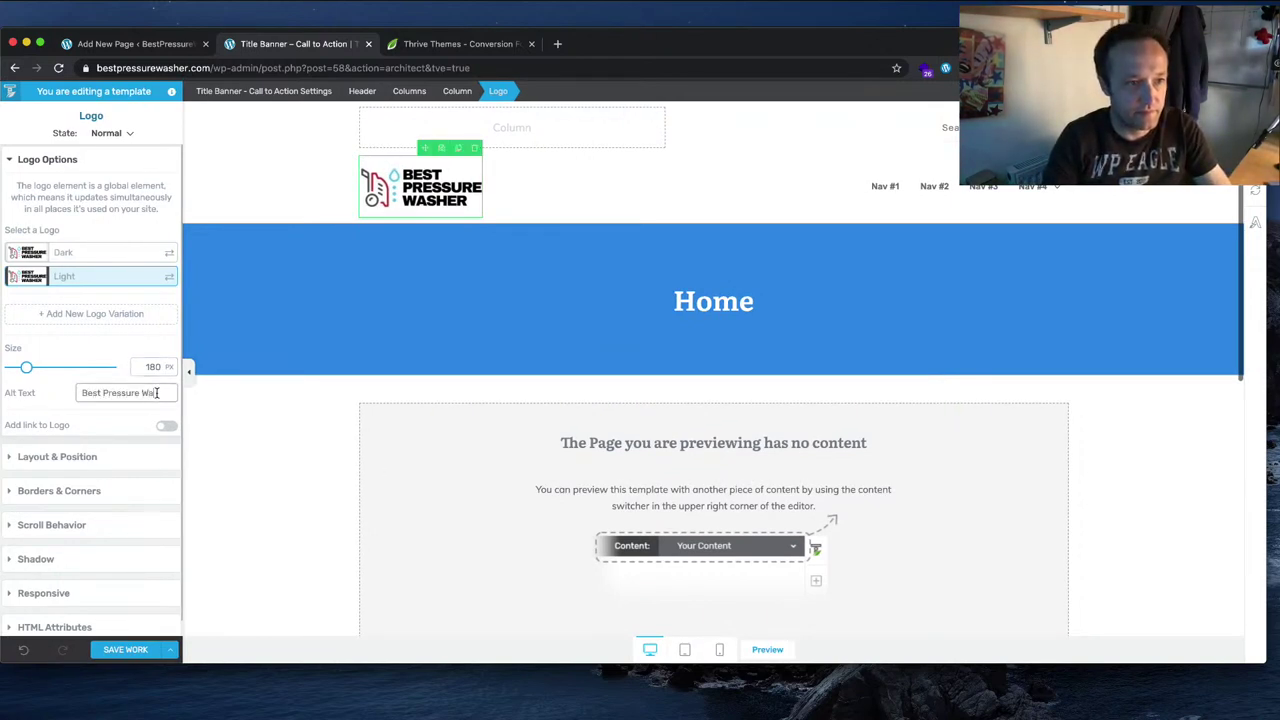
pyautogui.write('sher')
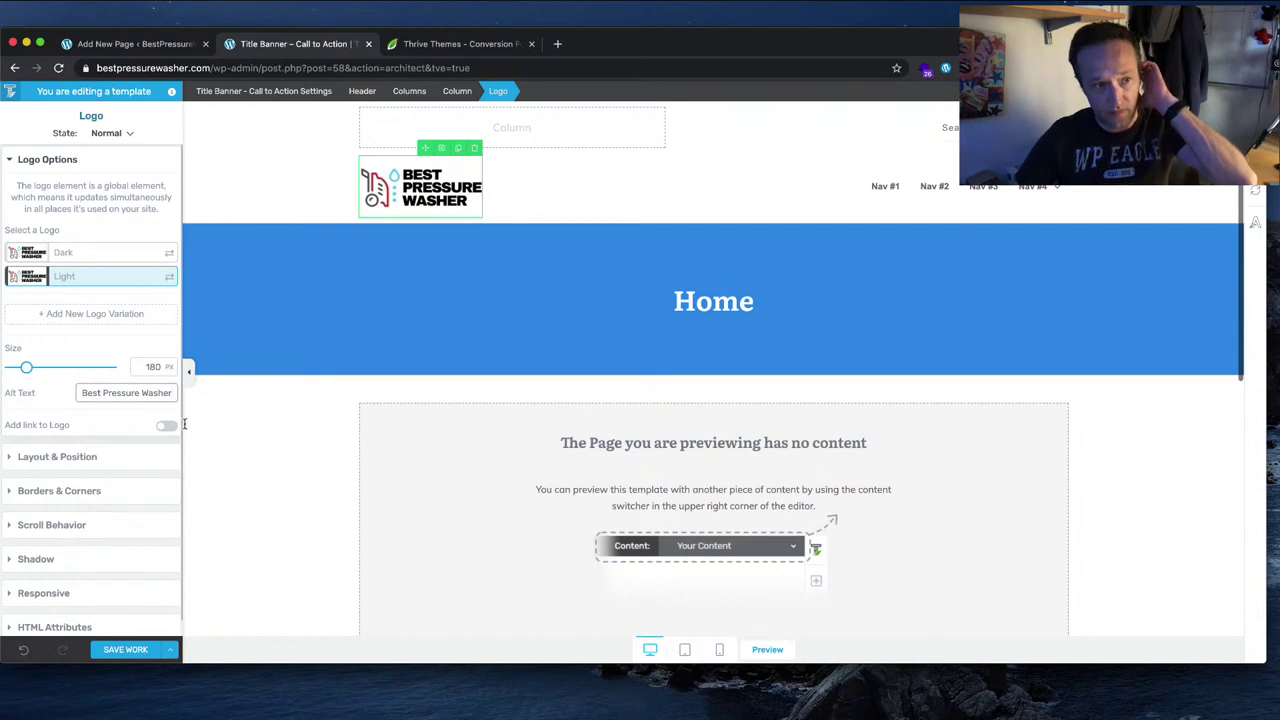
pyautogui.click(166, 425)
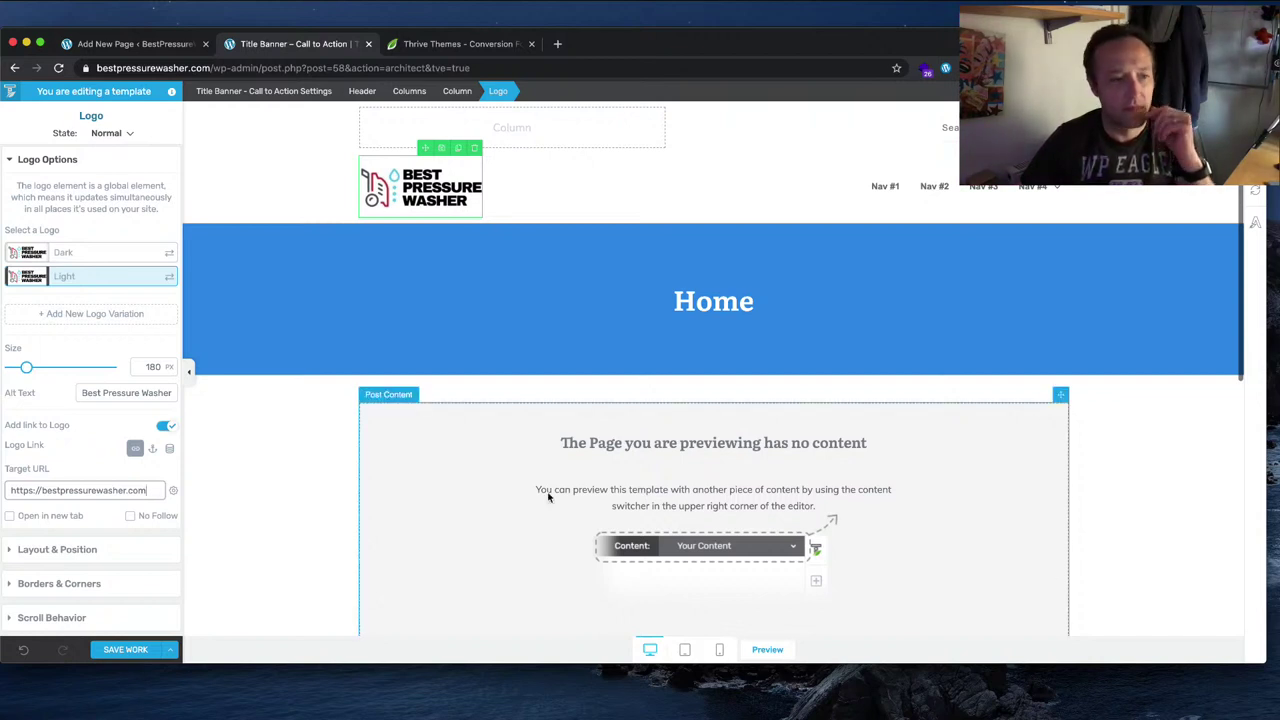
pyautogui.click(125, 649)
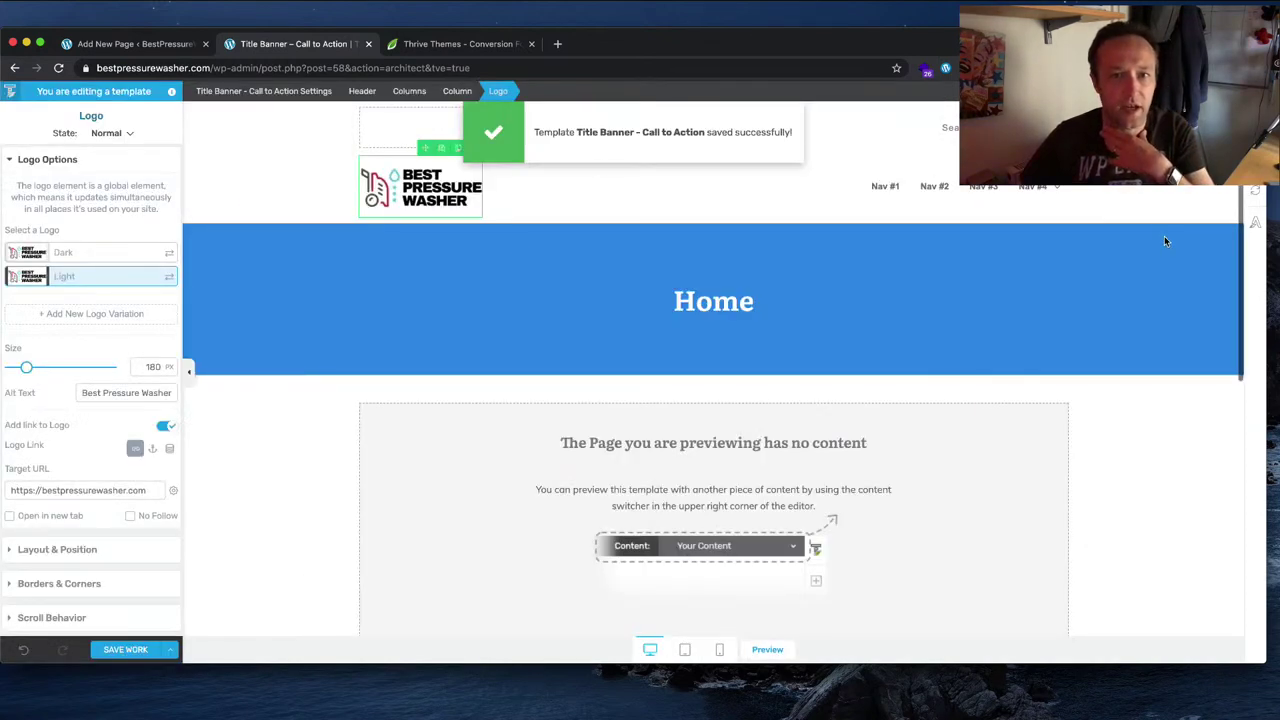
pyautogui.click(1080, 205)
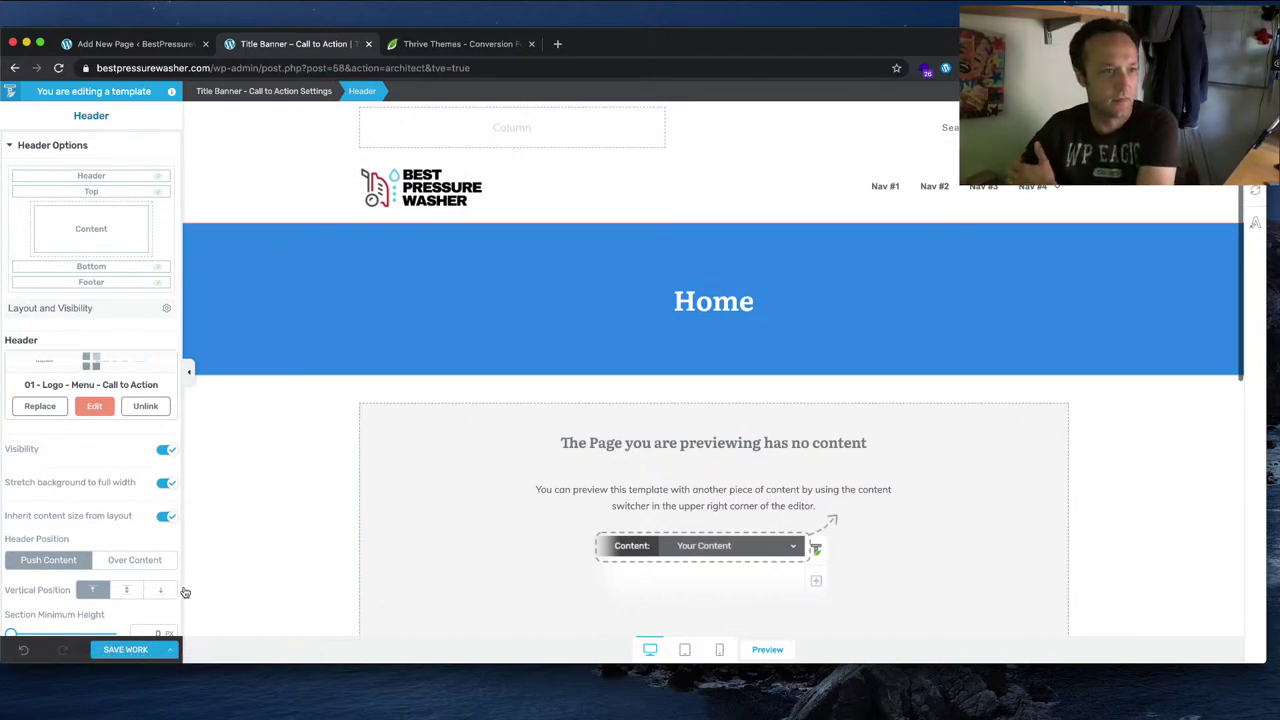
pyautogui.click(178, 654)
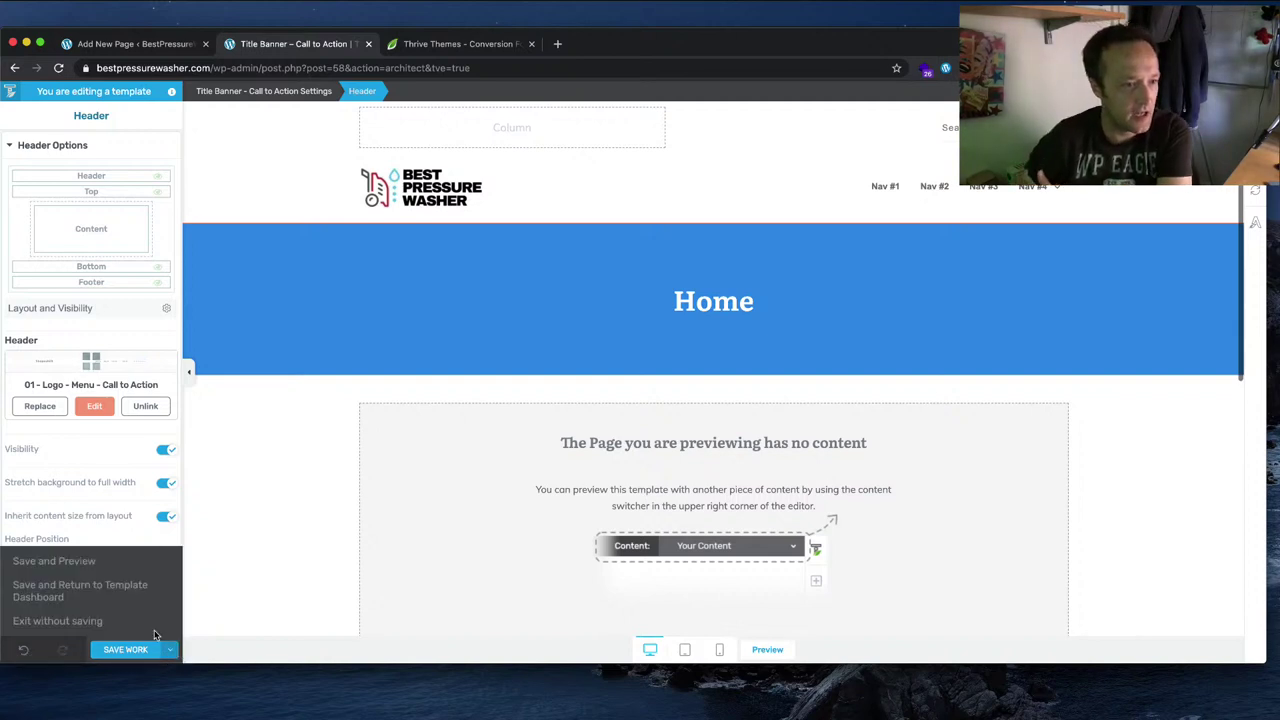
pyautogui.click(132, 560)
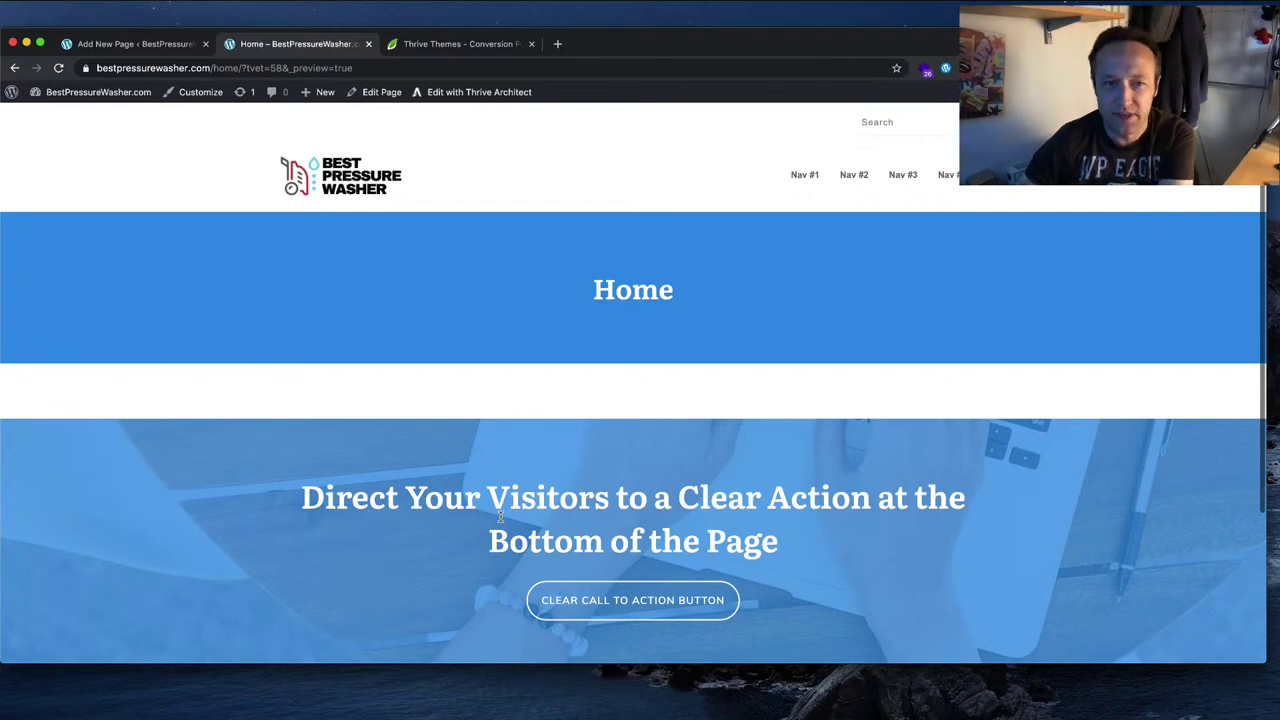
pyautogui.click(485, 92)
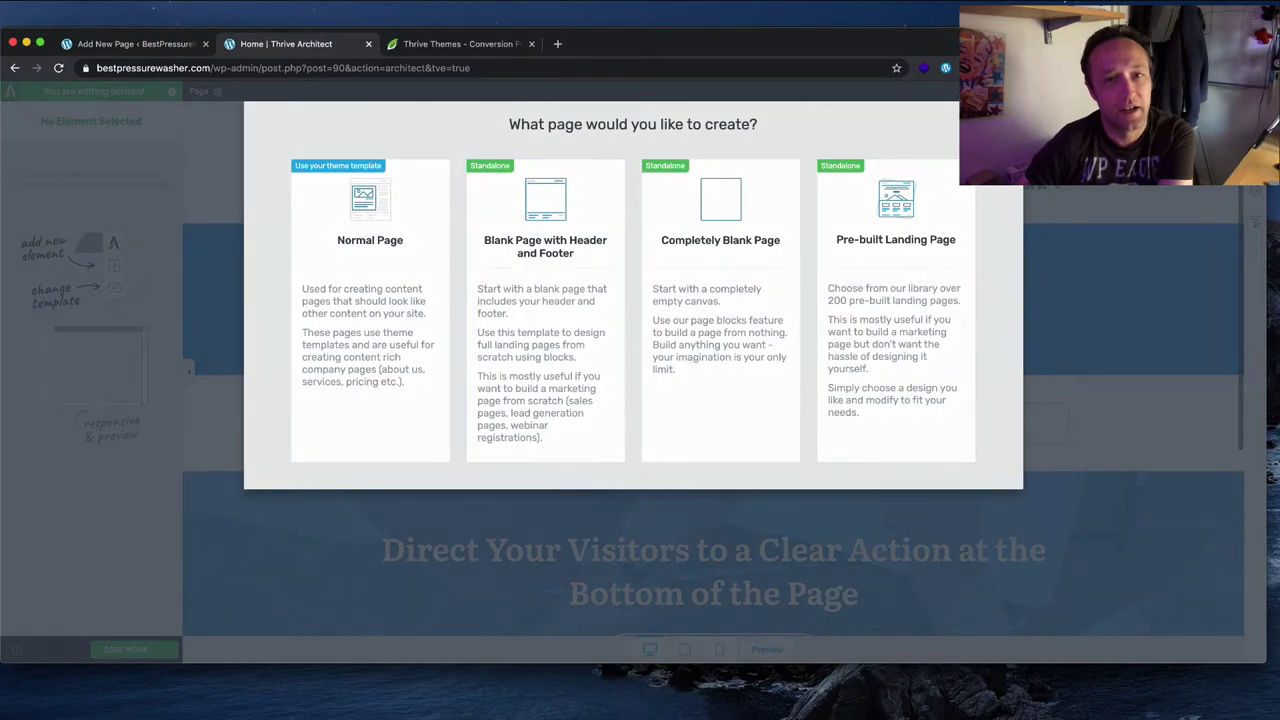
pyautogui.click(1008, 114)
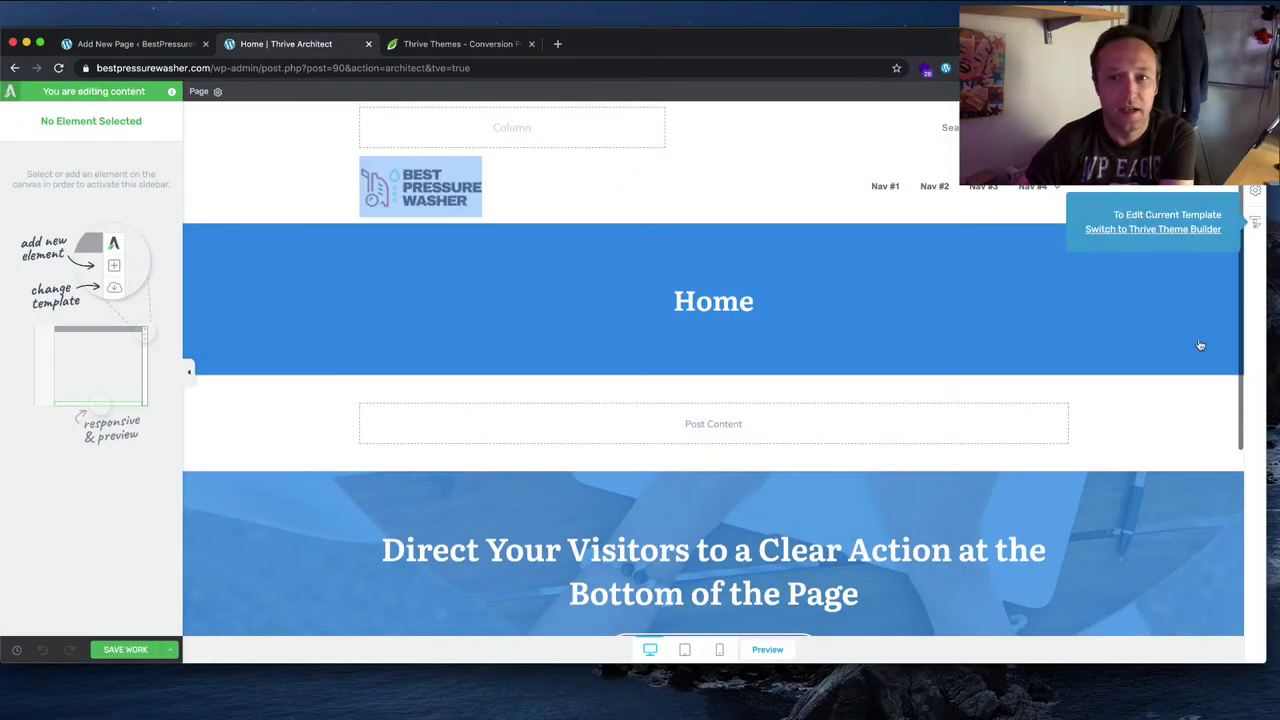
pyautogui.click(1248, 224)
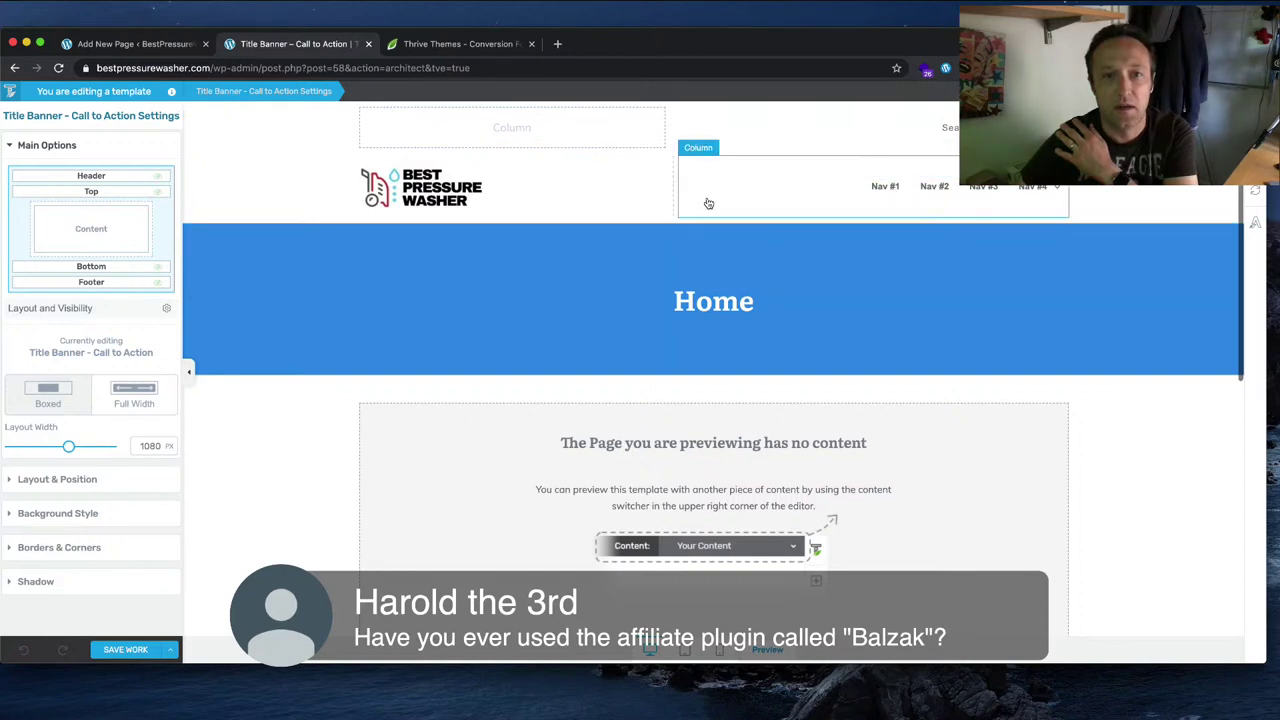
# Step: Widen the header navigation column to about 64 and enlarge the menu text to about 21 px
pyautogui.click(859, 197)
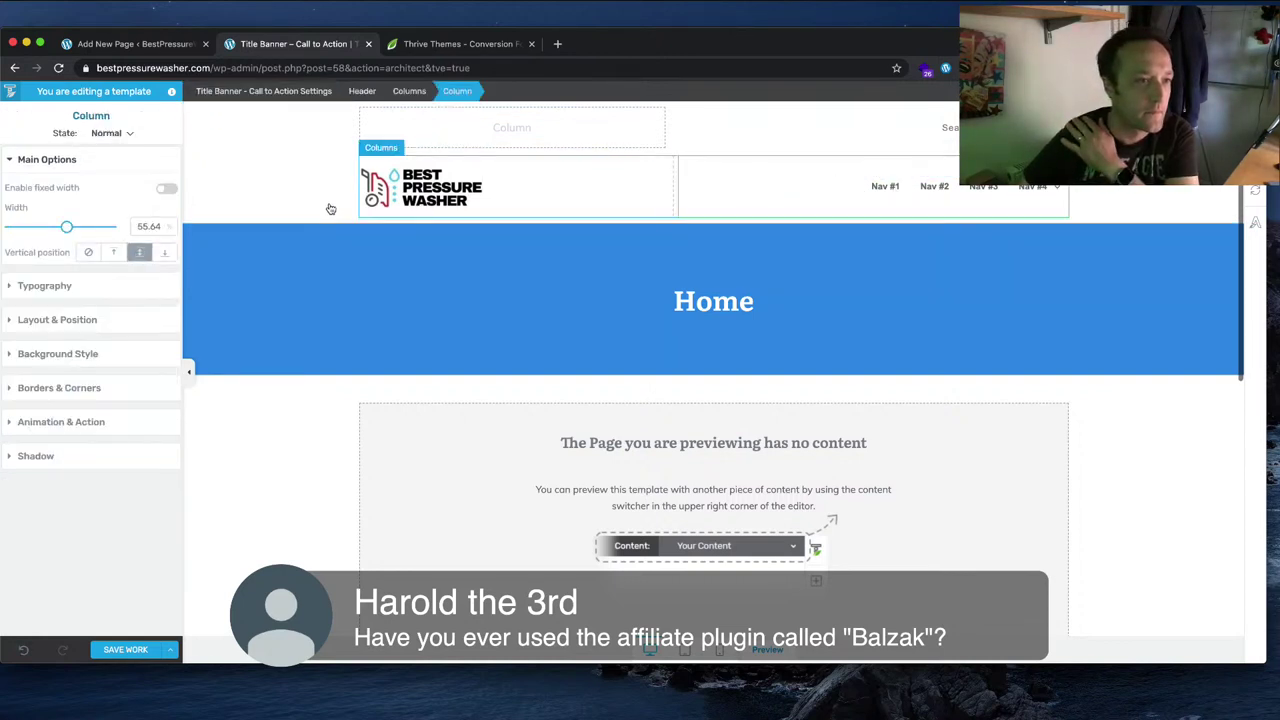
pyautogui.moveTo(73, 232); pyautogui.dragTo(75, 232)
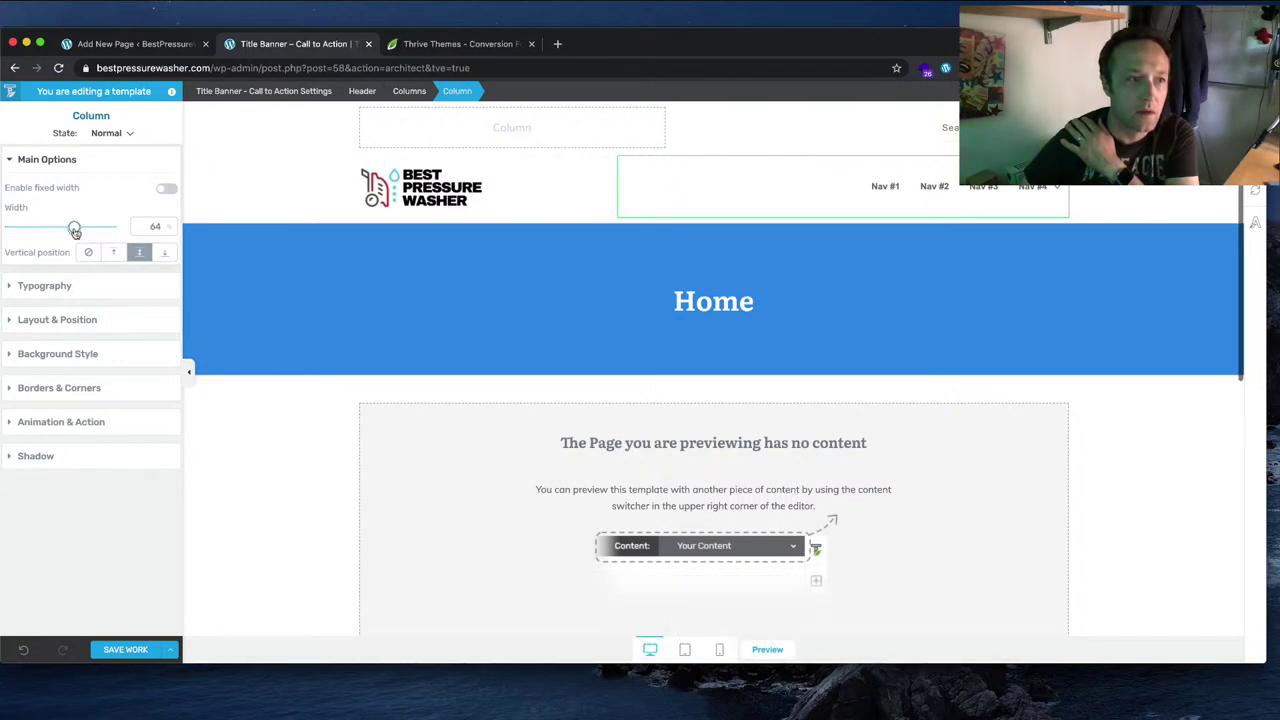
pyautogui.click(76, 286)
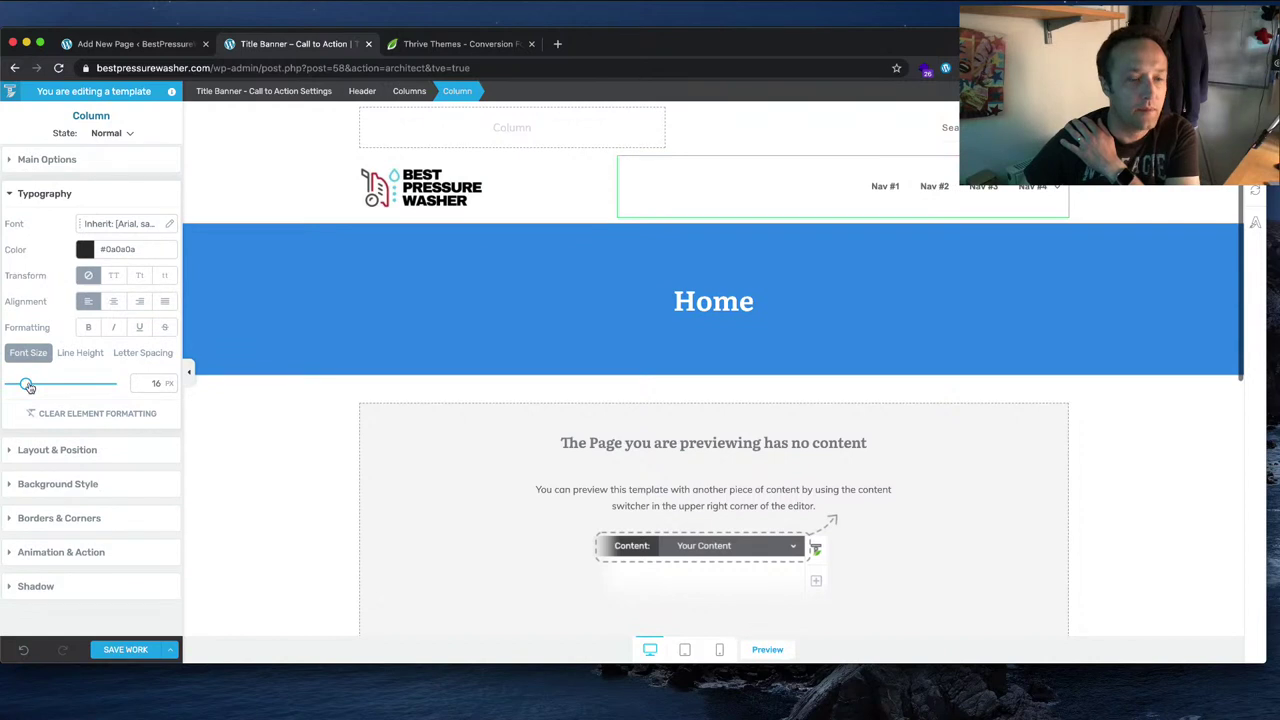
pyautogui.moveTo(27, 386); pyautogui.dragTo(30, 385)
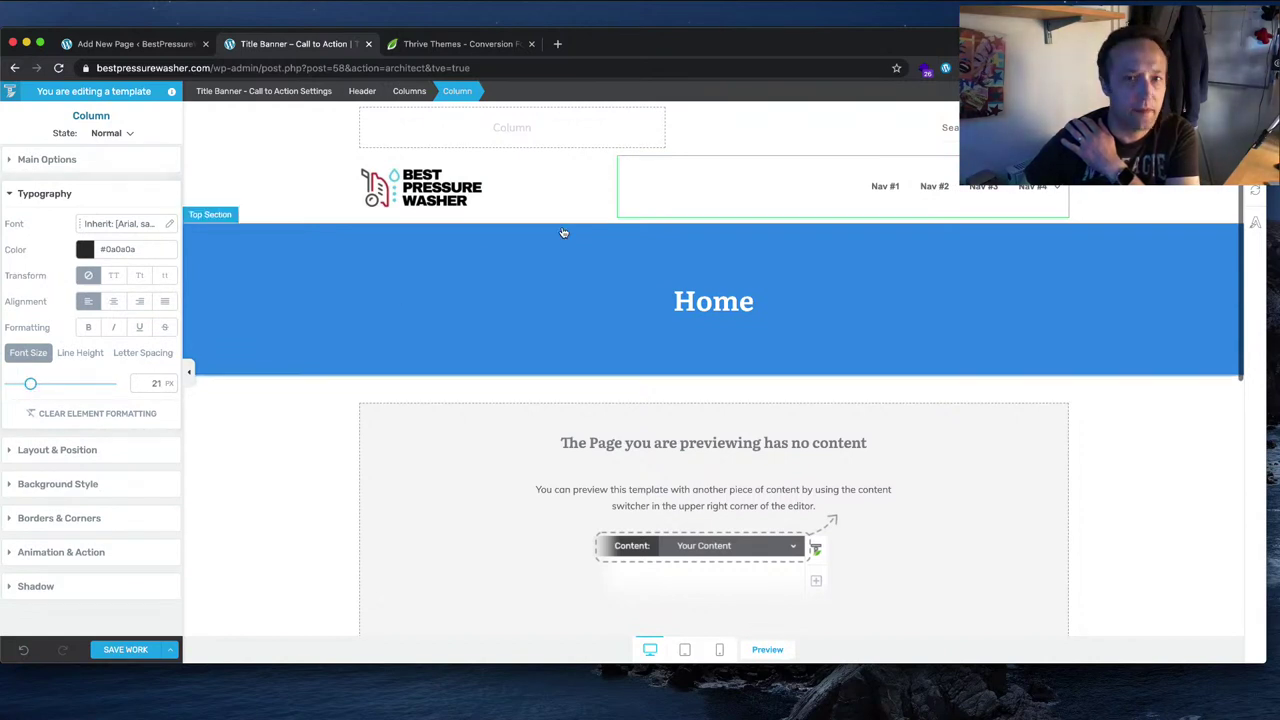
pyautogui.click(885, 187)
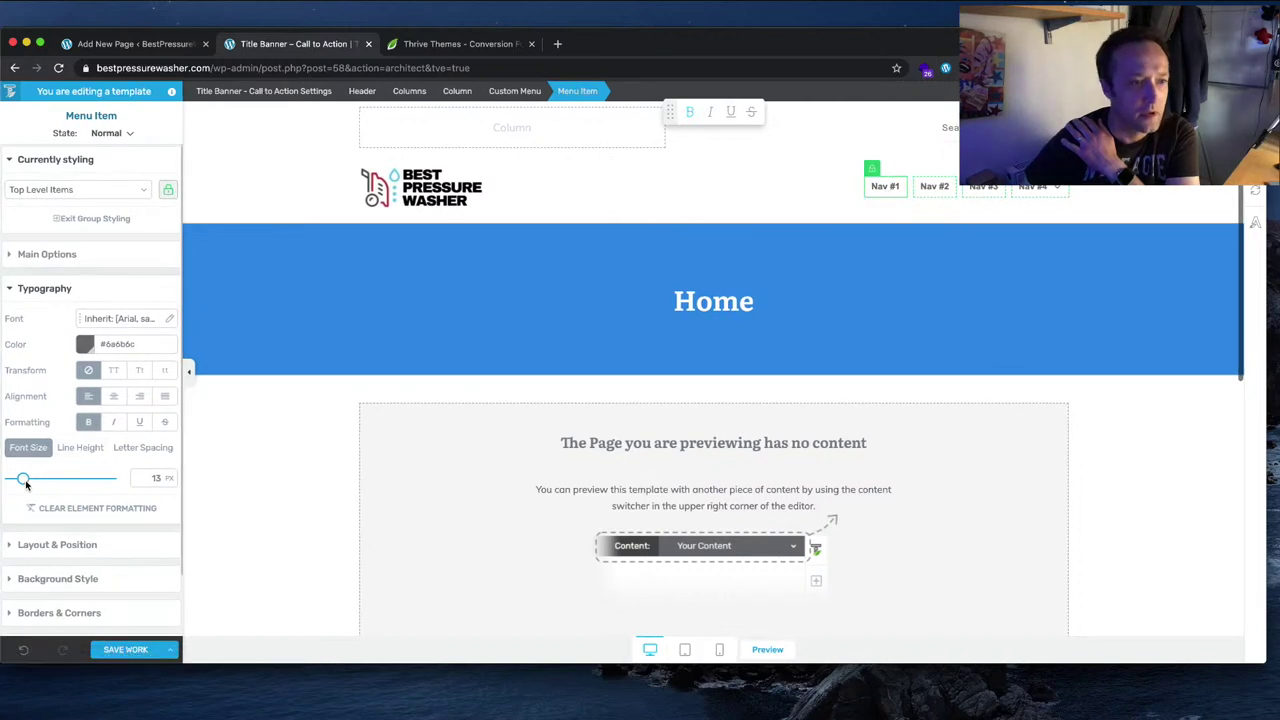
pyautogui.moveTo(25, 480); pyautogui.dragTo(30, 482)
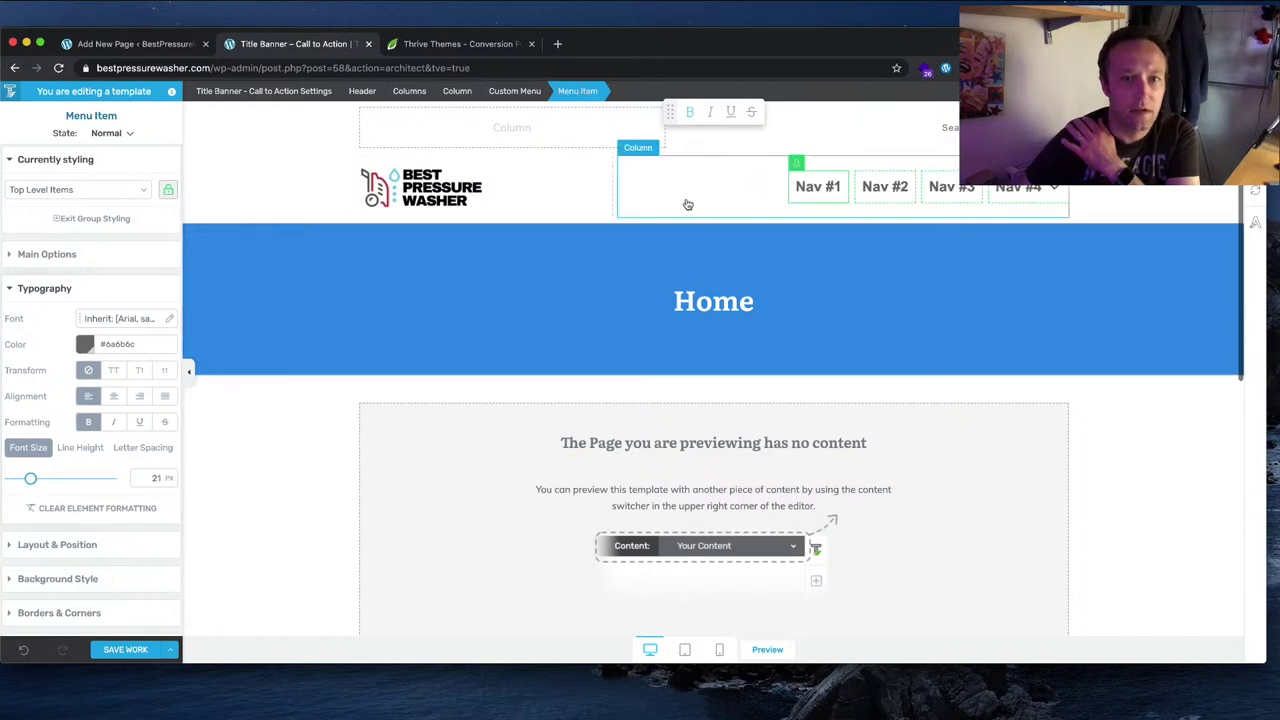
# Step: Reduce the navigation menu item text size to 19 px
pyautogui.click(480, 201)
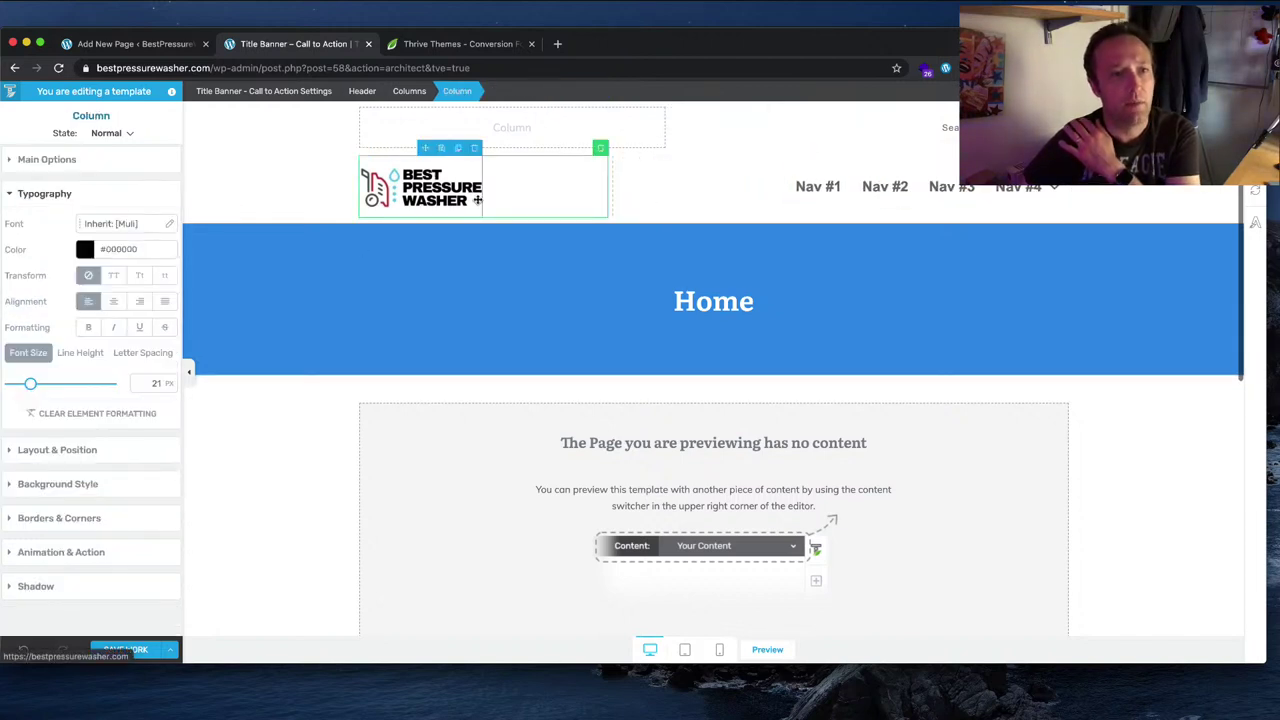
pyautogui.click(757, 191)
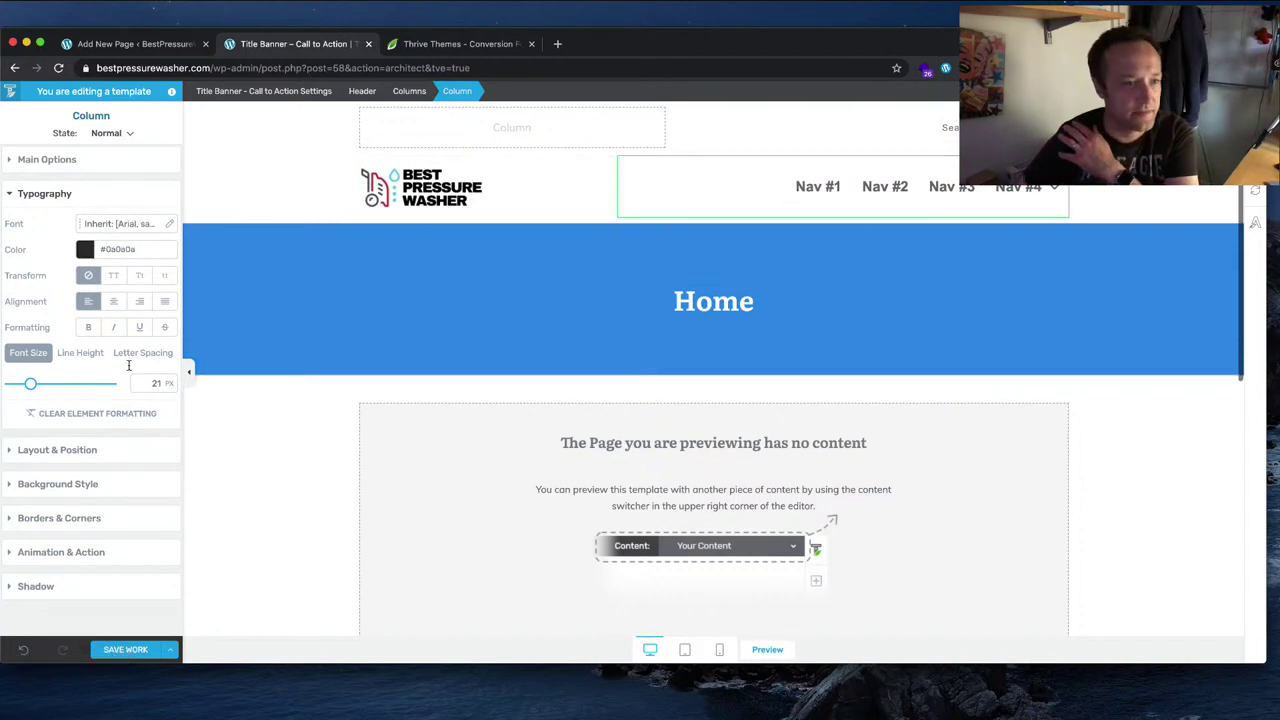
pyautogui.click(886, 190)
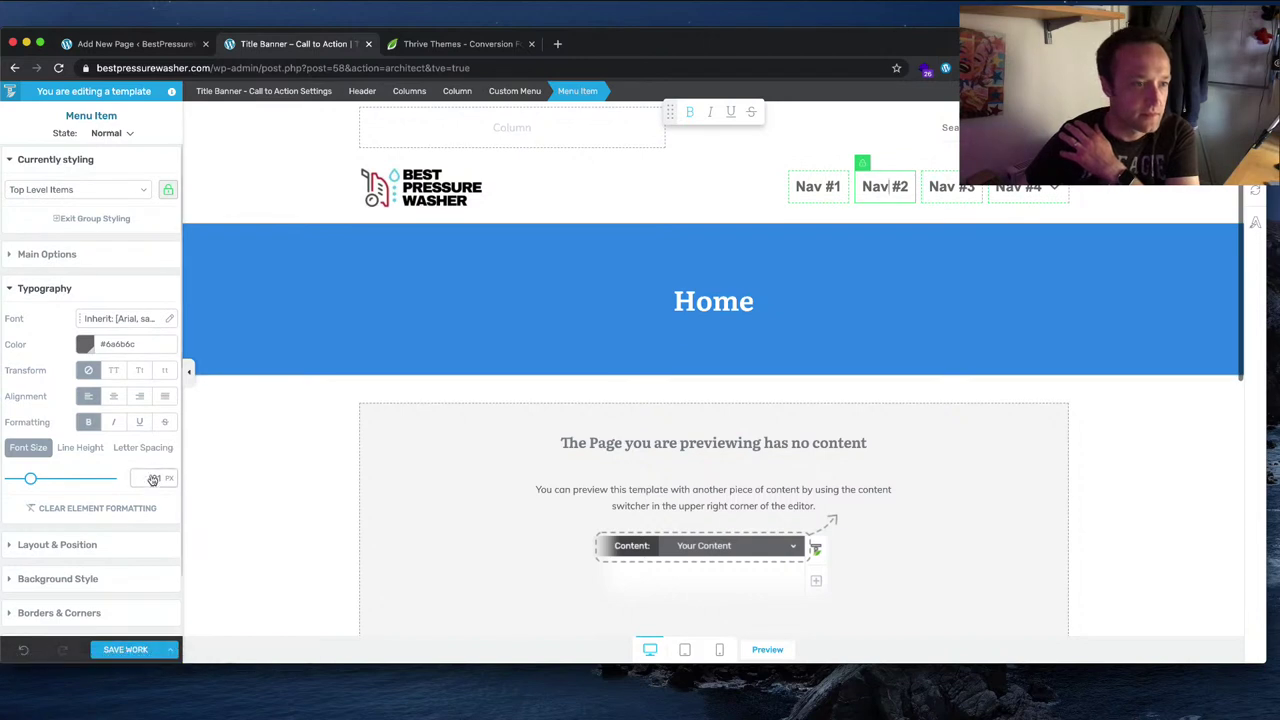
pyautogui.moveTo(31, 478); pyautogui.dragTo(27, 479)
# Step: Check the top section's empty column and its element list, then select the whole header
pyautogui.click(1146, 244)
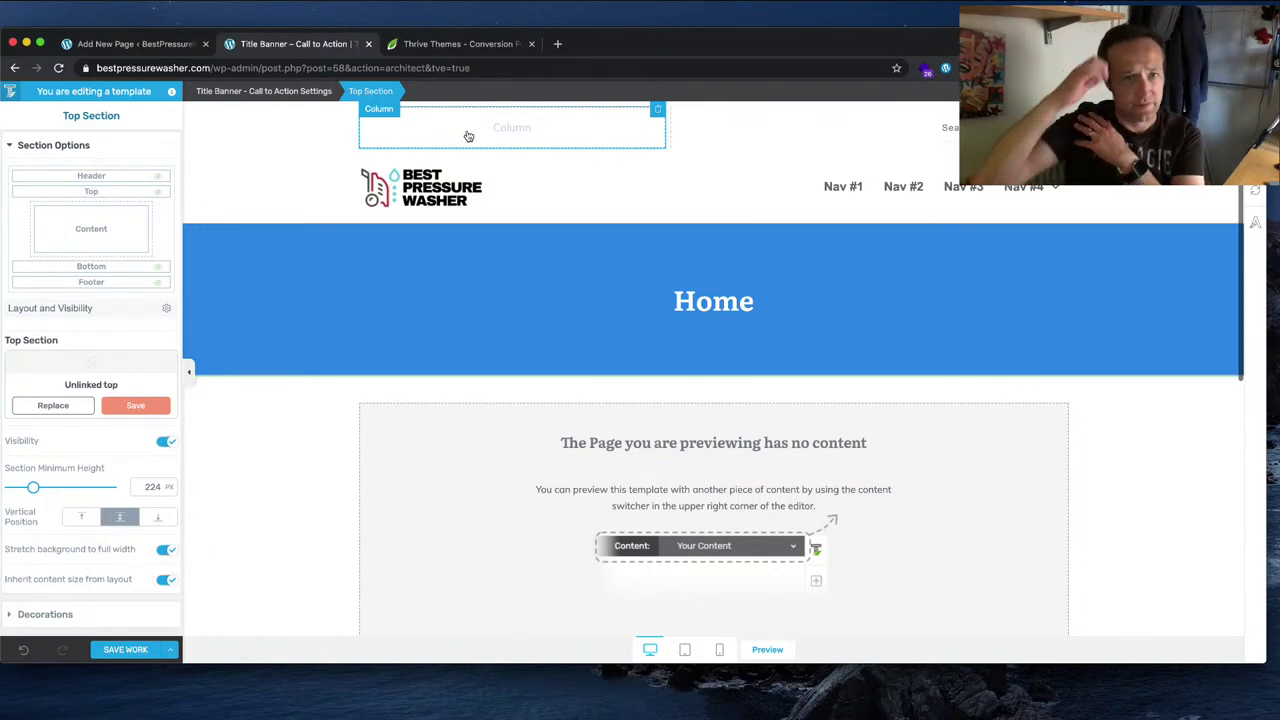
pyautogui.click(512, 138)
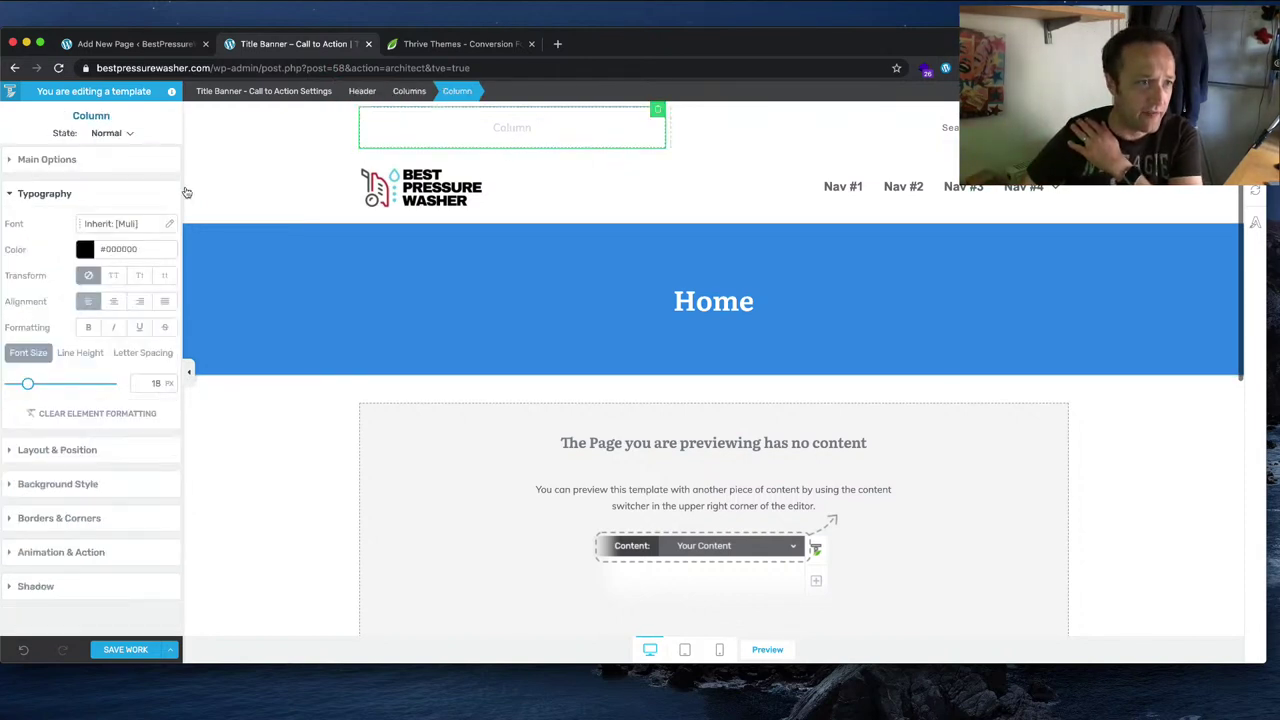
pyautogui.click(1255, 190)
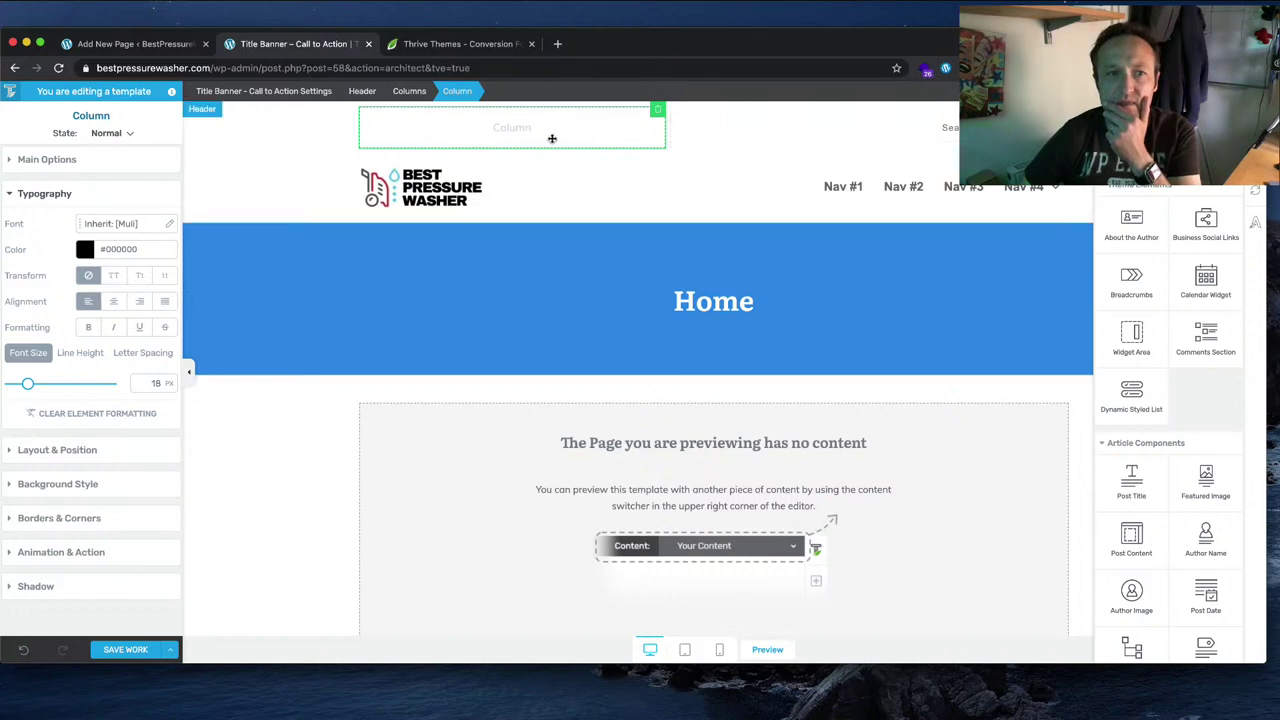
pyautogui.click(262, 180)
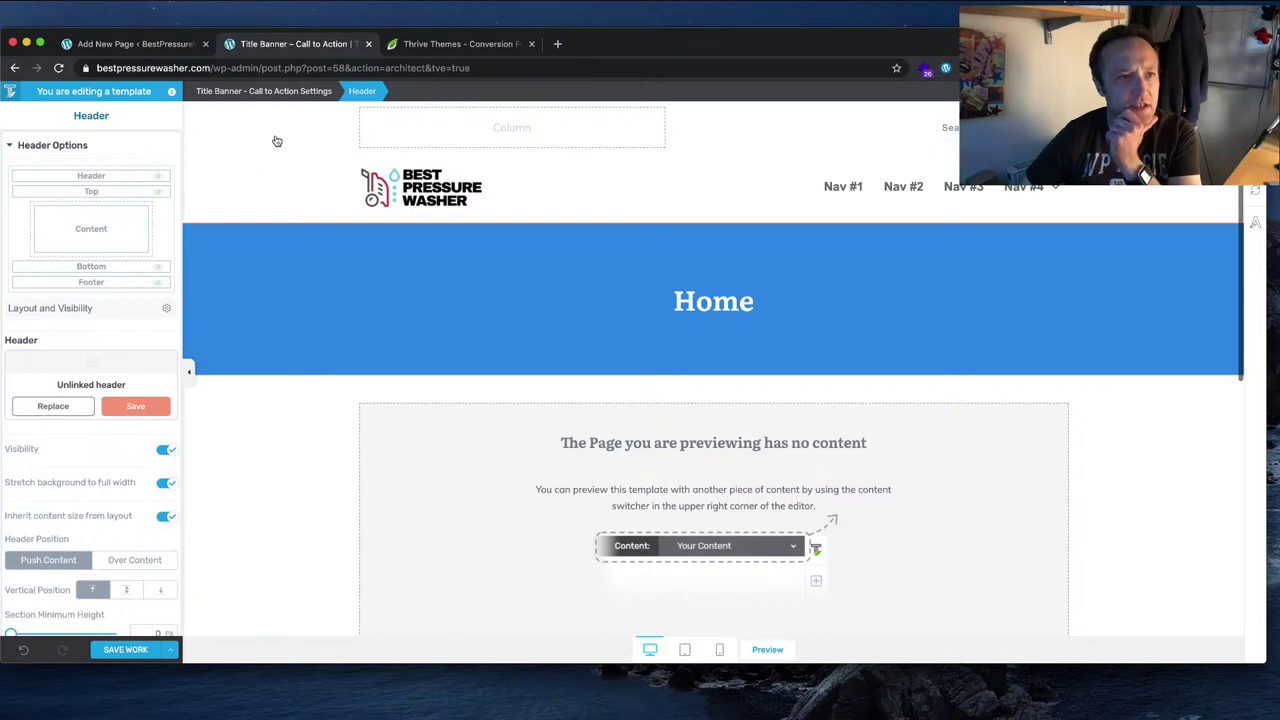
# Step: Replace the header with the 'Logo - Menu - Search' design from the Header Sections gallery
pyautogui.click(53, 405)
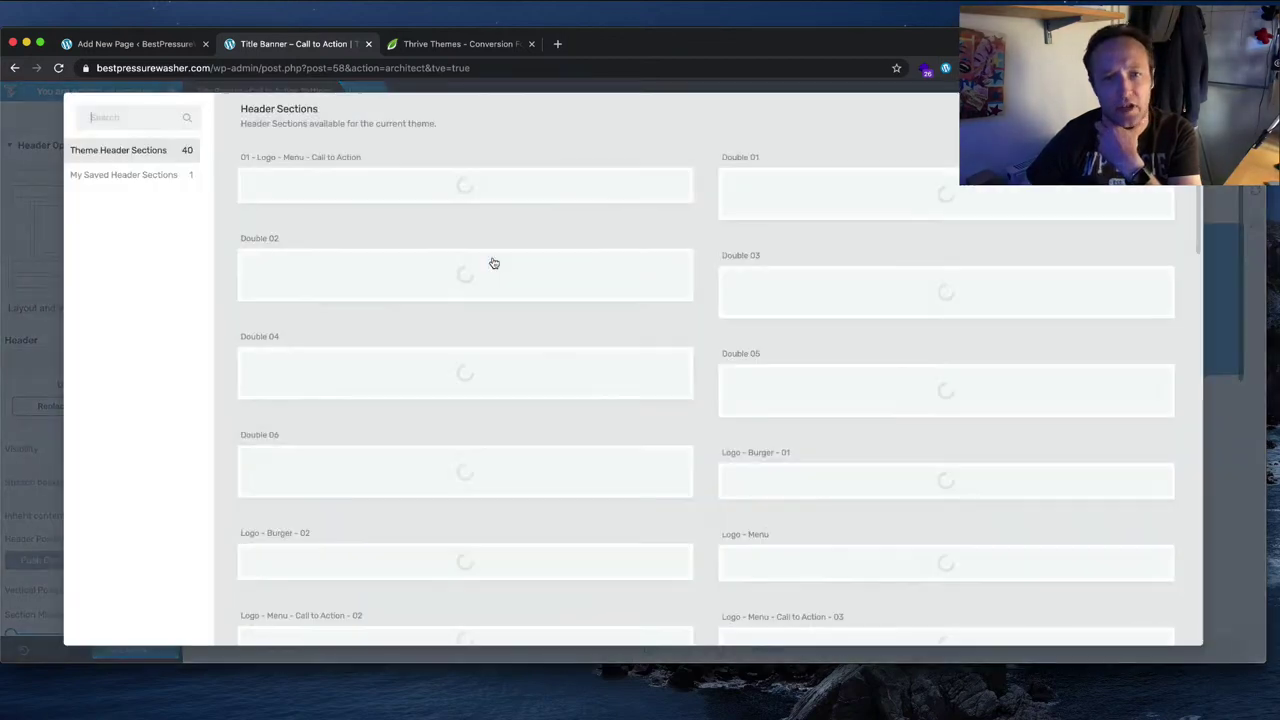
pyautogui.scroll(-2, 951, 343)
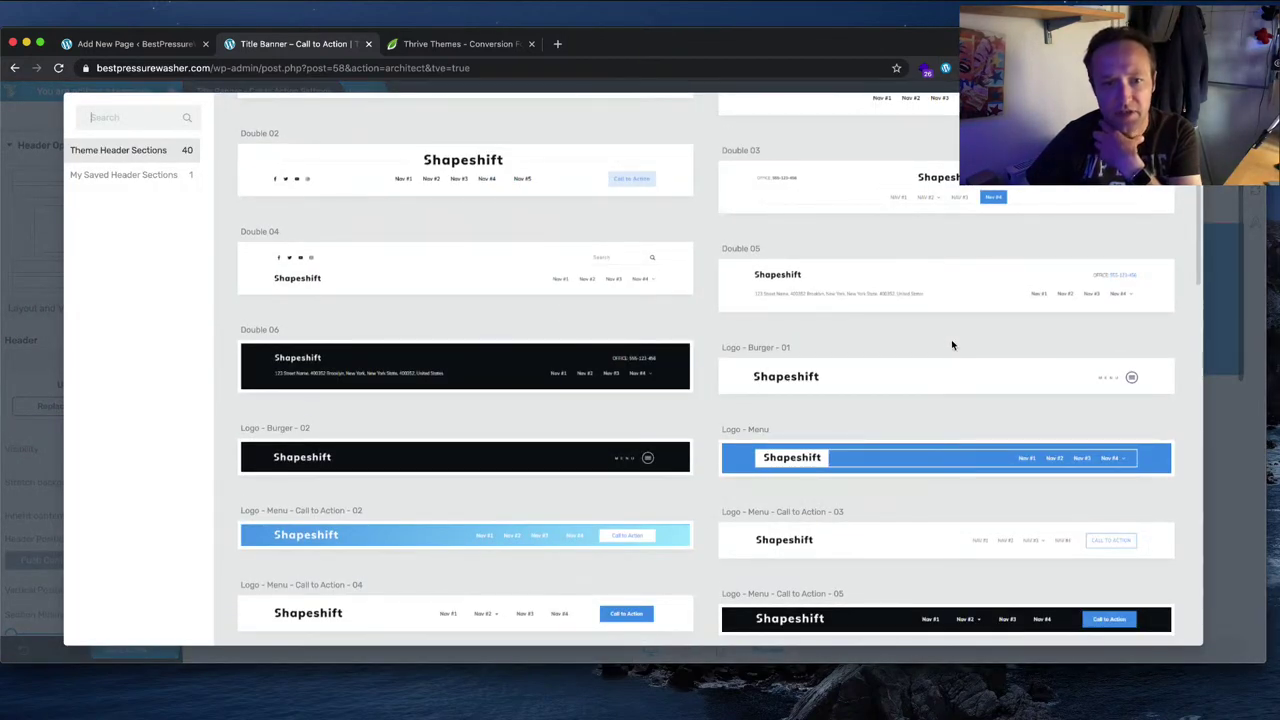
pyautogui.scroll(-1, 951, 344)
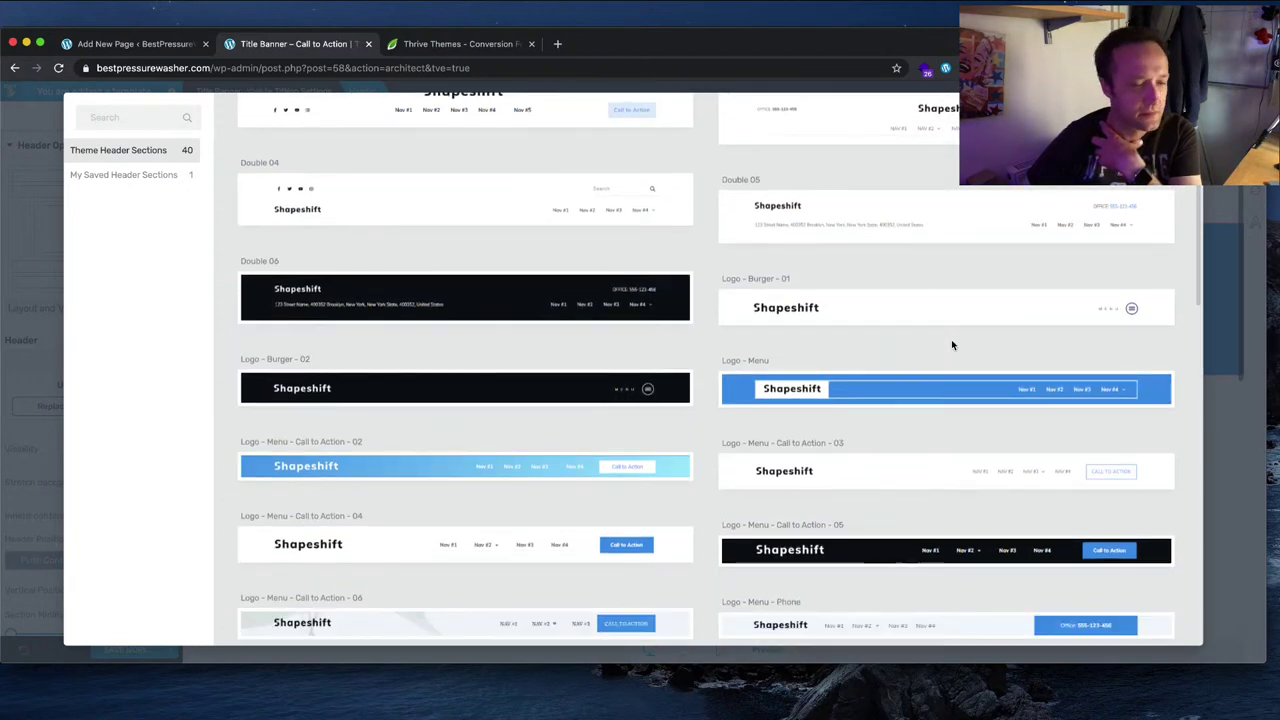
pyautogui.scroll(-2, 951, 345)
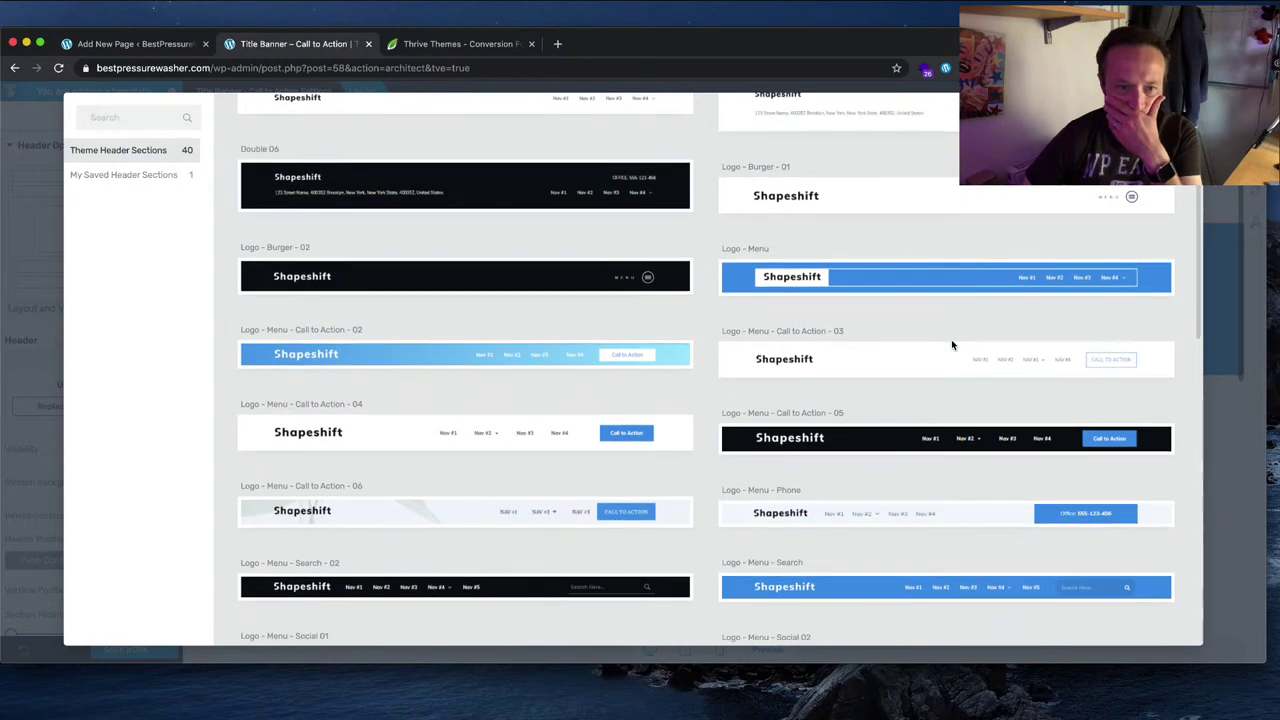
pyautogui.scroll(-1, 951, 345)
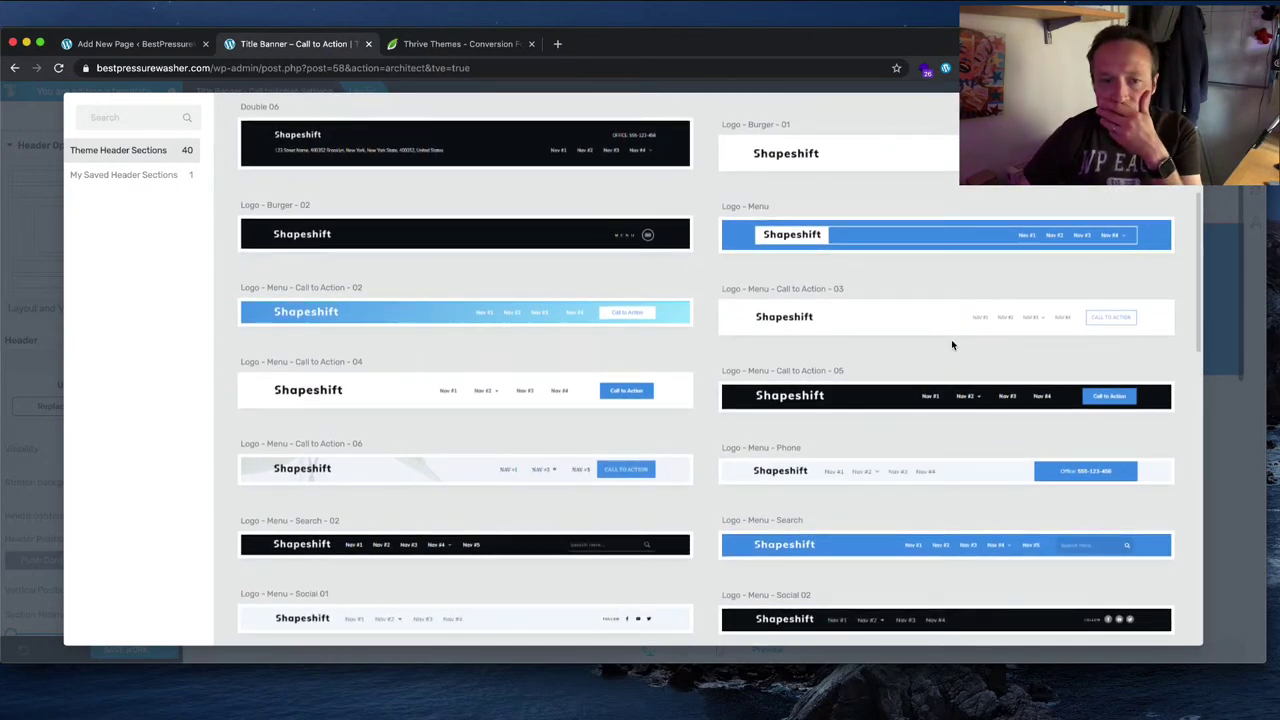
pyautogui.click(871, 552)
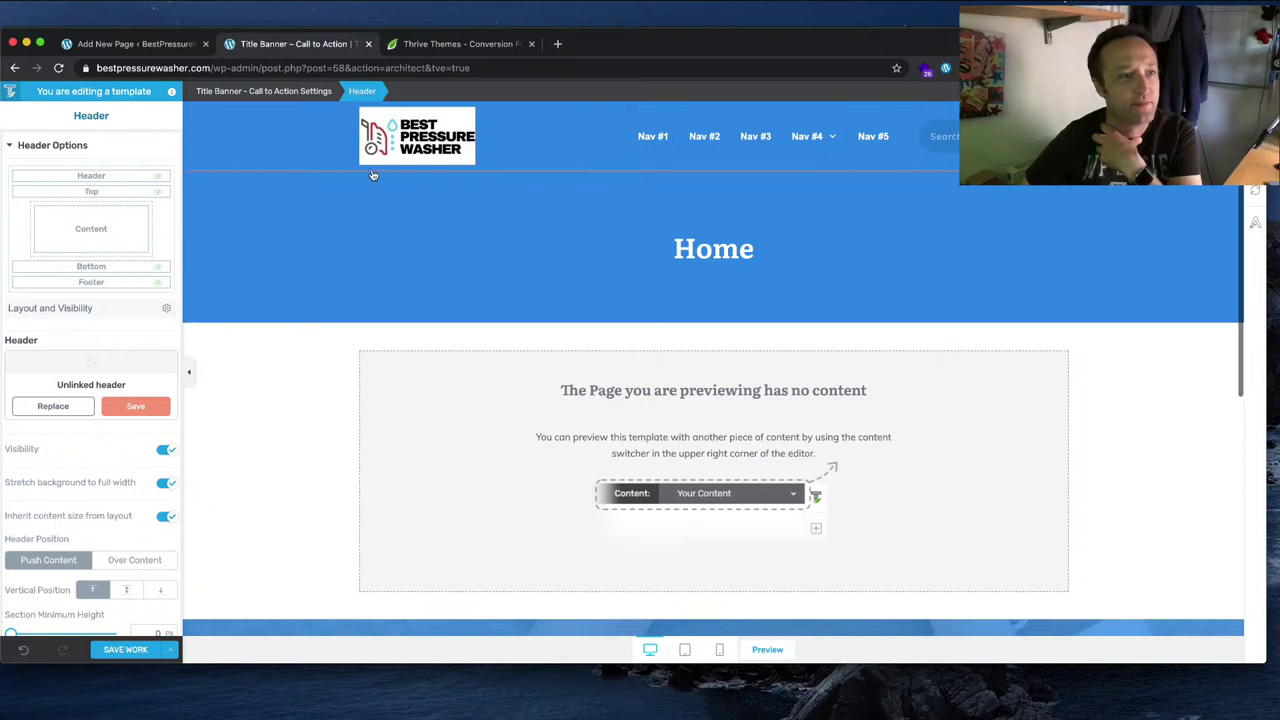
# Step: Unlink the header background from the theme colour and set it to white #ffffff
pyautogui.scroll(-5, 84, 442)
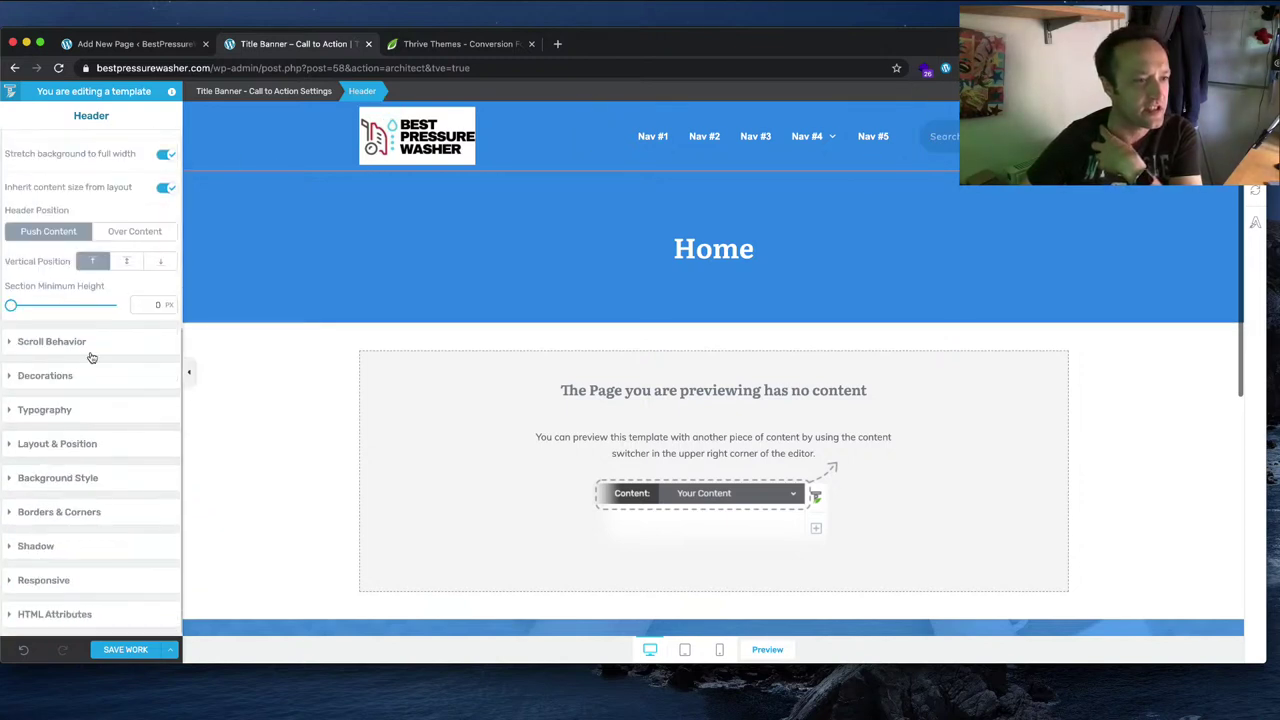
pyautogui.click(85, 477)
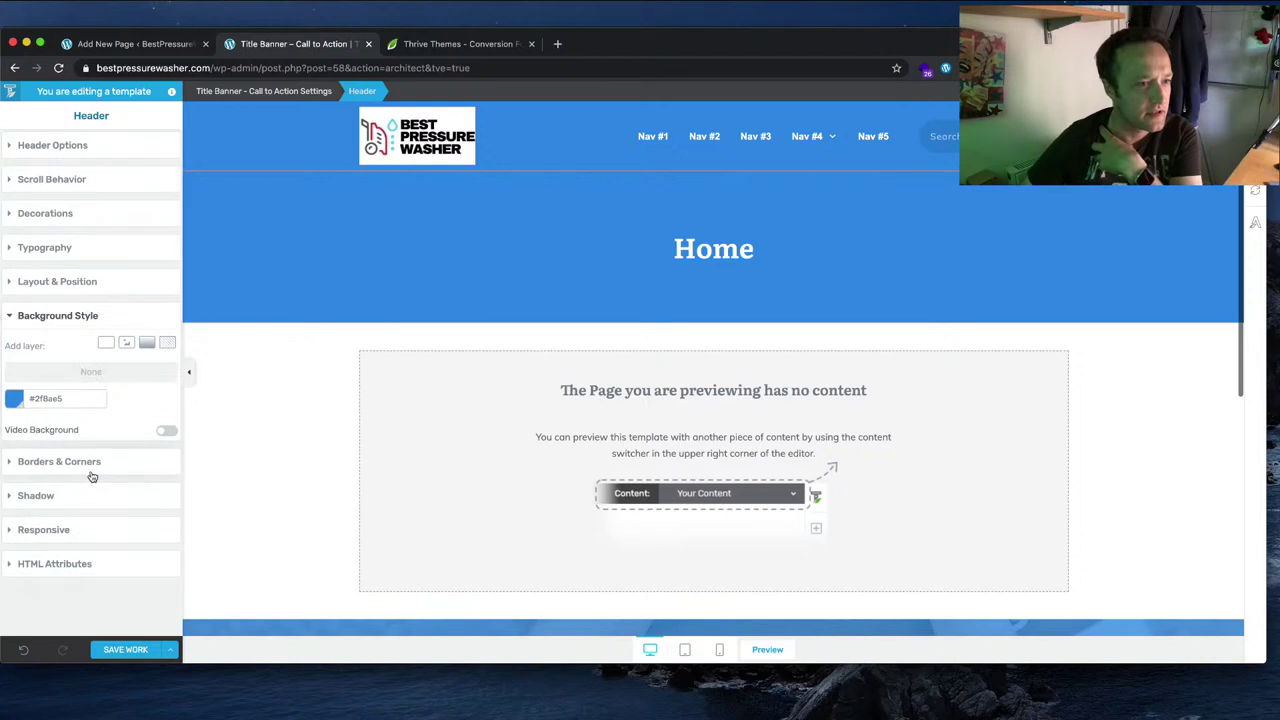
pyautogui.click(13, 404)
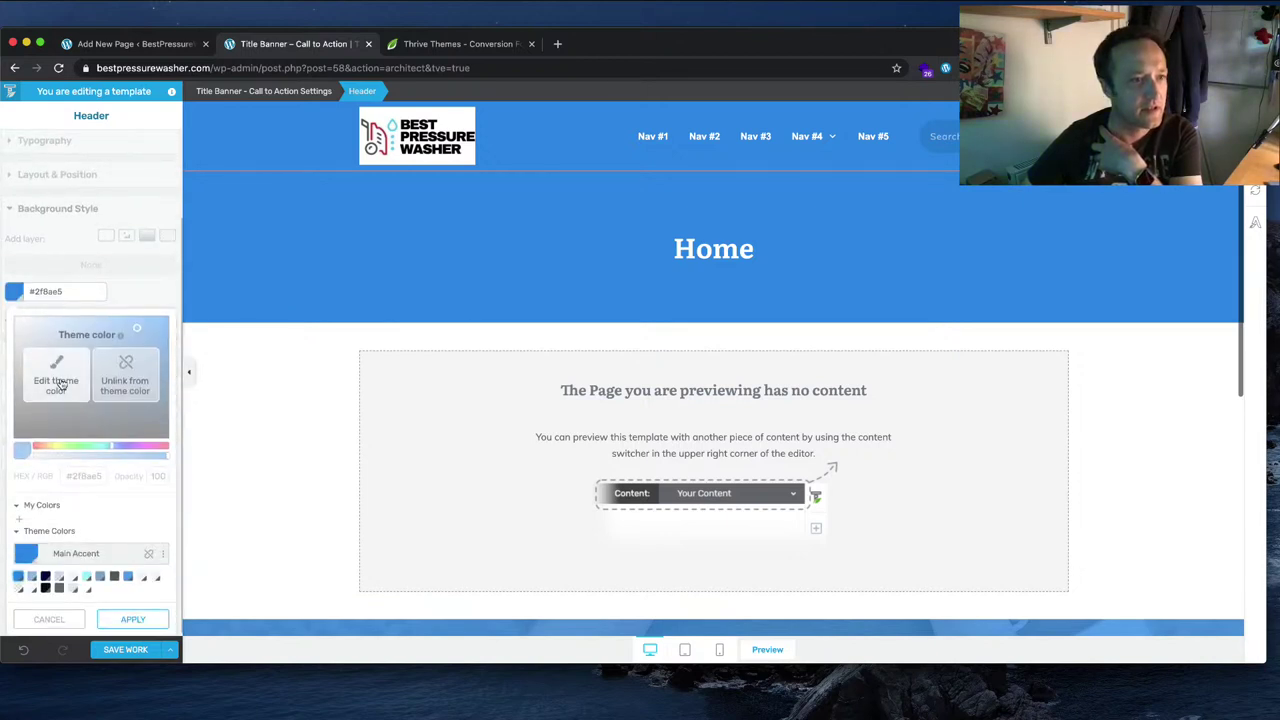
pyautogui.click(58, 383)
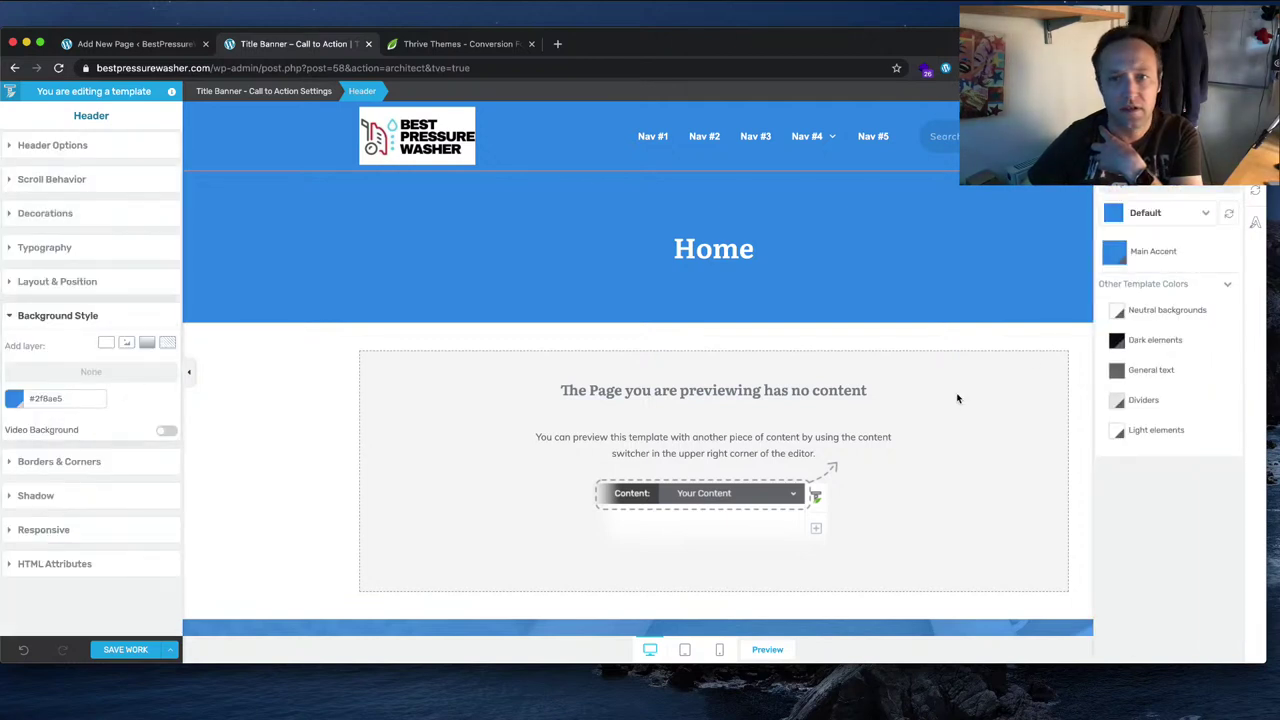
pyautogui.click(12, 399)
pyautogui.click(125, 378)
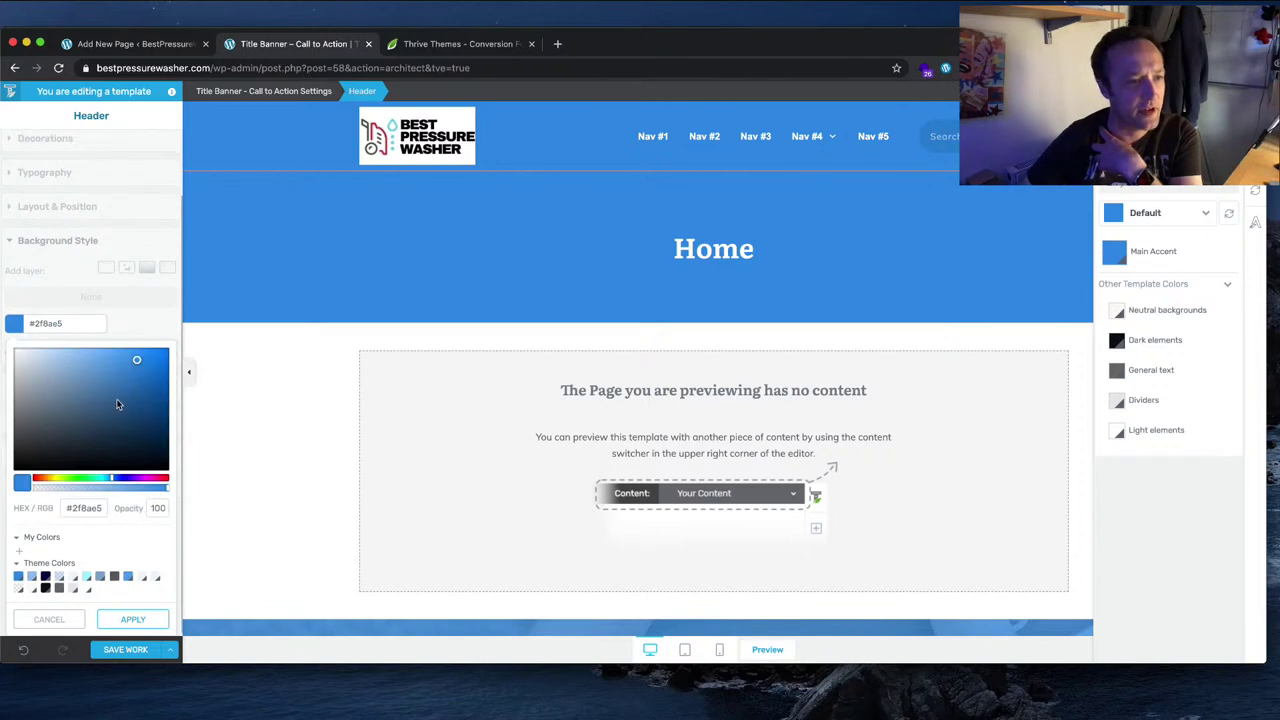
pyautogui.moveTo(70, 438); pyautogui.dragTo(14, 345)
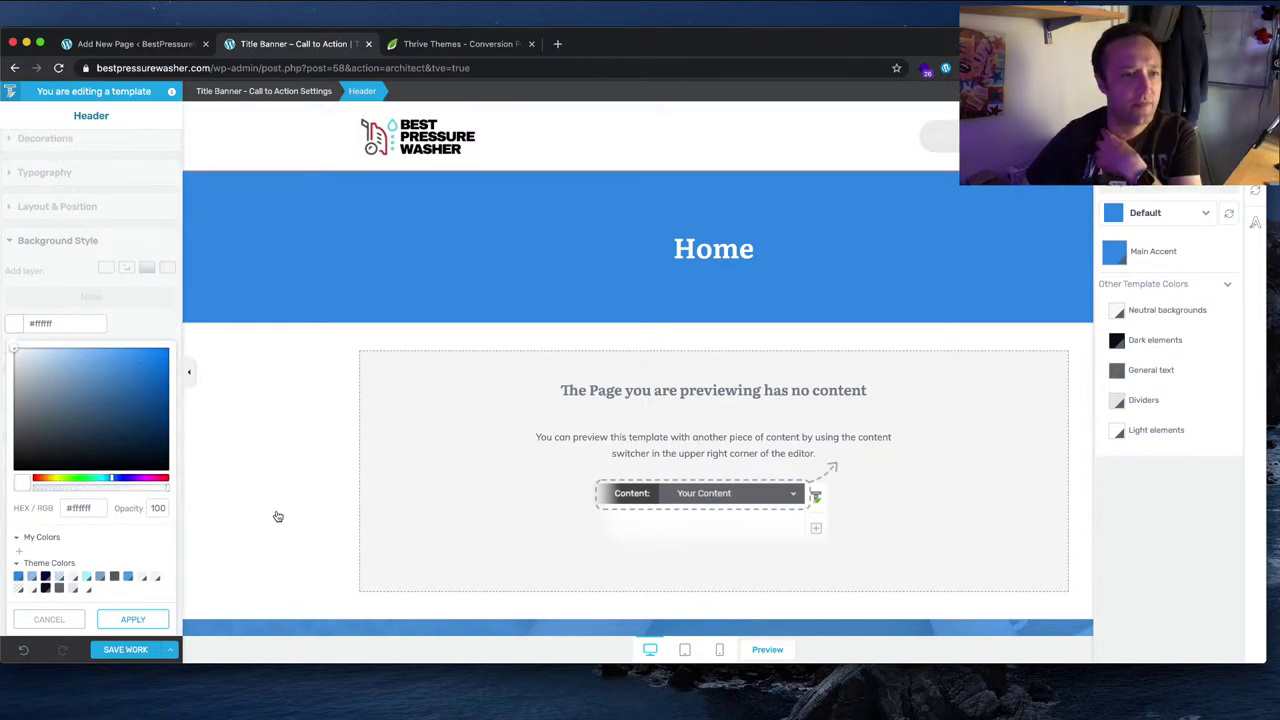
pyautogui.click(128, 617)
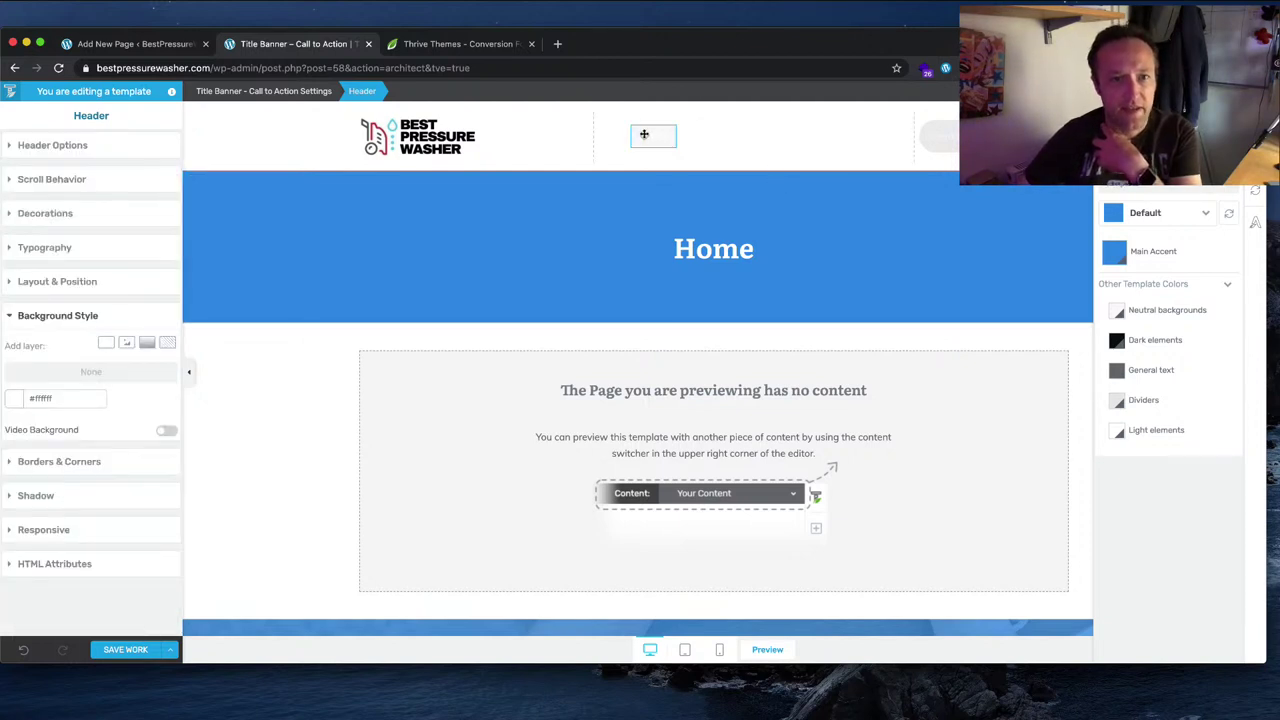
# Step: Set the Nav #1–#5 menu text colour to the Main Accent blue #2f8ae5
pyautogui.click(645, 135)
pyautogui.click(136, 292)
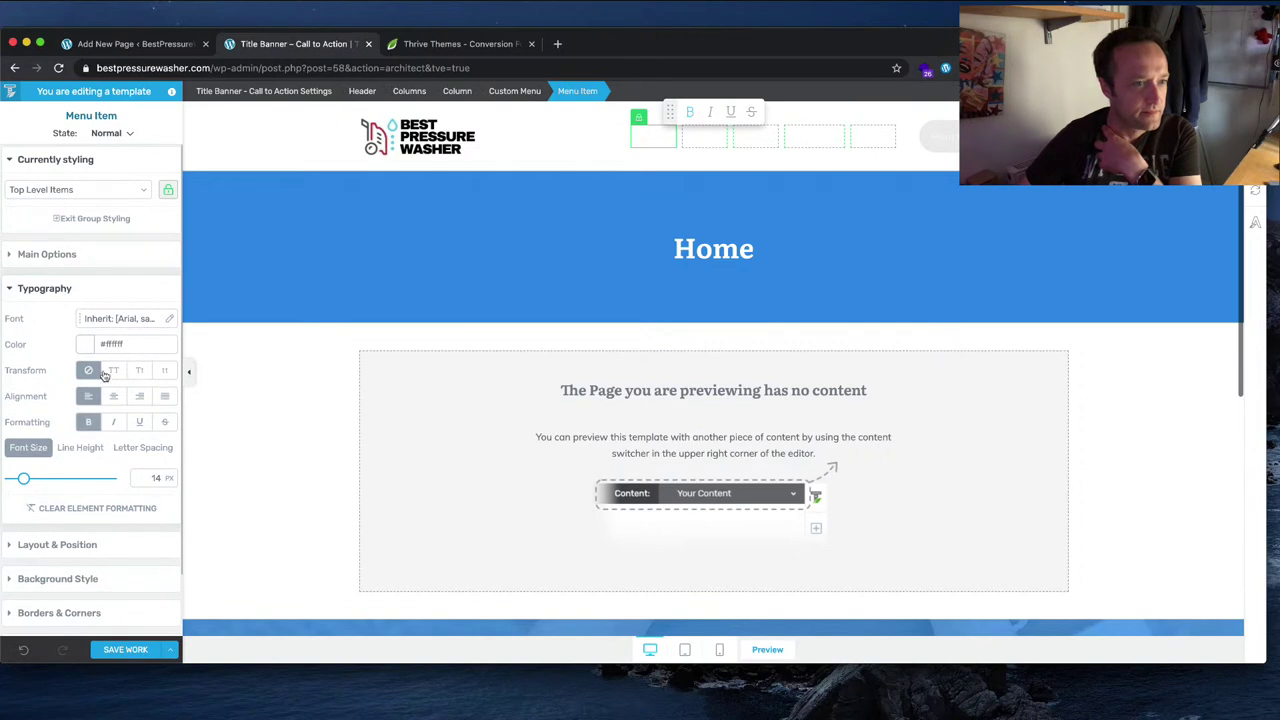
pyautogui.click(86, 344)
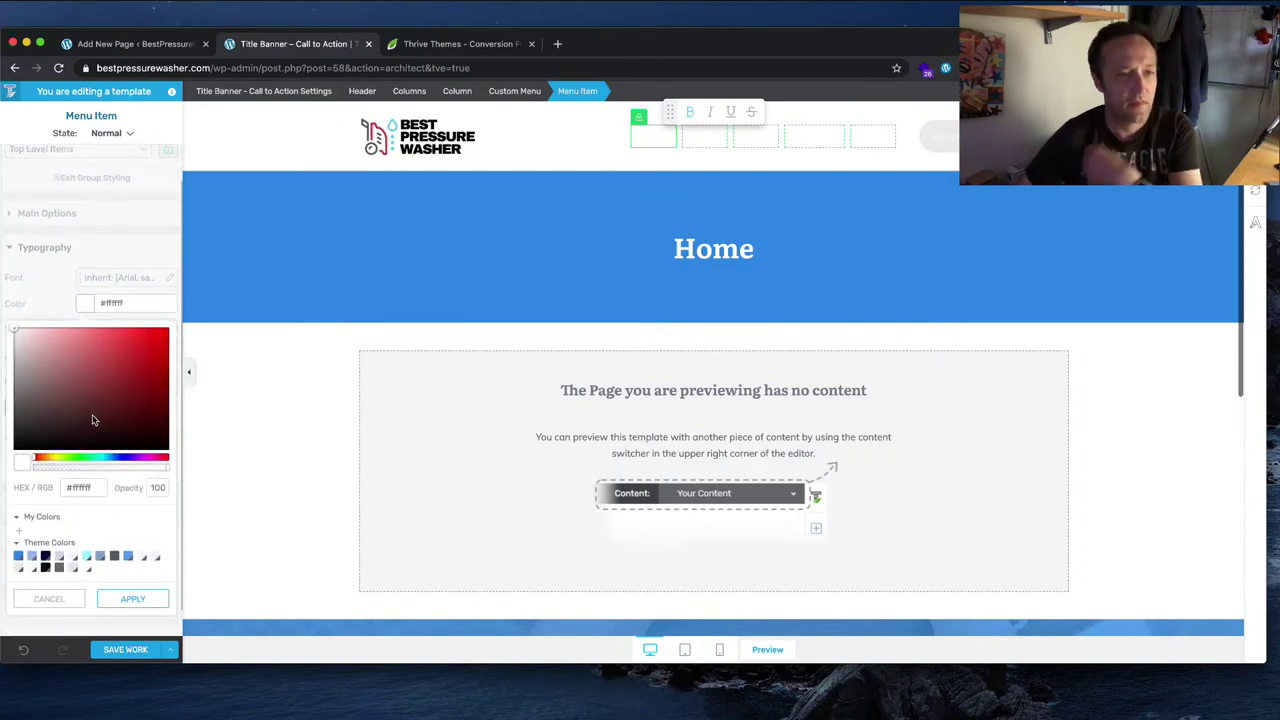
pyautogui.click(18, 557)
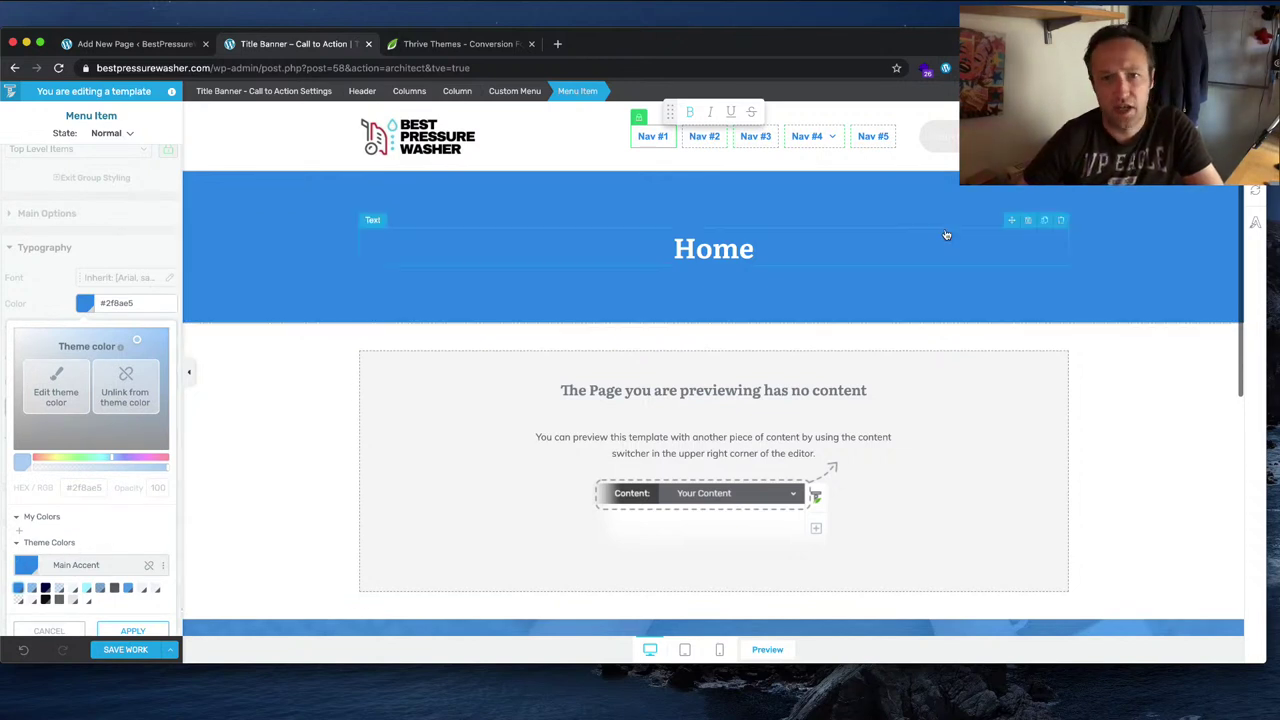
pyautogui.click(938, 138)
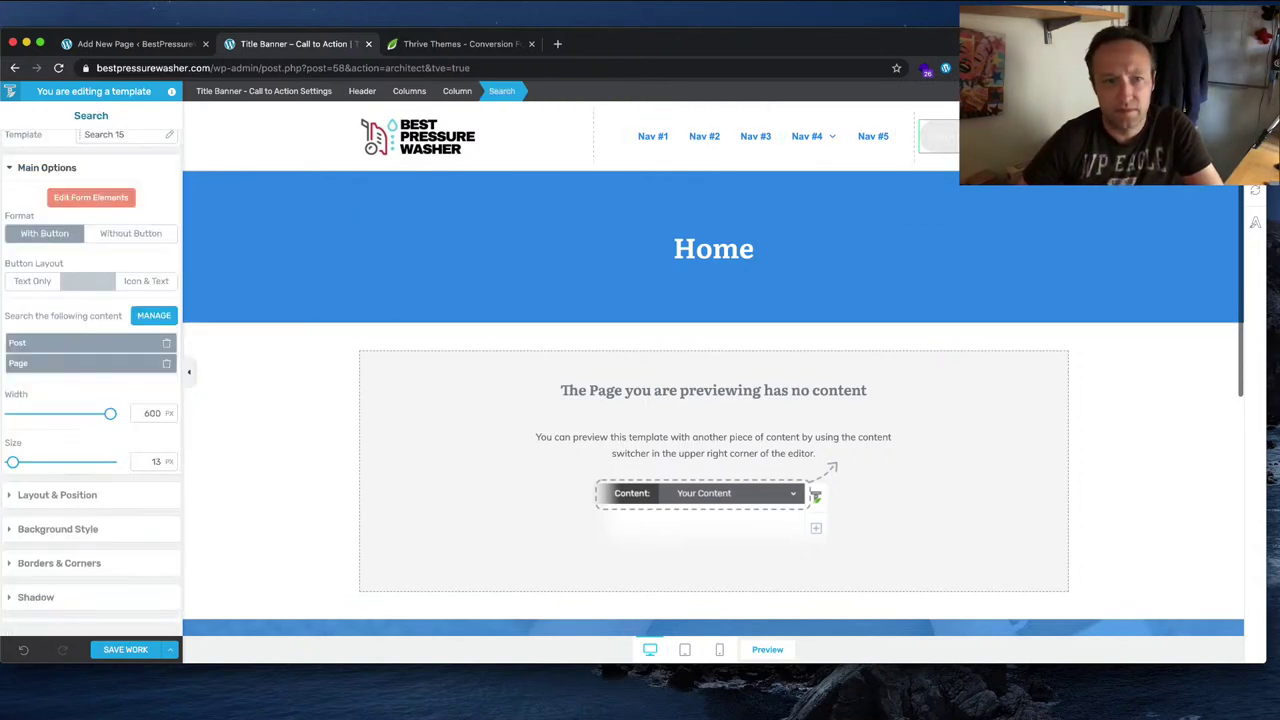
# Step: Try the search form's button and format options, keep With Button, and enter Edit Form Elements
pyautogui.click(58, 526)
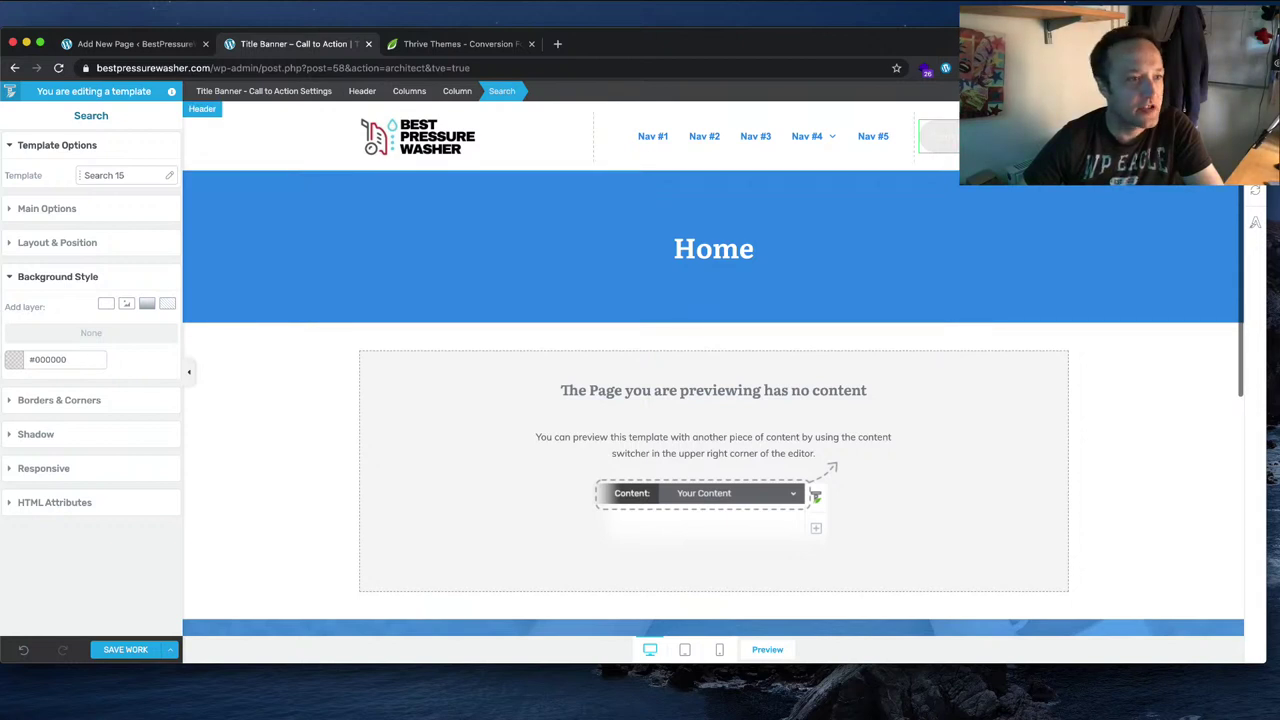
pyautogui.click(86, 210)
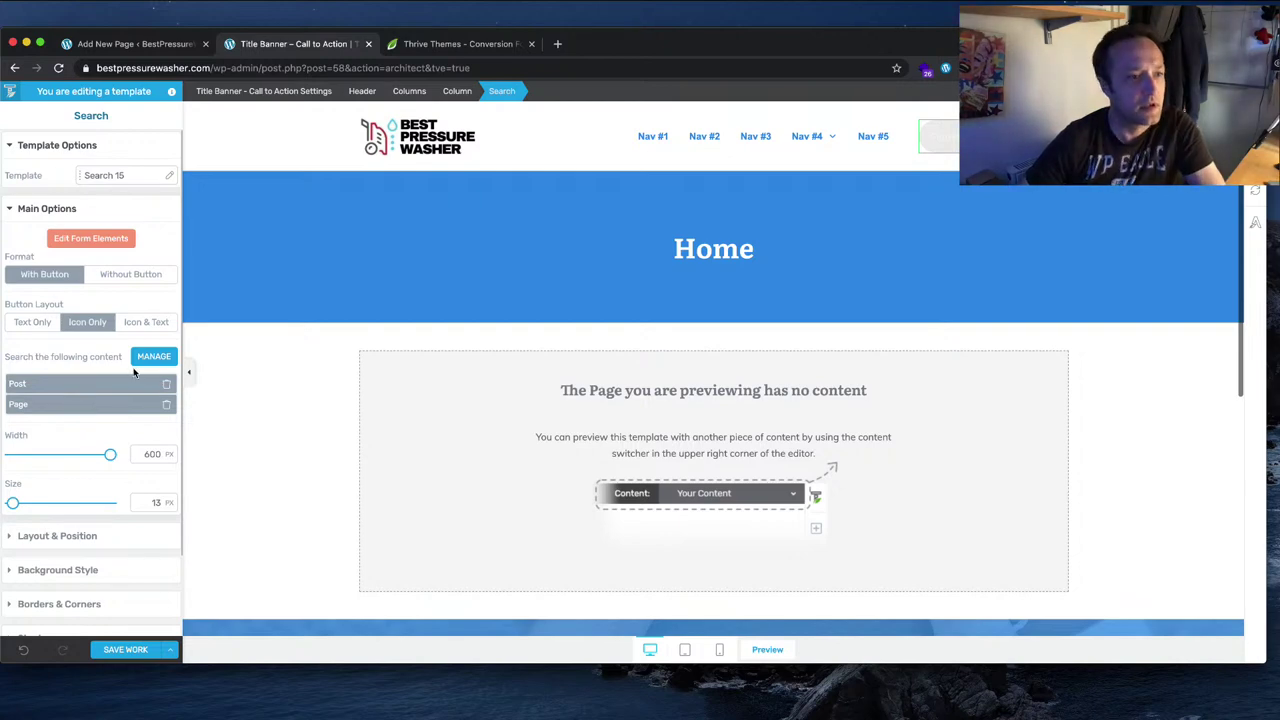
pyautogui.scroll(-2, 79, 495)
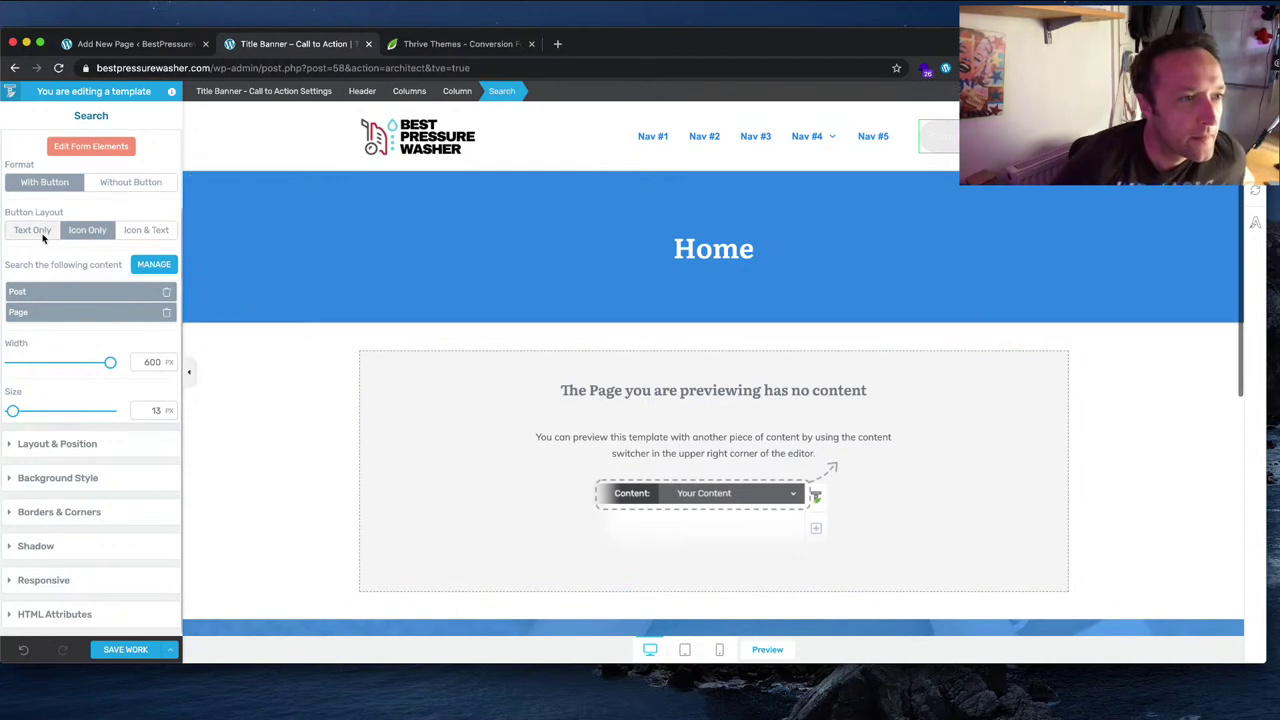
pyautogui.click(42, 236)
pyautogui.click(72, 232)
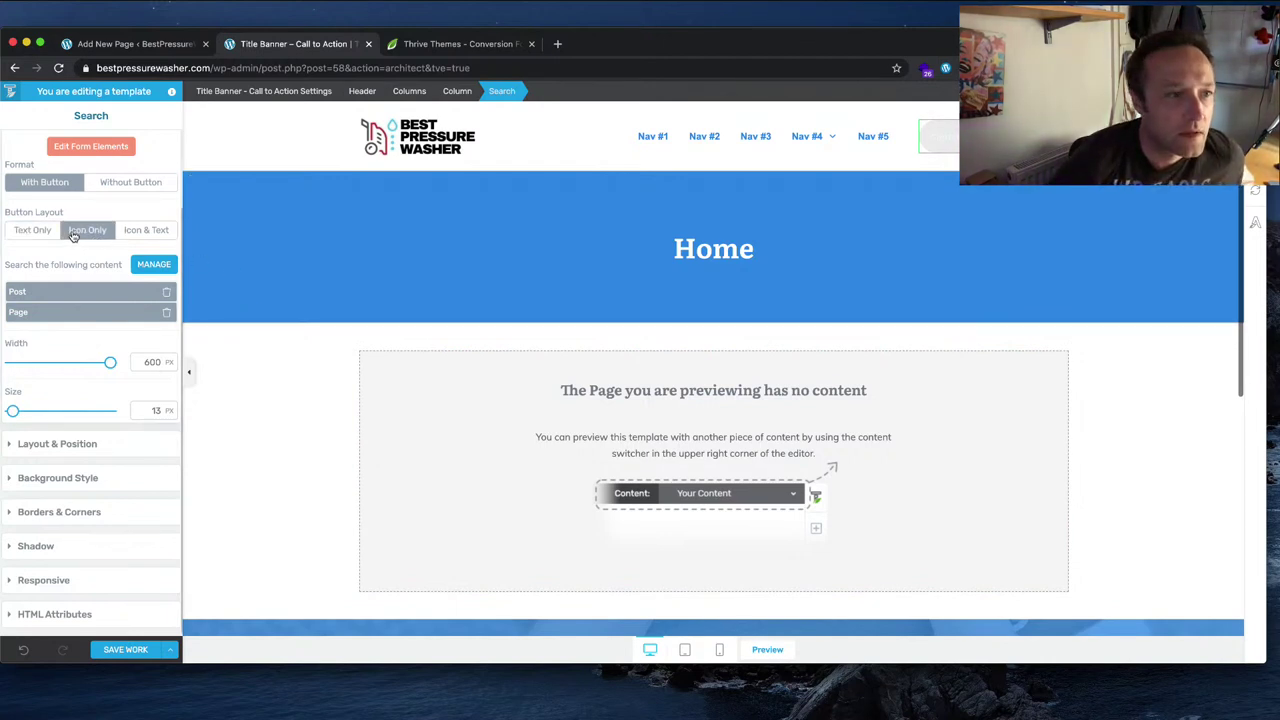
pyautogui.click(121, 184)
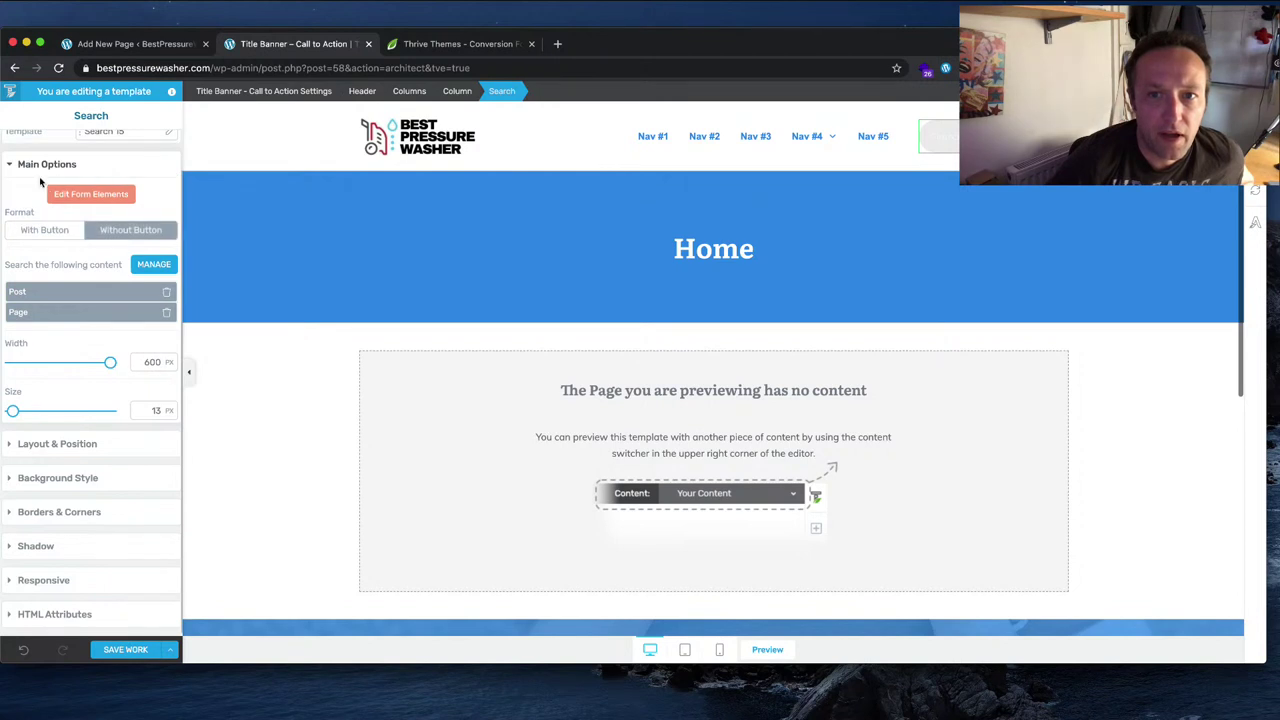
pyautogui.click(46, 229)
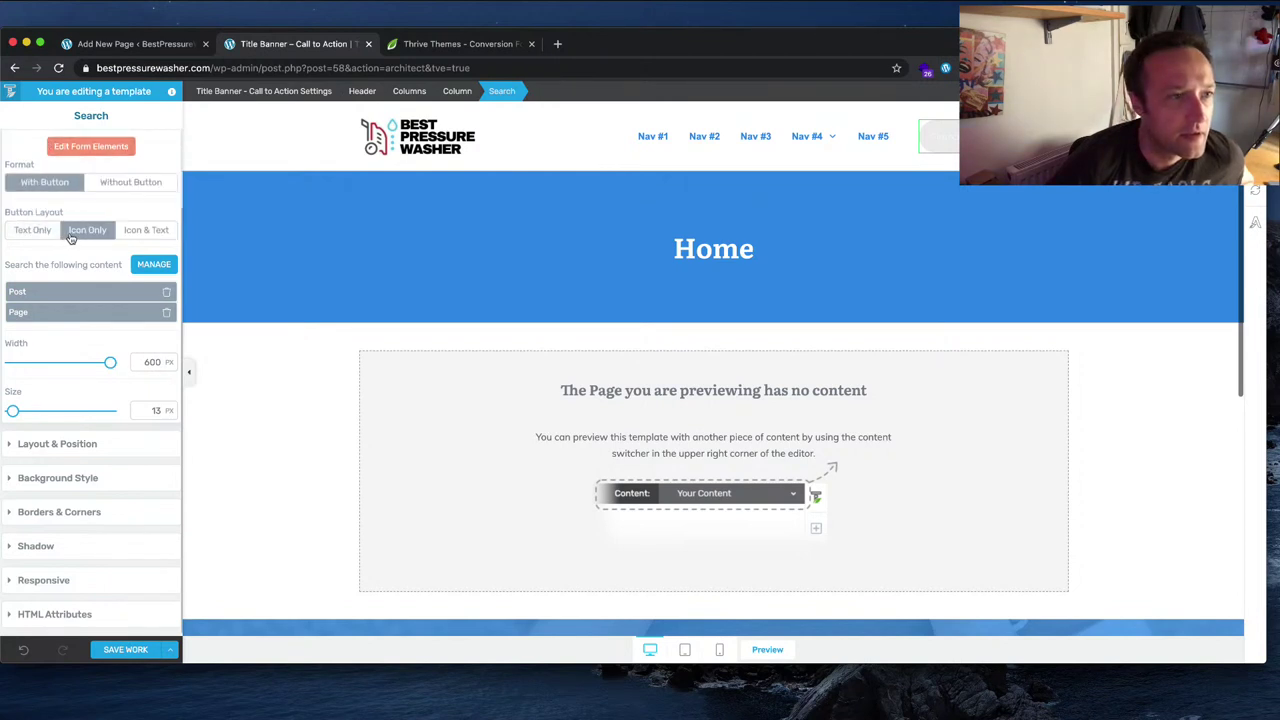
pyautogui.click(90, 146)
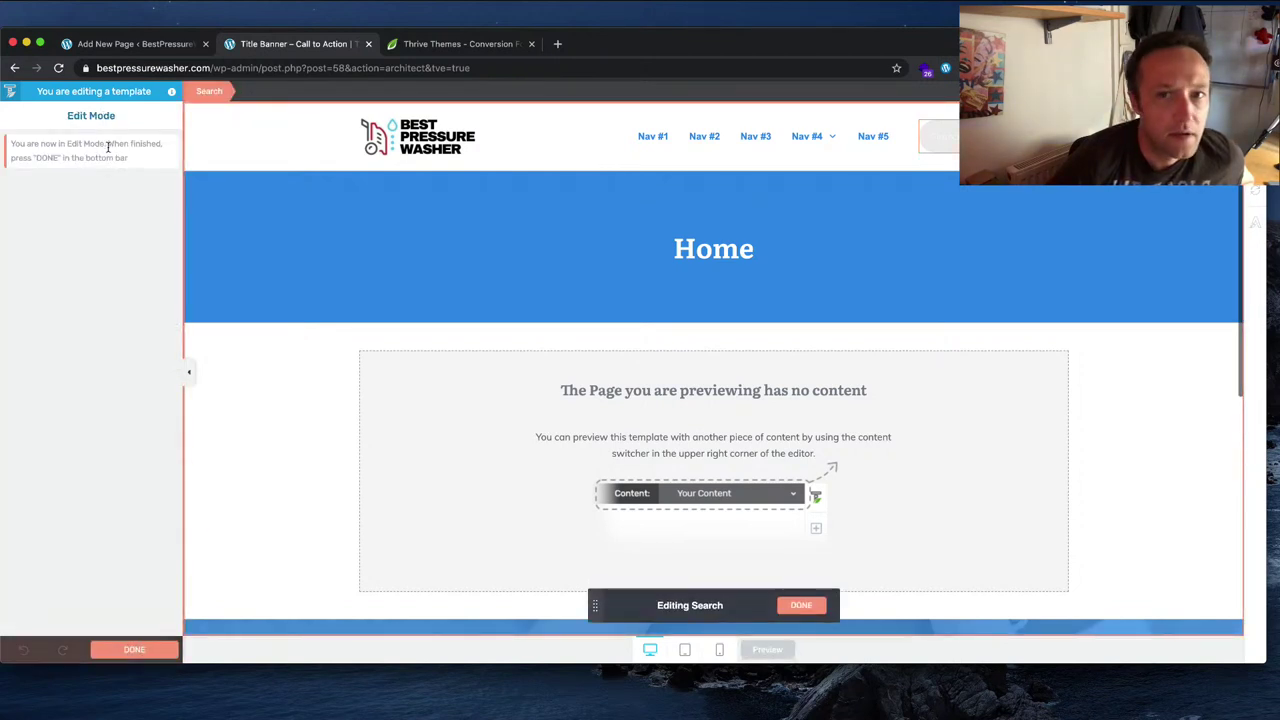
# Step: Set the search input's text colour to Main Accent blue #2f8ae5 and finish form editing
pyautogui.click(940, 137)
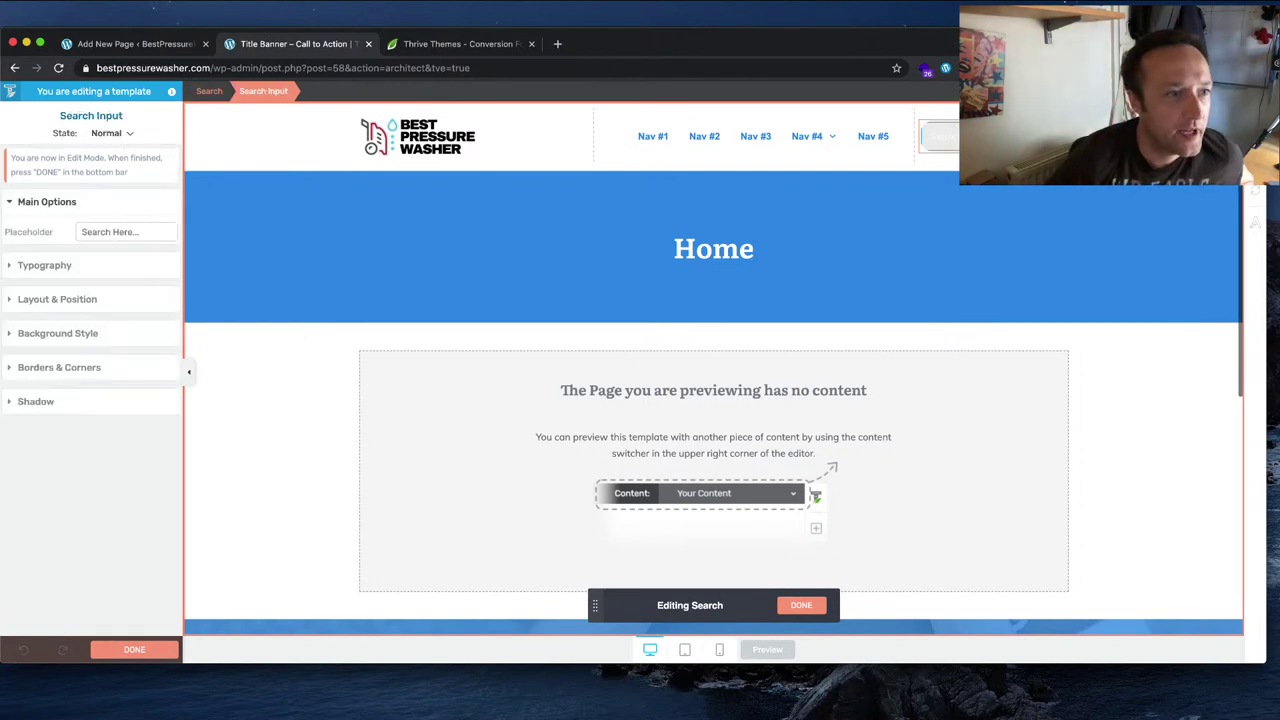
pyautogui.click(40, 265)
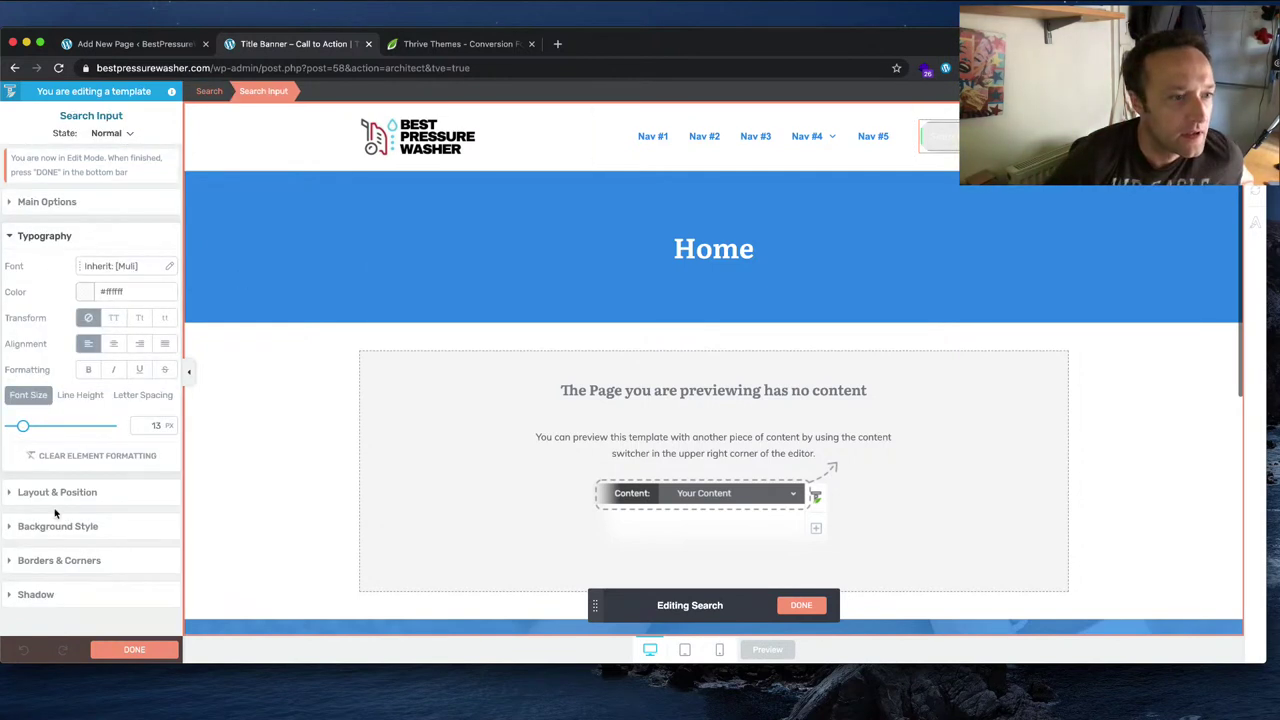
pyautogui.click(84, 294)
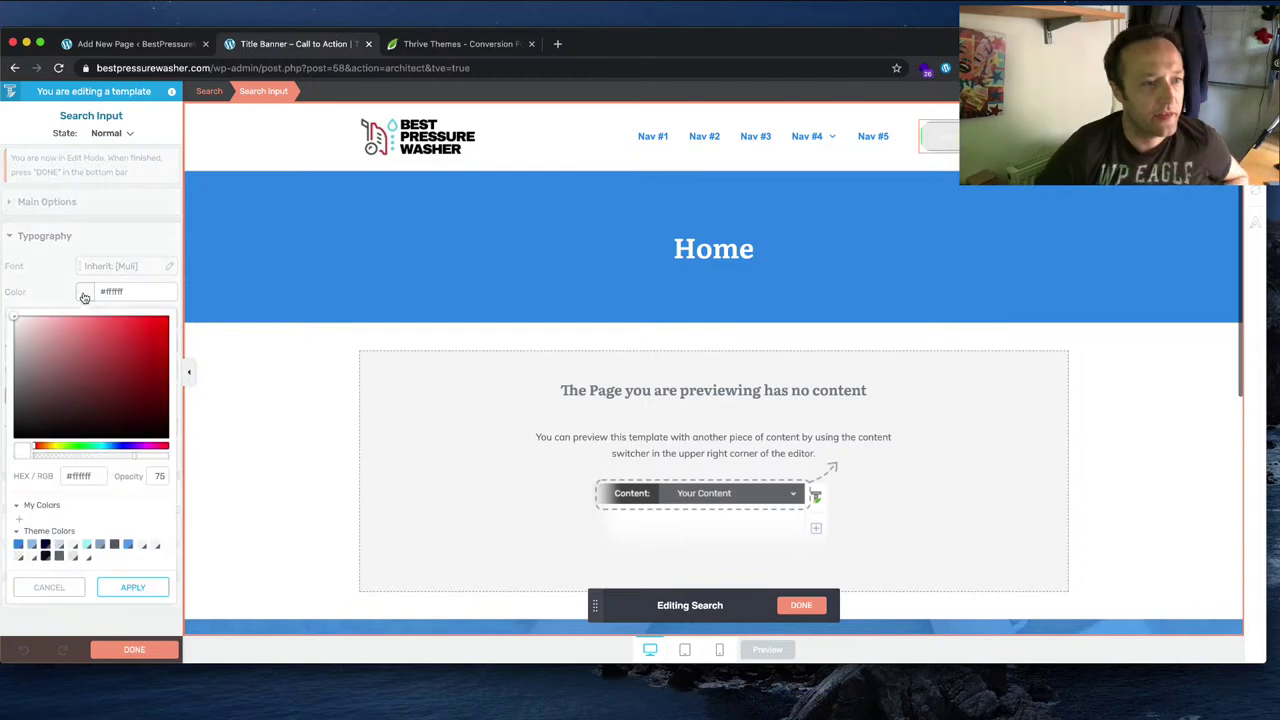
pyautogui.click(18, 545)
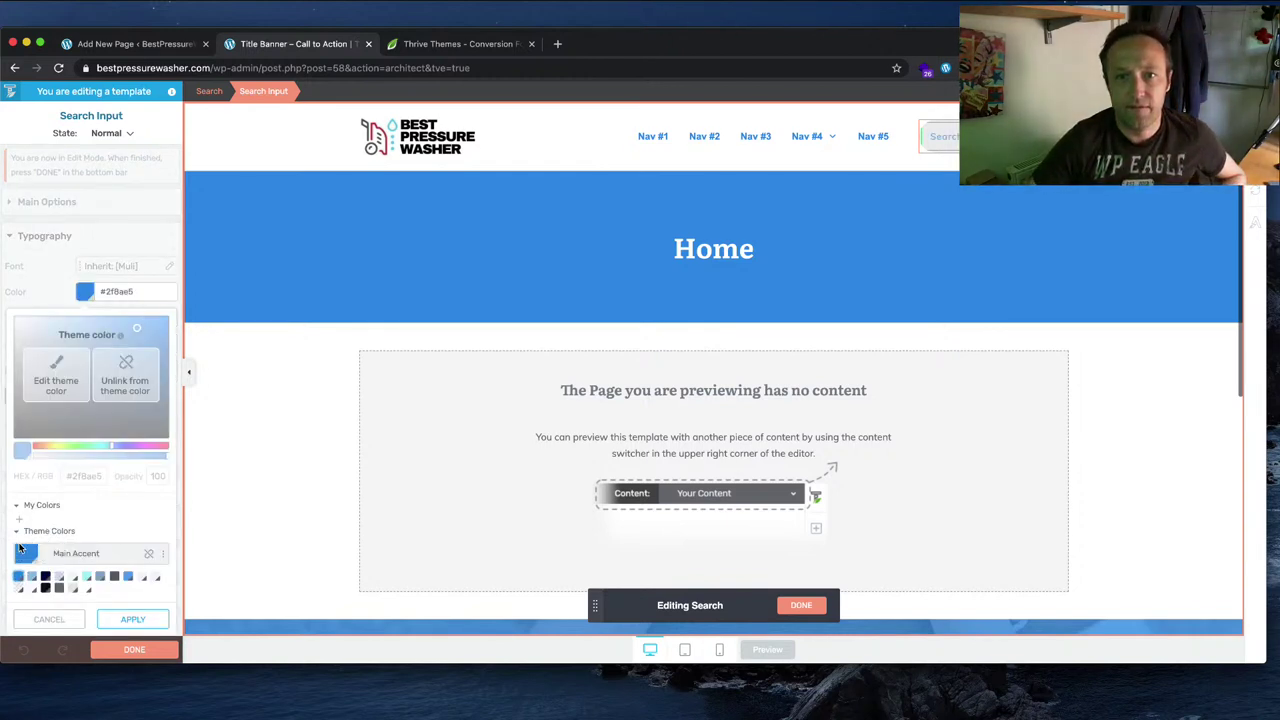
pyautogui.click(152, 619)
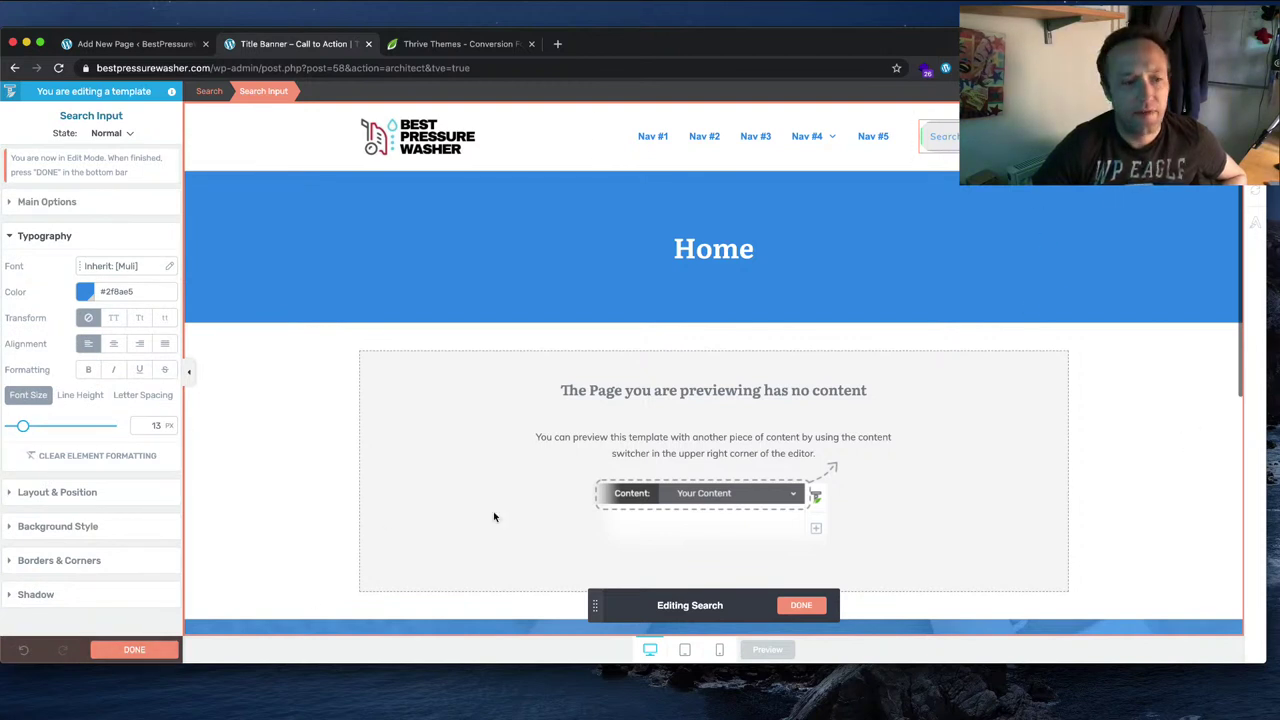
pyautogui.click(134, 650)
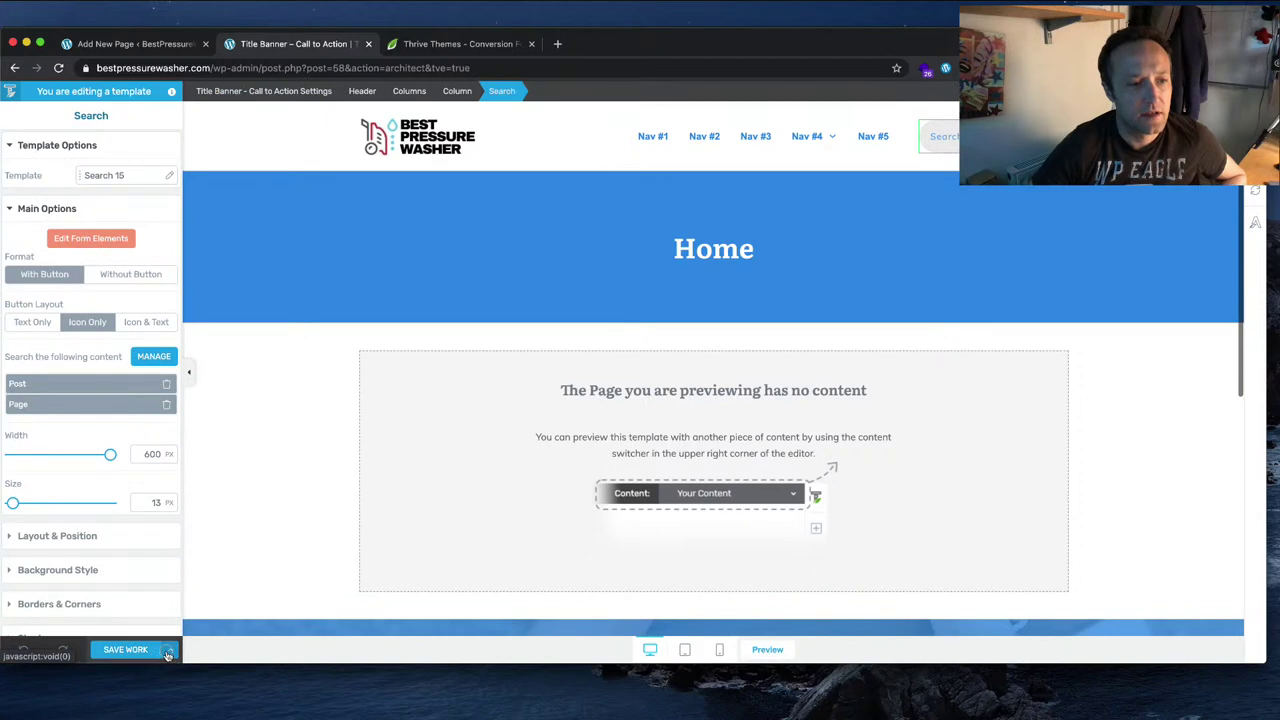
pyautogui.click(168, 650)
# Step: Save and preview the template, cancel the 'Leave site?' warning, and wait for the editor to reload
pyautogui.click(114, 568)
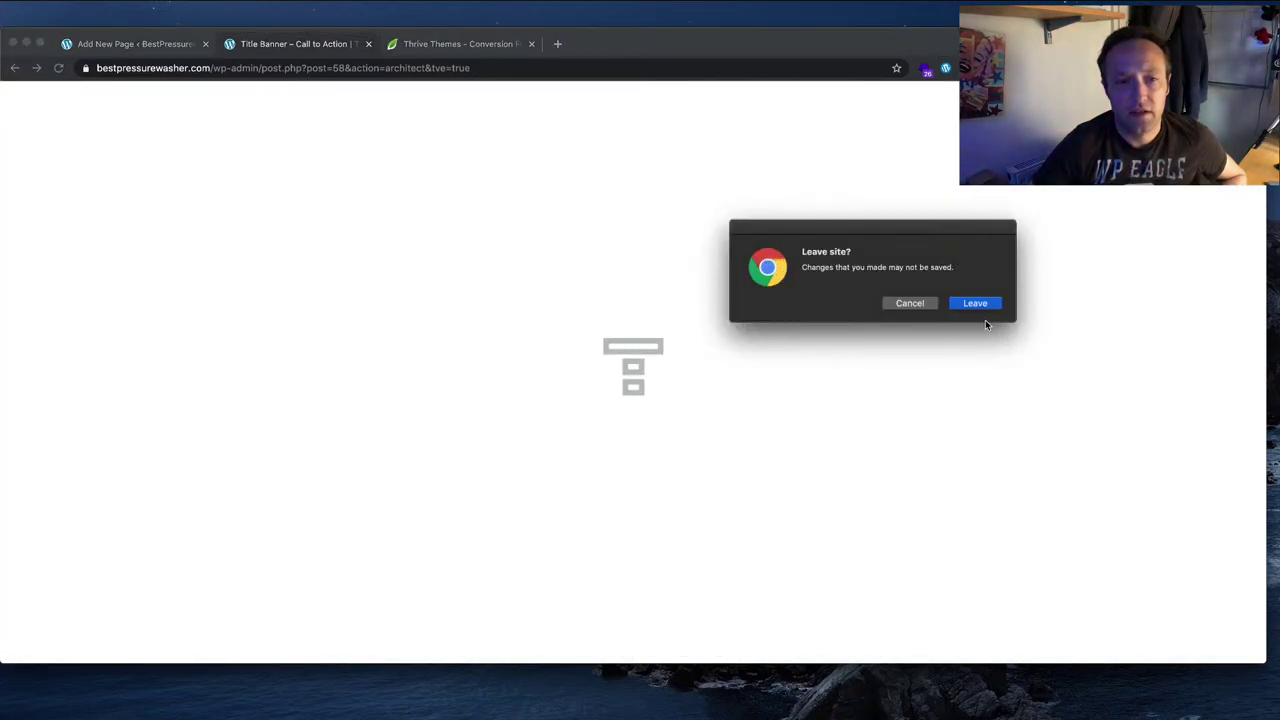
pyautogui.click(918, 305)
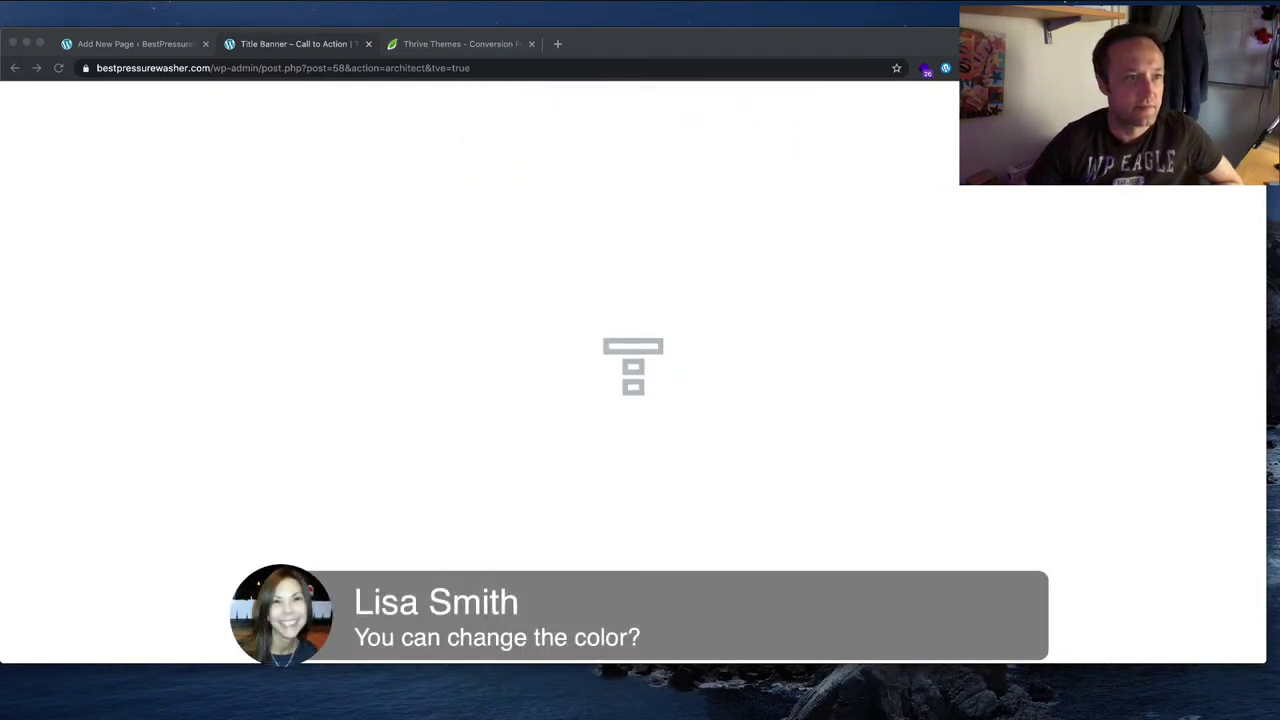
pyautogui.click(86, 121)
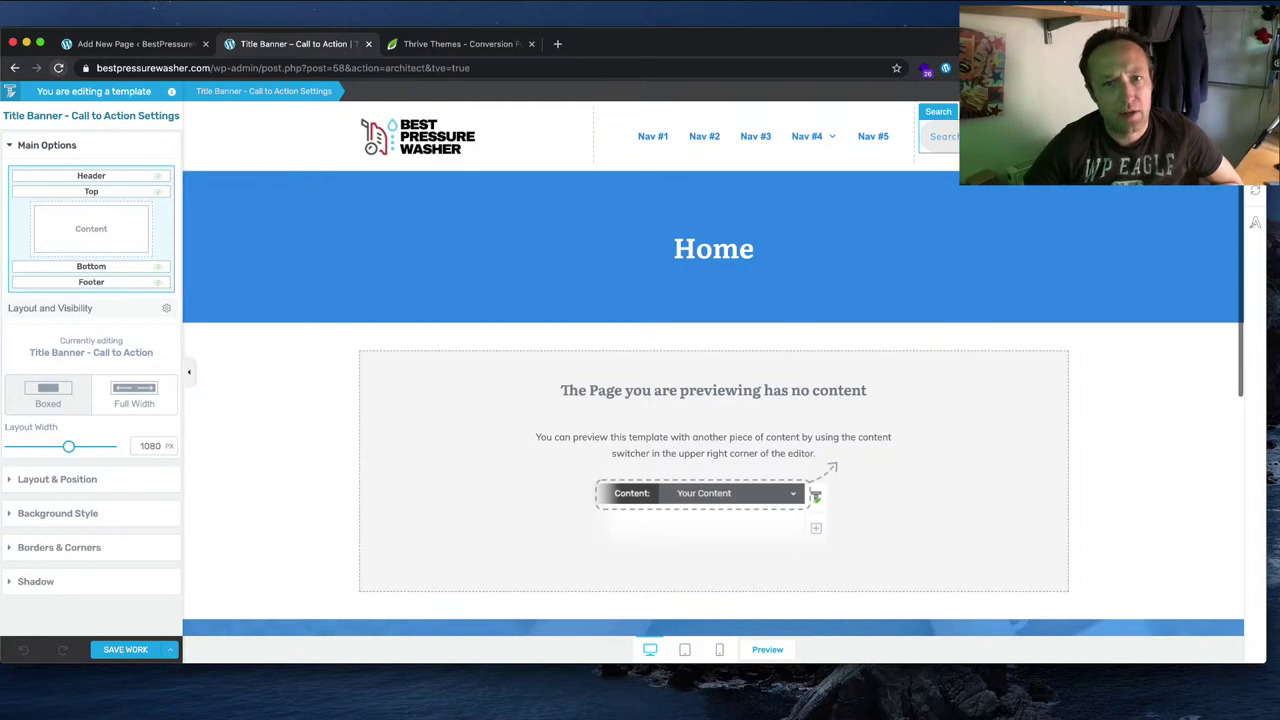
# Step: Make the search input's text white using the Light elements colour
pyautogui.click(942, 136)
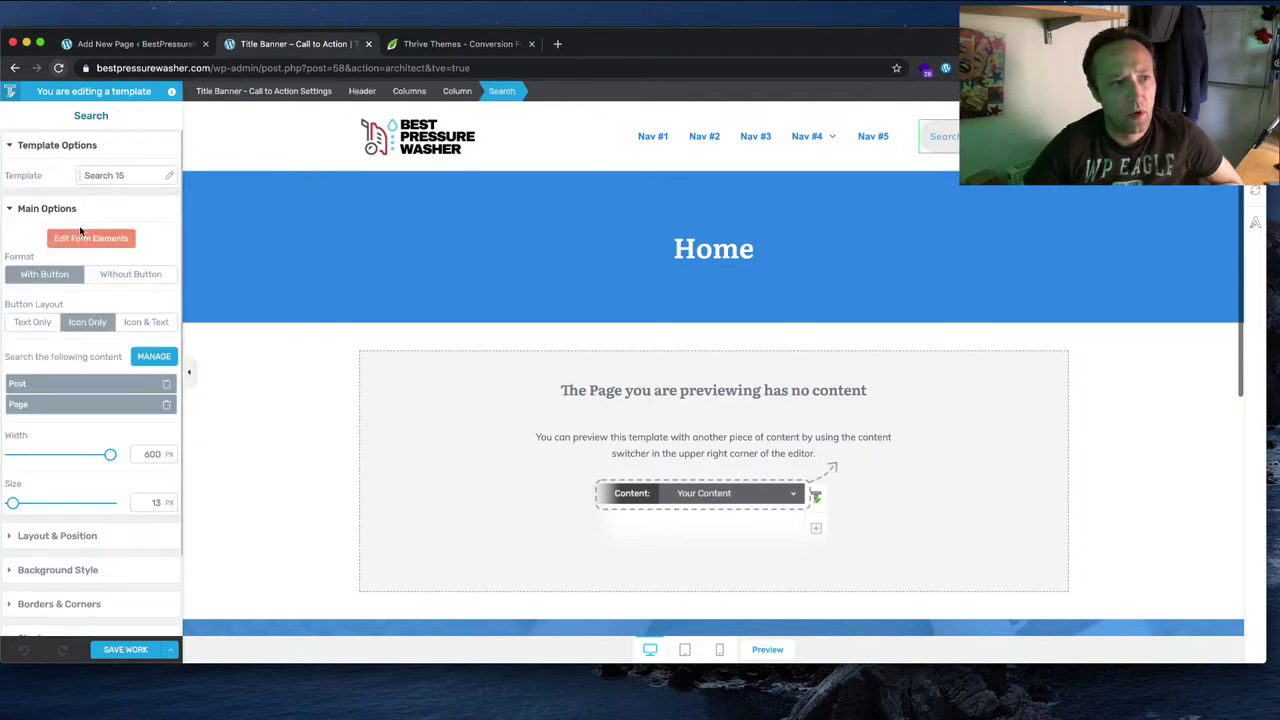
pyautogui.click(88, 238)
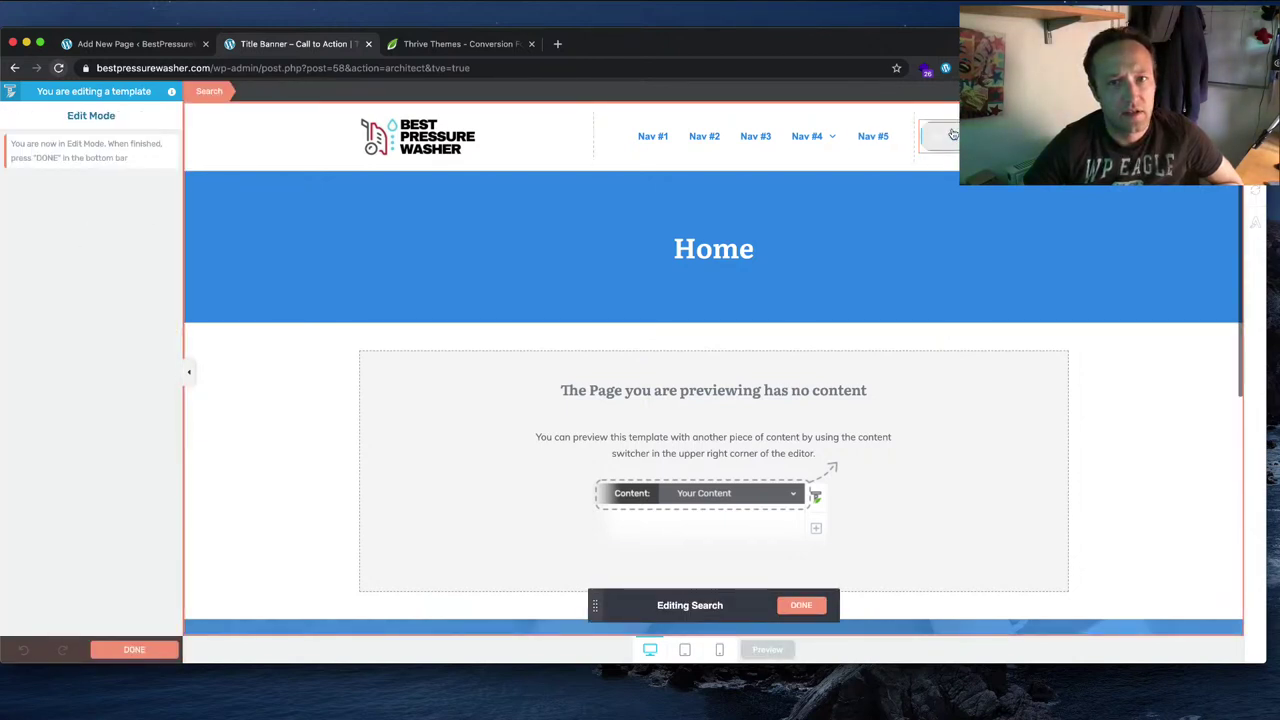
pyautogui.click(952, 135)
pyautogui.click(82, 266)
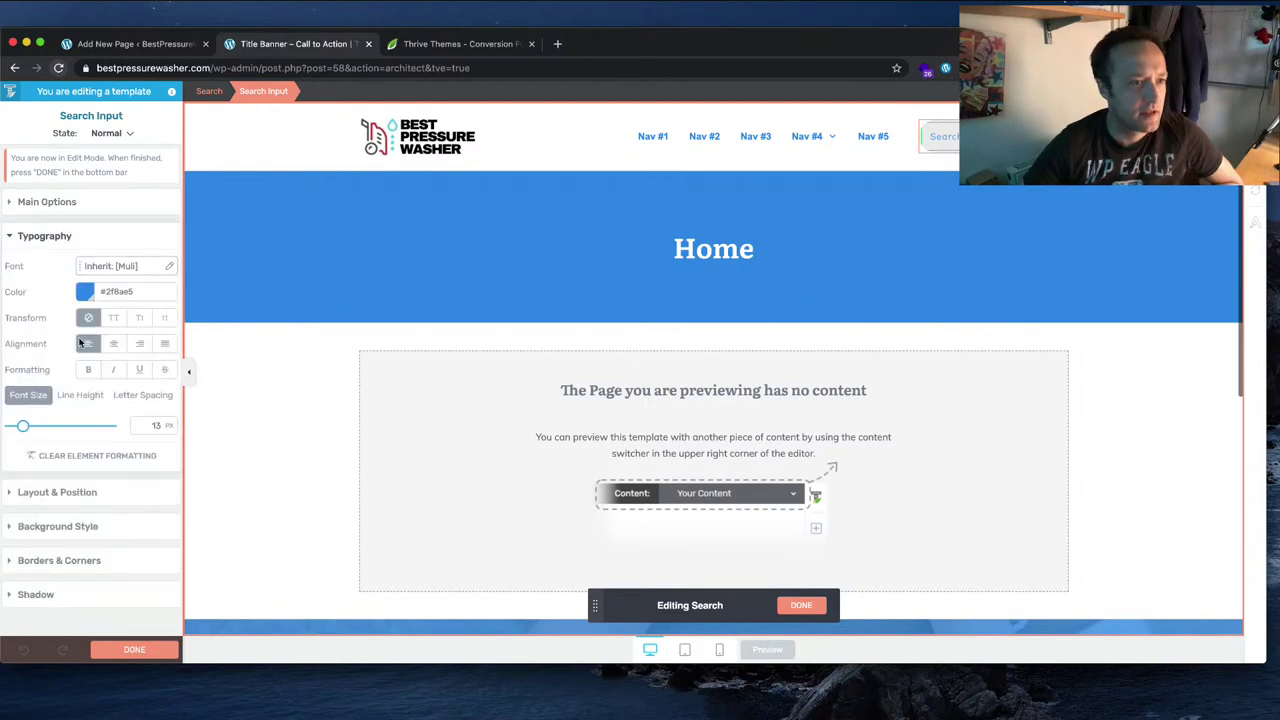
pyautogui.click(86, 293)
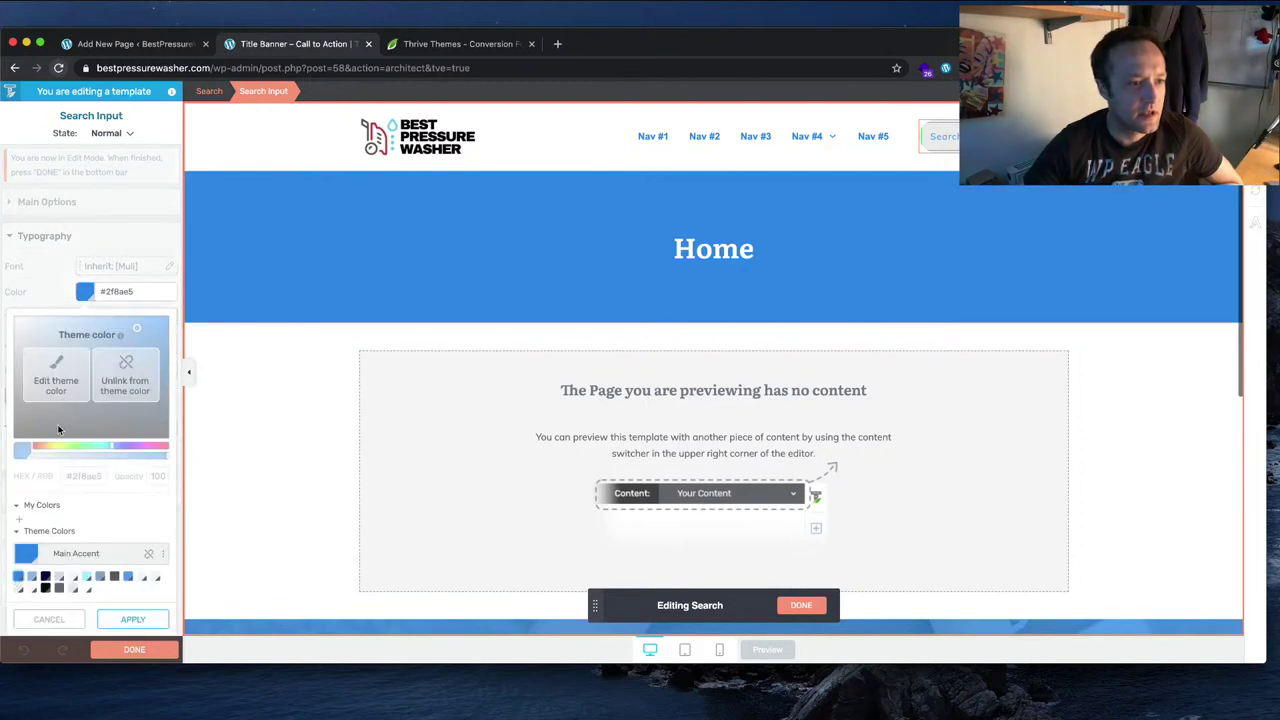
pyautogui.click(89, 590)
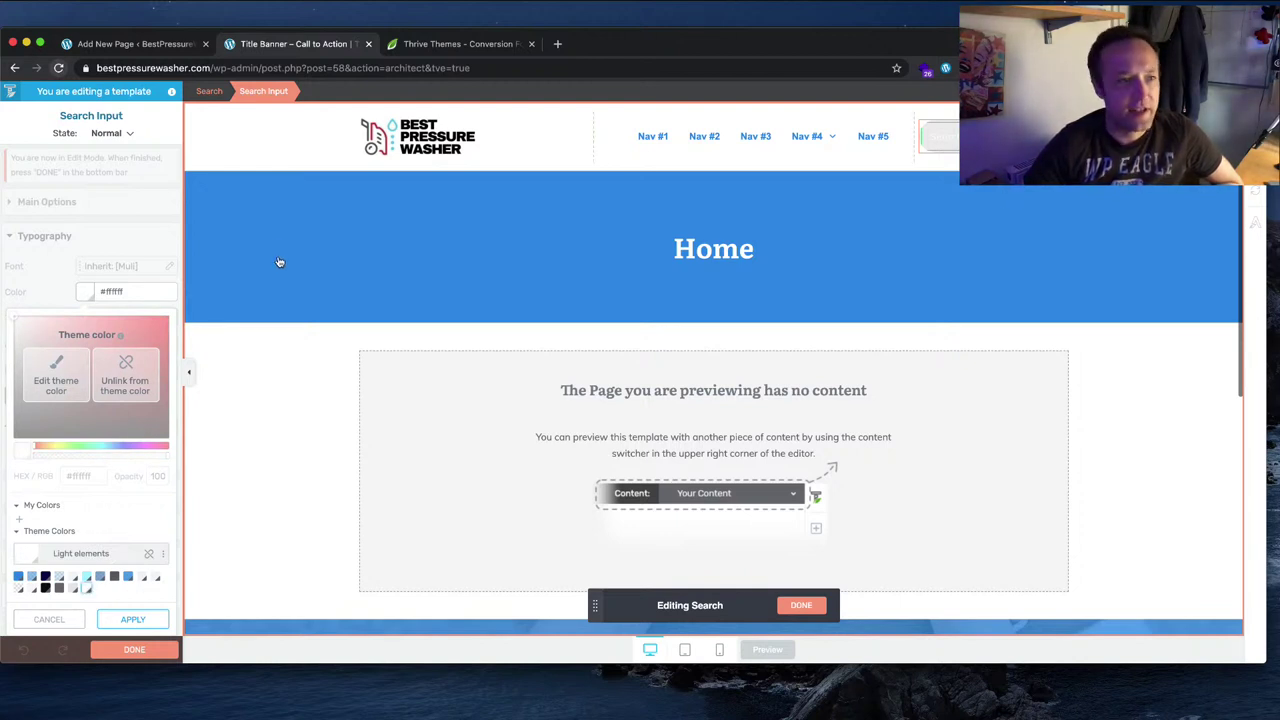
pyautogui.click(132, 649)
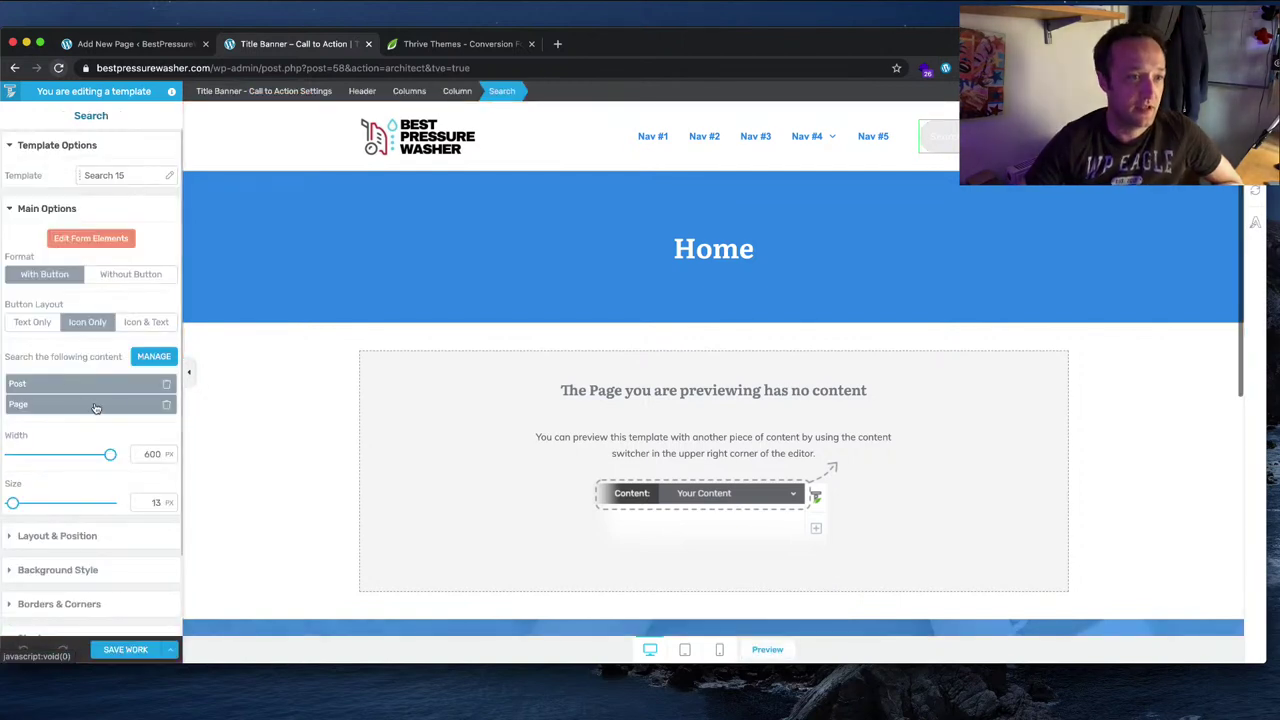
# Step: Give the search box a Main Accent blue #2f8ae5 background
pyautogui.scroll(-1, 71, 498)
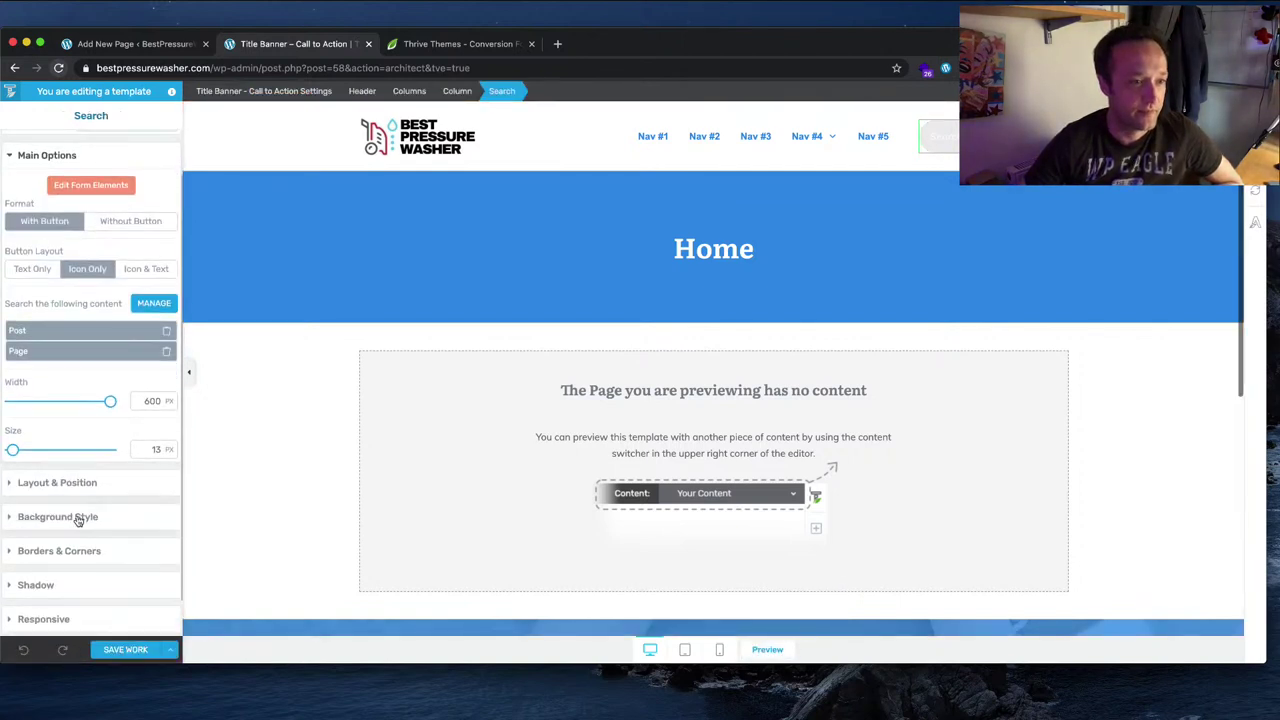
pyautogui.click(78, 518)
pyautogui.click(29, 361)
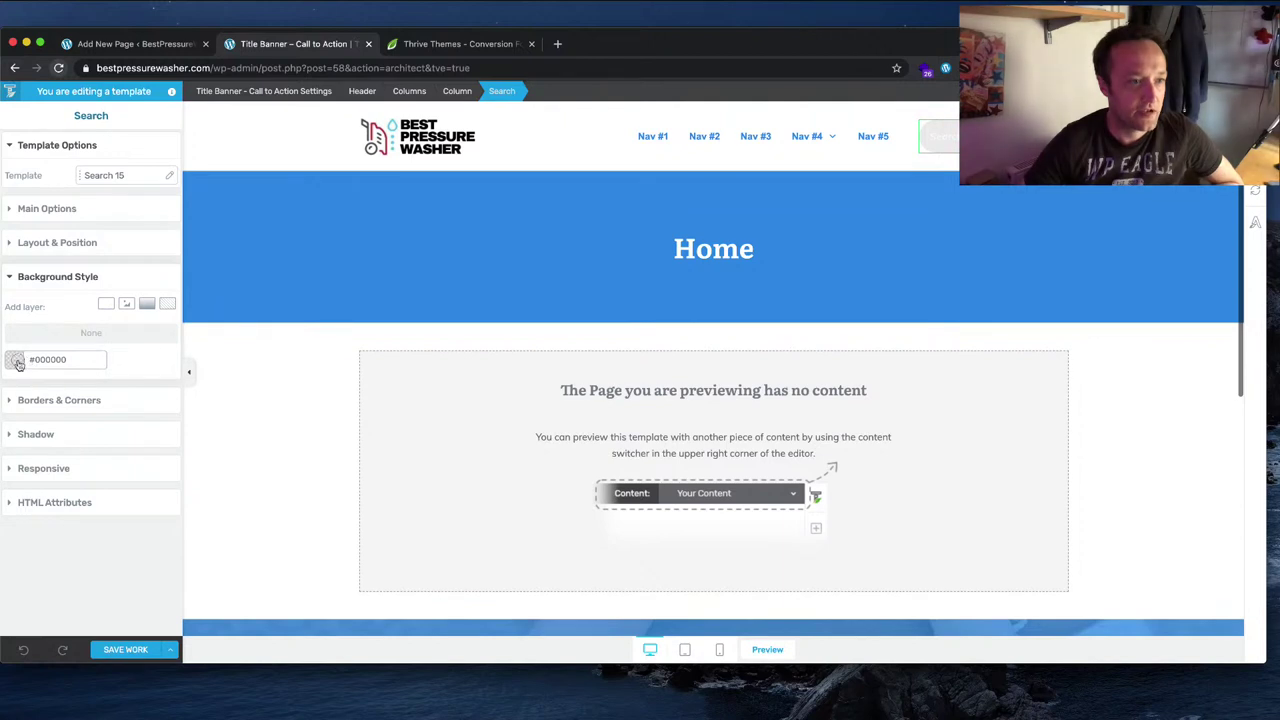
pyautogui.click(17, 579)
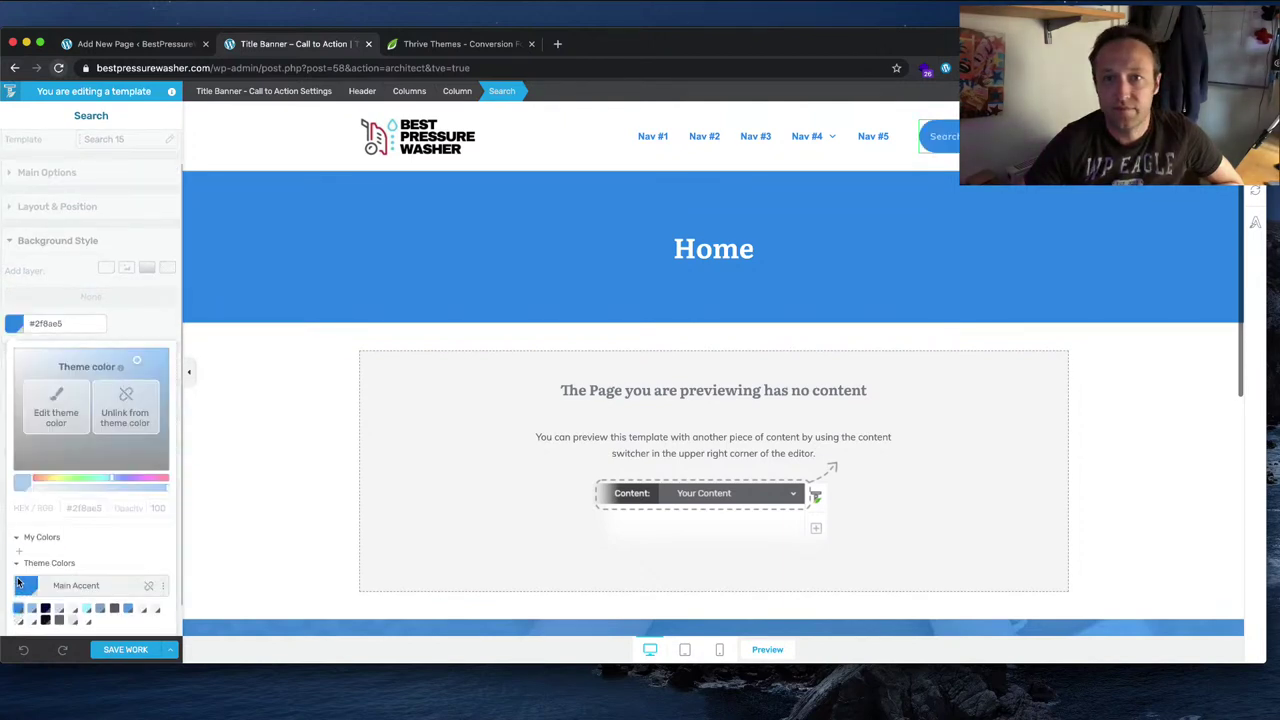
pyautogui.click(128, 649)
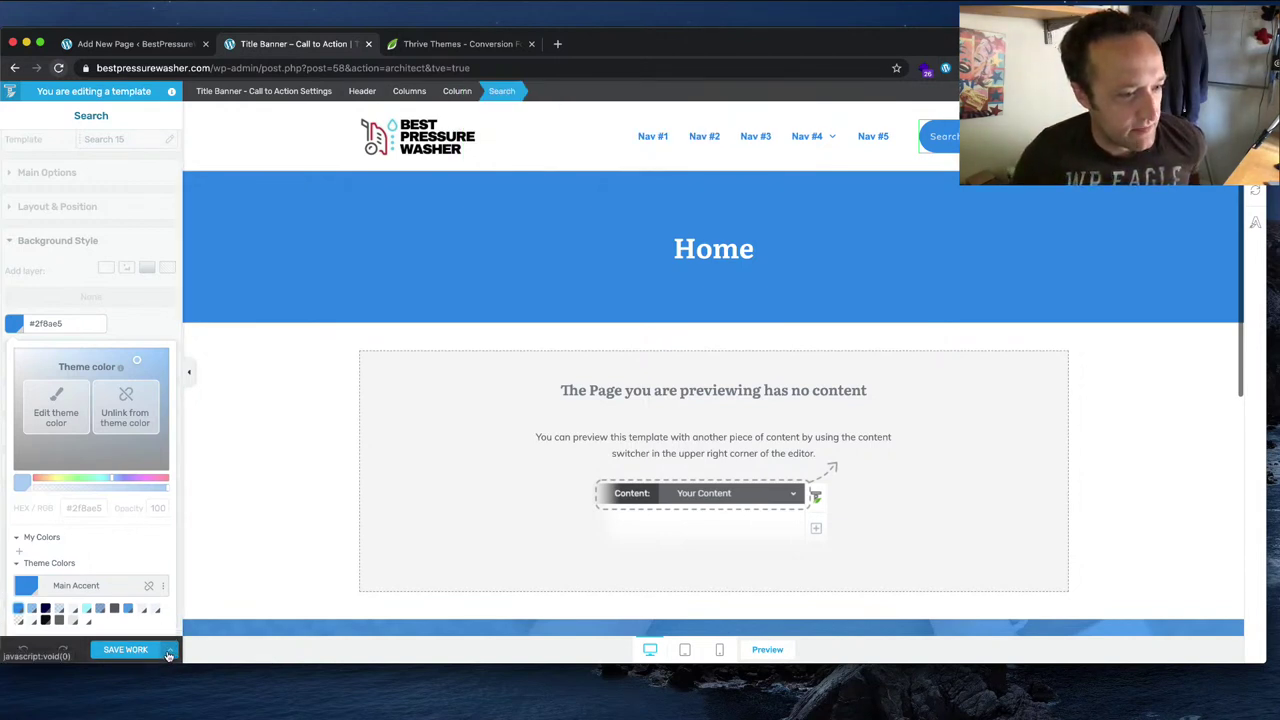
pyautogui.scroll(-1, 144, 597)
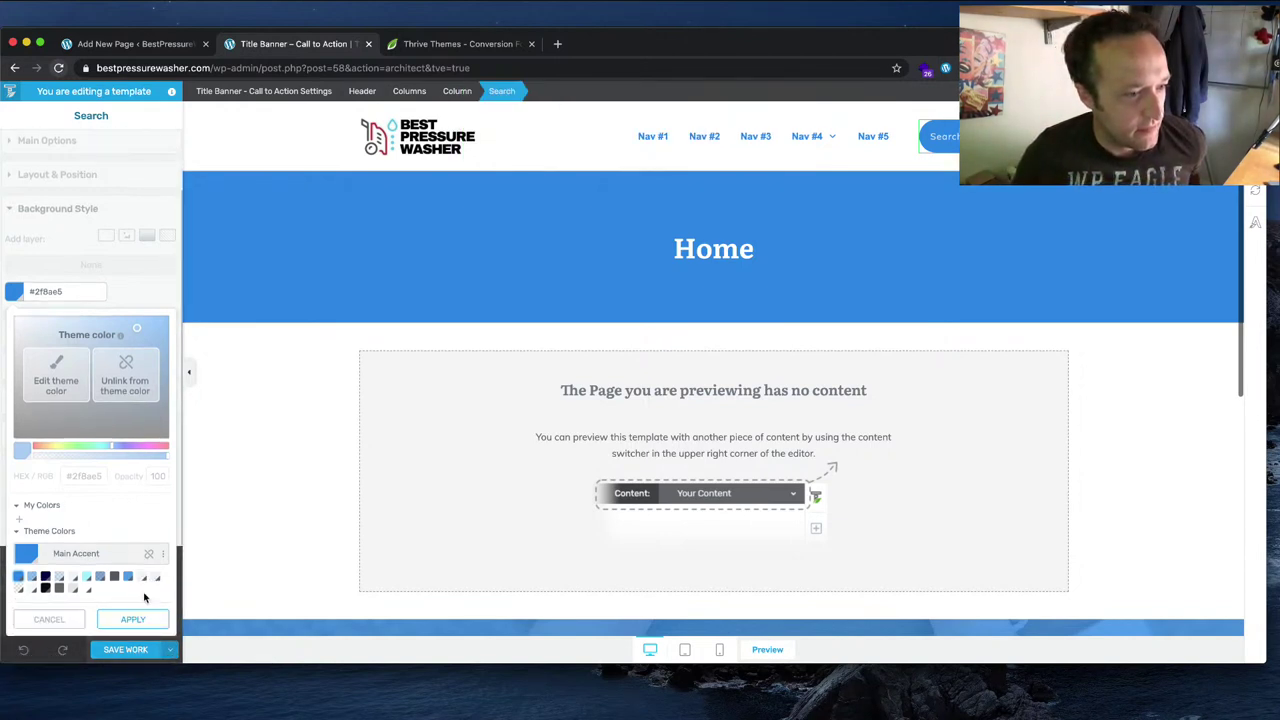
pyautogui.click(133, 619)
pyautogui.click(171, 650)
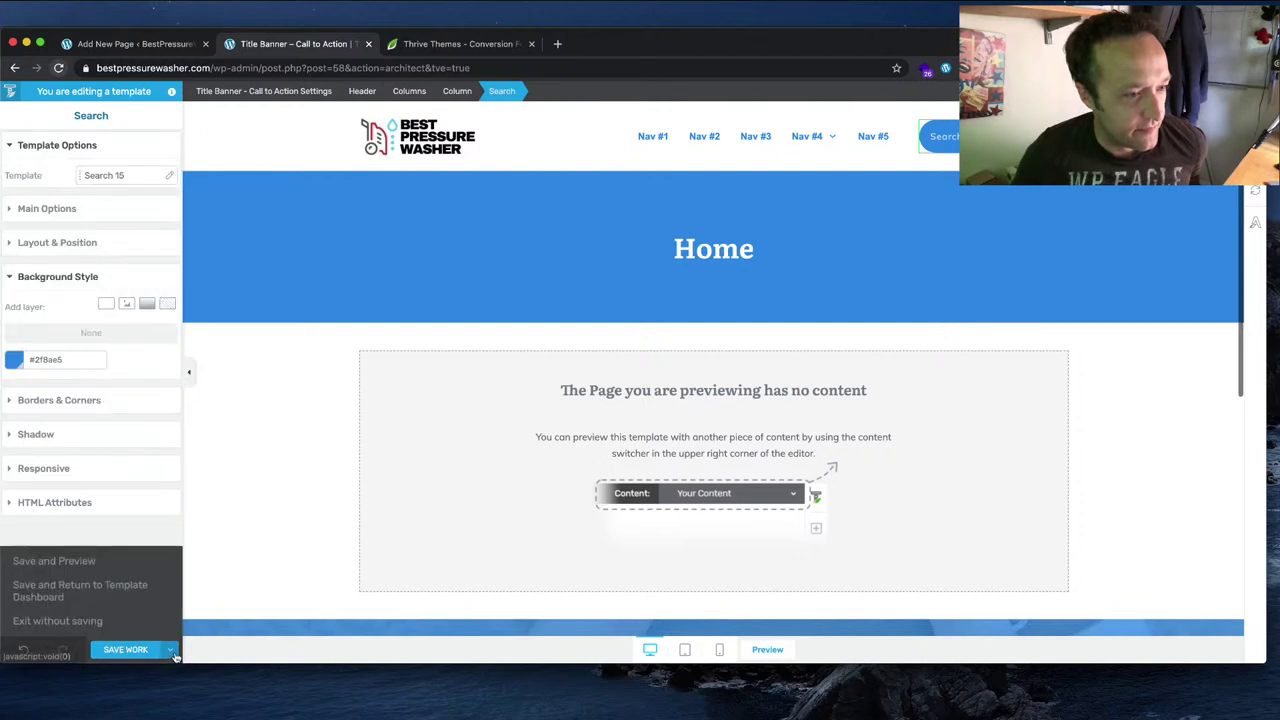
# Step: Save and preview the template, leave the editor, and open the Home page in Thrive Architect
pyautogui.click(123, 563)
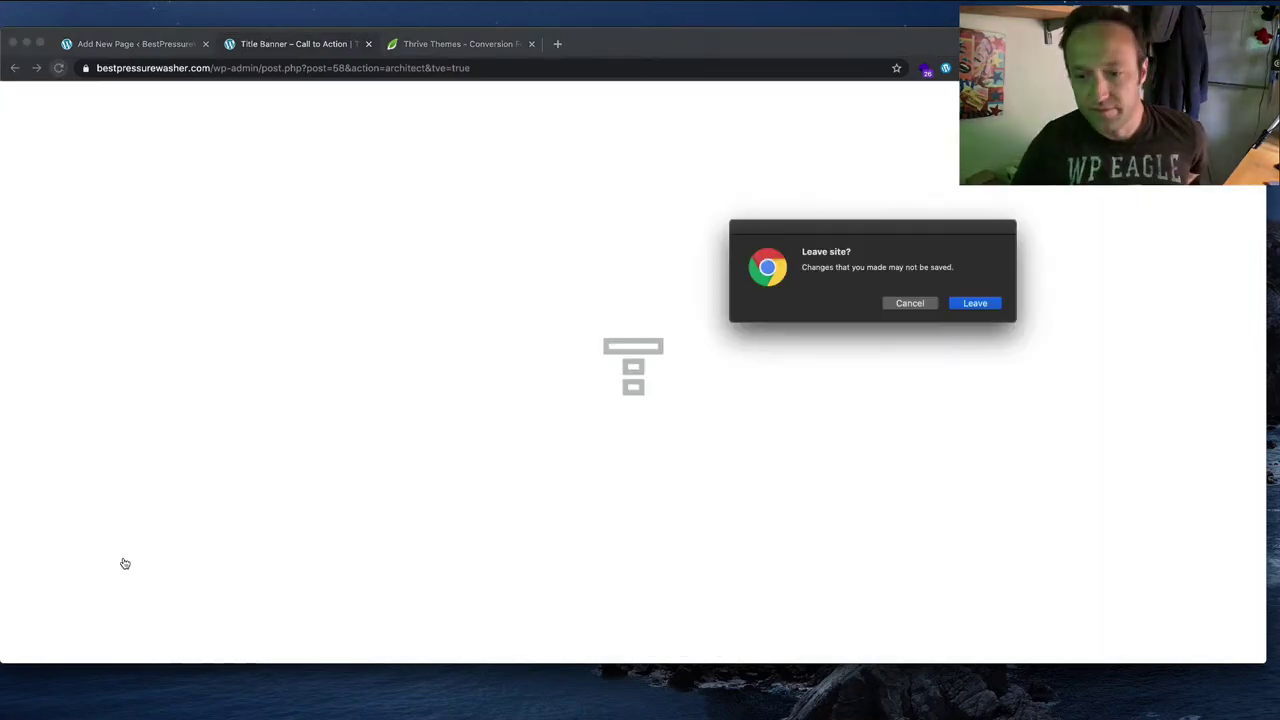
pyautogui.click(965, 304)
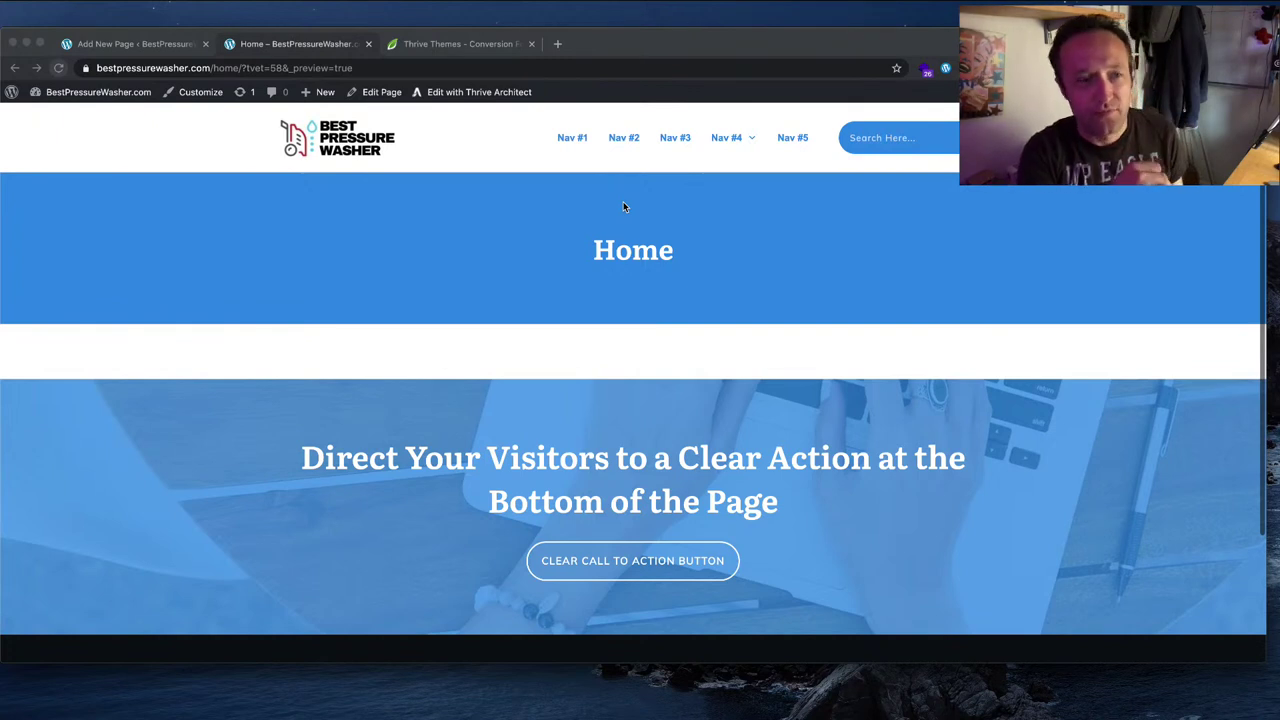
pyautogui.scroll(-1, 532, 233)
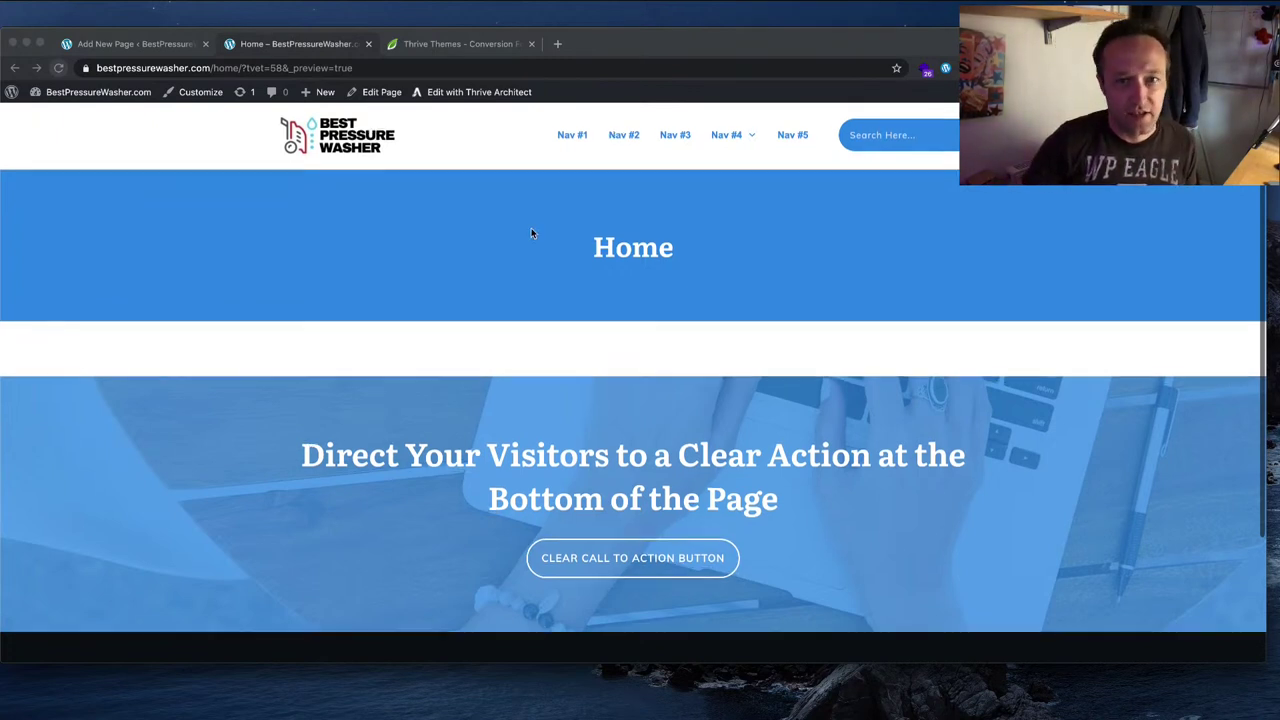
pyautogui.scroll(1, 535, 231)
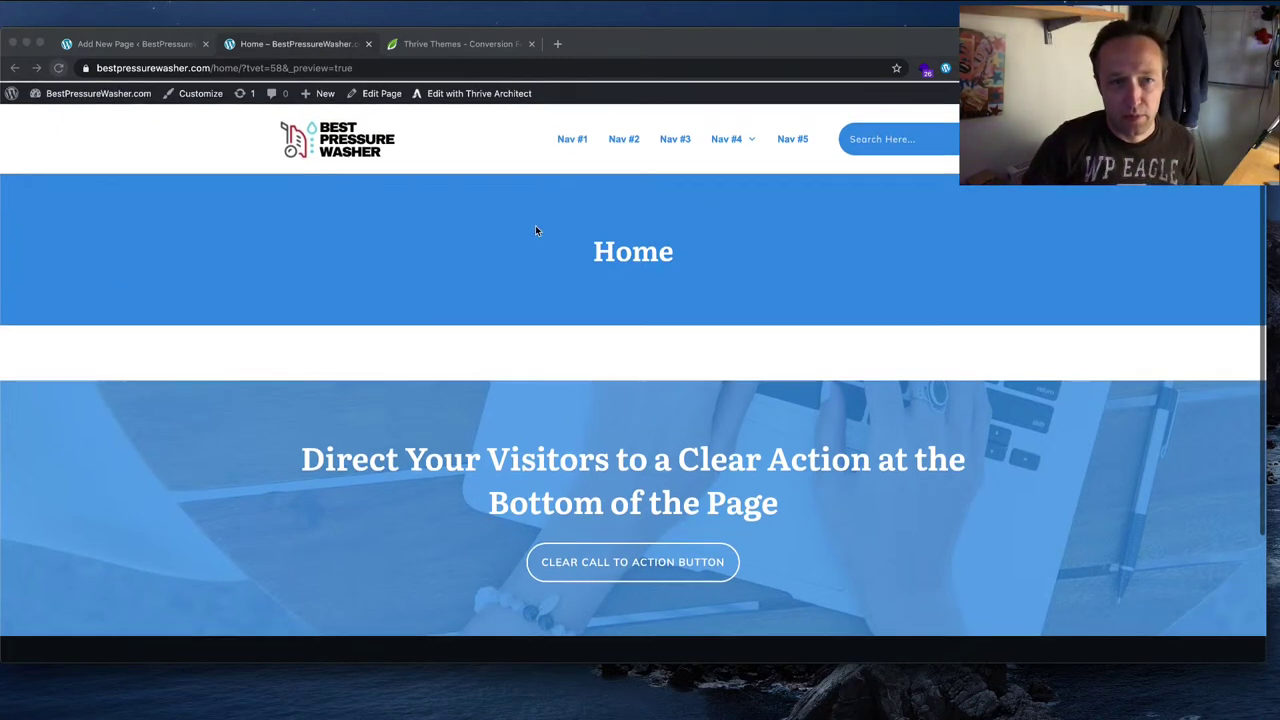
pyautogui.click(476, 92)
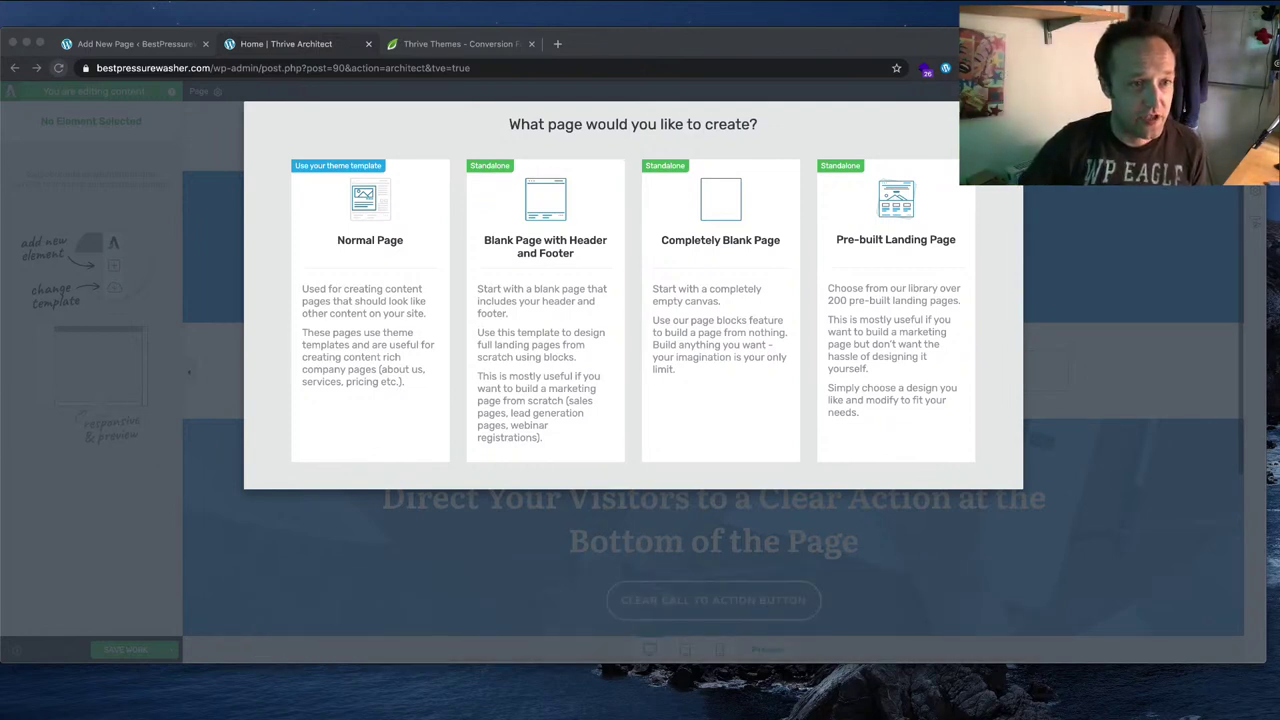
# Step: Switch the Home page to a normal page that uses the theme template
pyautogui.click(383, 334)
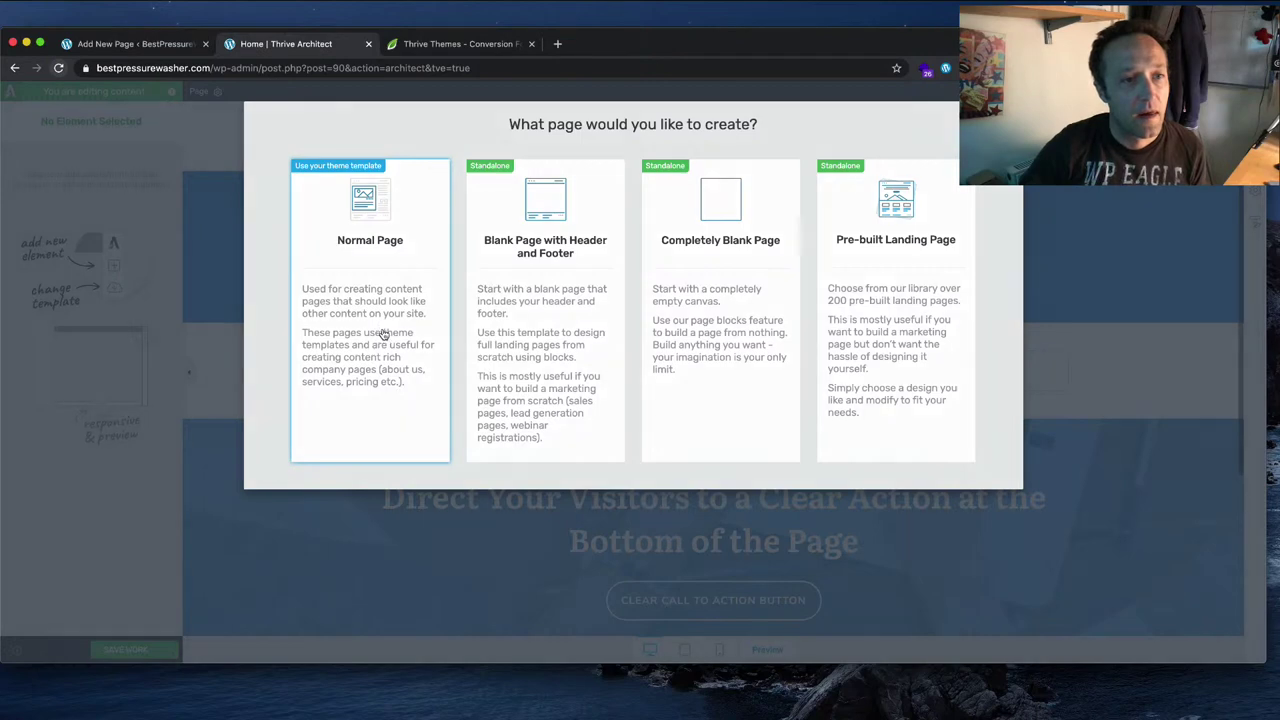
pyautogui.click(383, 334)
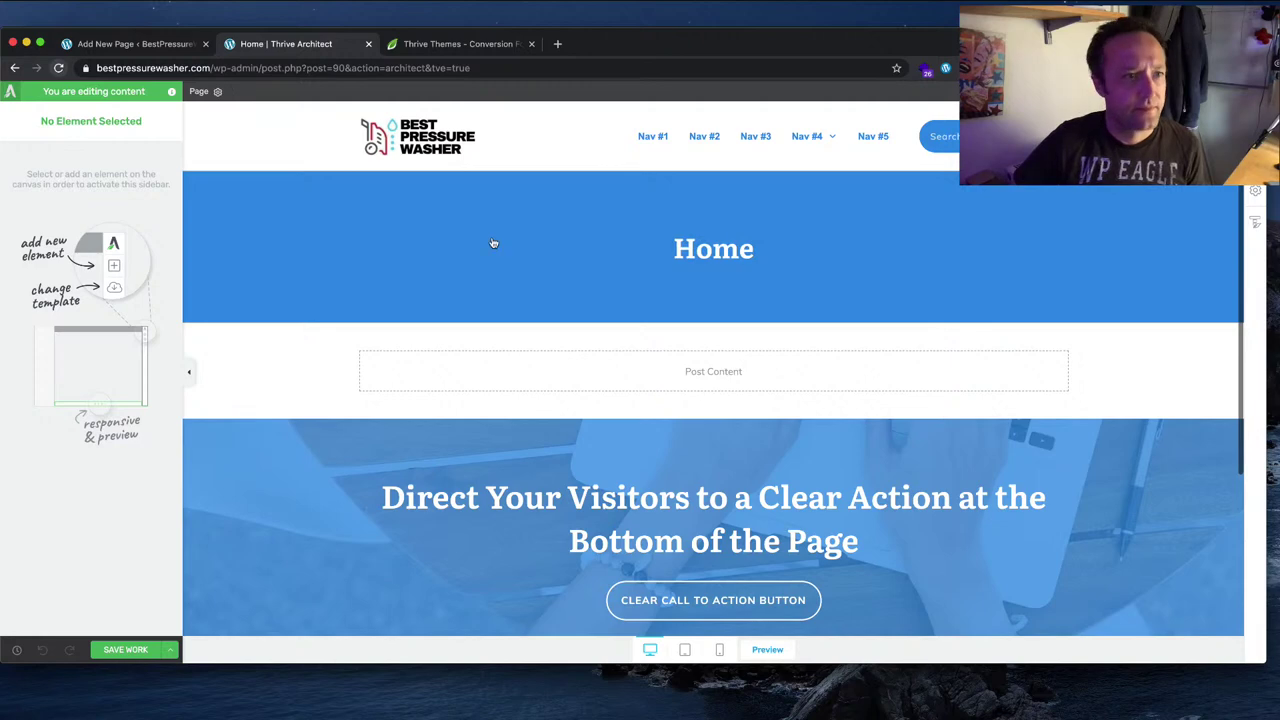
# Step: Rebuild the Home page in Thrive Architect as a Blank Page with Header and Footer
pyautogui.click(14, 68)
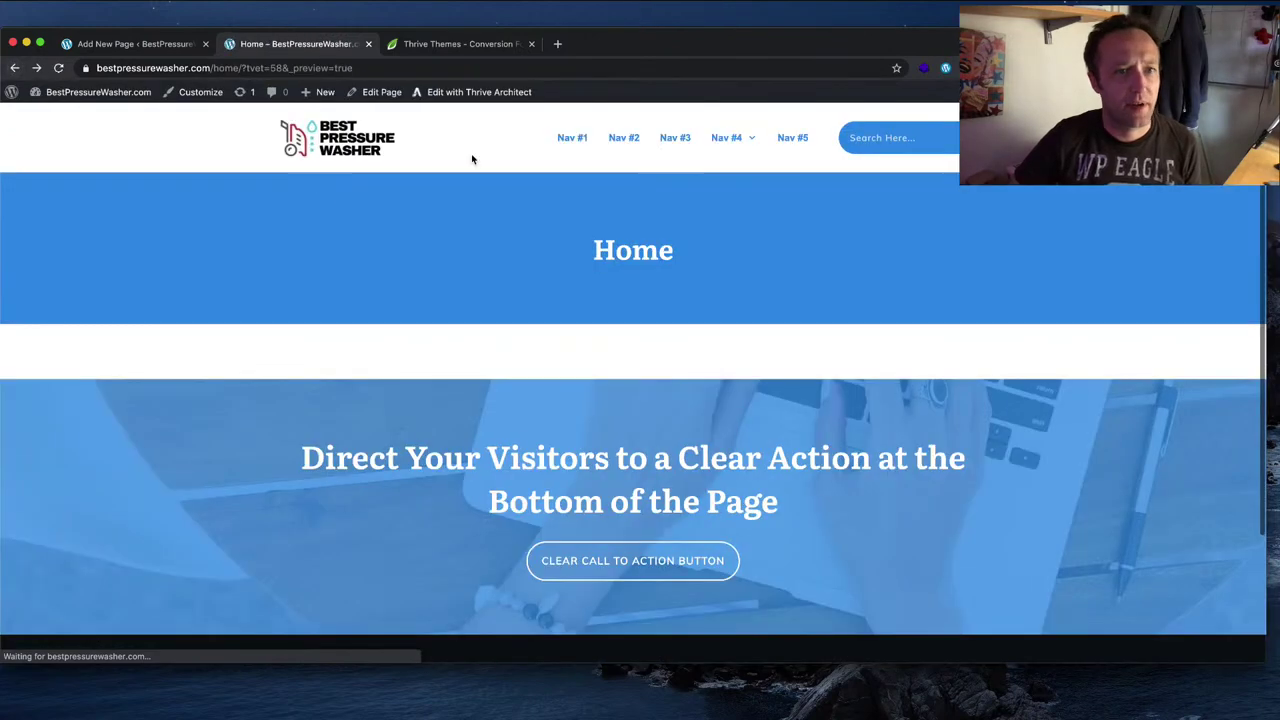
pyautogui.click(479, 91)
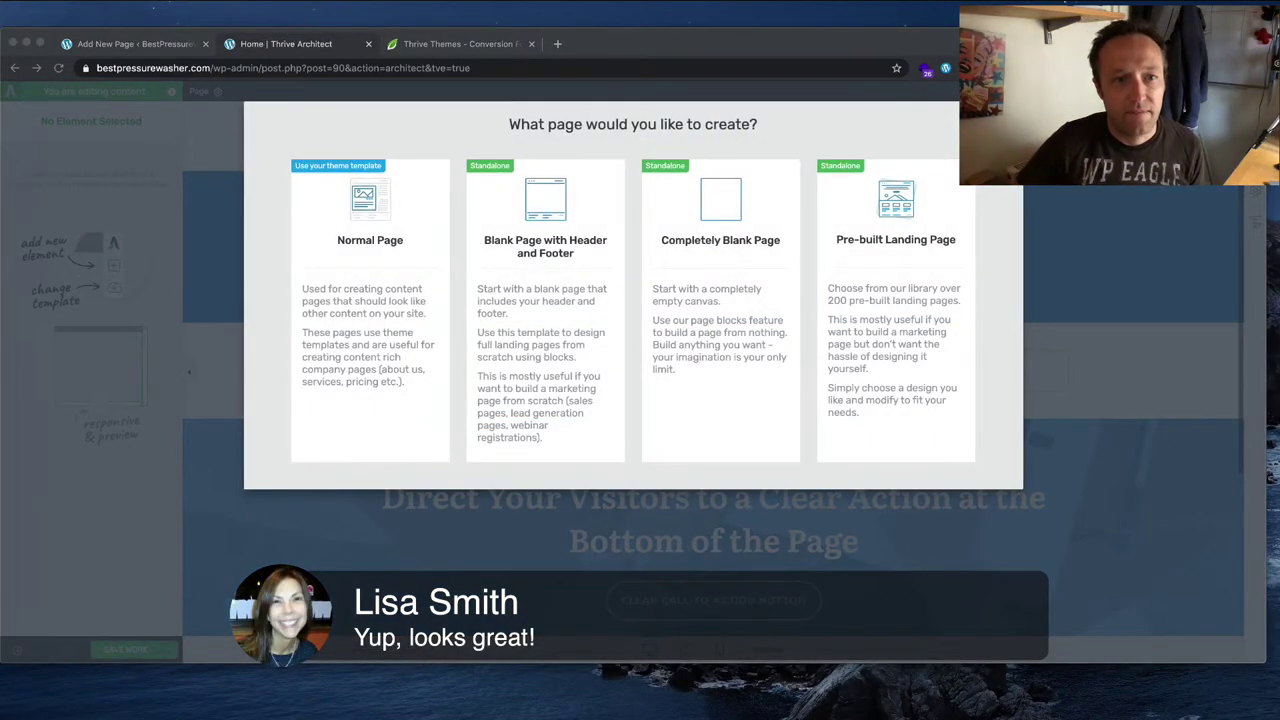
pyautogui.click(557, 230)
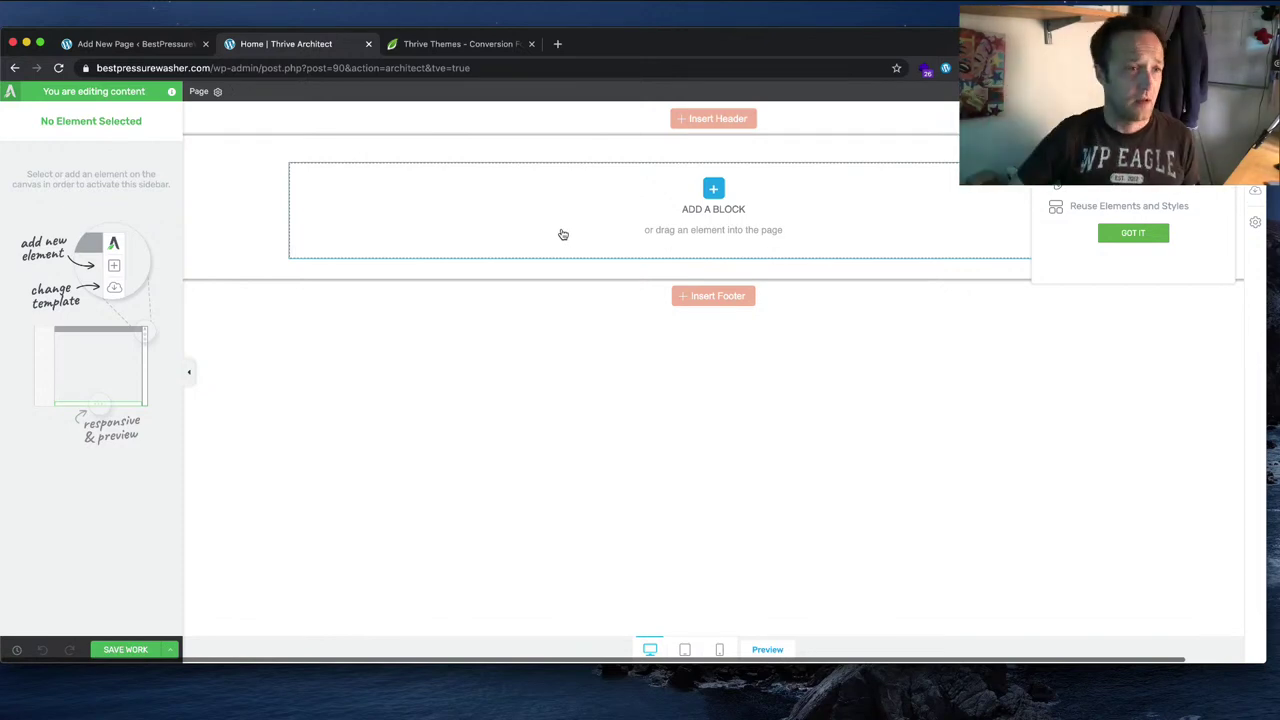
# Step: Dismiss the header choices without inserting one and reopen the Home editor from history
pyautogui.click(730, 118)
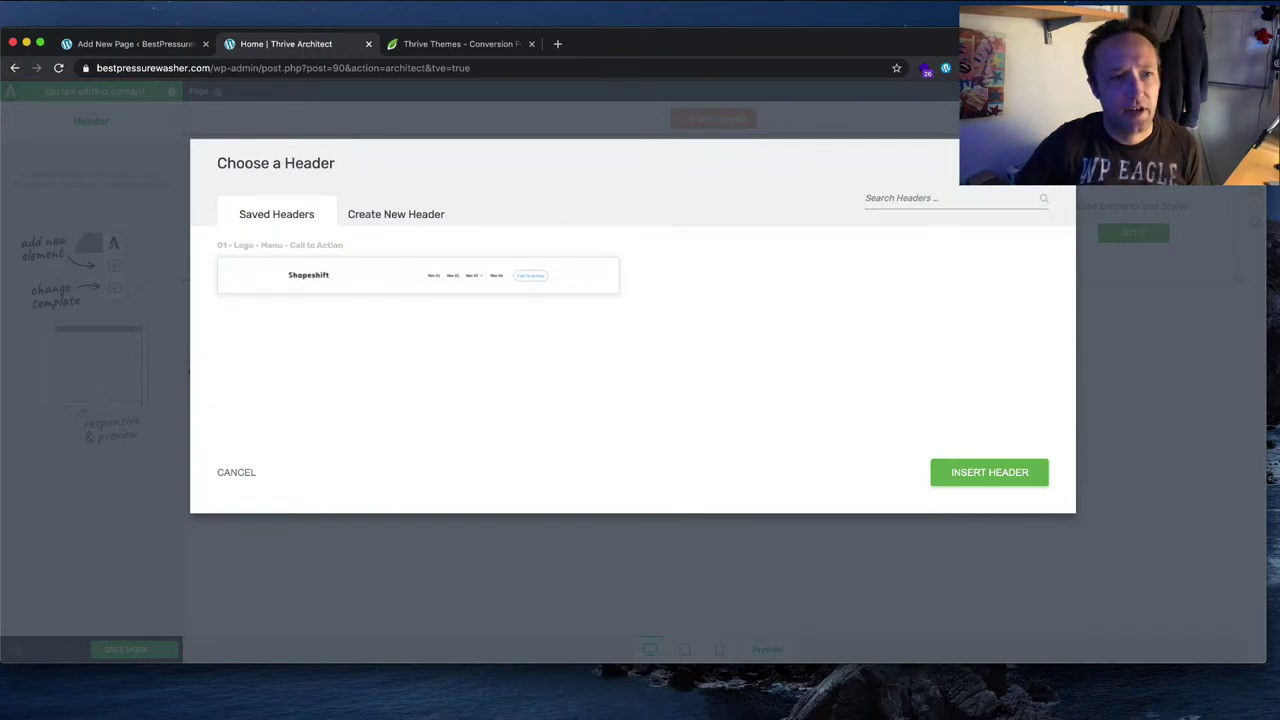
pyautogui.press('Escape')
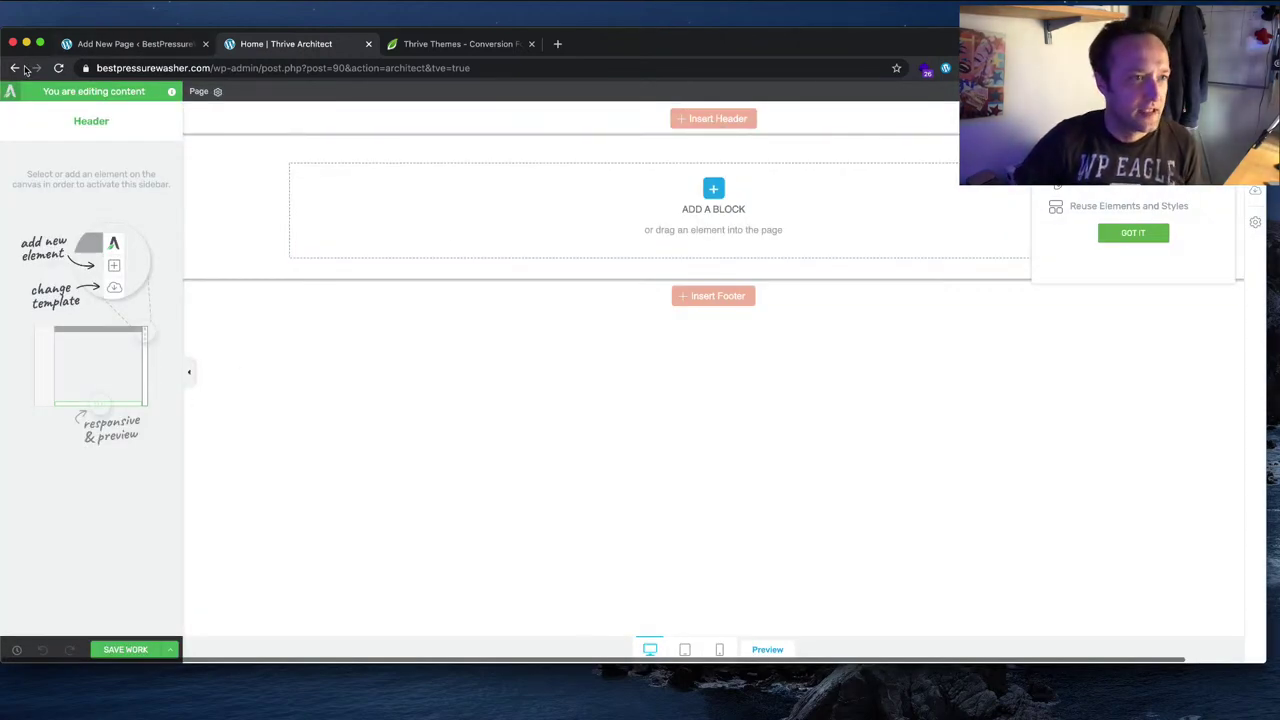
pyautogui.rightClick(16, 70)
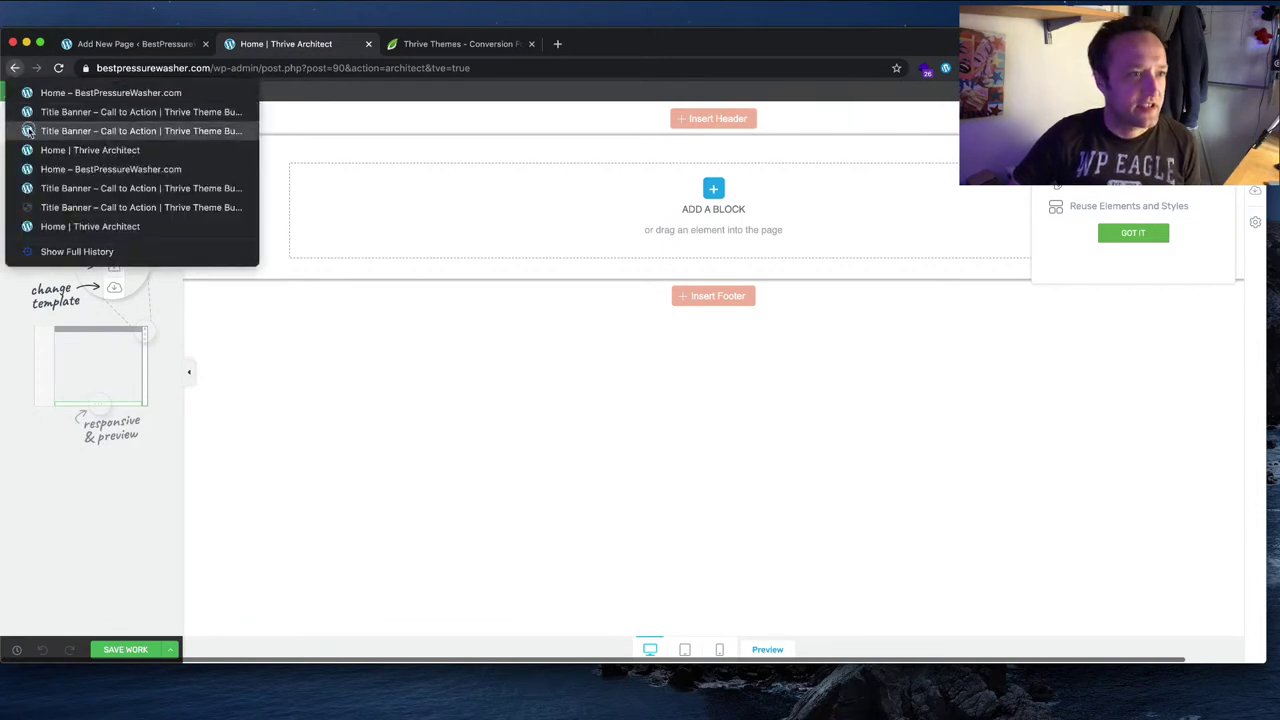
pyautogui.click(96, 150)
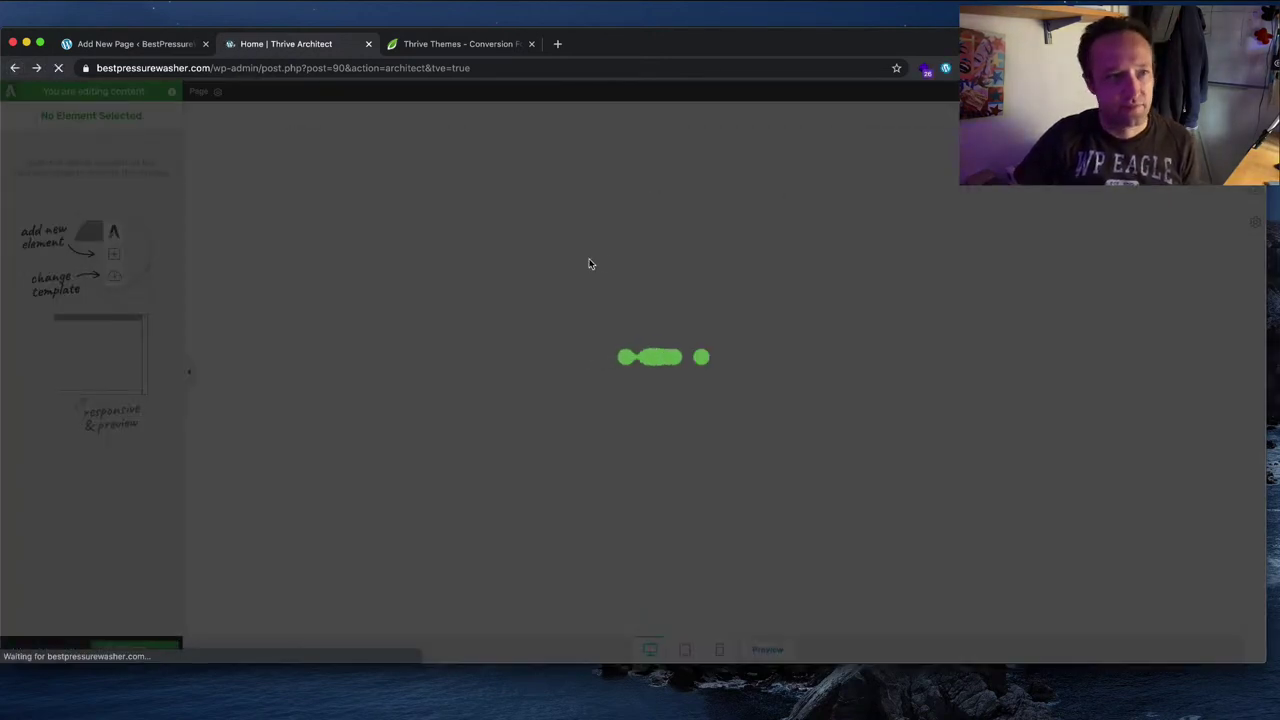
# Step: Load the bestpressurewasher.com home page, correcting the mistyped address
pyautogui.click(219, 68)
pyautogui.write('bestpressurewasher.com/w')
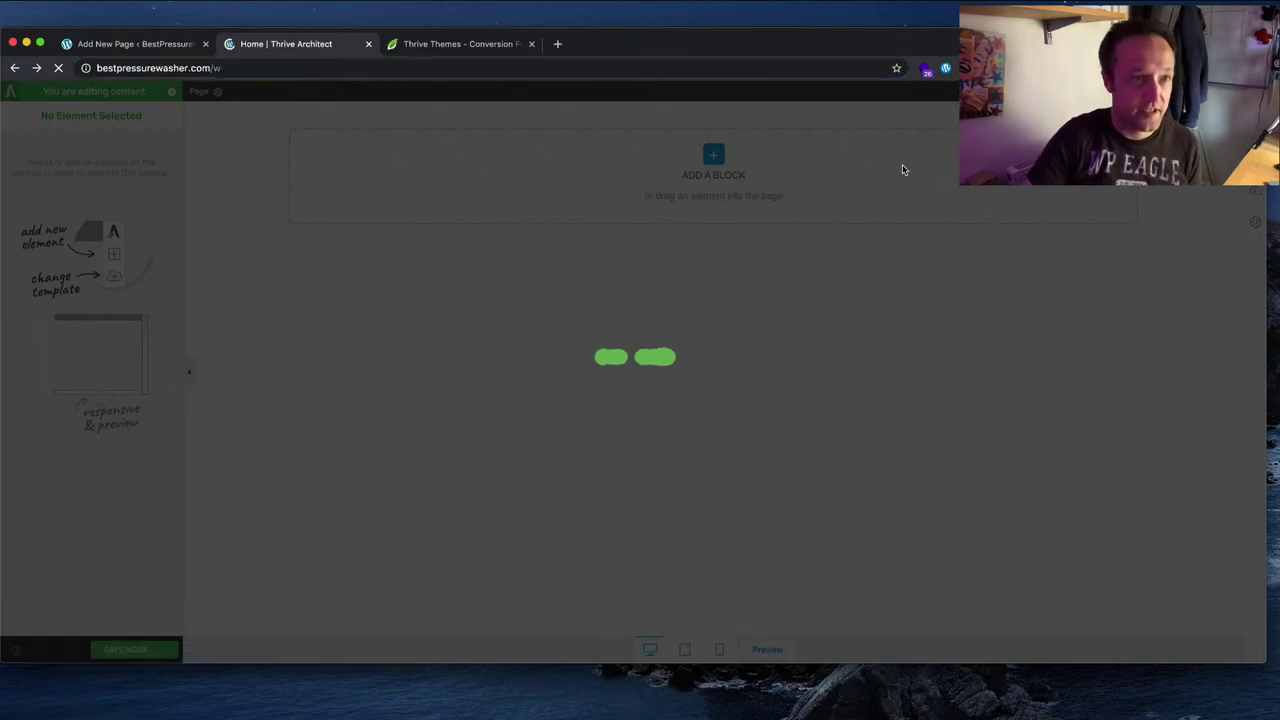
pyautogui.press('Return')
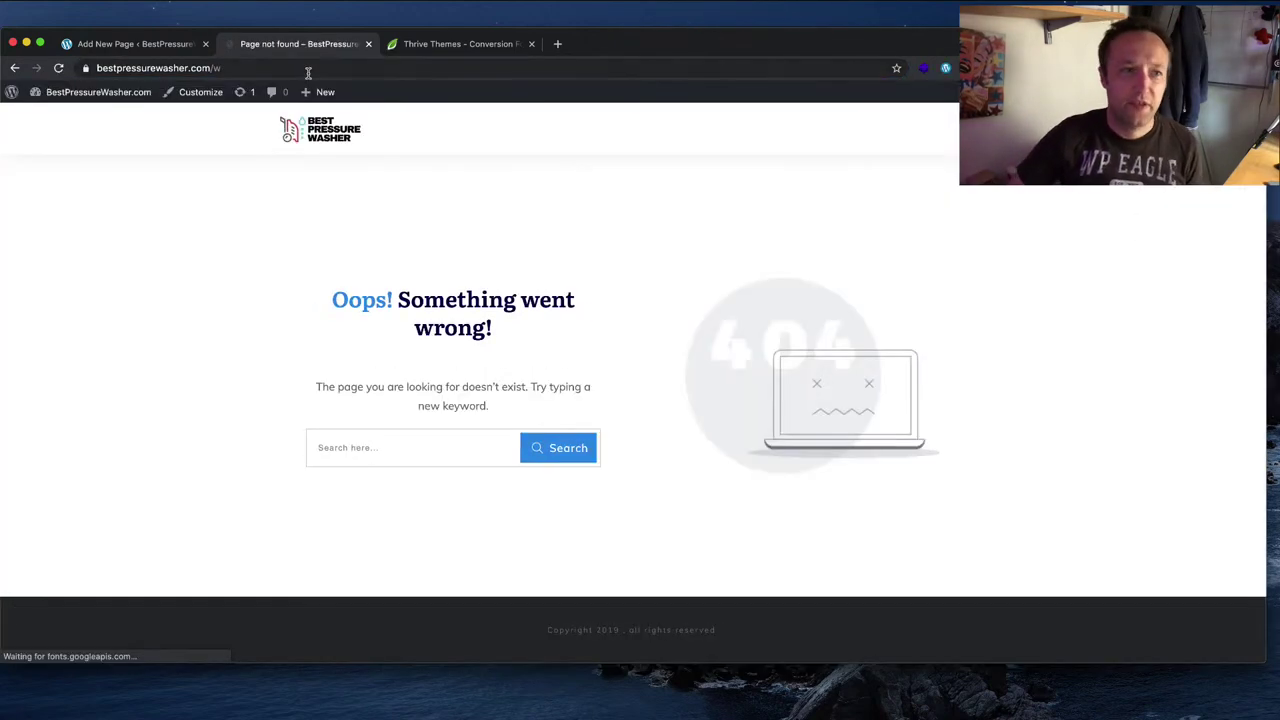
pyautogui.click(310, 70)
pyautogui.click(310, 71)
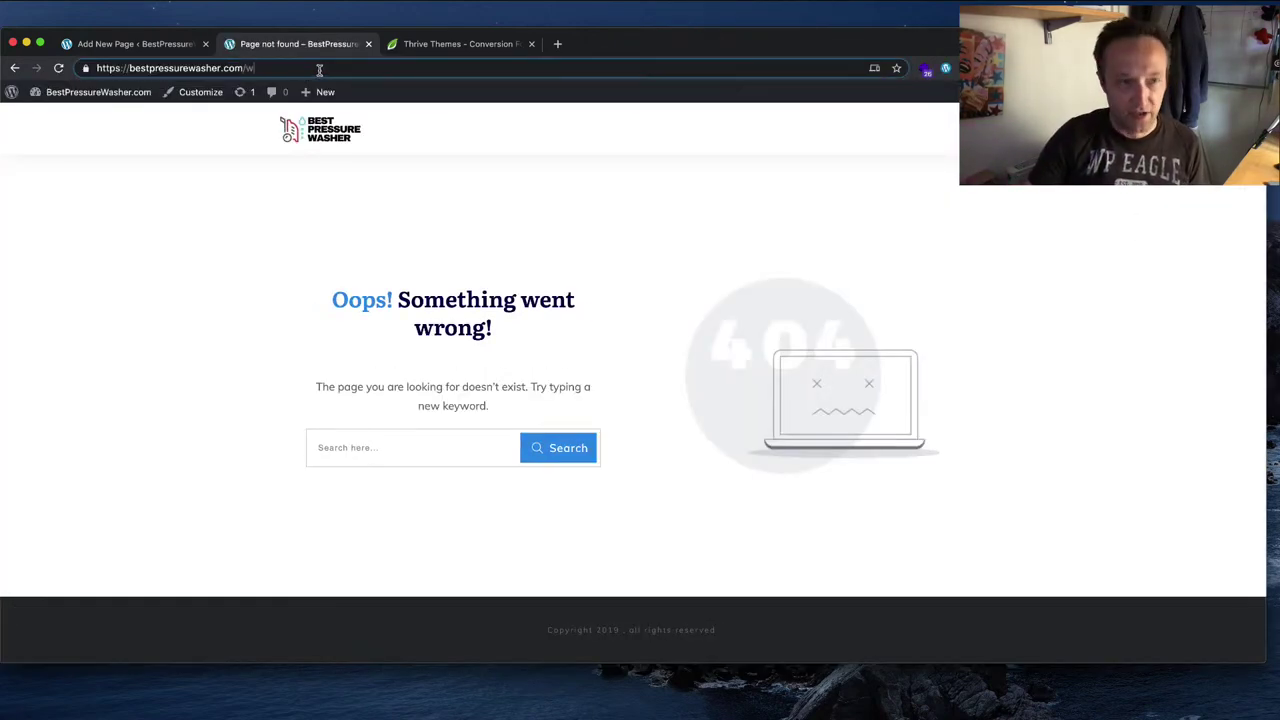
pyautogui.press('BackSpace')
pyautogui.press('Return')
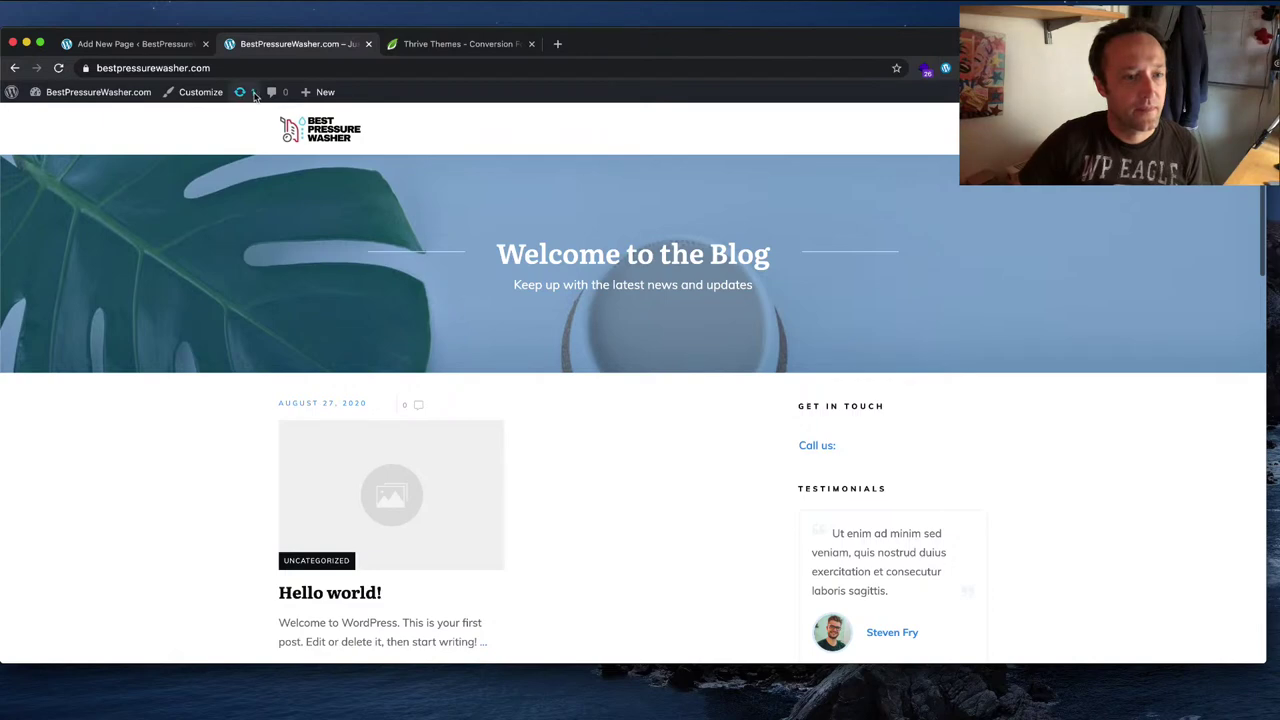
# Step: In Settings > General, replace the Administration Email Address with a new address and save
pyautogui.moveTo(100, 95)
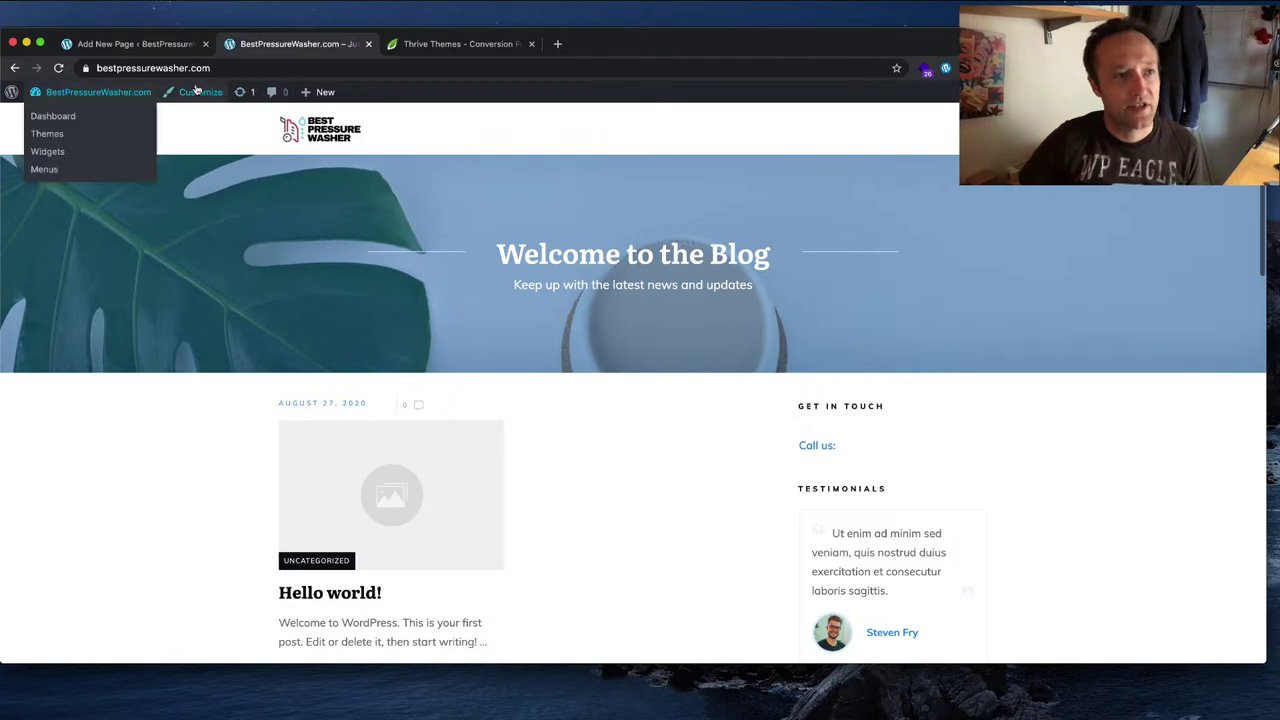
pyautogui.click(84, 117)
pyautogui.moveTo(86, 423)
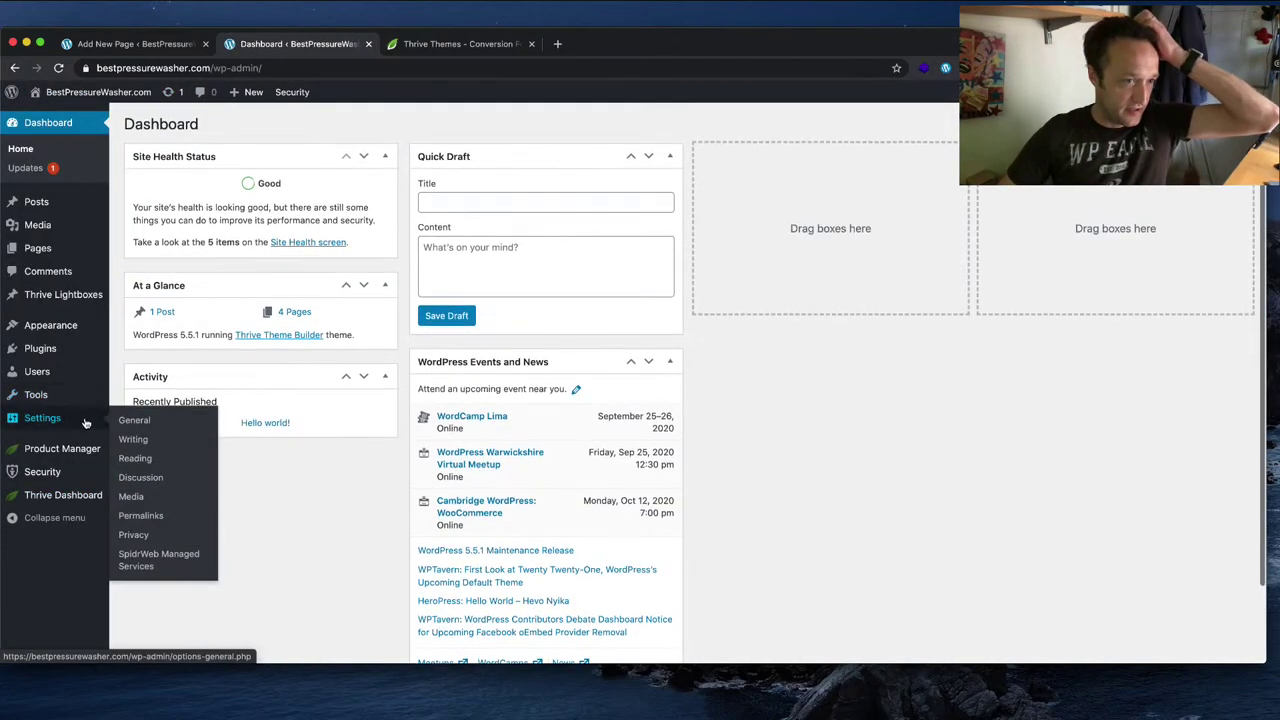
pyautogui.click(128, 420)
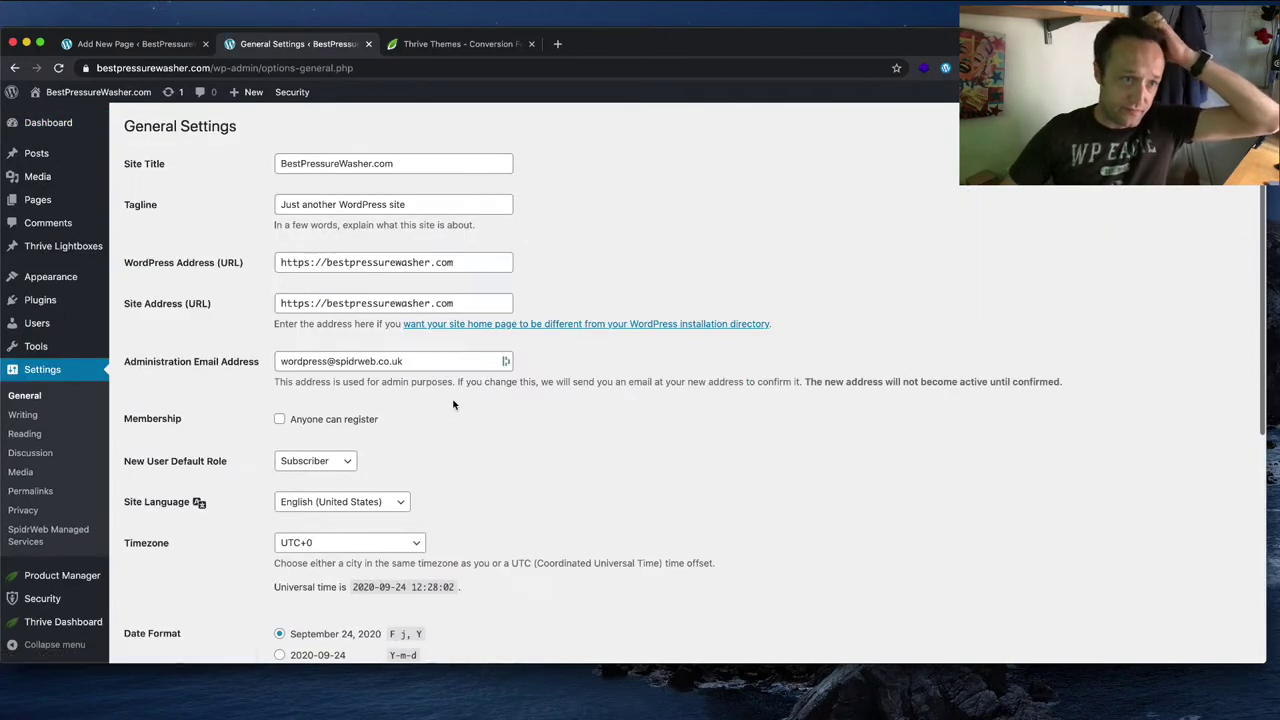
pyautogui.scroll(-3, 453, 404)
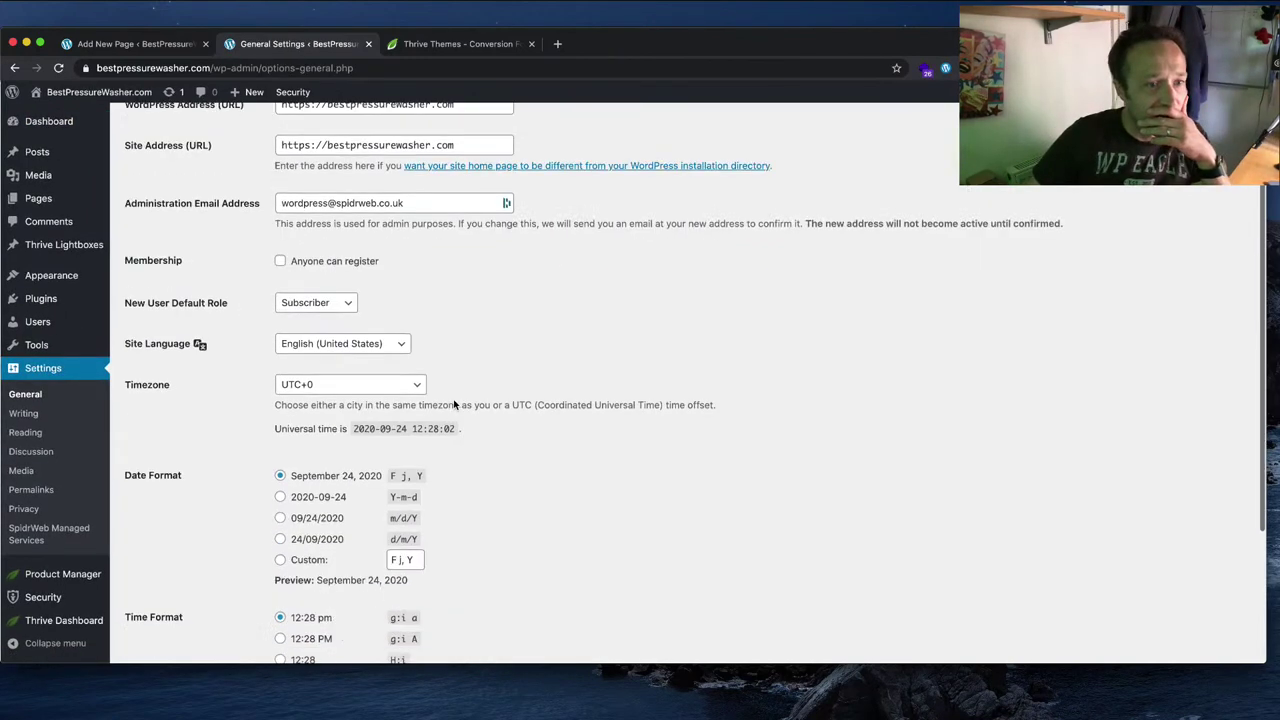
pyautogui.scroll(-1, 455, 404)
pyautogui.scroll(2, 464, 404)
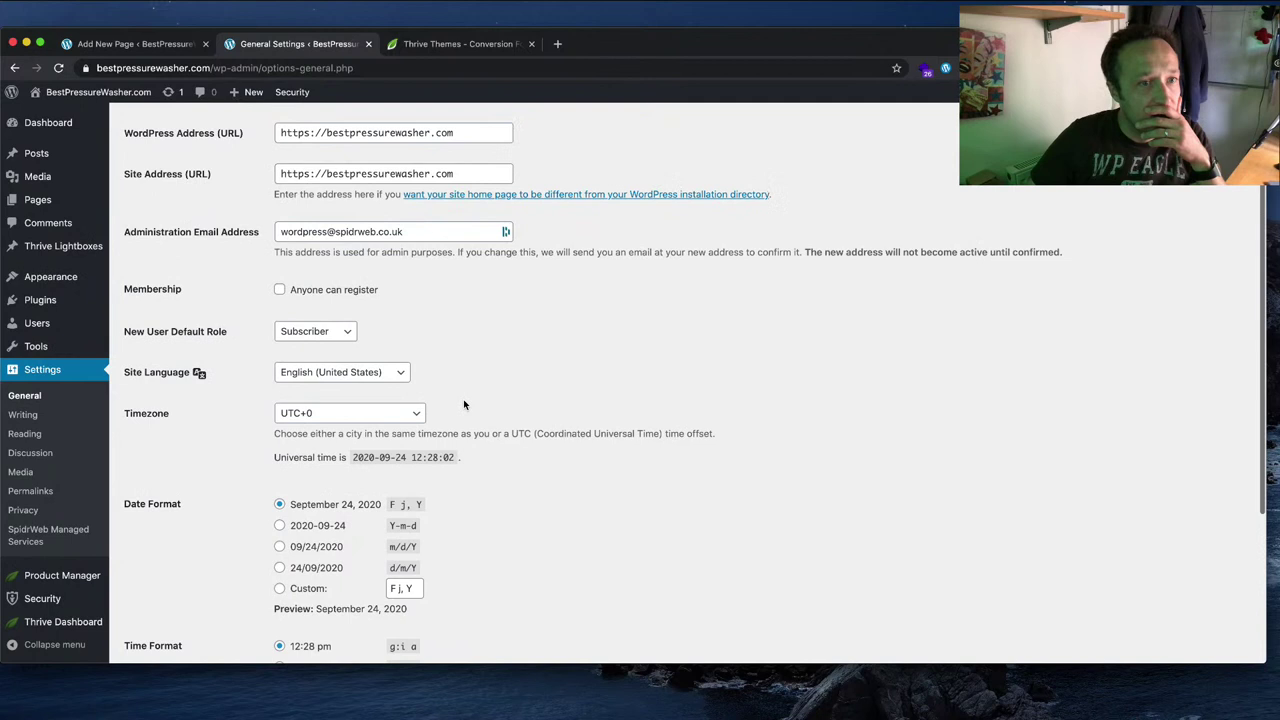
pyautogui.tripleClick(445, 232)
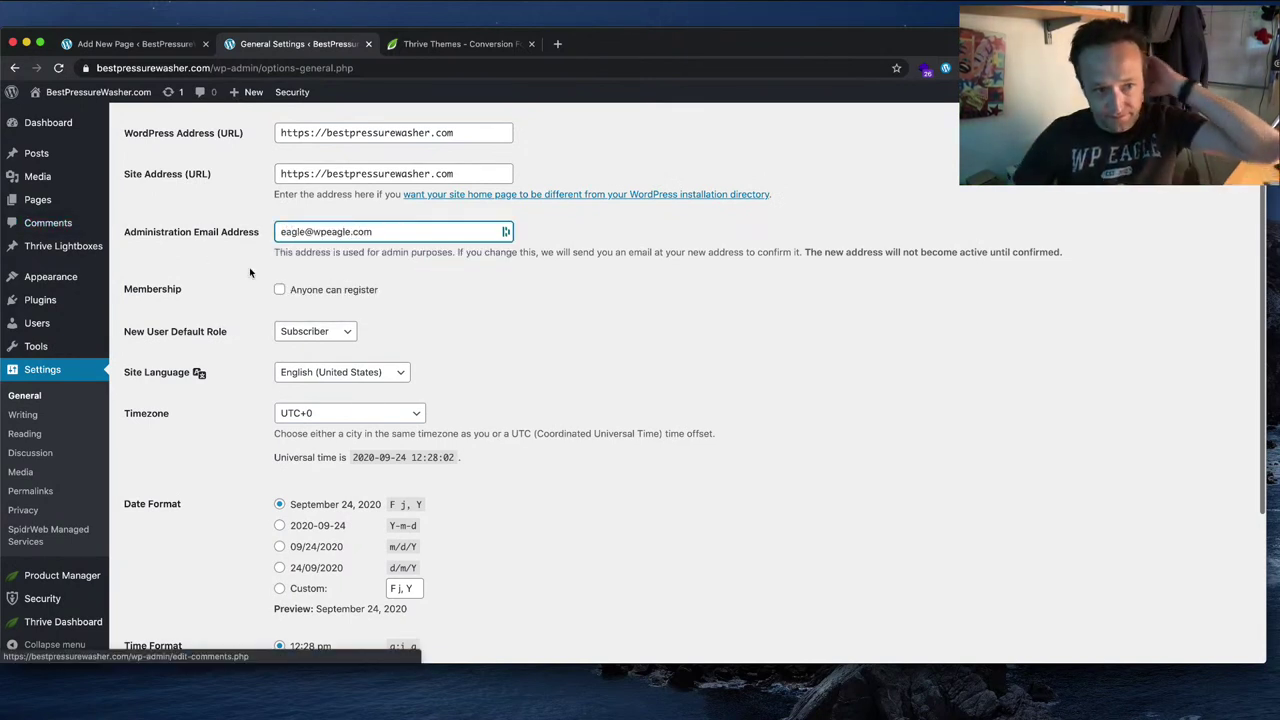
pyautogui.scroll(-5, 249, 267)
pyautogui.click(160, 592)
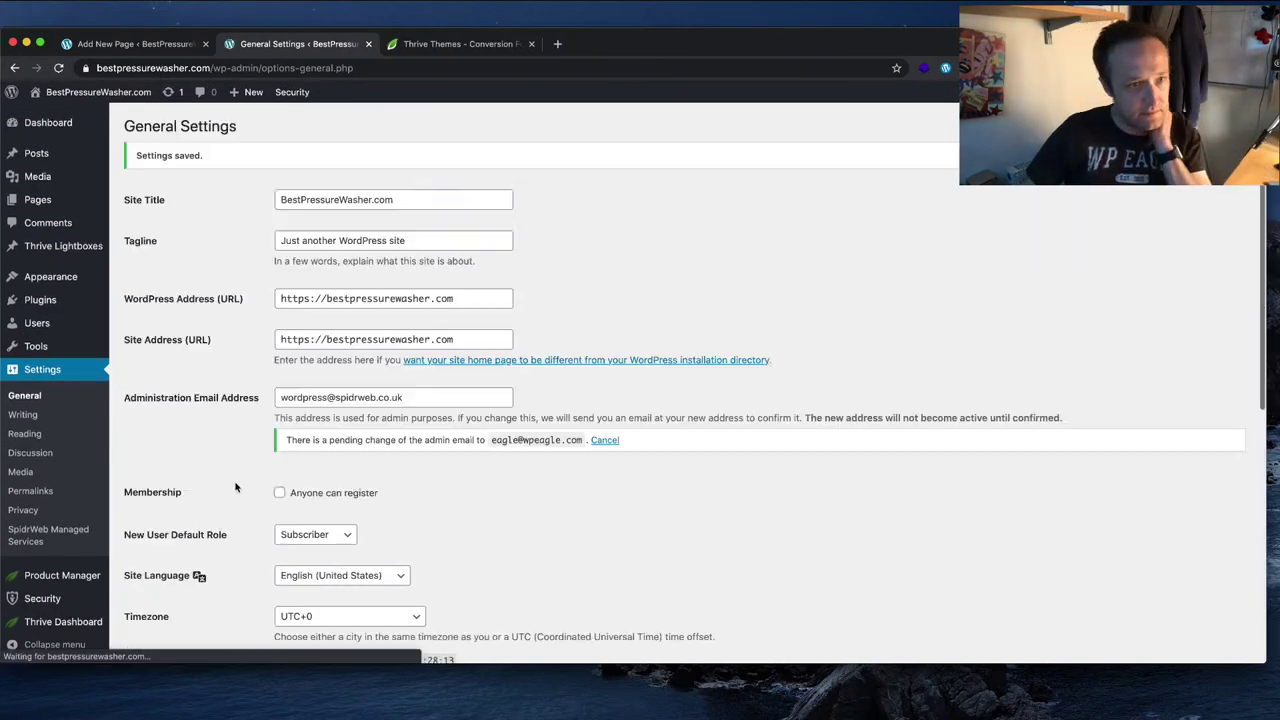
# Step: Set Reading Settings to A static page with Home as the homepage and save
pyautogui.click(52, 440)
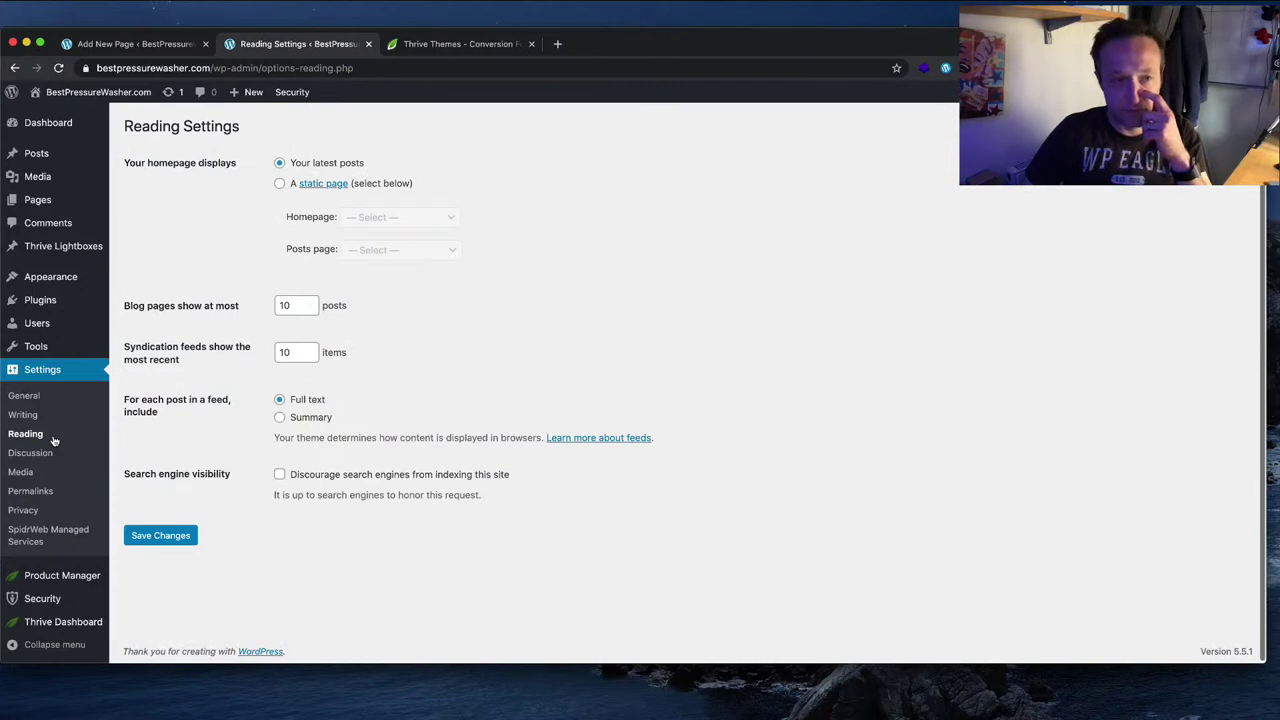
pyautogui.click(290, 185)
pyautogui.click(392, 219)
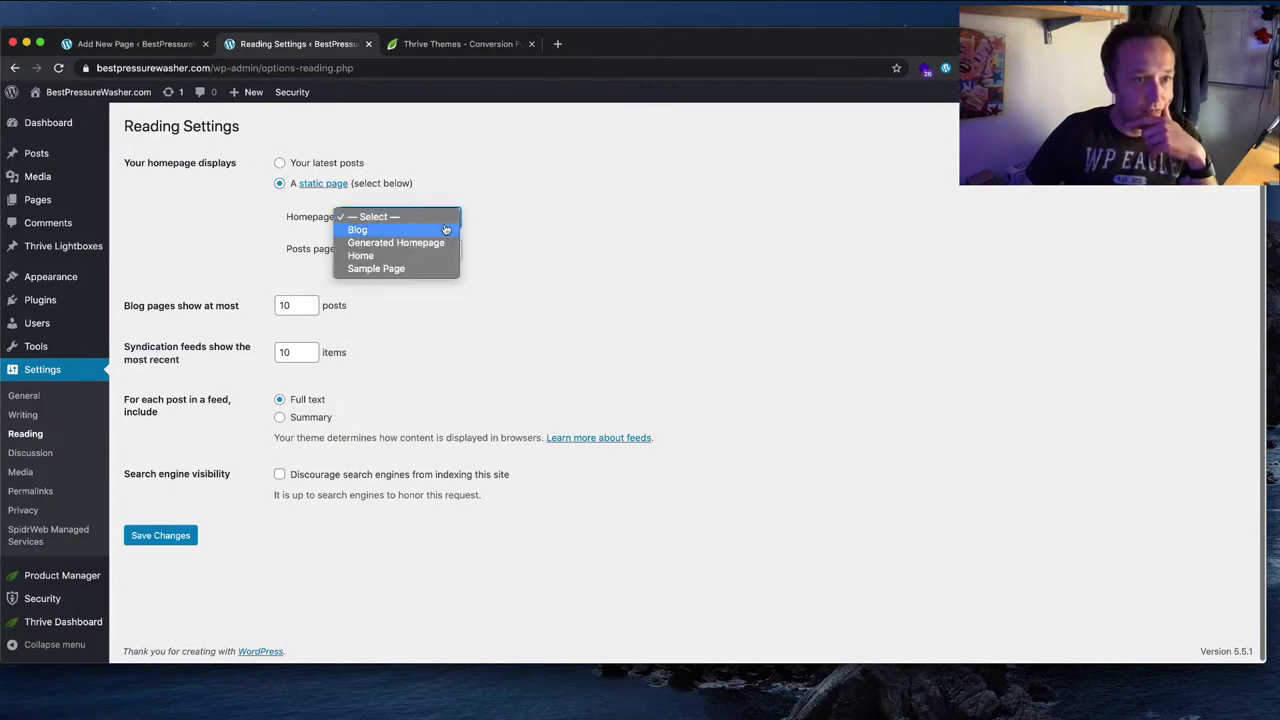
pyautogui.click(238, 437)
pyautogui.click(162, 538)
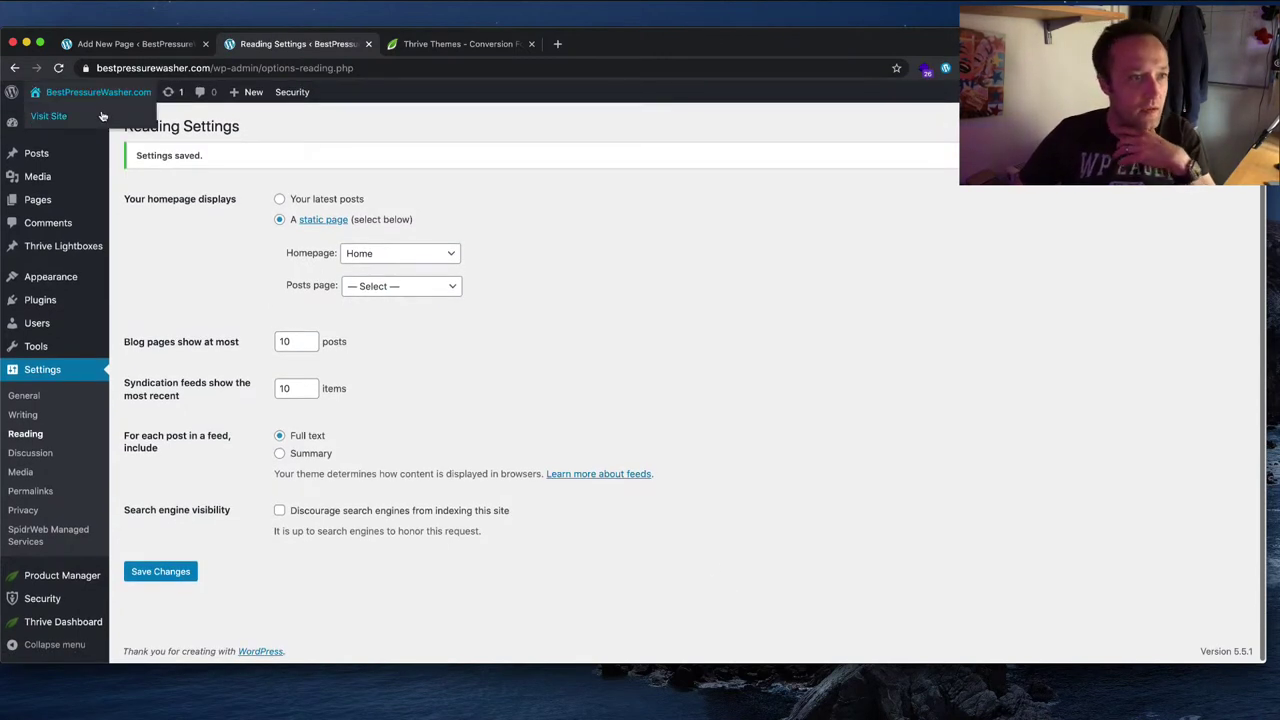
# Step: Visit and reload the live site, then return to the admin Dashboard
pyautogui.click(48, 116)
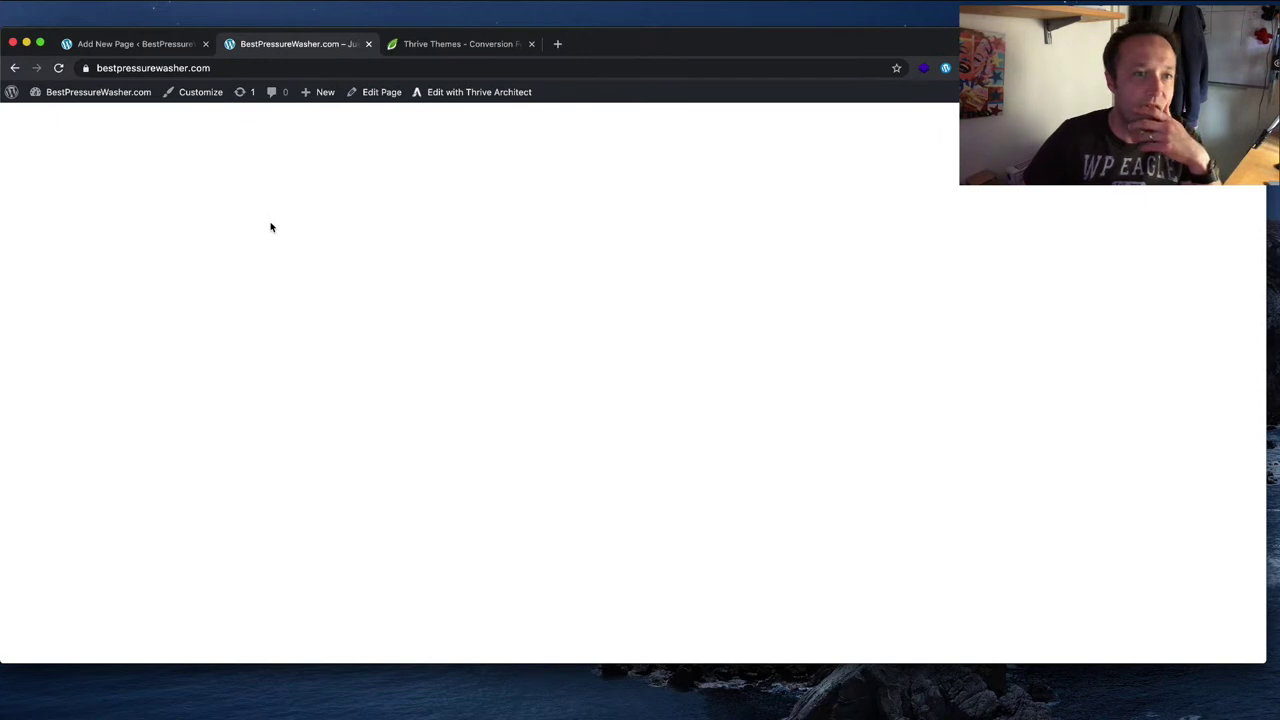
pyautogui.click(58, 67)
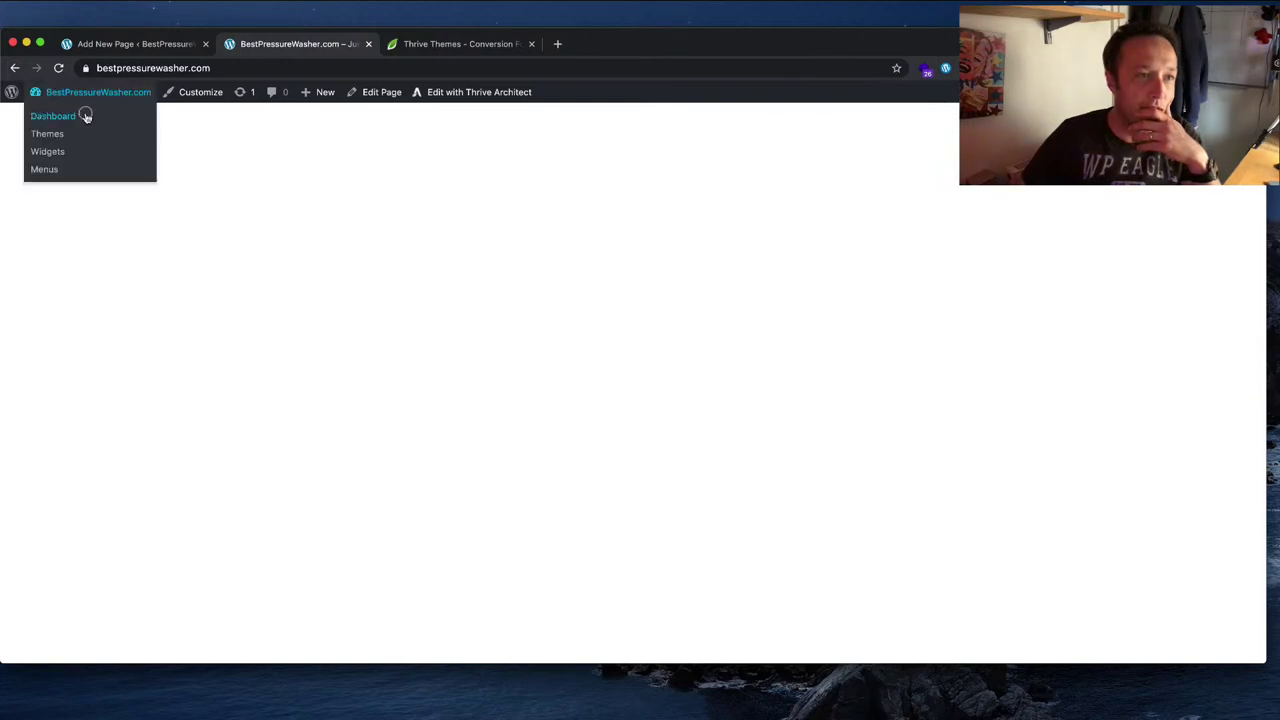
pyautogui.click(86, 116)
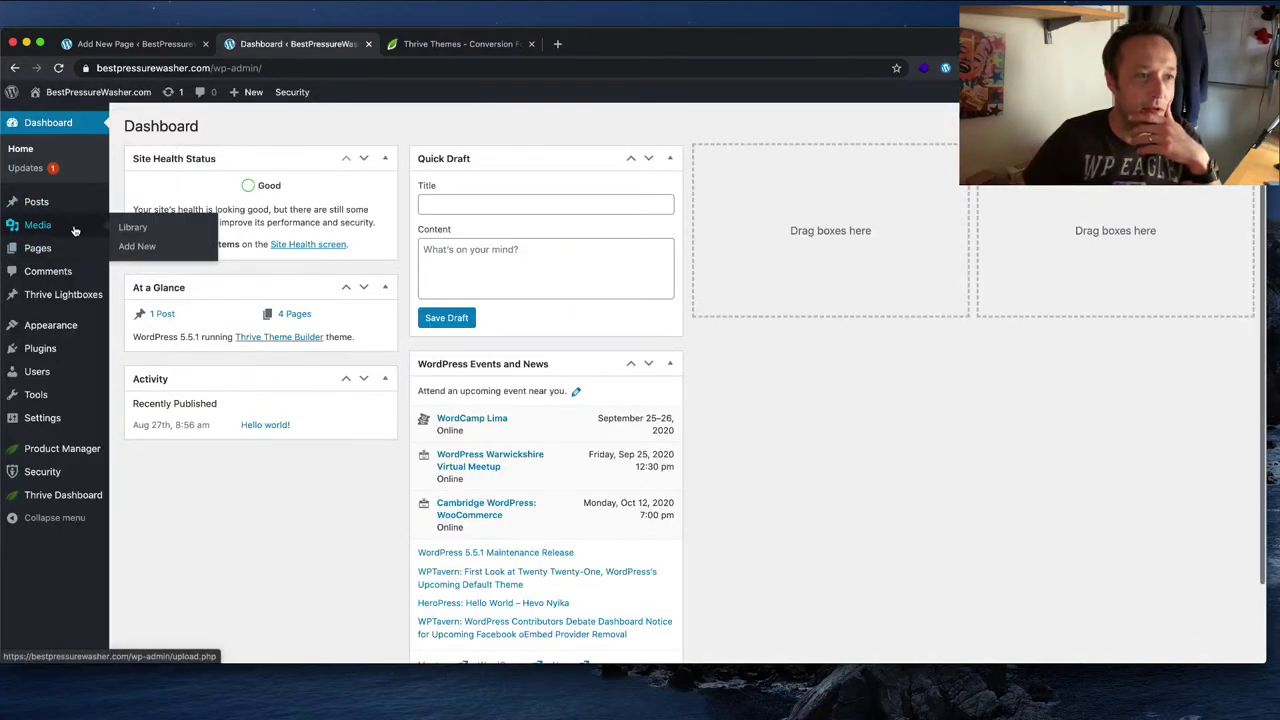
# Step: From All Pages, check Home in Thrive Architect and view the Generated Homepage live
pyautogui.moveTo(72, 252)
pyautogui.click(160, 251)
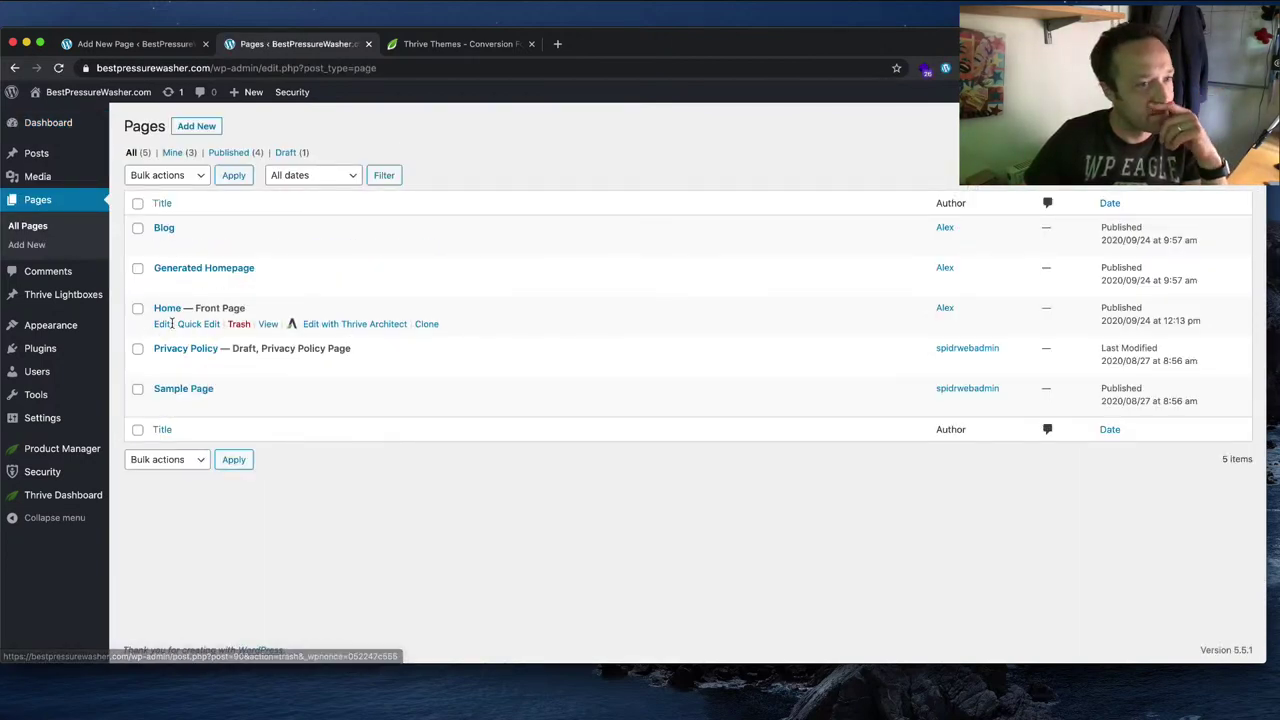
pyautogui.click(330, 324)
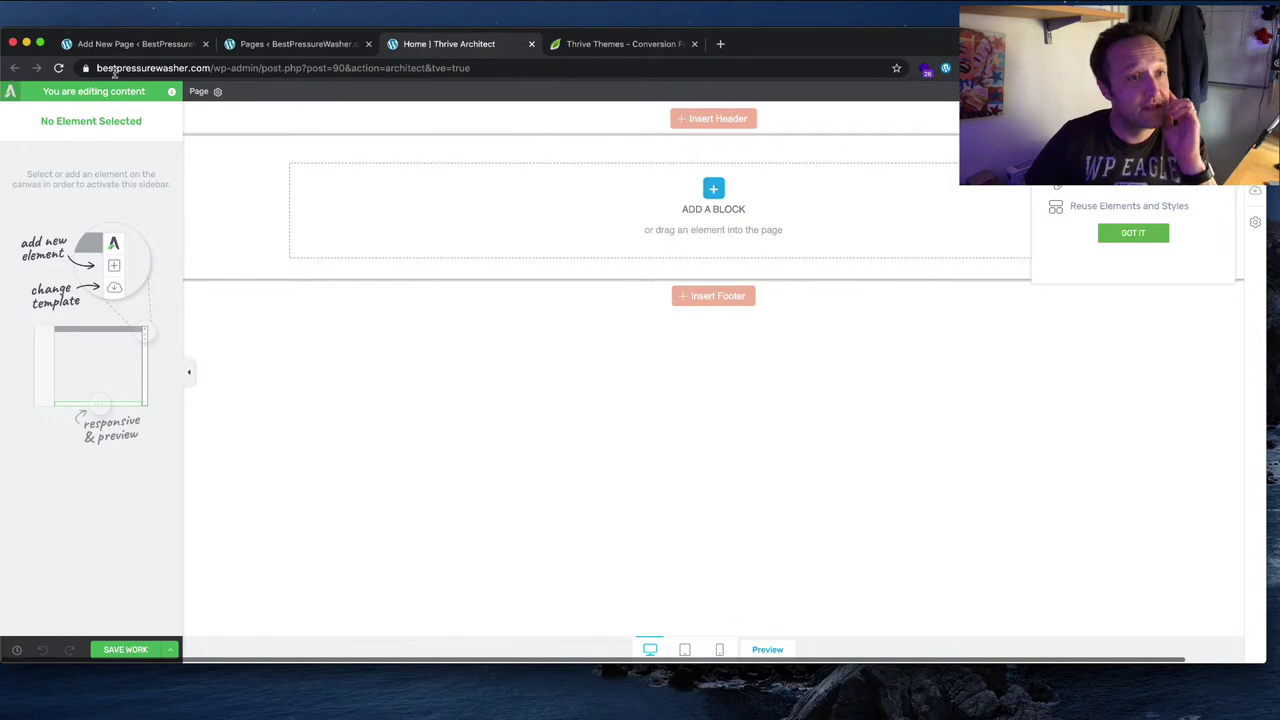
pyautogui.click(300, 44)
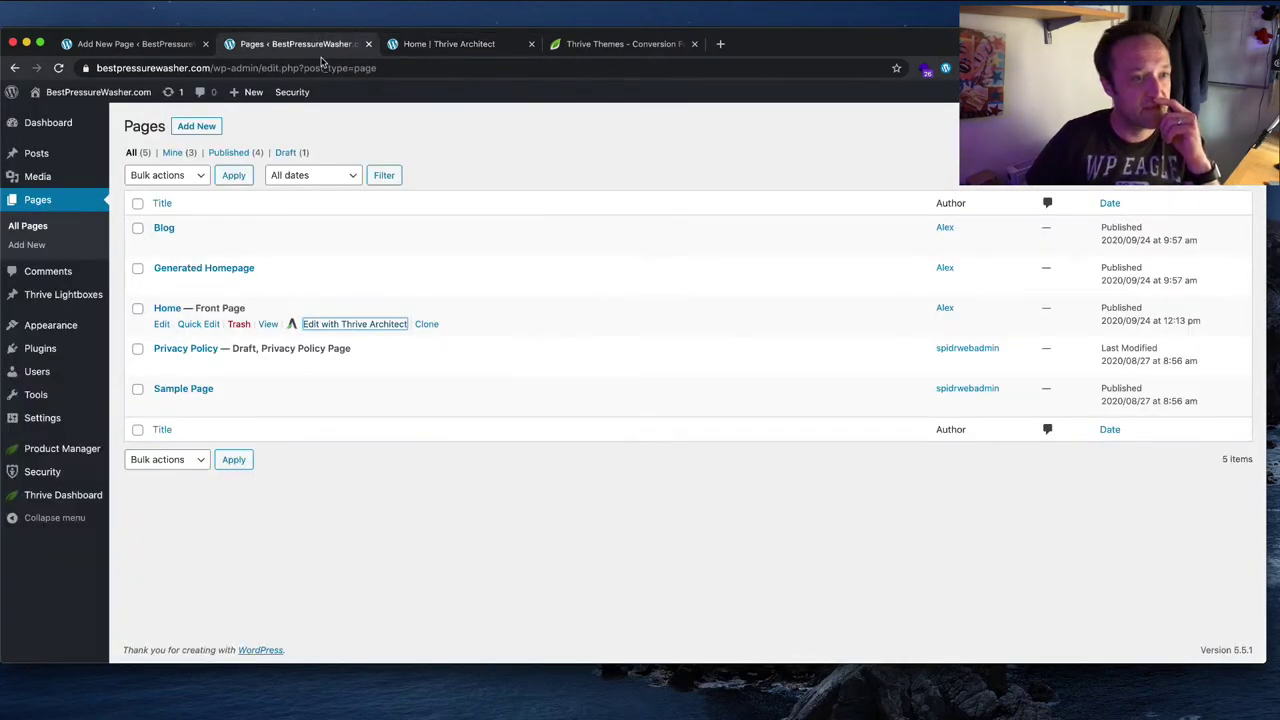
pyautogui.click(269, 285)
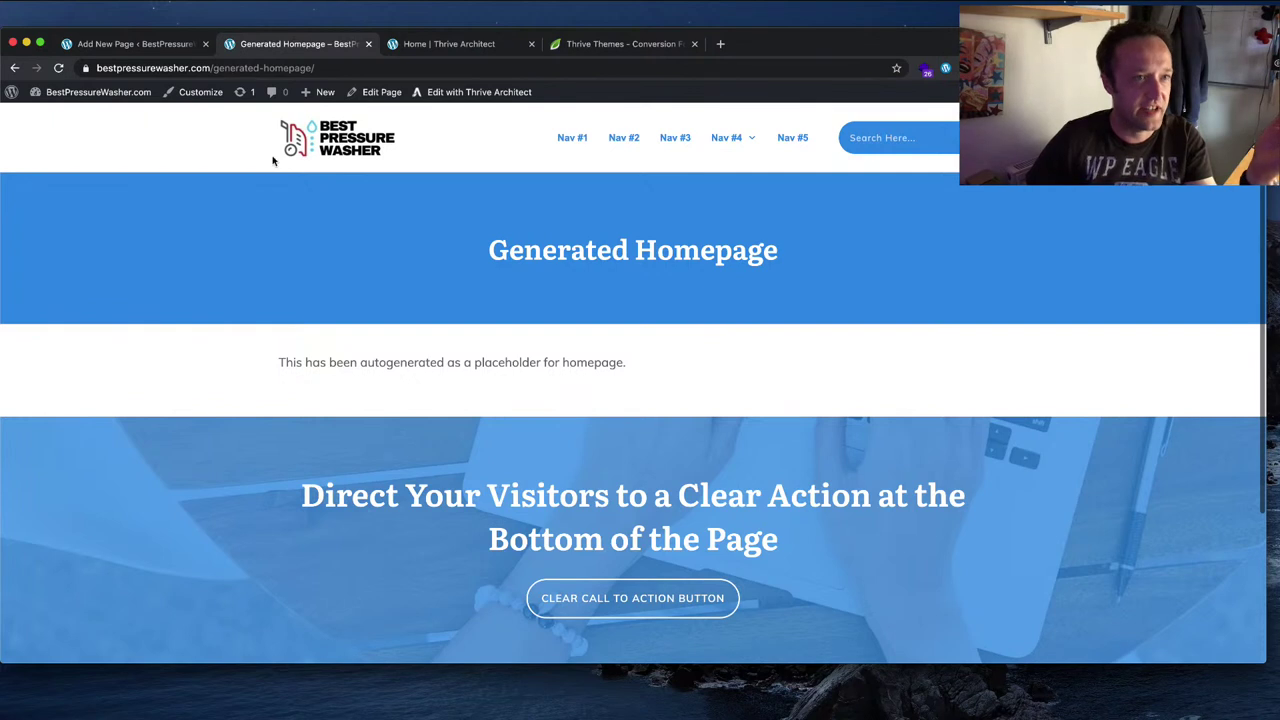
pyautogui.click(14, 67)
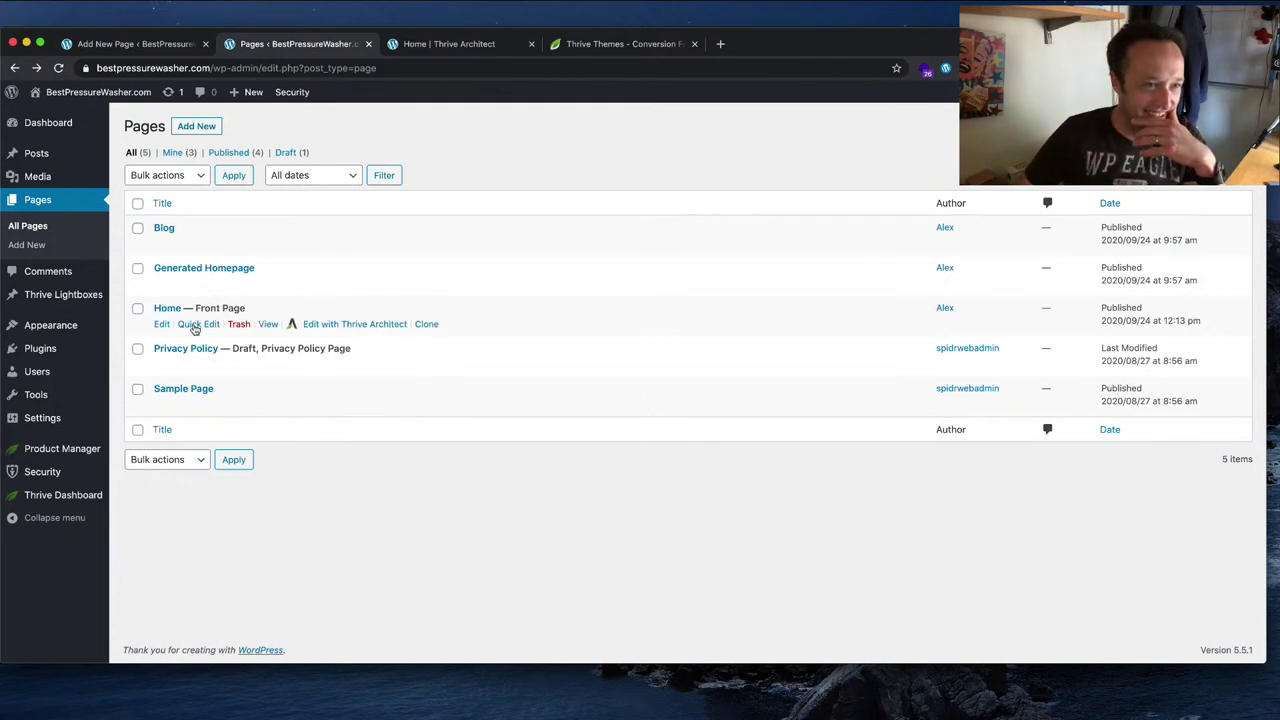
# Step: Trash the Home page, delete it permanently from Trash, and return to All pages
pyautogui.click(238, 325)
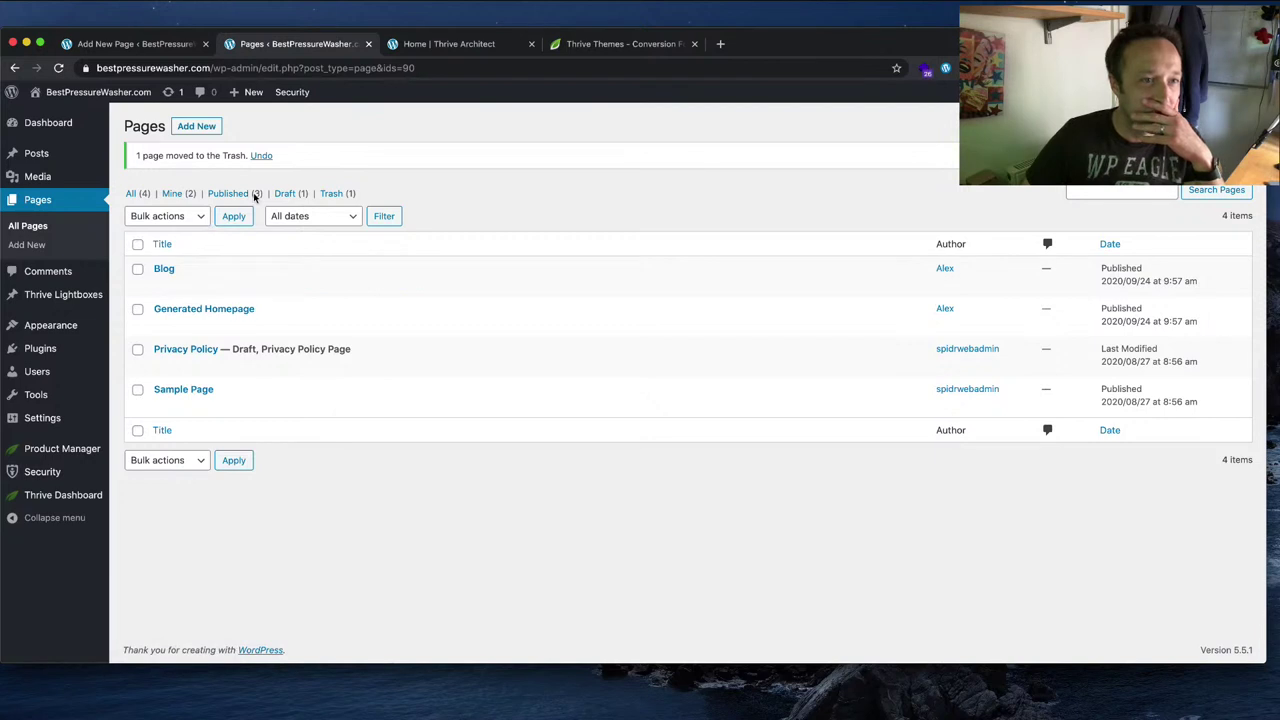
pyautogui.click(340, 194)
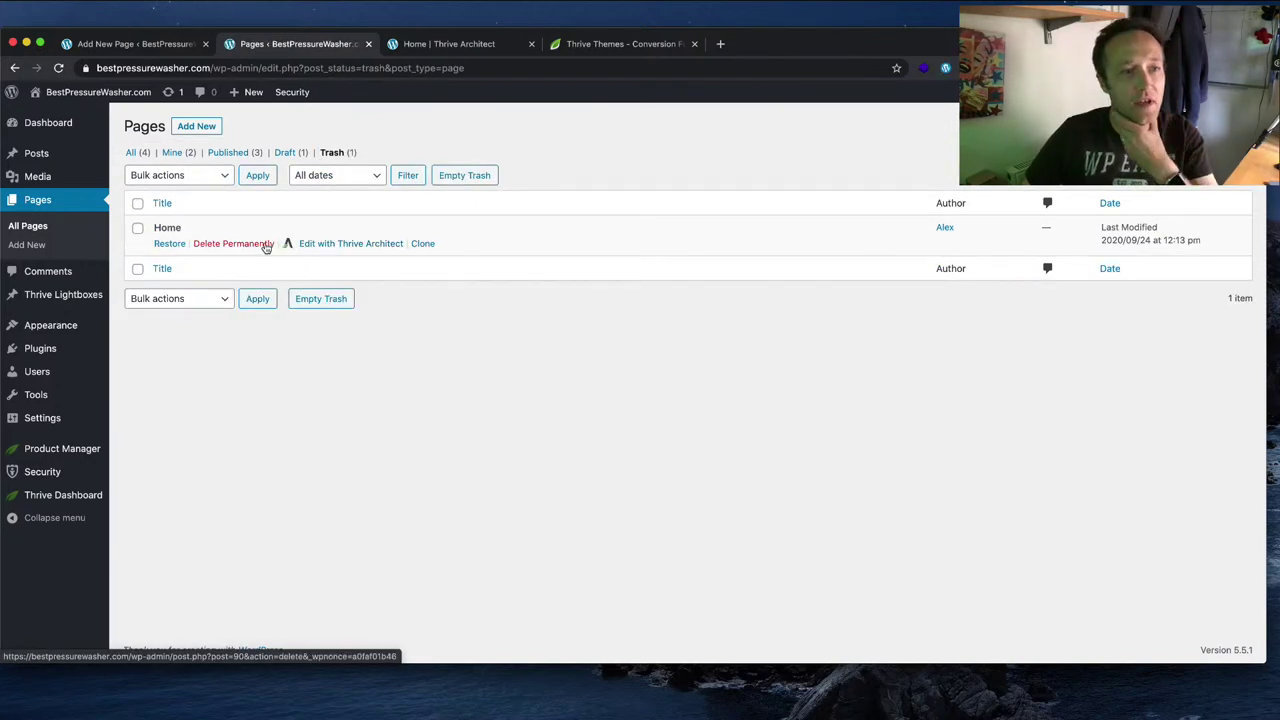
pyautogui.click(251, 246)
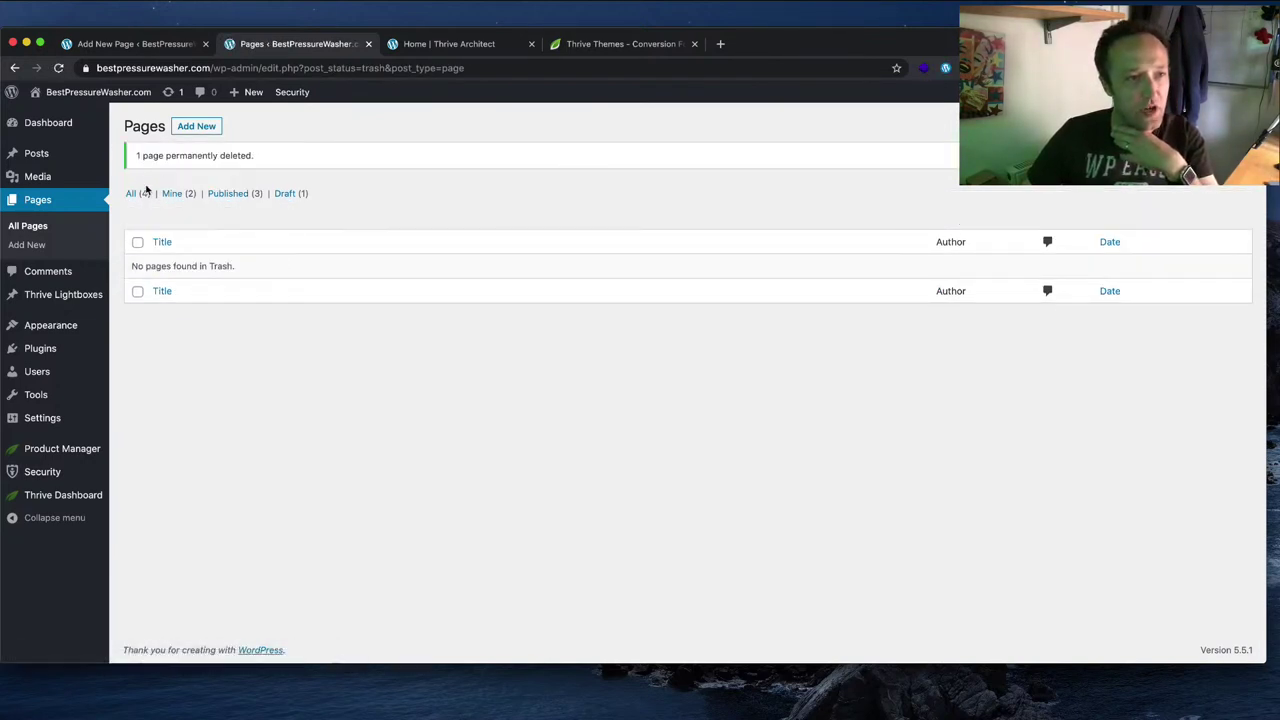
pyautogui.click(143, 193)
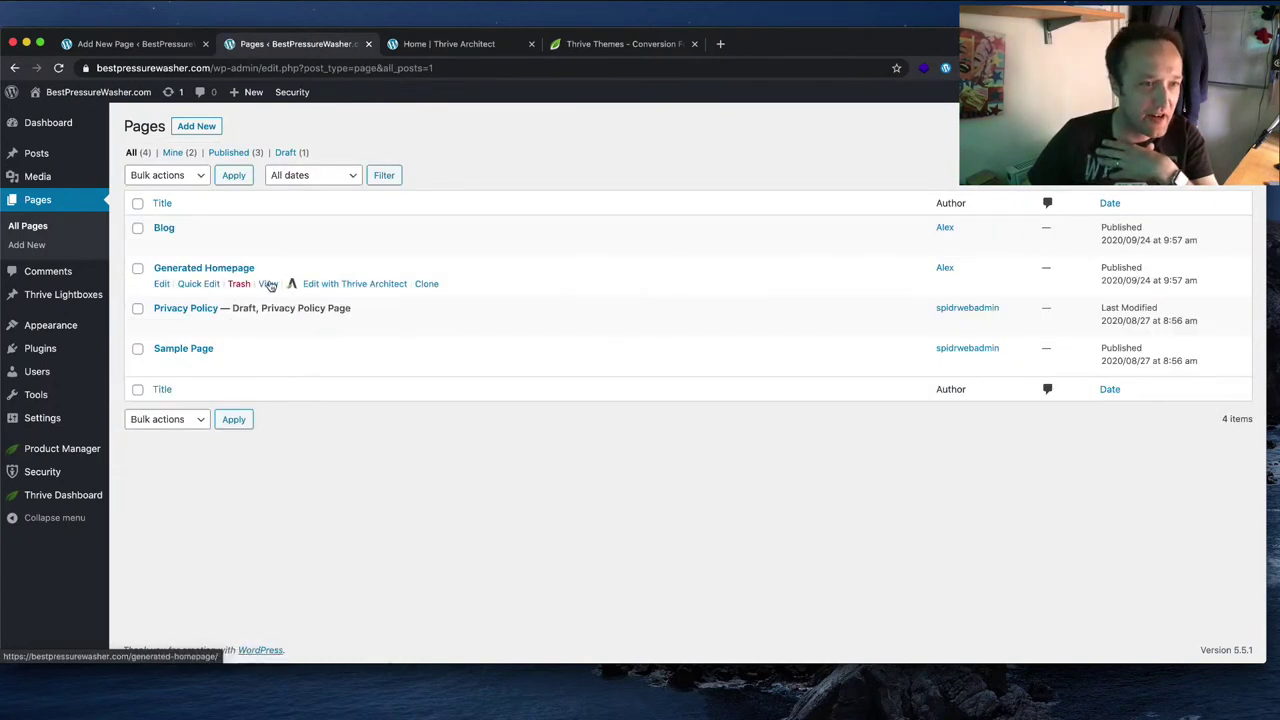
# Step: Quick Edit Generated Homepage to title 'Homepage' and slug 'homepage', and update it
pyautogui.click(199, 284)
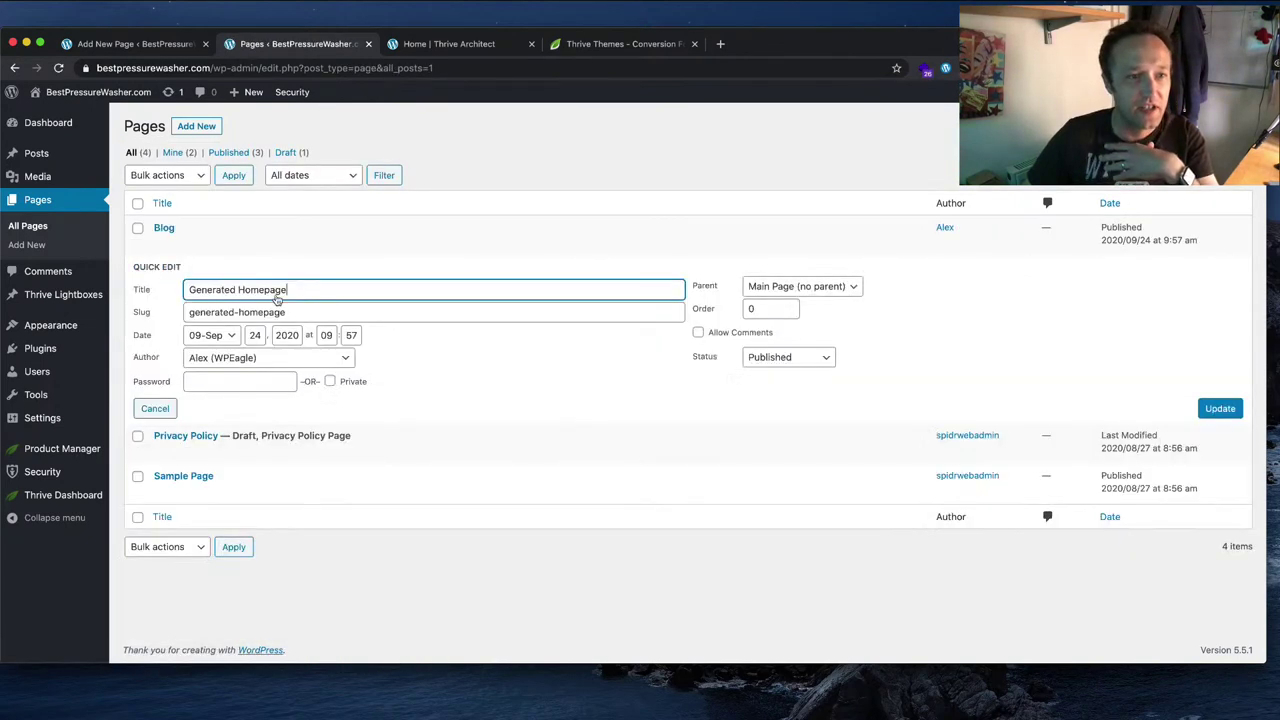
pyautogui.doubleClick(212, 289)
pyautogui.press('BackSpace')
pyautogui.press('Delete')
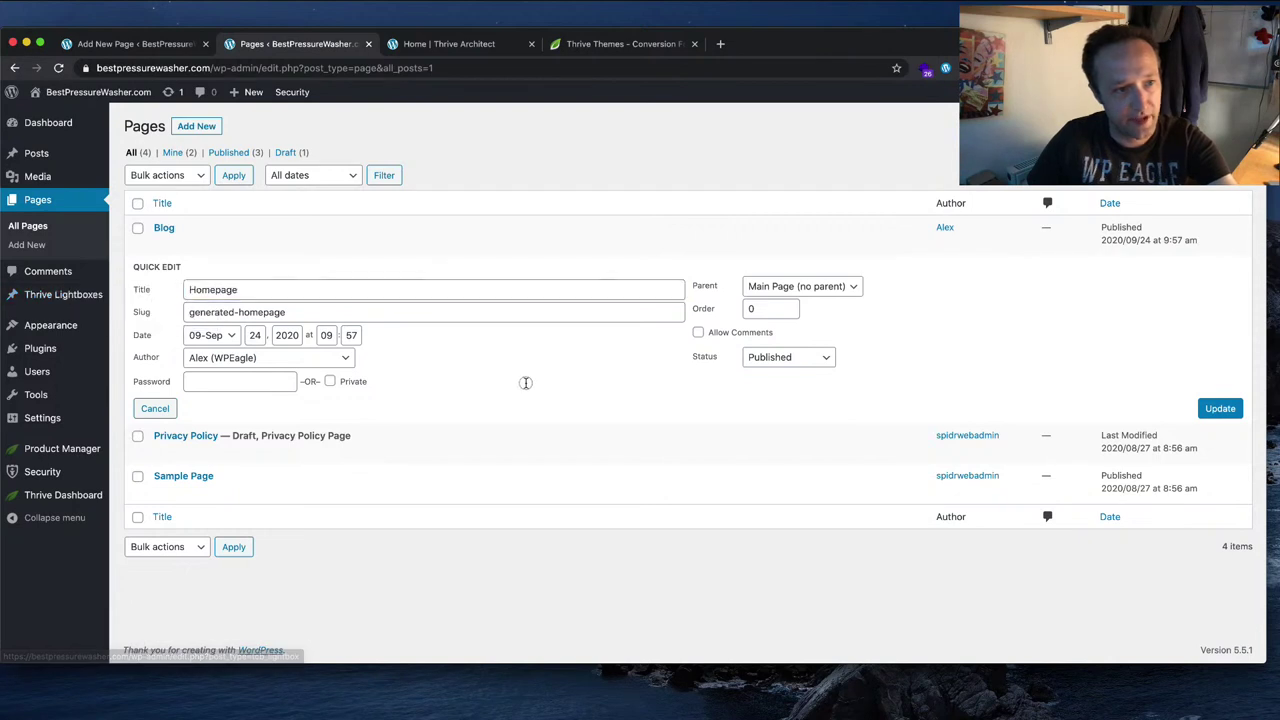
pyautogui.click(238, 312)
pyautogui.hotkey('alt', 'BackSpace')
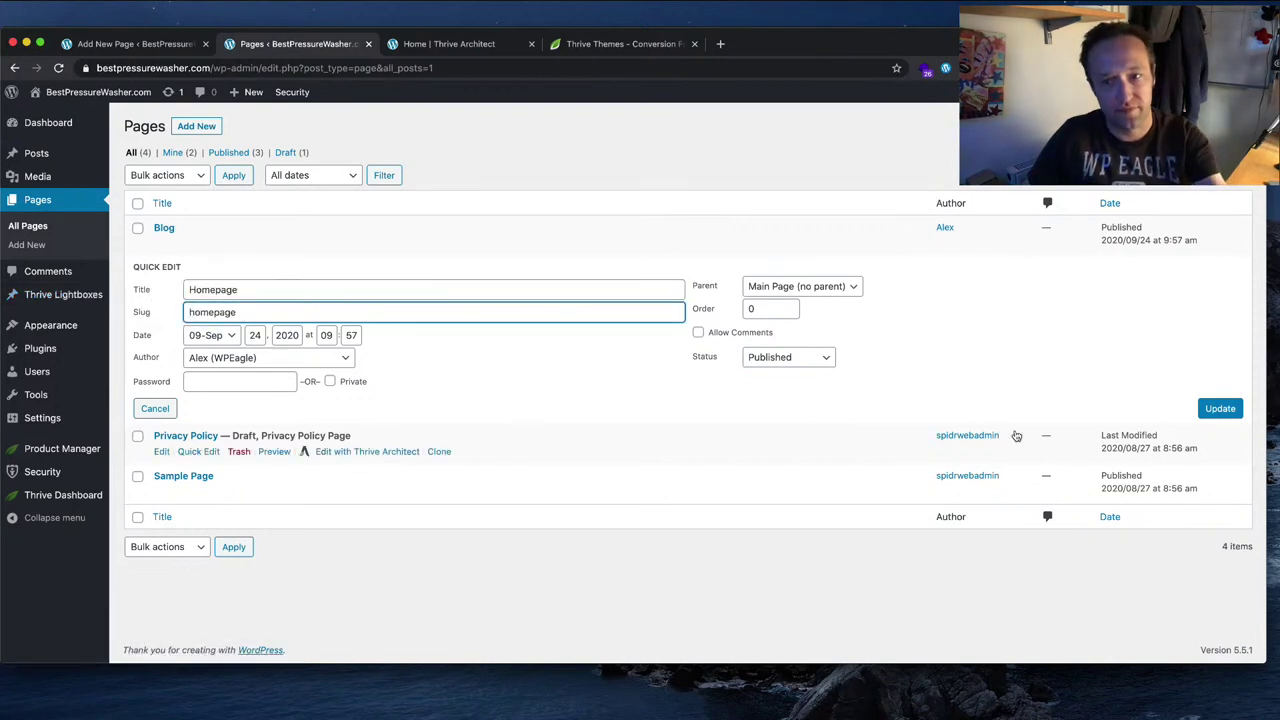
pyautogui.click(1218, 416)
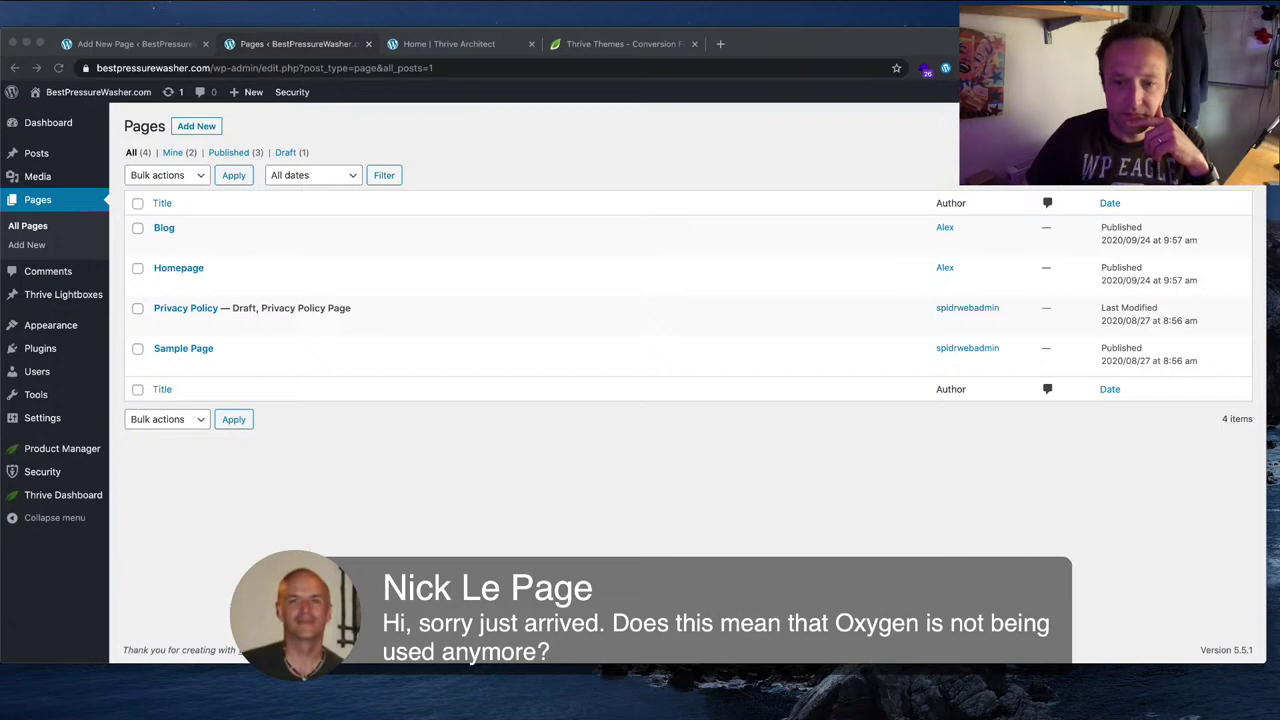
pyautogui.click(851, 509)
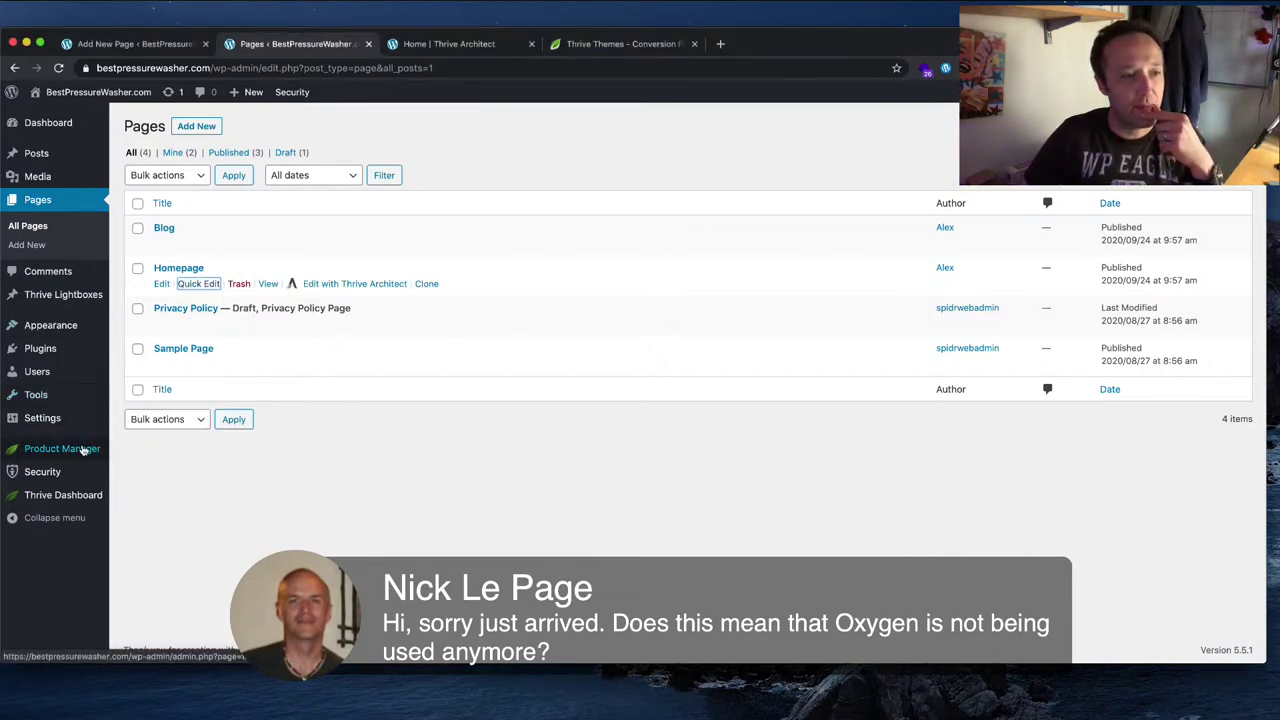
# Step: Set Reading Settings to A static page with Homepage as the front page and save
pyautogui.moveTo(80, 421)
pyautogui.click(140, 457)
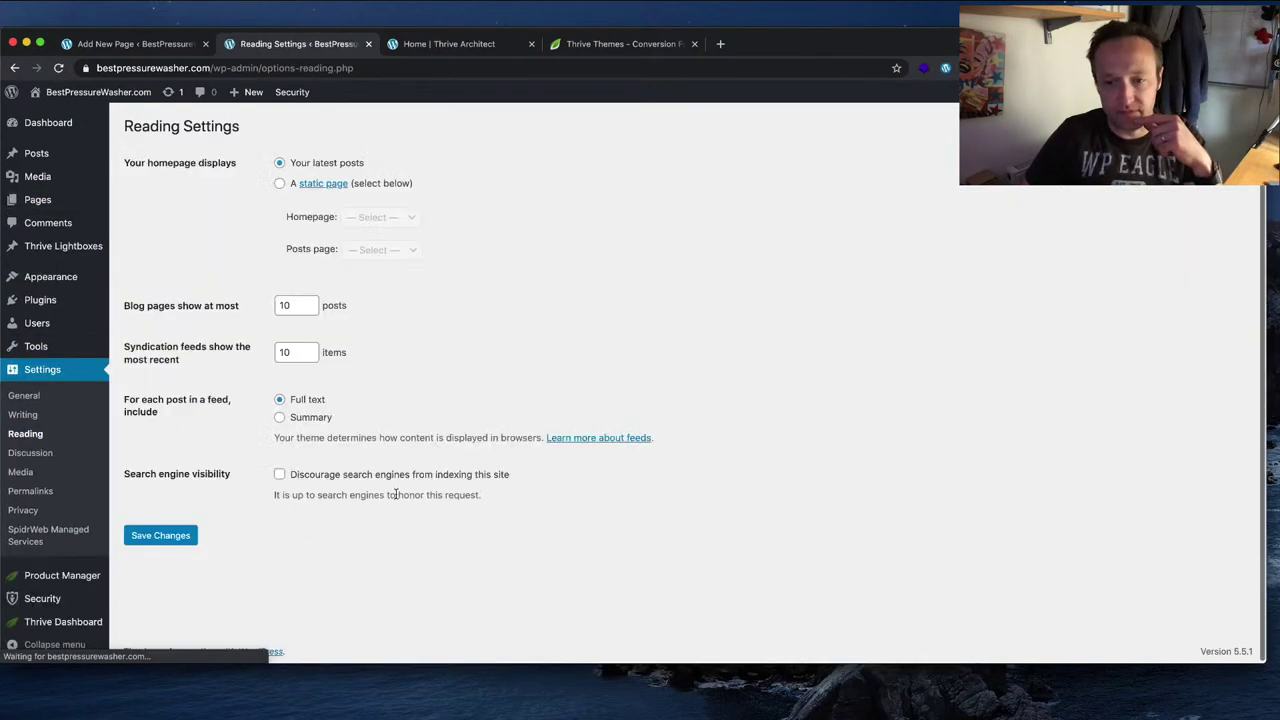
pyautogui.click(280, 186)
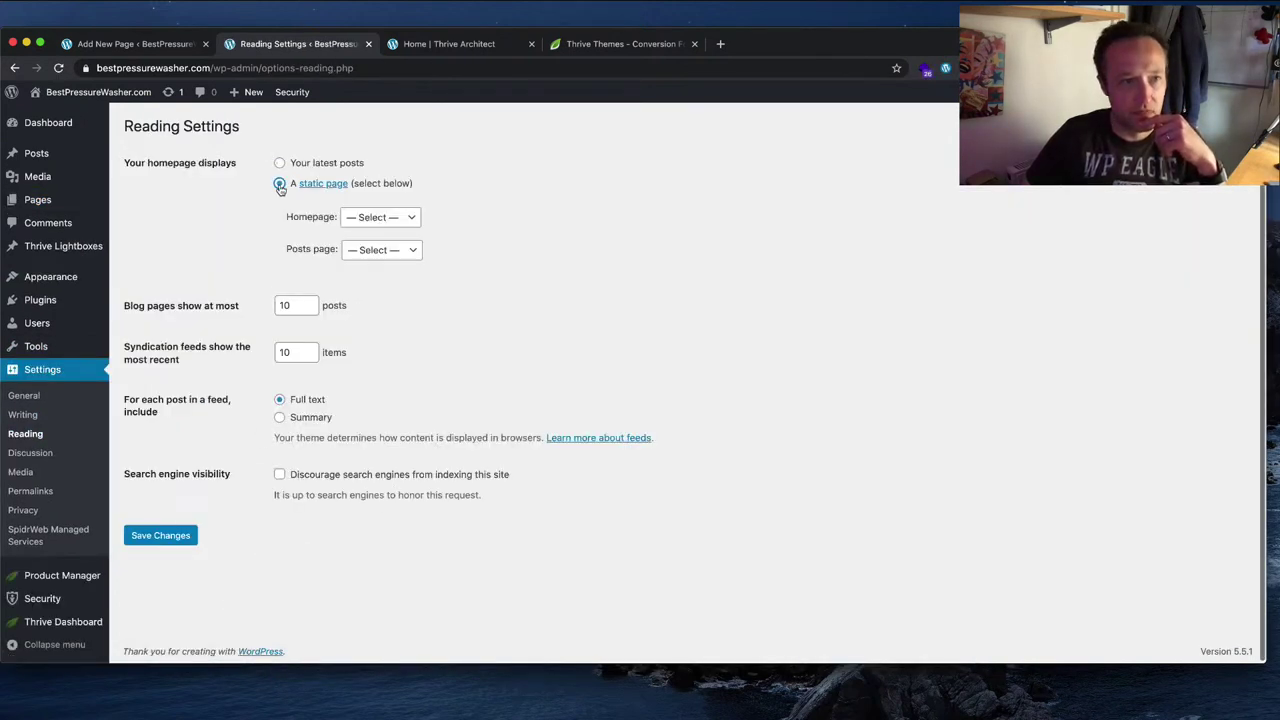
pyautogui.click(412, 220)
pyautogui.click(400, 243)
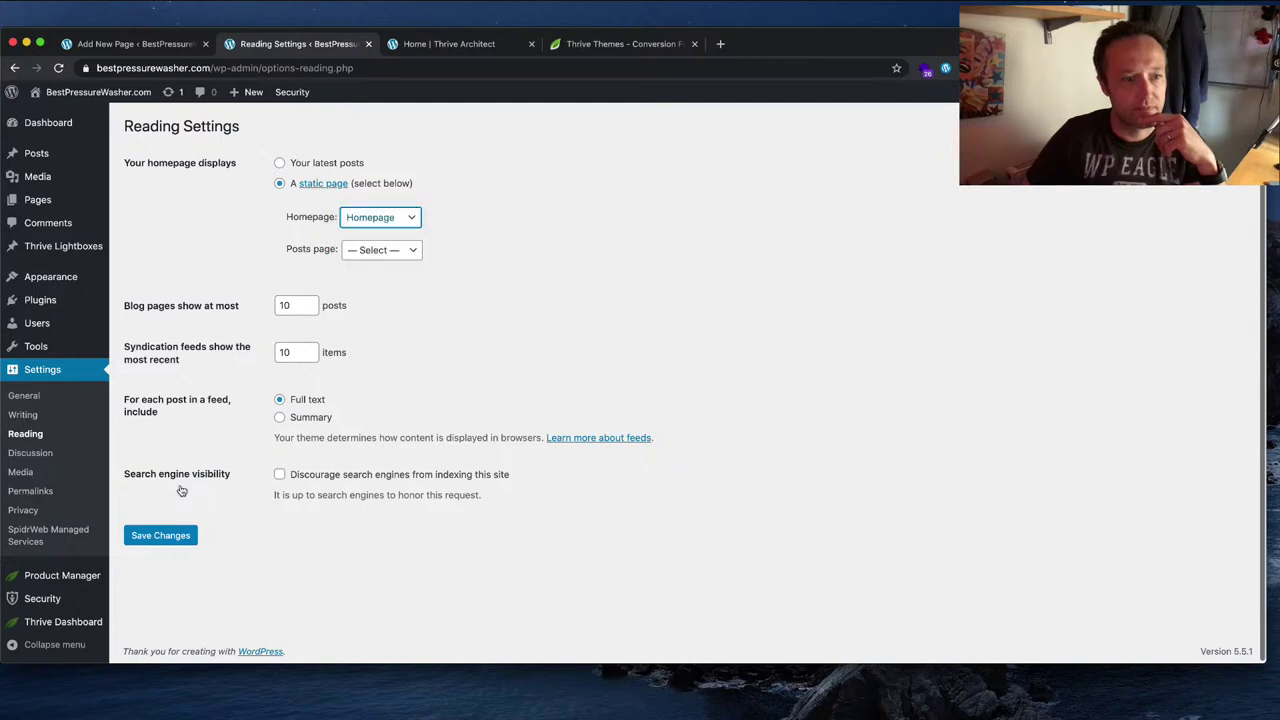
pyautogui.click(172, 533)
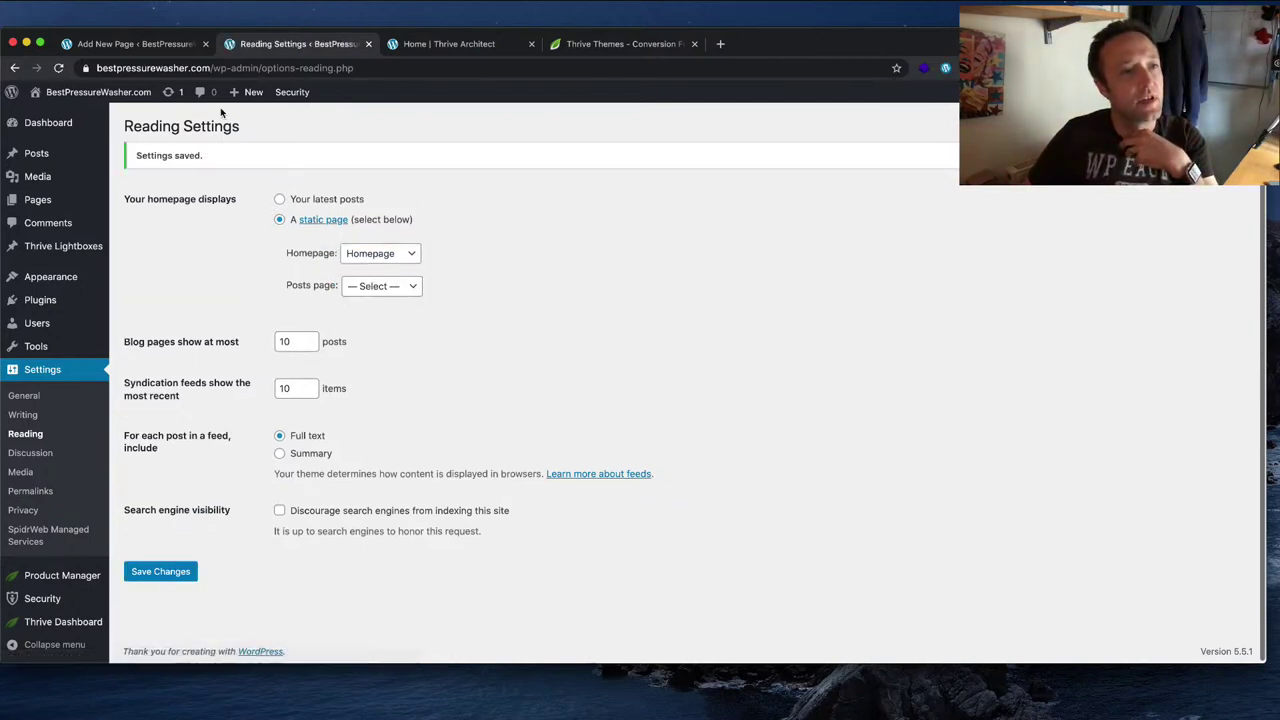
# Step: Check the live front page and the public Homepage, then return to the pages list
pyautogui.moveTo(112, 90)
pyautogui.click(110, 115)
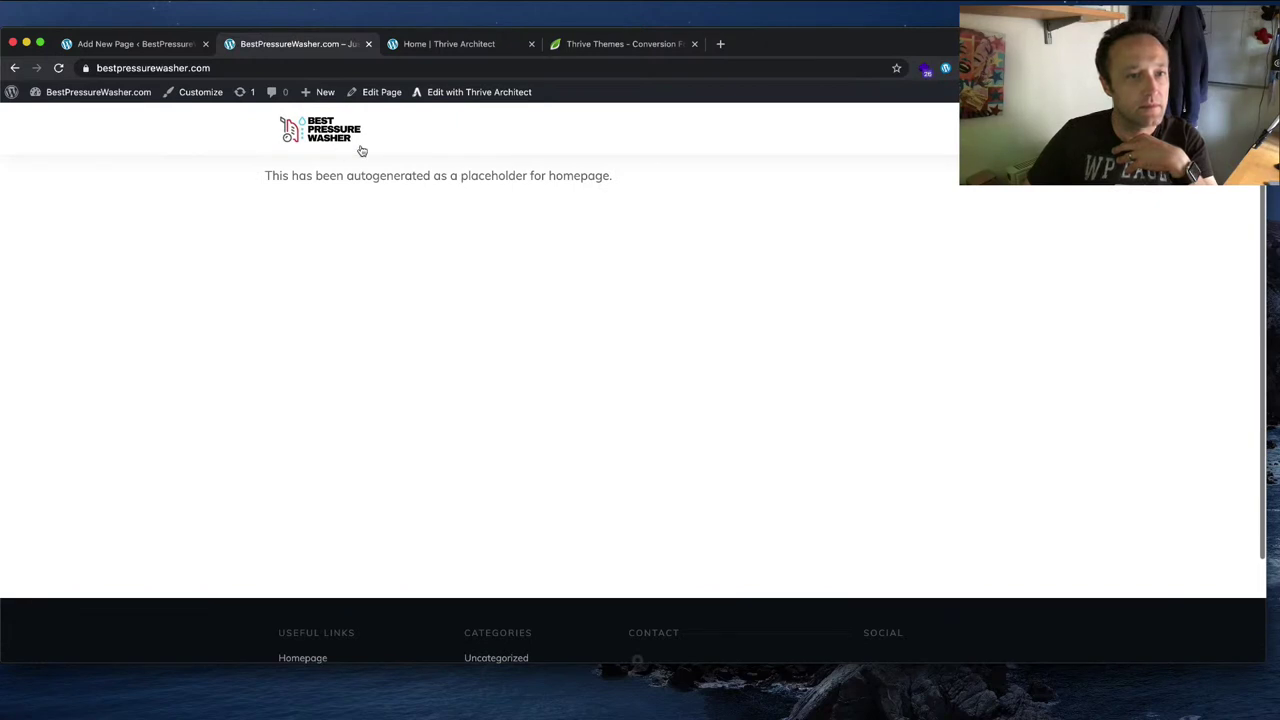
pyautogui.click(60, 68)
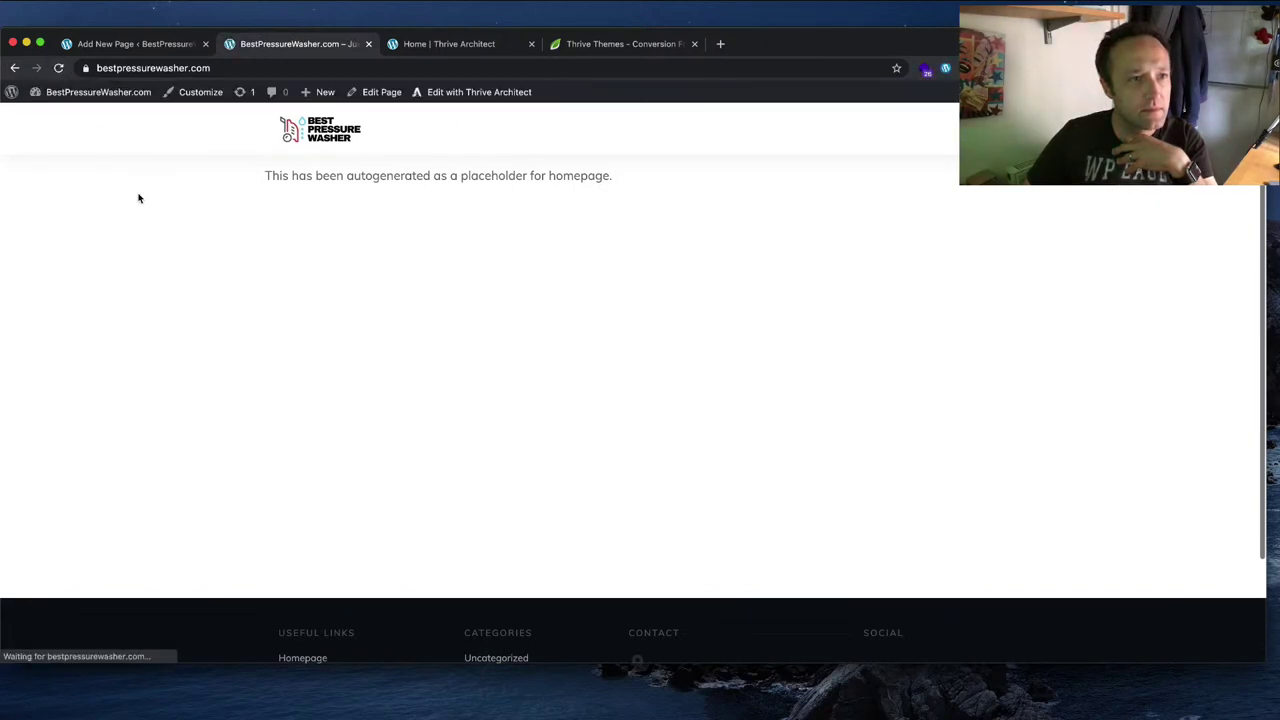
pyautogui.click(14, 68)
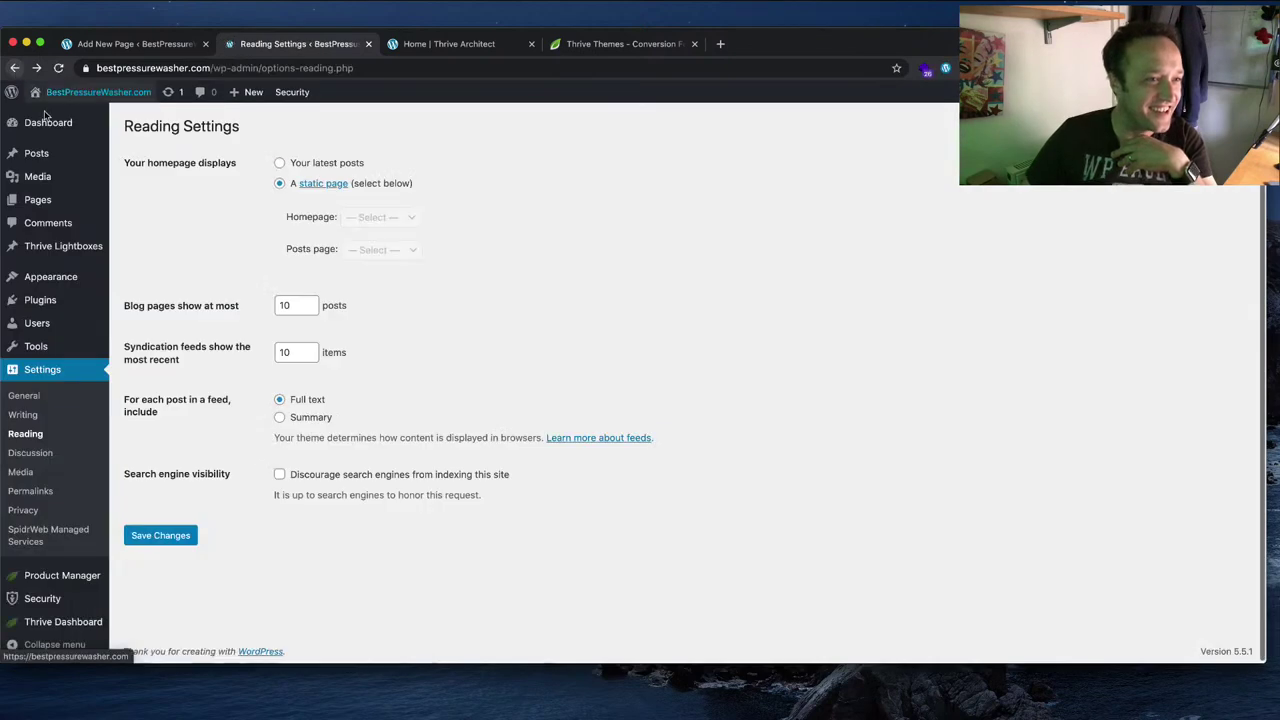
pyautogui.moveTo(75, 153)
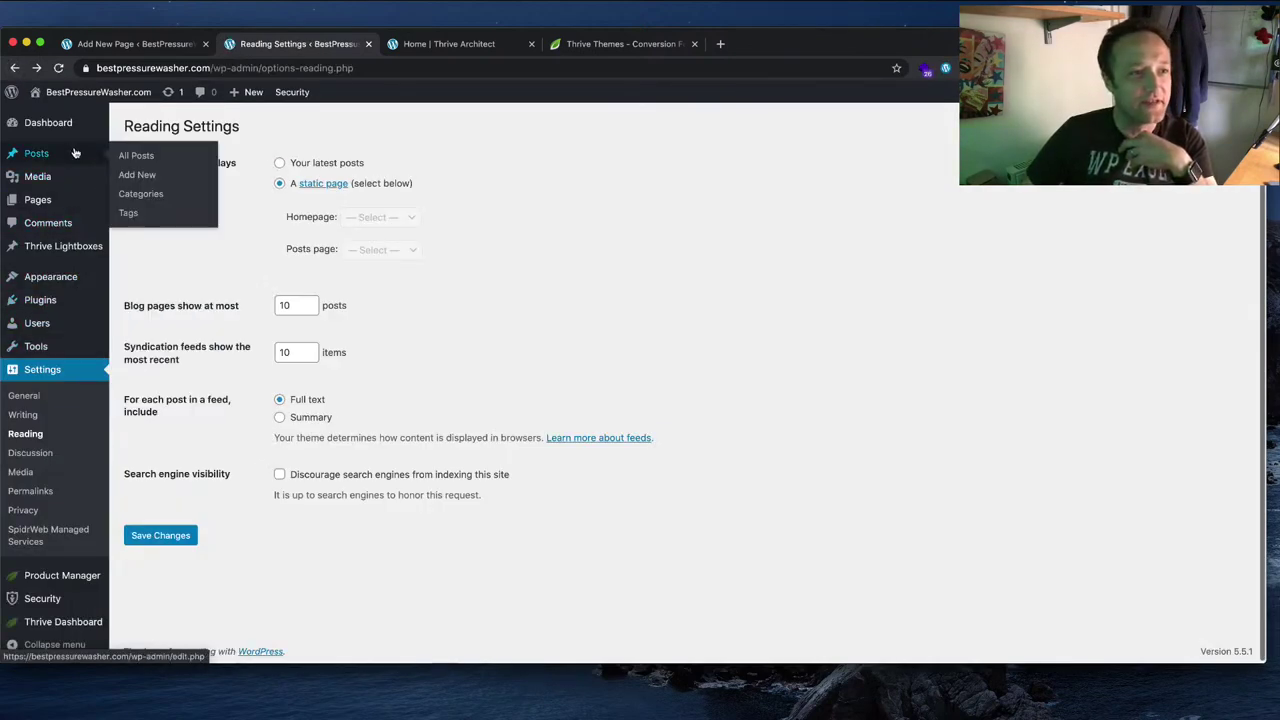
pyautogui.click(138, 202)
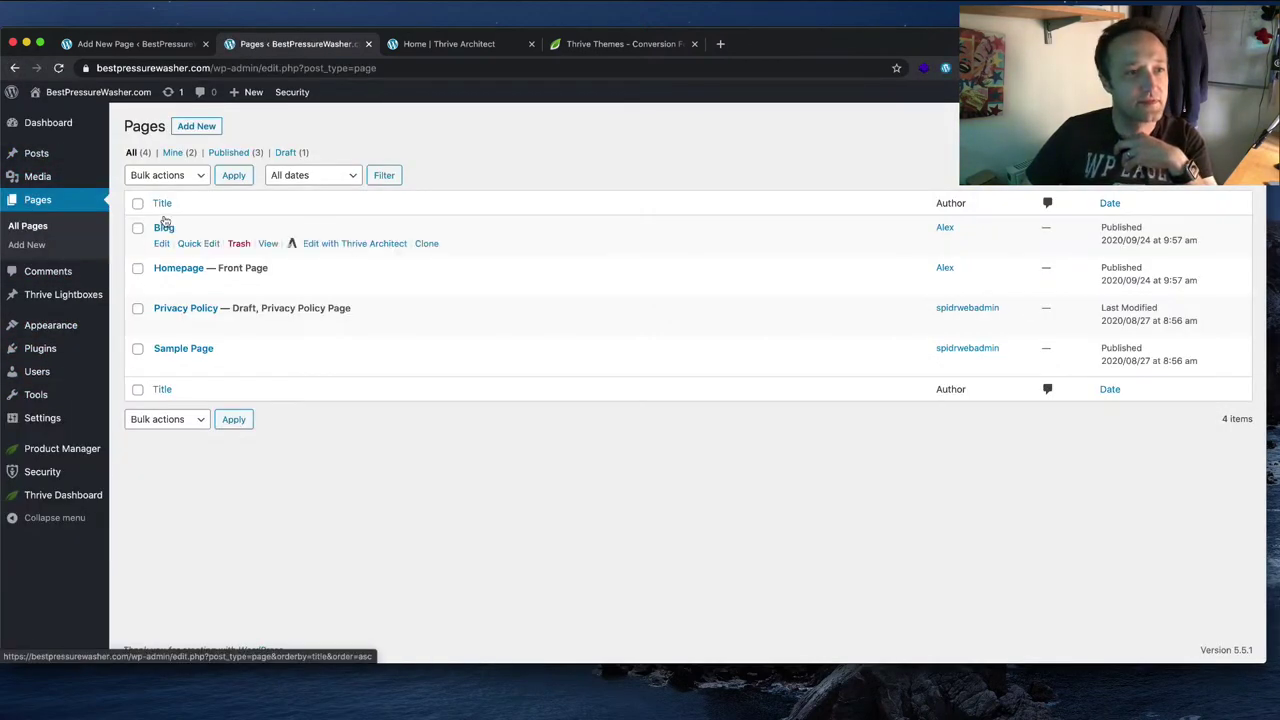
pyautogui.click(266, 283)
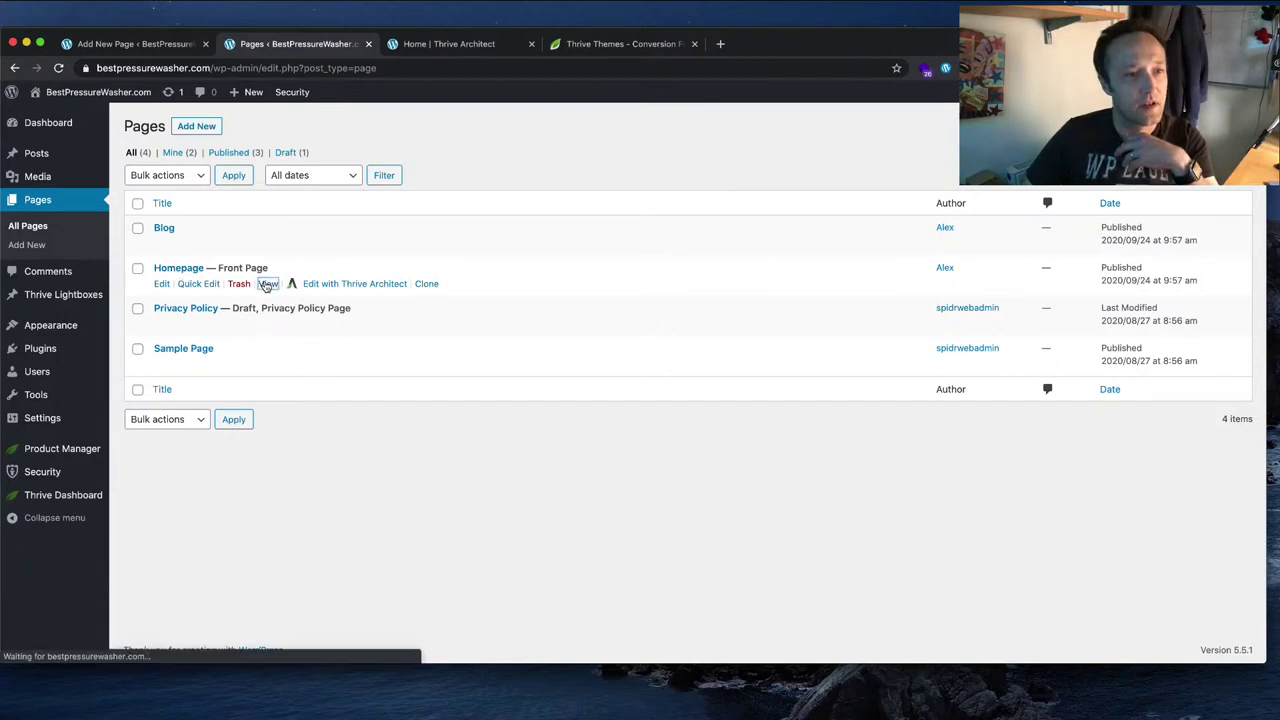
pyautogui.click(14, 68)
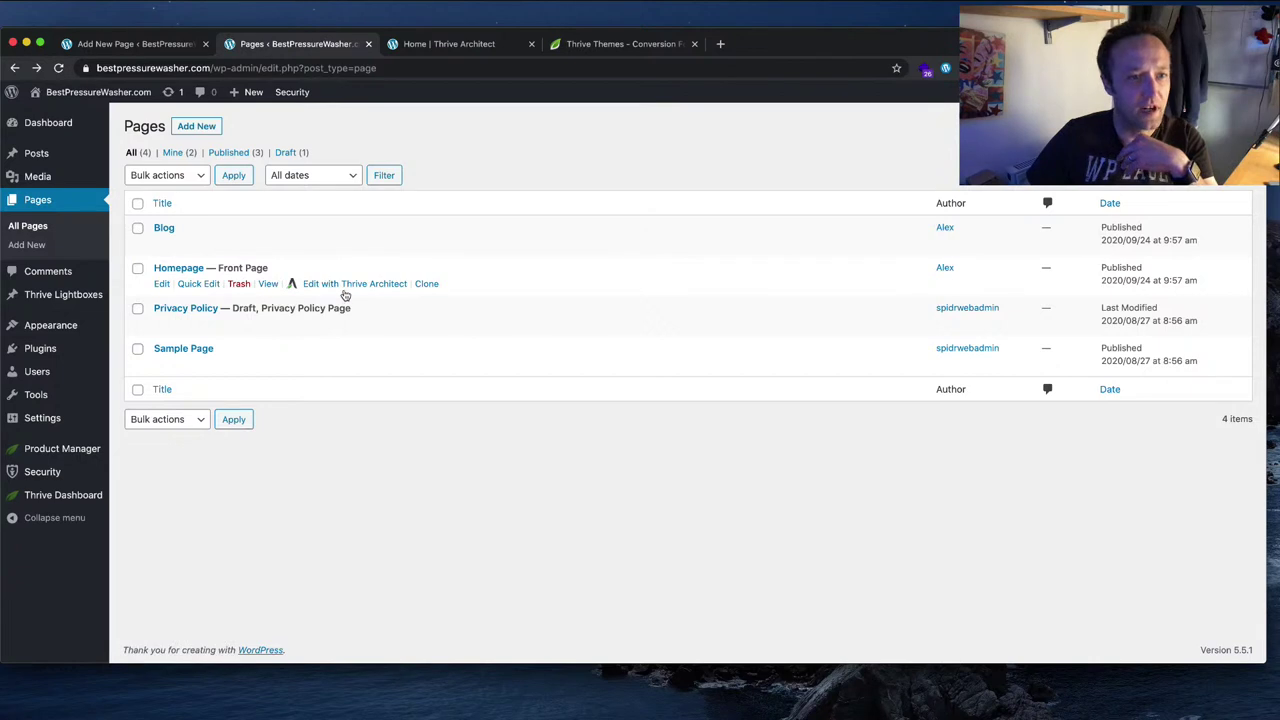
# Step: From Homepage's Thrive Architect editor, open its template and swap the header for Logo - Menu - Search
pyautogui.click(349, 284)
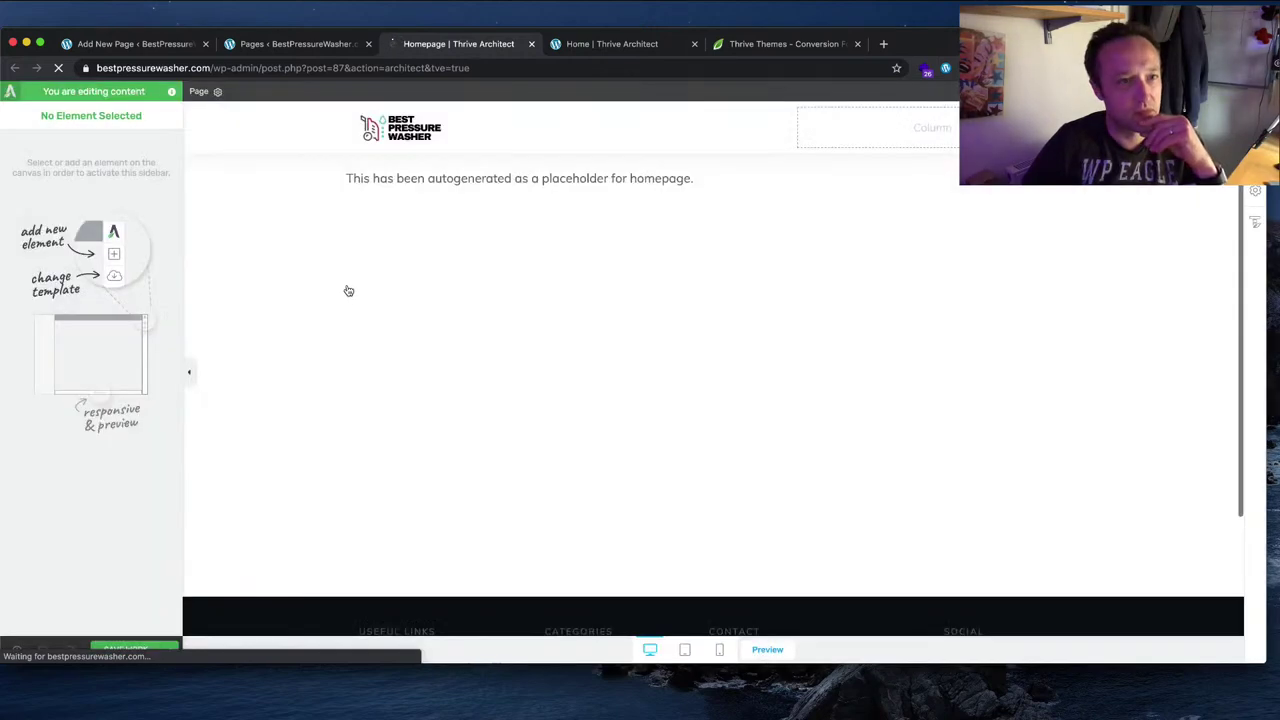
pyautogui.click(1256, 224)
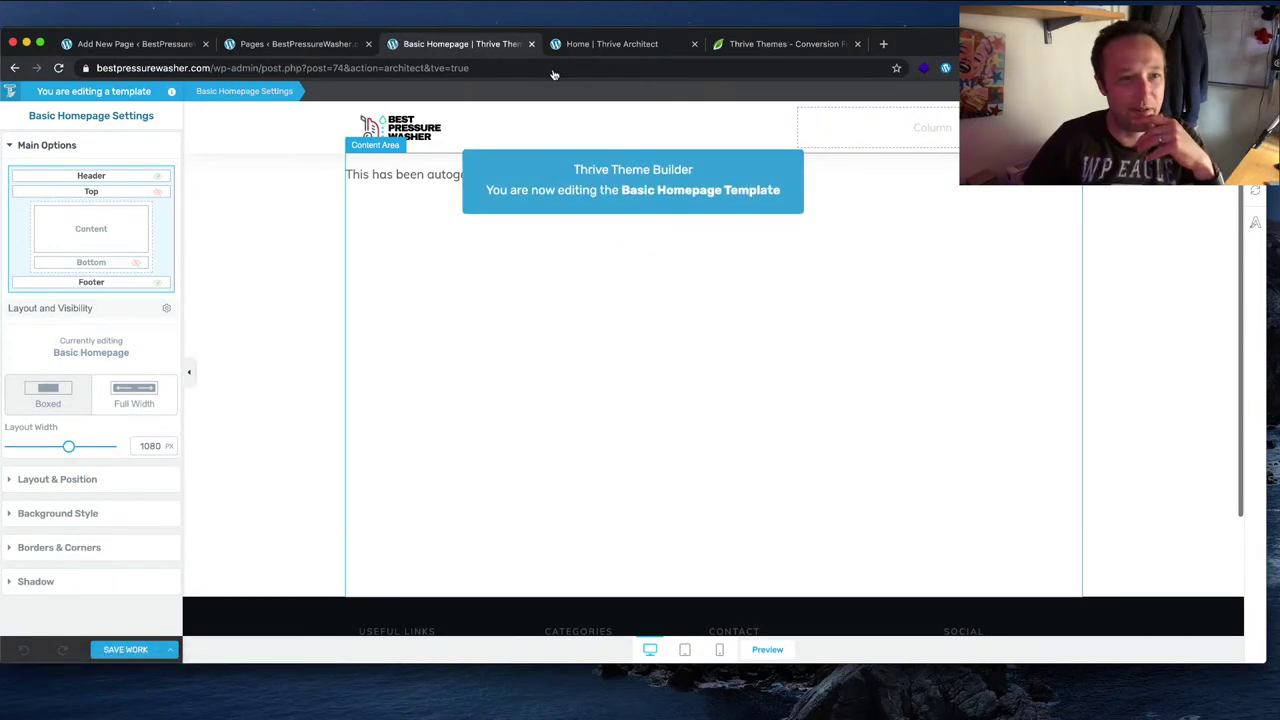
pyautogui.click(530, 128)
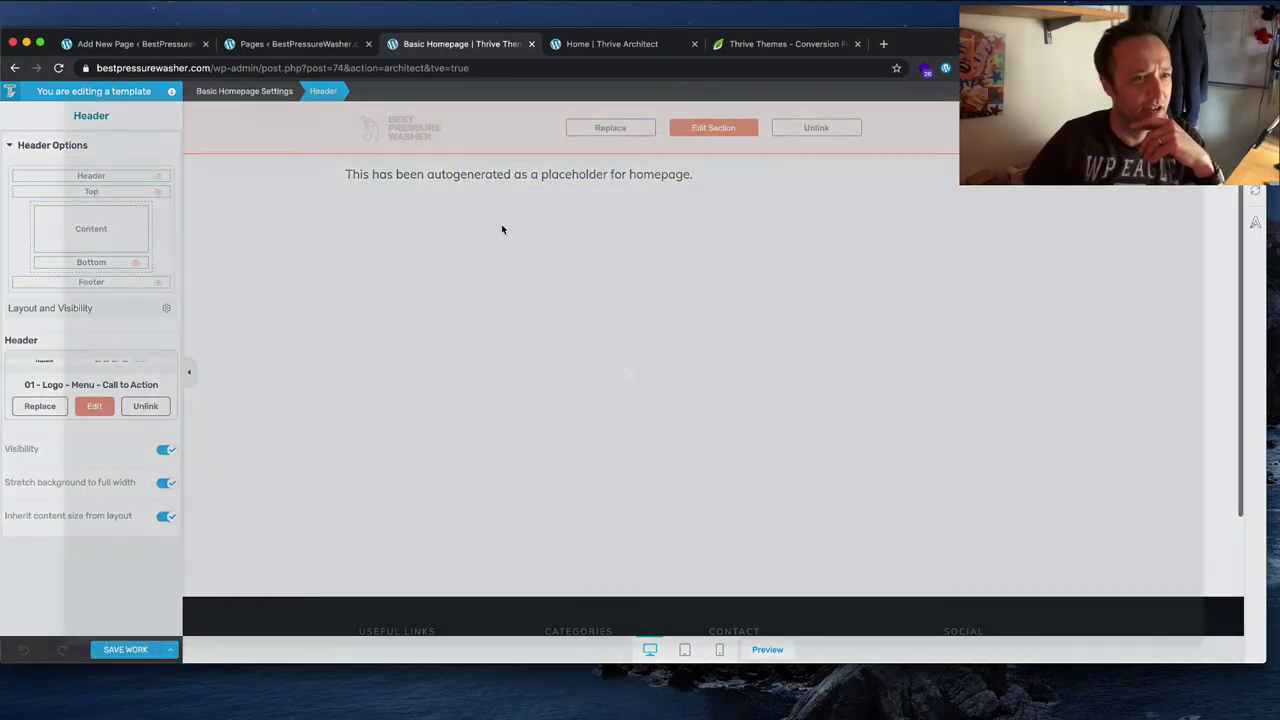
pyautogui.scroll(-8, 892, 374)
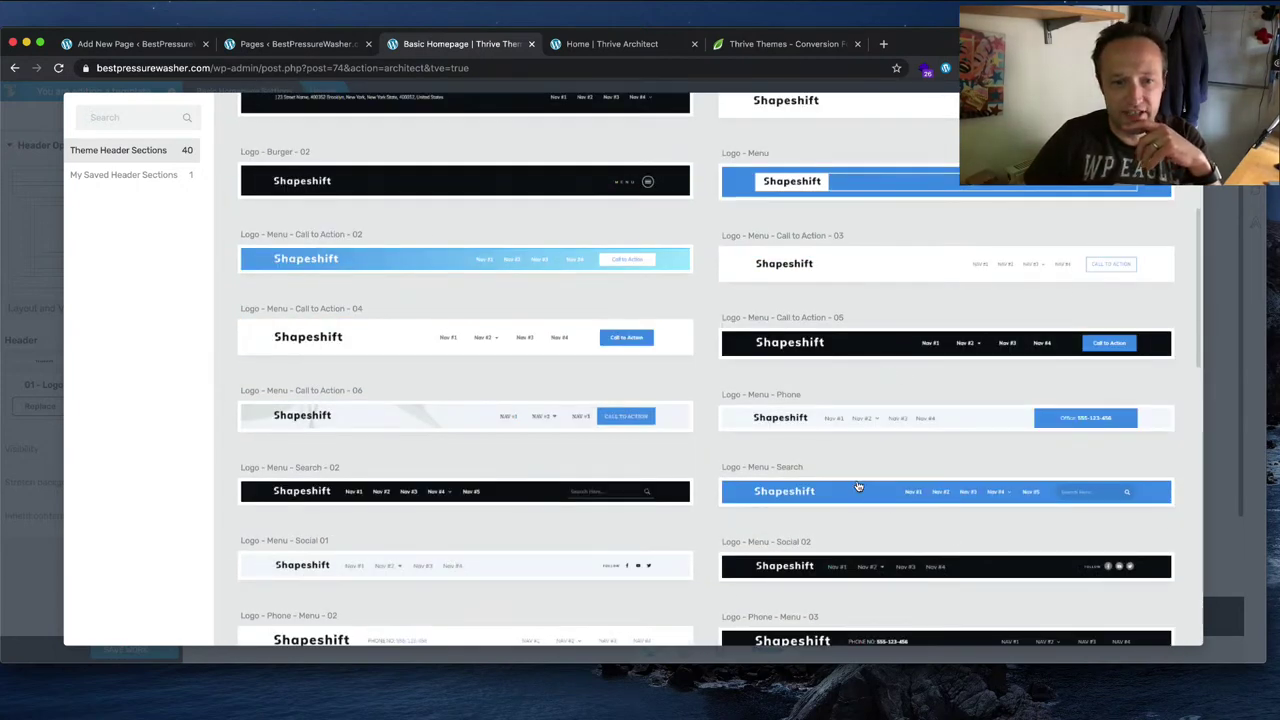
pyautogui.click(860, 495)
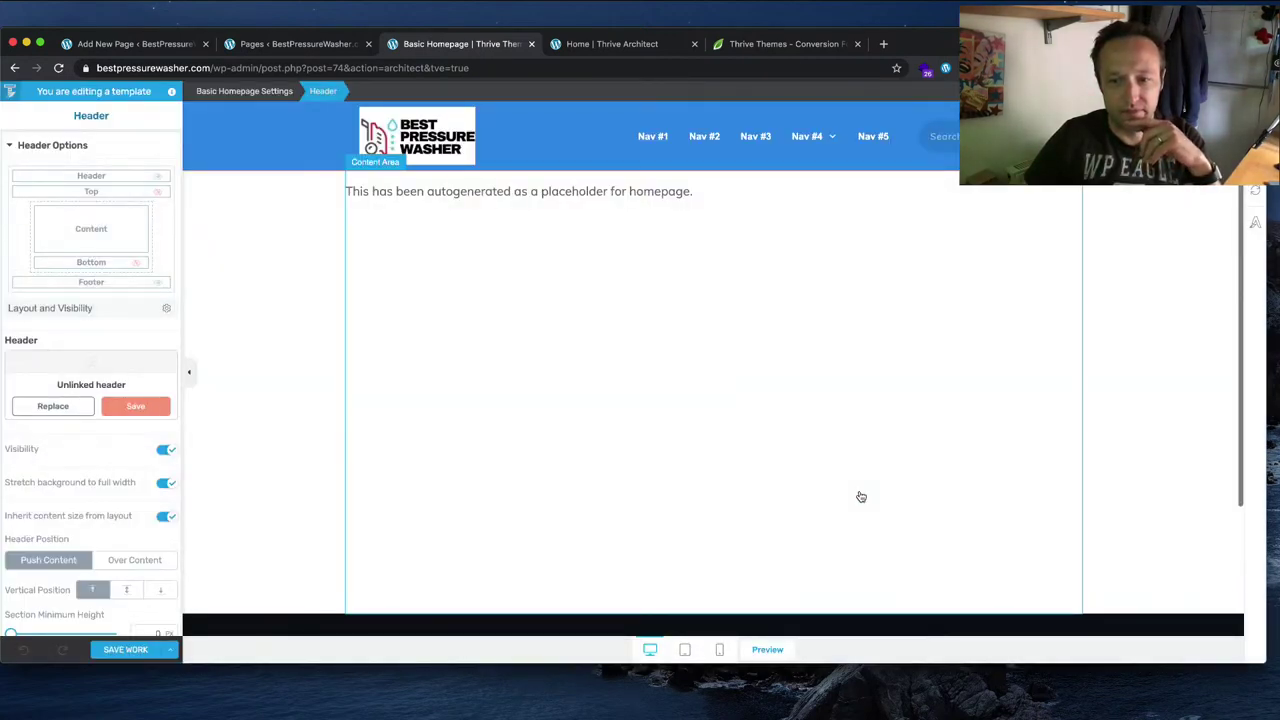
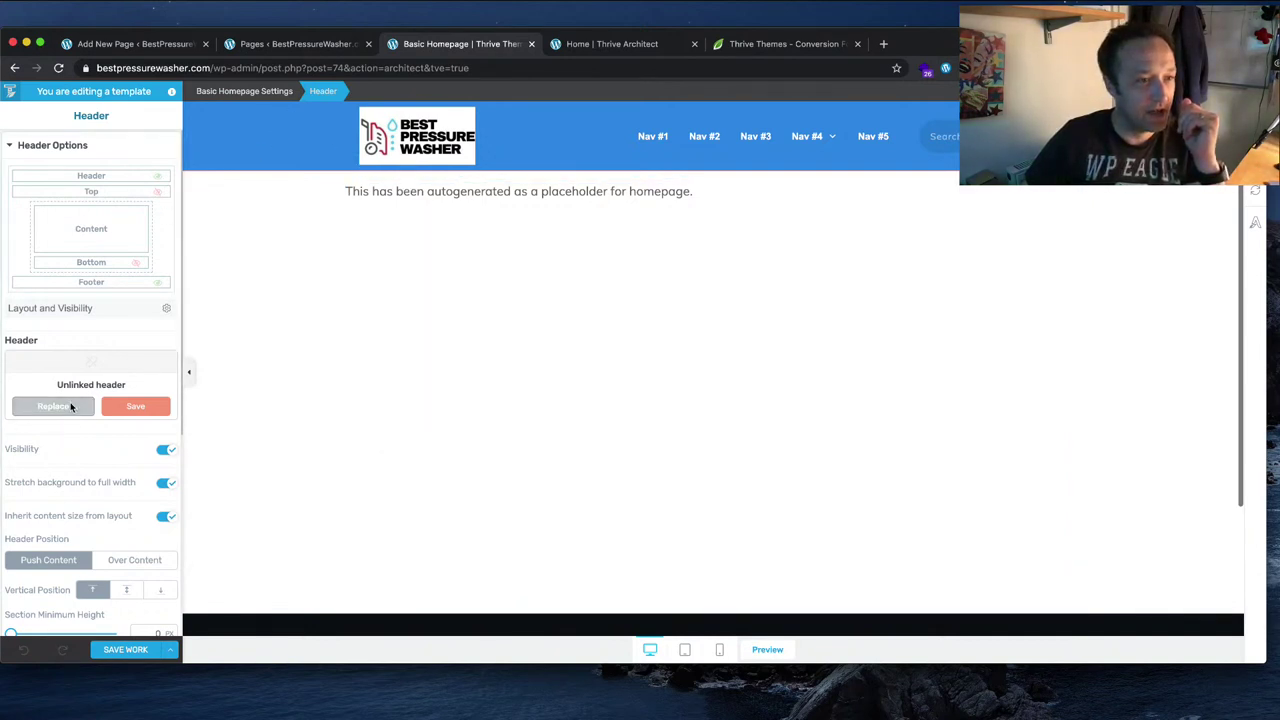
# Step: Select the whole header section, then start and cancel saving it as a reusable section
pyautogui.click(549, 137)
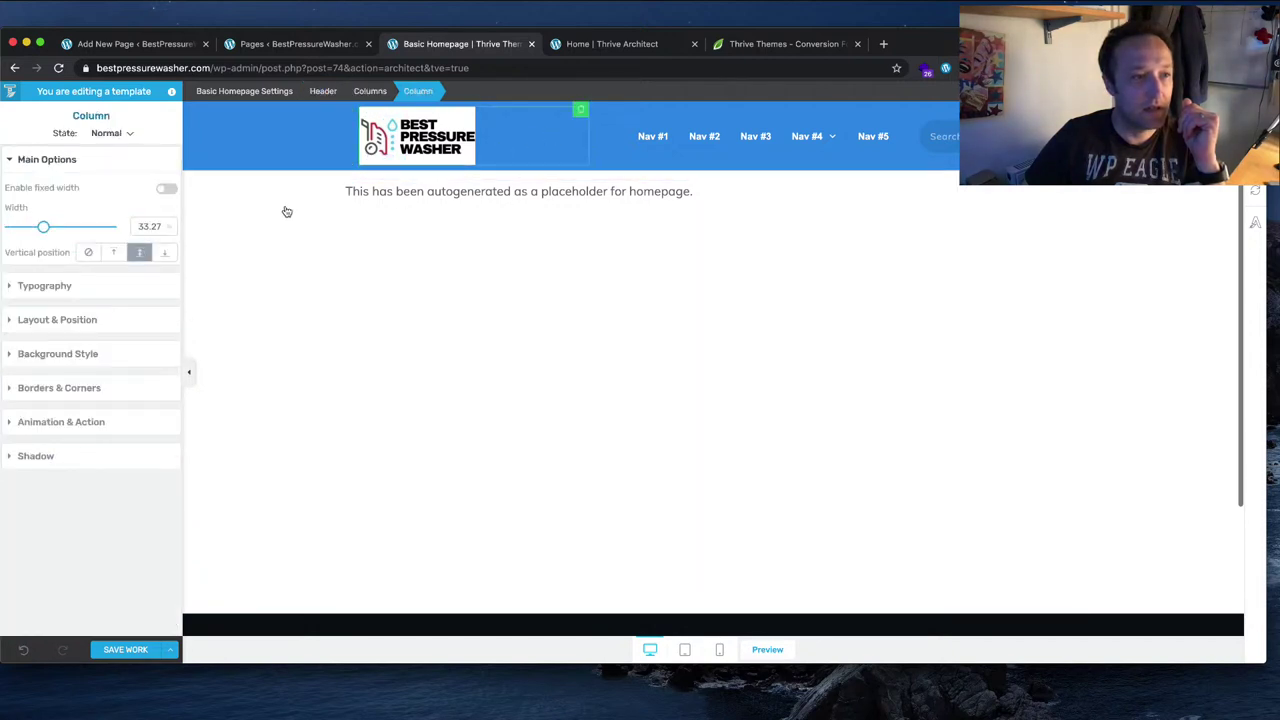
pyautogui.click(450, 140)
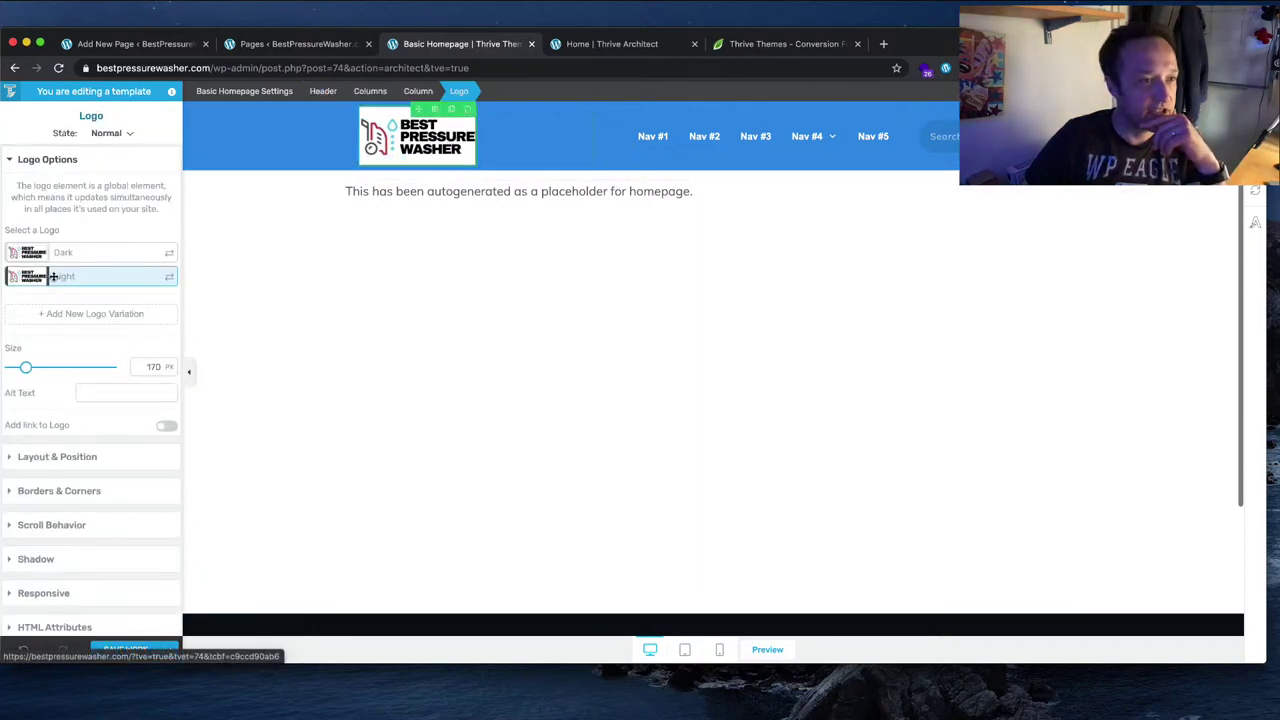
pyautogui.click(282, 143)
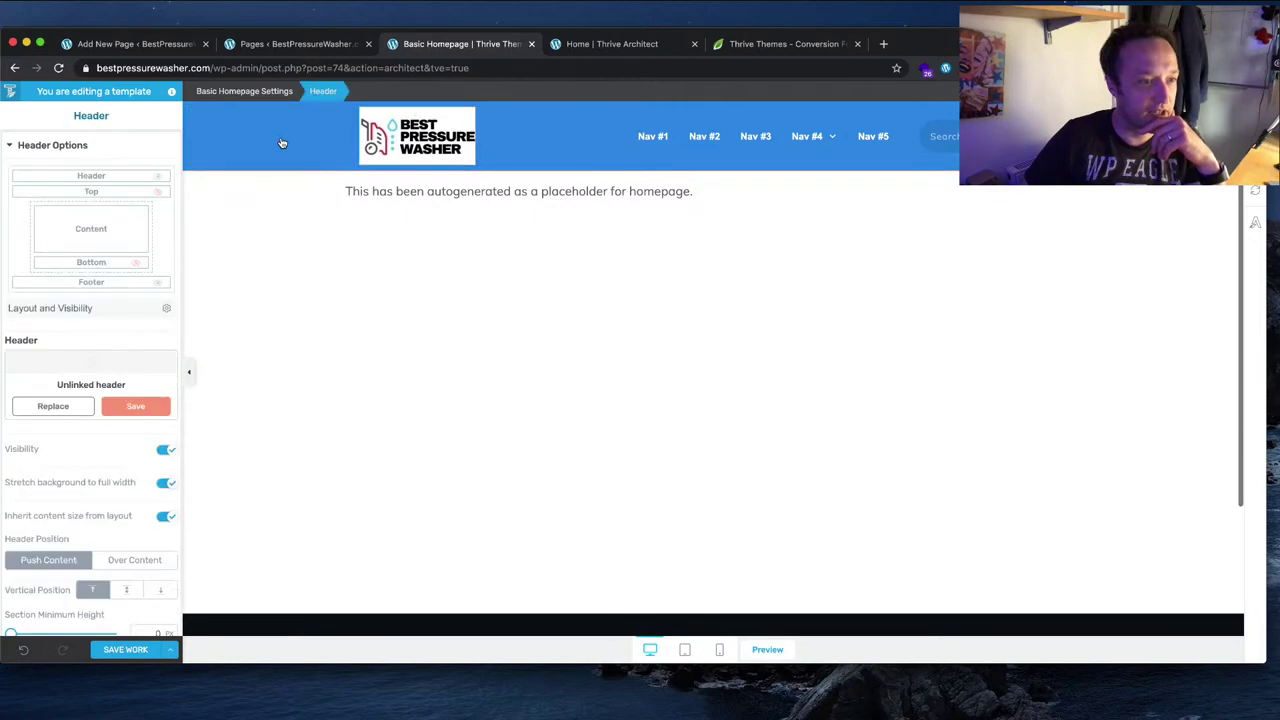
pyautogui.scroll(-3, 97, 357)
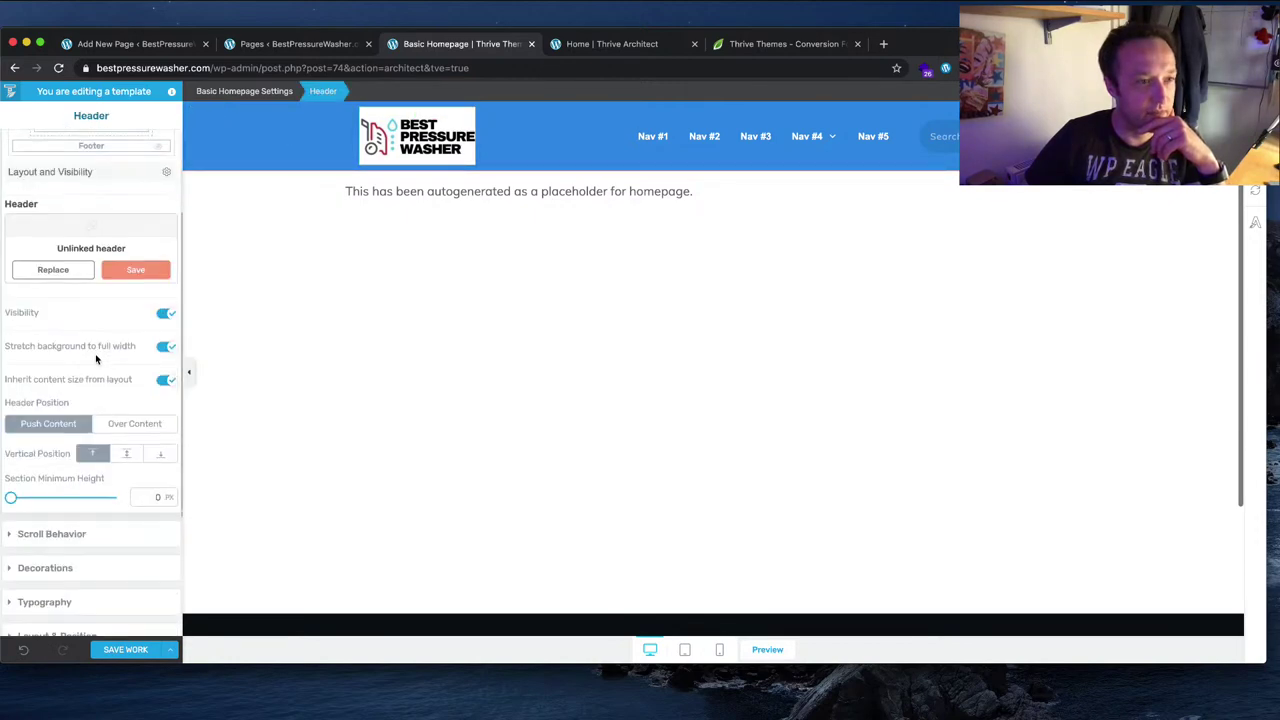
pyautogui.scroll(-1, 90, 363)
pyautogui.click(140, 236)
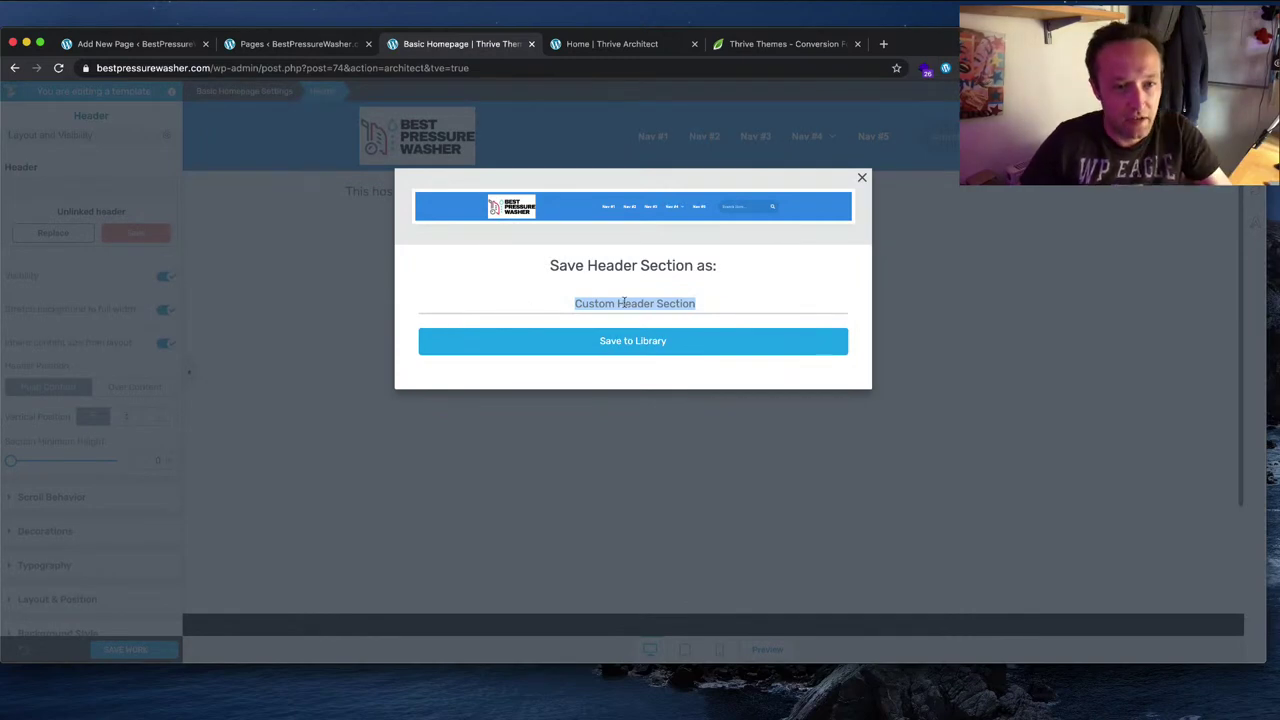
pyautogui.click(860, 178)
# Step: Change the header background from blue #2f8ae5 to the Light elements white #ffffff
pyautogui.scroll(-3, 26, 357)
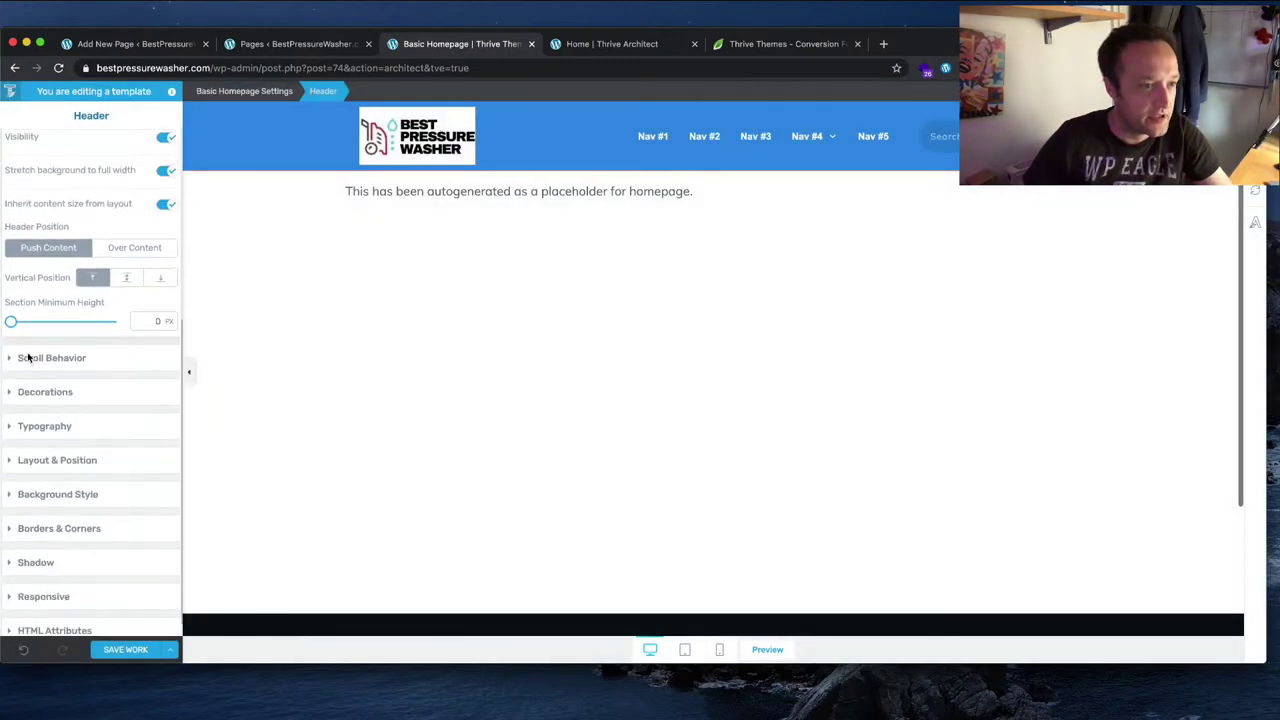
pyautogui.click(72, 488)
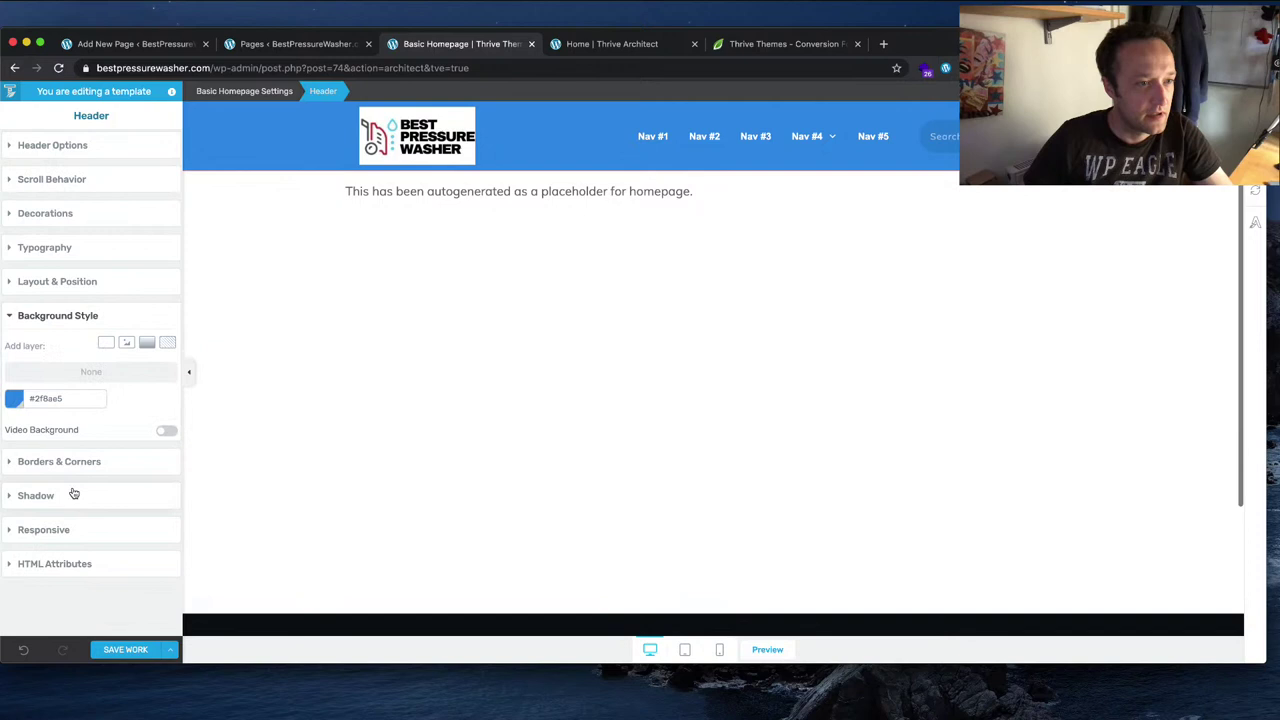
pyautogui.click(12, 399)
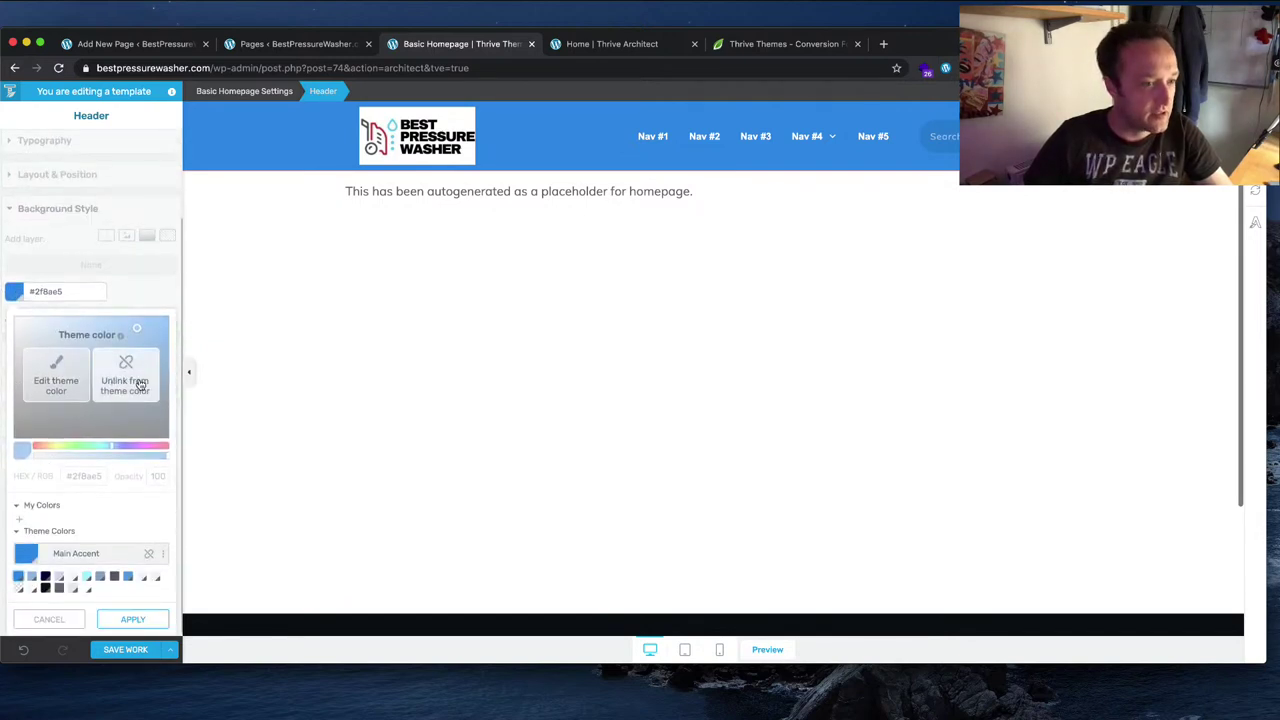
pyautogui.click(86, 588)
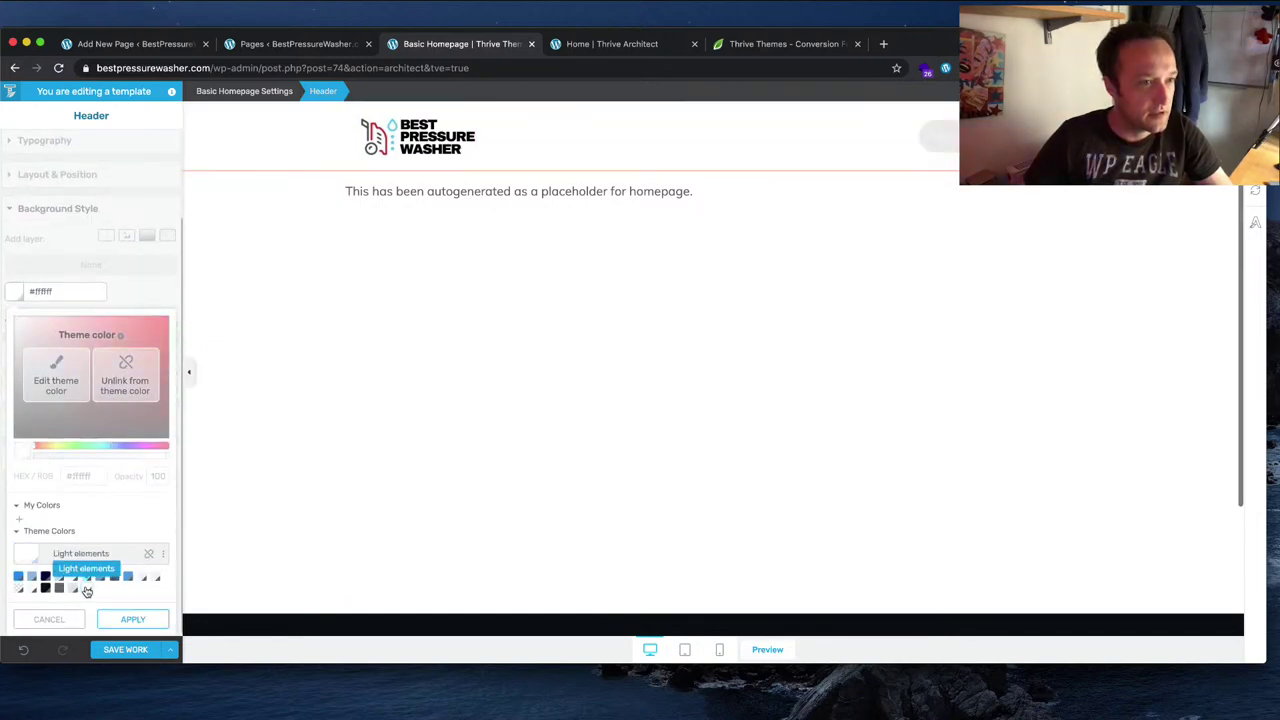
pyautogui.click(133, 619)
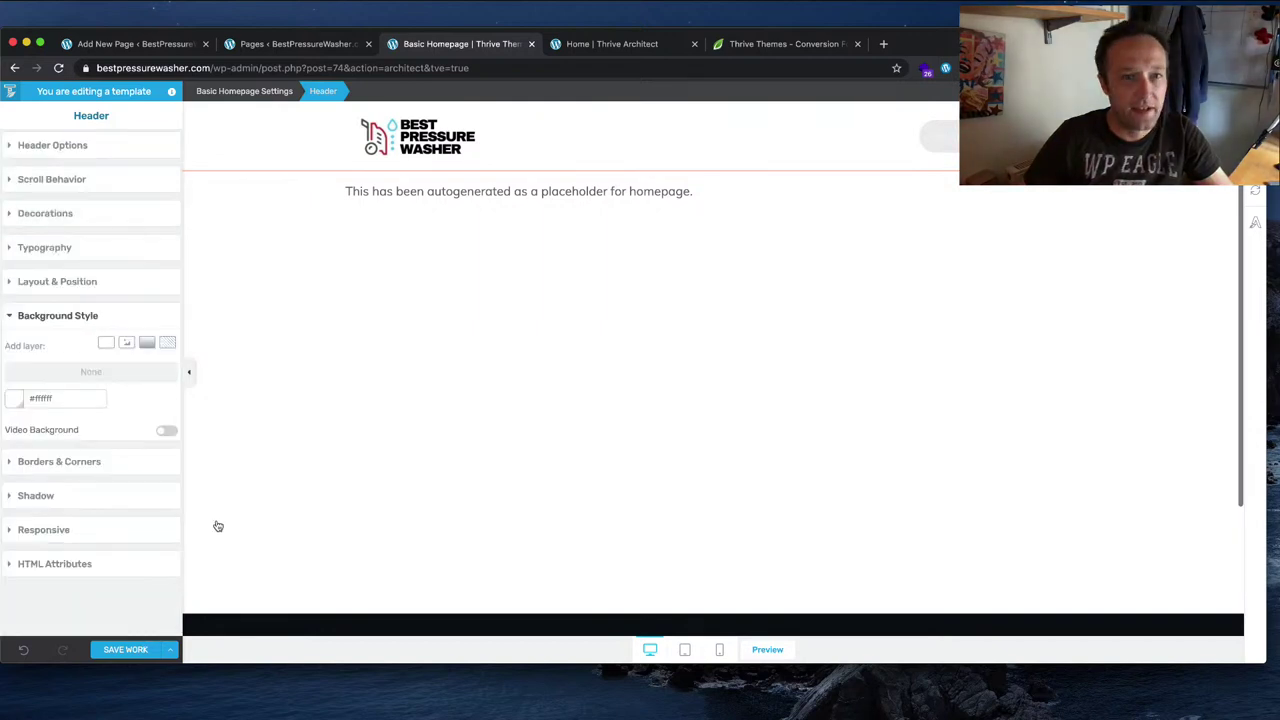
pyautogui.click(650, 128)
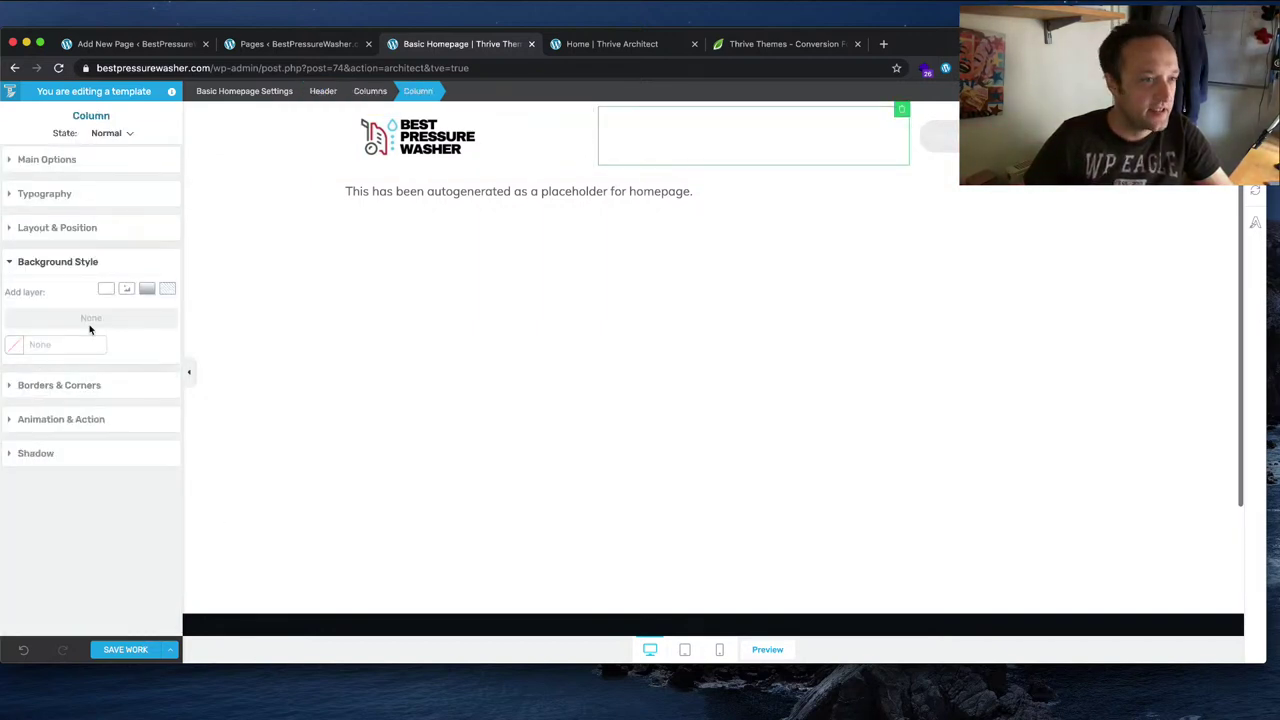
# Step: Make the header column text and navigation links Main Accent blue
pyautogui.click(64, 192)
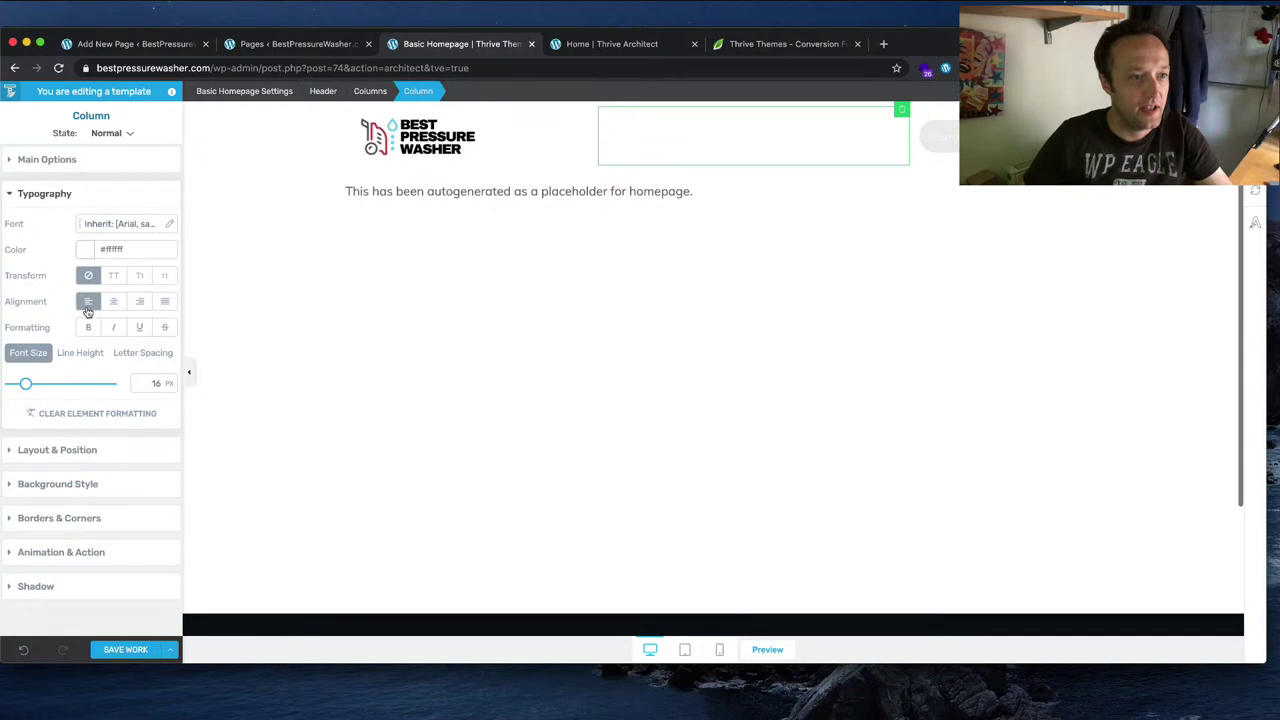
pyautogui.click(84, 249)
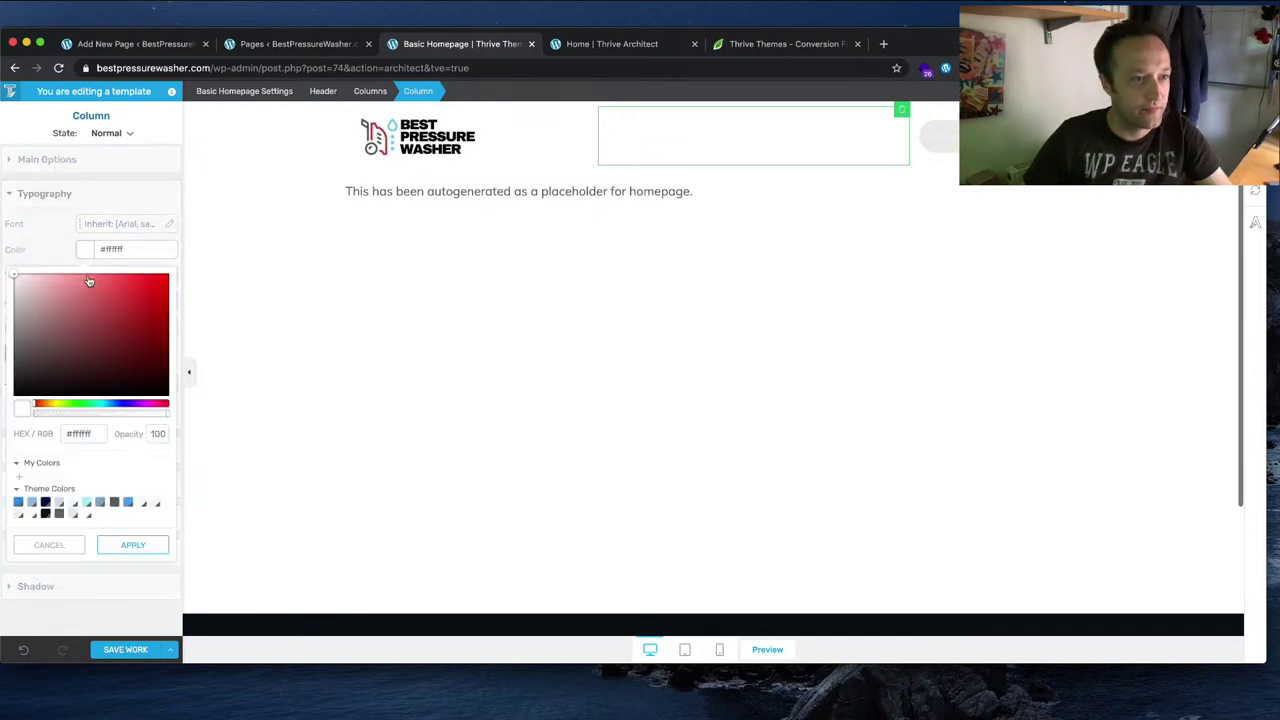
pyautogui.click(18, 503)
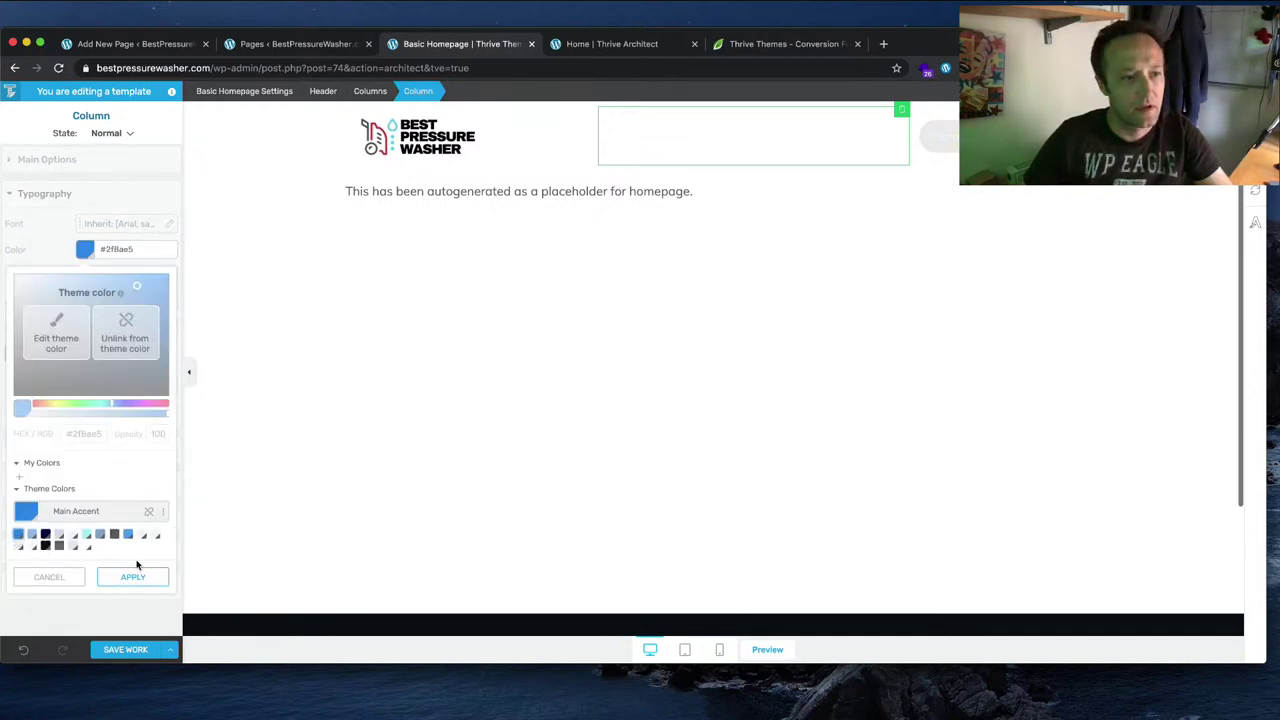
pyautogui.click(141, 579)
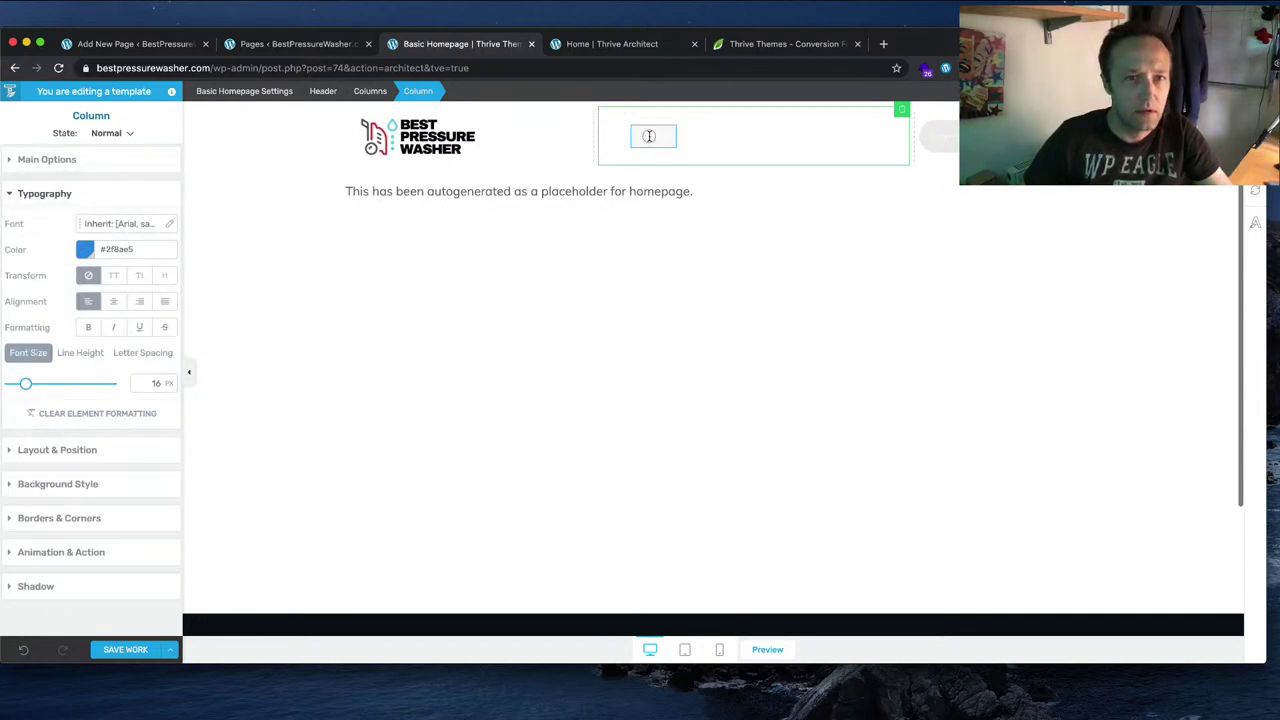
pyautogui.click(649, 136)
pyautogui.click(86, 342)
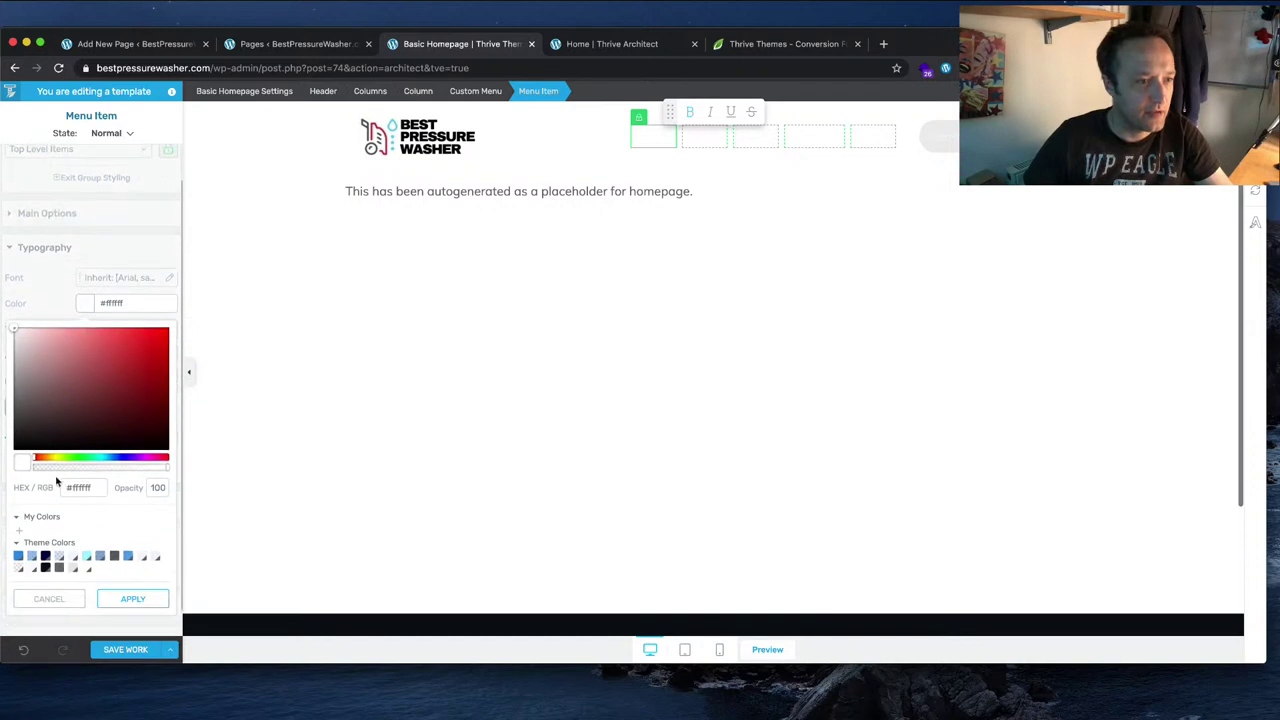
pyautogui.click(18, 556)
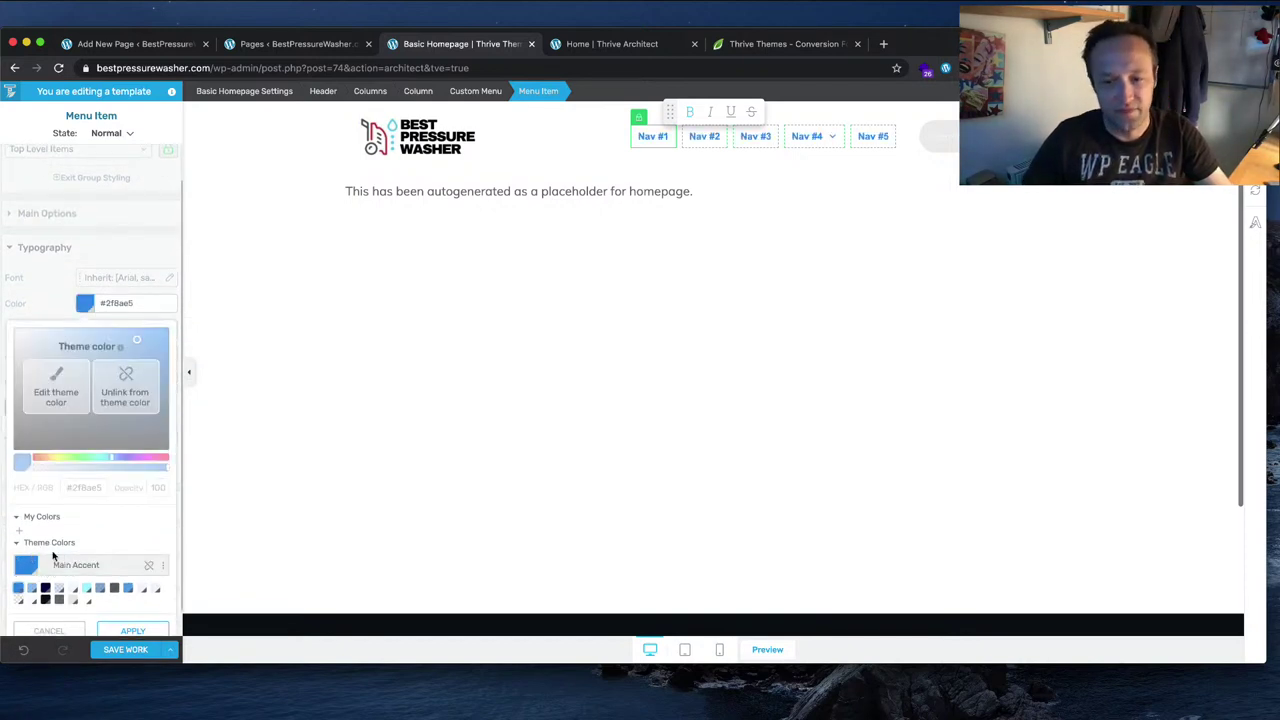
pyautogui.click(133, 630)
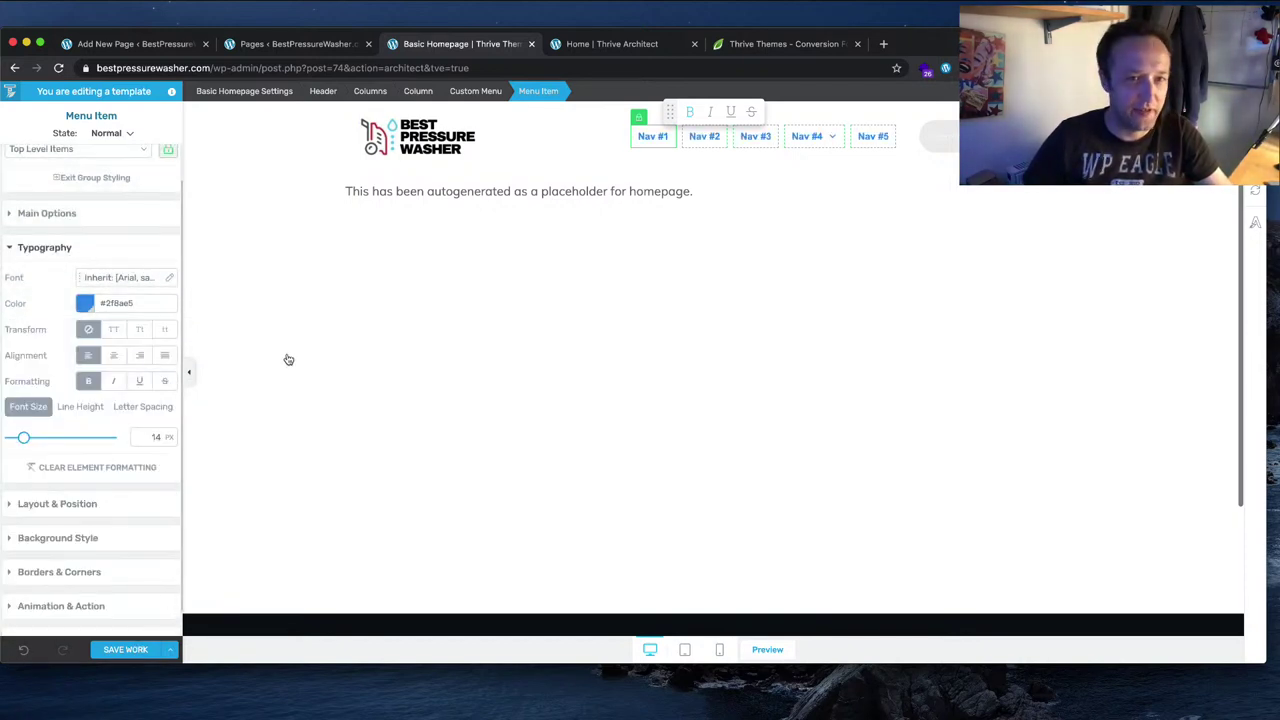
# Step: Give the header search button a Main Accent blue background and save the Basic Homepage template
pyautogui.click(938, 138)
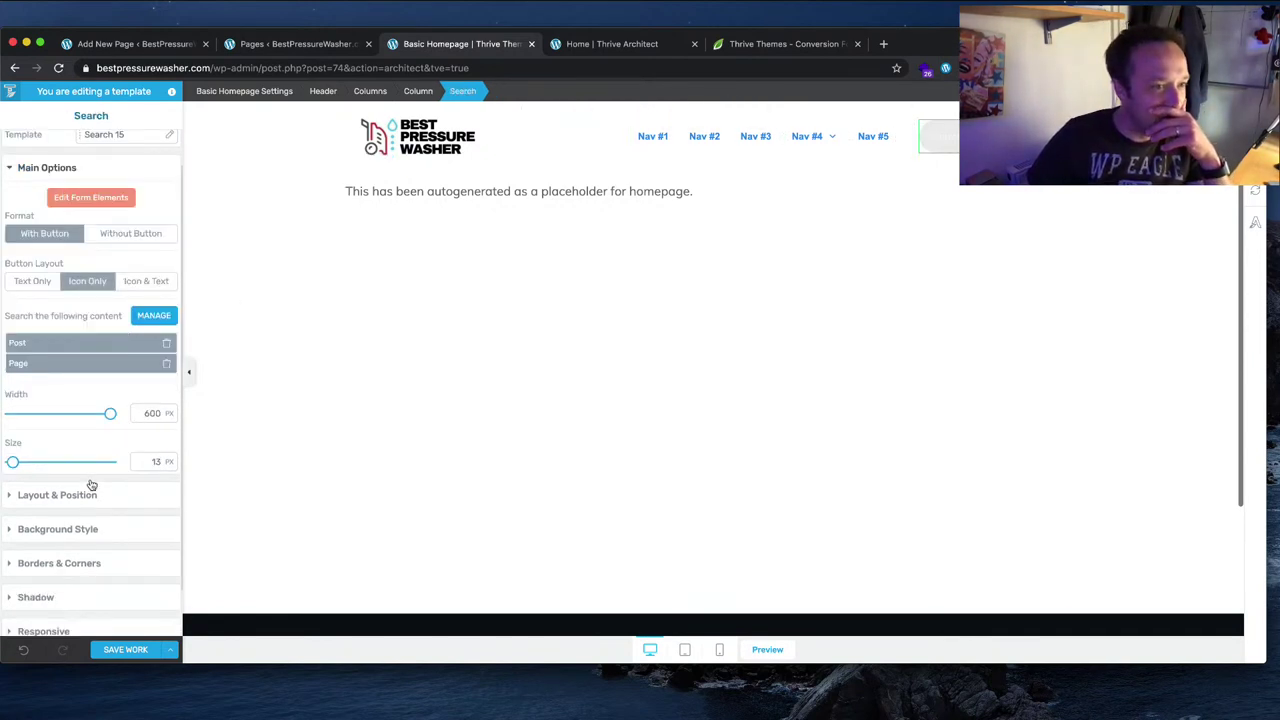
pyautogui.click(77, 531)
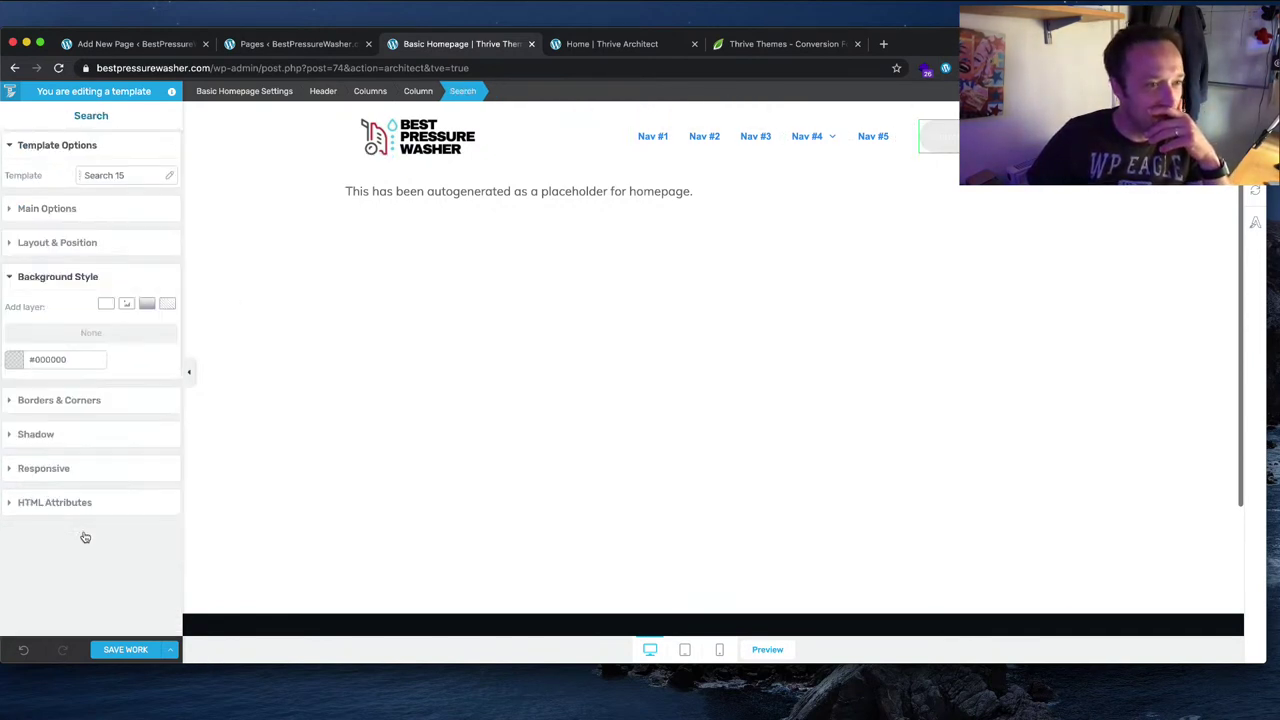
pyautogui.click(14, 361)
pyautogui.click(18, 578)
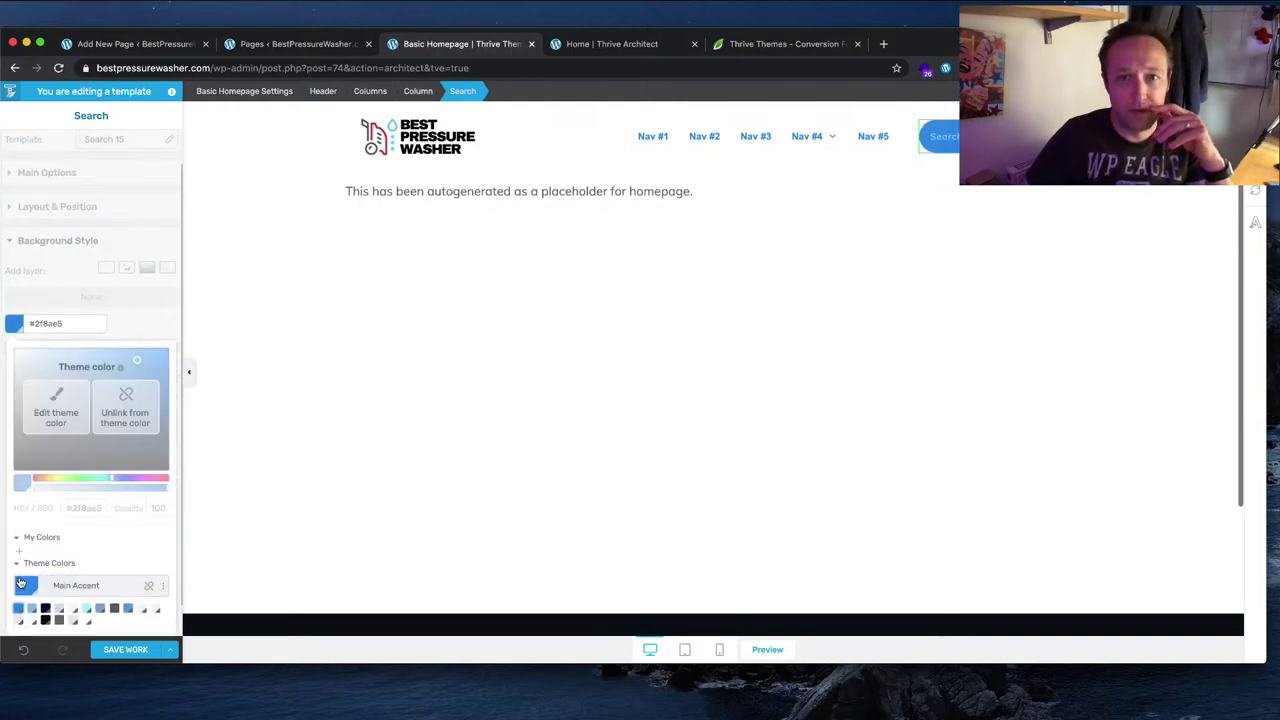
pyautogui.click(128, 648)
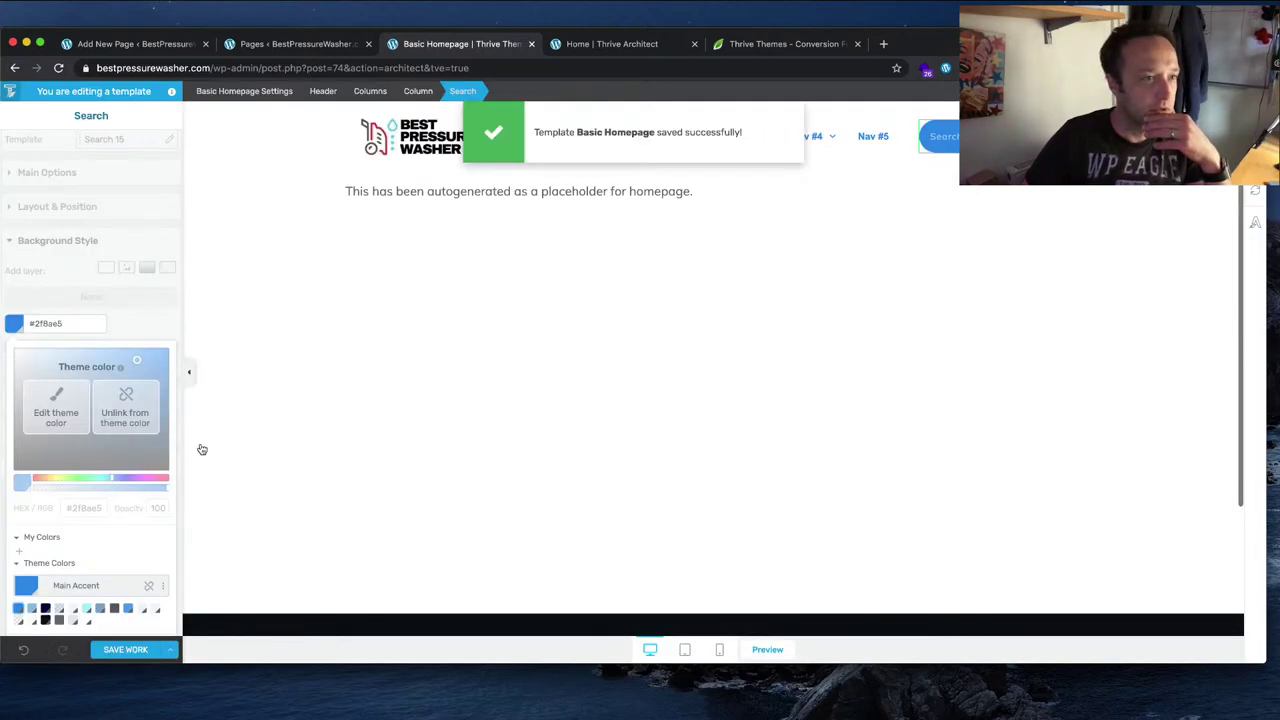
pyautogui.scroll(1, 101, 199)
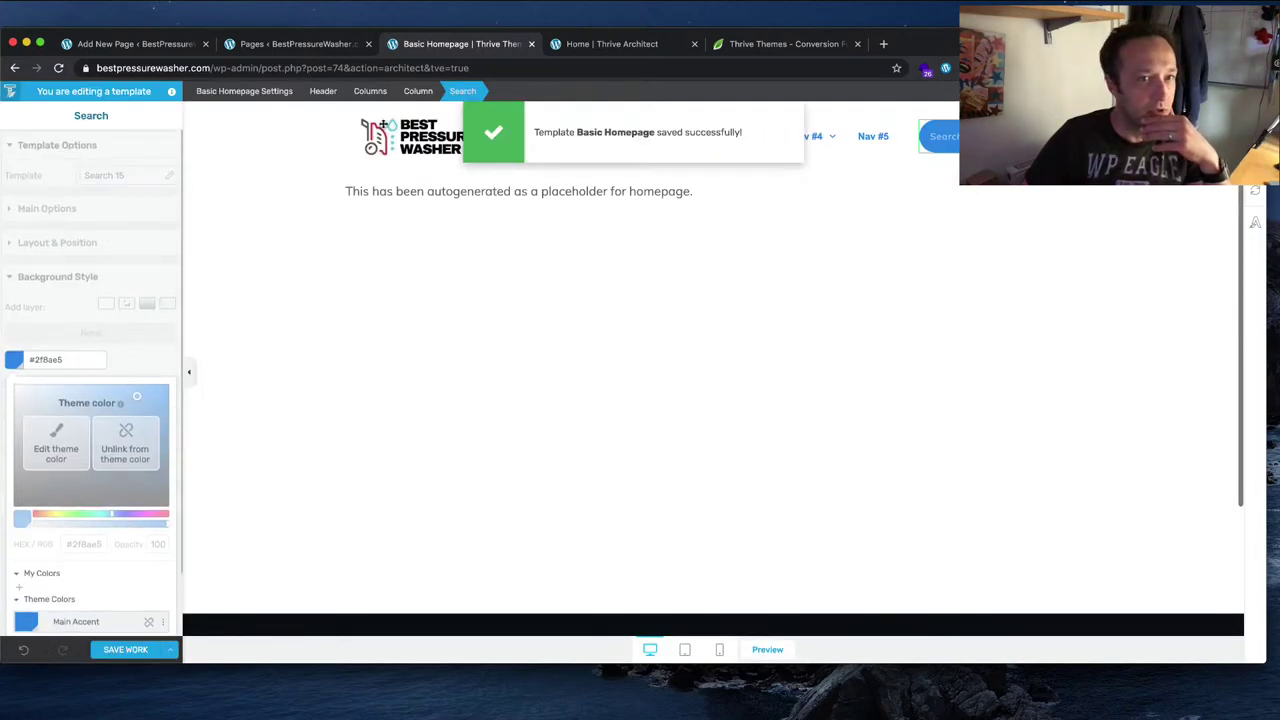
# Step: Save the header to the library as a section named 'Best Pressure Washer Header'
pyautogui.click(312, 142)
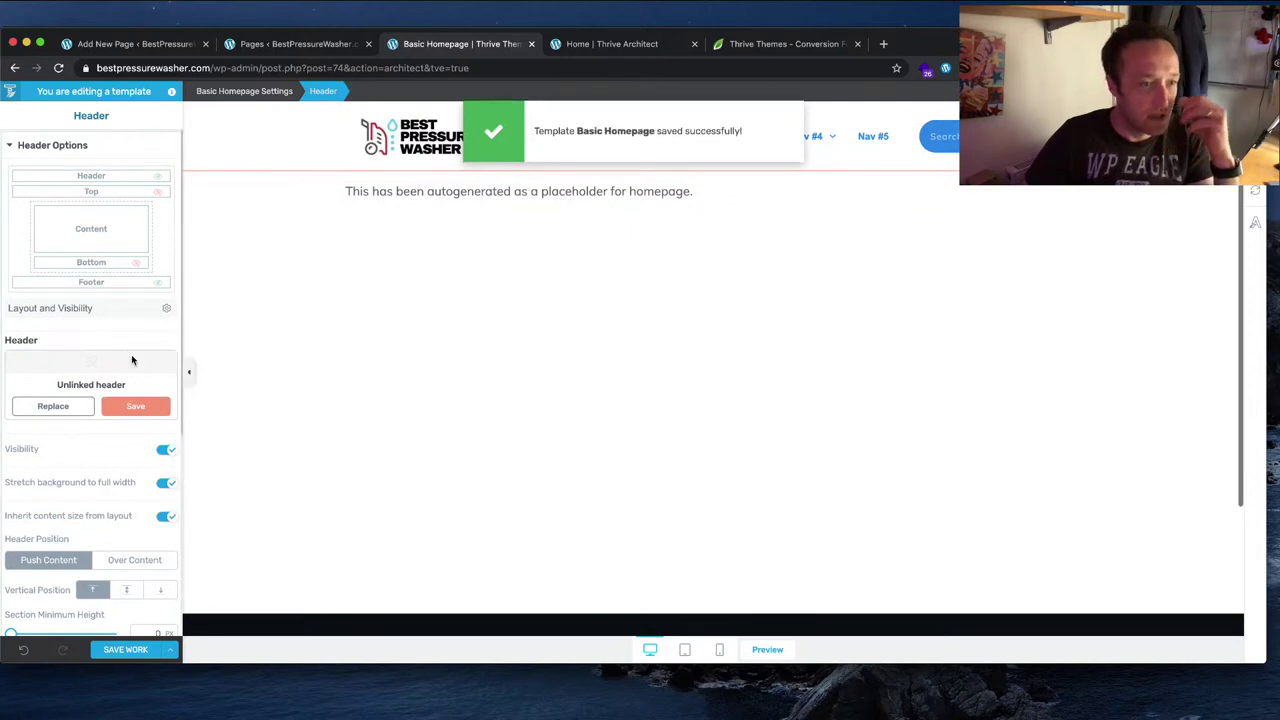
pyautogui.click(132, 410)
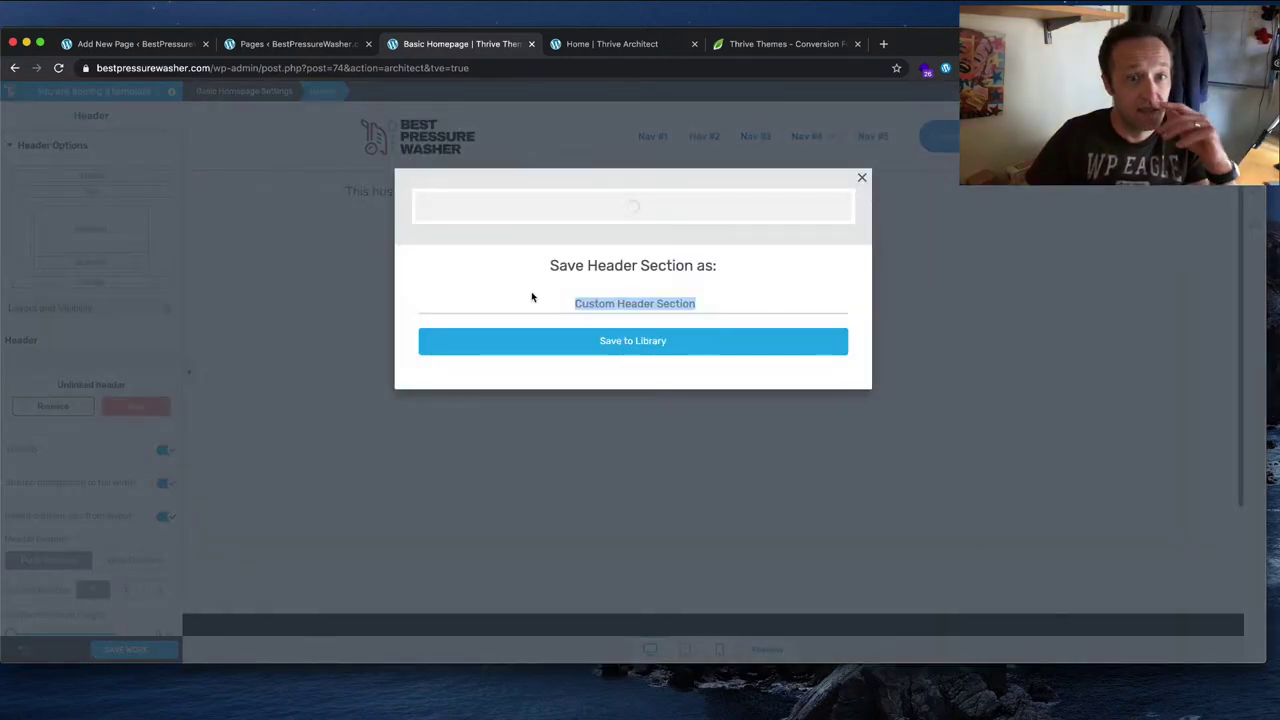
pyautogui.click(651, 300)
pyautogui.moveTo(703, 306); pyautogui.dragTo(463, 293)
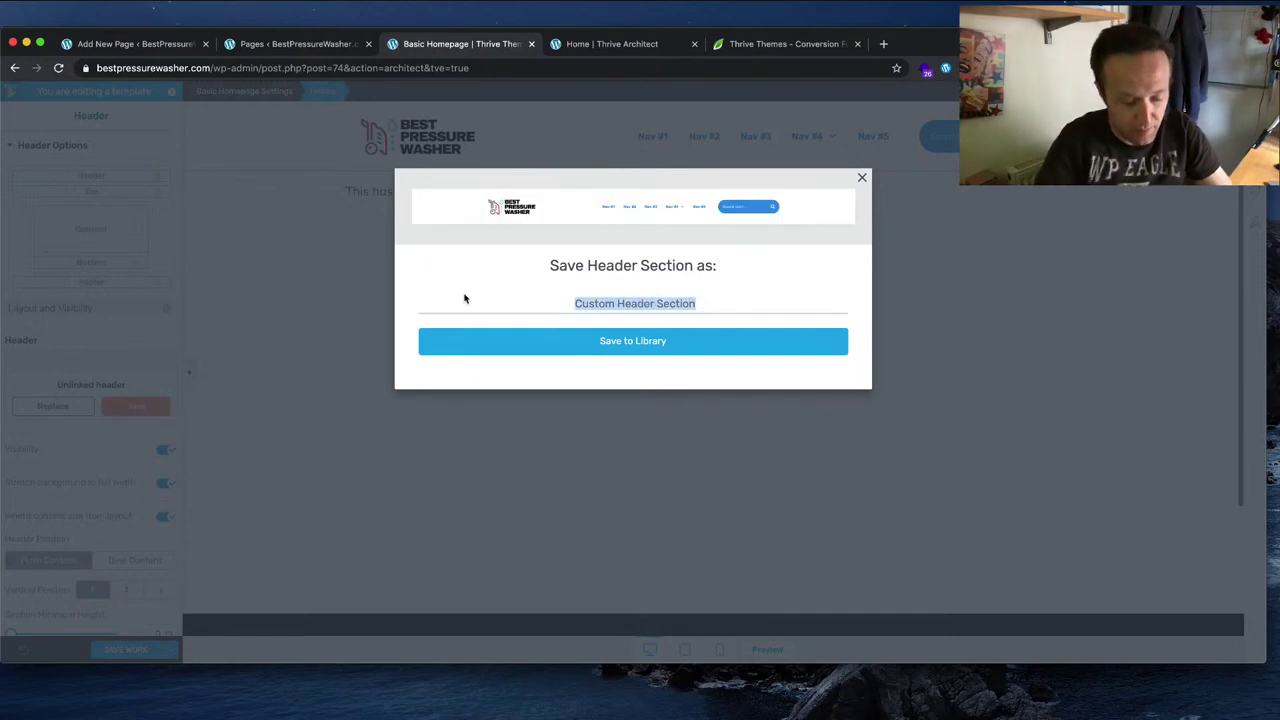
pyautogui.write('Best Pressure Washer He')
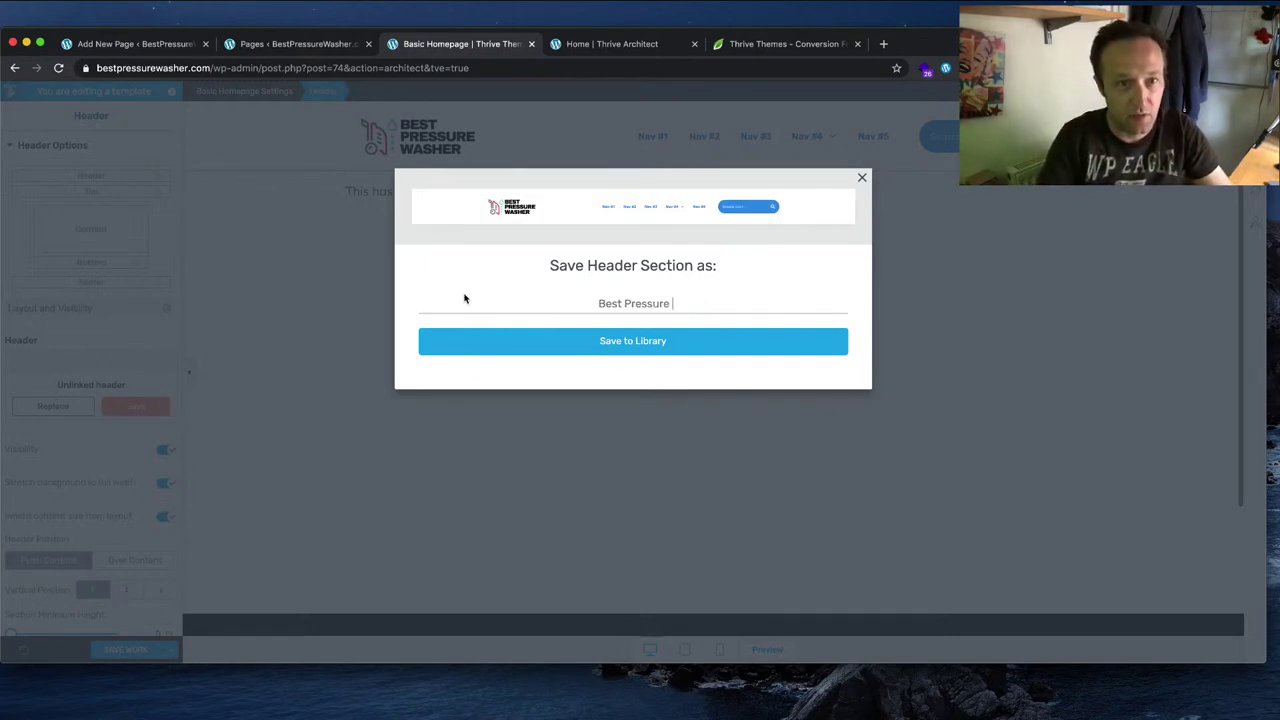
pyautogui.write('r Header')
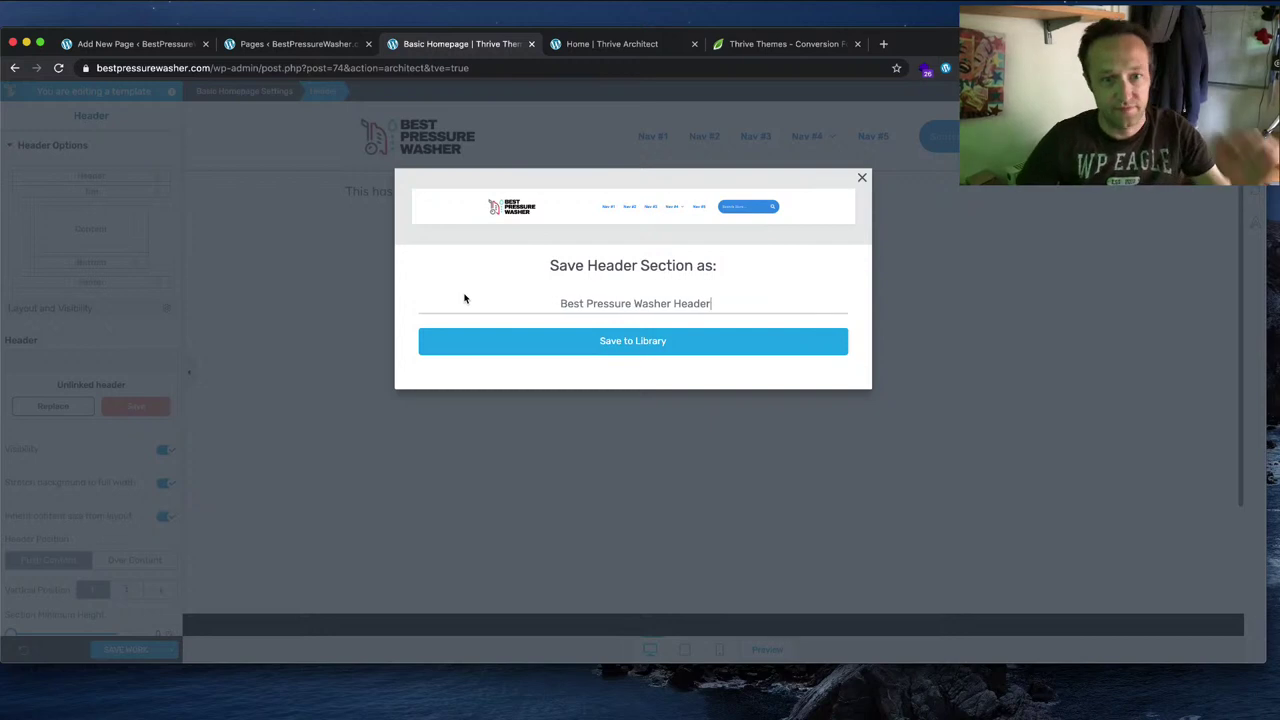
pyautogui.click(570, 340)
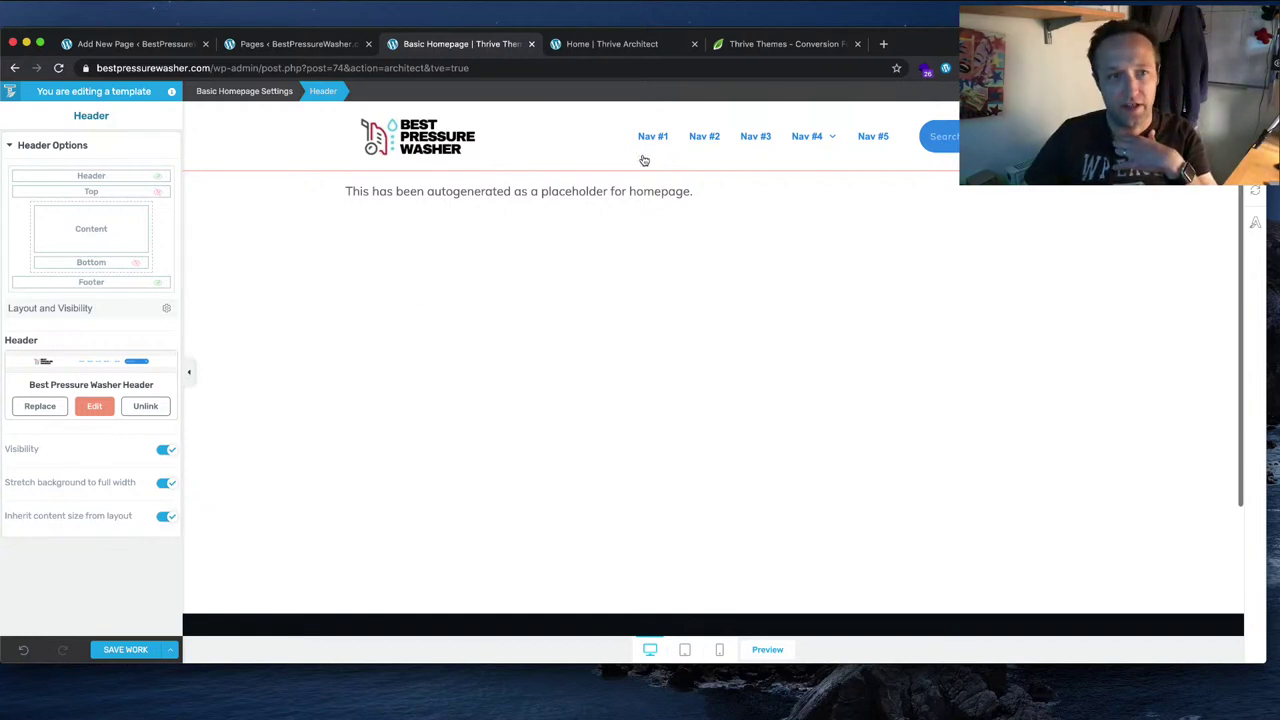
# Step: Save the template with Save and Preview, then scroll through the homepage preview
pyautogui.click(534, 202)
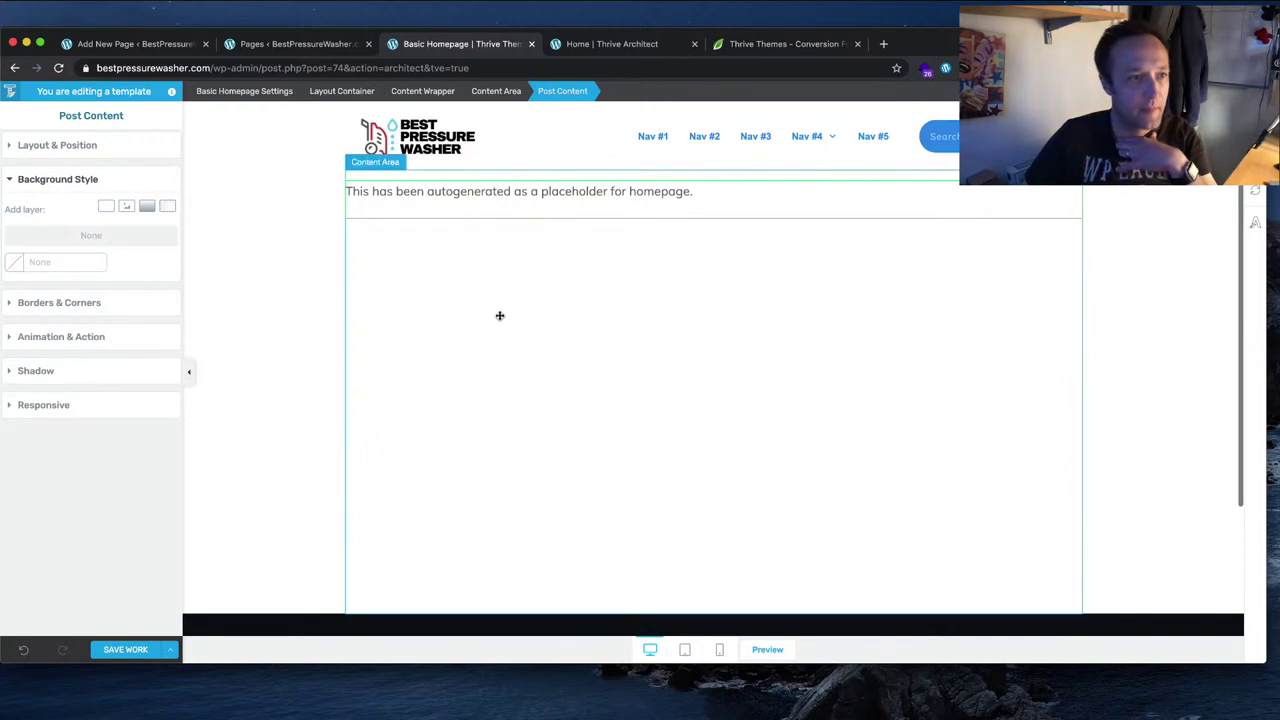
pyautogui.scroll(-3, 316, 252)
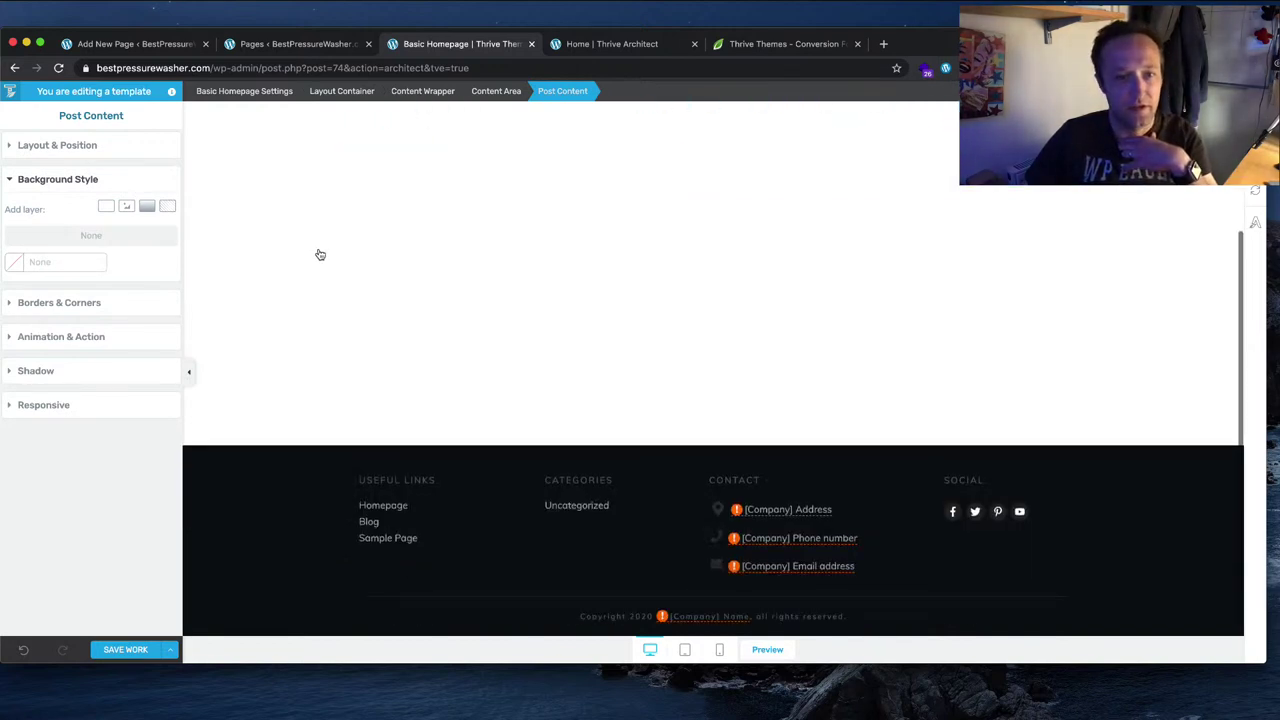
pyautogui.click(127, 647)
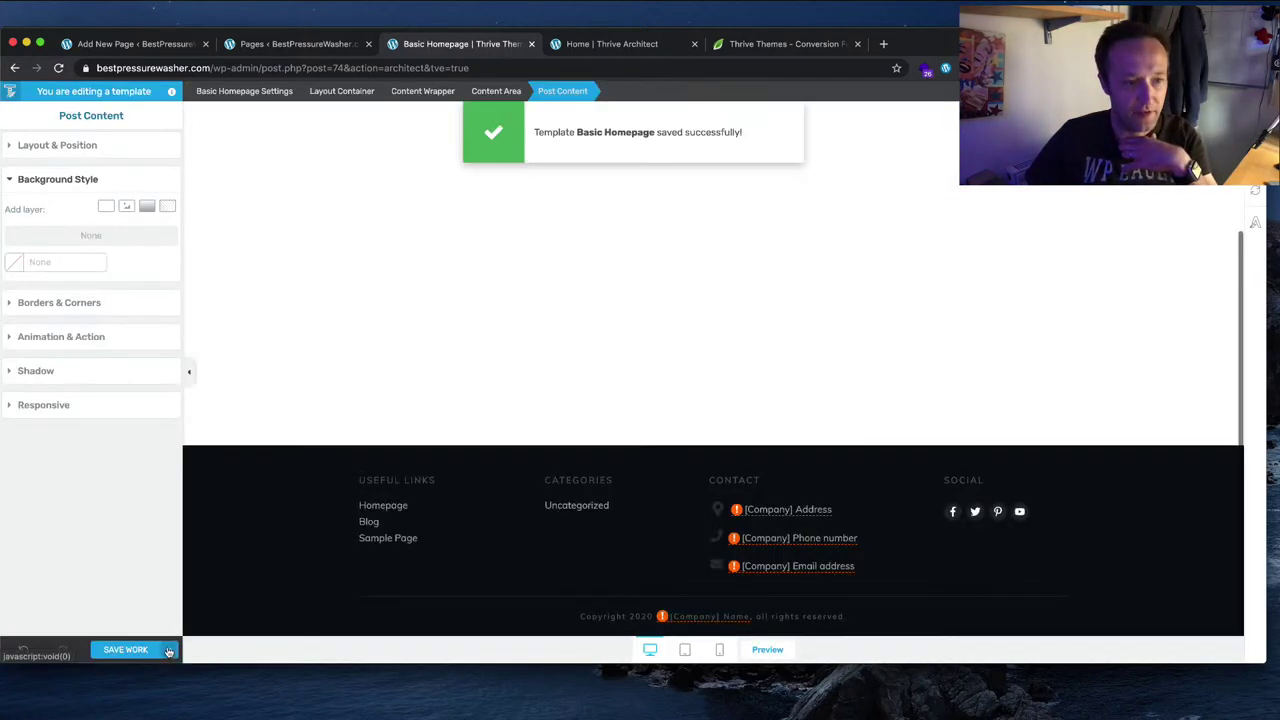
pyautogui.click(169, 651)
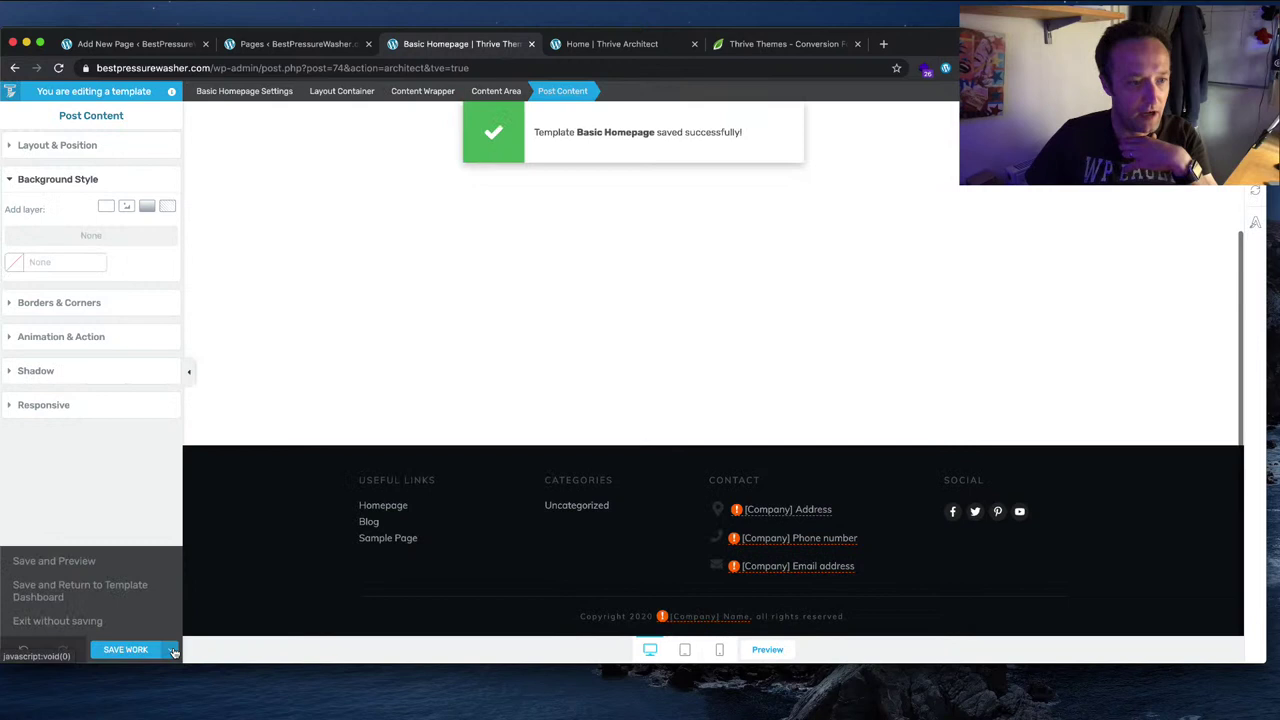
pyautogui.click(117, 561)
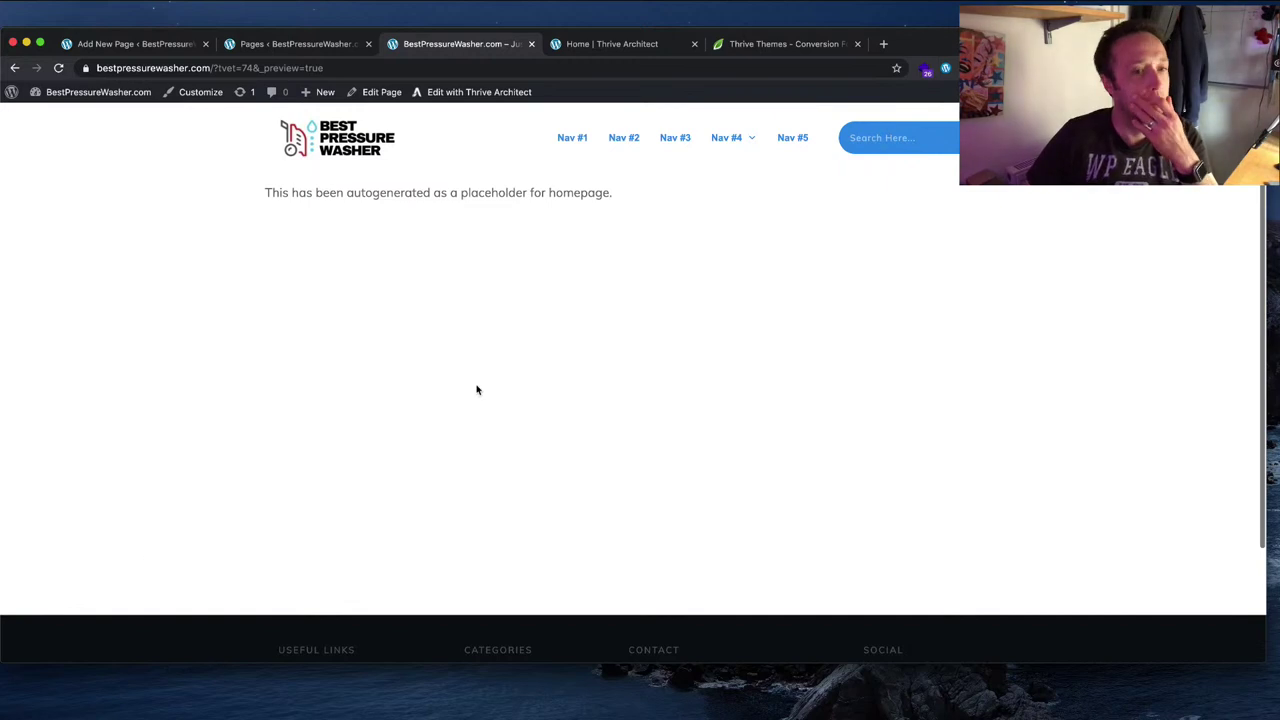
pyautogui.scroll(-3, 475, 390)
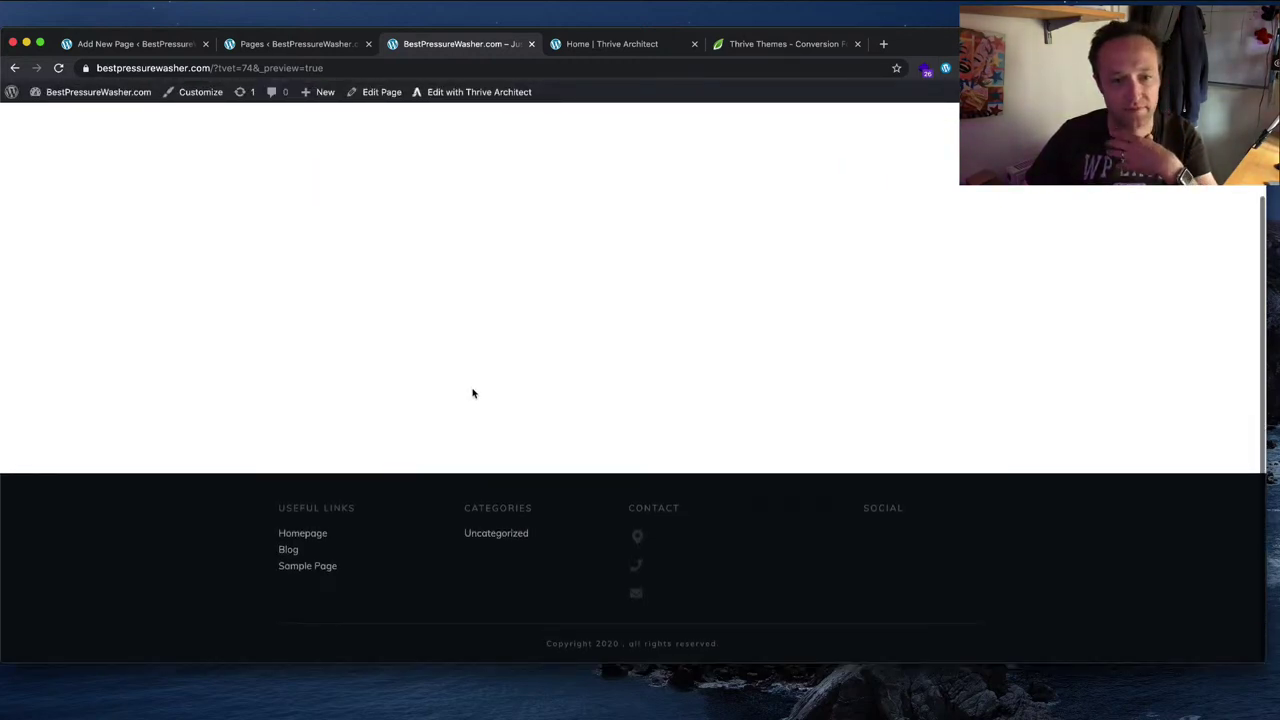
pyautogui.scroll(3, 261, 570)
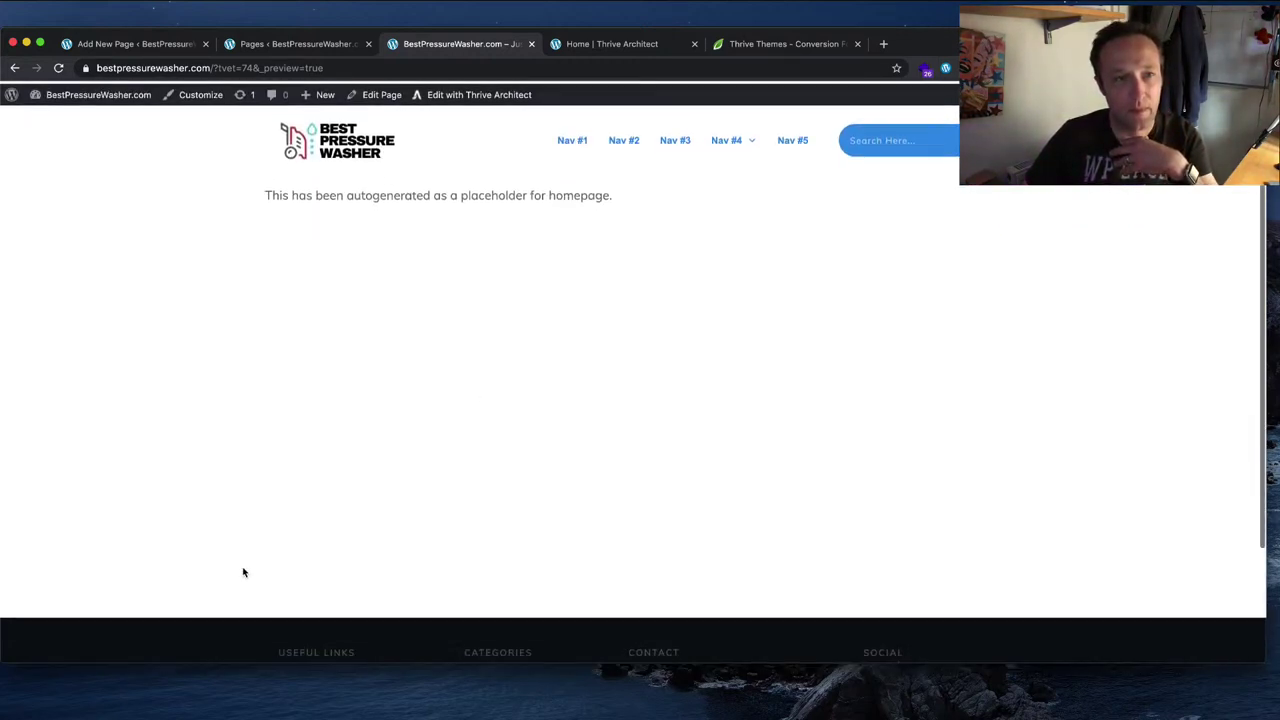
pyautogui.scroll(-3, 264, 382)
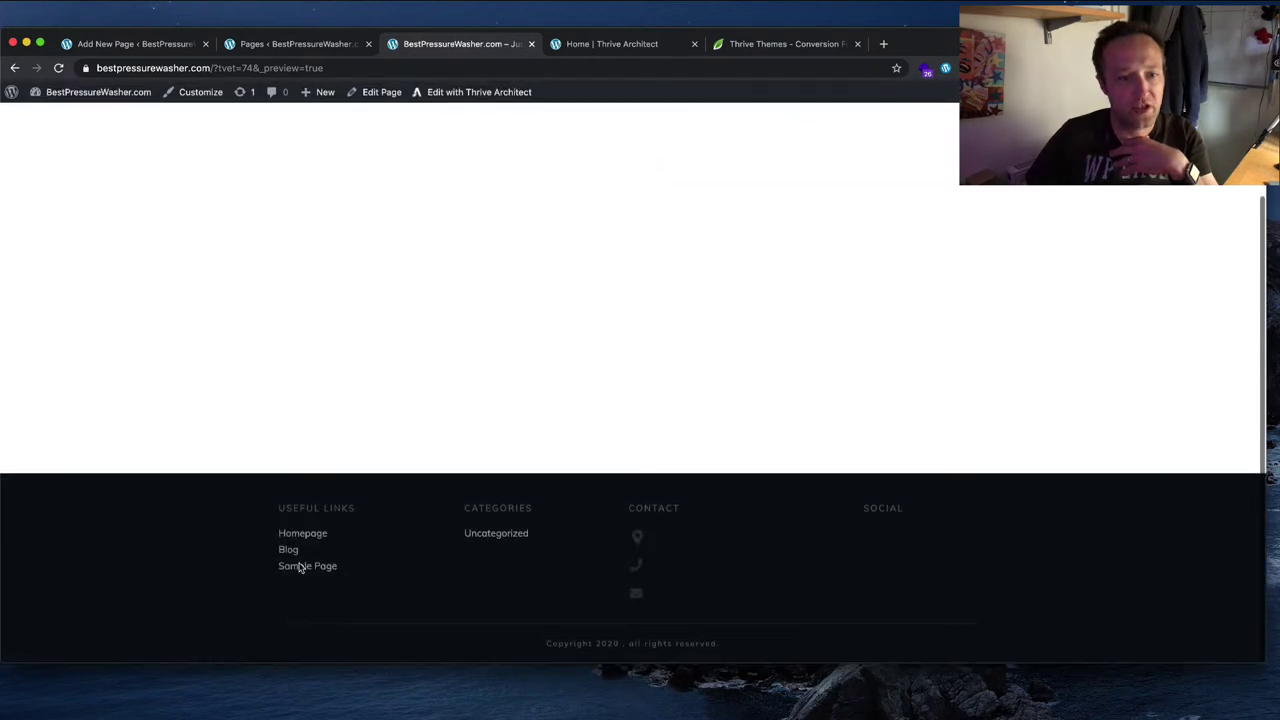
pyautogui.scroll(3, 394, 566)
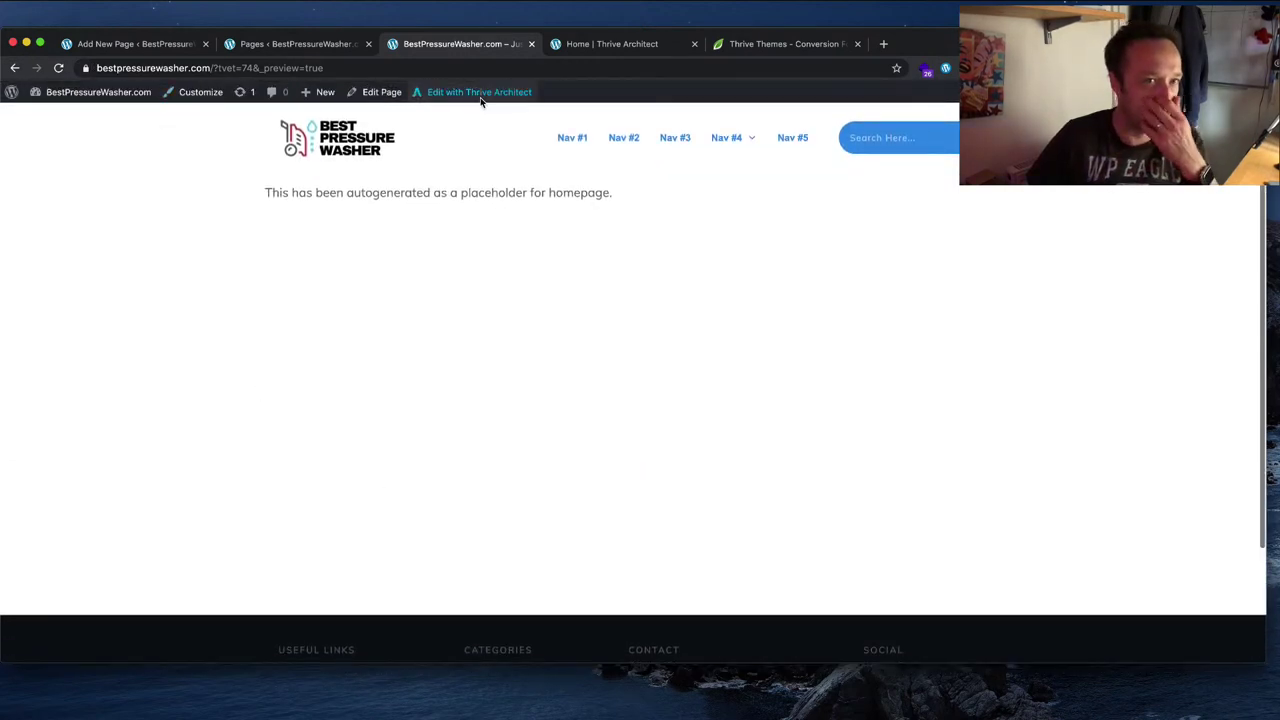
# Step: Open the homepage in Thrive Architect, then switch to editing its Basic Homepage template in Theme Builder
pyautogui.click(479, 93)
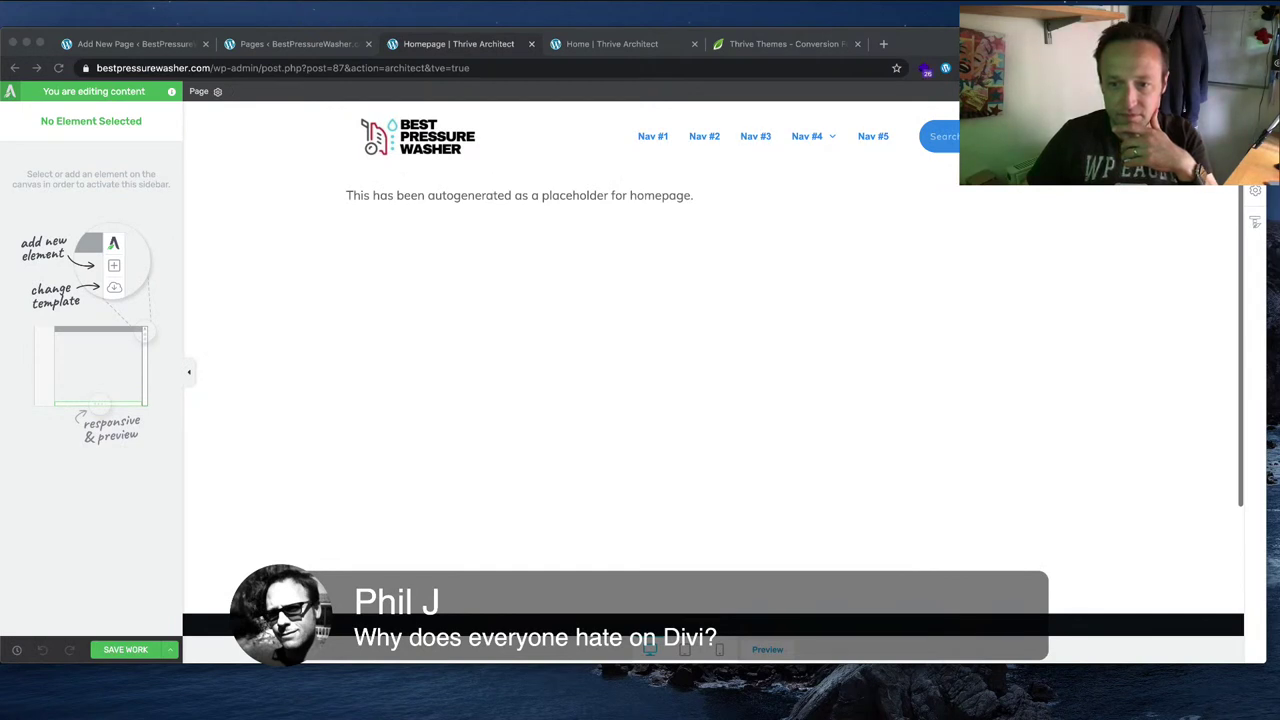
pyautogui.click(840, 420)
pyautogui.scroll(-5, 1011, 509)
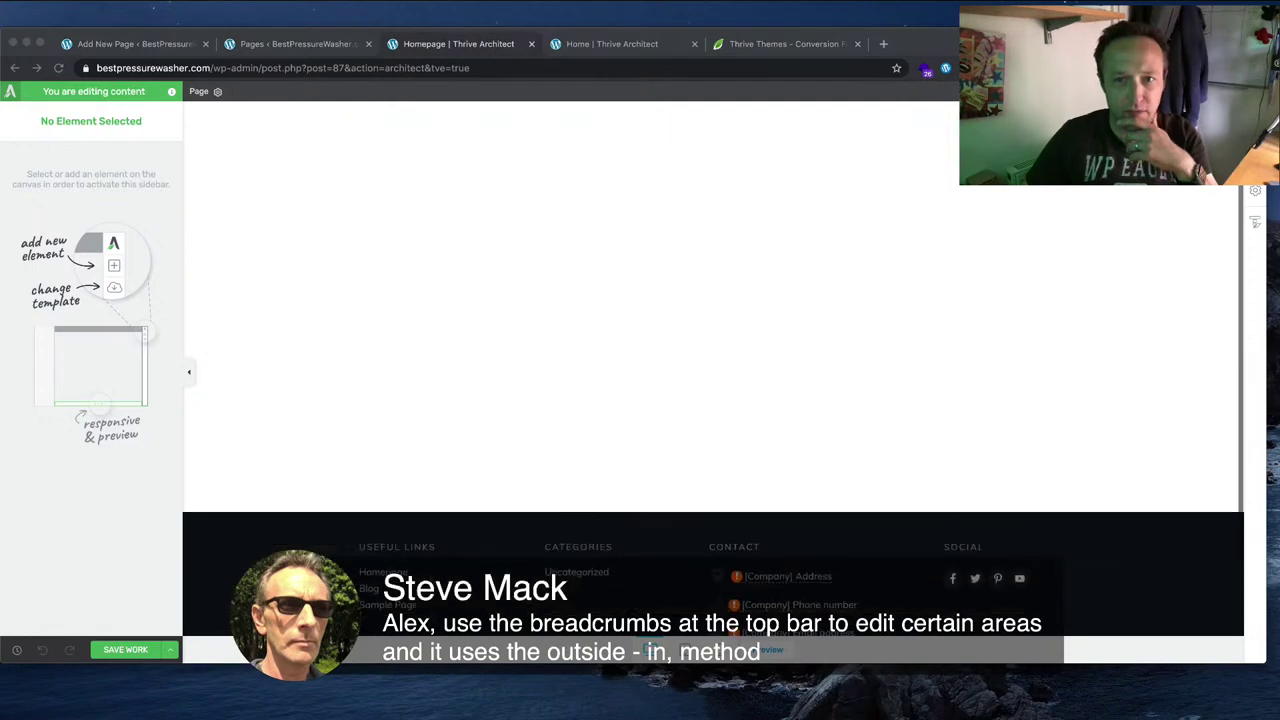
pyautogui.click(818, 479)
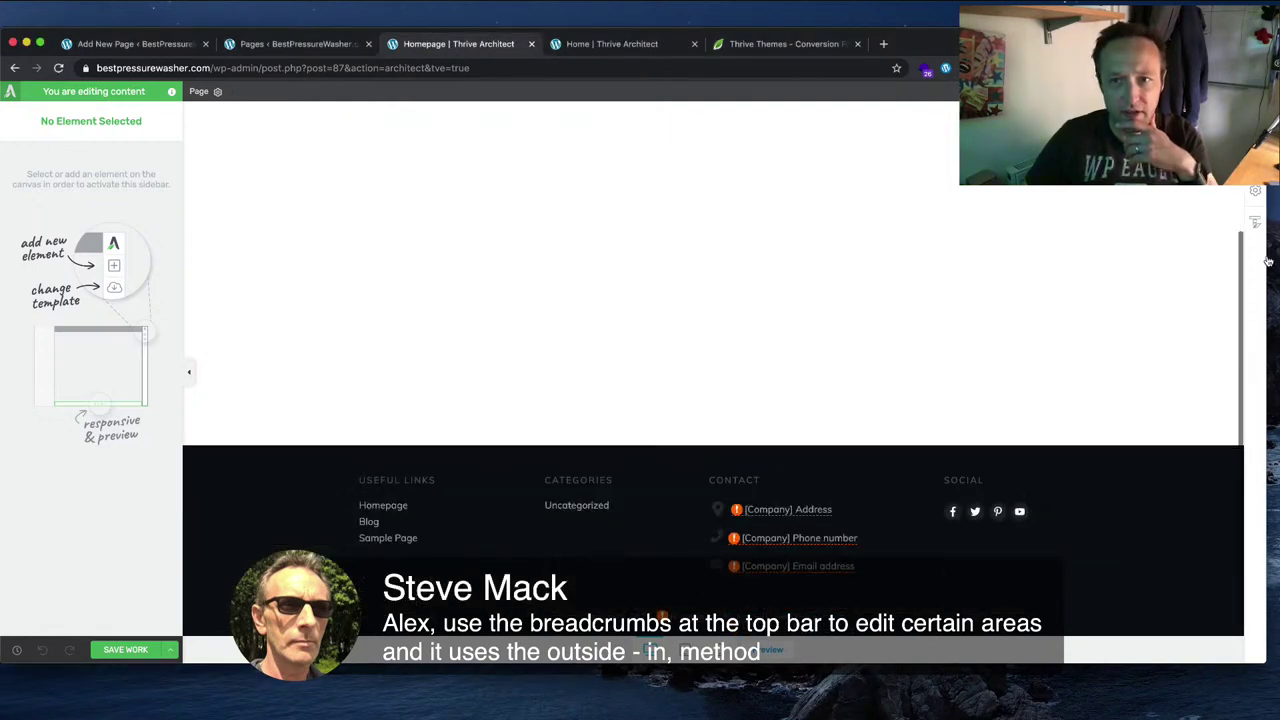
pyautogui.moveTo(1255, 222)
pyautogui.click(1157, 229)
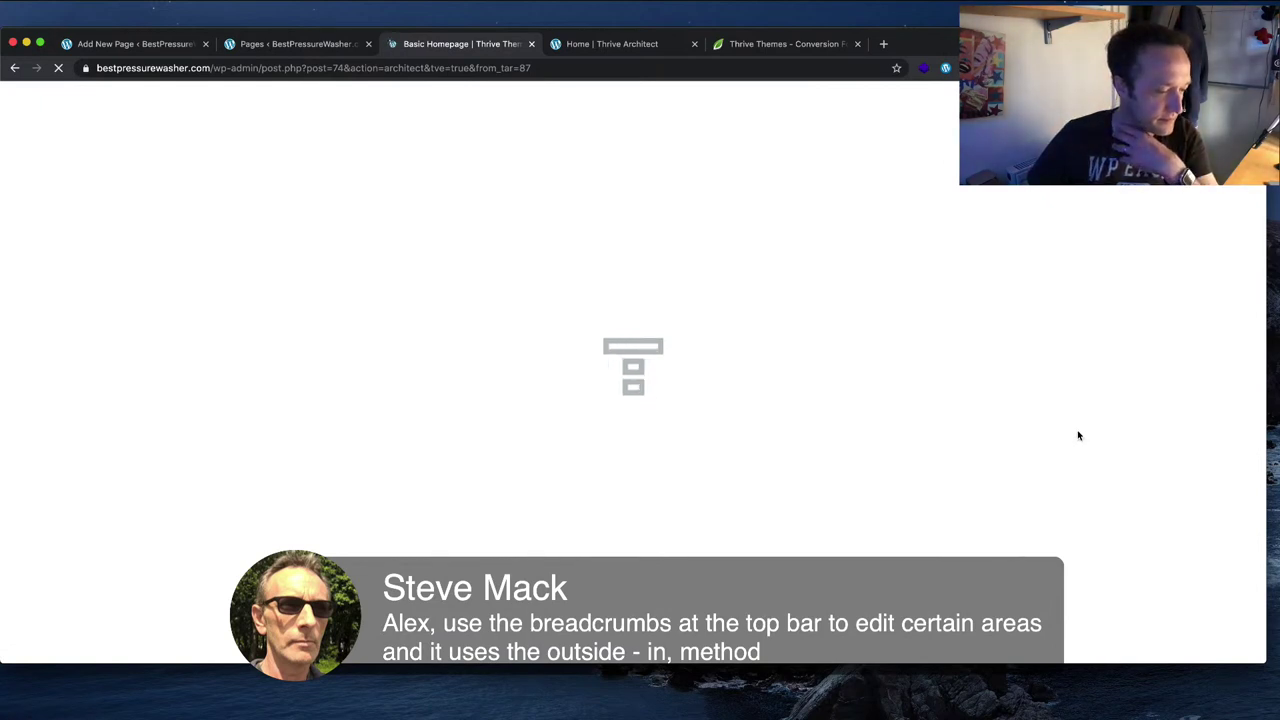
# Step: Select the '01 - Columns' footer section and dismiss its linked-section options
pyautogui.scroll(-5, 745, 370)
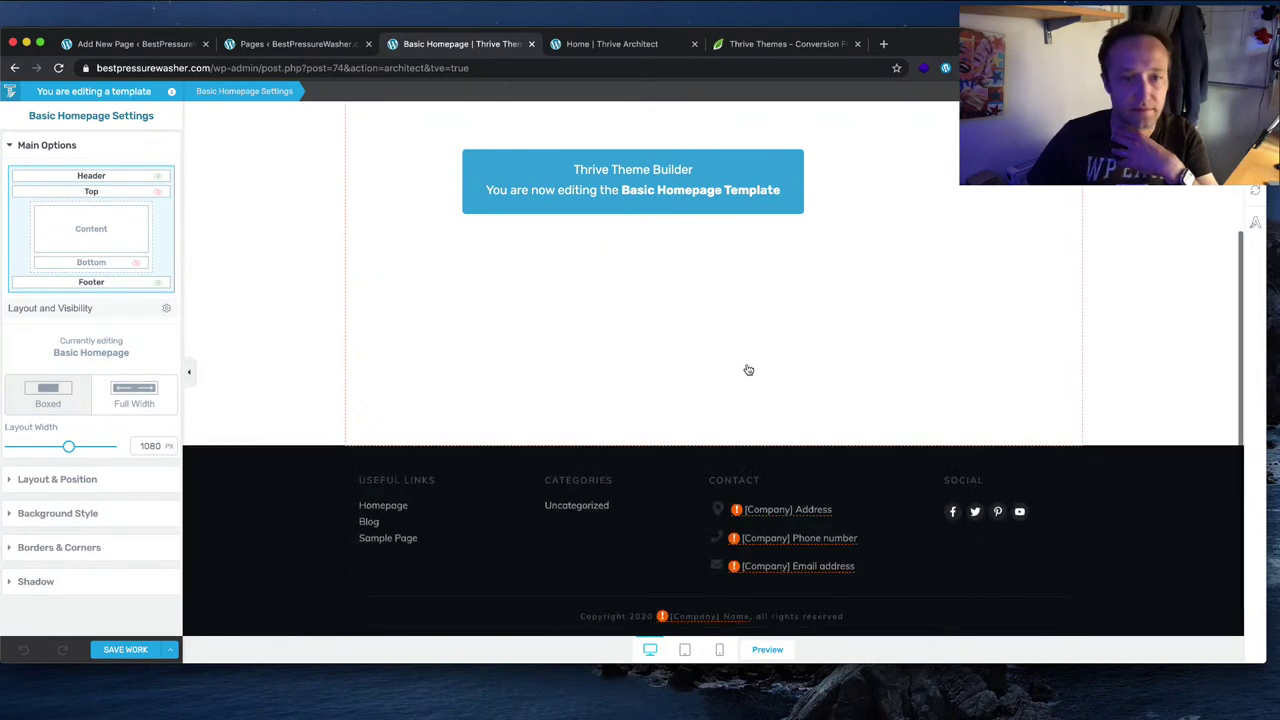
pyautogui.click(338, 520)
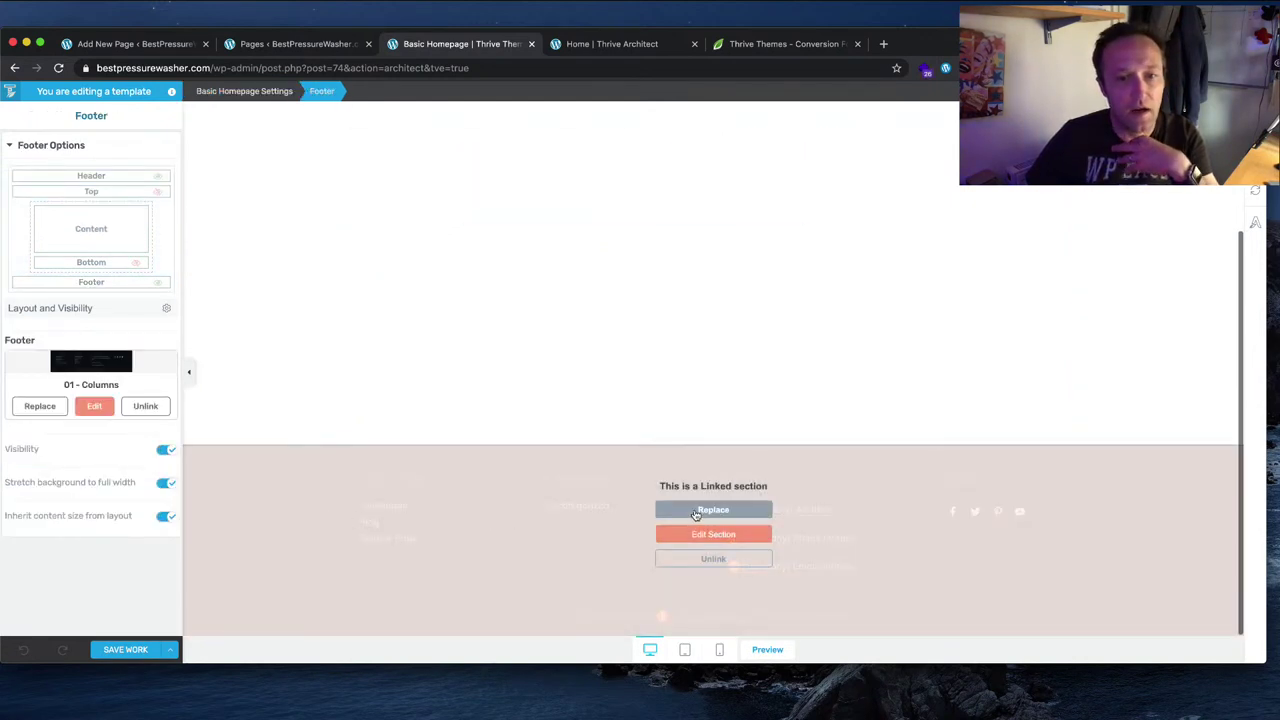
pyautogui.click(605, 603)
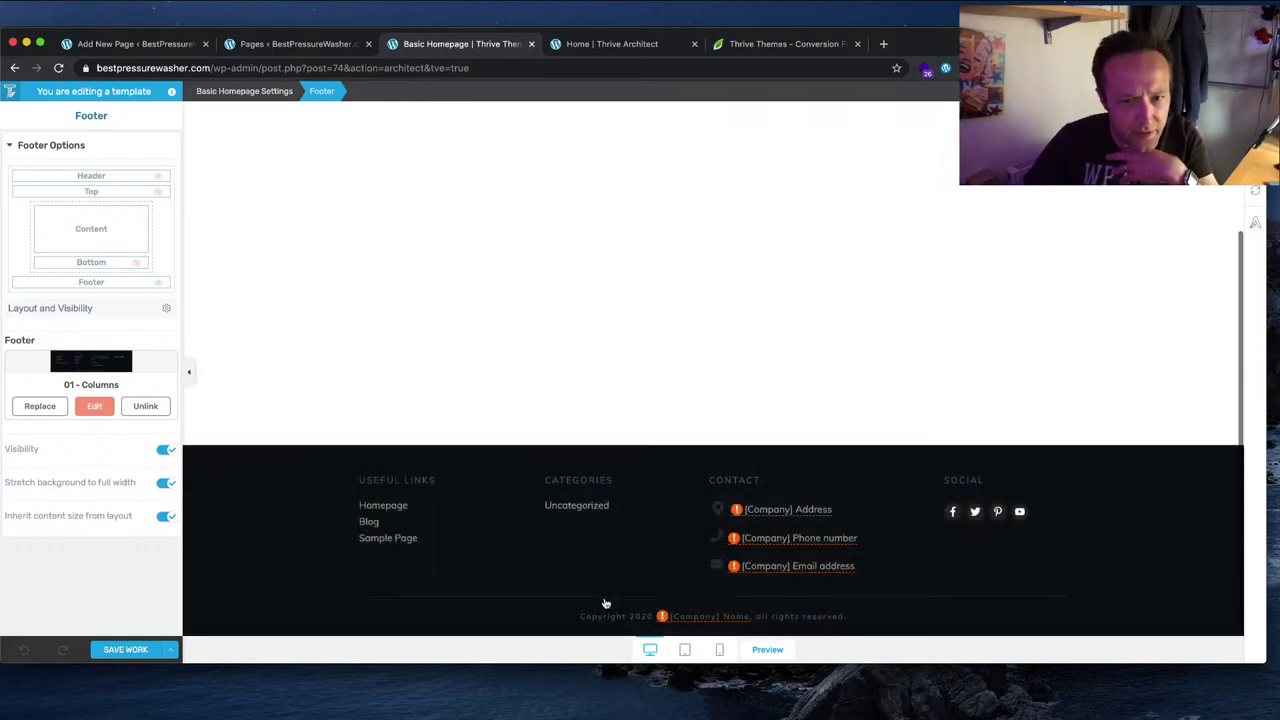
pyautogui.click(583, 508)
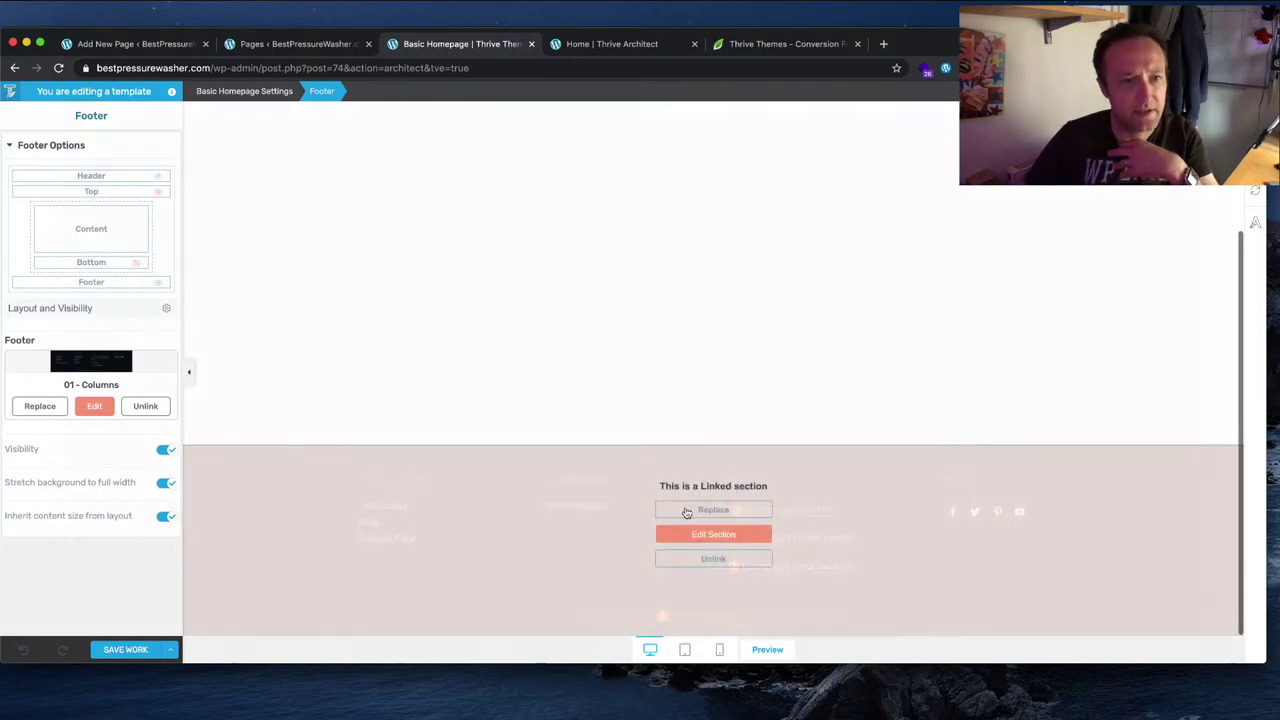
pyautogui.click(680, 509)
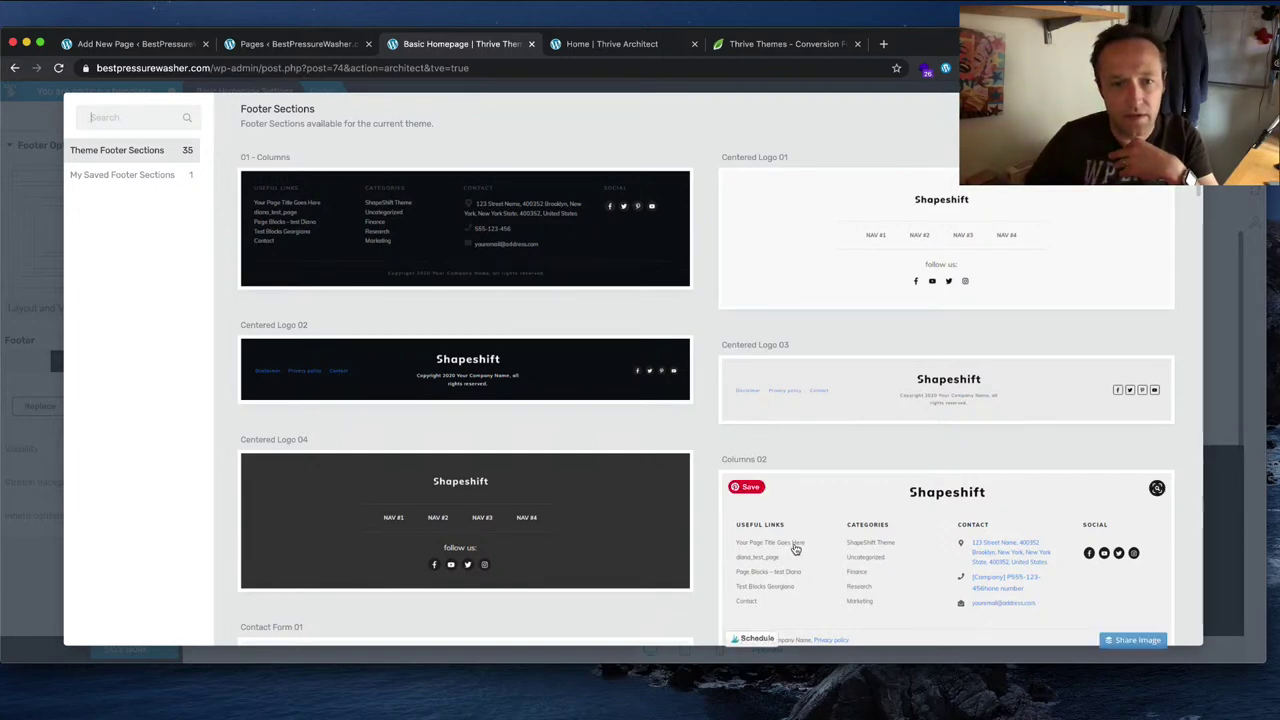
pyautogui.scroll(-5, 795, 548)
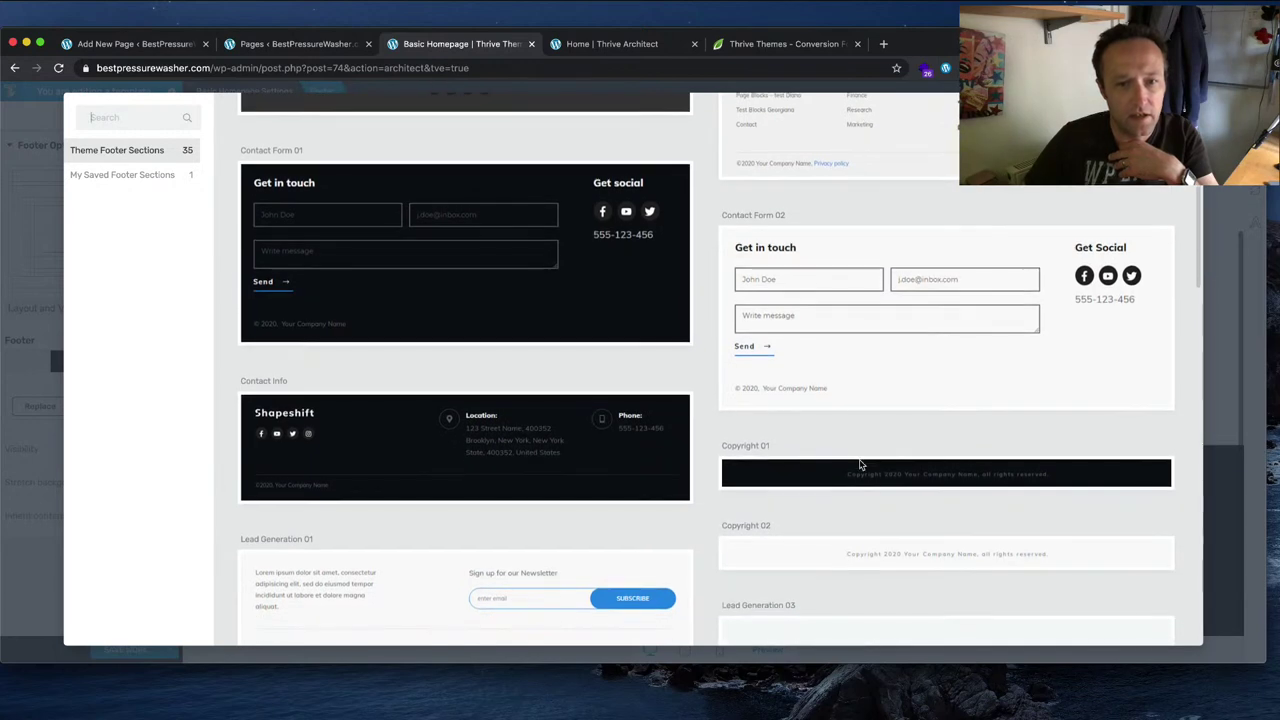
pyautogui.scroll(-3, 795, 520)
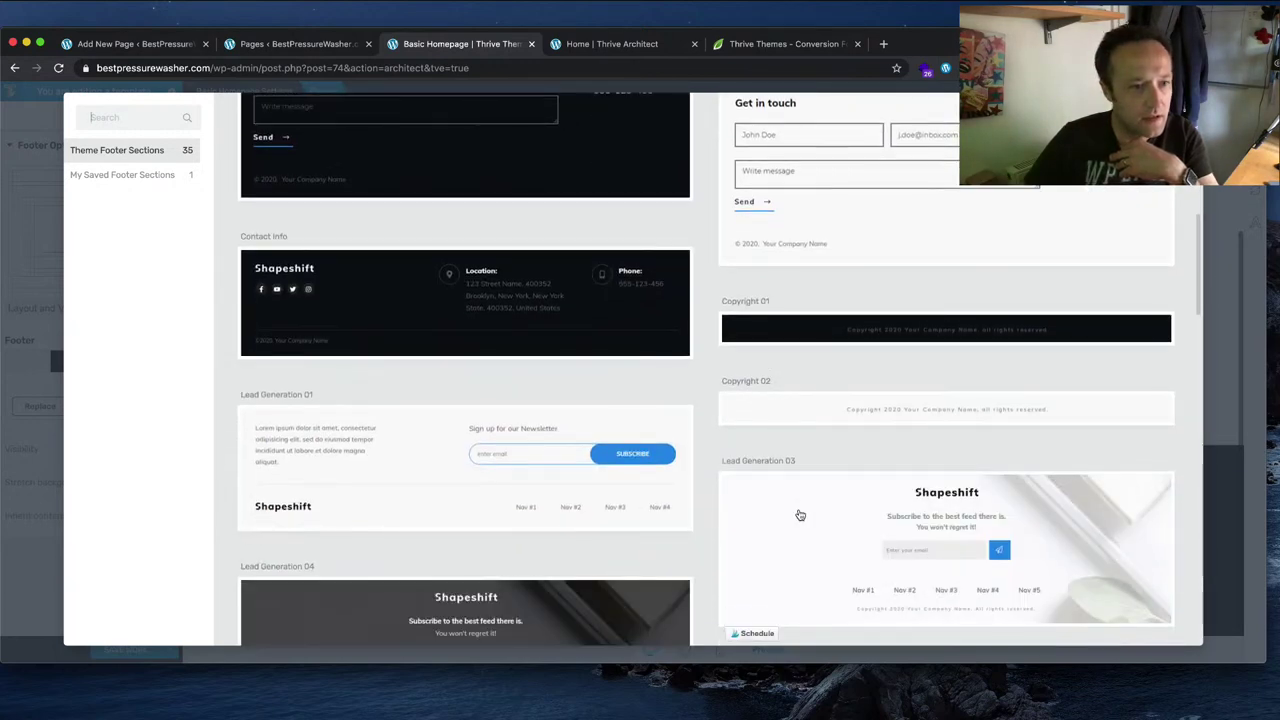
pyautogui.scroll(-5, 800, 515)
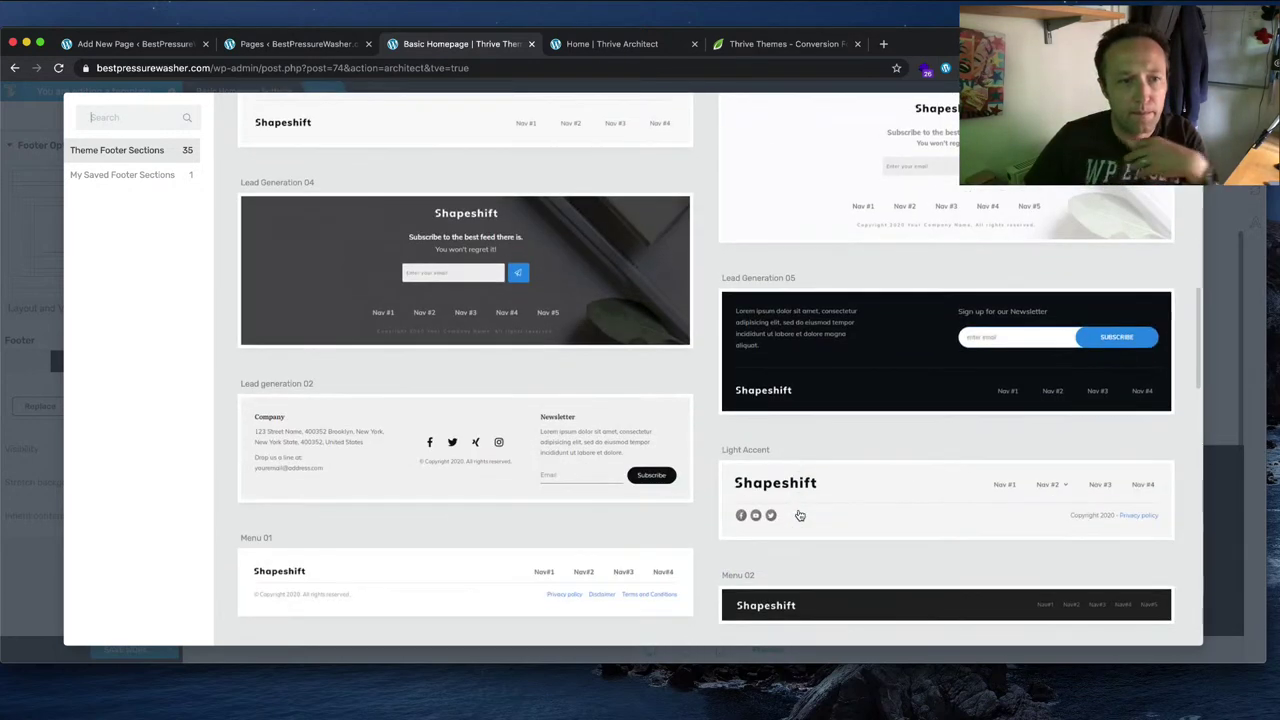
pyautogui.scroll(-2, 800, 515)
pyautogui.scroll(-3, 798, 514)
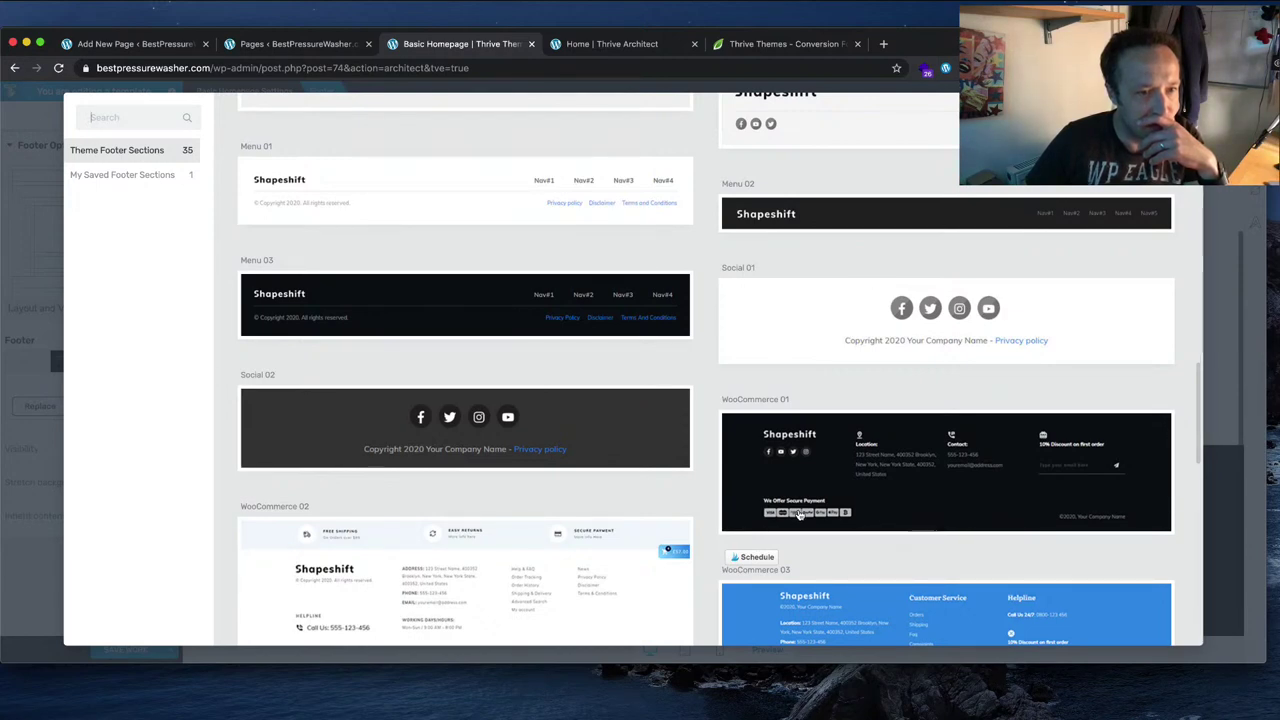
pyautogui.scroll(-8, 850, 533)
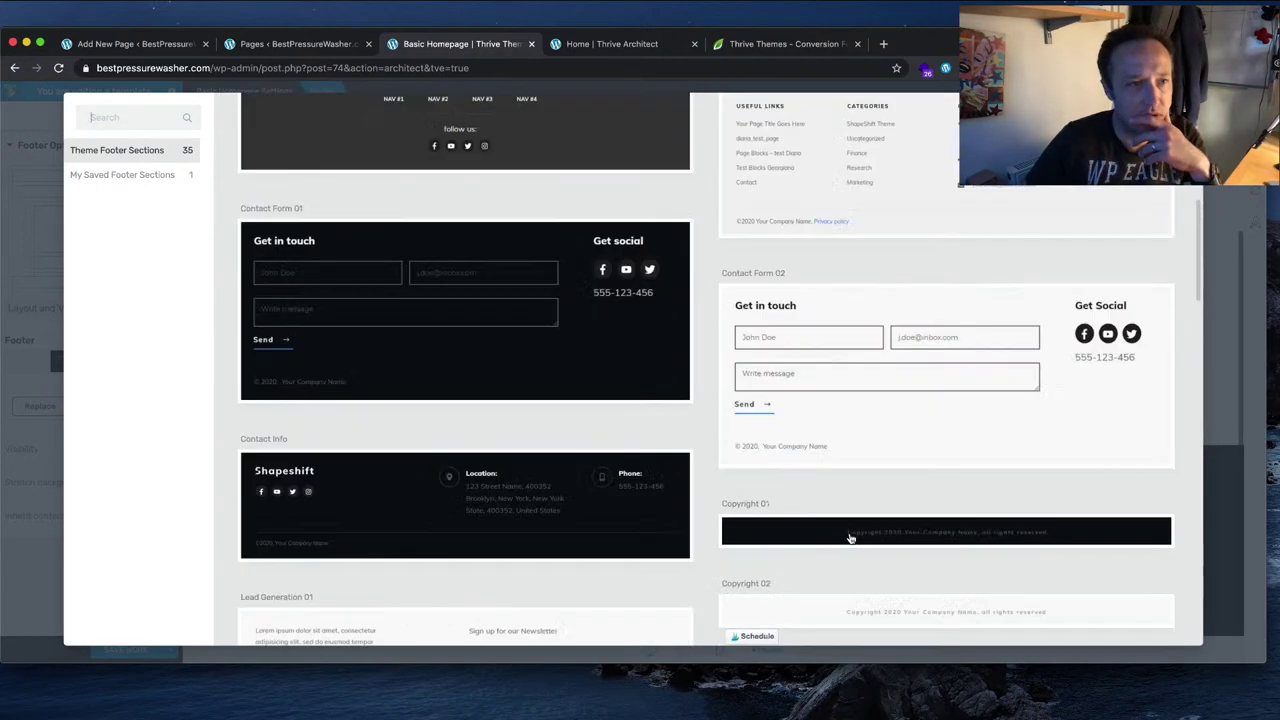
pyautogui.scroll(10, 497, 408)
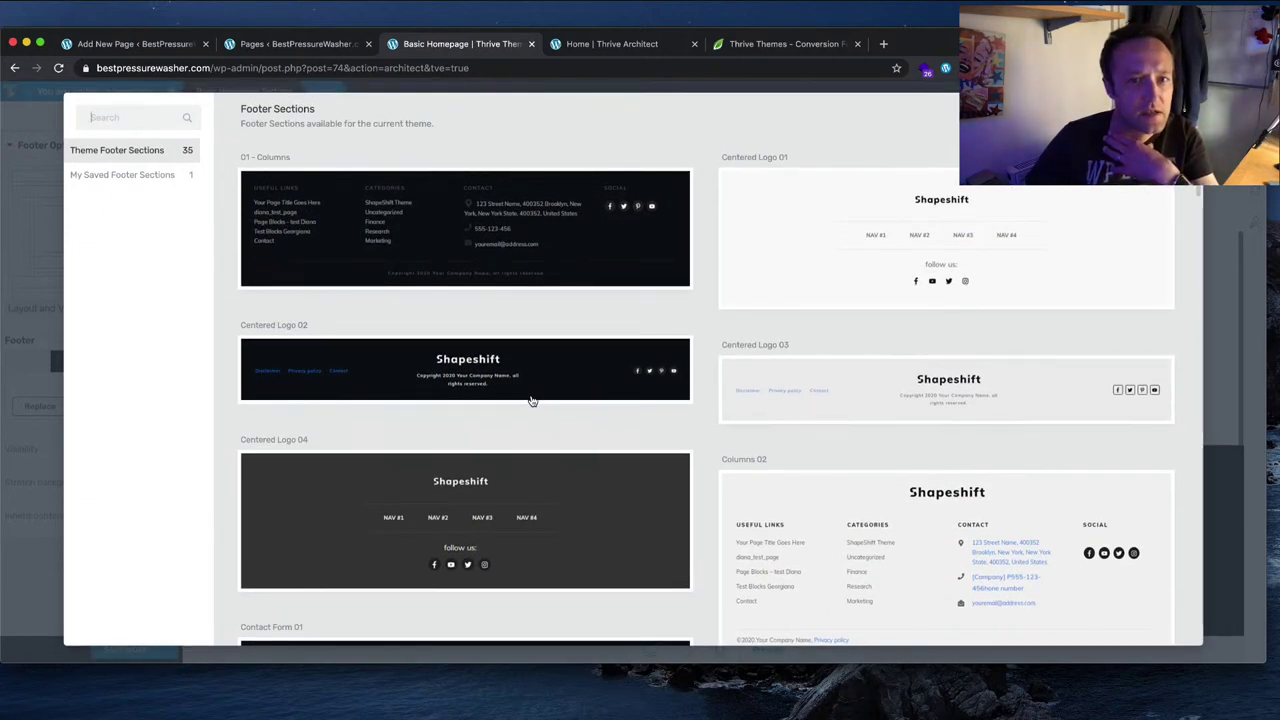
pyautogui.scroll(-5, 531, 400)
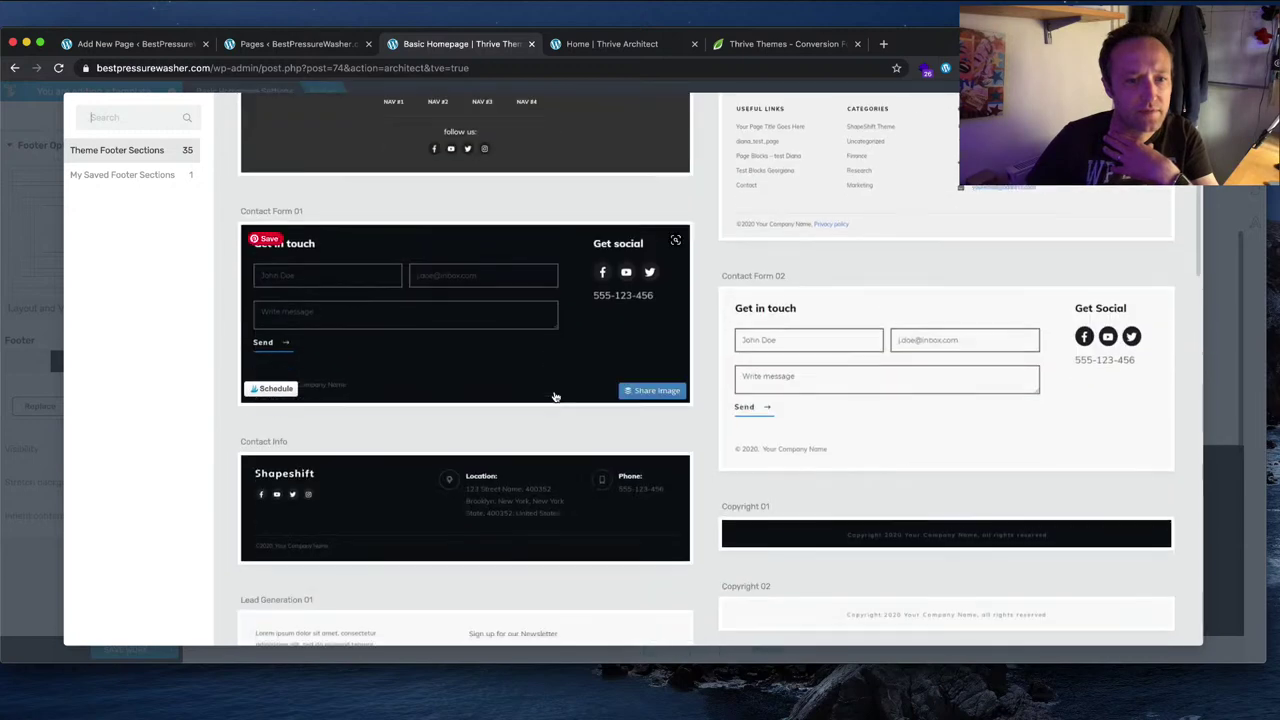
pyautogui.scroll(-3, 555, 397)
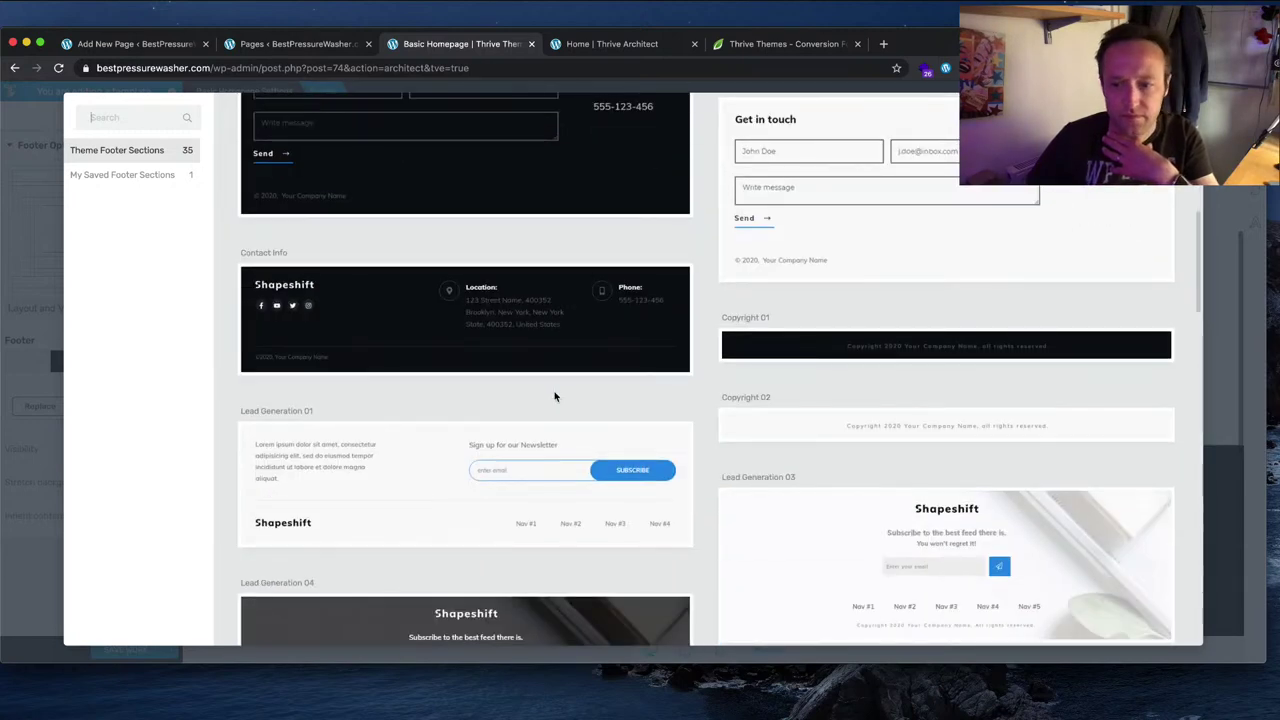
pyautogui.scroll(-8, 555, 397)
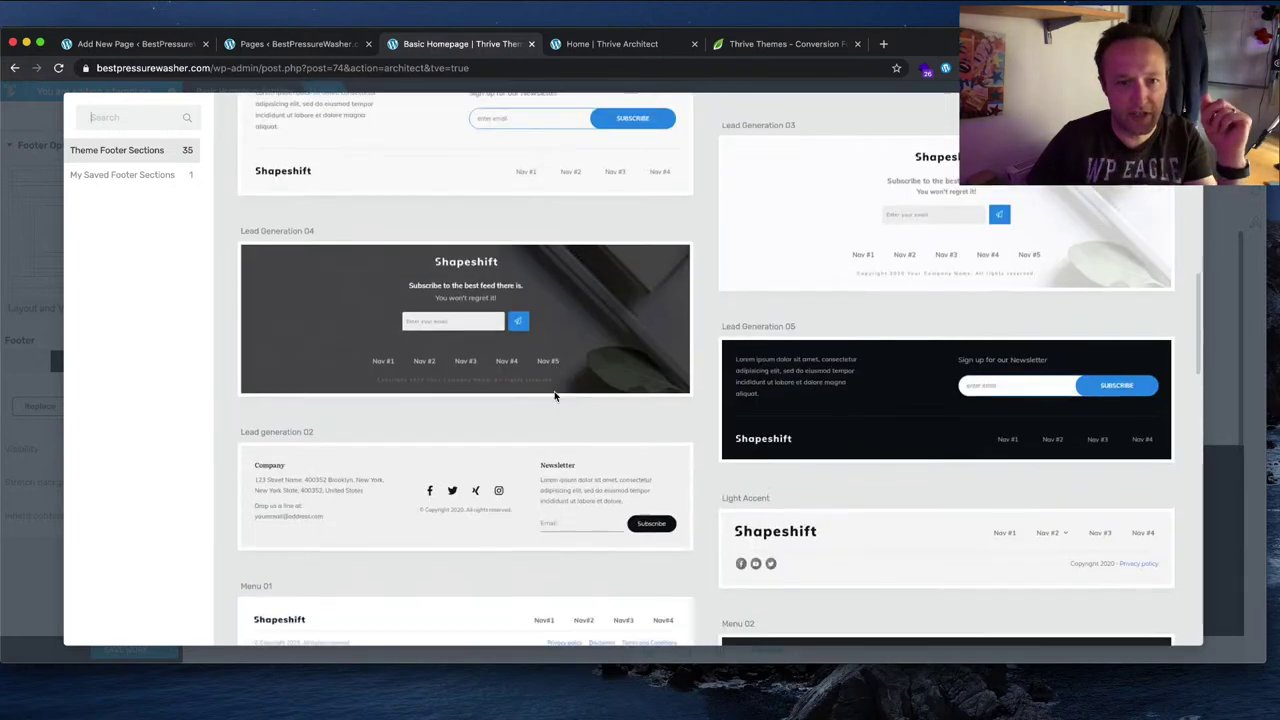
pyautogui.scroll(-3, 555, 397)
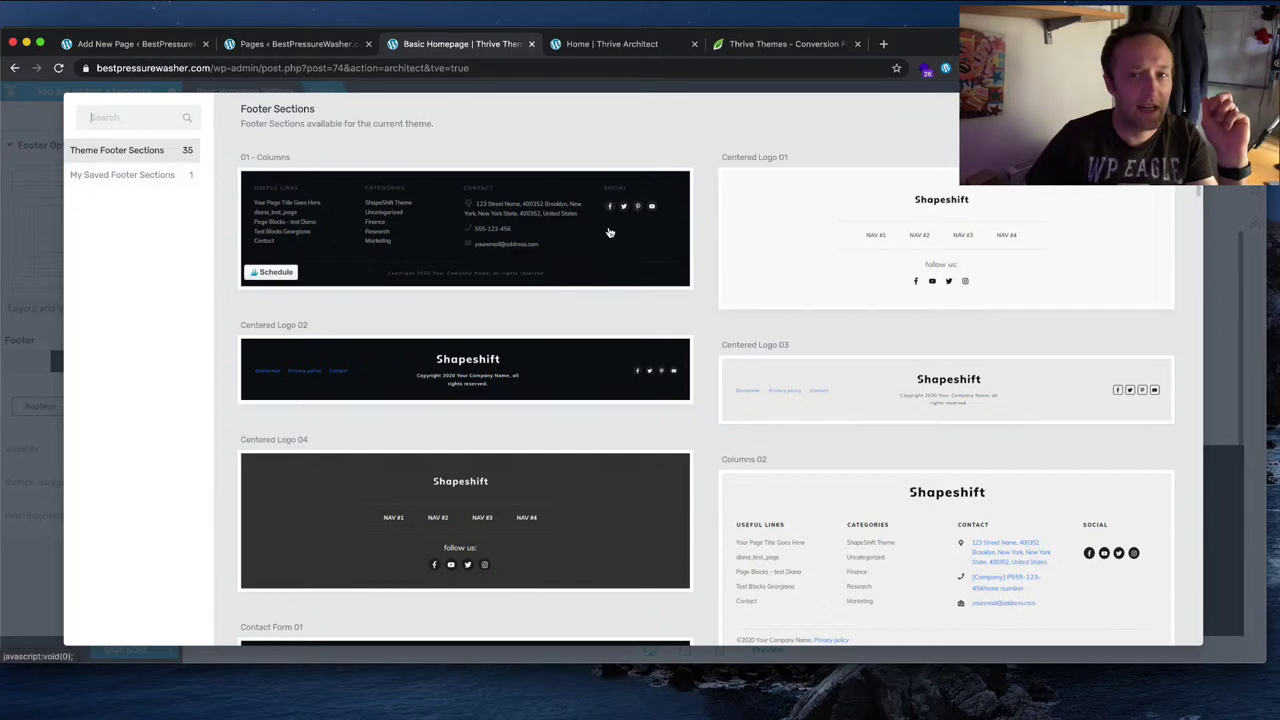
pyautogui.click(260, 240)
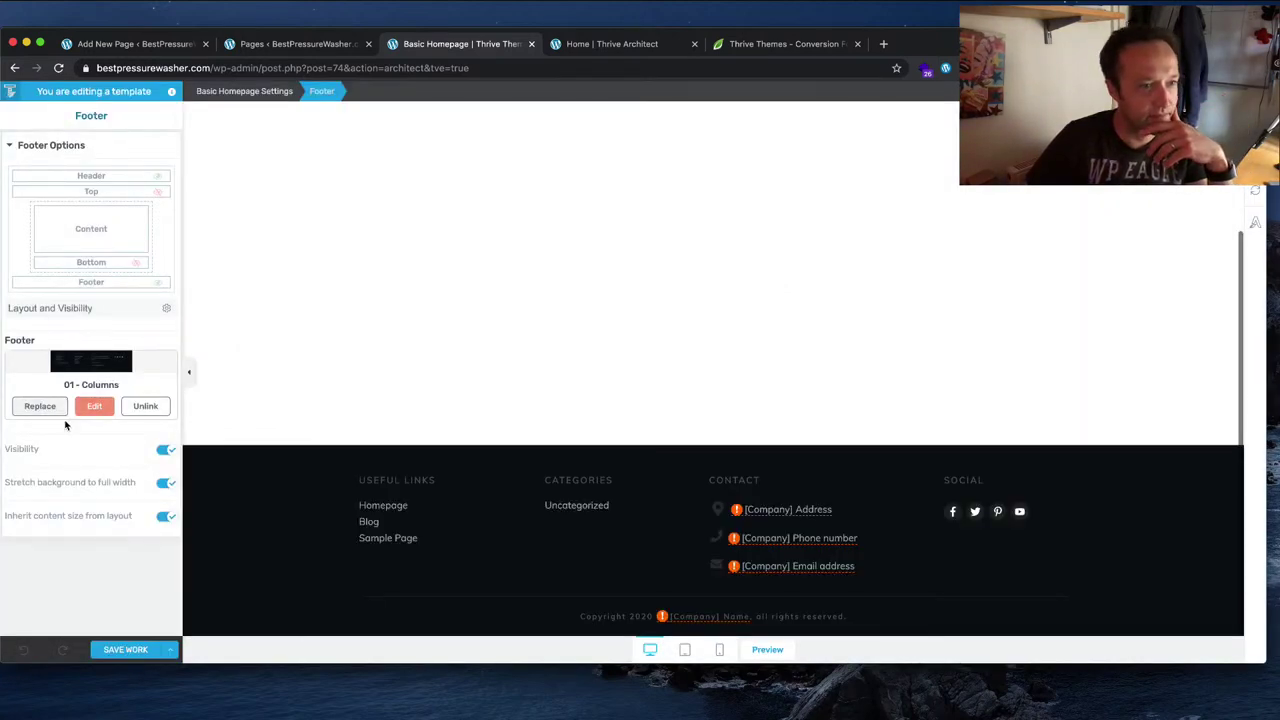
# Step: Enter section edit mode for the linked '01 - Columns' footer
pyautogui.moveTo(466, 471)
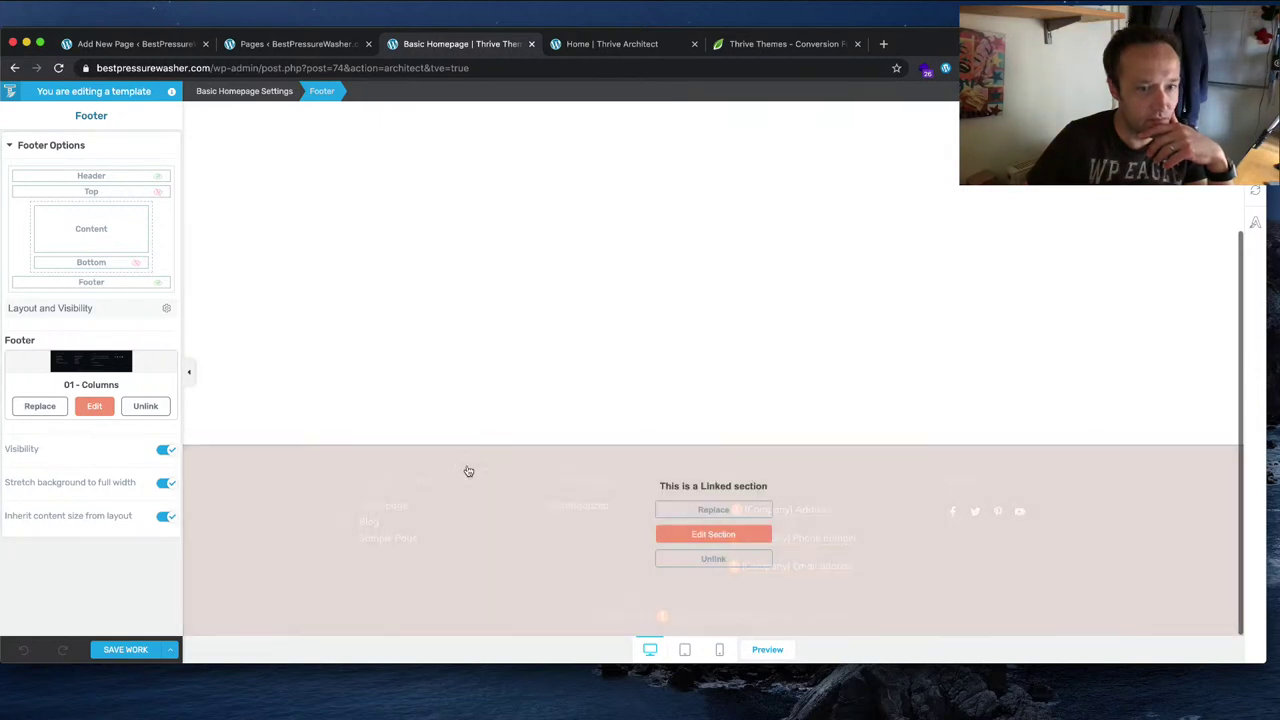
pyautogui.click(697, 536)
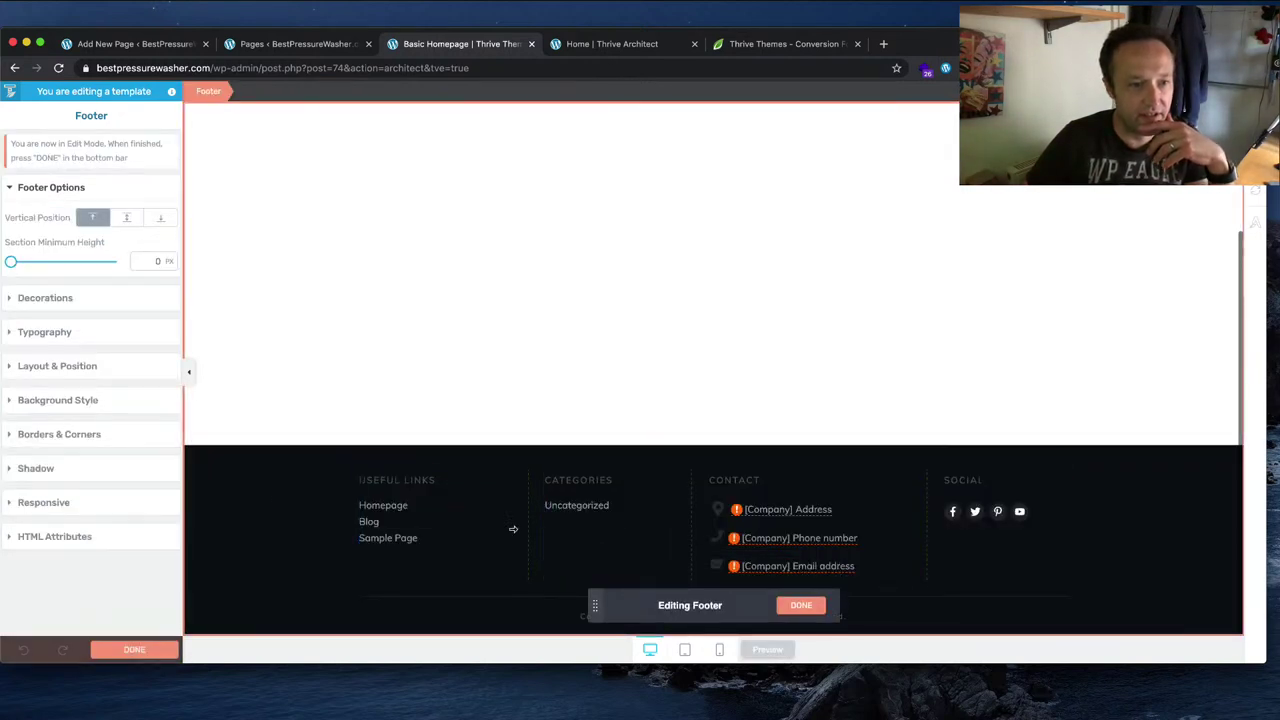
# Step: Set the footer background to Main Accent blue and the useful links list to Light elements white
pyautogui.click(20, 400)
pyautogui.click(12, 407)
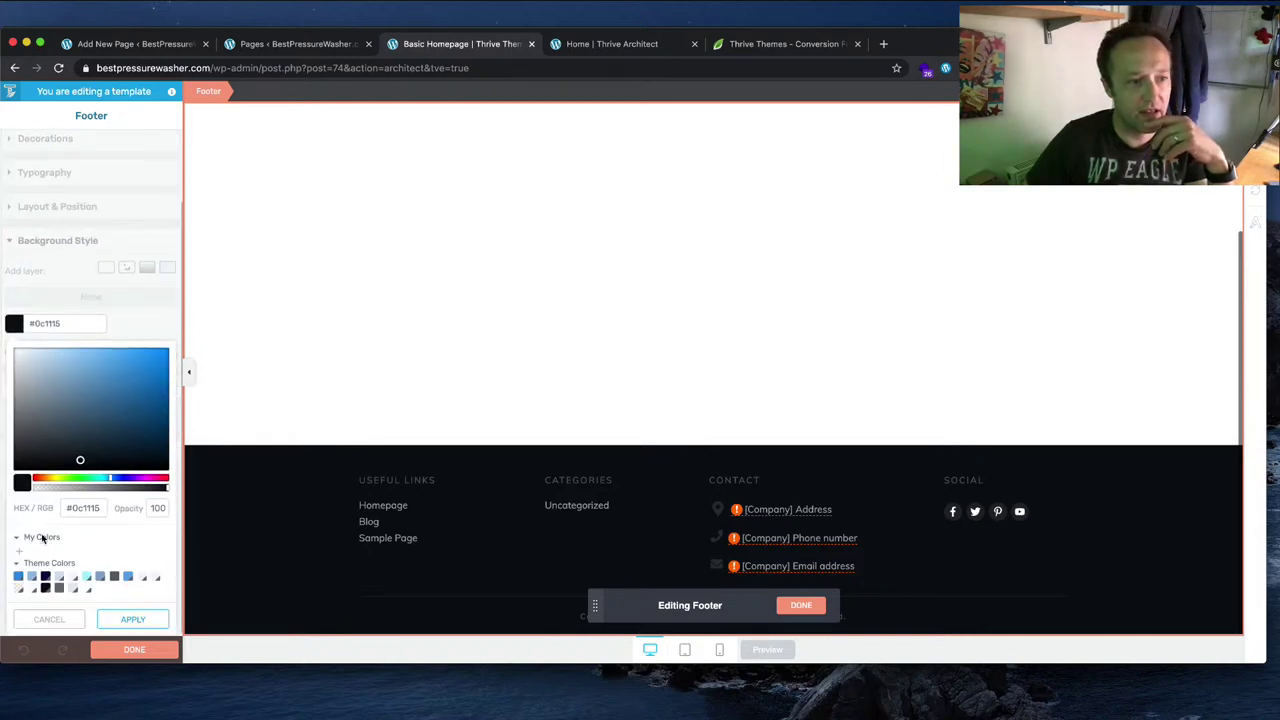
pyautogui.click(18, 579)
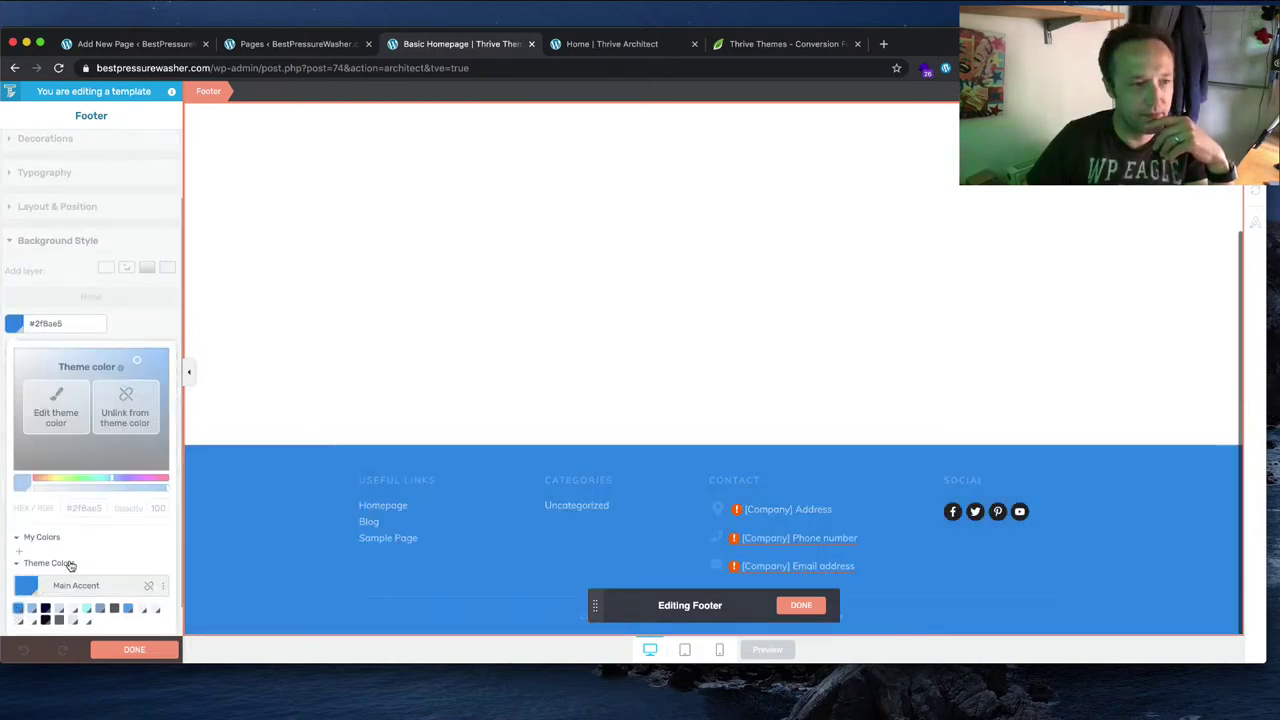
pyautogui.click(418, 480)
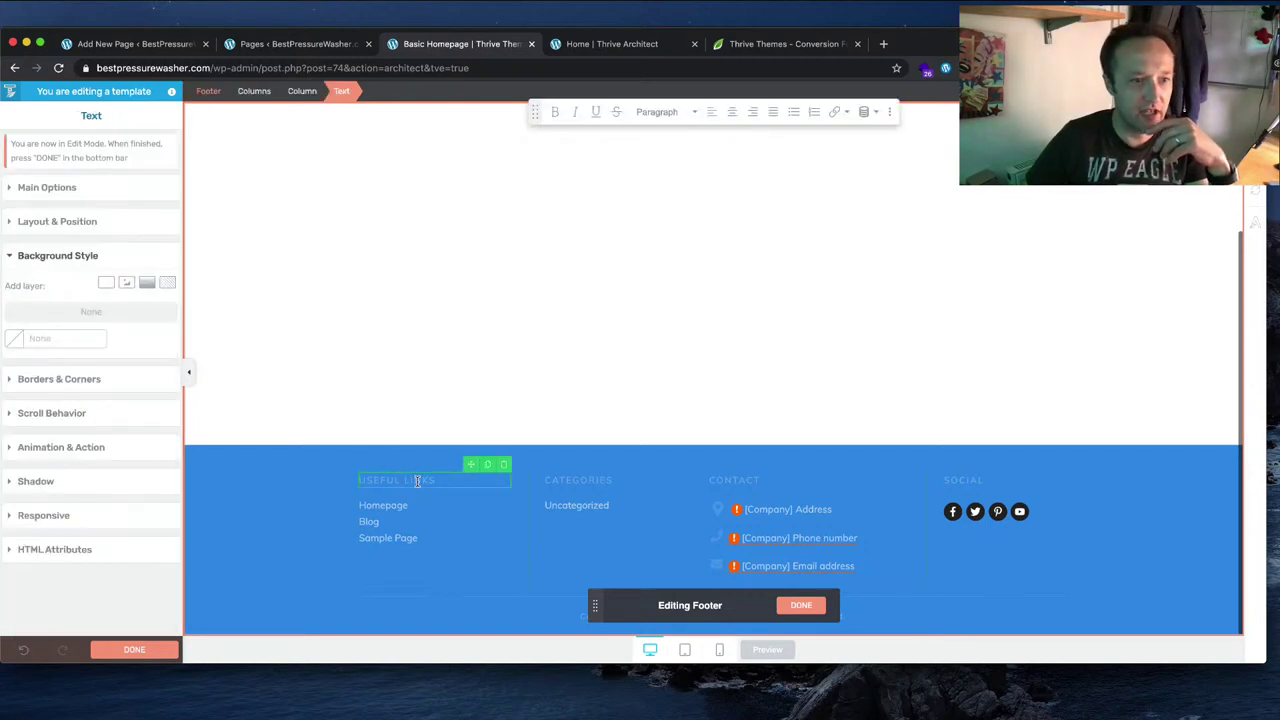
pyautogui.click(316, 484)
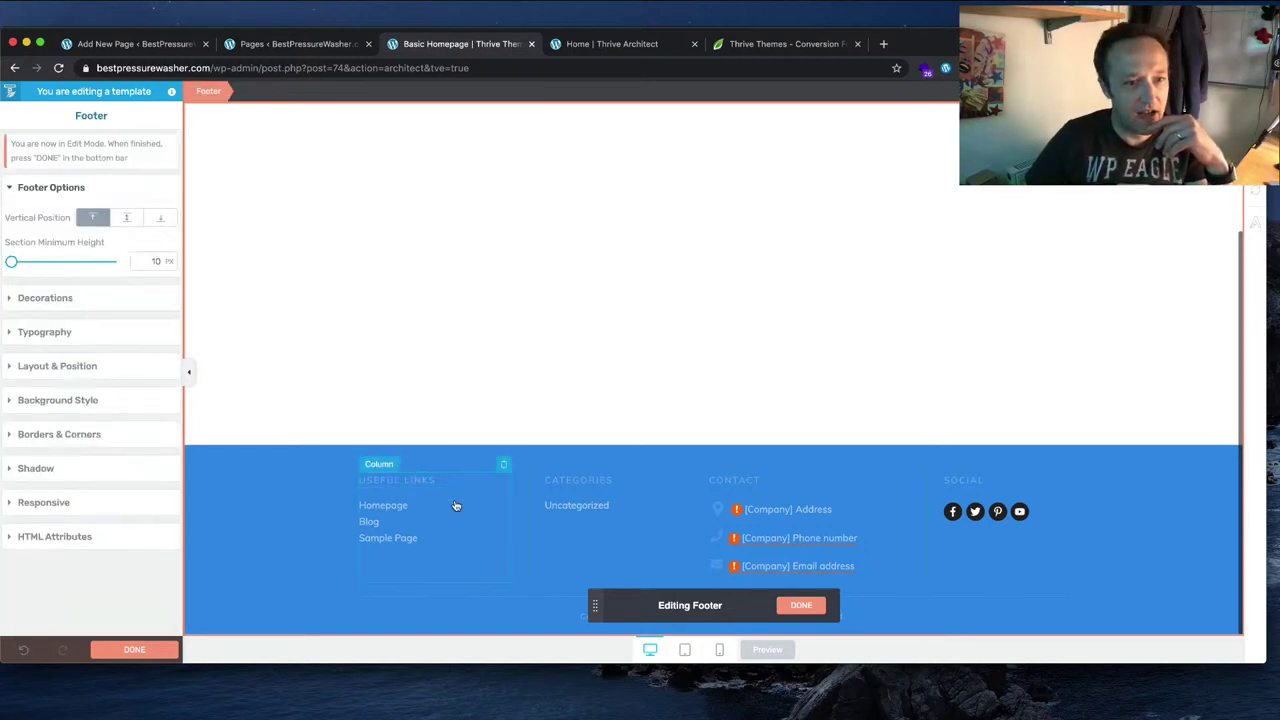
pyautogui.click(449, 540)
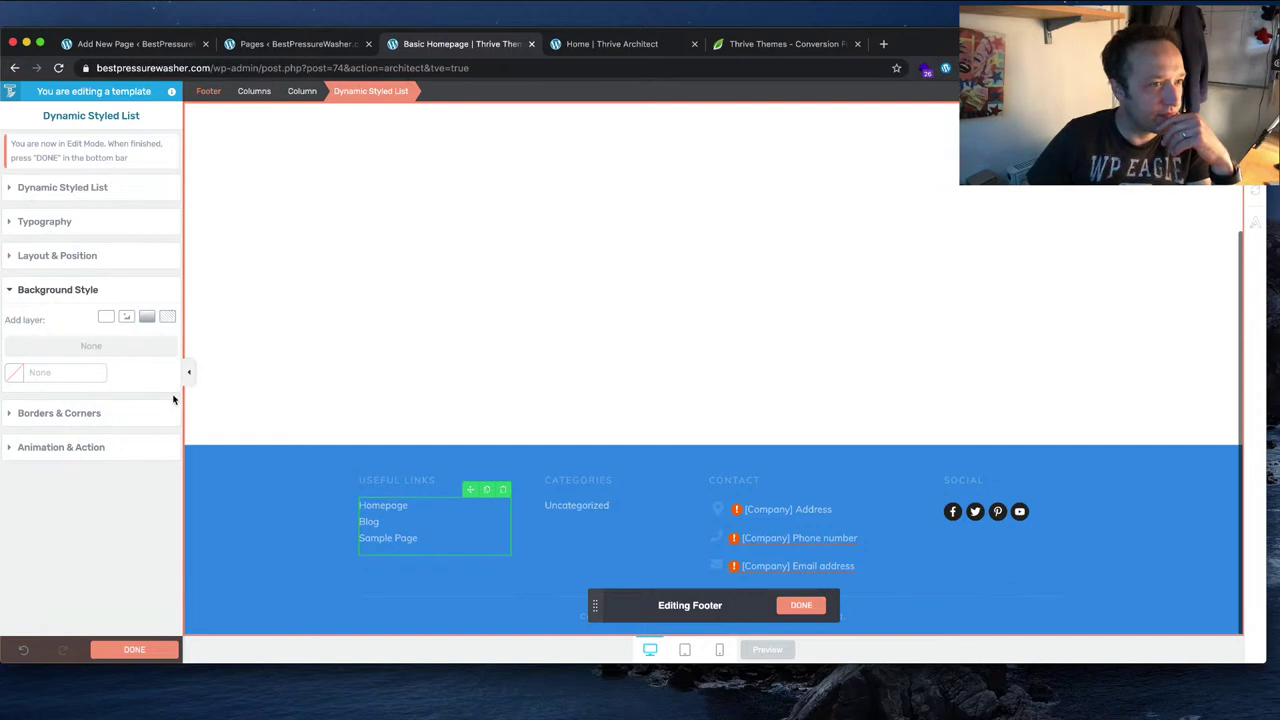
pyautogui.click(80, 224)
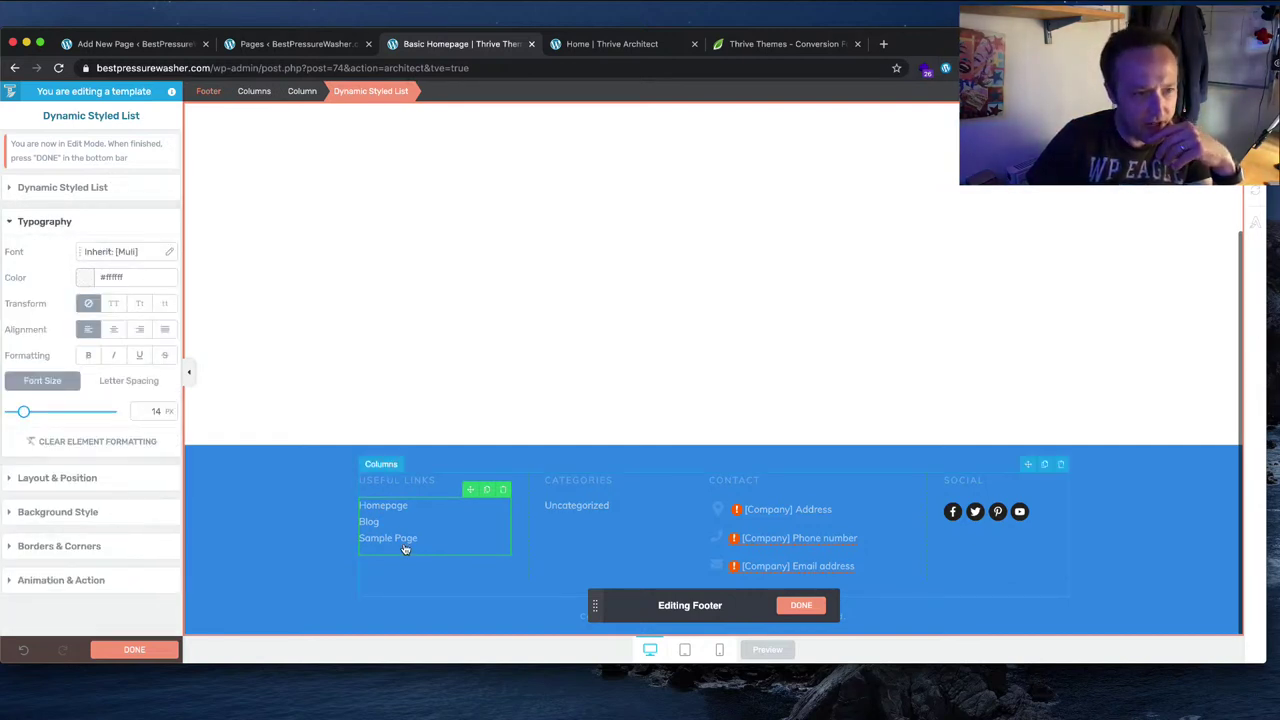
pyautogui.click(88, 280)
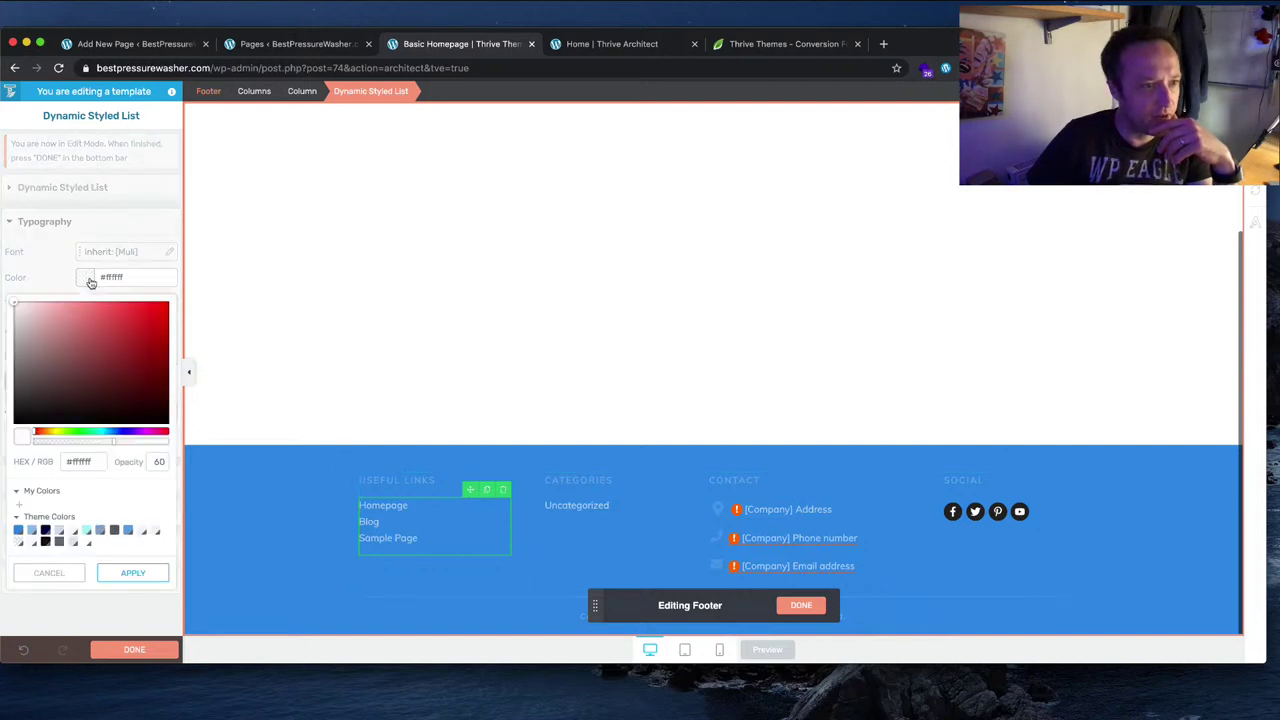
pyautogui.click(87, 542)
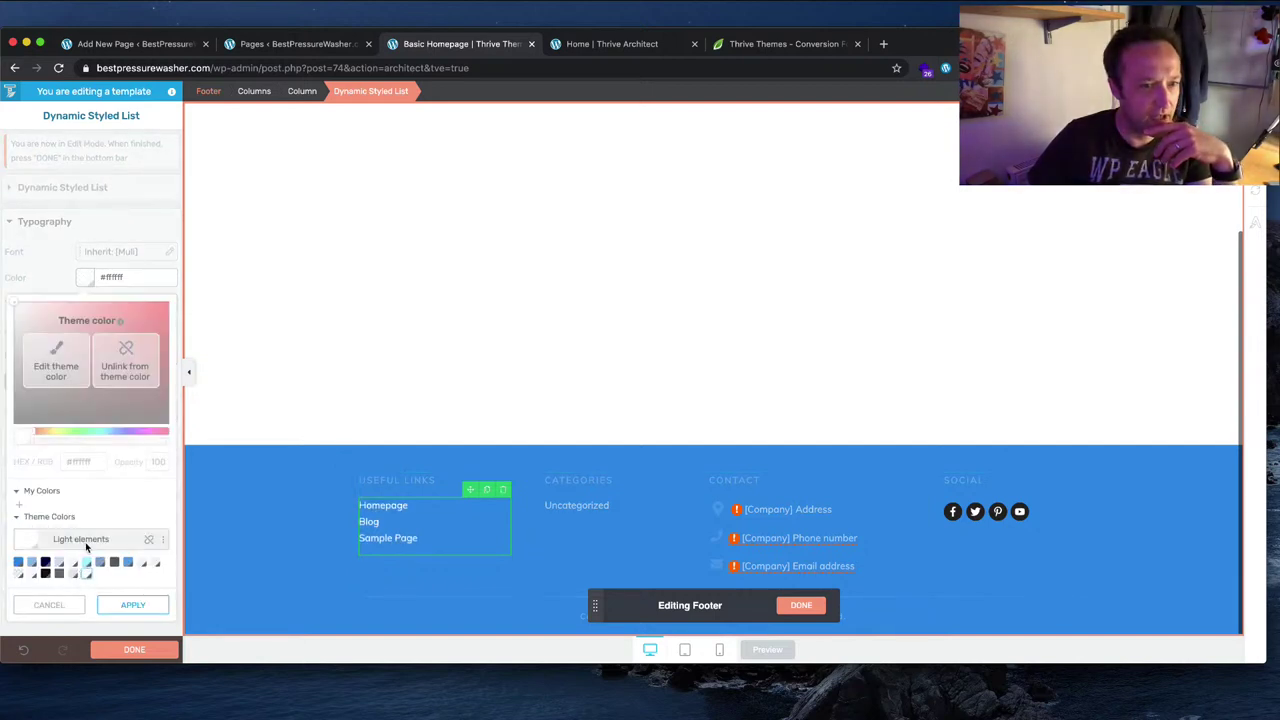
# Step: Recolour the USEFUL LINKS and CATEGORIES headings and category list, then finish editing the footer
pyautogui.click(430, 481)
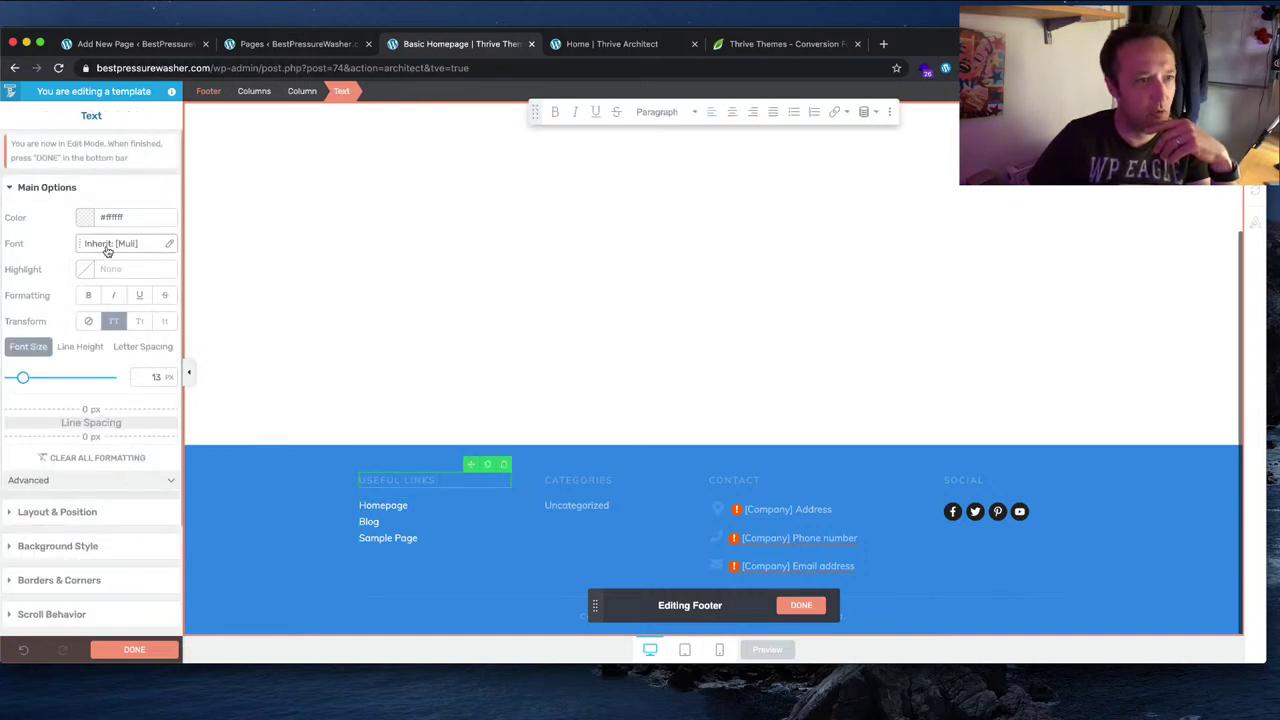
pyautogui.click(86, 218)
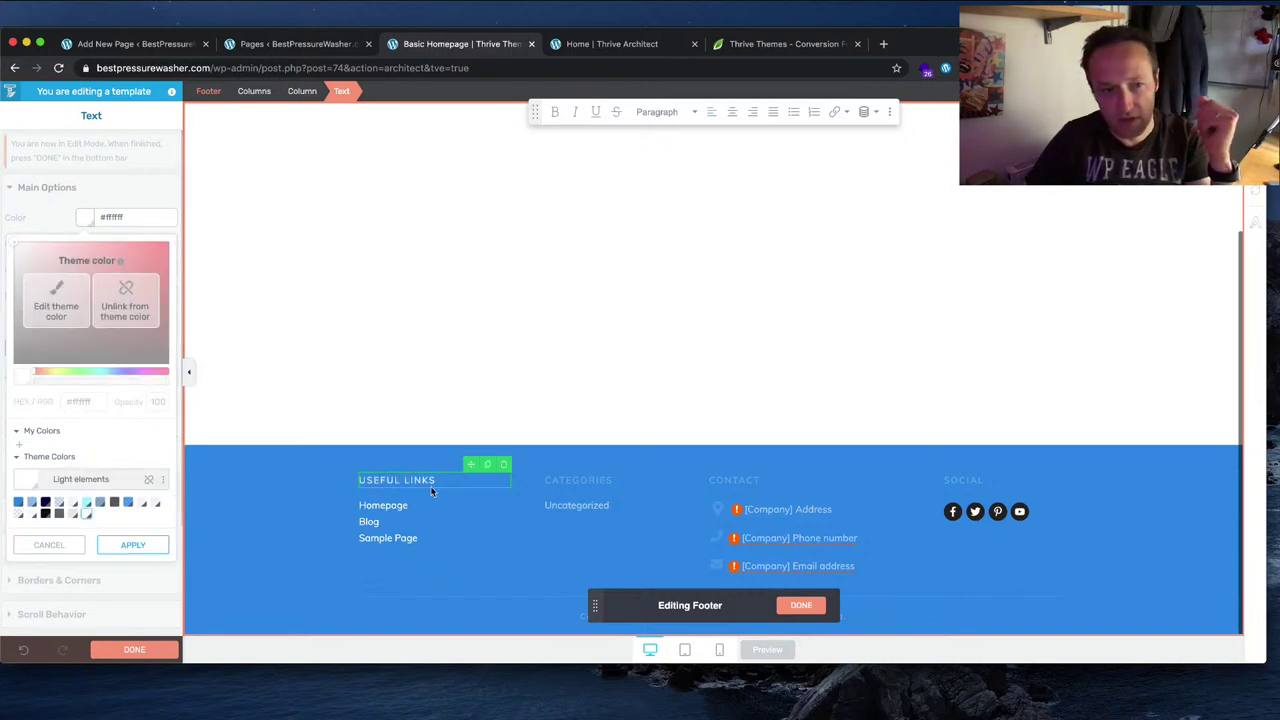
pyautogui.click(601, 481)
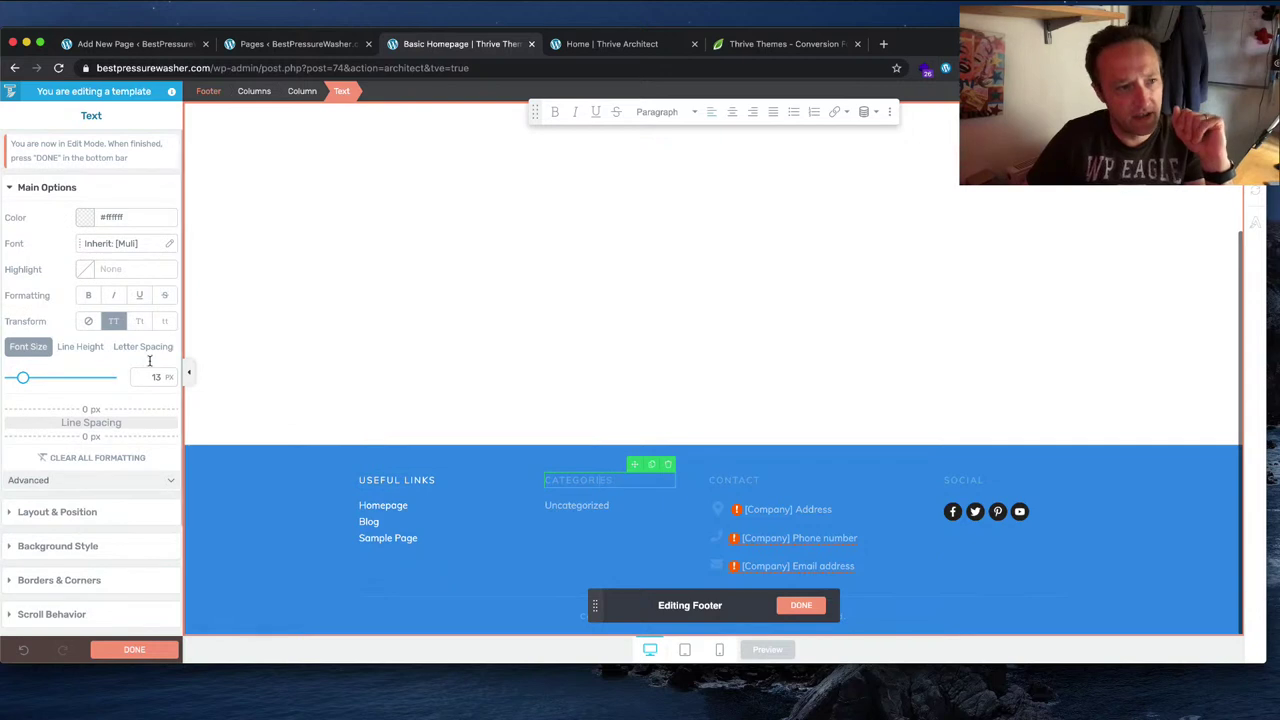
pyautogui.click(86, 220)
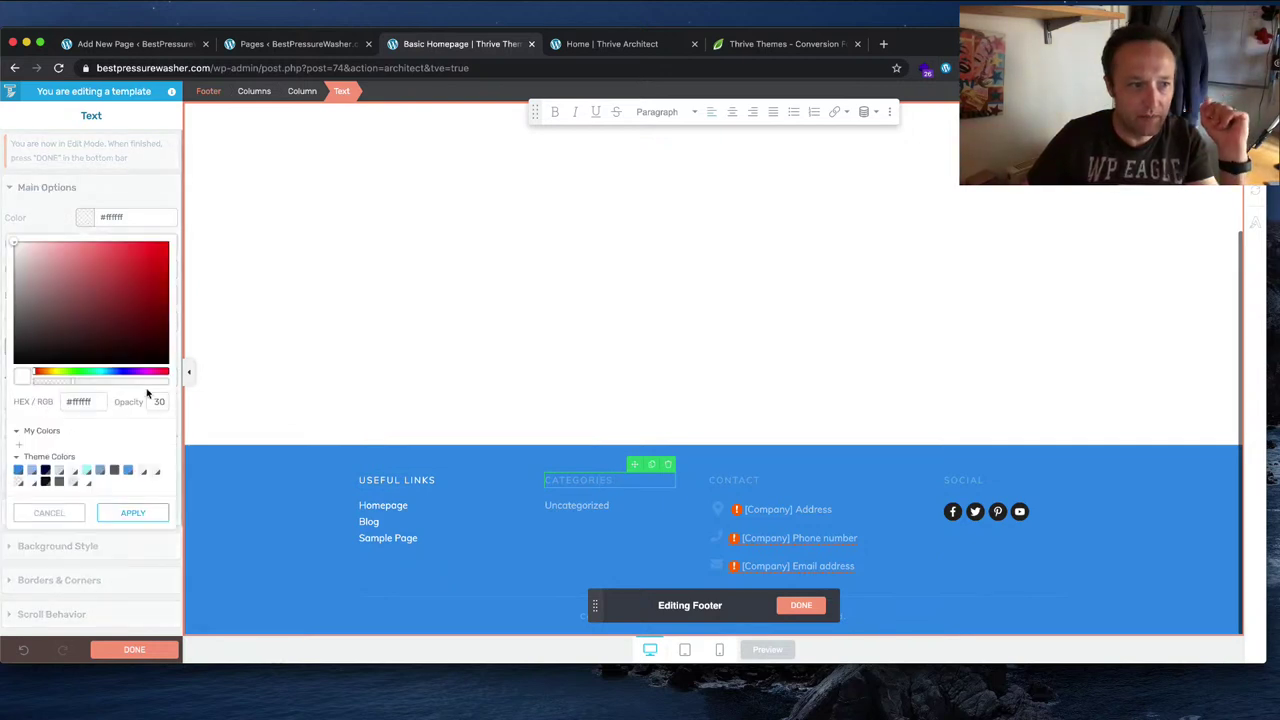
pyautogui.click(580, 505)
pyautogui.click(85, 277)
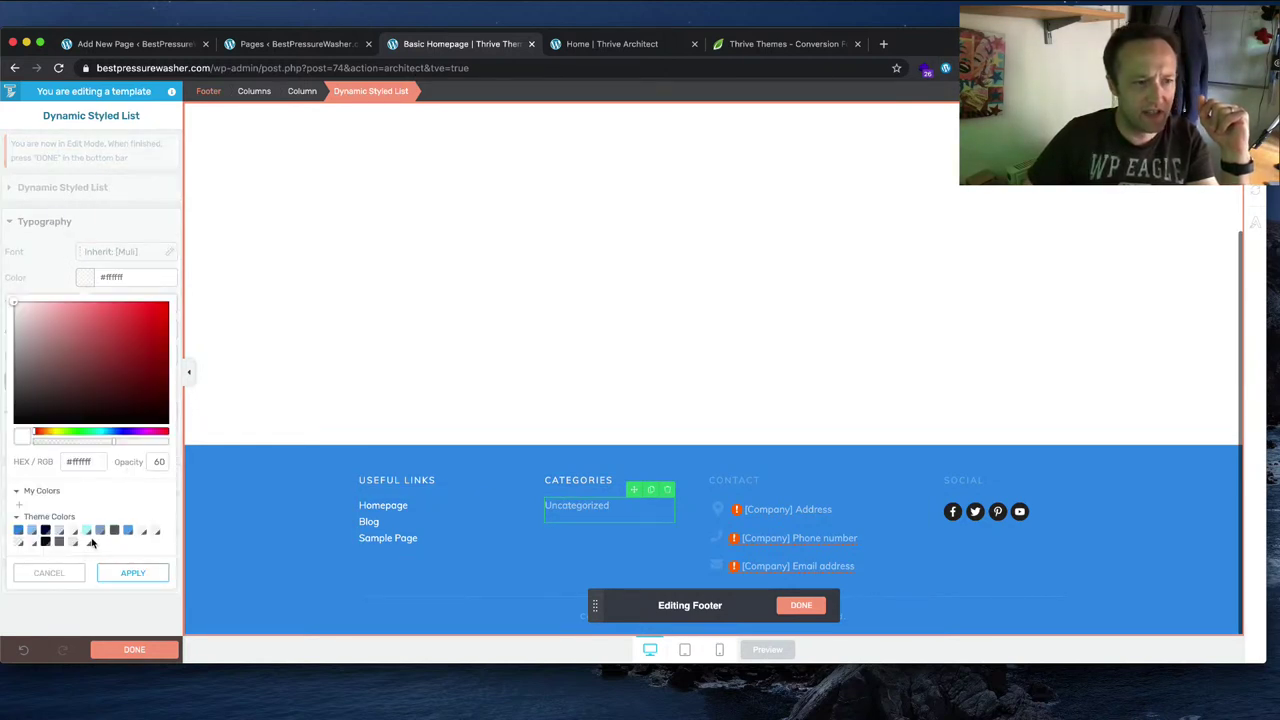
pyautogui.click(1043, 557)
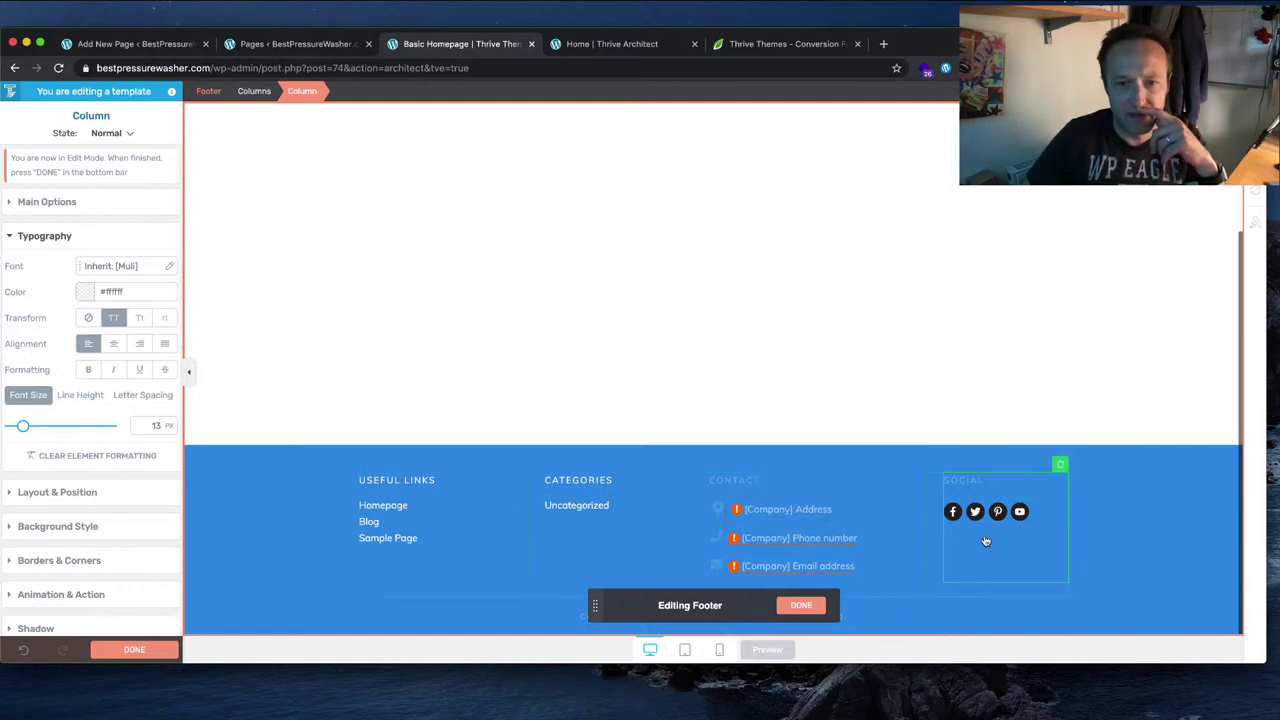
pyautogui.click(801, 605)
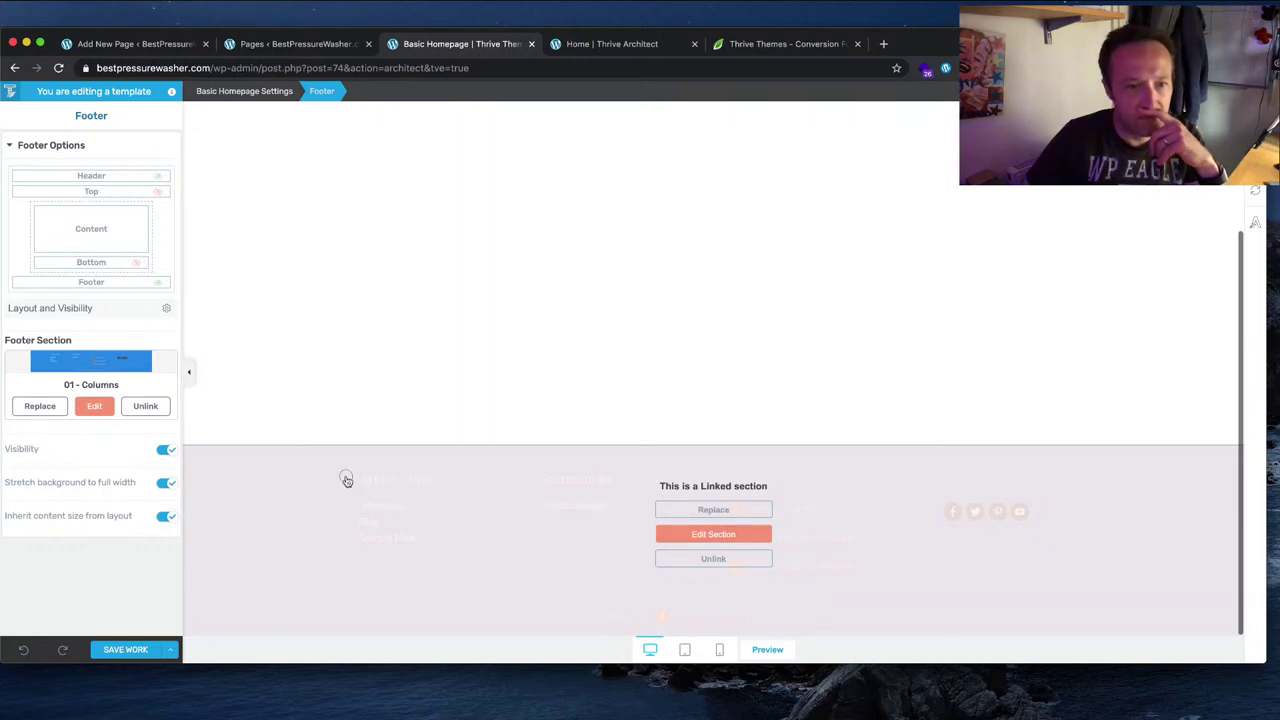
# Step: Unlink the footer and save it to the library as 'Best Pressure Washer Footer'
pyautogui.click(340, 389)
pyautogui.click(289, 491)
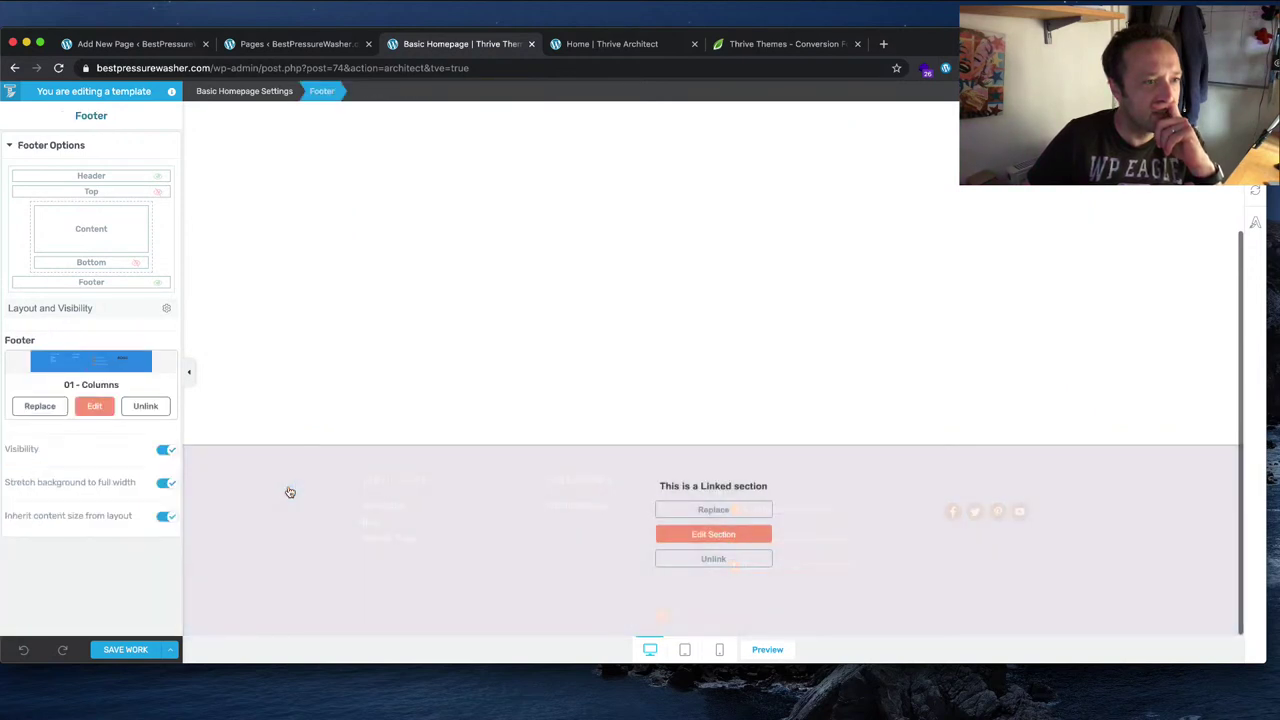
pyautogui.click(146, 406)
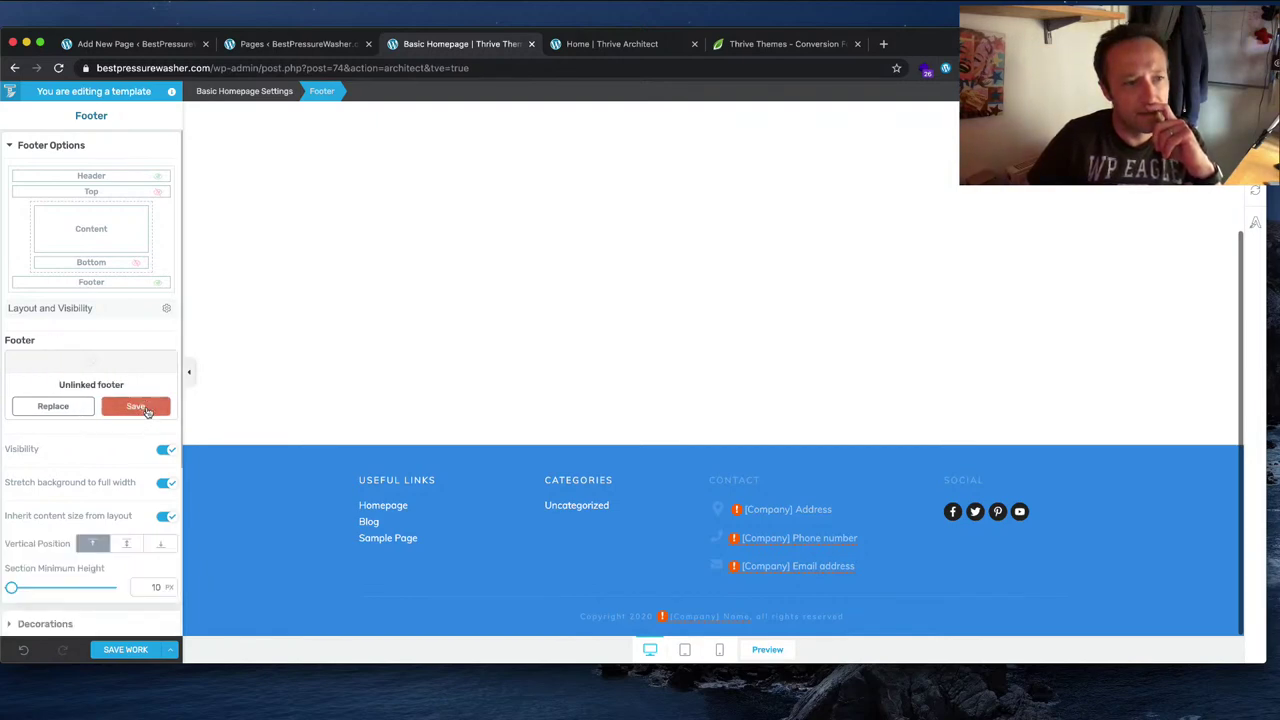
pyautogui.click(145, 408)
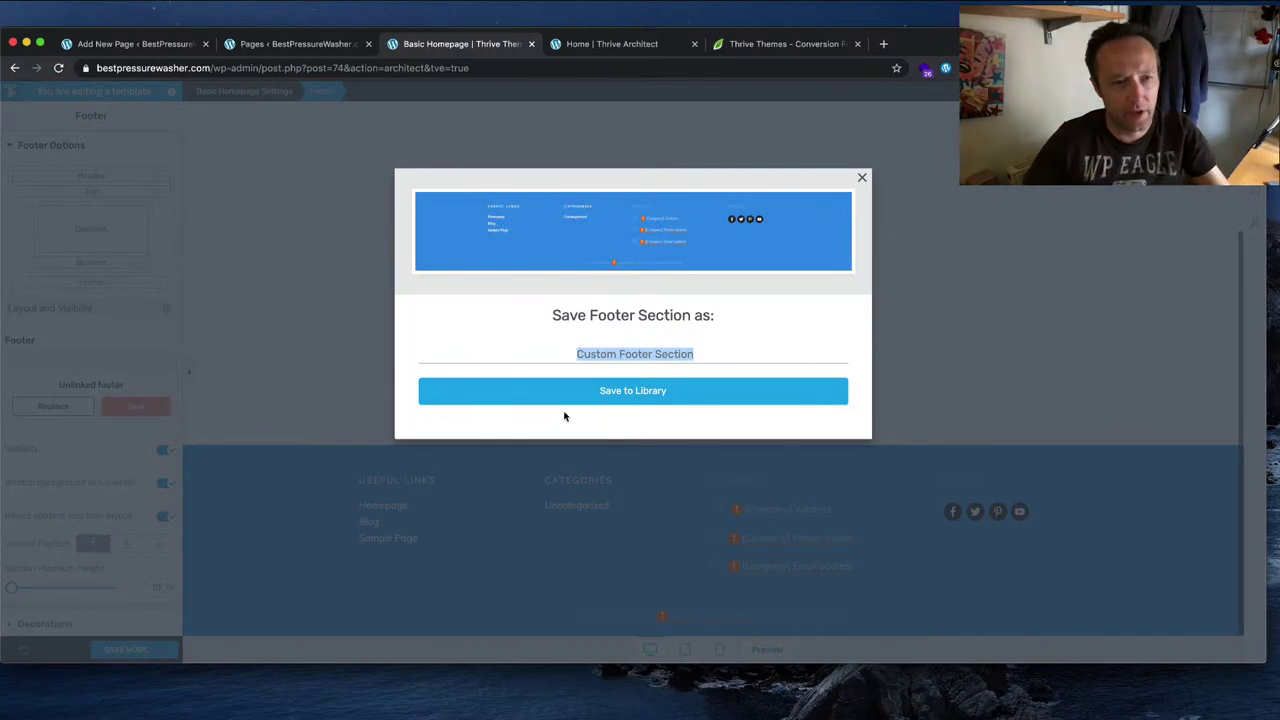
pyautogui.write('Best ')
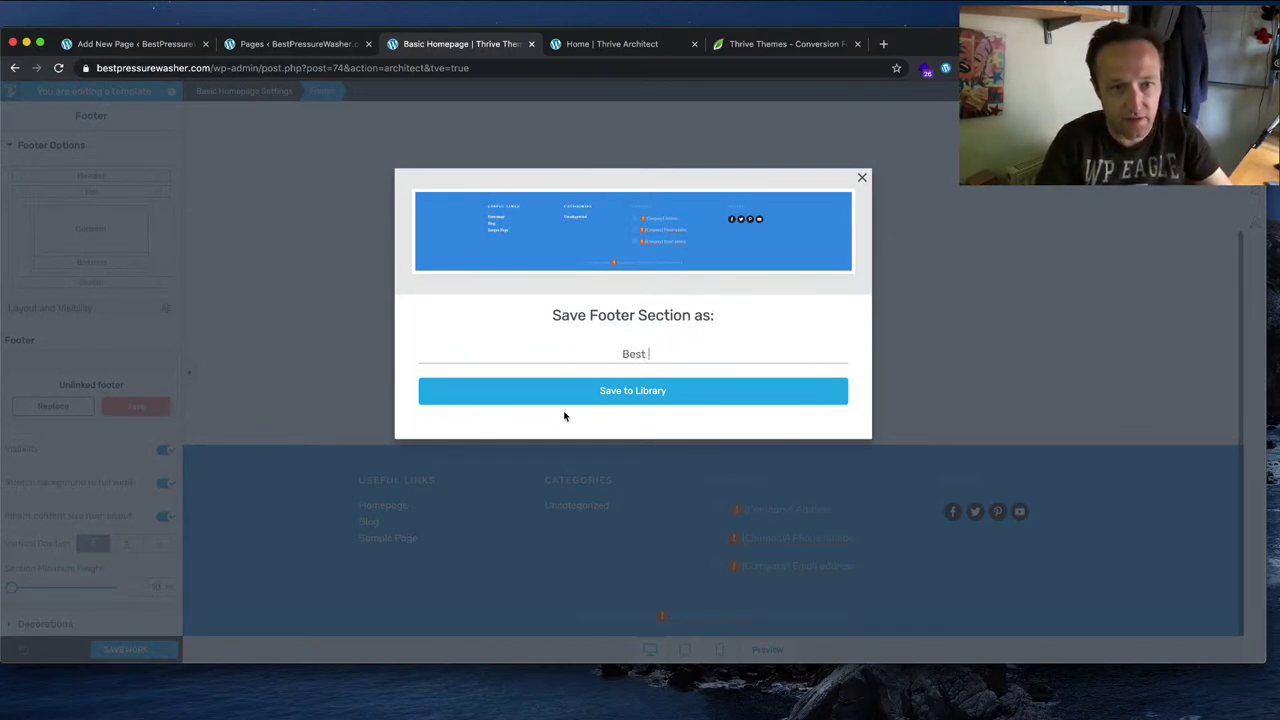
pyautogui.write('Pressure Ws')
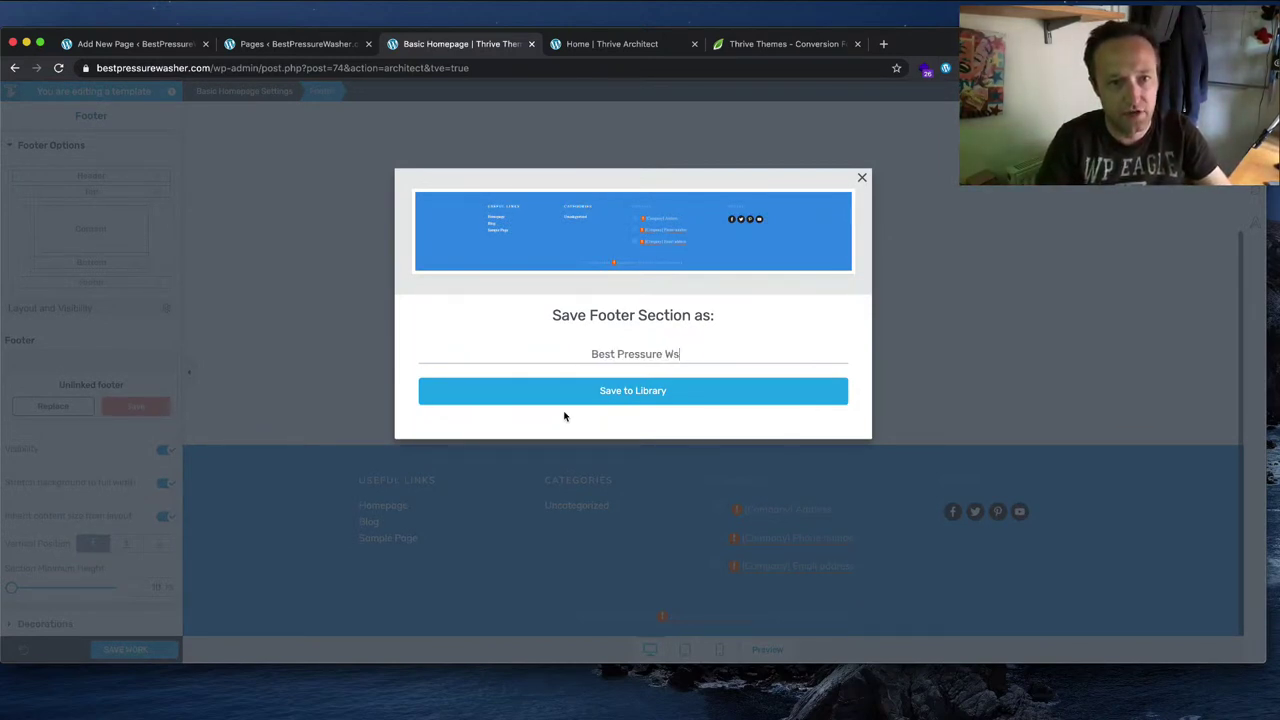
pyautogui.press('BackSpace')
pyautogui.write('asher Footer')
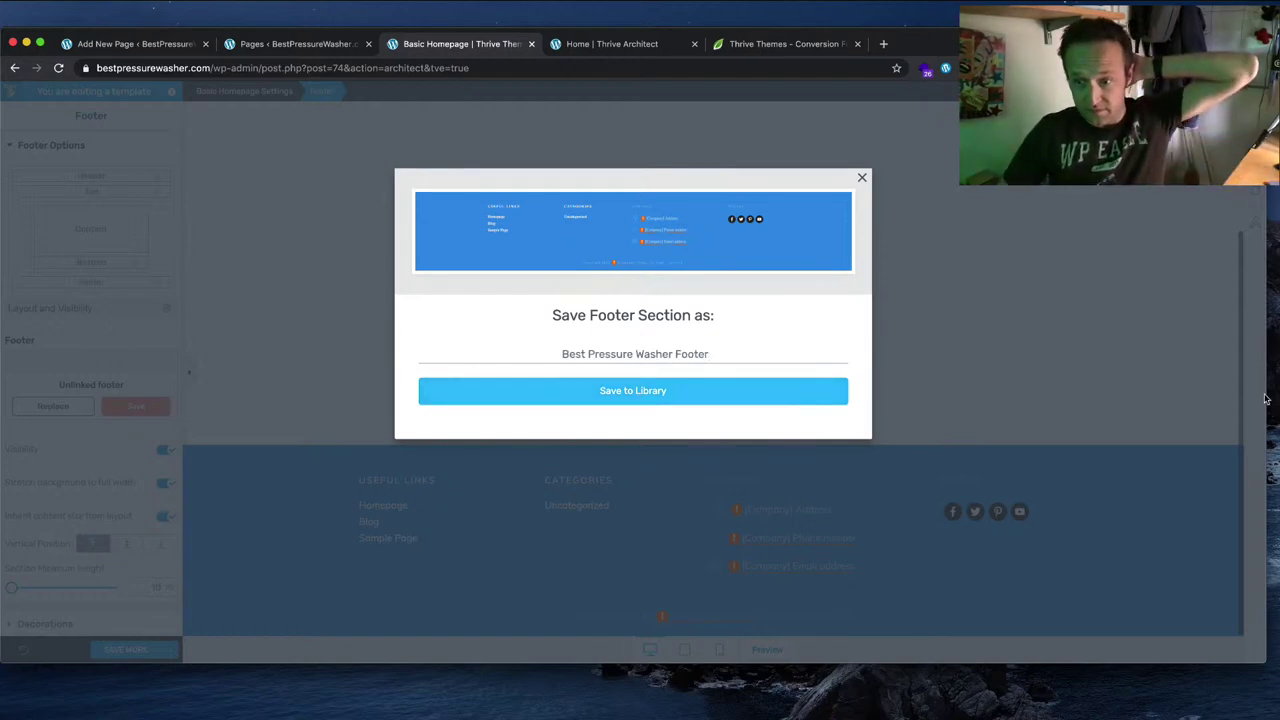
pyautogui.click(646, 398)
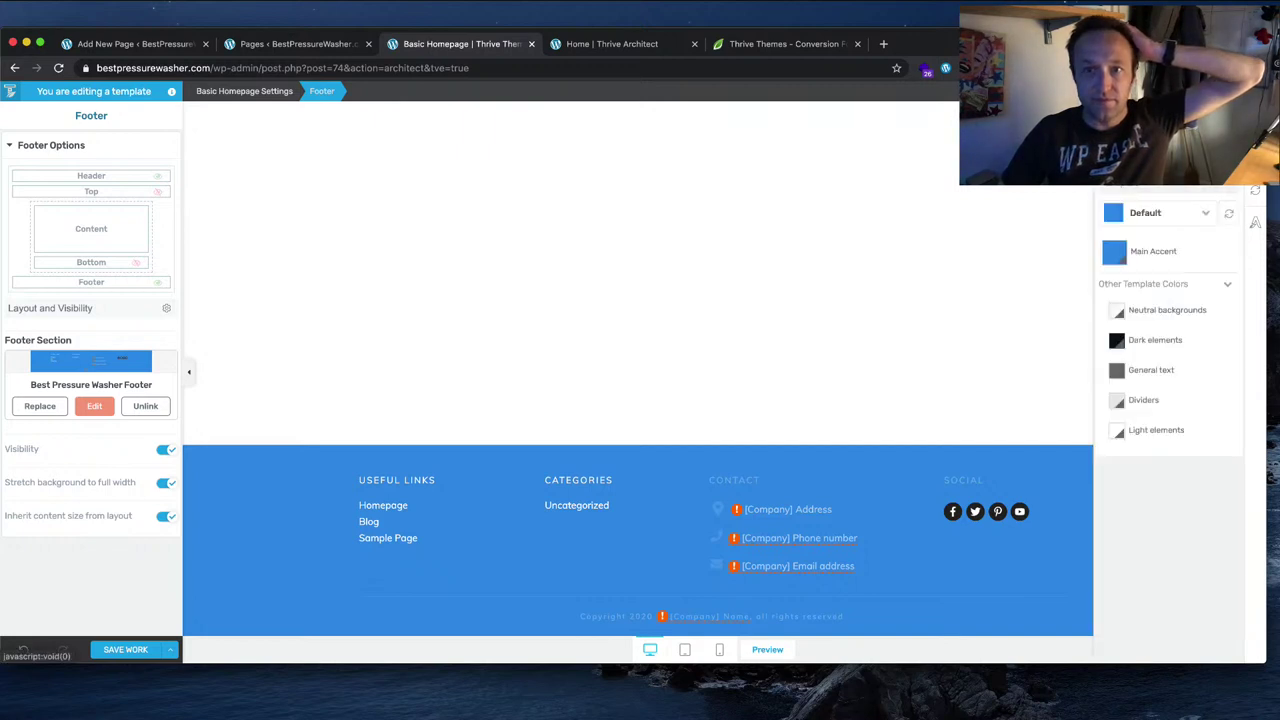
# Step: Inspect the template colour palette's General text colour, close it unchanged, and return to the full template
pyautogui.click(1206, 215)
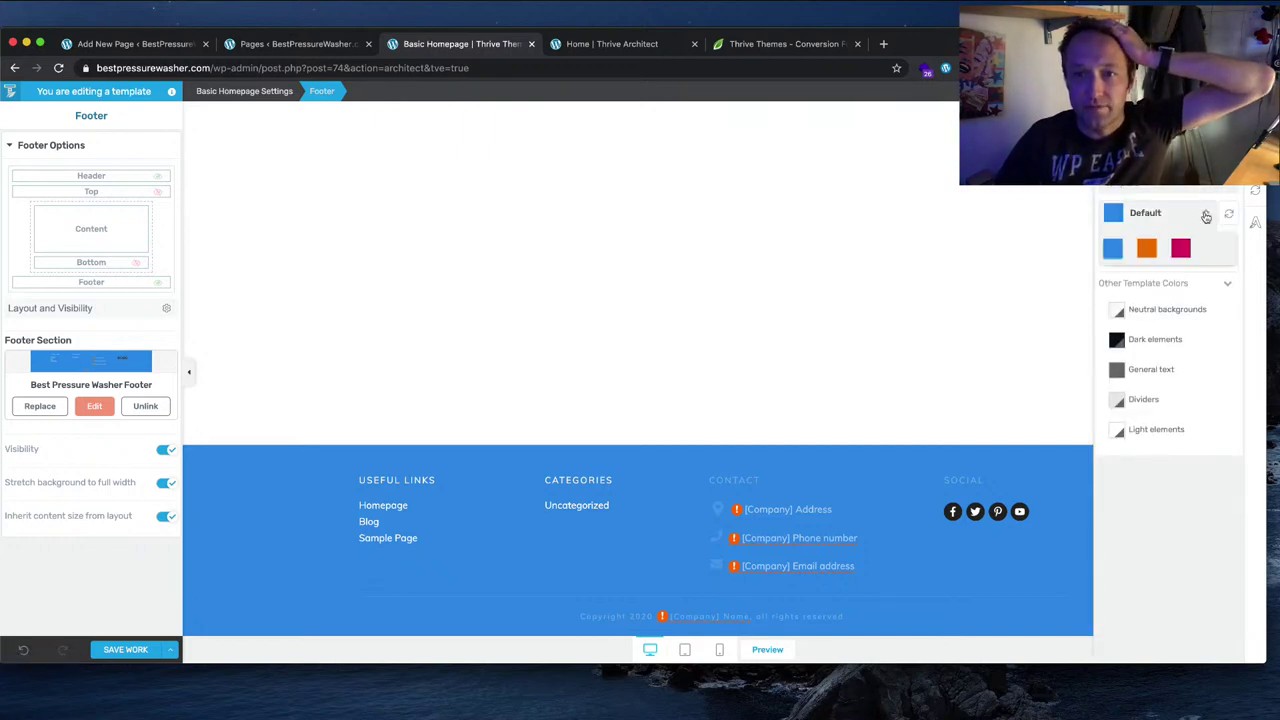
pyautogui.click(1159, 374)
pyautogui.click(1191, 542)
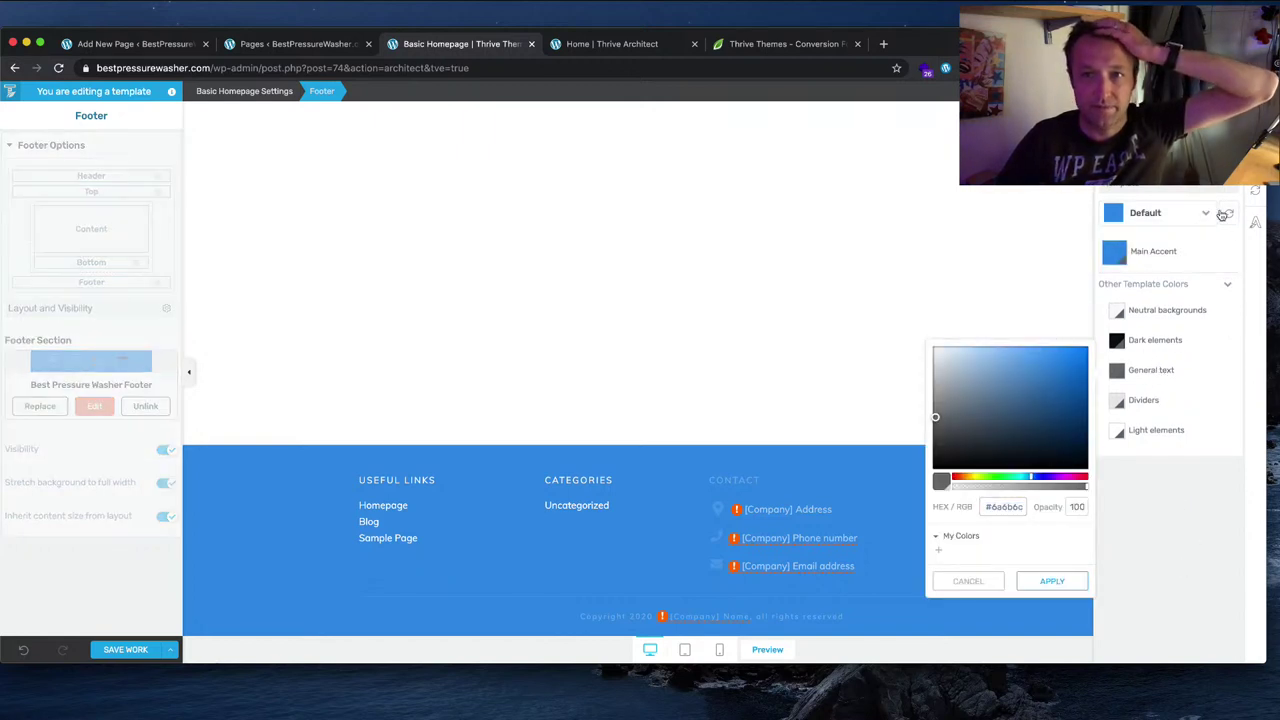
pyautogui.click(749, 297)
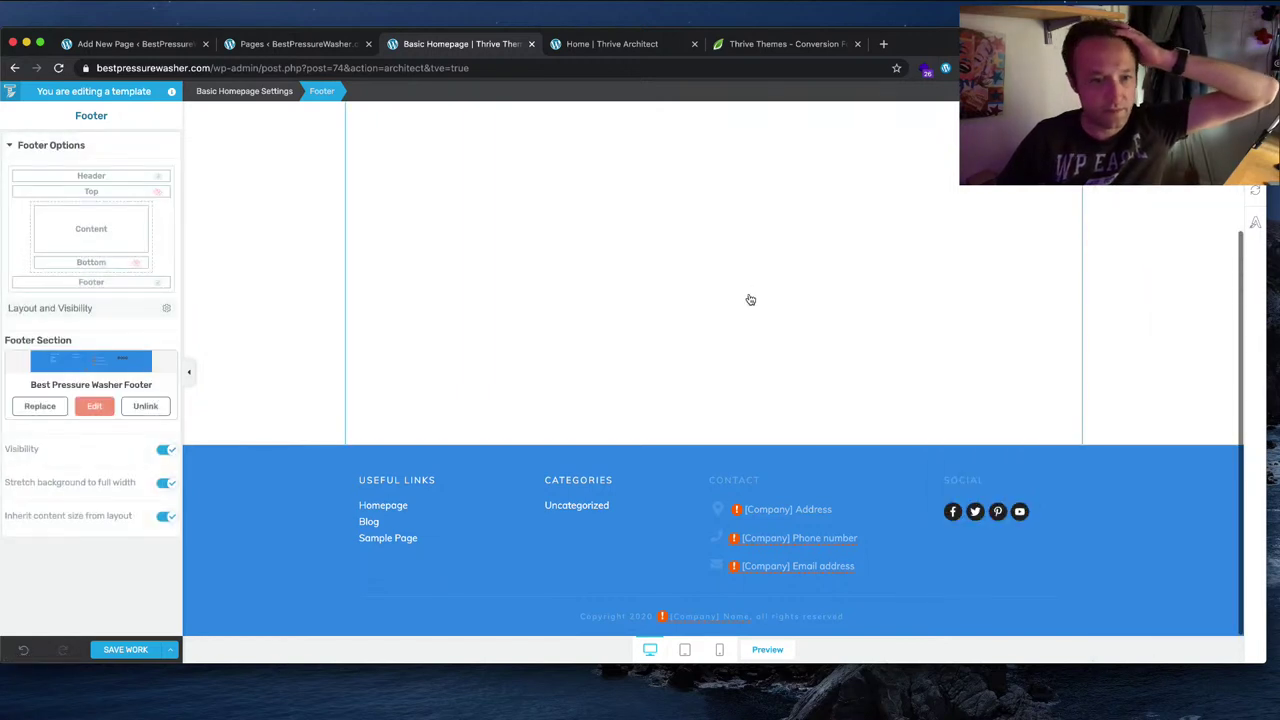
pyautogui.click(571, 337)
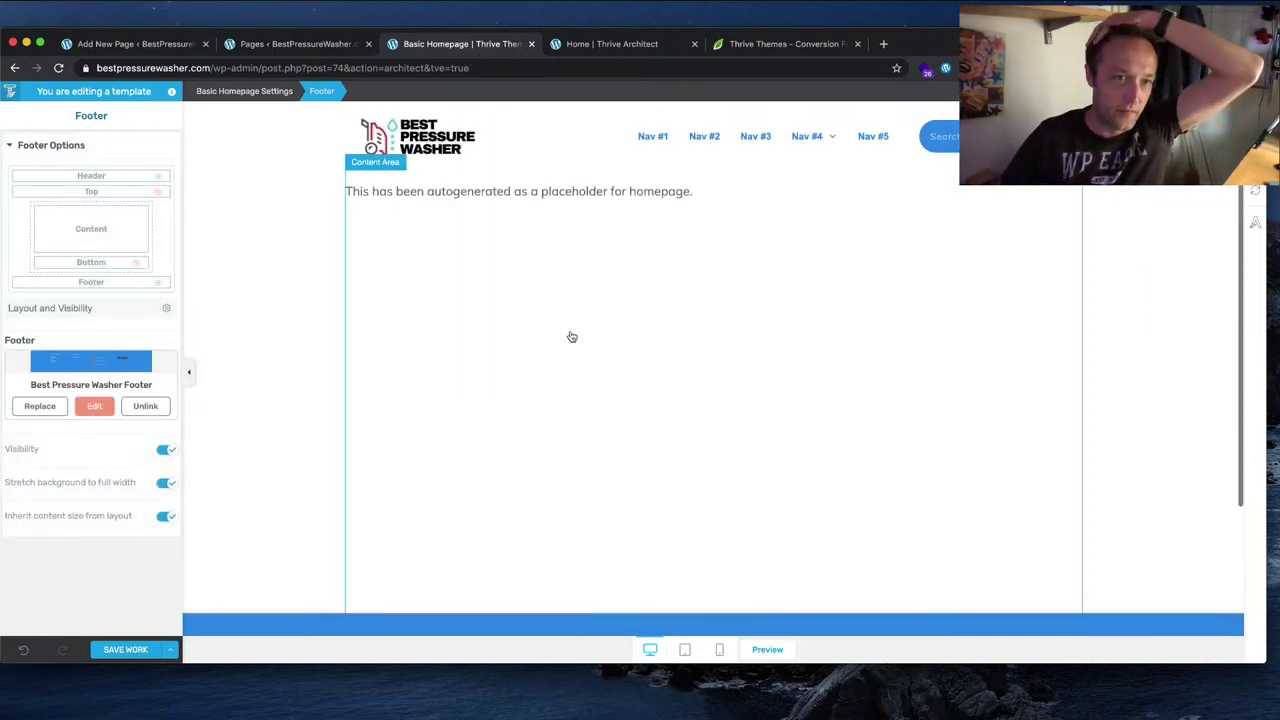
# Step: Load and scroll through the placeholder homepage preview, then open it in Thrive Architect
pyautogui.click(170, 649)
pyautogui.click(129, 582)
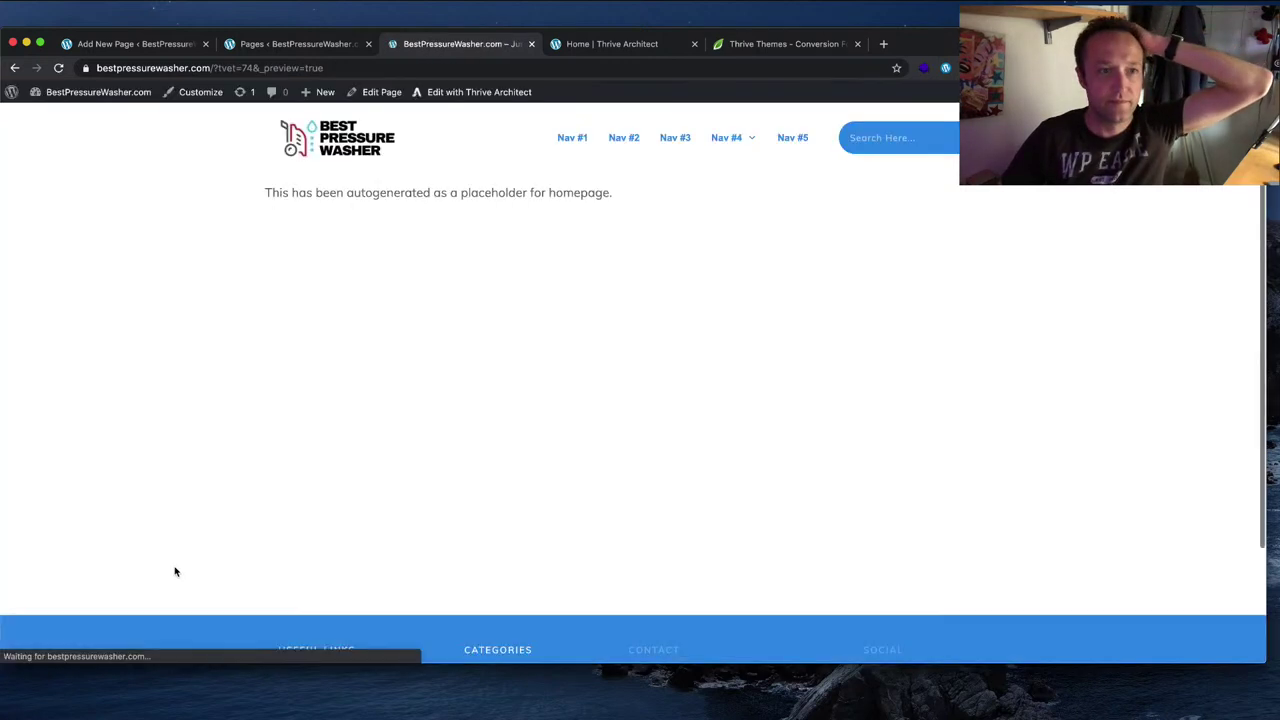
pyautogui.scroll(-3, 477, 434)
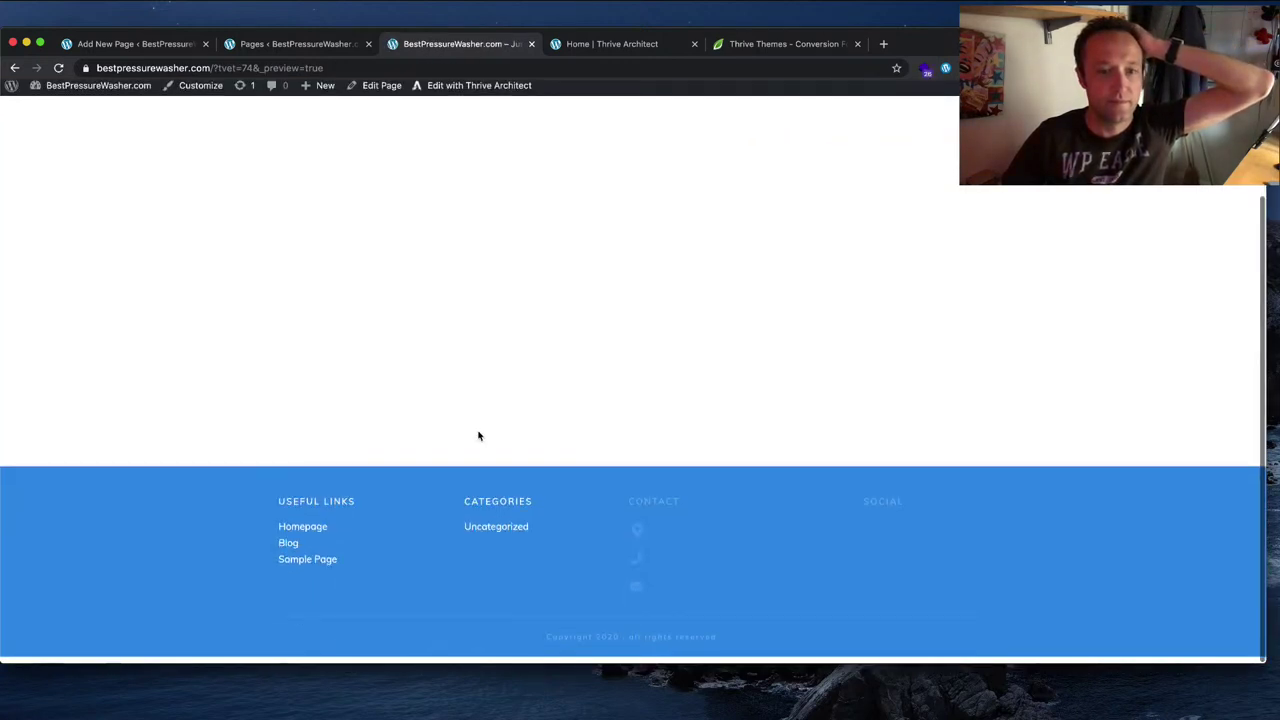
pyautogui.scroll(3, 478, 436)
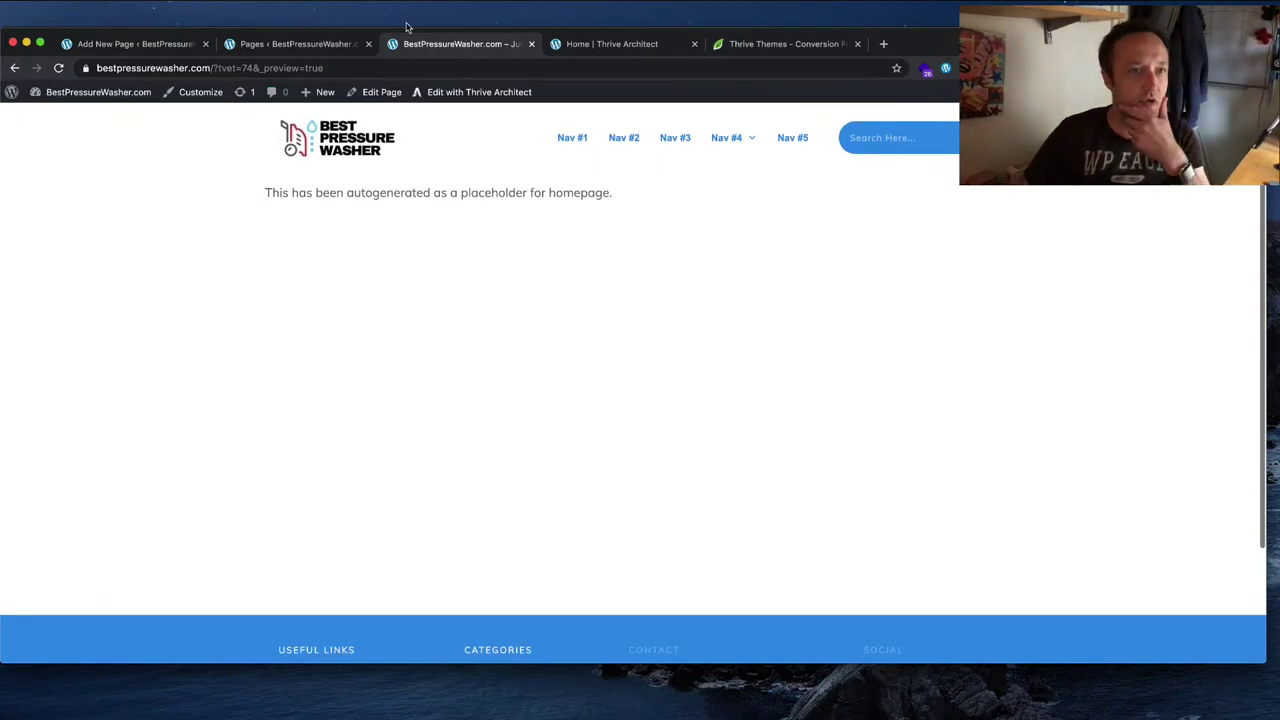
pyautogui.click(486, 92)
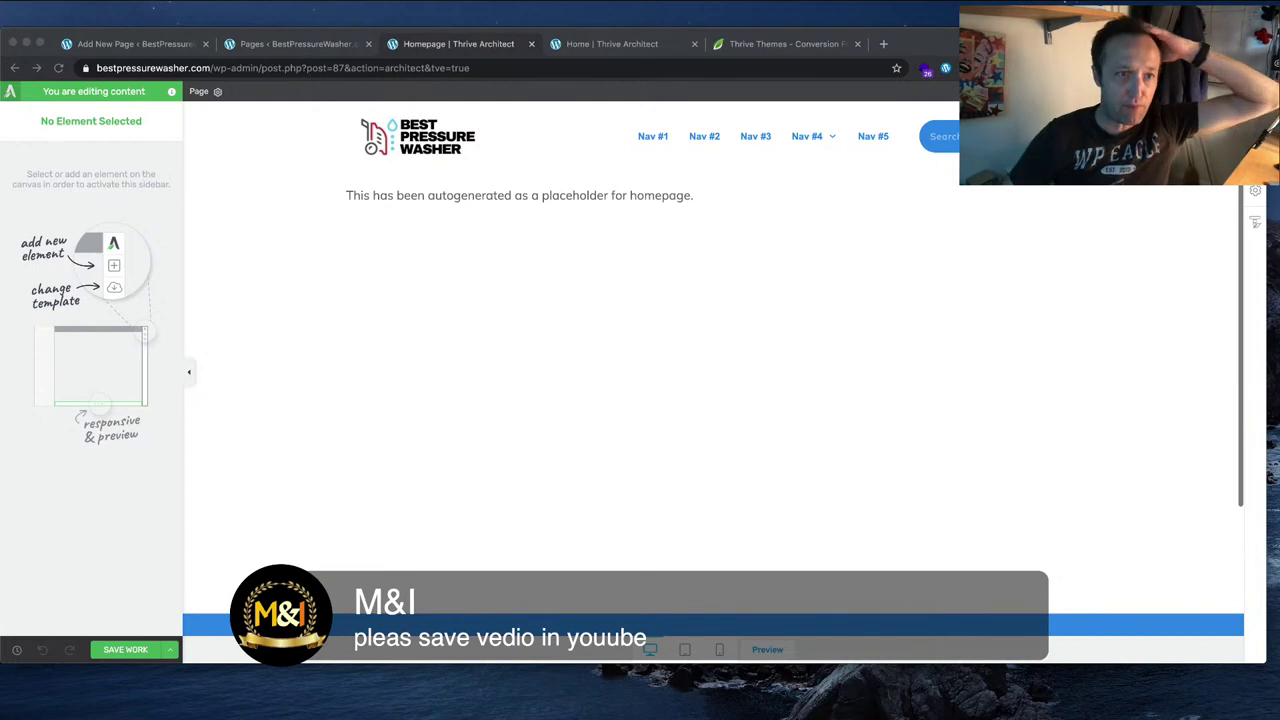
# Step: Delete the WordPress Content placeholder element and open the Blocks library in the emptied area
pyautogui.click(688, 420)
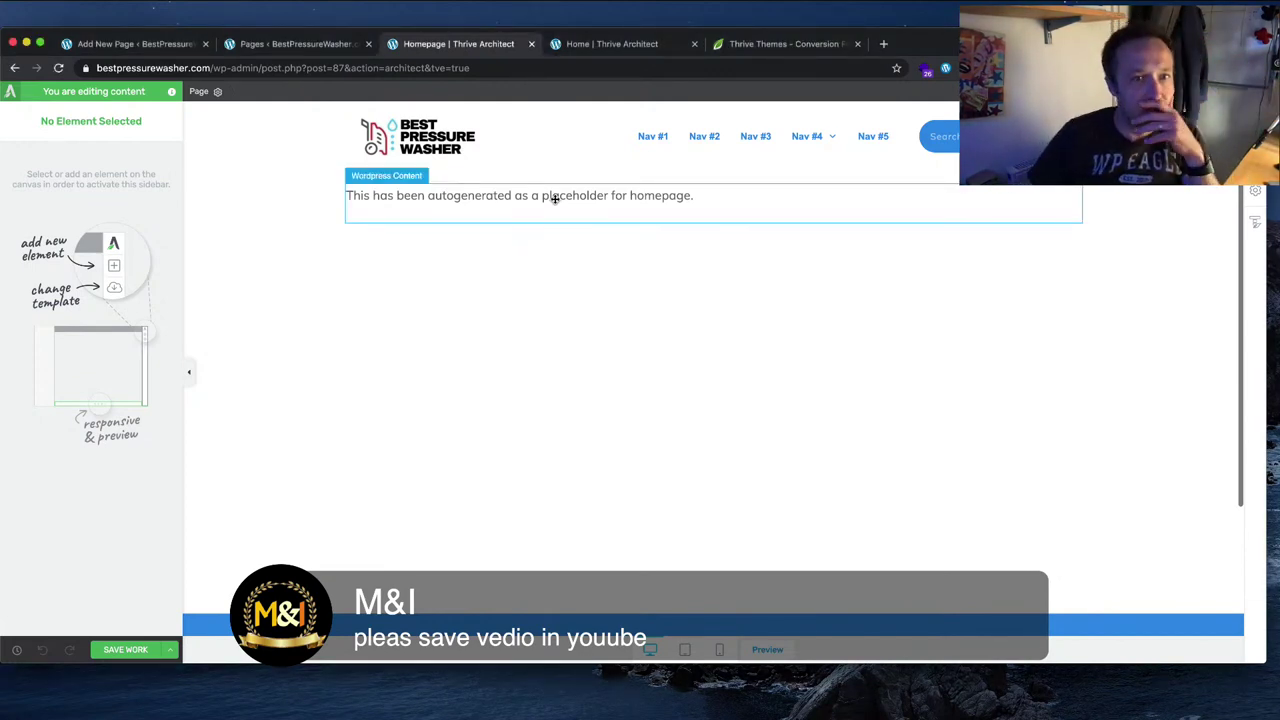
pyautogui.click(559, 197)
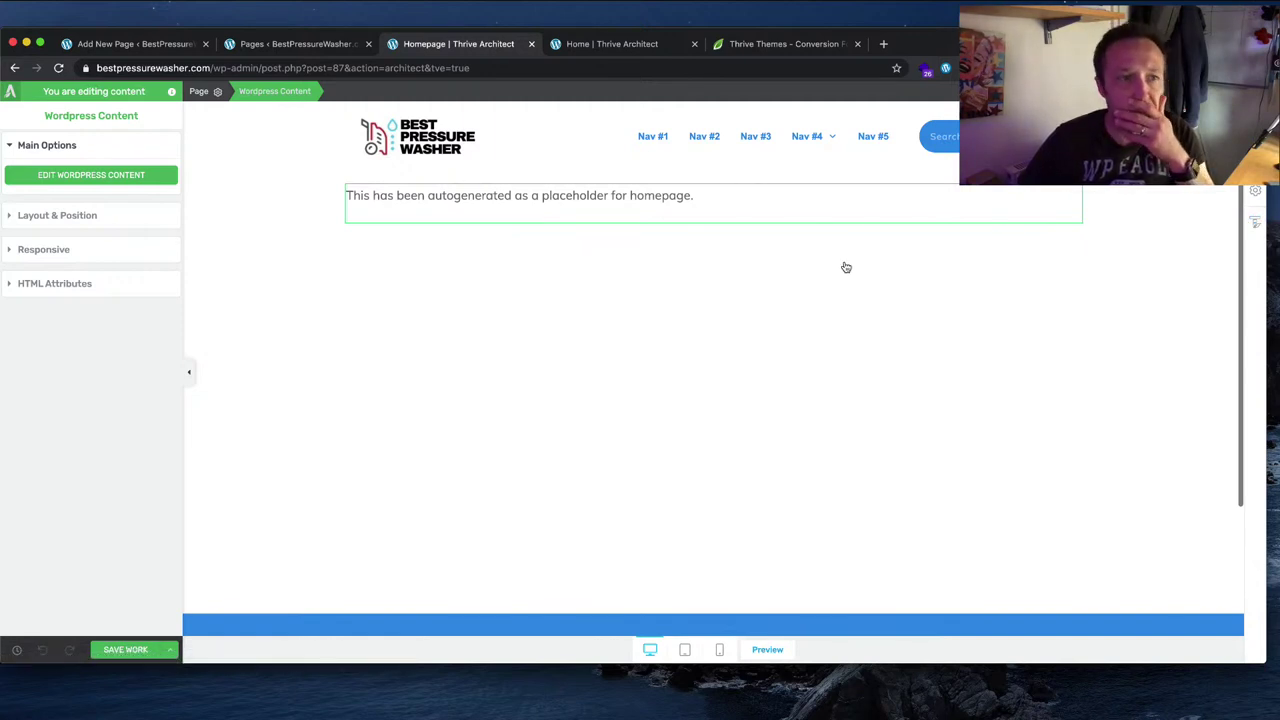
pyautogui.click(907, 349)
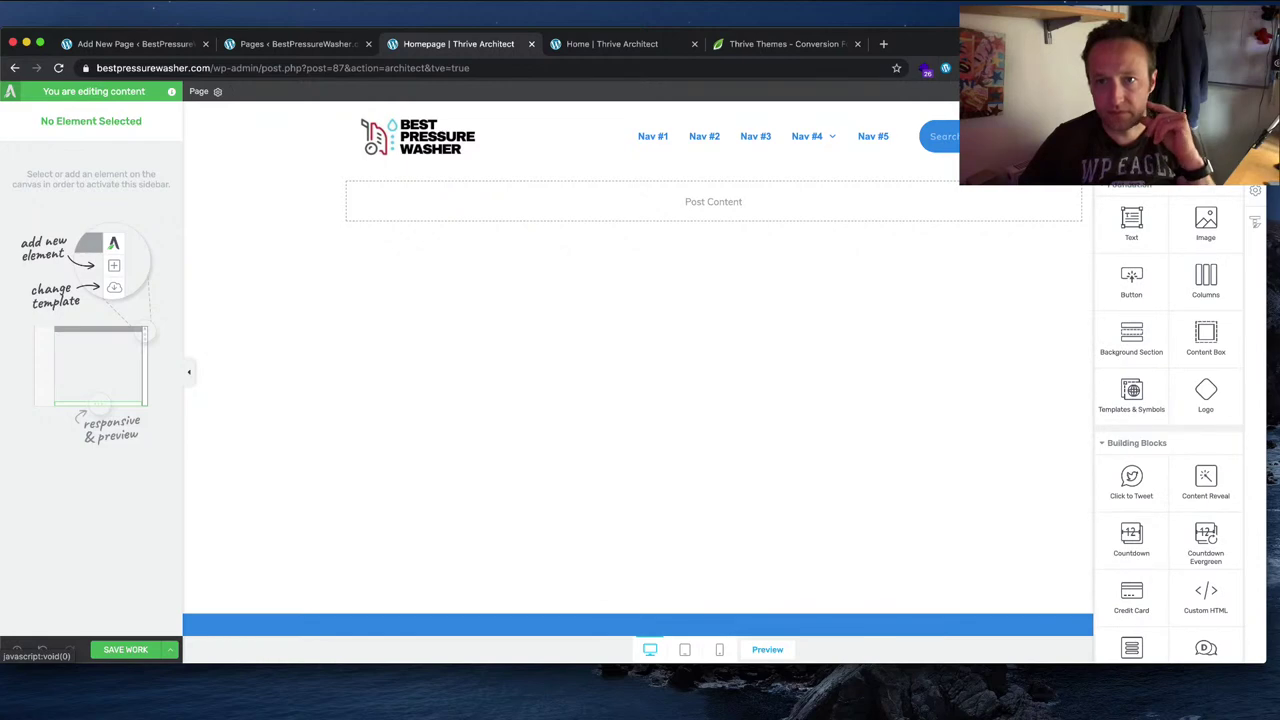
pyautogui.click(749, 249)
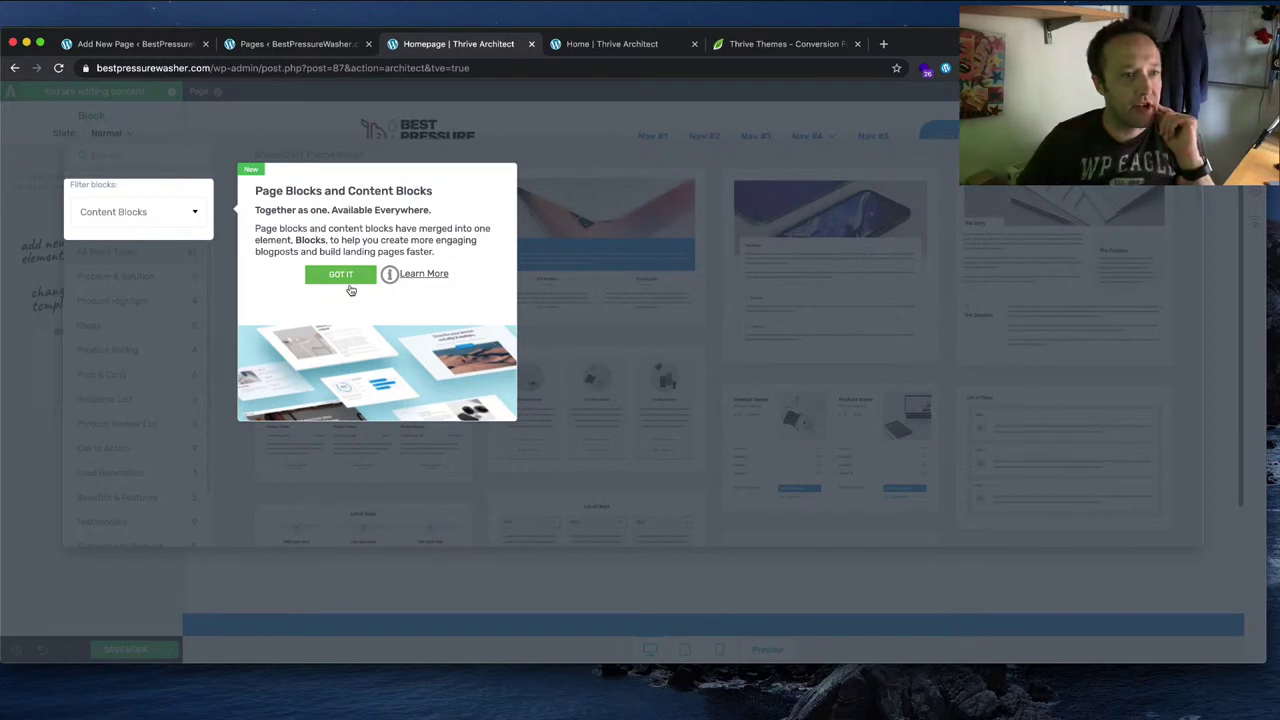
# Step: Dismiss the Blocks notice and set the block filter to 'Show me all the blocks!'
pyautogui.click(345, 280)
pyautogui.click(198, 213)
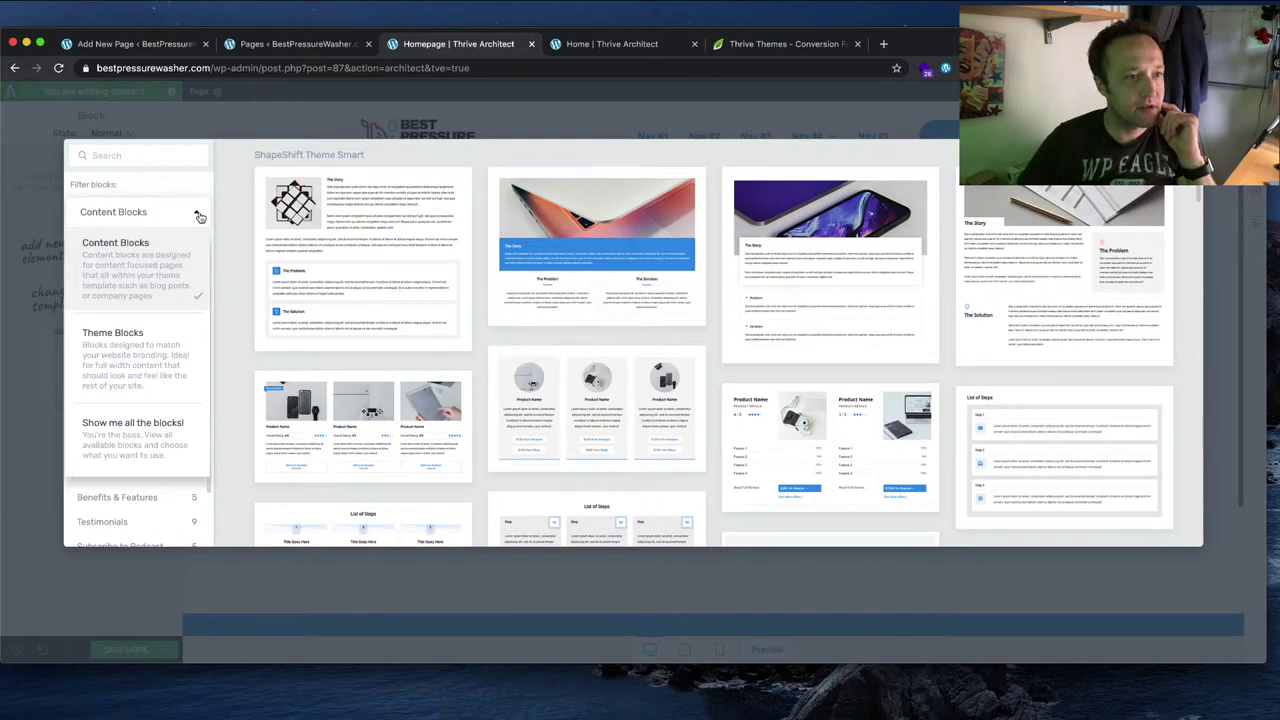
pyautogui.click(183, 368)
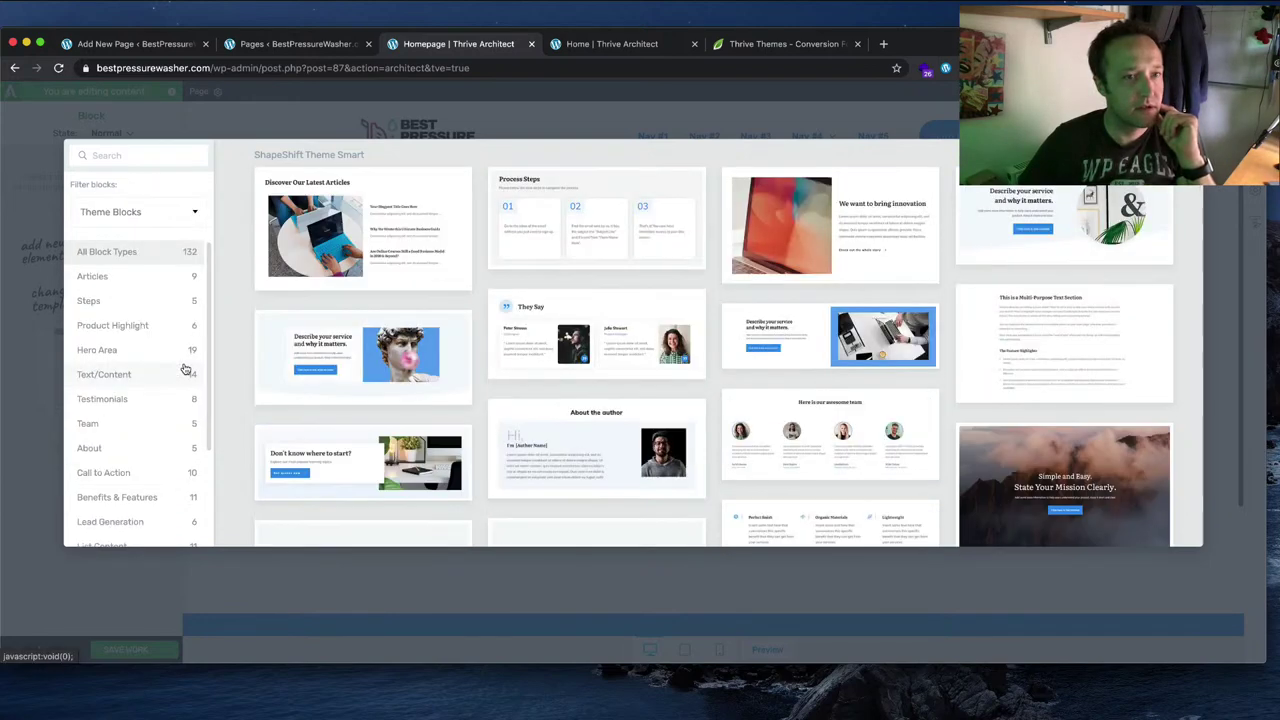
pyautogui.click(168, 214)
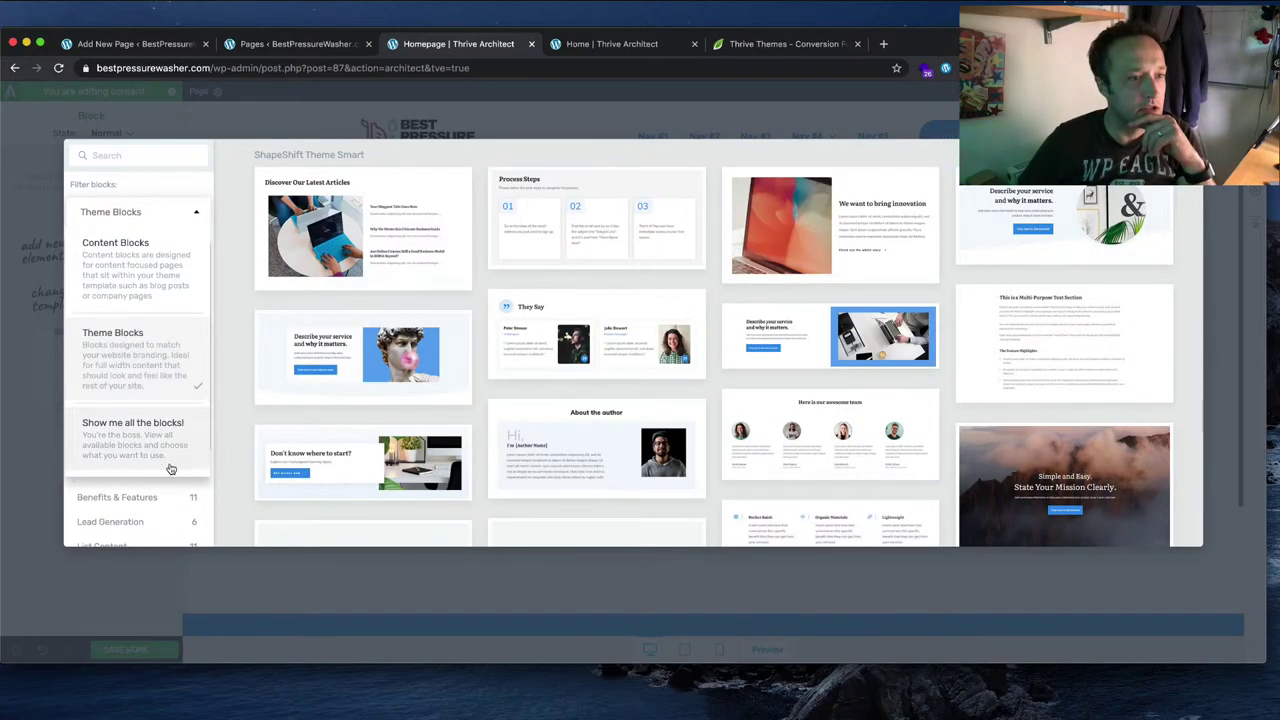
pyautogui.click(170, 452)
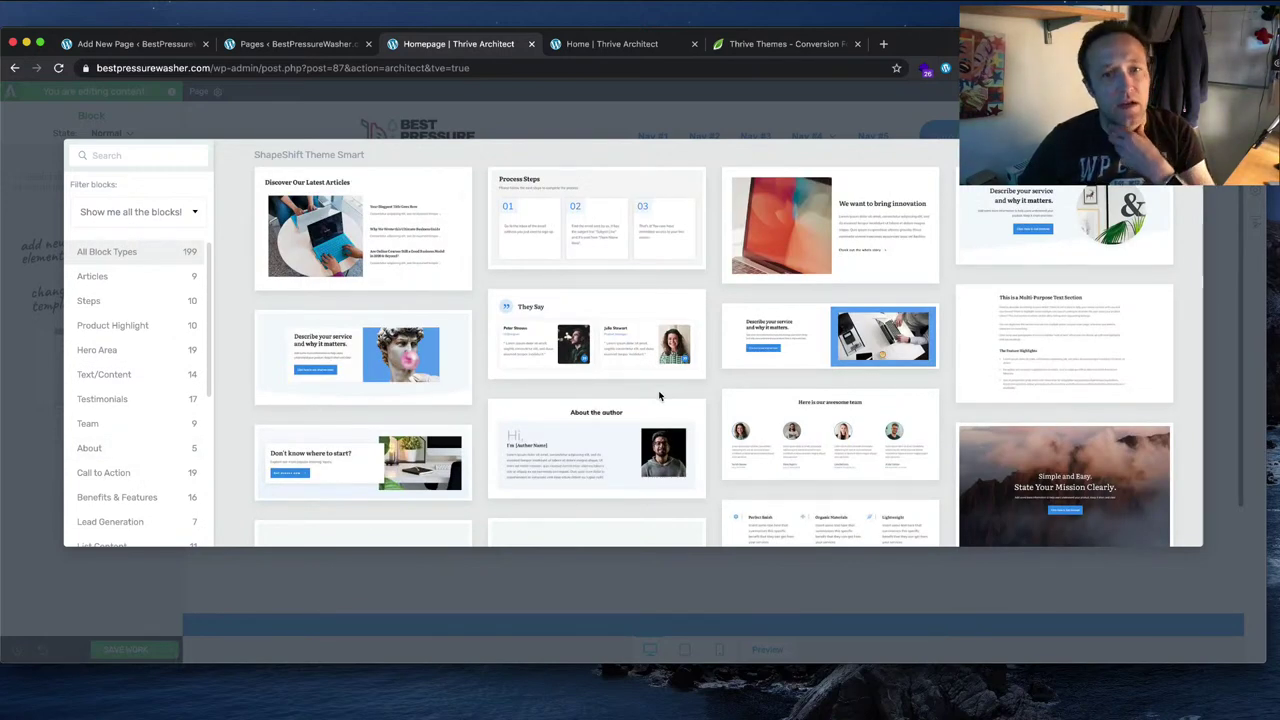
pyautogui.scroll(-1, 926, 360)
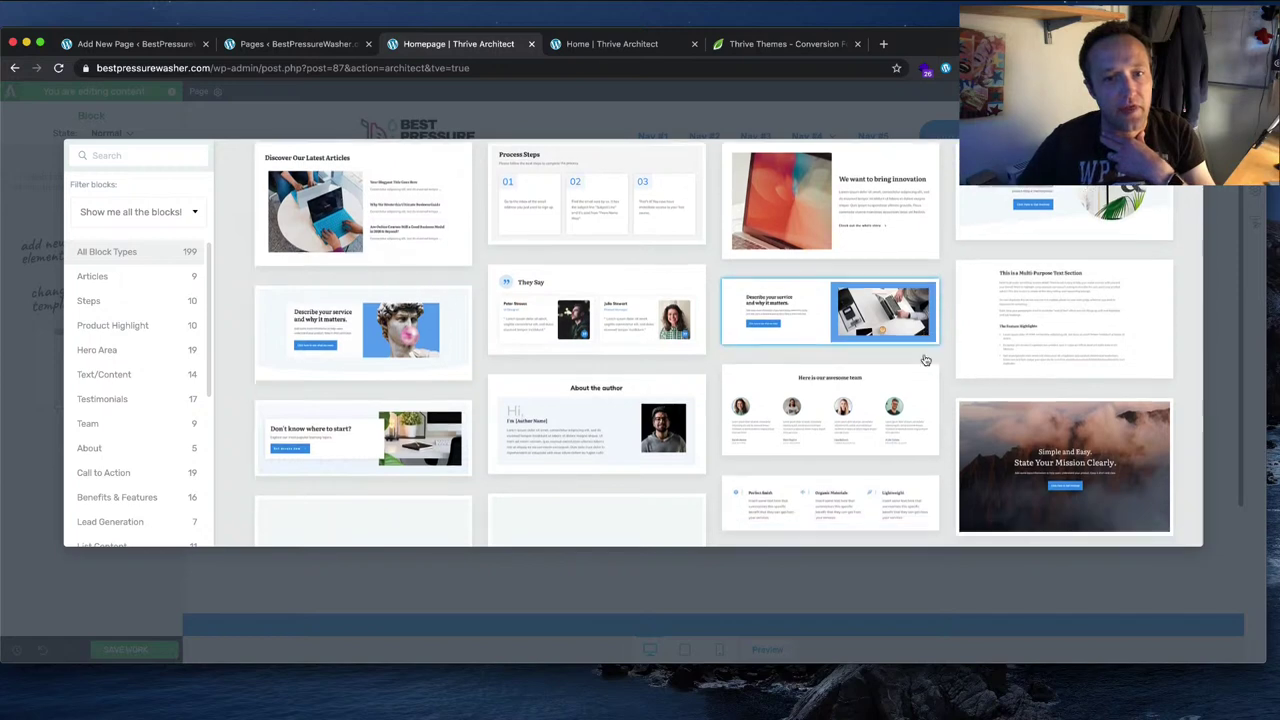
pyautogui.scroll(-5, 926, 360)
pyautogui.scroll(-8, 926, 360)
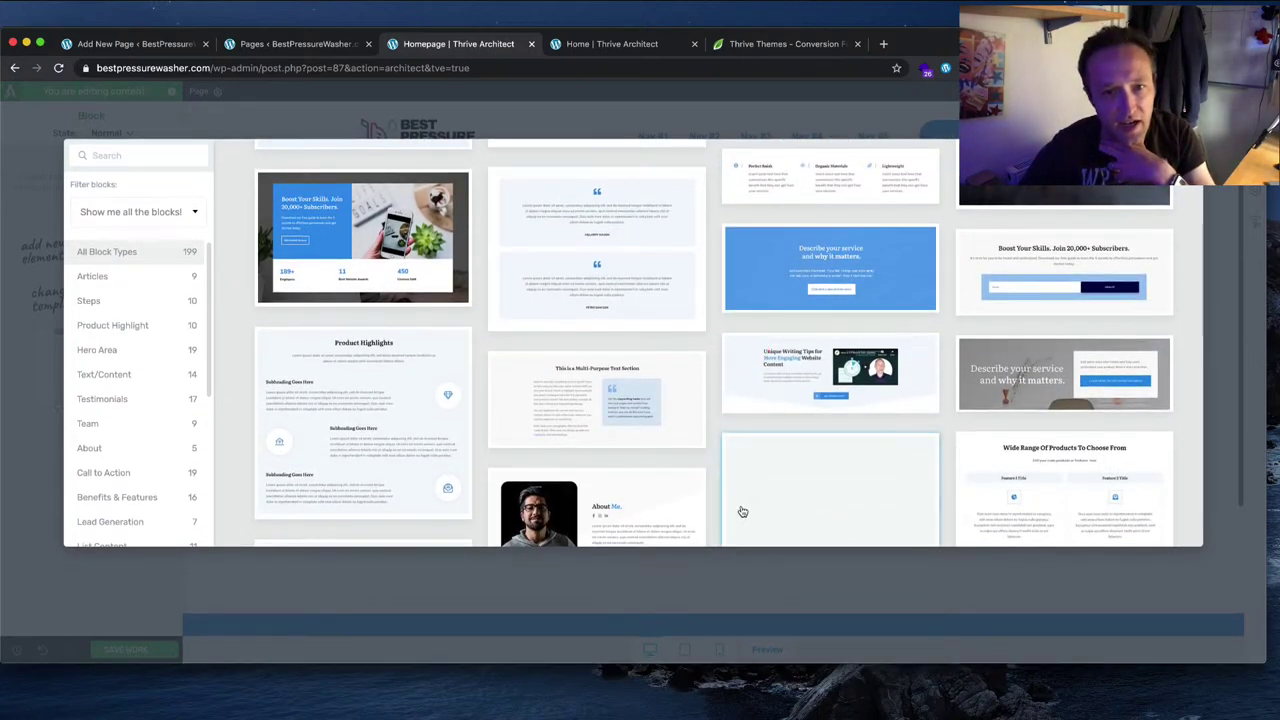
pyautogui.scroll(-8, 771, 272)
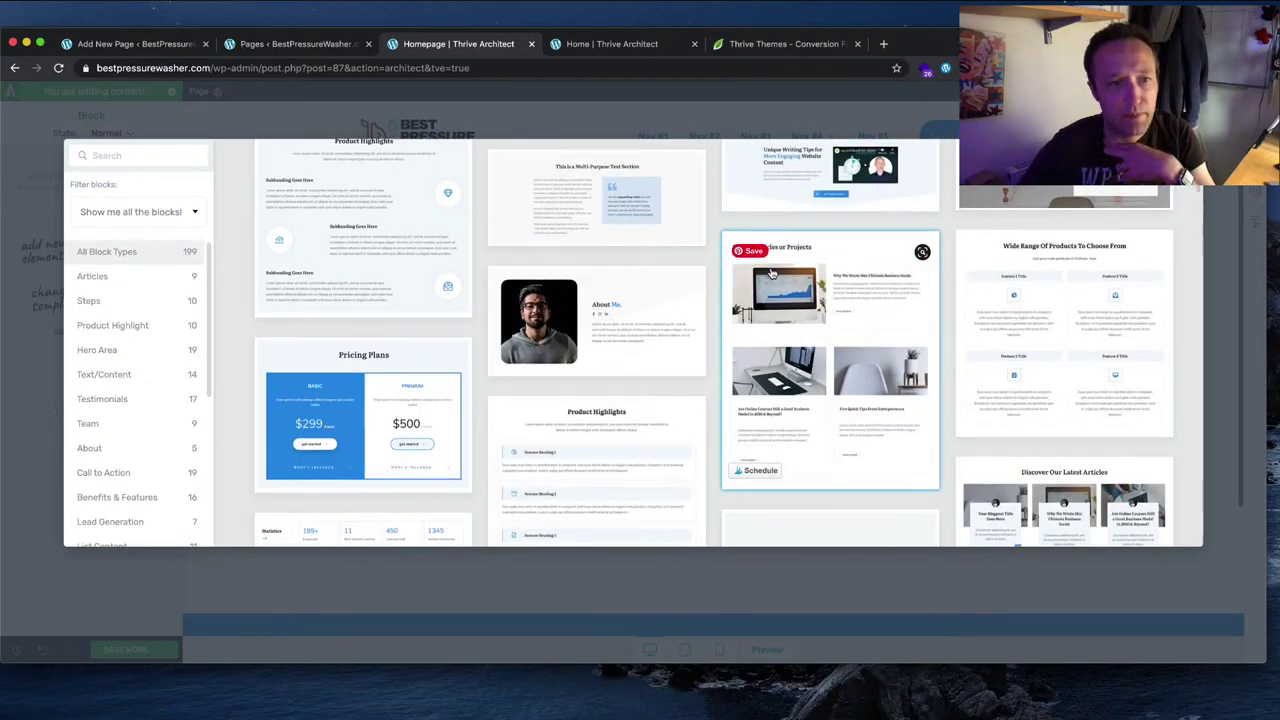
pyautogui.scroll(-8, 771, 272)
pyautogui.scroll(10, 773, 273)
pyautogui.scroll(10, 773, 273)
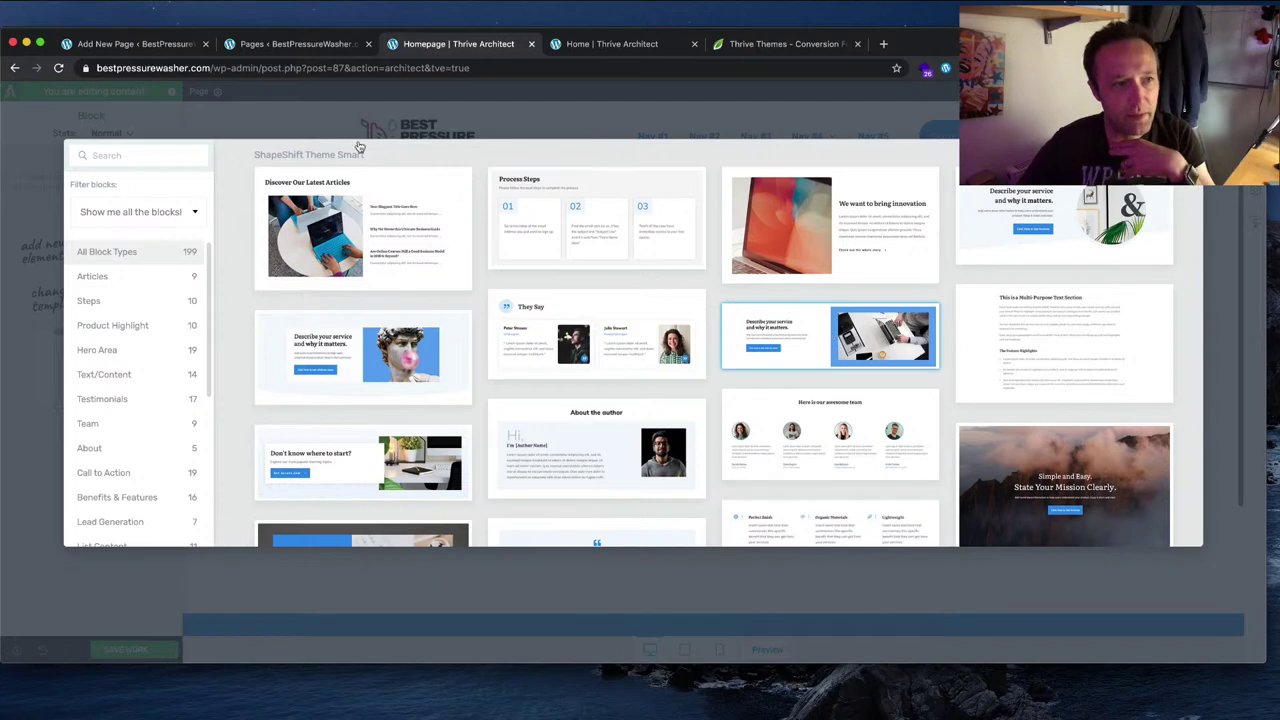
# Step: Search the block library for 'hero' and browse the hero designs
pyautogui.click(157, 156)
pyautogui.write('hero')
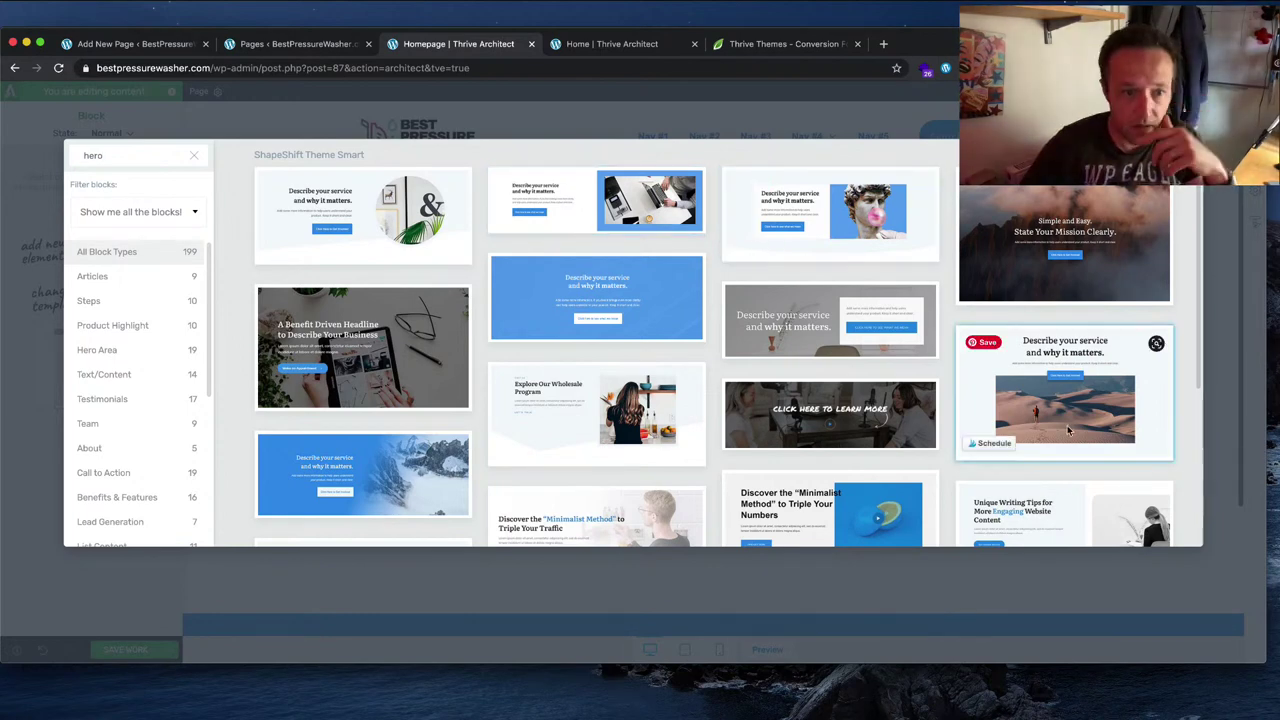
pyautogui.scroll(-2, 1068, 431)
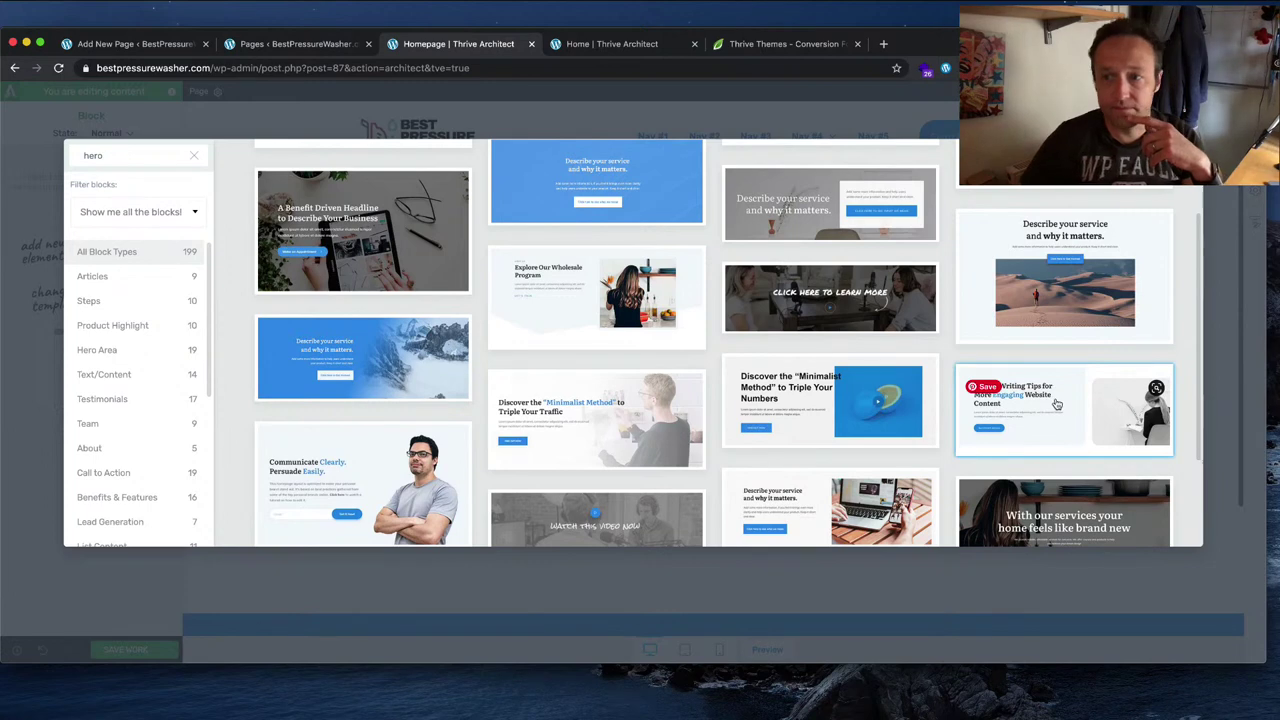
pyautogui.scroll(-2, 704, 354)
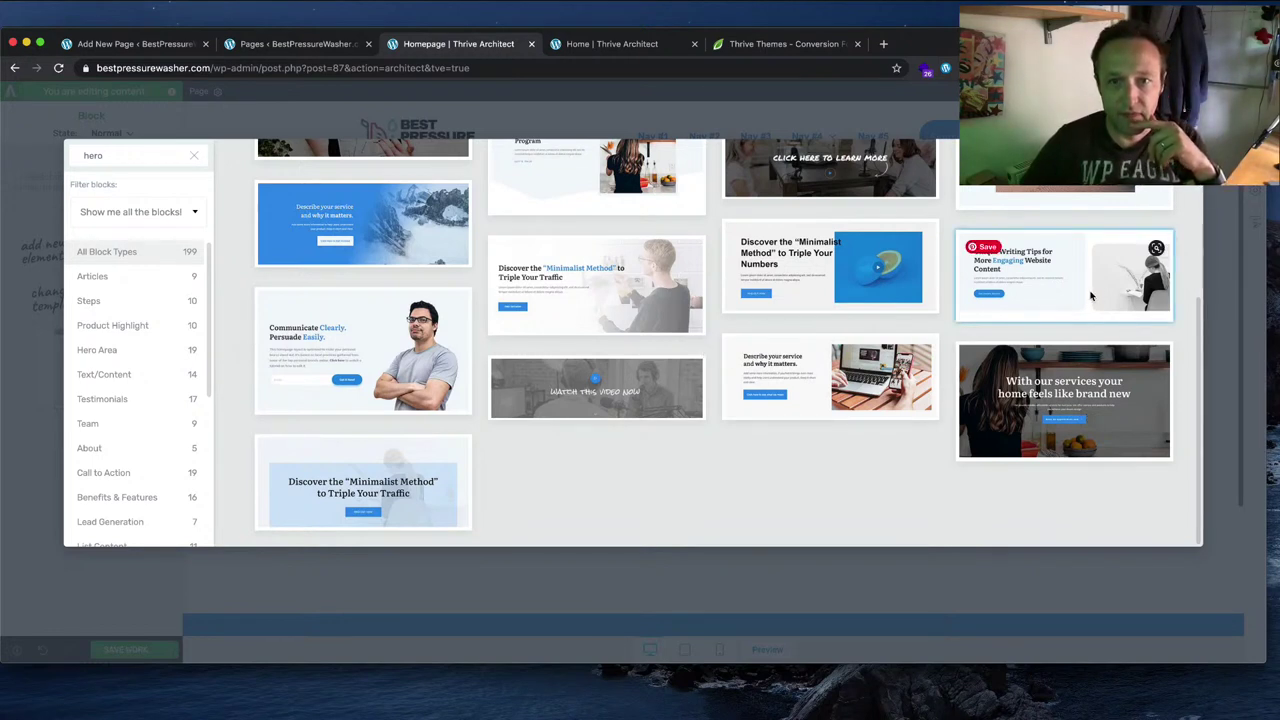
# Step: Insert the Unique Writing Tips hero block and inspect its photo content box
pyautogui.click(1047, 303)
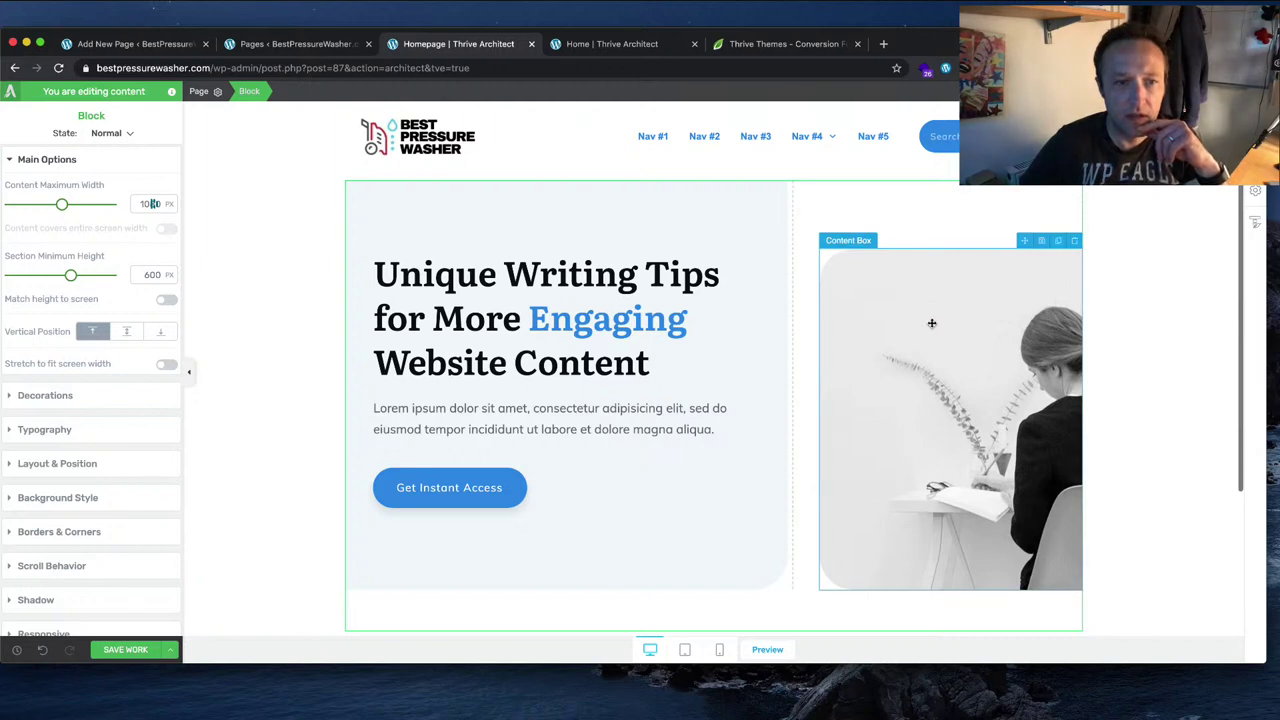
pyautogui.click(1145, 272)
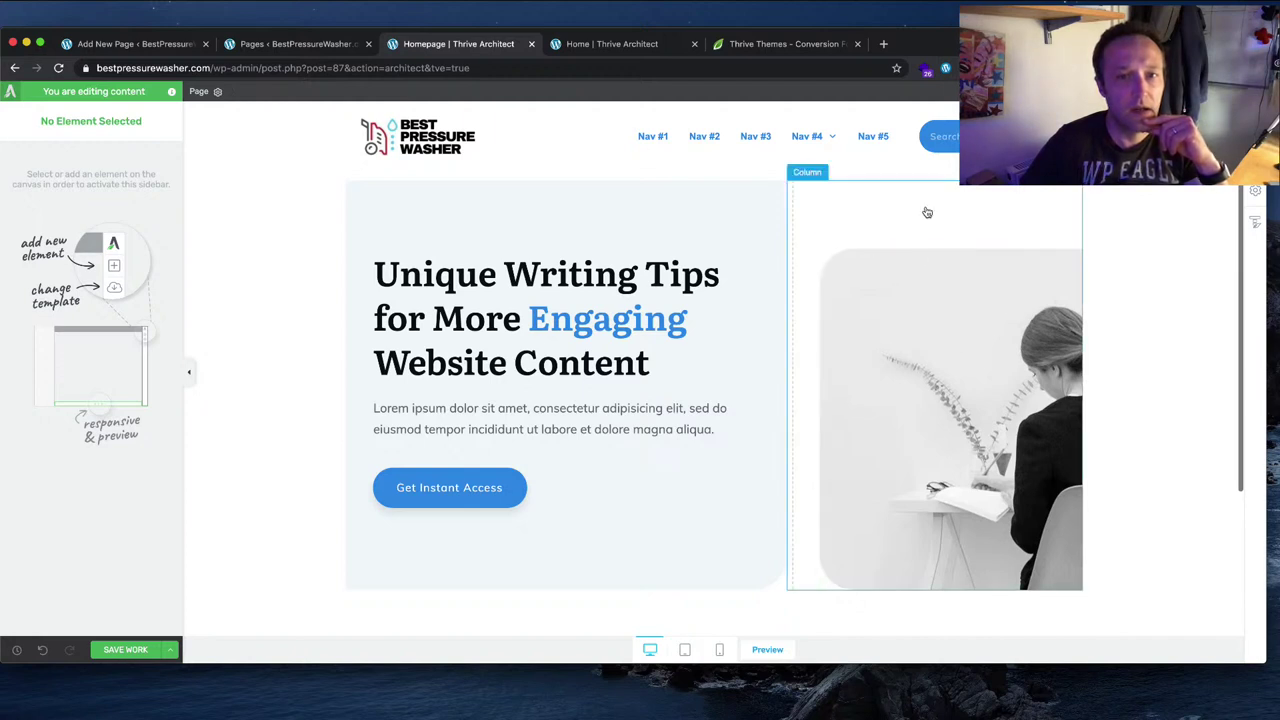
pyautogui.click(917, 295)
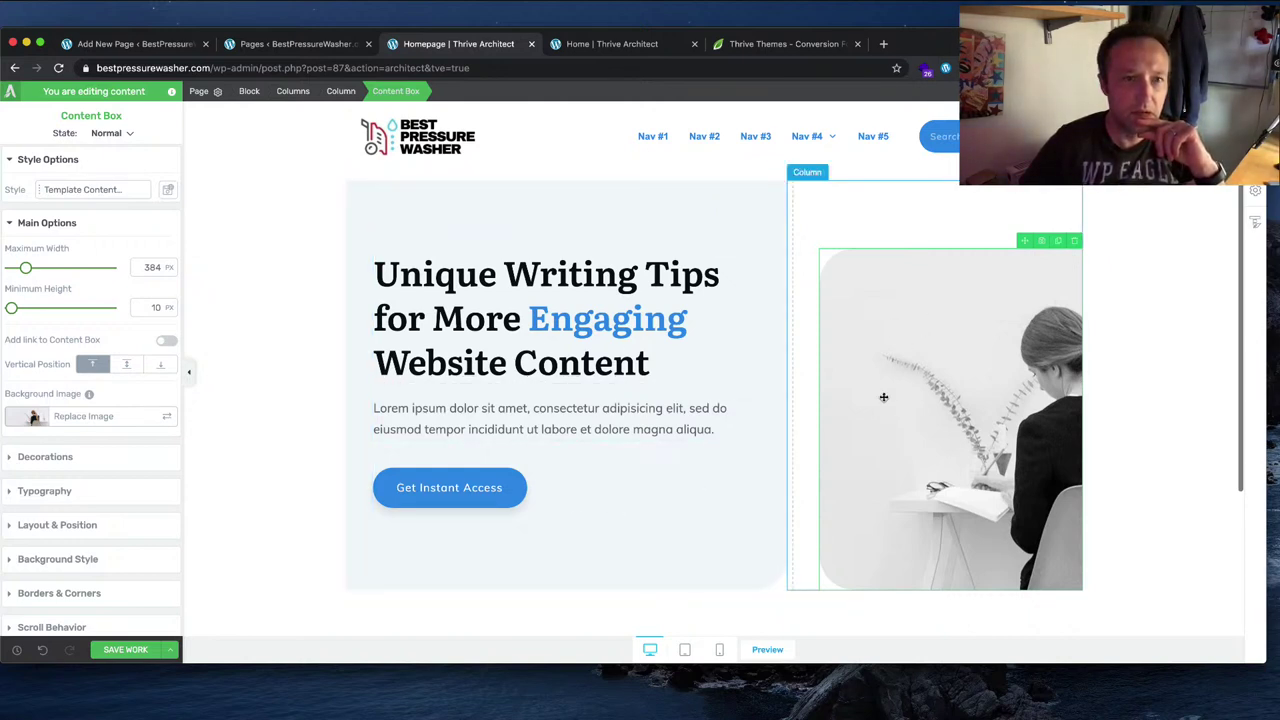
pyautogui.click(289, 241)
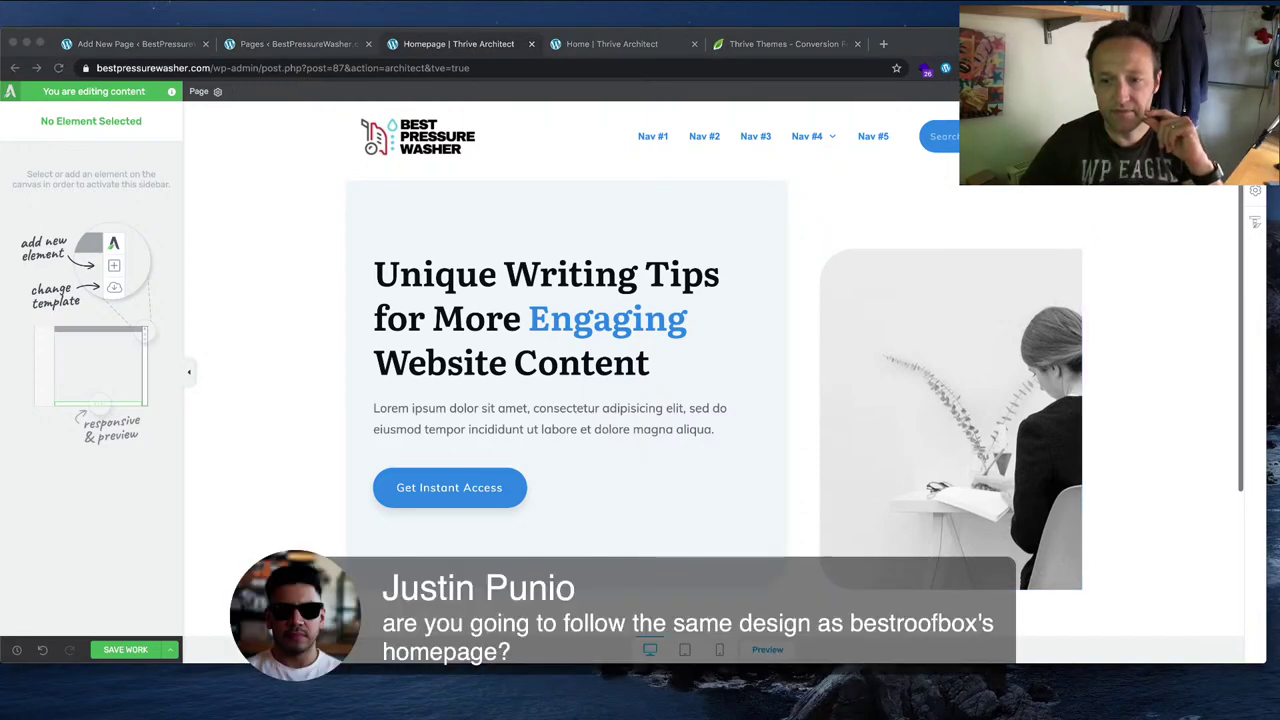
pyautogui.scroll(-10, 713, 370)
pyautogui.scroll(10, 713, 370)
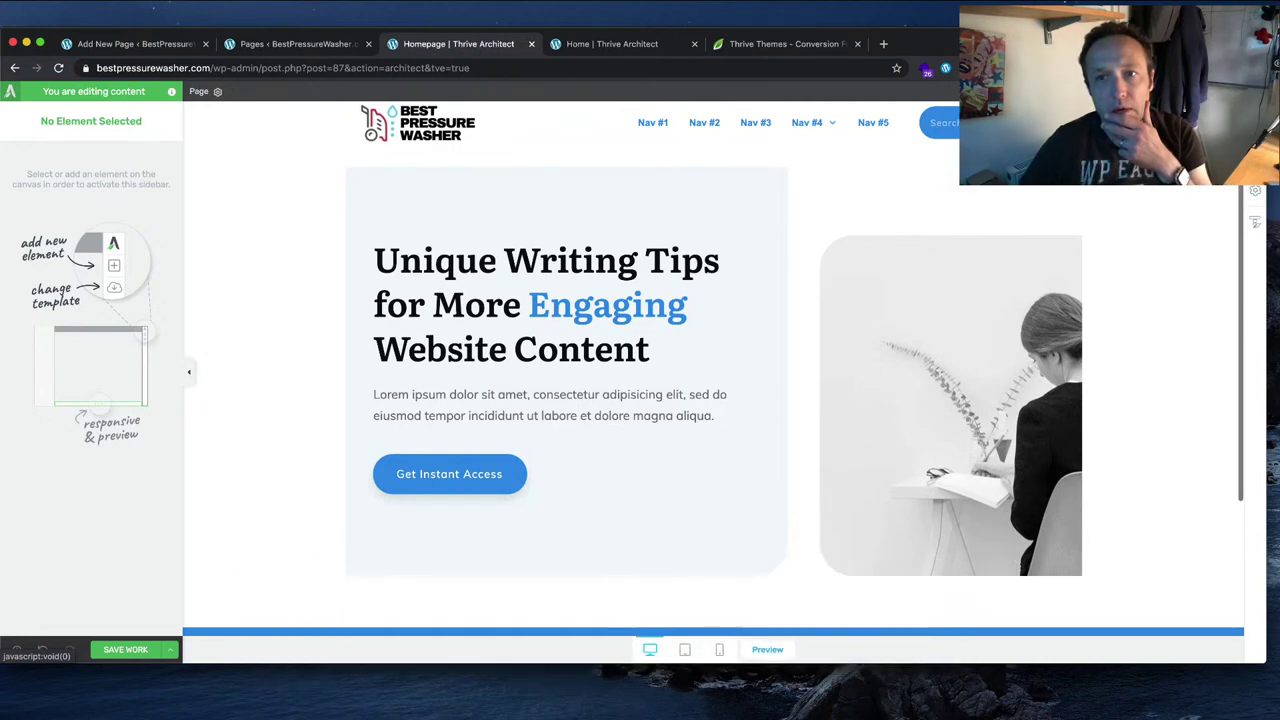
# Step: Inspect the save-as-template options and the hero text content box
pyautogui.click(1255, 204)
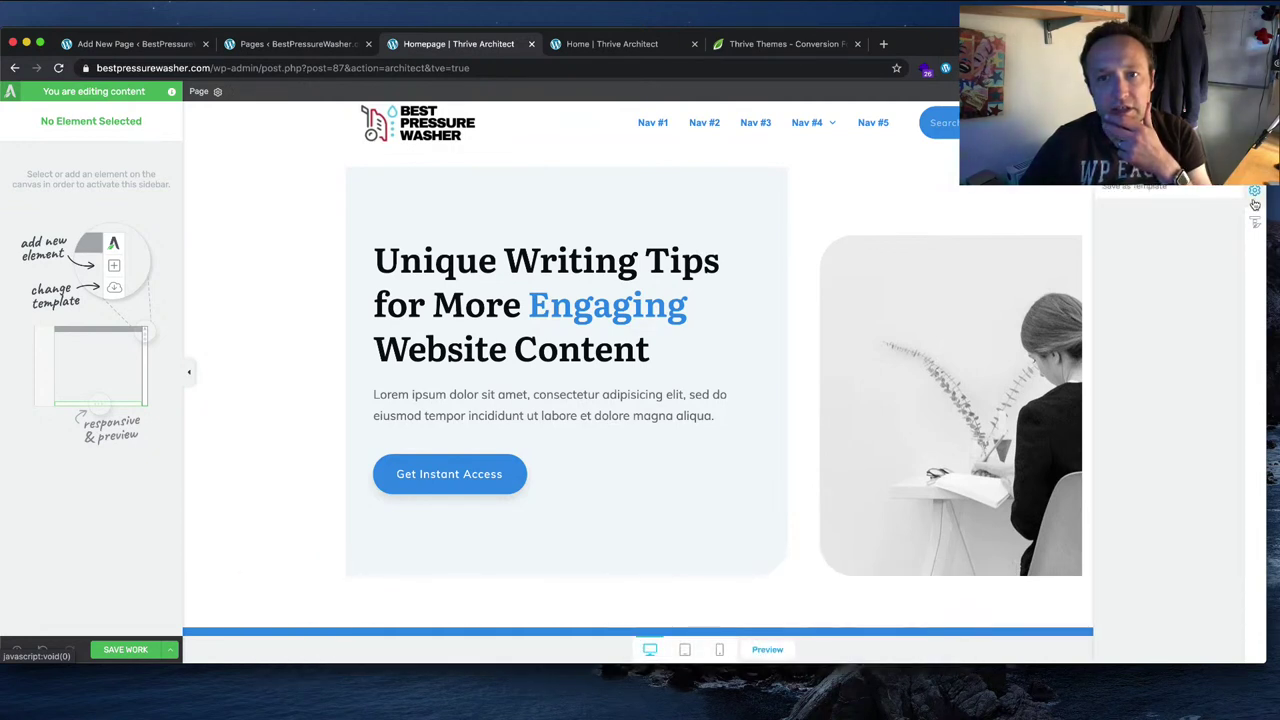
pyautogui.click(745, 208)
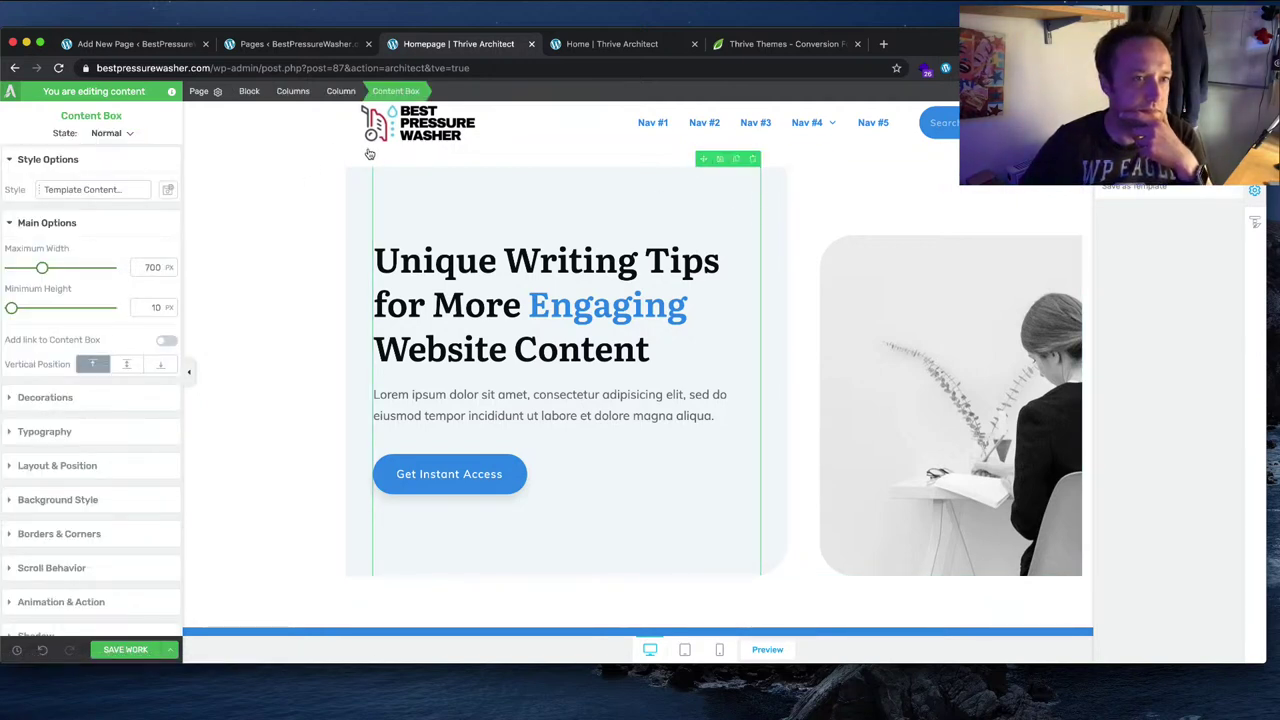
pyautogui.click(307, 200)
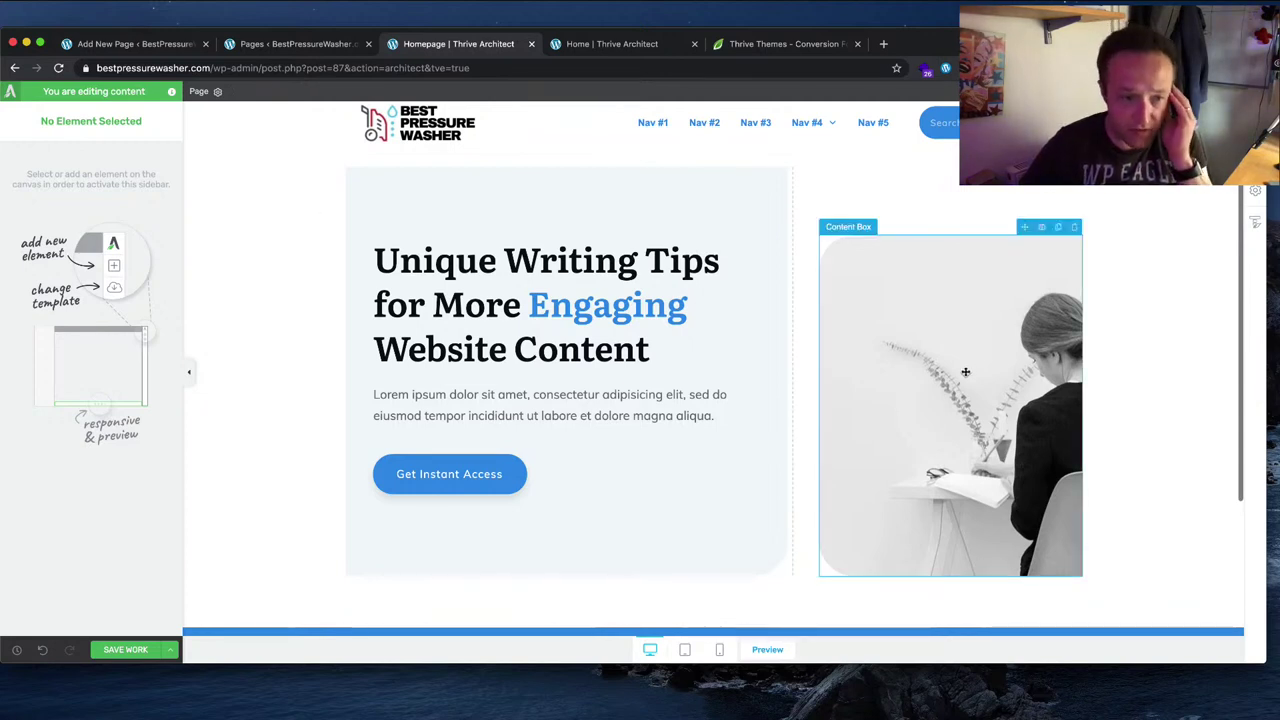
pyautogui.click(573, 300)
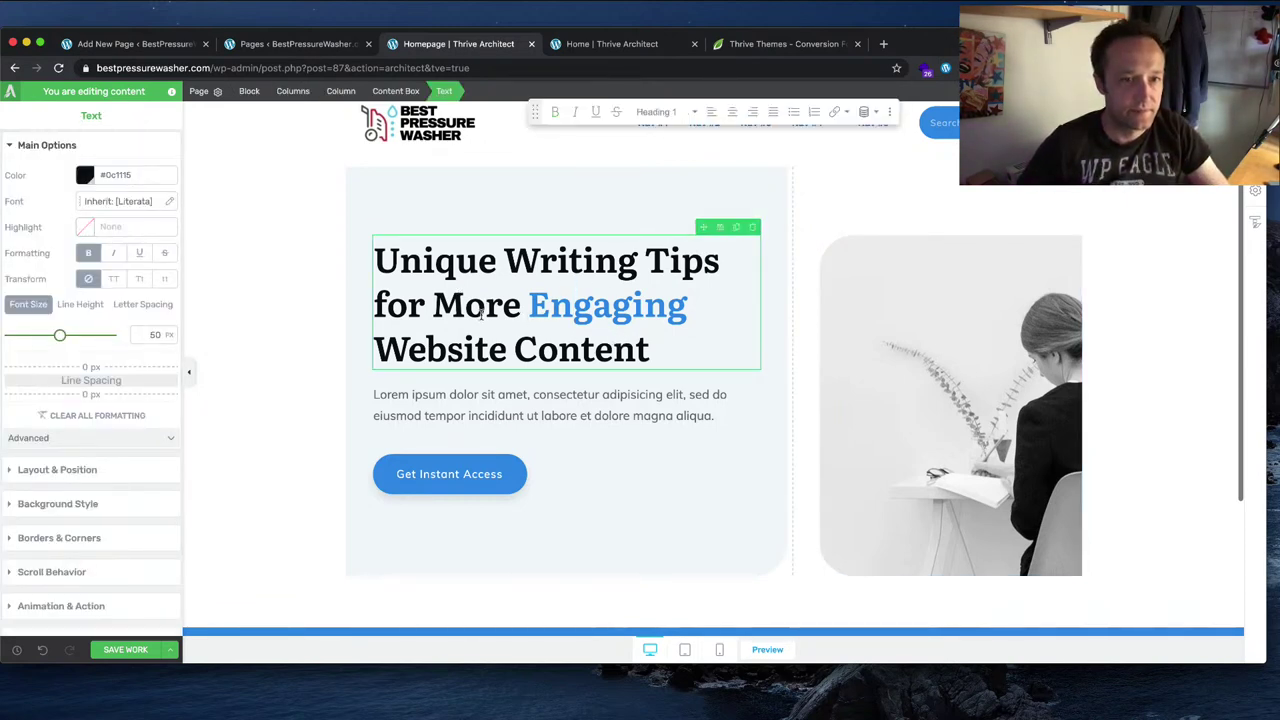
pyautogui.moveTo(548, 304); pyautogui.dragTo(724, 311)
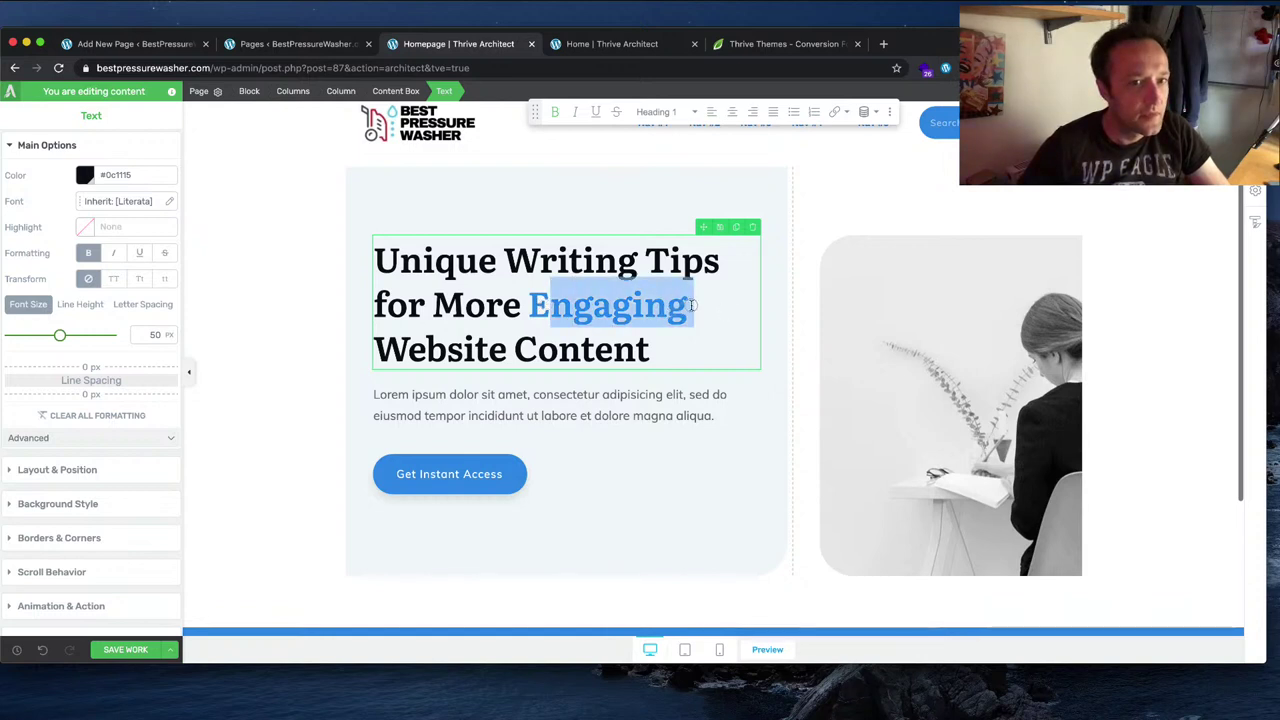
pyautogui.click(596, 352)
pyautogui.moveTo(530, 304); pyautogui.dragTo(684, 305)
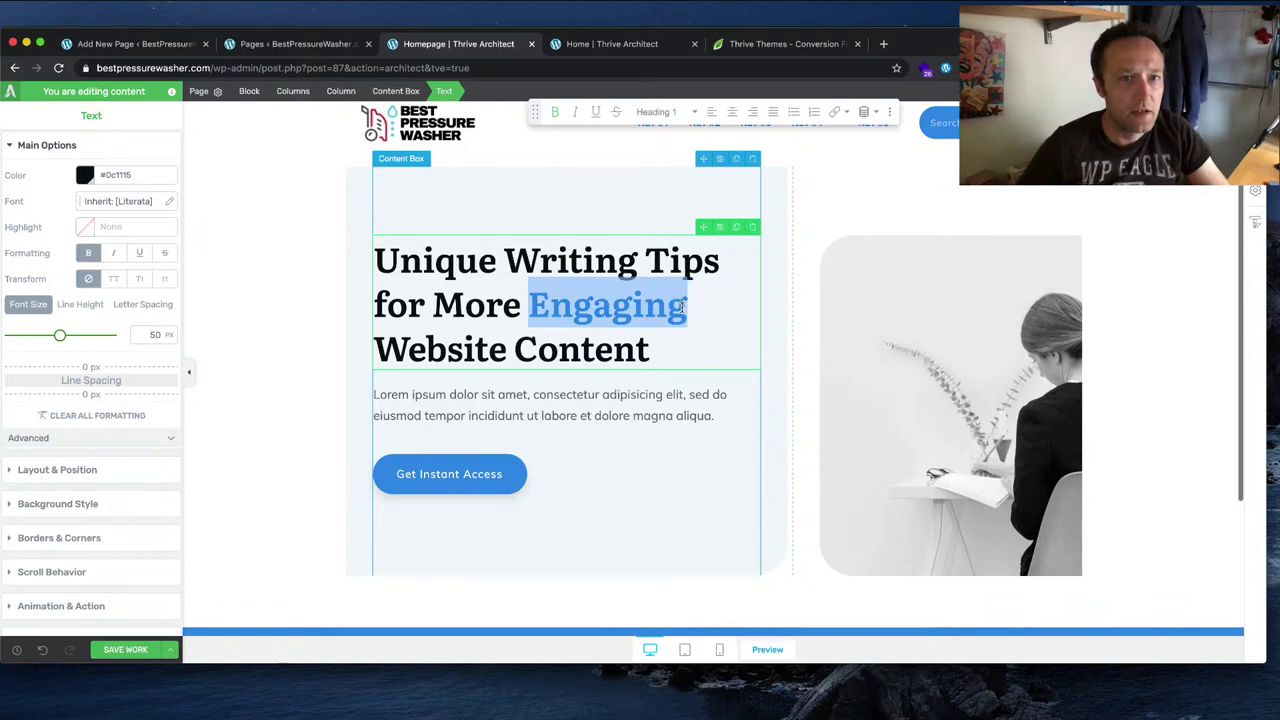
pyautogui.click(895, 114)
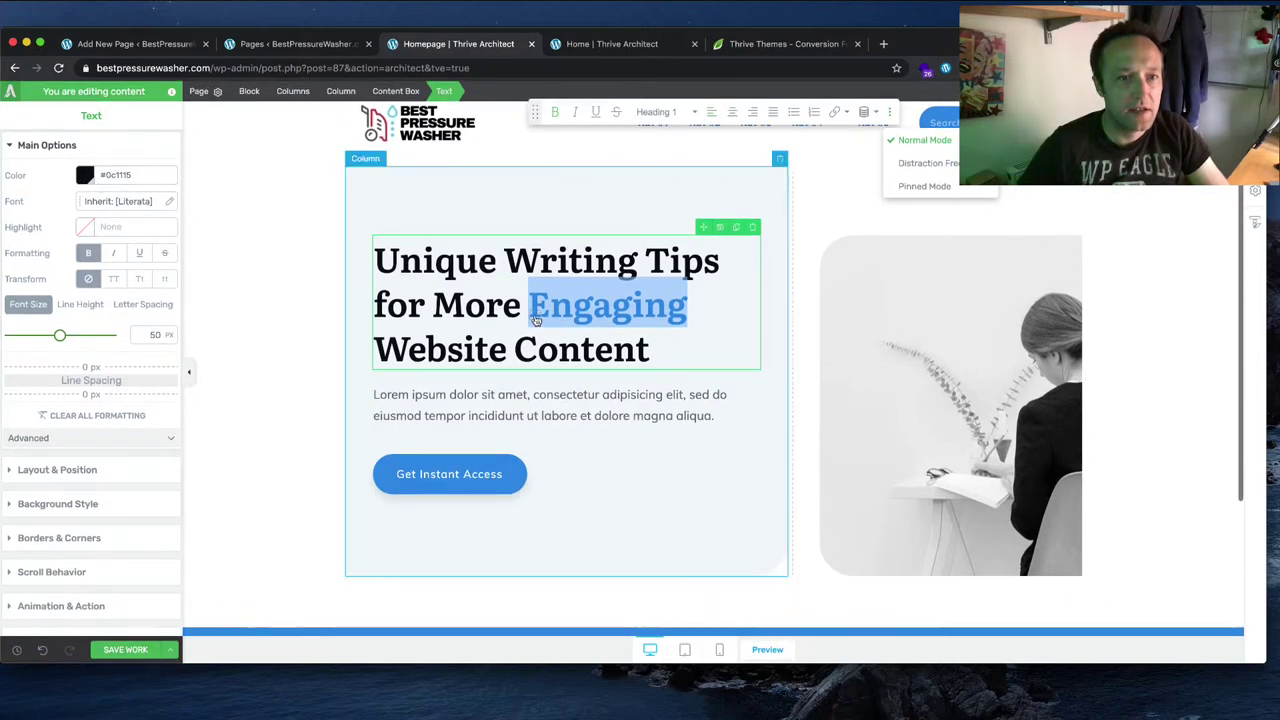
pyautogui.moveTo(528, 306); pyautogui.dragTo(686, 307)
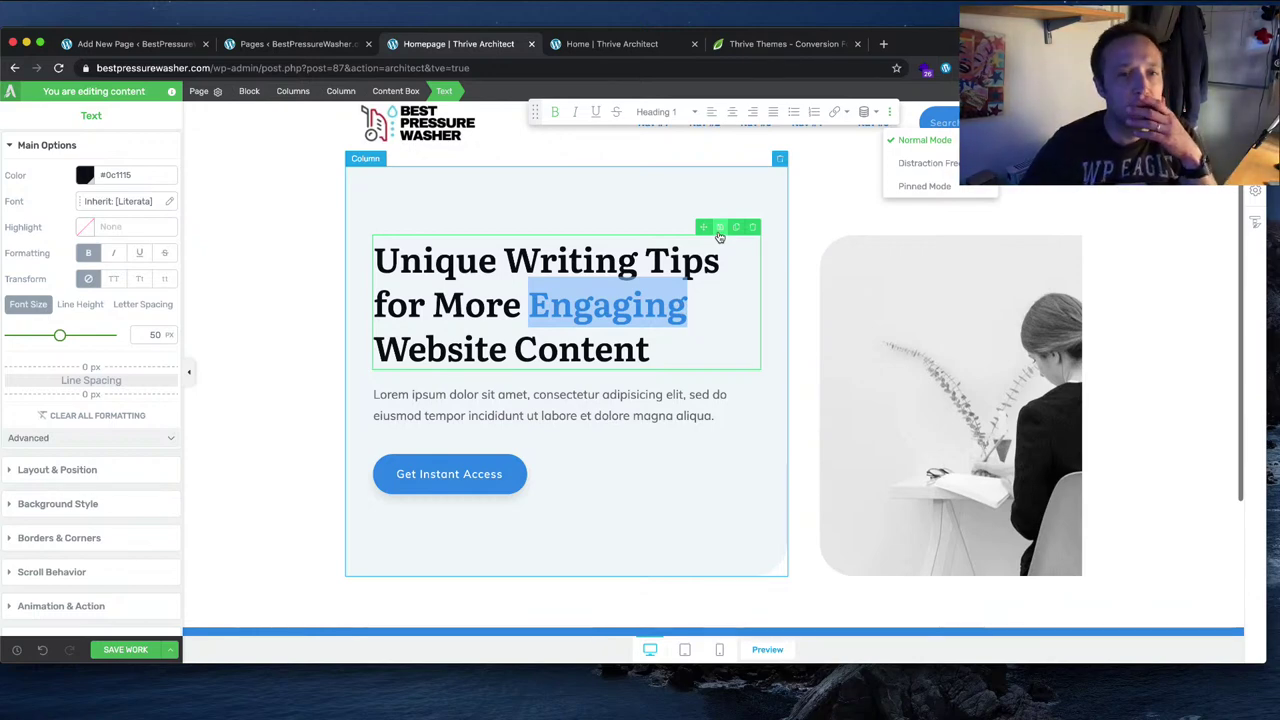
pyautogui.click(719, 234)
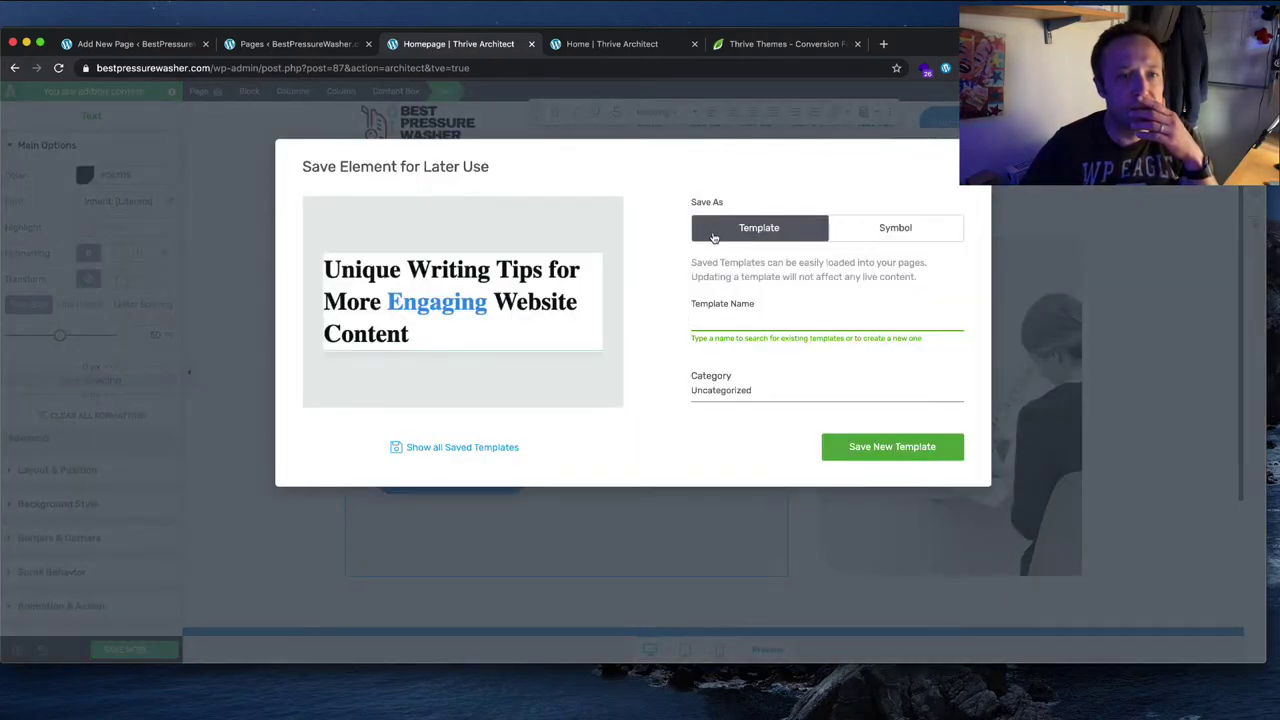
pyautogui.click(975, 155)
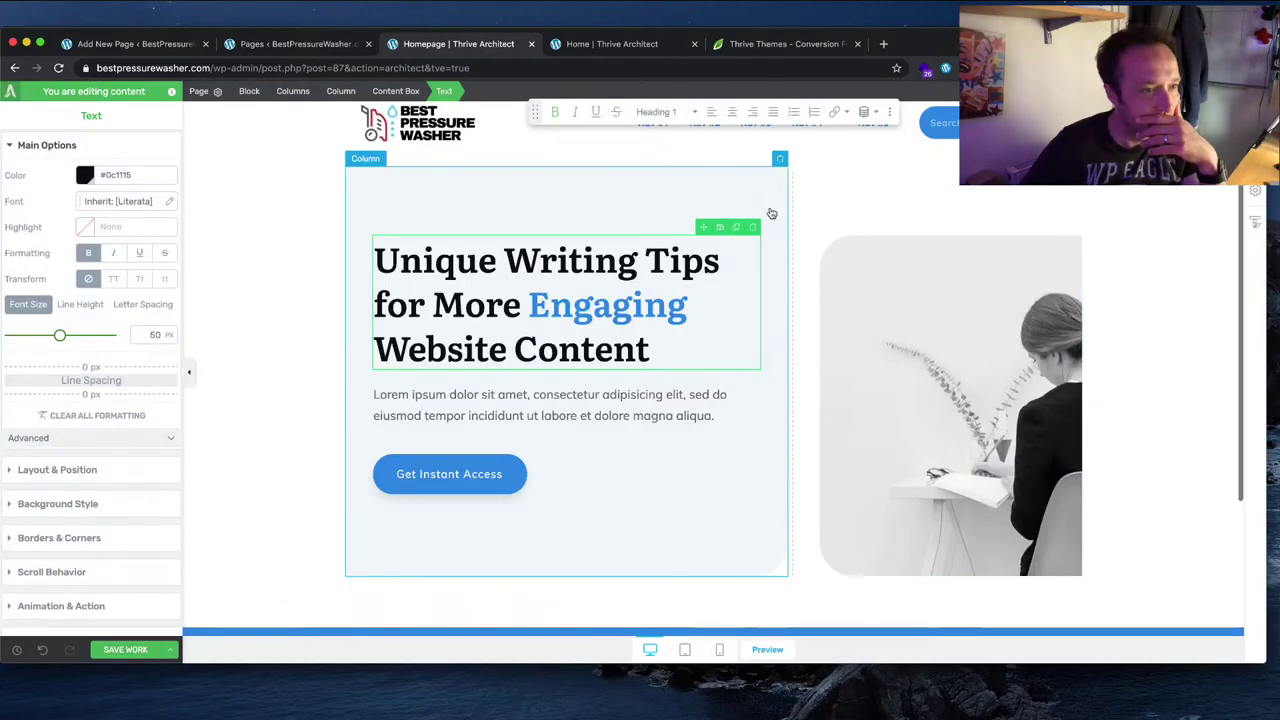
pyautogui.scroll(-2, 69, 455)
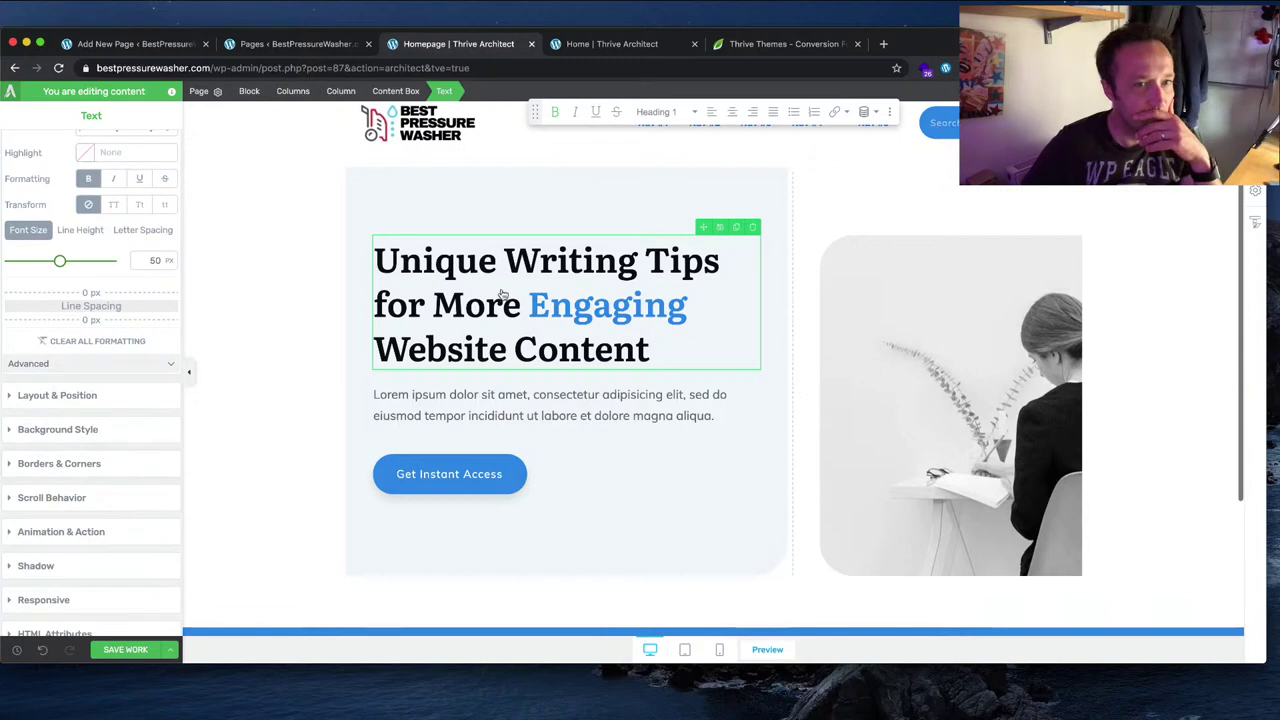
# Step: Retype the headline as 'Helping you find the Best Pressure Washer for your needs.'
pyautogui.moveTo(523, 304); pyautogui.dragTo(372, 262)
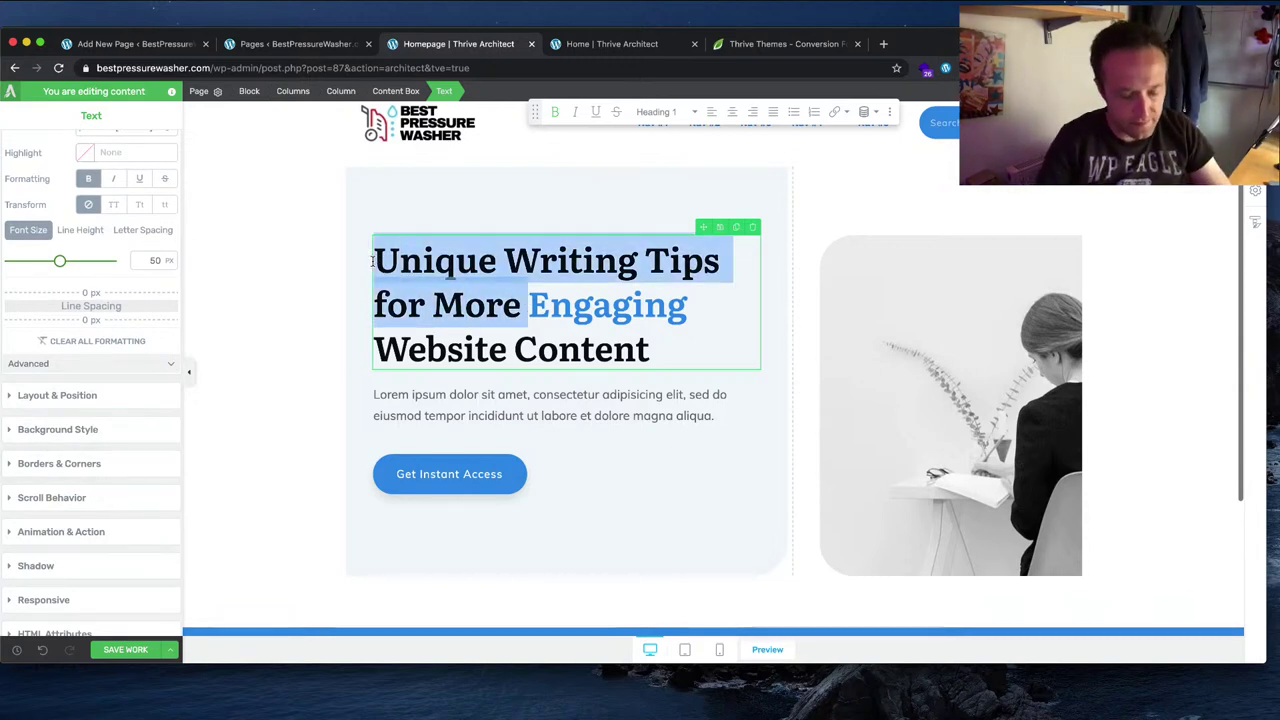
pyautogui.write('Helping you find the b')
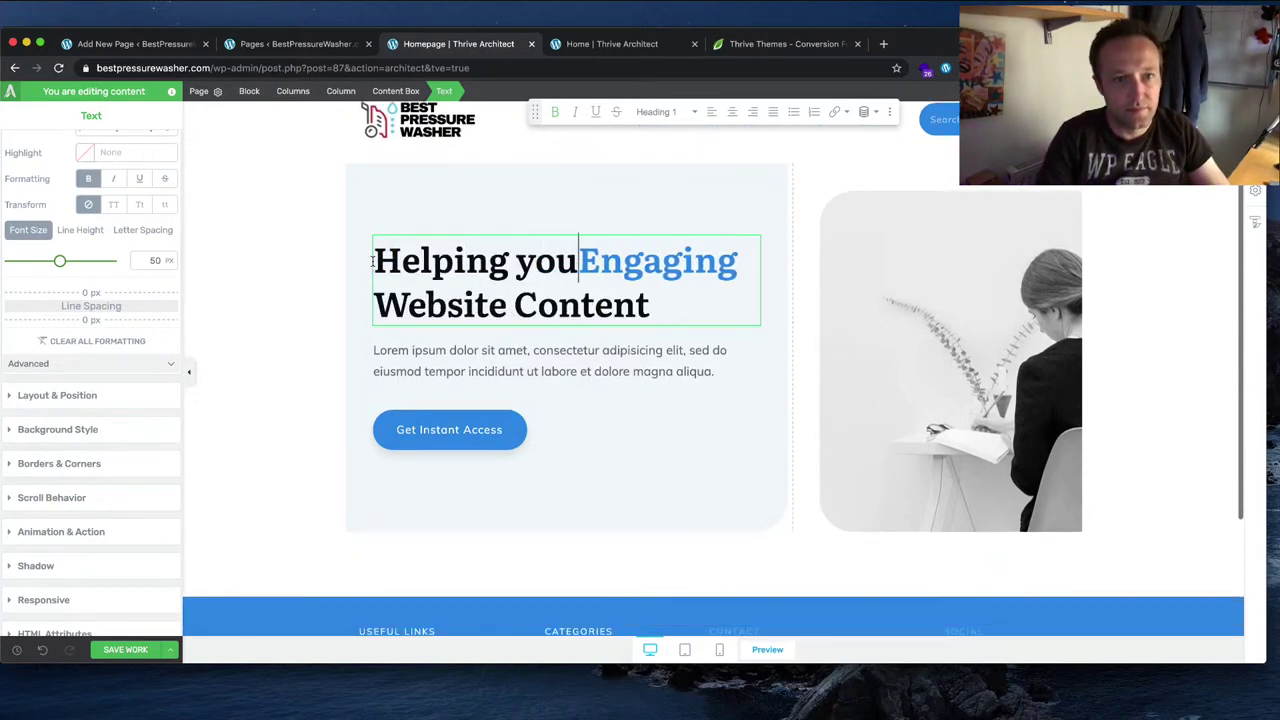
pyautogui.write('est')
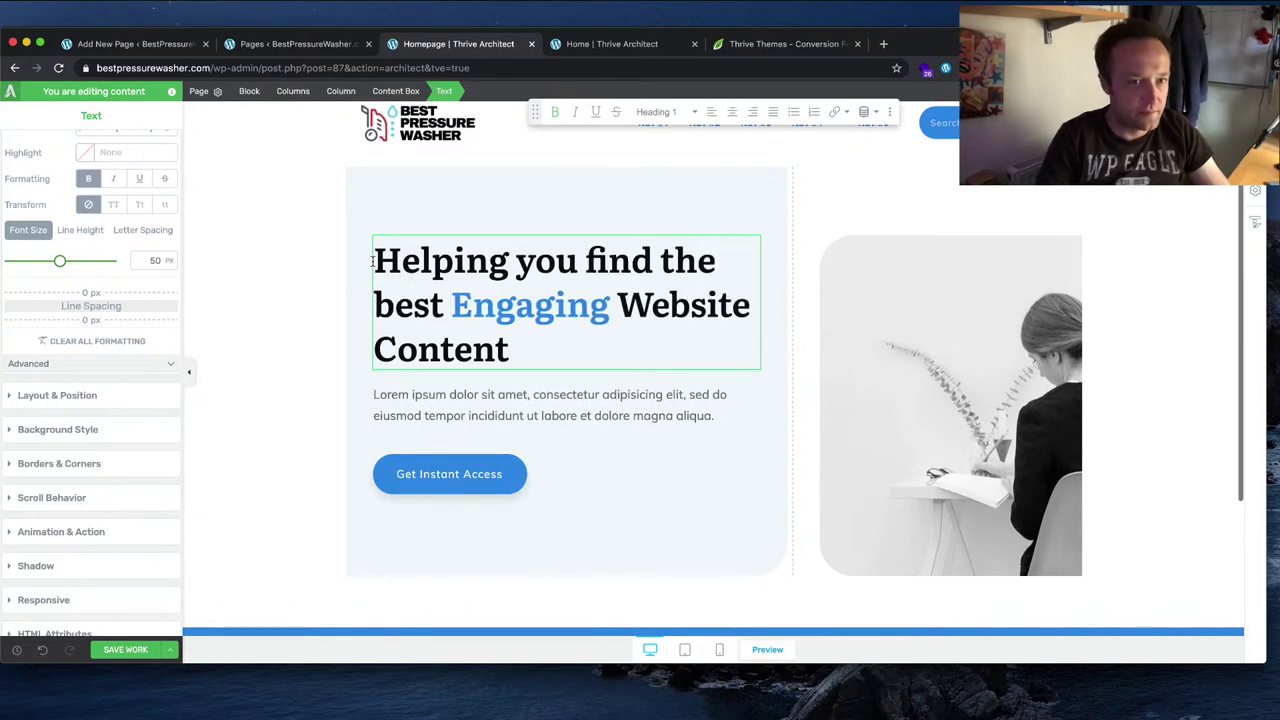
pyautogui.press('BackSpace')
pyautogui.press('BackSpace')
pyautogui.press('BackSpace')
pyautogui.press('BackSpace')
pyautogui.press('BackSpace')
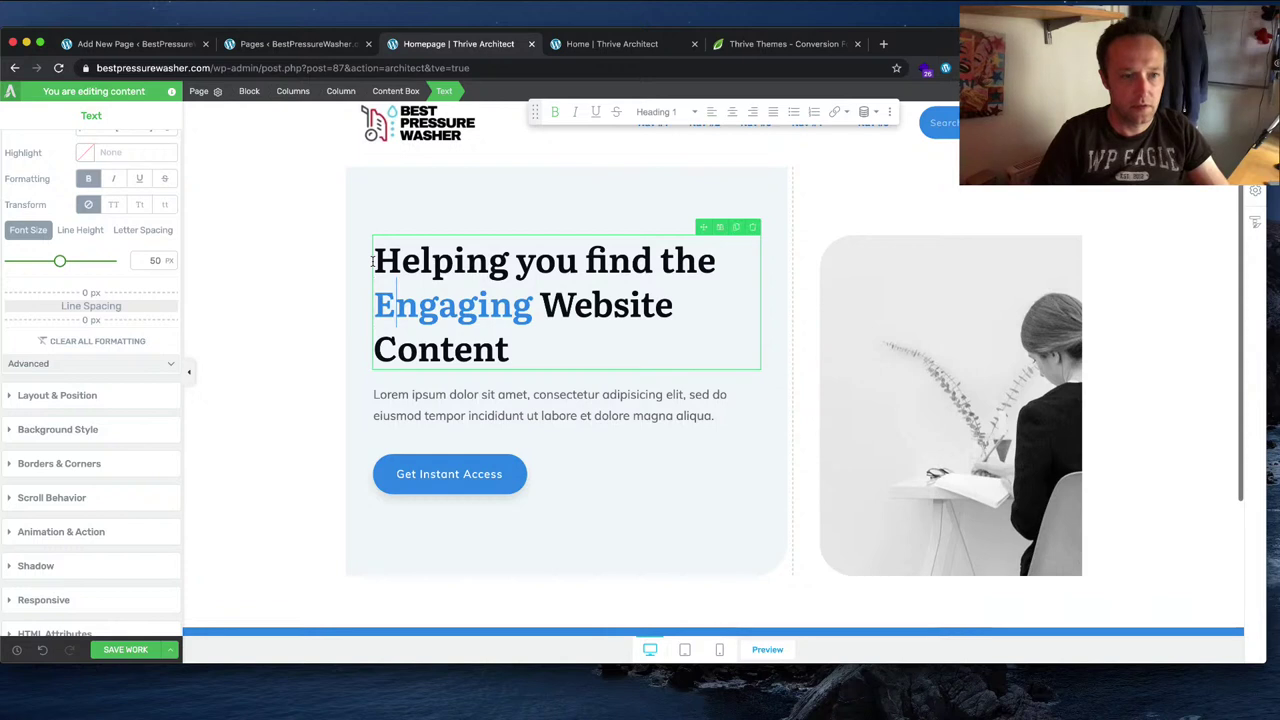
pyautogui.press('Right')
pyautogui.press('Right')
pyautogui.press('Right')
pyautogui.press('Right')
pyautogui.press('Right')
pyautogui.press('Right')
pyautogui.press('Right')
pyautogui.press('Right')
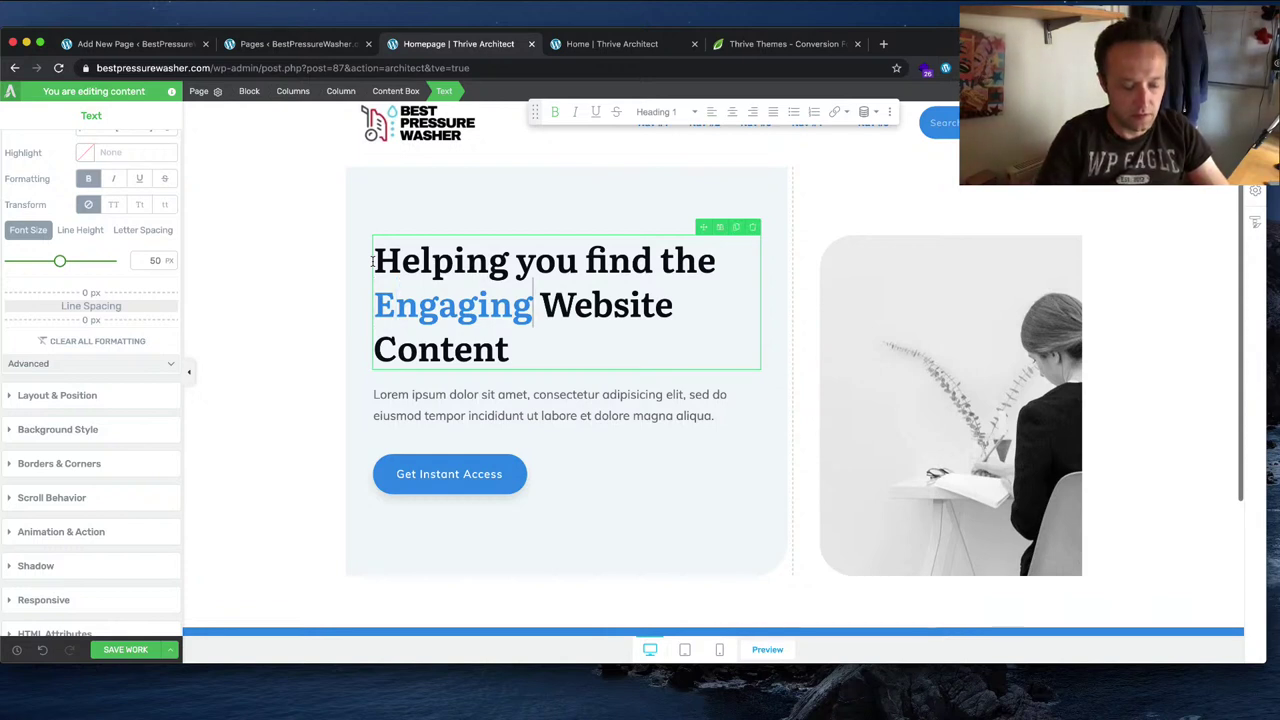
pyautogui.press('BackSpace')
pyautogui.write('Be')
pyautogui.press('BackSpace')
pyautogui.press('BackSpace')
pyautogui.press('BackSpace')
pyautogui.press('BackSpace')
pyautogui.press('BackSpace')
pyautogui.press('BackSpace')
pyautogui.press('BackSpace')
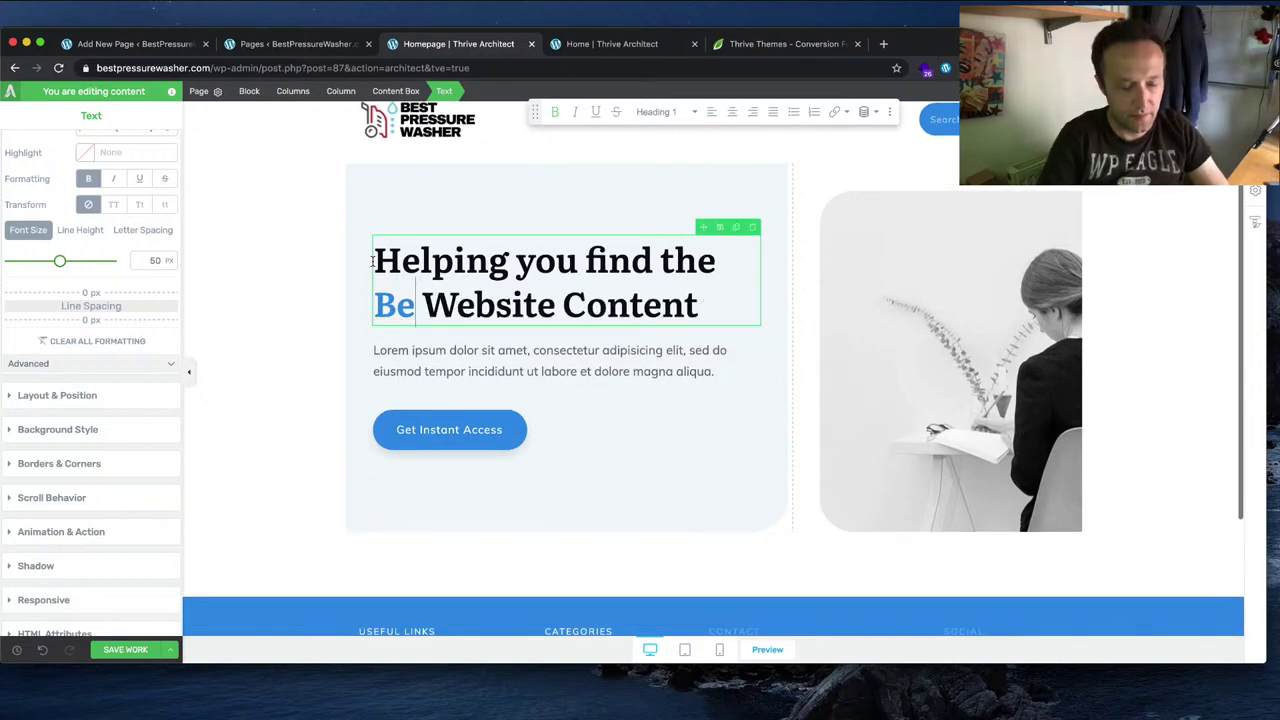
pyautogui.write('st Pressure Washer')
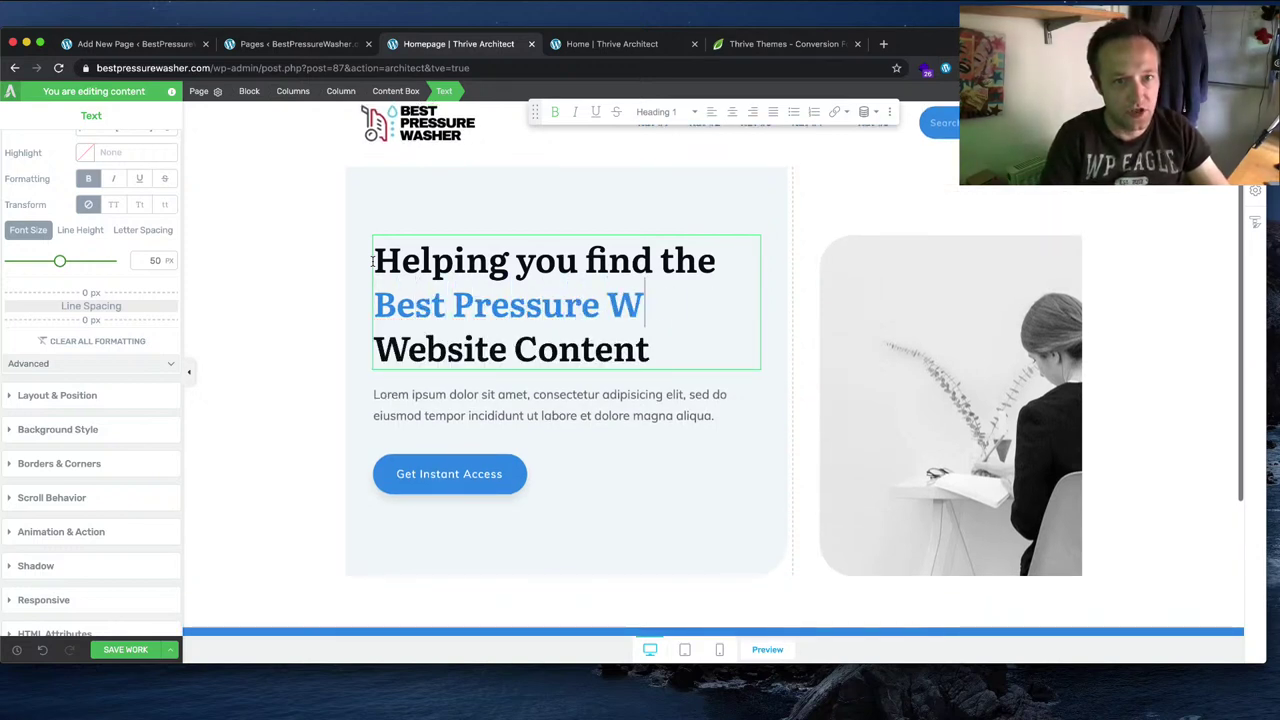
pyautogui.press('BackSpace')
pyautogui.press('BackSpace')
pyautogui.press('BackSpace')
pyautogui.press('BackSpace')
pyautogui.press('BackSpace')
pyautogui.press('BackSpace')
pyautogui.press('BackSpace')
pyautogui.press('BackSpace')
pyautogui.press('BackSpace')
pyautogui.press('BackSpace')
pyautogui.press('BackSpace')
pyautogui.press('BackSpace')
pyautogui.press('BackSpace')
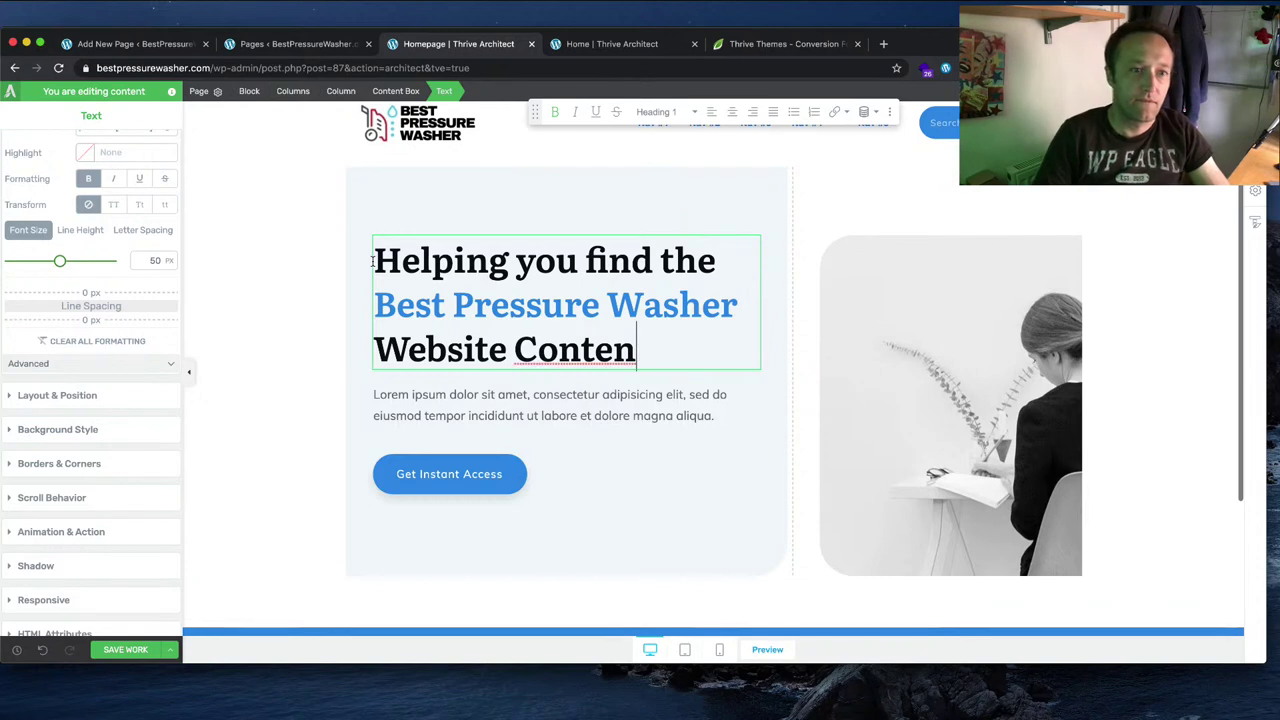
pyautogui.press('BackSpace')
pyautogui.press('BackSpace')
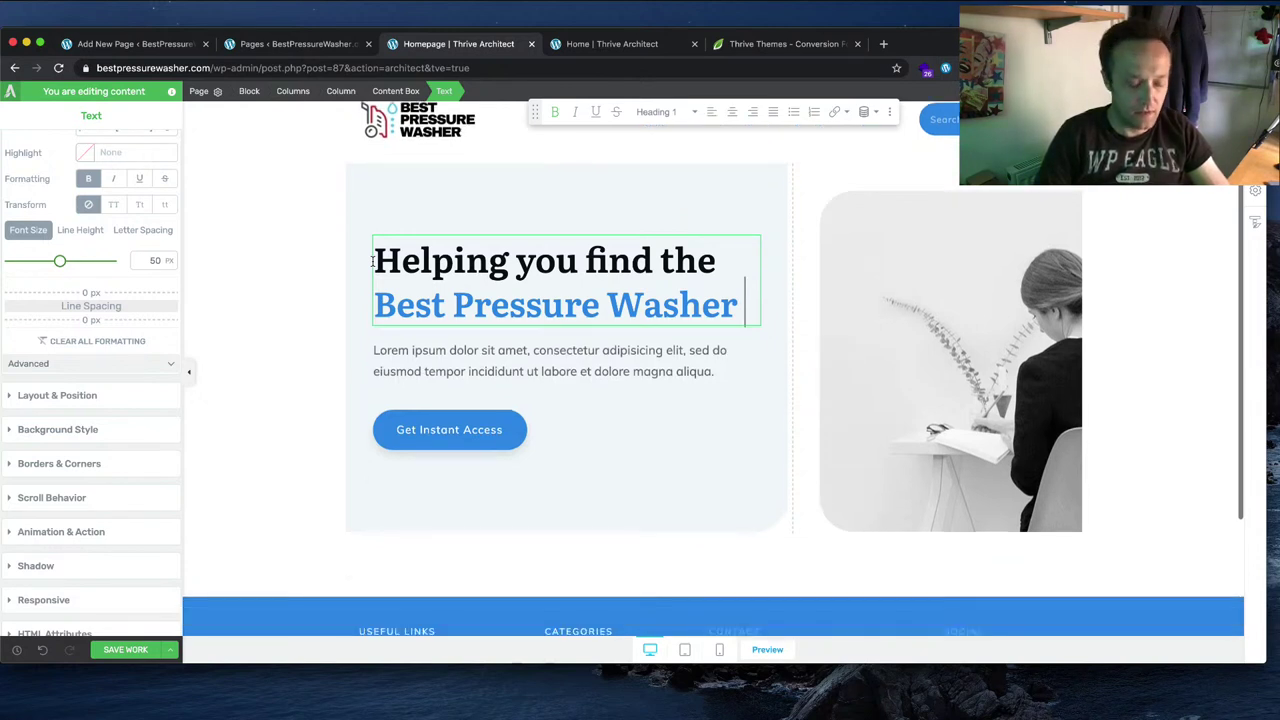
pyautogui.write('for you')
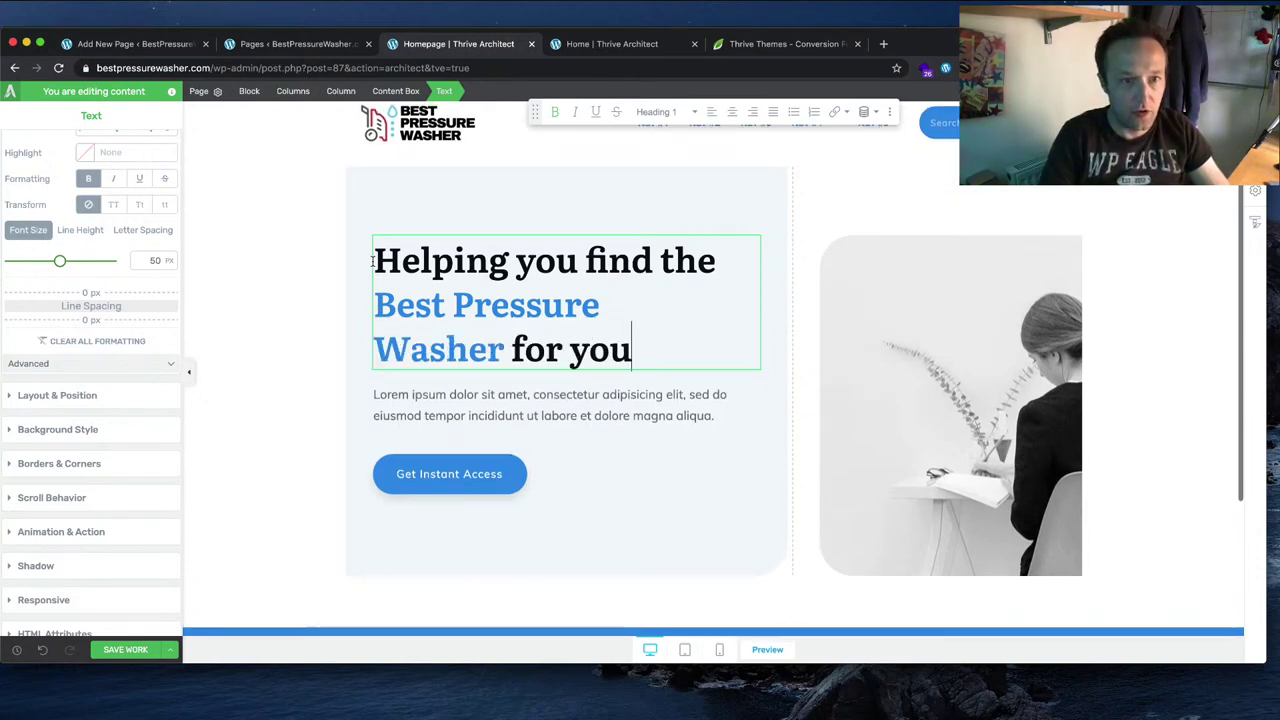
pyautogui.write('r needs.')
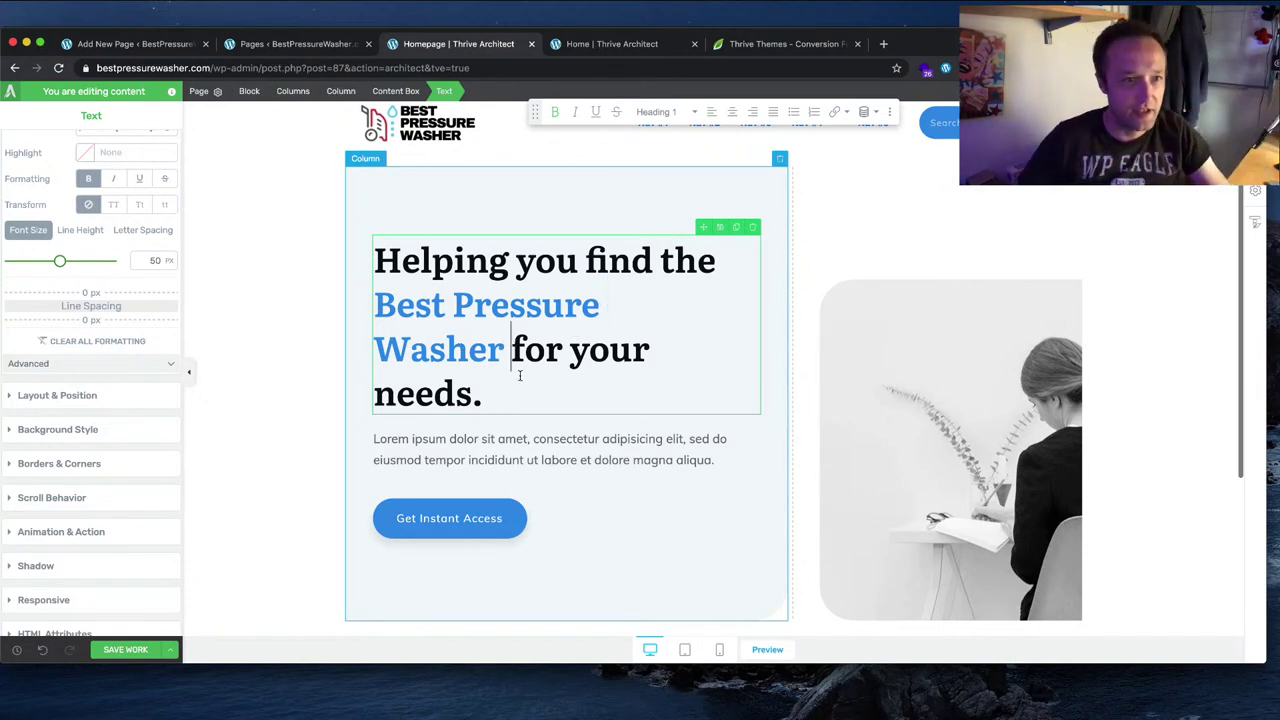
# Step: Shrink the headline to 44 px and break it before 'Best' and 'for'
pyautogui.click(484, 393)
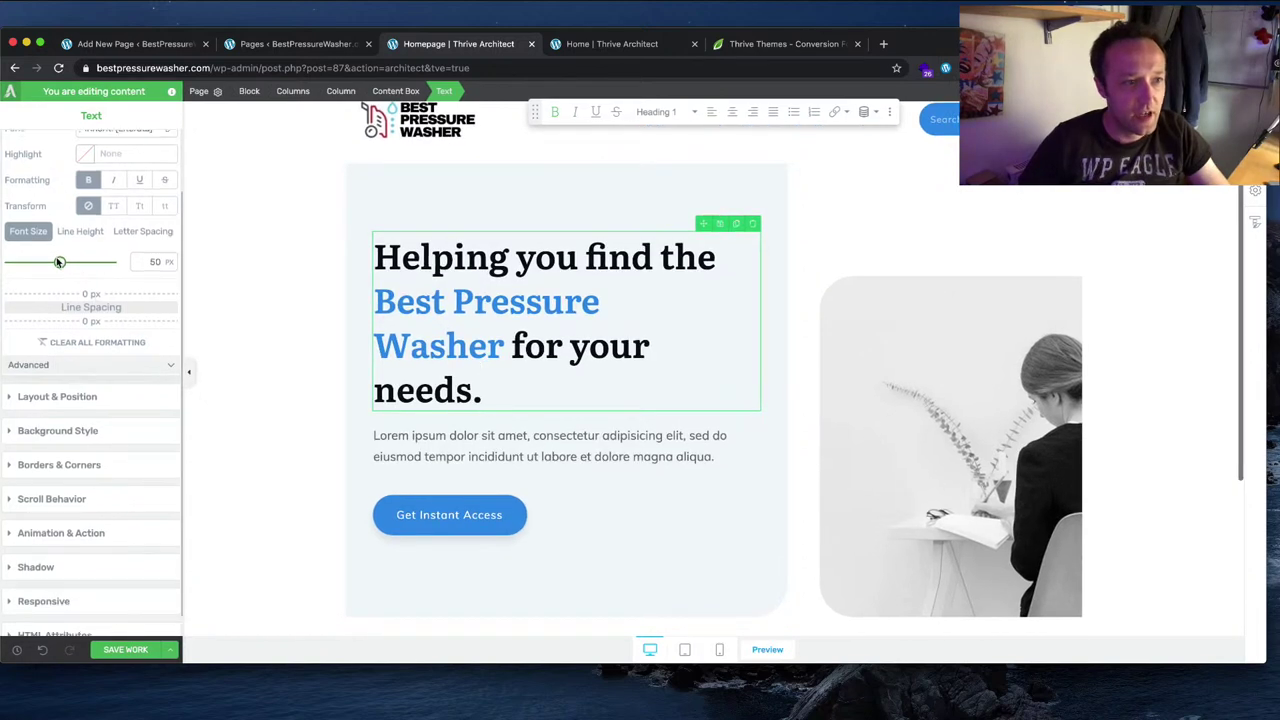
pyautogui.moveTo(60, 261); pyautogui.dragTo(54, 266)
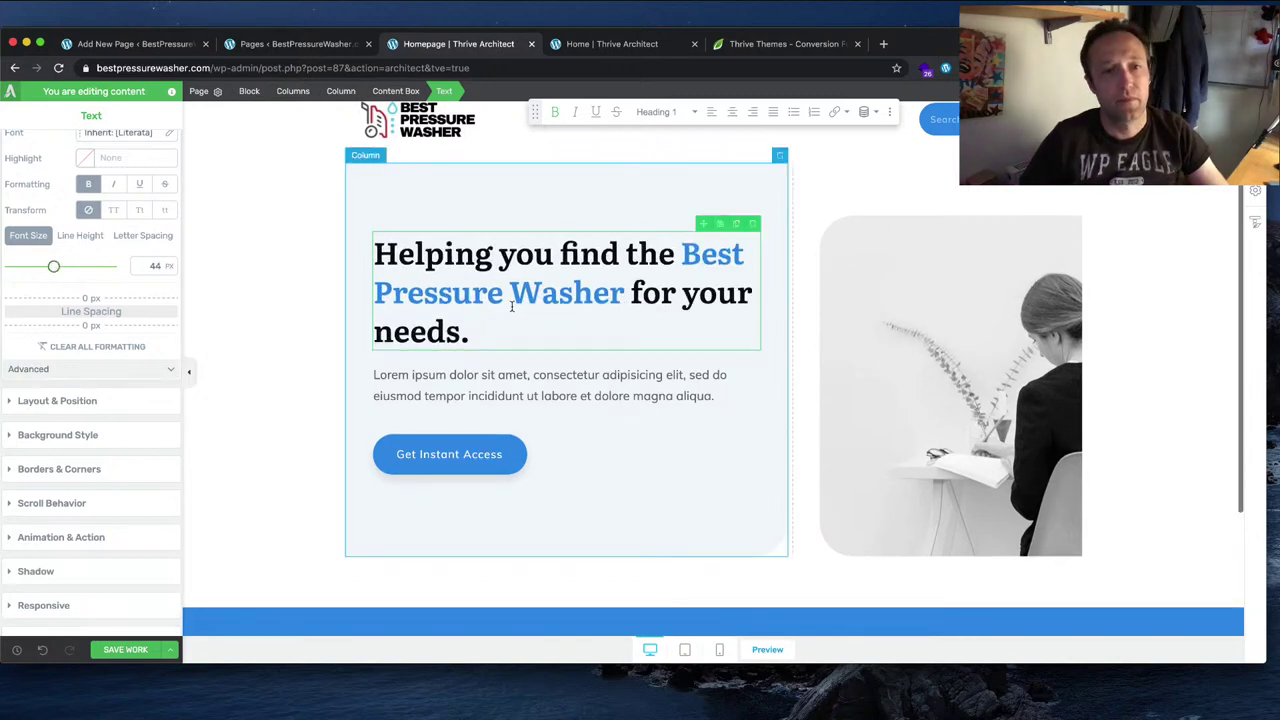
pyautogui.click(681, 254)
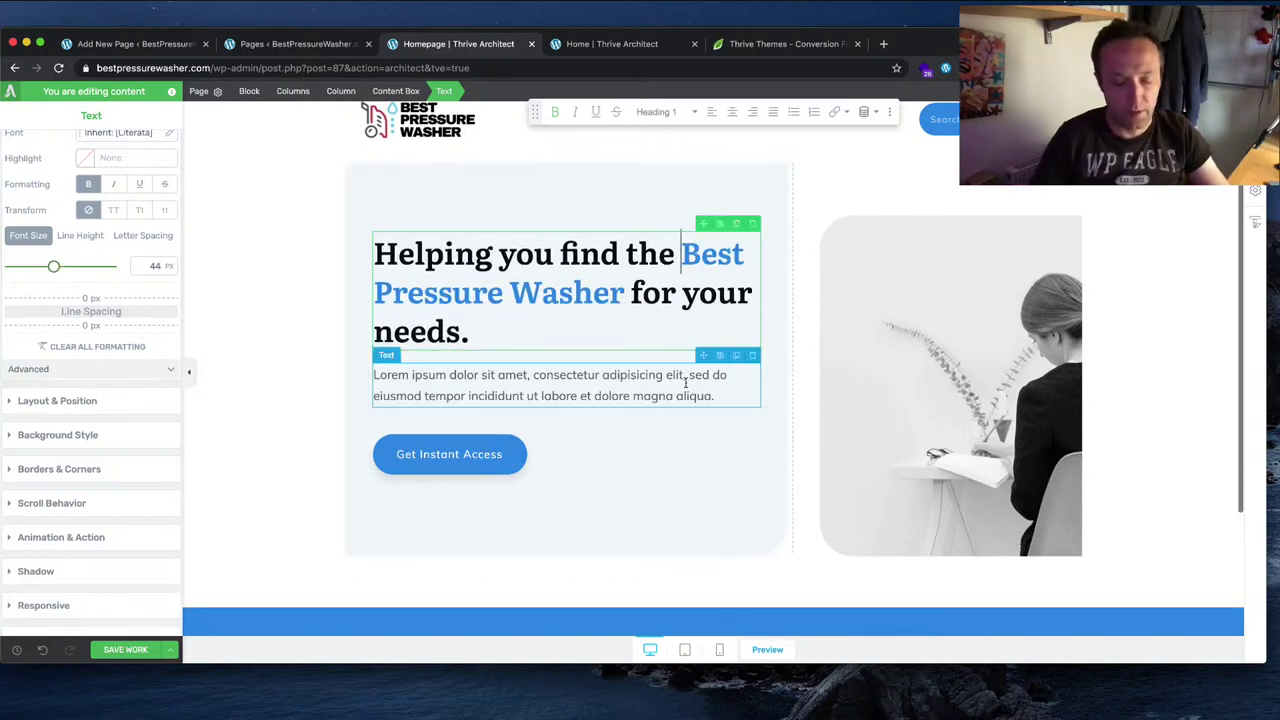
pyautogui.hotkey('shift', 'Return')
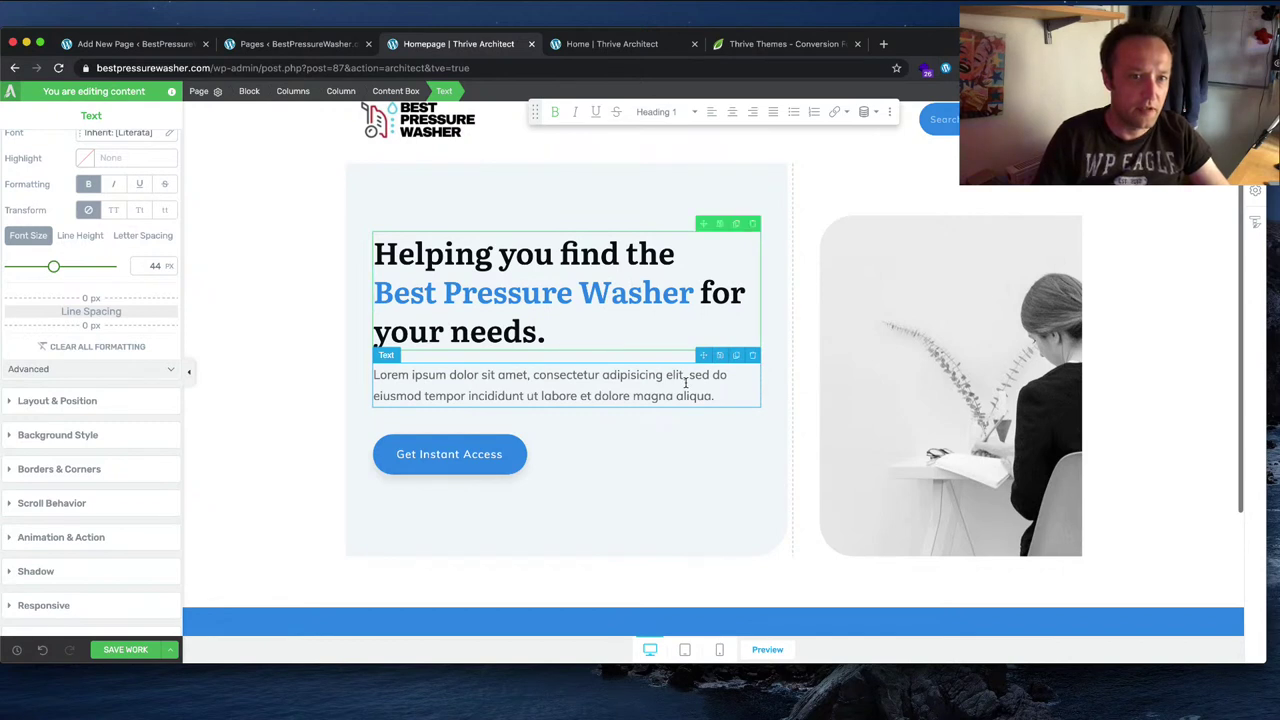
pyautogui.click(704, 294)
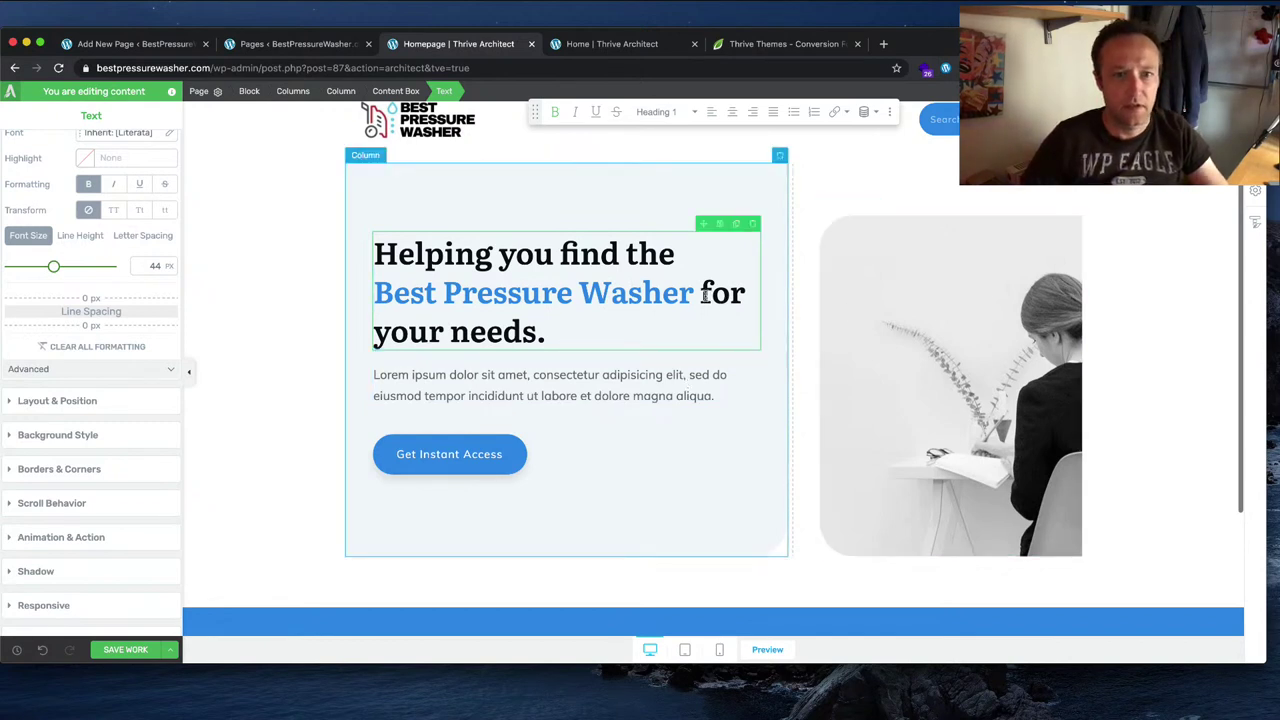
pyautogui.hotkey('shift', 'Return')
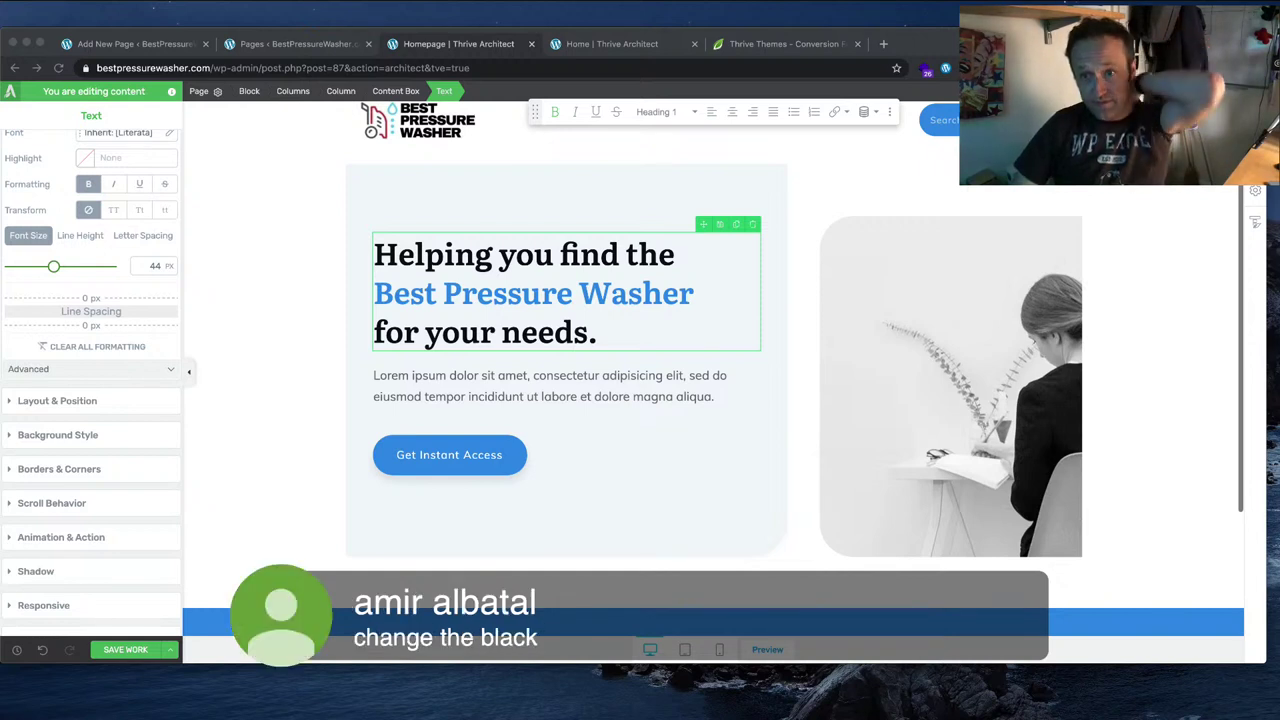
# Step: Change the hero button label from 'Get Instant Access' to 'Buyers Guides'
pyautogui.press('super+Tab')
pyautogui.click(427, 454)
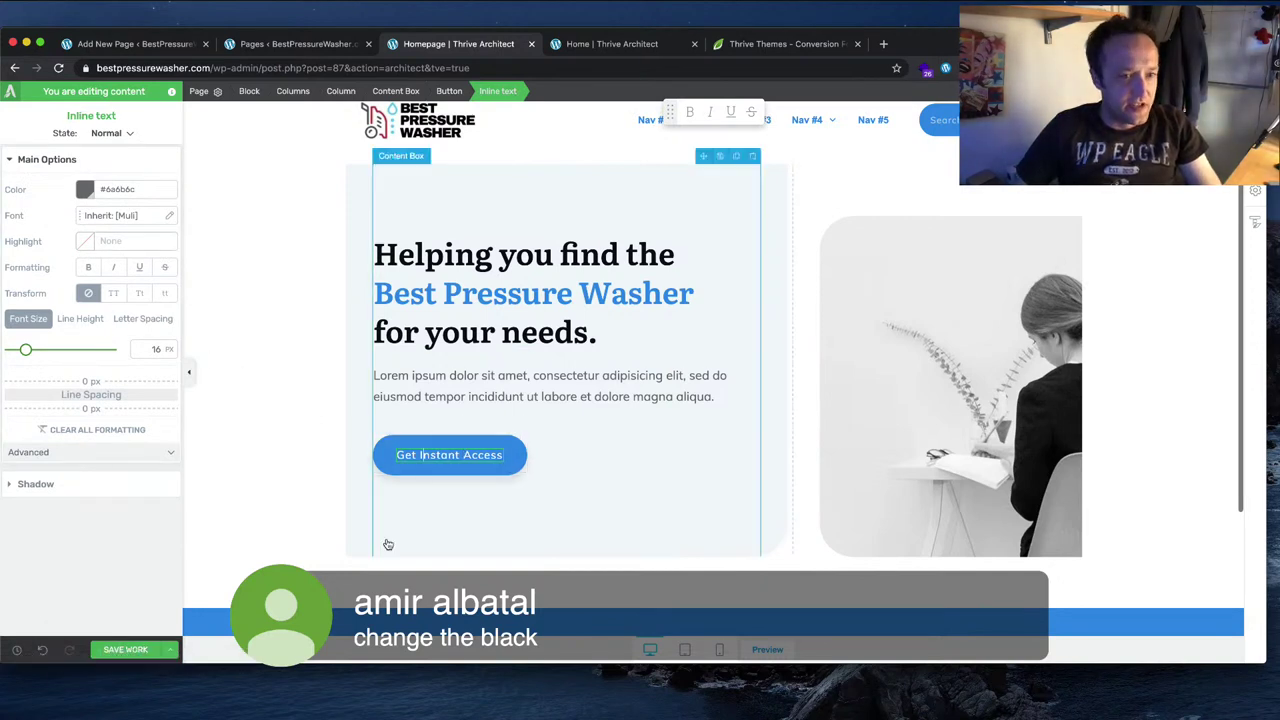
pyautogui.moveTo(498, 455); pyautogui.dragTo(421, 455)
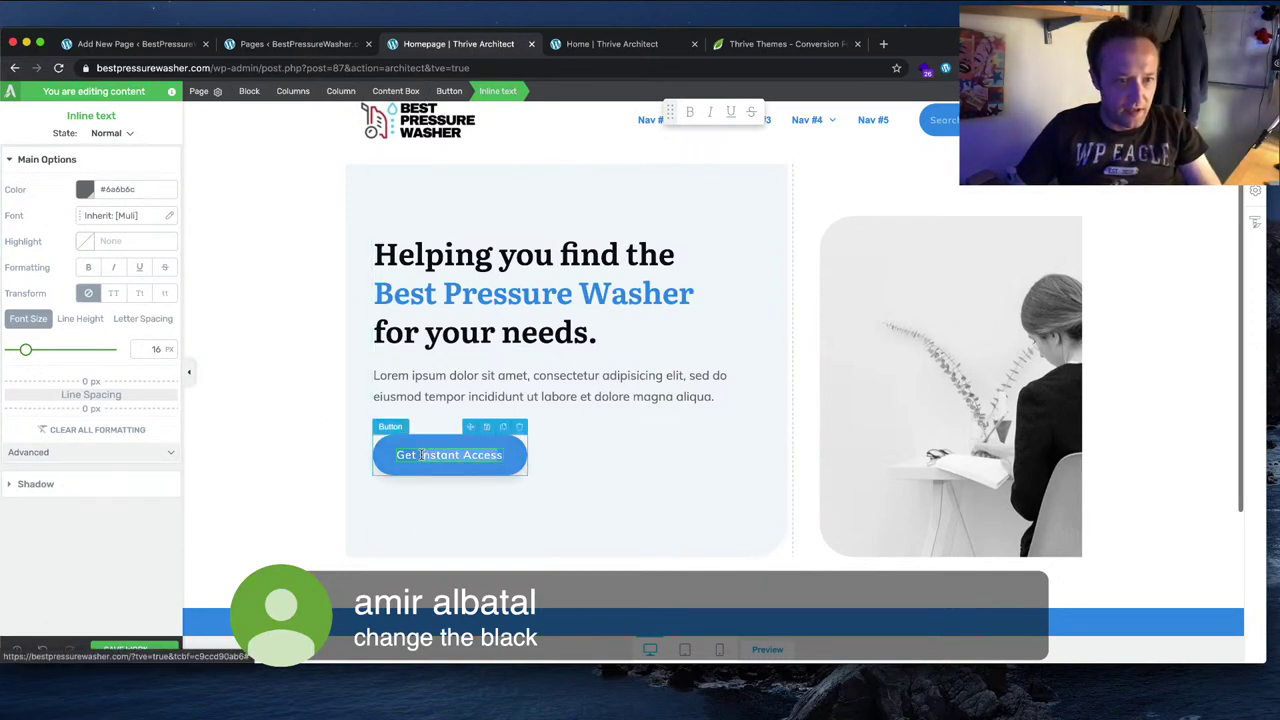
pyautogui.moveTo(503, 455); pyautogui.dragTo(395, 457)
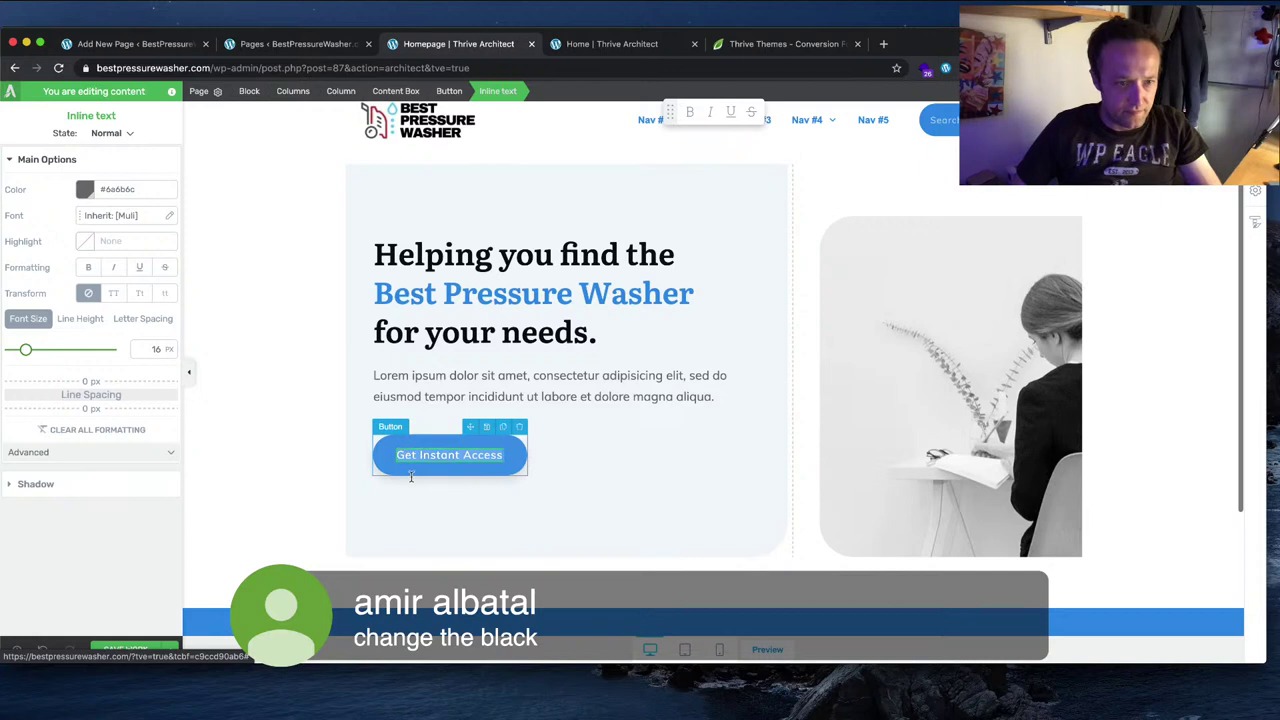
pyautogui.write('Buyers Guides')
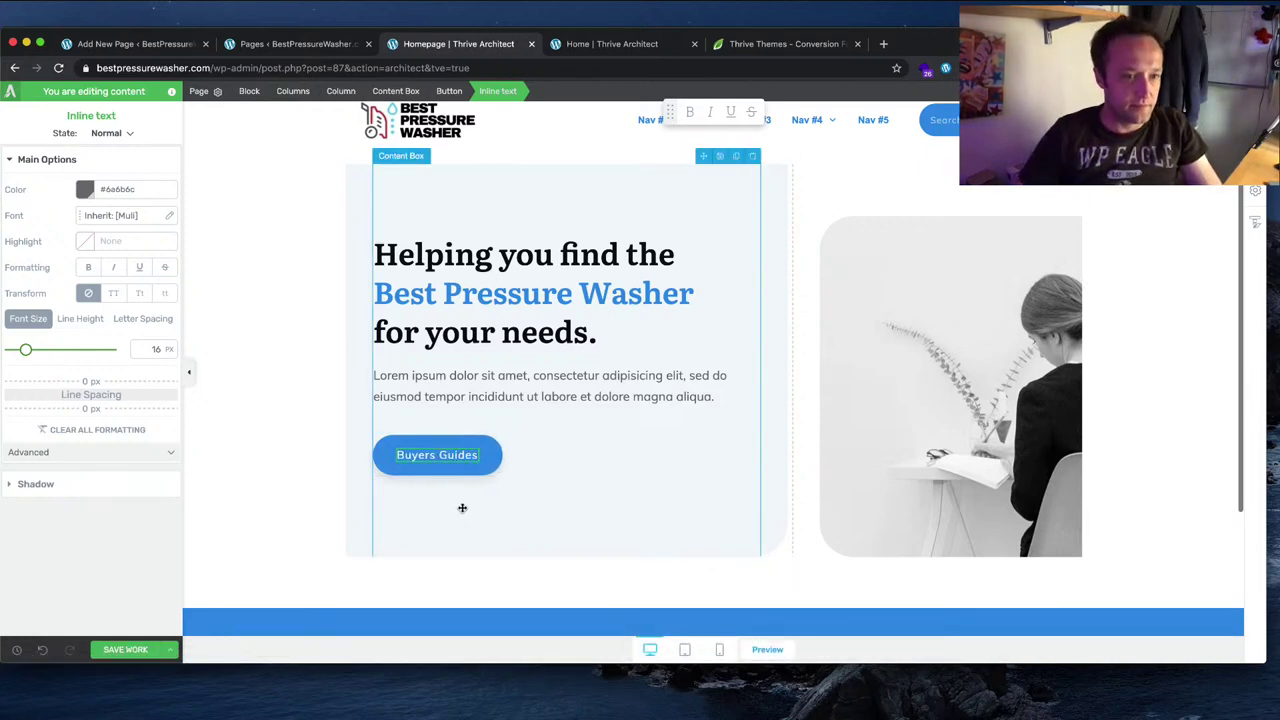
# Step: Replace the Lorem ipsum intro paragraph with 'Our expe' and open a new browser tab
pyautogui.click(463, 506)
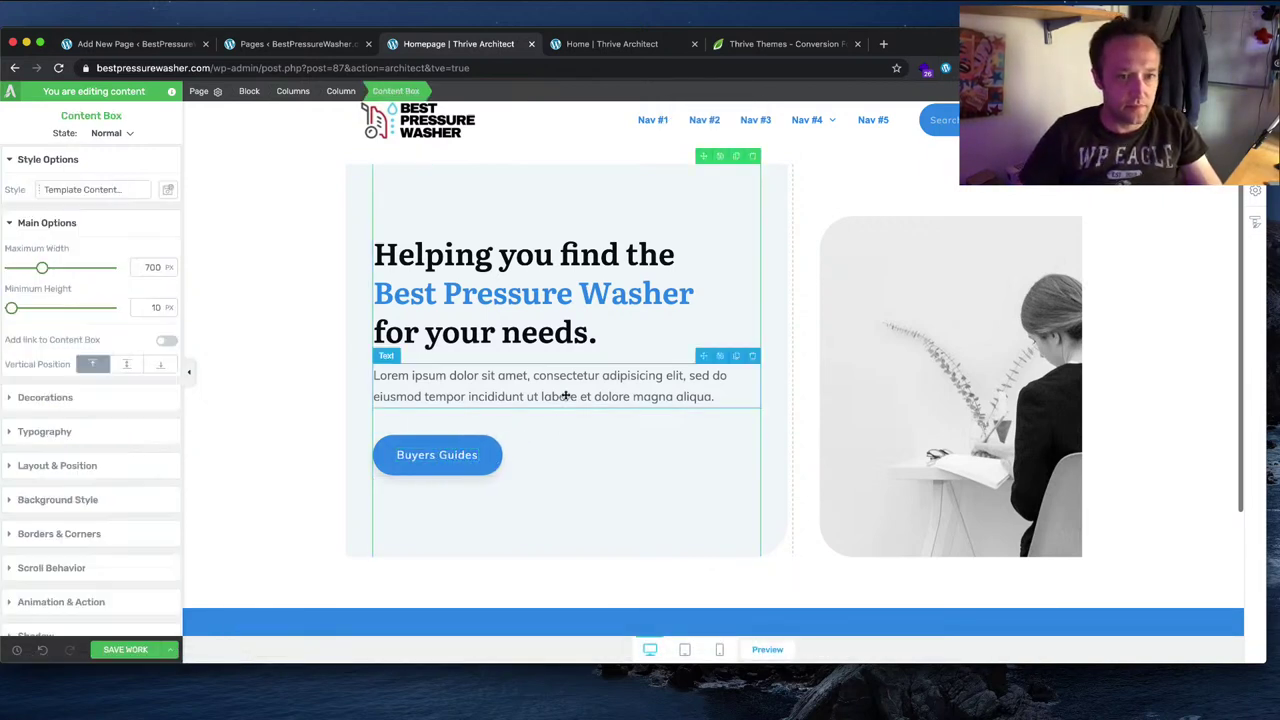
pyautogui.click(570, 380)
pyautogui.moveTo(737, 394); pyautogui.dragTo(371, 369)
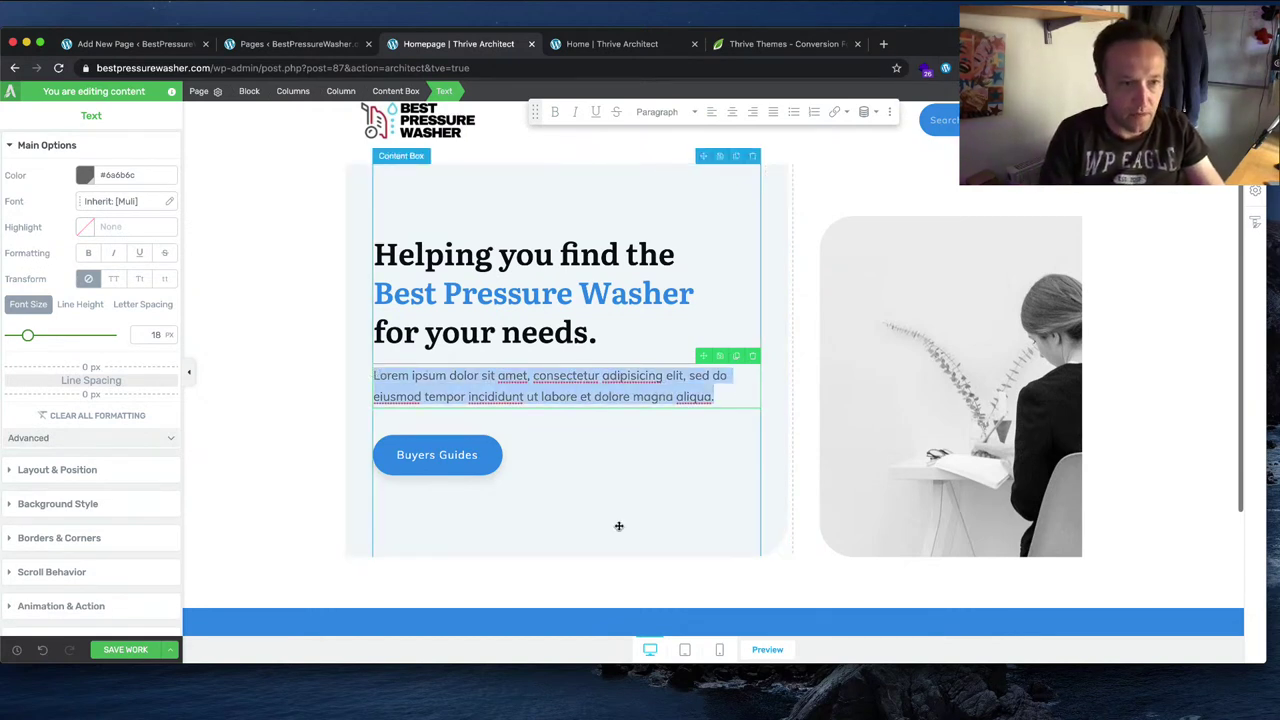
pyautogui.write('Our experts')
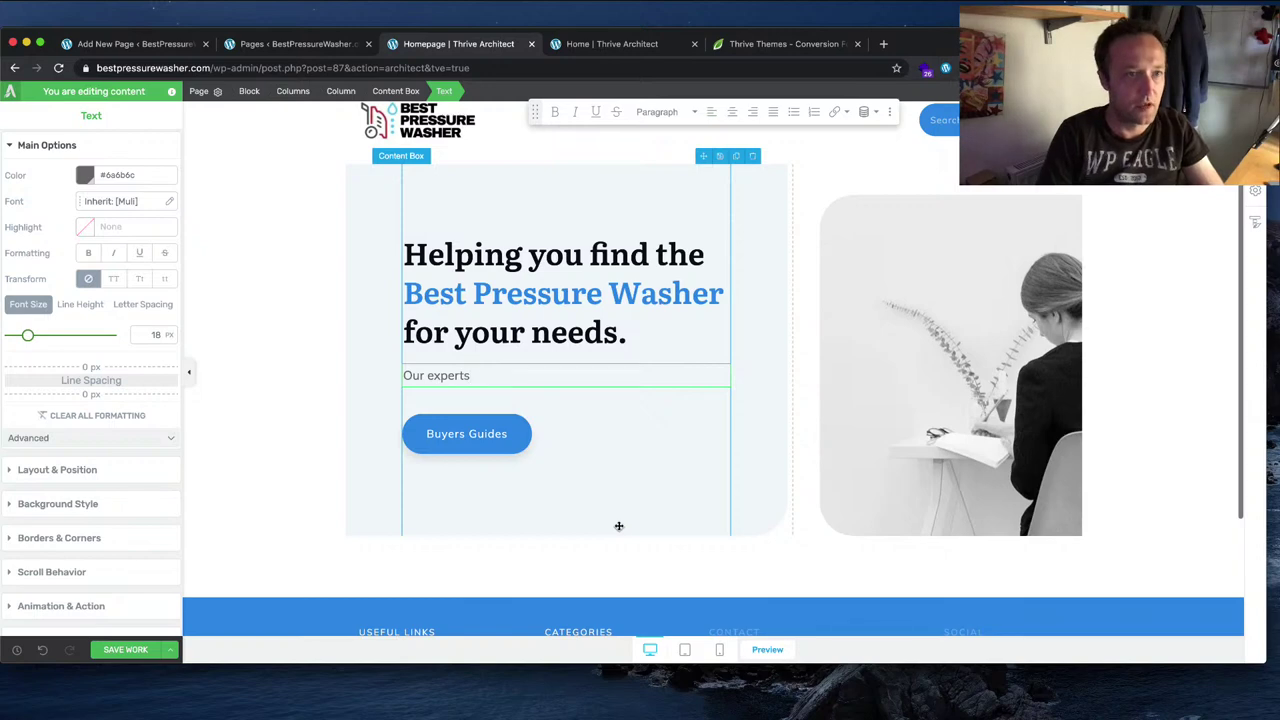
pyautogui.press('super+t')
# Step: Load bestroofbox.com for reference, then go back to the Homepage editor tab
pyautogui.write('bestroofbox.com')
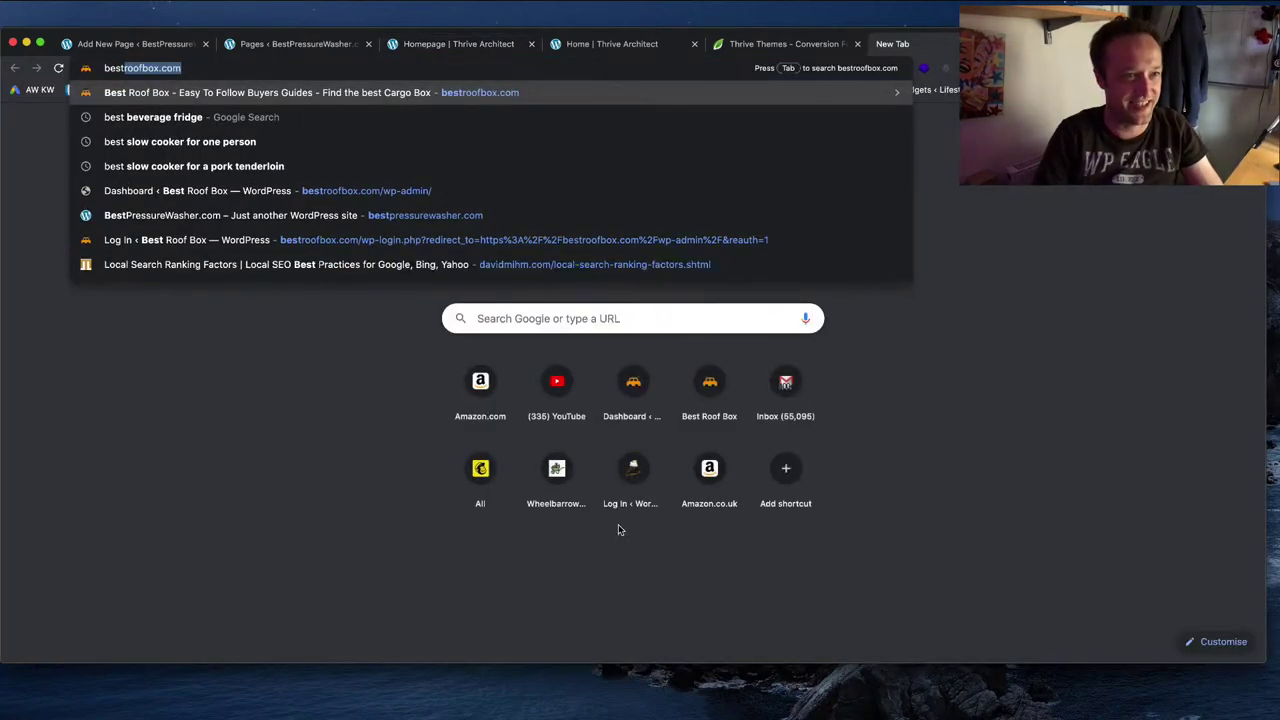
pyautogui.press('Return')
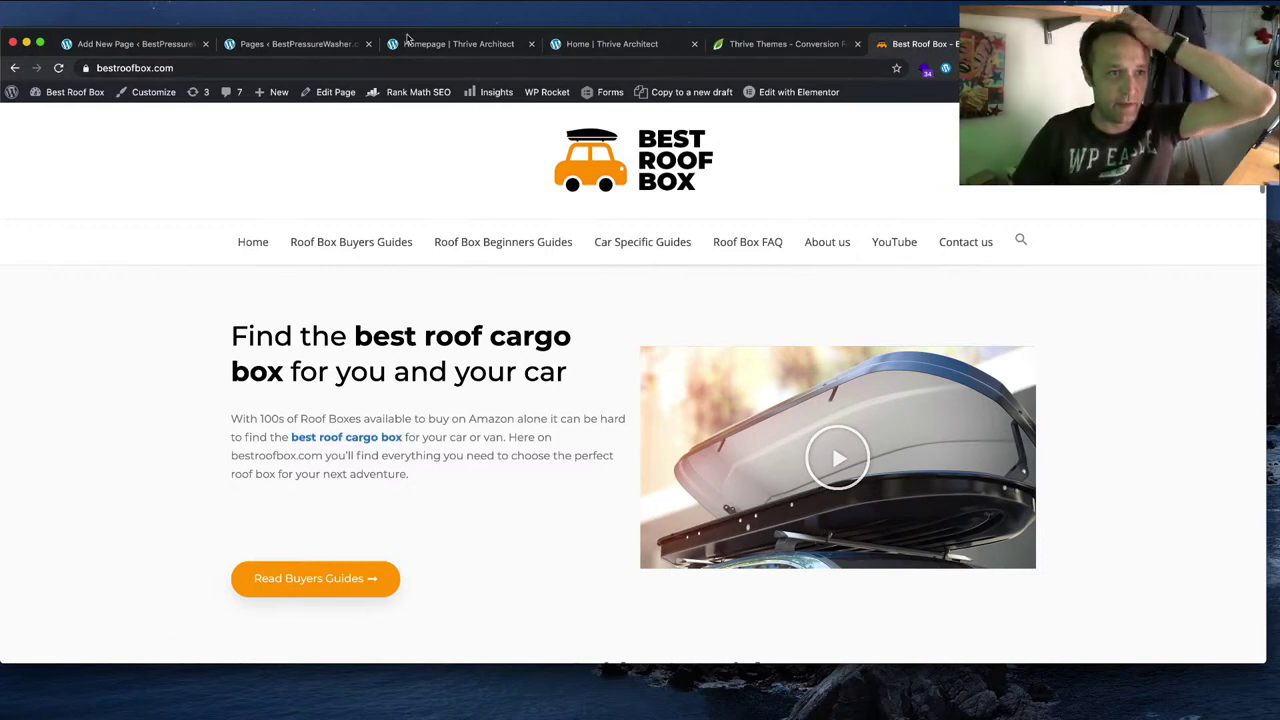
pyautogui.click(437, 45)
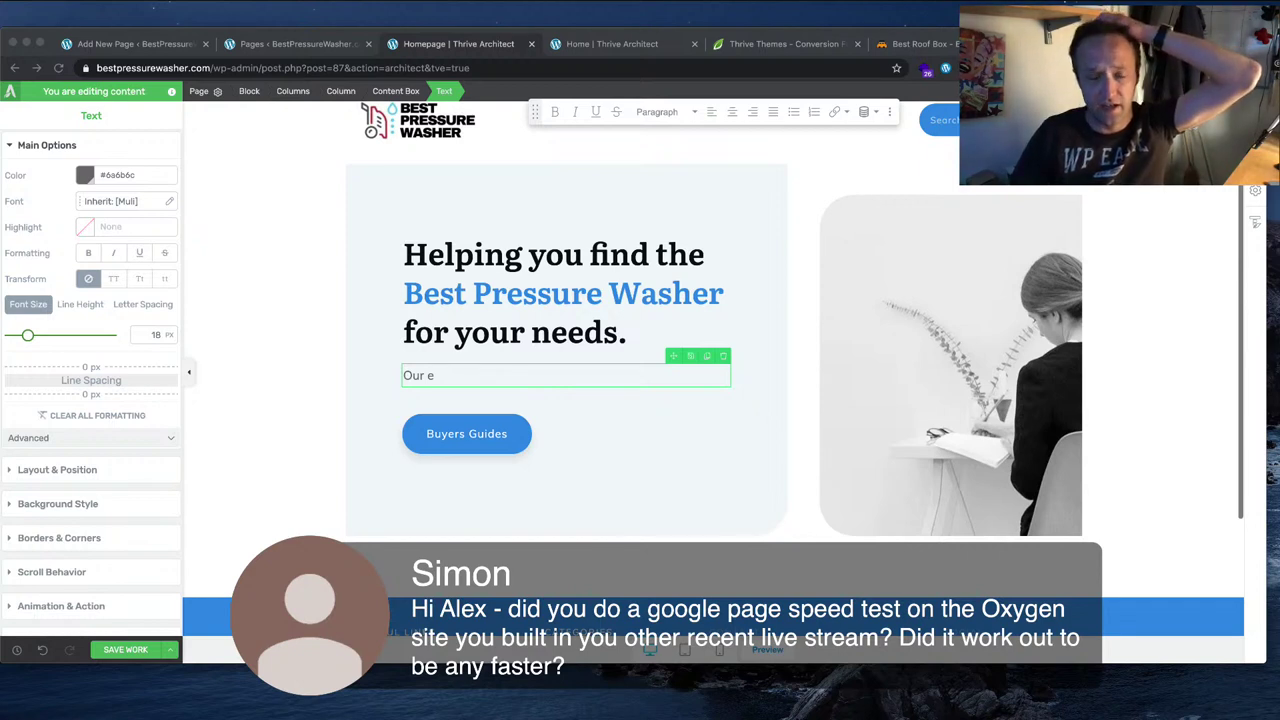
# Step: Rewrite the intro to say choosing pressure washers can be overwhelming, correcting the 'overwhelming' typo
pyautogui.click(578, 376)
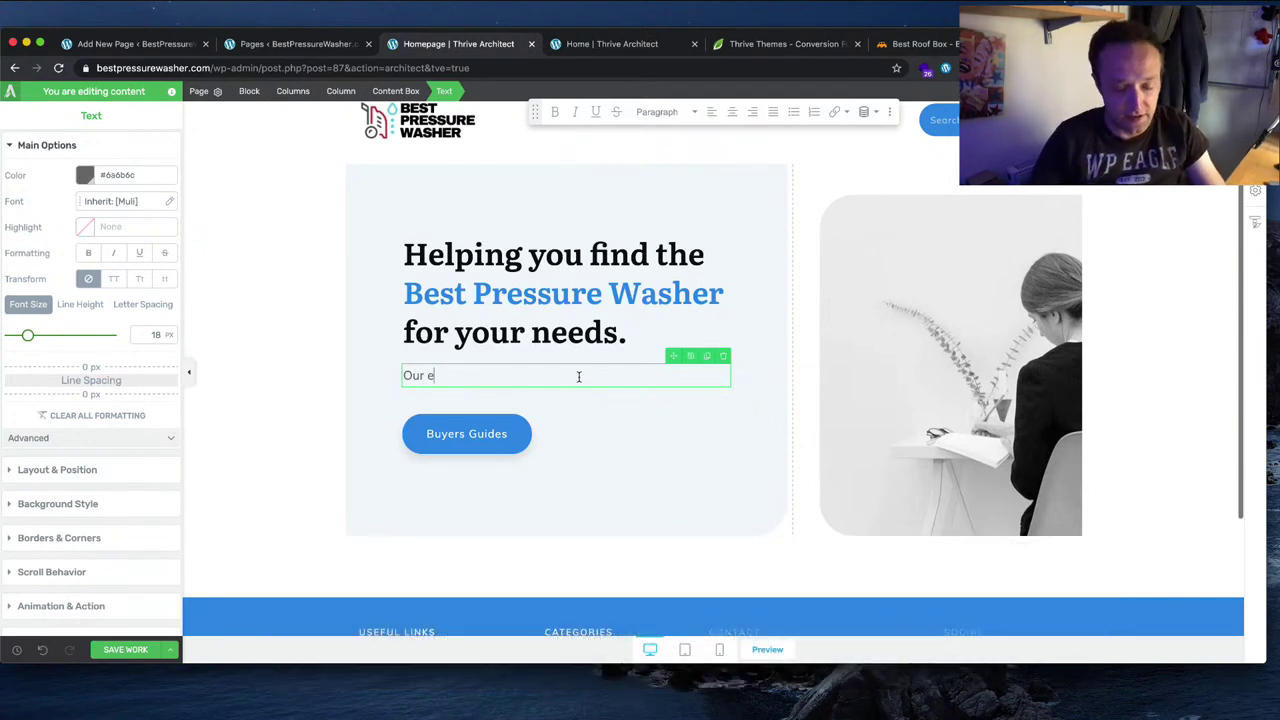
pyautogui.press('BackSpace')
pyautogui.press('BackSpace')
pyautogui.press('BackSpace')
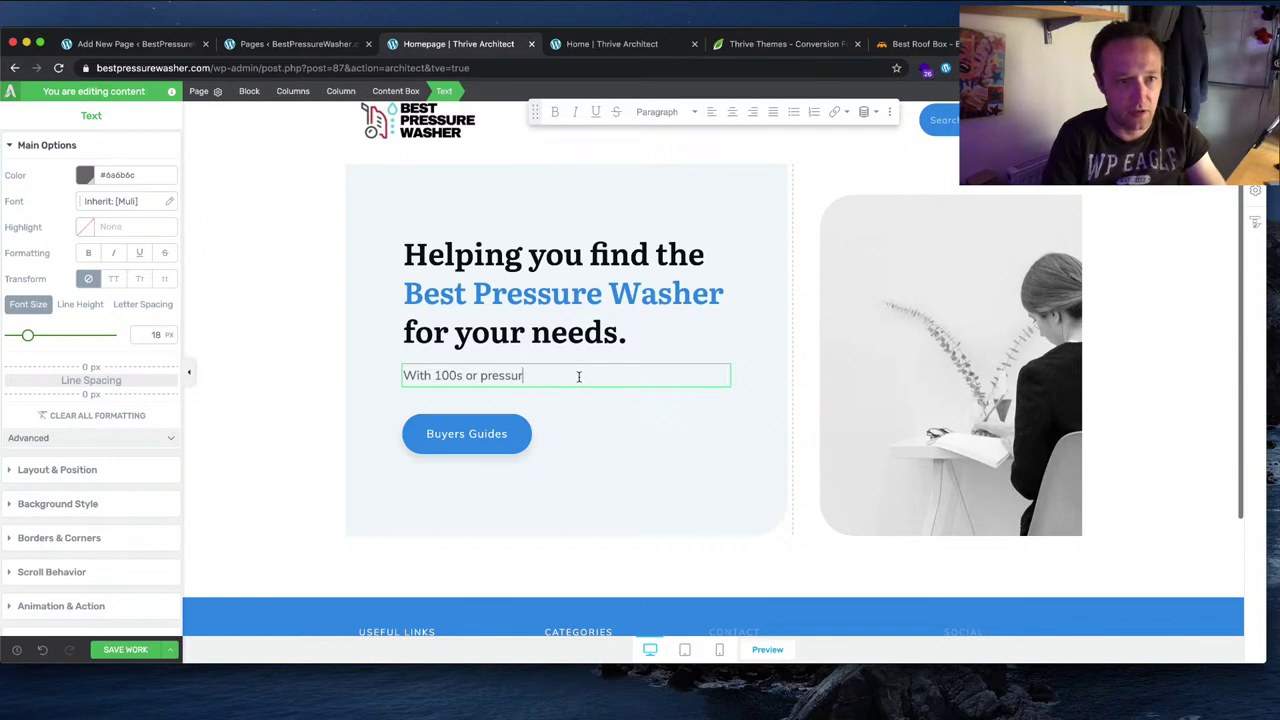
pyautogui.write('e wohse')
pyautogui.press('BackSpace')
pyautogui.press('BackSpace')
pyautogui.press('BackSpace')
pyautogui.write('shers available to bu')
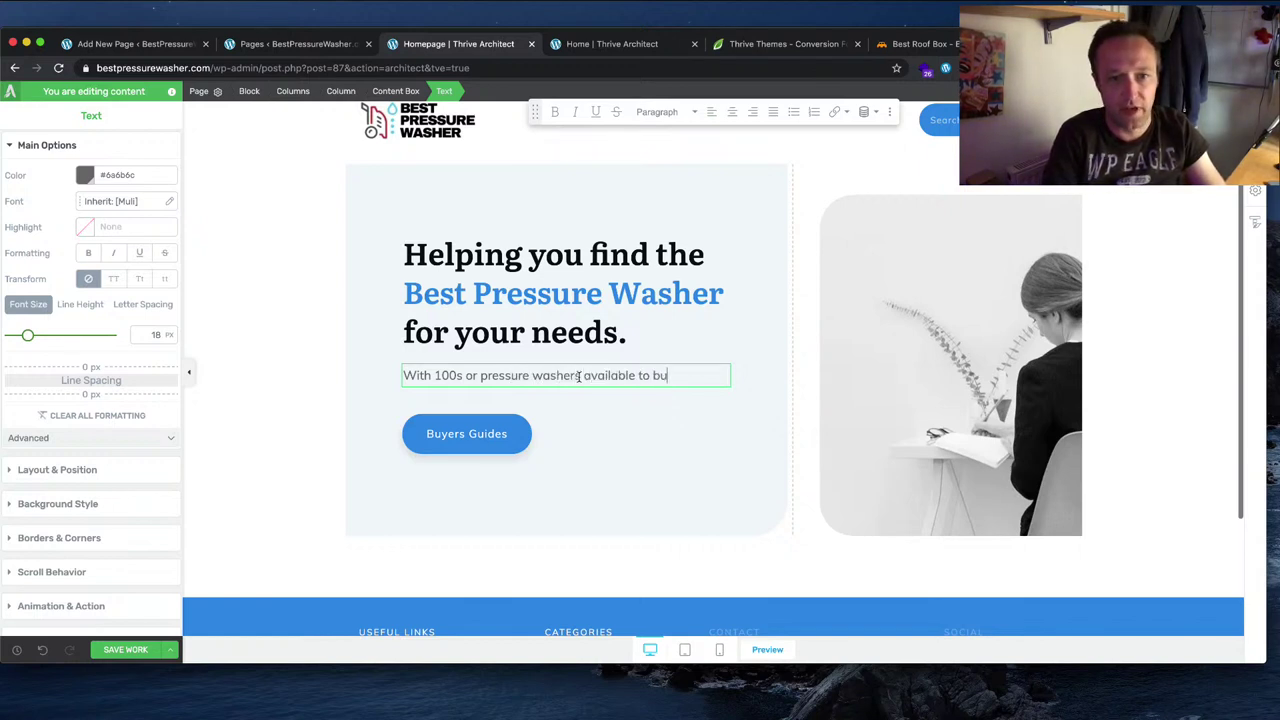
pyautogui.write('y it can be a')
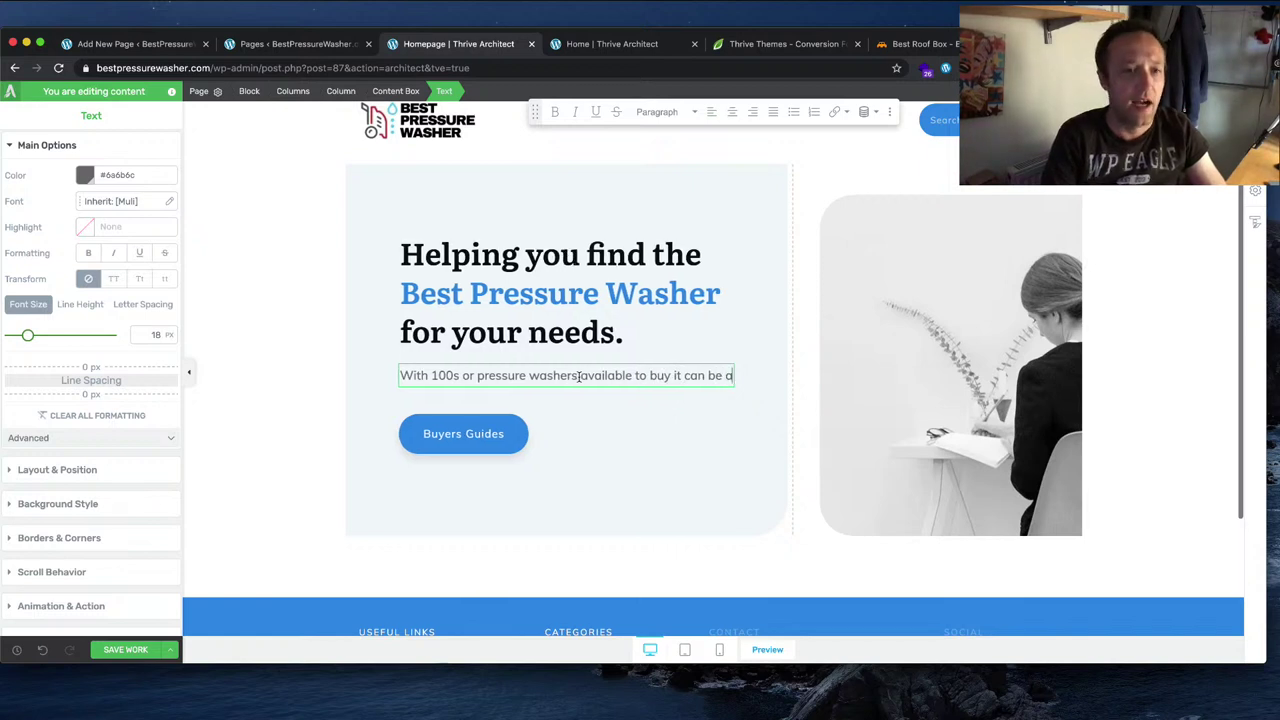
pyautogui.write('n overw')
pyautogui.press('BackSpace')
pyautogui.press('BackSpace')
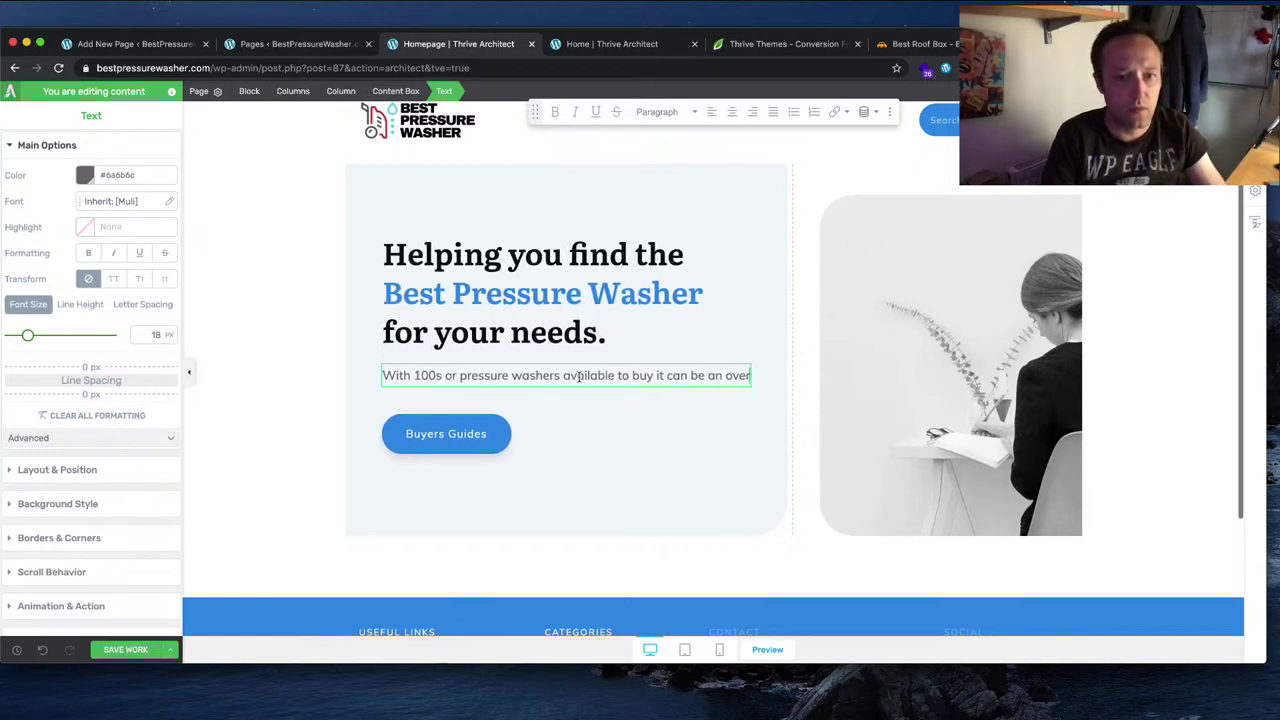
pyautogui.write('whelming')
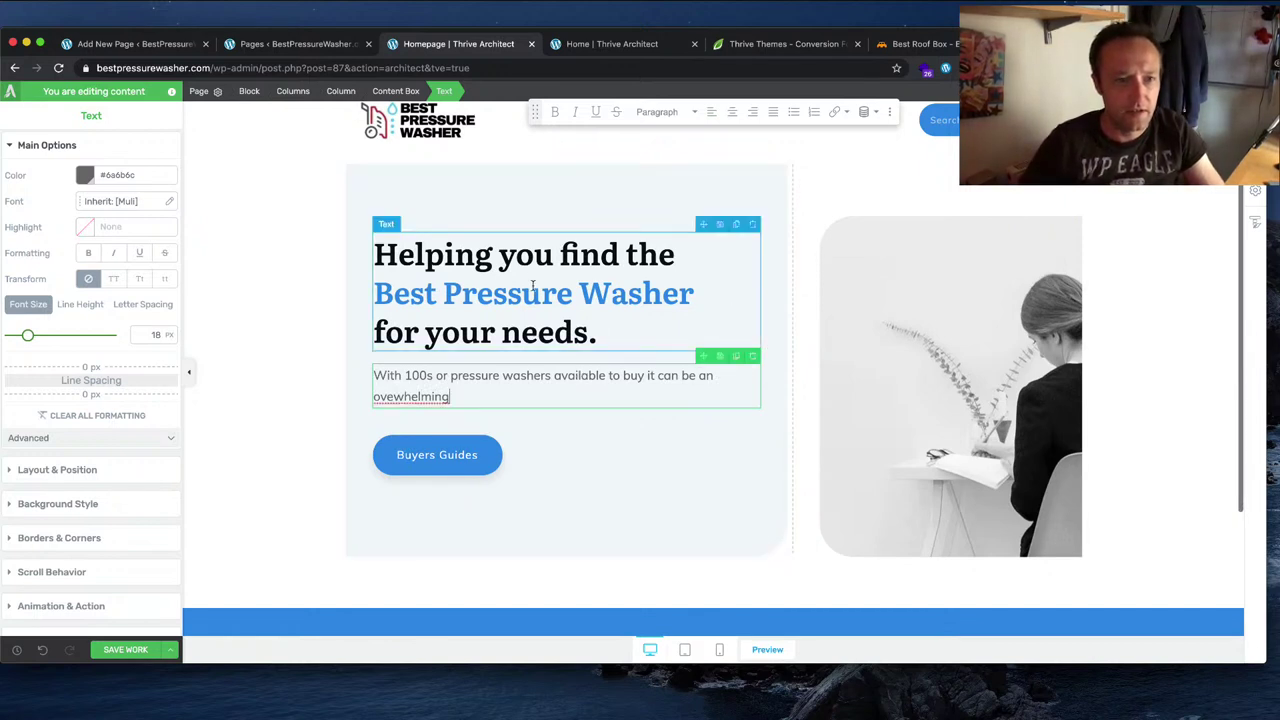
pyautogui.rightClick(430, 397)
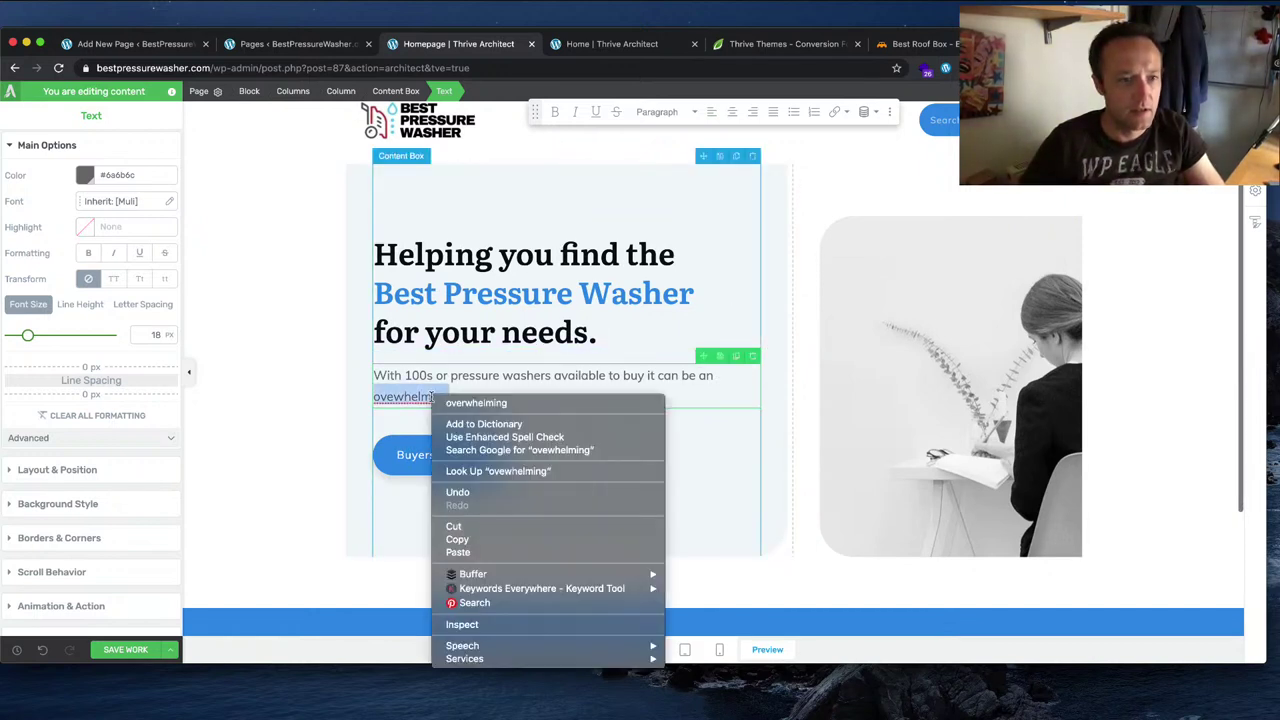
pyautogui.click(540, 403)
# Step: Continue with 'task to find the right one for your needs. Our experts are', then view Best Roof Box
pyautogui.write('ta')
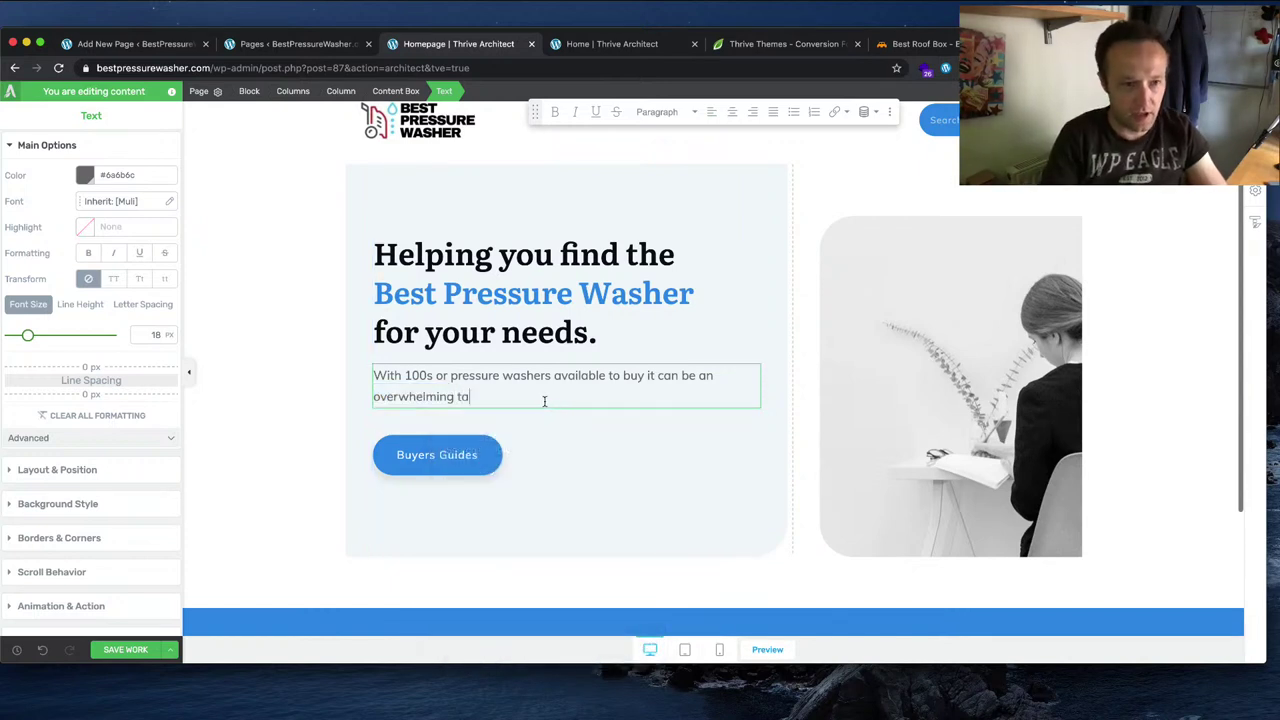
pyautogui.write('sk to find the ')
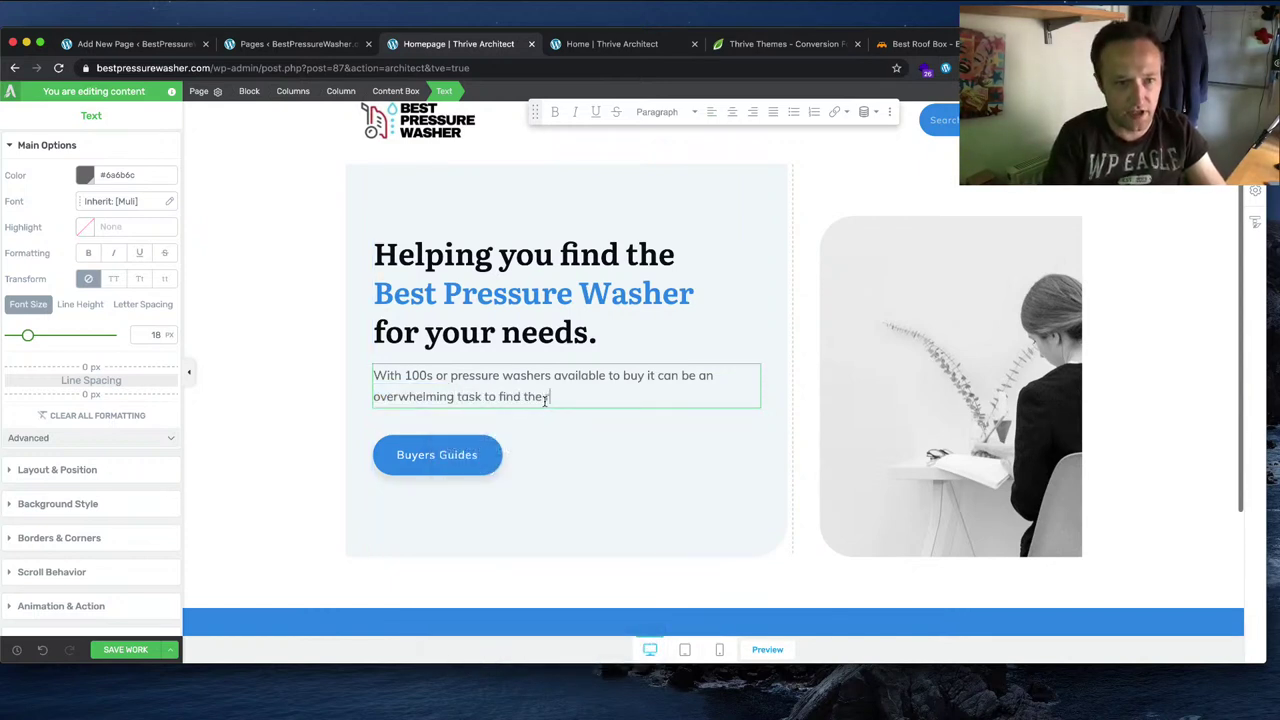
pyautogui.write('right one for your')
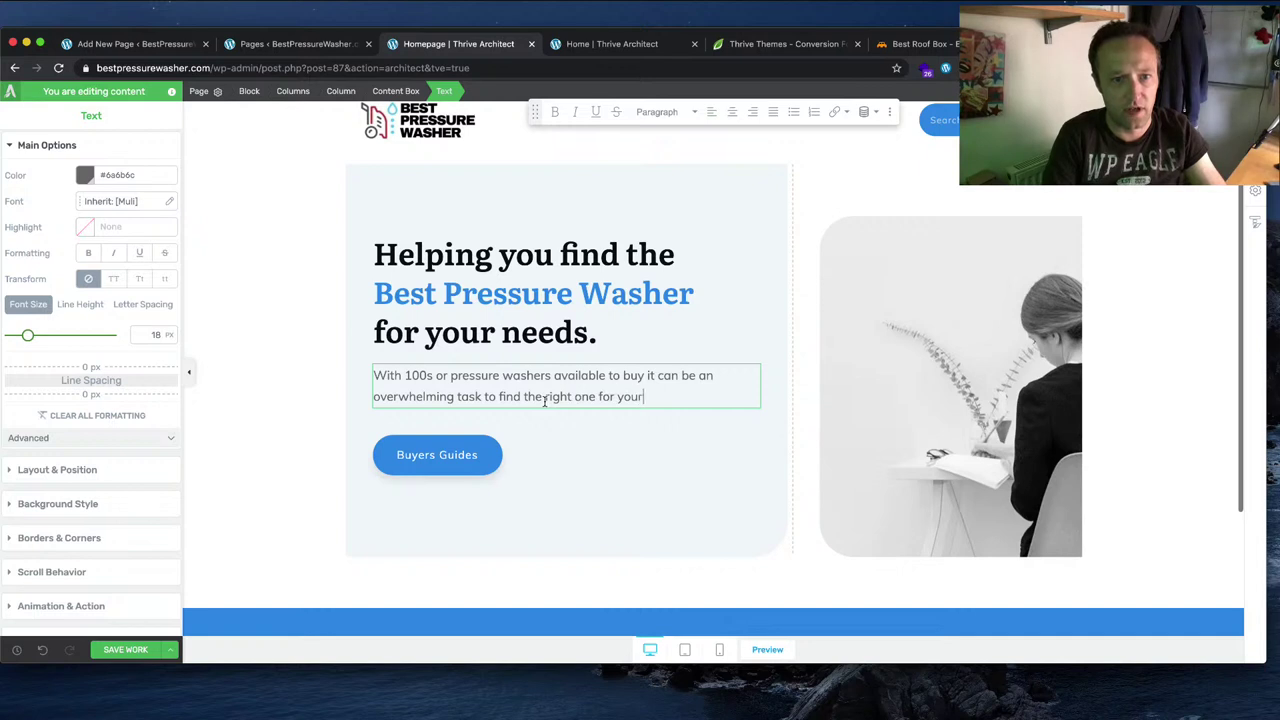
pyautogui.write(" needs. We're h")
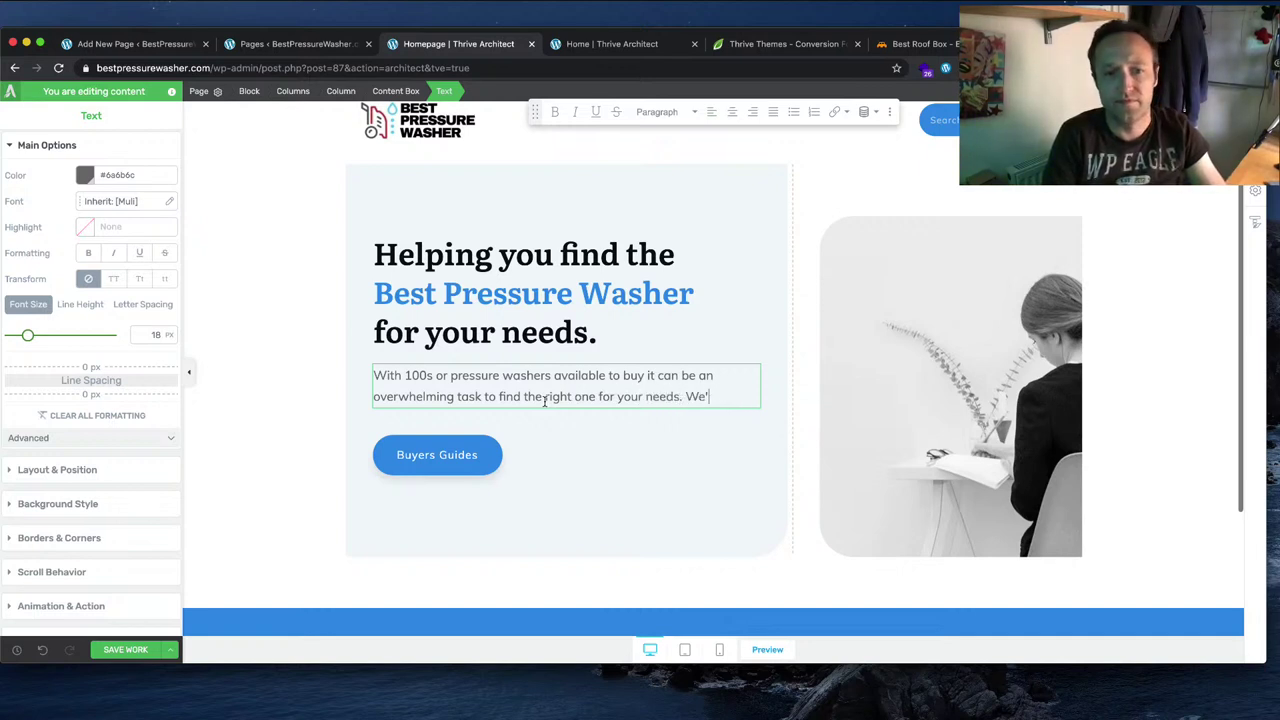
pyautogui.write('Our')
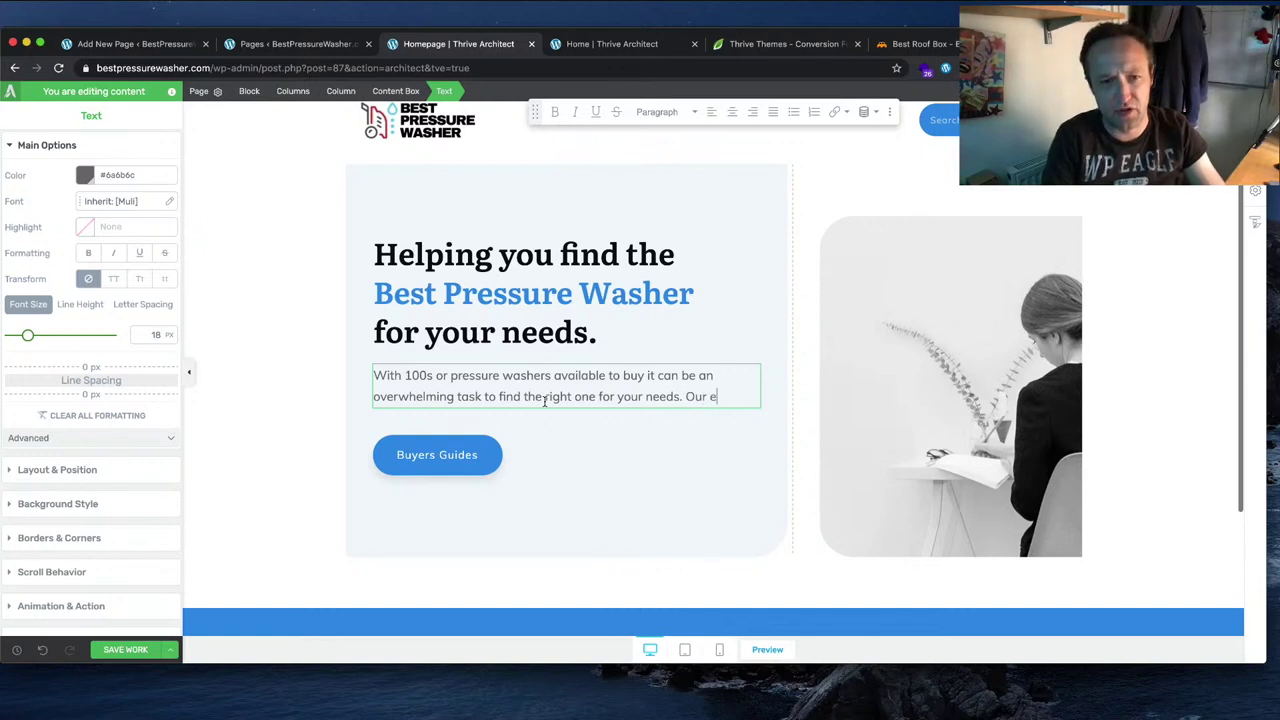
pyautogui.write(' experts are here to')
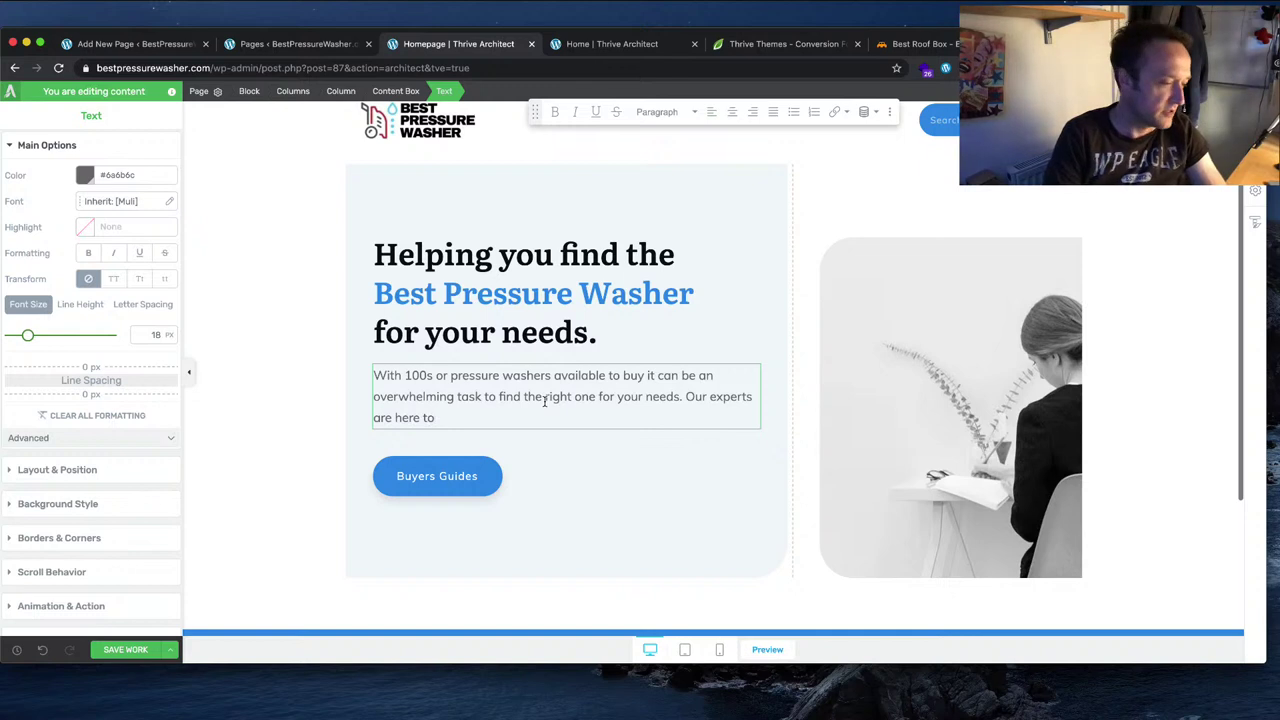
pyautogui.press('BackSpace')
pyautogui.press('BackSpace')
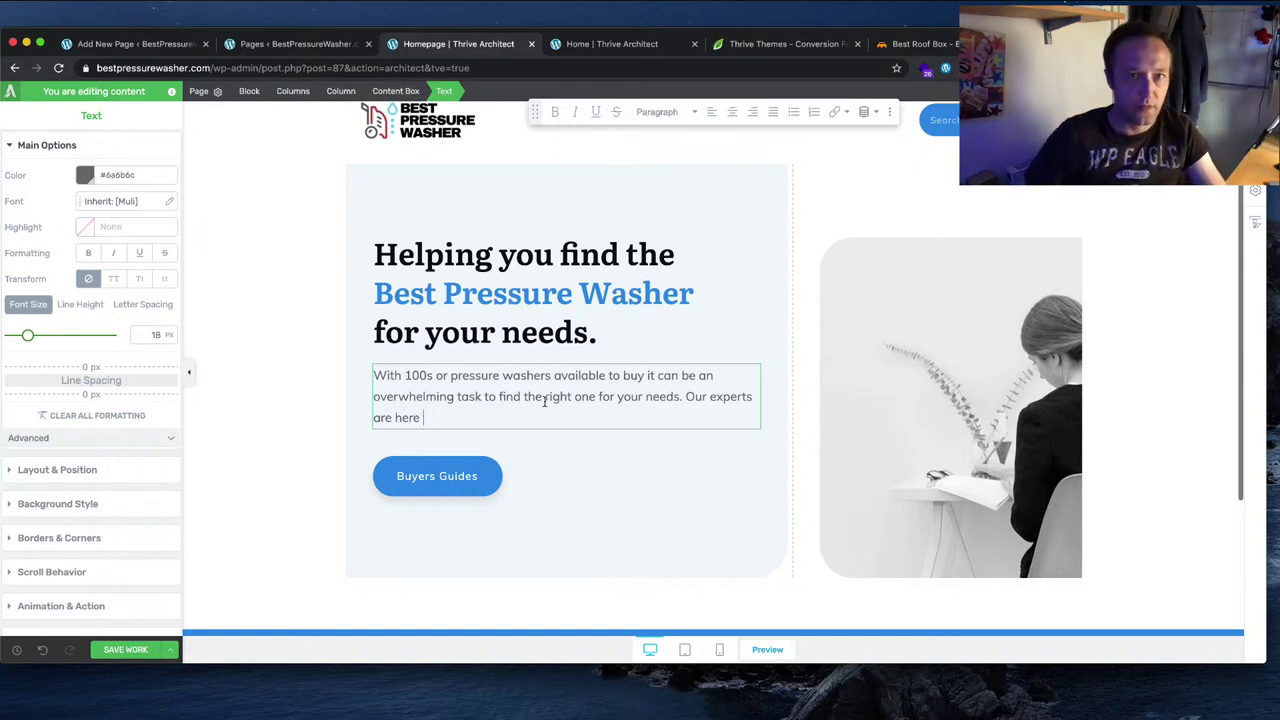
pyautogui.click(940, 44)
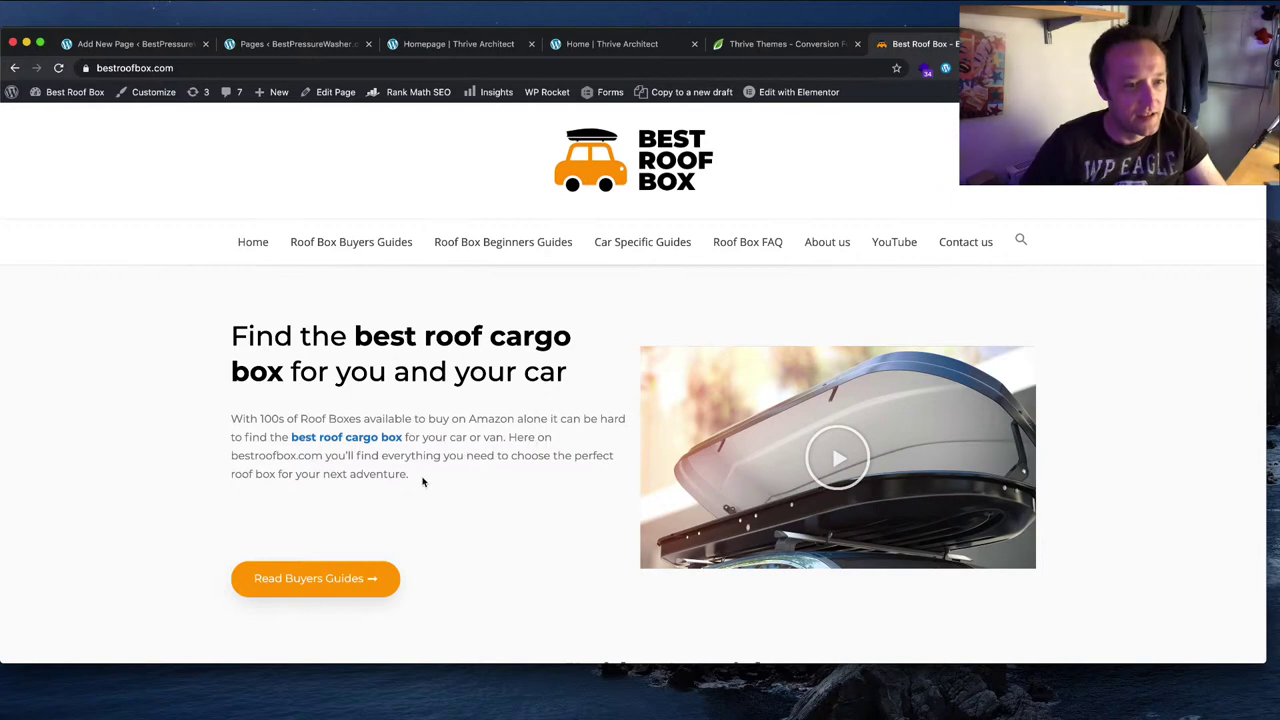
# Step: Cycle through the Home, Thrive Themes and Best Roof Box tabs, ending on the Homepage editor
pyautogui.click(620, 44)
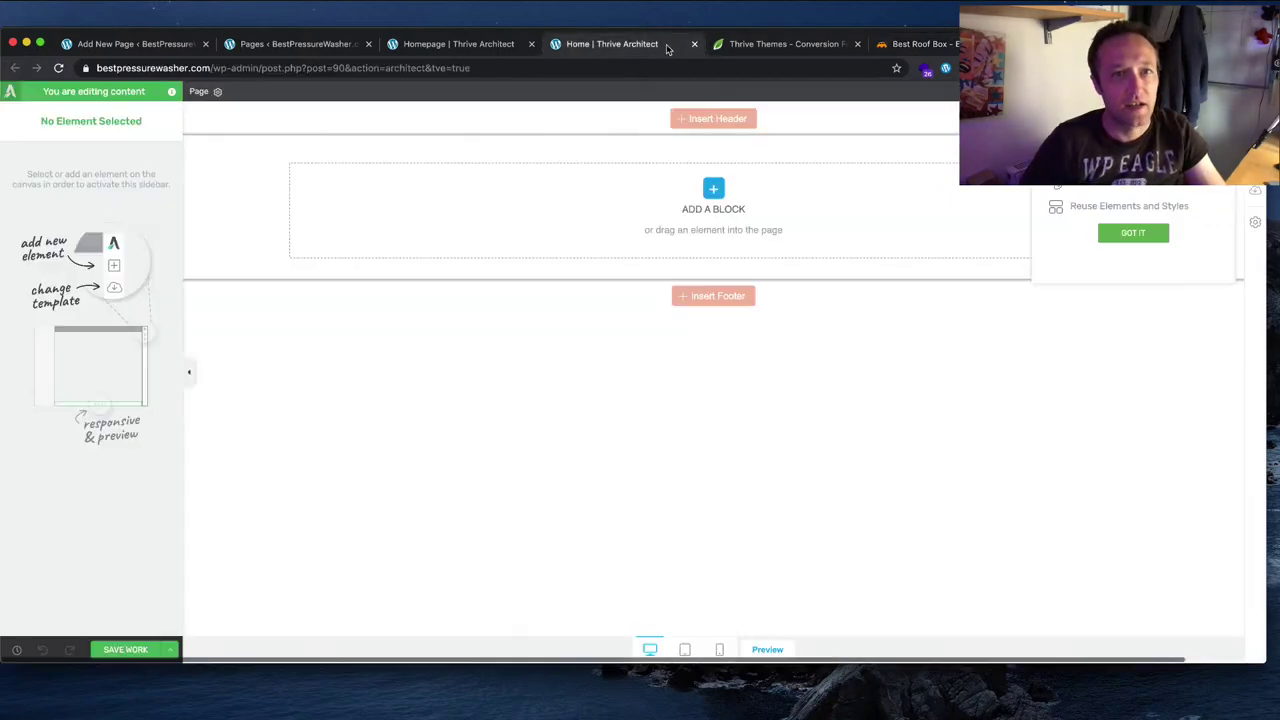
pyautogui.click(757, 44)
pyautogui.click(938, 44)
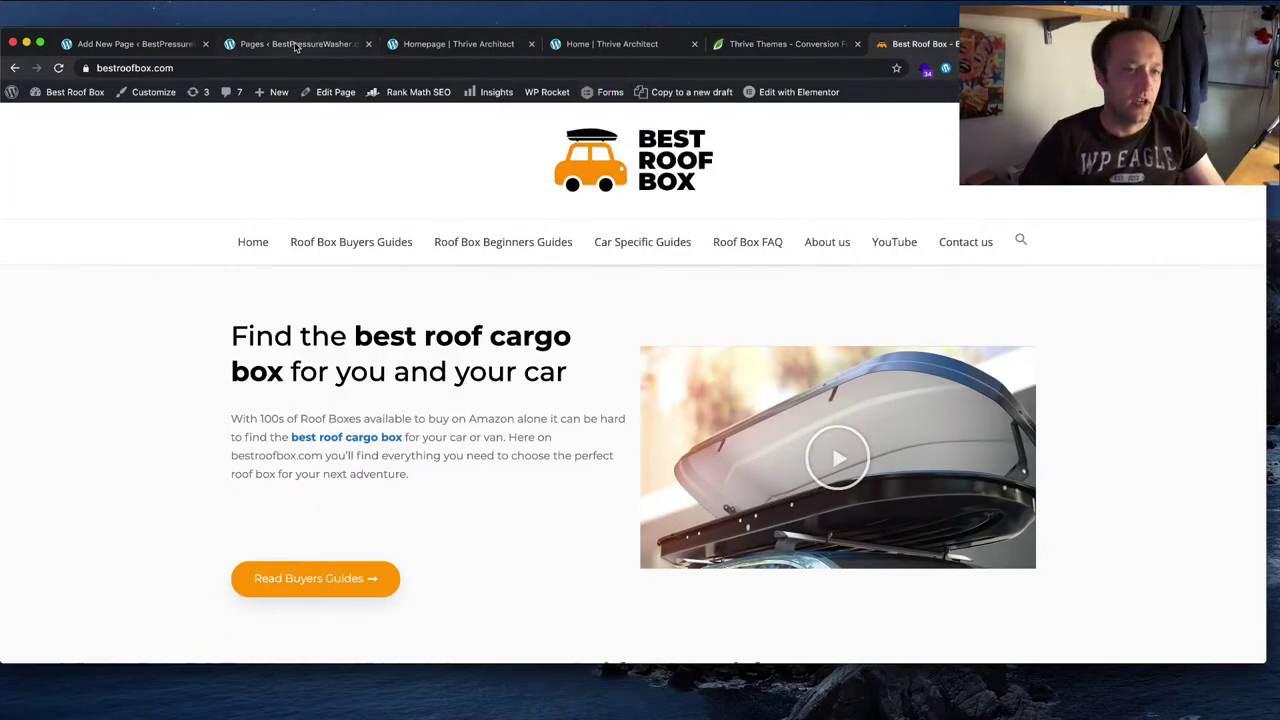
pyautogui.click(598, 44)
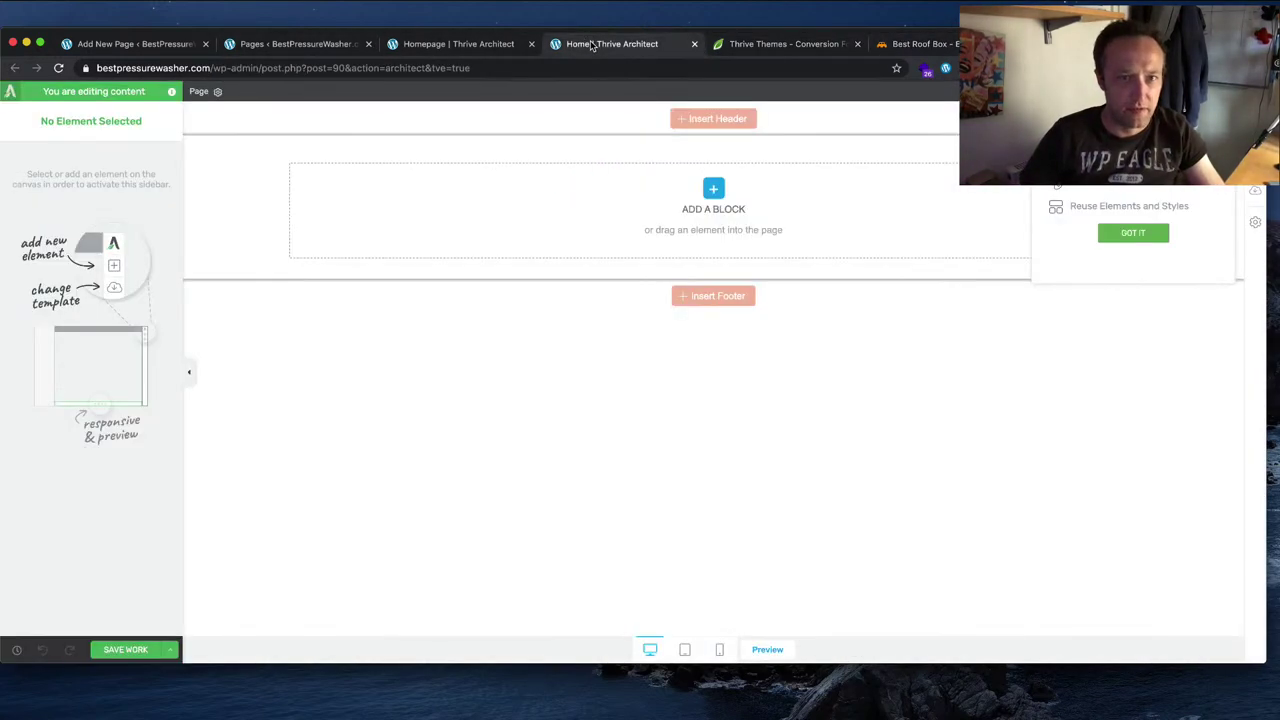
pyautogui.click(757, 48)
pyautogui.click(466, 48)
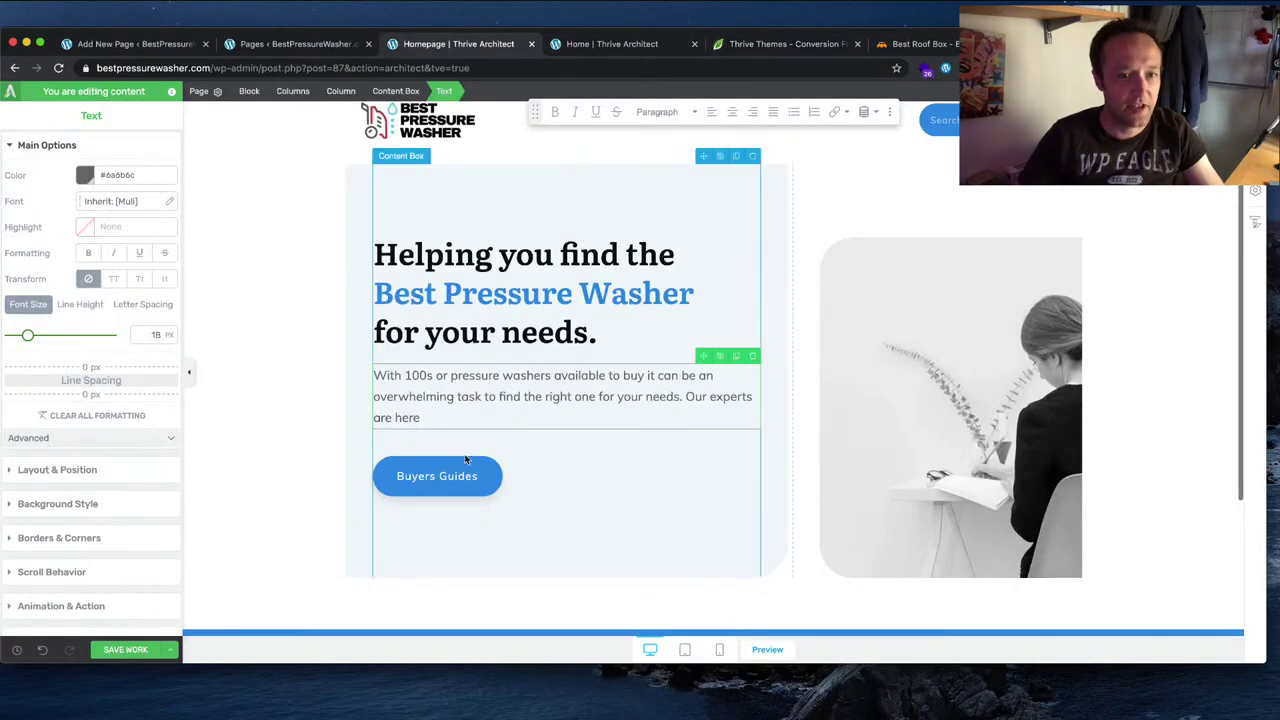
# Step: Replace 'Our experts are here' with the BestPressureWasher.com sentence ending 'next cleaning challenge.' and save
pyautogui.moveTo(466, 422); pyautogui.dragTo(684, 399)
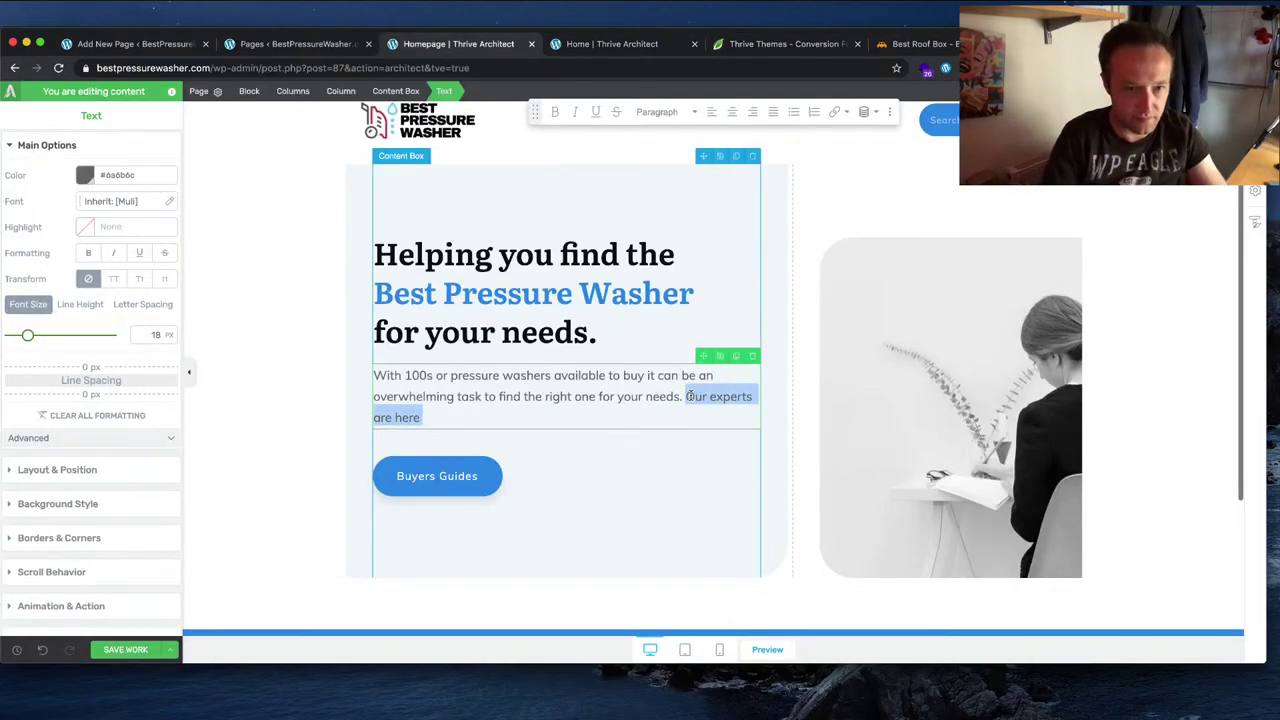
pyautogui.write('Here')
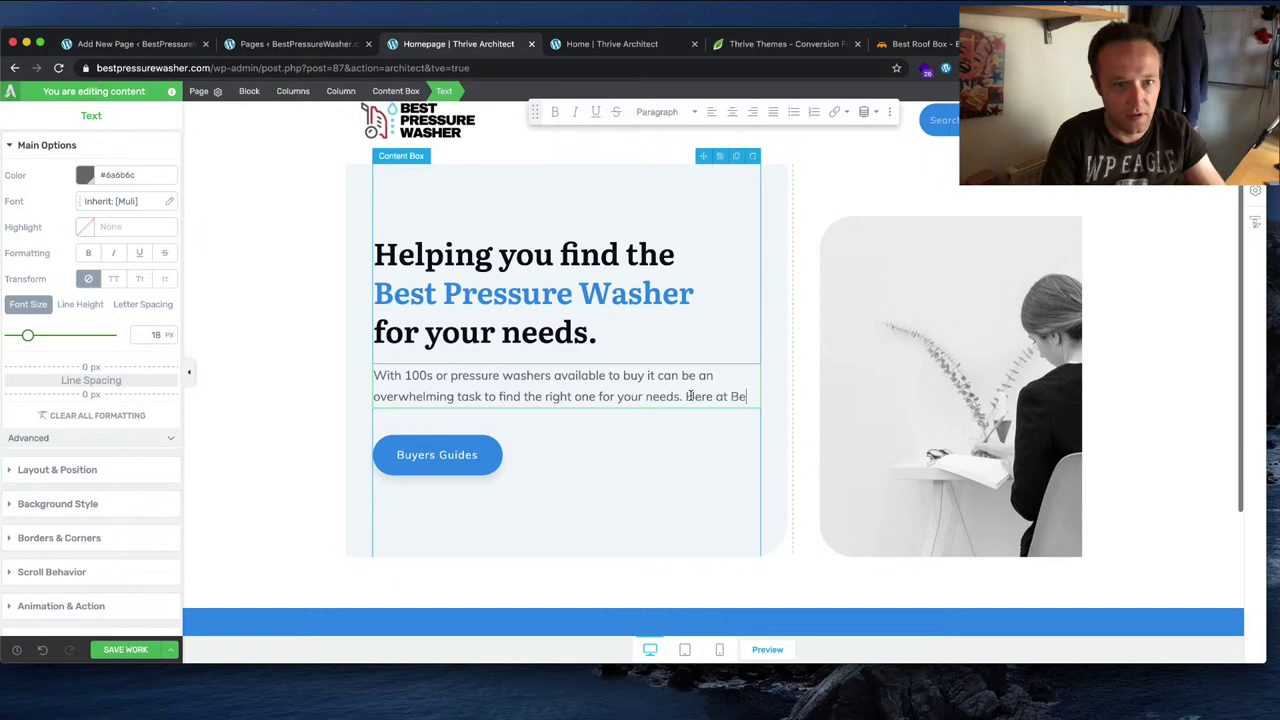
pyautogui.write(' at BestP')
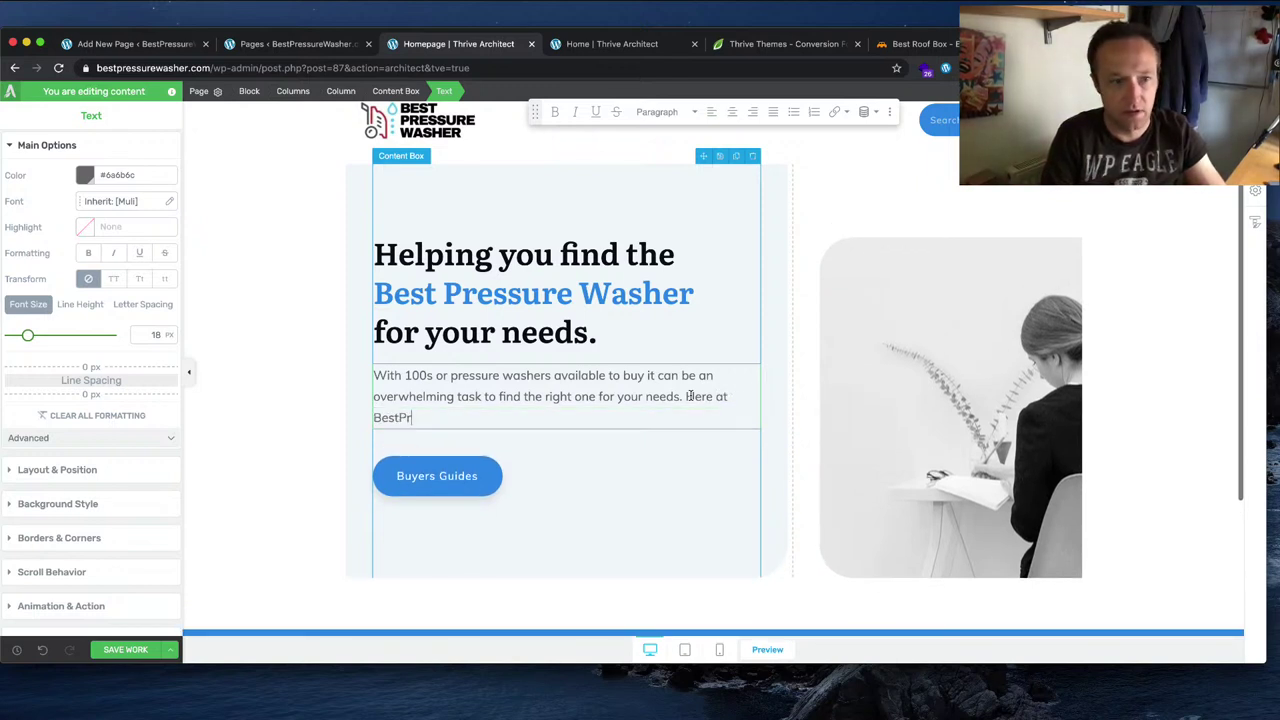
pyautogui.write('ressure')
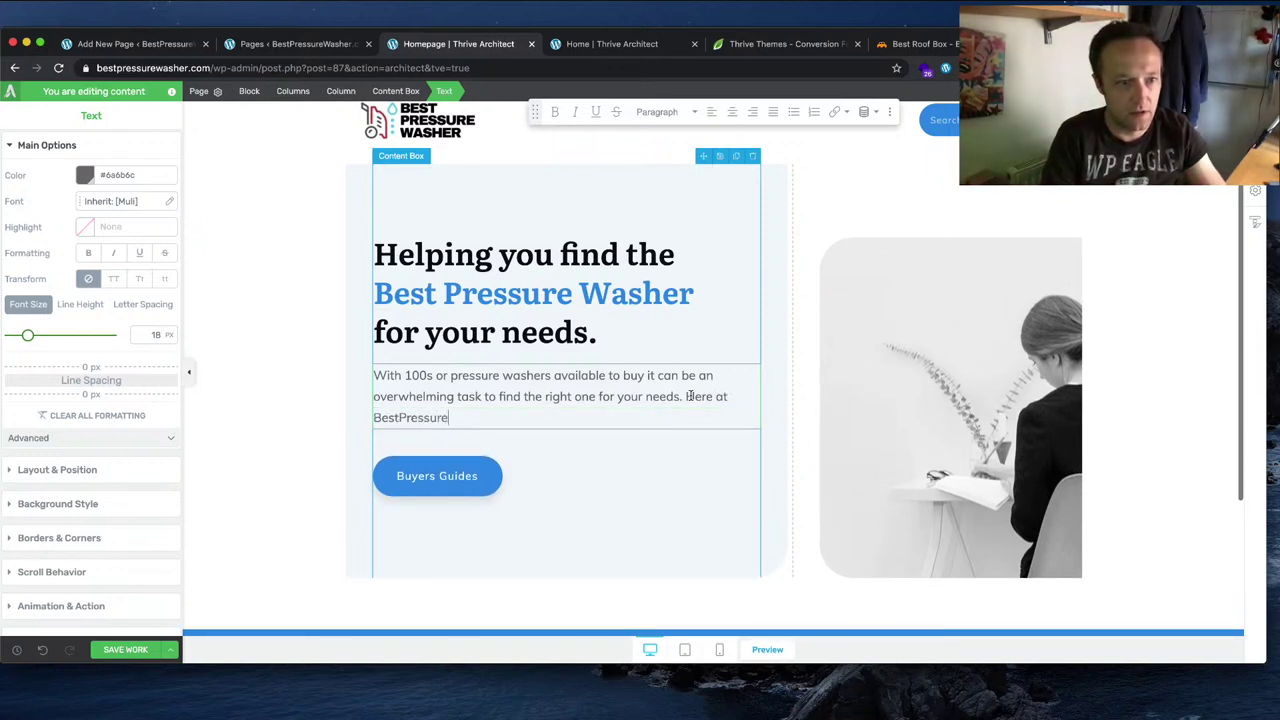
pyautogui.write('Washer.com')
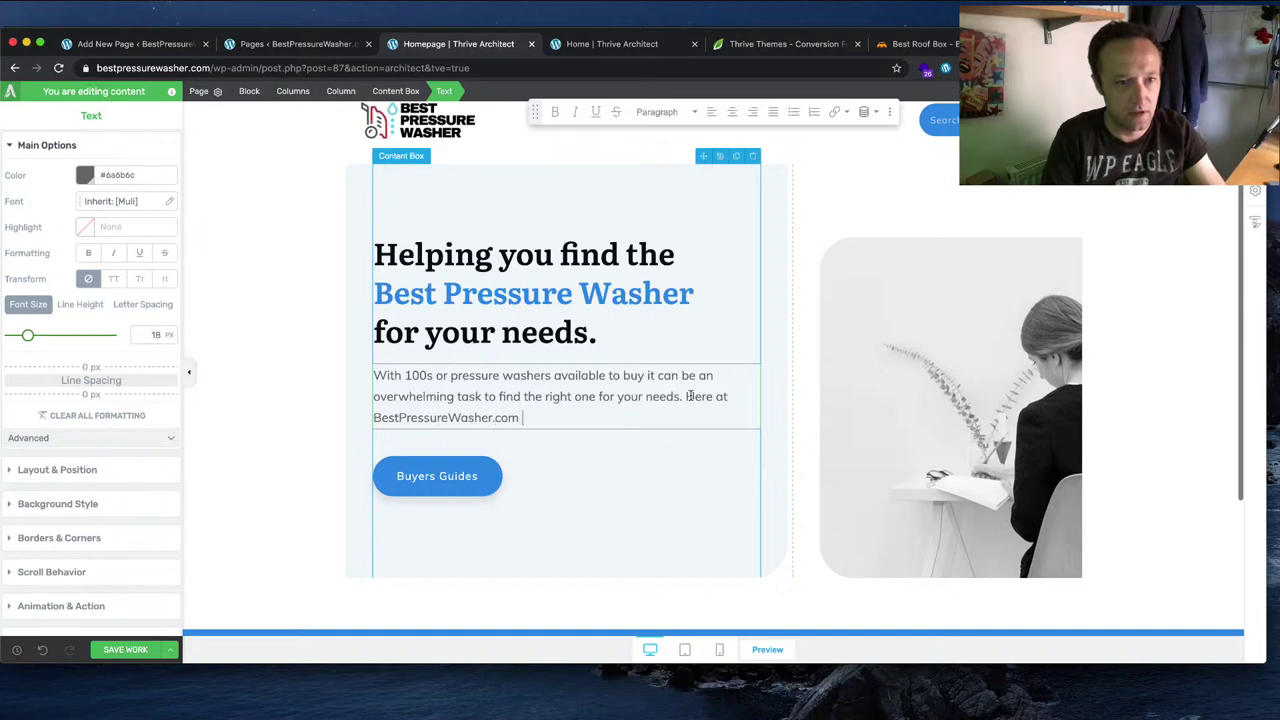
pyautogui.write(" we're here to help")
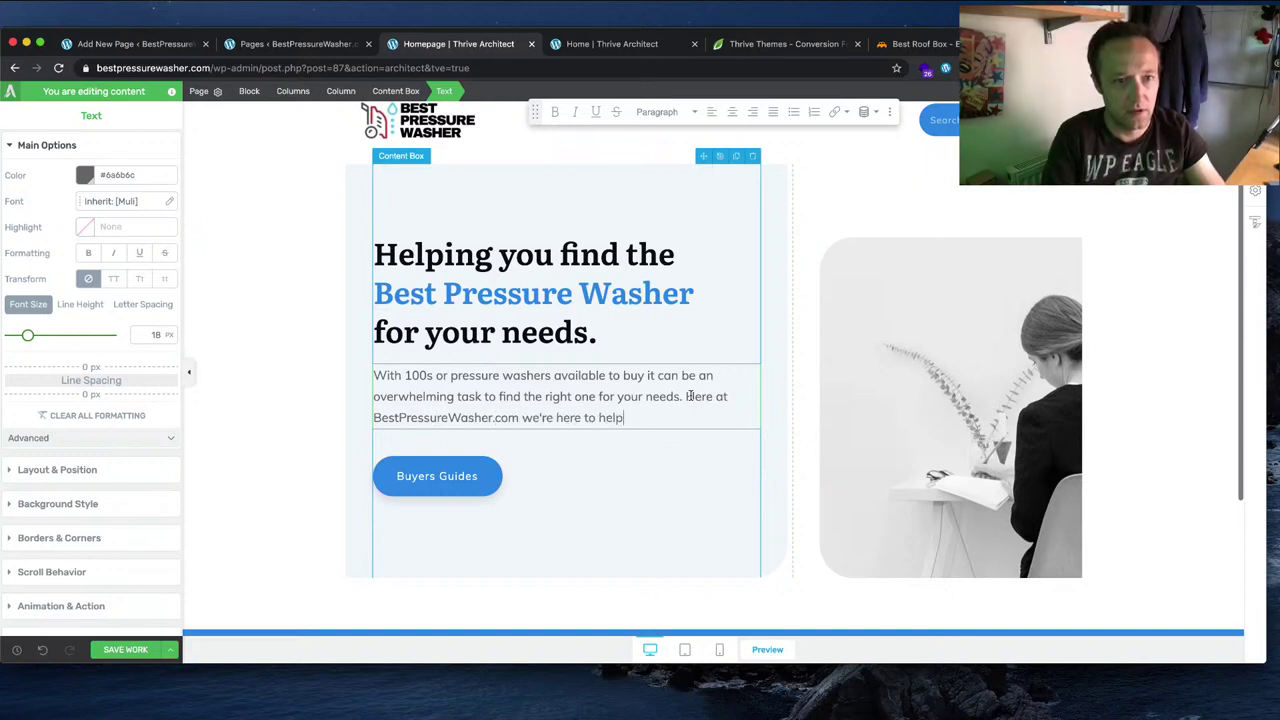
pyautogui.write(' you fin')
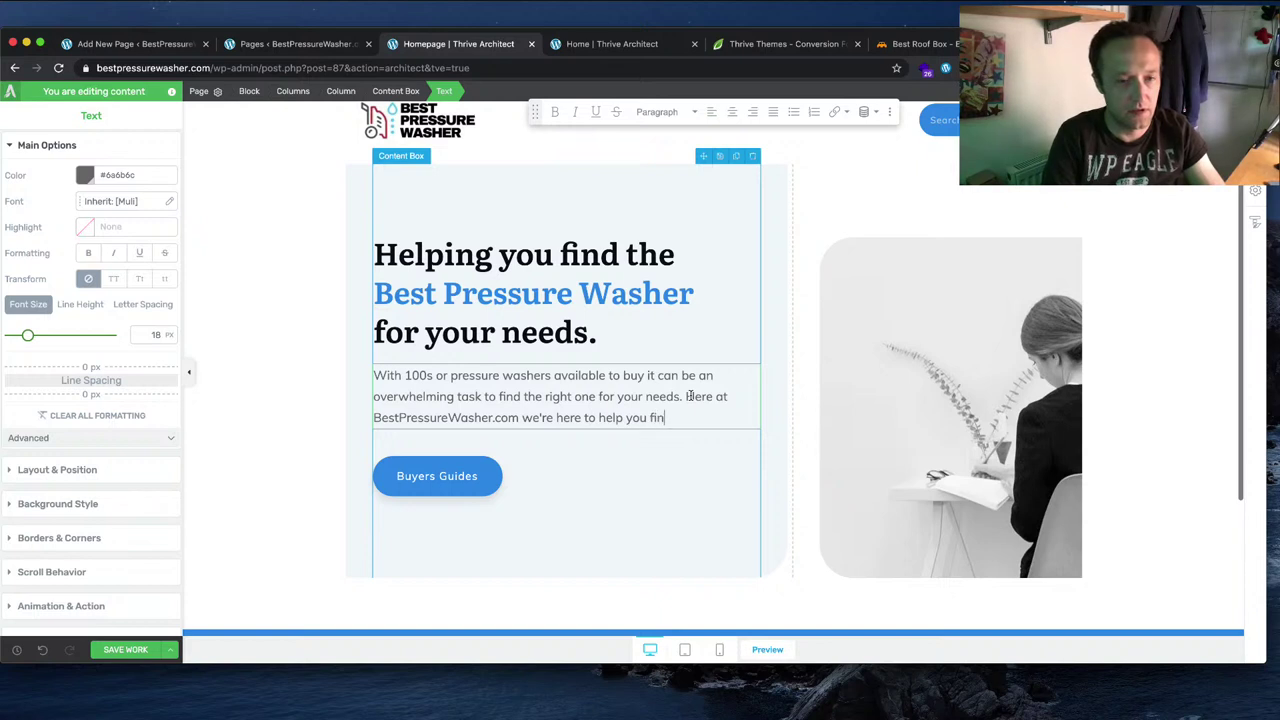
pyautogui.write('d the ')
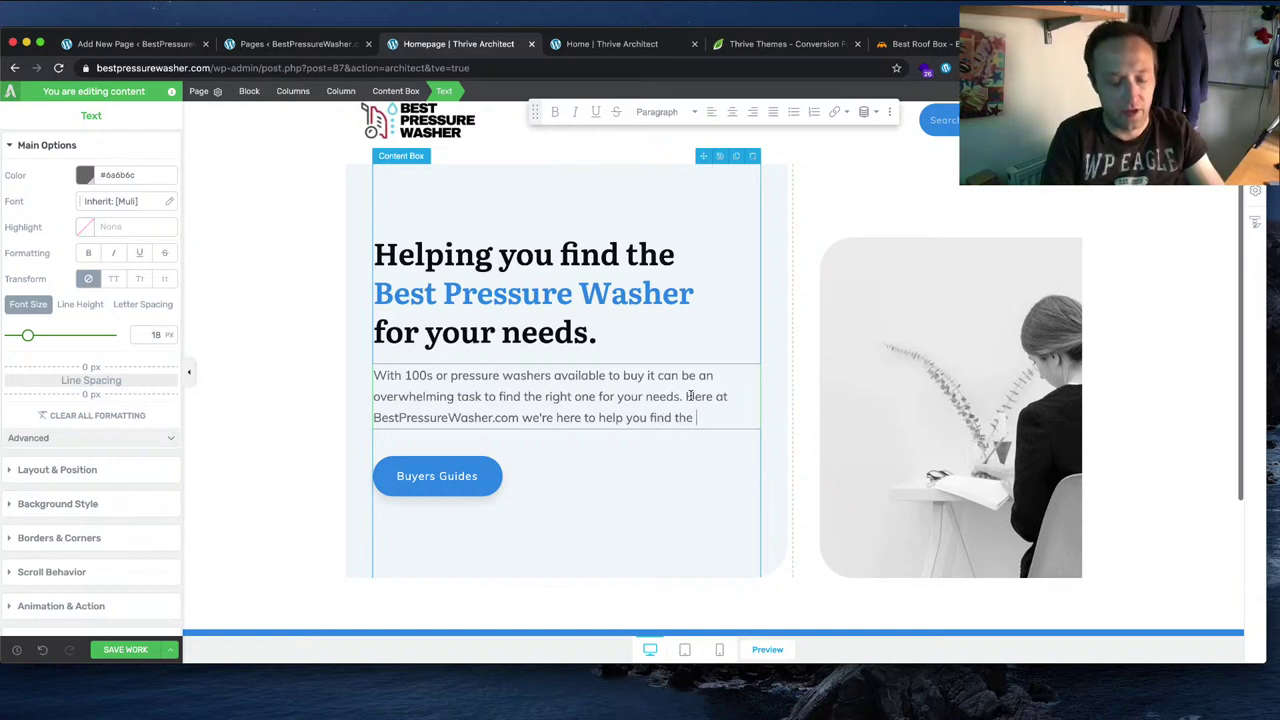
pyautogui.write('best pressur')
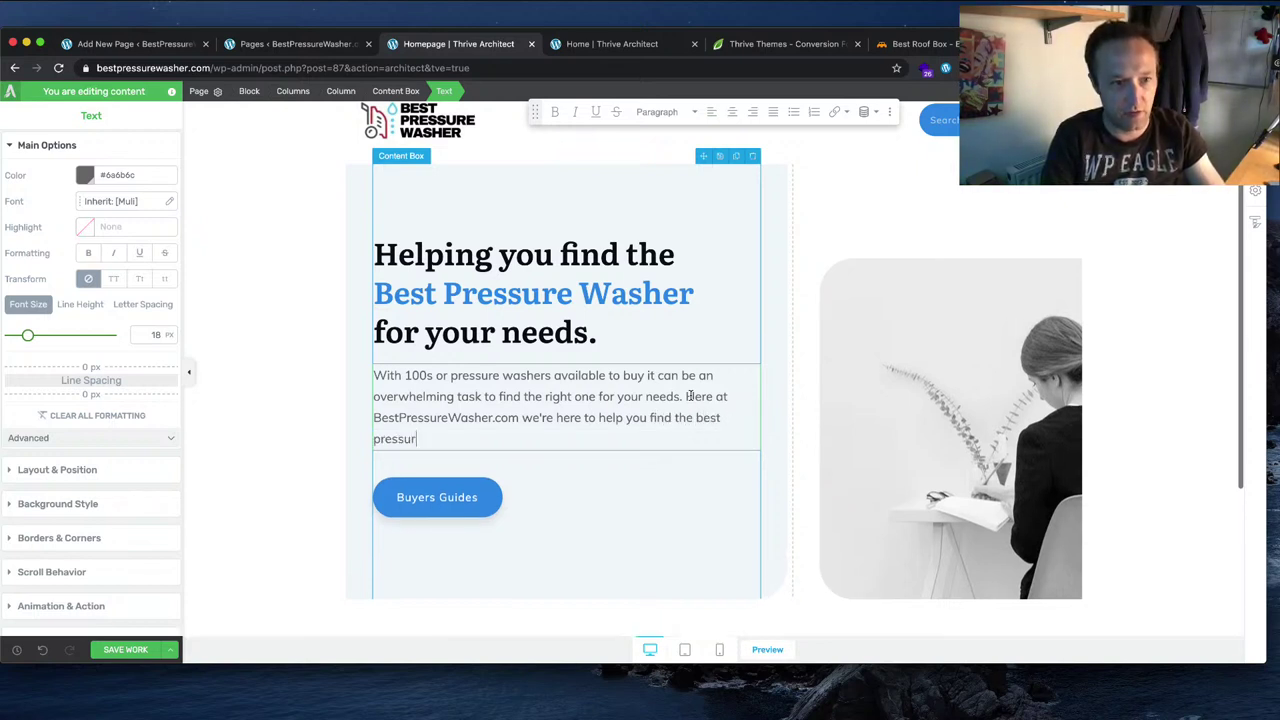
pyautogui.write('e washer for yo')
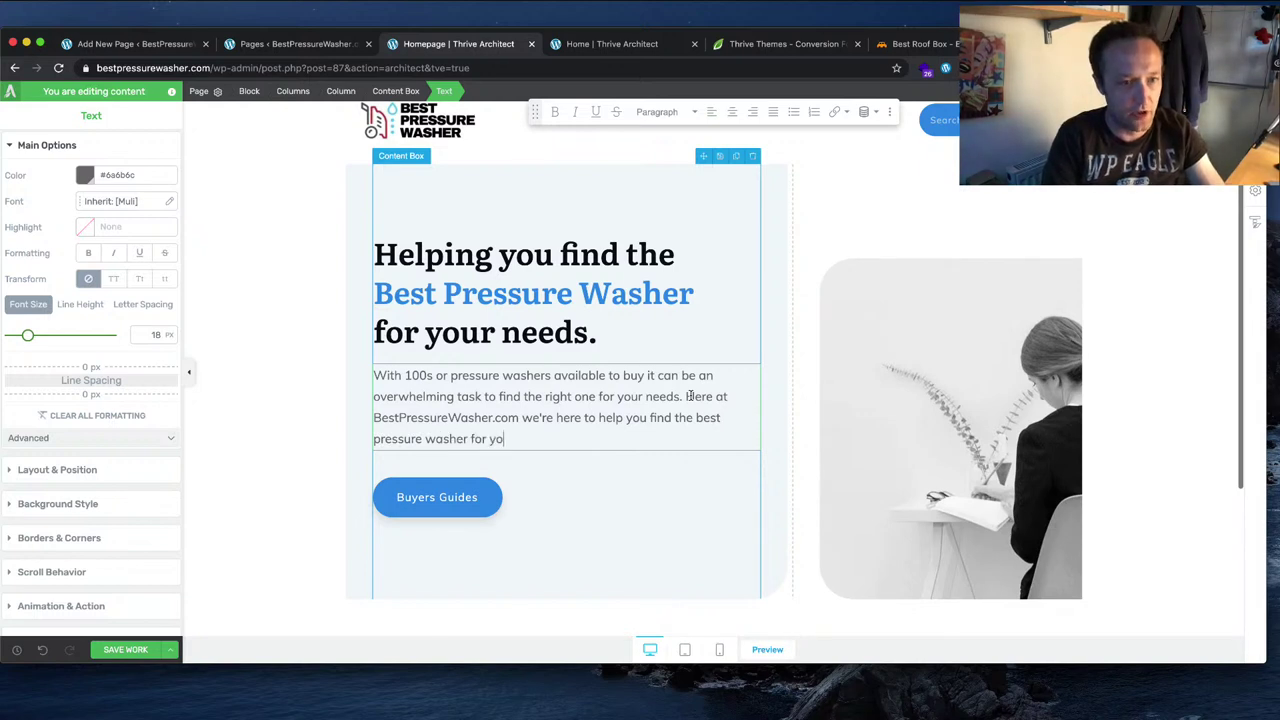
pyautogui.write('ur next clean')
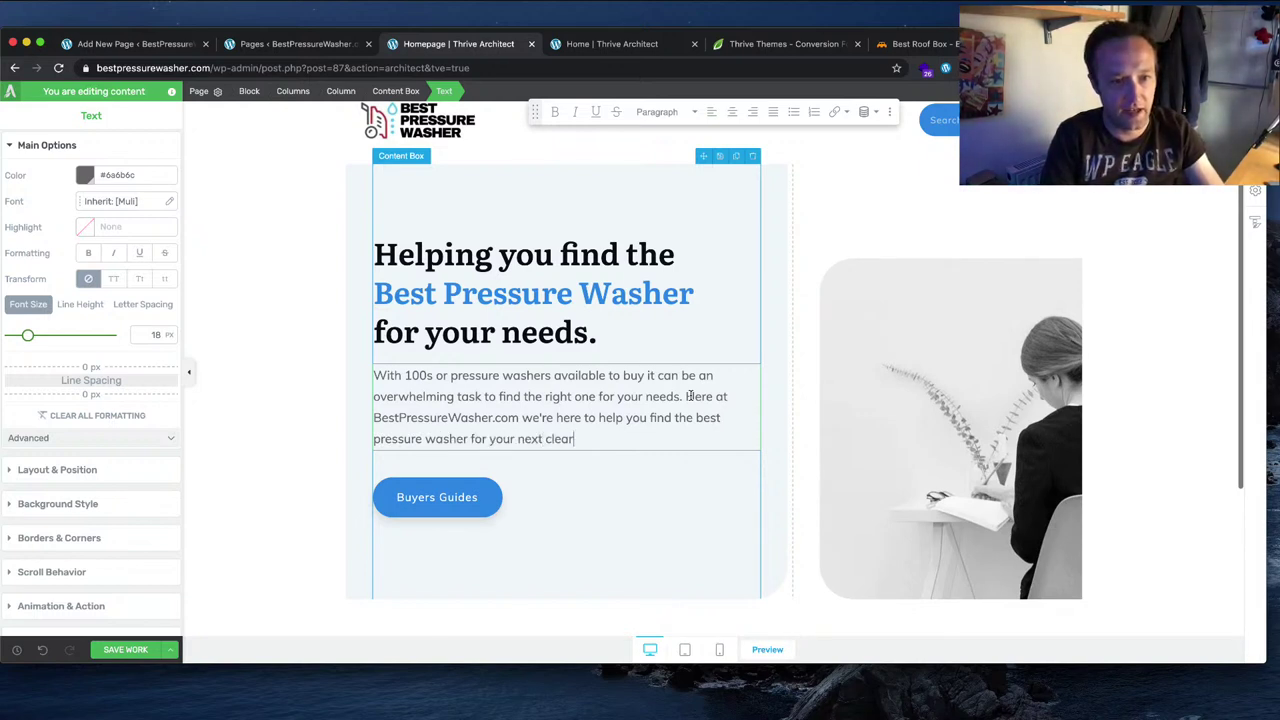
pyautogui.write('ing job')
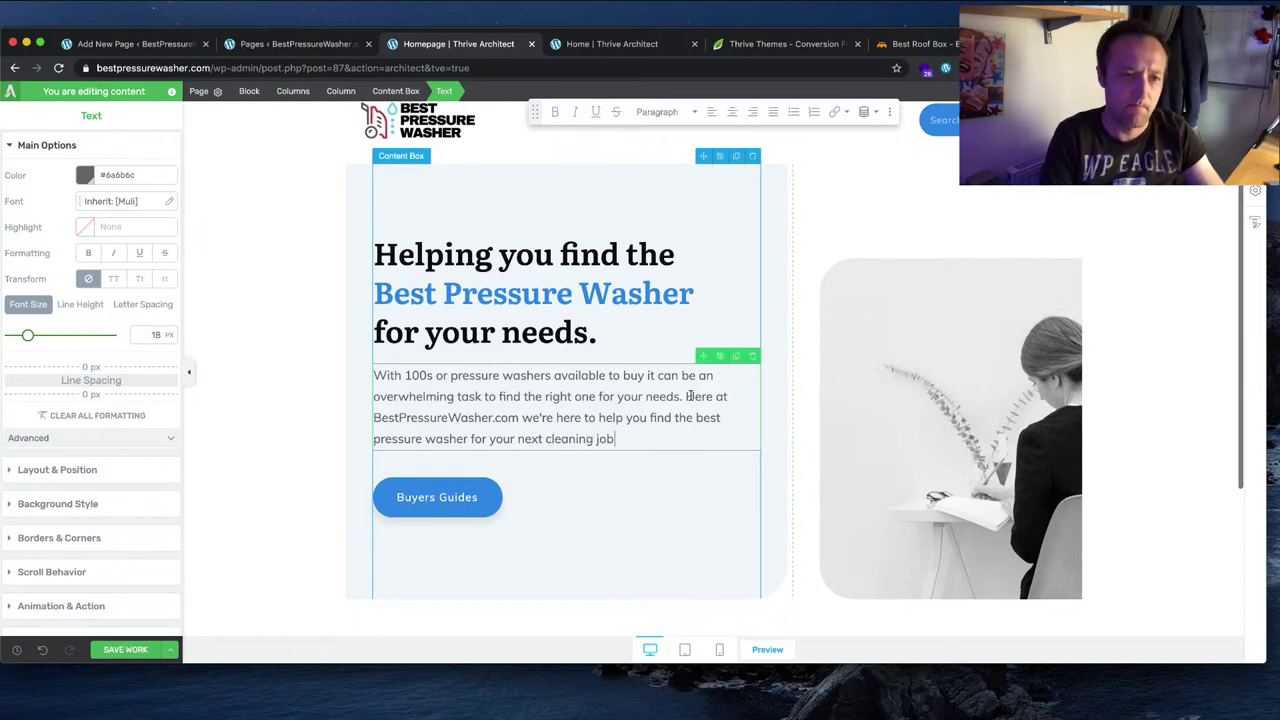
pyautogui.press('BackSpace')
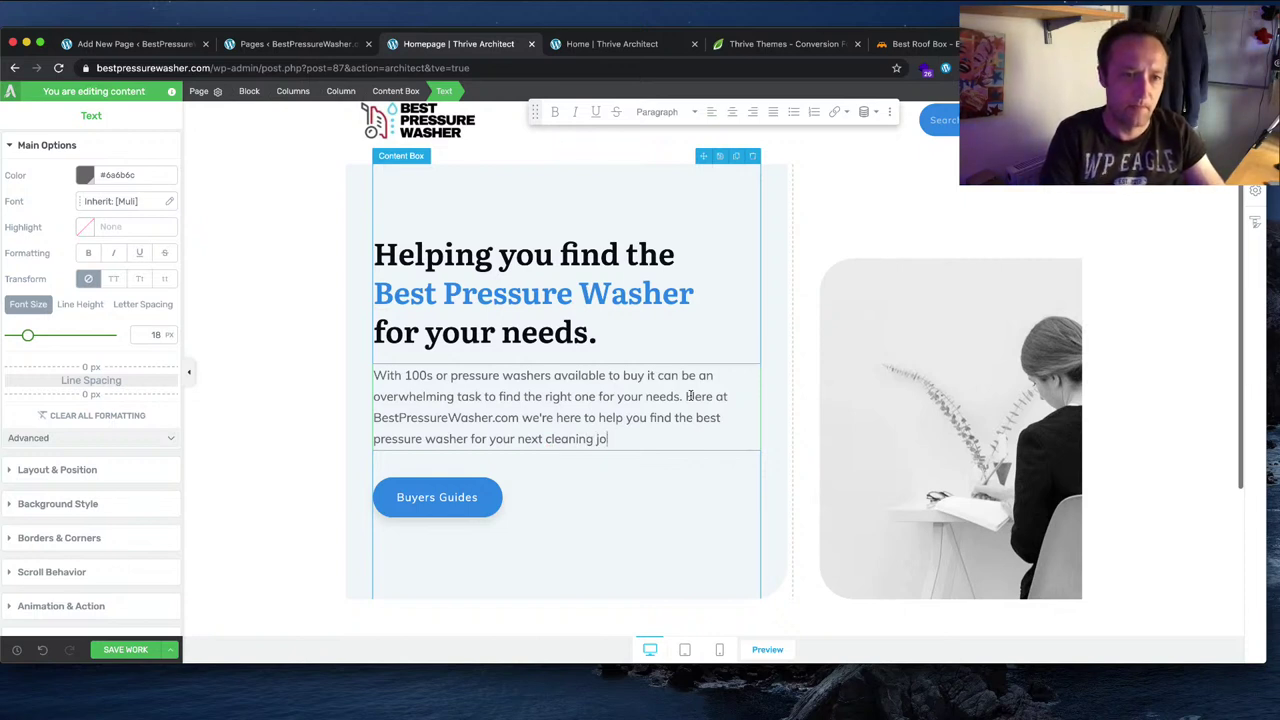
pyautogui.write('challenge.')
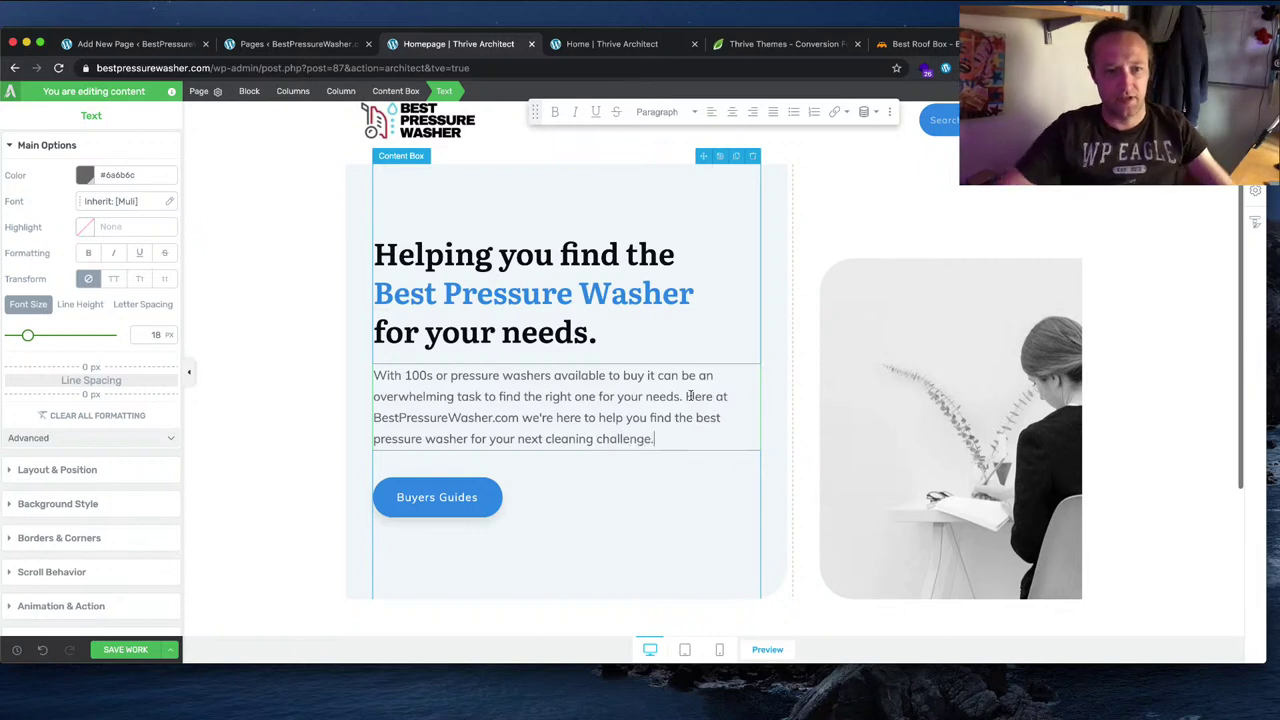
pyautogui.click(597, 438)
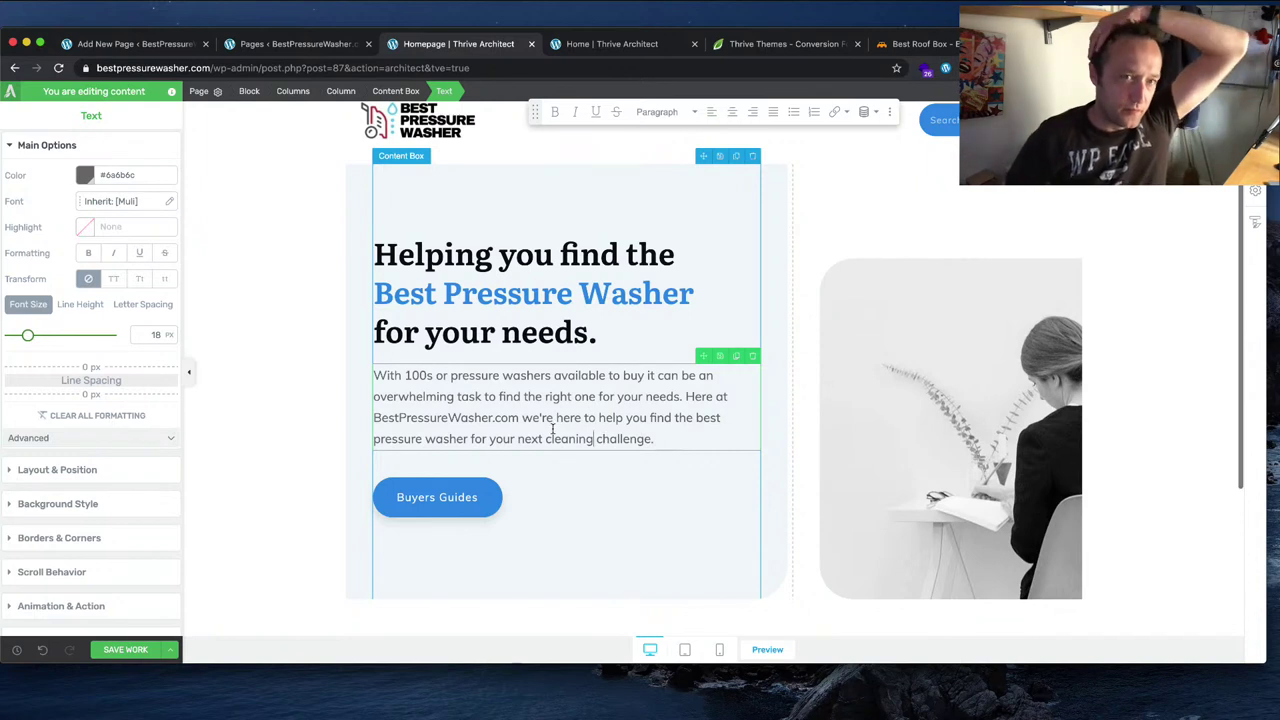
pyautogui.press('super+s')
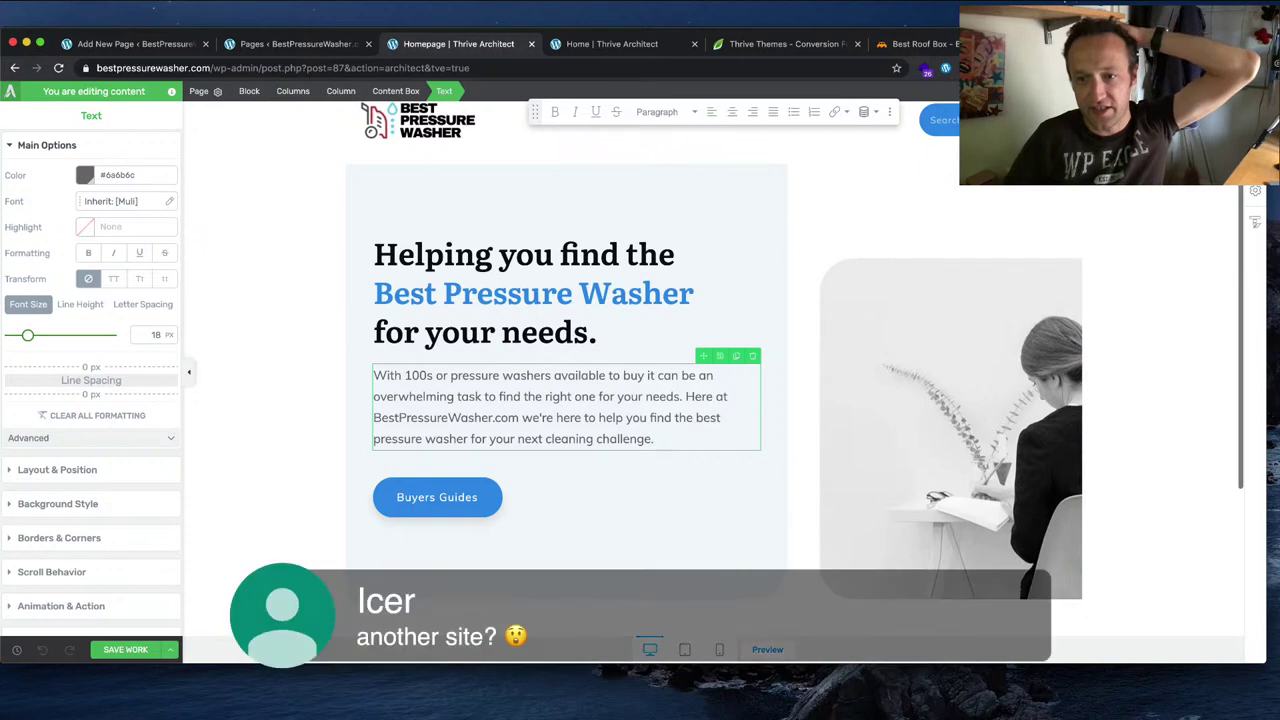
pyautogui.scroll(1, 795, 360)
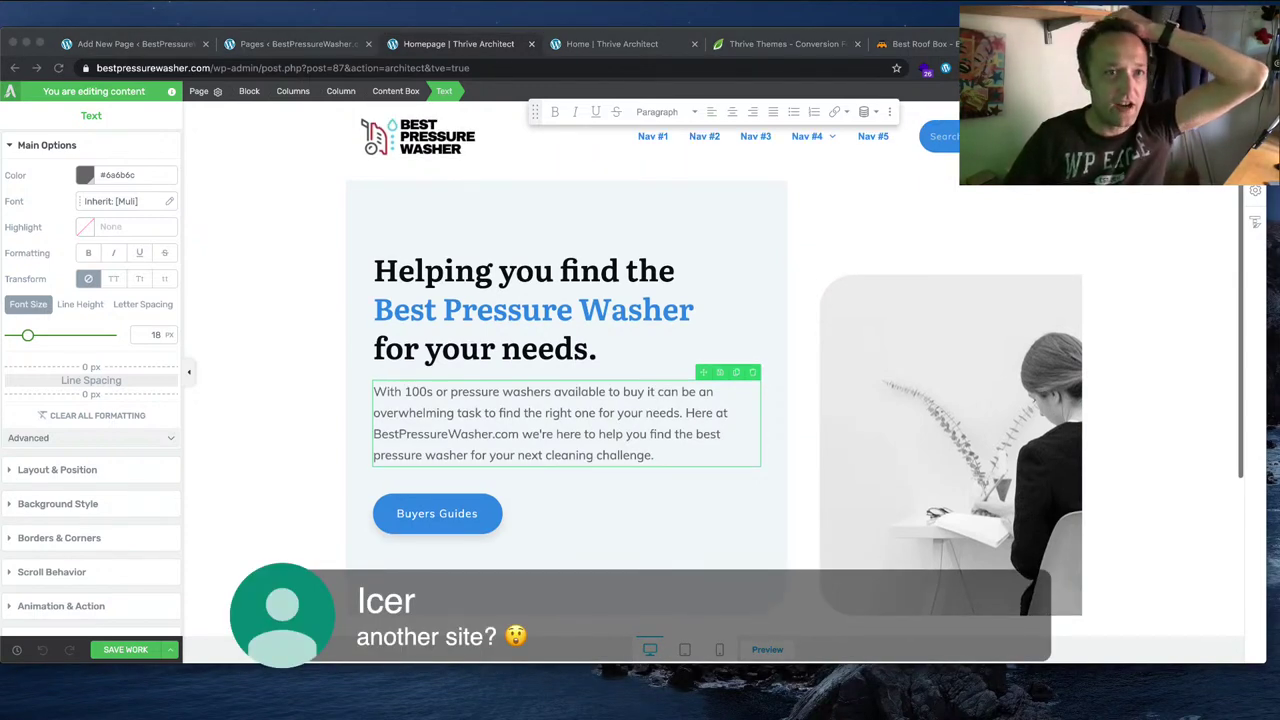
# Step: Close the blank Home and Thrive Themes tabs and go to iStock in a new tab
pyautogui.click(646, 45)
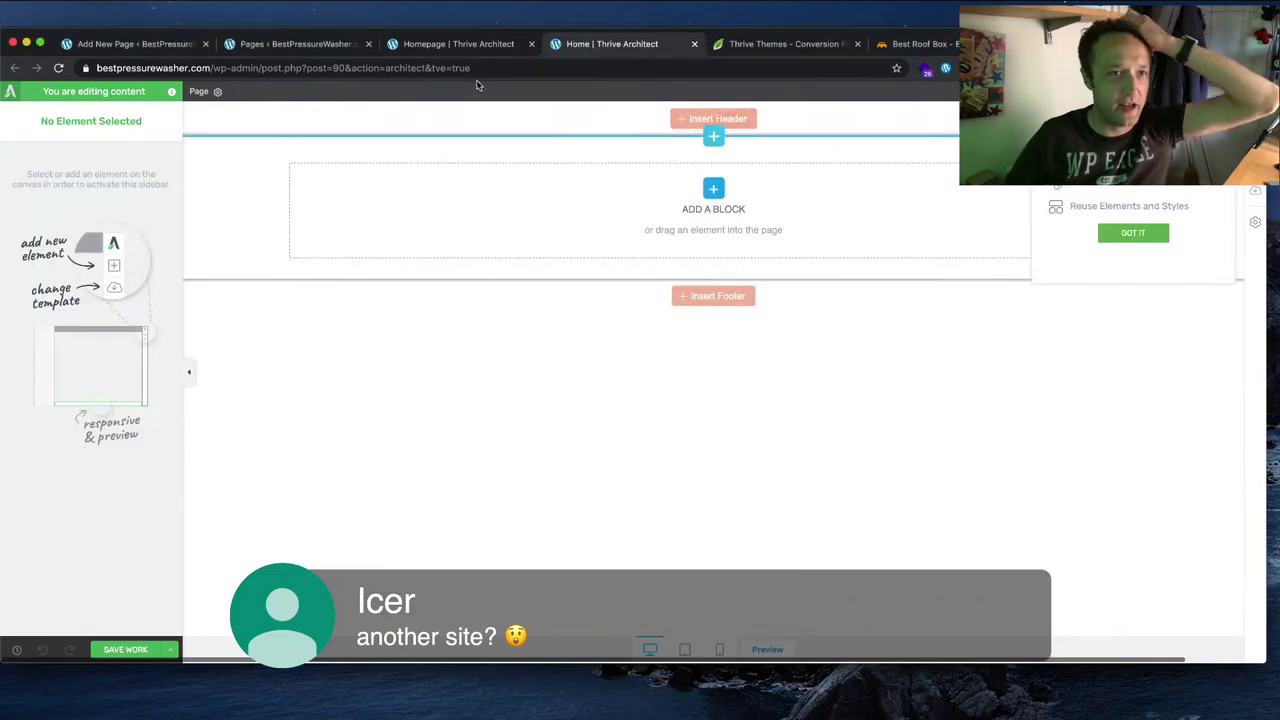
pyautogui.click(693, 45)
pyautogui.click(693, 45)
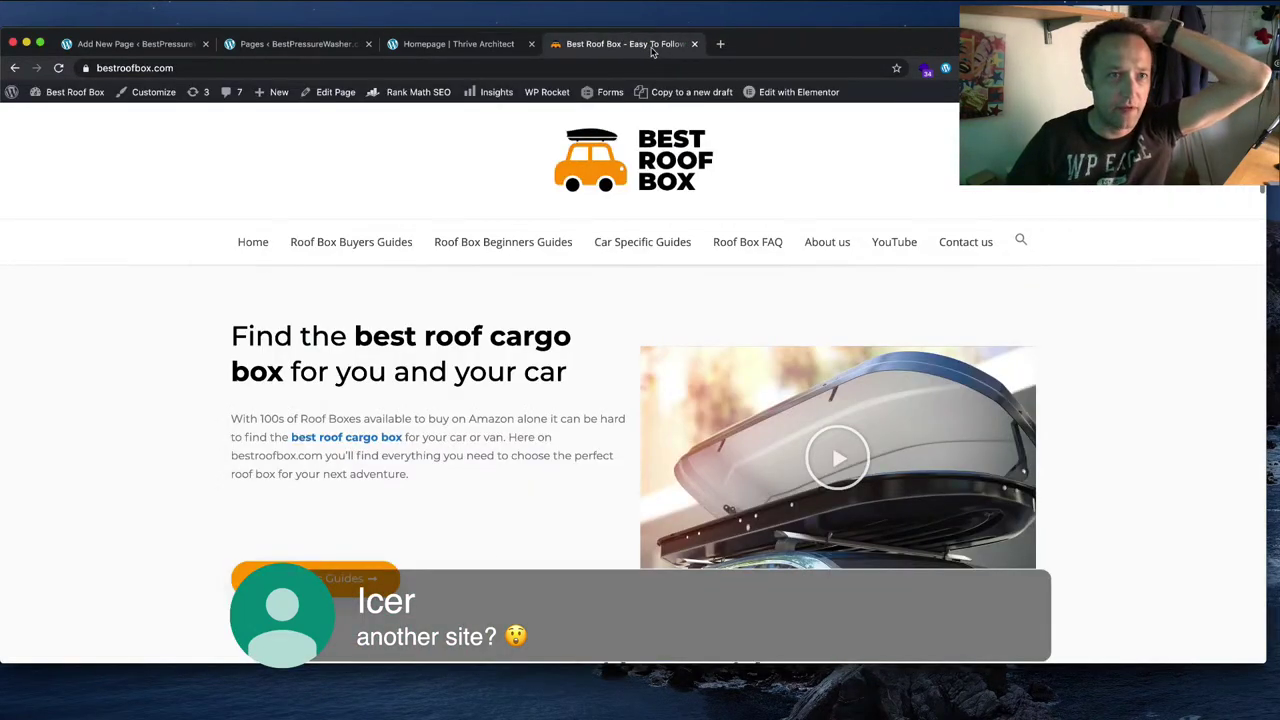
pyautogui.click(720, 44)
pyautogui.write('istockphoto.com/gb')
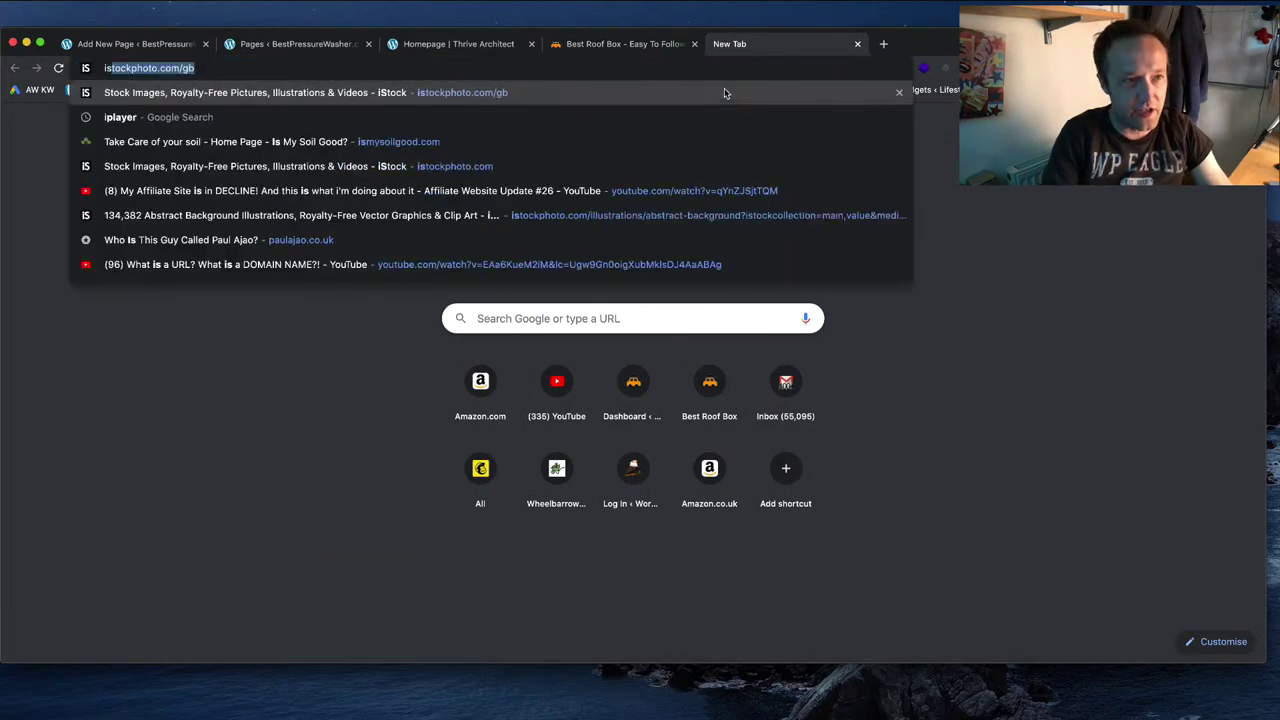
pyautogui.press('Return')
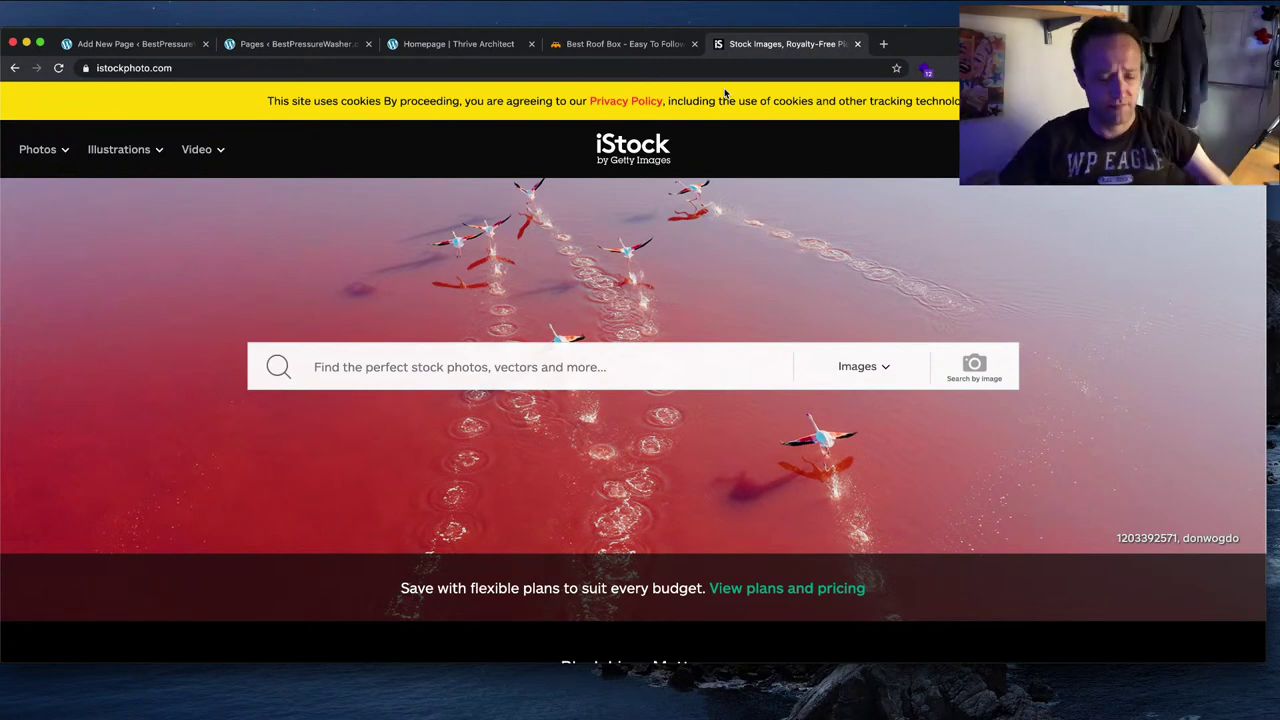
# Step: Load the wpeagle.com/istockphoto affiliate link in another new tab
pyautogui.press('super+t')
pyautogui.write('wpeagle.')
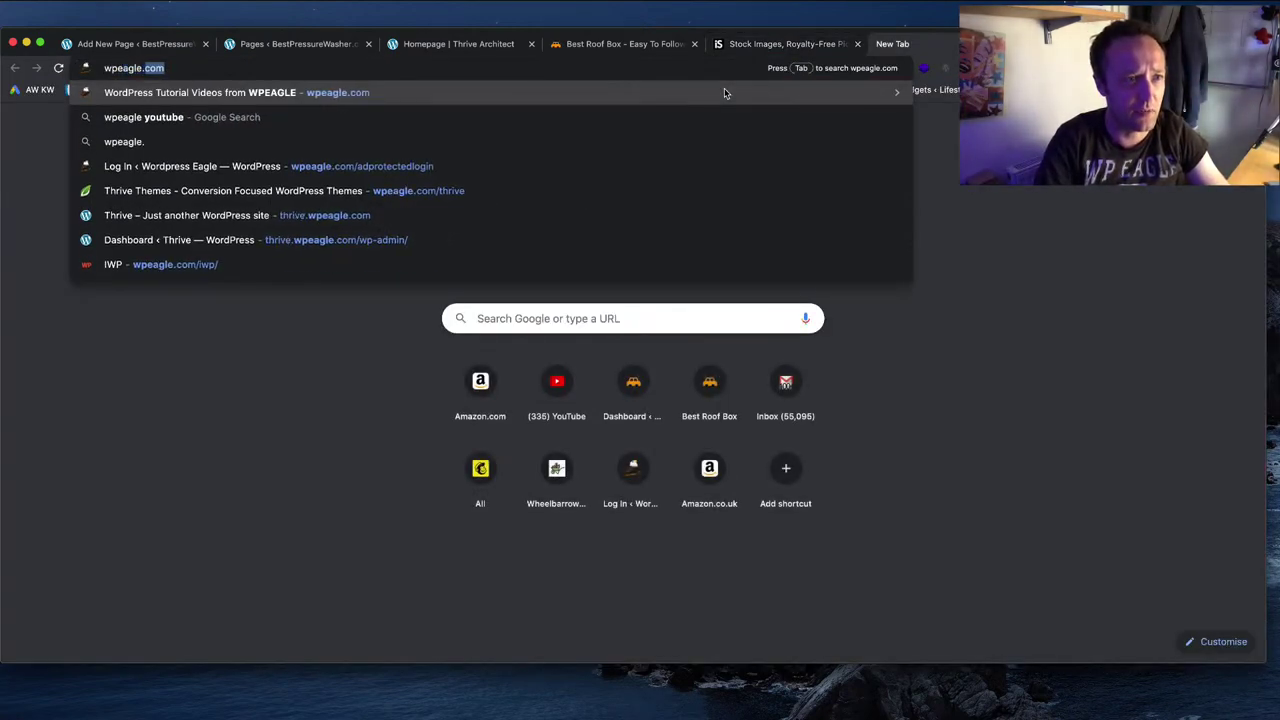
pyautogui.write('com/istocjk')
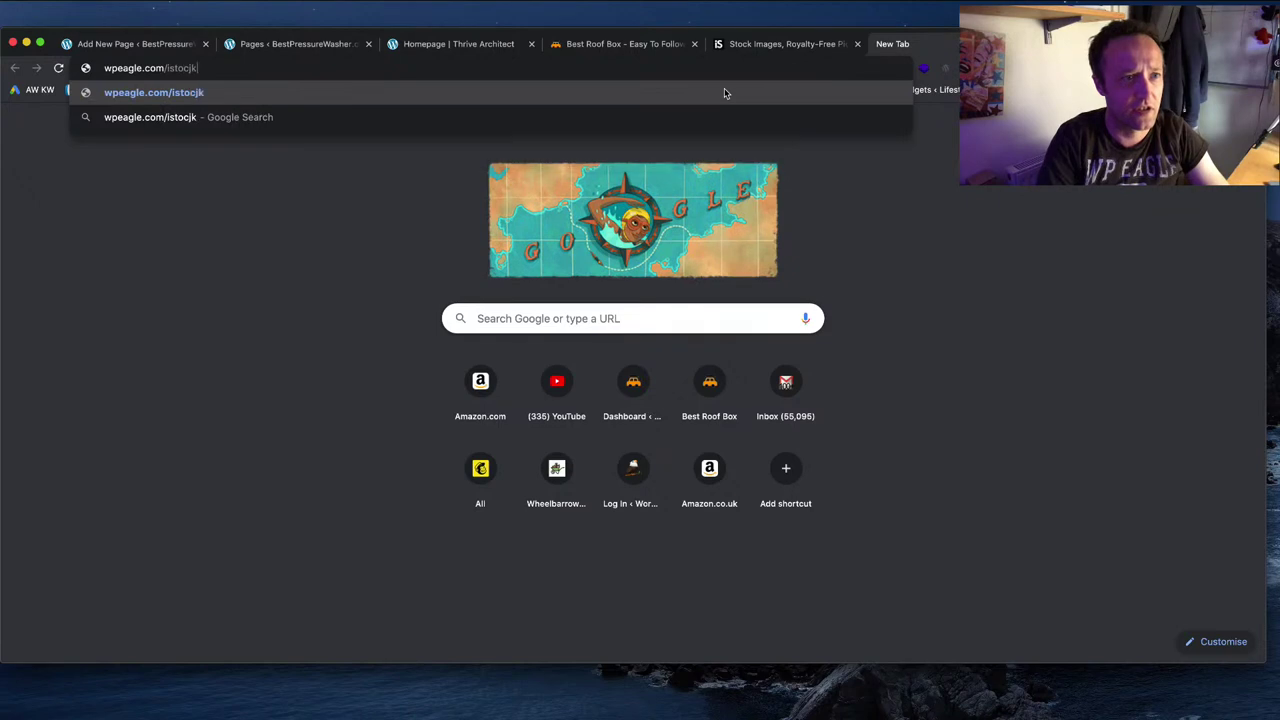
pyautogui.press('BackSpace')
pyautogui.press('BackSpace')
pyautogui.write('kphoto')
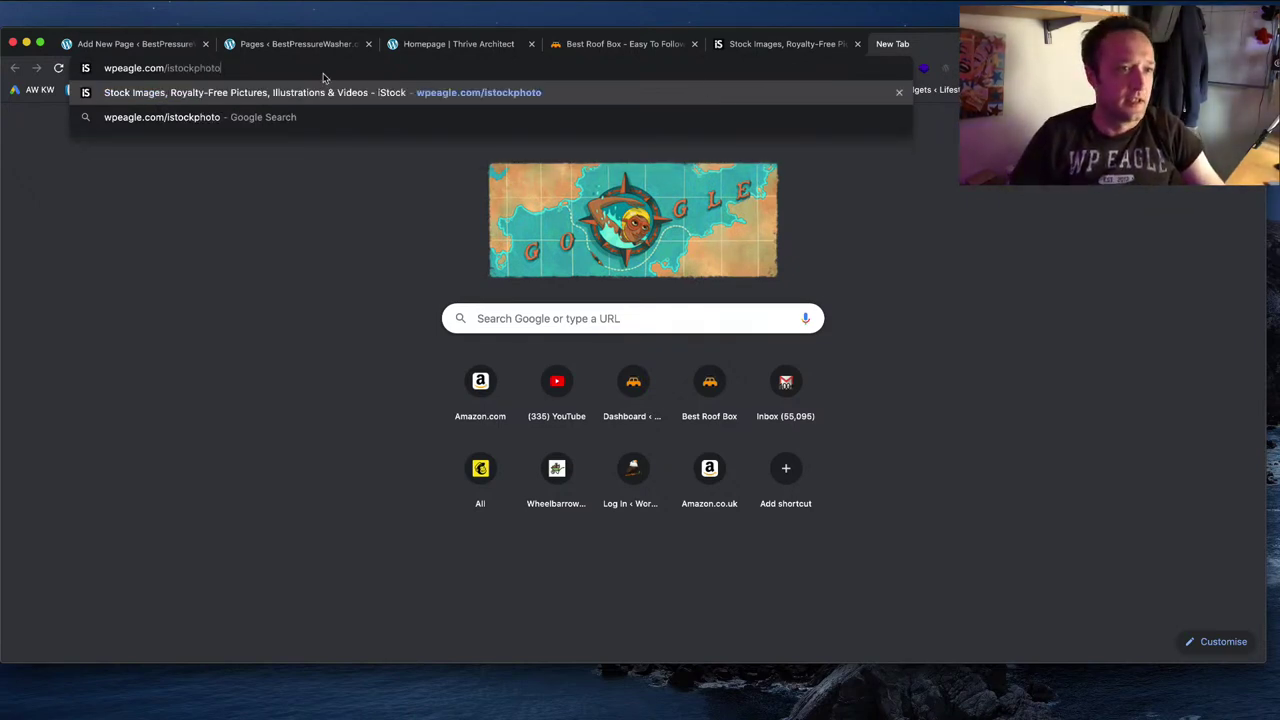
pyautogui.press('Return')
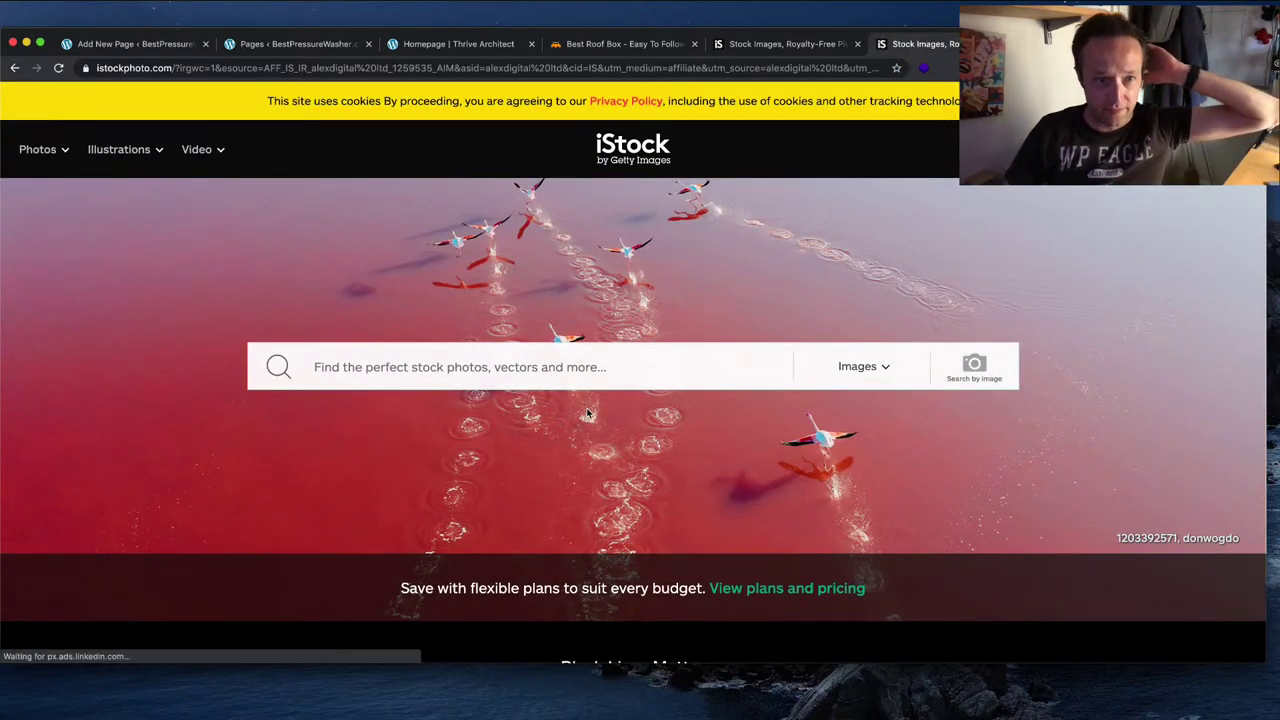
# Step: Search iStock for 'pressure washer' images
pyautogui.click(594, 367)
pyautogui.write('pressure wa')
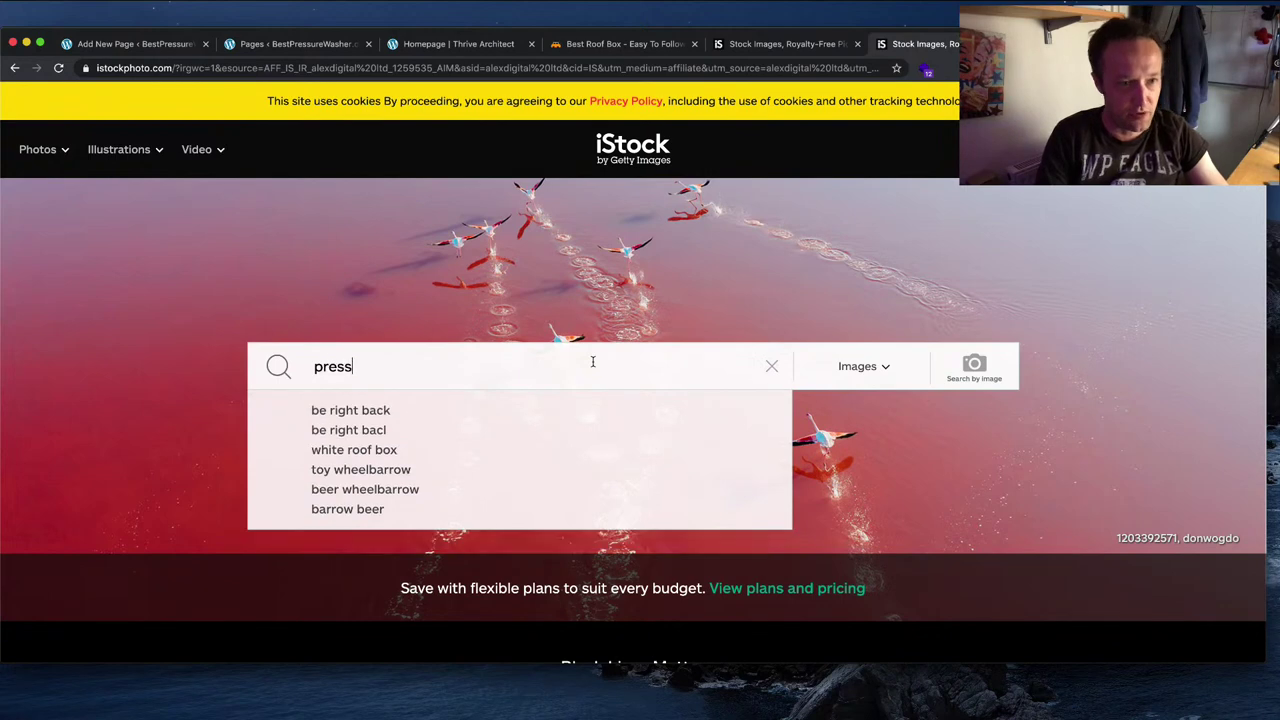
pyautogui.write('sher')
pyautogui.press('Return')
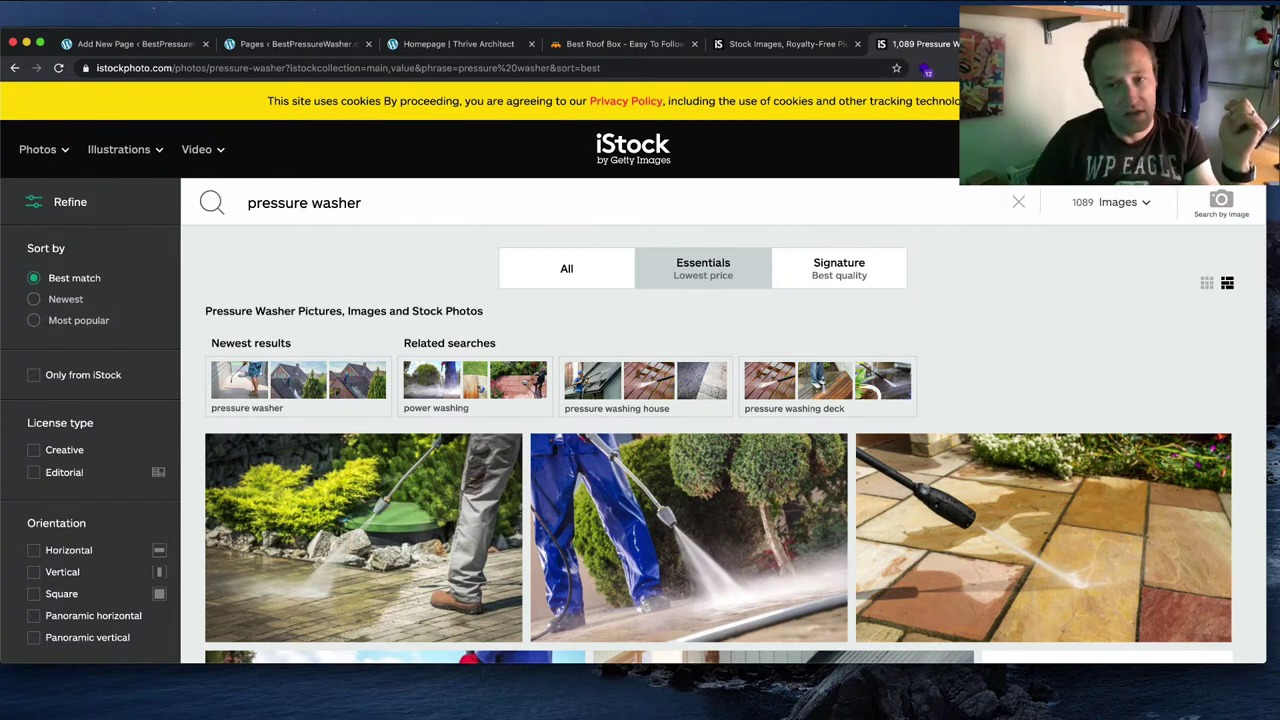
# Step: Browse the results and open the 'Pressure washing logo template' vector details
pyautogui.scroll(-3, 867, 415)
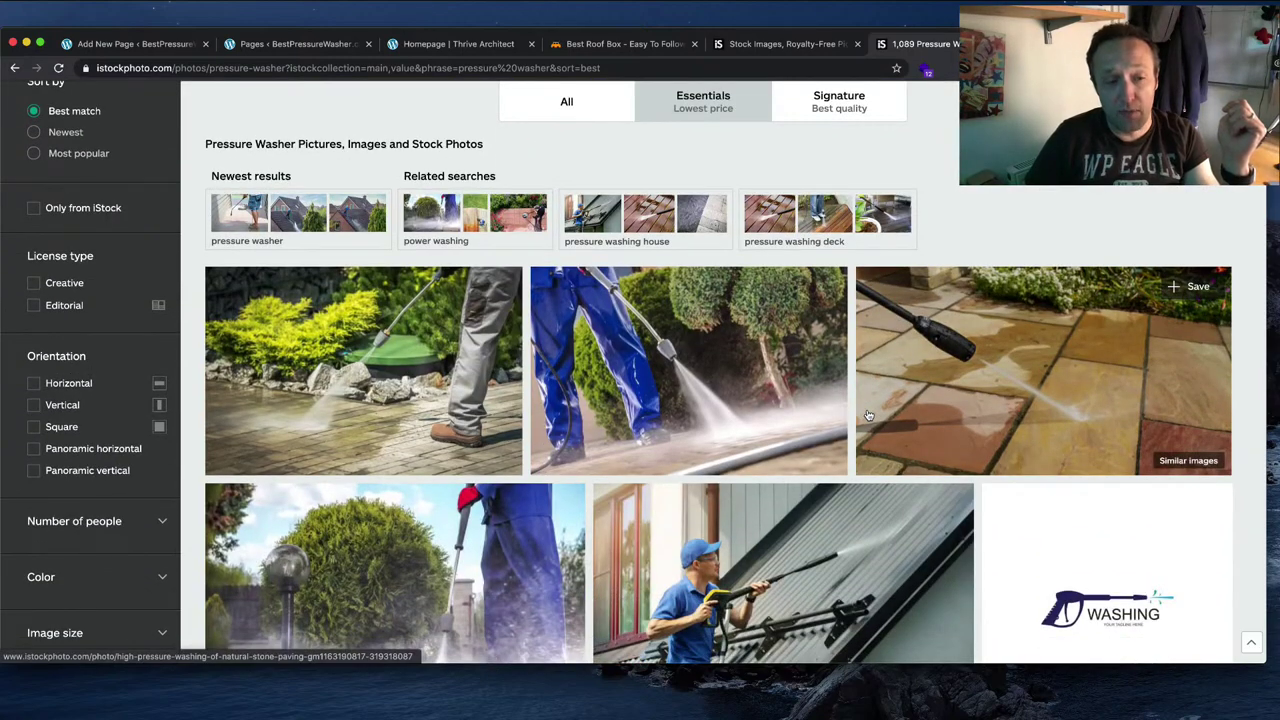
pyautogui.scroll(-3, 867, 415)
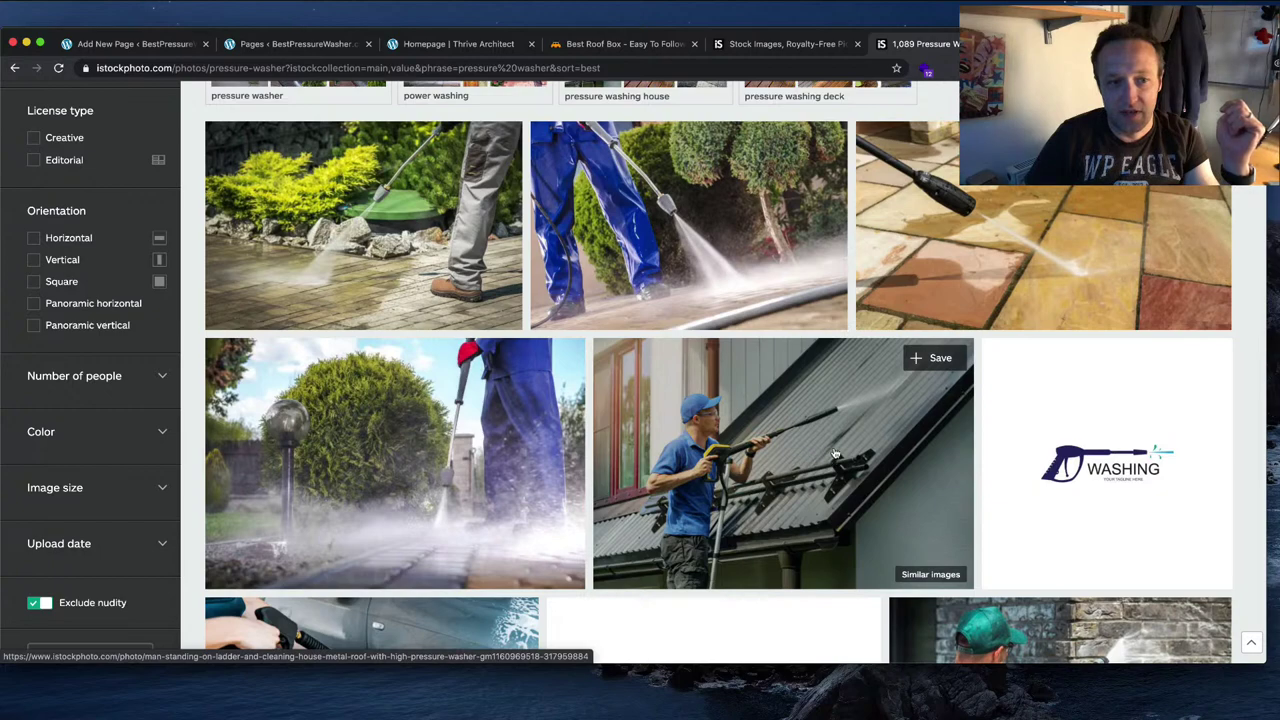
pyautogui.scroll(-2, 835, 454)
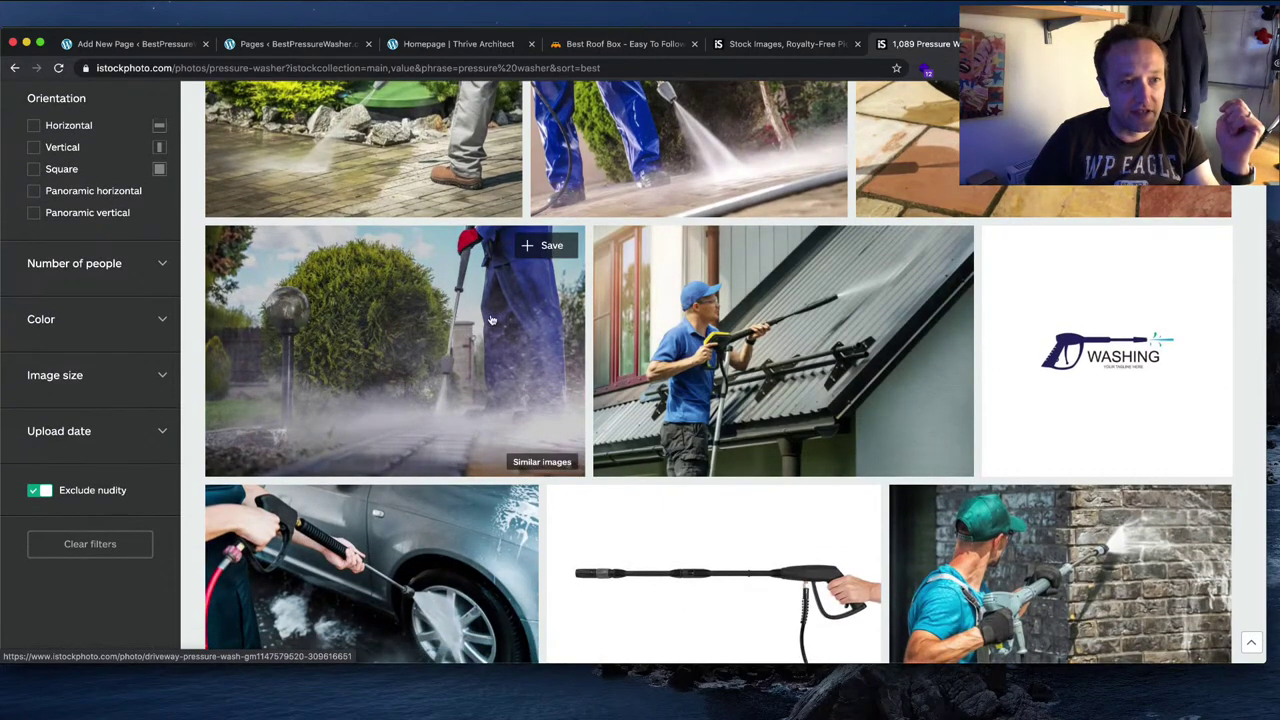
pyautogui.scroll(-6, 438, 346)
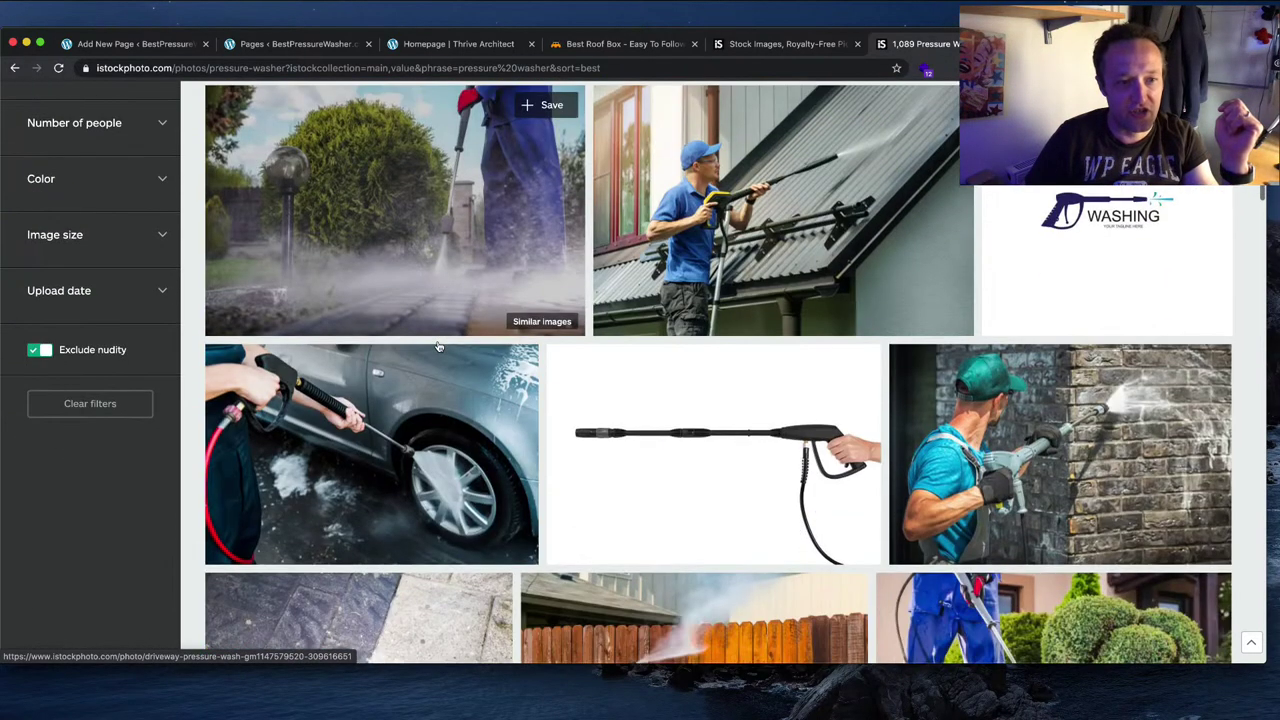
pyautogui.scroll(5, 438, 346)
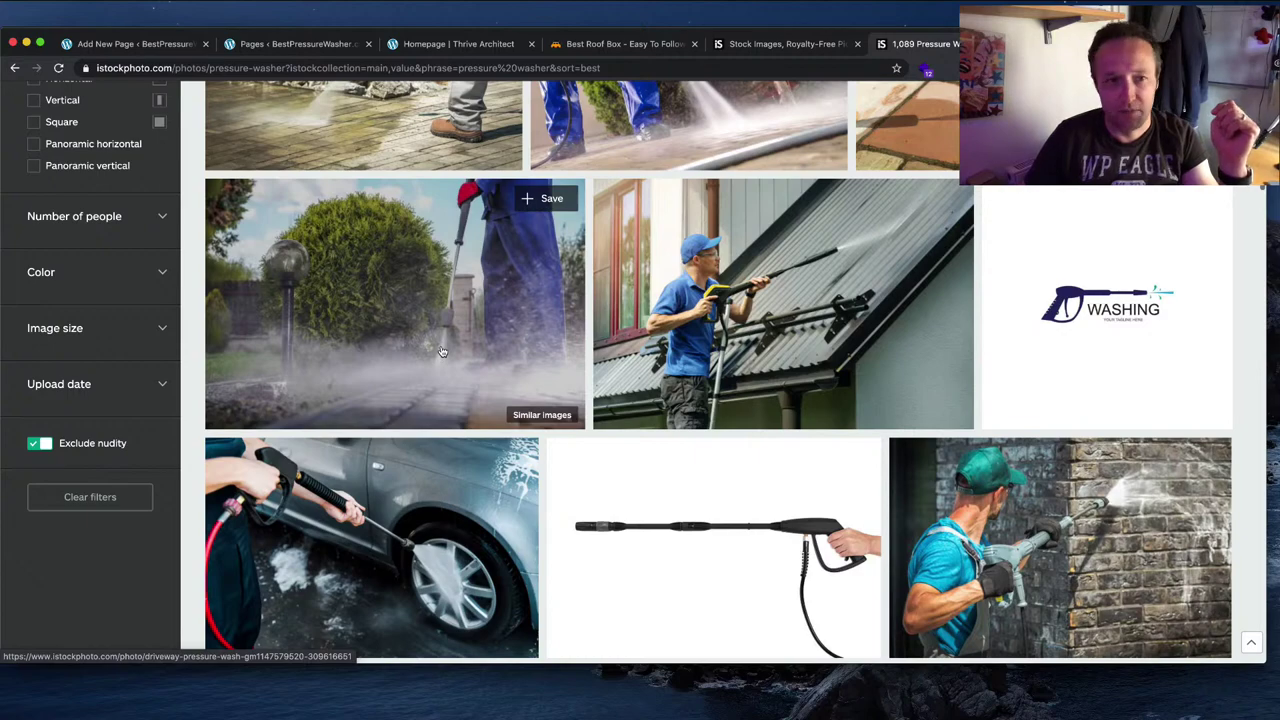
pyautogui.scroll(-4, 443, 350)
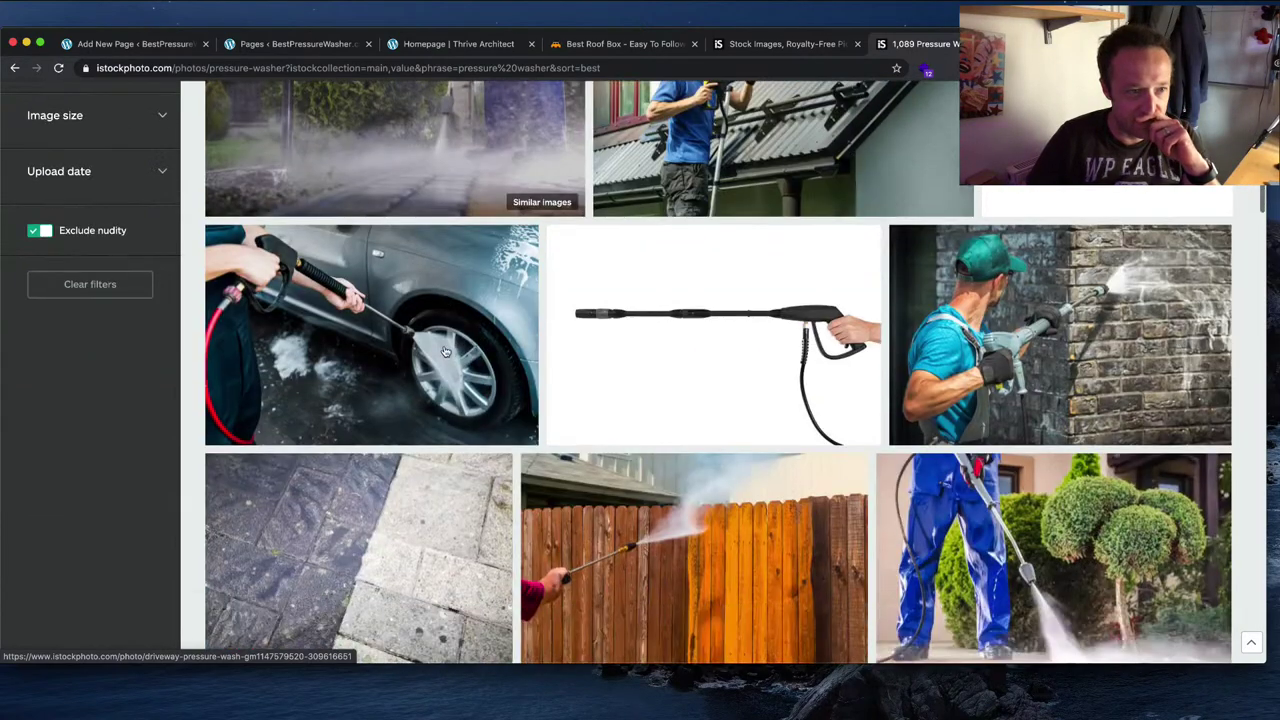
pyautogui.scroll(4, 445, 350)
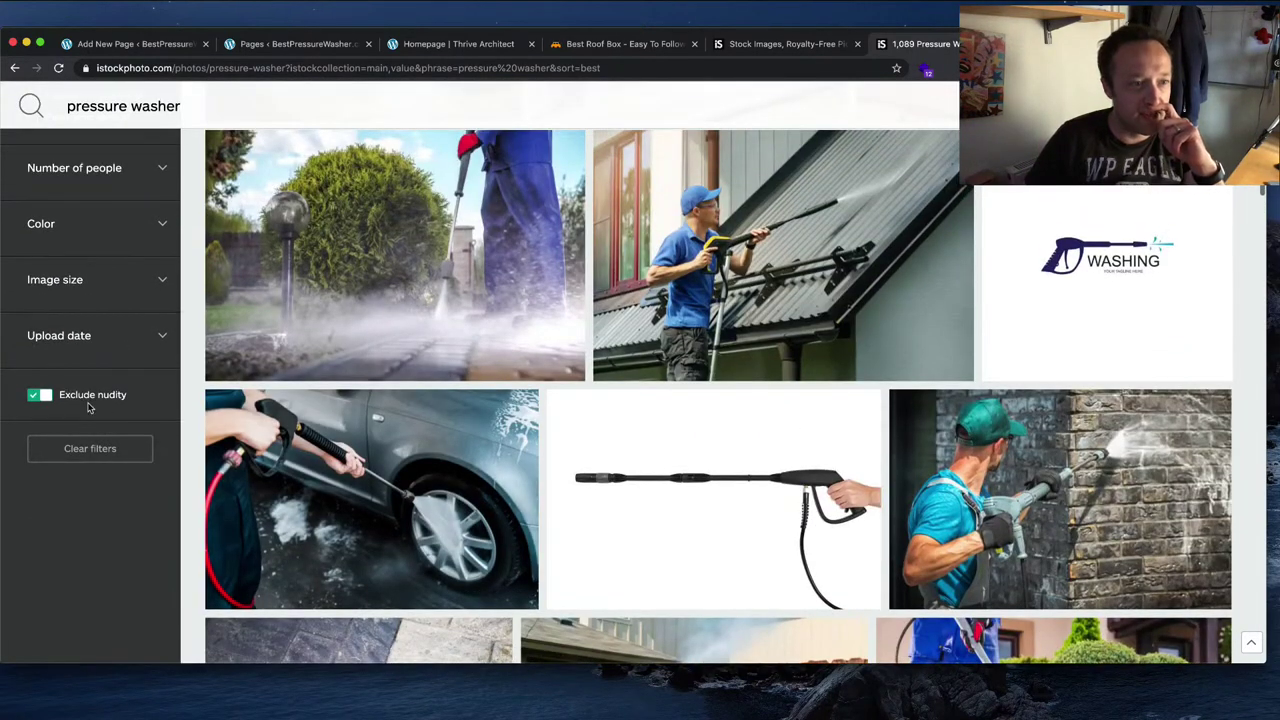
pyautogui.scroll(-10, 678, 352)
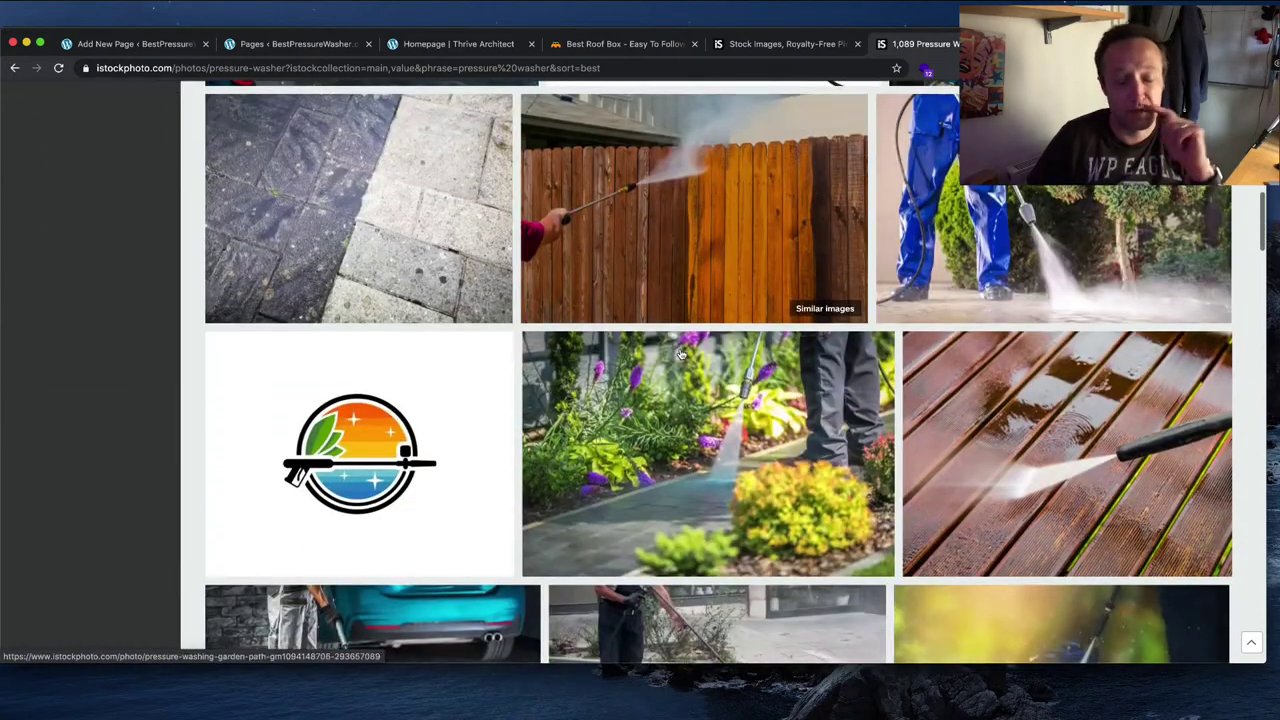
pyautogui.scroll(-4, 680, 354)
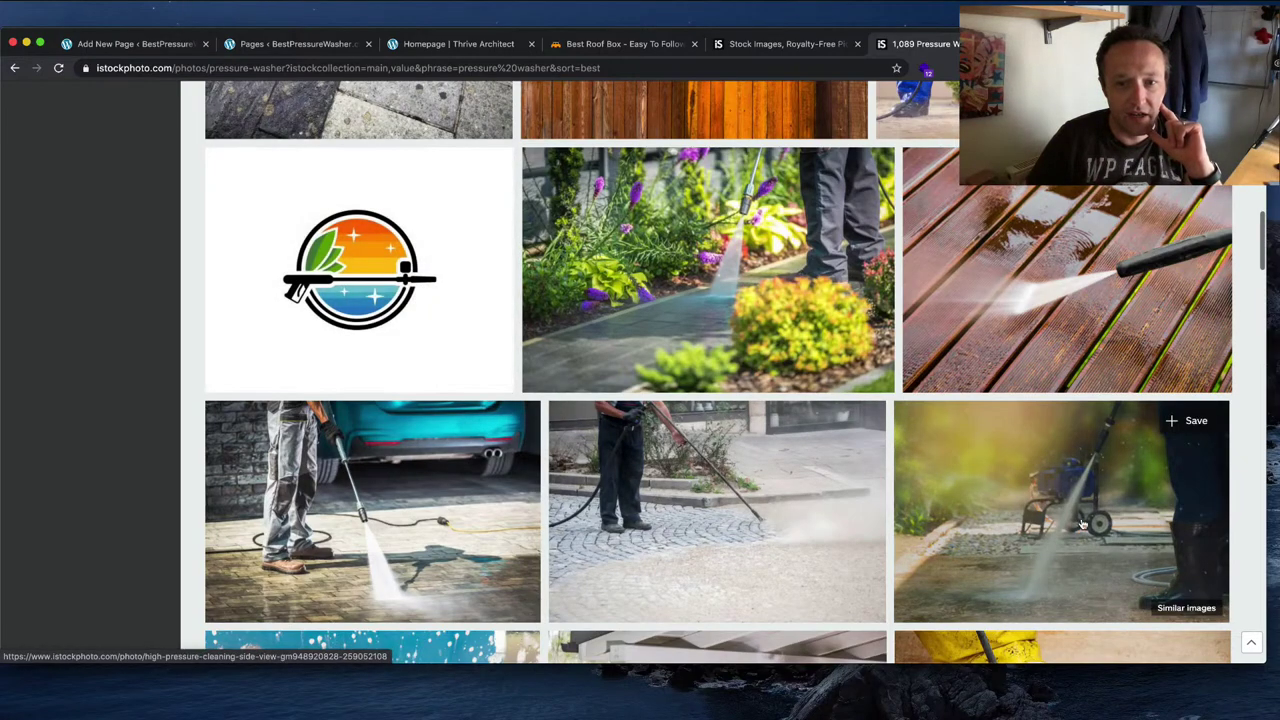
pyautogui.scroll(-2, 1088, 516)
pyautogui.scroll(10, 1073, 428)
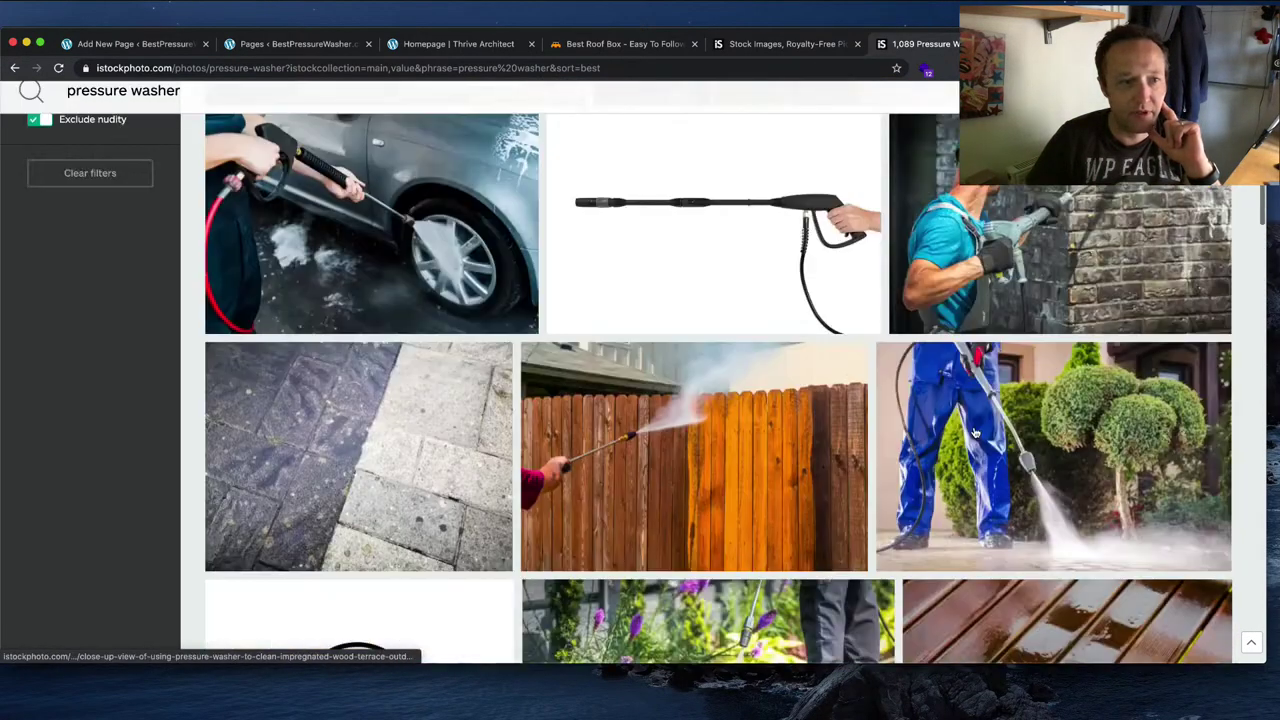
pyautogui.scroll(-1, 282, 468)
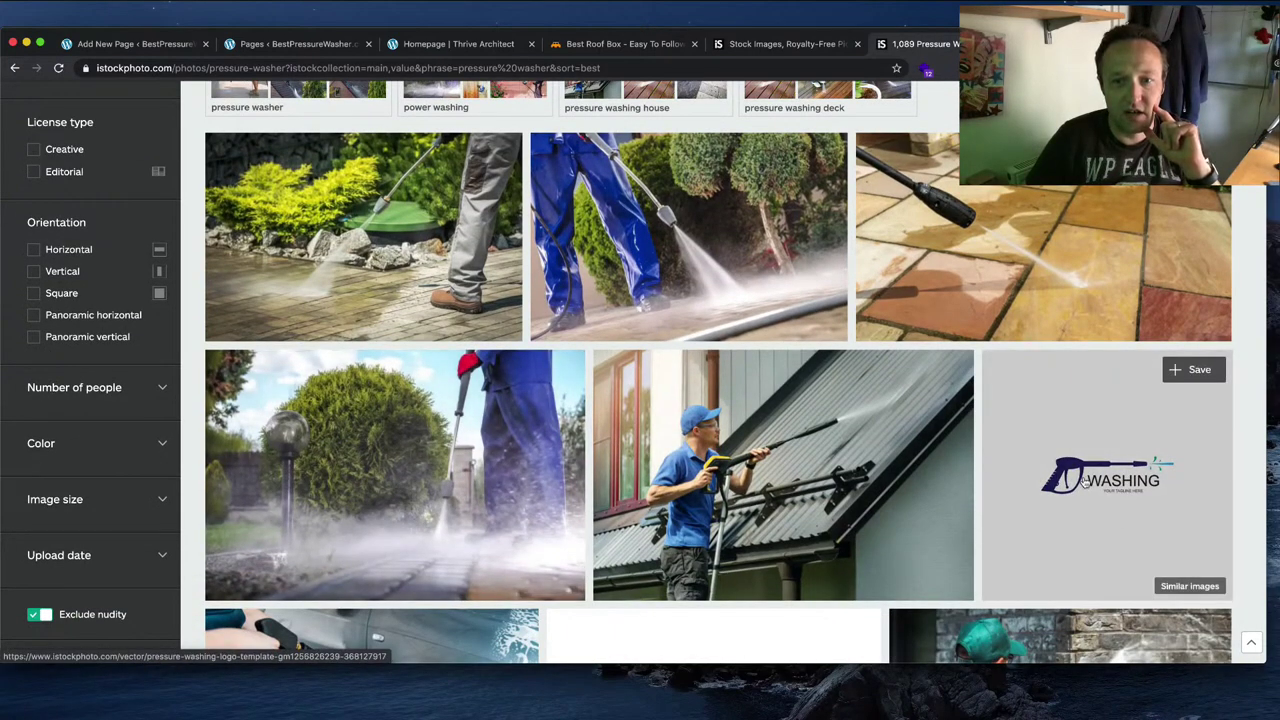
pyautogui.click(1108, 487)
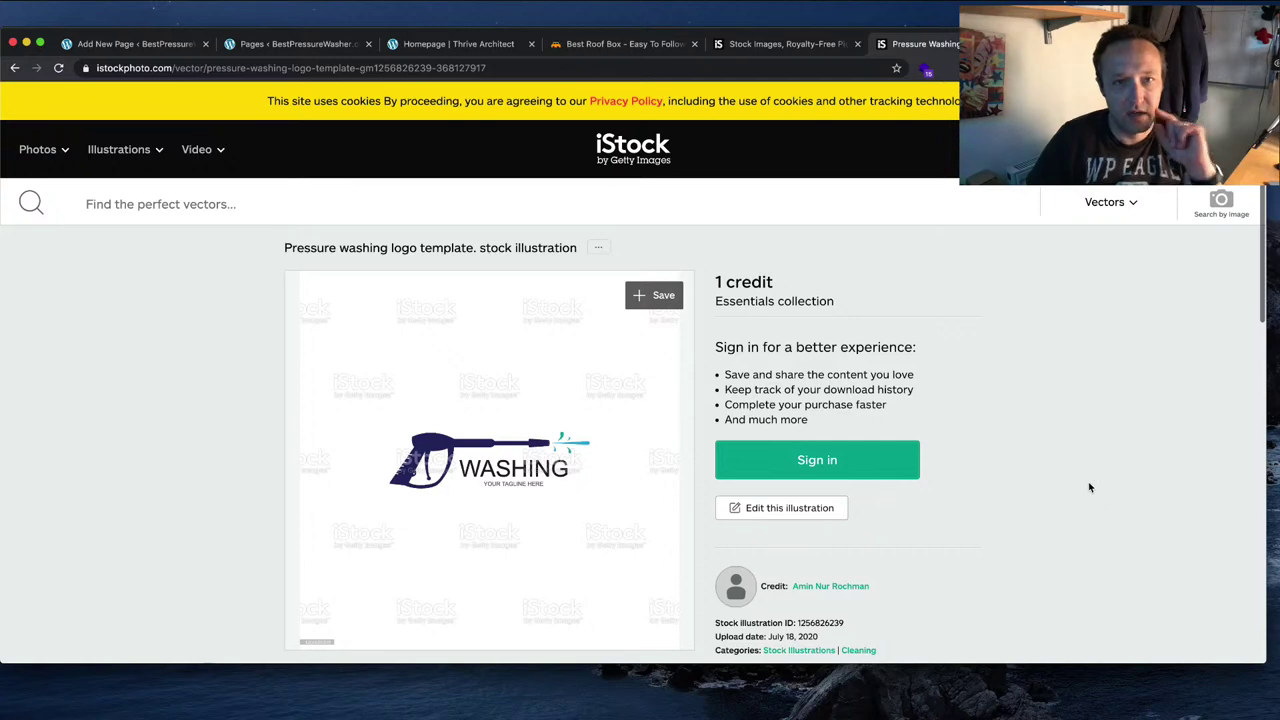
# Step: Go to Google Trends and explore search interest for 'pressure washer'
pyautogui.press('super+t')
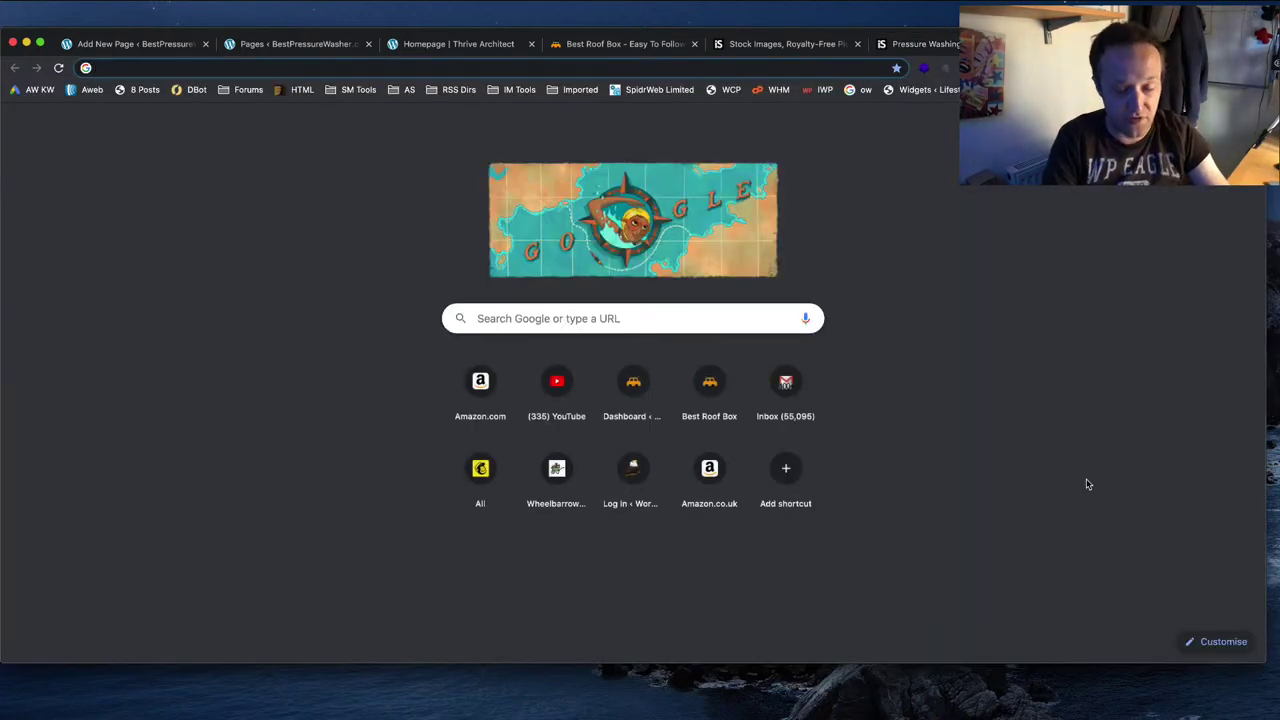
pyautogui.write('google trends')
pyautogui.press('Return')
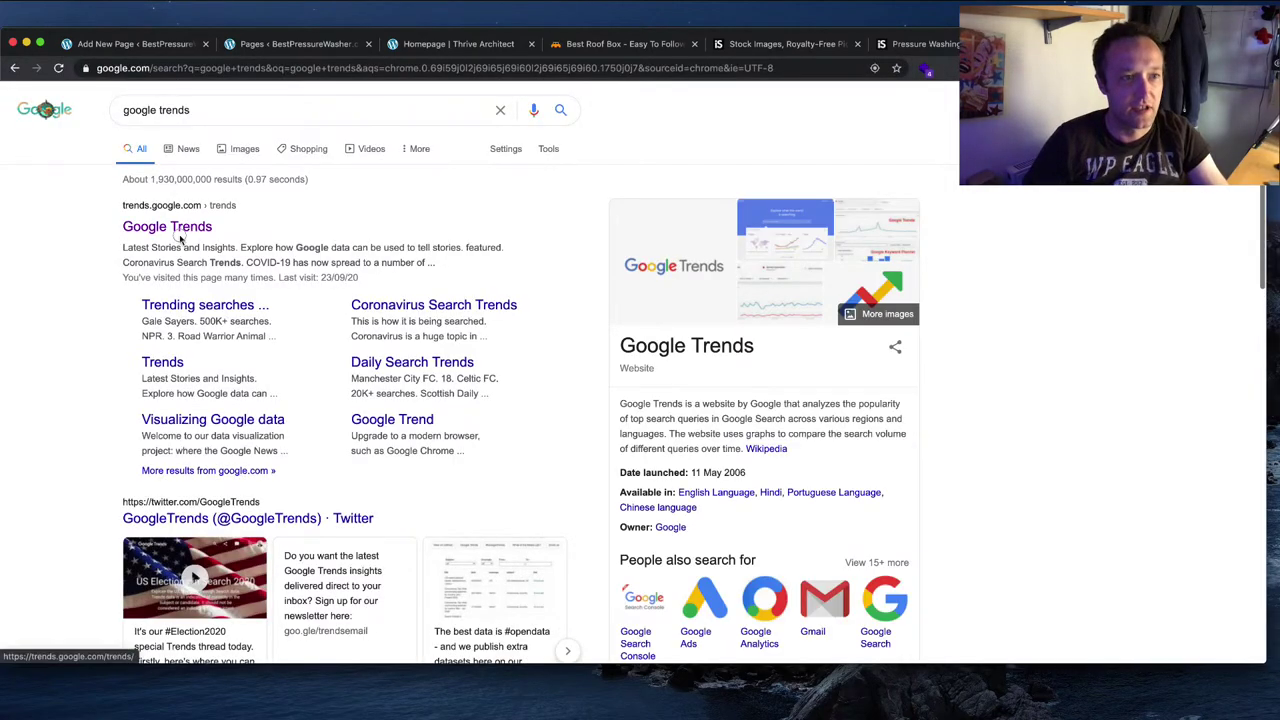
pyautogui.click(180, 234)
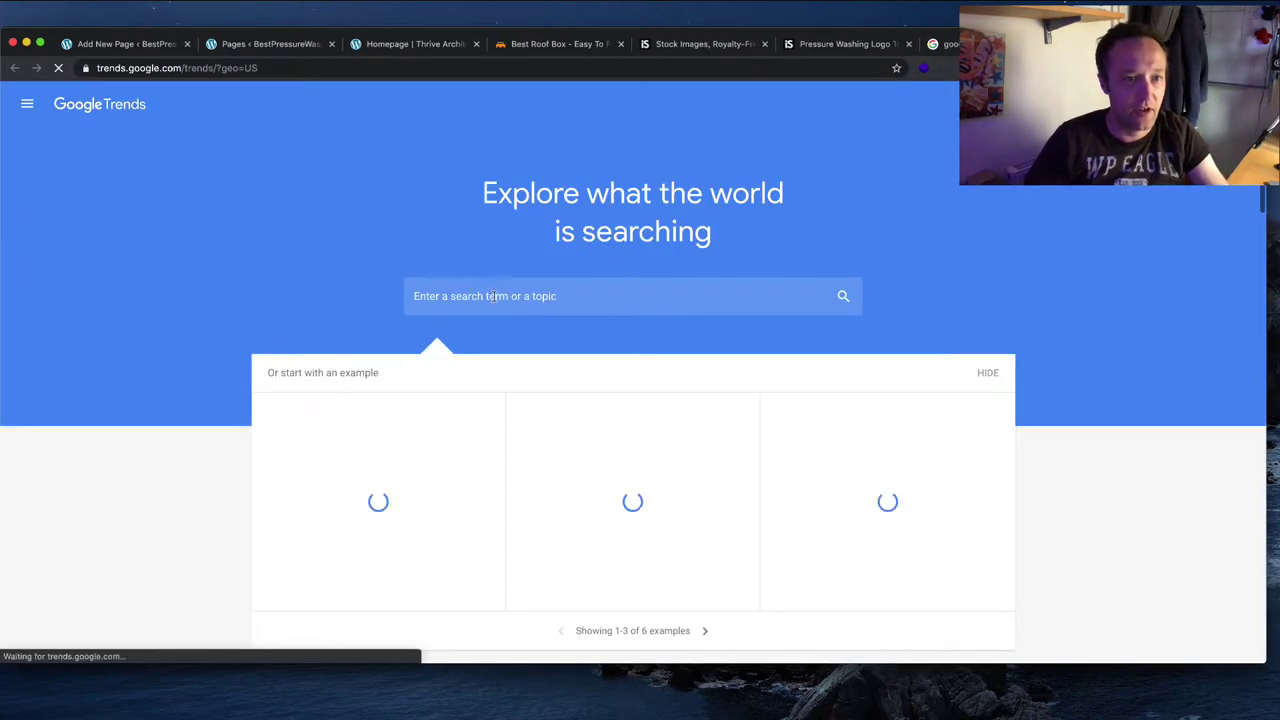
pyautogui.click(505, 306)
pyautogui.write('pressure w')
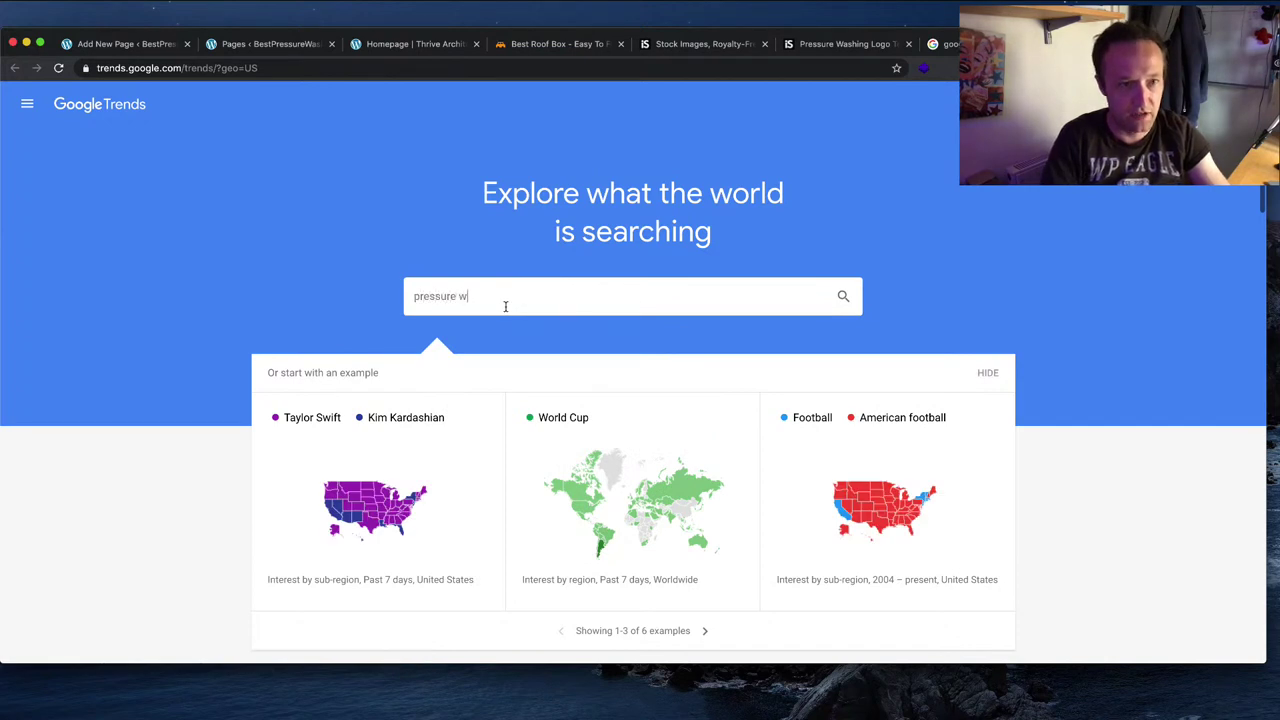
pyautogui.write('ahser')
pyautogui.write('sher')
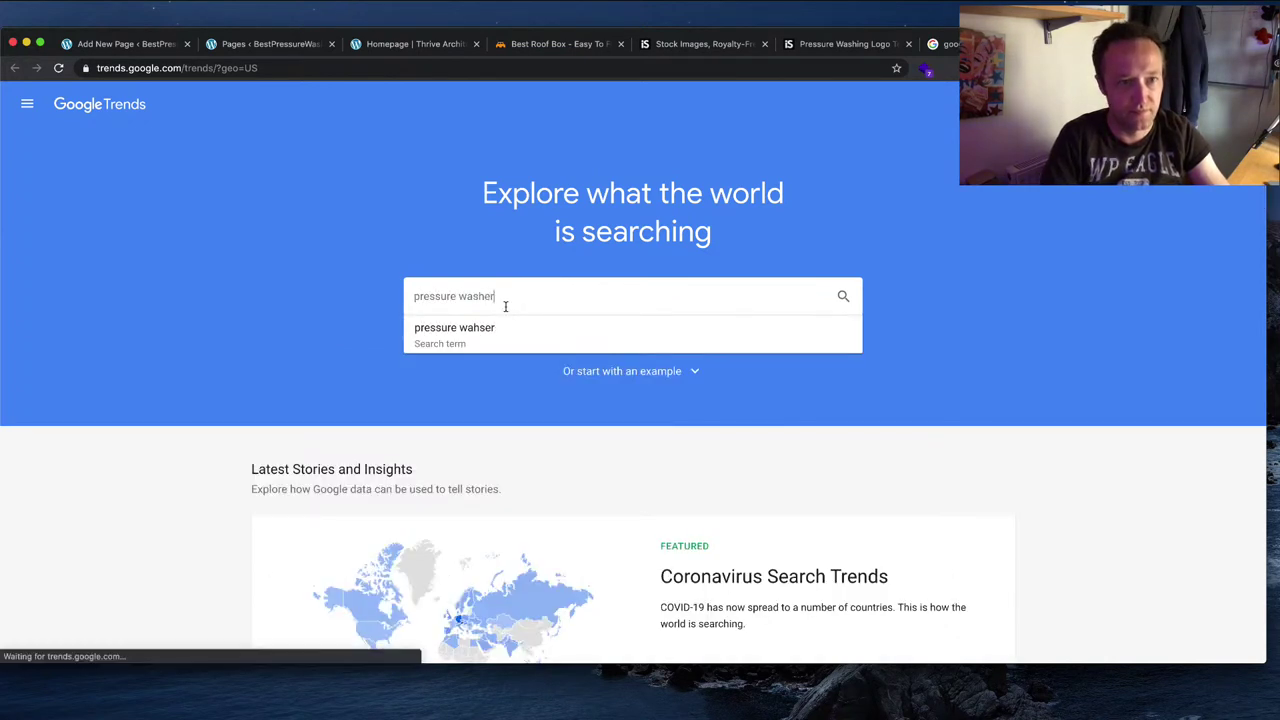
pyautogui.press('Return')
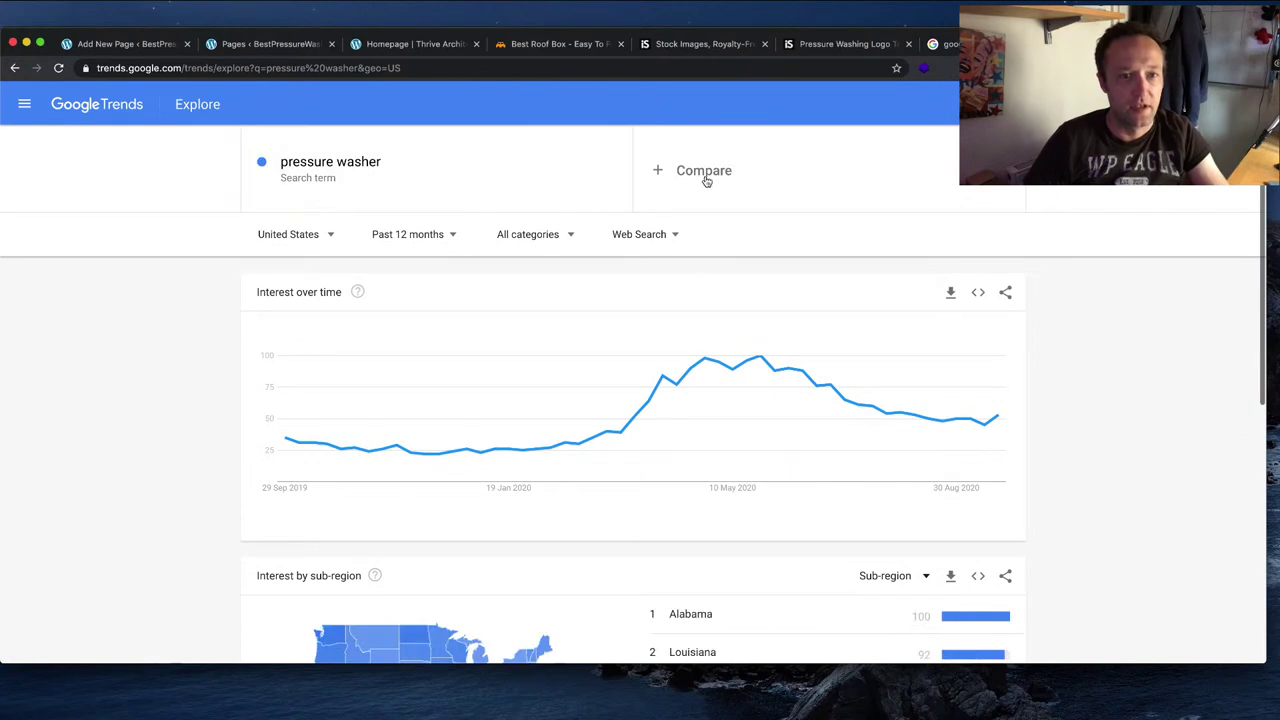
# Step: Add 'jet wash' as a compared term against pressure washer
pyautogui.click(707, 178)
pyautogui.write('je')
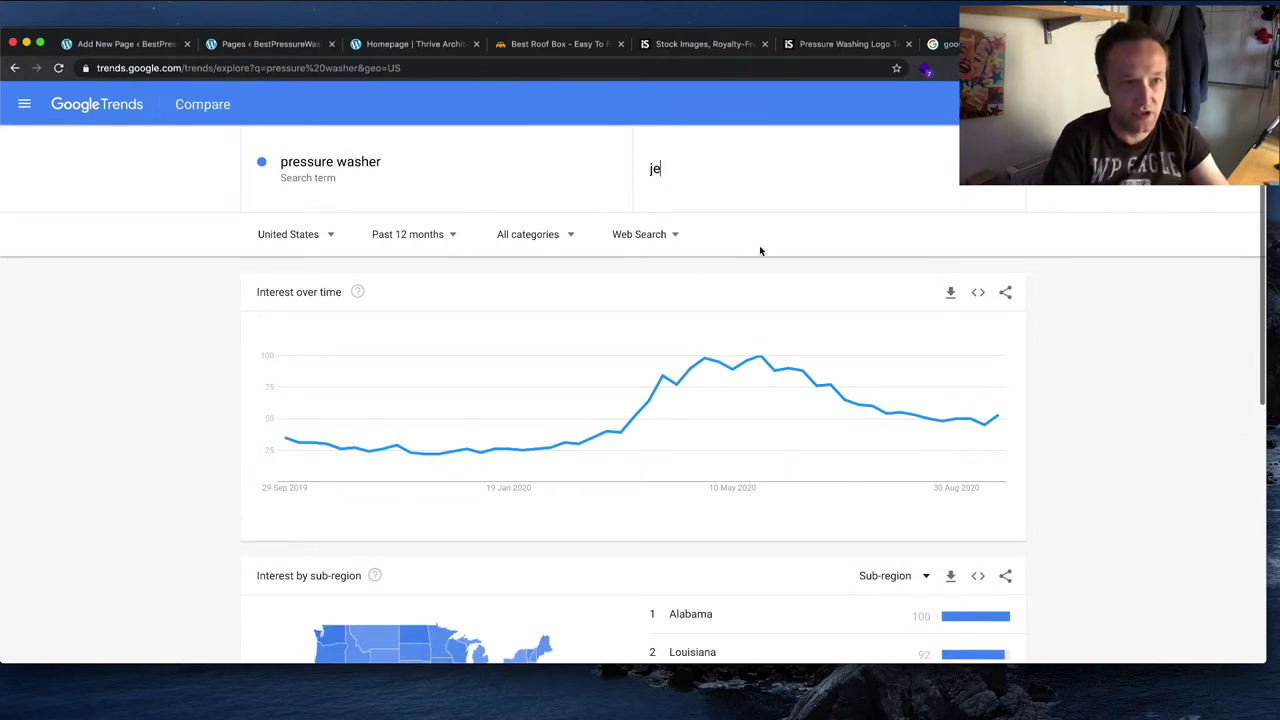
pyautogui.write('t washer')
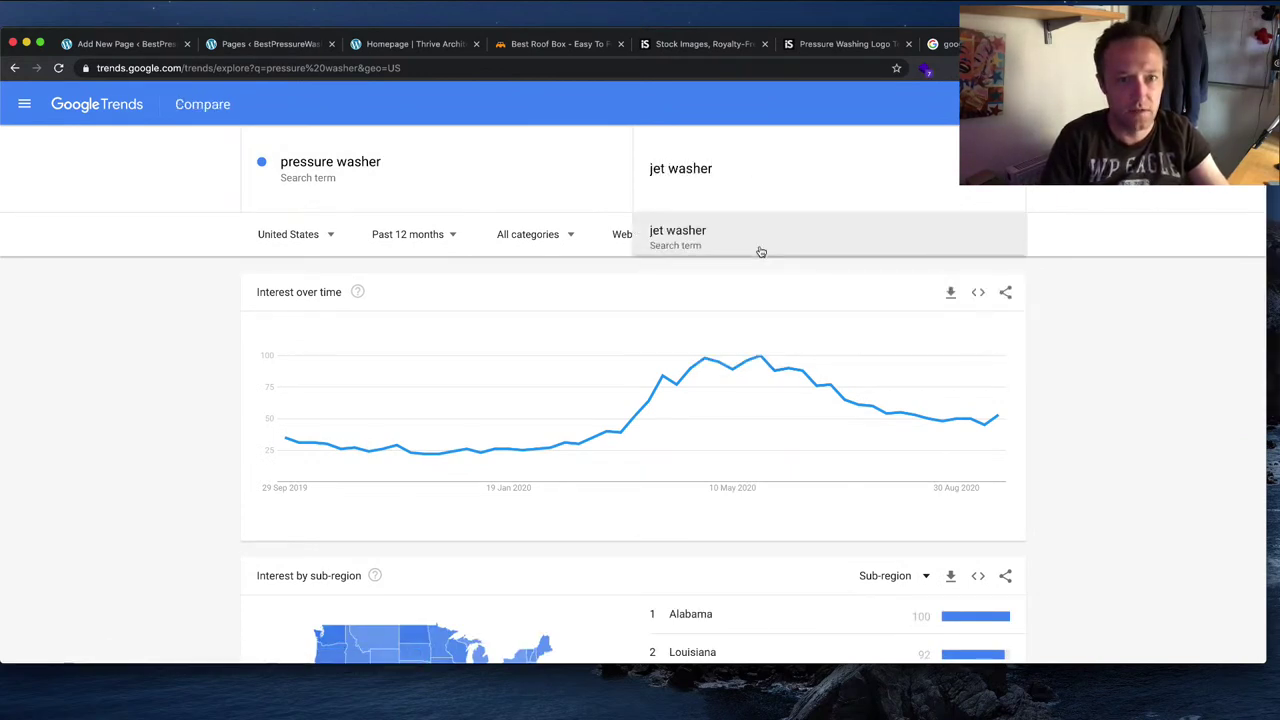
pyautogui.click(761, 252)
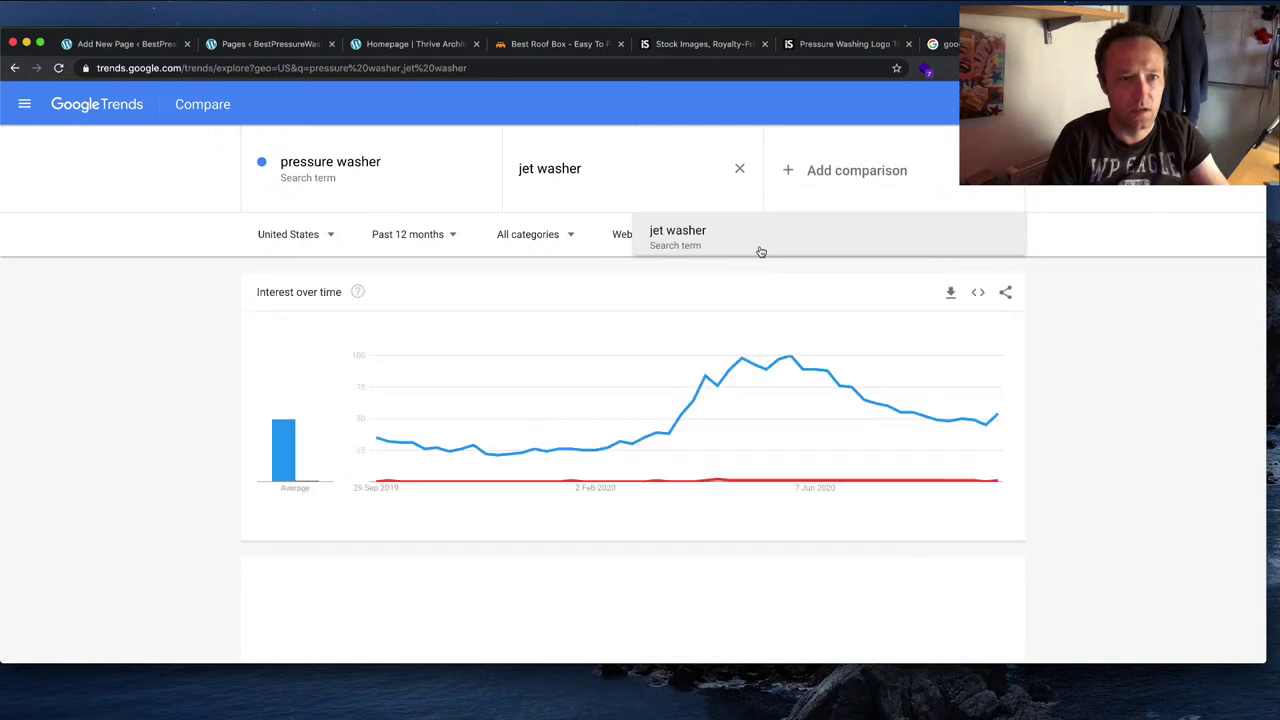
pyautogui.click(600, 200)
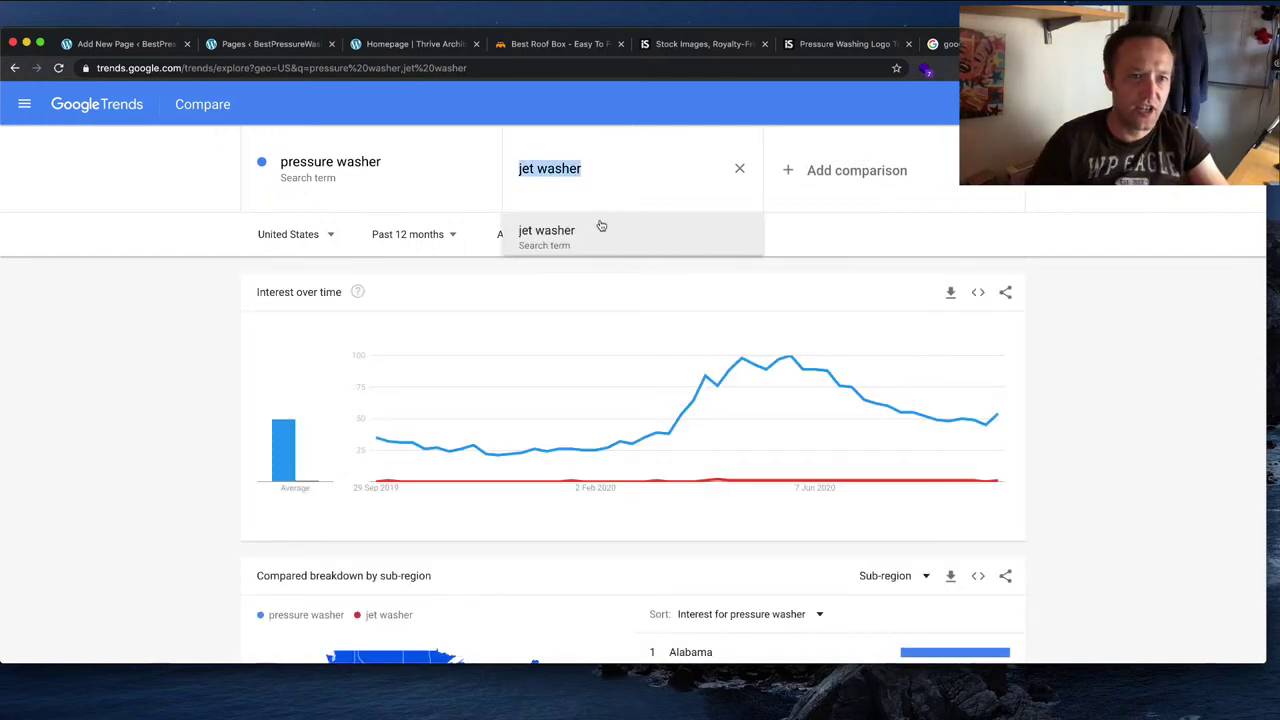
pyautogui.click(631, 175)
pyautogui.press('BackSpace')
pyautogui.press('BackSpace')
pyautogui.press('BackSpace')
pyautogui.press('Return')
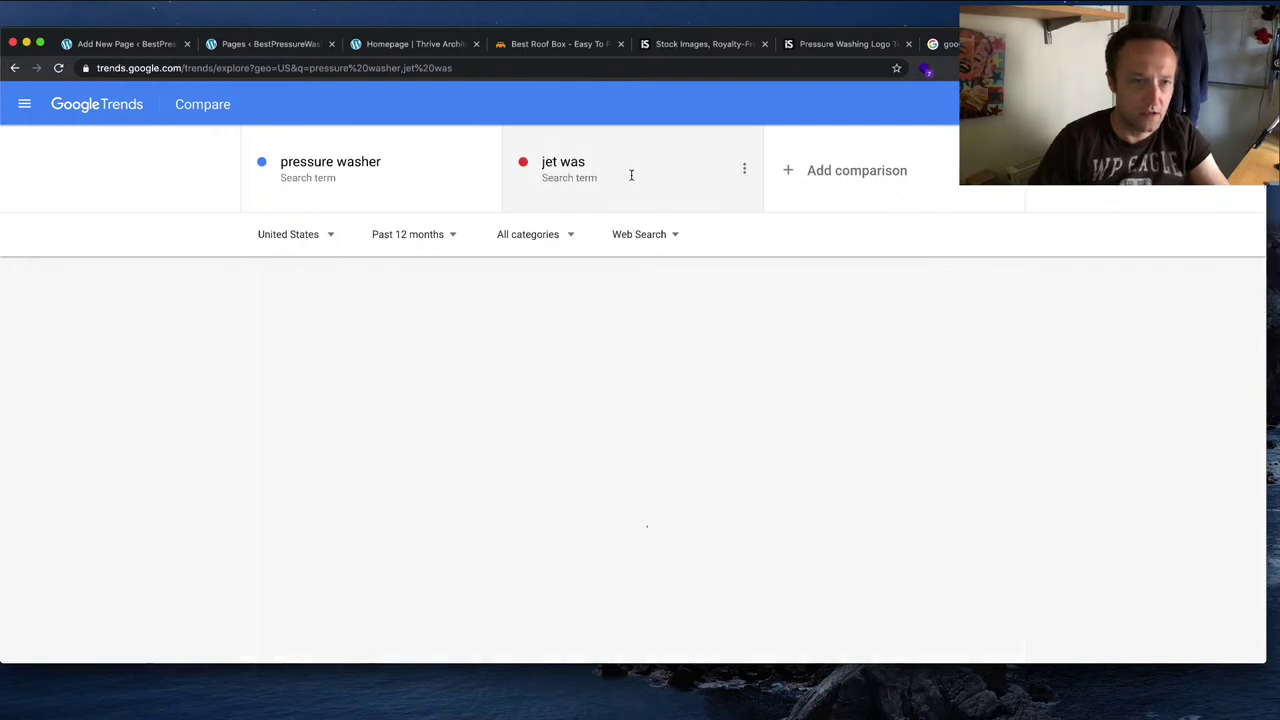
pyautogui.click(592, 156)
pyautogui.click(594, 168)
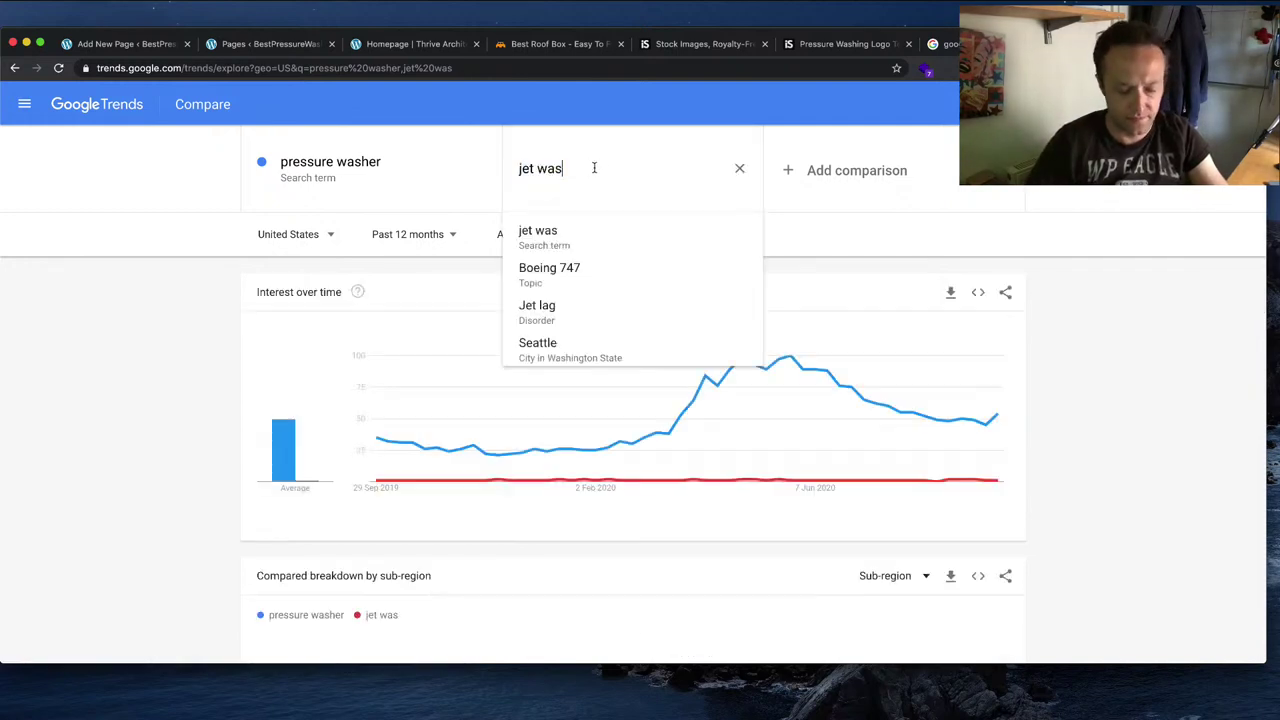
pyautogui.write('h')
pyautogui.press('Return')
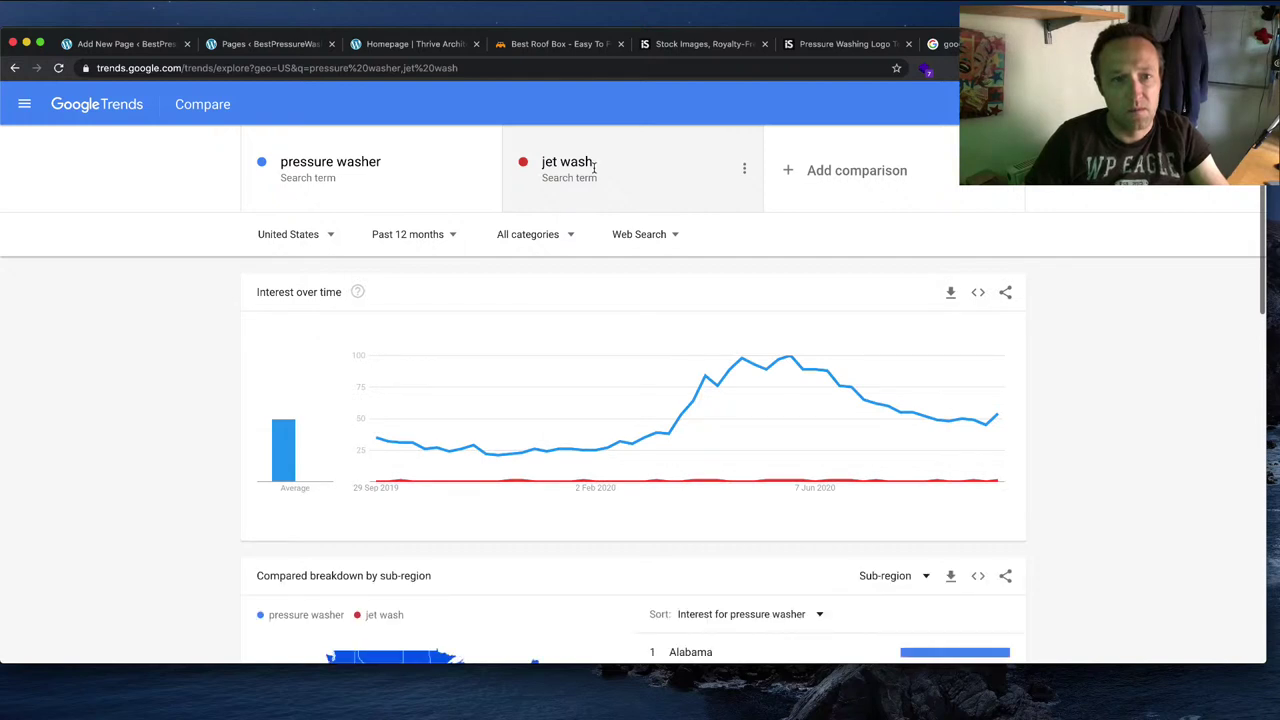
pyautogui.click(598, 167)
# Step: Add 'power washer' as a third compared term
pyautogui.write('er')
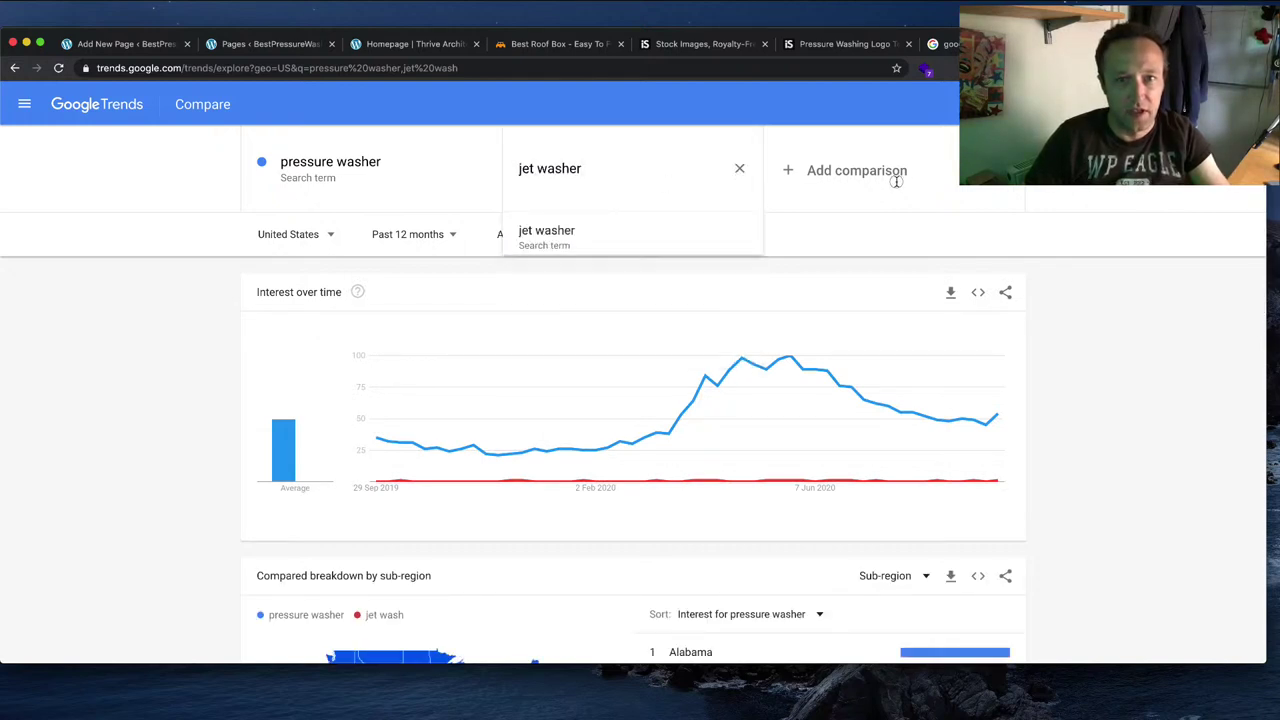
pyautogui.click(894, 176)
pyautogui.write('power w')
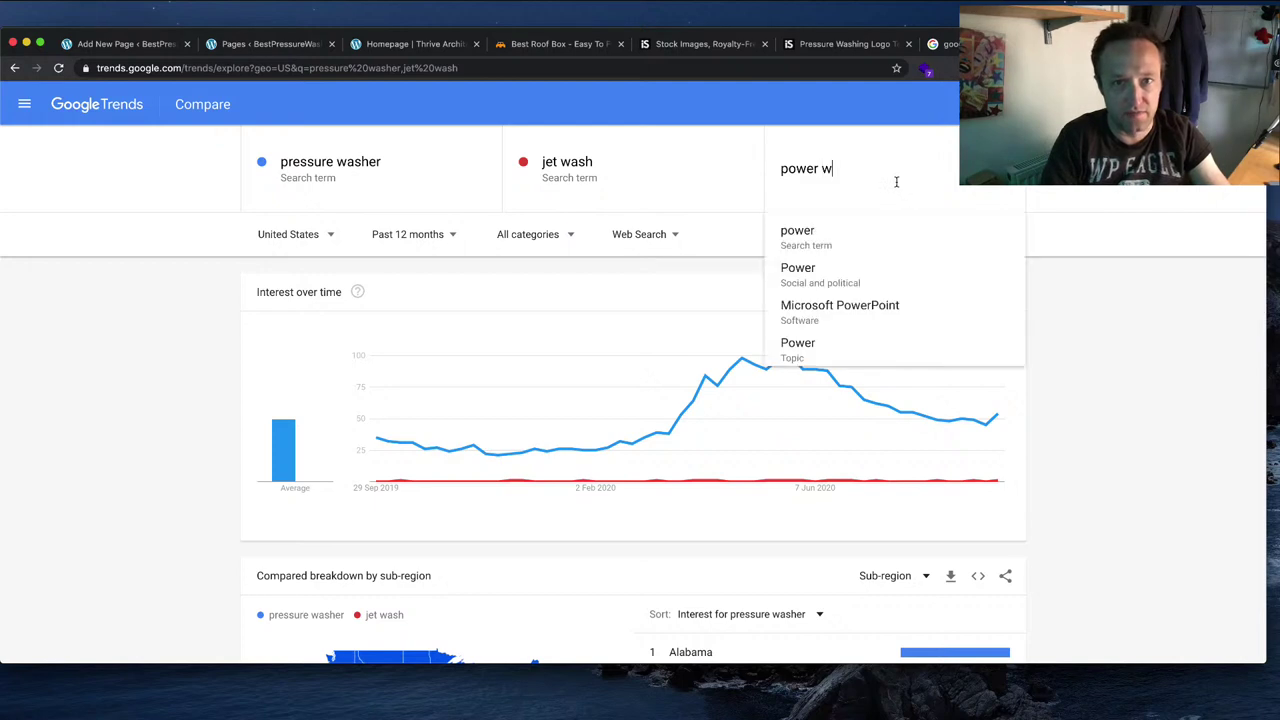
pyautogui.write('asher')
pyautogui.press('Return')
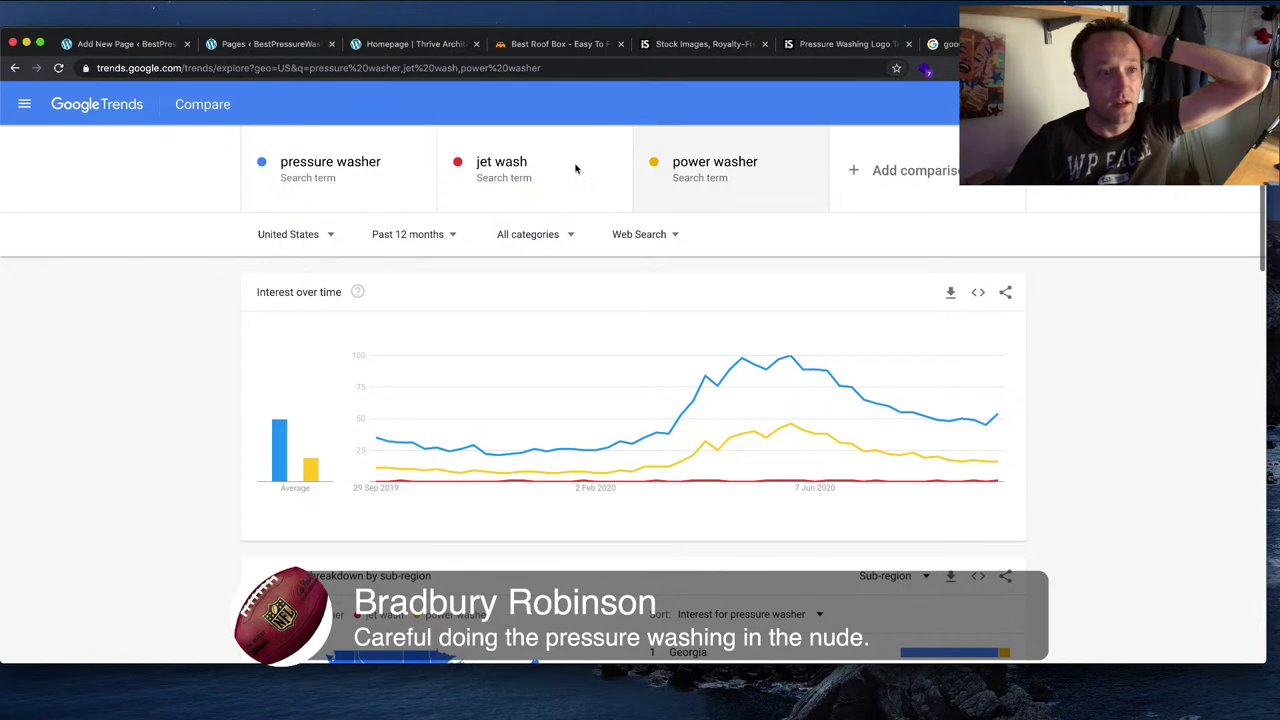
# Step: Switch the comparison region to the United Kingdom
pyautogui.scroll(-1, 323, 239)
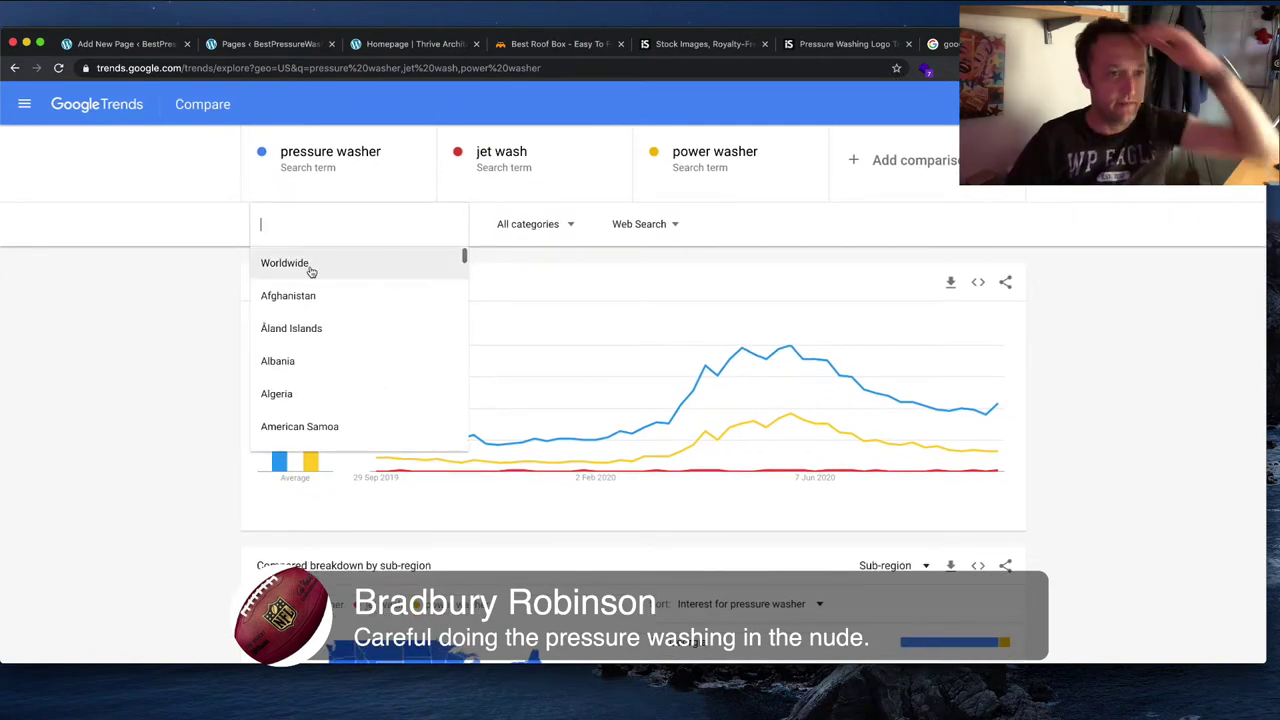
pyautogui.write('united')
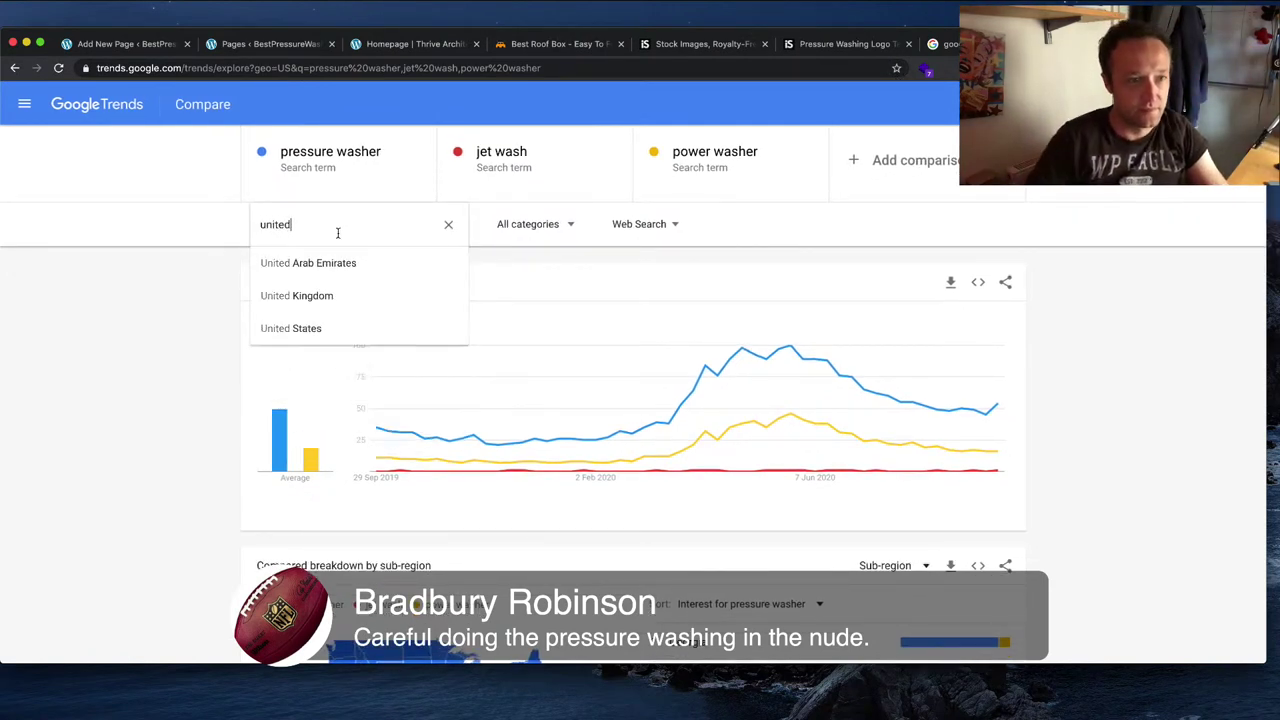
pyautogui.click(339, 297)
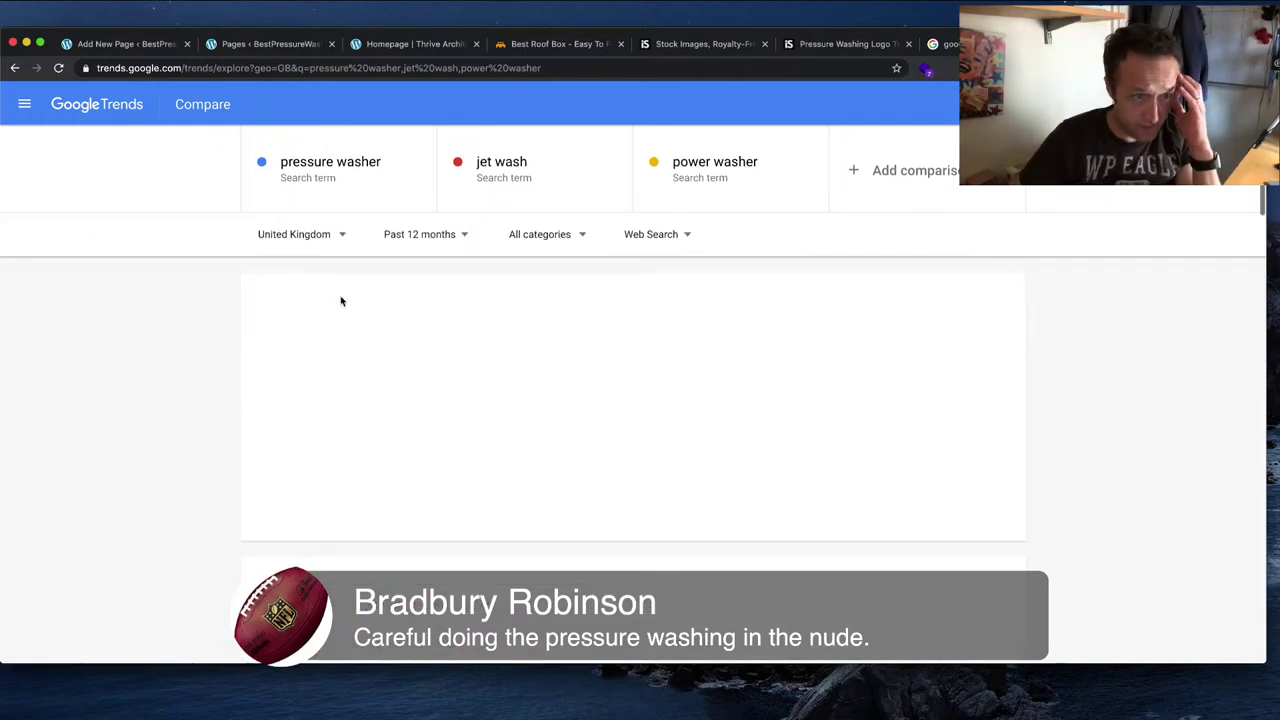
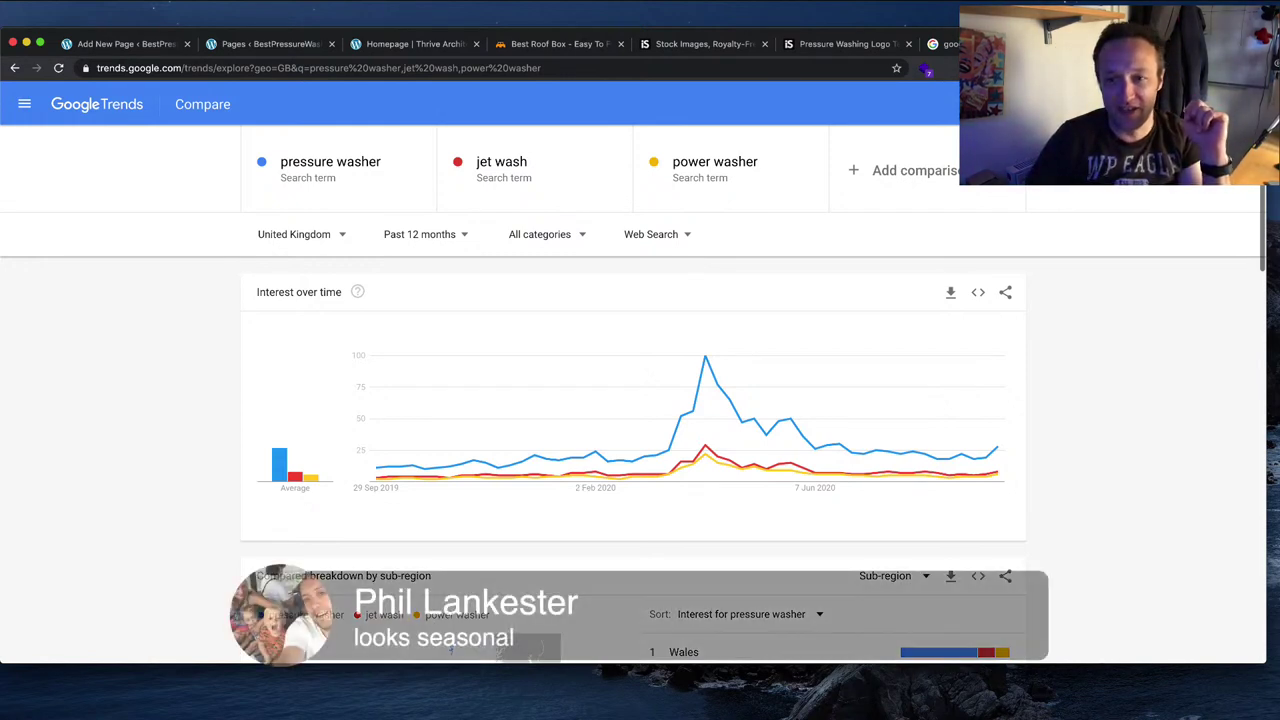
# Step: Read the April peak values on the Trends comparison chart, then bring up the Pressure Washing Logo iStock page
pyautogui.click(704, 360)
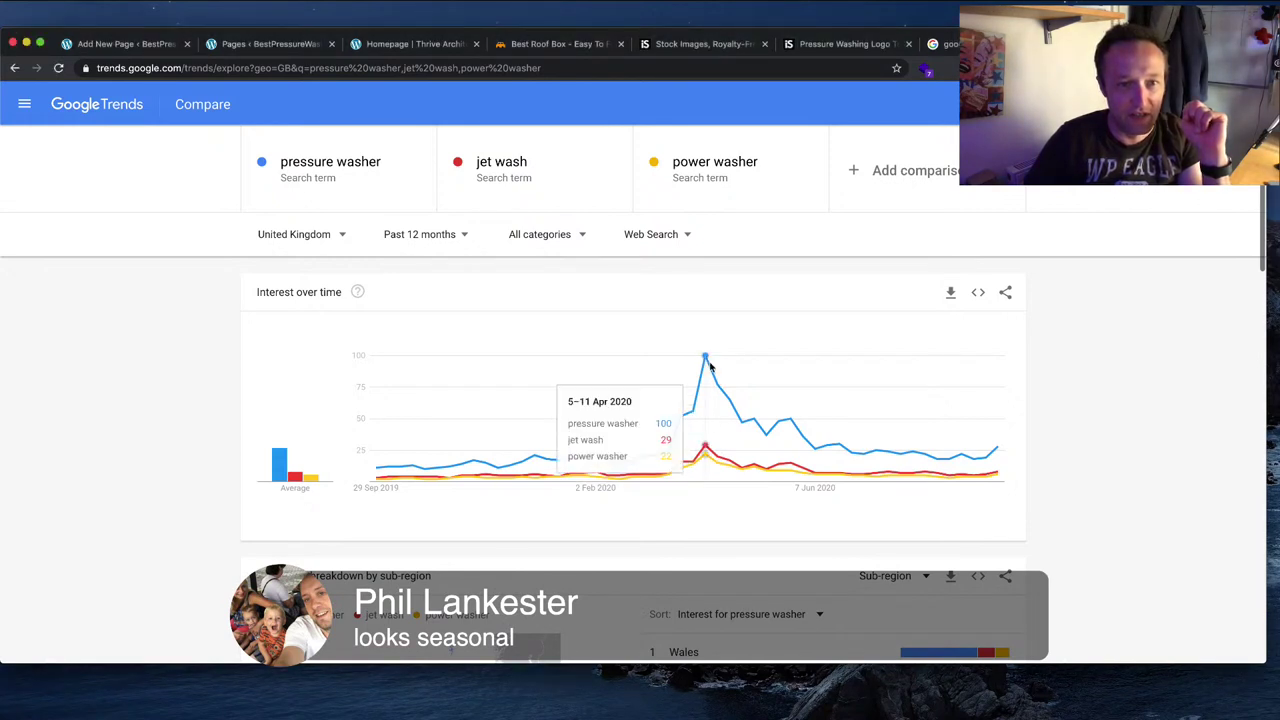
pyautogui.moveTo(705, 360)
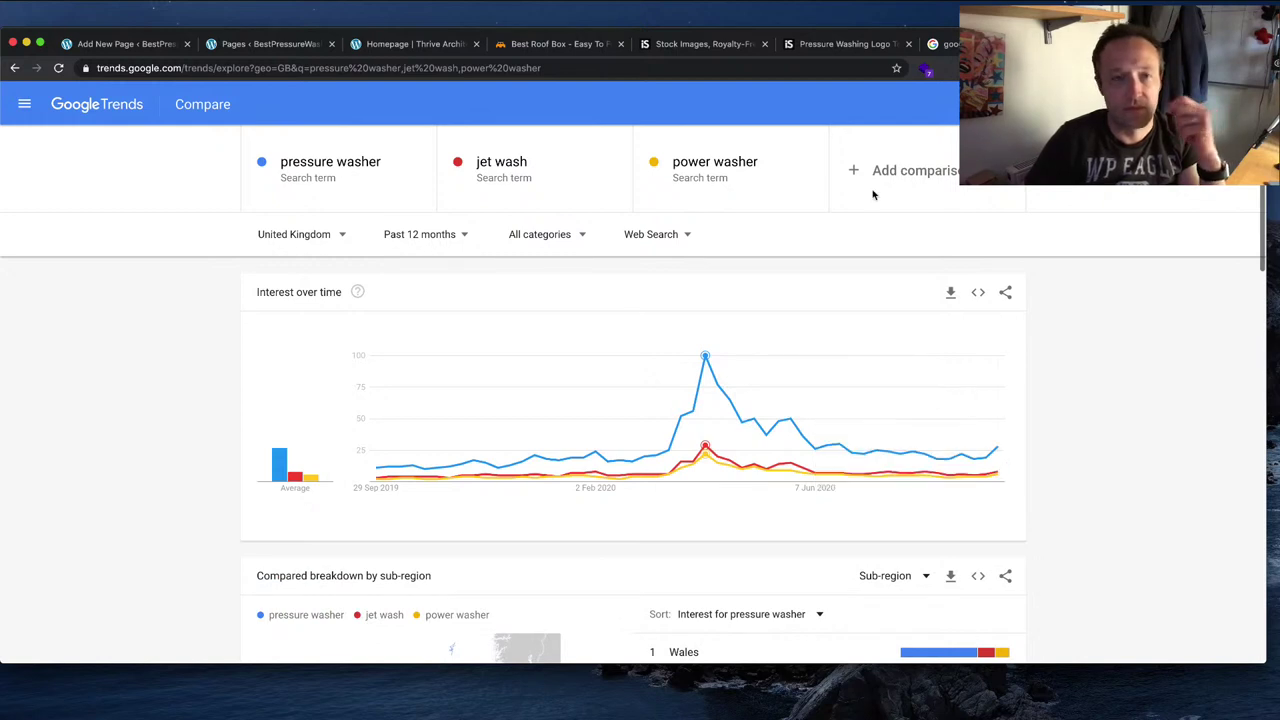
pyautogui.click(896, 42)
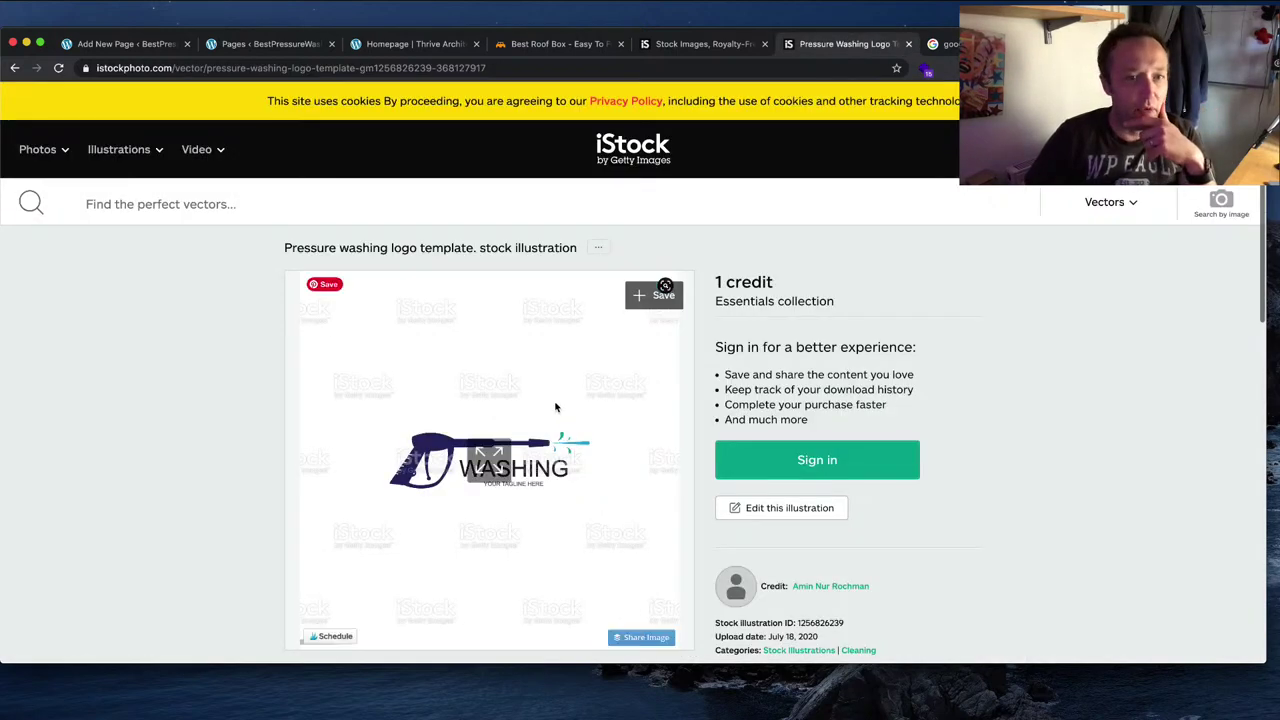
# Step: Go back to the pressure washer search results and open the driveway pressure-wash photo
pyautogui.click(10, 67)
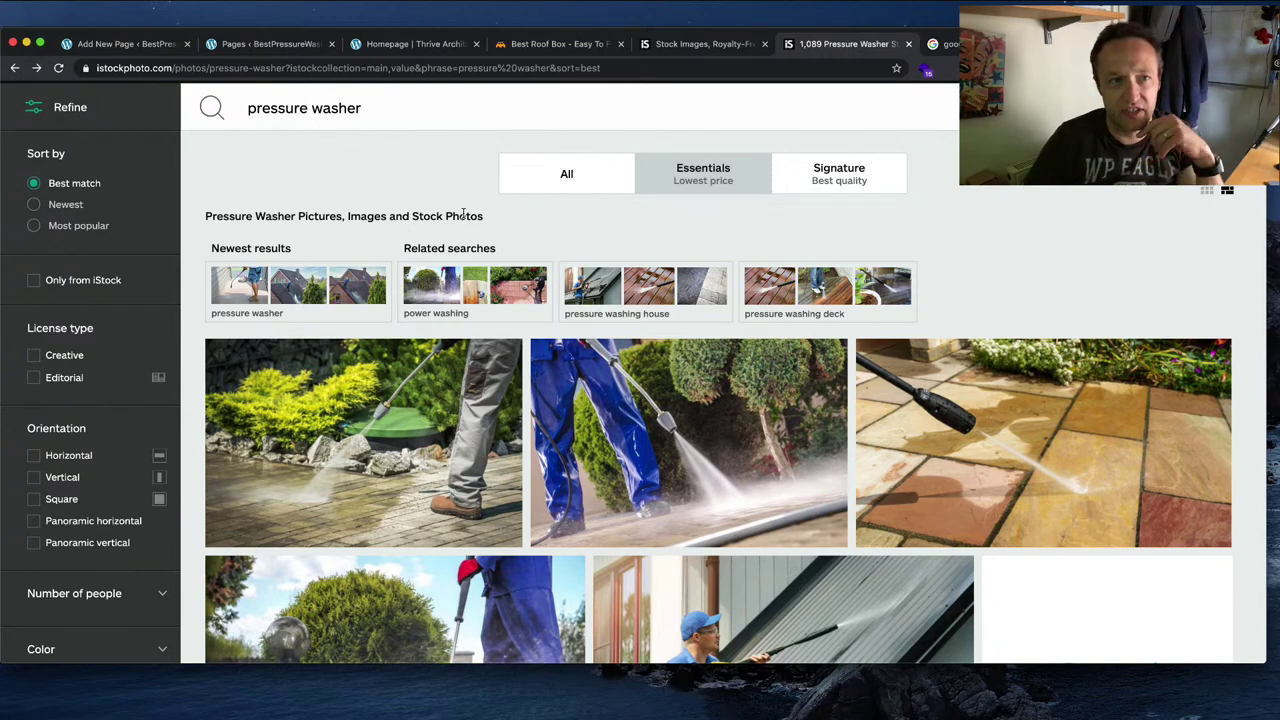
pyautogui.scroll(-5, 383, 381)
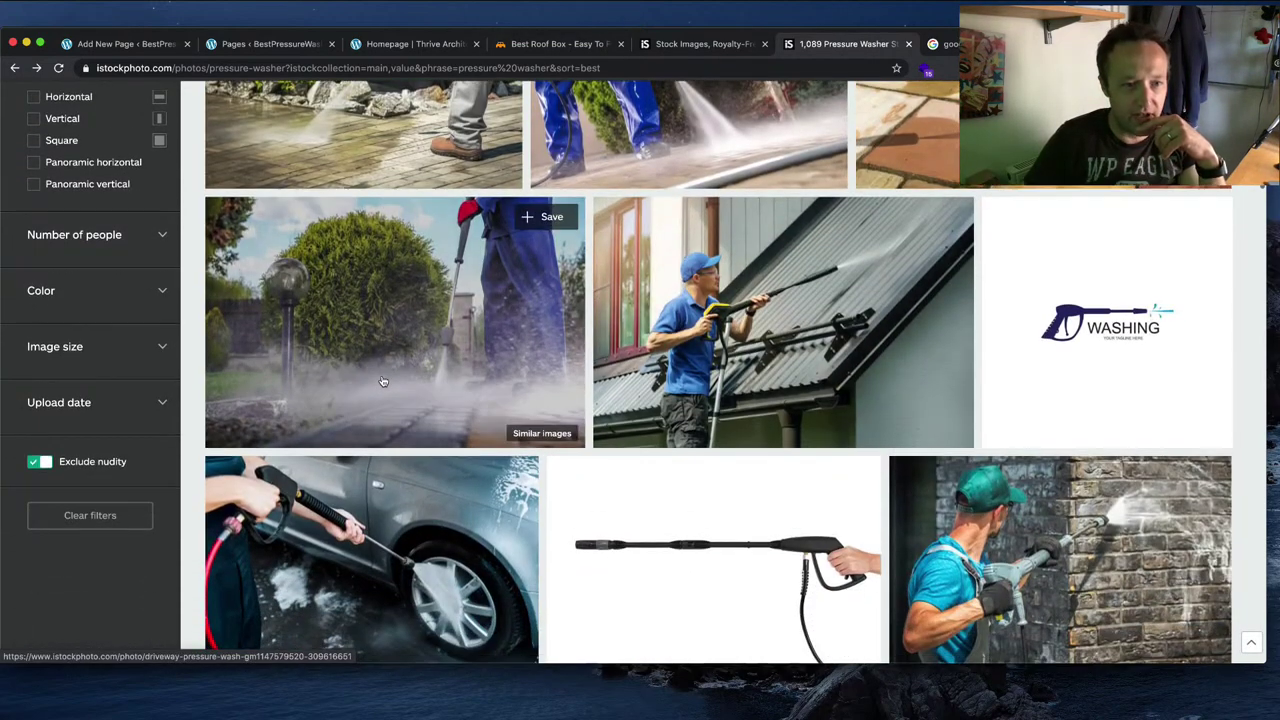
pyautogui.click(386, 380)
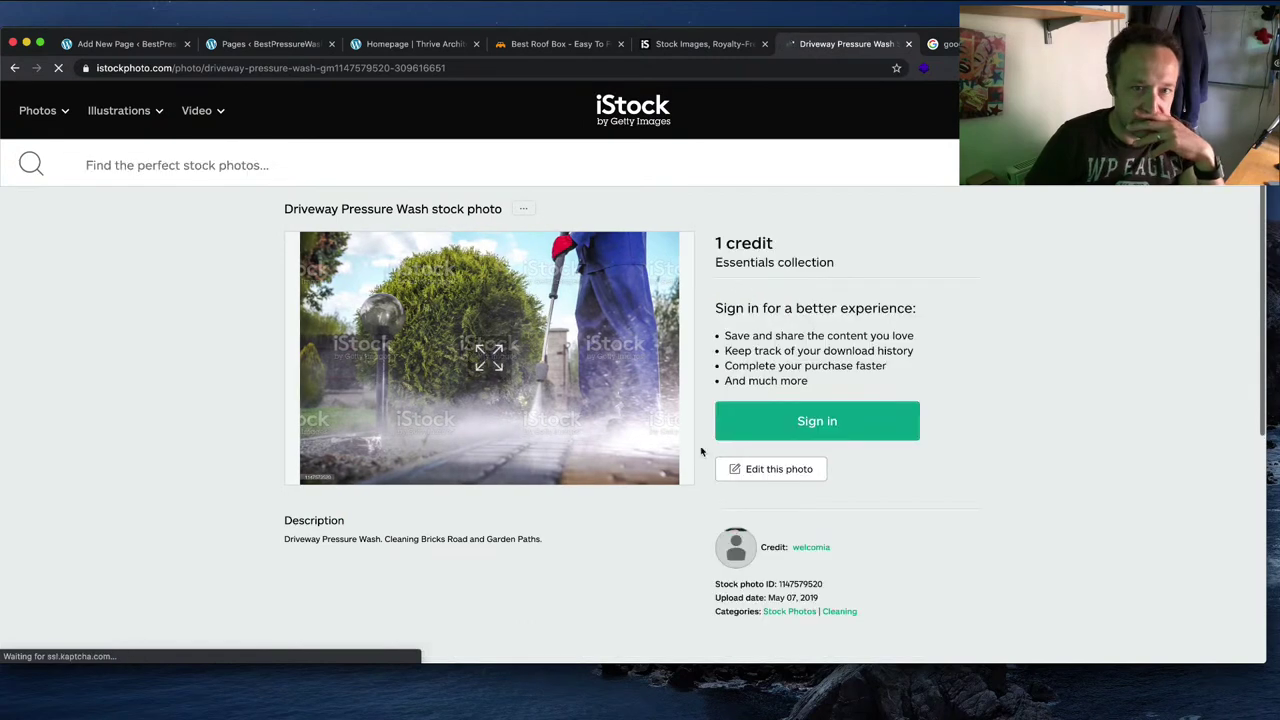
# Step: Sign in to iStock with the account password
pyautogui.click(830, 470)
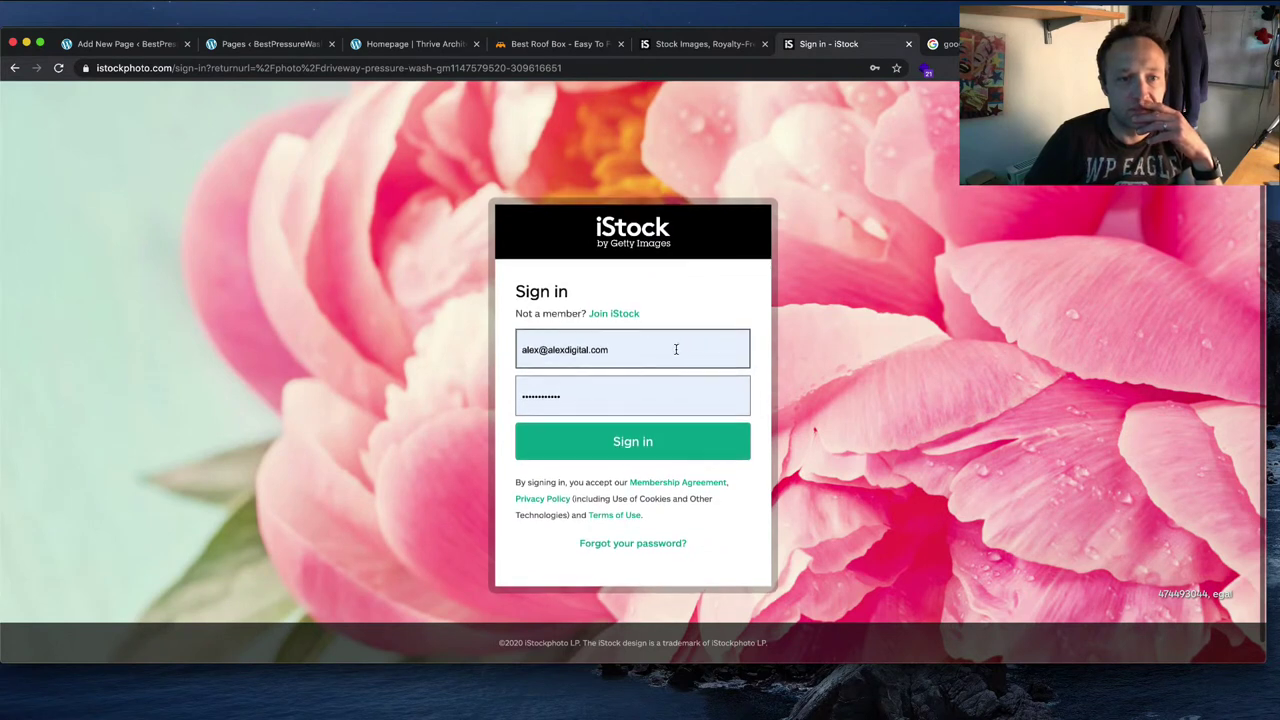
pyautogui.click(646, 403)
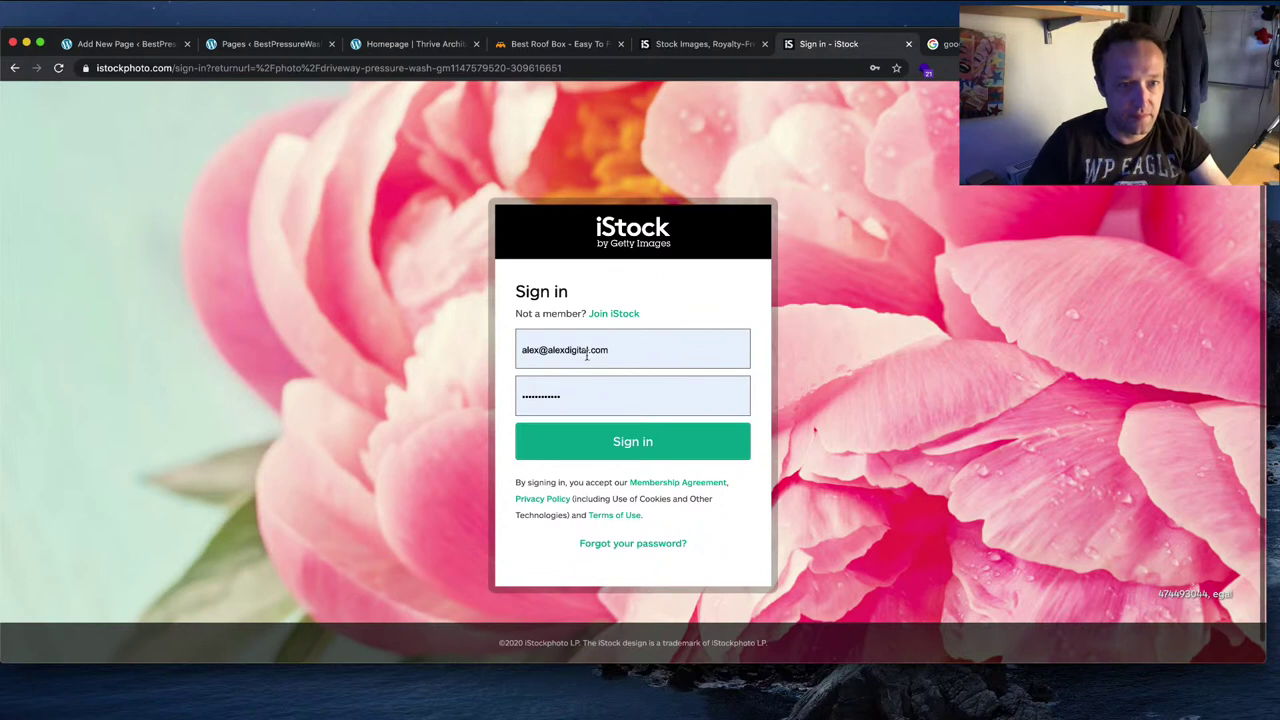
pyautogui.click(558, 395)
pyautogui.write('****')
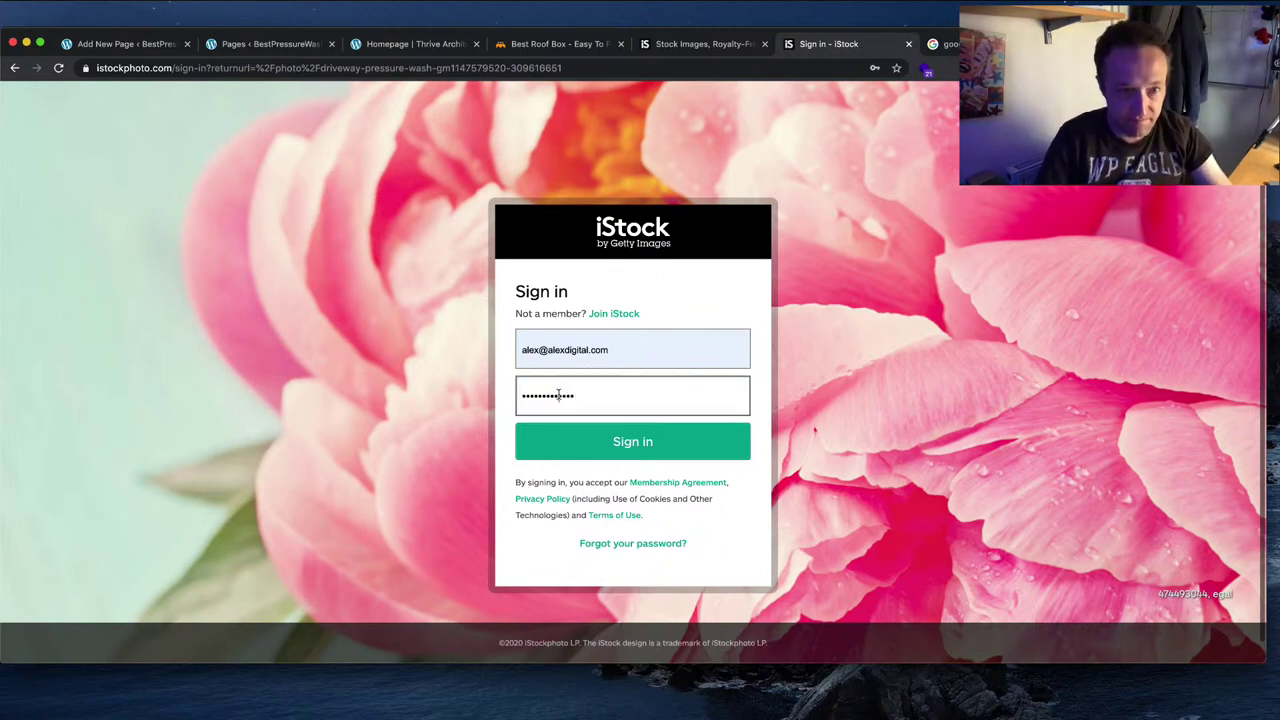
pyautogui.press('super+a')
pyautogui.write('*')
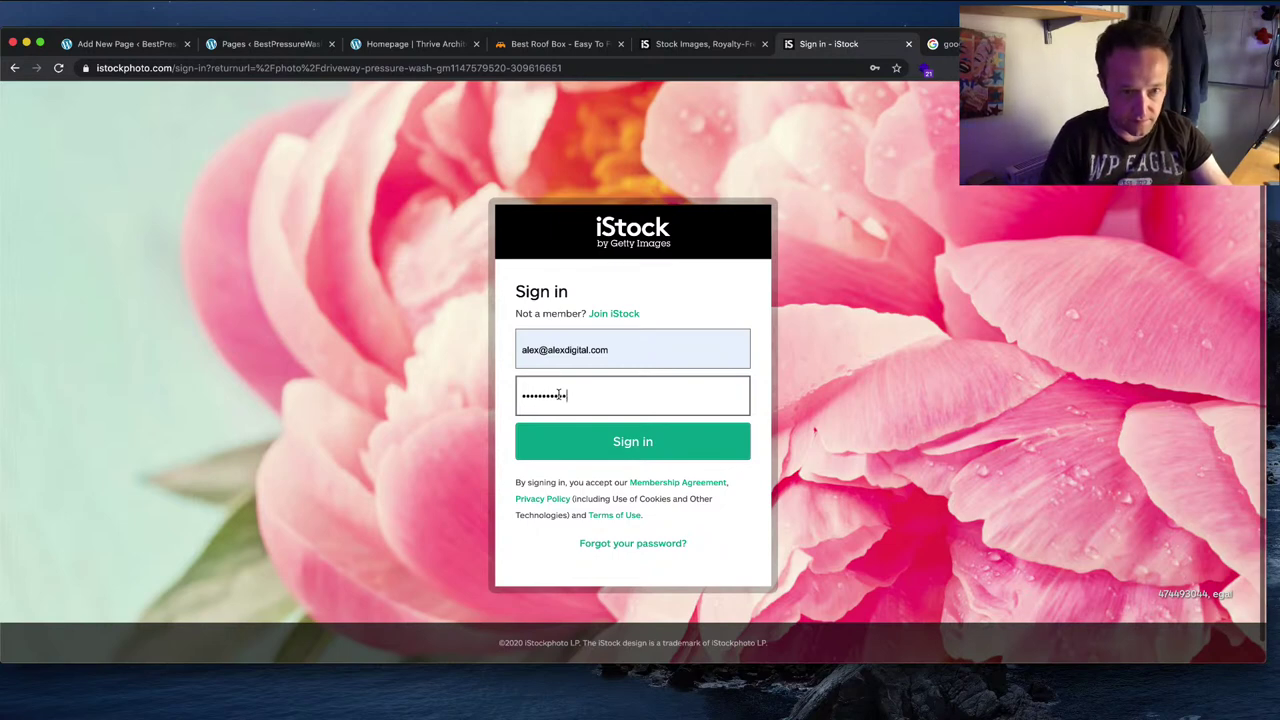
pyautogui.press('Return')
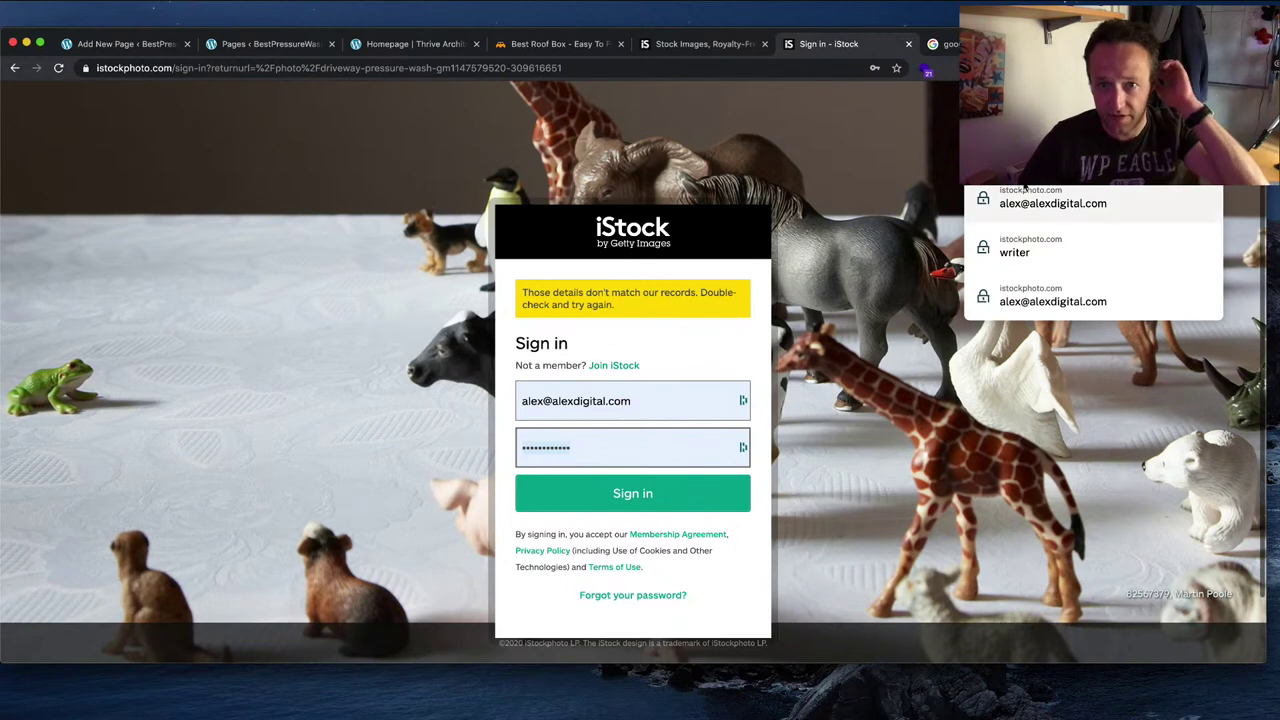
pyautogui.press('Return')
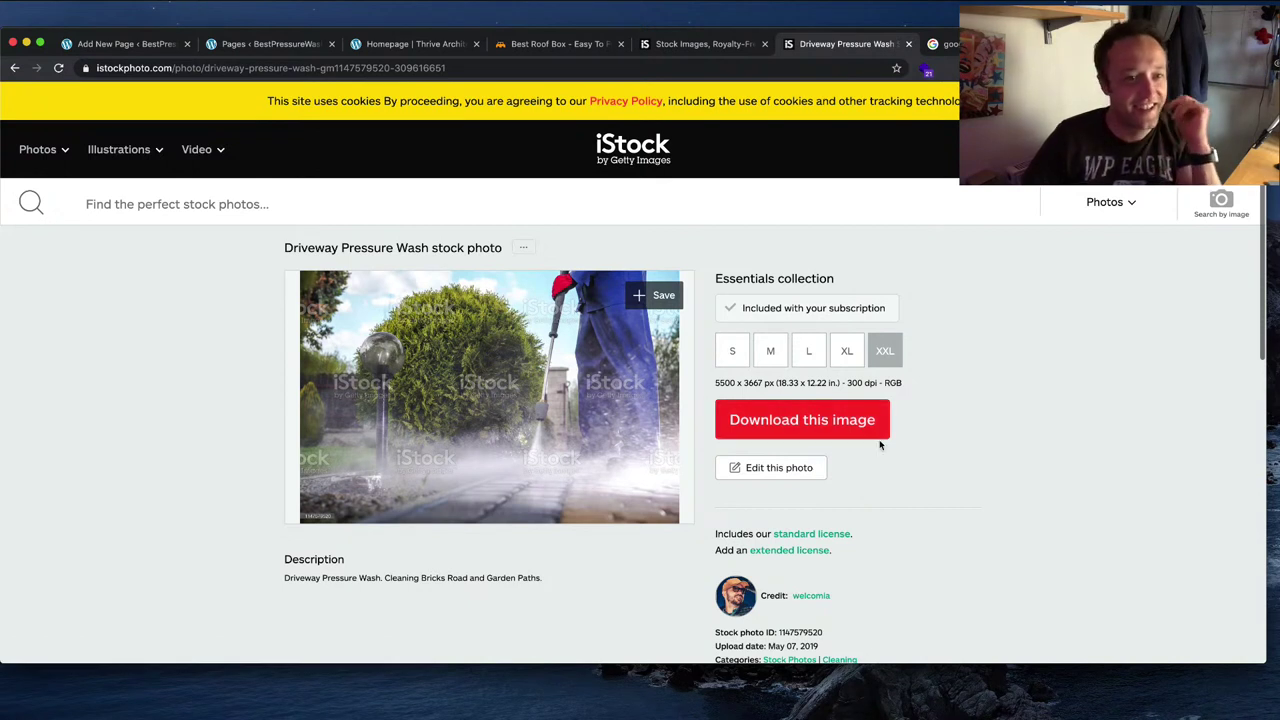
# Step: Download the driveway photo as a JPEG and save it, then return to the Thrive editor
pyautogui.click(857, 432)
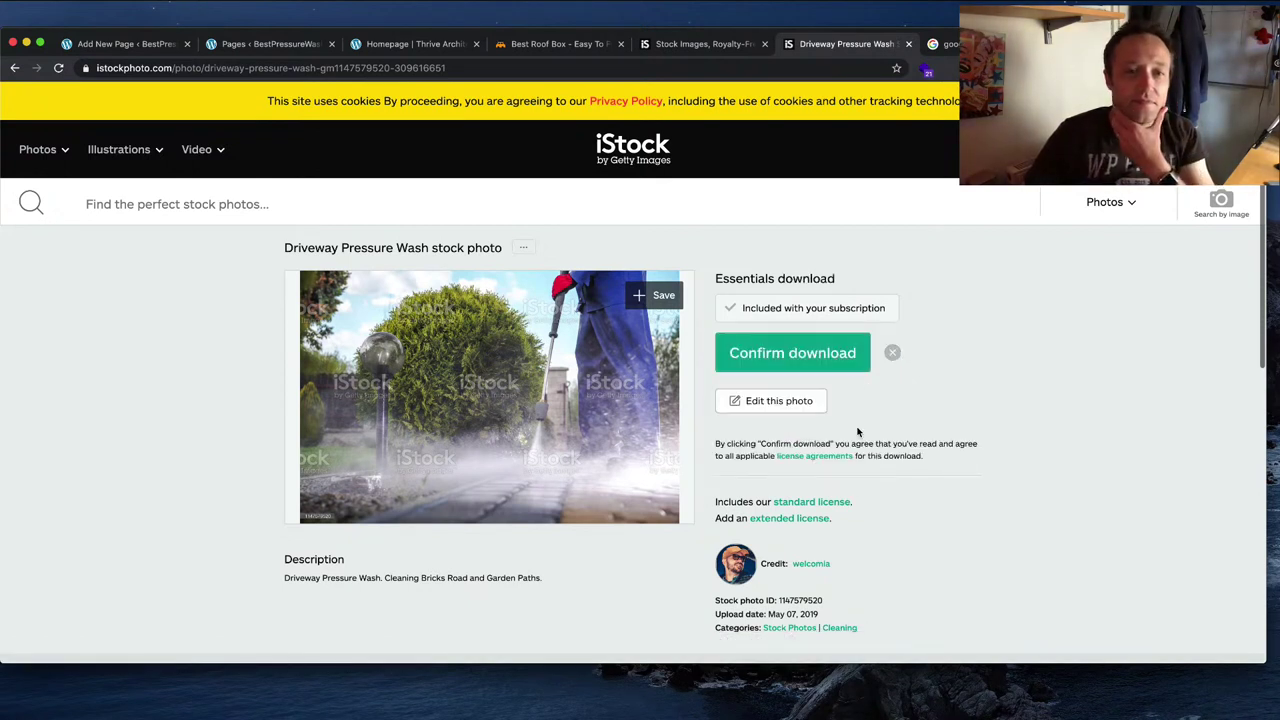
pyautogui.click(812, 358)
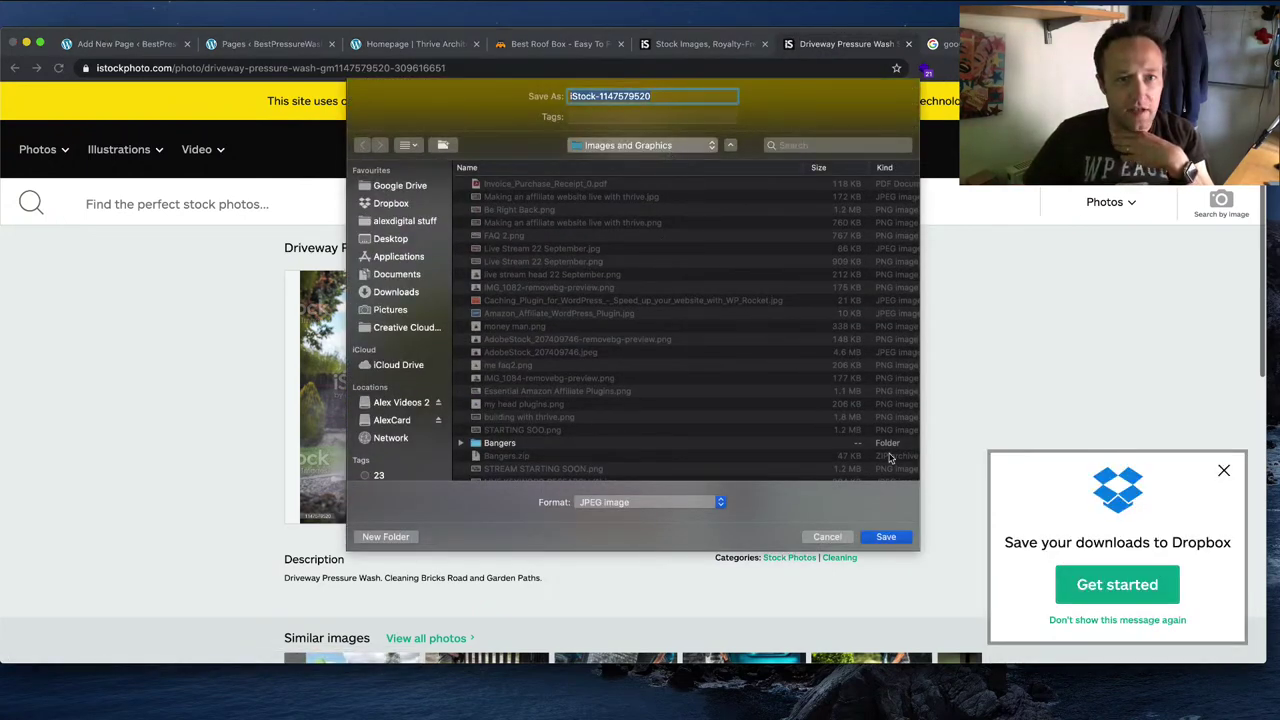
pyautogui.click(887, 537)
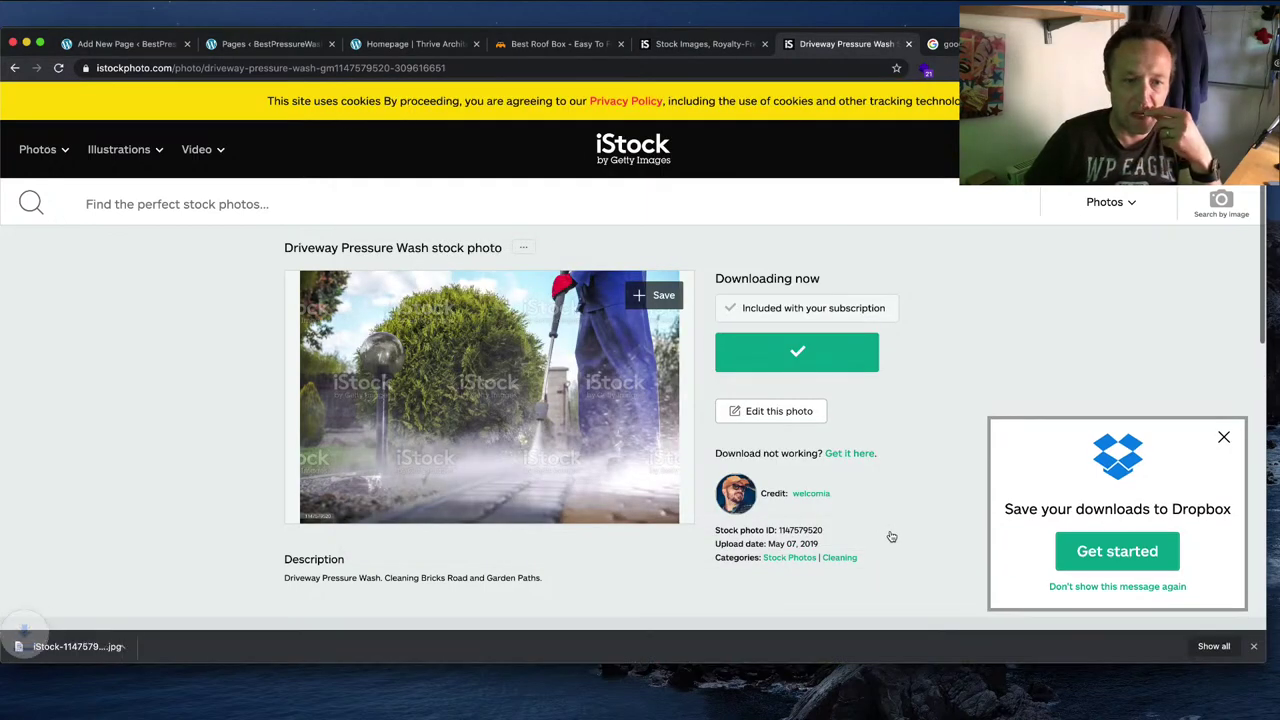
pyautogui.click(385, 48)
# Step: Check the hero content box's media library under the Unattached and All media filters, then close it
pyautogui.click(910, 374)
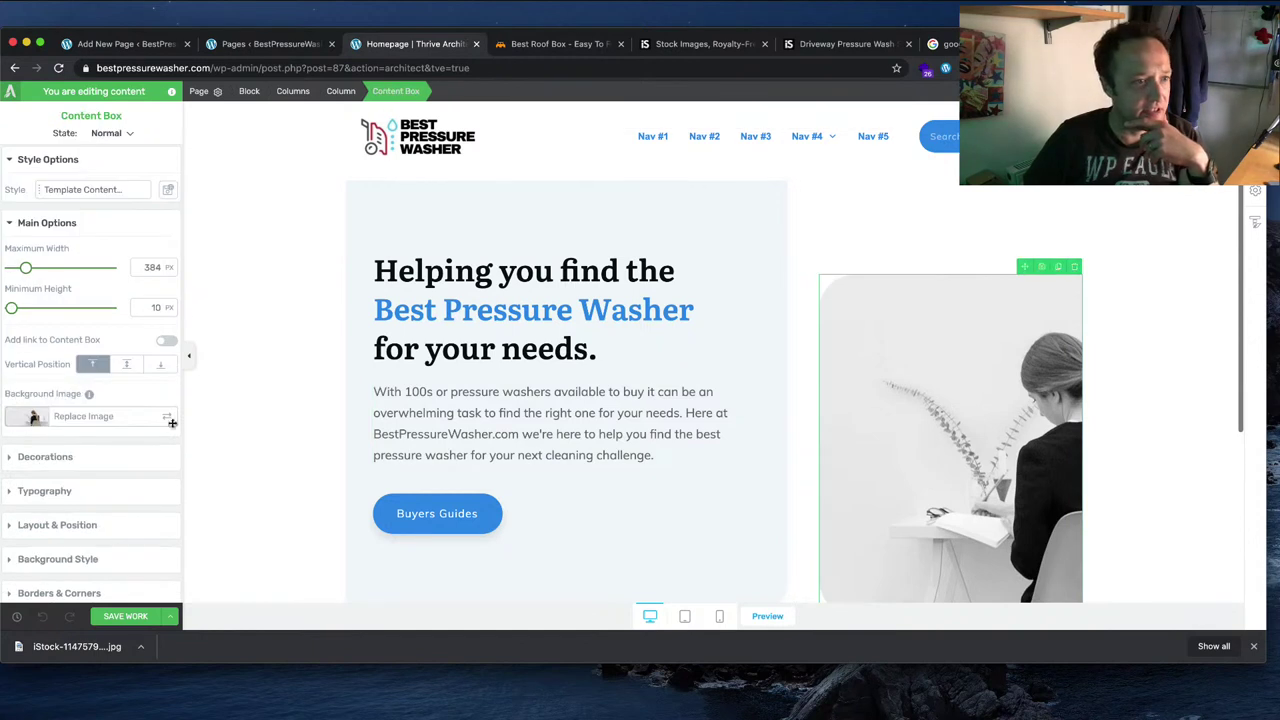
pyautogui.click(163, 420)
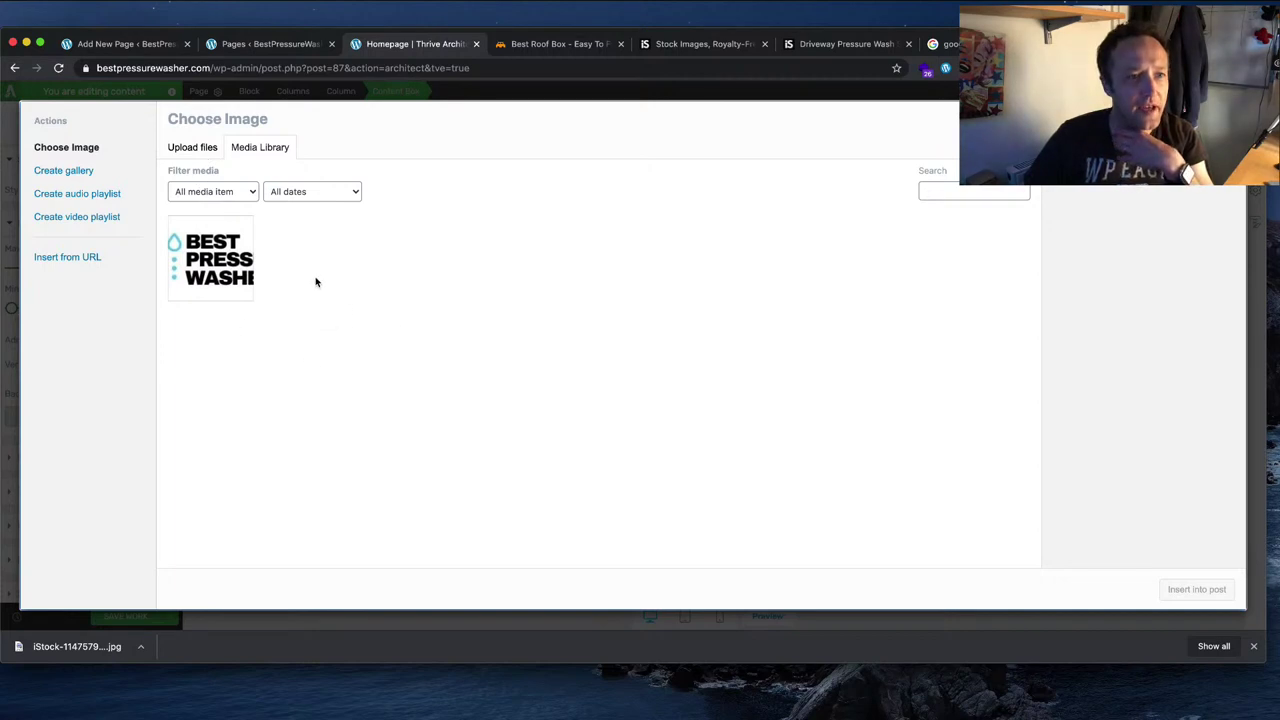
pyautogui.click(245, 191)
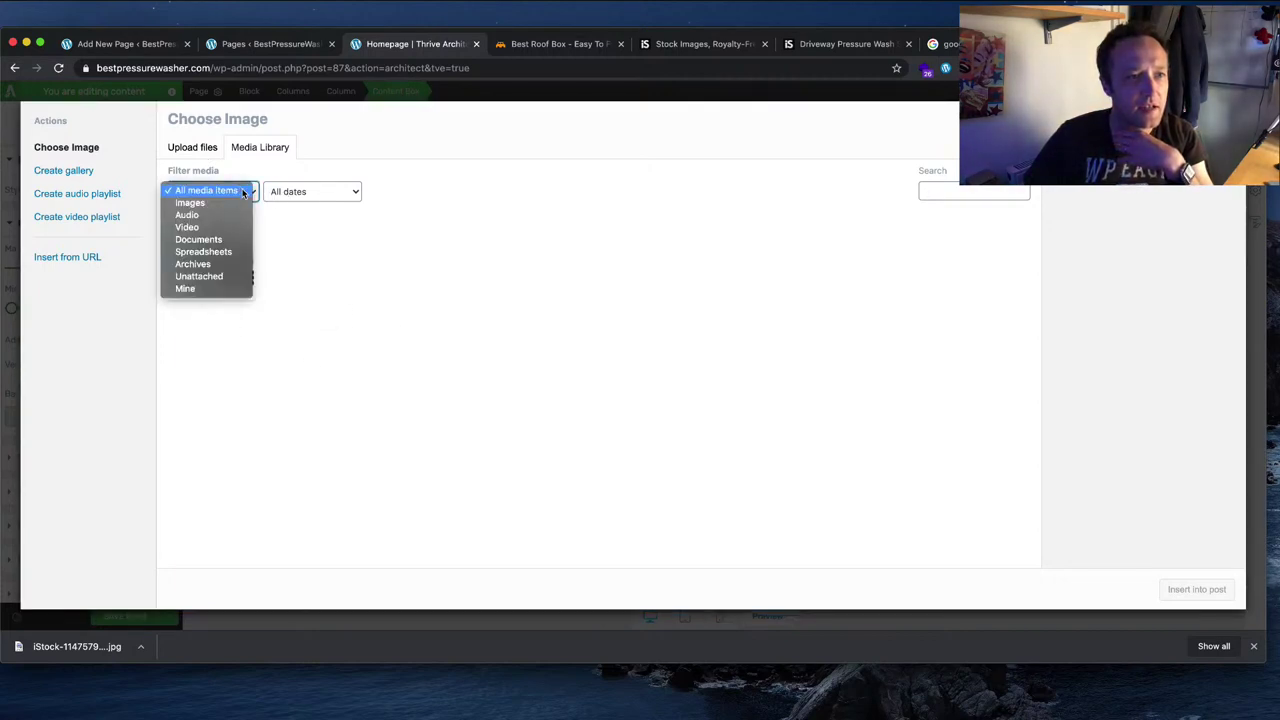
pyautogui.click(243, 191)
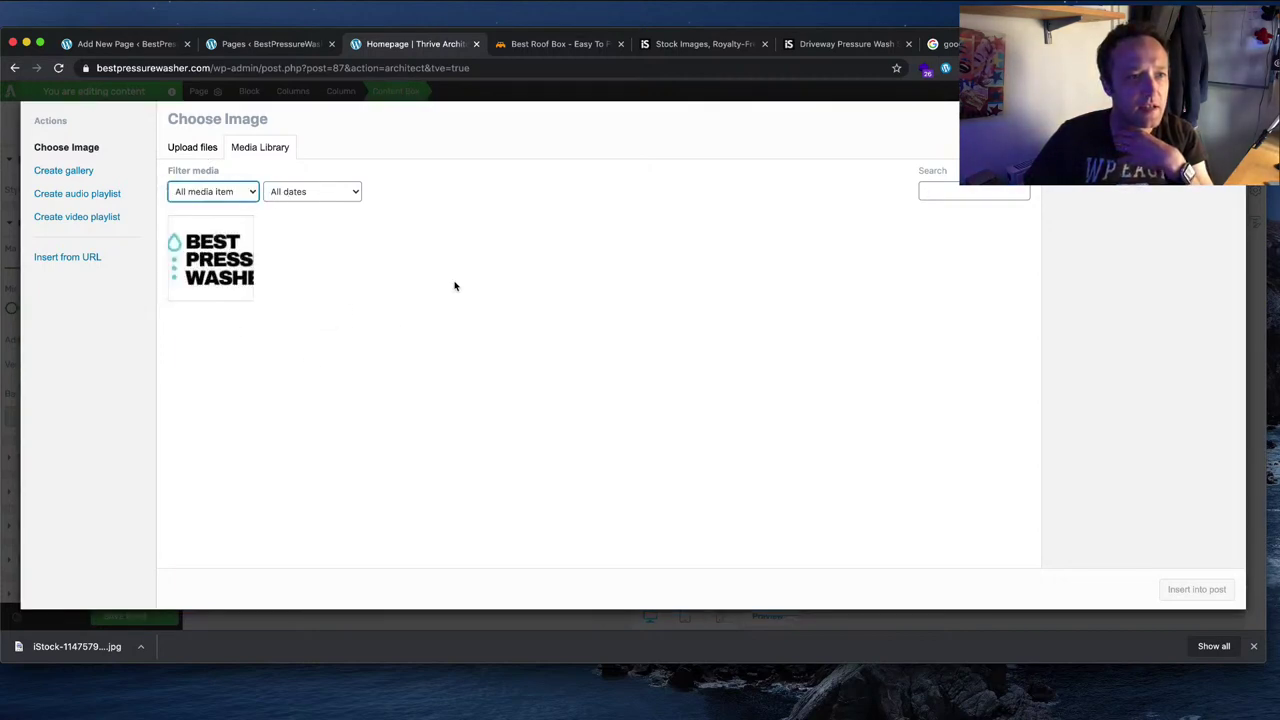
pyautogui.click(237, 195)
pyautogui.click(234, 279)
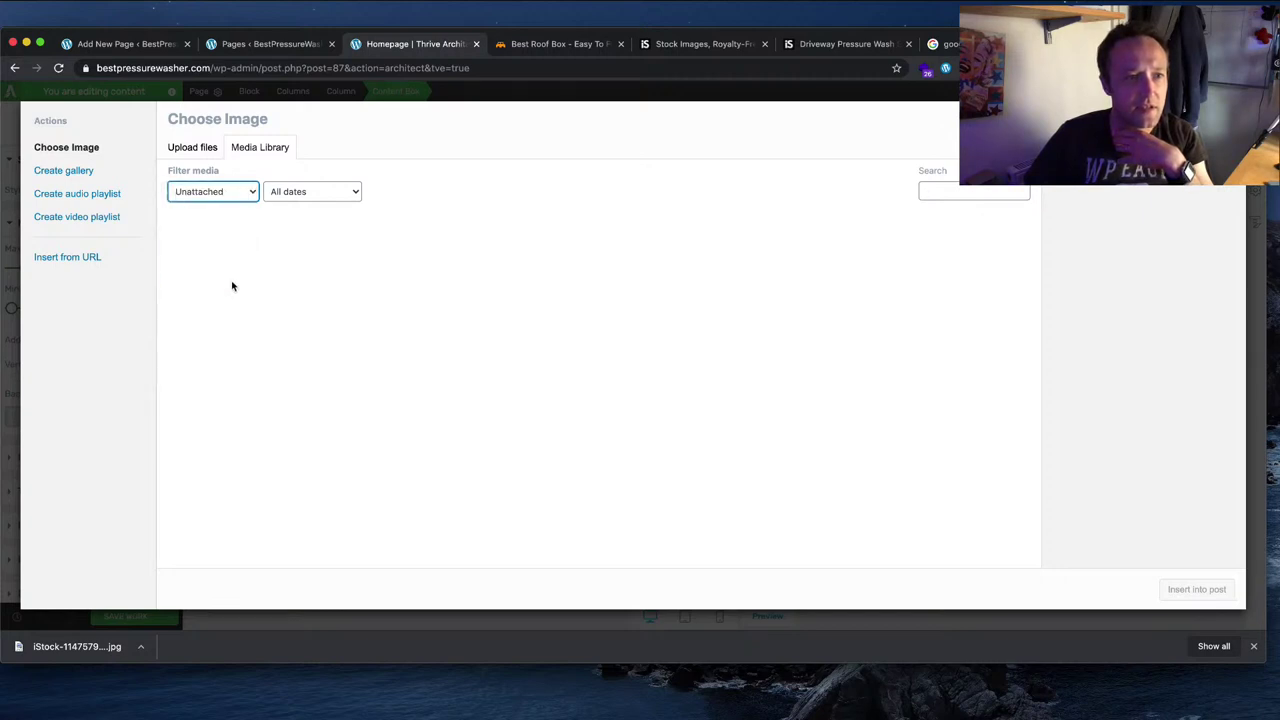
pyautogui.click(228, 191)
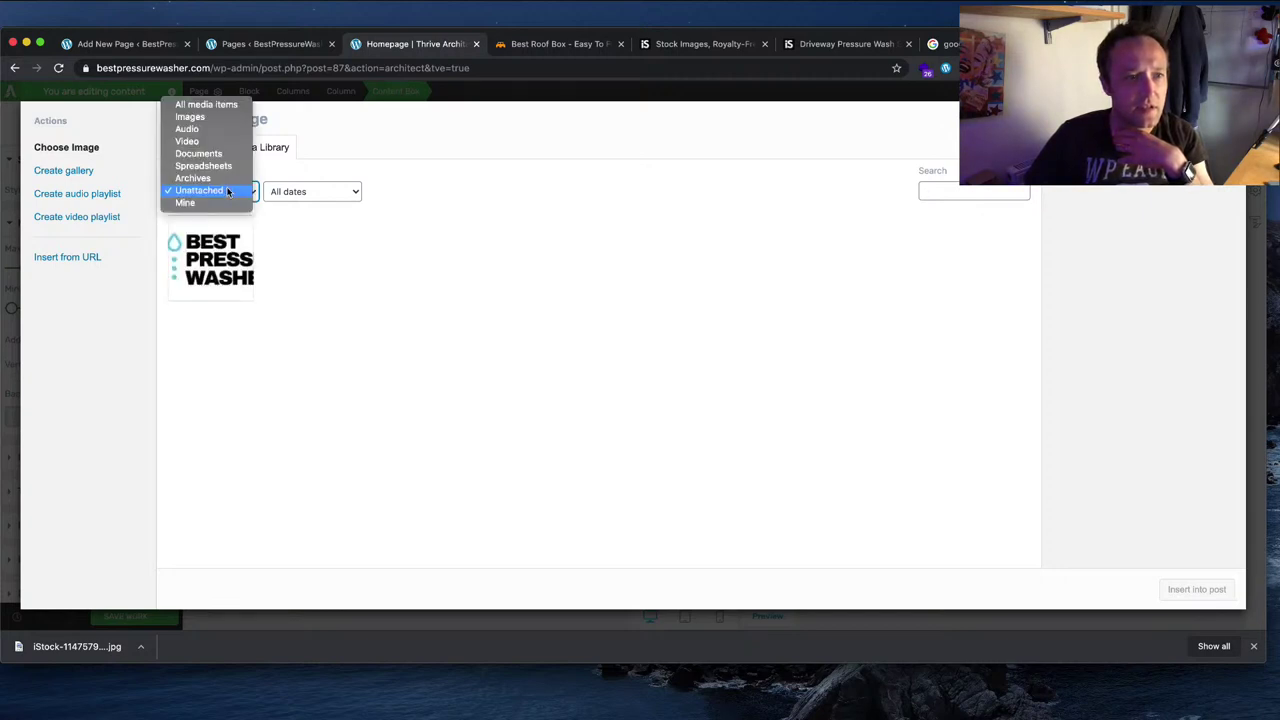
pyautogui.click(205, 104)
pyautogui.press('Escape')
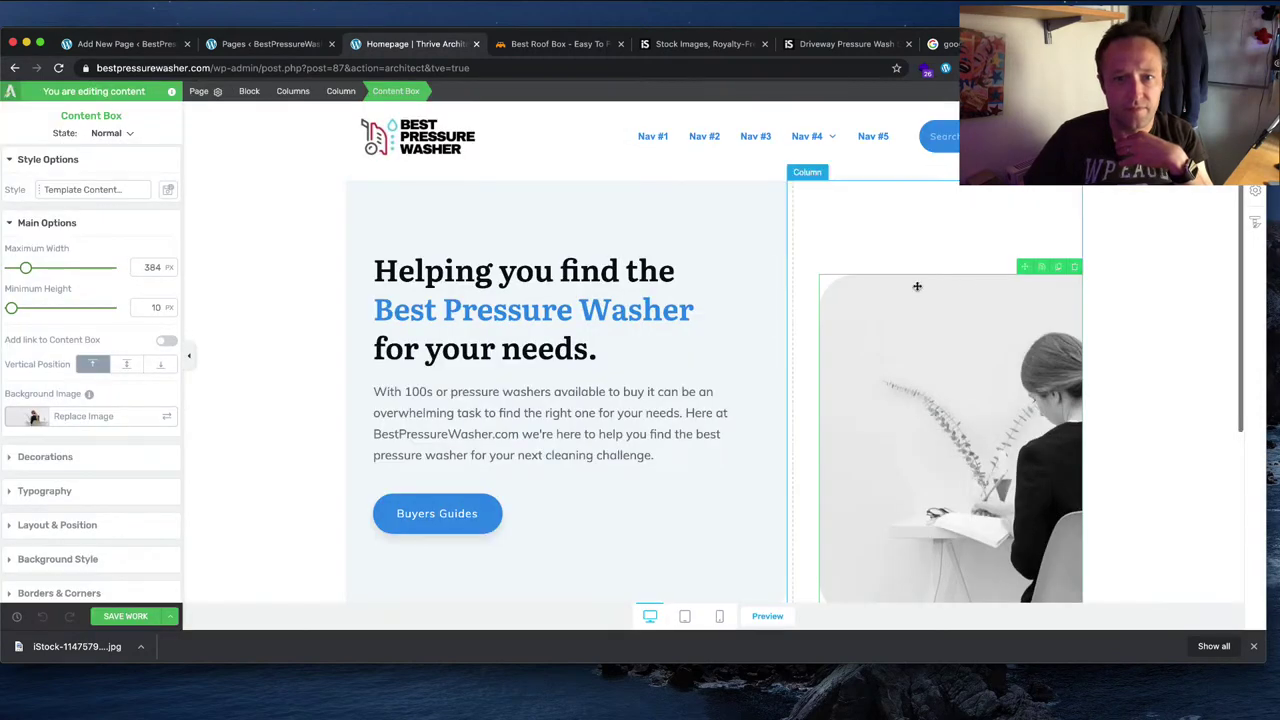
# Step: Reveal the downloaded iStock JPEG in Finder
pyautogui.scroll(-1, 876, 284)
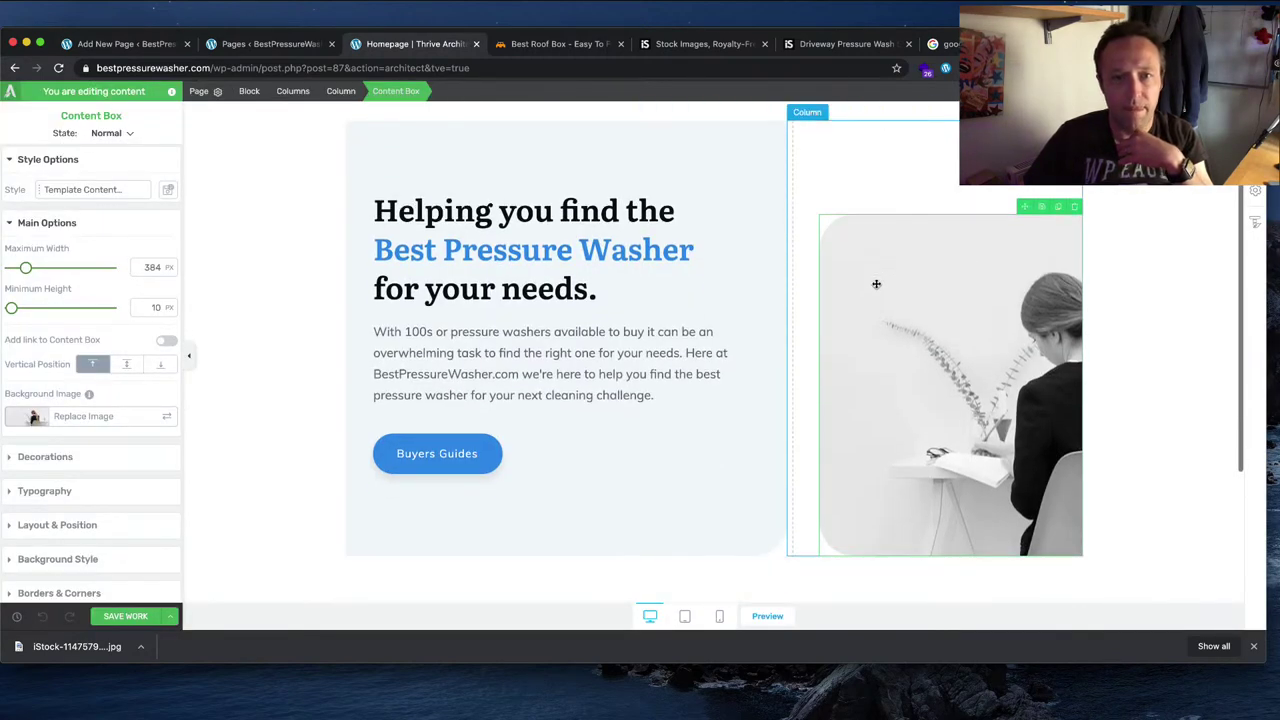
pyautogui.scroll(1, 954, 286)
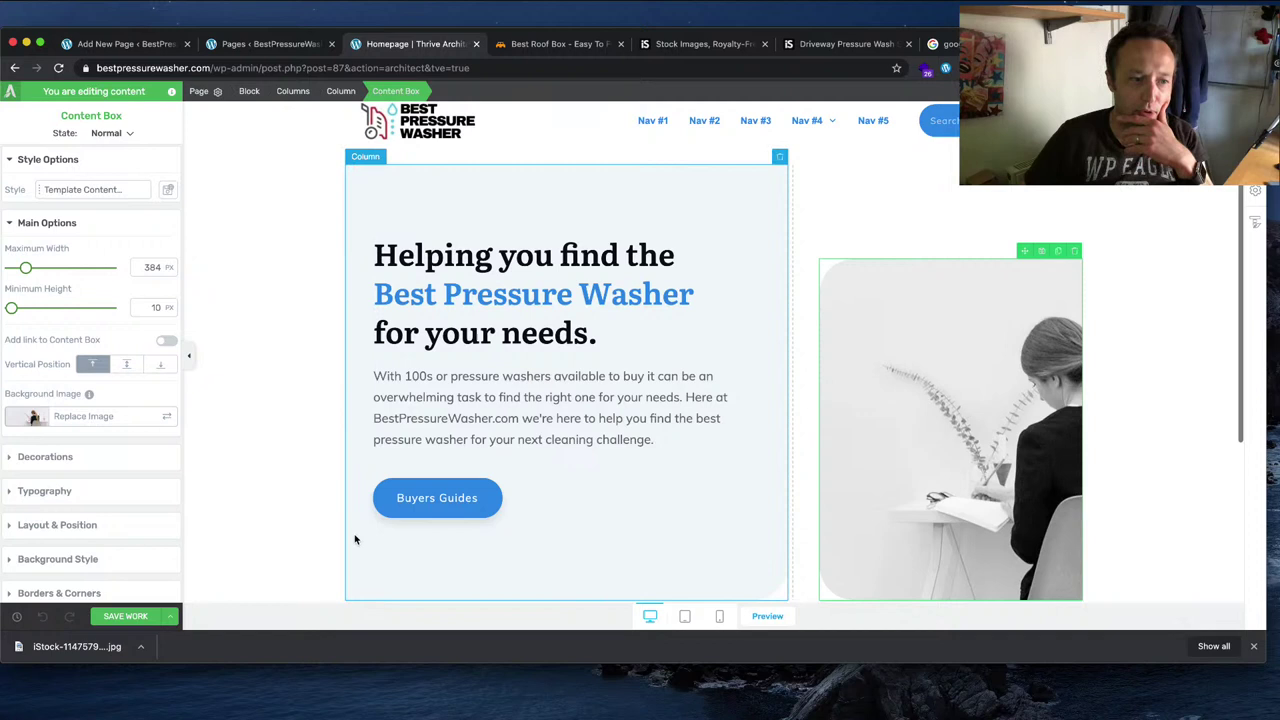
pyautogui.click(140, 646)
pyautogui.click(225, 686)
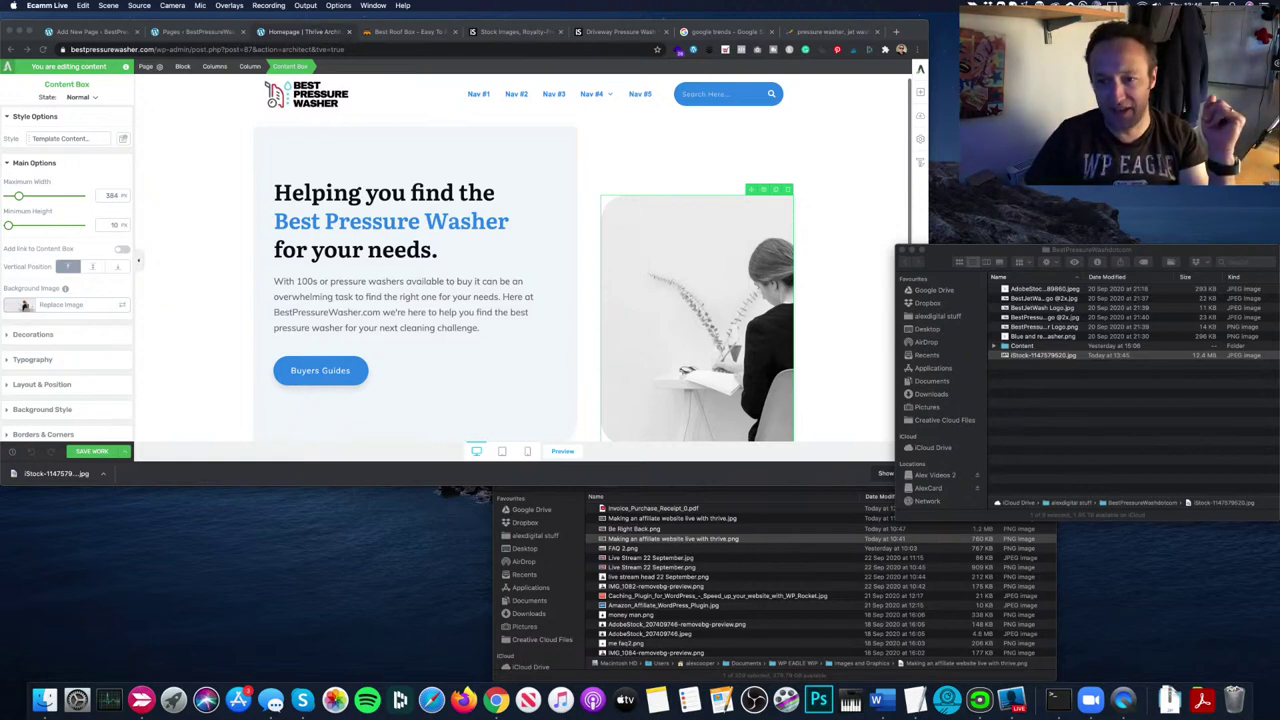
# Step: Drag the iStock JPEG from Finder onto the Photoshop Dock icon to open it
pyautogui.click(1160, 378)
pyautogui.moveTo(1043, 258); pyautogui.dragTo(553, 179)
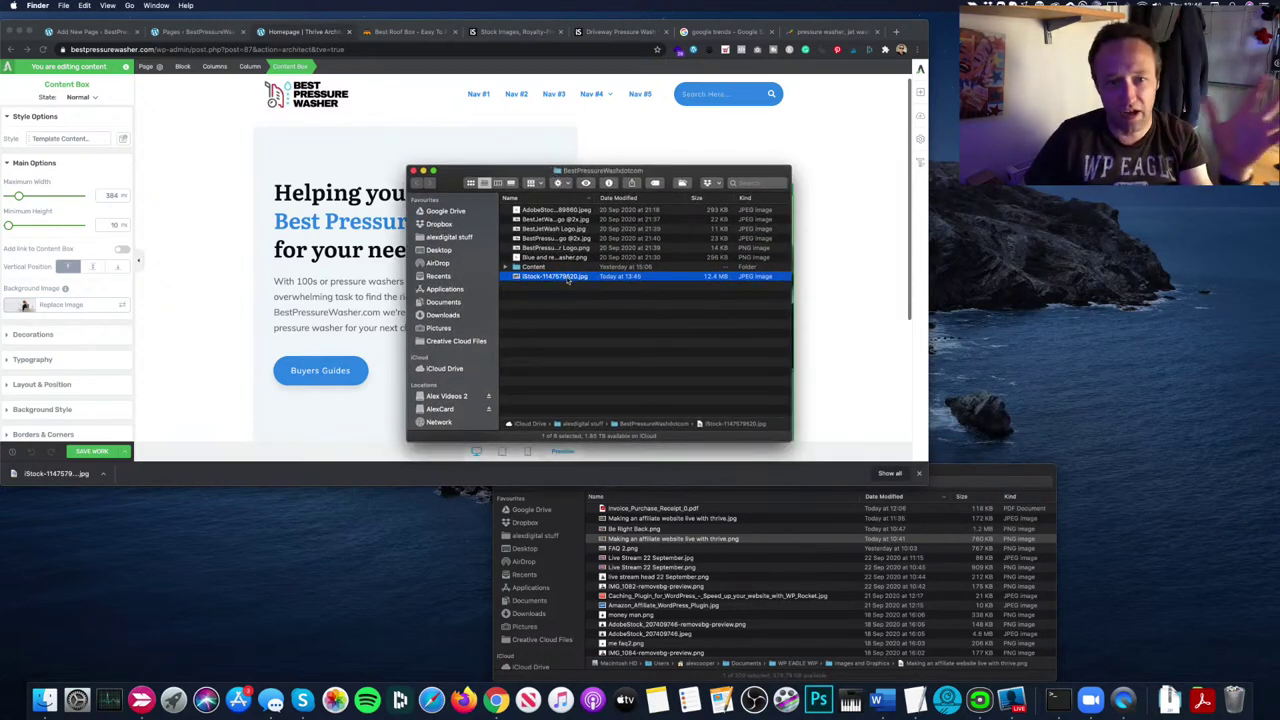
pyautogui.moveTo(567, 281); pyautogui.dragTo(818, 690)
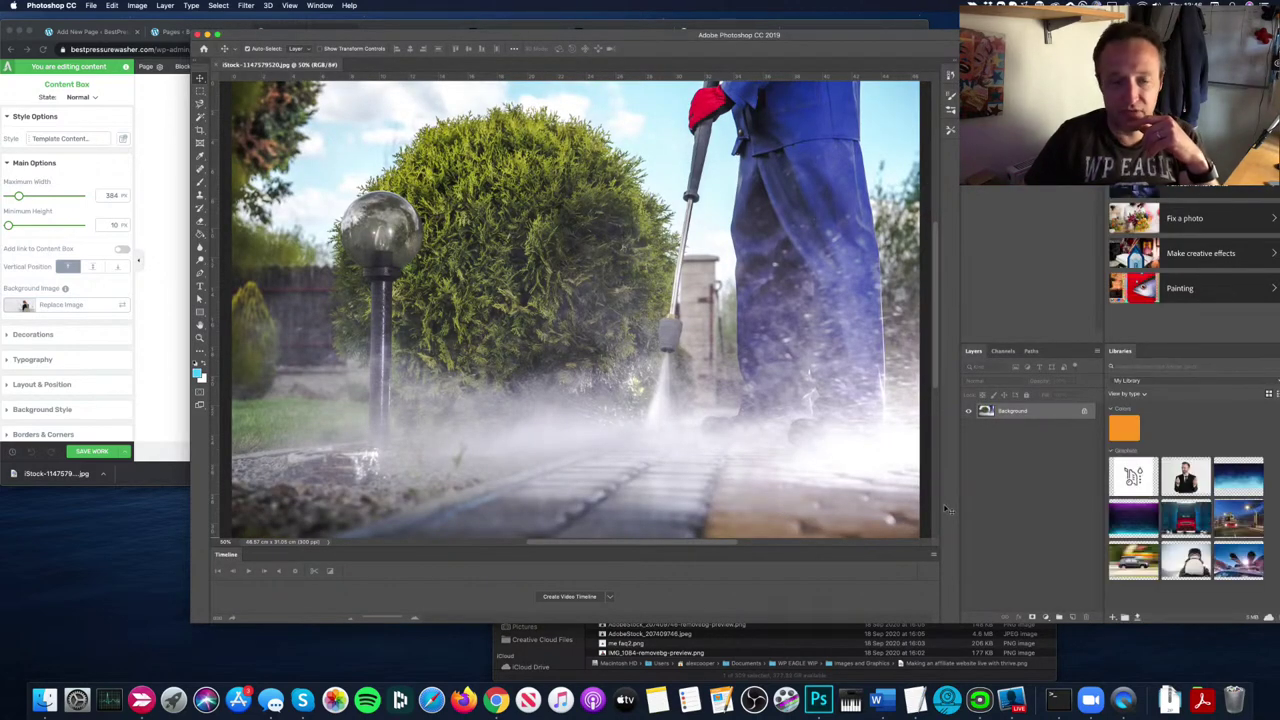
# Step: Resize the photo to 400 px wide (400 × 267 pixels) in Image Size
pyautogui.moveTo(421, 37); pyautogui.dragTo(366, 15)
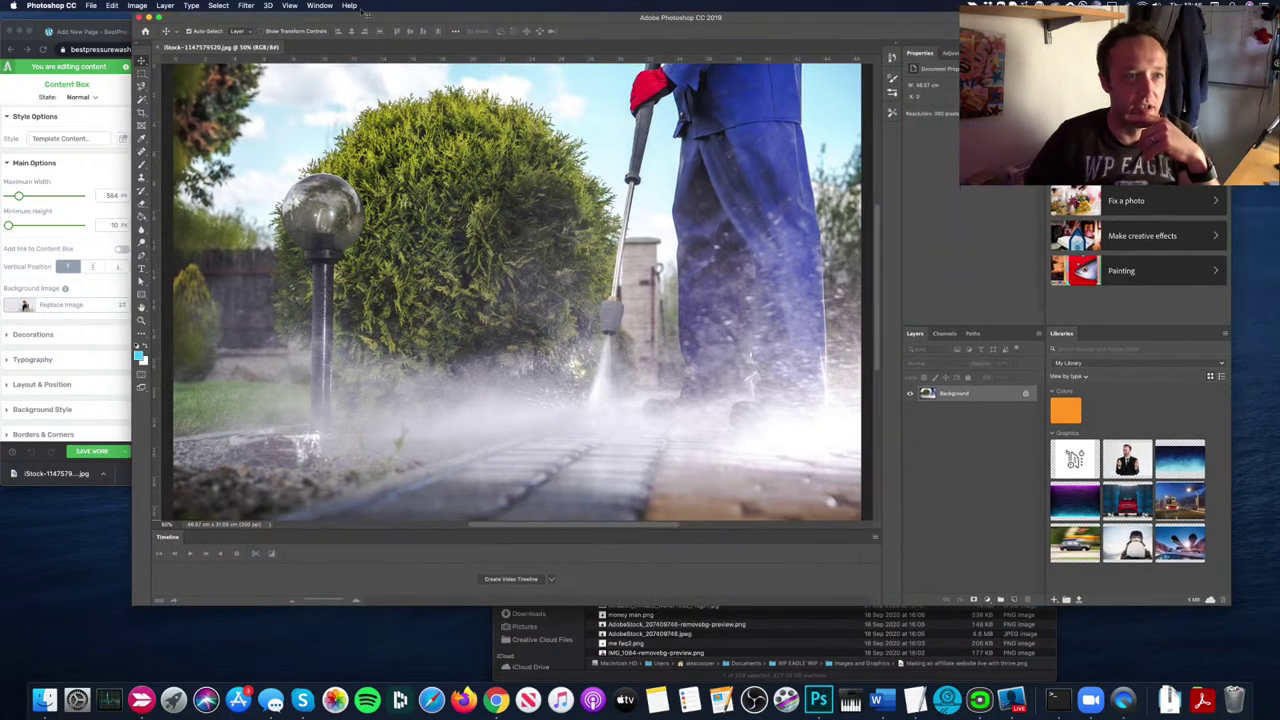
pyautogui.click(136, 5)
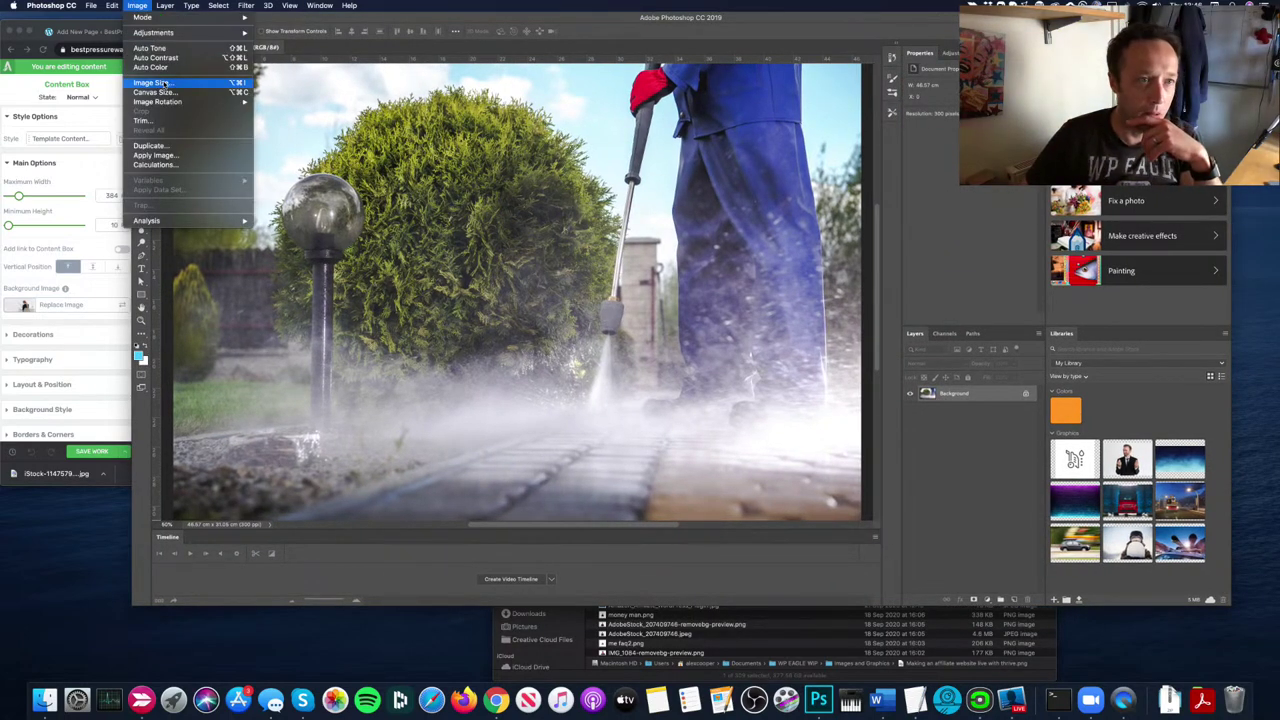
pyautogui.click(158, 83)
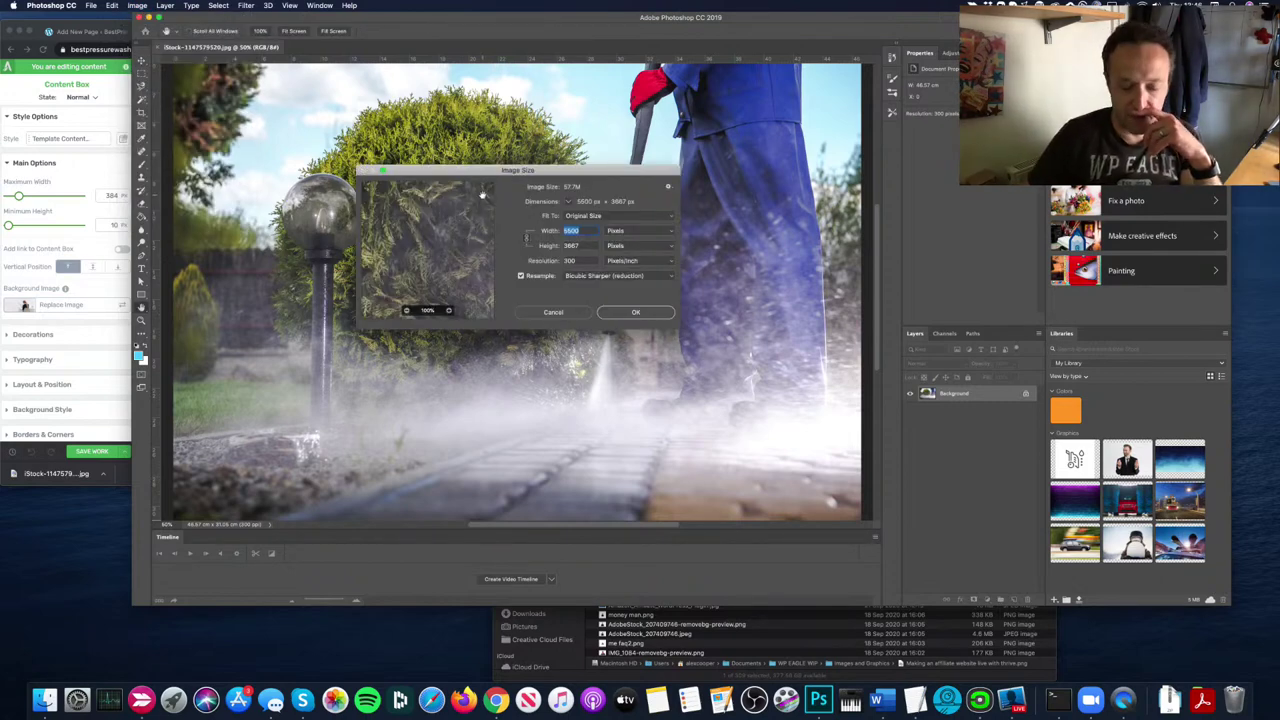
pyautogui.write('400')
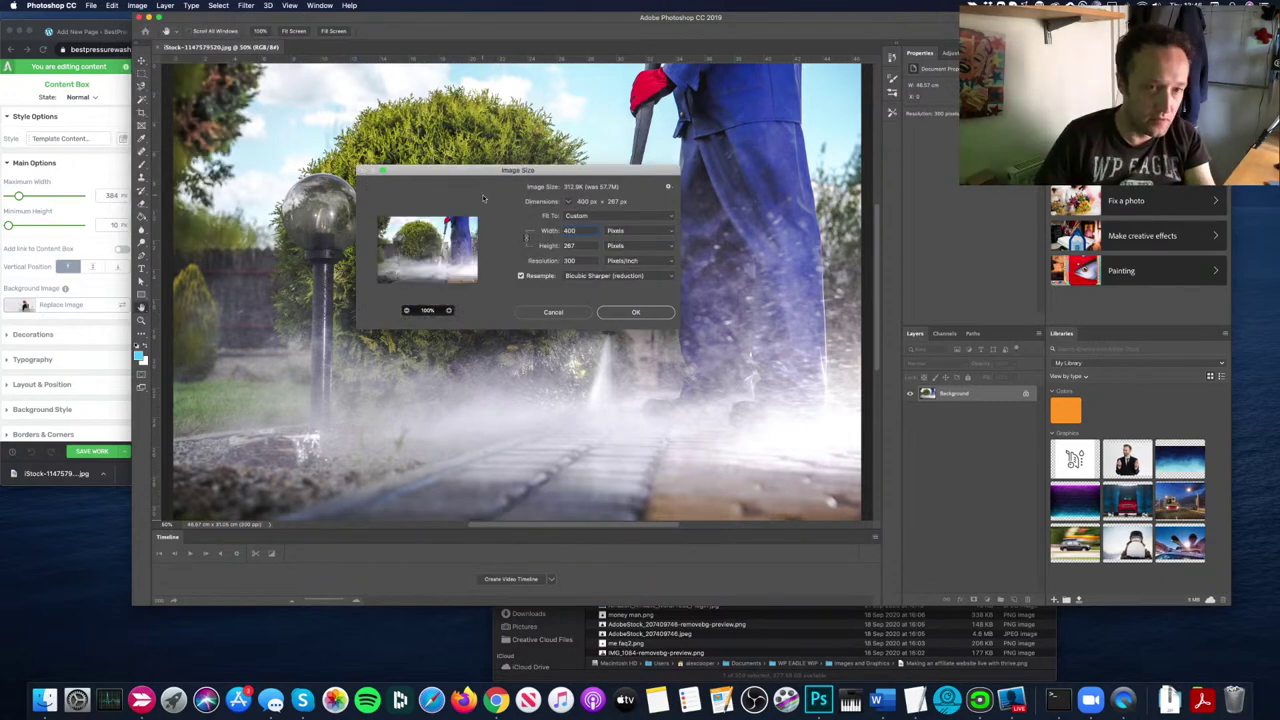
pyautogui.press('Tab')
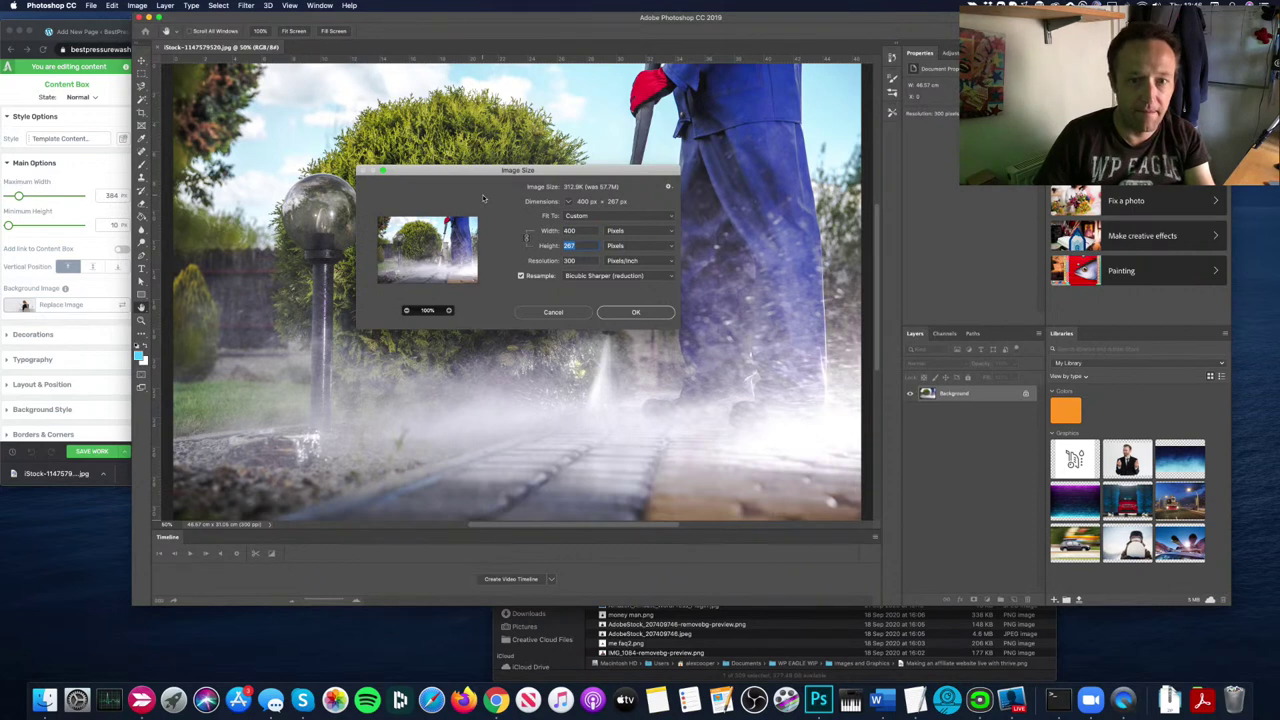
pyautogui.click(636, 312)
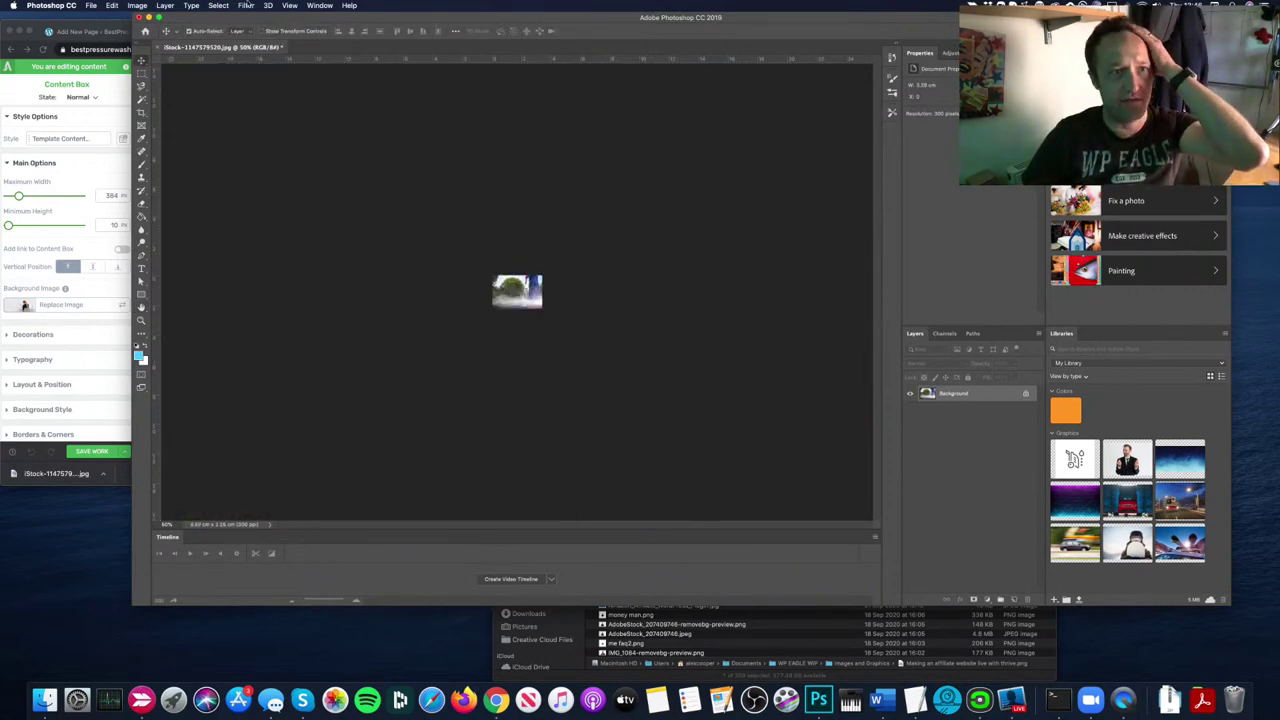
pyautogui.click(289, 5)
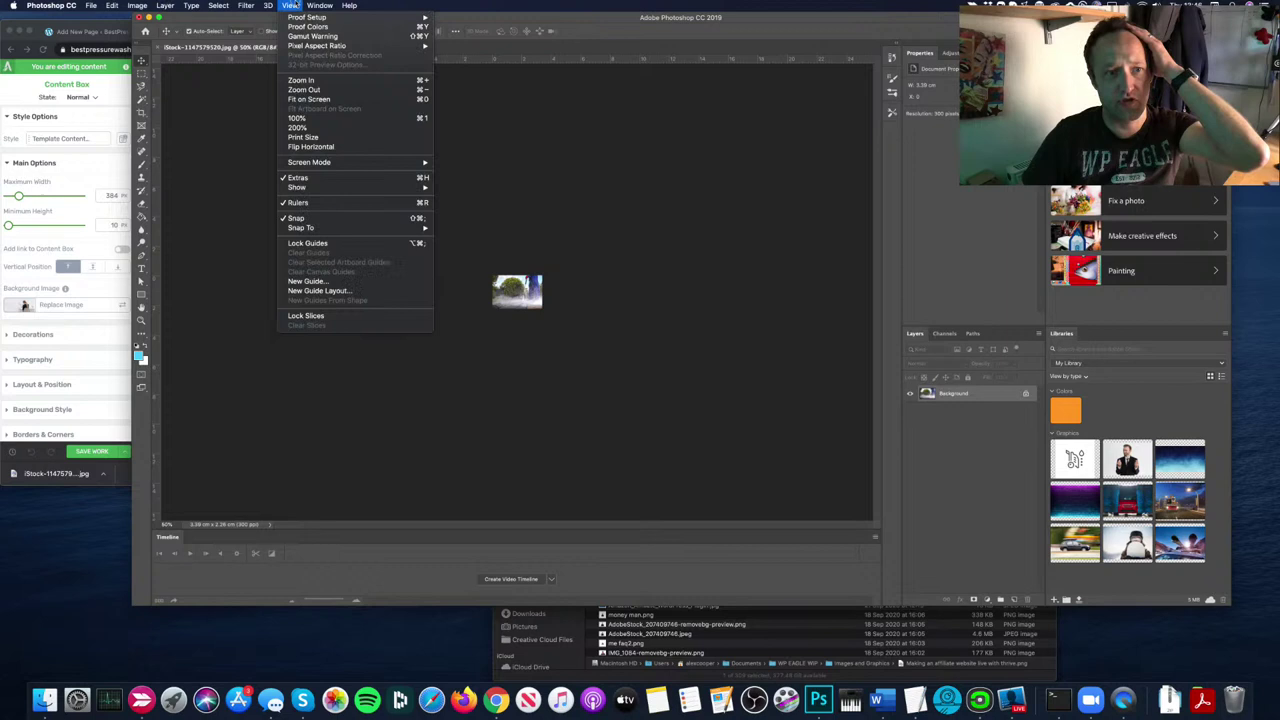
pyautogui.click(361, 119)
pyautogui.click(288, 5)
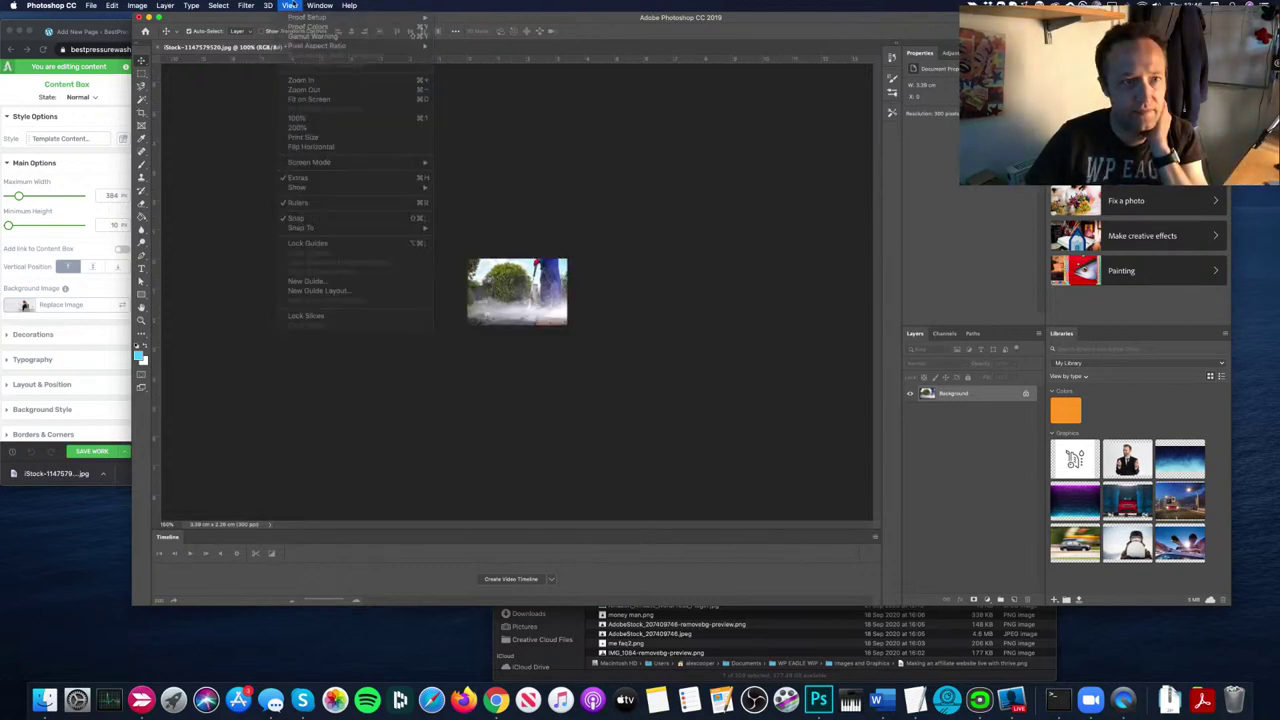
pyautogui.click(290, 5)
pyautogui.click(296, 6)
pyautogui.click(335, 127)
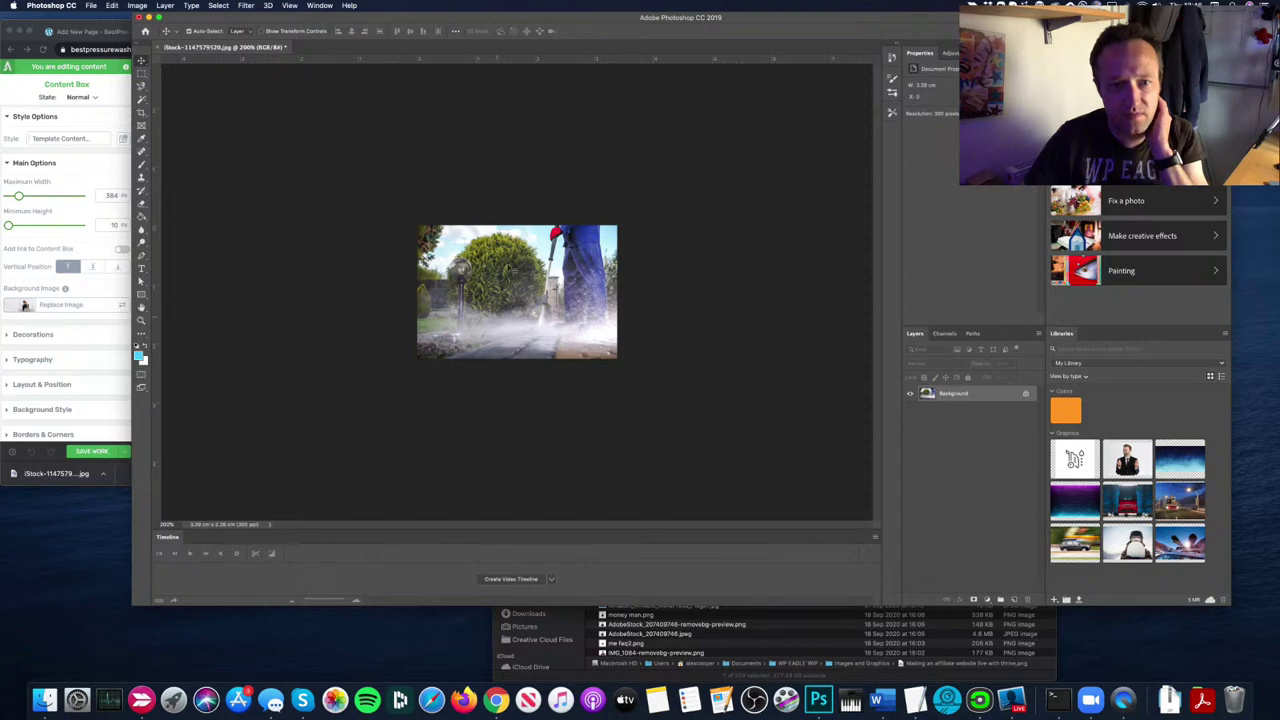
# Step: Open Canvas Size and switch its units to pixels
pyautogui.click(137, 5)
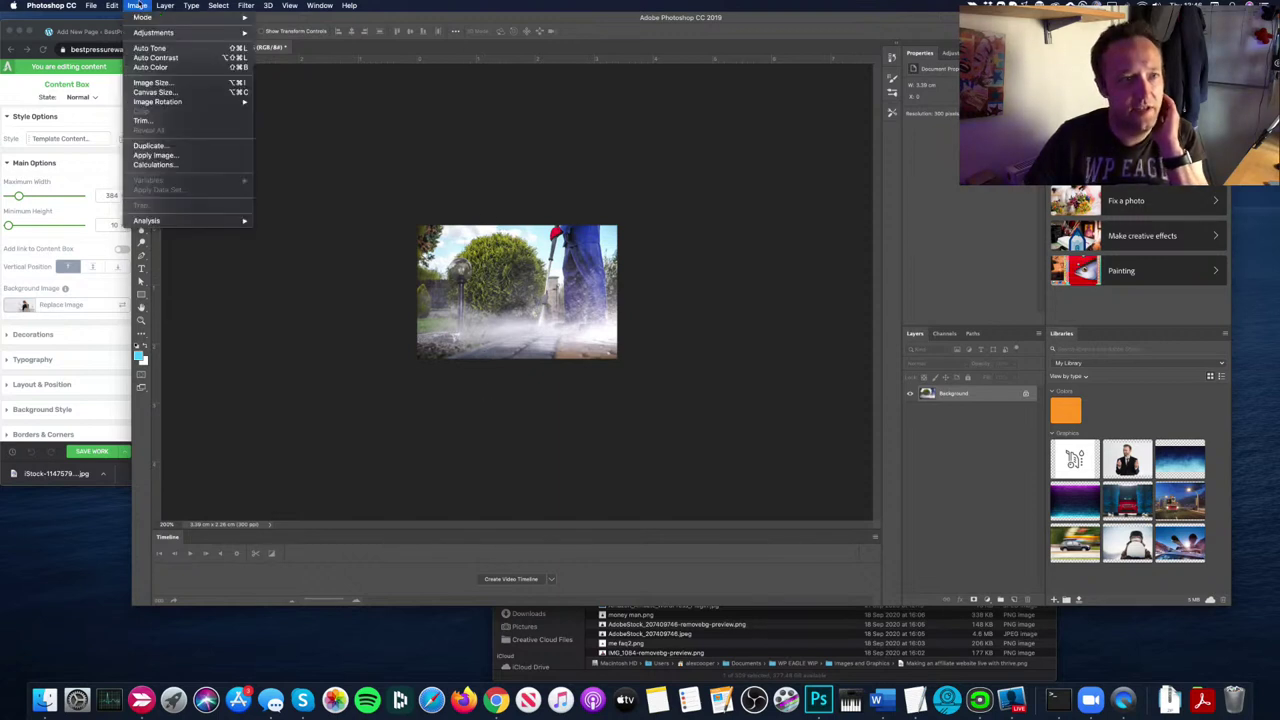
pyautogui.click(215, 92)
pyautogui.moveTo(656, 252); pyautogui.dragTo(756, 212)
pyautogui.click(745, 278)
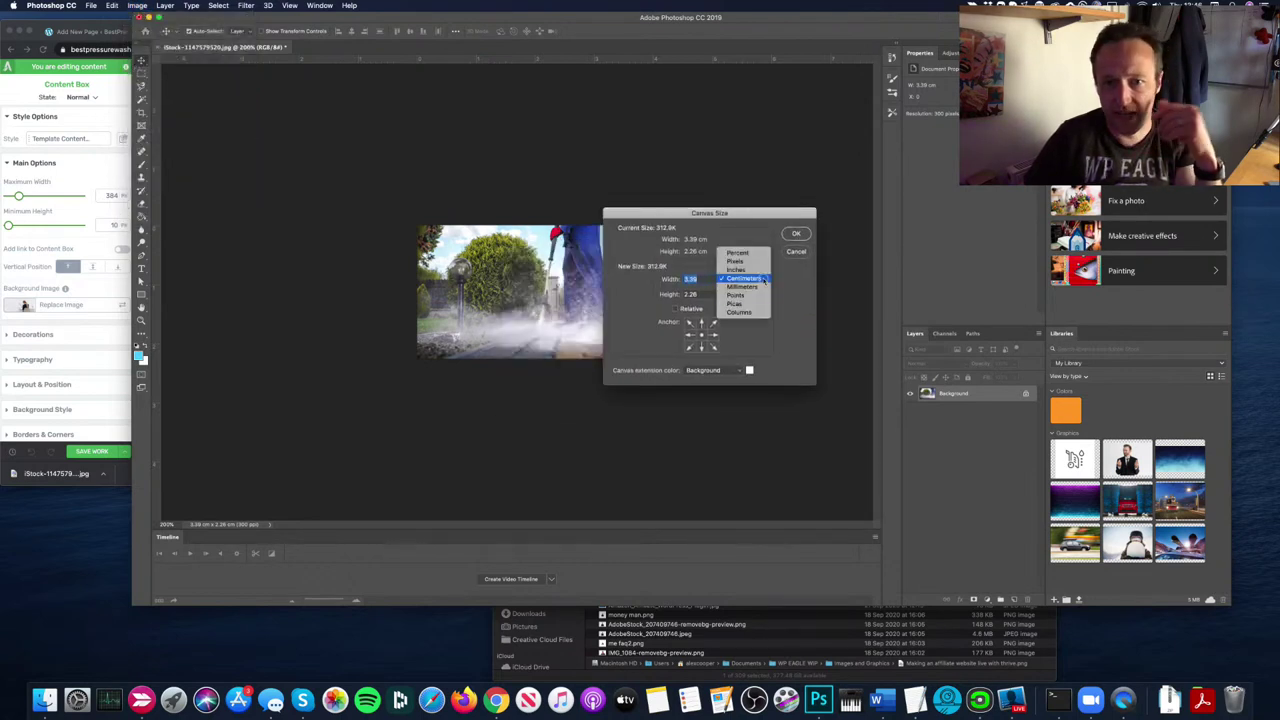
pyautogui.click(737, 261)
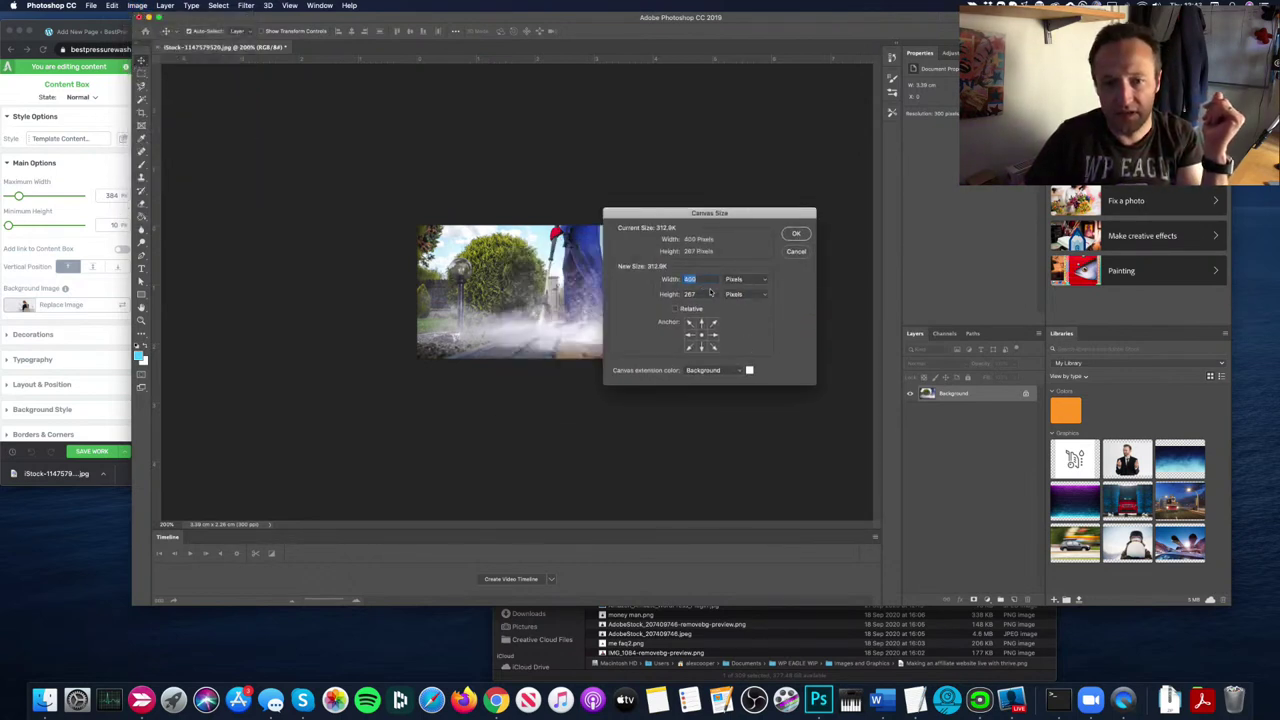
pyautogui.click(710, 293)
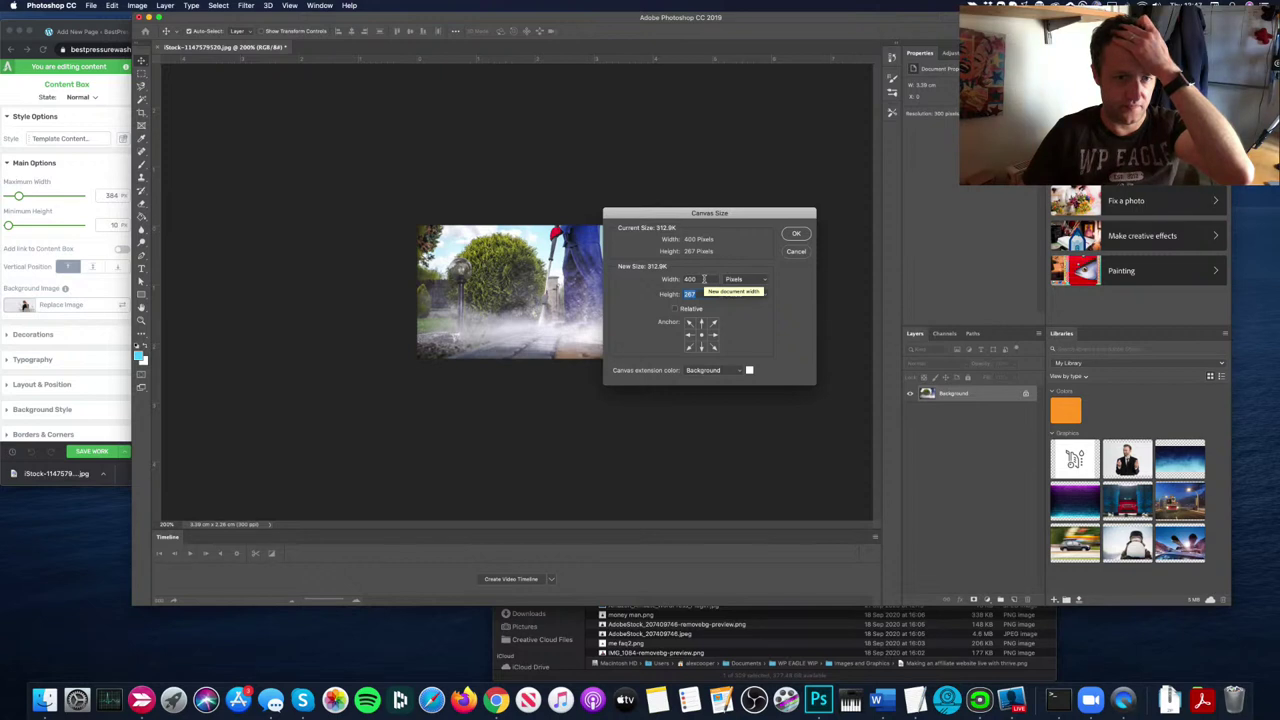
# Step: Cancel Canvas Size, undo the 400-pixel resize, and dismiss the locked background layer warning
pyautogui.click(796, 251)
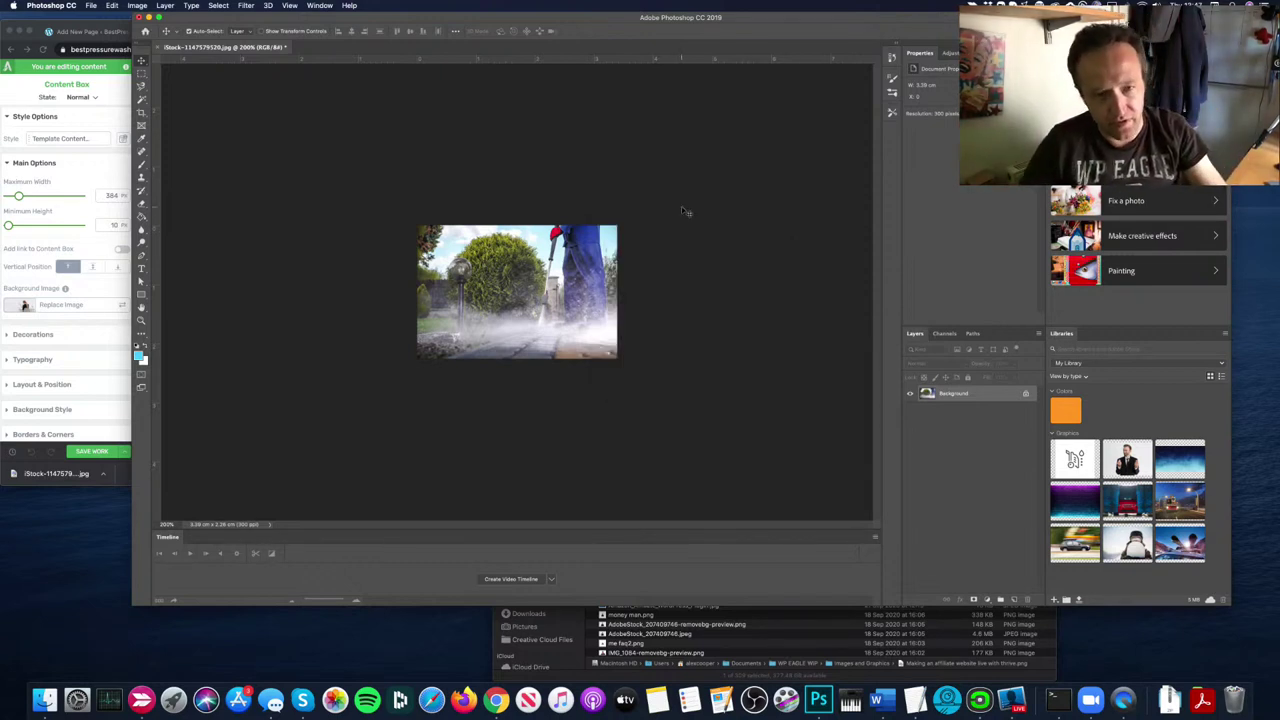
pyautogui.press('super+z')
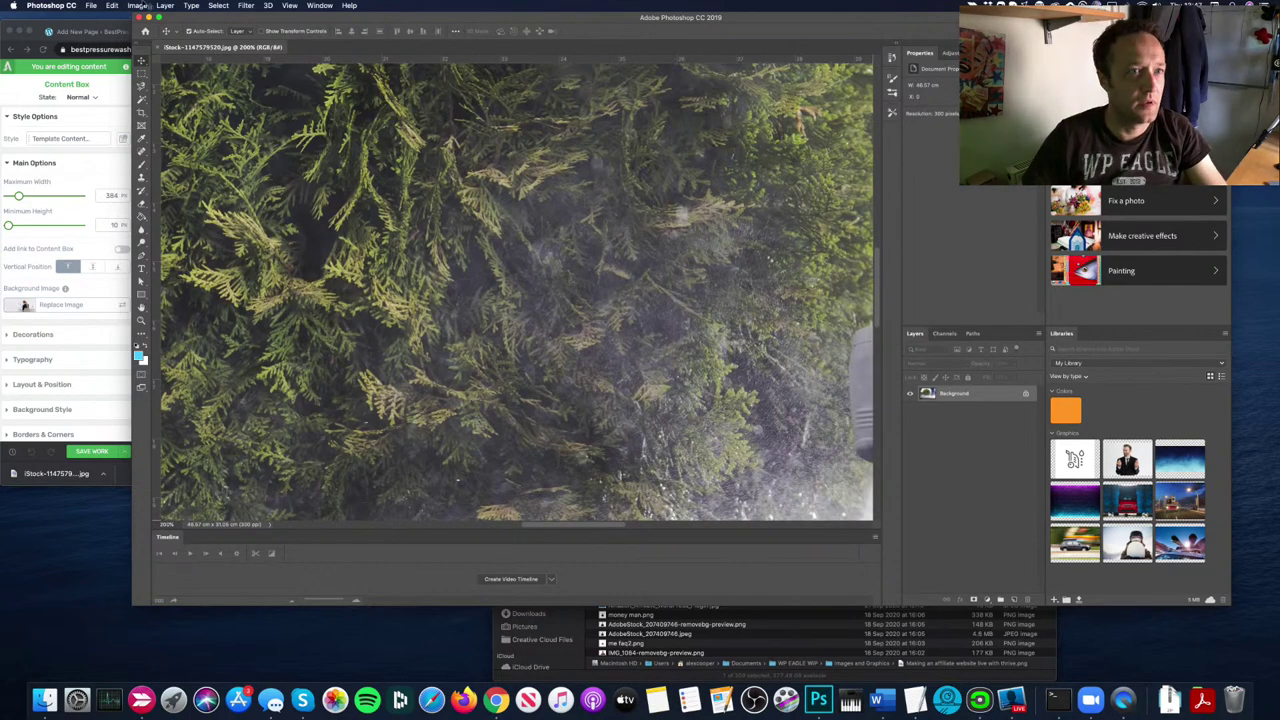
pyautogui.click(289, 5)
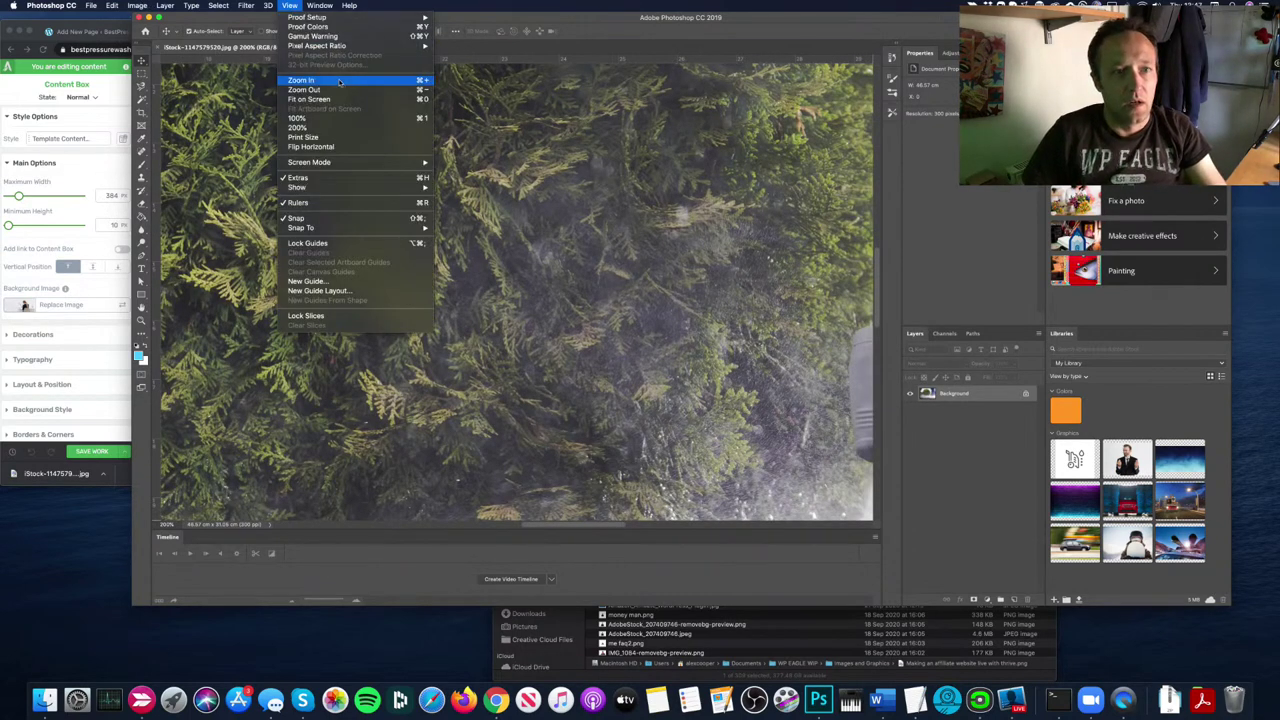
pyautogui.click(339, 119)
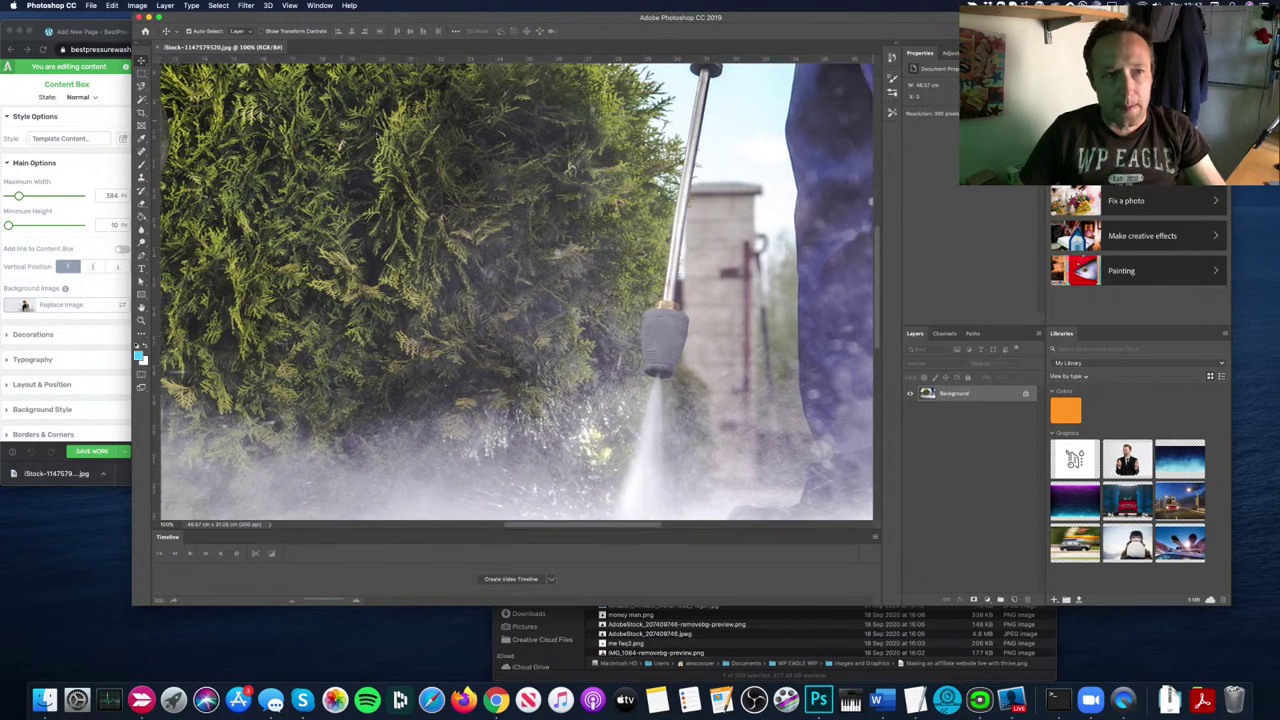
pyautogui.click(289, 5)
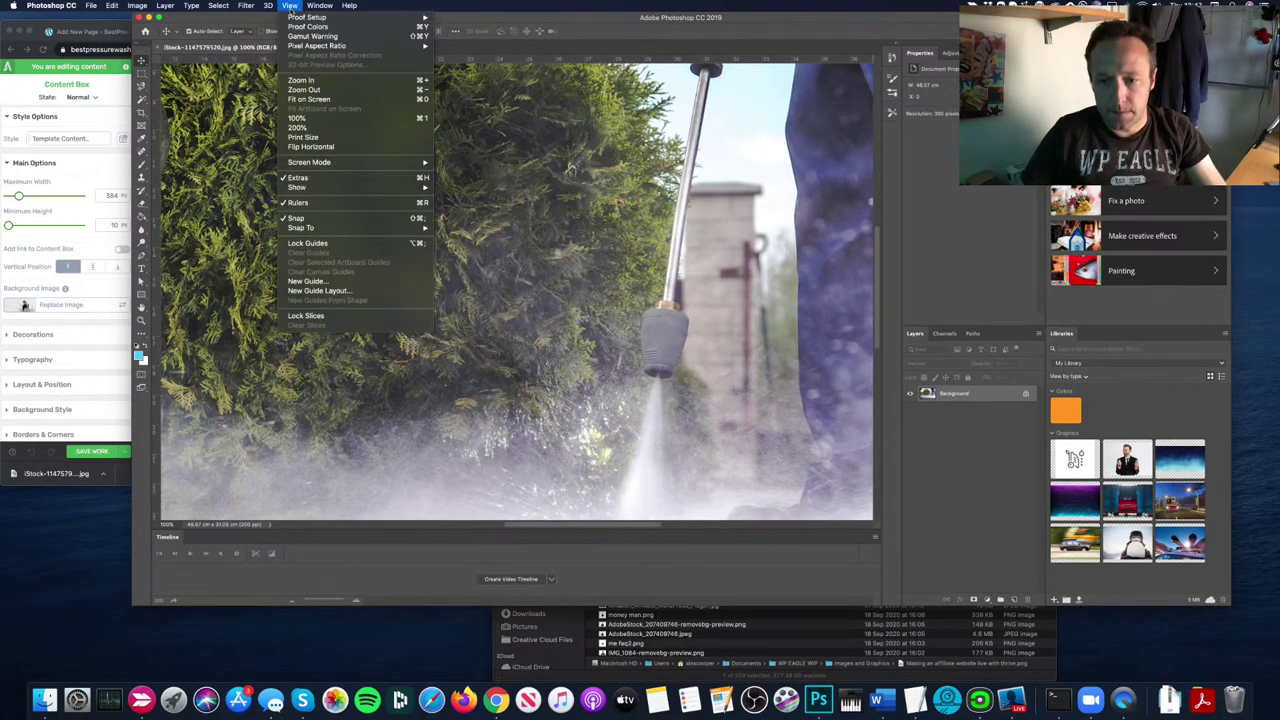
pyautogui.click(338, 98)
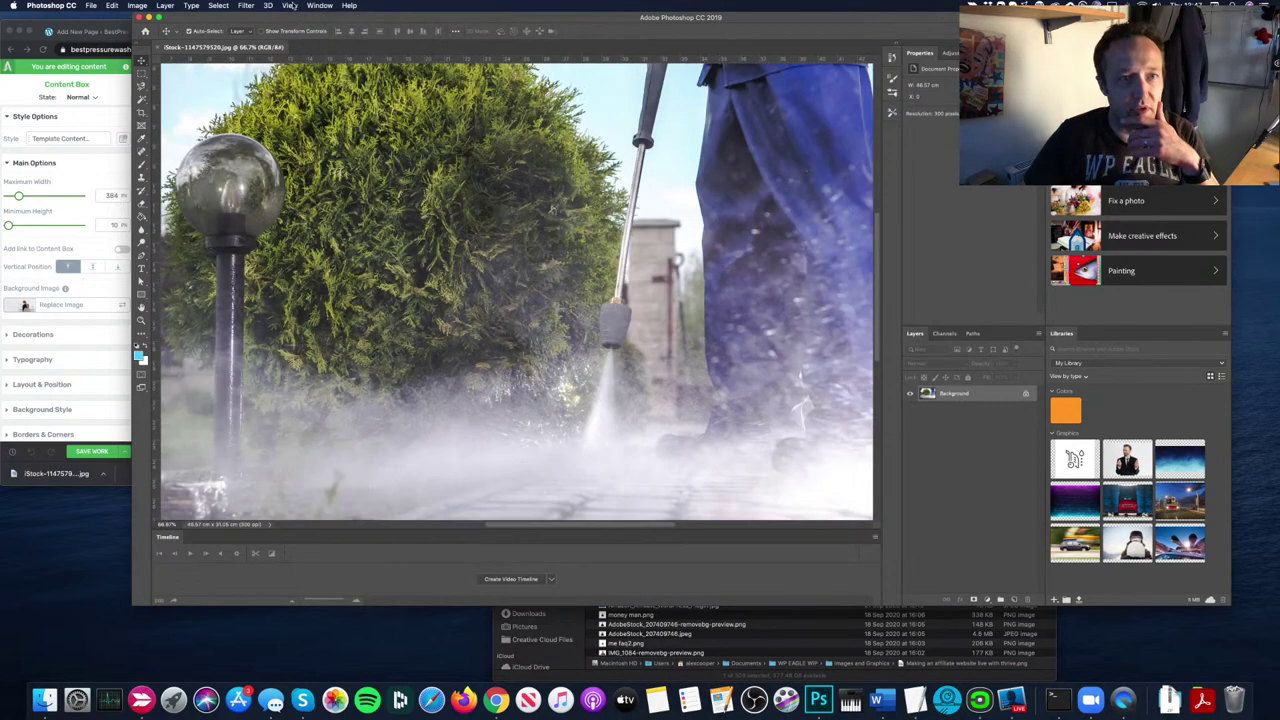
pyautogui.click(289, 5)
pyautogui.click(325, 90)
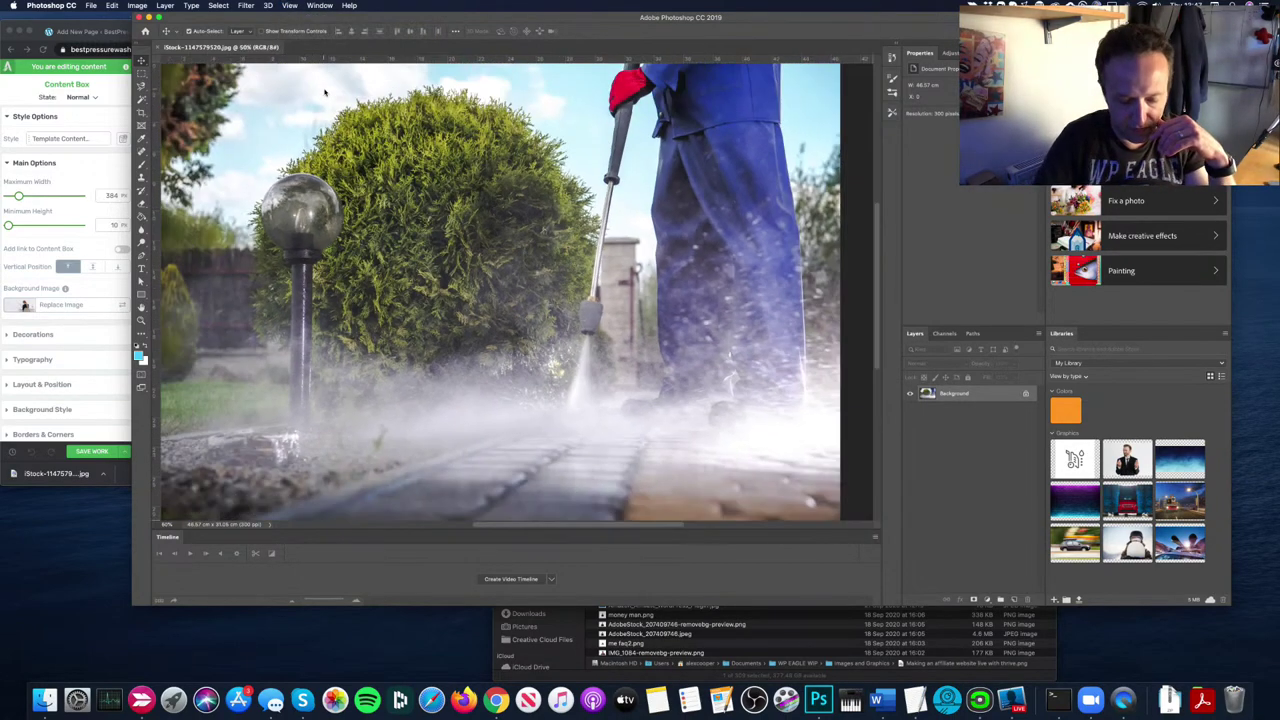
pyautogui.press('super+minus')
pyautogui.press('super+minus')
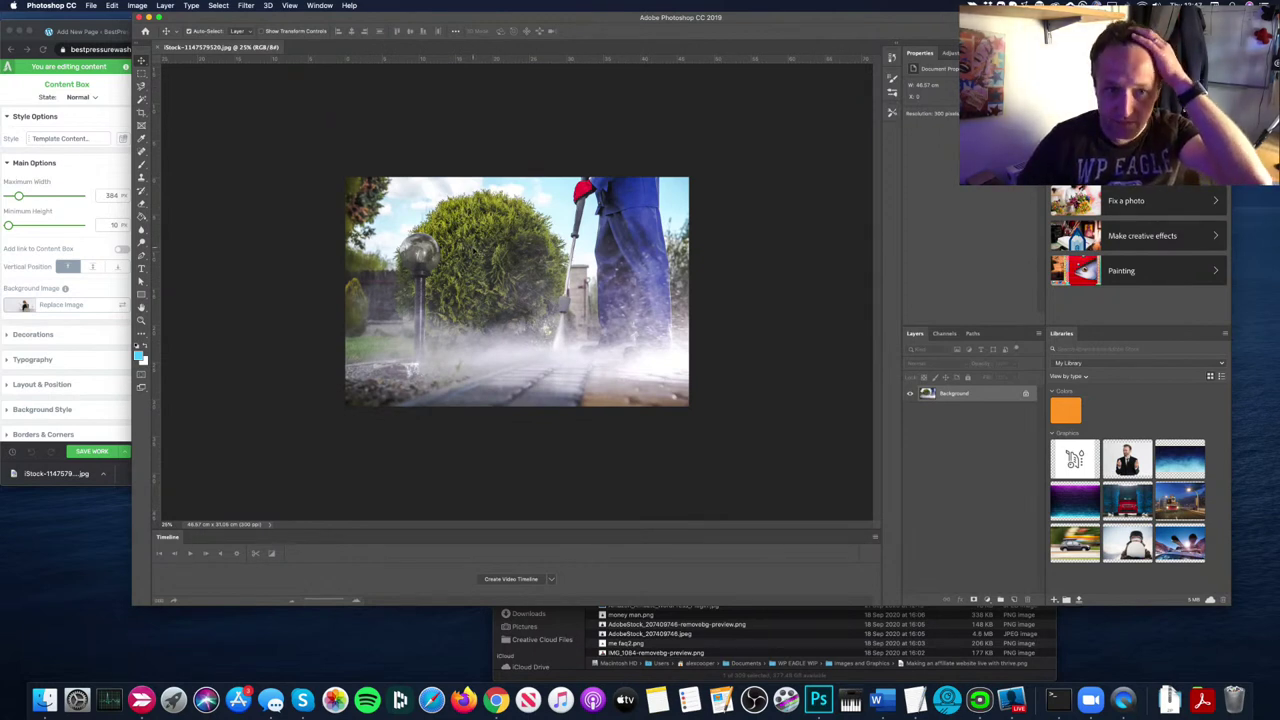
pyautogui.moveTo(520, 266); pyautogui.dragTo(380, 250)
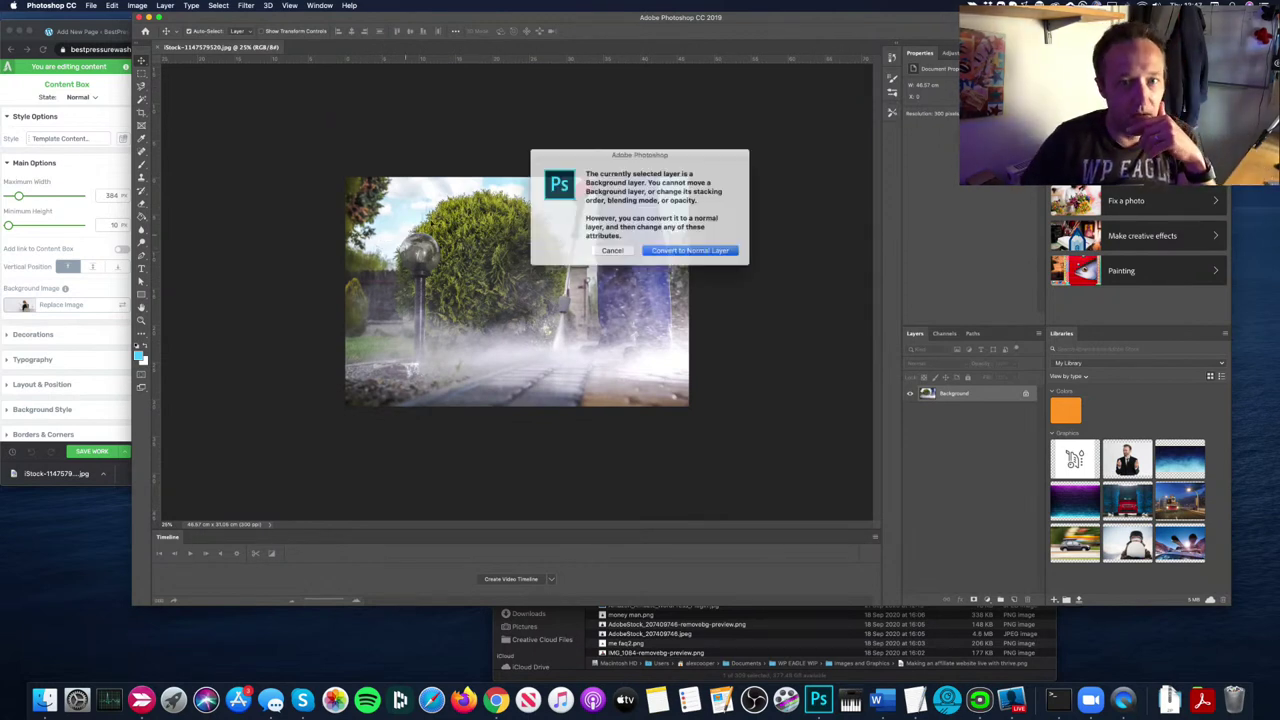
pyautogui.click(612, 249)
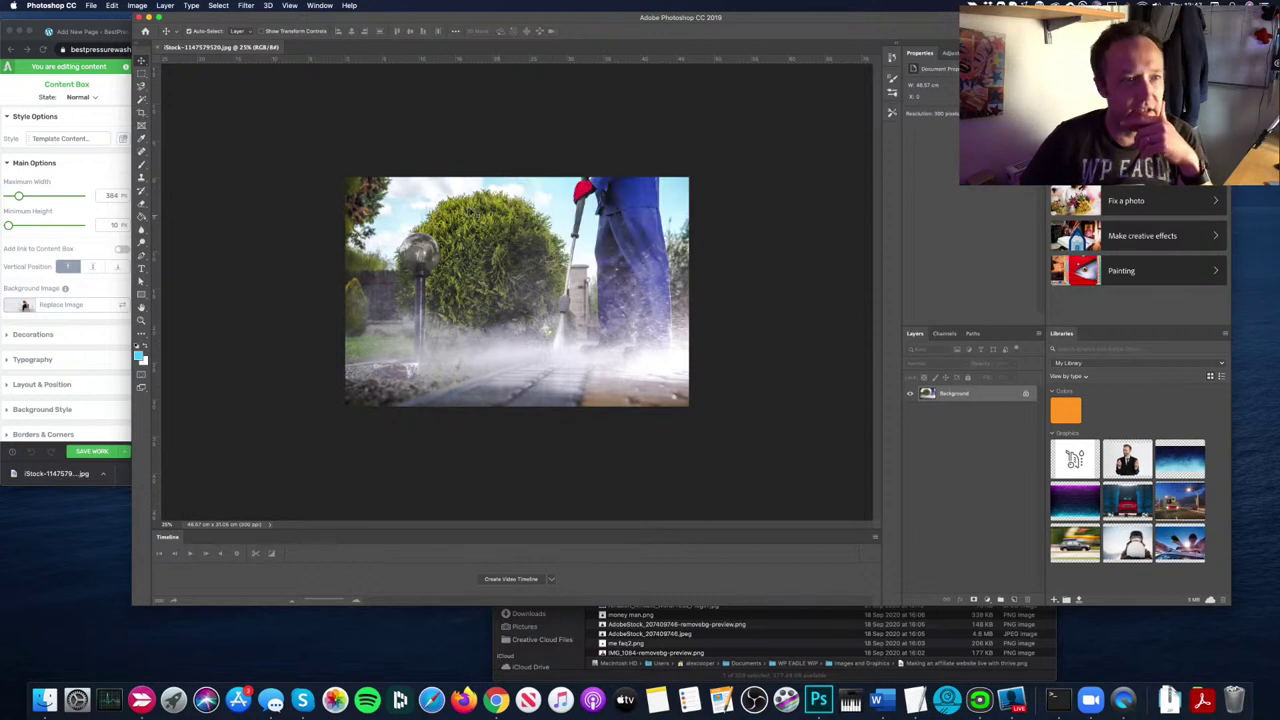
# Step: Crop the photo to a portrait section around the worker and pressure washer
pyautogui.click(141, 112)
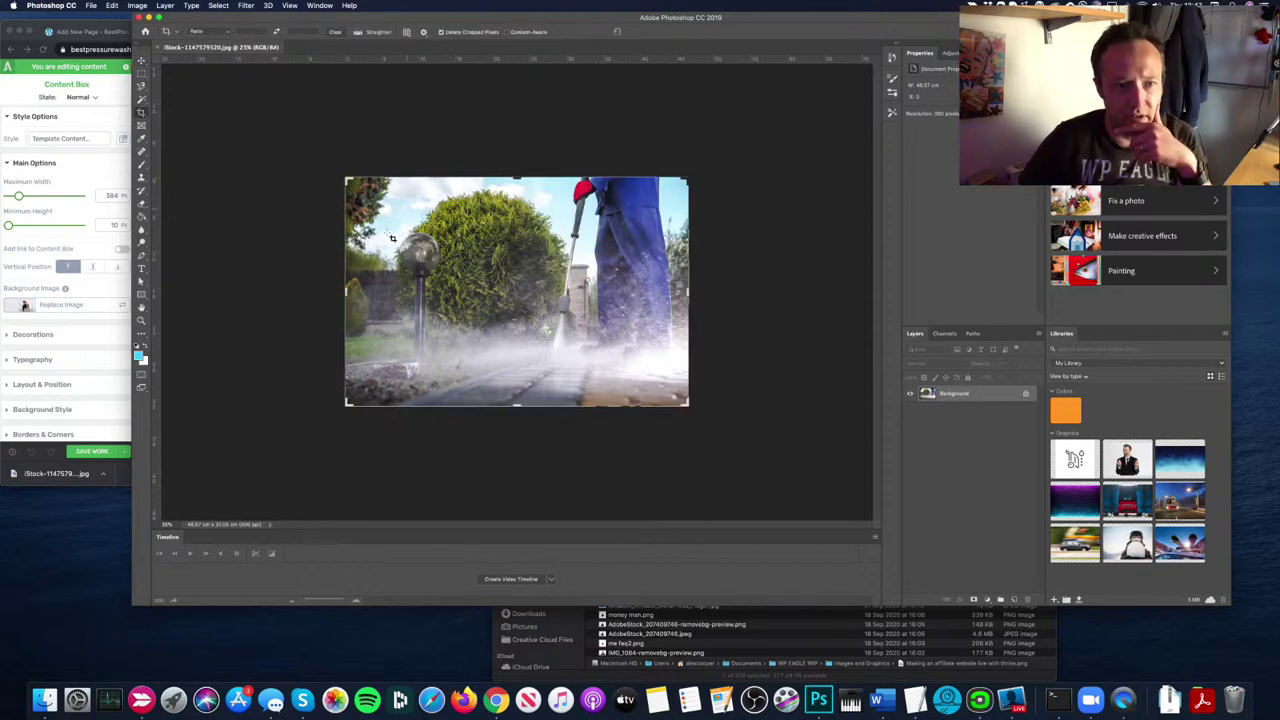
pyautogui.moveTo(351, 294); pyautogui.dragTo(417, 292)
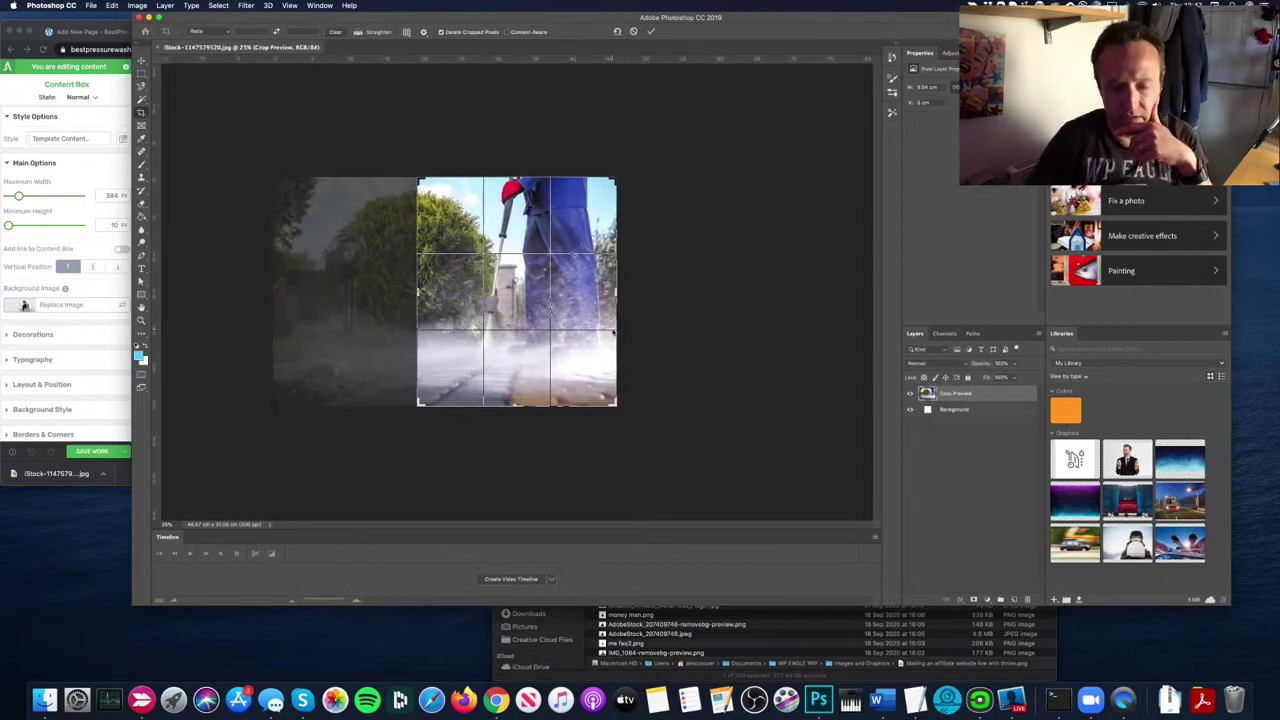
pyautogui.press('Return')
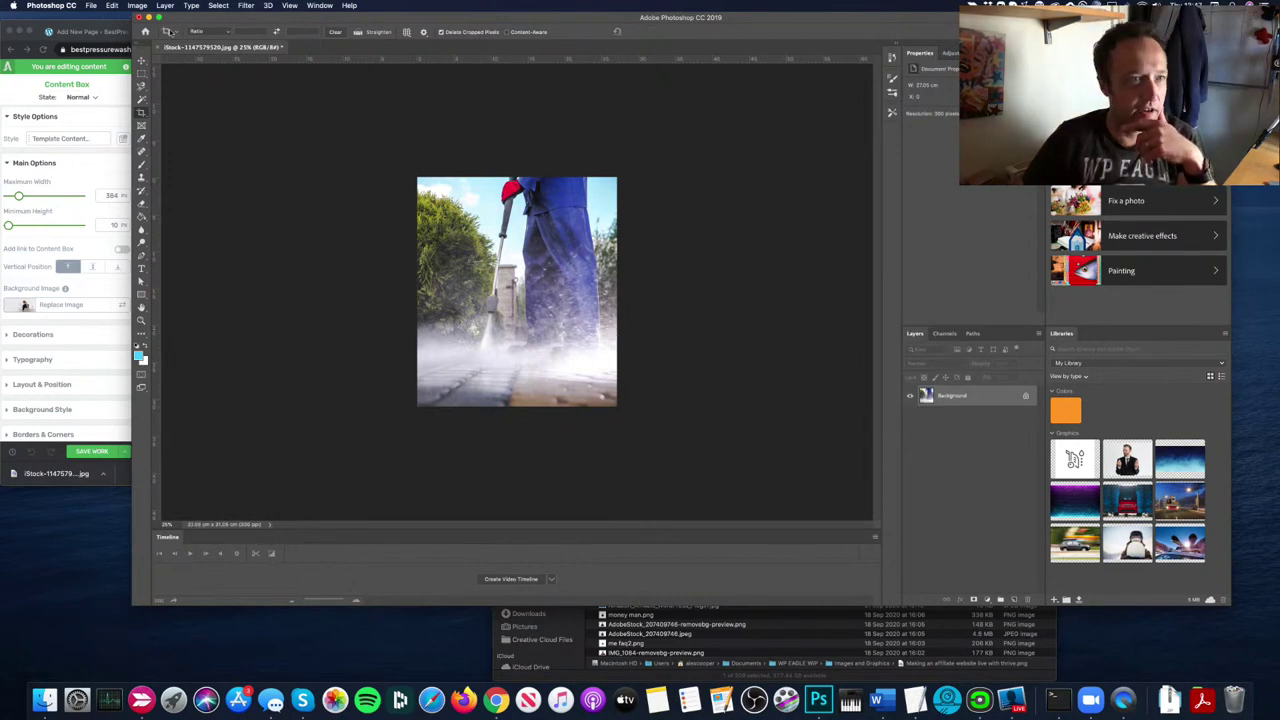
# Step: Resize the cropped photo to 400 pixels wide (400 × 459)
pyautogui.click(136, 5)
pyautogui.click(204, 83)
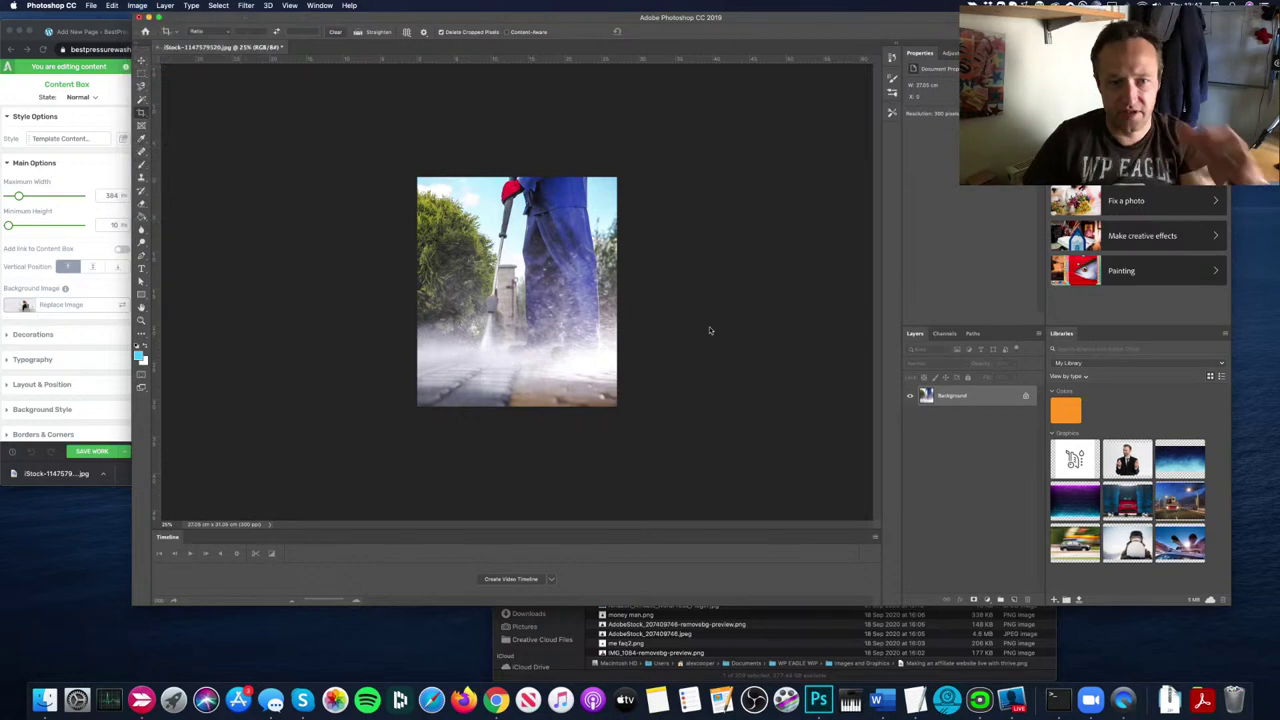
pyautogui.write('400')
pyautogui.press('Return')
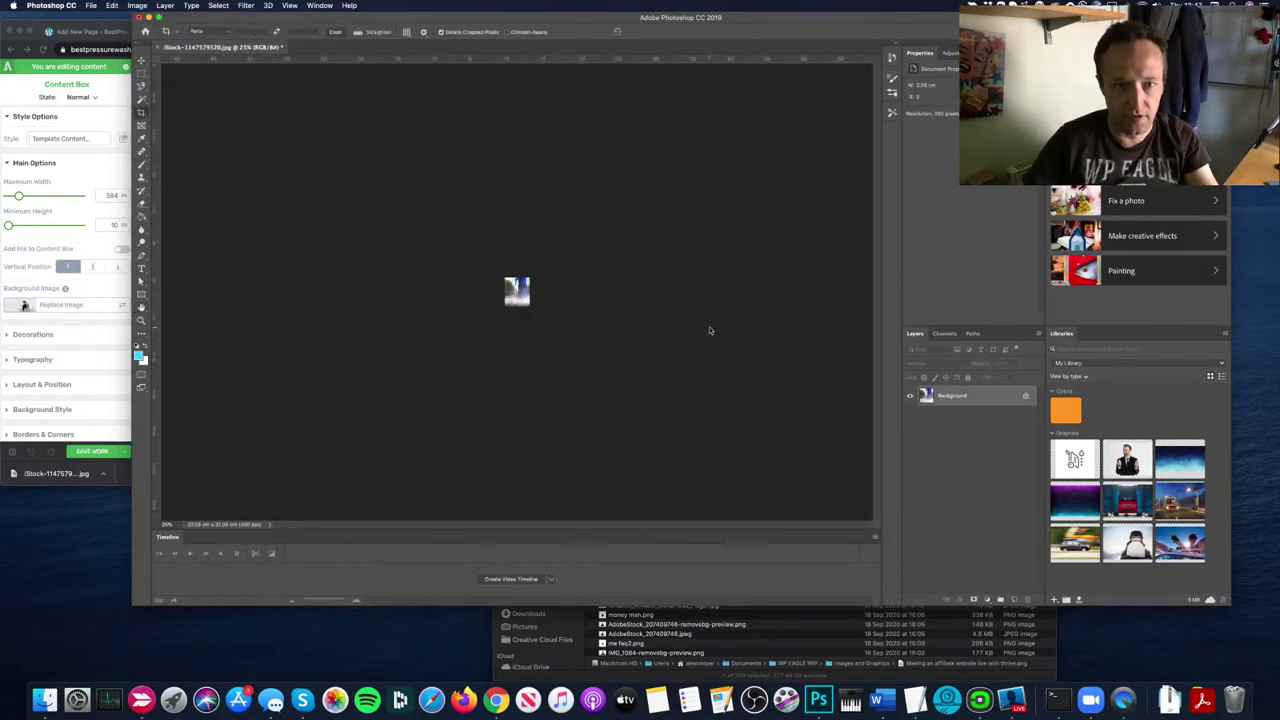
# Step: Export the photo as a JPG at 70% quality
pyautogui.click(90, 5)
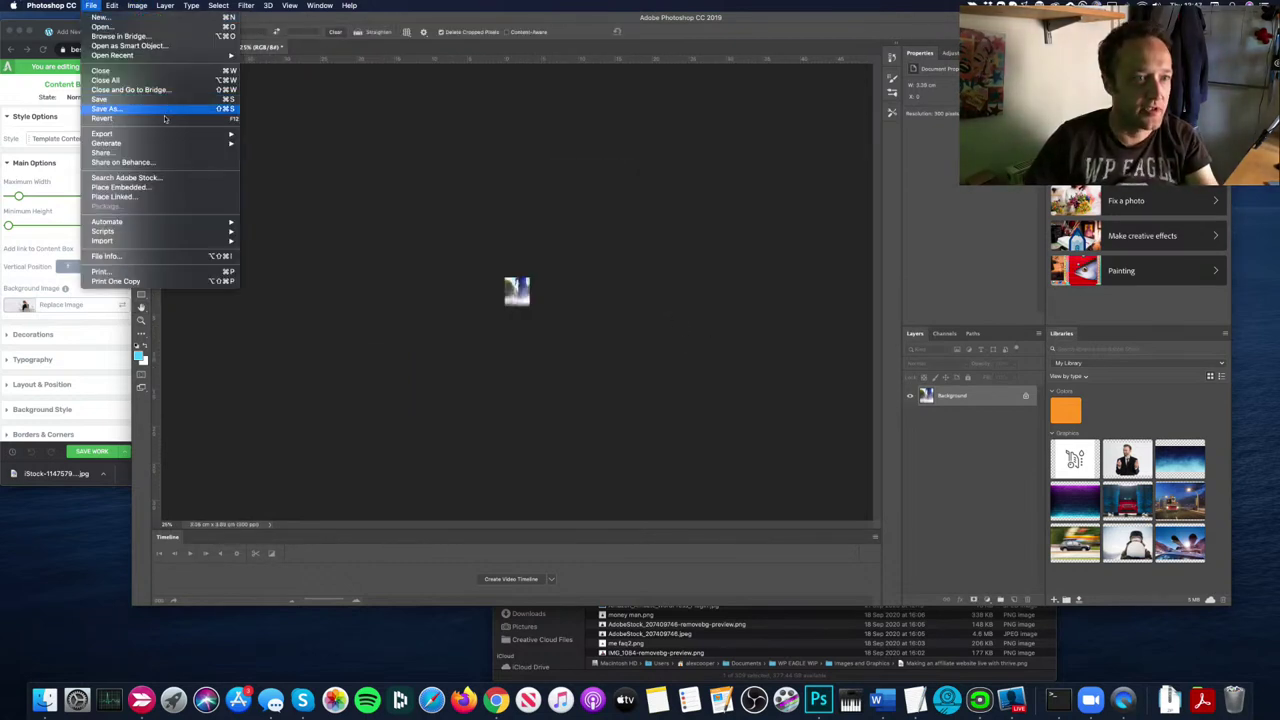
pyautogui.moveTo(180, 134)
pyautogui.click(268, 143)
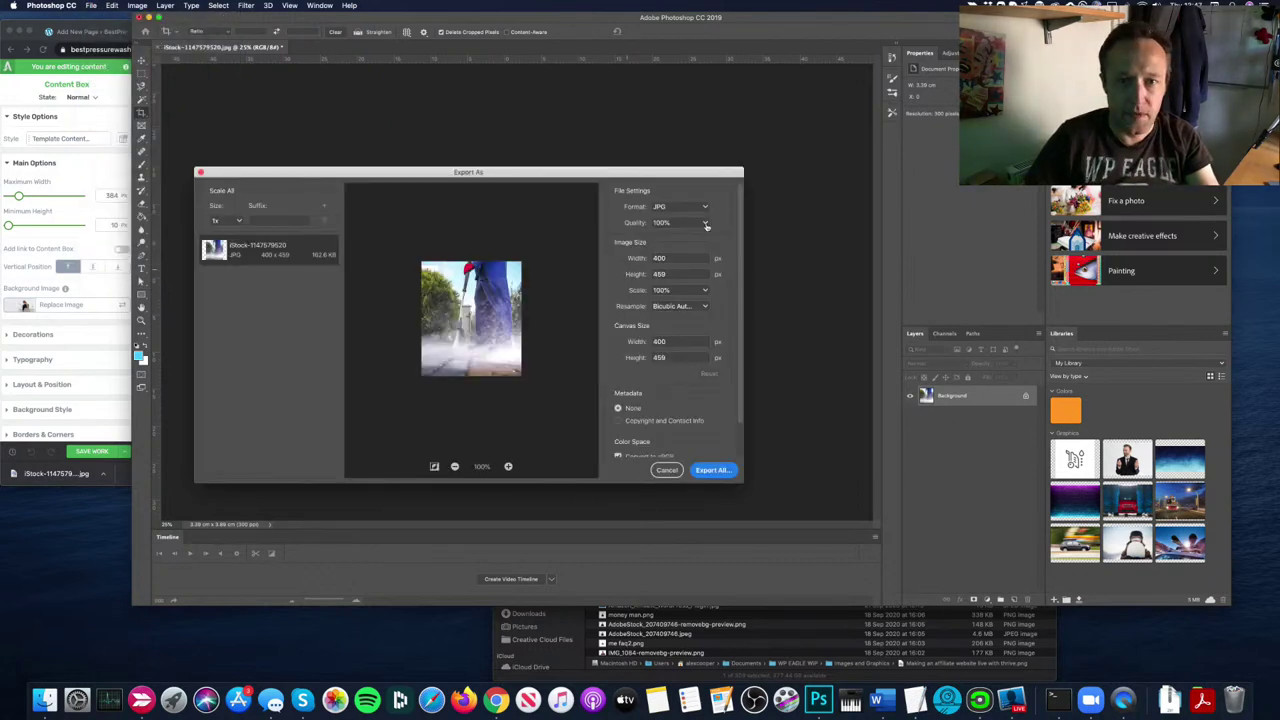
pyautogui.click(705, 222)
pyautogui.click(662, 297)
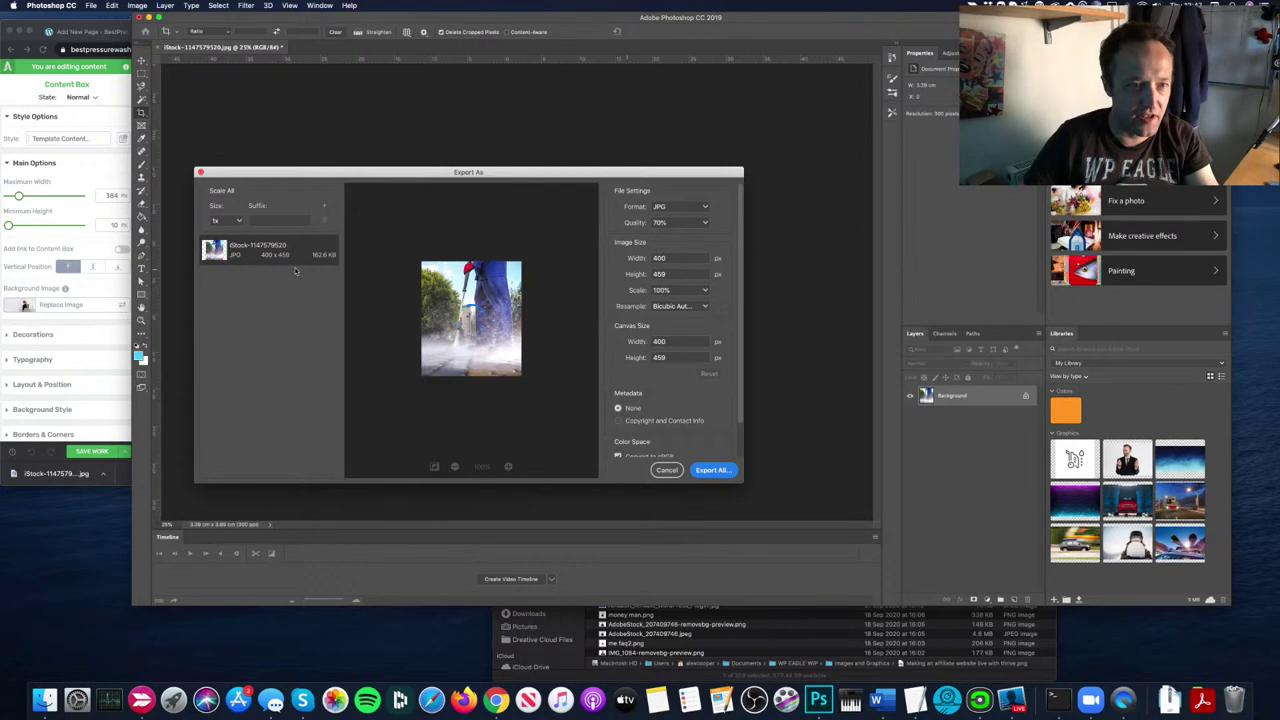
pyautogui.click(722, 471)
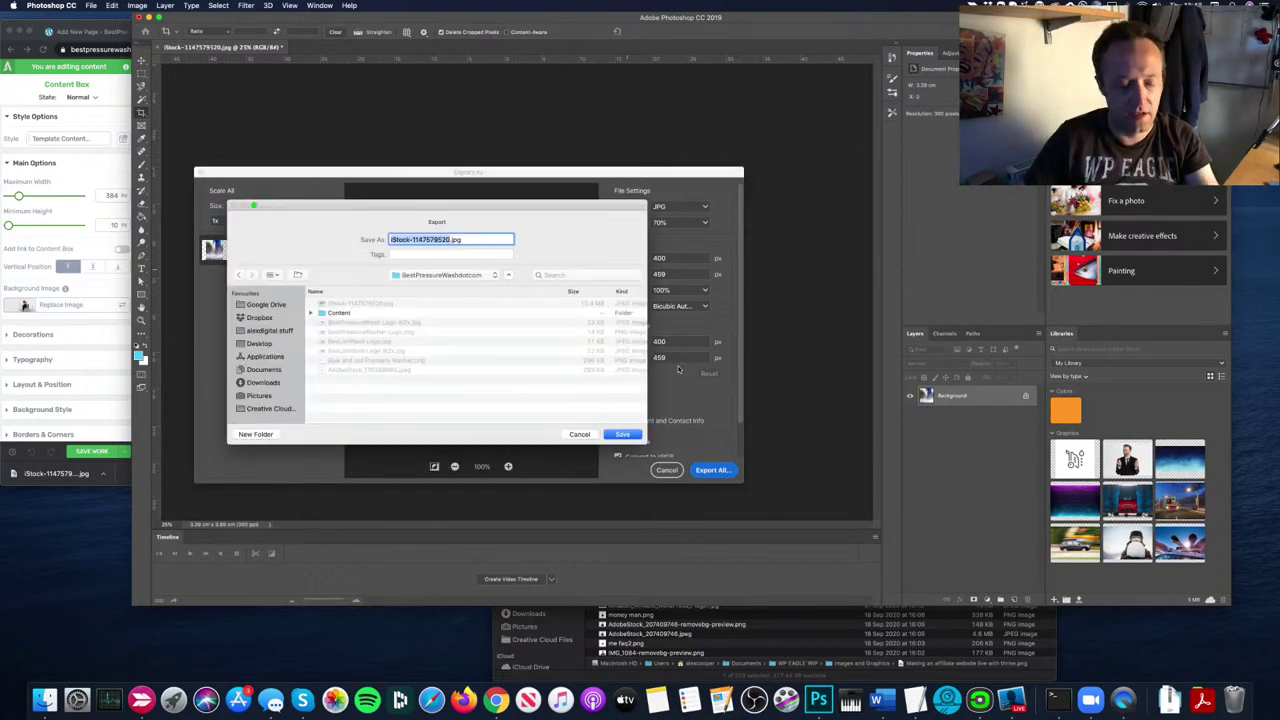
# Step: Save the export as 'Best Pressure Washer Home.jpg' in the BestPressureWashdotcom folder
pyautogui.write('Homepage')
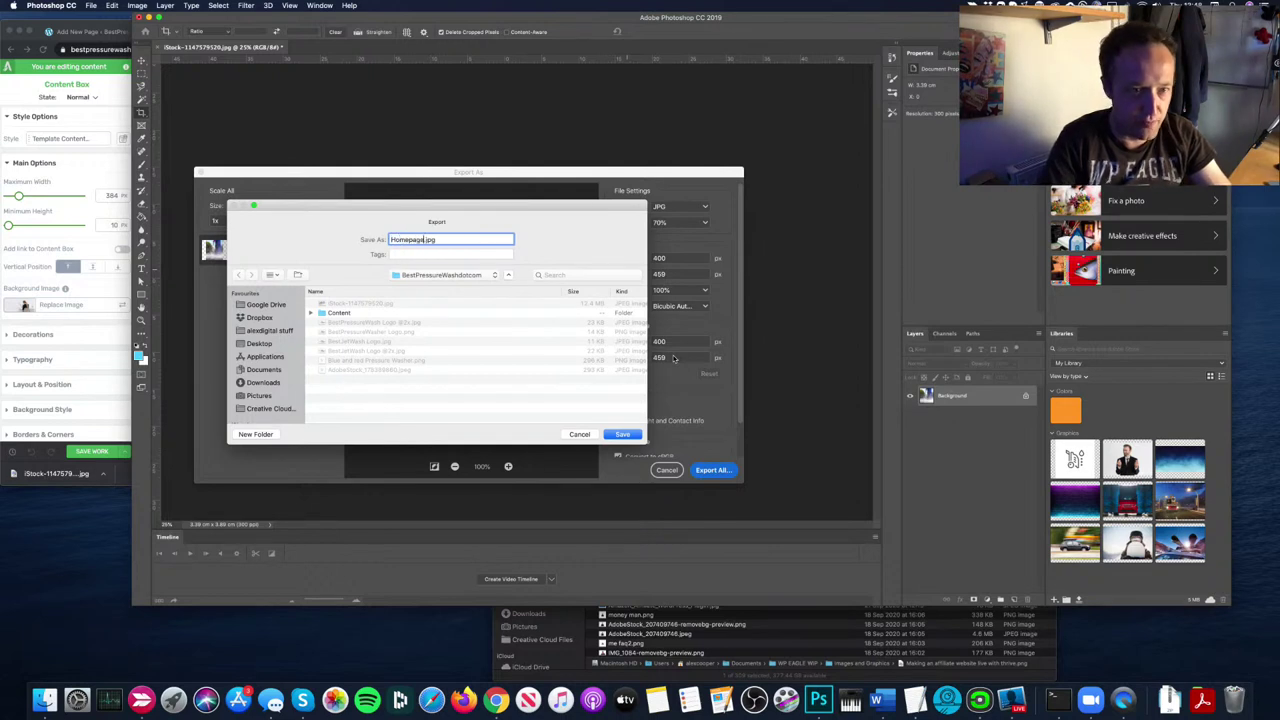
pyautogui.write(' Pressure')
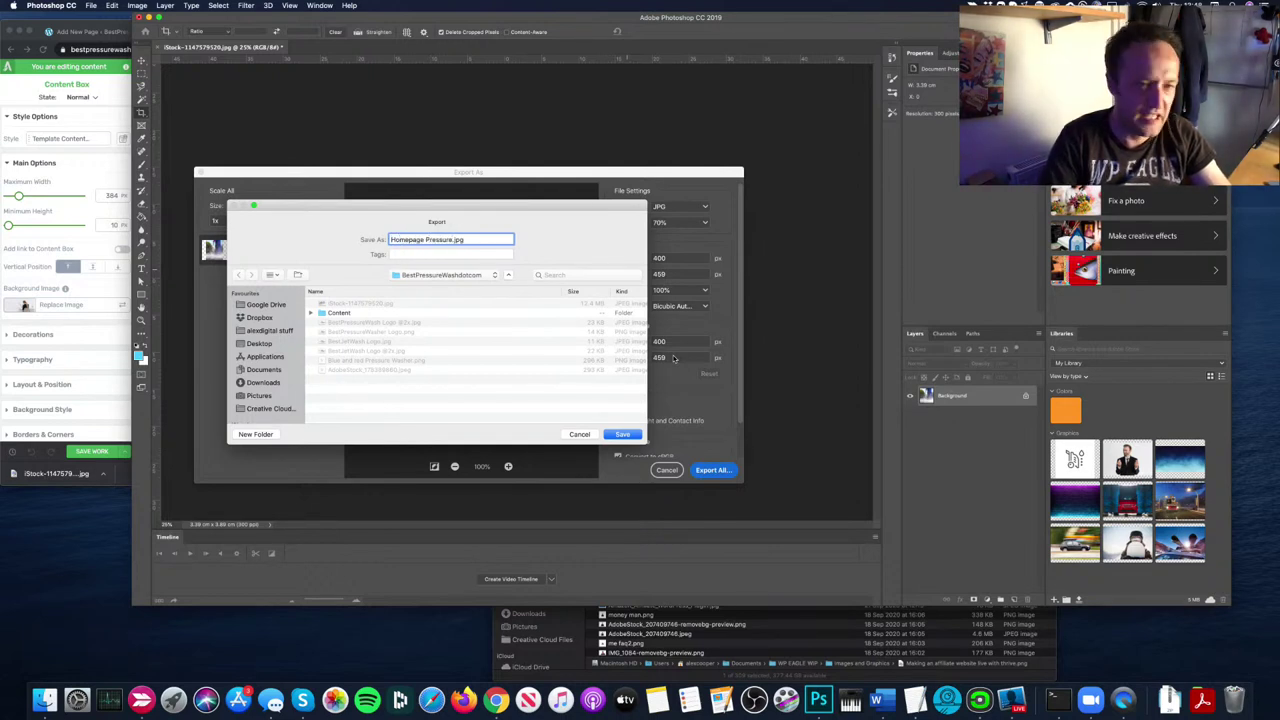
pyautogui.press('BackSpace')
pyautogui.press('BackSpace')
pyautogui.press('BackSpace')
pyautogui.press('BackSpace')
pyautogui.press('BackSpace')
pyautogui.press('BackSpace')
pyautogui.press('BackSpace')
pyautogui.press('BackSpace')
pyautogui.press('BackSpace')
pyautogui.press('BackSpace')
pyautogui.press('BackSpace')
pyautogui.press('BackSpace')
pyautogui.press('BackSpace')
pyautogui.press('BackSpace')
pyautogui.press('BackSpace')
pyautogui.press('BackSpace')
pyautogui.press('BackSpace')
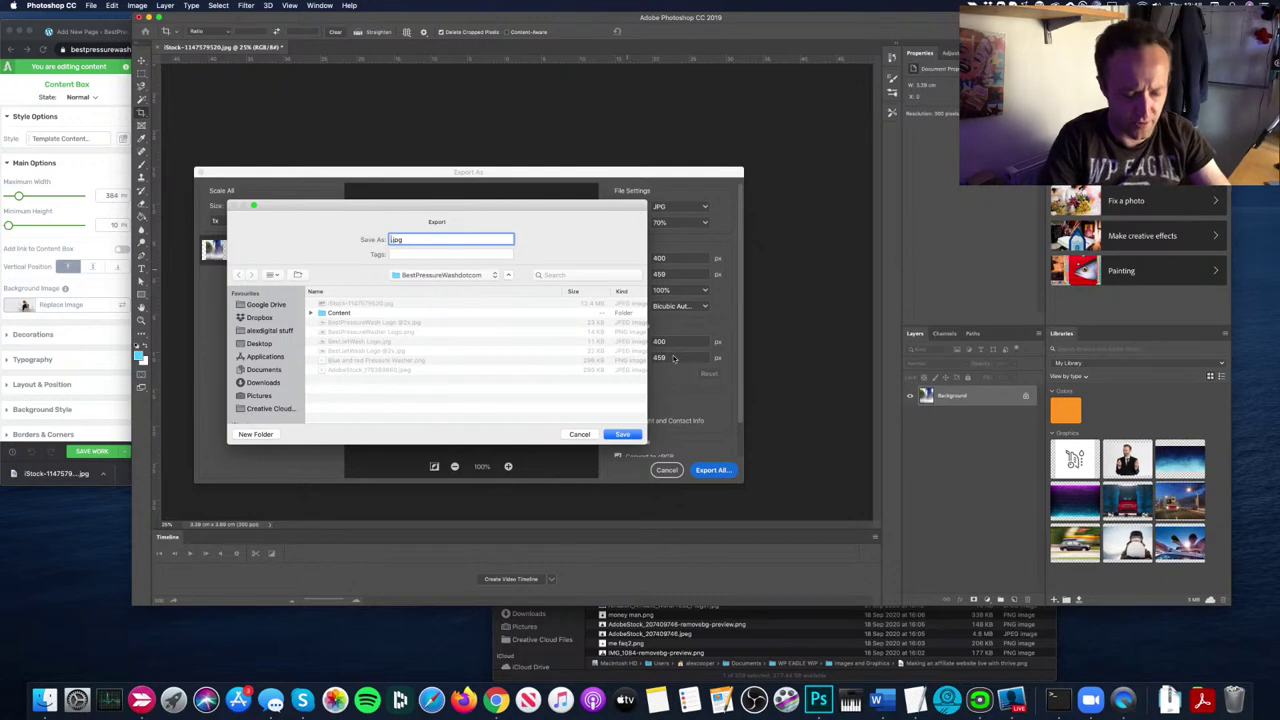
pyautogui.write('Best ')
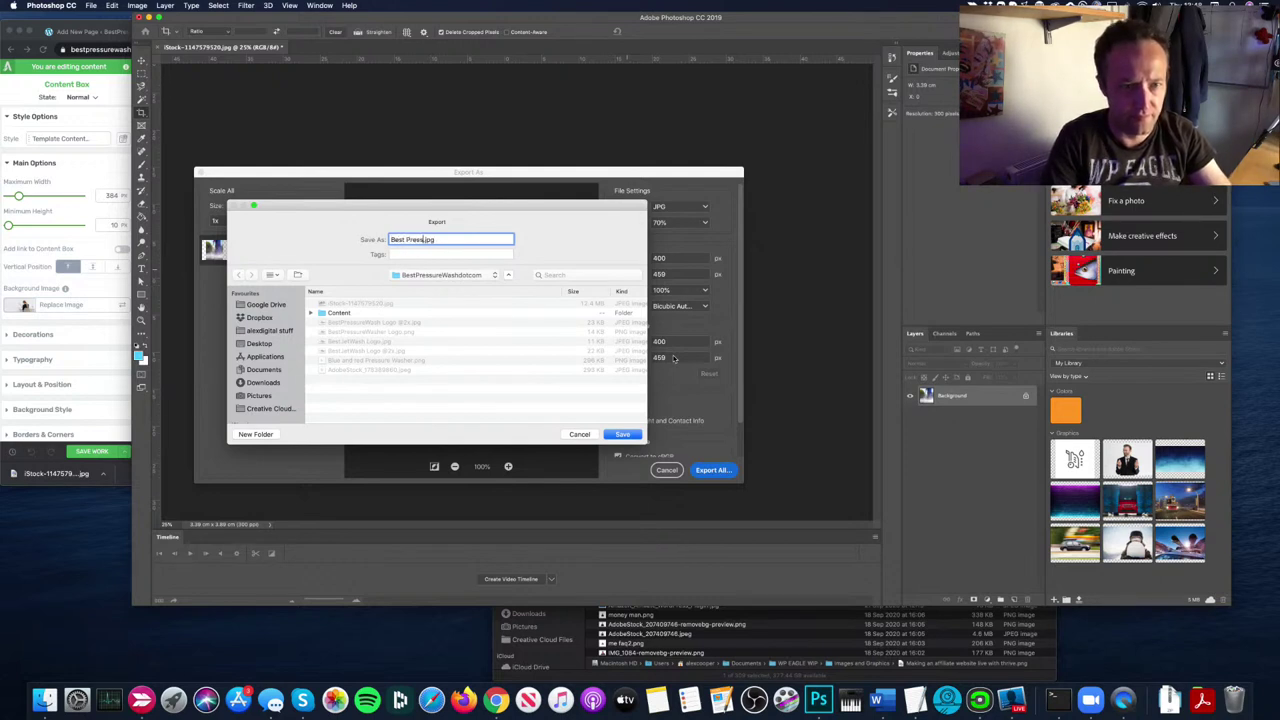
pyautogui.write('Pressure Washer Home')
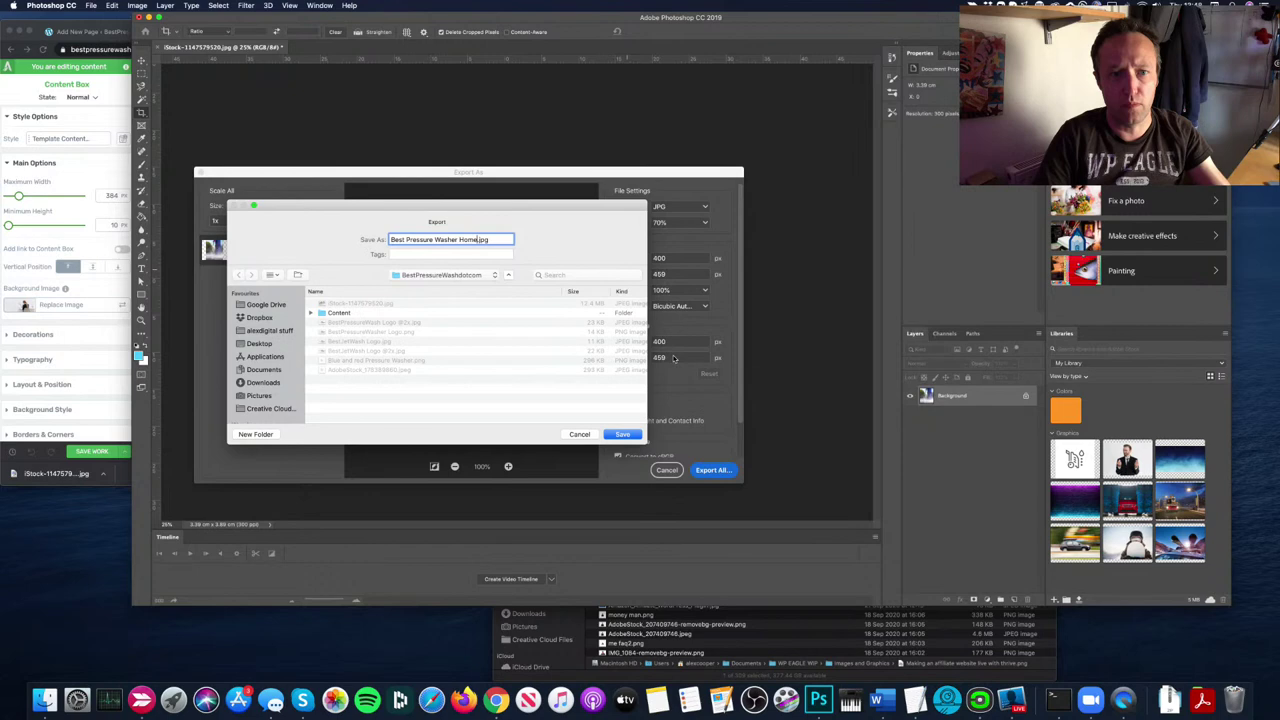
pyautogui.press('Return')
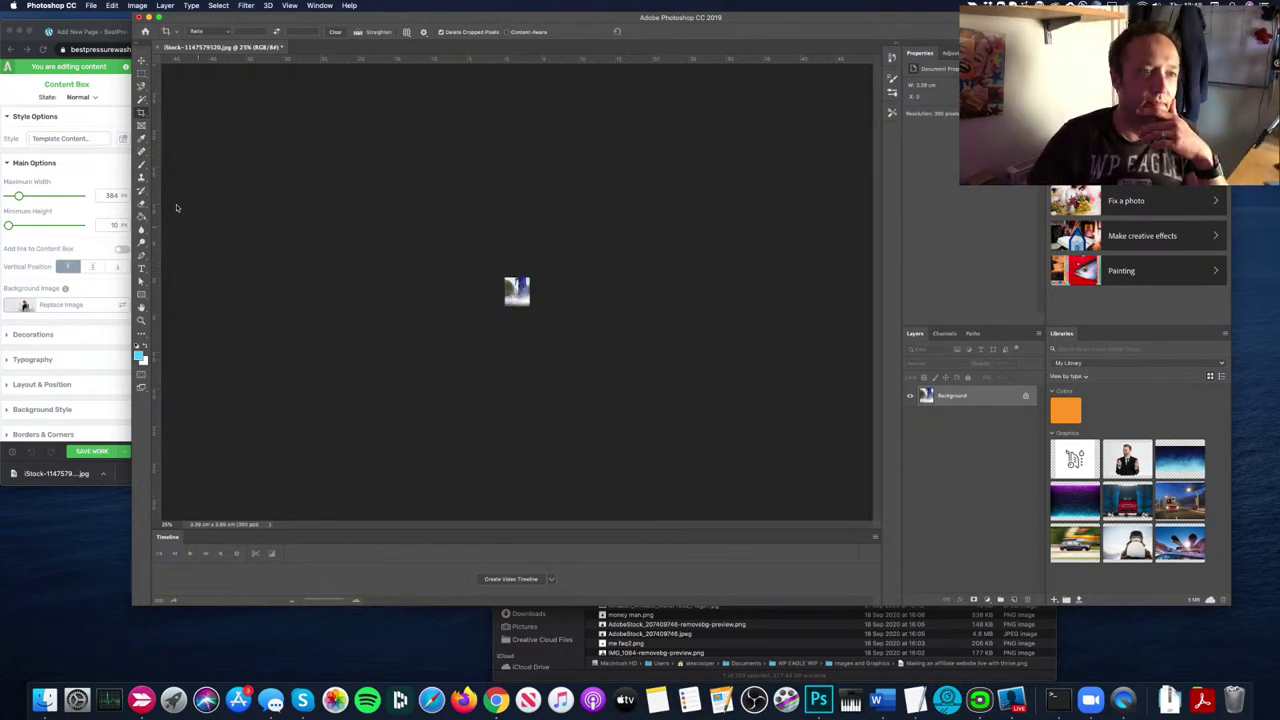
pyautogui.click(115, 180)
# Step: Upload Best-Pressure-Washer-Home.jpg and insert it as the hero content box's background image
pyautogui.click(22, 307)
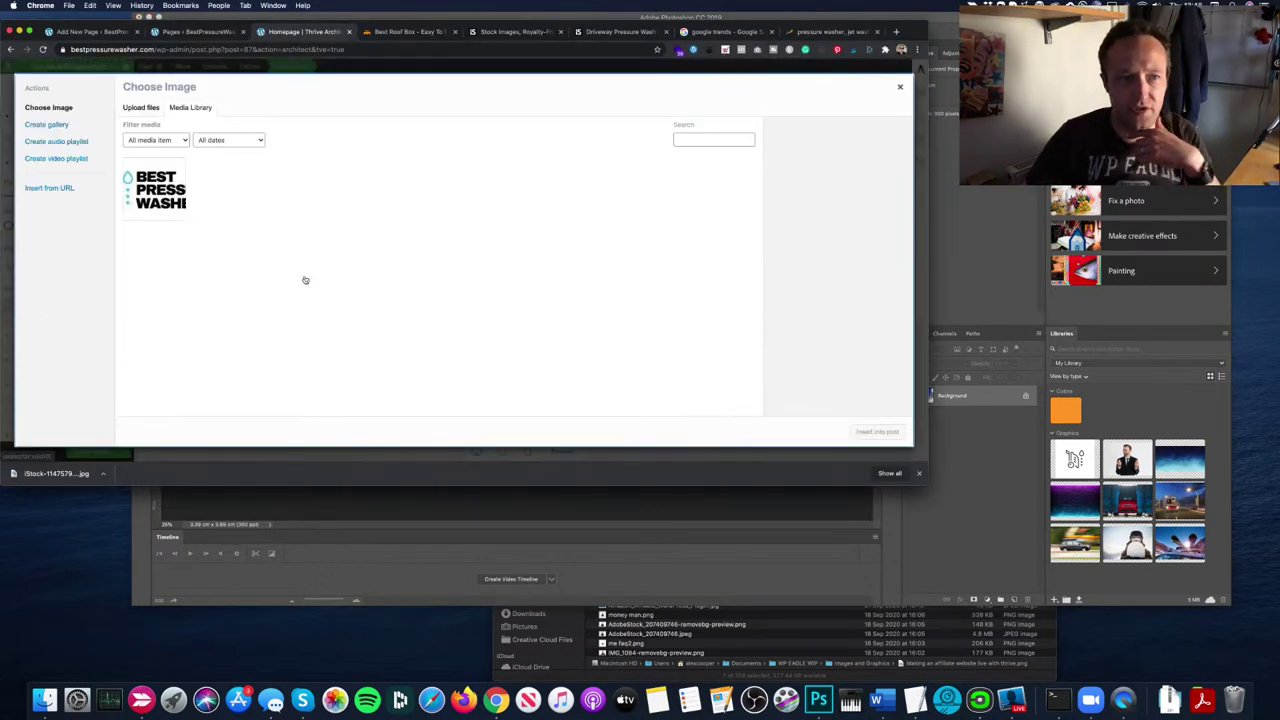
pyautogui.click(141, 107)
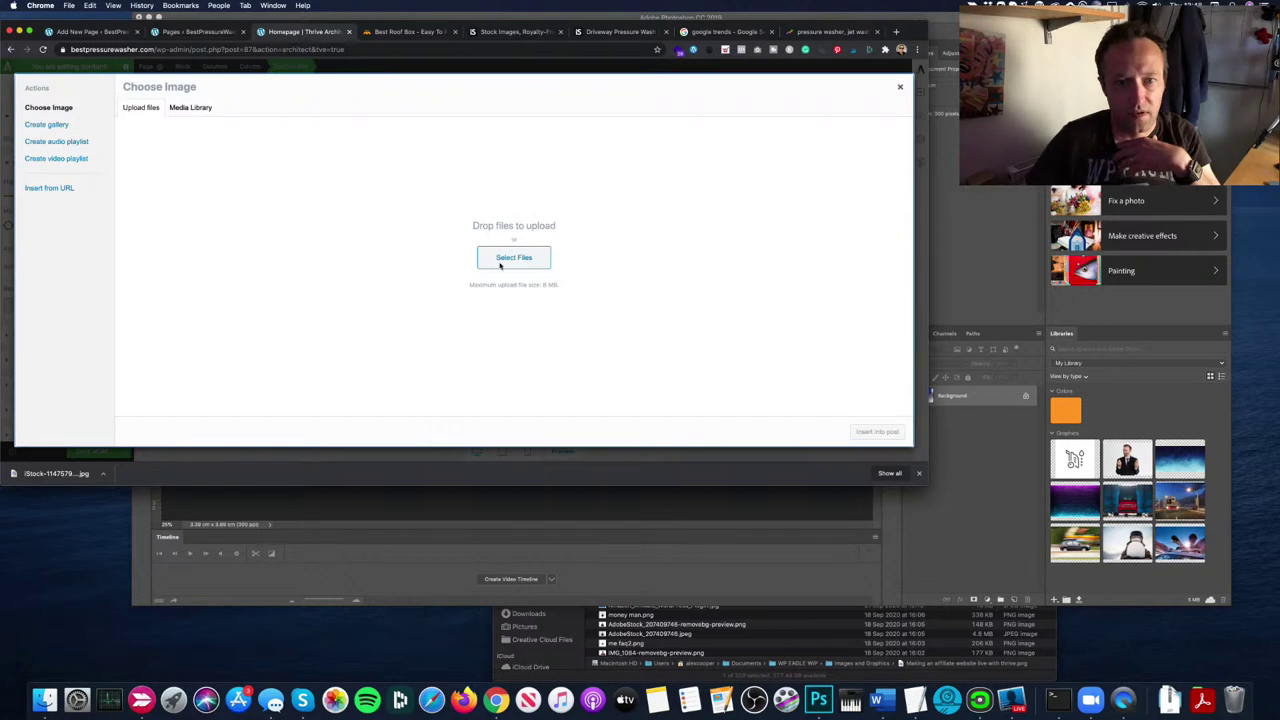
pyautogui.click(513, 258)
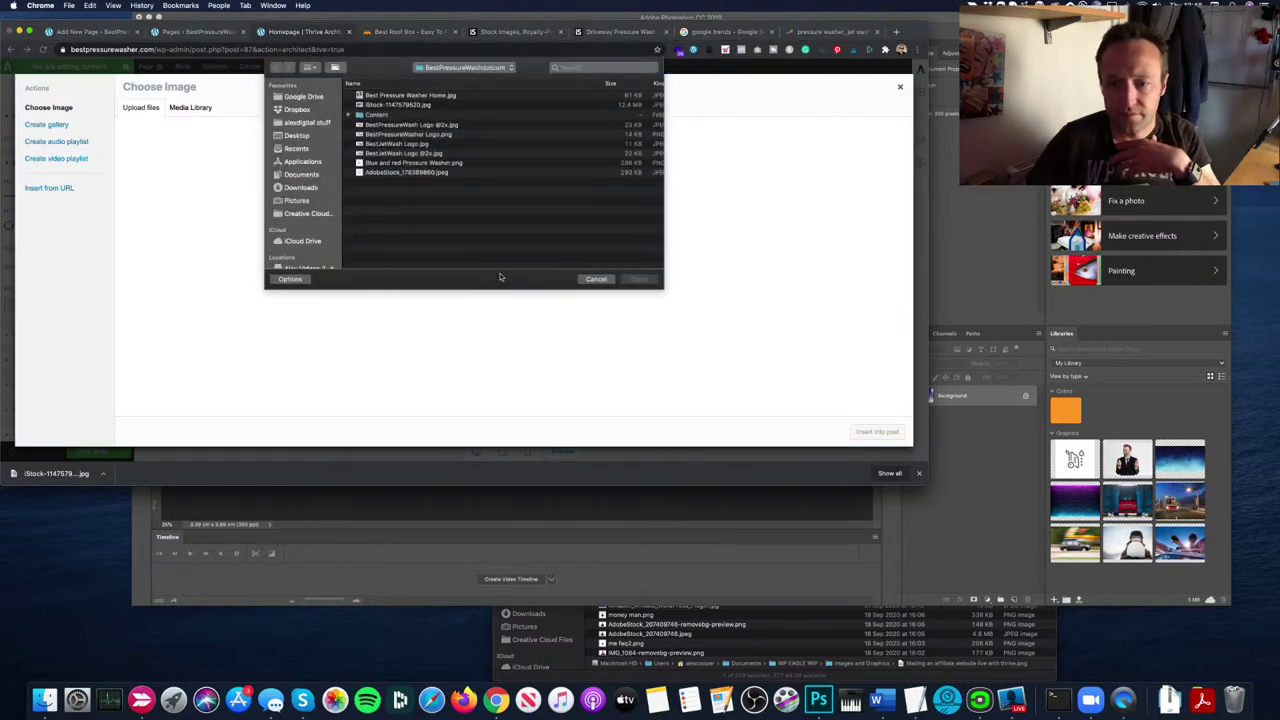
pyautogui.click(1012, 700)
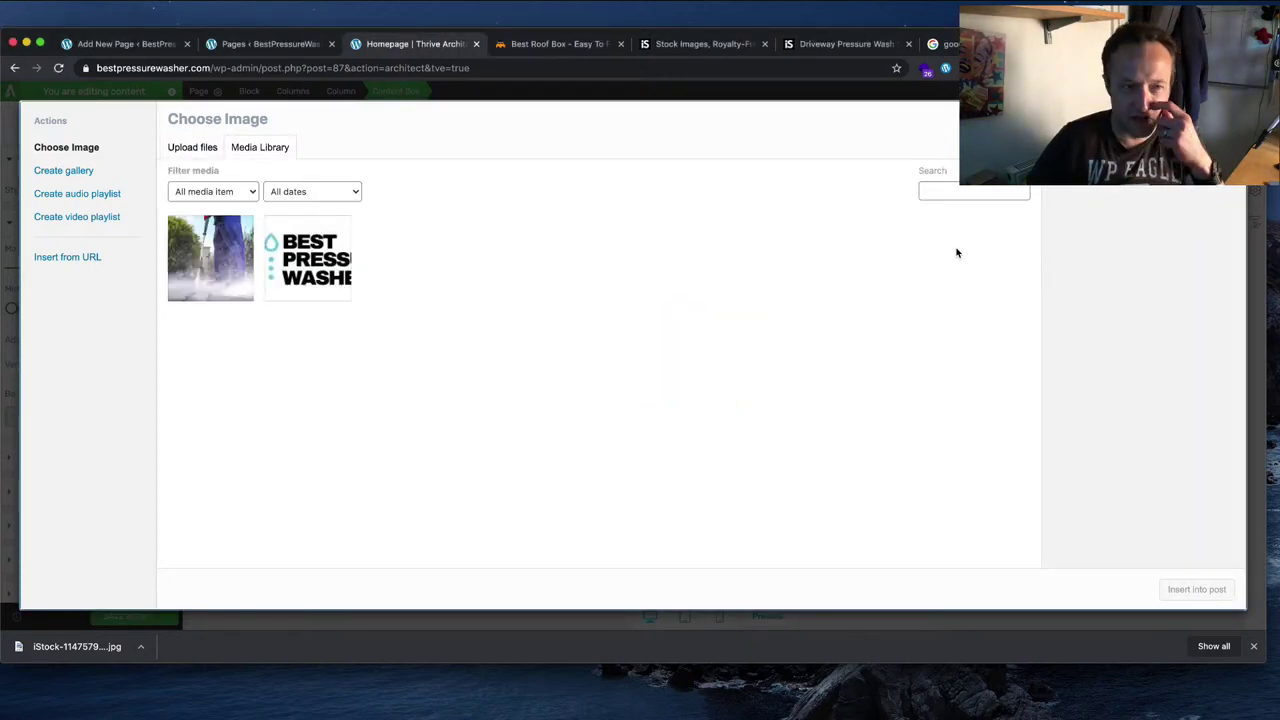
pyautogui.click(249, 270)
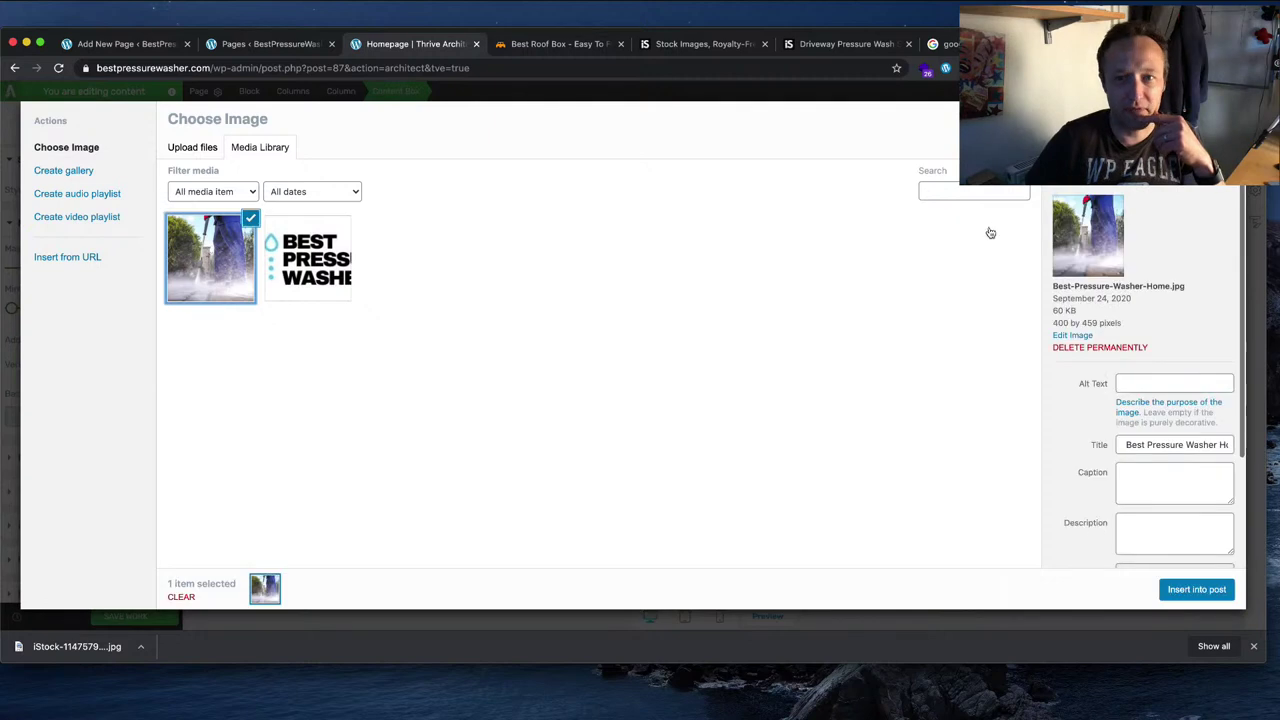
pyautogui.click(1197, 590)
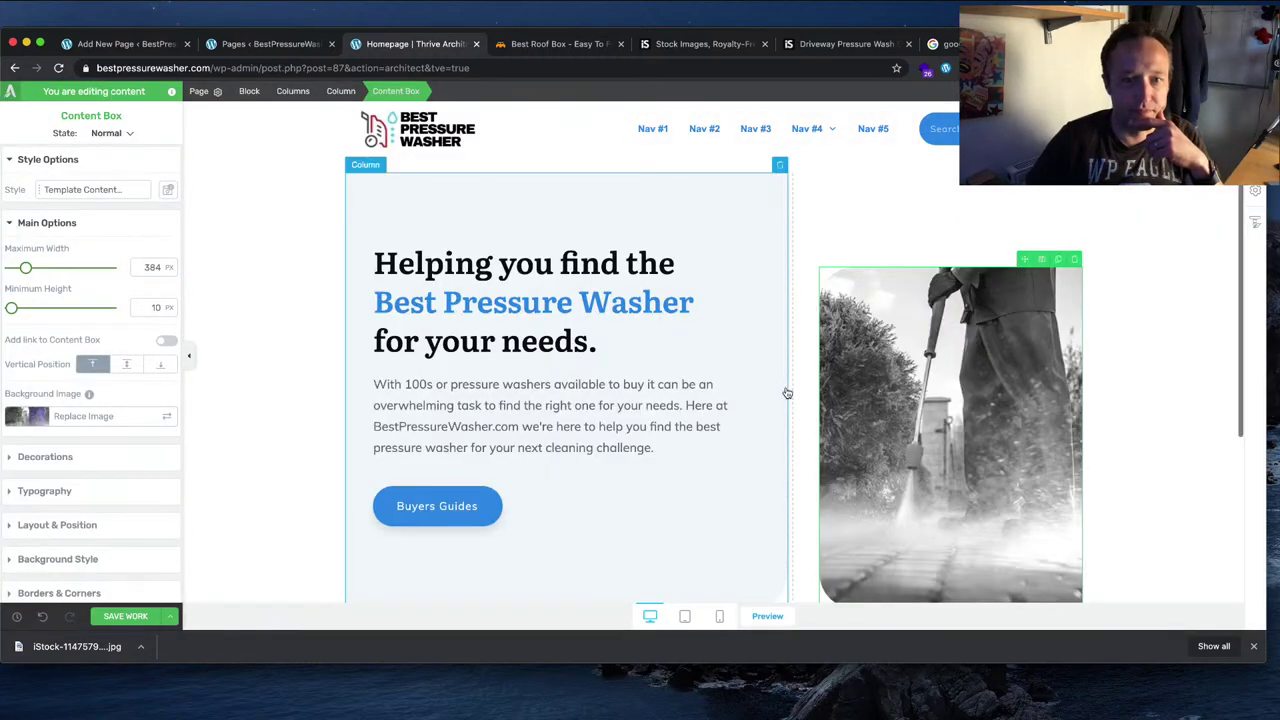
# Step: Browse the content box style templates without applying one, then reselect the hero image box
pyautogui.scroll(-1, 1204, 369)
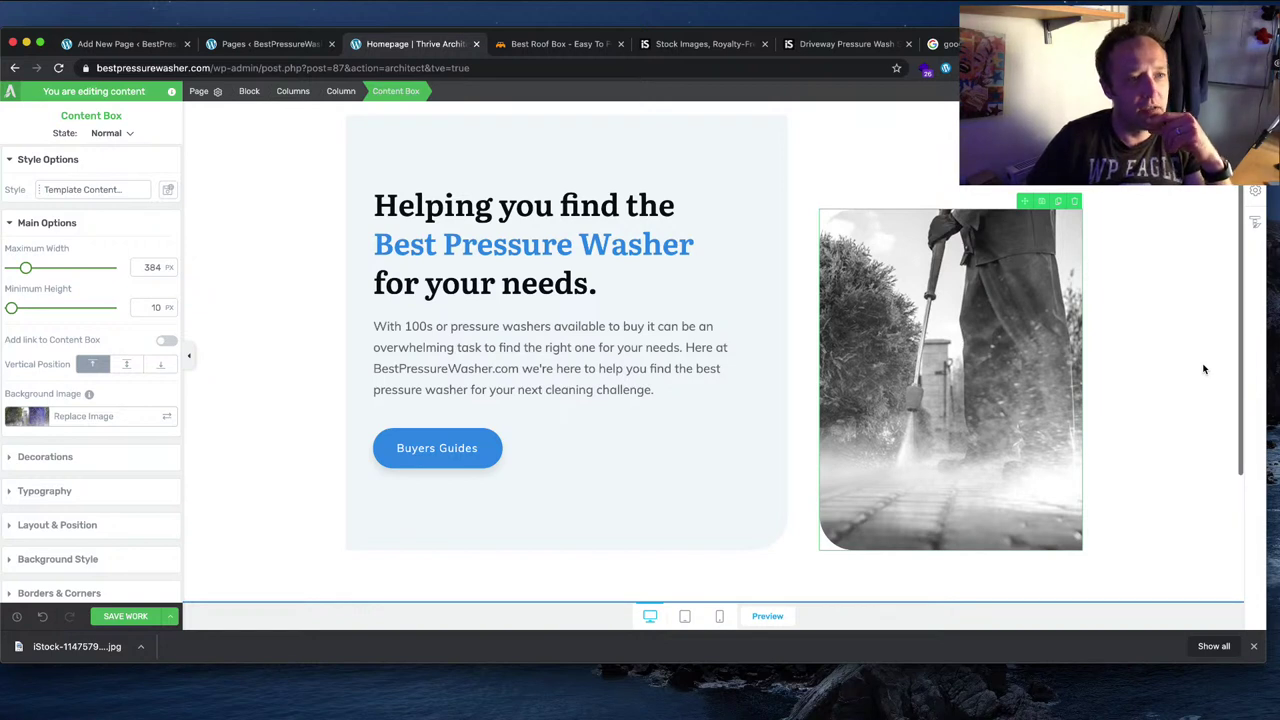
pyautogui.click(99, 193)
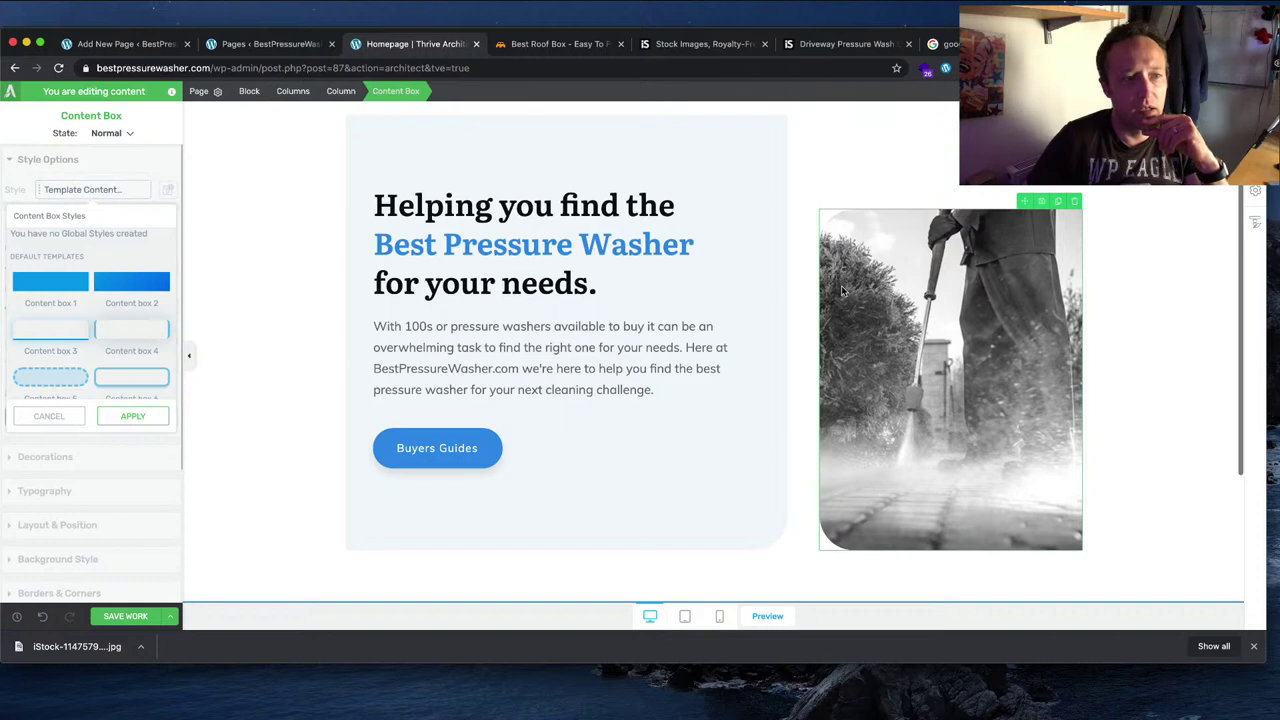
pyautogui.click(58, 416)
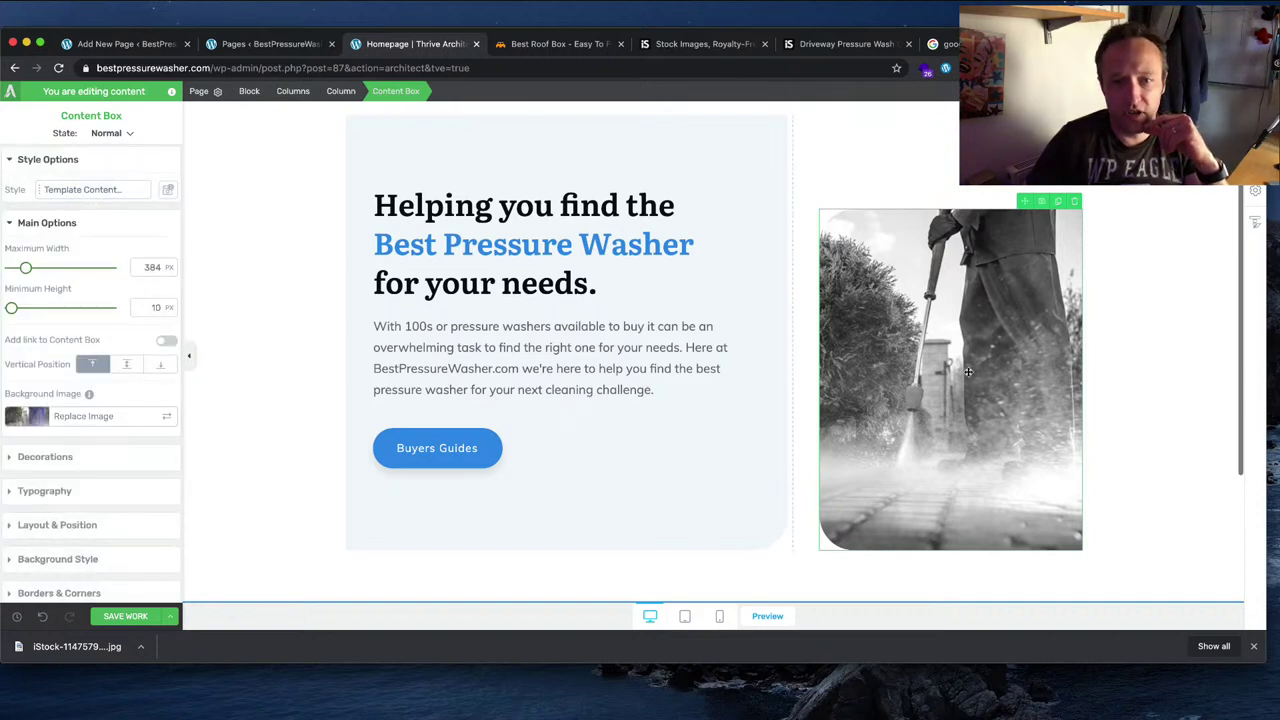
pyautogui.scroll(2, 968, 372)
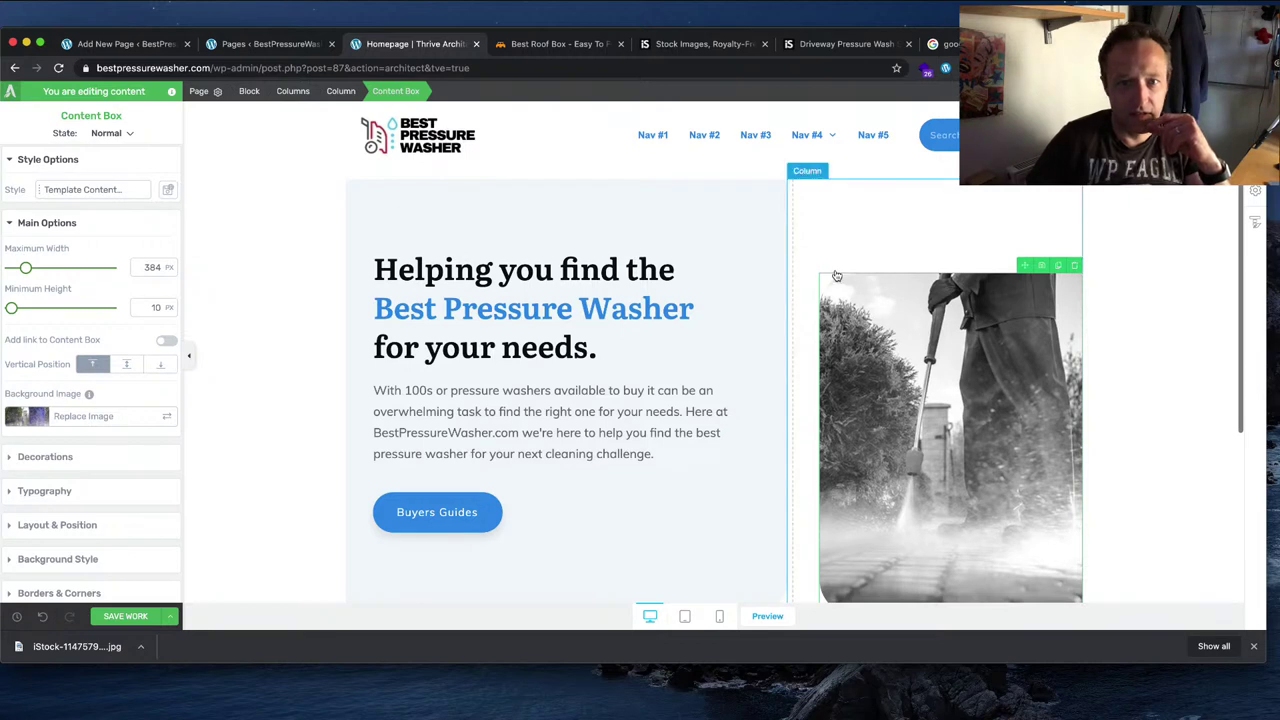
pyautogui.click(857, 229)
pyautogui.click(904, 382)
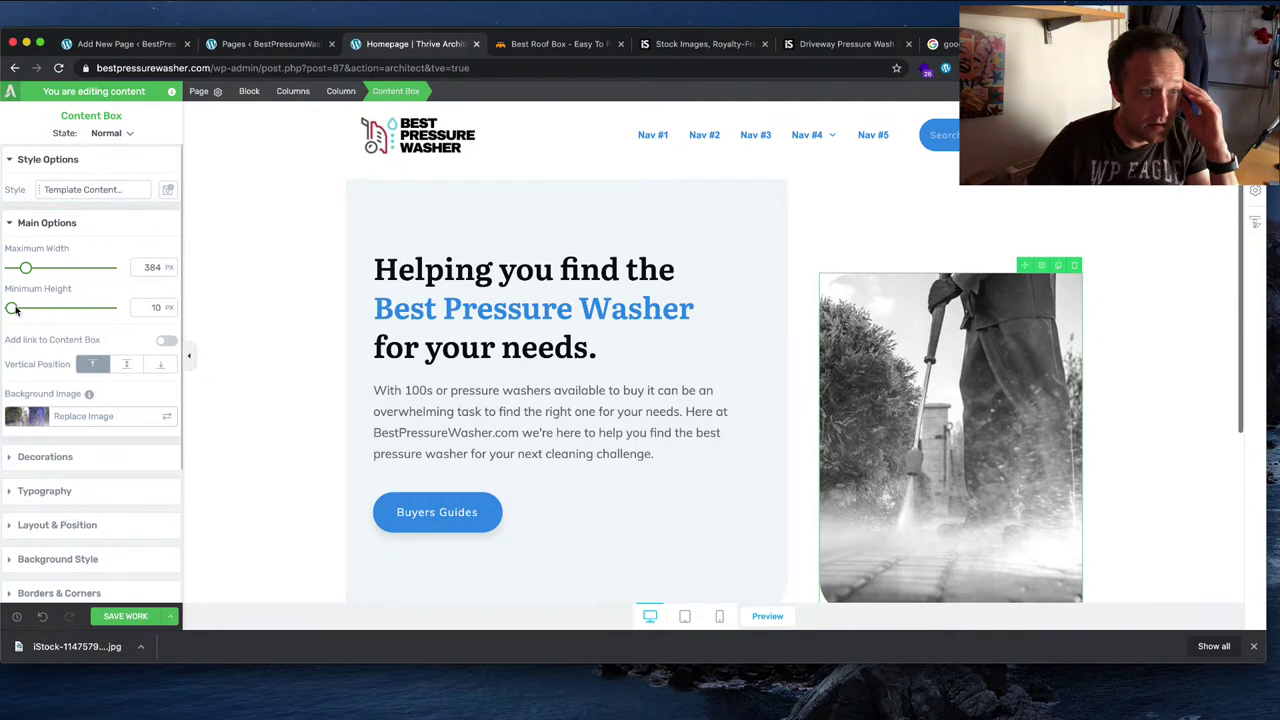
pyautogui.moveTo(15, 310); pyautogui.dragTo(12, 311)
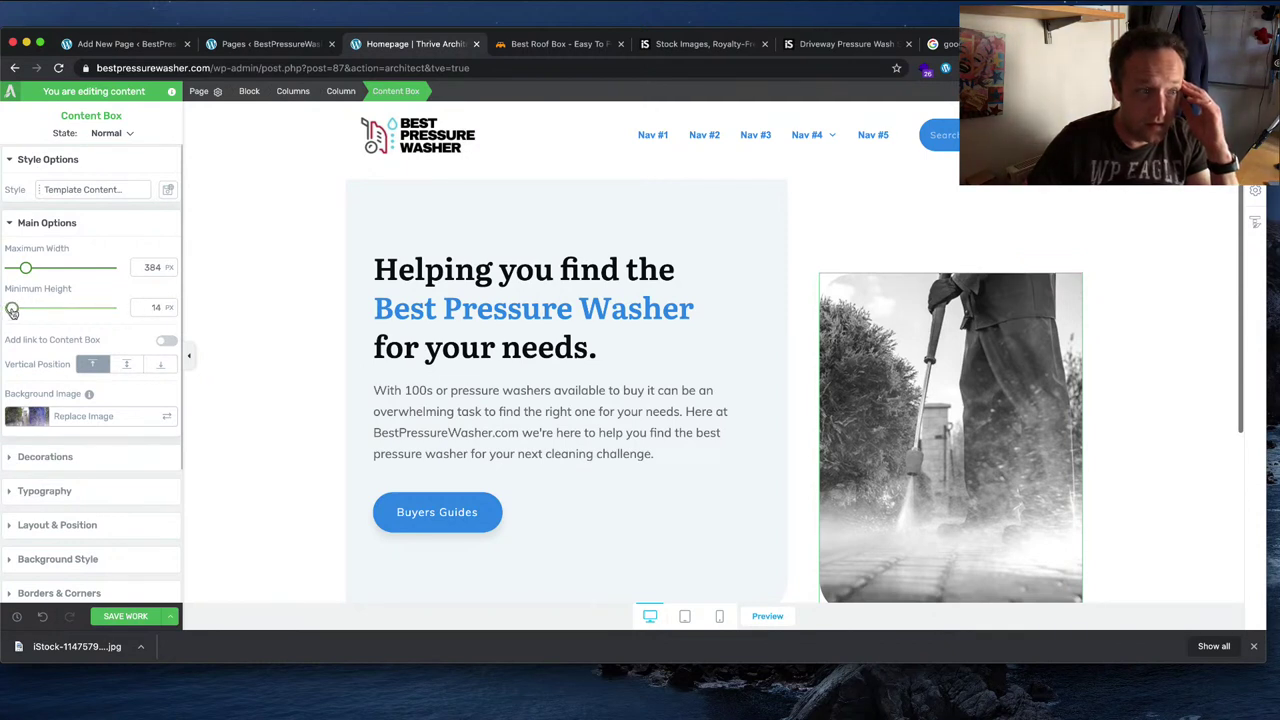
# Step: Delete the Greyscale background layer so the photo shows in full colour
pyautogui.click(87, 458)
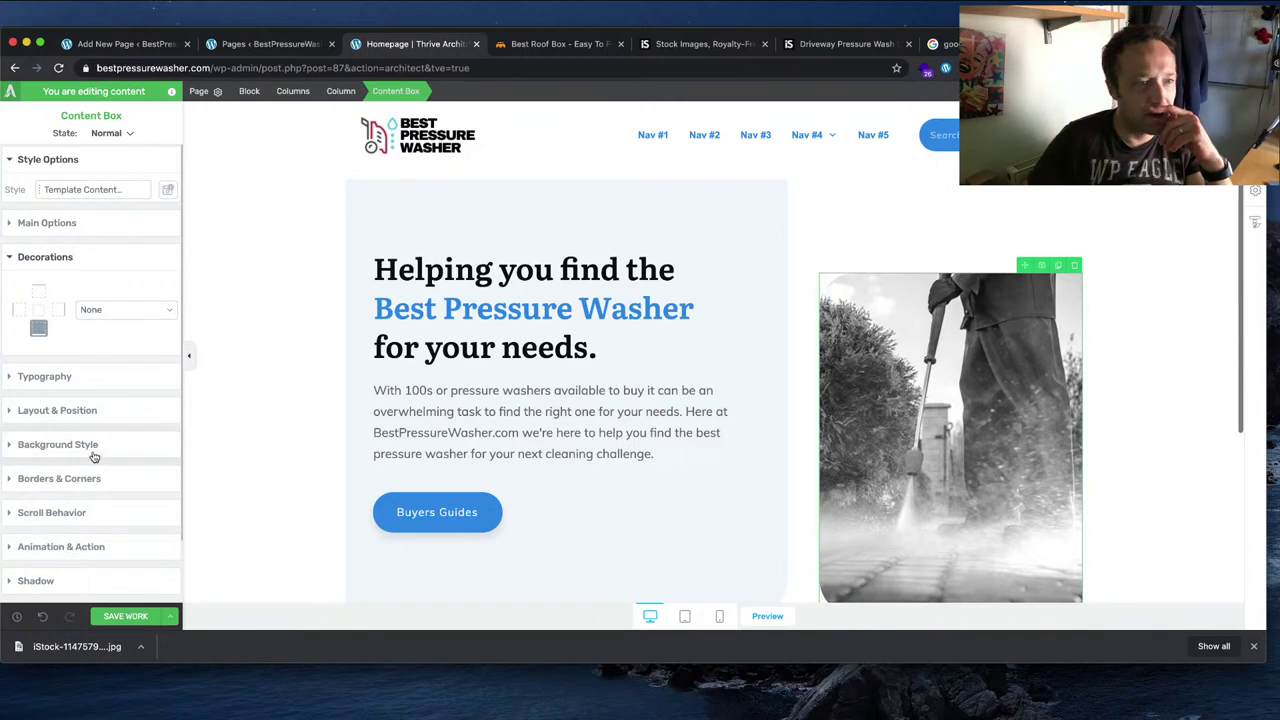
pyautogui.scroll(-2, 121, 378)
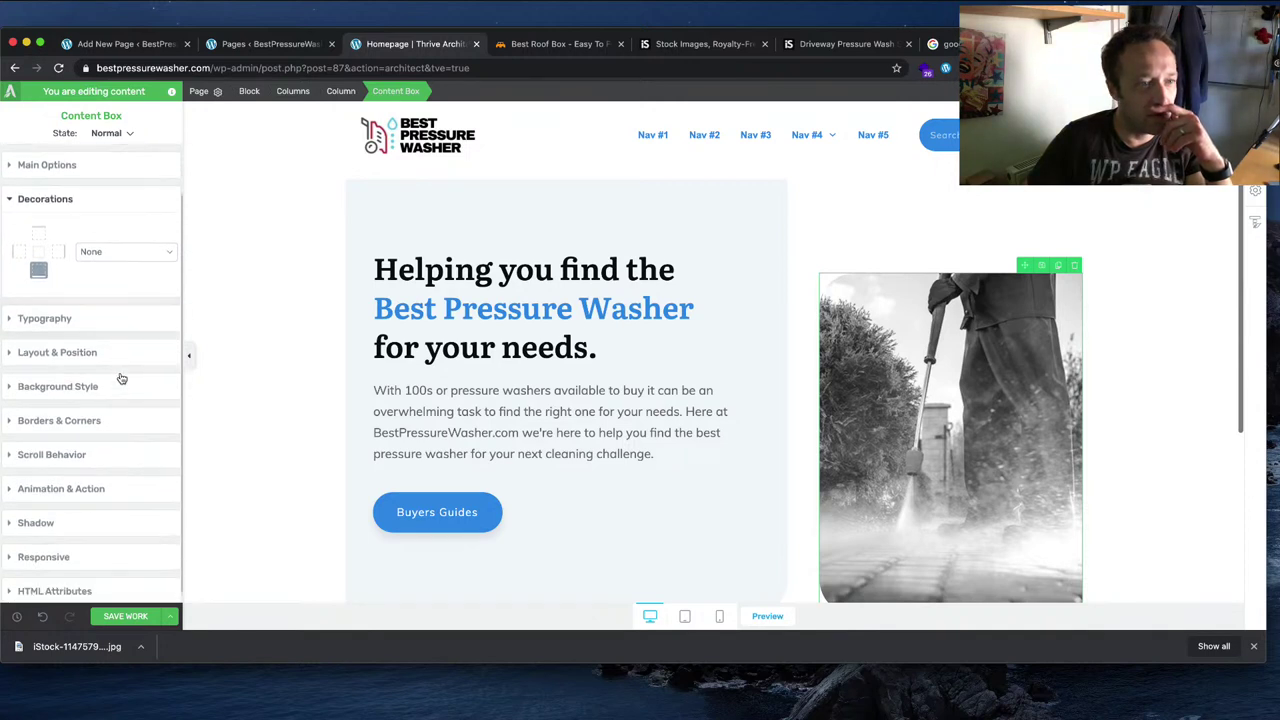
pyautogui.click(52, 508)
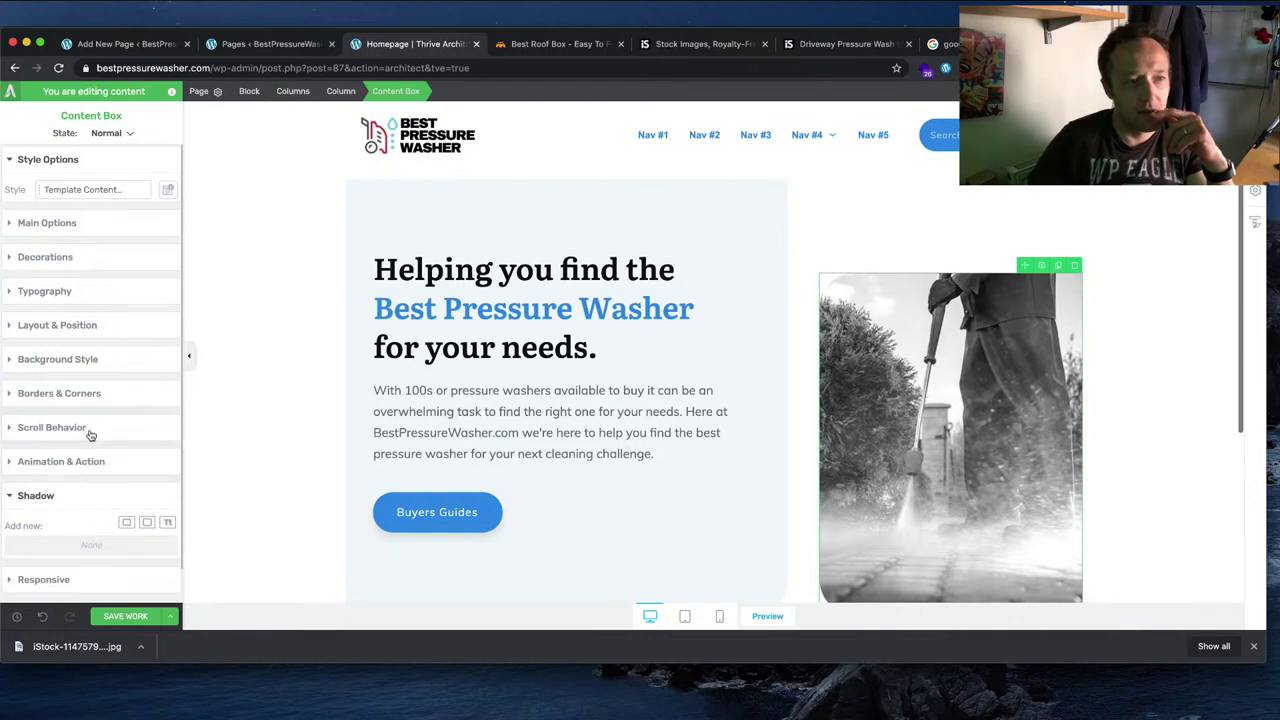
pyautogui.click(110, 356)
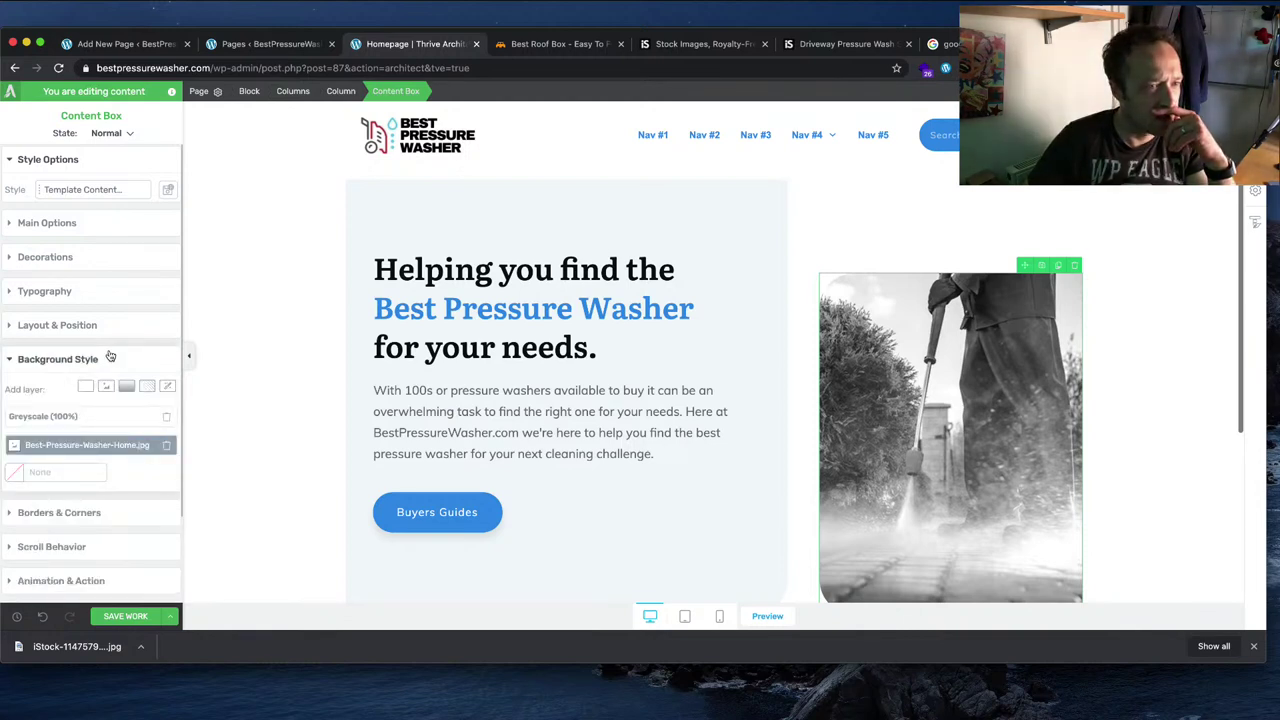
pyautogui.scroll(-1, 110, 360)
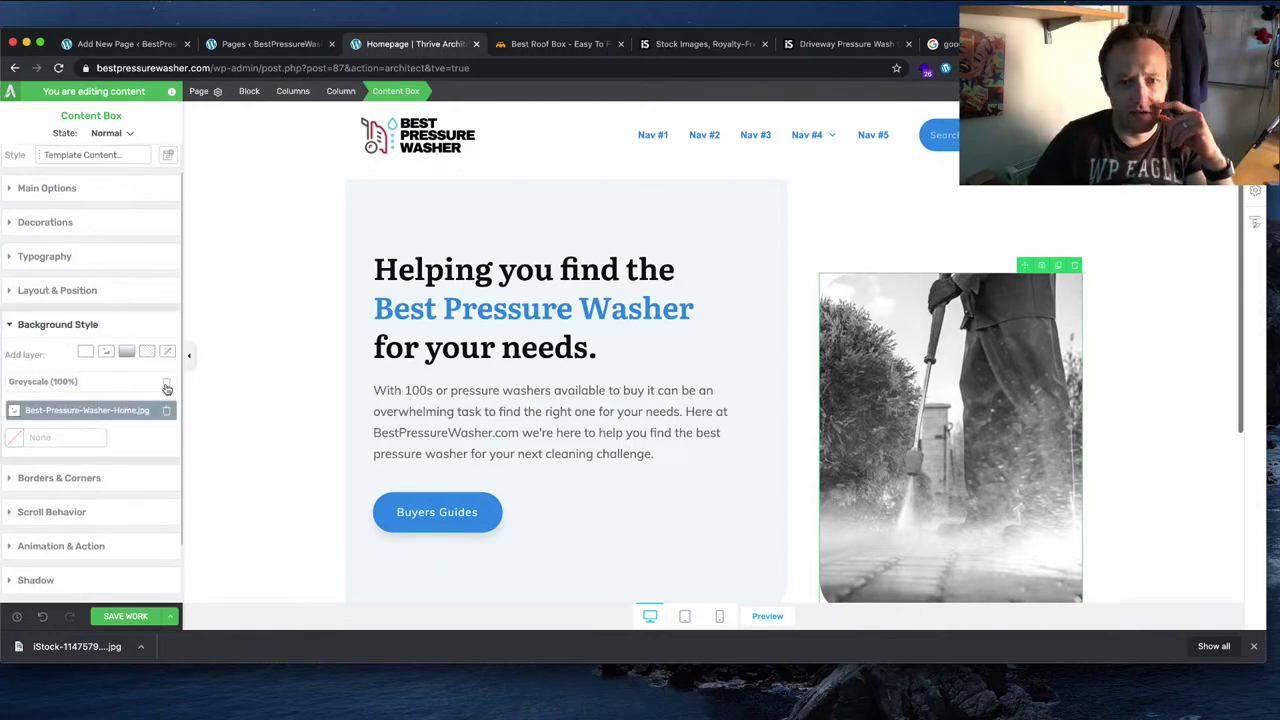
pyautogui.click(167, 385)
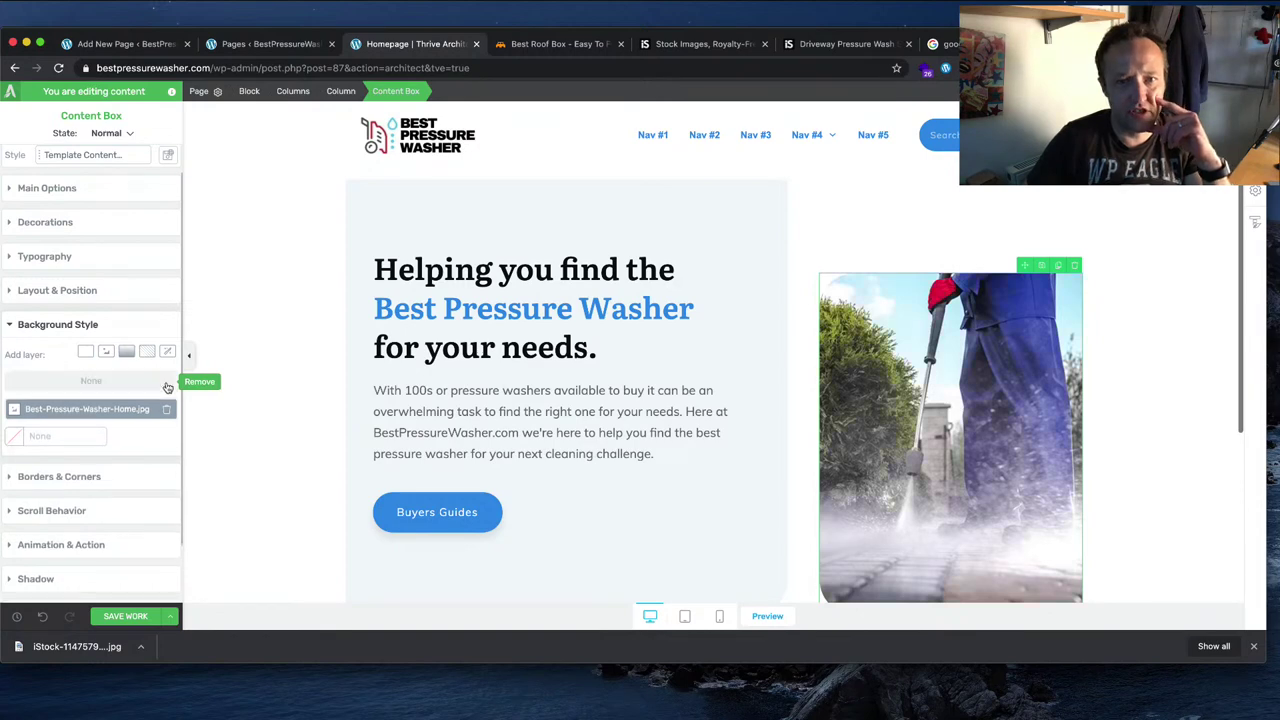
pyautogui.scroll(-3, 926, 449)
pyautogui.scroll(2, 1065, 450)
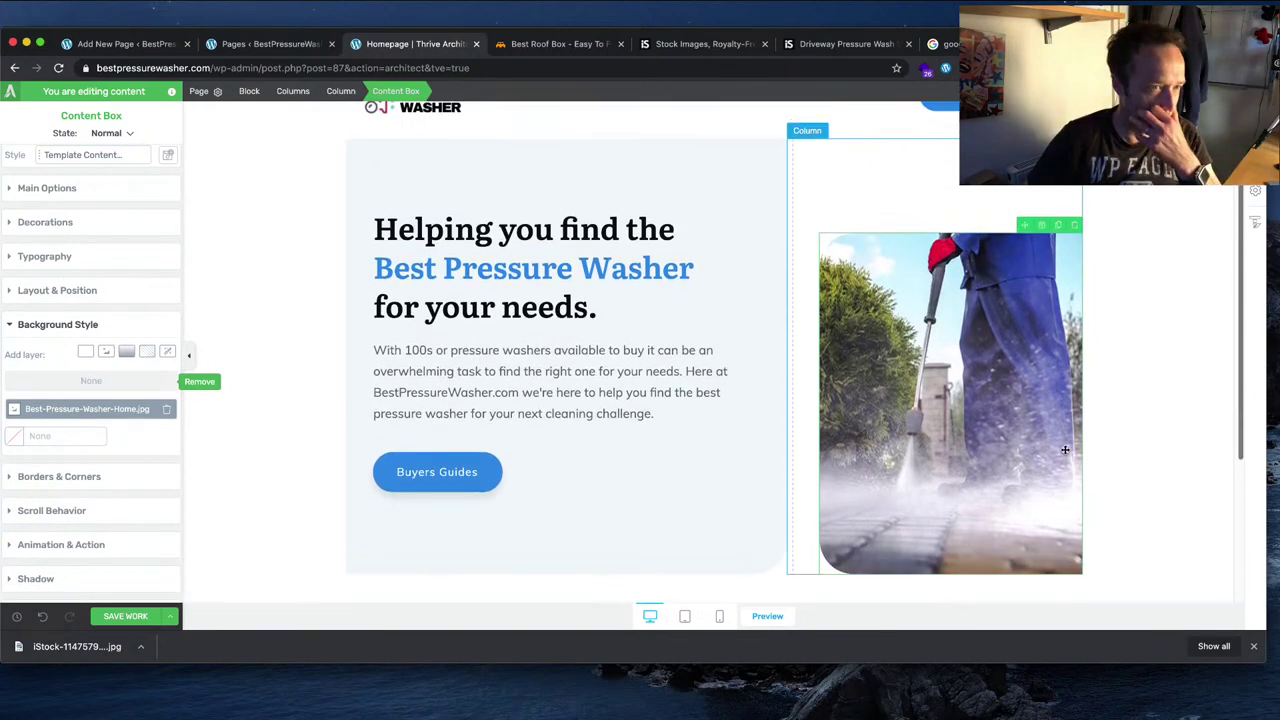
# Step: Try a fixed 499 px box height, then undo back to the full-size portrait photo
pyautogui.click(120, 290)
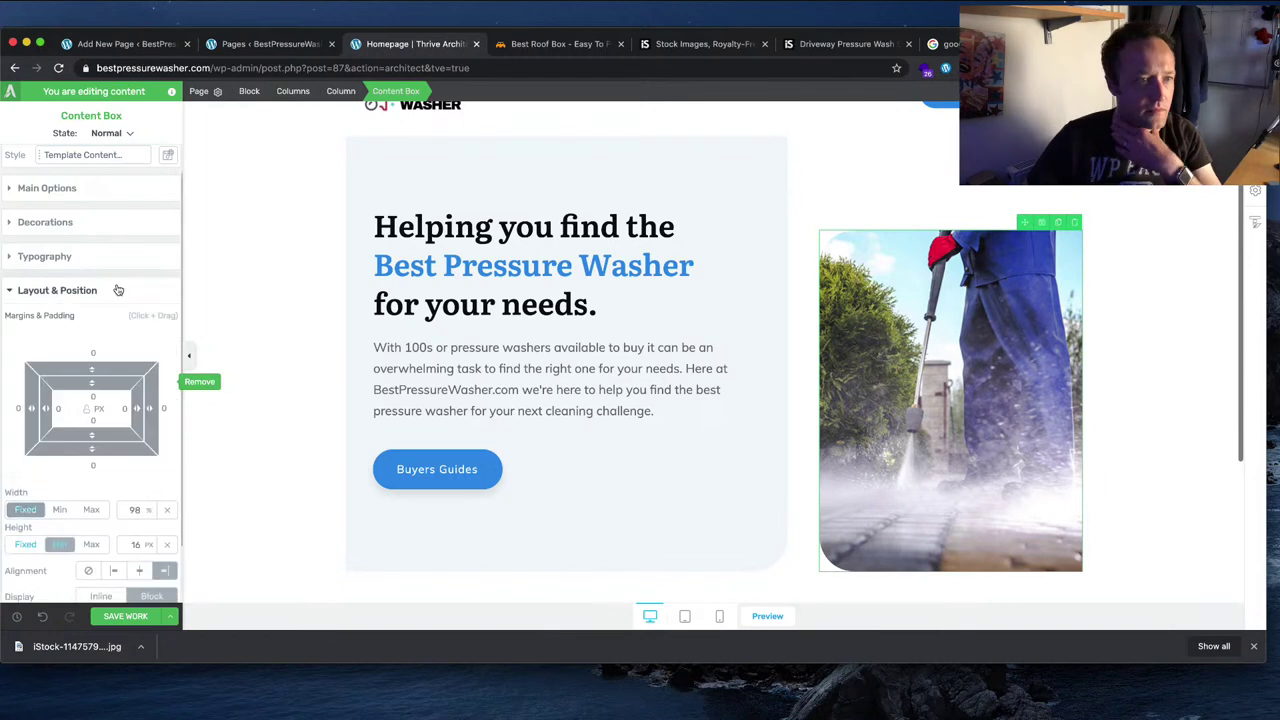
pyautogui.scroll(-3, 126, 386)
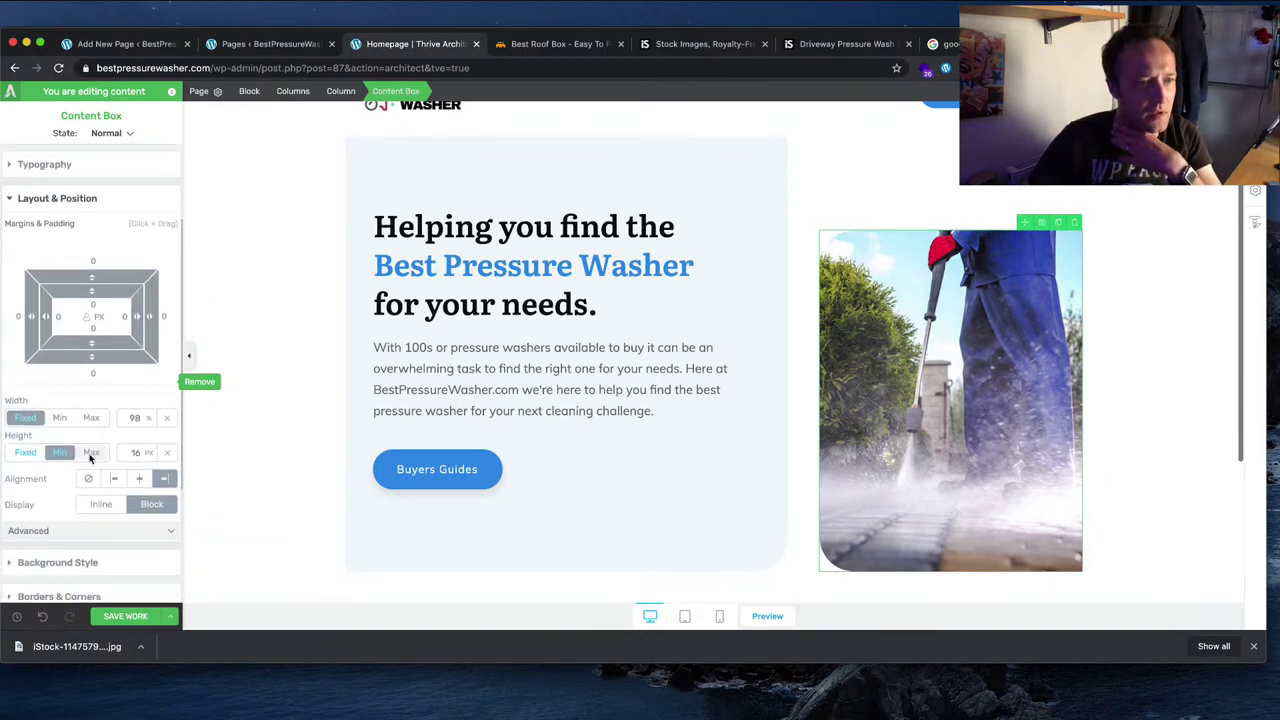
pyautogui.click(27, 455)
pyautogui.click(128, 452)
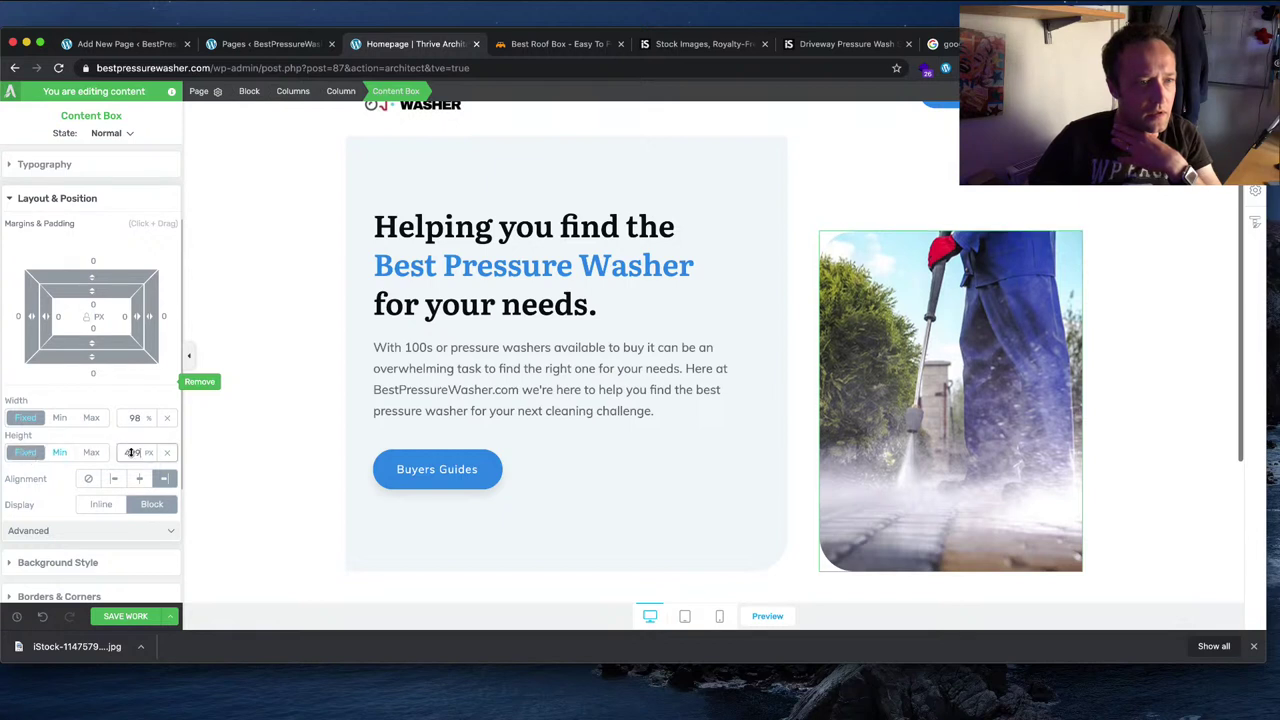
pyautogui.press('Down')
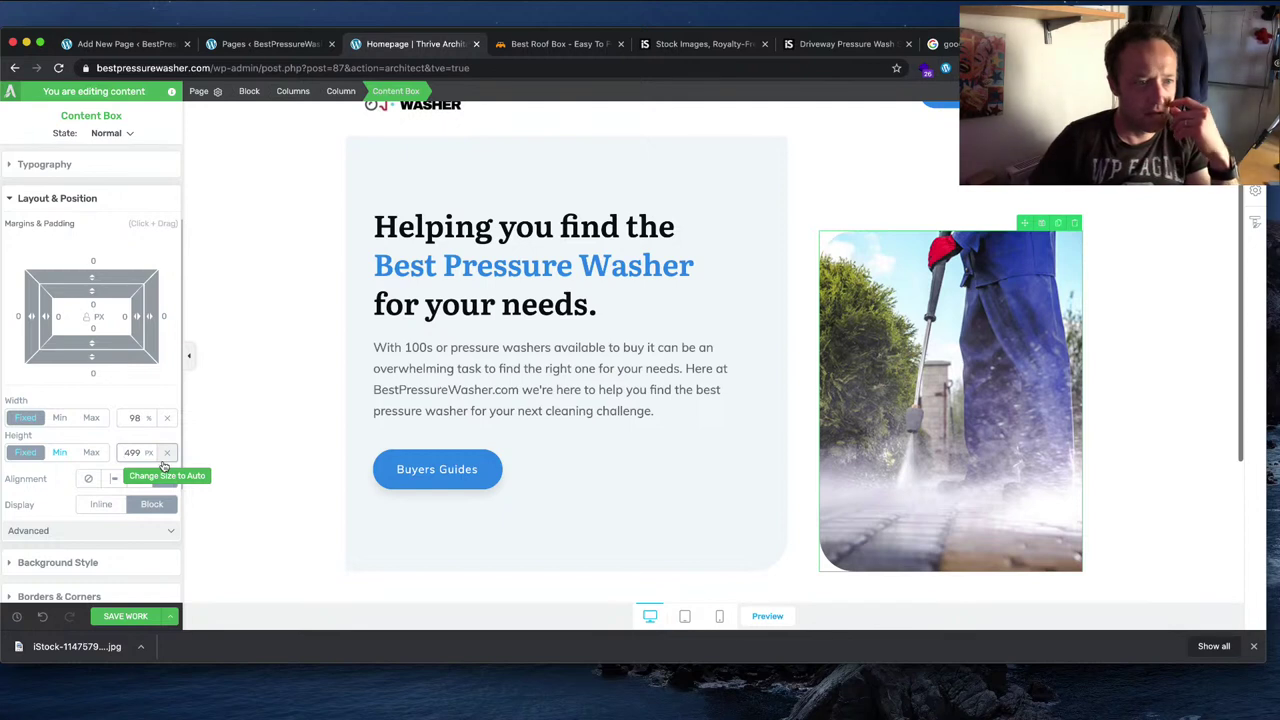
pyautogui.click(170, 453)
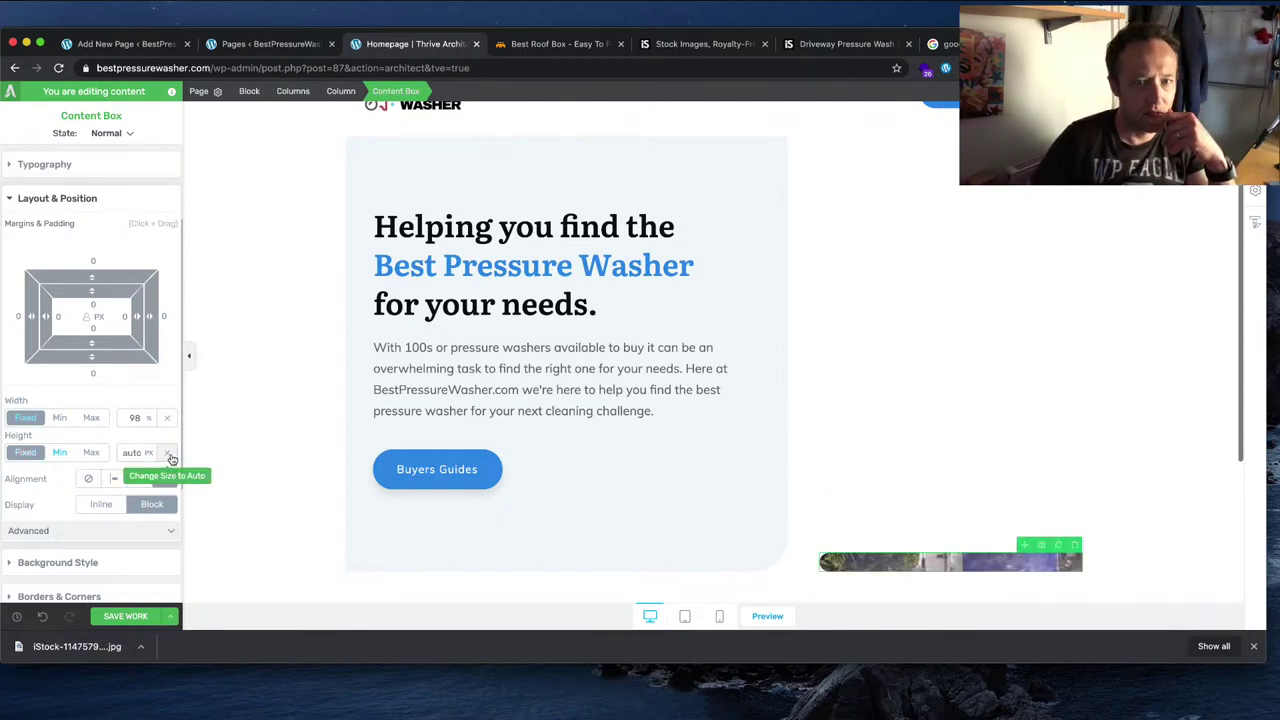
pyautogui.click(59, 452)
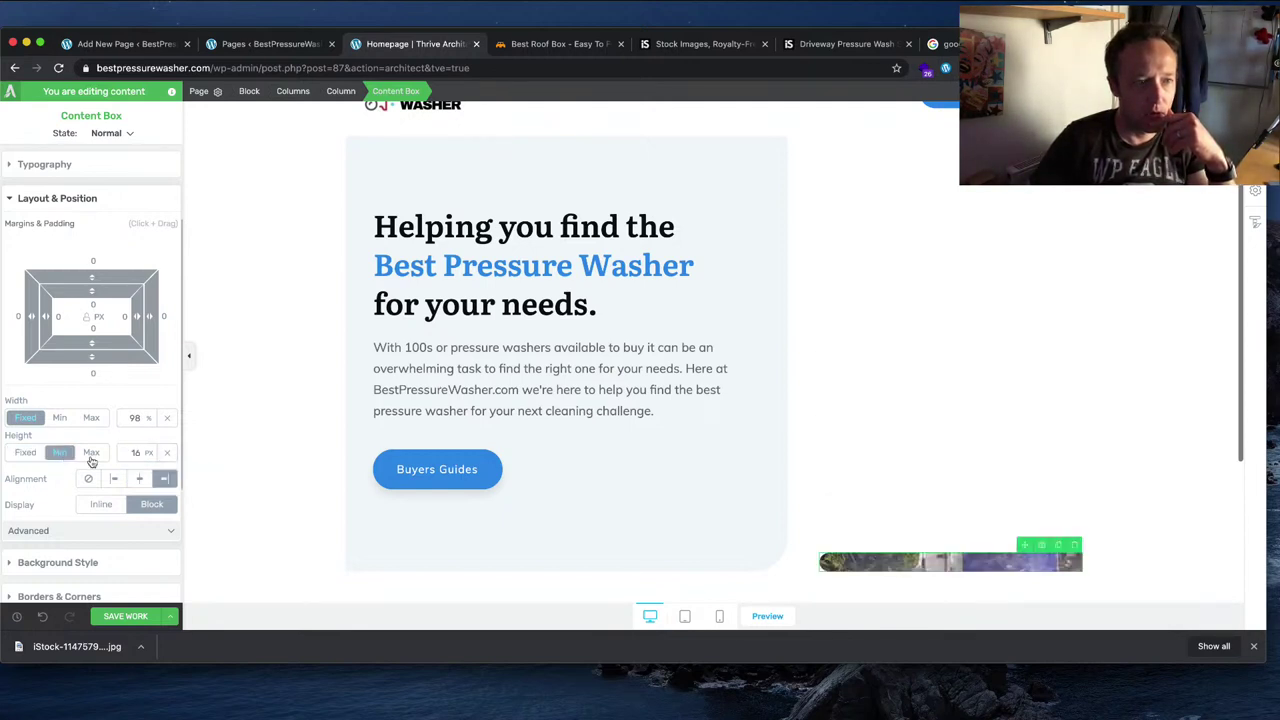
pyautogui.click(42, 619)
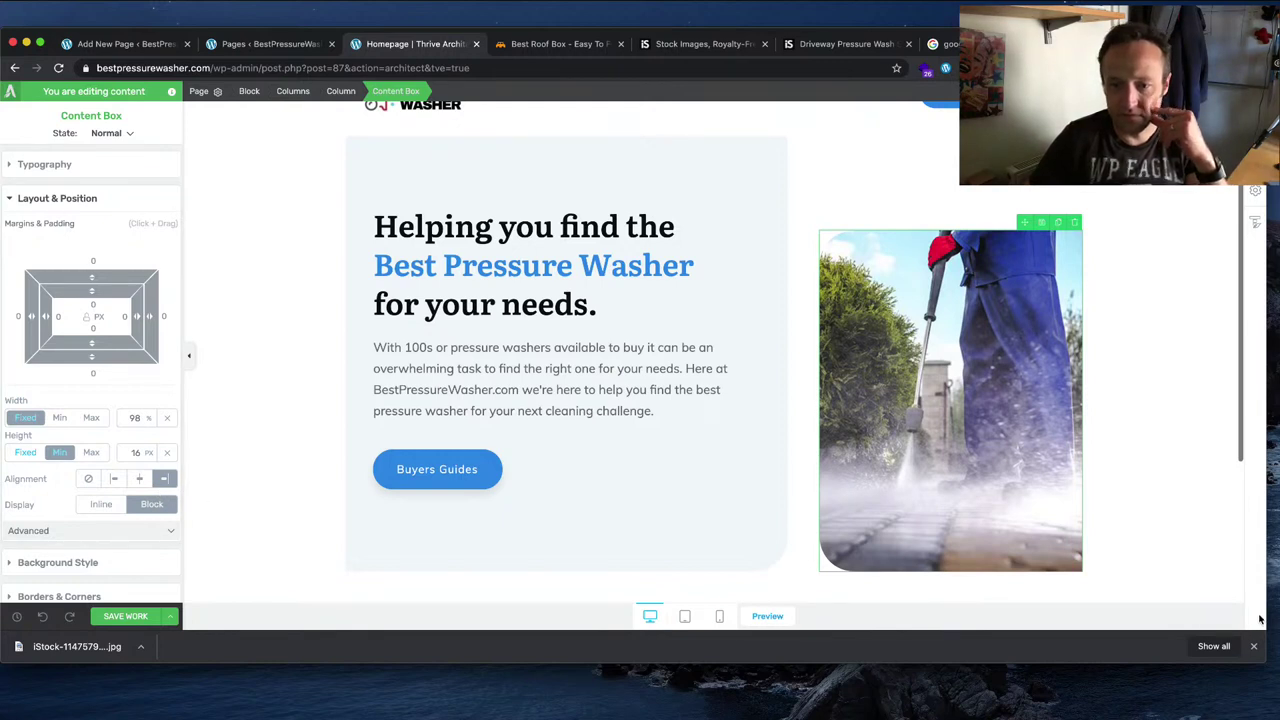
# Step: Deselect the content box and save the current homepage changes
pyautogui.click(1185, 246)
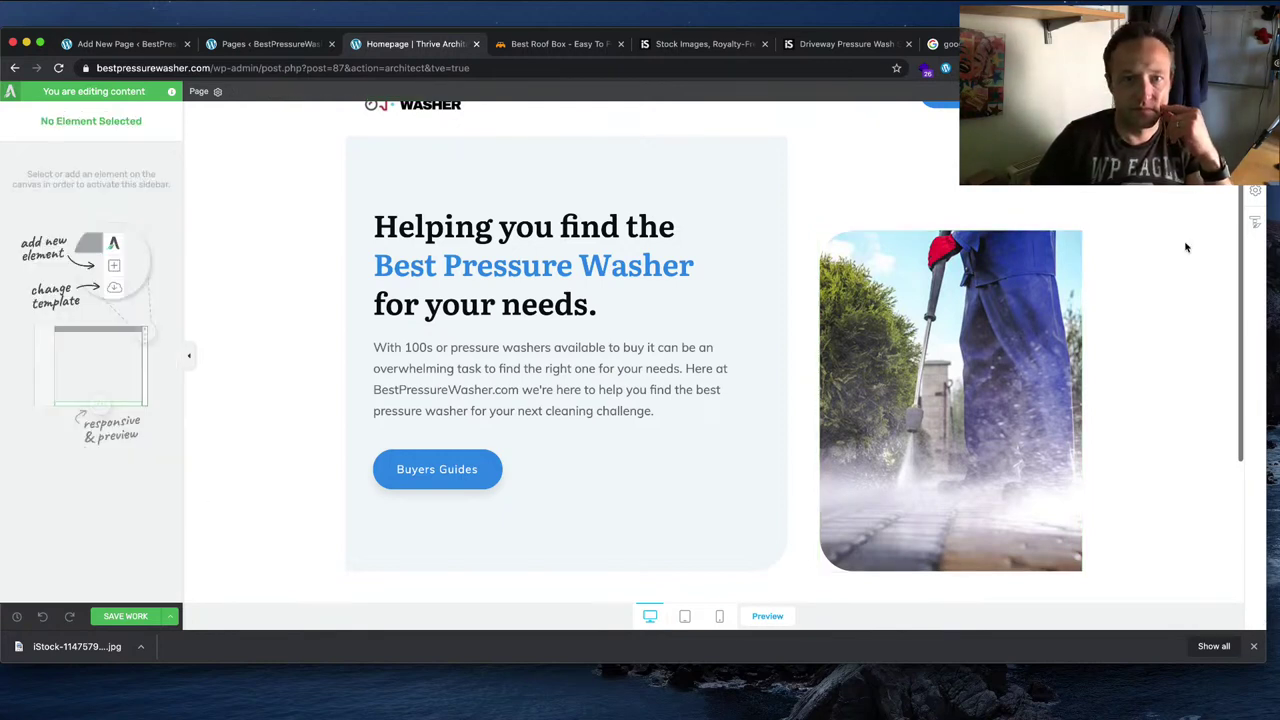
pyautogui.scroll(1, 1186, 247)
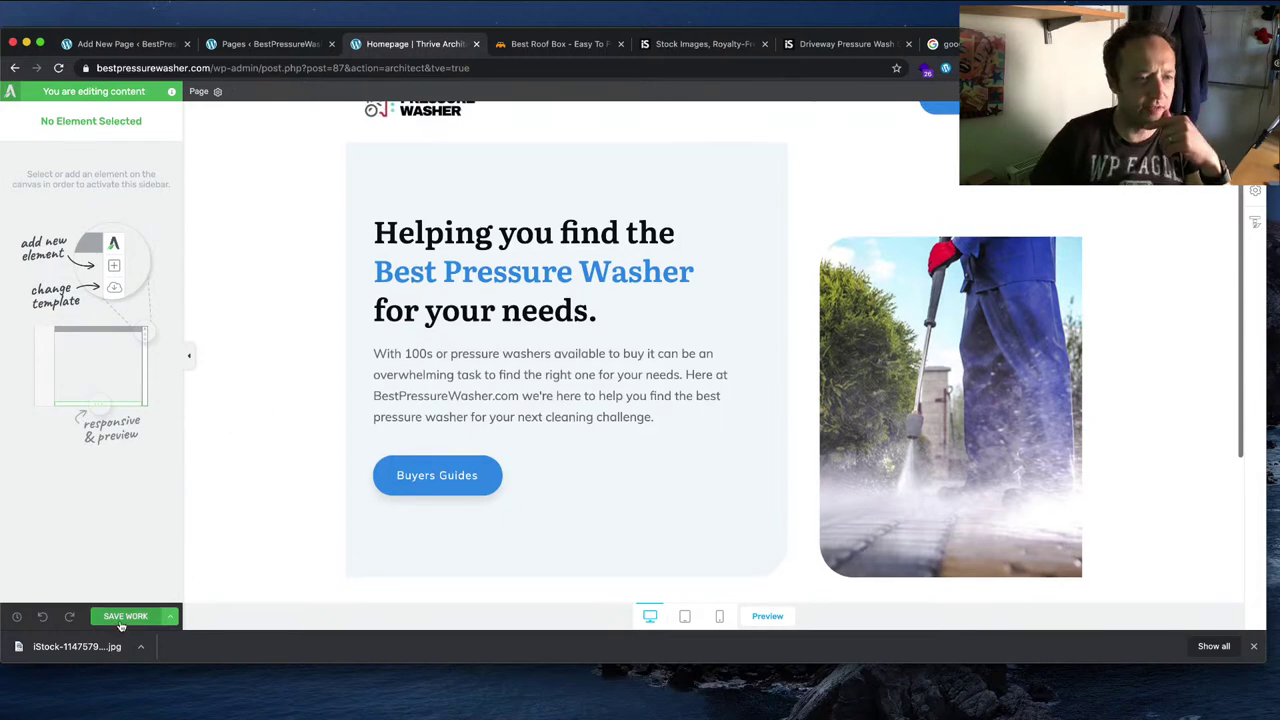
pyautogui.click(150, 617)
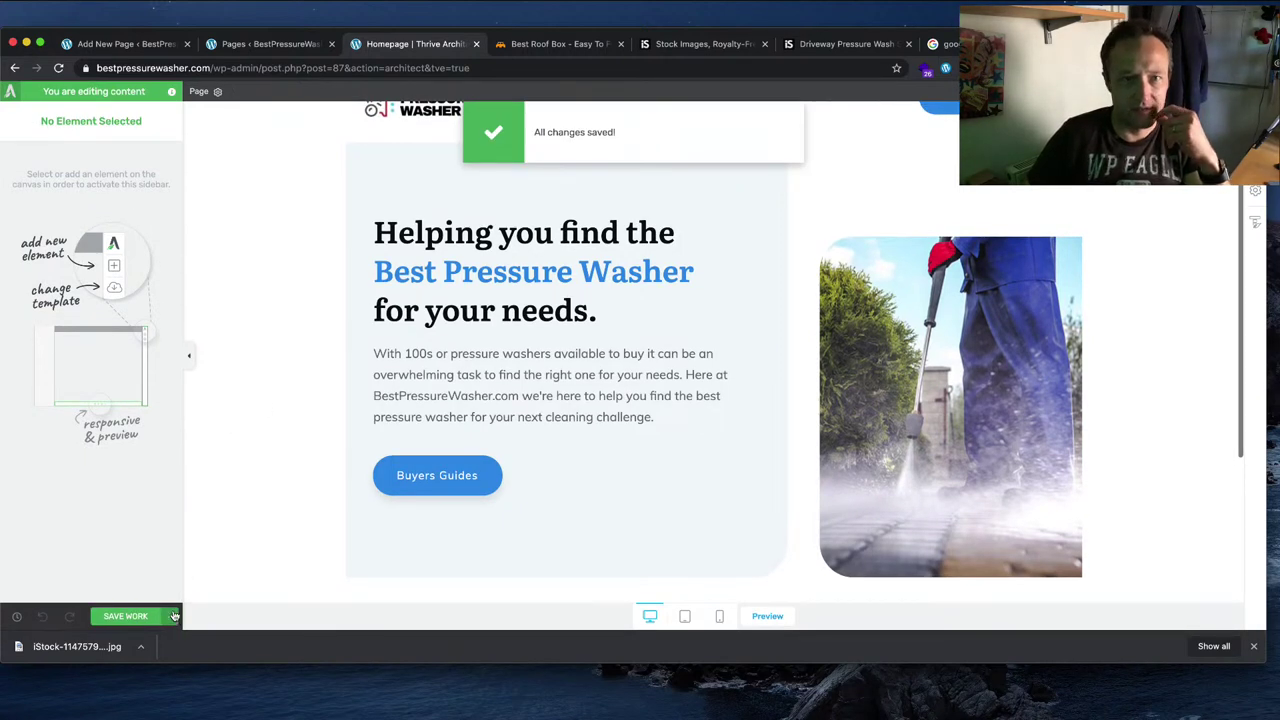
# Step: Save and preview the homepage on the live site, then reopen it in Thrive Architect
pyautogui.scroll(2, 823, 160)
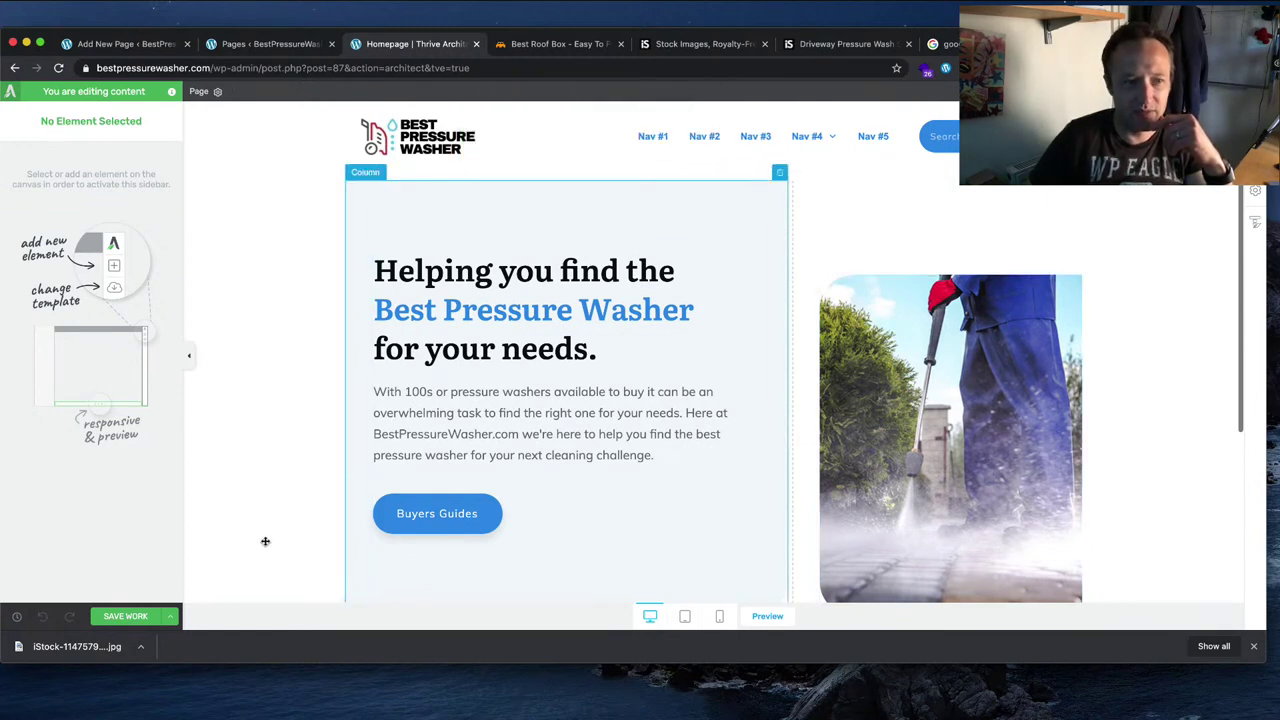
pyautogui.click(171, 618)
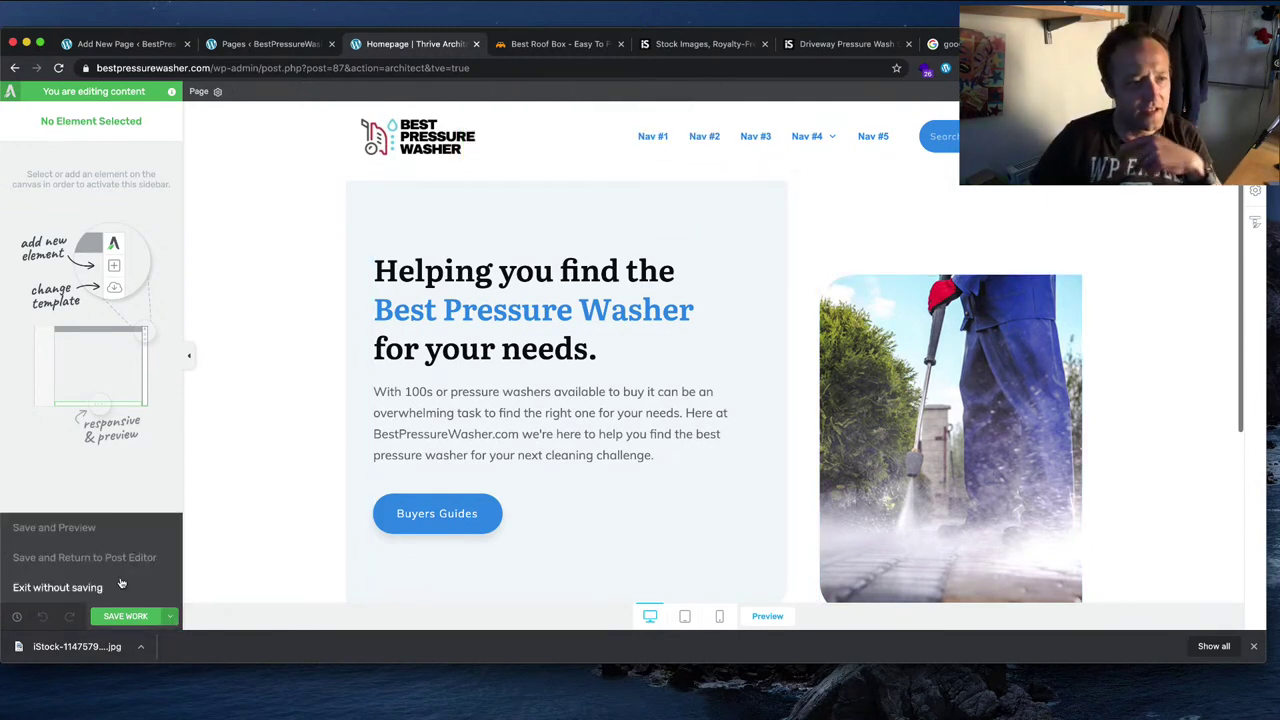
pyautogui.click(95, 528)
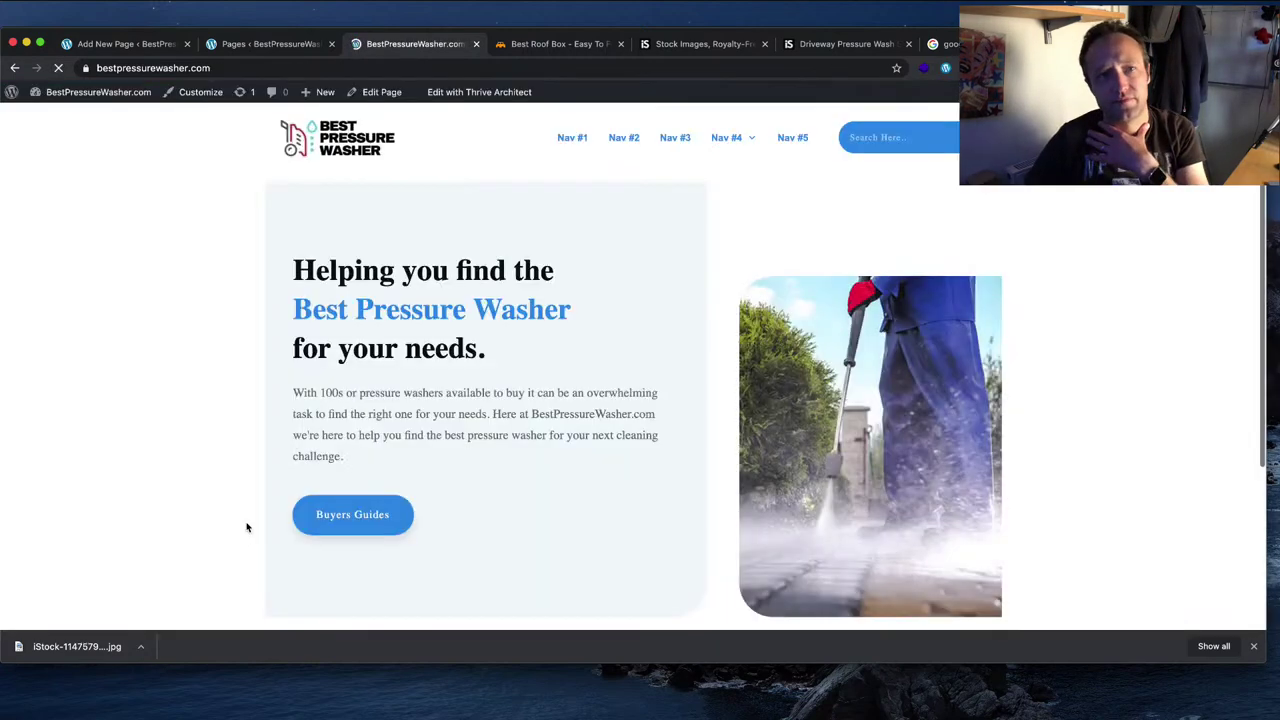
pyautogui.scroll(-1, 1090, 408)
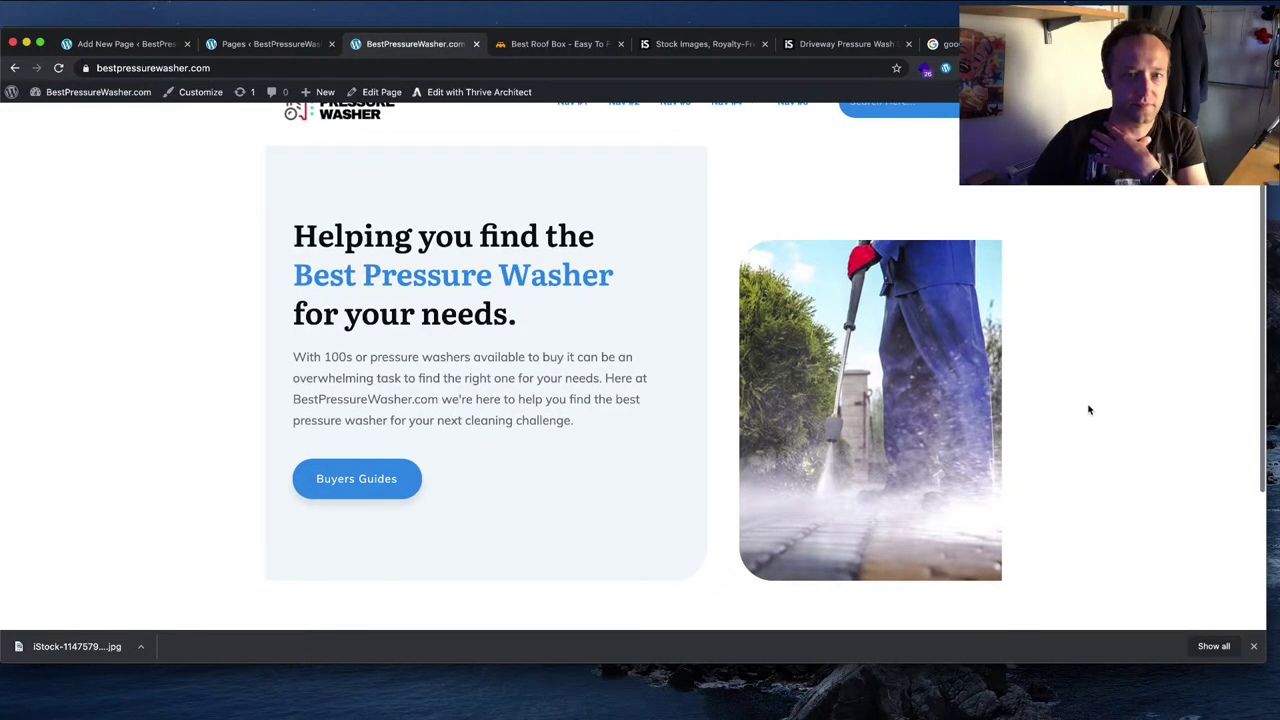
pyautogui.scroll(1, 1090, 409)
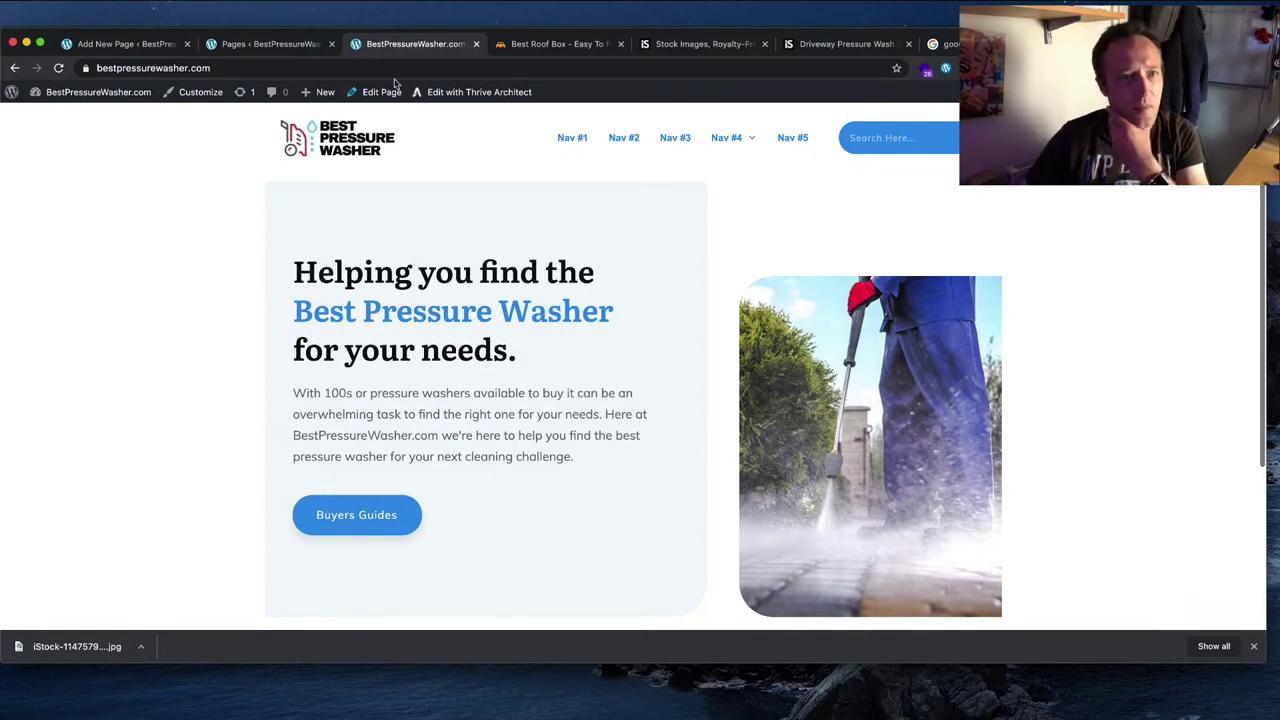
pyautogui.click(451, 92)
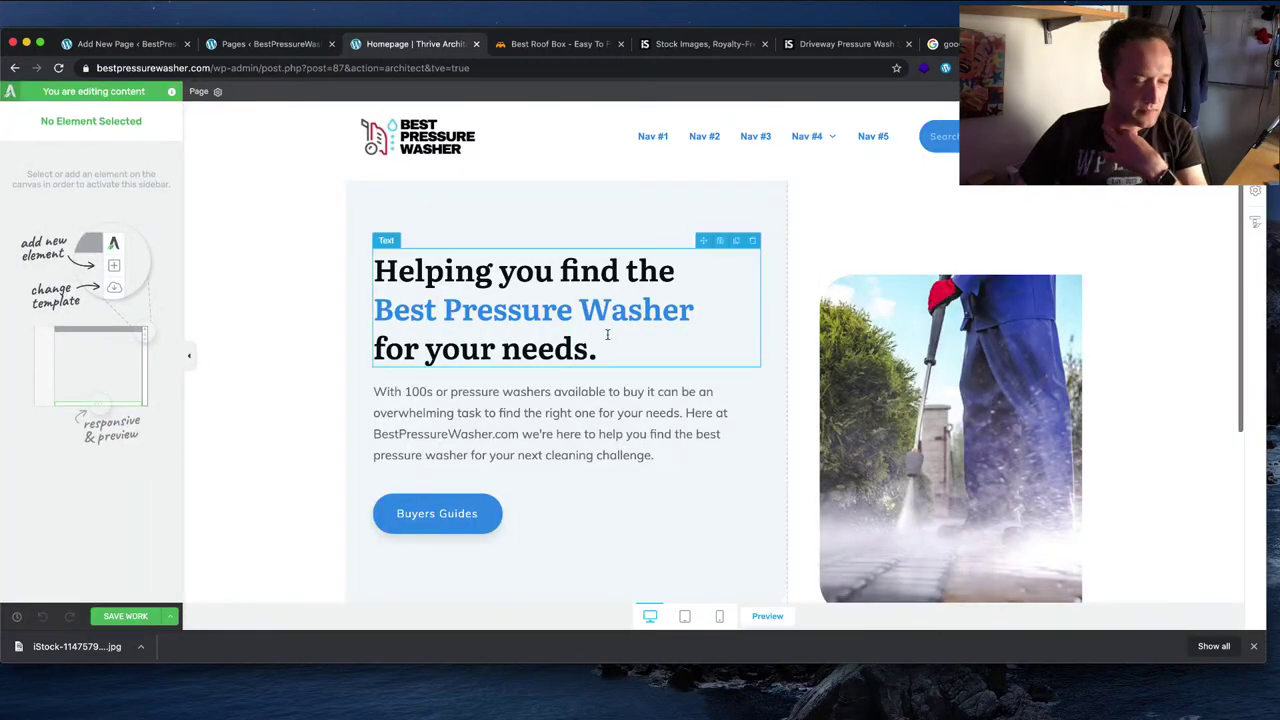
# Step: Try the Content box 2 and Content box 6 styles on the hero image box, then cancel
pyautogui.click(1009, 340)
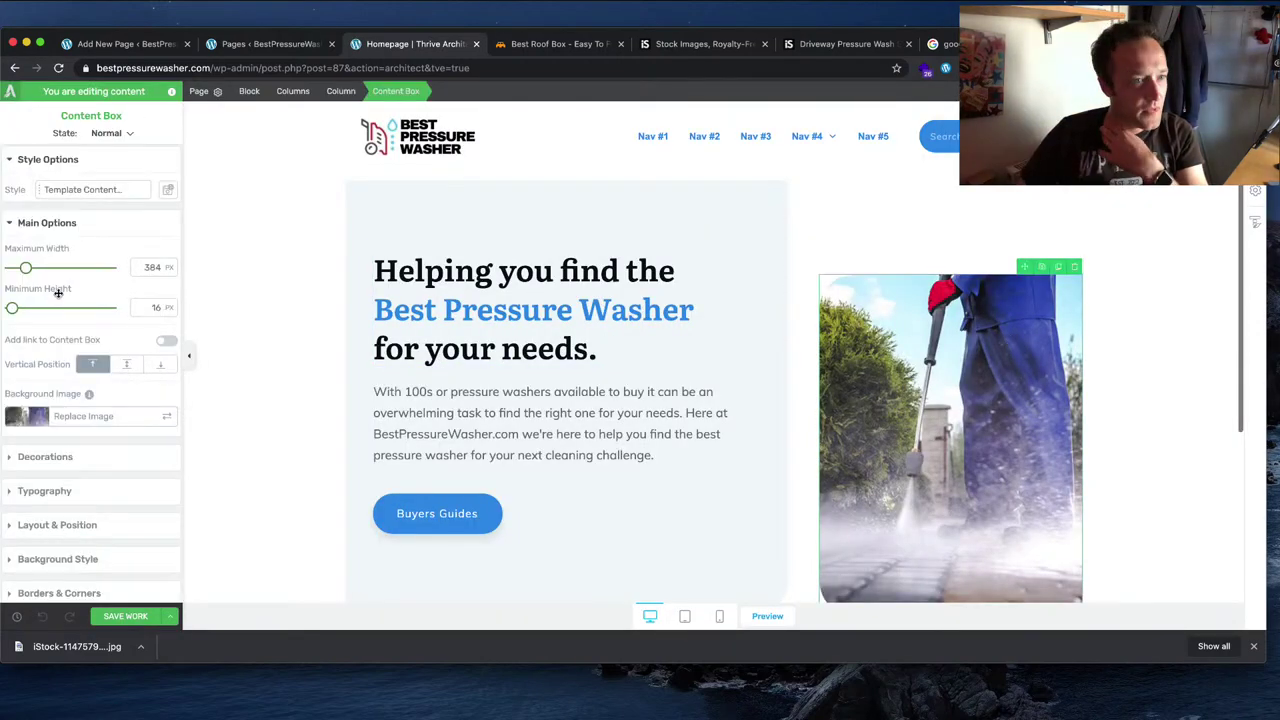
pyautogui.click(80, 190)
pyautogui.click(121, 285)
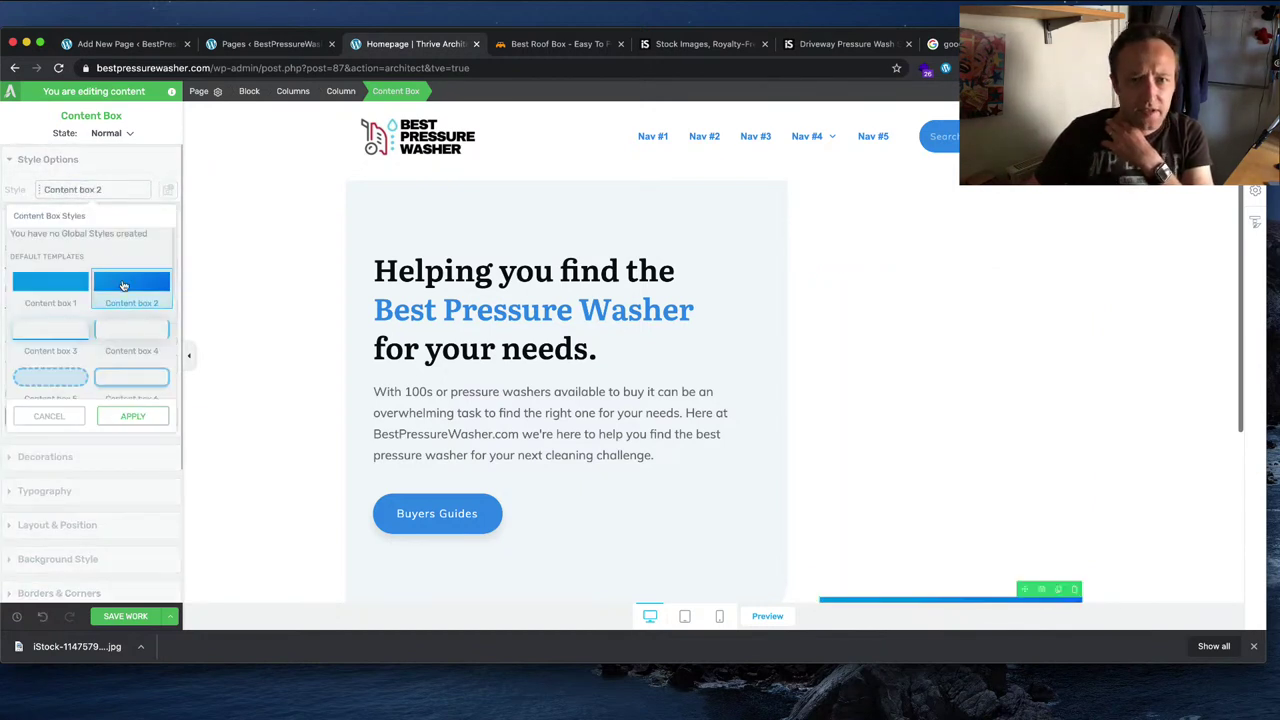
pyautogui.click(128, 382)
pyautogui.click(38, 420)
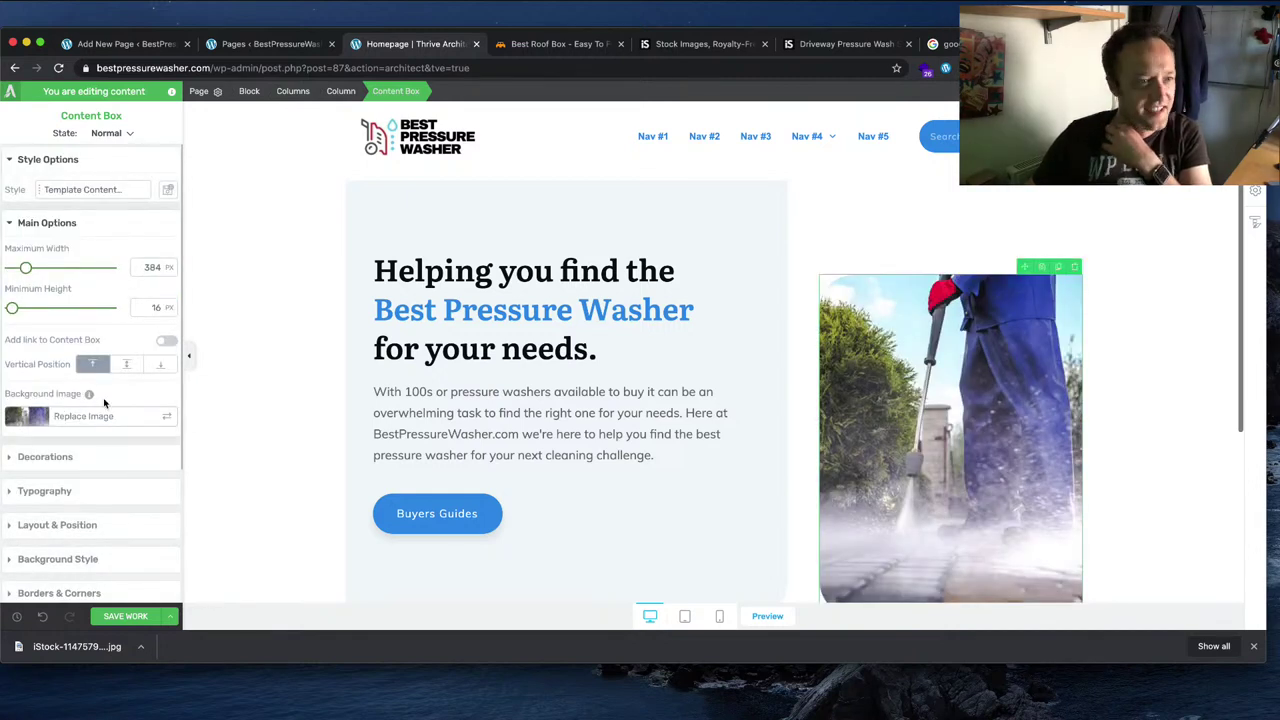
# Step: Expand the image box's Decoration, Typography and Layout & Position settings
pyautogui.scroll(-1, 134, 330)
pyautogui.scroll(-1, 136, 307)
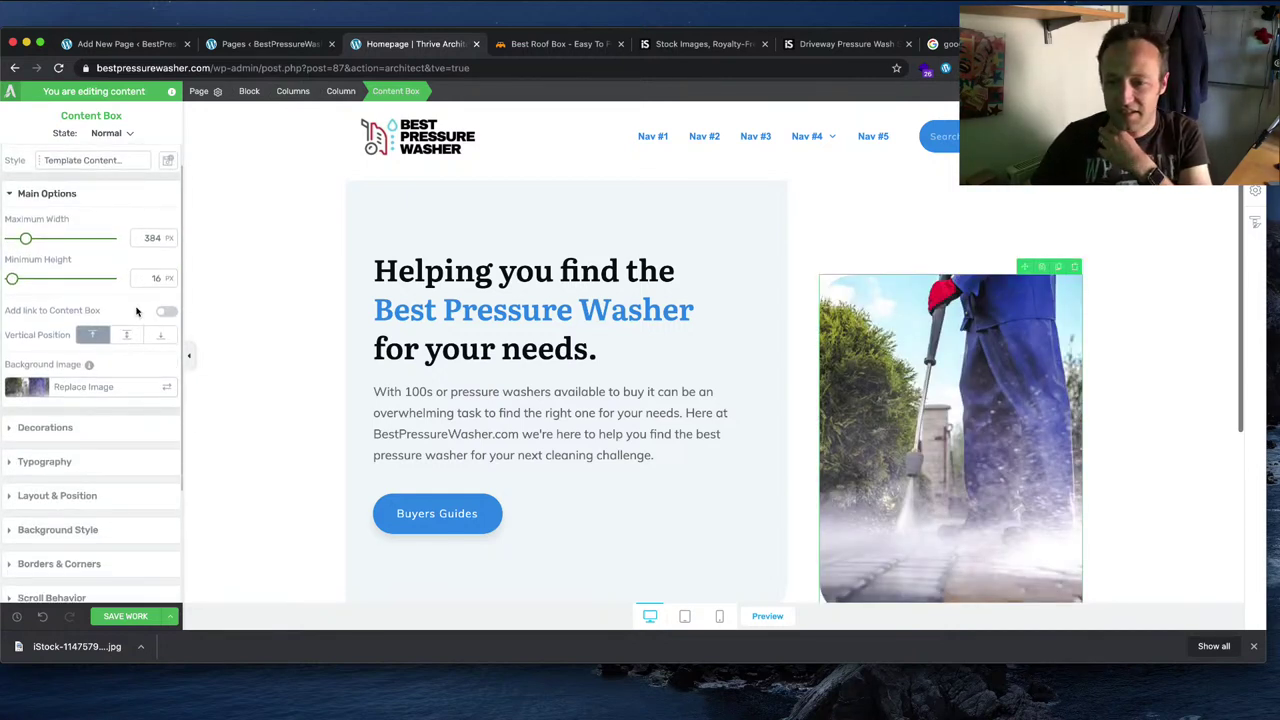
pyautogui.scroll(-3, 137, 312)
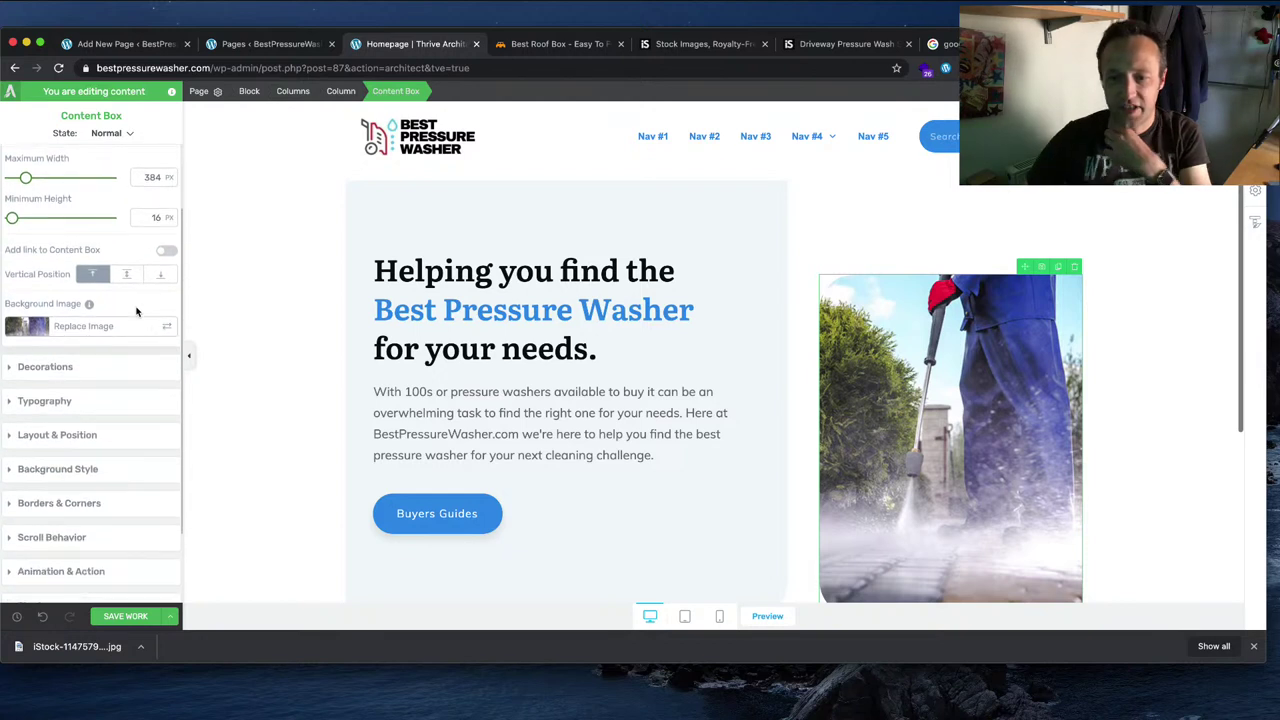
pyautogui.scroll(-1, 137, 314)
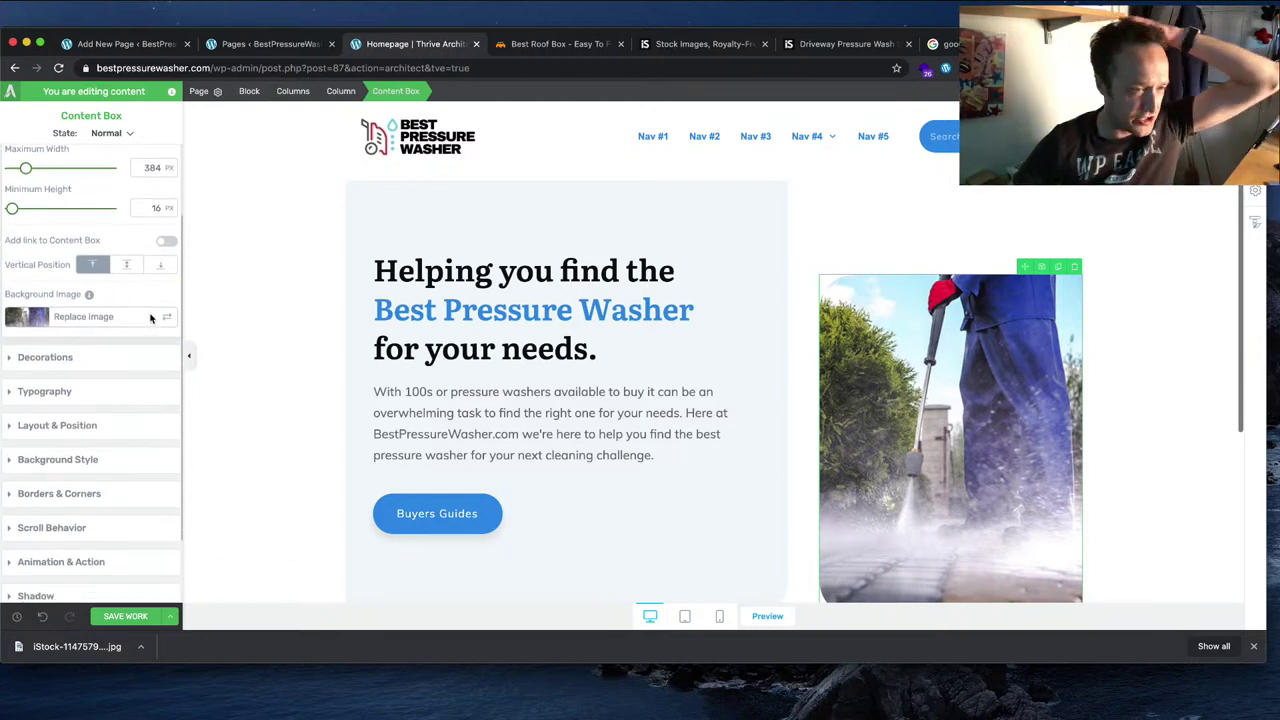
pyautogui.click(88, 357)
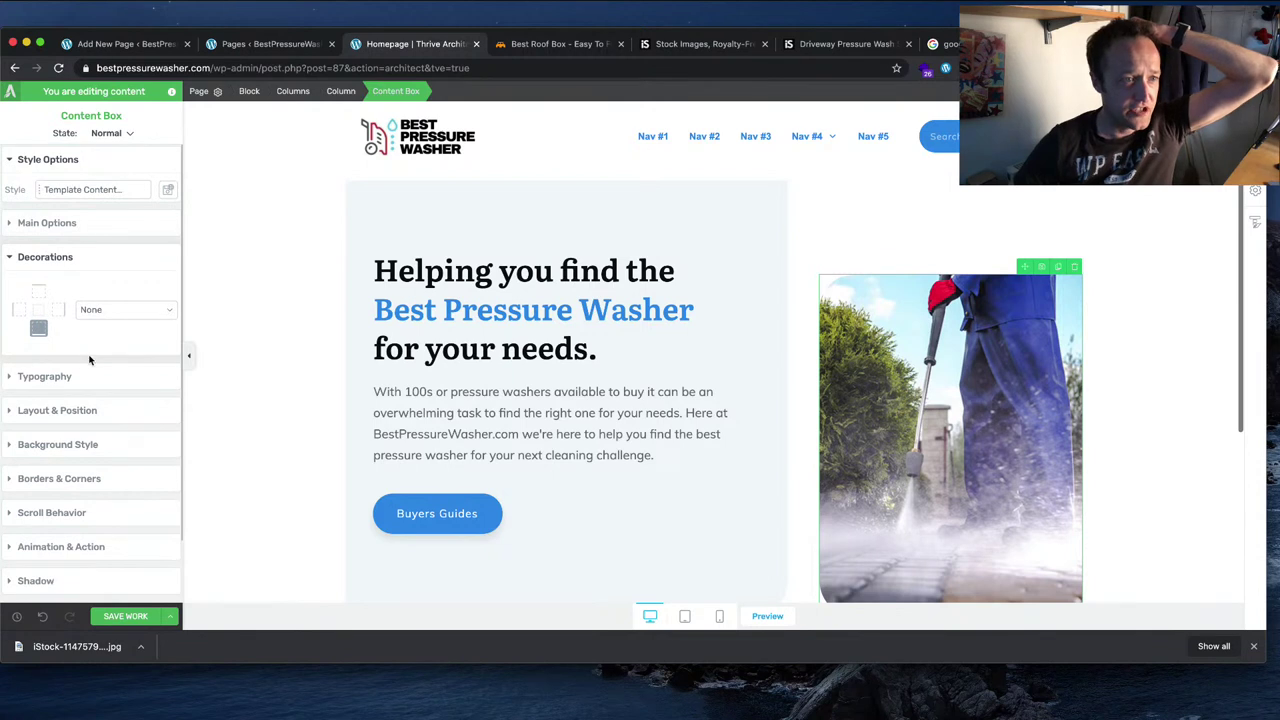
pyautogui.click(82, 378)
pyautogui.scroll(-5, 152, 338)
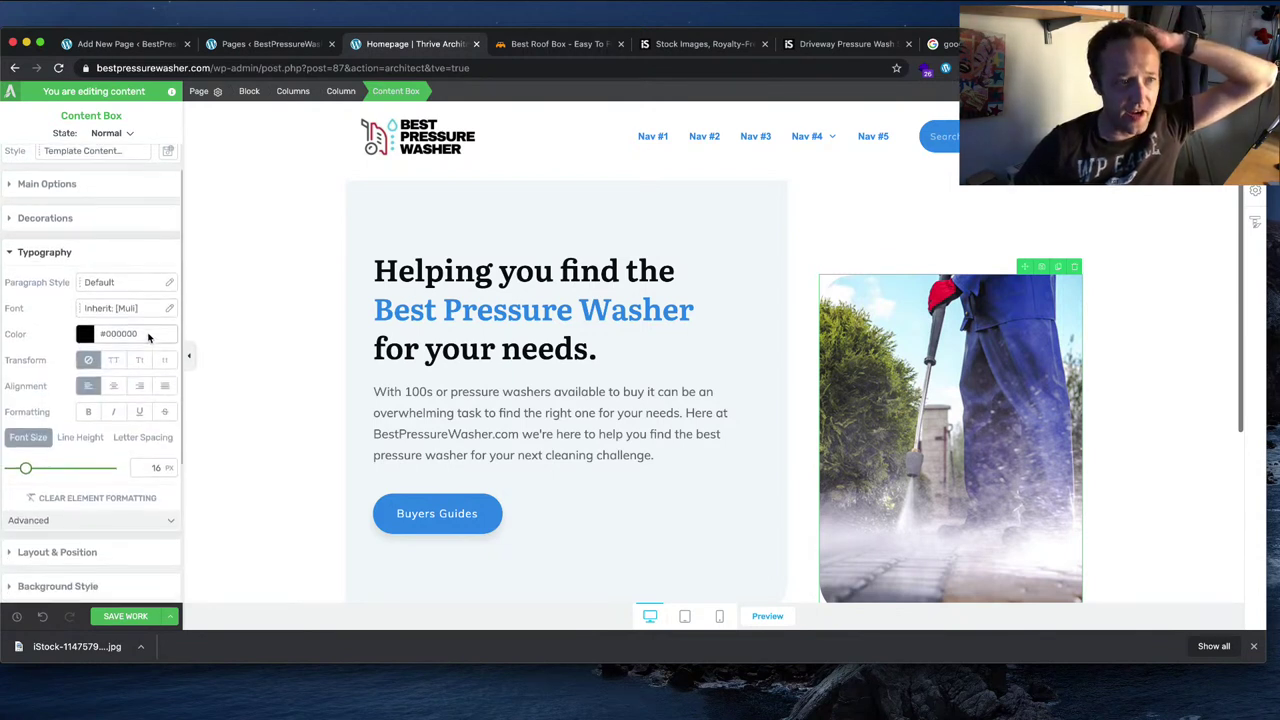
pyautogui.click(82, 431)
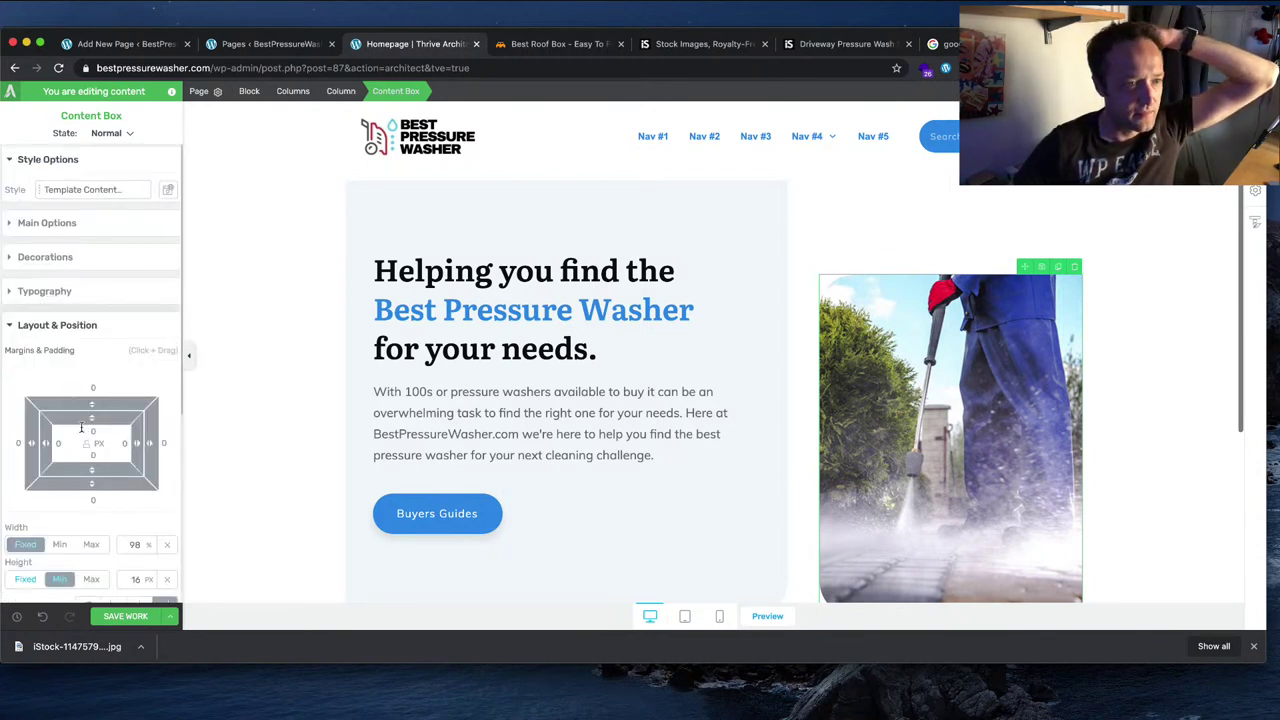
# Step: Set the image box alignment to center, then restore its original alignment
pyautogui.scroll(-2, 82, 428)
pyautogui.scroll(-1, 83, 432)
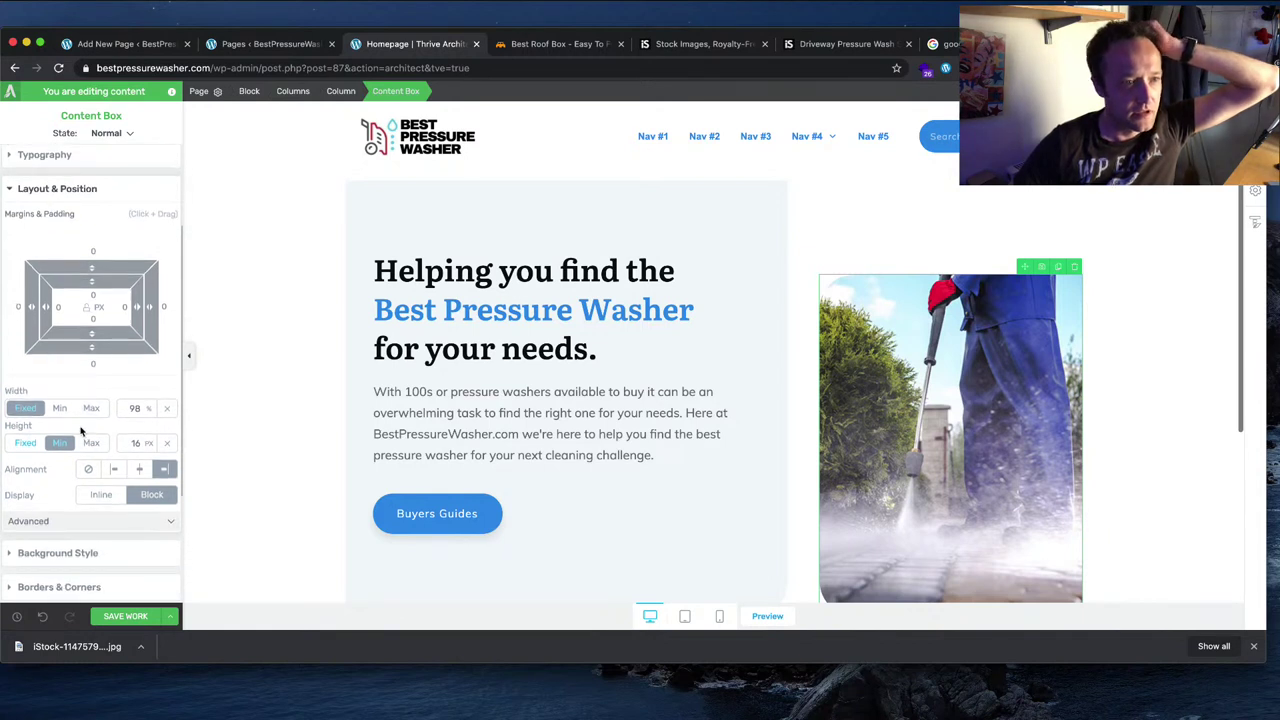
pyautogui.scroll(-1, 108, 427)
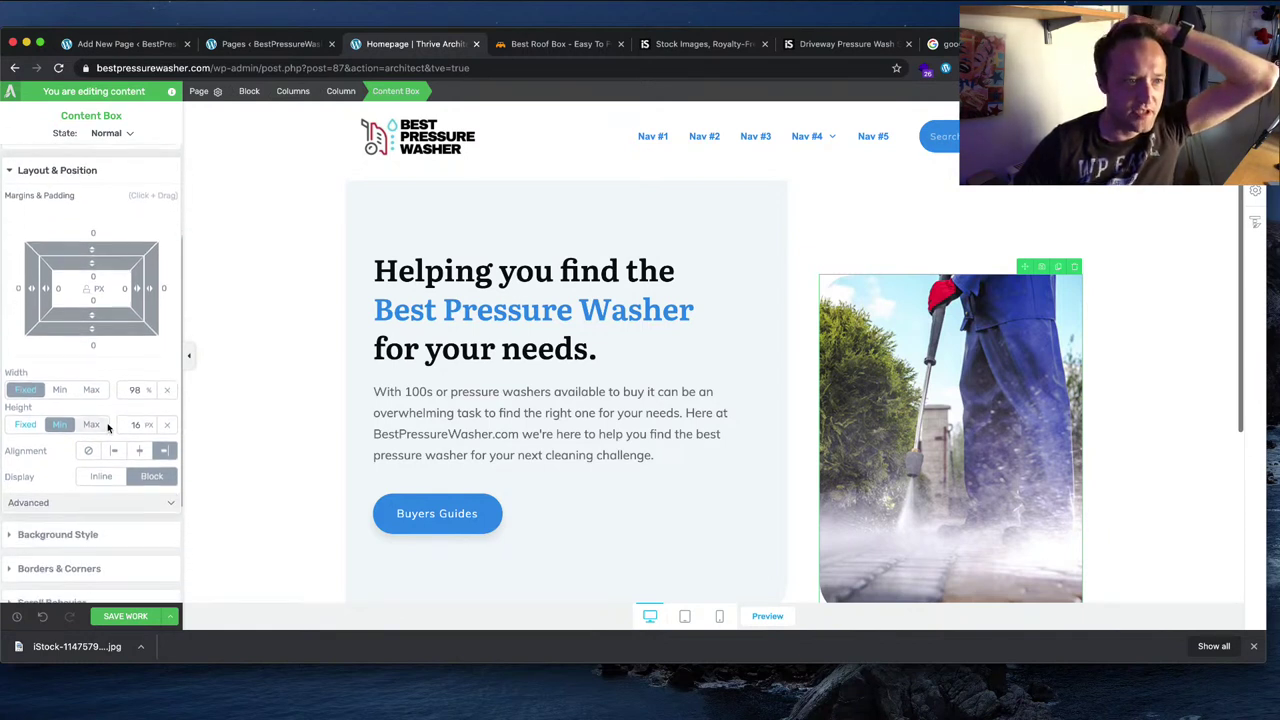
pyautogui.click(138, 447)
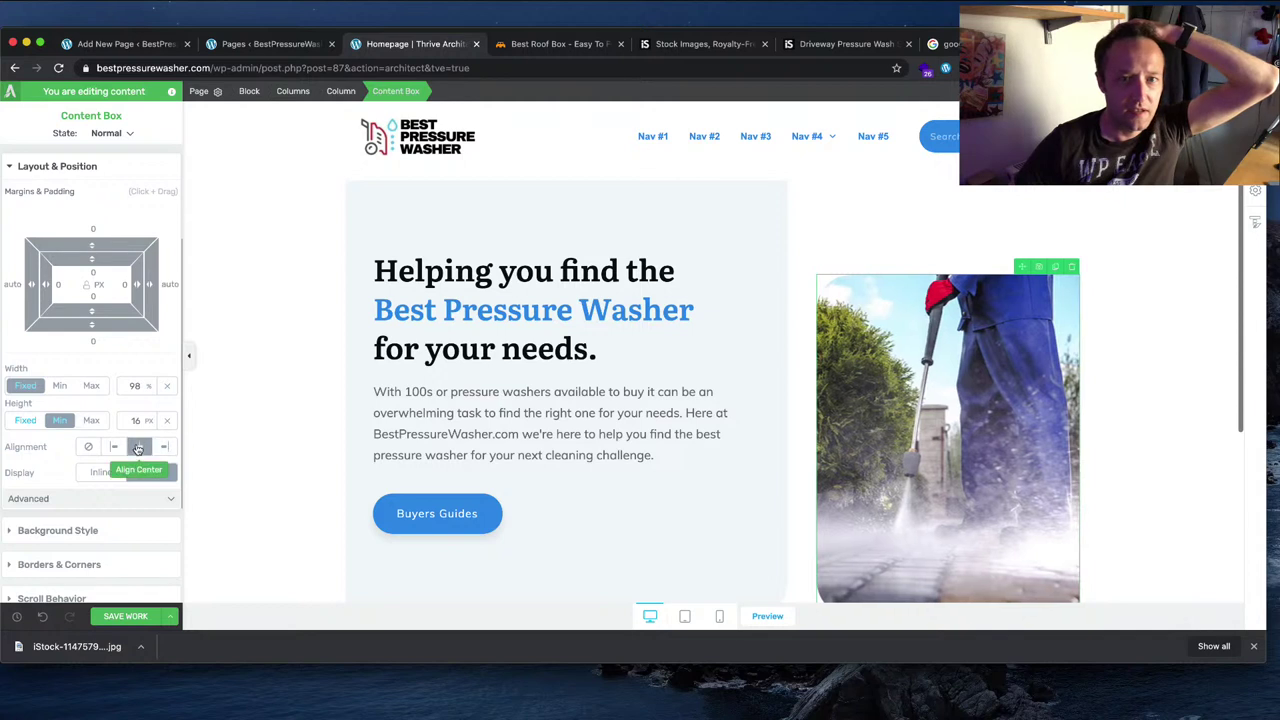
pyautogui.click(163, 446)
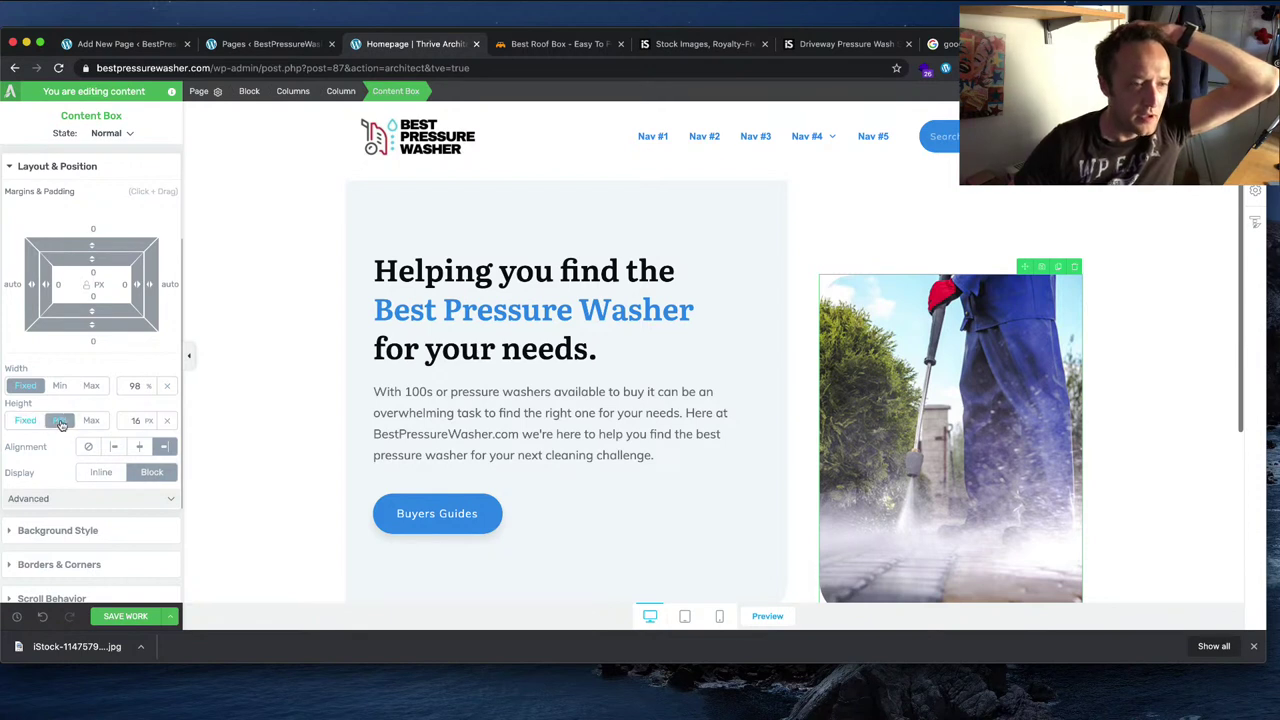
pyautogui.click(114, 8)
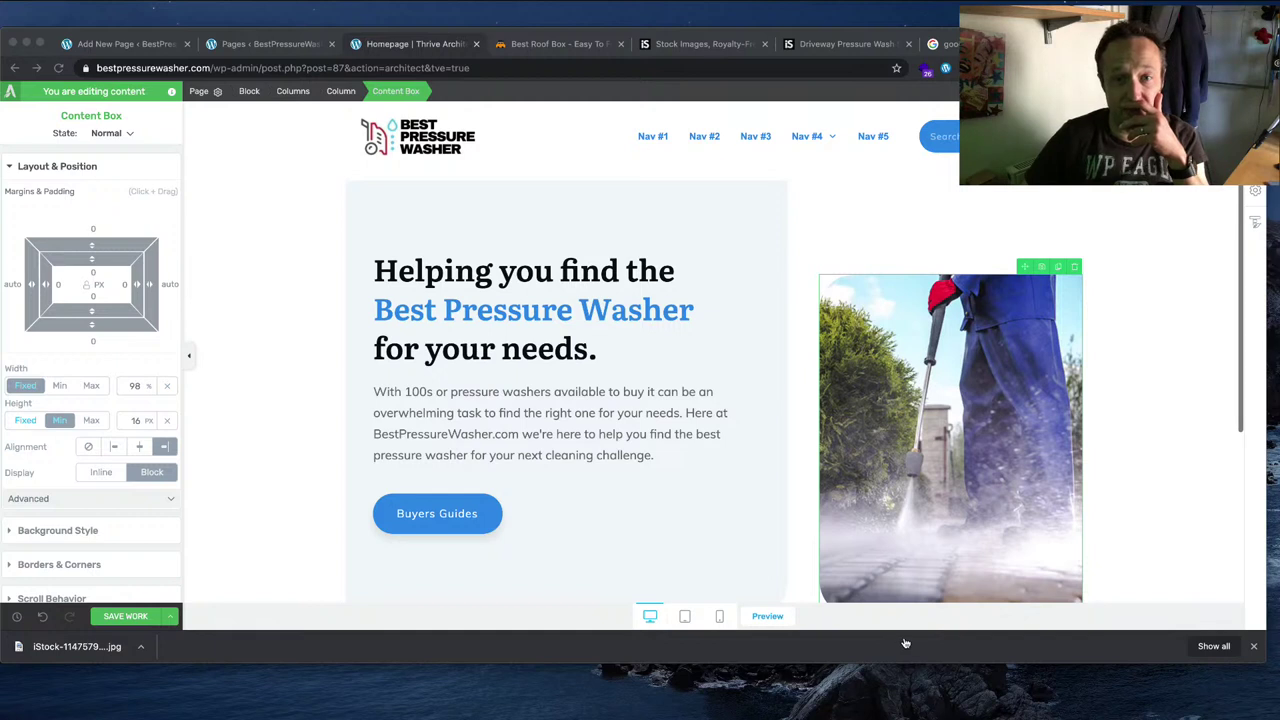
pyautogui.click(90, 510)
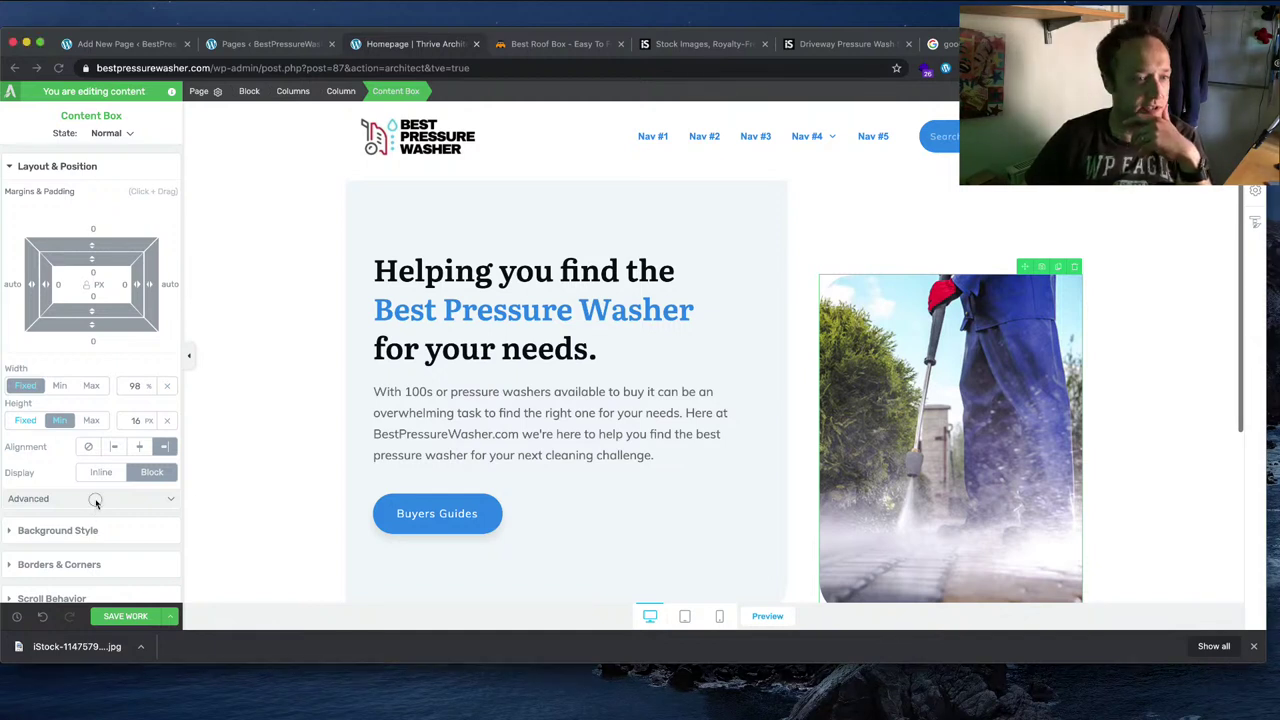
pyautogui.scroll(-5, 892, 453)
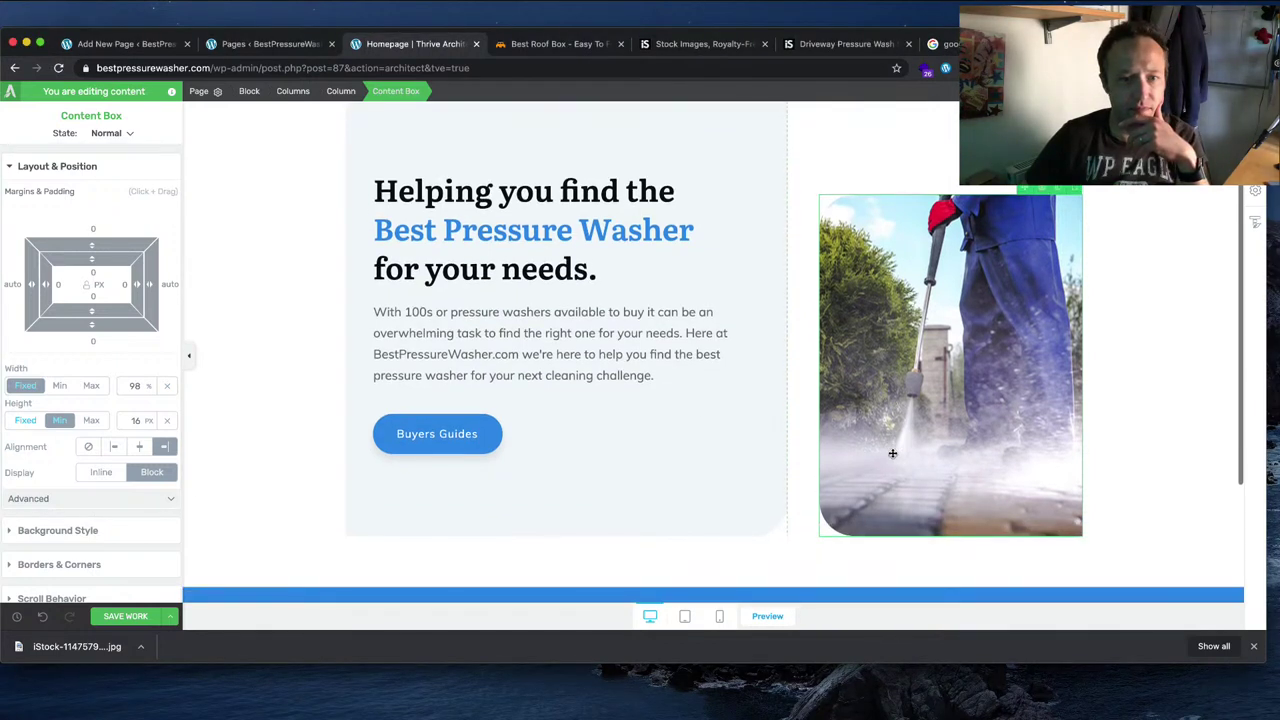
pyautogui.scroll(4, 891, 450)
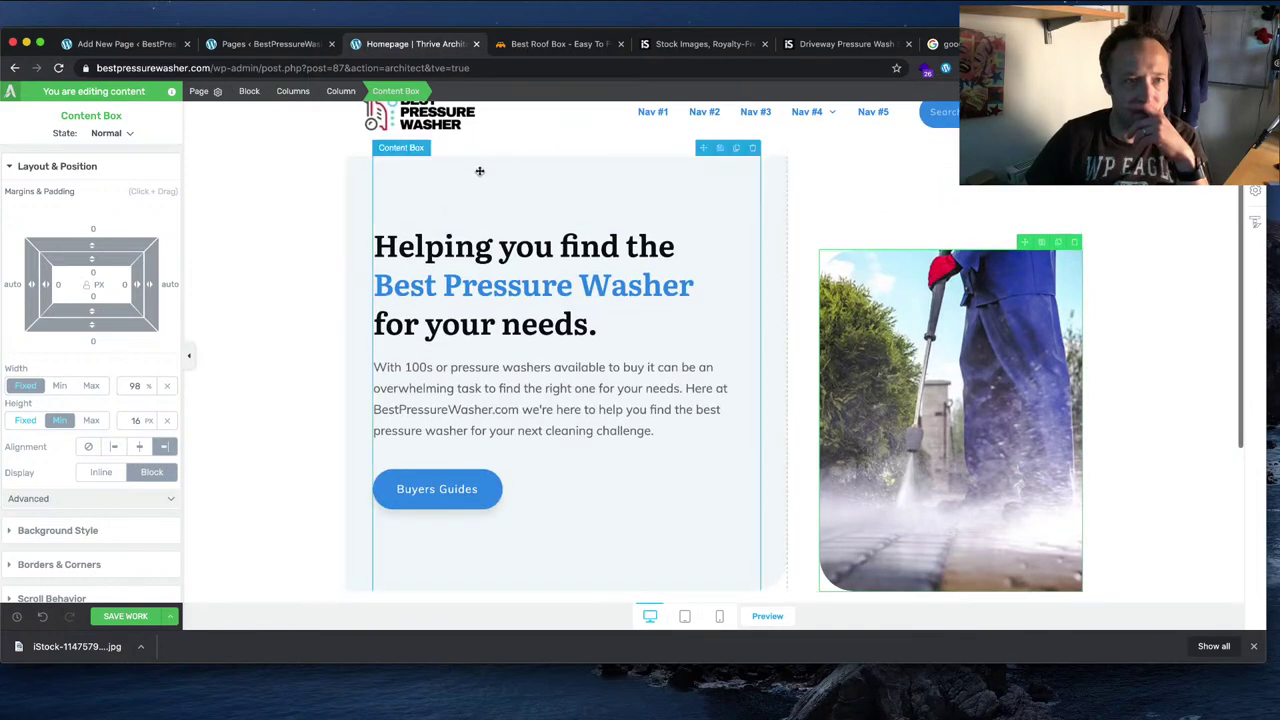
# Step: Inspect the hero's left text column width and margin/padding settings
pyautogui.click(371, 167)
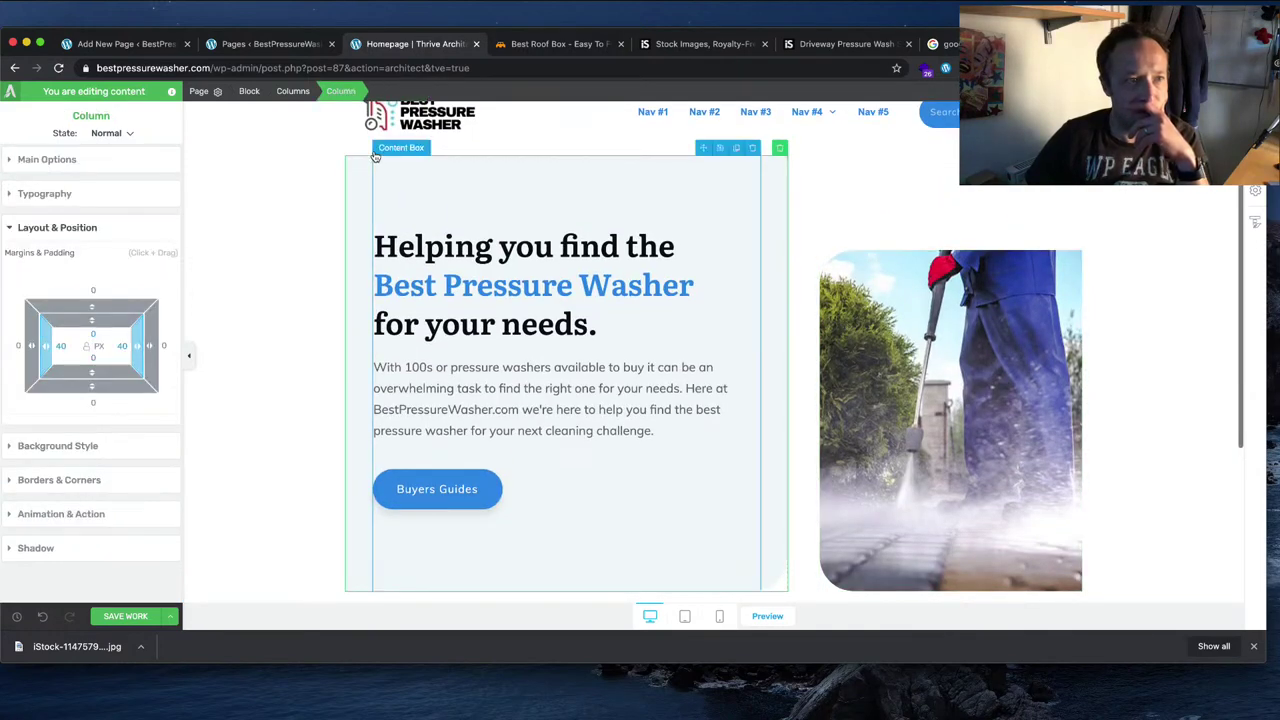
pyautogui.click(86, 160)
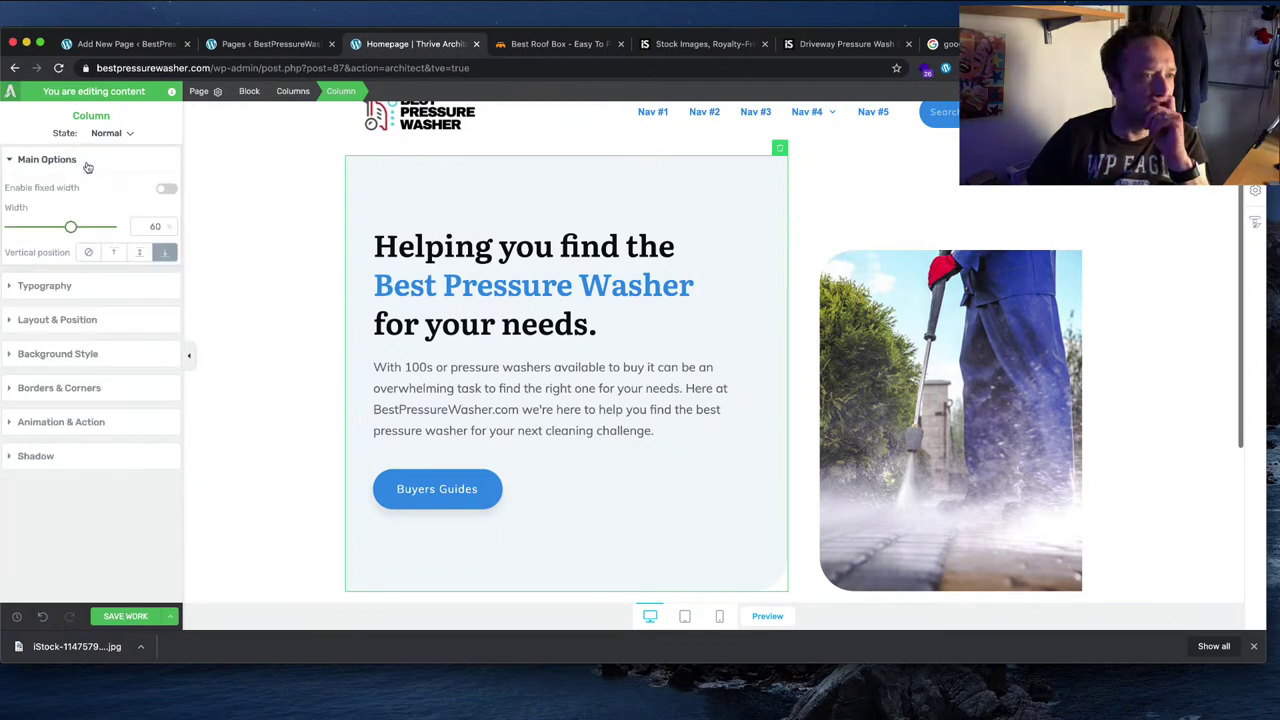
pyautogui.click(86, 320)
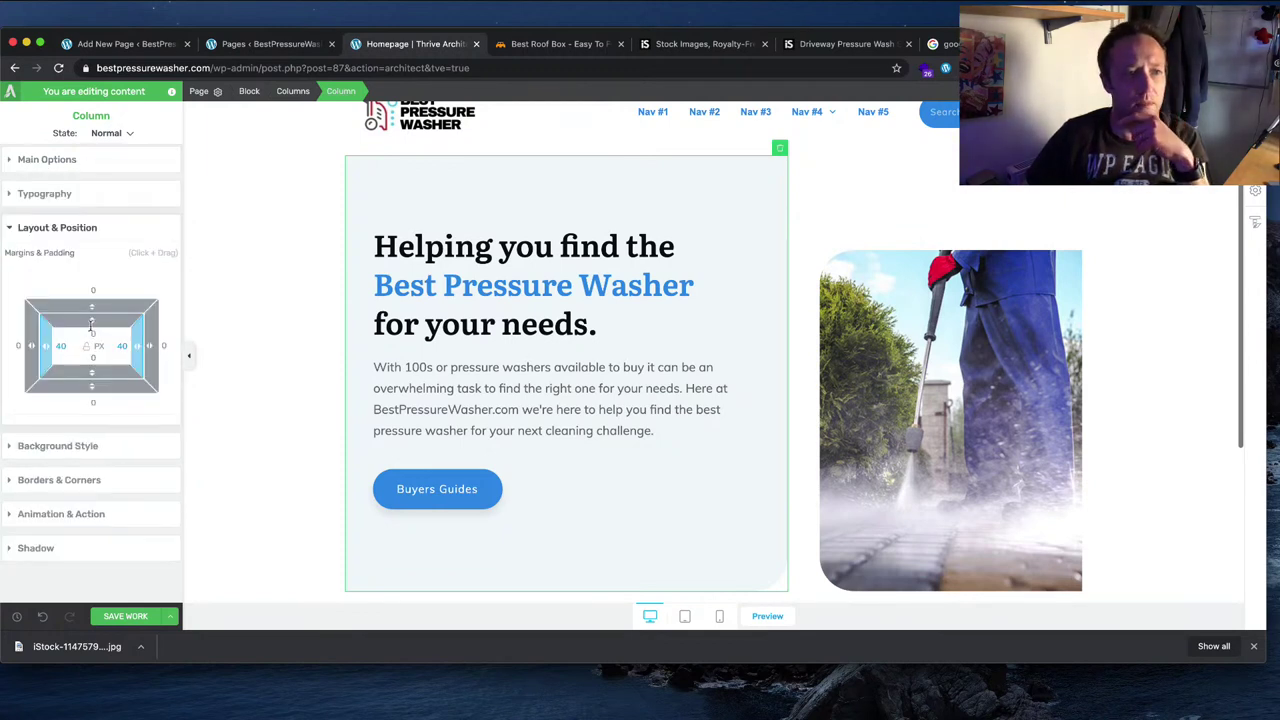
# Step: Set the right image column's vertical position to top, back to middle, and save
pyautogui.click(873, 171)
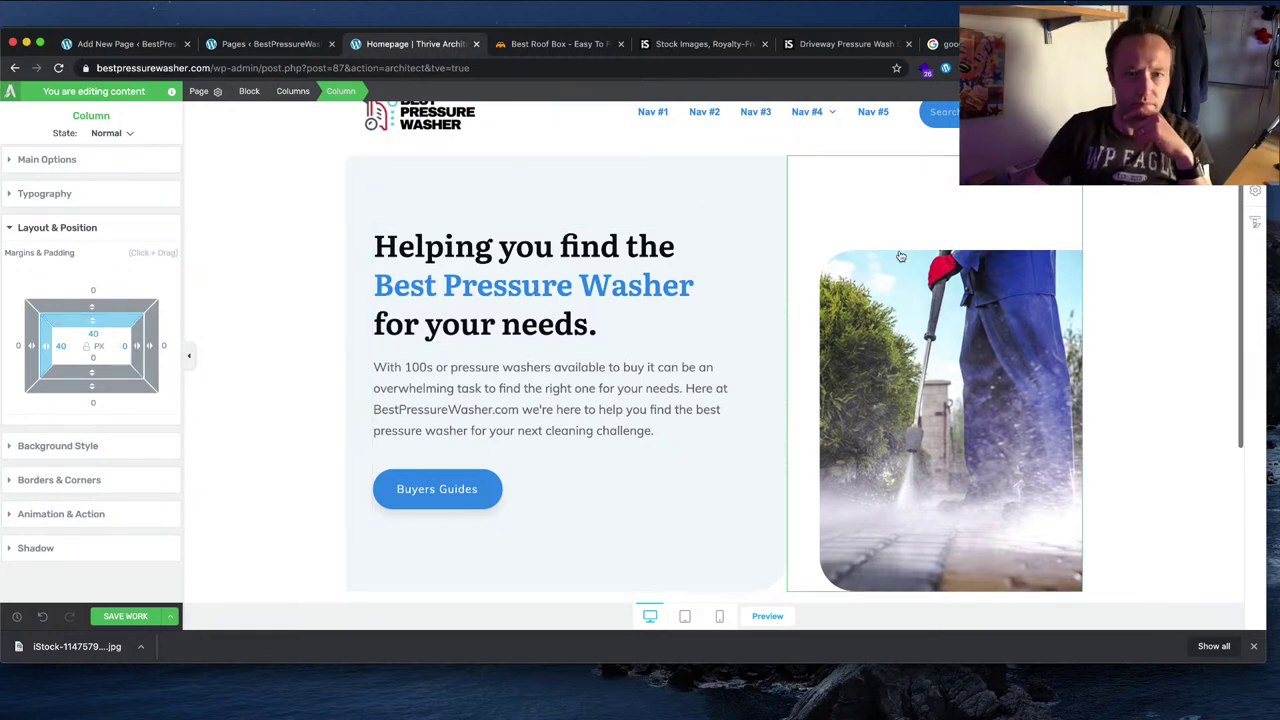
pyautogui.click(115, 167)
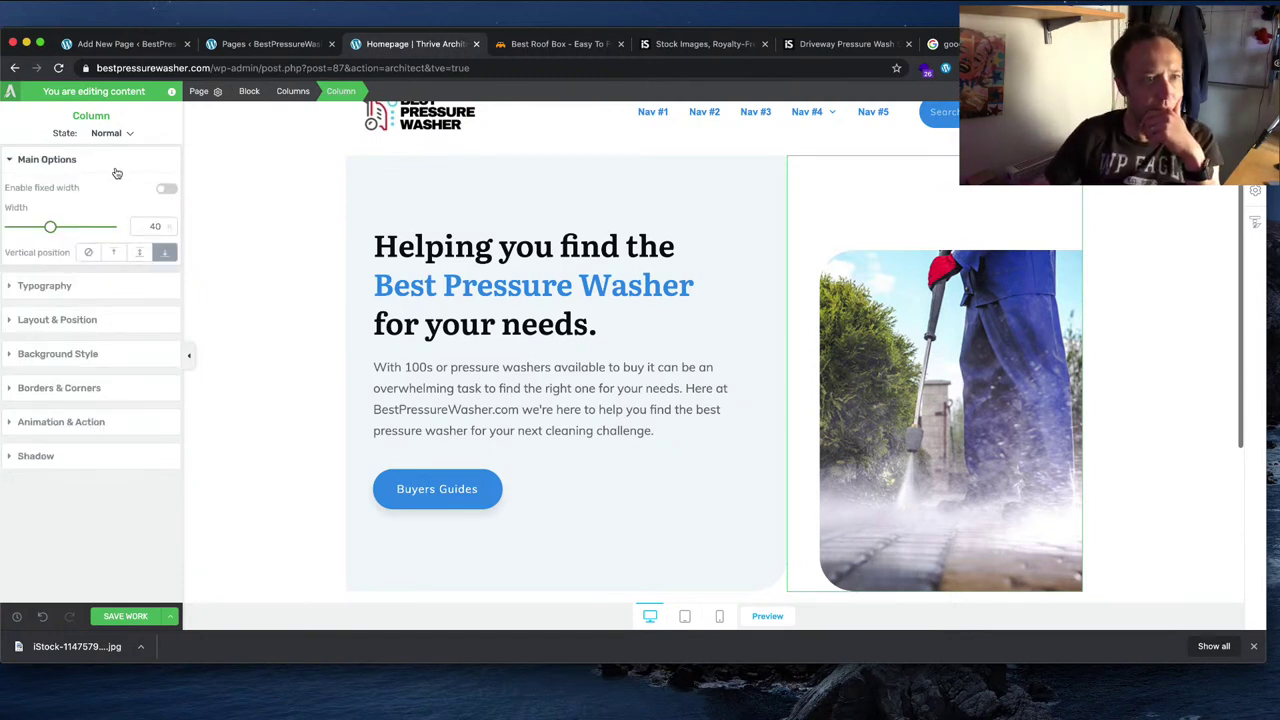
pyautogui.click(141, 254)
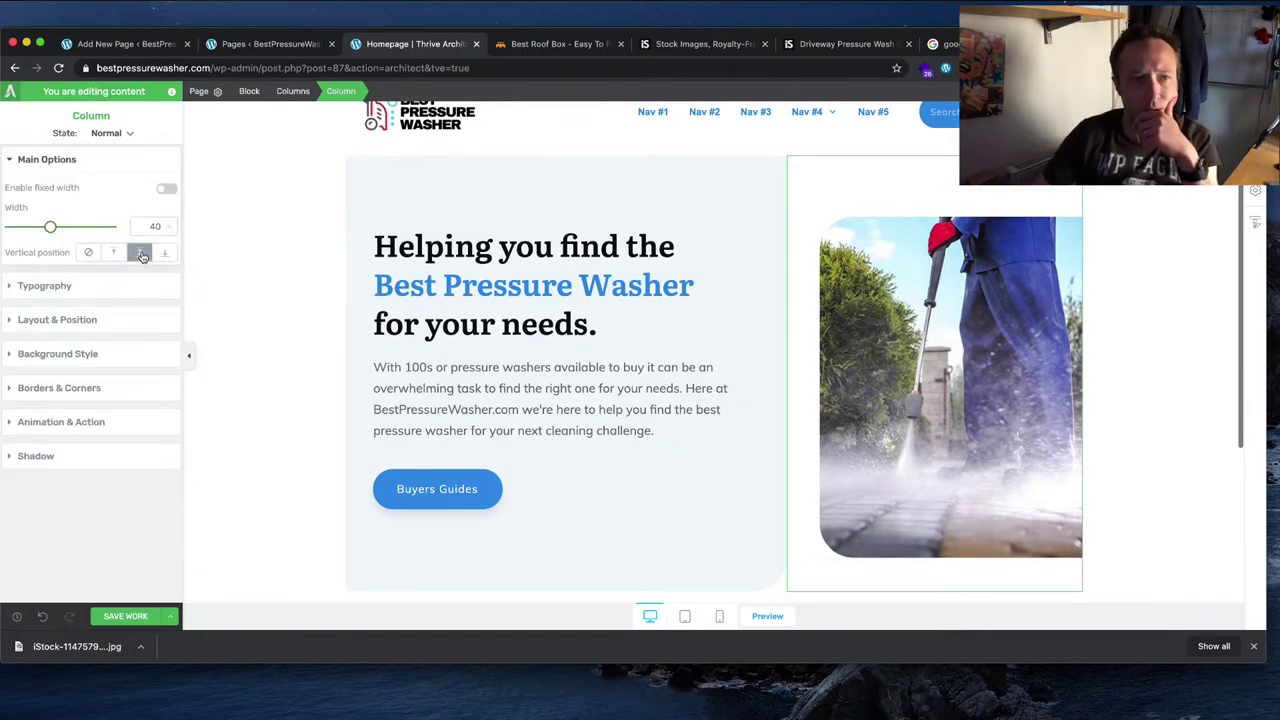
pyautogui.click(115, 253)
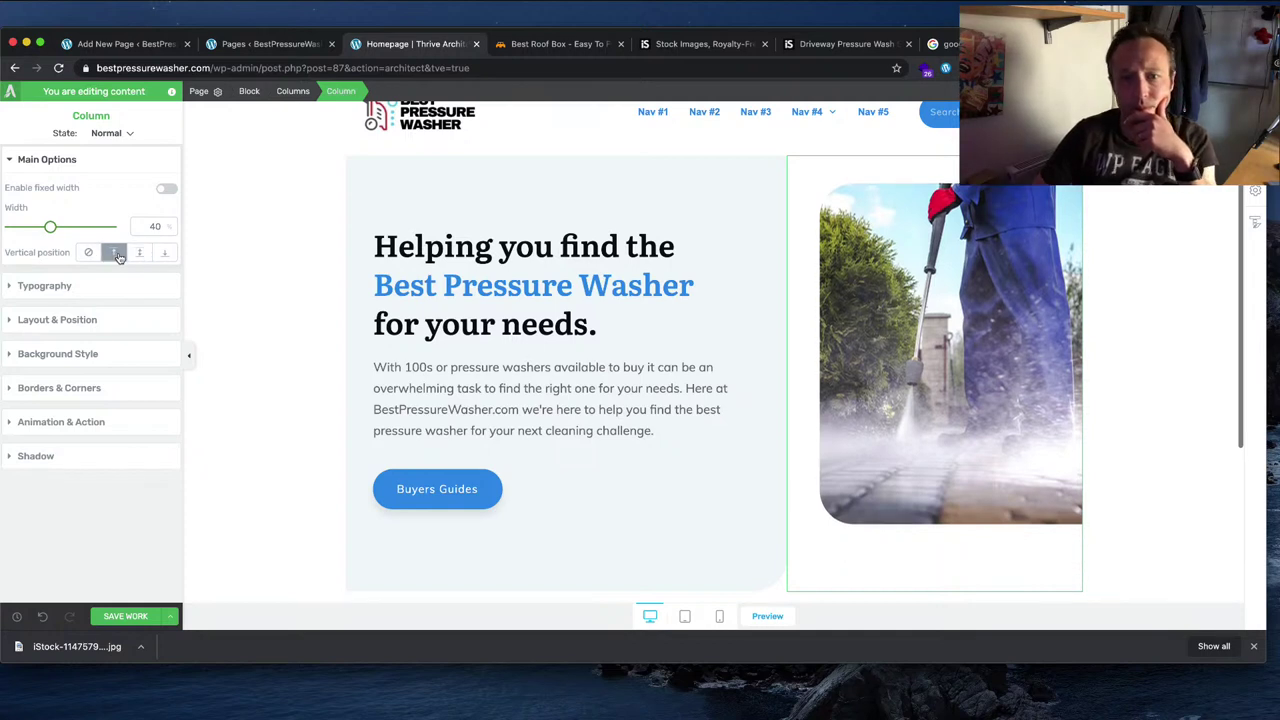
pyautogui.click(141, 254)
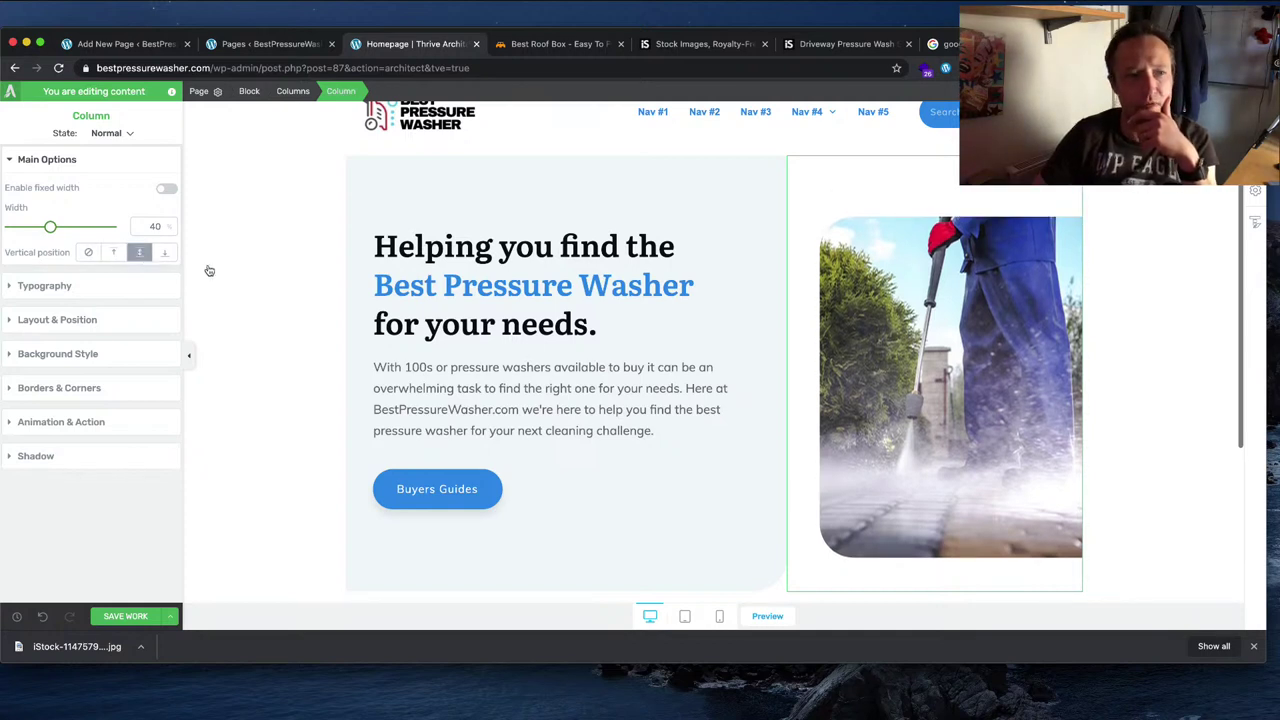
pyautogui.click(323, 261)
pyautogui.click(128, 616)
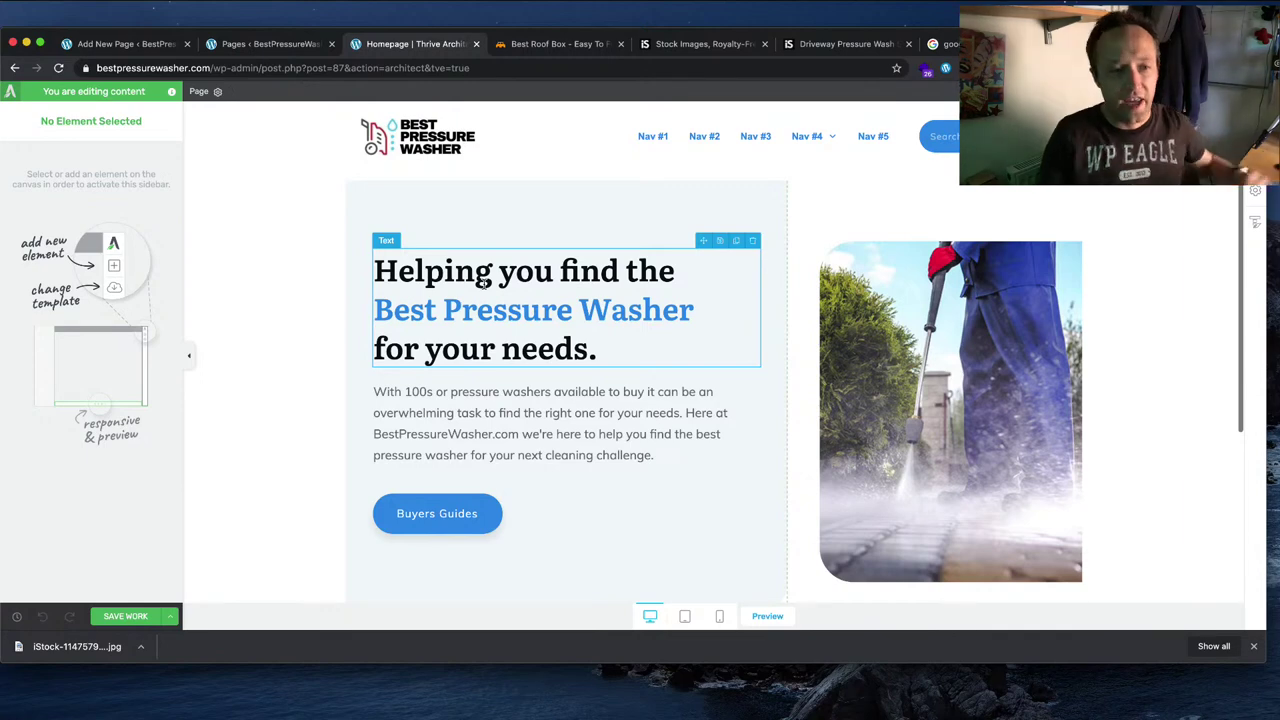
# Step: Review the homepage, then use Save and Return to Post Editor
pyautogui.scroll(-5, 485, 286)
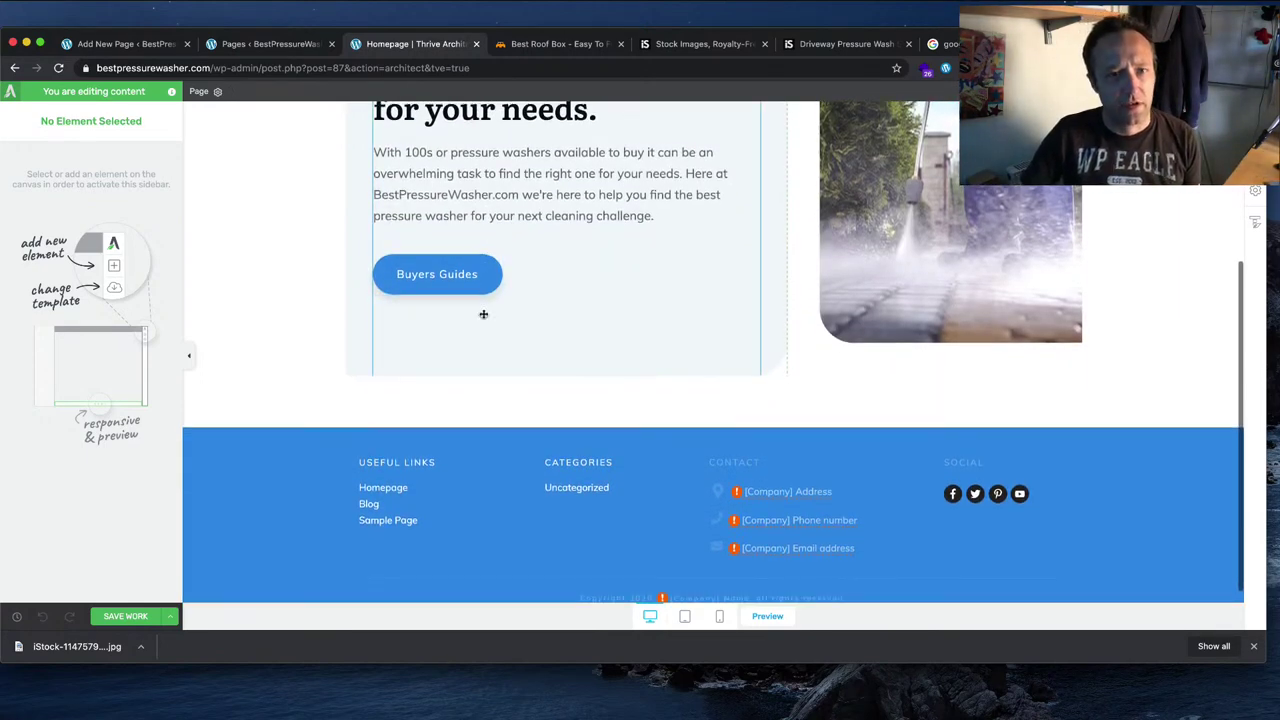
pyautogui.scroll(4, 482, 310)
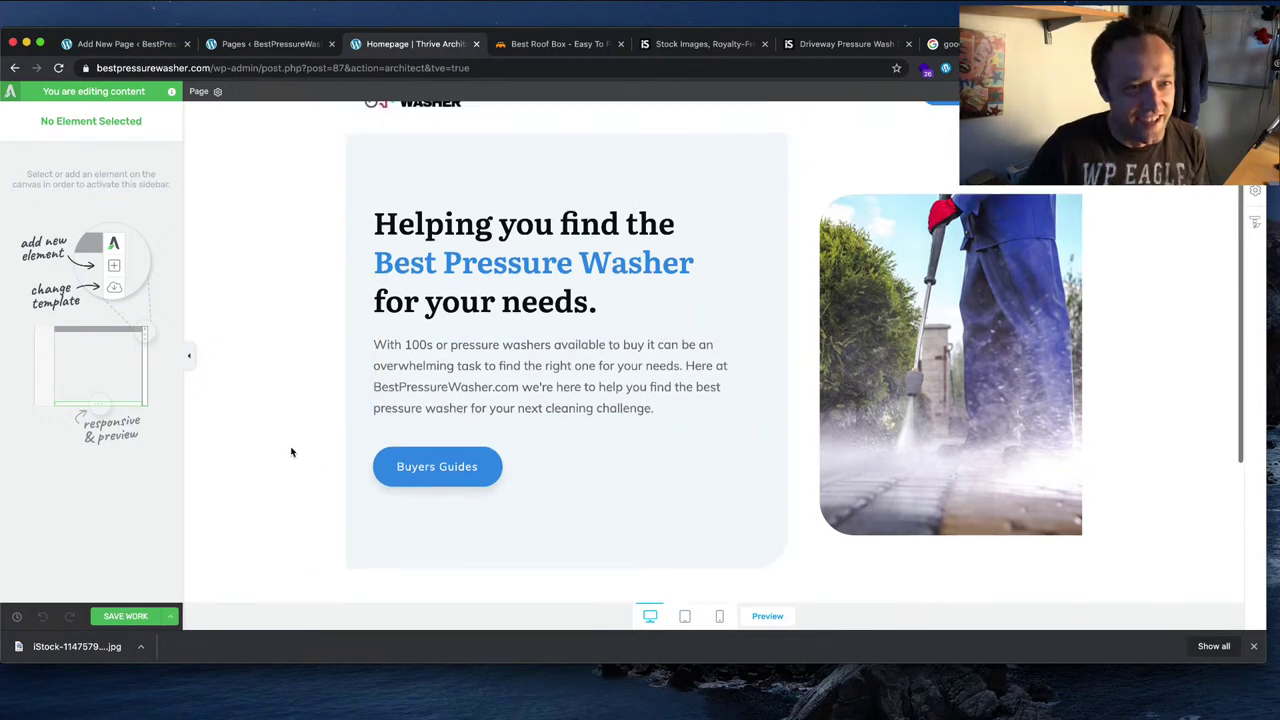
pyautogui.scroll(-2, 291, 449)
pyautogui.scroll(-2, 838, 538)
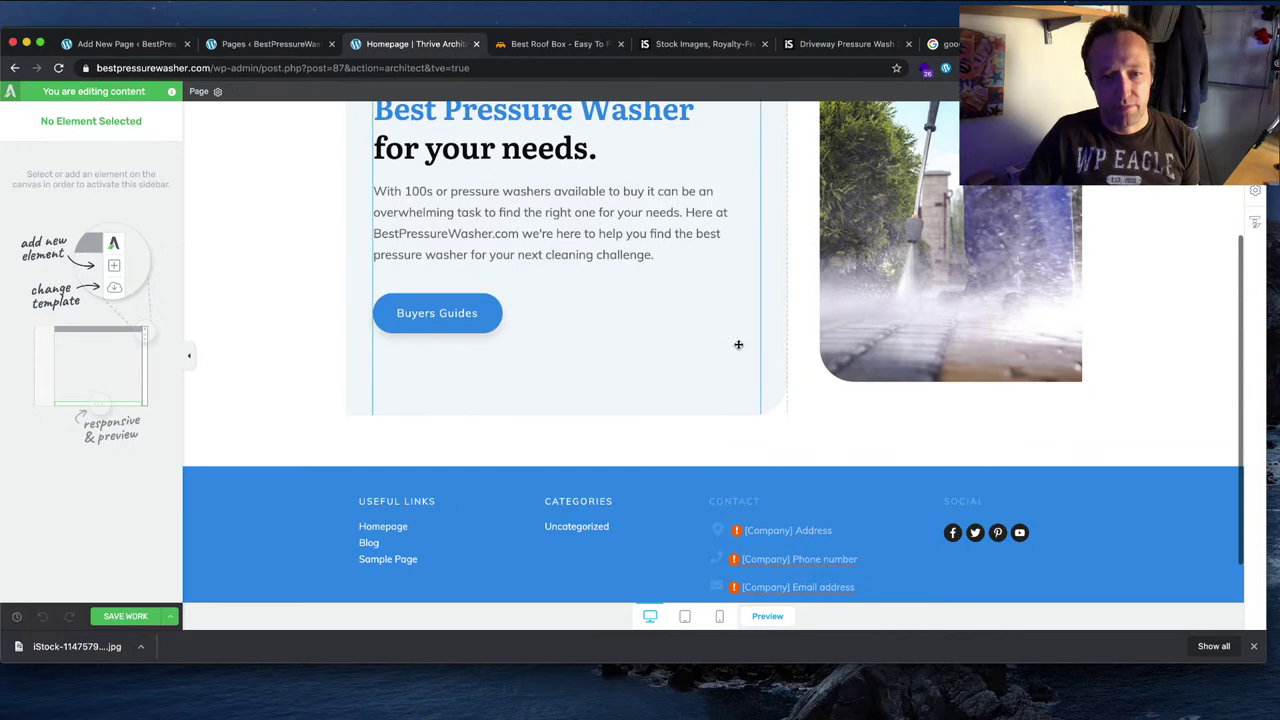
pyautogui.scroll(3, 738, 344)
pyautogui.scroll(-2, 738, 344)
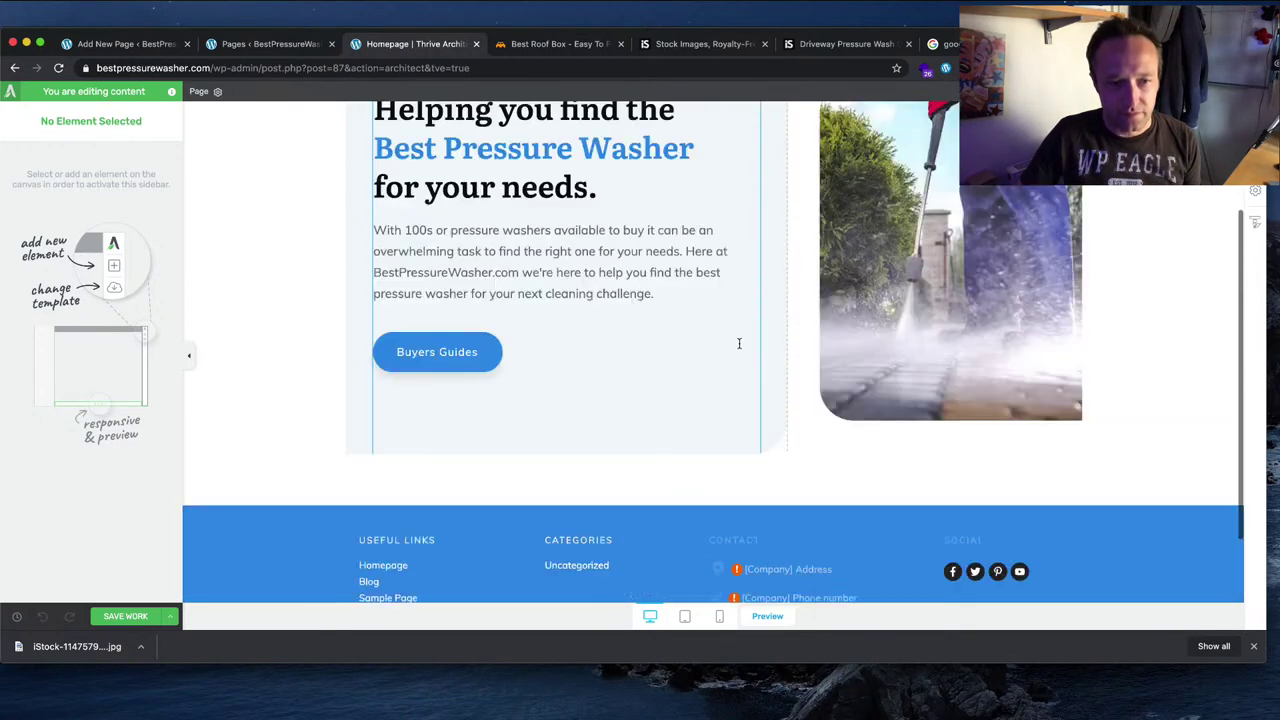
pyautogui.scroll(4, 738, 340)
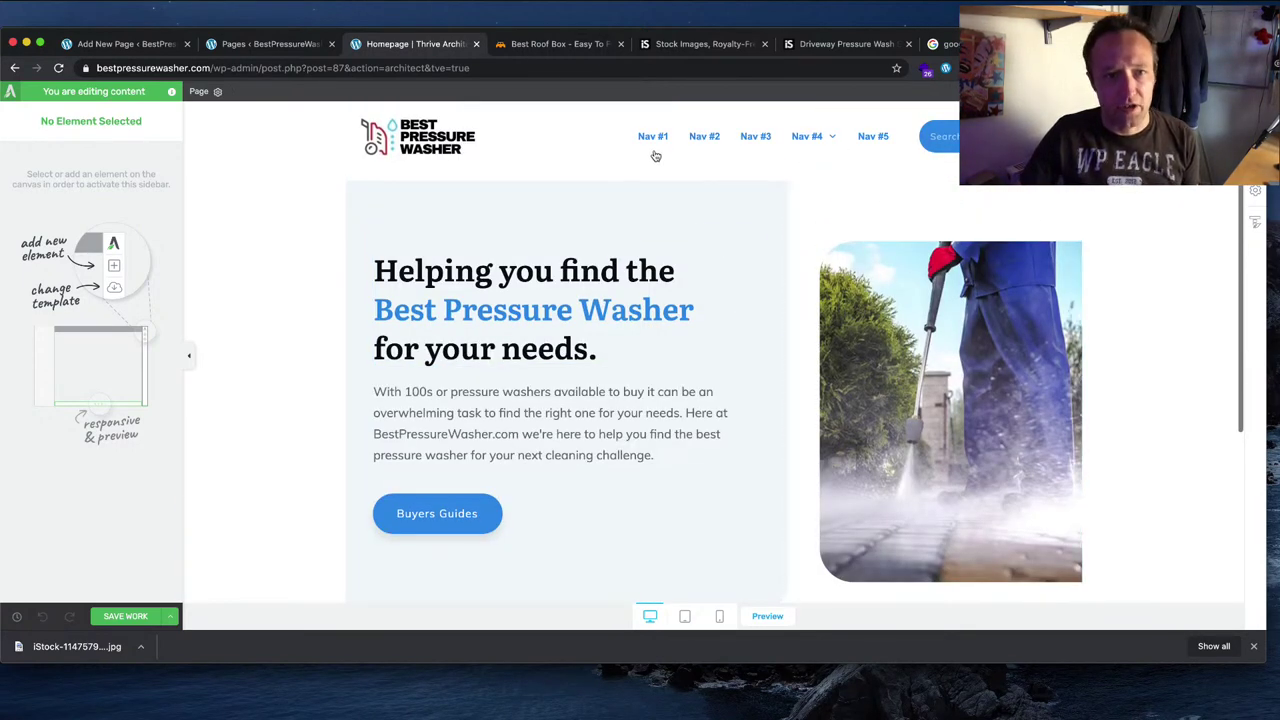
pyautogui.click(168, 617)
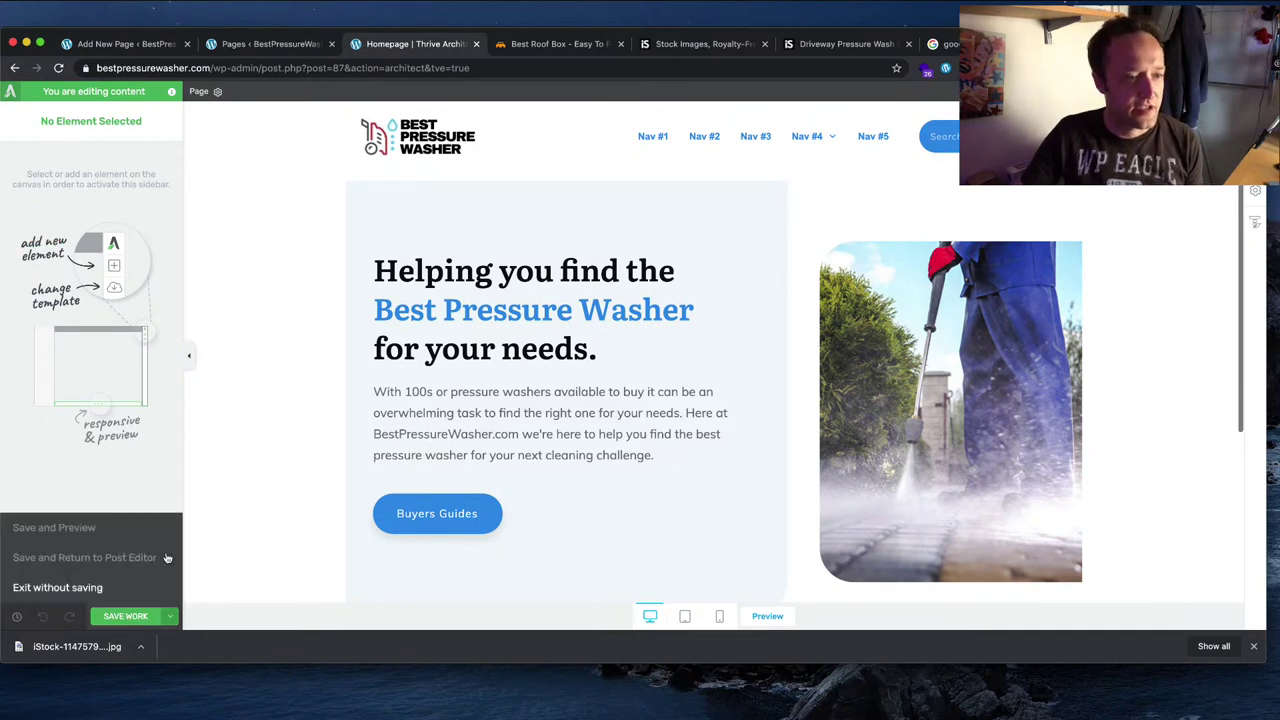
pyautogui.click(108, 559)
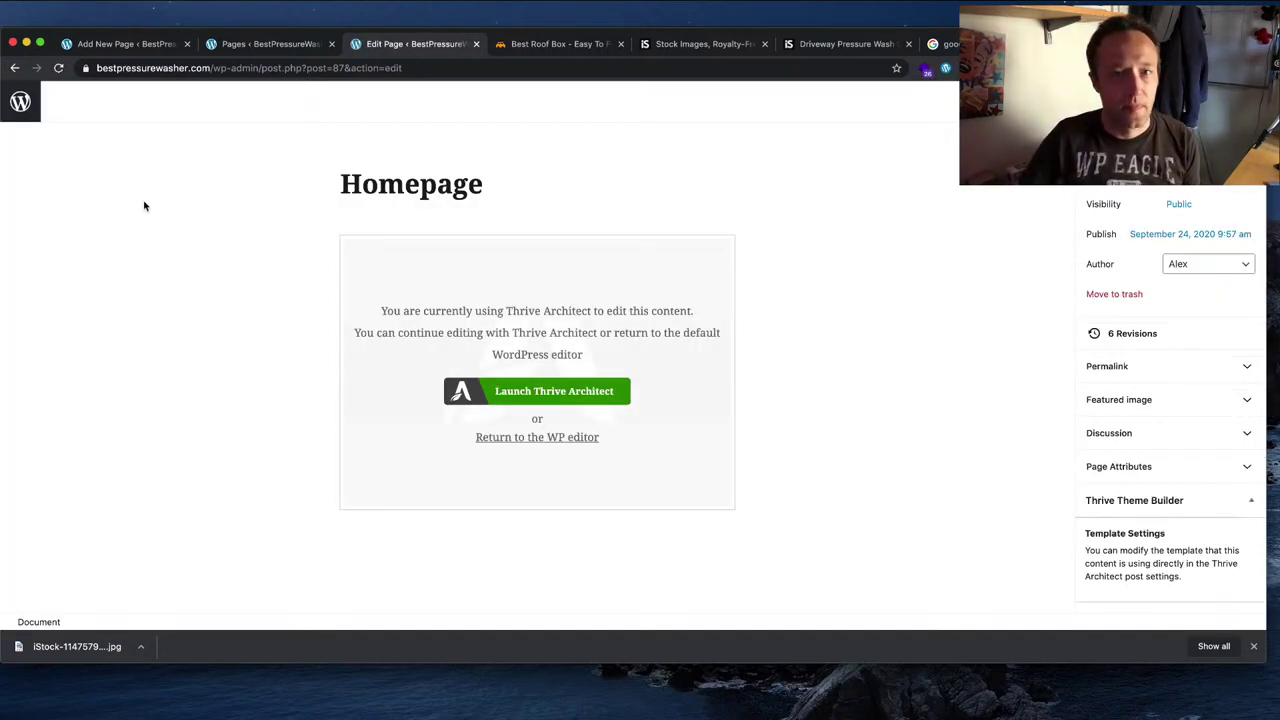
# Step: Under Posts > Categories, add a Buyers Guides category
pyautogui.click(20, 115)
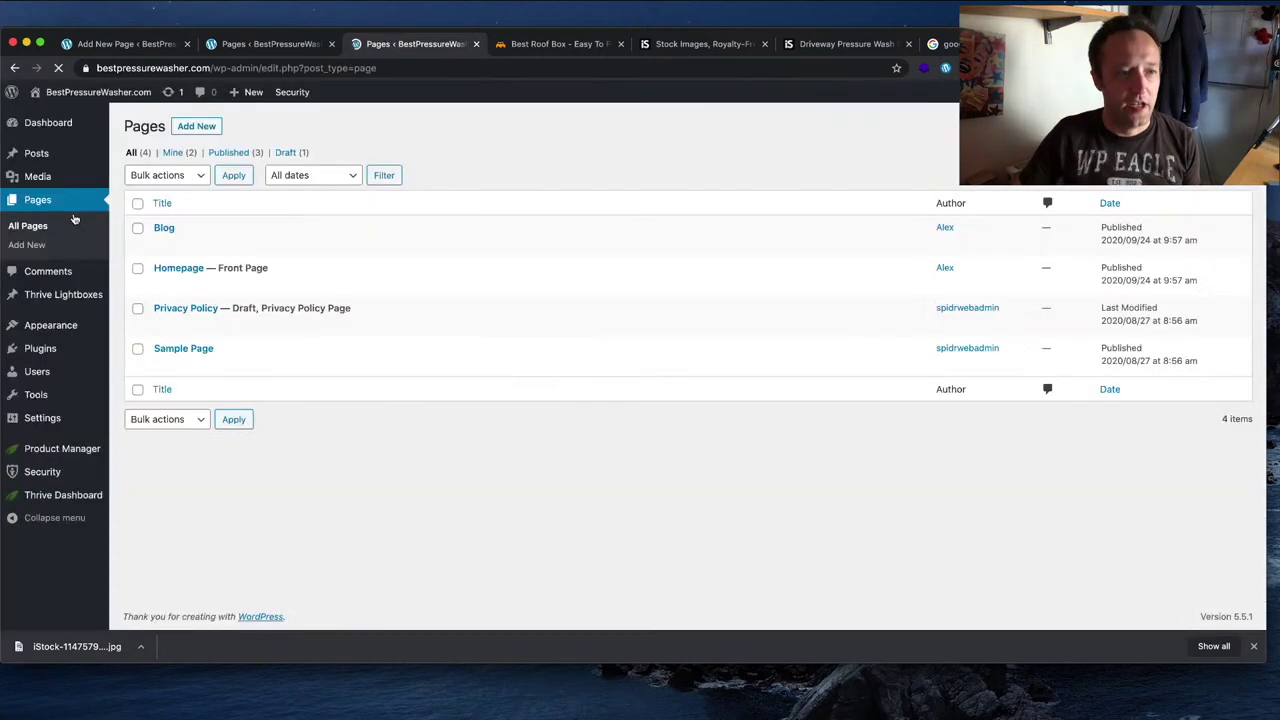
pyautogui.moveTo(68, 173)
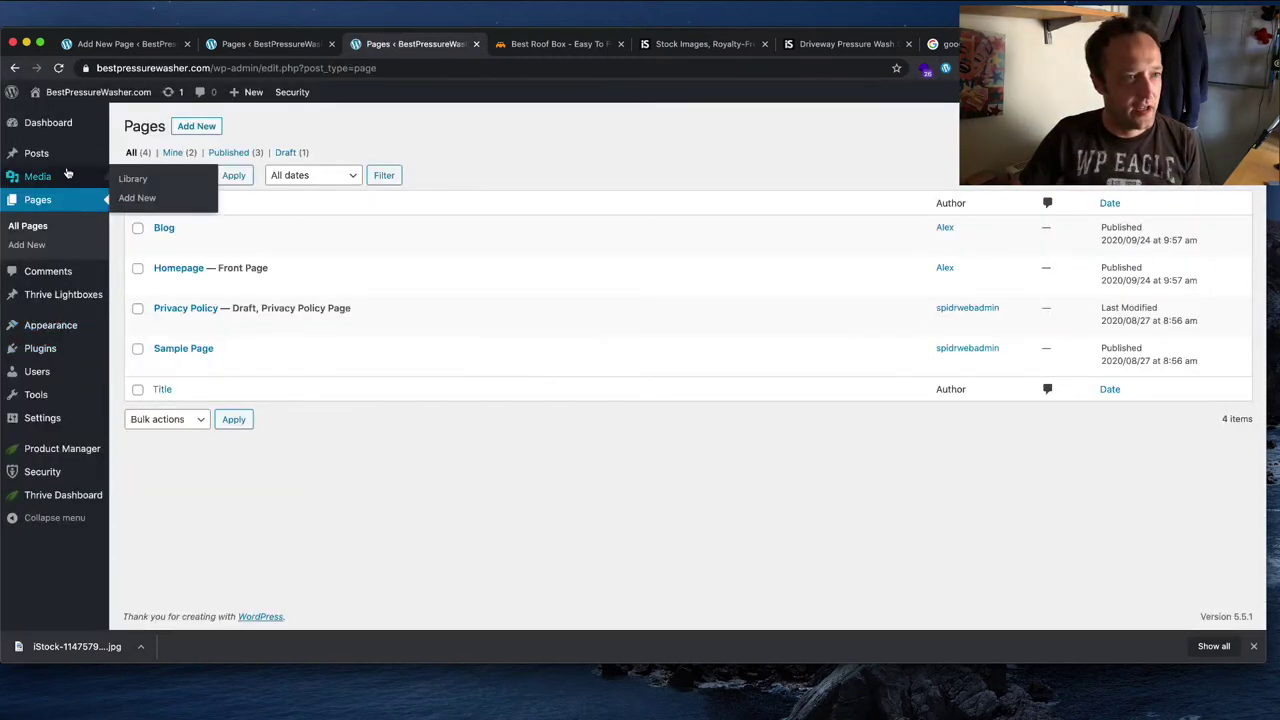
pyautogui.moveTo(87, 153)
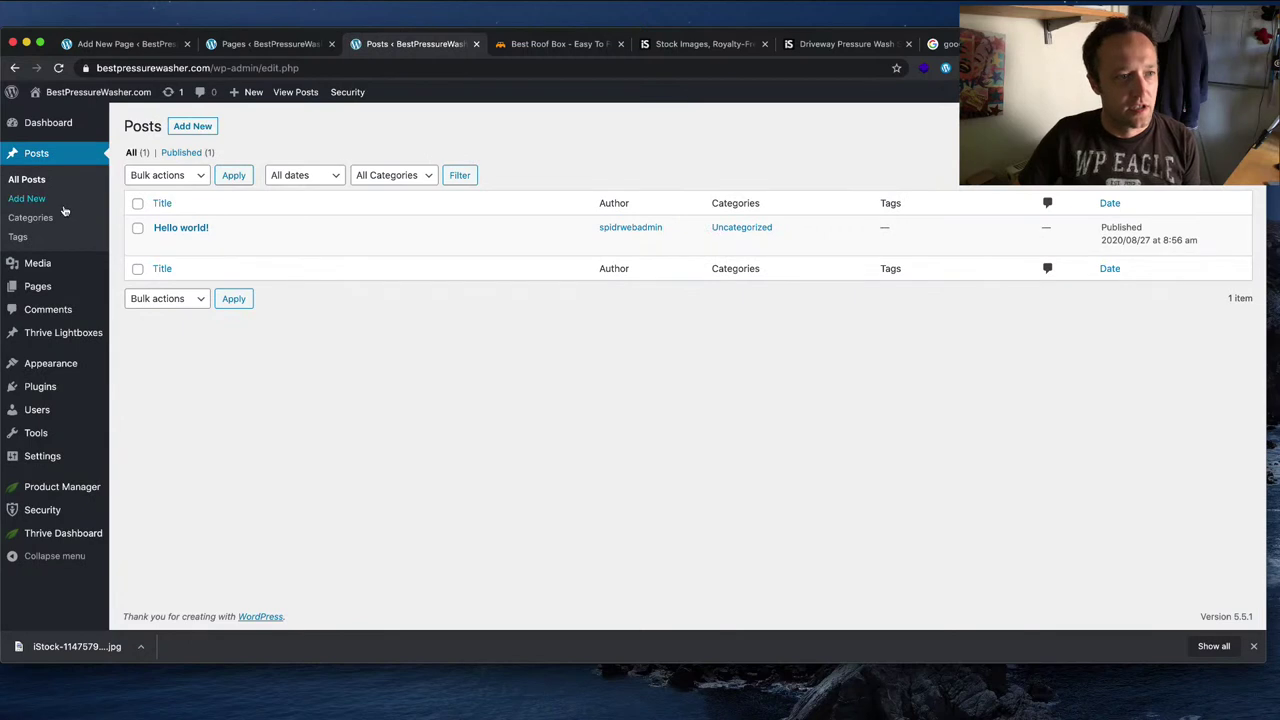
pyautogui.click(58, 222)
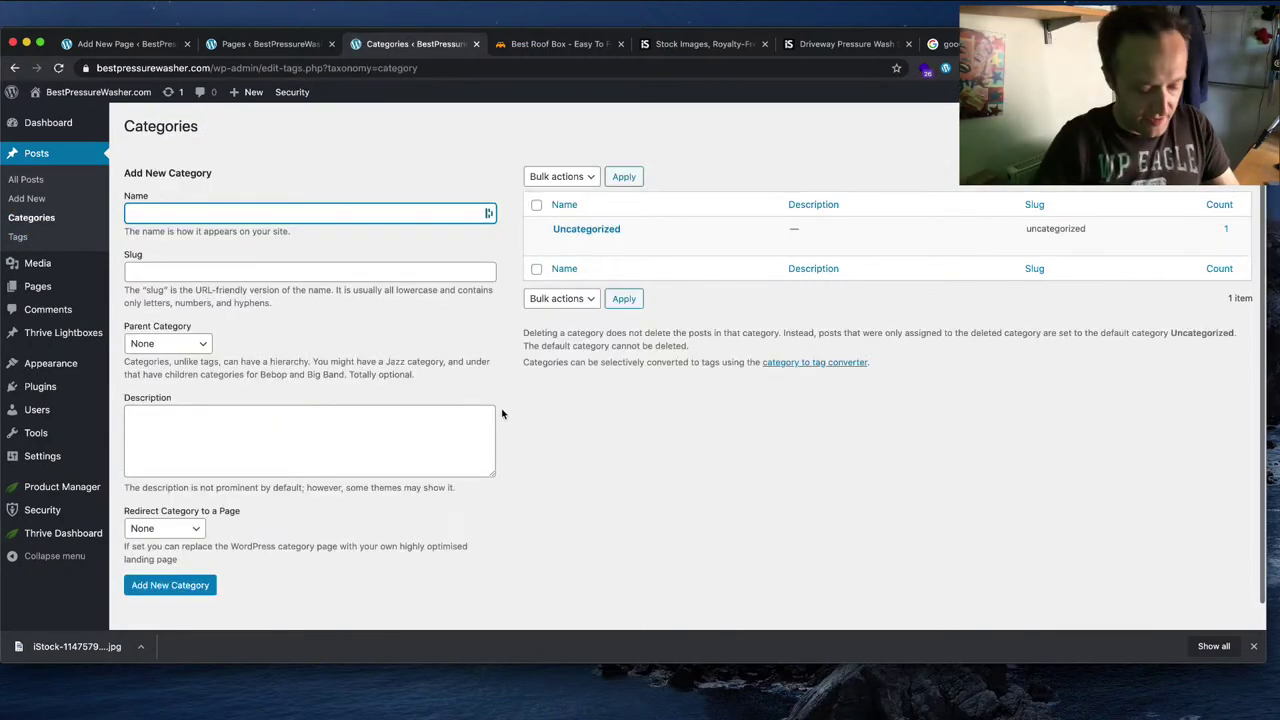
pyautogui.write('B')
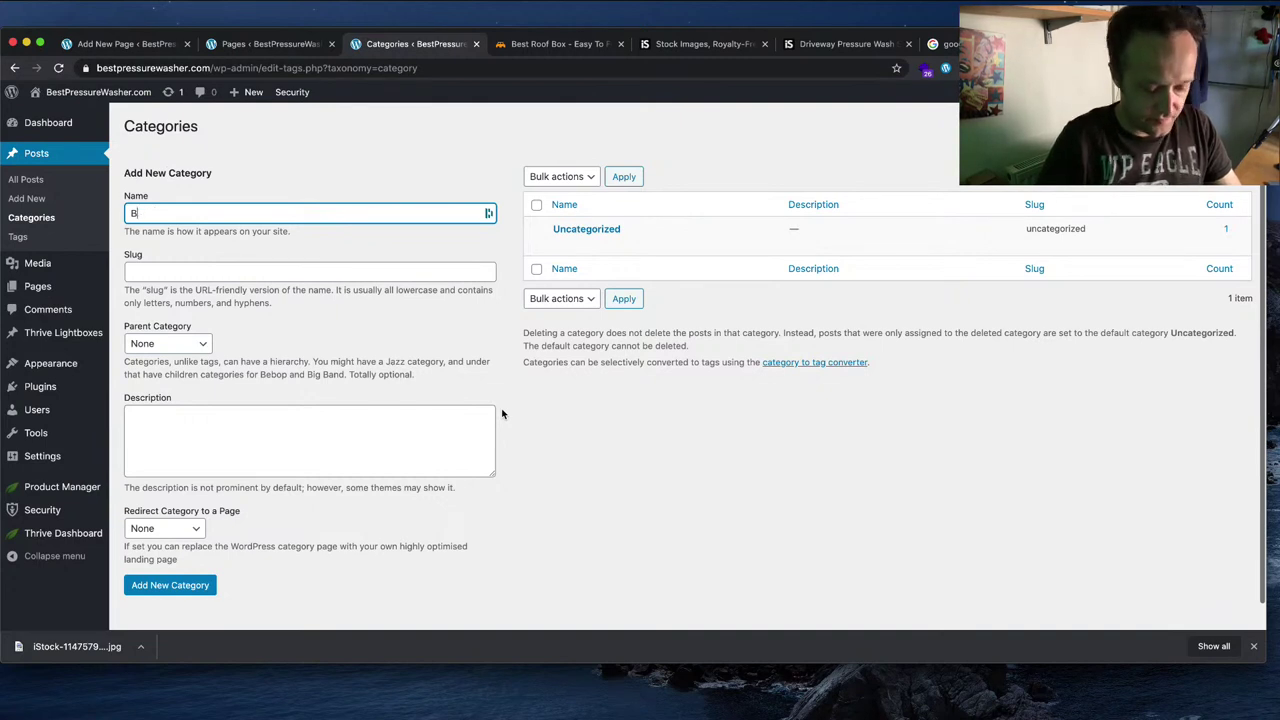
pyautogui.write('HuyuyerS Guid')
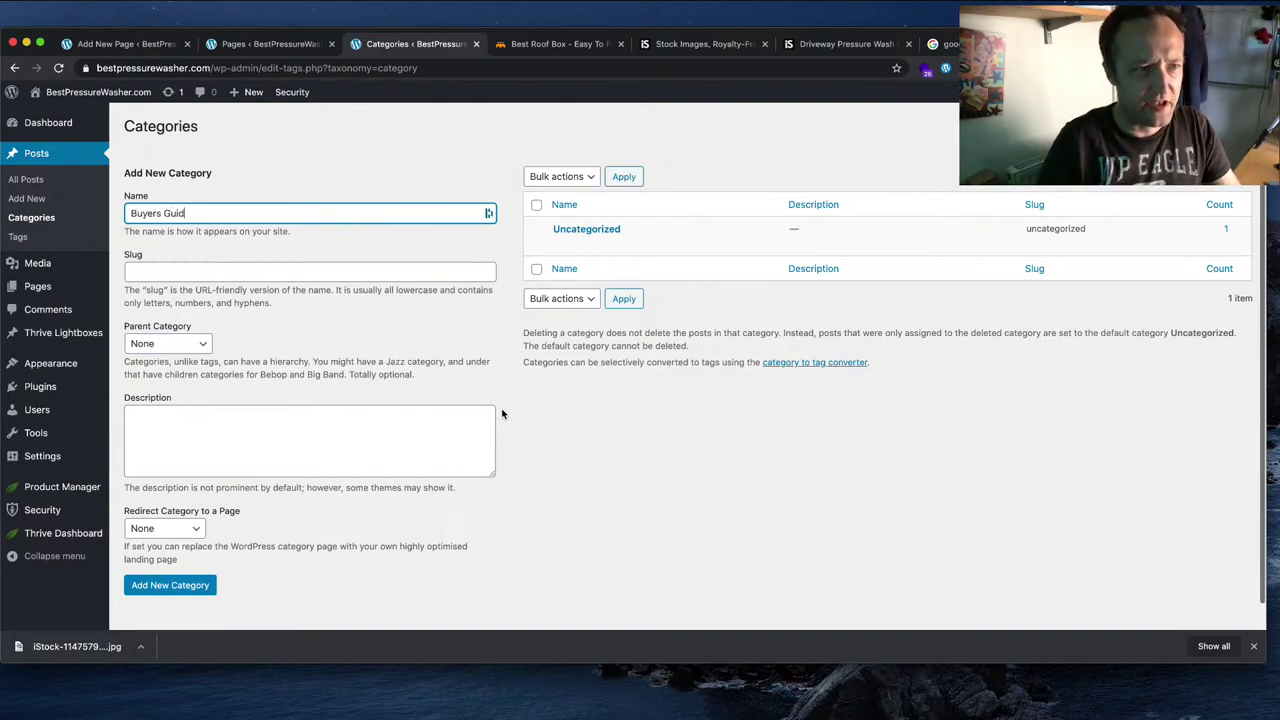
pyautogui.write('es')
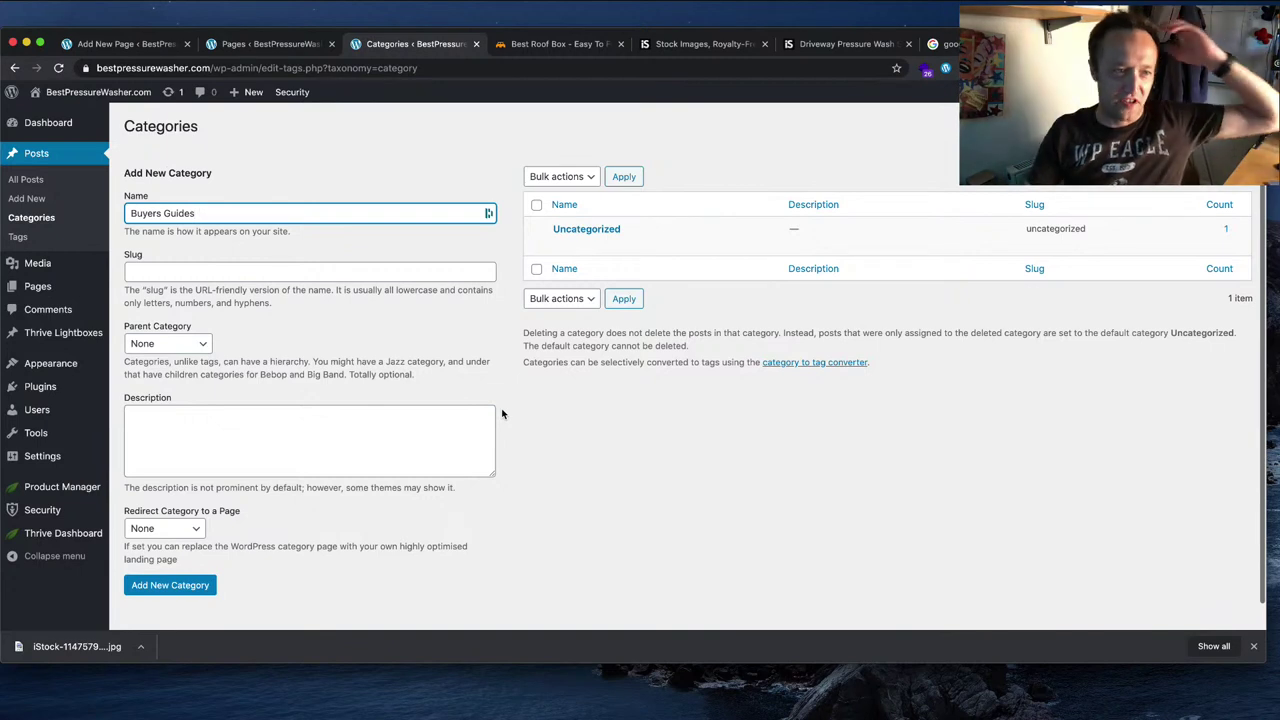
pyautogui.click(188, 588)
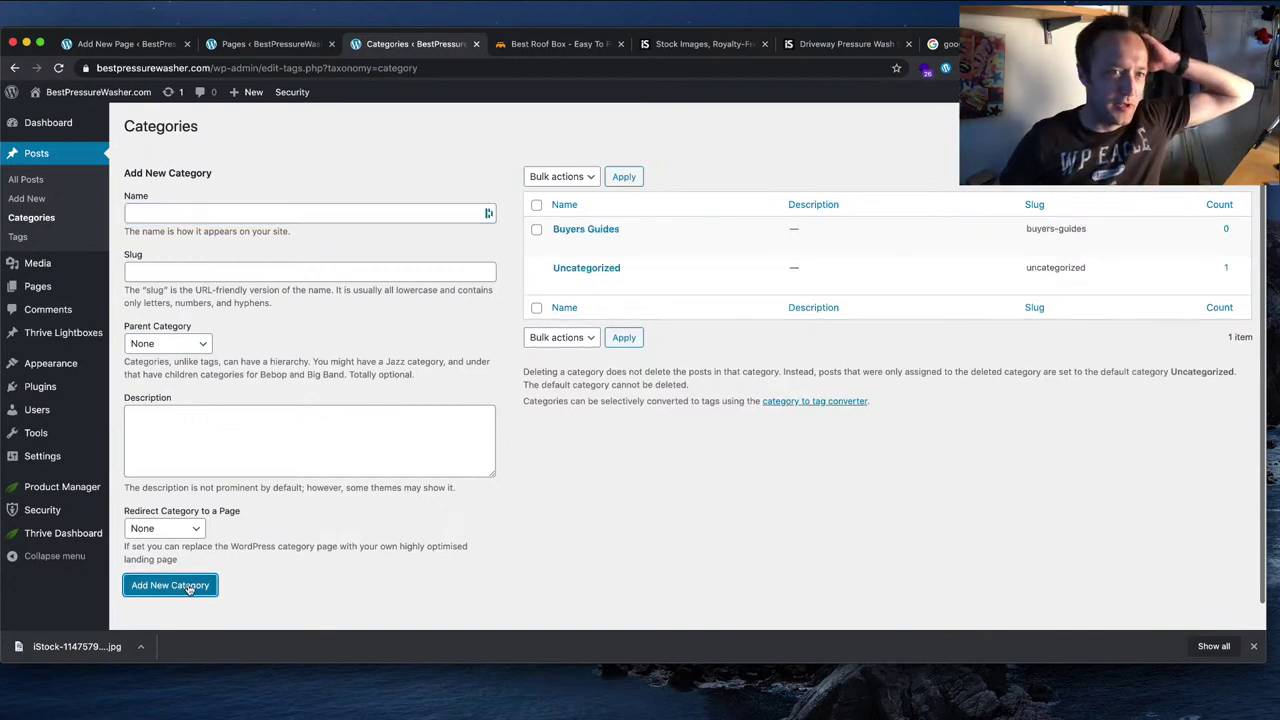
# Step: Add a second category named Beginners
pyautogui.click(326, 207)
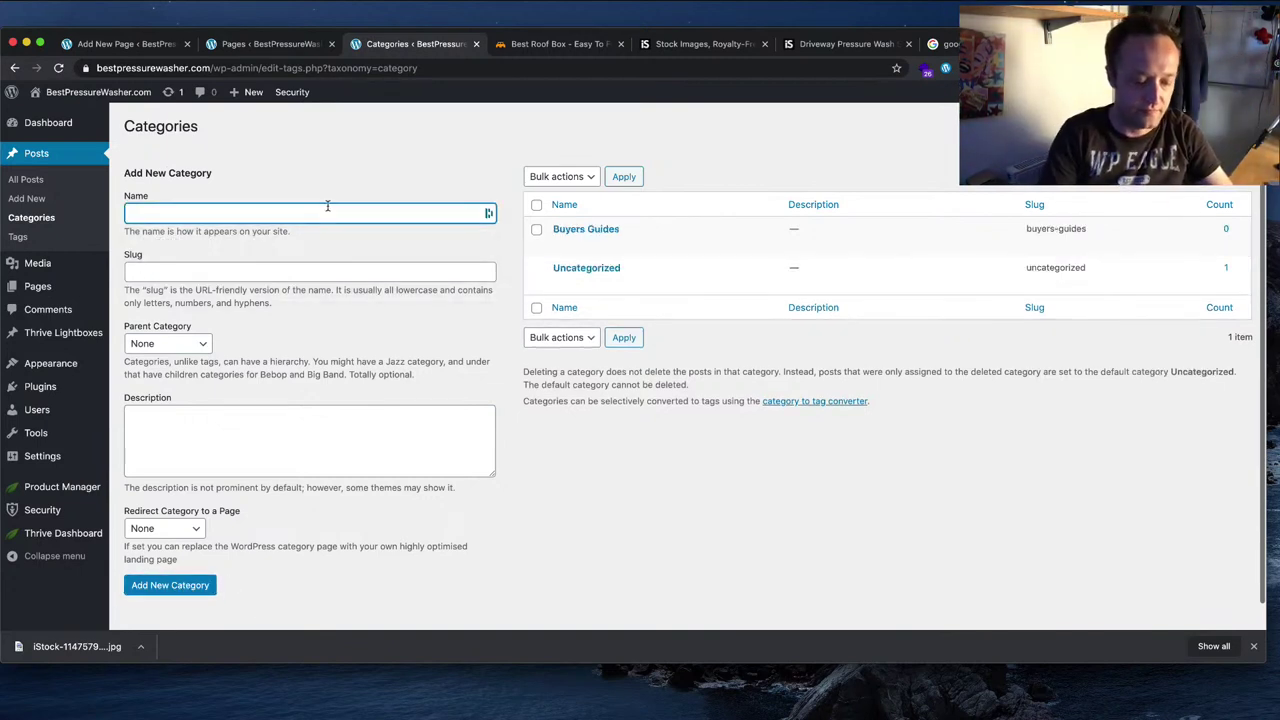
pyautogui.write('Beginners')
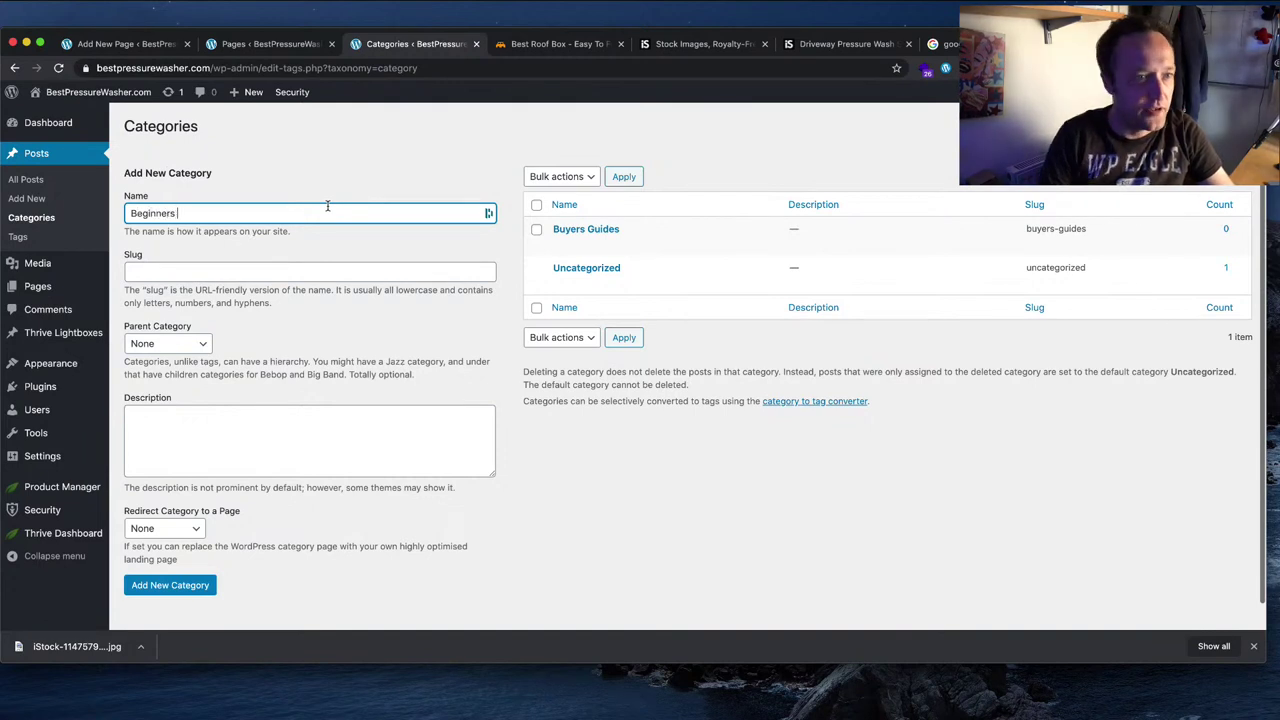
pyautogui.doubleClick(240, 220)
pyautogui.press('super+c')
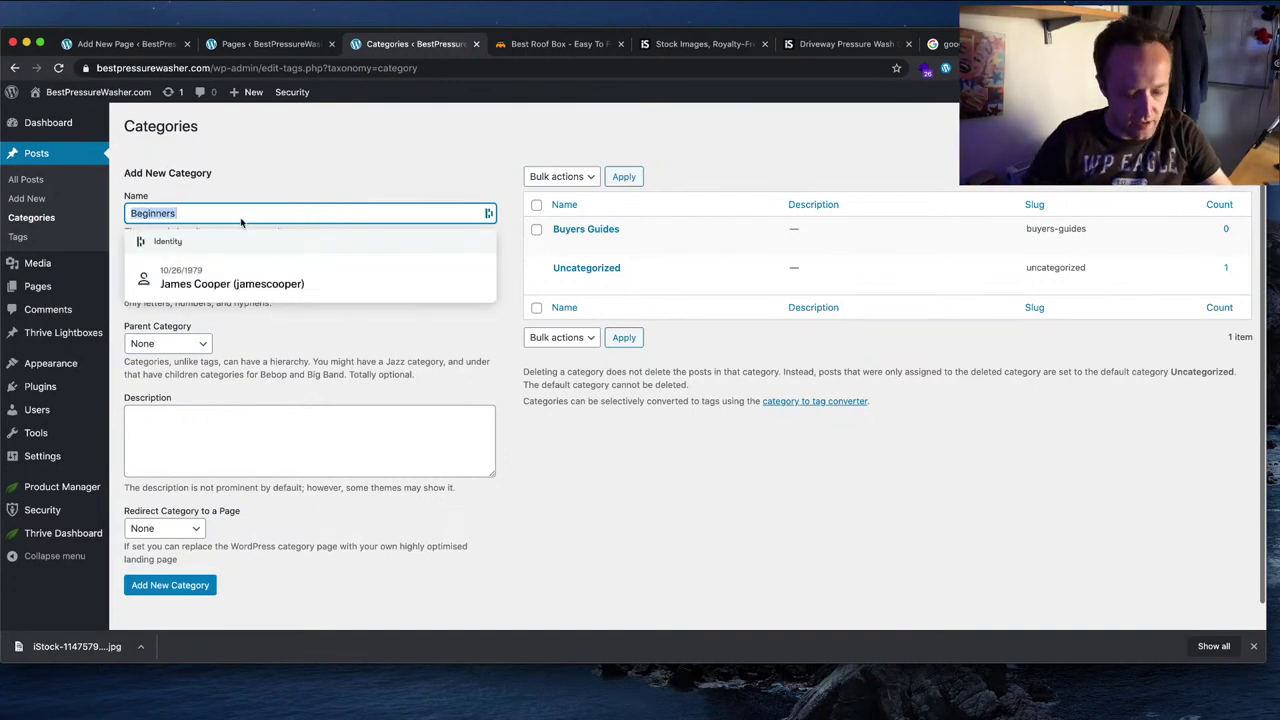
pyautogui.press('super+t')
pyautogui.press('super+v')
pyautogui.press('Return')
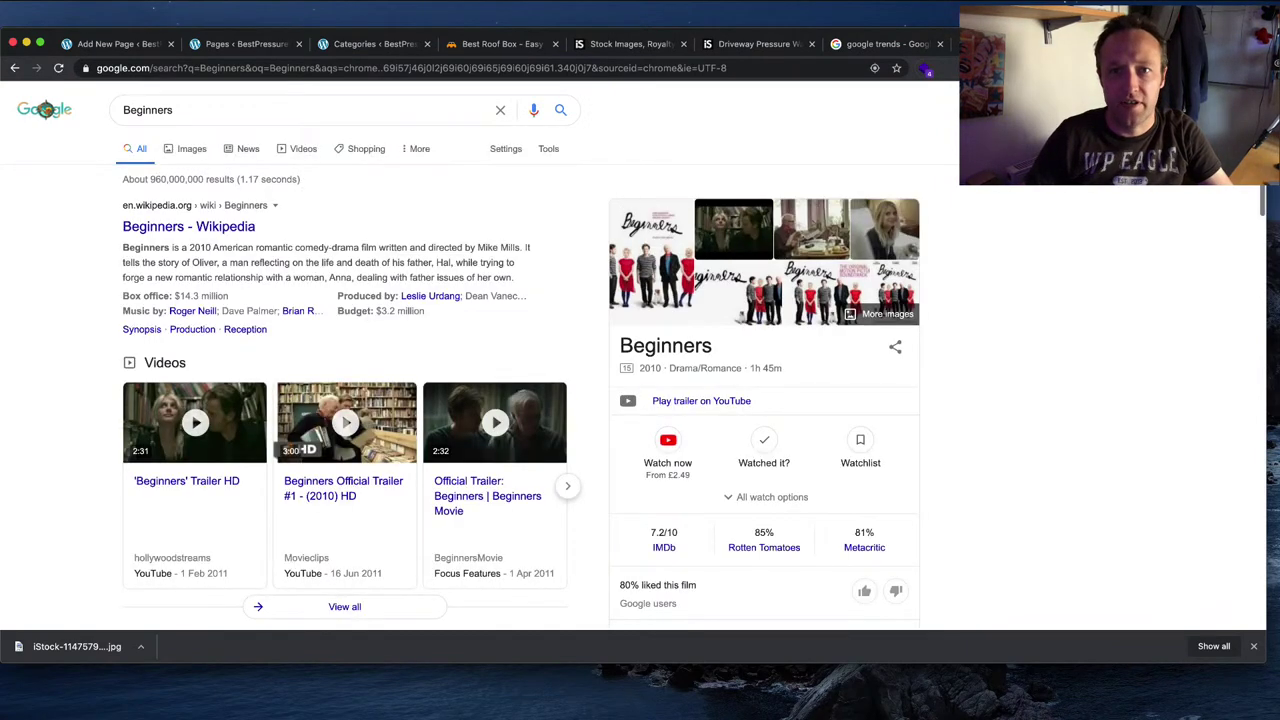
pyautogui.press('super+3')
pyautogui.click(364, 257)
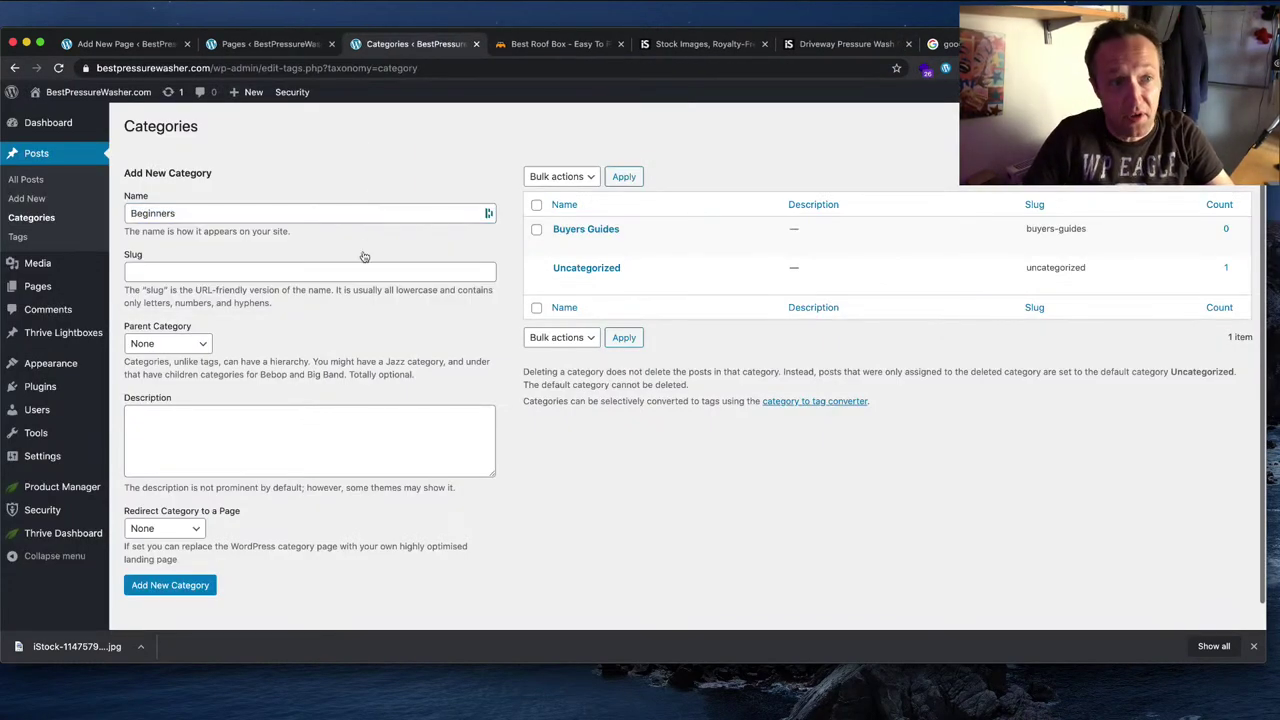
pyautogui.click(175, 590)
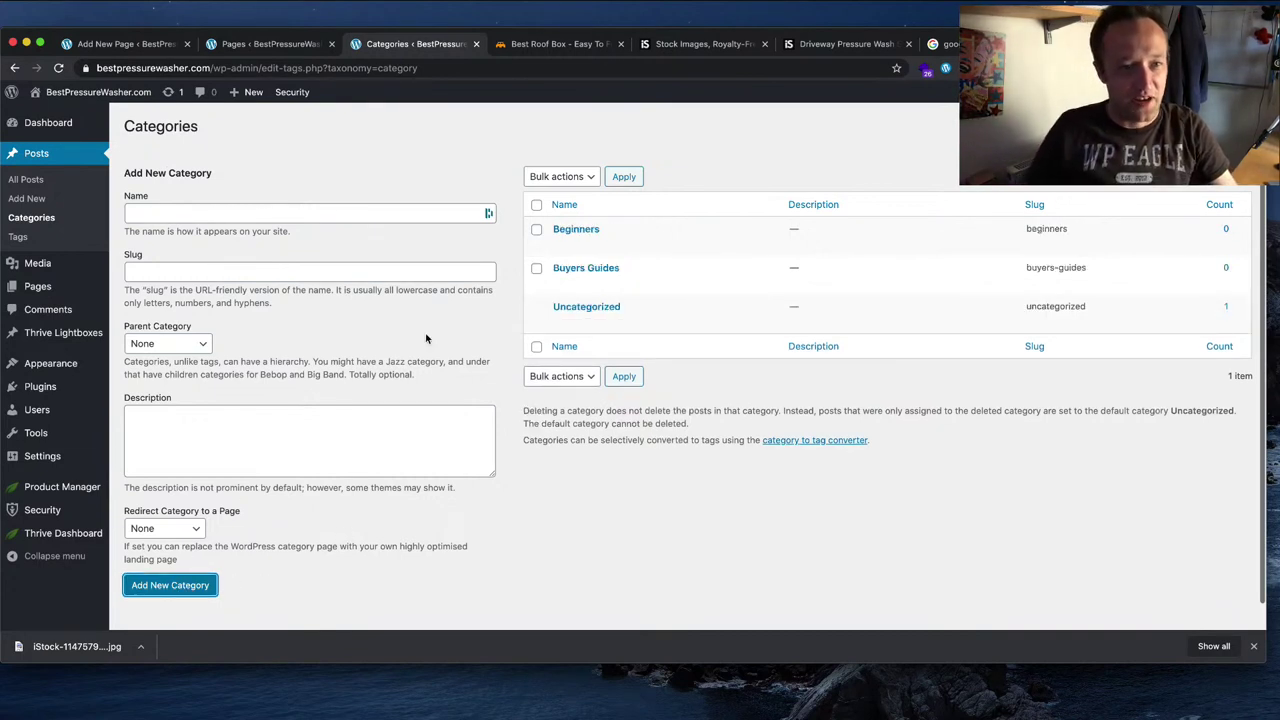
# Step: Quick-edit Beginners to name it Beginners Guides with slug beginners-guides
pyautogui.click(592, 243)
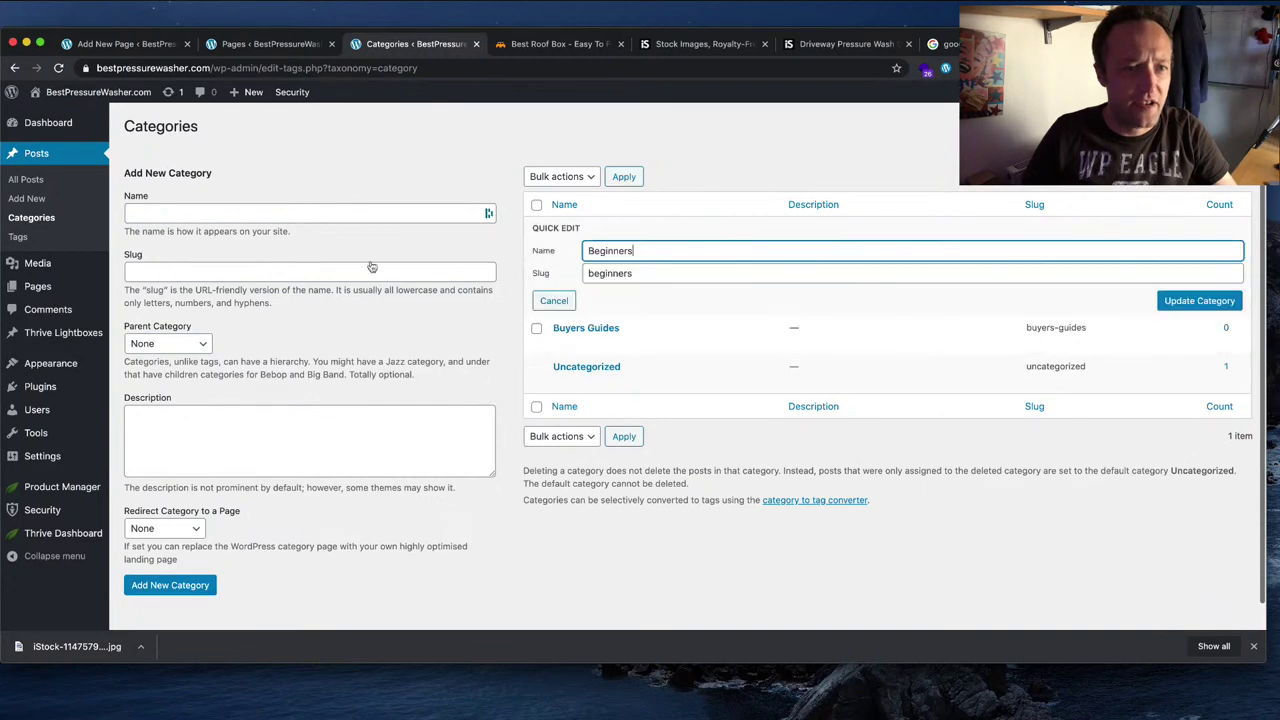
pyautogui.write('Guides')
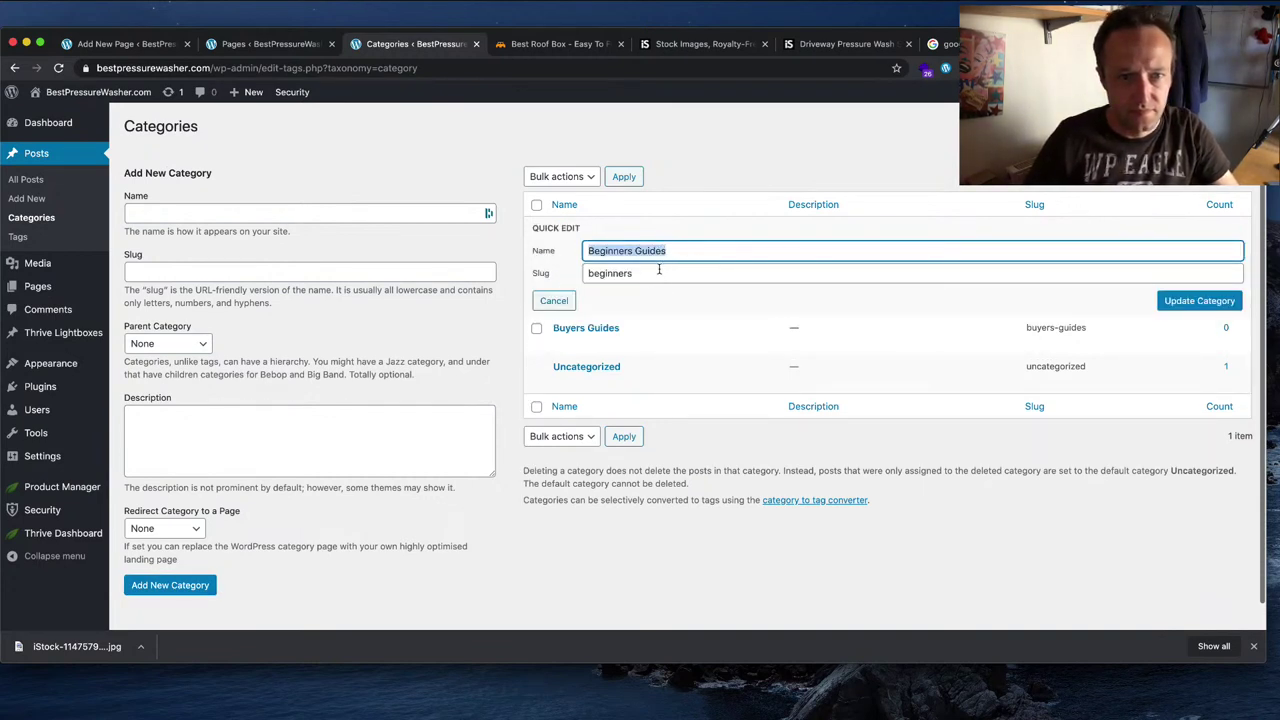
pyautogui.click(659, 270)
pyautogui.write('-')
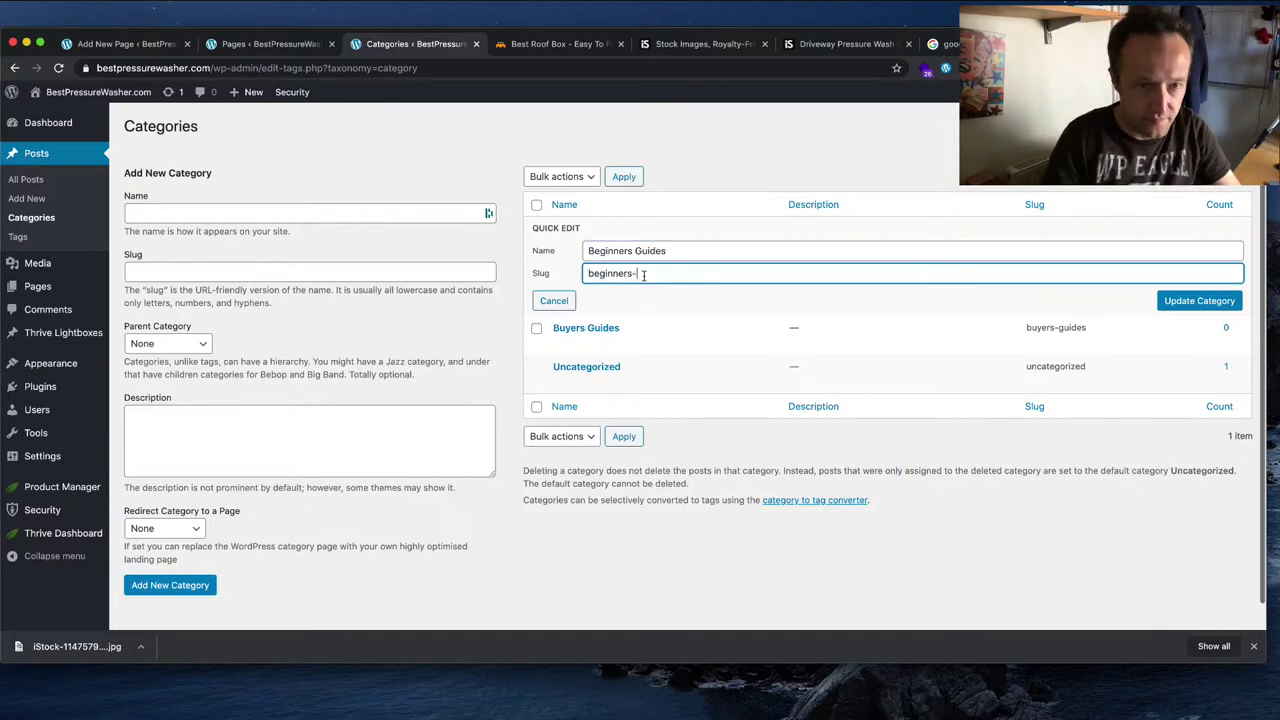
pyautogui.write('guides')
pyautogui.click(1199, 300)
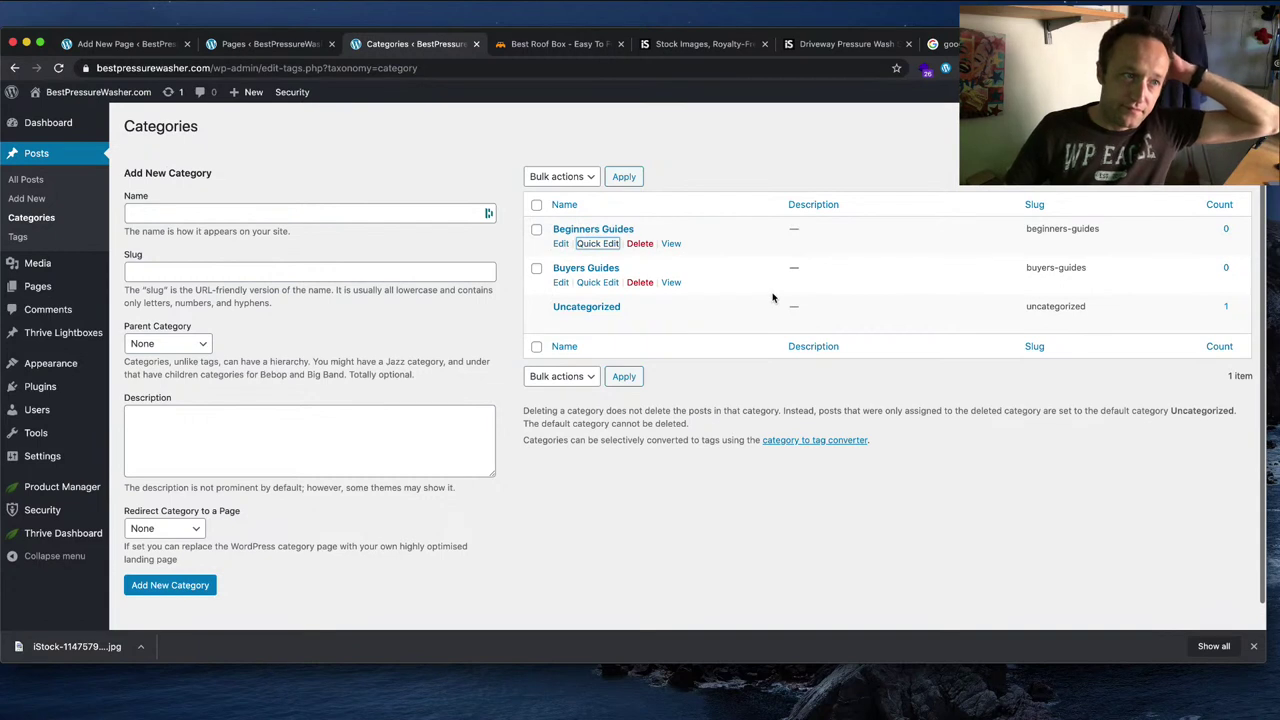
pyautogui.moveTo(116, 371)
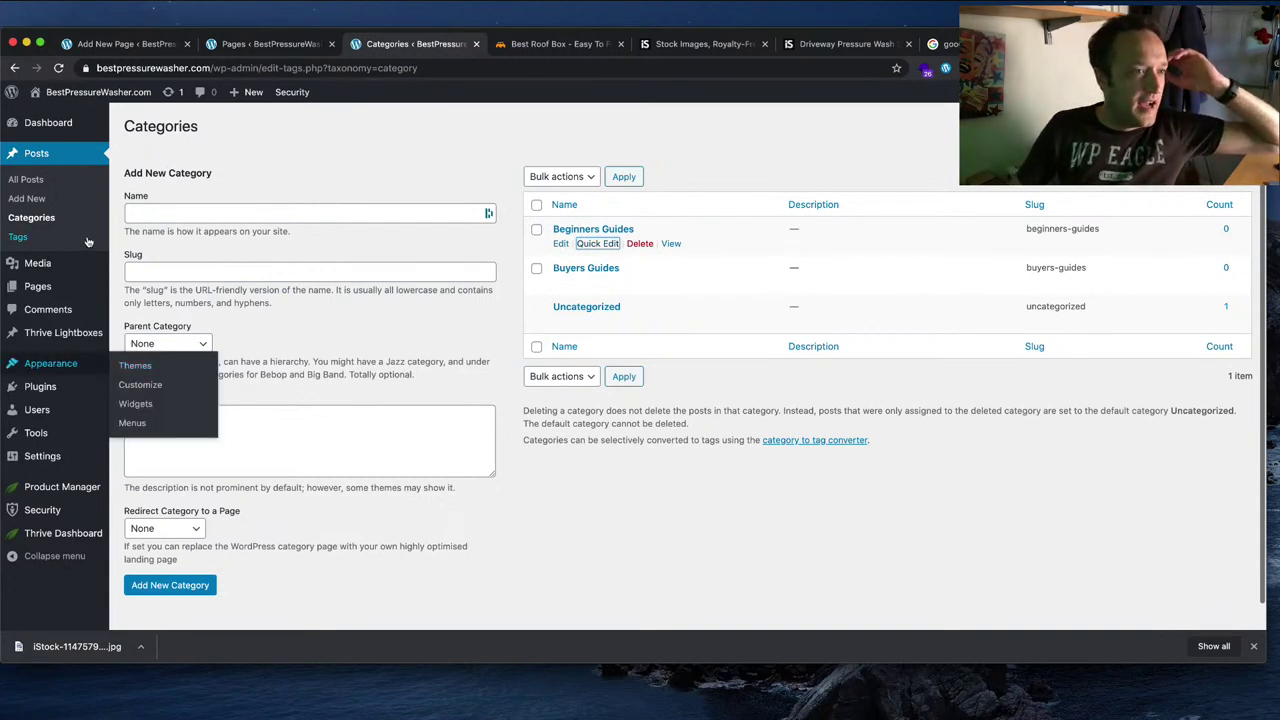
# Step: Create and publish a page titled Contact us
pyautogui.click(137, 307)
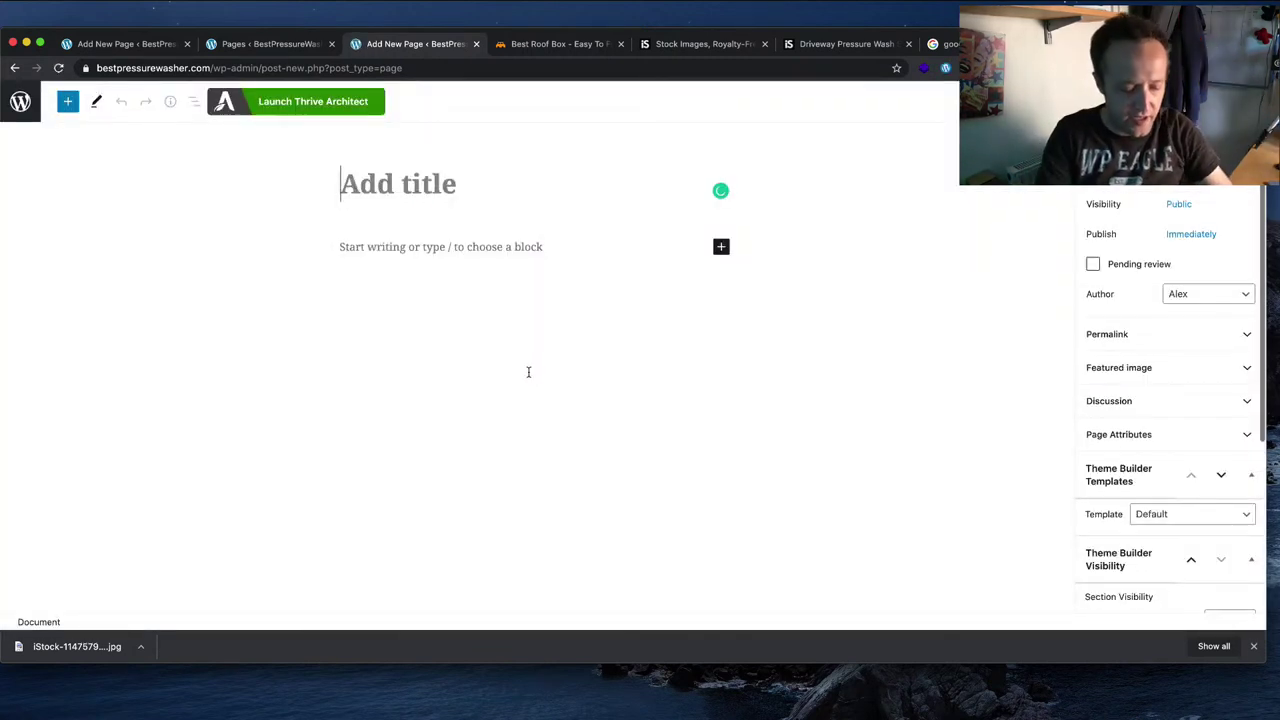
pyautogui.write('Contact ')
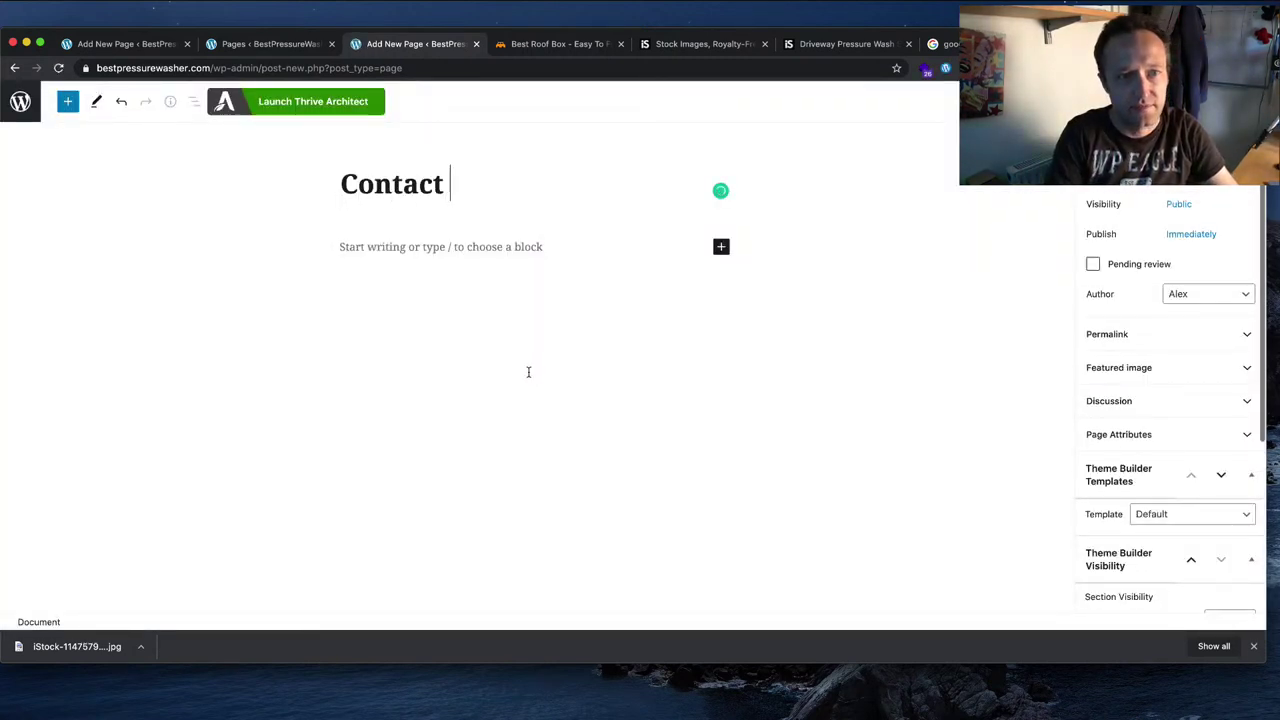
pyautogui.write('us')
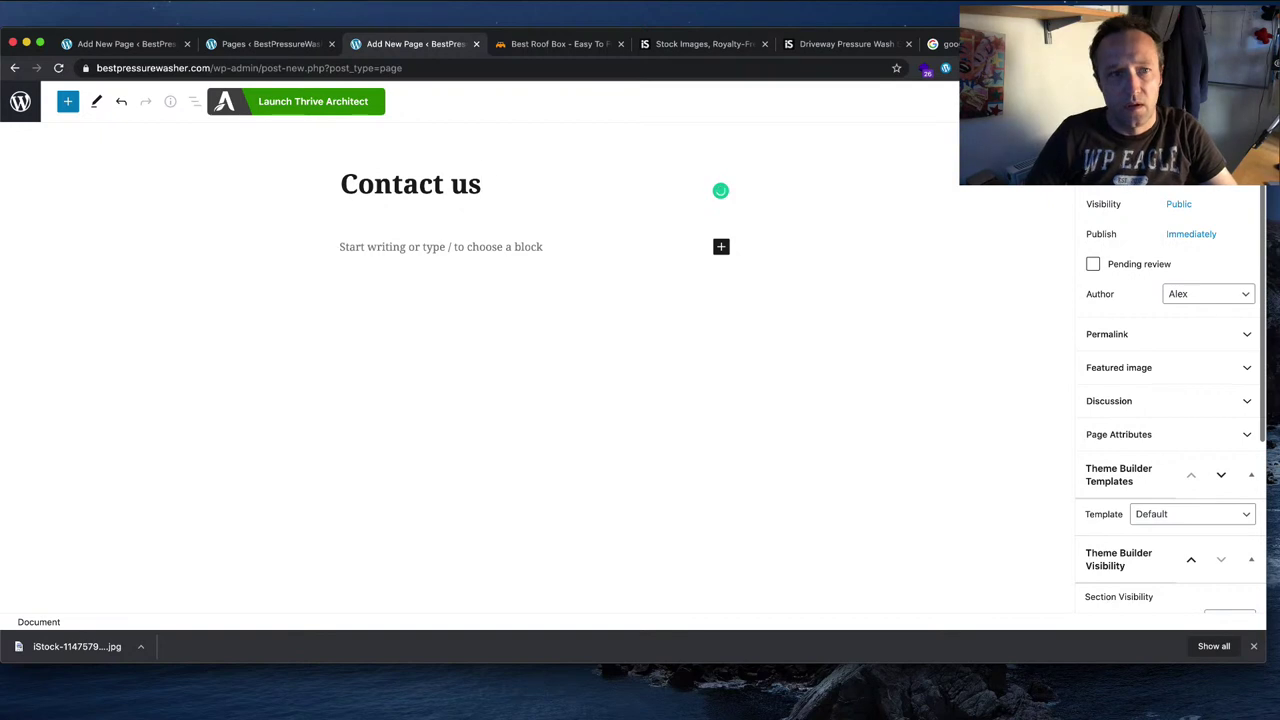
pyautogui.click(1222, 101)
pyautogui.click(1120, 101)
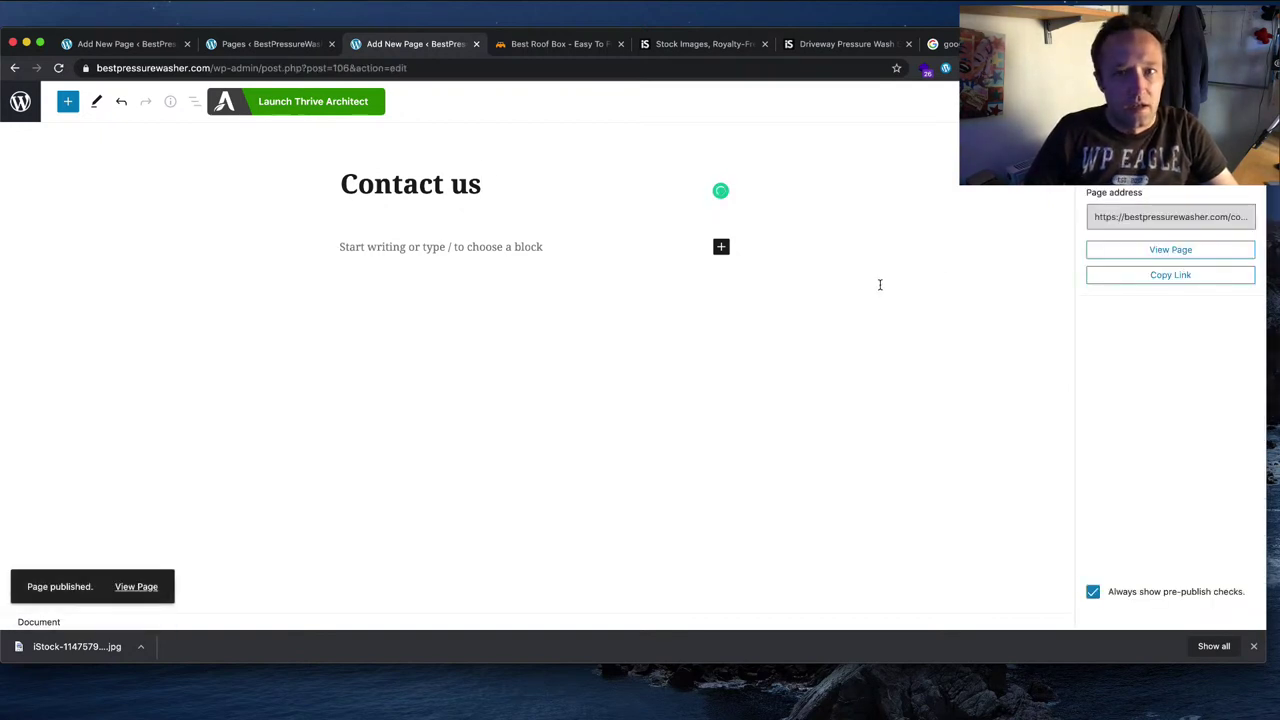
pyautogui.click(72, 101)
pyautogui.click(20, 102)
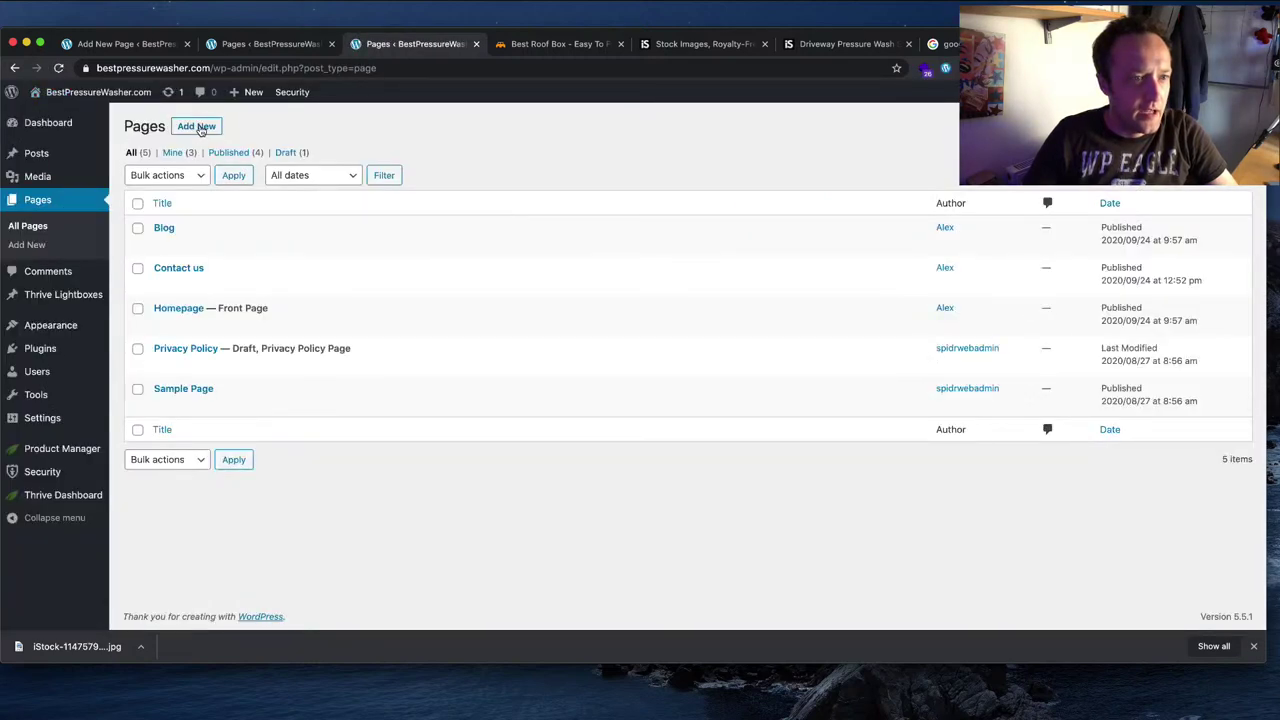
# Step: Create and publish an About us page, then return to the pages list
pyautogui.click(197, 126)
pyautogui.write('A')
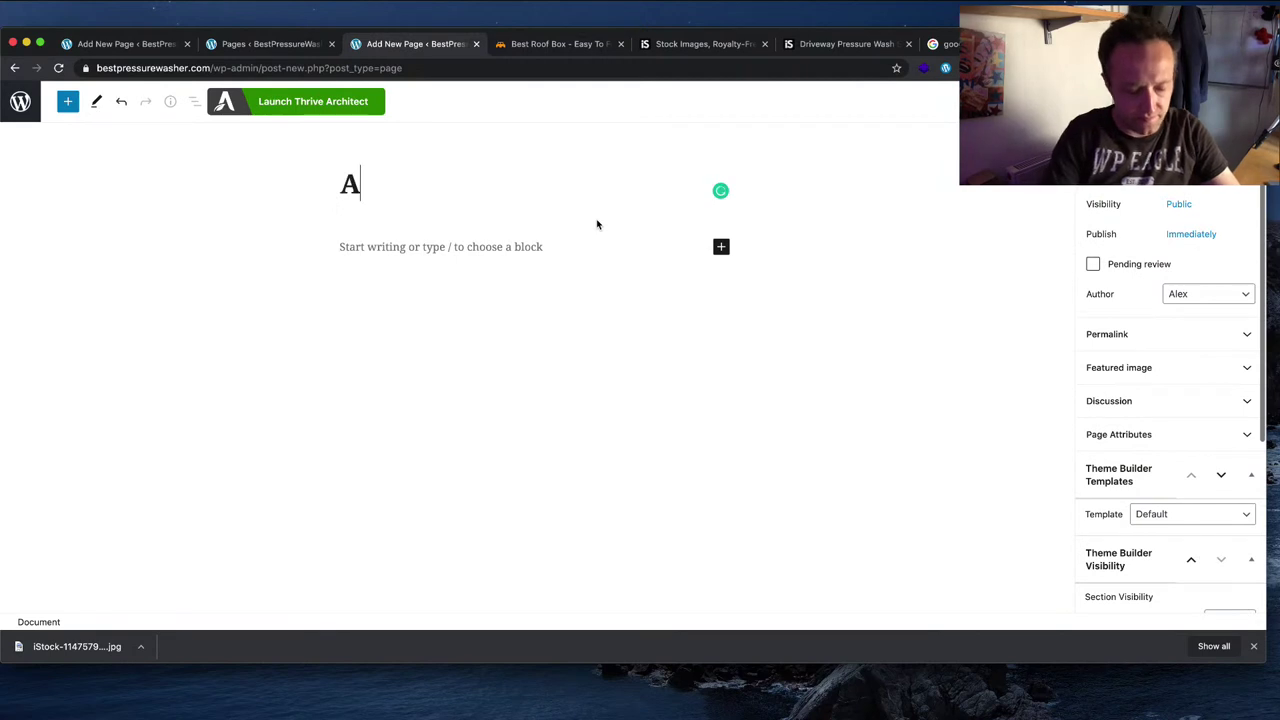
pyautogui.write('bout us')
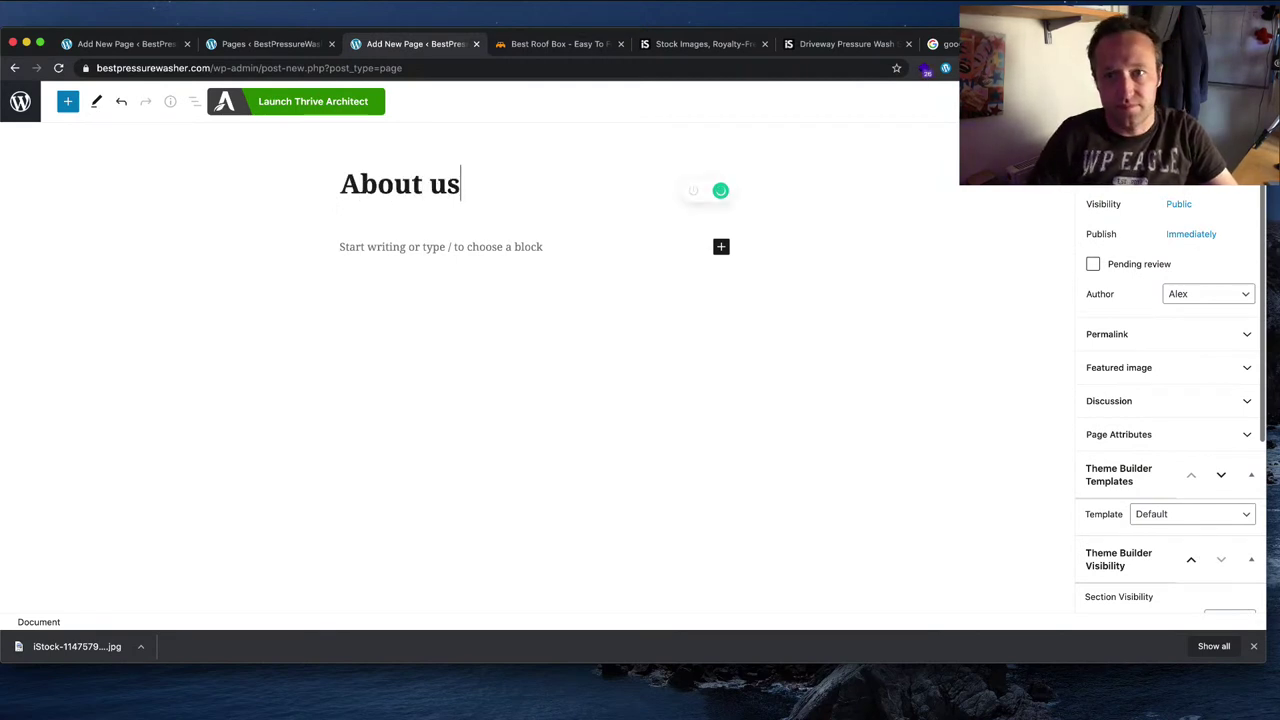
pyautogui.click(1175, 101)
pyautogui.click(1110, 101)
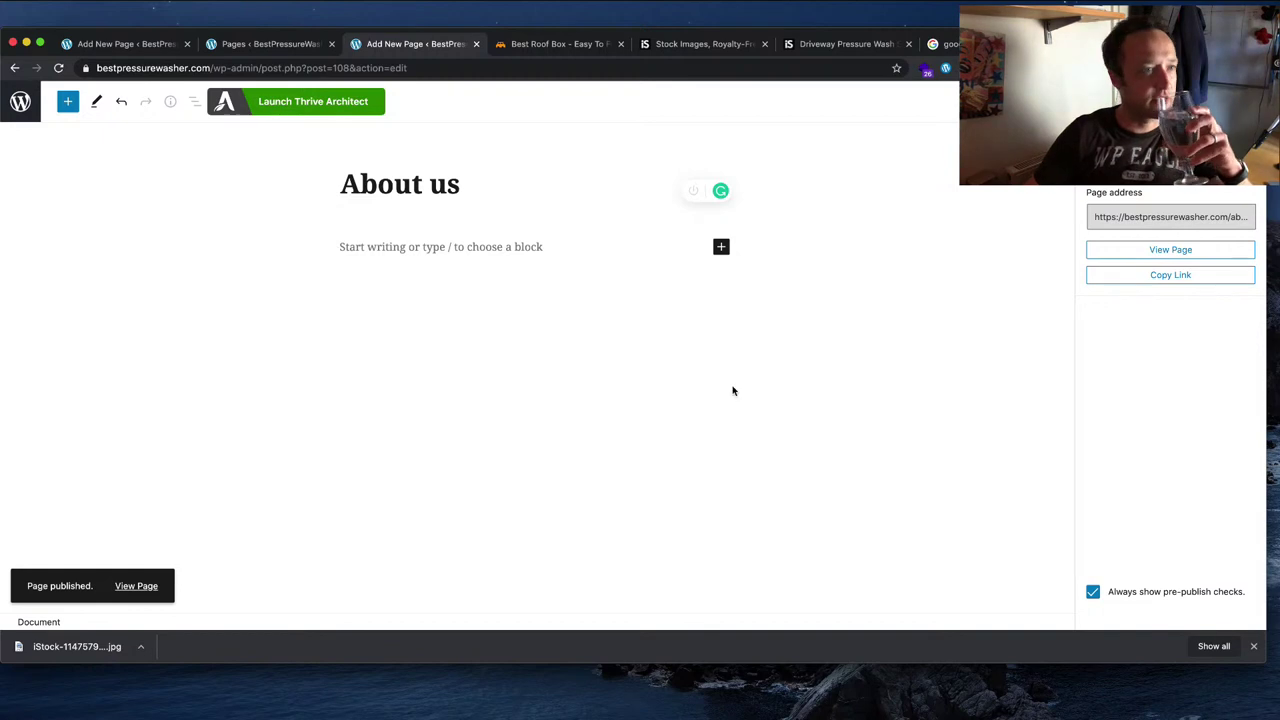
pyautogui.click(20, 101)
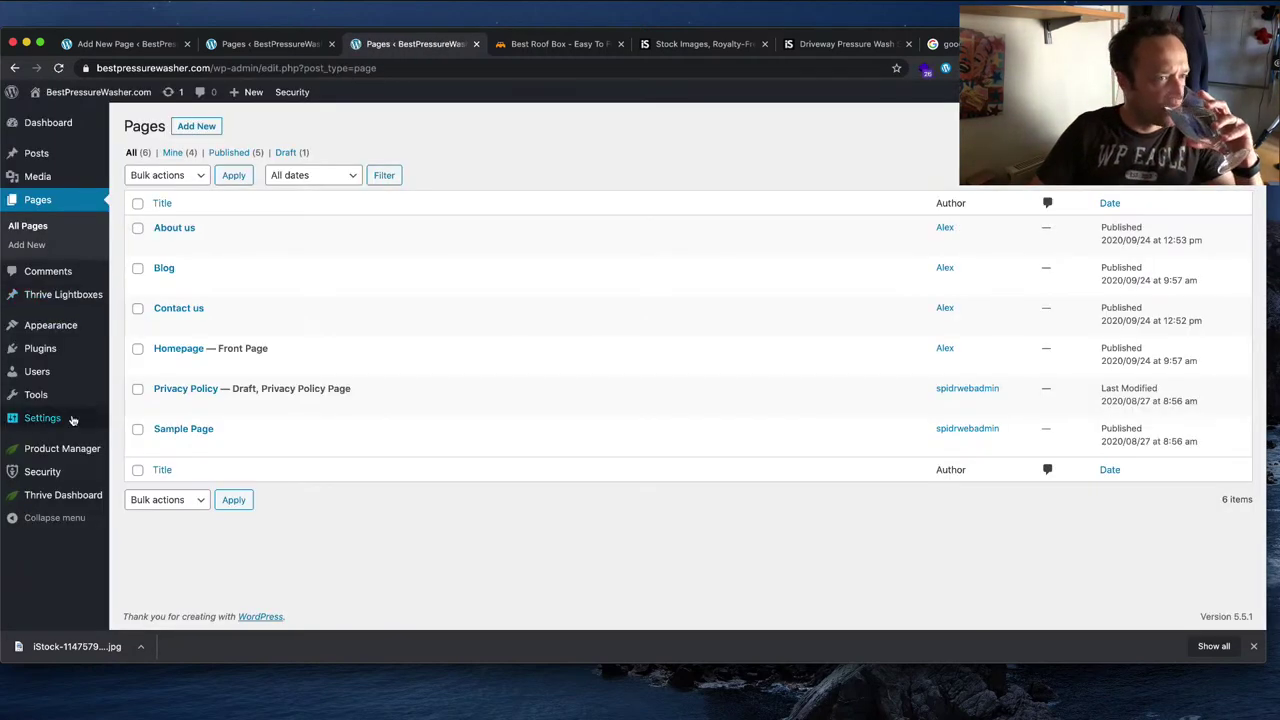
# Step: In Appearance > Menus, name the menu Main Menu and relabel Homepage as Home
pyautogui.moveTo(85, 335)
pyautogui.click(152, 385)
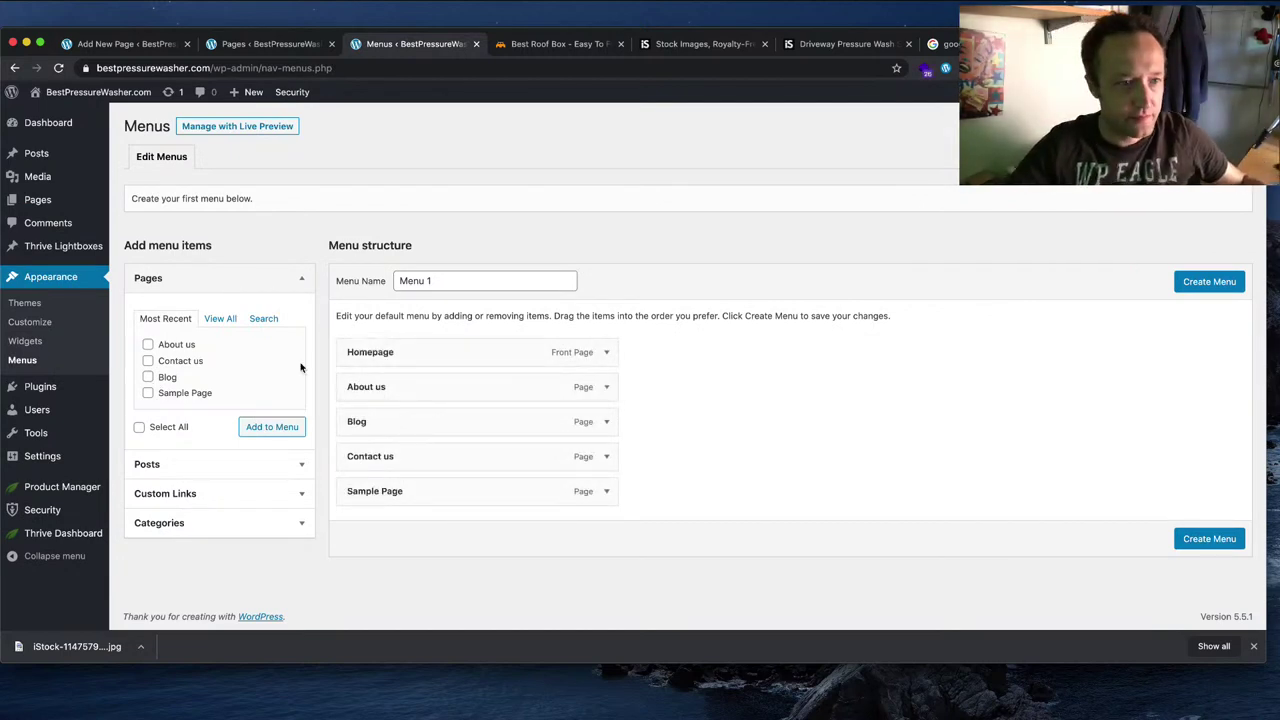
pyautogui.click(497, 274)
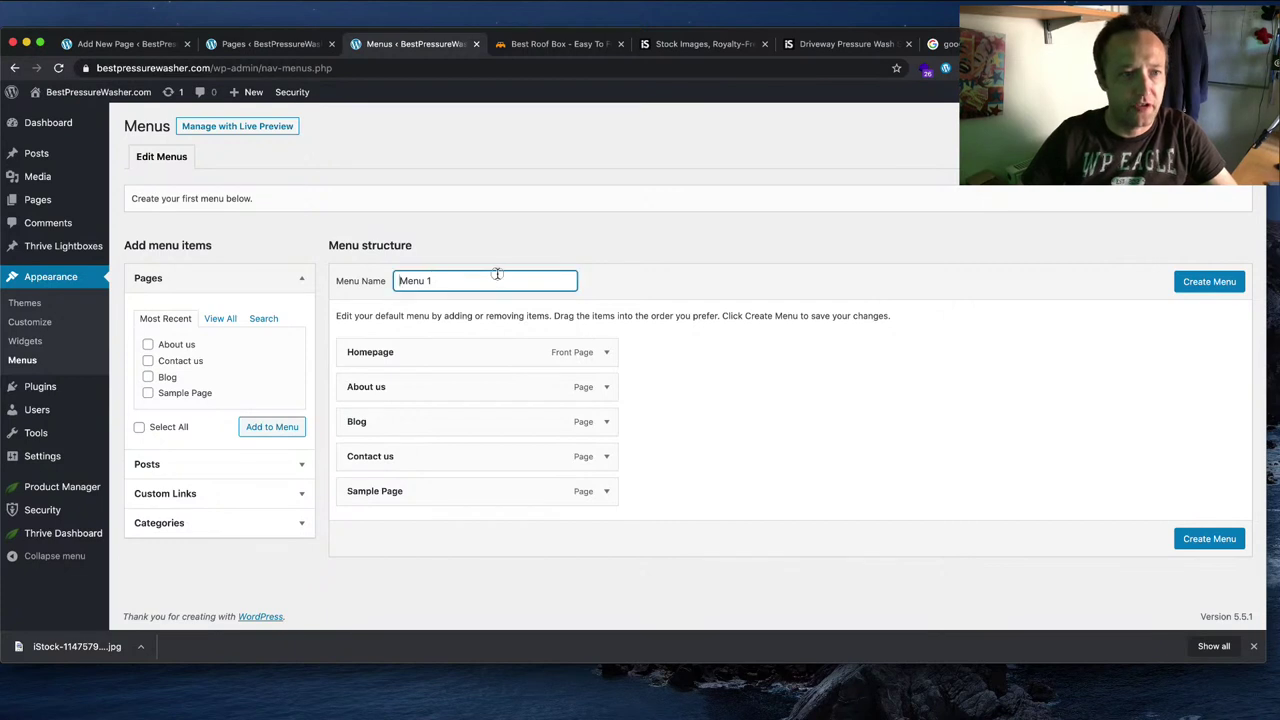
pyautogui.press('super+a')
pyautogui.write('M')
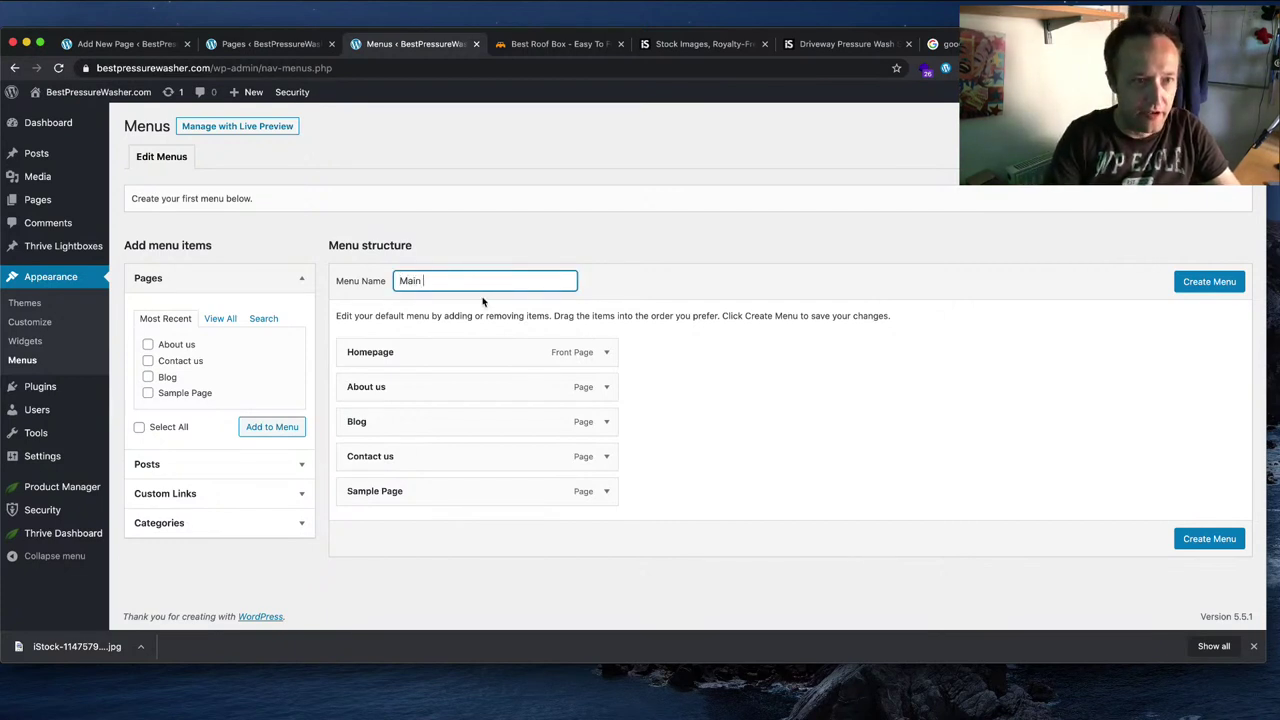
pyautogui.click(601, 353)
pyautogui.click(432, 399)
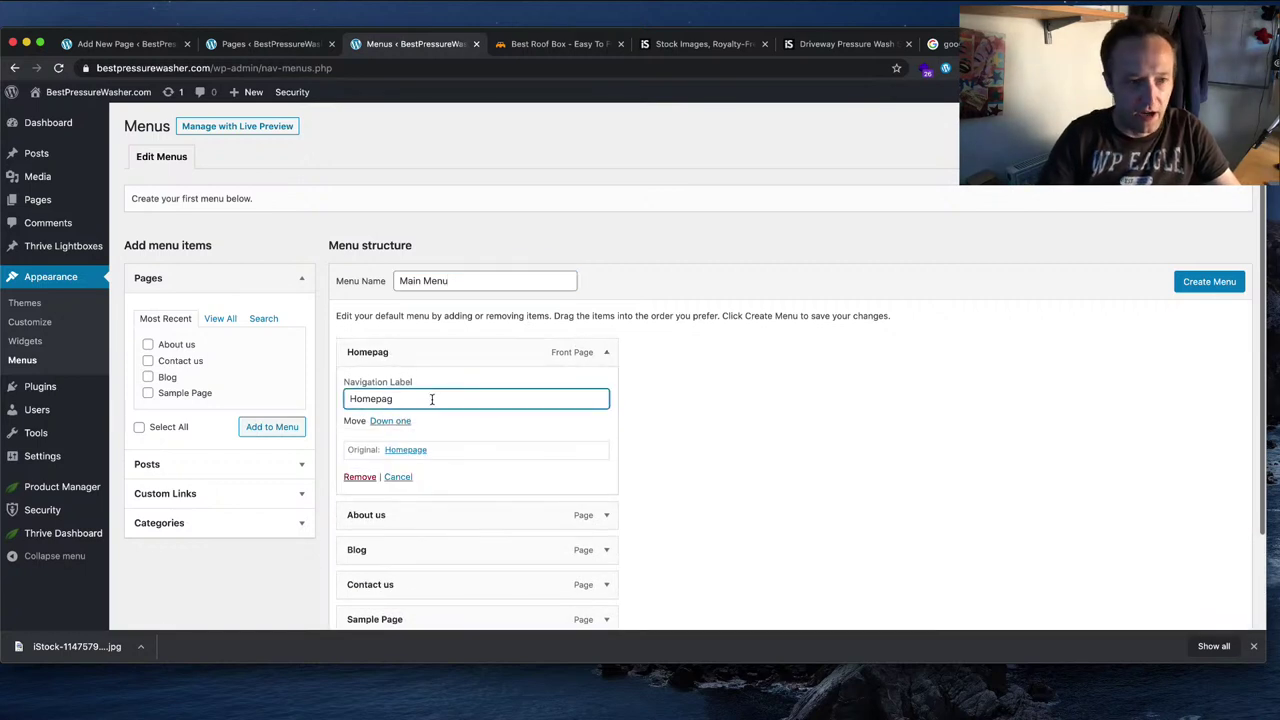
pyautogui.click(869, 434)
# Step: Remove the Sample Page and Blog items from the menu
pyautogui.scroll(-3, 754, 434)
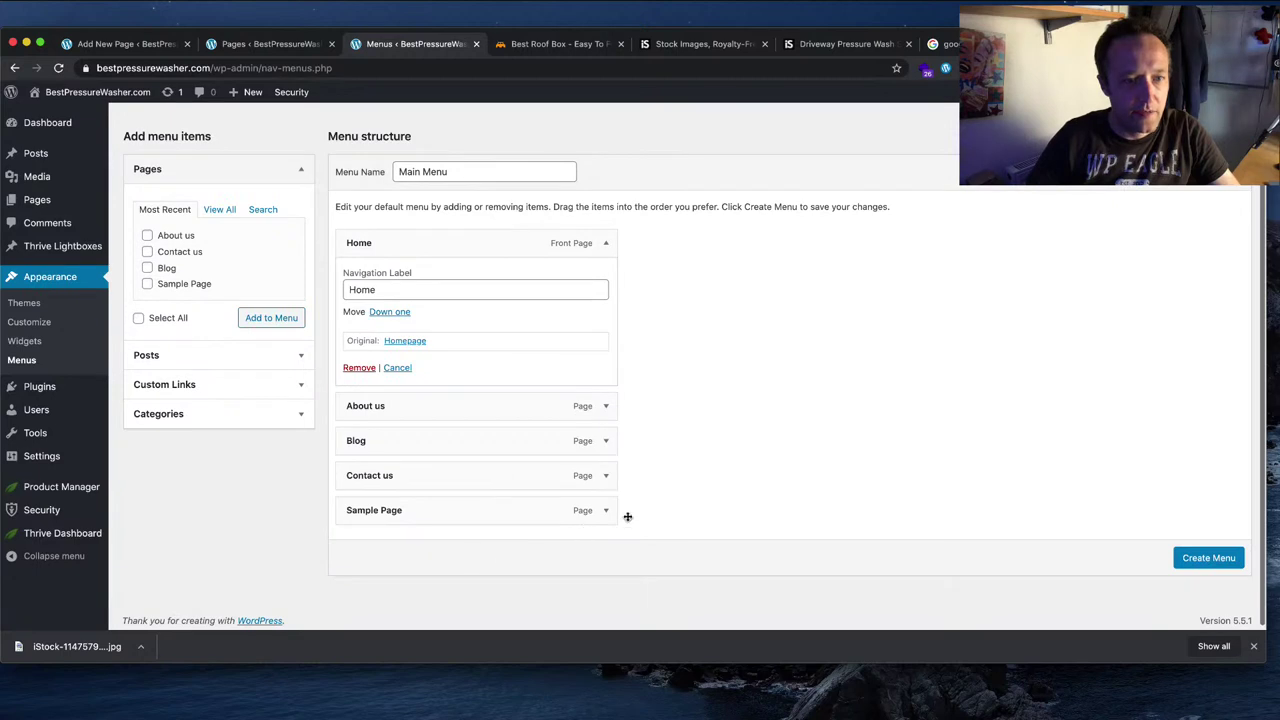
pyautogui.click(605, 510)
pyautogui.scroll(-1, 400, 600)
pyautogui.click(360, 588)
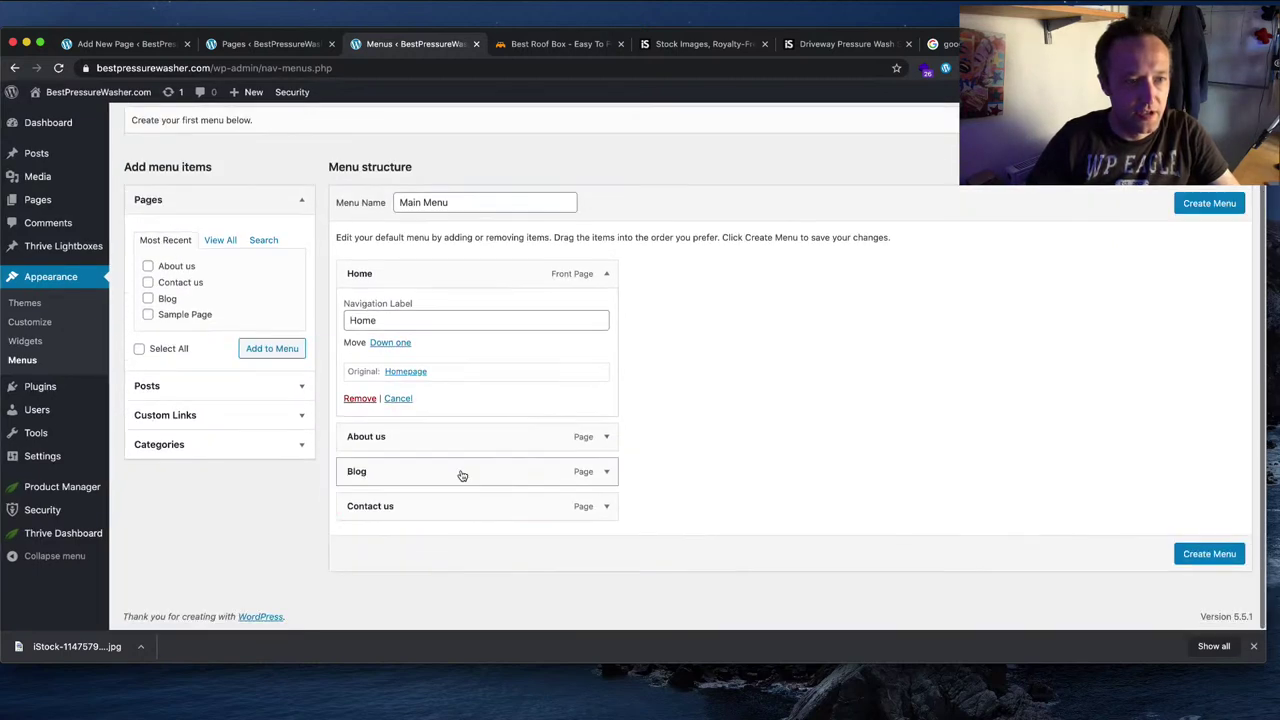
pyautogui.click(607, 472)
pyautogui.scroll(-2, 665, 474)
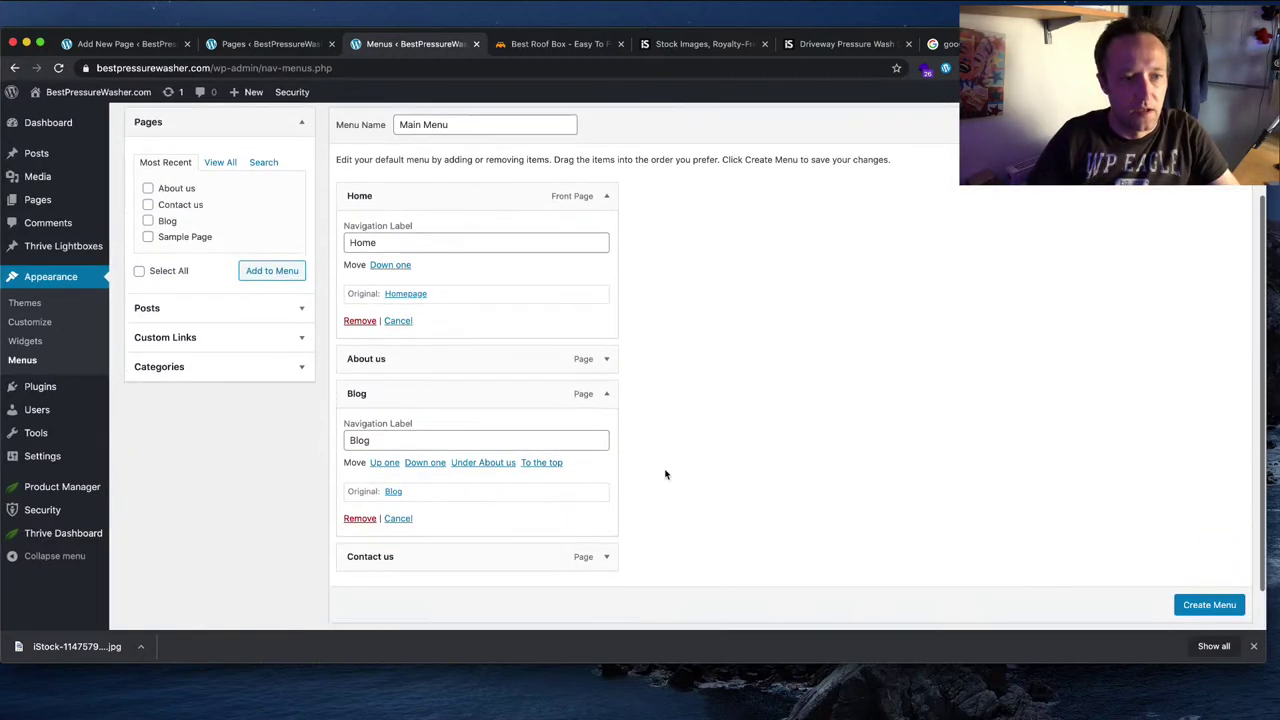
pyautogui.click(360, 518)
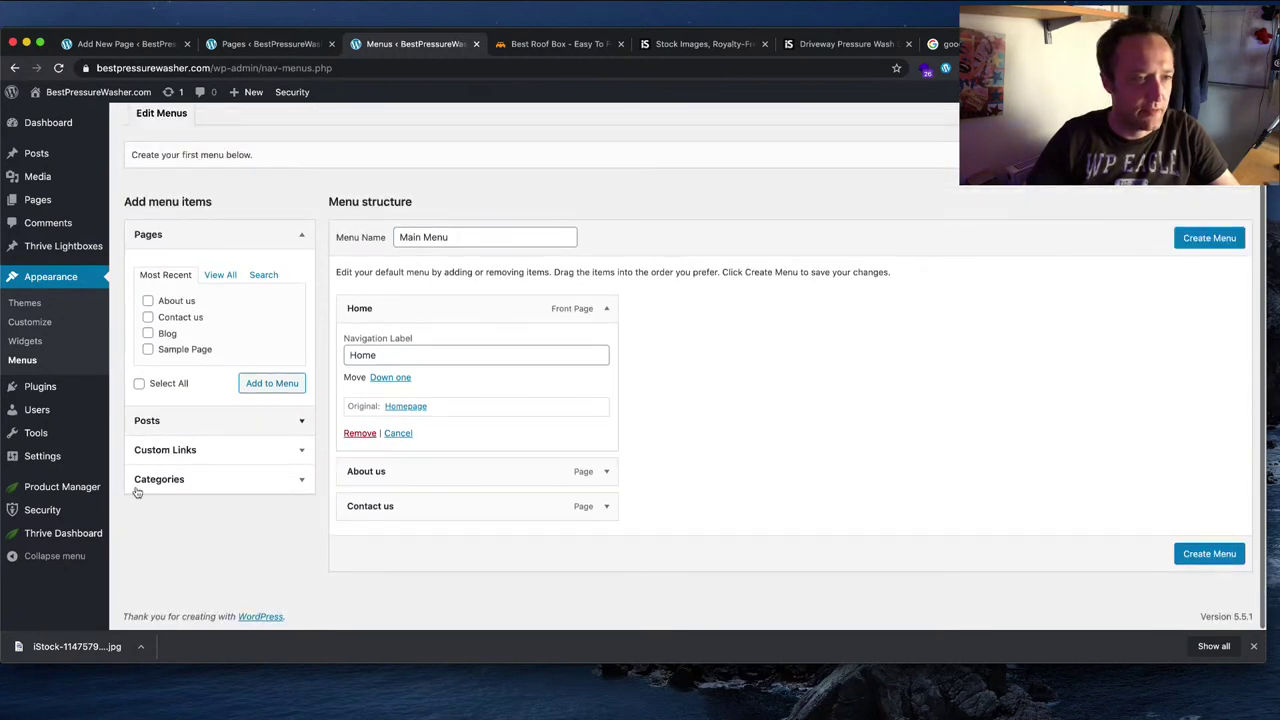
# Step: Add Buyers Guides and Beginners Guides below Home, then create the menu
pyautogui.click(188, 479)
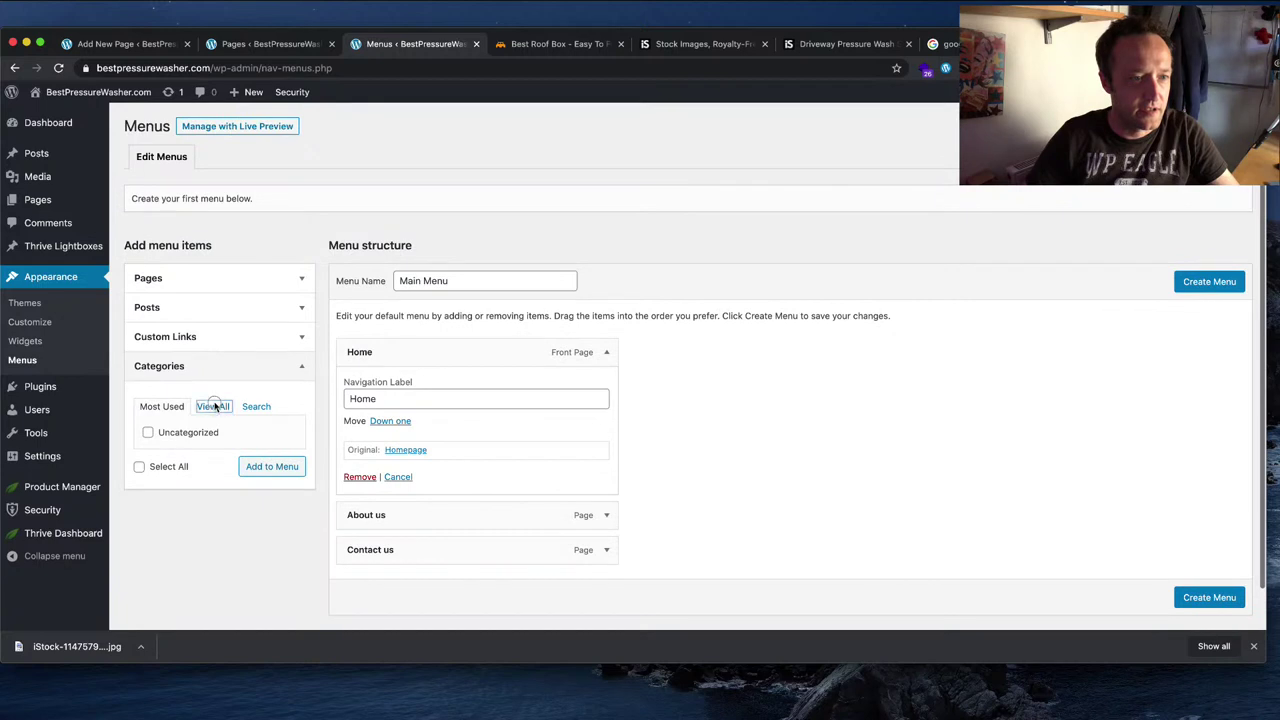
pyautogui.click(215, 406)
pyautogui.click(272, 499)
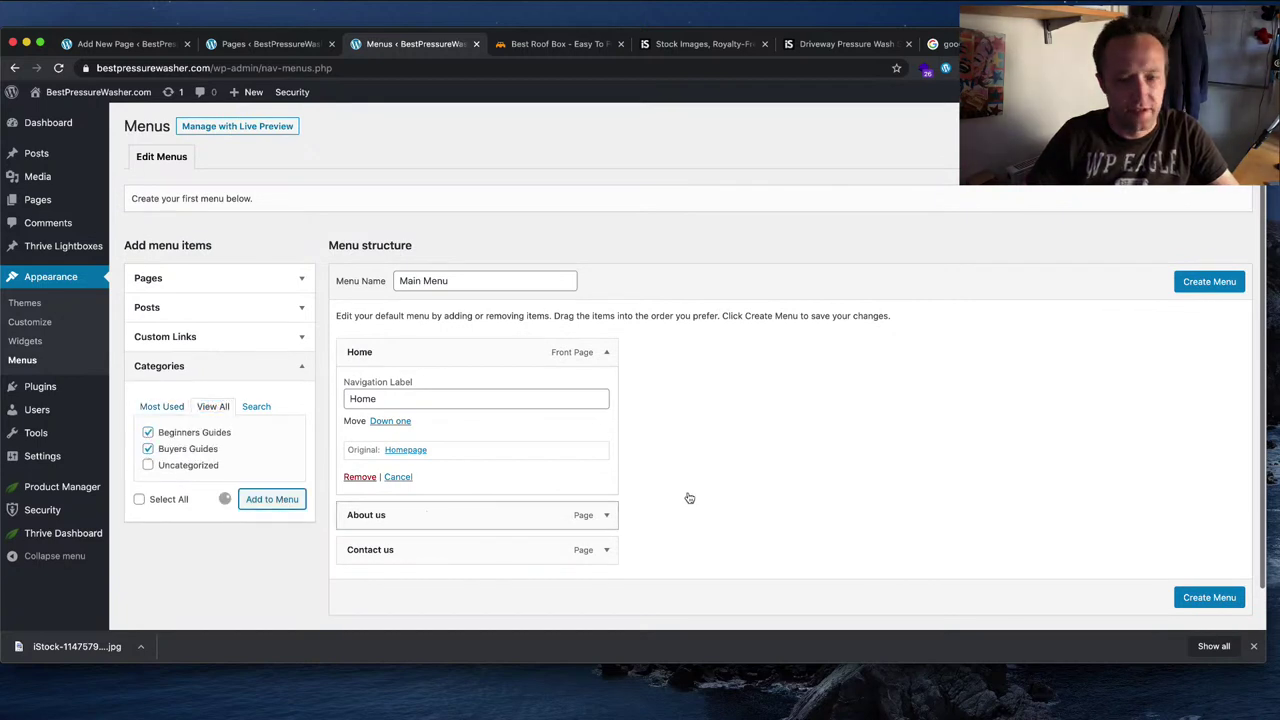
pyautogui.scroll(-2, 757, 500)
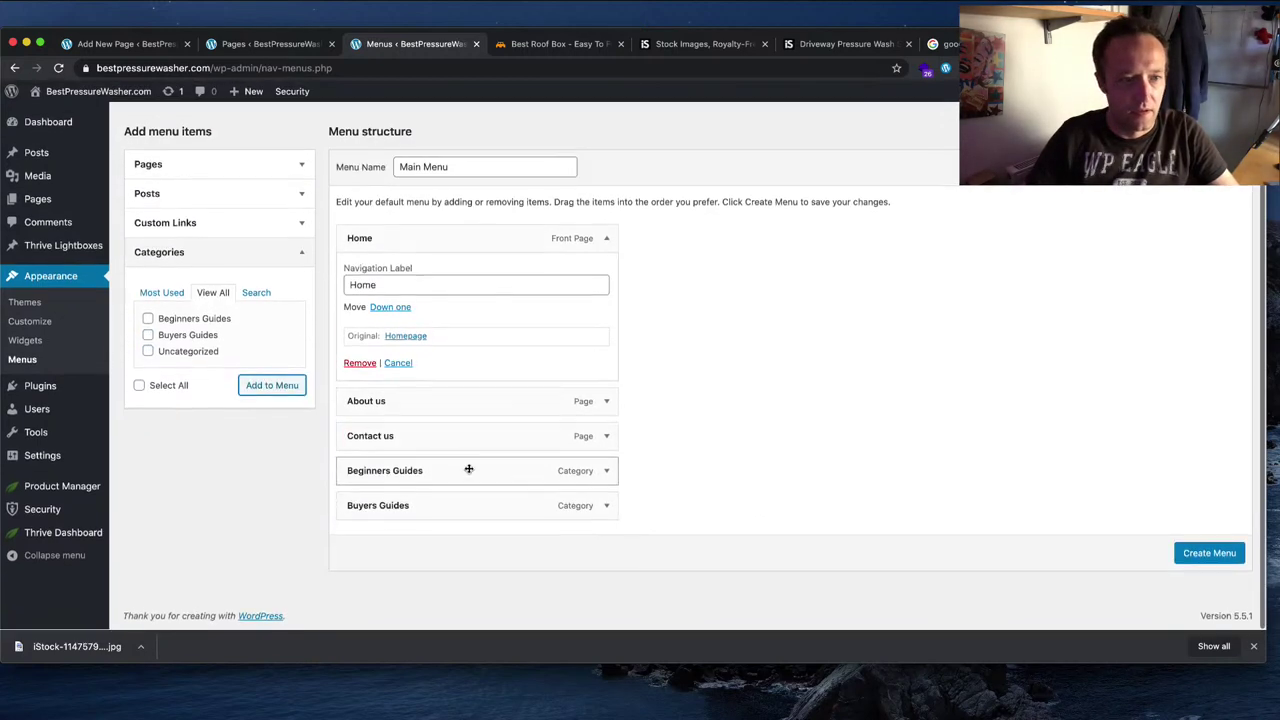
pyautogui.moveTo(466, 466); pyautogui.dragTo(442, 436)
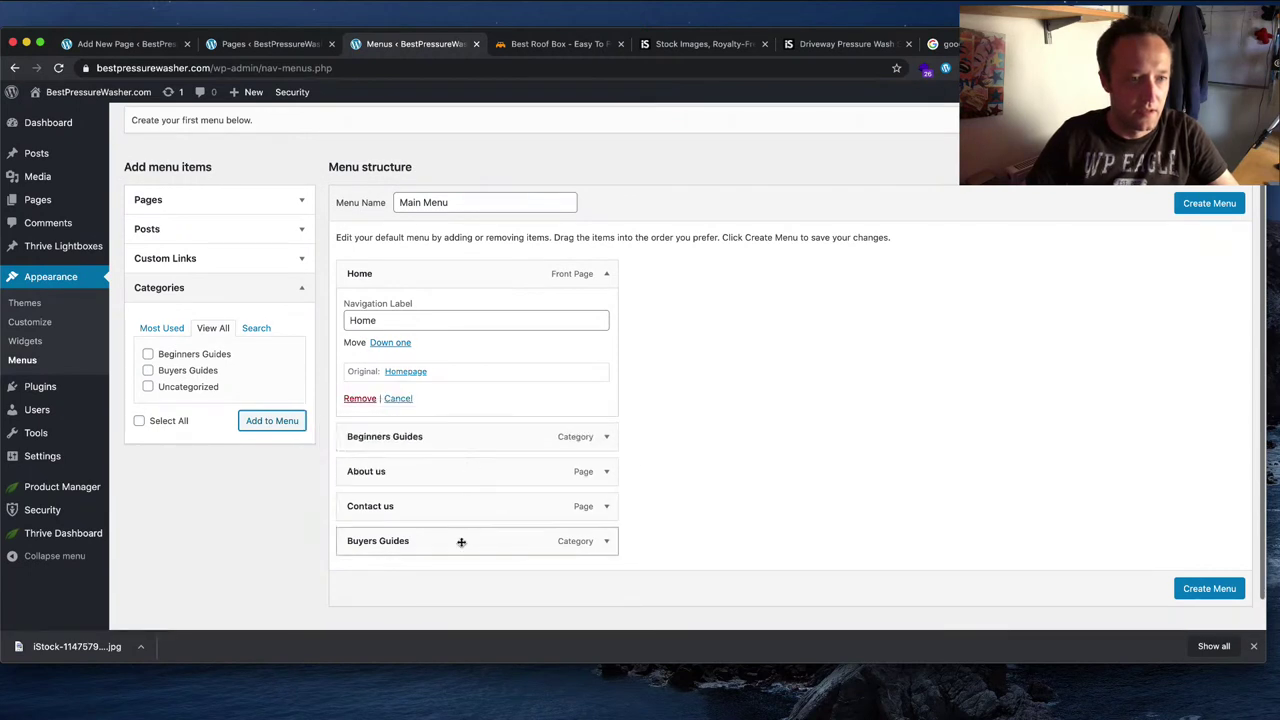
pyautogui.moveTo(460, 540); pyautogui.dragTo(460, 436)
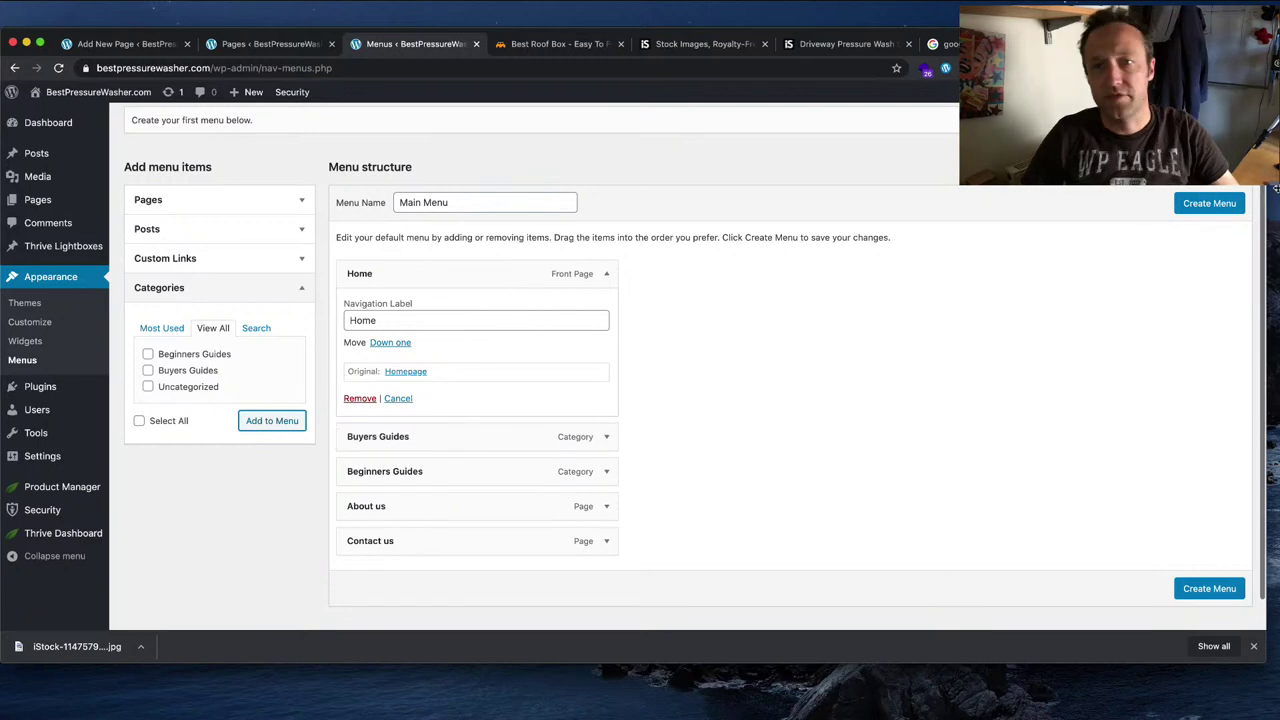
pyautogui.click(1210, 205)
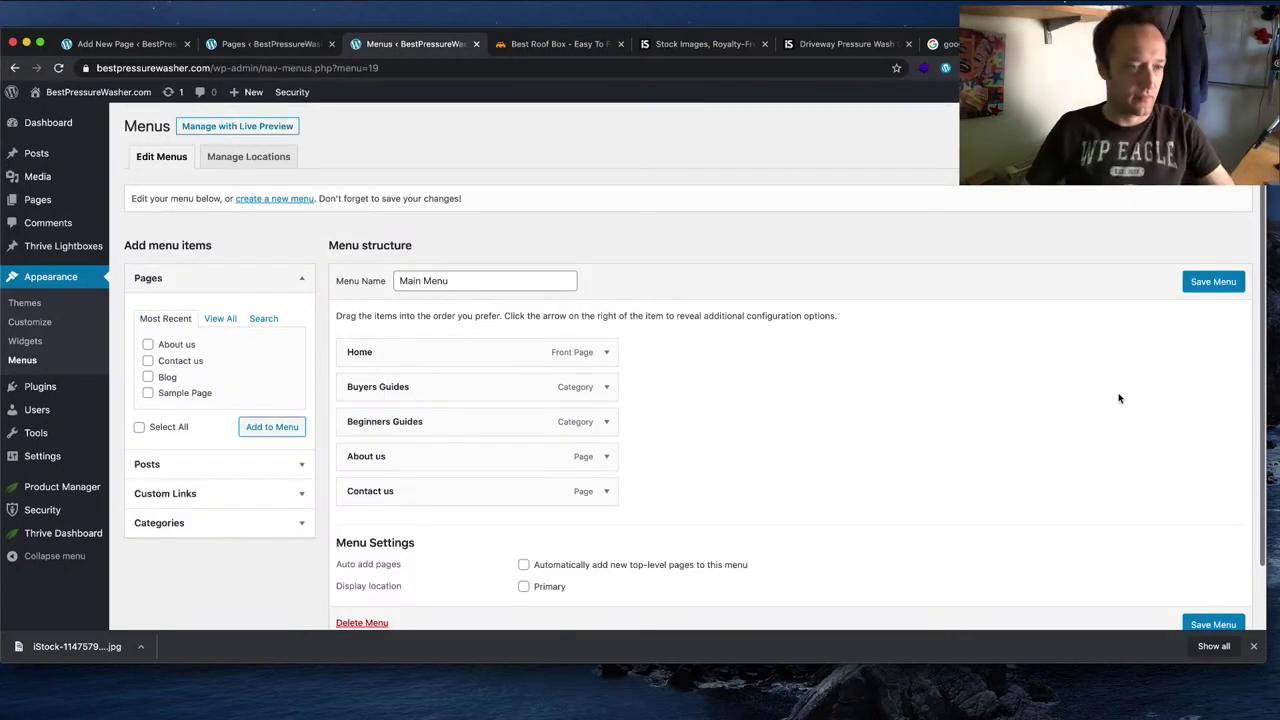
# Step: Visit the live site's front page from the admin bar site menu
pyautogui.moveTo(98, 92)
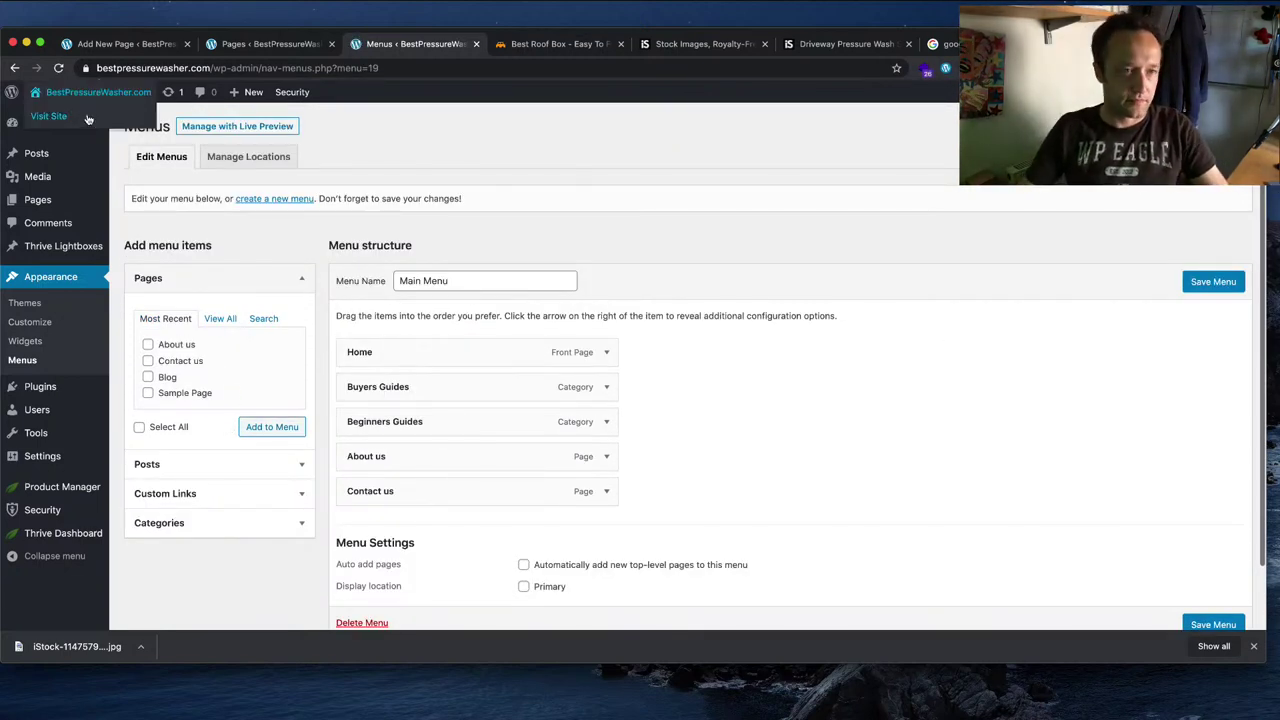
pyautogui.click(60, 114)
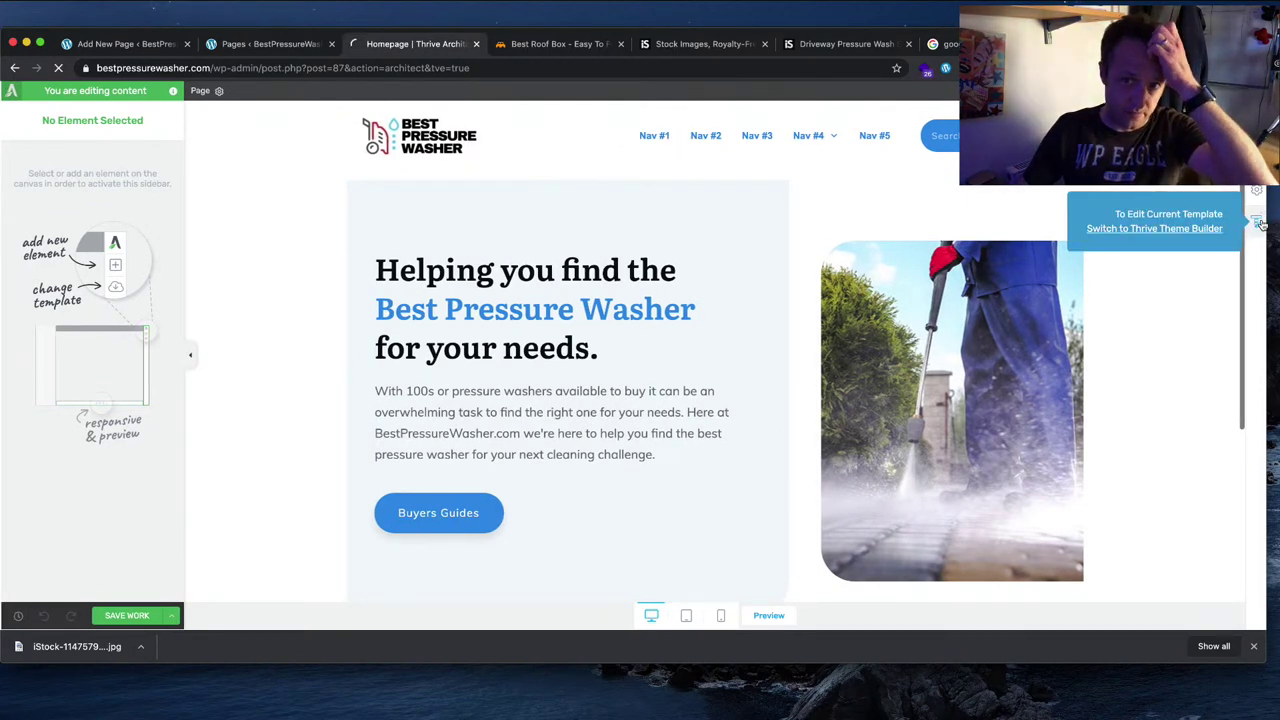
# Step: Switch to the homepage template and select the header's navigation menu element
pyautogui.click(1240, 228)
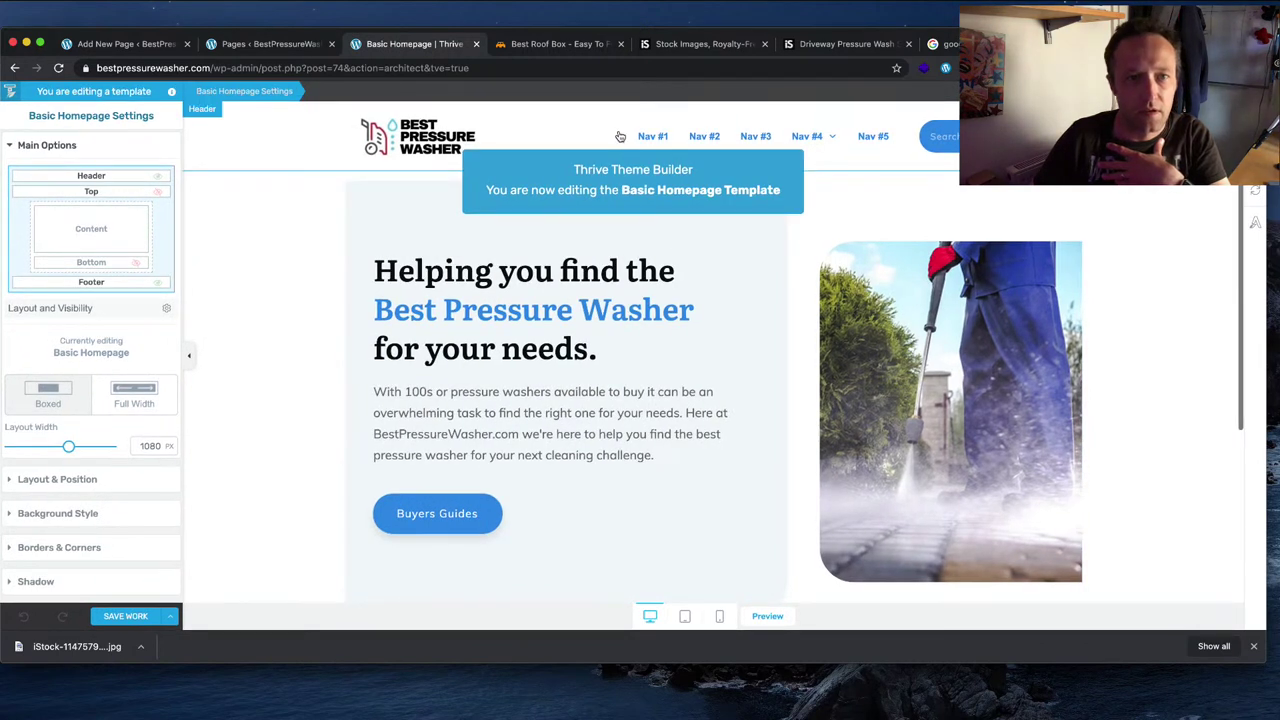
pyautogui.click(620, 136)
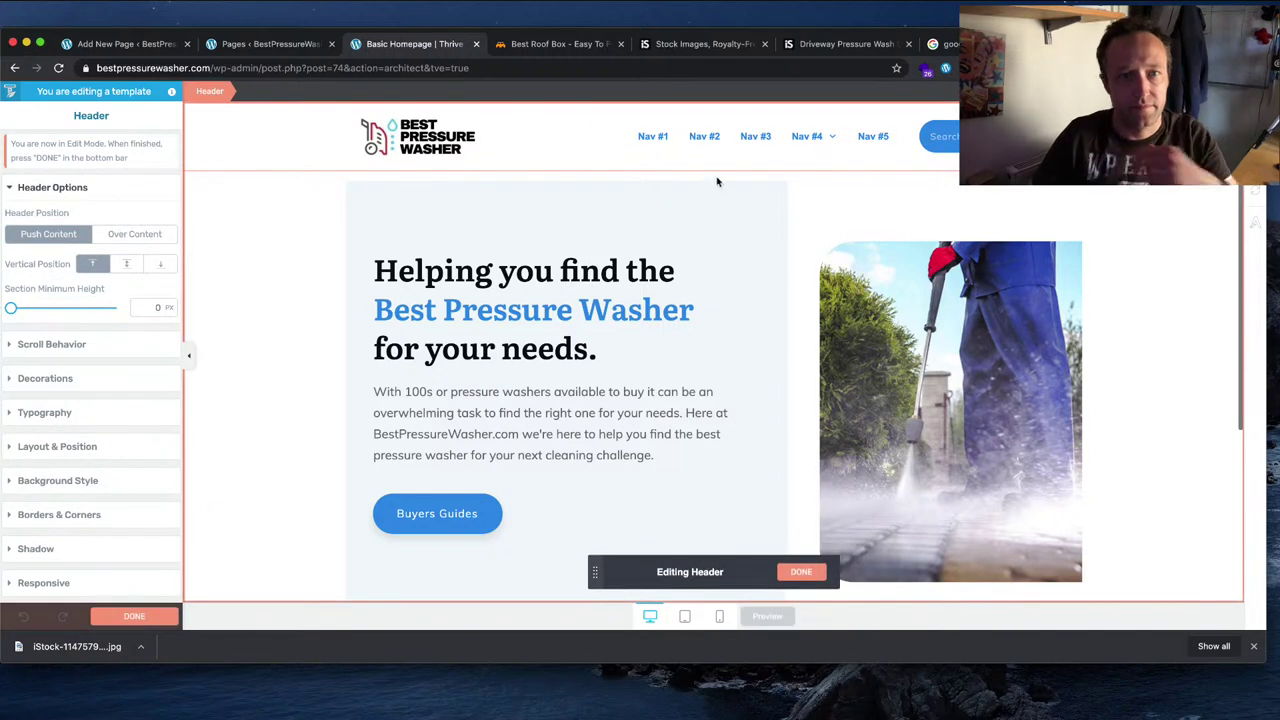
pyautogui.click(638, 142)
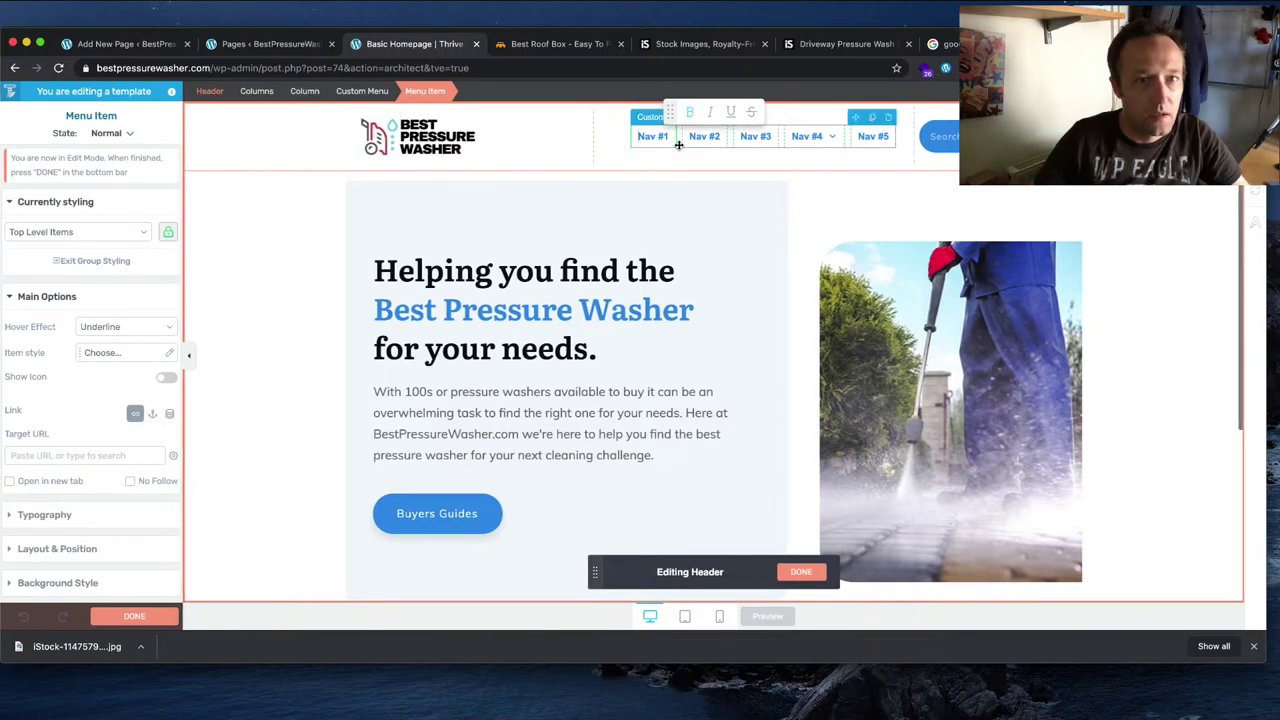
pyautogui.click(678, 145)
# Step: Set the navigation's menu source to Main Menu, widen it to one row, then save and preview
pyautogui.click(137, 247)
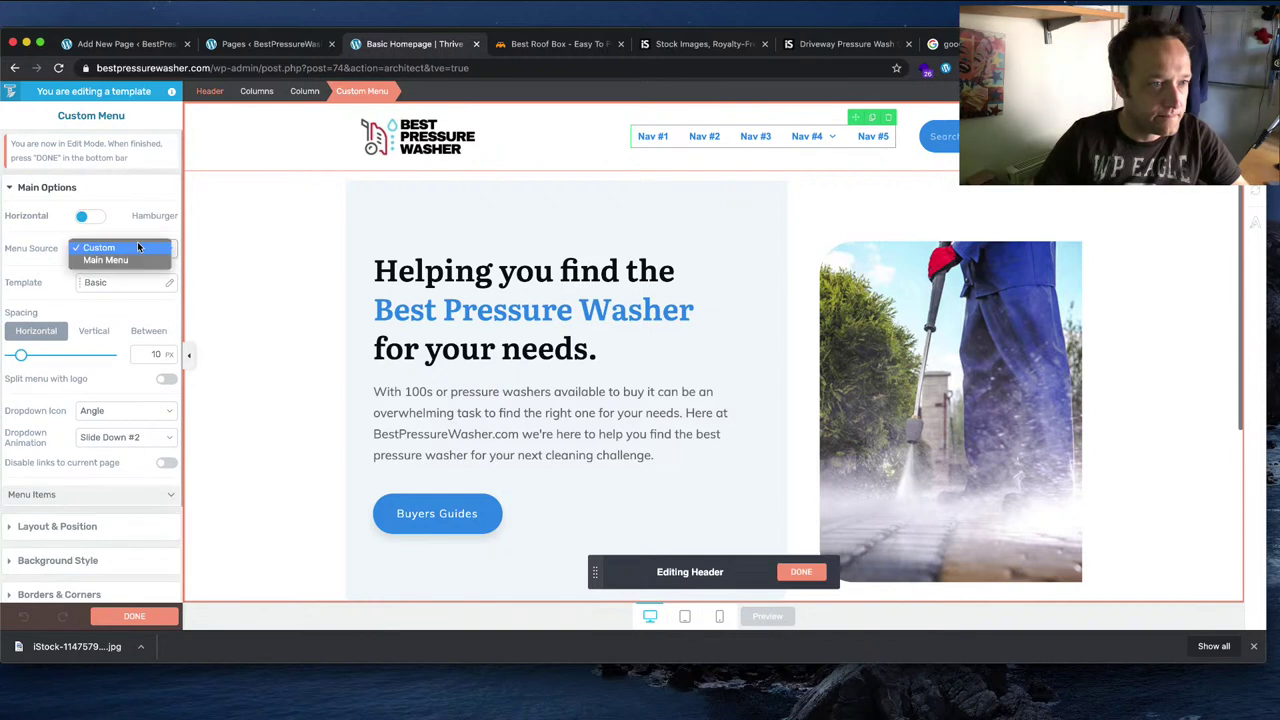
pyautogui.click(133, 261)
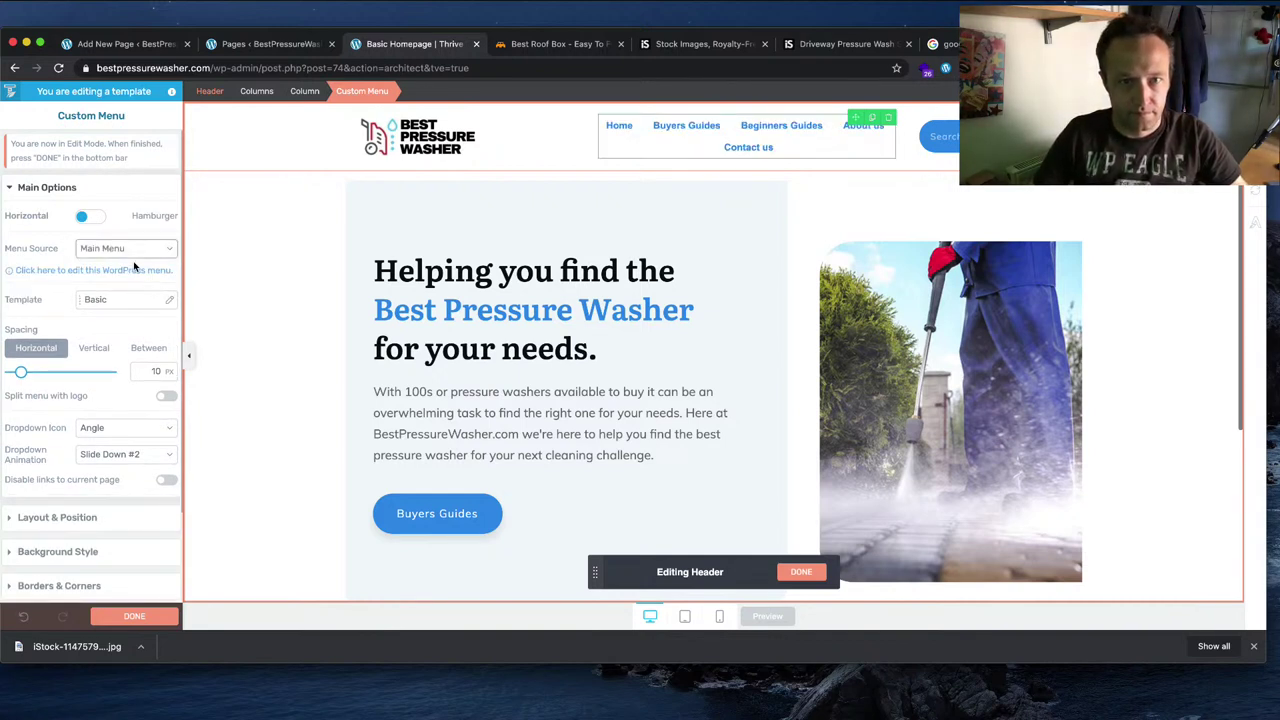
pyautogui.moveTo(597, 142); pyautogui.dragTo(513, 142)
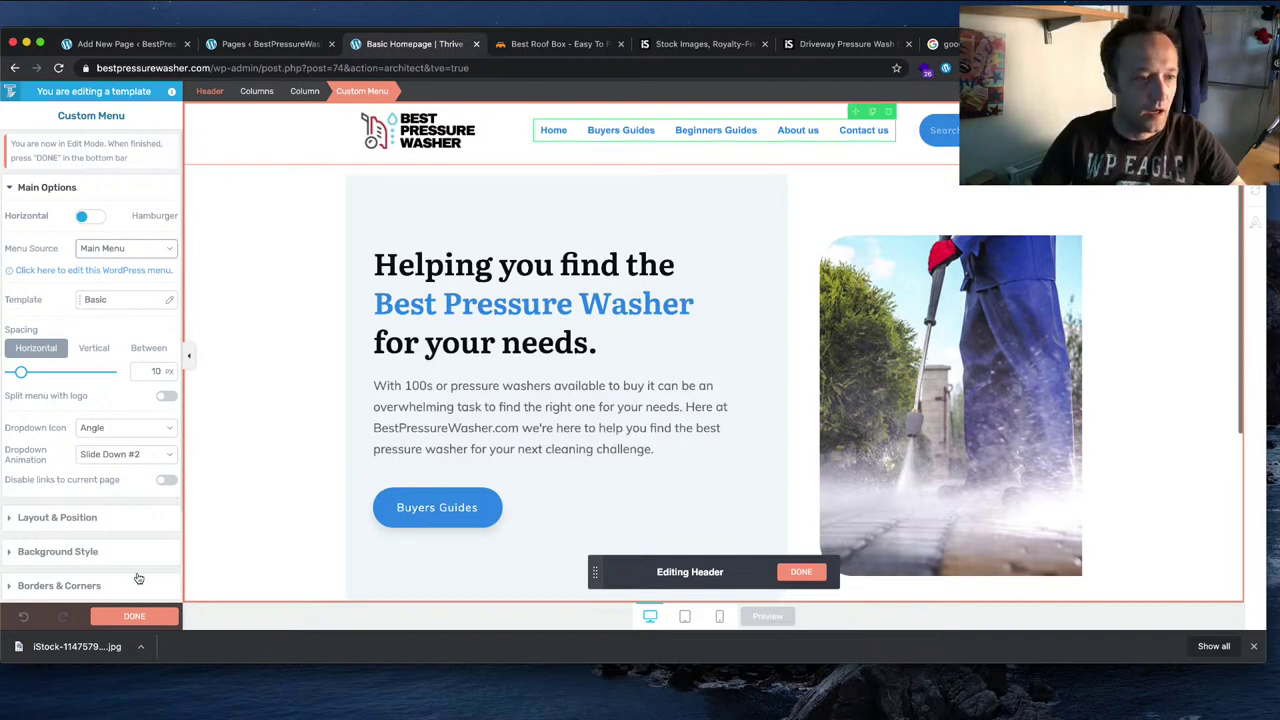
pyautogui.click(136, 616)
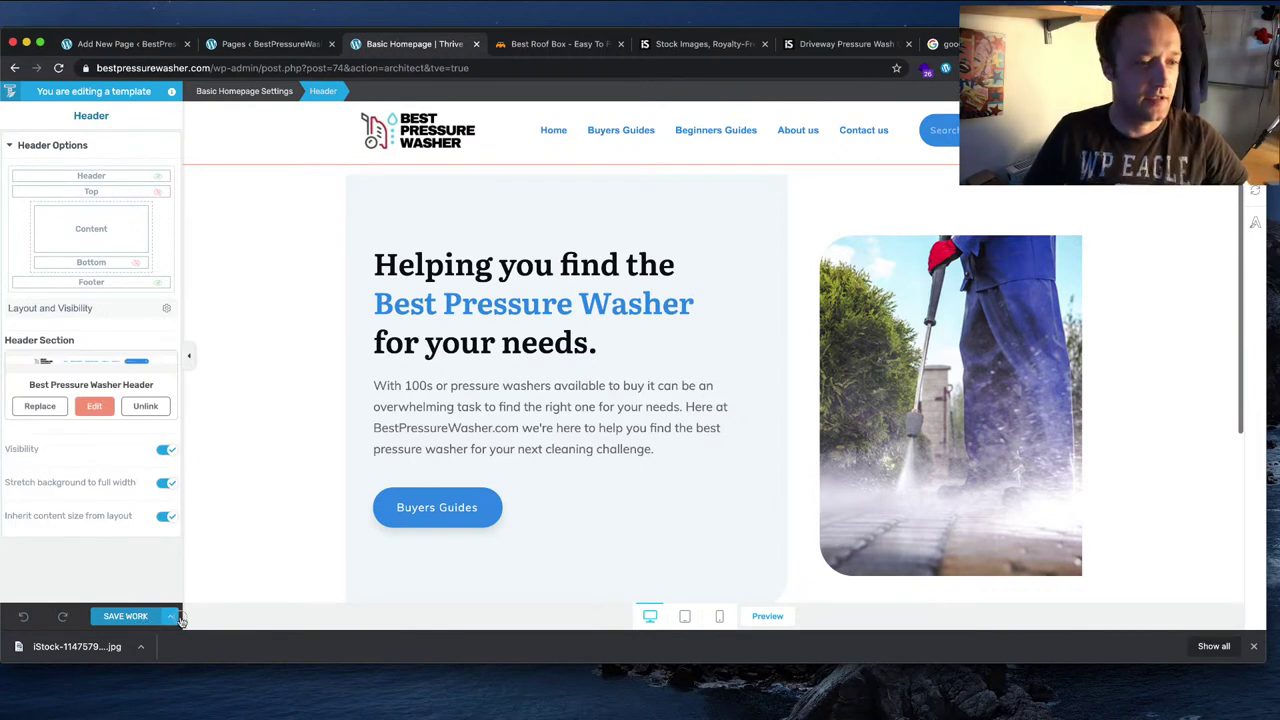
pyautogui.click(172, 618)
pyautogui.click(132, 529)
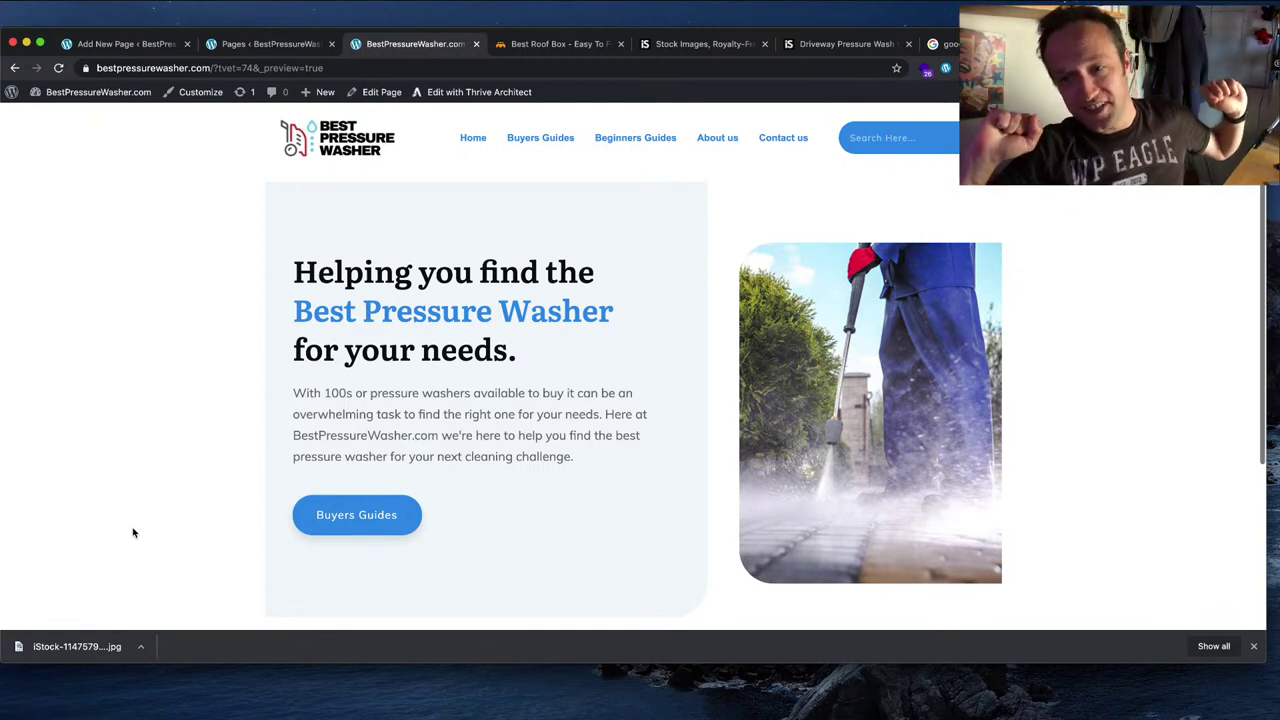
# Step: Scroll through the live homepage preview, then reopen it in Thrive Architect
pyautogui.scroll(-5, 539, 387)
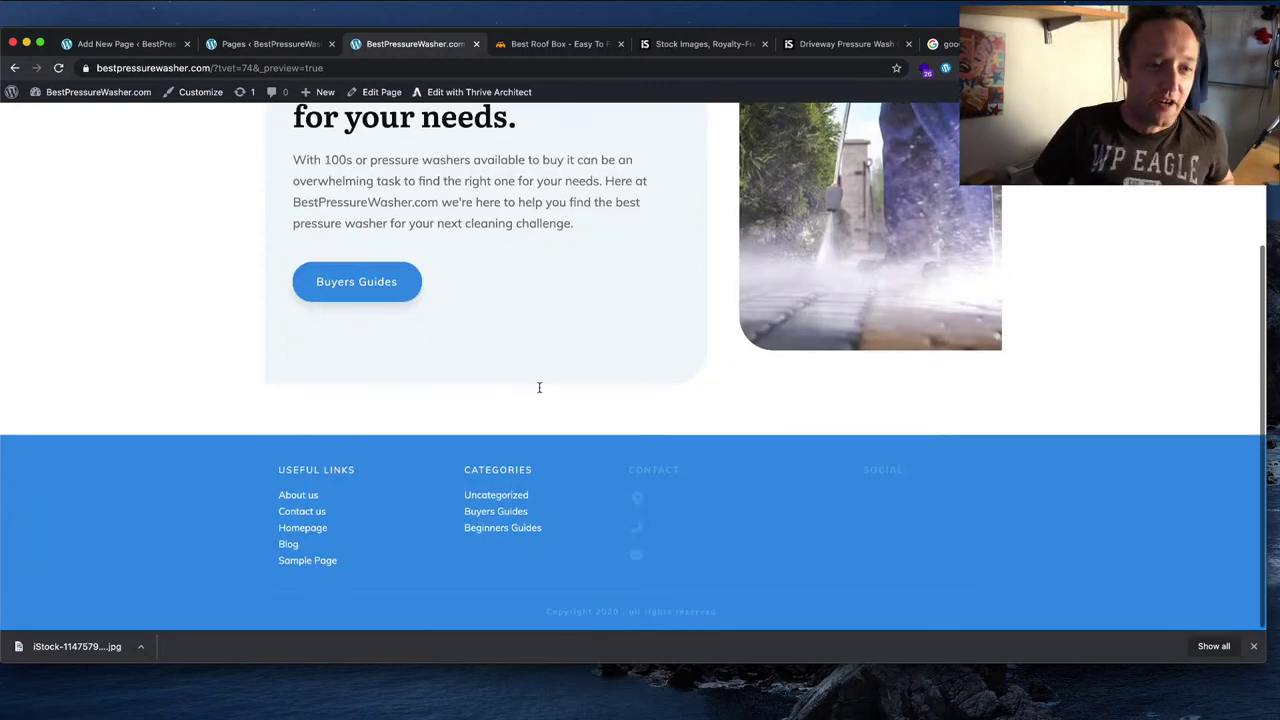
pyautogui.scroll(5, 538, 392)
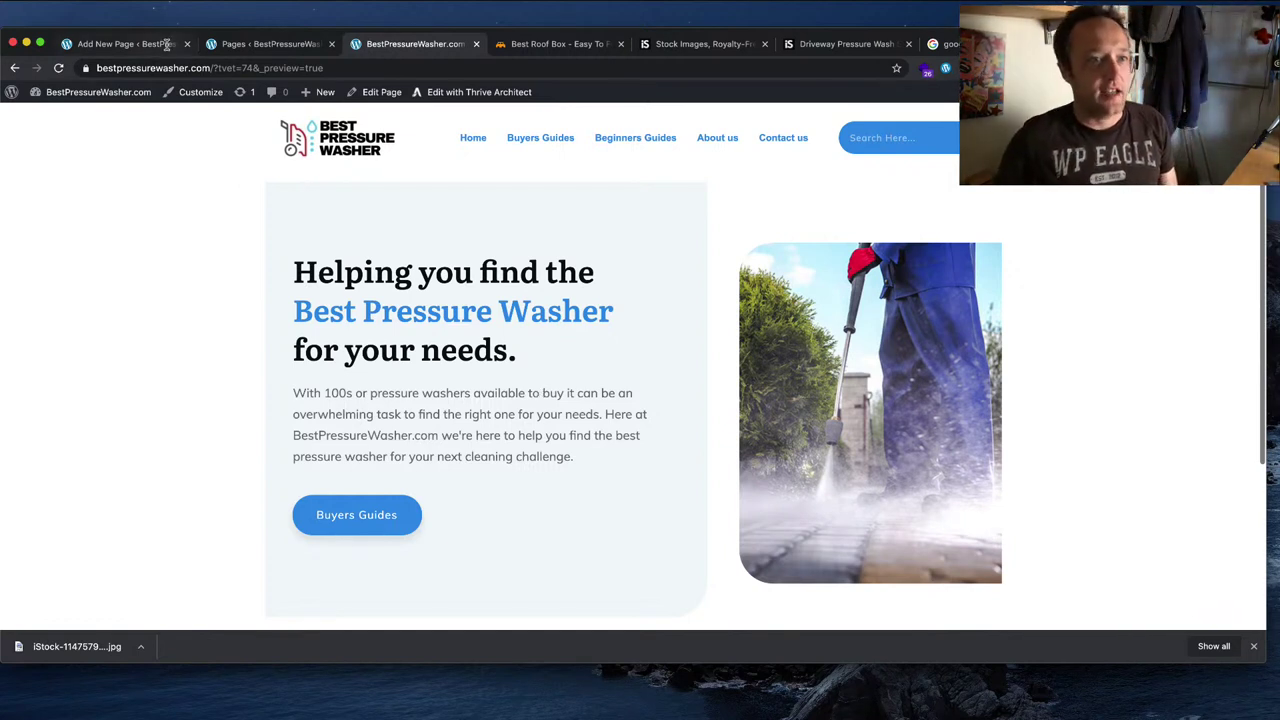
pyautogui.scroll(-4, 688, 372)
pyautogui.scroll(5, 677, 363)
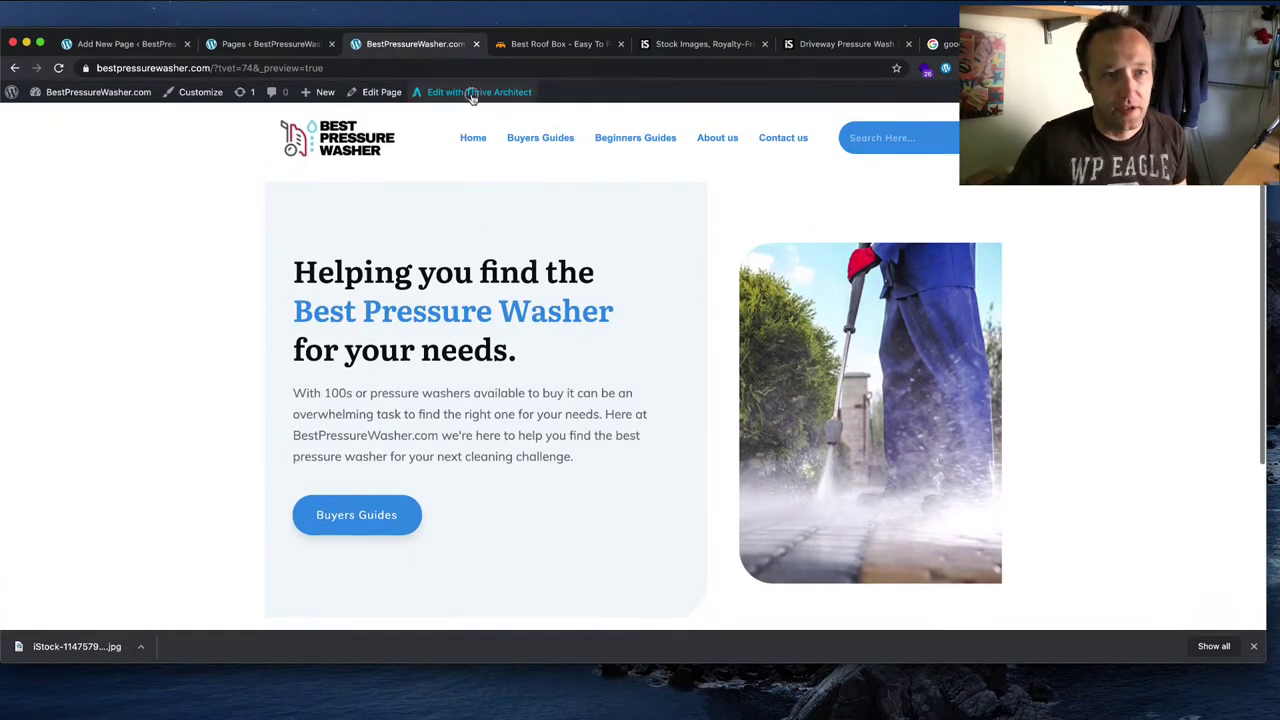
pyautogui.click(470, 96)
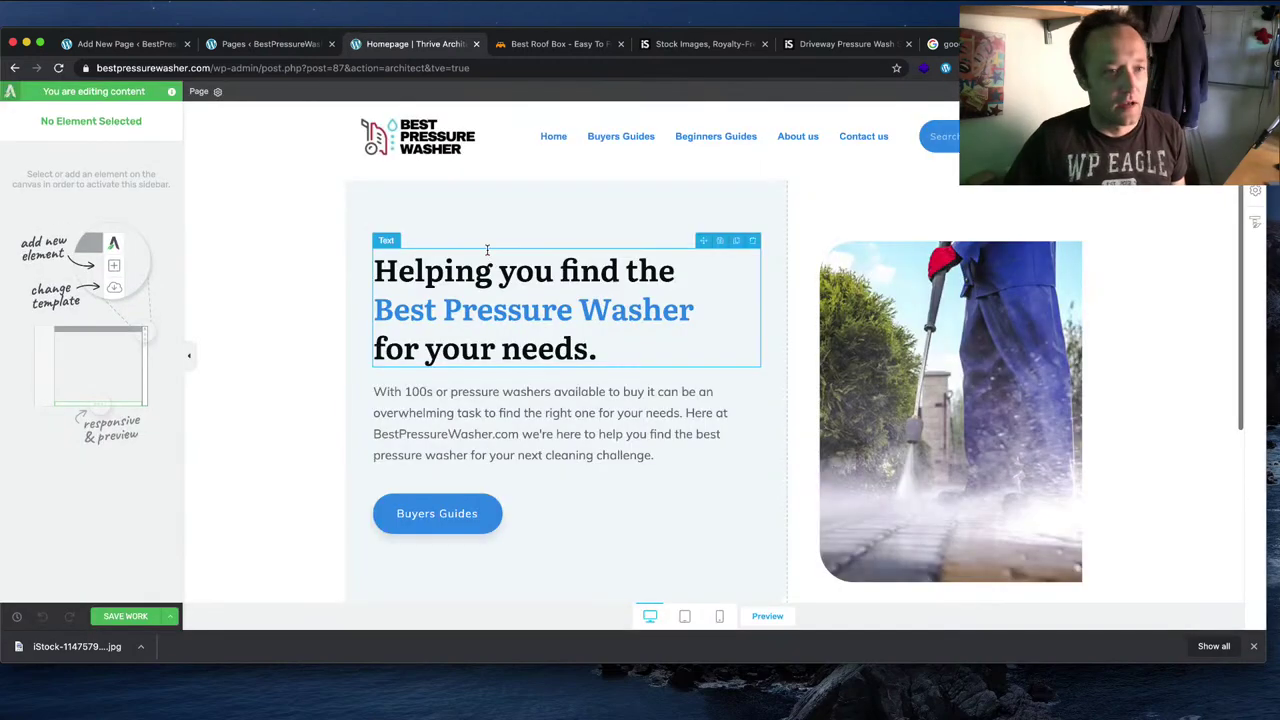
# Step: Drag a Block element just below the hero section, bringing up the ShapeShift Smart block library
pyautogui.scroll(-5, 689, 254)
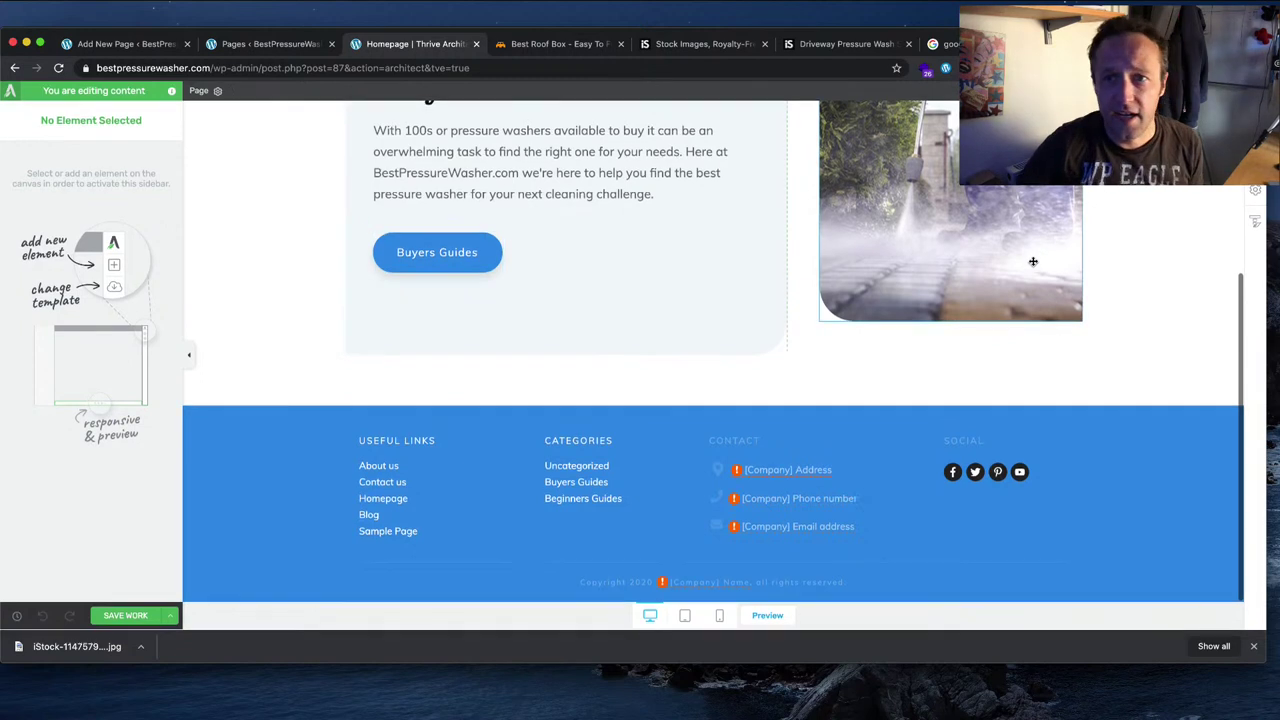
pyautogui.click(1073, 387)
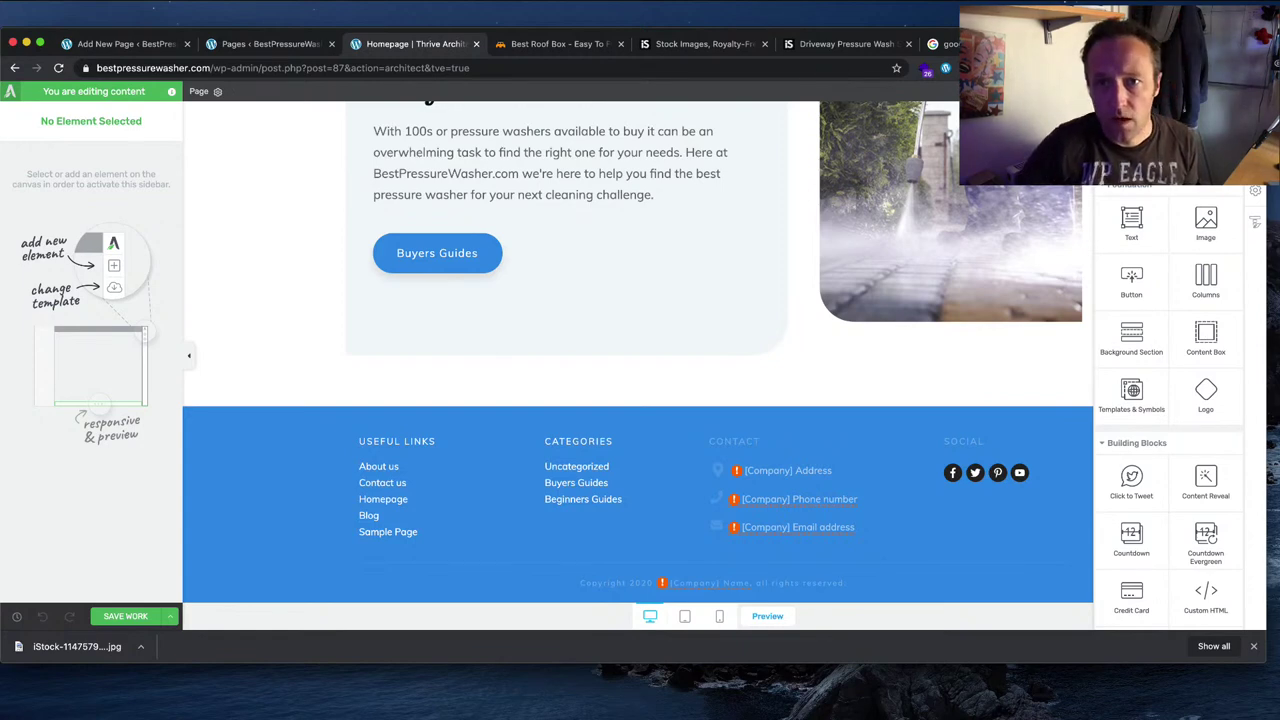
pyautogui.moveTo(1131, 389); pyautogui.dragTo(597, 277)
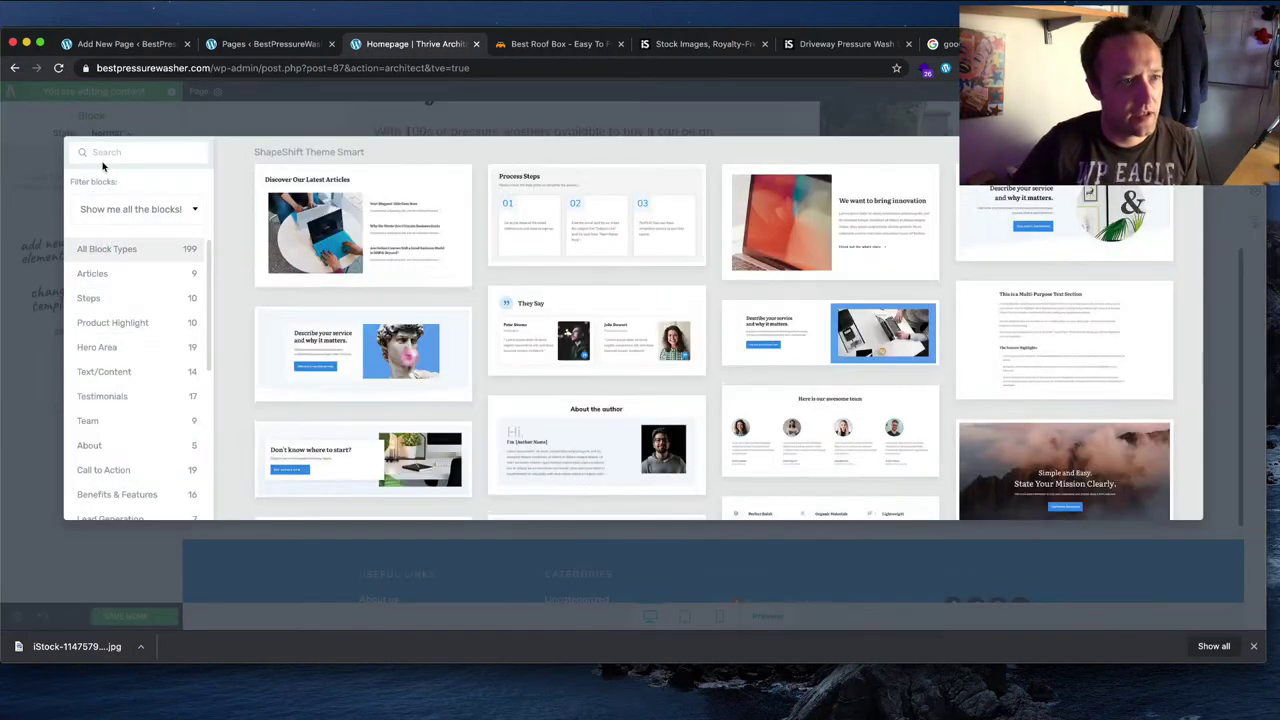
# Step: Search the block library for 'post' and then 'blog', clearing each search
pyautogui.write('posts')
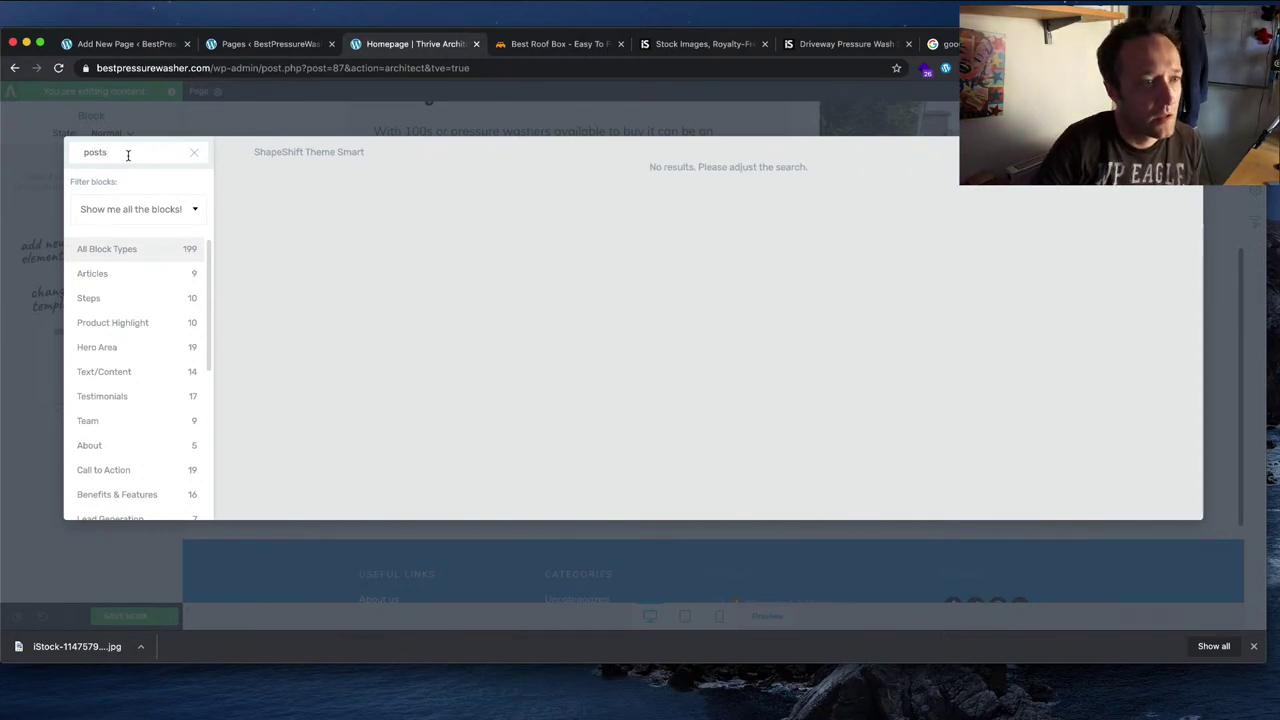
pyautogui.press('BackSpace')
pyautogui.press('BackSpace')
pyautogui.press('BackSpace')
pyautogui.press('BackSpace')
pyautogui.press('BackSpace')
pyautogui.write('blog')
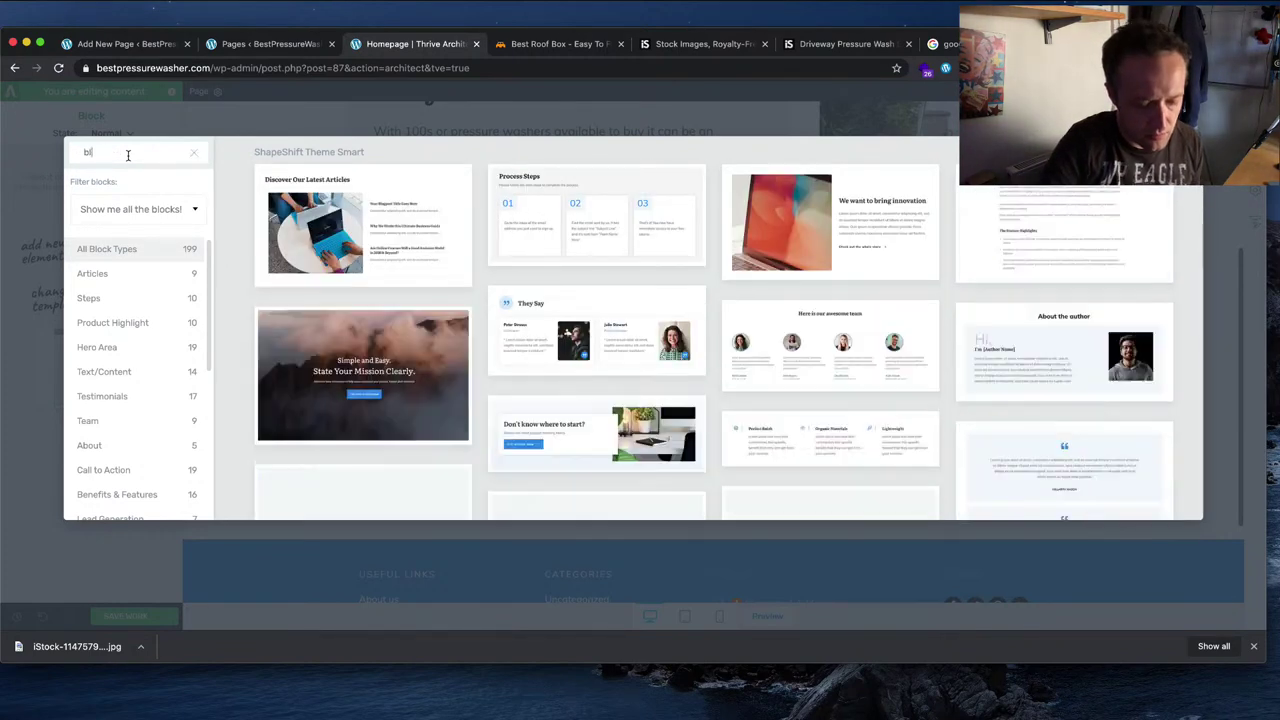
pyautogui.press('BackSpace')
pyautogui.press('BackSpace')
pyautogui.press('BackSpace')
pyautogui.press('BackSpace')
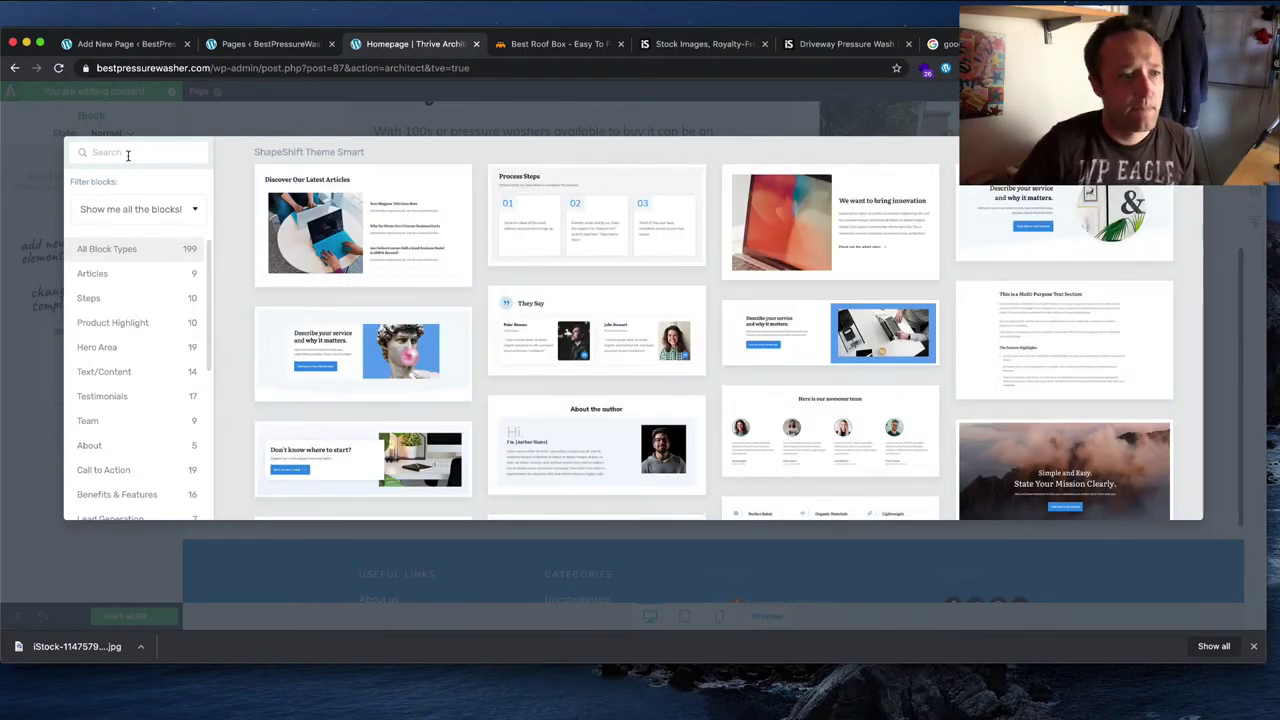
# Step: Browse the library filtered to the List Content category
pyautogui.scroll(-3, 107, 377)
pyautogui.scroll(-1, 107, 377)
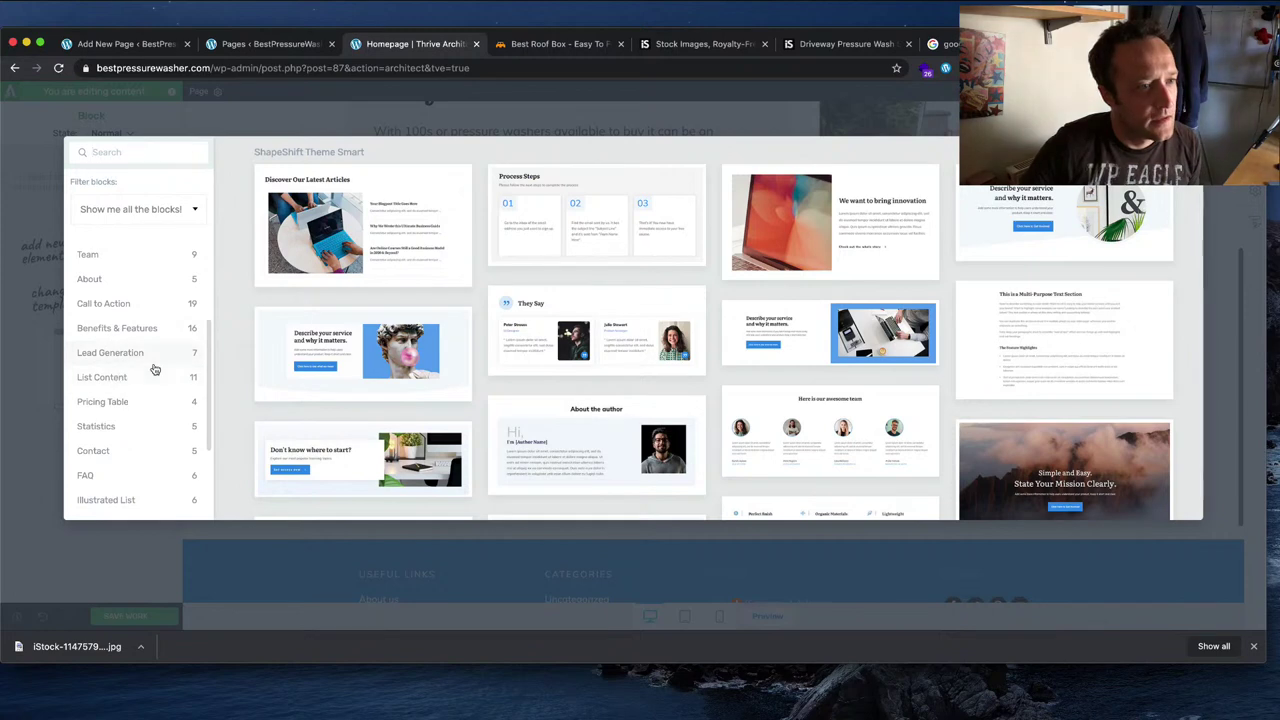
pyautogui.click(150, 377)
pyautogui.scroll(-4, 150, 377)
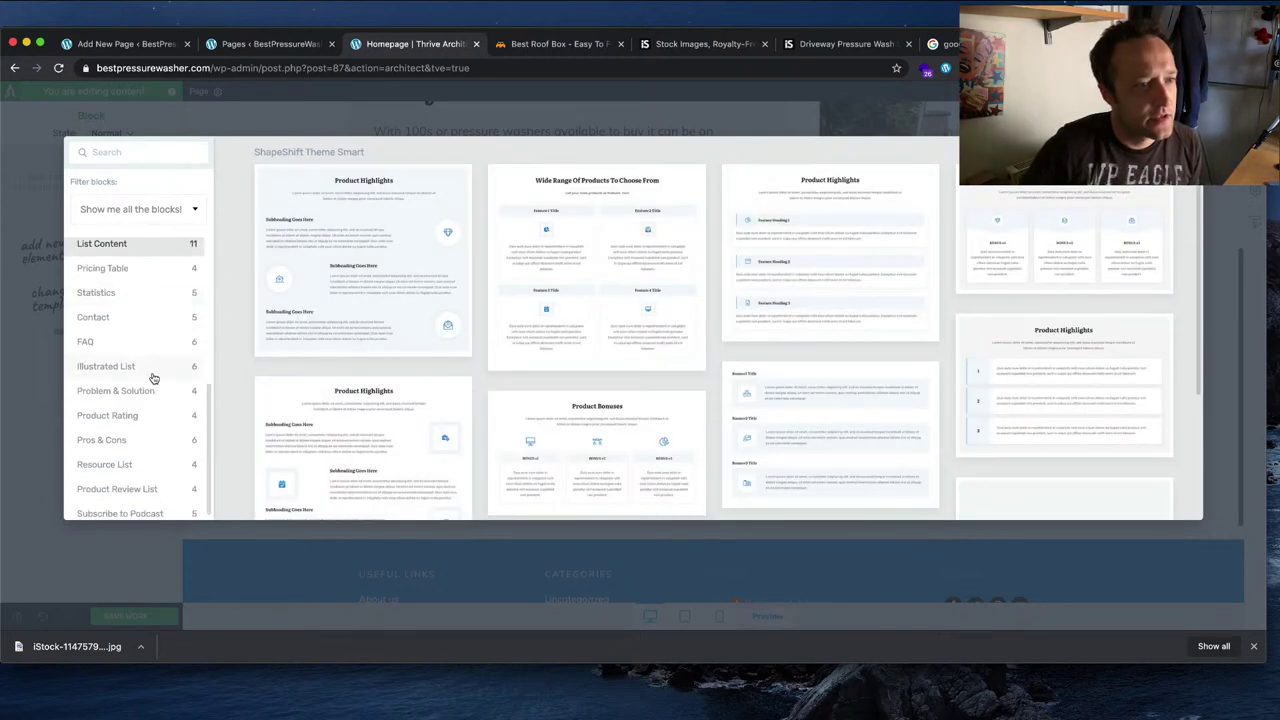
pyautogui.scroll(8, 150, 377)
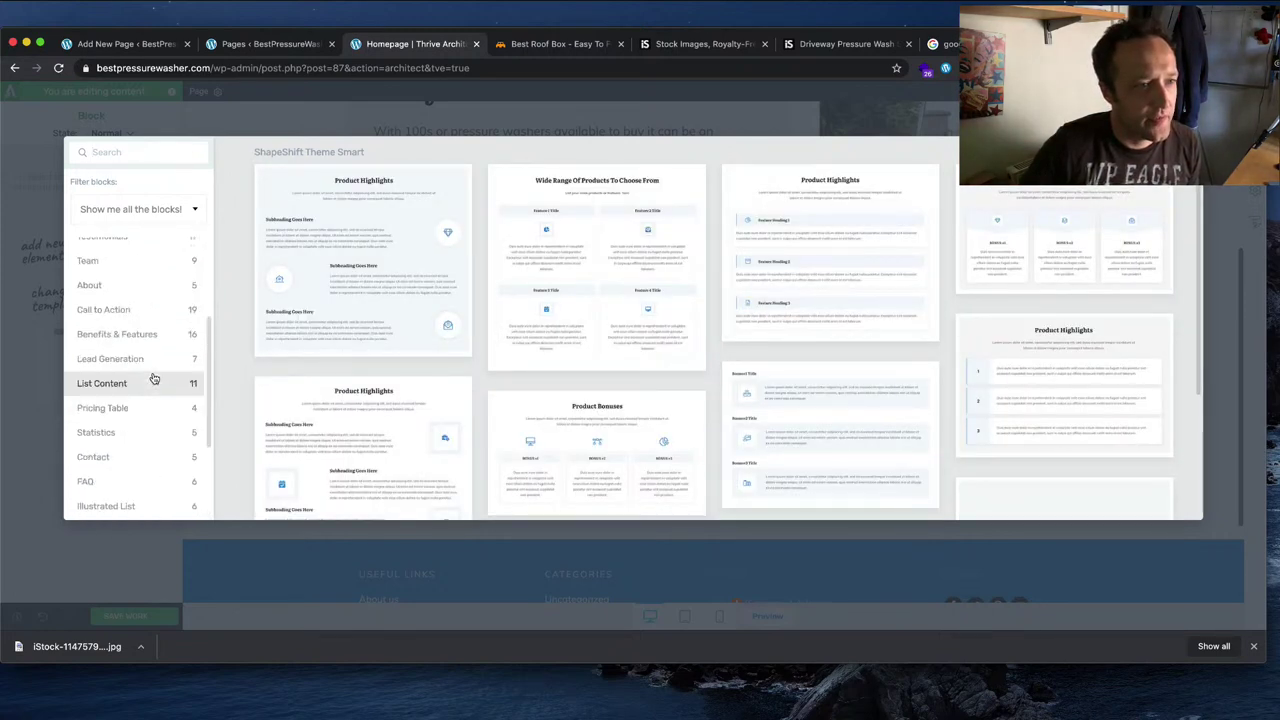
# Step: Filter the library to Content Blocks, then Theme Blocks, then back to All
pyautogui.click(186, 211)
pyautogui.click(155, 256)
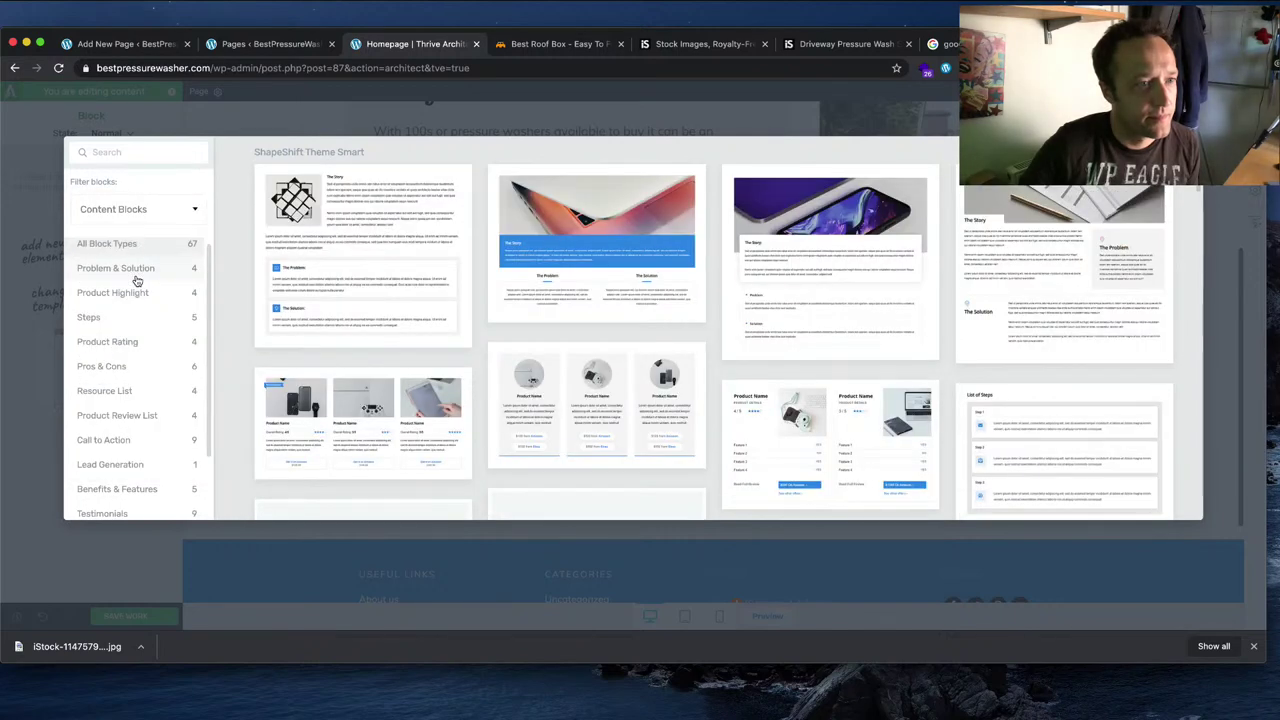
pyautogui.scroll(-3, 137, 285)
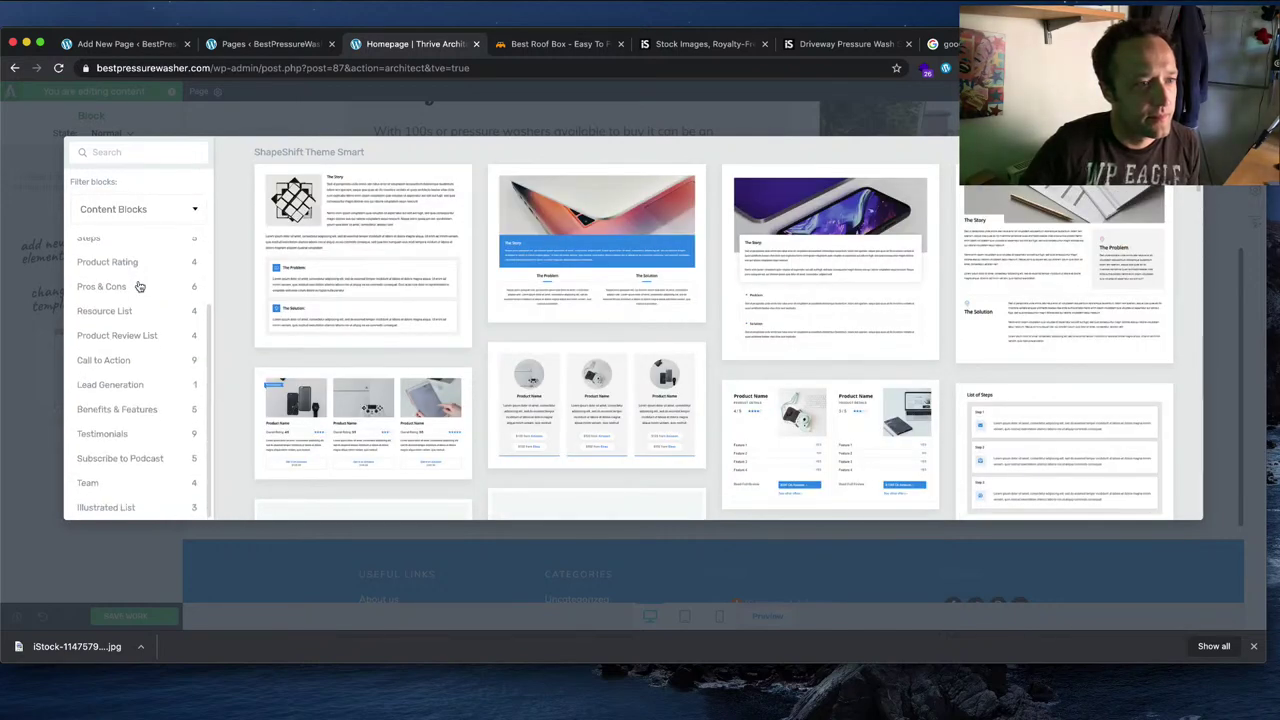
pyautogui.click(172, 215)
pyautogui.click(158, 355)
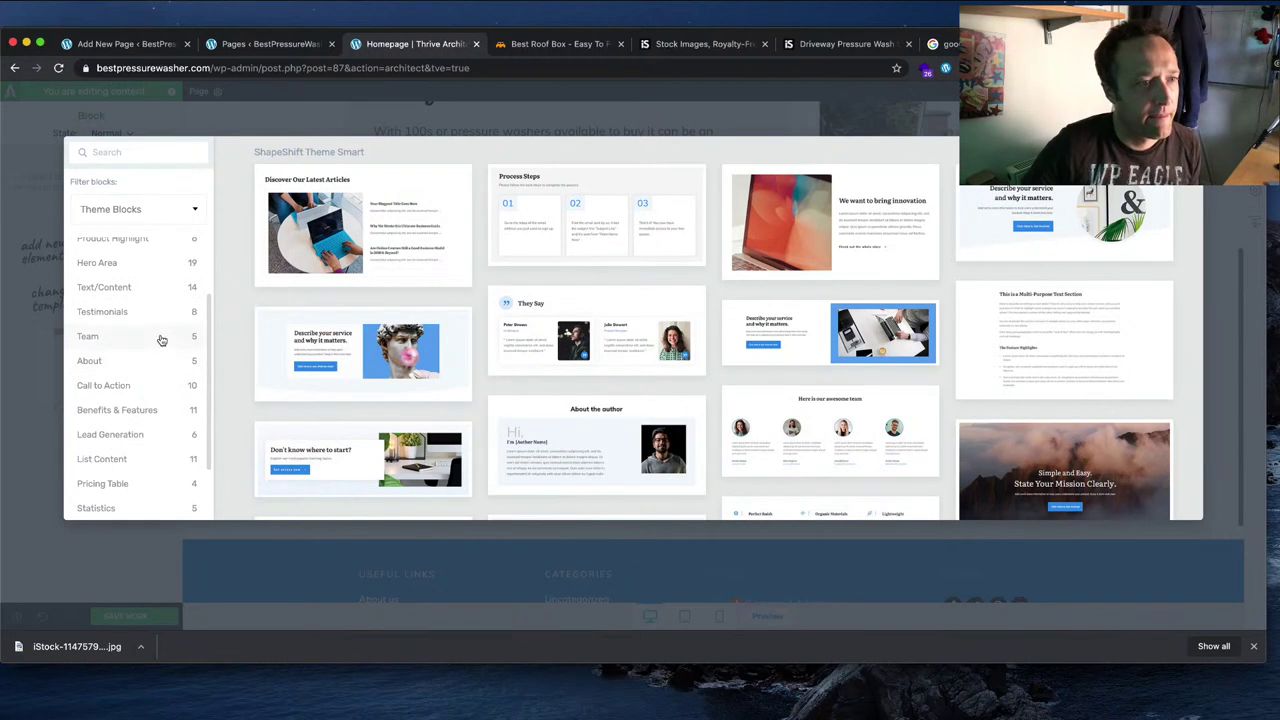
pyautogui.scroll(-2, 160, 340)
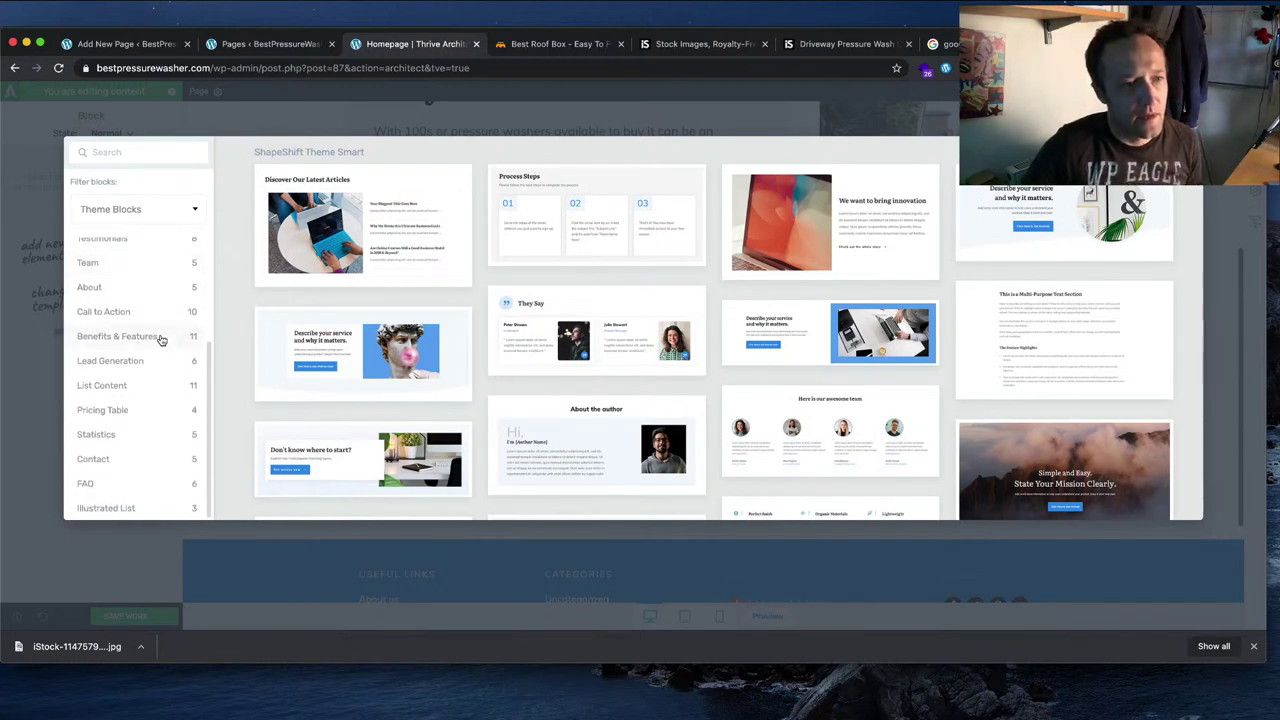
pyautogui.scroll(5, 161, 340)
pyautogui.click(184, 207)
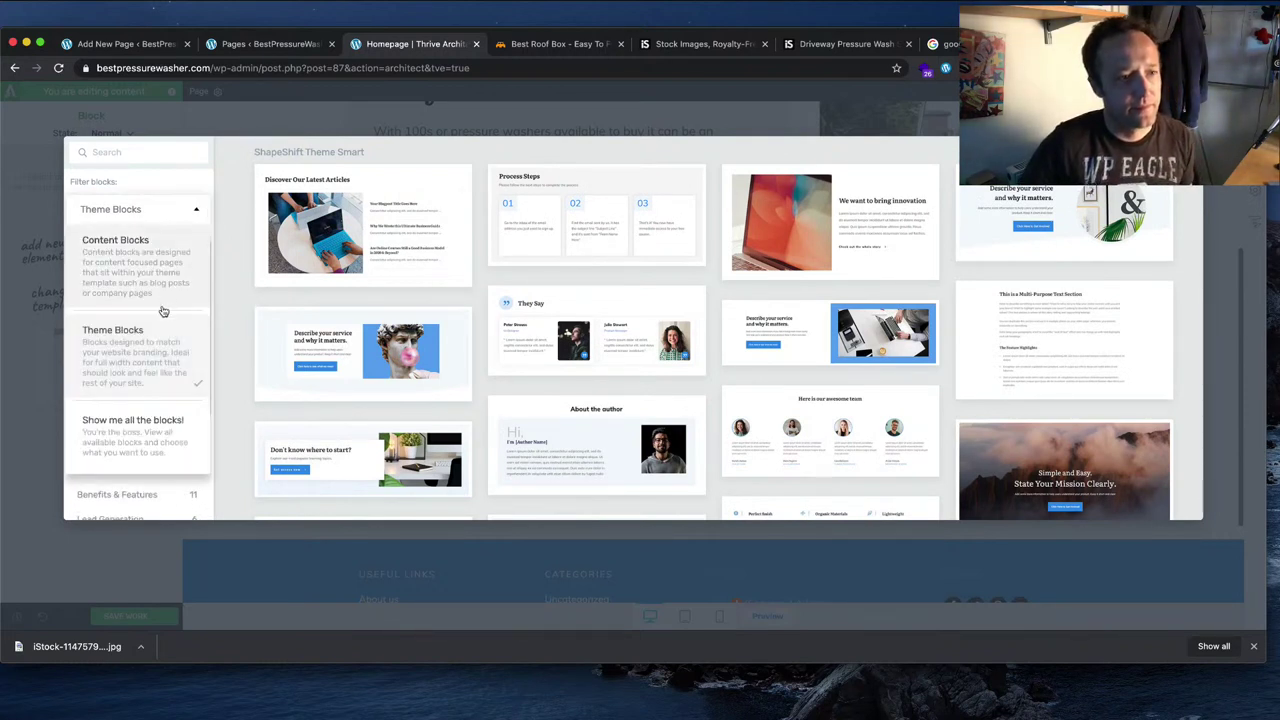
pyautogui.click(140, 418)
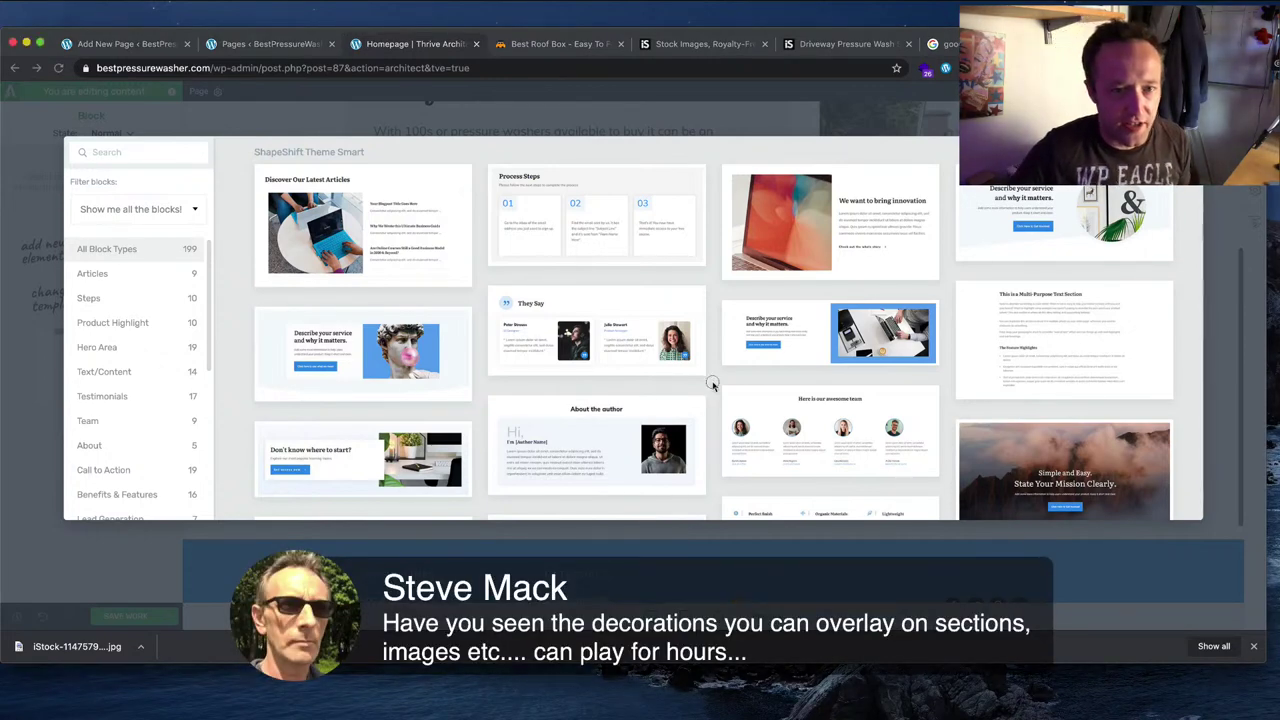
# Step: Scroll through all blocks, then close the library with Esc without inserting anything
pyautogui.scroll(-5, 700, 355)
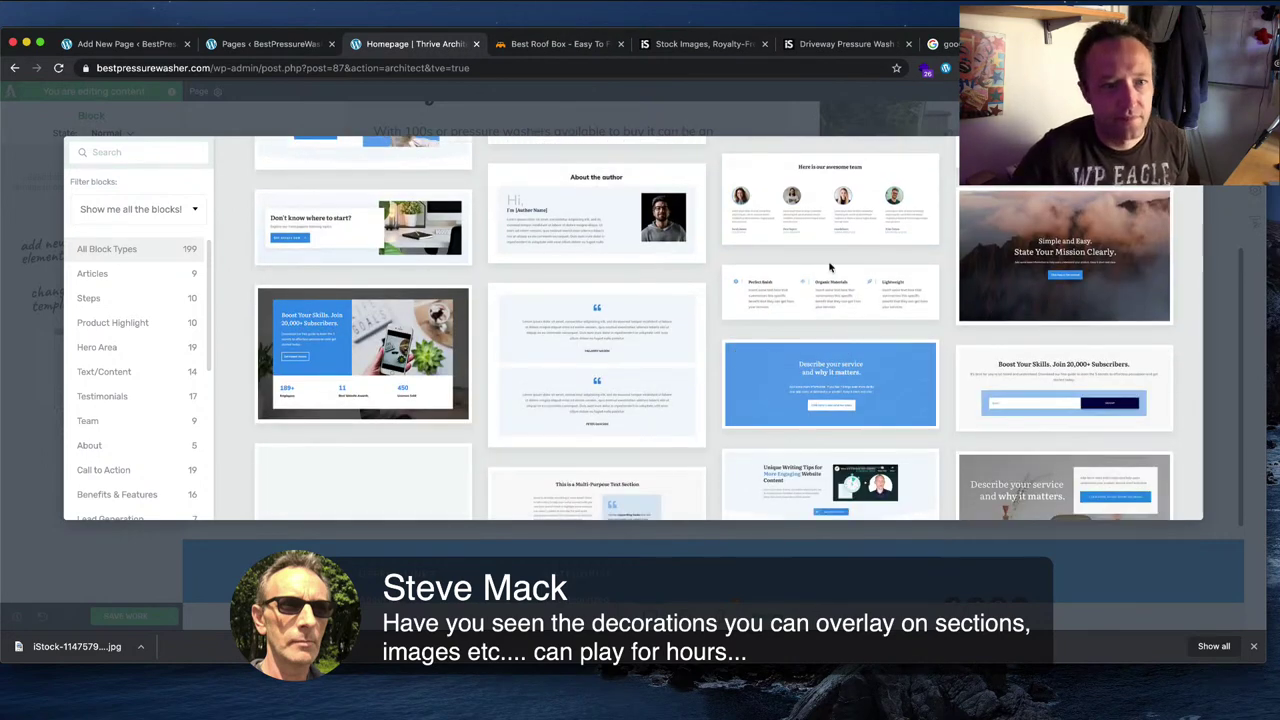
pyautogui.scroll(-3, 829, 267)
pyautogui.scroll(-3, 825, 268)
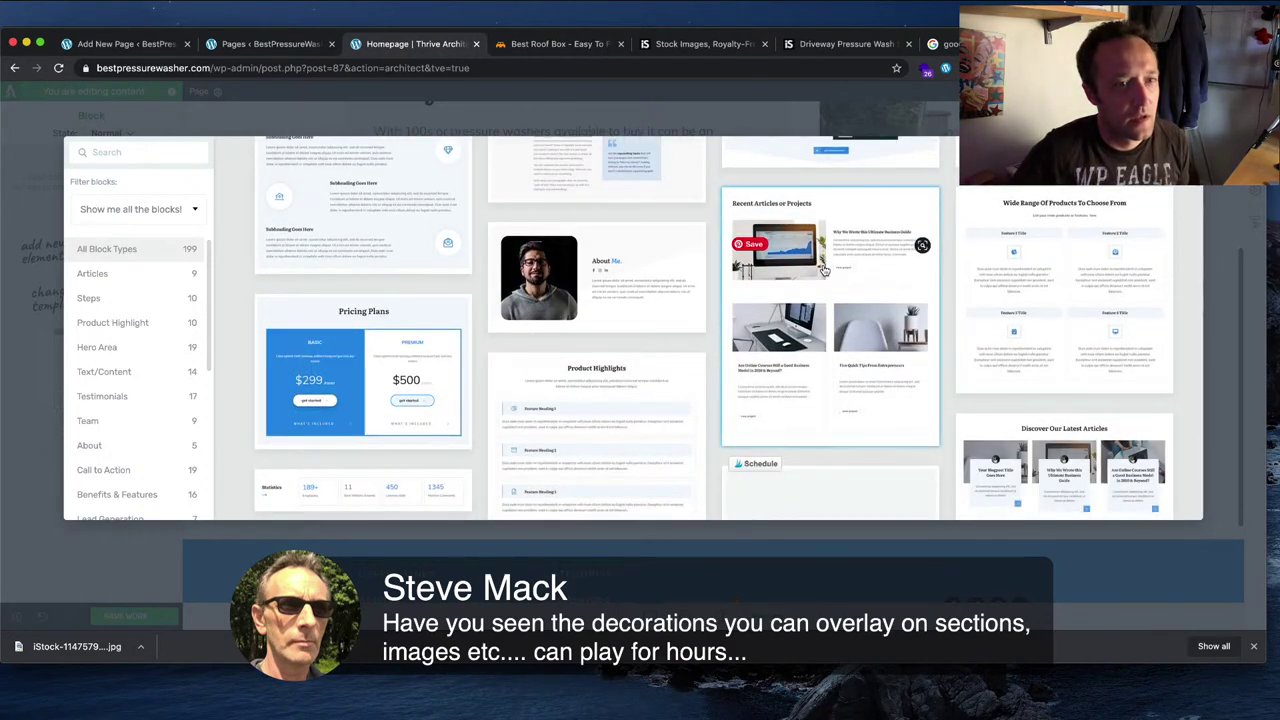
pyautogui.scroll(-3, 825, 268)
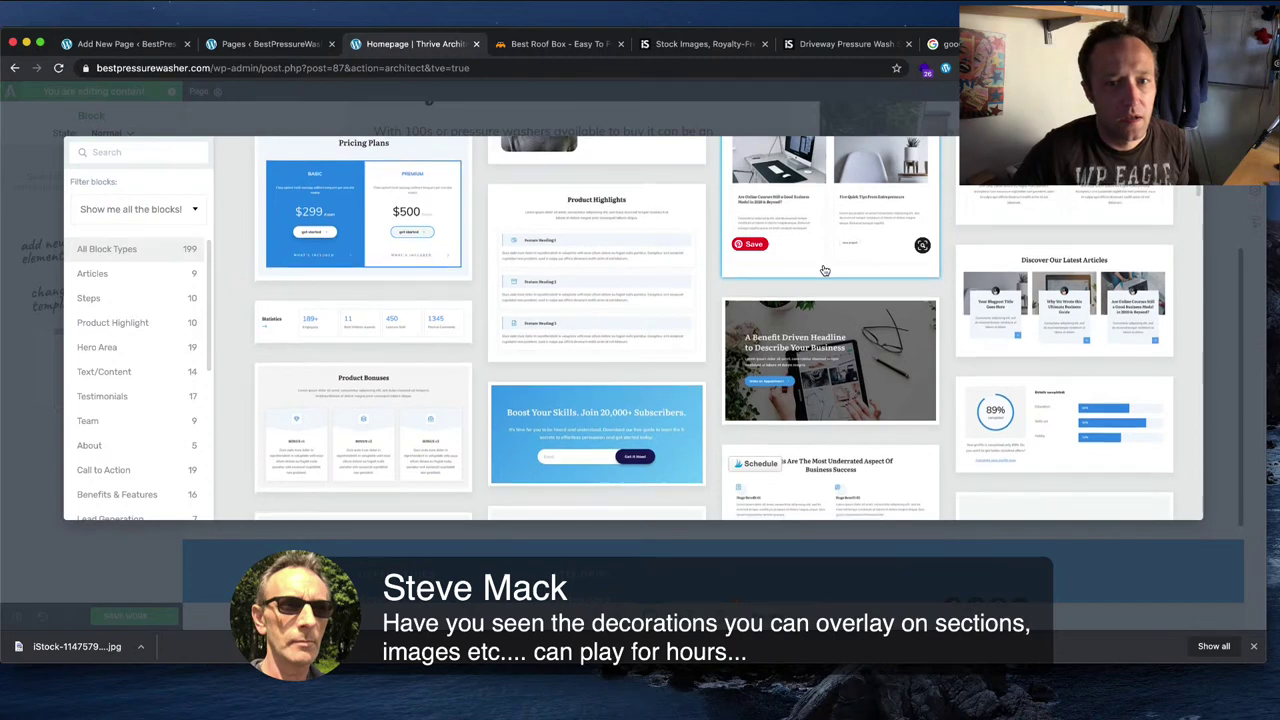
pyautogui.scroll(-1, 825, 270)
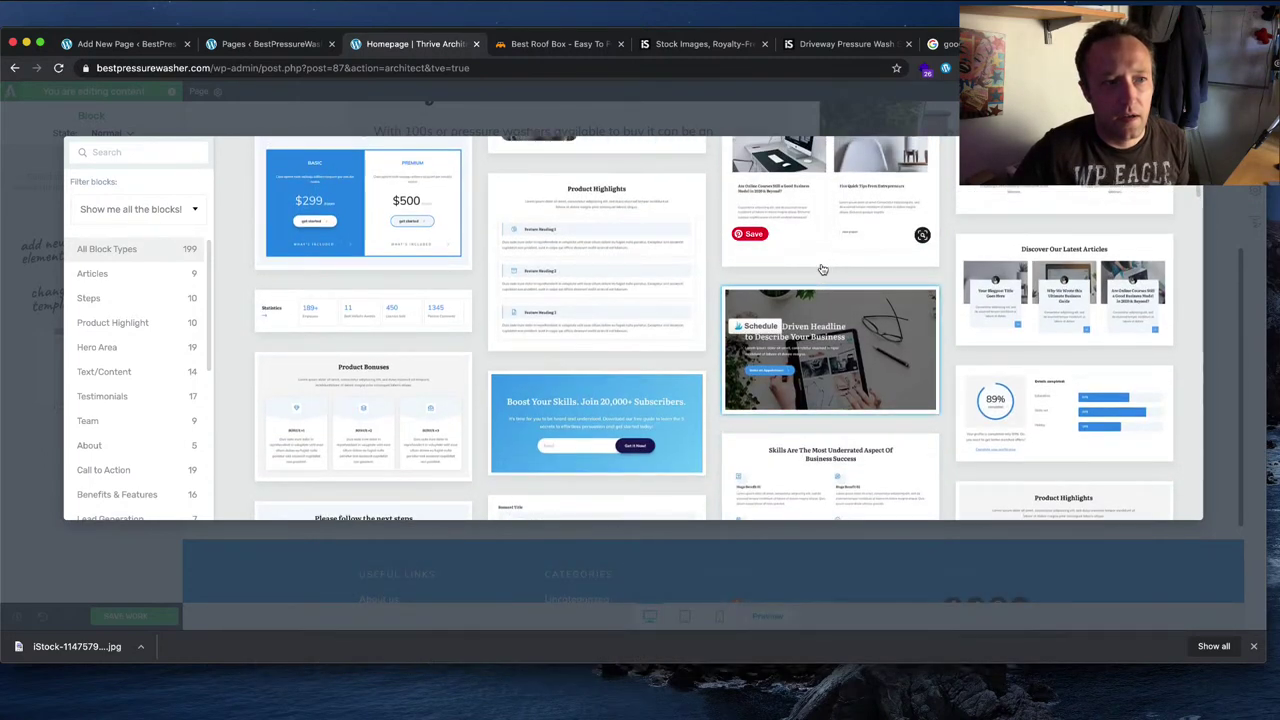
pyautogui.press('Escape')
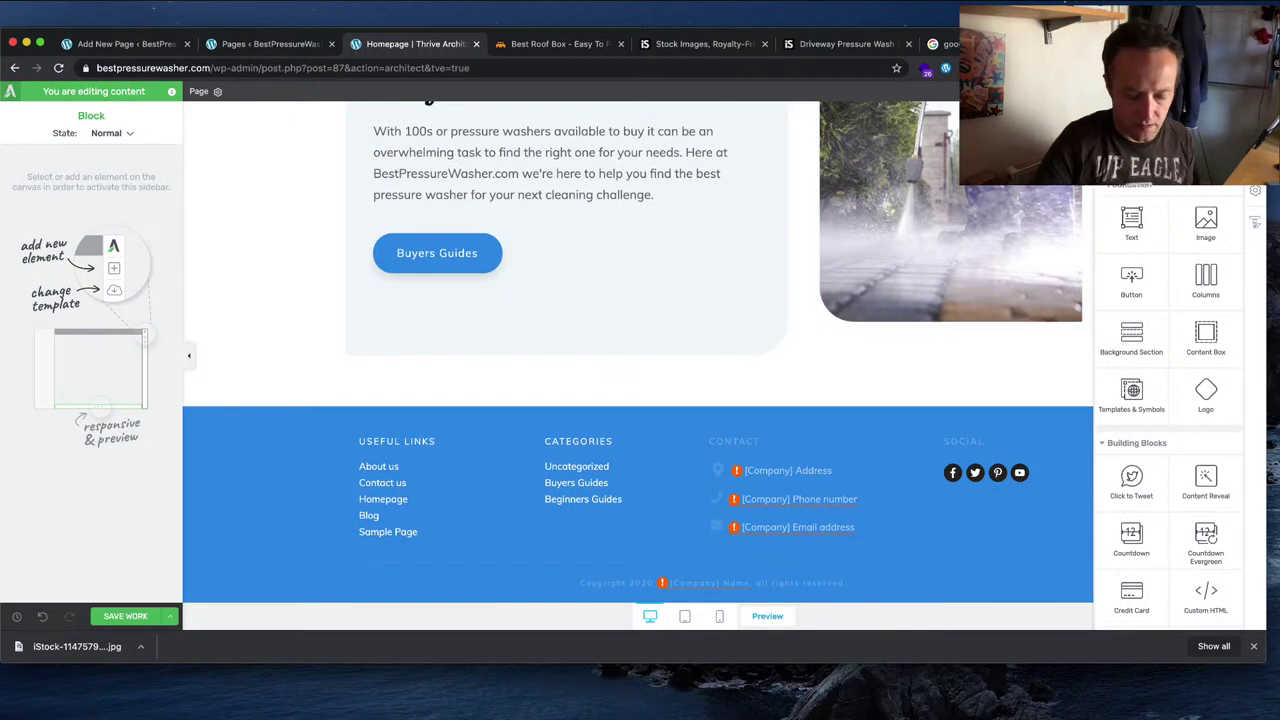
# Step: Scroll the add-element panel to Post List and expand the Thrive Integrations group
pyautogui.scroll(-10, 1170, 400)
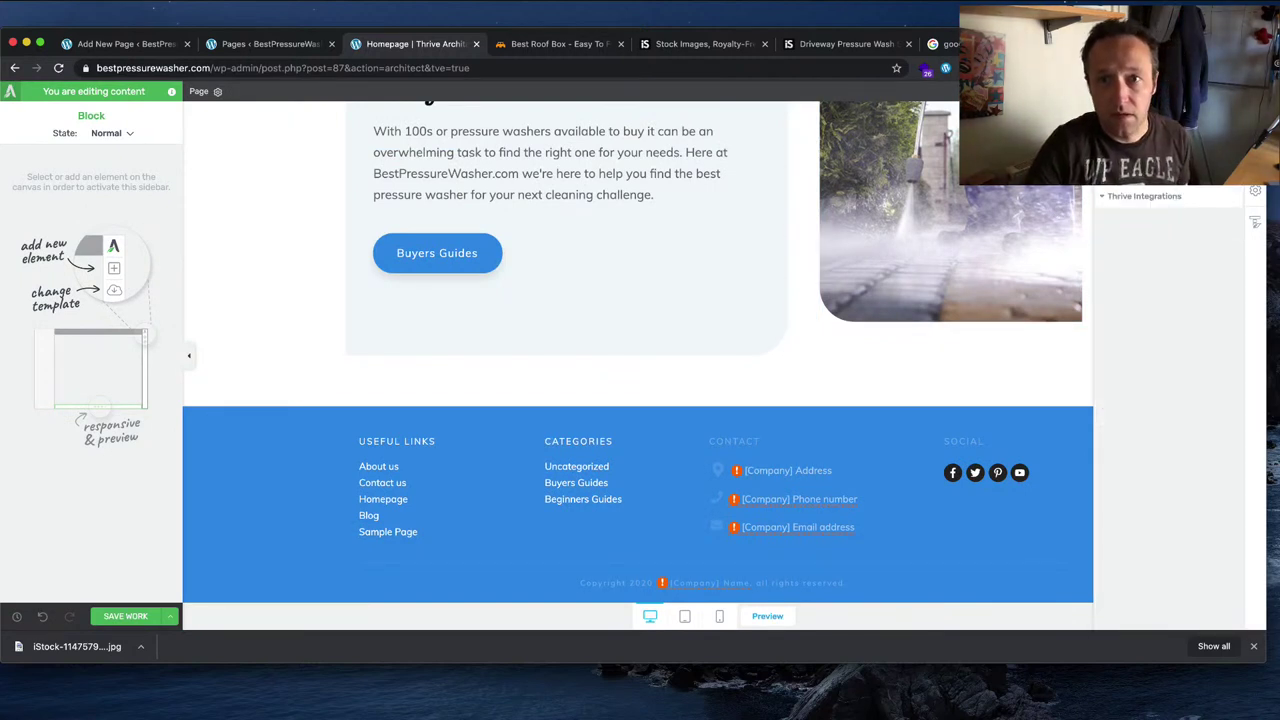
pyautogui.scroll(1, 1170, 400)
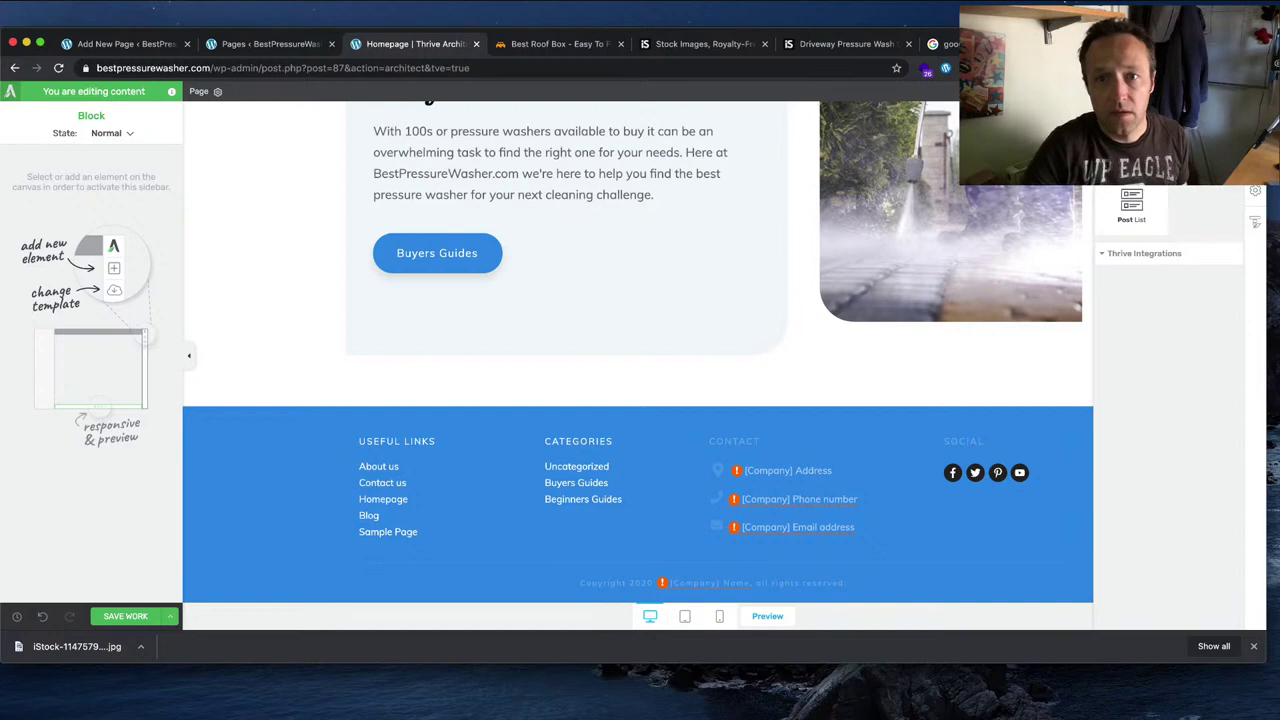
pyautogui.click(1120, 256)
pyautogui.moveTo(1188, 275); pyautogui.dragTo(829, 390)
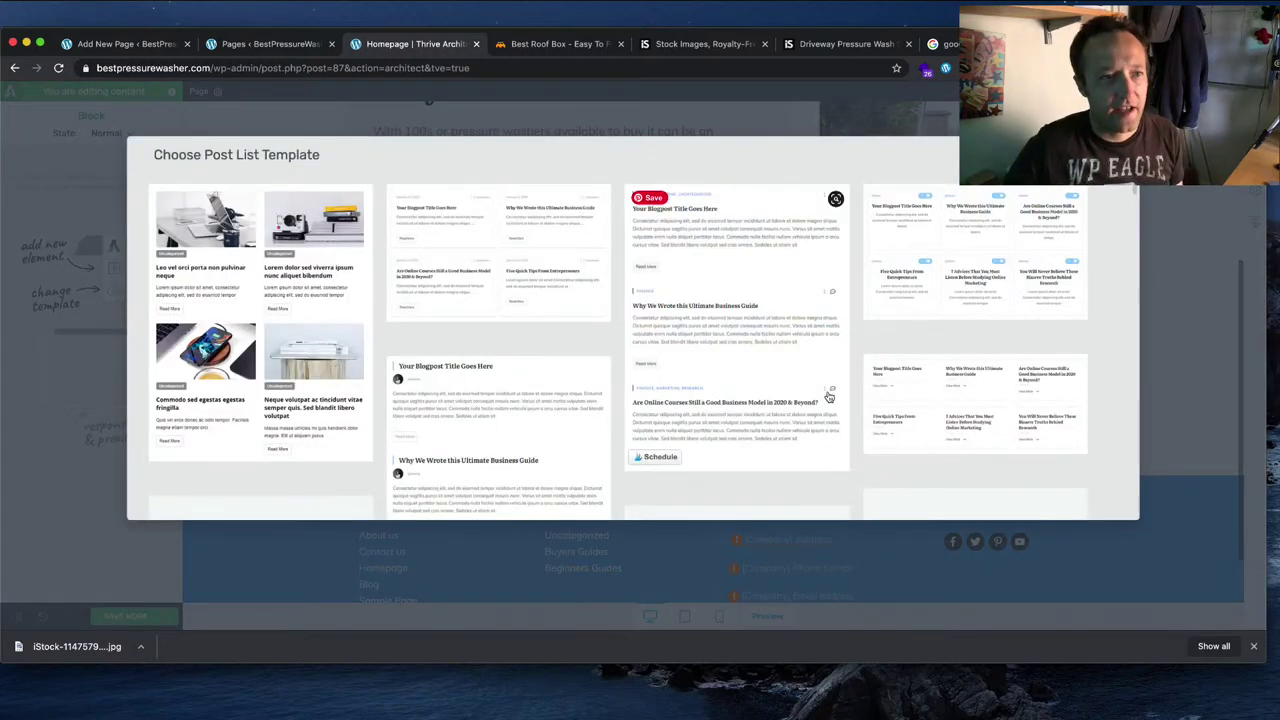
pyautogui.scroll(-3, 836, 303)
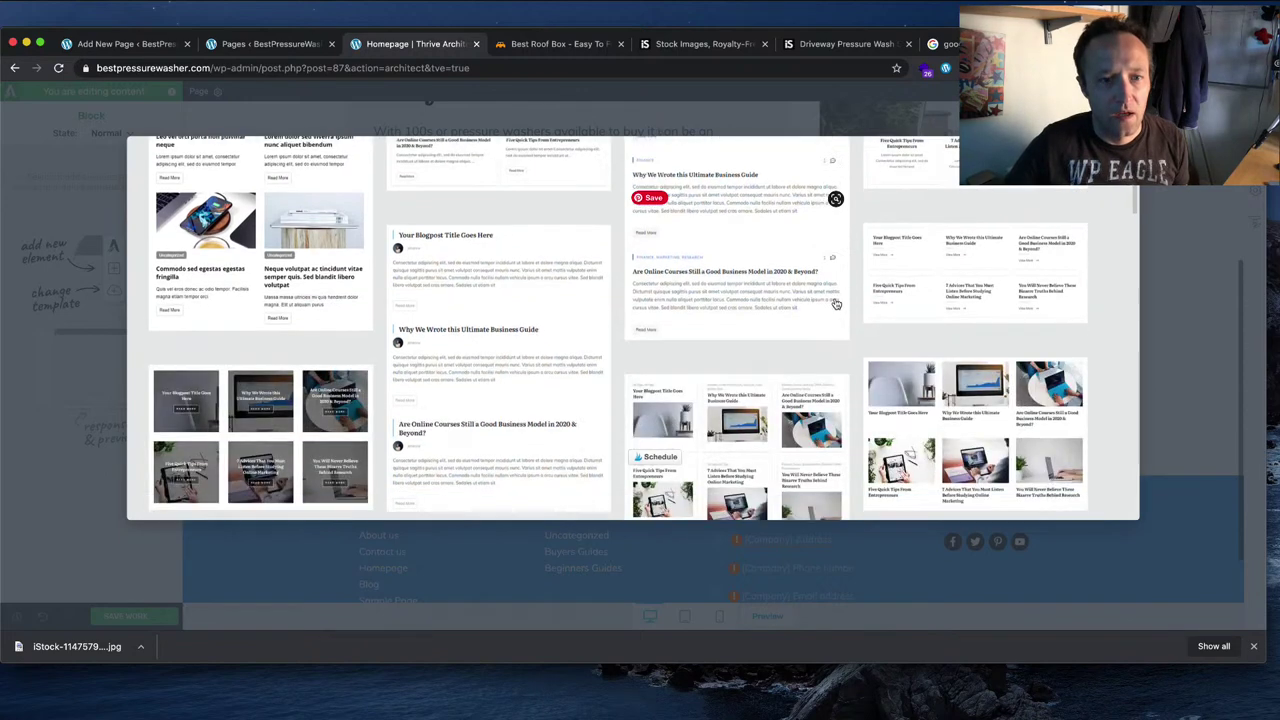
pyautogui.scroll(-5, 836, 303)
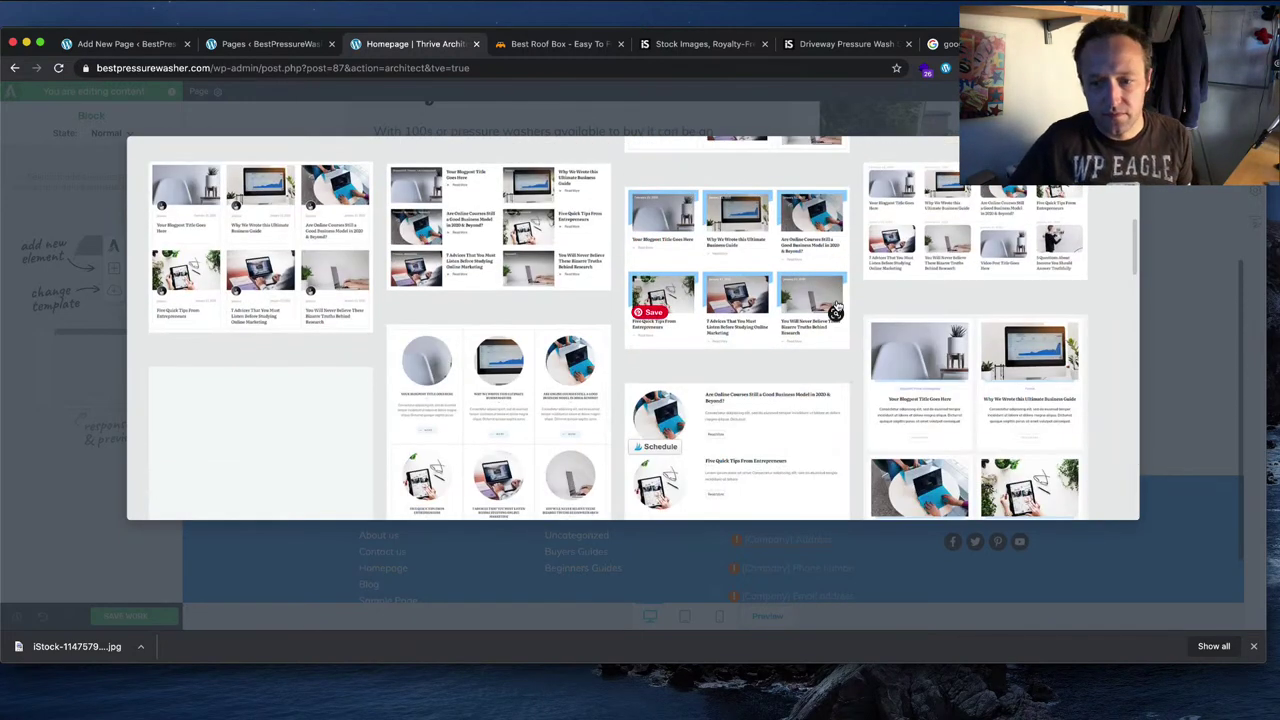
pyautogui.scroll(-5, 836, 310)
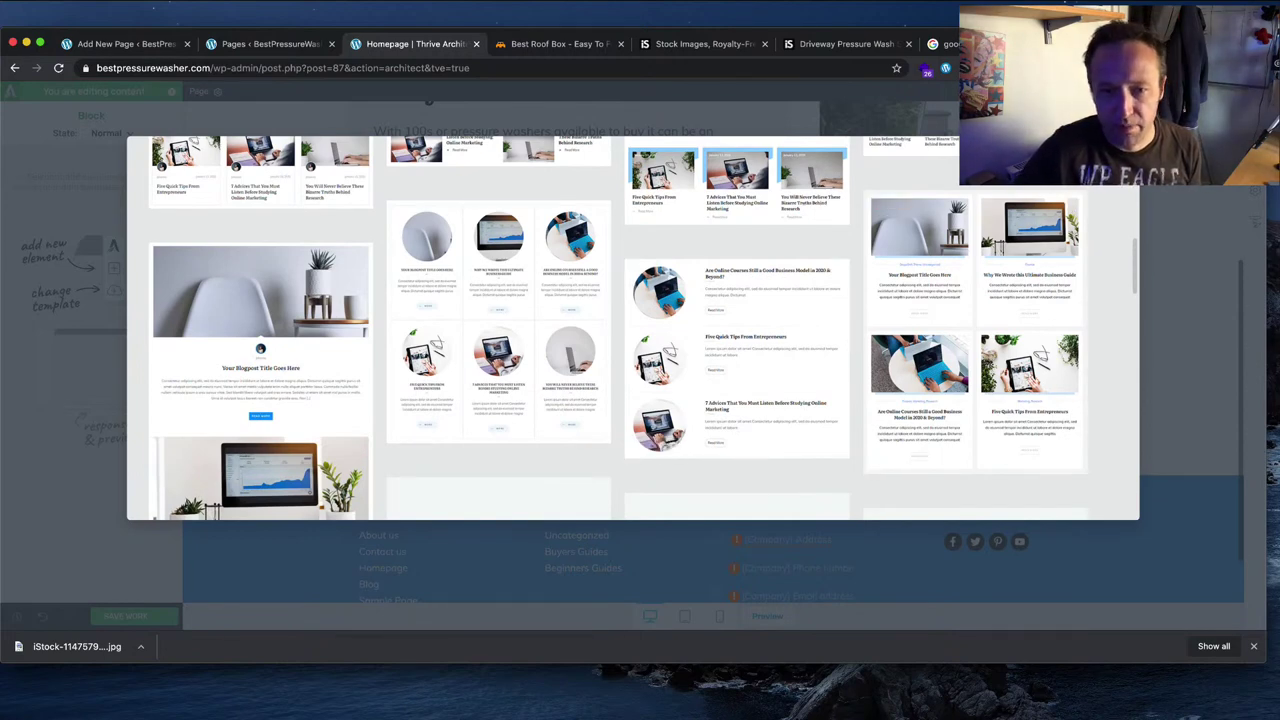
pyautogui.scroll(-4, 633, 327)
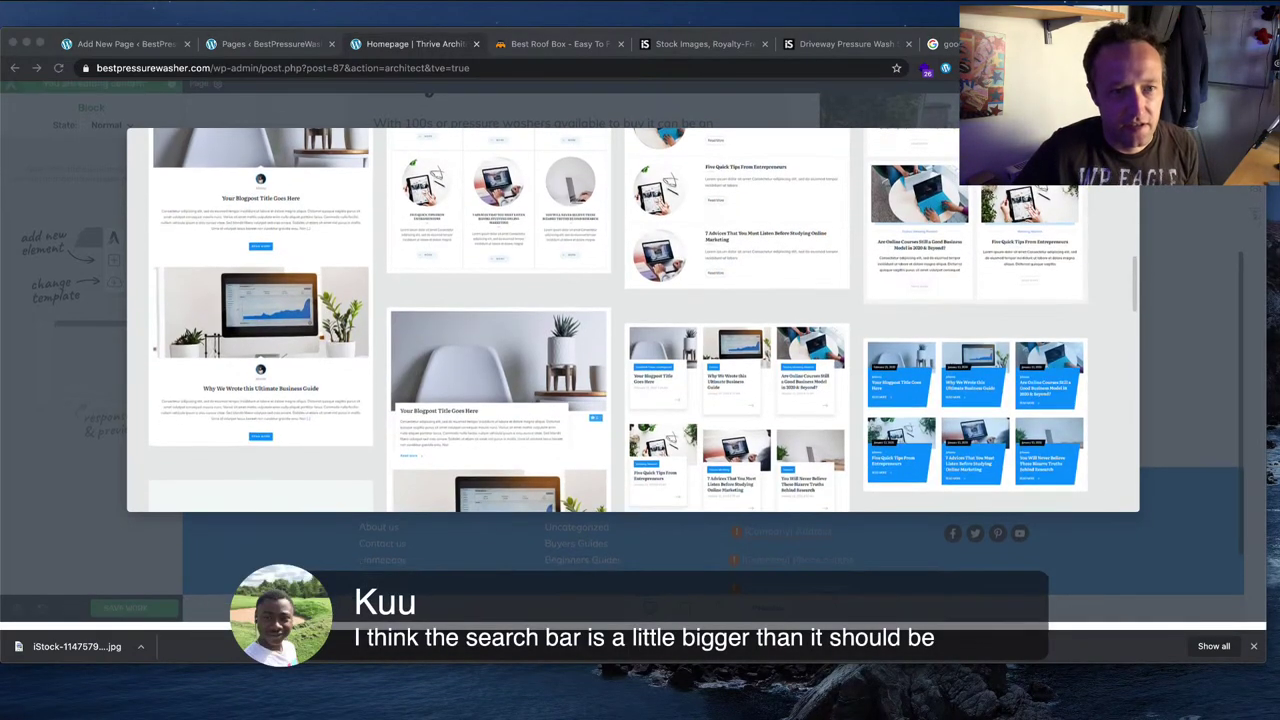
pyautogui.scroll(-4, 633, 327)
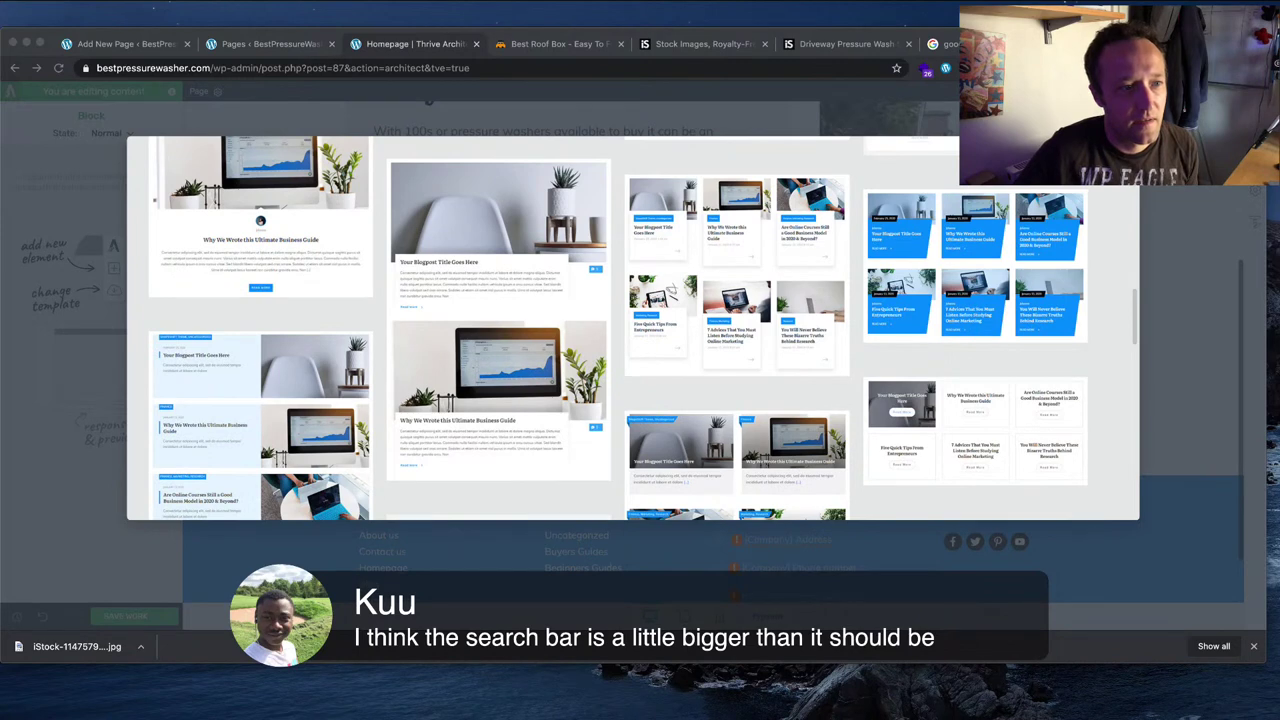
pyautogui.scroll(-4, 633, 327)
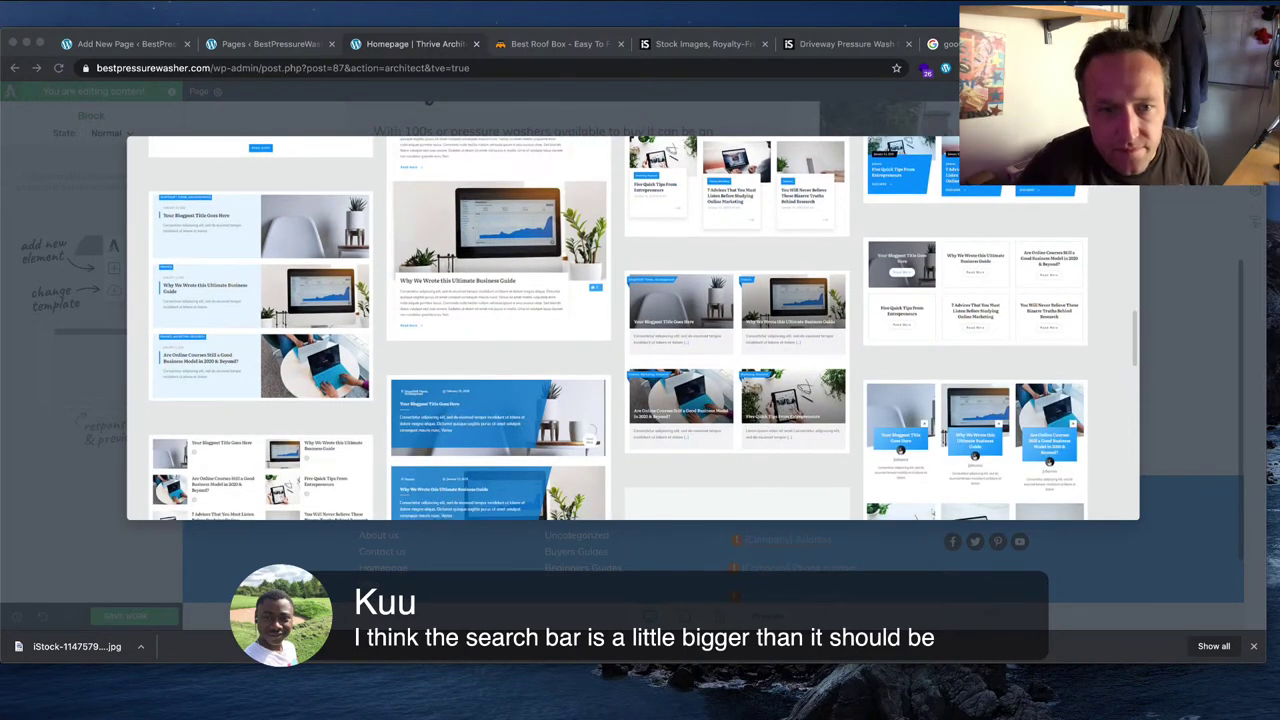
pyautogui.scroll(-2, 633, 327)
pyautogui.scroll(-8, 633, 327)
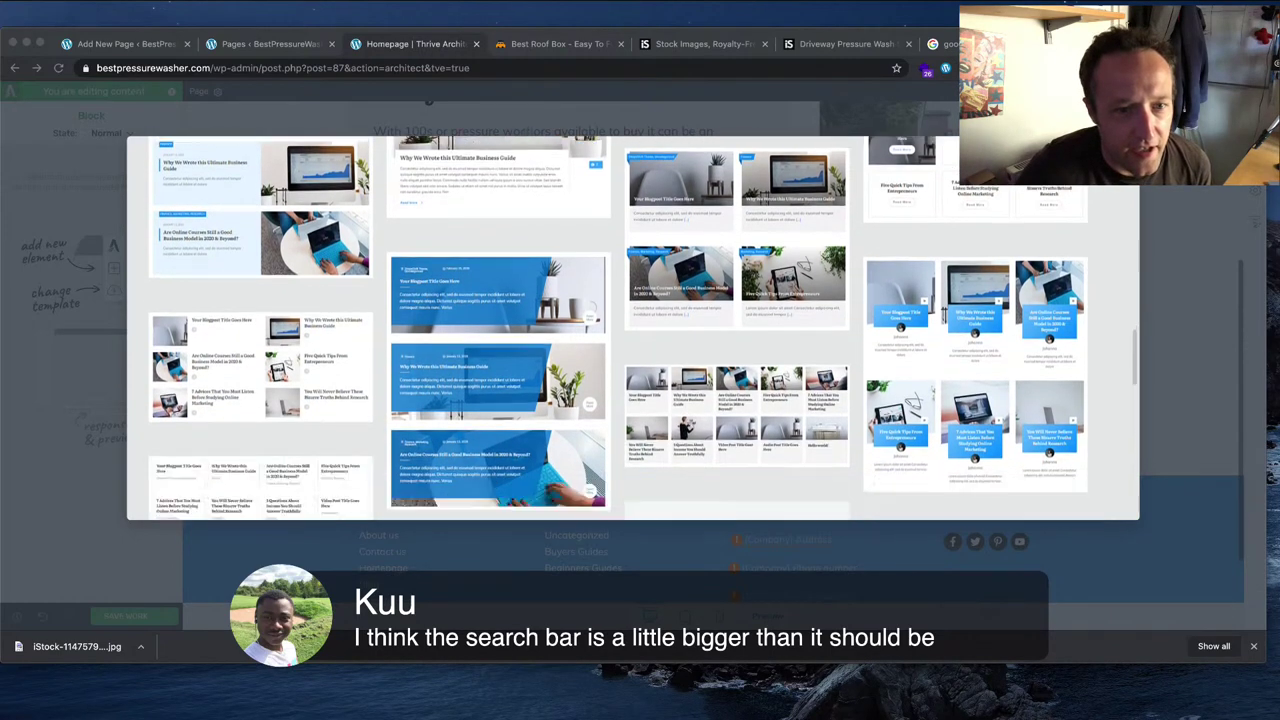
pyautogui.scroll(-10, 633, 327)
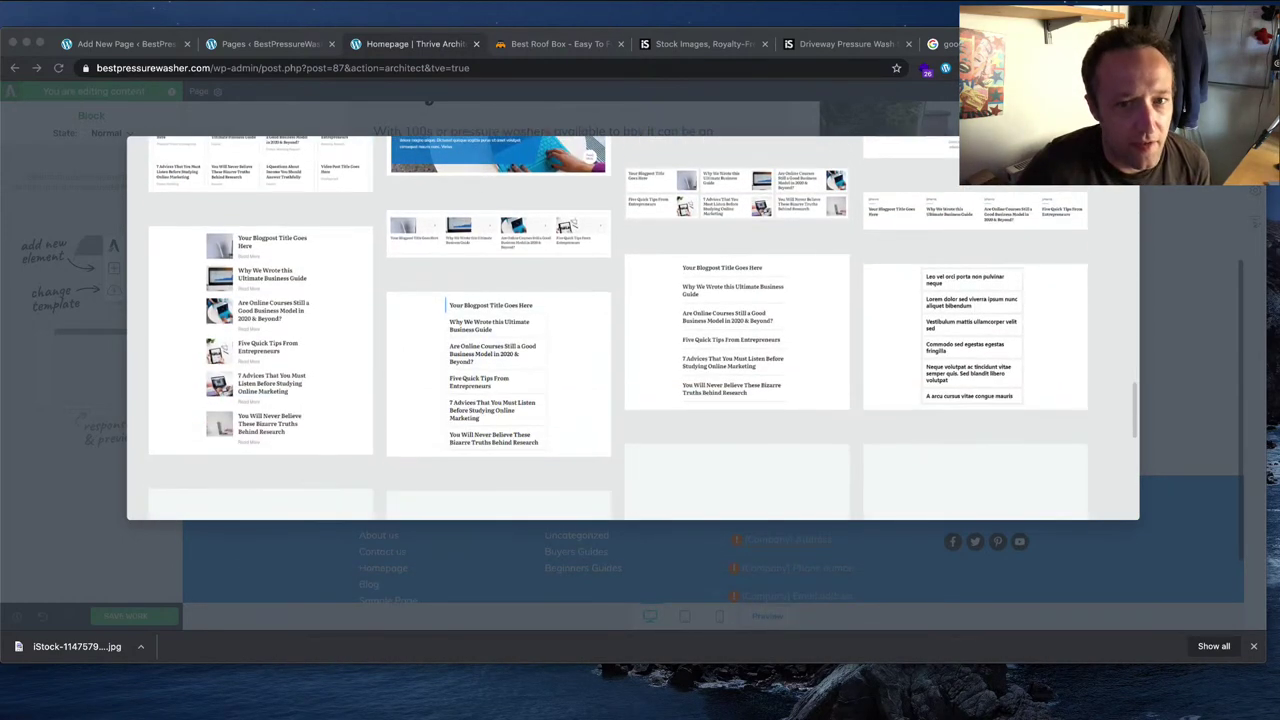
pyautogui.scroll(15, 633, 327)
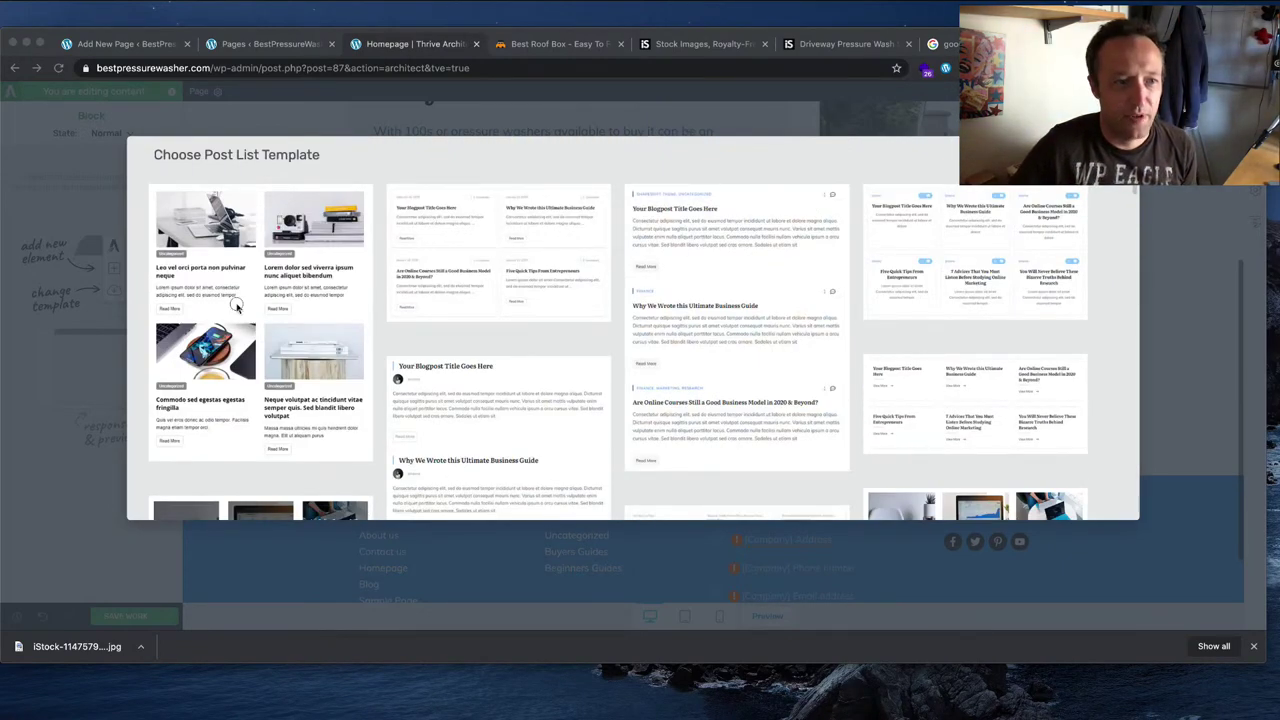
# Step: Insert the first post list template and keep its Display Type on a three-column GRID
pyautogui.click(322, 292)
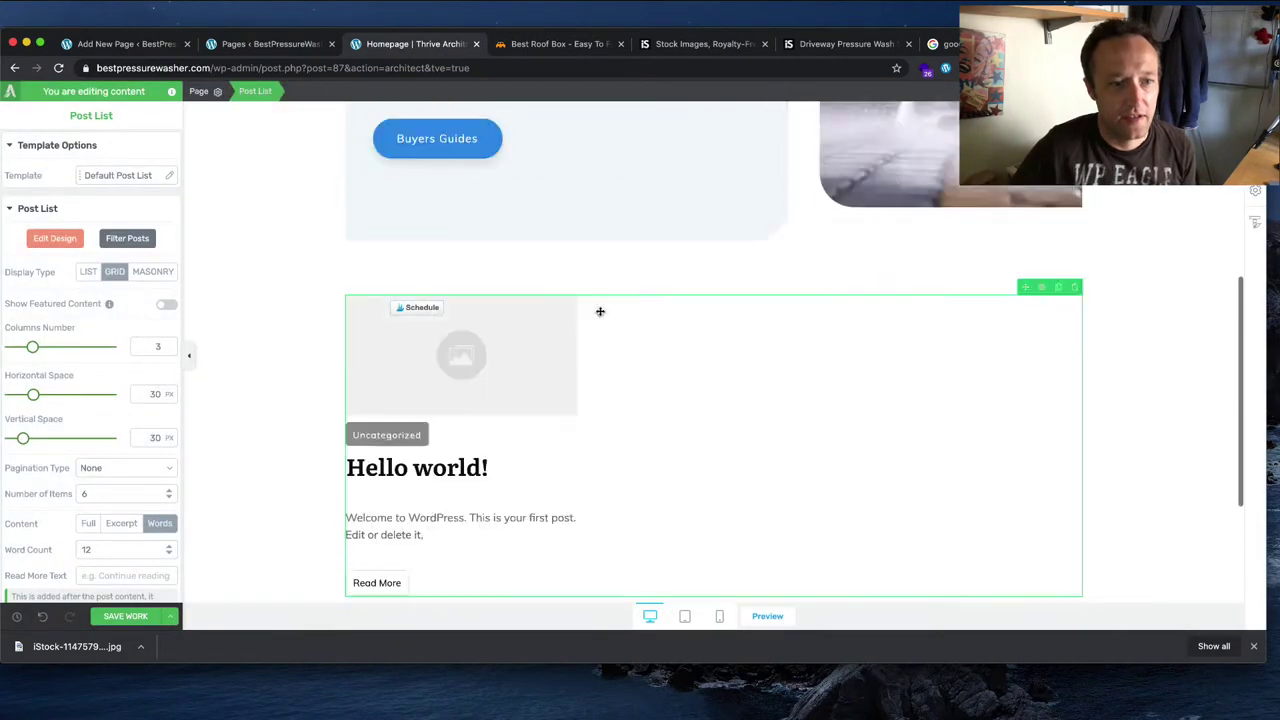
pyautogui.scroll(-2, 600, 311)
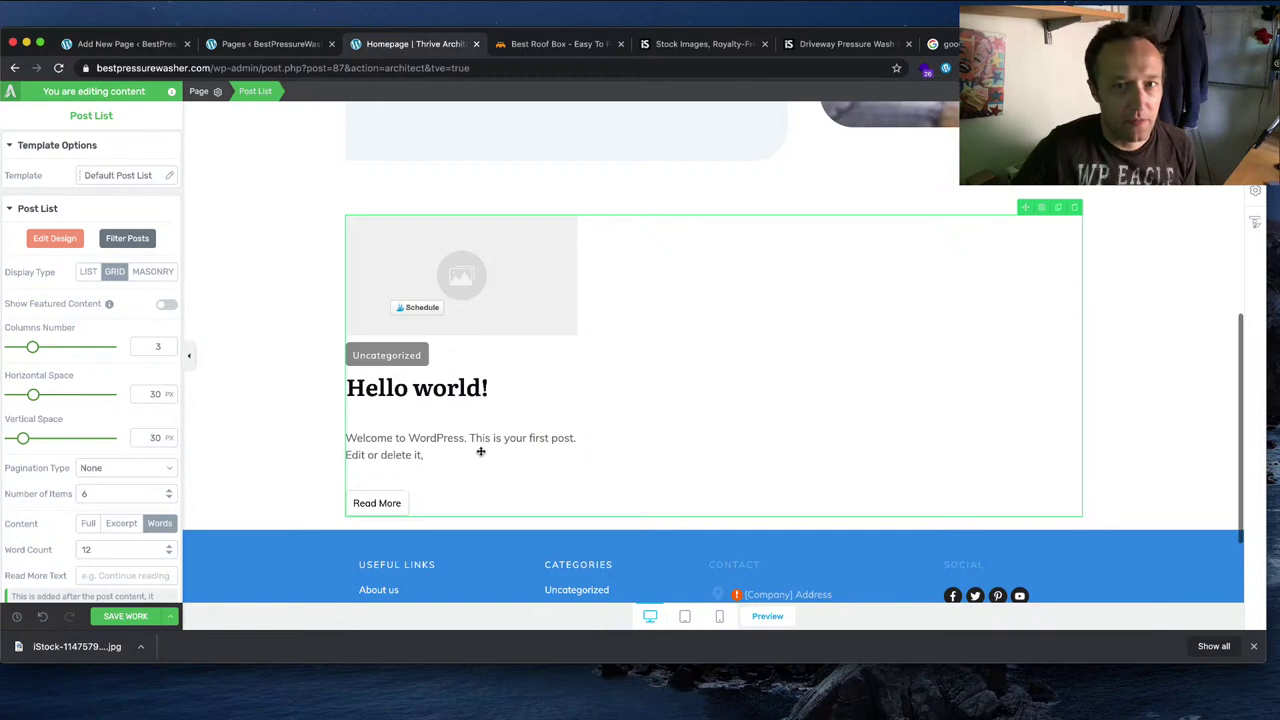
pyautogui.scroll(1, 480, 451)
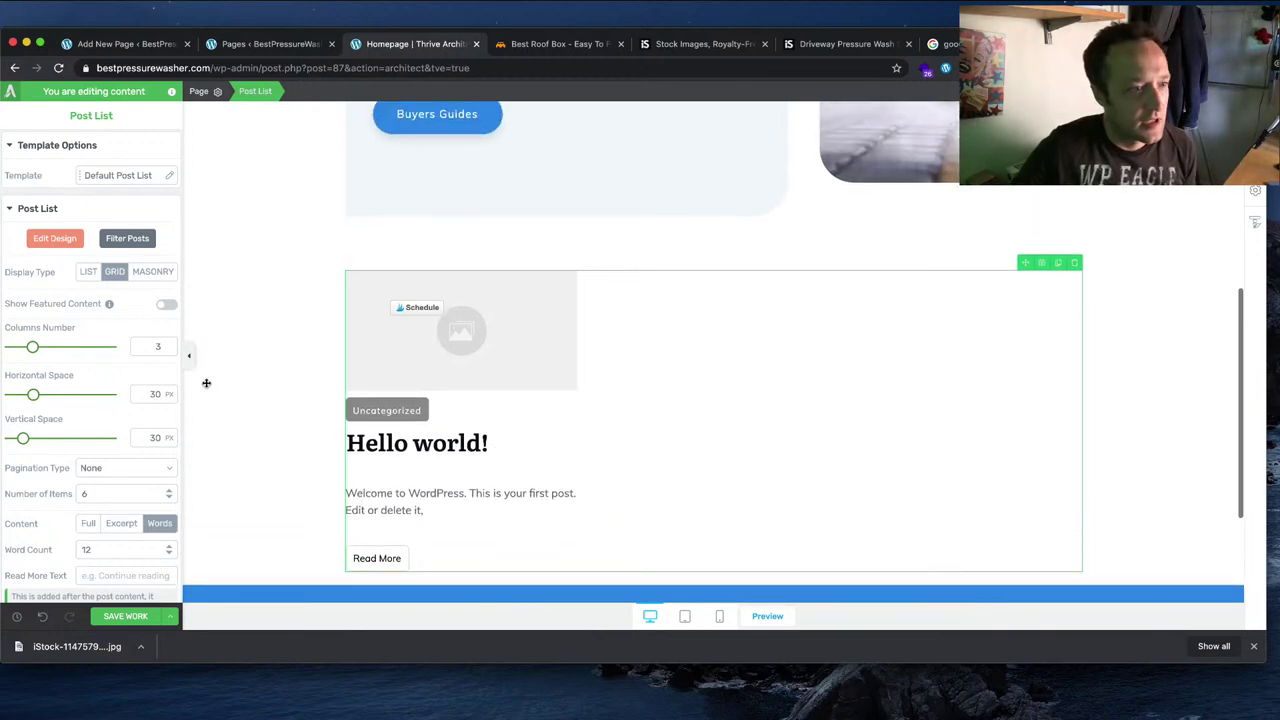
pyautogui.click(88, 272)
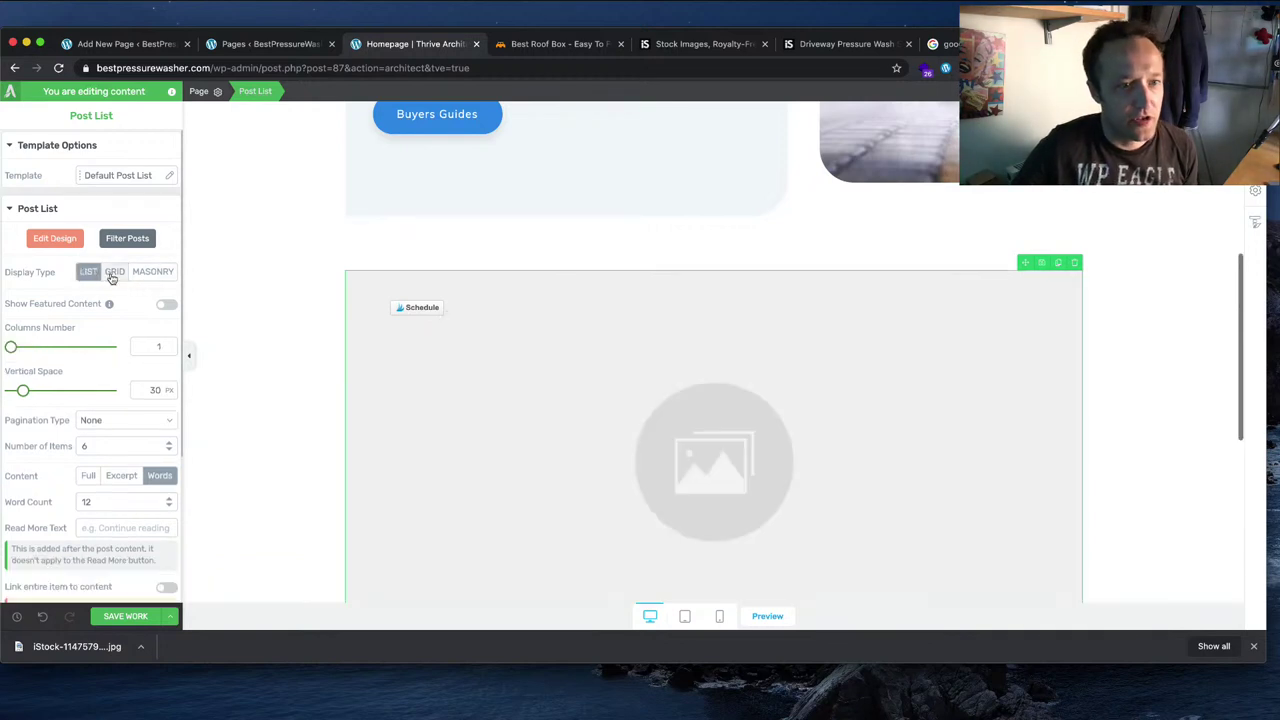
pyautogui.click(114, 272)
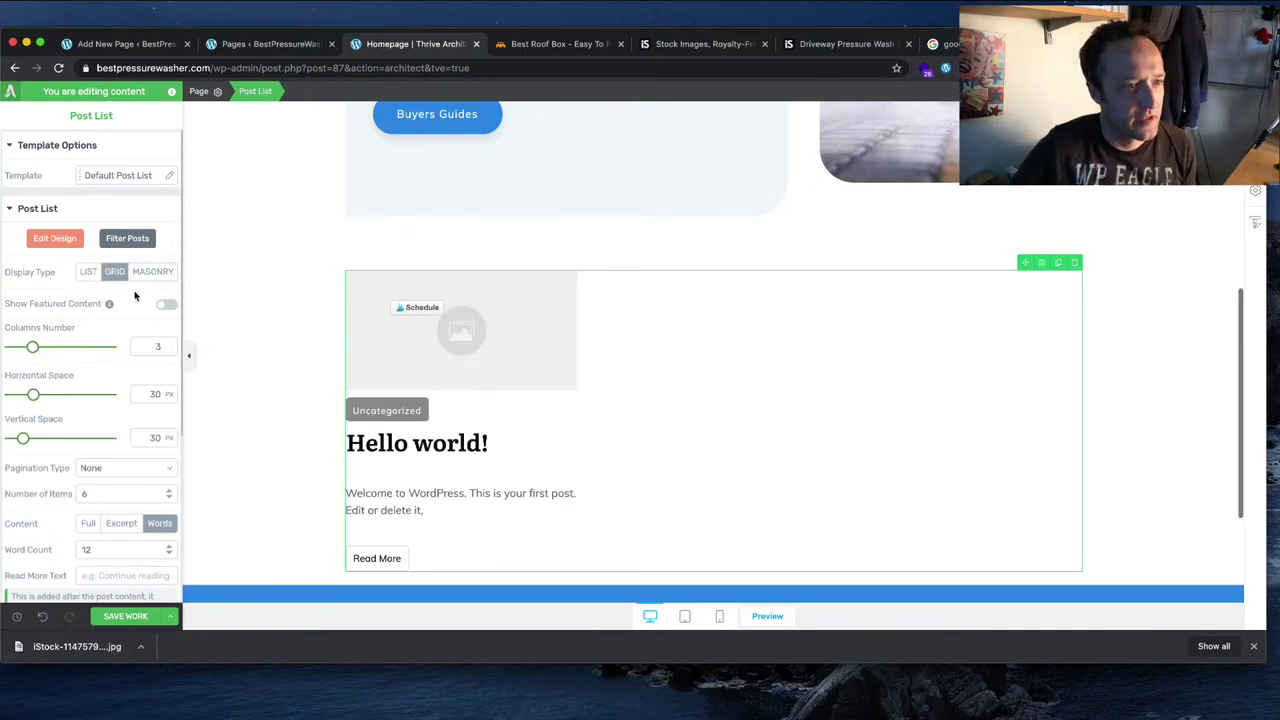
# Step: Set the post list Content to Excerpt instead of a word count
pyautogui.scroll(-2, 135, 296)
pyautogui.scroll(-2, 134, 295)
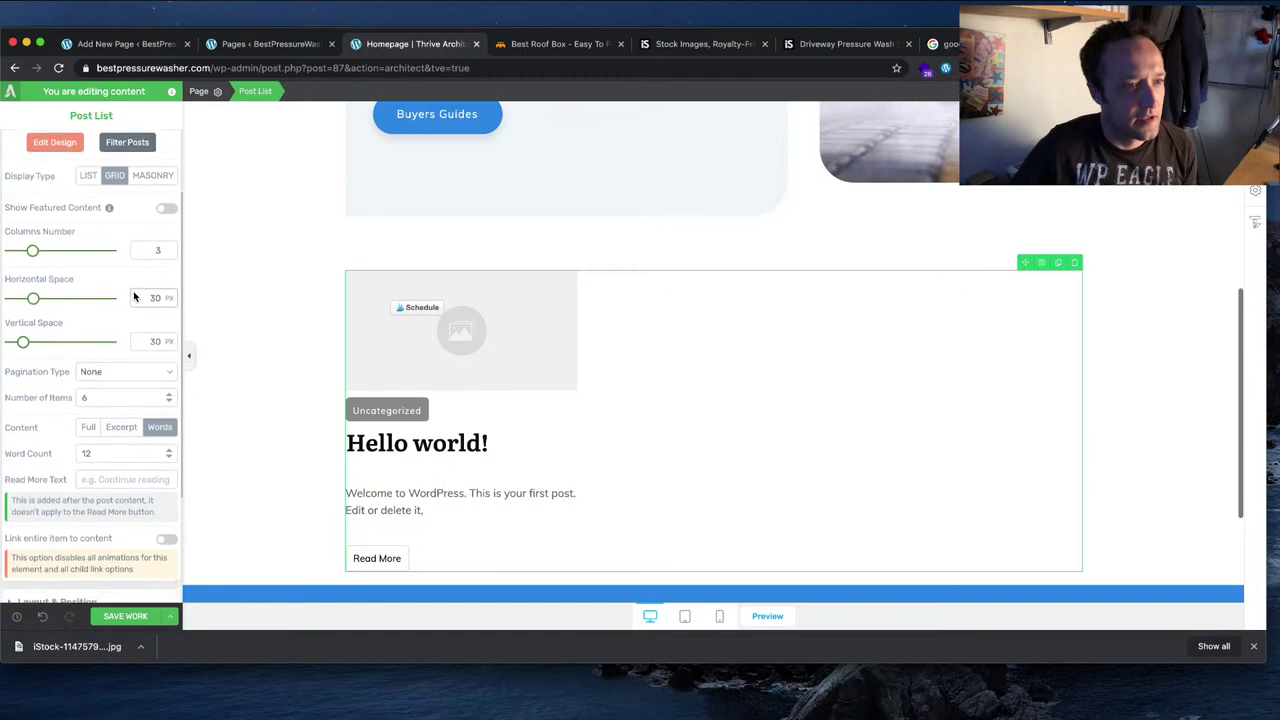
pyautogui.click(122, 406)
pyautogui.click(153, 432)
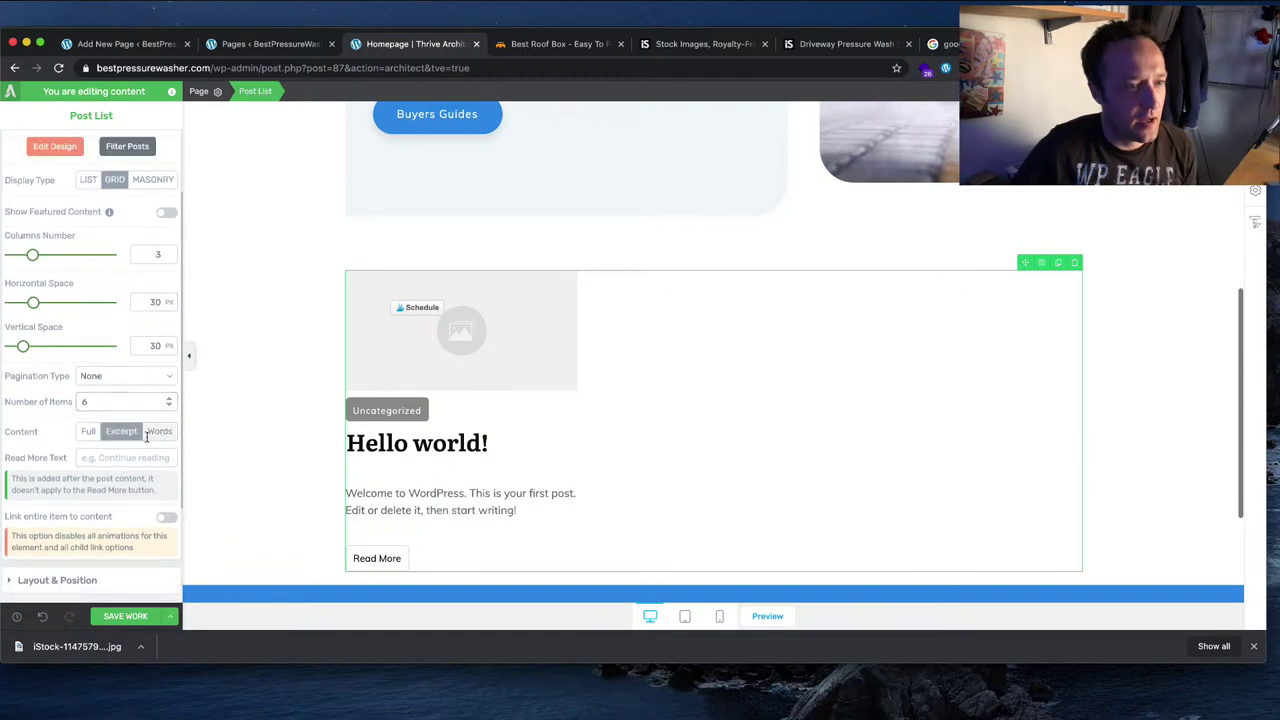
pyautogui.click(121, 405)
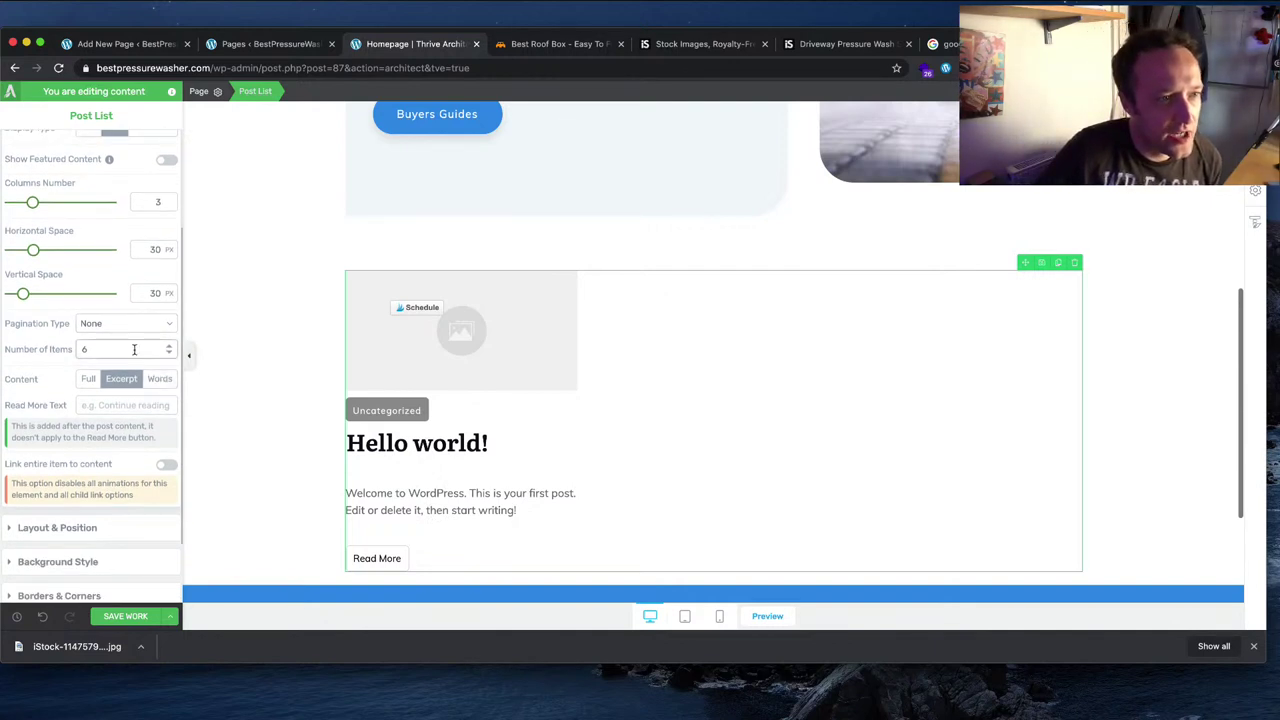
pyautogui.scroll(2, 134, 349)
pyautogui.scroll(2, 134, 349)
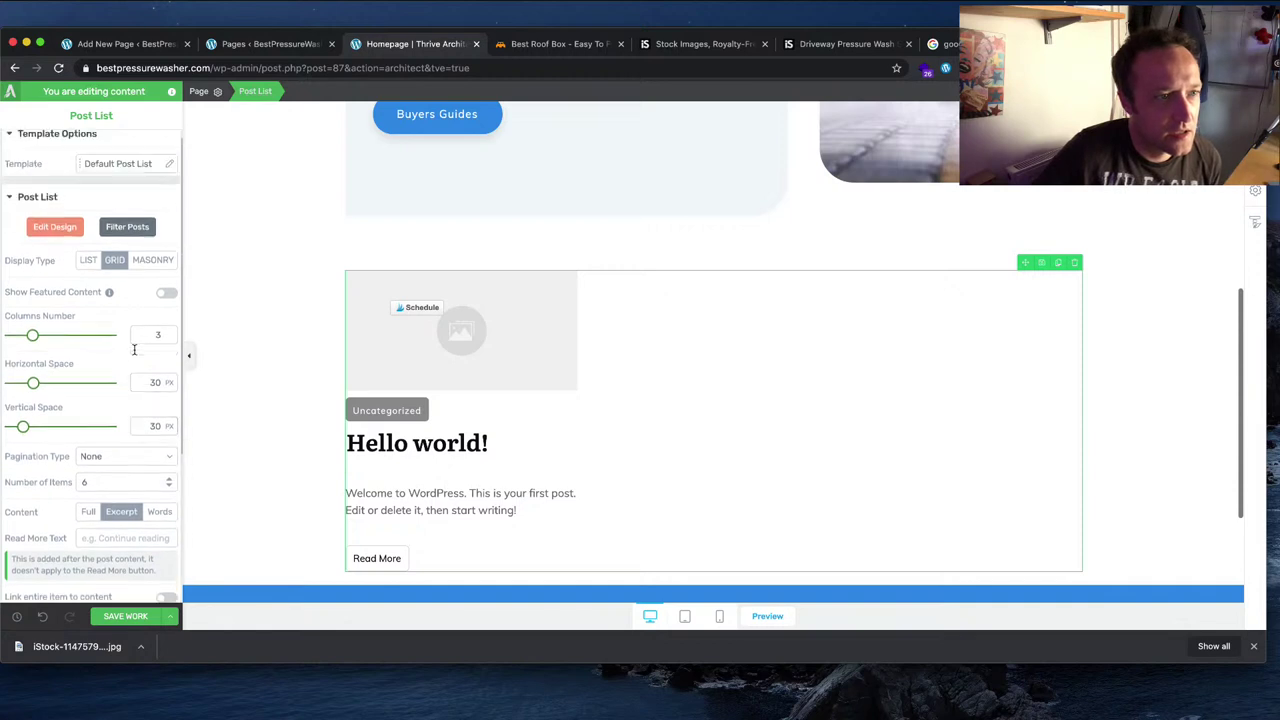
pyautogui.scroll(-3, 134, 349)
pyautogui.scroll(-4, 133, 349)
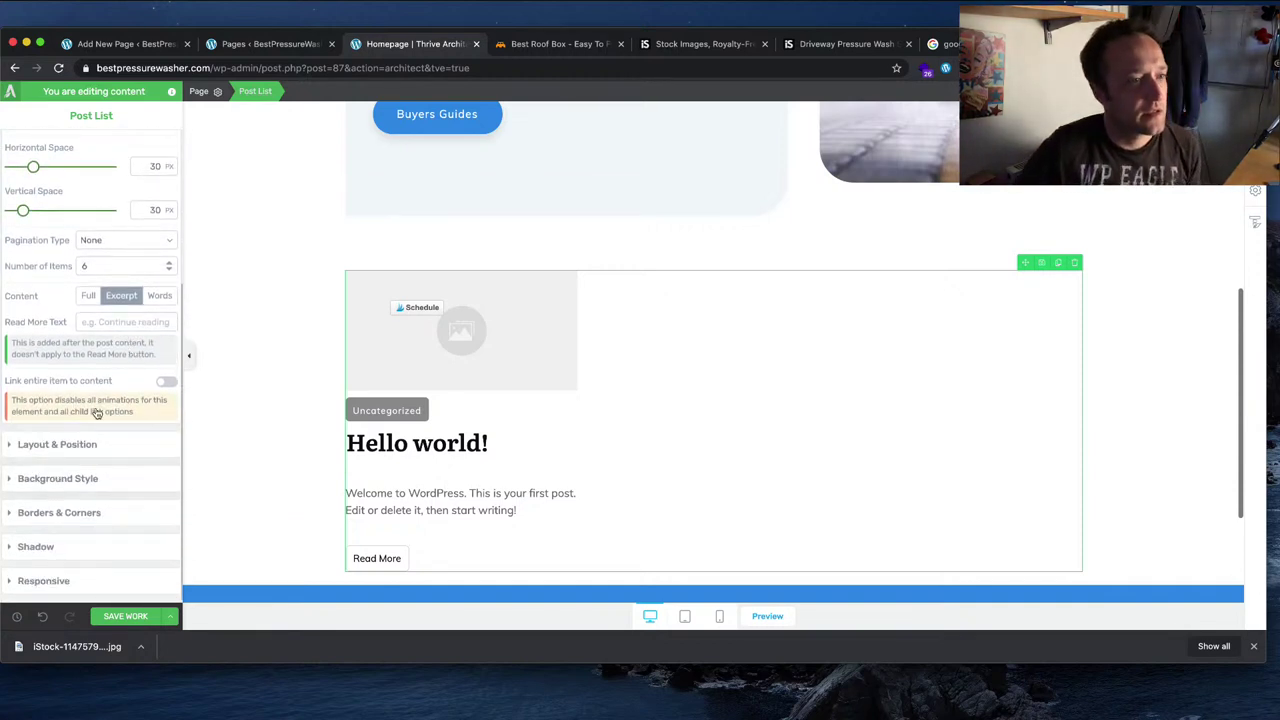
pyautogui.scroll(1, 115, 405)
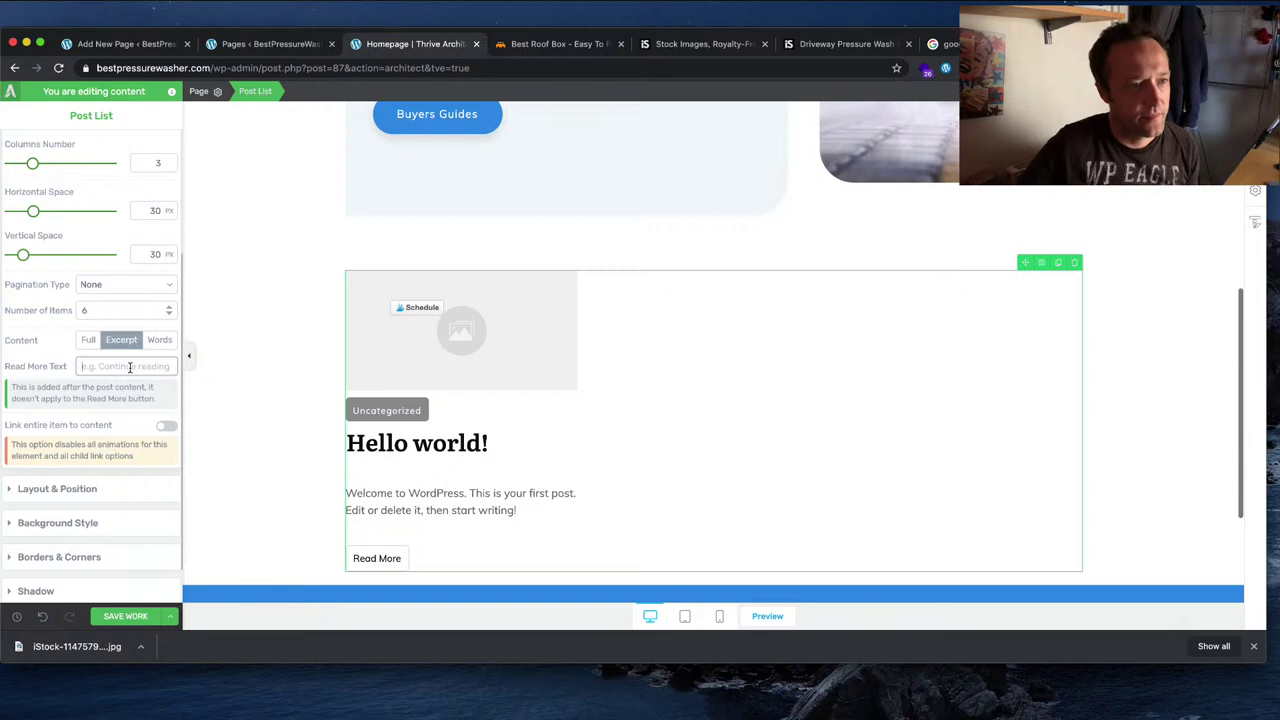
pyautogui.scroll(4, 130, 368)
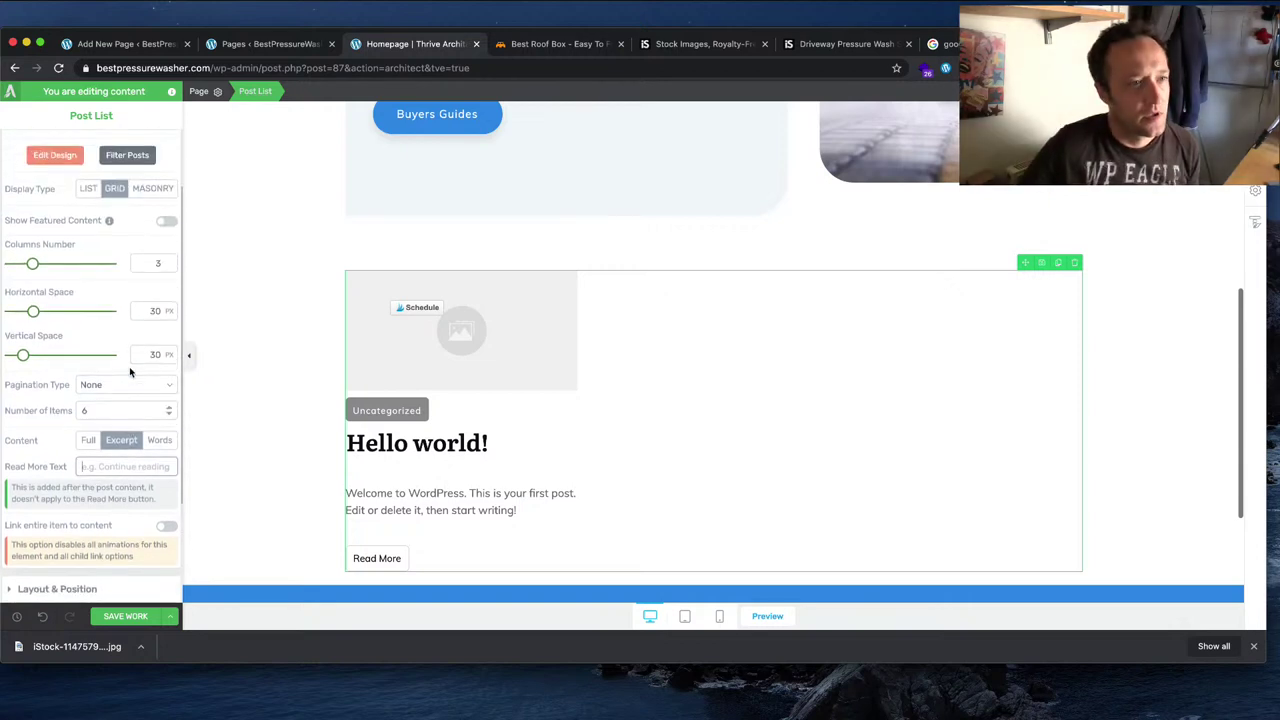
# Step: In Edit Design, delete the Uncategorized label from the post items and finish with DONE
pyautogui.click(57, 239)
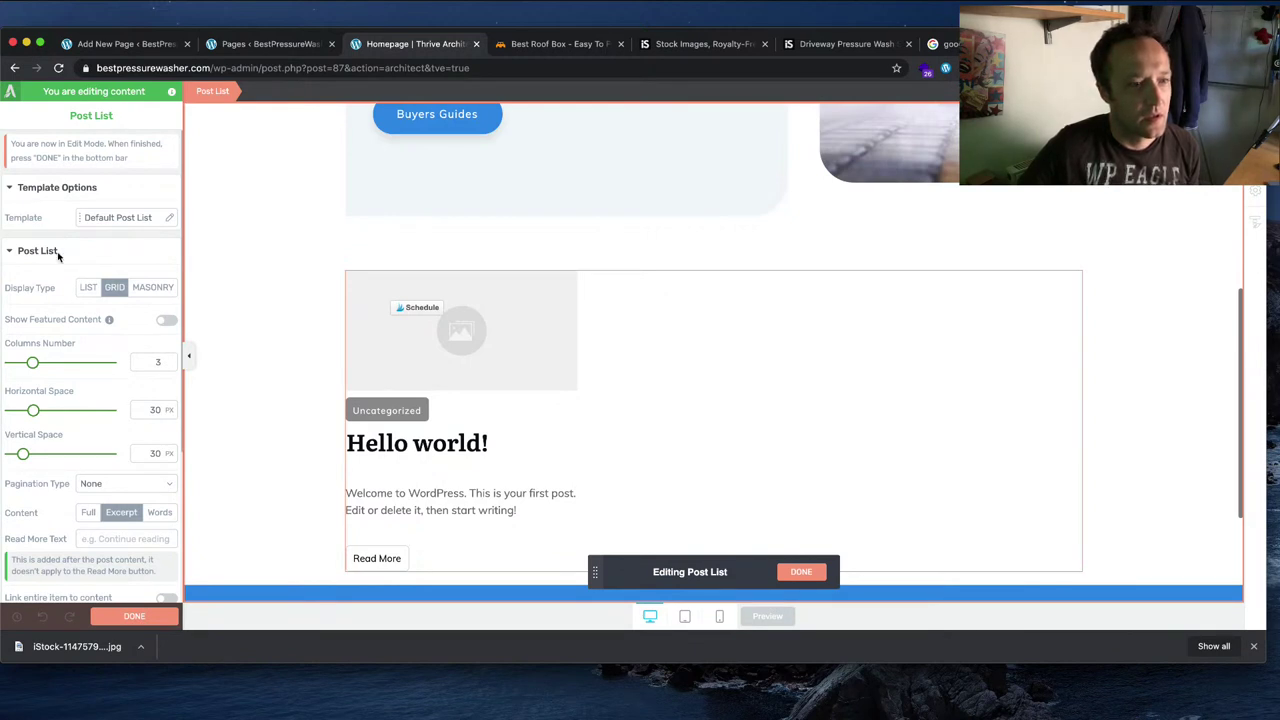
pyautogui.scroll(-1, 75, 300)
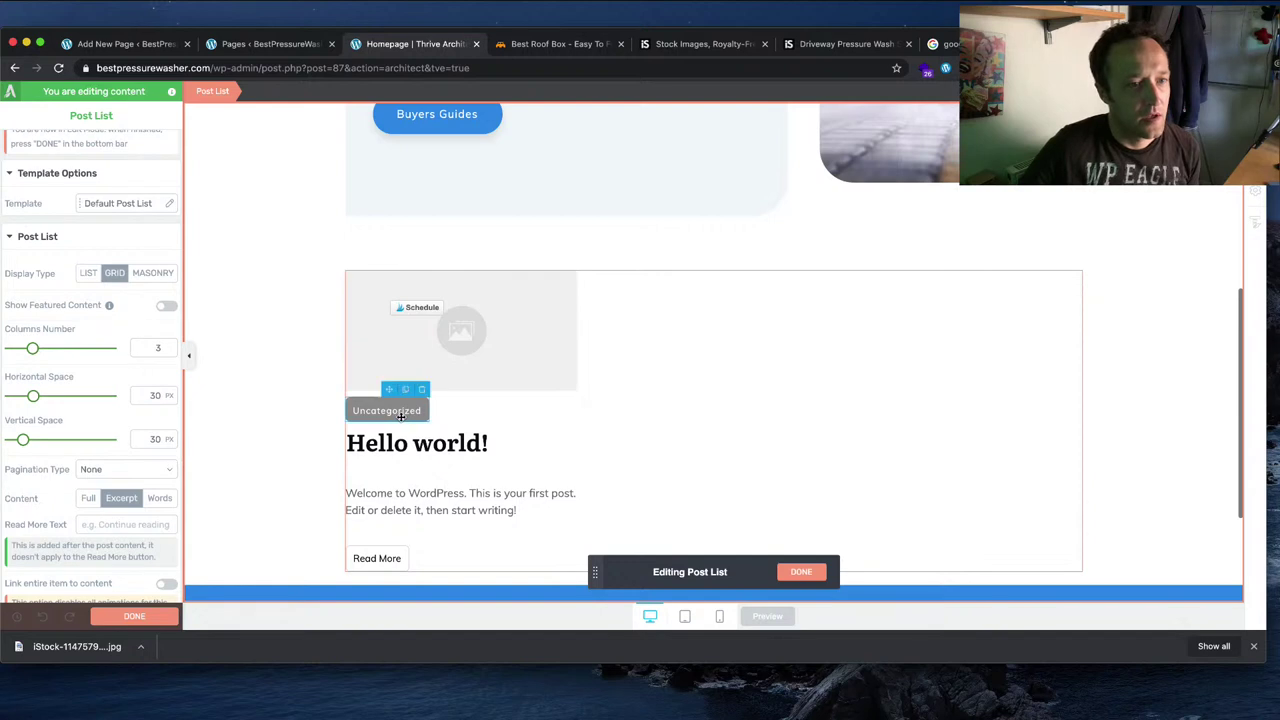
pyautogui.click(424, 391)
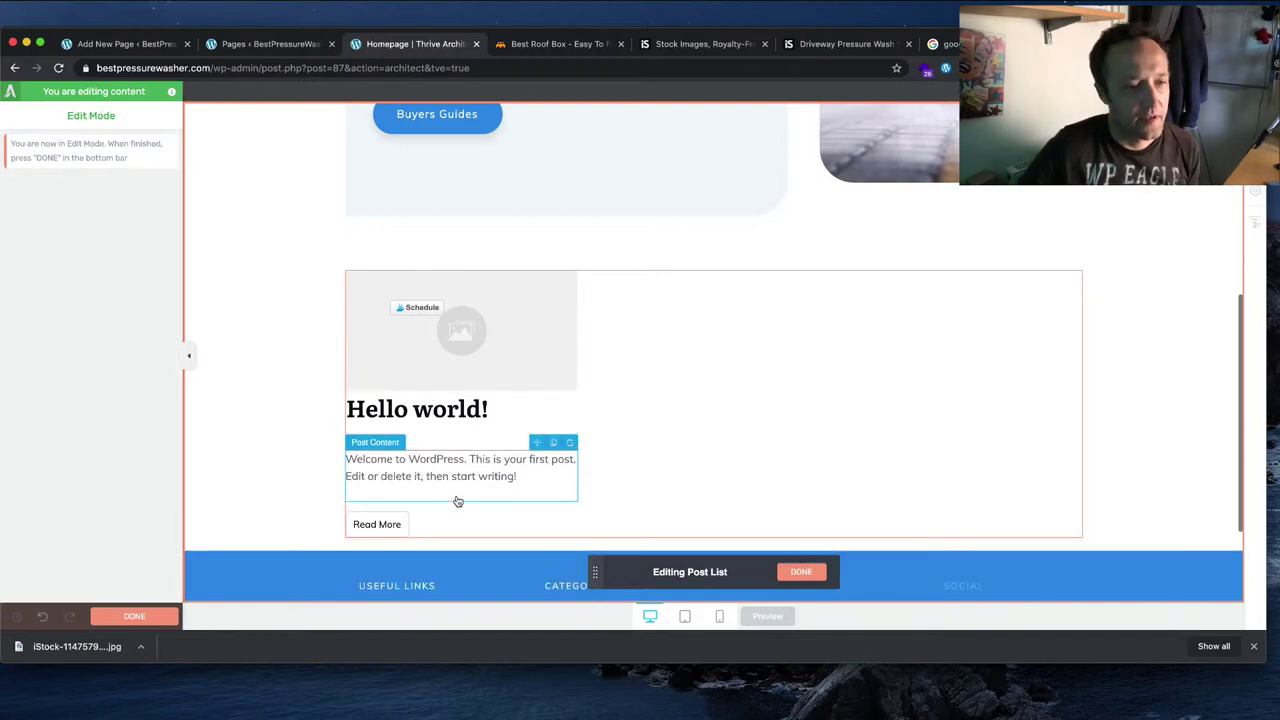
pyautogui.click(801, 571)
pyautogui.scroll(-5, 150, 355)
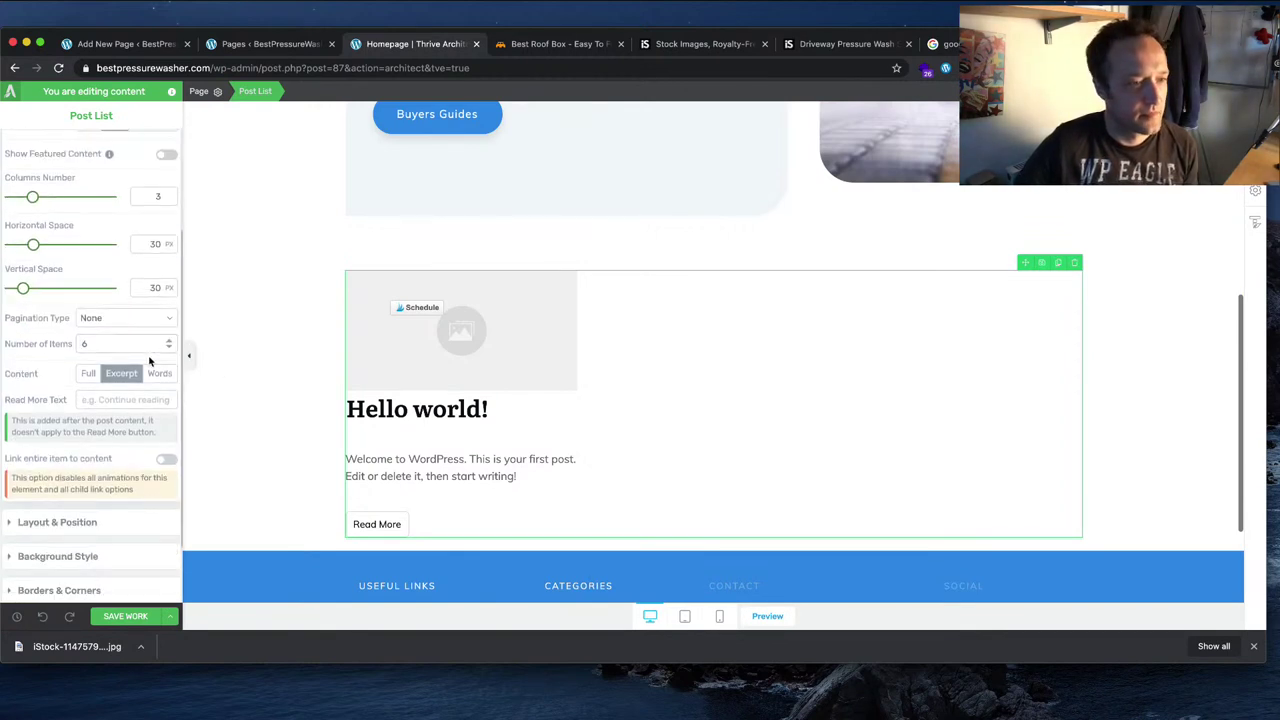
# Step: Save the work, check the post list, and drag an image onto the post's image placeholder
pyautogui.click(125, 616)
pyautogui.scroll(1, 633, 415)
pyautogui.scroll(1, 633, 415)
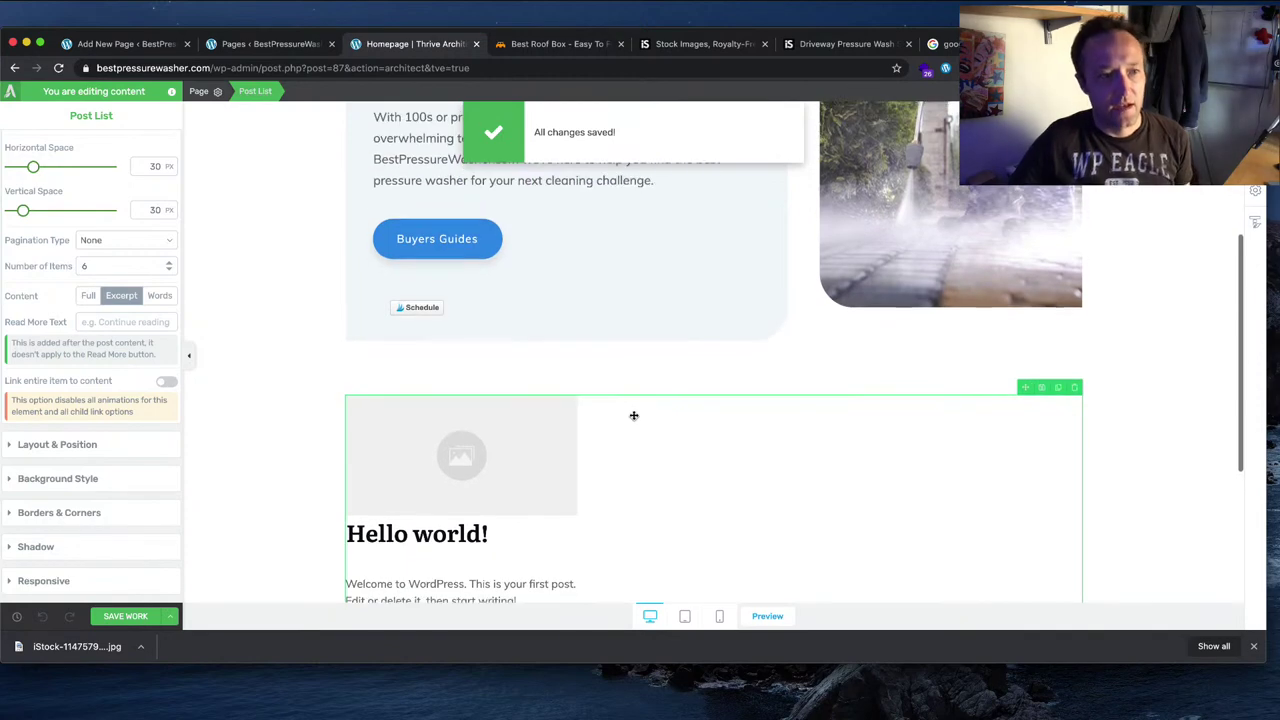
pyautogui.scroll(3, 633, 415)
pyautogui.scroll(-4, 633, 415)
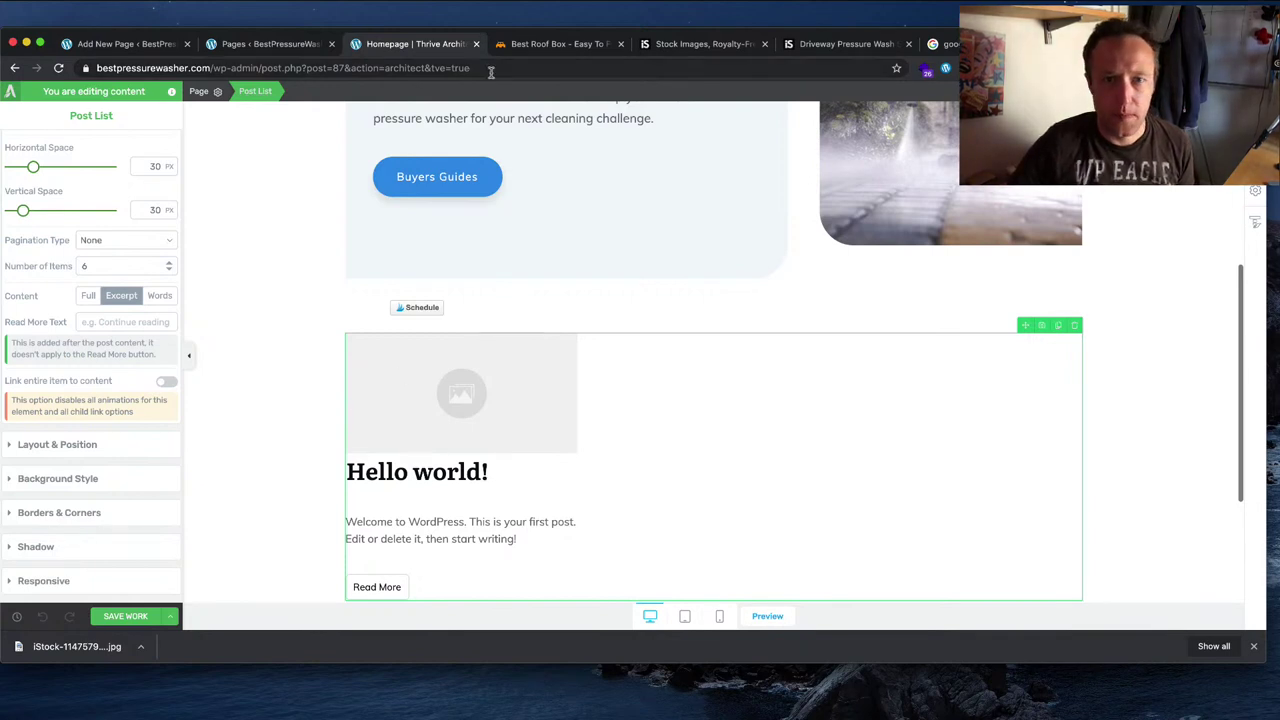
pyautogui.scroll(2, 630, 290)
pyautogui.scroll(-4, 663, 330)
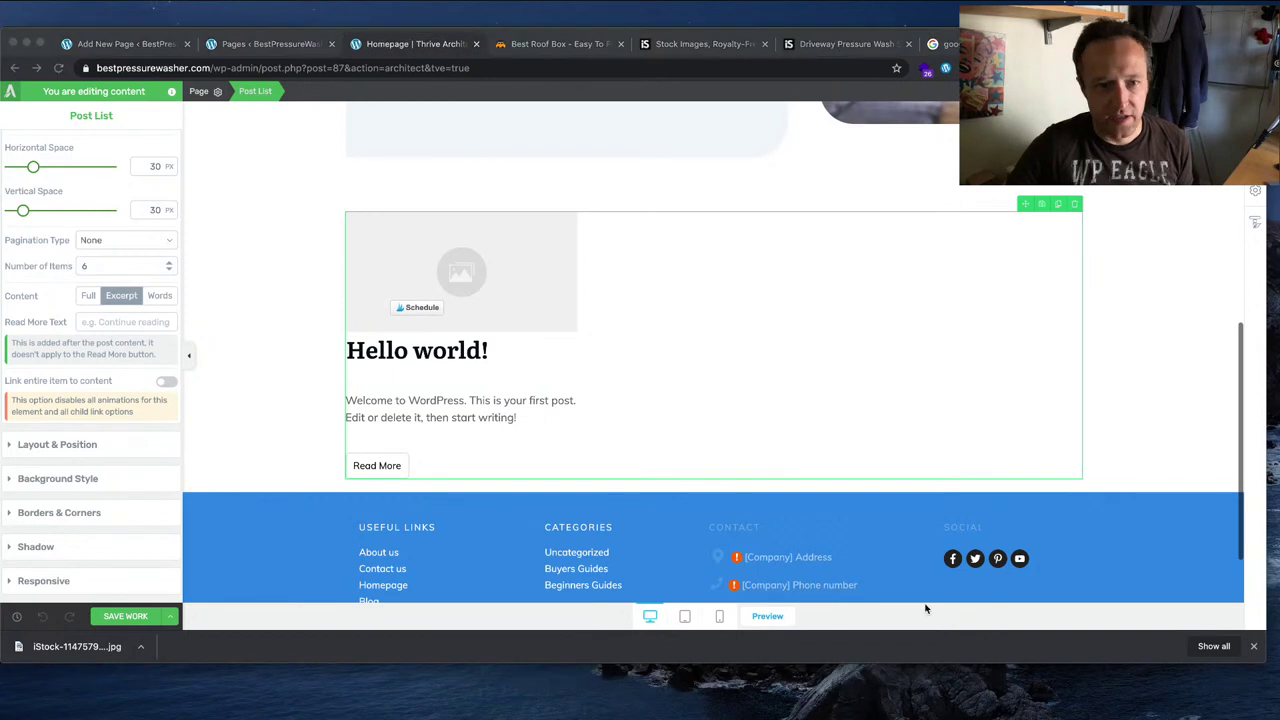
pyautogui.moveTo(929, 606); pyautogui.dragTo(575, 335)
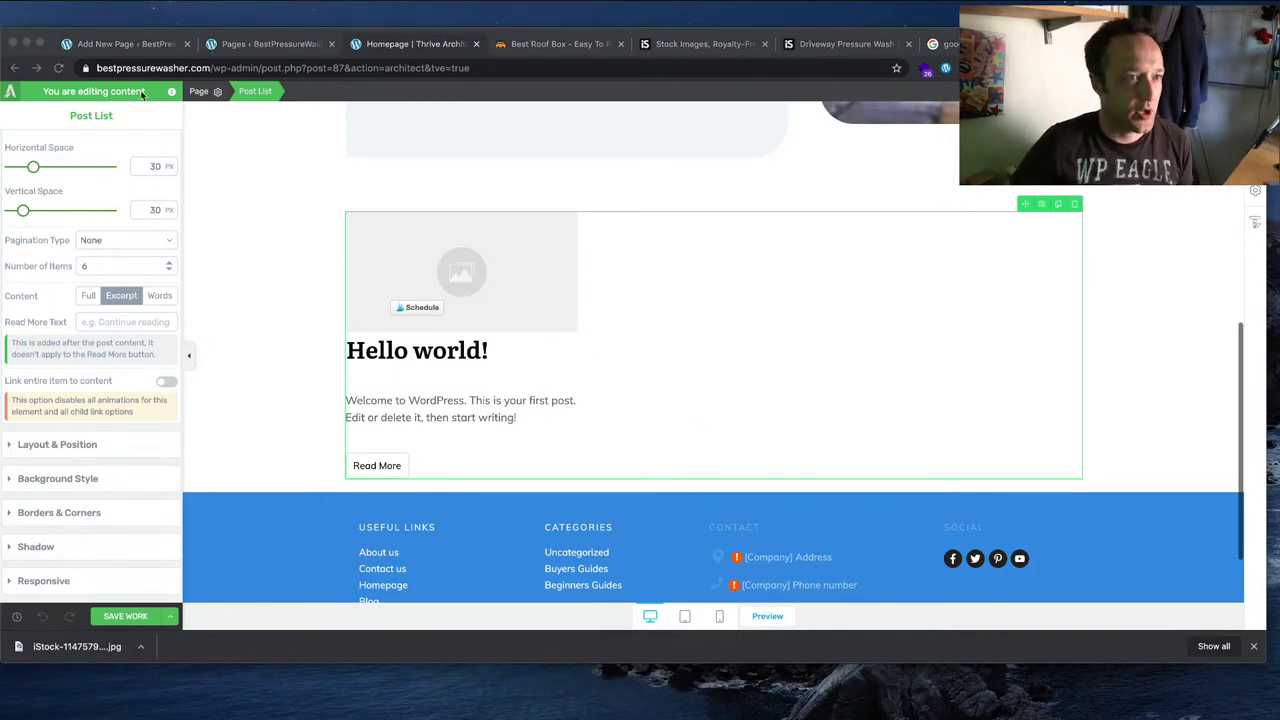
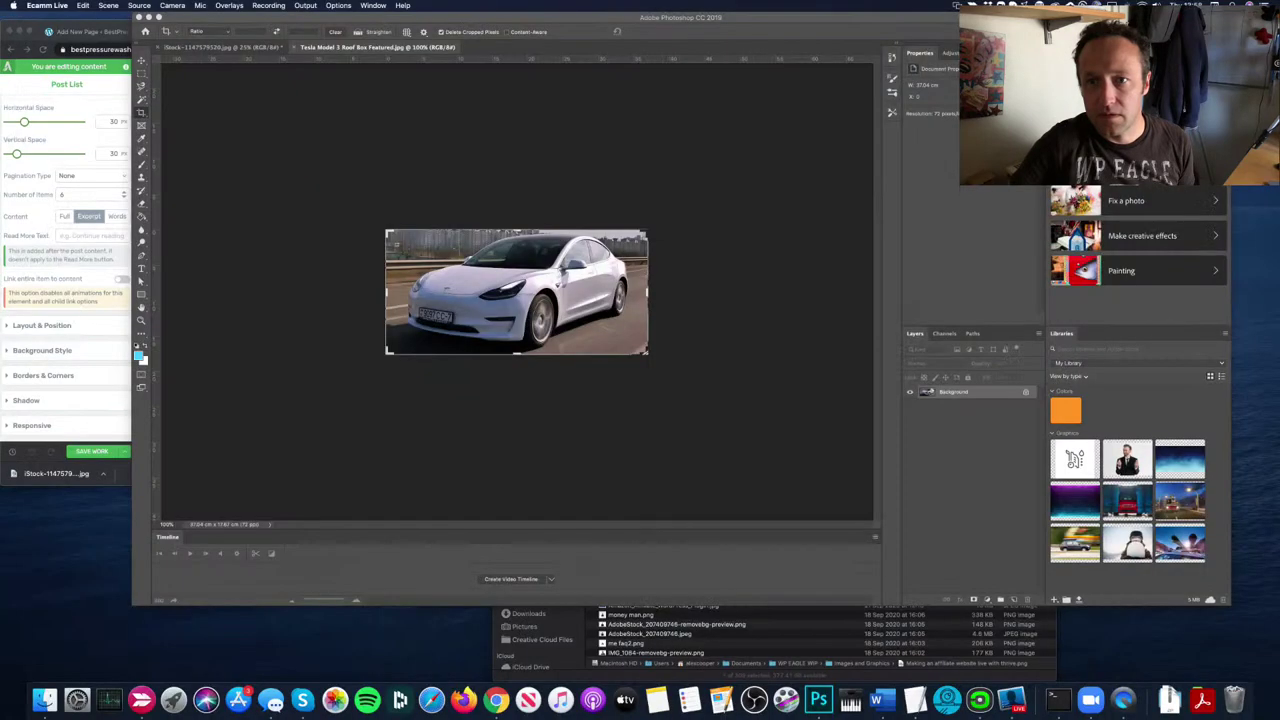
# Step: Open Export As for the Tesla image, cancel it, and switch to the iStock pressure-washing photo
pyautogui.click(583, 280)
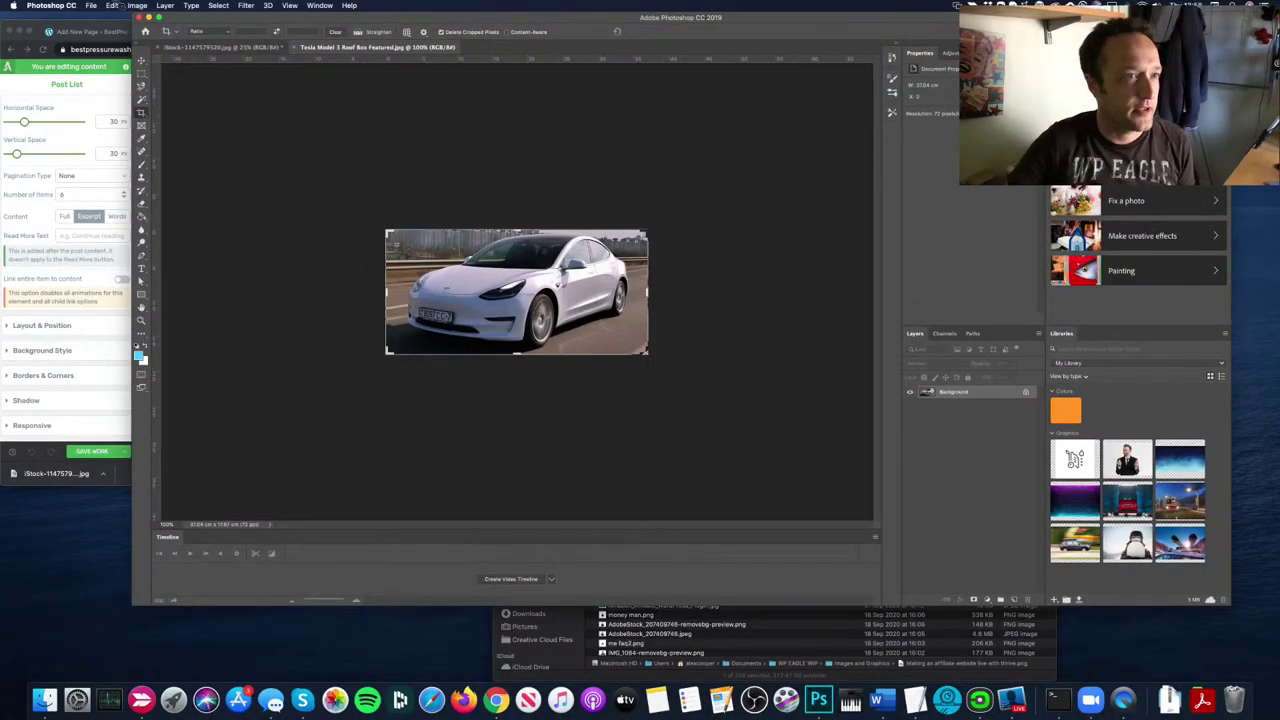
pyautogui.click(90, 5)
pyautogui.moveTo(183, 134)
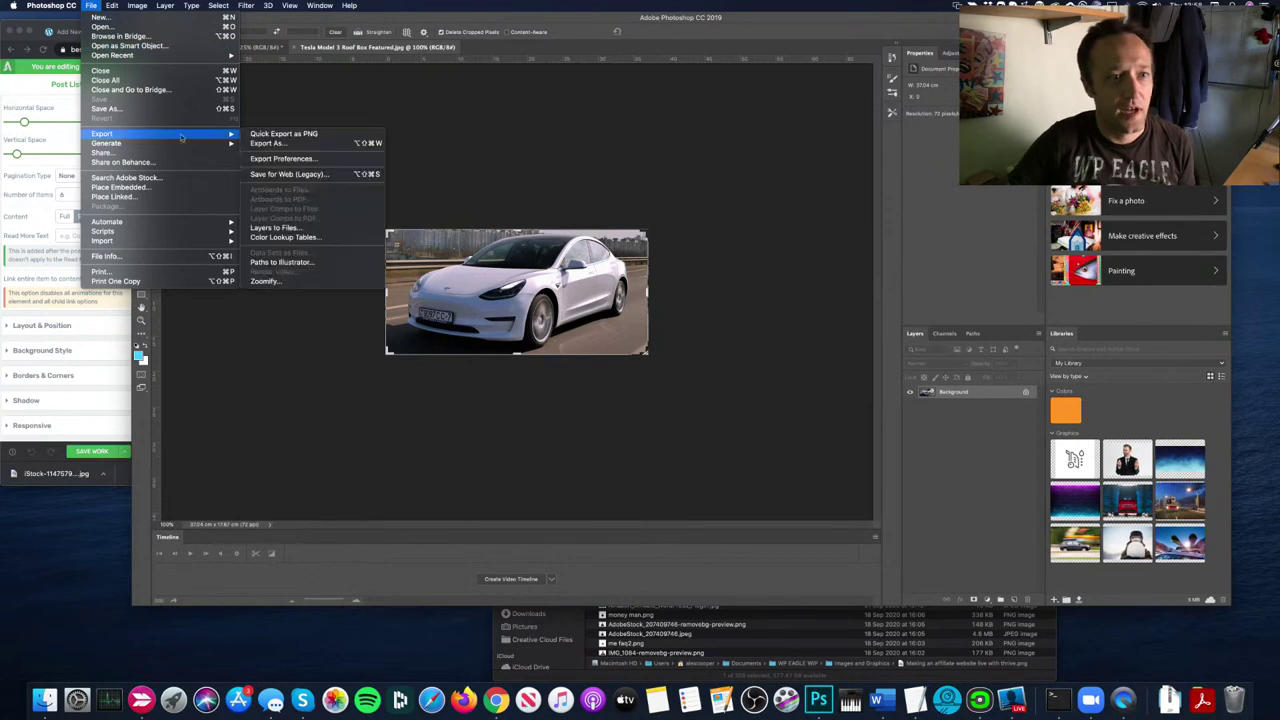
pyautogui.click(291, 146)
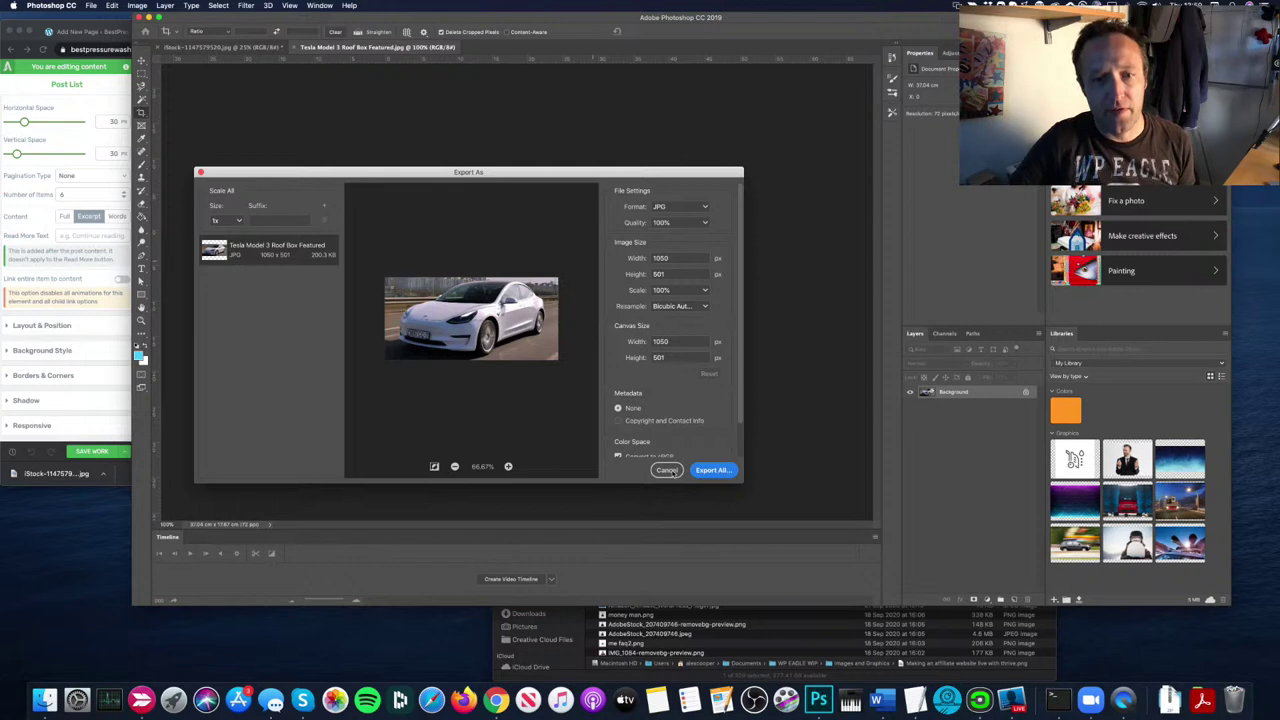
pyautogui.click(667, 470)
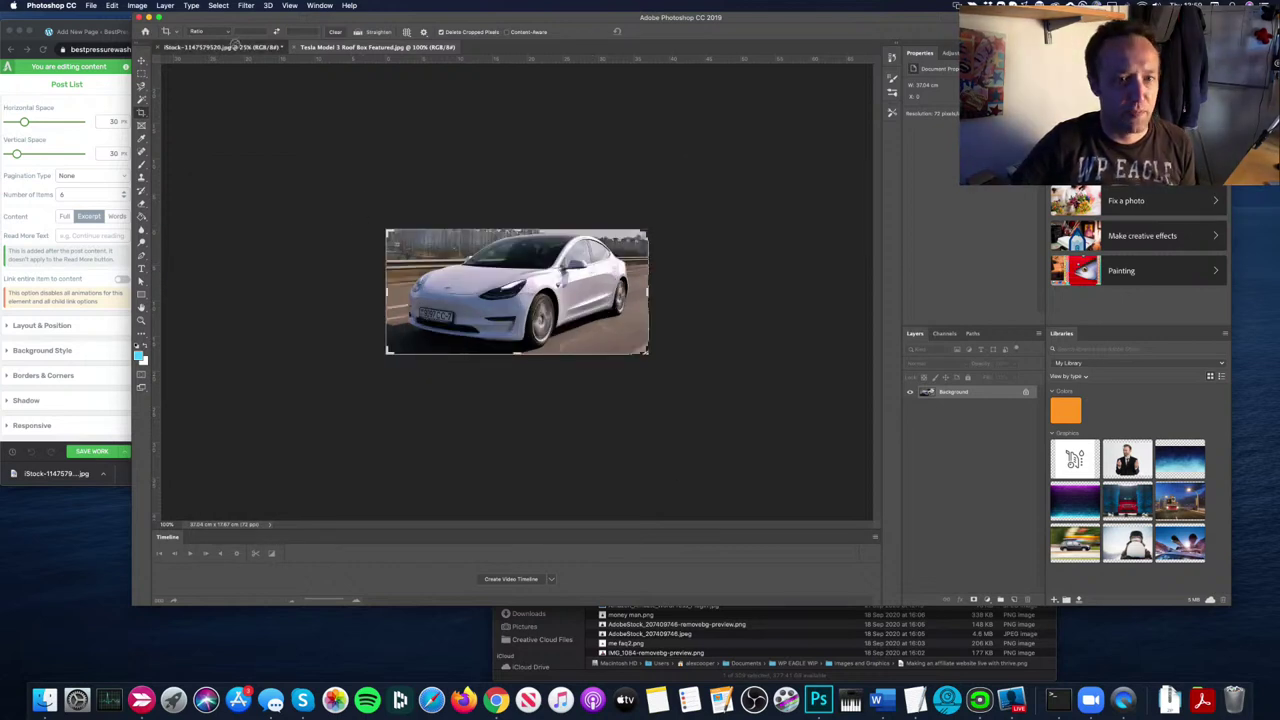
pyautogui.click(238, 47)
# Step: Resize the pressure-washing photo to 800 px wide and fit it on screen
pyautogui.click(137, 5)
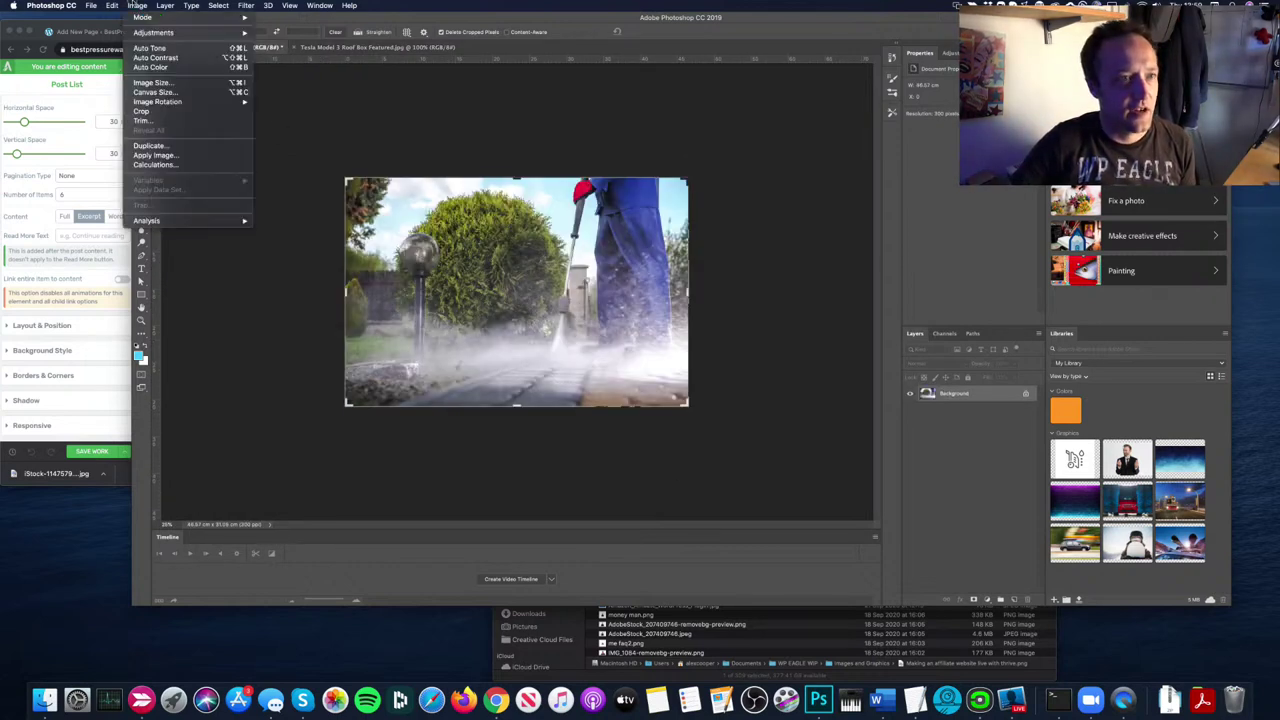
pyautogui.click(173, 83)
pyautogui.write('800')
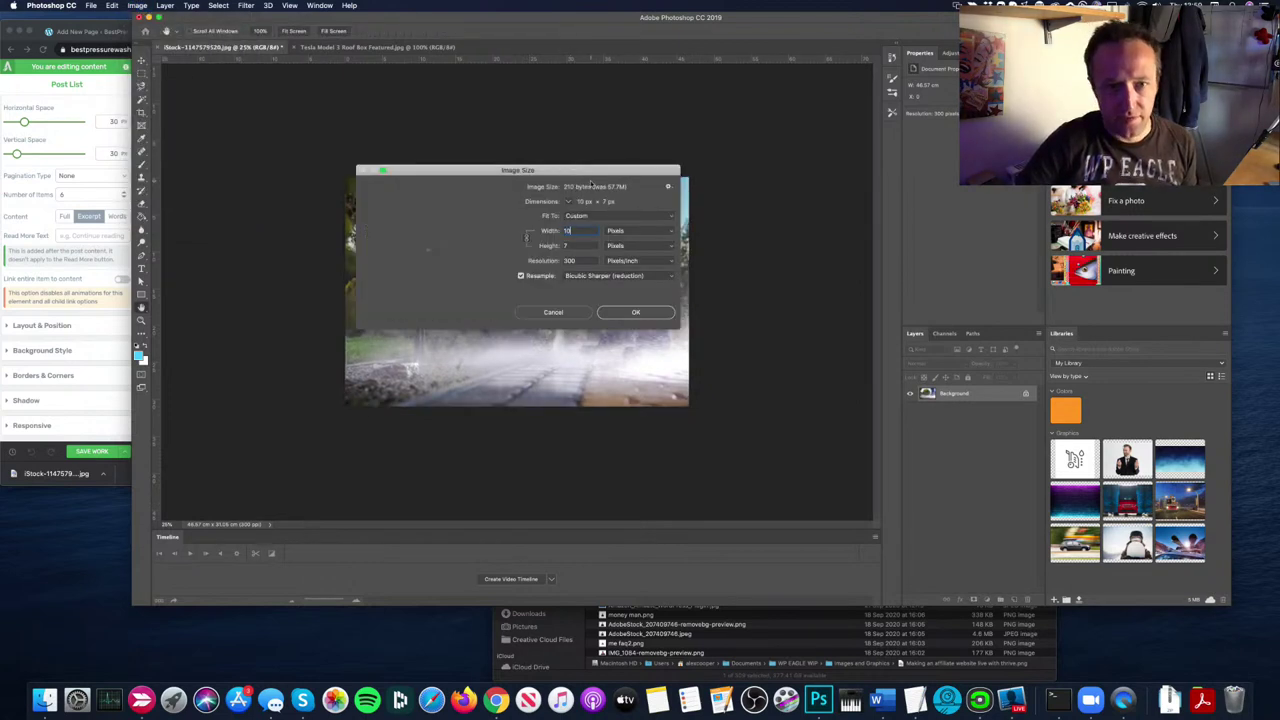
pyautogui.press('Return')
pyautogui.press('c')
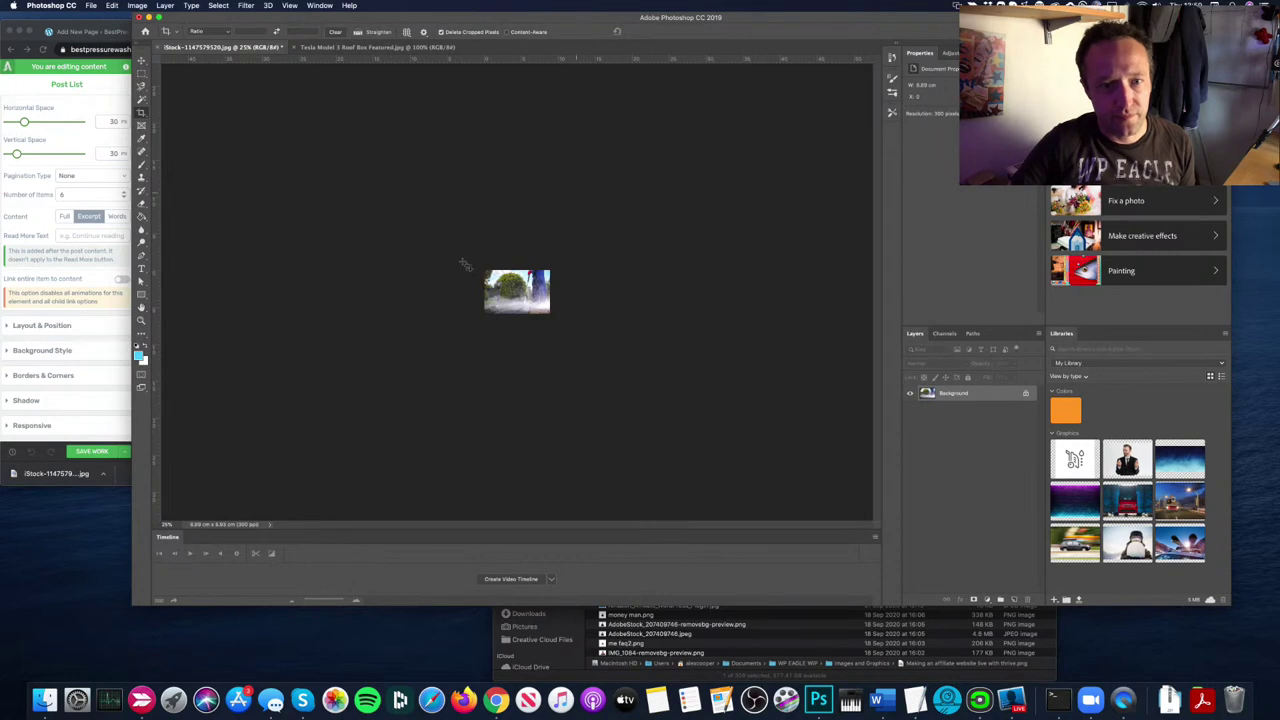
pyautogui.click(289, 5)
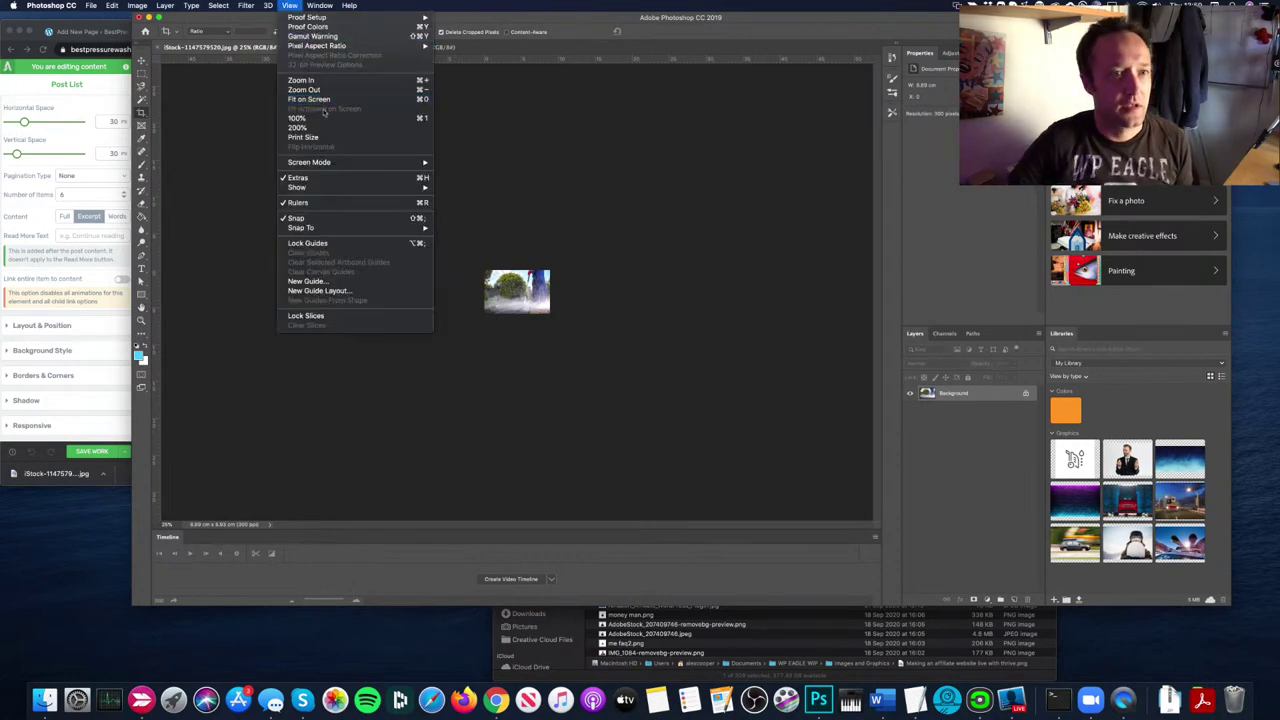
pyautogui.click(330, 128)
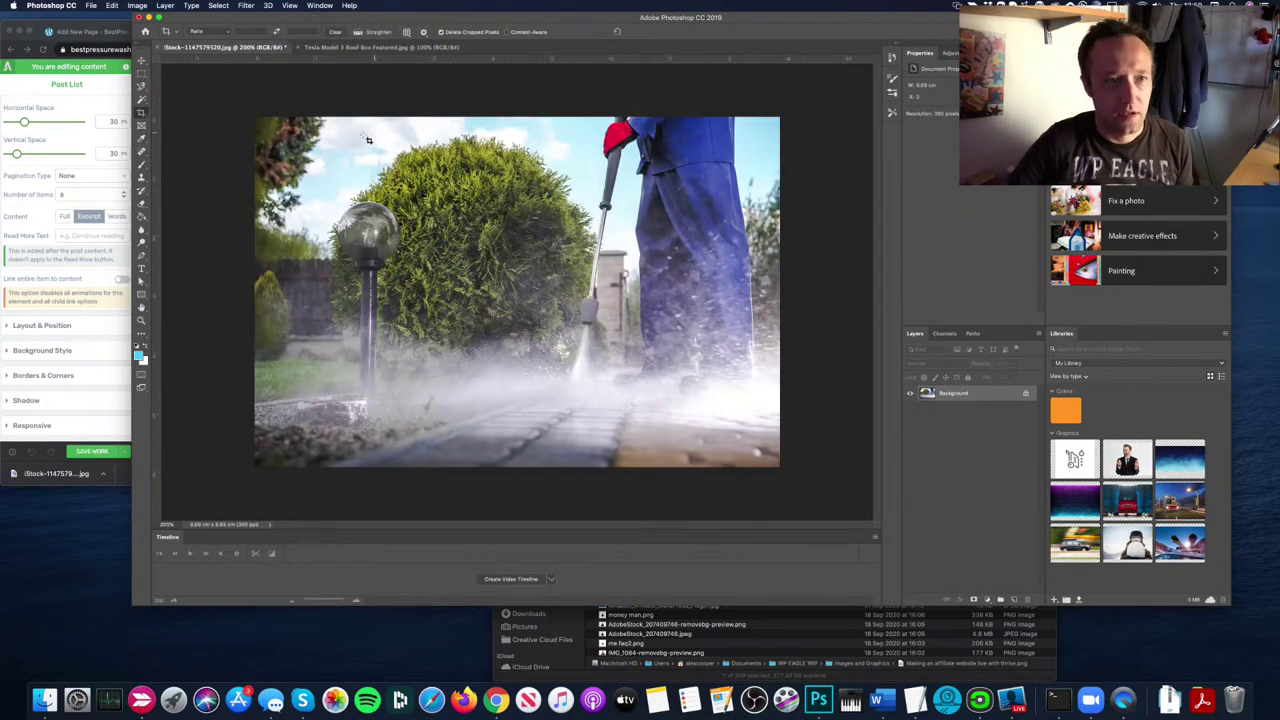
# Step: Set the canvas size in pixels to a 500 px height, accepting the clipping
pyautogui.click(137, 5)
pyautogui.click(195, 92)
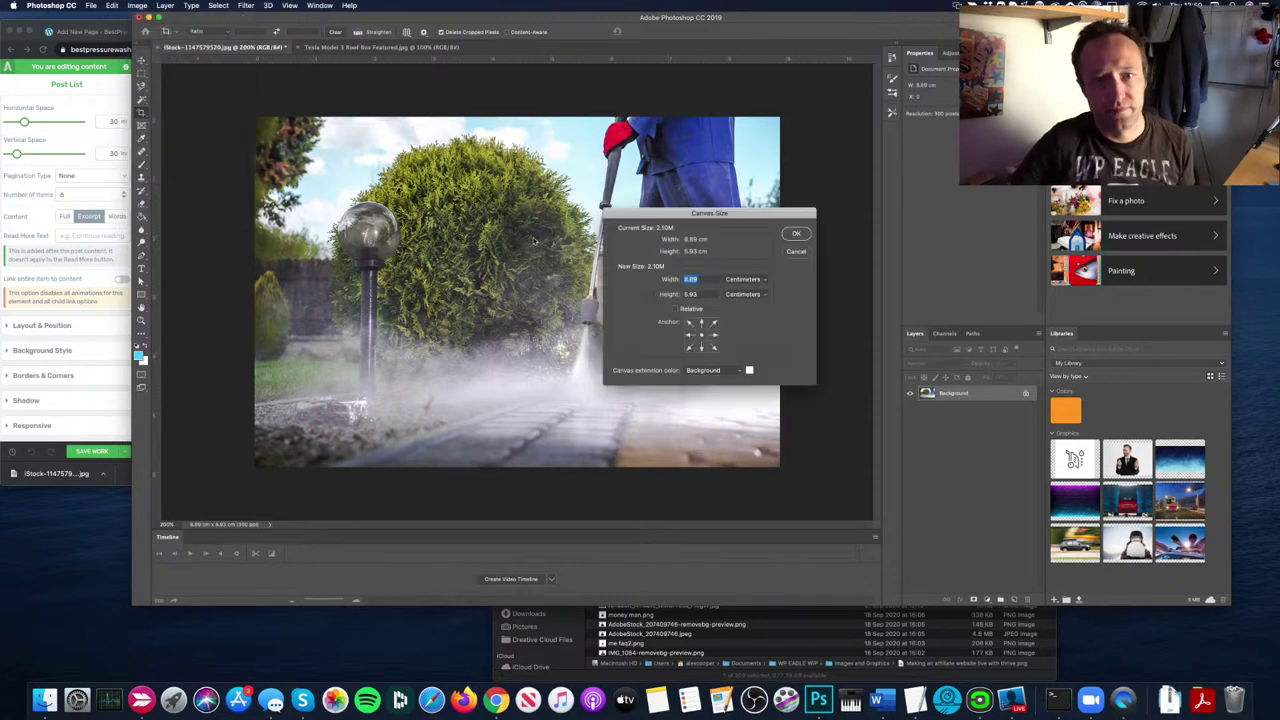
pyautogui.click(727, 293)
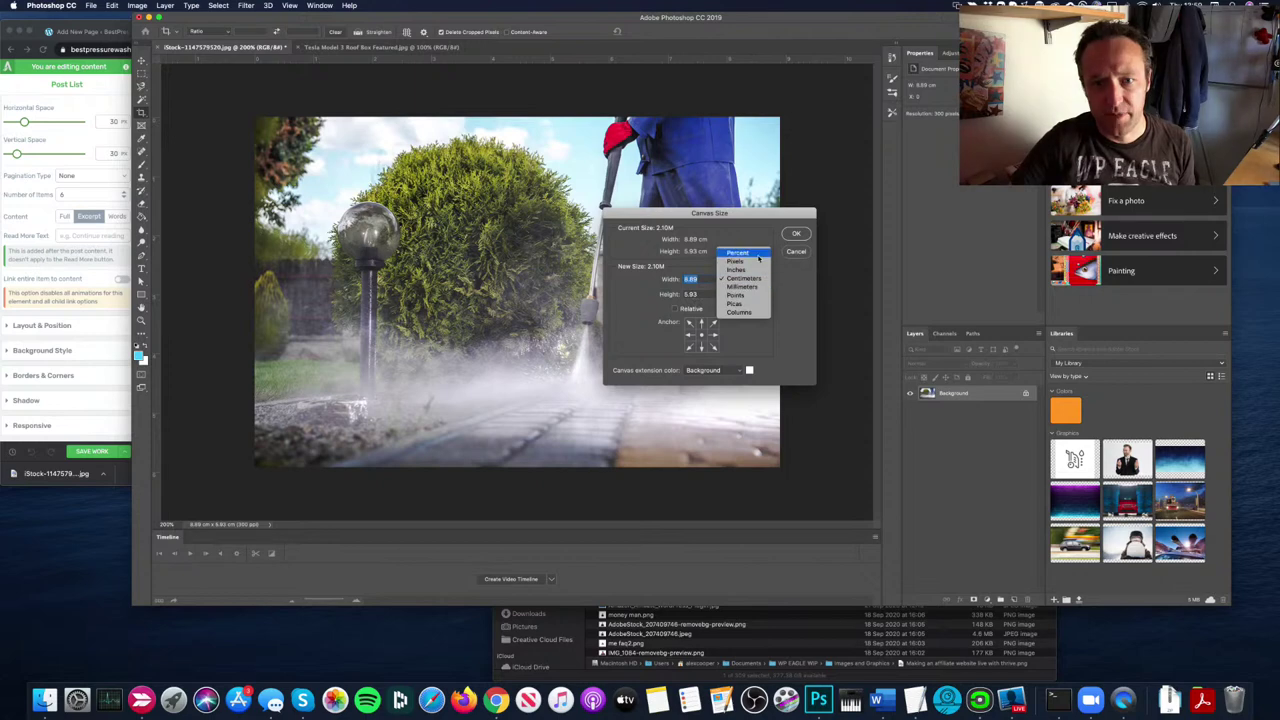
pyautogui.click(740, 251)
pyautogui.doubleClick(700, 293)
pyautogui.write('500')
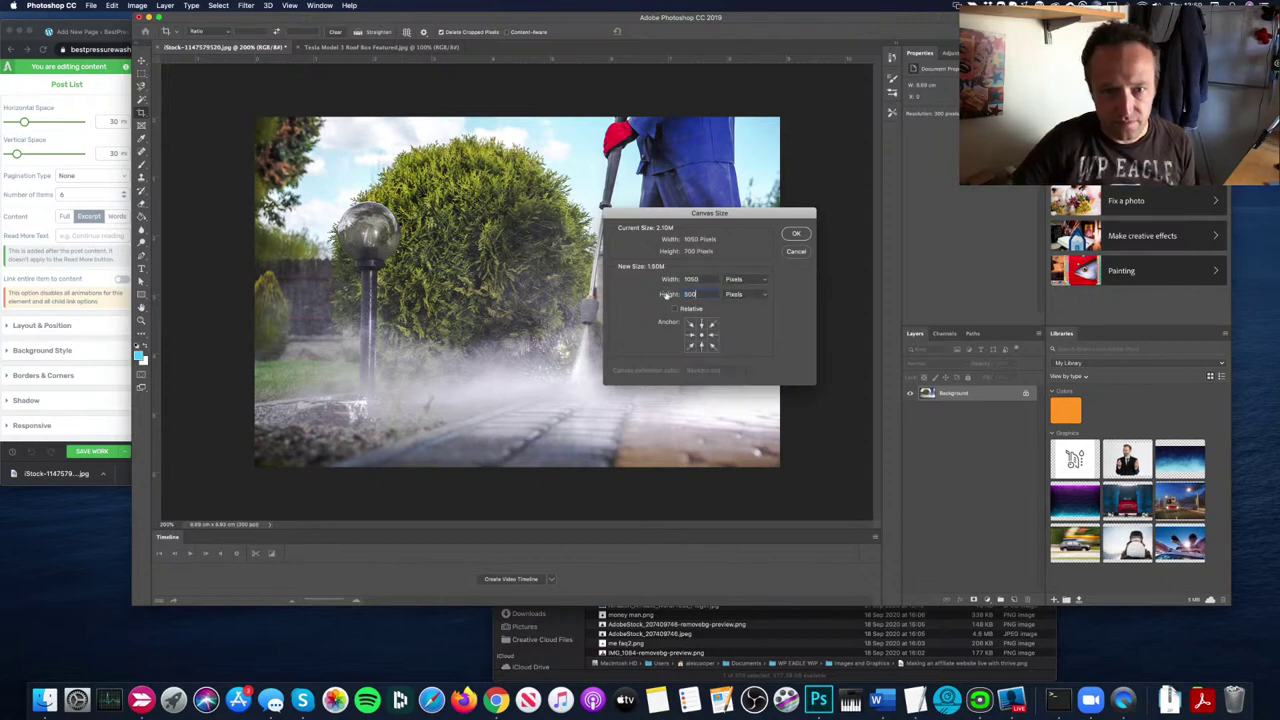
pyautogui.press('Return')
pyautogui.press('Return')
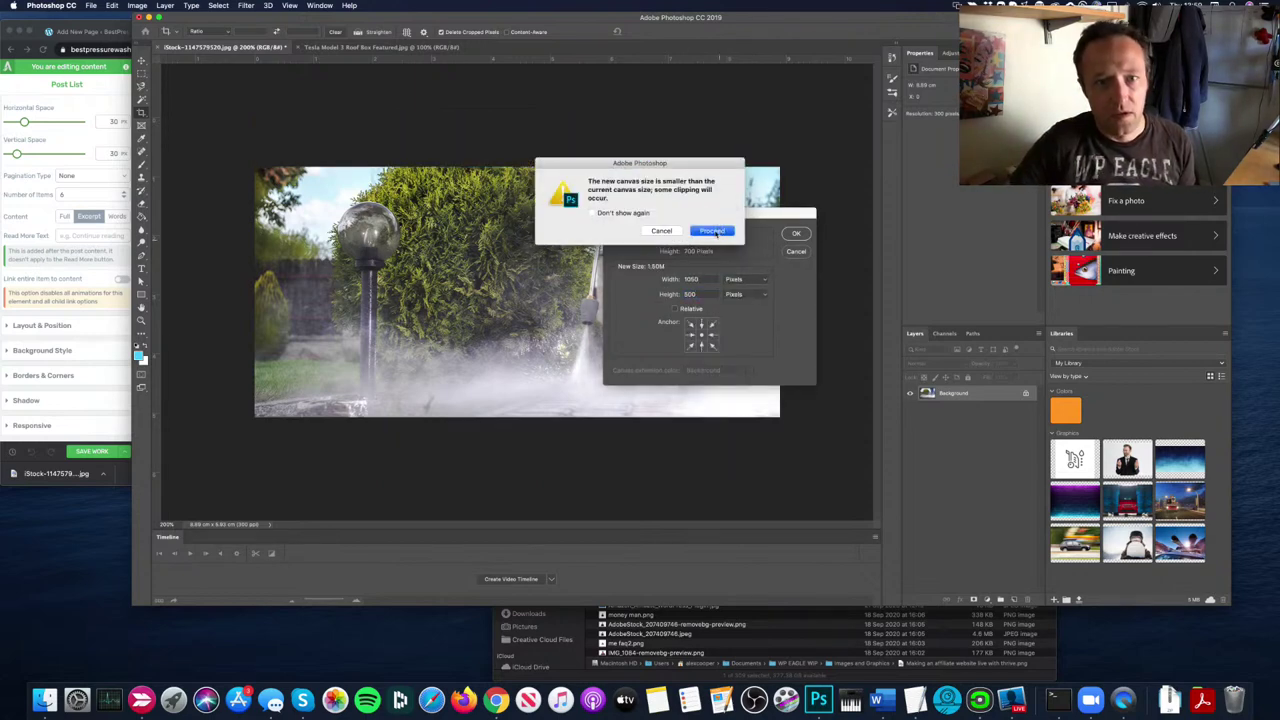
# Step: Export the cropped photo as a 70% quality JPG named 'featured image'
pyautogui.click(91, 5)
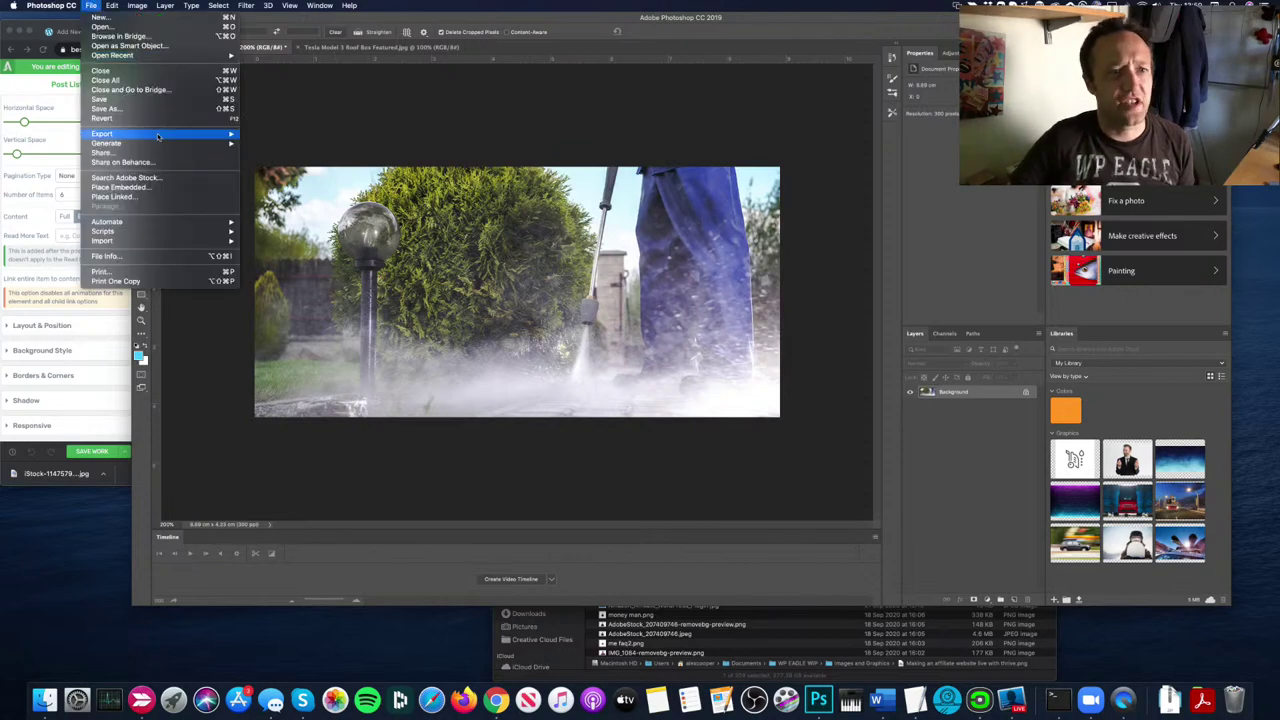
pyautogui.moveTo(150, 133)
pyautogui.click(268, 143)
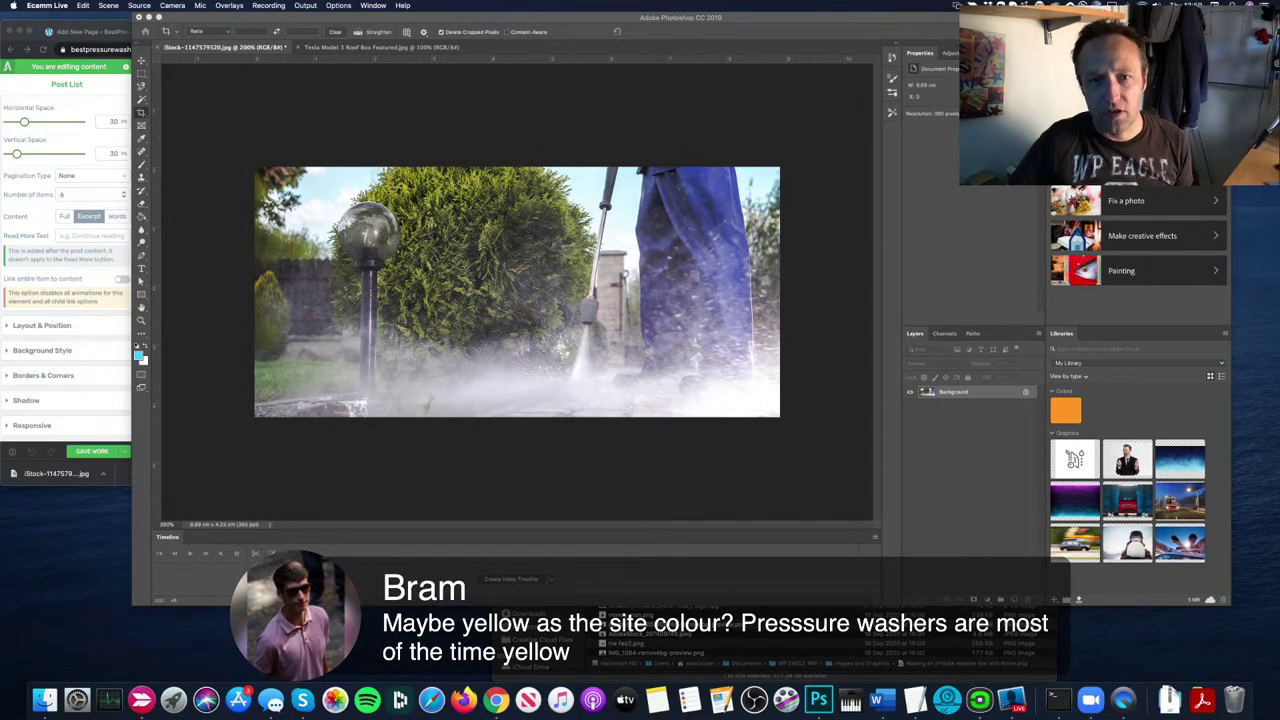
pyautogui.click(616, 296)
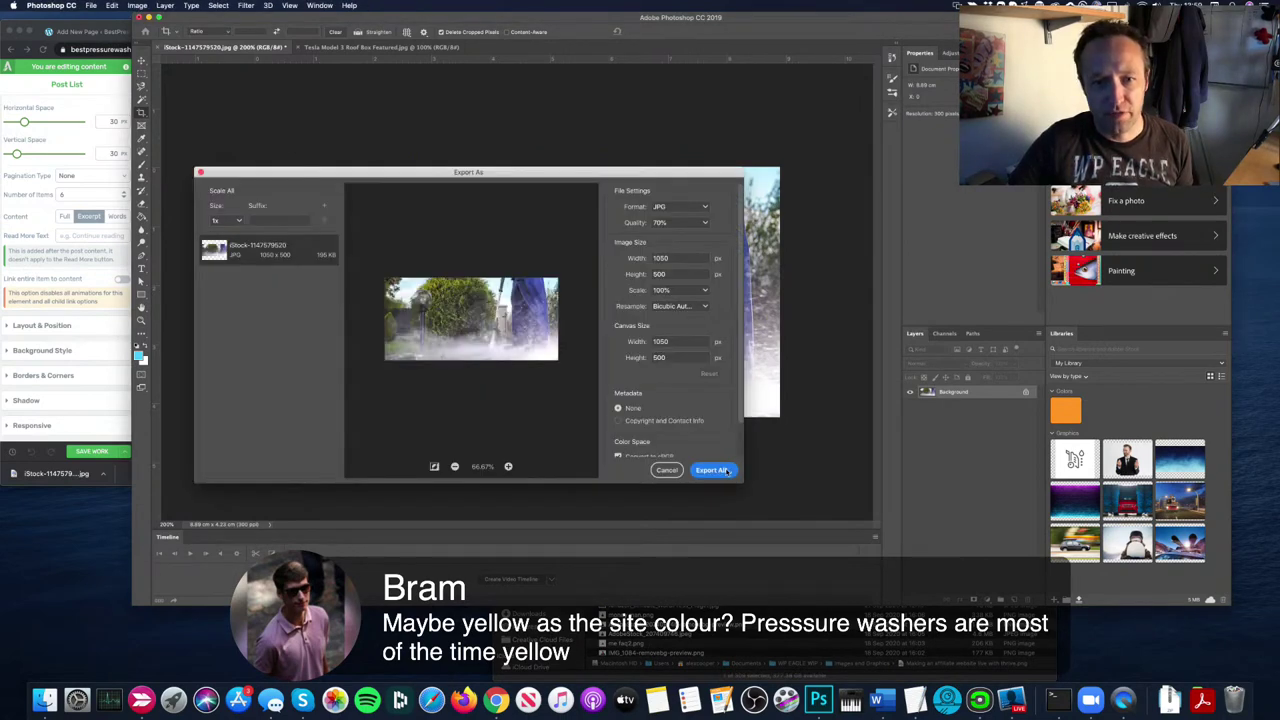
pyautogui.click(712, 470)
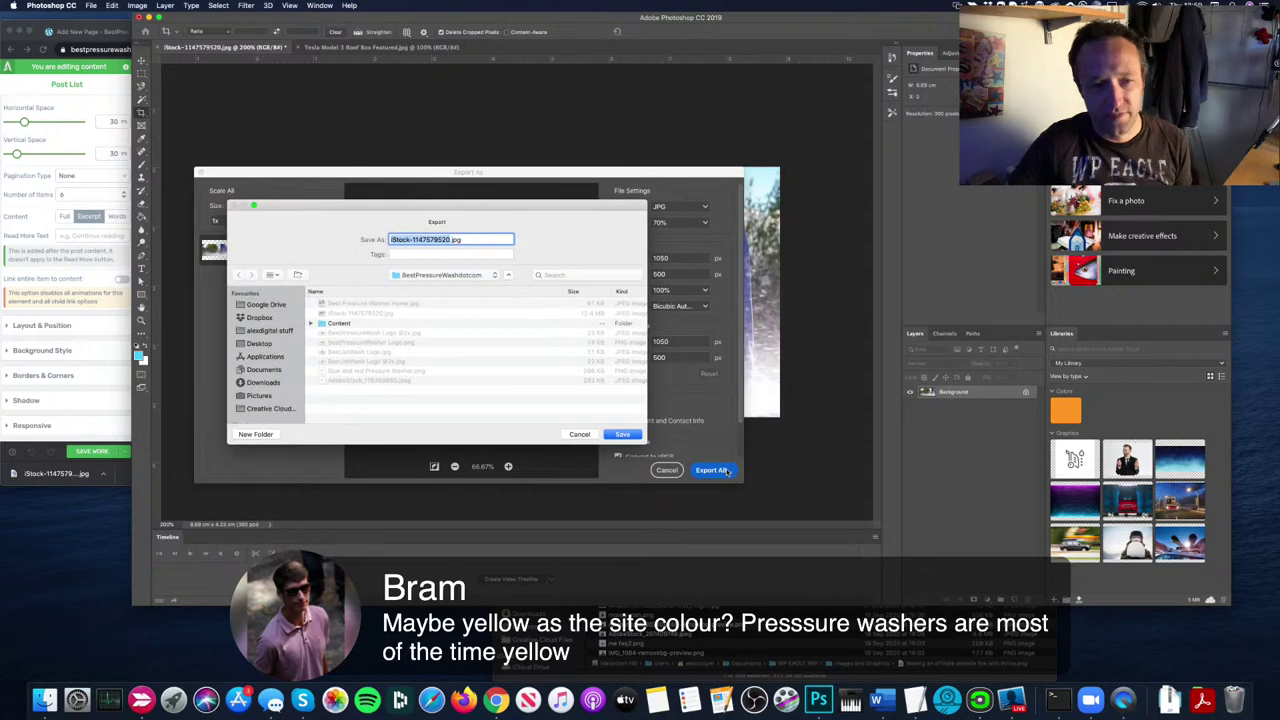
pyautogui.write('feature')
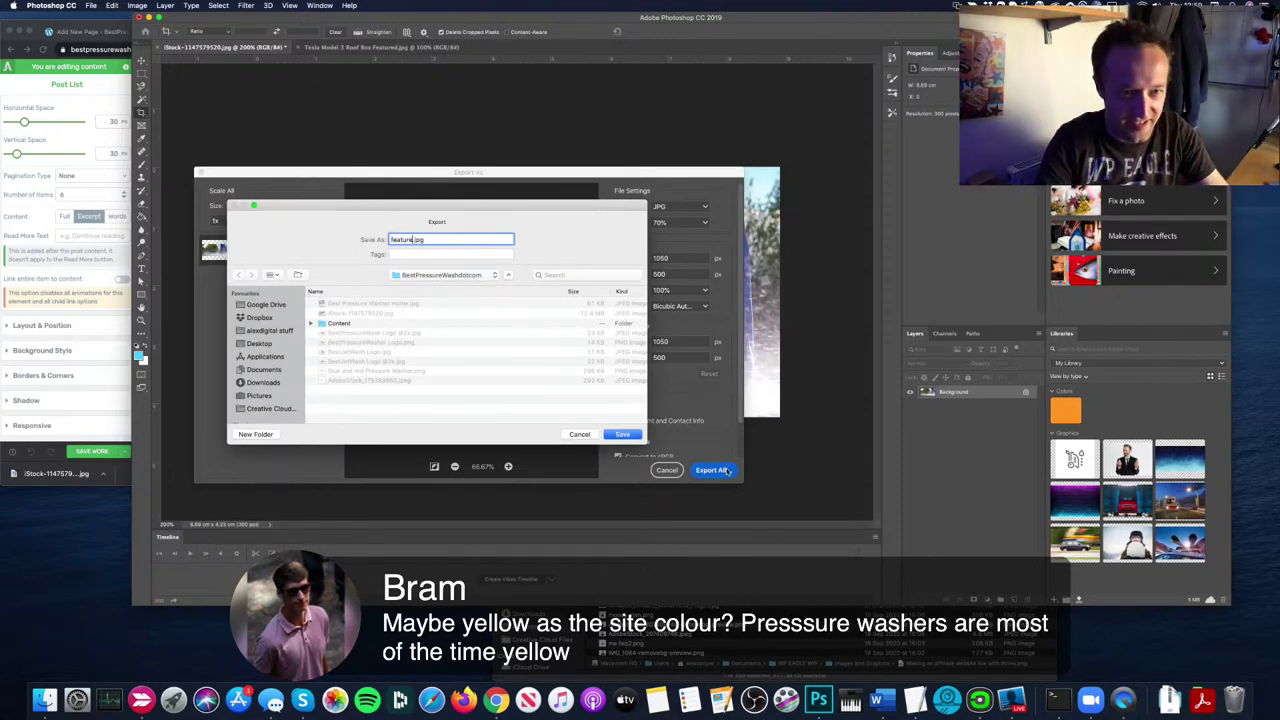
pyautogui.write('d image')
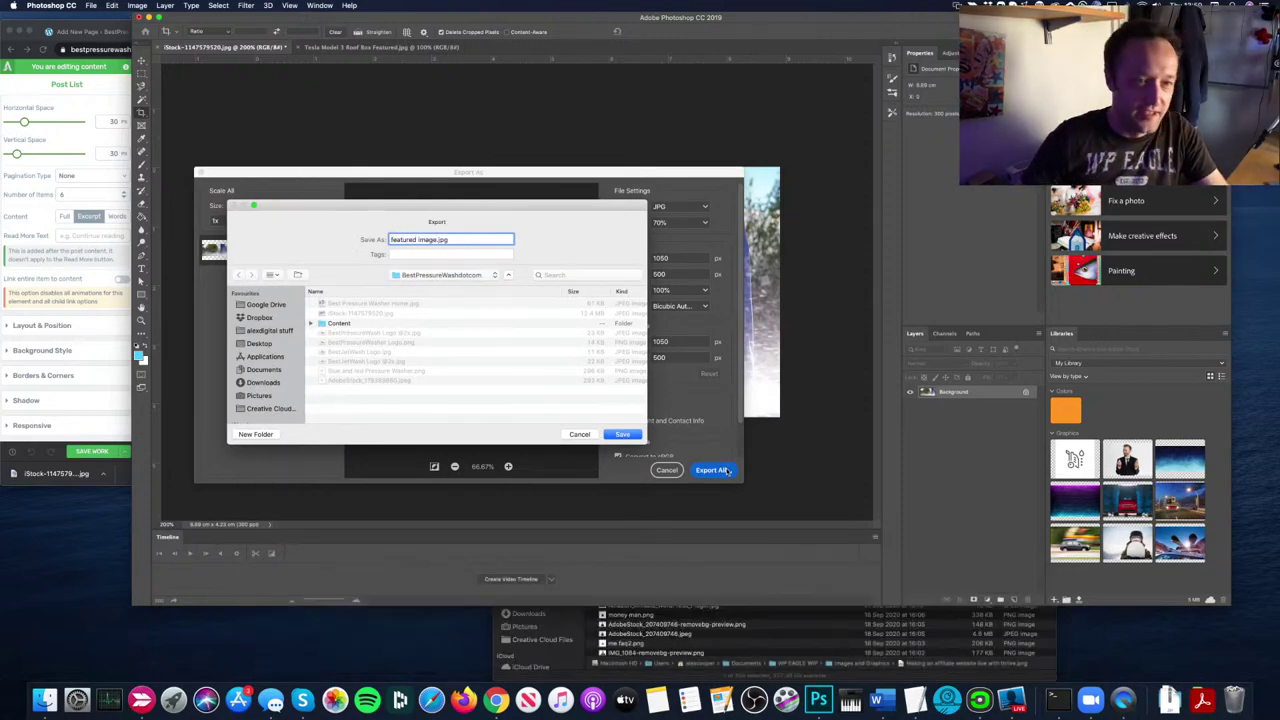
pyautogui.click(623, 434)
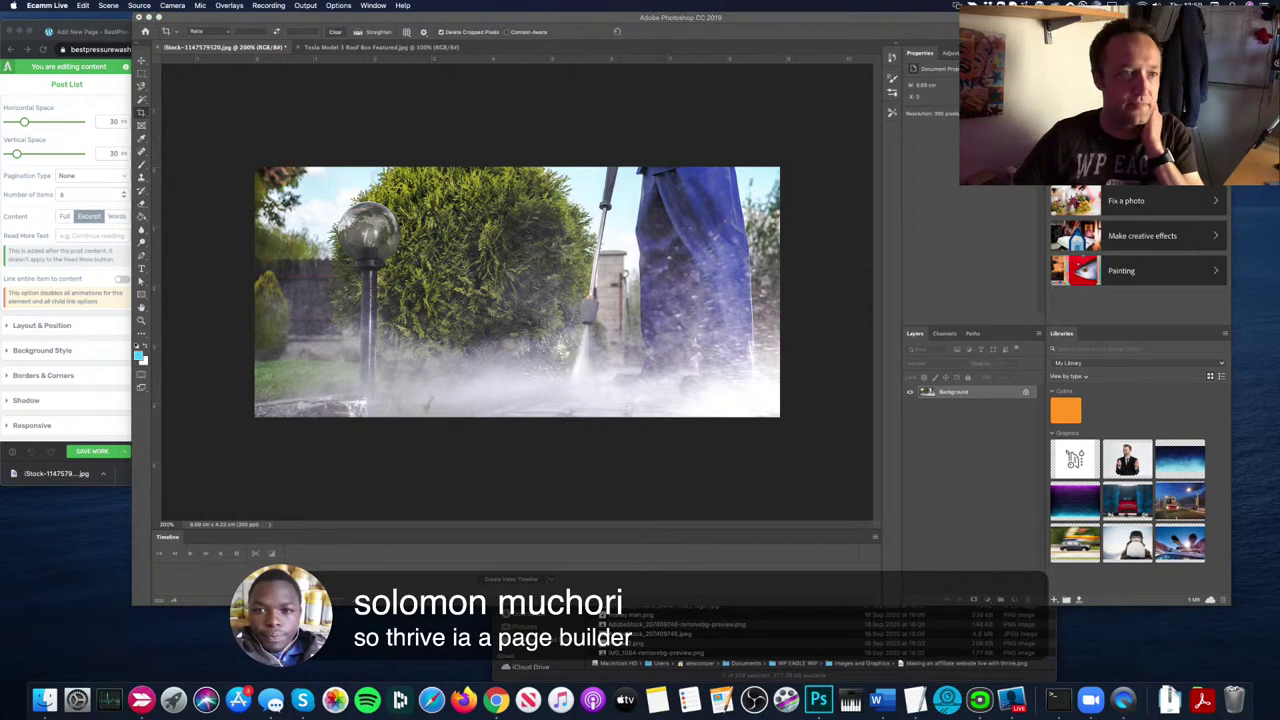
# Step: Save the Thrive homepage, return to the post editor, then go to Pages and Posts
pyautogui.click(92, 162)
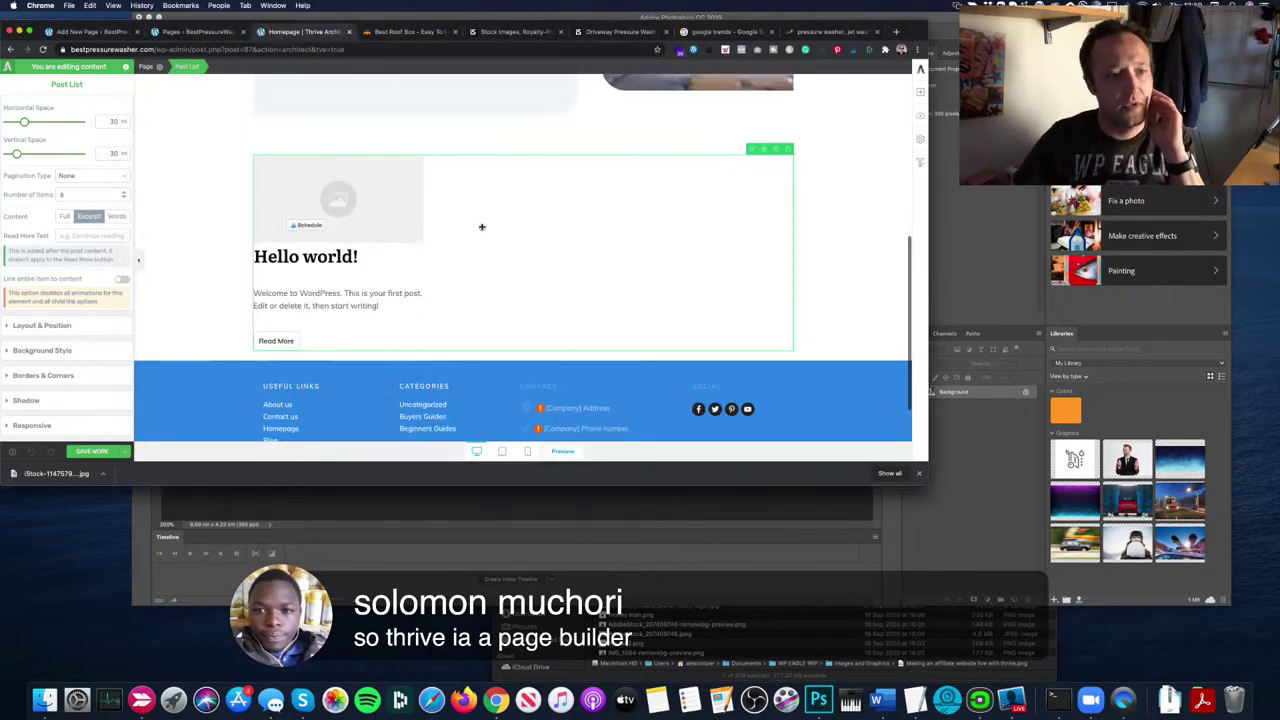
pyautogui.click(91, 451)
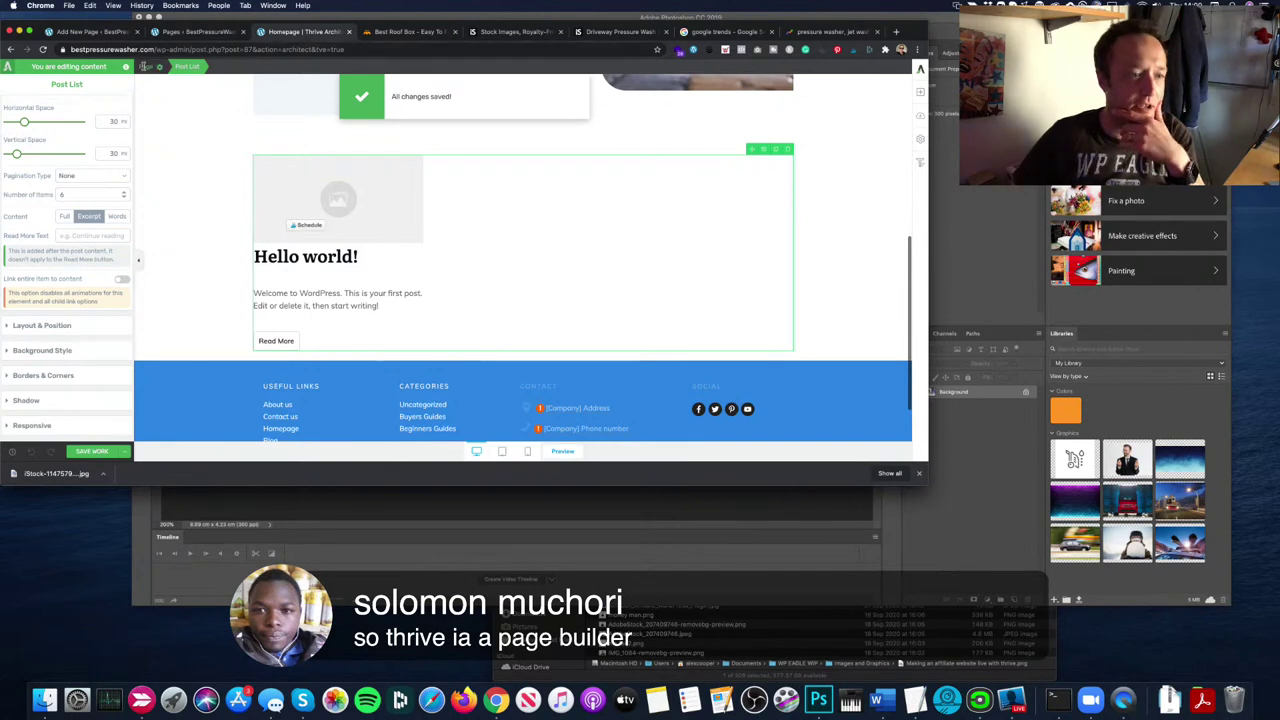
pyautogui.click(124, 451)
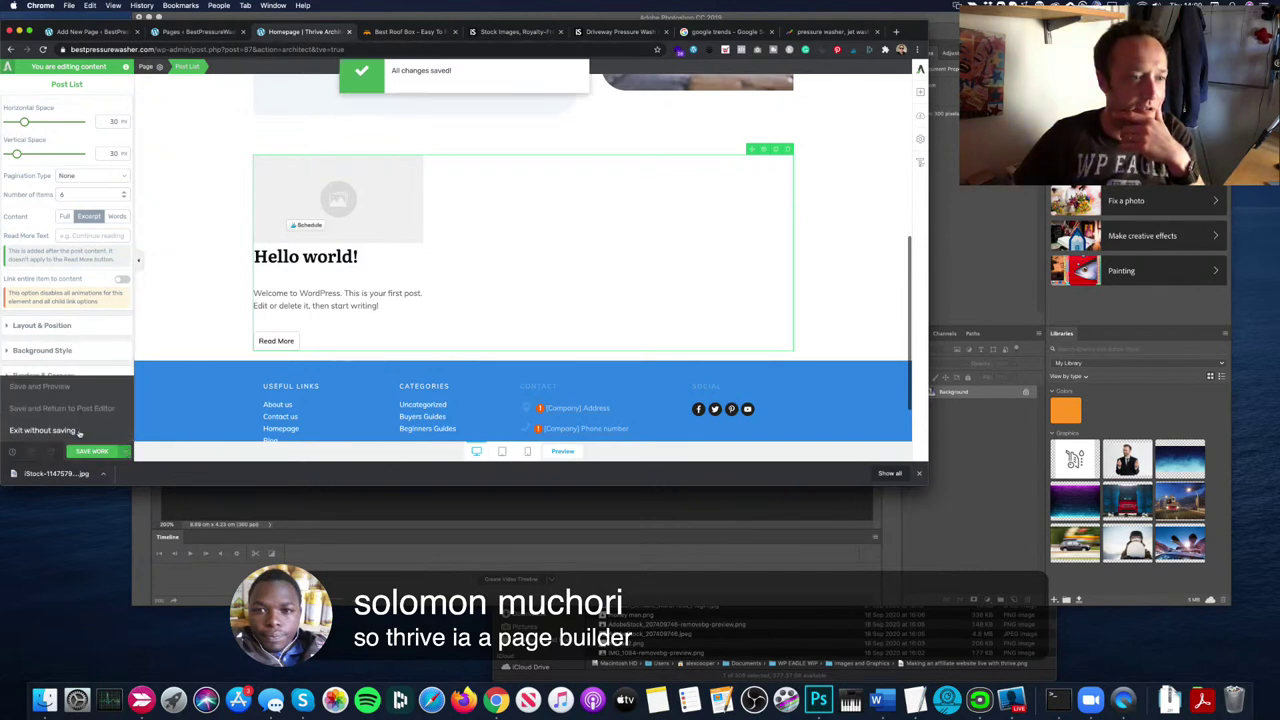
pyautogui.click(62, 408)
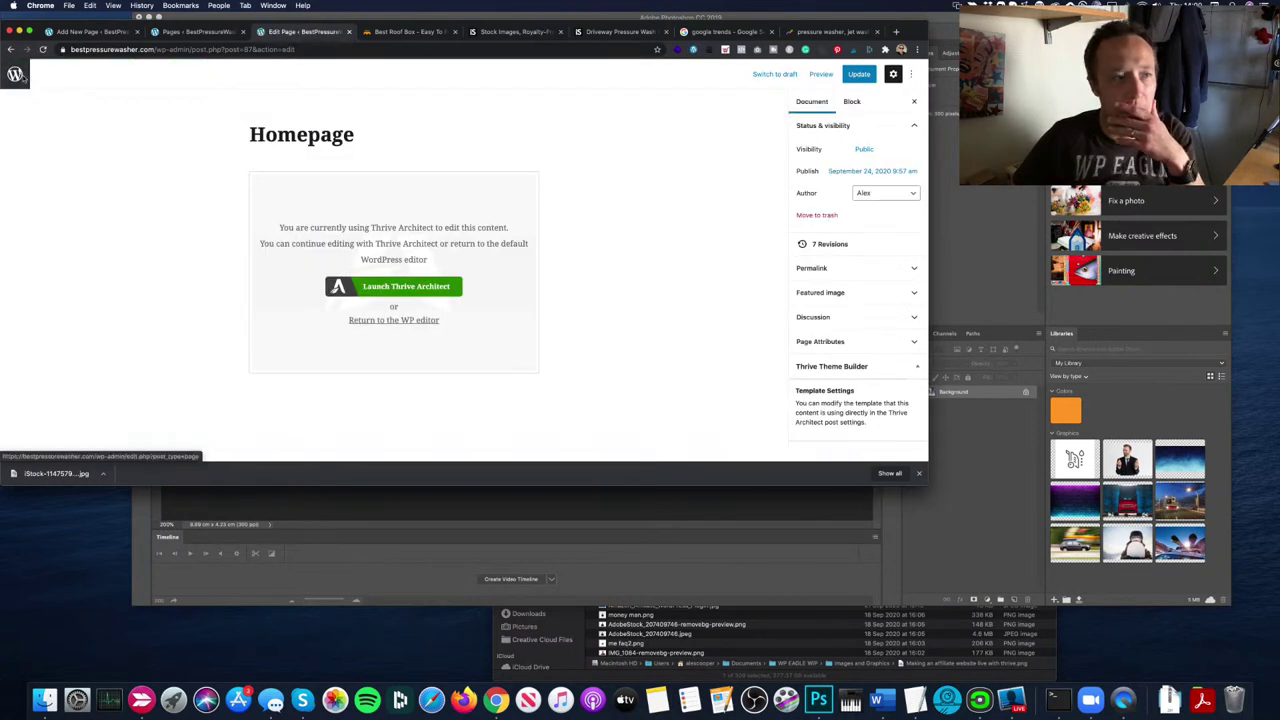
pyautogui.click(14, 63)
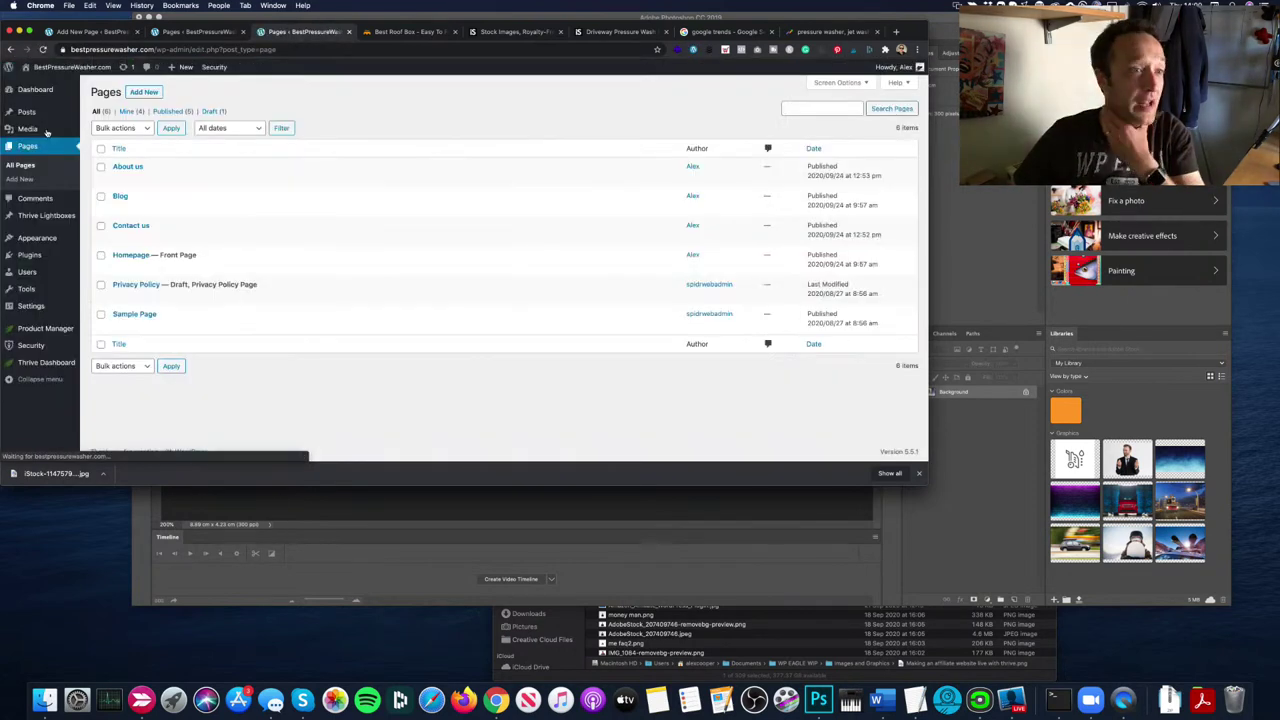
pyautogui.click(27, 112)
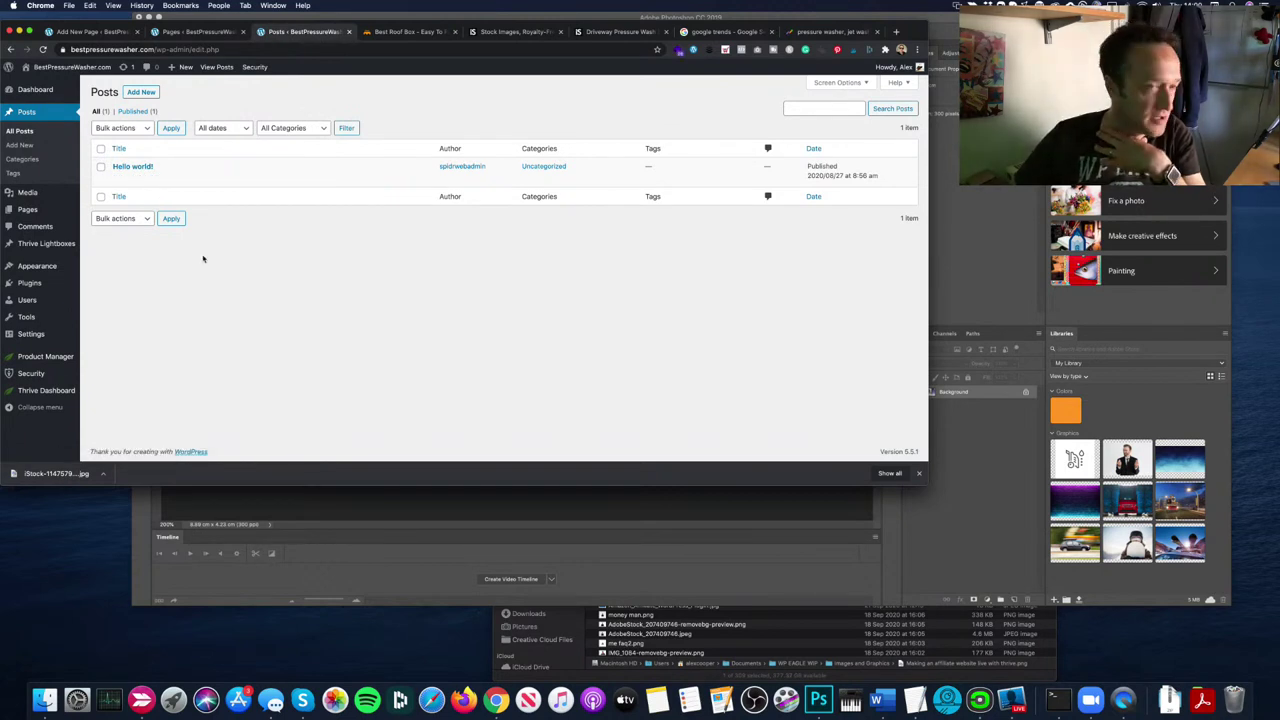
# Step: Retitle 'Hello world!' to 'Best Pressures washer for you!' and delete the welcome paragraph
pyautogui.click(118, 178)
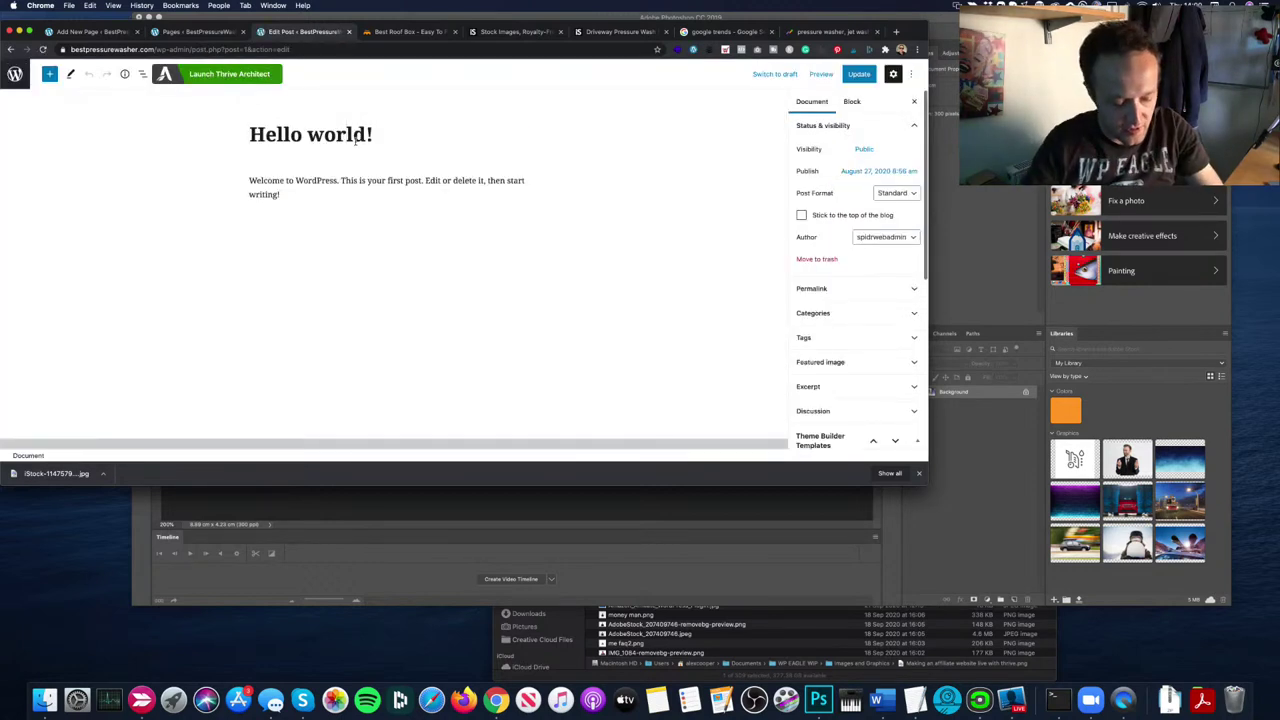
pyautogui.tripleClick(350, 138)
pyautogui.write('Best Press')
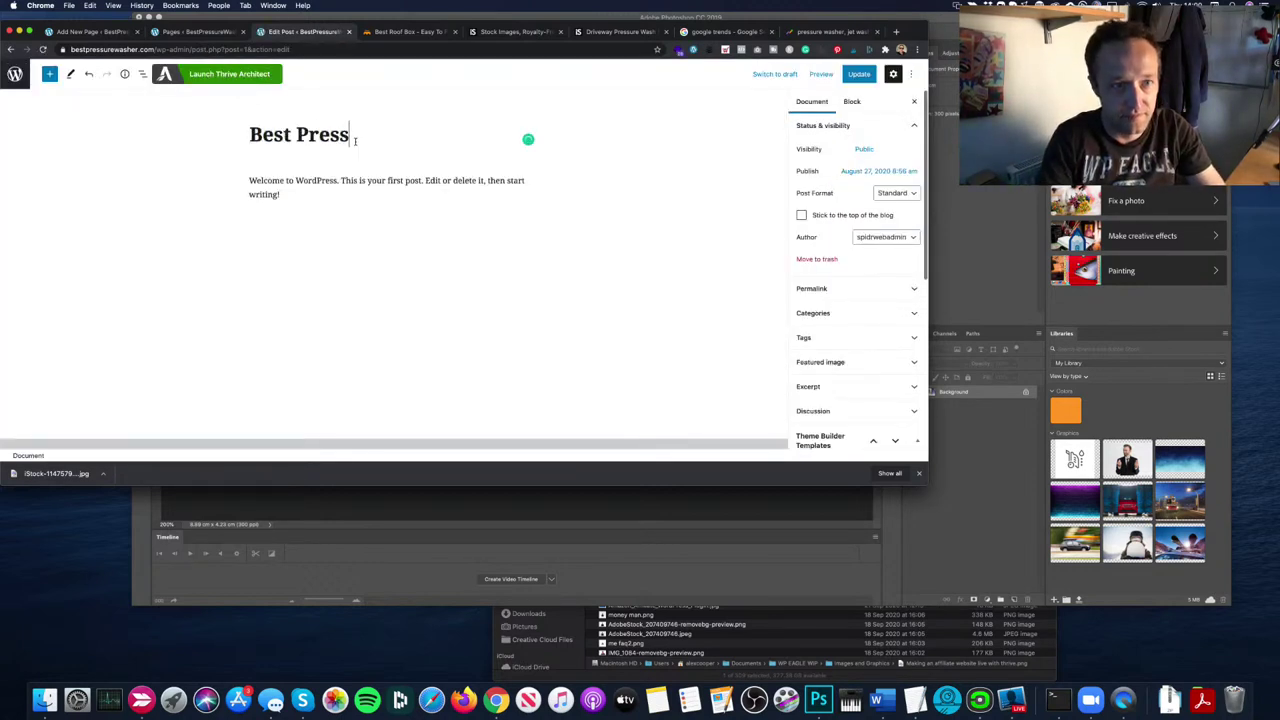
pyautogui.write('ures washer for yo')
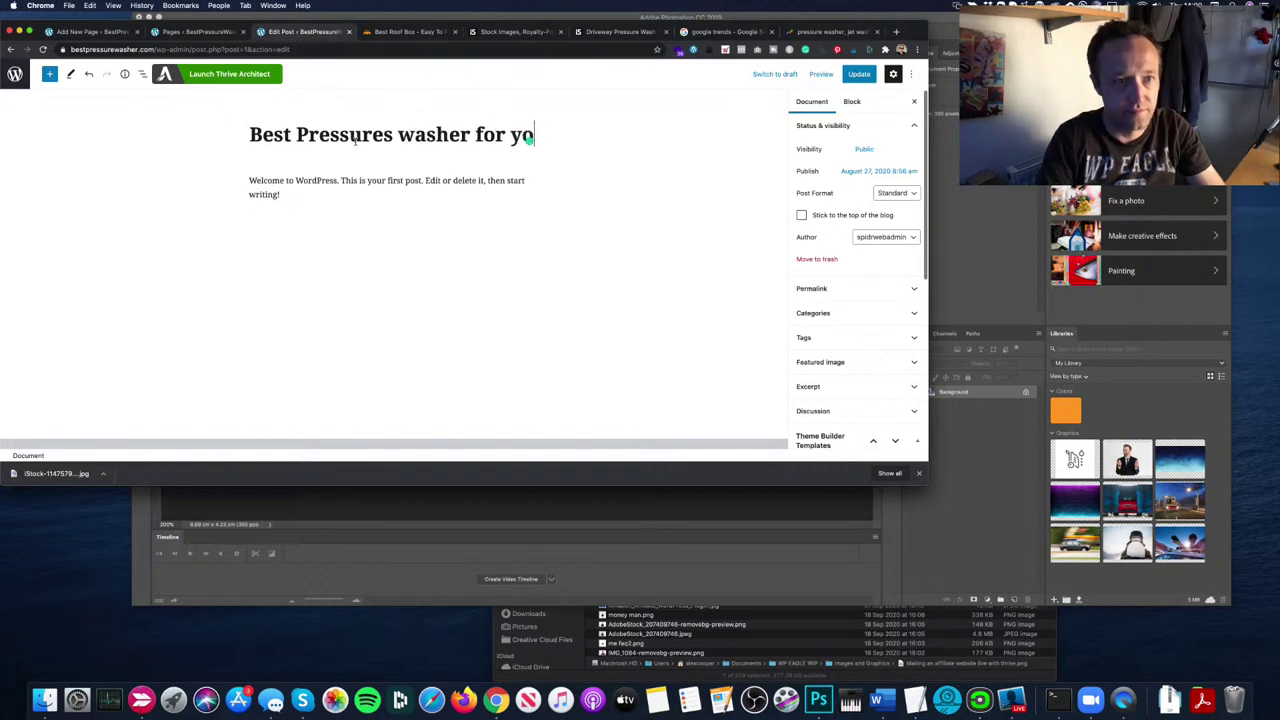
pyautogui.write('u!')
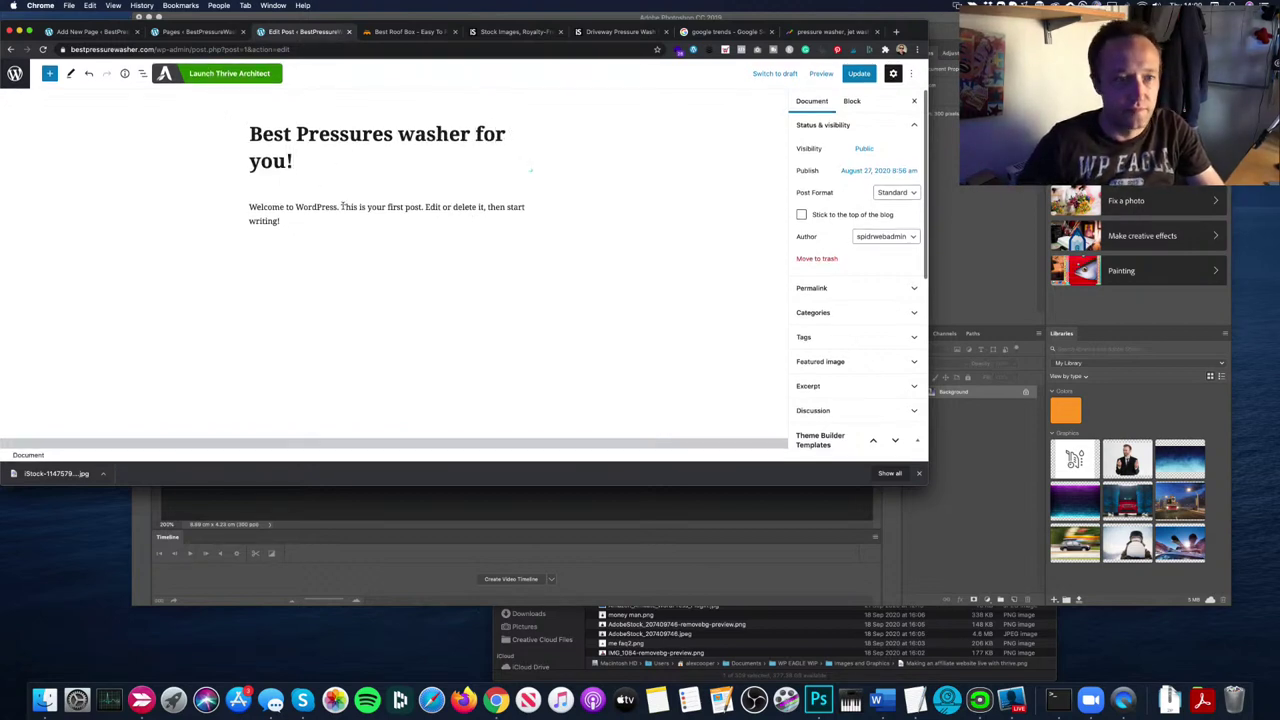
pyautogui.click(338, 218)
pyautogui.press('super+a')
pyautogui.press('BackSpace')
# Step: Search for lorem ipsum in a new tab and generate five paragraphs on lipsum.com
pyautogui.press('super+t')
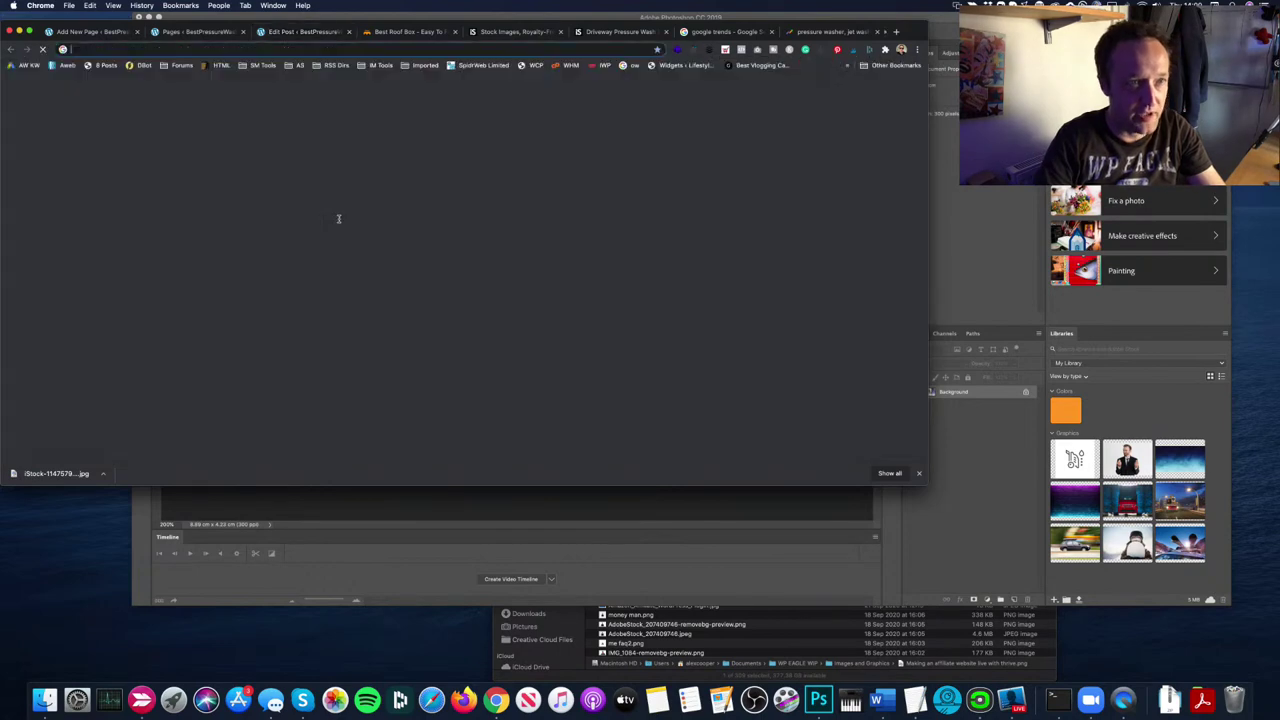
pyautogui.write('lorum im')
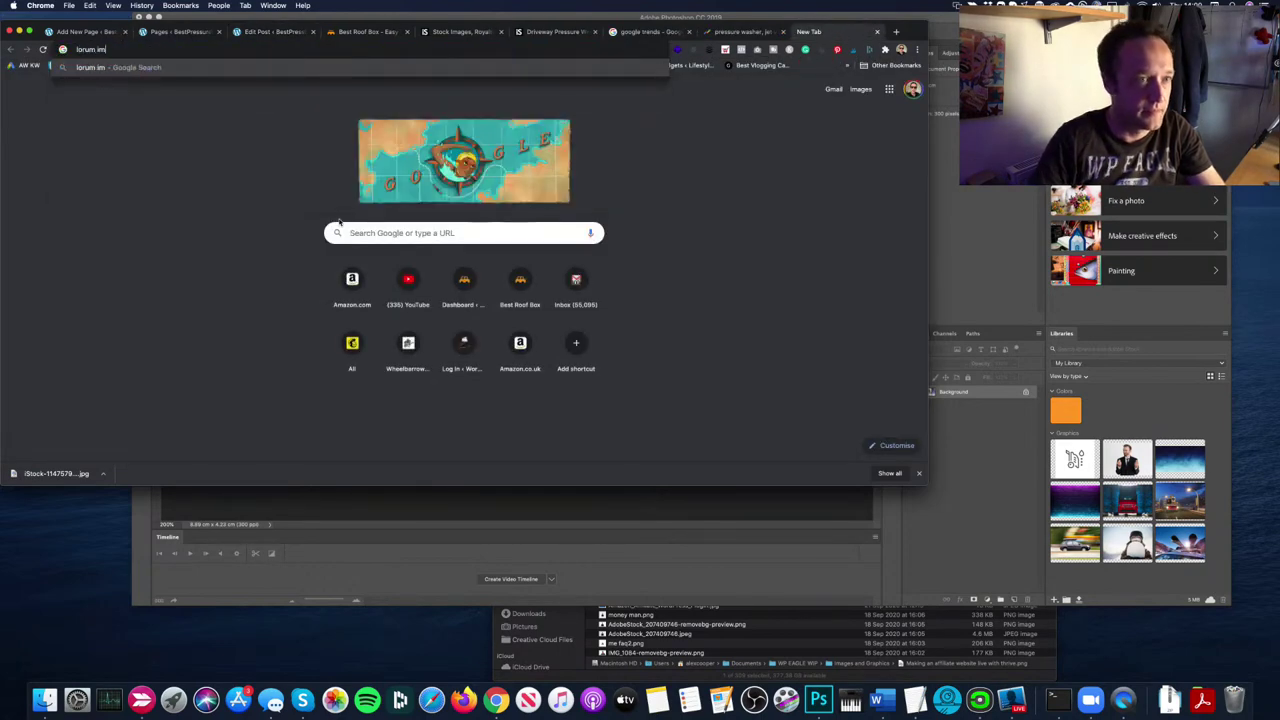
pyautogui.press('BackSpace')
pyautogui.write('psum')
pyautogui.press('Return')
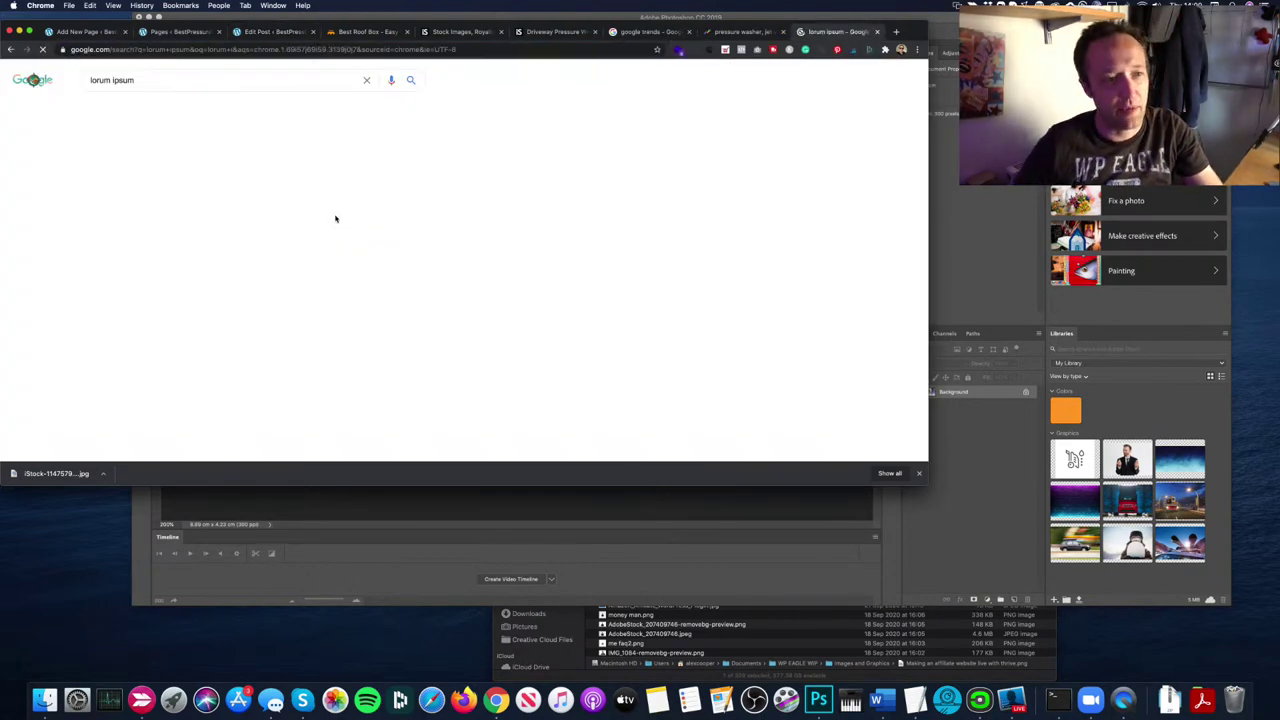
pyautogui.click(240, 201)
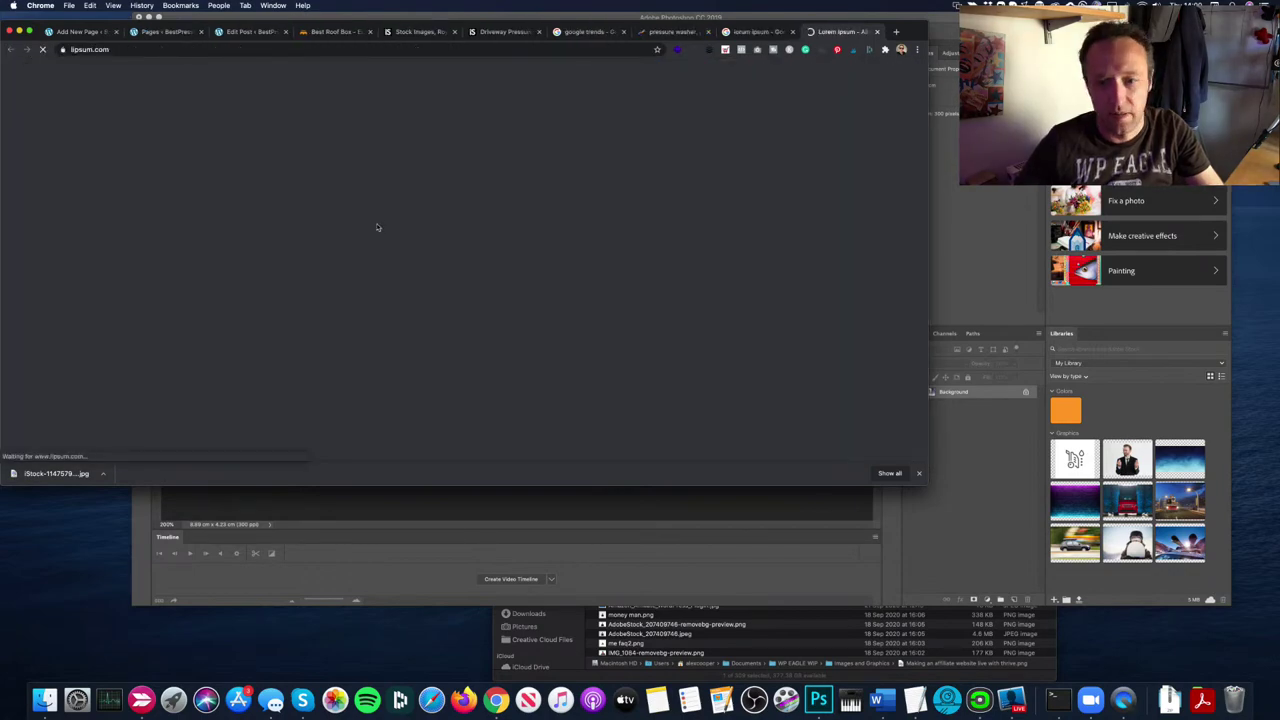
pyautogui.scroll(-10, 390, 228)
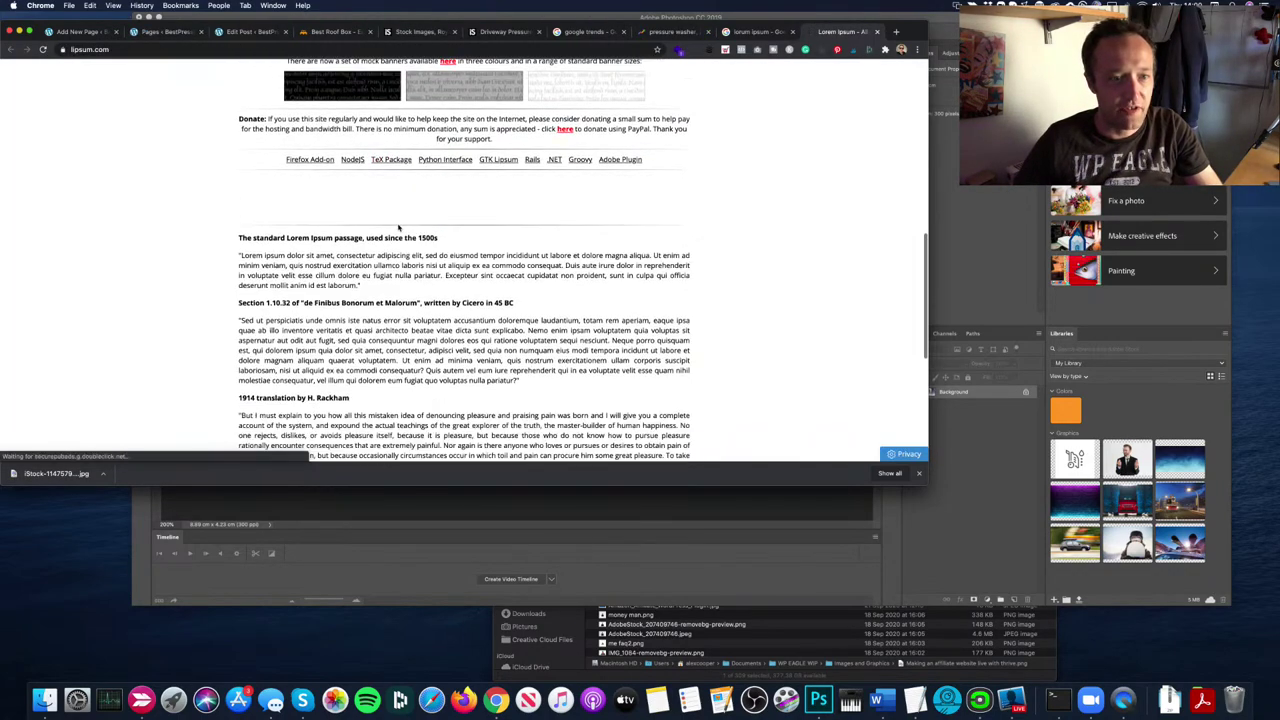
pyautogui.scroll(-3, 398, 228)
pyautogui.scroll(6, 400, 228)
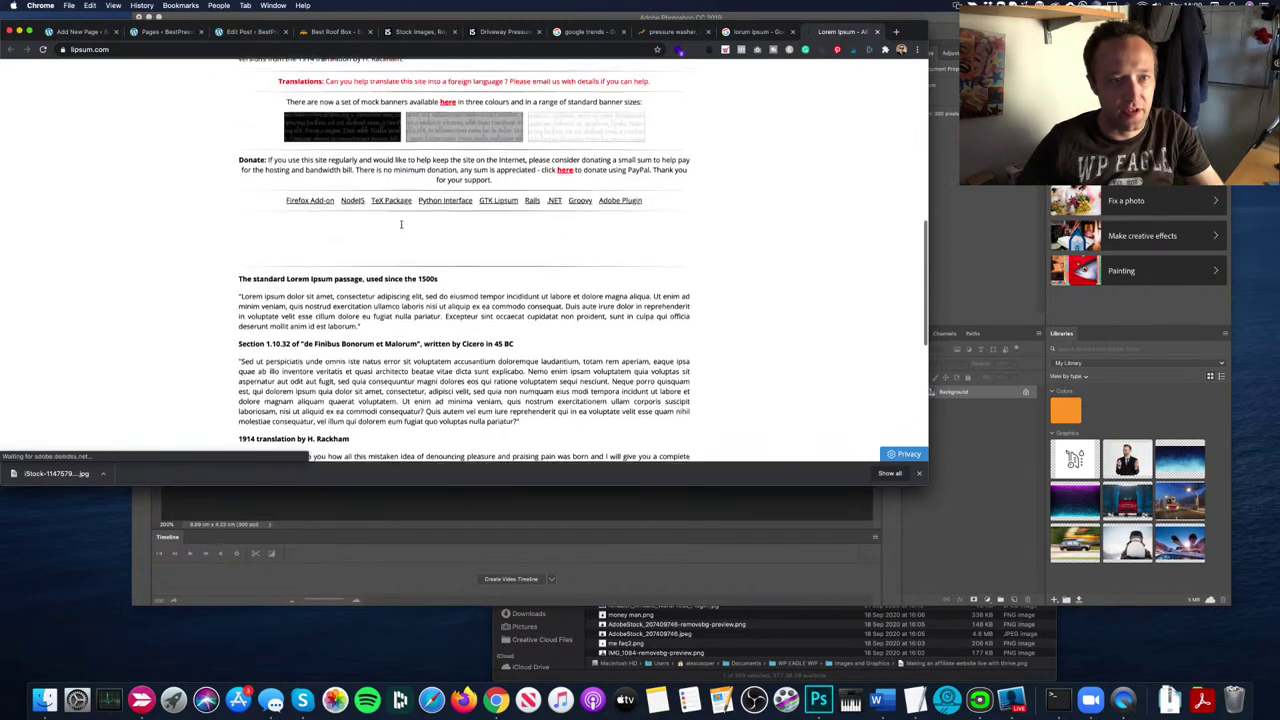
pyautogui.scroll(1, 520, 212)
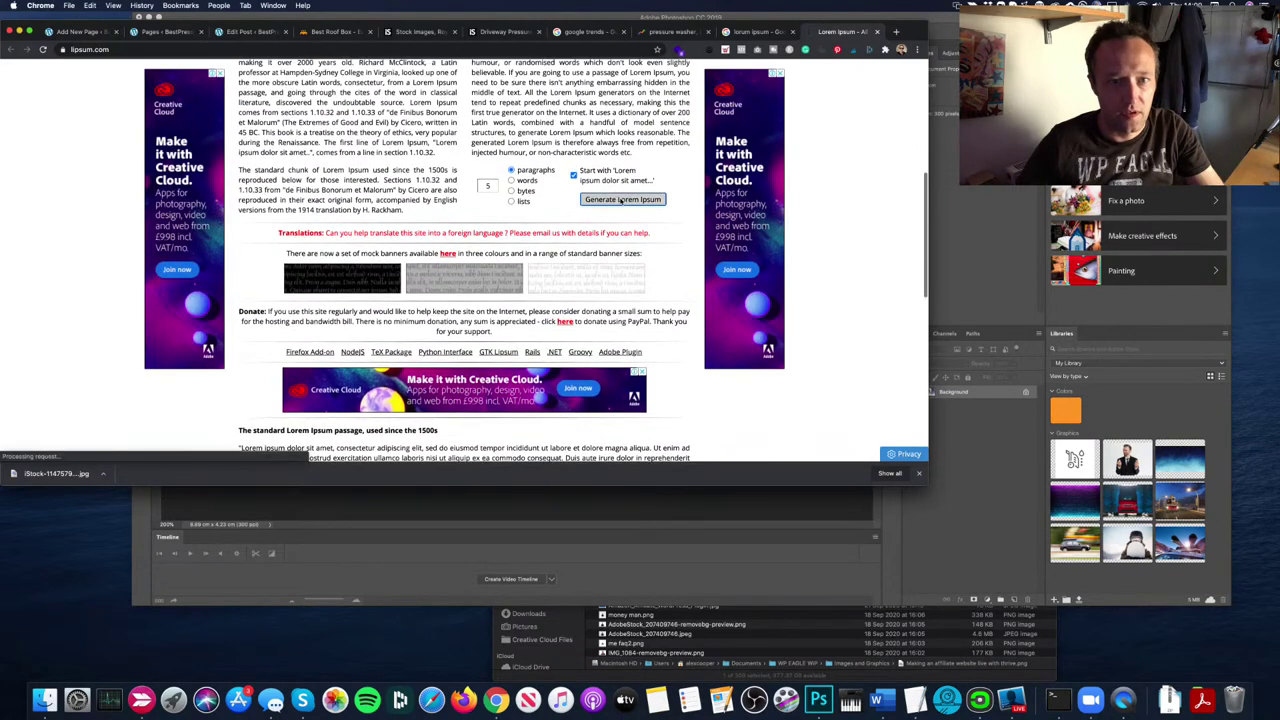
pyautogui.click(623, 205)
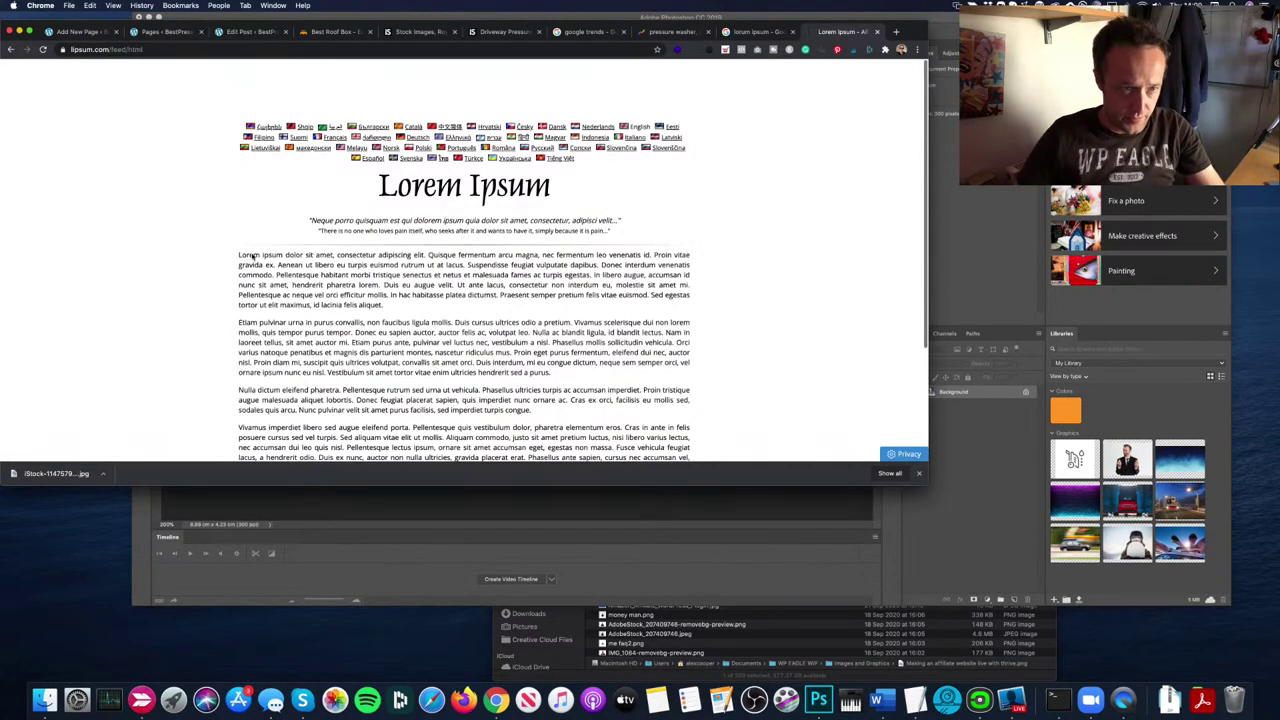
# Step: Copy the generated paragraphs and paste them into the post body
pyautogui.moveTo(238, 252); pyautogui.dragTo(460, 368)
pyautogui.moveTo(345, 254); pyautogui.dragTo(440, 350)
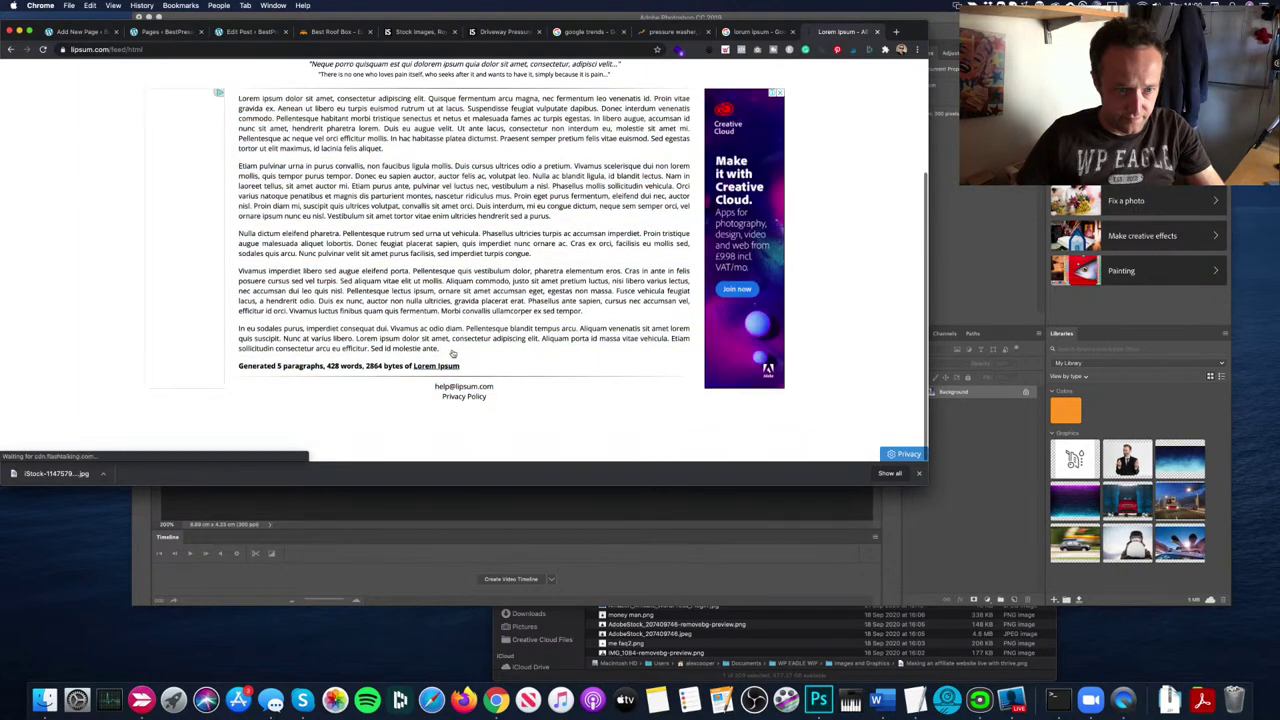
pyautogui.moveTo(309, 215); pyautogui.dragTo(237, 97)
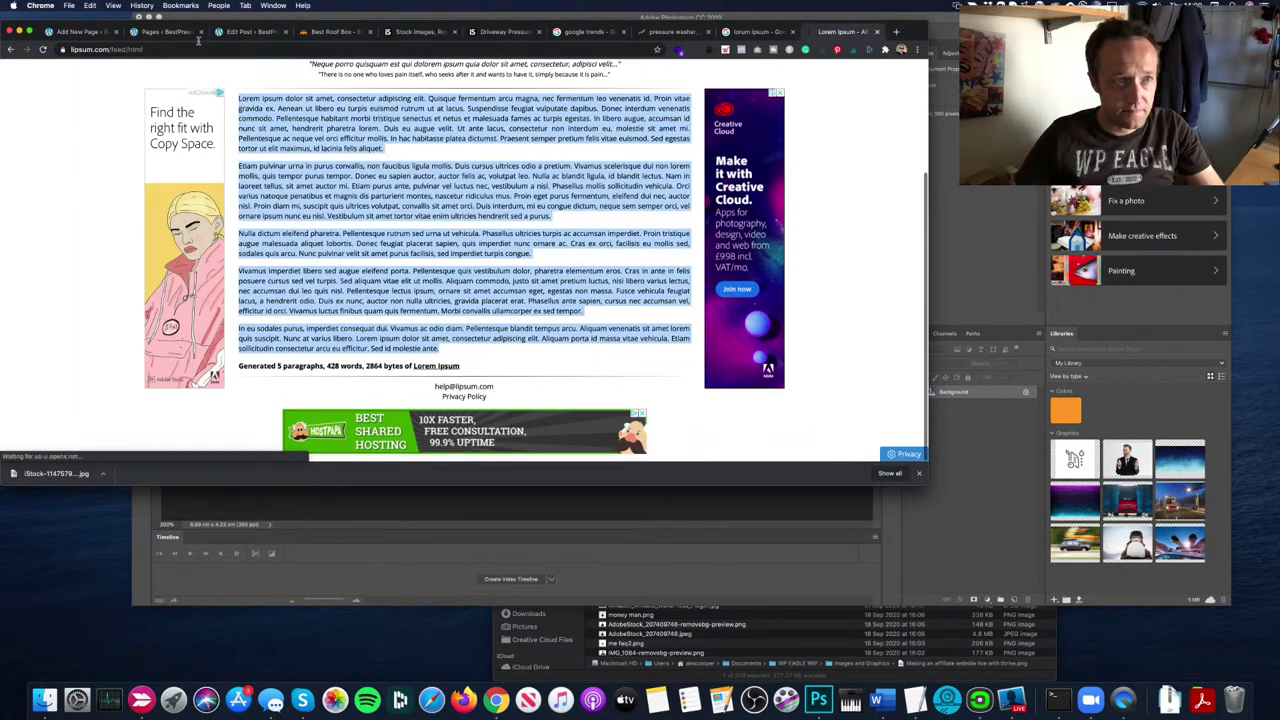
pyautogui.click(250, 31)
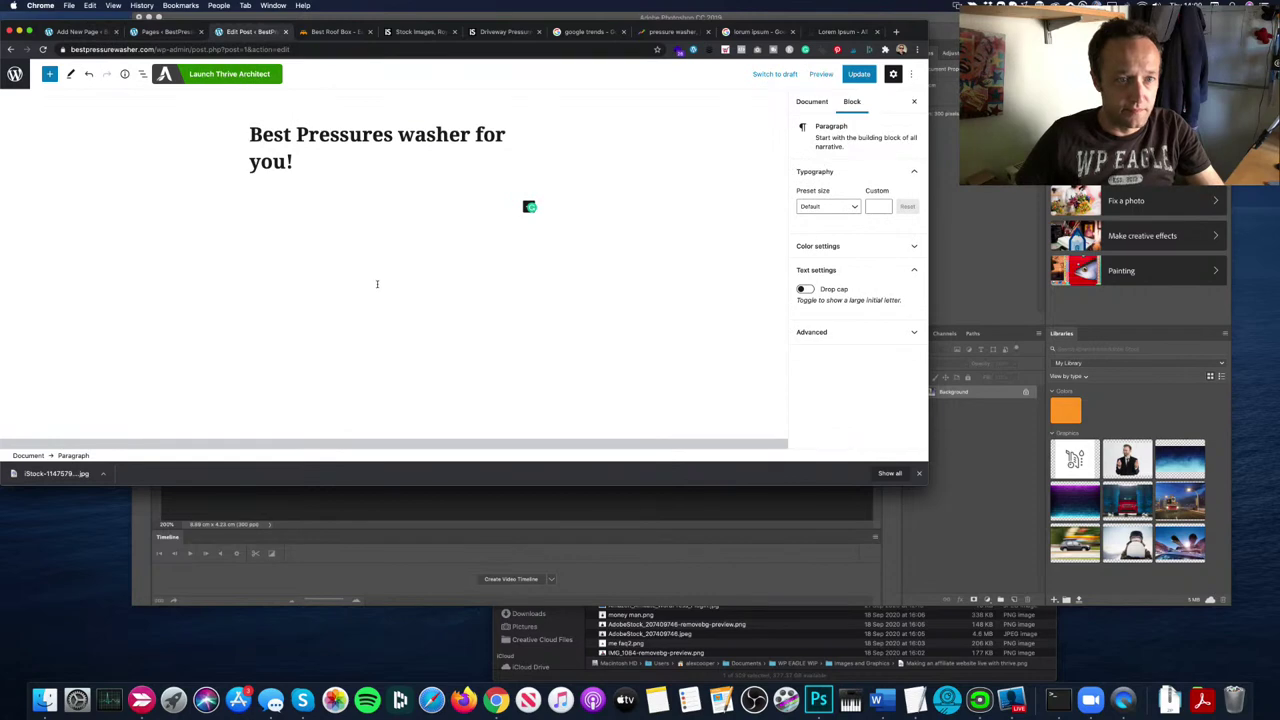
pyautogui.press('super+v')
pyautogui.scroll(10, 400, 275)
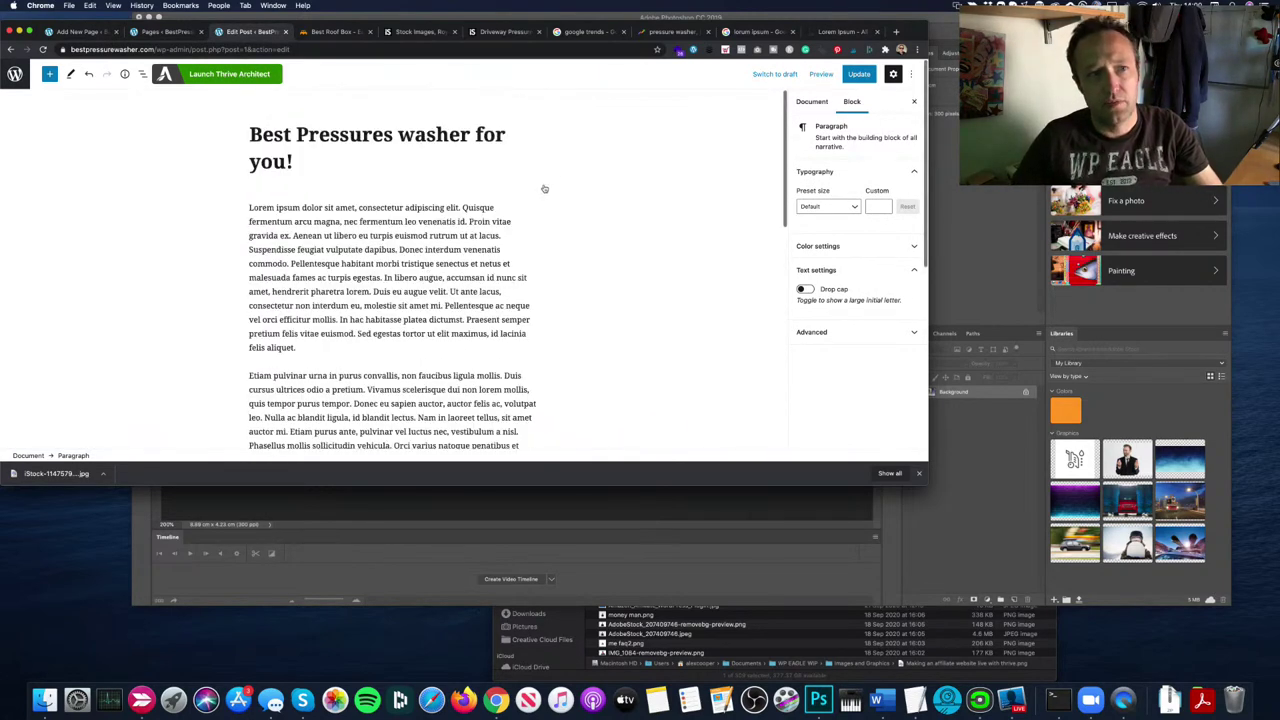
# Step: Update the post and upload featured image.jpg as its featured image
pyautogui.click(858, 74)
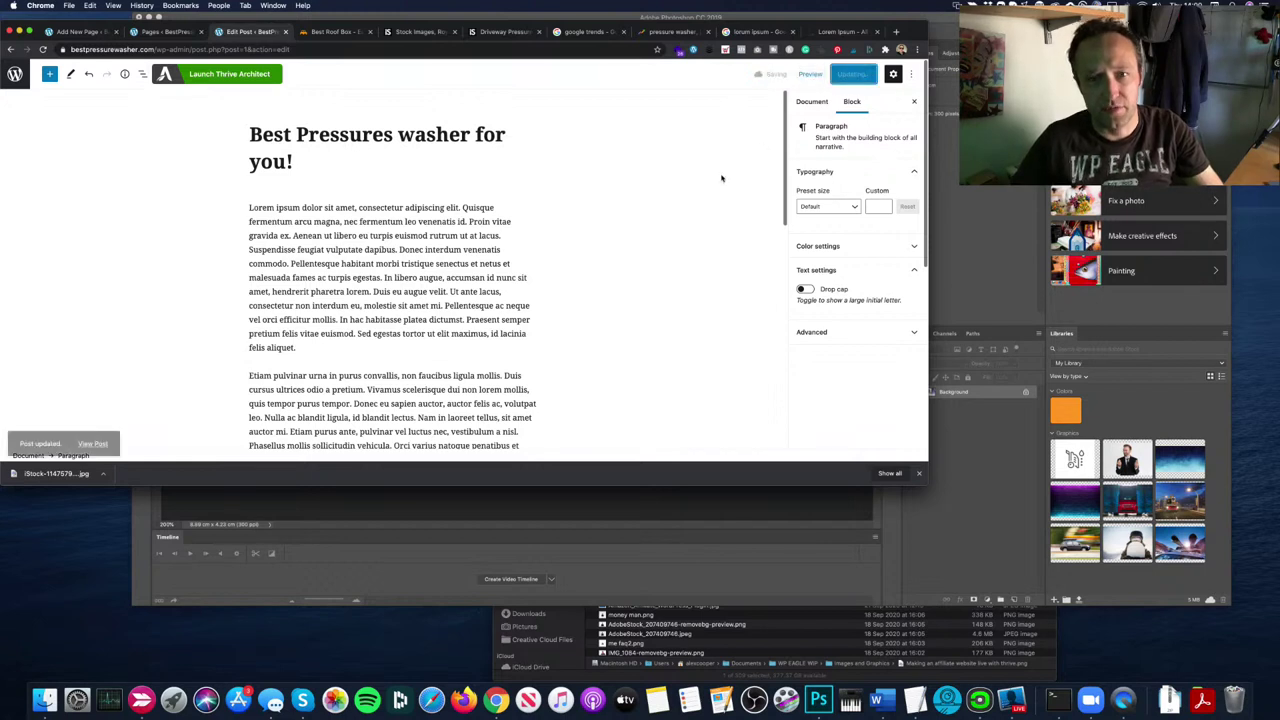
pyautogui.click(805, 101)
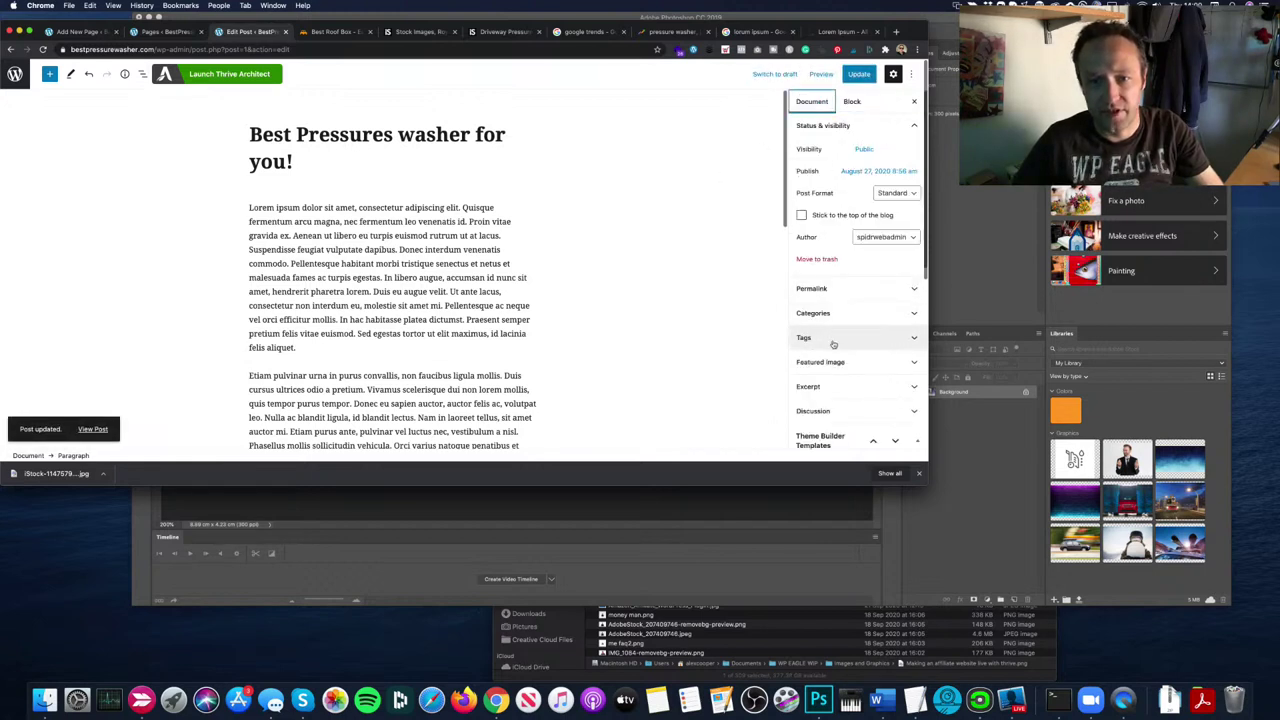
pyautogui.click(834, 360)
pyautogui.click(853, 350)
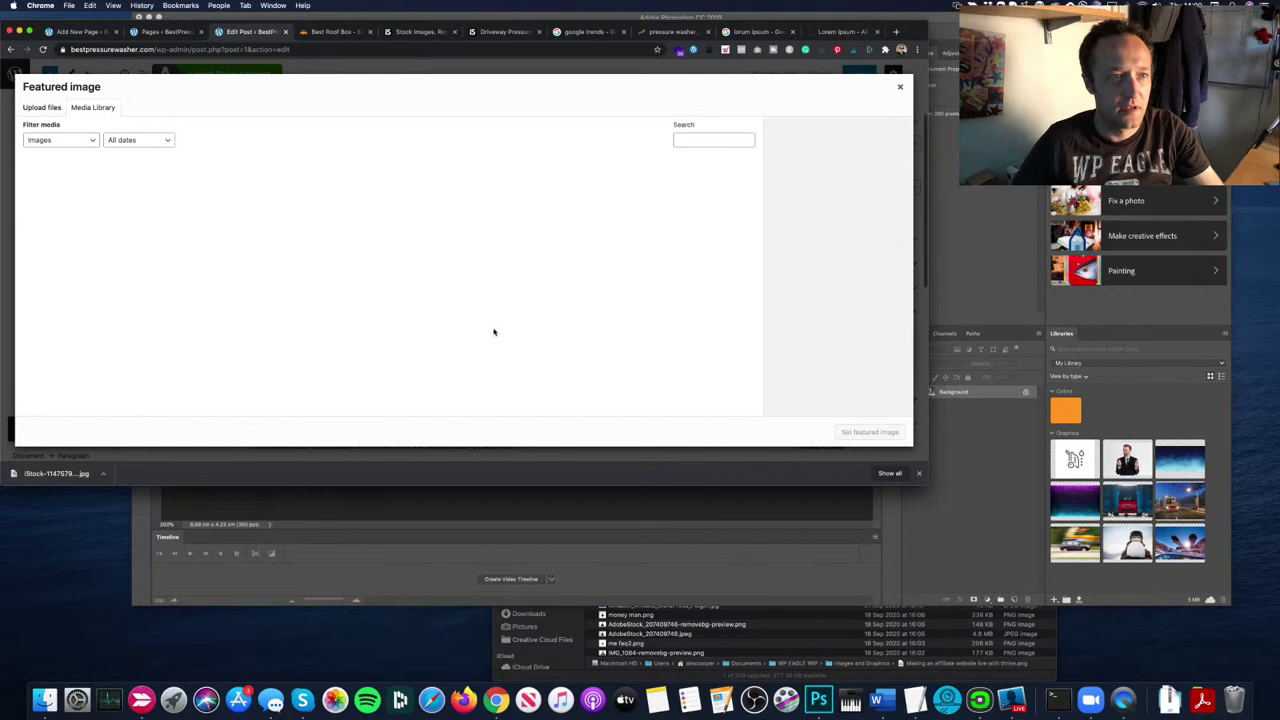
pyautogui.click(41, 108)
pyautogui.click(481, 261)
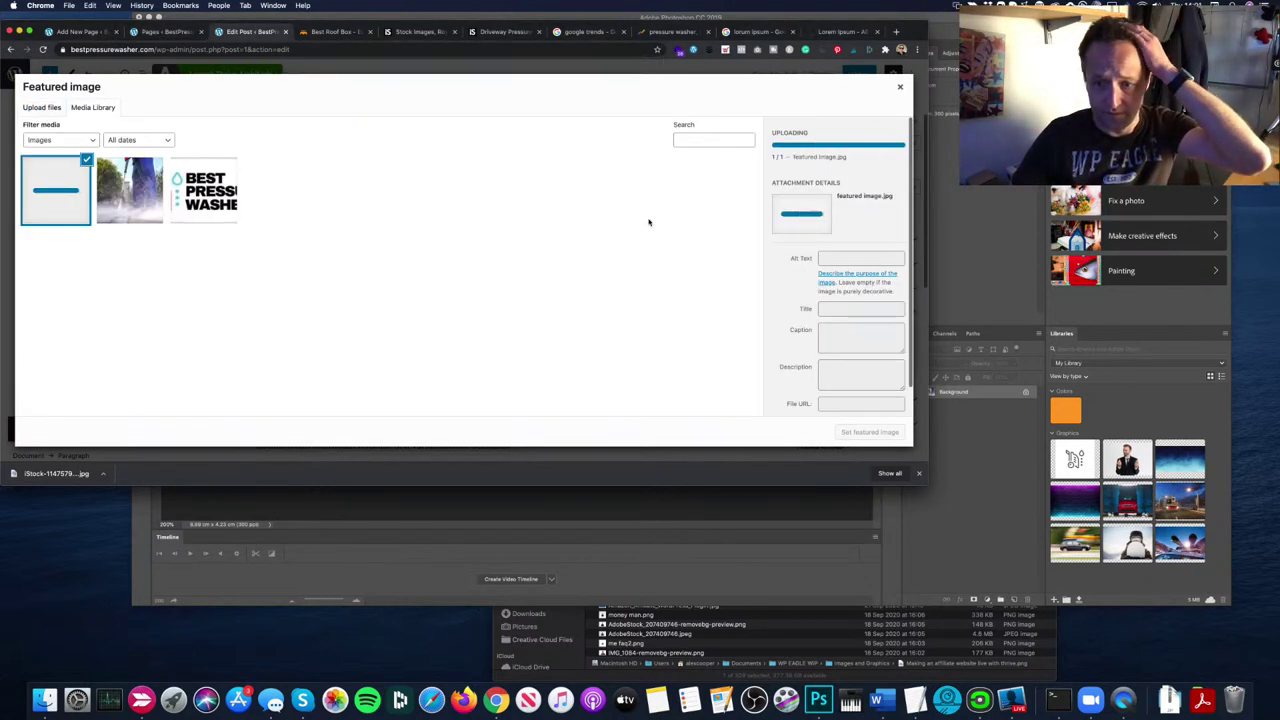
pyautogui.click(866, 432)
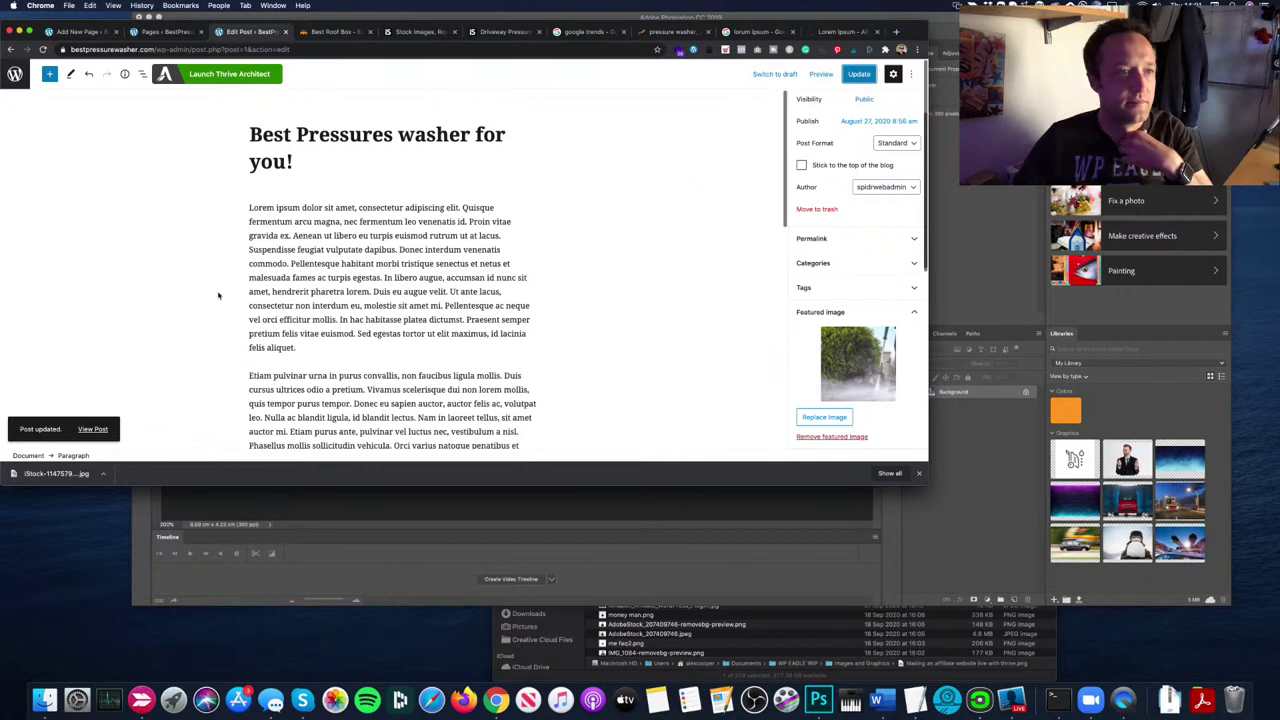
# Step: Search the plugin directory for 'duplicate post' under Plugins > Add New
pyautogui.click(15, 74)
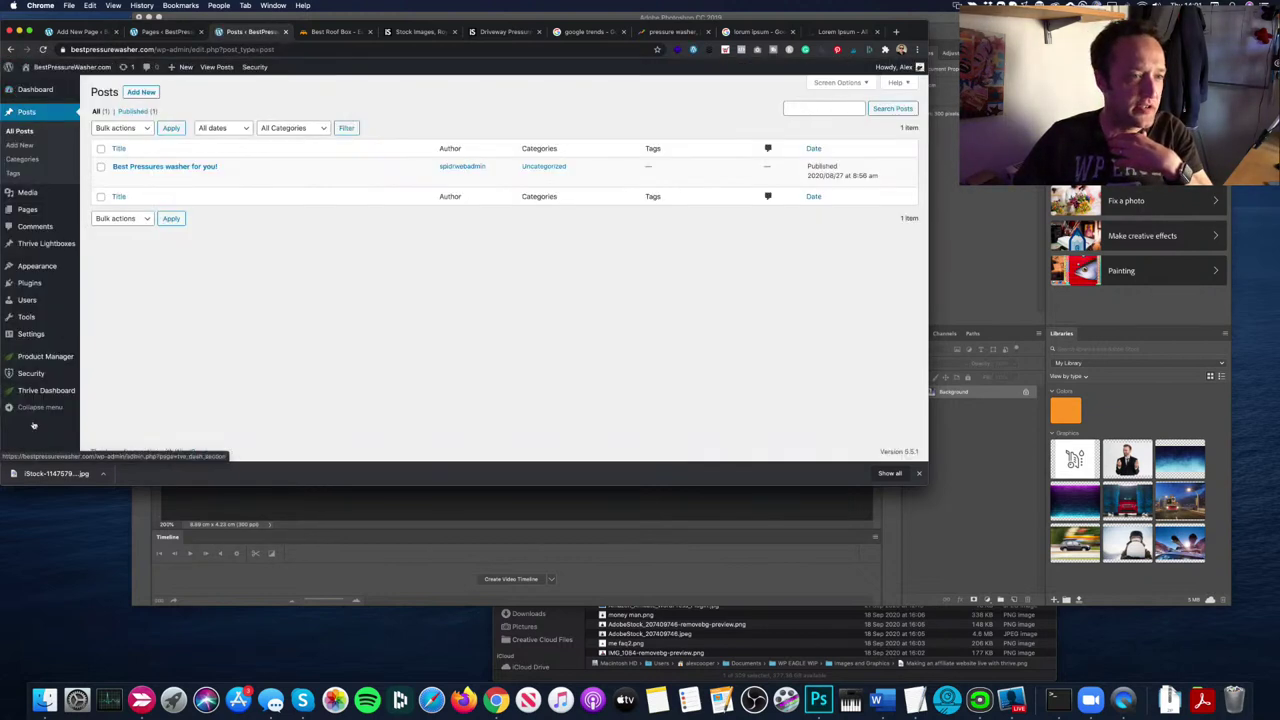
pyautogui.moveTo(62, 288)
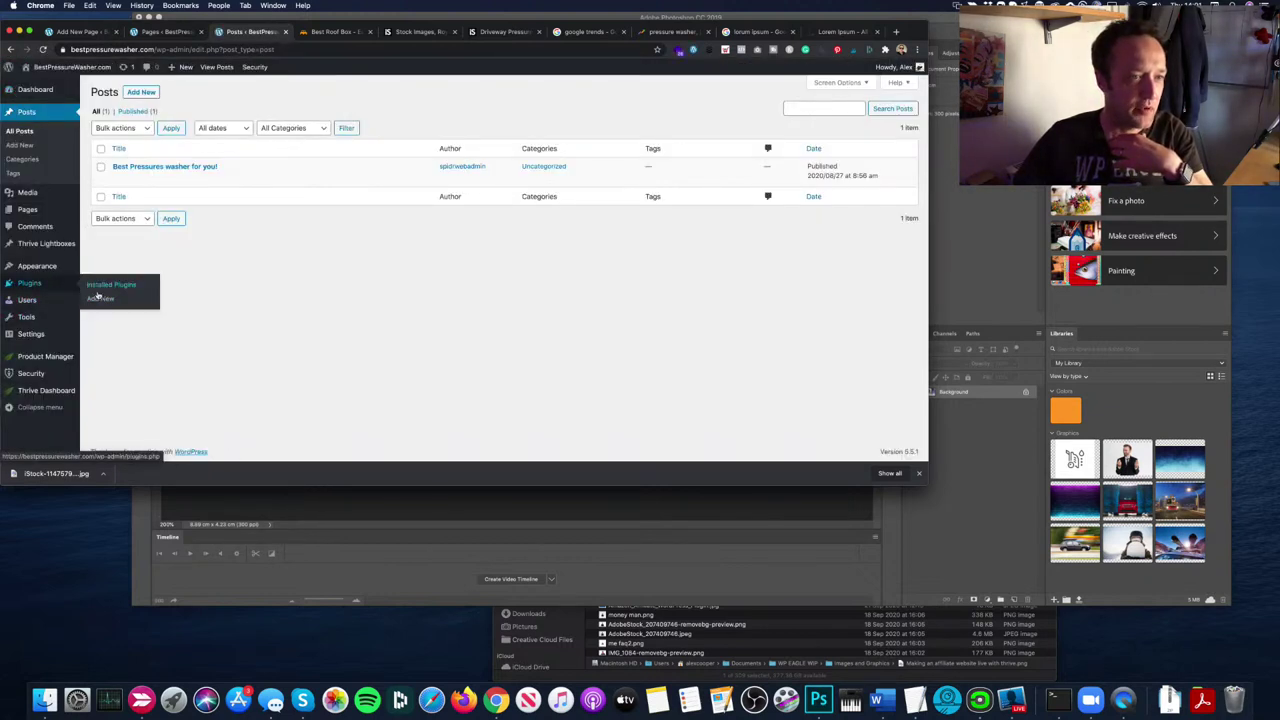
pyautogui.click(99, 297)
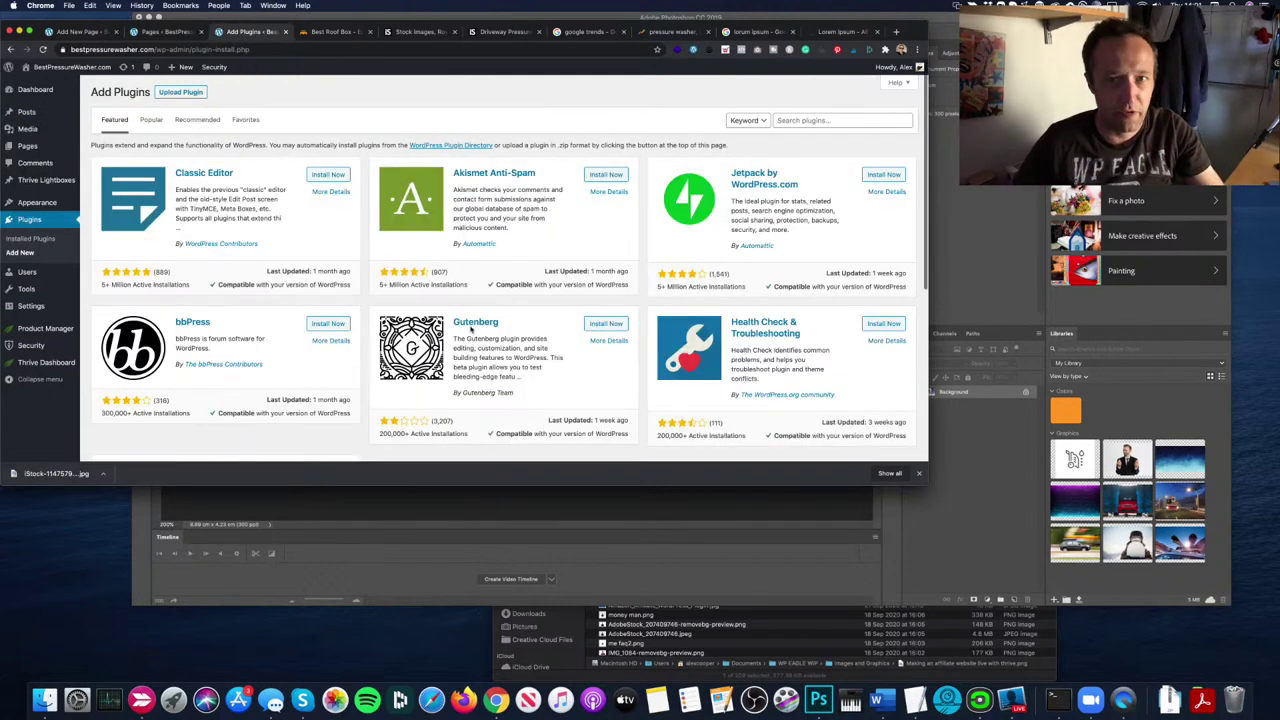
pyautogui.click(823, 120)
pyautogui.write('dupli')
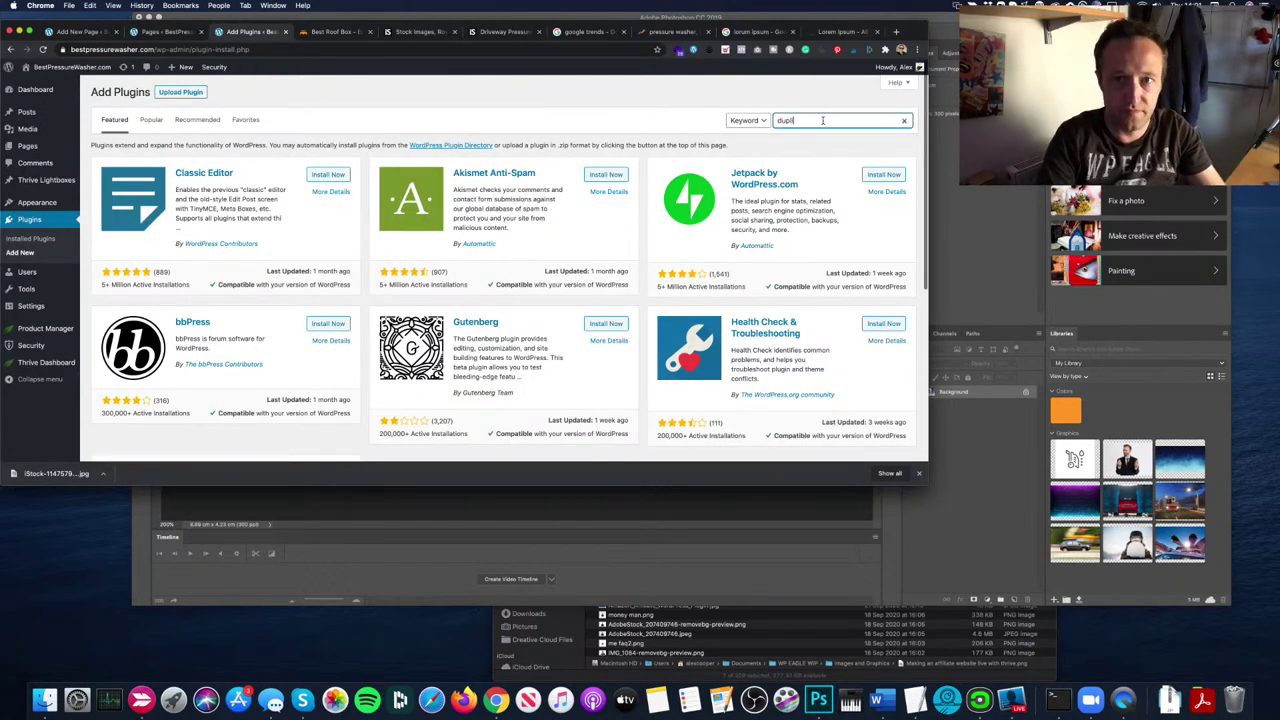
pyautogui.write('cate post')
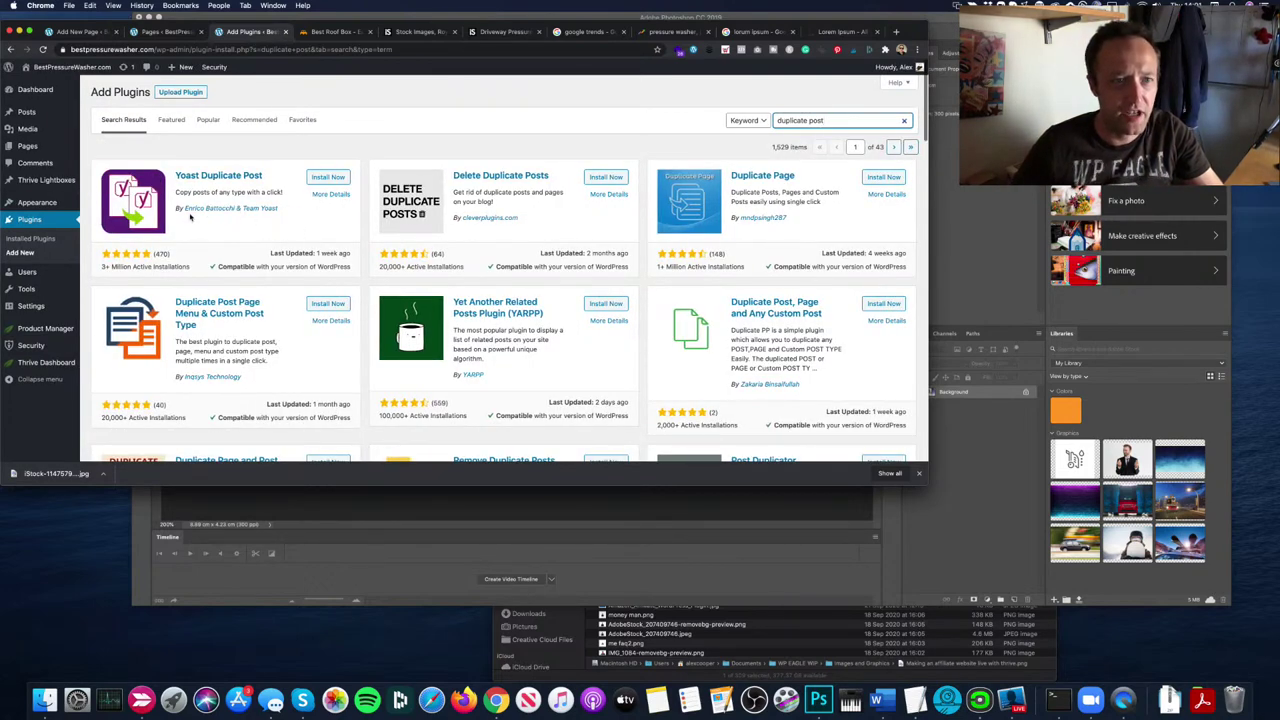
# Step: Install and activate Yoast Duplicate Post, then return to the Posts list
pyautogui.click(327, 177)
pyautogui.scroll(-1, 398, 255)
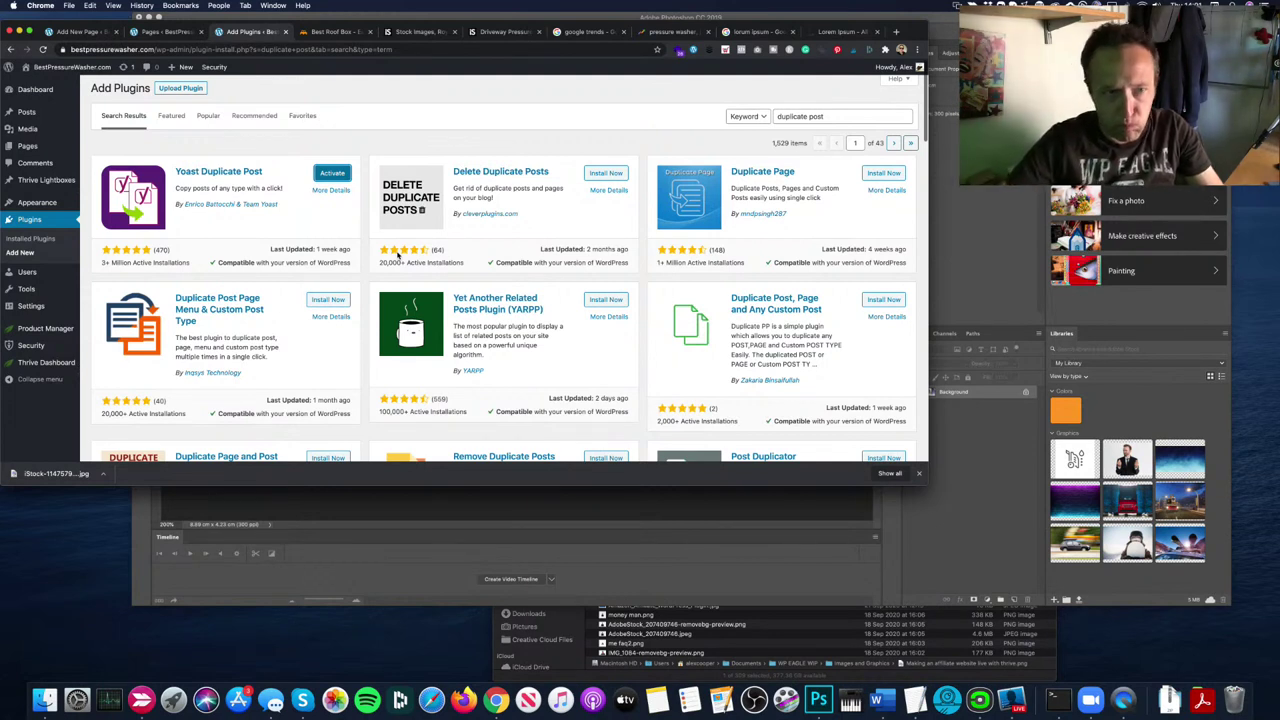
pyautogui.click(333, 173)
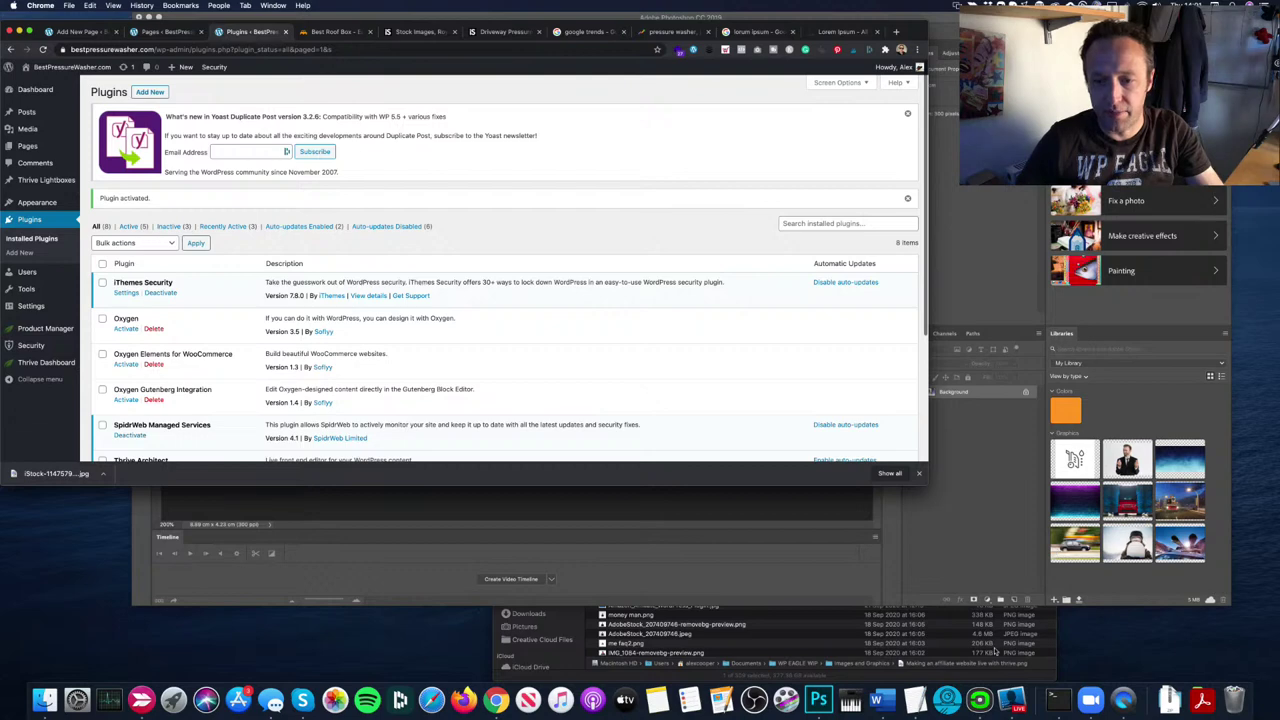
pyautogui.press('super+Tab')
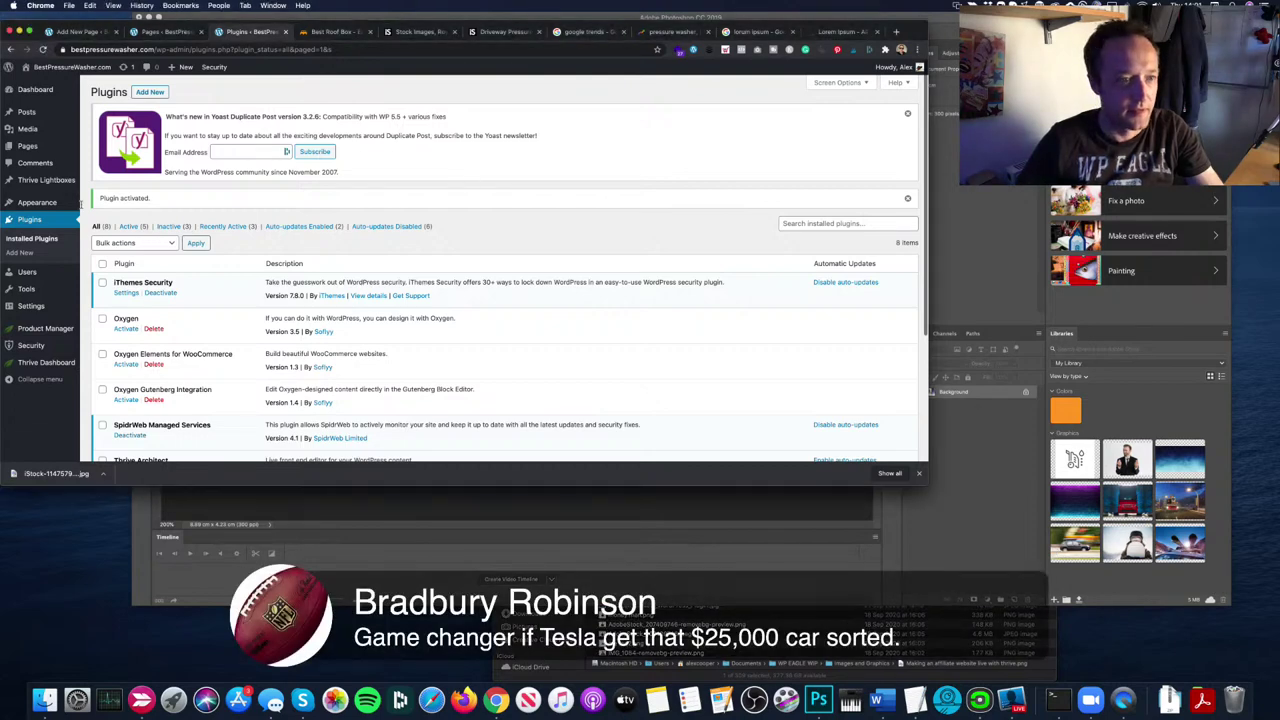
pyautogui.moveTo(34, 114)
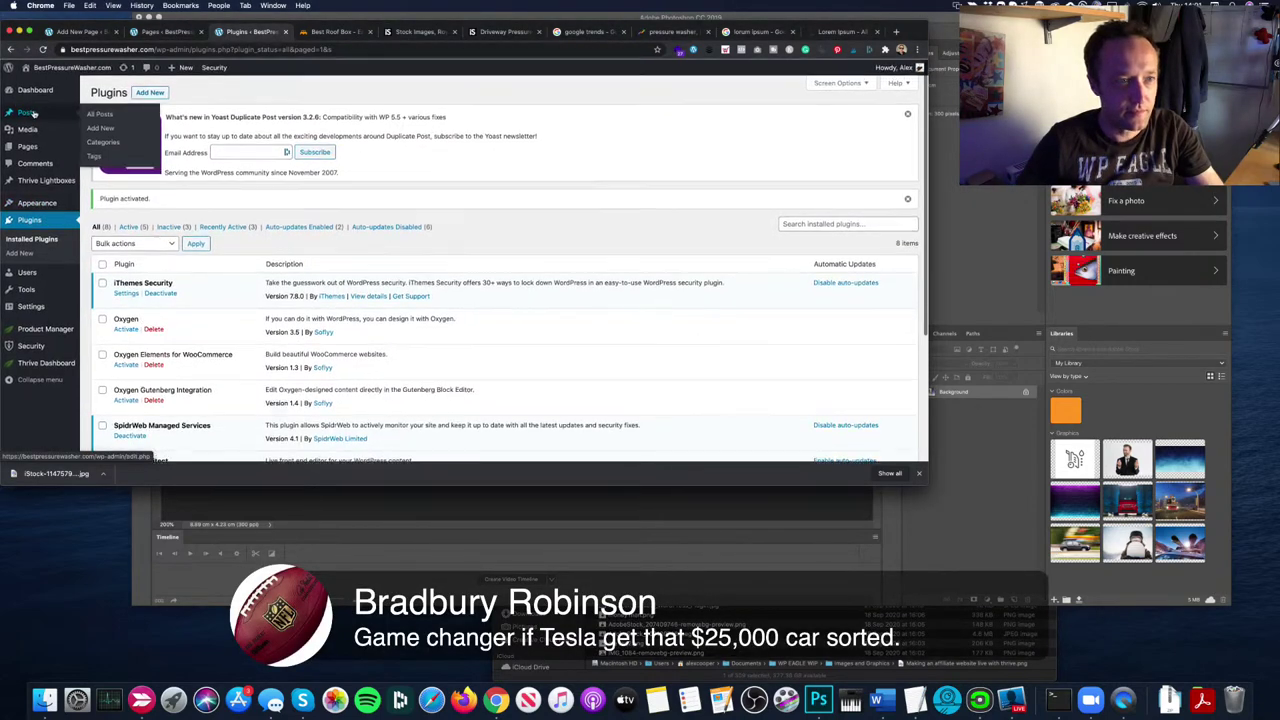
pyautogui.scroll(-3, 196, 308)
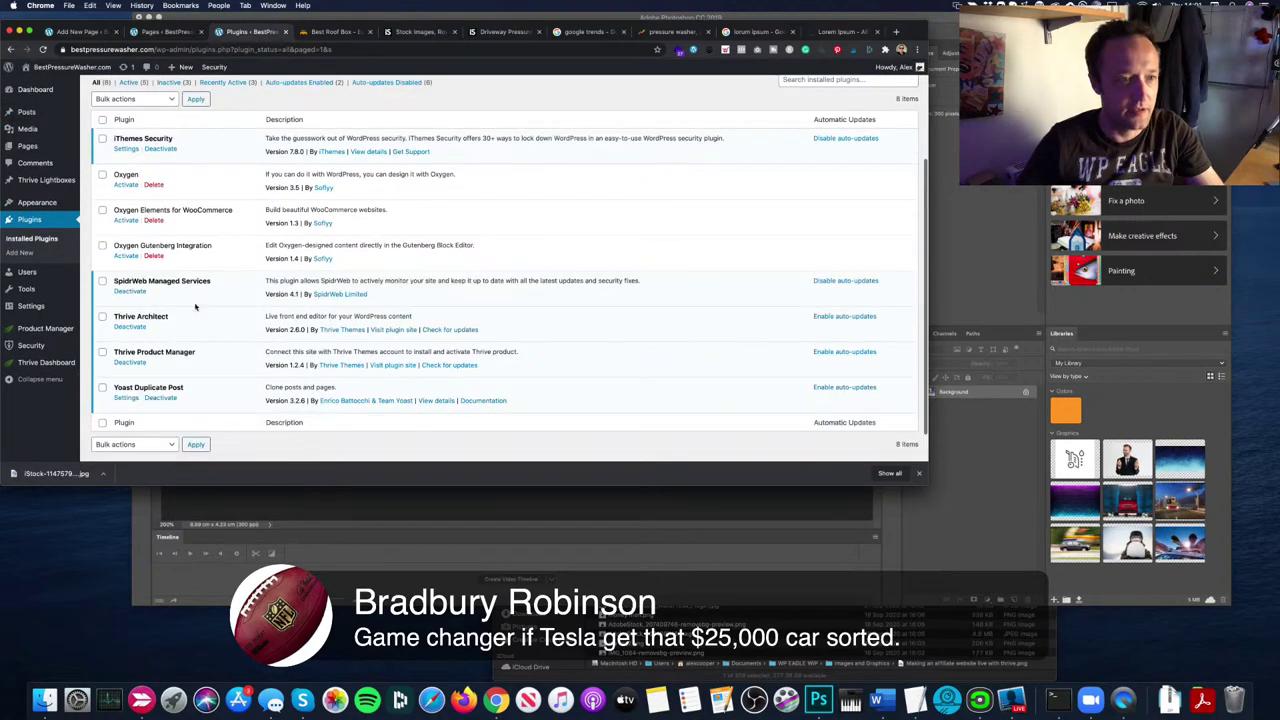
pyautogui.scroll(3, 196, 308)
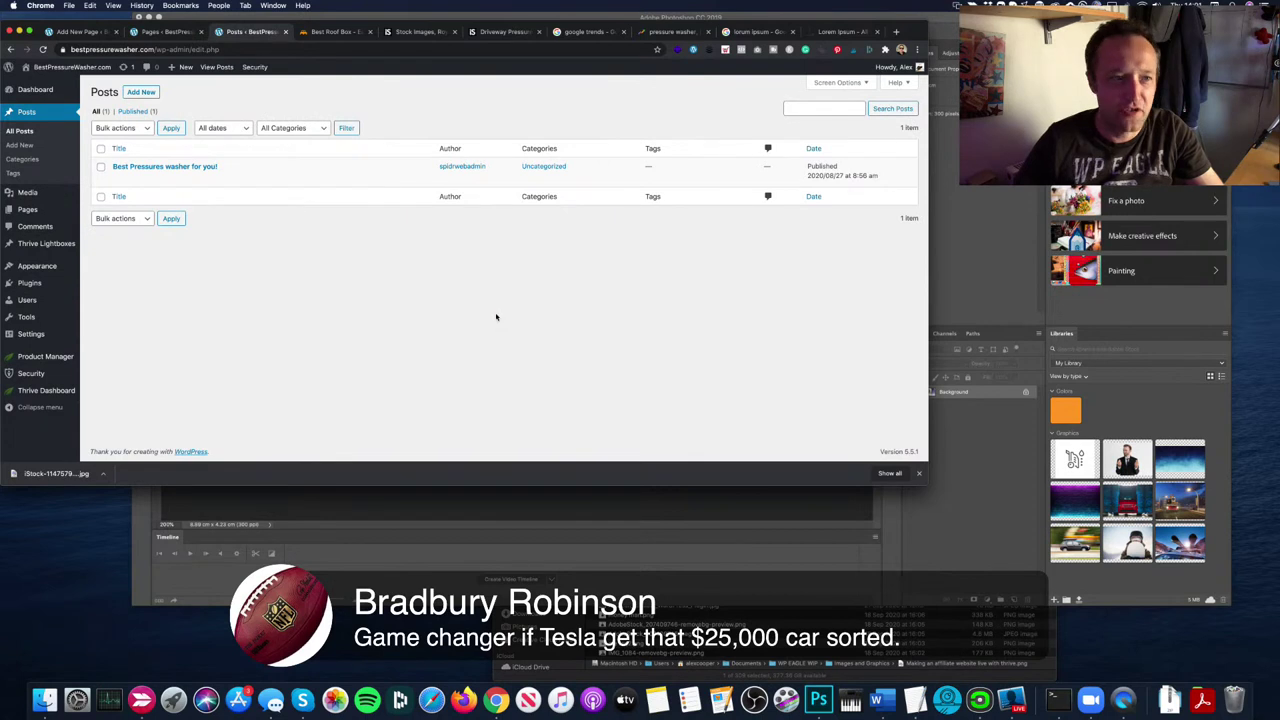
# Step: Quick Edit the post to remove it from the Uncategorized category
pyautogui.moveTo(204, 180)
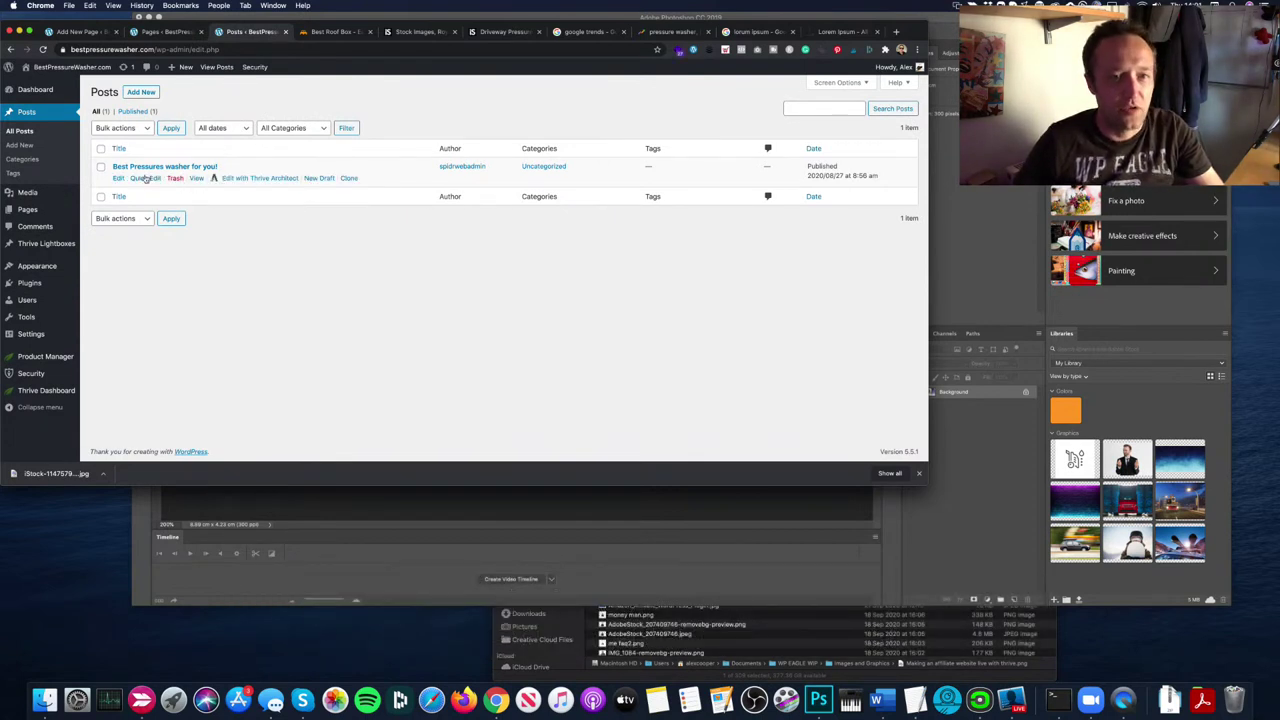
pyautogui.click(145, 178)
pyautogui.click(433, 214)
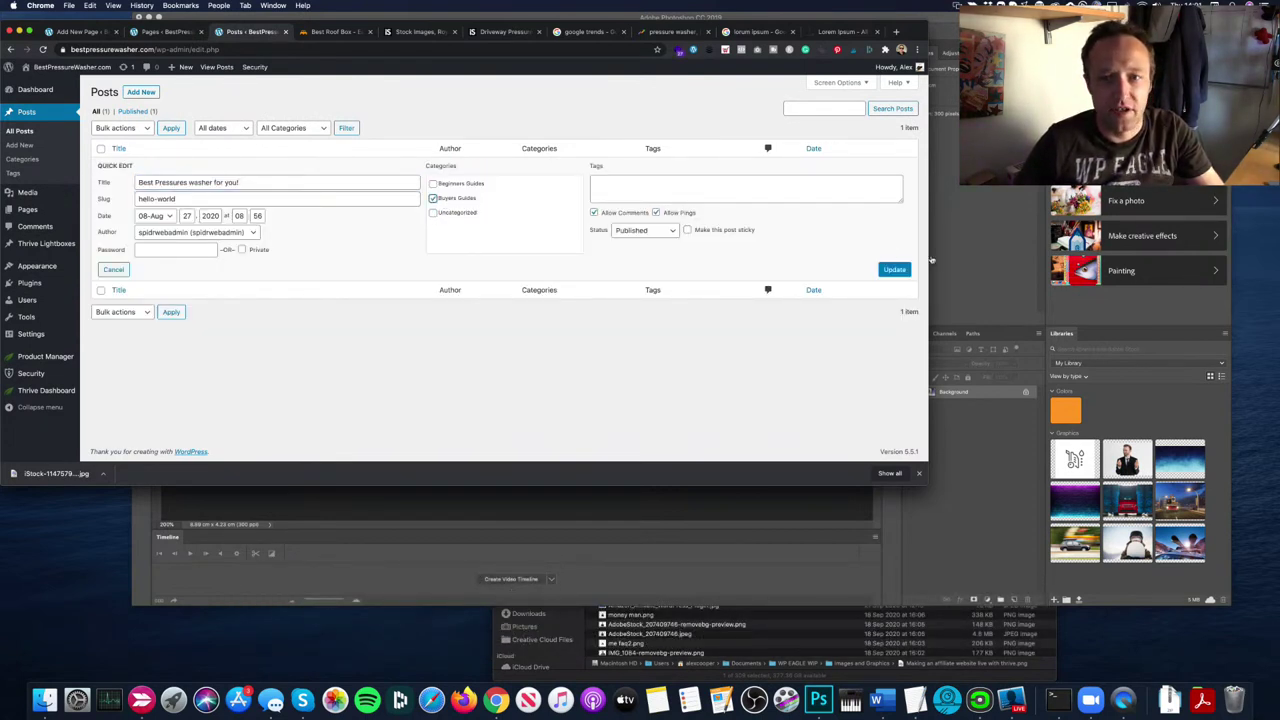
pyautogui.click(894, 269)
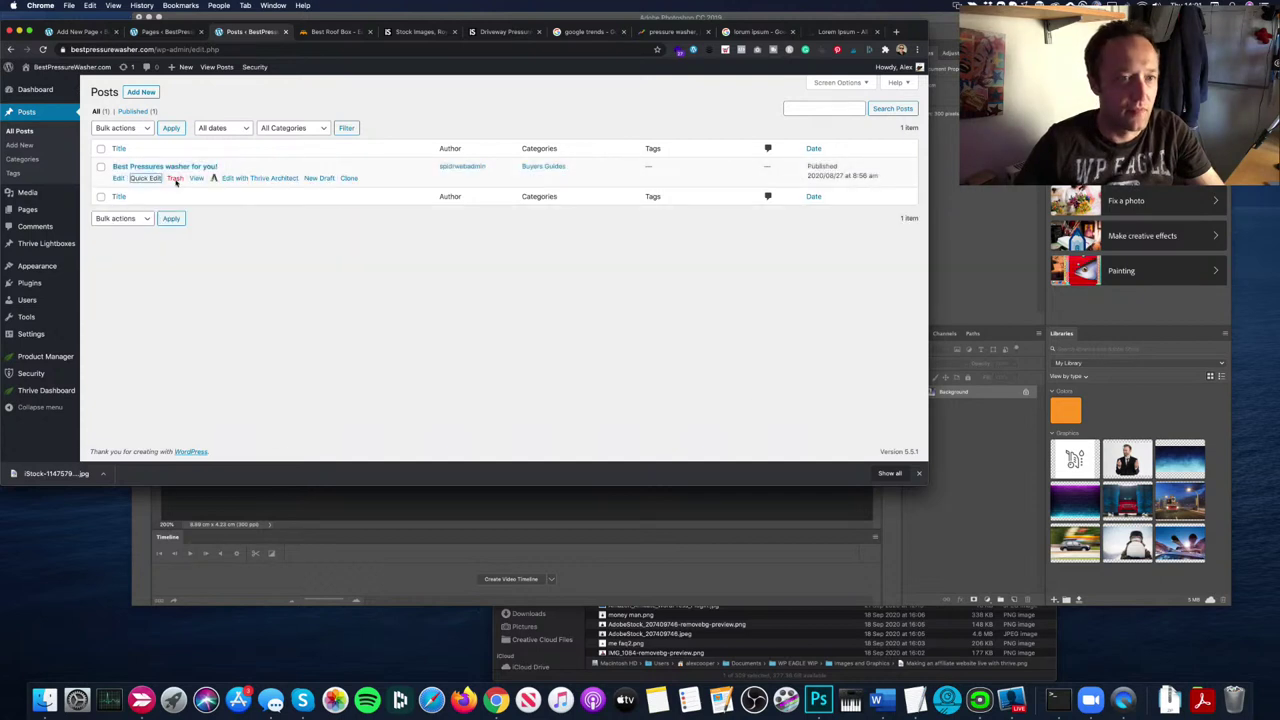
# Step: Clone the post and retitle the draft copy 'Best Pressures washer for me!'
pyautogui.click(347, 178)
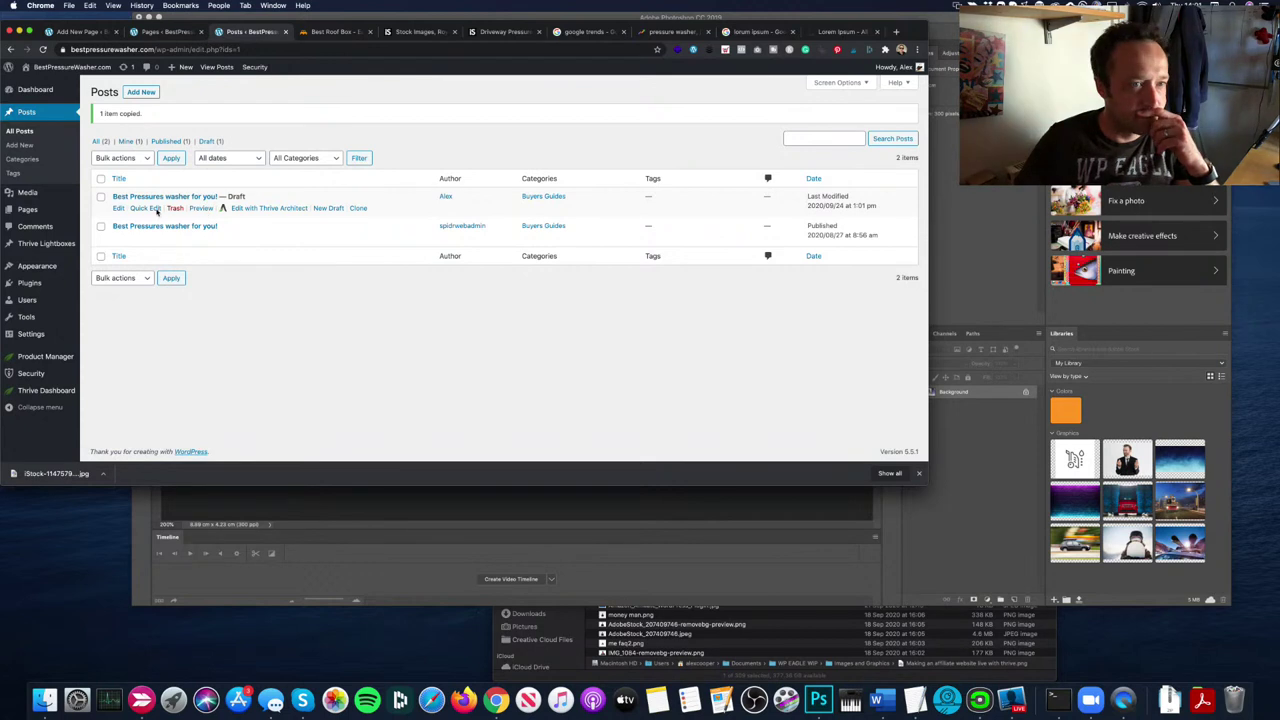
pyautogui.click(155, 209)
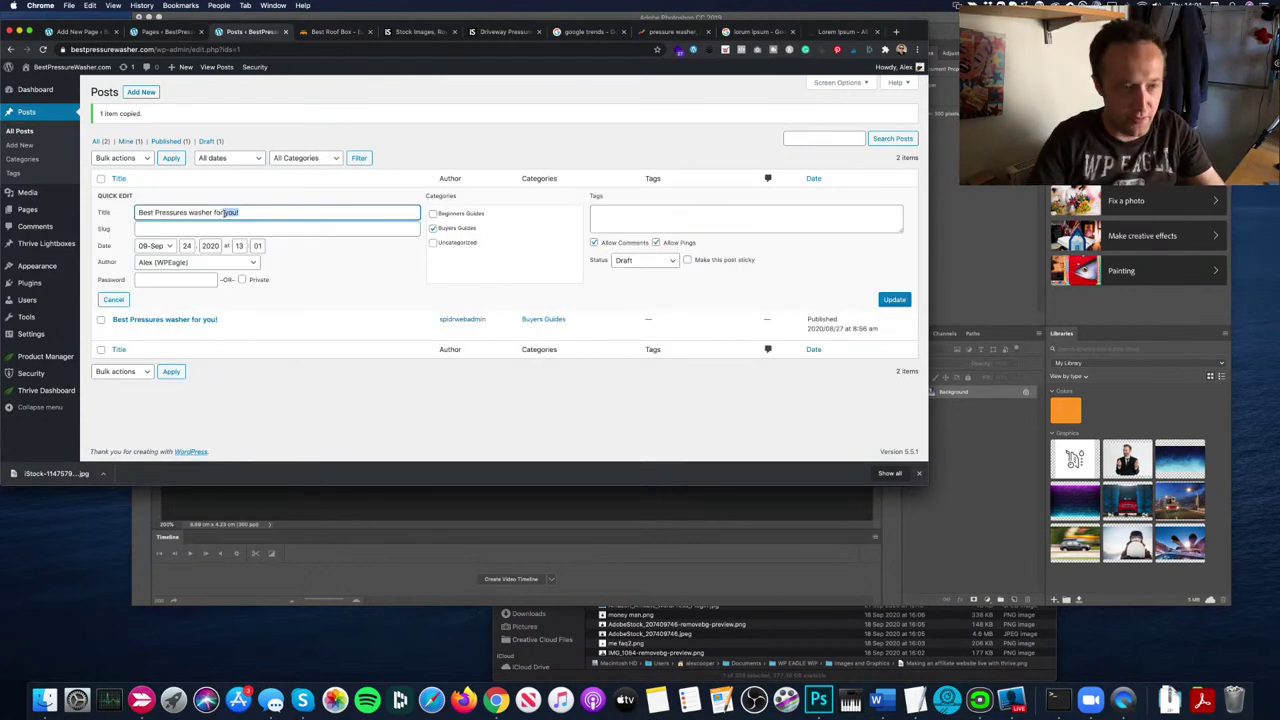
pyautogui.write('her')
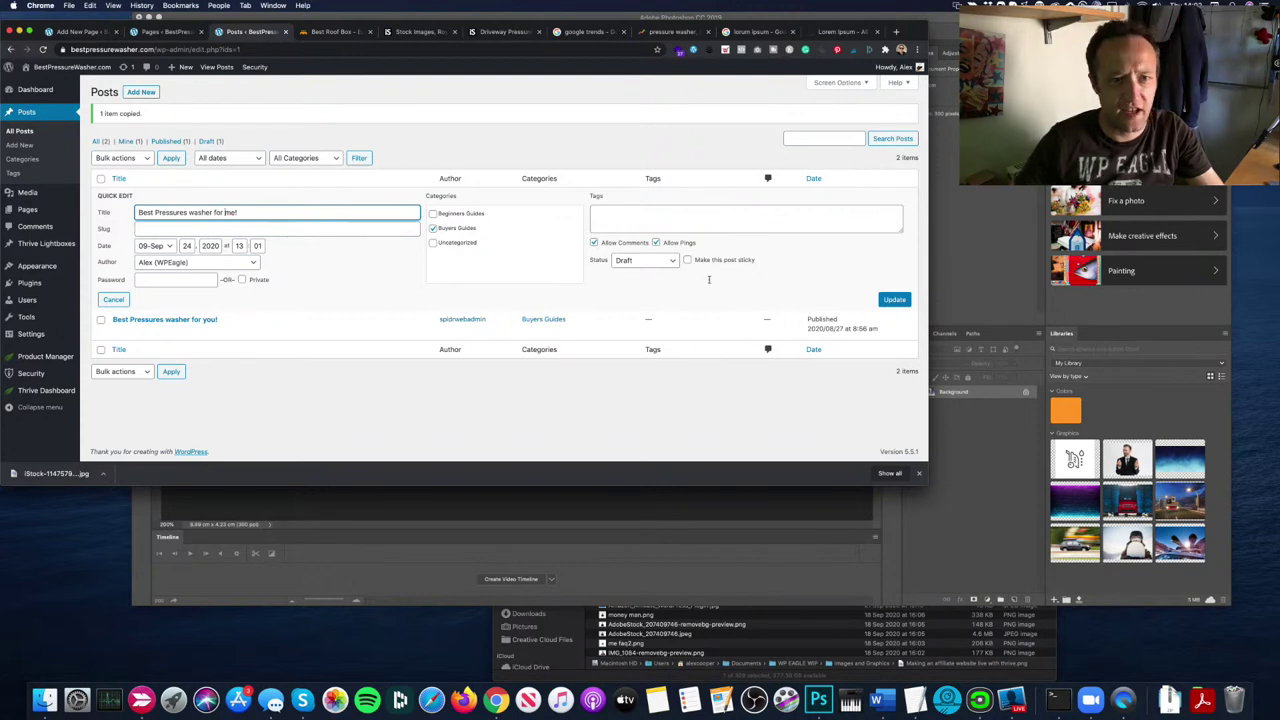
pyautogui.click(886, 299)
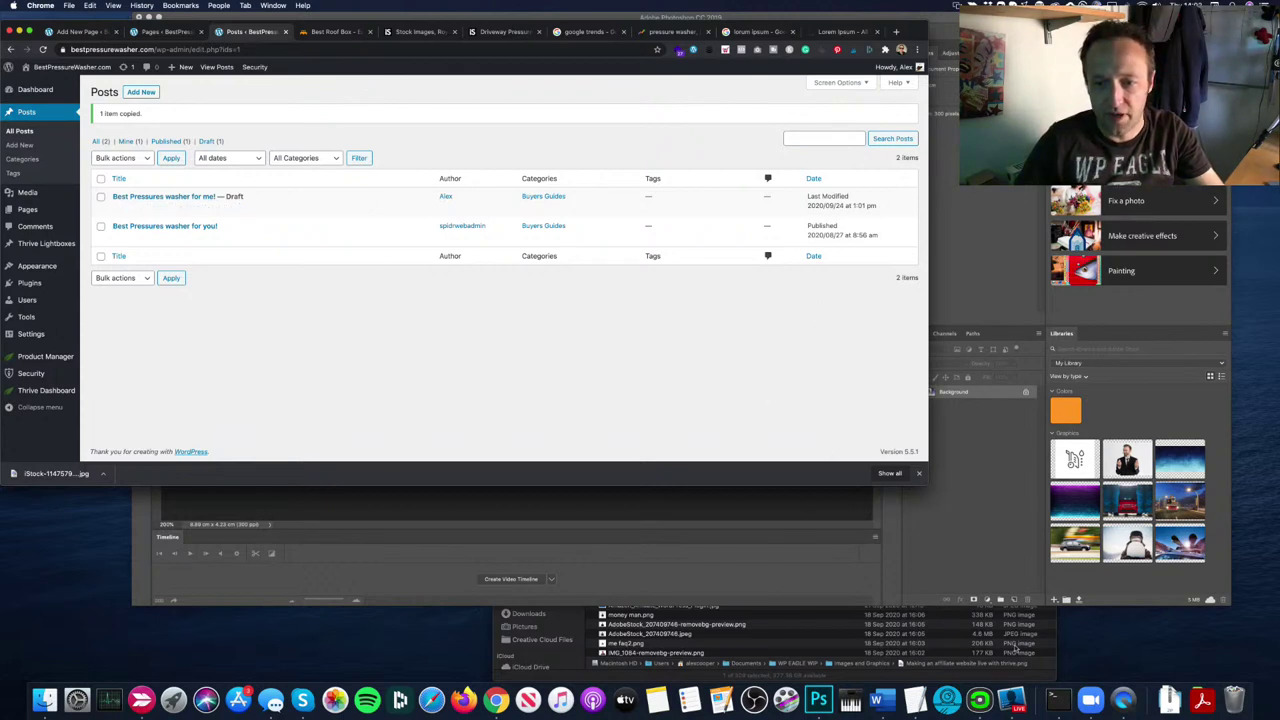
pyautogui.click(317, 323)
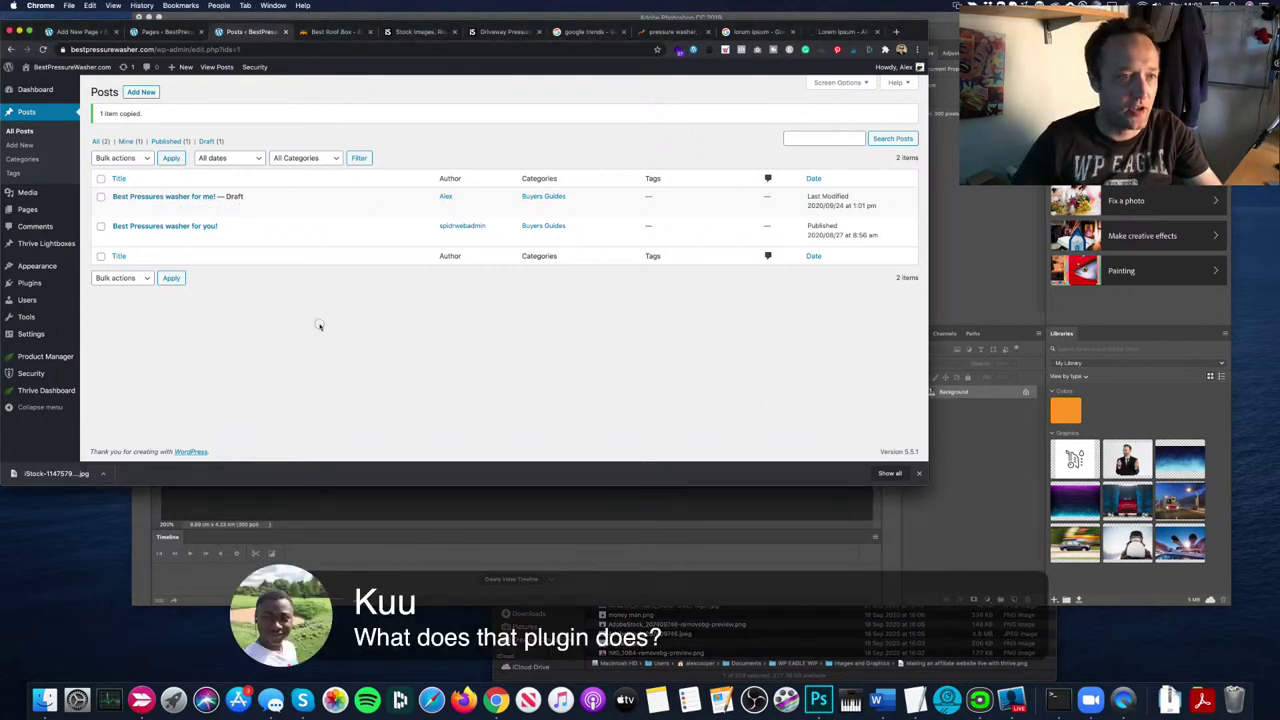
# Step: Change the copy's status from draft to Published via Quick Edit
pyautogui.click(145, 209)
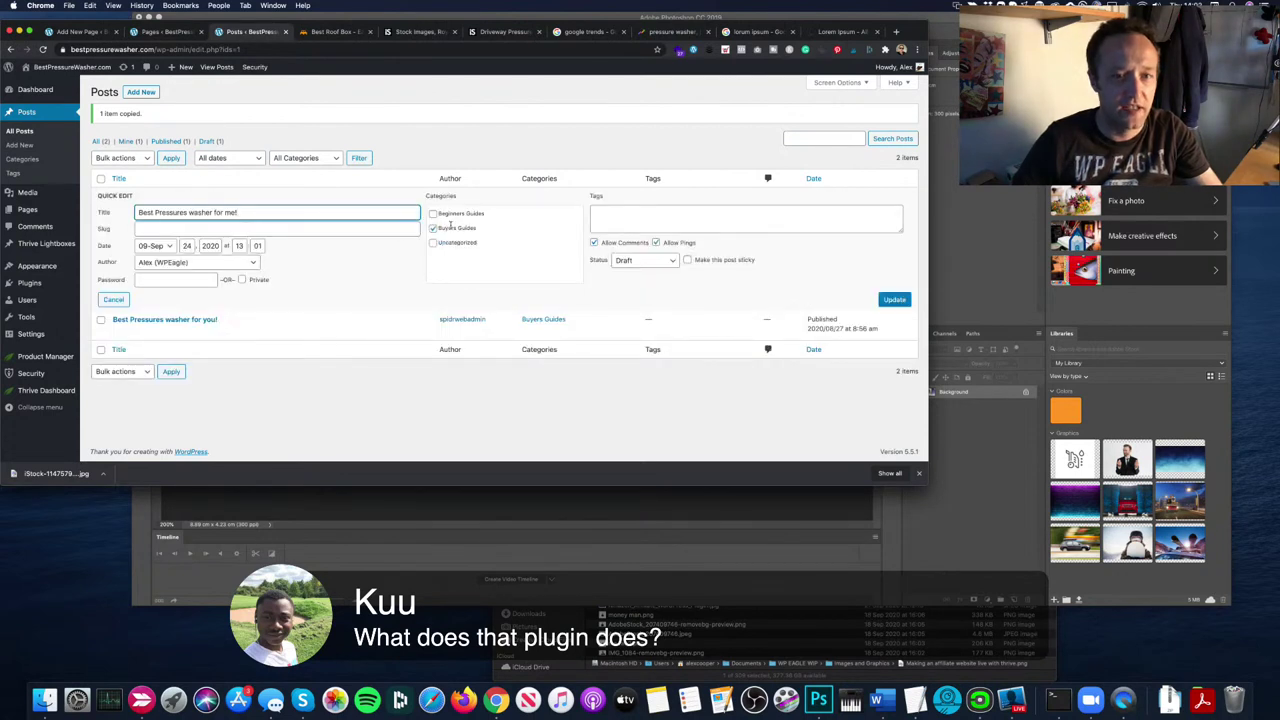
pyautogui.click(624, 259)
pyautogui.click(634, 240)
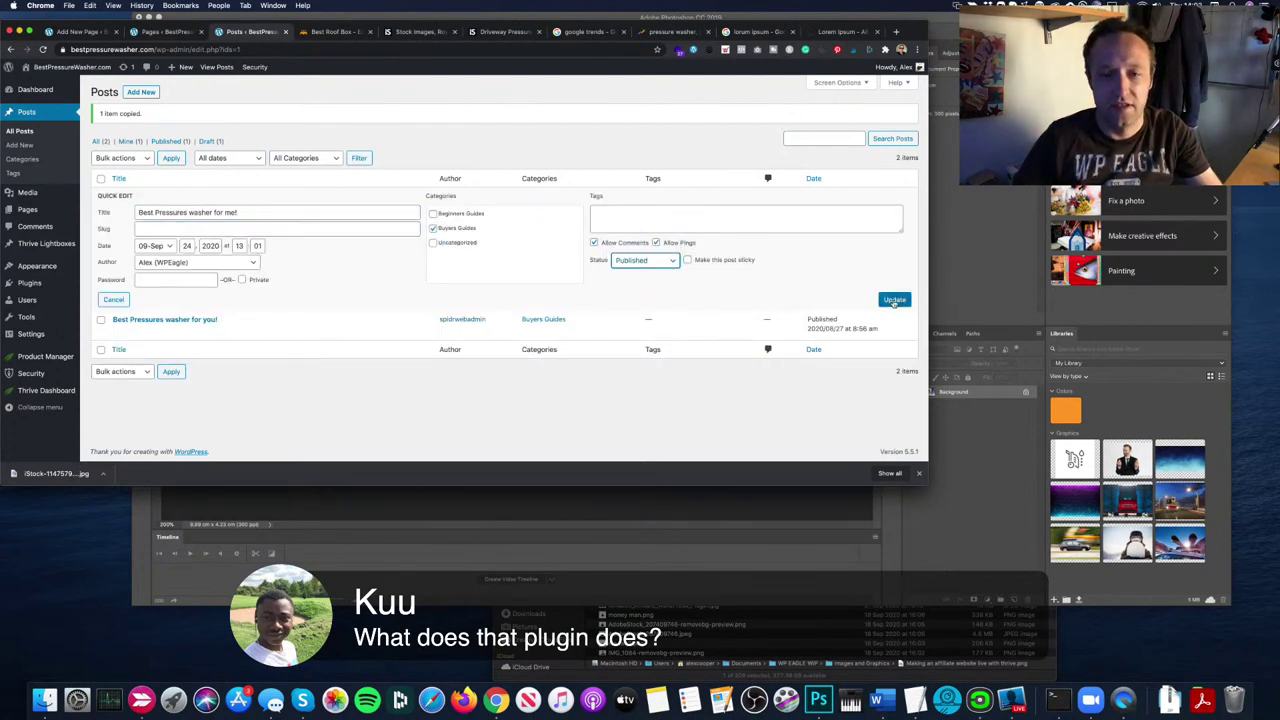
pyautogui.click(894, 299)
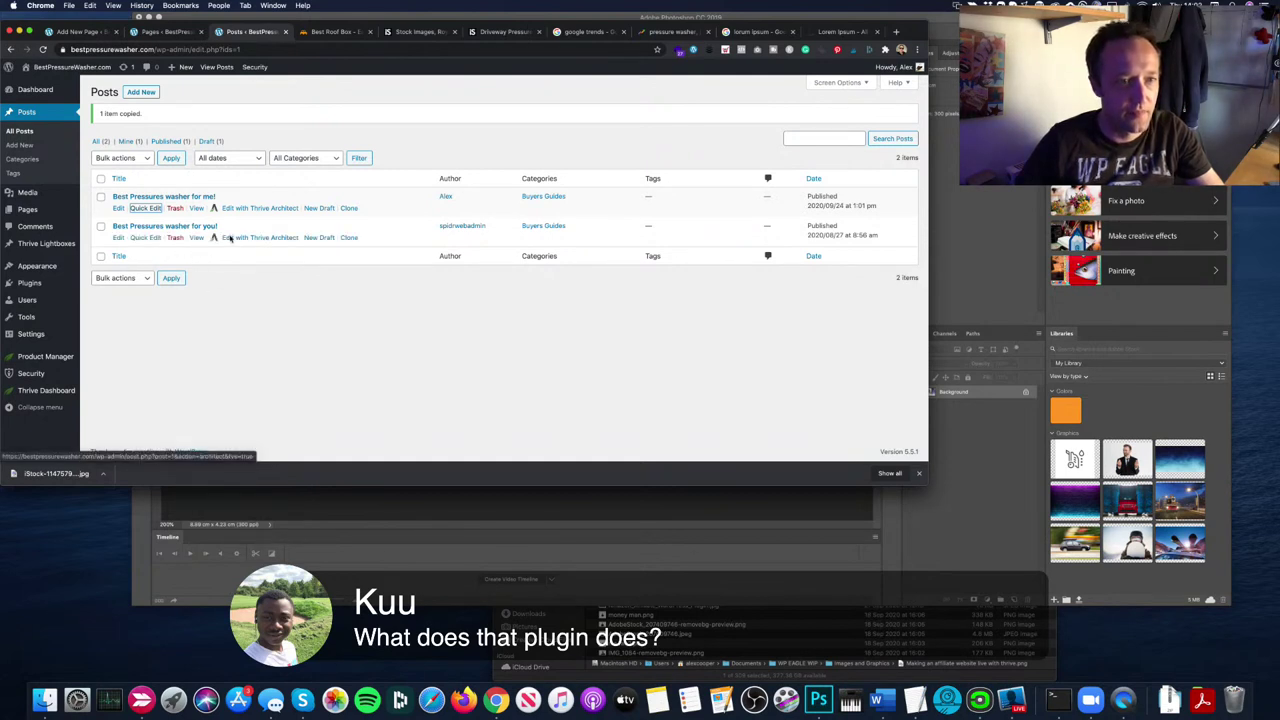
# Step: Clone the 'you!' post as a new draft, replace 'you!' with a first name, and publish
pyautogui.click(320, 238)
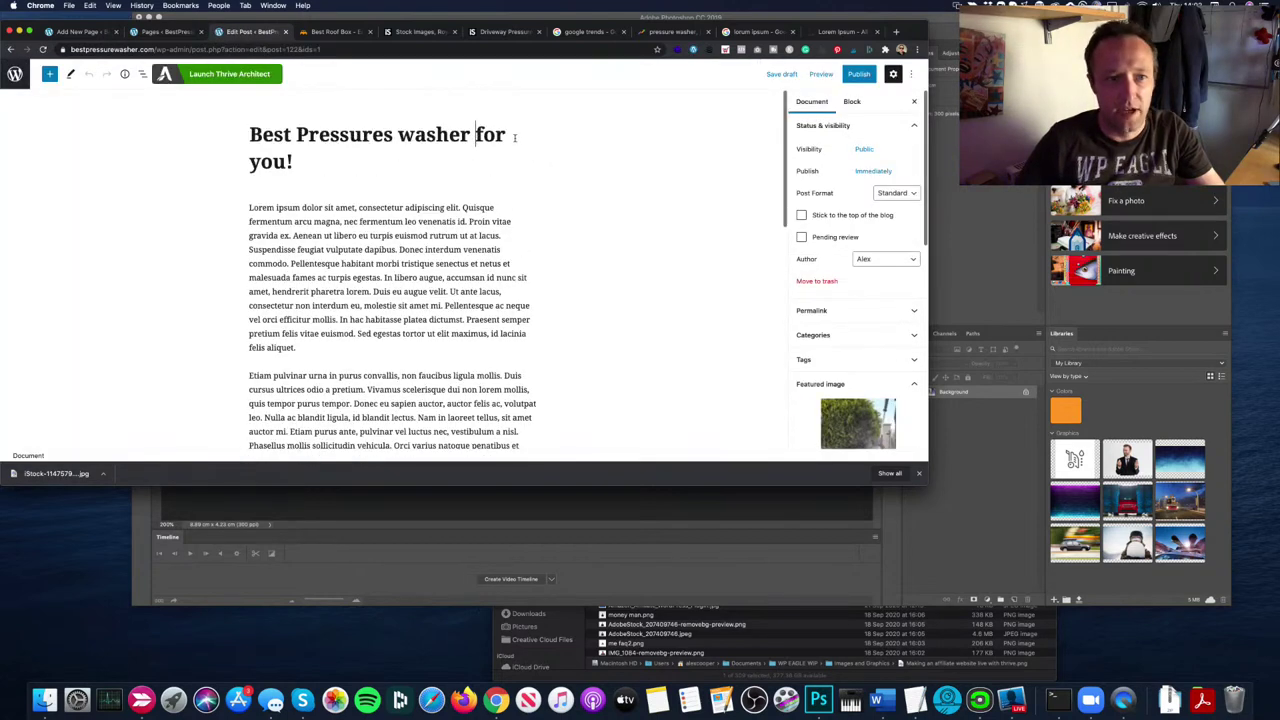
pyautogui.moveTo(317, 157); pyautogui.dragTo(184, 155)
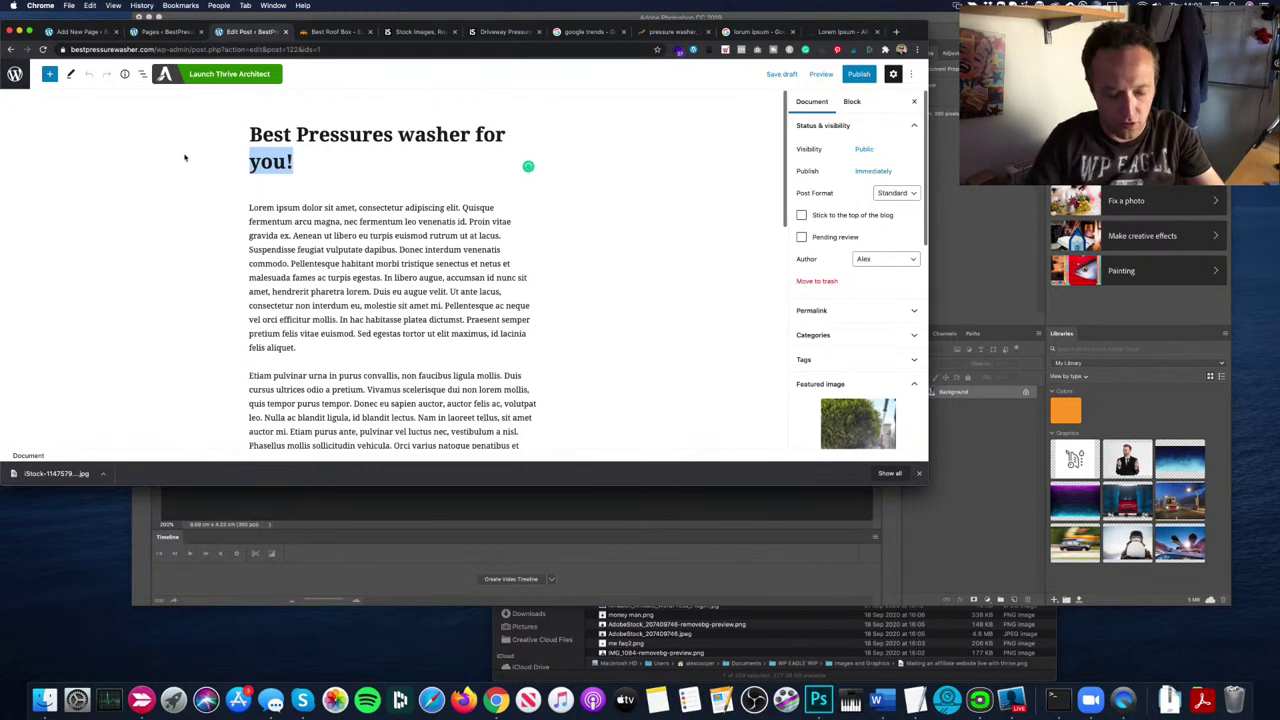
pyautogui.write('Kuu!')
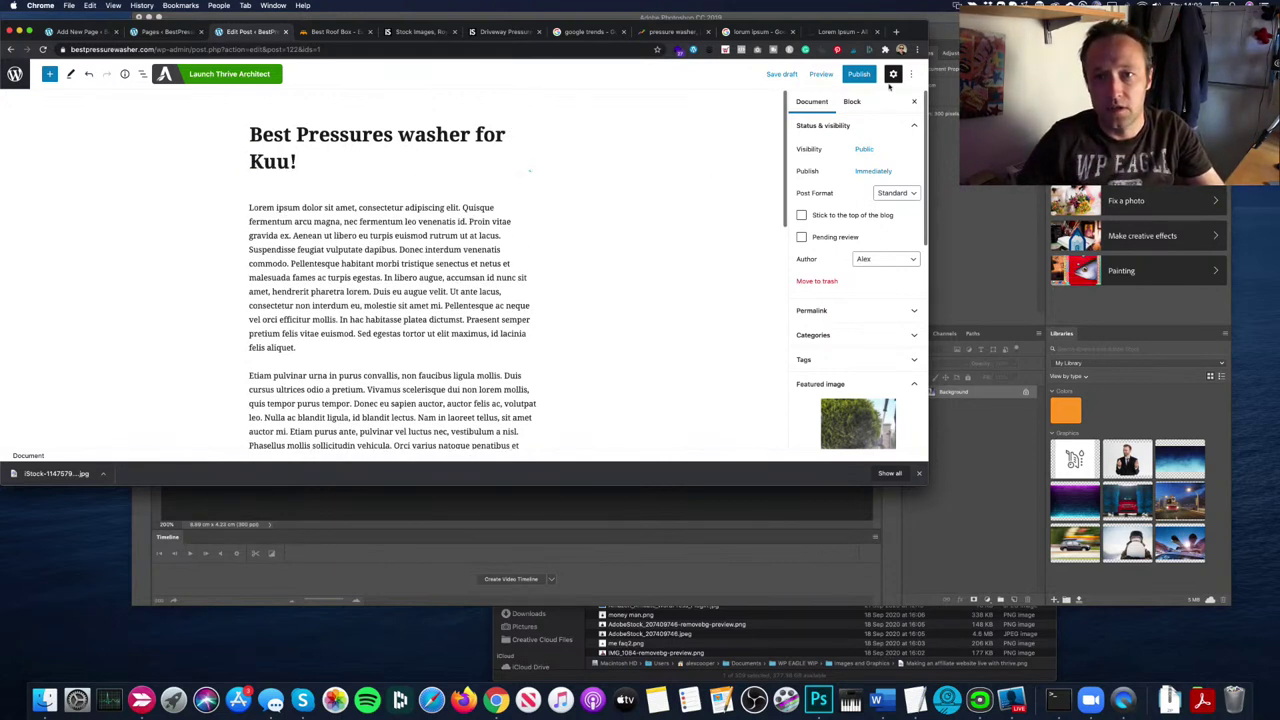
pyautogui.click(857, 74)
pyautogui.click(825, 73)
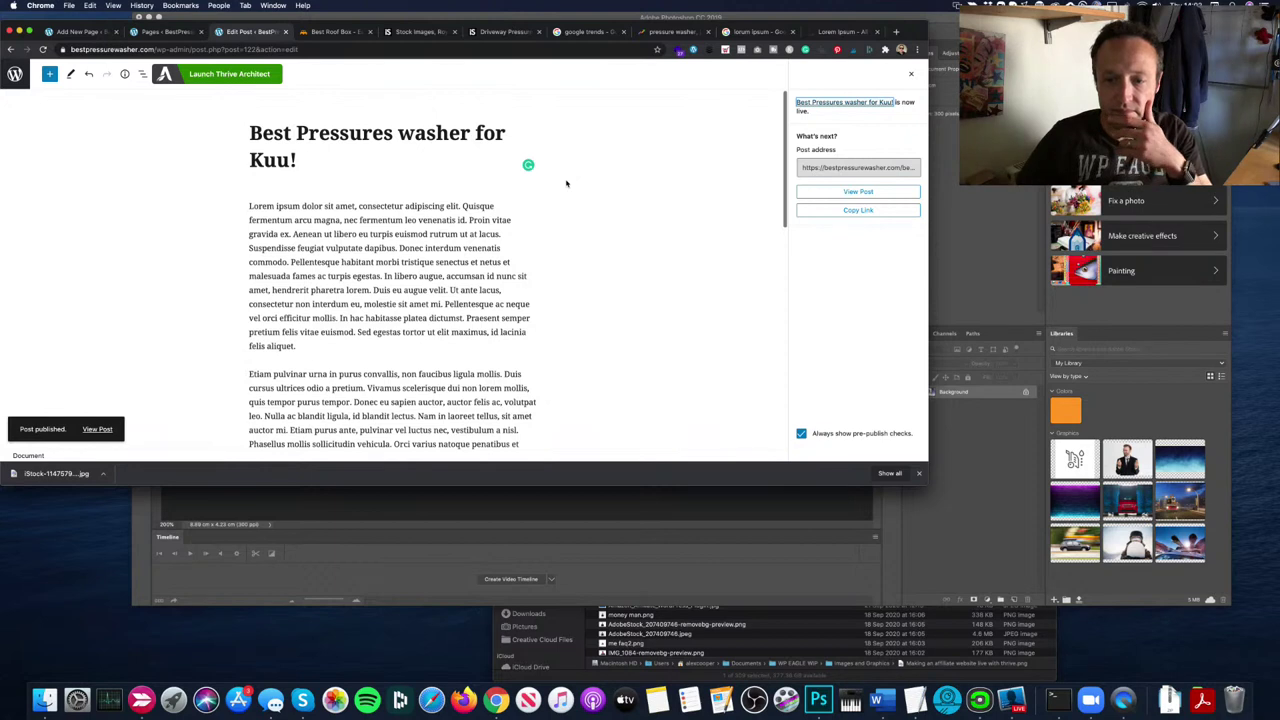
# Step: Load the live site homepage and scroll through its three post cards
pyautogui.click(158, 48)
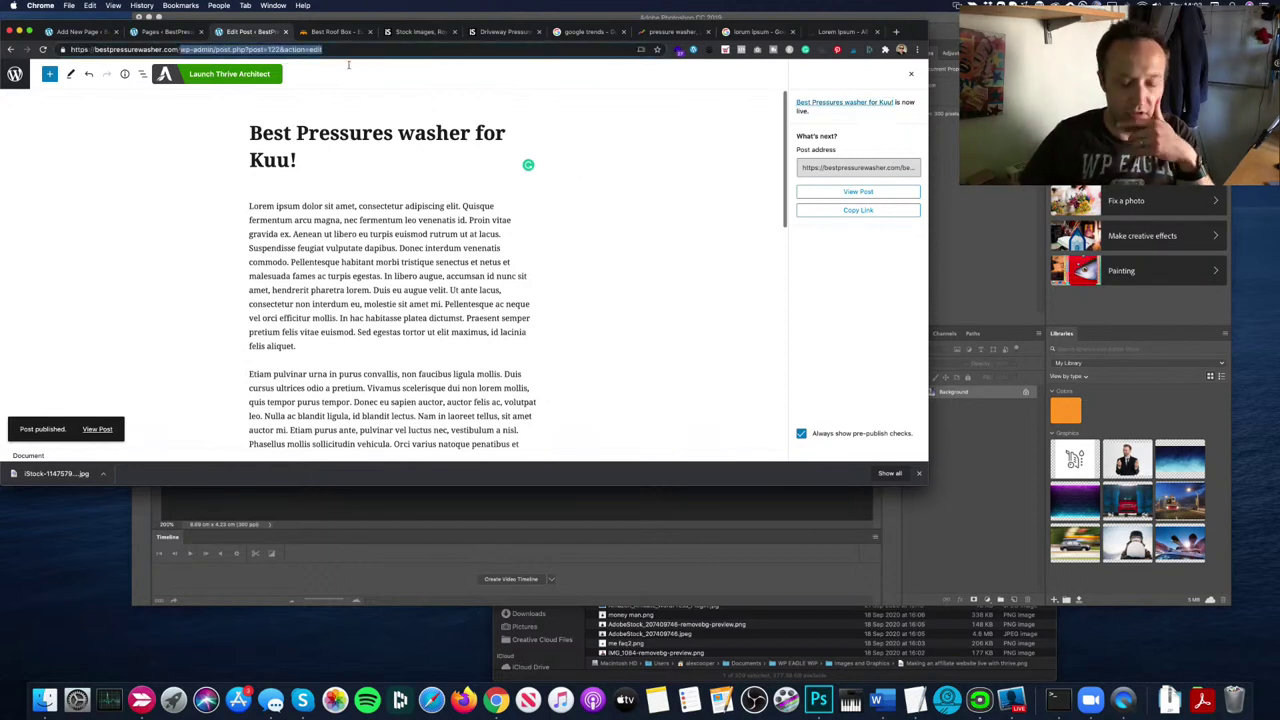
pyautogui.click(350, 66)
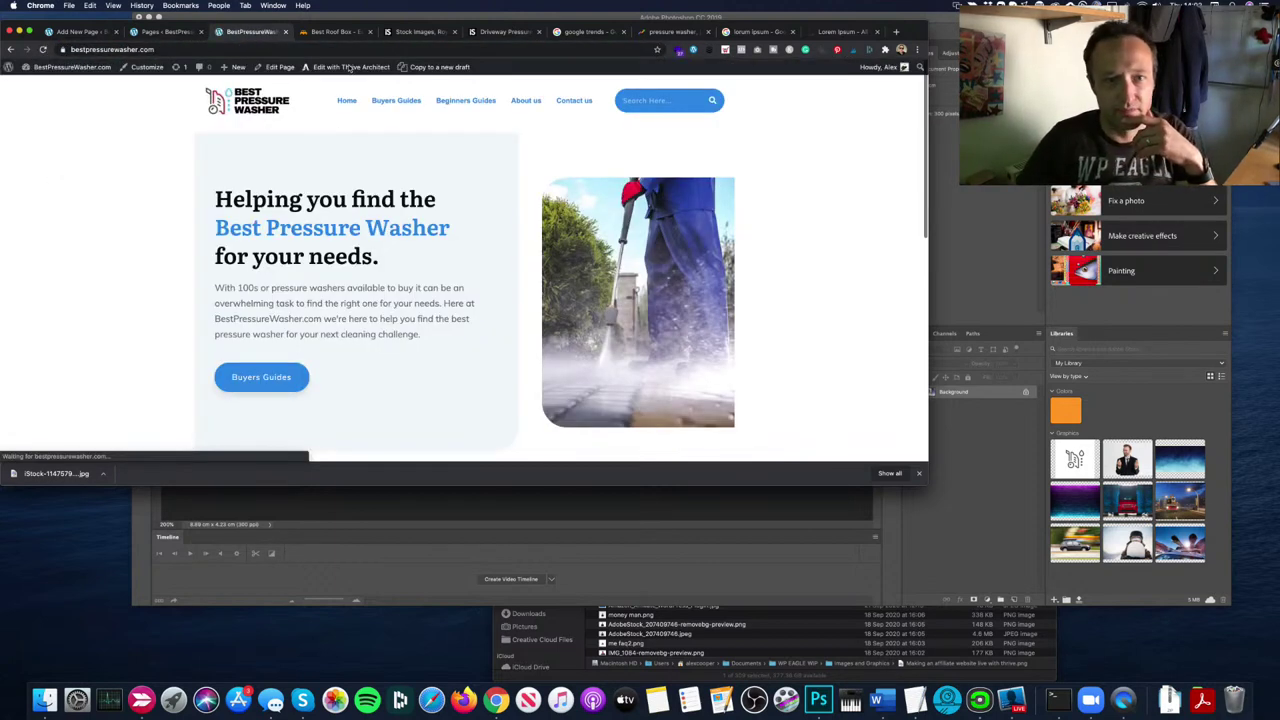
pyautogui.scroll(-5, 423, 177)
pyautogui.scroll(-3, 424, 177)
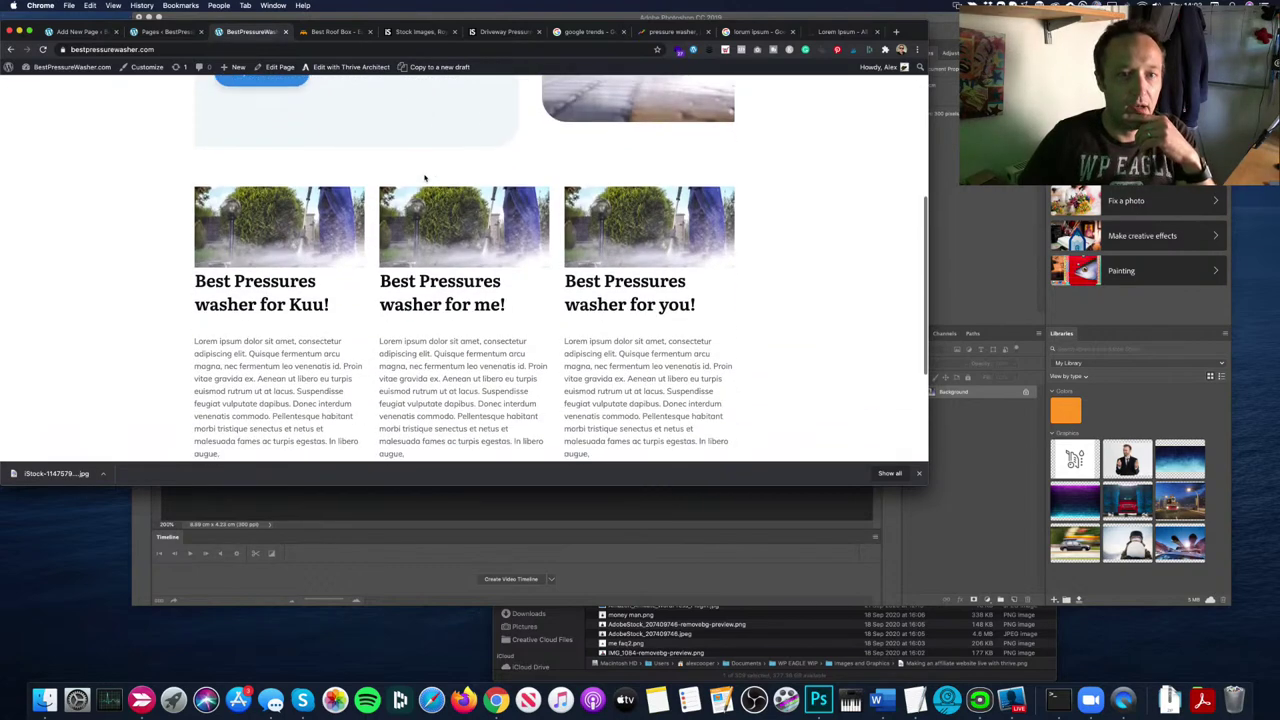
pyautogui.scroll(2, 424, 177)
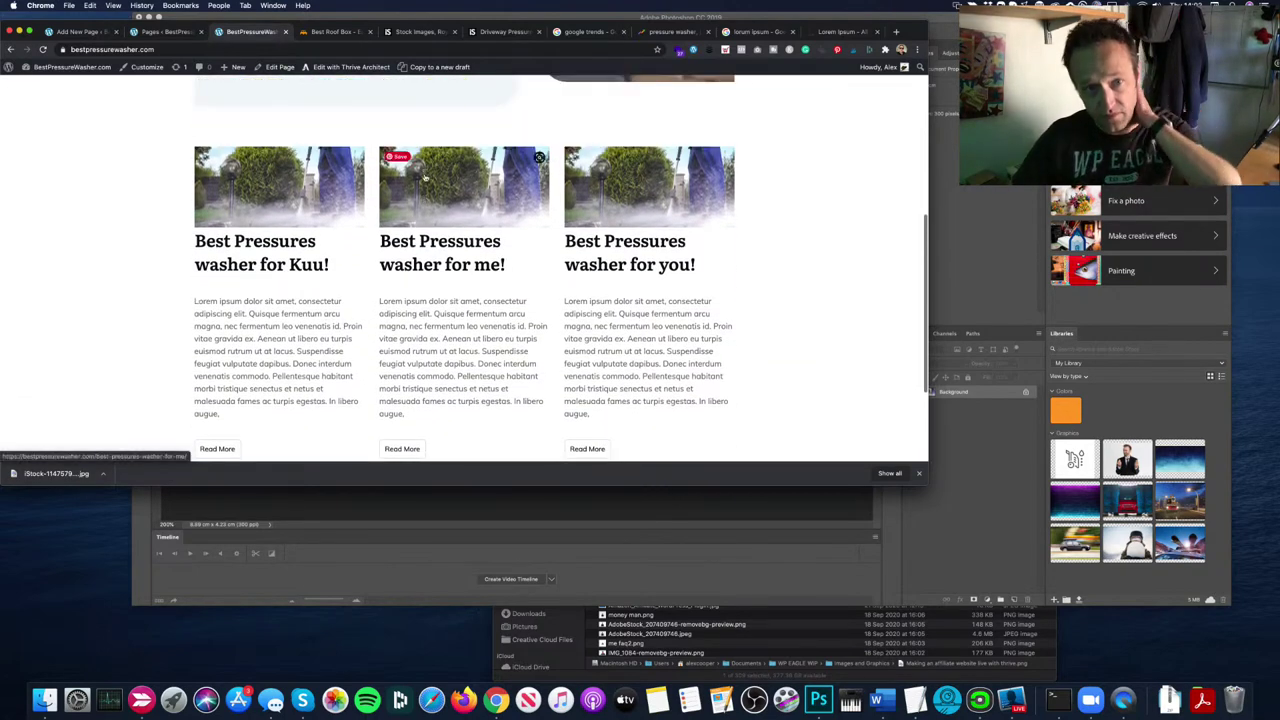
pyautogui.scroll(1, 424, 177)
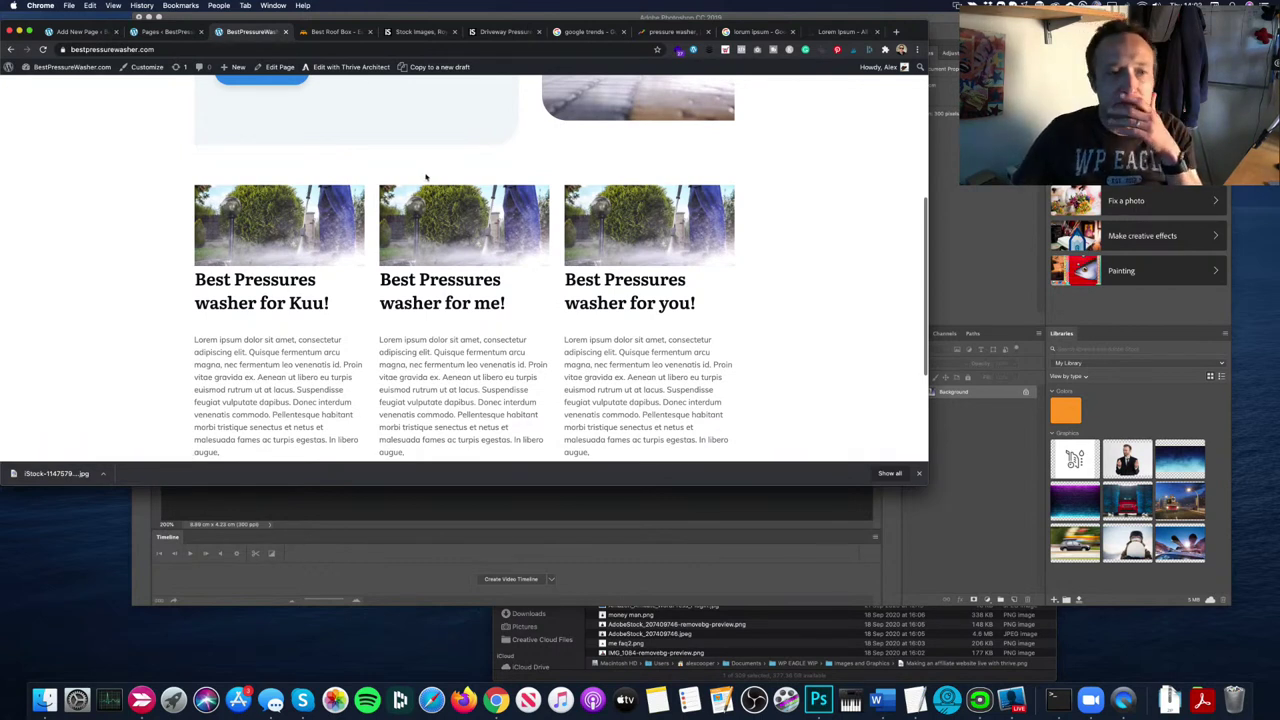
pyautogui.scroll(2, 425, 177)
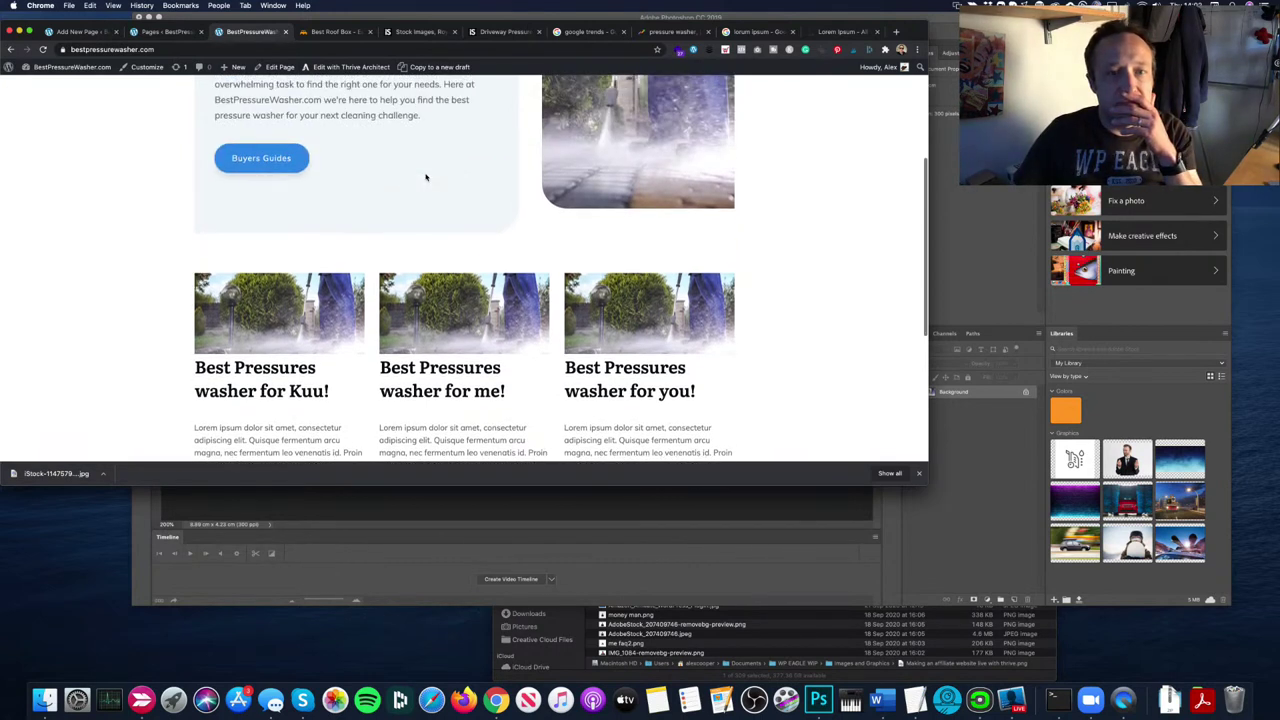
pyautogui.scroll(-3, 426, 177)
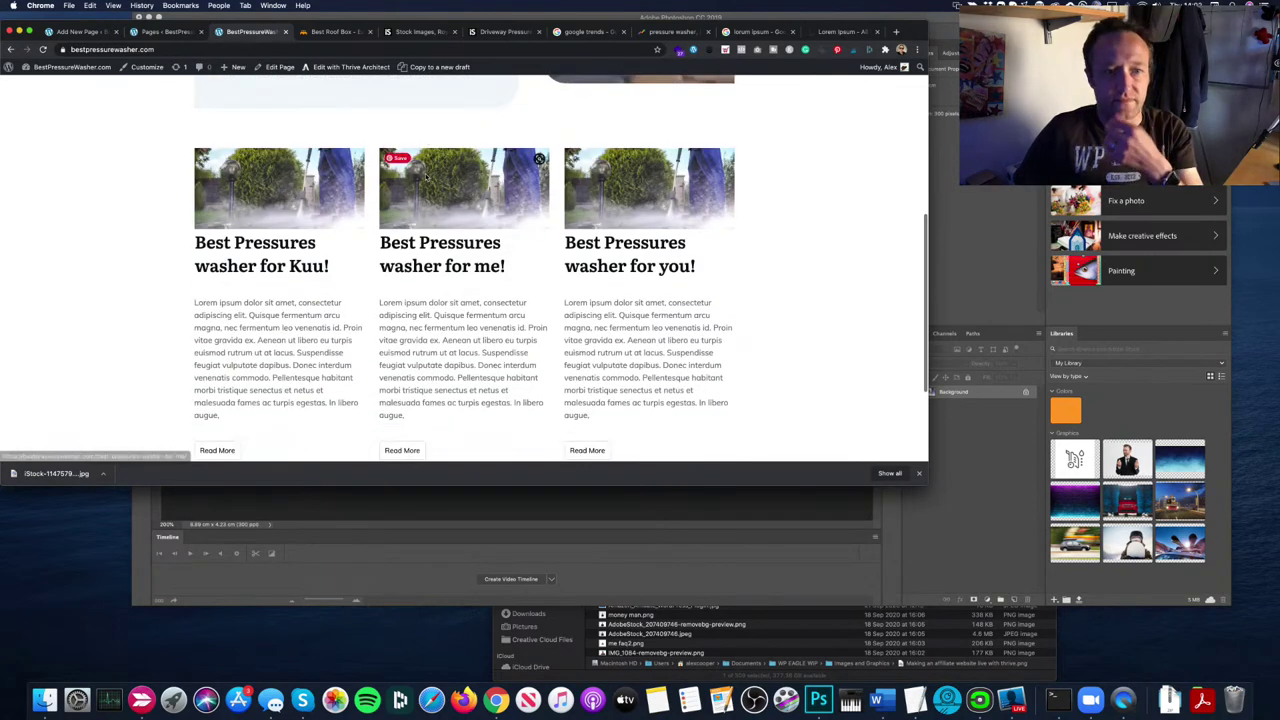
pyautogui.moveTo(257, 418); pyautogui.dragTo(186, 306)
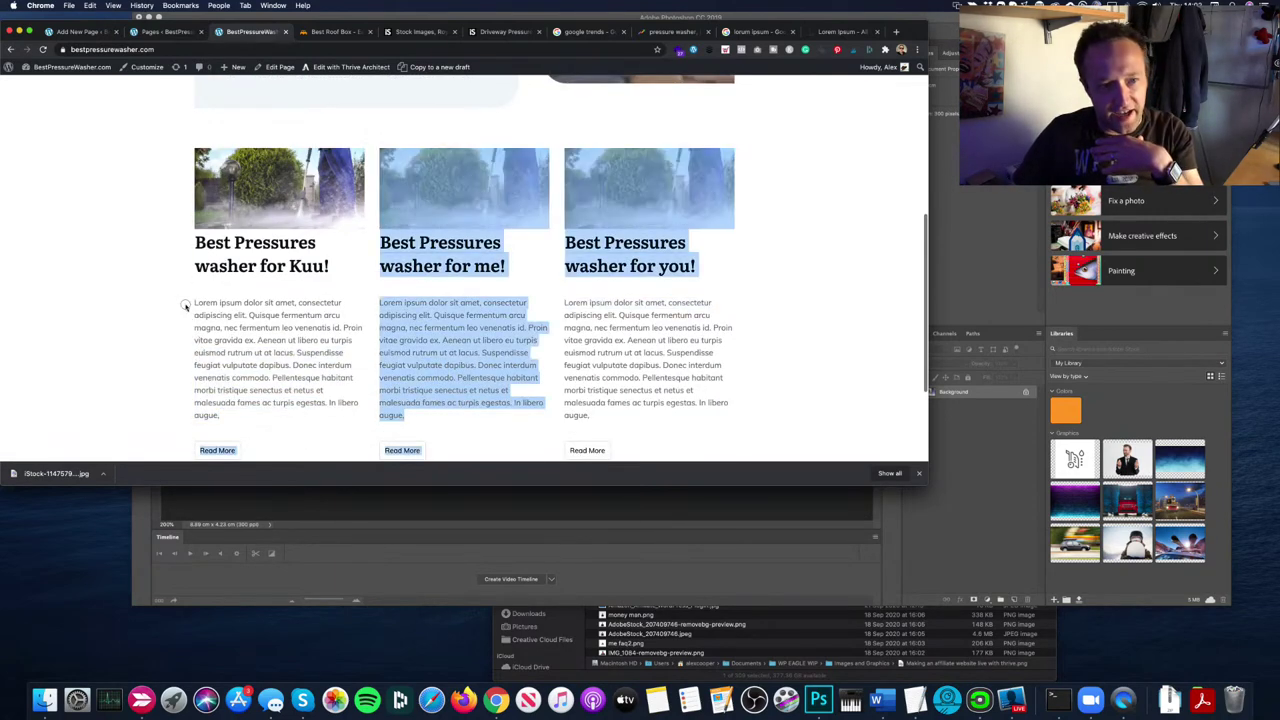
pyautogui.click(219, 313)
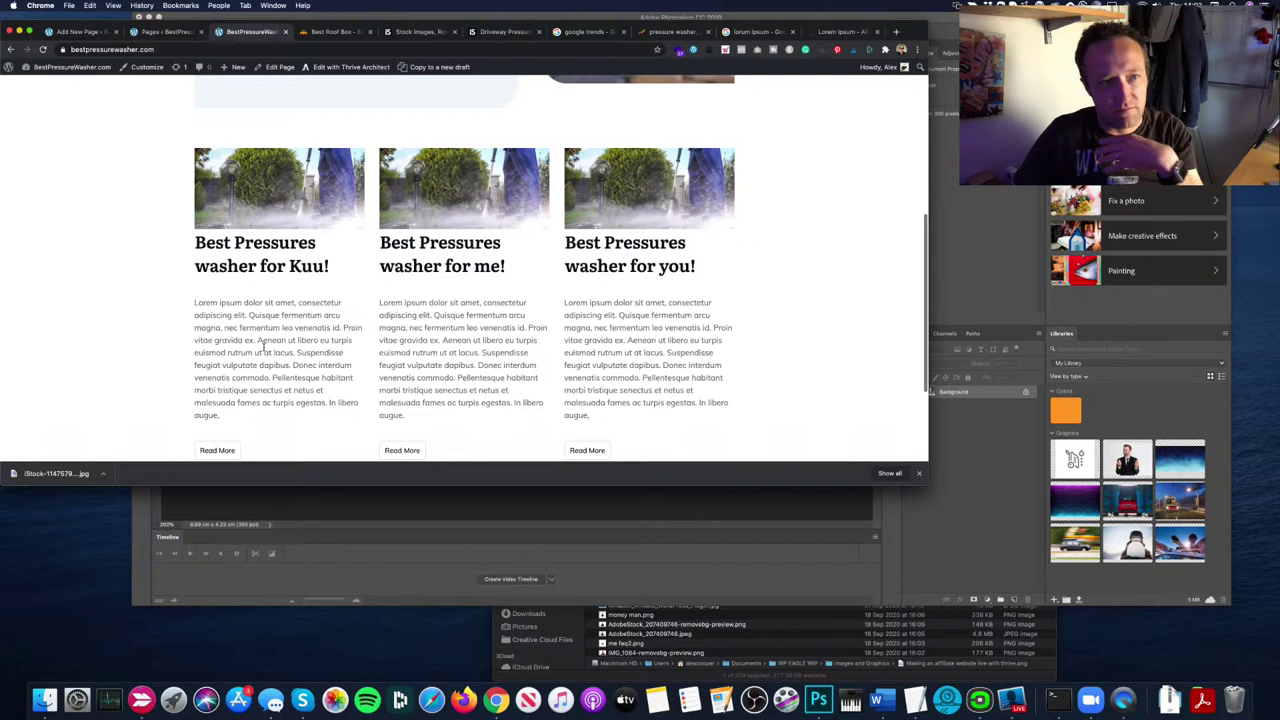
pyautogui.scroll(1, 264, 346)
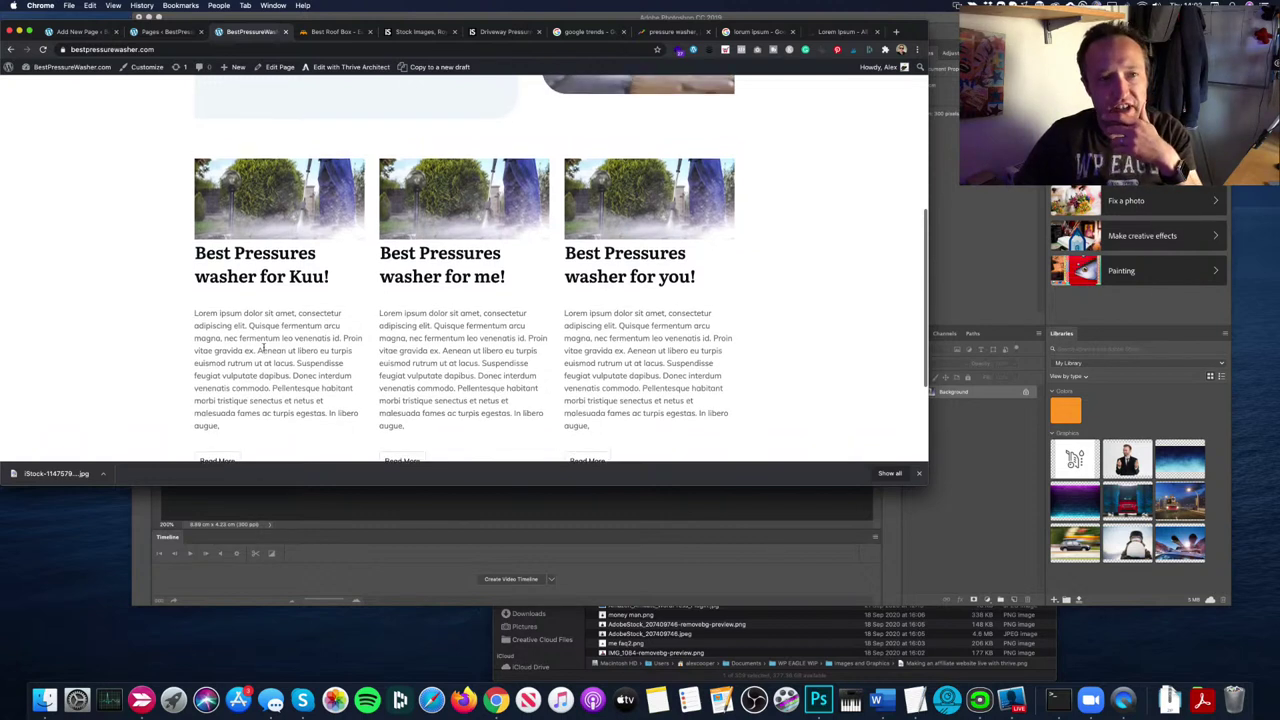
# Step: Open the homepage in Thrive Architect and select the Post List element
pyautogui.click(345, 67)
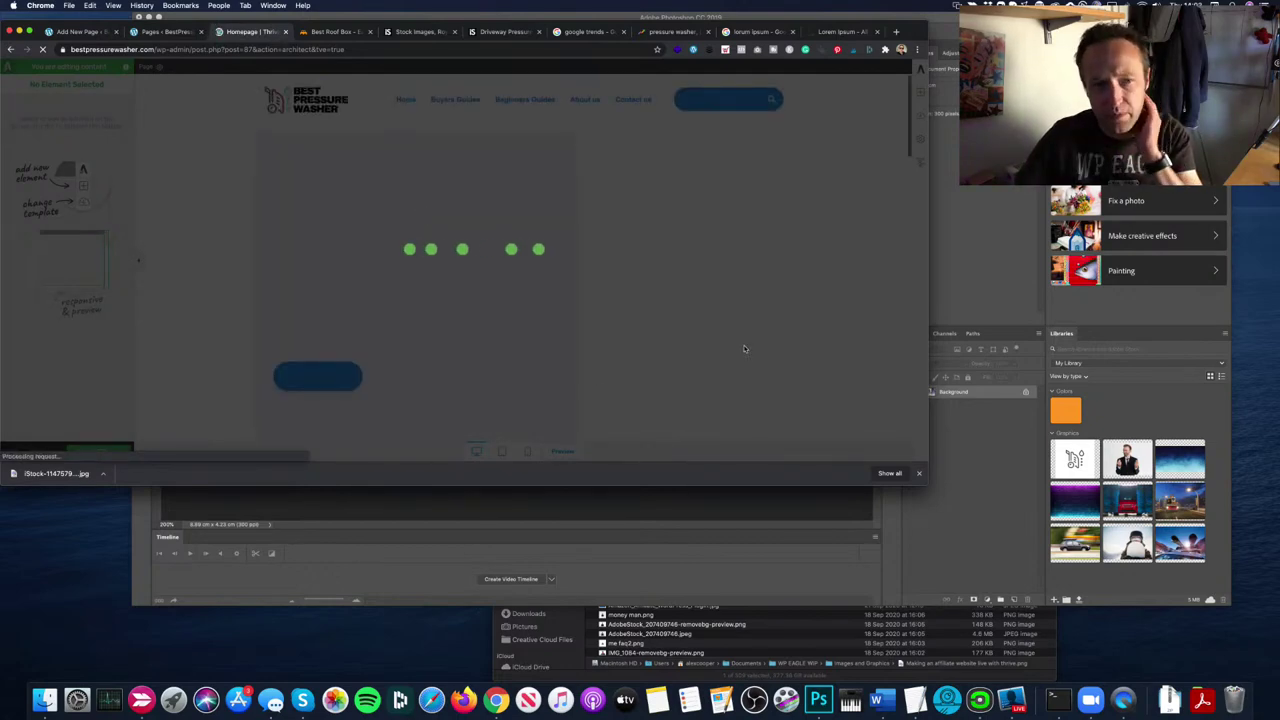
pyautogui.scroll(-5, 409, 351)
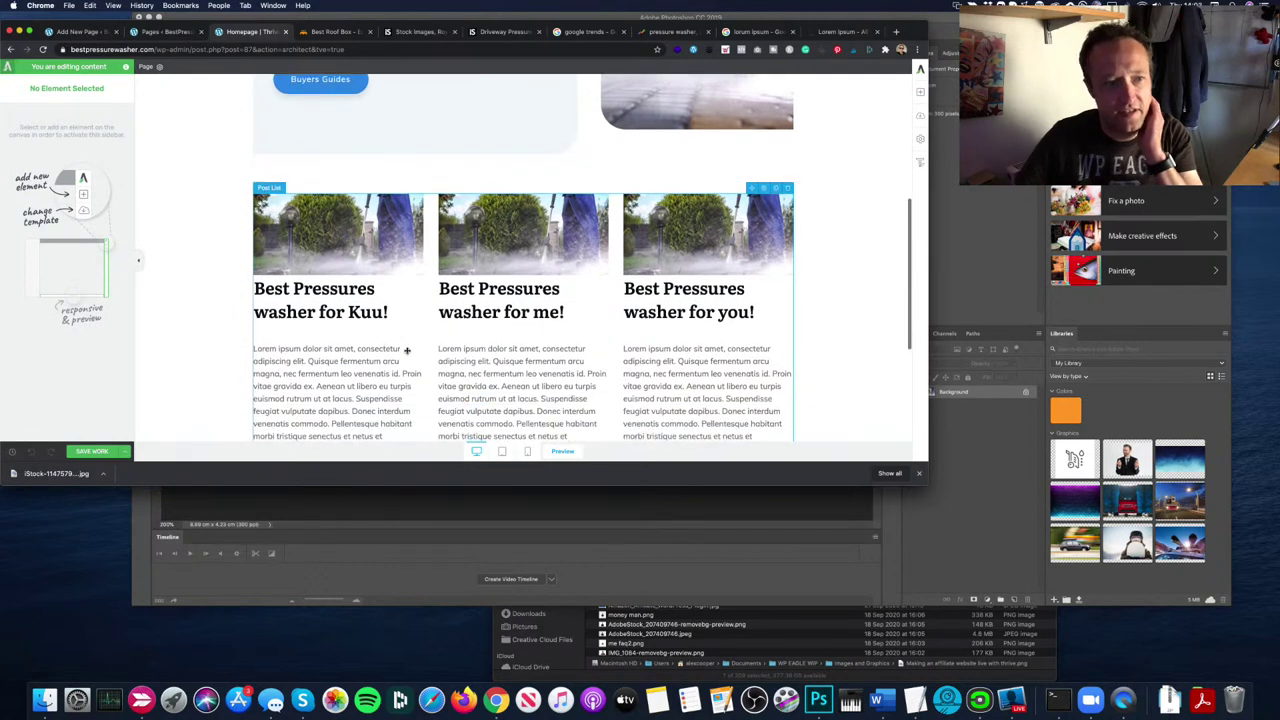
pyautogui.click(287, 346)
# Step: Show a short word-count summary per post, then try a post list shadow and discard it
pyautogui.scroll(-2, 56, 345)
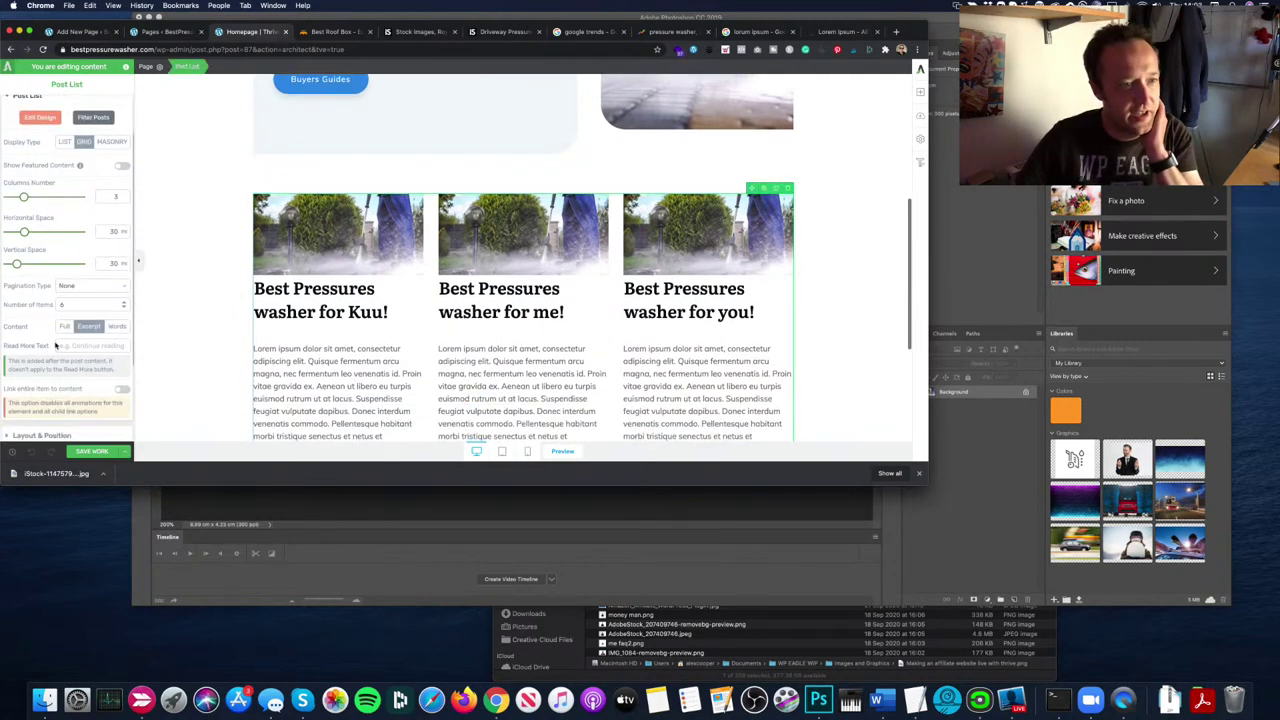
pyautogui.click(117, 326)
pyautogui.scroll(-1, 243, 326)
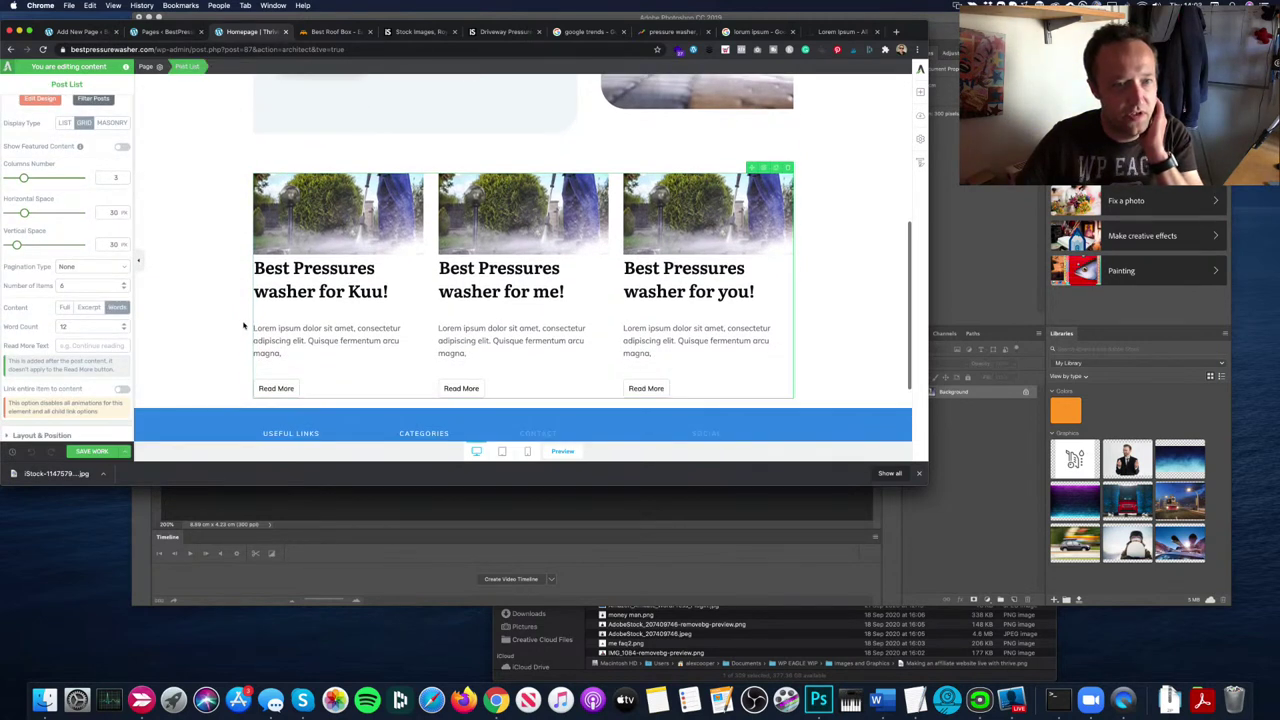
pyautogui.scroll(-4, 60, 318)
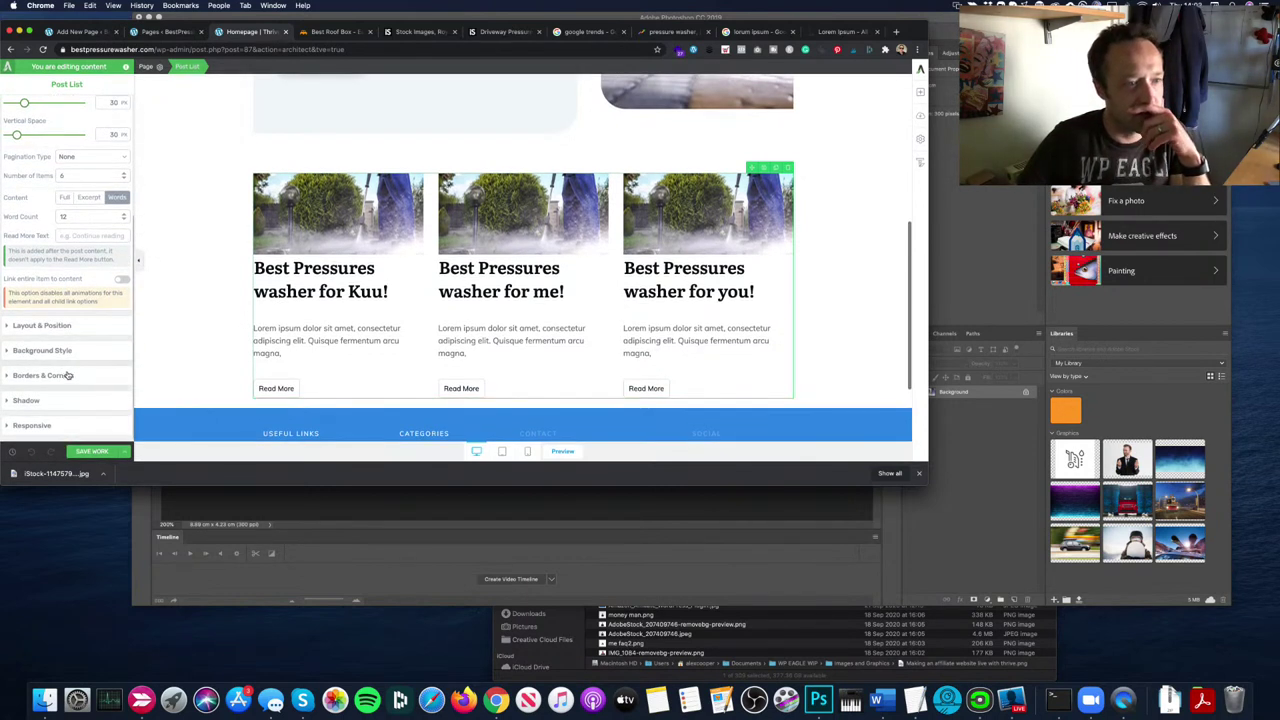
pyautogui.click(67, 399)
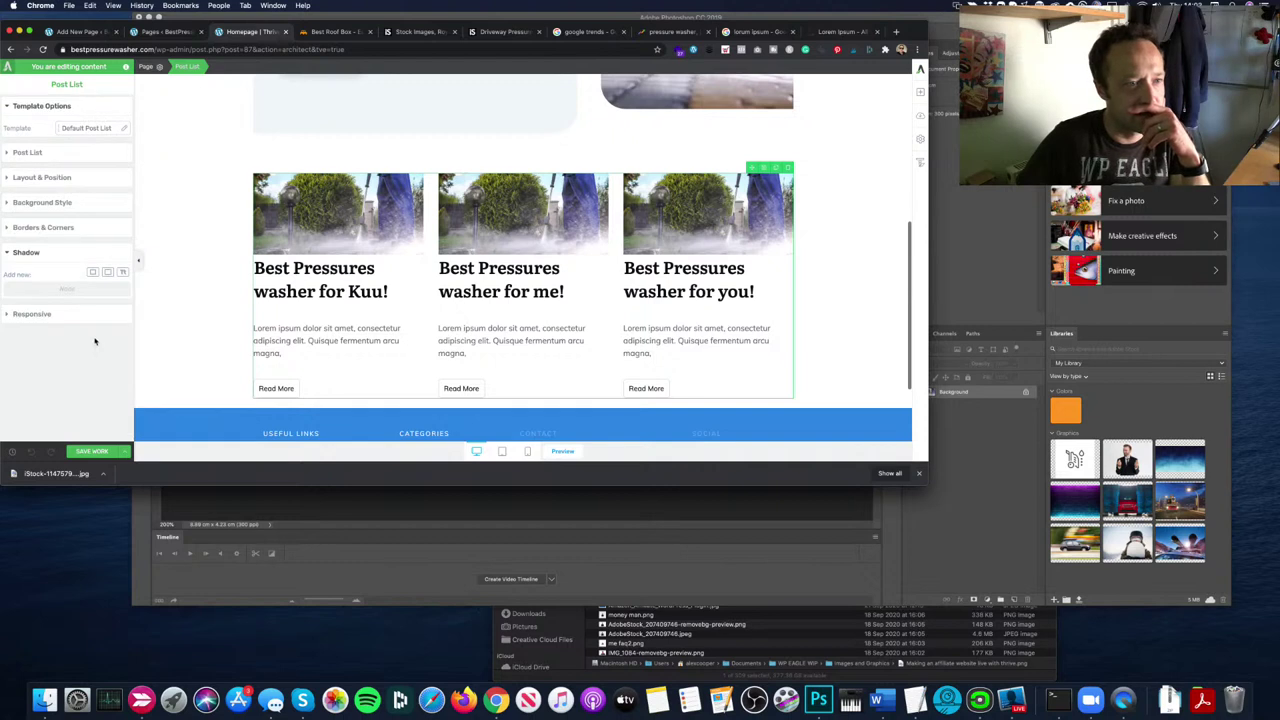
pyautogui.click(92, 272)
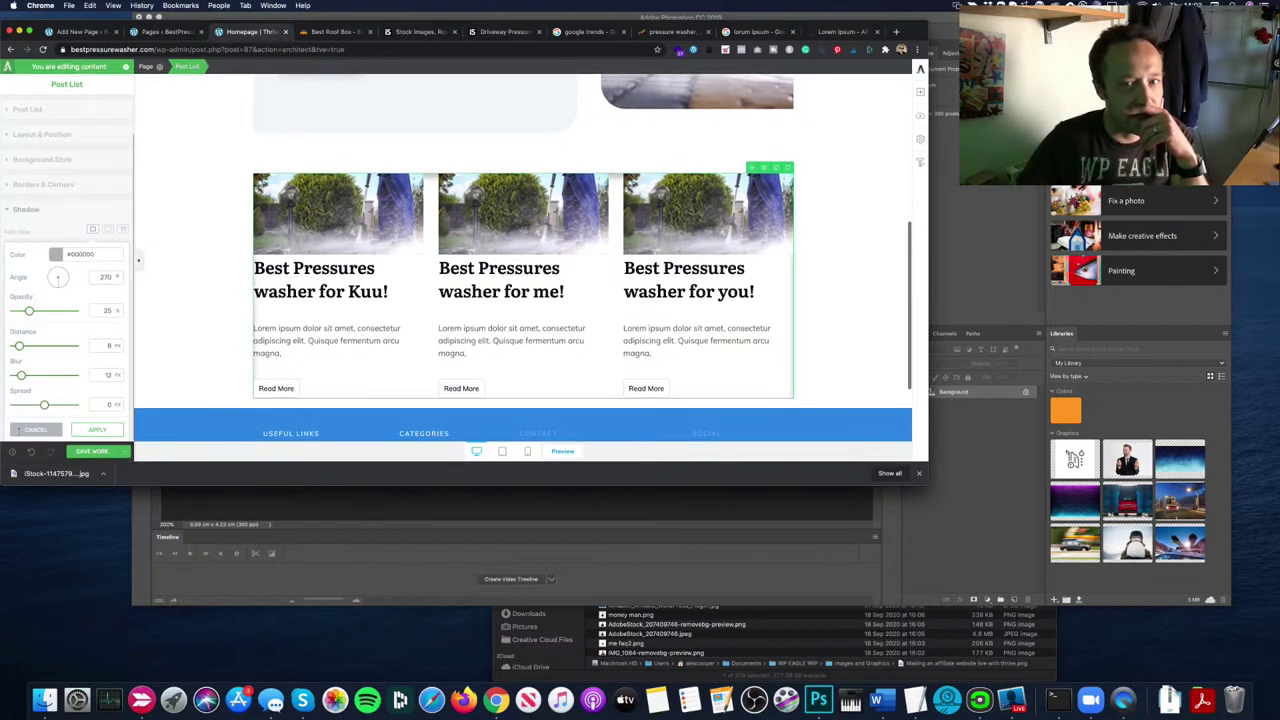
pyautogui.click(20, 432)
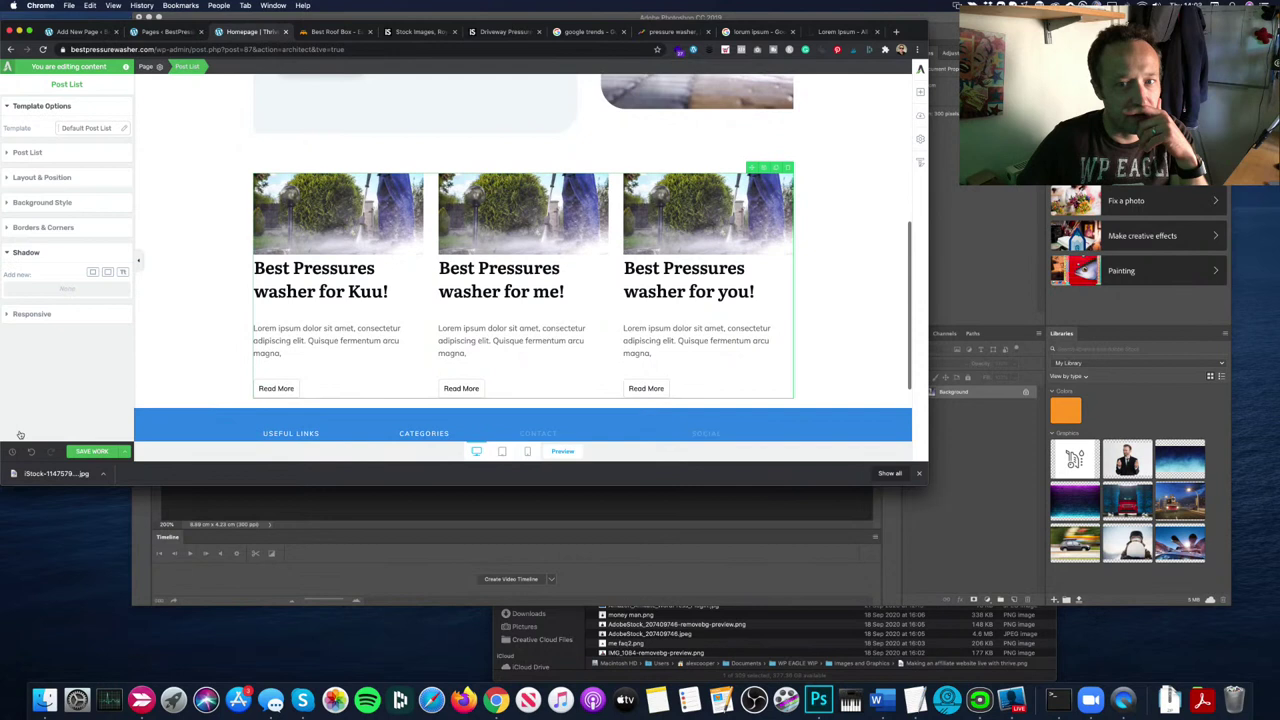
# Step: Centre the post list in Layout & Position so its left and right margins become auto
pyautogui.click(48, 316)
pyautogui.click(70, 228)
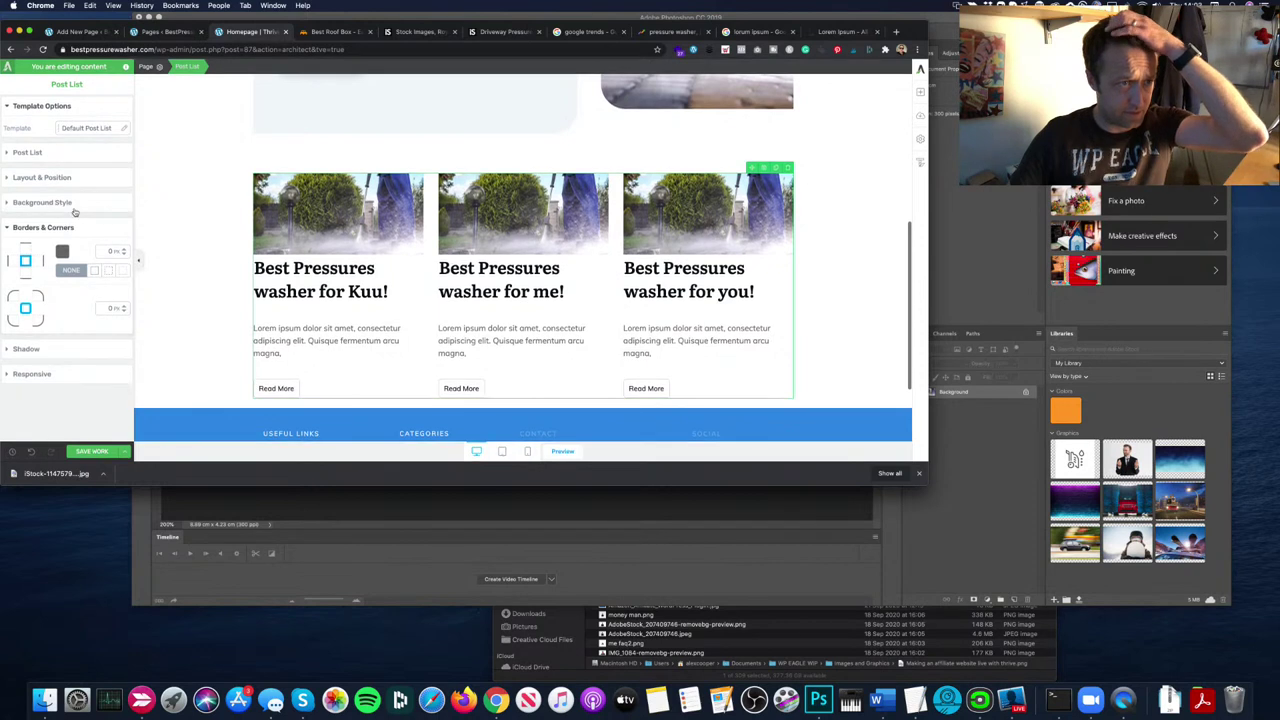
pyautogui.click(75, 208)
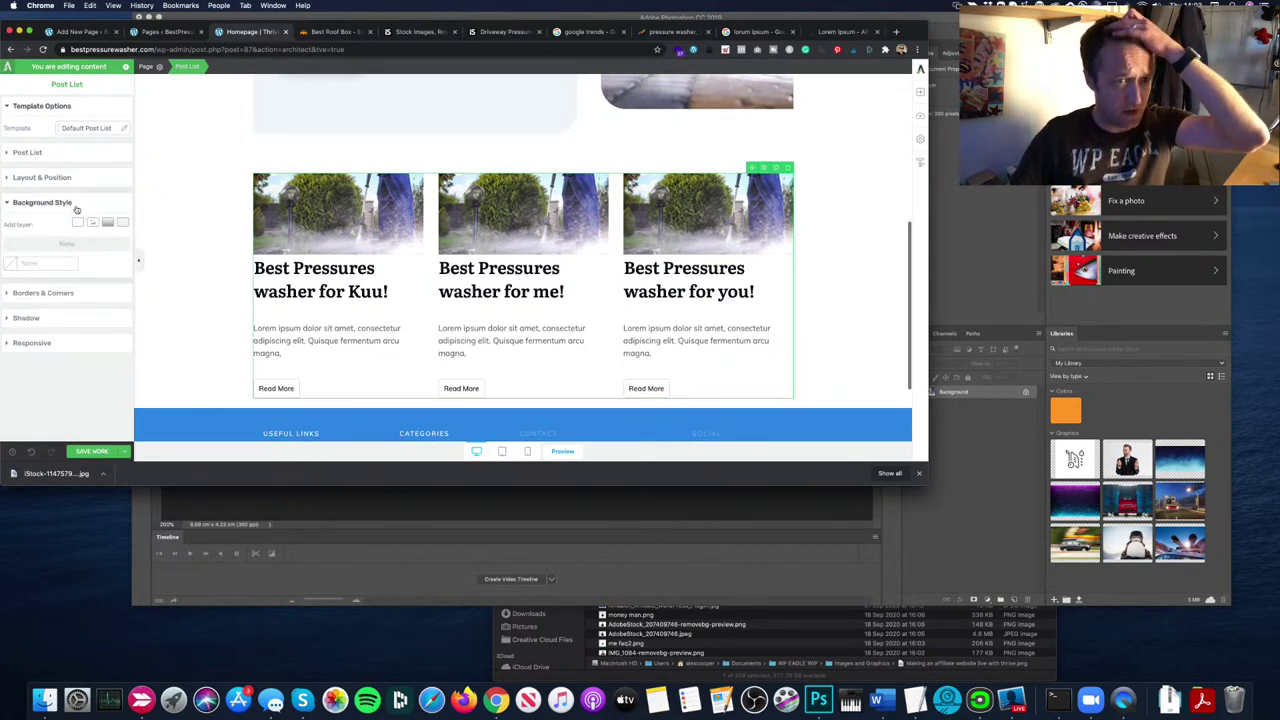
pyautogui.click(86, 180)
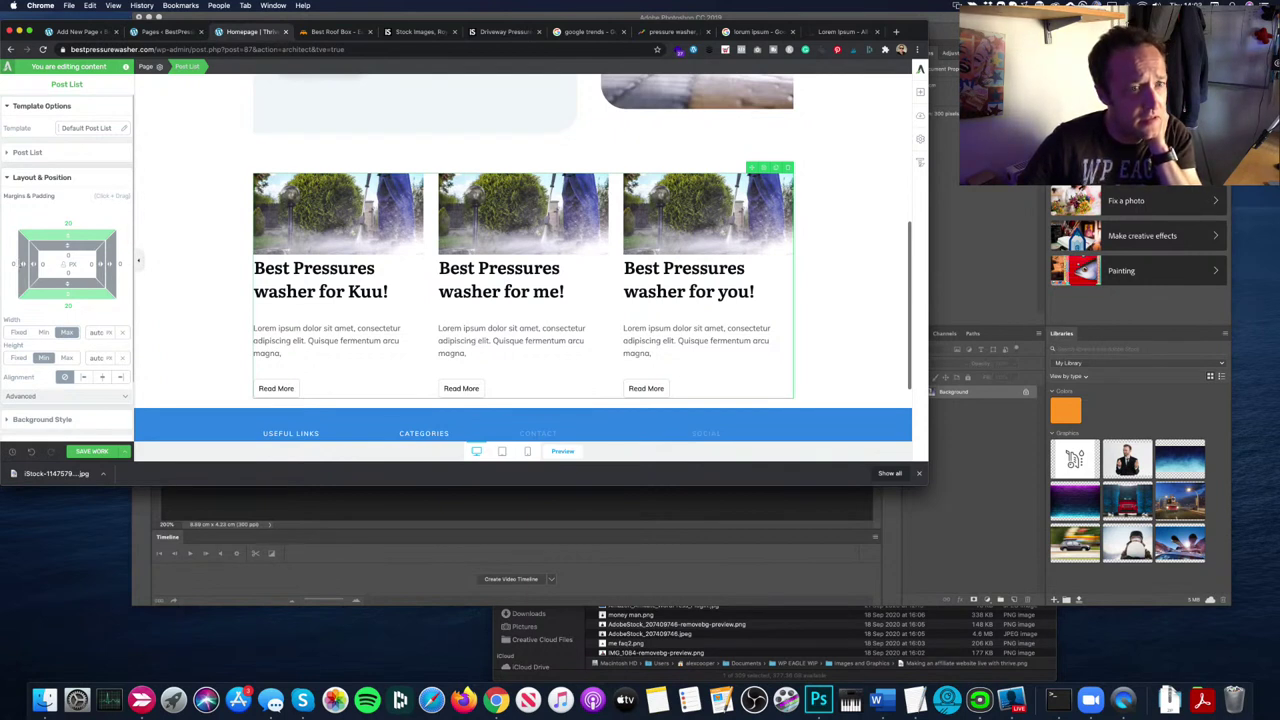
pyautogui.moveTo(20, 264); pyautogui.dragTo(32, 264)
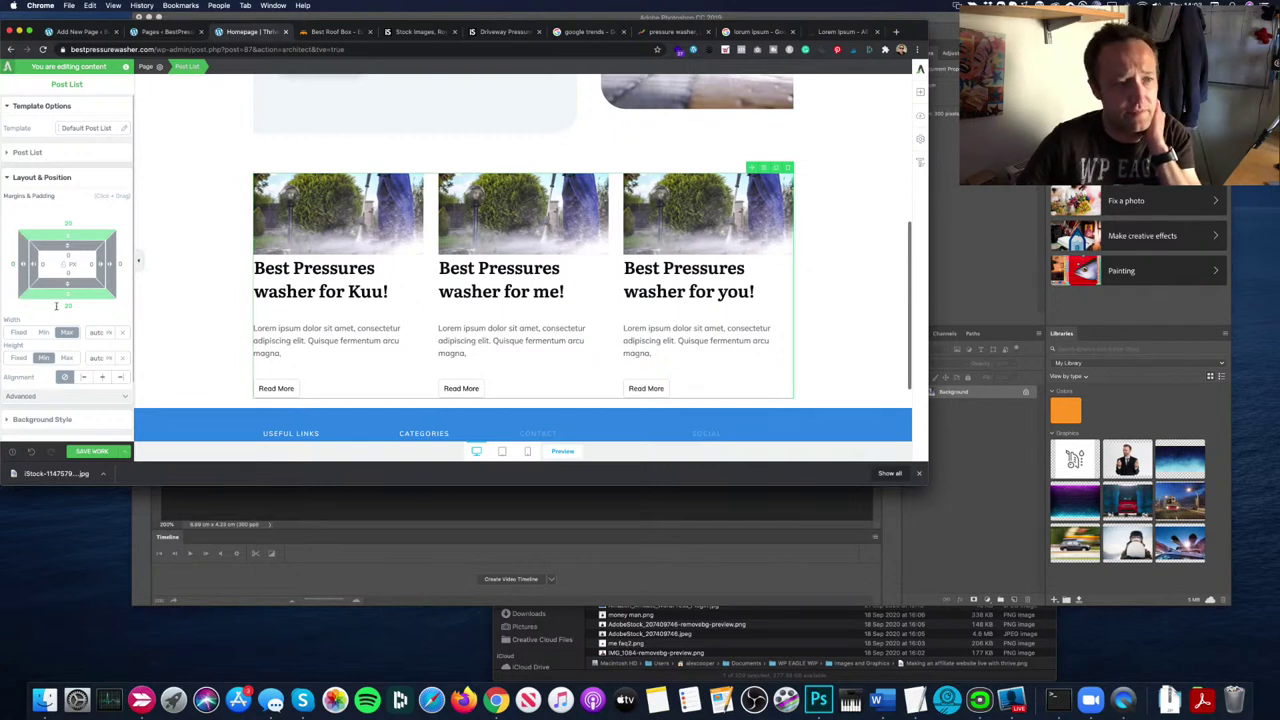
pyautogui.click(101, 380)
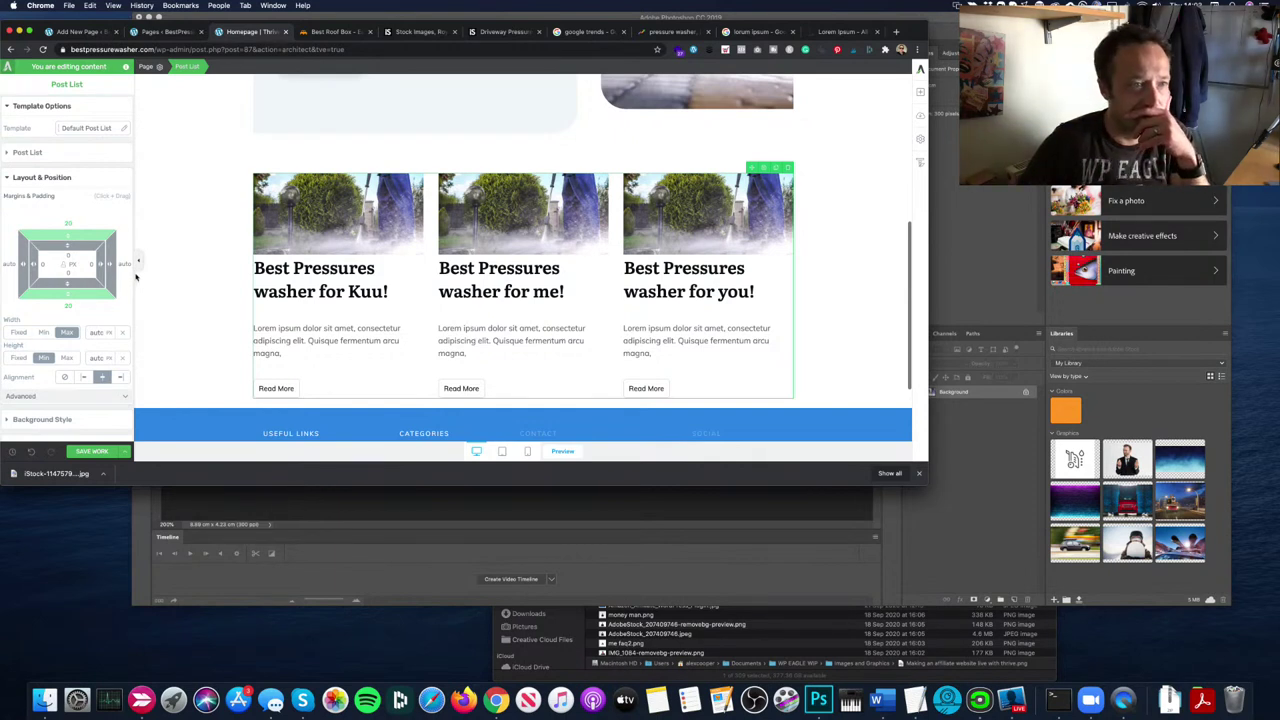
pyautogui.click(38, 151)
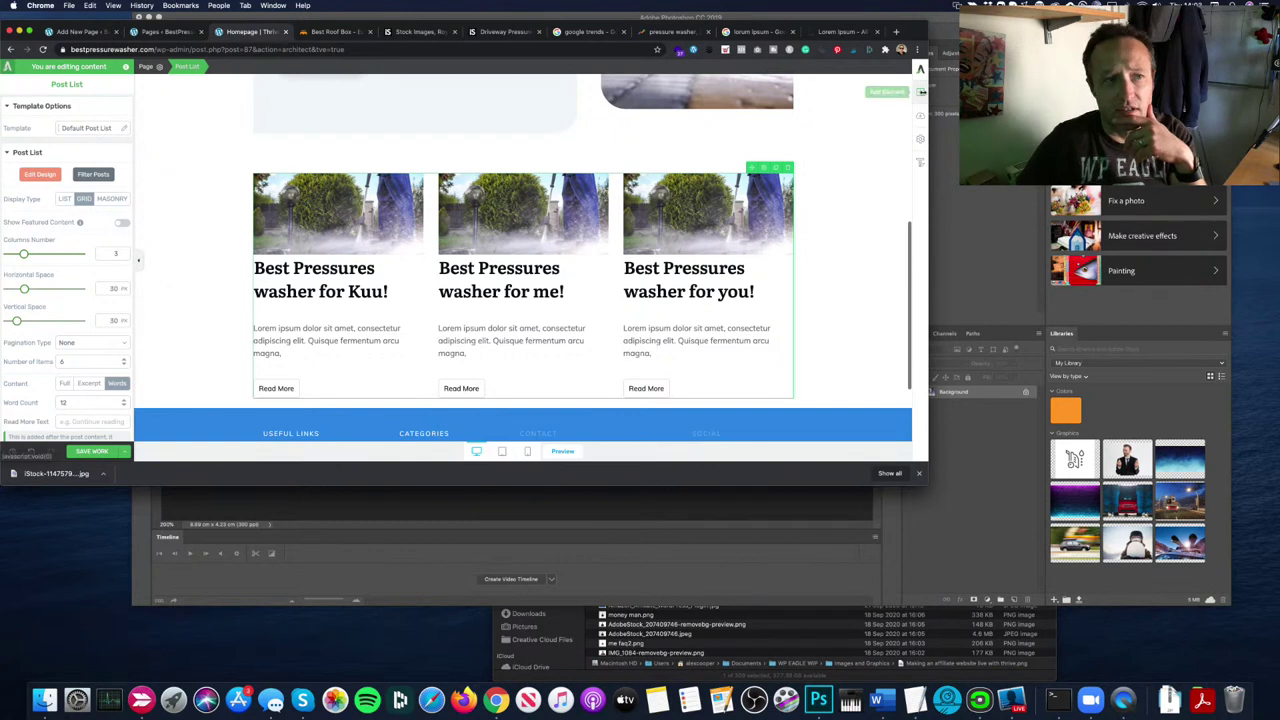
# Step: Insert a text block above the post list reading 'Latest Pressure Washer Articles'
pyautogui.click(921, 92)
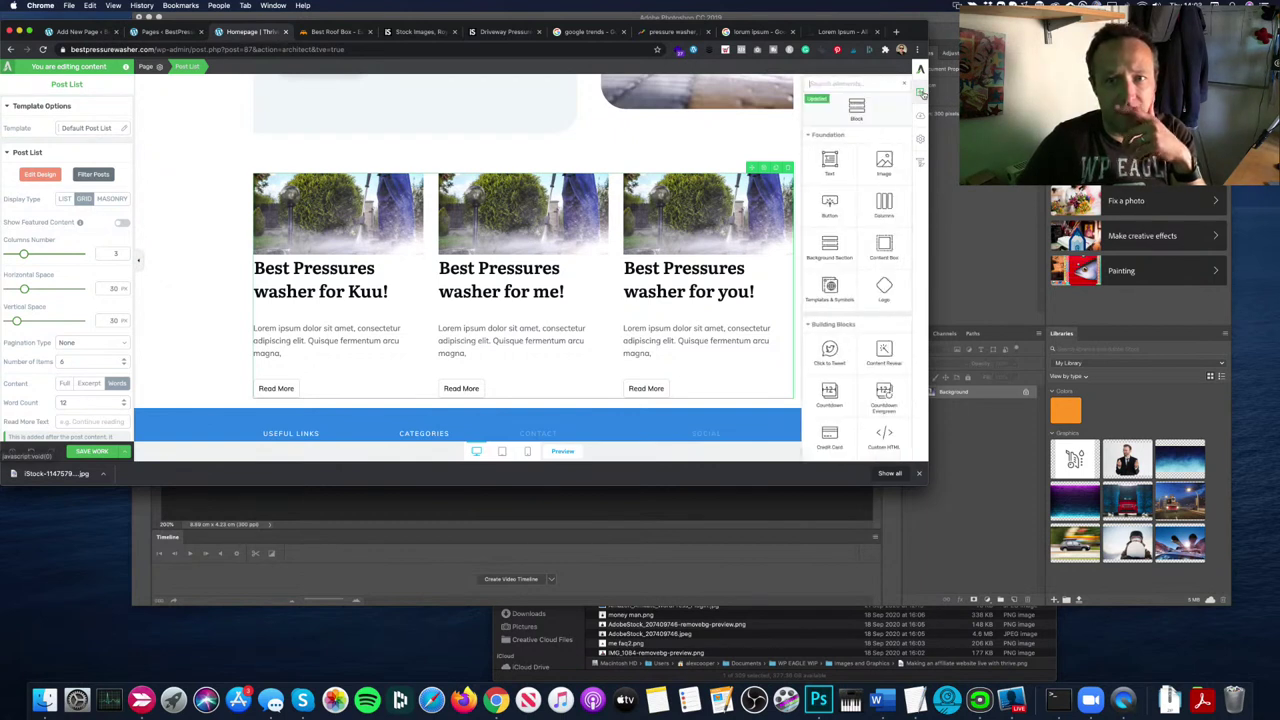
pyautogui.click(830, 162)
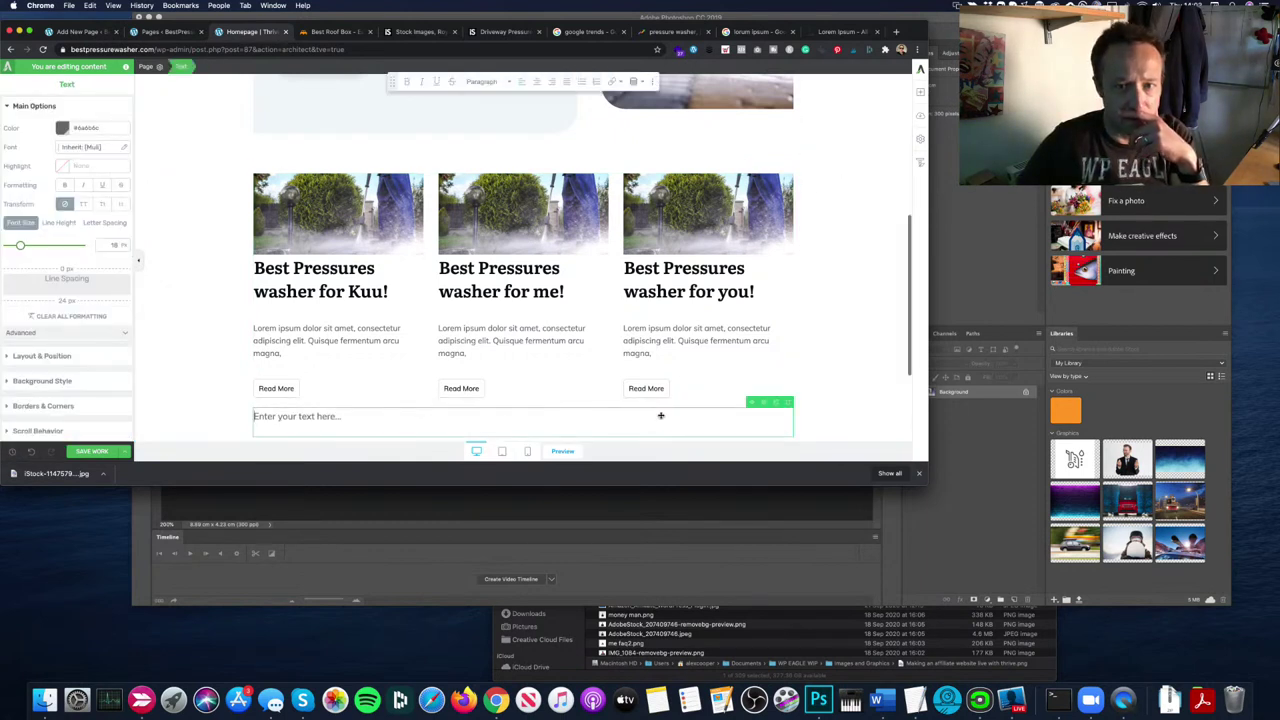
pyautogui.moveTo(755, 402); pyautogui.dragTo(534, 185)
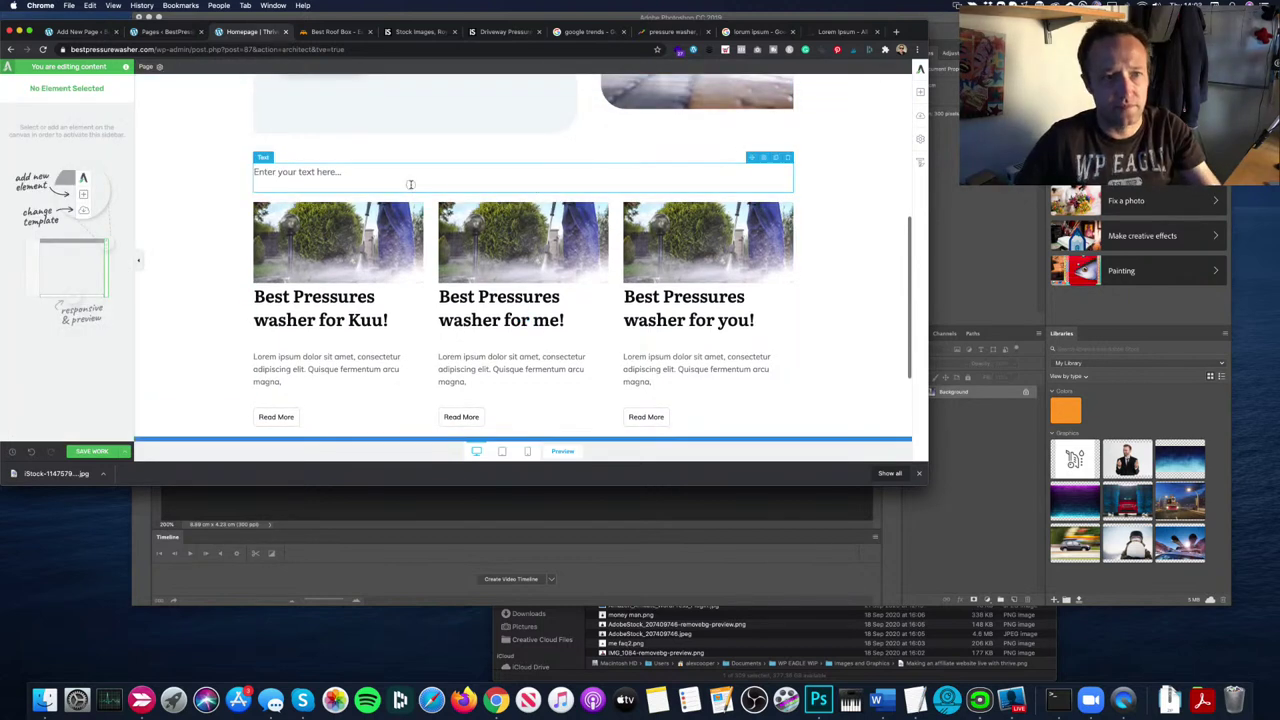
pyautogui.click(396, 183)
pyautogui.click(394, 184)
pyautogui.write('Lo')
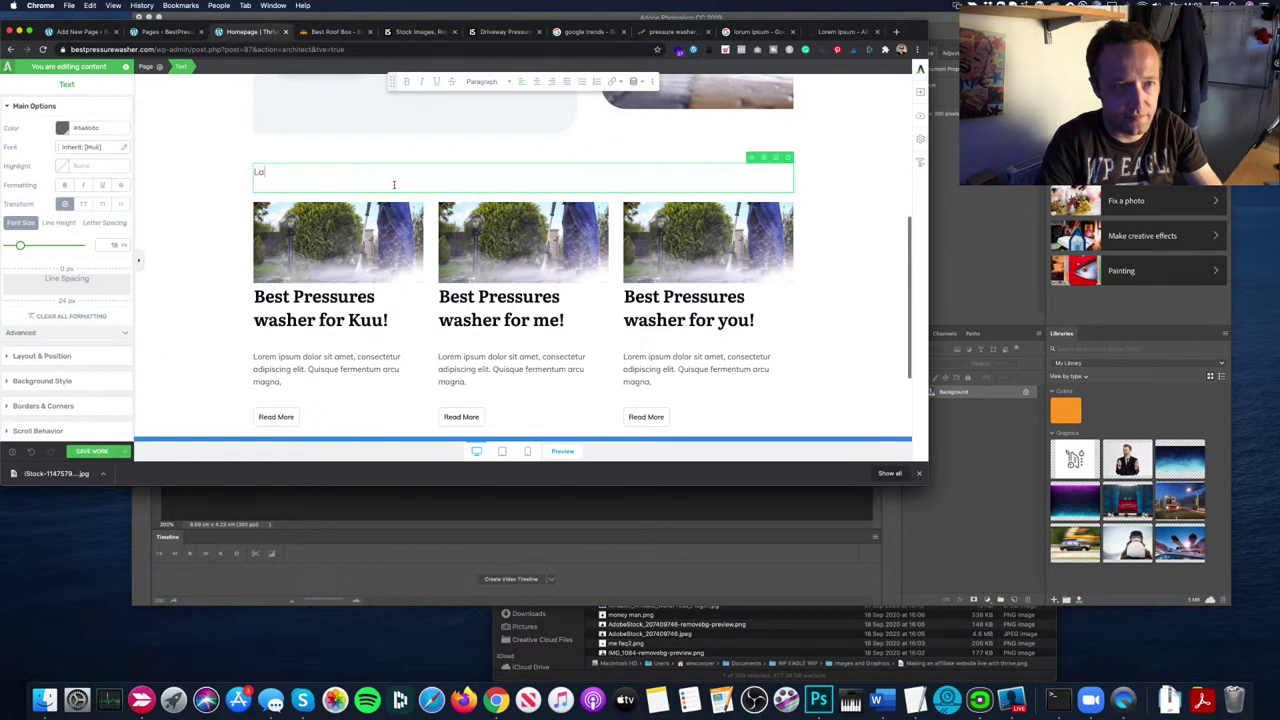
pyautogui.write('test Pressure W')
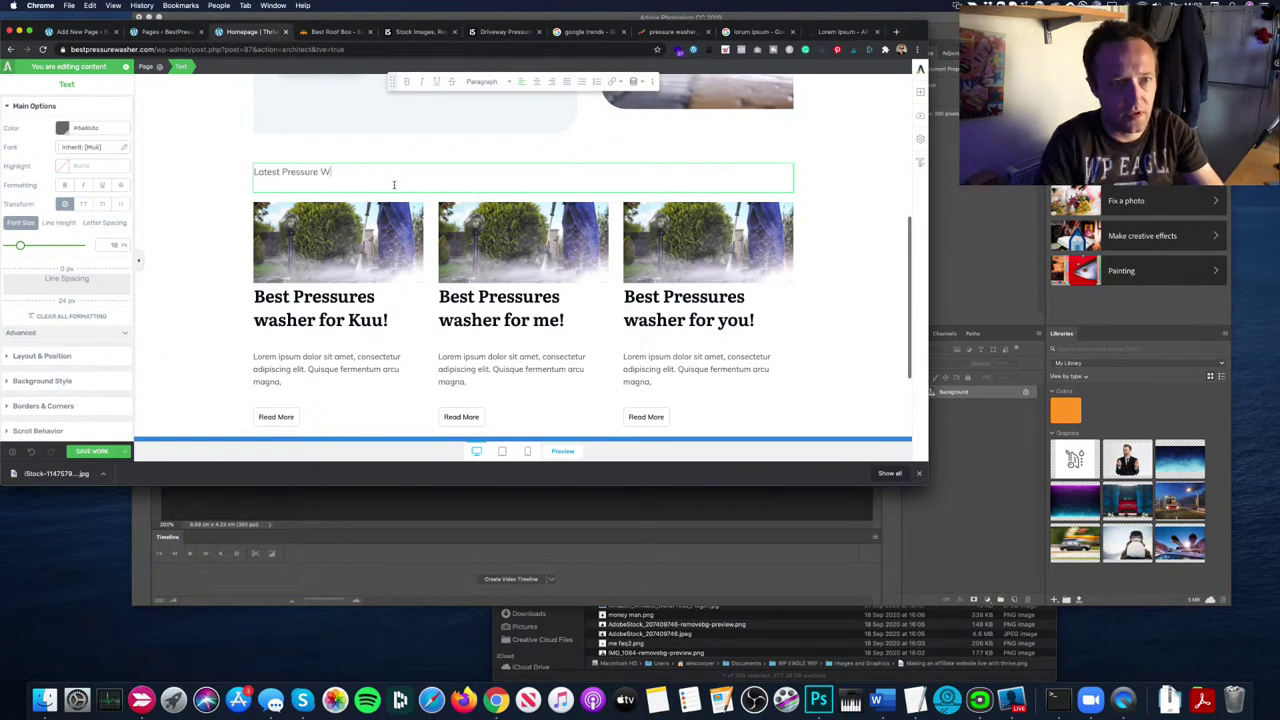
pyautogui.write('asher Arti')
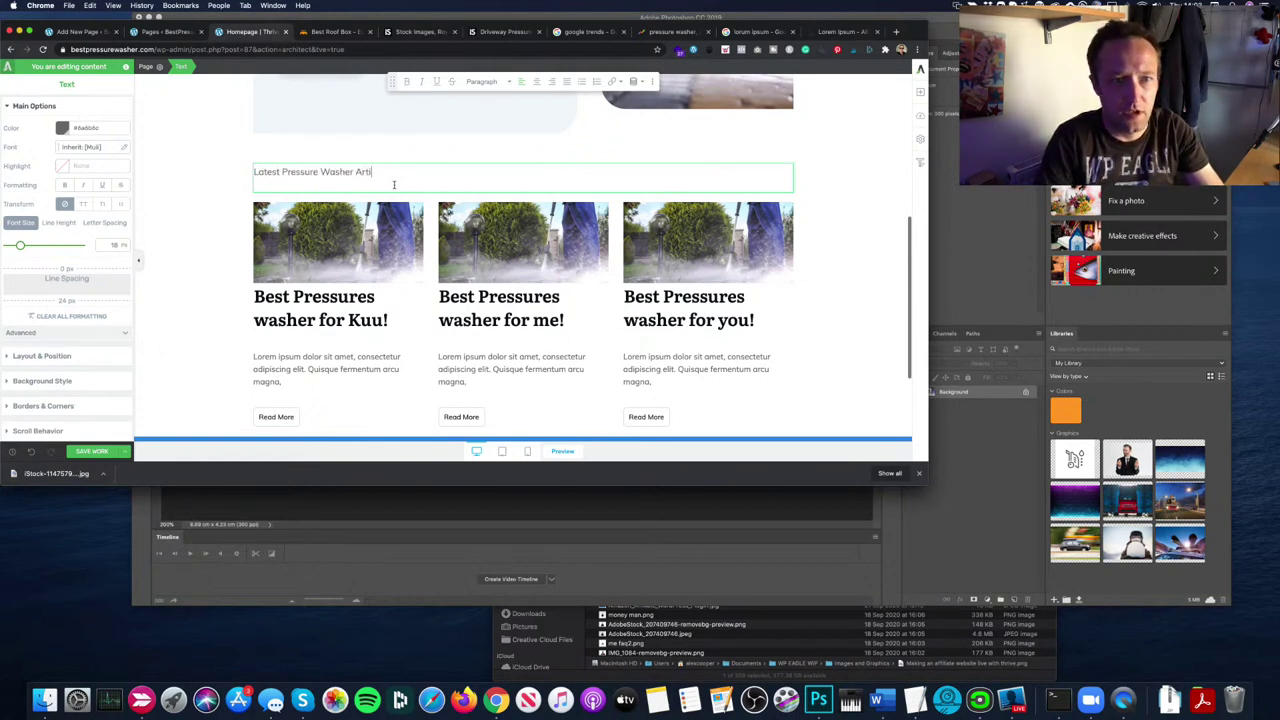
pyautogui.write('cles')
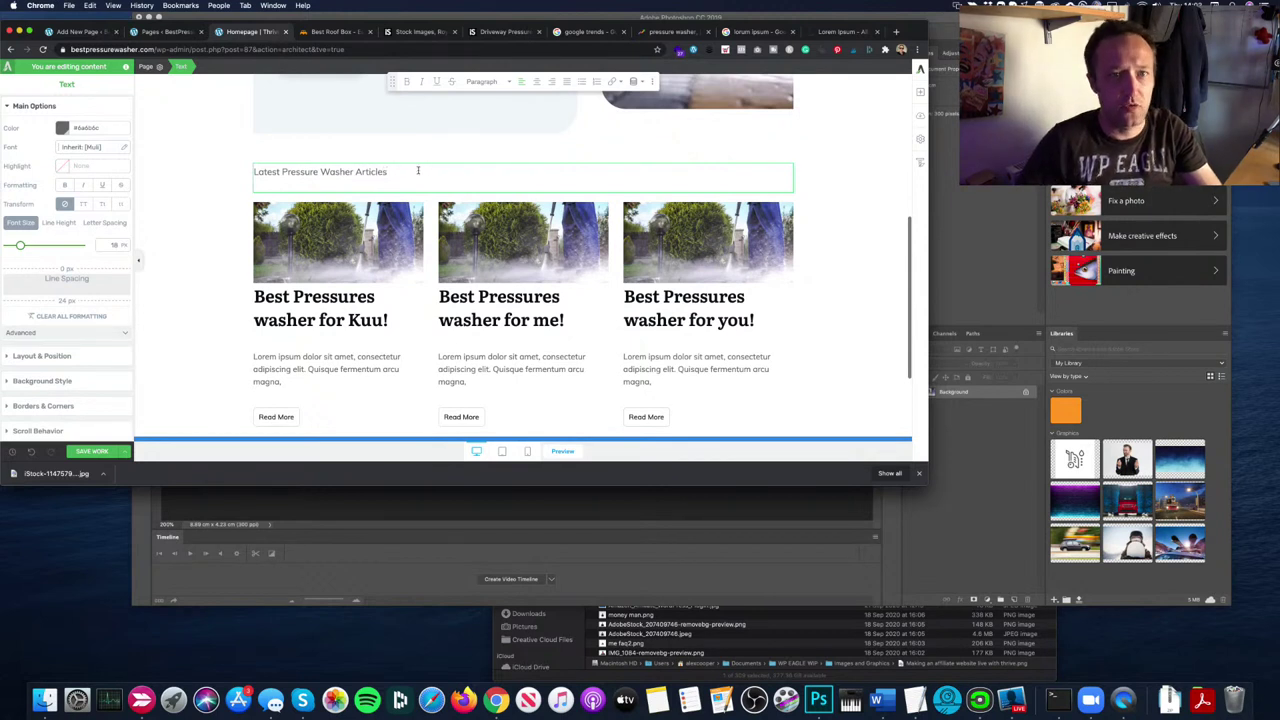
# Step: Format the new title as a centred Heading 1
pyautogui.click(500, 82)
pyautogui.click(504, 147)
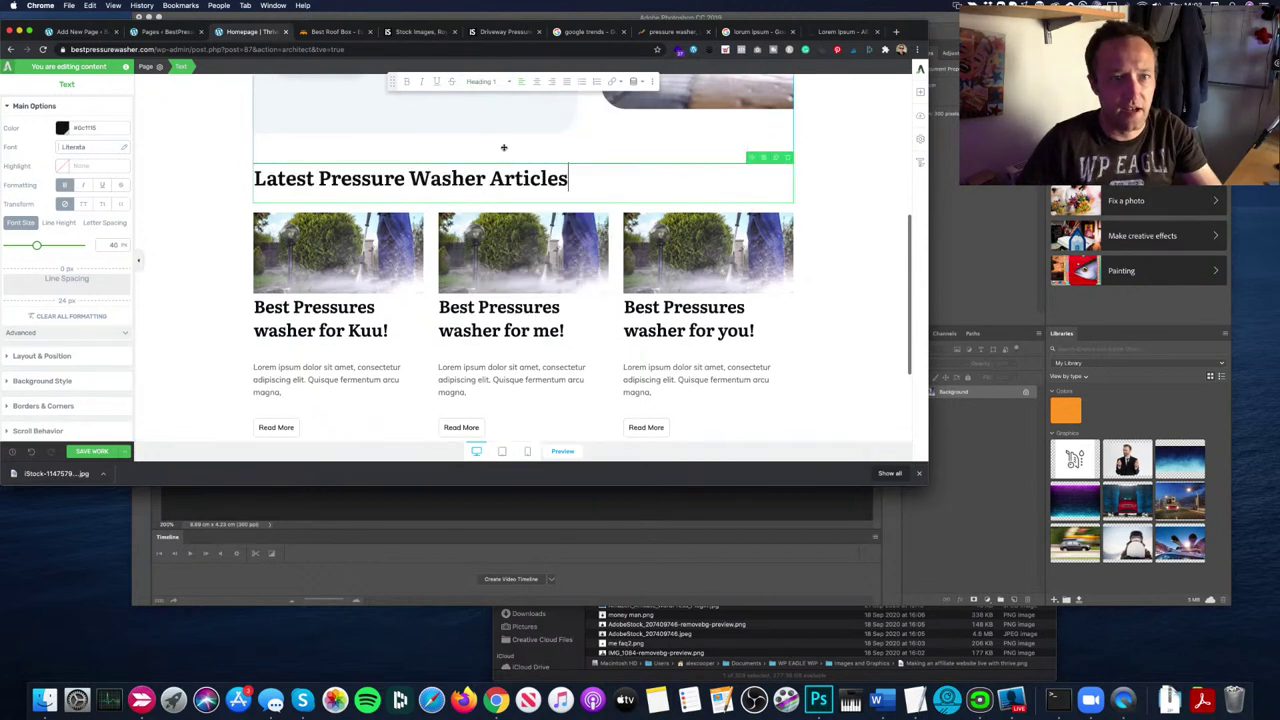
pyautogui.click(536, 81)
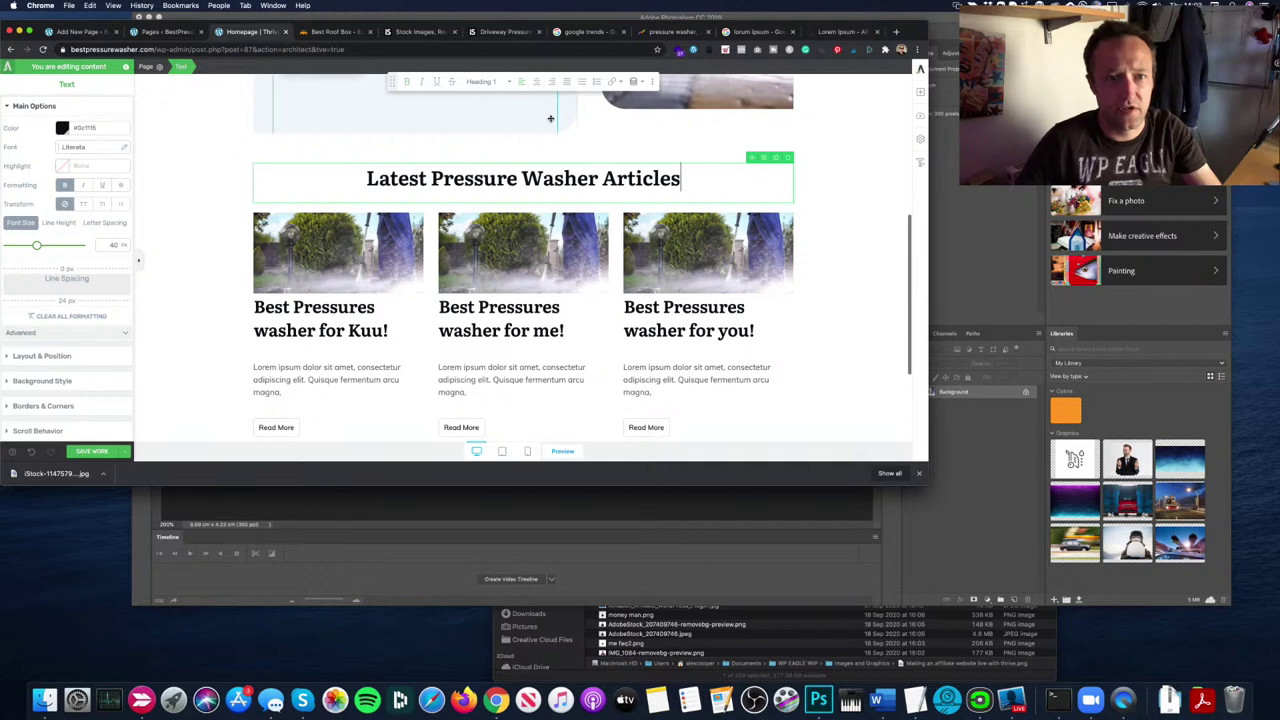
pyautogui.click(855, 199)
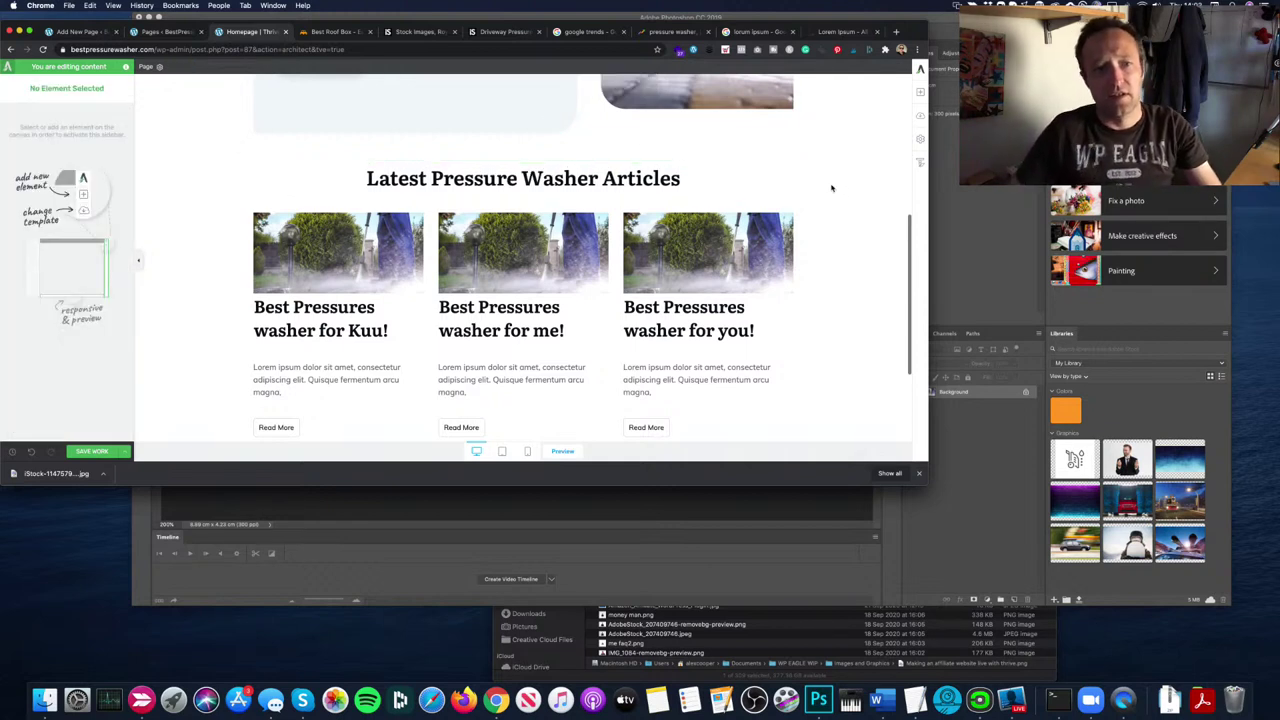
# Step: Save the page with Cmd+S and look over the save and exit options
pyautogui.press('super+s')
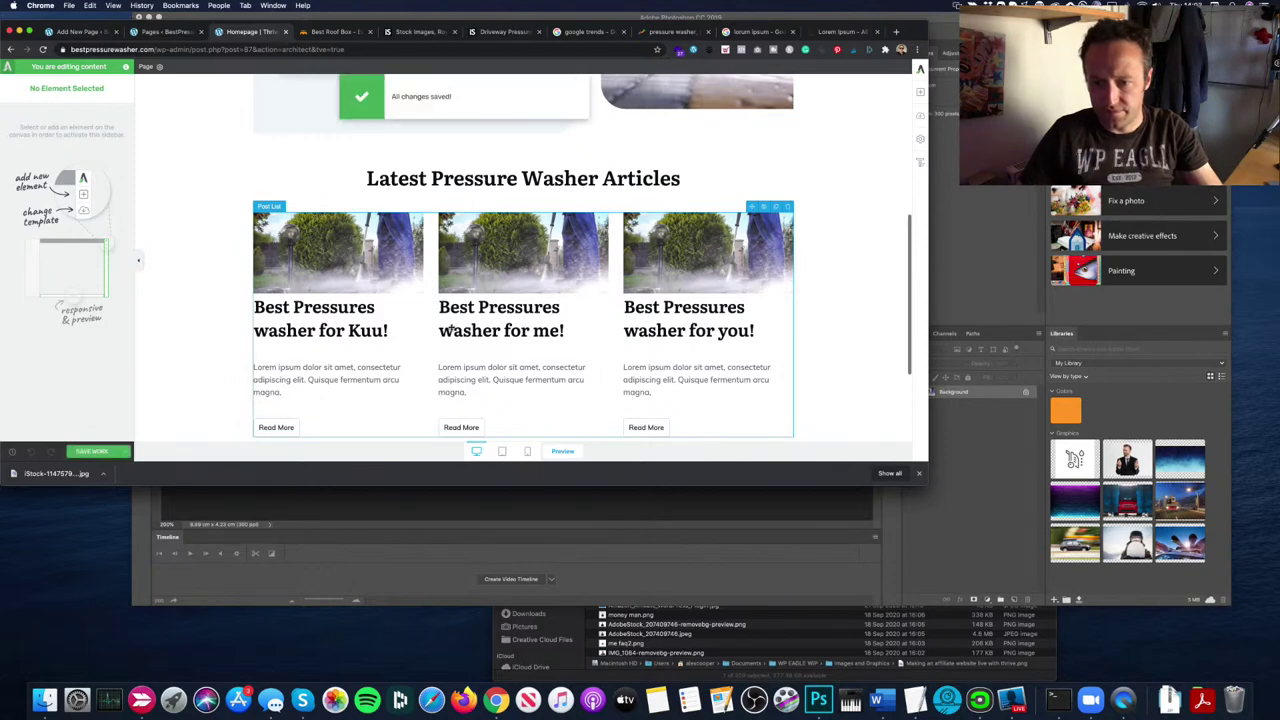
pyautogui.scroll(5, 672, 270)
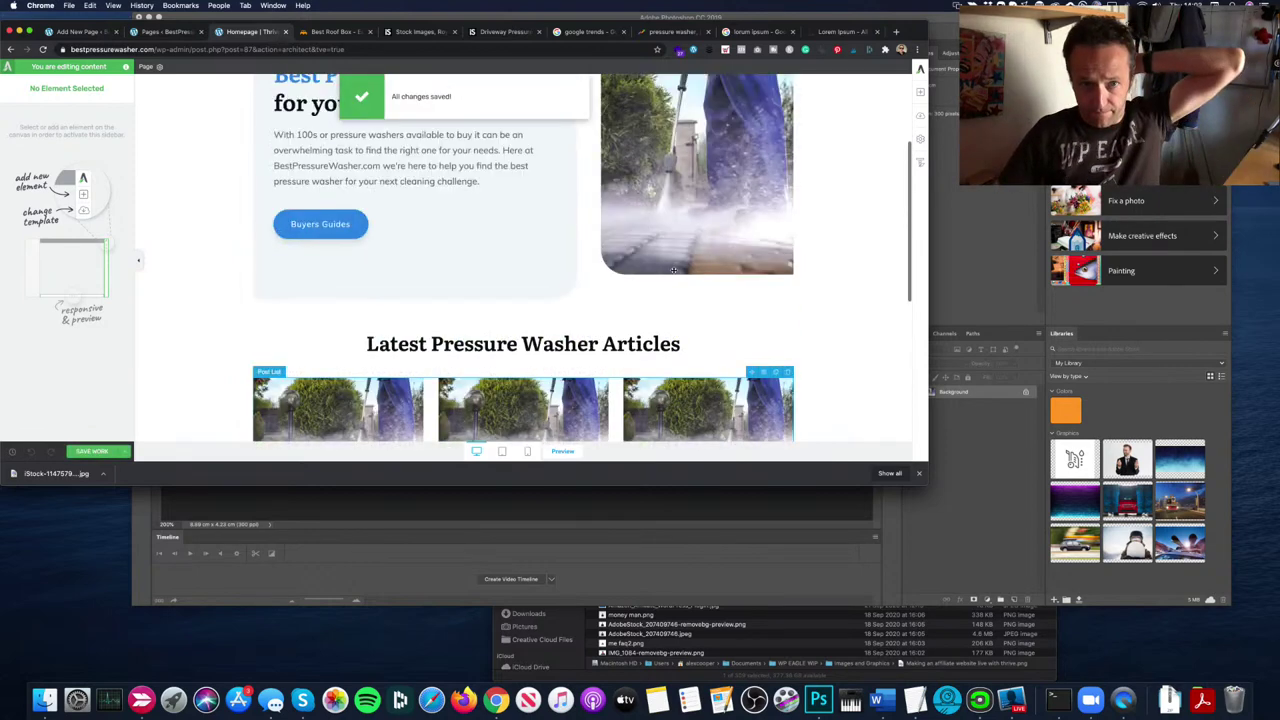
pyautogui.scroll(-10, 672, 270)
pyautogui.scroll(2, 670, 270)
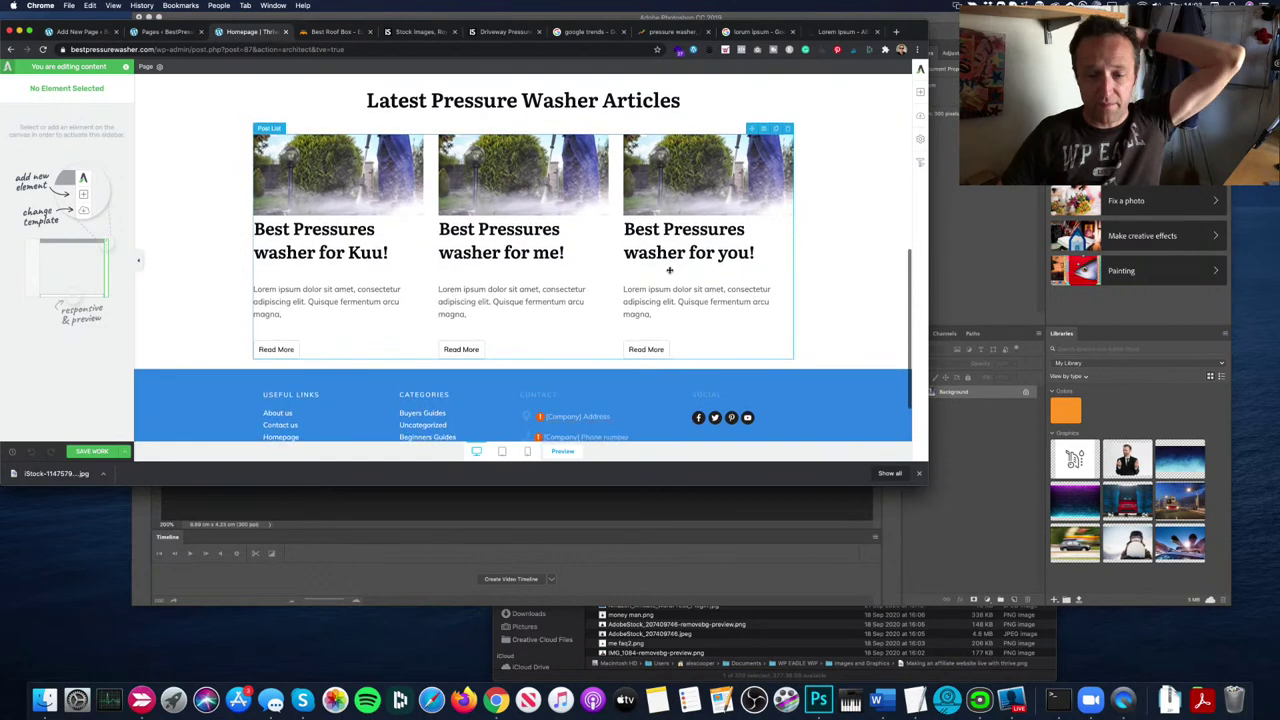
pyautogui.scroll(-1, 670, 270)
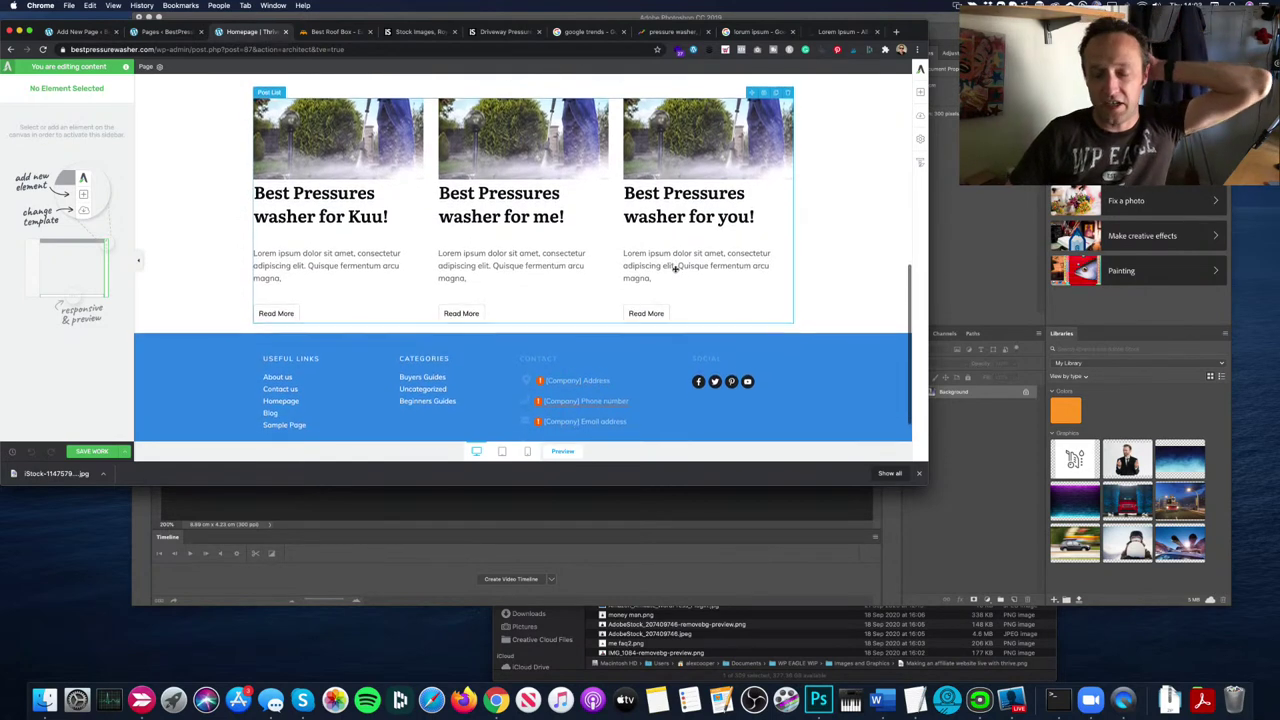
pyautogui.scroll(10, 675, 268)
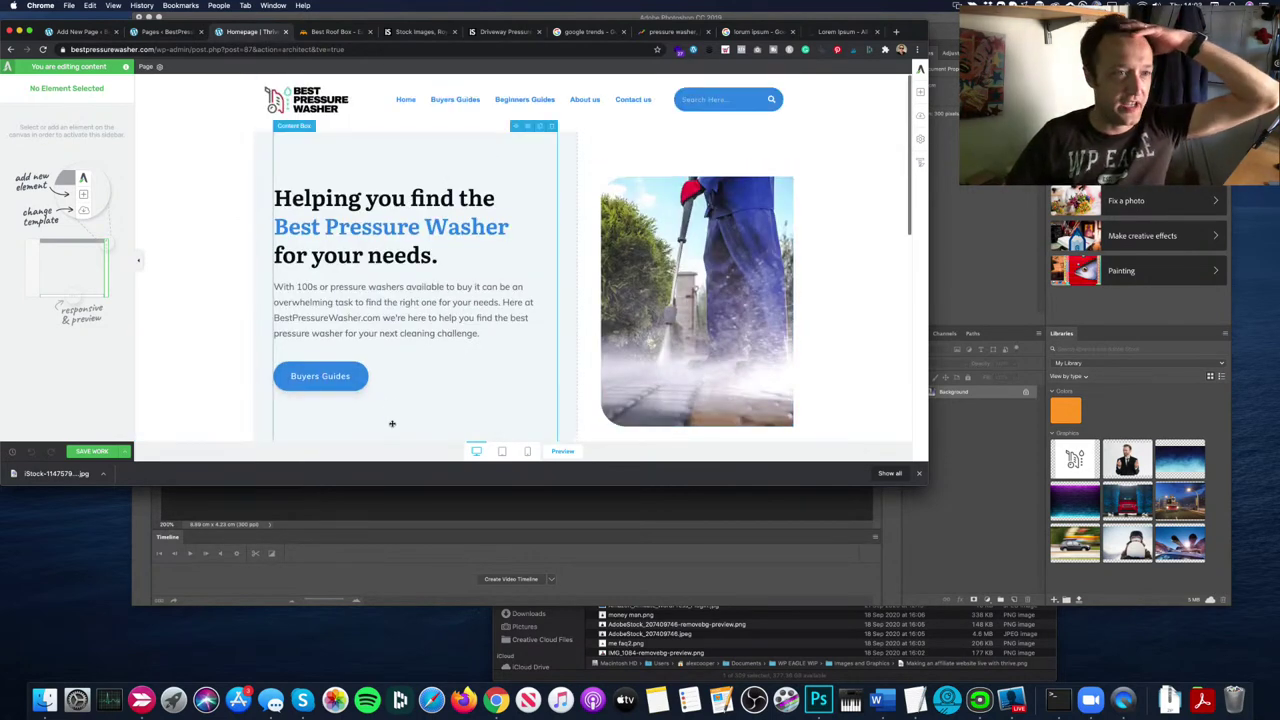
pyautogui.click(125, 452)
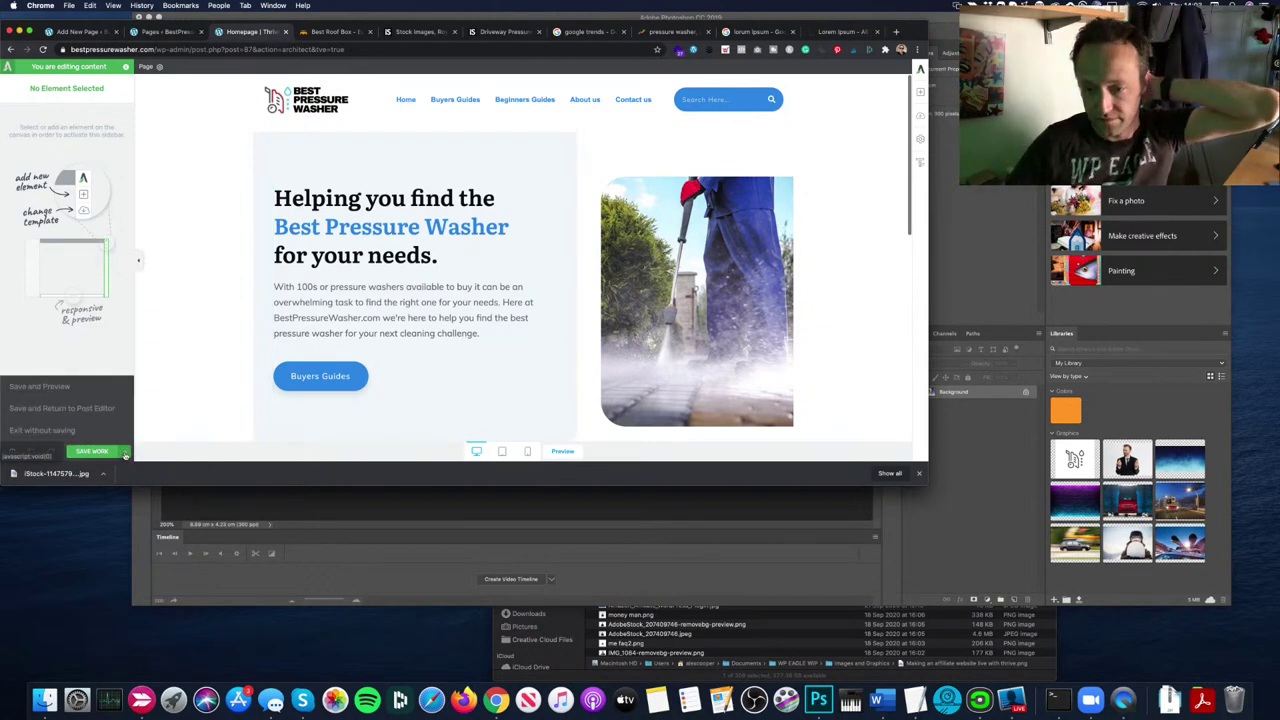
pyautogui.scroll(-4, 823, 243)
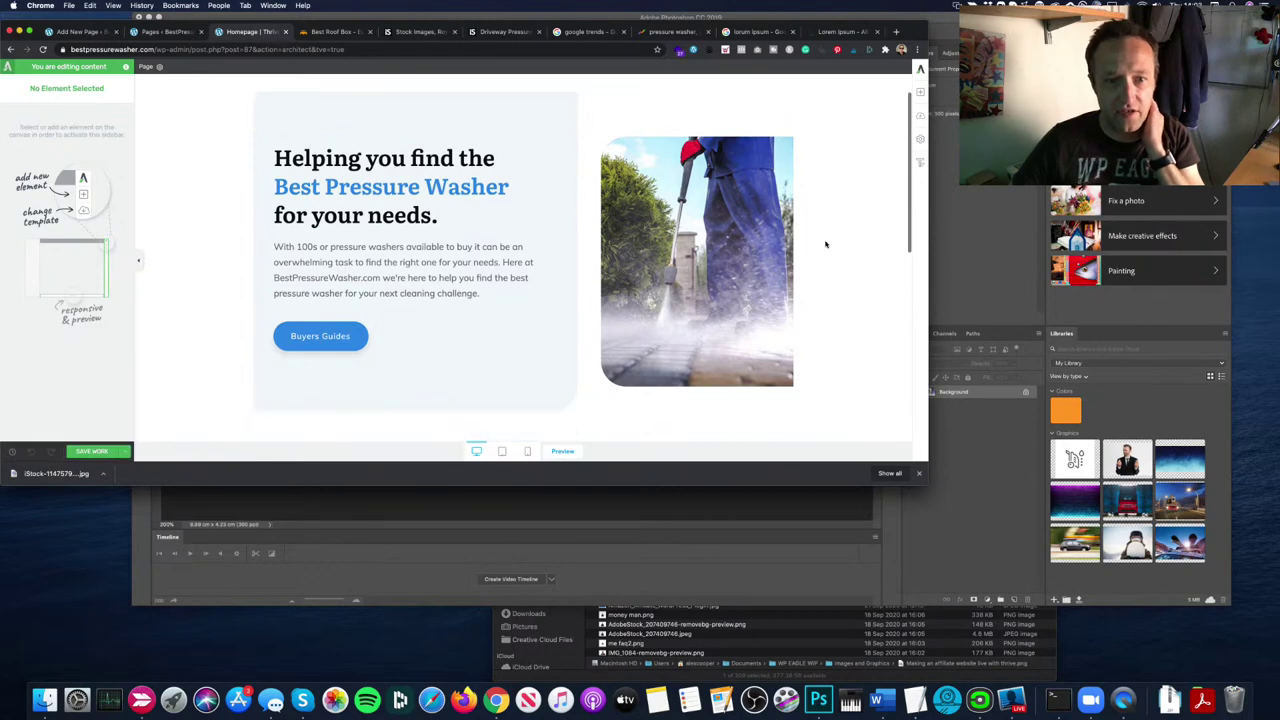
# Step: Change the 'Latest Pressure Washer Articles' title to a 34 px Heading 2
pyautogui.click(546, 336)
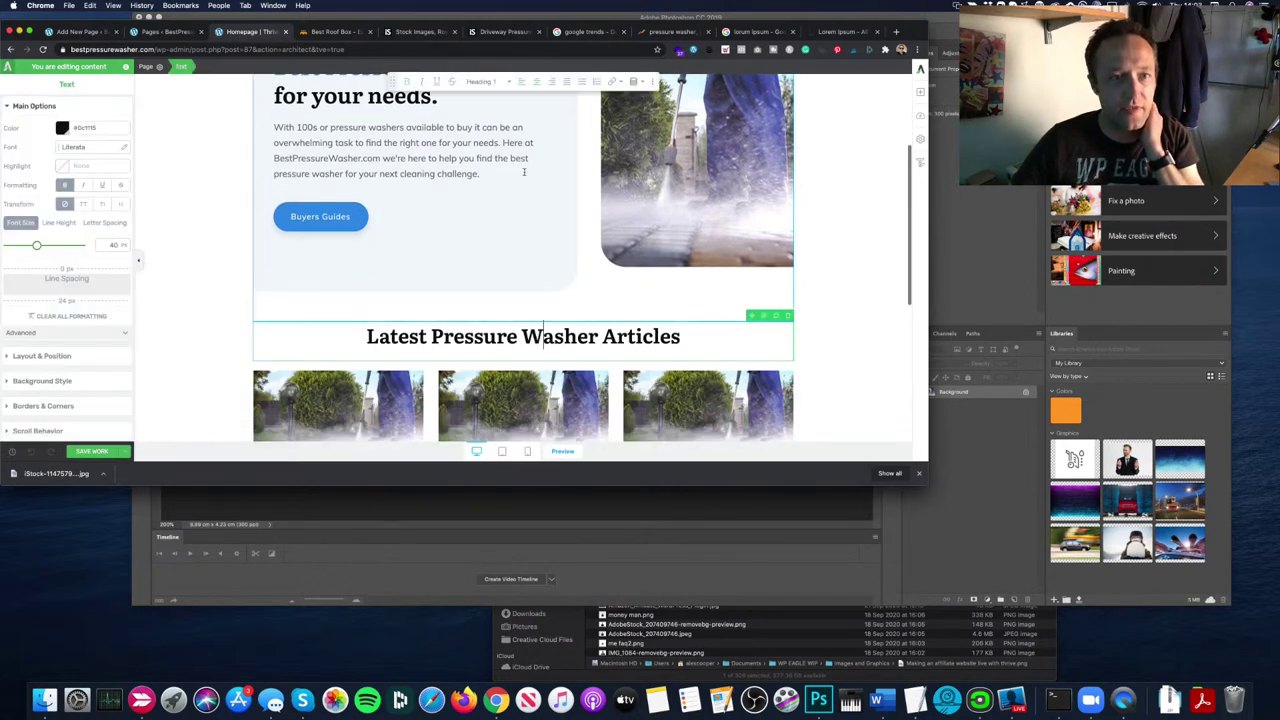
pyautogui.click(482, 81)
pyautogui.click(502, 172)
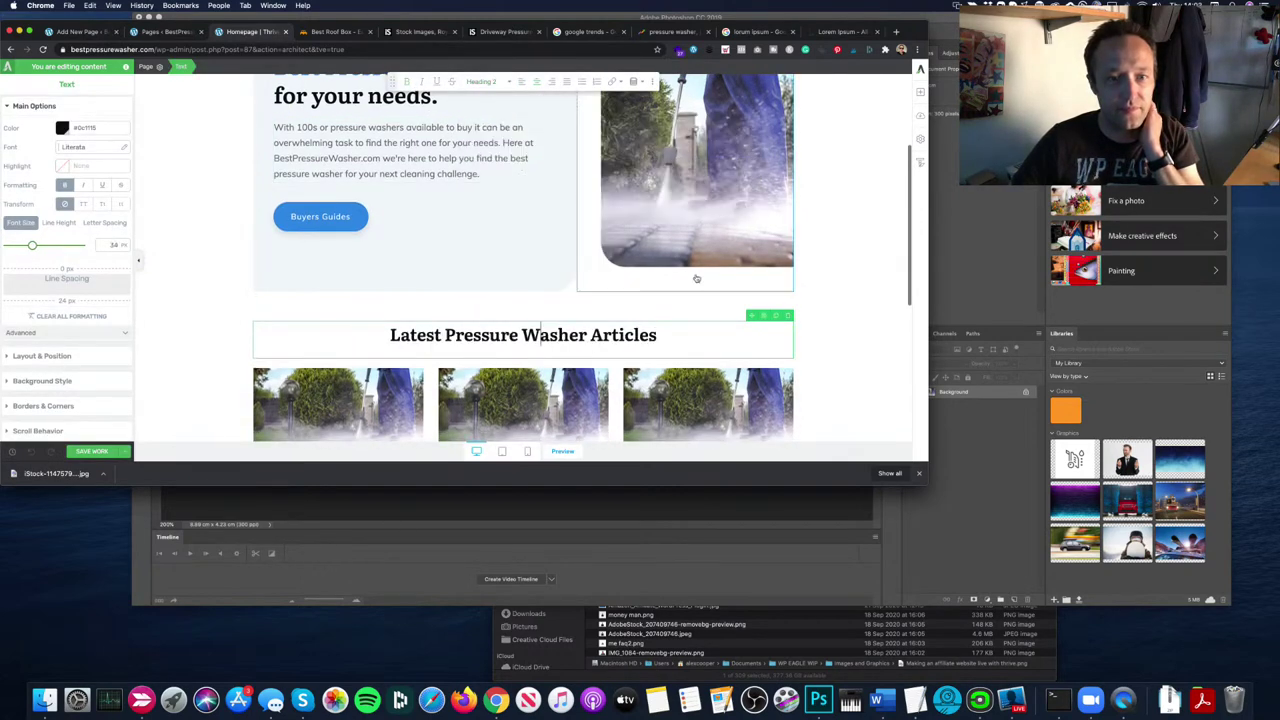
pyautogui.click(857, 300)
pyautogui.scroll(-3, 857, 303)
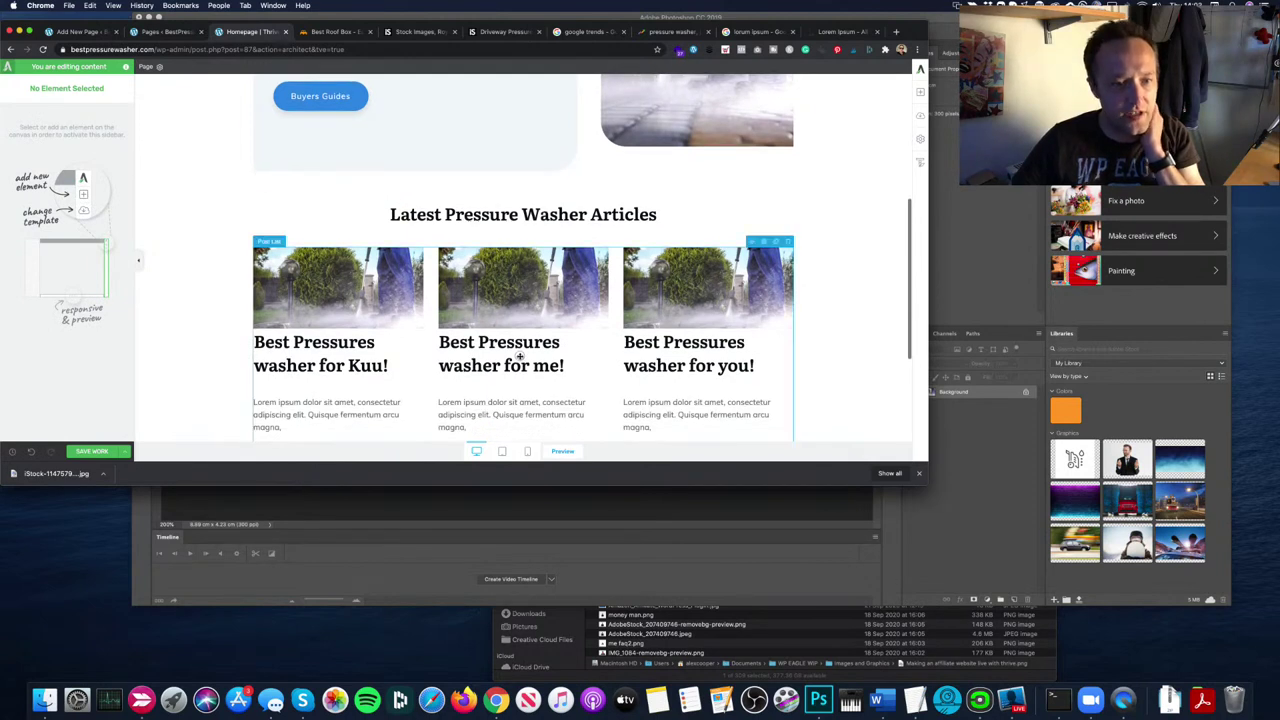
pyautogui.click(316, 362)
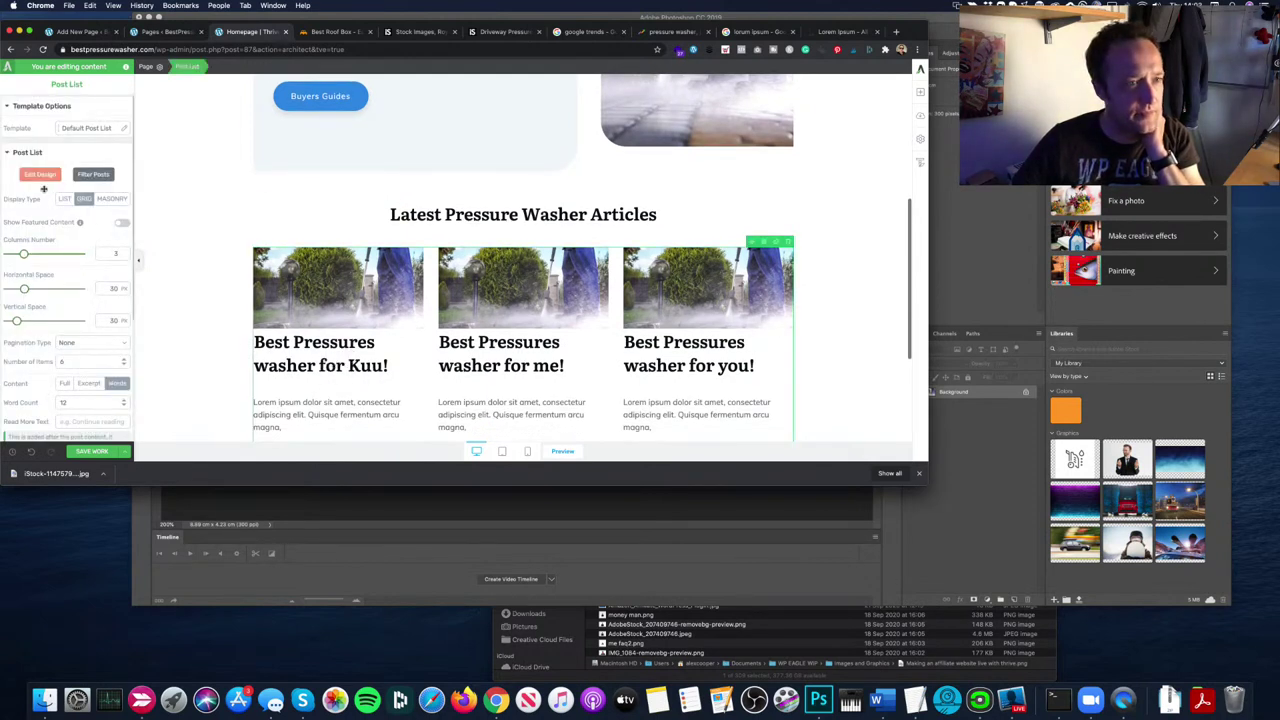
# Step: In the post card template, shrink titles to Heading 3 and delete the blank line above excerpts
pyautogui.doubleClick(325, 352)
pyautogui.click(324, 358)
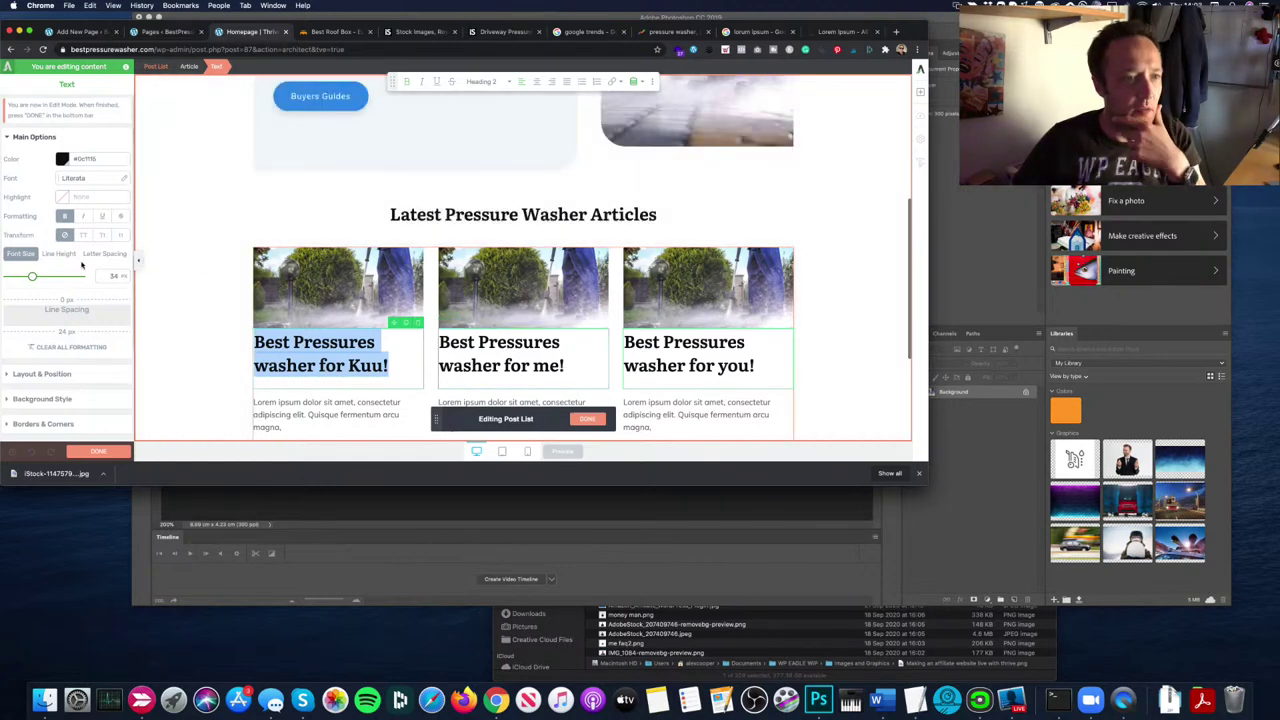
pyautogui.moveTo(32, 277); pyautogui.dragTo(28, 277)
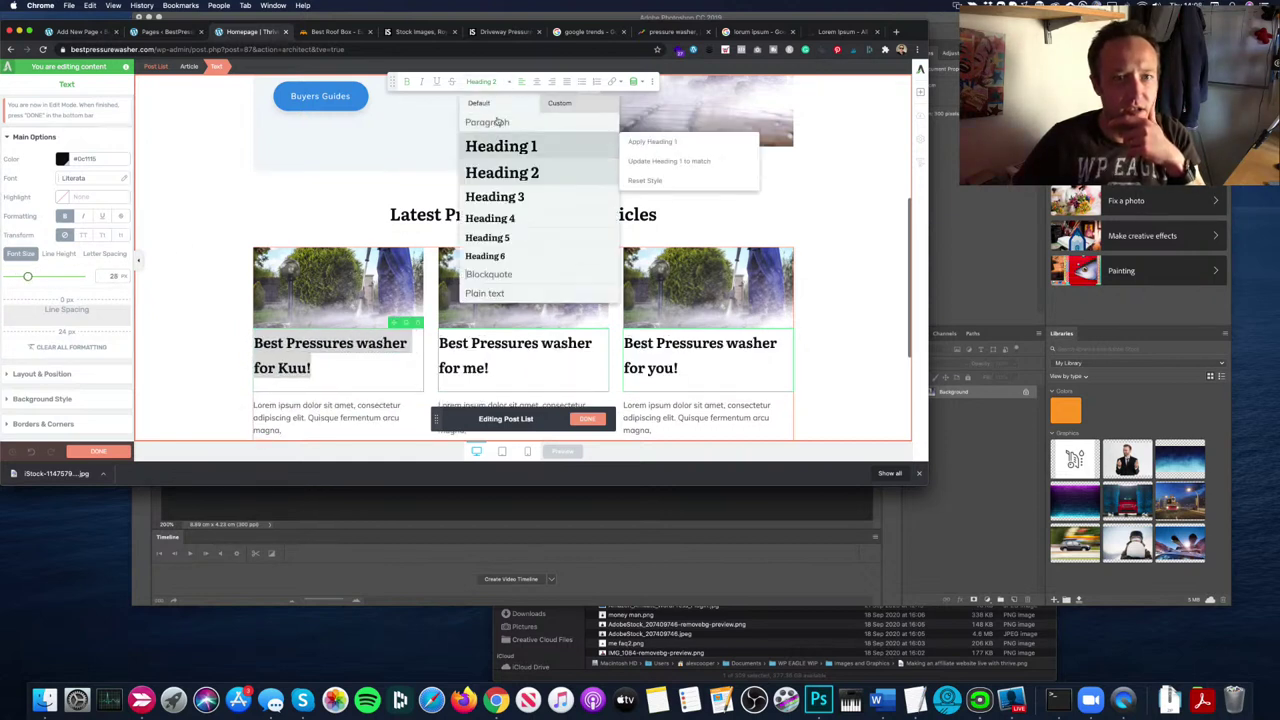
pyautogui.click(482, 81)
pyautogui.click(512, 197)
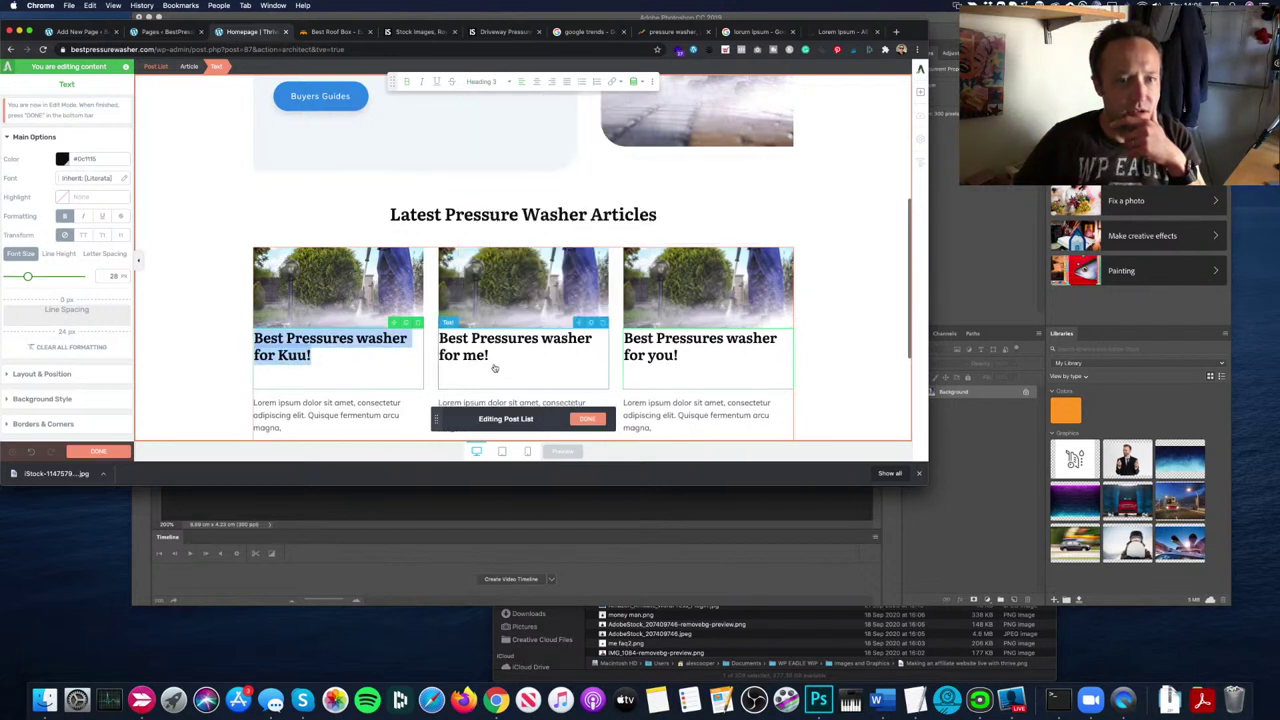
pyautogui.click(305, 377)
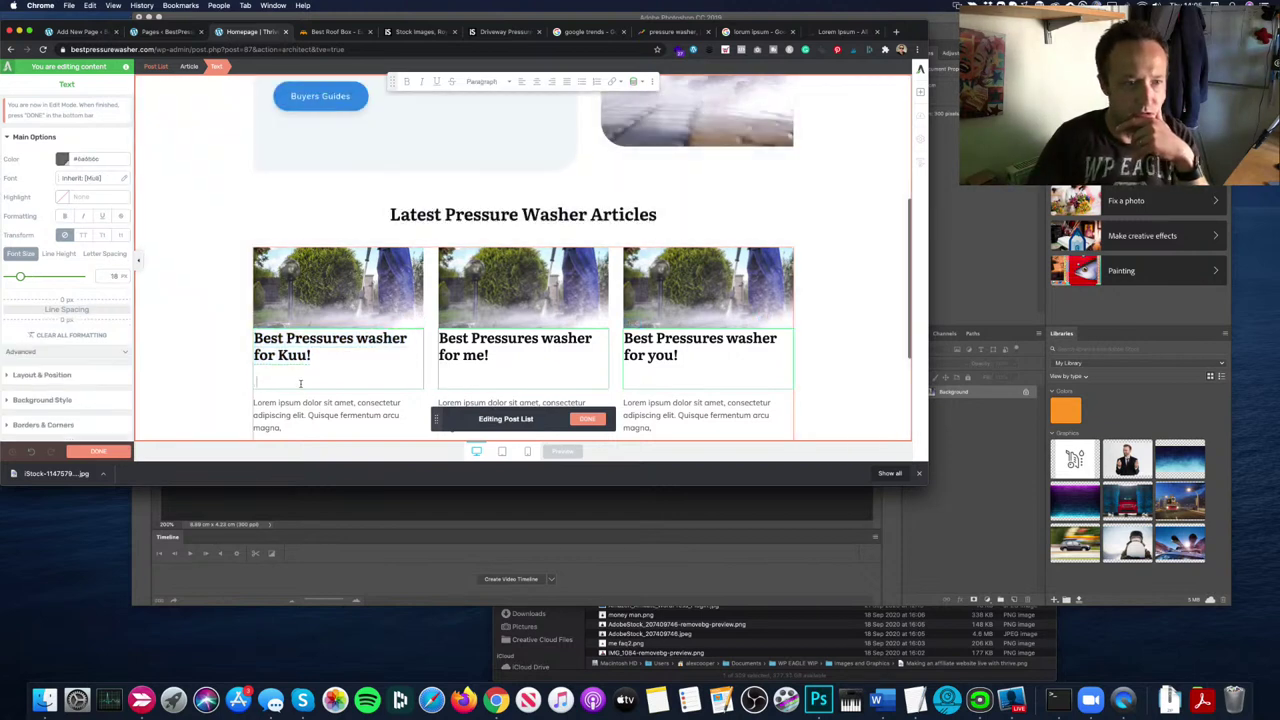
pyautogui.press('BackSpace')
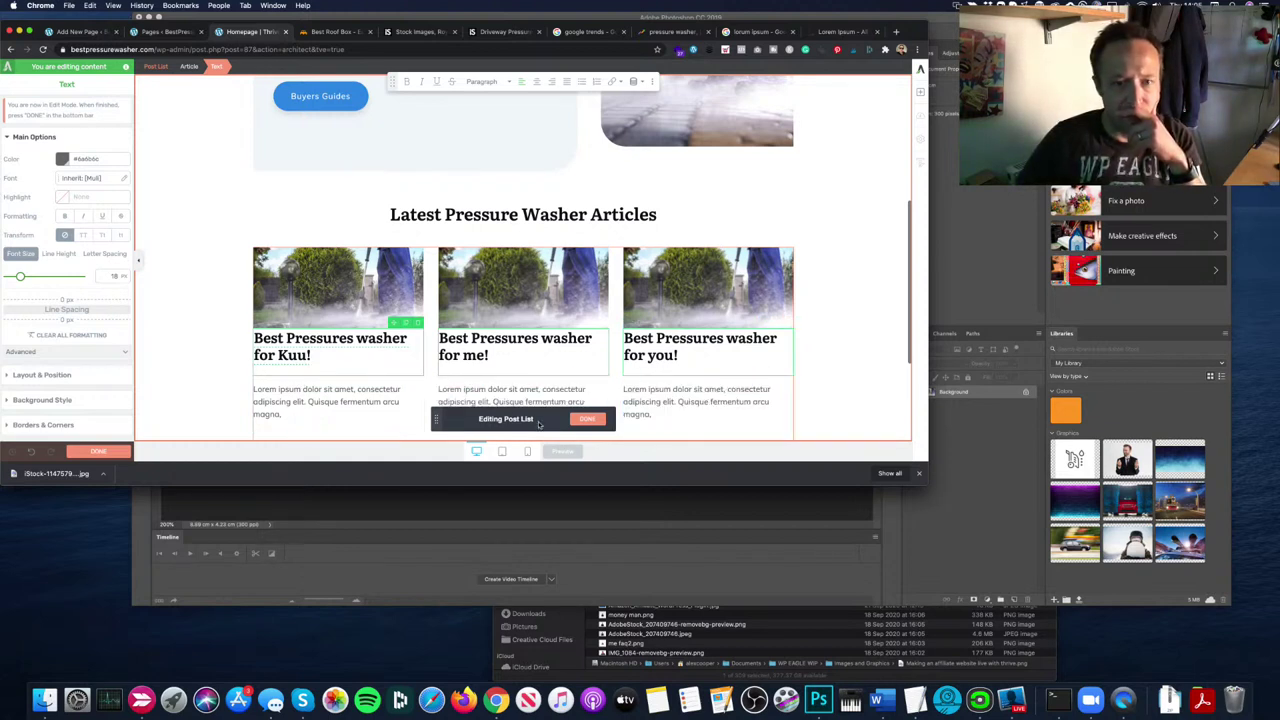
pyautogui.click(616, 435)
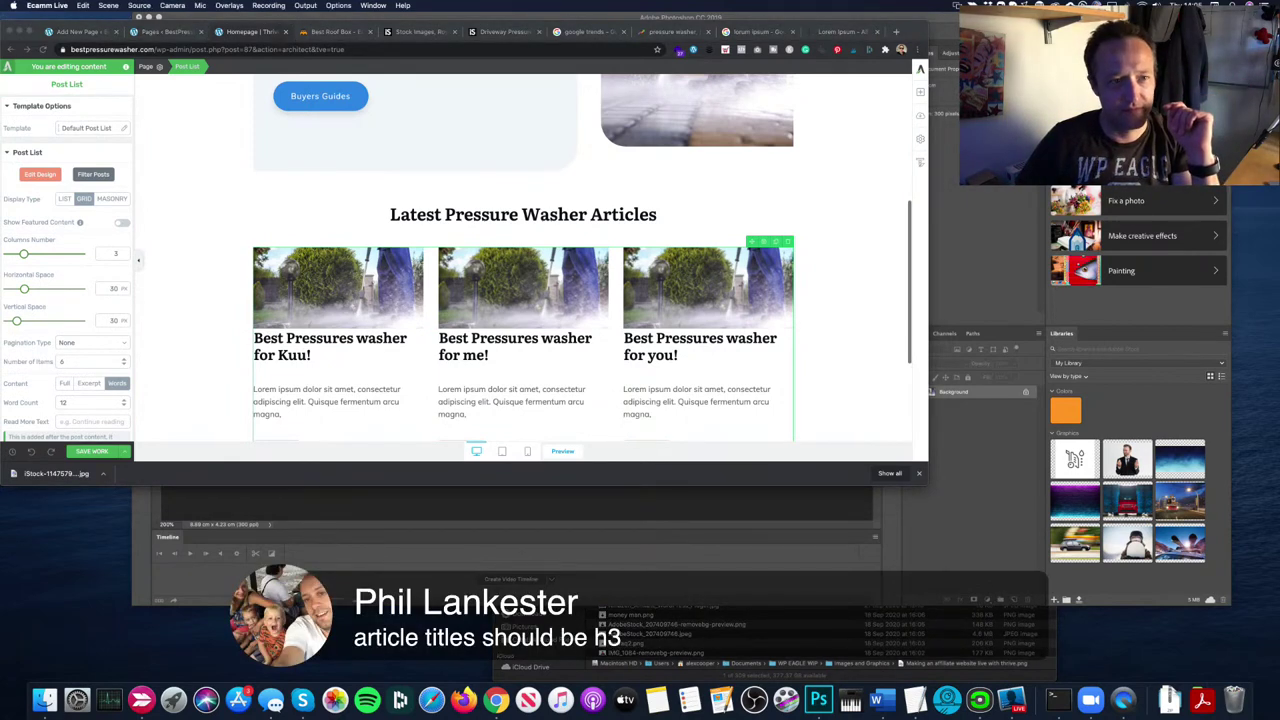
# Step: Enlarge the 'Latest Pressure Washer Articles' heading from 34 to 40 px and save
pyautogui.click(209, 191)
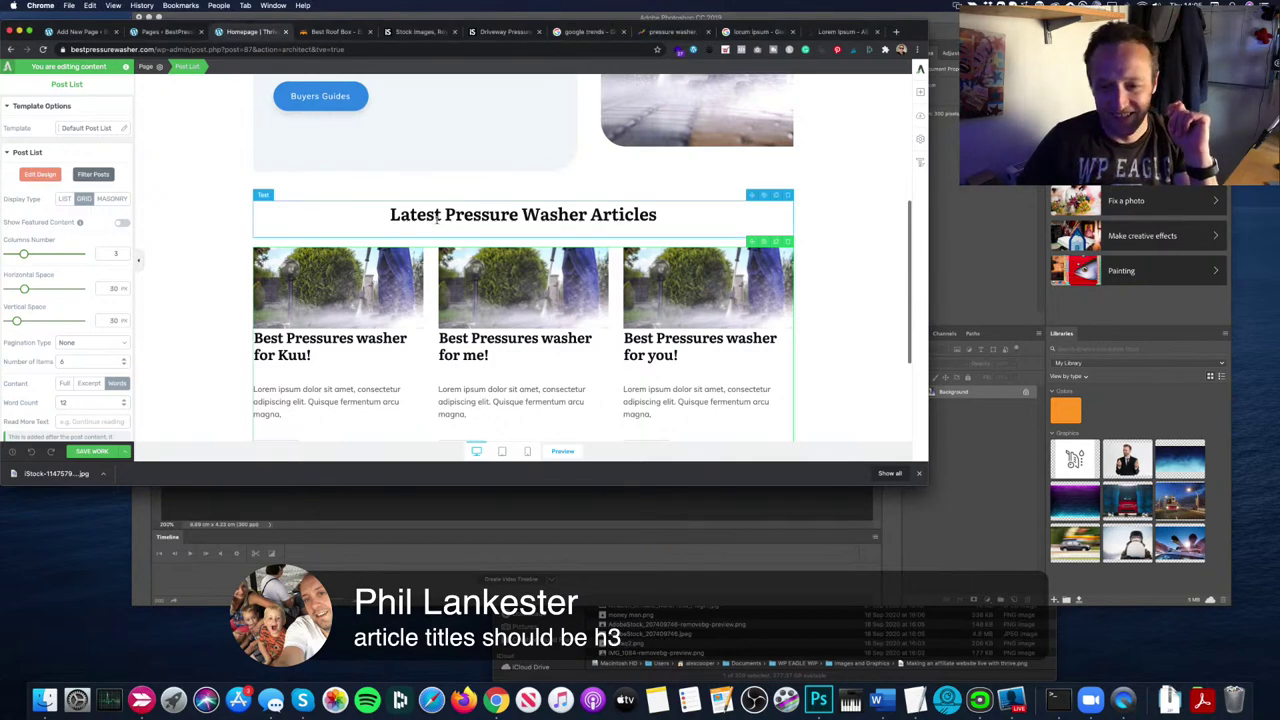
pyautogui.click(437, 219)
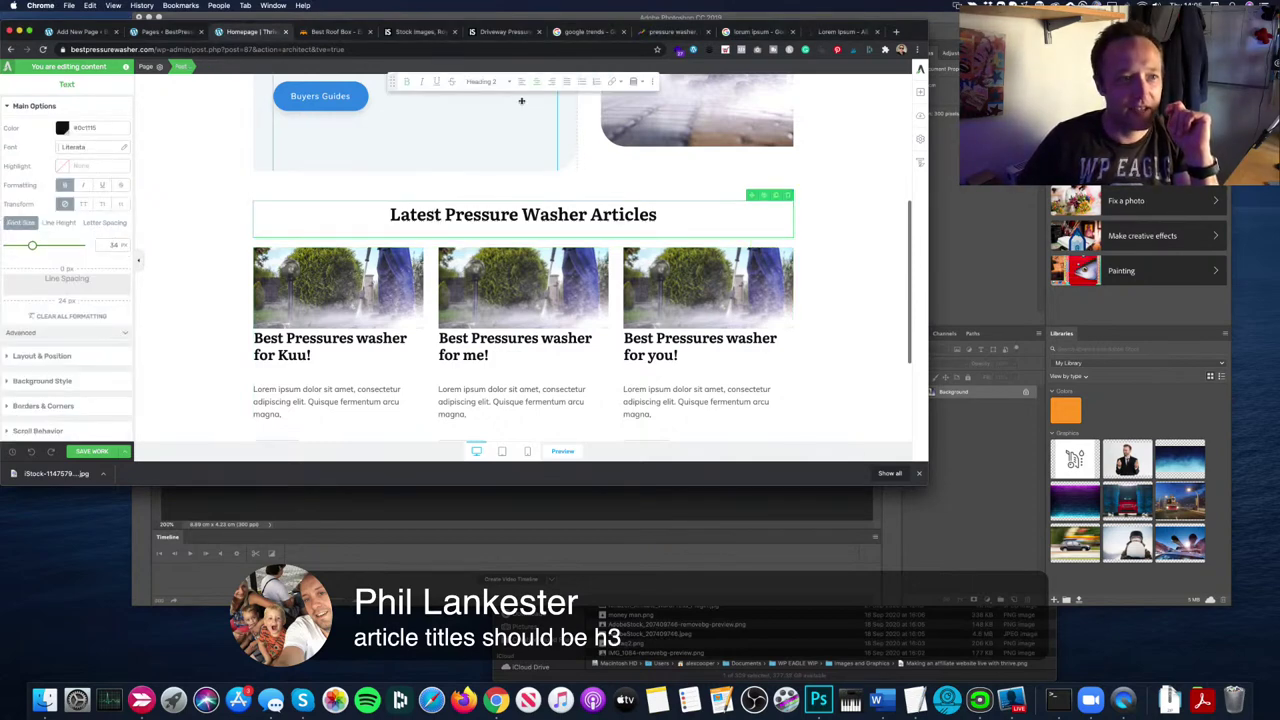
pyautogui.moveTo(32, 245); pyautogui.dragTo(36, 246)
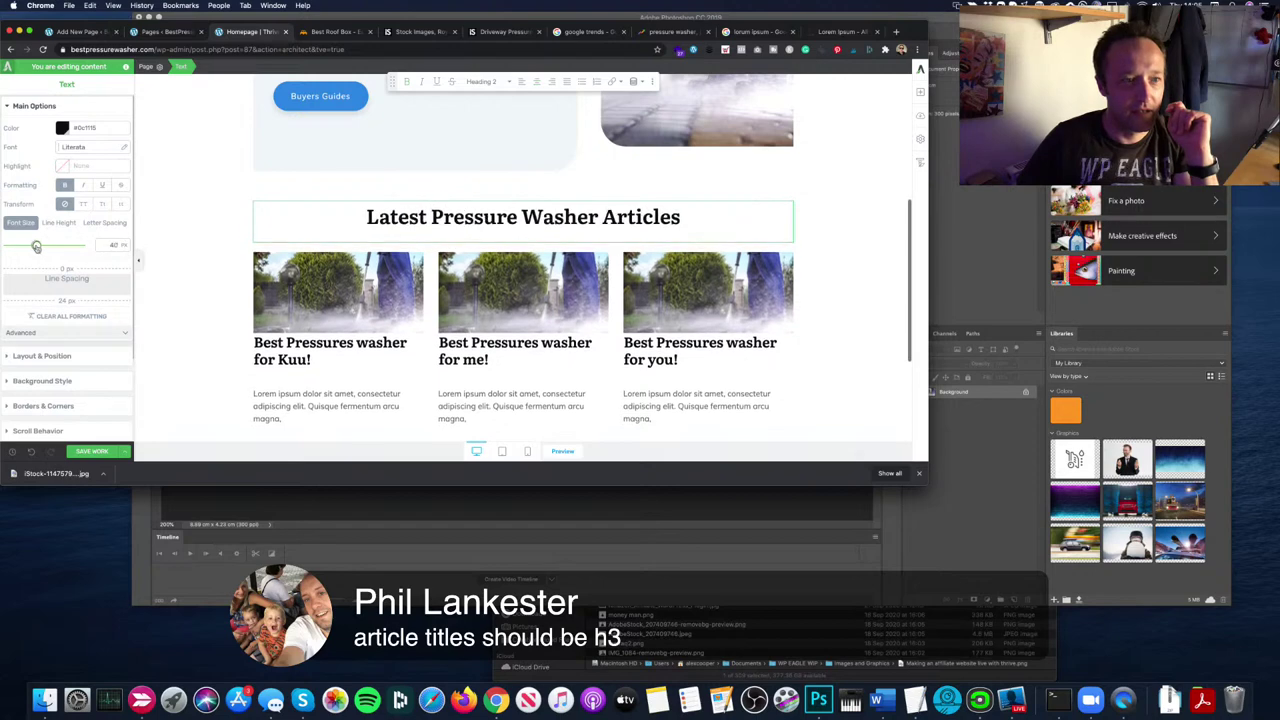
pyautogui.click(91, 451)
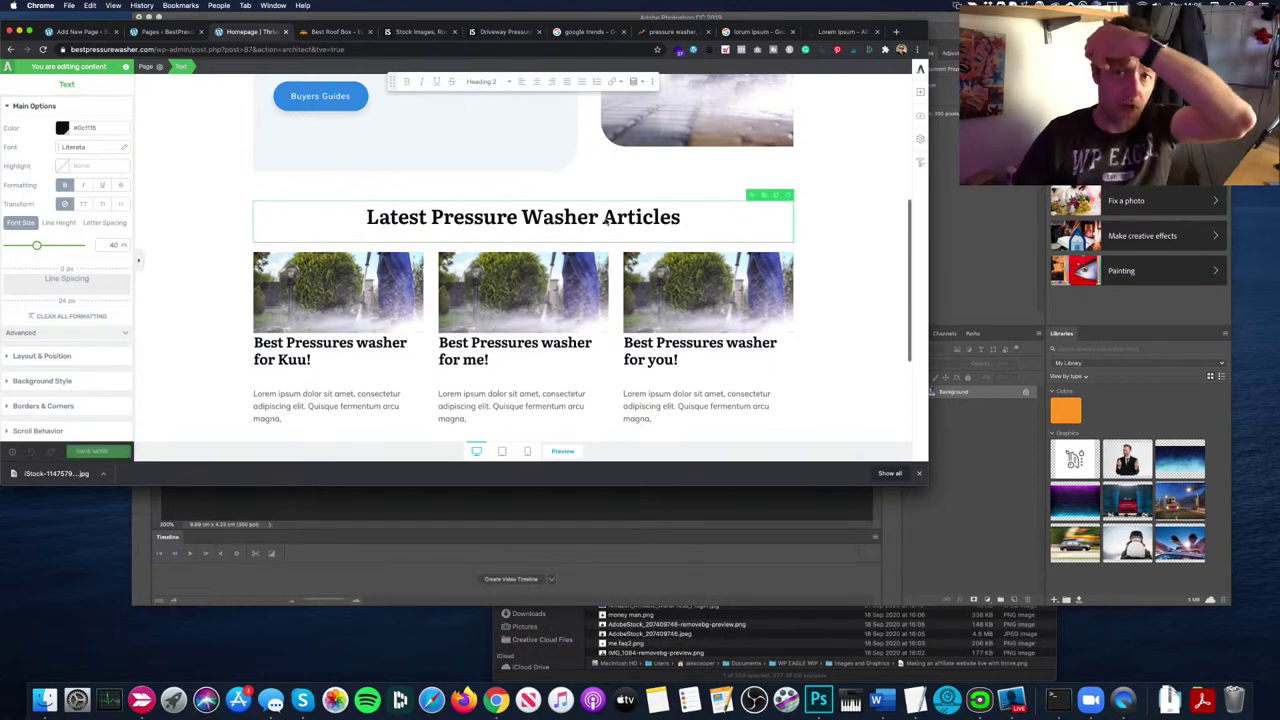
# Step: Open the editor settings to reach the Basic Homepage template in Thrive Theme Builder
pyautogui.click(919, 139)
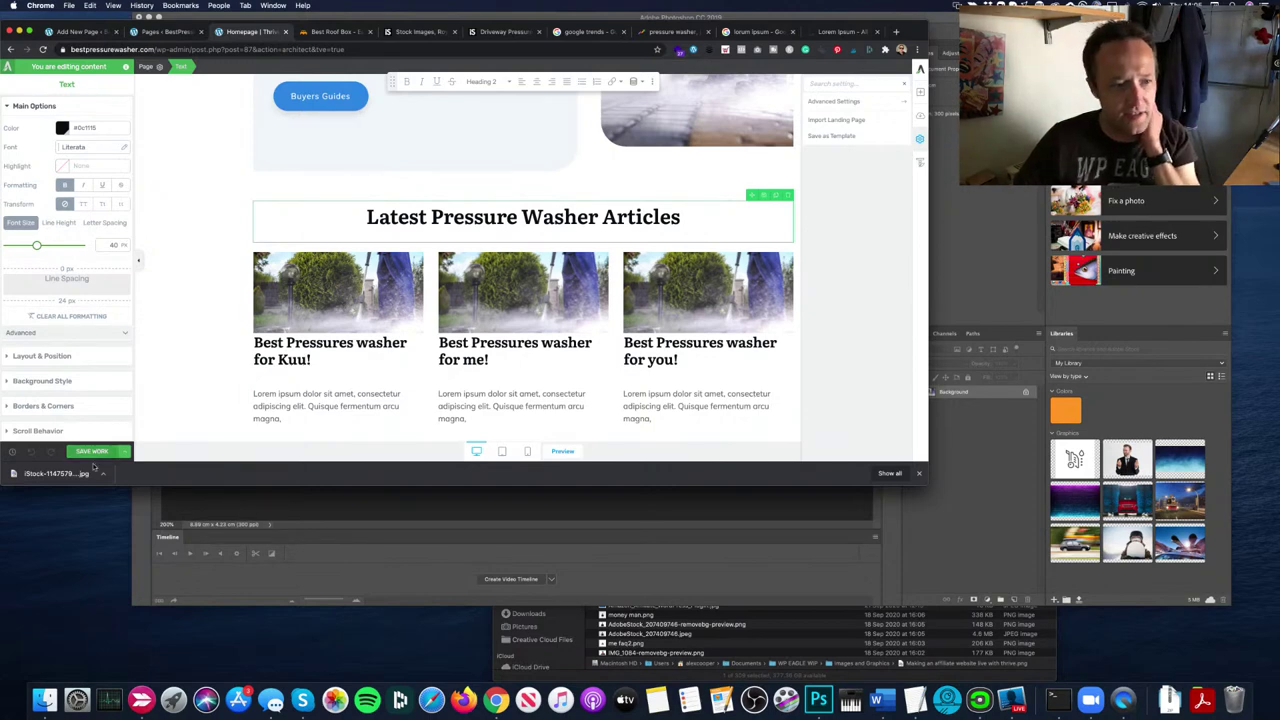
pyautogui.scroll(-3, 464, 298)
pyautogui.scroll(10, 464, 298)
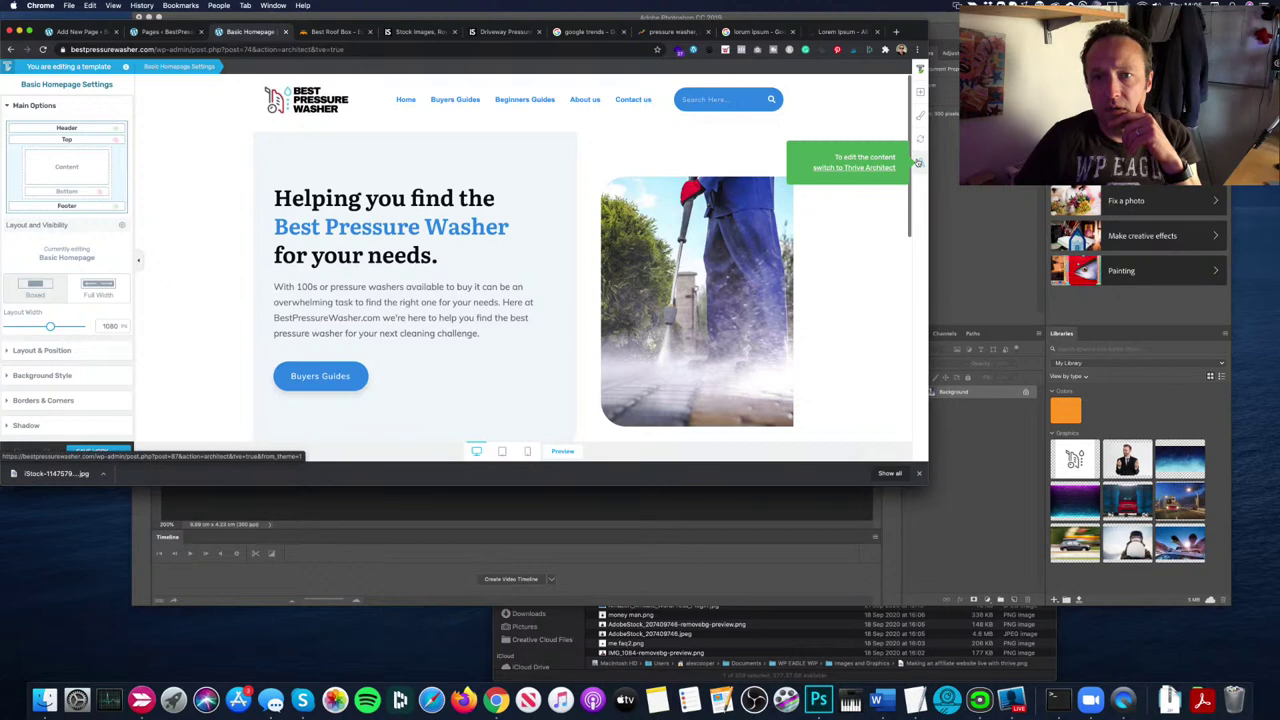
# Step: Open the Central Style Panel and switch back to Thrive Architect for the homepage content
pyautogui.click(923, 115)
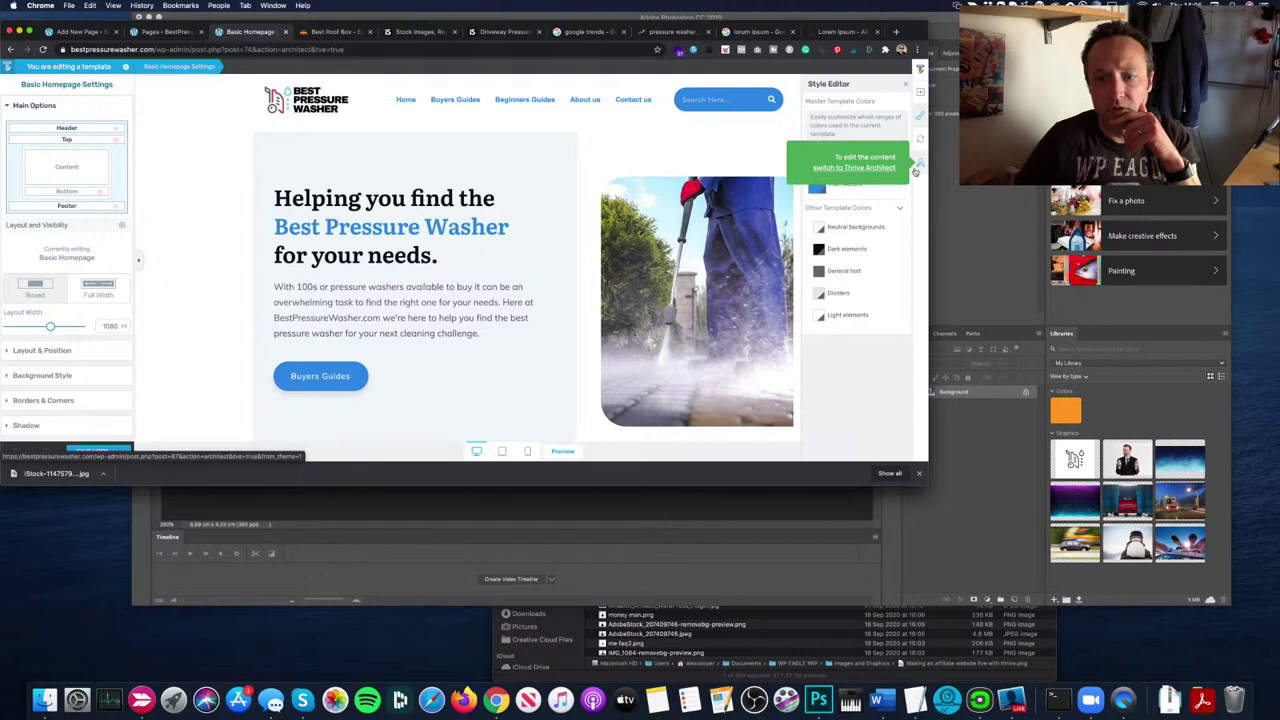
pyautogui.click(885, 170)
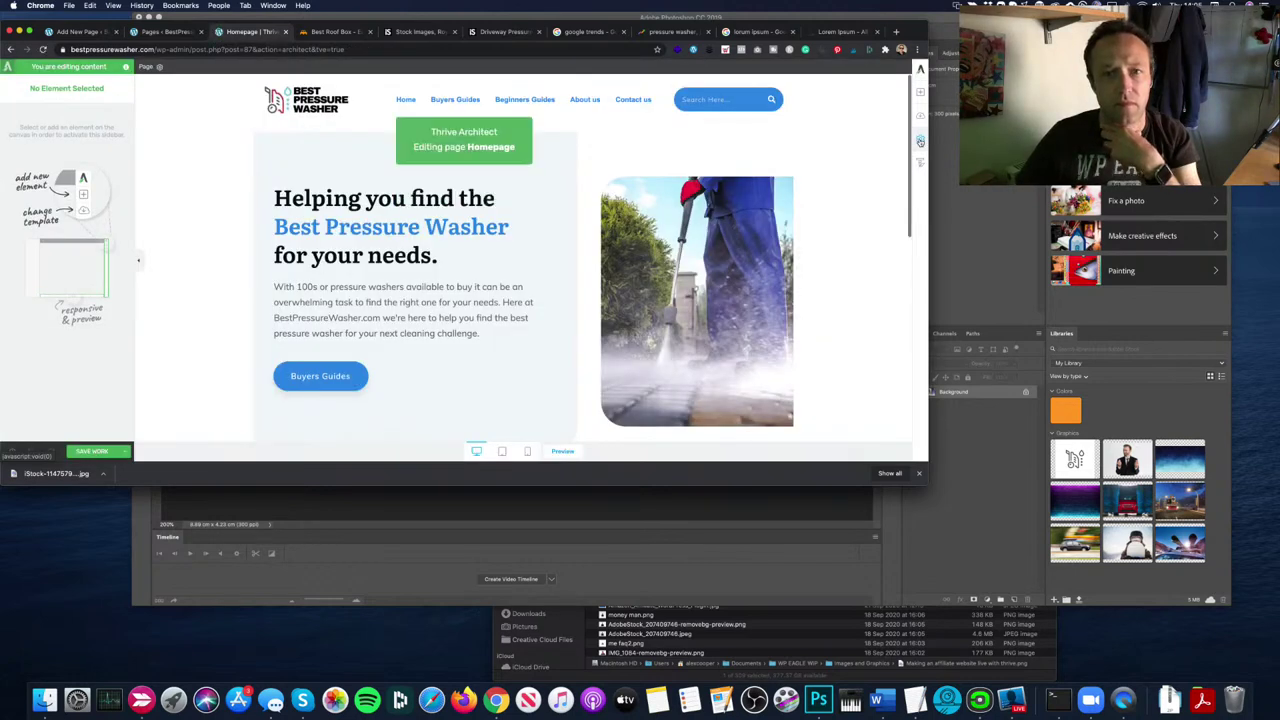
# Step: Browse the editor's advanced settings and the page template and content panels
pyautogui.click(920, 141)
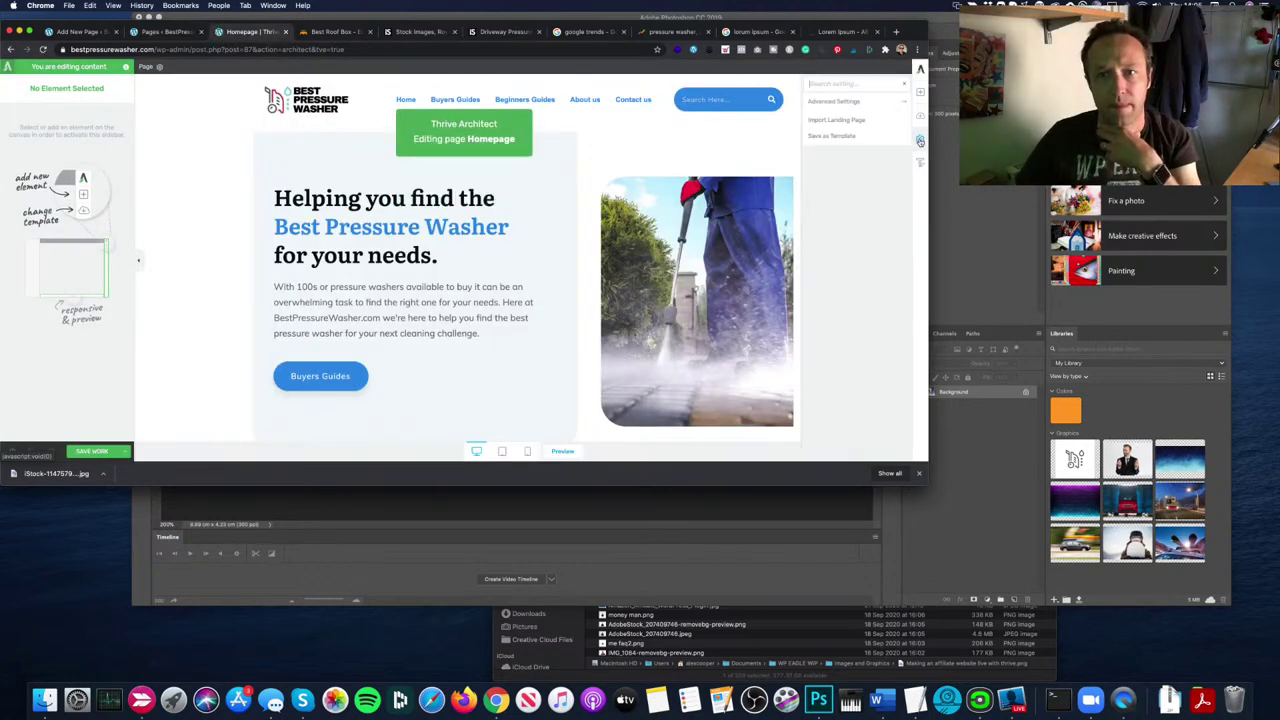
pyautogui.click(897, 103)
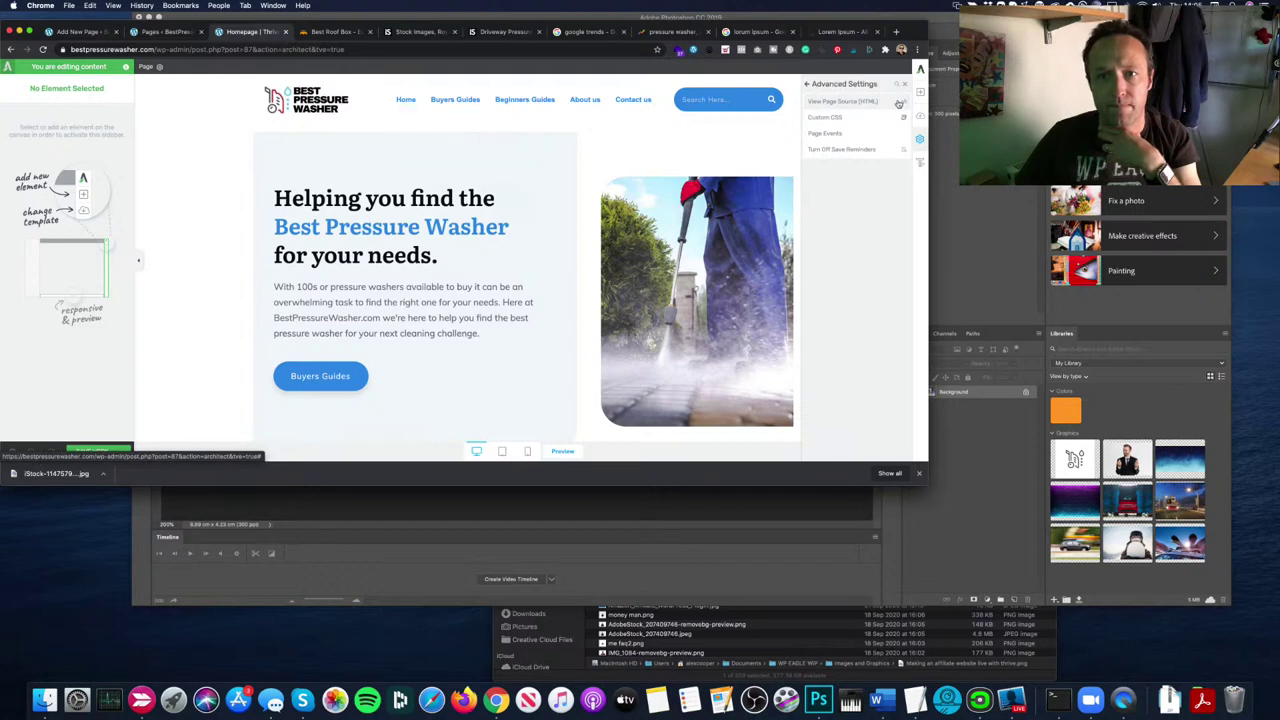
pyautogui.click(808, 84)
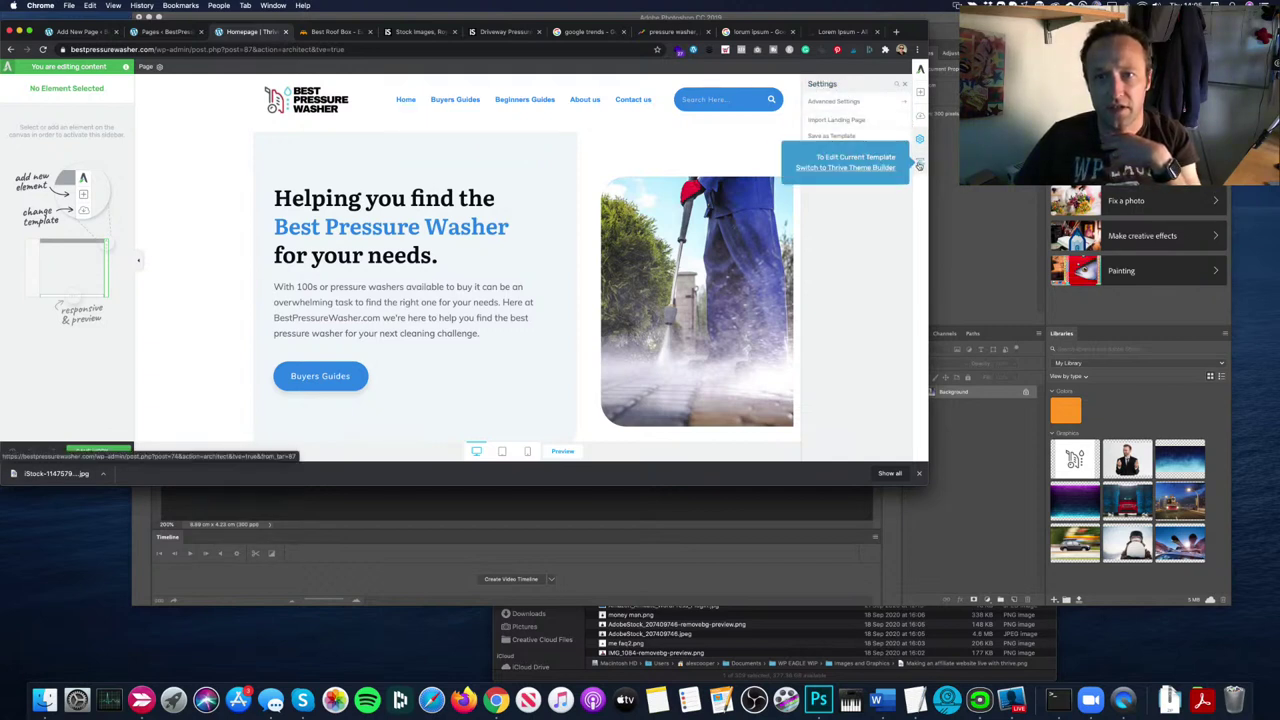
pyautogui.click(919, 68)
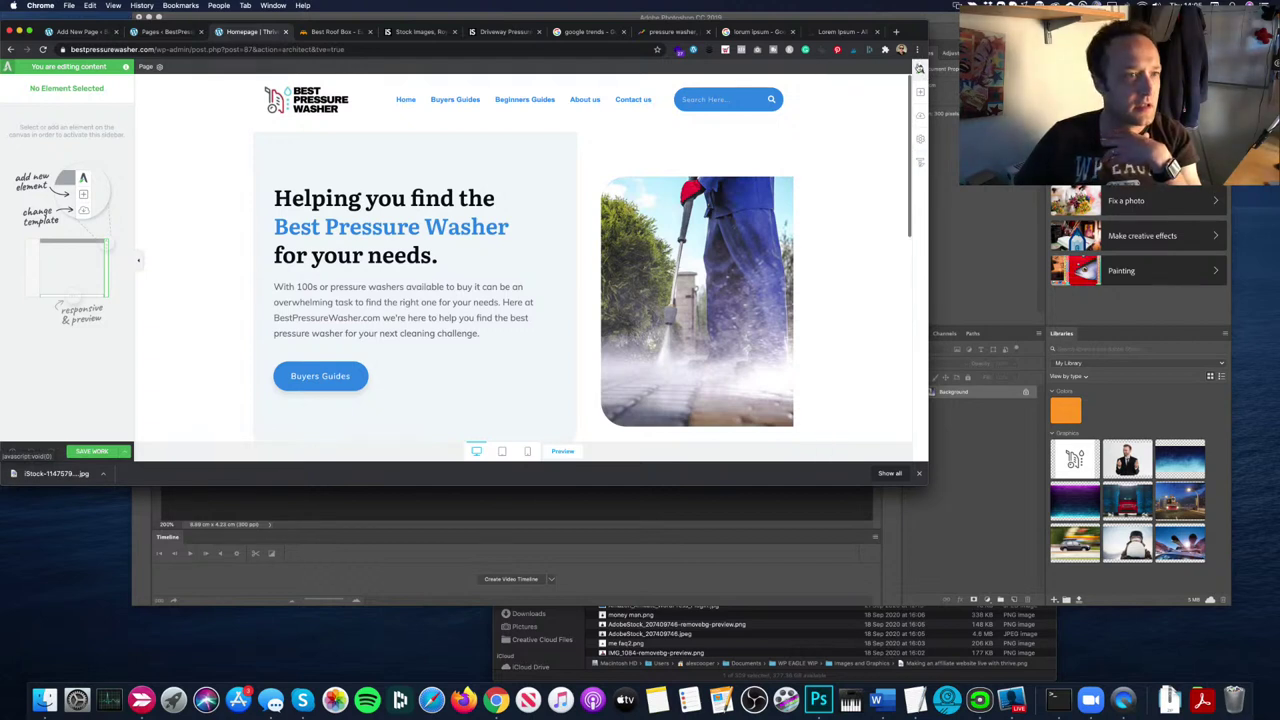
pyautogui.click(159, 67)
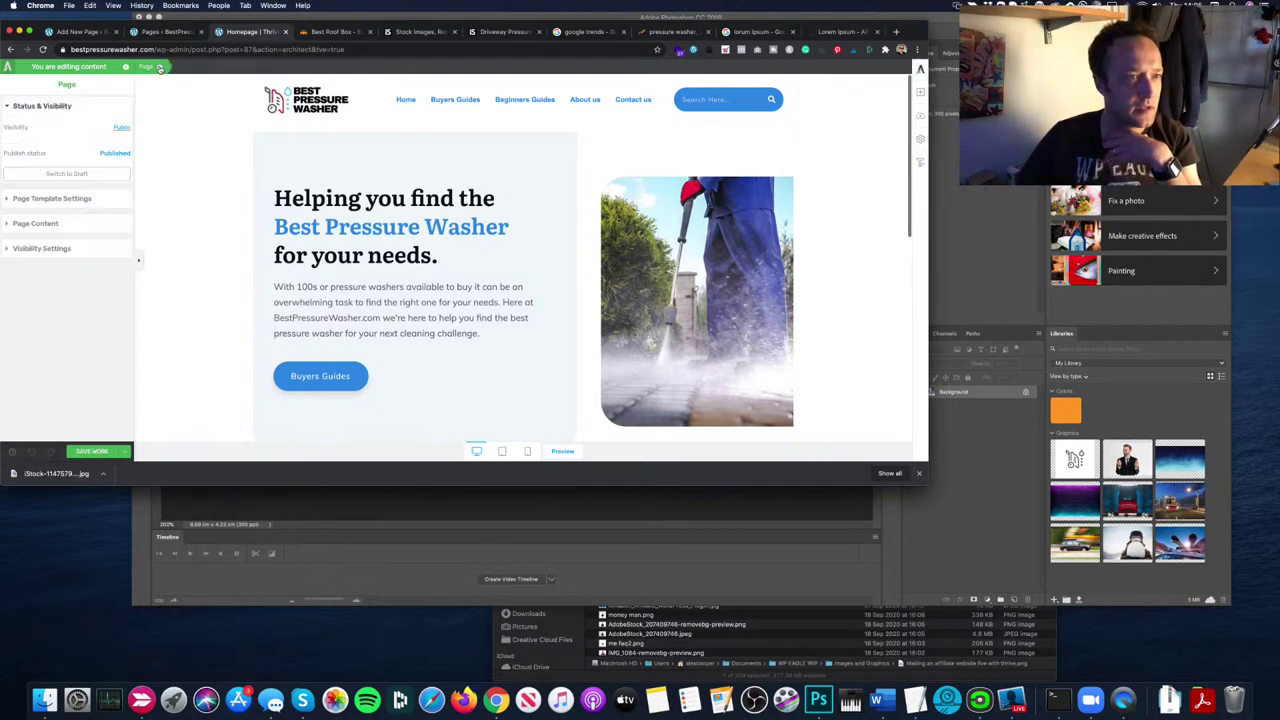
pyautogui.click(52, 197)
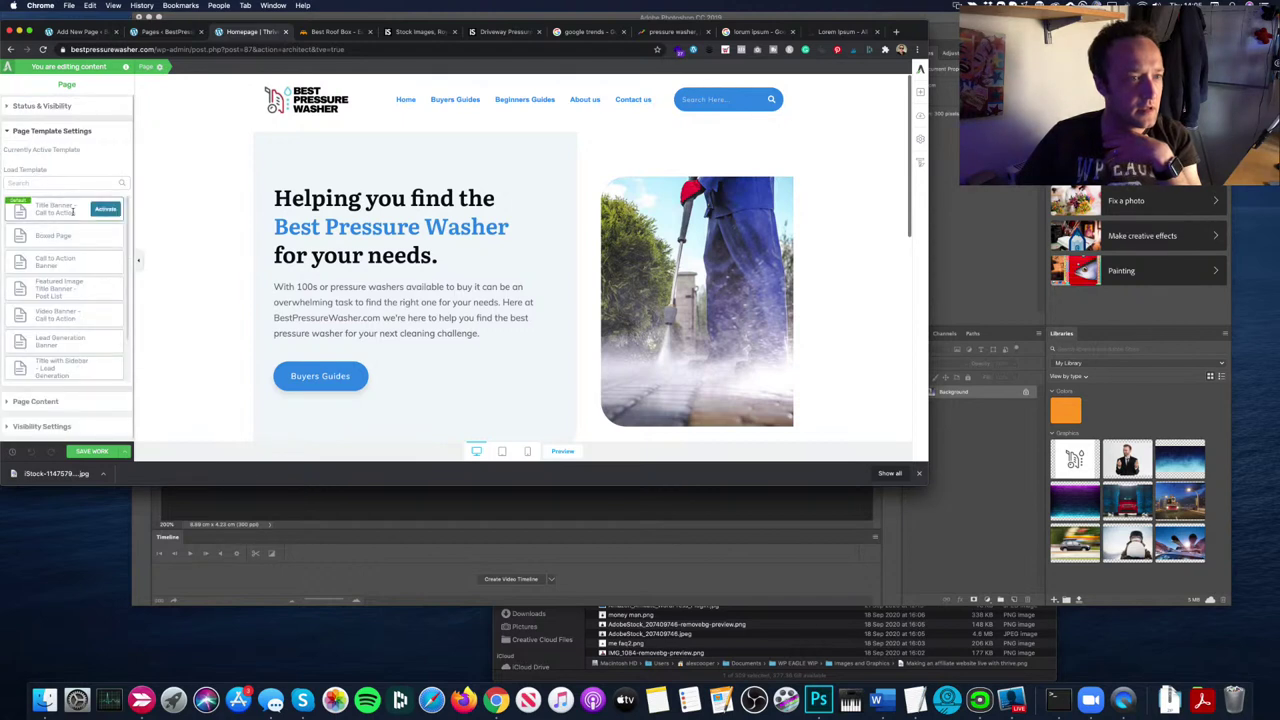
pyautogui.scroll(-2, 67, 254)
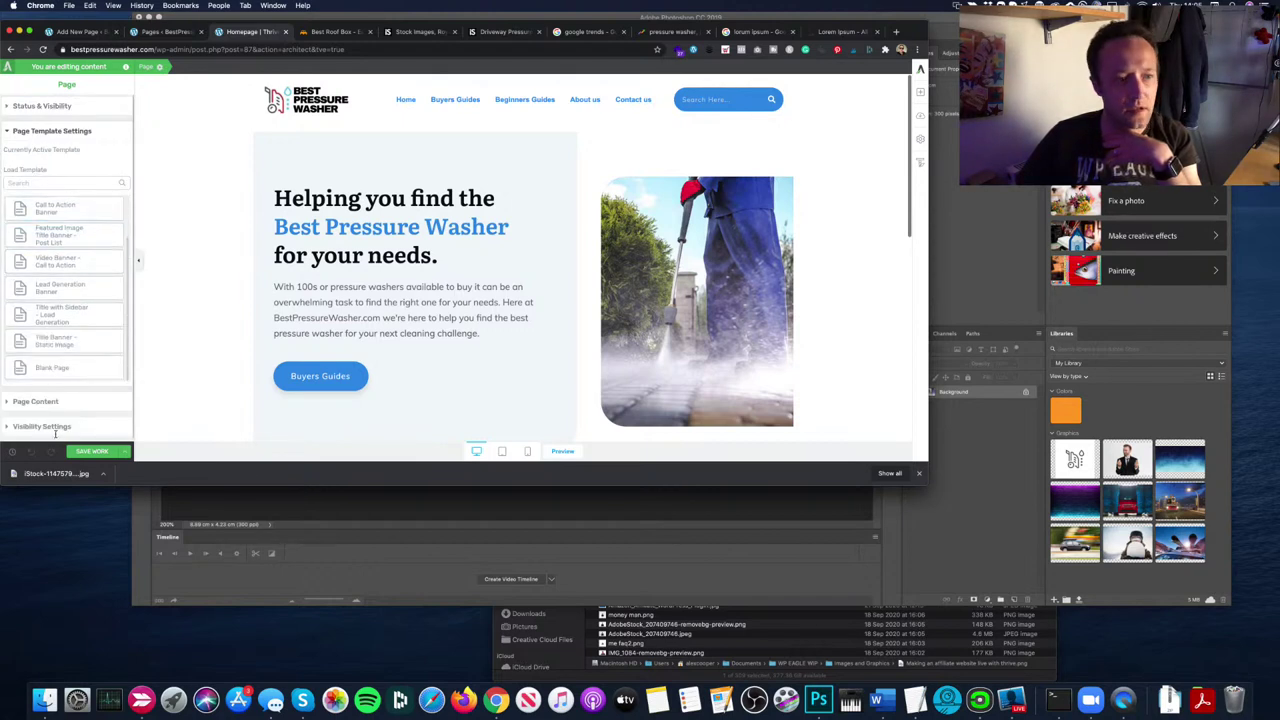
pyautogui.click(40, 401)
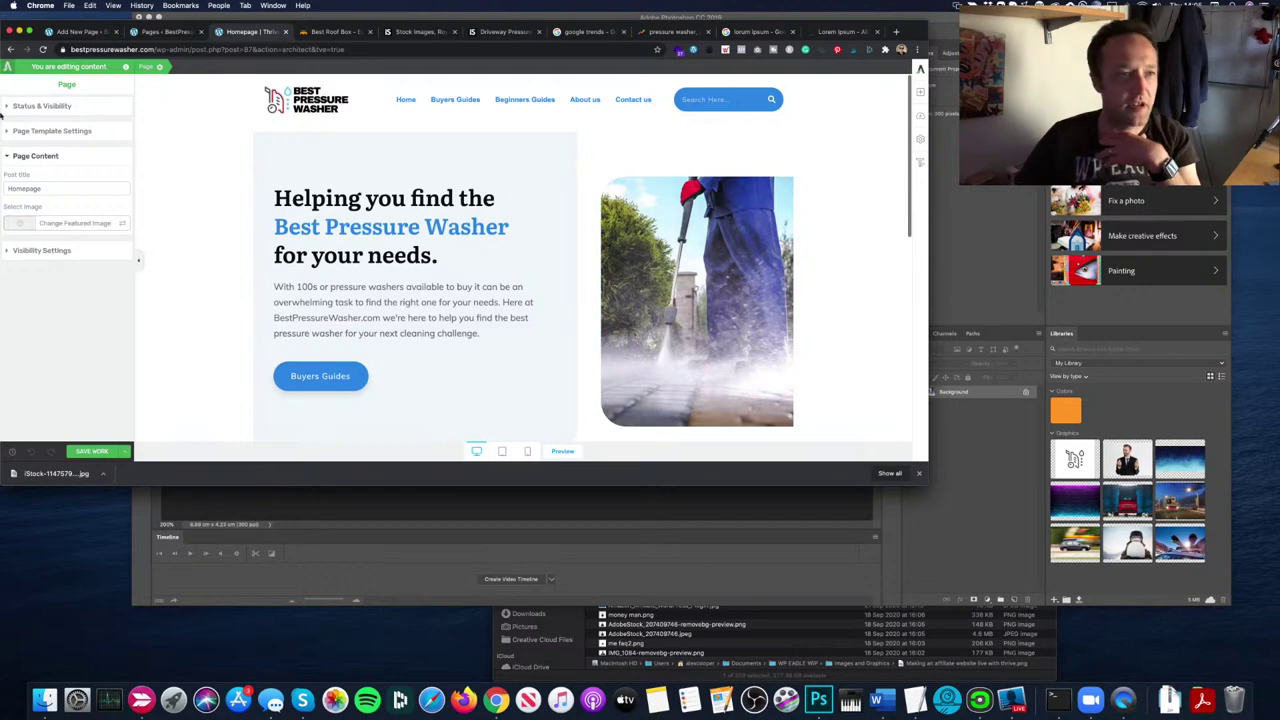
# Step: Save the homepage and return to the WordPress post editor
pyautogui.click(124, 451)
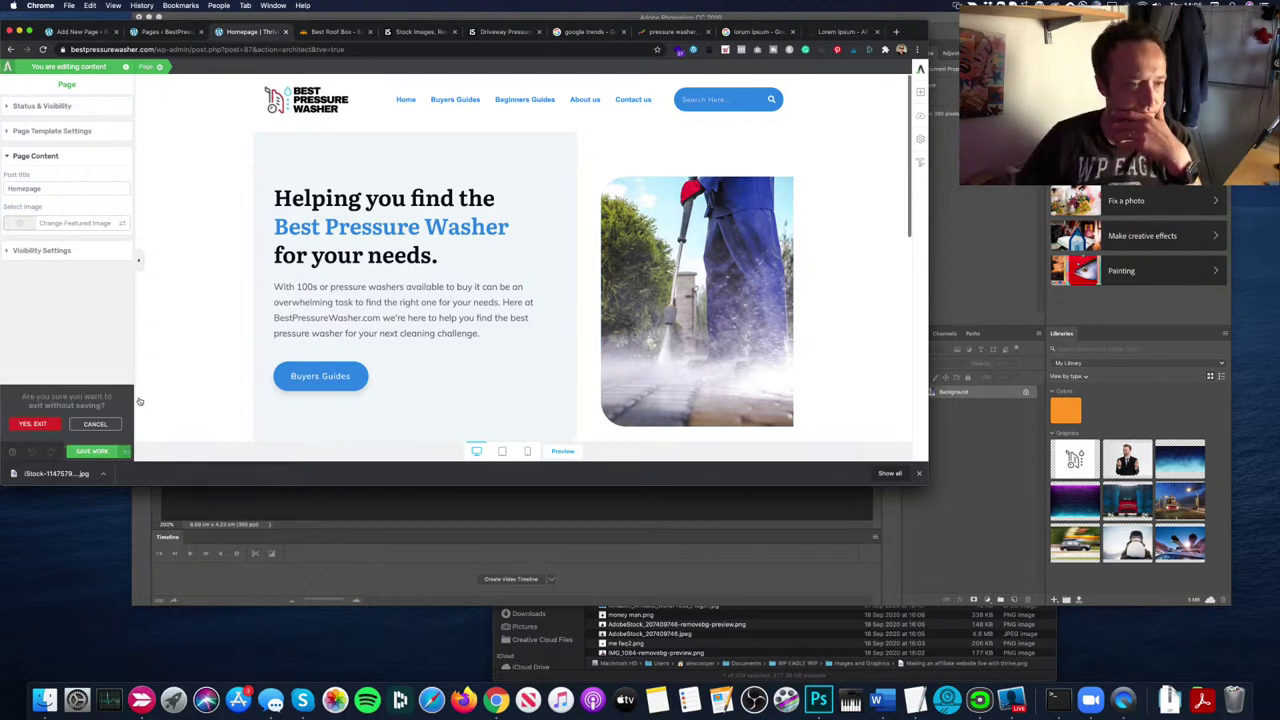
pyautogui.click(119, 452)
pyautogui.click(117, 452)
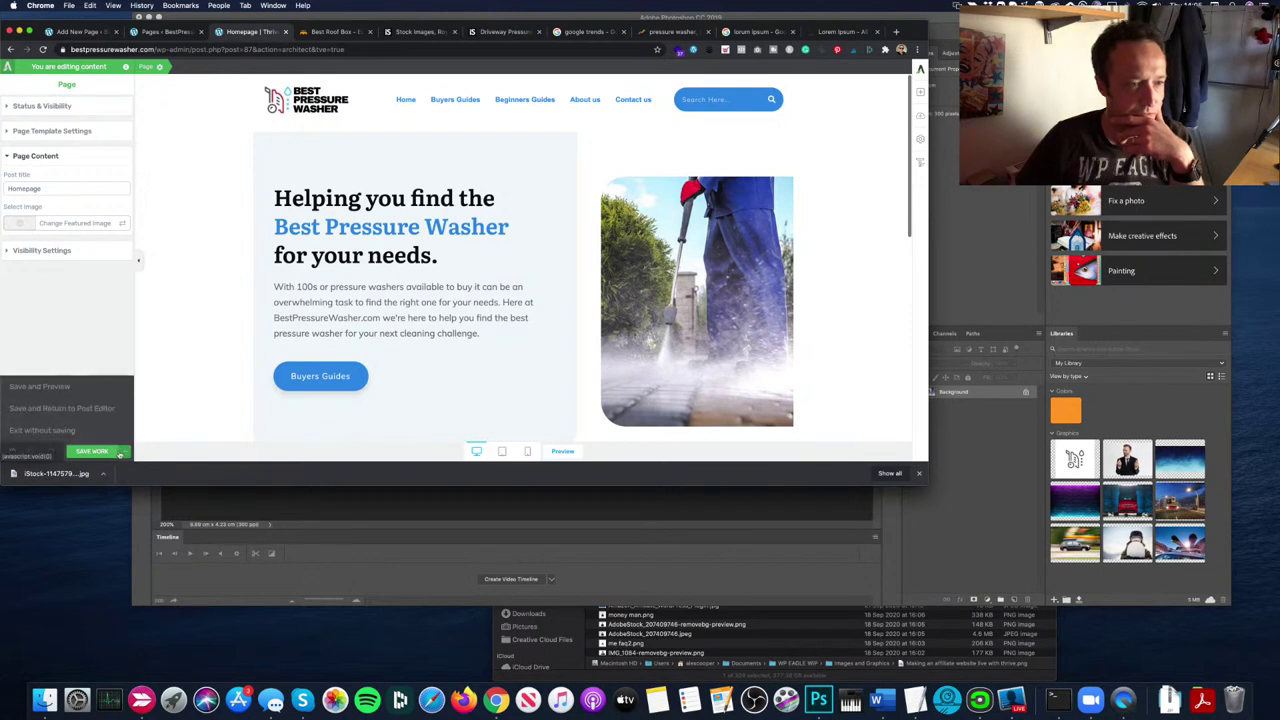
pyautogui.click(90, 411)
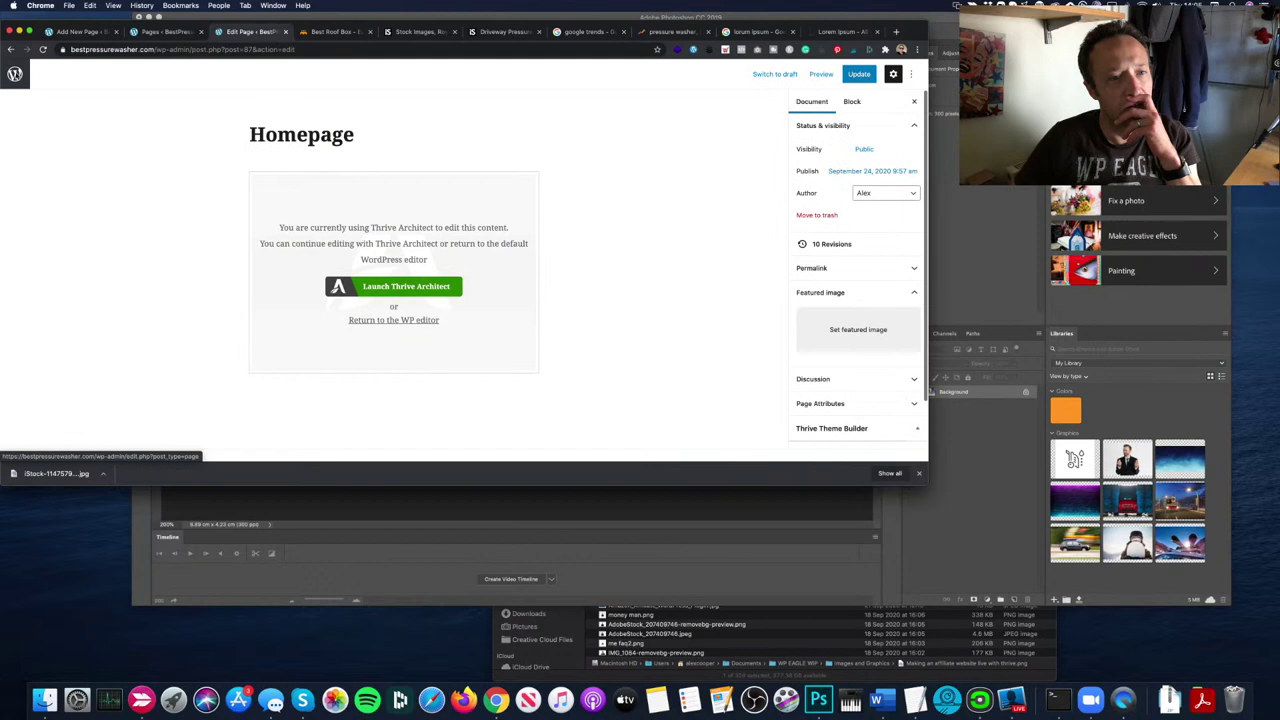
# Step: Go via Thrive Dashboard General Settings to Thrive Theme Builder's version incompatibility notice
pyautogui.click(15, 74)
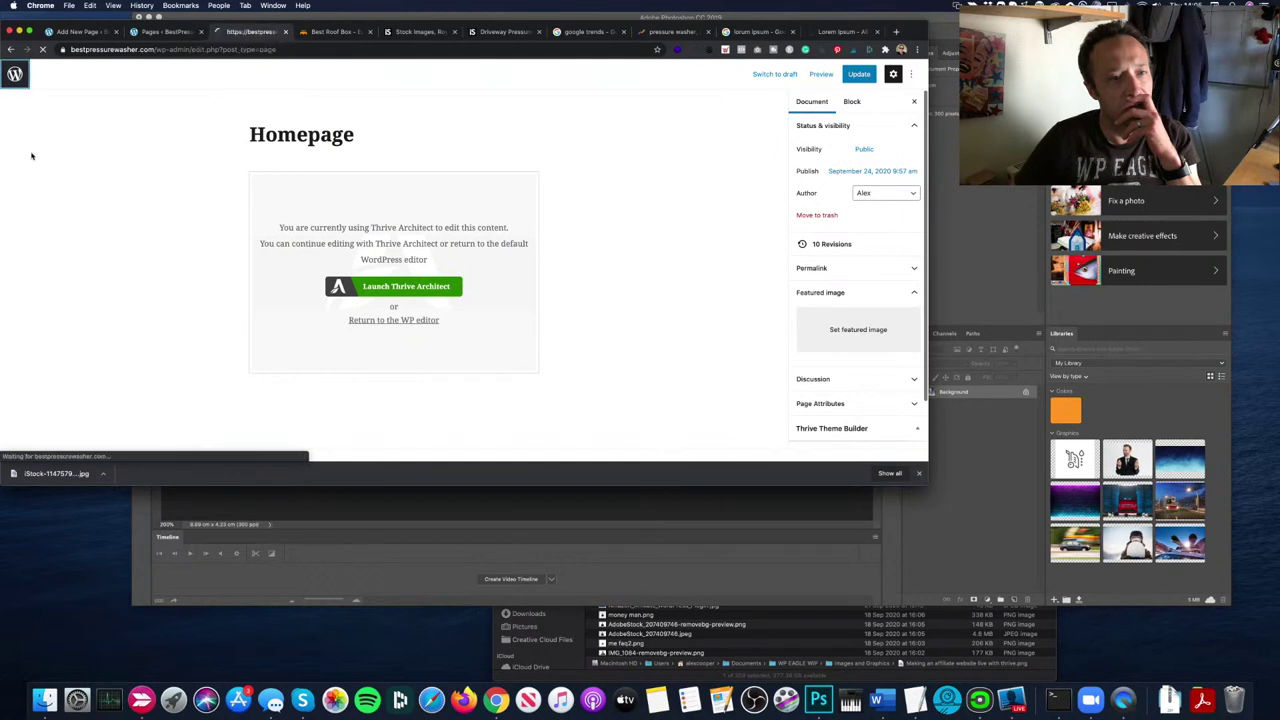
pyautogui.moveTo(55, 363)
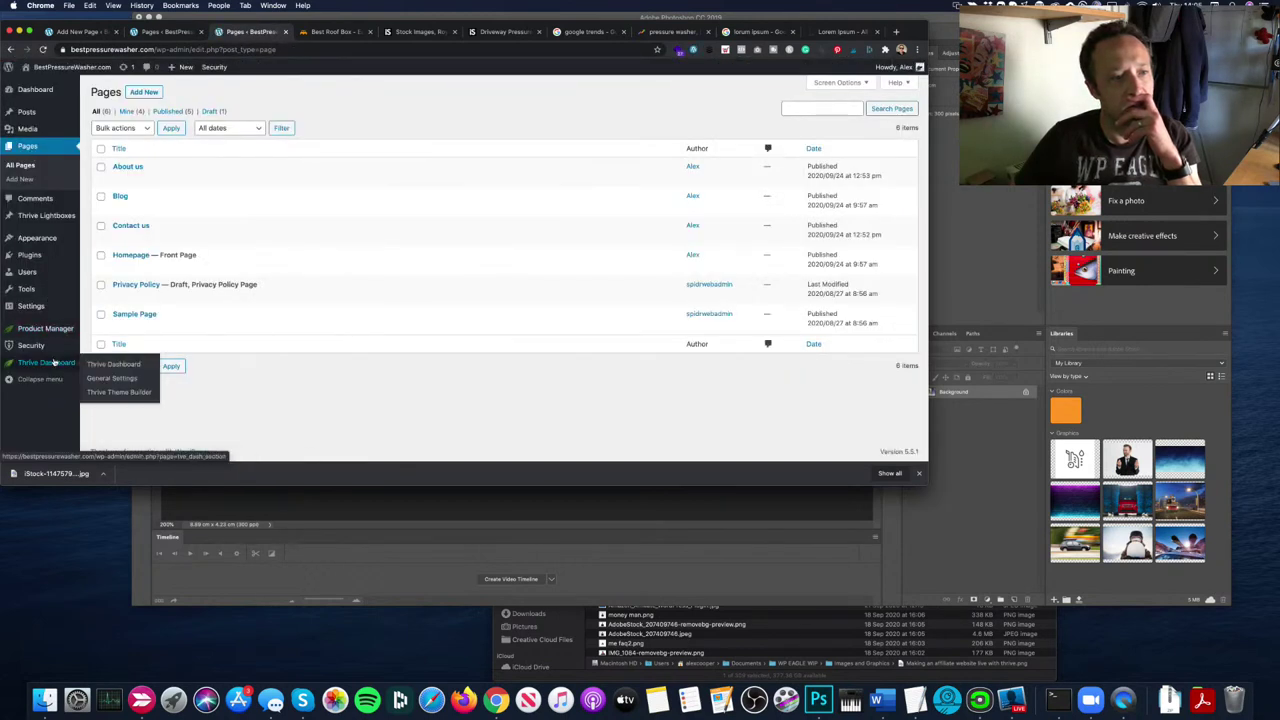
pyautogui.click(133, 380)
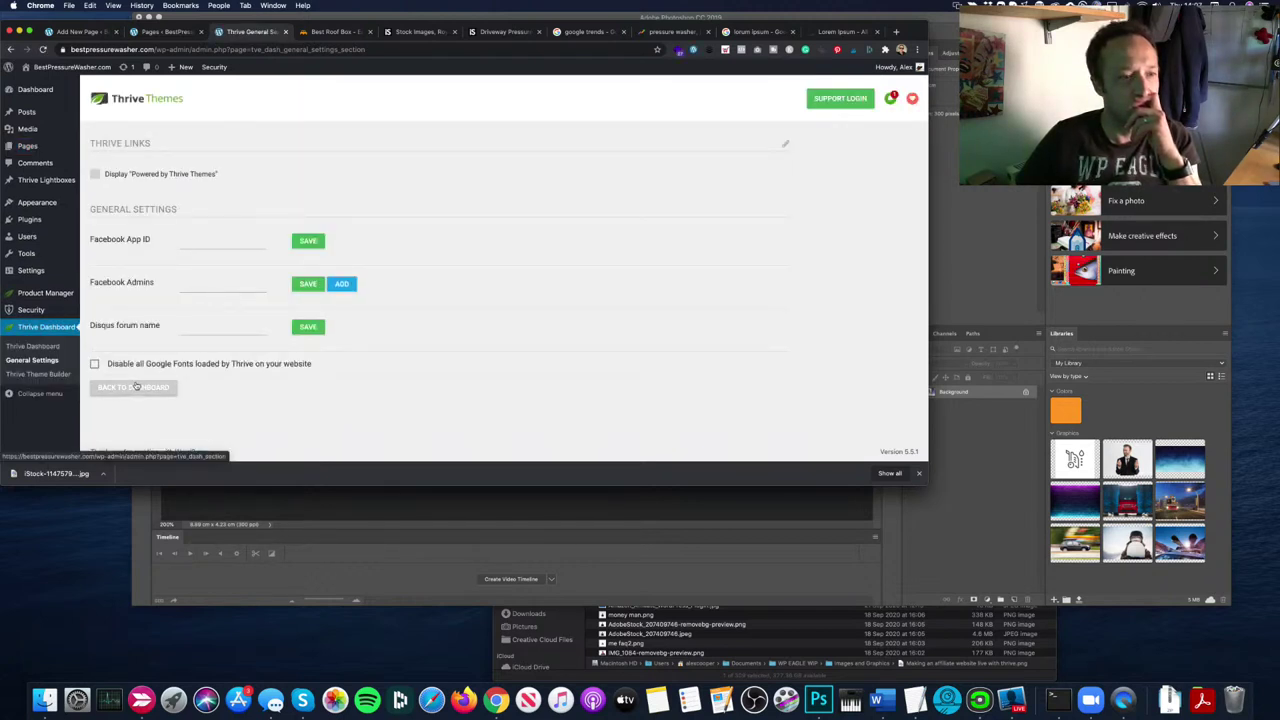
pyautogui.click(50, 375)
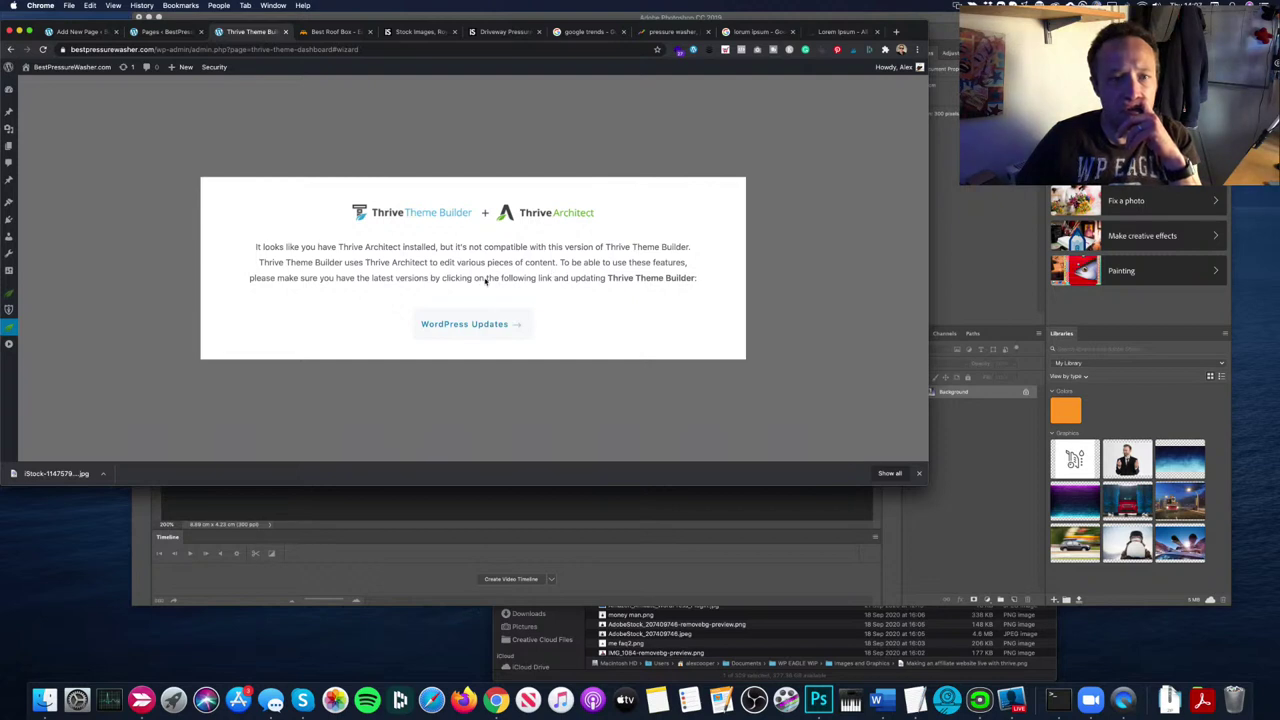
# Step: Update the Thrive Theme Builder theme from 1.7.1 to 1.8.0 on the WordPress Updates page
pyautogui.click(492, 333)
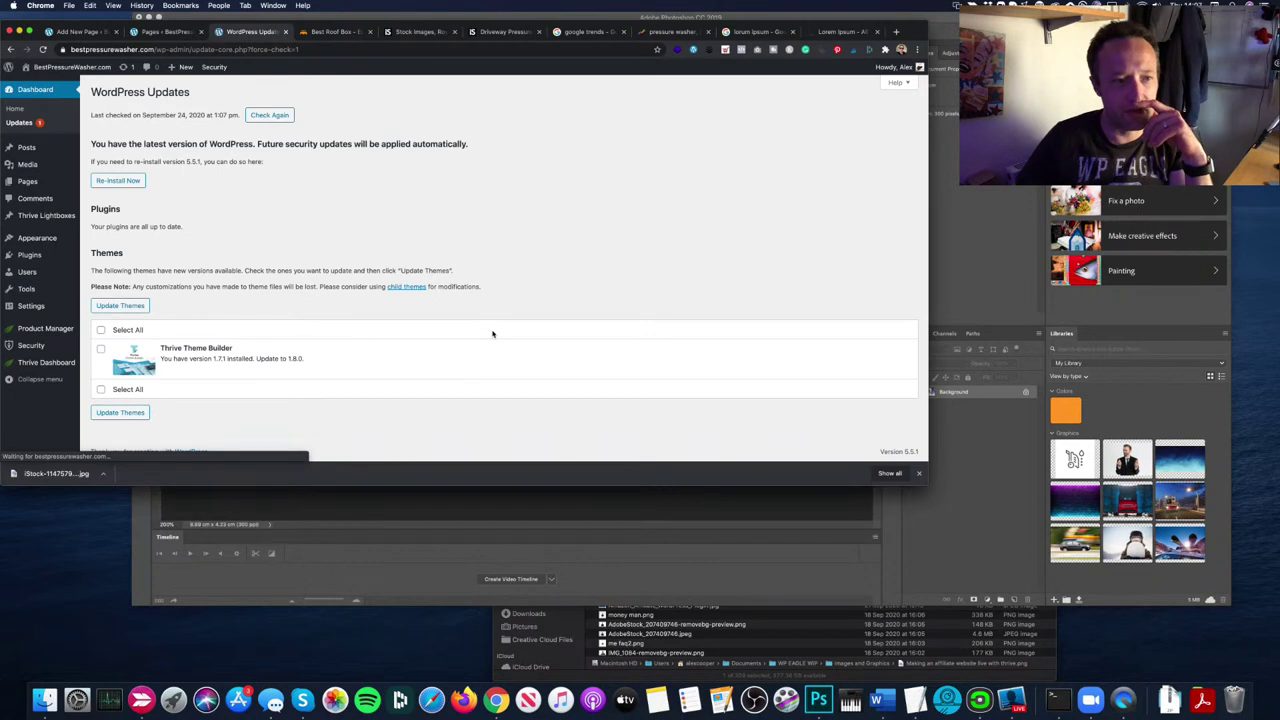
pyautogui.click(102, 350)
pyautogui.click(120, 412)
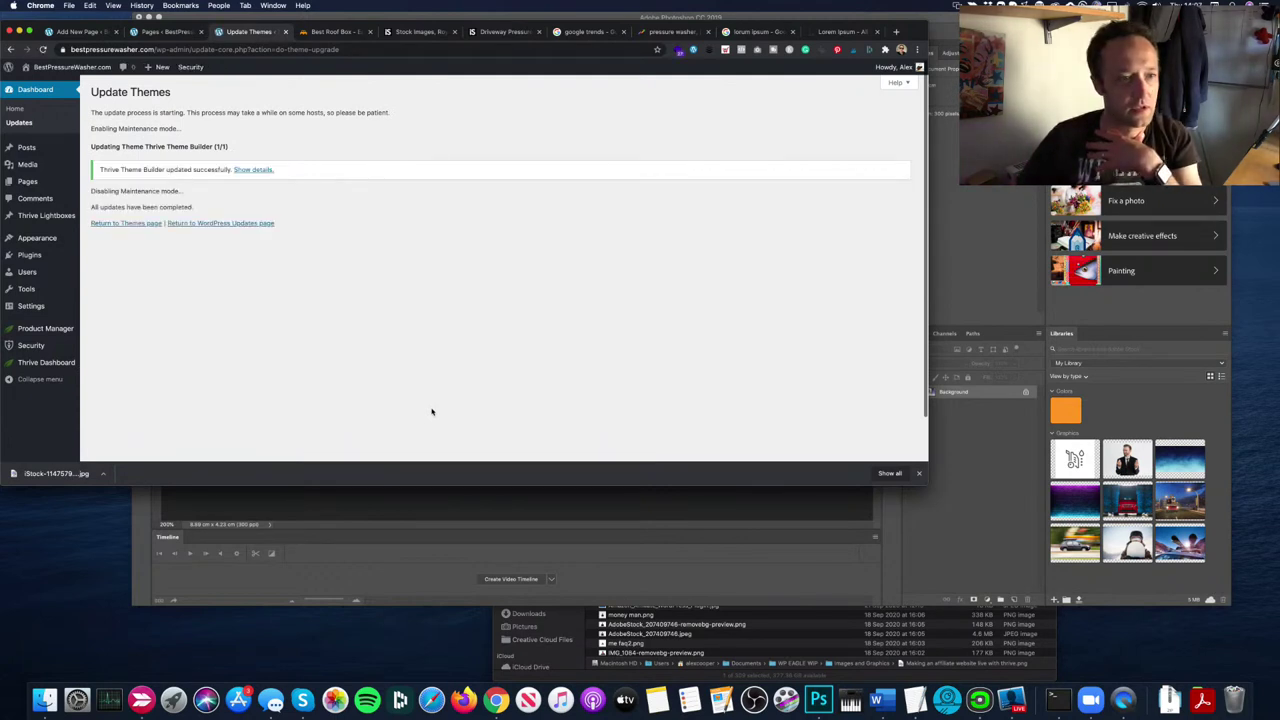
pyautogui.click(238, 223)
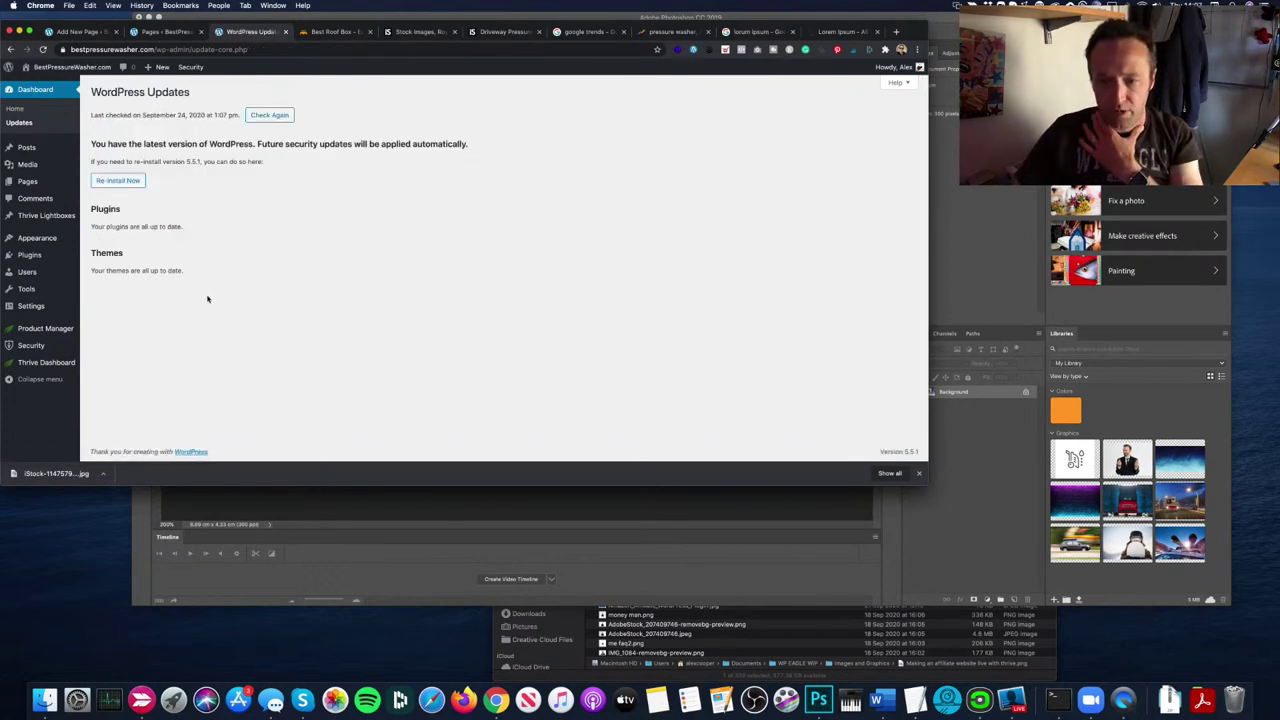
# Step: Open the Shapeshift theme's Default Typography set in Thrive Theme Builder and select a heading example
pyautogui.moveTo(50, 362)
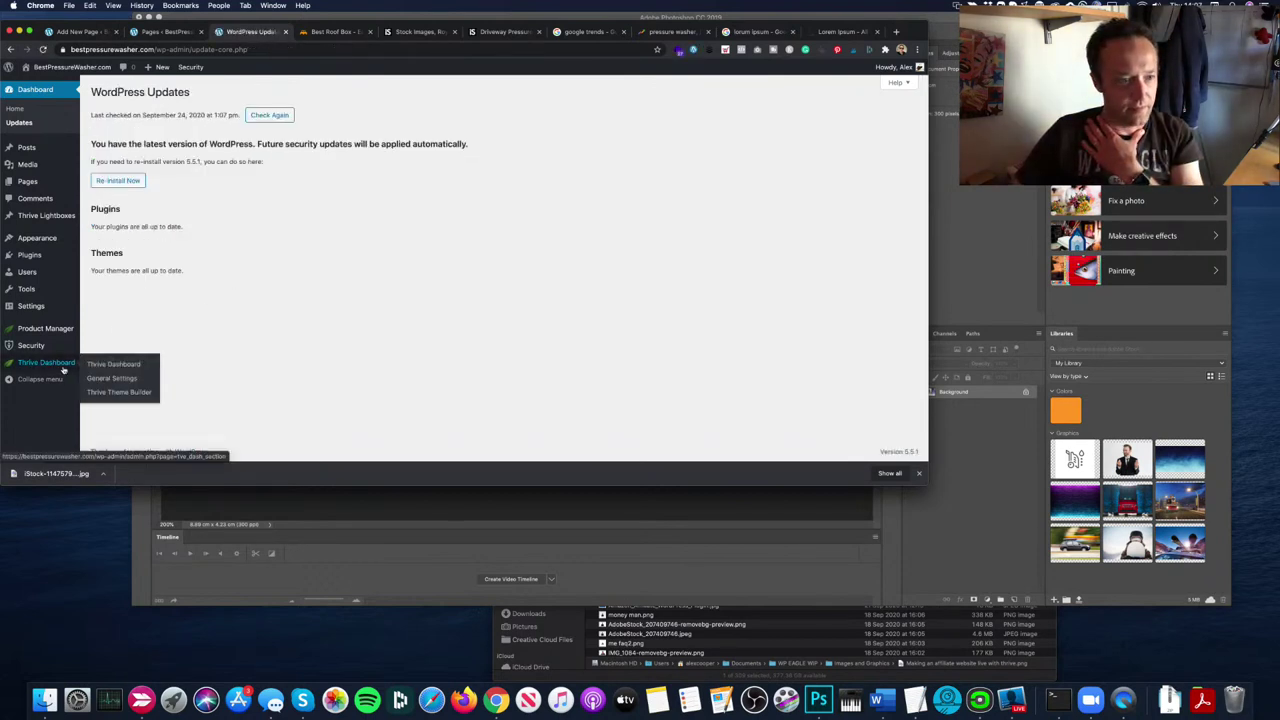
pyautogui.click(115, 392)
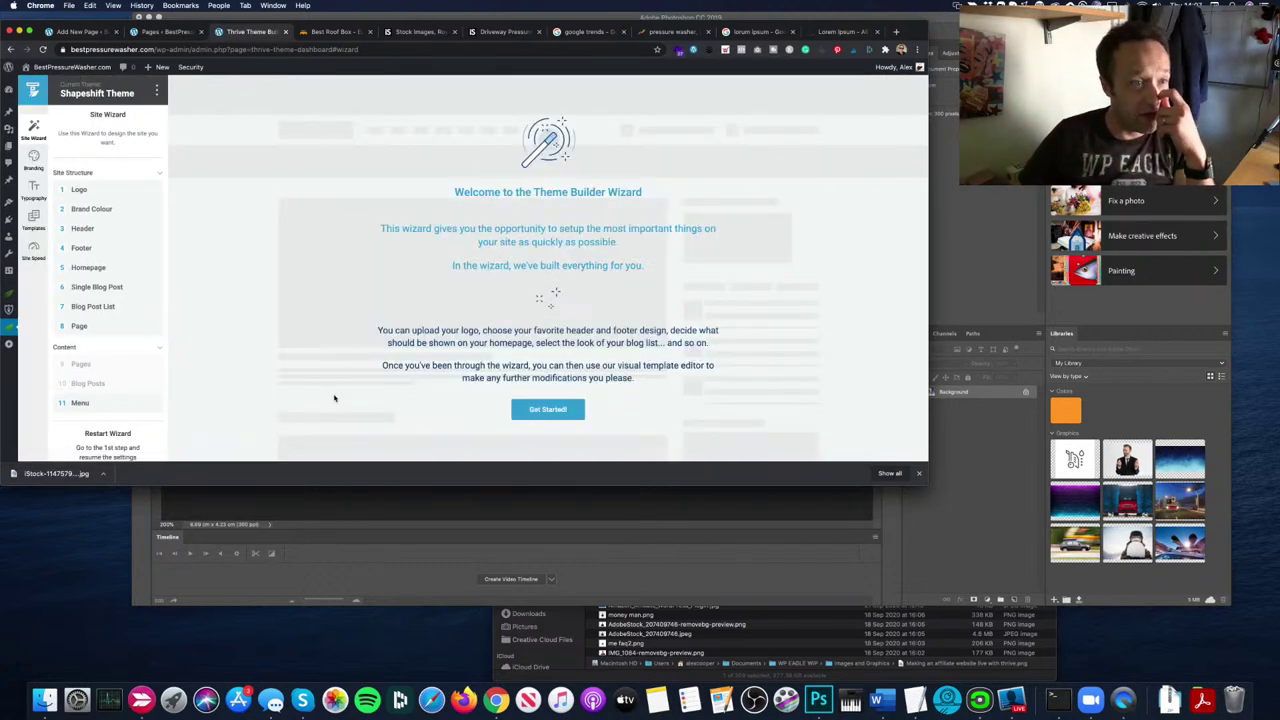
pyautogui.click(32, 194)
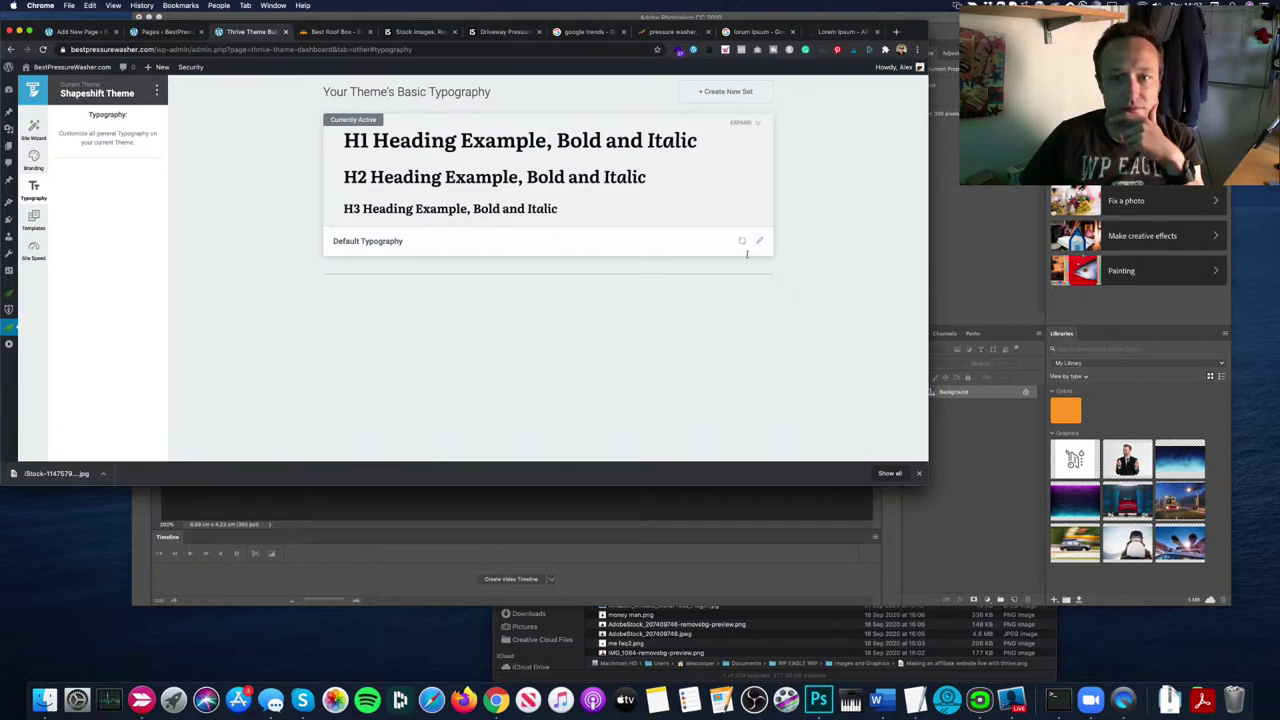
pyautogui.click(759, 241)
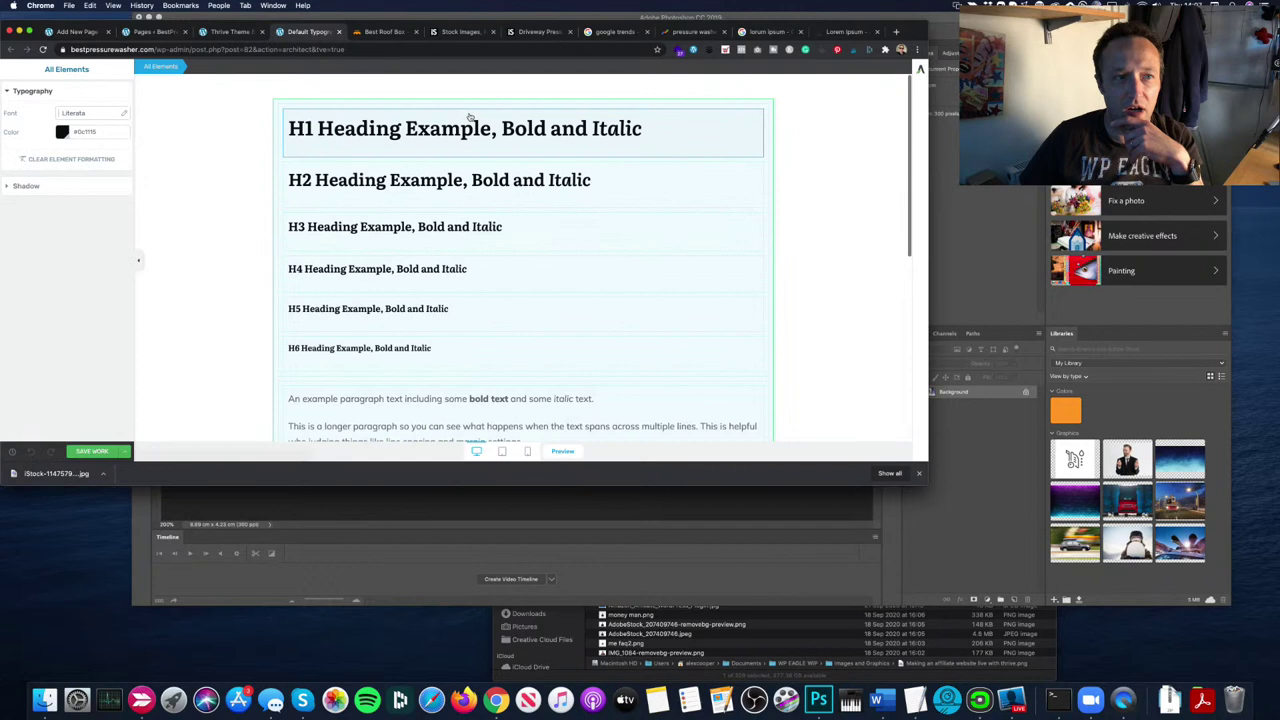
pyautogui.click(470, 120)
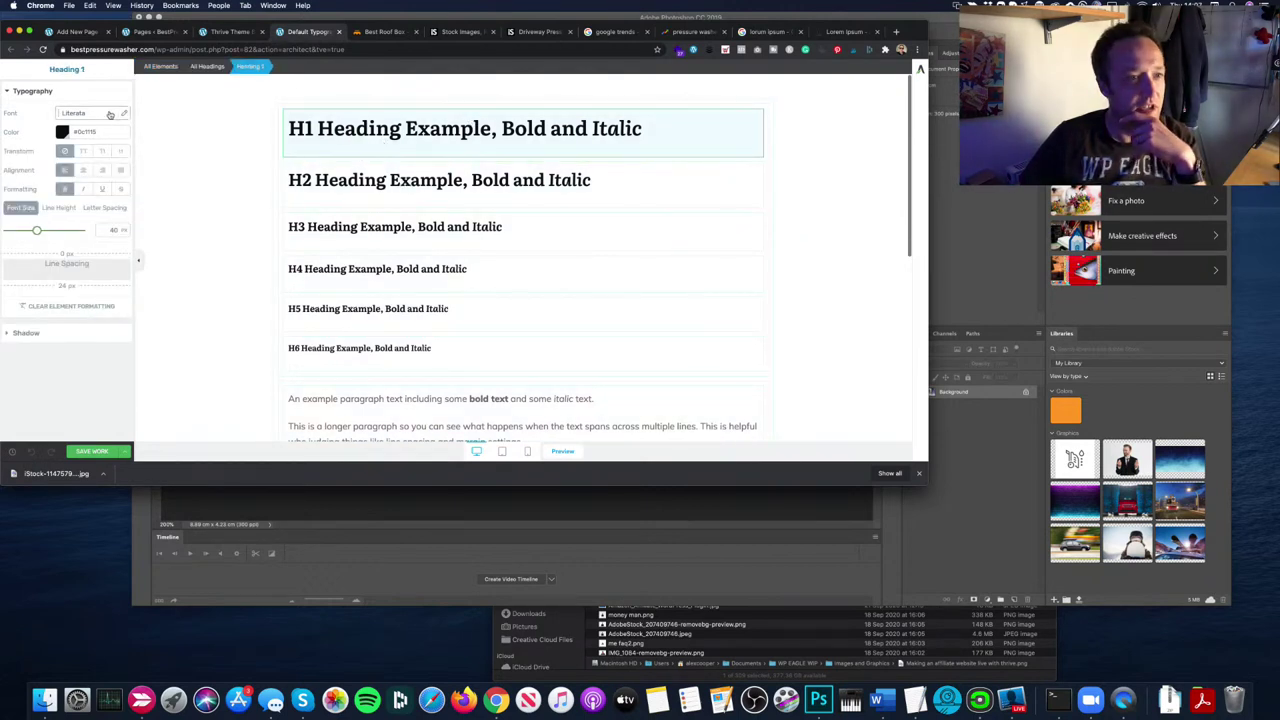
# Step: Set Heading 1 to Quicksand after trying recommended fonts like Dancing Script, Lato and Open Sans
pyautogui.click(90, 112)
pyautogui.click(89, 184)
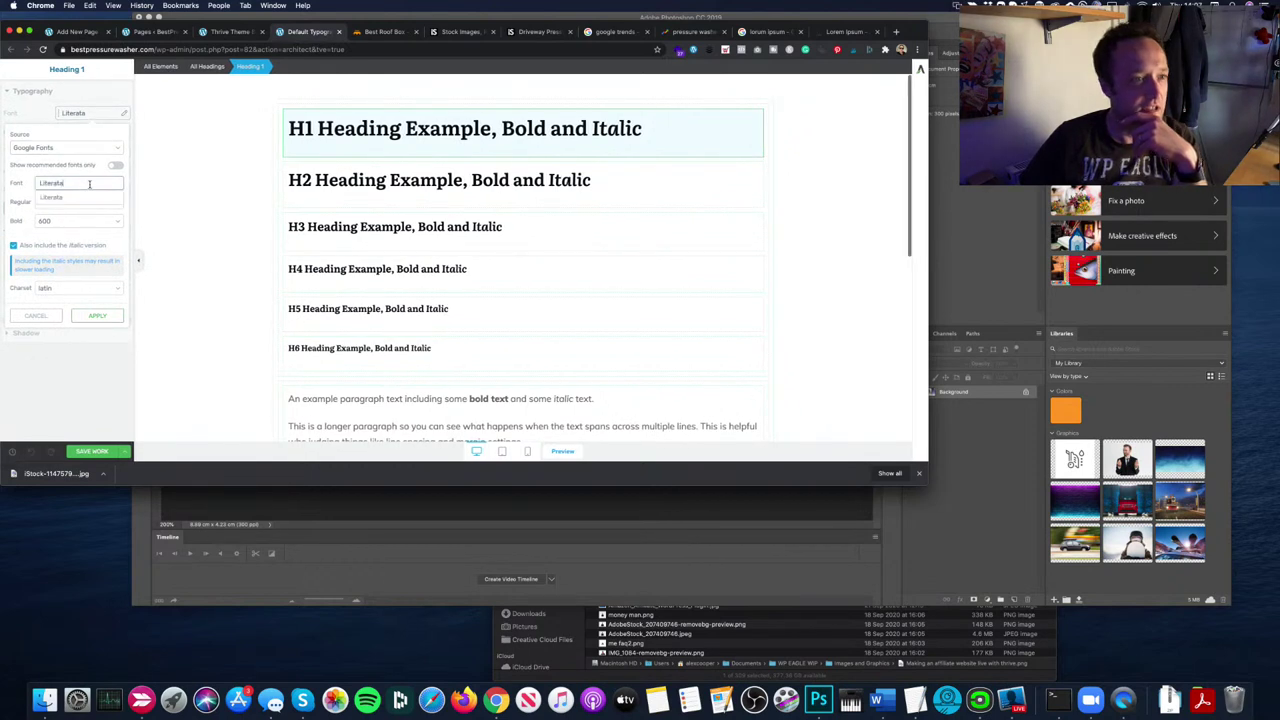
pyautogui.click(115, 165)
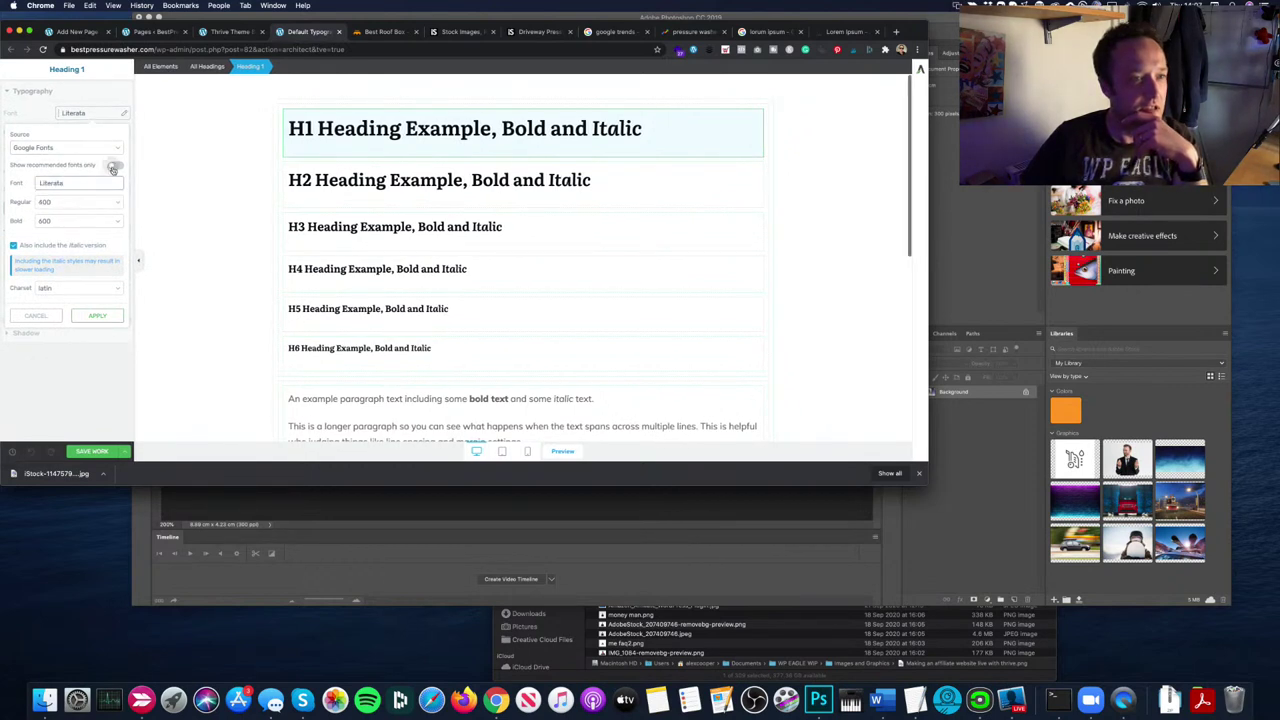
pyautogui.click(98, 186)
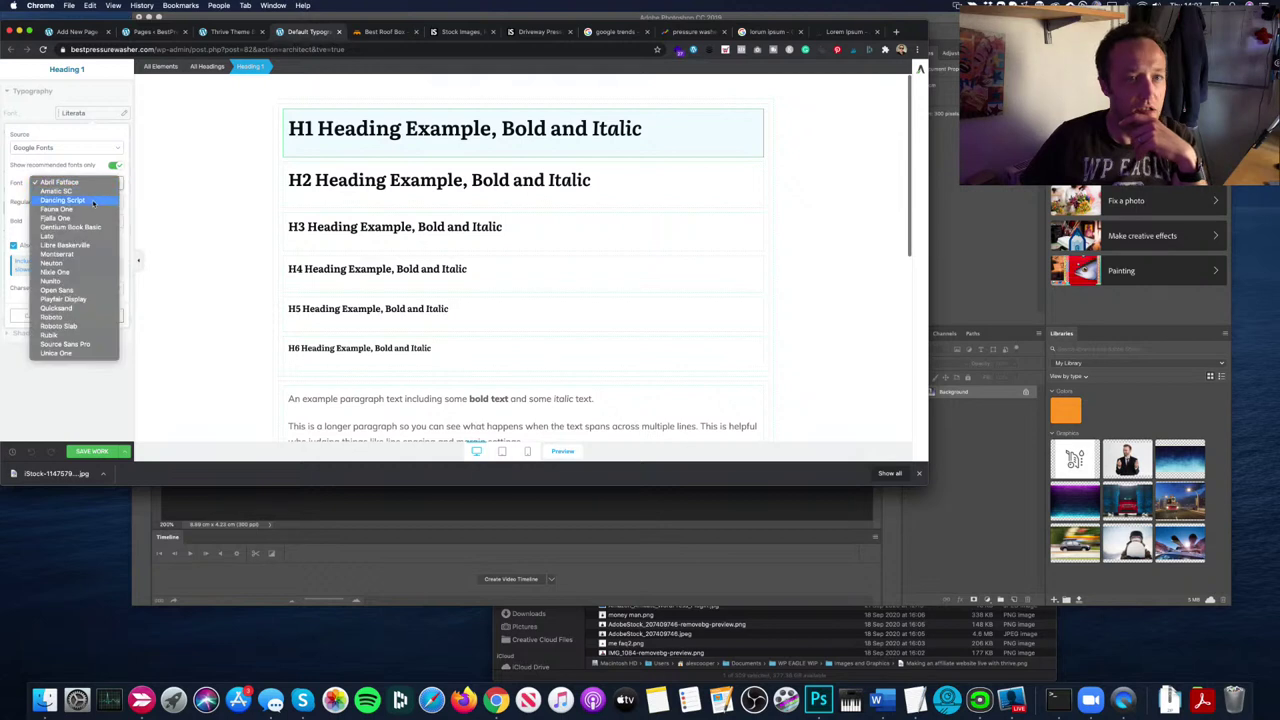
pyautogui.click(99, 201)
pyautogui.click(101, 186)
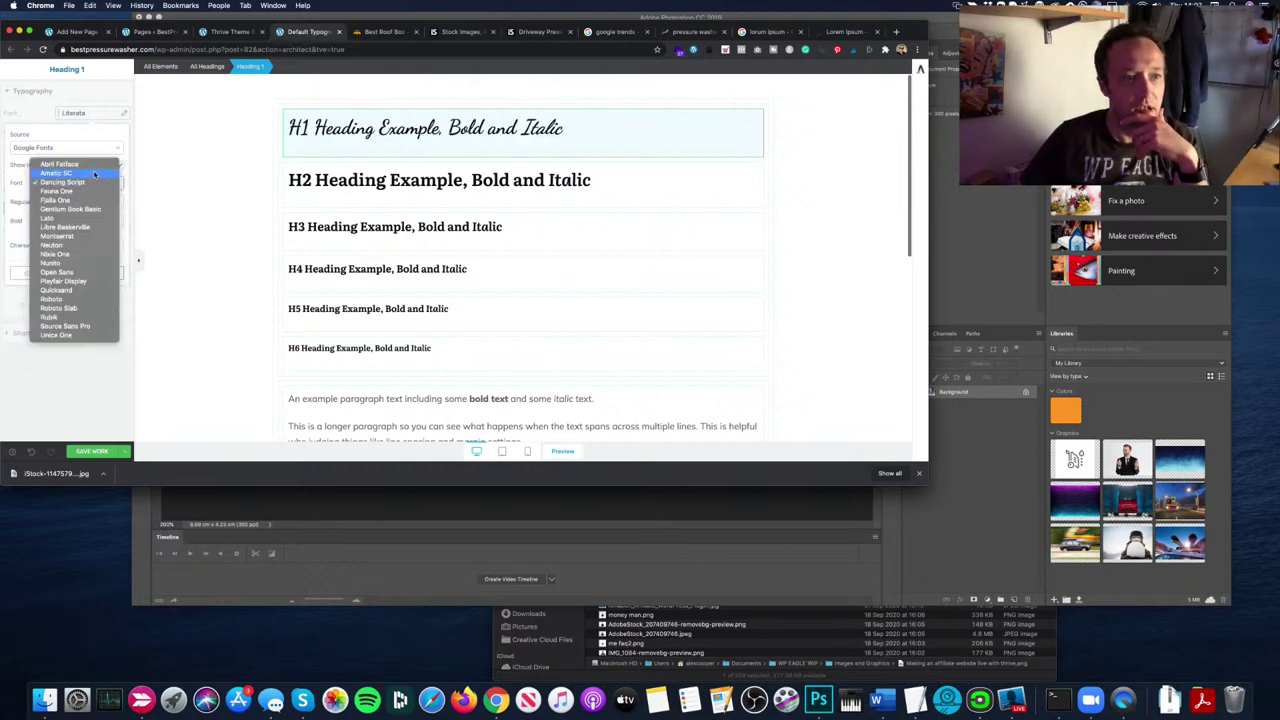
pyautogui.click(95, 174)
pyautogui.click(93, 182)
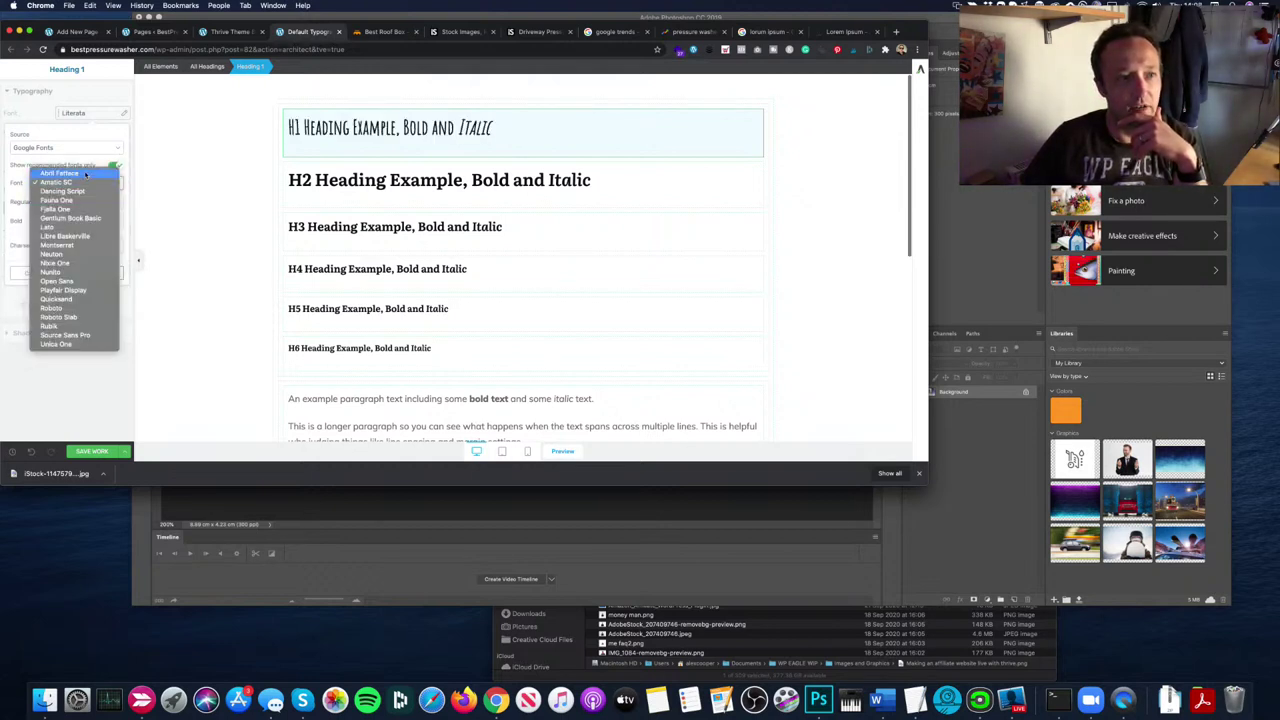
pyautogui.click(91, 179)
pyautogui.click(91, 188)
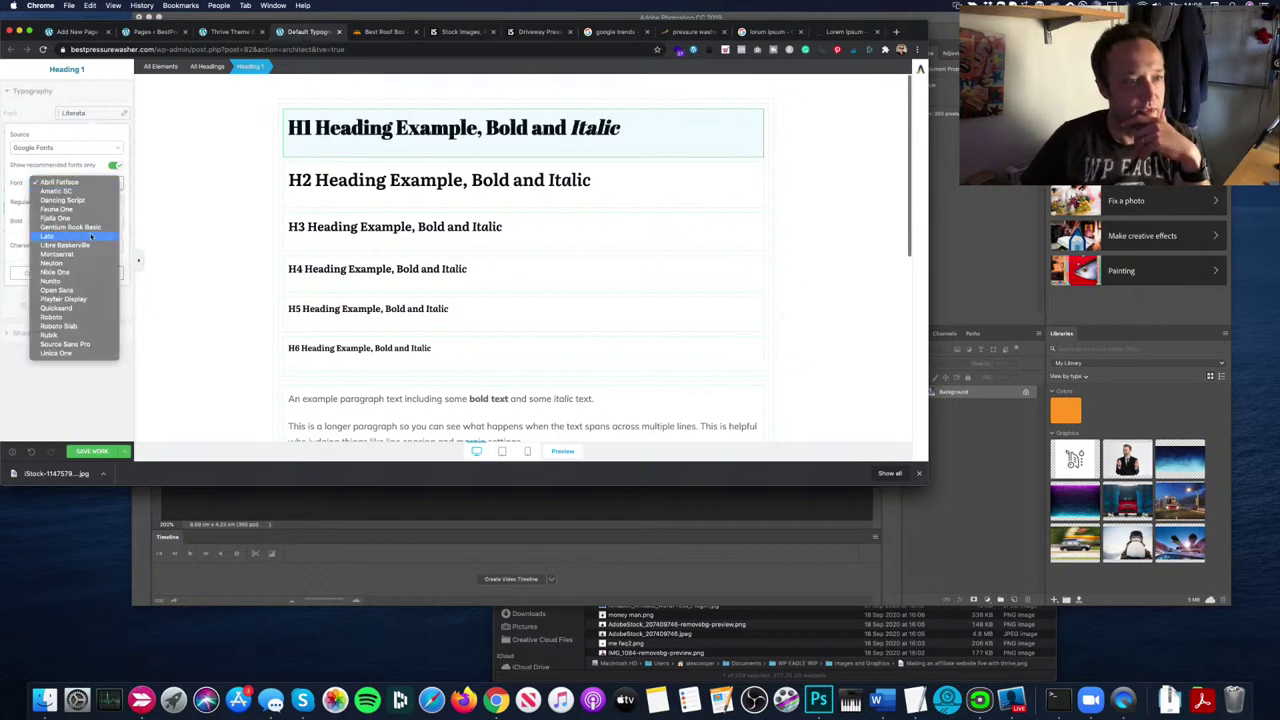
pyautogui.click(93, 240)
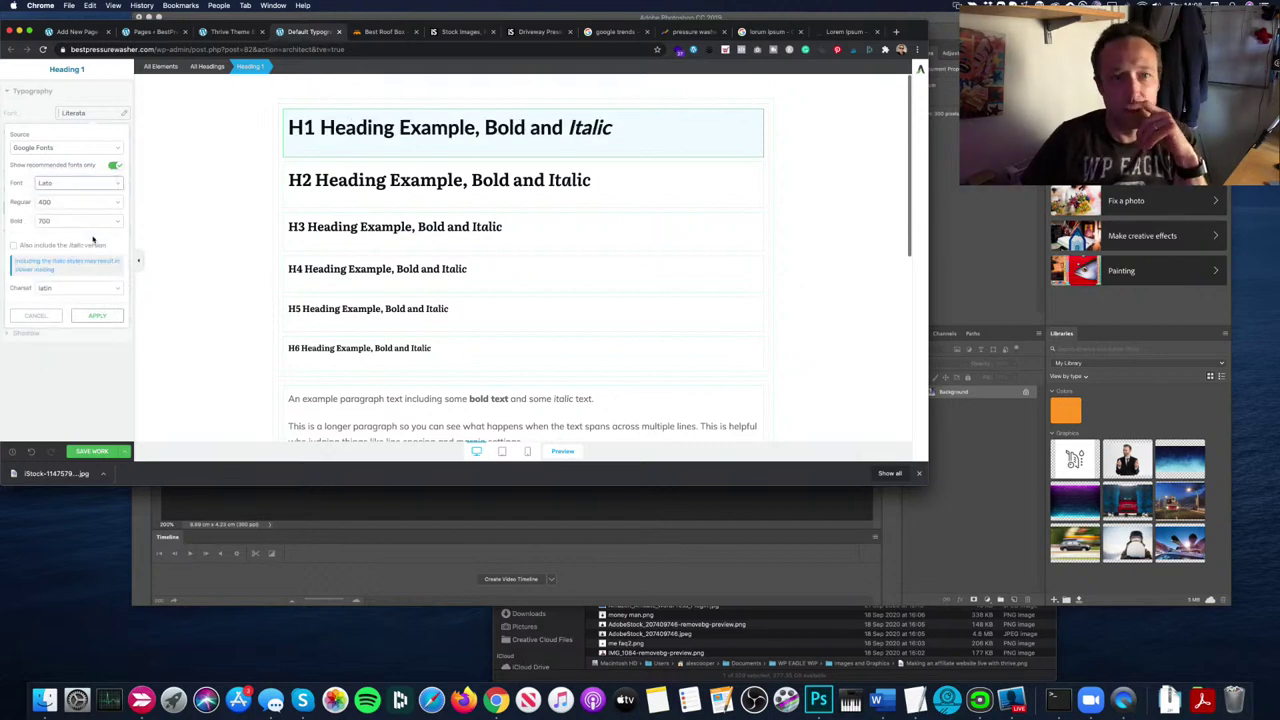
pyautogui.click(99, 187)
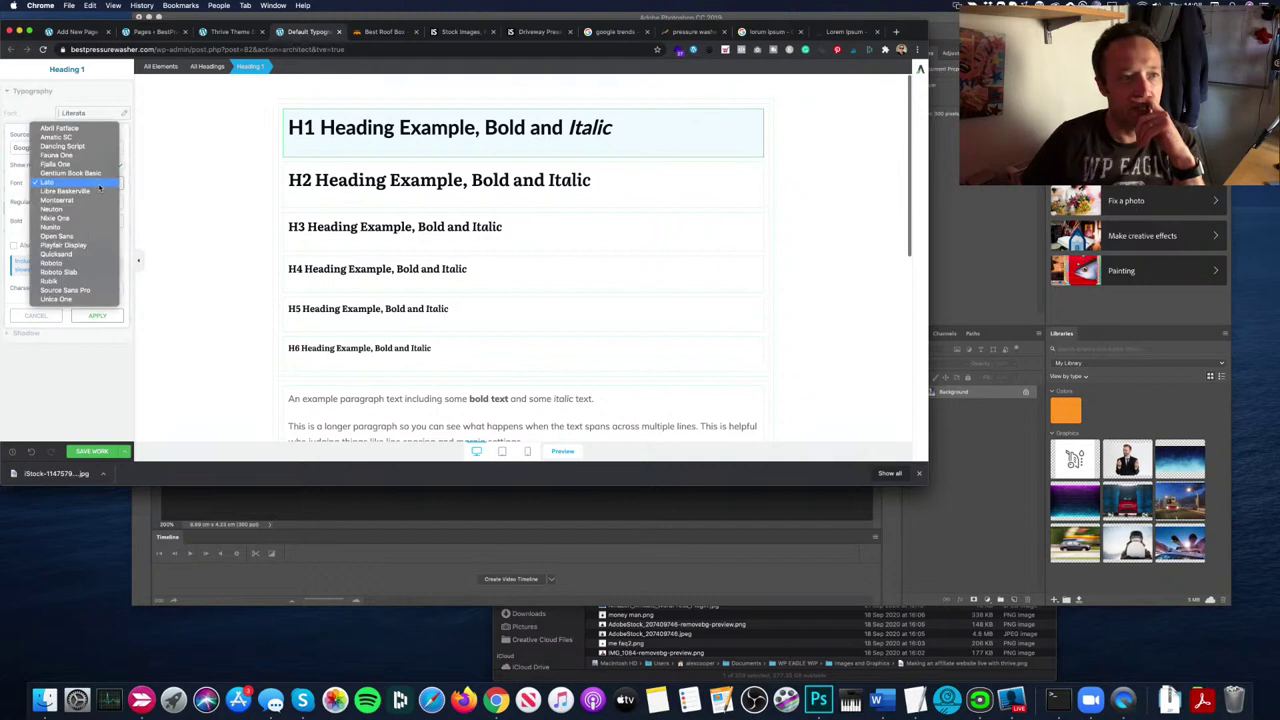
pyautogui.click(94, 201)
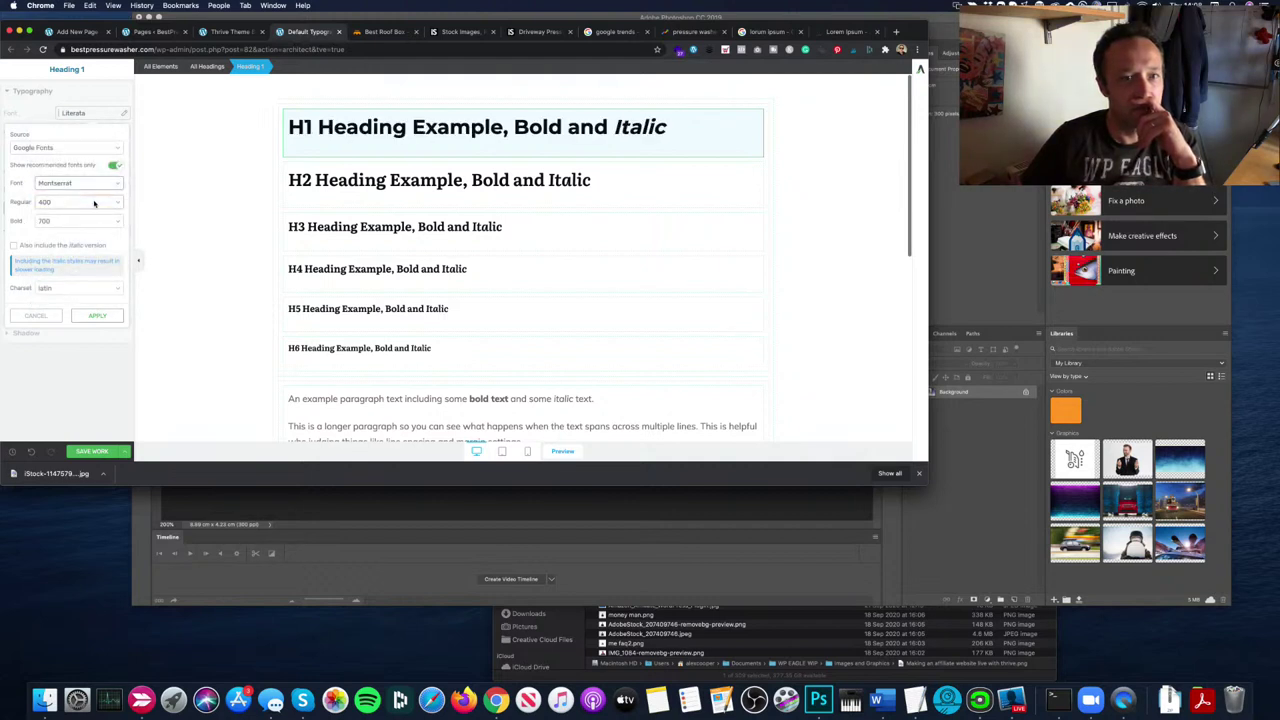
pyautogui.click(95, 186)
pyautogui.click(223, 211)
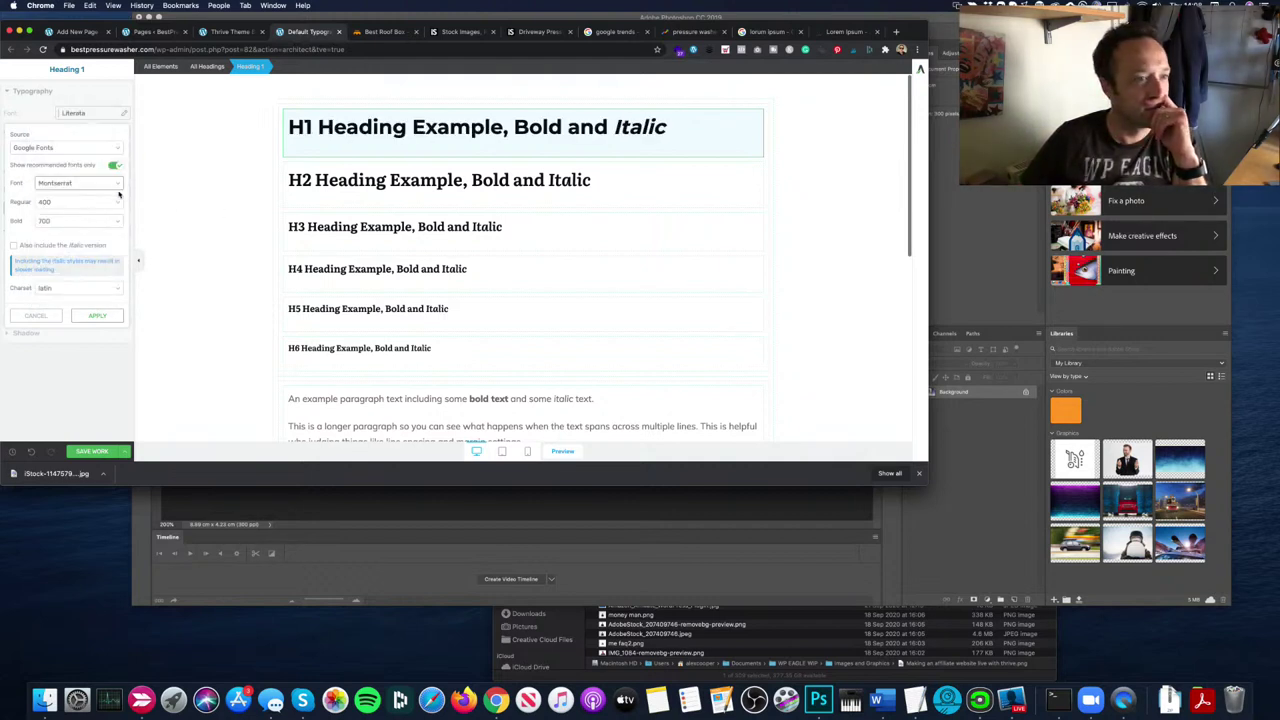
pyautogui.click(110, 186)
pyautogui.click(110, 190)
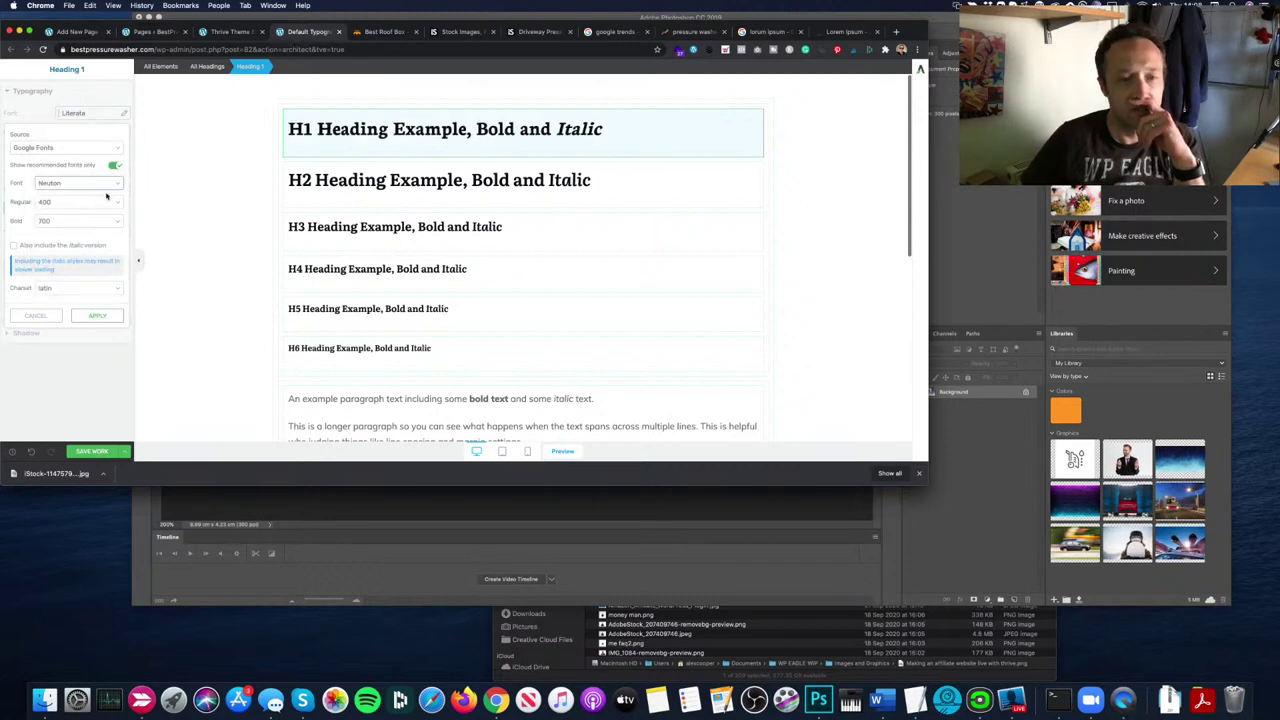
pyautogui.click(110, 186)
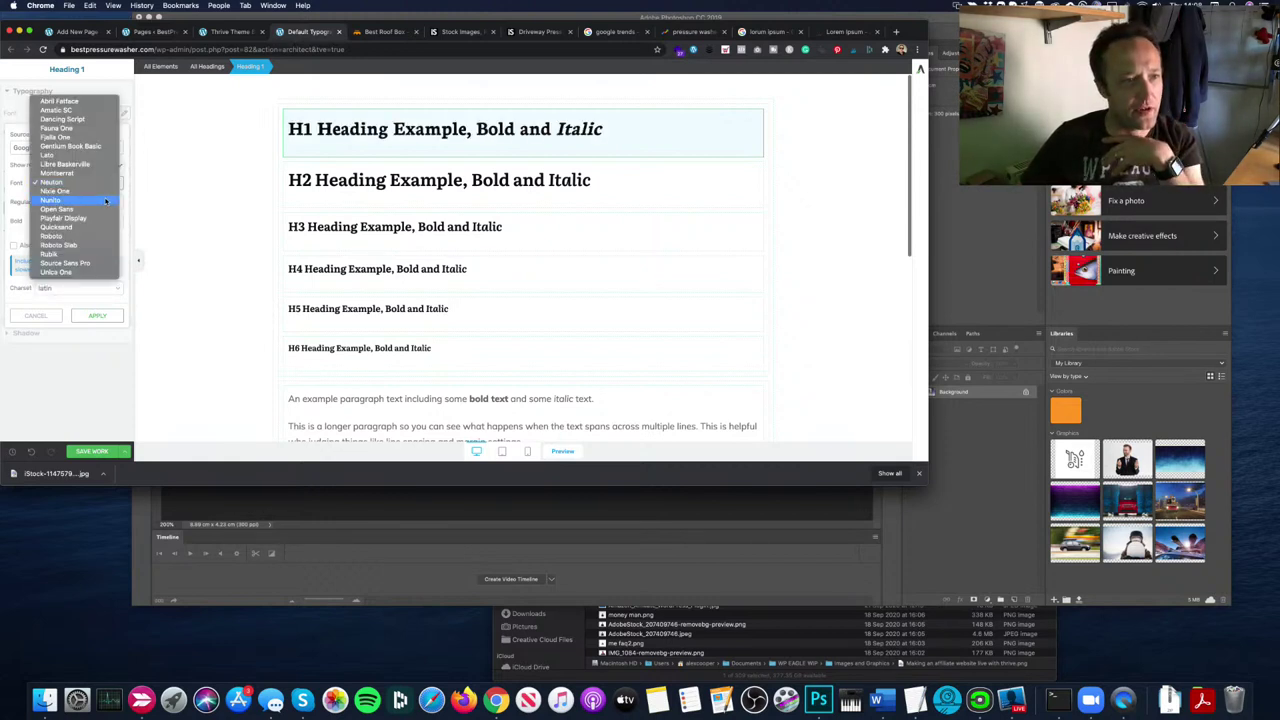
pyautogui.click(103, 209)
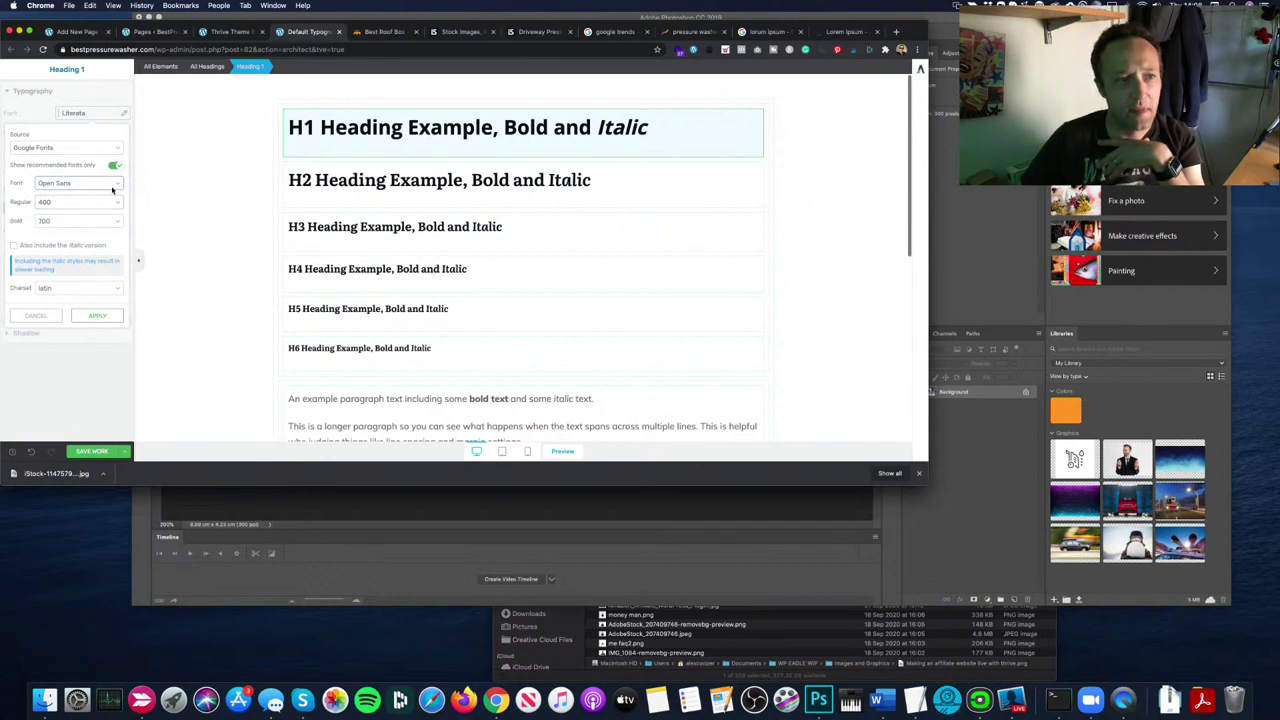
pyautogui.click(103, 186)
pyautogui.click(103, 200)
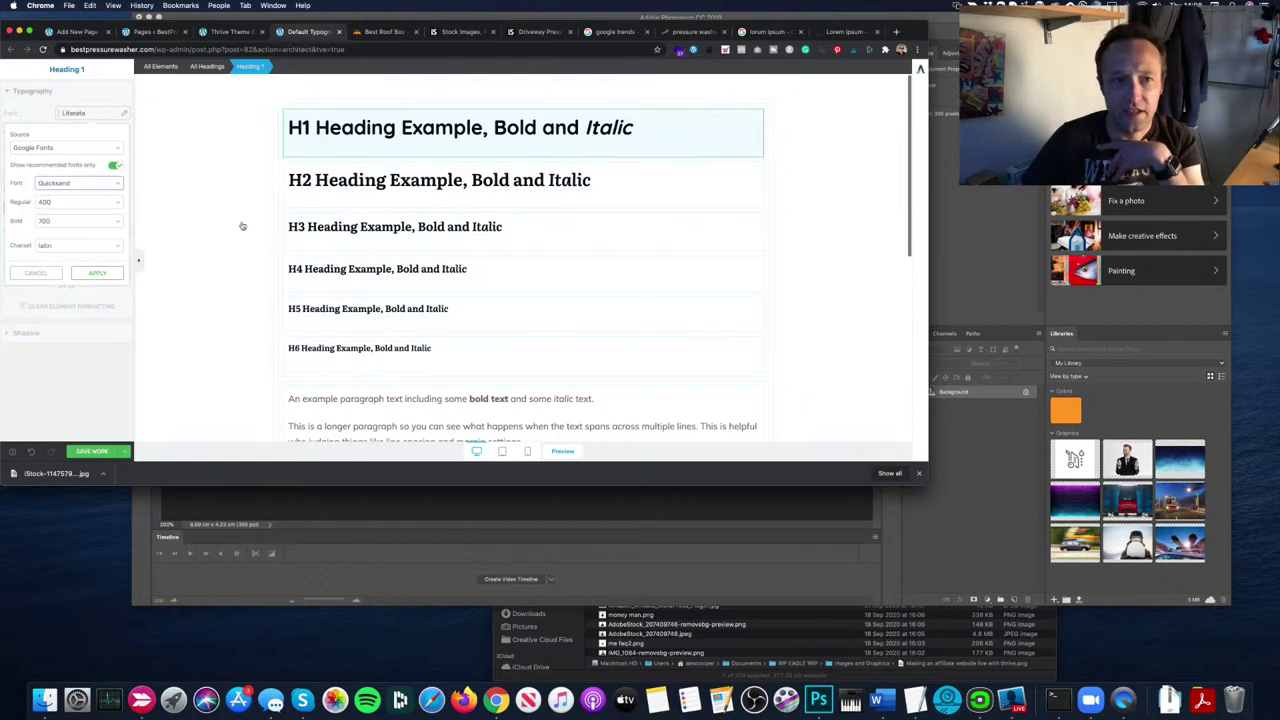
# Step: Set Heading 2 to Quicksand after trying Playfair Display, then select all headings
pyautogui.click(369, 196)
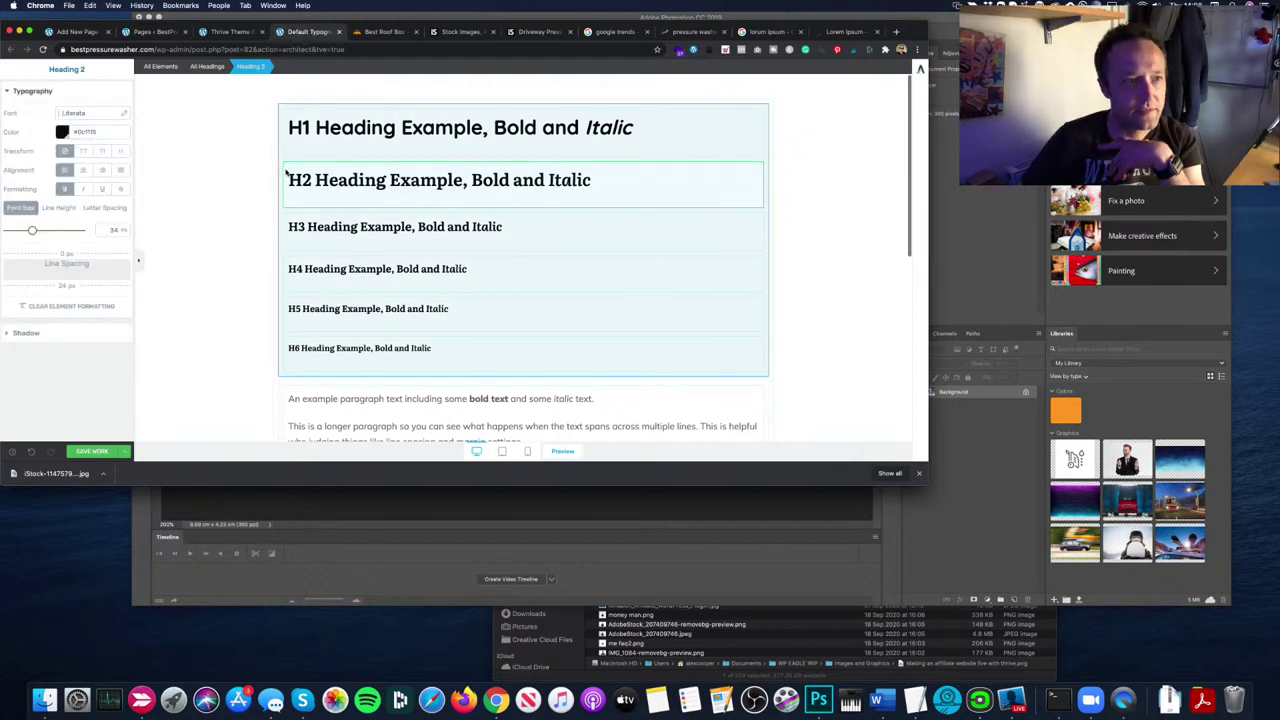
pyautogui.click(90, 113)
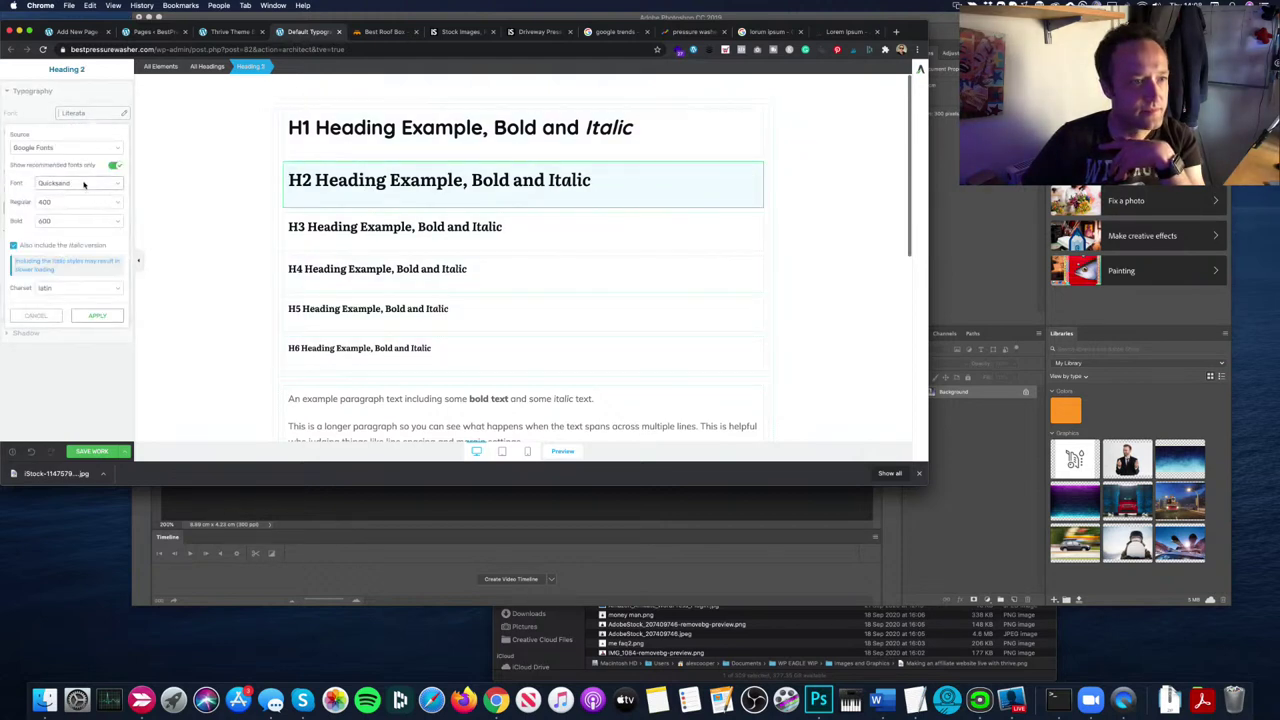
pyautogui.click(96, 316)
pyautogui.click(100, 116)
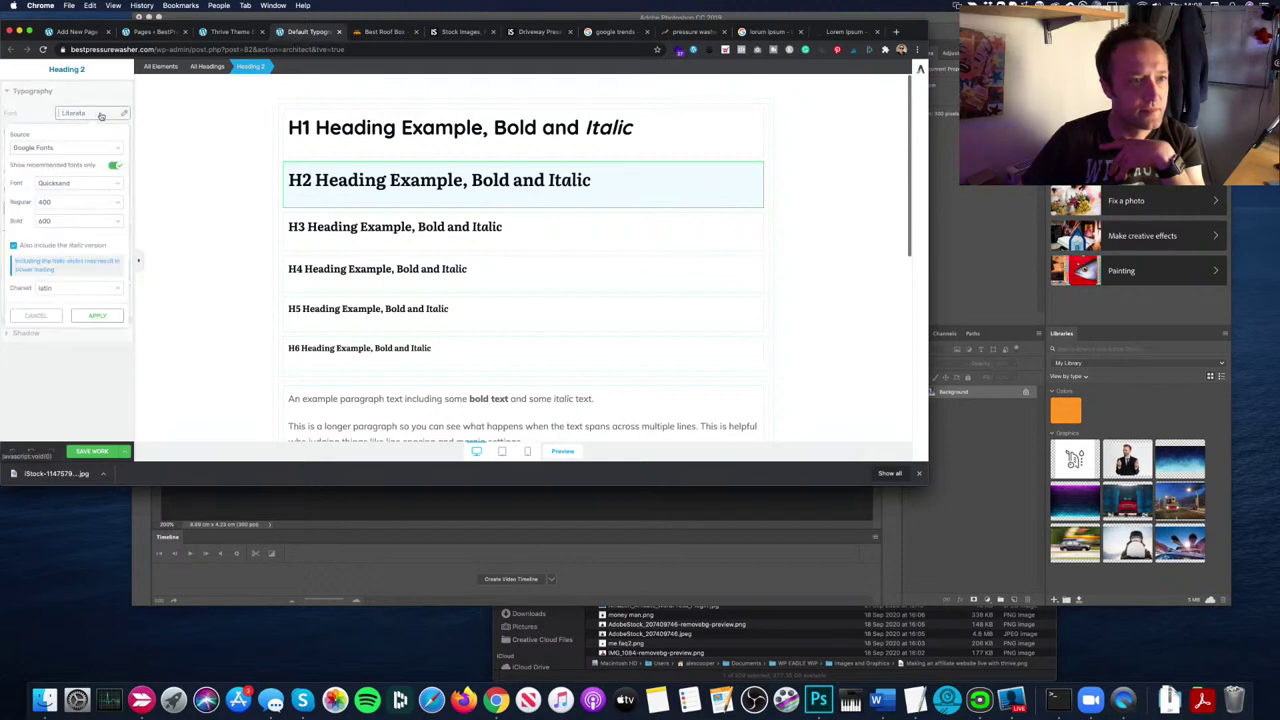
pyautogui.click(95, 184)
pyautogui.click(63, 173)
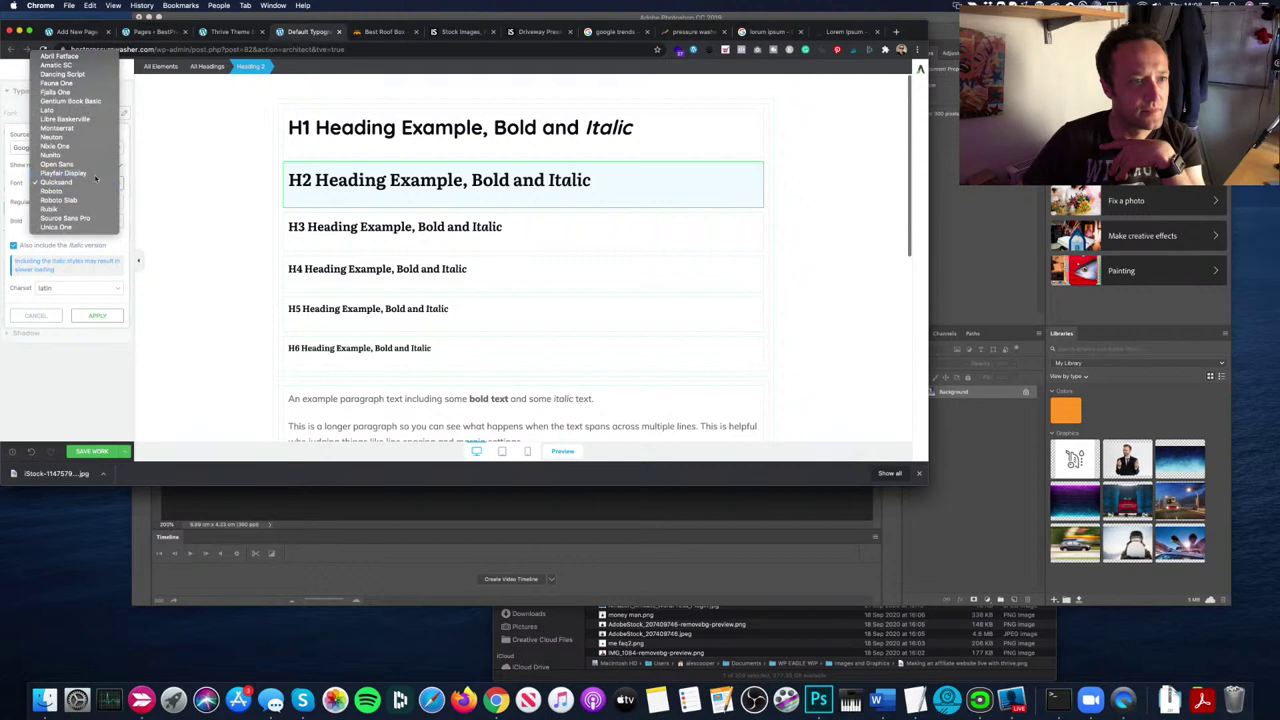
pyautogui.click(85, 184)
pyautogui.click(87, 191)
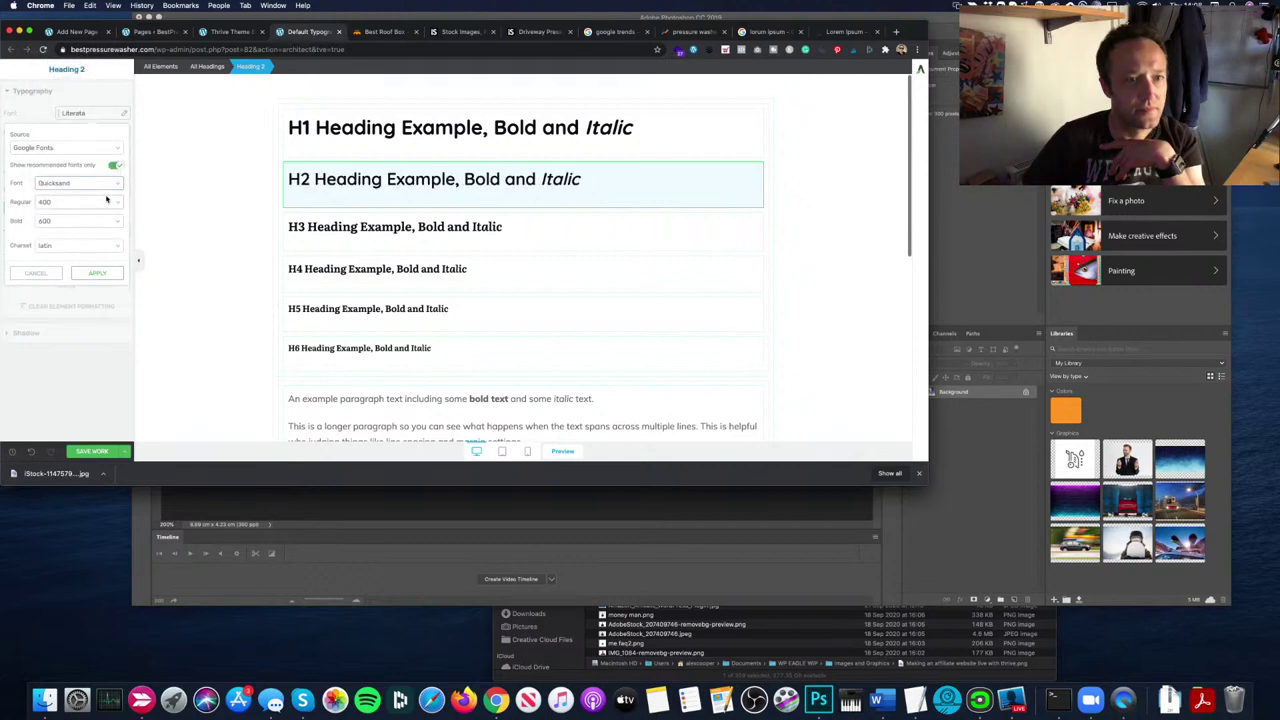
pyautogui.click(98, 273)
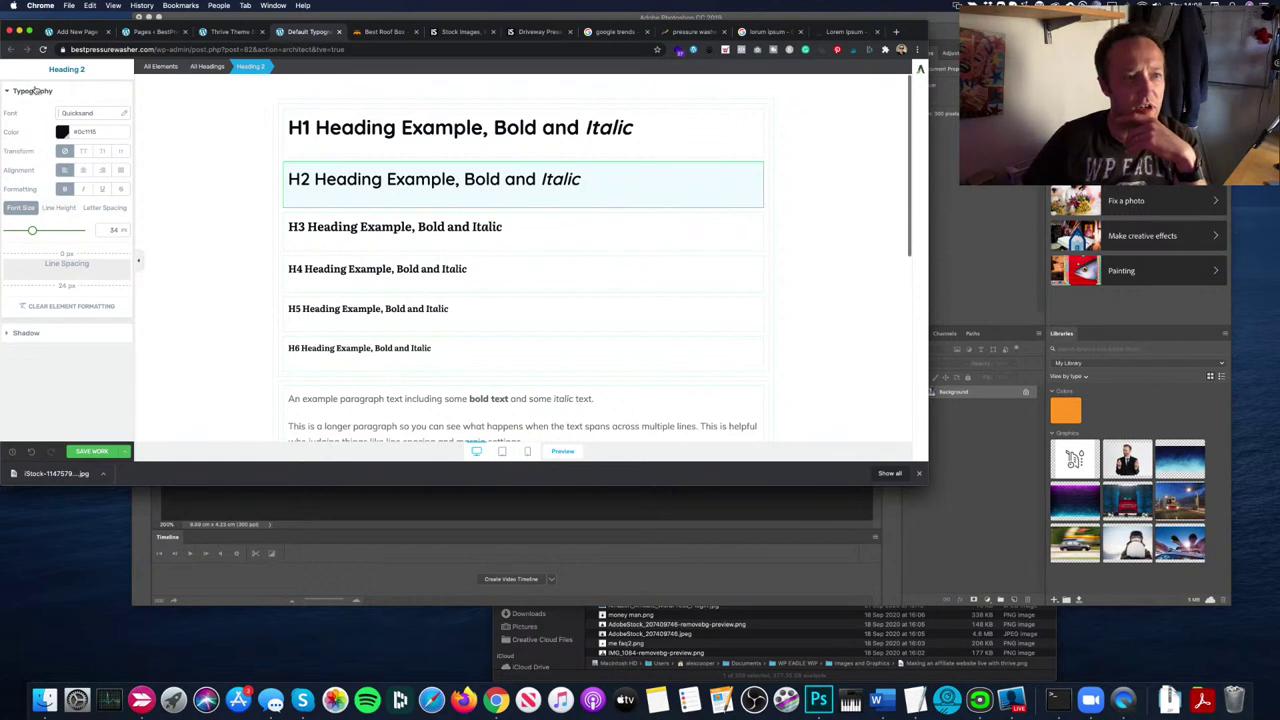
pyautogui.click(408, 225)
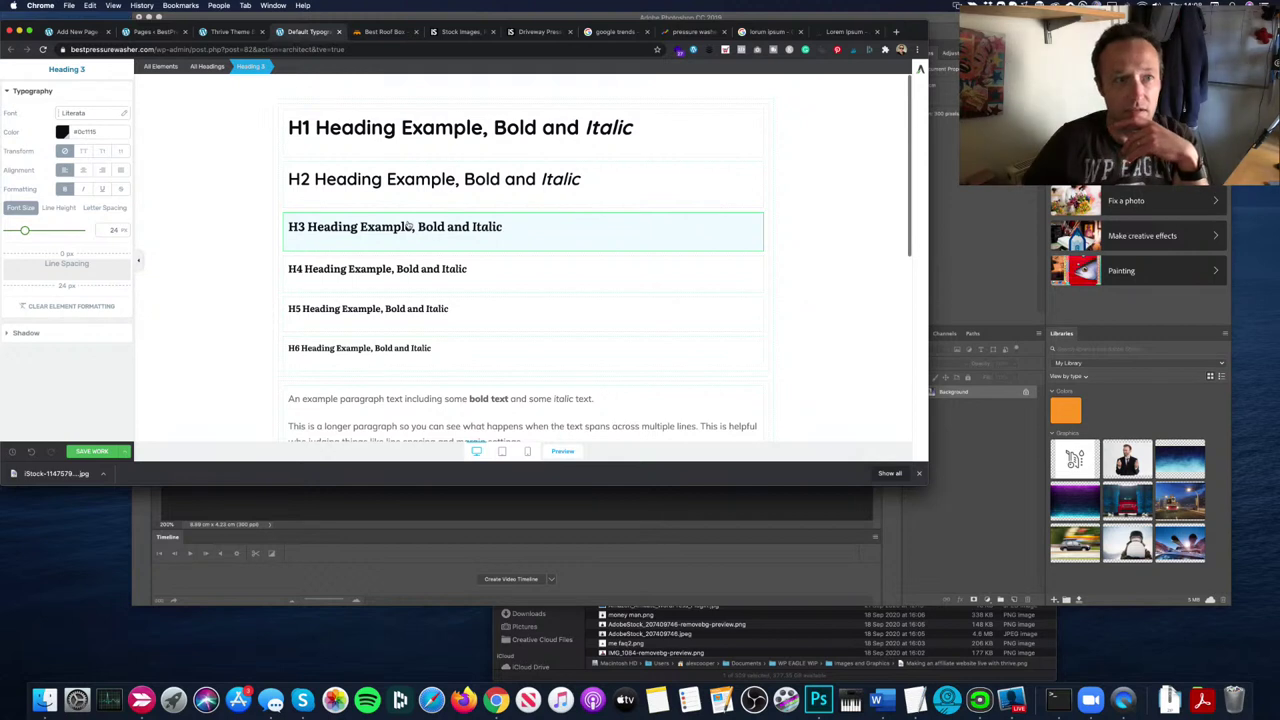
pyautogui.click(208, 66)
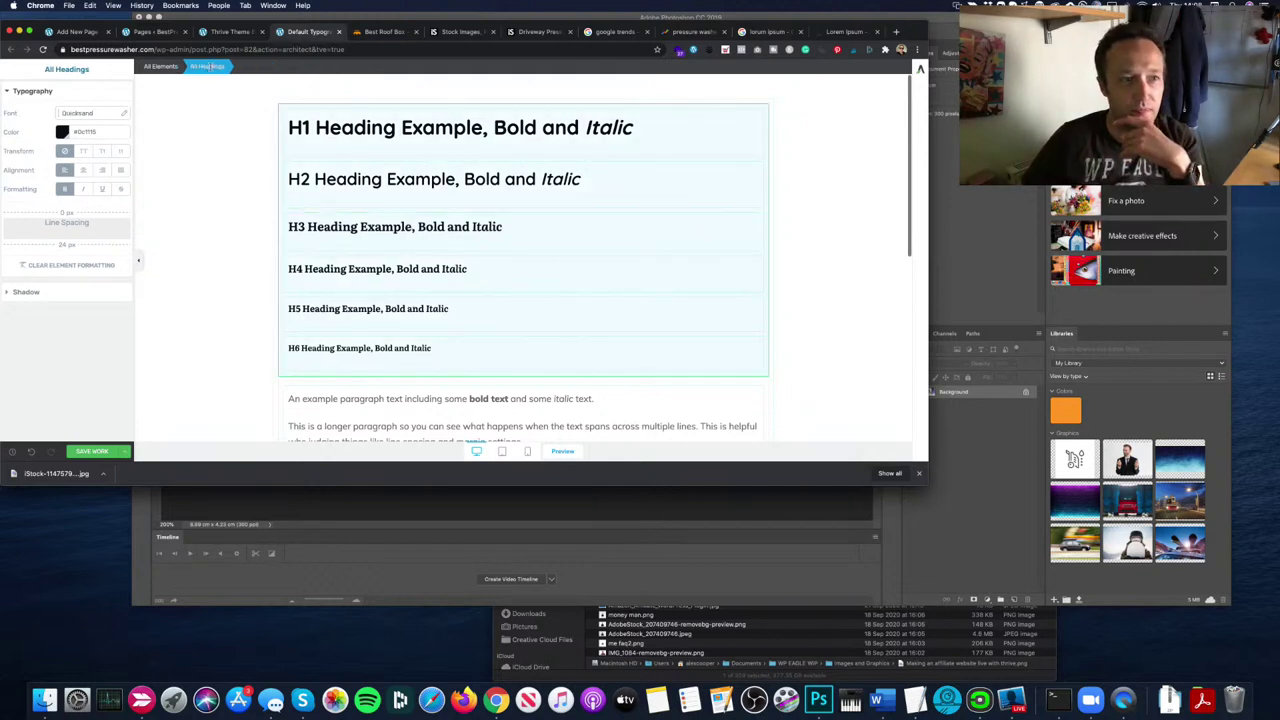
# Step: Apply the Quicksand font to all headings H1 through H6
pyautogui.click(100, 113)
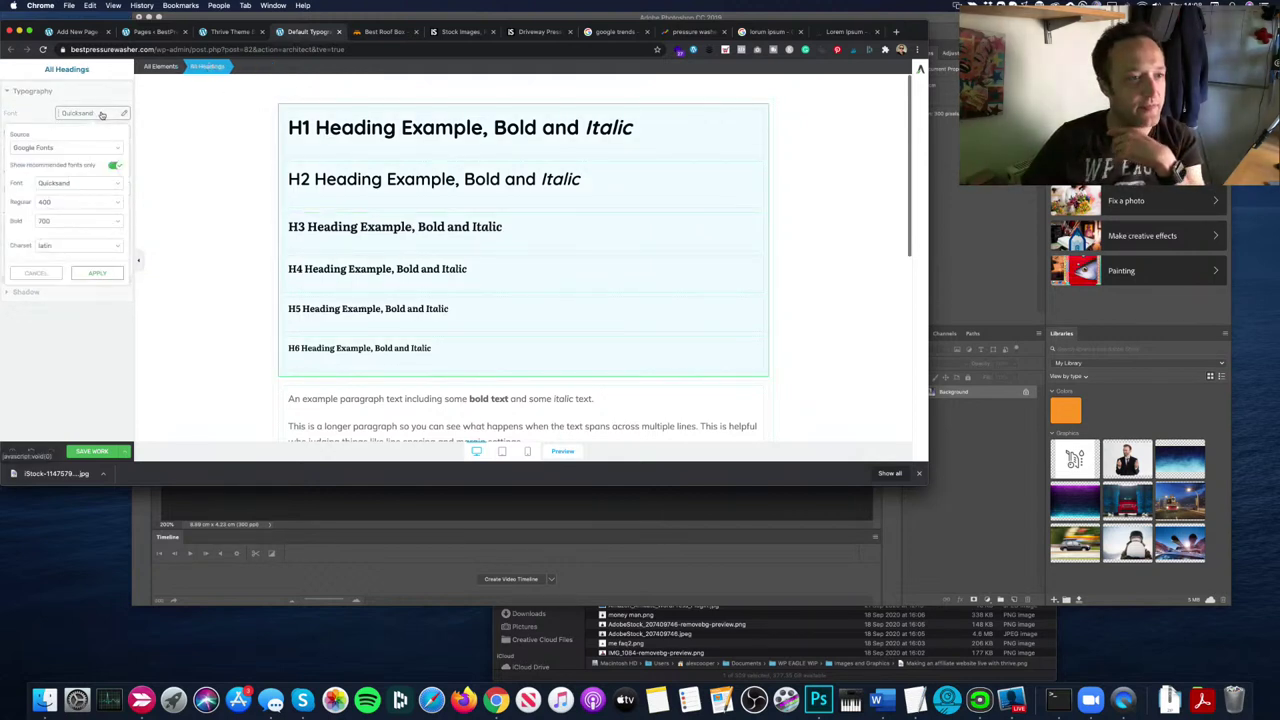
pyautogui.click(82, 182)
pyautogui.click(88, 165)
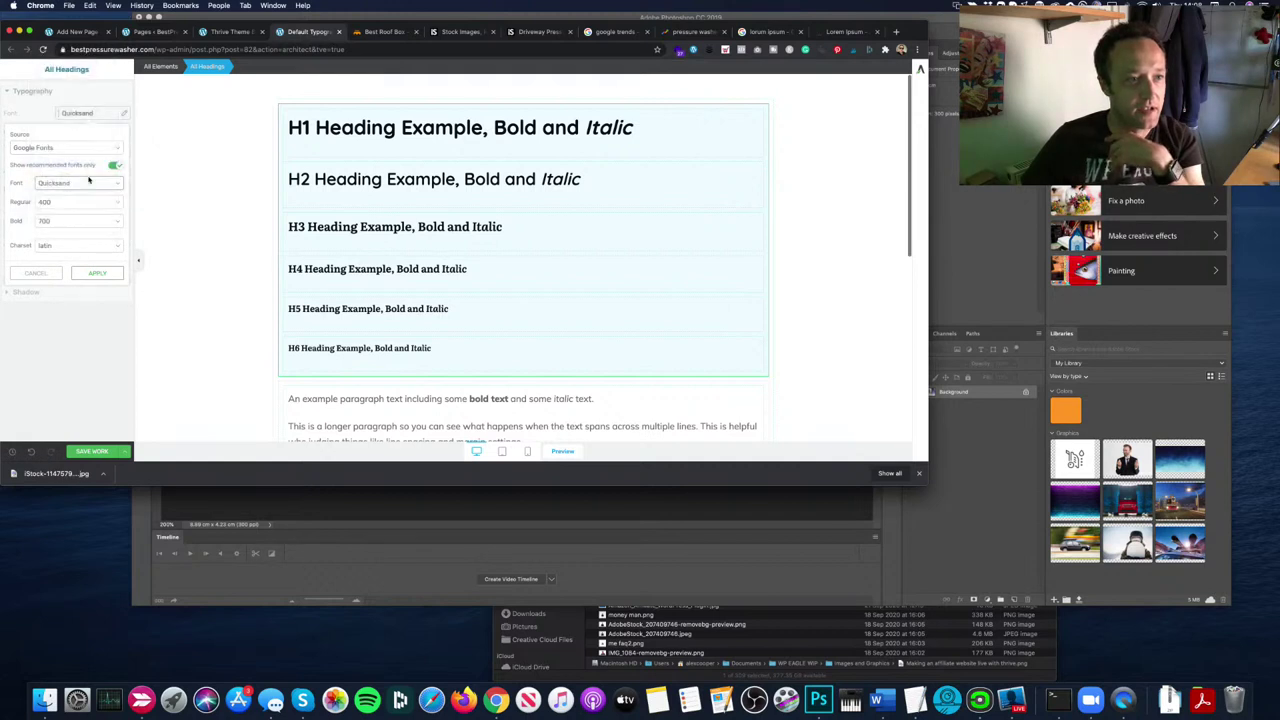
pyautogui.click(84, 185)
pyautogui.click(82, 201)
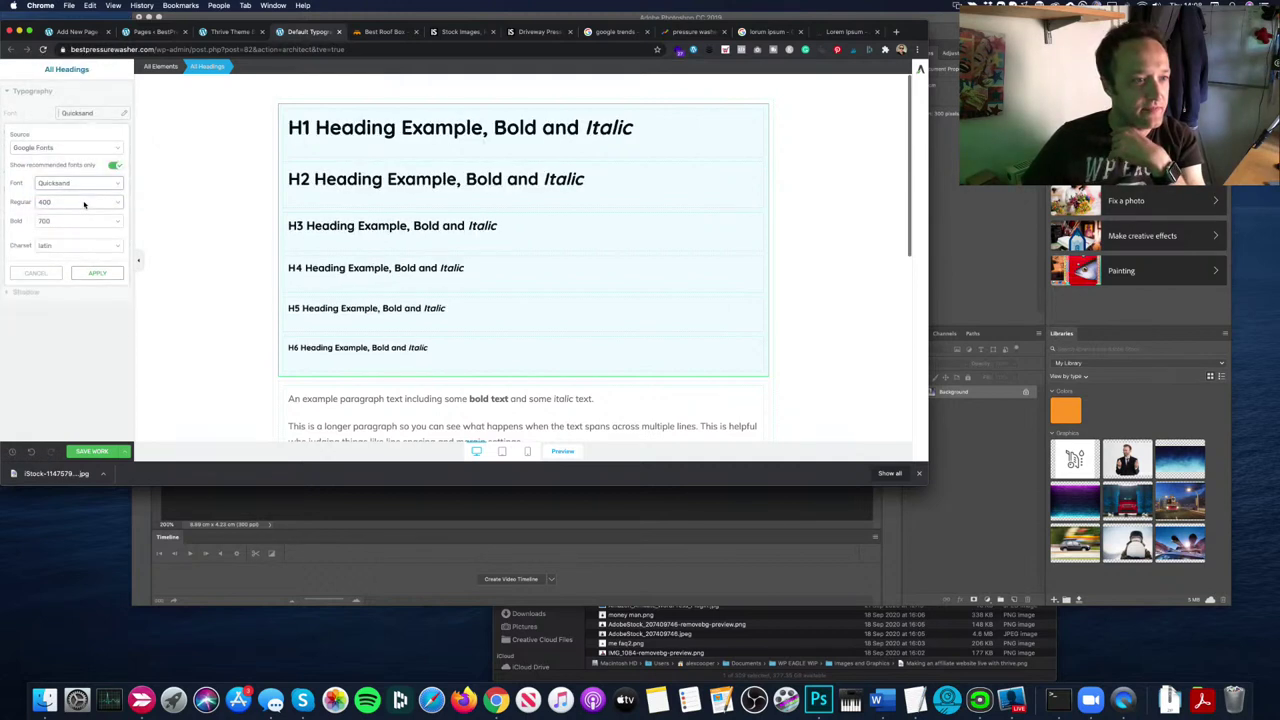
pyautogui.click(97, 273)
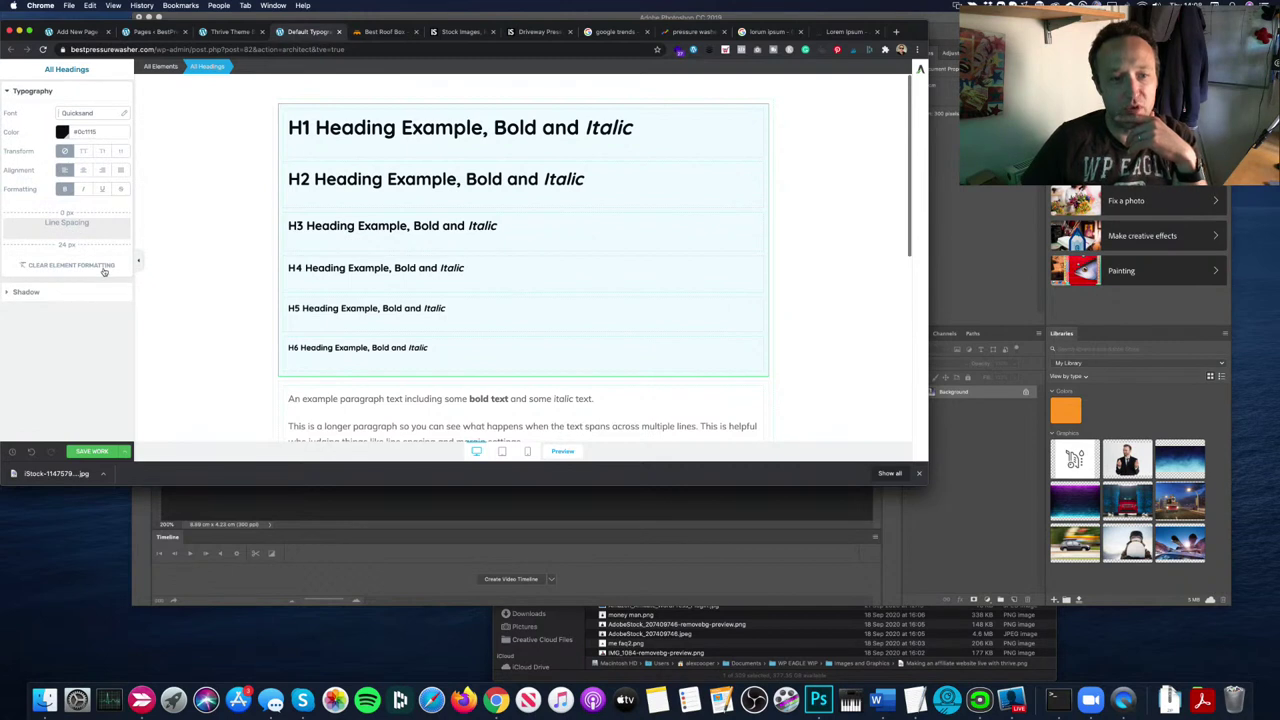
# Step: Save the typography changes and preview the typography page
pyautogui.click(92, 451)
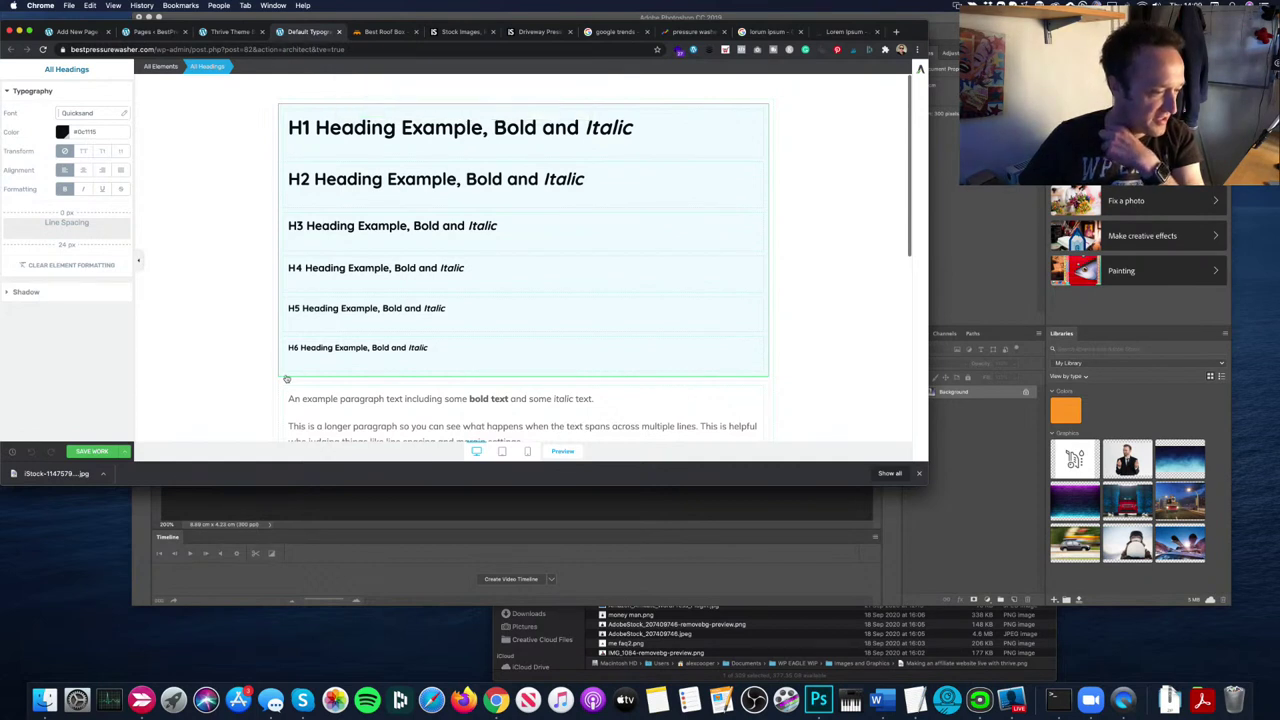
pyautogui.click(123, 453)
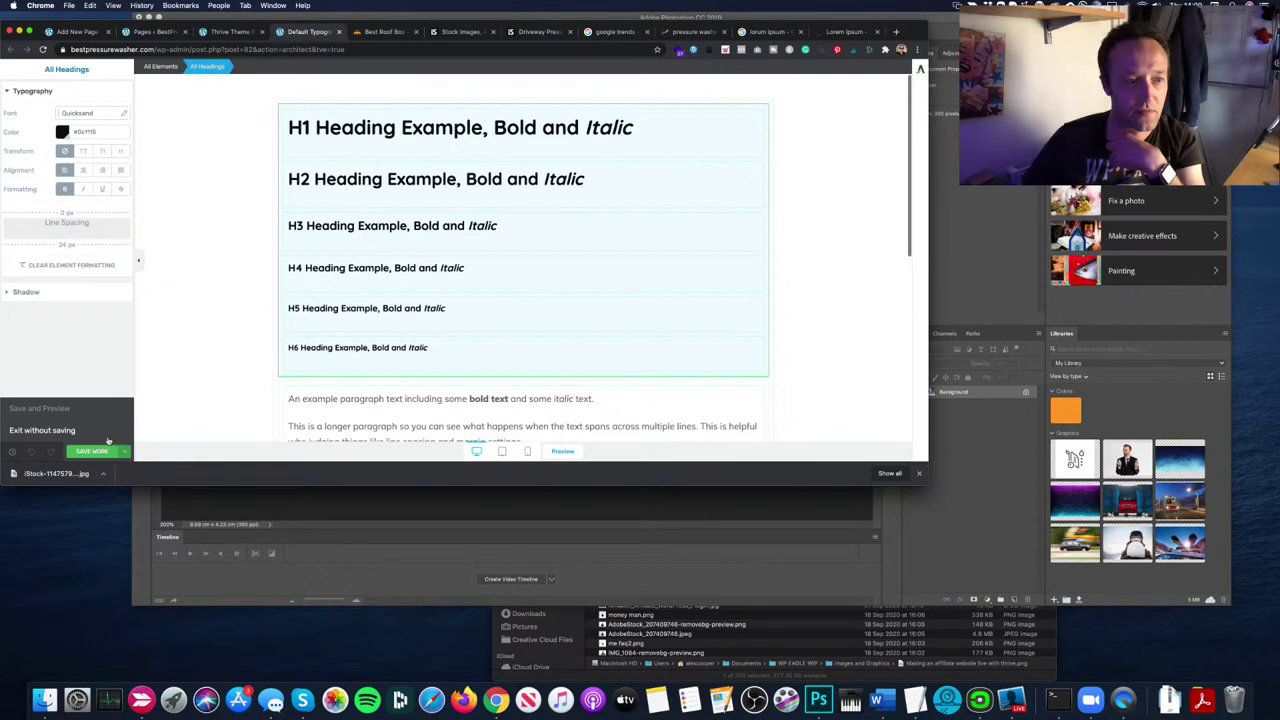
pyautogui.click(40, 408)
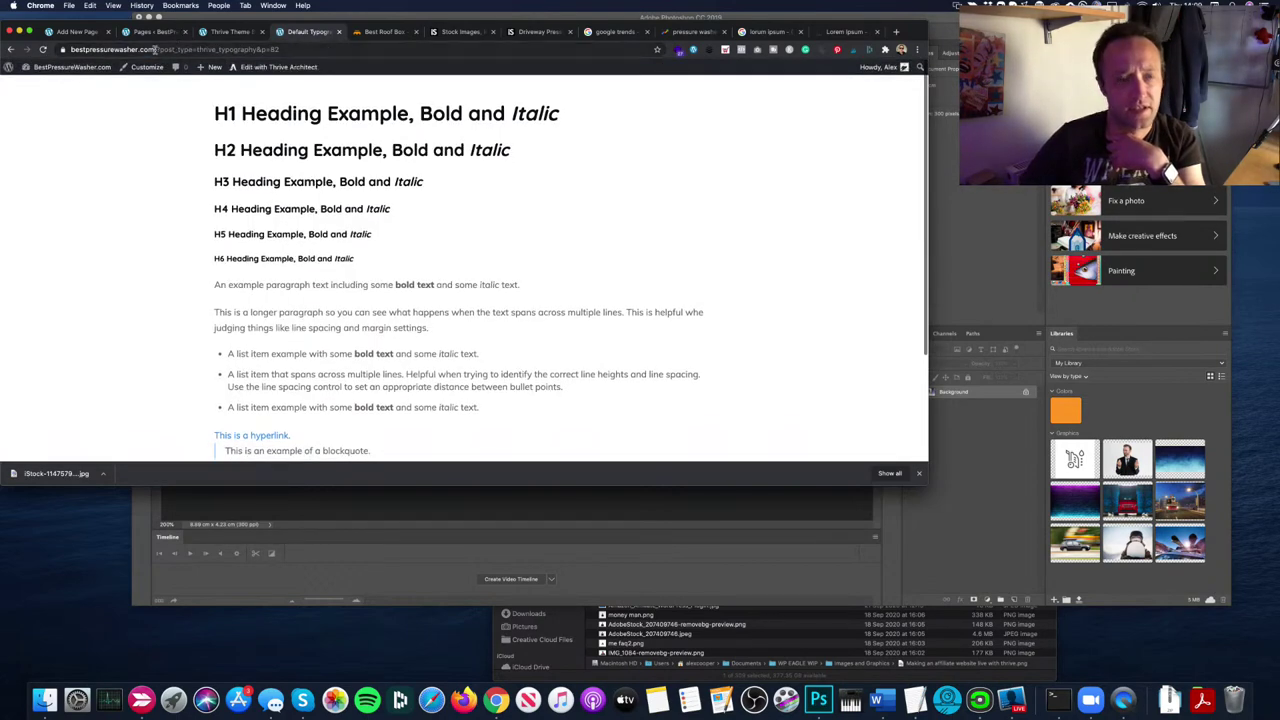
# Step: Load the site homepage and scroll through it to check the Quicksand headings
pyautogui.click(355, 50)
pyautogui.press('Return')
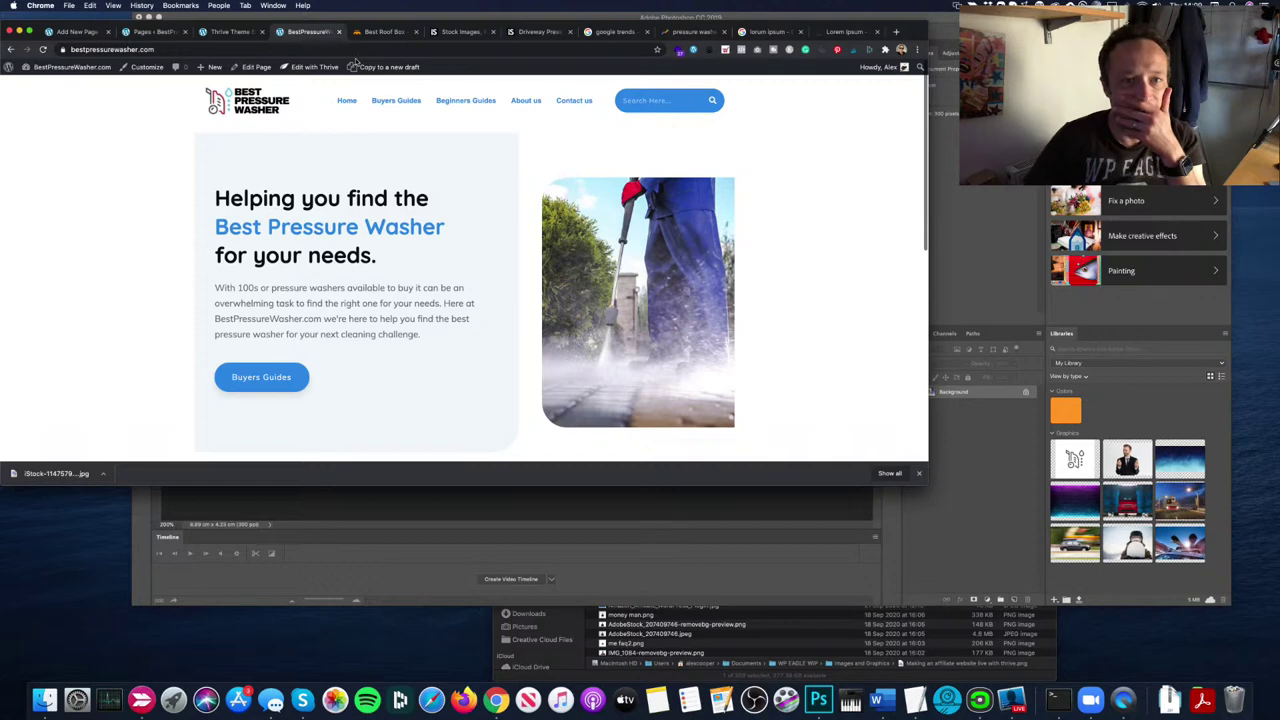
pyautogui.scroll(-10, 396, 120)
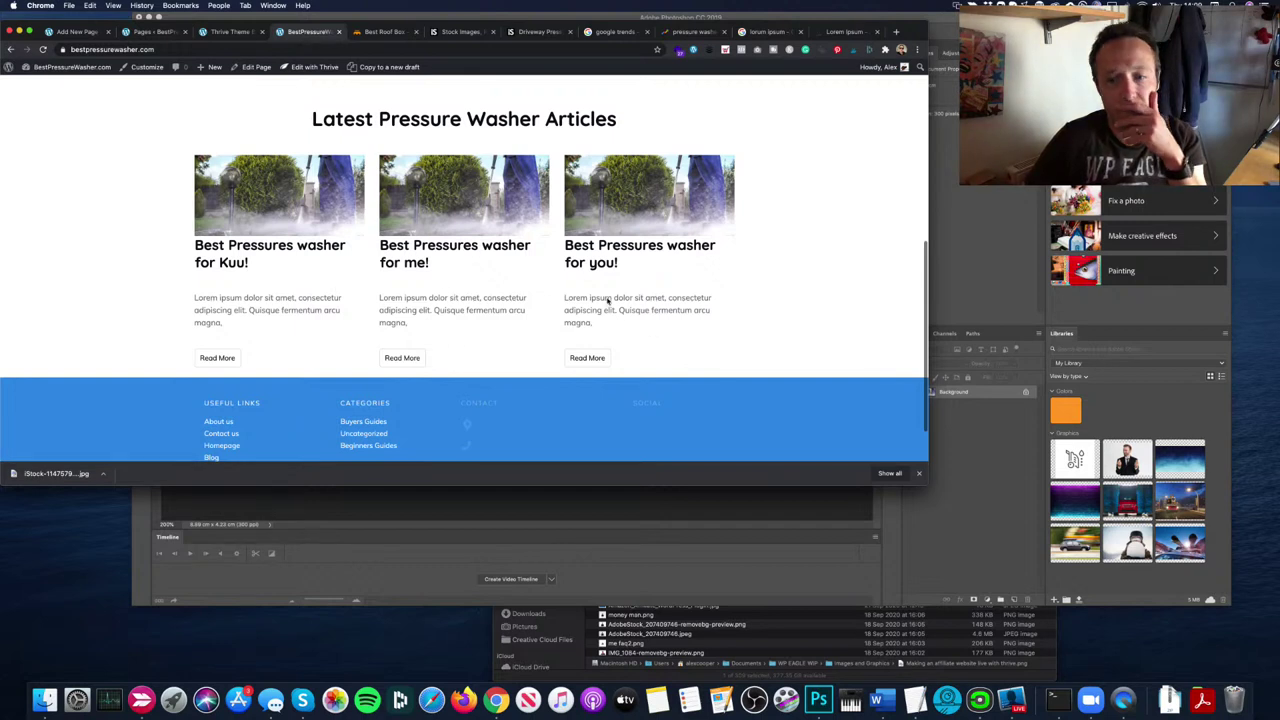
pyautogui.scroll(2, 607, 297)
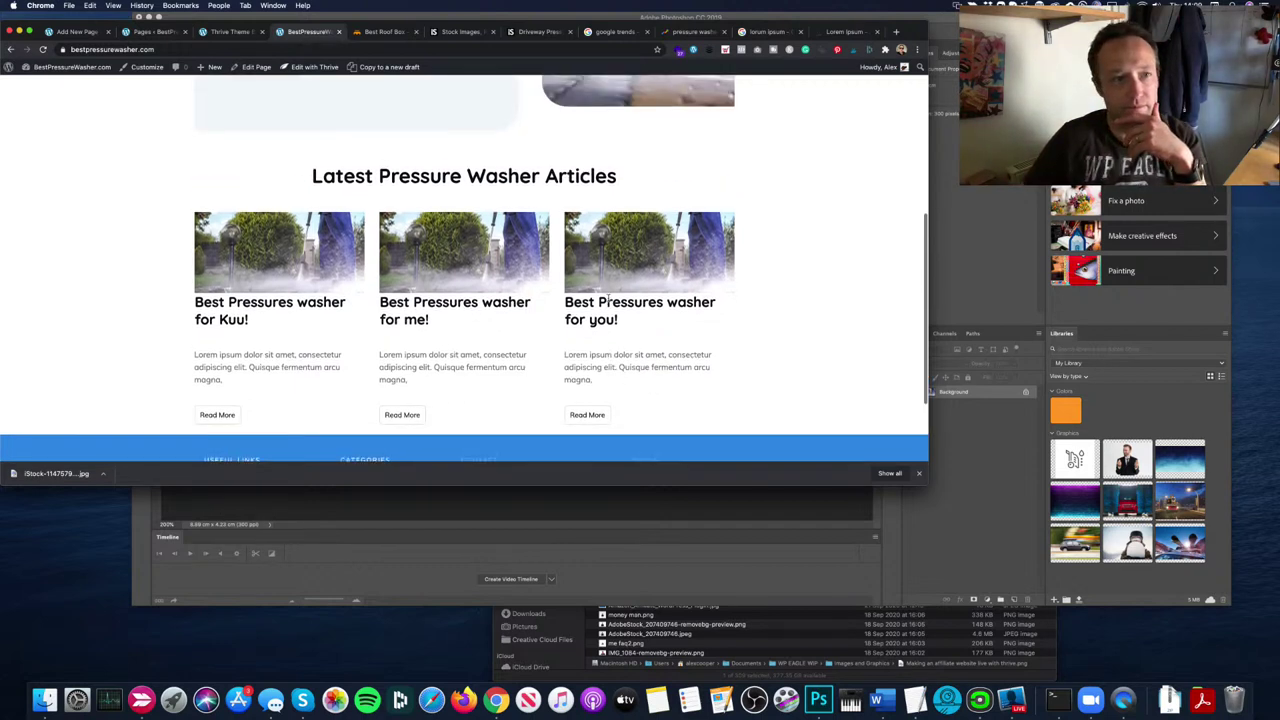
pyautogui.scroll(-2, 606, 298)
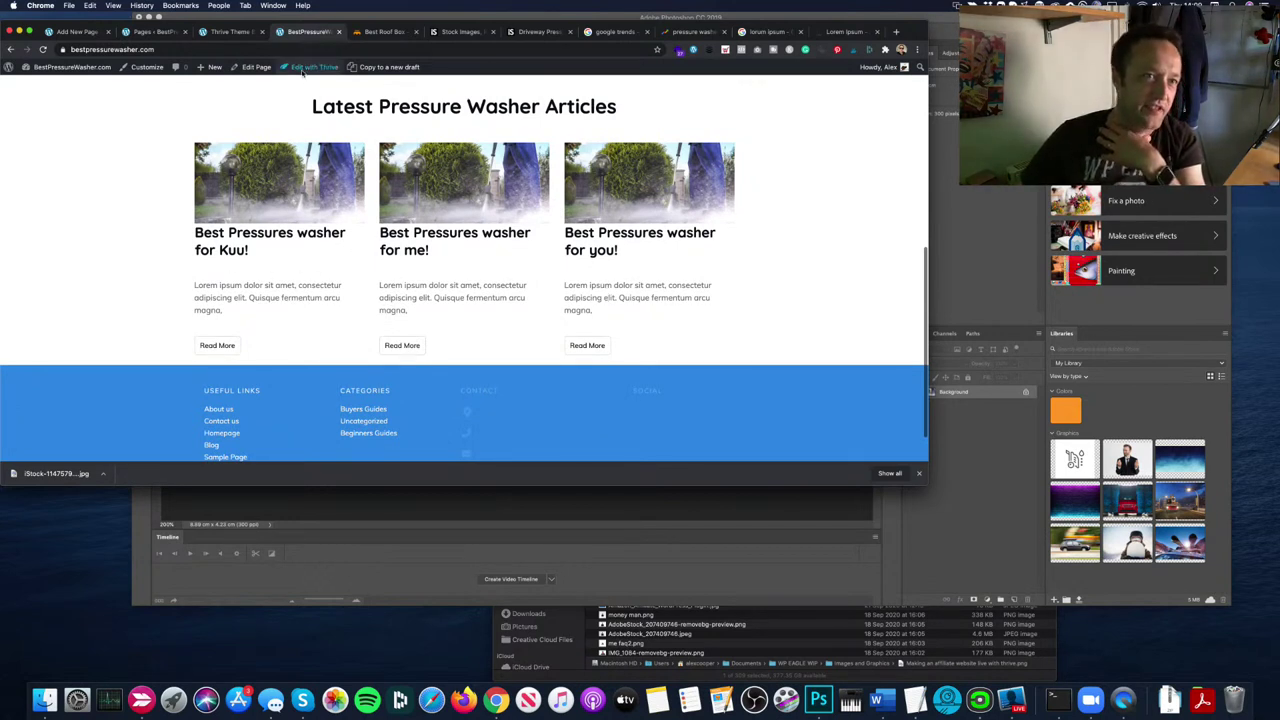
pyautogui.moveTo(303, 70)
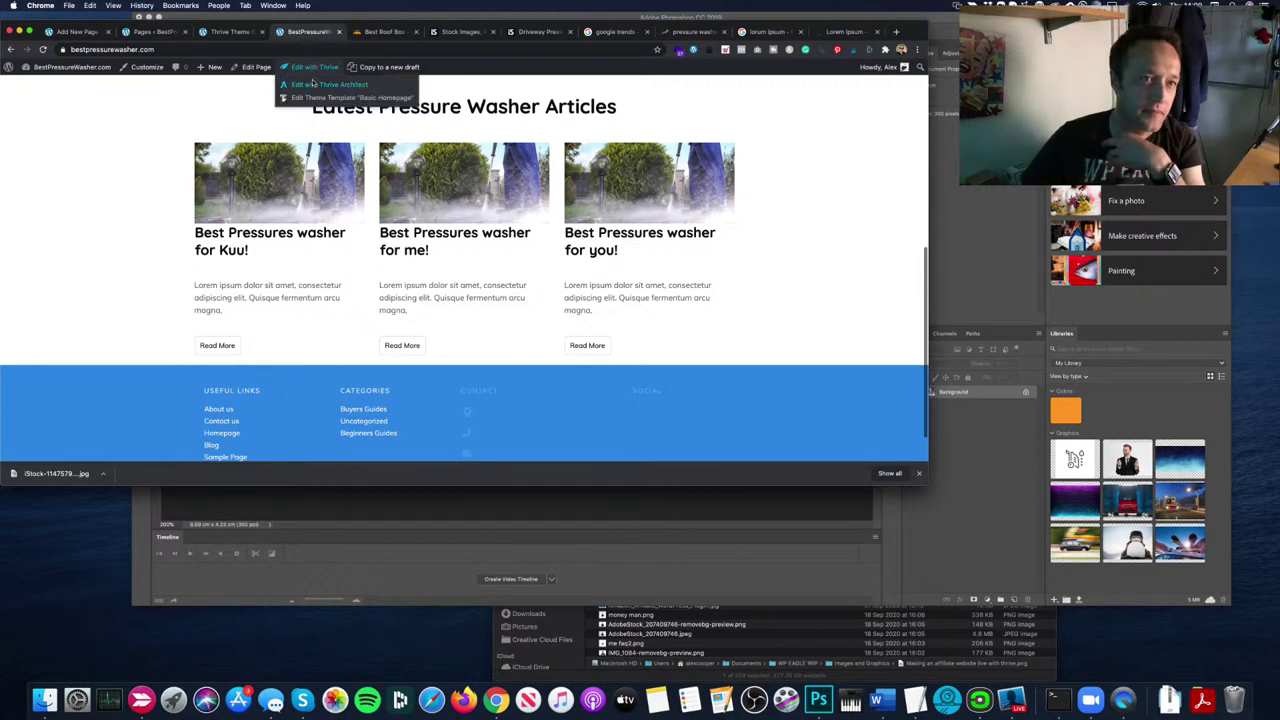
# Step: Open the homepage in Thrive Architect and set the Latest Articles spacing to 20 px horizontal and 24 px vertical
pyautogui.click(264, 242)
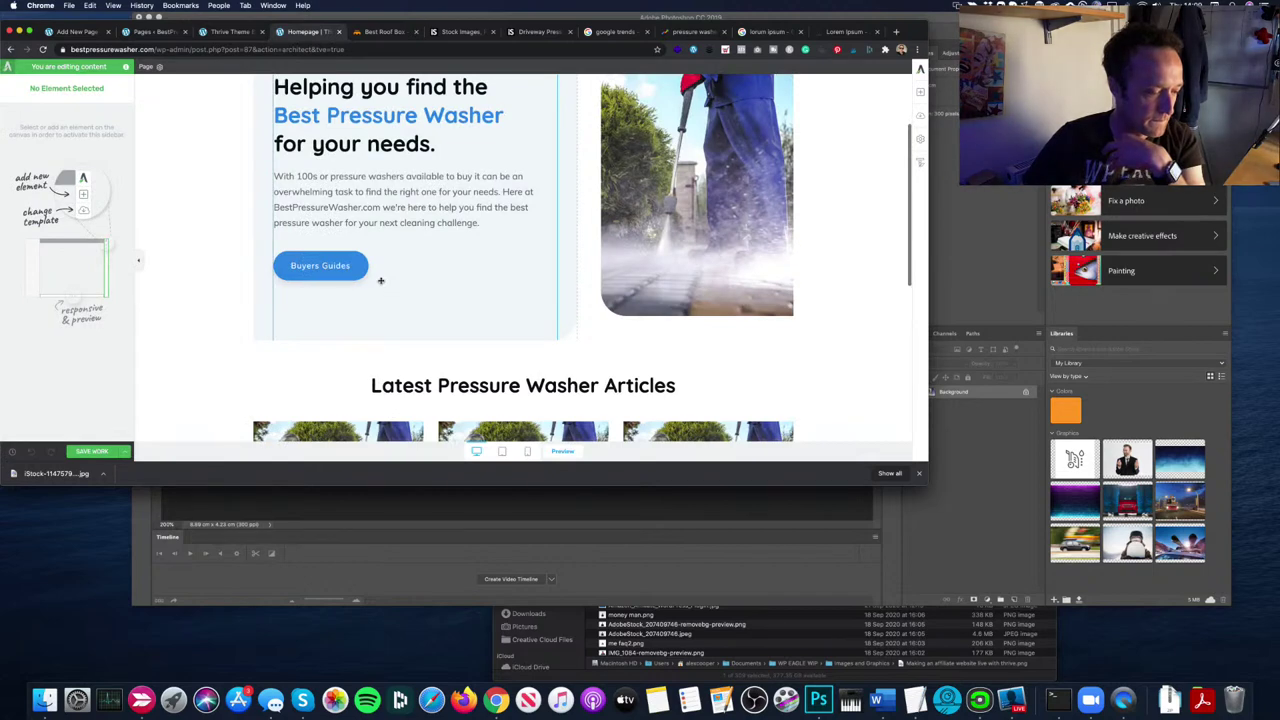
pyautogui.scroll(-5, 380, 281)
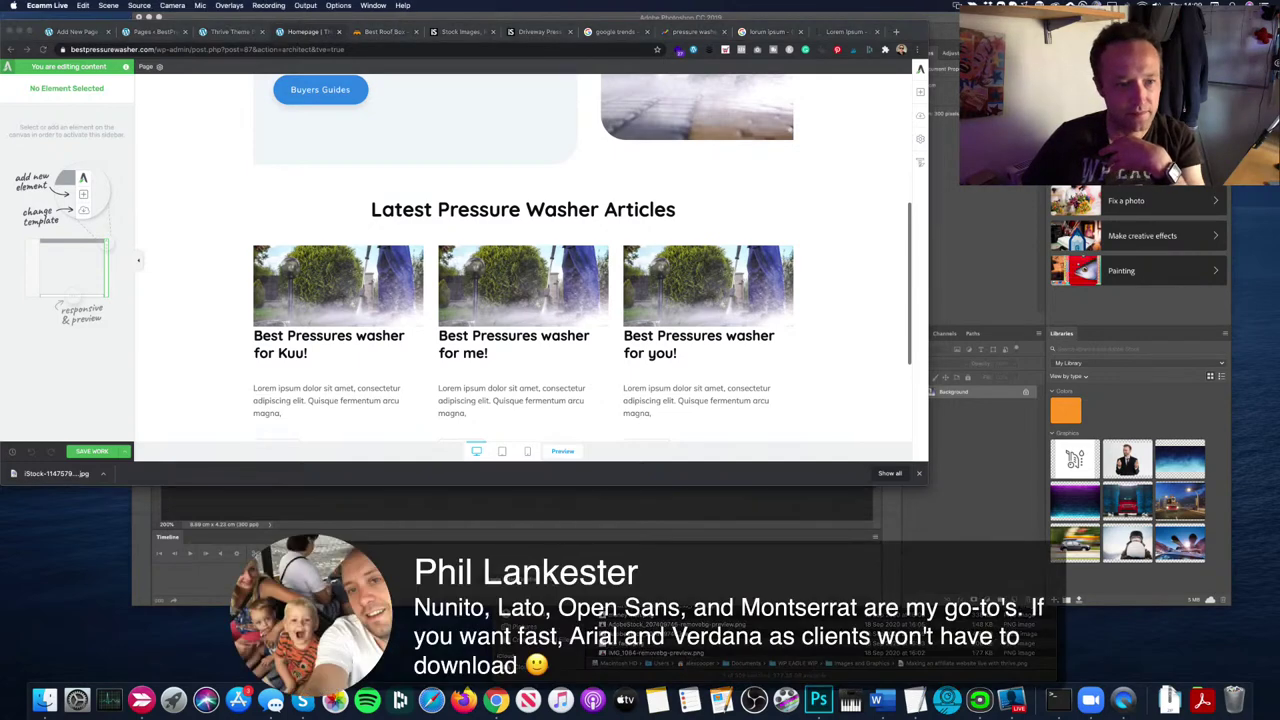
pyautogui.scroll(-1, 277, 323)
pyautogui.click(277, 323)
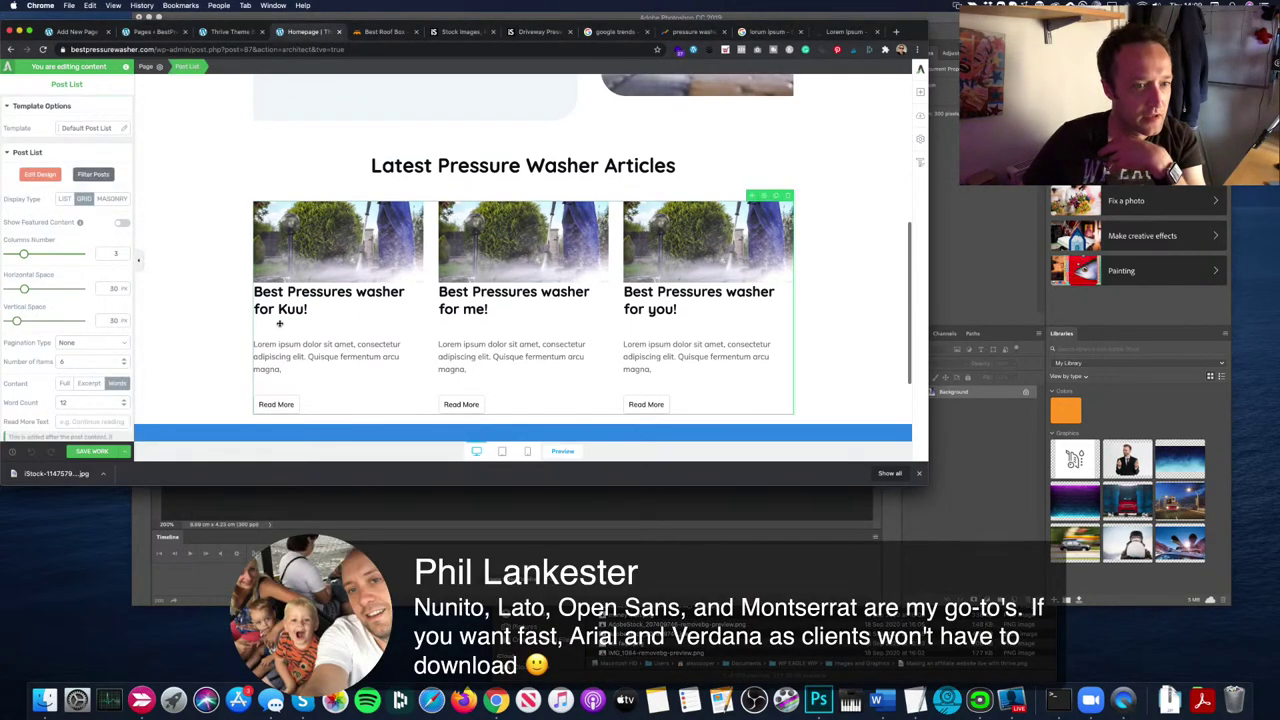
pyautogui.moveTo(24, 289); pyautogui.dragTo(15, 321)
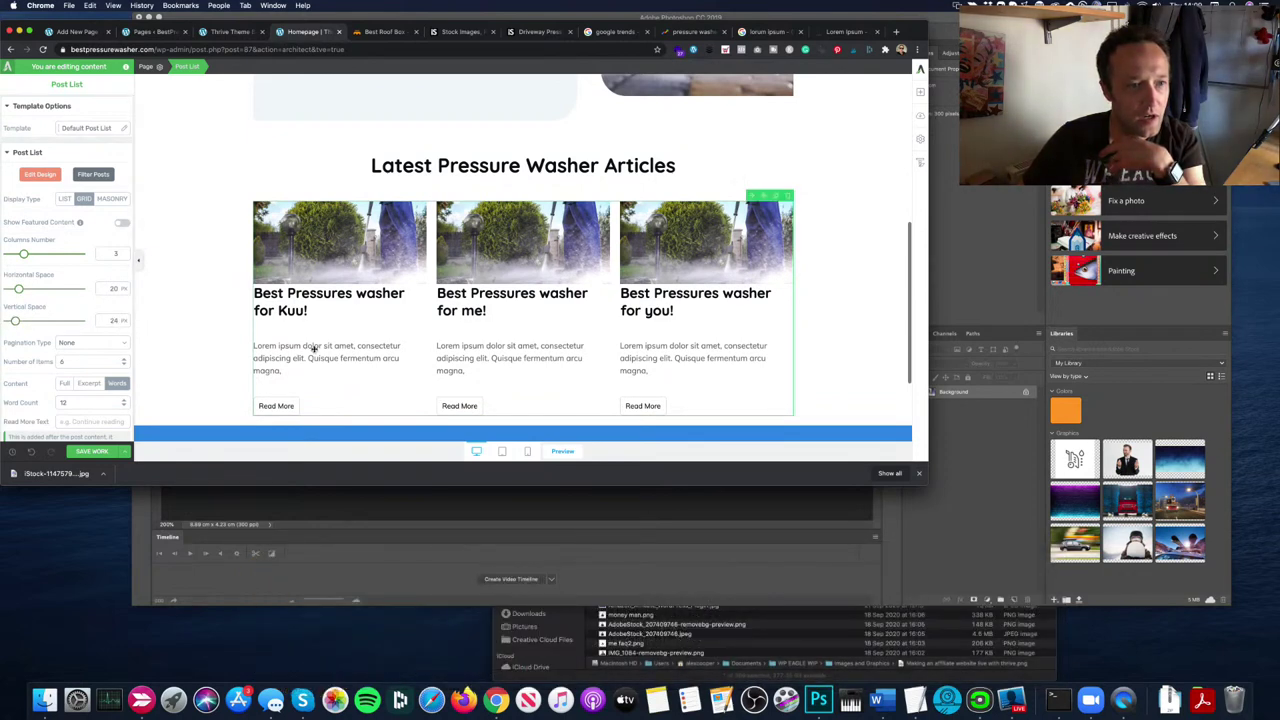
pyautogui.click(38, 175)
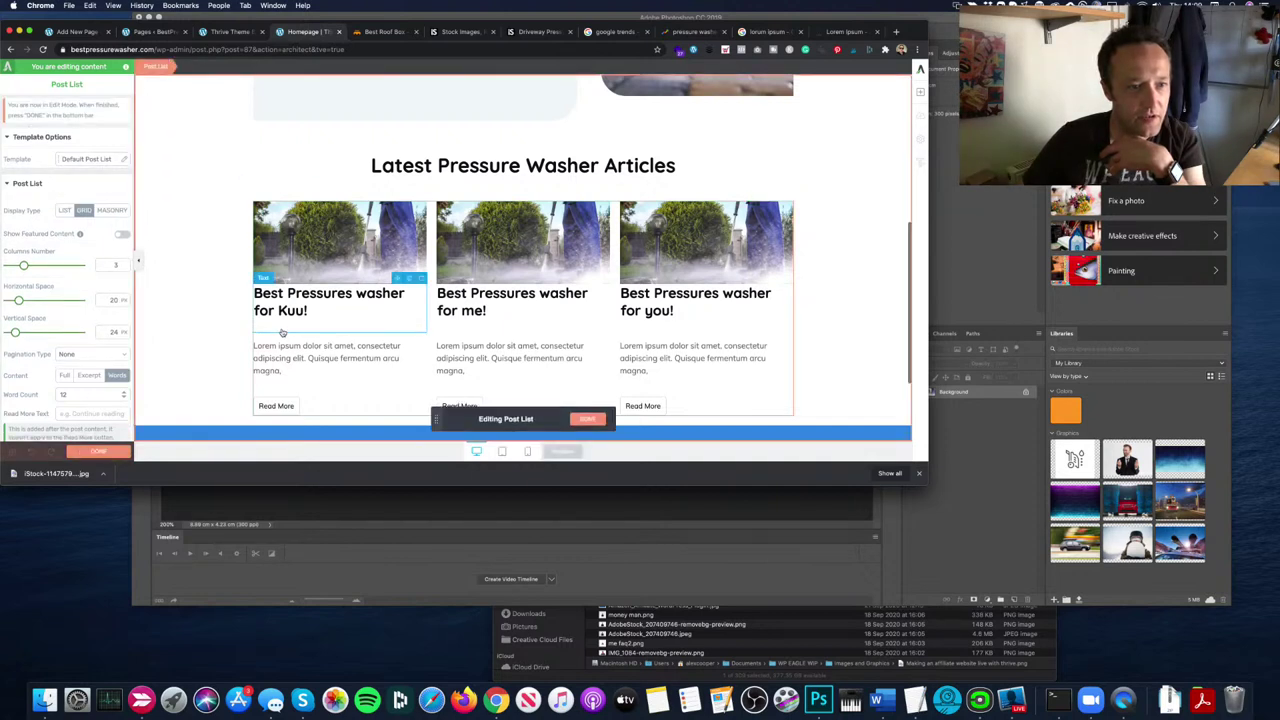
# Step: Give the card titles a 1.30 line height and centre-align them
pyautogui.click(284, 326)
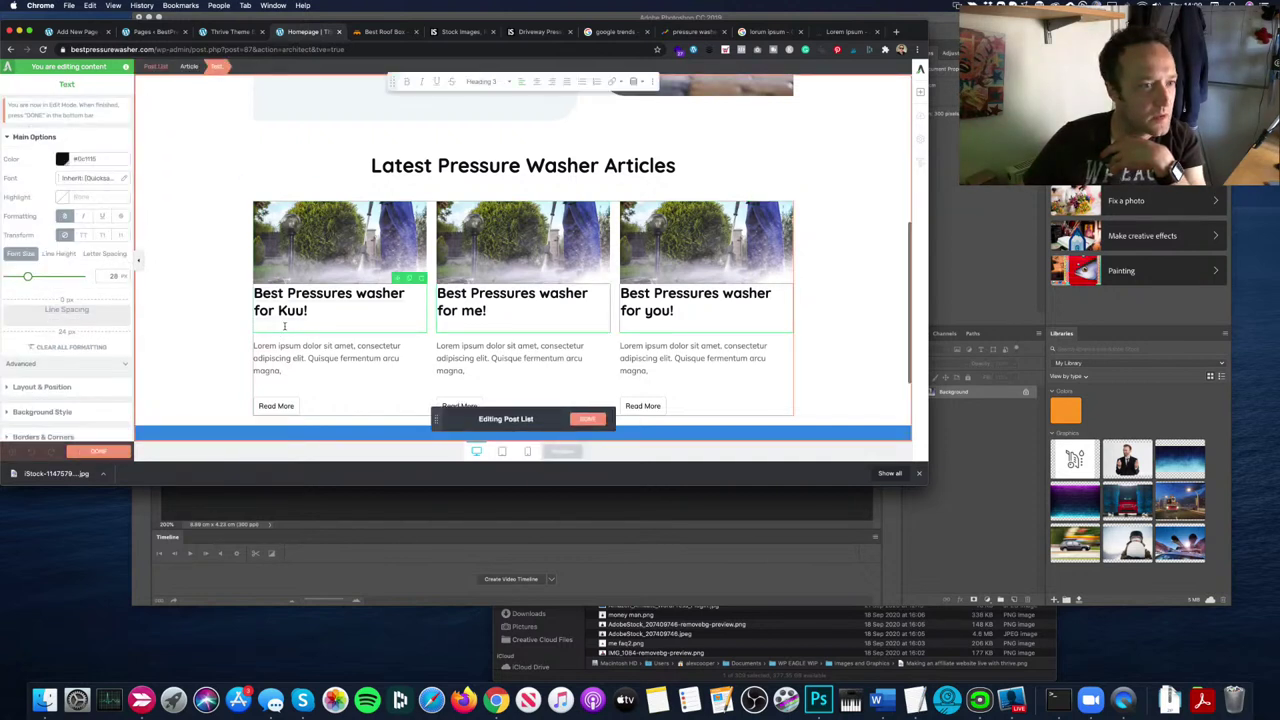
pyautogui.click(60, 254)
pyautogui.moveTo(20, 277); pyautogui.dragTo(31, 278)
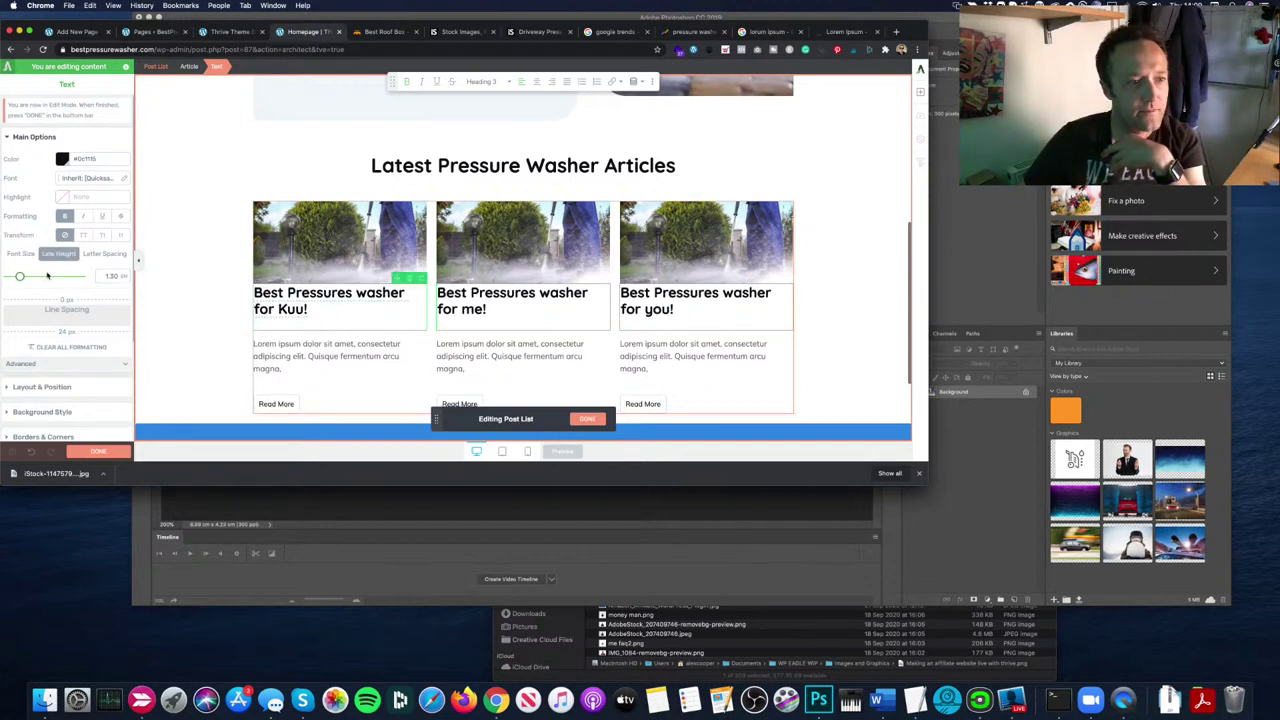
pyautogui.click(45, 387)
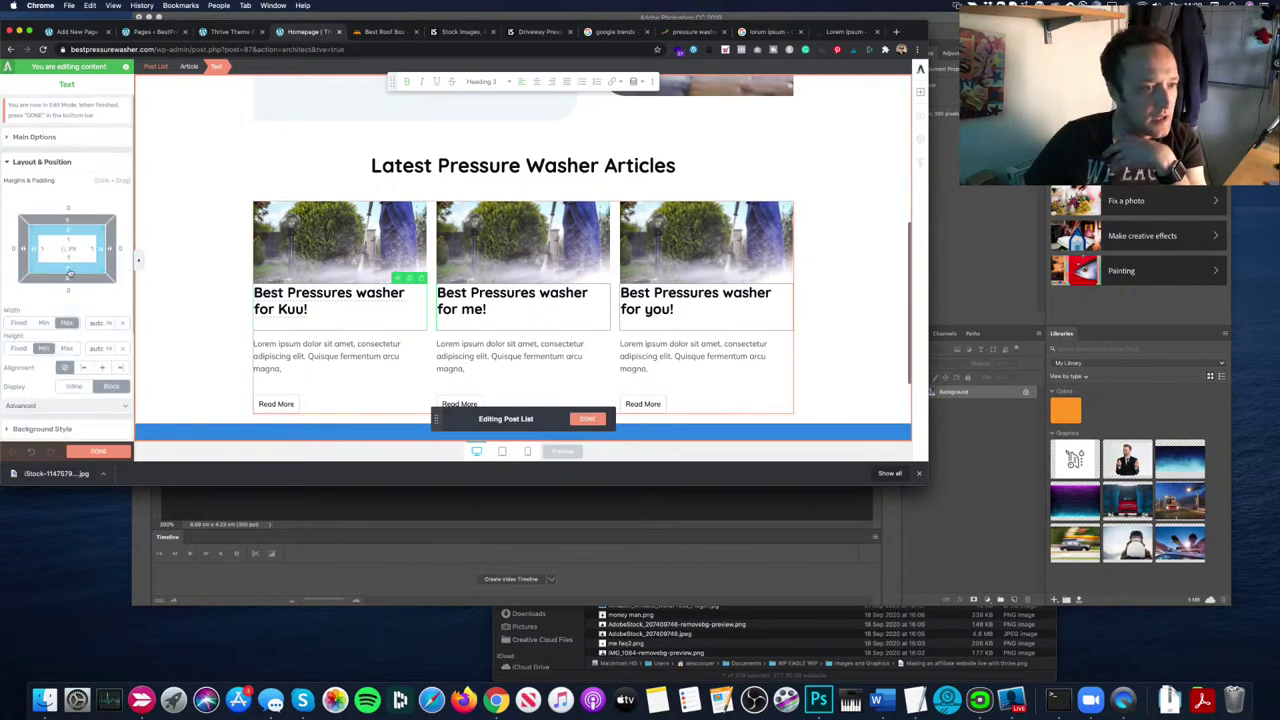
pyautogui.click(102, 367)
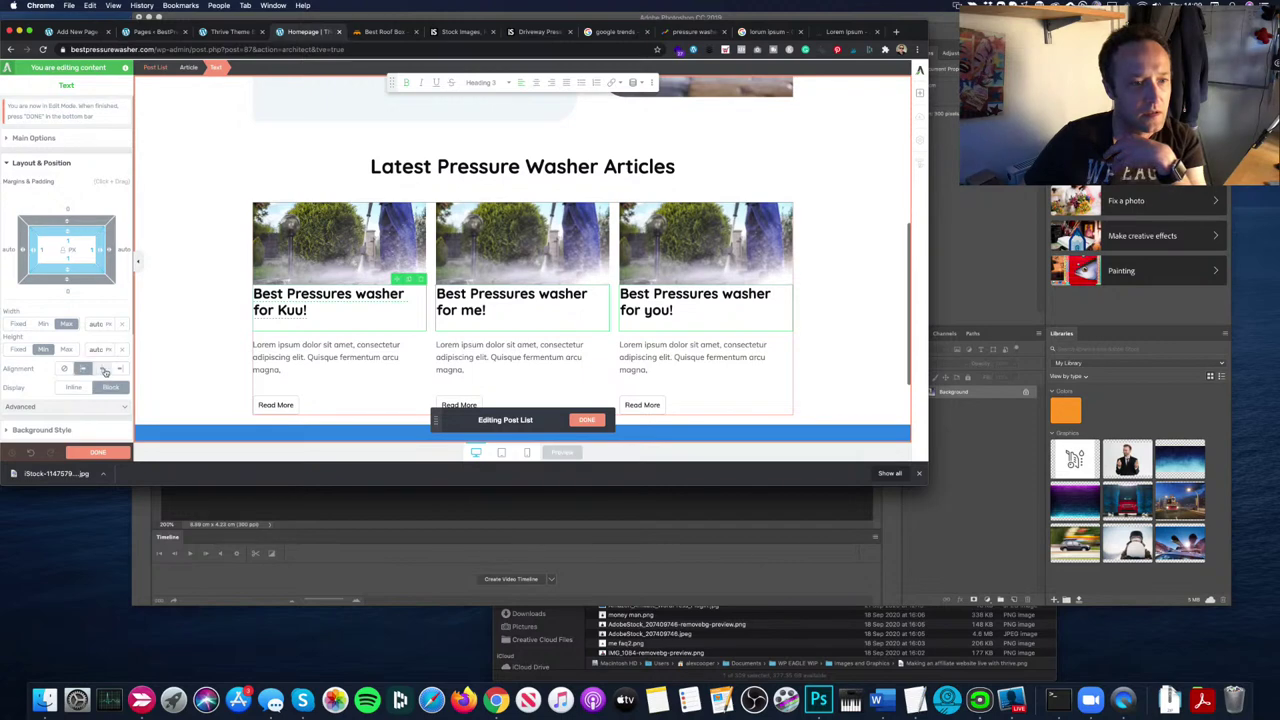
pyautogui.tripleClick(285, 324)
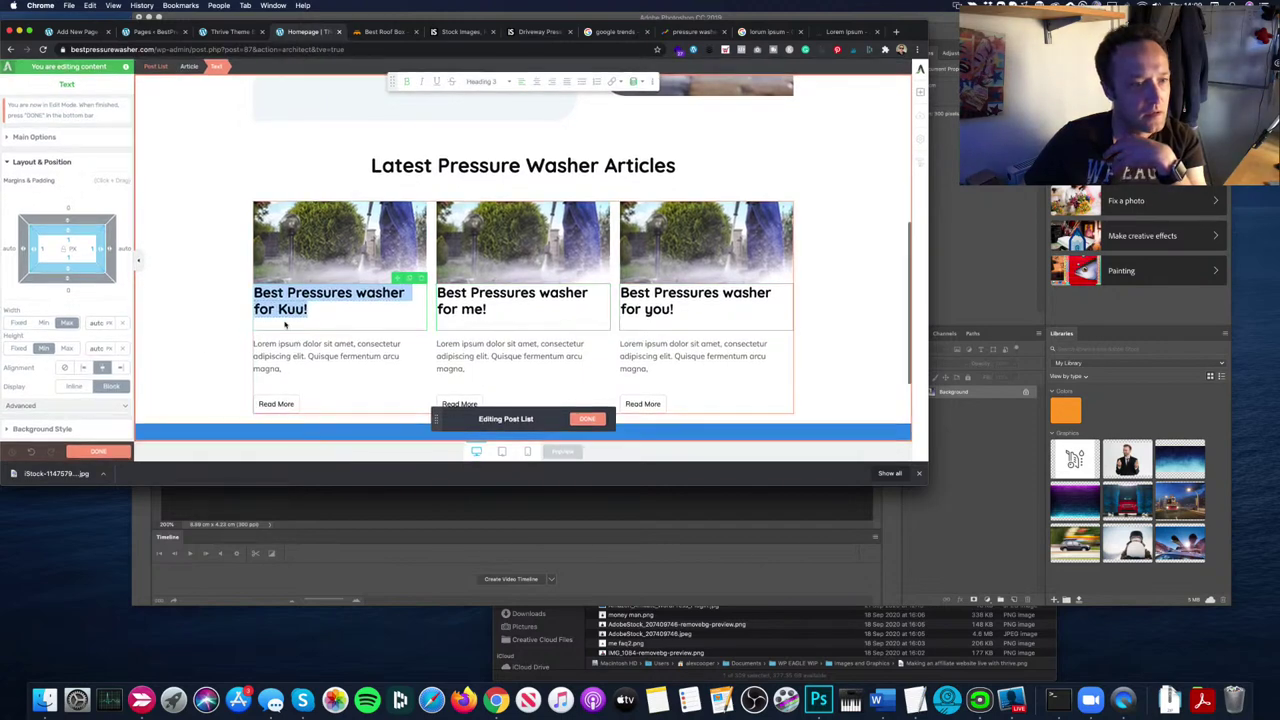
pyautogui.click(78, 387)
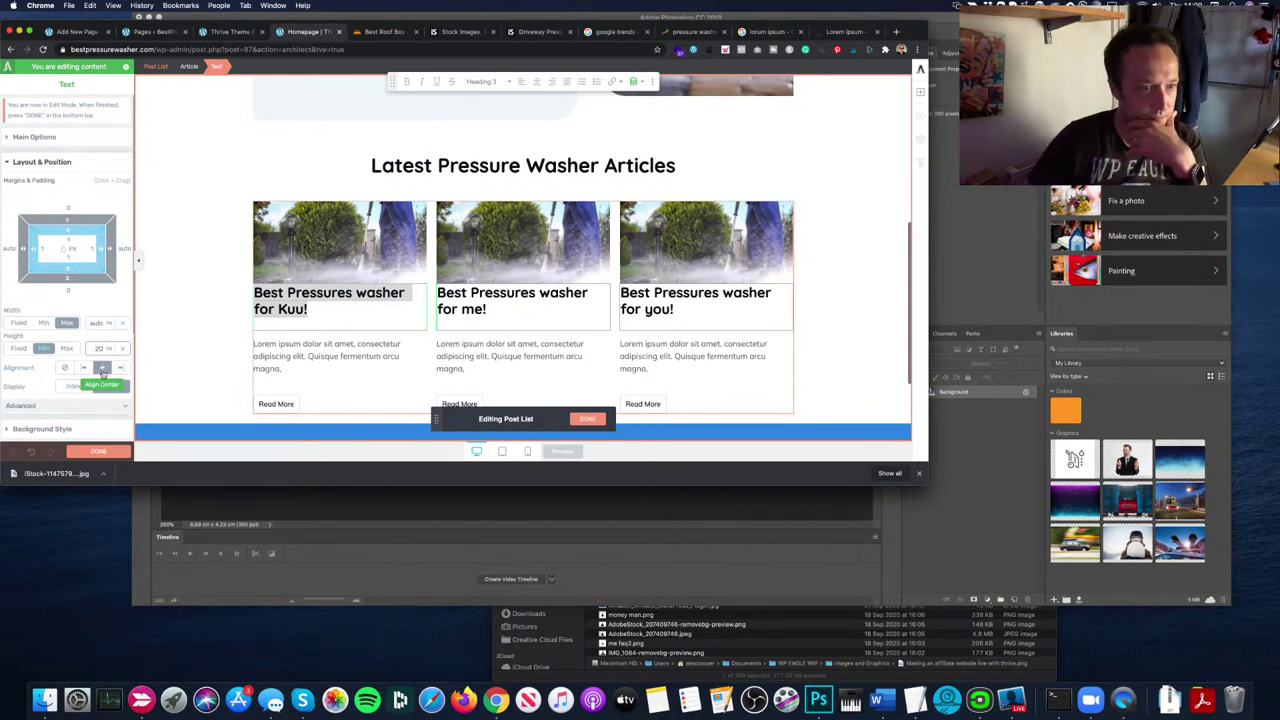
pyautogui.click(102, 369)
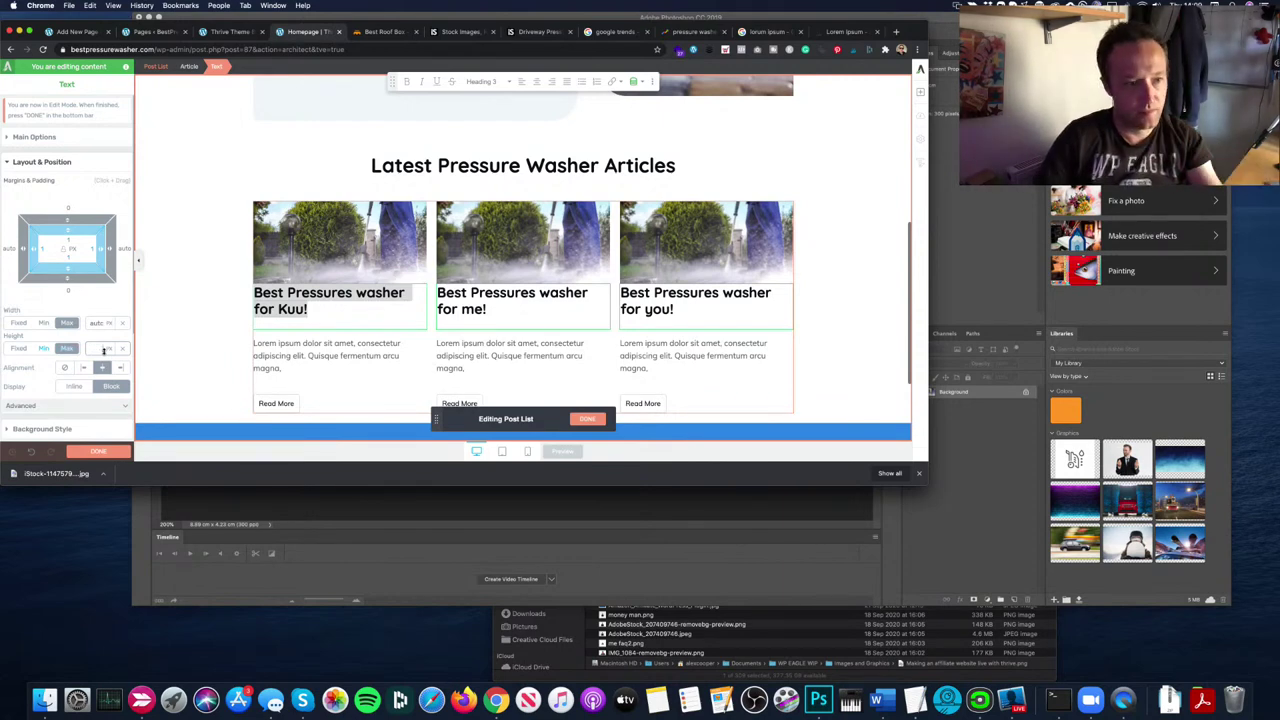
# Step: Set the card title boxes' minimum height to 40 px so the excerpts line up
pyautogui.click(103, 349)
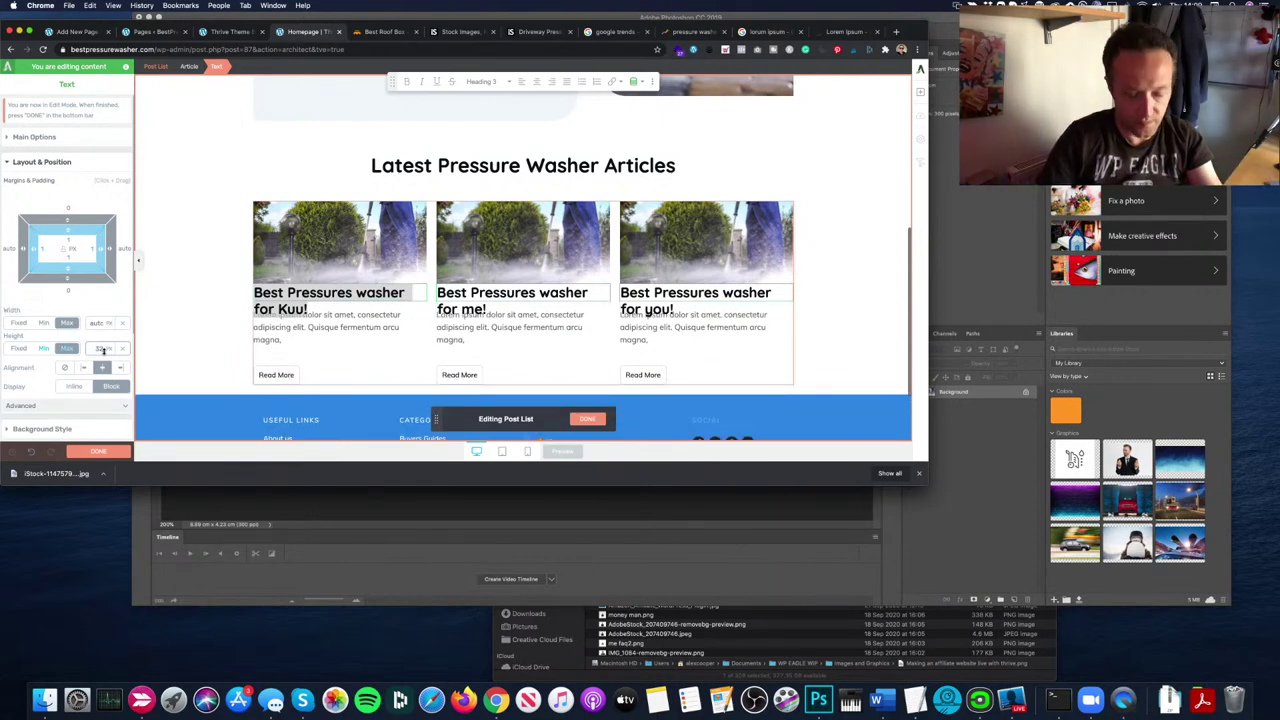
pyautogui.click(103, 349)
pyautogui.click(103, 349)
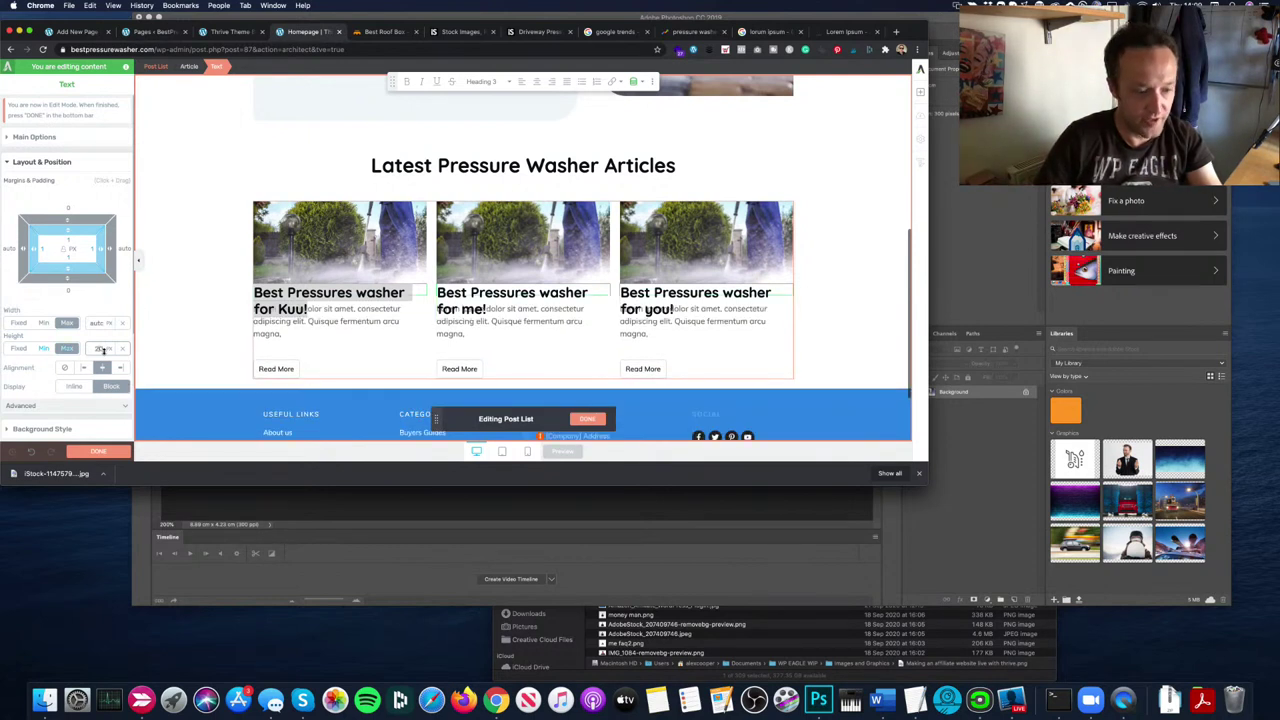
pyautogui.click(103, 349)
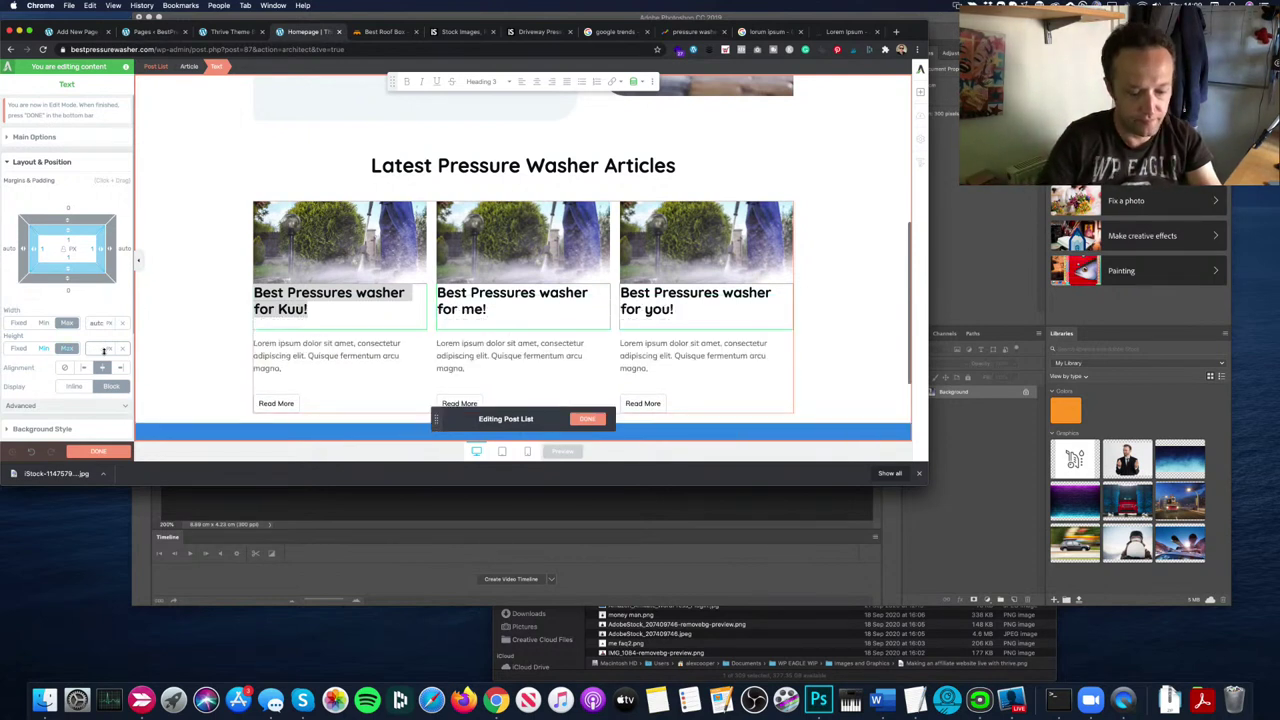
pyautogui.click(103, 349)
pyautogui.click(103, 349)
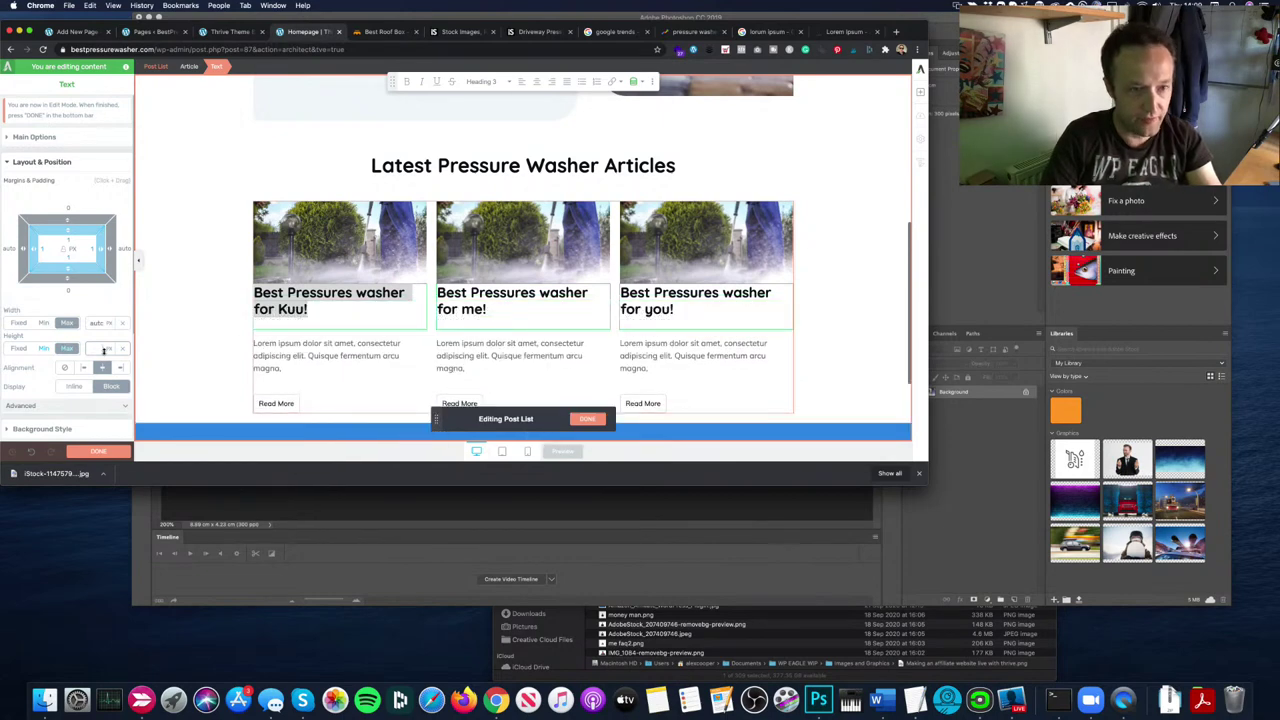
pyautogui.click(103, 349)
pyautogui.click(103, 349)
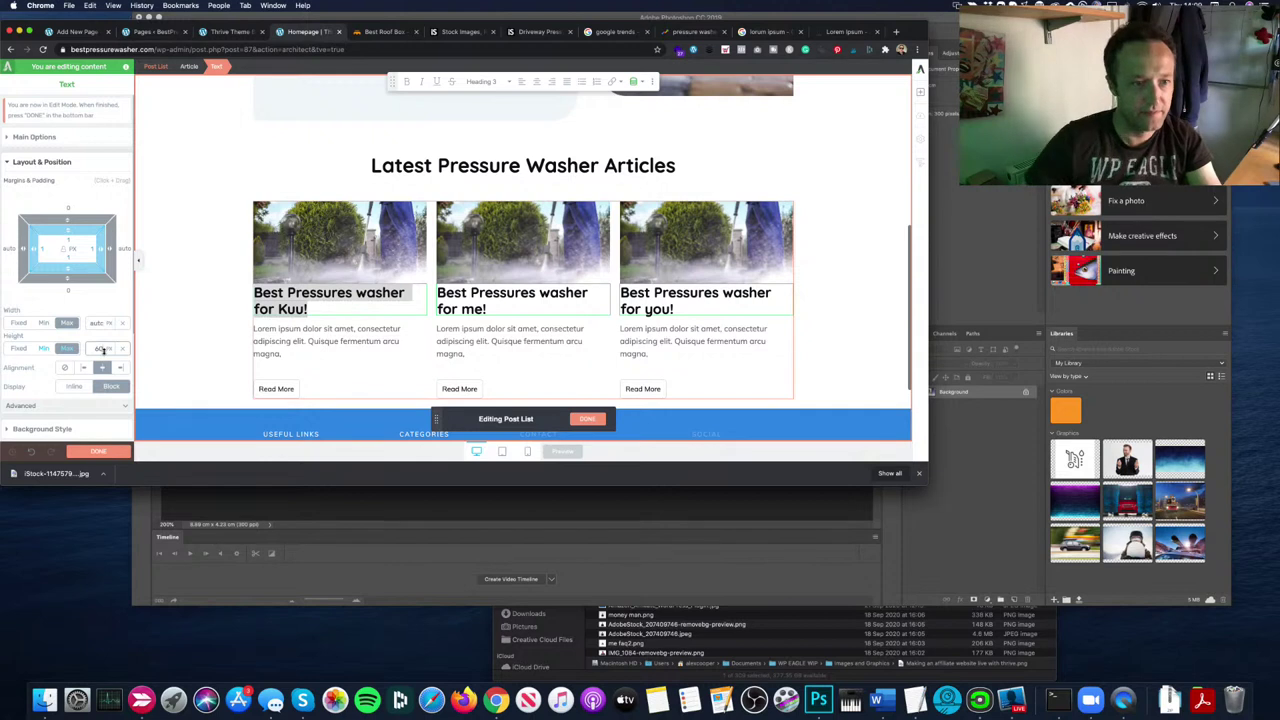
pyautogui.click(305, 368)
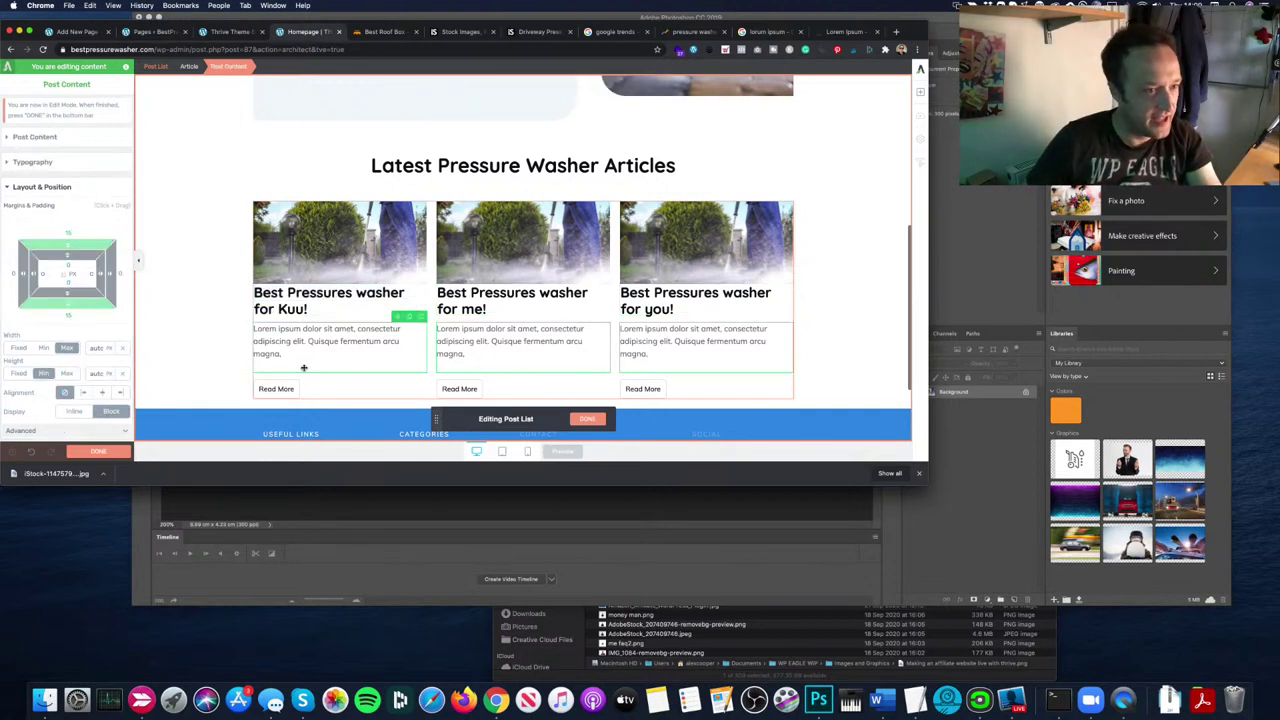
# Step: Cap the card excerpts at an 80 px maximum height
pyautogui.click(66, 373)
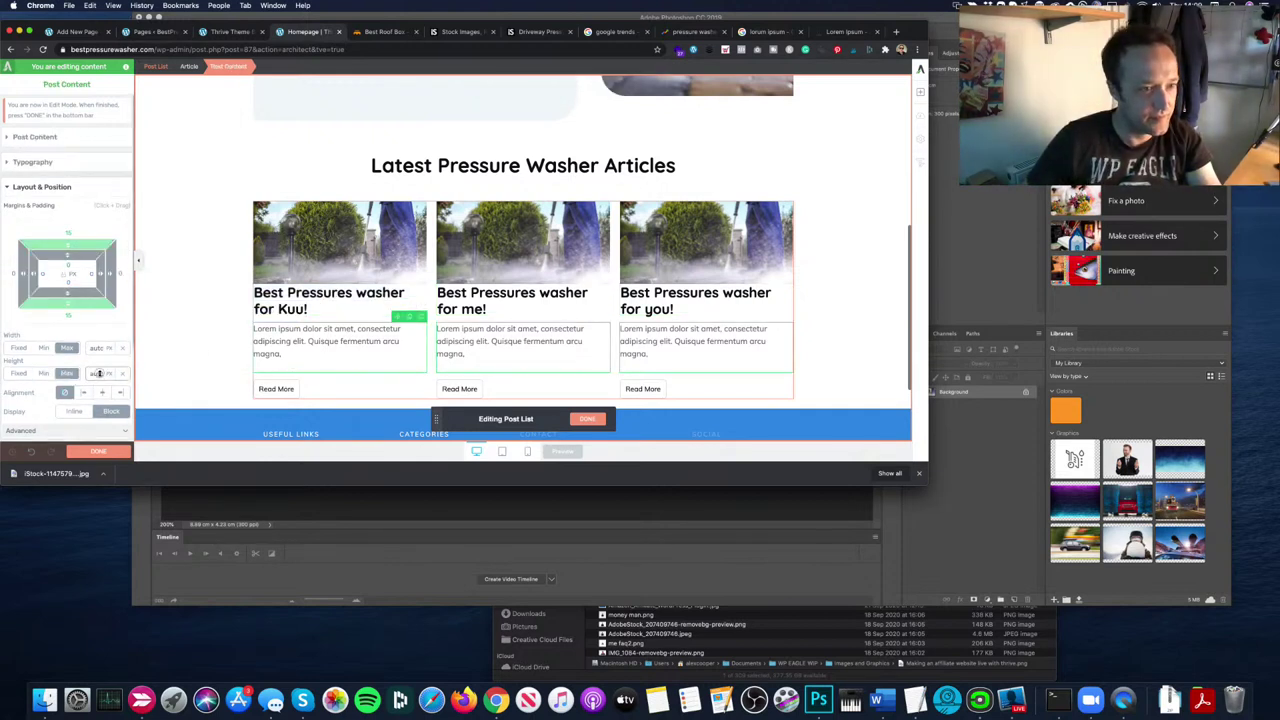
pyautogui.click(107, 377)
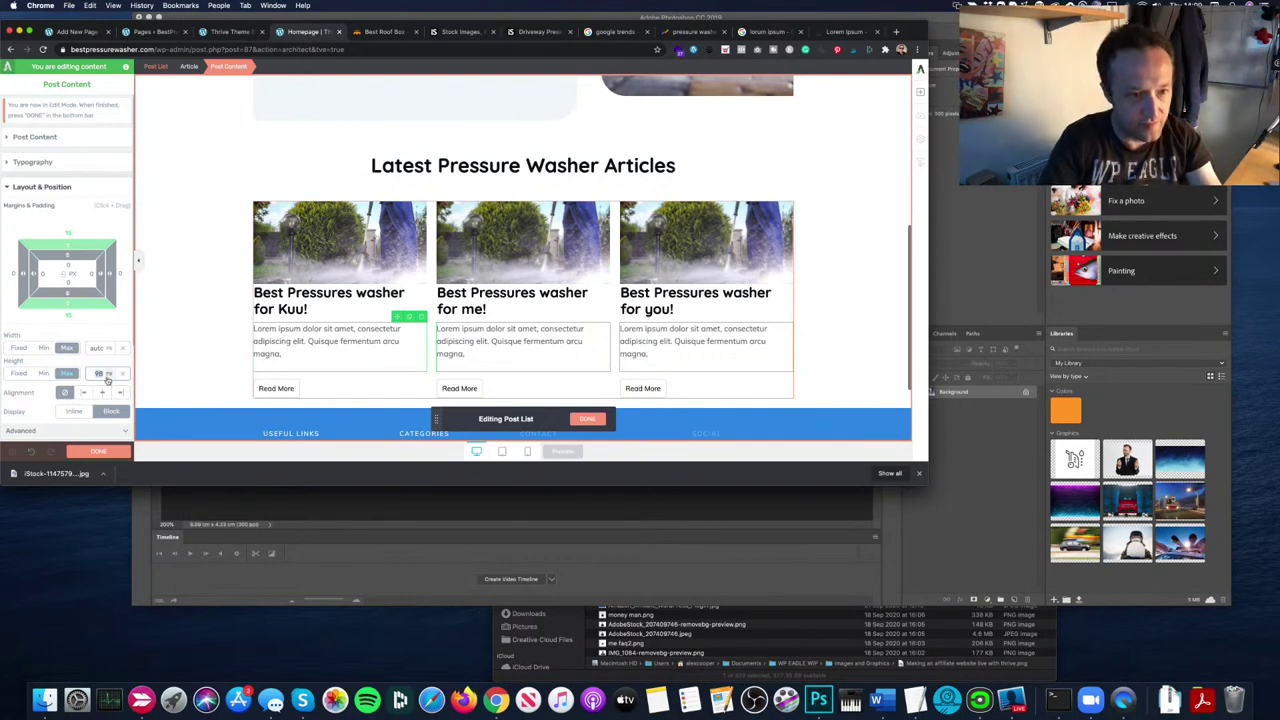
pyautogui.write('100')
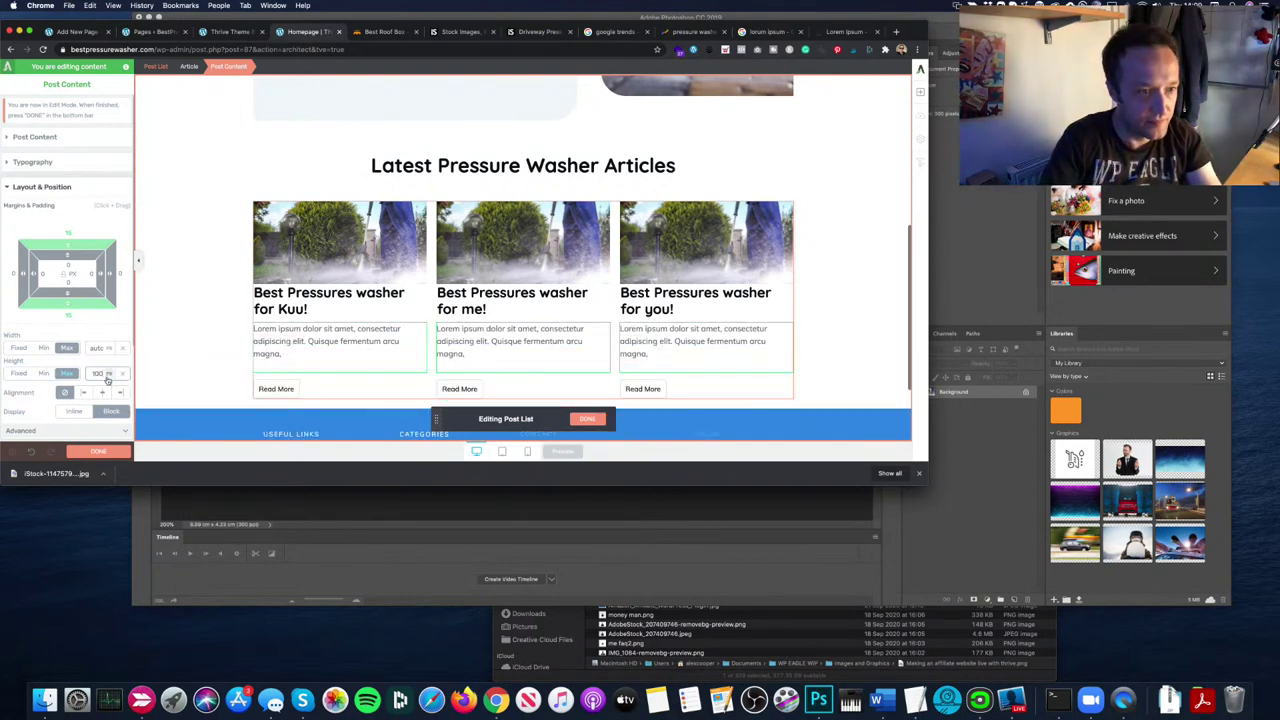
pyautogui.press('BackSpace')
pyautogui.press('BackSpace')
pyautogui.press('BackSpace')
pyautogui.write('70')
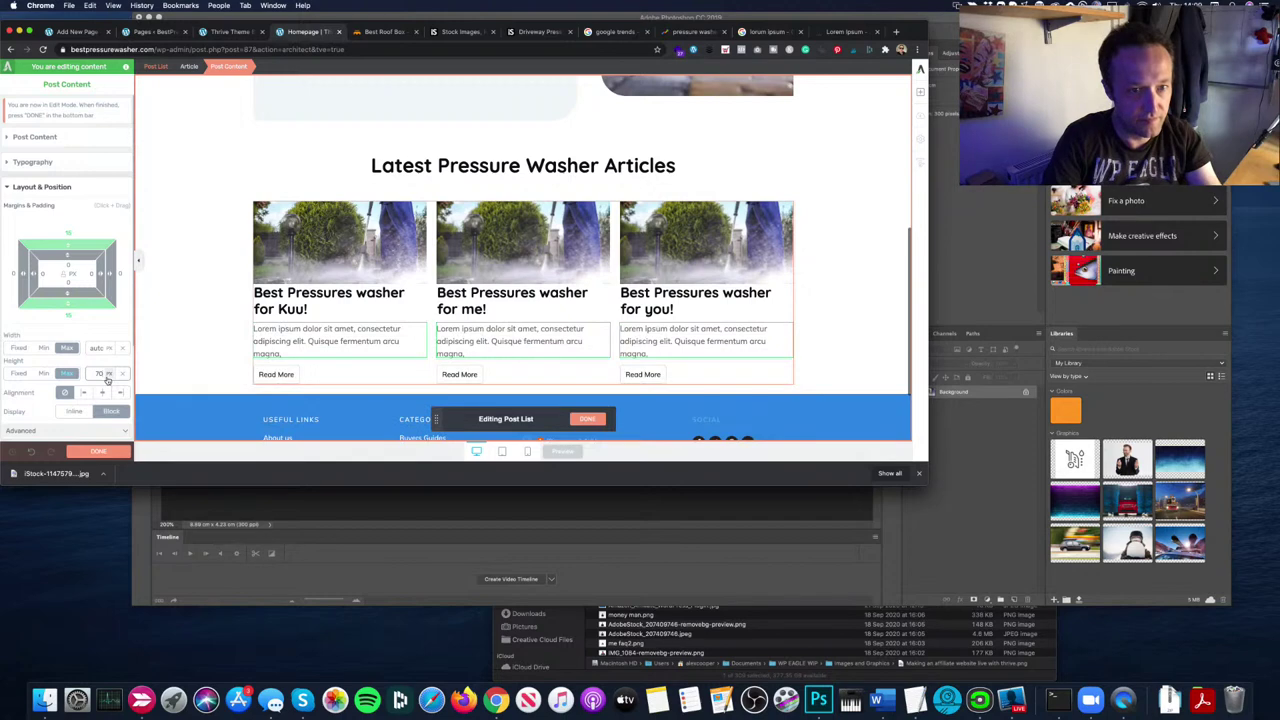
pyautogui.press('BackSpace')
pyautogui.press('BackSpace')
pyautogui.write('80')
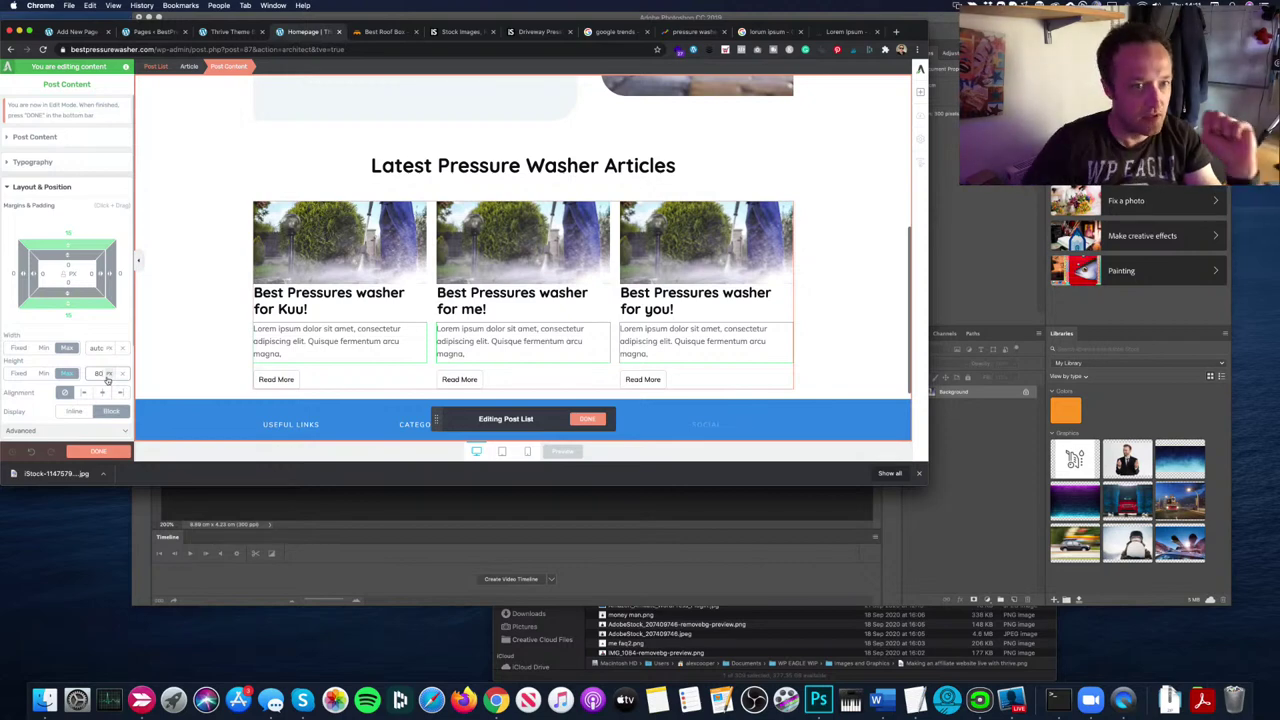
# Step: Finish editing the post list cards and save the homepage
pyautogui.click(587, 420)
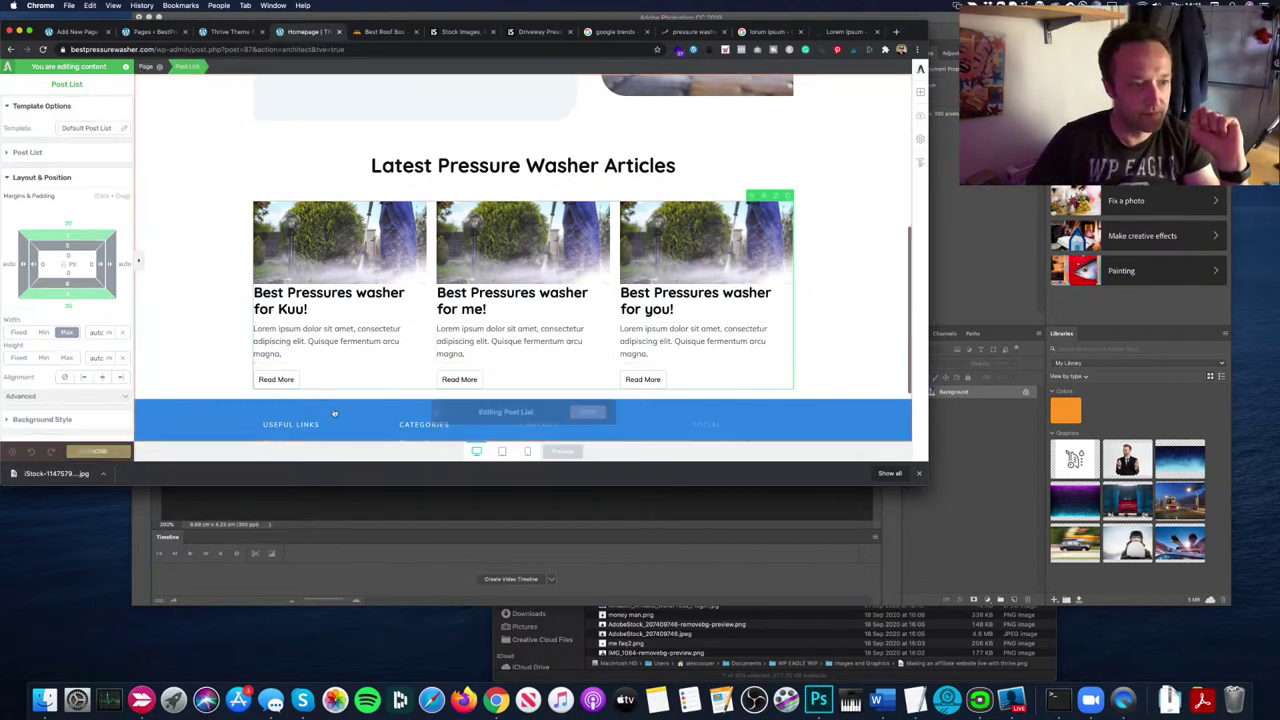
pyautogui.scroll(-2, 234, 304)
pyautogui.hotkey('ctrl', 's')
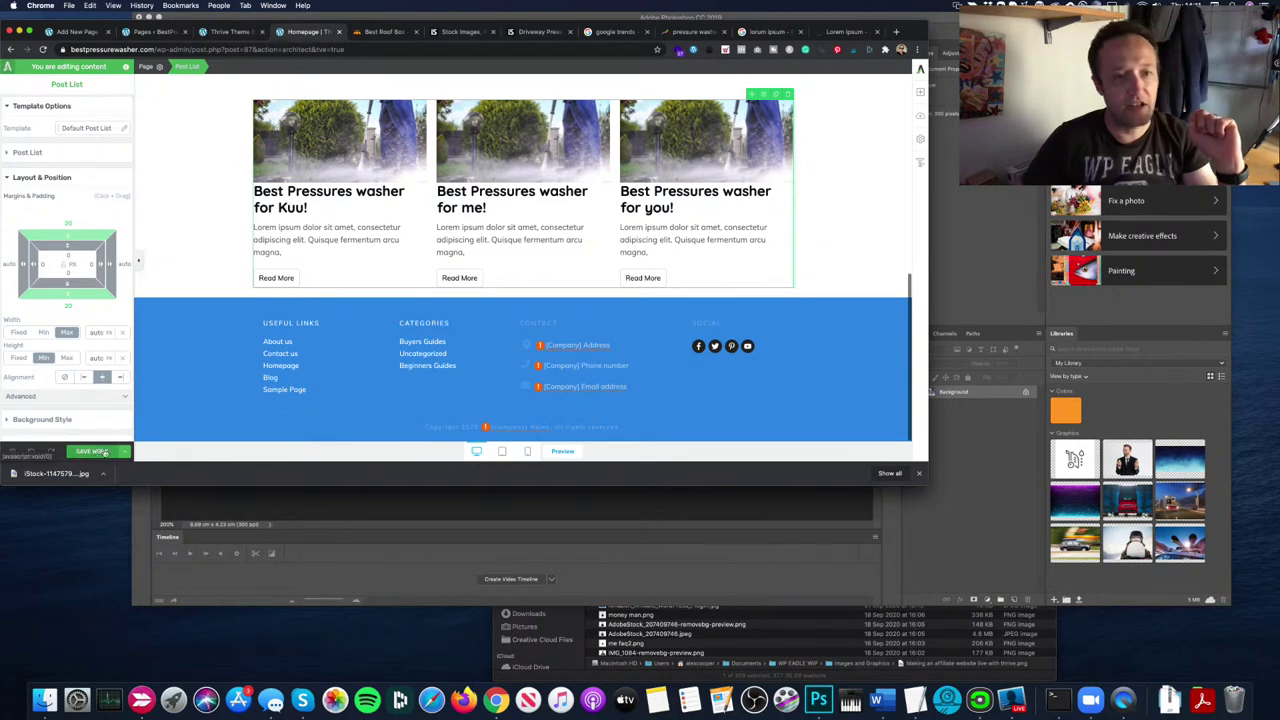
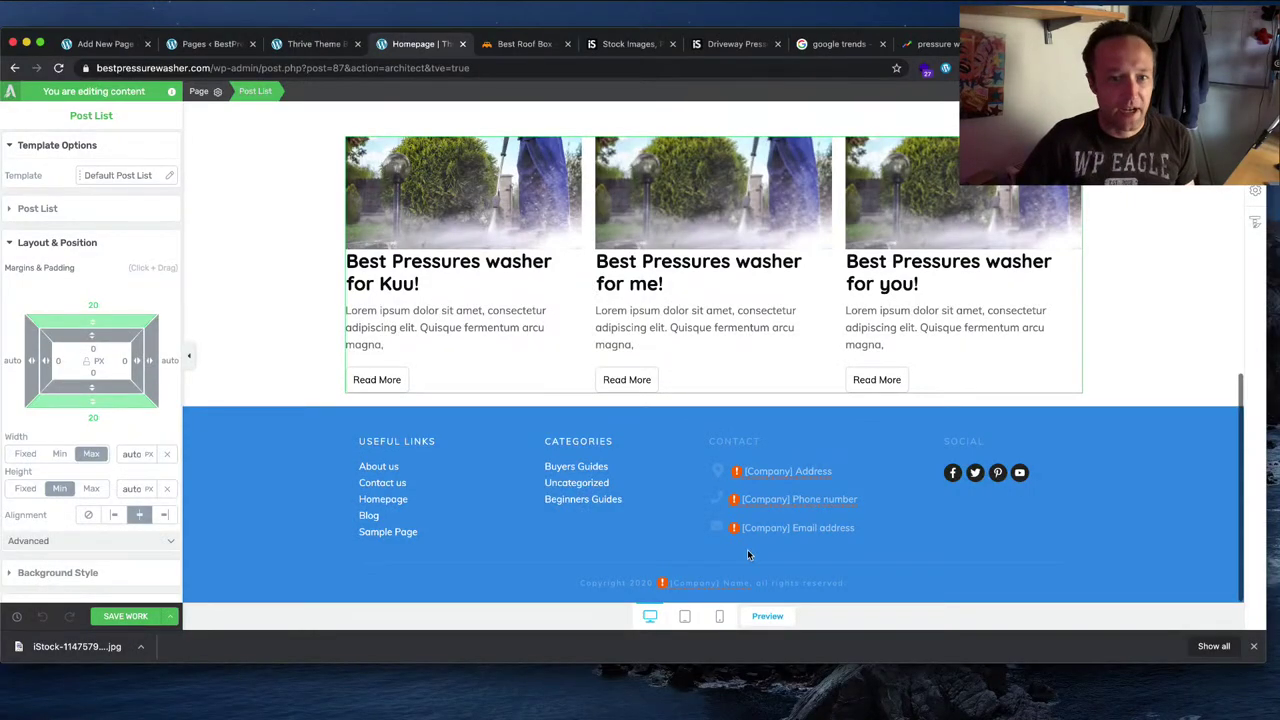
# Step: Add an empty block placeholder below the latest-articles post list, just above the footer
pyautogui.scroll(5, 773, 524)
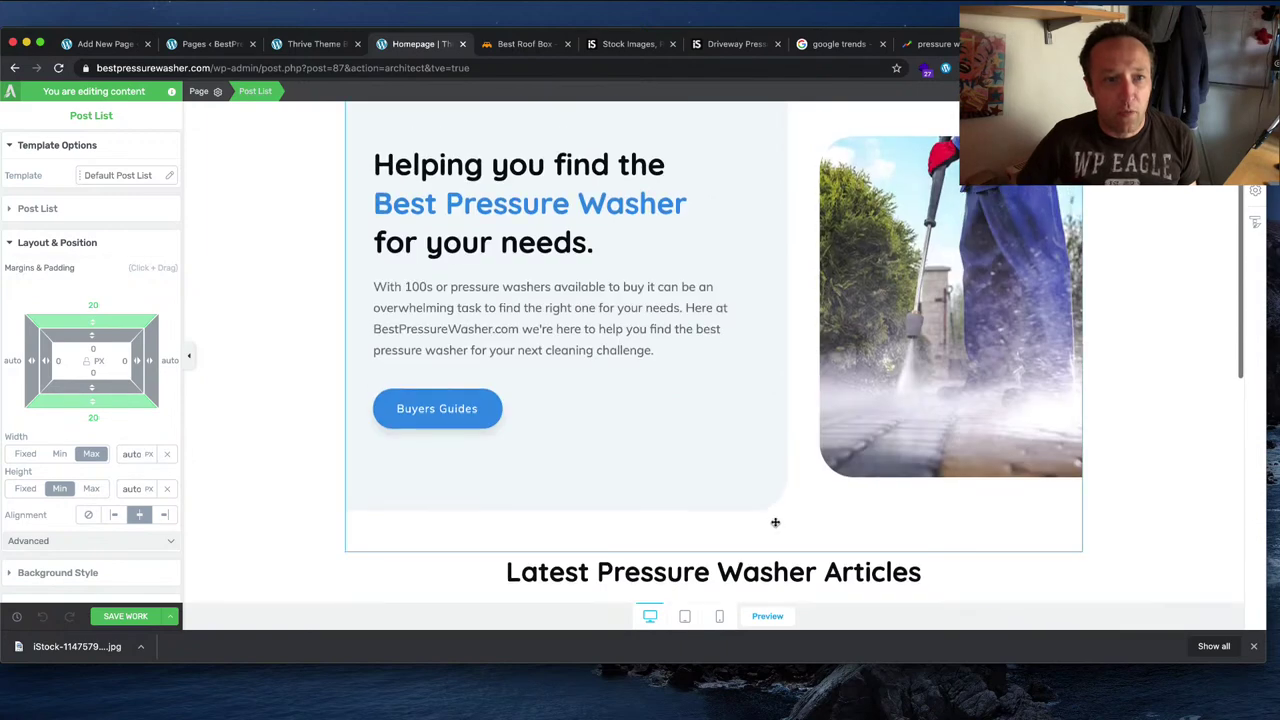
pyautogui.scroll(-5, 771, 523)
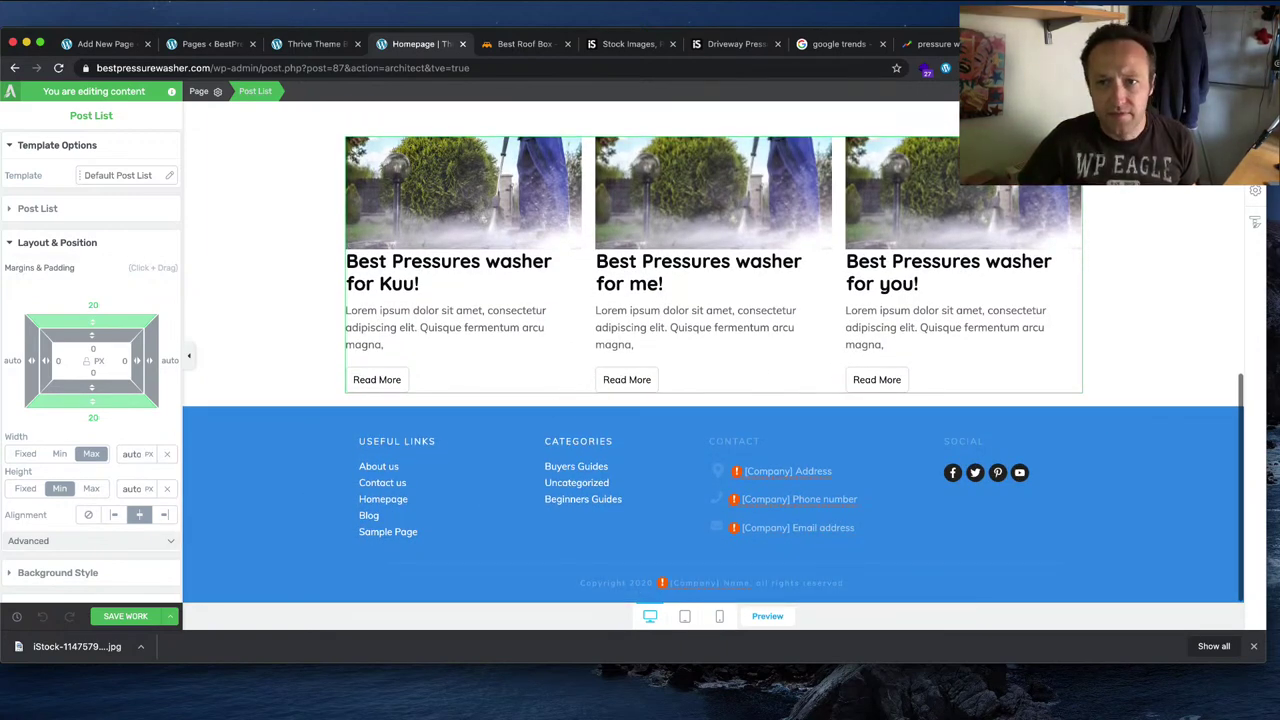
pyautogui.click(1255, 190)
# Step: Open the block template library and search it for 'hero' templates
pyautogui.press('Escape')
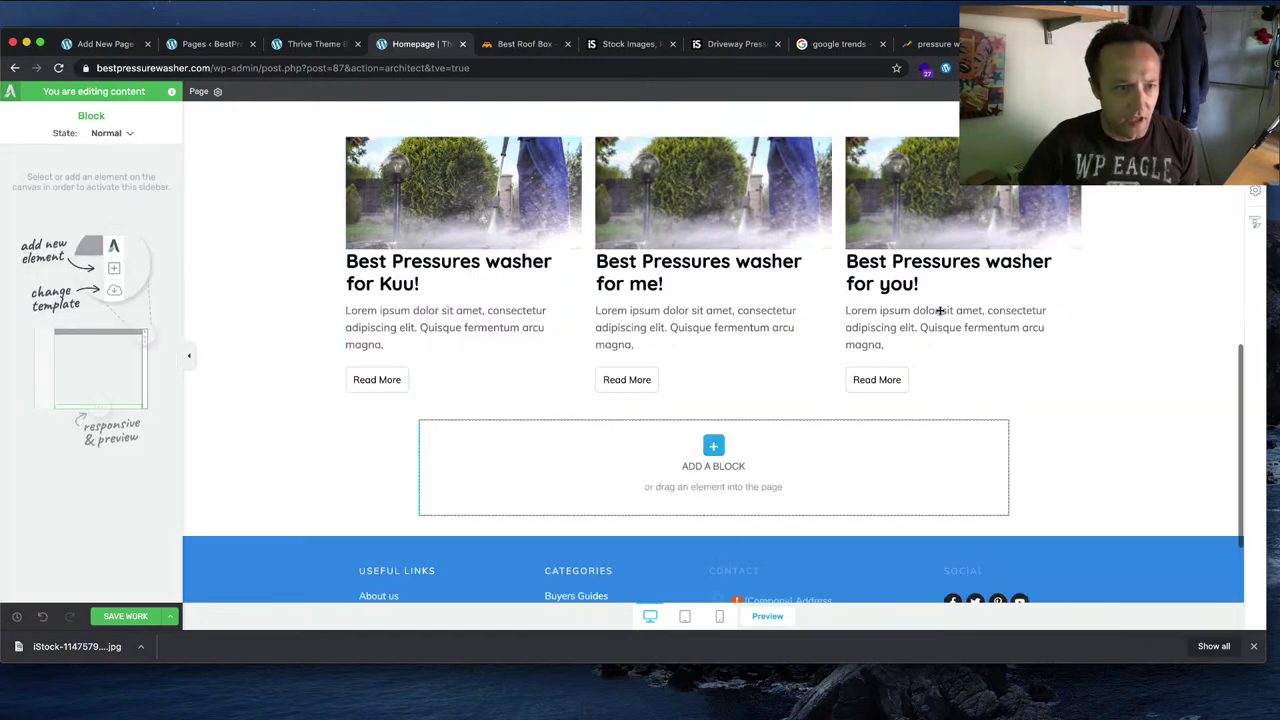
pyautogui.click(713, 445)
pyautogui.scroll(-2, 780, 350)
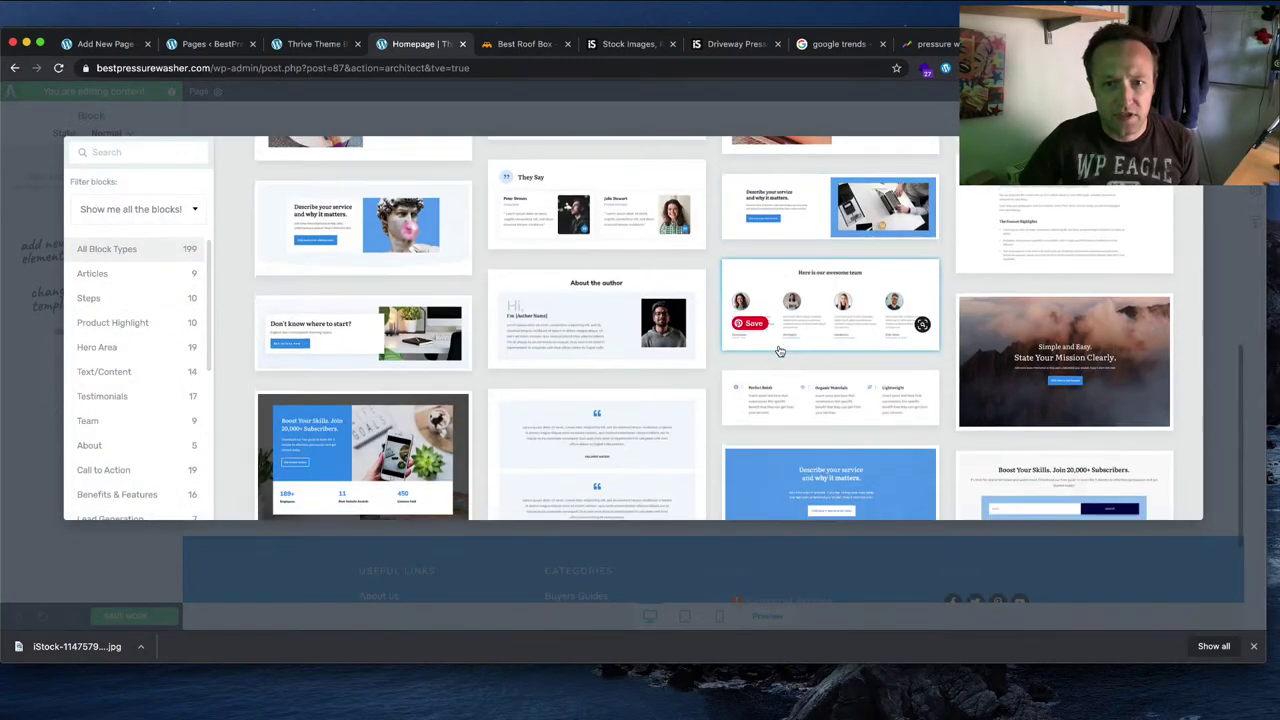
pyautogui.scroll(-3, 990, 400)
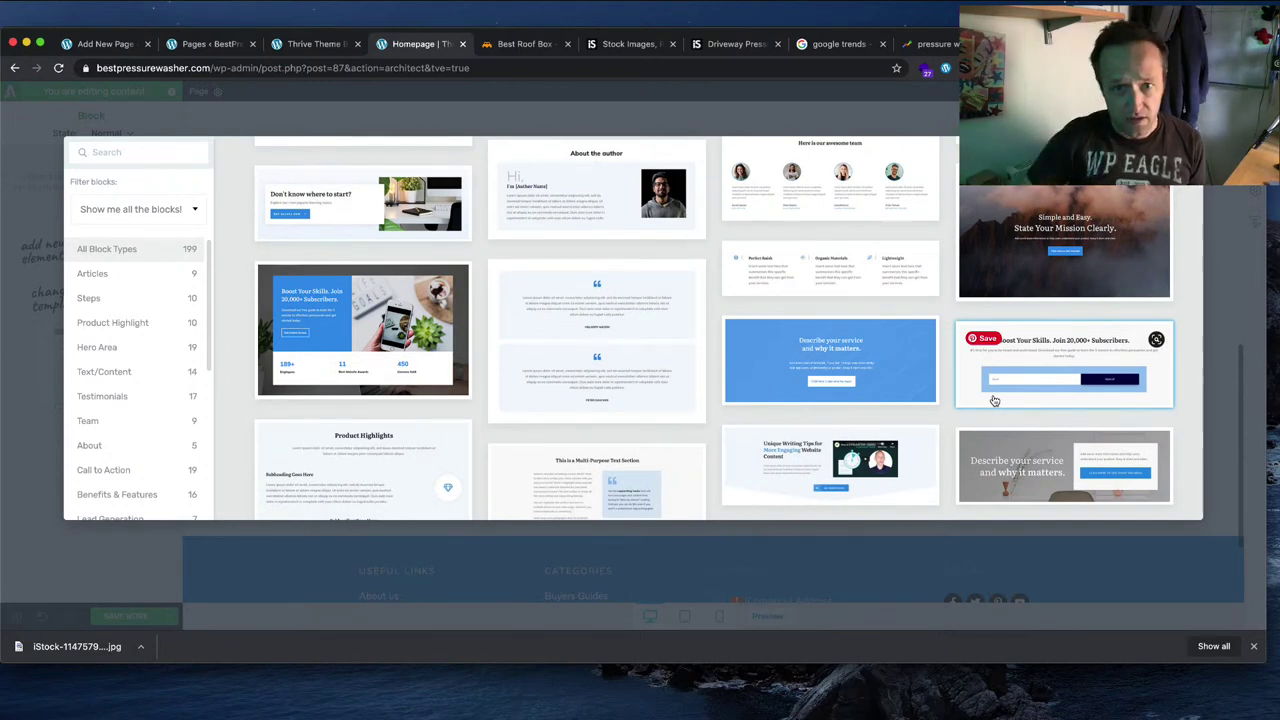
pyautogui.click(128, 152)
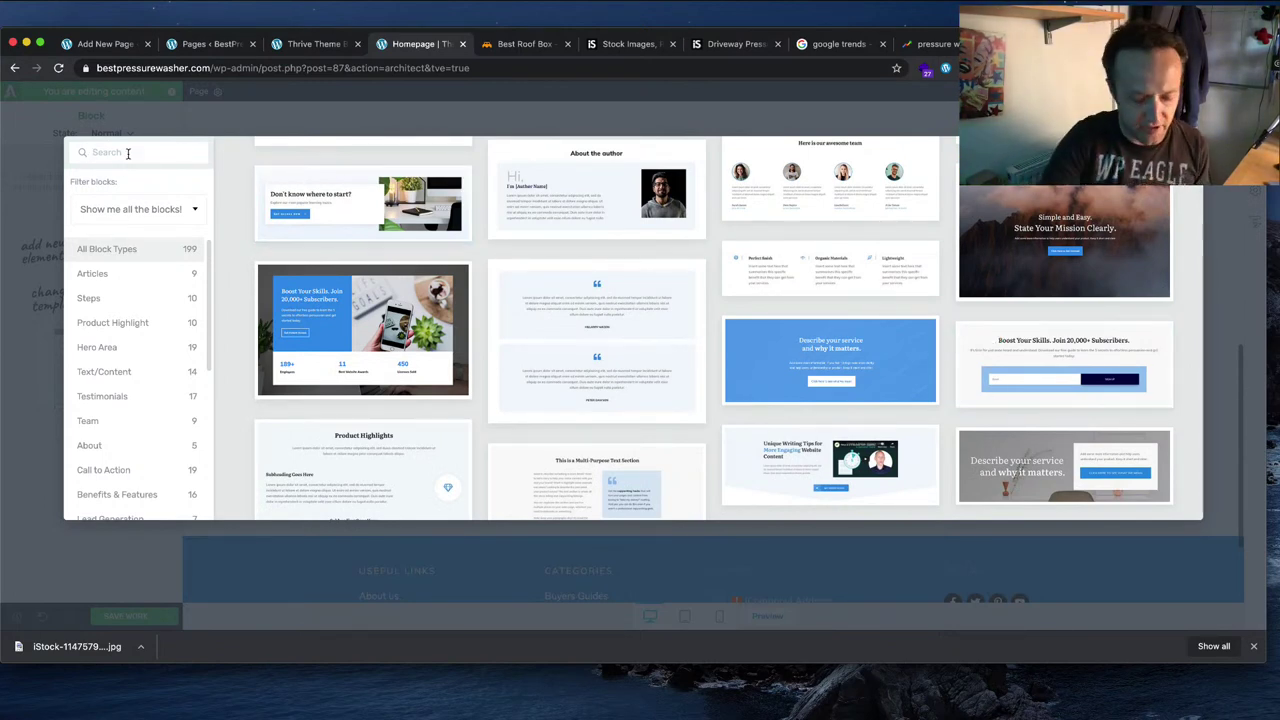
pyautogui.write('hero')
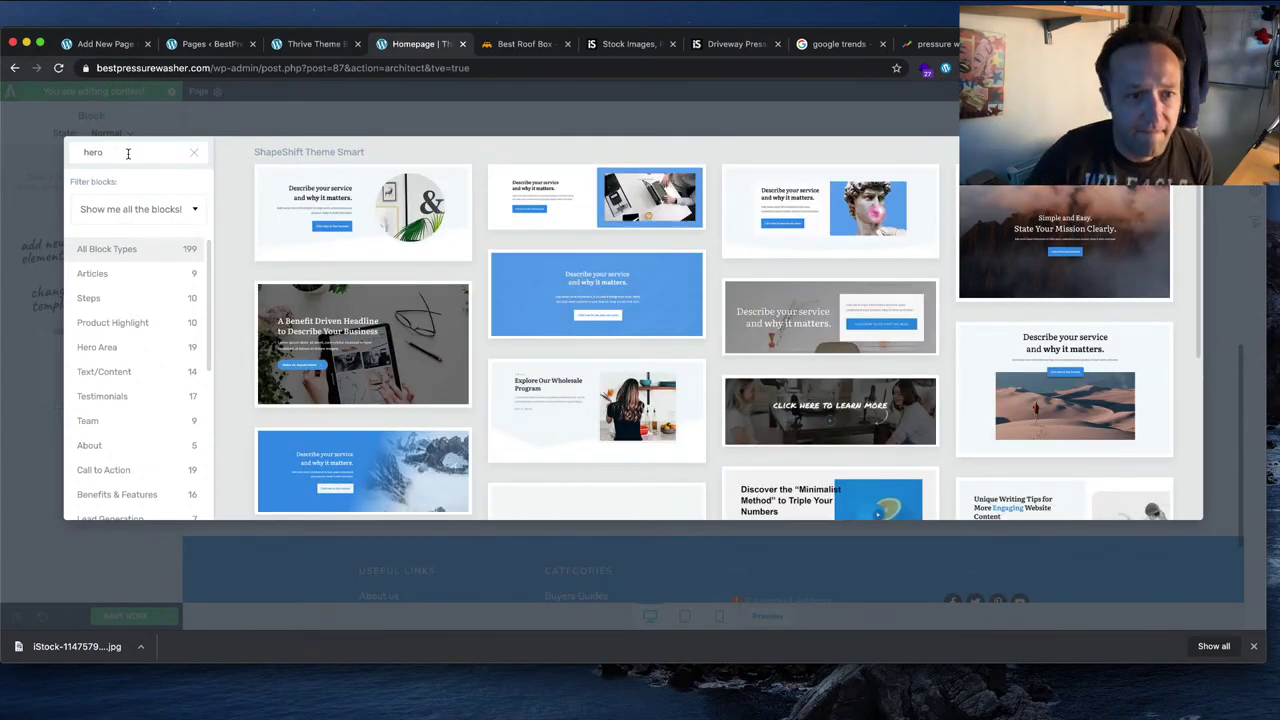
pyautogui.scroll(-2, 659, 243)
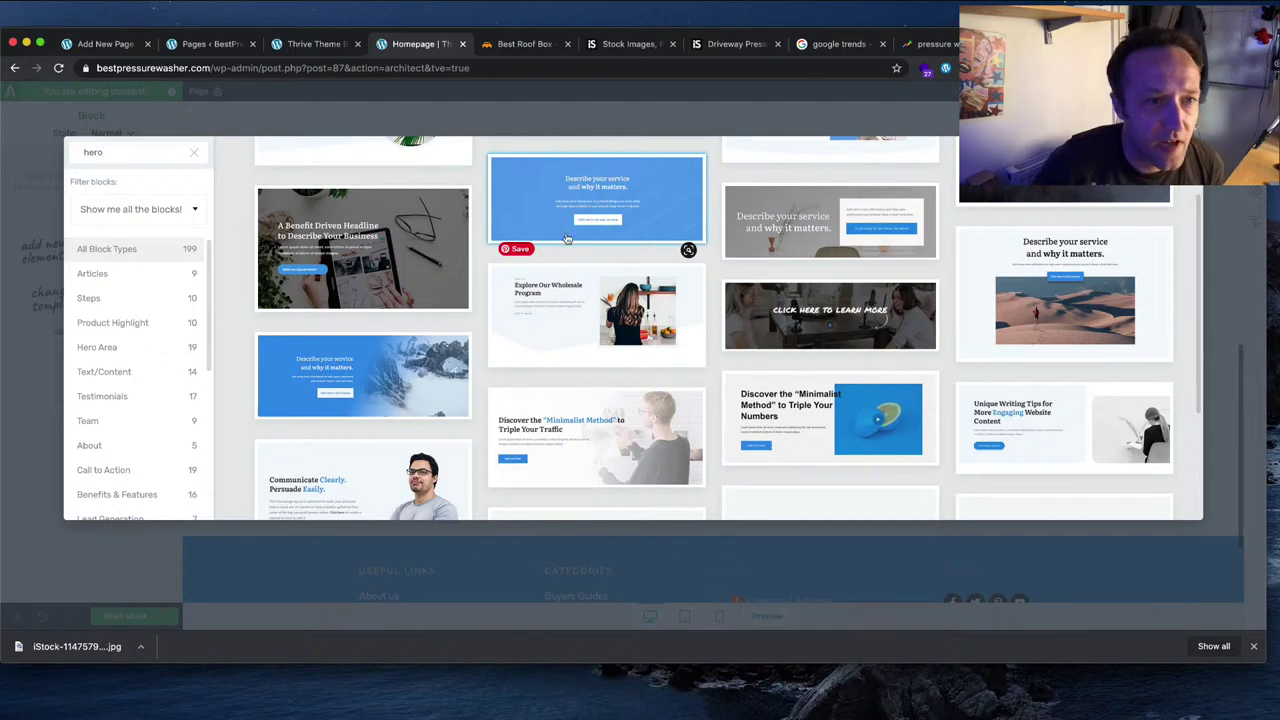
pyautogui.scroll(-4, 930, 272)
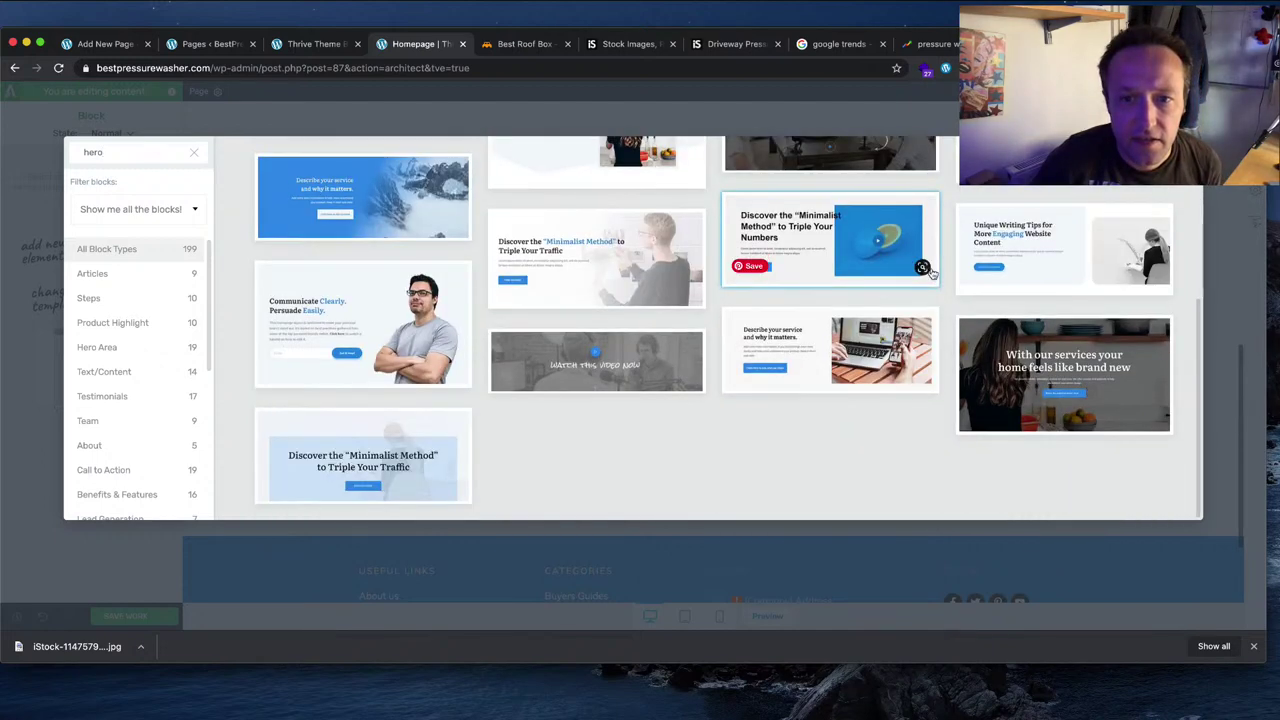
pyautogui.scroll(4, 930, 272)
pyautogui.scroll(-4, 930, 272)
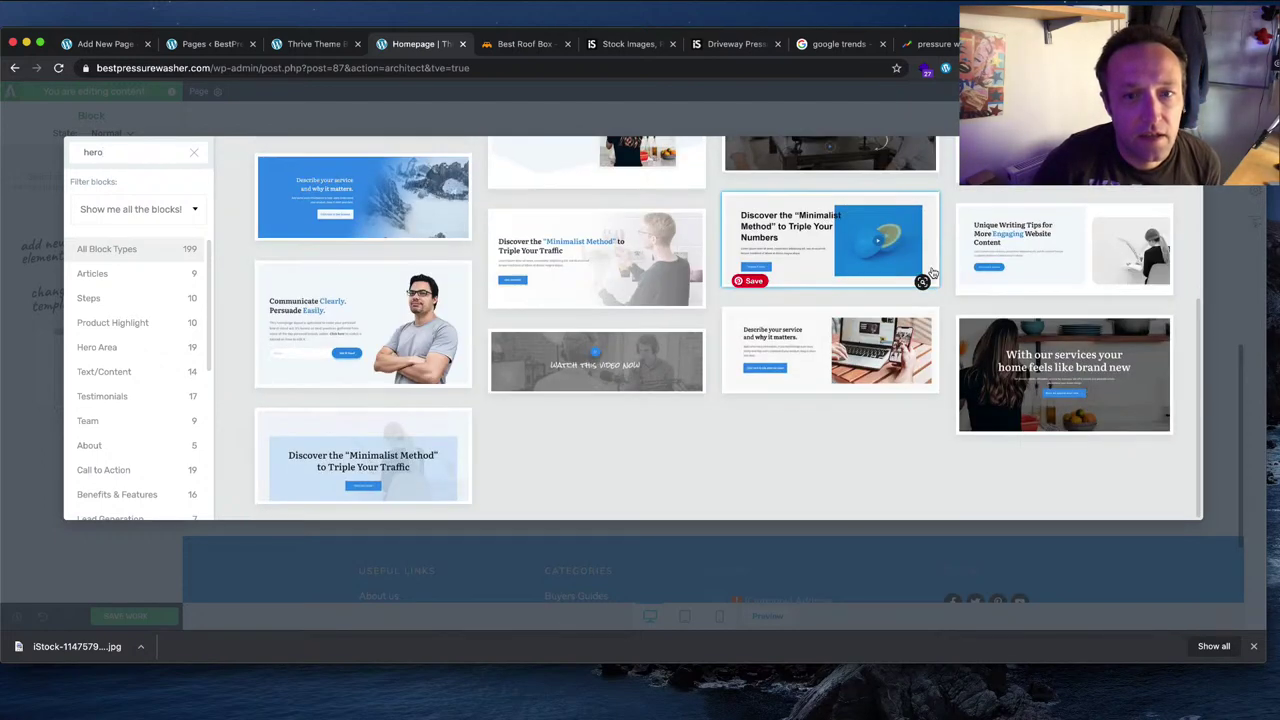
pyautogui.scroll(5, 930, 272)
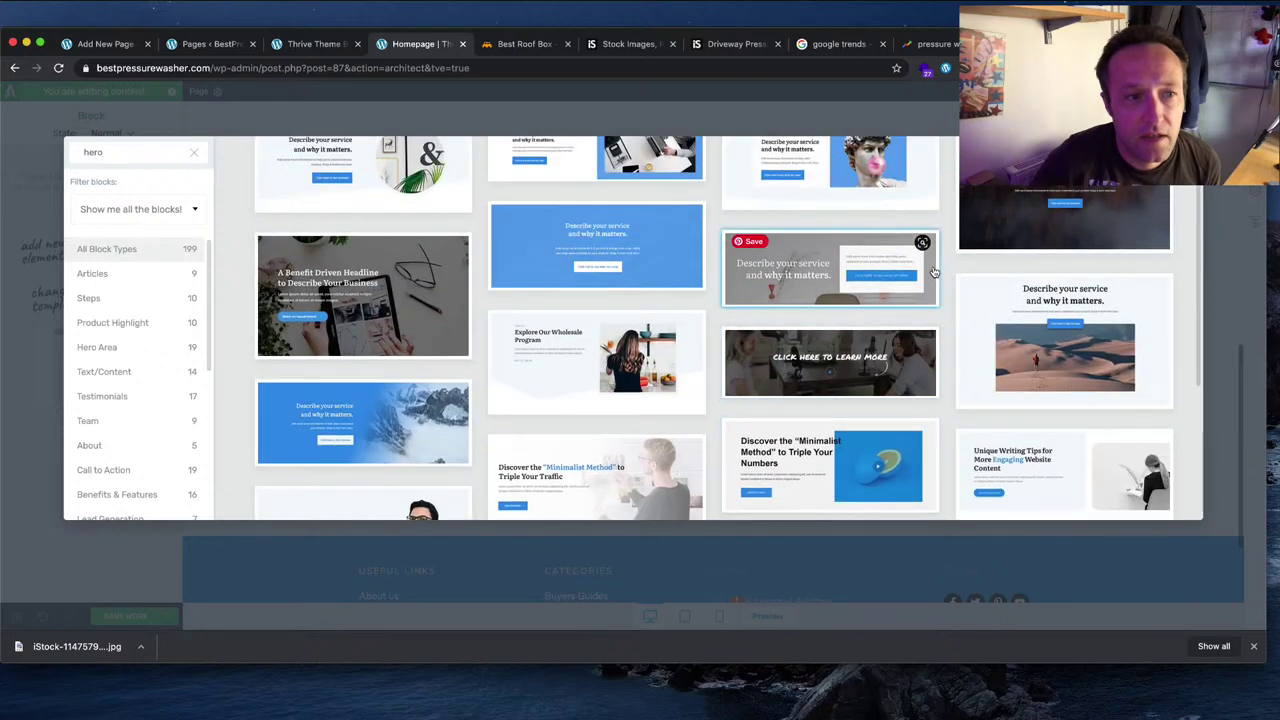
pyautogui.scroll(-5, 932, 271)
pyautogui.scroll(6, 932, 271)
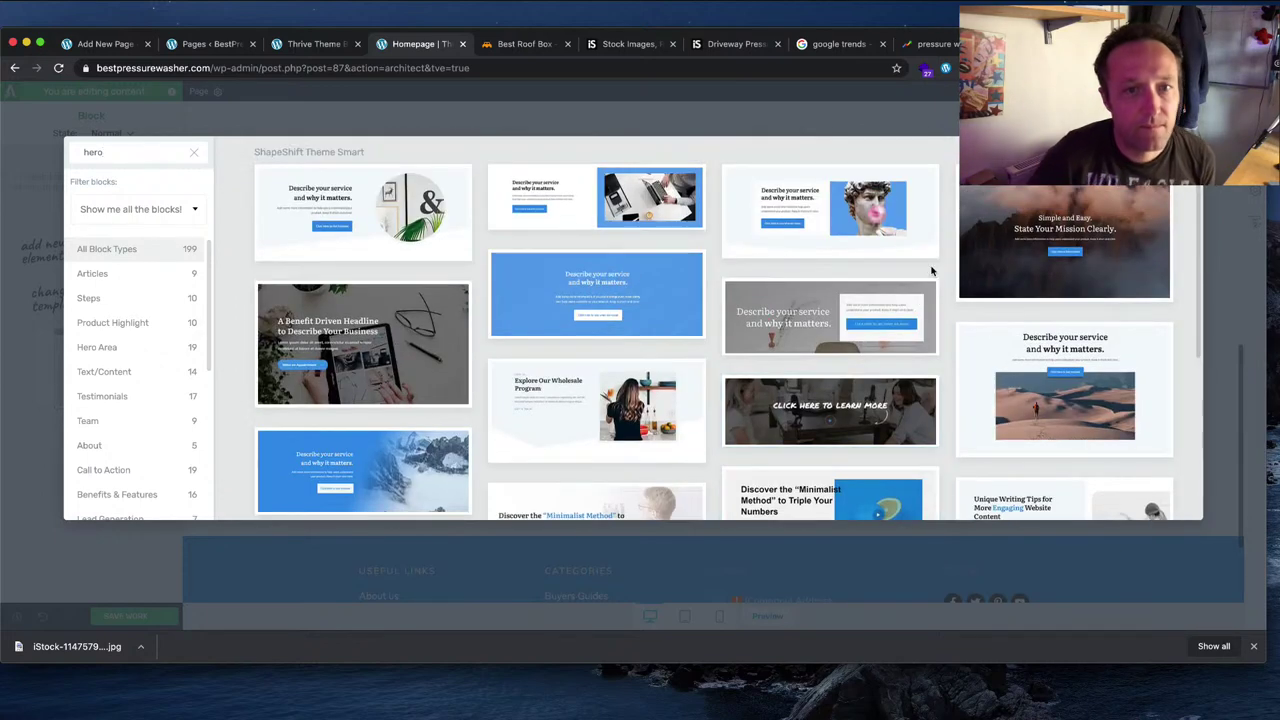
pyautogui.scroll(-2, 176, 316)
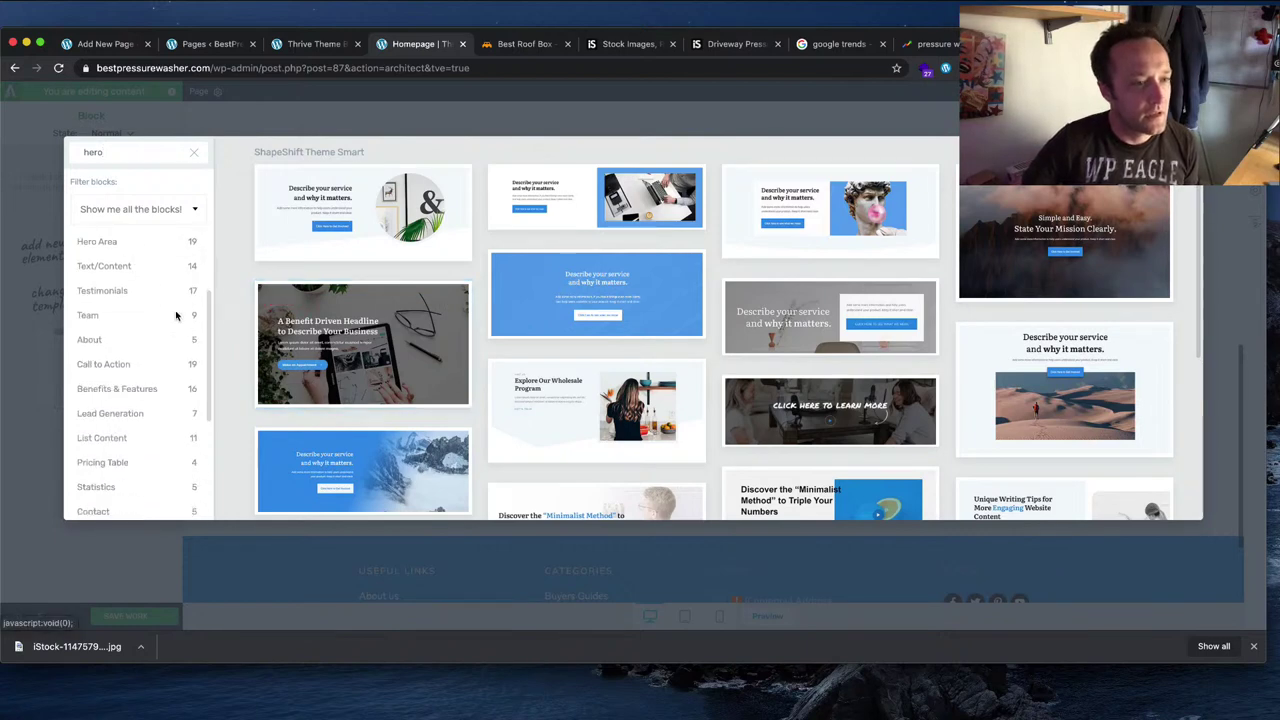
# Step: Browse the Call to Action, Benefits & Features, Illustrated List and Pros & Cons block categories
pyautogui.click(127, 341)
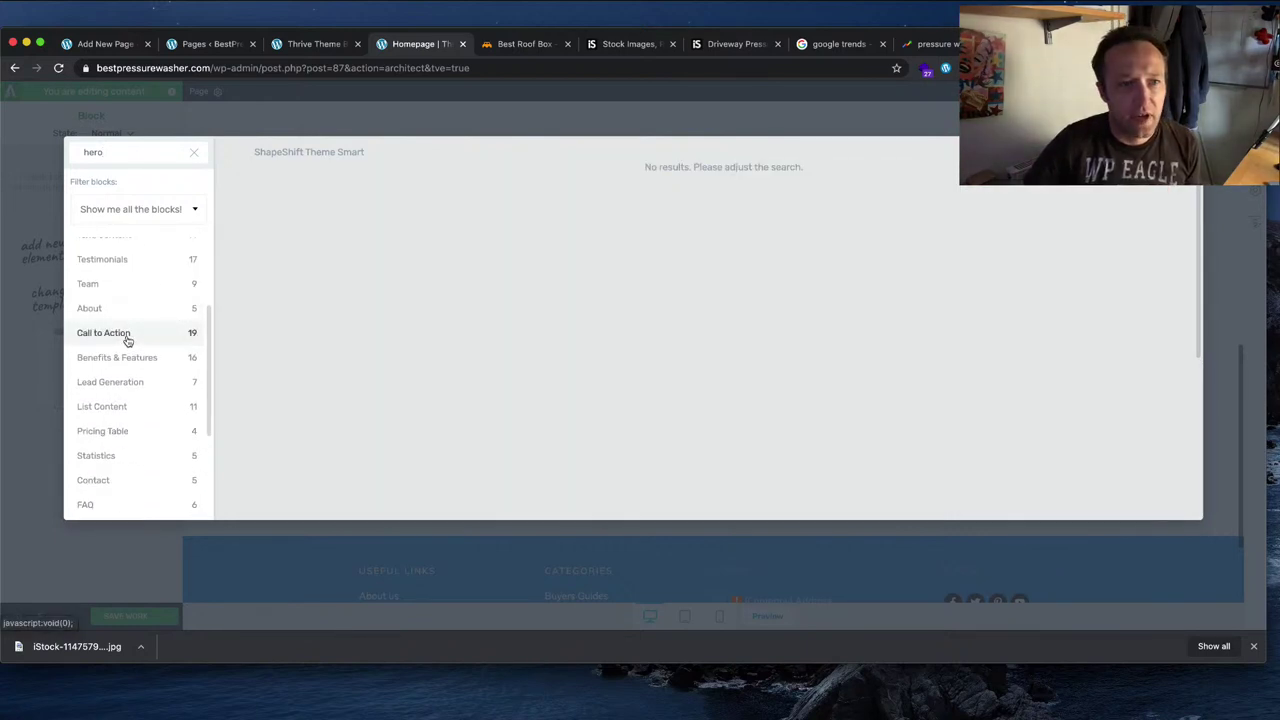
pyautogui.click(194, 153)
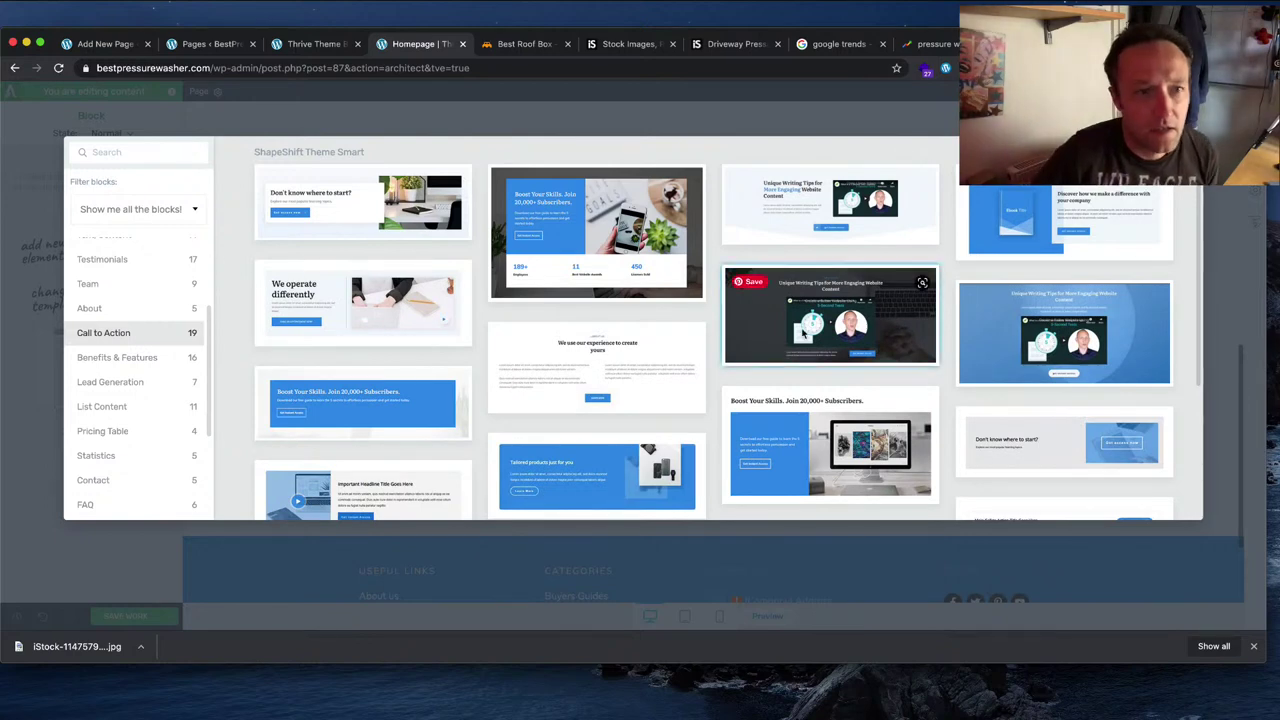
pyautogui.scroll(-3, 803, 334)
pyautogui.scroll(-1, 803, 334)
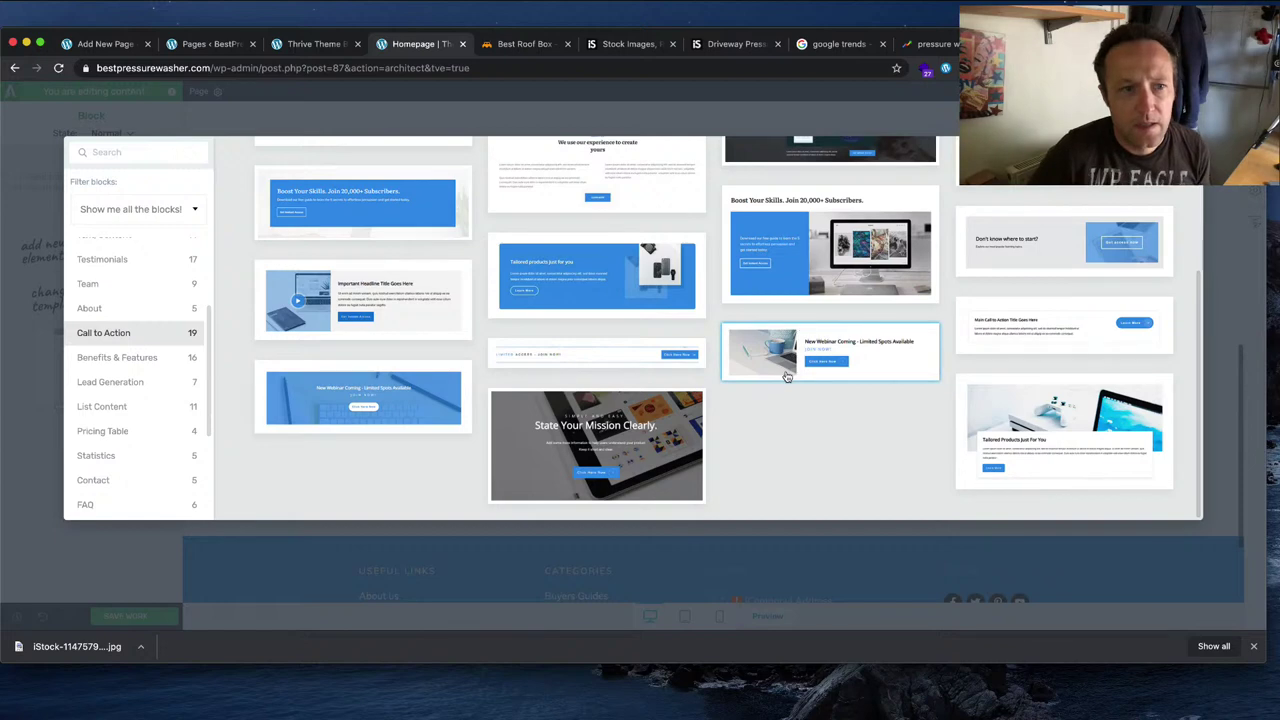
pyautogui.click(112, 362)
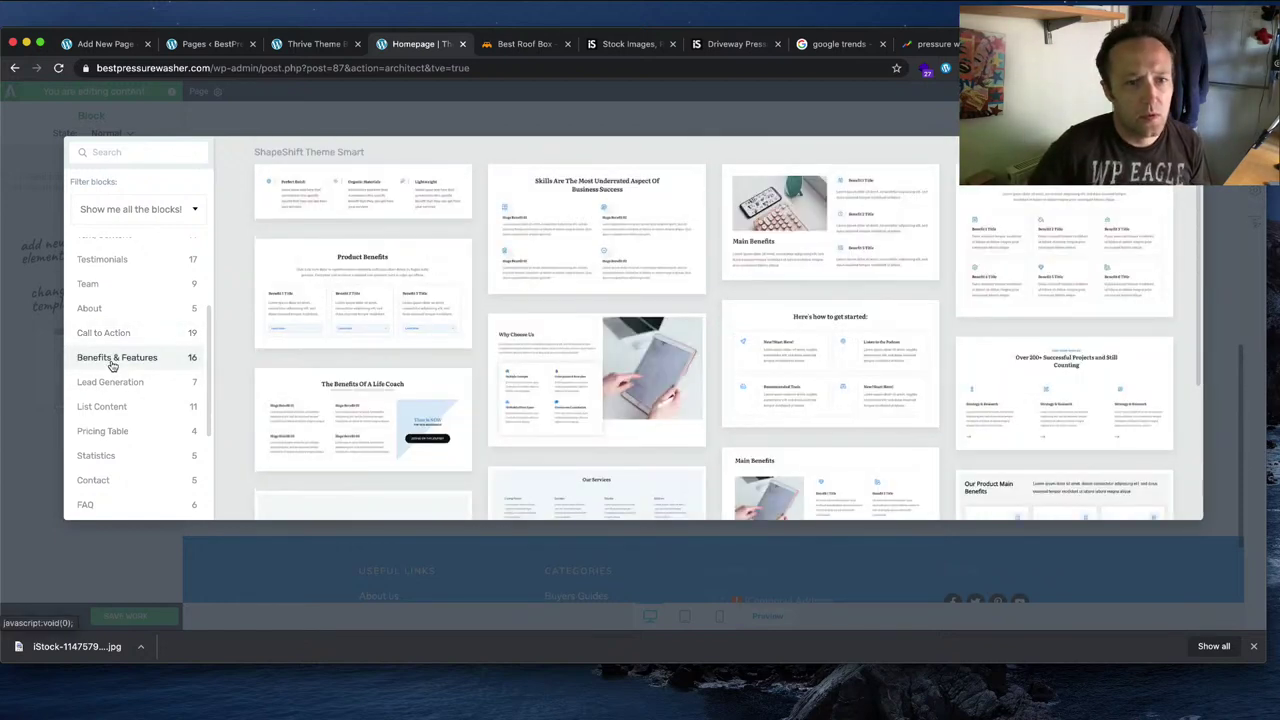
pyautogui.scroll(-4, 497, 318)
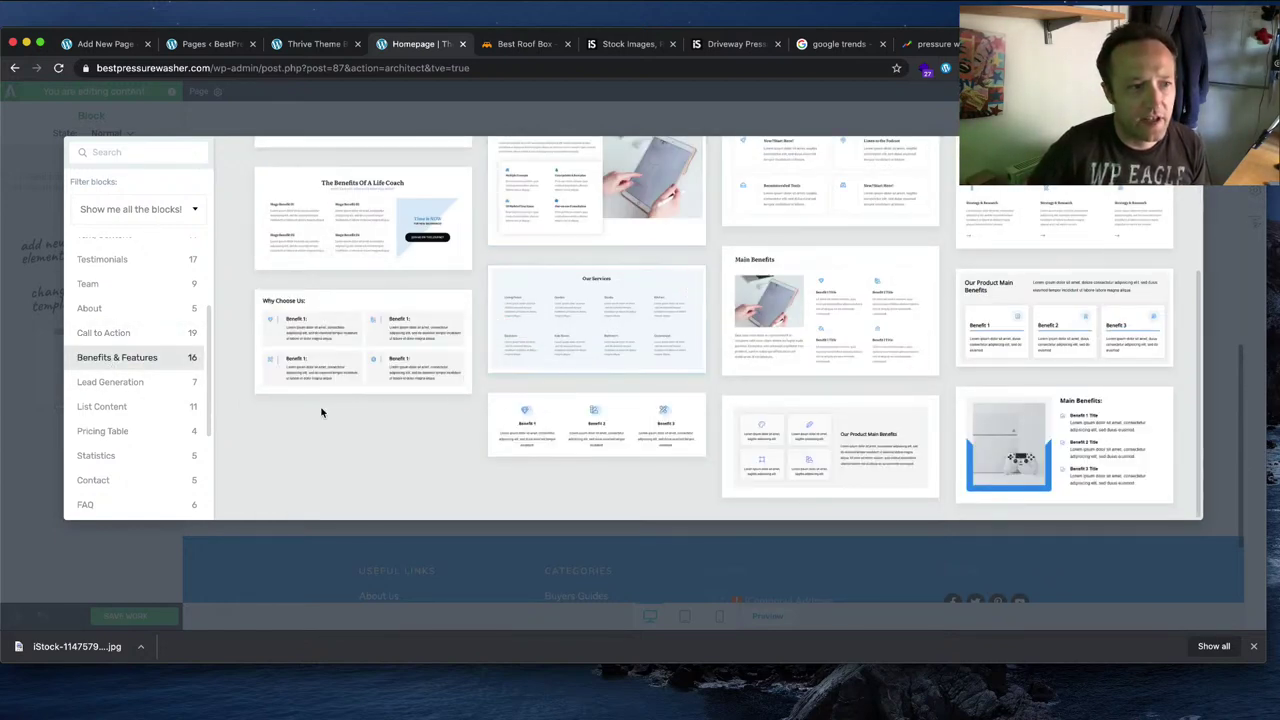
pyautogui.scroll(-2, 152, 404)
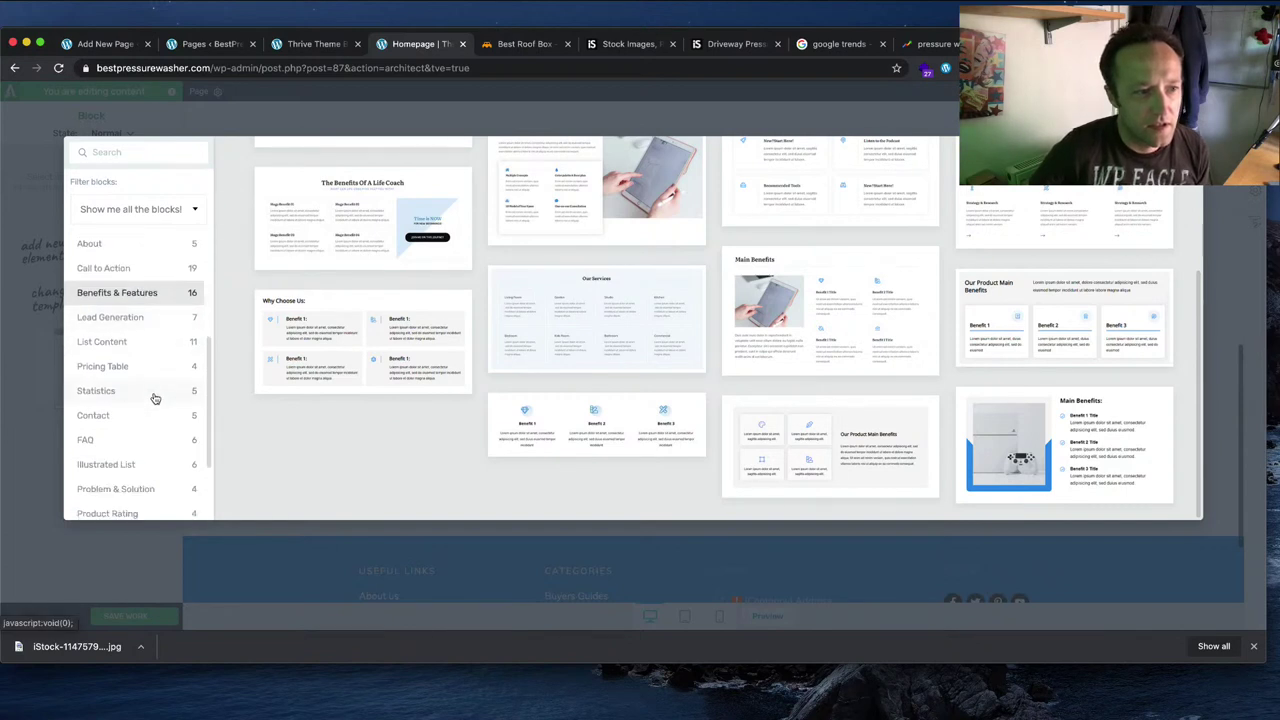
pyautogui.scroll(-2, 155, 398)
pyautogui.click(155, 392)
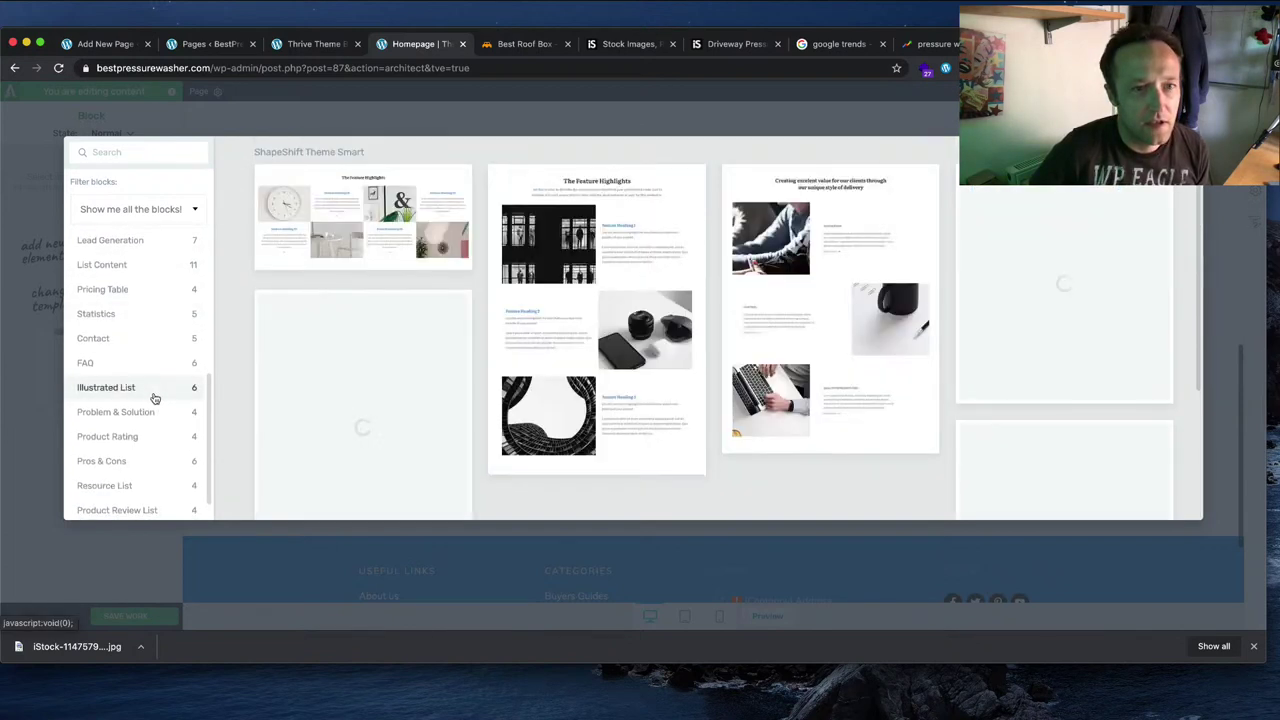
pyautogui.scroll(-1, 157, 398)
pyautogui.click(141, 435)
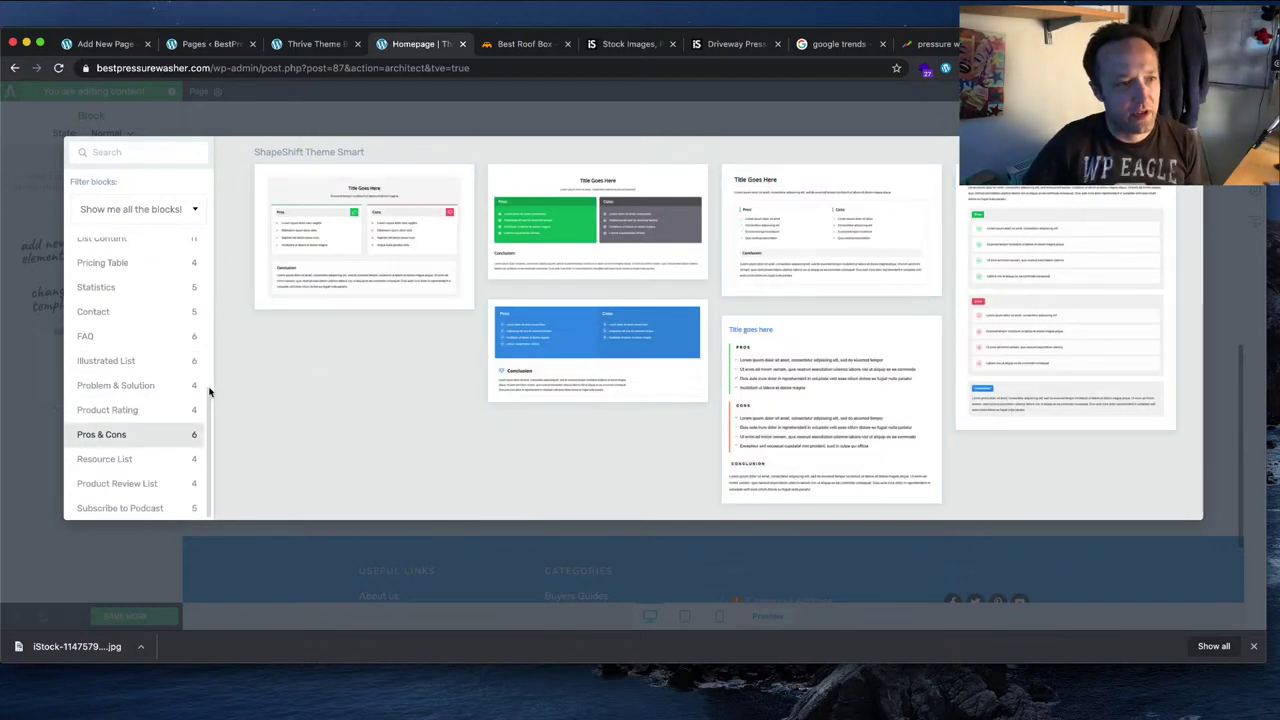
# Step: Insert the dark 'A Benefit Driven Headline' hero template below the article cards
pyautogui.scroll(6, 136, 365)
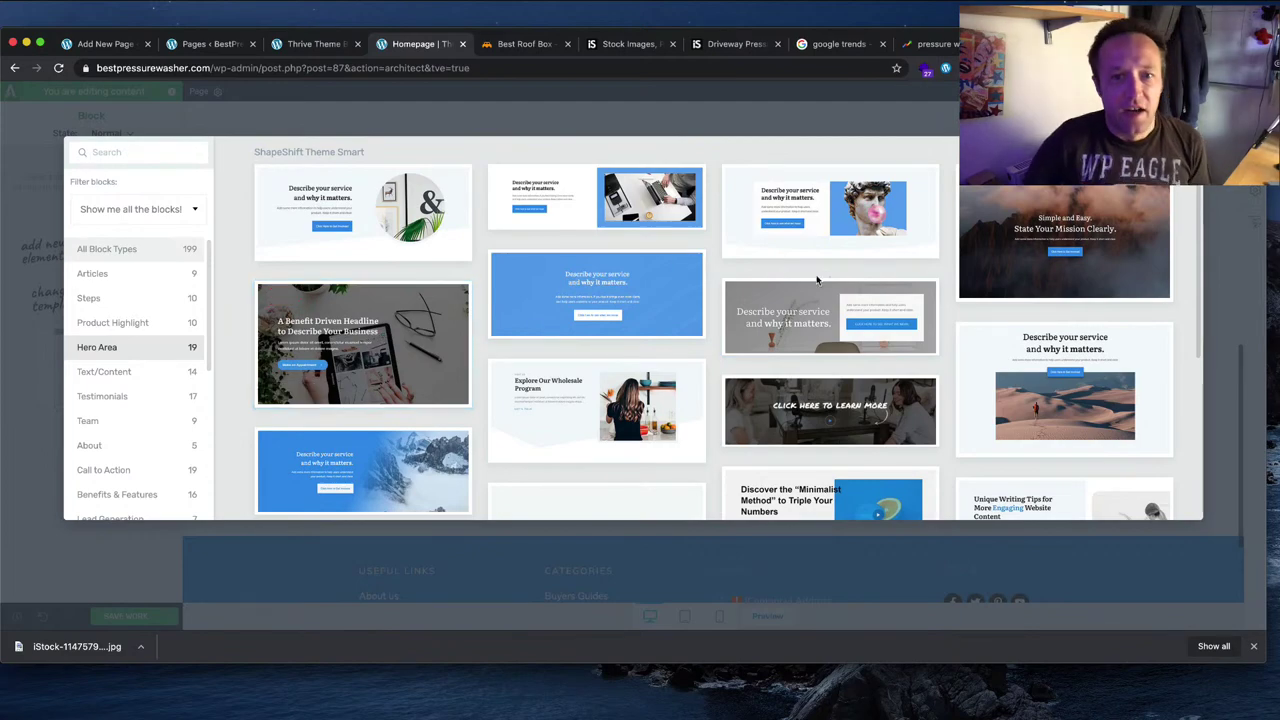
pyautogui.scroll(-3, 817, 281)
pyautogui.scroll(3, 817, 281)
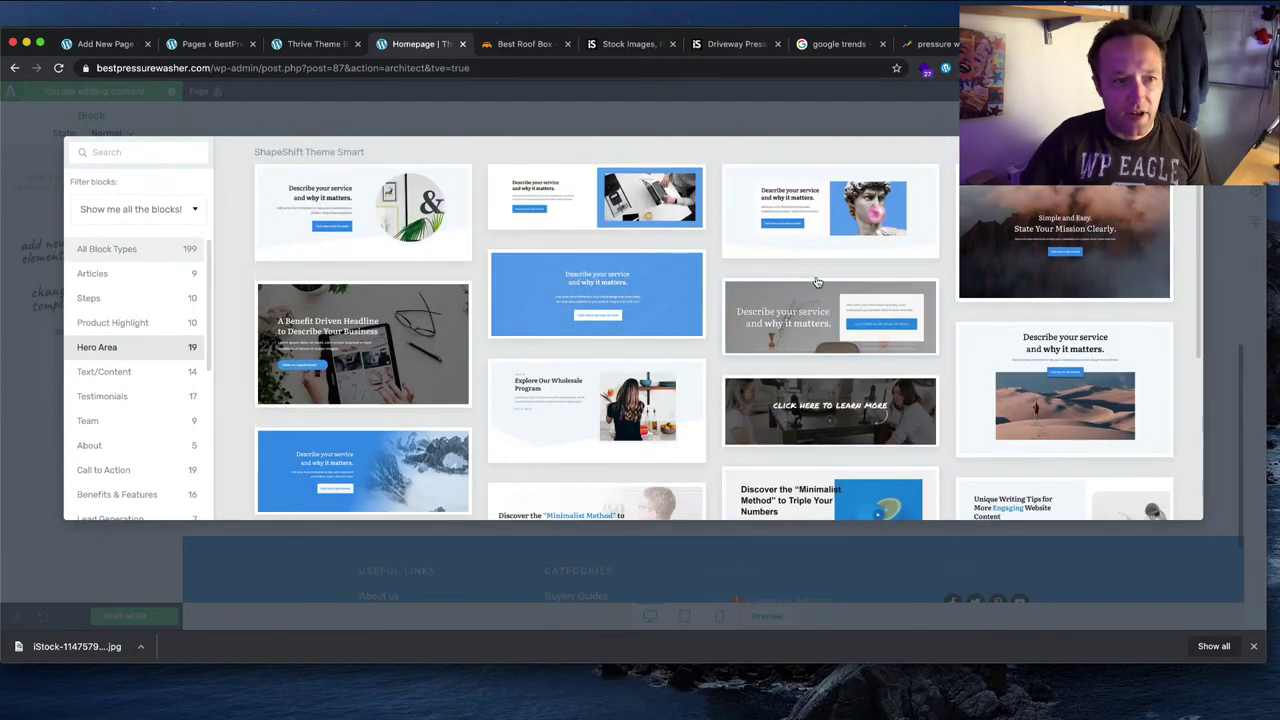
pyautogui.click(420, 368)
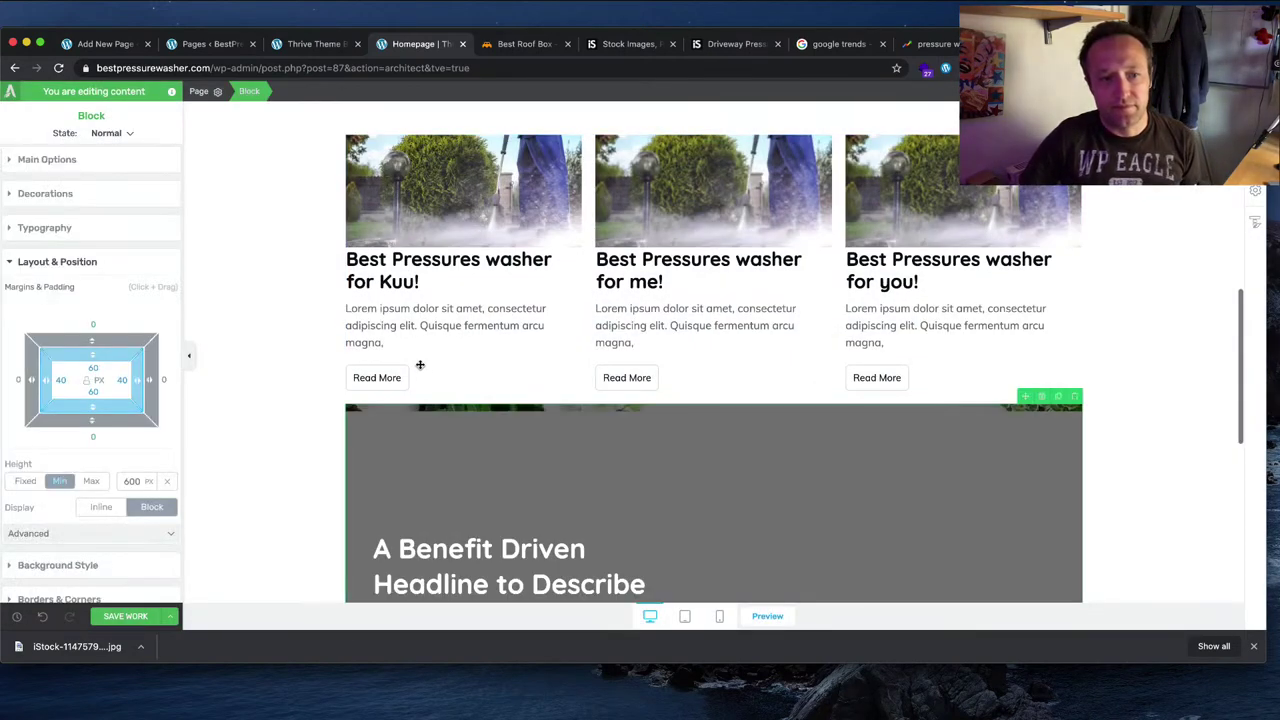
pyautogui.scroll(-3, 809, 318)
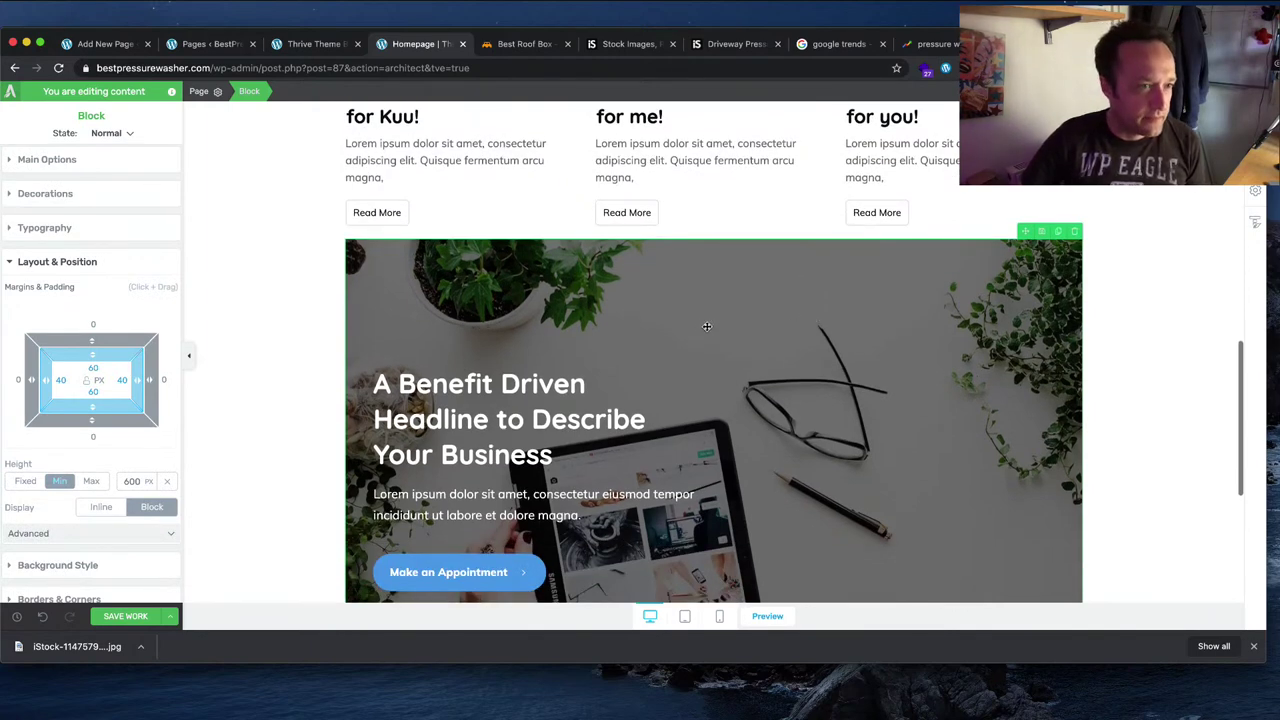
pyautogui.click(104, 160)
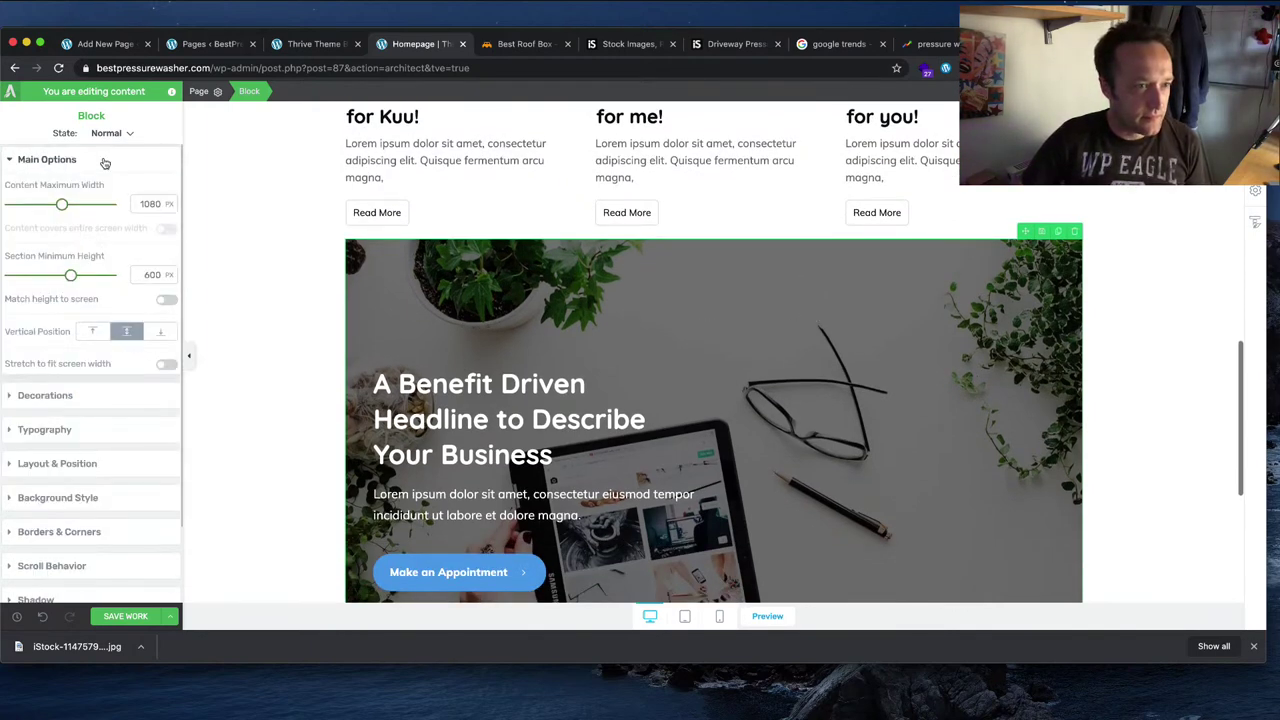
pyautogui.scroll(-2, 358, 302)
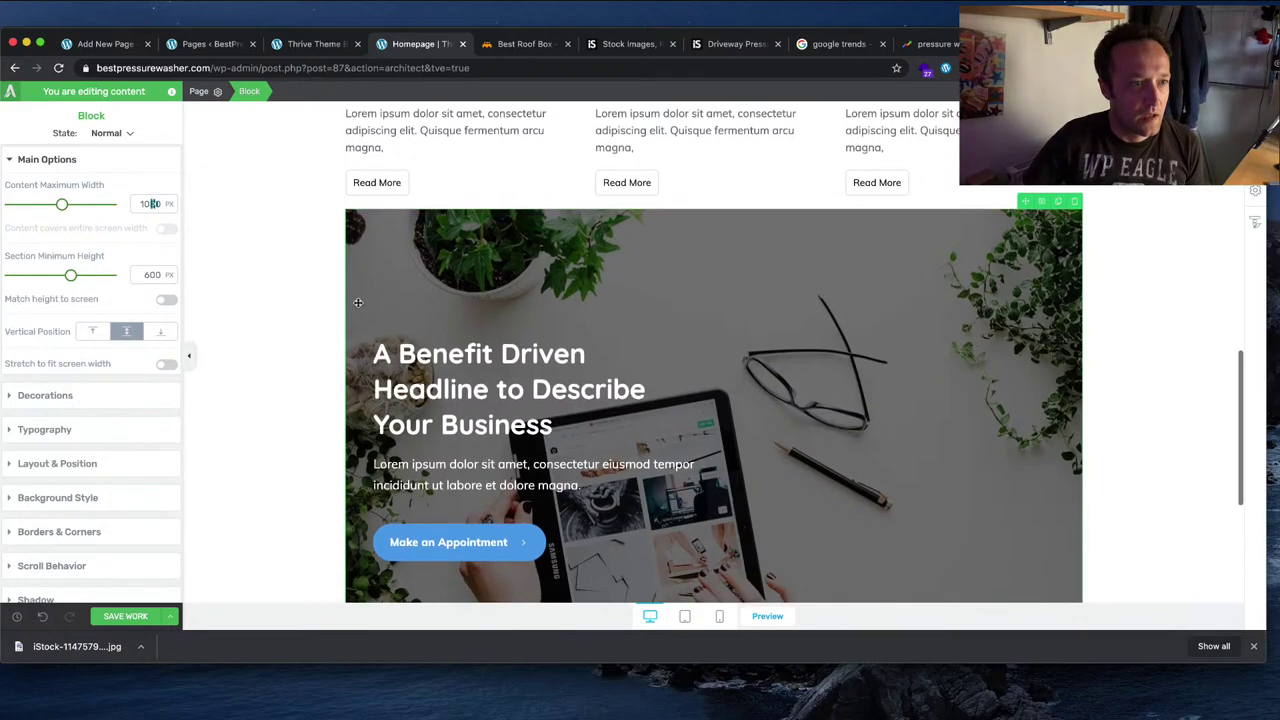
pyautogui.click(166, 363)
pyautogui.scroll(15, 809, 357)
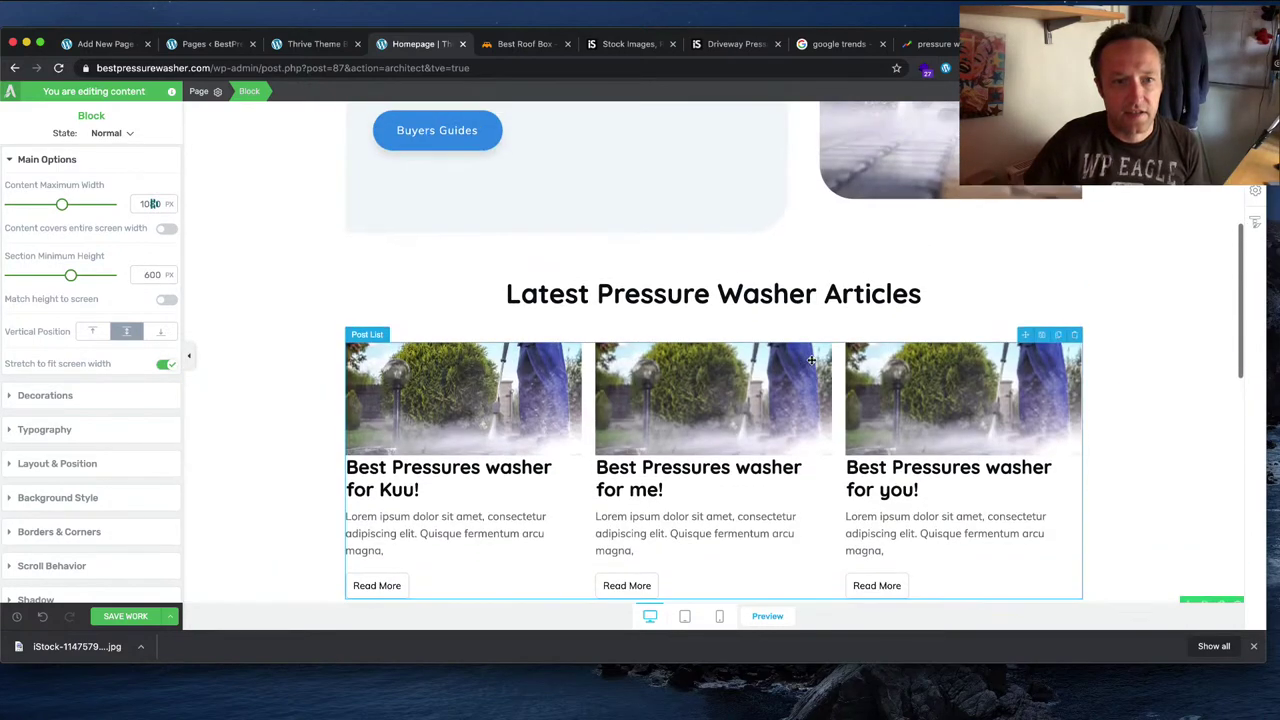
pyautogui.scroll(-15, 806, 360)
pyautogui.scroll(-8, 806, 360)
pyautogui.scroll(4, 805, 361)
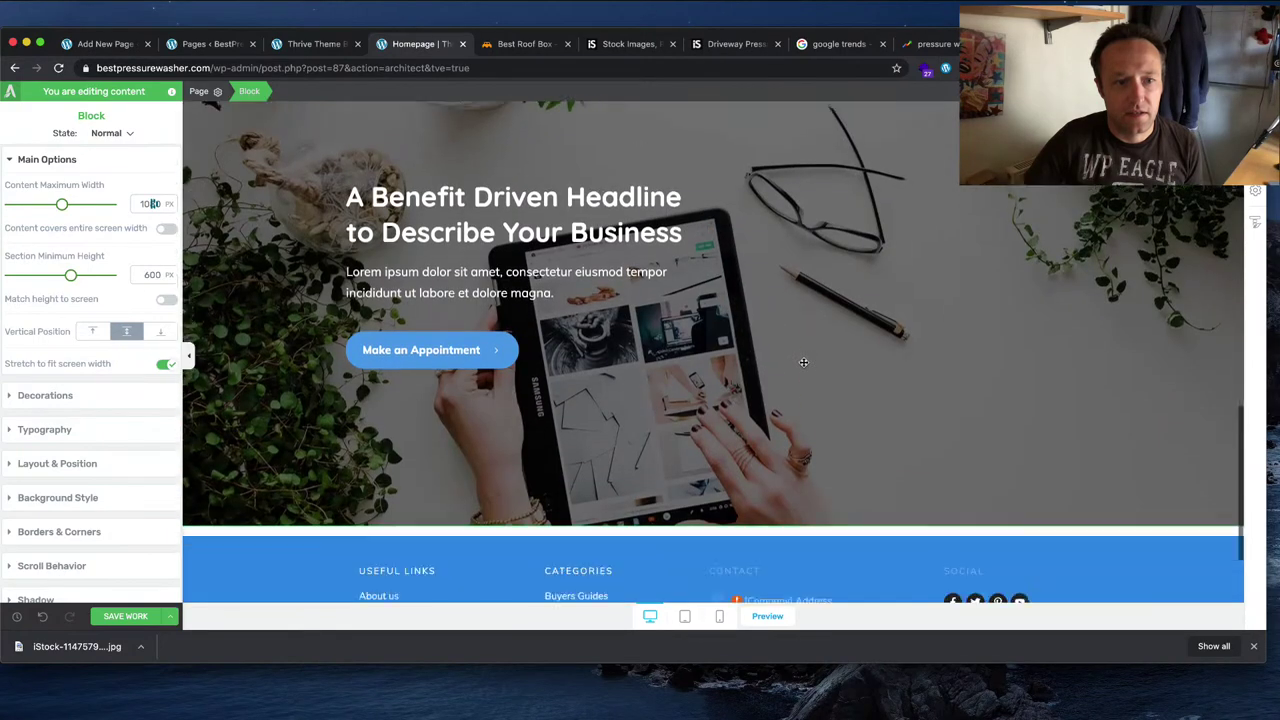
pyautogui.scroll(-1, 804, 362)
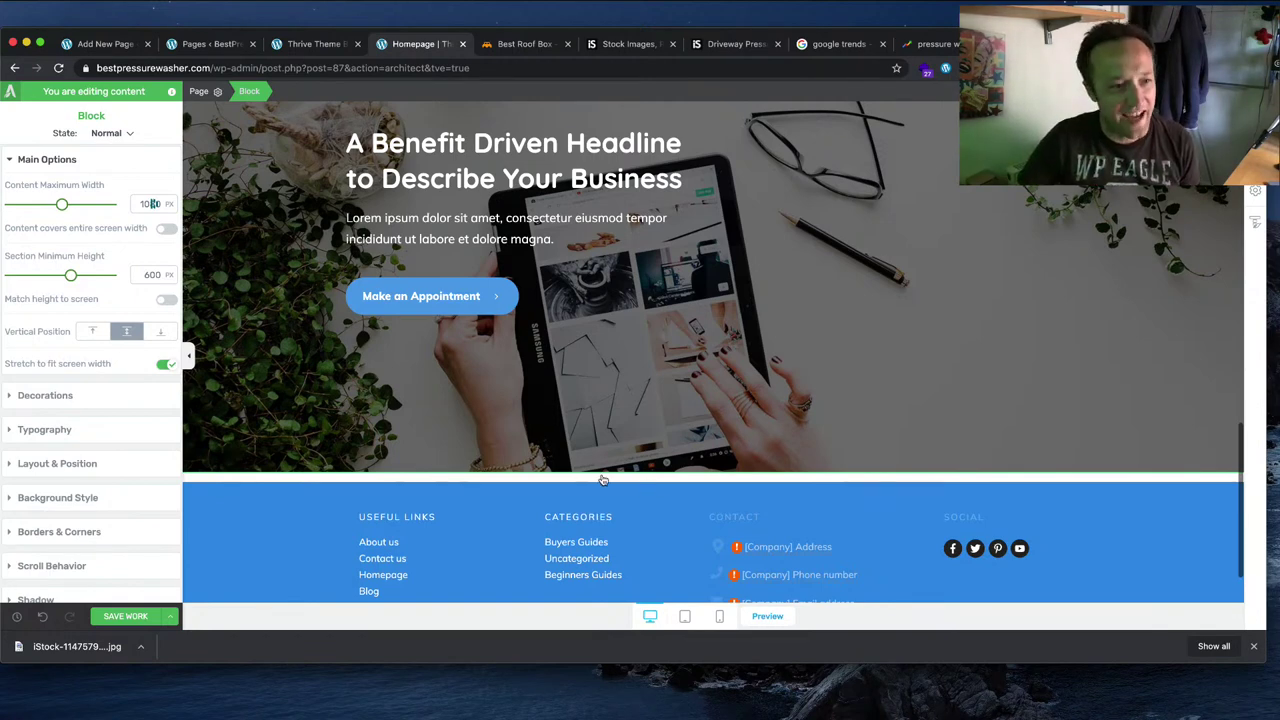
pyautogui.scroll(3, 657, 418)
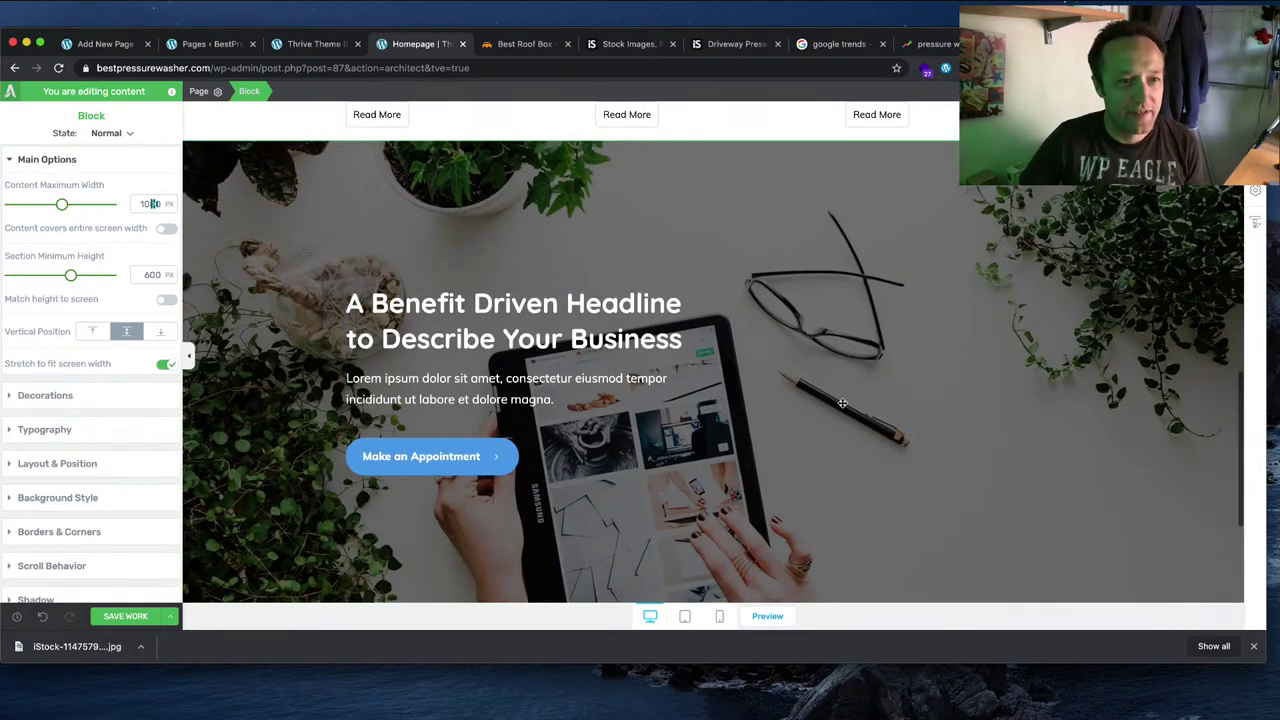
# Step: Select the hero content box and try bottom alignment, then restore top alignment
pyautogui.click(605, 401)
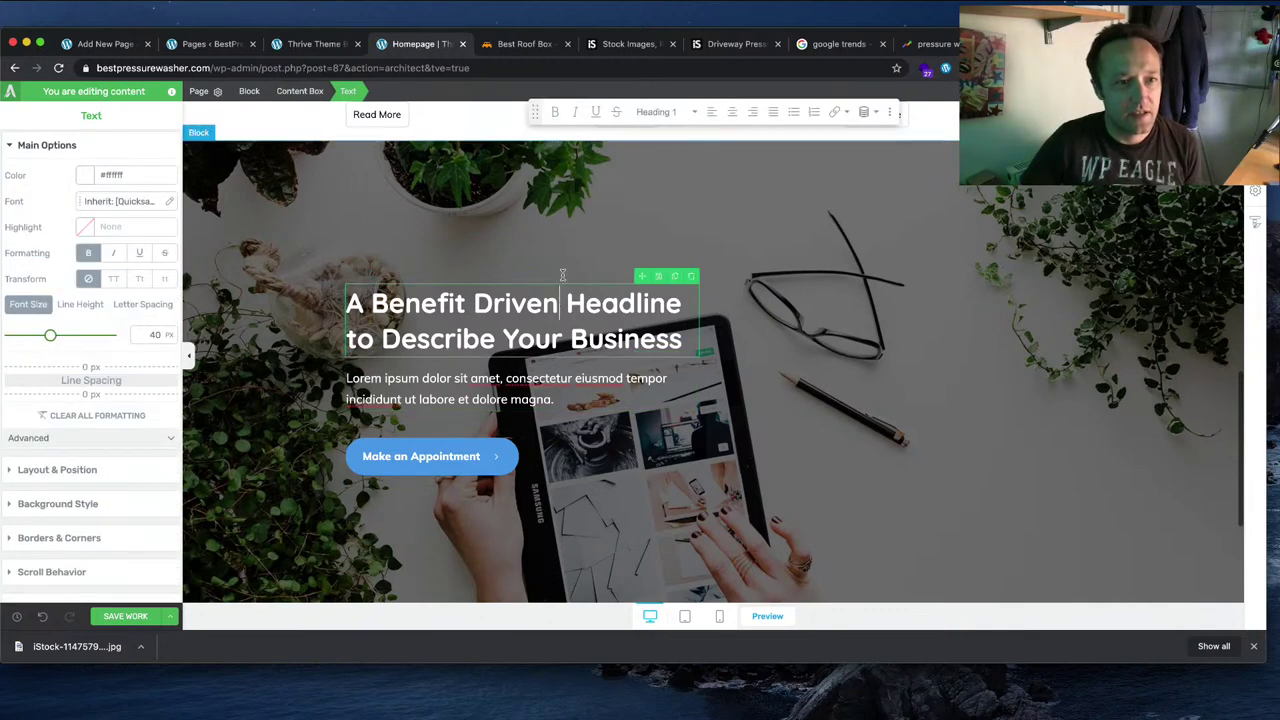
pyautogui.click(558, 266)
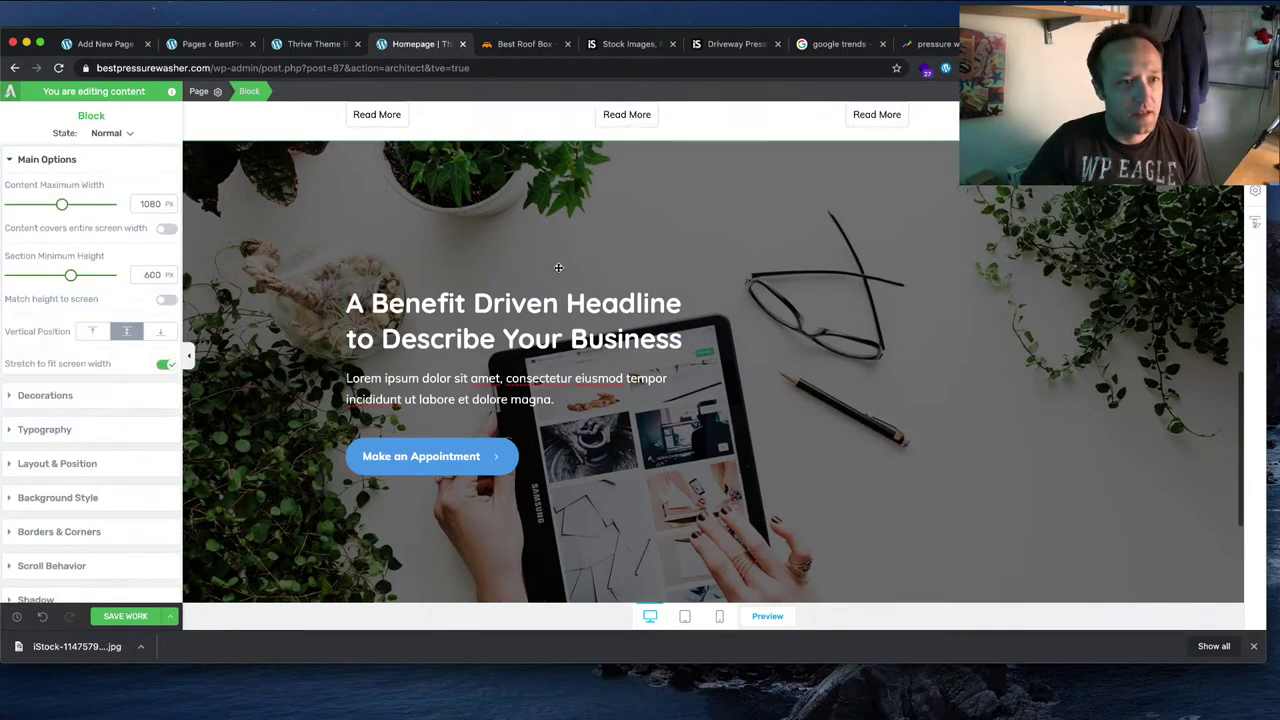
pyautogui.click(570, 461)
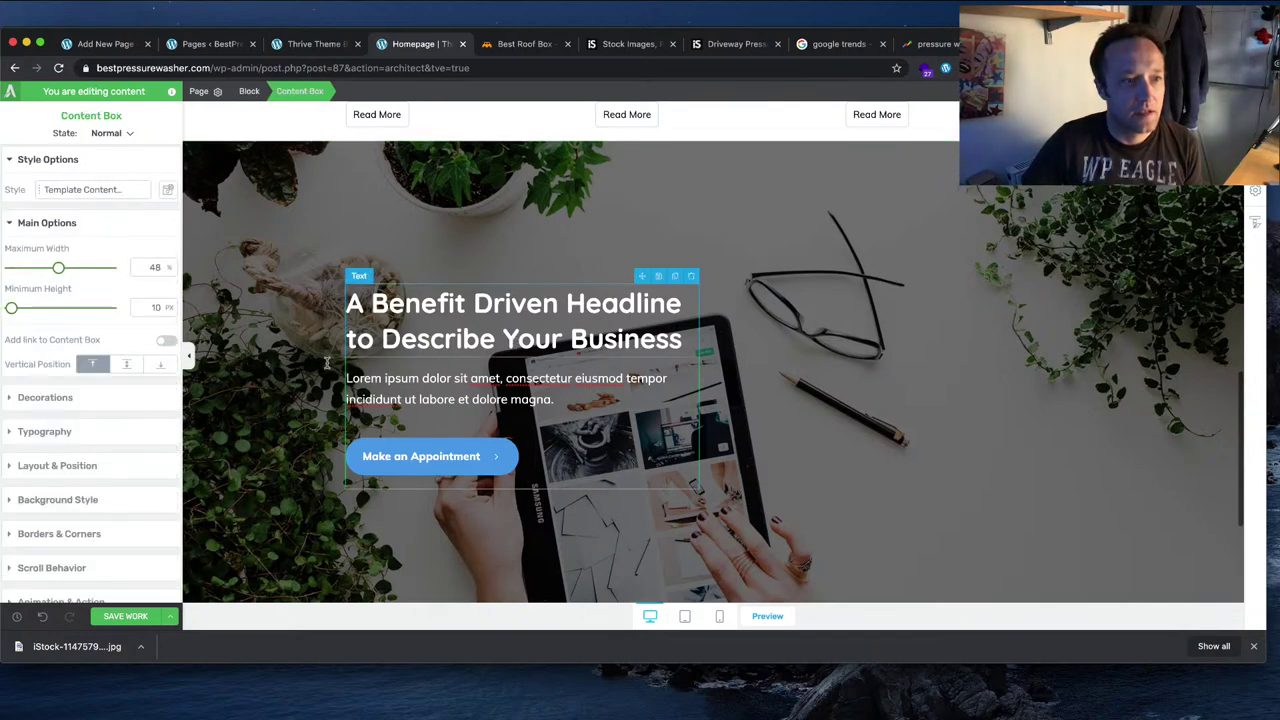
pyautogui.click(160, 364)
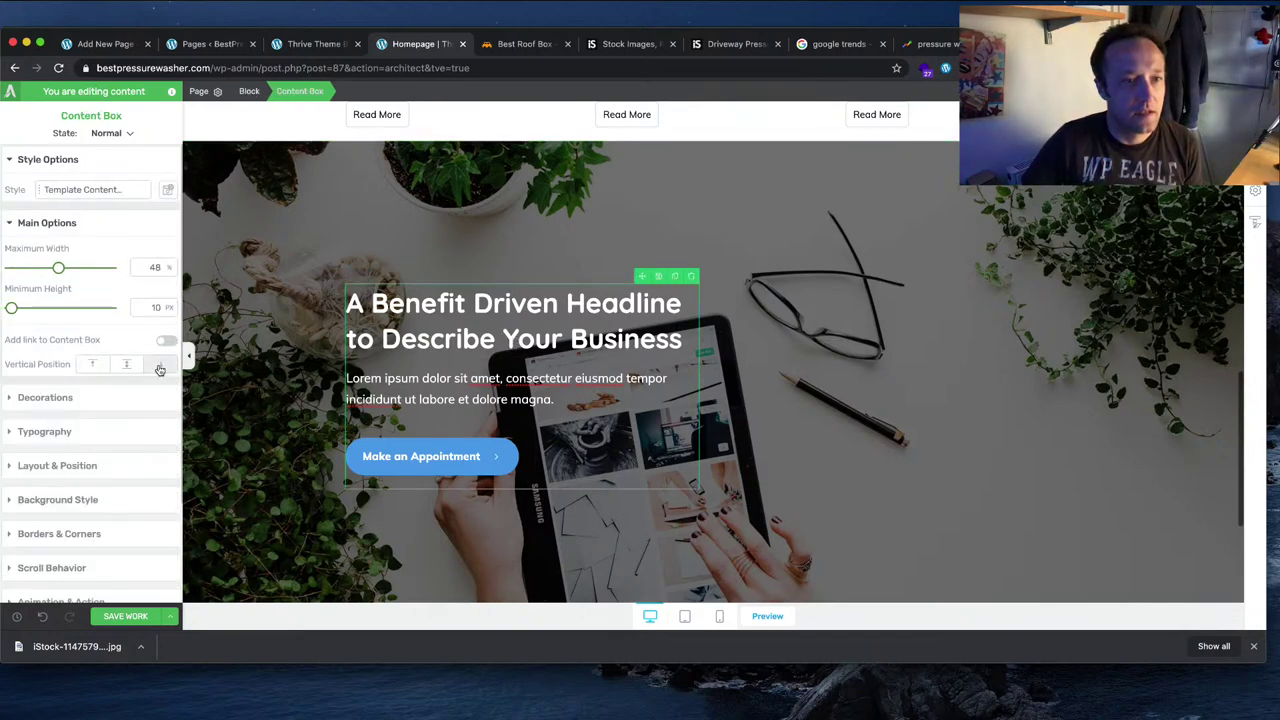
pyautogui.click(92, 364)
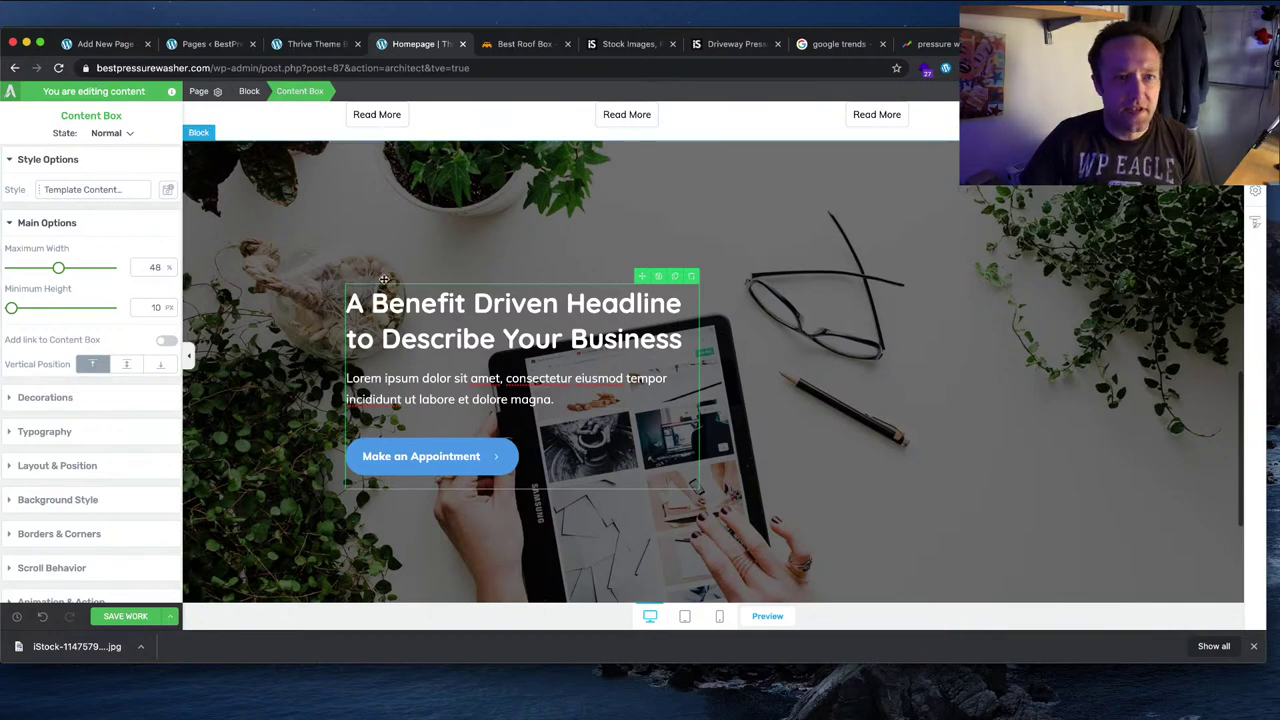
# Step: Select the whole hero block and show its margin and padding settings
pyautogui.scroll(1, 442, 278)
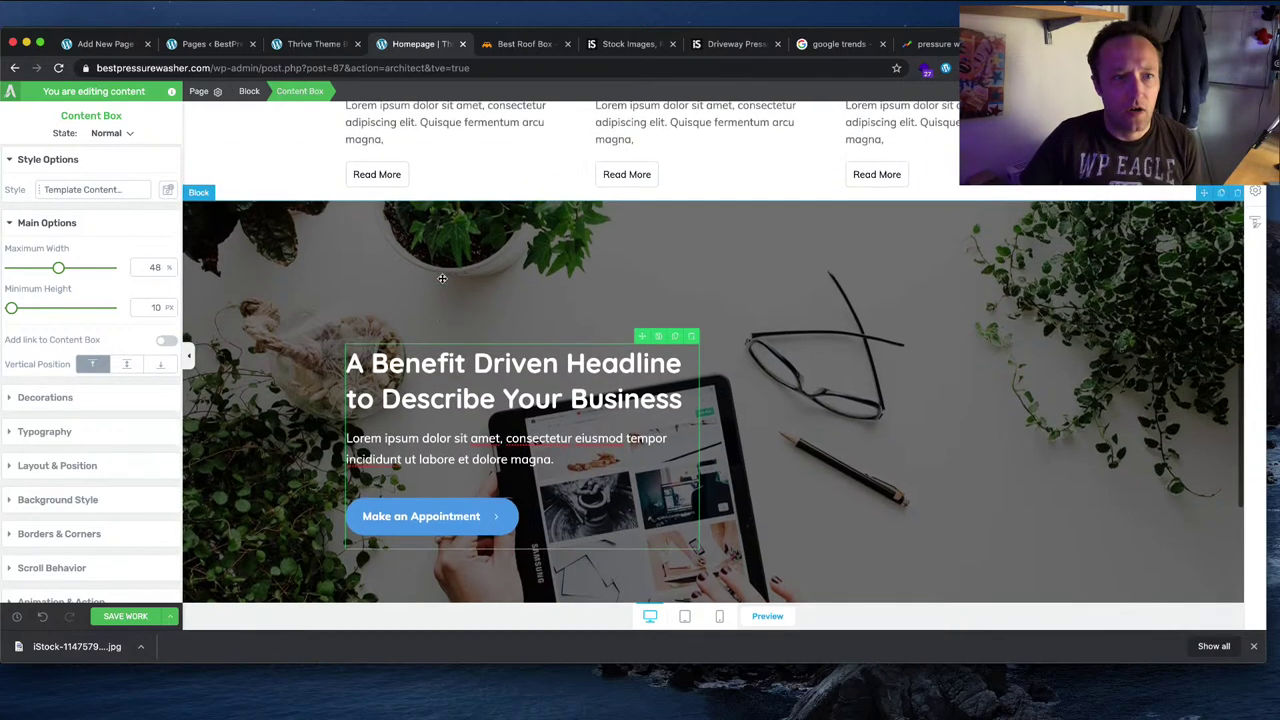
pyautogui.click(442, 278)
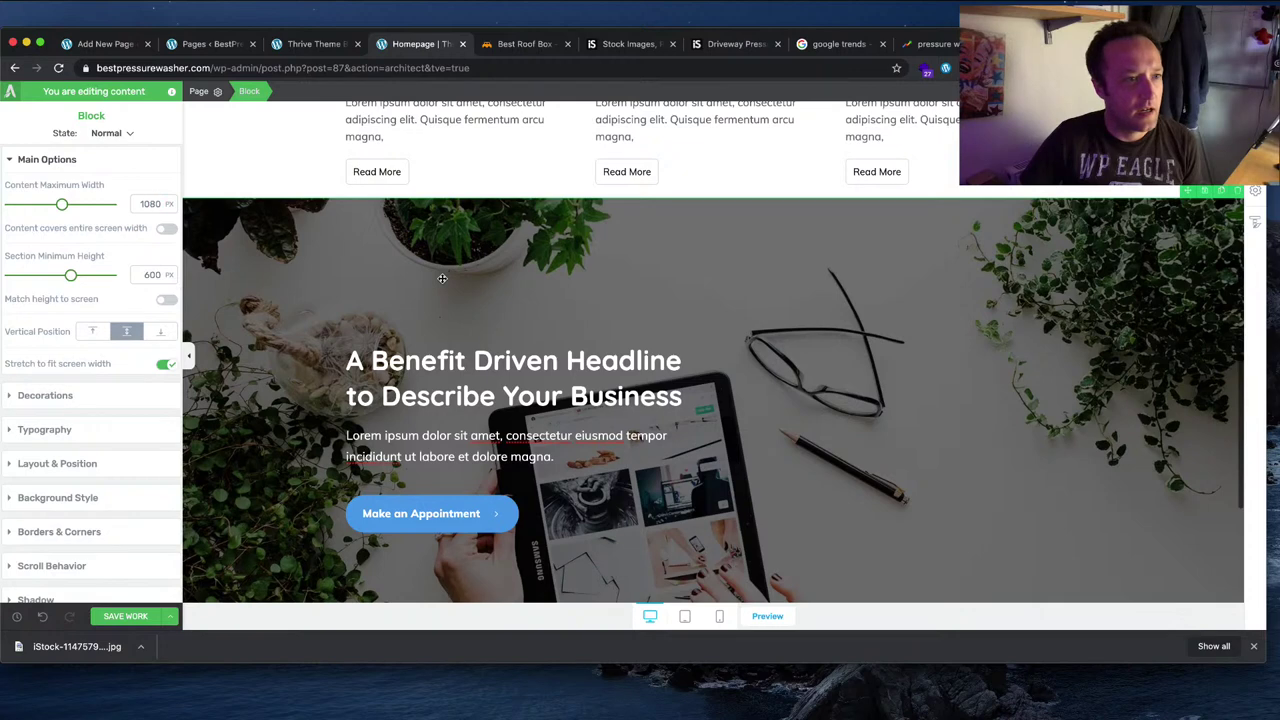
pyautogui.scroll(-1, 442, 278)
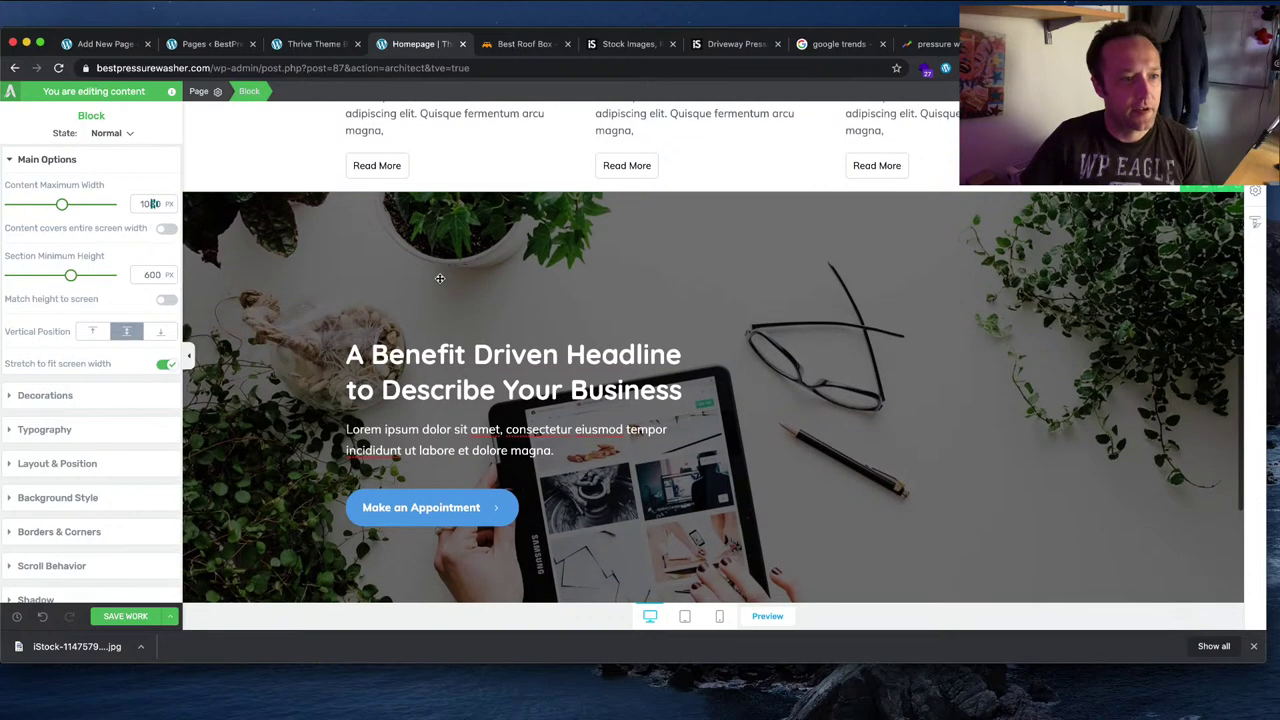
pyautogui.click(145, 463)
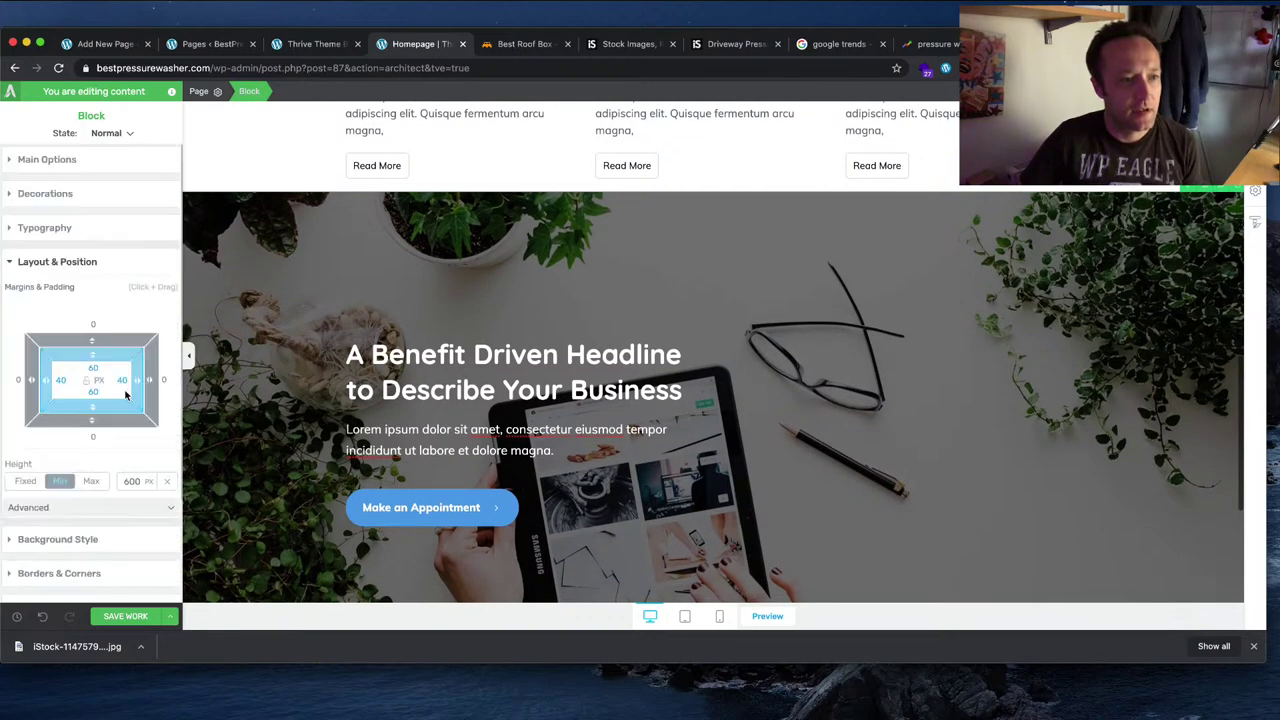
pyautogui.scroll(-1, 125, 390)
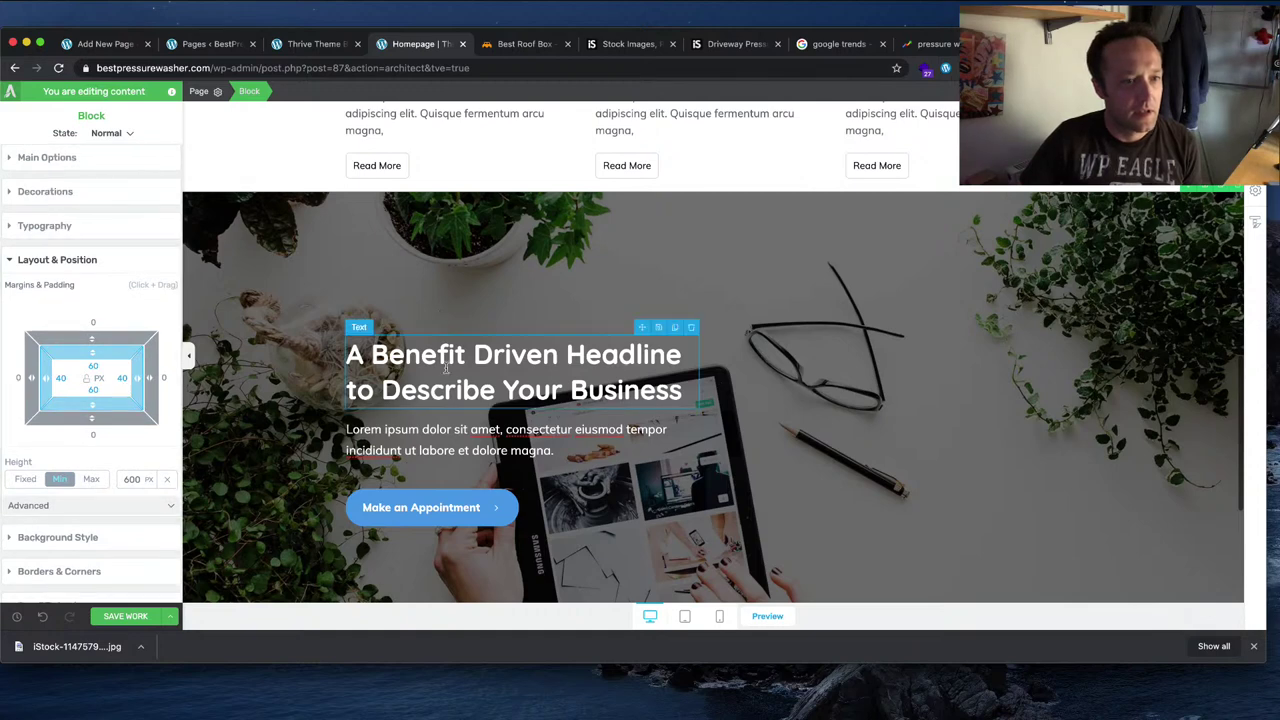
# Step: Try moving the hero content box above the hero block, then undo the move
pyautogui.click(411, 533)
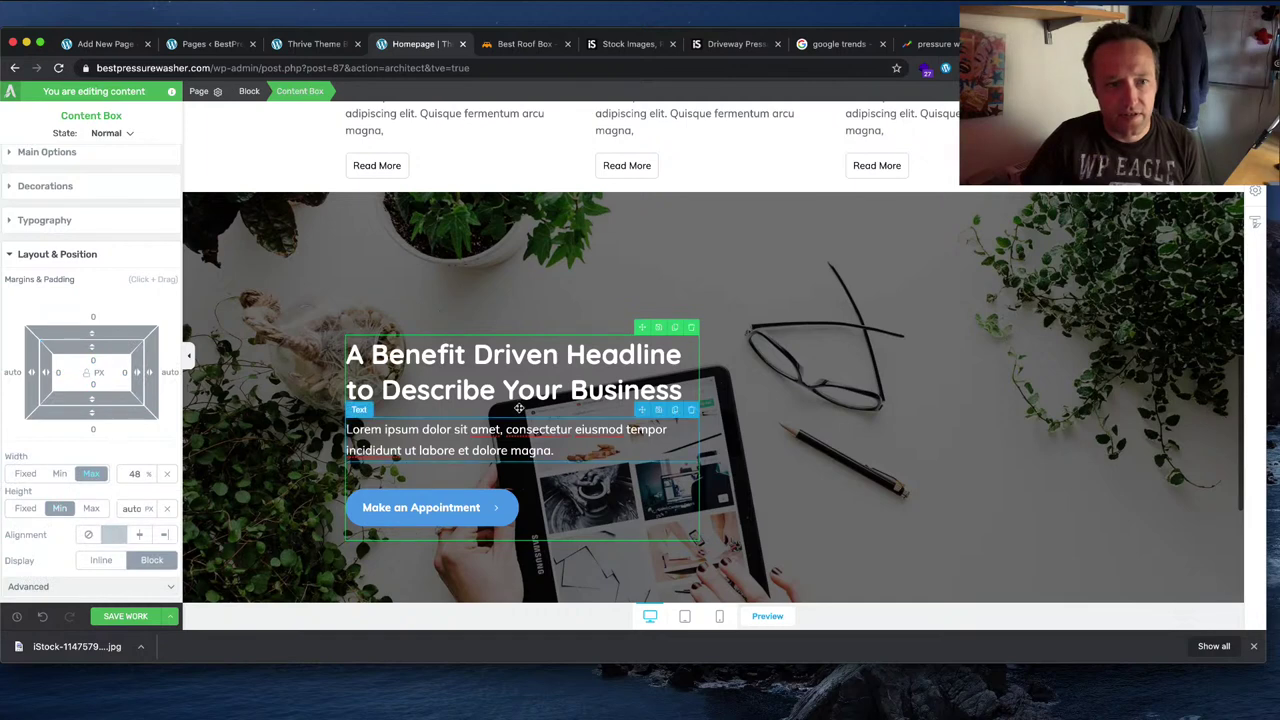
pyautogui.moveTo(637, 327); pyautogui.dragTo(977, 338)
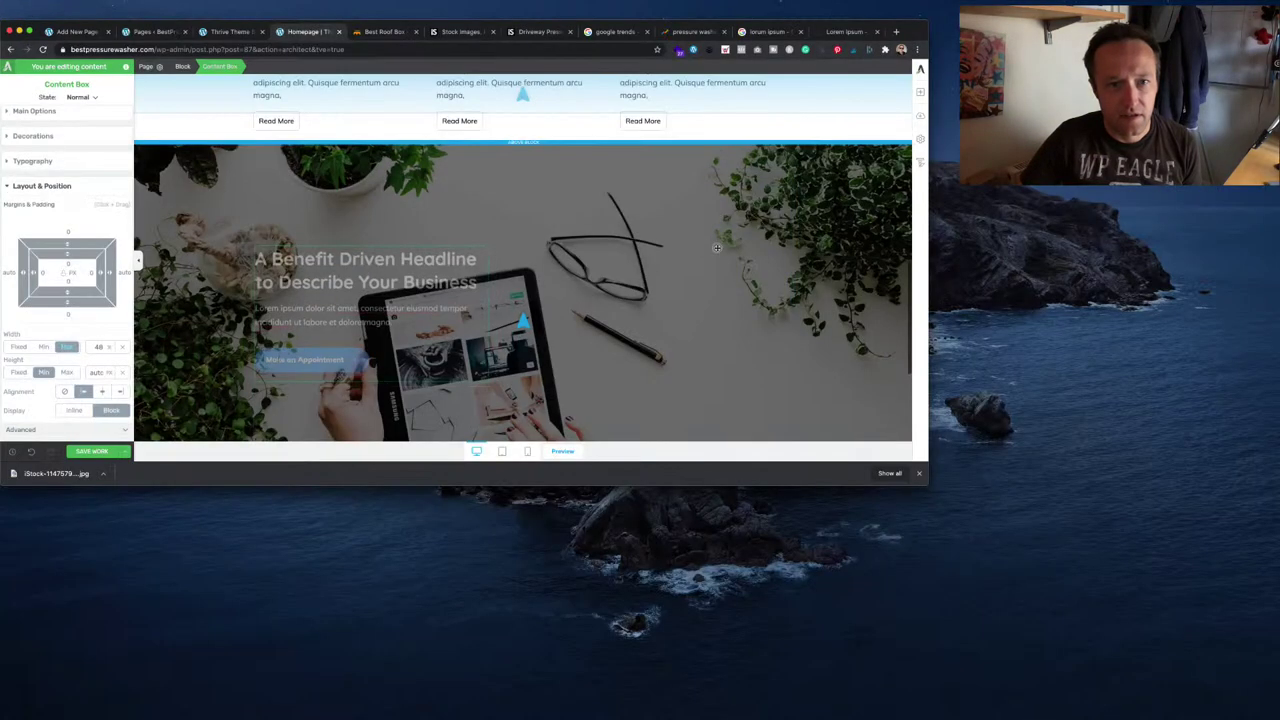
pyautogui.moveTo(637, 292); pyautogui.dragTo(473, 317)
pyautogui.moveTo(456, 255); pyautogui.dragTo(488, 219)
pyautogui.moveTo(739, 238); pyautogui.dragTo(740, 238)
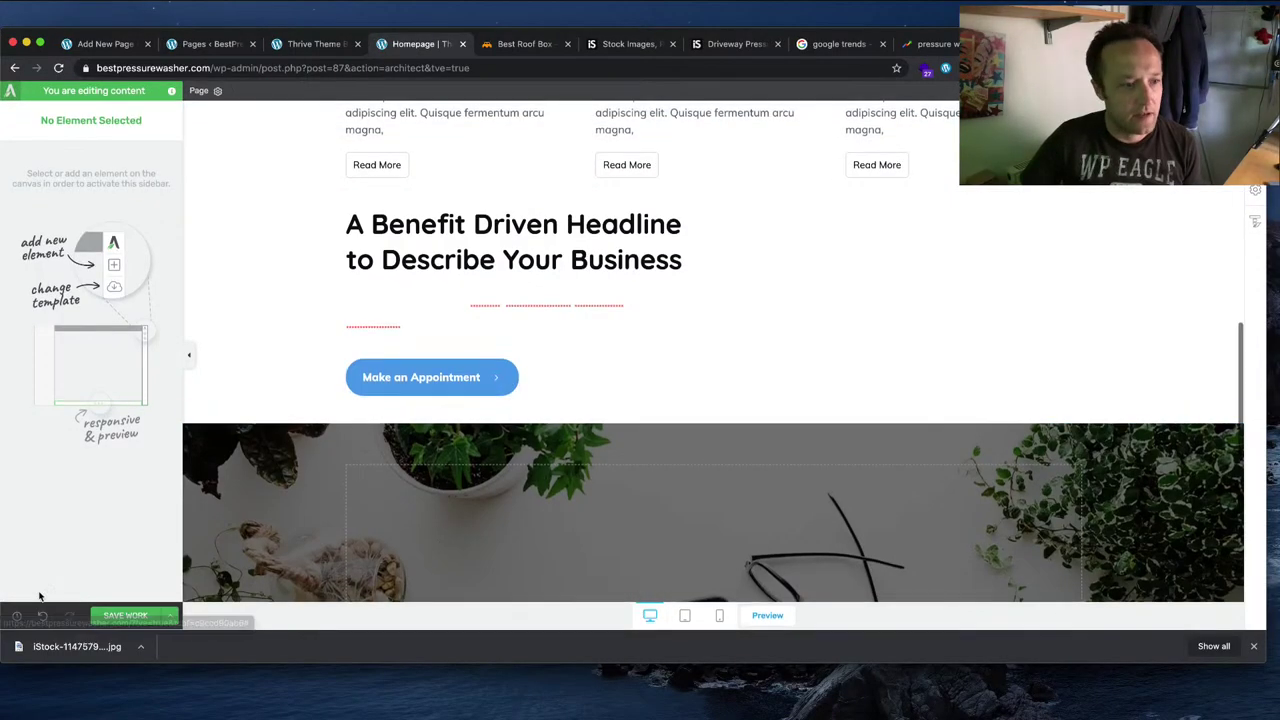
pyautogui.press('super+z')
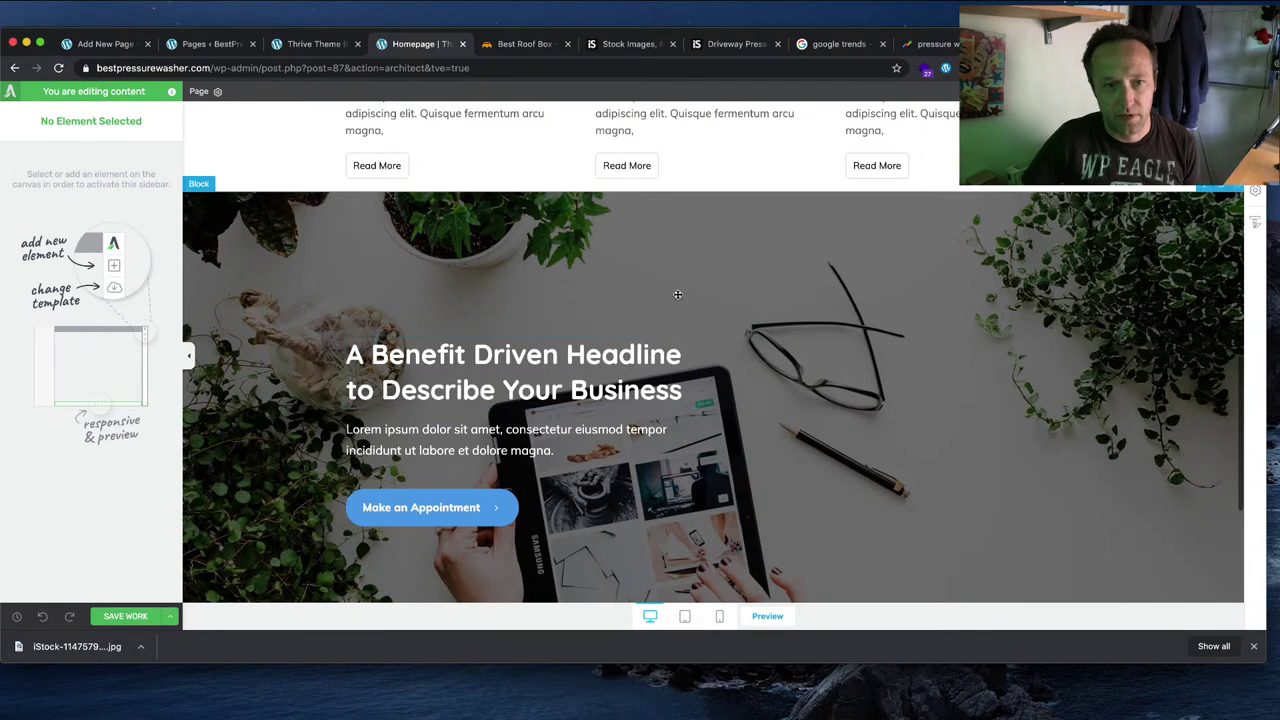
# Step: Reselect the hero block and drag its left padding up to 89 px
pyautogui.click(678, 291)
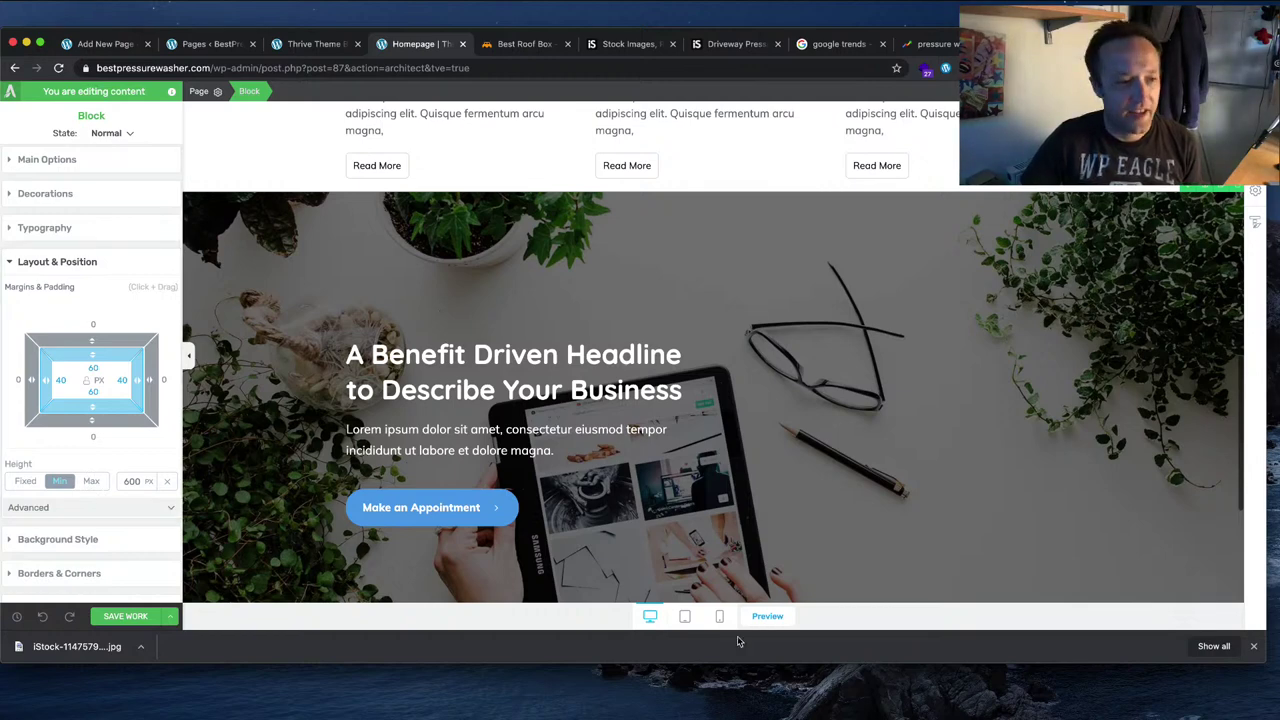
pyautogui.click(132, 507)
pyautogui.scroll(-5, 158, 488)
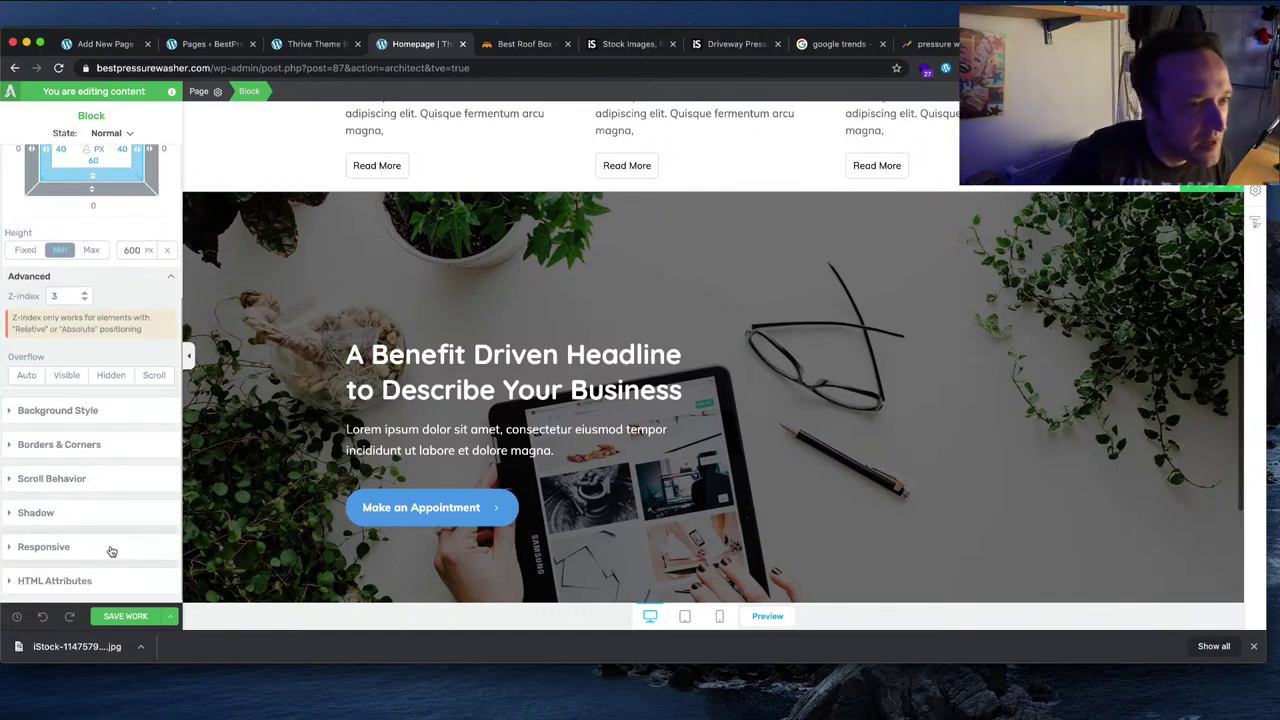
pyautogui.scroll(5, 110, 550)
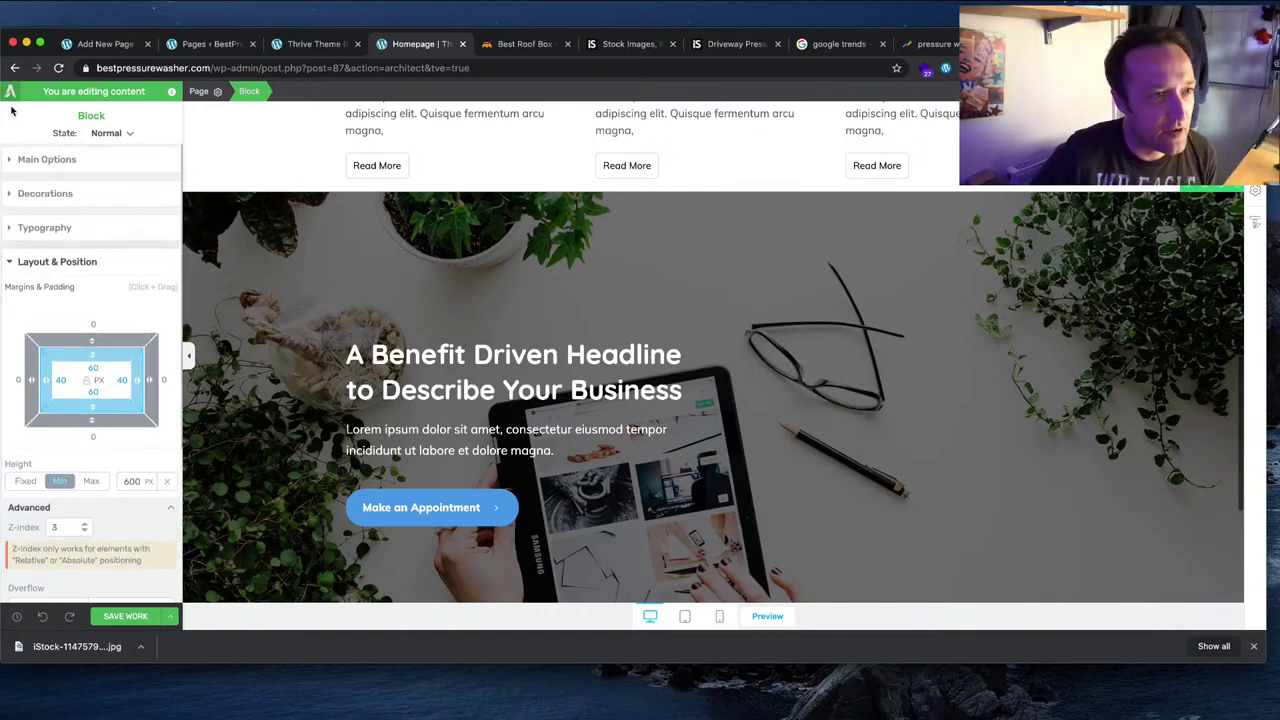
pyautogui.click(76, 161)
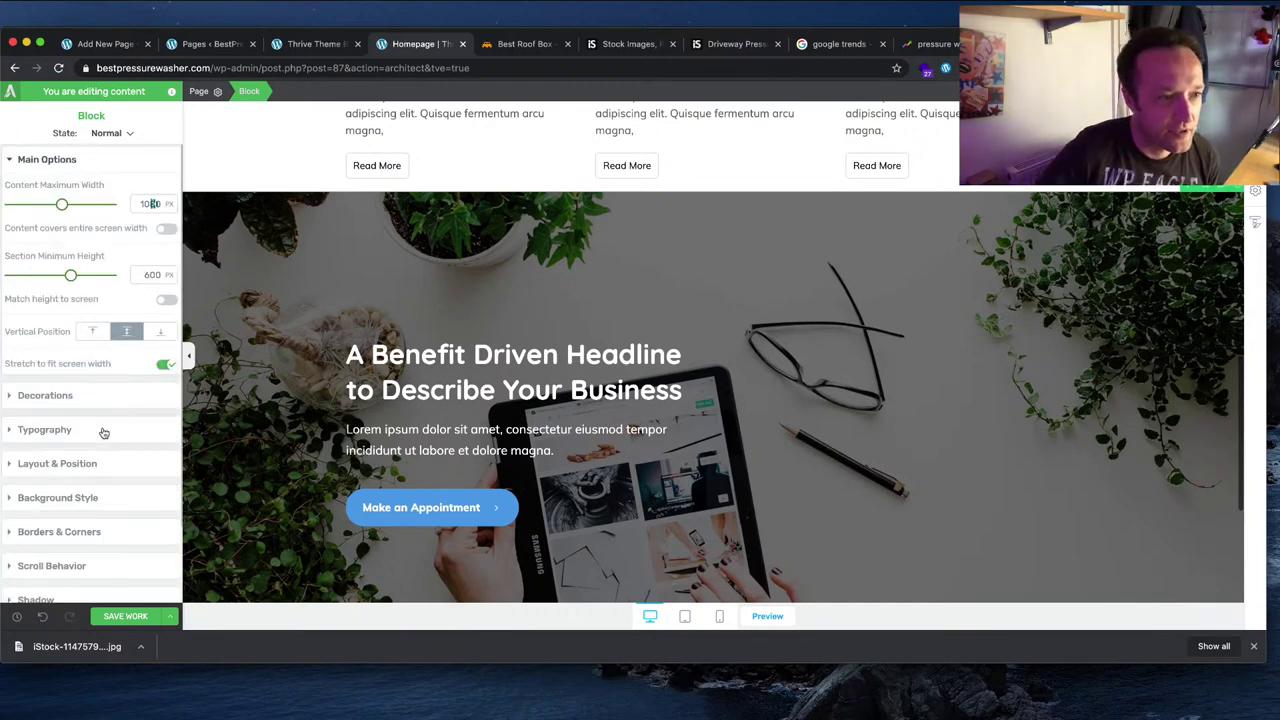
pyautogui.click(86, 464)
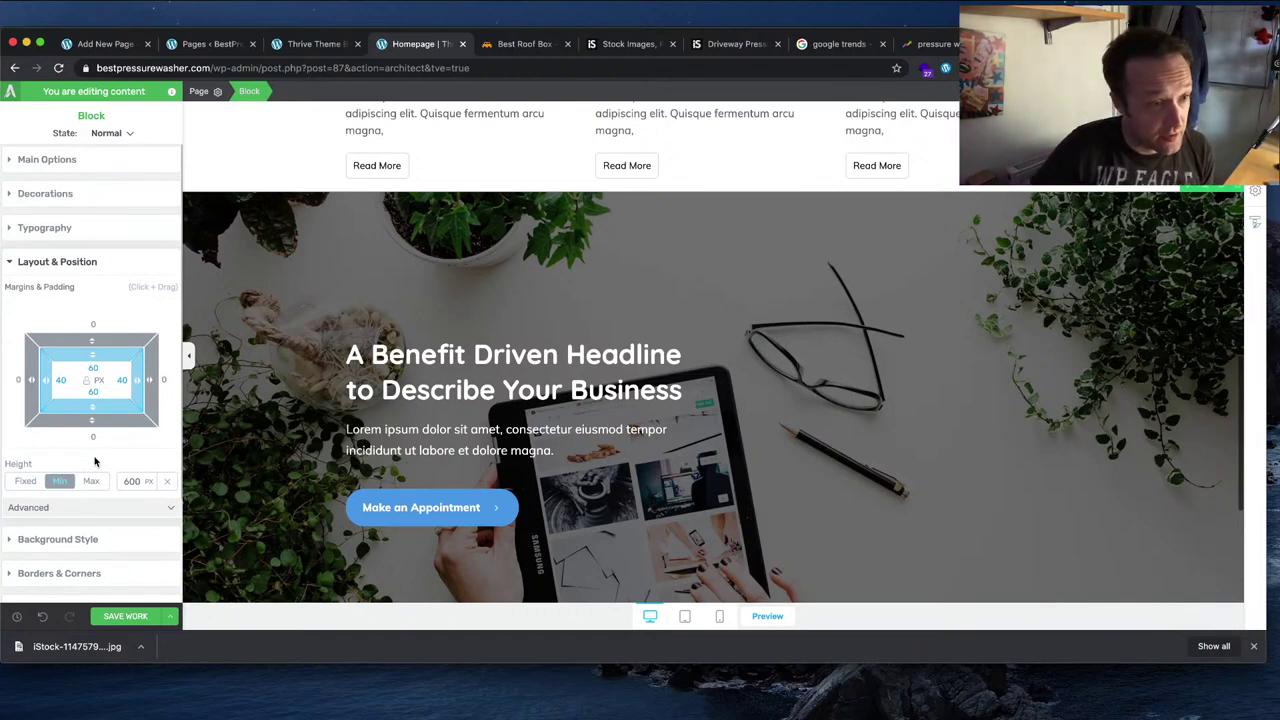
pyautogui.moveTo(50, 380); pyautogui.dragTo(115, 405)
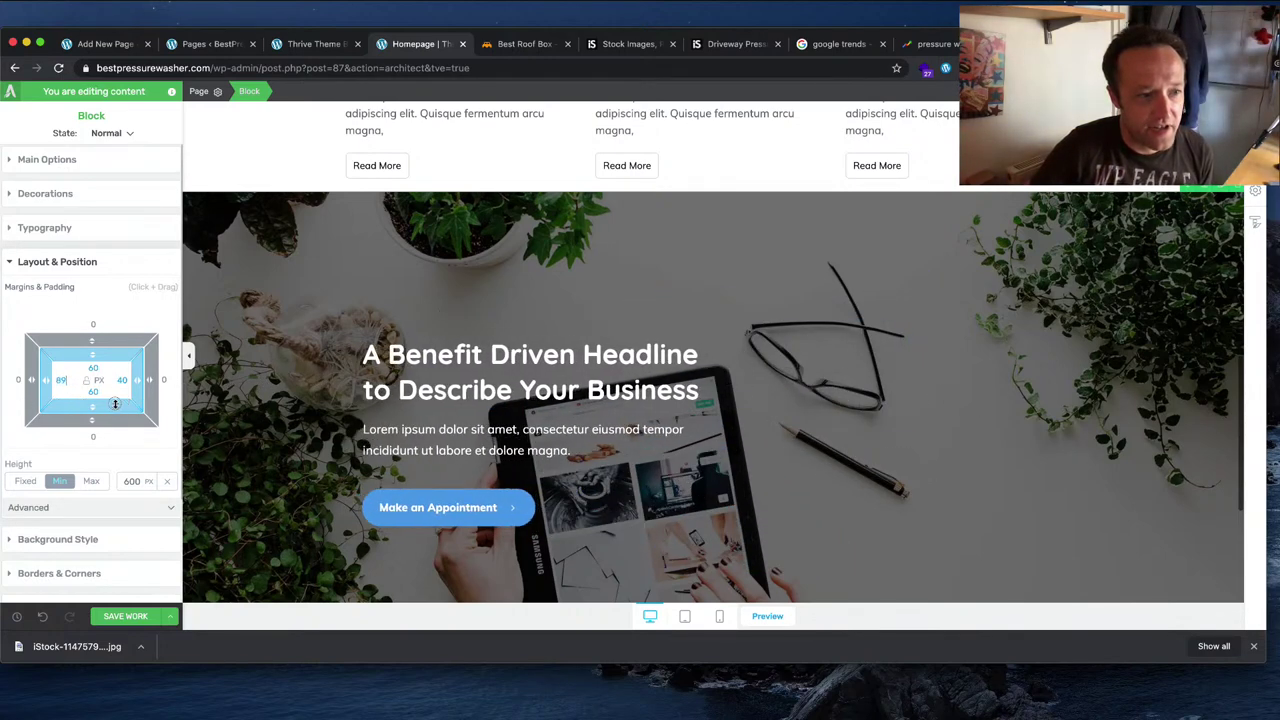
# Step: Preview the homepage at phone and tablet widths, ending back at phone width
pyautogui.click(719, 617)
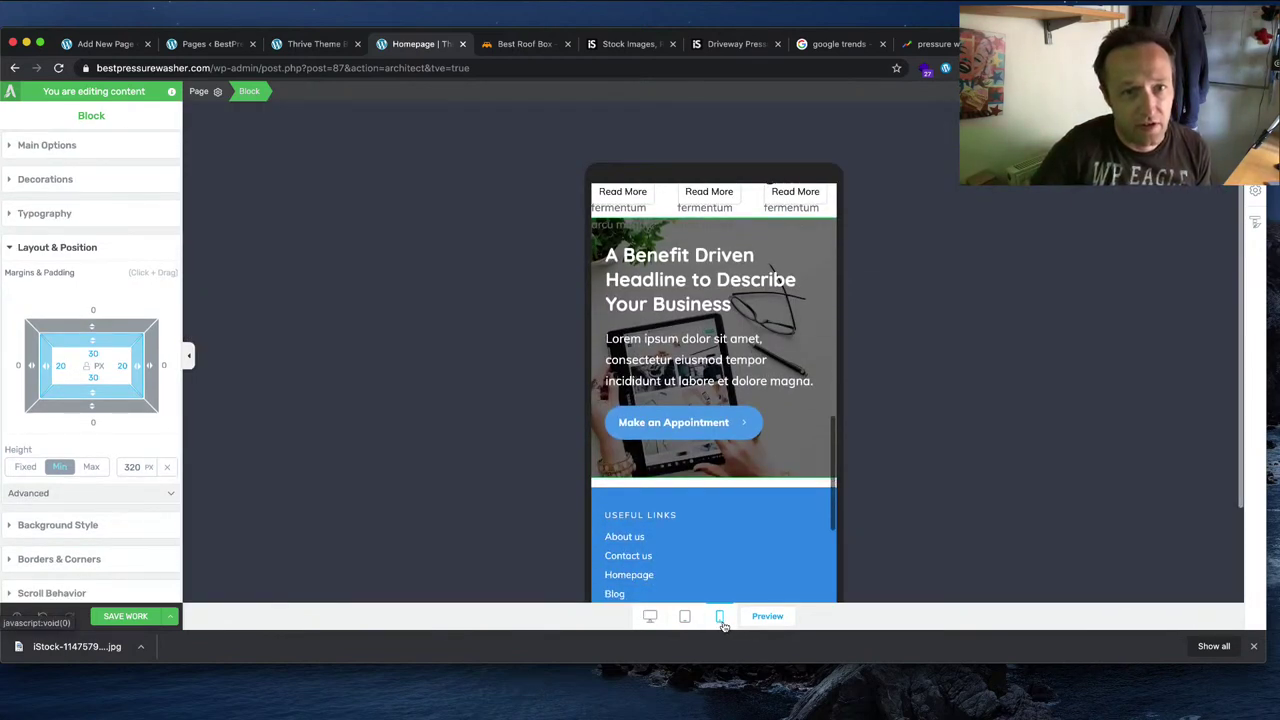
pyautogui.scroll(3, 702, 341)
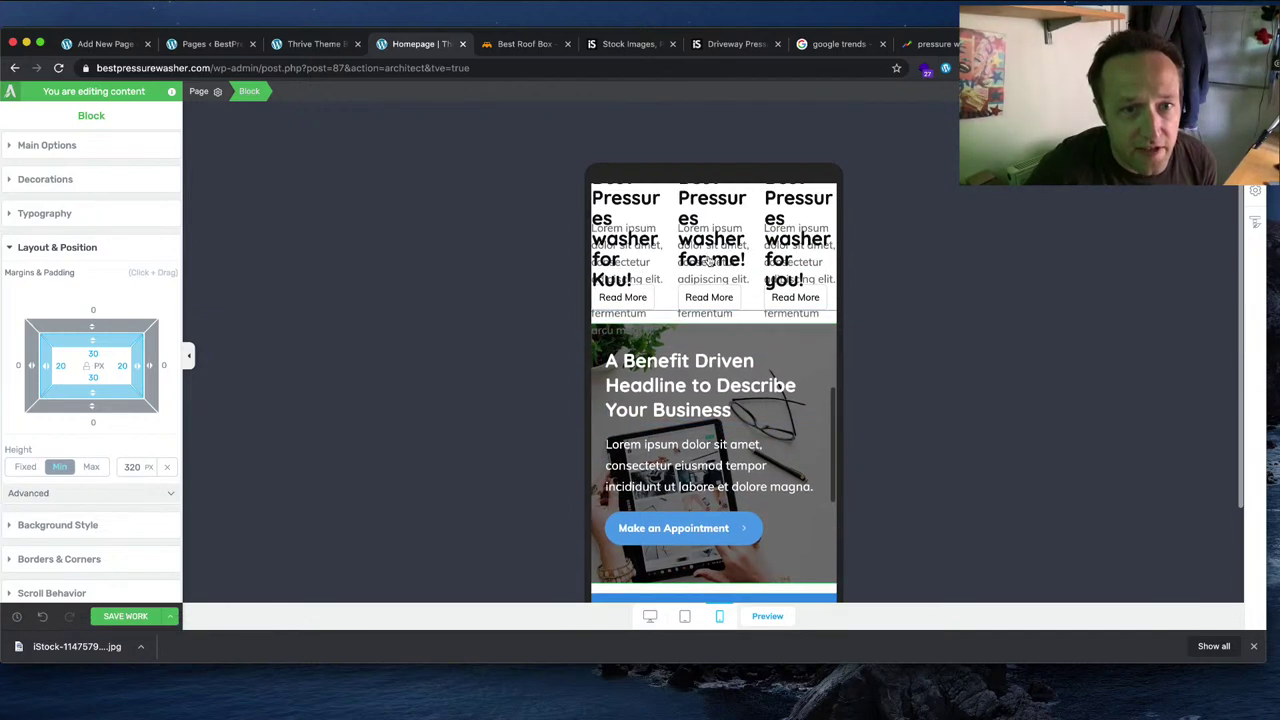
pyautogui.scroll(3, 700, 284)
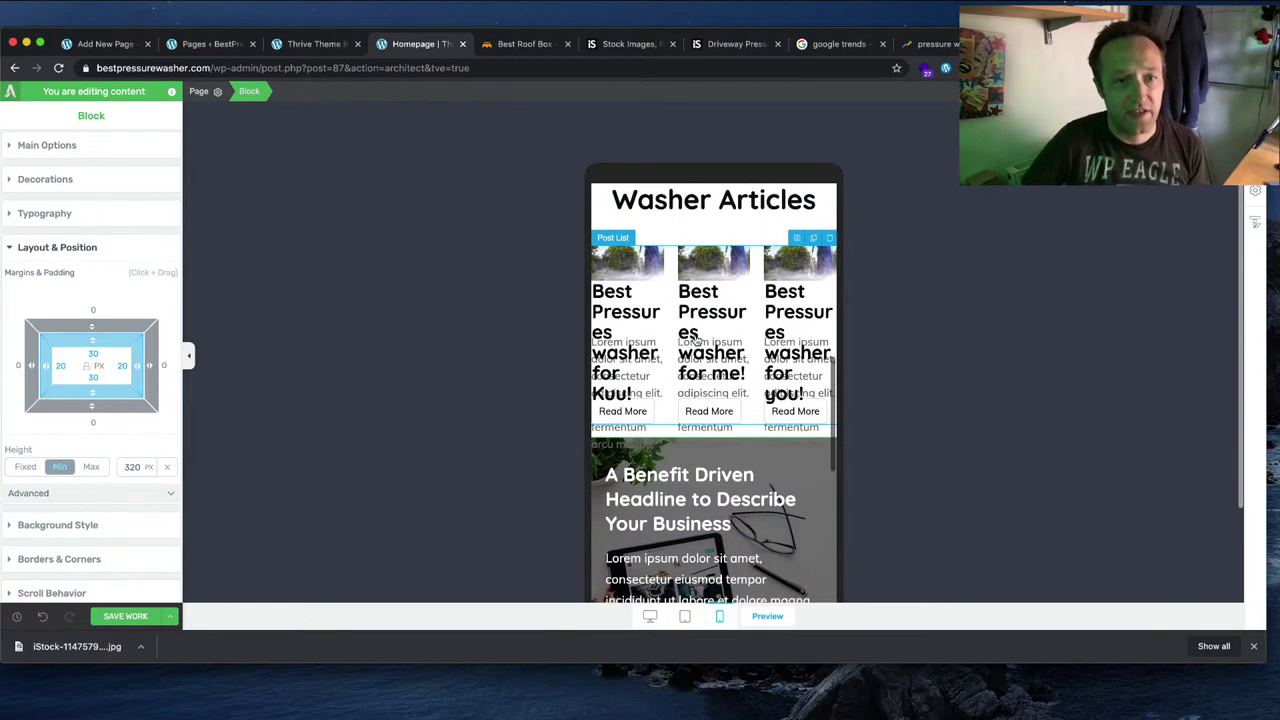
pyautogui.click(685, 620)
pyautogui.scroll(3, 668, 490)
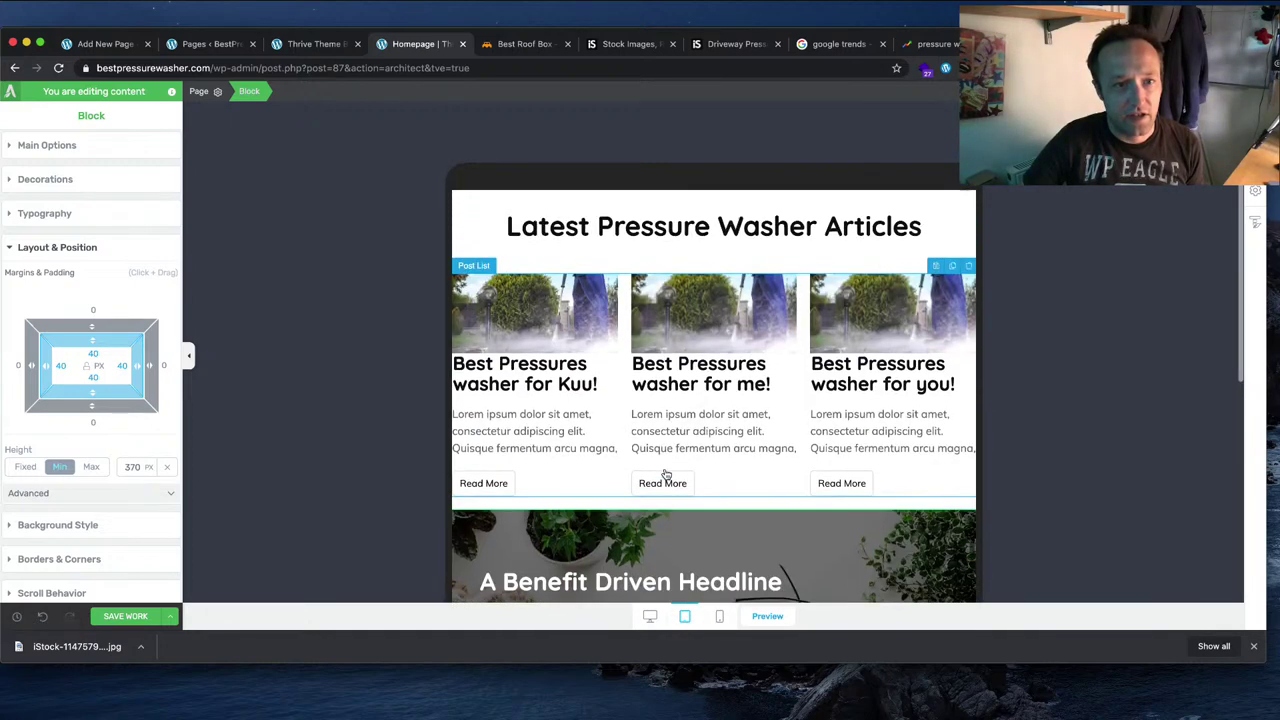
pyautogui.click(720, 617)
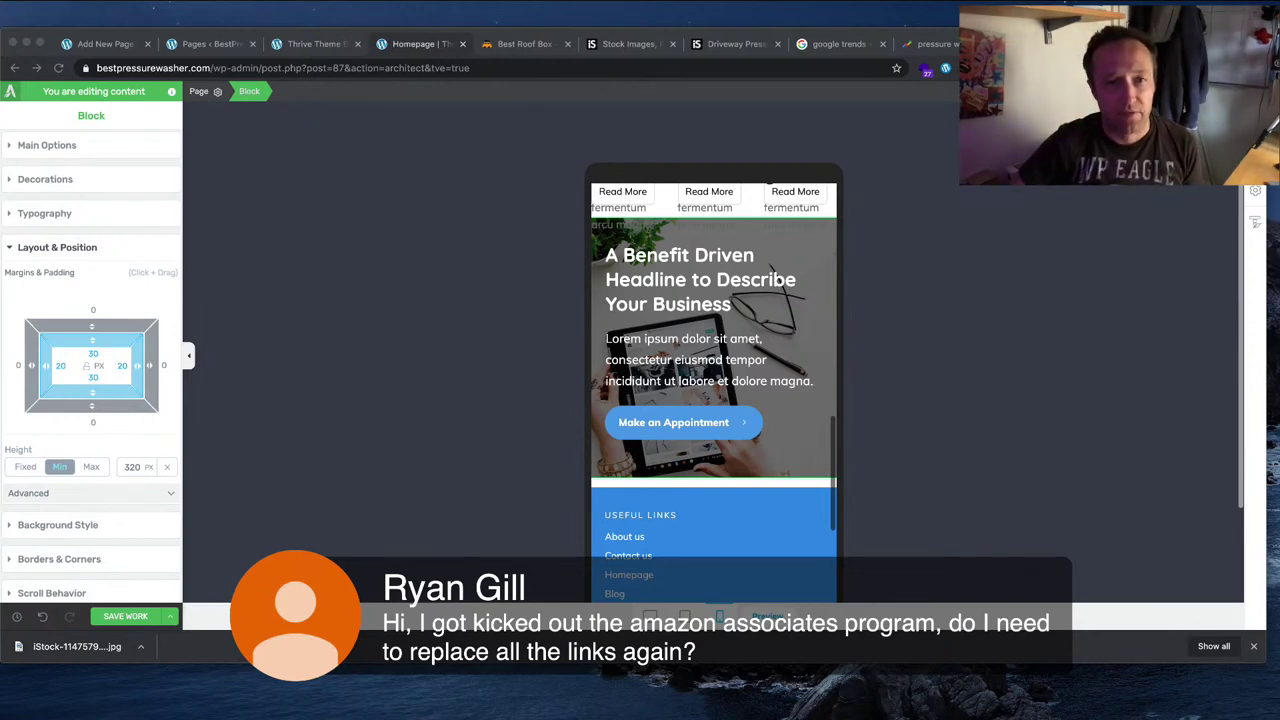
# Step: Select the latest-articles post list in the phone preview, then return to desktop width
pyautogui.scroll(5, 628, 310)
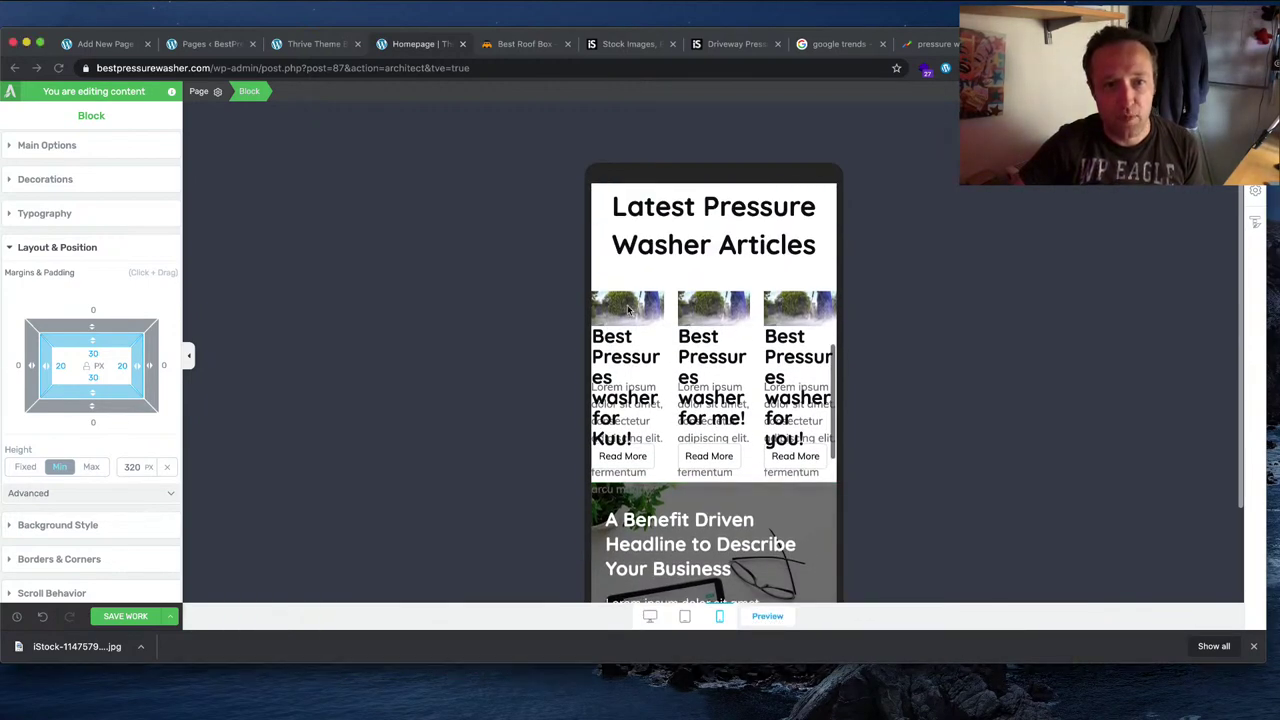
pyautogui.click(676, 333)
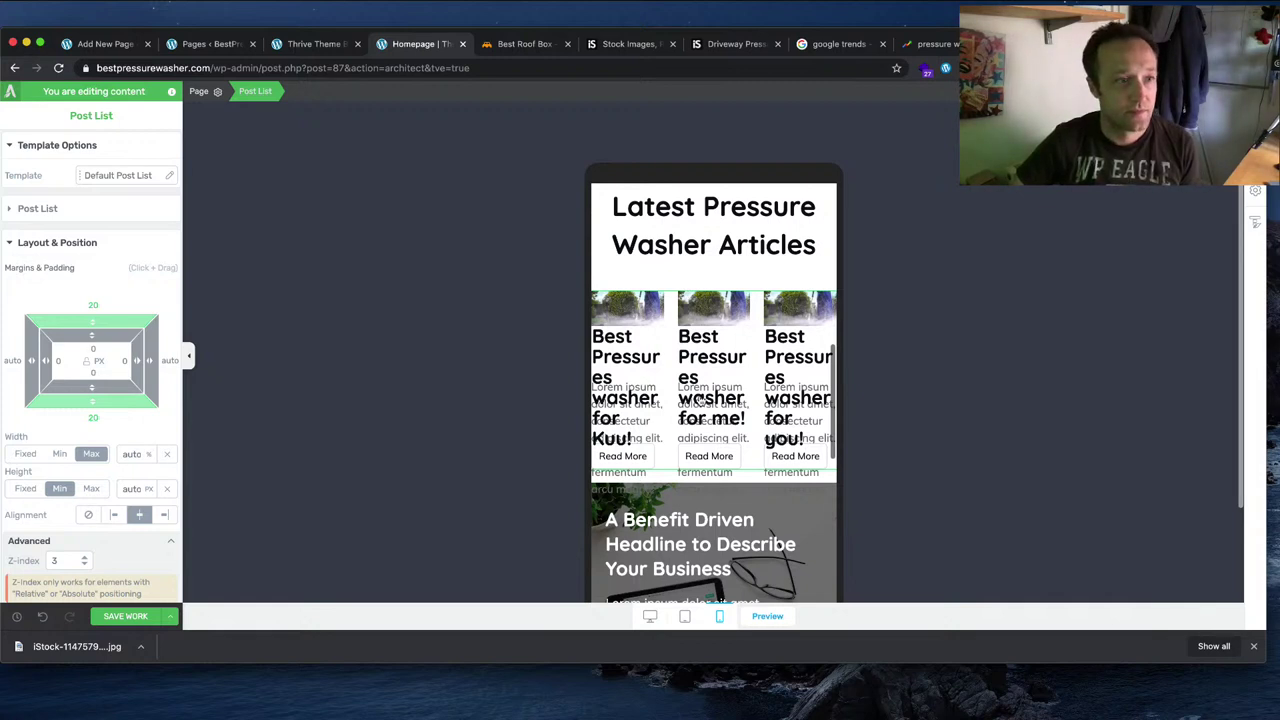
pyautogui.scroll(-2, 701, 398)
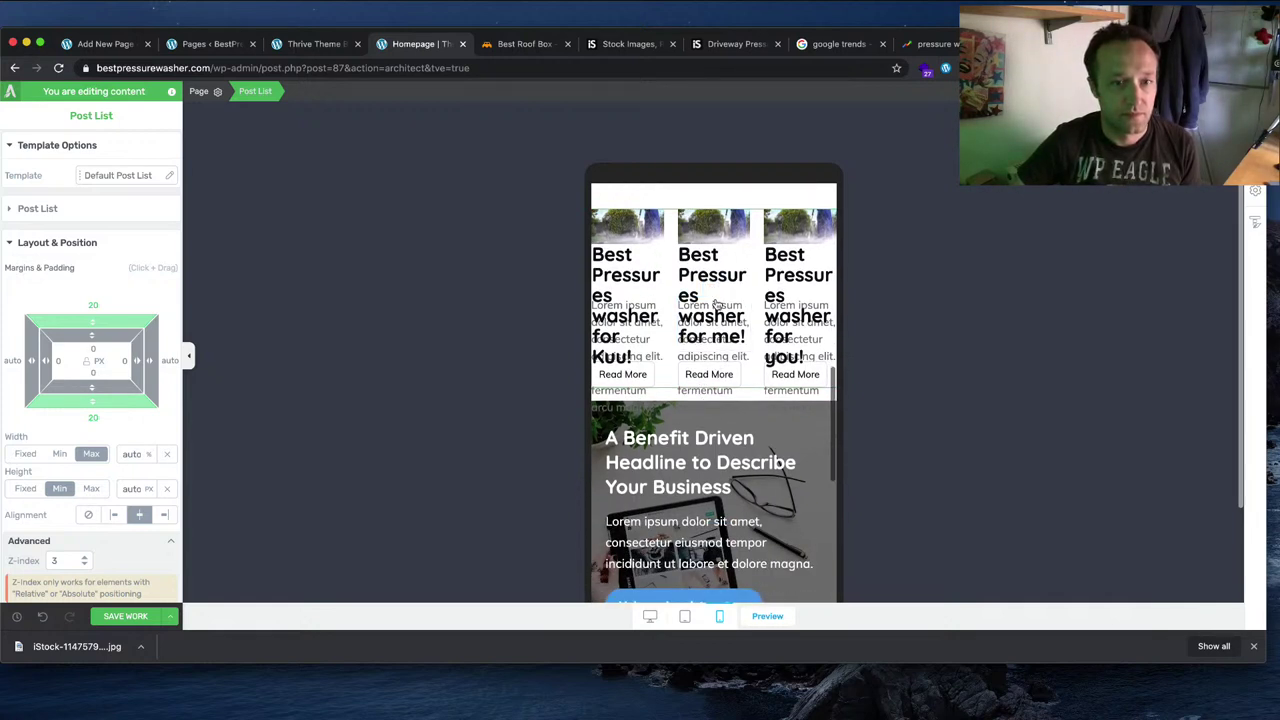
pyautogui.scroll(2, 716, 314)
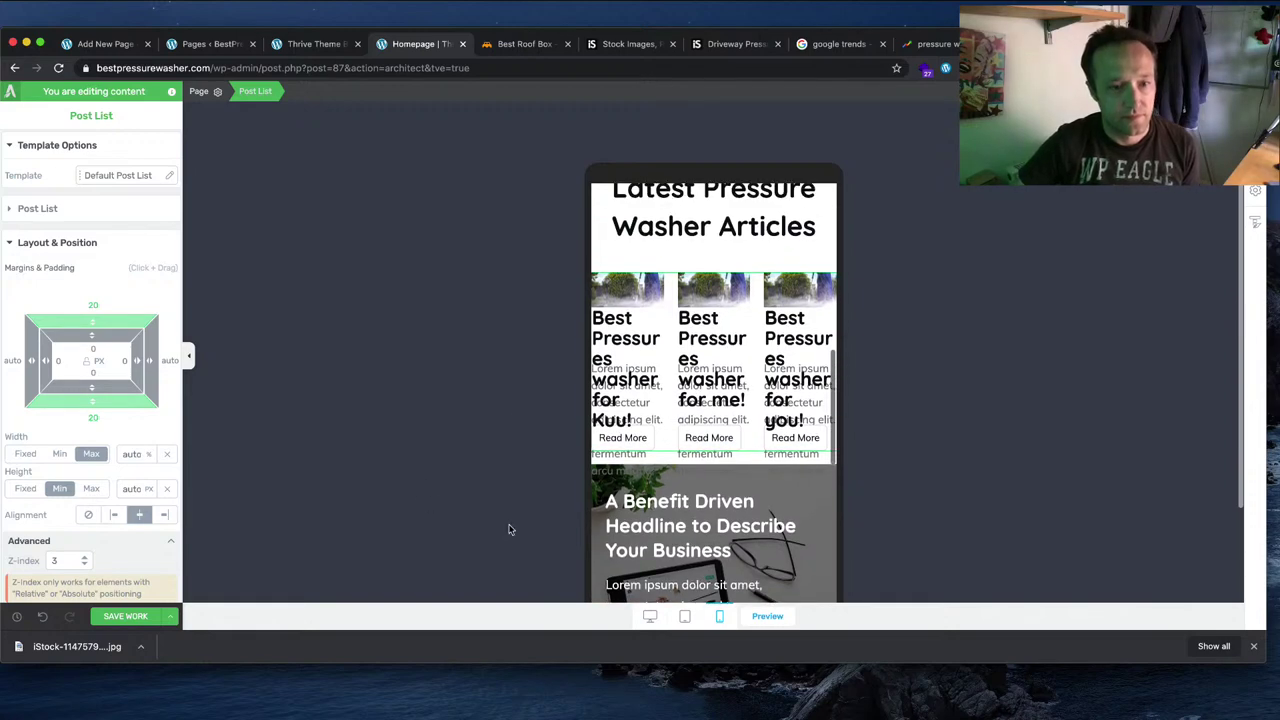
pyautogui.click(650, 617)
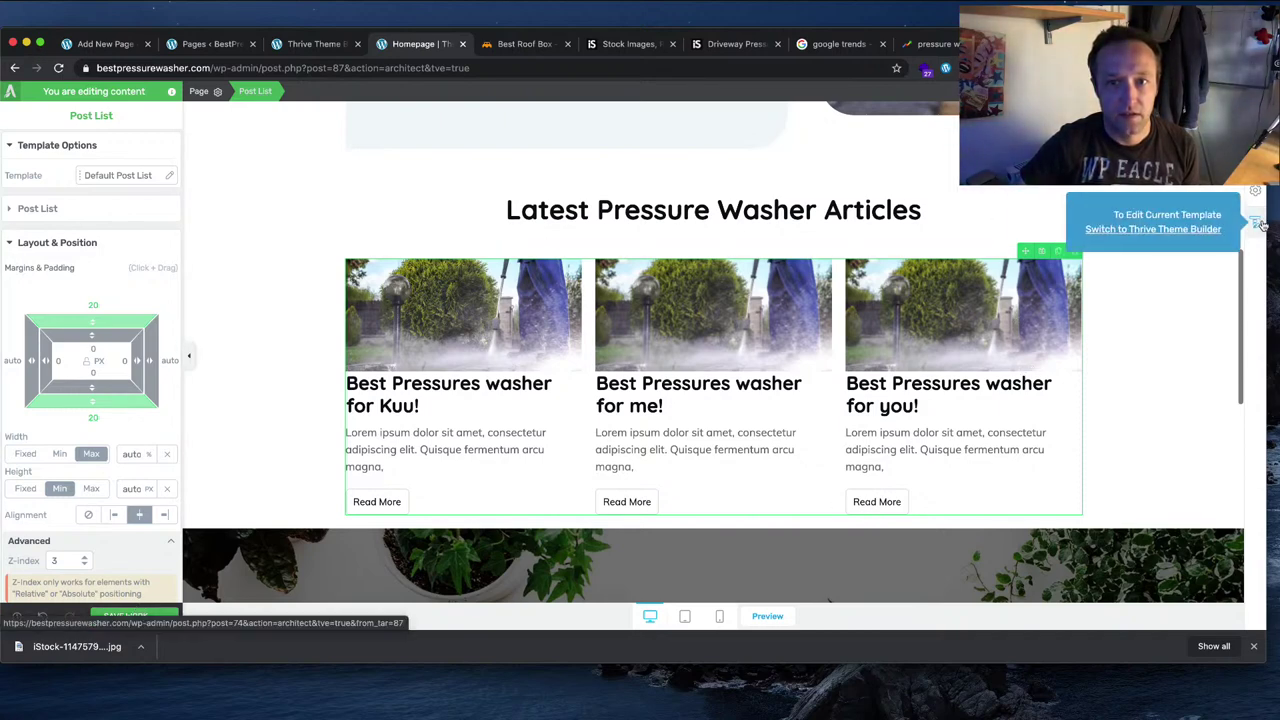
# Step: Edit the post list's design in mobile preview, setting Columns Number to 1
pyautogui.click(805, 208)
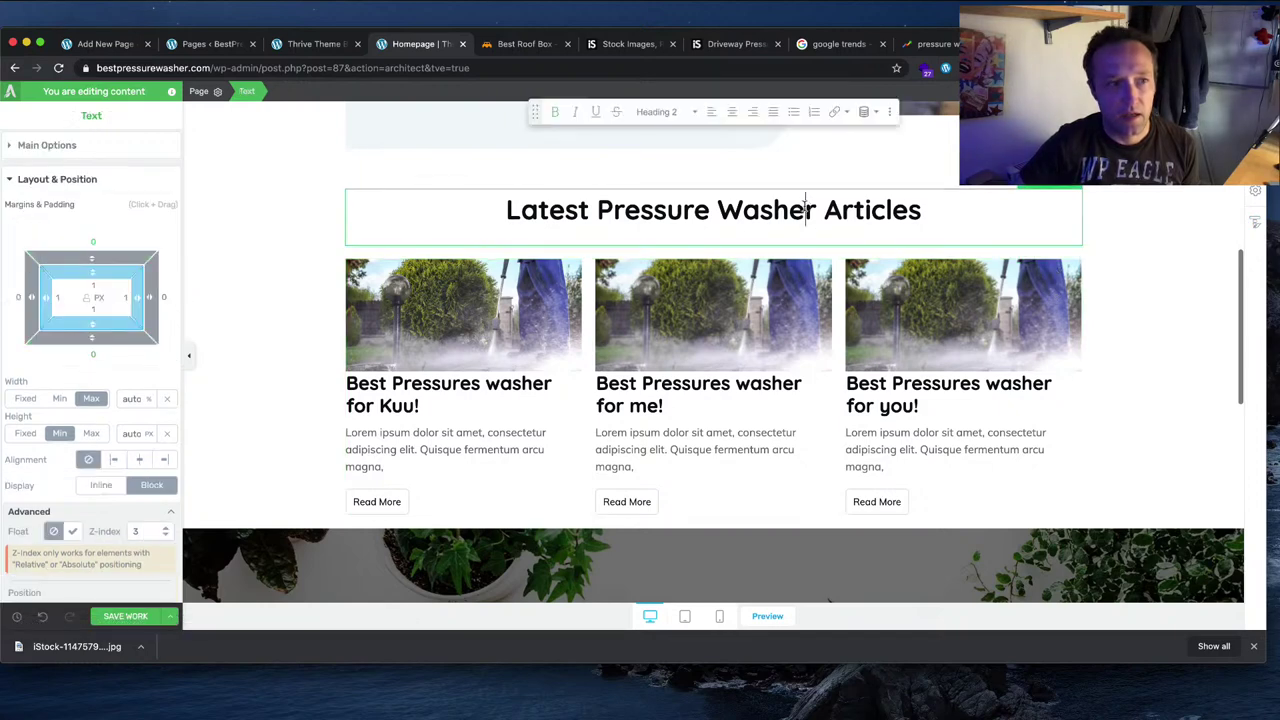
pyautogui.click(783, 316)
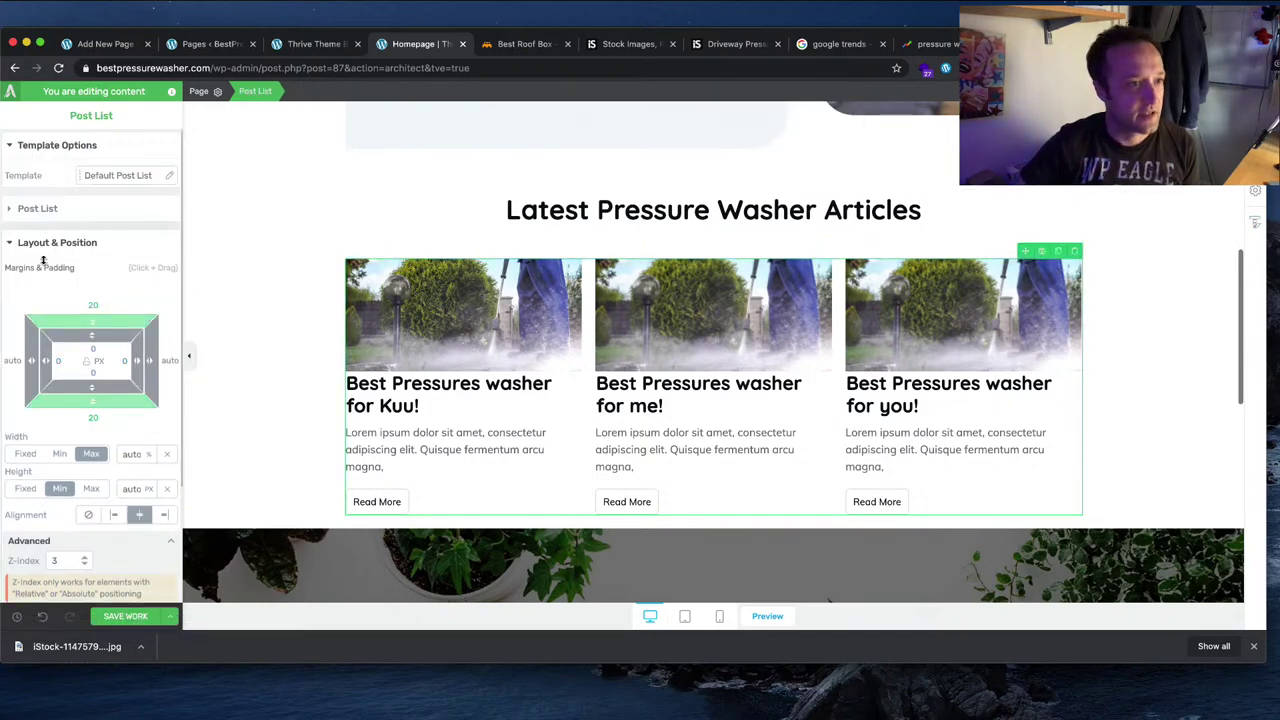
pyautogui.click(15, 242)
pyautogui.click(18, 209)
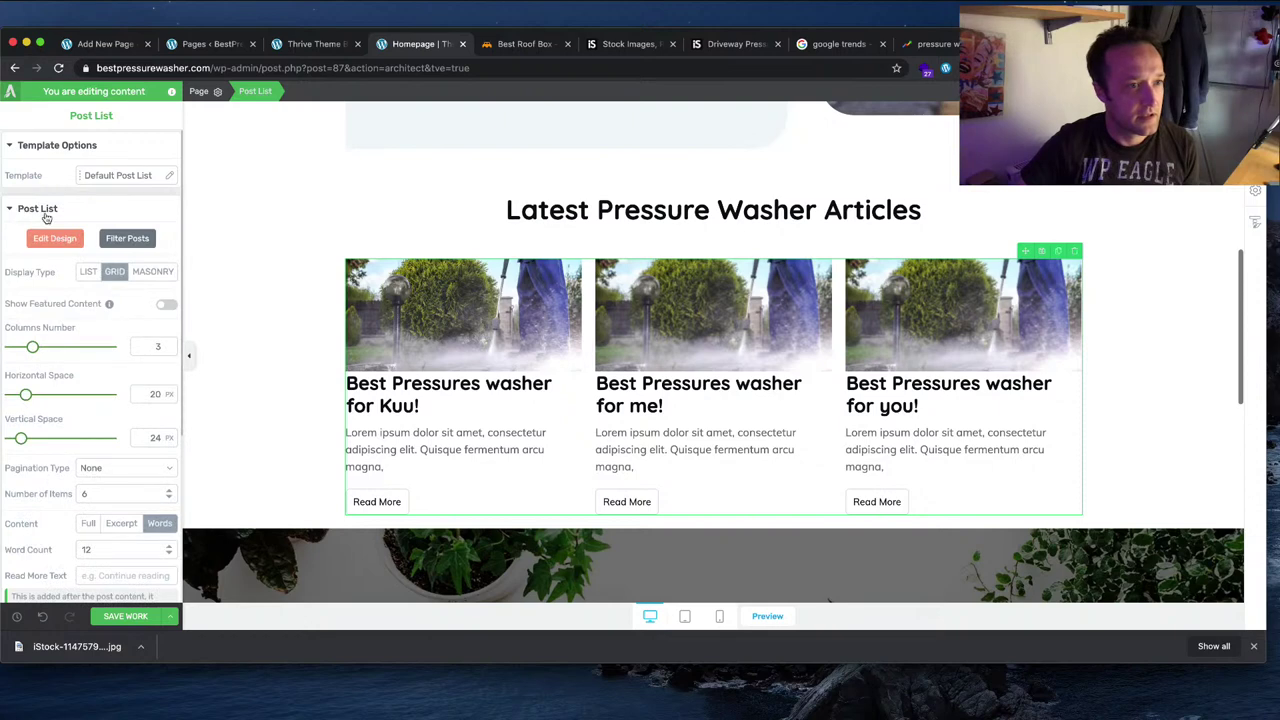
pyautogui.click(50, 238)
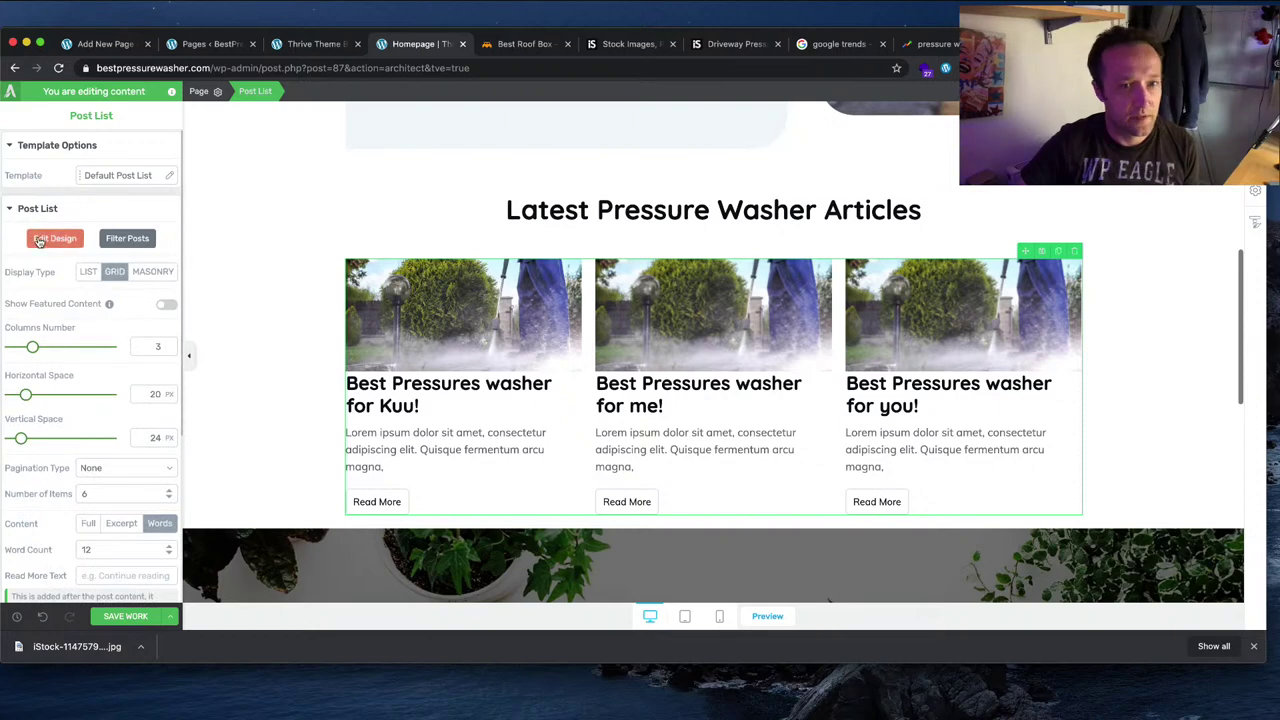
pyautogui.click(719, 616)
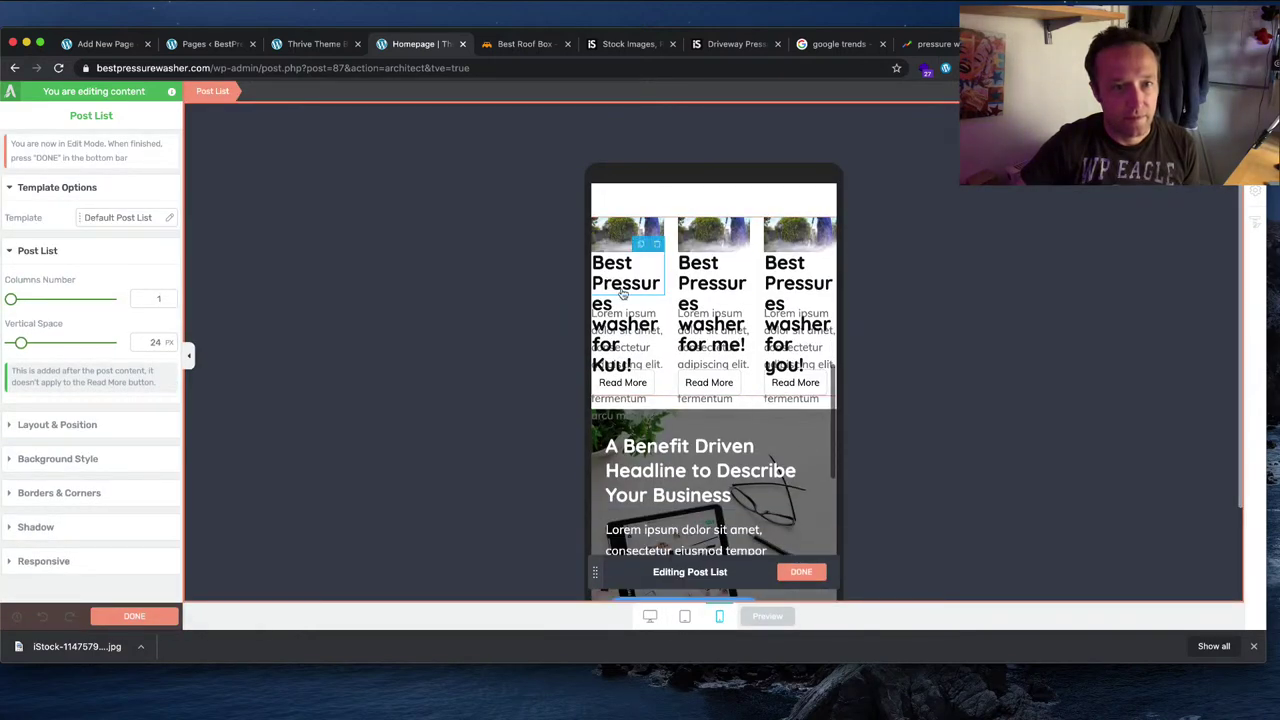
pyautogui.scroll(3, 622, 292)
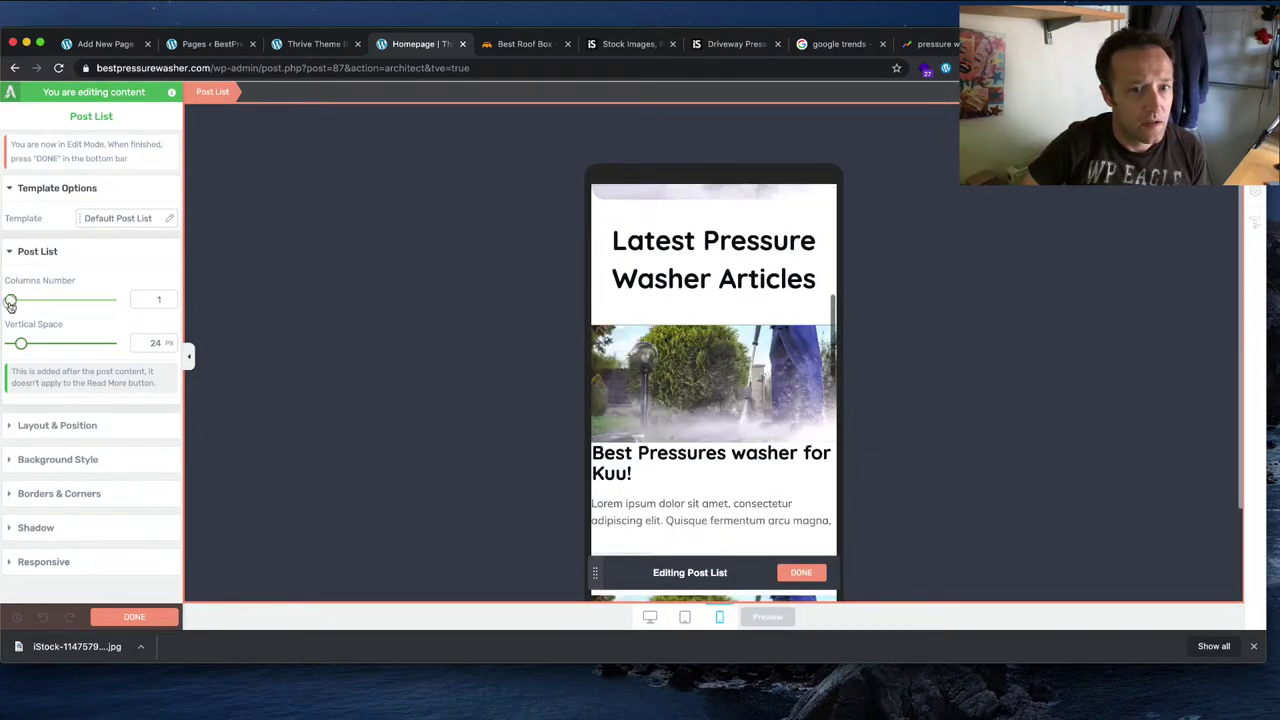
pyautogui.scroll(-5, 747, 470)
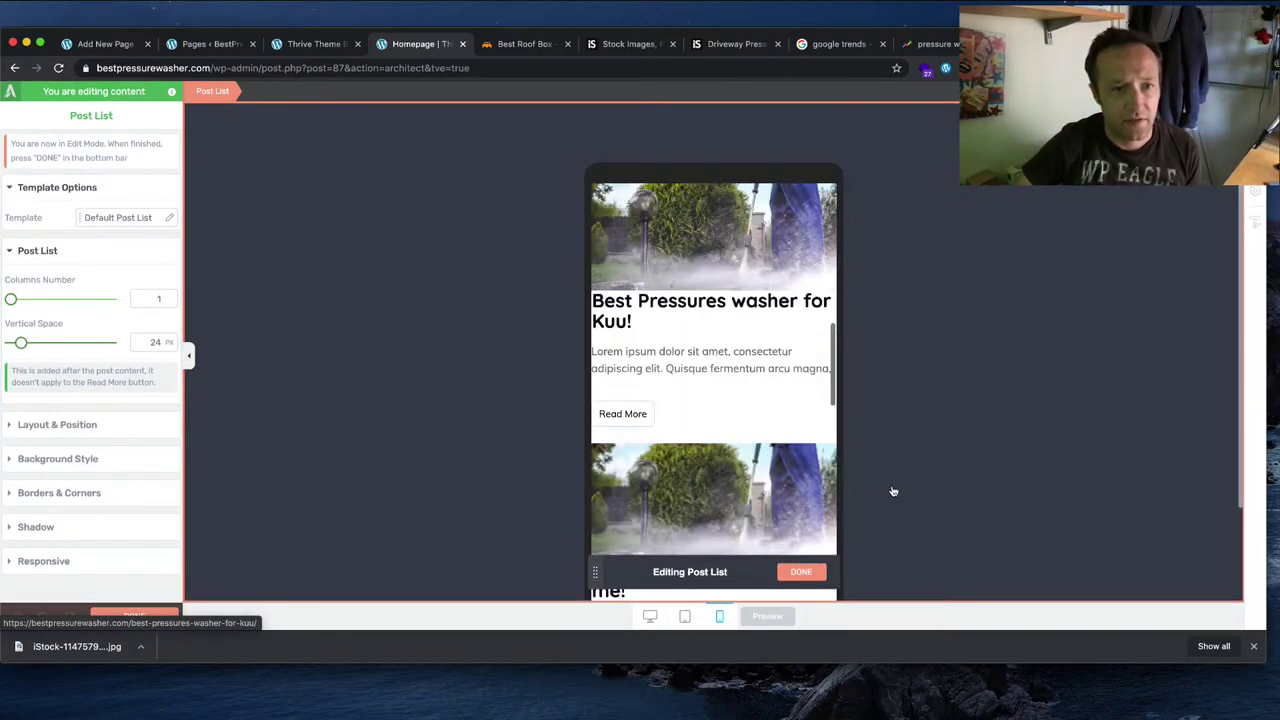
pyautogui.scroll(-7, 745, 465)
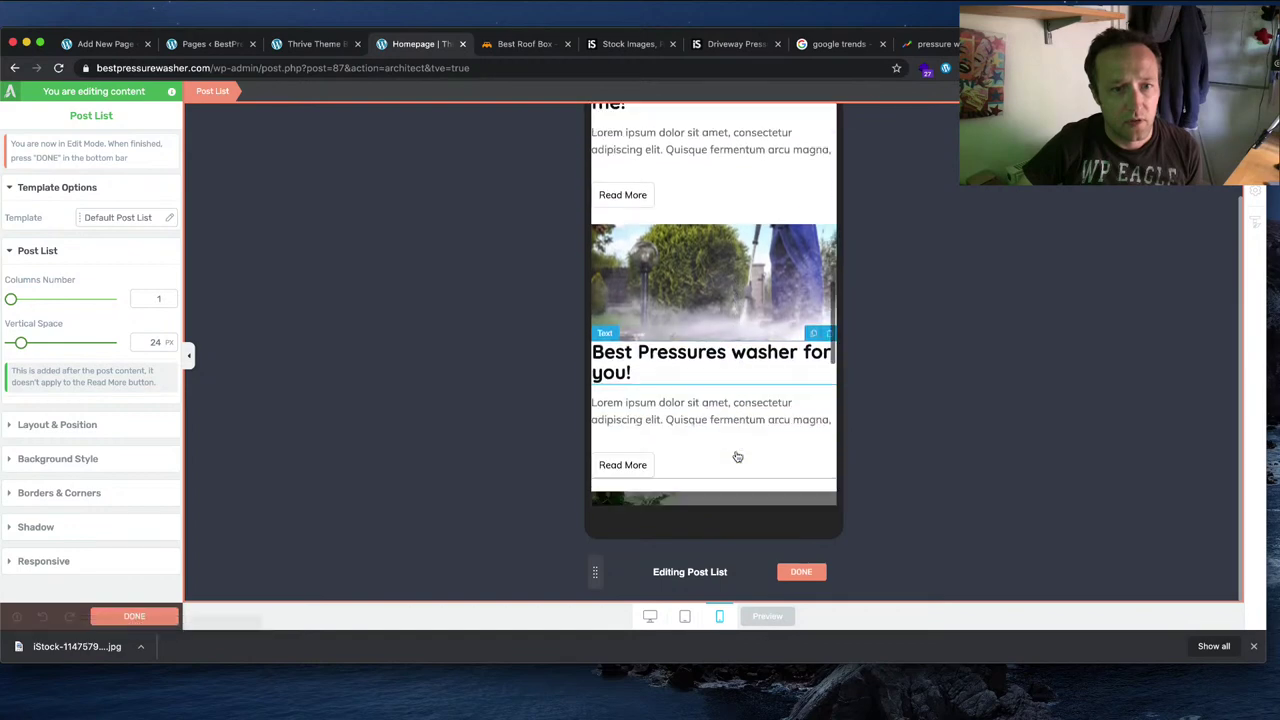
# Step: Finish the post list design edit and compare the desktop and mobile previews
pyautogui.click(801, 571)
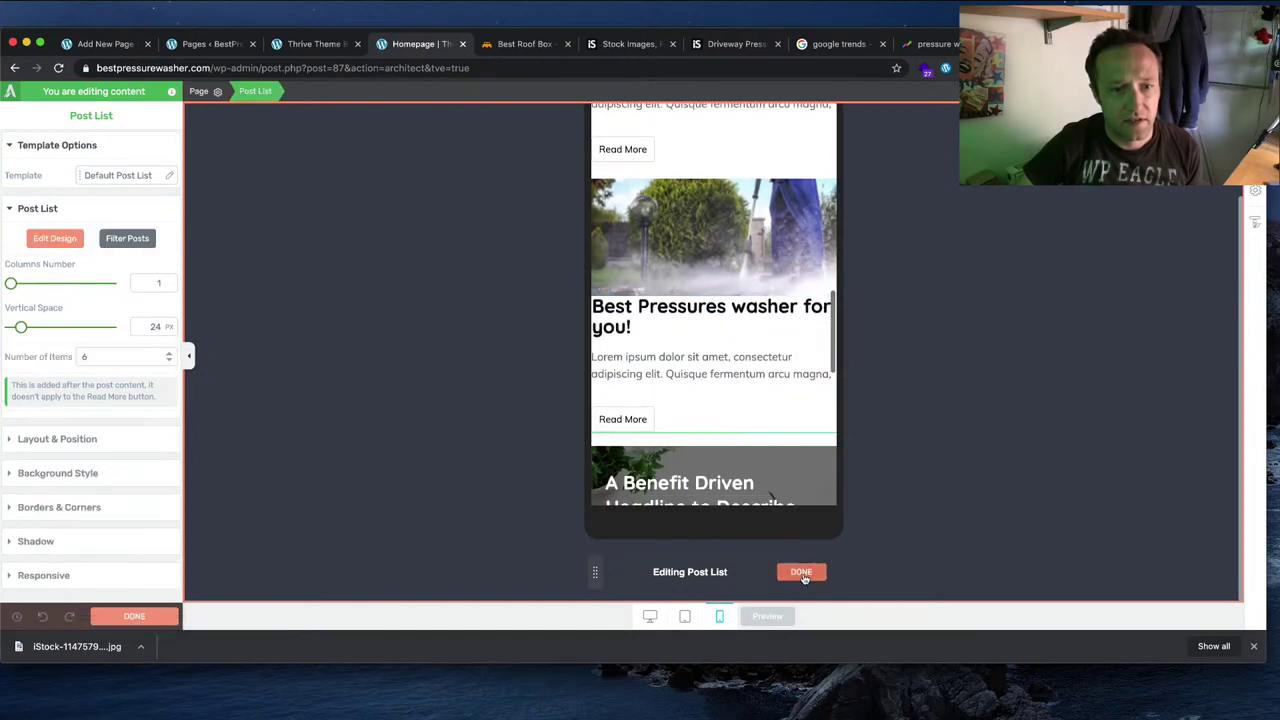
pyautogui.click(650, 616)
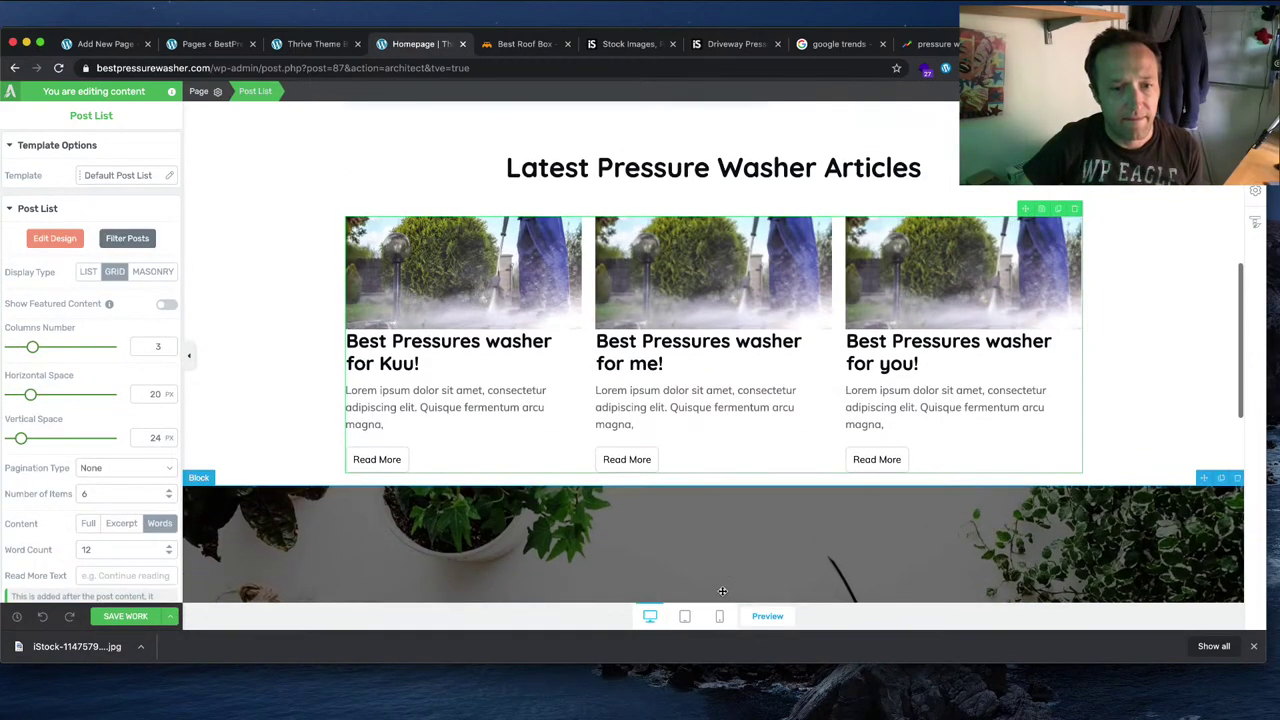
pyautogui.click(720, 616)
pyautogui.scroll(8, 788, 362)
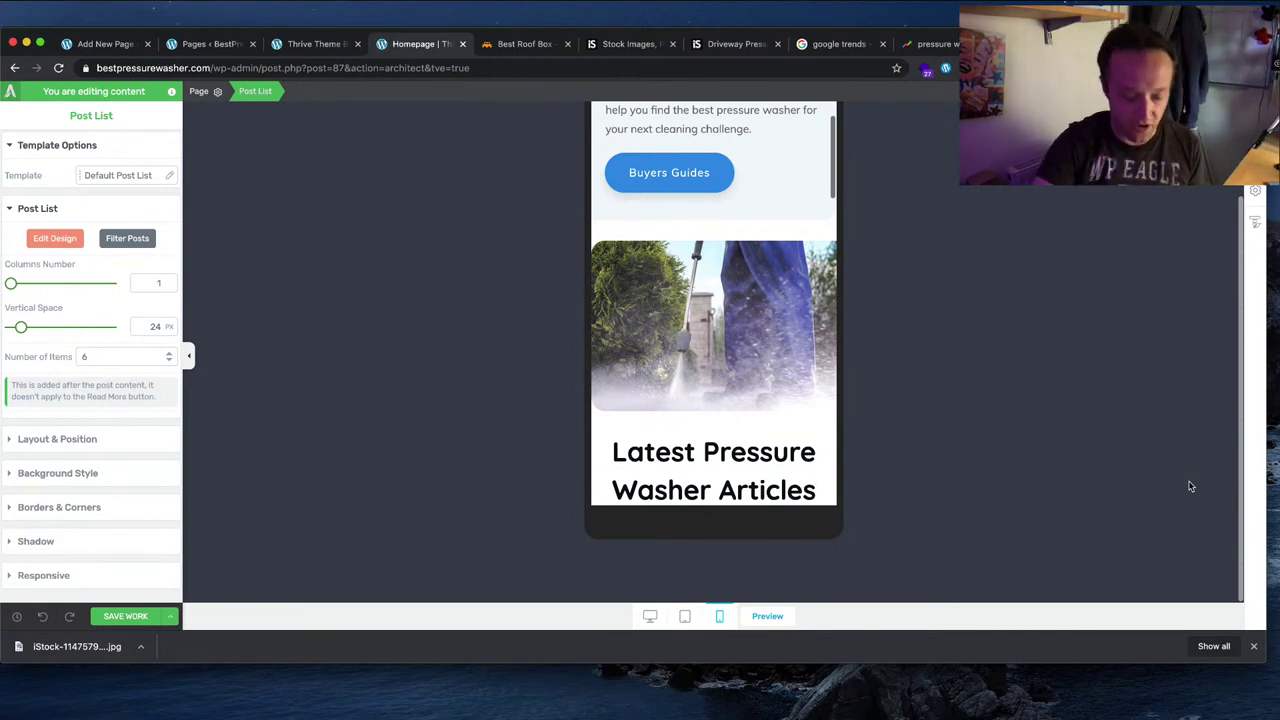
# Step: Open a new Chrome tab and load amazon.com
pyautogui.press('super+t')
pyautogui.write('amazon.com')
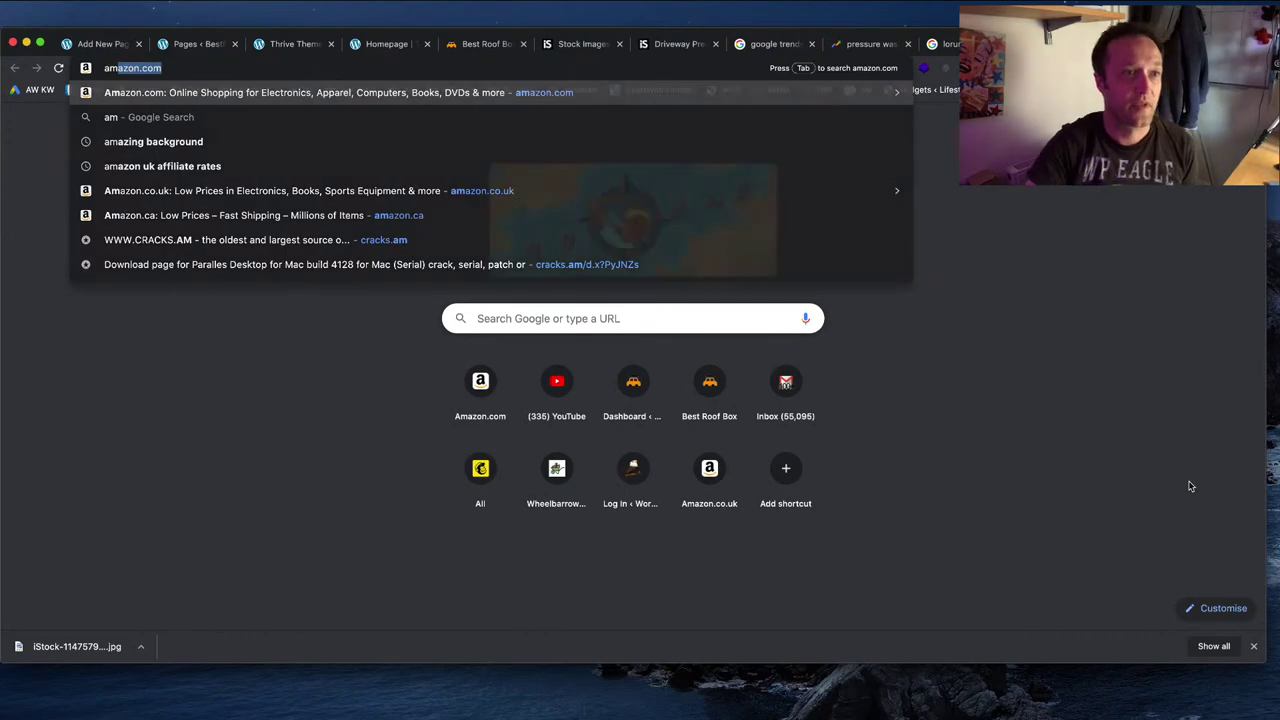
pyautogui.press('Return')
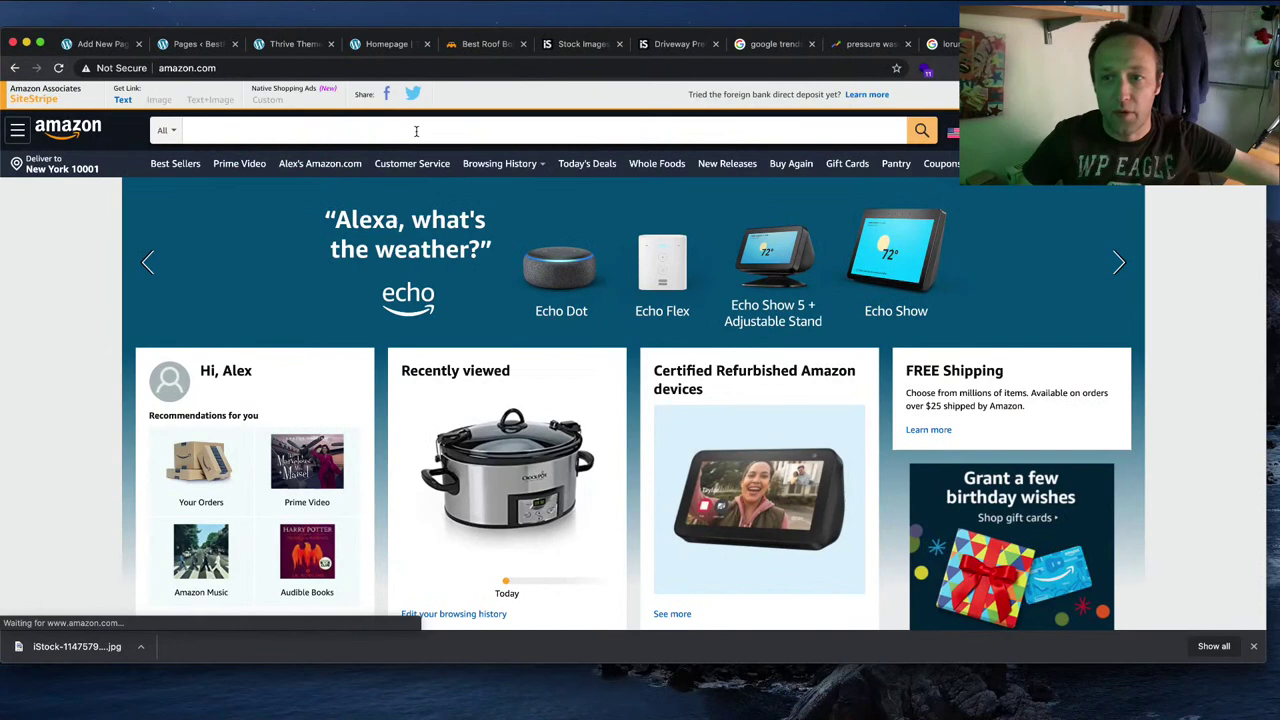
# Step: Search Amazon for 'pressure washer' and open the Sun Joe SPX3000 product page
pyautogui.click(415, 130)
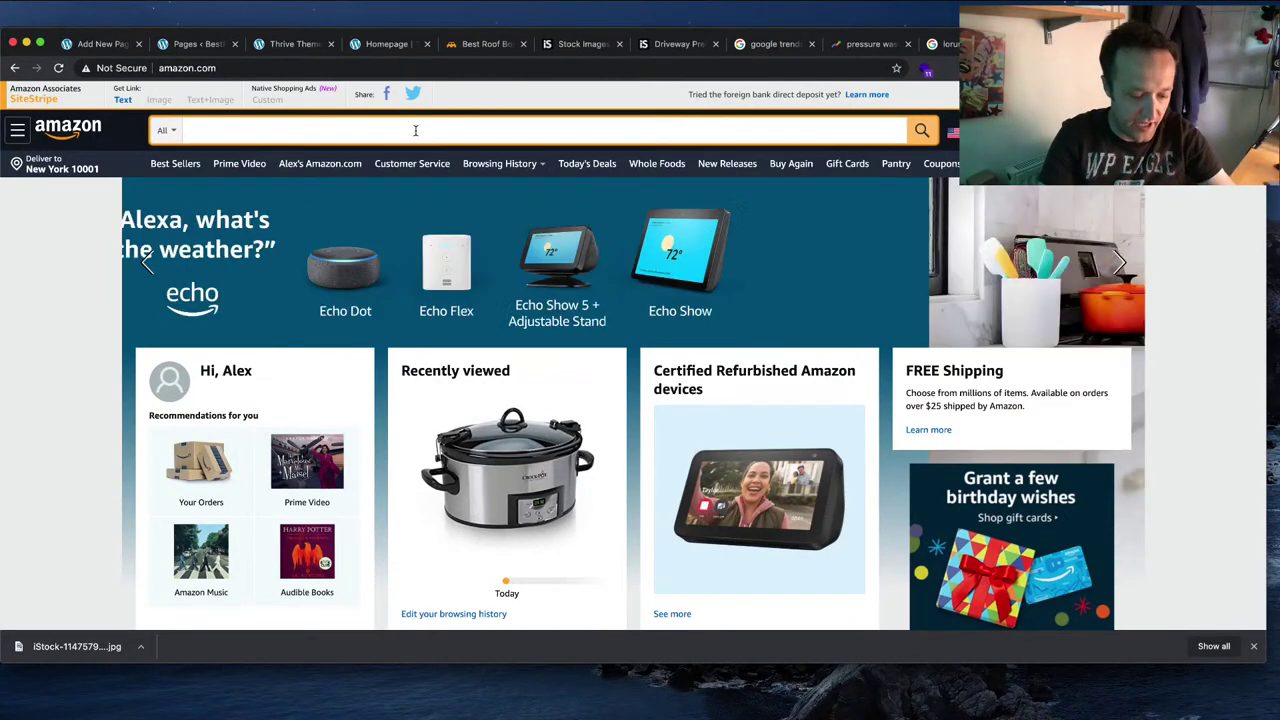
pyautogui.write('pressure washer')
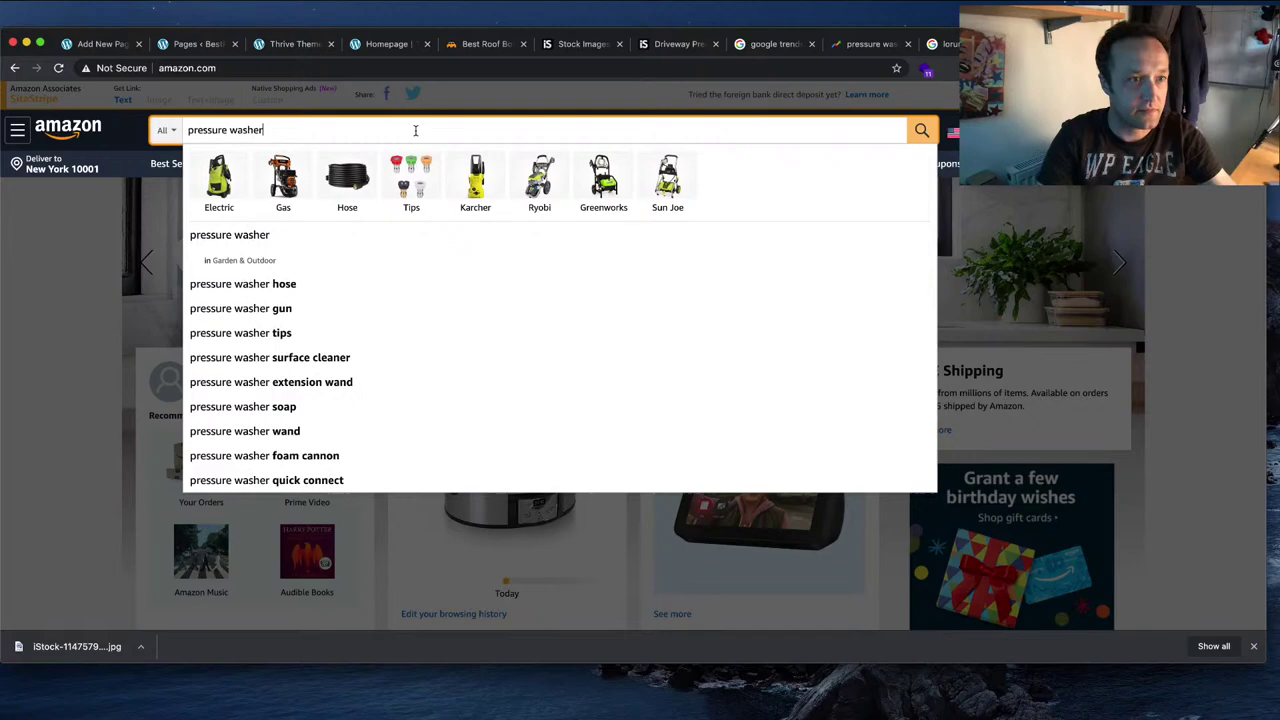
pyautogui.press('Return')
pyautogui.scroll(-6, 610, 330)
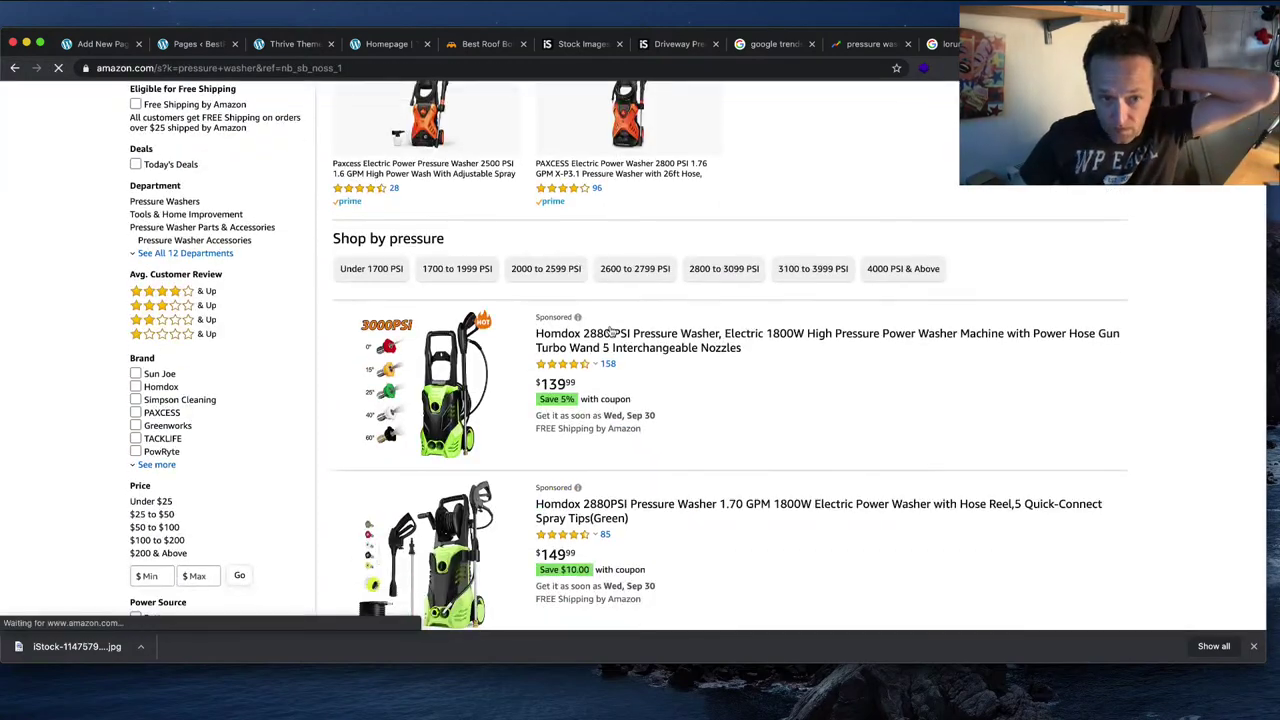
pyautogui.scroll(-3, 609, 330)
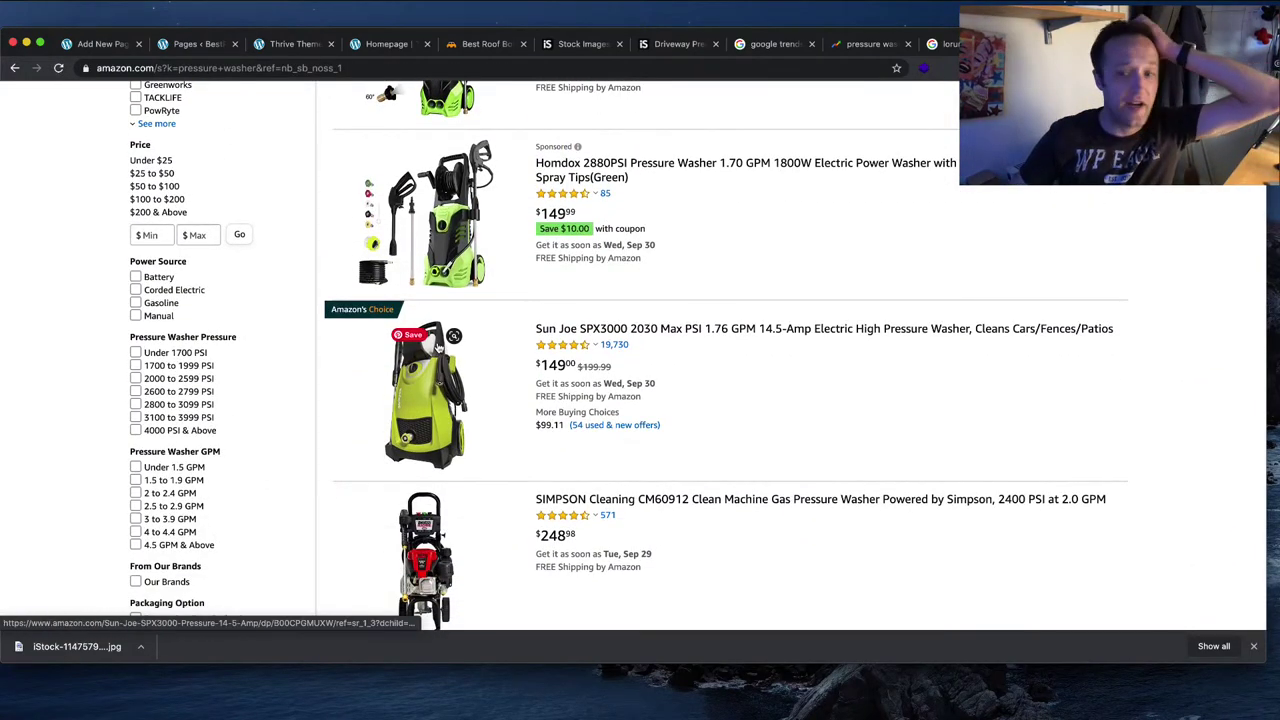
pyautogui.click(637, 408)
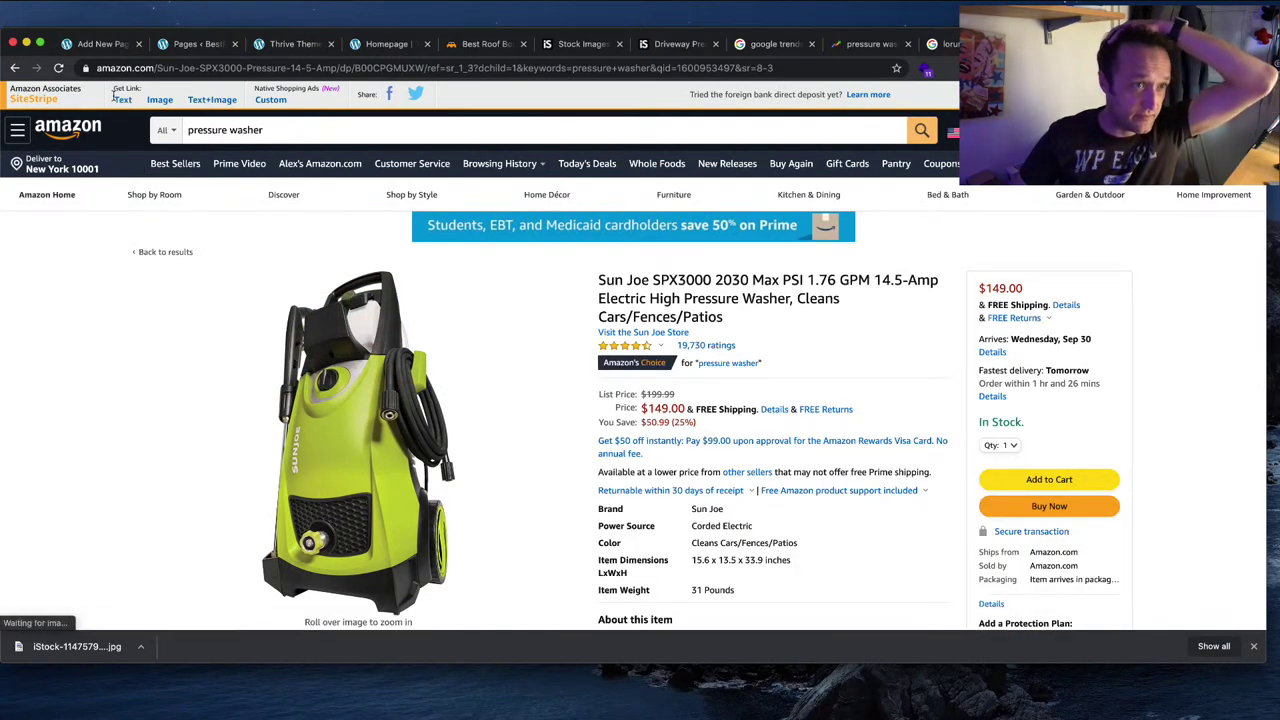
# Step: Generate a full-length SiteStripe text link with the site's tracking ID, then glance at the product photo
pyautogui.click(121, 99)
pyautogui.click(147, 272)
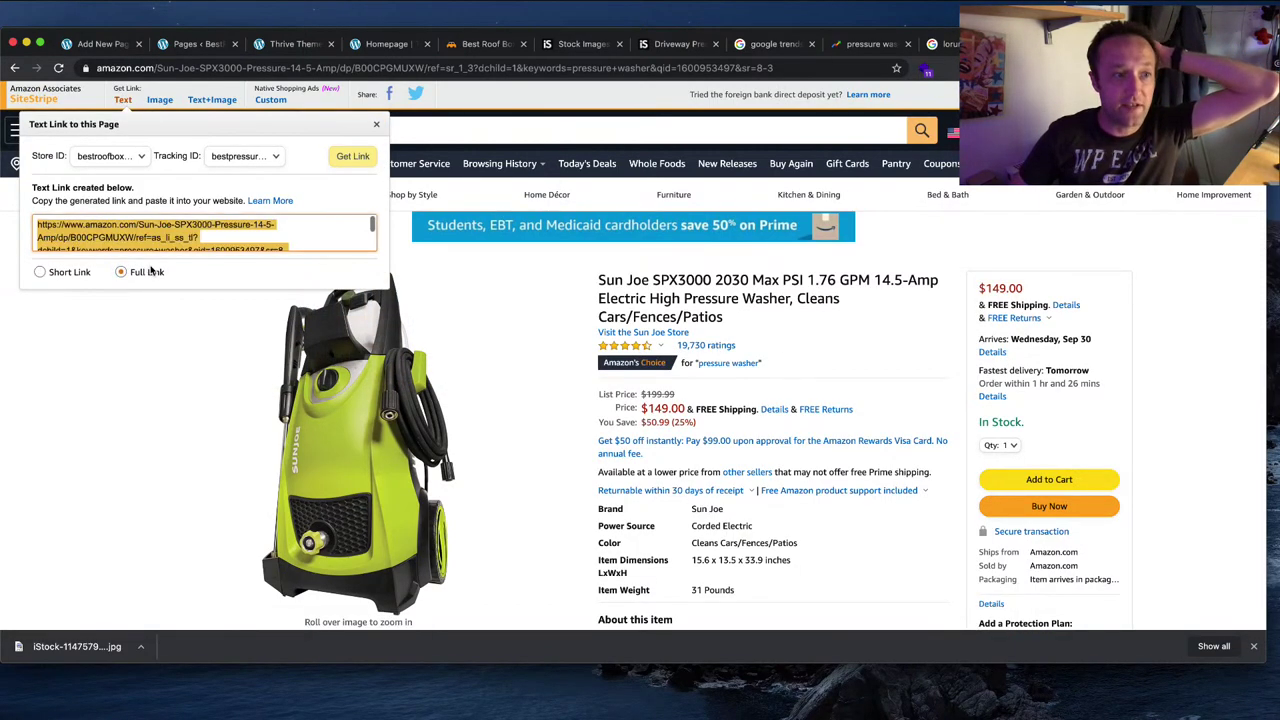
pyautogui.scroll(-2, 220, 230)
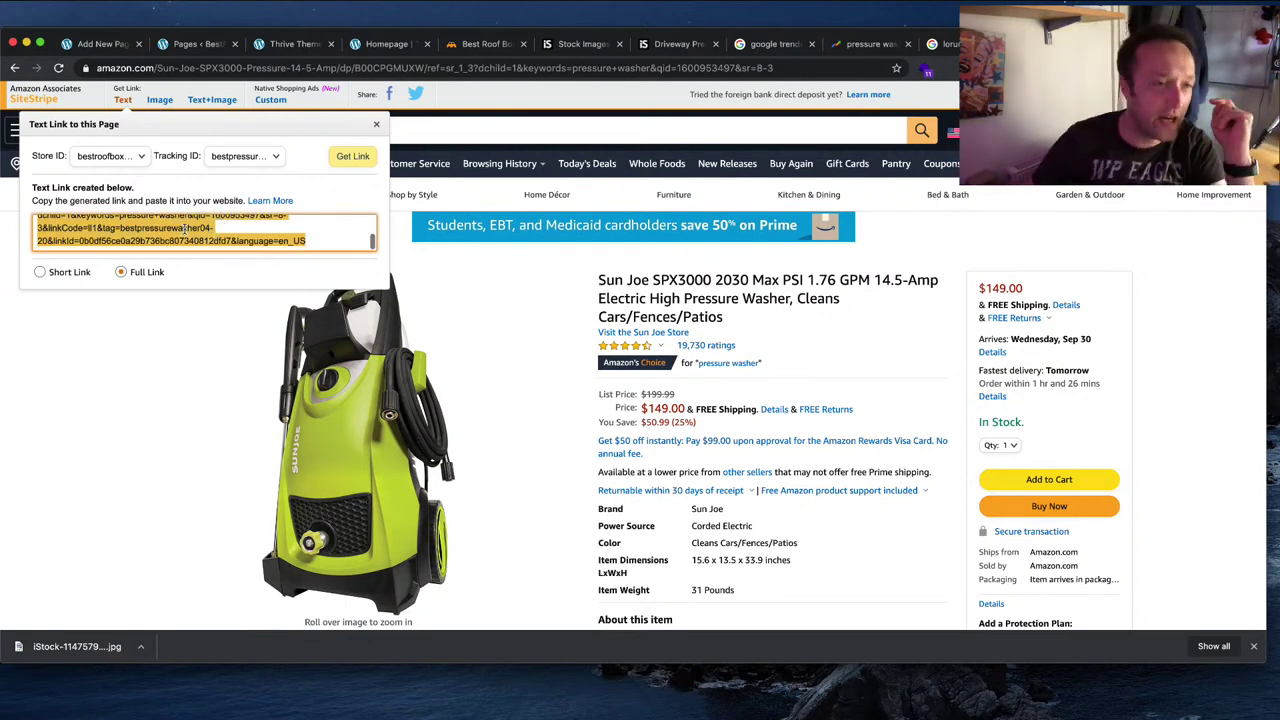
pyautogui.click(122, 228)
pyautogui.click(122, 228)
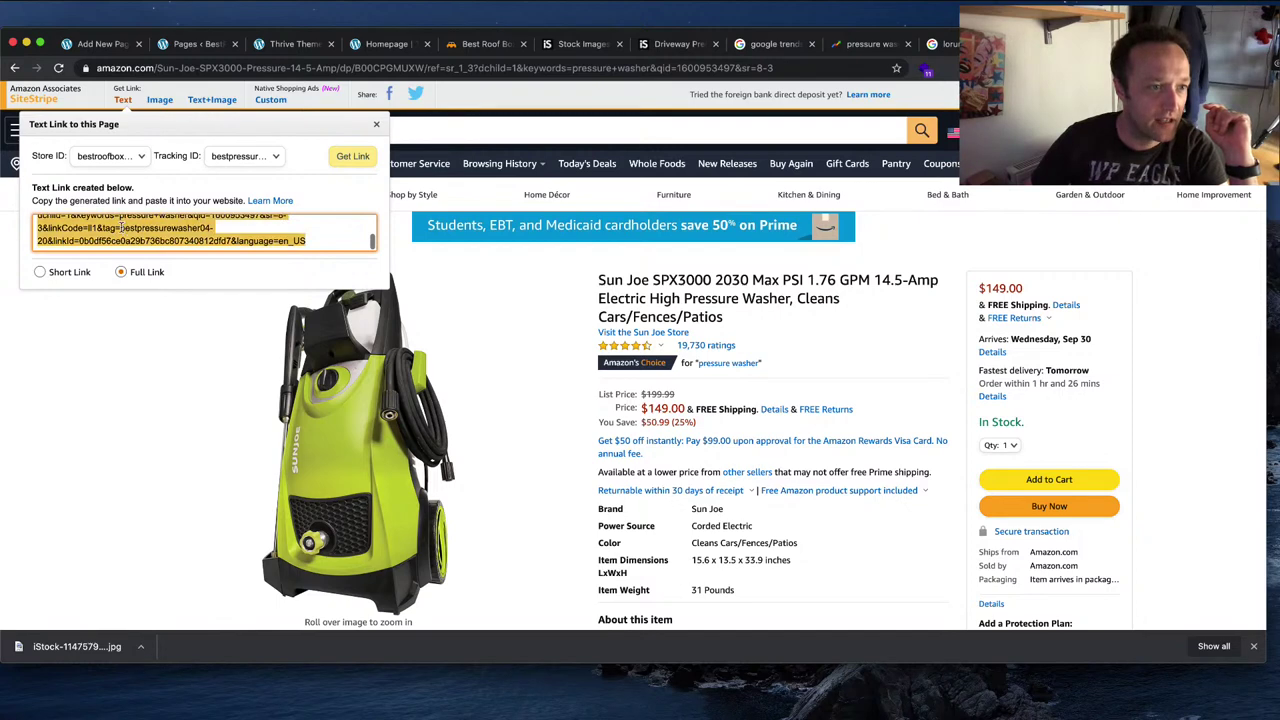
pyautogui.click(122, 228)
pyautogui.moveTo(120, 228); pyautogui.dragTo(157, 349)
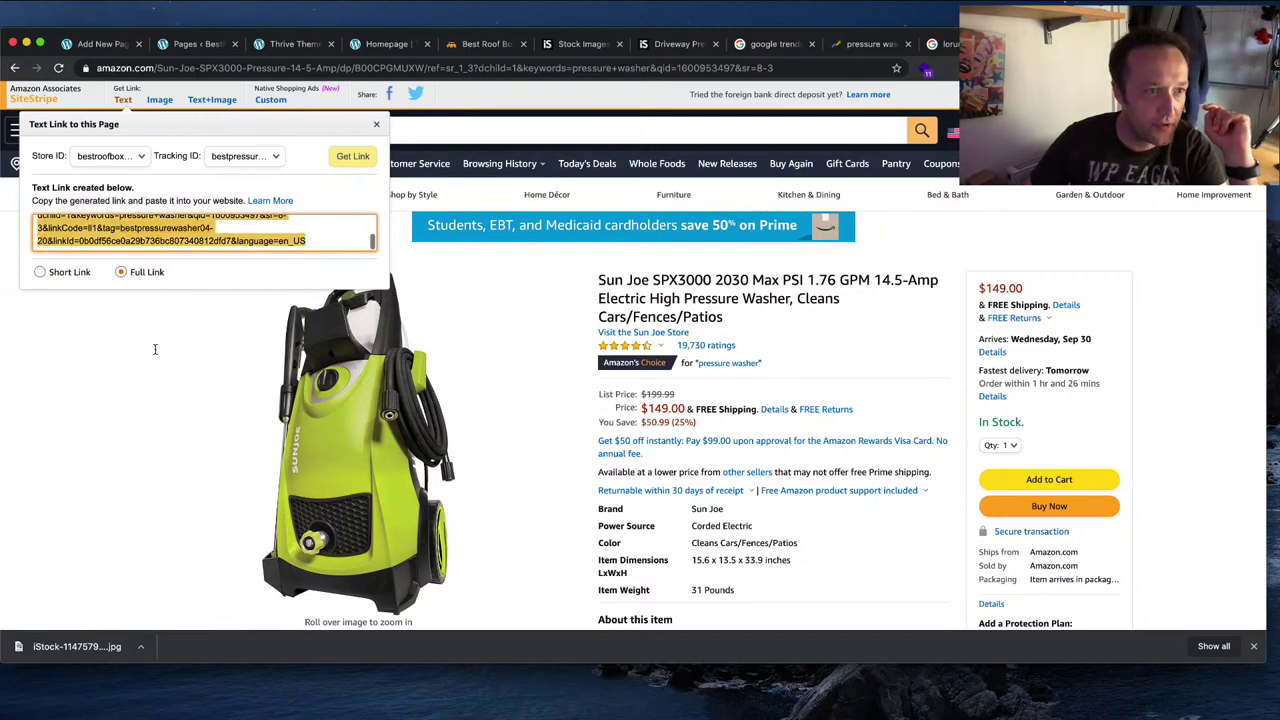
pyautogui.click(226, 152)
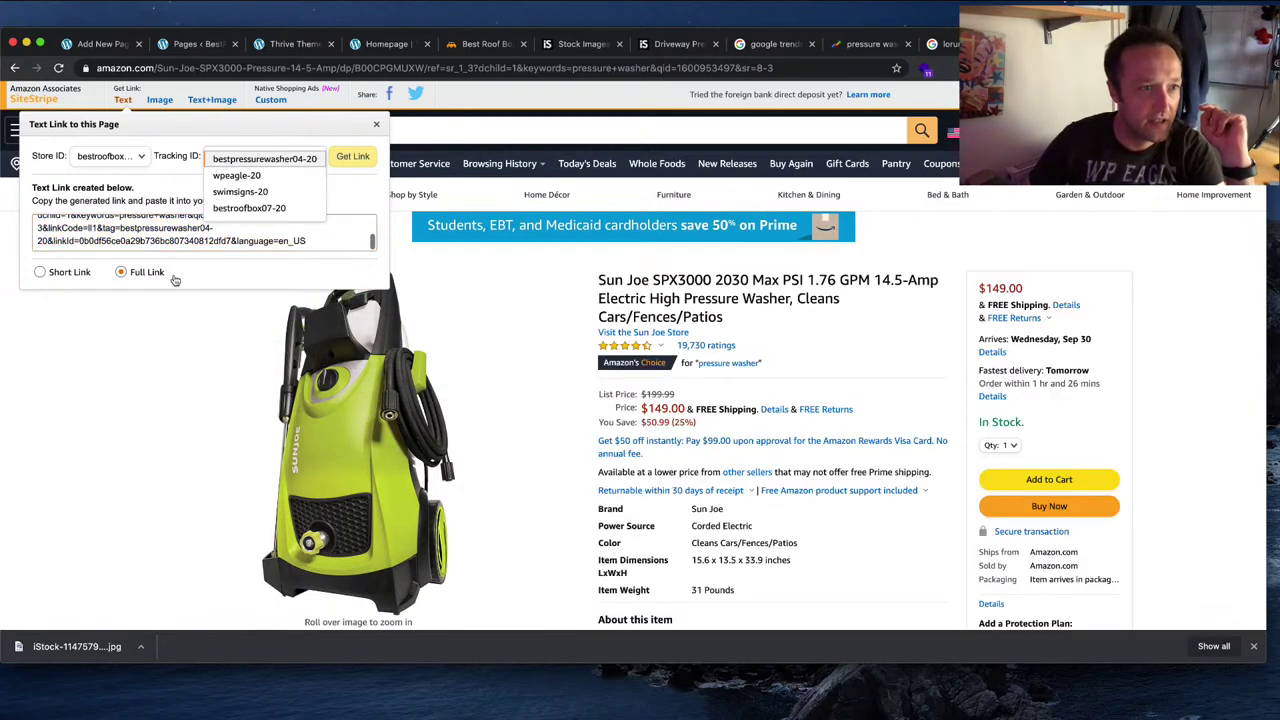
pyautogui.click(357, 334)
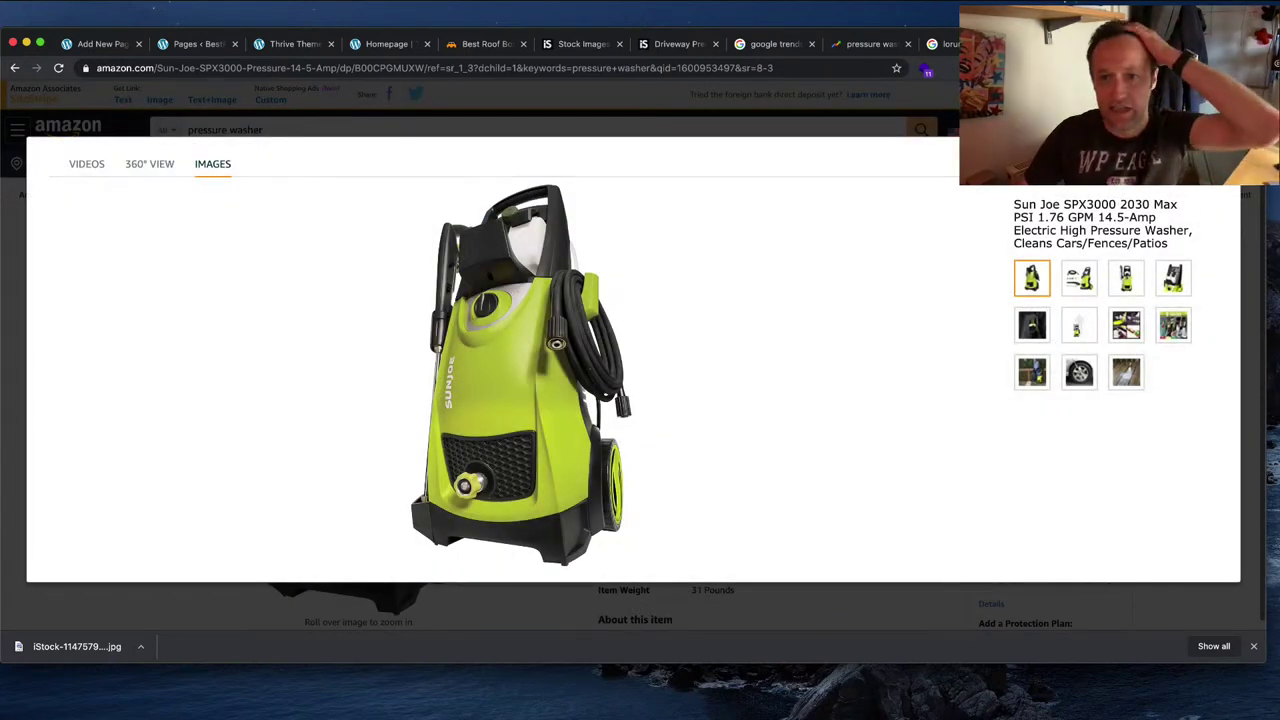
pyautogui.press('Escape')
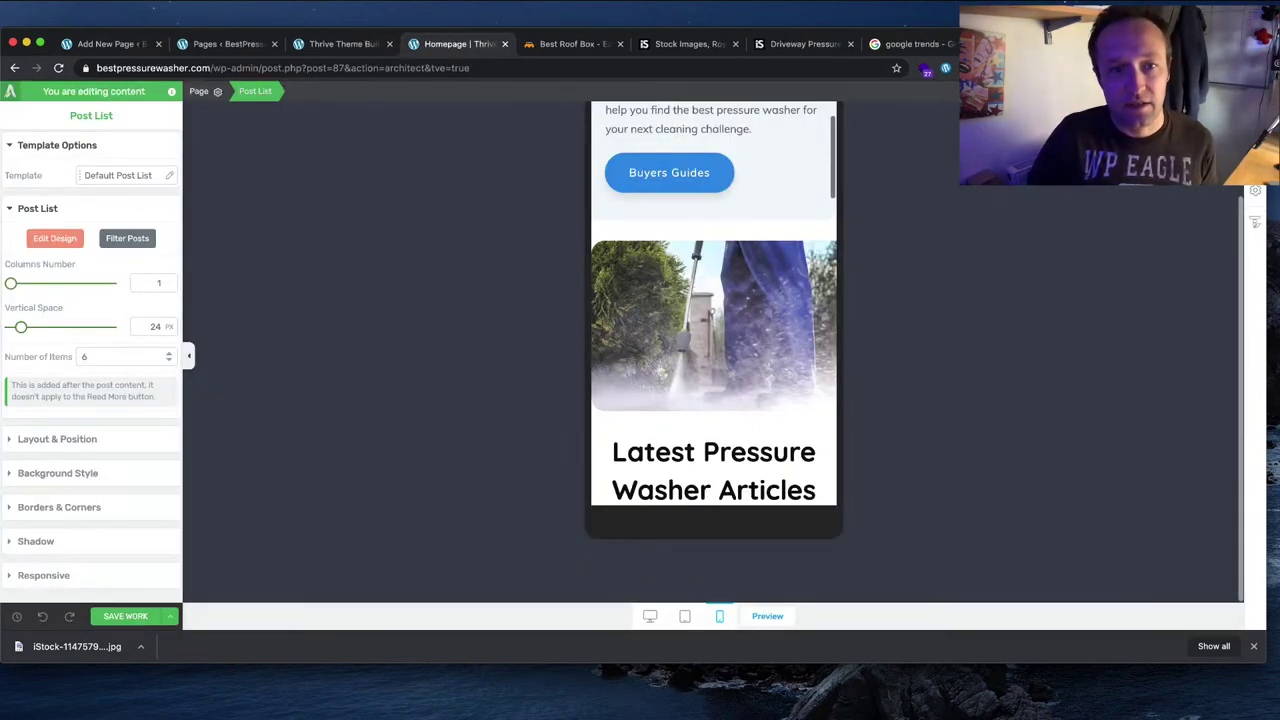
# Step: Switch to desktop preview and retitle the banner headline 'New to pressure washing?'
pyautogui.scroll(-3, 790, 320)
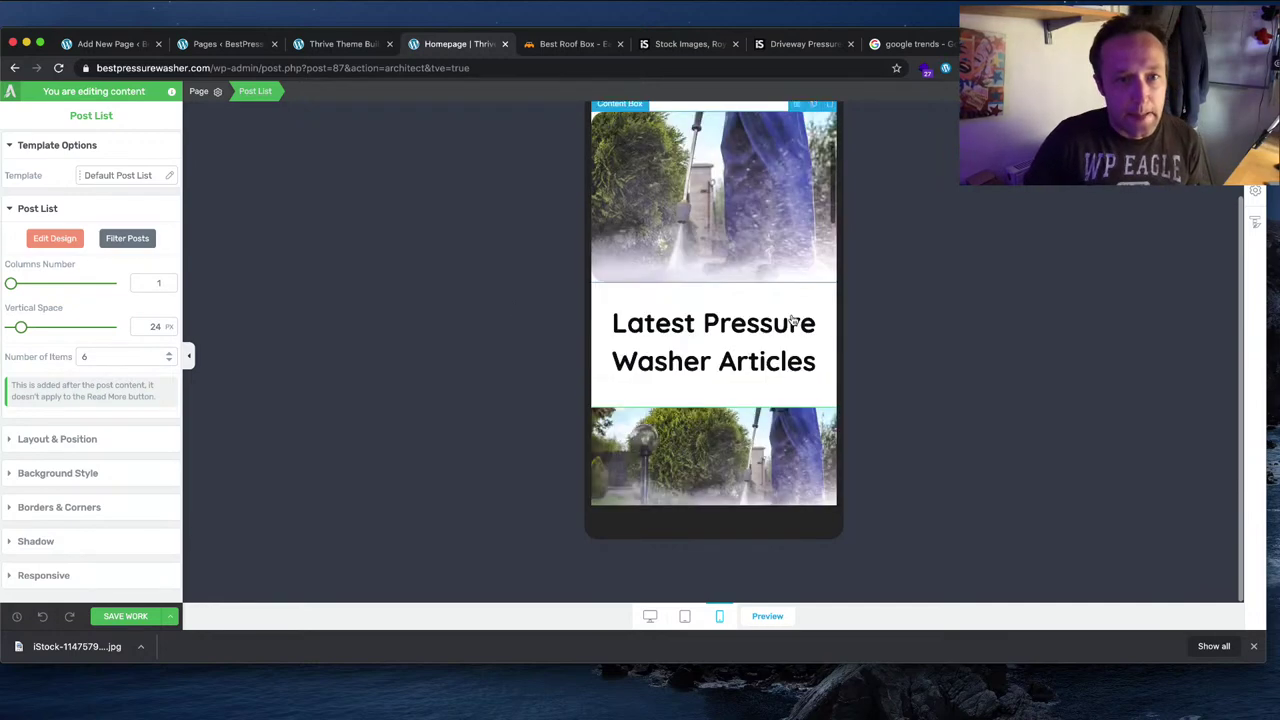
pyautogui.click(650, 616)
pyautogui.scroll(-5, 556, 297)
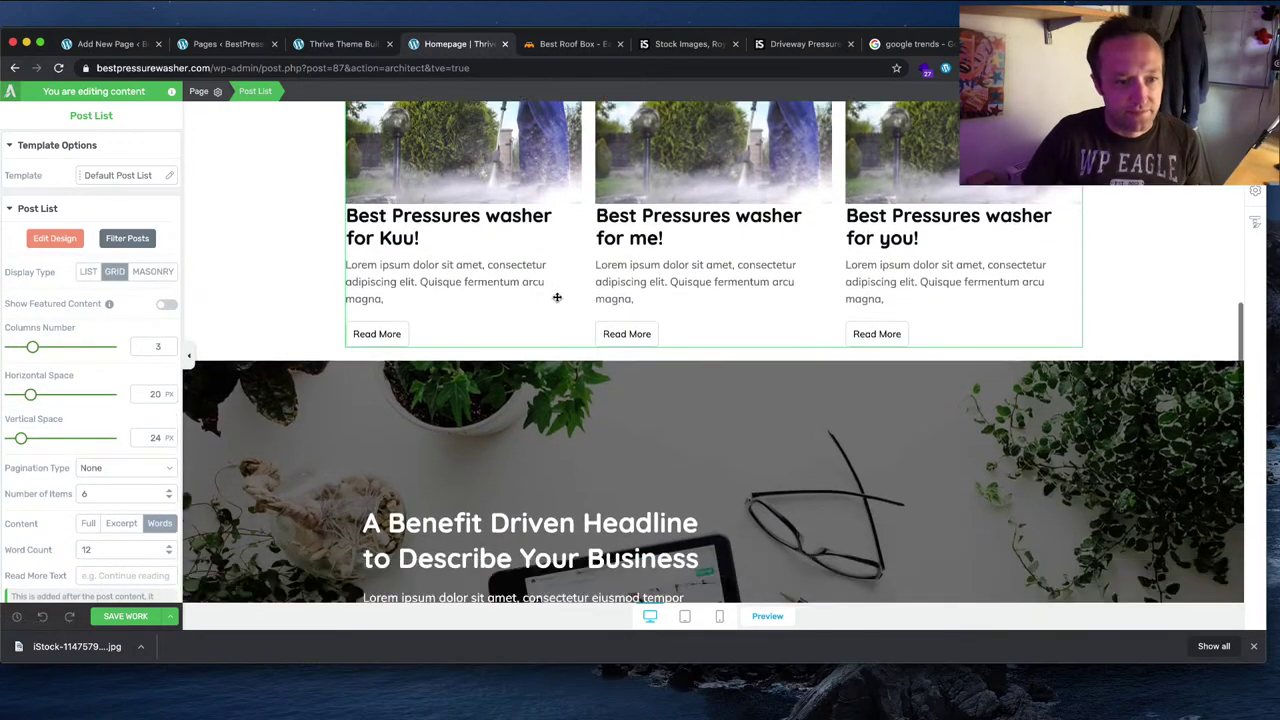
pyautogui.scroll(-2, 556, 297)
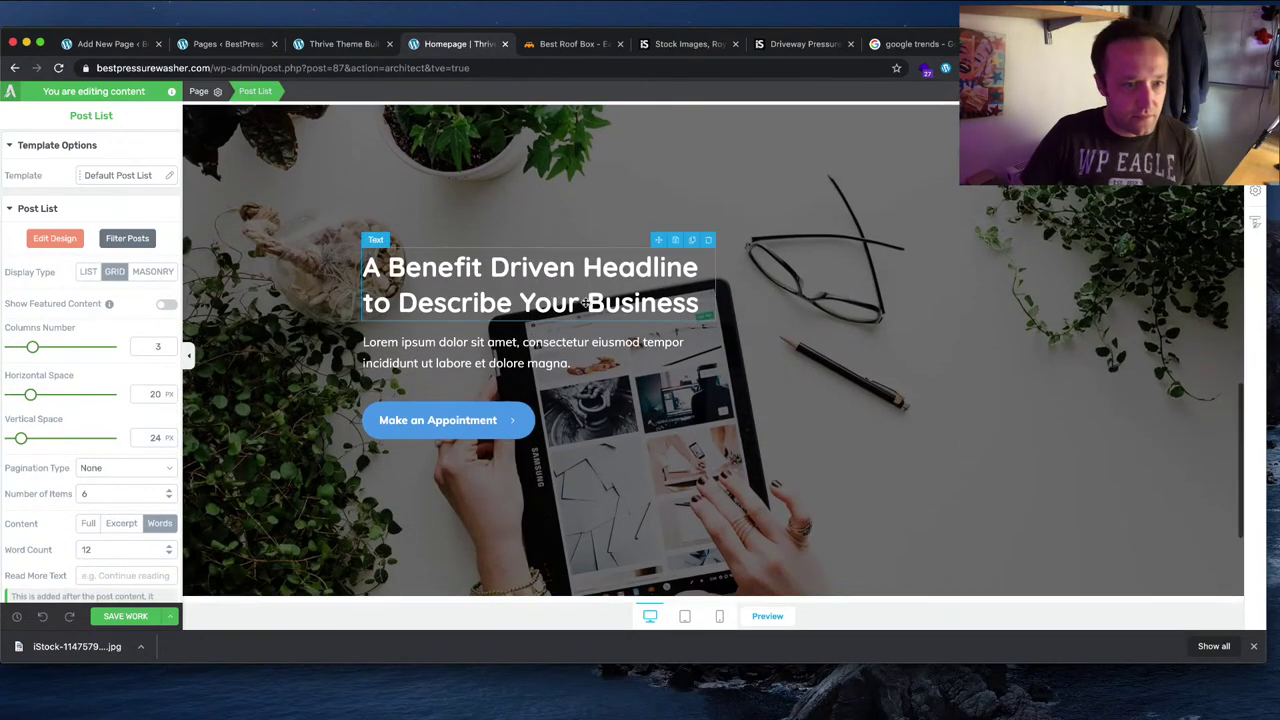
pyautogui.click(472, 300)
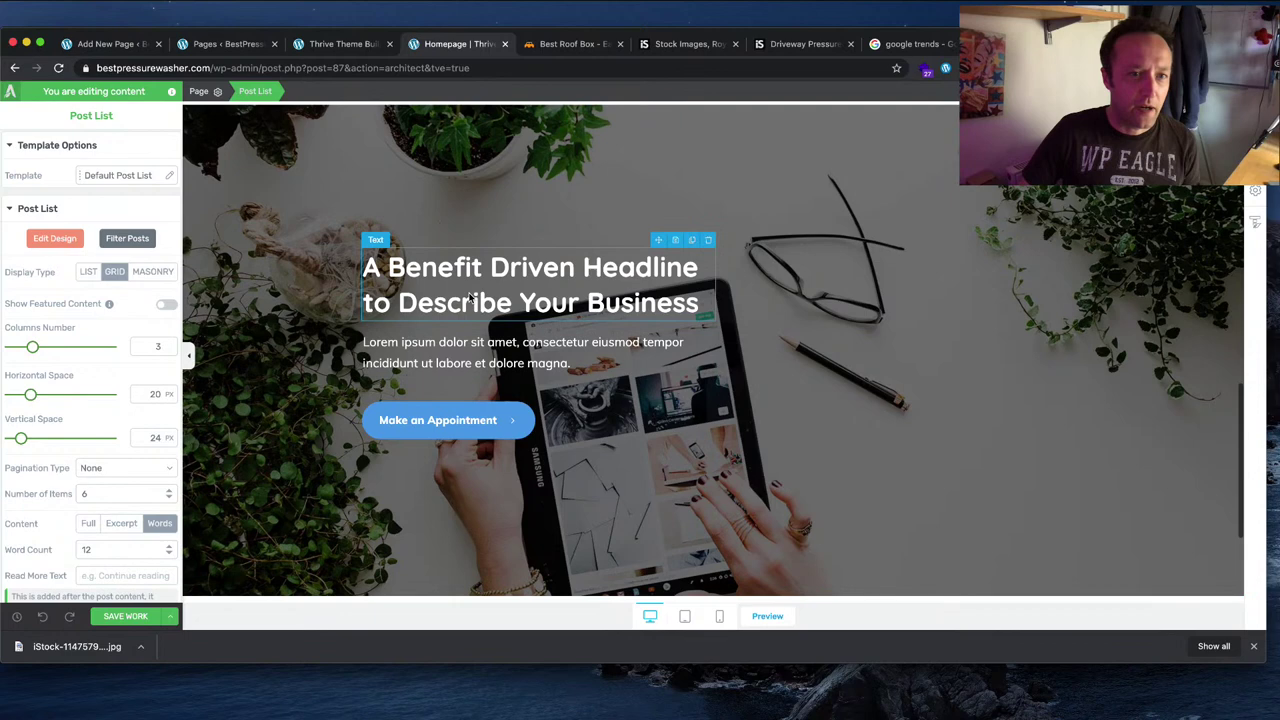
pyautogui.tripleClick(562, 320)
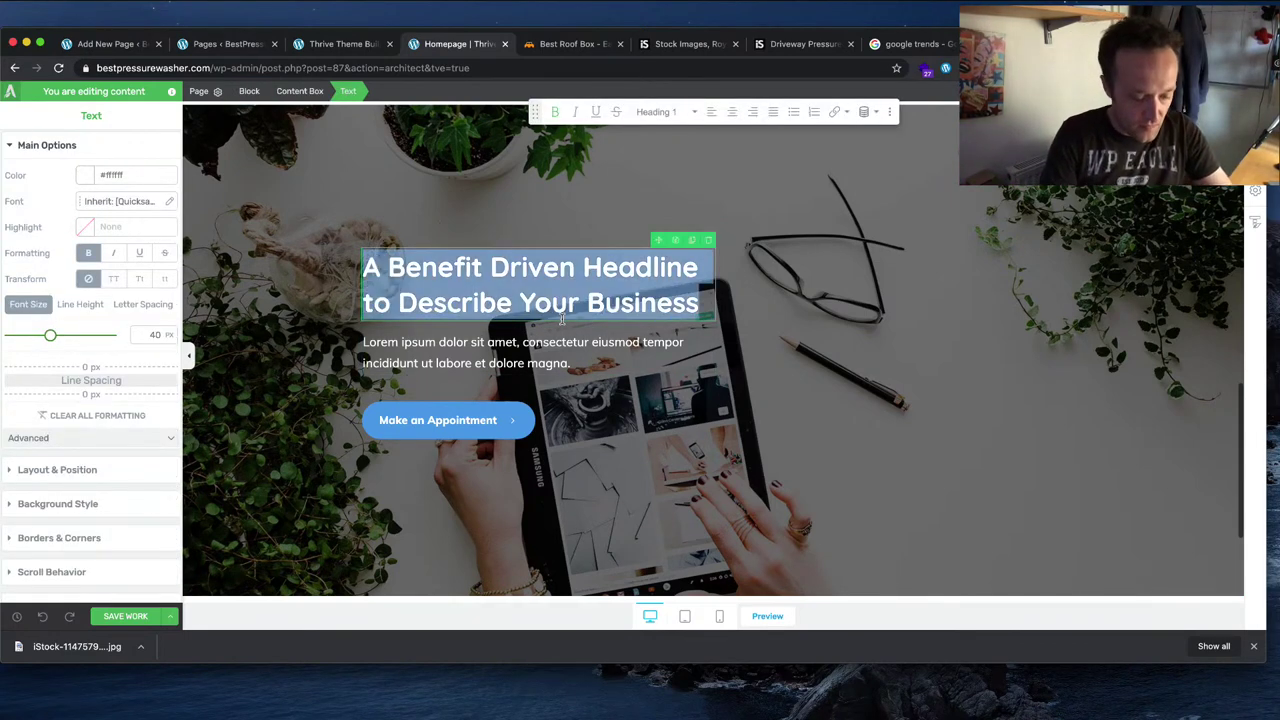
pyautogui.write('New to pres')
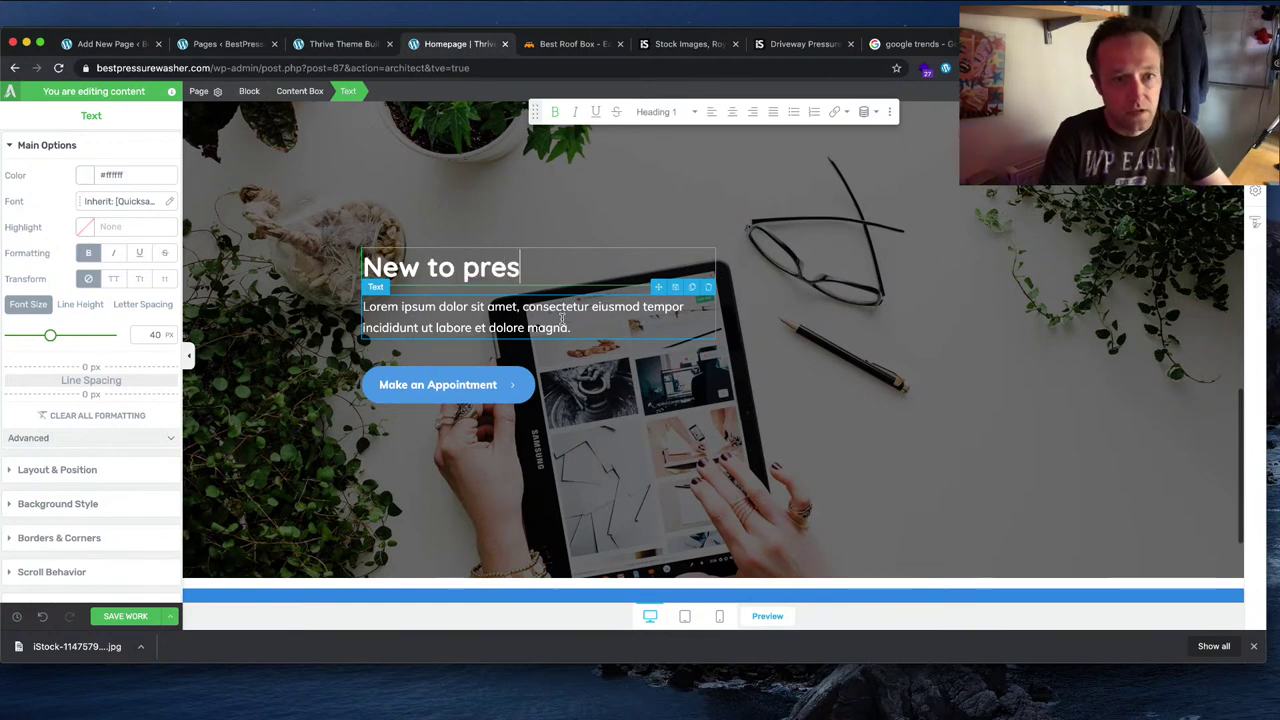
pyautogui.write('sure washerin')
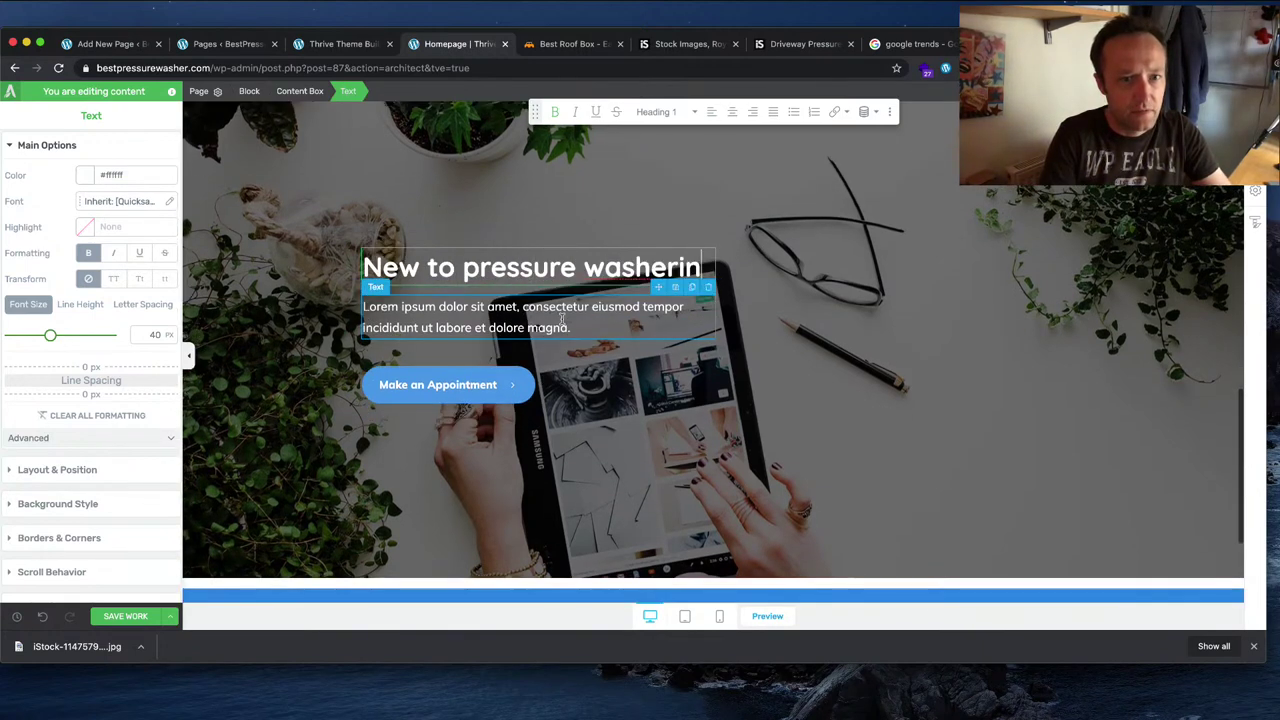
pyautogui.press('BackSpace')
pyautogui.press('BackSpace')
pyautogui.press('BackSpace')
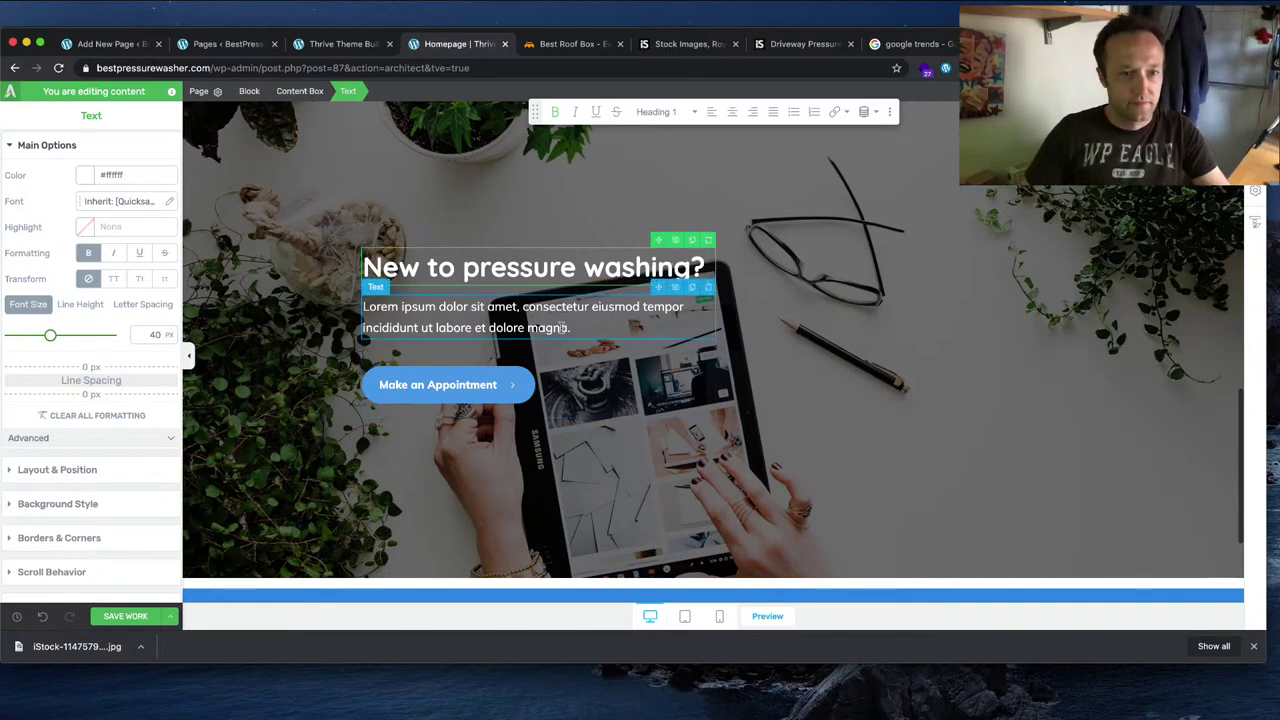
# Step: Replace the Lorem ipsum paragraph with the beginners and buyers guides line ending 'right away.'
pyautogui.tripleClick(563, 328)
pyautogui.write('Our')
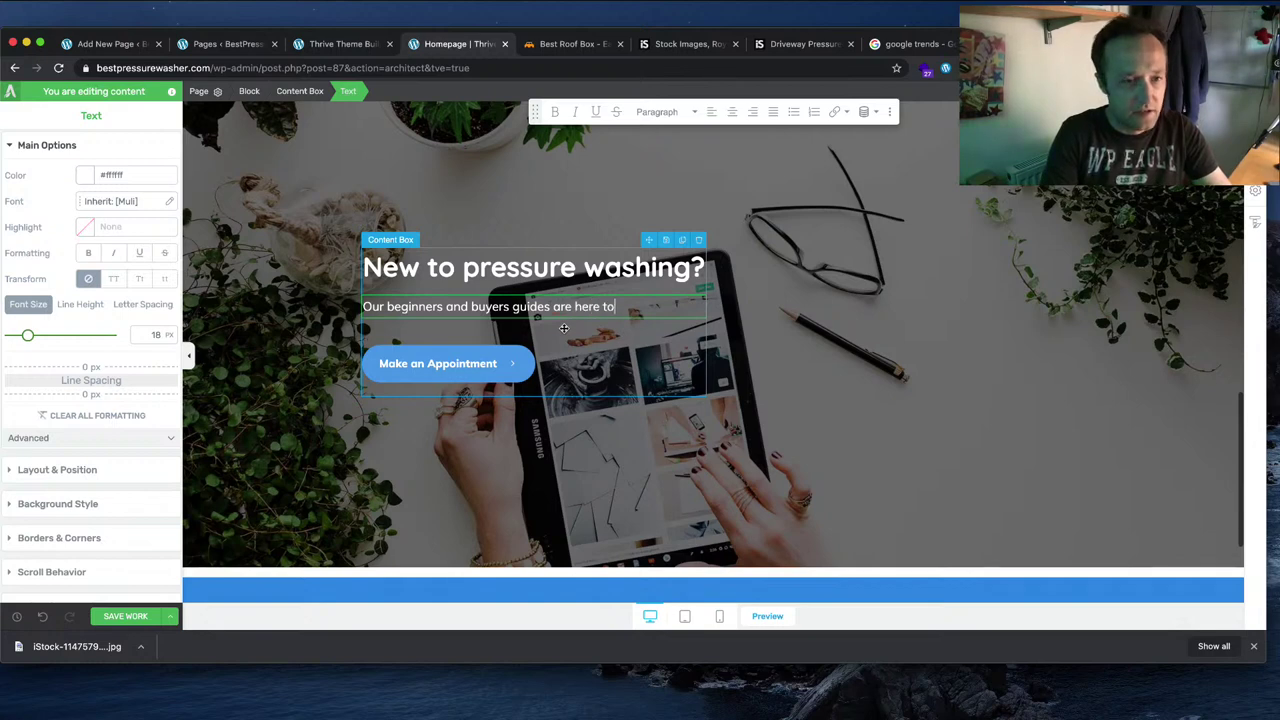
pyautogui.write('beginners and buyers guides are here to')
pyautogui.press('BackSpace')
pyautogui.press('BackSpace')
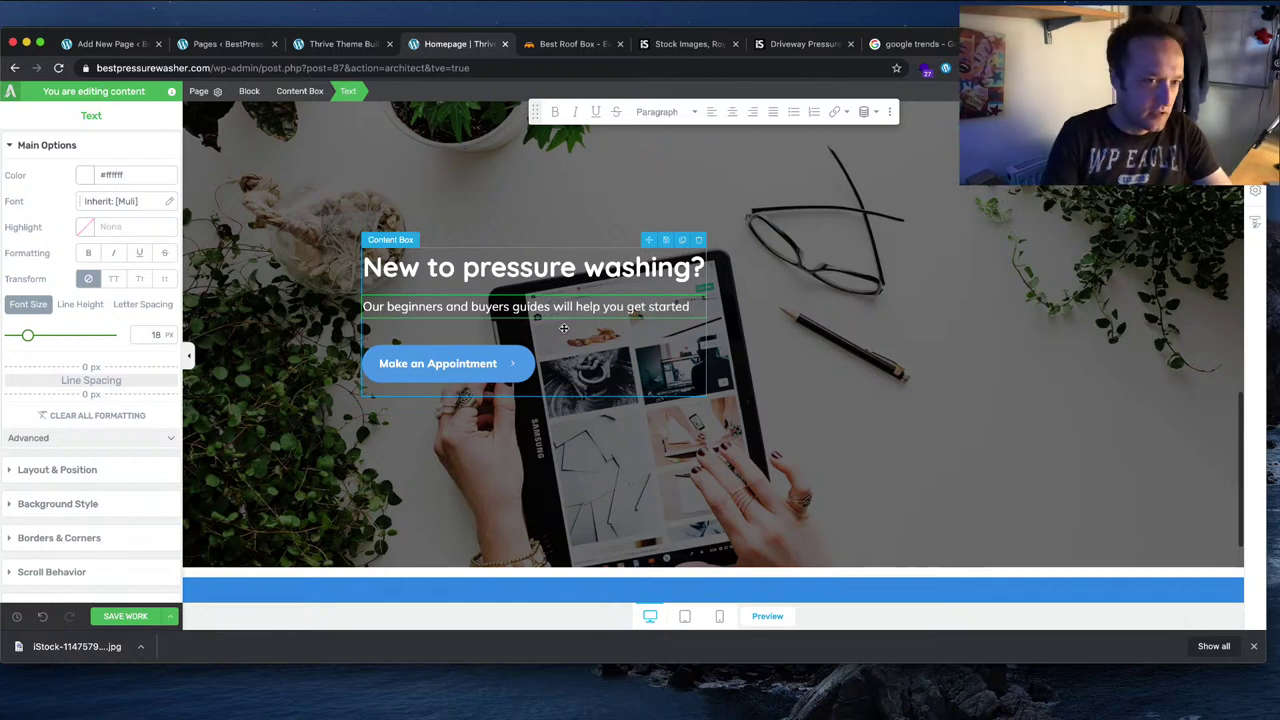
pyautogui.write('right ')
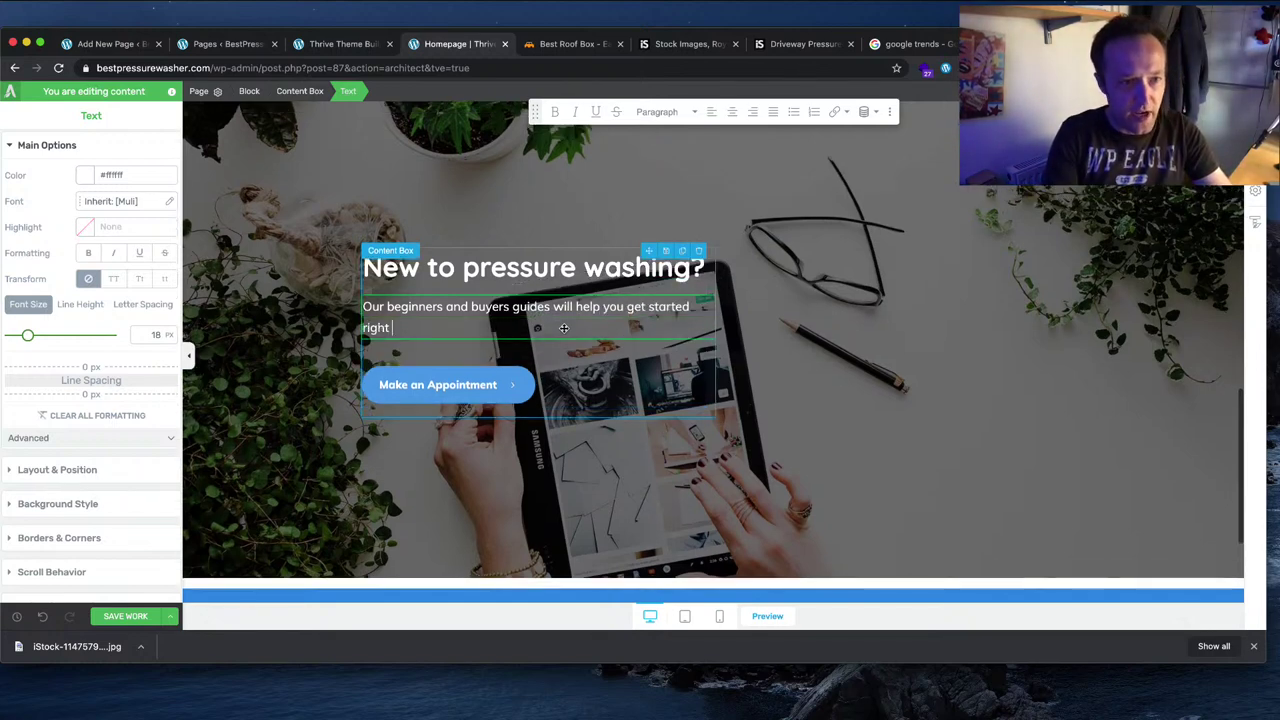
pyautogui.write('away.')
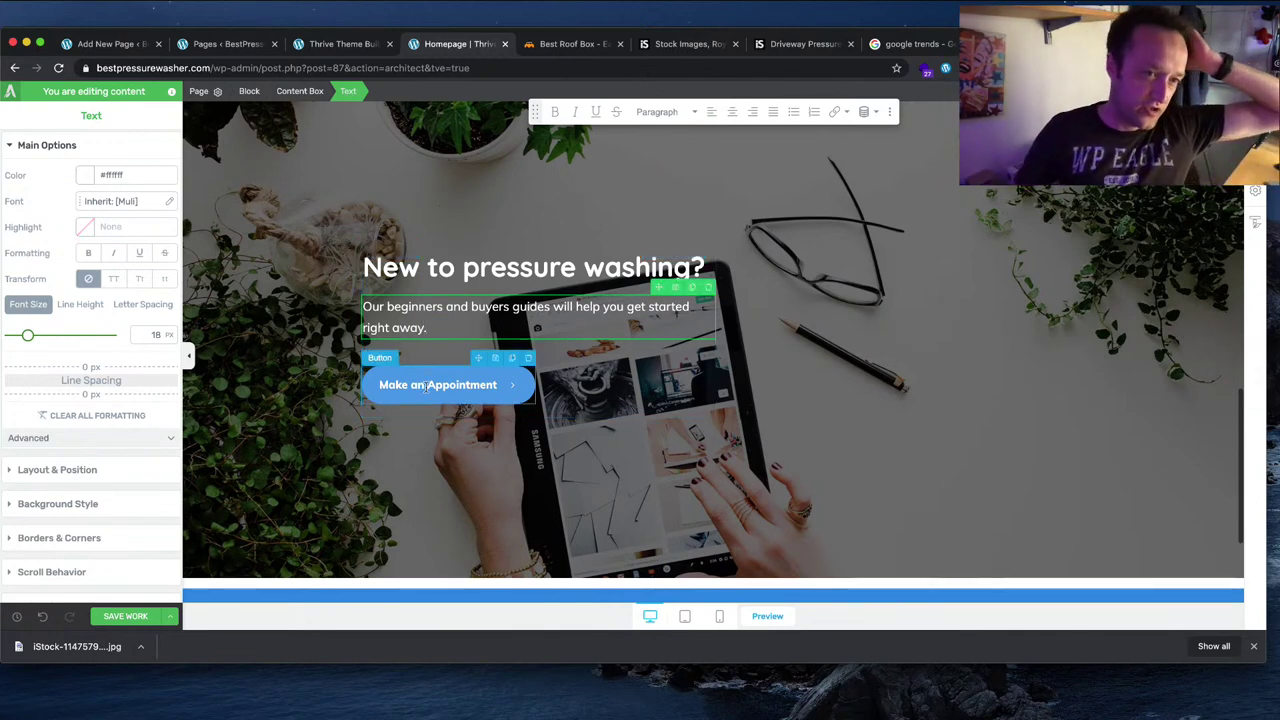
# Step: Replace the 'Make an Appointment' button label with 'Read Beginners Guides'
pyautogui.click(455, 392)
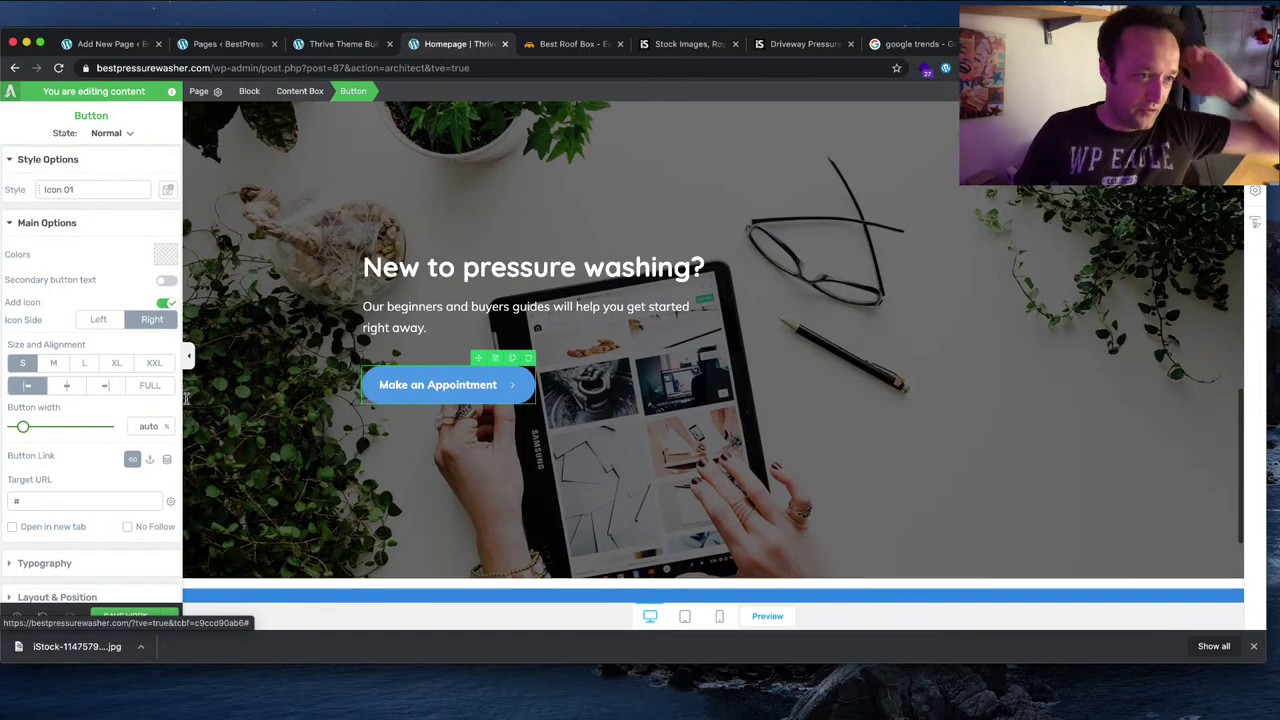
pyautogui.scroll(-5, 73, 376)
pyautogui.scroll(-2, 73, 376)
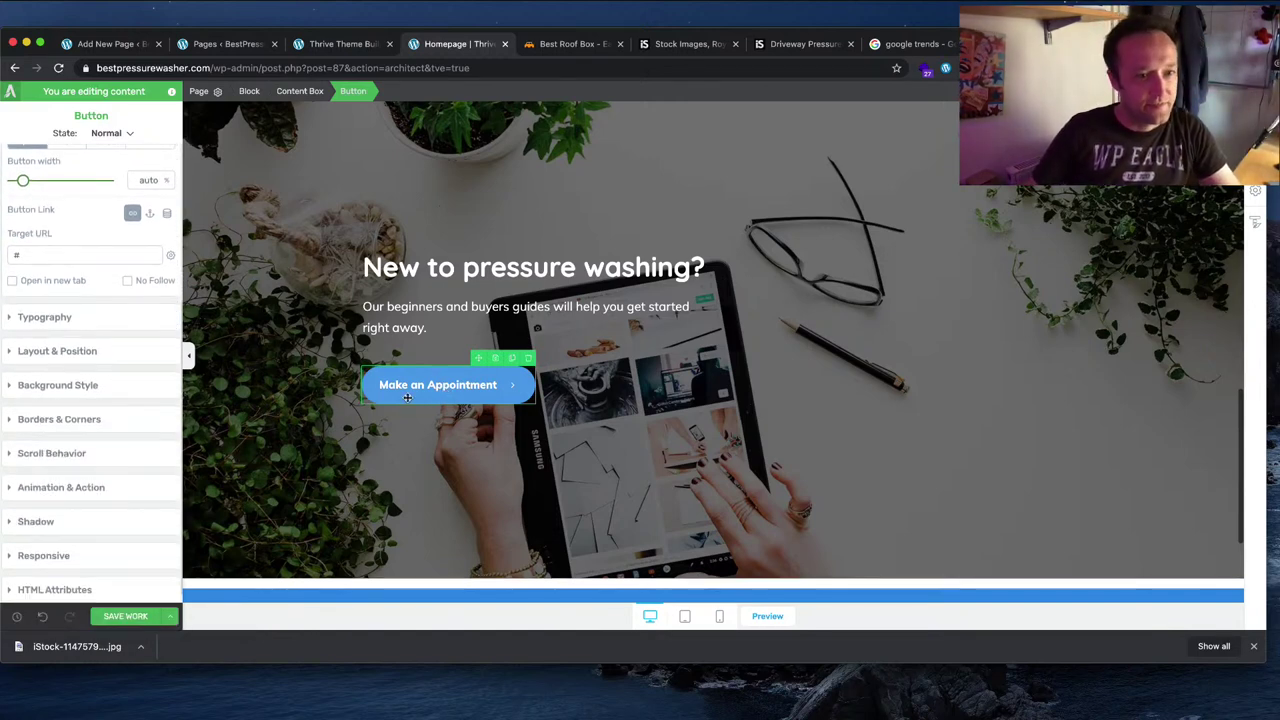
pyautogui.click(470, 384)
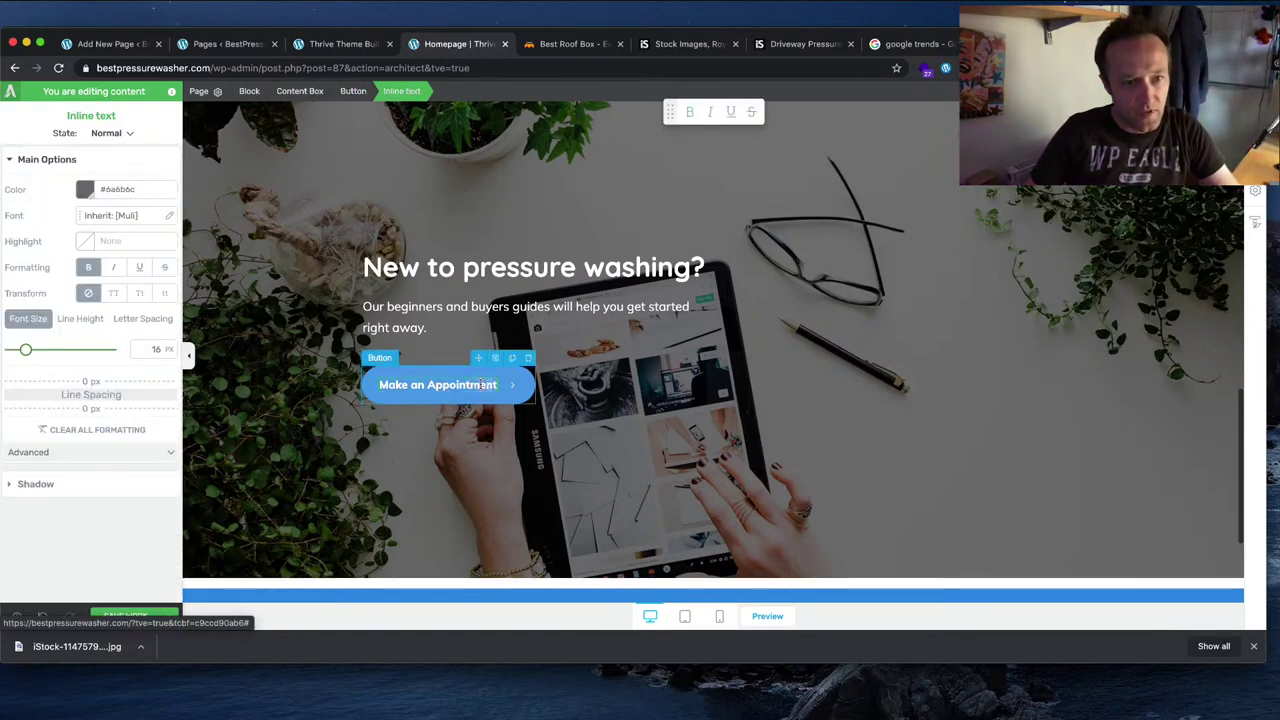
pyautogui.moveTo(482, 384); pyautogui.dragTo(382, 385)
pyautogui.write('Re')
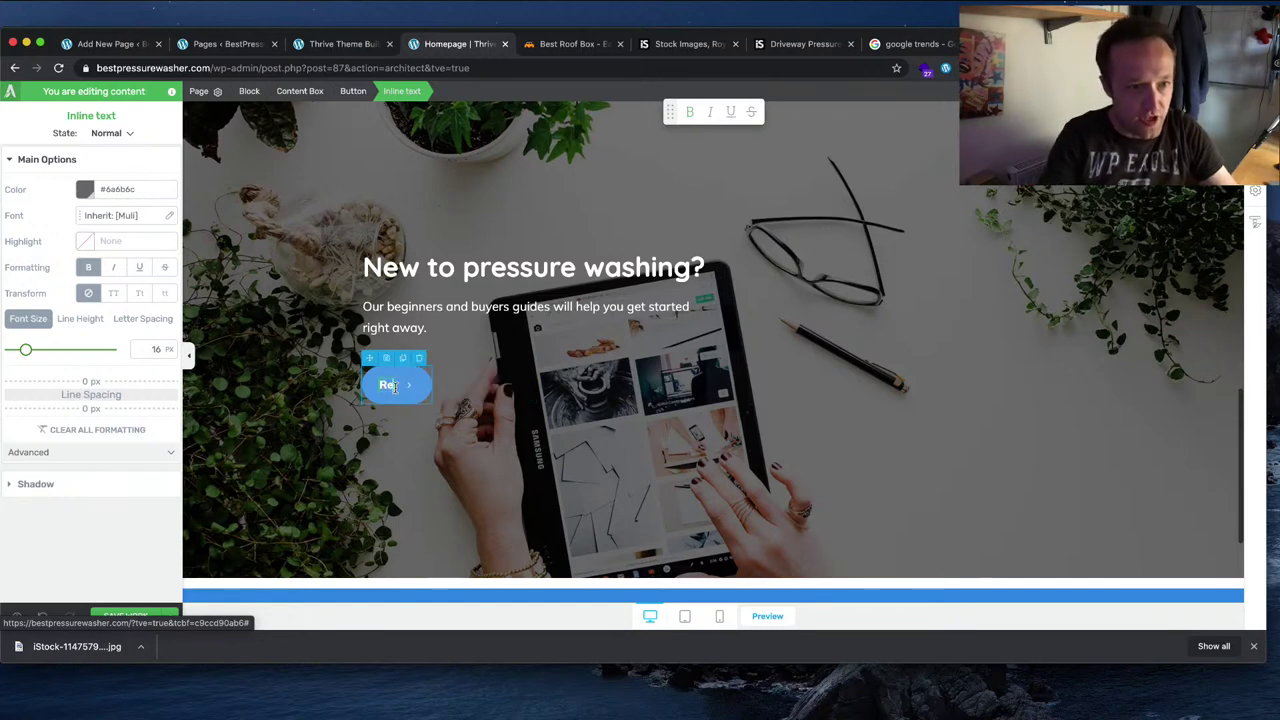
pyautogui.write('ach')
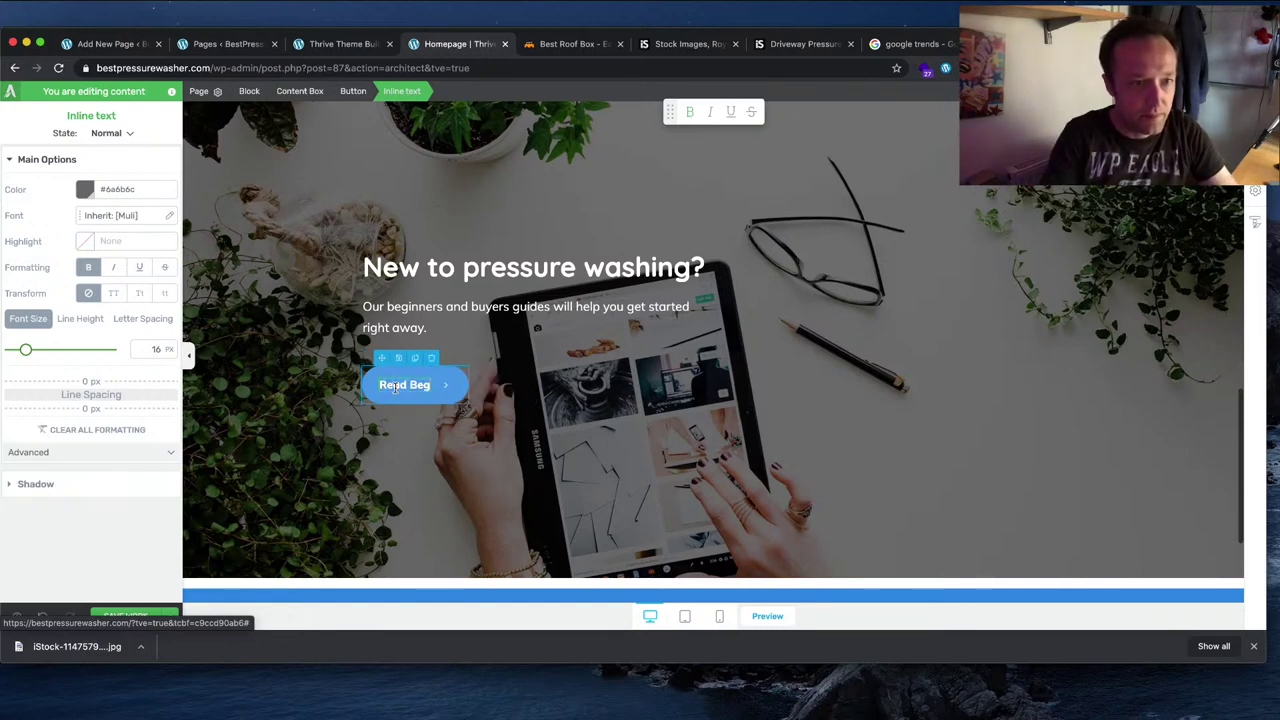
pyautogui.write(' Beginners')
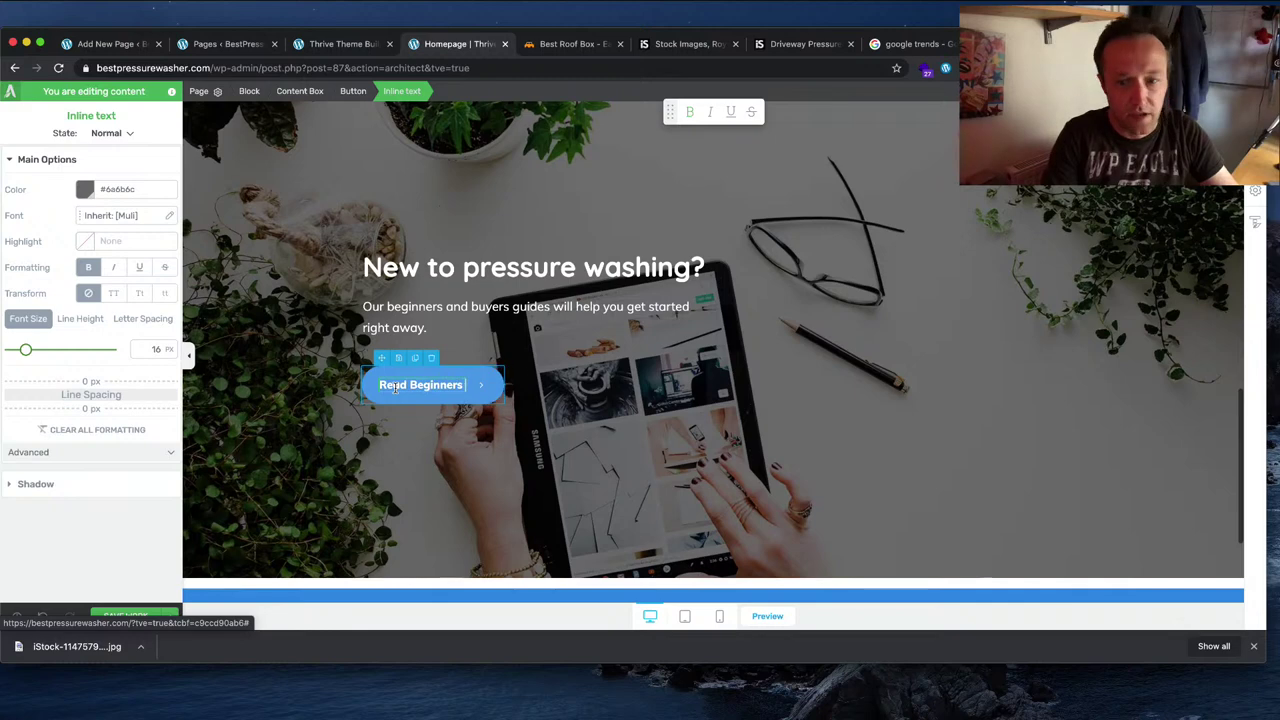
pyautogui.write('Guides')
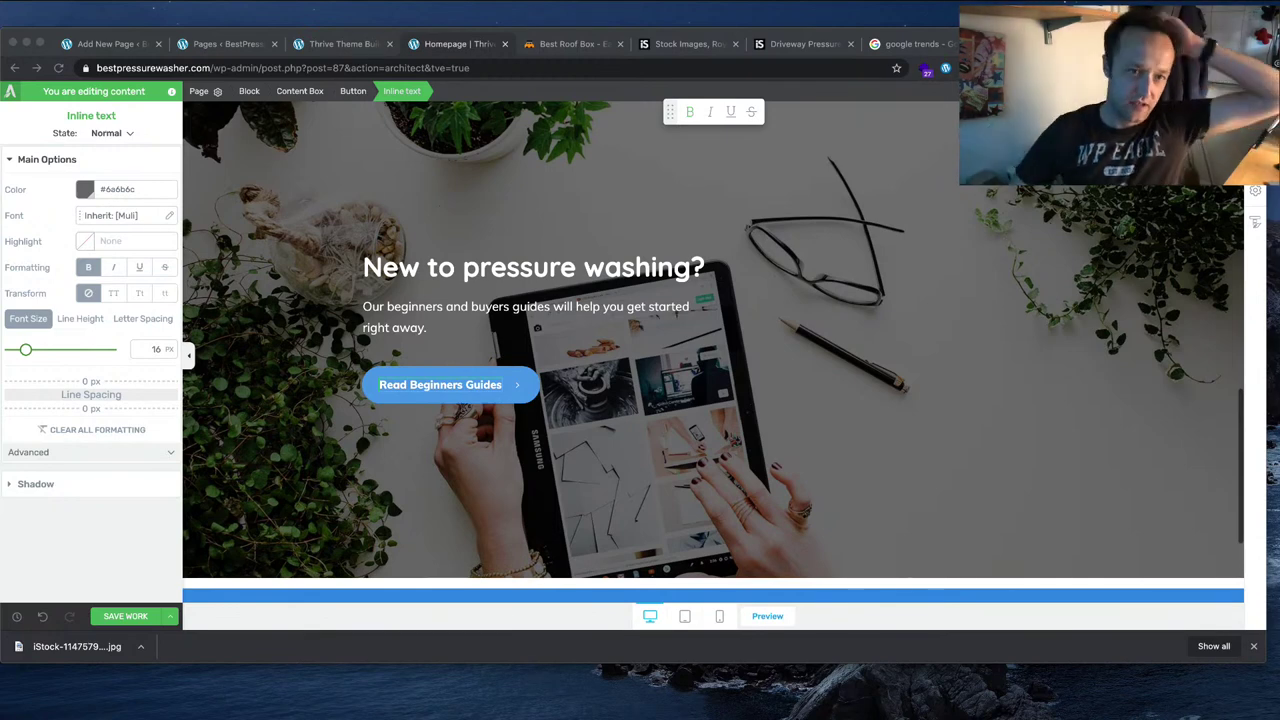
# Step: Select 'Best Pressure Washer' in the hero headline and open its link settings
pyautogui.scroll(15, 691, 197)
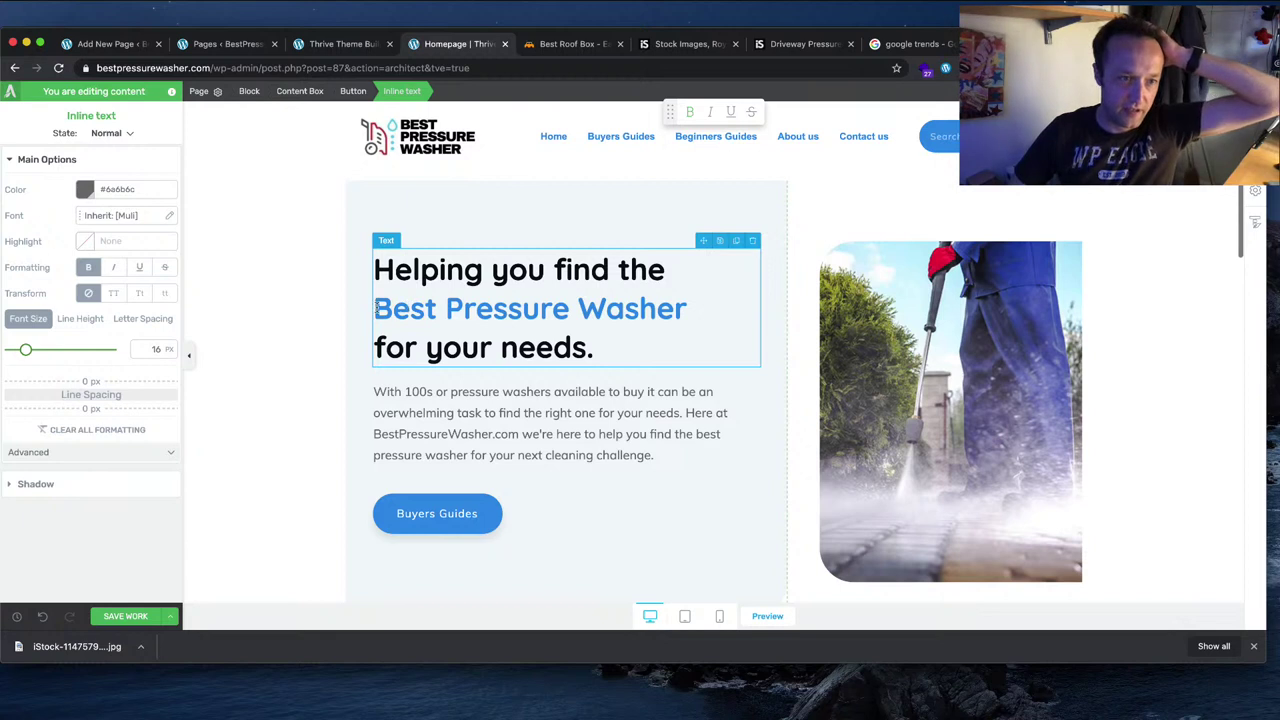
pyautogui.moveTo(376, 309); pyautogui.dragTo(718, 322)
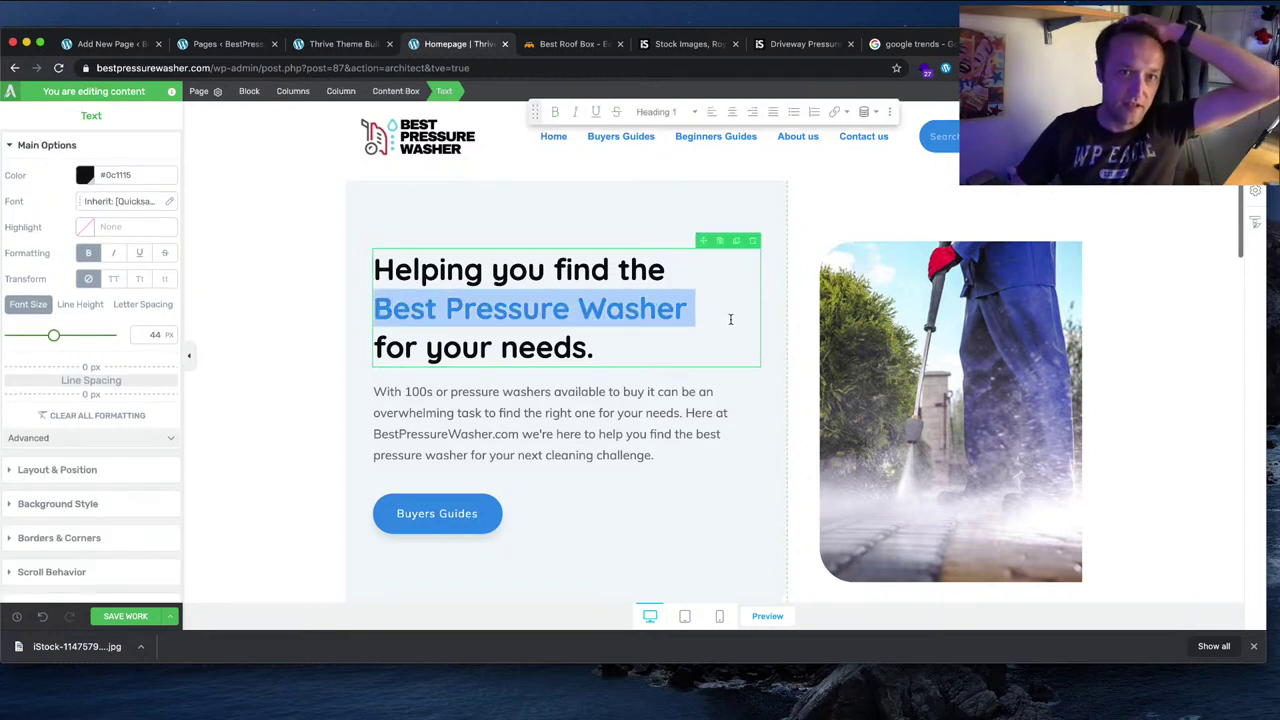
pyautogui.click(834, 111)
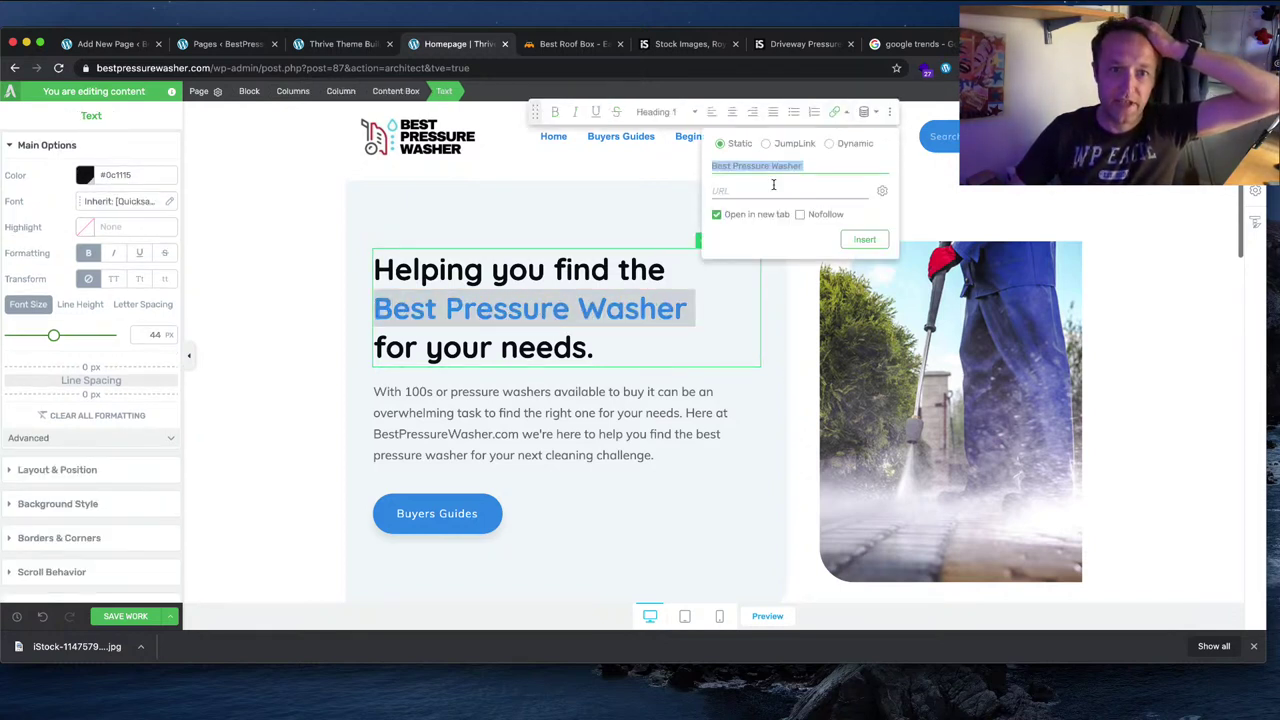
pyautogui.click(773, 188)
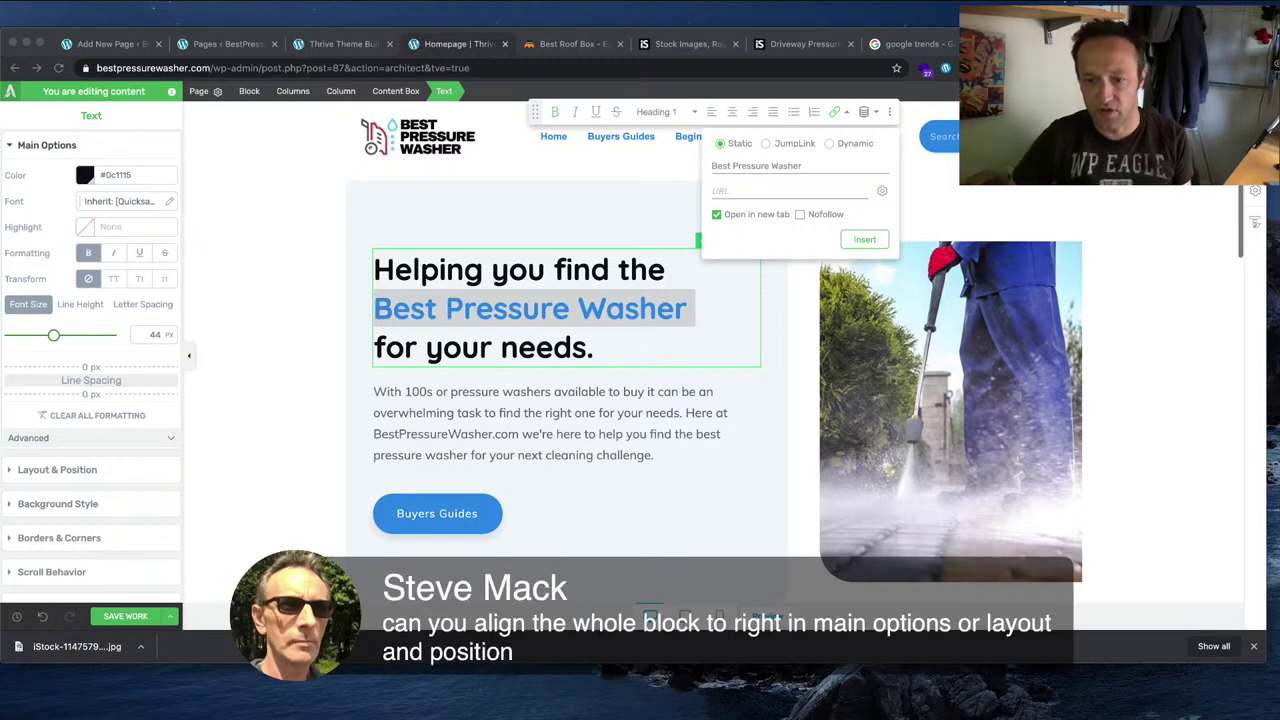
pyautogui.scroll(-10, 636, 413)
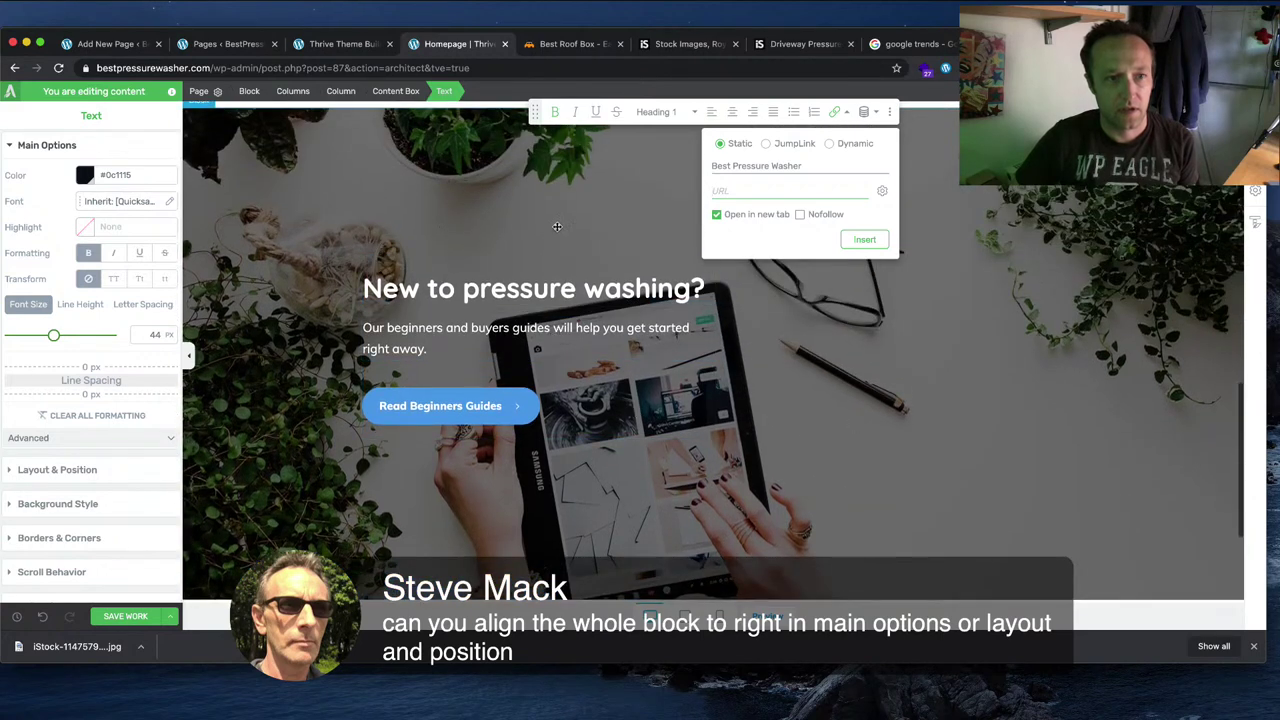
# Step: Keep the hero banner stretched to full screen width and expand its Advanced layout options
pyautogui.click(550, 255)
pyautogui.click(548, 228)
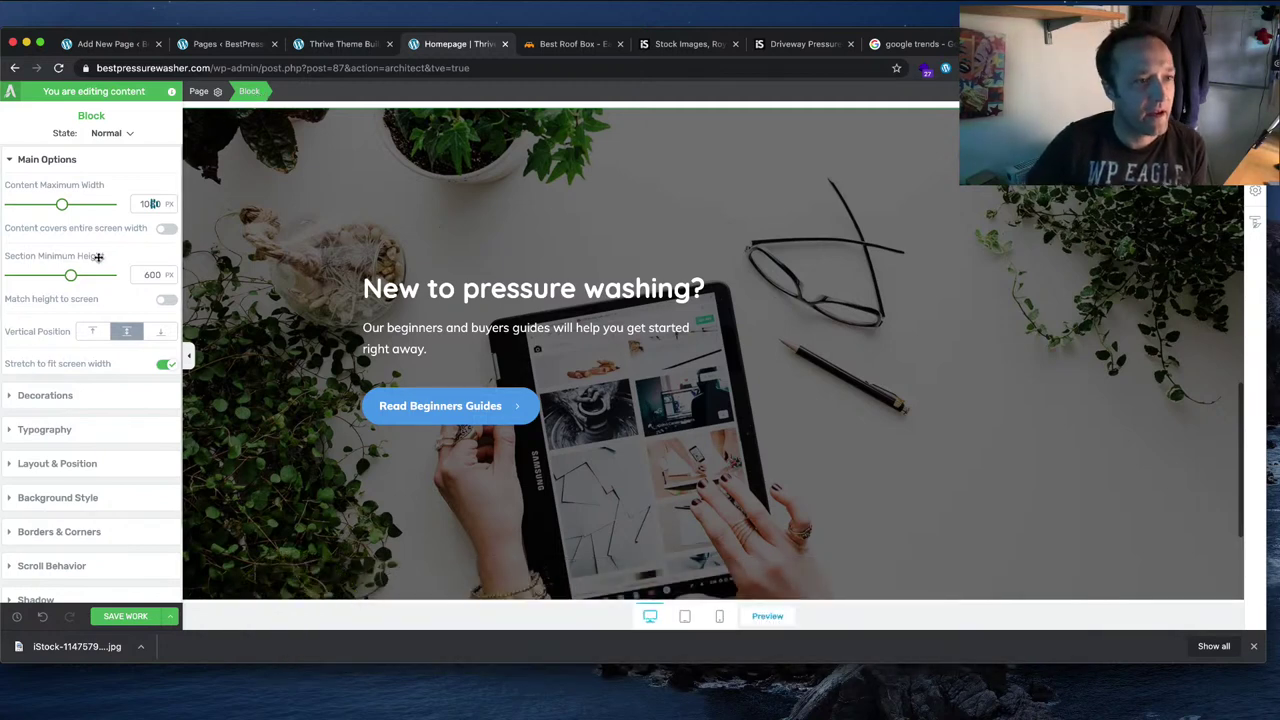
pyautogui.scroll(-1, 160, 332)
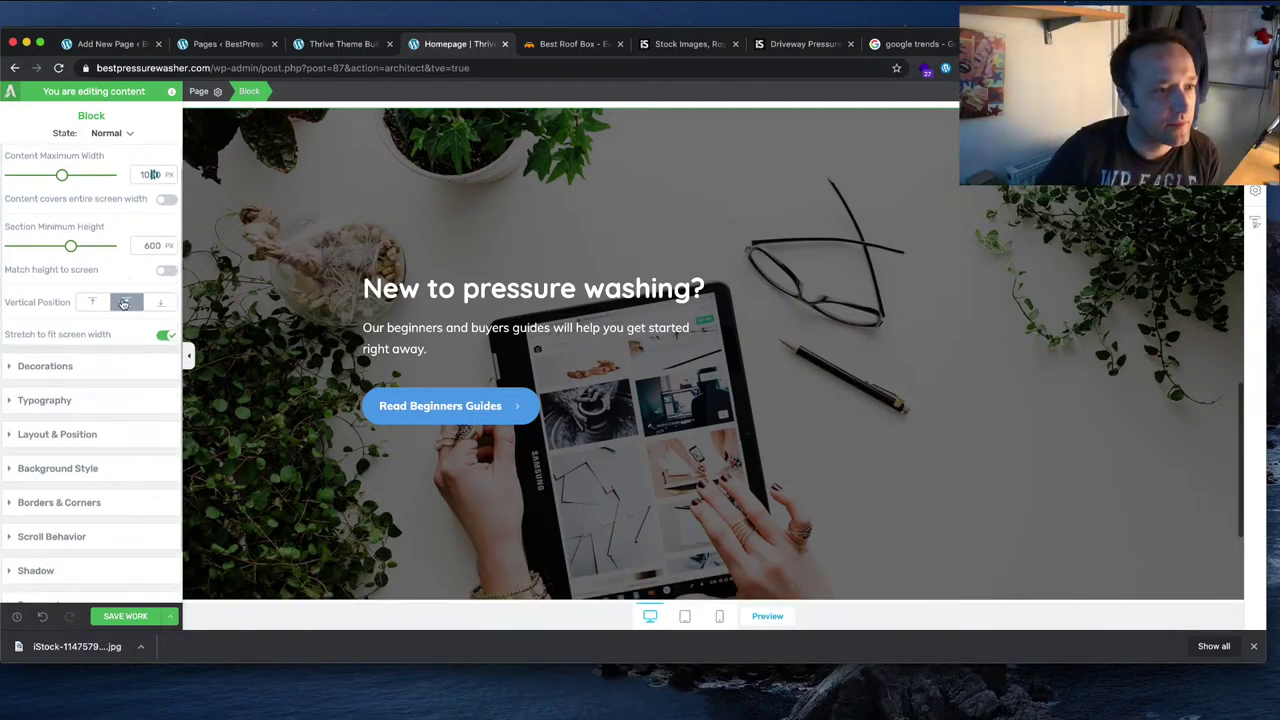
pyautogui.click(166, 332)
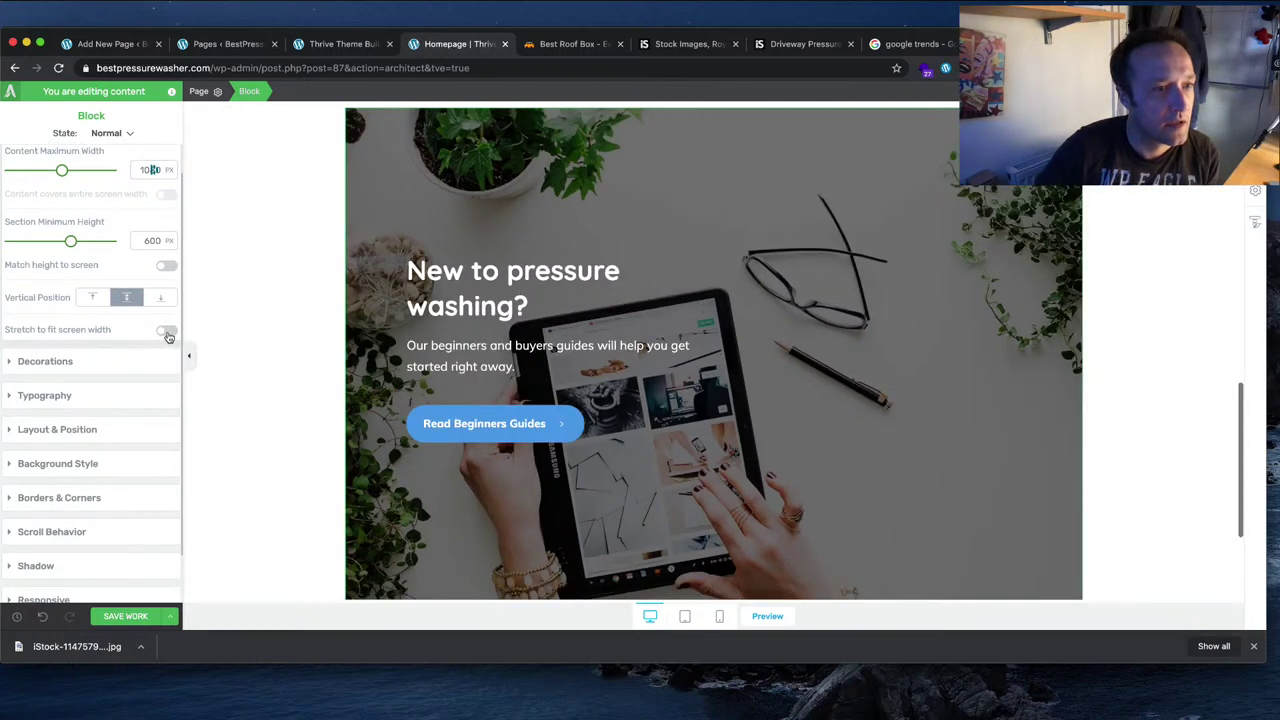
pyautogui.click(166, 332)
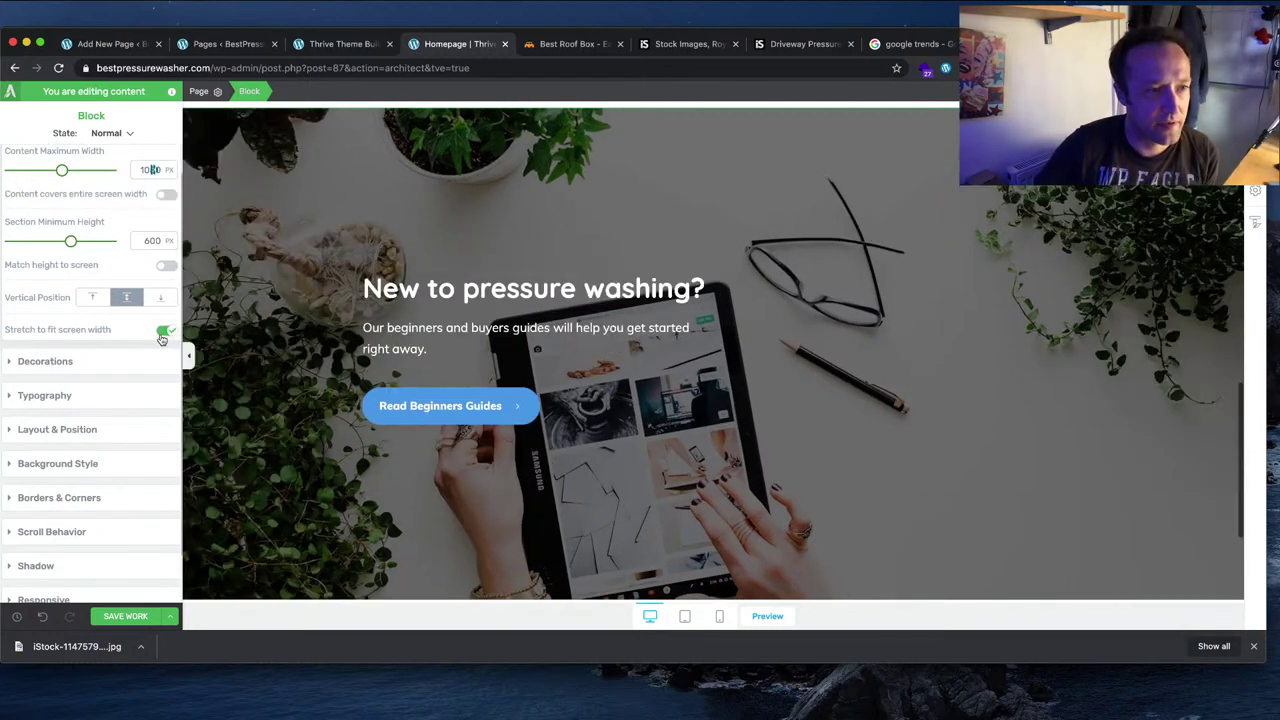
pyautogui.click(104, 396)
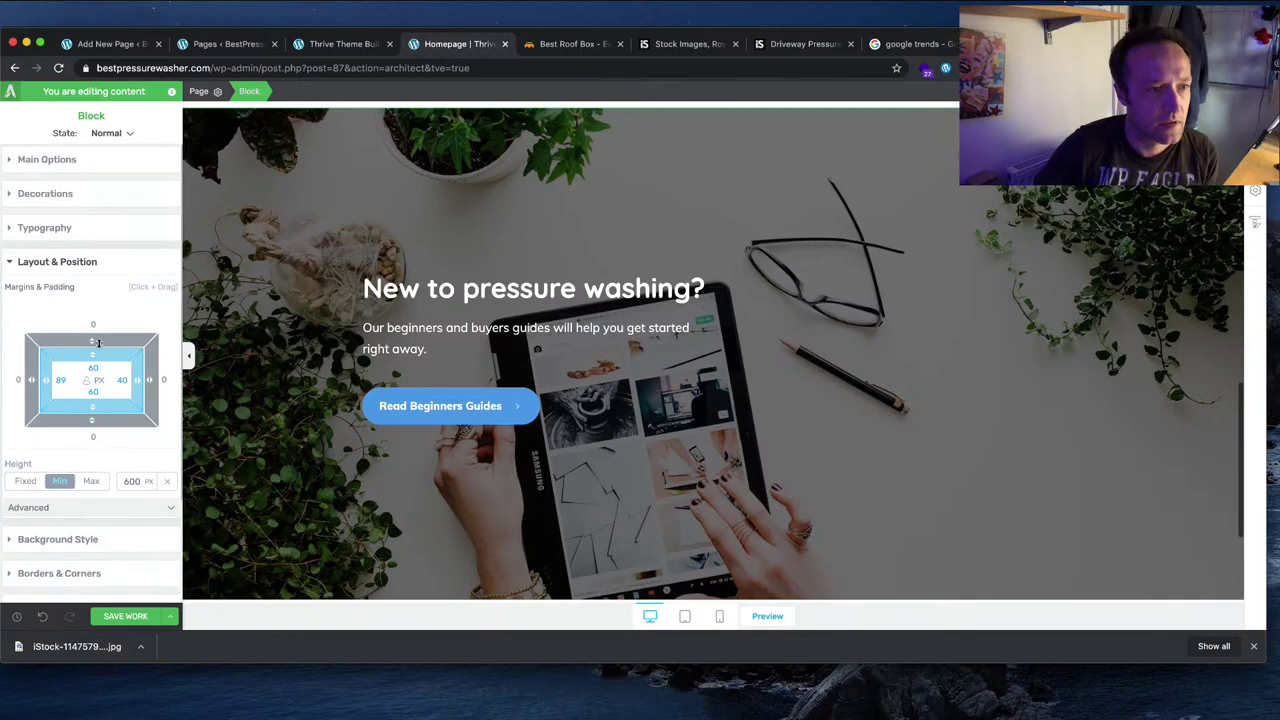
pyautogui.scroll(-2, 98, 343)
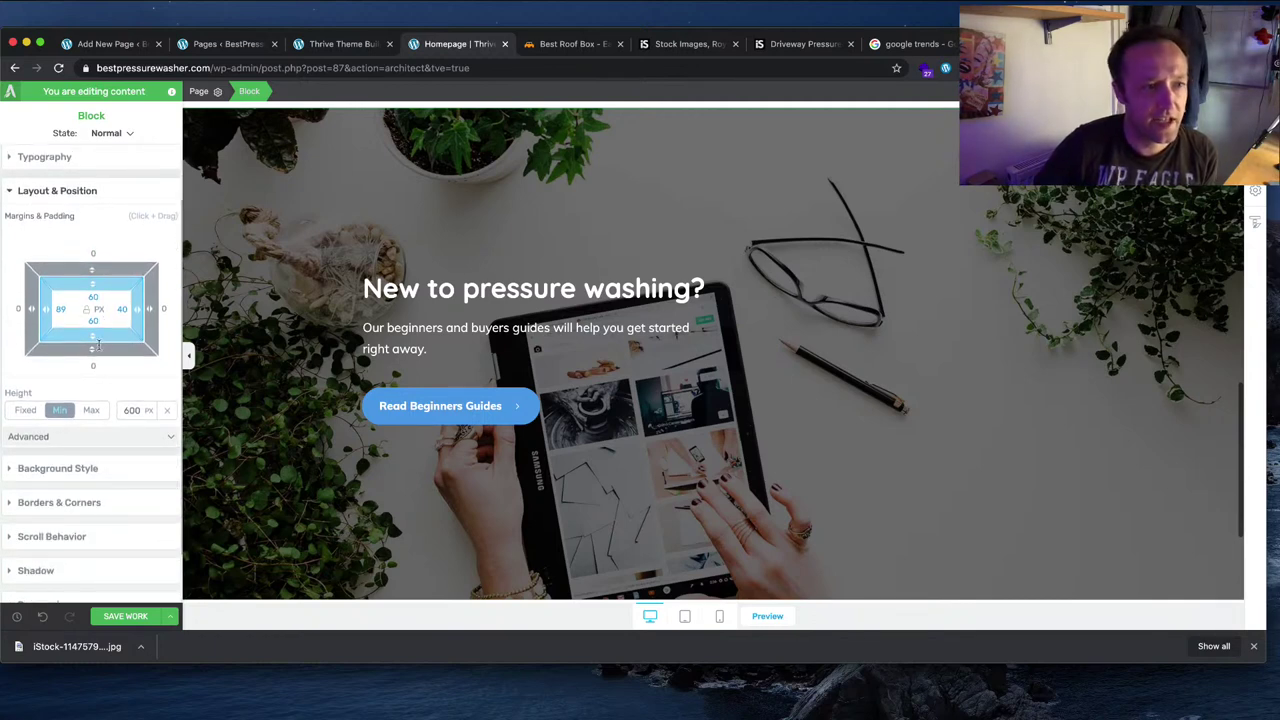
pyautogui.click(100, 438)
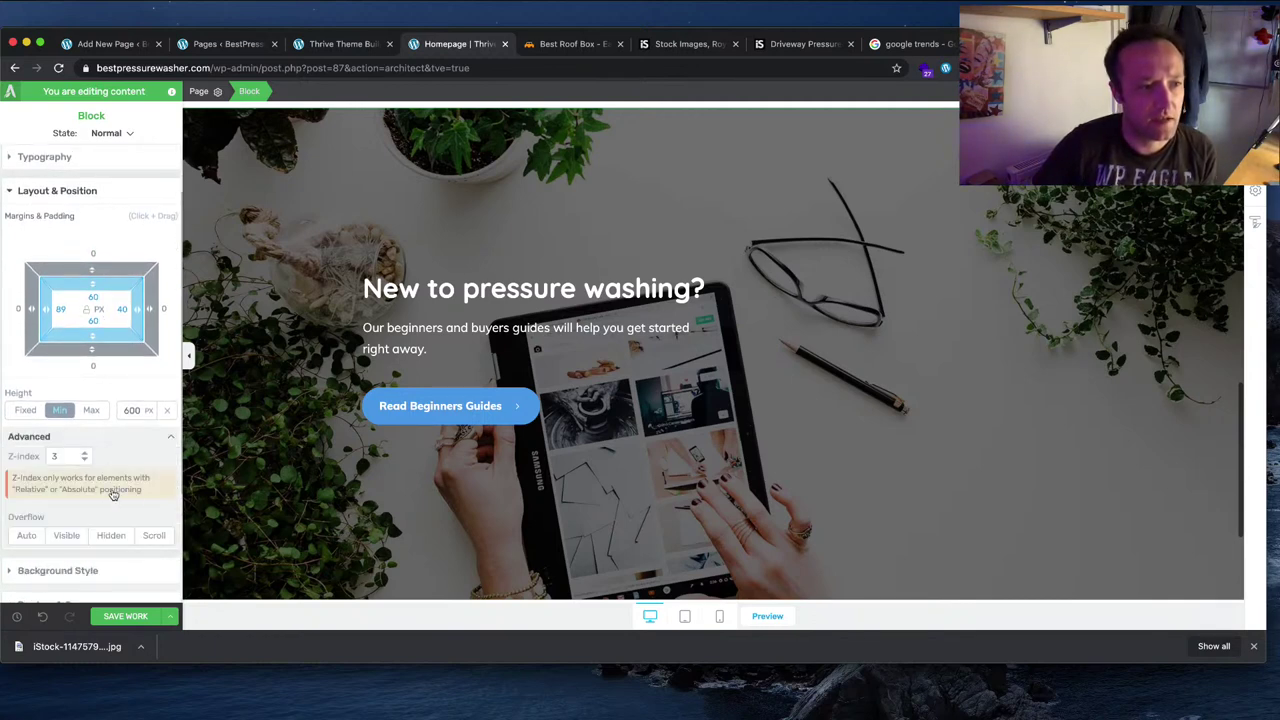
pyautogui.scroll(-5, 151, 482)
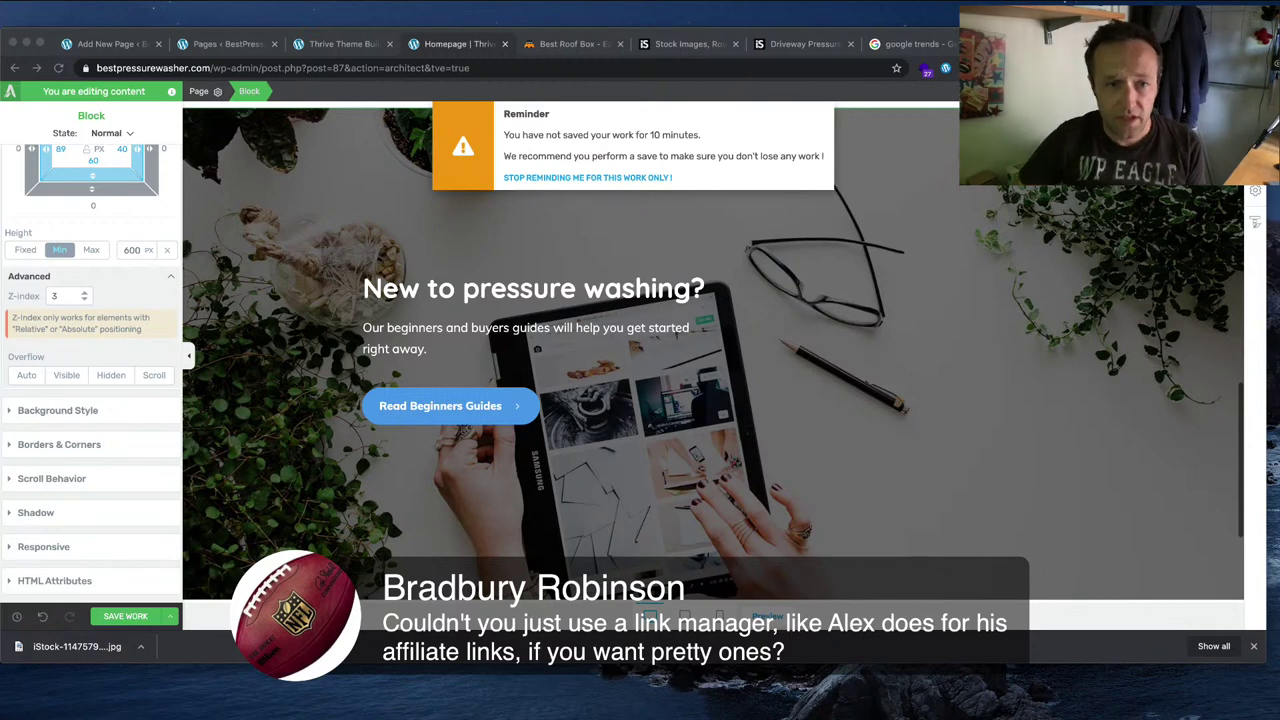
# Step: Save the homepage edits and switch to the iStock stock photo site
pyautogui.click(528, 453)
pyautogui.press('super+s')
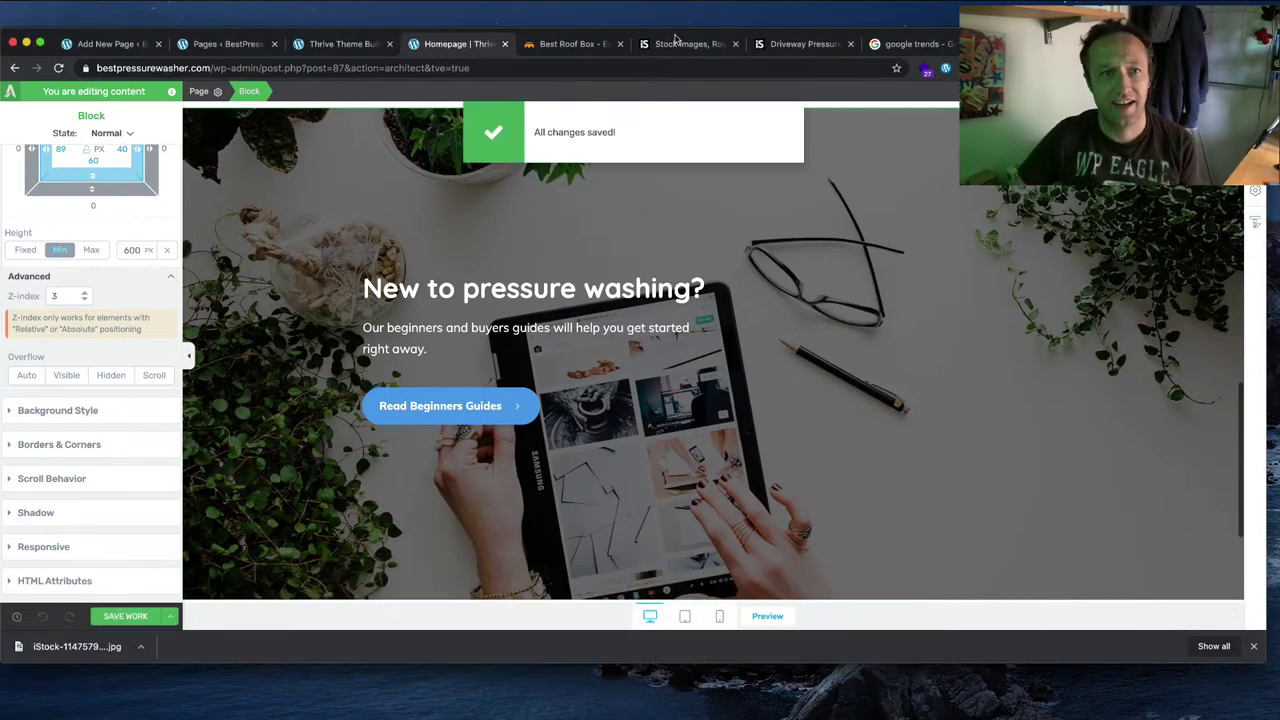
pyautogui.click(675, 43)
# Step: Search iStock for 'pressure washer' images
pyautogui.click(695, 373)
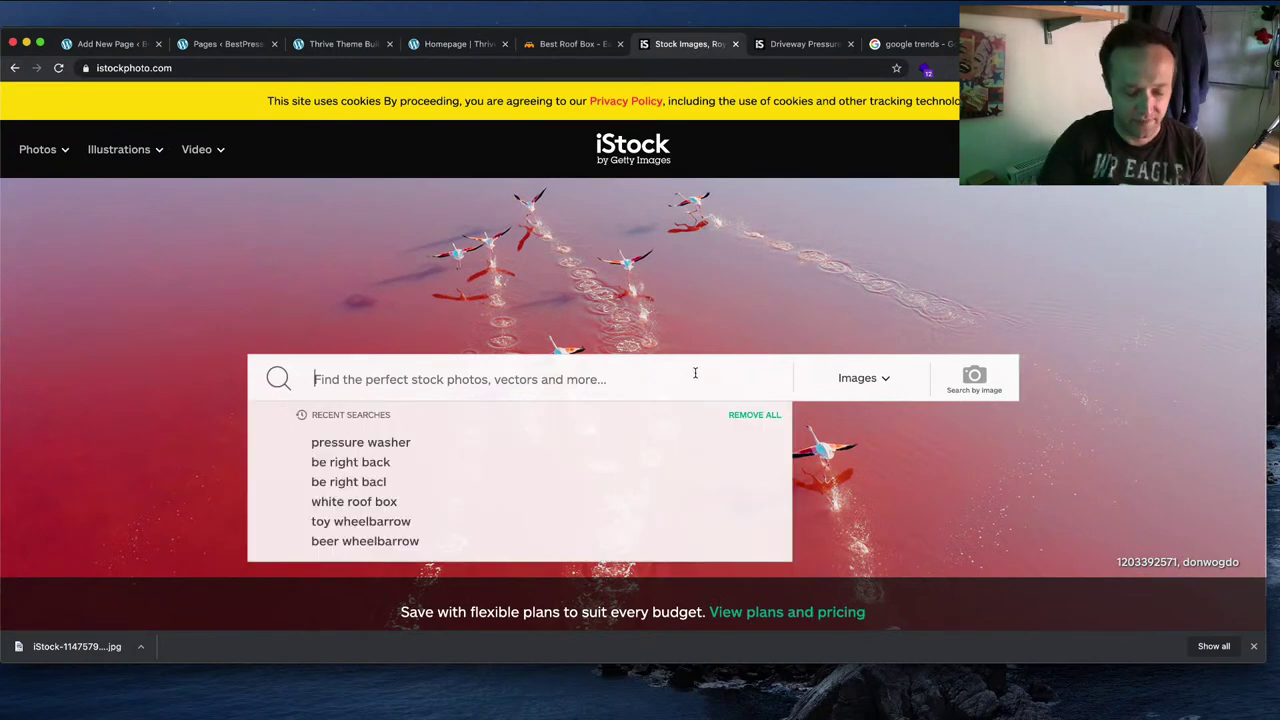
pyautogui.write('pressur')
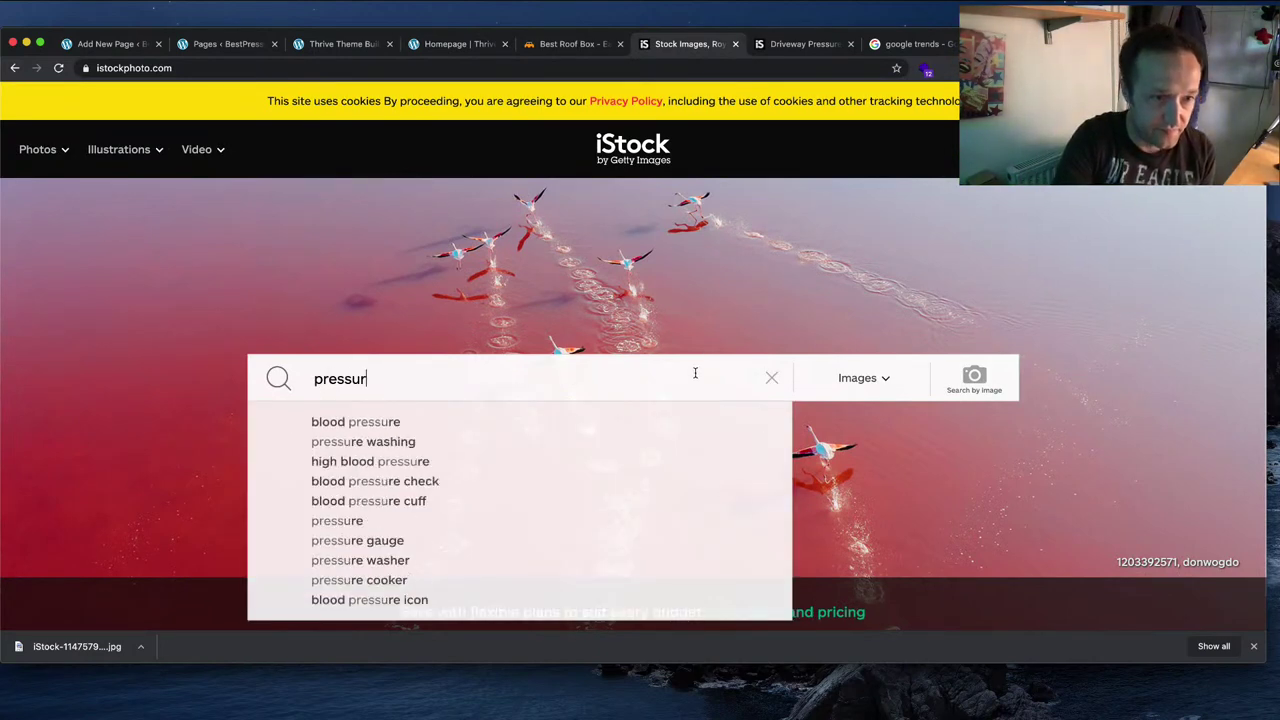
pyautogui.write('e washer')
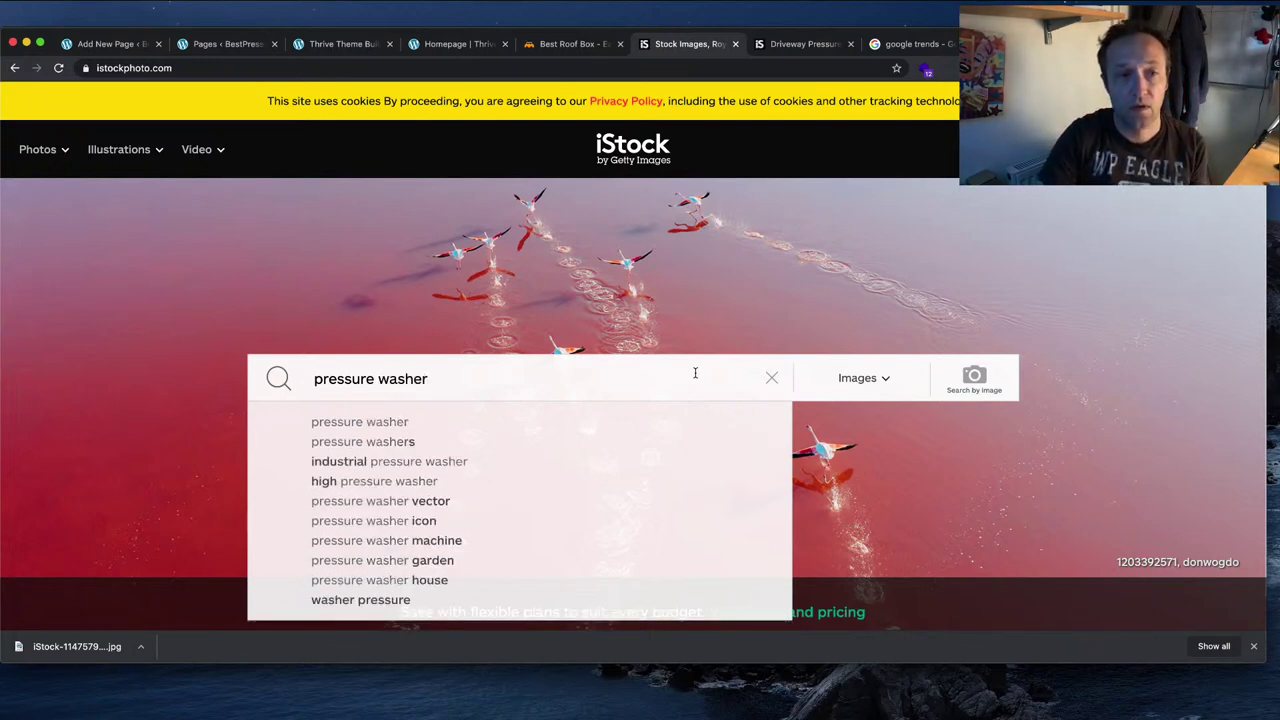
pyautogui.press('Return')
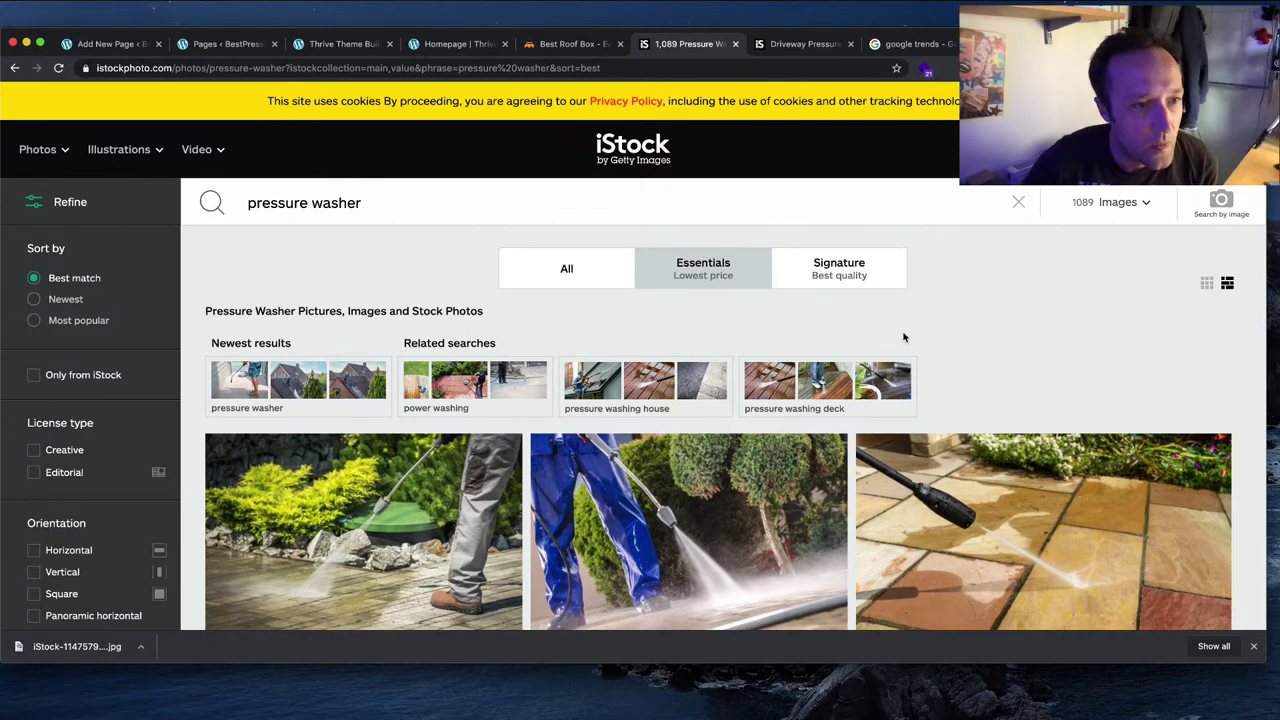
# Step: Browse the results and open the 'Roof cleaning with high pressure' photo's page
pyautogui.scroll(-3, 901, 339)
pyautogui.scroll(-10, 901, 339)
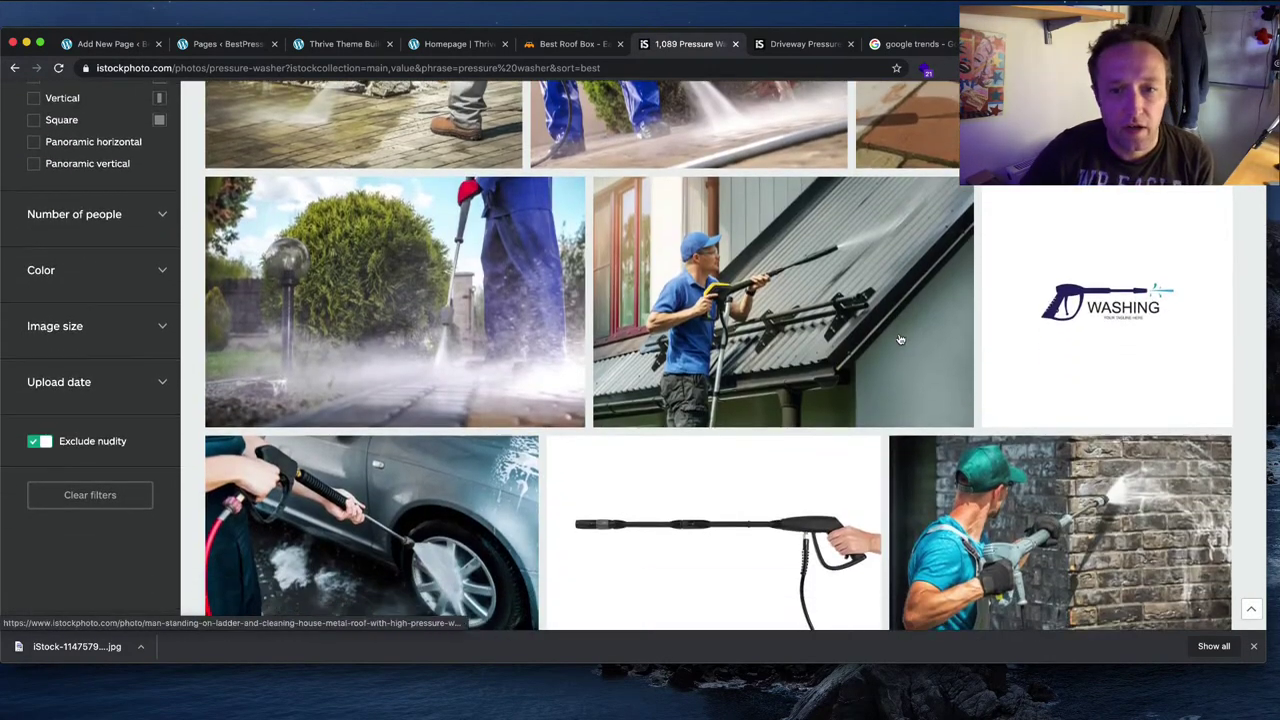
pyautogui.scroll(-5, 852, 340)
pyautogui.scroll(4, 790, 290)
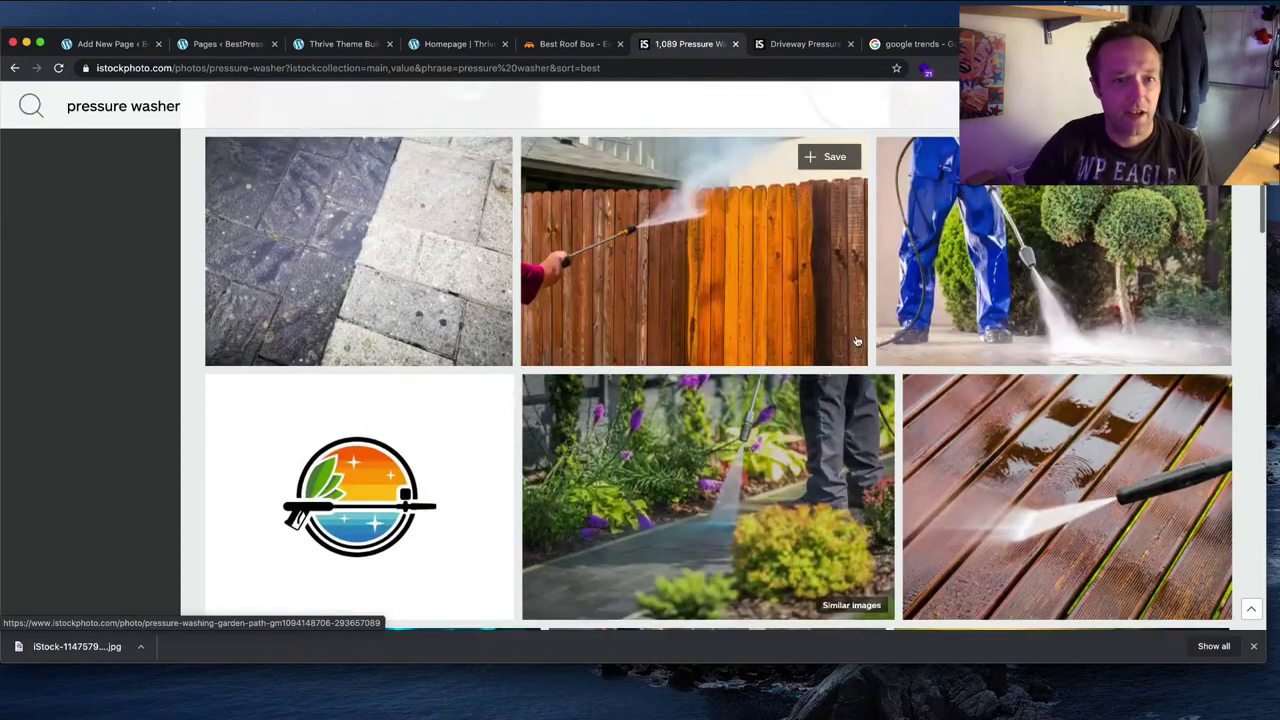
pyautogui.scroll(-4, 713, 284)
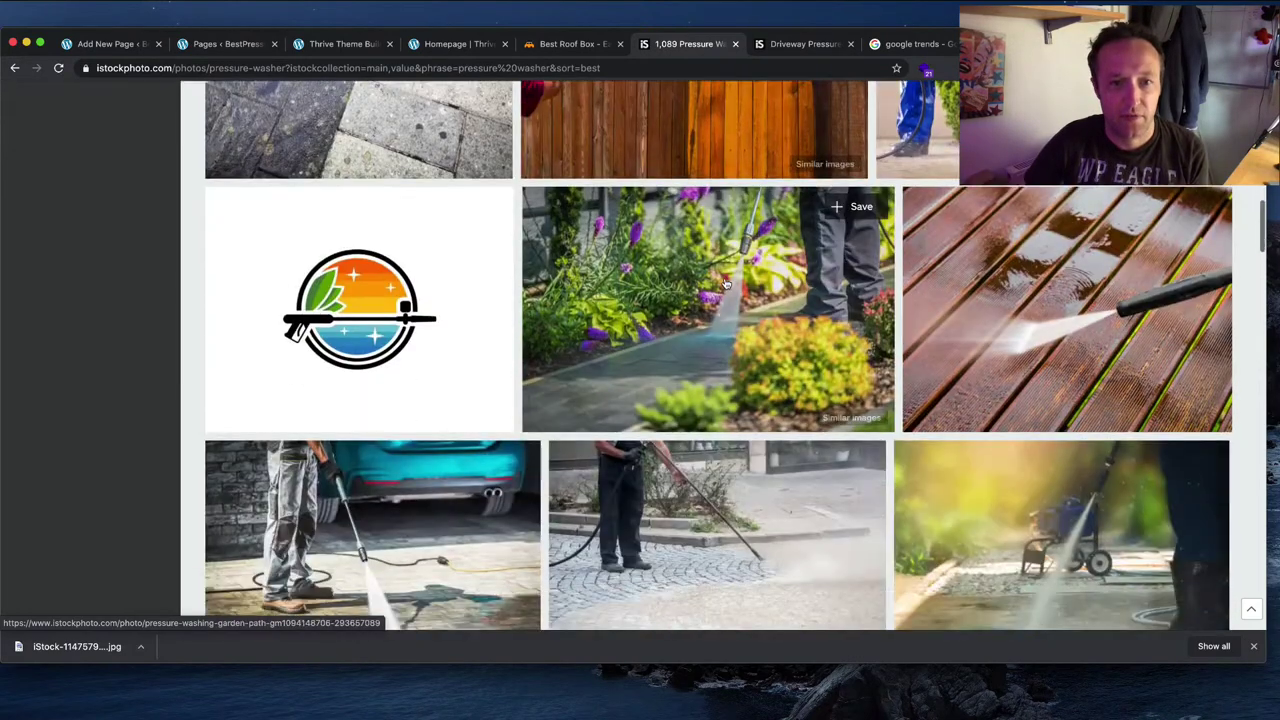
pyautogui.scroll(-3, 725, 286)
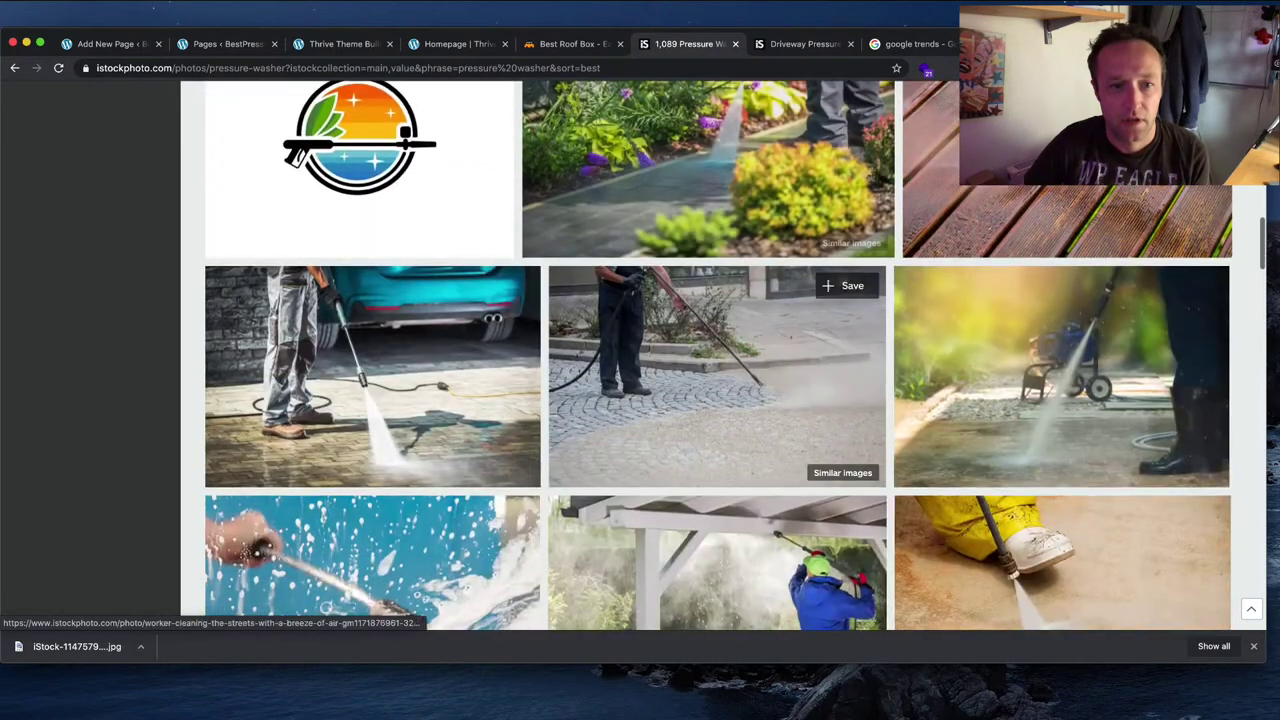
pyautogui.scroll(-8, 725, 286)
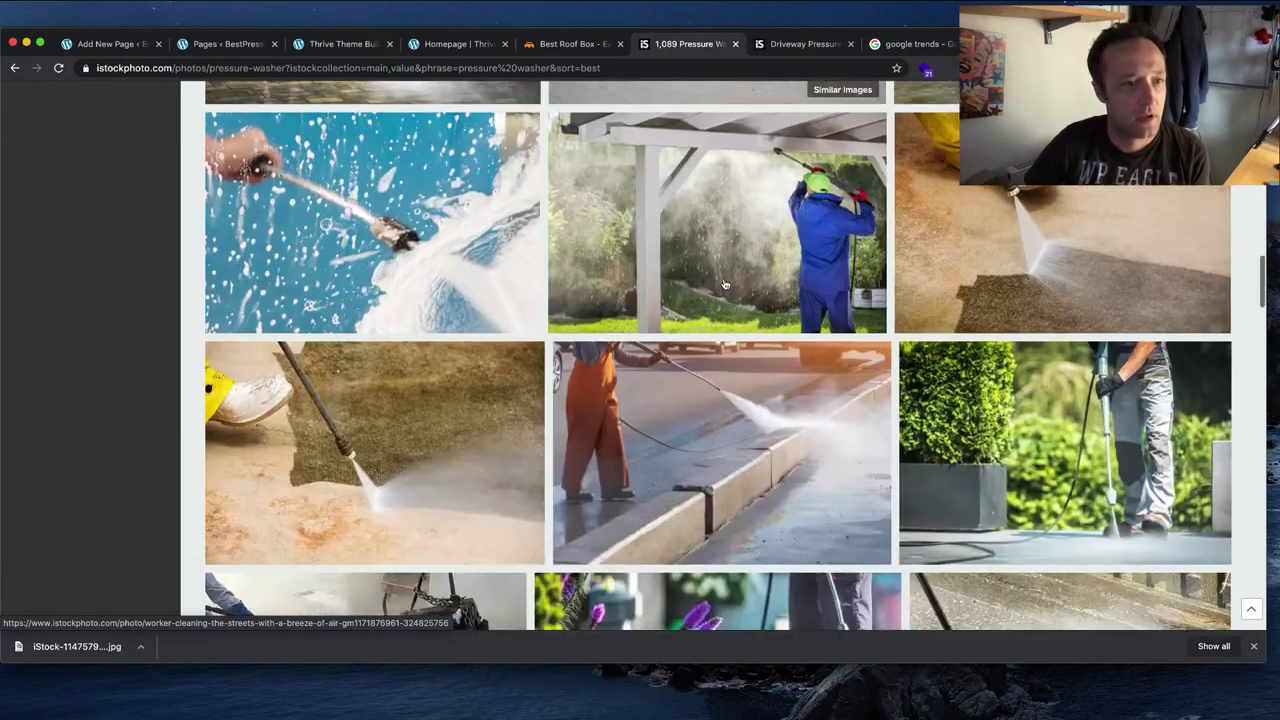
pyautogui.scroll(-5, 725, 285)
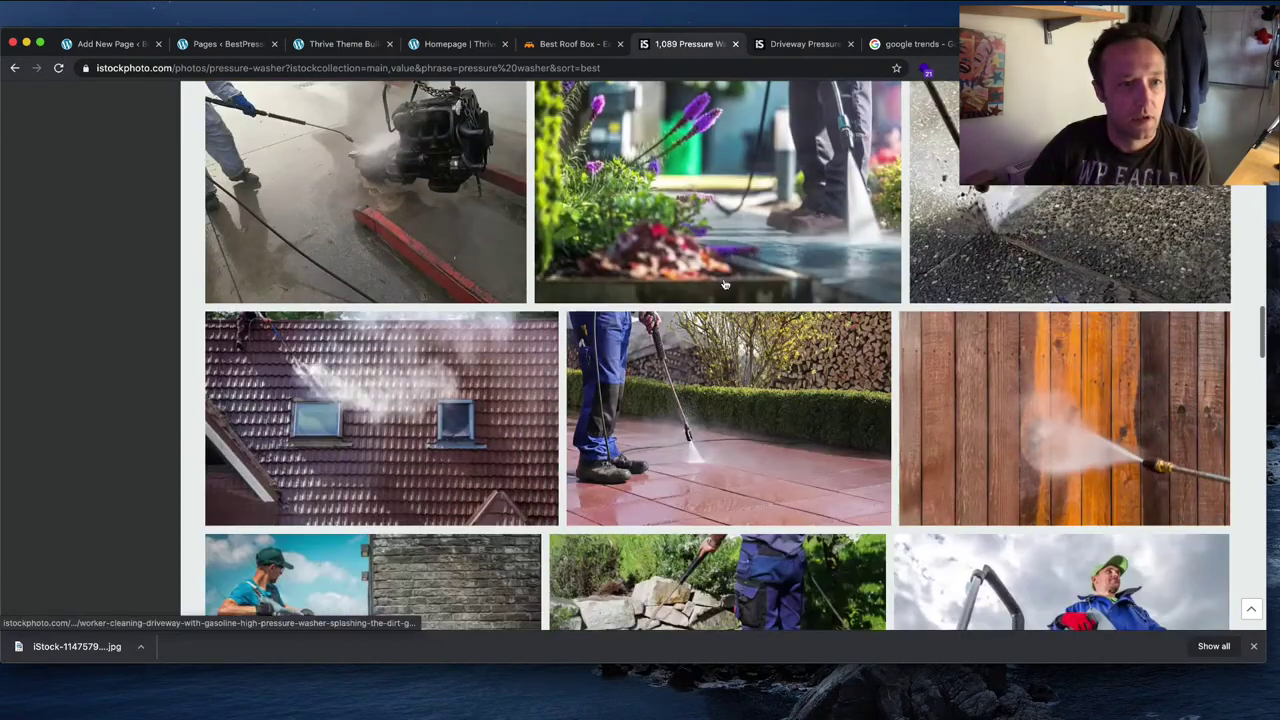
pyautogui.scroll(2, 725, 286)
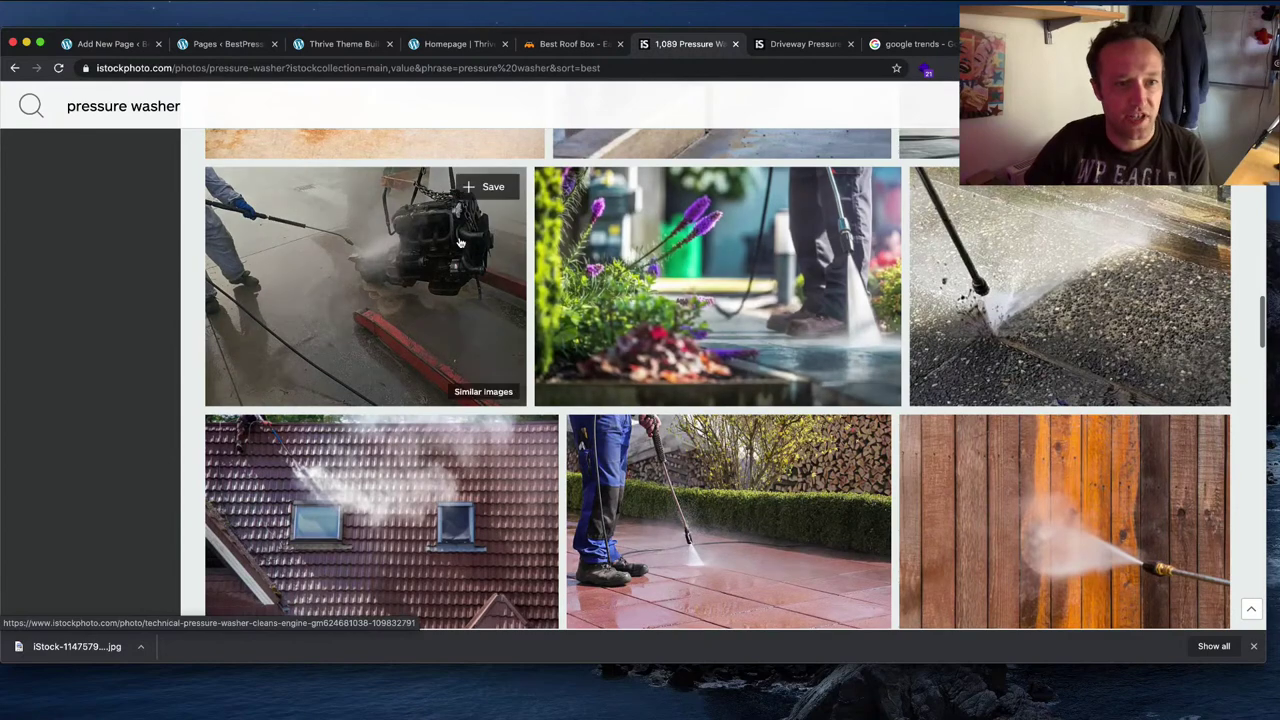
pyautogui.scroll(-4, 698, 260)
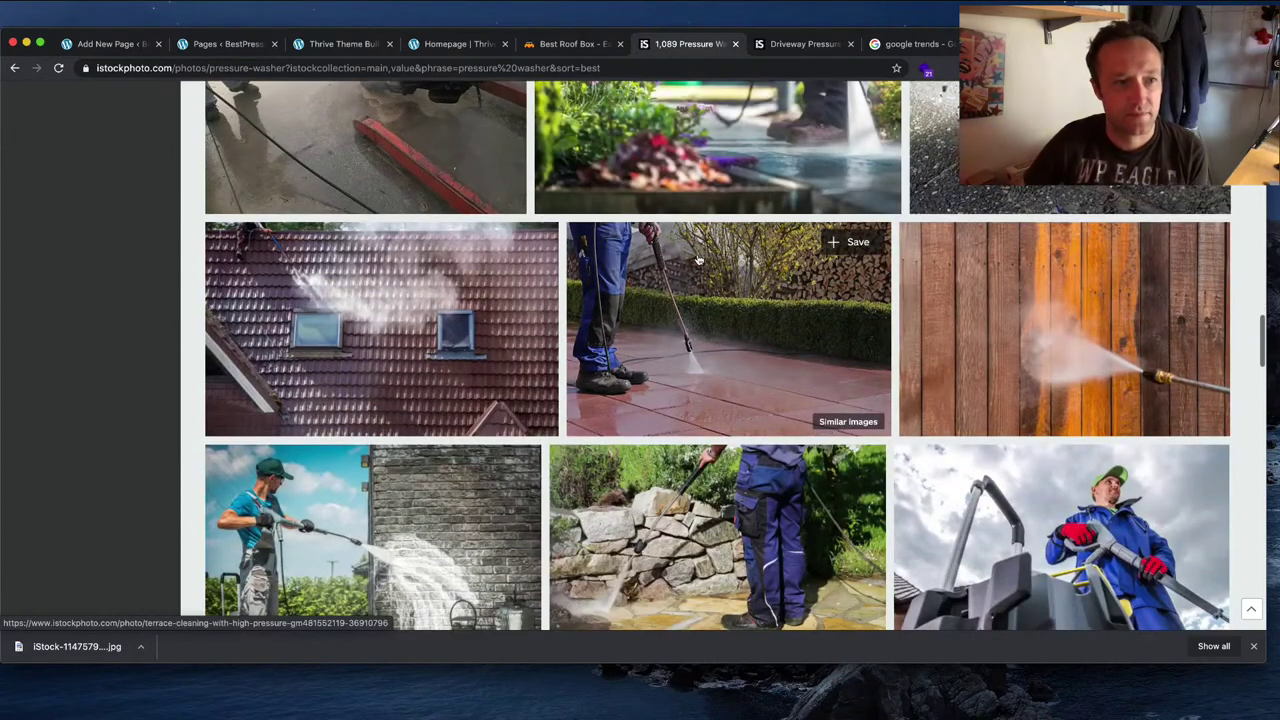
pyautogui.scroll(-3, 698, 260)
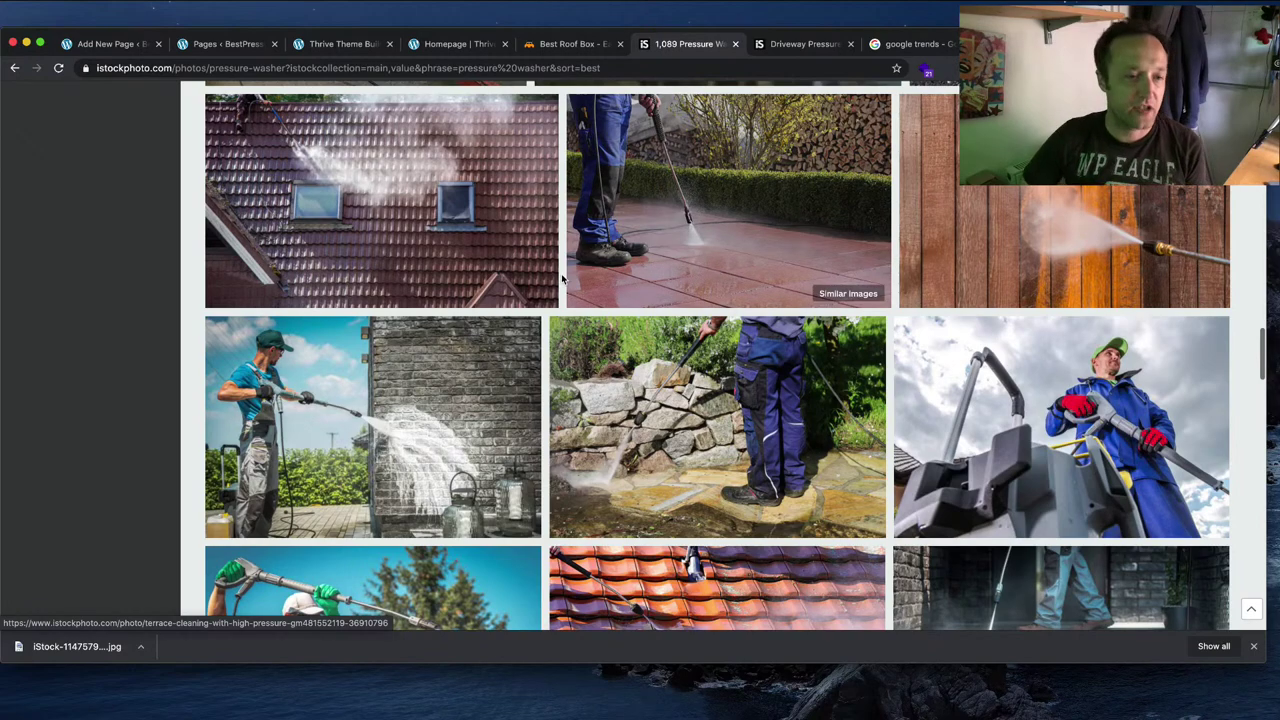
pyautogui.scroll(-2, 600, 284)
pyautogui.scroll(-5, 600, 284)
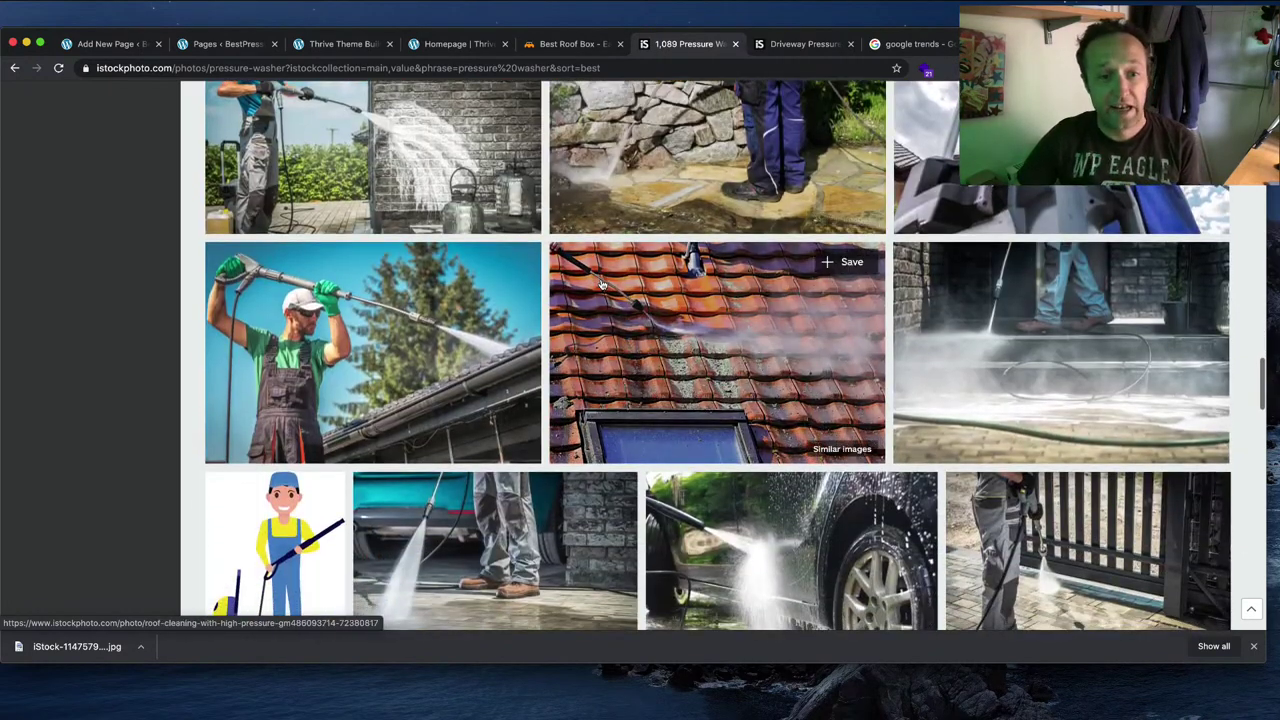
pyautogui.scroll(-3, 601, 285)
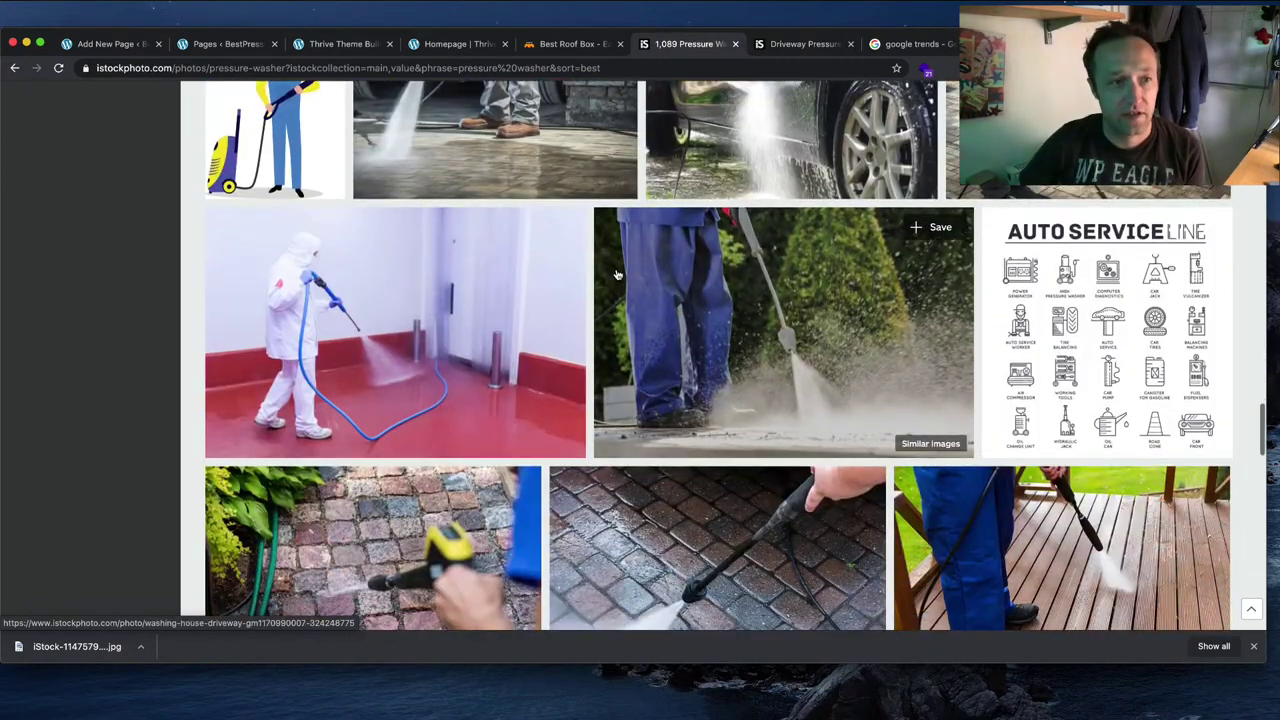
pyautogui.scroll(-2, 617, 275)
pyautogui.scroll(-3, 617, 275)
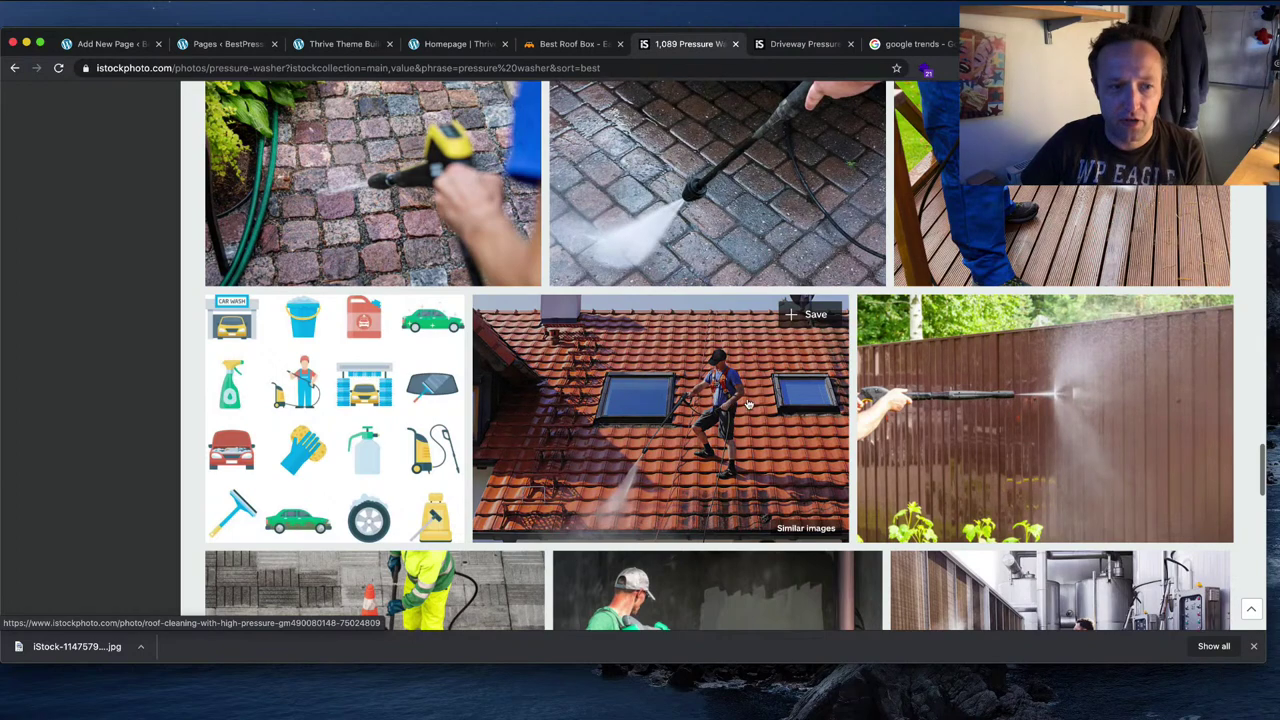
pyautogui.click(677, 420)
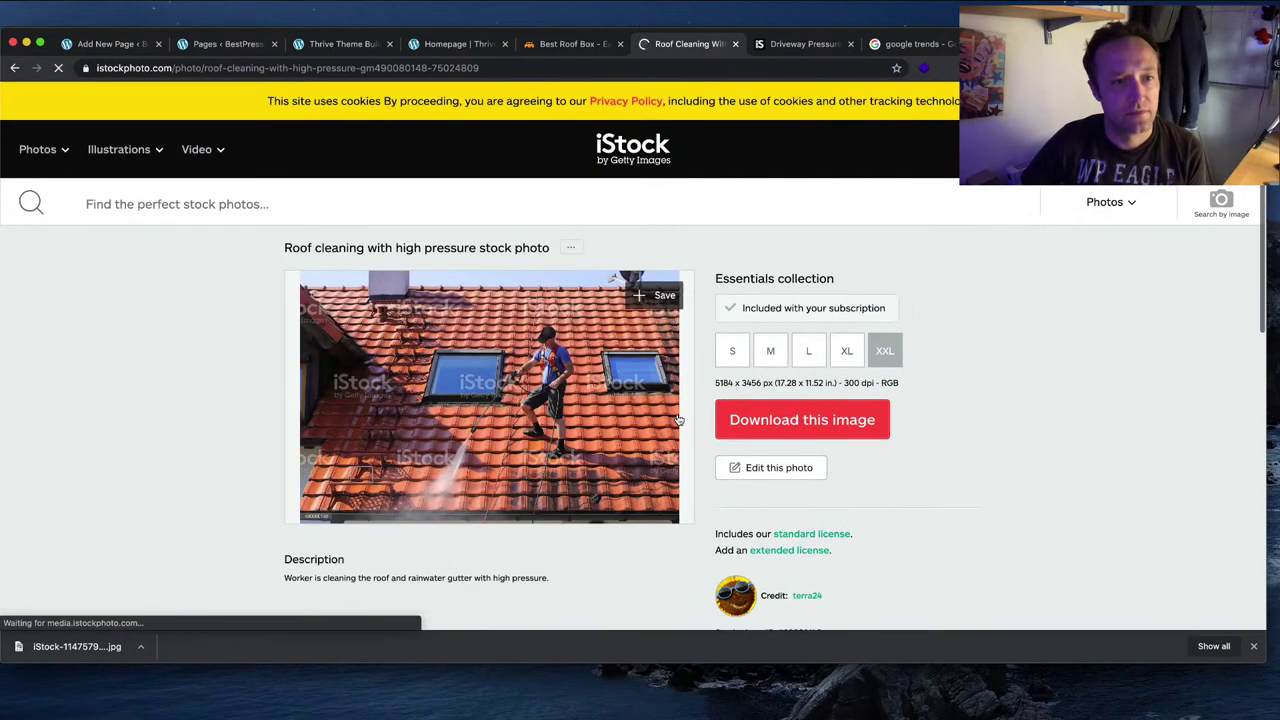
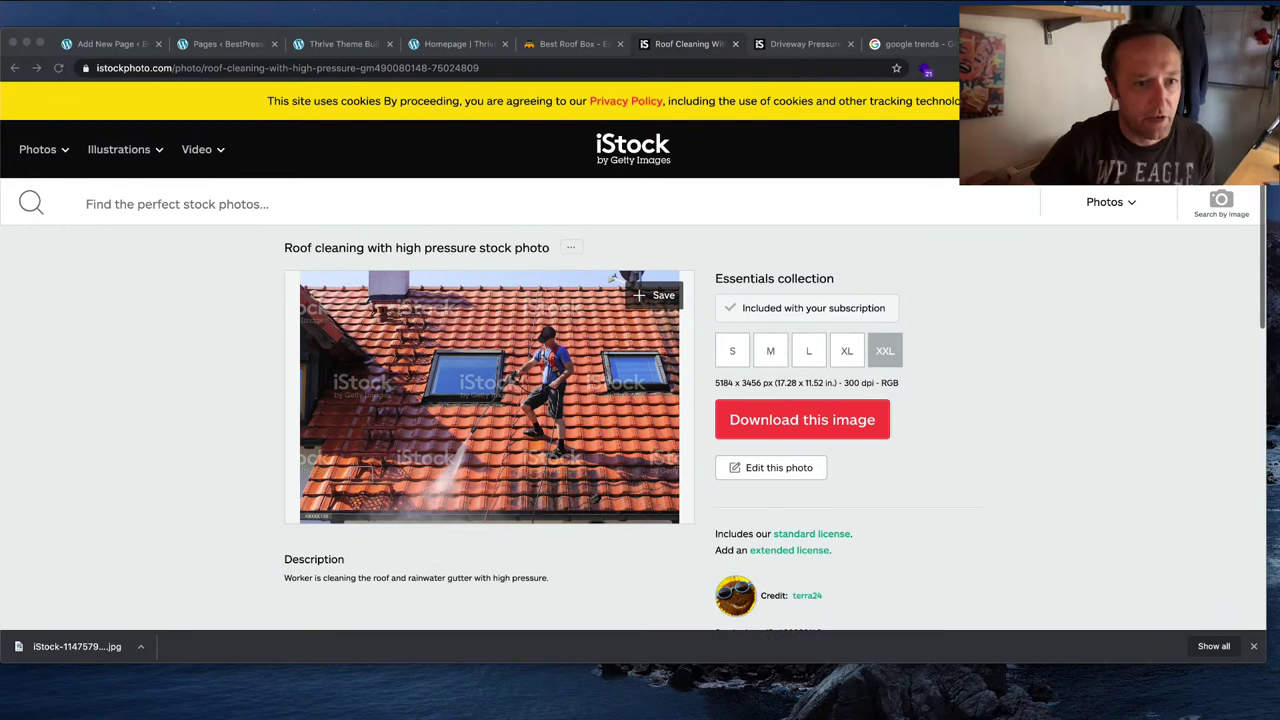
# Step: Download the iStock roof-cleaning photo as iStock-490080148.jpg into the BestPressureWashdotcom folder
pyautogui.click(818, 425)
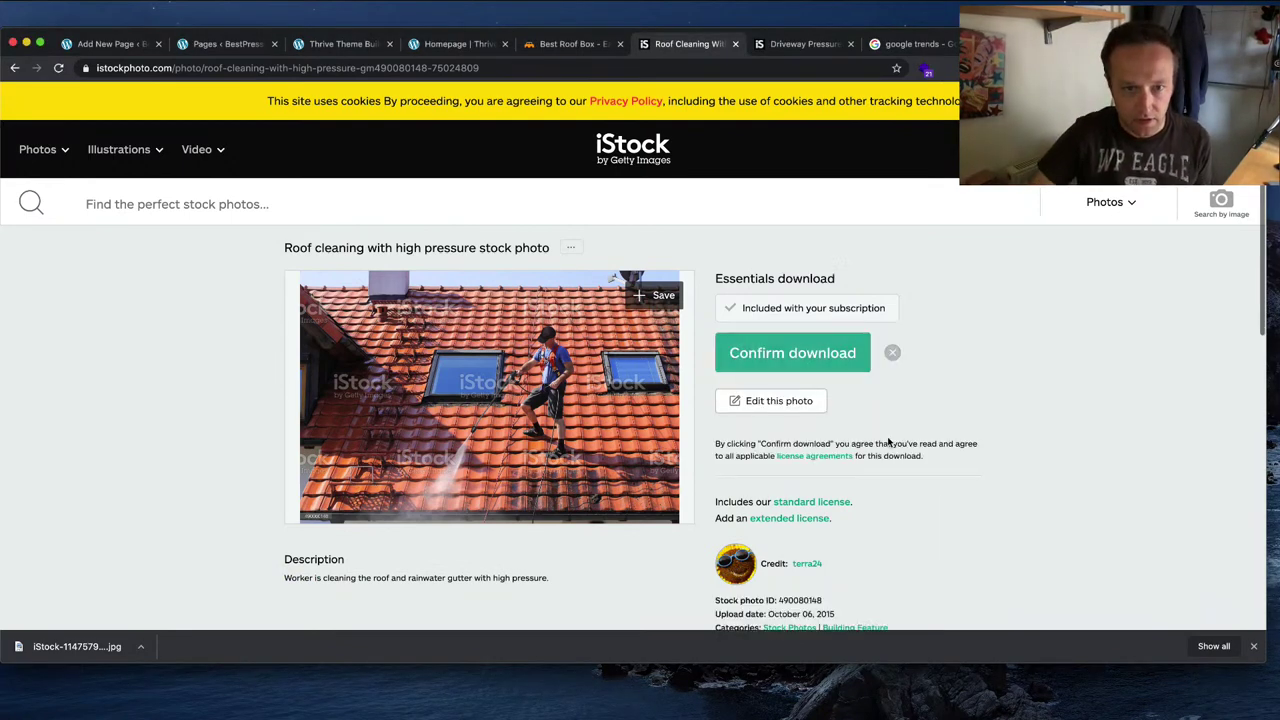
pyautogui.click(830, 358)
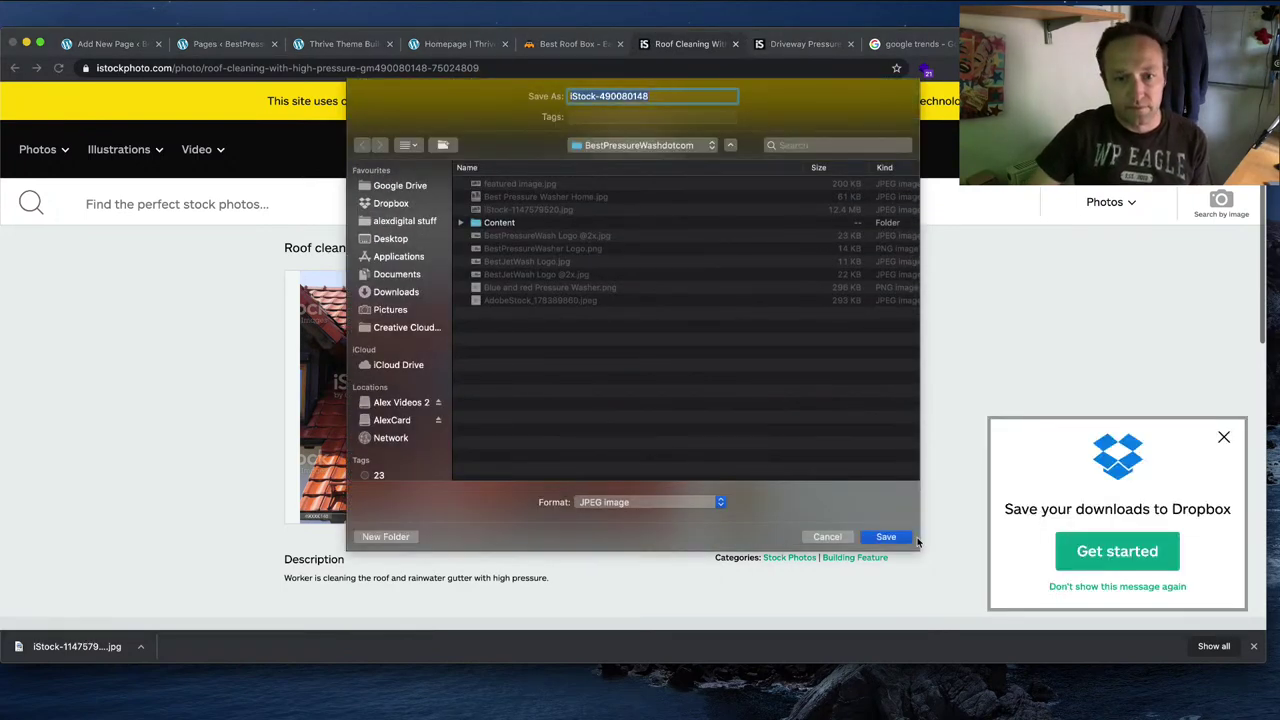
pyautogui.click(886, 537)
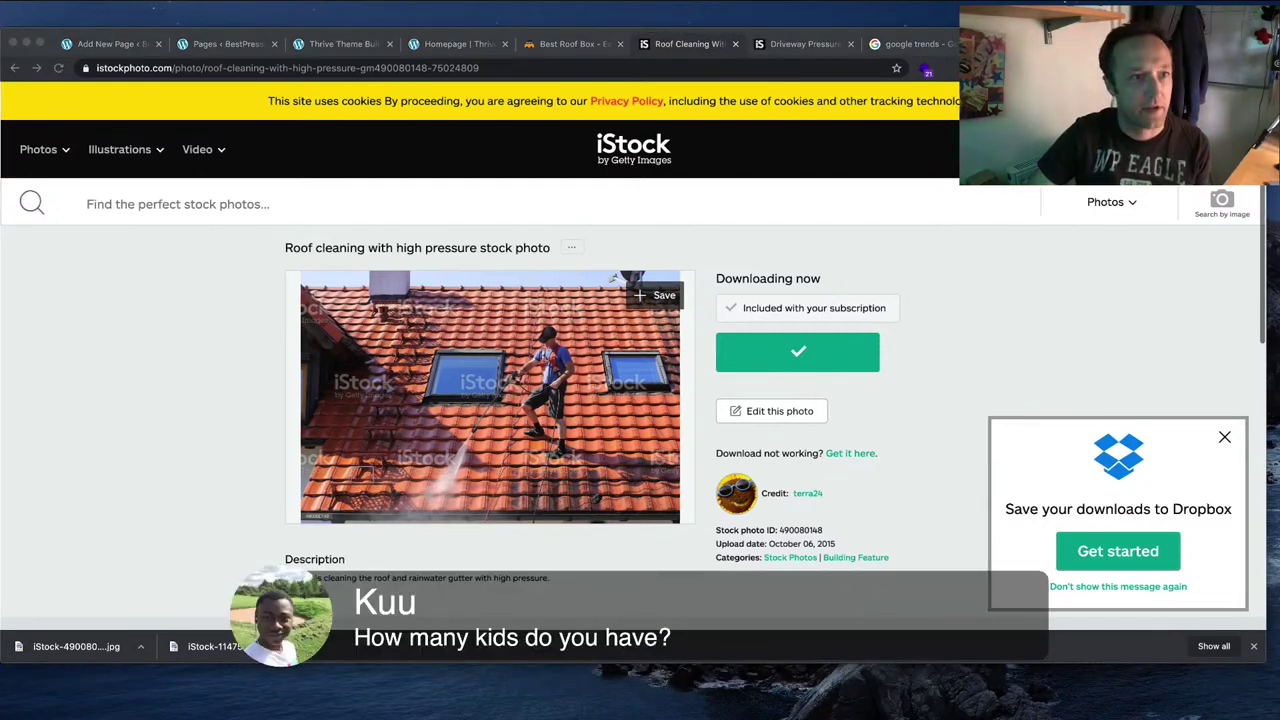
# Step: Save the homepage edits and preview the live page
pyautogui.click(458, 44)
pyautogui.scroll(4, 486, 233)
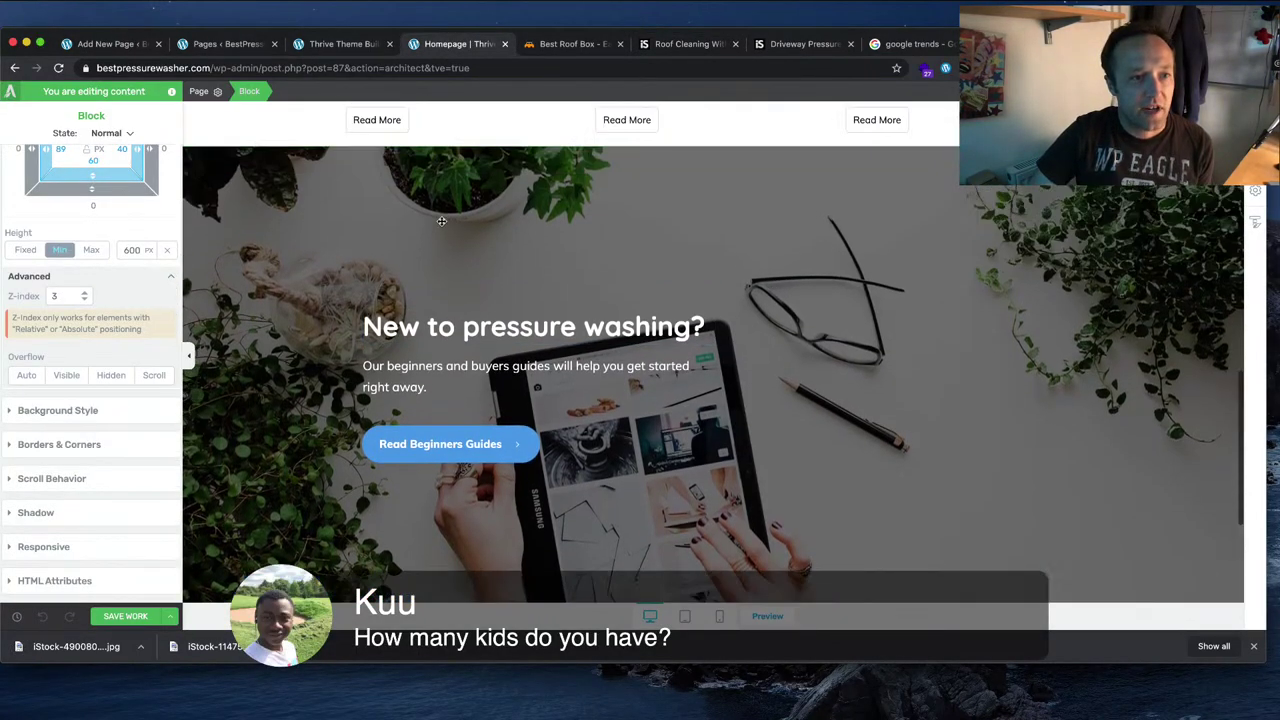
pyautogui.rightClick(332, 374)
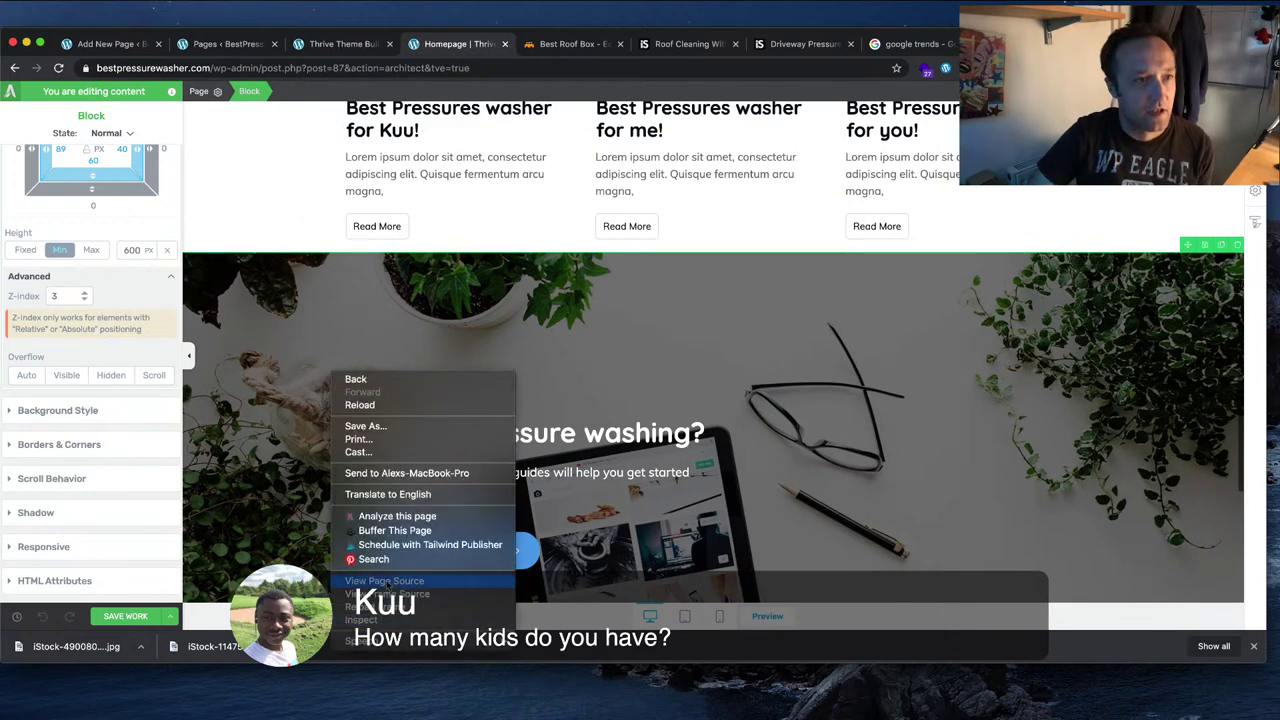
pyautogui.click(273, 195)
pyautogui.click(170, 618)
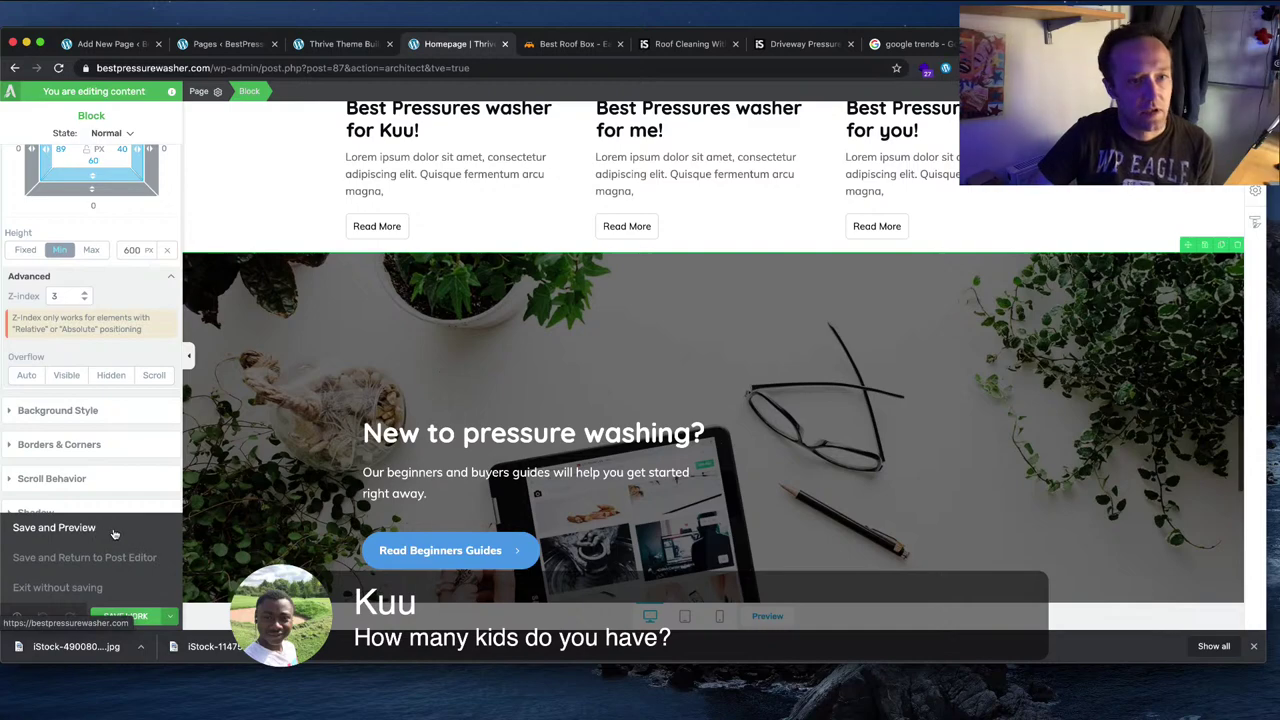
pyautogui.click(54, 527)
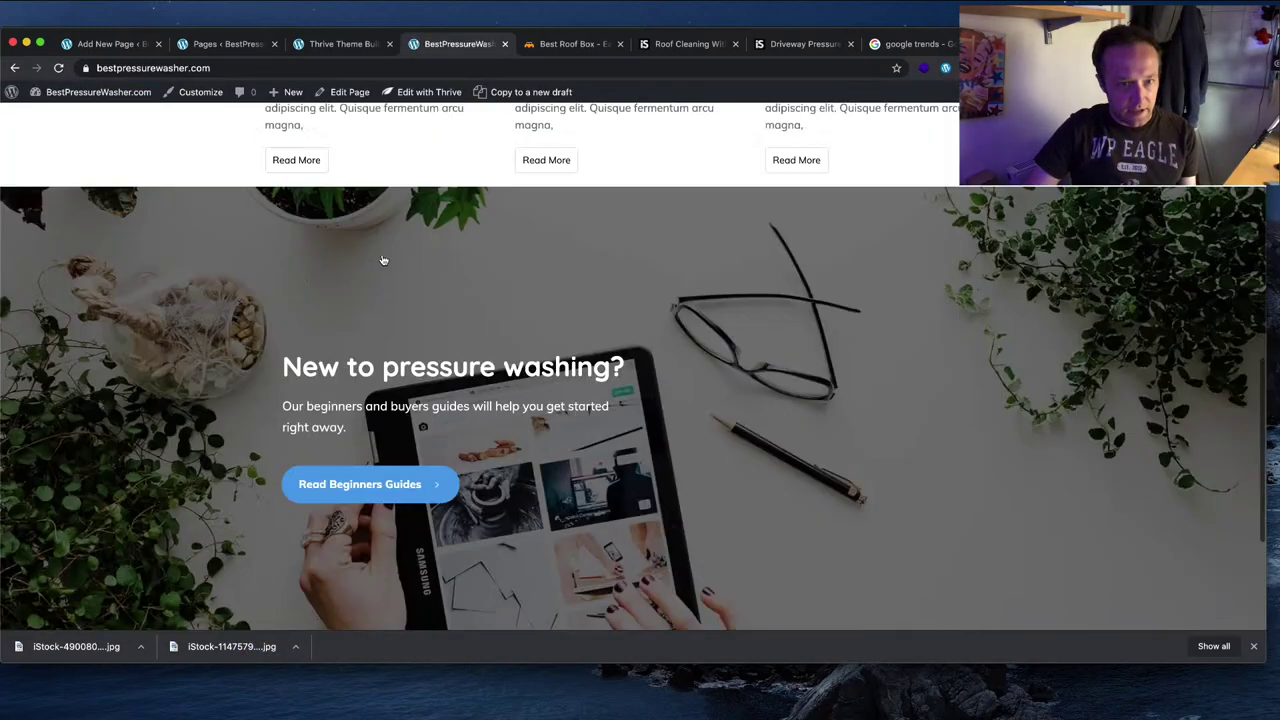
# Step: Inspect the hero section's outer page-section element in DevTools, then reveal the roof photo in Finder
pyautogui.scroll(3, 381, 258)
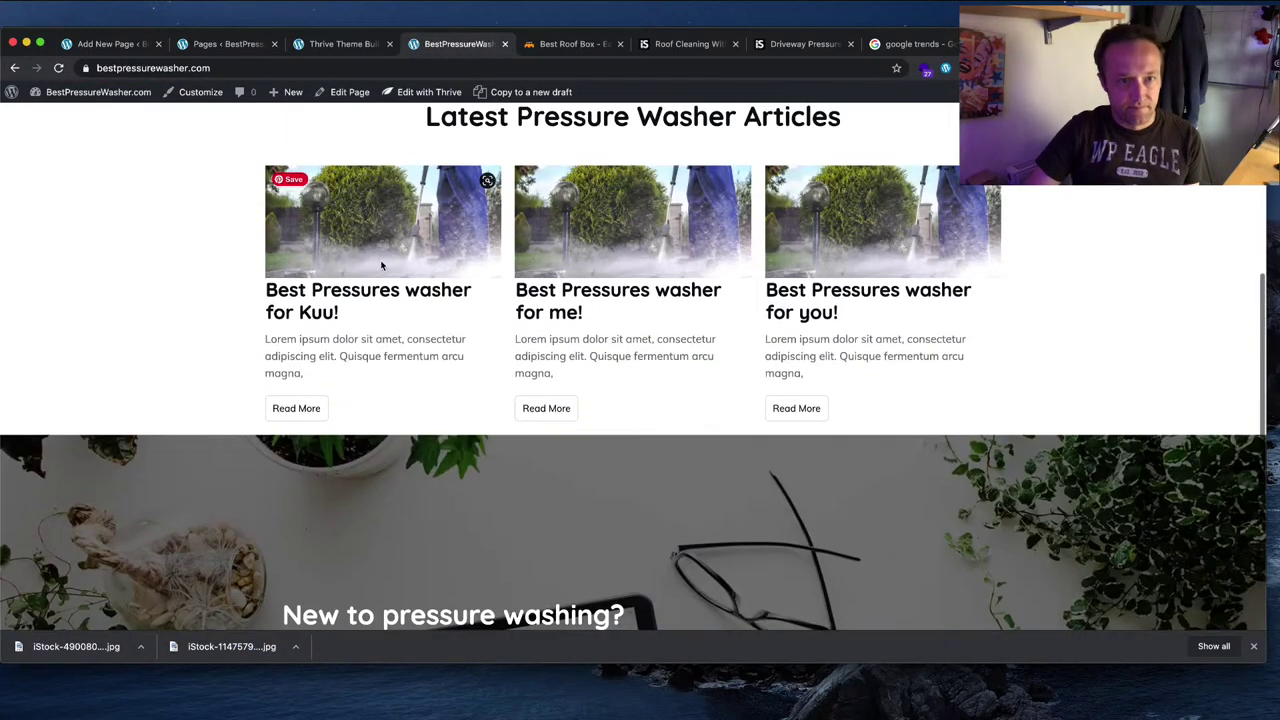
pyautogui.scroll(1, 381, 265)
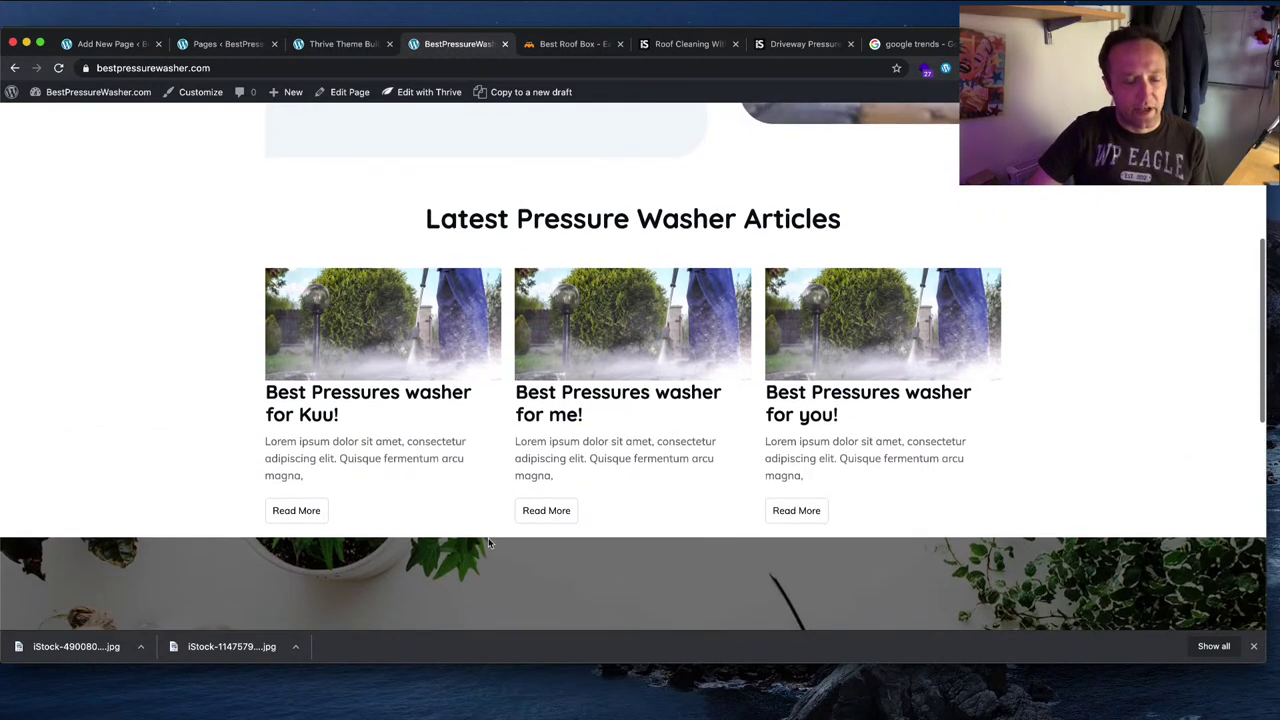
pyautogui.scroll(-1, 488, 540)
pyautogui.rightClick(190, 440)
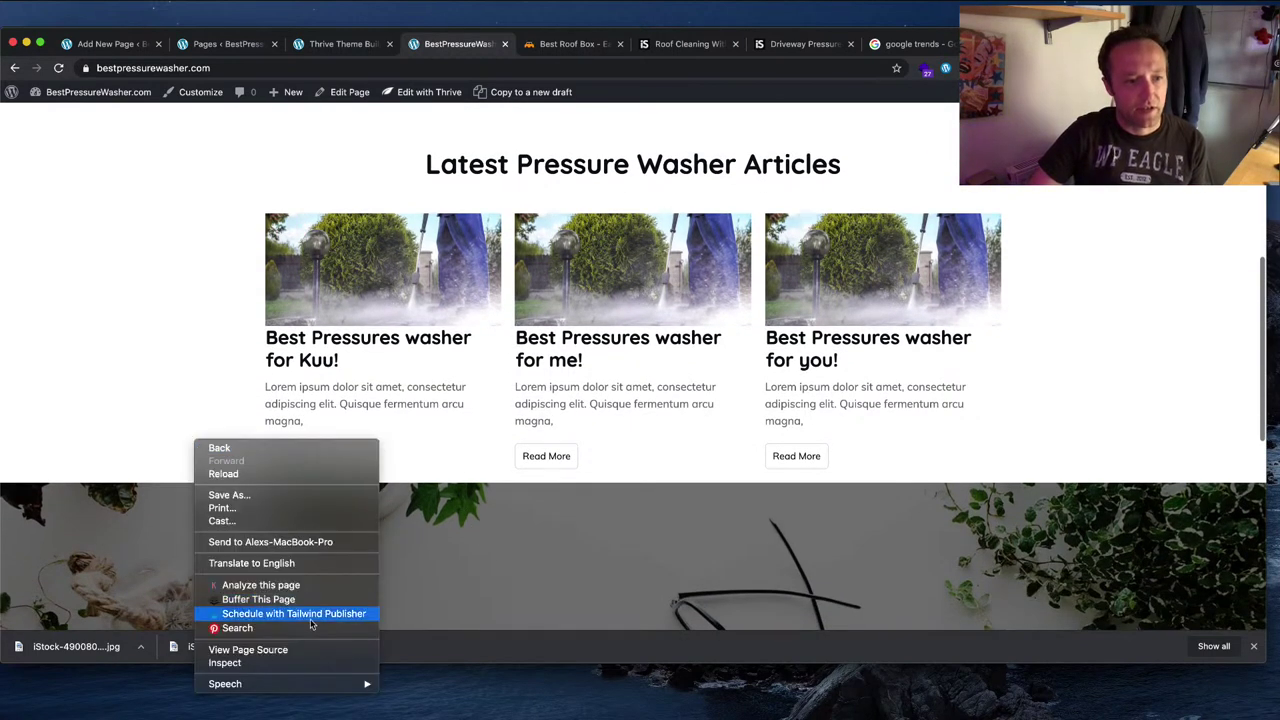
pyautogui.click(307, 668)
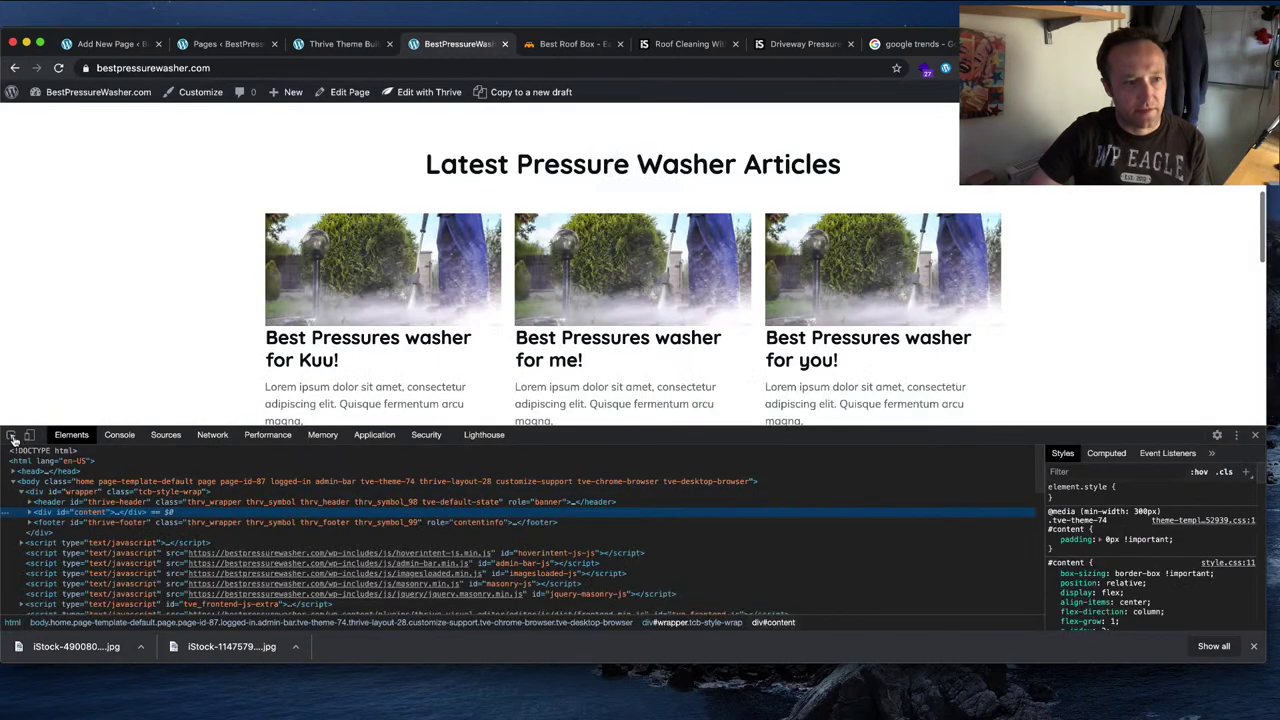
pyautogui.click(11, 435)
pyautogui.scroll(-3, 142, 343)
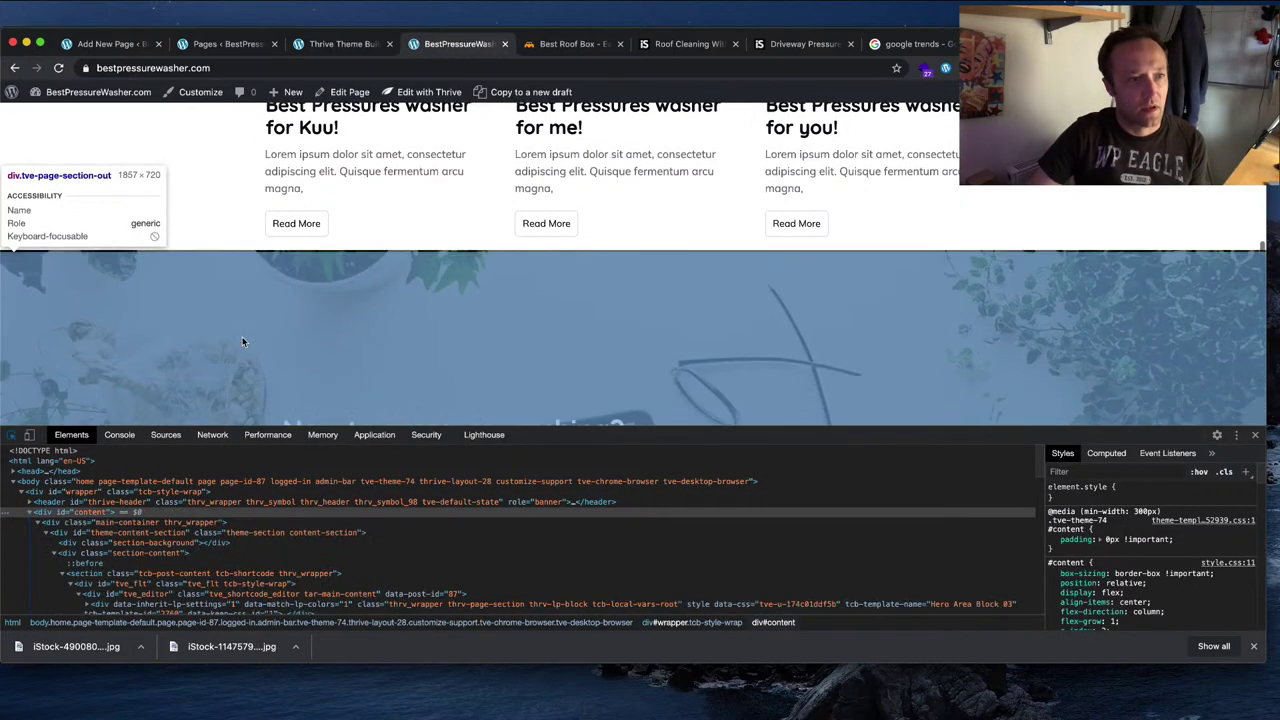
pyautogui.click(239, 268)
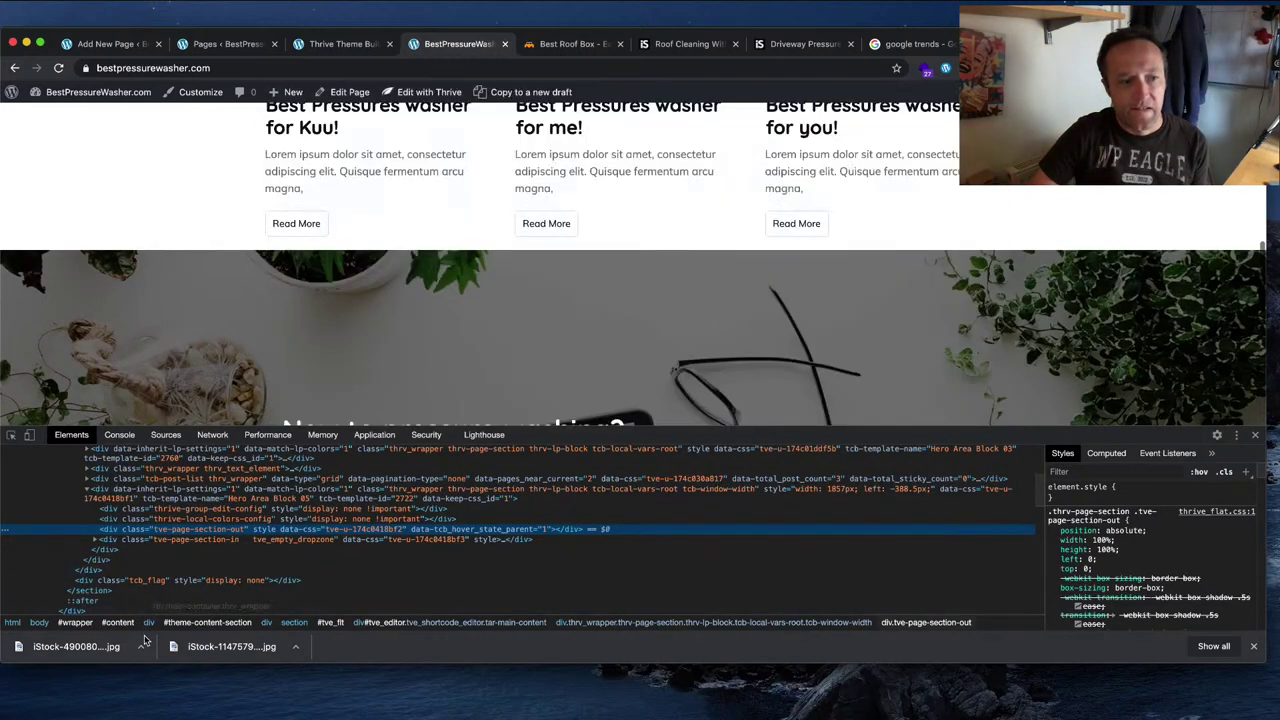
pyautogui.click(140, 646)
pyautogui.click(246, 679)
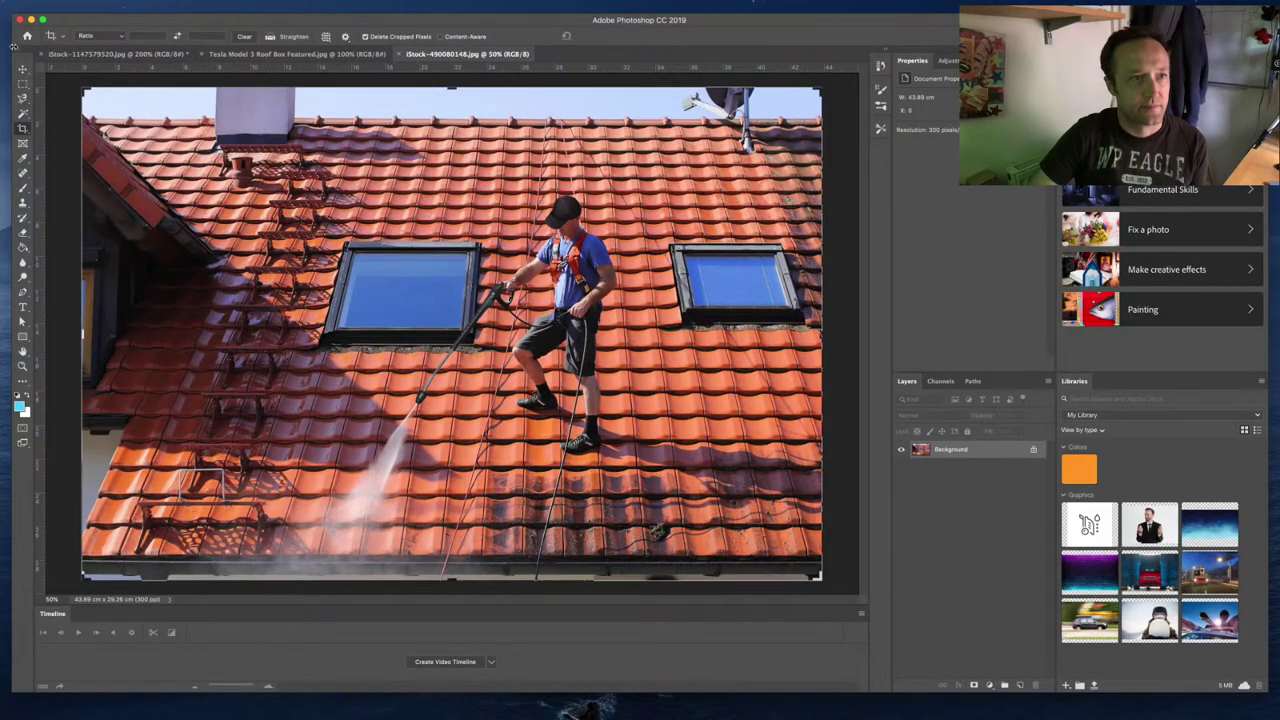
# Step: Resize the roof photo to a width of 1850 px
pyautogui.click(137, 5)
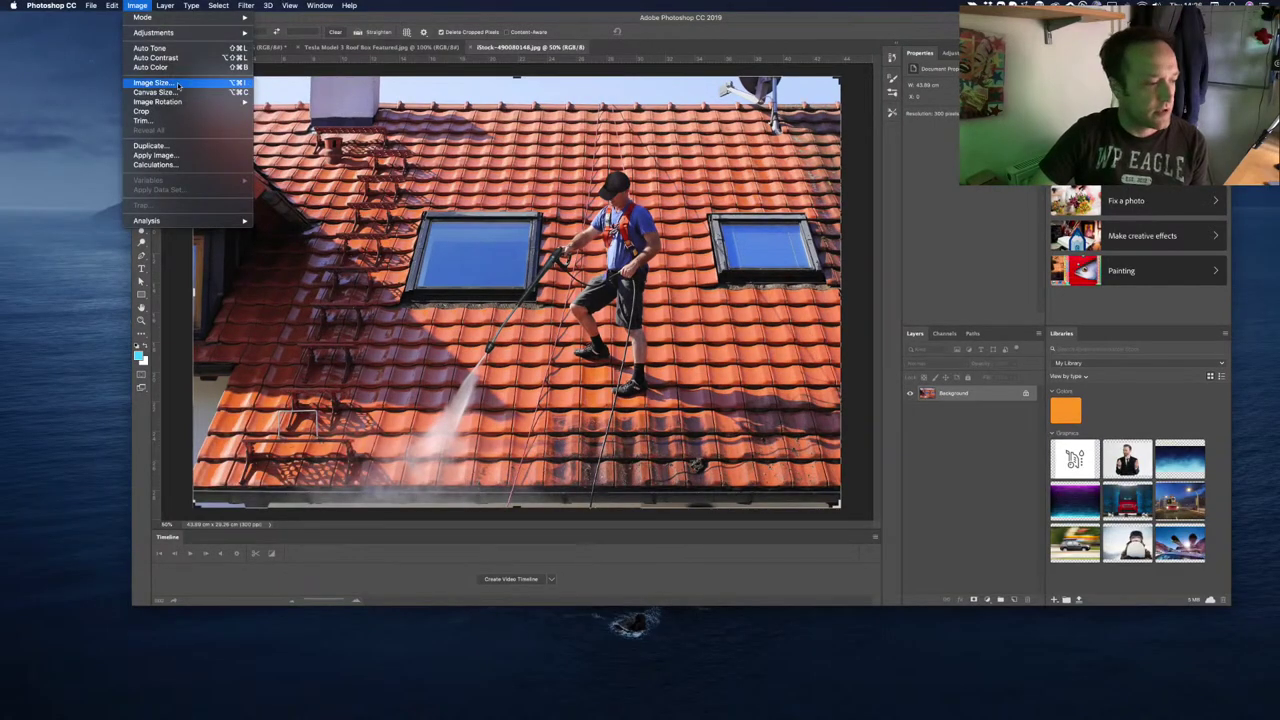
pyautogui.click(152, 83)
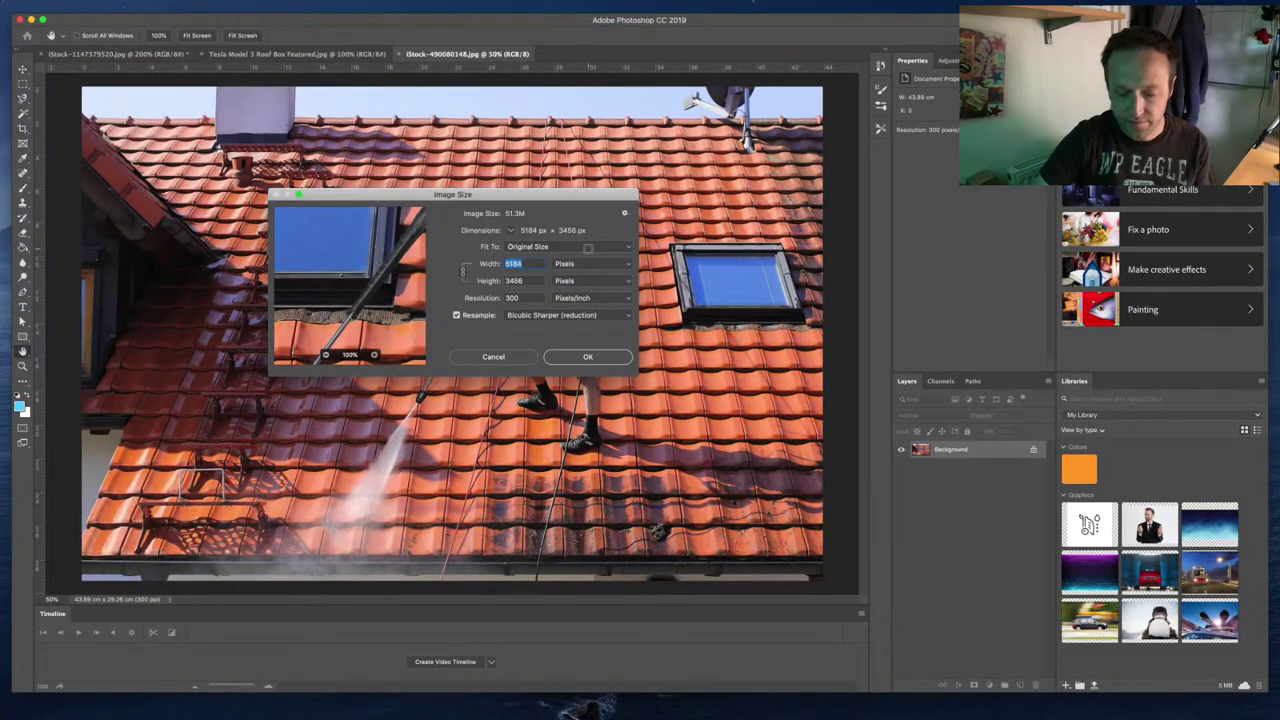
pyautogui.write('1850')
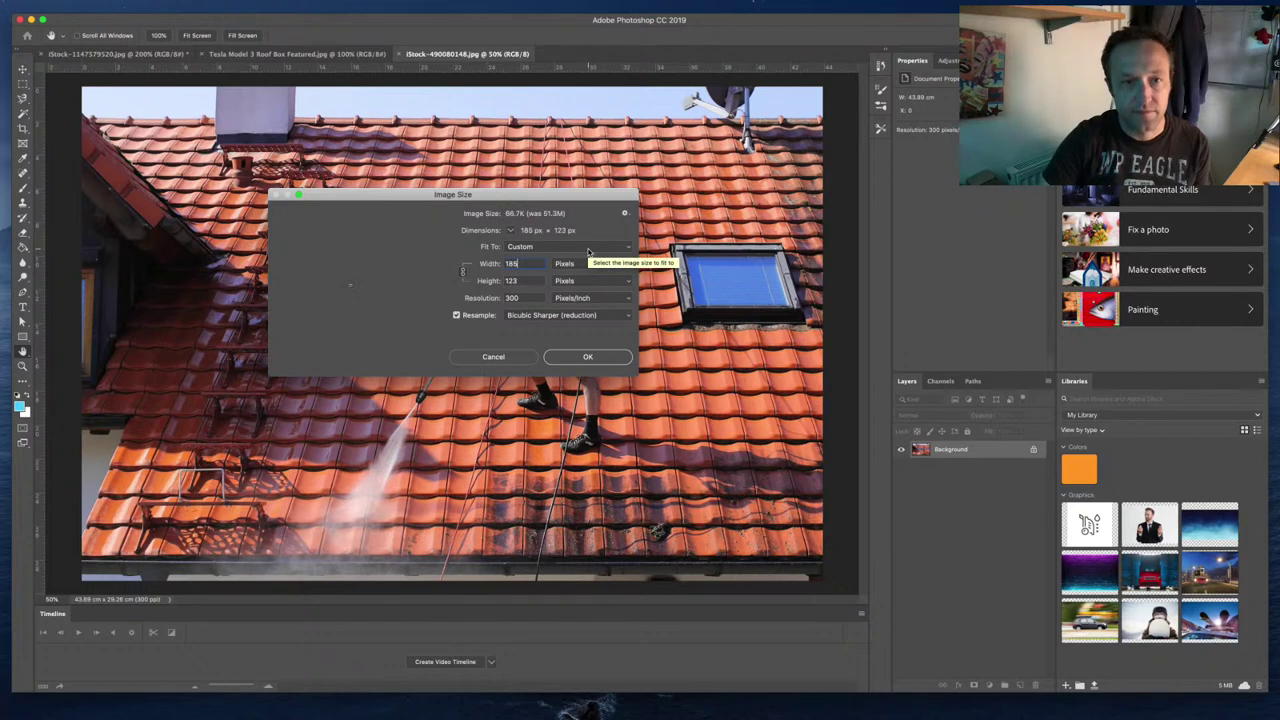
pyautogui.click(588, 357)
pyautogui.press('c')
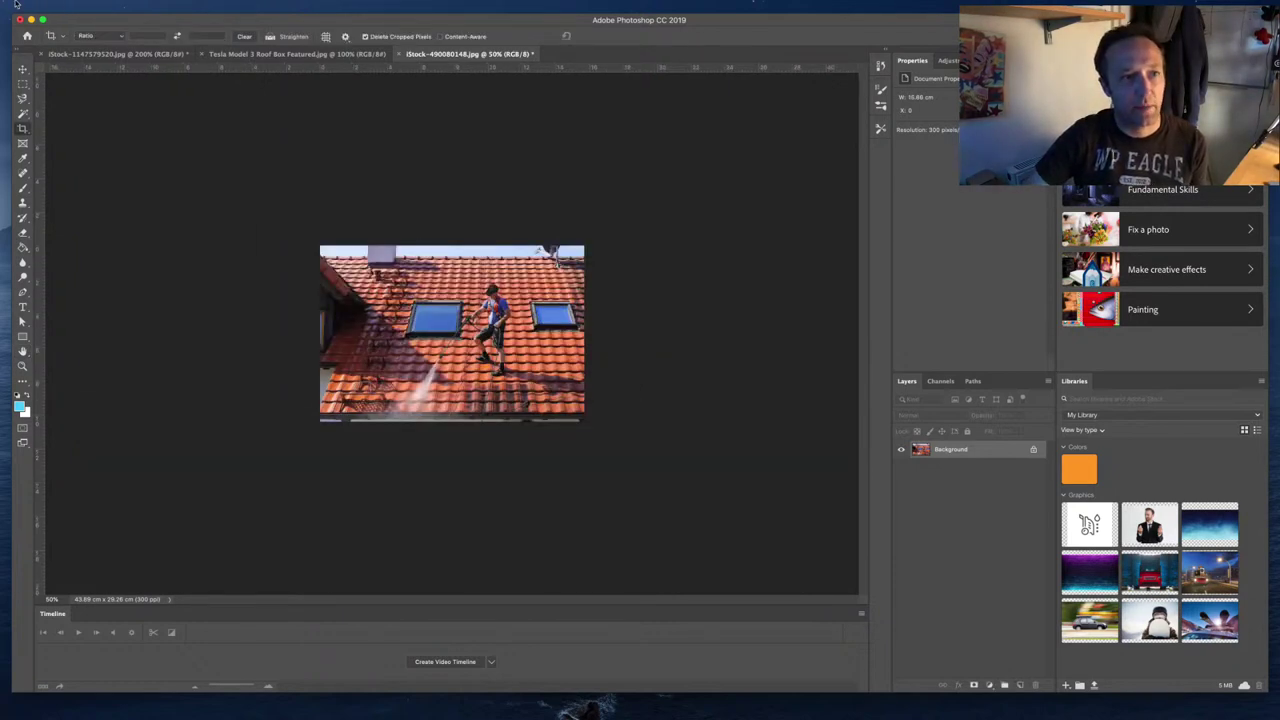
# Step: Crop the canvas height to 720 px, giving a 1850 × 720 image
pyautogui.click(18, 4)
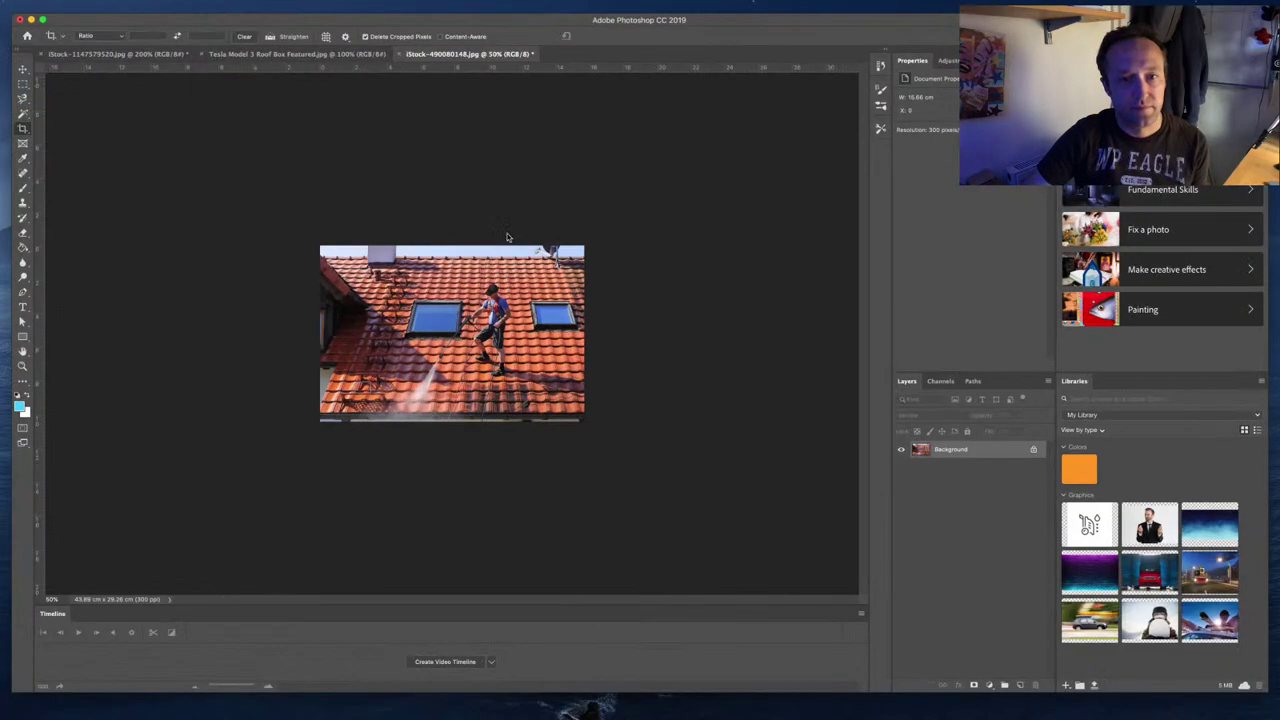
pyautogui.click(740, 340)
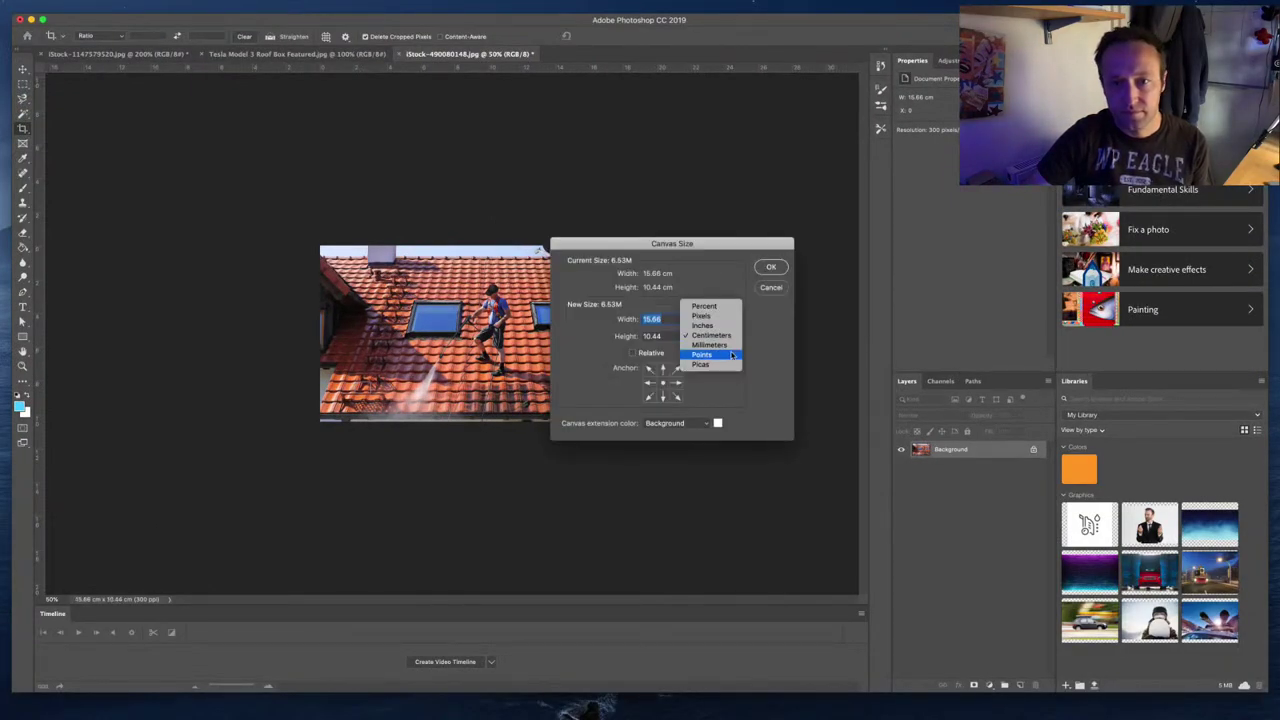
pyautogui.click(724, 336)
pyautogui.click(708, 316)
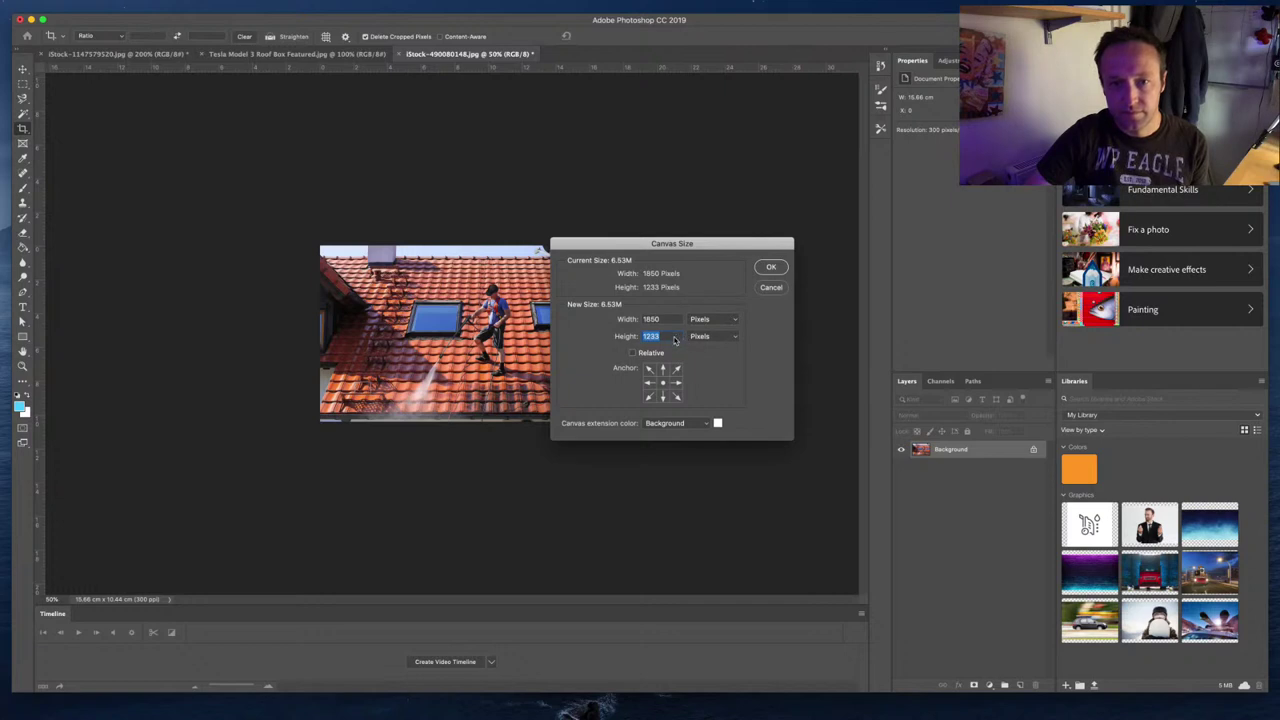
pyautogui.write('720')
pyautogui.press('Return')
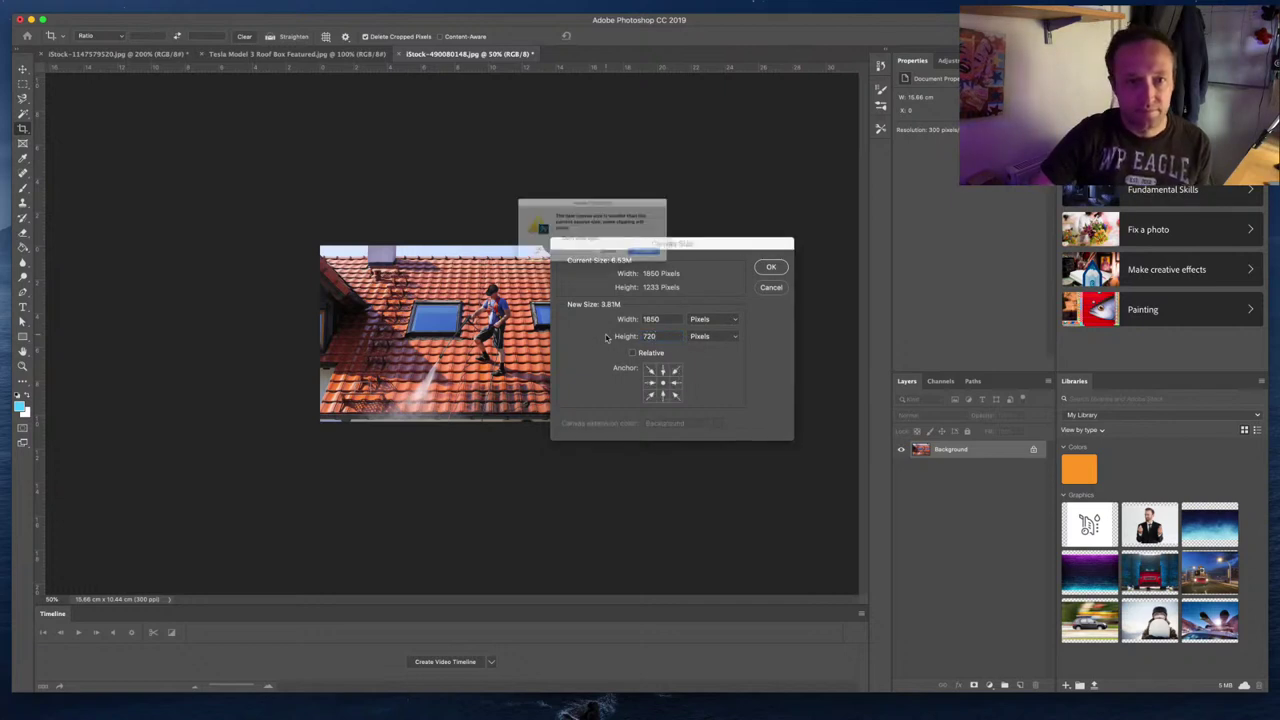
pyautogui.click(676, 264)
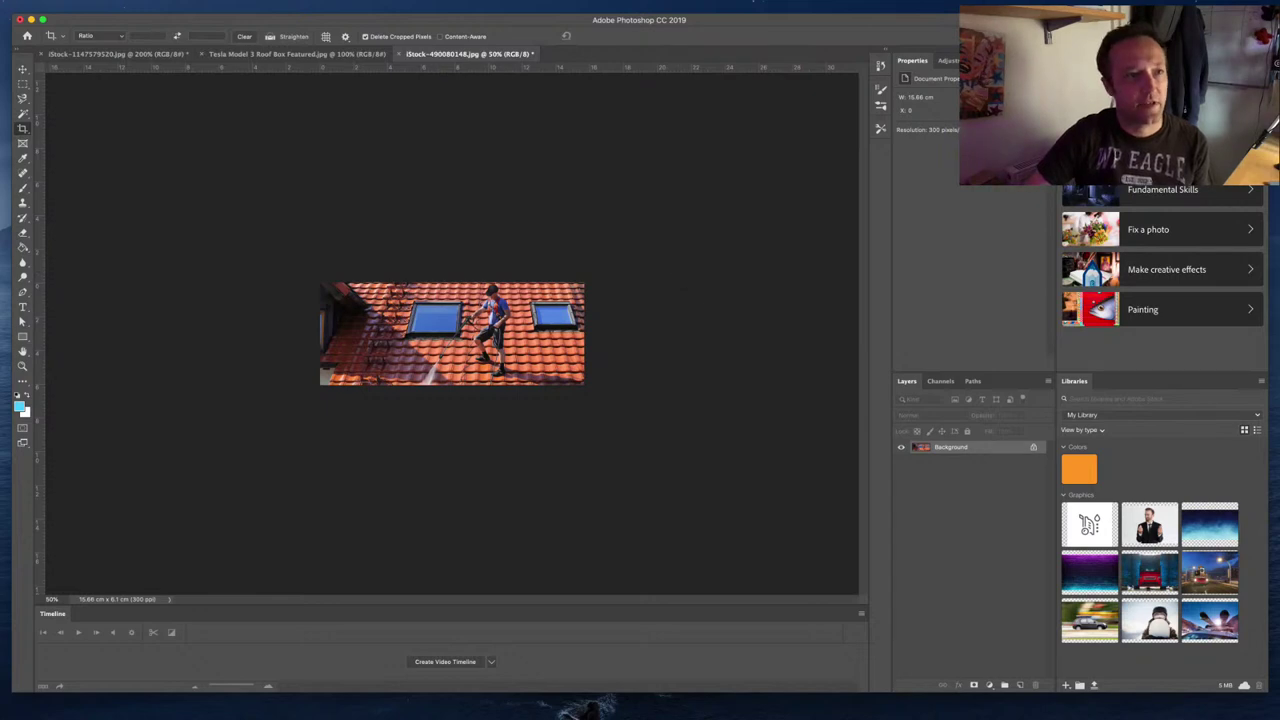
# Step: Export a 70%-quality JPG named 'Pressure Washing the Roof' into BestPressureWashdotcom
pyautogui.click(90, 5)
pyautogui.moveTo(166, 133)
pyautogui.click(300, 145)
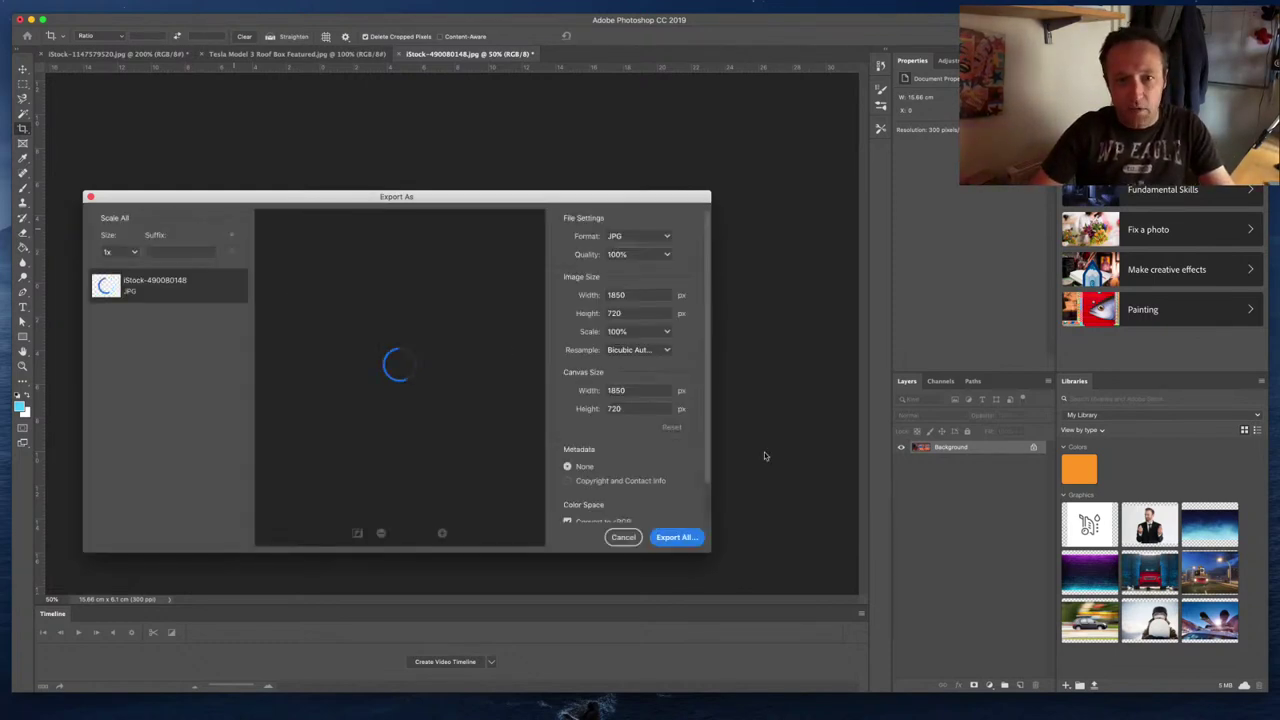
pyautogui.click(667, 255)
pyautogui.click(650, 349)
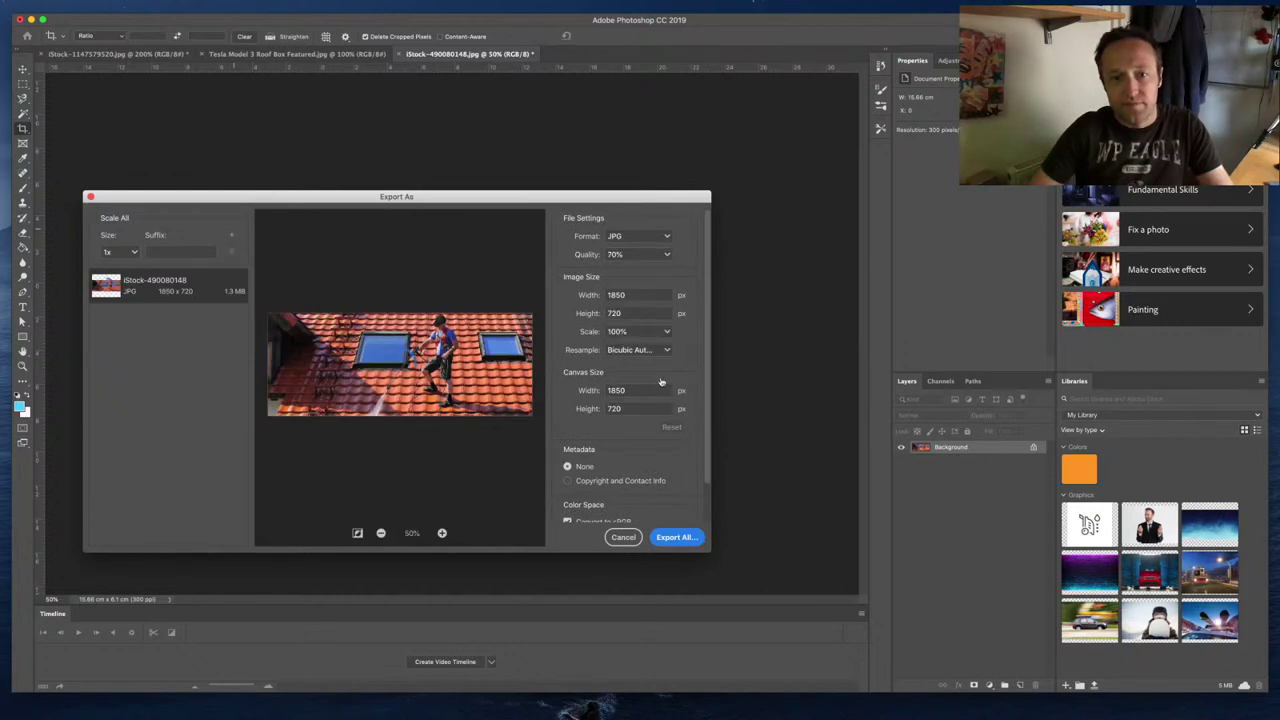
pyautogui.click(688, 543)
pyautogui.write('Pre')
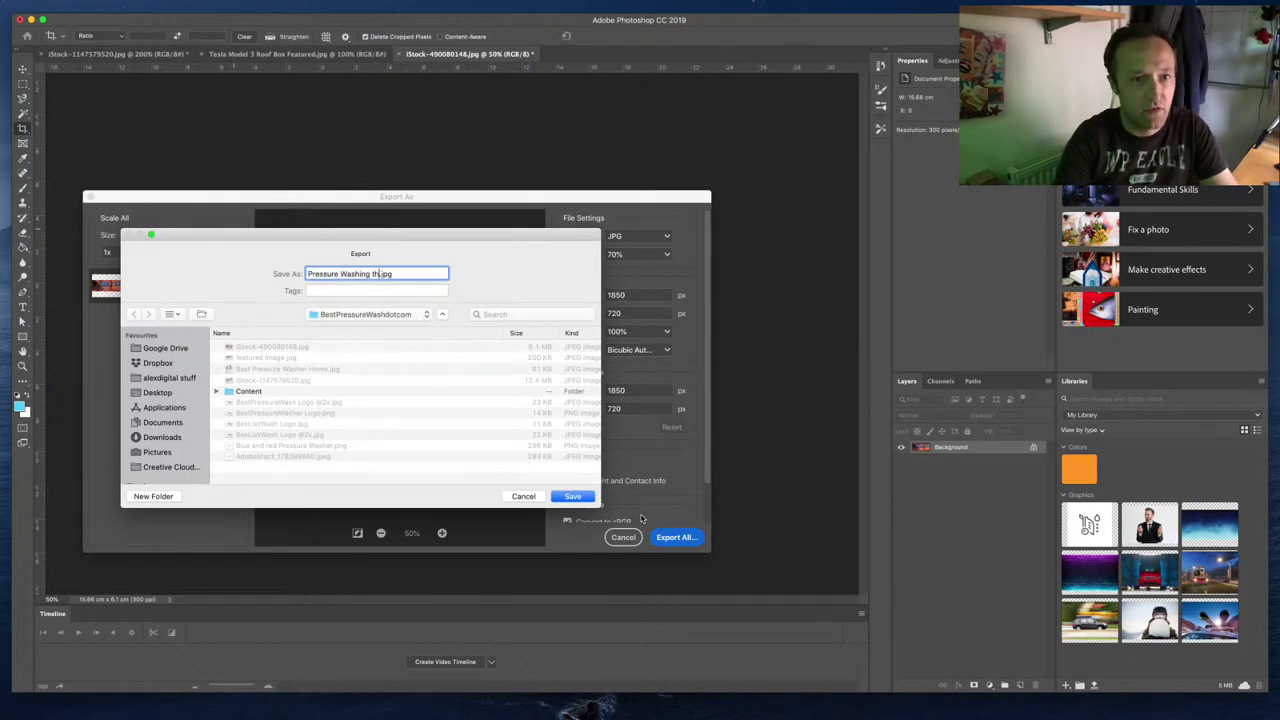
pyautogui.write('ssure Washing the Roof')
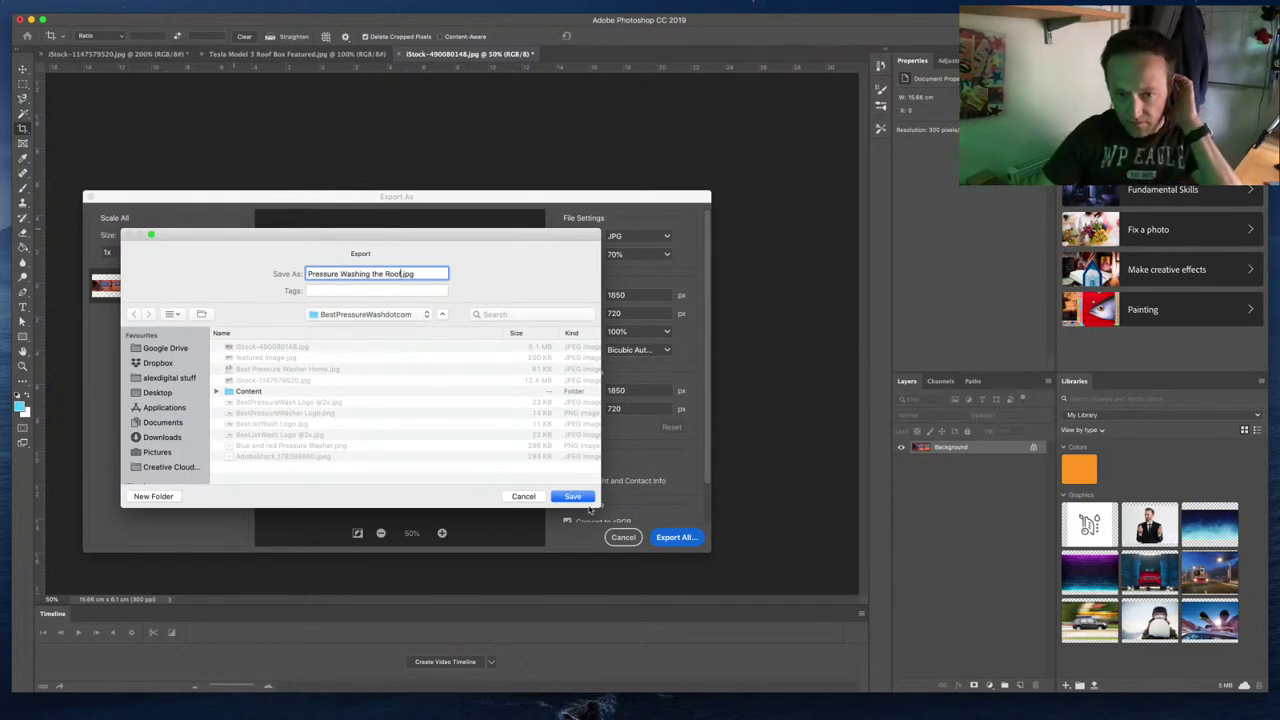
pyautogui.click(584, 499)
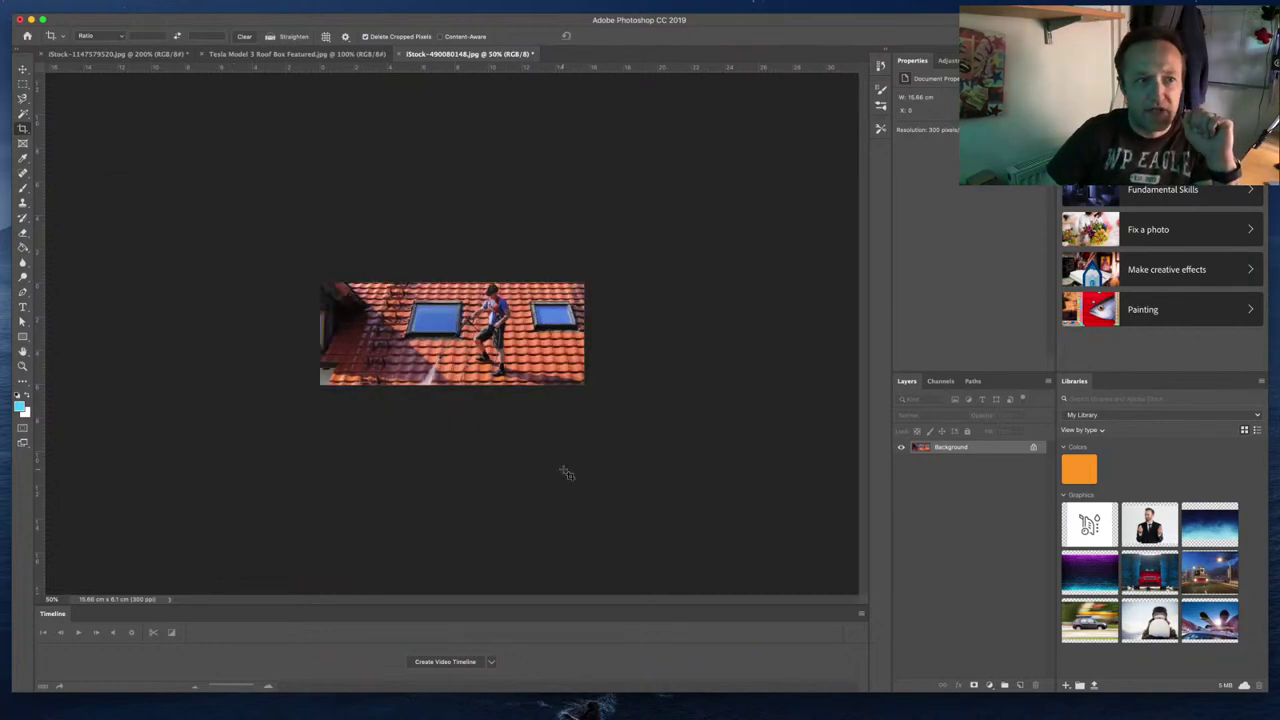
# Step: Close DevTools, open the homepage in Thrive Architect, and select the 'New to pressure washing?' section
pyautogui.press('super+Tab')
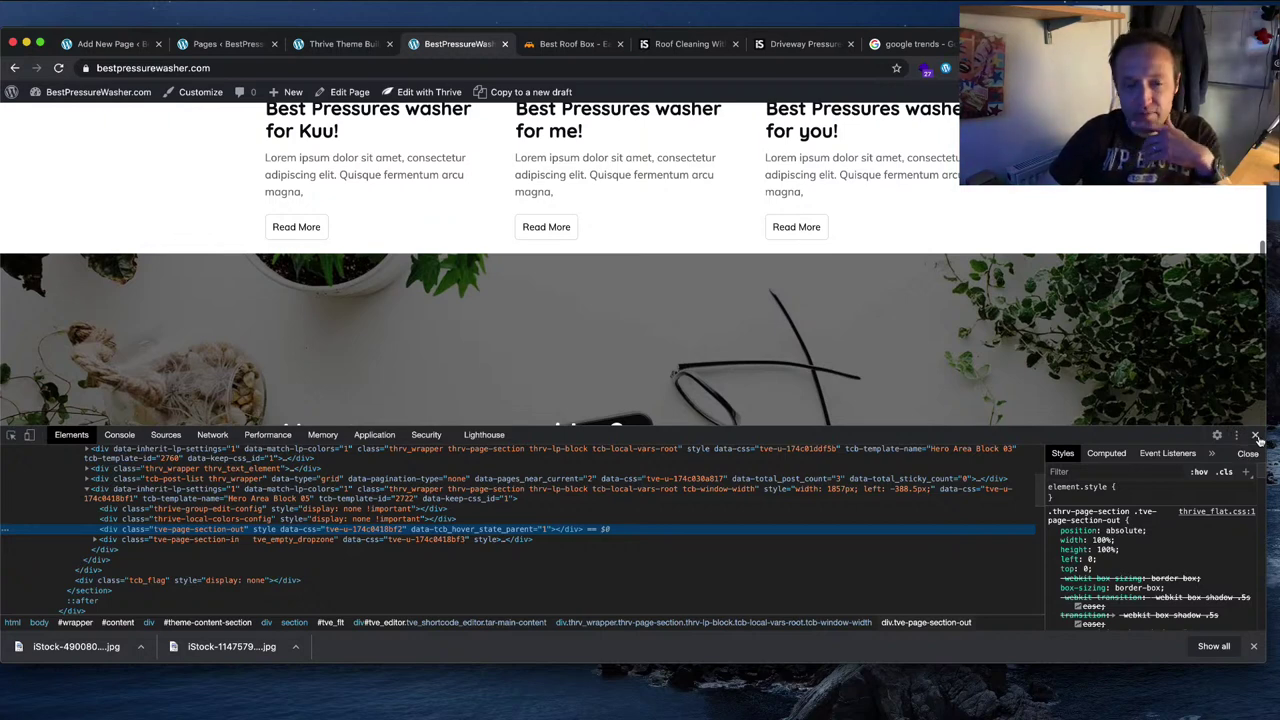
pyautogui.click(1256, 436)
pyautogui.scroll(-3, 830, 265)
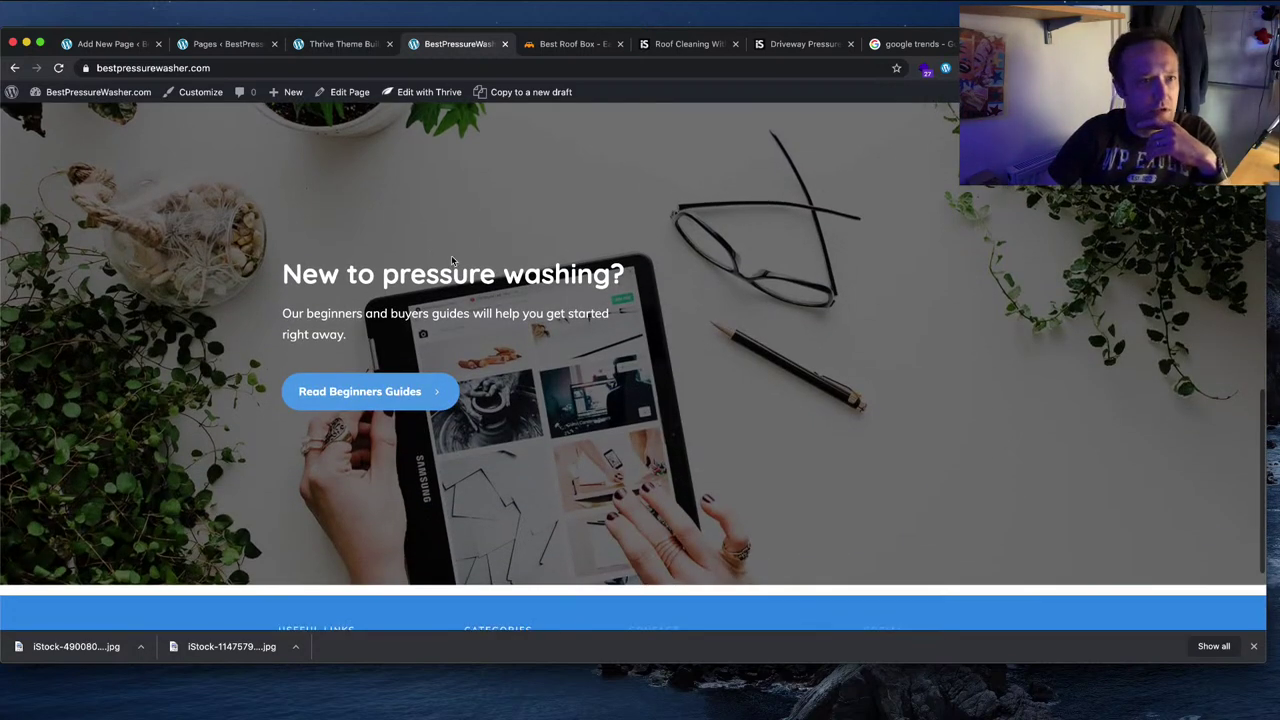
pyautogui.moveTo(423, 99)
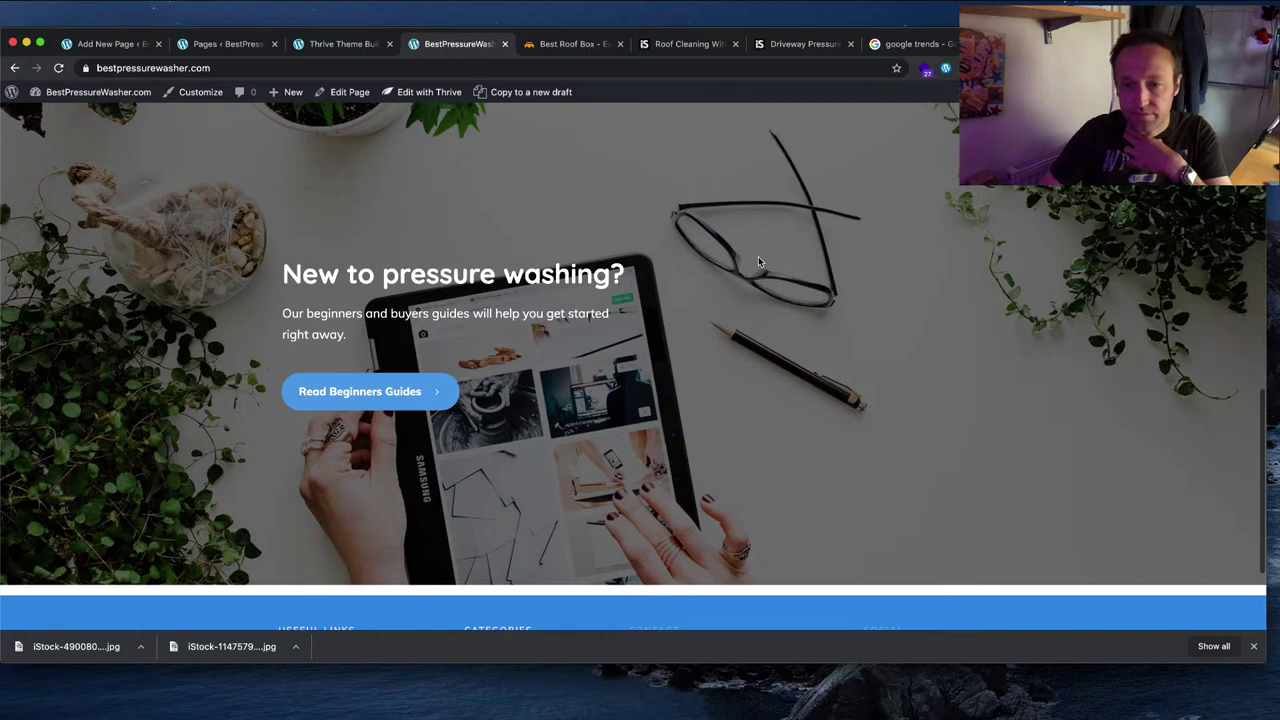
pyautogui.scroll(-3, 782, 332)
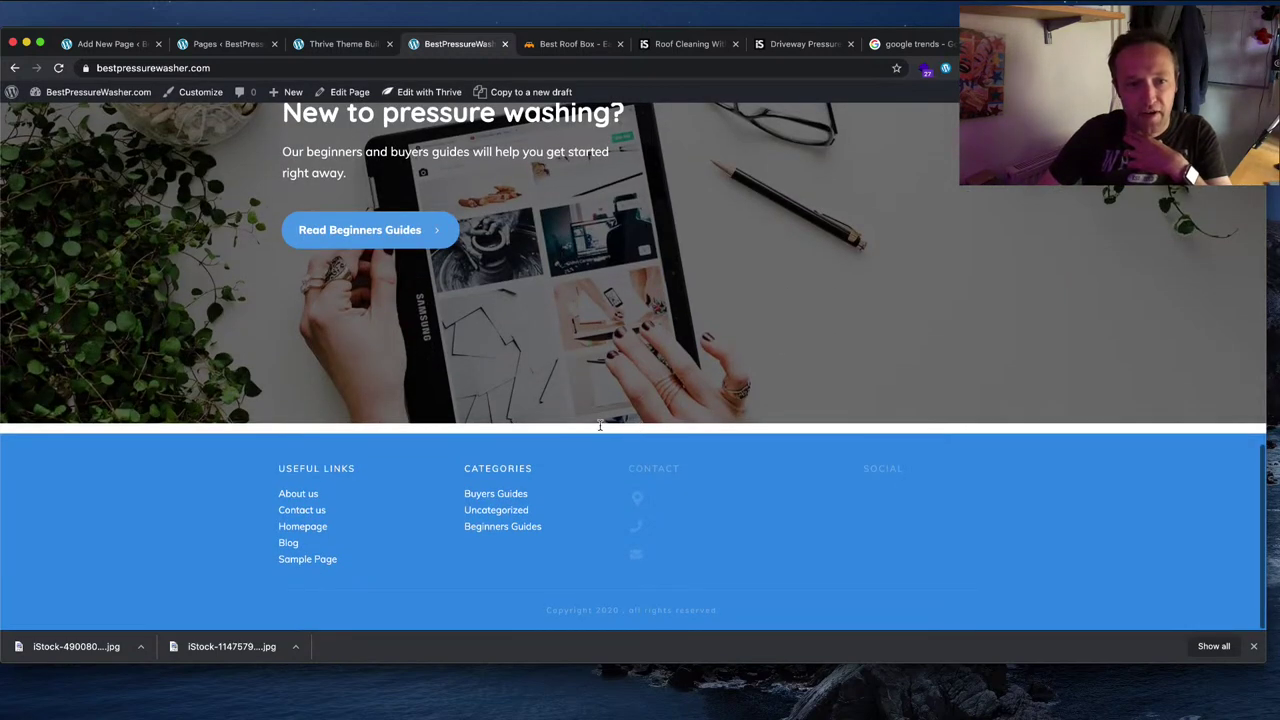
pyautogui.scroll(4, 675, 357)
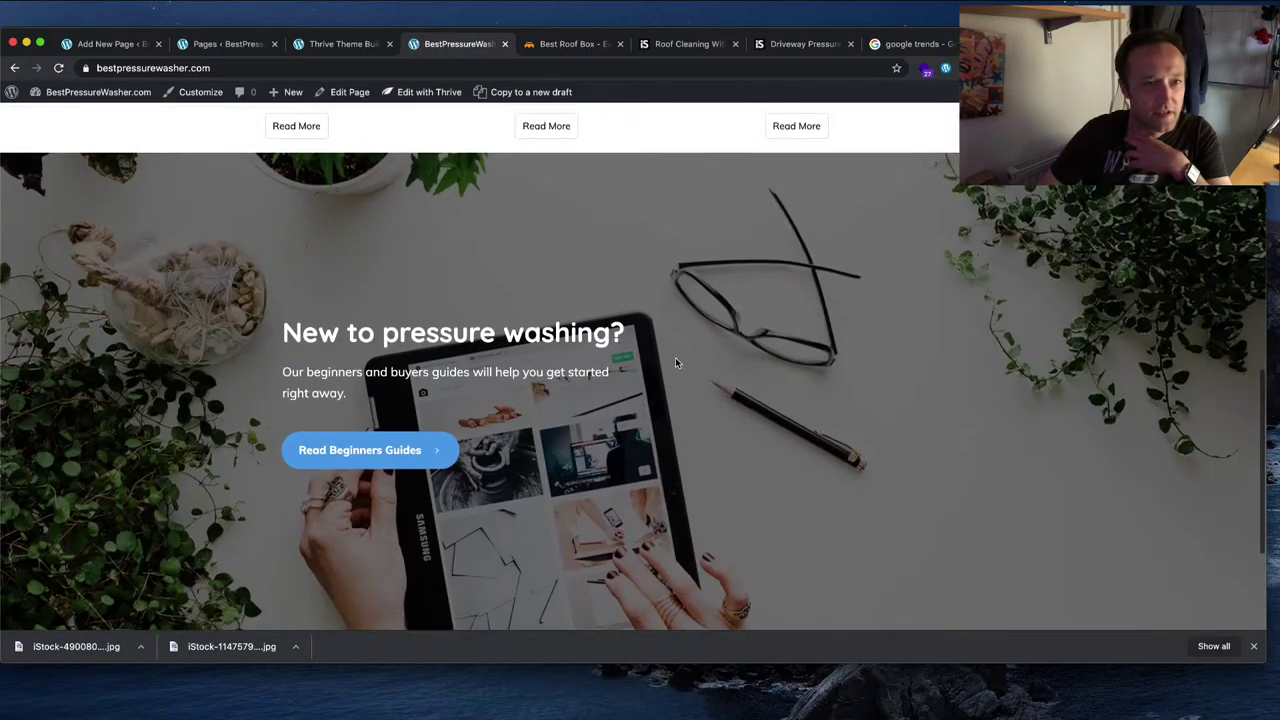
pyautogui.scroll(-2, 675, 357)
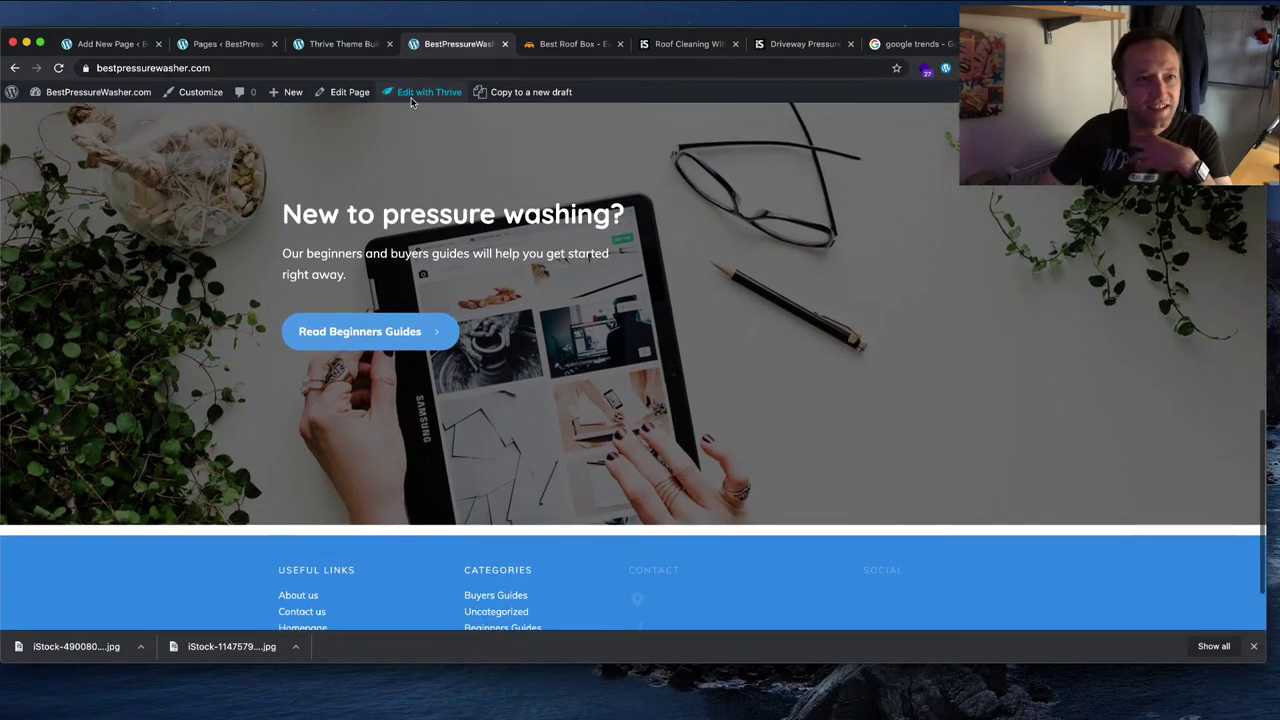
pyautogui.click(425, 110)
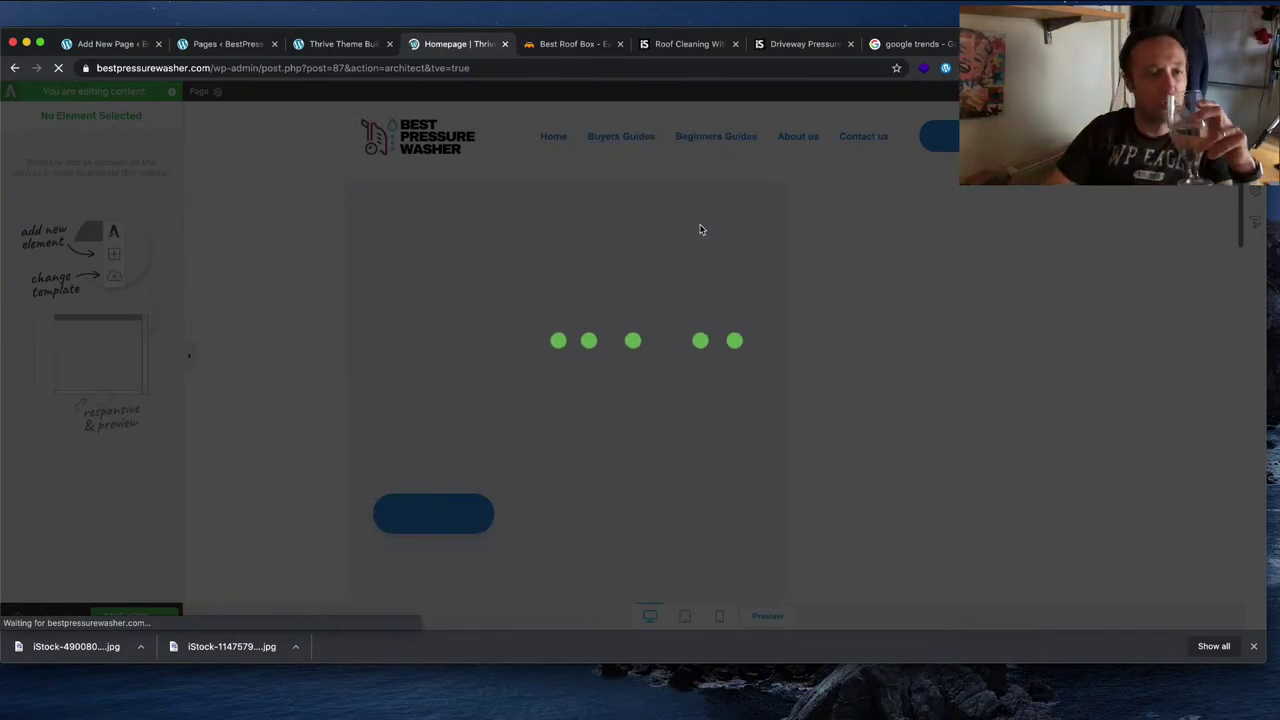
pyautogui.scroll(-3, 720, 228)
pyautogui.scroll(-10, 720, 228)
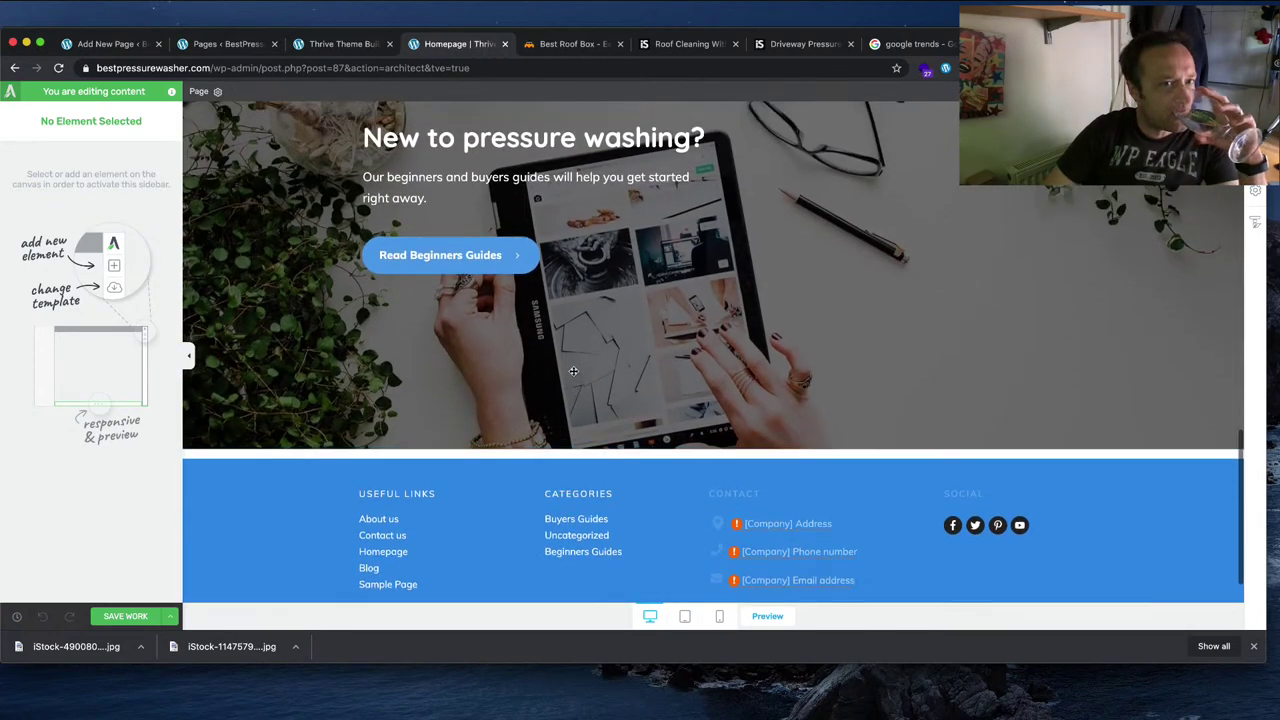
pyautogui.scroll(3, 578, 382)
pyautogui.click(305, 218)
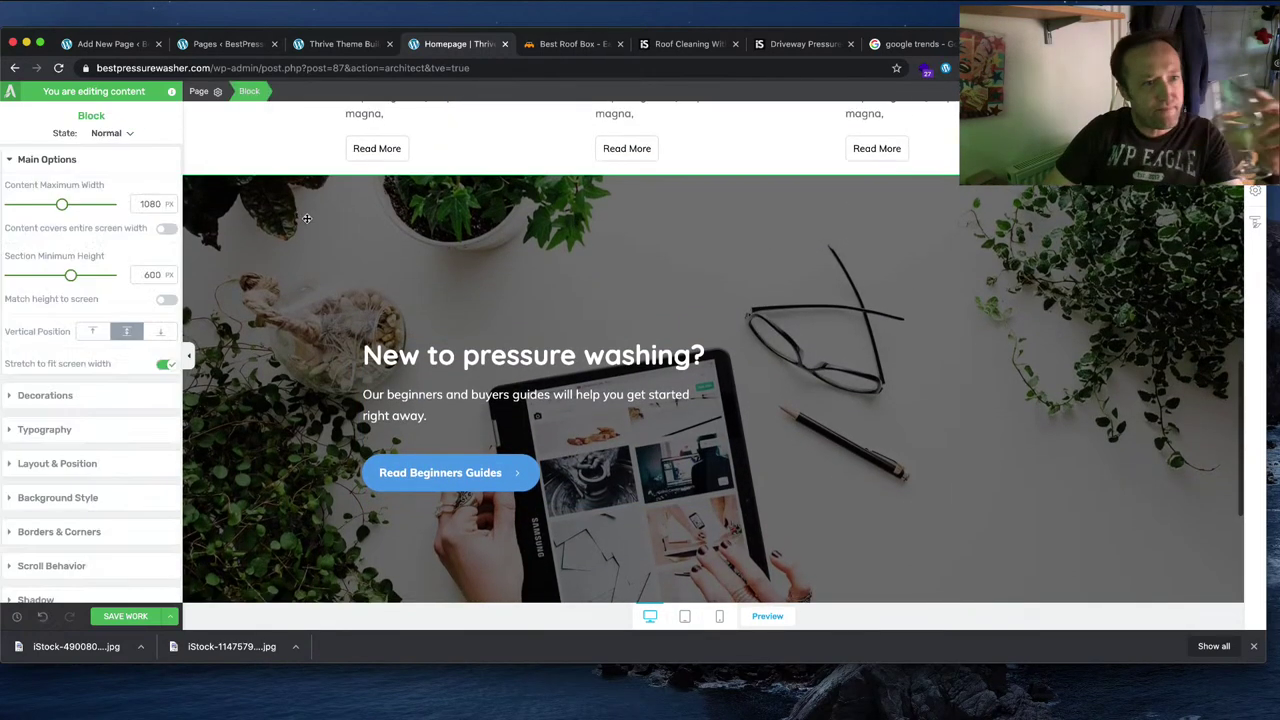
# Step: Upload Pressure Washing the Roof.jpg and use it as the section's background image
pyautogui.scroll(-1, 88, 443)
pyautogui.click(90, 462)
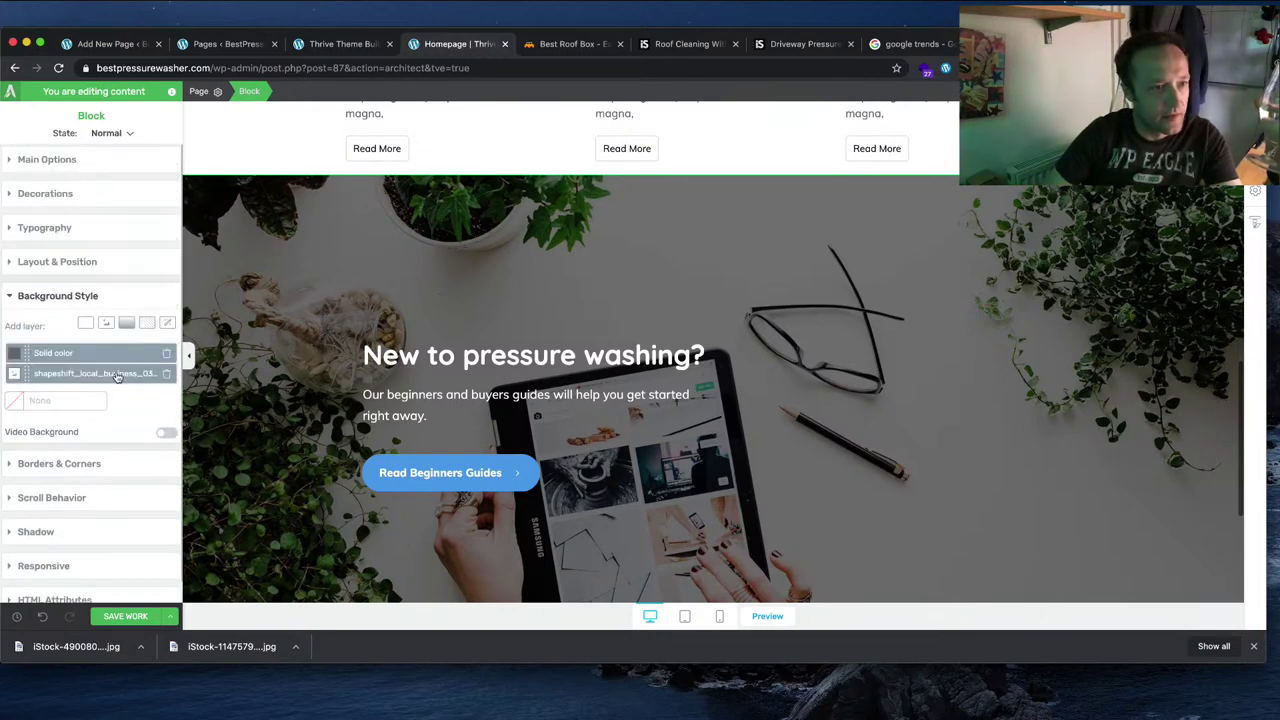
pyautogui.click(85, 377)
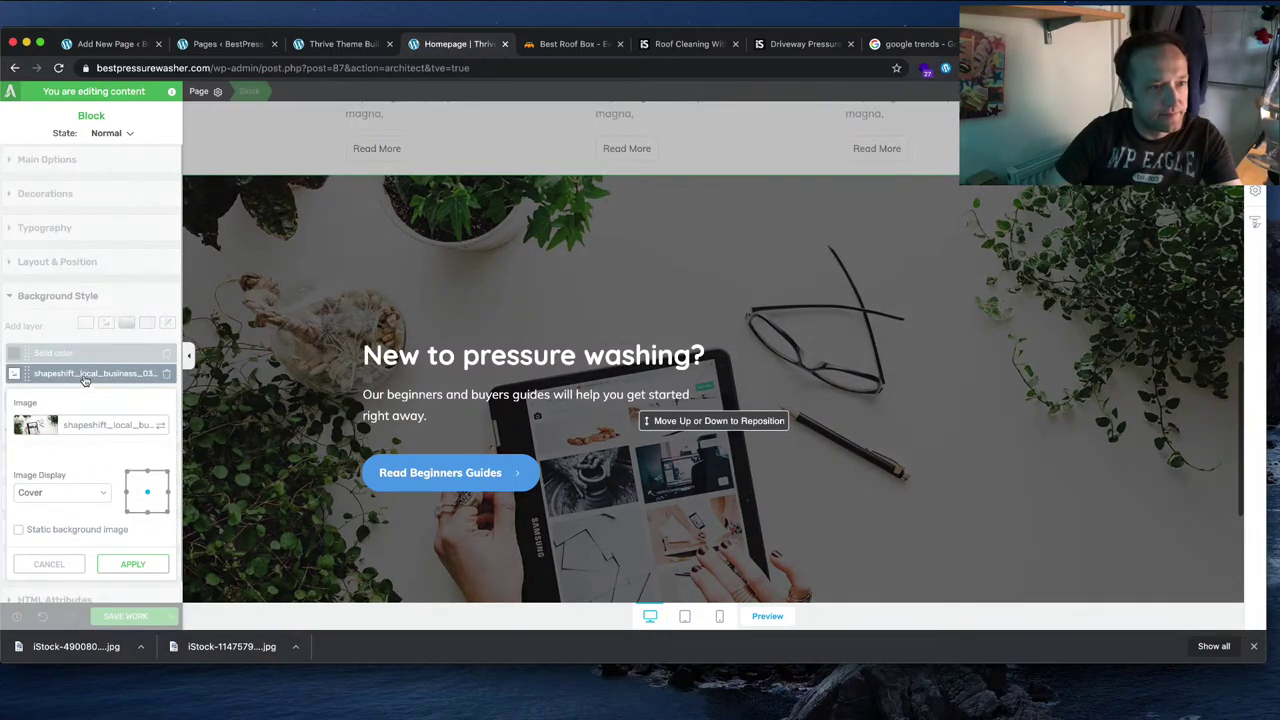
pyautogui.click(35, 425)
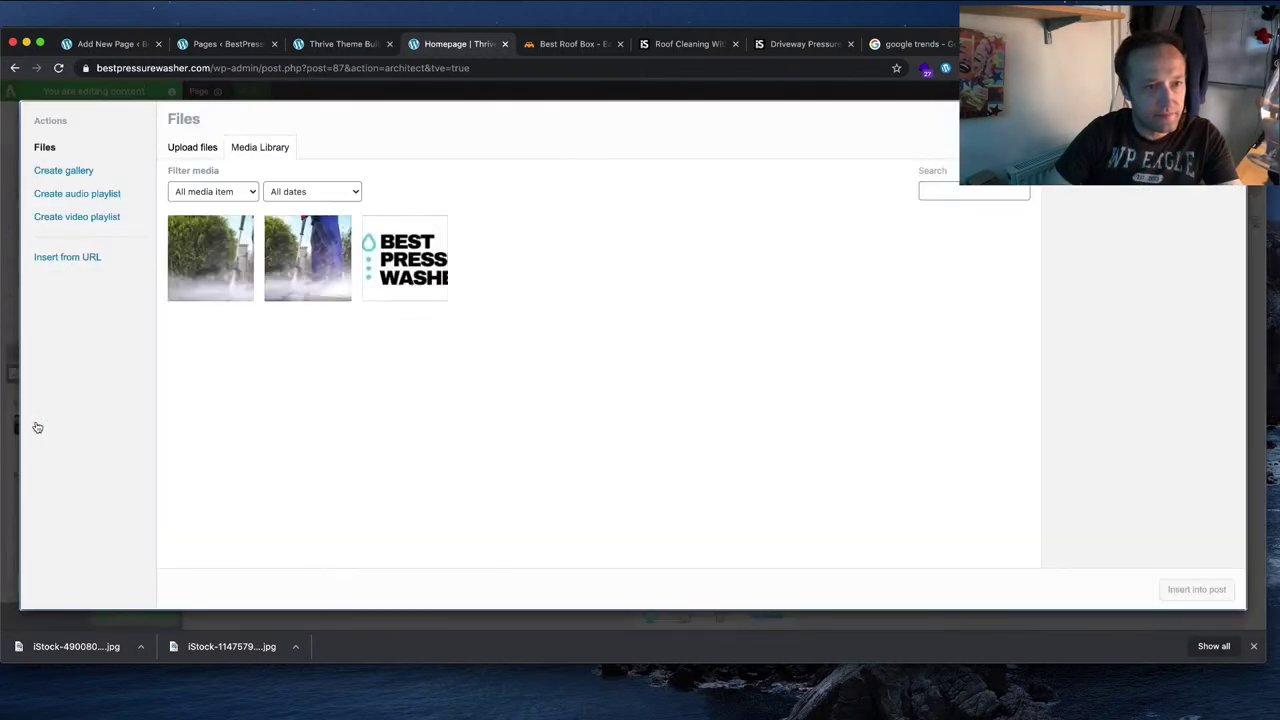
pyautogui.click(192, 147)
pyautogui.click(709, 363)
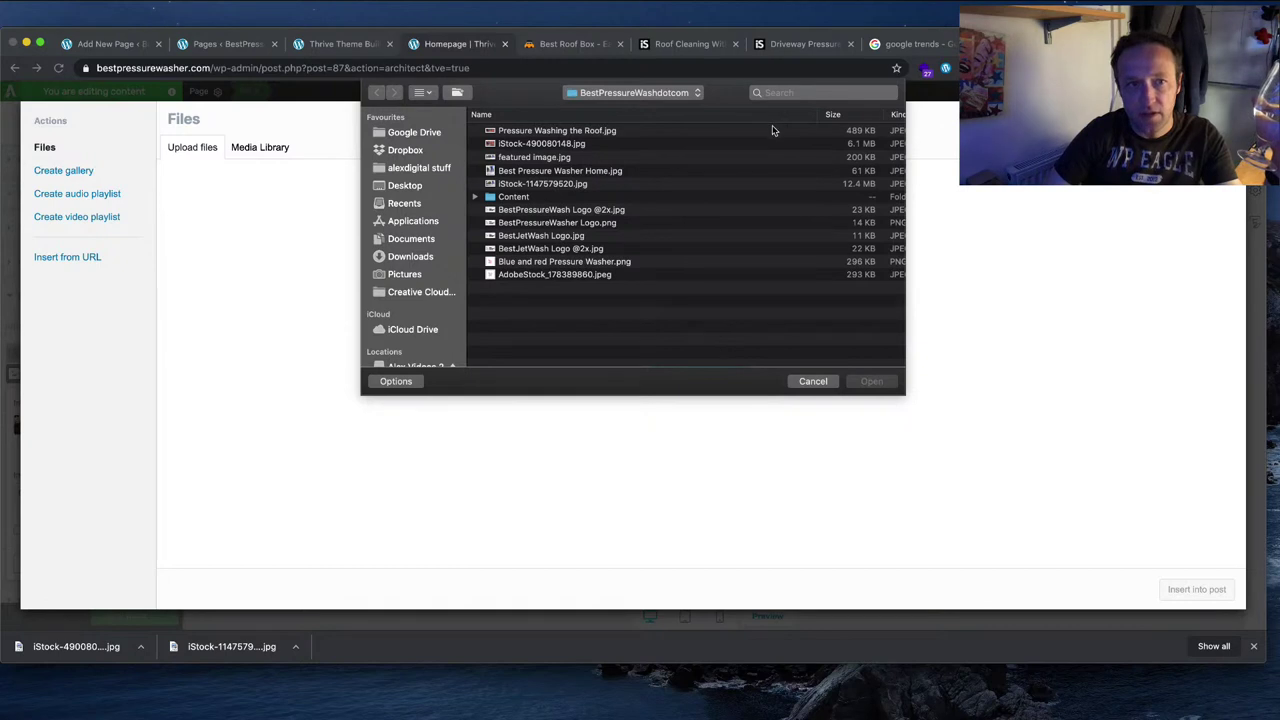
pyautogui.click(563, 131)
pyautogui.click(872, 382)
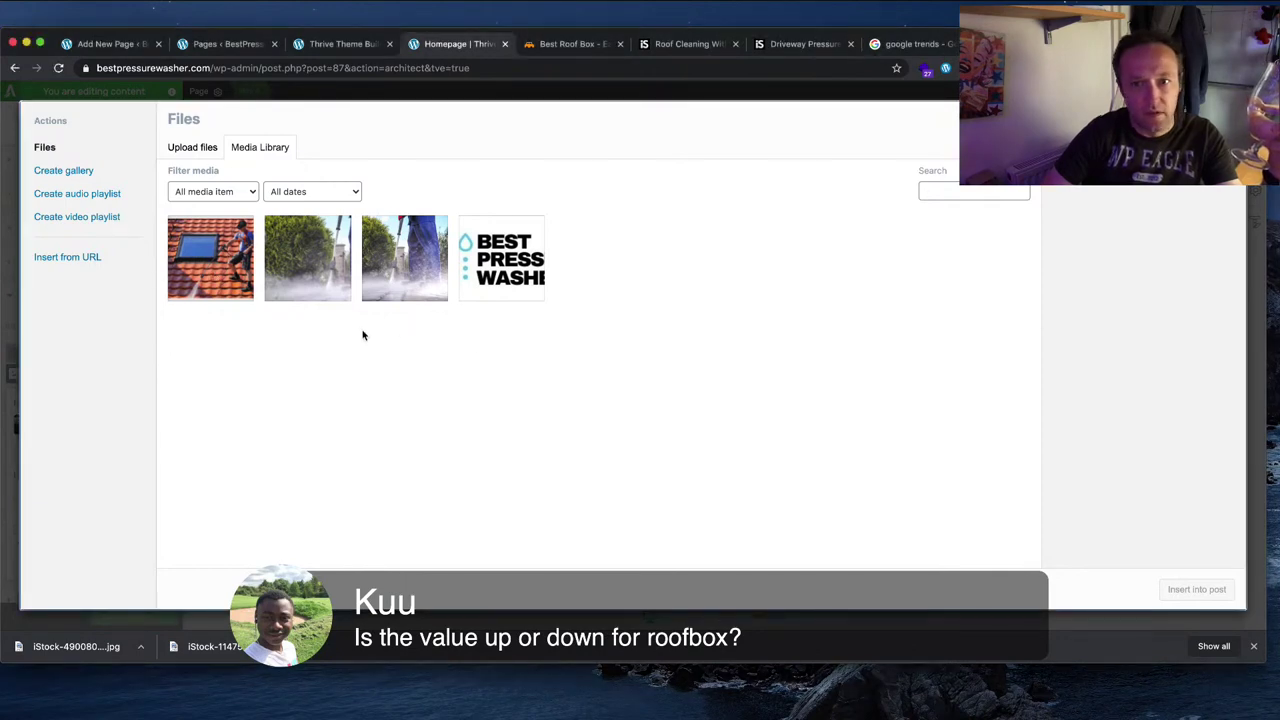
pyautogui.click(1224, 592)
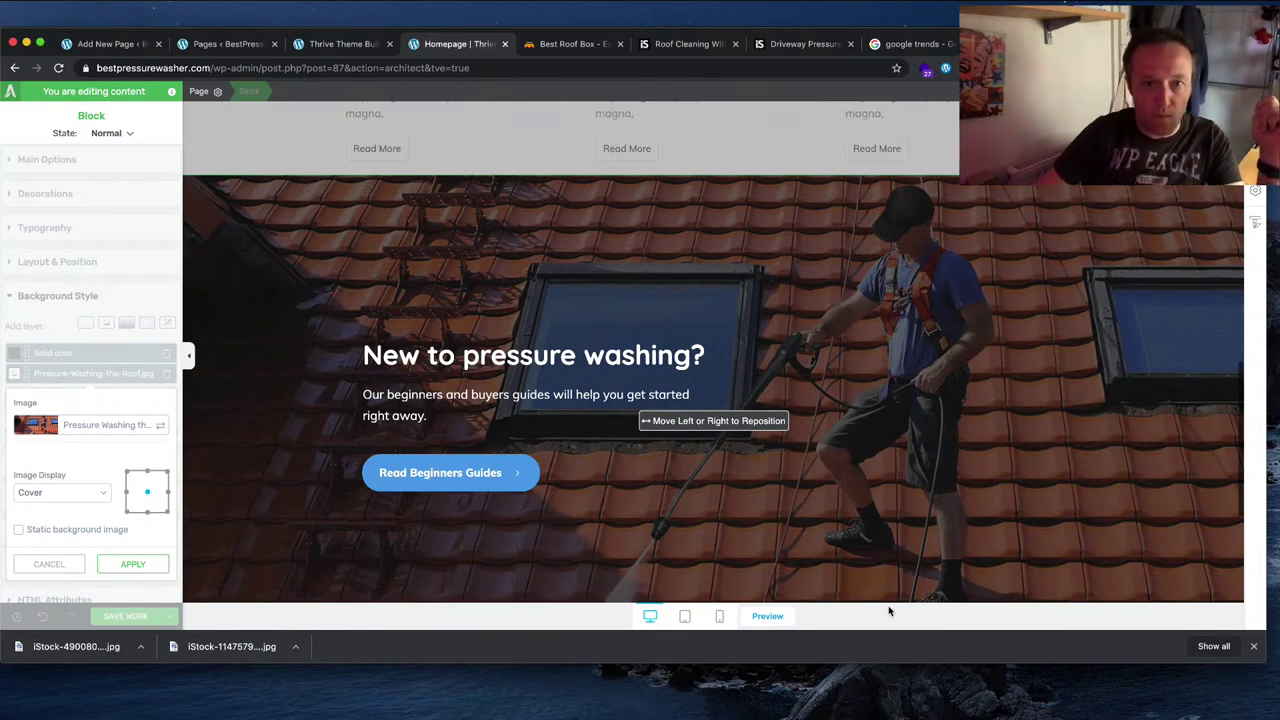
# Step: Reposition the roof photo within the section and apply the background
pyautogui.scroll(-3, 878, 432)
pyautogui.scroll(1, 878, 432)
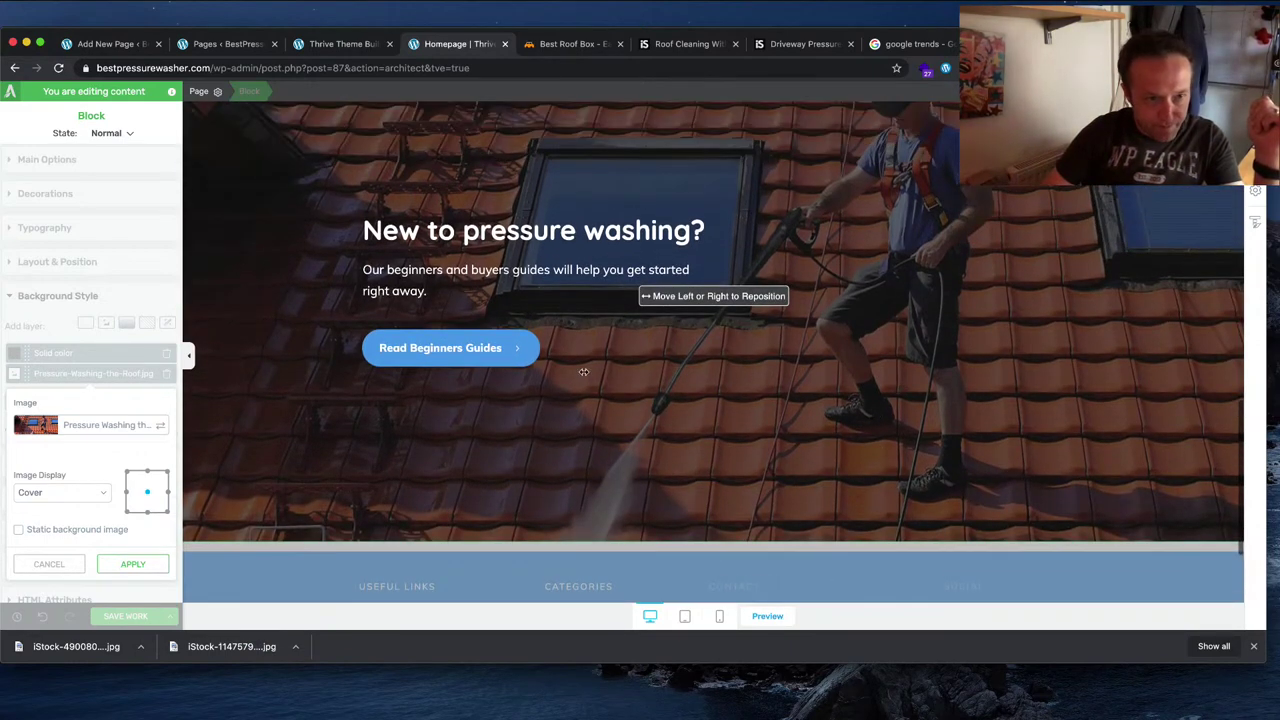
pyautogui.moveTo(723, 360); pyautogui.dragTo(674, 436)
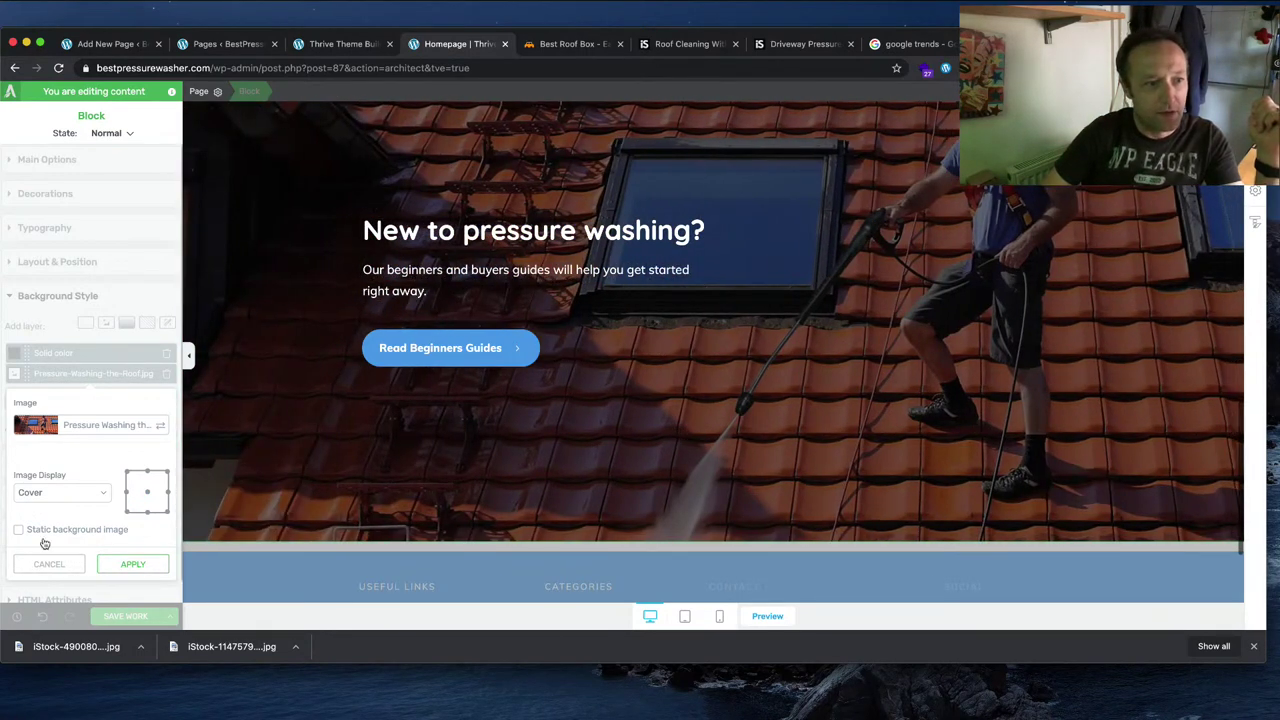
pyautogui.click(130, 564)
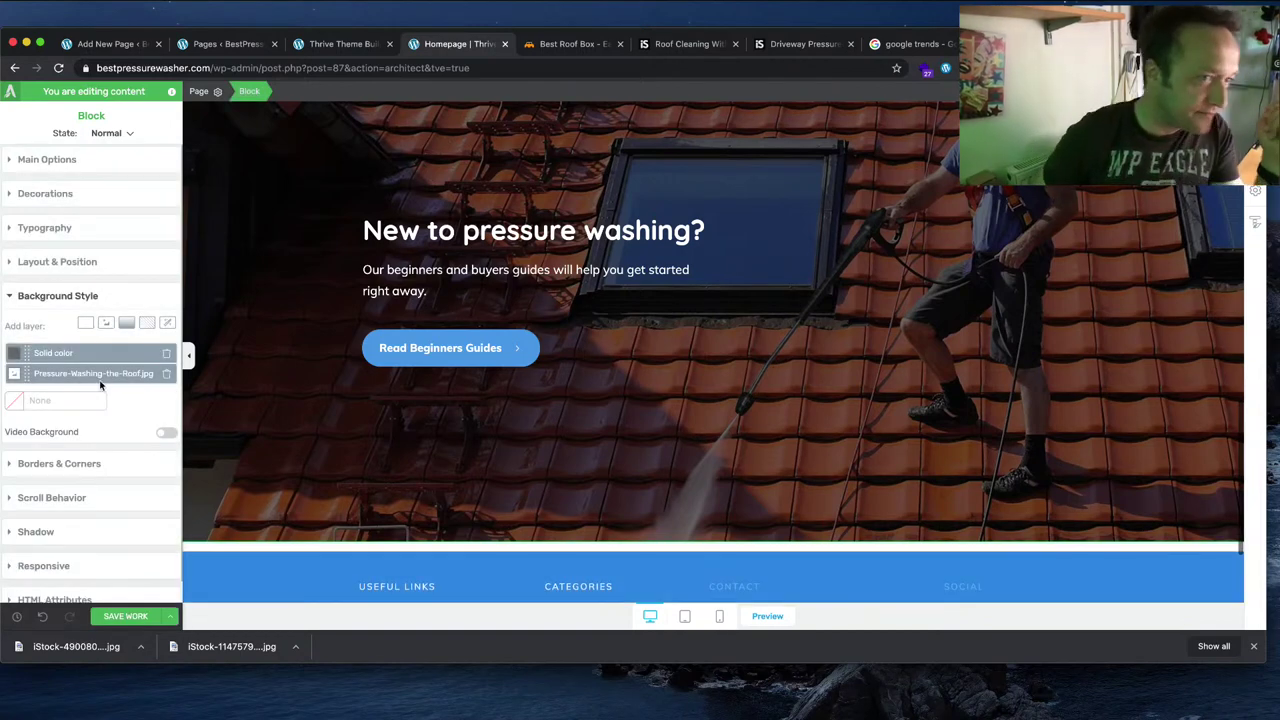
# Step: Try a semi-transparent blue theme overlay on the roof photo, then cancel it
pyautogui.click(24, 356)
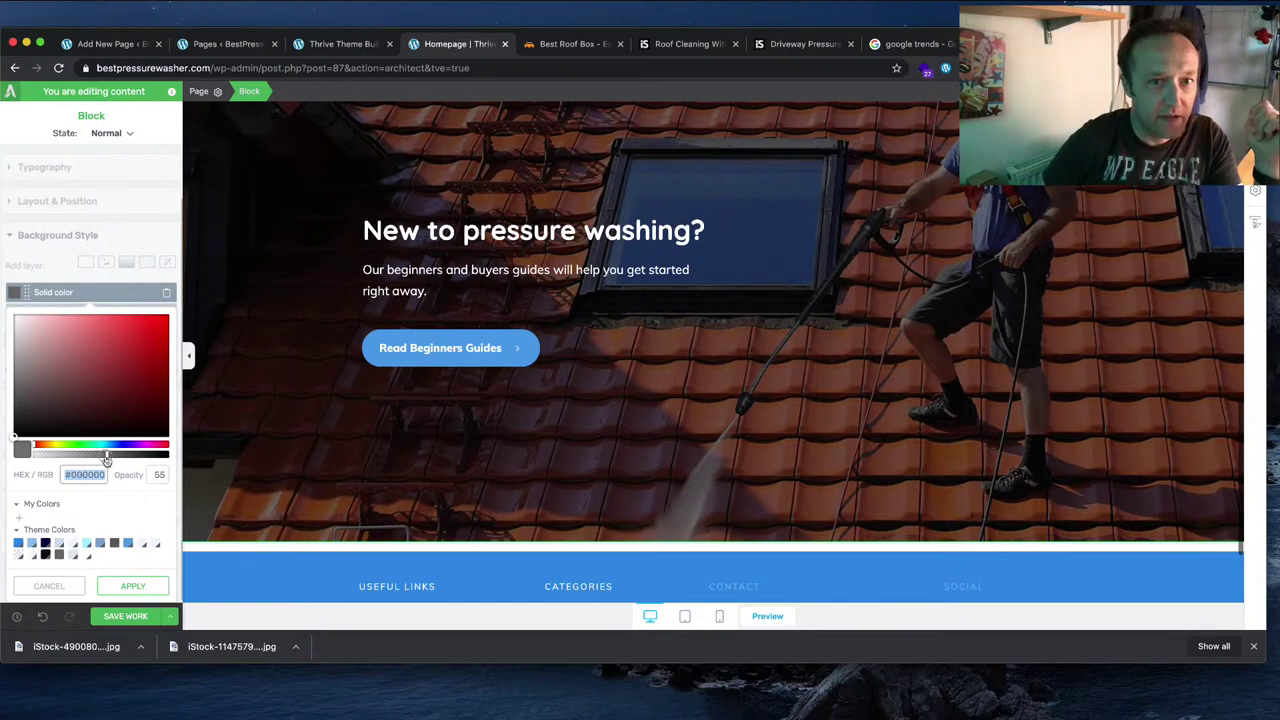
pyautogui.moveTo(107, 458); pyautogui.dragTo(82, 458)
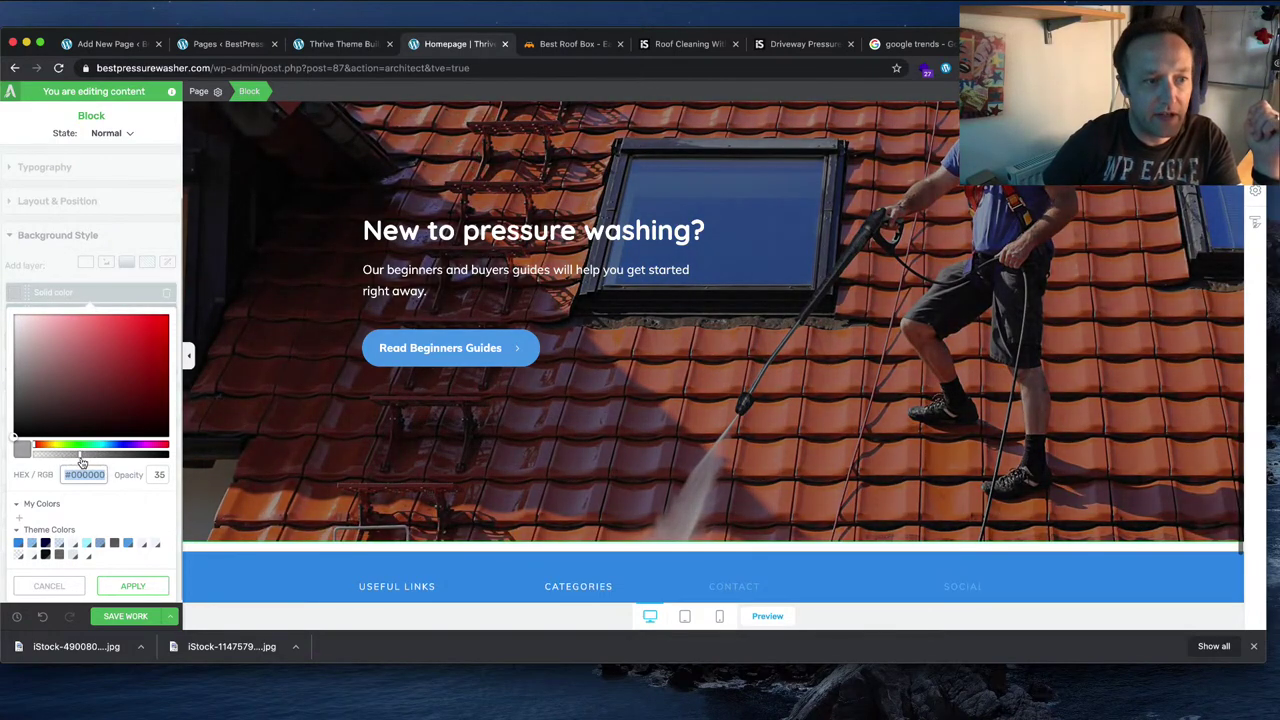
pyautogui.click(18, 545)
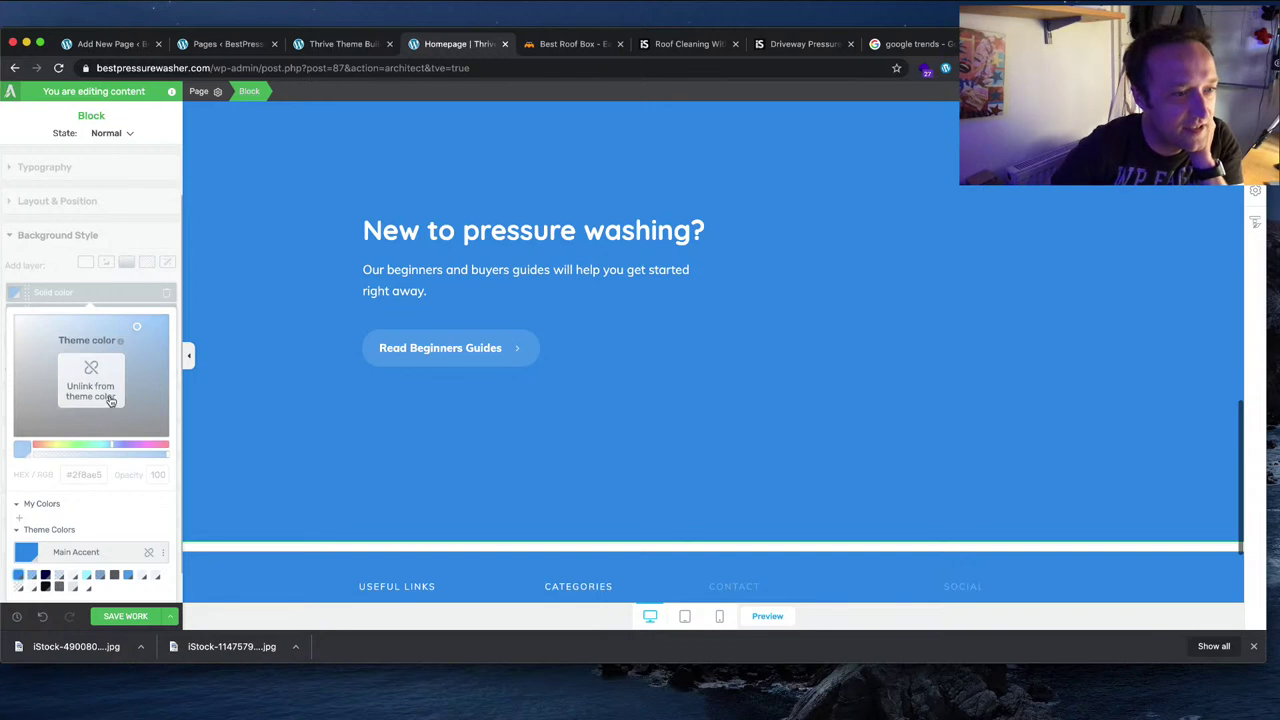
pyautogui.click(66, 378)
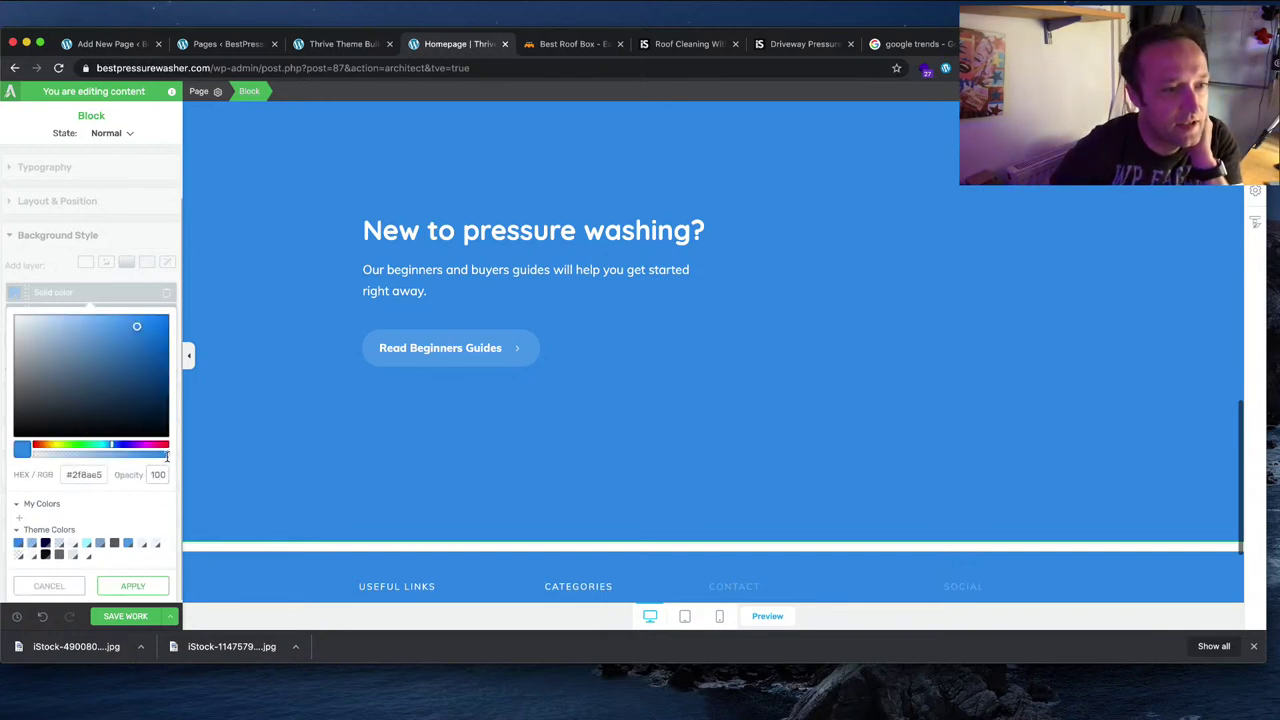
pyautogui.moveTo(166, 456); pyautogui.dragTo(87, 453)
pyautogui.scroll(3, 443, 497)
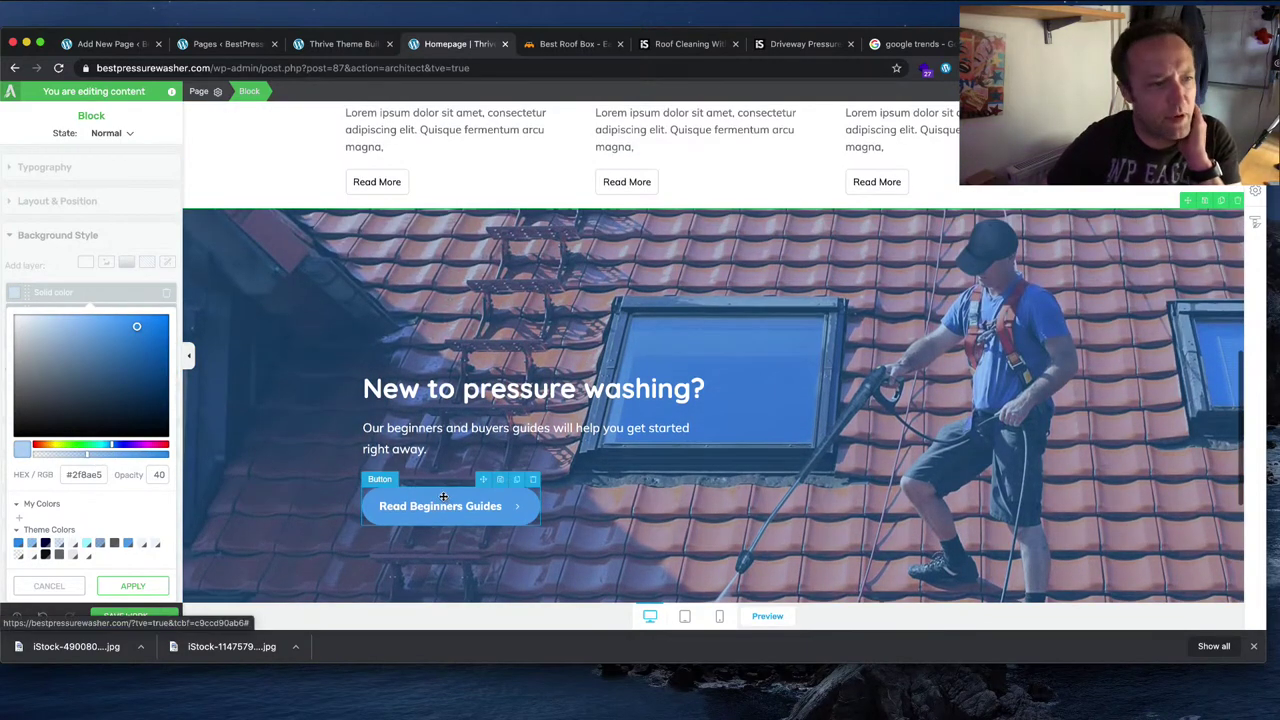
pyautogui.scroll(-1, 443, 497)
pyautogui.click(80, 585)
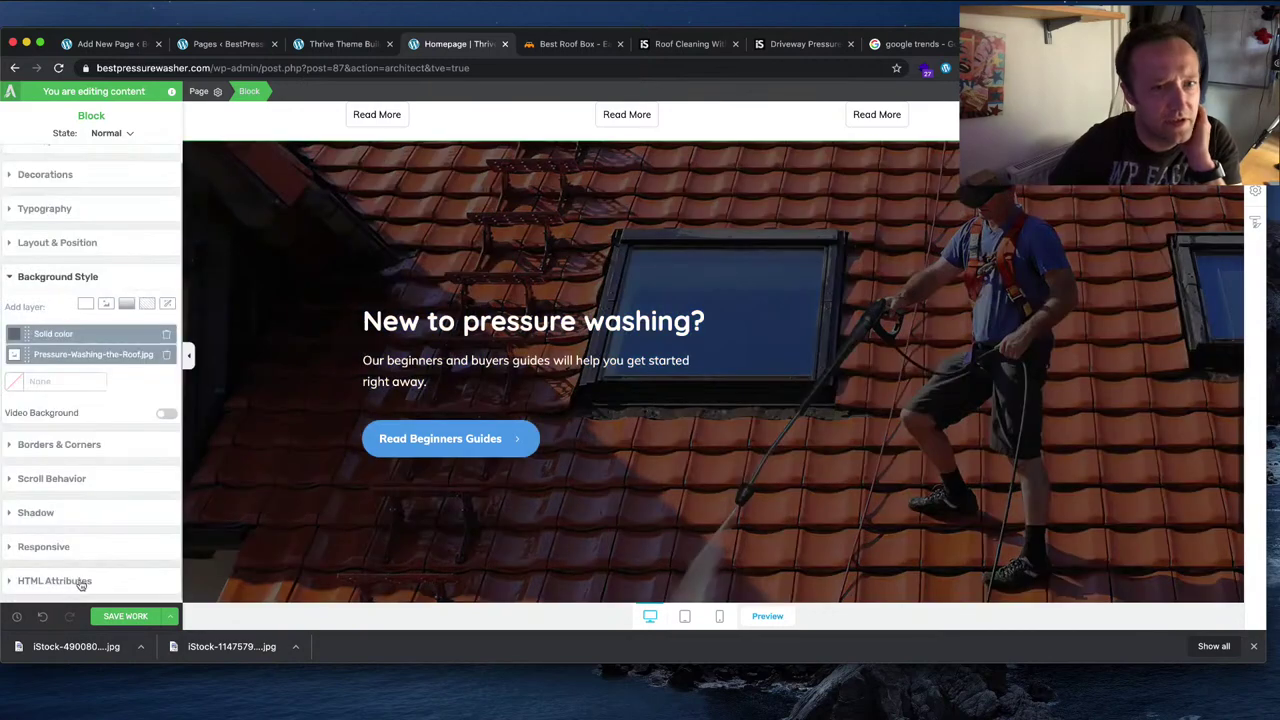
# Step: Lower the black overlay's opacity from 55 to about 21% and apply it
pyautogui.click(16, 336)
pyautogui.moveTo(108, 455); pyautogui.dragTo(61, 457)
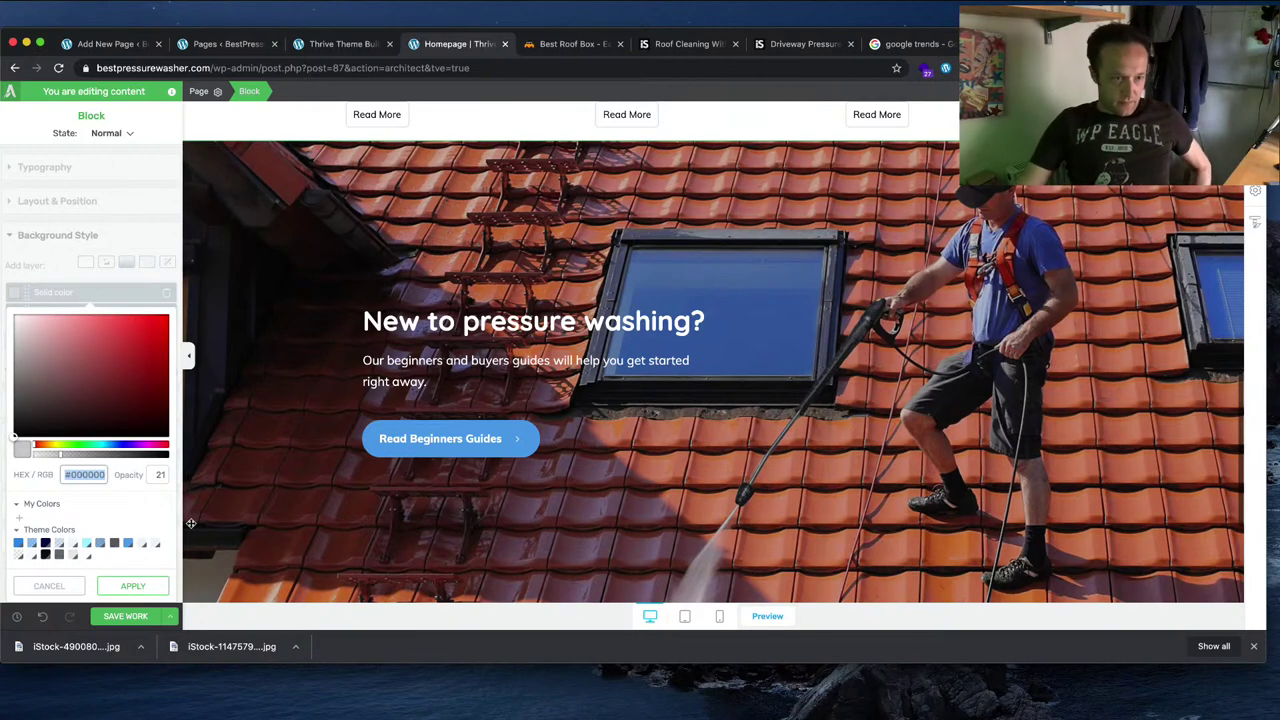
pyautogui.click(133, 585)
pyautogui.scroll(2, 286, 415)
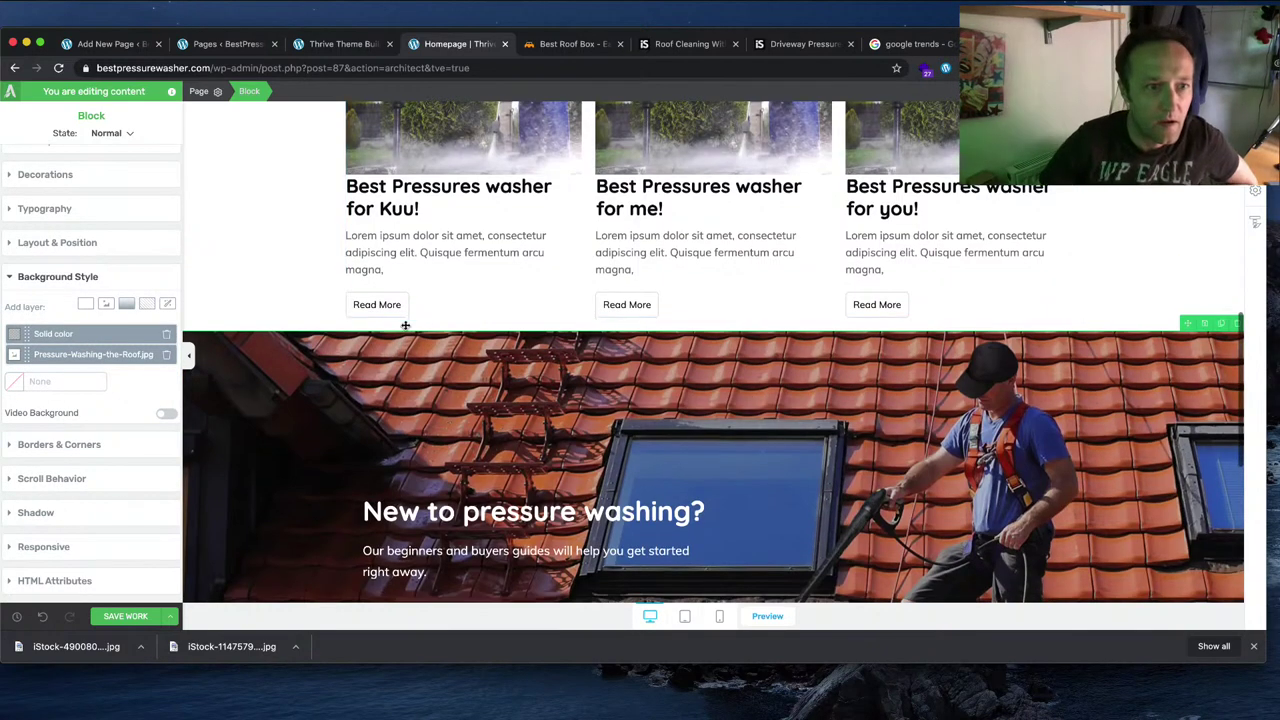
pyautogui.scroll(1, 308, 324)
pyautogui.press('Escape')
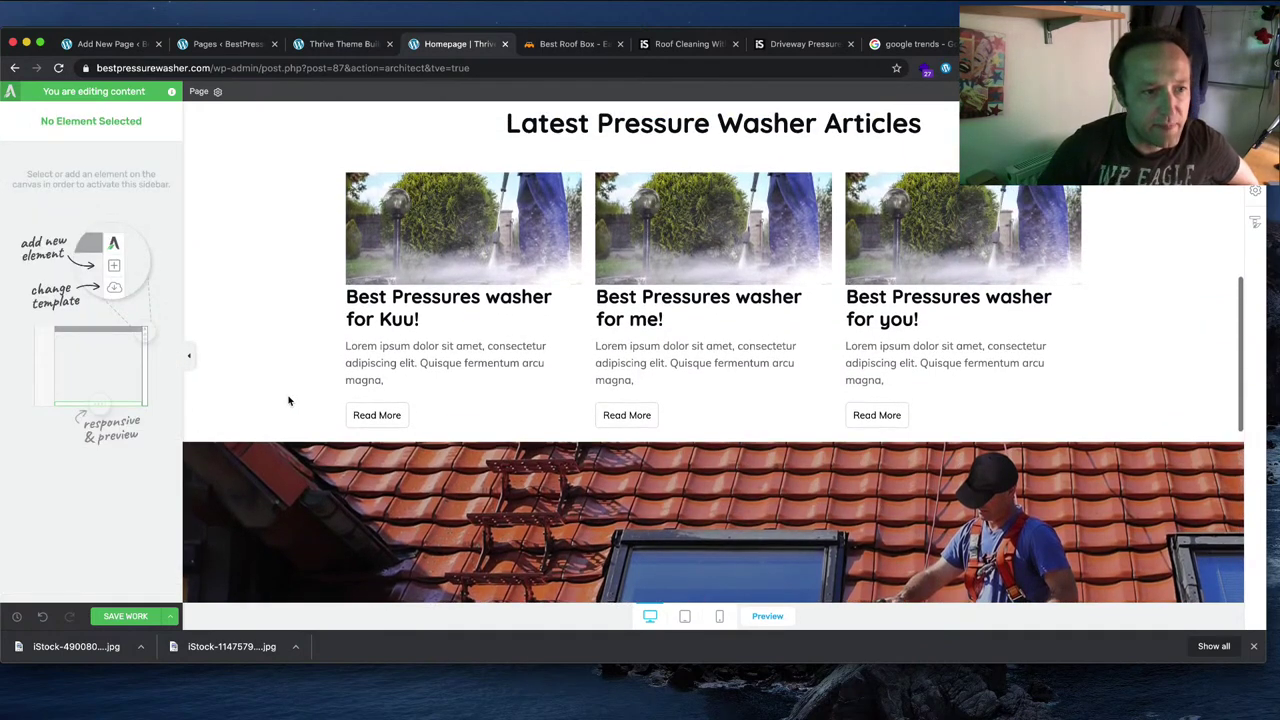
# Step: Add more top spacing above the roof photo section
pyautogui.click(456, 447)
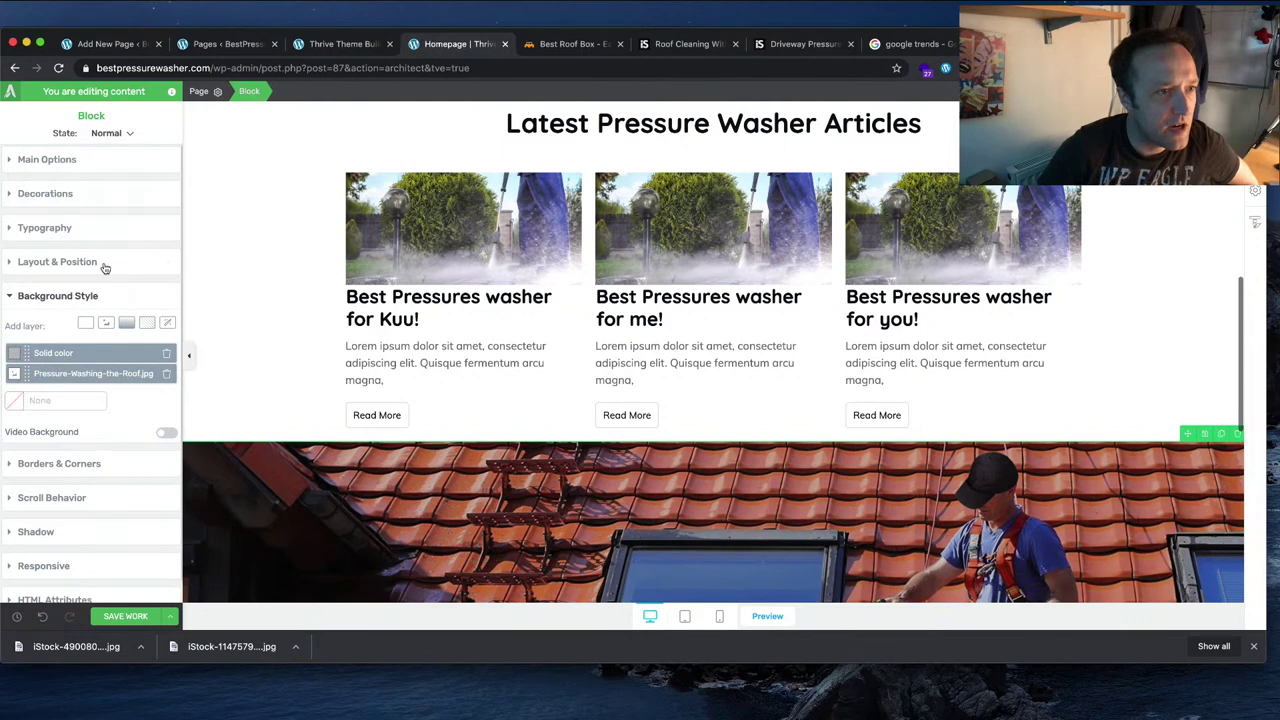
pyautogui.click(95, 260)
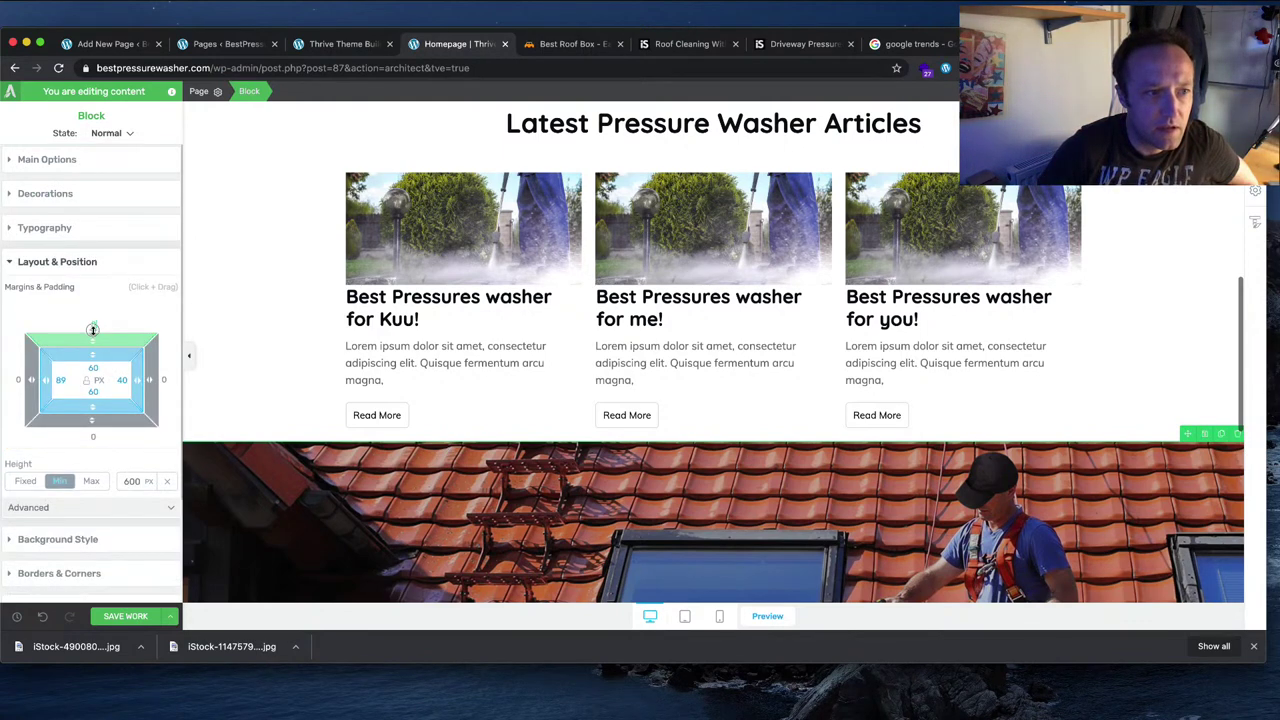
pyautogui.moveTo(97, 325); pyautogui.dragTo(123, 185)
pyautogui.scroll(-3, 568, 389)
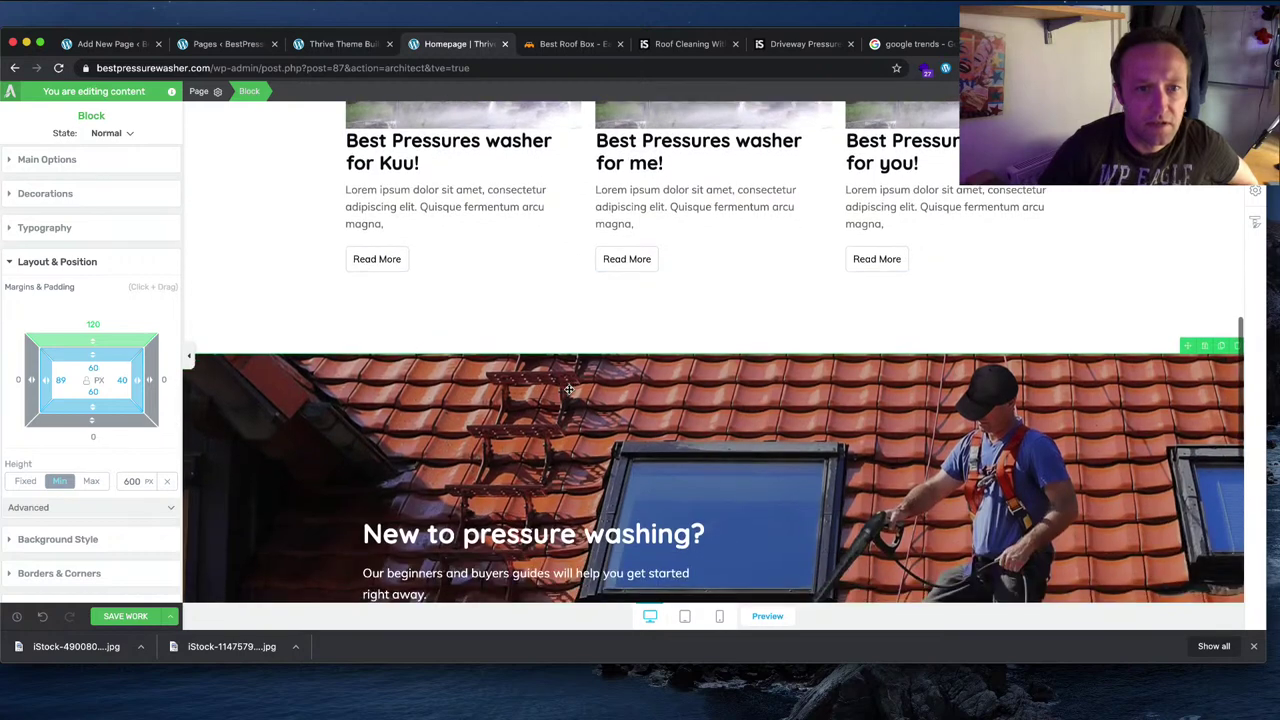
# Step: In phone preview, reduce the space above the roof section
pyautogui.click(719, 616)
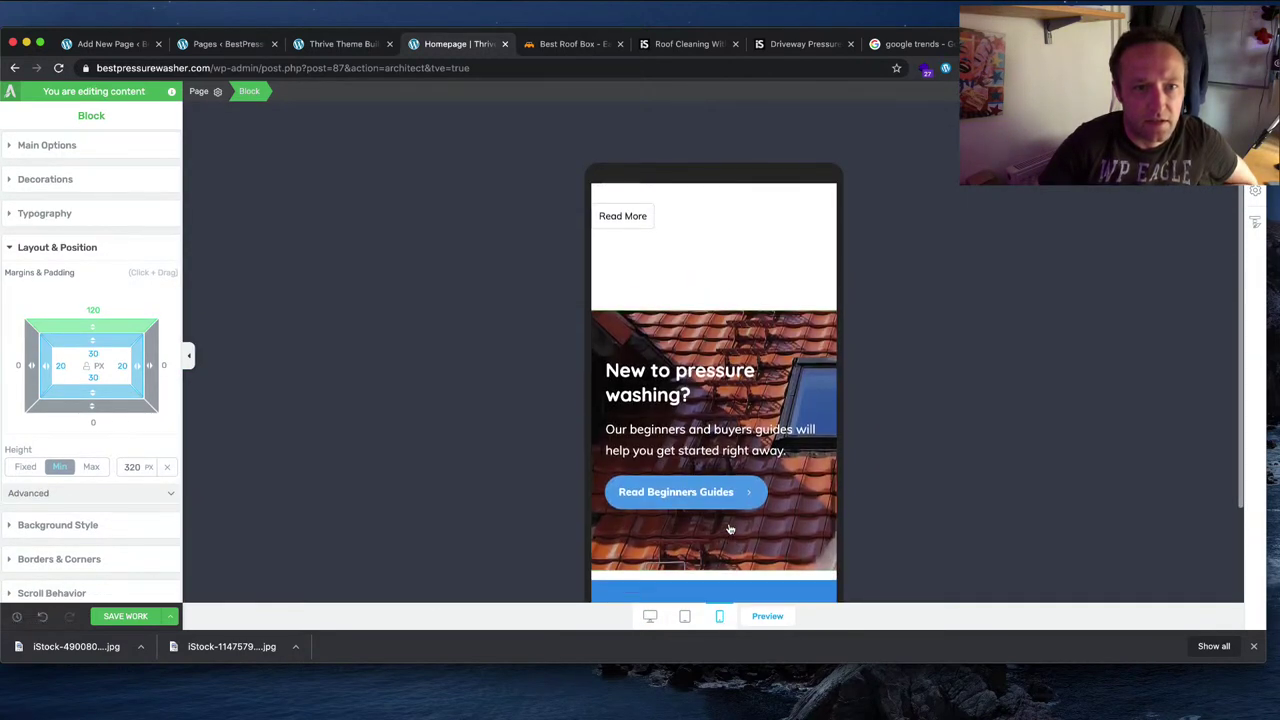
pyautogui.scroll(1, 730, 529)
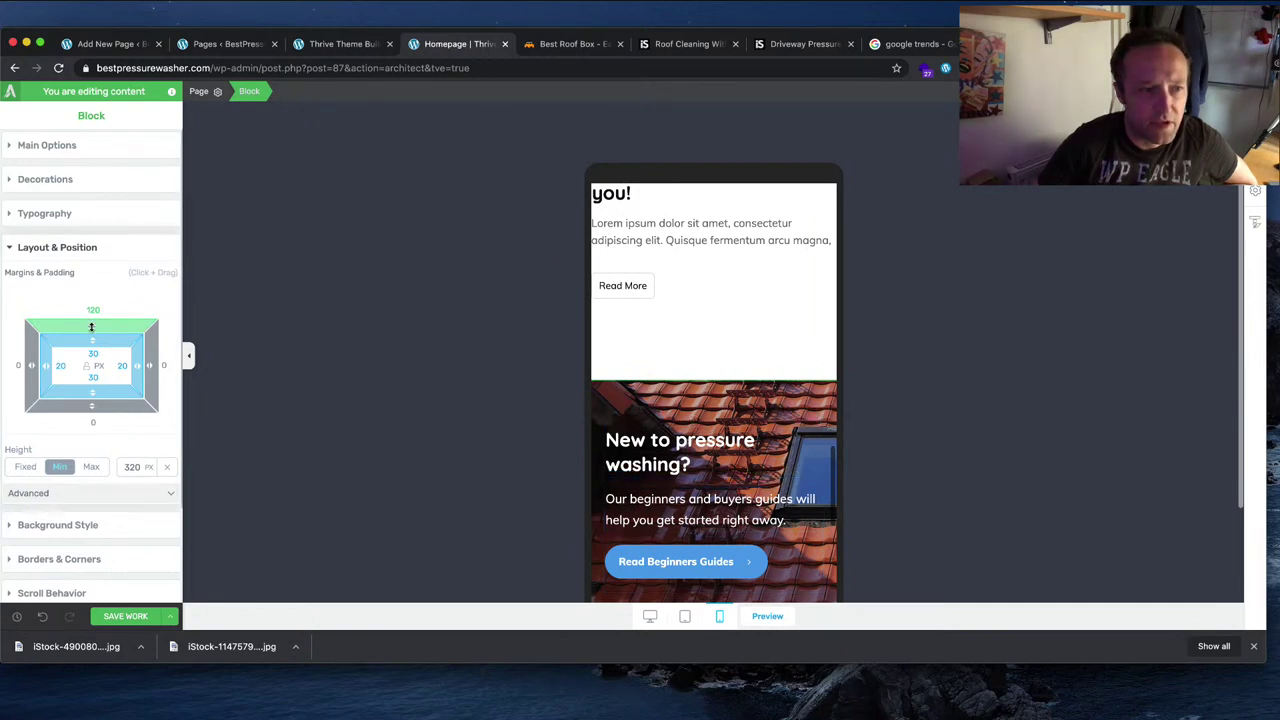
pyautogui.moveTo(92, 327); pyautogui.dragTo(93, 384)
pyautogui.scroll(3, 705, 305)
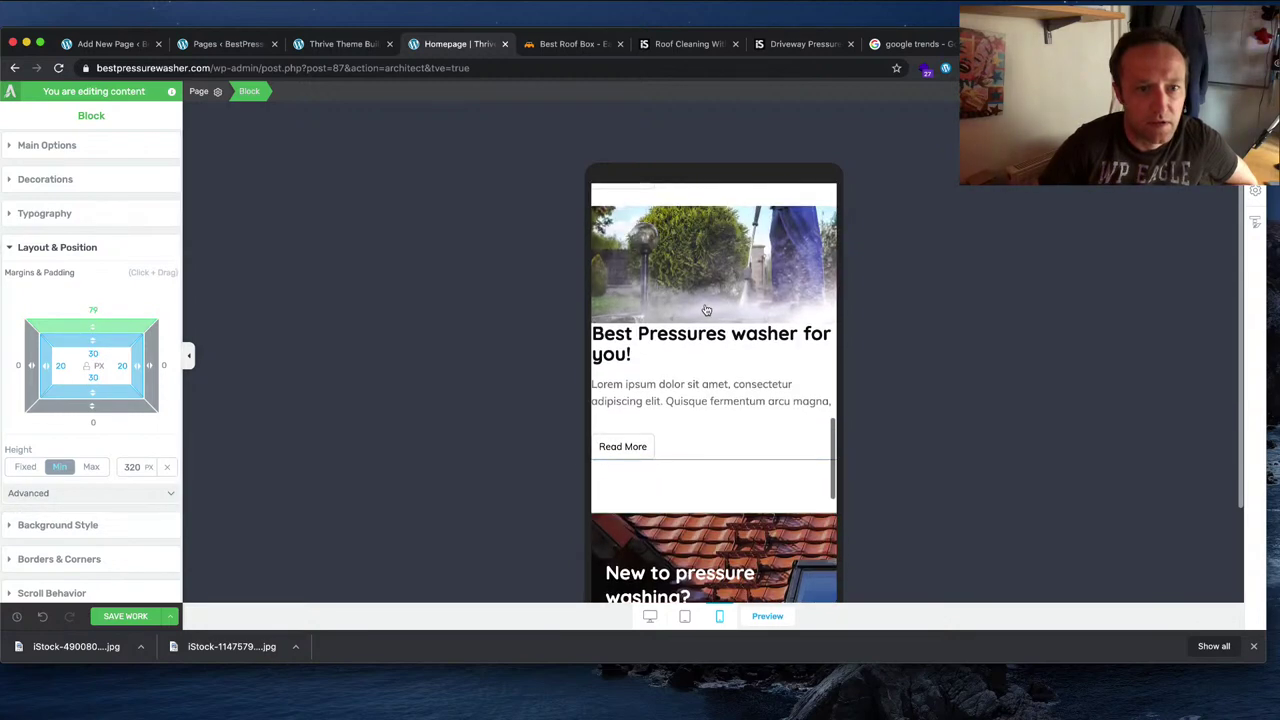
pyautogui.scroll(10, 705, 310)
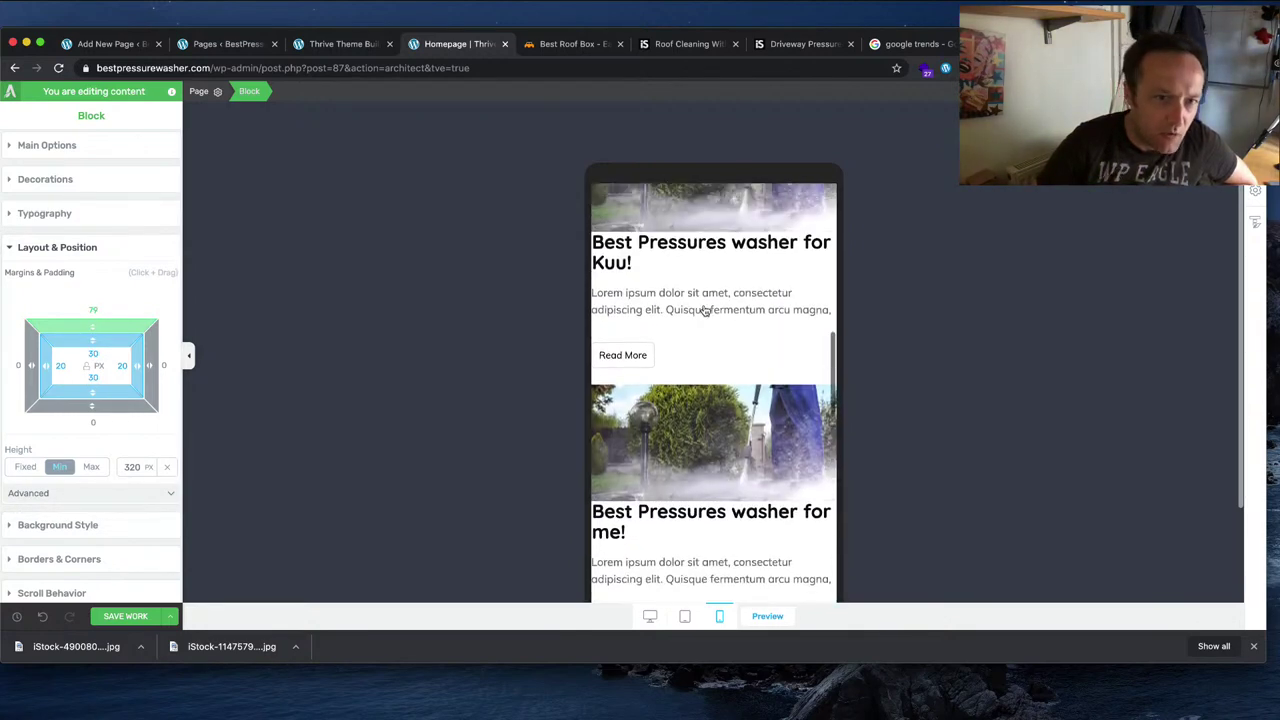
# Step: Give the post list a 20 px left margin matching its right, then save the homepage
pyautogui.click(716, 368)
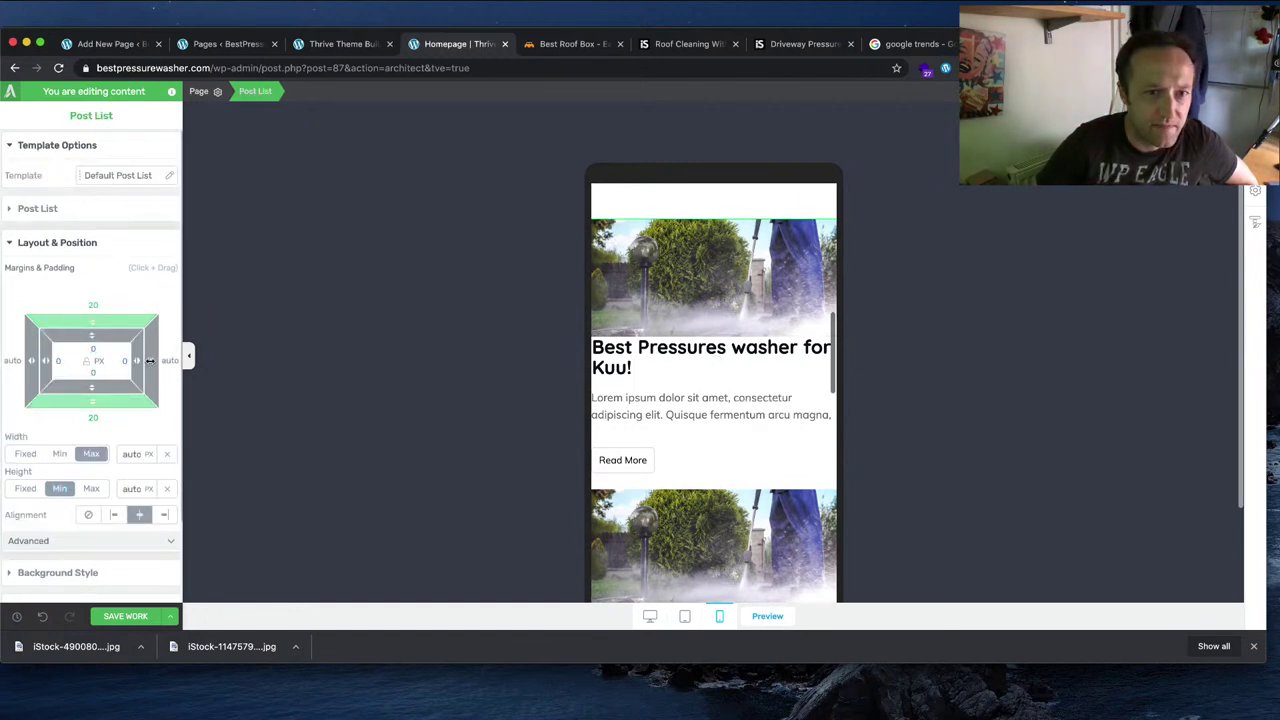
pyautogui.moveTo(149, 360); pyautogui.dragTo(150, 361)
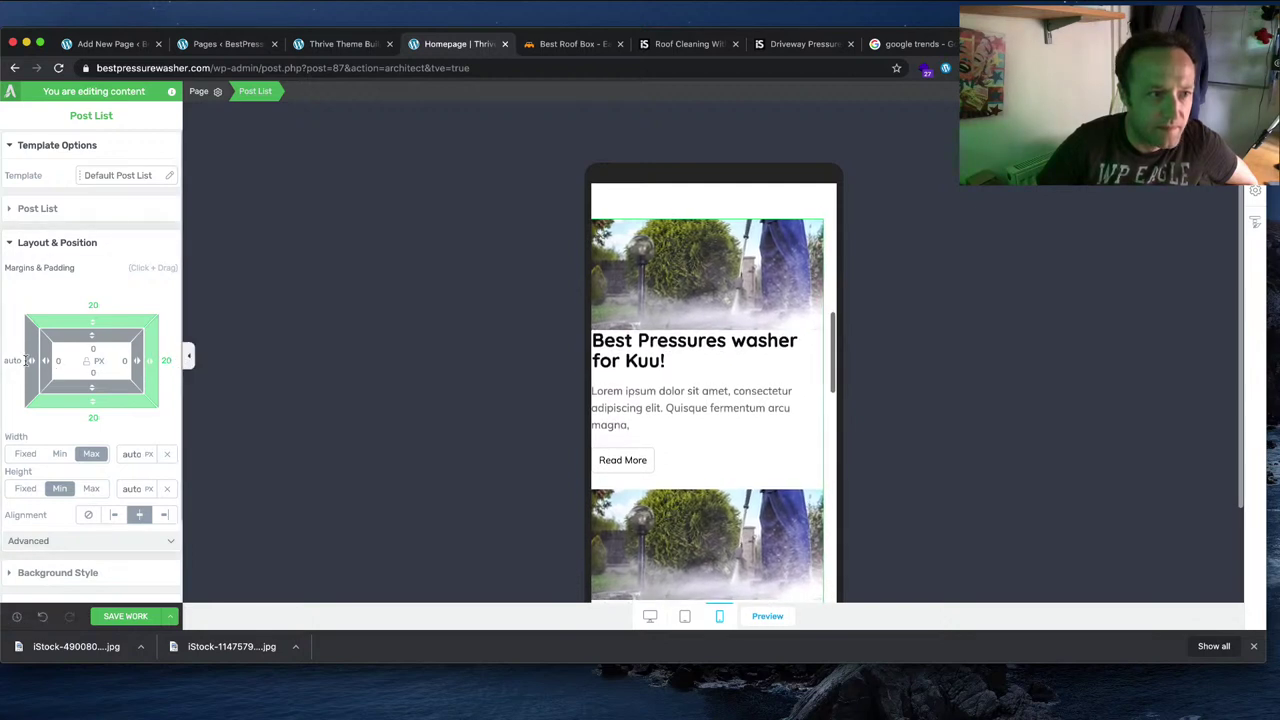
pyautogui.moveTo(25, 362); pyautogui.dragTo(3, 363)
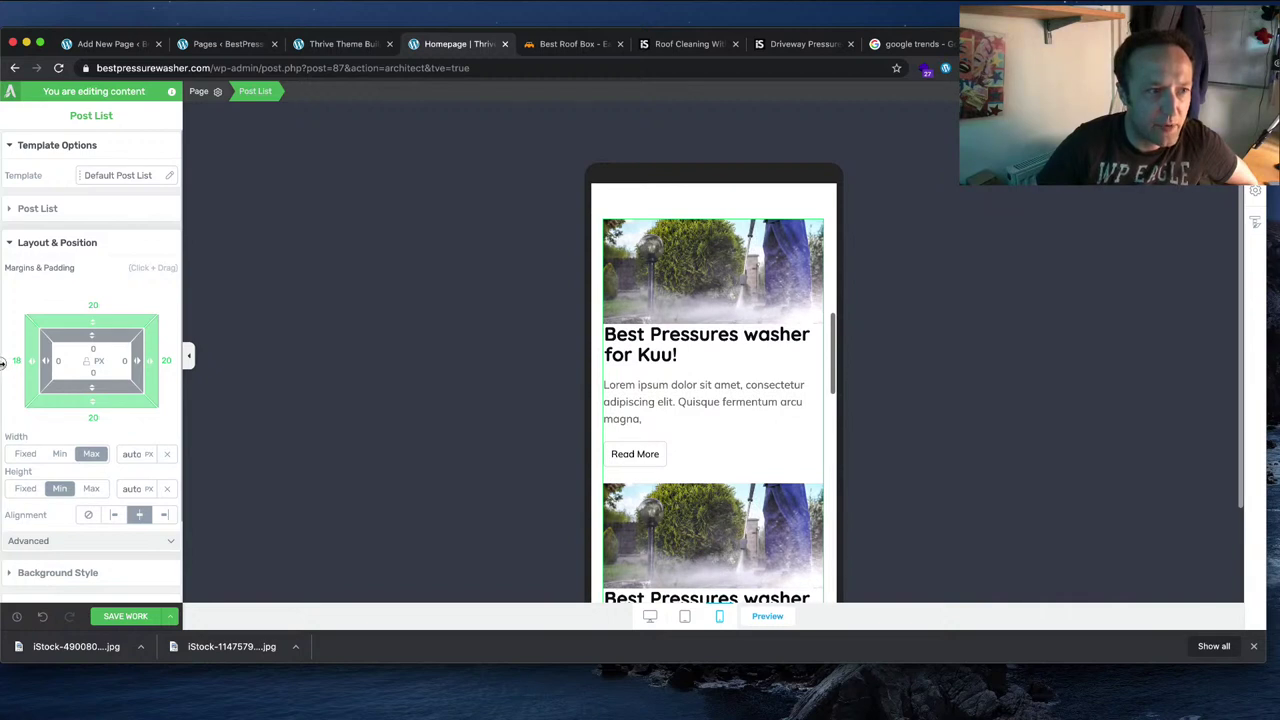
pyautogui.moveTo(28, 364); pyautogui.dragTo(28, 365)
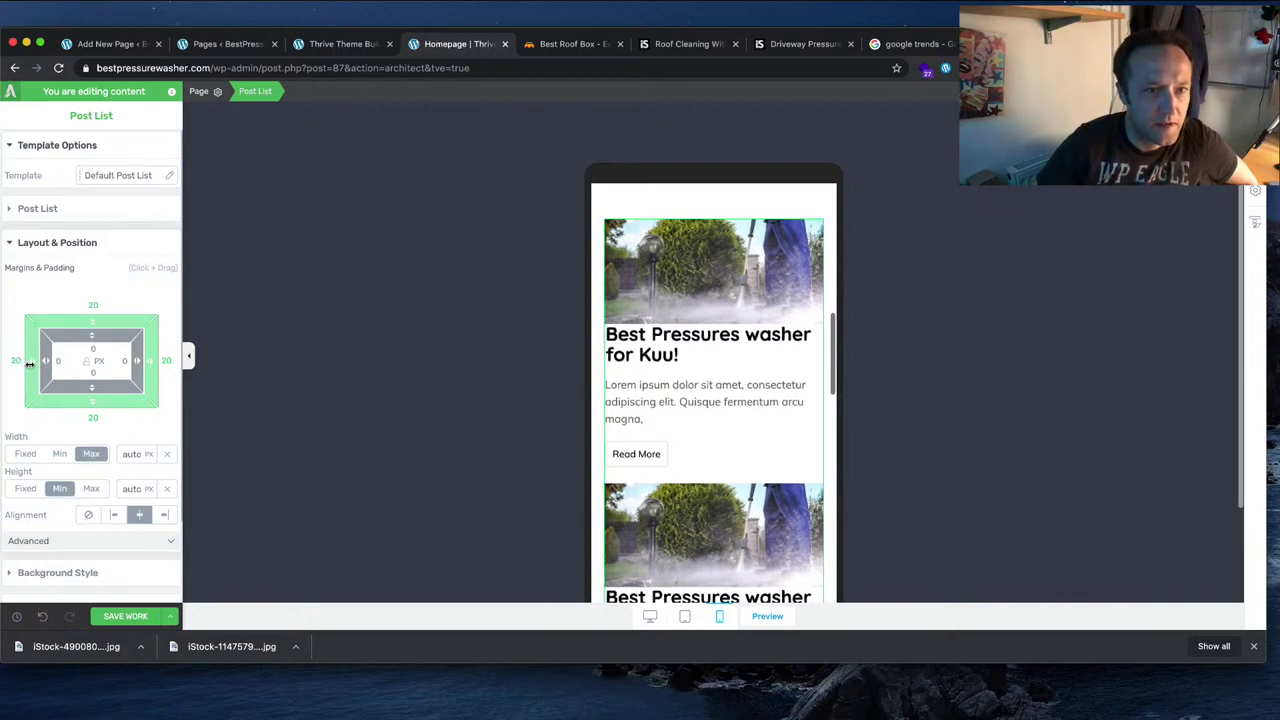
pyautogui.scroll(-8, 703, 326)
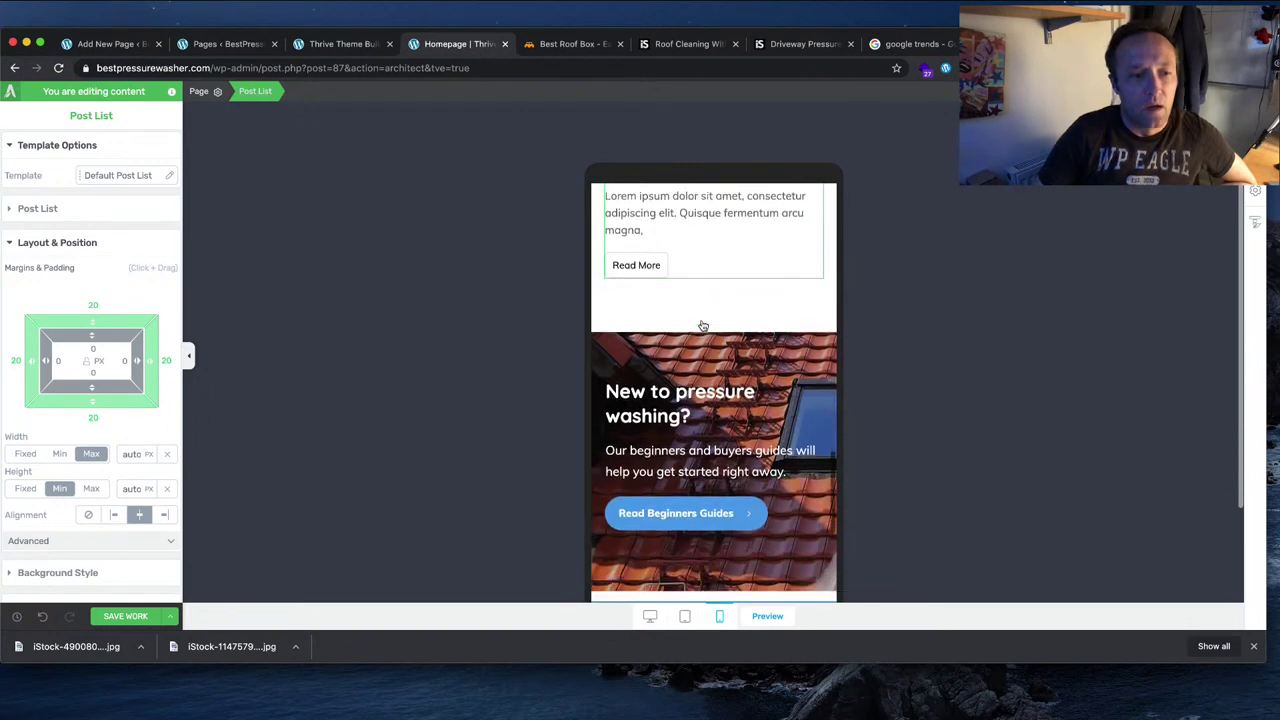
pyautogui.scroll(-1, 703, 326)
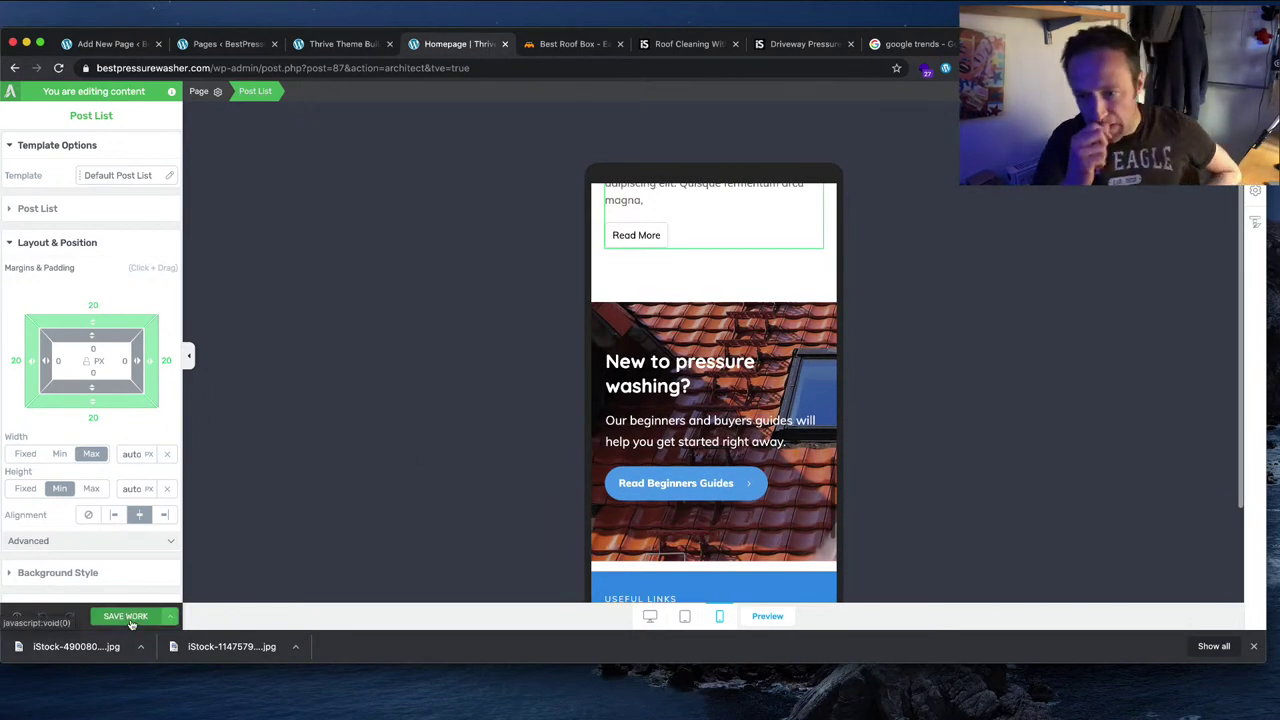
pyautogui.click(131, 619)
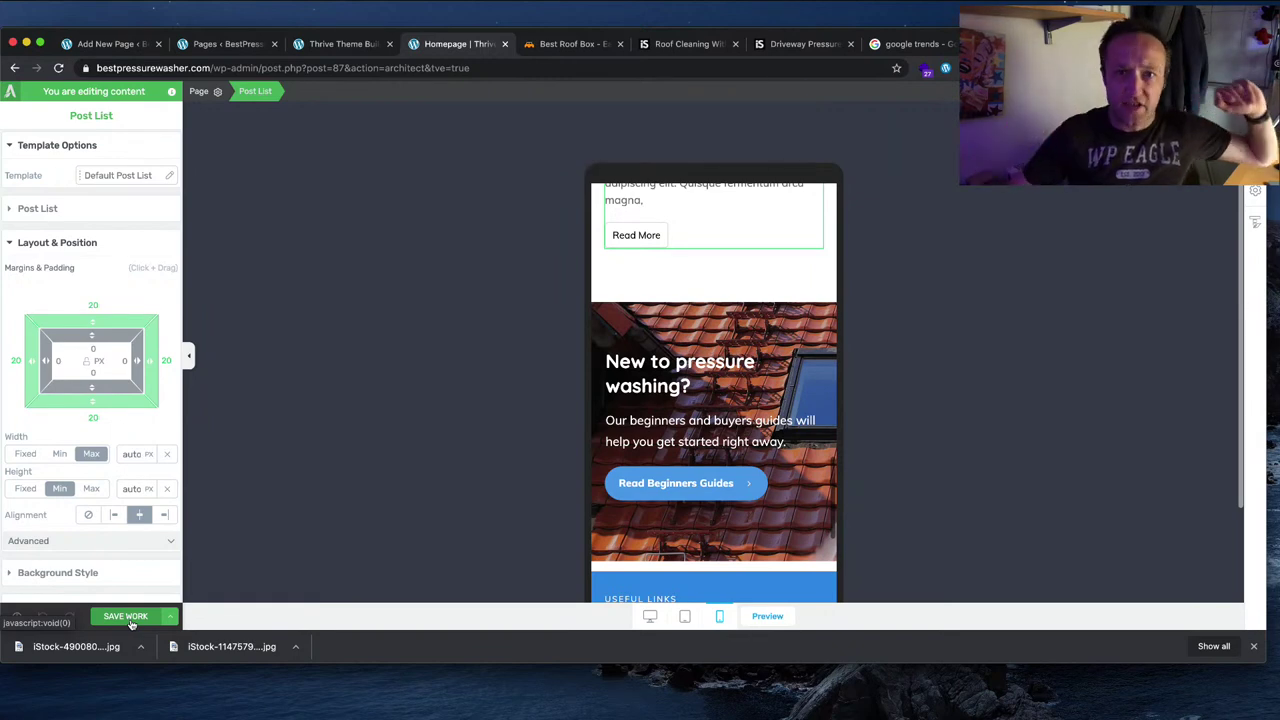
# Step: Open amazon.com in a new tab and bring up the Associates earnings report
pyautogui.press('super+t')
pyautogui.write('amazon.com')
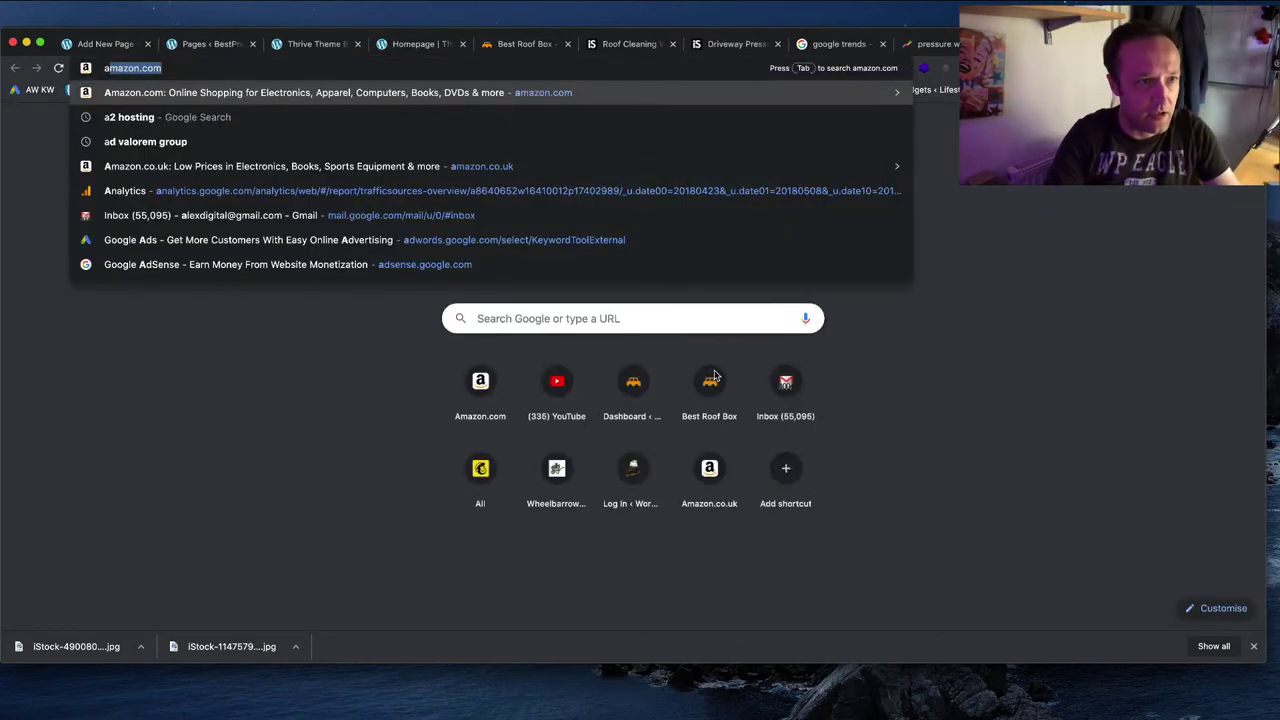
pyautogui.press('Return')
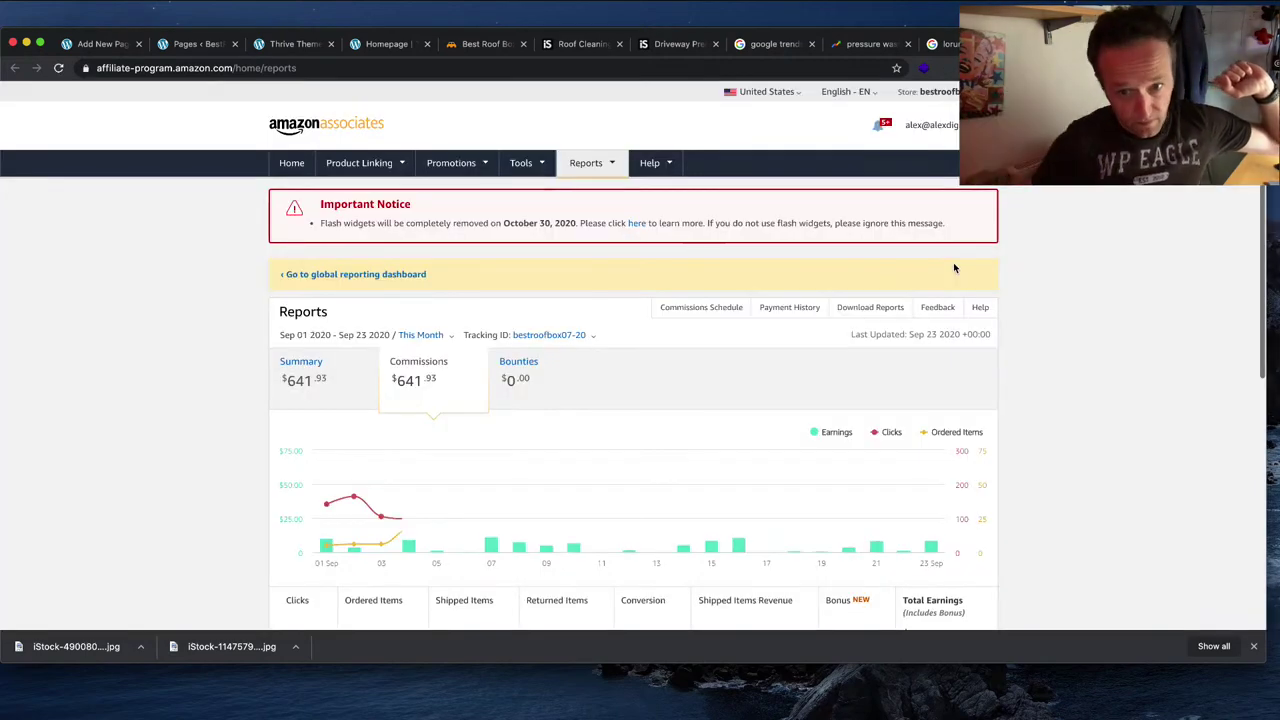
pyautogui.moveTo(925, 527)
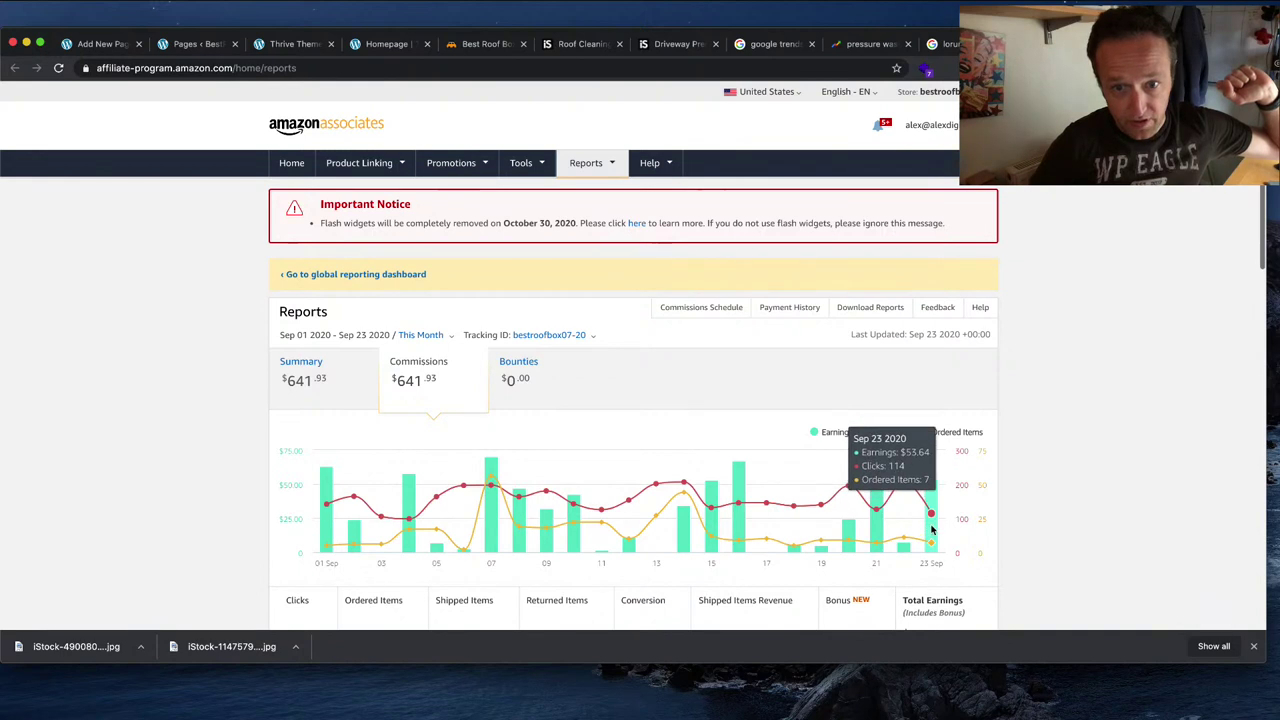
pyautogui.moveTo(902, 546)
pyautogui.scroll(-2, 902, 546)
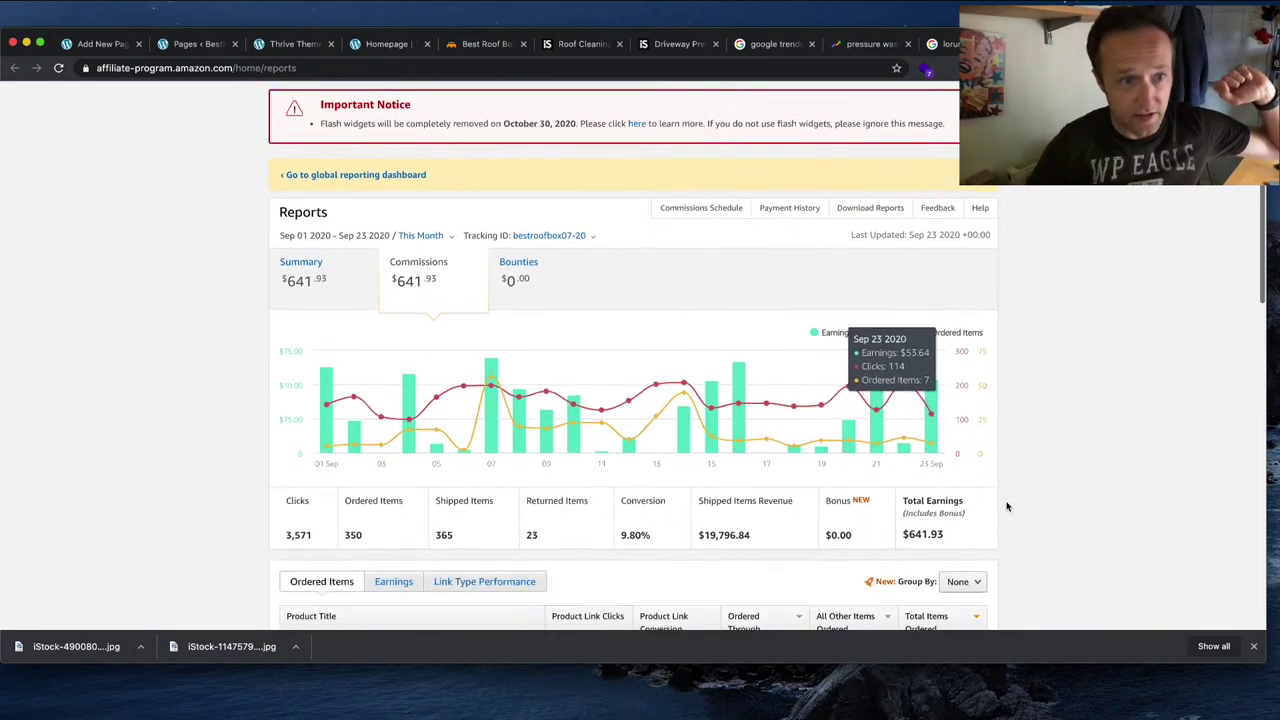
# Step: Set the report date range to Yesterday, then apply Last 7 Days
pyautogui.click(420, 228)
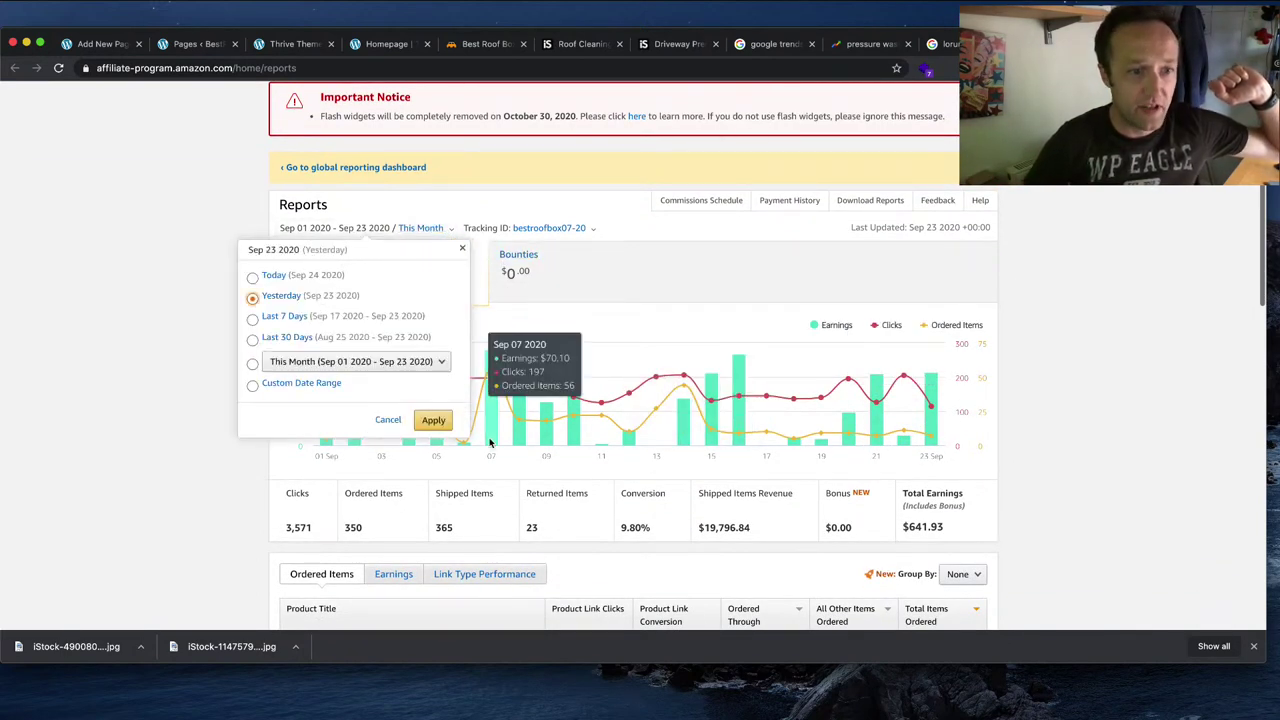
pyautogui.click(433, 420)
pyautogui.scroll(-5, 871, 410)
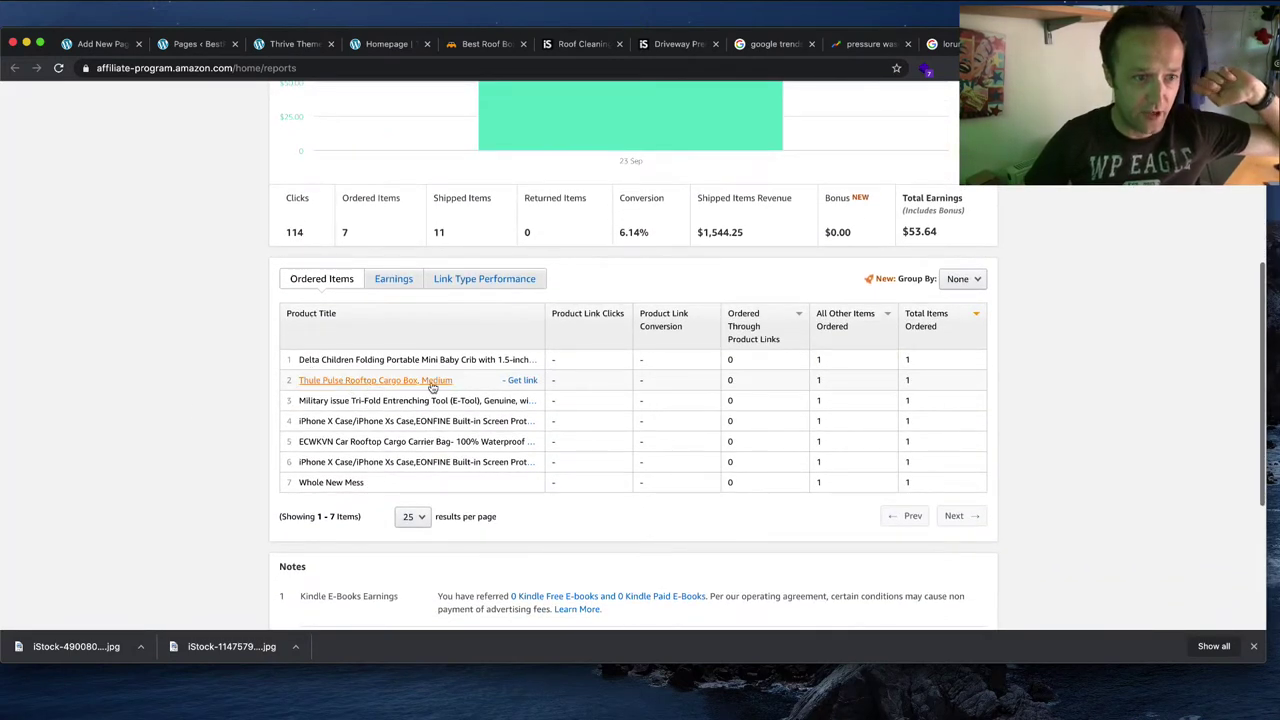
pyautogui.scroll(5, 670, 427)
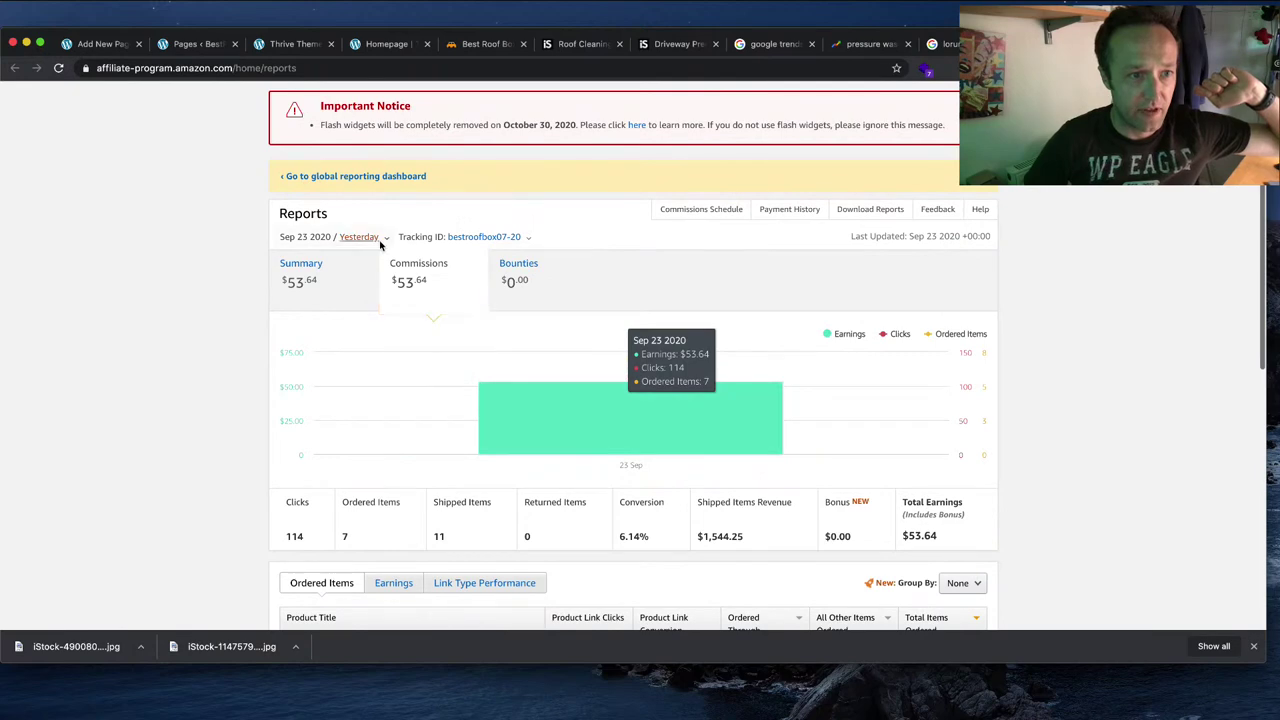
pyautogui.click(382, 240)
pyautogui.click(232, 327)
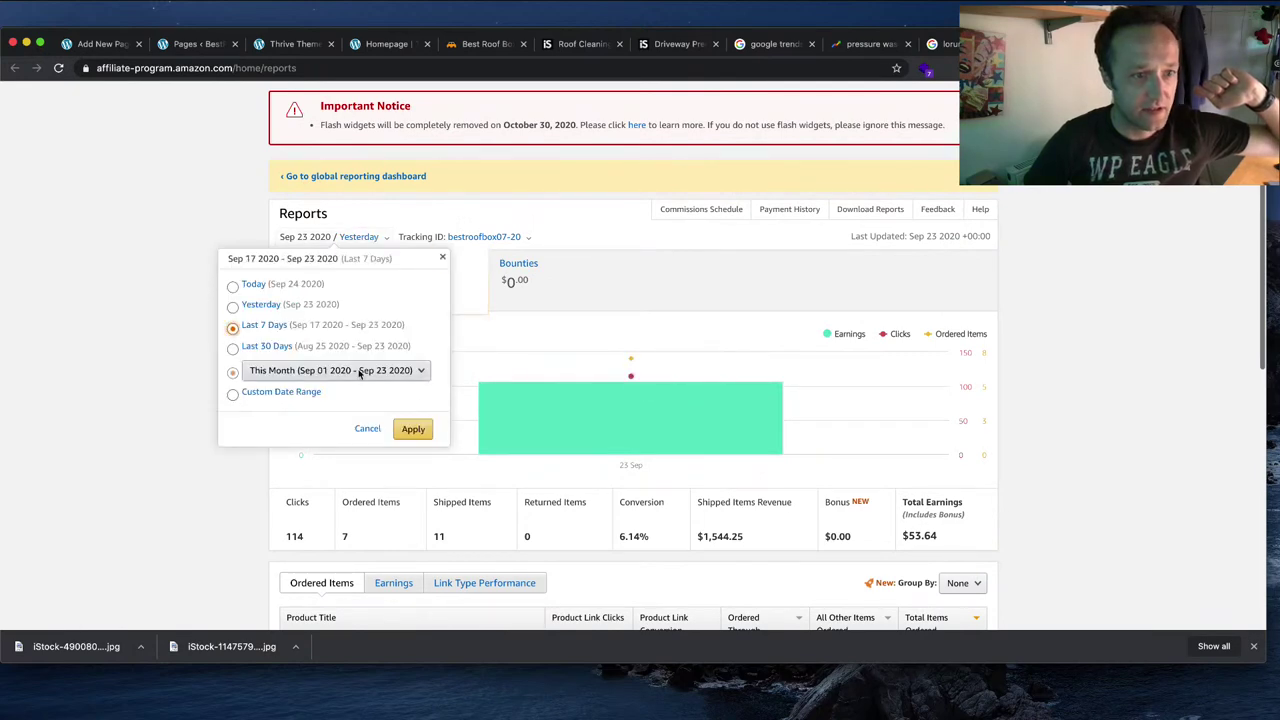
pyautogui.click(414, 429)
# Step: Review the 7-day report showing $148.00 in commissions, then close the reports tab
pyautogui.scroll(-4, 887, 403)
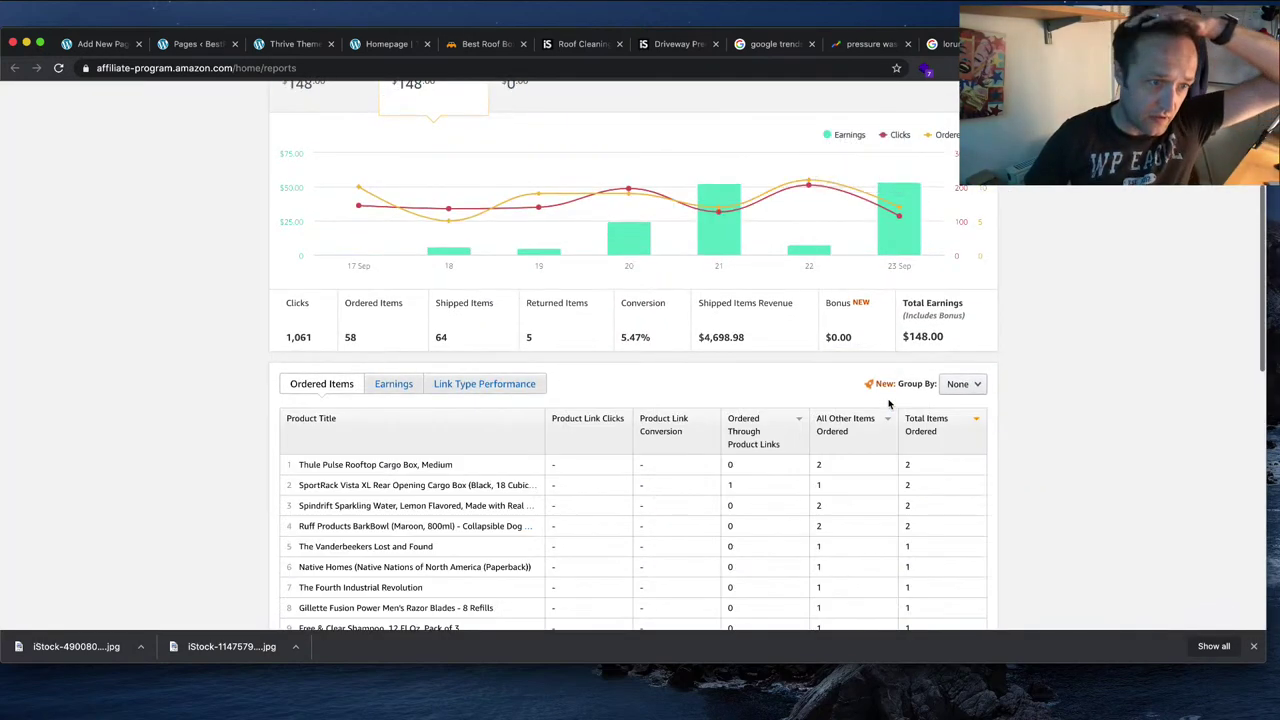
pyautogui.scroll(-2, 889, 404)
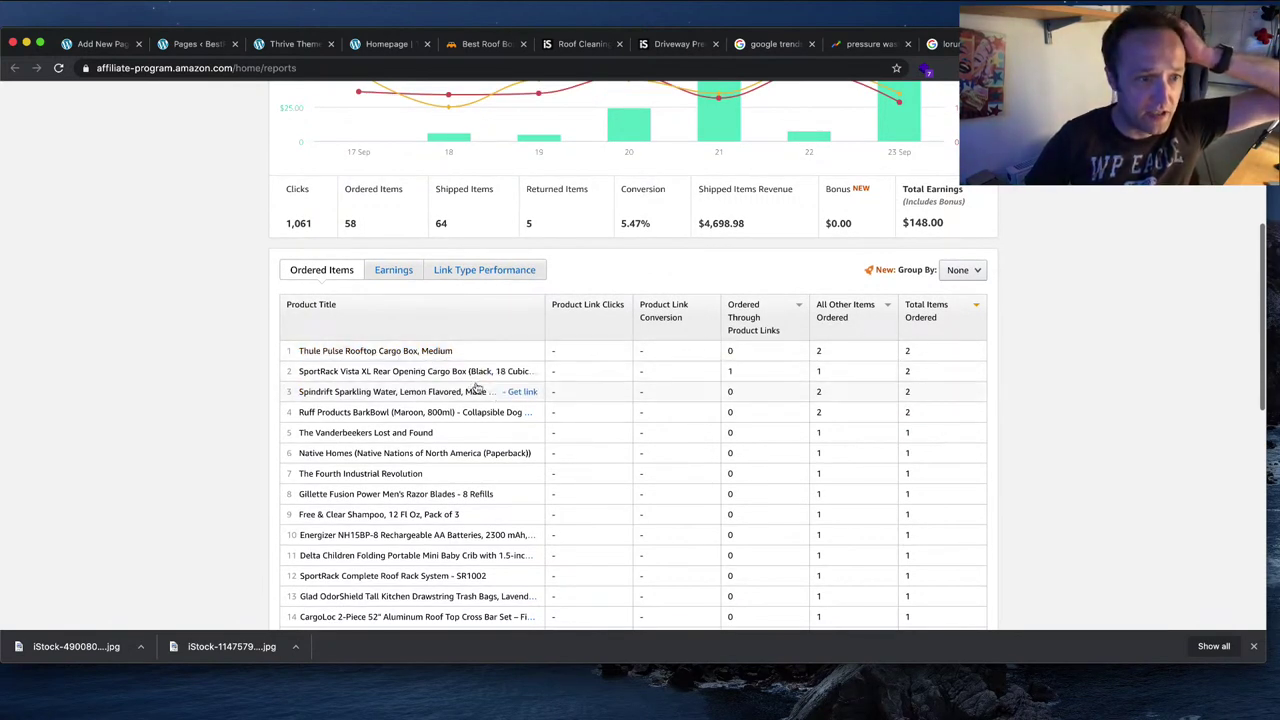
pyautogui.scroll(-1, 476, 385)
pyautogui.scroll(-2, 478, 380)
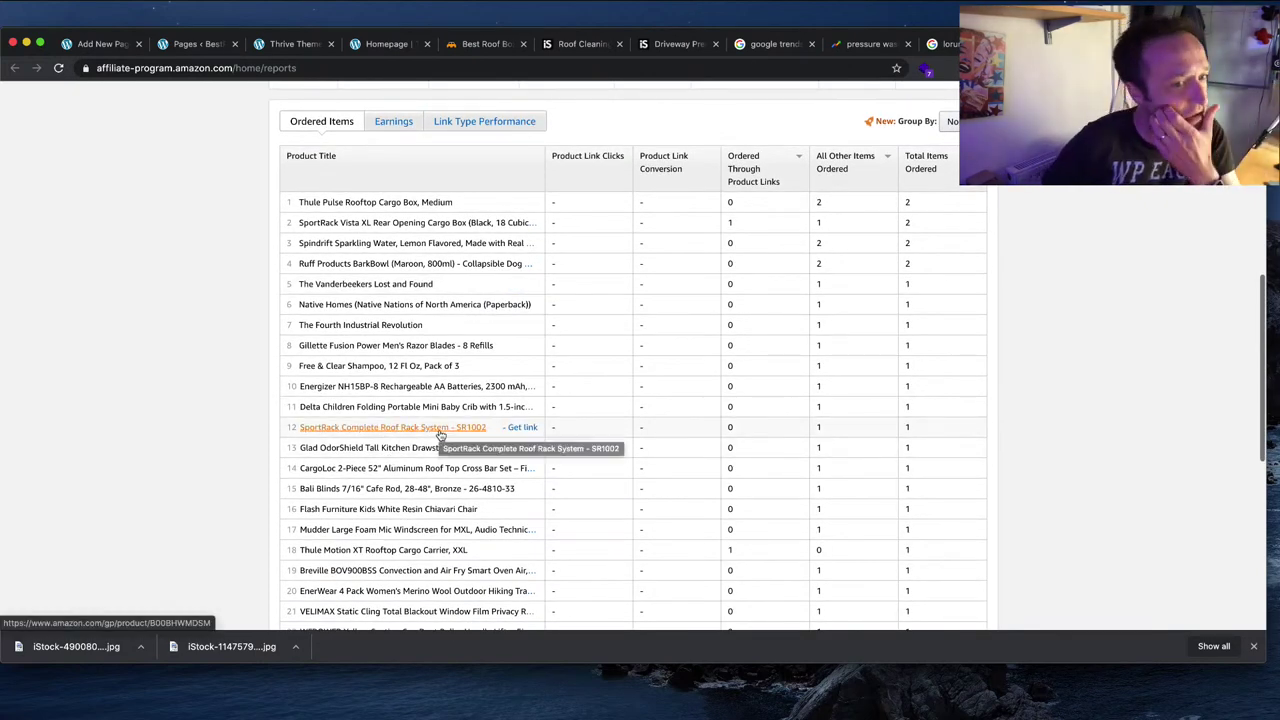
pyautogui.scroll(-1, 440, 436)
pyautogui.scroll(-2, 415, 520)
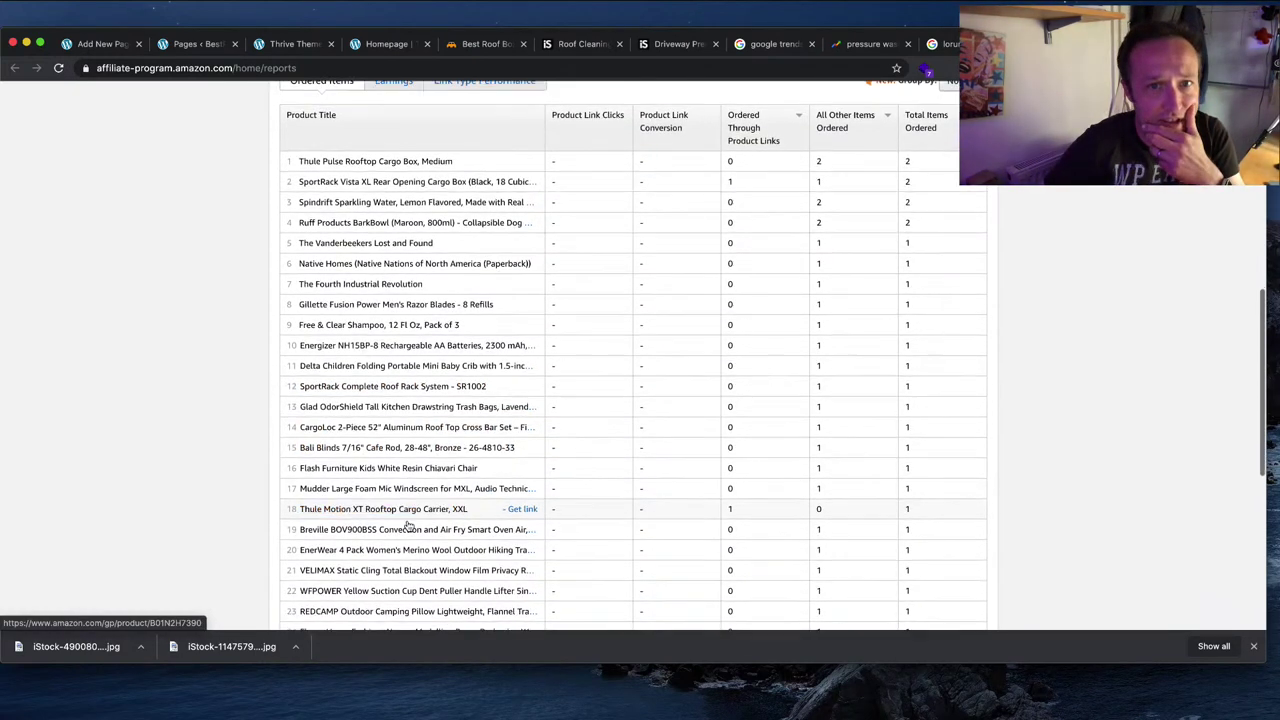
pyautogui.scroll(-2, 408, 527)
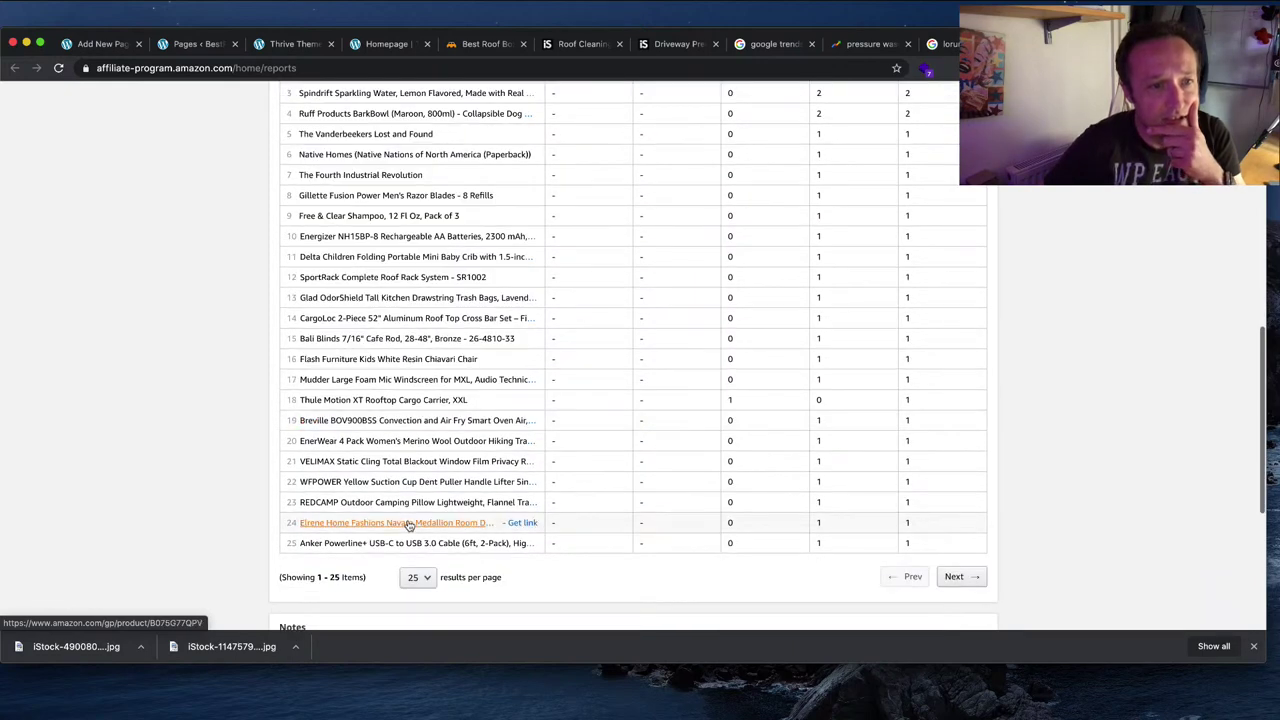
pyautogui.scroll(1, 408, 527)
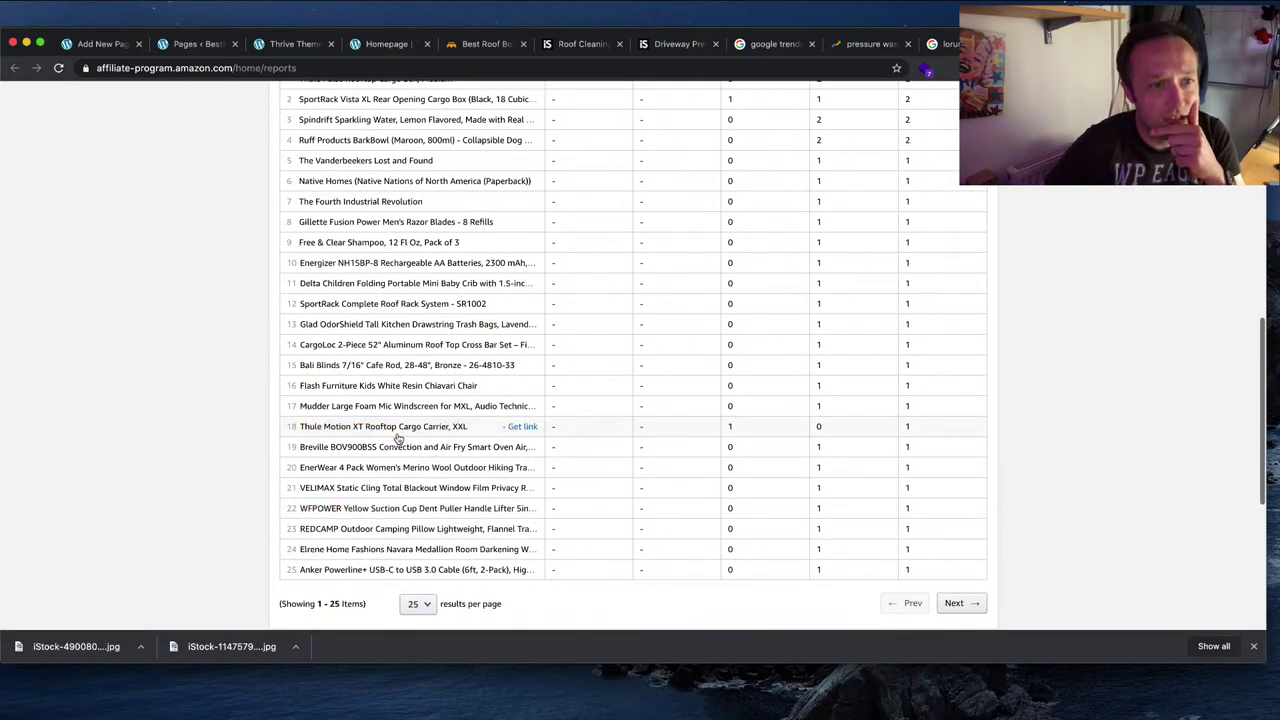
pyautogui.scroll(15, 620, 430)
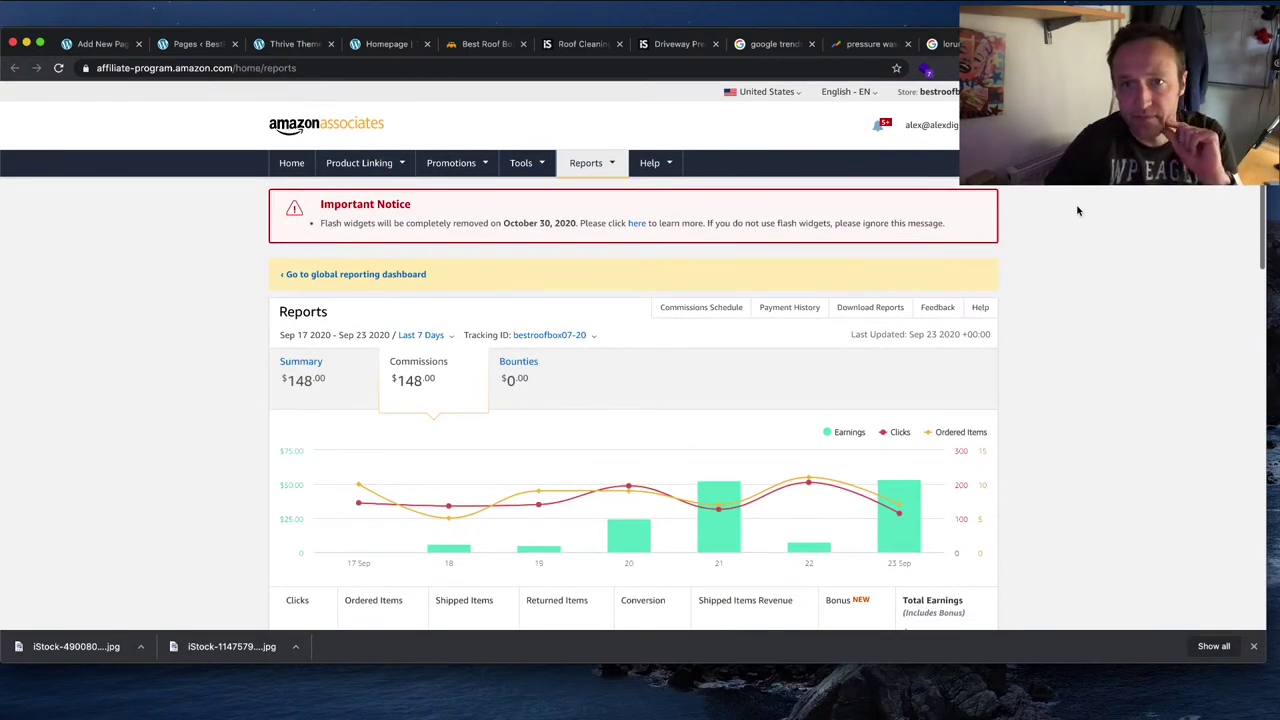
pyautogui.press('super+w')
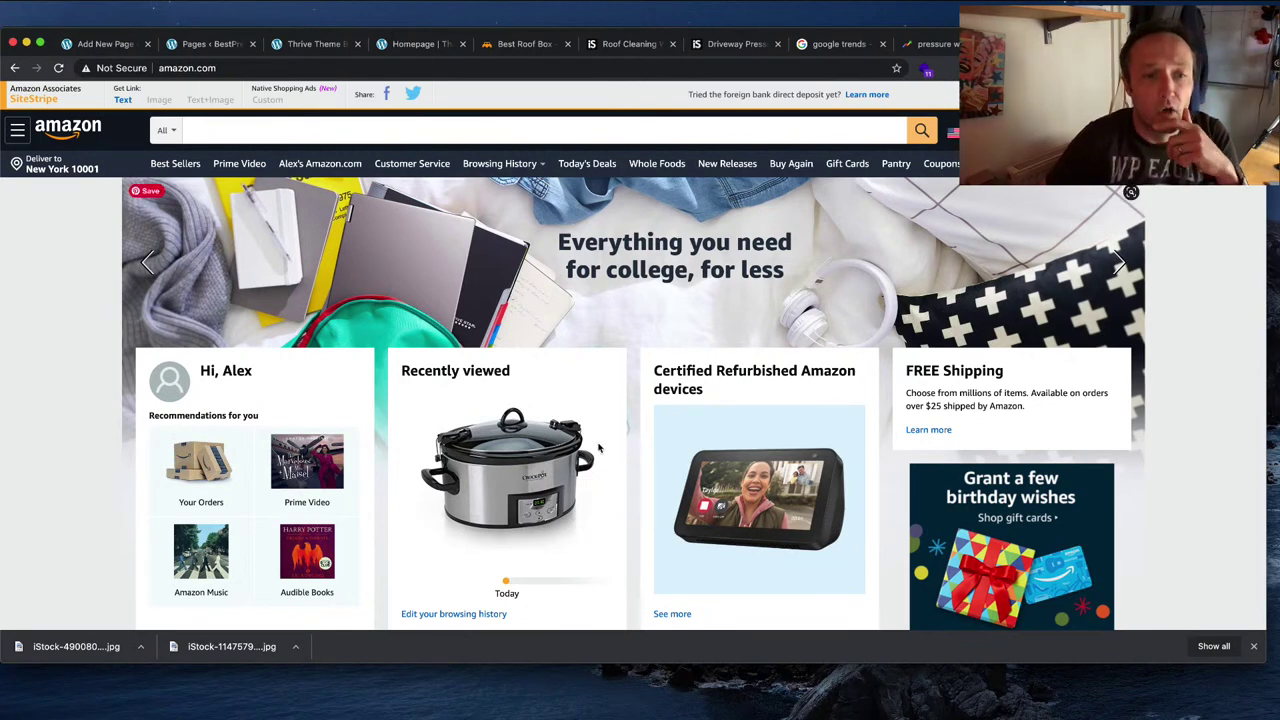
pyautogui.scroll(-1, 536, 477)
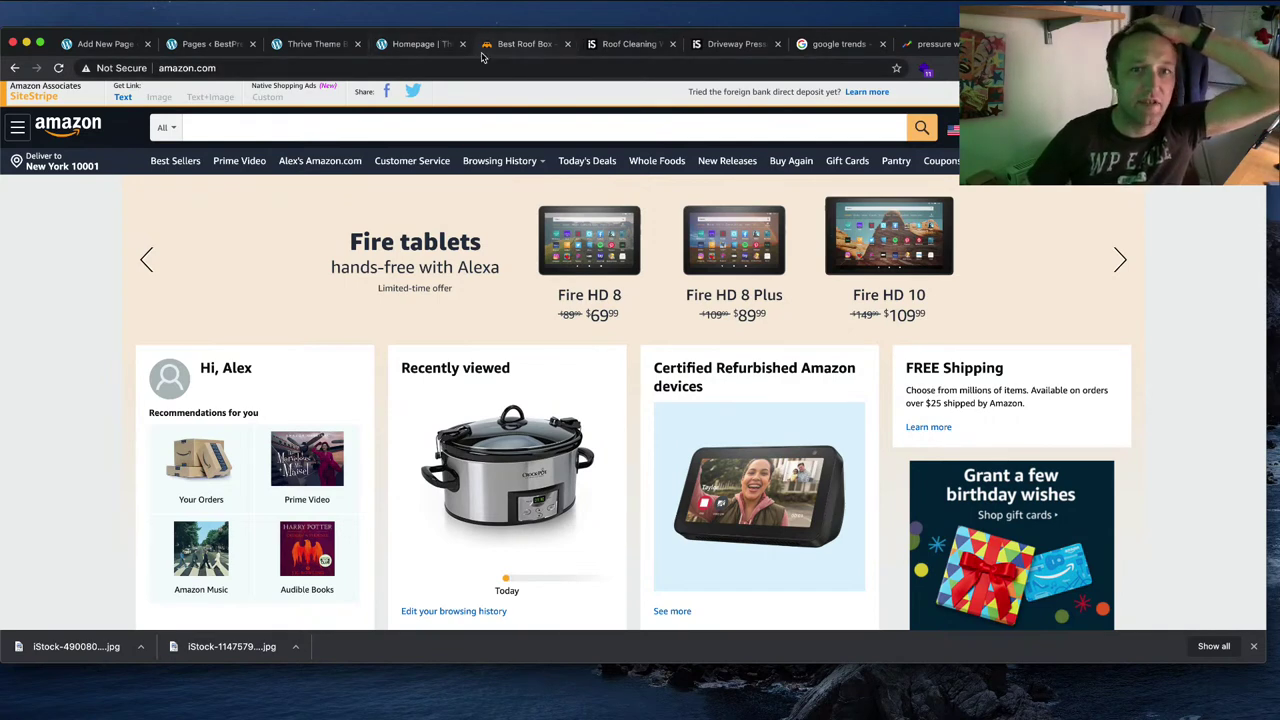
# Step: Close the Driveway Pressure, Google Trends, pressure washer, lorem ipsum and Amazon tabs, returning to the homepage editor
pyautogui.click(400, 44)
pyautogui.rightClick(405, 47)
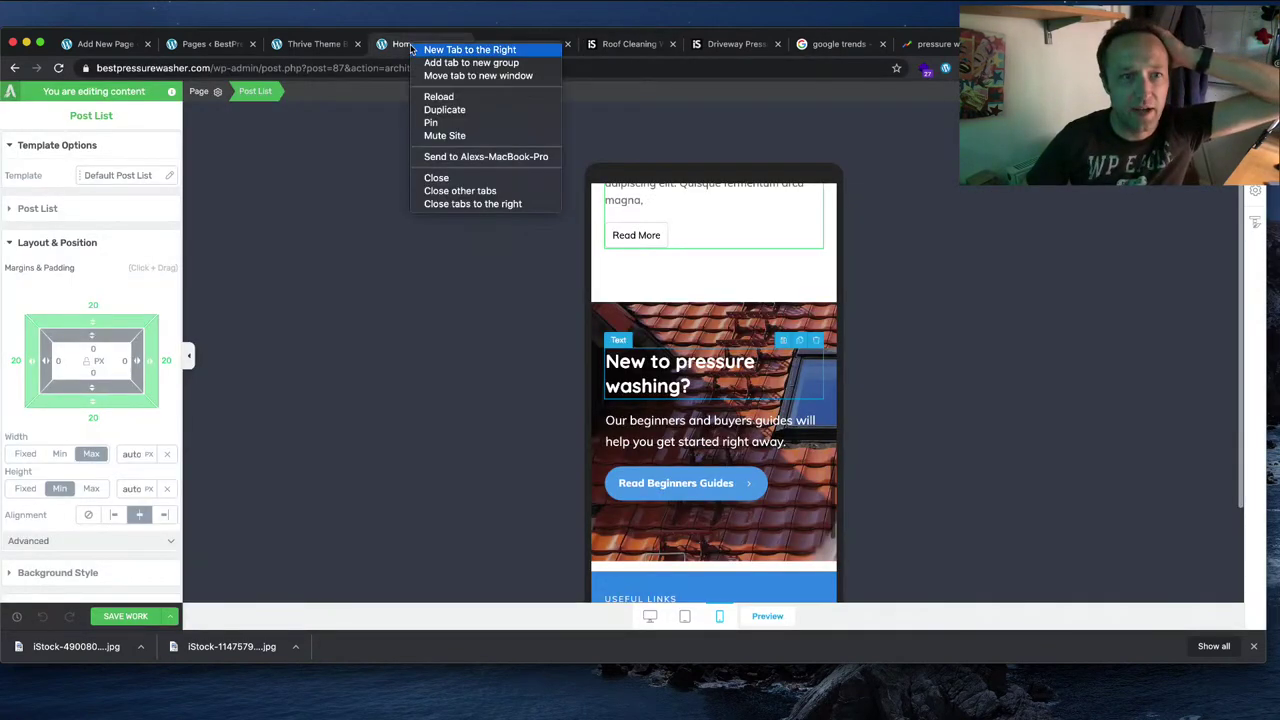
pyautogui.click(652, 42)
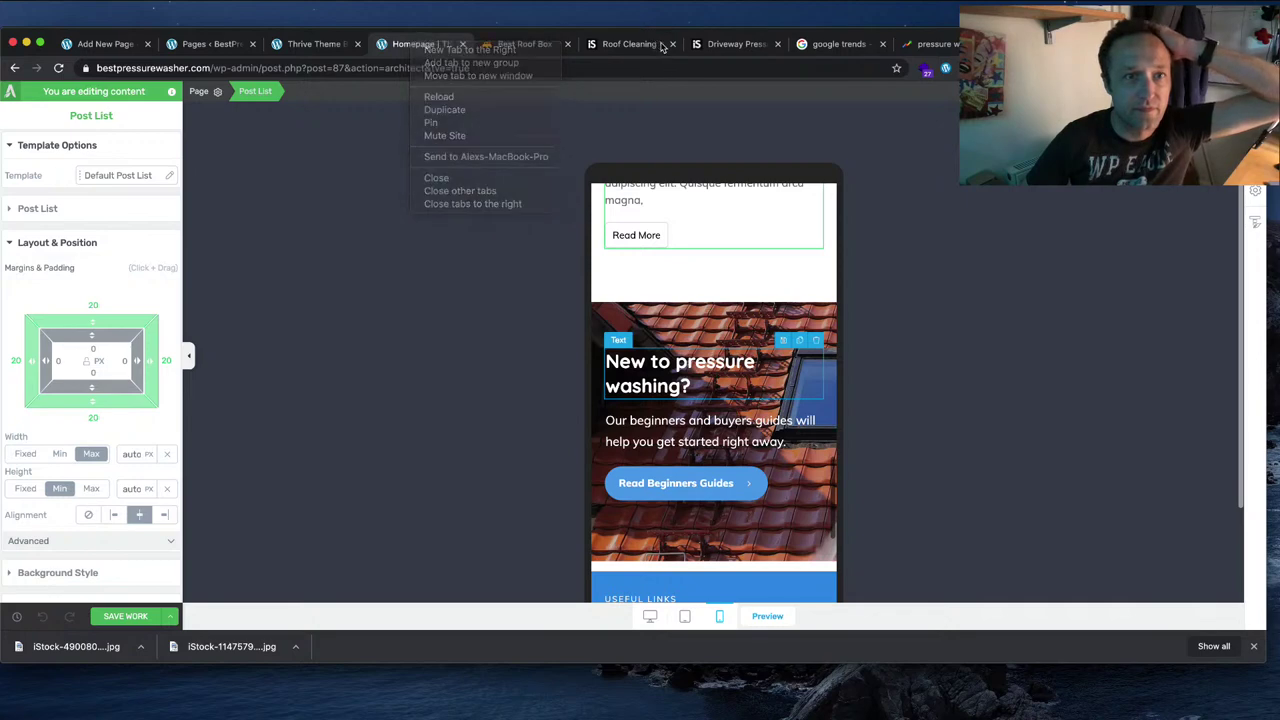
pyautogui.click(712, 48)
pyautogui.click(777, 44)
pyautogui.click(779, 44)
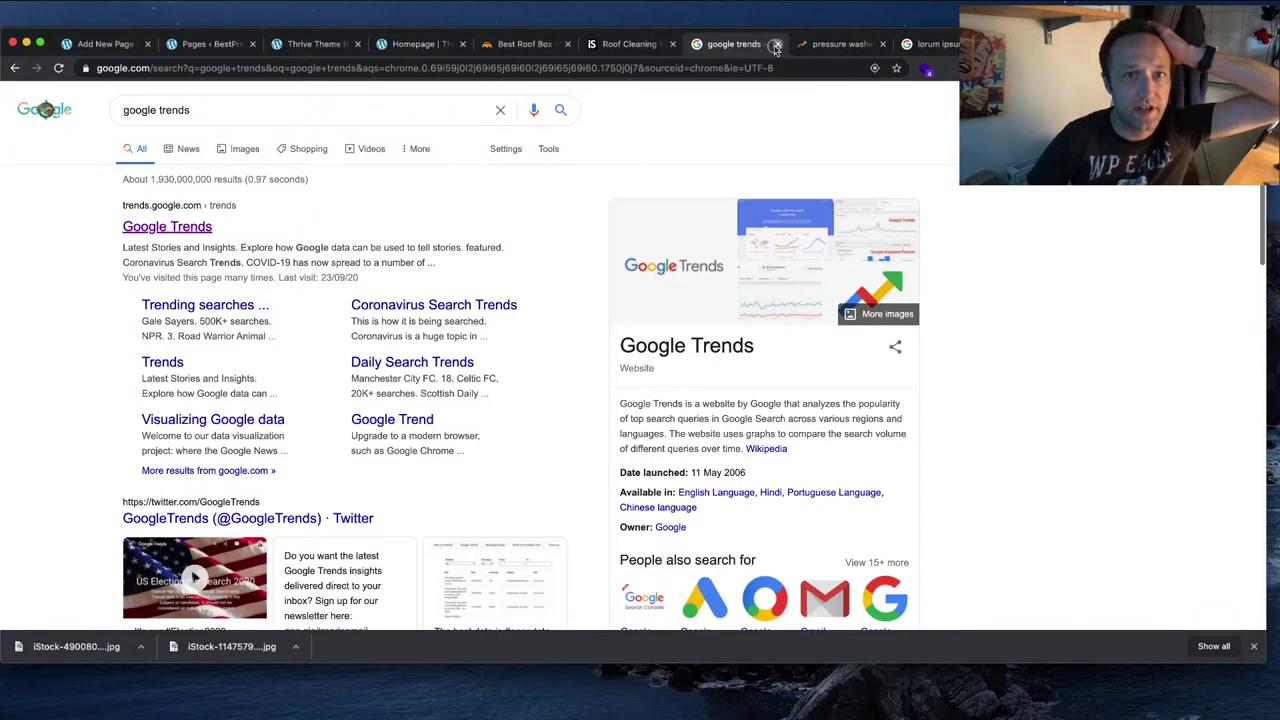
pyautogui.click(779, 44)
pyautogui.click(779, 44)
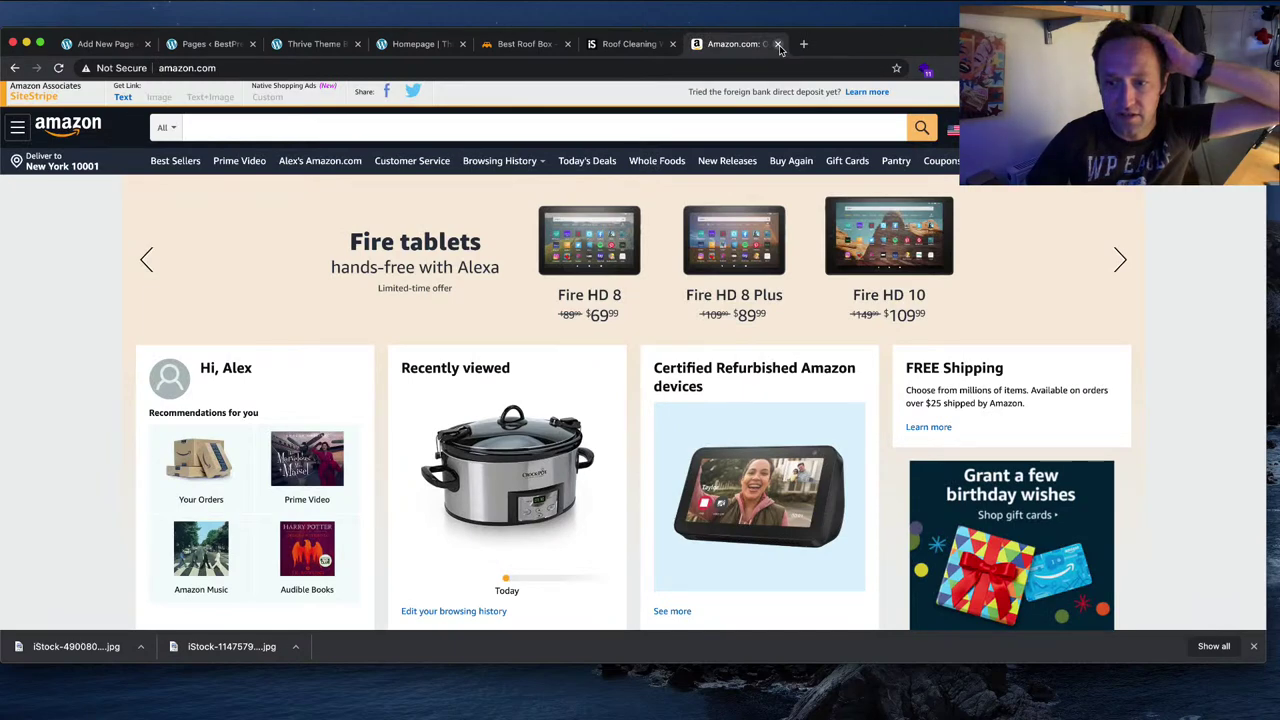
pyautogui.click(779, 44)
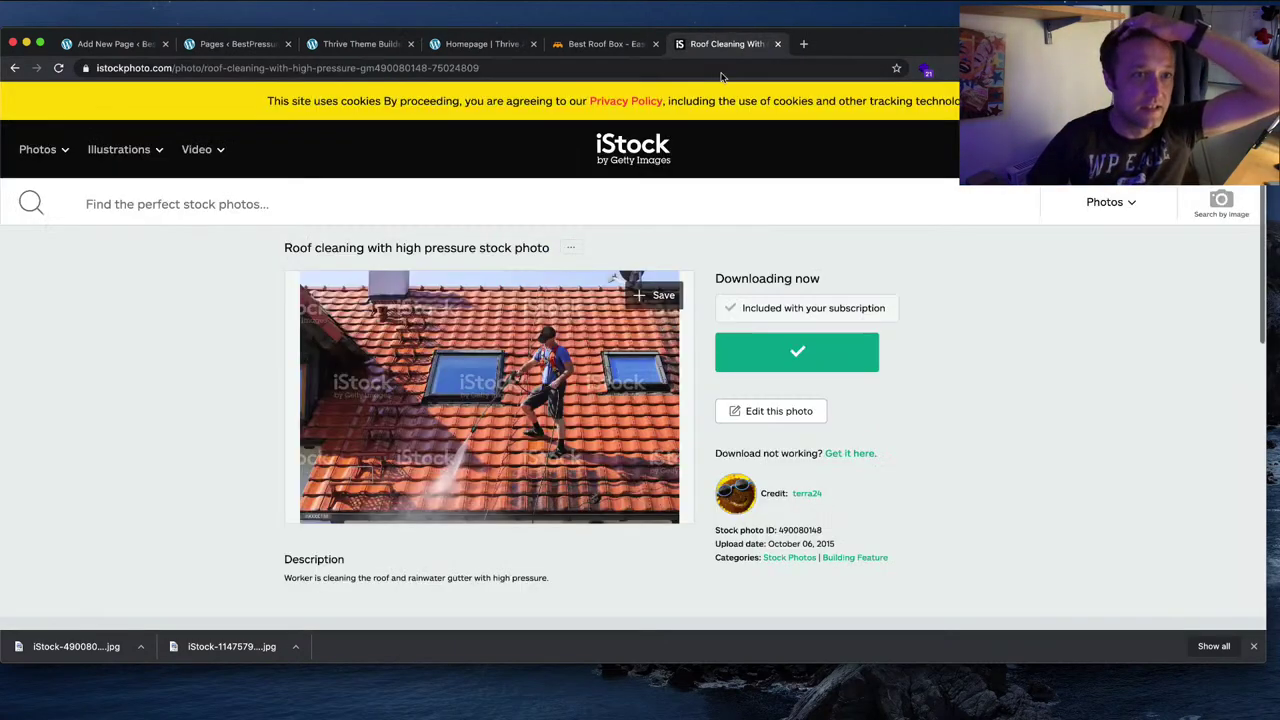
pyautogui.click(482, 47)
pyautogui.scroll(-2, 700, 400)
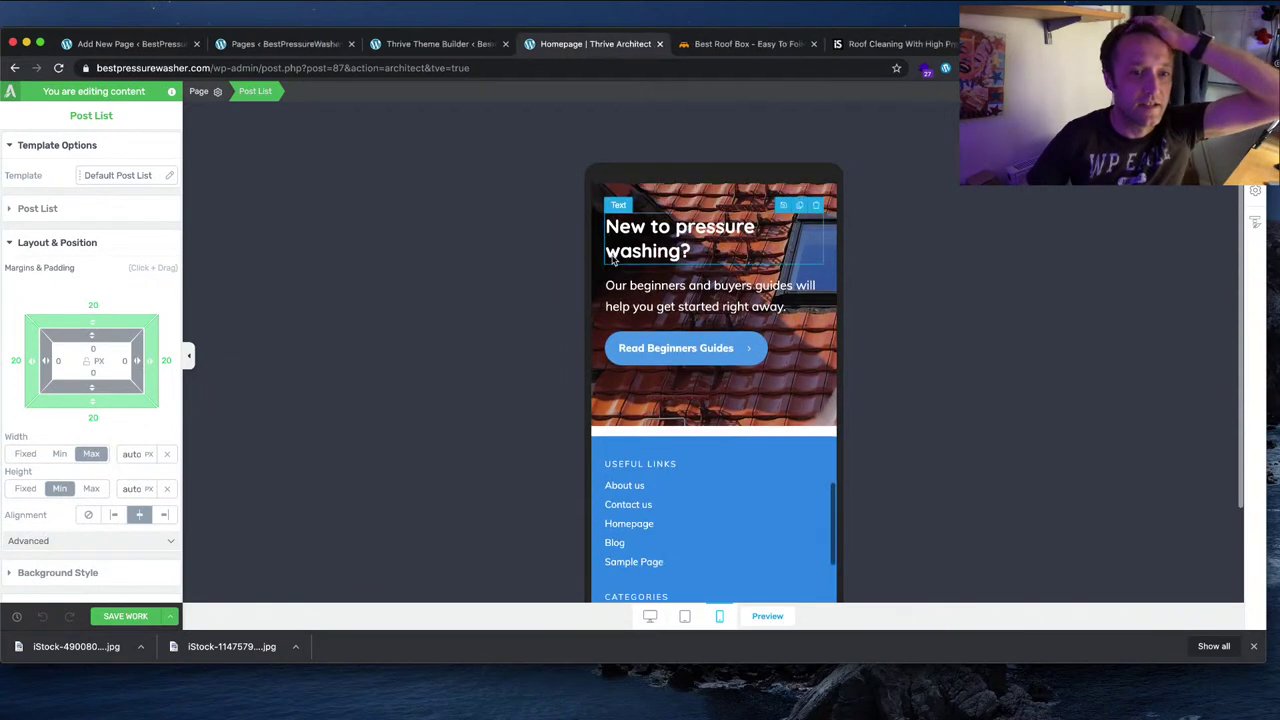
# Step: Set the roof-photo hero block's bottom margin to -15 px to pull the footer up
pyautogui.click(639, 428)
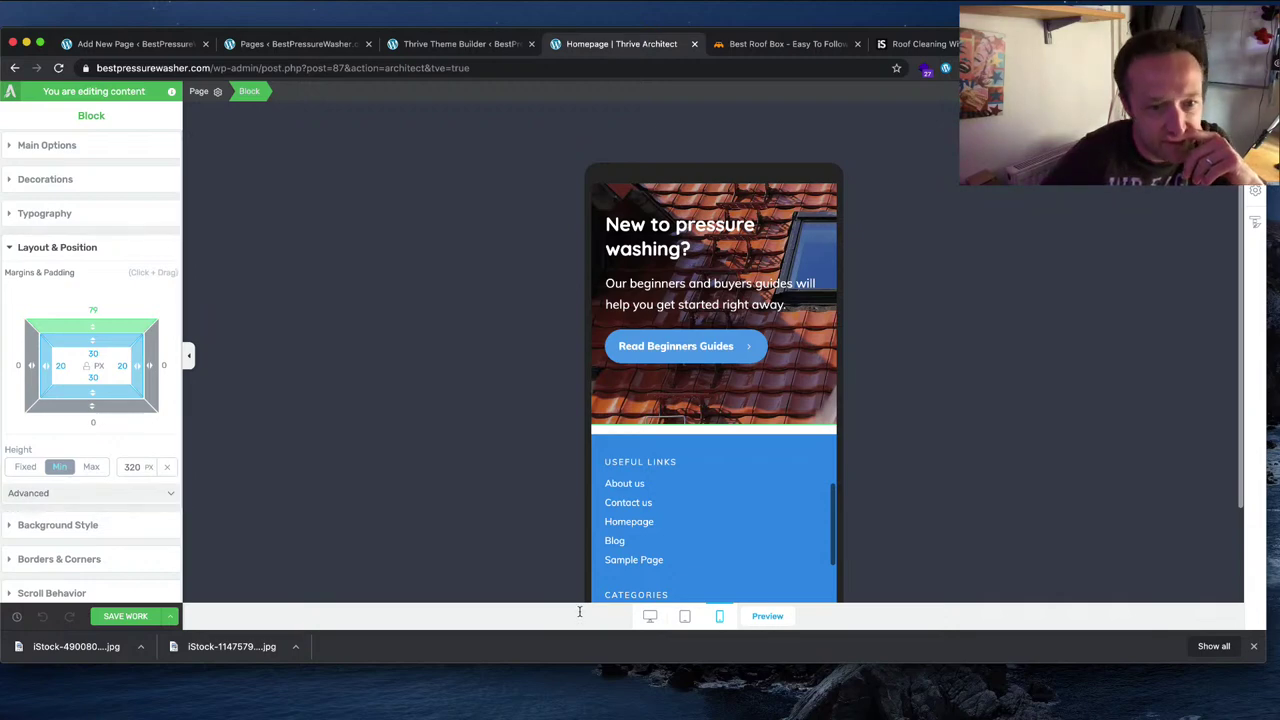
pyautogui.click(650, 618)
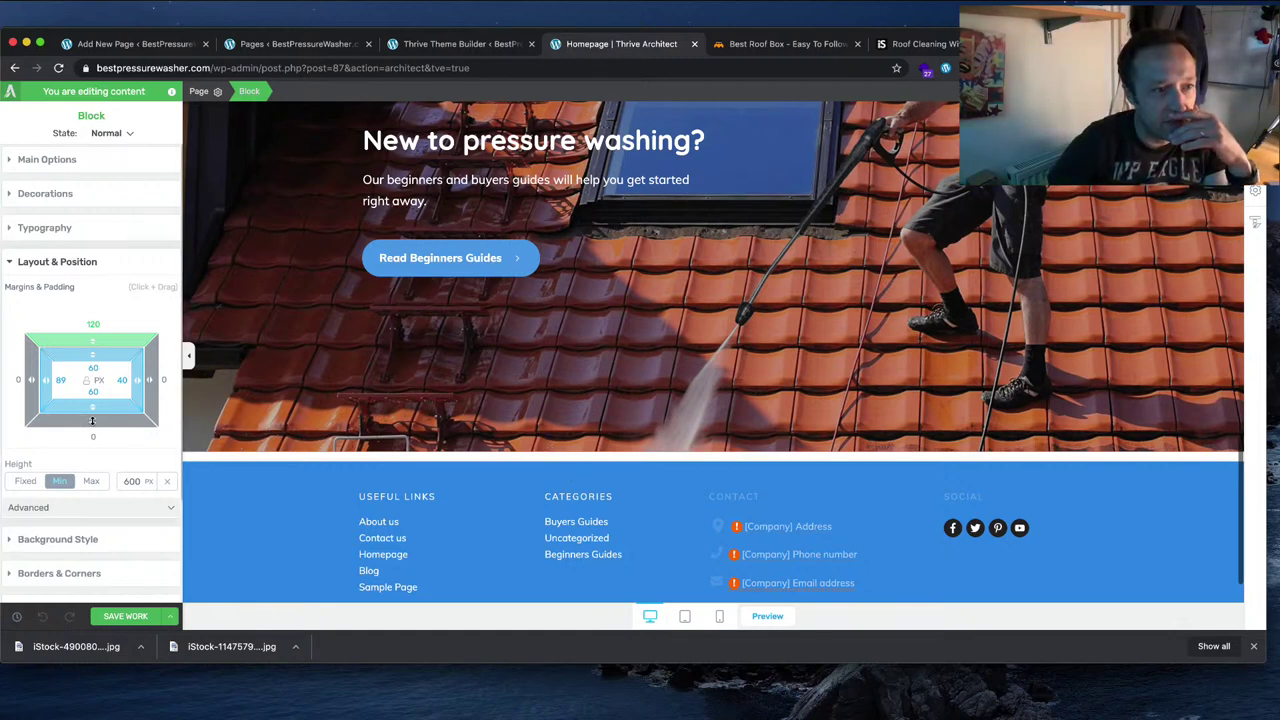
pyautogui.moveTo(92, 420); pyautogui.dragTo(93, 398)
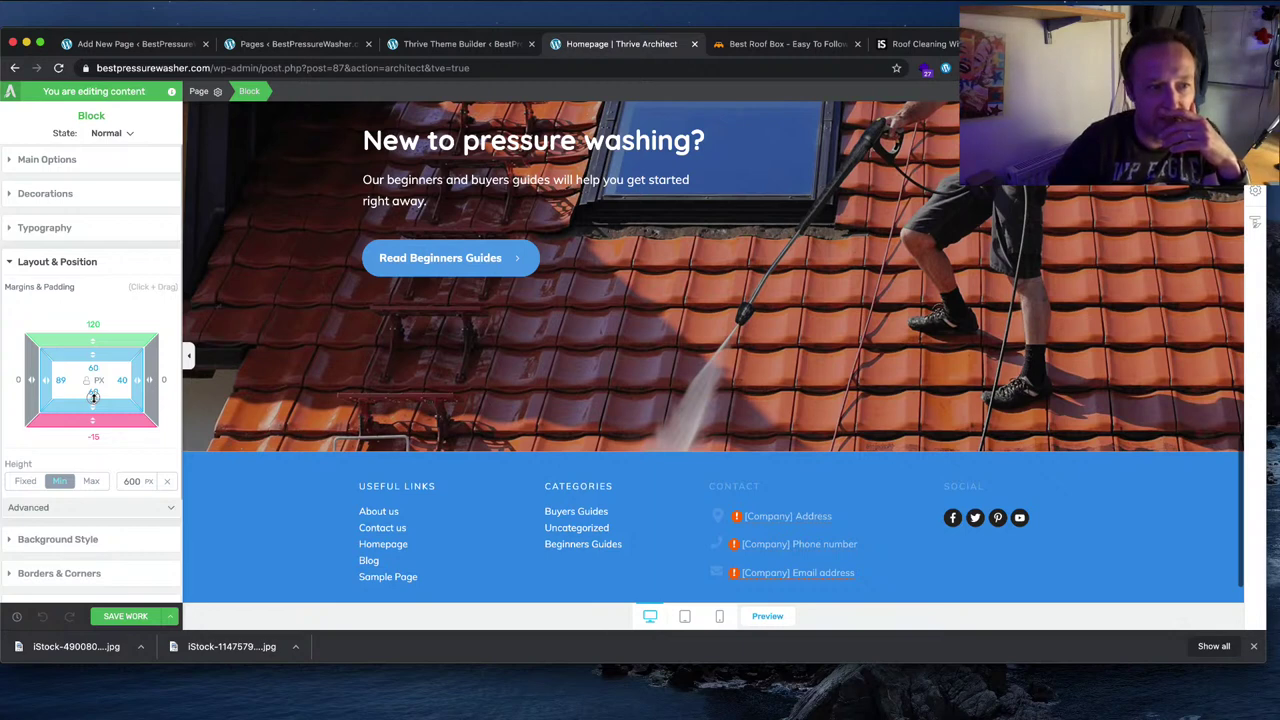
pyautogui.moveTo(93, 398); pyautogui.dragTo(95, 420)
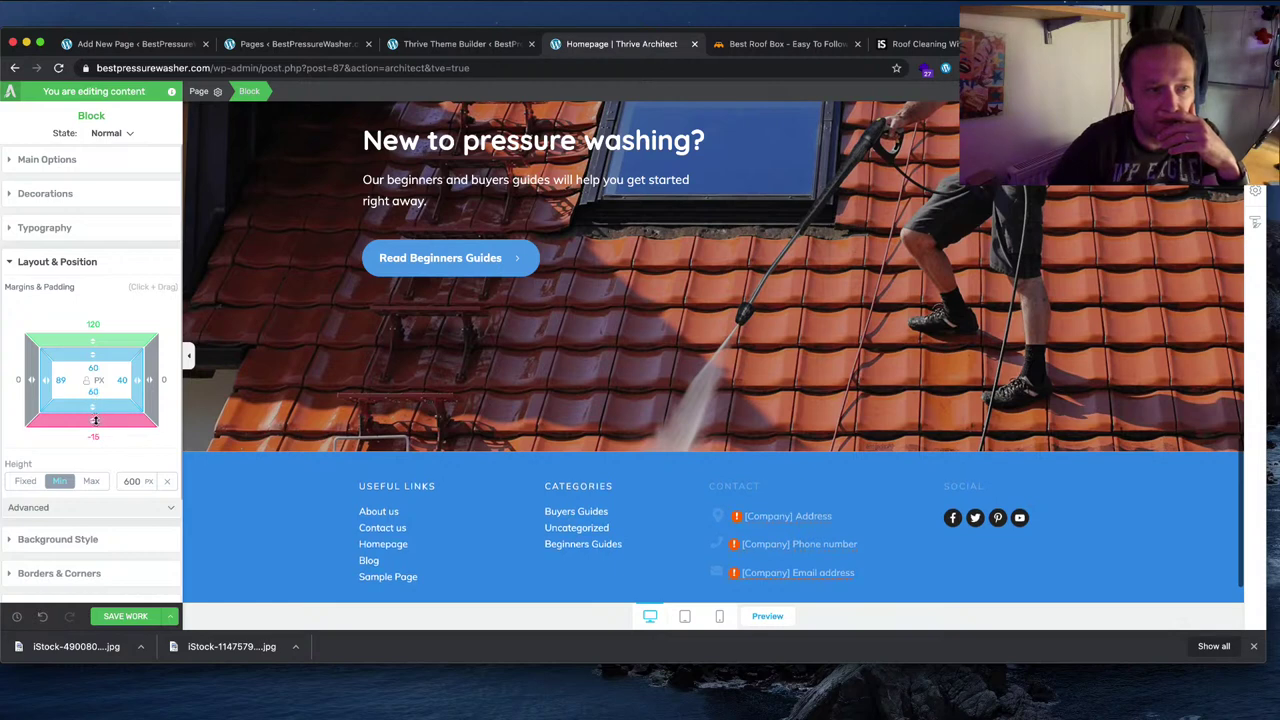
# Step: Check the homepage at phone, tablet and desktop widths, then deselect the hero block
pyautogui.click(721, 617)
pyautogui.click(686, 617)
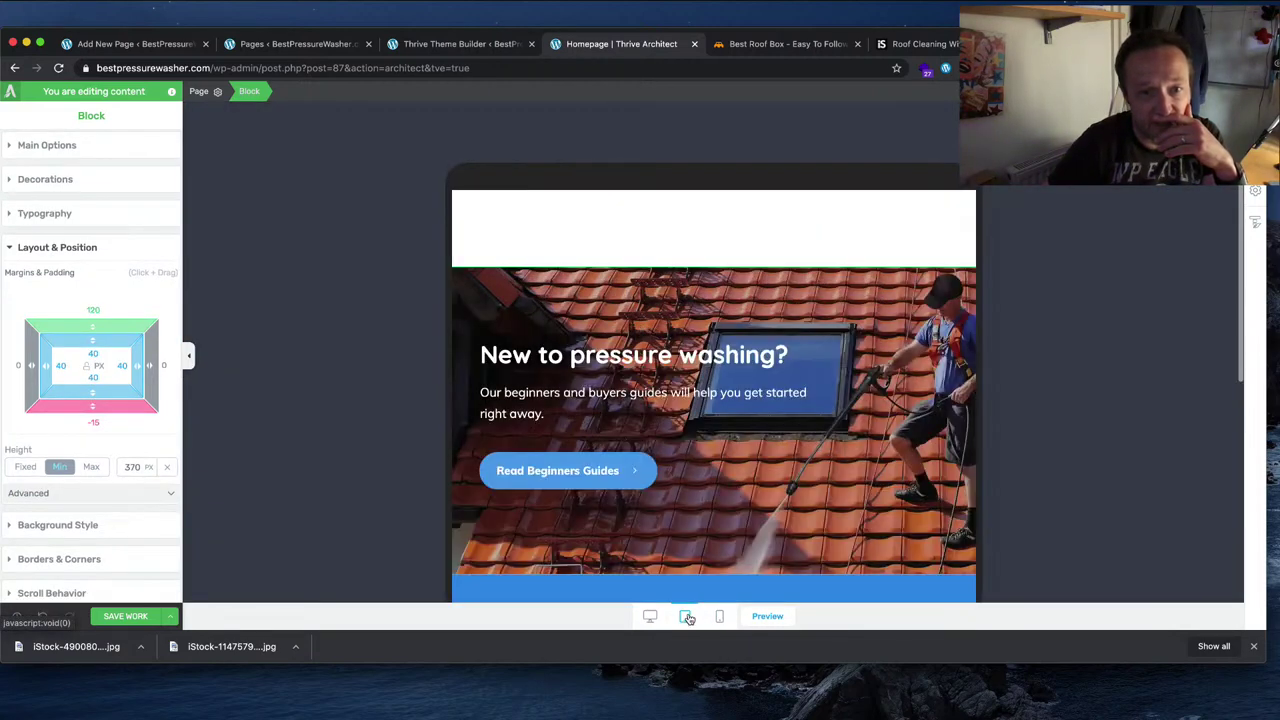
pyautogui.click(656, 618)
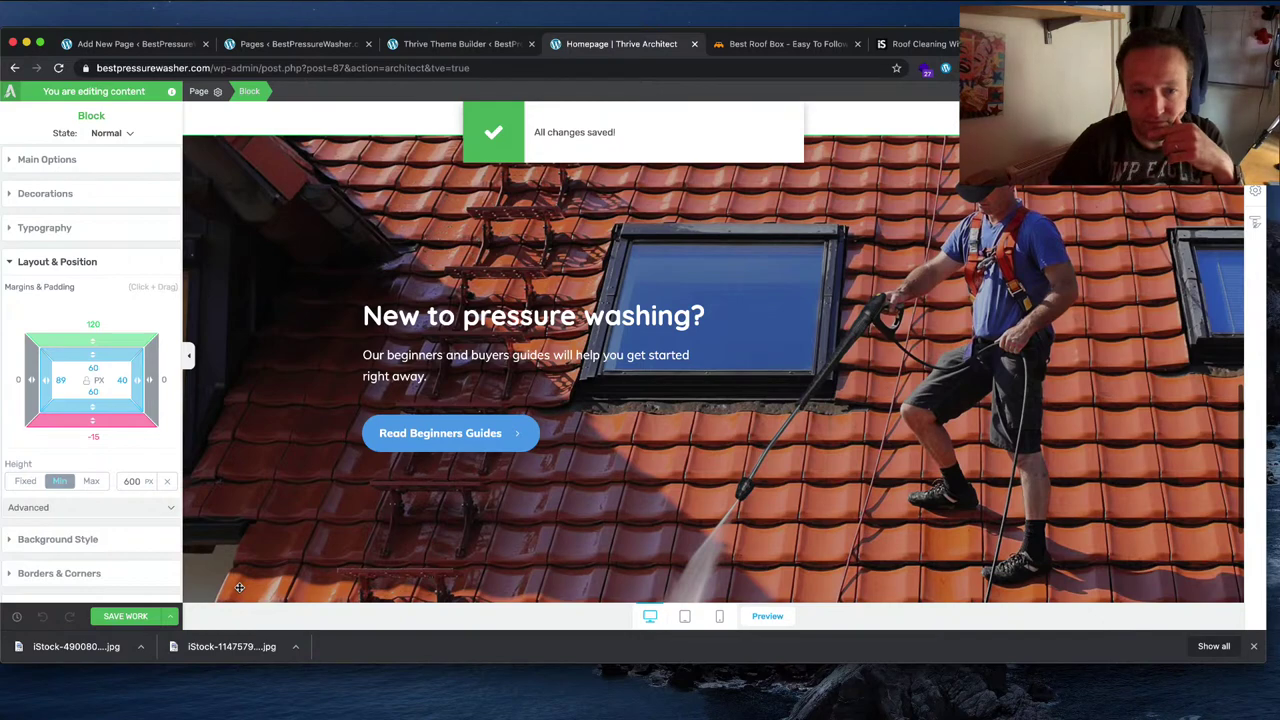
pyautogui.scroll(-5, 334, 502)
pyautogui.click(287, 491)
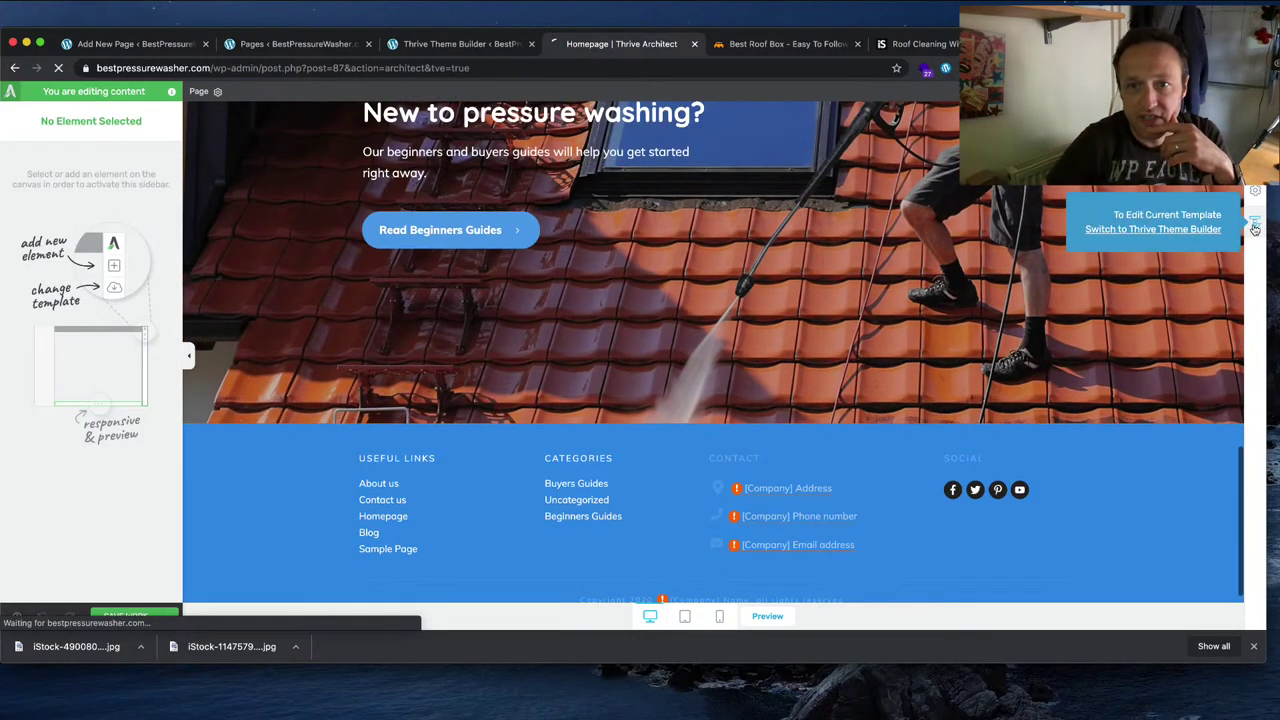
# Step: Open the Basic Homepage template and edit its linked Best Pressure Washer Footer section
pyautogui.click(1226, 230)
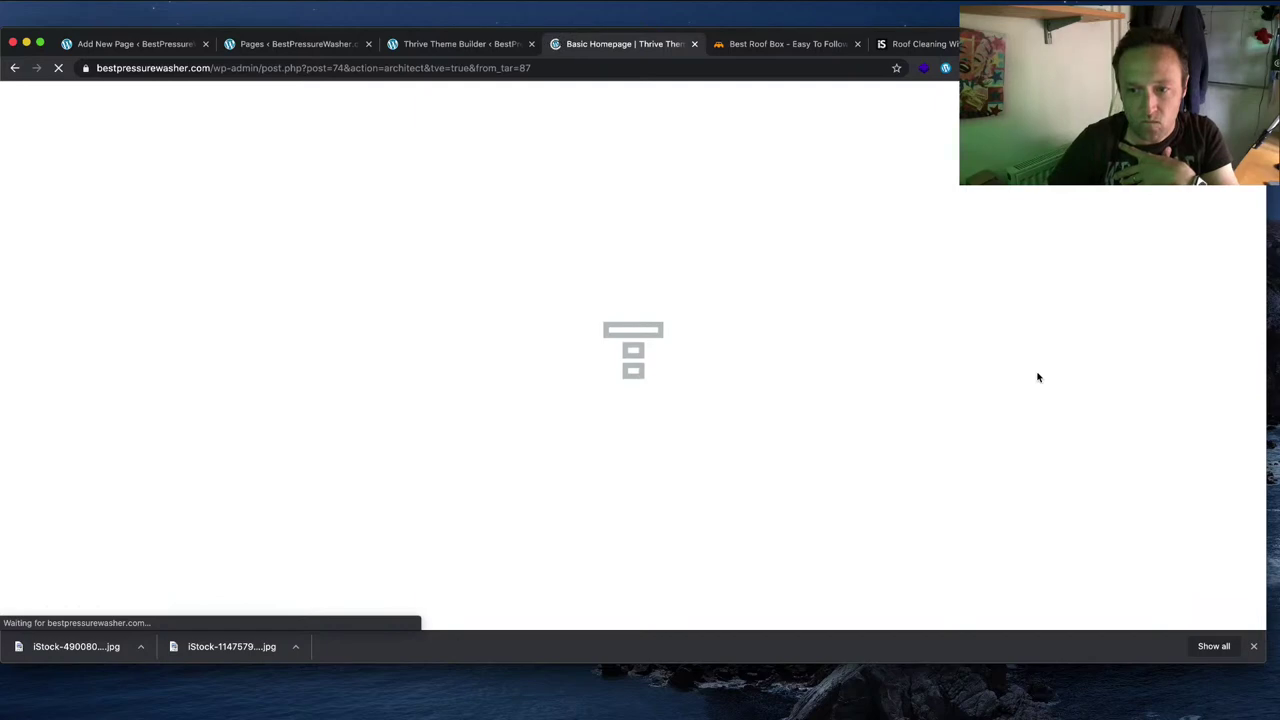
pyautogui.scroll(-10, 950, 338)
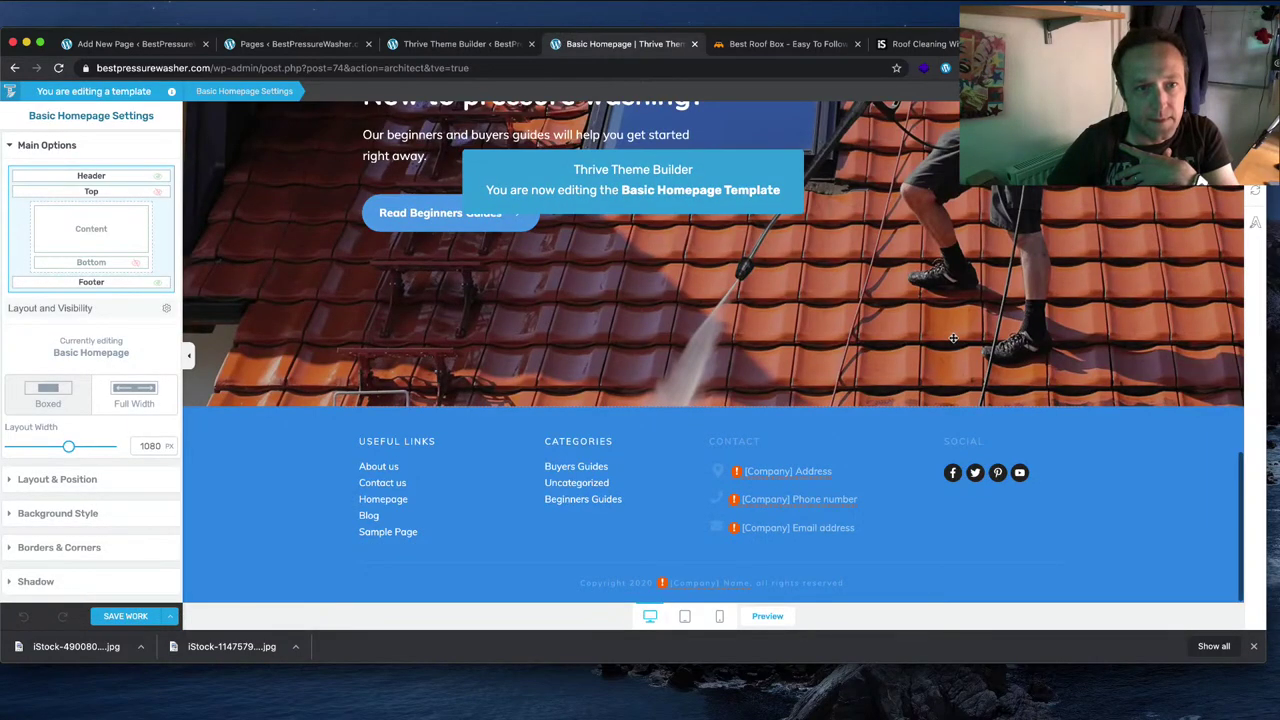
pyautogui.click(258, 460)
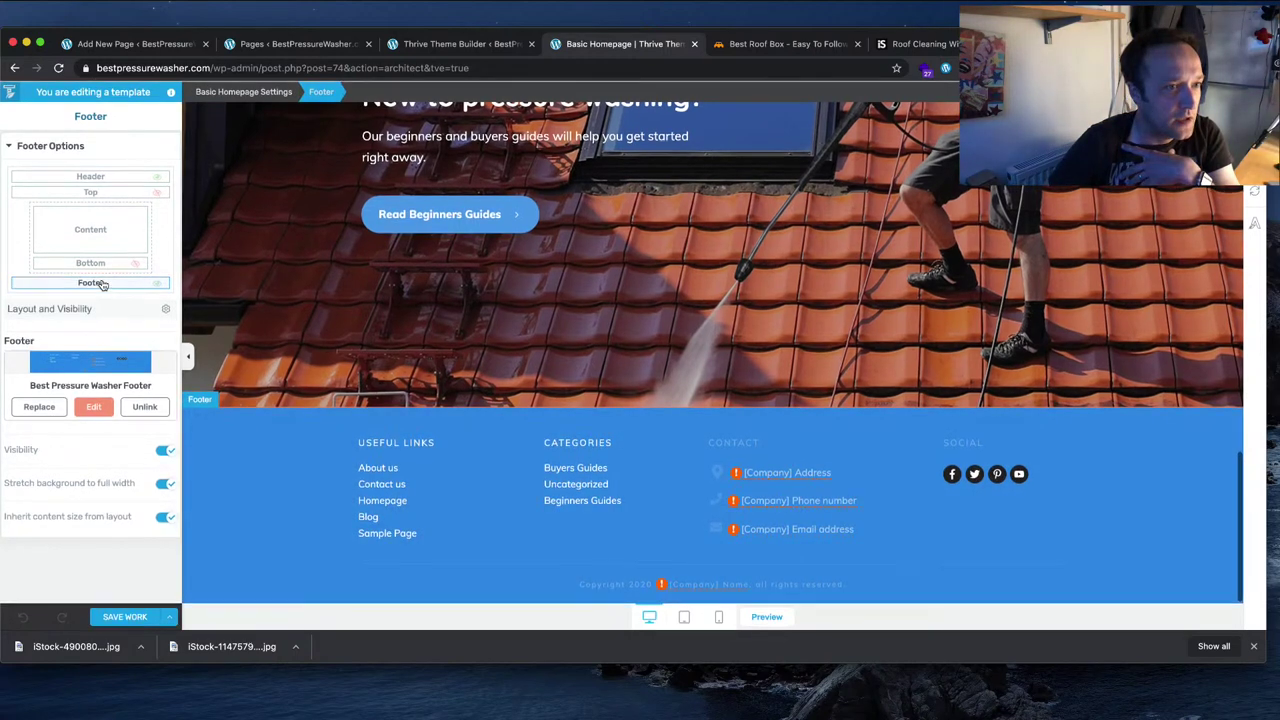
pyautogui.click(95, 406)
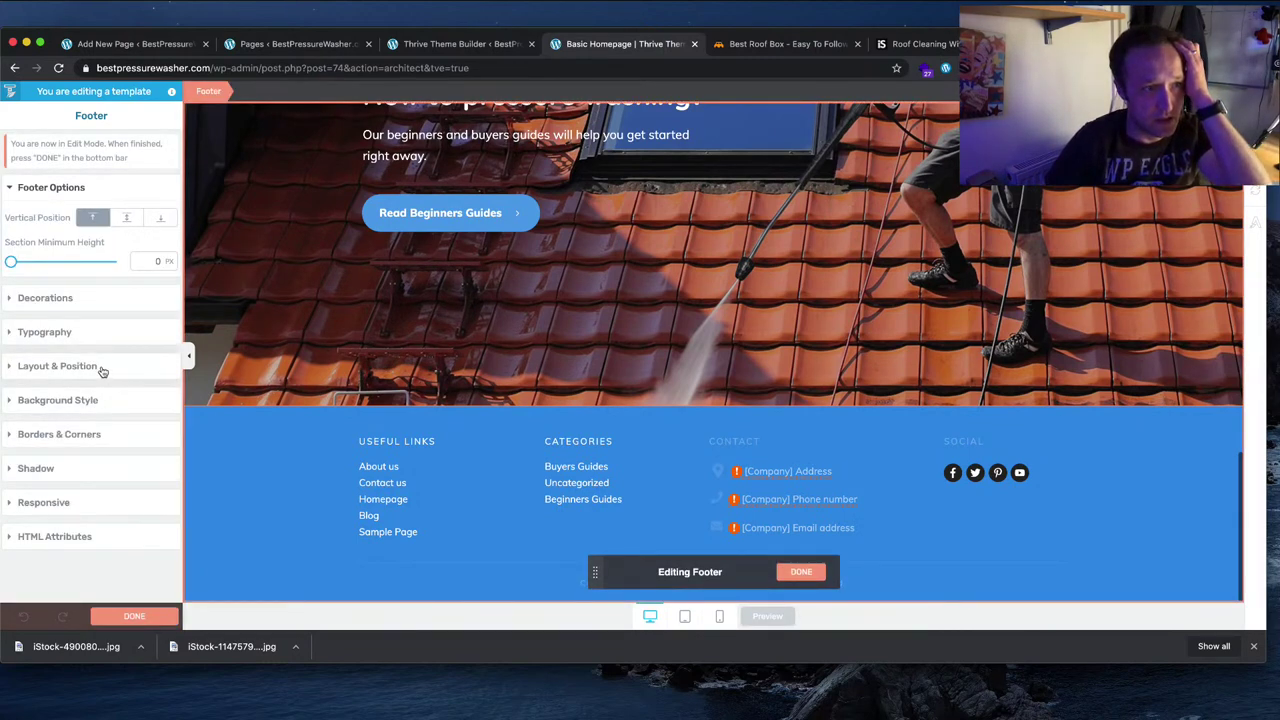
# Step: Centre the footer content vertically, and add then remove a right Slanted Edge decoration
pyautogui.click(126, 217)
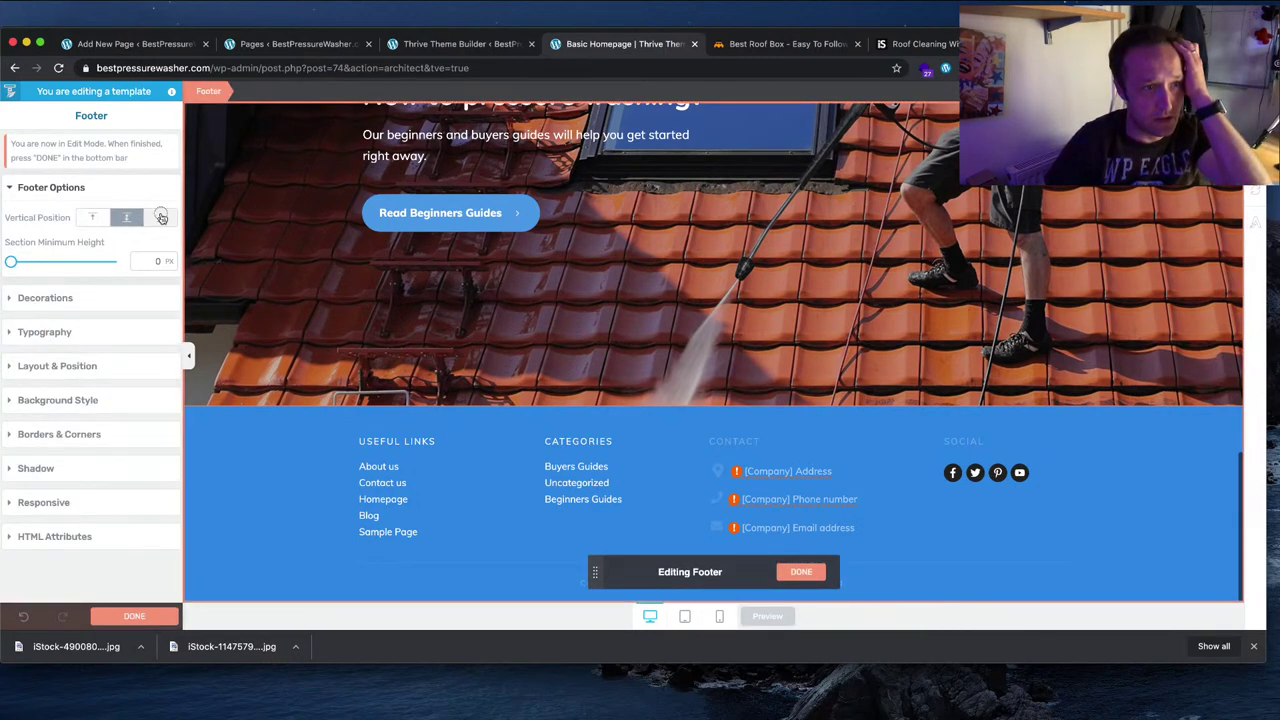
pyautogui.click(87, 299)
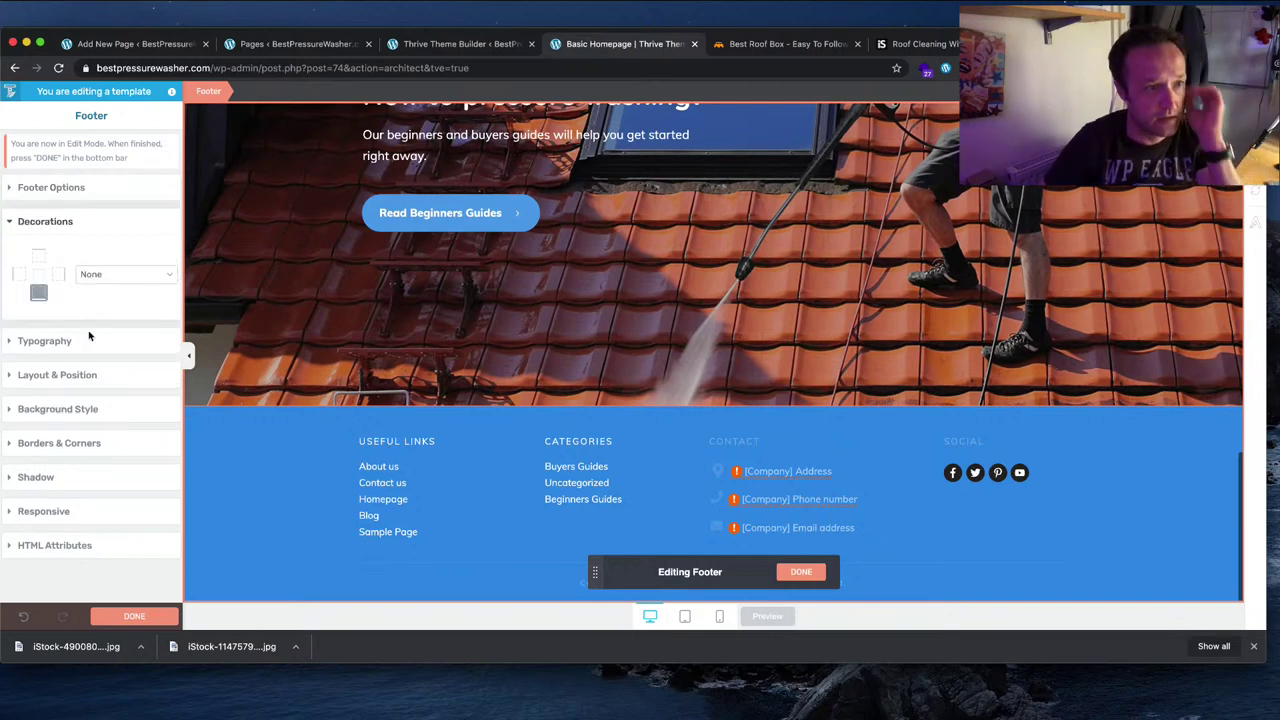
pyautogui.click(58, 278)
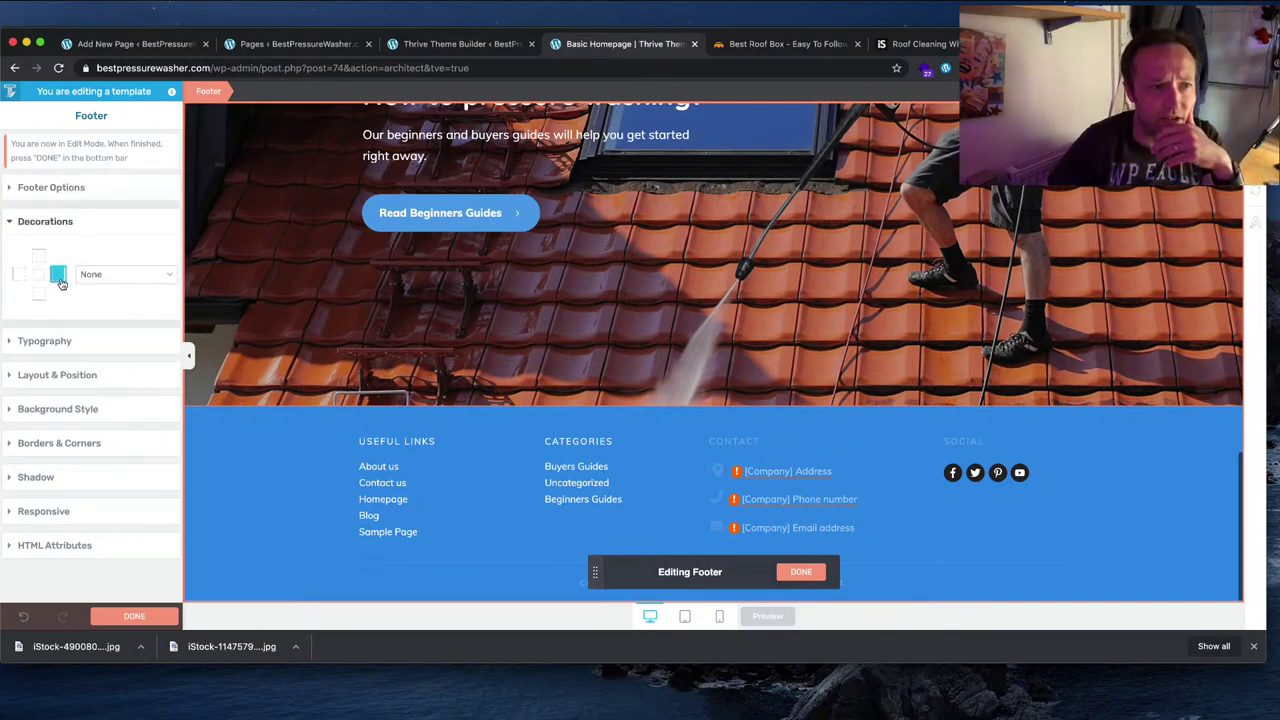
pyautogui.click(120, 274)
pyautogui.click(128, 286)
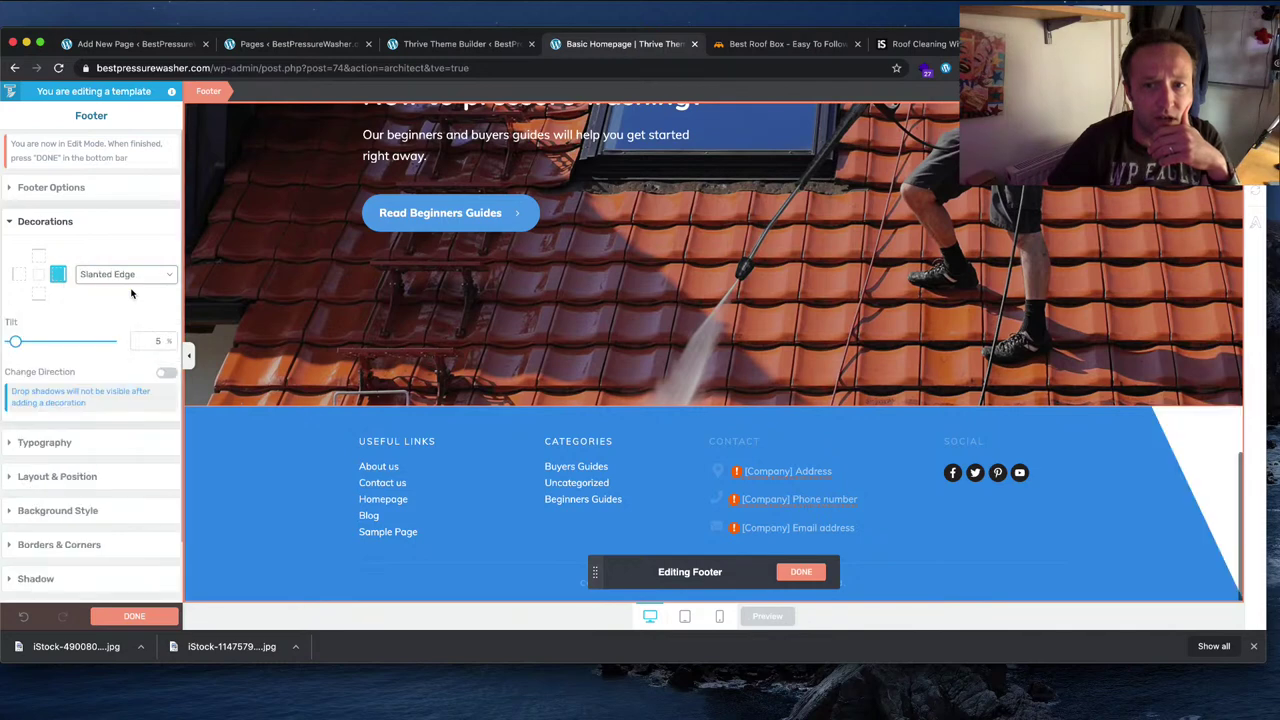
pyautogui.click(114, 277)
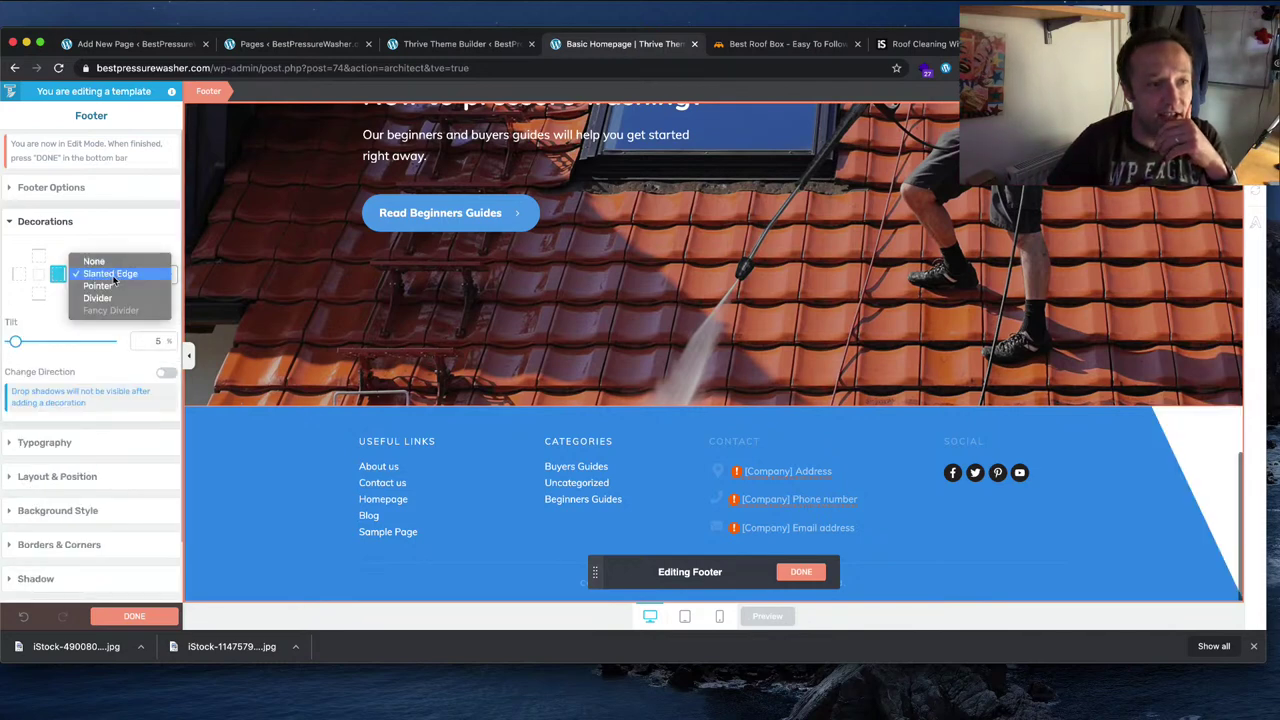
pyautogui.click(121, 258)
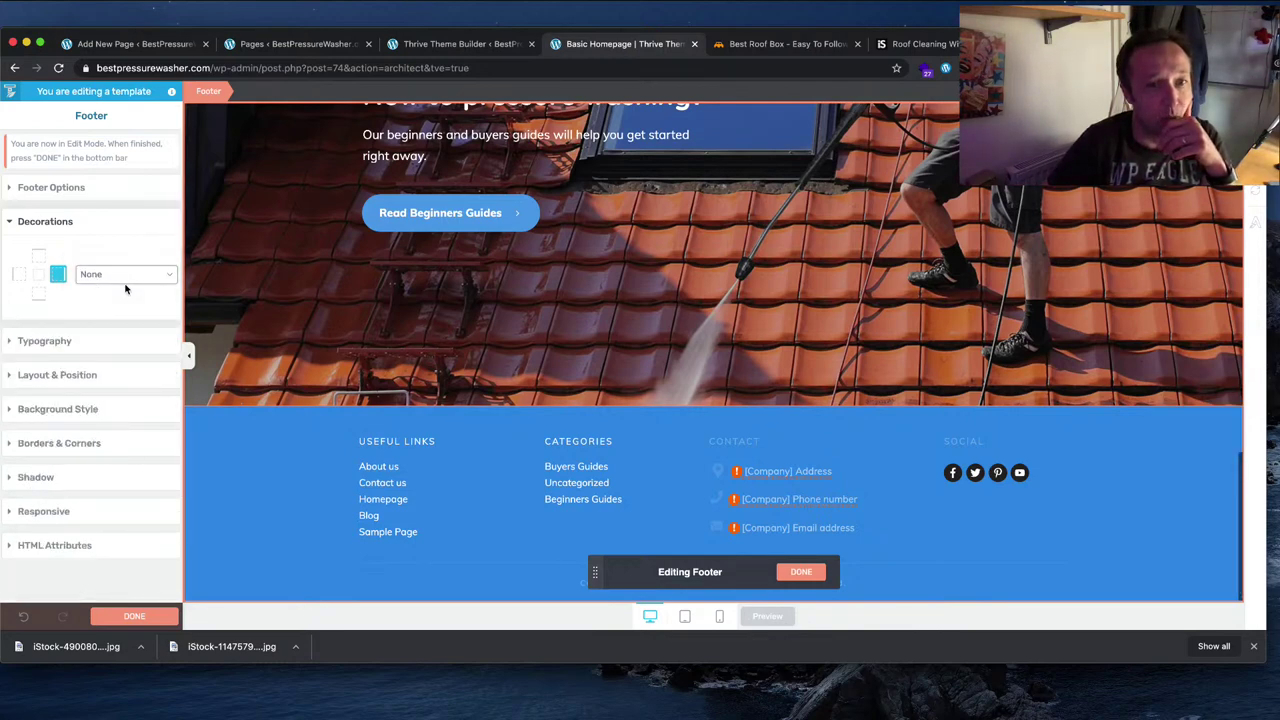
# Step: Set the footer's top padding to 40 px in Layout & Position
pyautogui.click(114, 341)
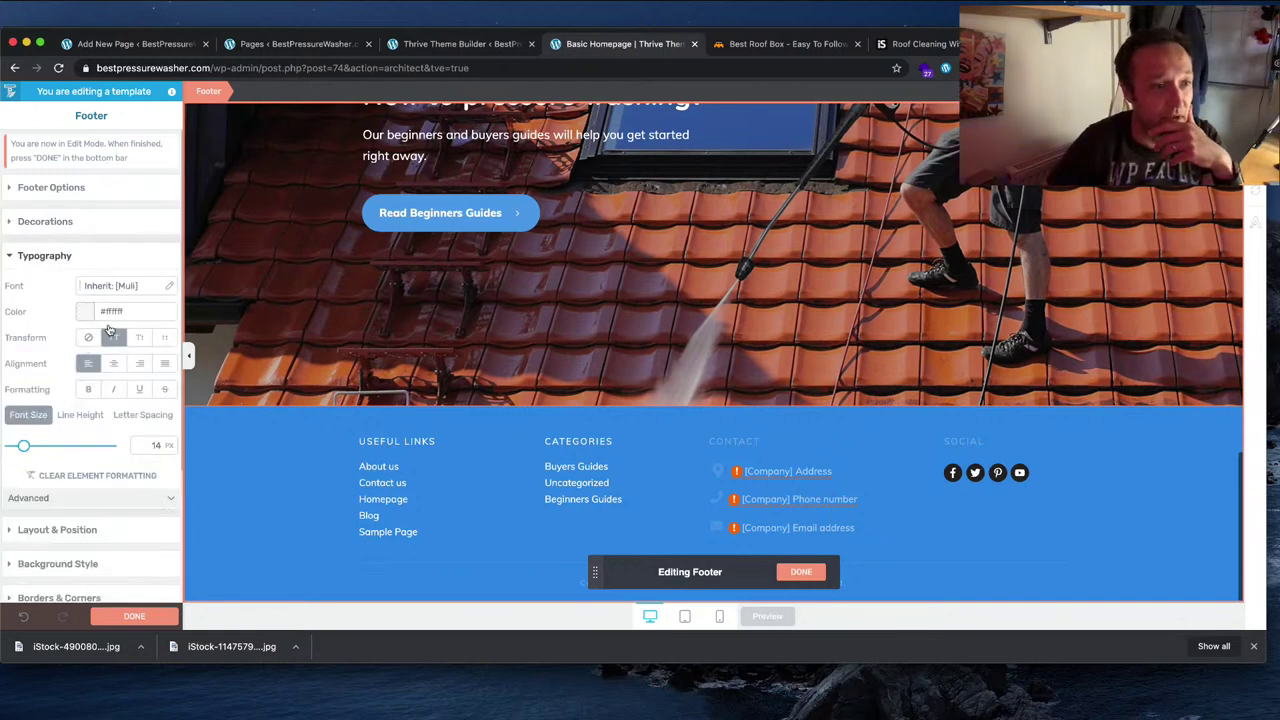
pyautogui.scroll(-2, 110, 330)
pyautogui.click(92, 460)
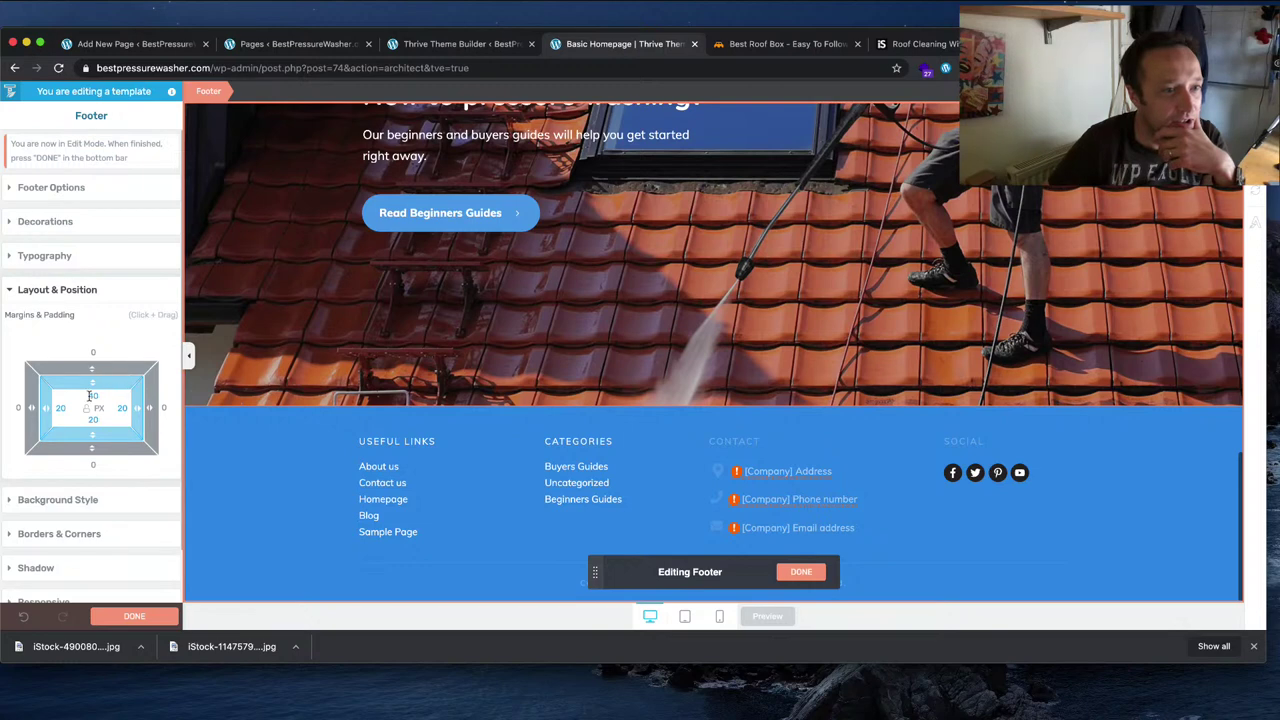
pyautogui.moveTo(90, 396); pyautogui.dragTo(96, 397)
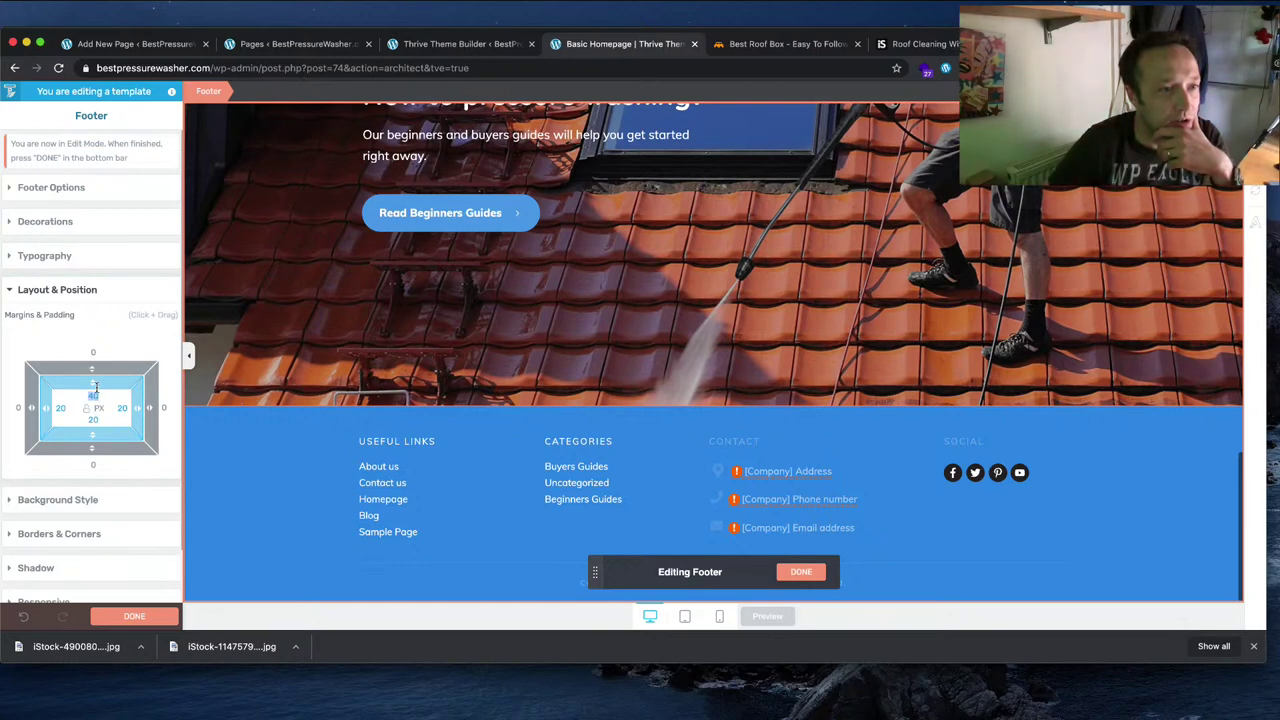
pyautogui.moveTo(94, 384); pyautogui.dragTo(96, 391)
pyautogui.scroll(-2, 91, 513)
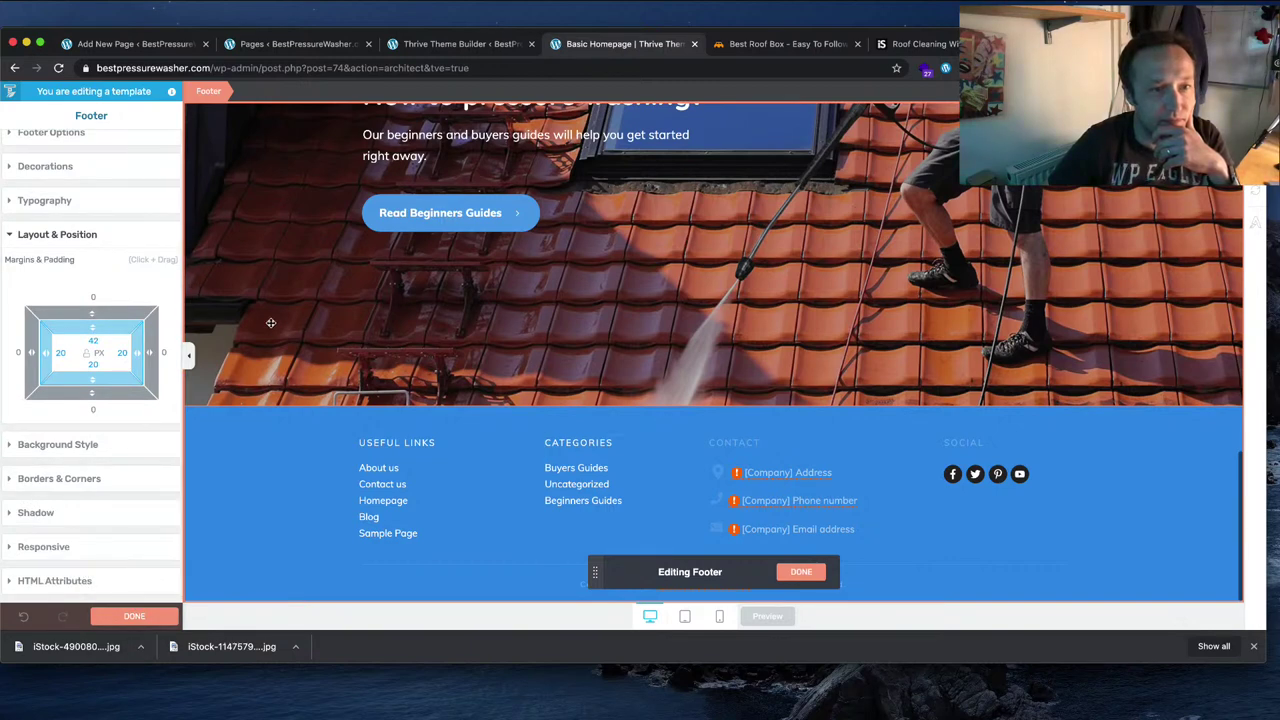
pyautogui.click(95, 340)
pyautogui.write('40')
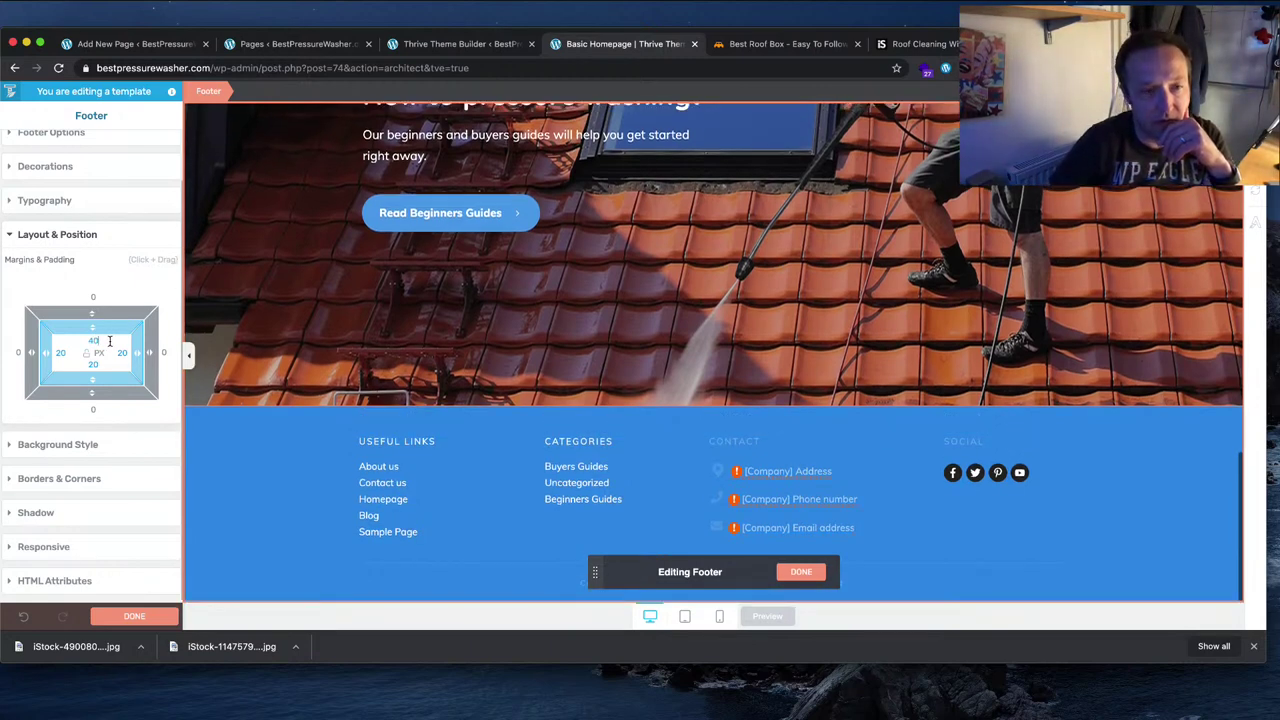
# Step: Finish editing the footer and save the Basic Homepage template
pyautogui.click(140, 616)
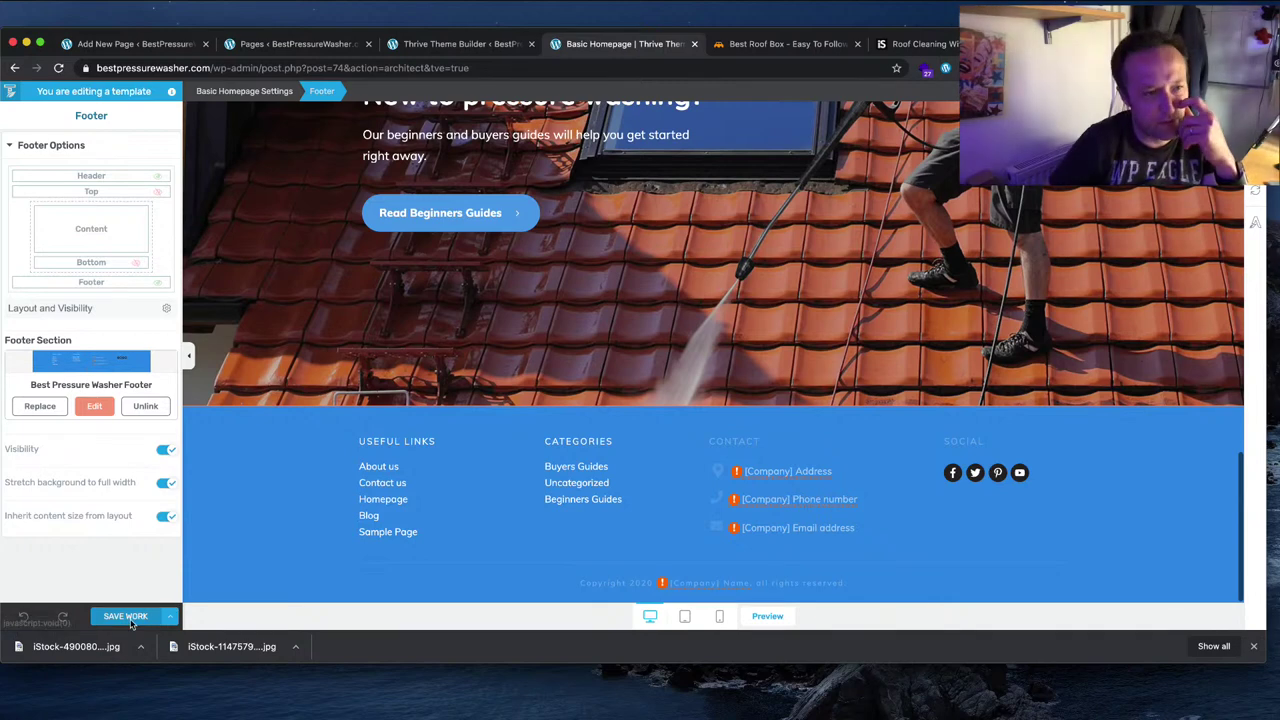
pyautogui.click(141, 616)
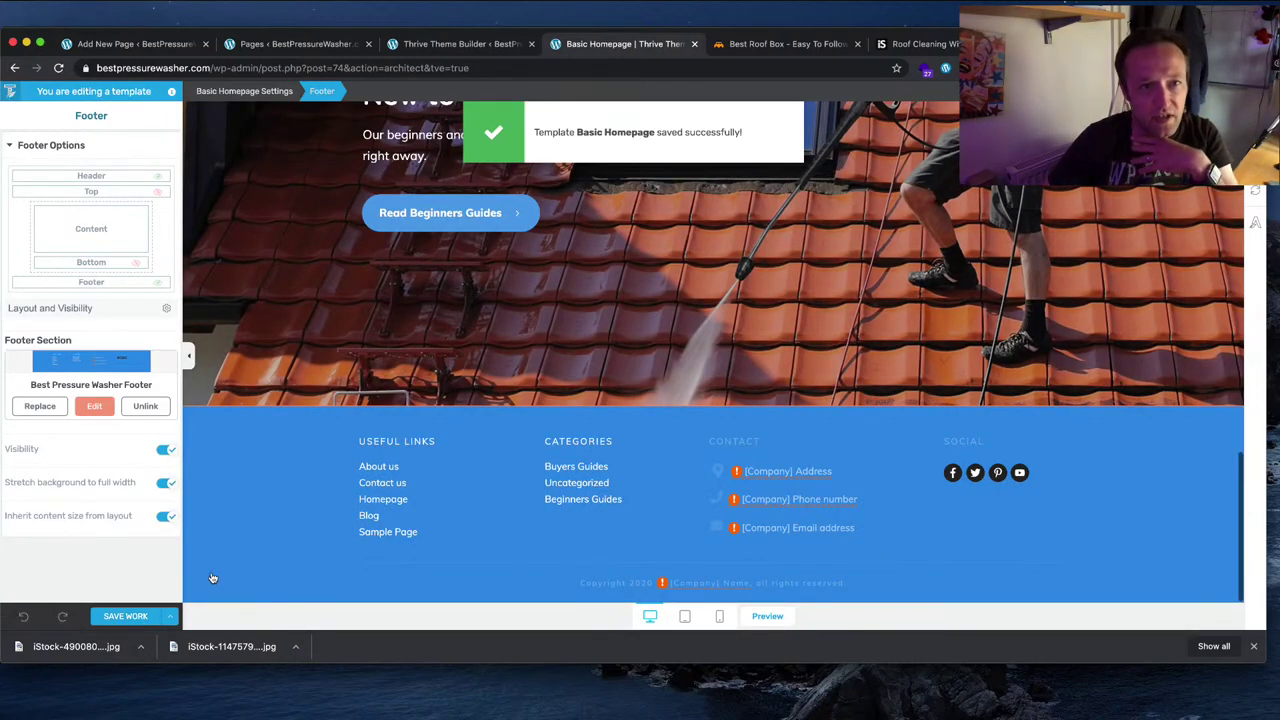
pyautogui.scroll(3, 286, 478)
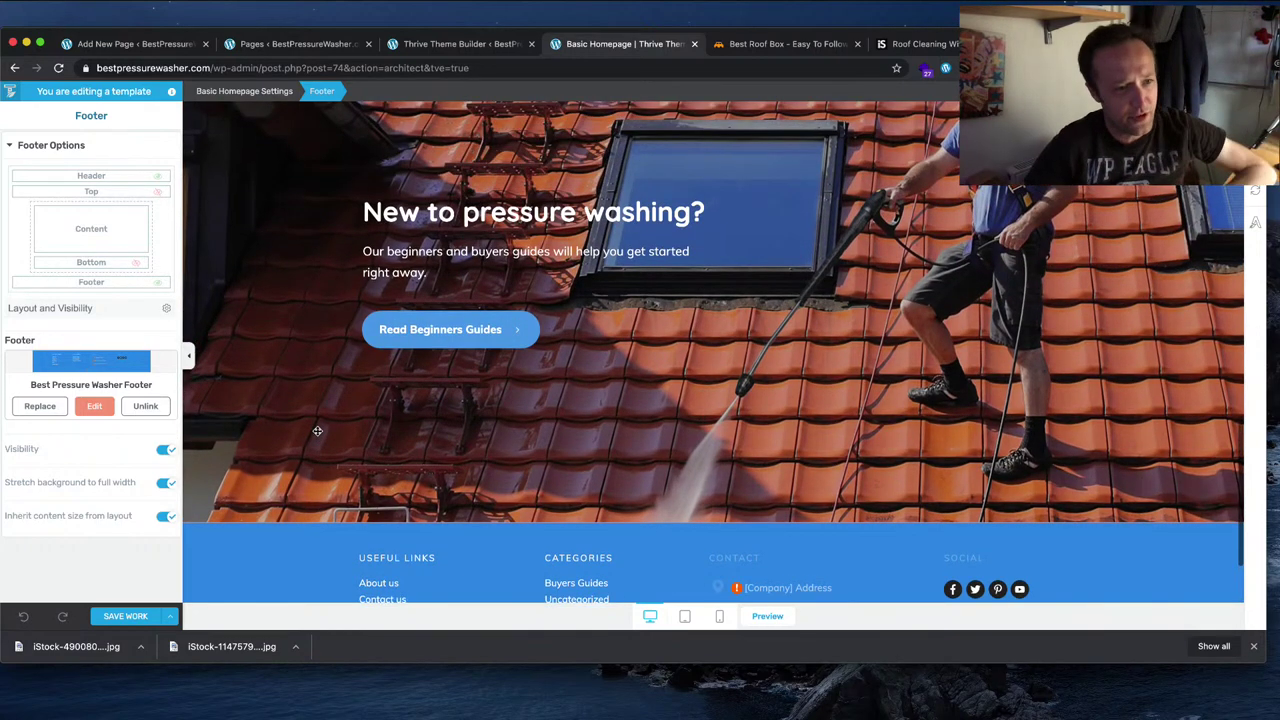
pyautogui.scroll(-1, 317, 430)
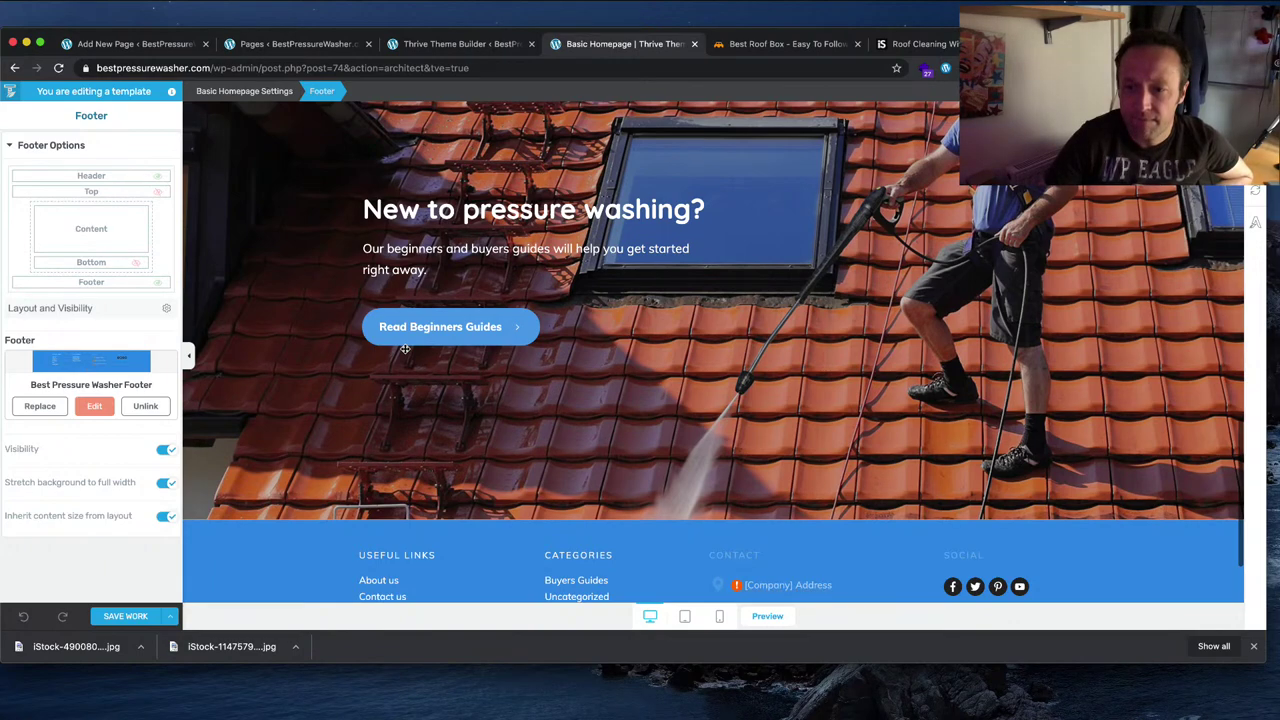
pyautogui.scroll(10, 344, 414)
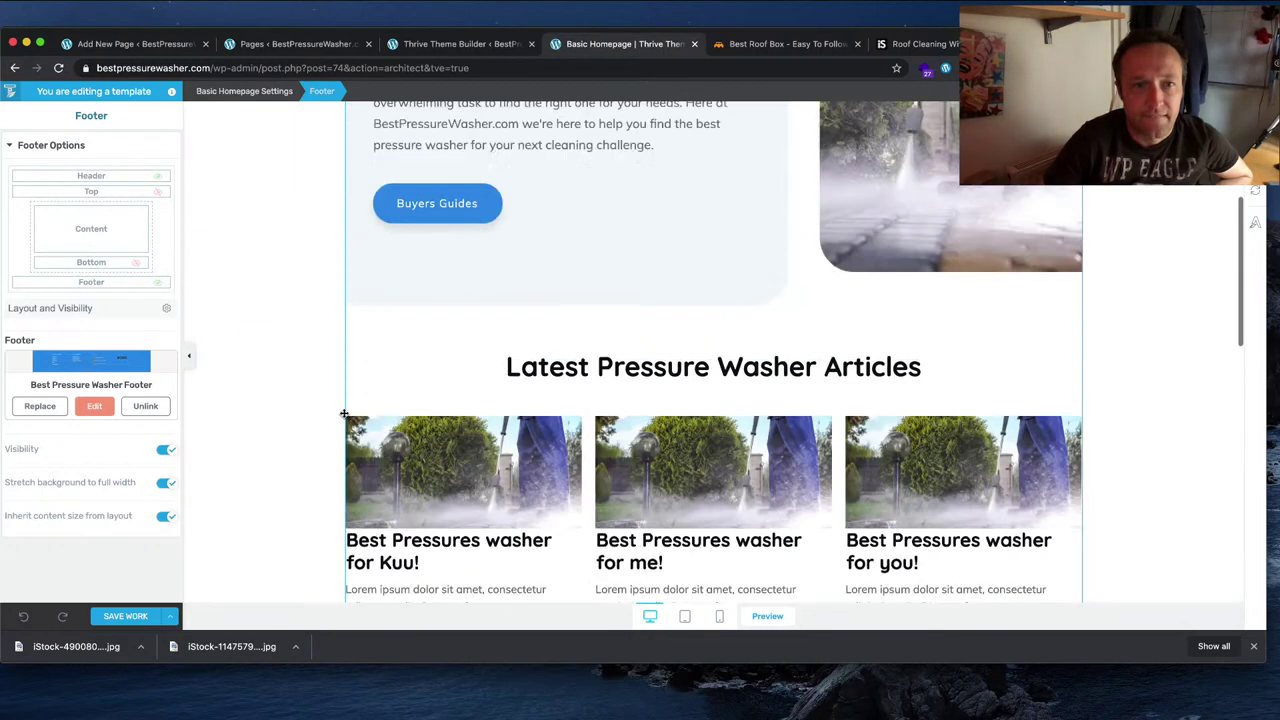
pyautogui.scroll(-15, 344, 414)
pyautogui.click(170, 616)
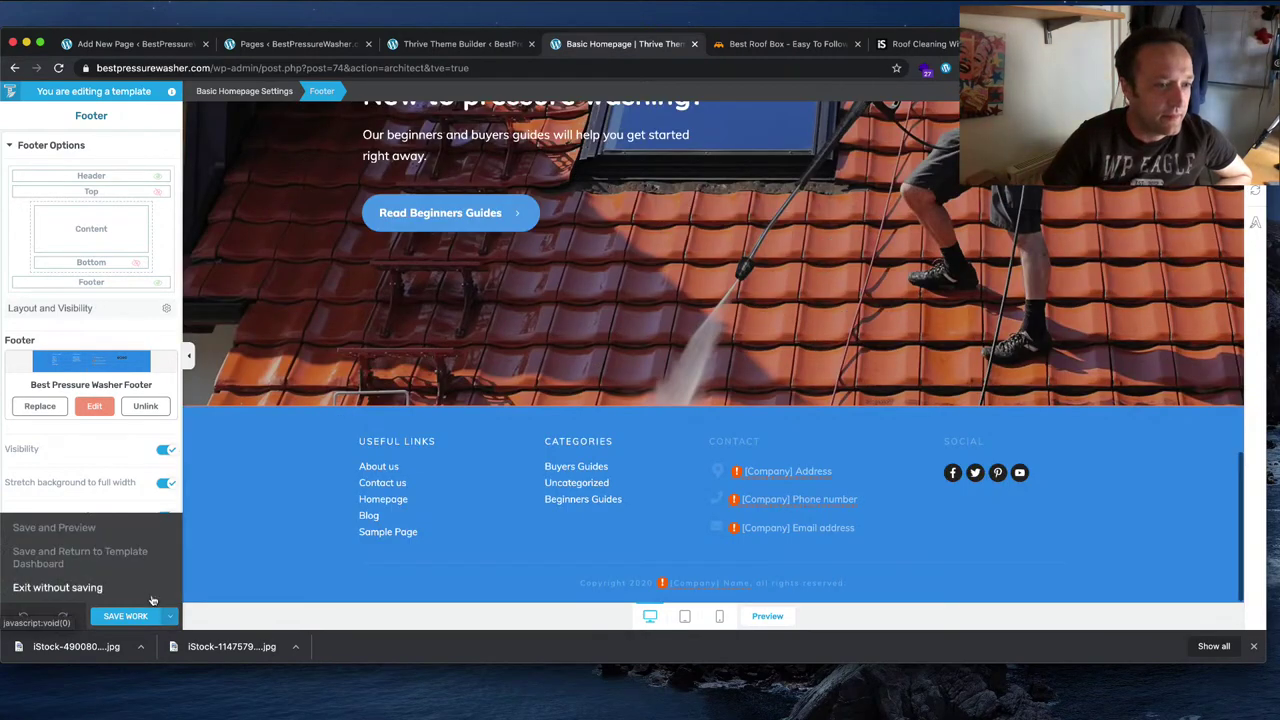
pyautogui.click(86, 534)
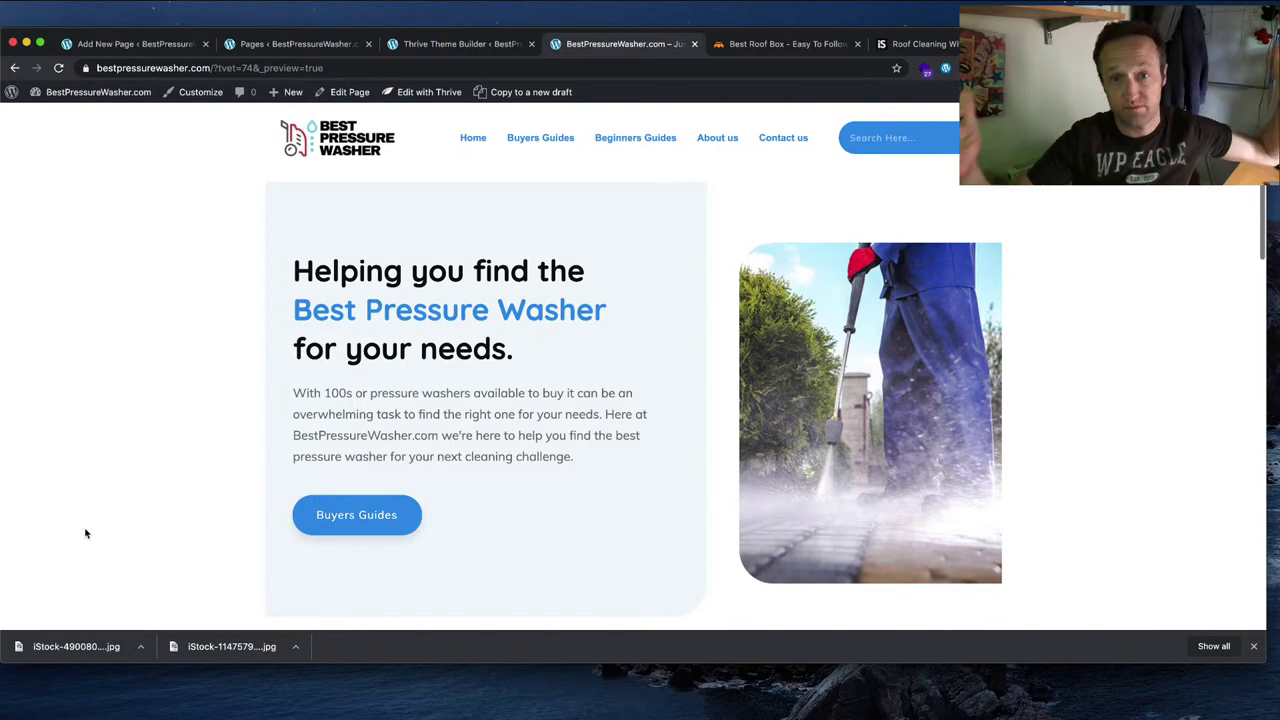
pyautogui.scroll(-3, 623, 269)
pyautogui.scroll(-9, 620, 274)
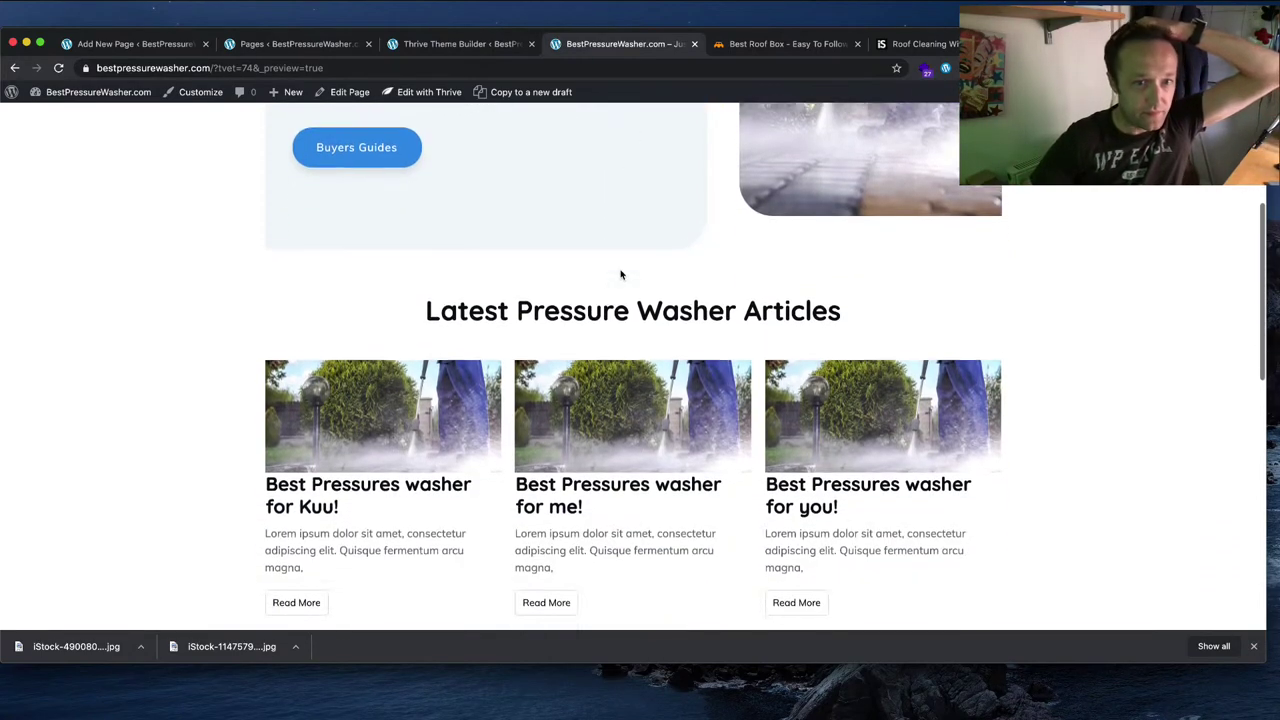
pyautogui.scroll(-4, 605, 290)
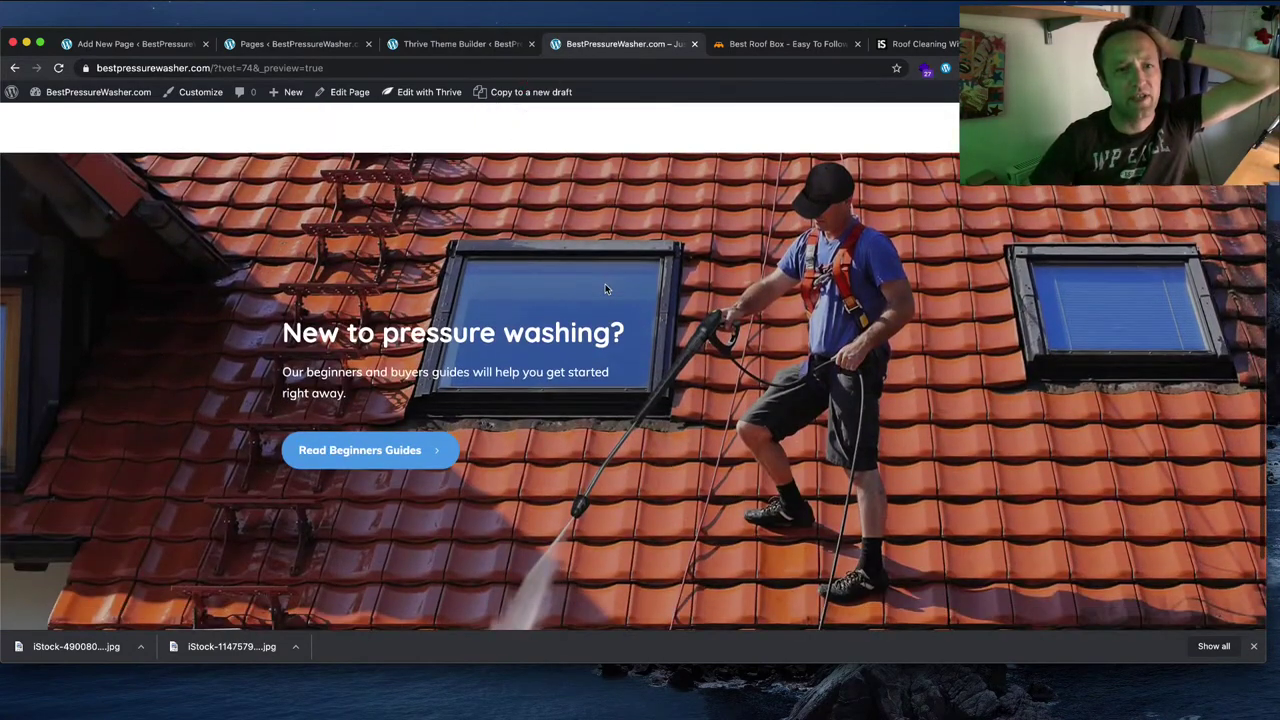
pyautogui.scroll(15, 605, 290)
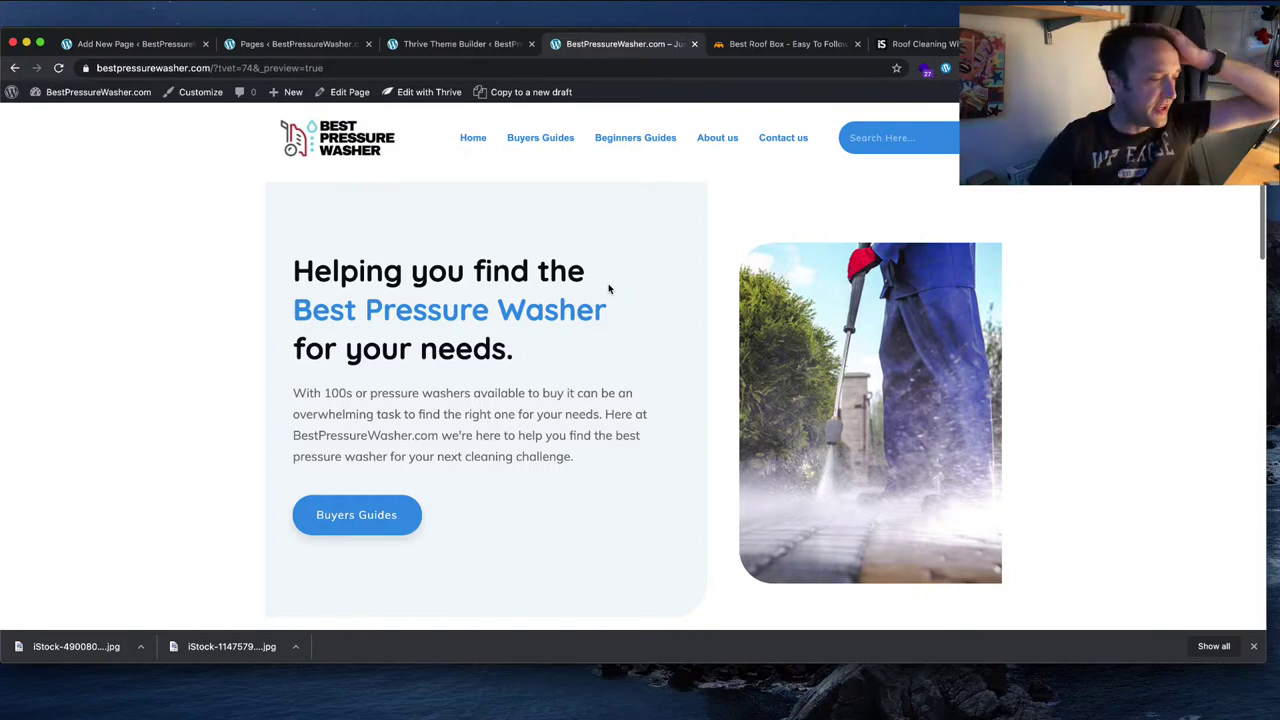
pyautogui.scroll(-5, 631, 290)
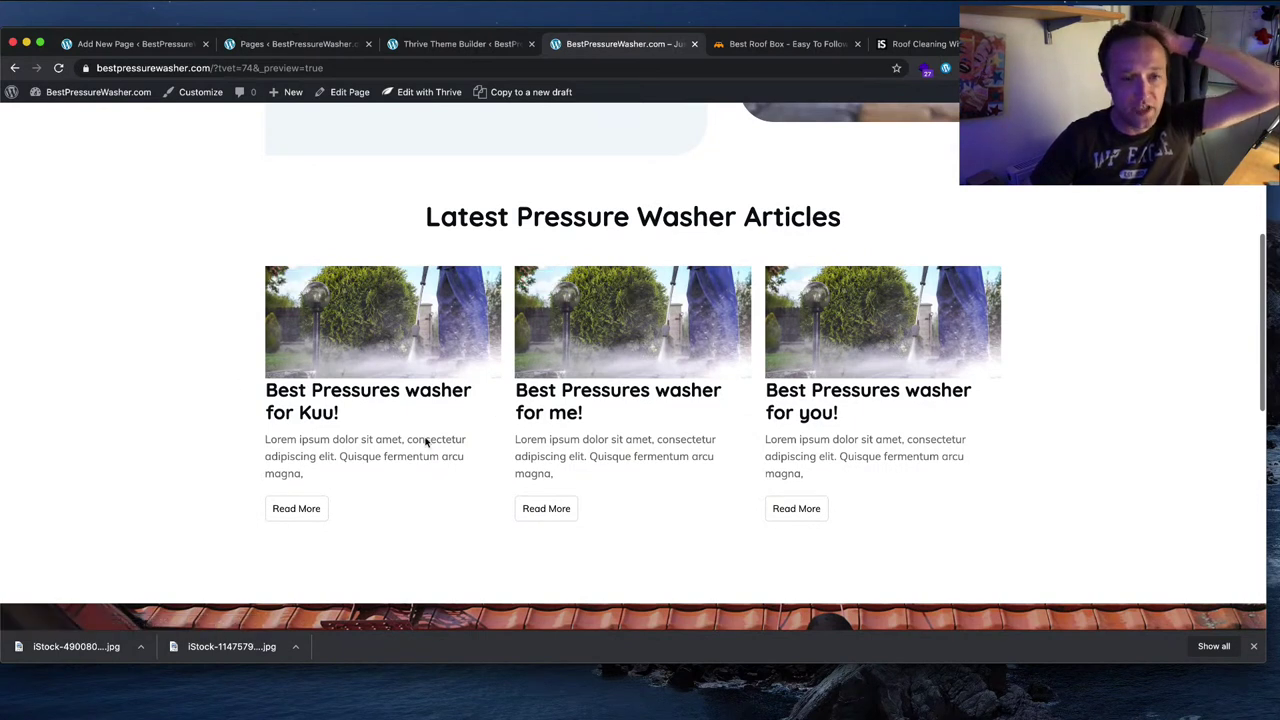
pyautogui.click(358, 354)
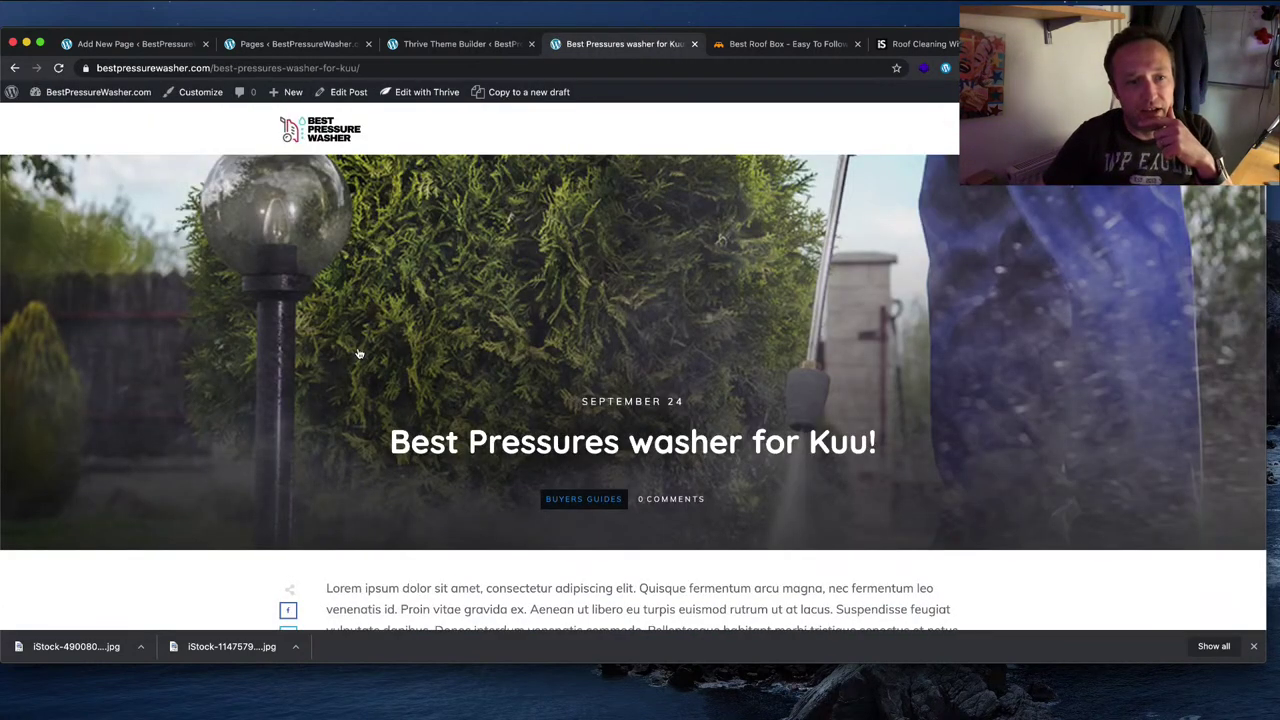
pyautogui.scroll(-15, 358, 354)
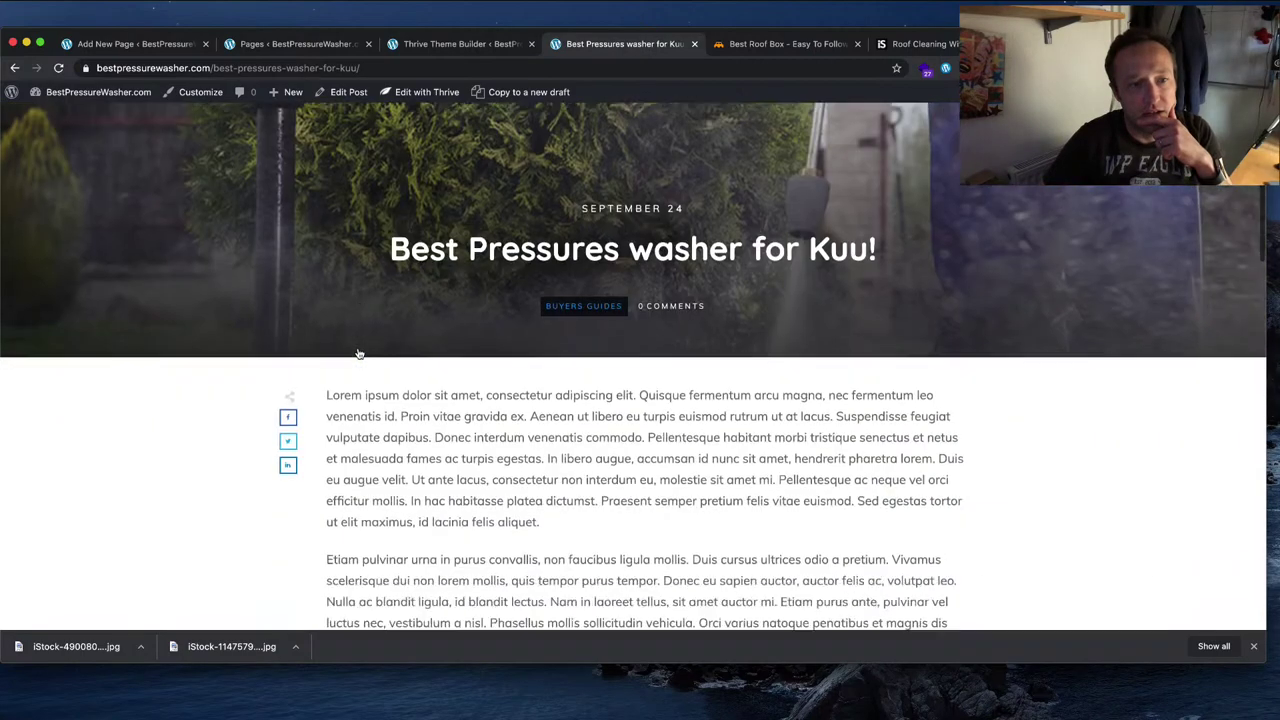
pyautogui.scroll(-5, 358, 352)
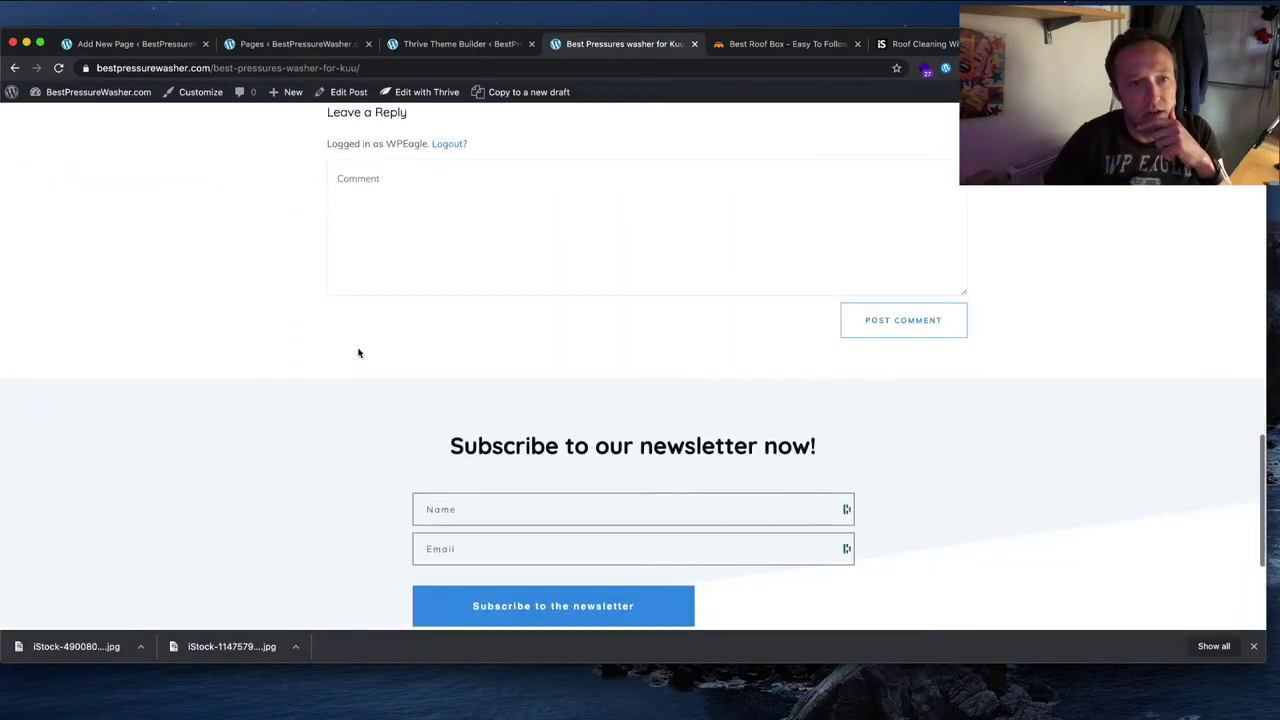
pyautogui.scroll(20, 358, 352)
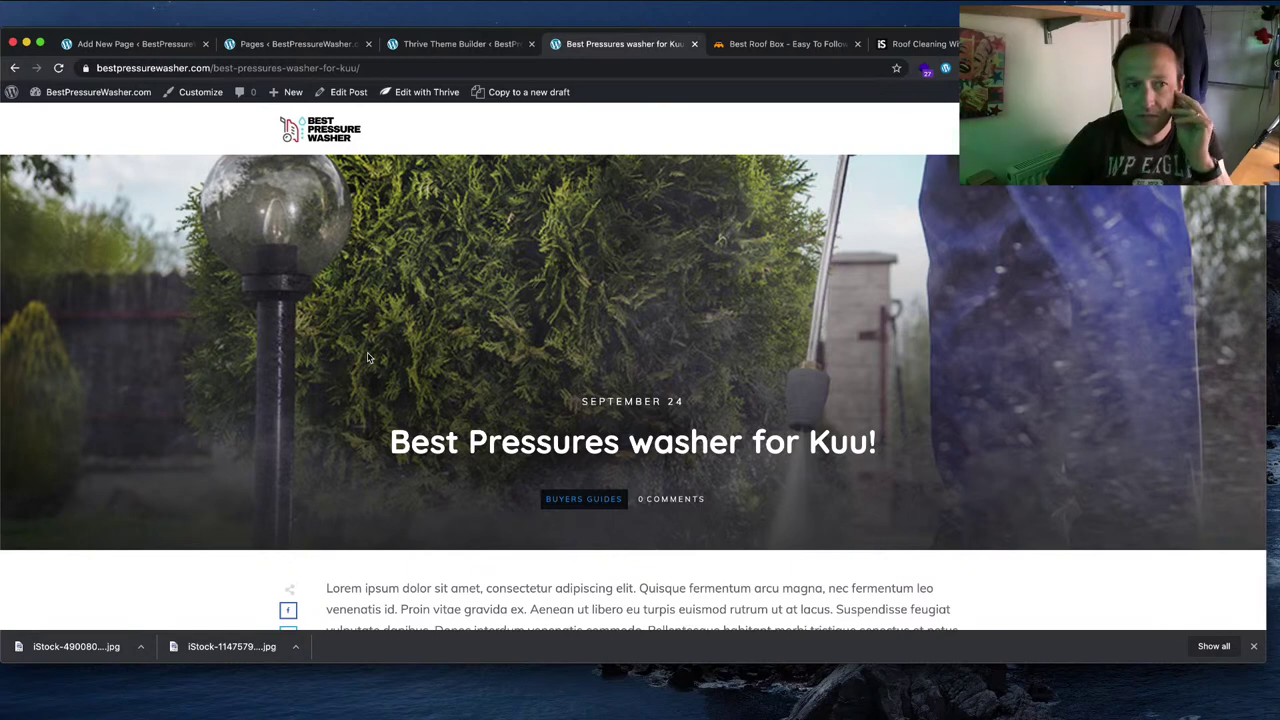
pyautogui.scroll(-5, 483, 255)
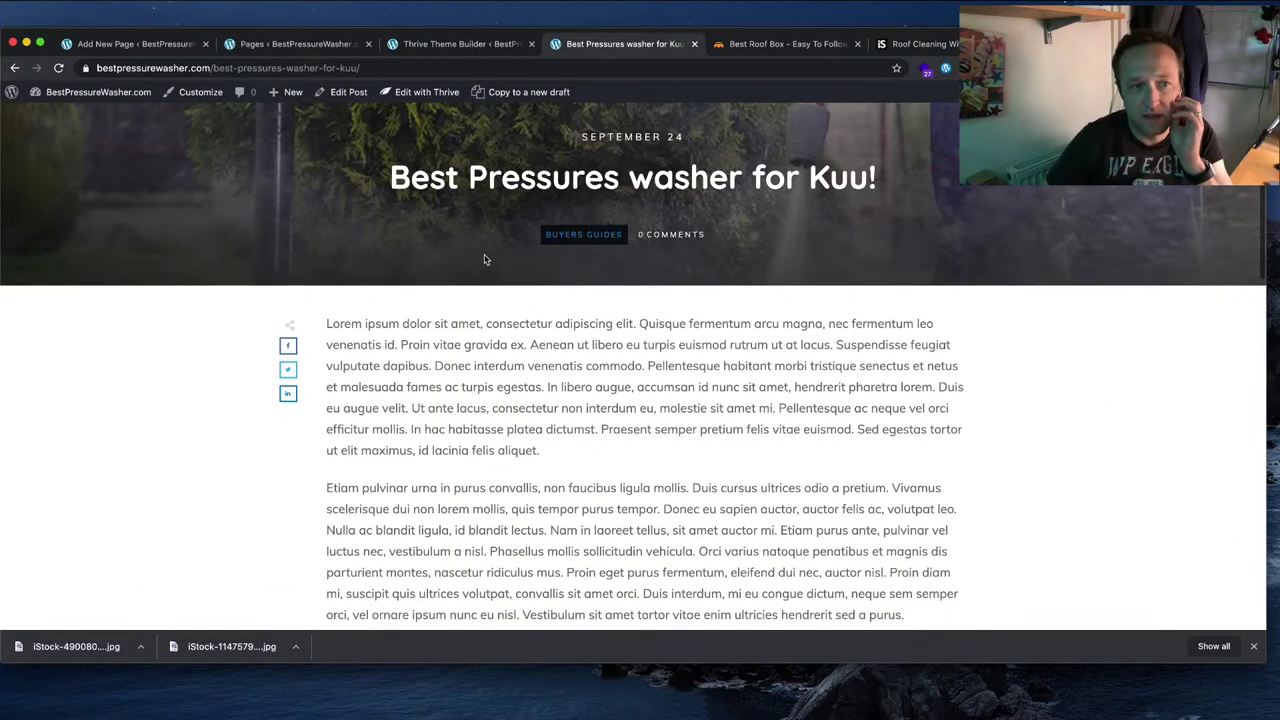
pyautogui.scroll(5, 484, 259)
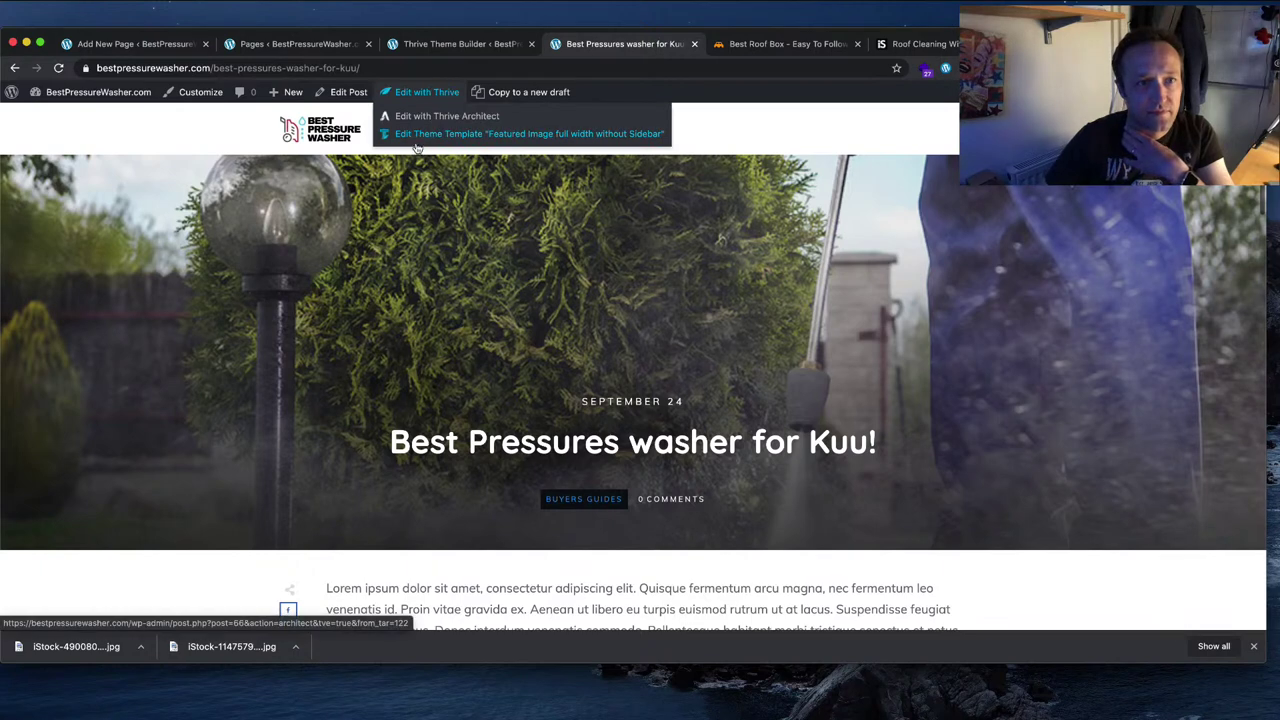
pyautogui.moveTo(425, 95)
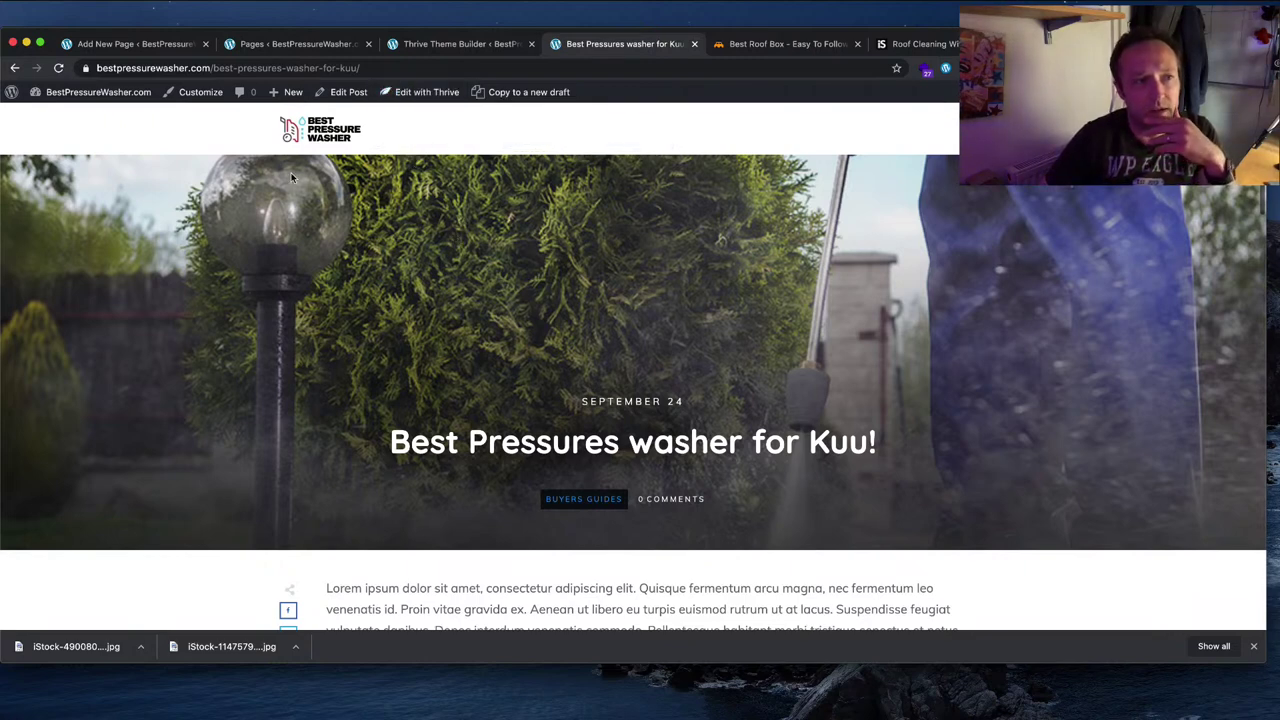
# Step: Leave the post for WordPress admin and open the Thrive Theme Builder dashboard
pyautogui.click(10, 93)
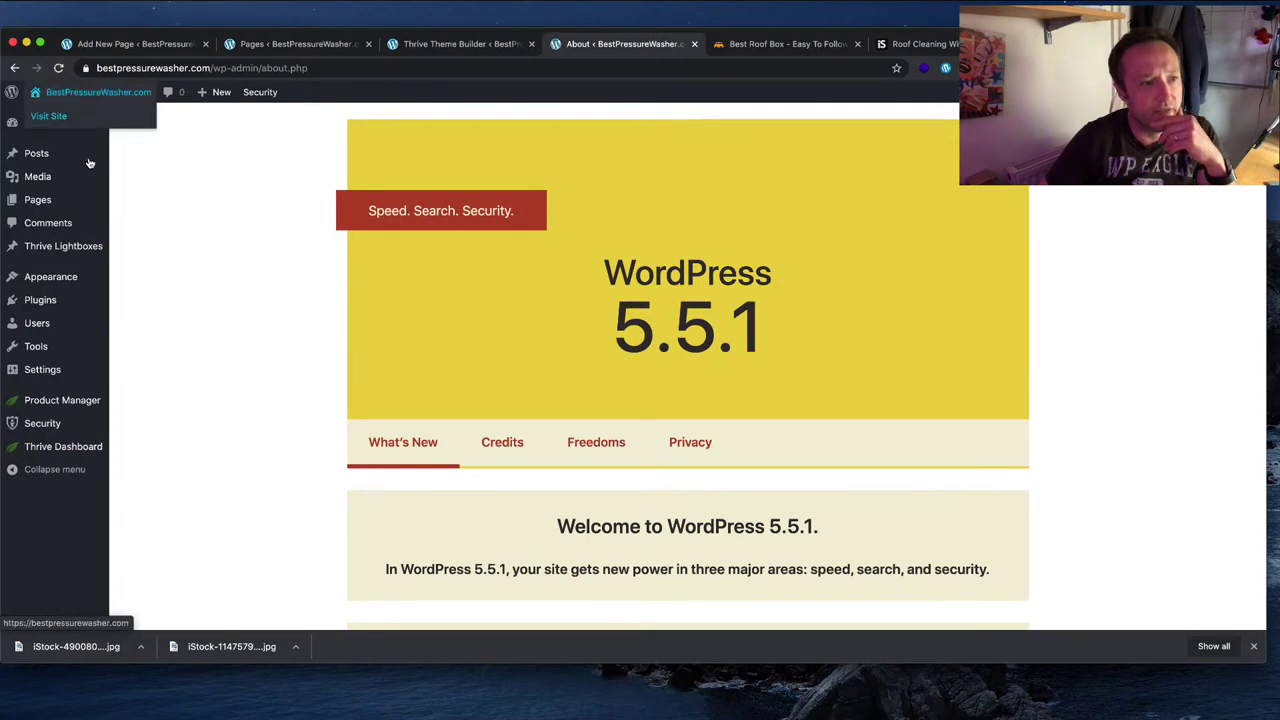
pyautogui.moveTo(67, 445)
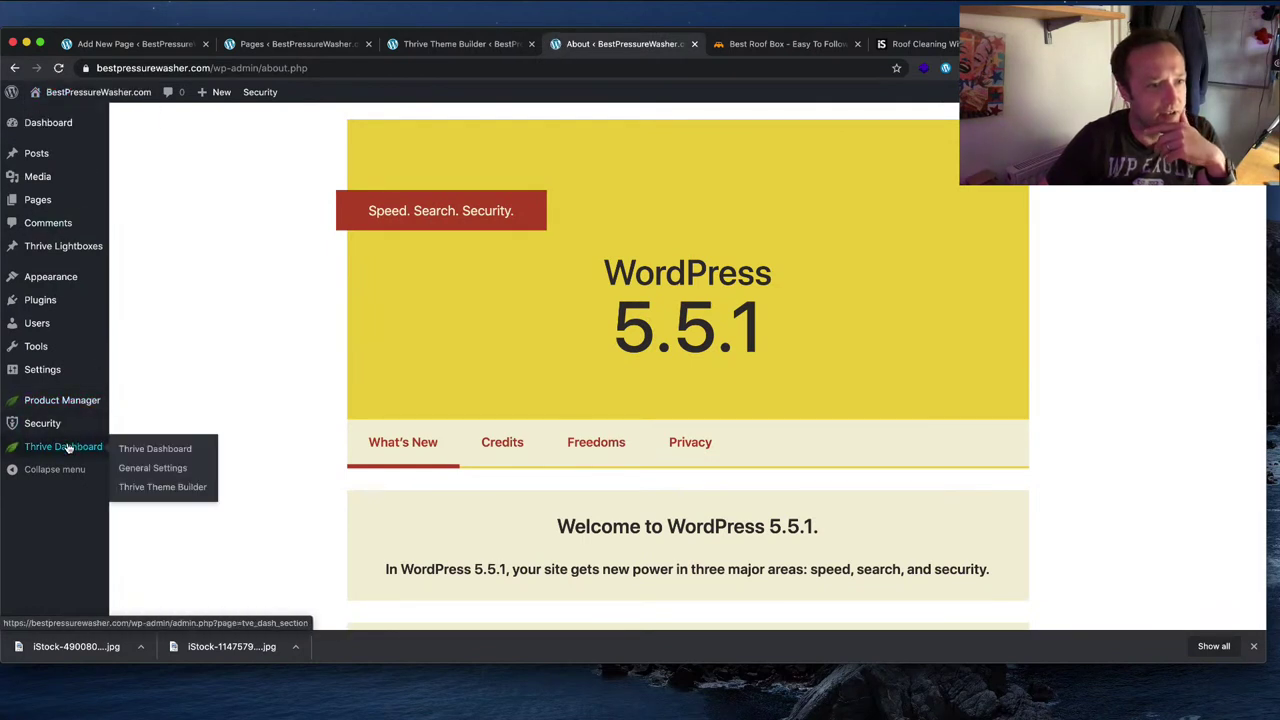
pyautogui.click(161, 488)
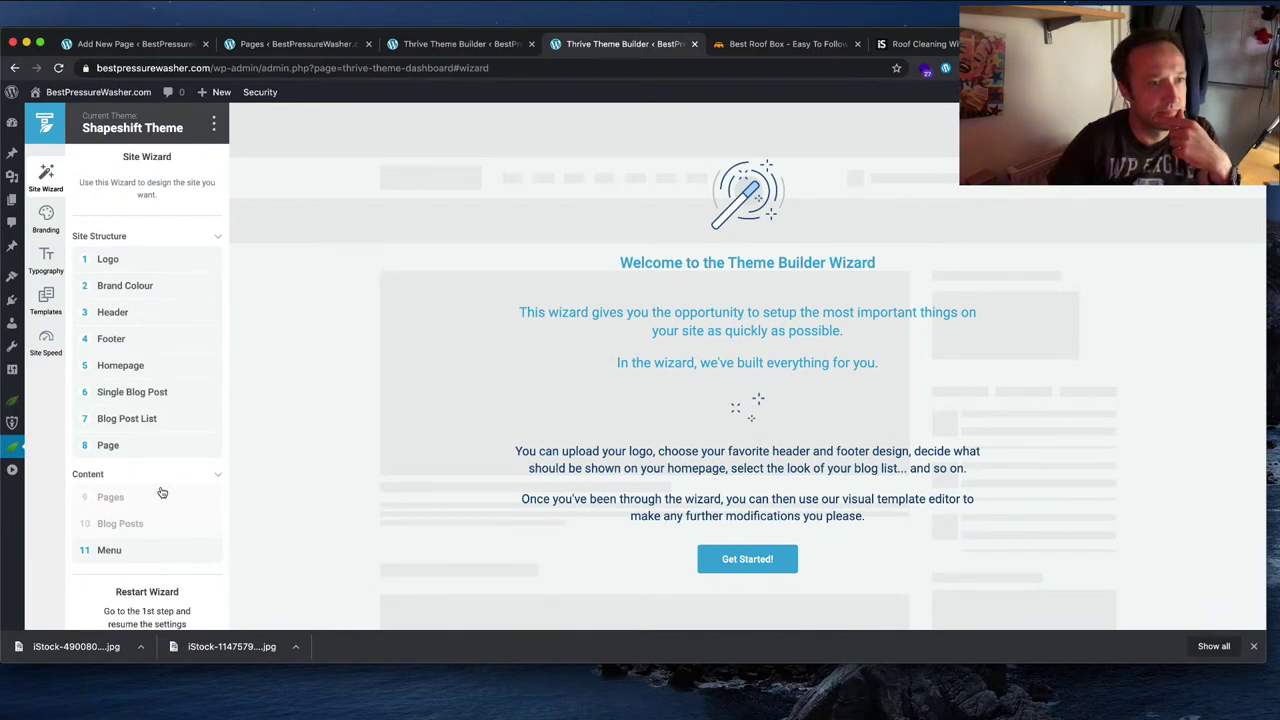
# Step: Go to the wizard's Header step and keep the 01 - Logo - Menu - Call to Action template
pyautogui.click(144, 316)
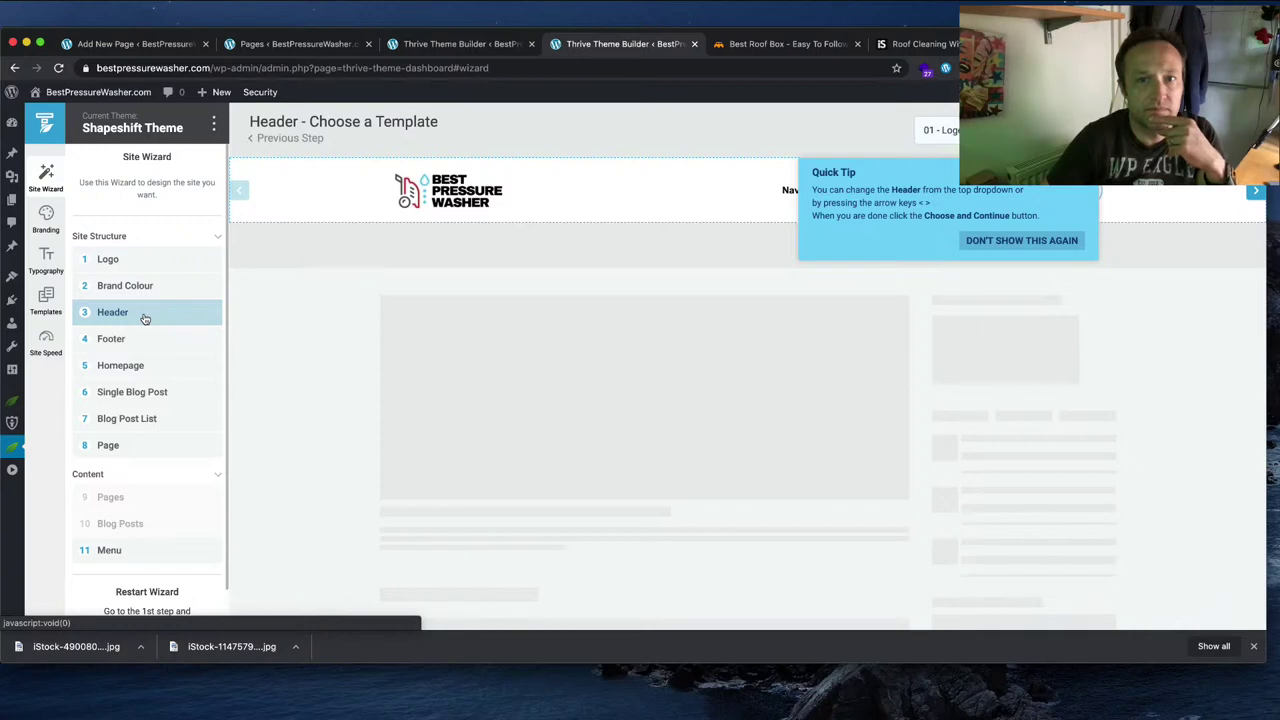
pyautogui.click(1022, 240)
pyautogui.click(990, 130)
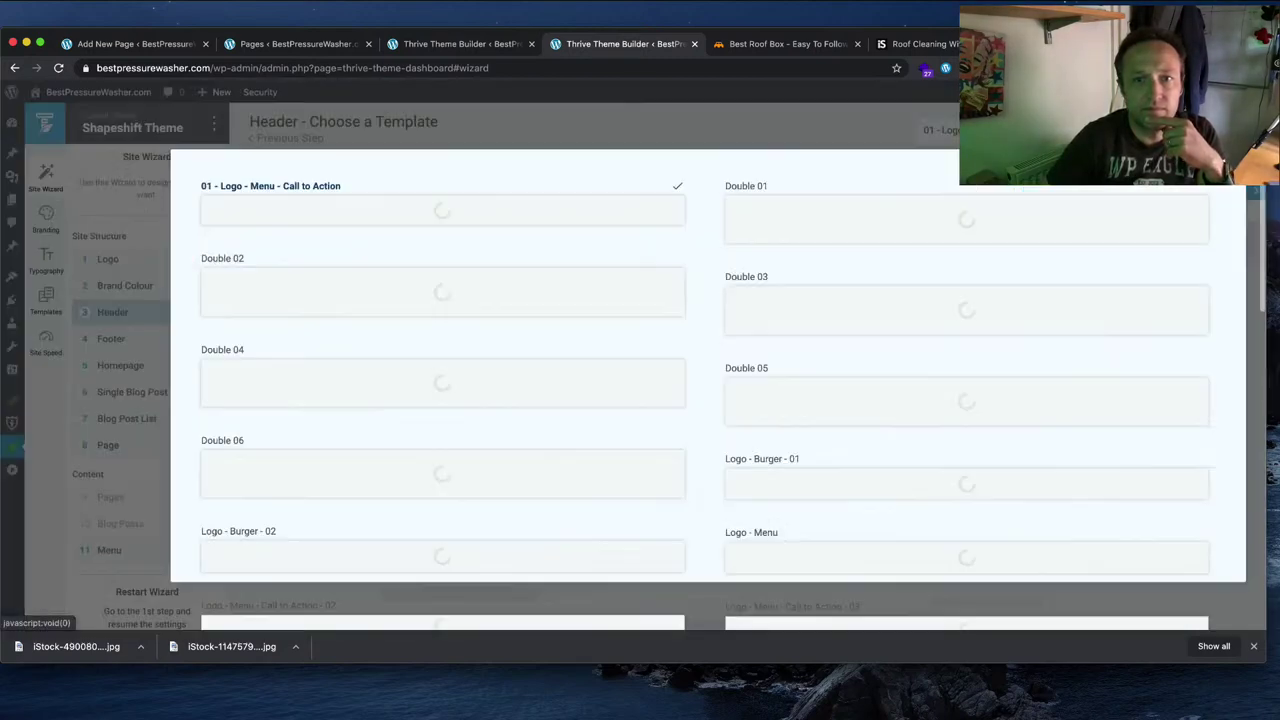
pyautogui.scroll(-10, 820, 286)
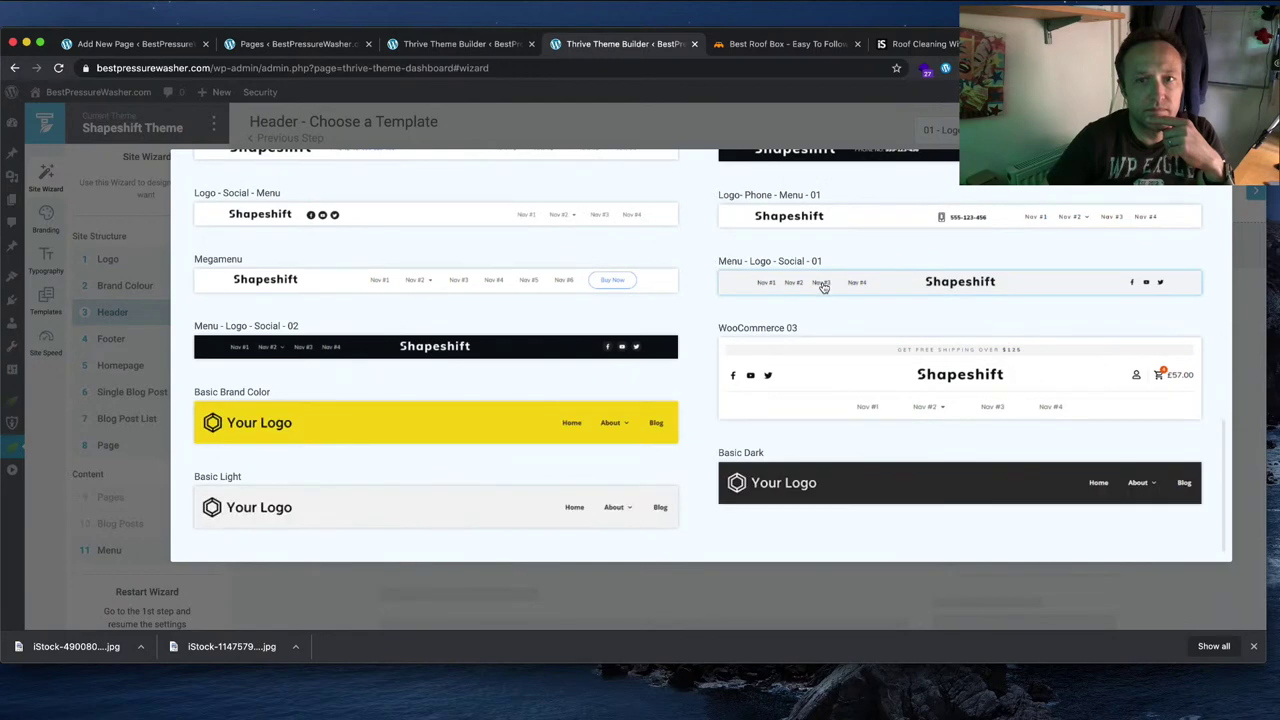
pyautogui.scroll(10, 987, 273)
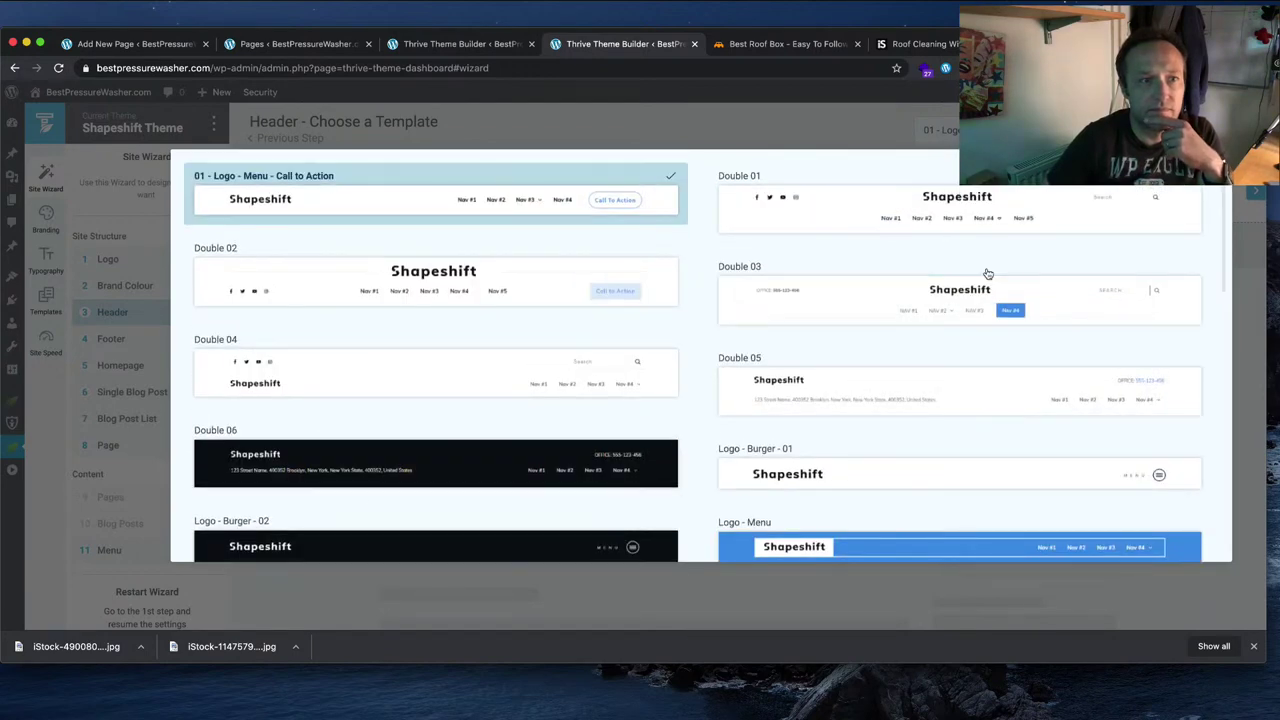
pyautogui.click(1151, 200)
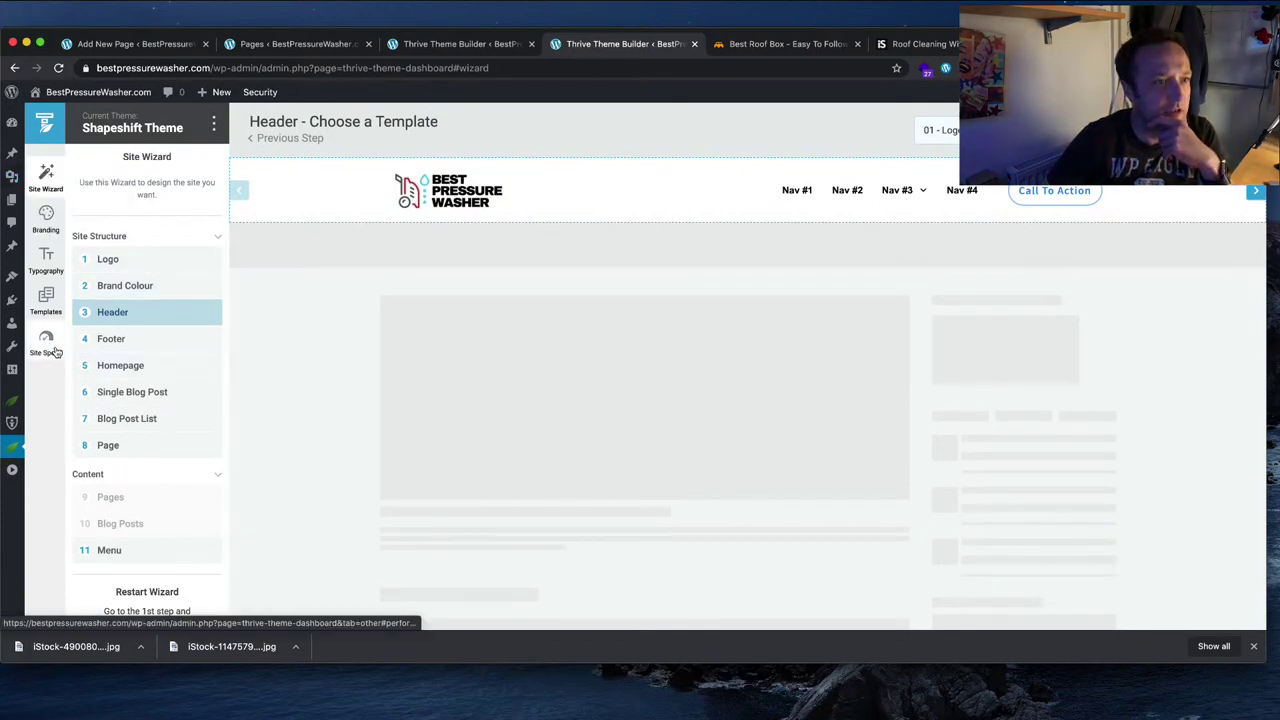
# Step: Open the Default Post template in a new editor tab, then come back to Templates
pyautogui.click(46, 296)
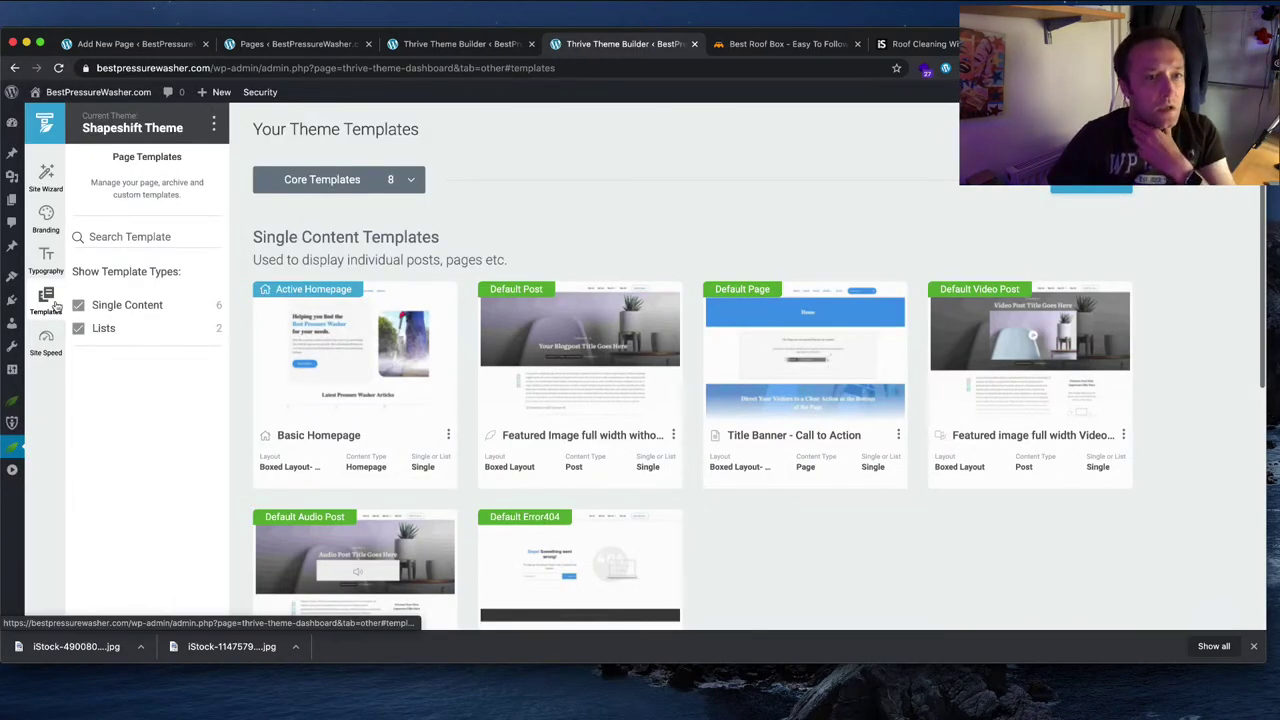
pyautogui.scroll(-1, 705, 220)
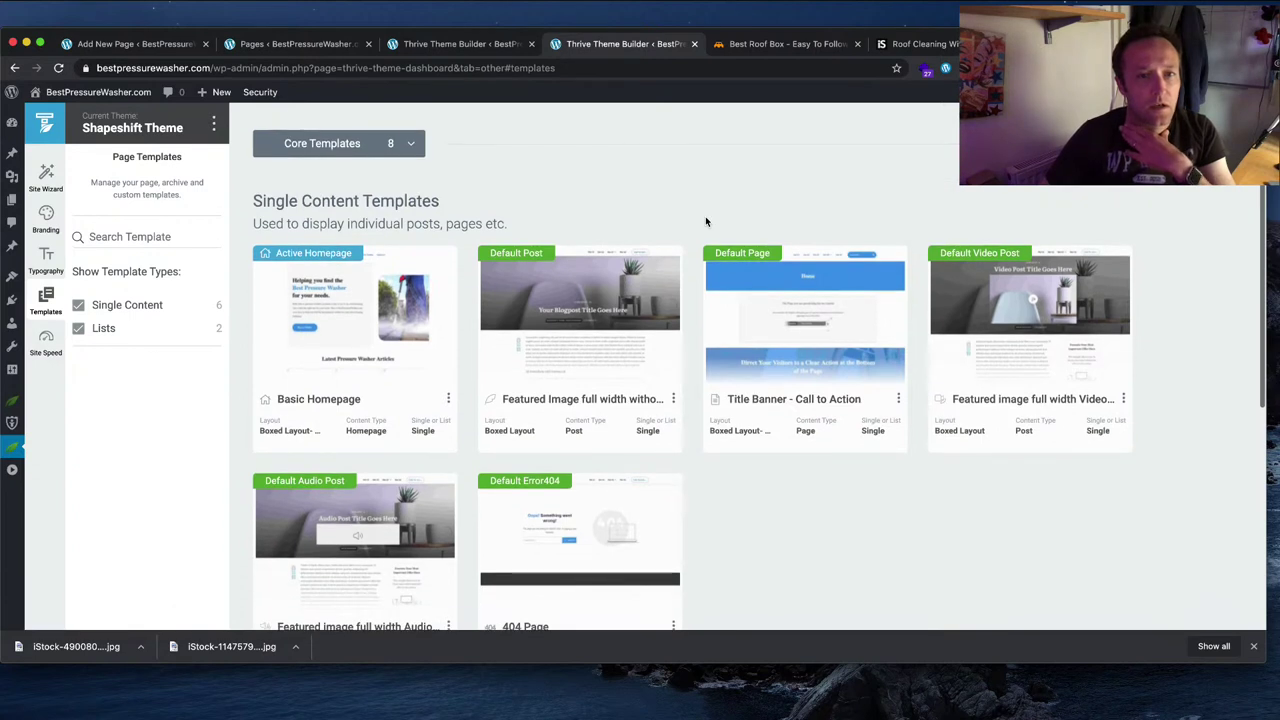
pyautogui.scroll(-1, 705, 220)
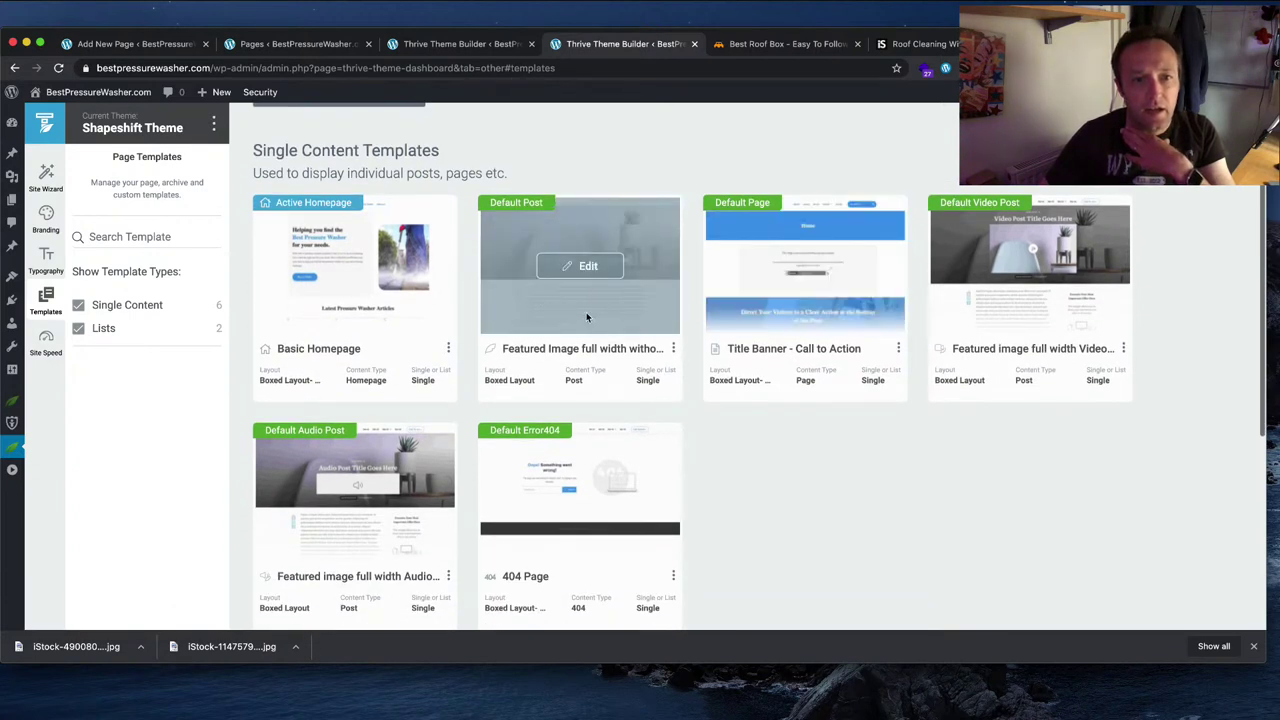
pyautogui.scroll(-3, 591, 314)
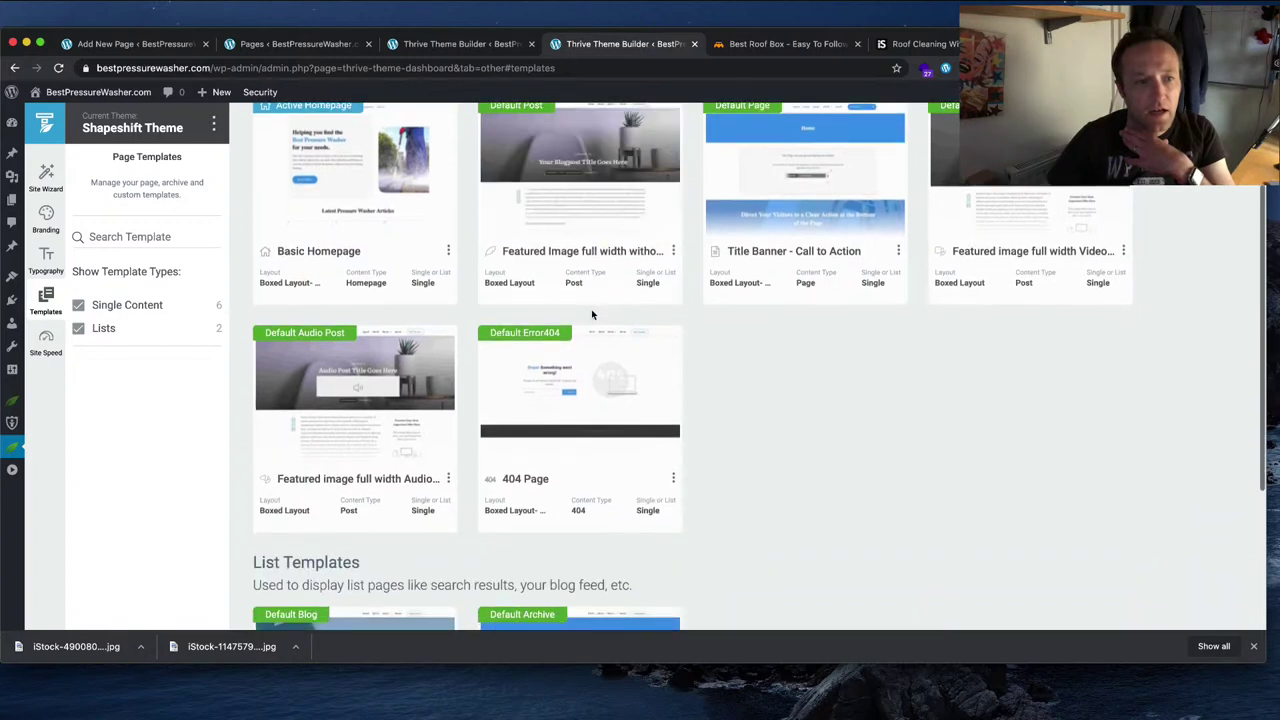
pyautogui.scroll(5, 591, 314)
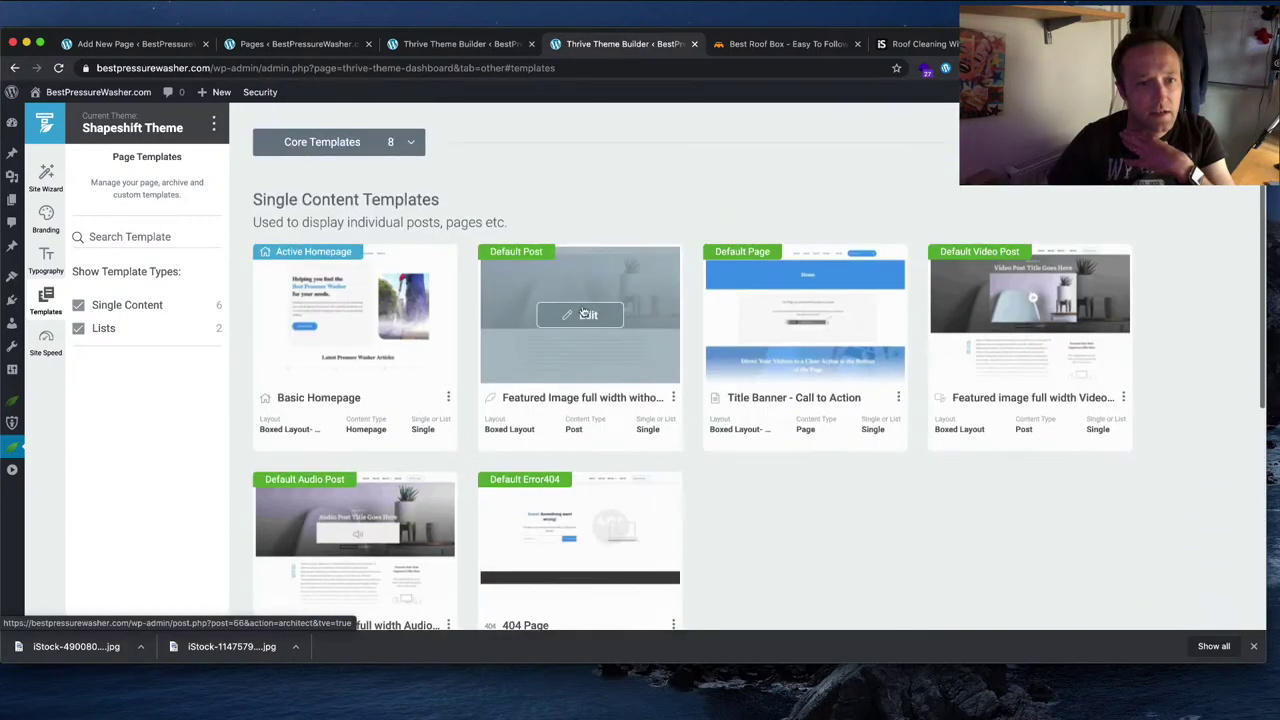
pyautogui.click(586, 314)
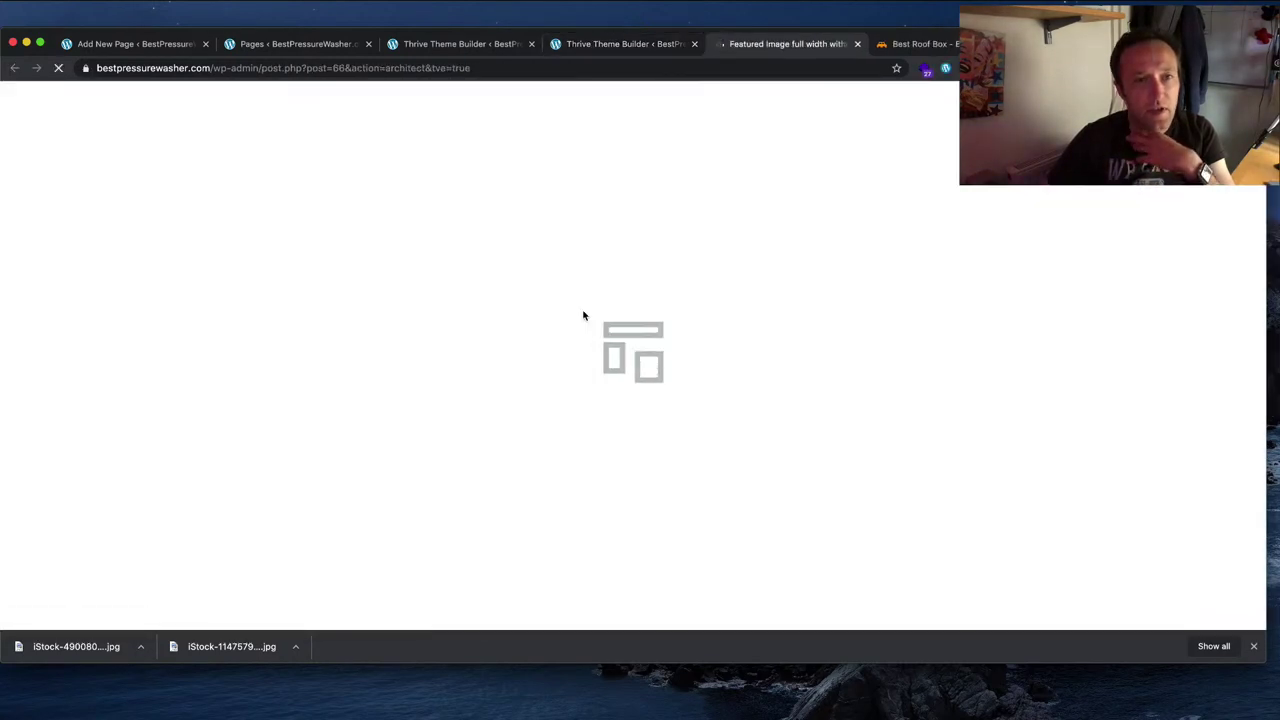
pyautogui.click(648, 46)
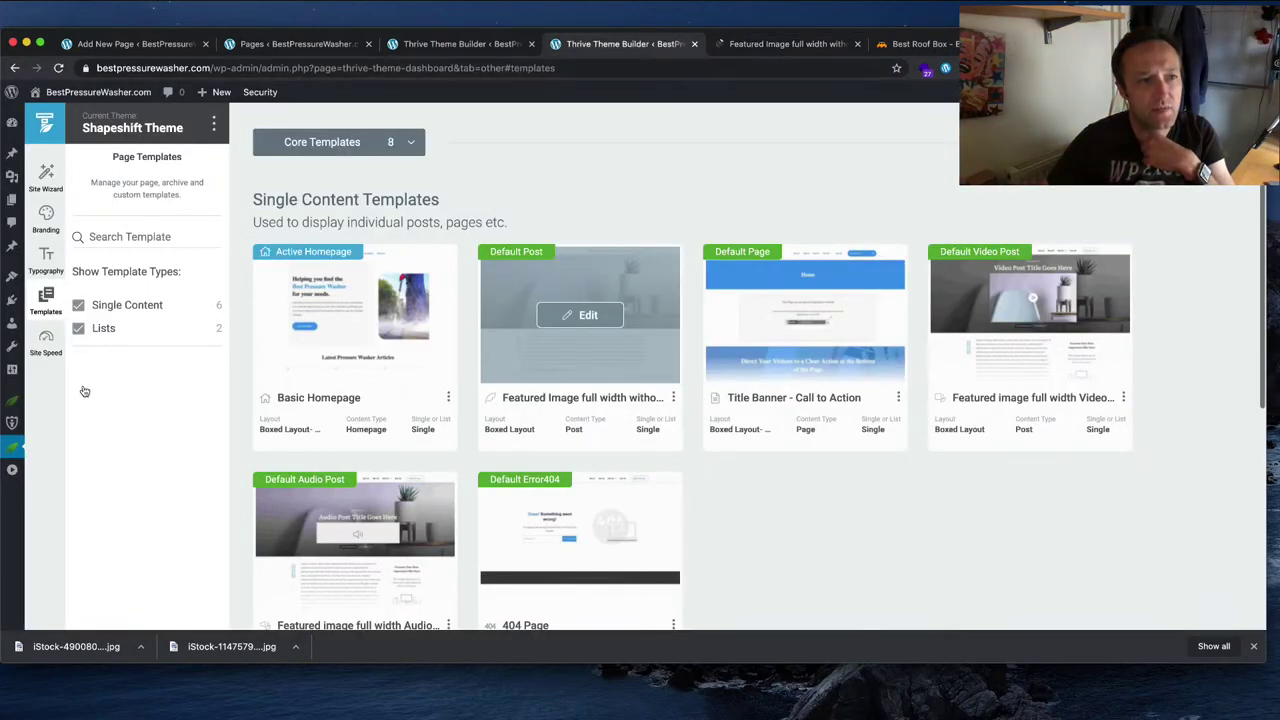
# Step: Browse Site Speed, Branding logo versions and Typography, then return to the templates list
pyautogui.click(46, 343)
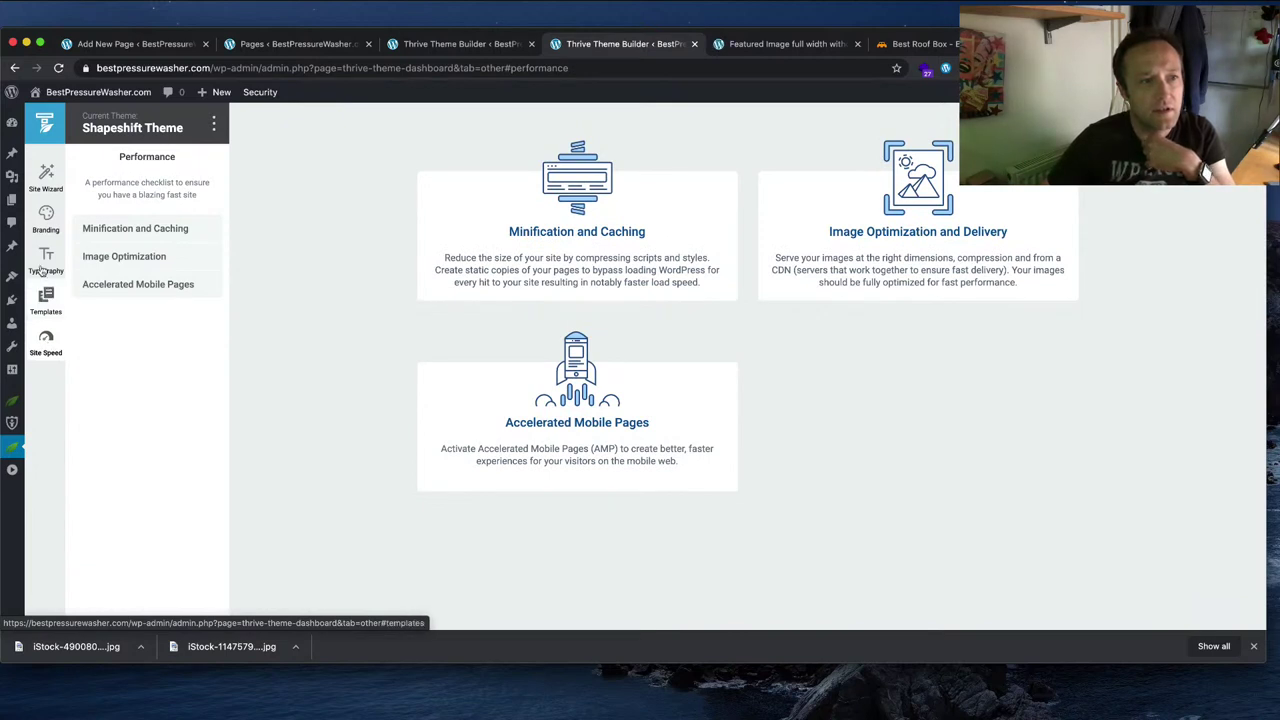
pyautogui.click(58, 212)
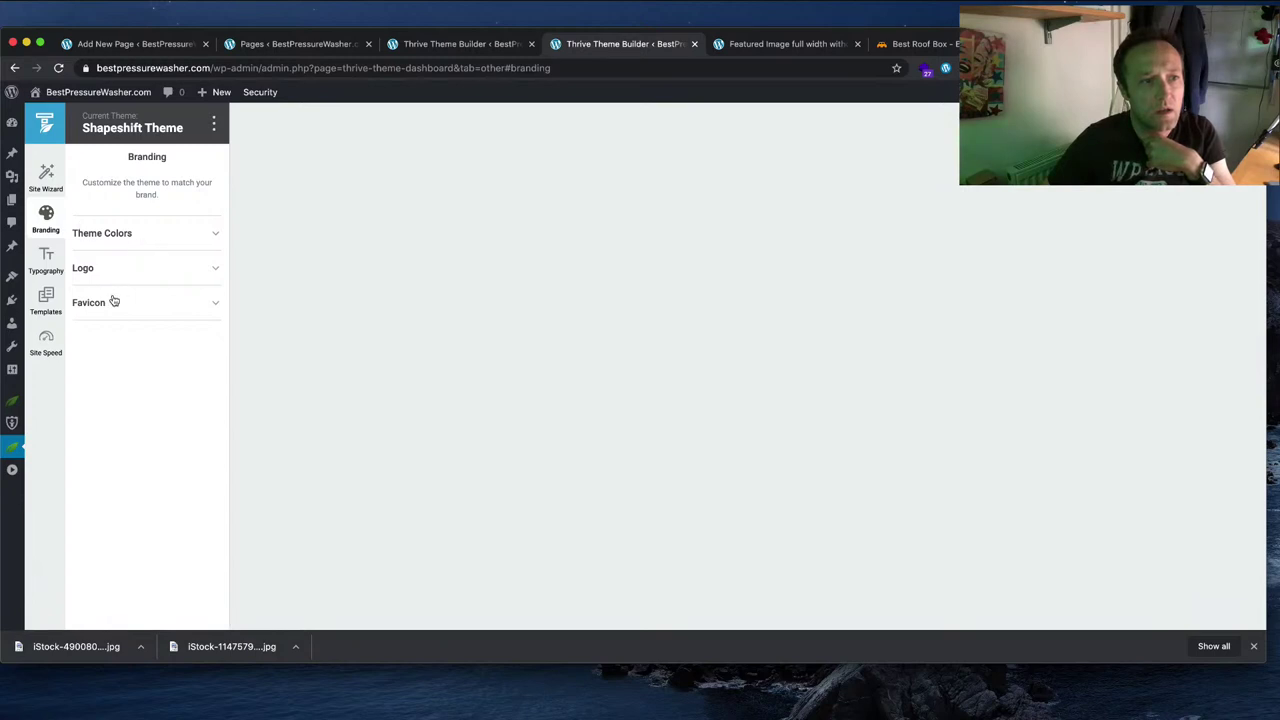
pyautogui.click(141, 269)
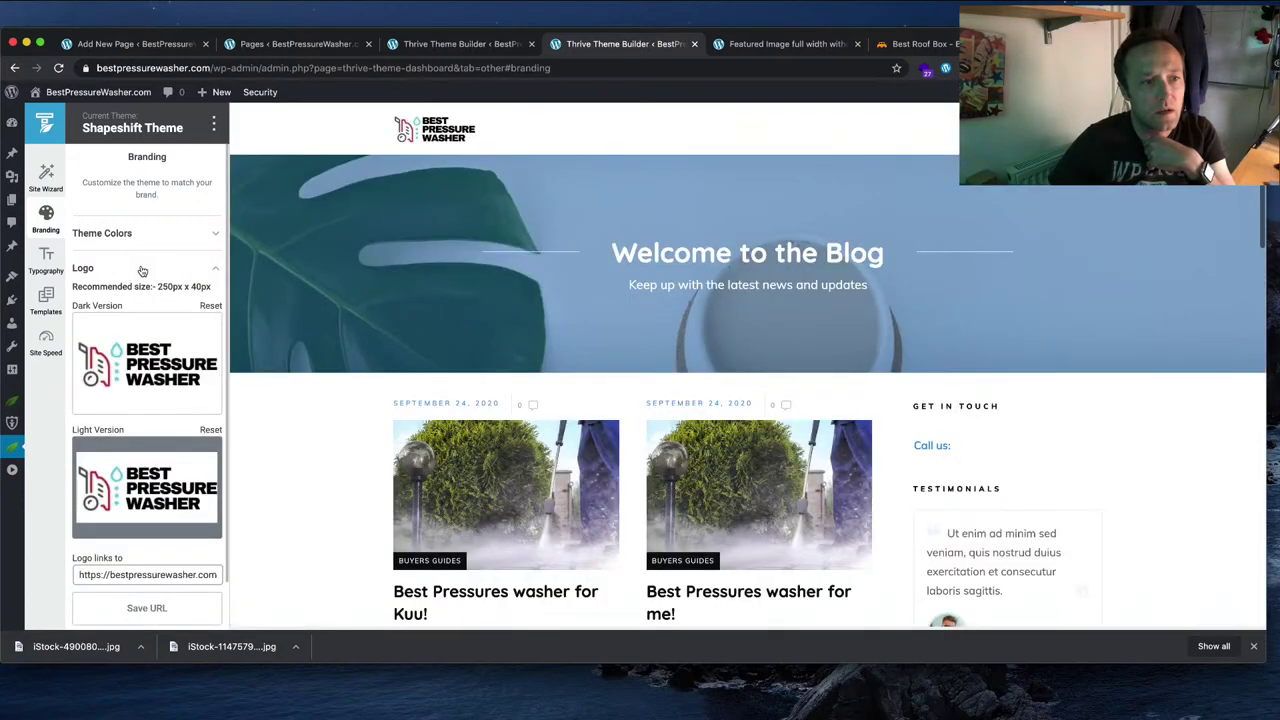
pyautogui.click(44, 262)
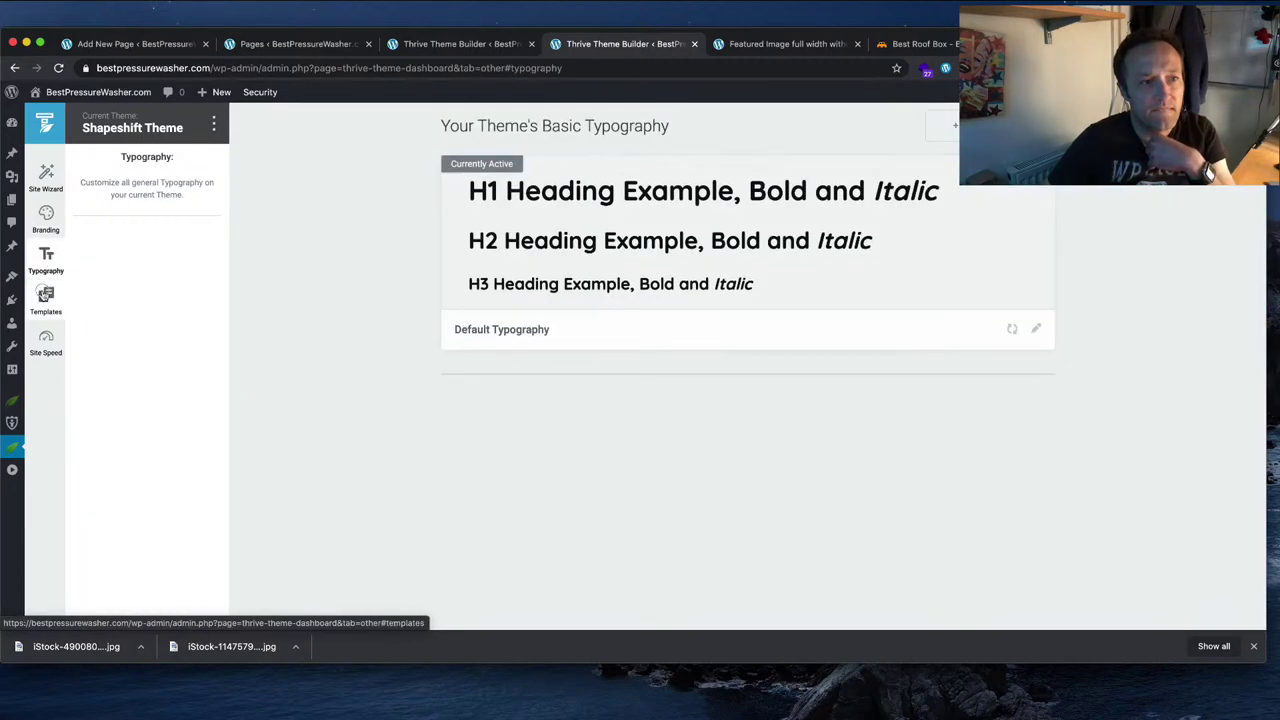
pyautogui.click(46, 298)
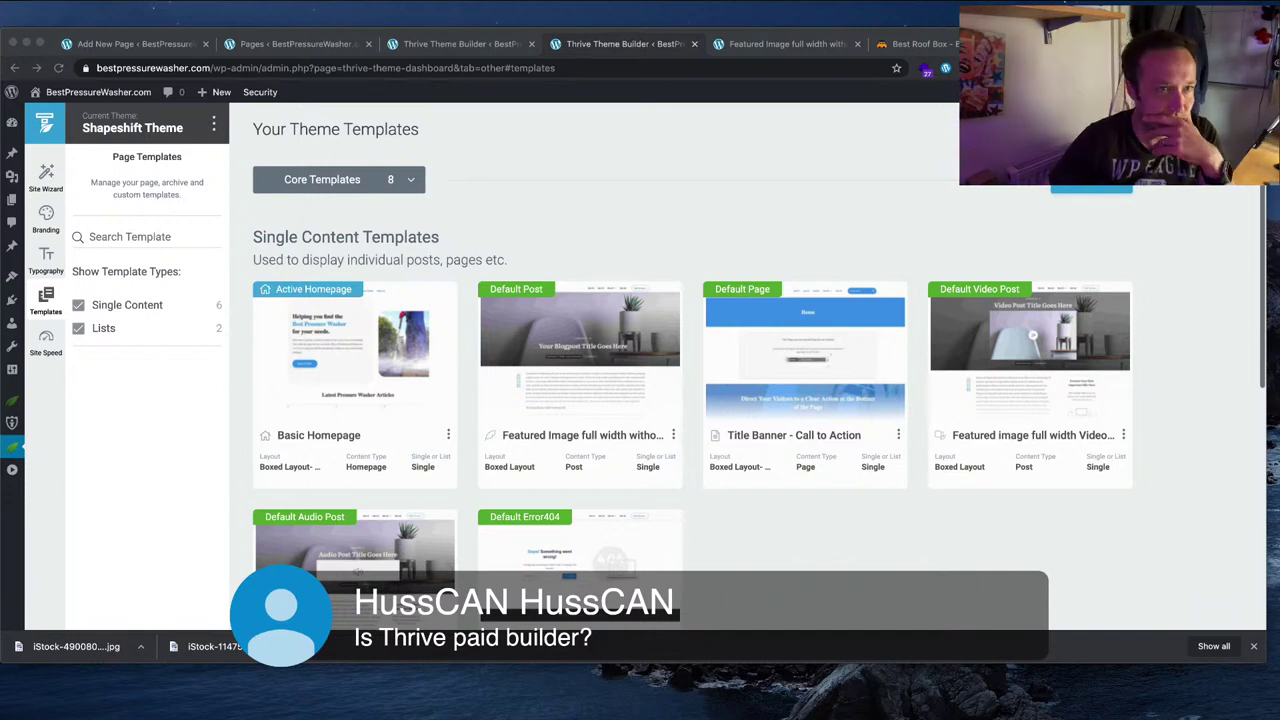
# Step: Open the Basic Homepage template, edit its header section and select the logo
pyautogui.click(463, 131)
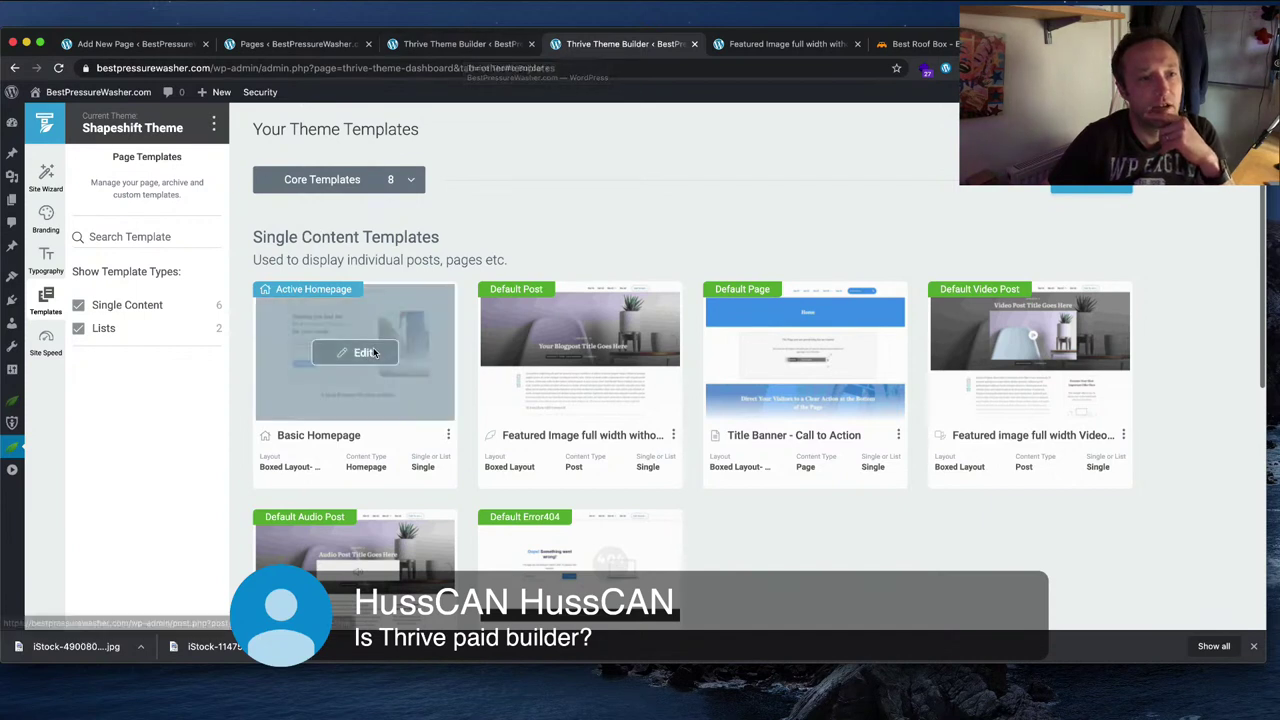
pyautogui.click(383, 352)
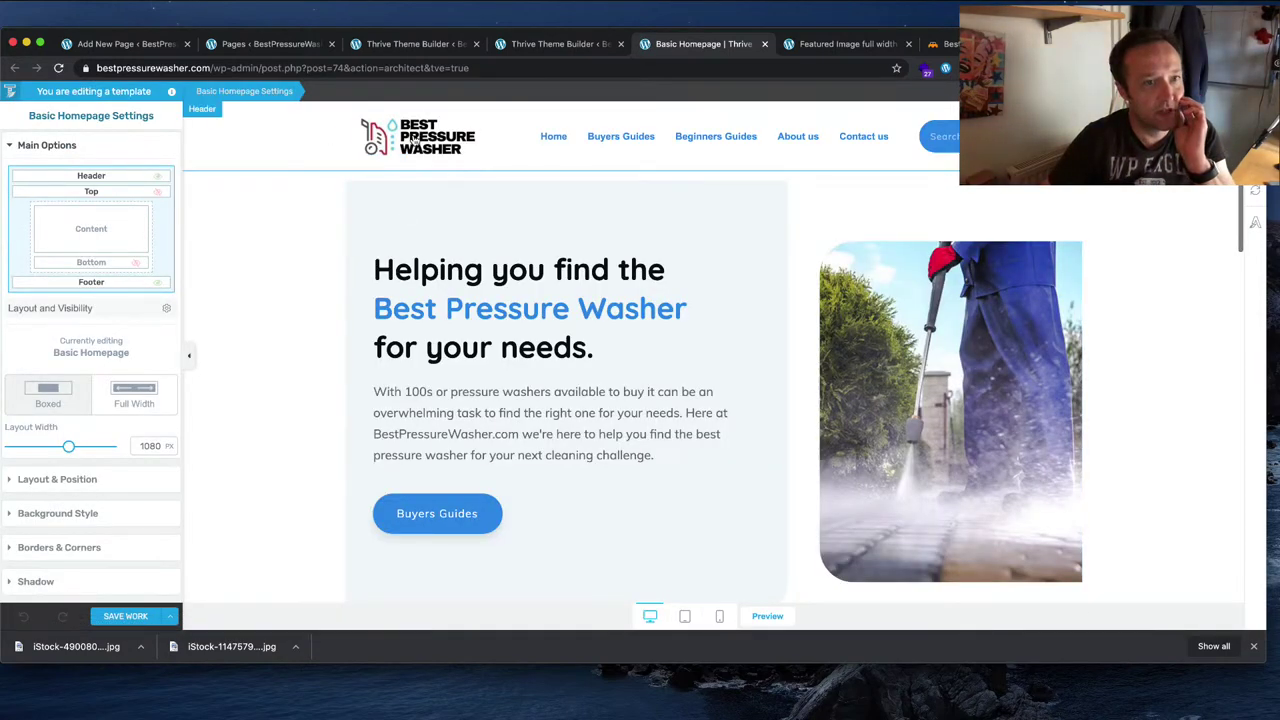
pyautogui.click(414, 141)
pyautogui.click(90, 407)
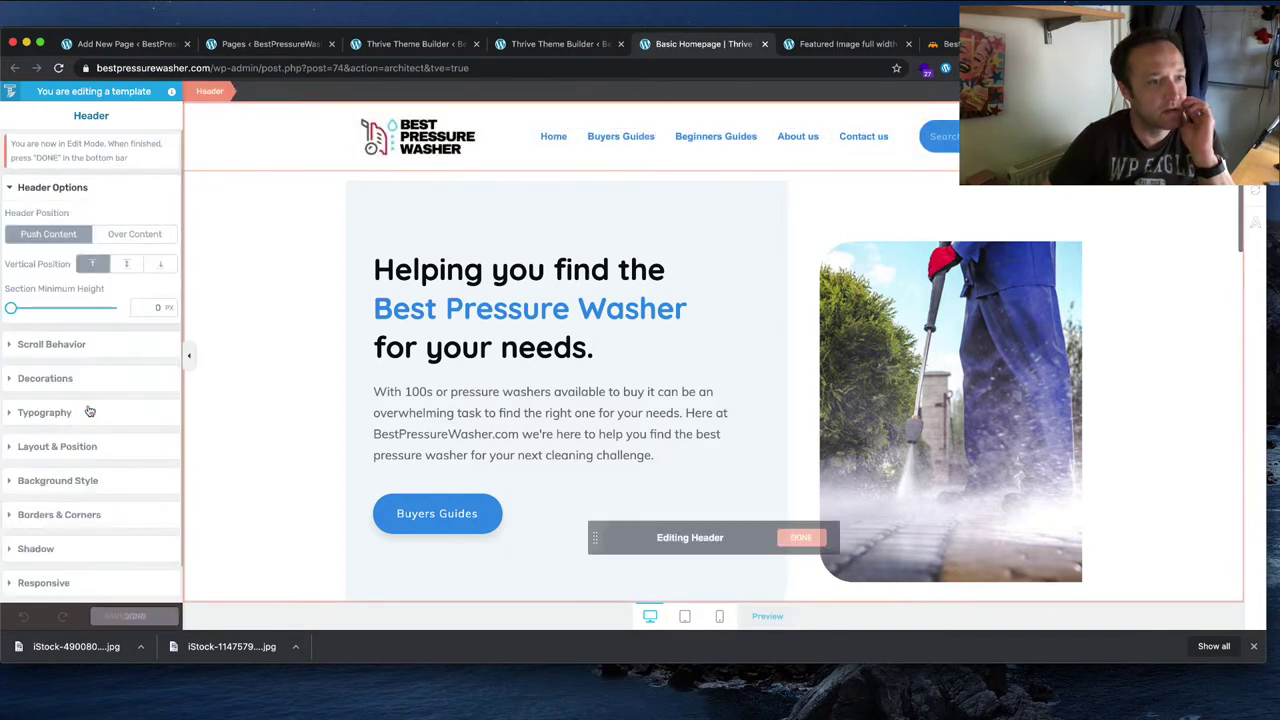
pyautogui.click(416, 138)
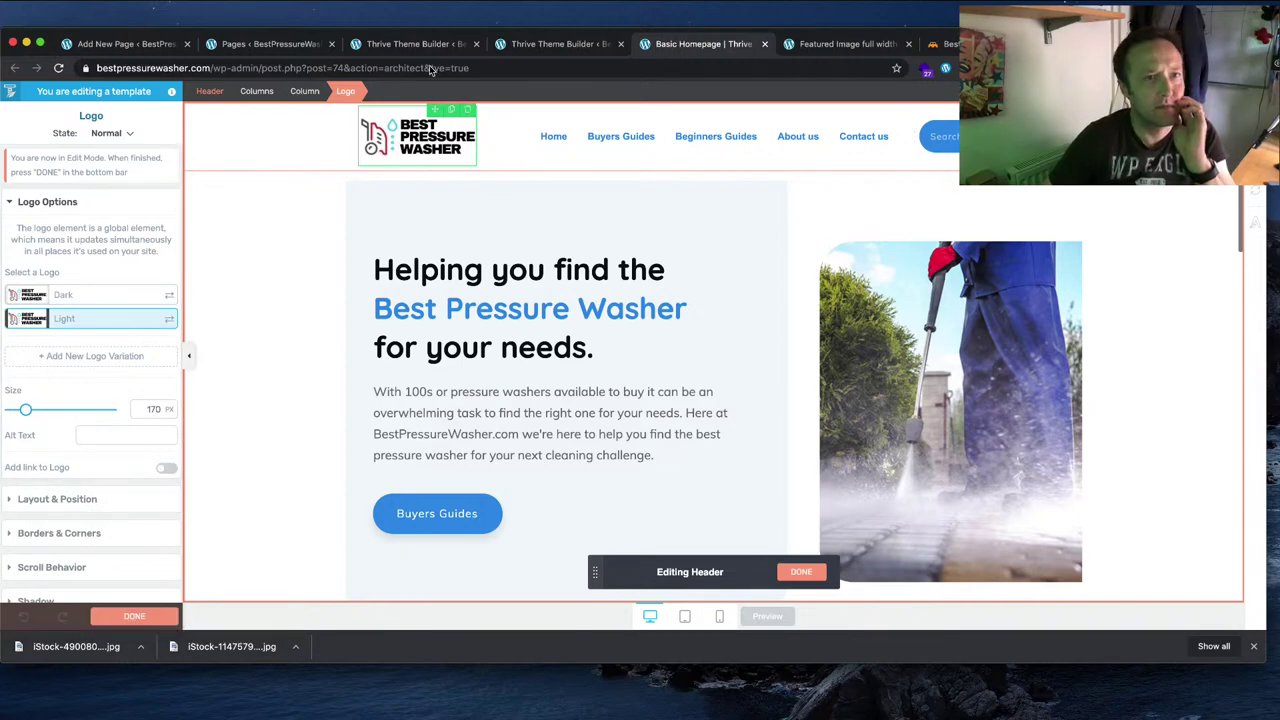
# Step: In the other tab, load the bestpressurewasher.com homepage
pyautogui.hotkey('ctrl', 'Tab')
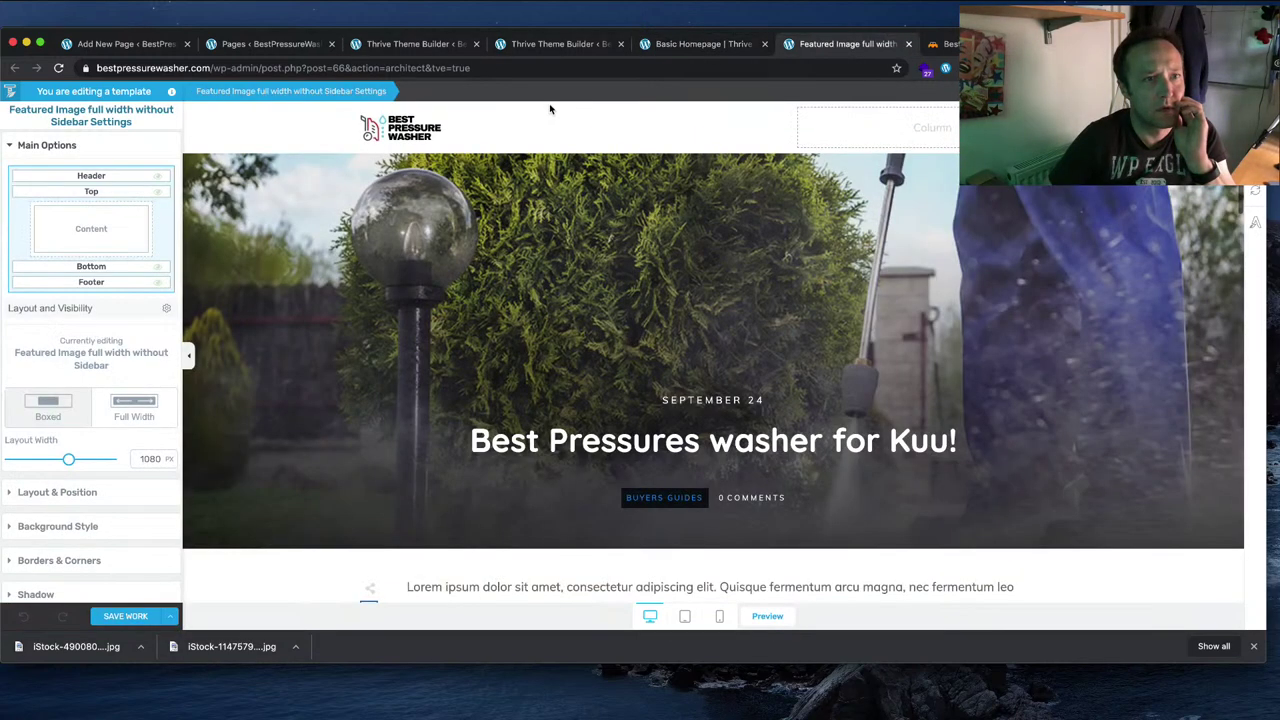
pyautogui.click(216, 70)
pyautogui.write('bestpressurewasher.com')
pyautogui.press('Return')
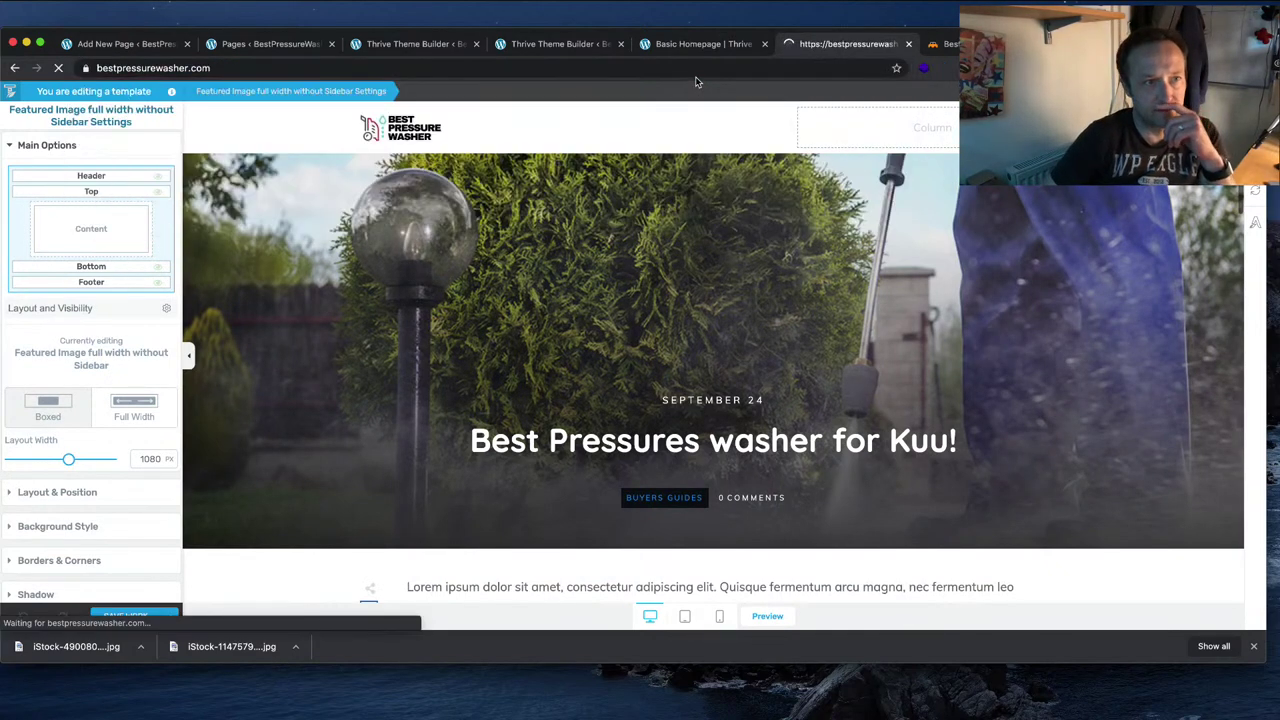
# Step: Reload the live homepage via logo and Home menu, then close the duplicate Theme Builder page
pyautogui.click(338, 137)
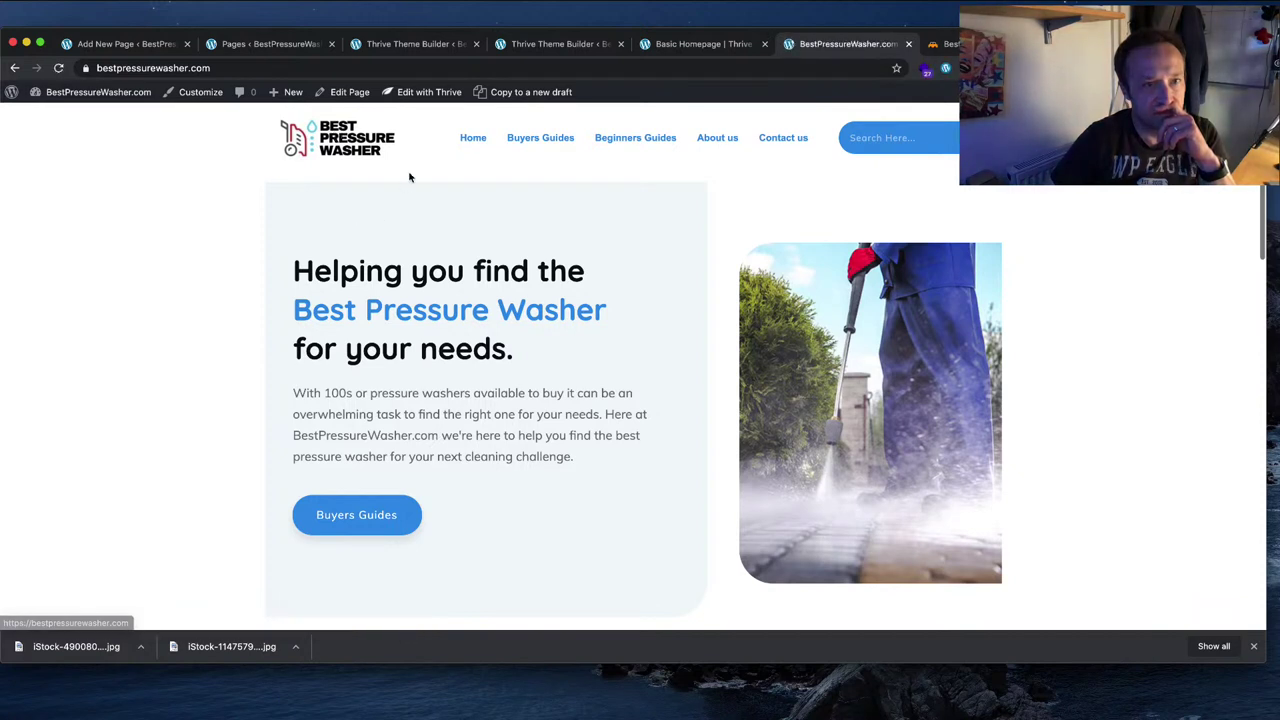
pyautogui.click(474, 140)
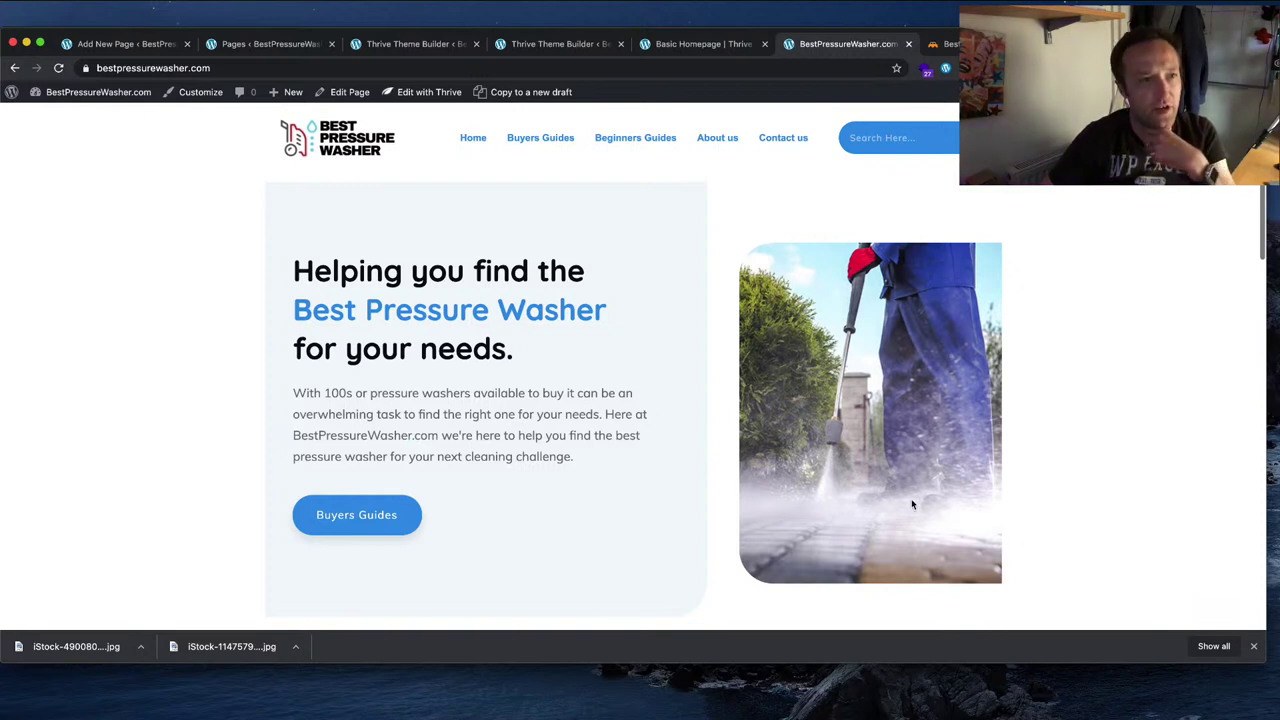
pyautogui.click(440, 45)
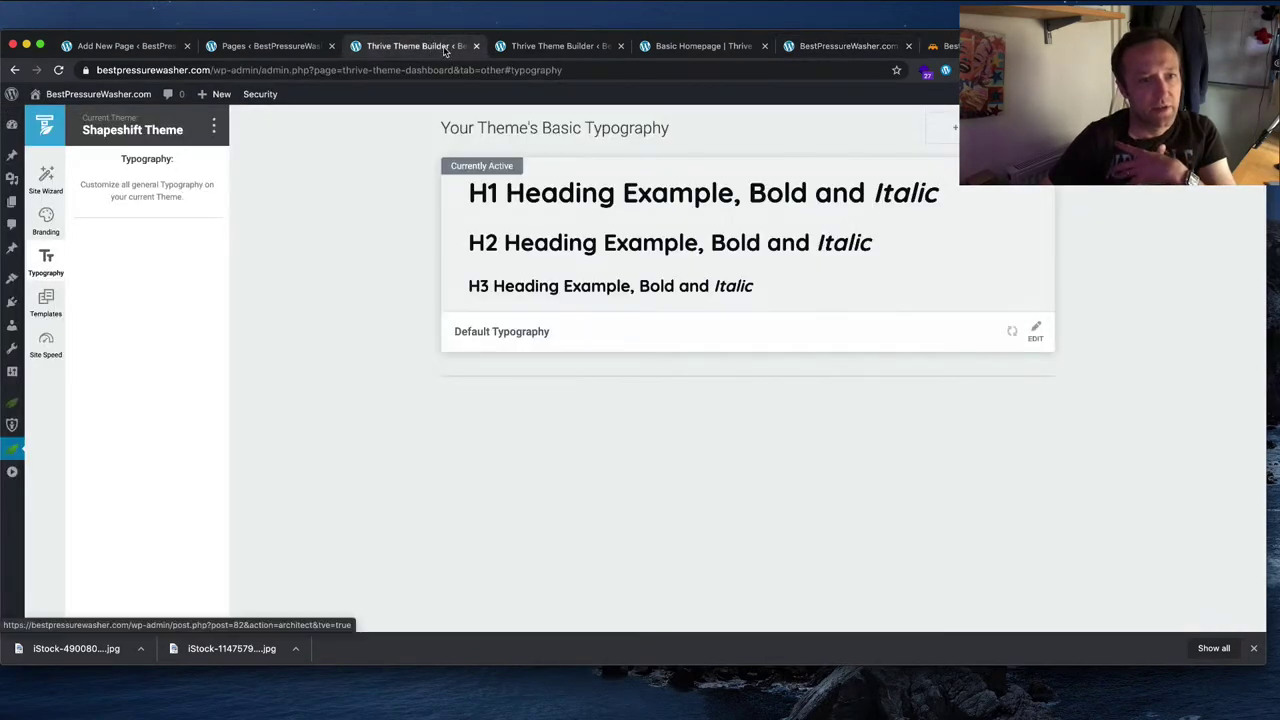
pyautogui.click(476, 46)
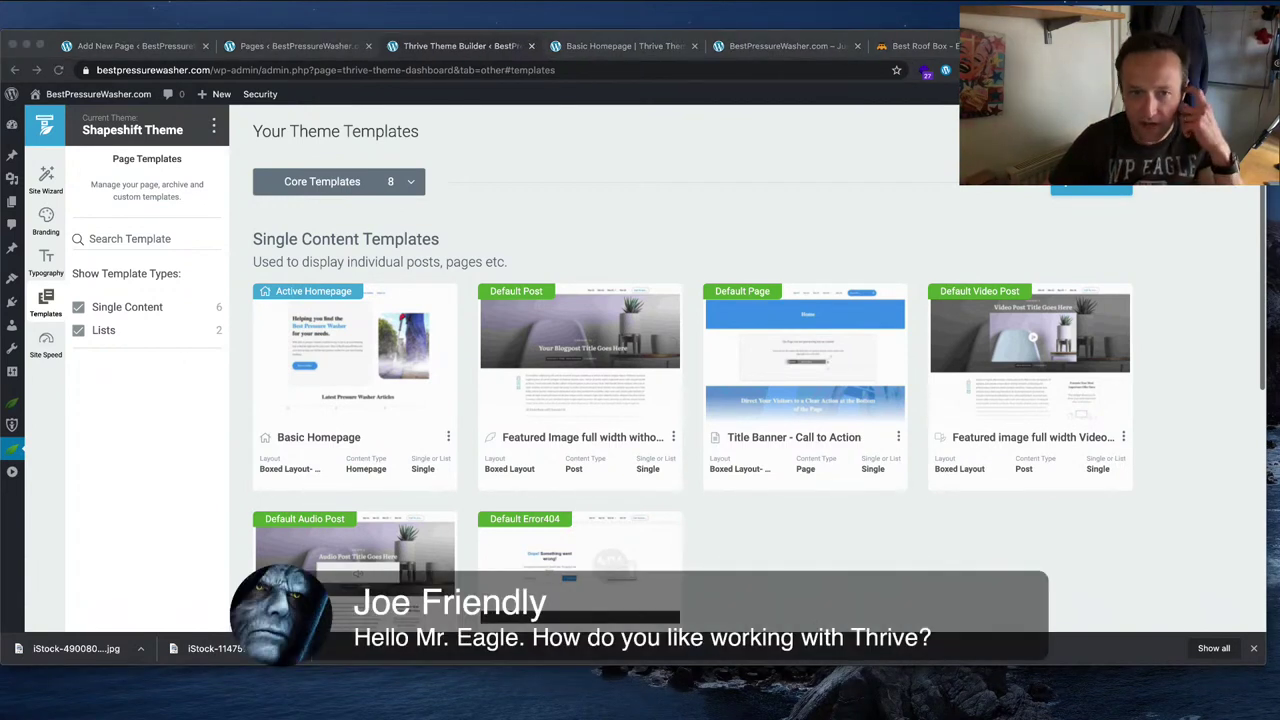
# Step: Open the Featured Image full width without Sidebar post template and close the Basic Homepage page
pyautogui.click(766, 209)
pyautogui.moveTo(611, 418)
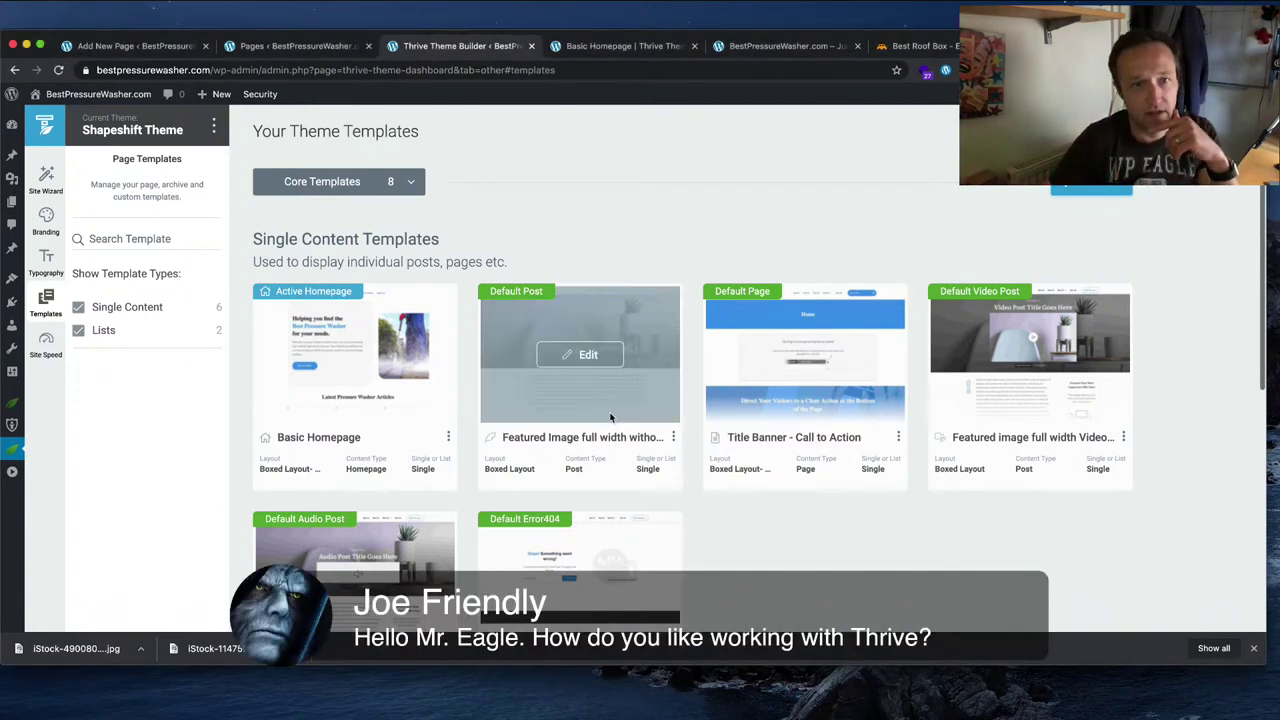
pyautogui.click(588, 354)
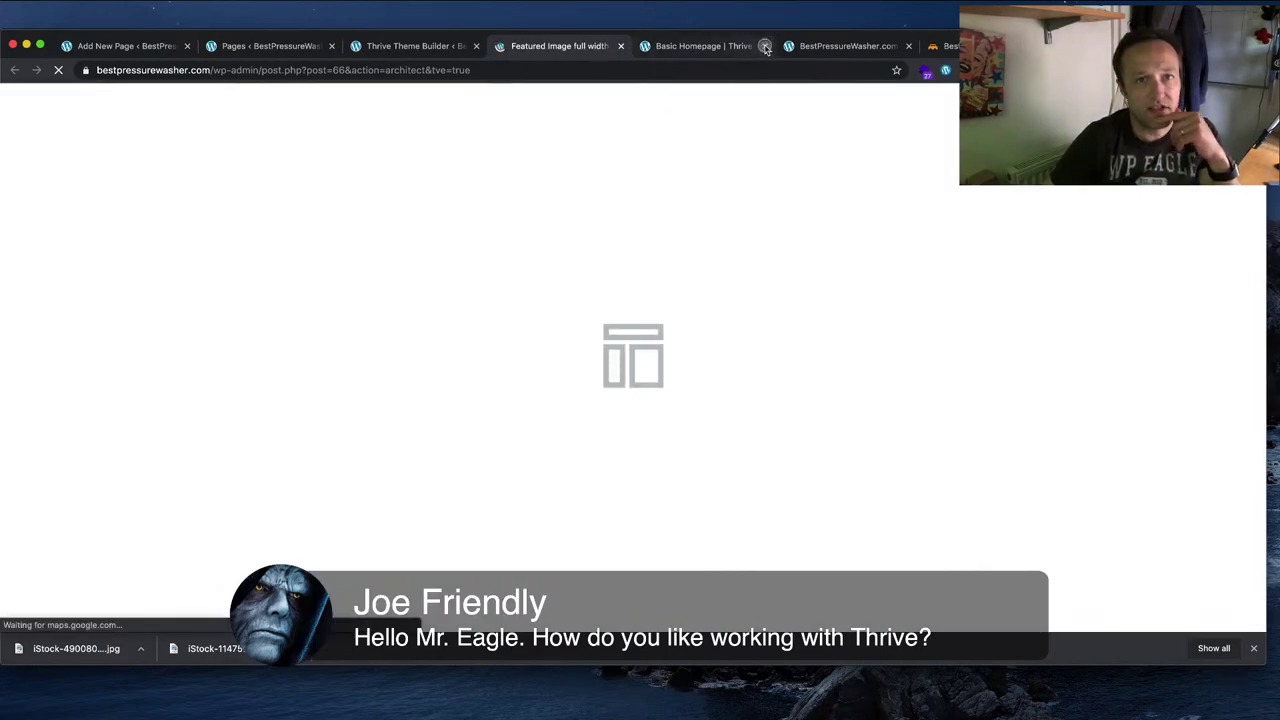
pyautogui.click(765, 46)
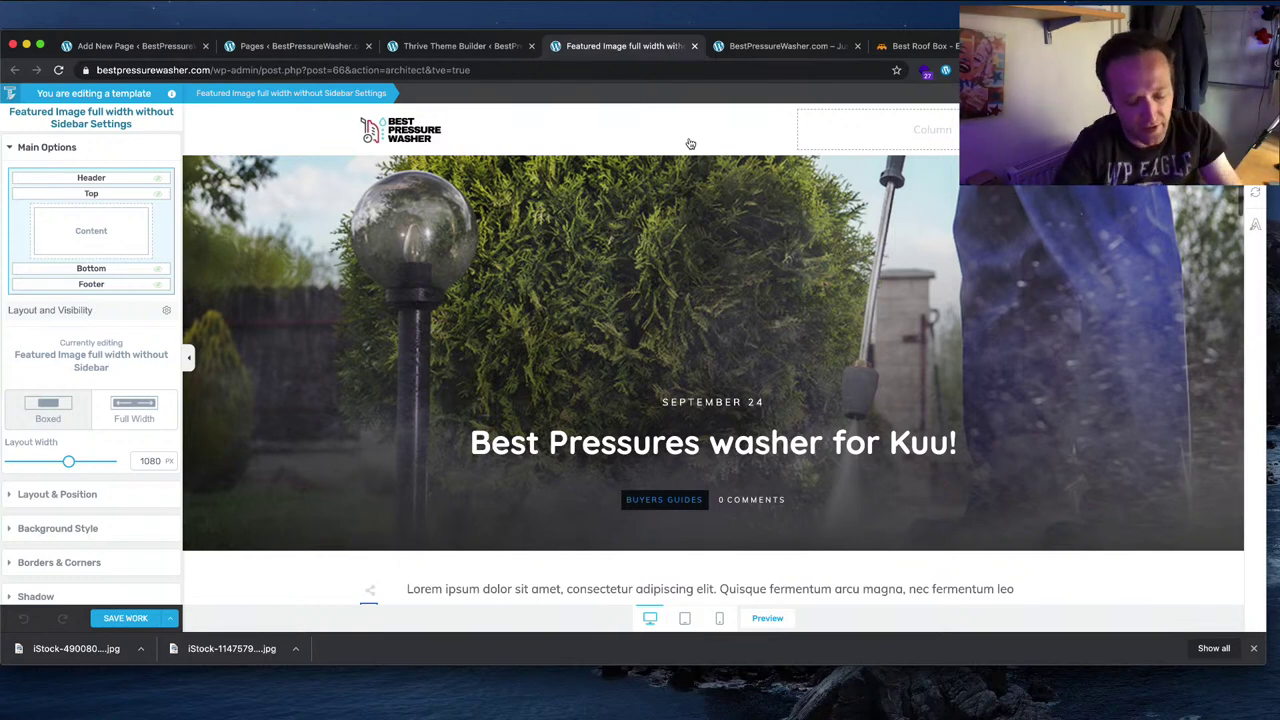
pyautogui.hotkey('ctrl', 't')
pyautogui.write('can')
pyautogui.press('Return')
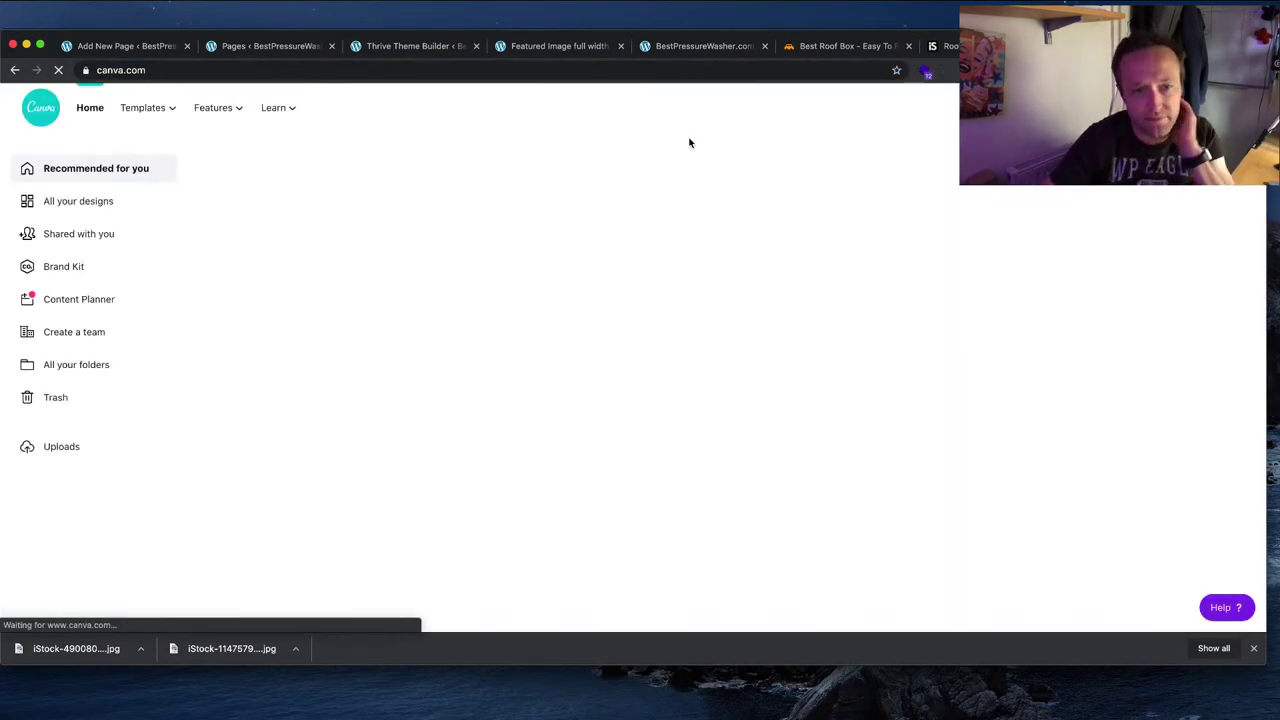
pyautogui.scroll(-5, 694, 368)
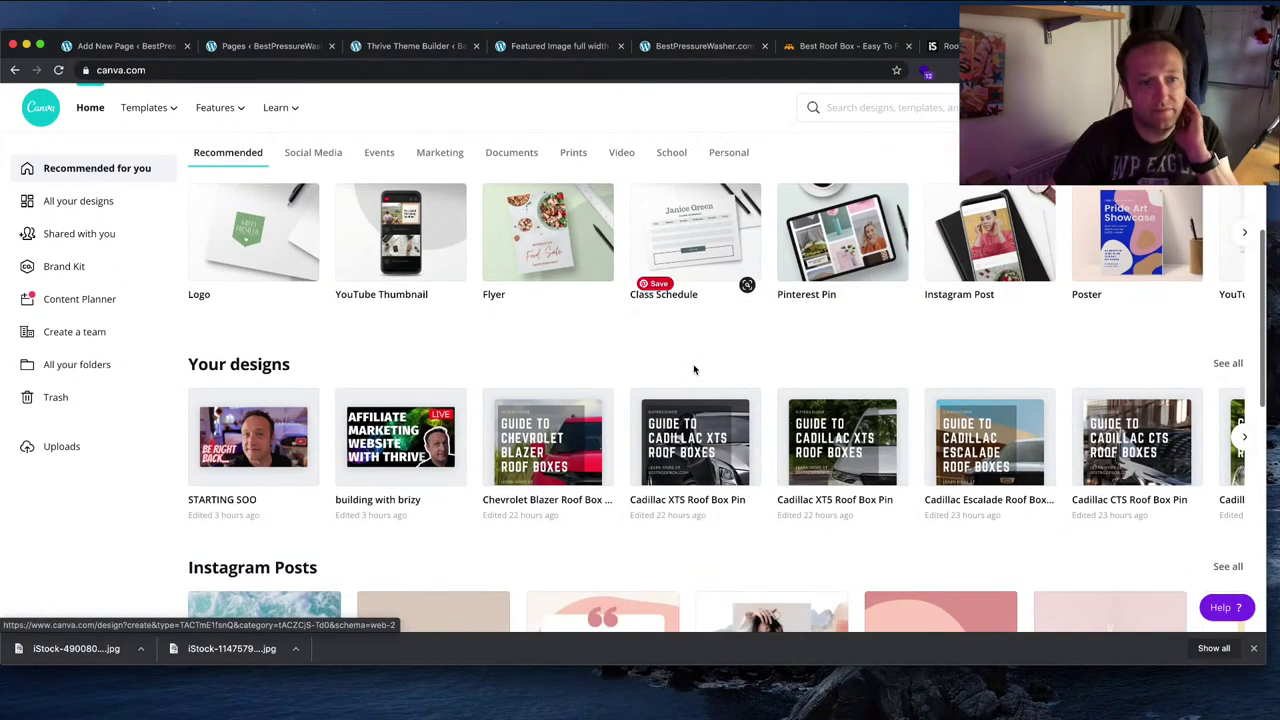
pyautogui.click(1230, 311)
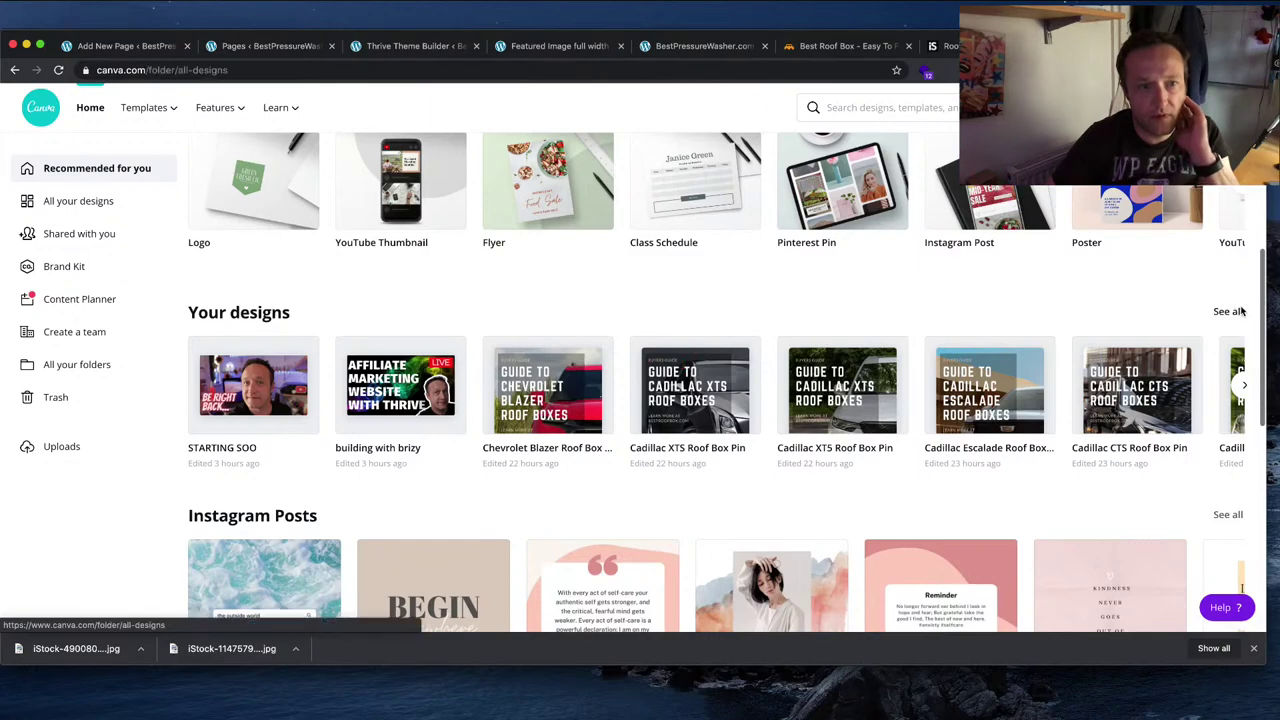
pyautogui.scroll(-3, 950, 304)
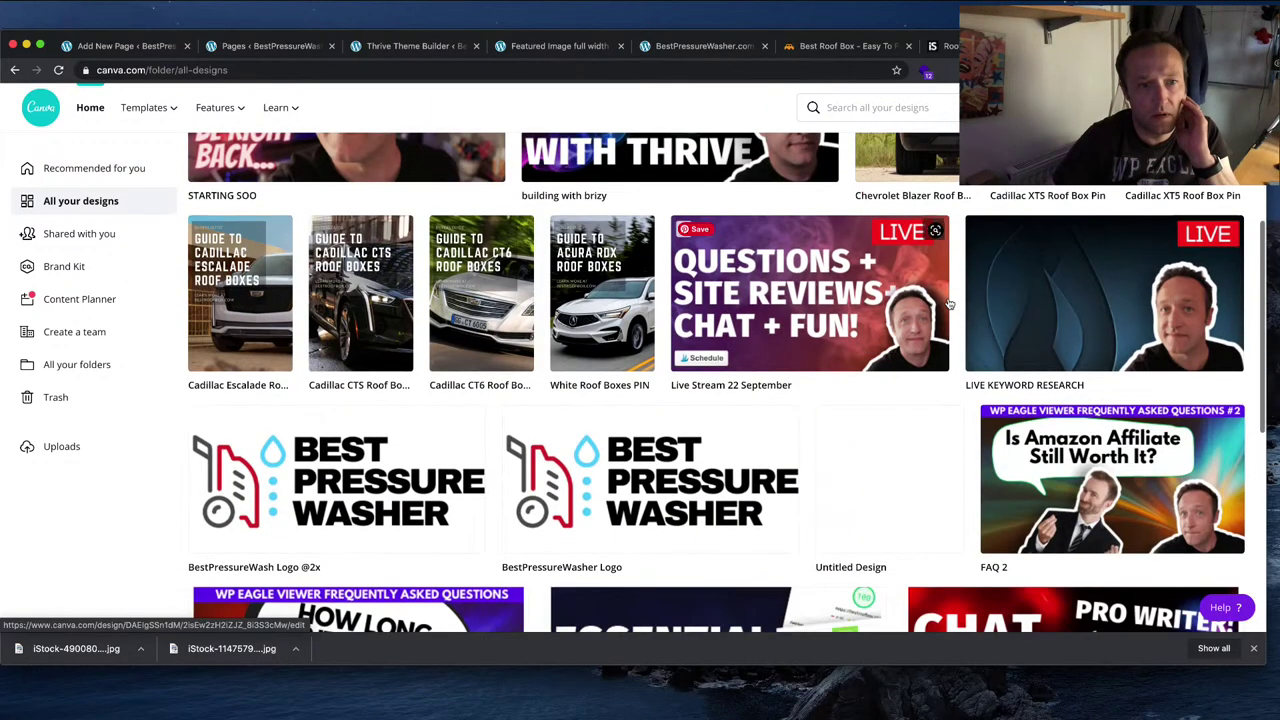
pyautogui.click(425, 511)
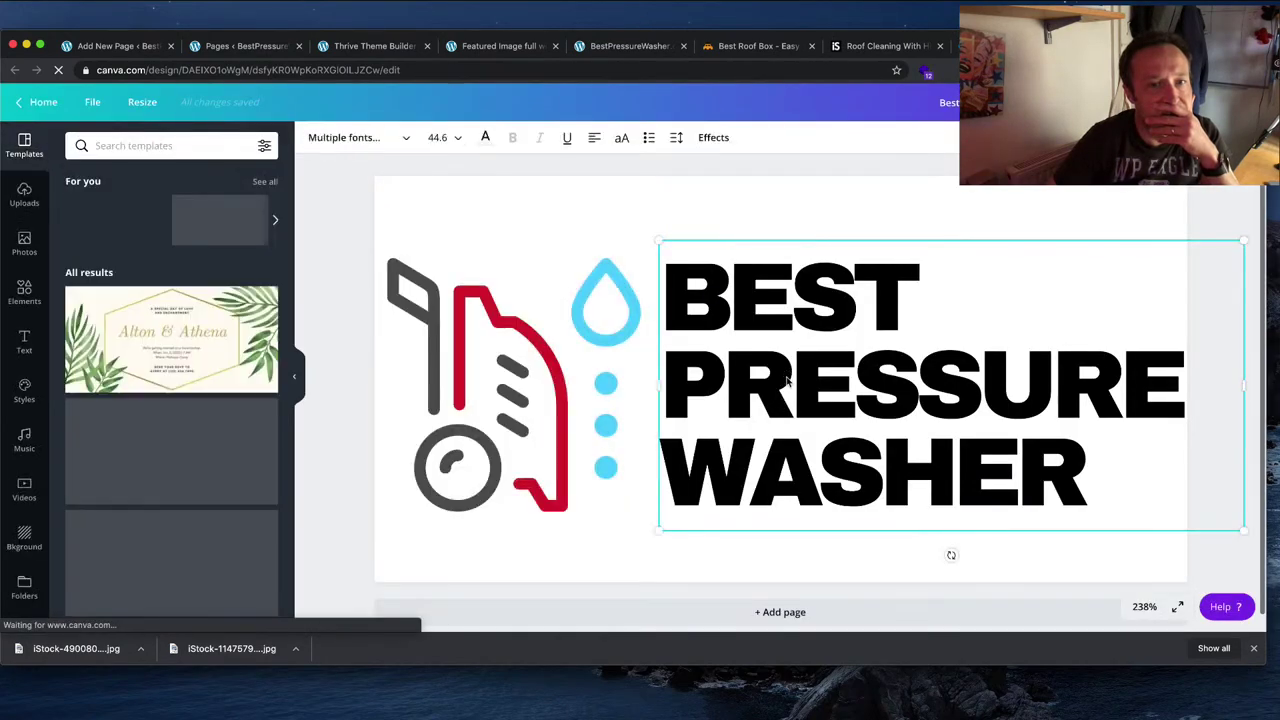
pyautogui.click(358, 137)
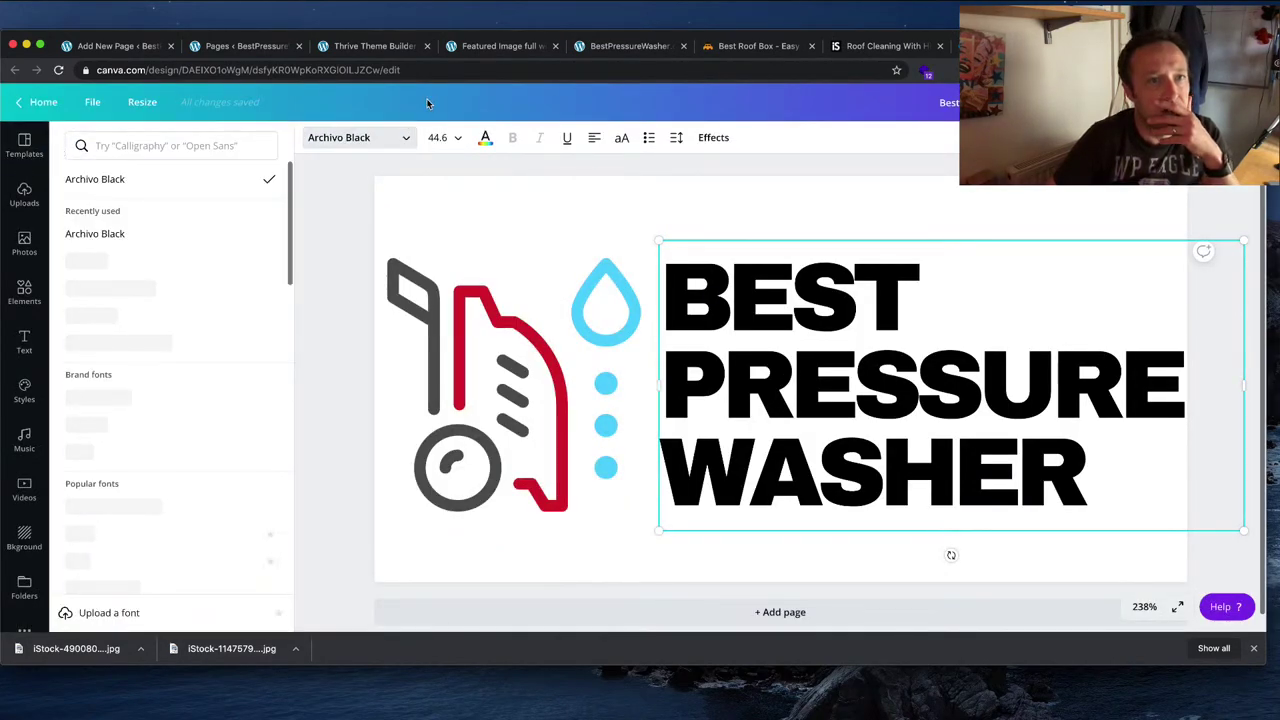
pyautogui.click(498, 46)
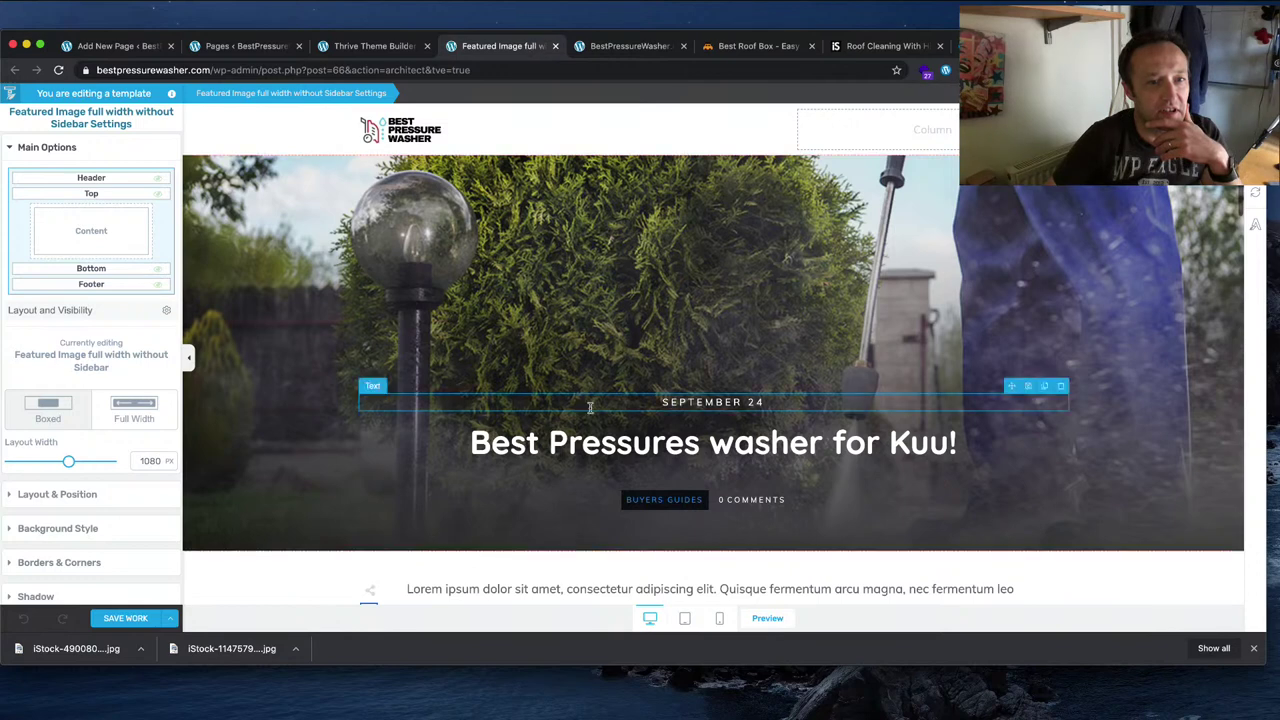
# Step: Open Default Typography for editing to confirm the site font is Quicksand, then return to Canva
pyautogui.click(375, 46)
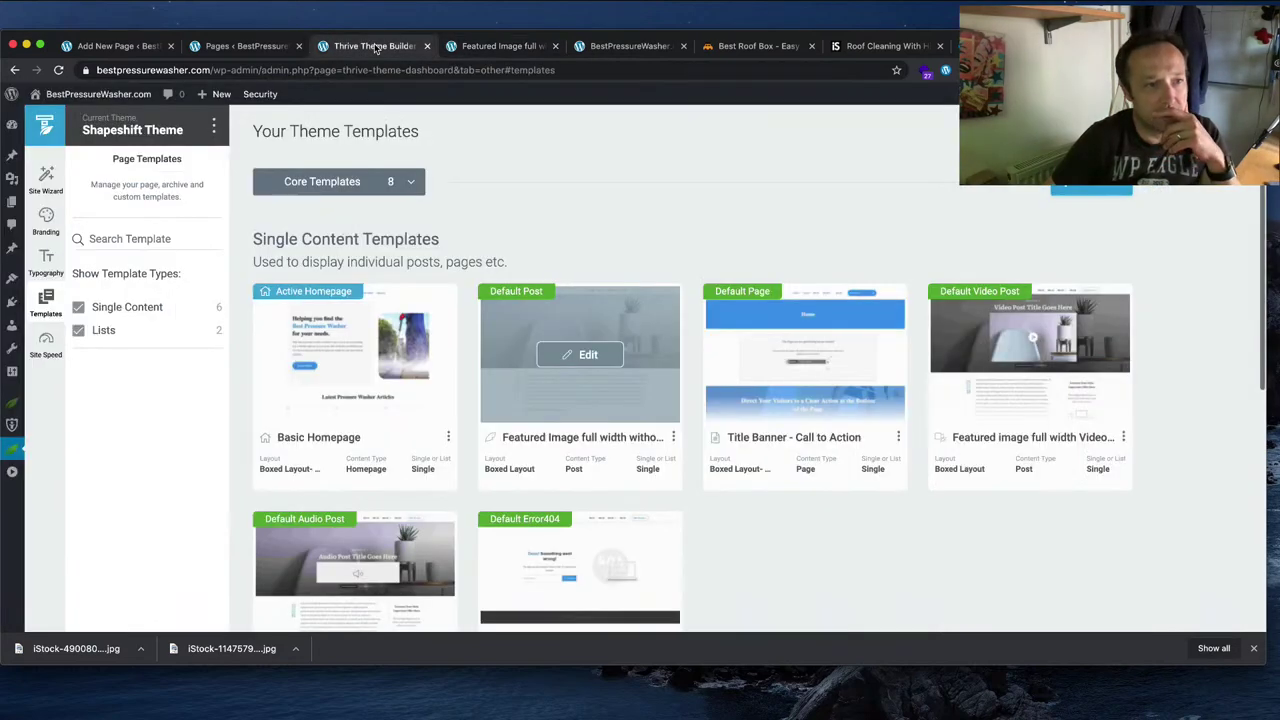
pyautogui.click(45, 262)
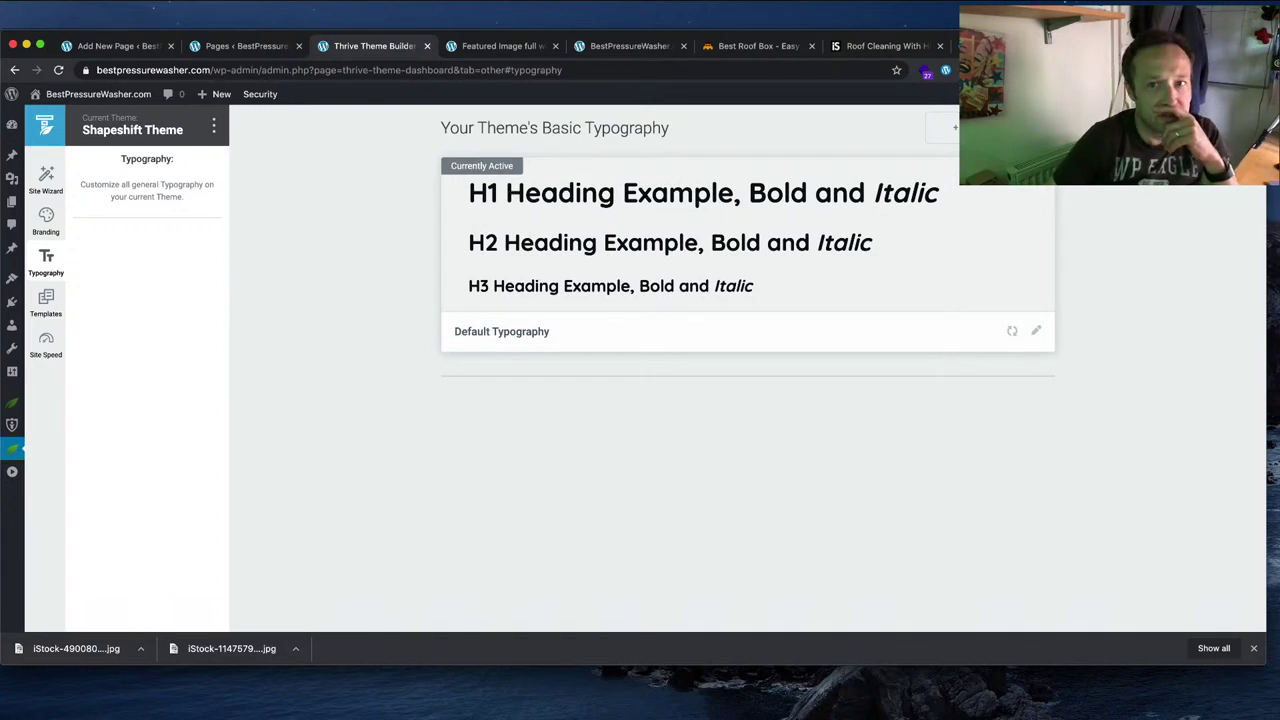
pyautogui.click(1036, 330)
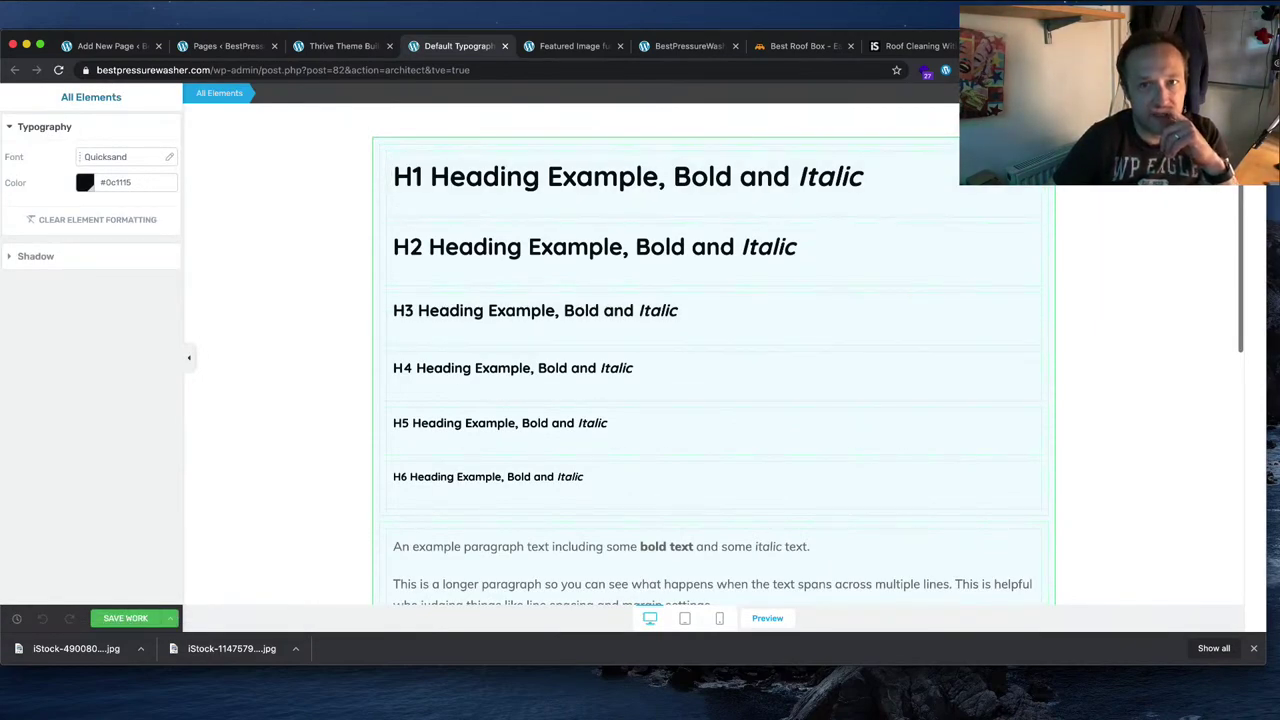
pyautogui.click(690, 45)
# Step: Change the logo text font to bold Quicksand
pyautogui.click(360, 137)
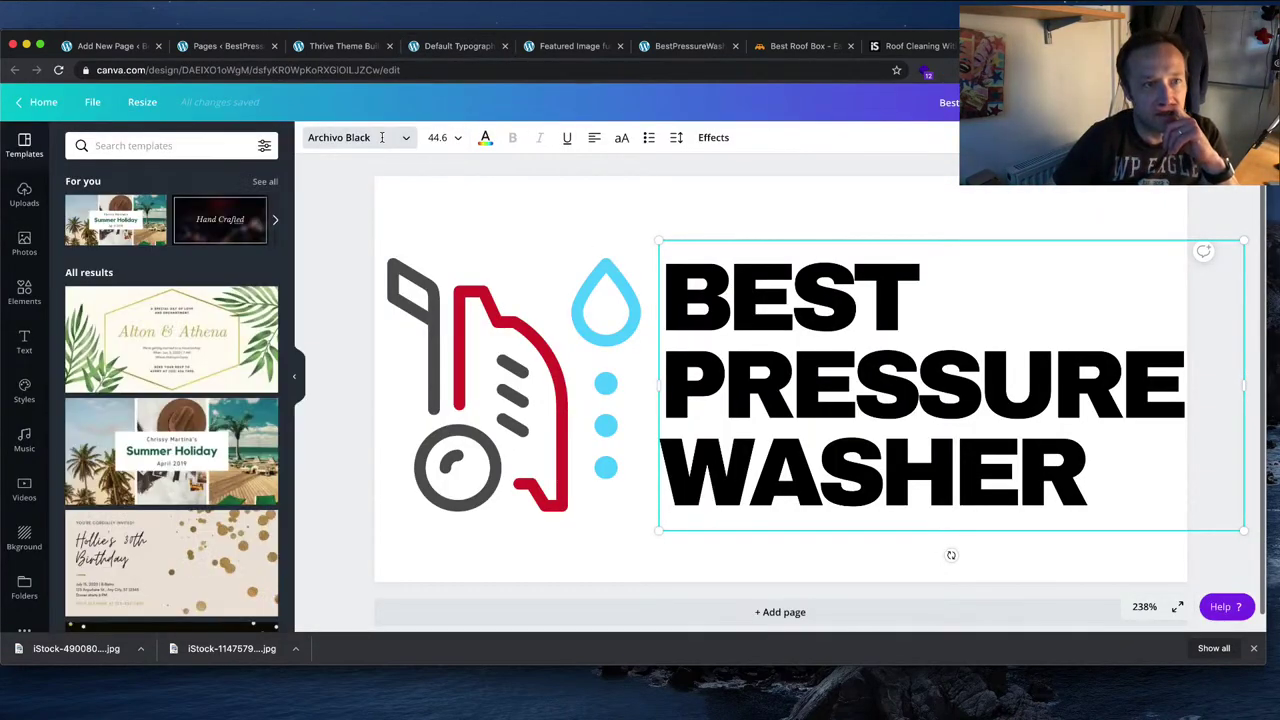
pyautogui.click(351, 138)
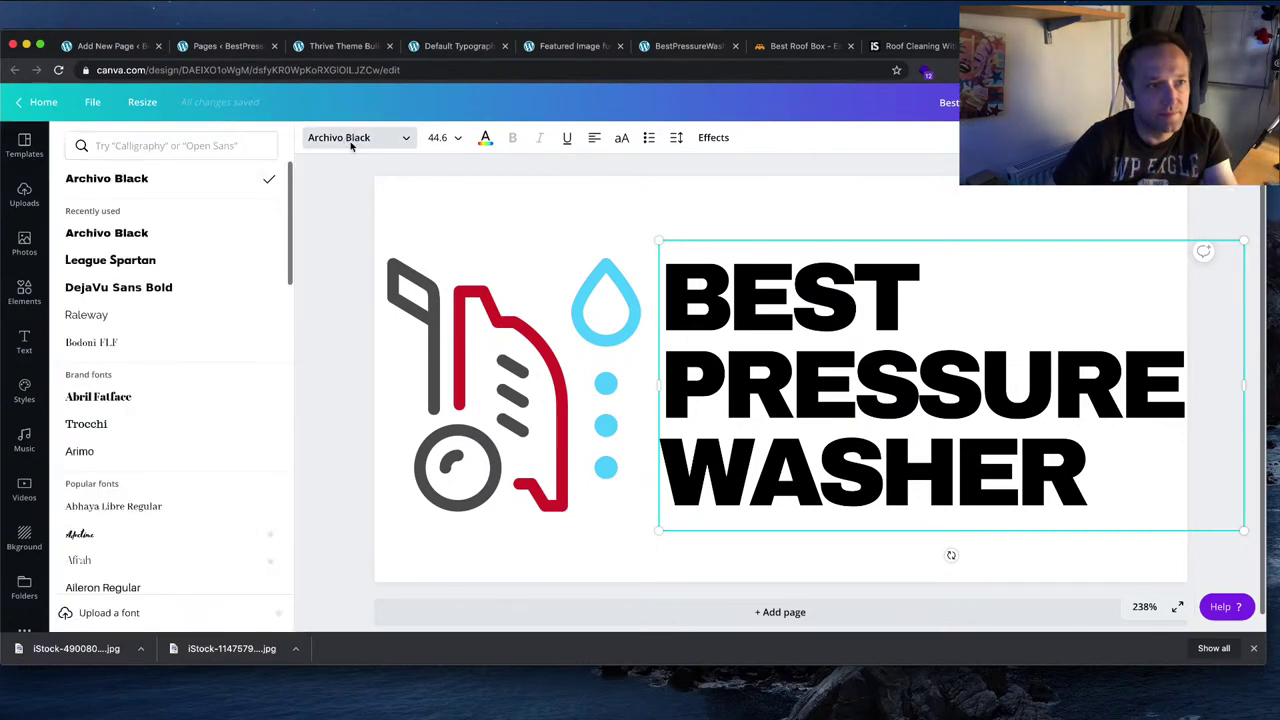
pyautogui.click(153, 147)
pyautogui.write('quick')
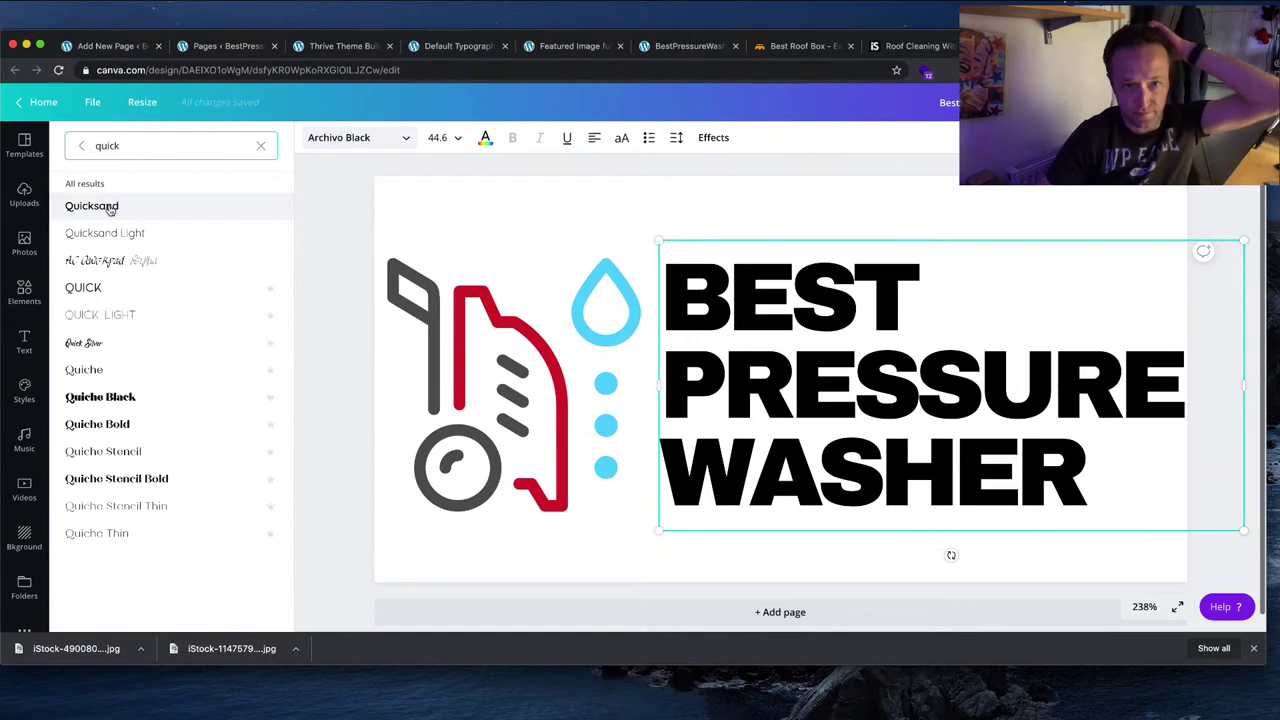
pyautogui.click(110, 207)
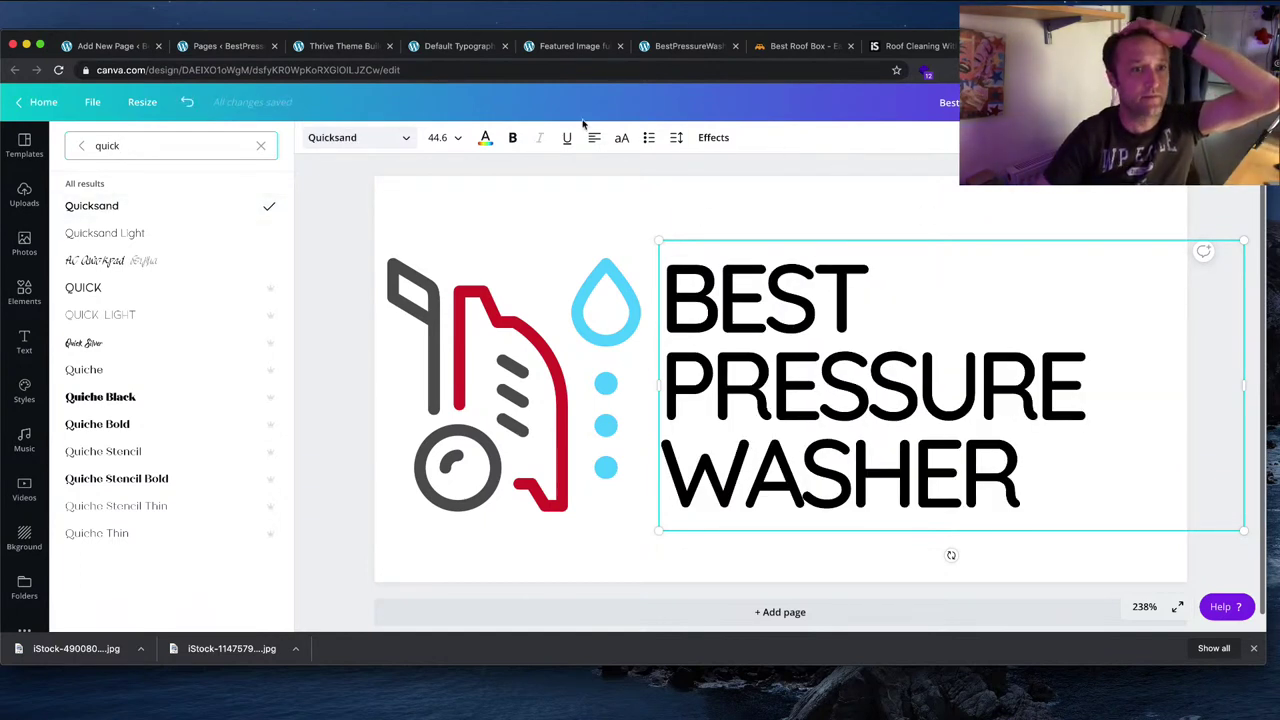
pyautogui.click(513, 139)
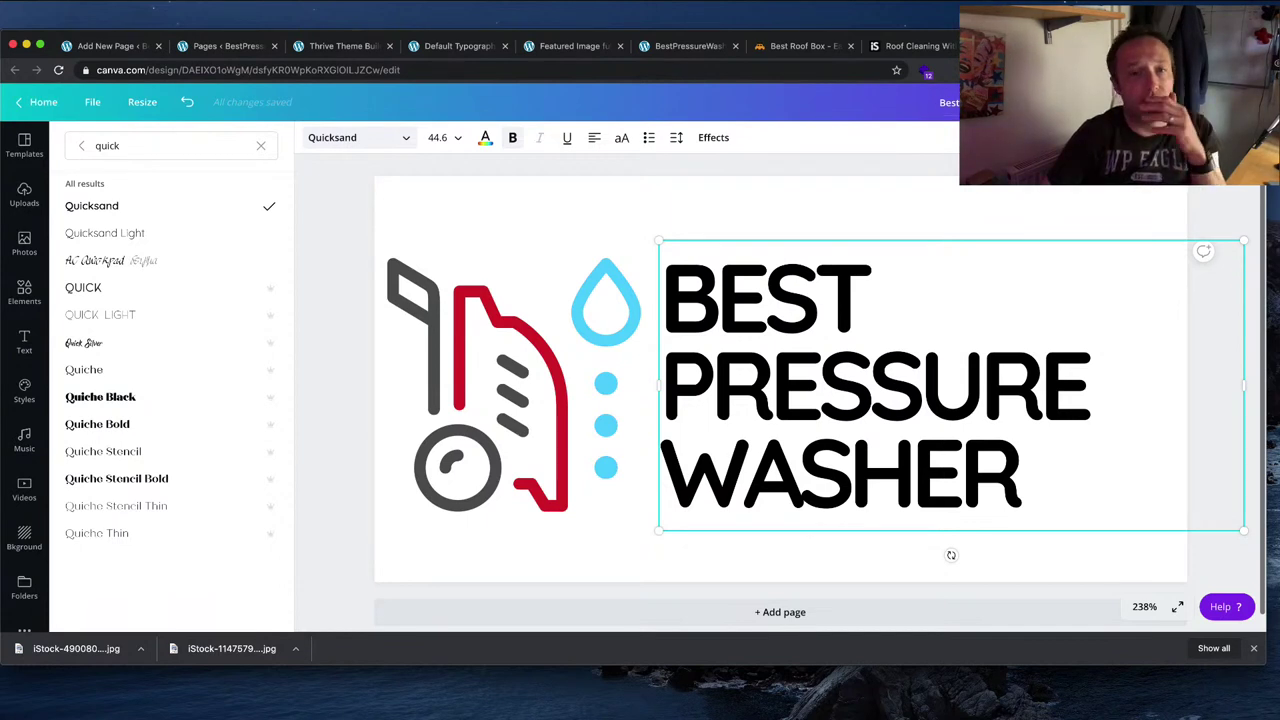
pyautogui.click(1215, 102)
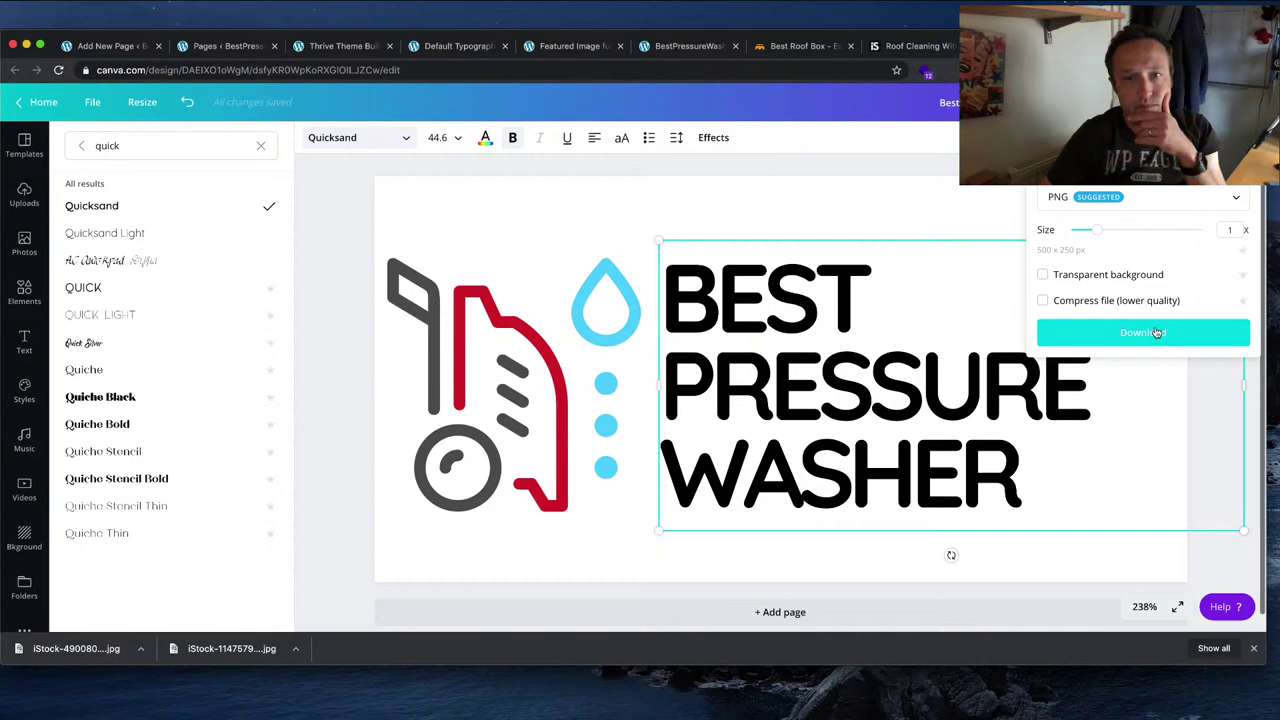
pyautogui.click(1157, 332)
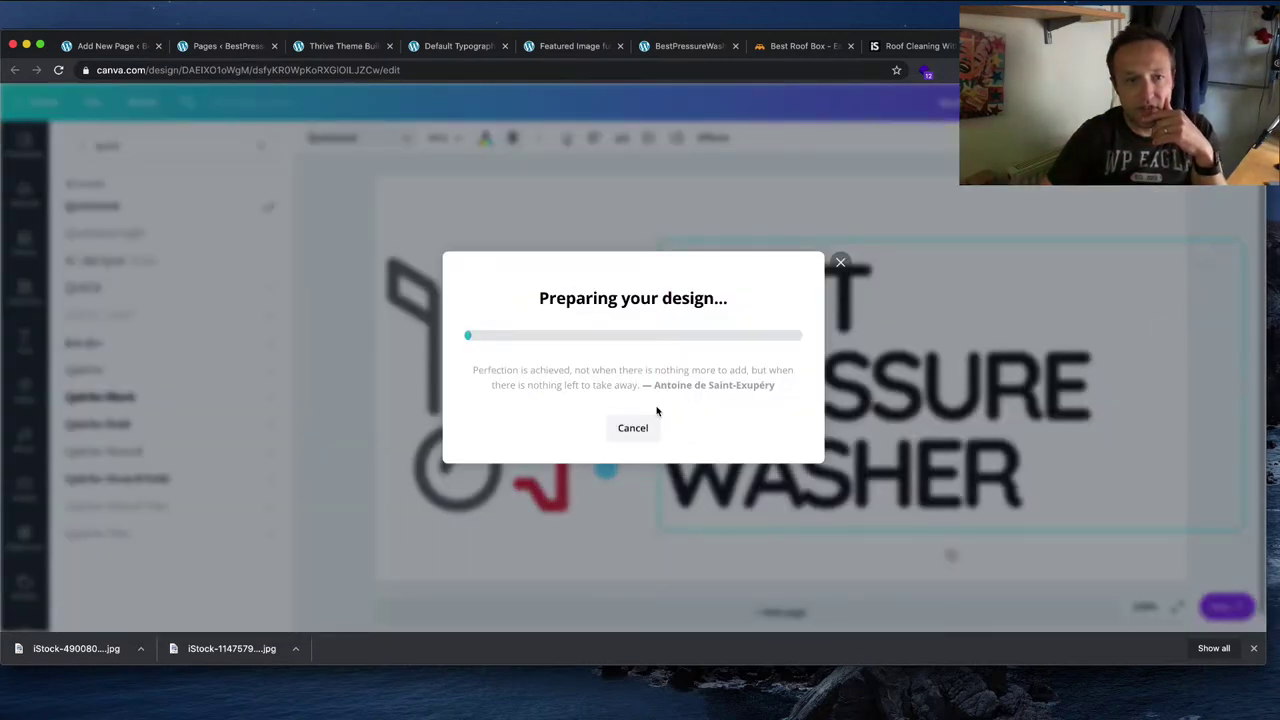
pyautogui.click(655, 430)
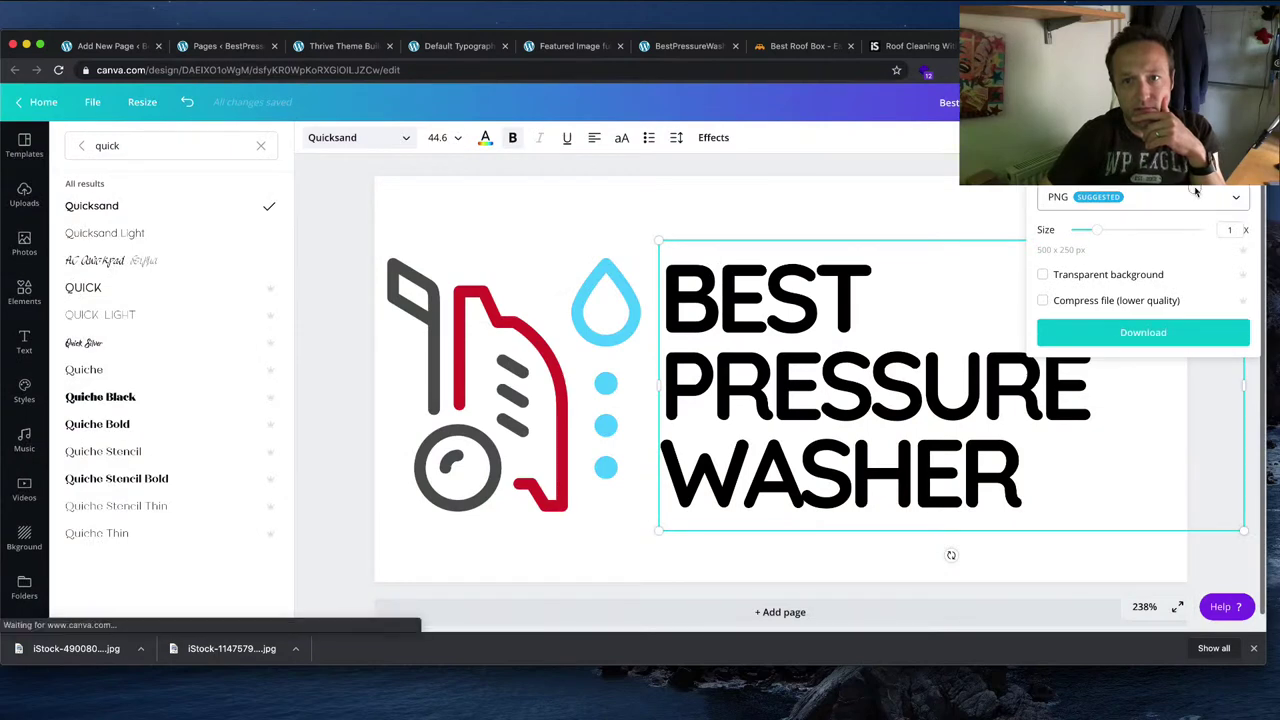
pyautogui.click(1195, 196)
pyautogui.click(1164, 255)
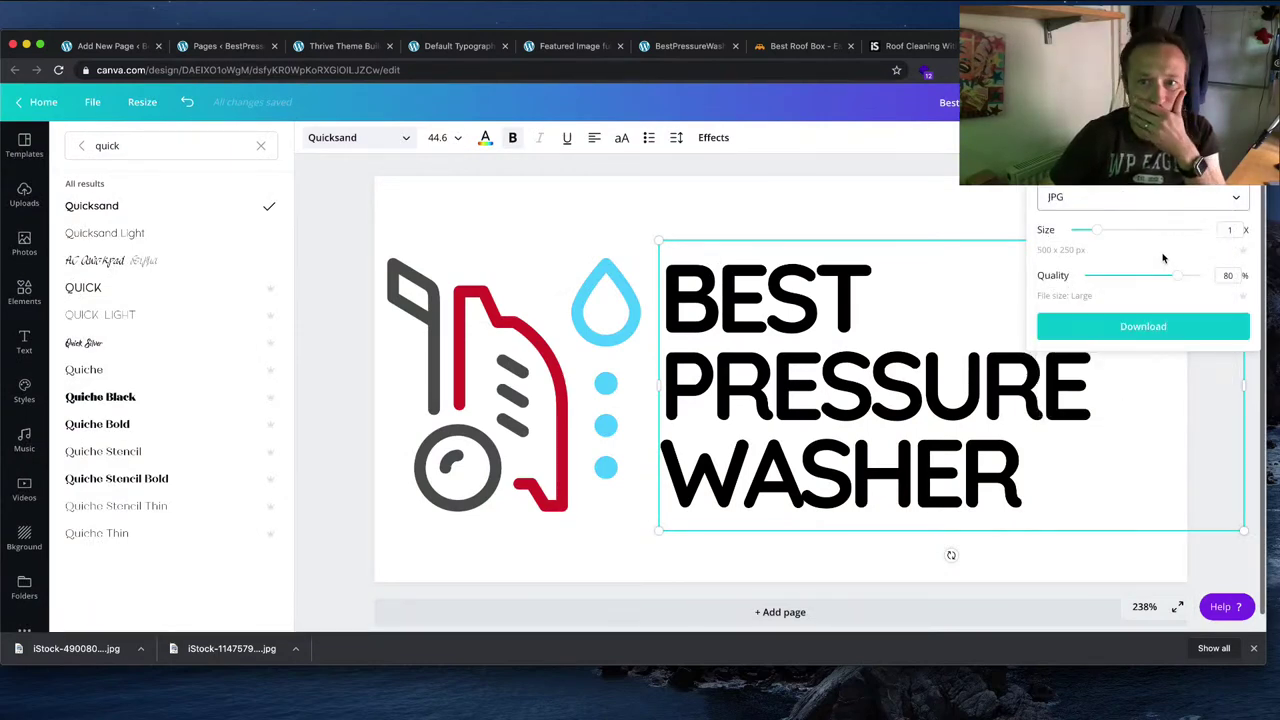
pyautogui.click(1160, 324)
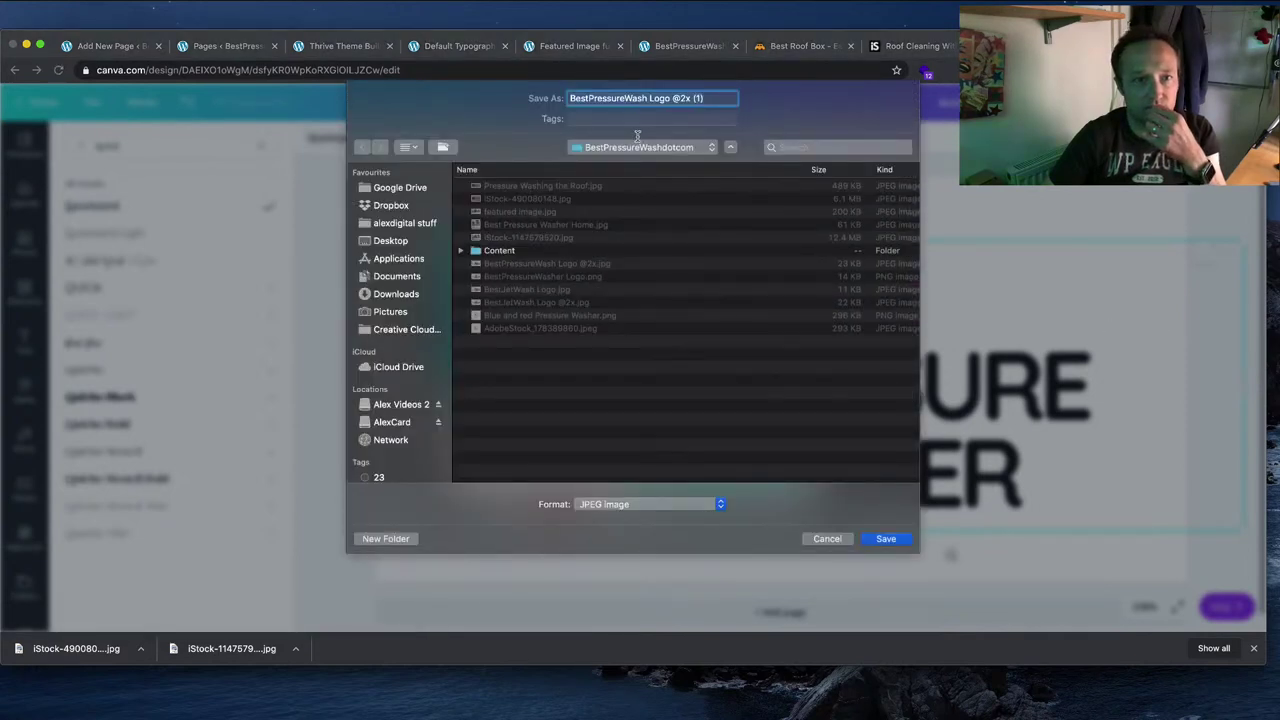
pyautogui.click(584, 306)
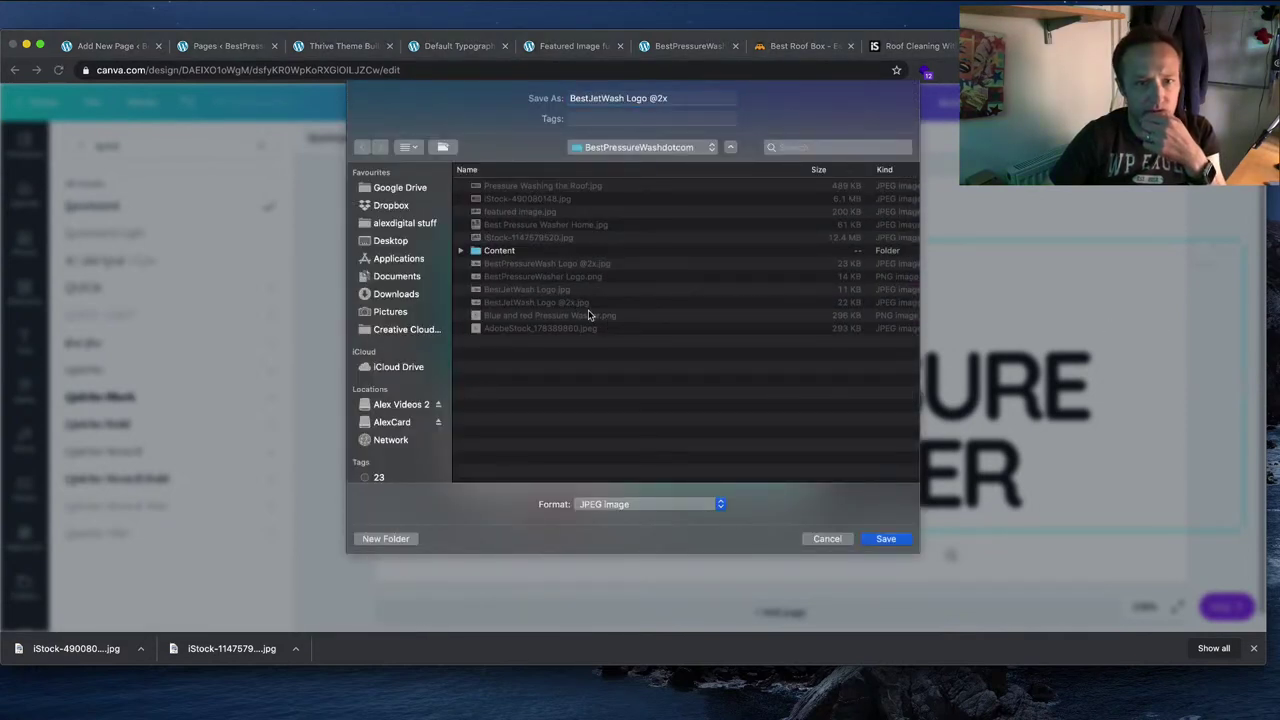
pyautogui.click(884, 541)
pyautogui.click(740, 161)
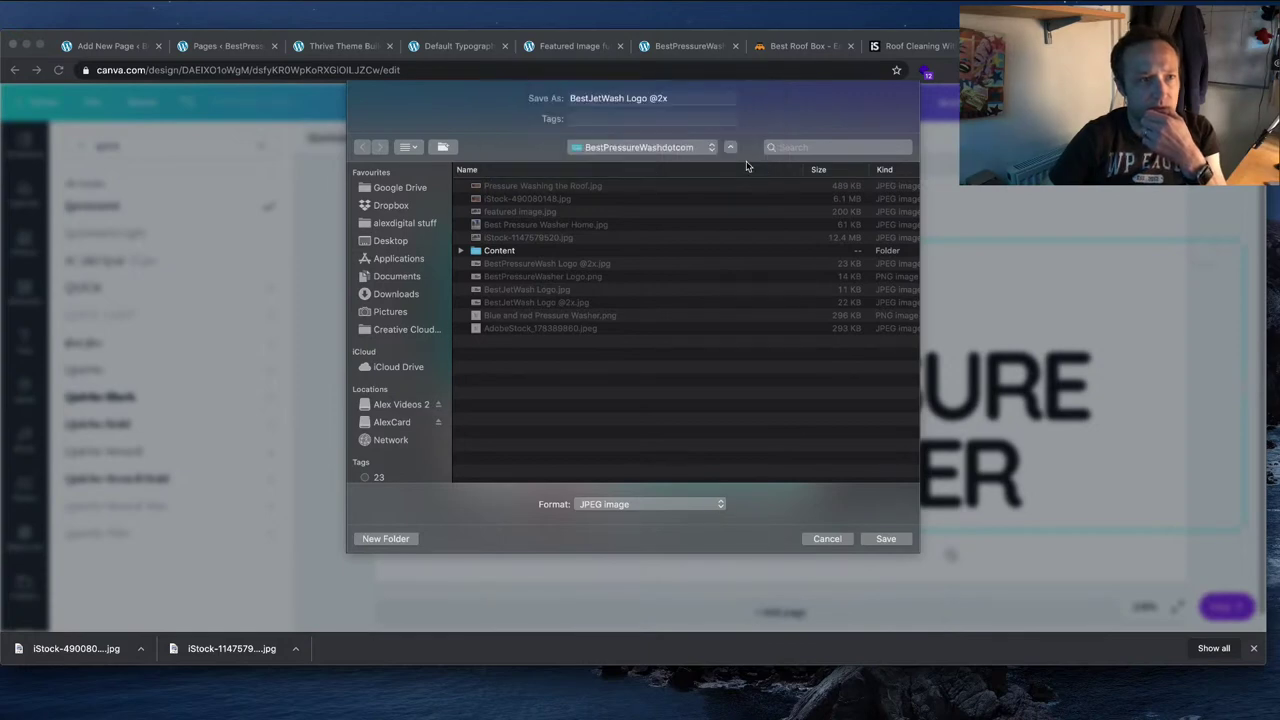
# Step: Open the BestPressureWasher Logo design from Canva's saved designs
pyautogui.click(35, 110)
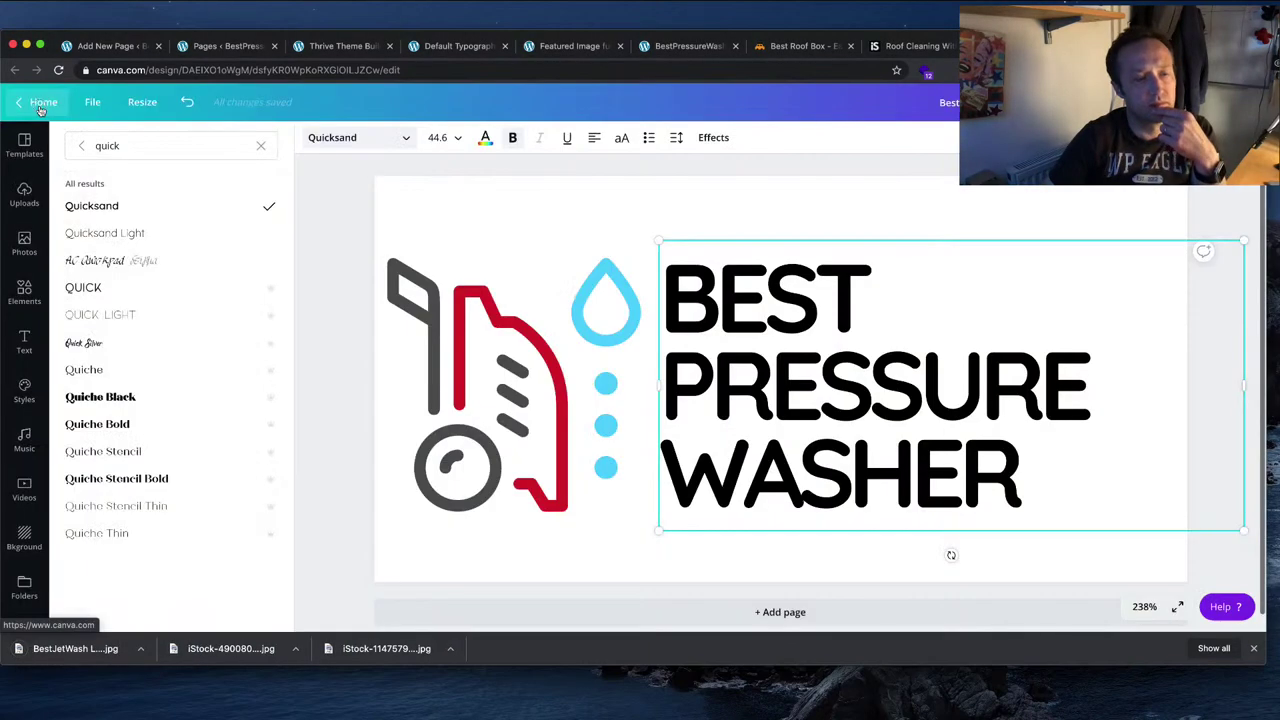
pyautogui.click(40, 101)
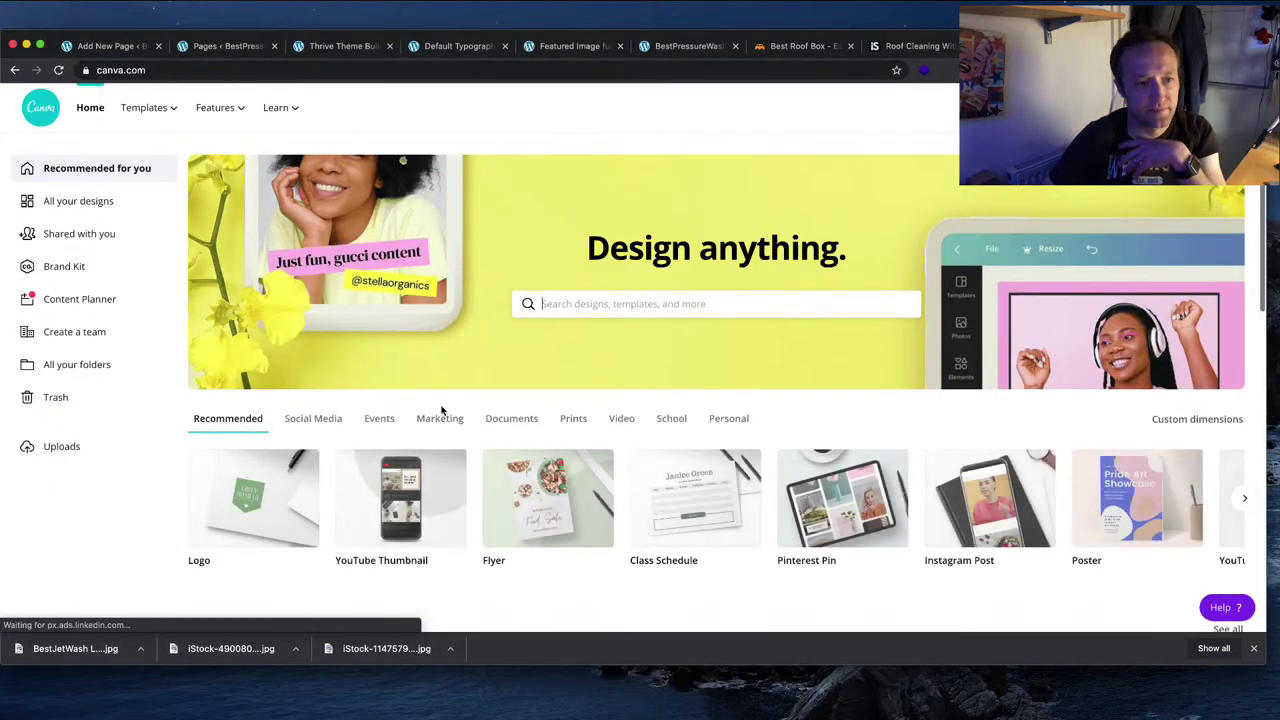
pyautogui.scroll(-5, 443, 418)
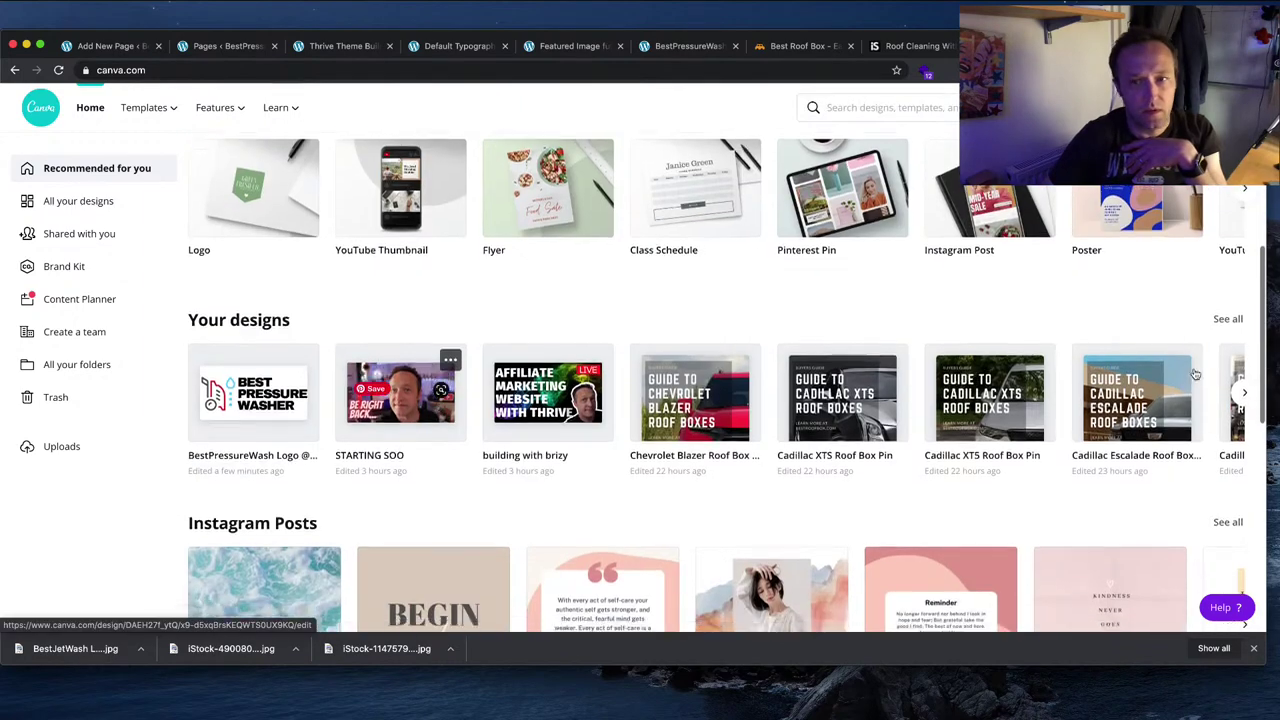
pyautogui.click(1226, 331)
pyautogui.scroll(-2, 1066, 343)
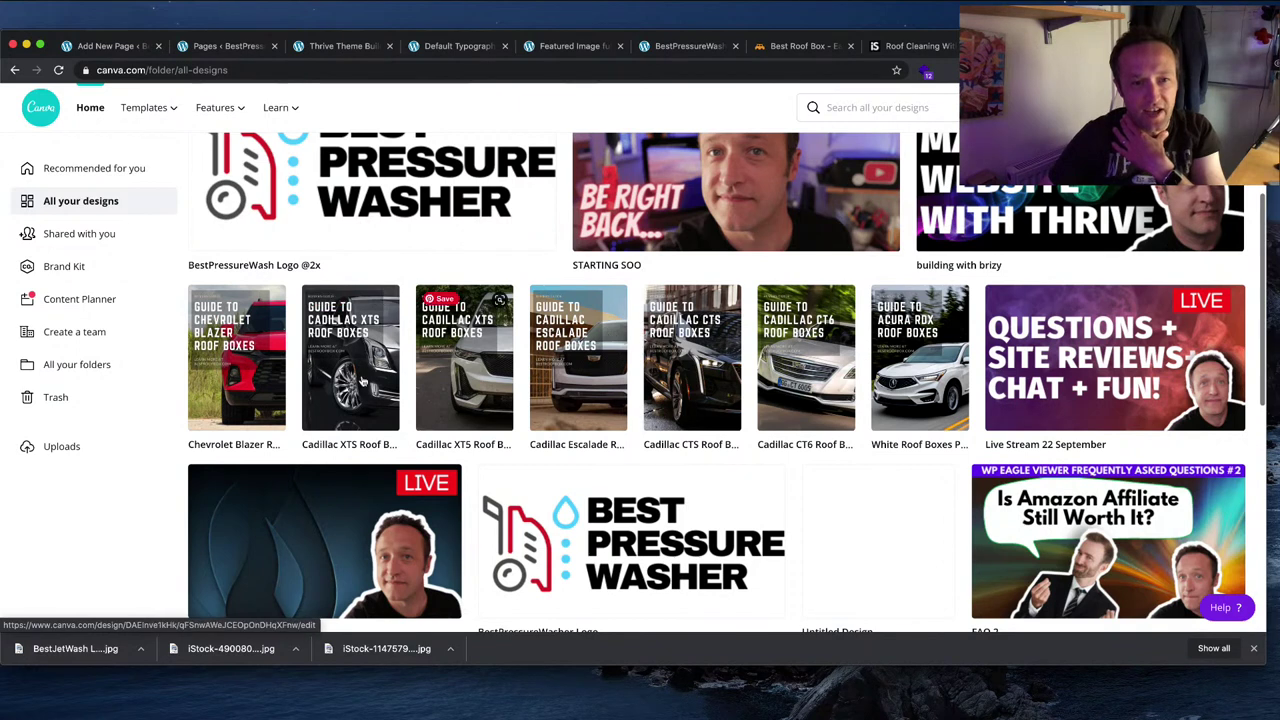
pyautogui.scroll(-1, 857, 402)
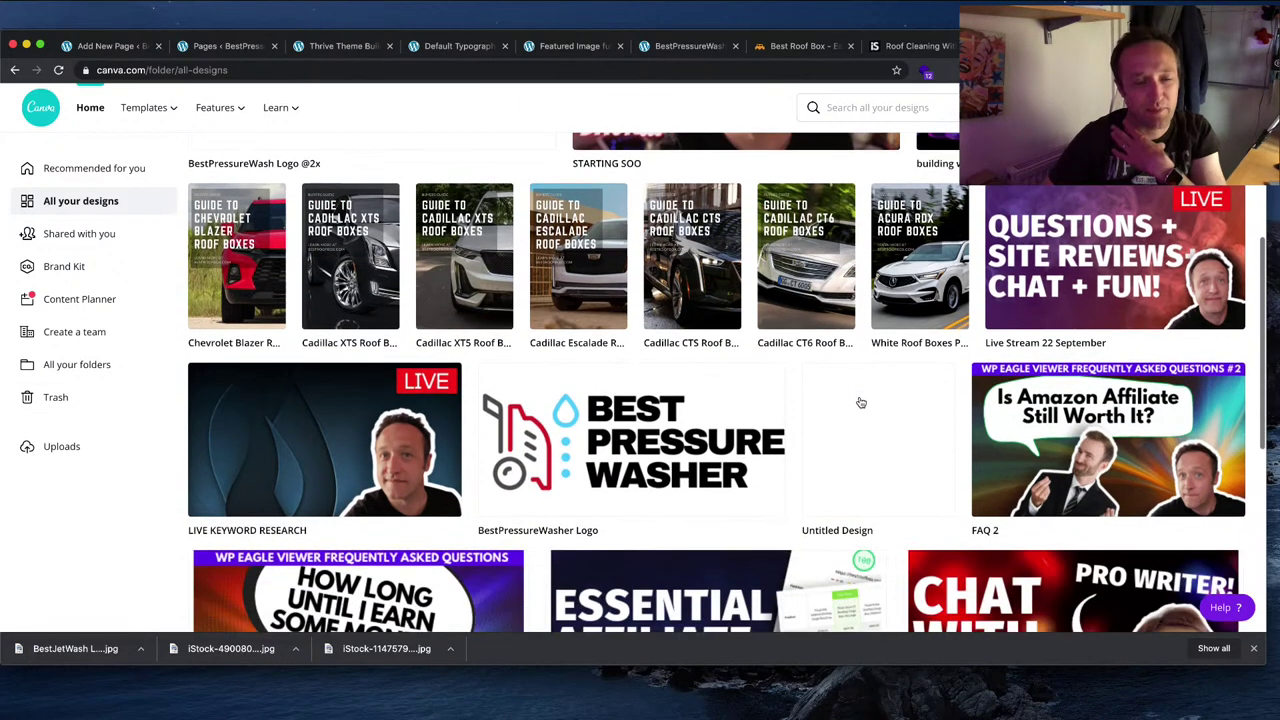
pyautogui.click(637, 438)
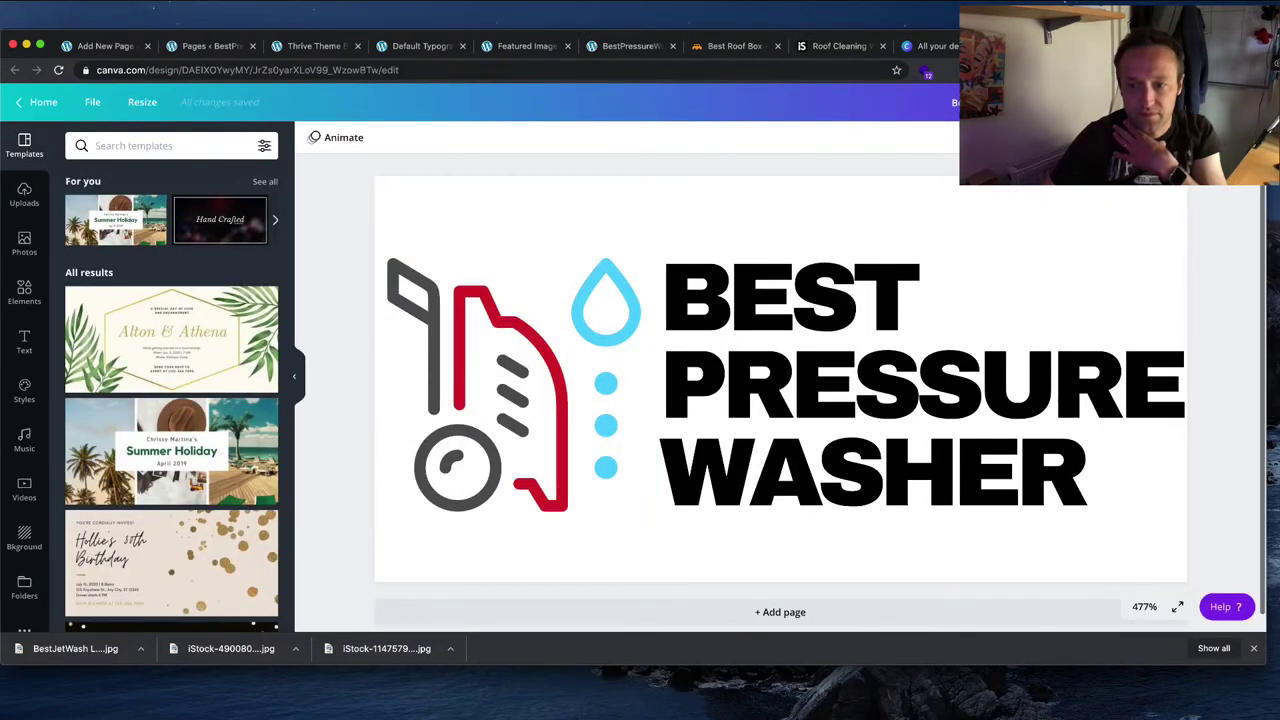
# Step: Set the BEST PRESSURE WASHER headline to bold Quicksand
pyautogui.click(826, 430)
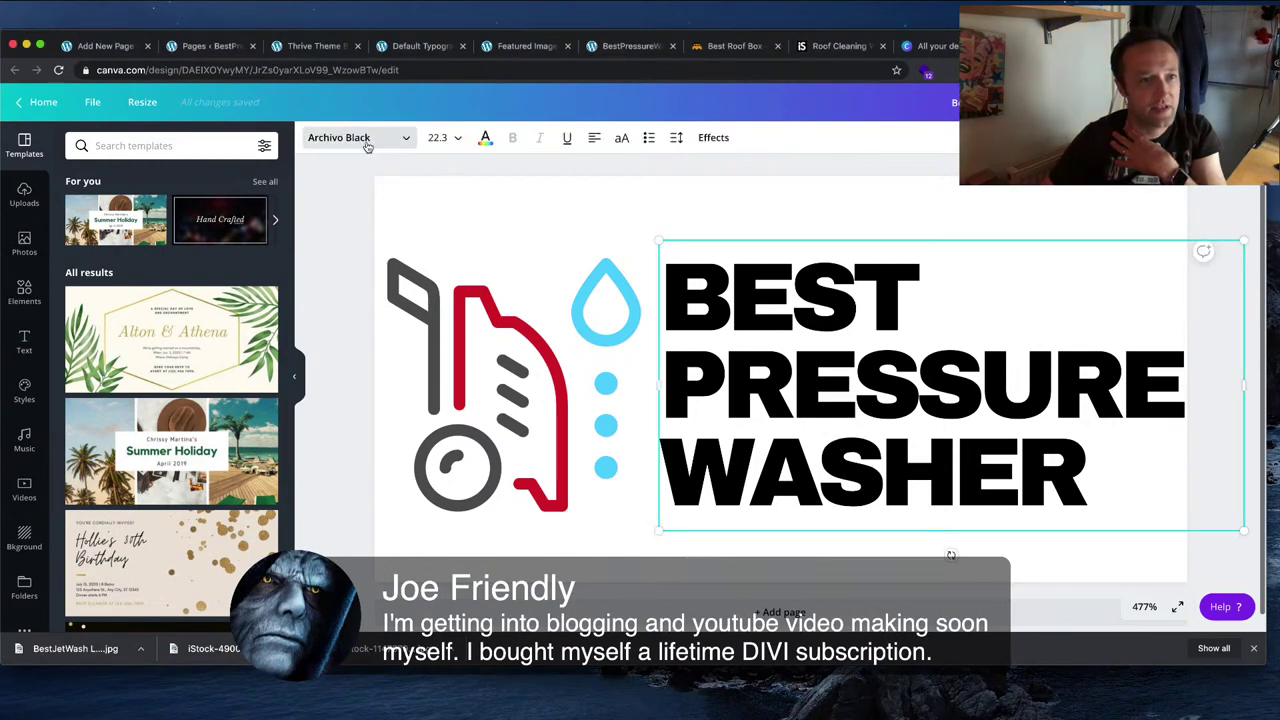
pyautogui.click(390, 148)
pyautogui.click(231, 148)
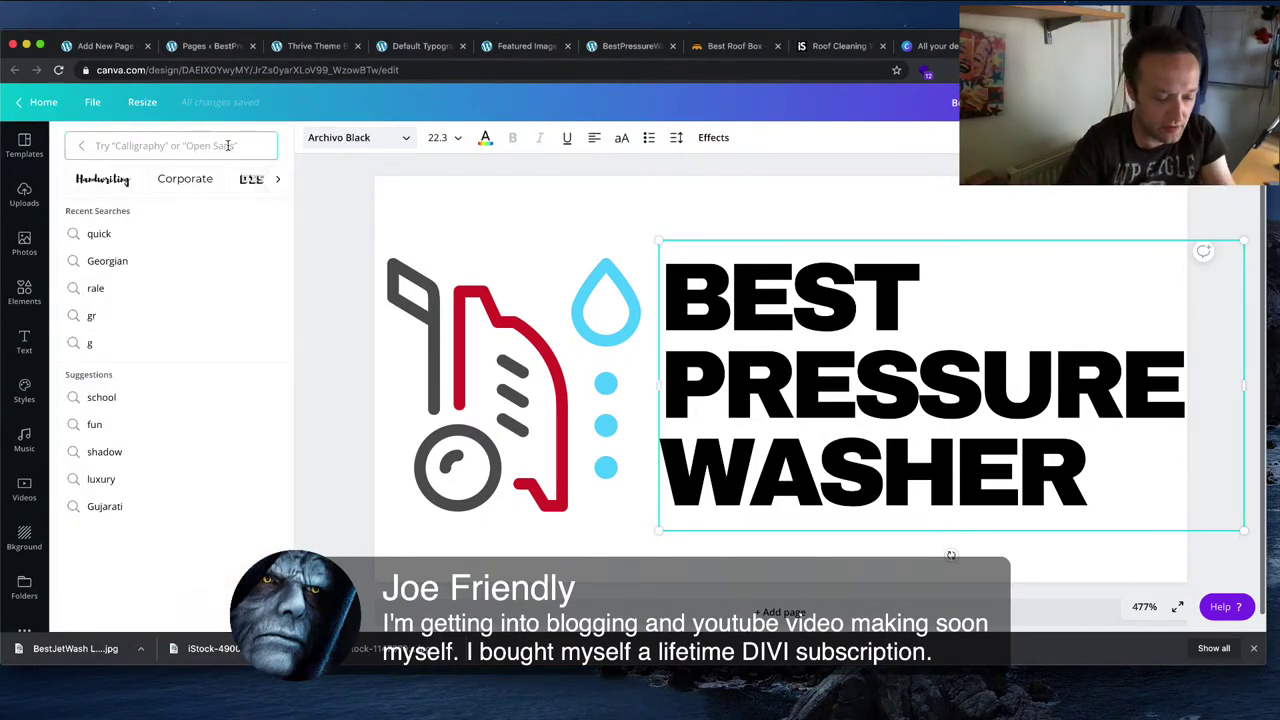
pyautogui.write('quick')
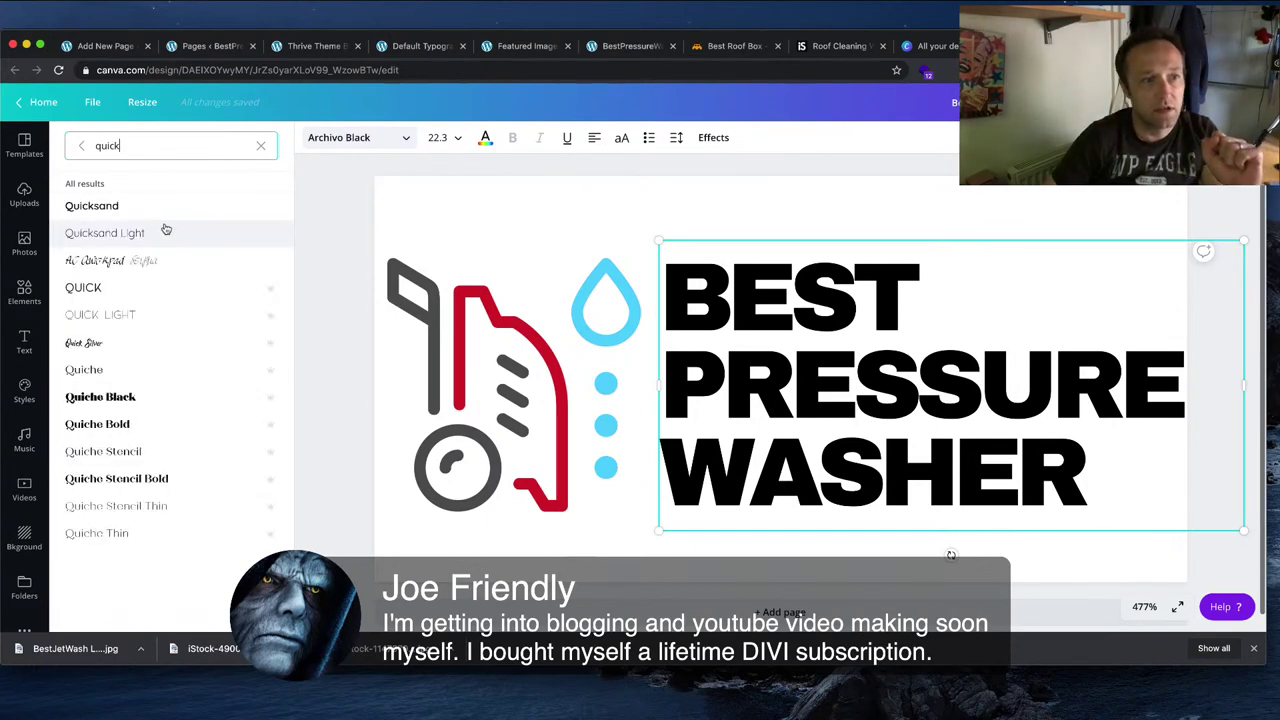
pyautogui.click(155, 210)
pyautogui.click(512, 137)
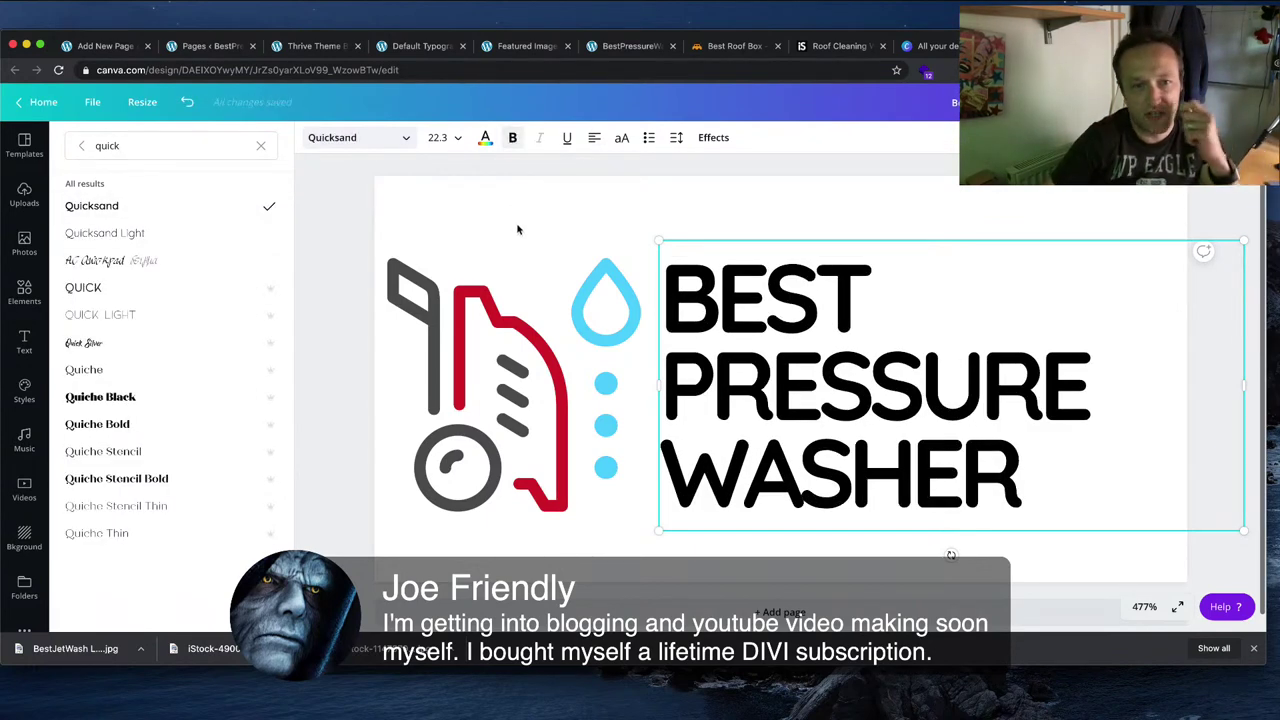
# Step: Download the design as a JPG named BestPressureWasher Logo
pyautogui.click(1190, 102)
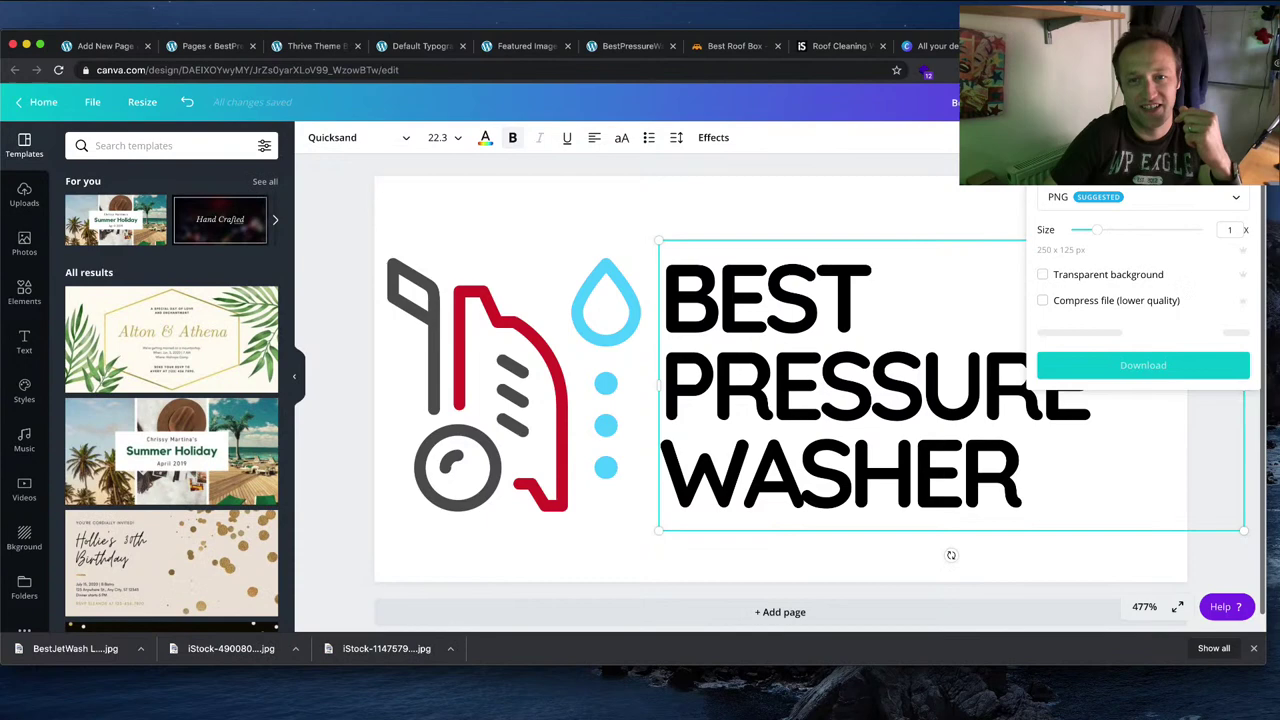
pyautogui.click(1166, 207)
pyautogui.click(1155, 236)
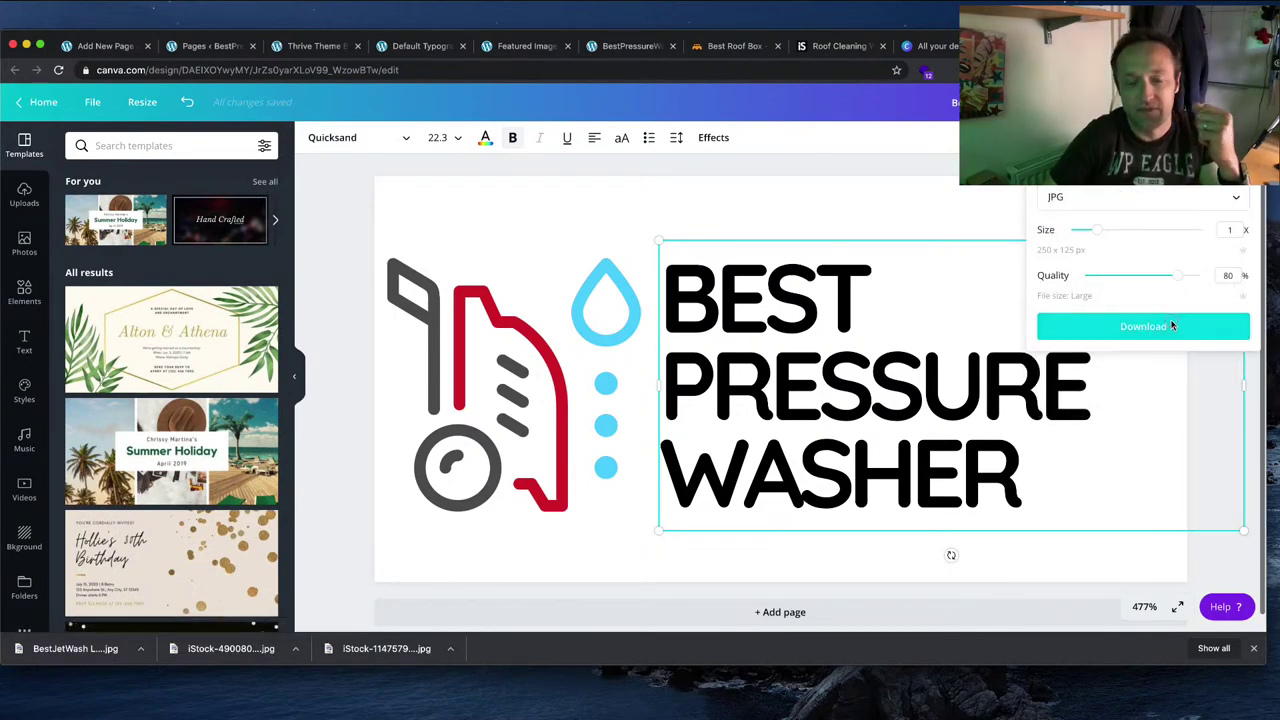
pyautogui.click(1170, 325)
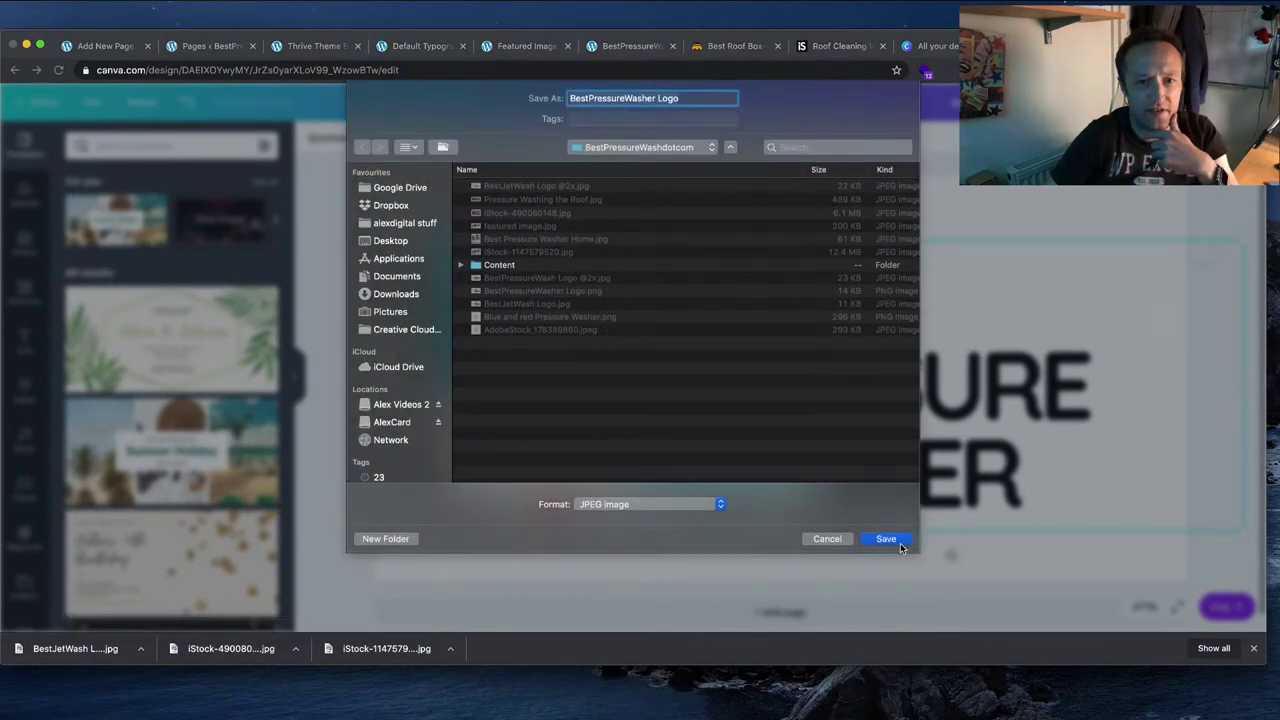
pyautogui.click(886, 539)
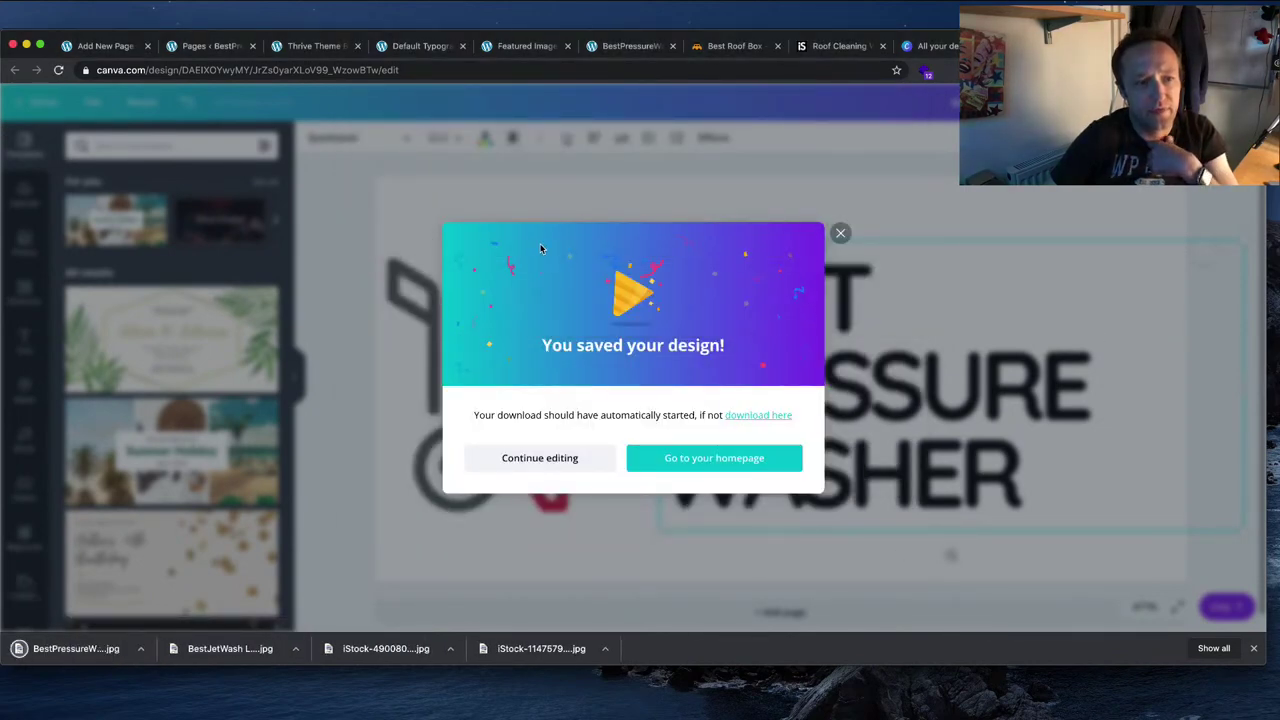
pyautogui.click(295, 47)
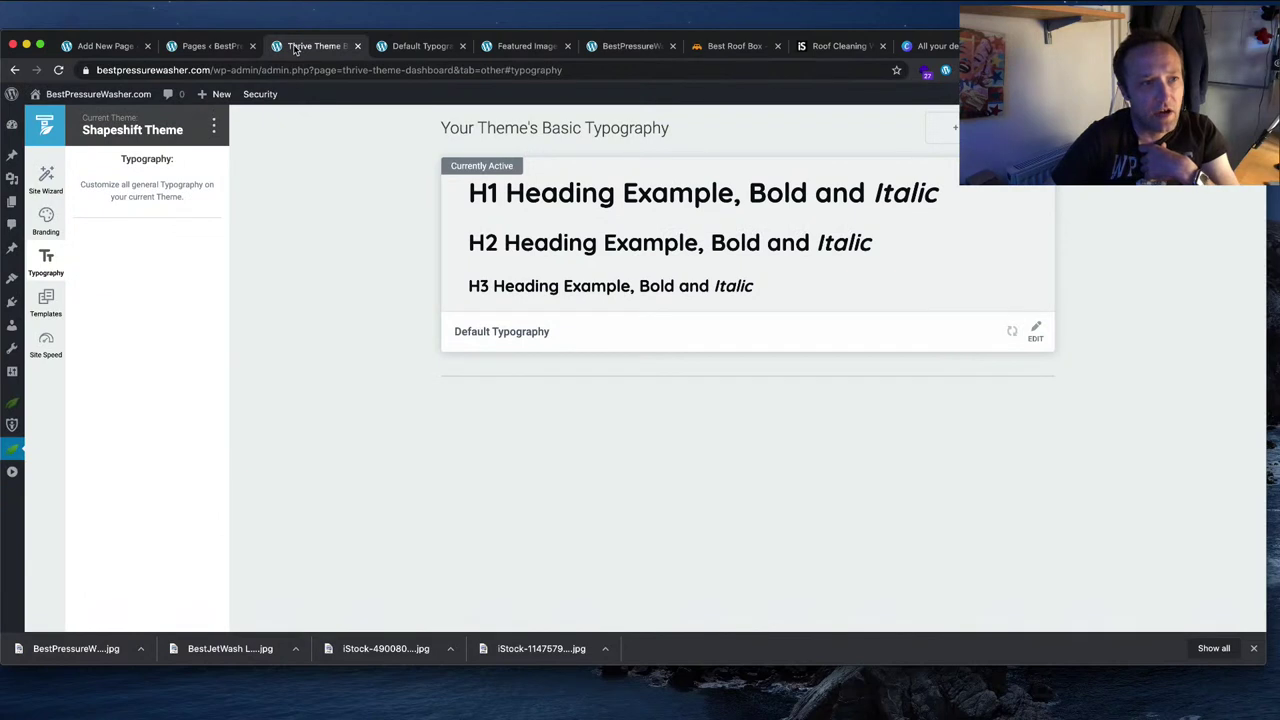
# Step: Check the theme's current dark and light logo images under Branding > Logo, then return to Canva
pyautogui.click(46, 218)
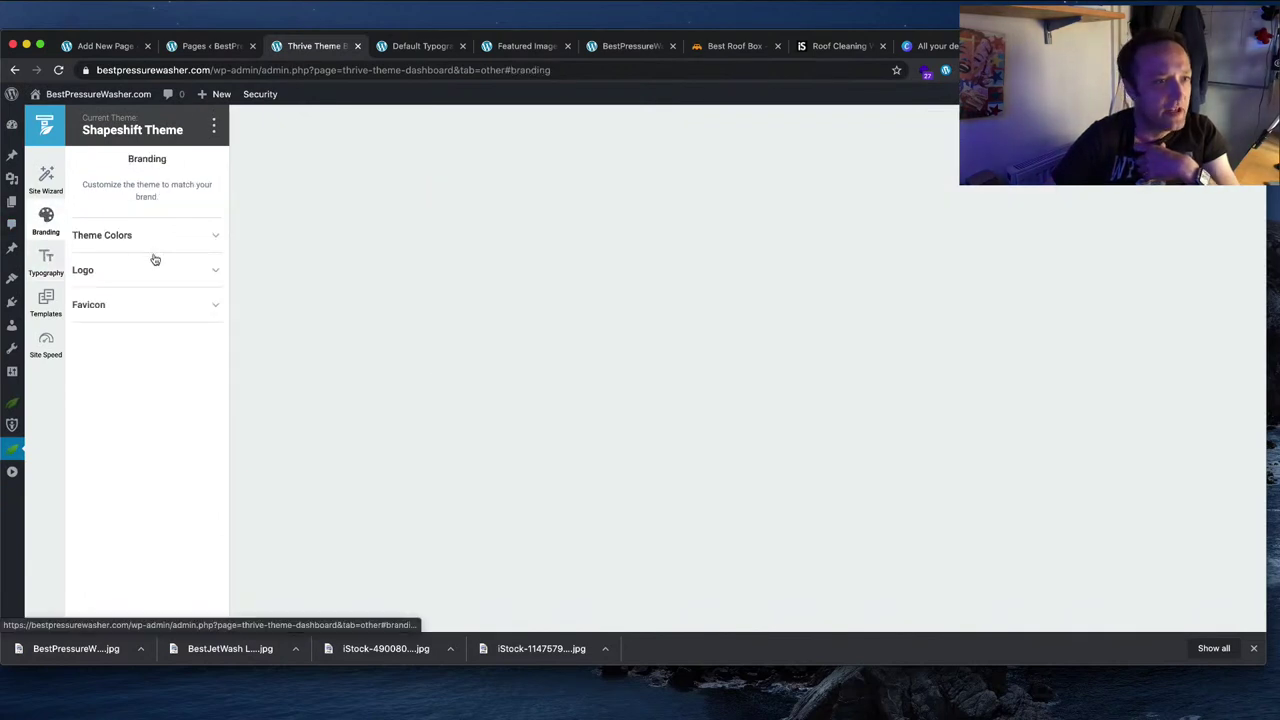
pyautogui.click(178, 272)
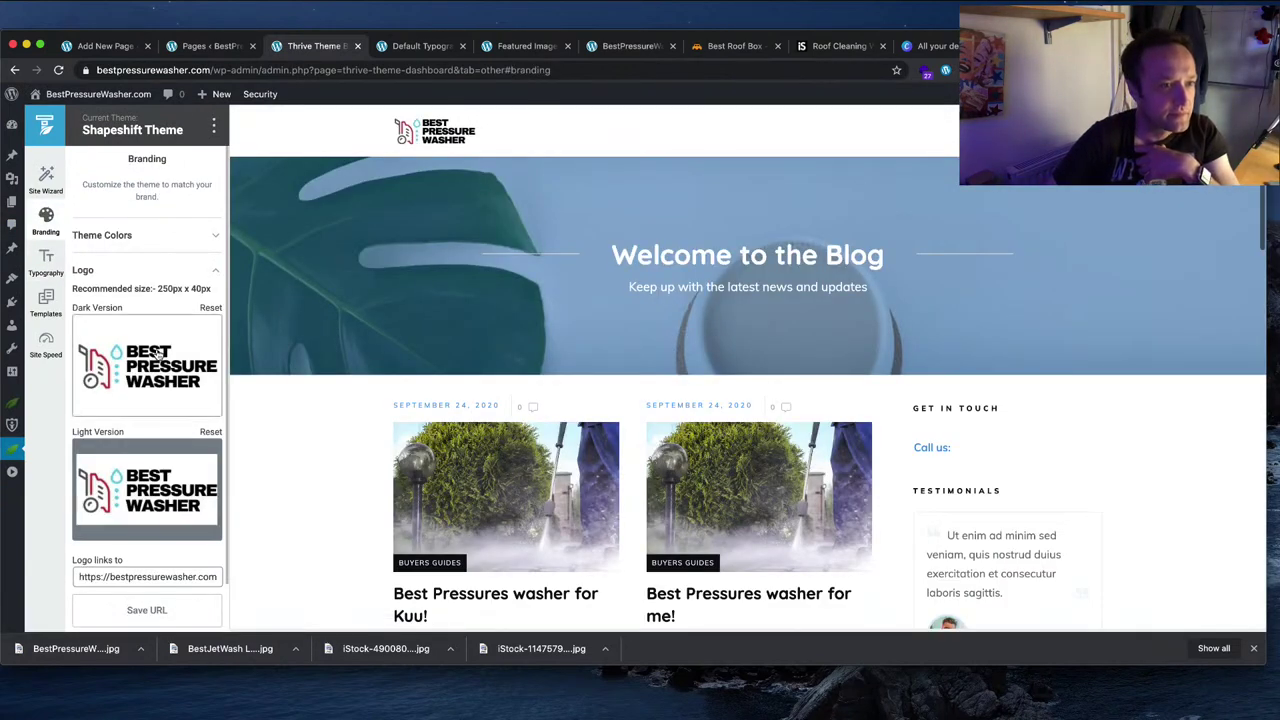
pyautogui.scroll(-2, 160, 350)
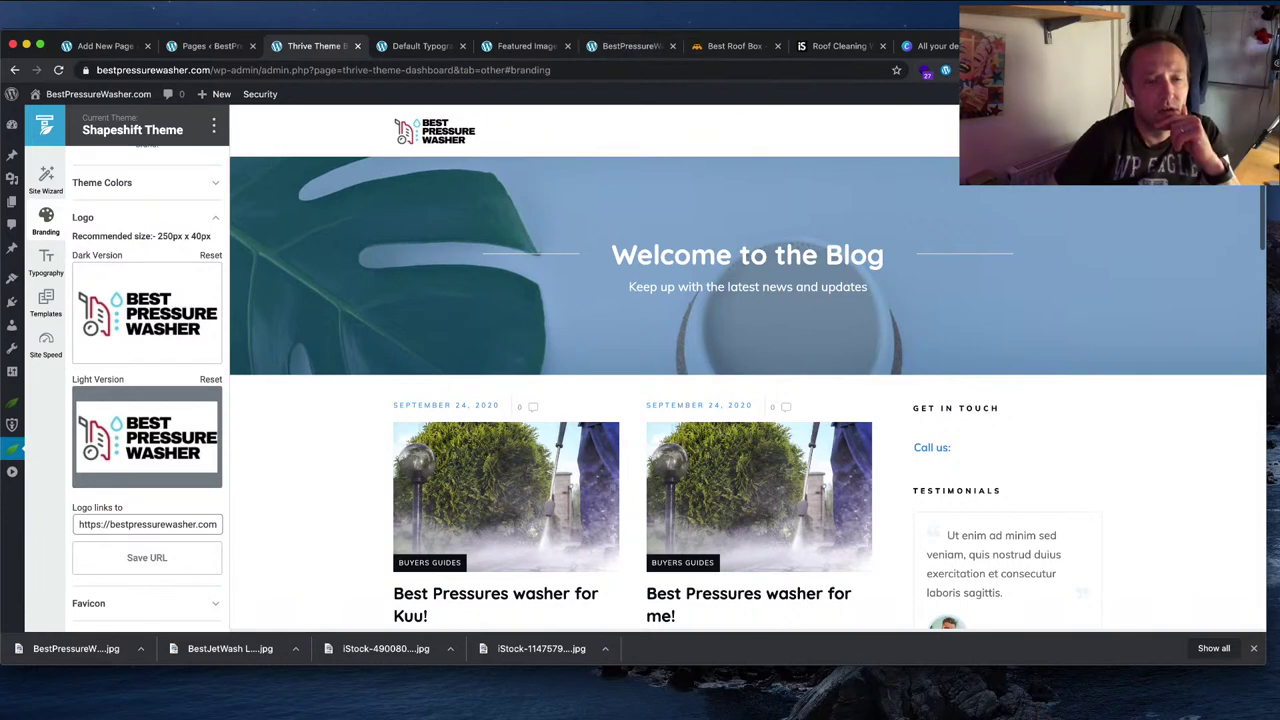
pyautogui.click(935, 46)
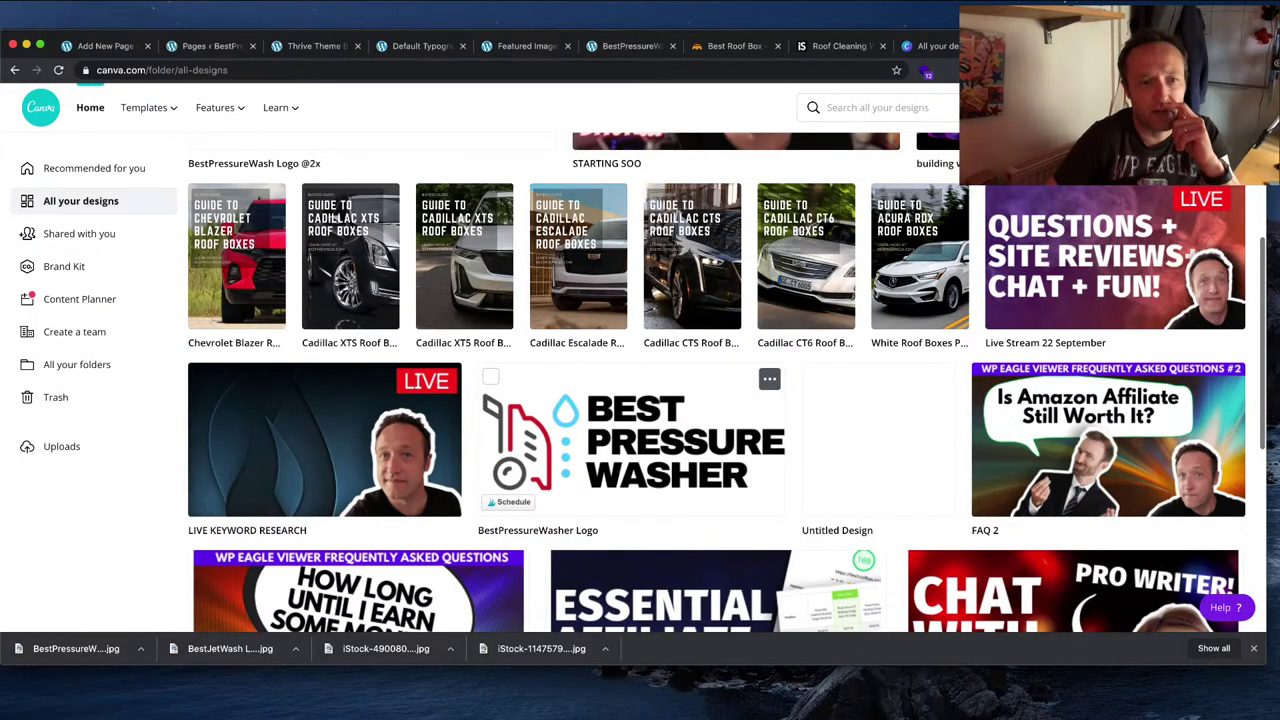
# Step: Create a 250 × 40 px resized copy of the BestPressureWasher Logo design
pyautogui.click(682, 404)
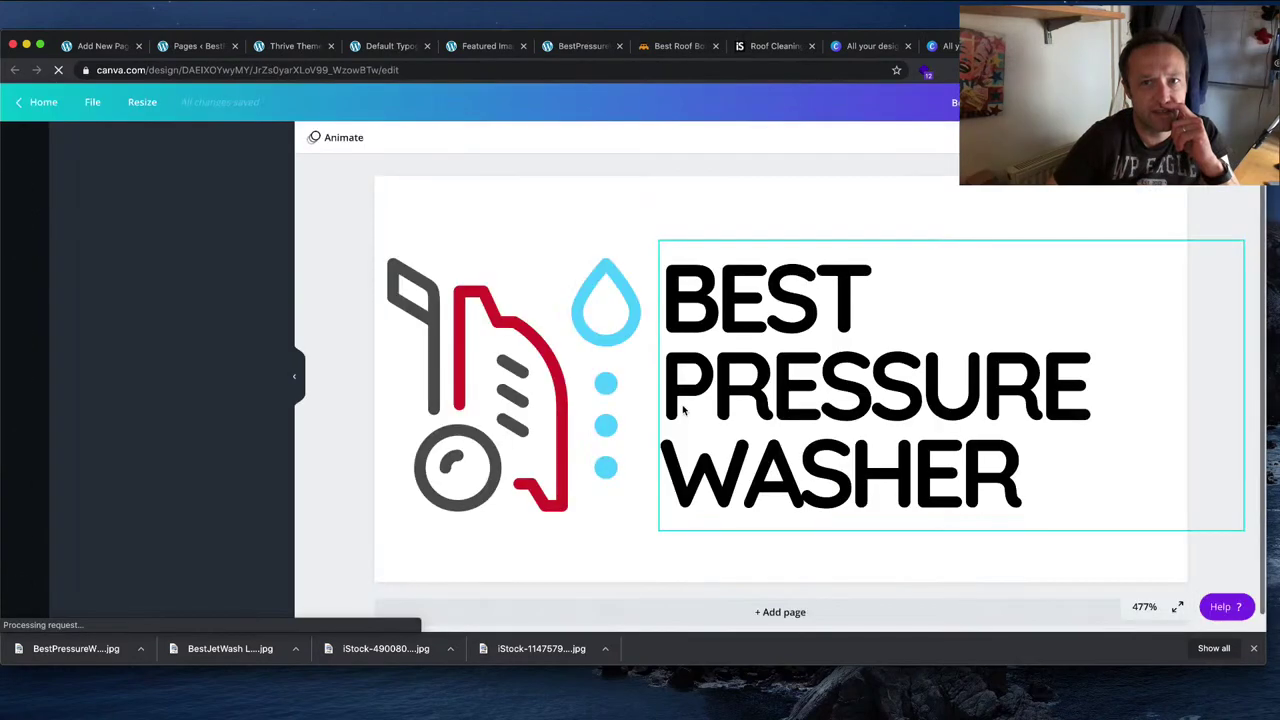
pyautogui.click(138, 102)
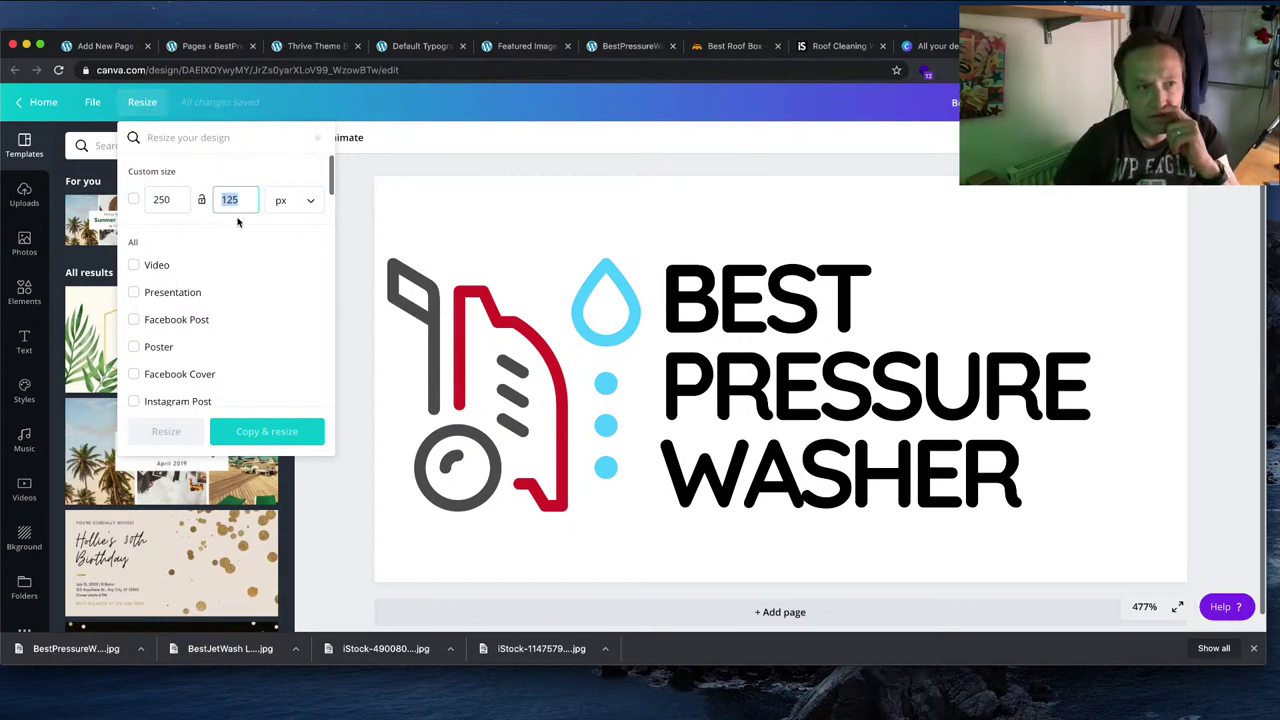
pyautogui.write('40')
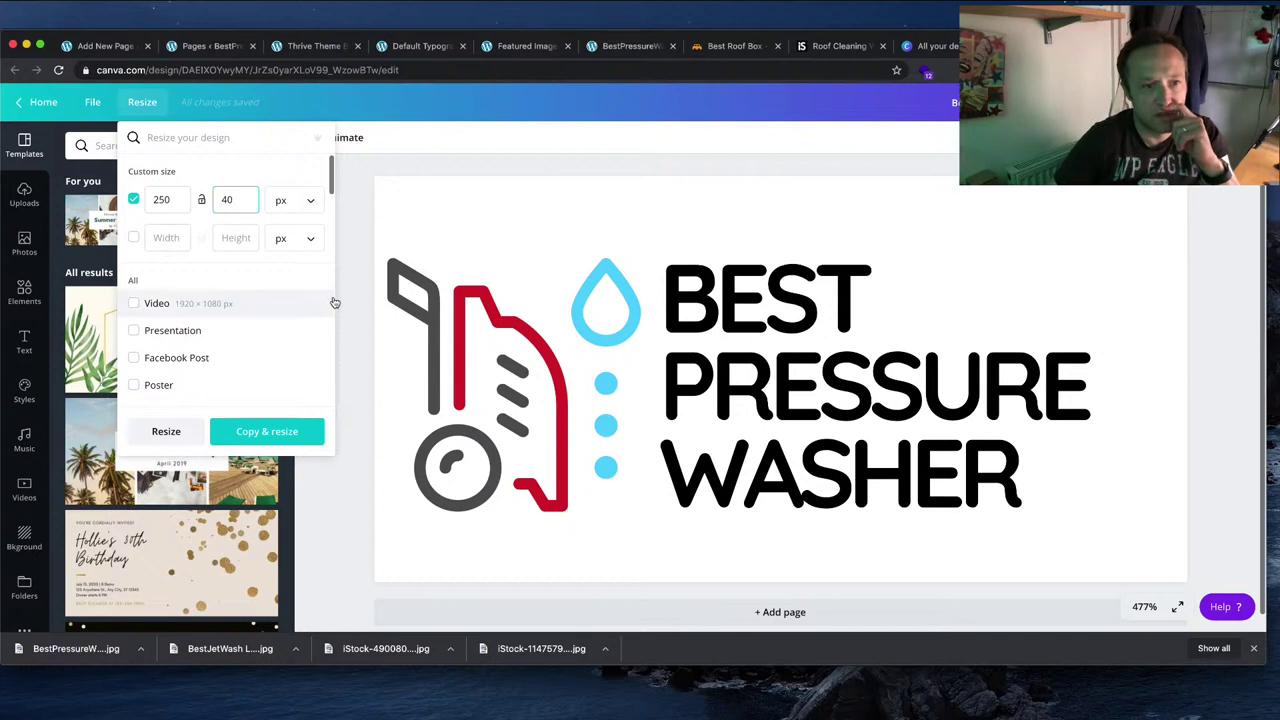
pyautogui.click(266, 431)
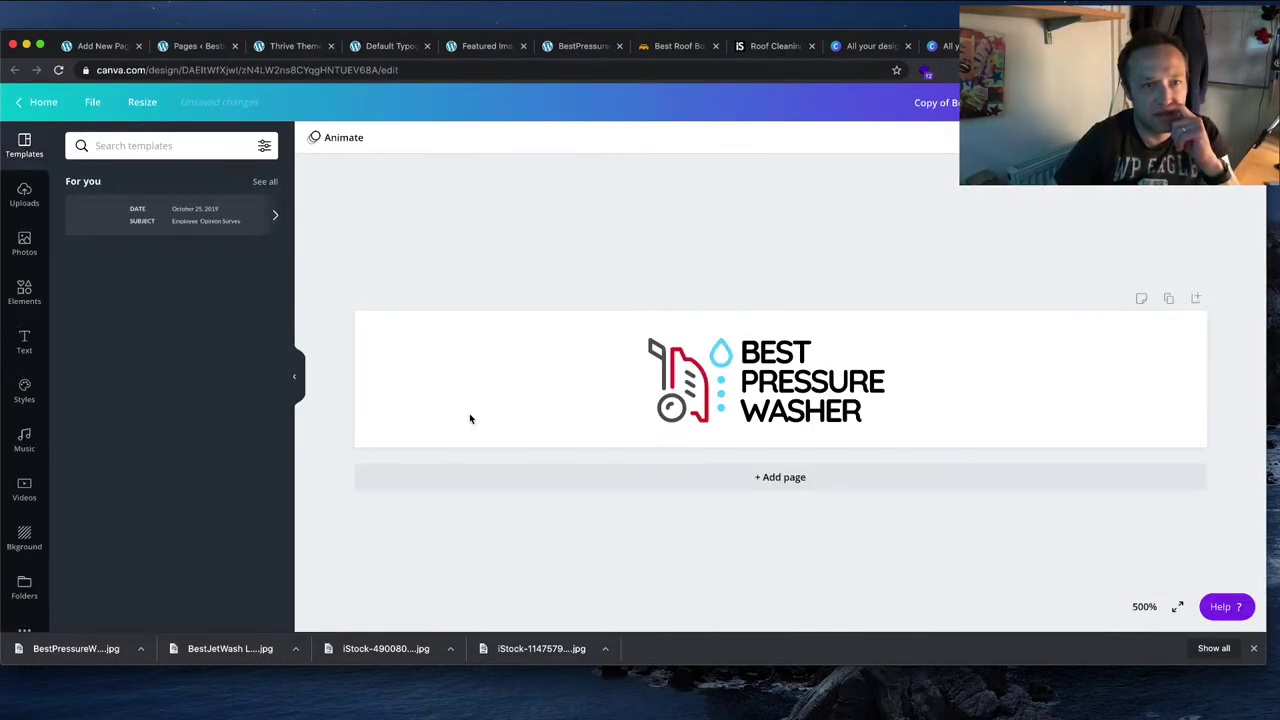
pyautogui.click(443, 319)
pyautogui.click(140, 102)
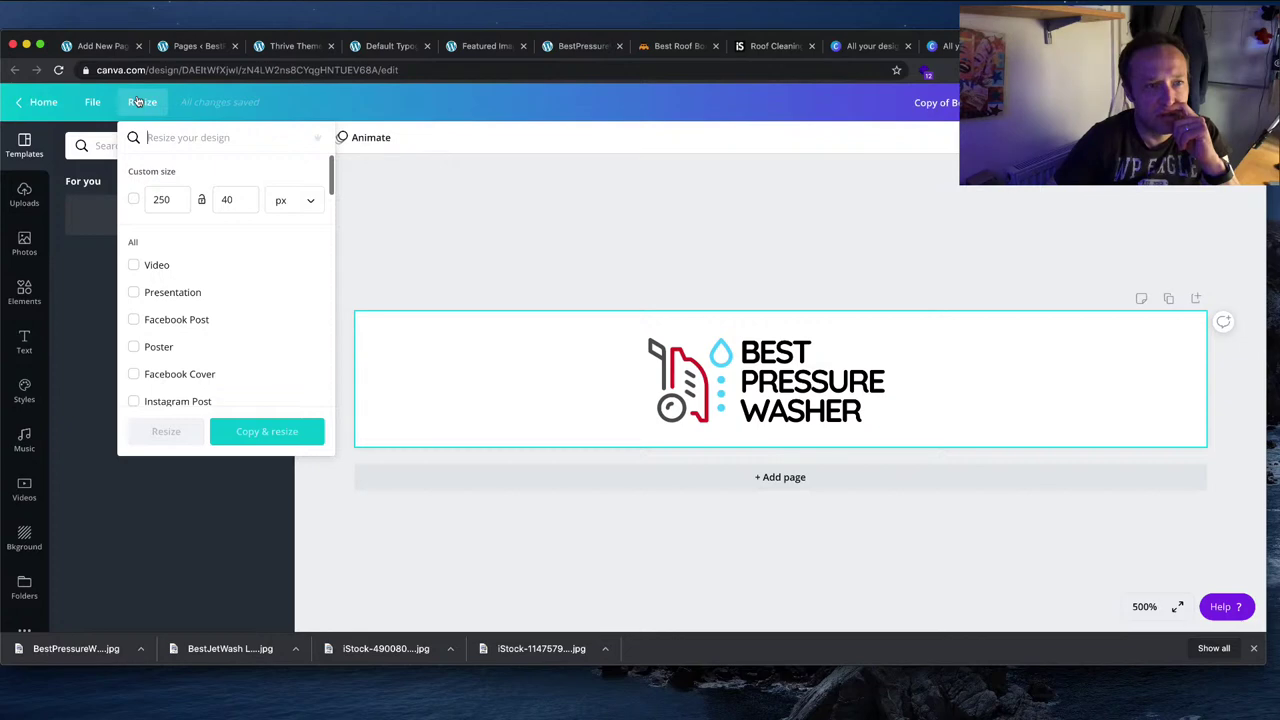
pyautogui.click(397, 223)
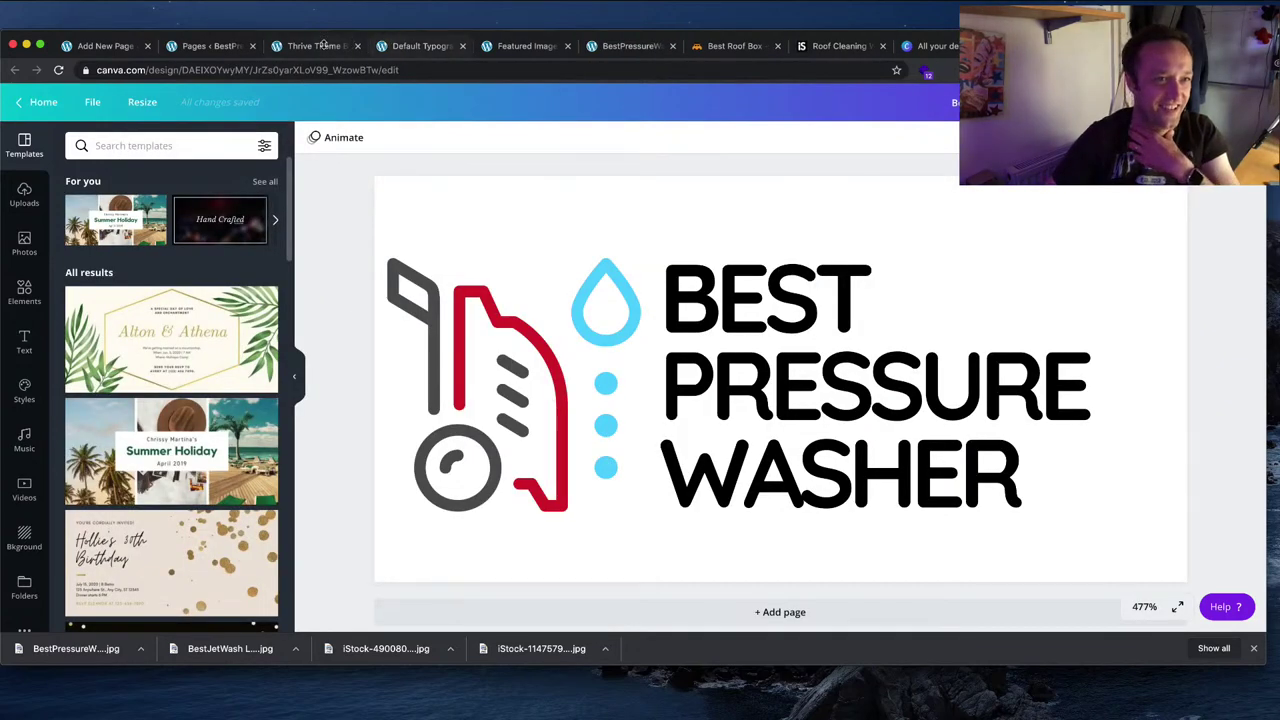
# Step: Upload BestPressureWasher Logo.jpg to the theme logo's media library
pyautogui.click(313, 46)
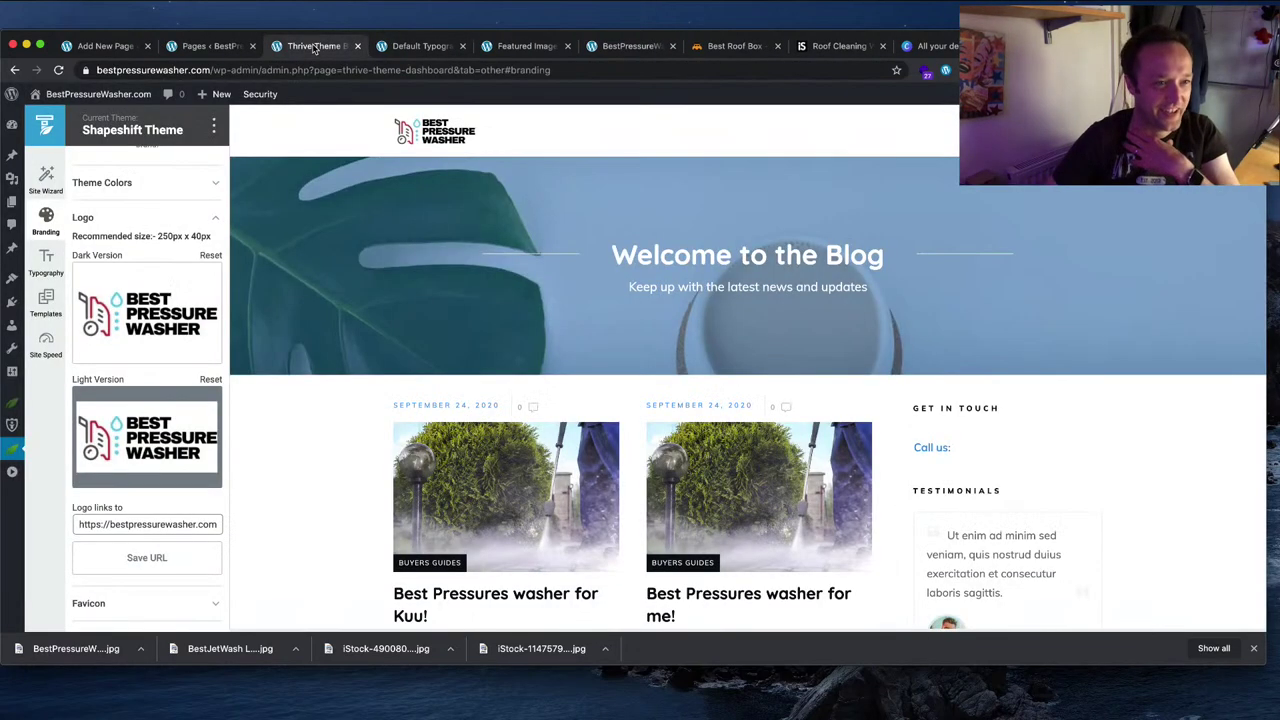
pyautogui.click(175, 300)
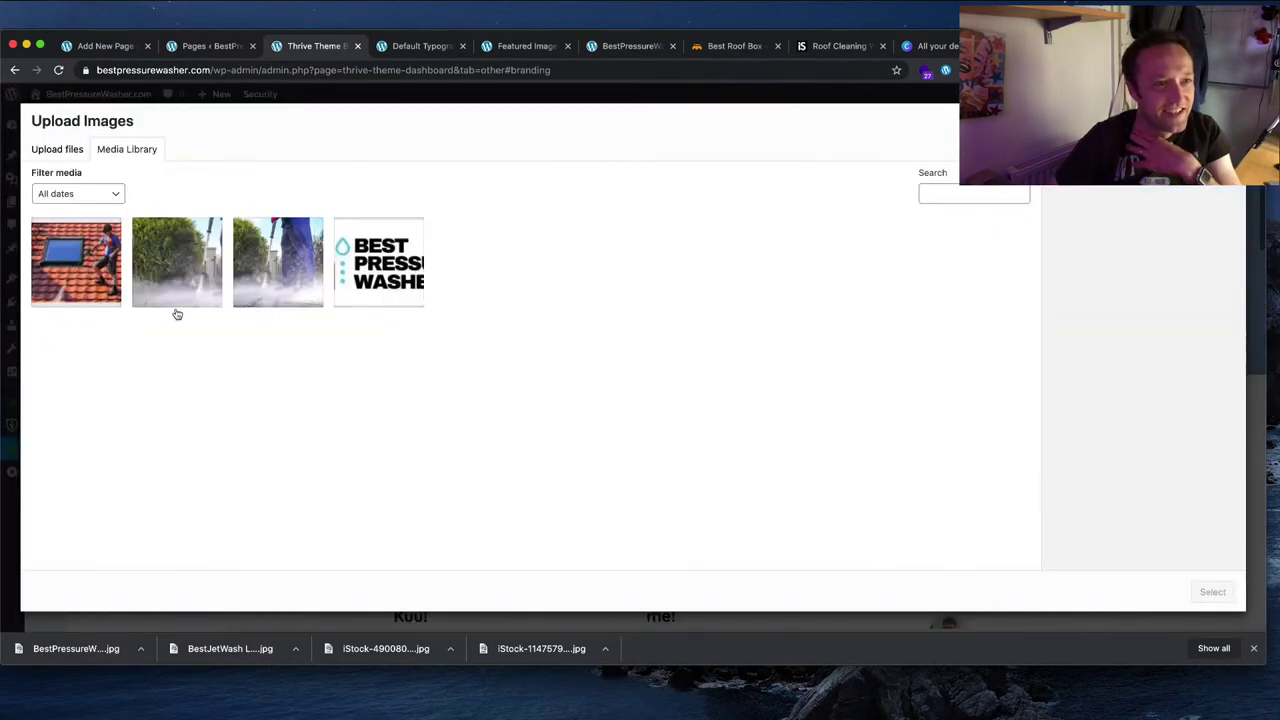
pyautogui.click(82, 155)
pyautogui.click(640, 360)
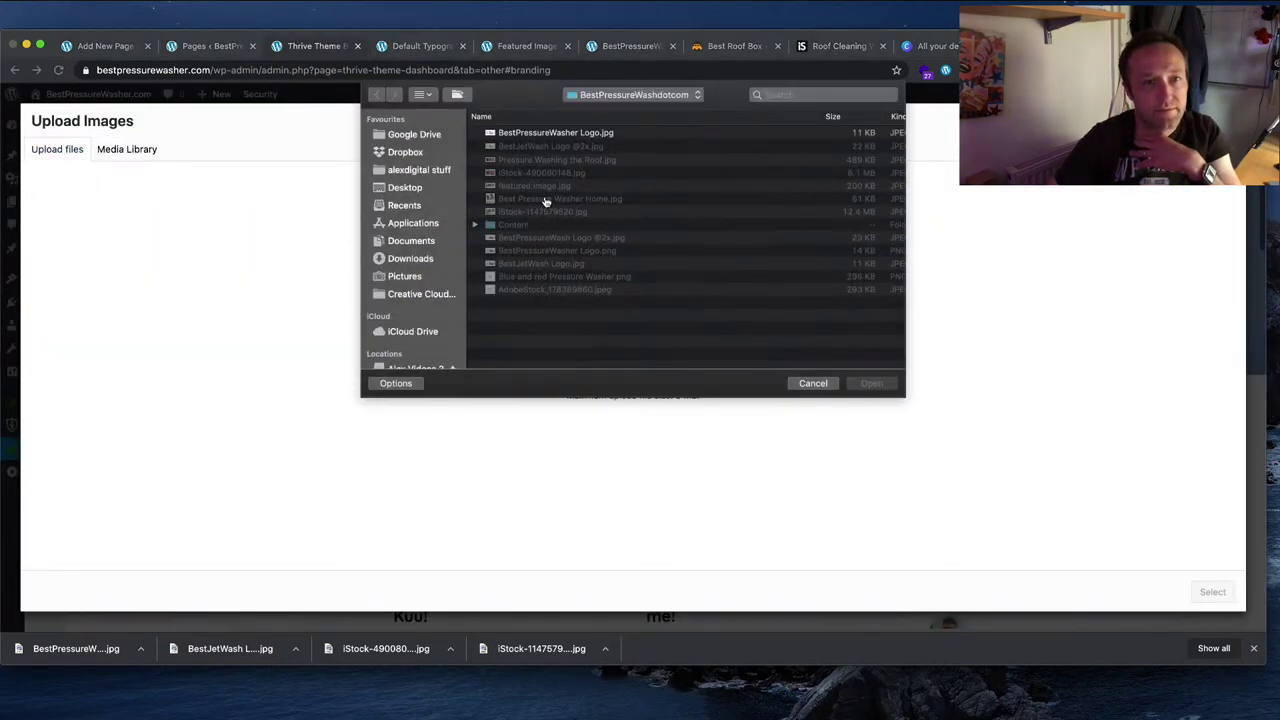
pyautogui.doubleClick(600, 133)
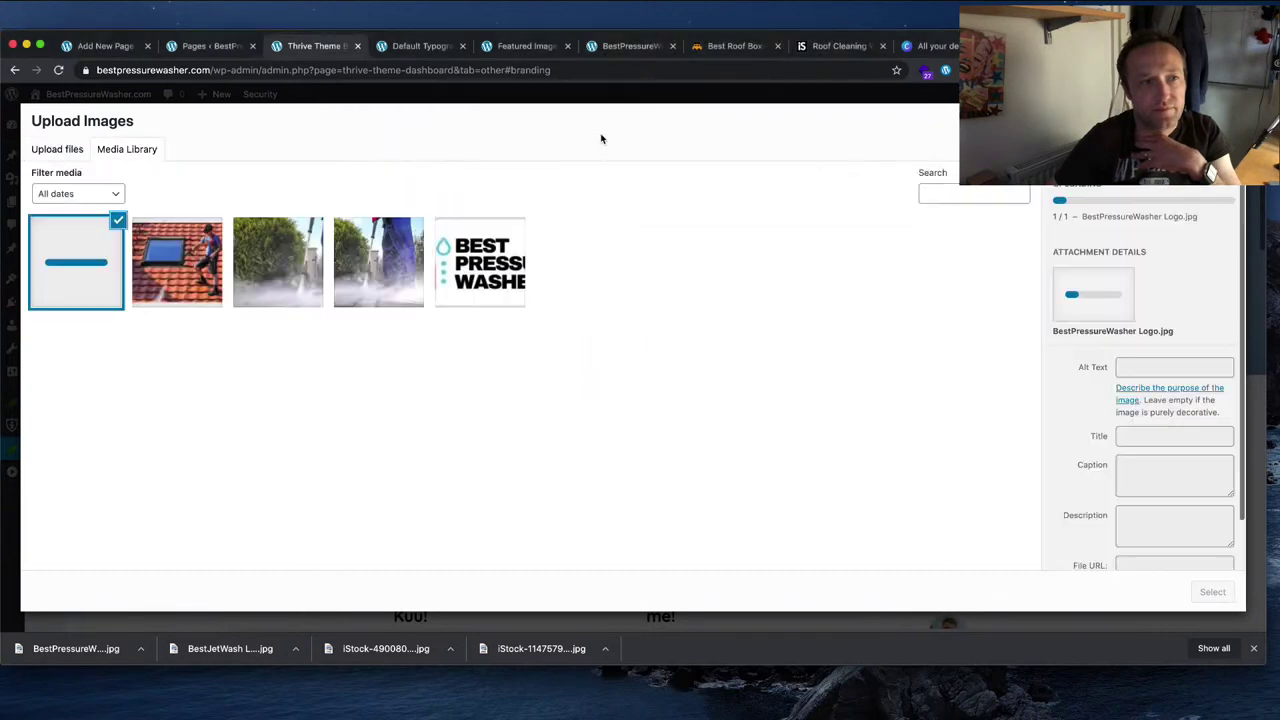
pyautogui.click(74, 152)
pyautogui.click(651, 355)
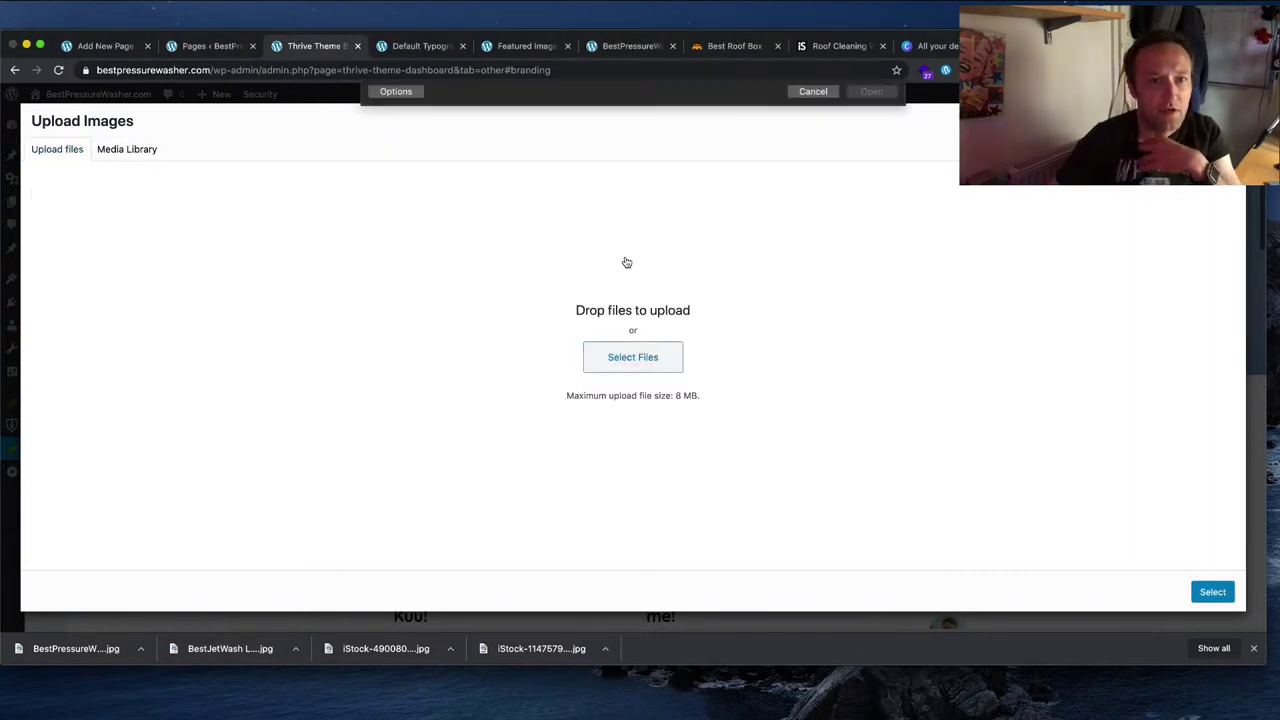
pyautogui.doubleClick(582, 147)
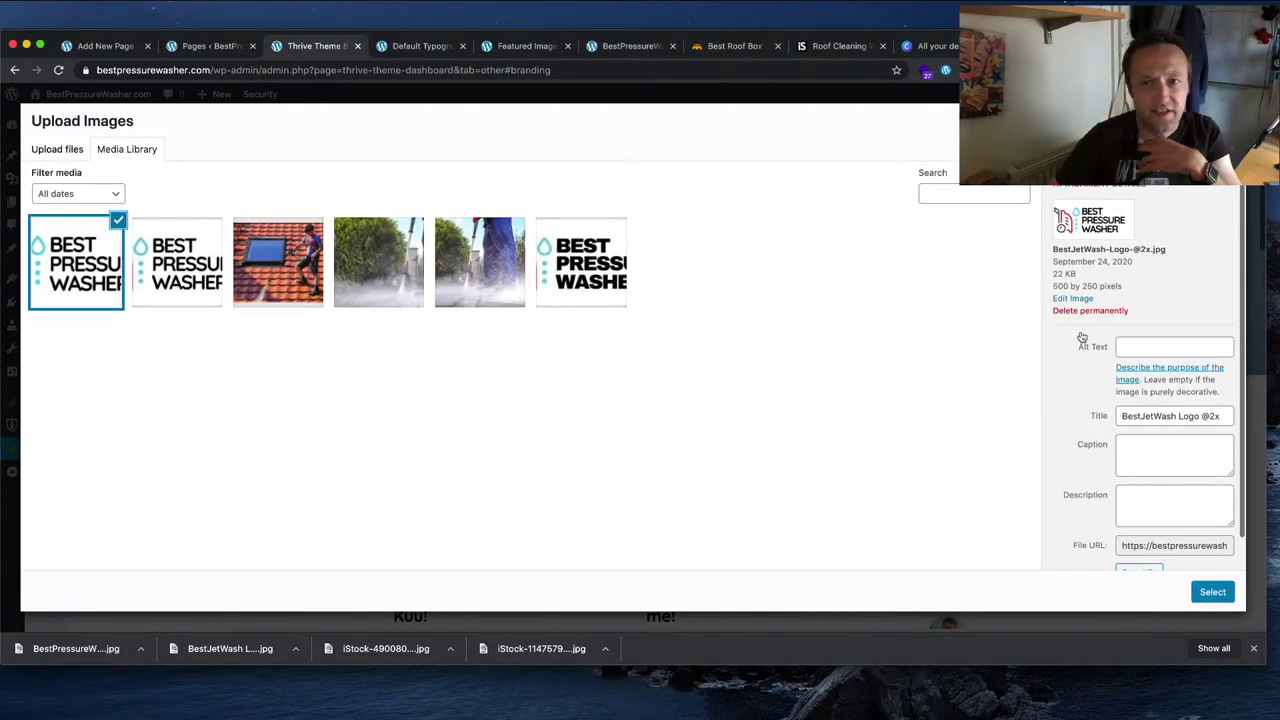
pyautogui.click(1212, 591)
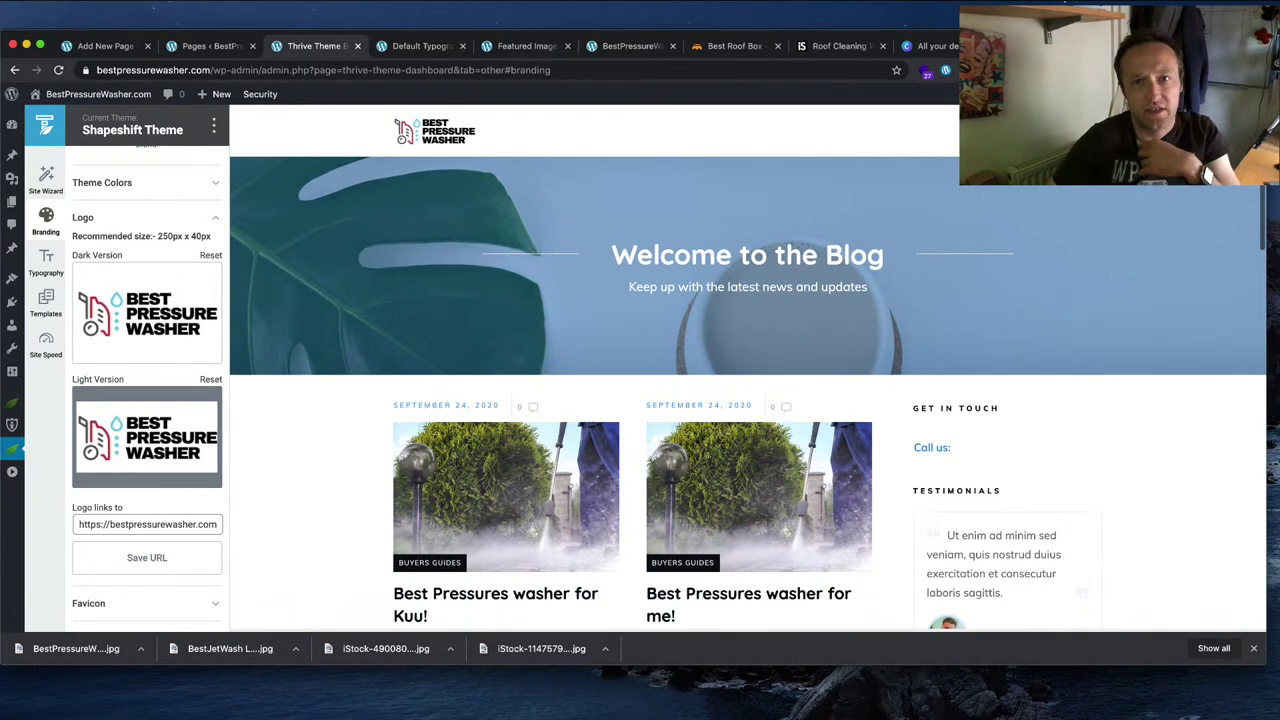
pyautogui.press('super+9')
# Step: Reveal the previously downloaded logo file in Finder and check its full name
pyautogui.click(630, 440)
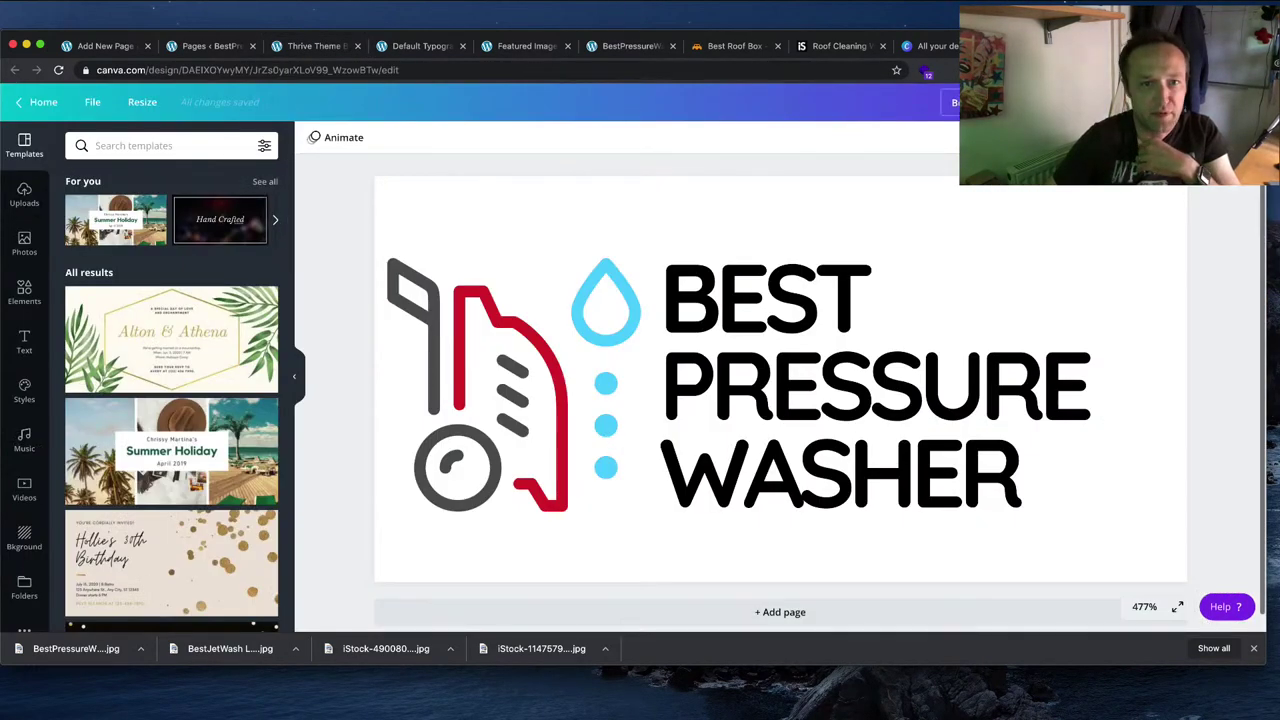
pyautogui.click(44, 103)
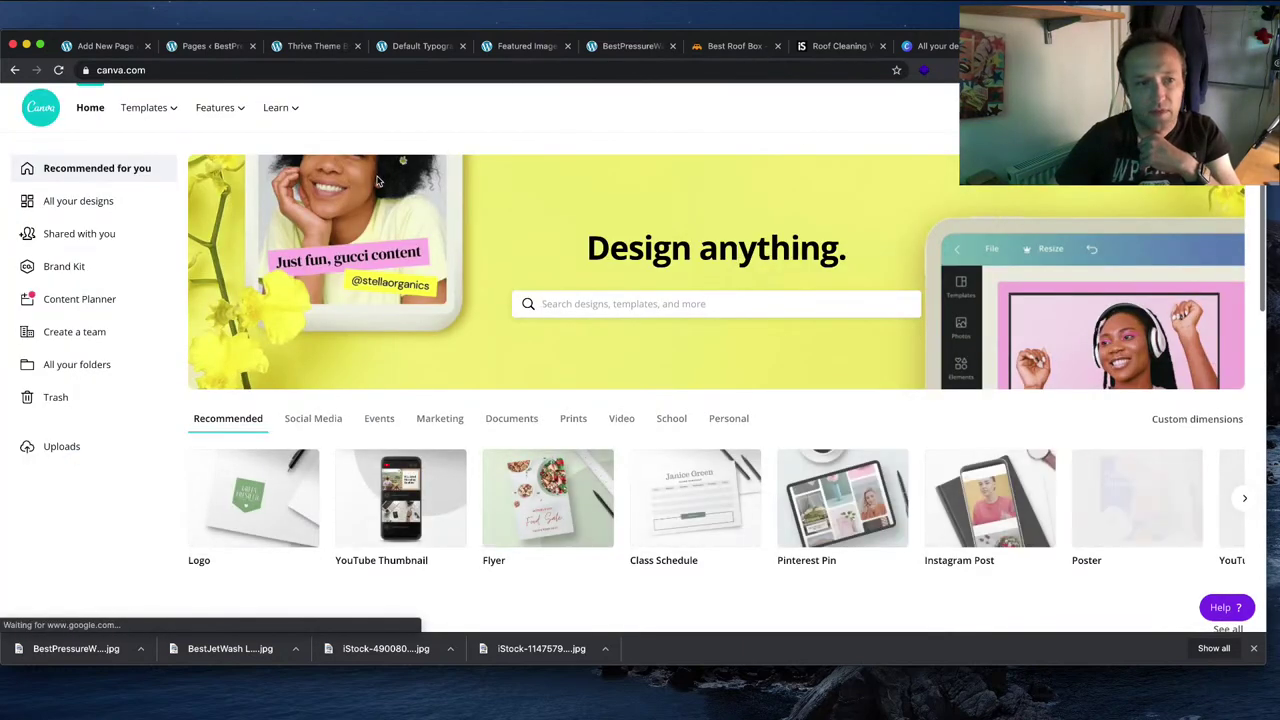
pyautogui.scroll(-5, 548, 259)
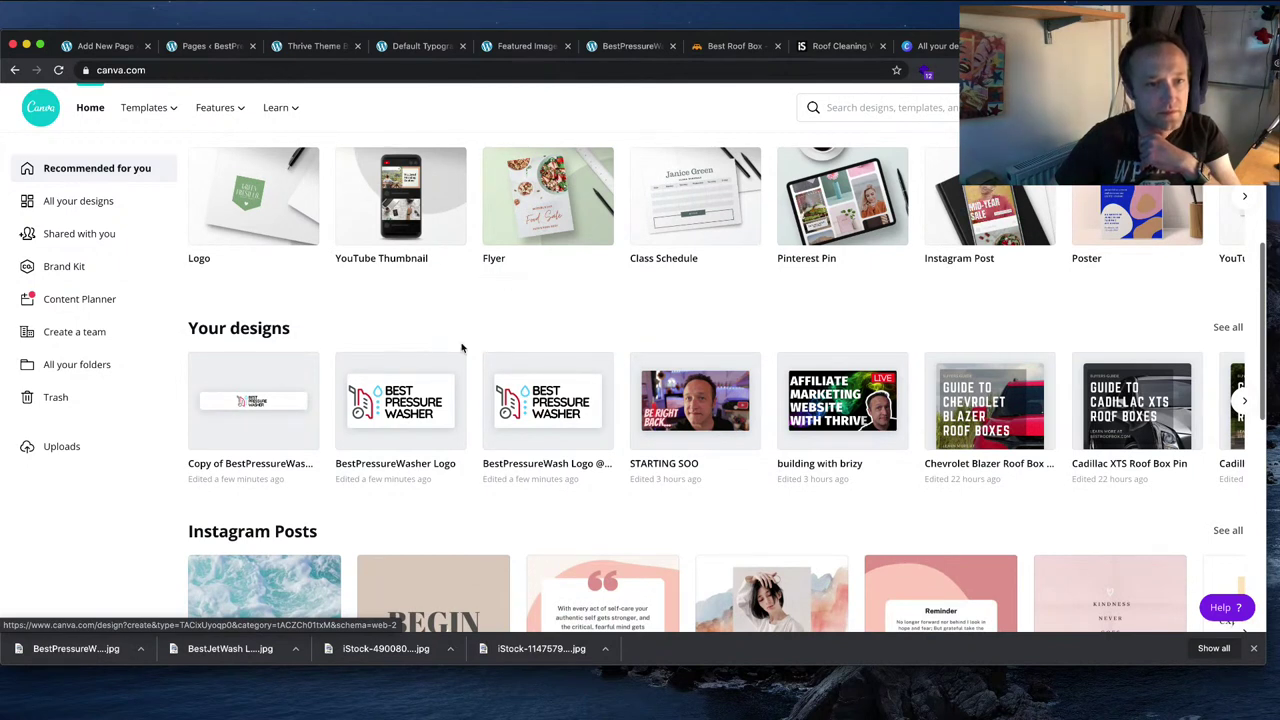
pyautogui.scroll(-1, 235, 536)
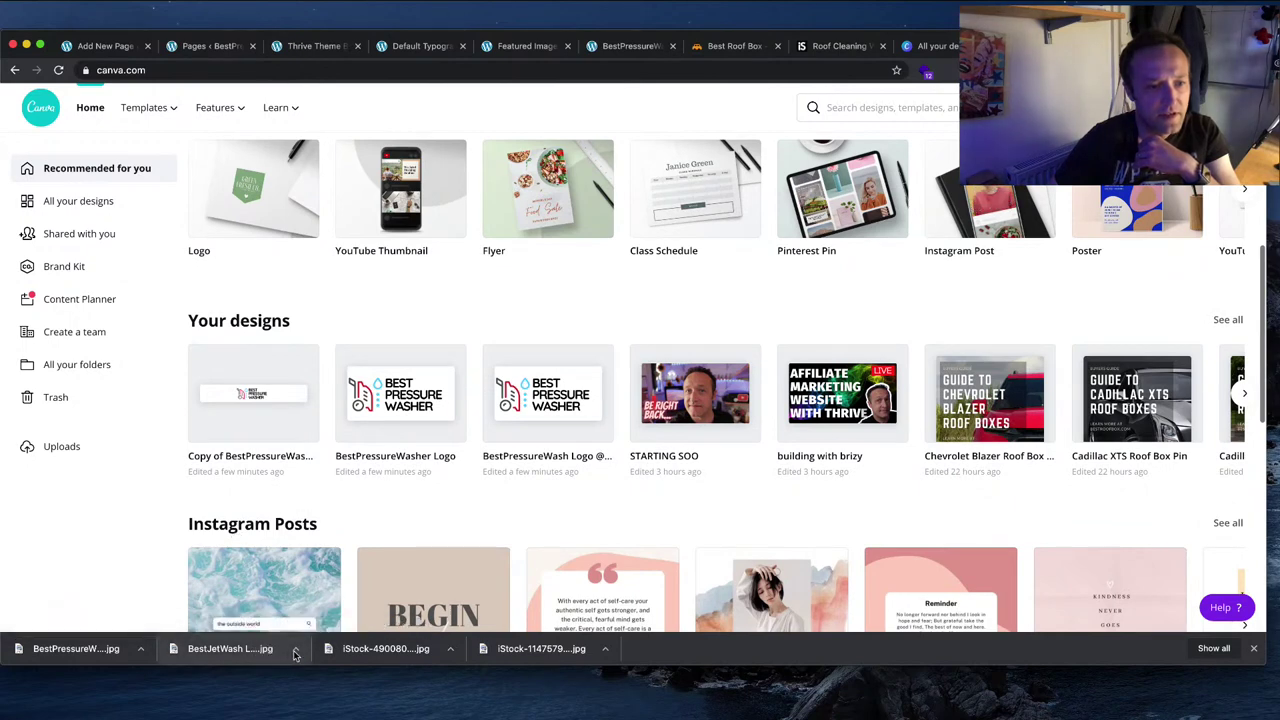
pyautogui.click(295, 650)
pyautogui.click(330, 675)
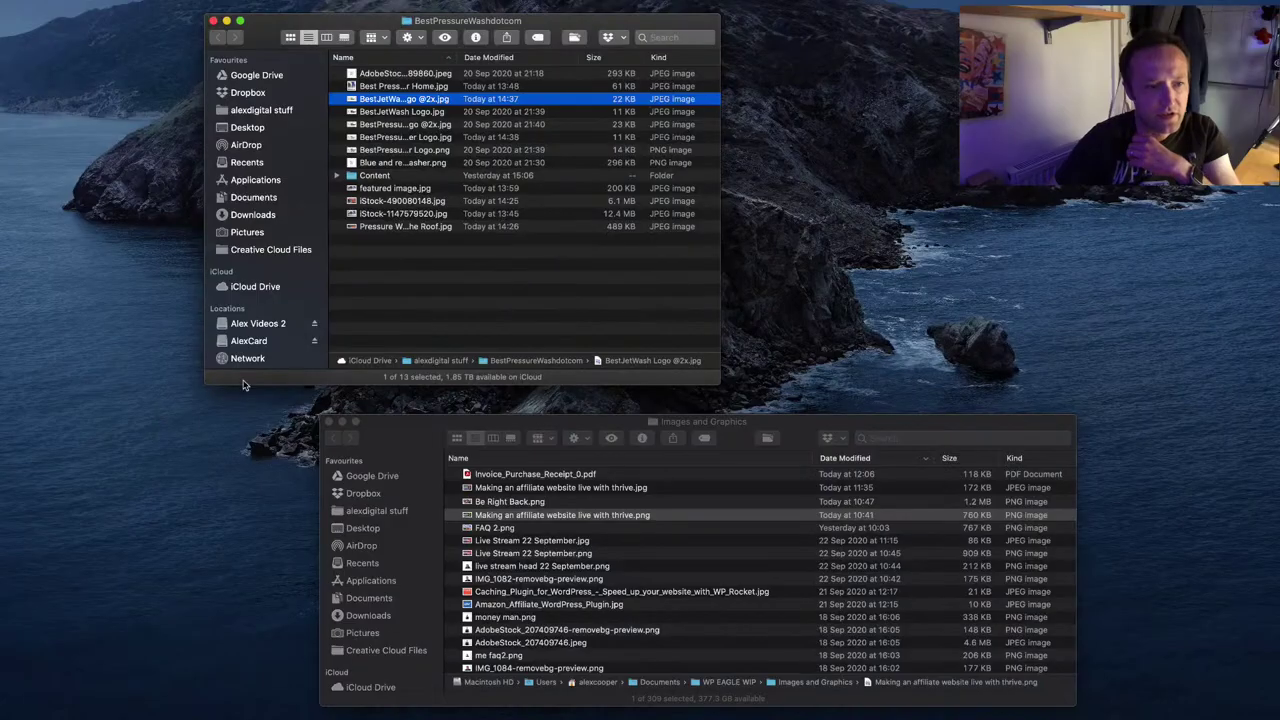
pyautogui.doubleClick(456, 62)
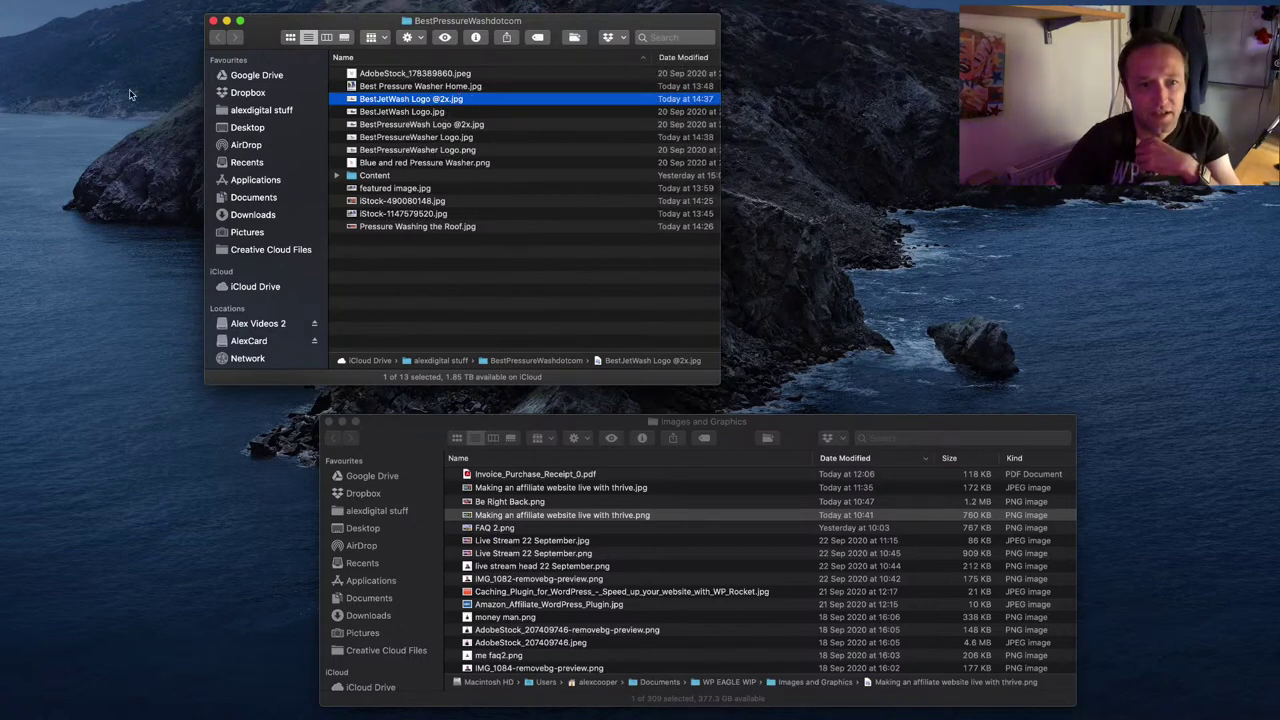
pyautogui.press('super+Tab')
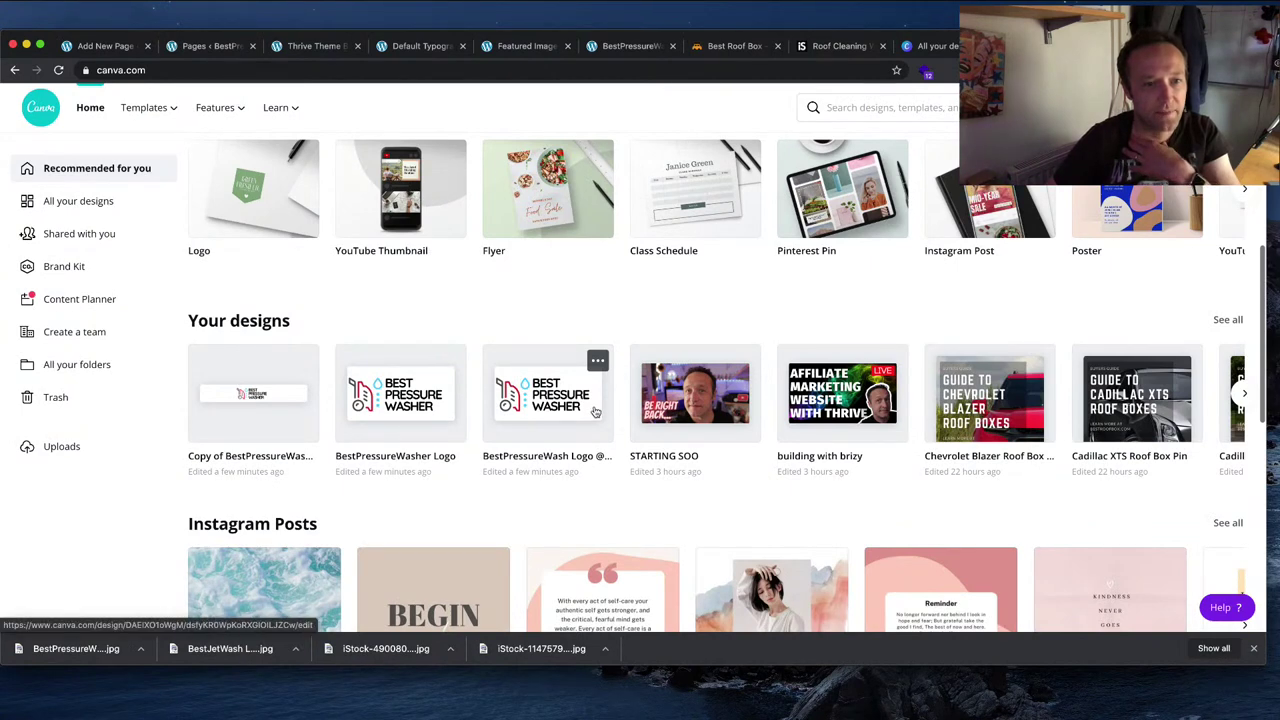
pyautogui.click(595, 413)
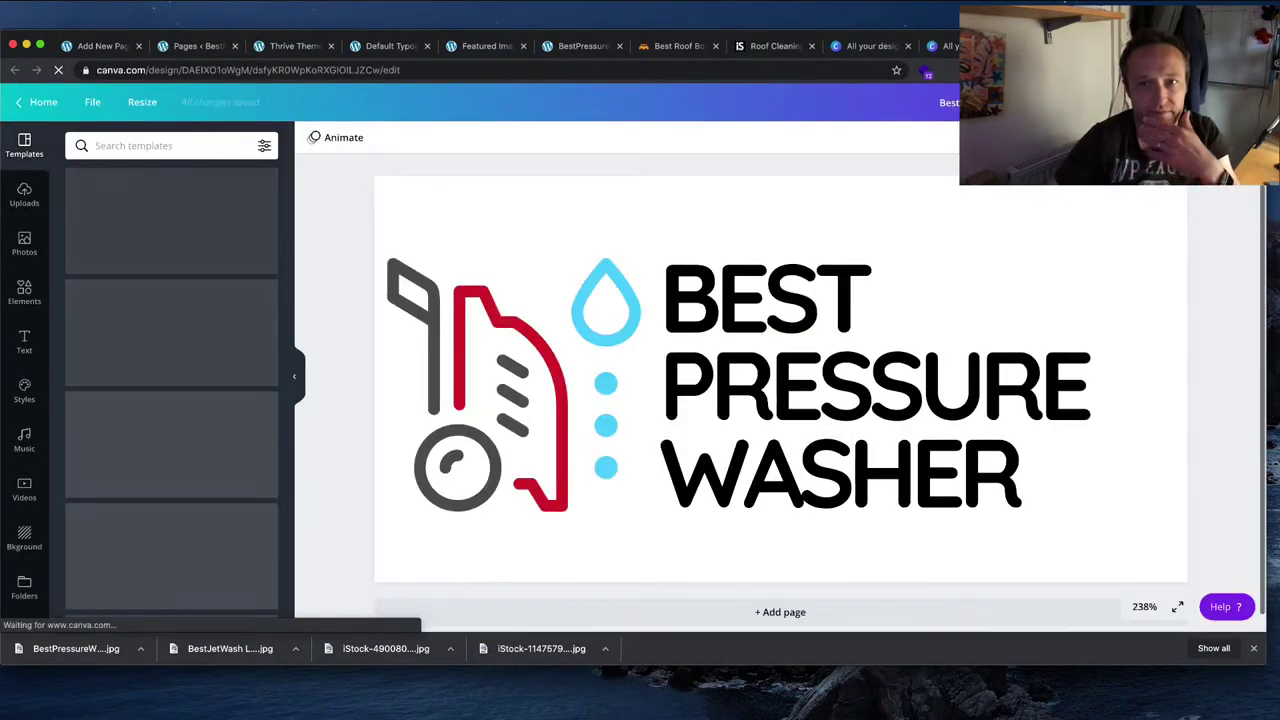
pyautogui.click(1190, 102)
pyautogui.click(1171, 197)
pyautogui.click(1156, 244)
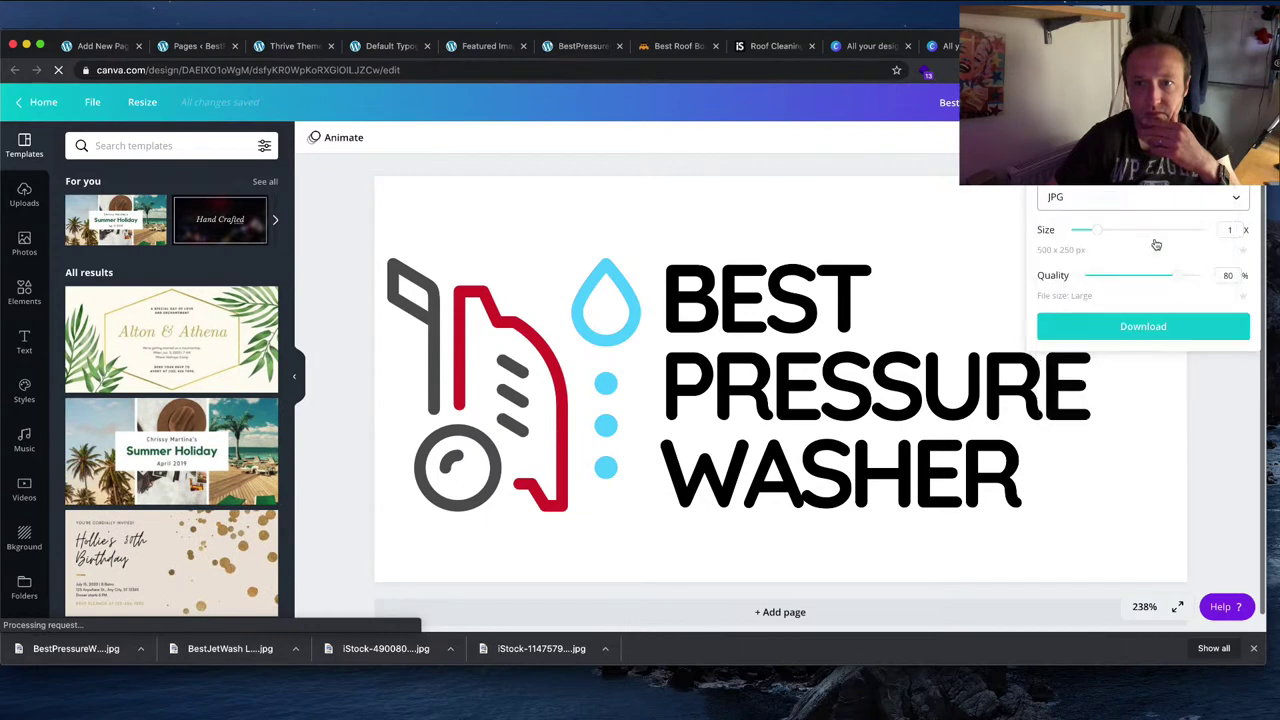
pyautogui.click(1184, 320)
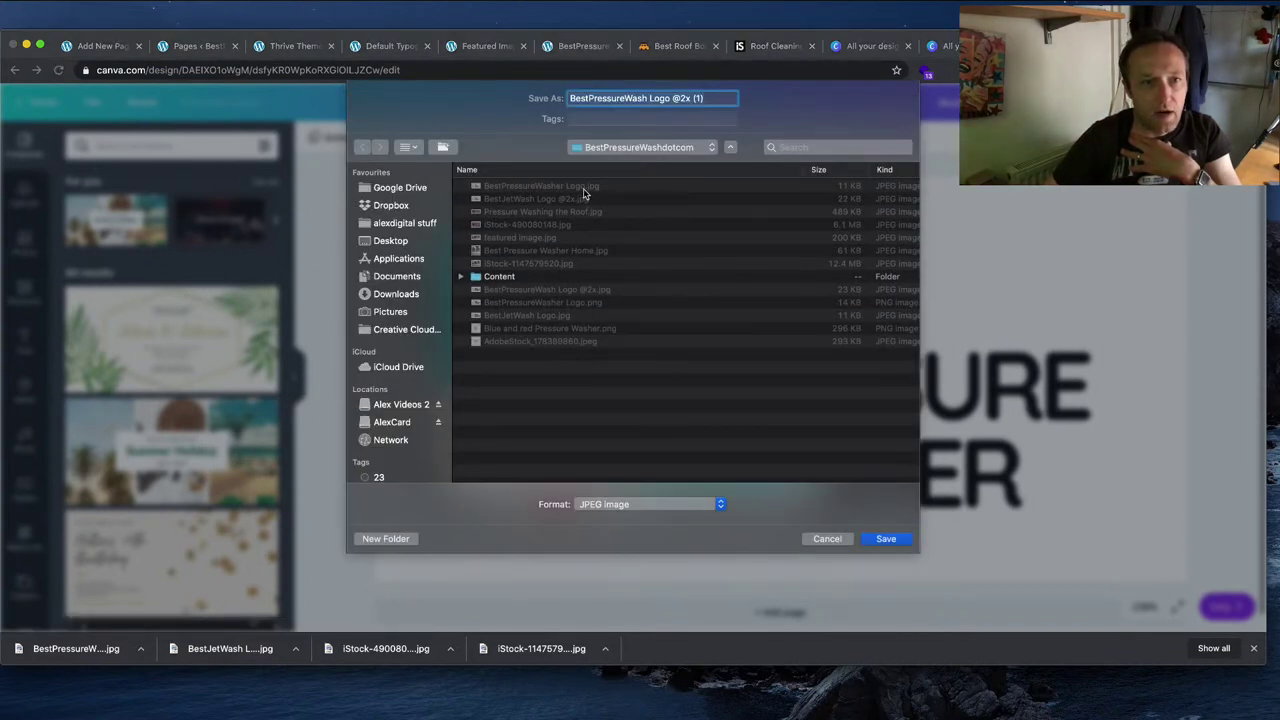
pyautogui.click(589, 190)
pyautogui.click(702, 99)
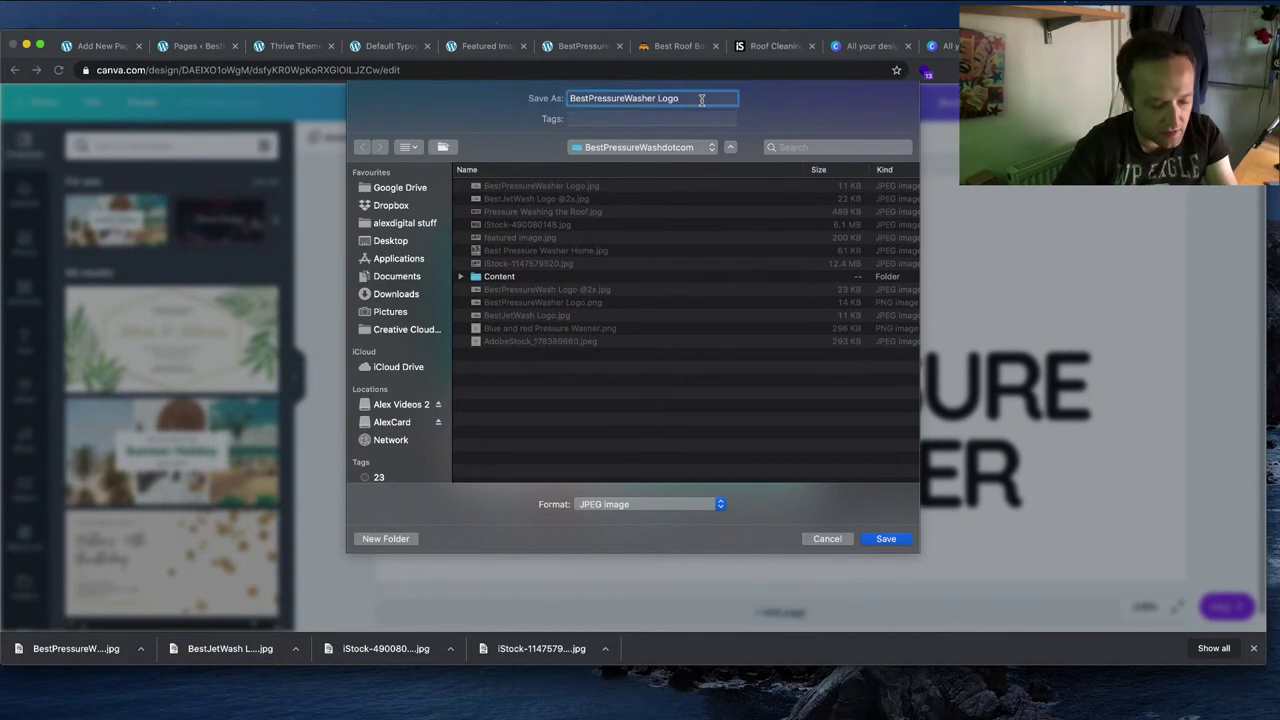
pyautogui.write('@2x')
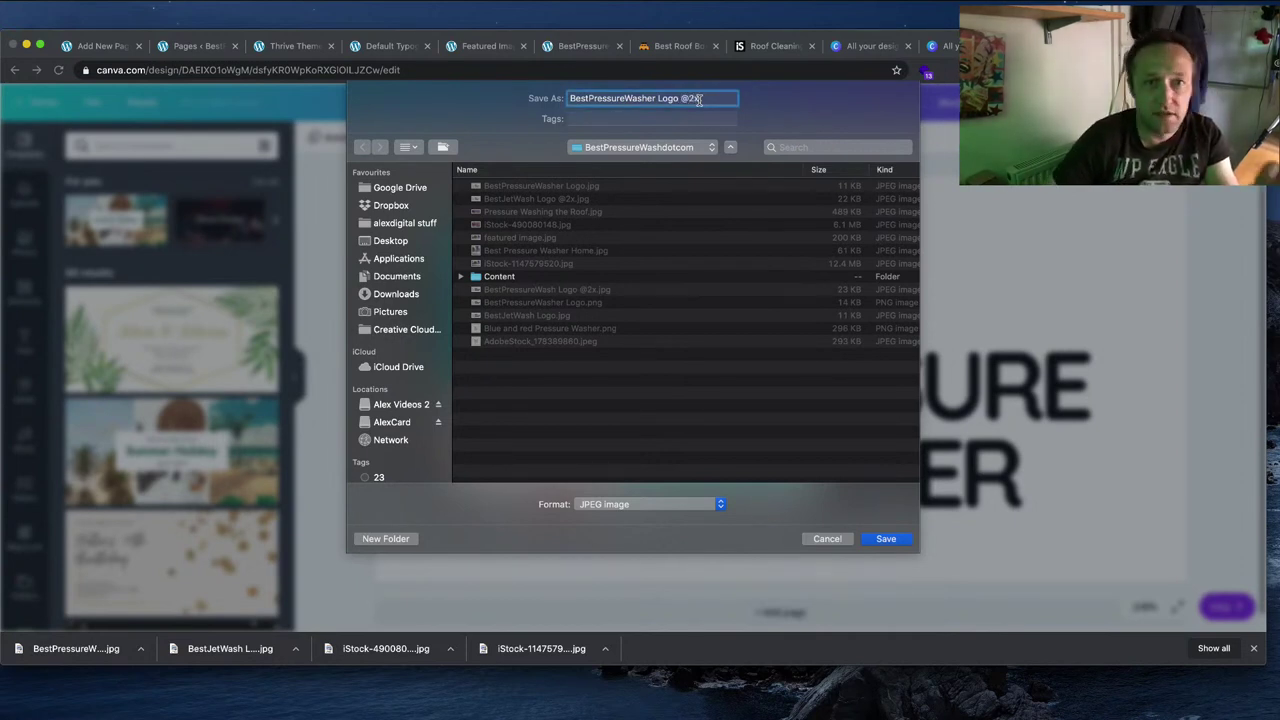
pyautogui.click(887, 539)
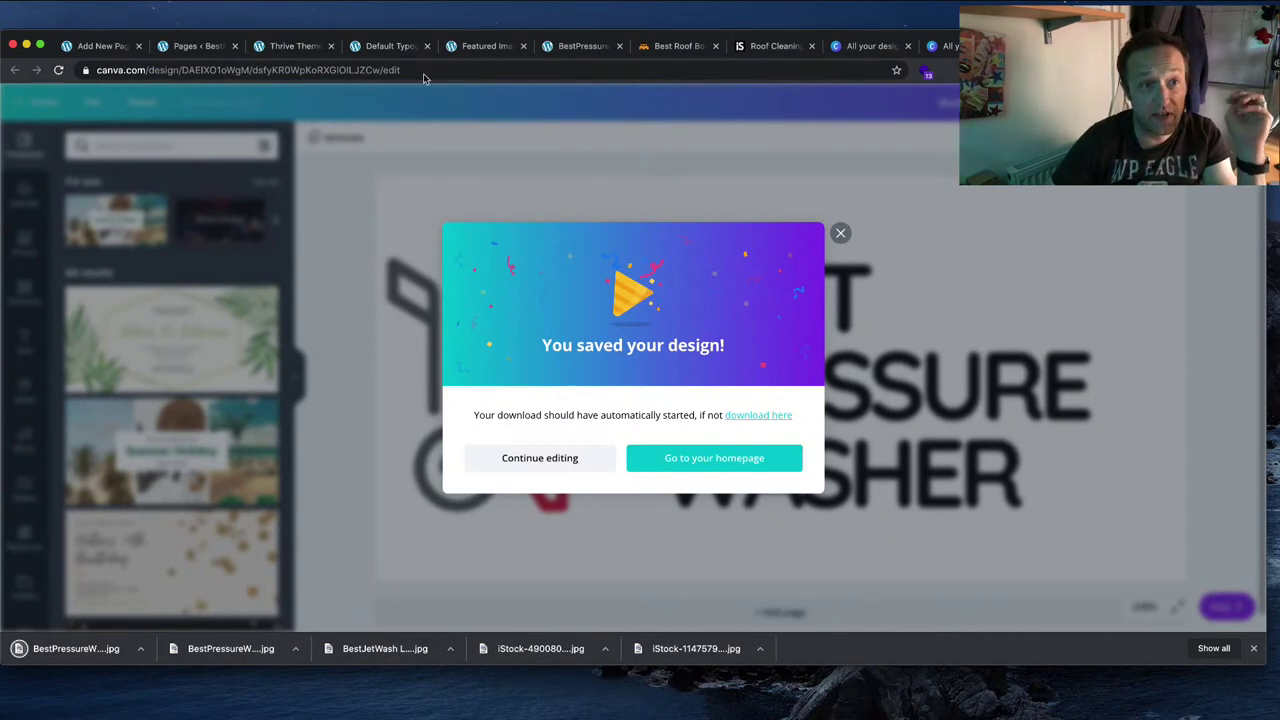
pyautogui.click(372, 46)
pyautogui.click(293, 46)
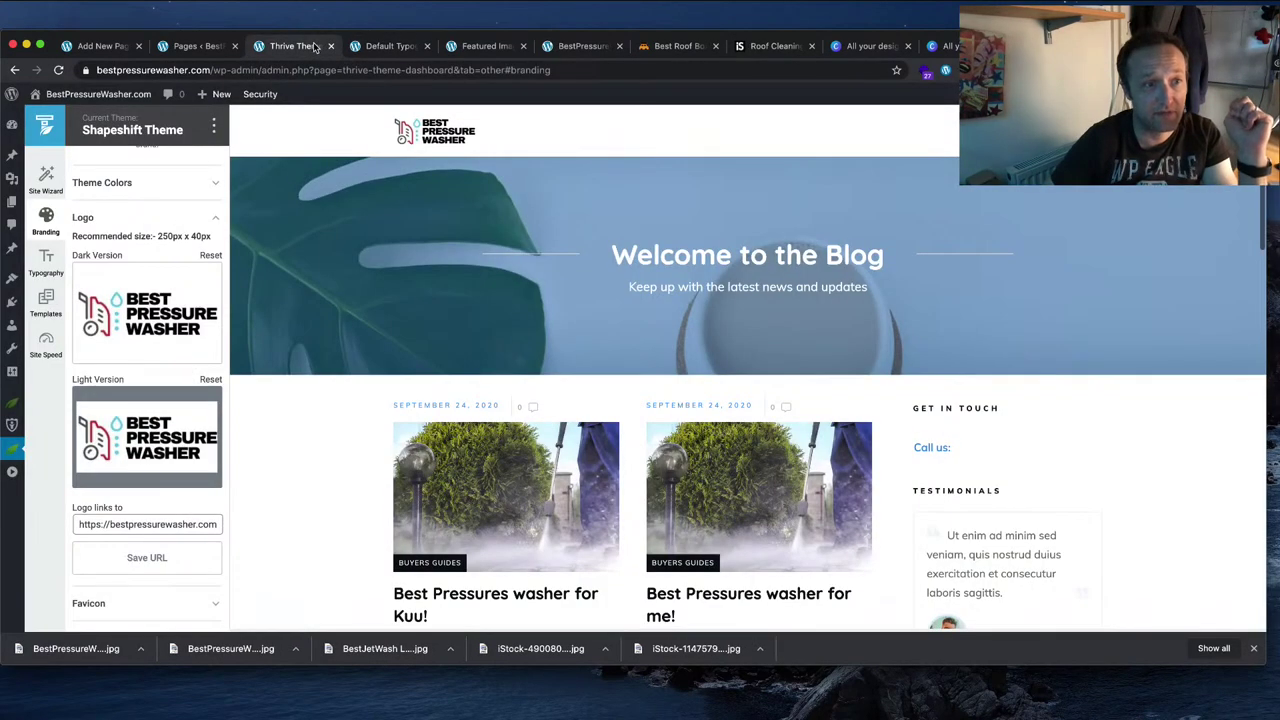
# Step: Delete the old BestJetWash logo, upload the new file, and set BestPressureWasher-Logo as dark logo
pyautogui.click(151, 324)
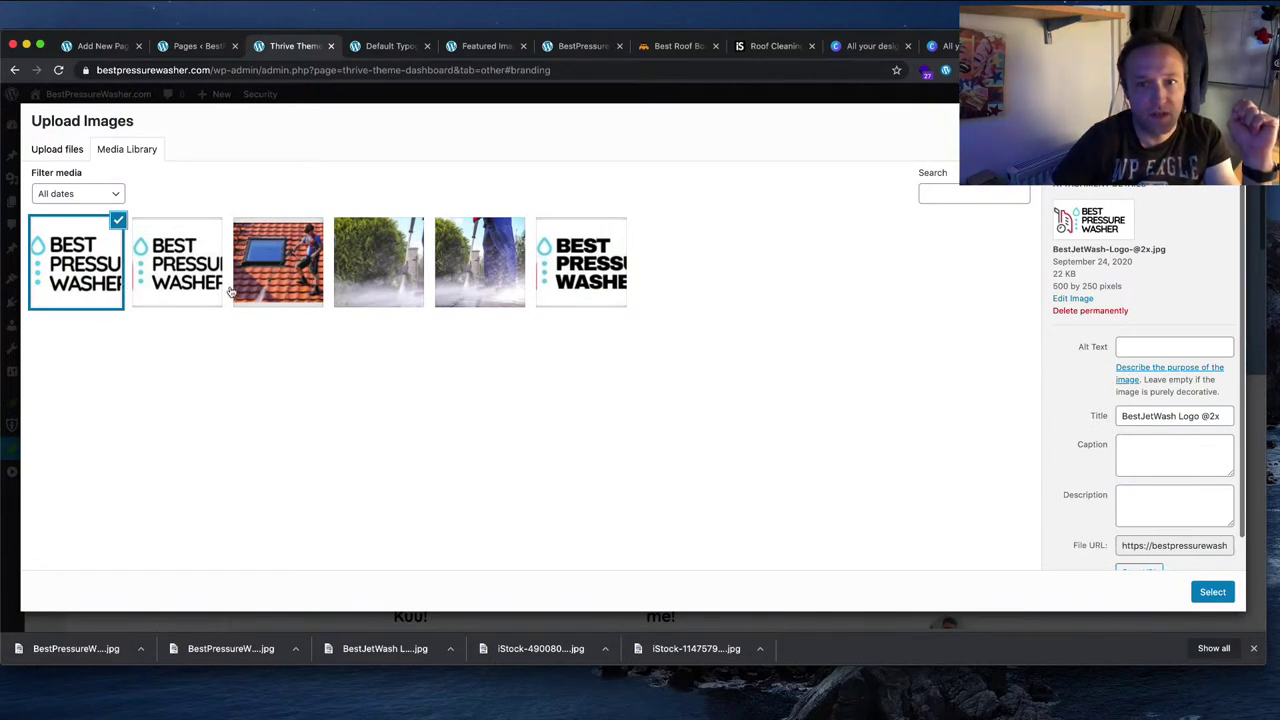
pyautogui.click(1110, 311)
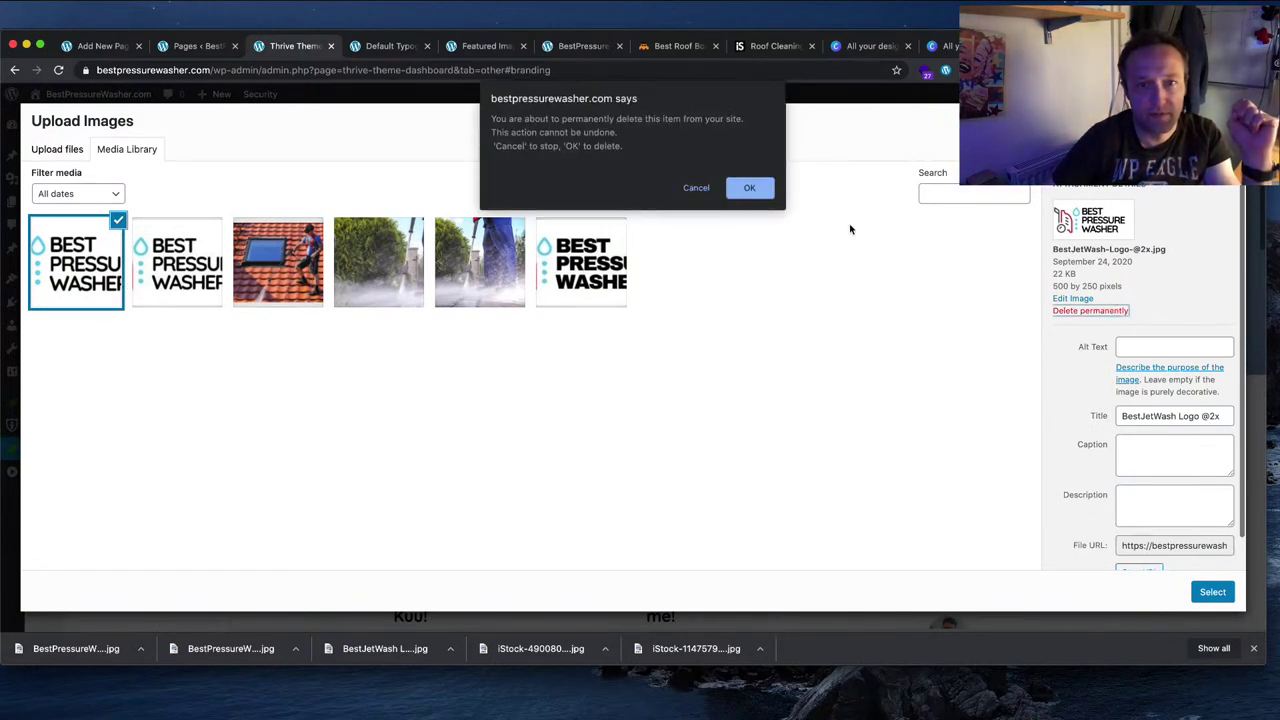
pyautogui.click(746, 187)
pyautogui.click(57, 149)
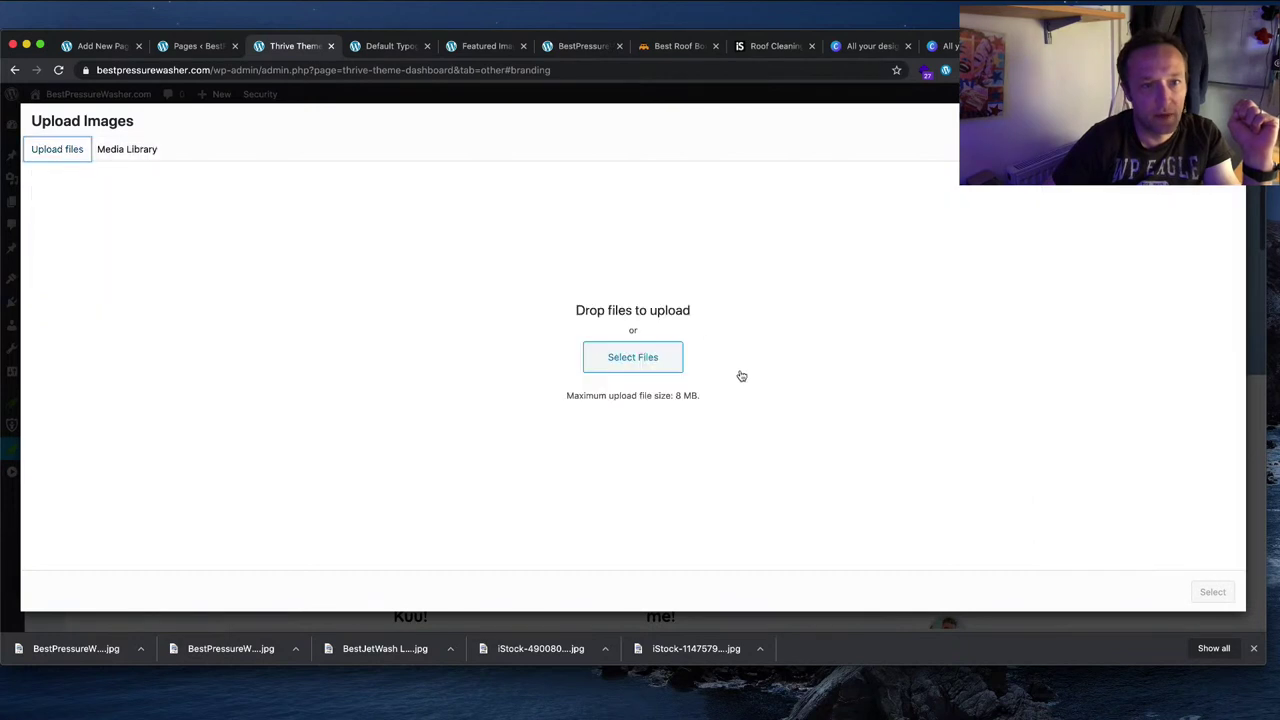
pyautogui.click(640, 357)
pyautogui.click(585, 133)
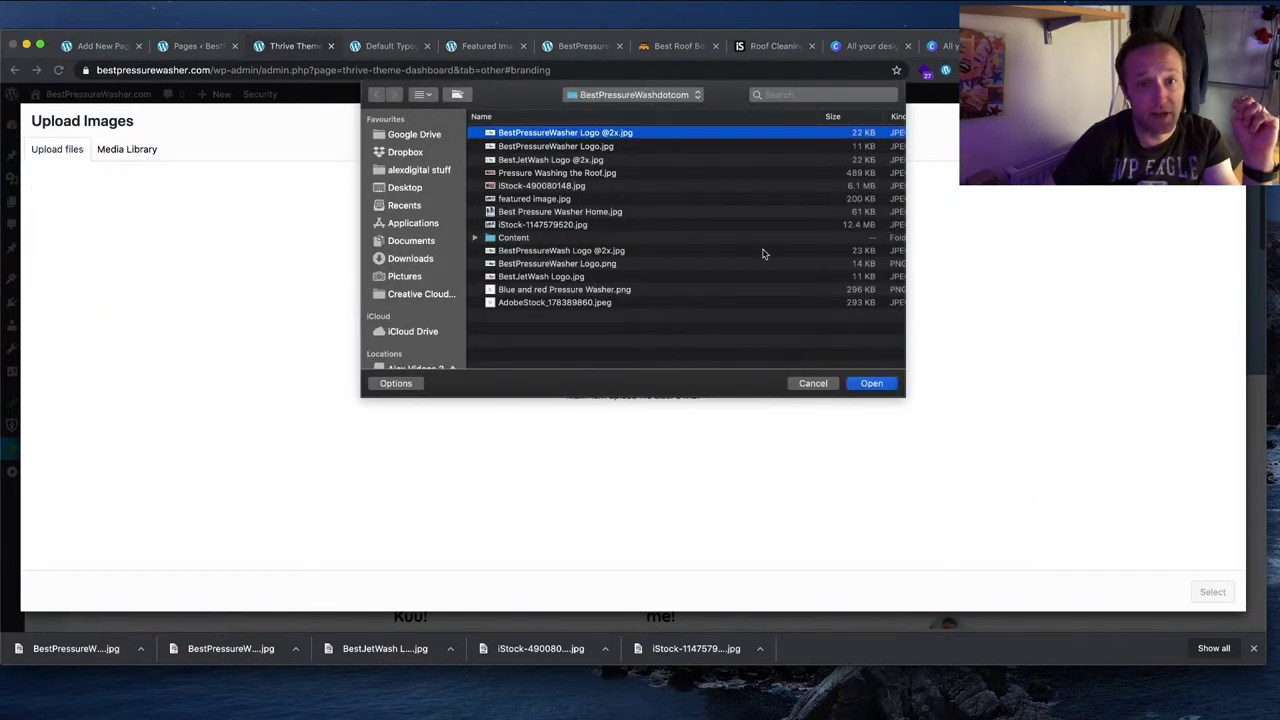
pyautogui.click(882, 384)
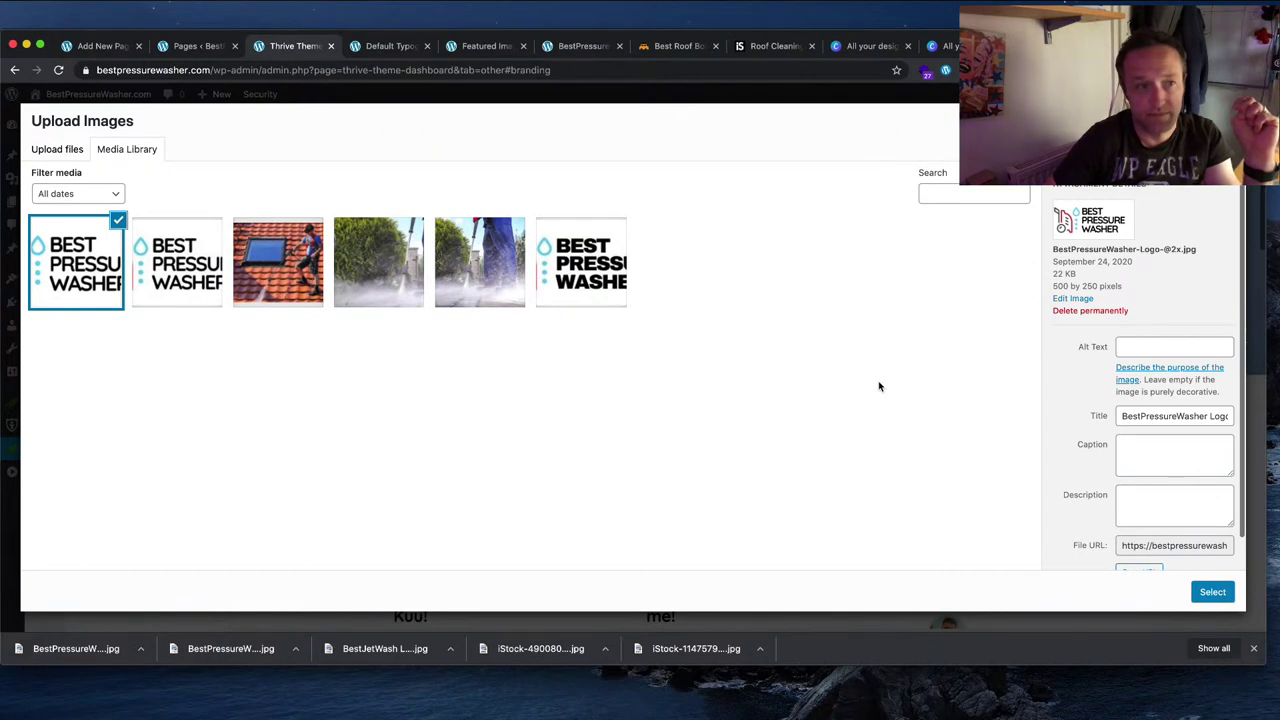
pyautogui.click(189, 289)
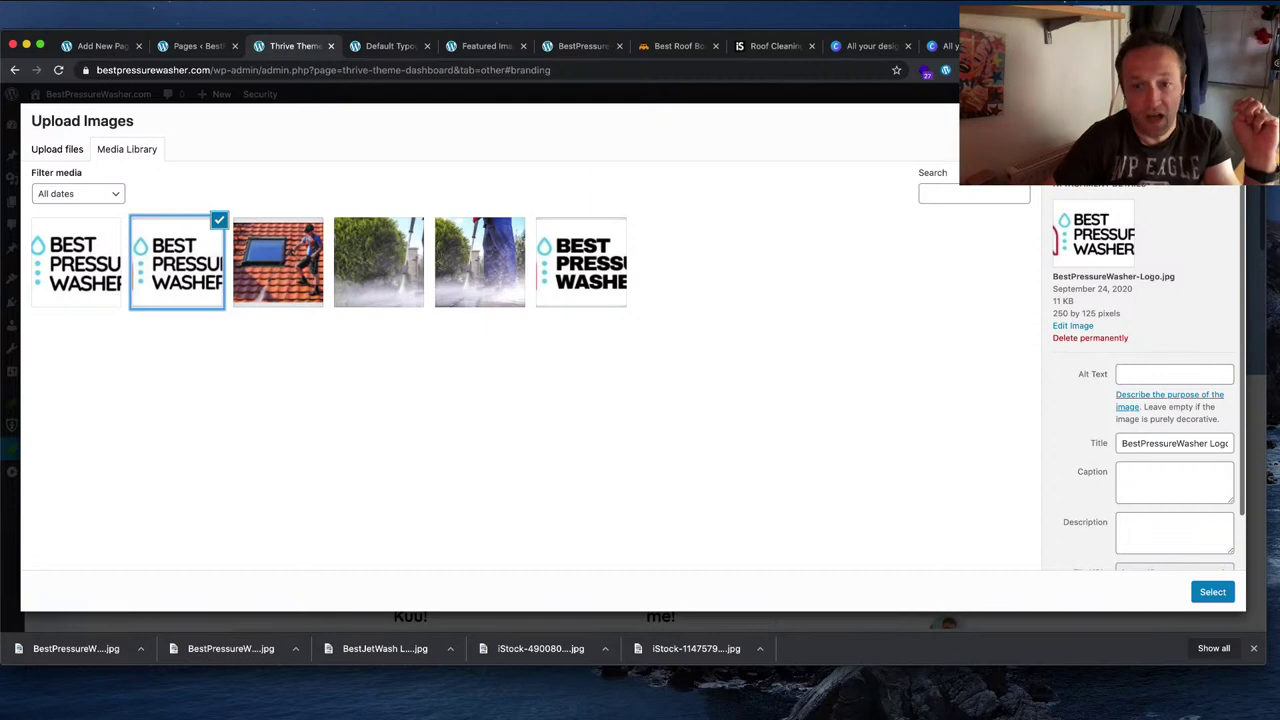
pyautogui.click(1212, 592)
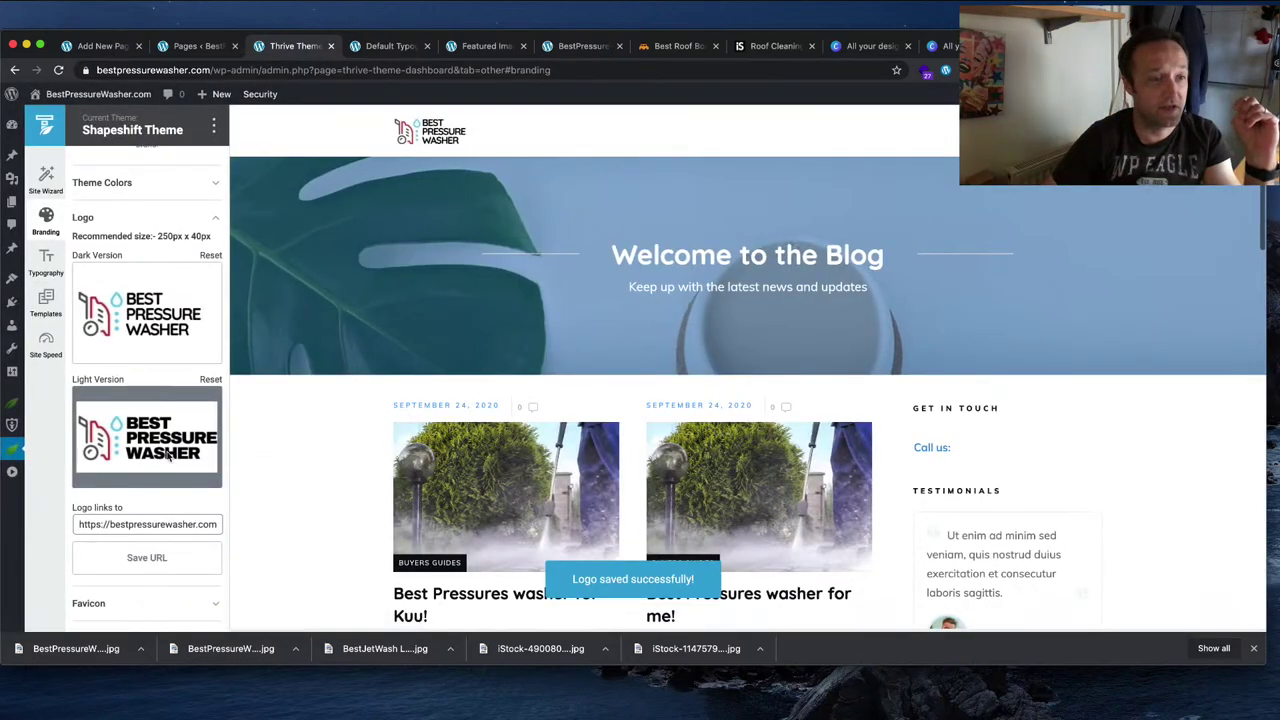
# Step: Set the BestPressureWasher-Logo image as the light version logo
pyautogui.click(145, 453)
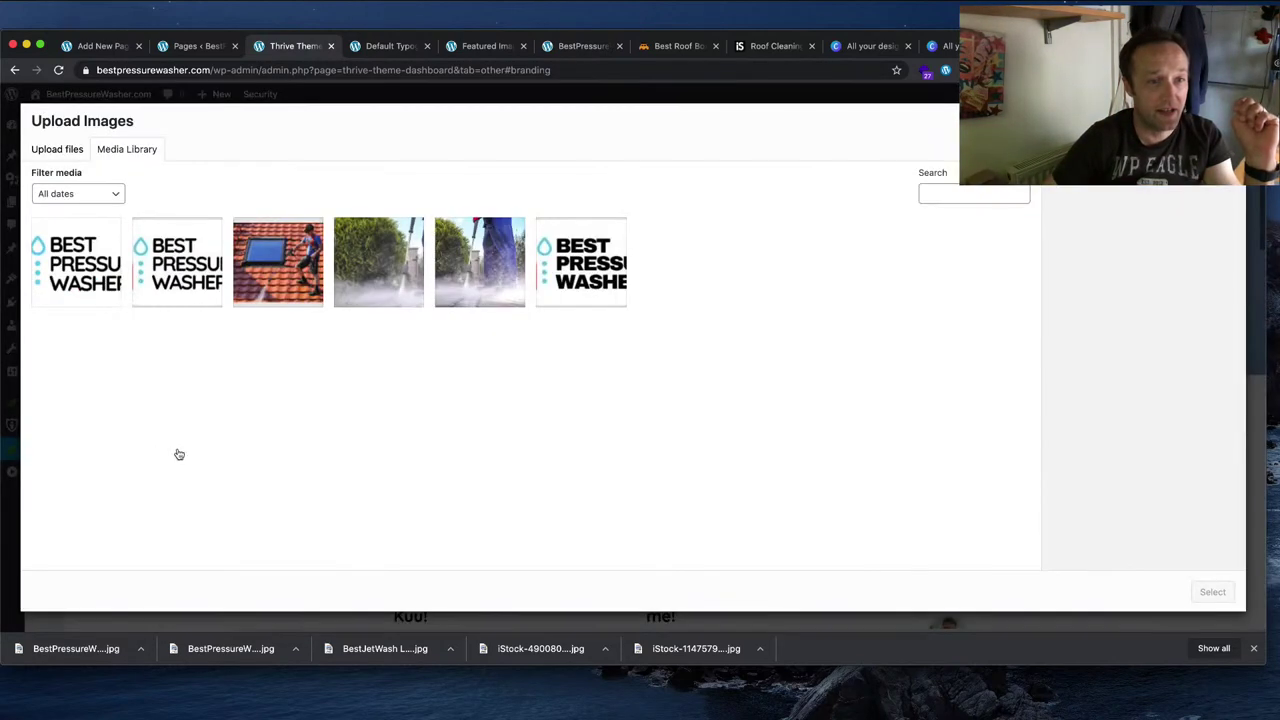
pyautogui.click(174, 264)
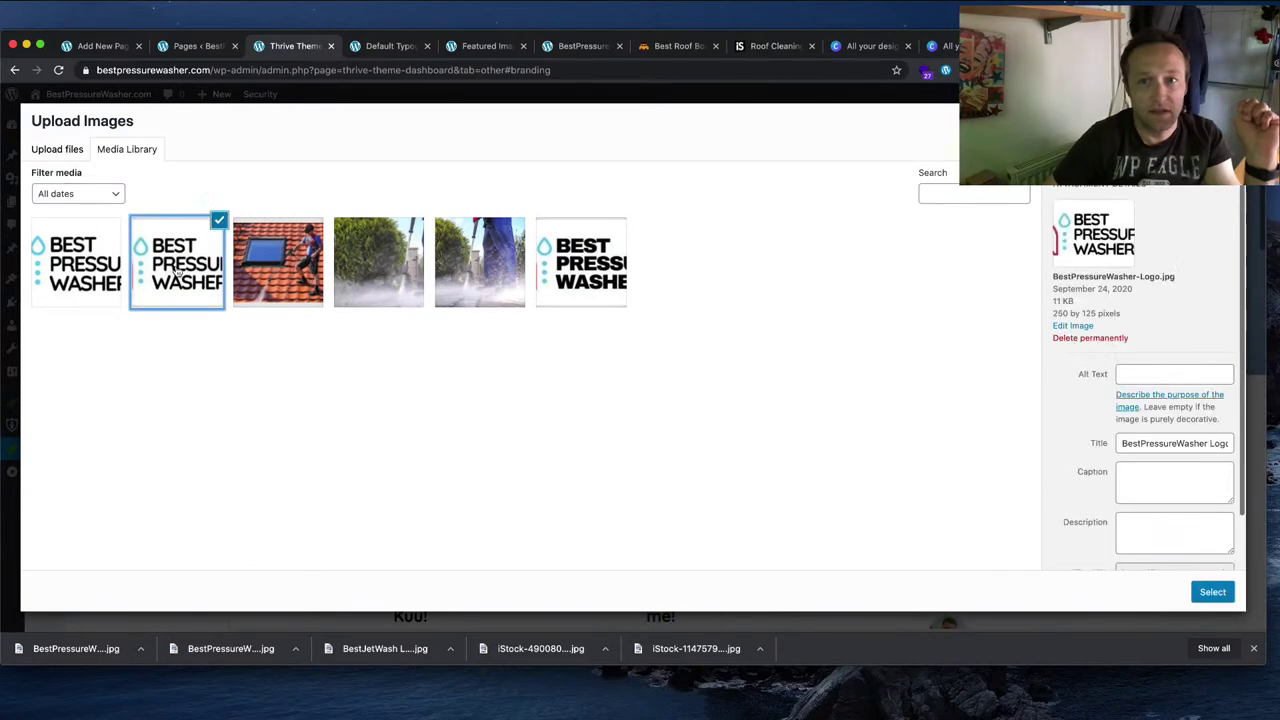
pyautogui.click(1212, 592)
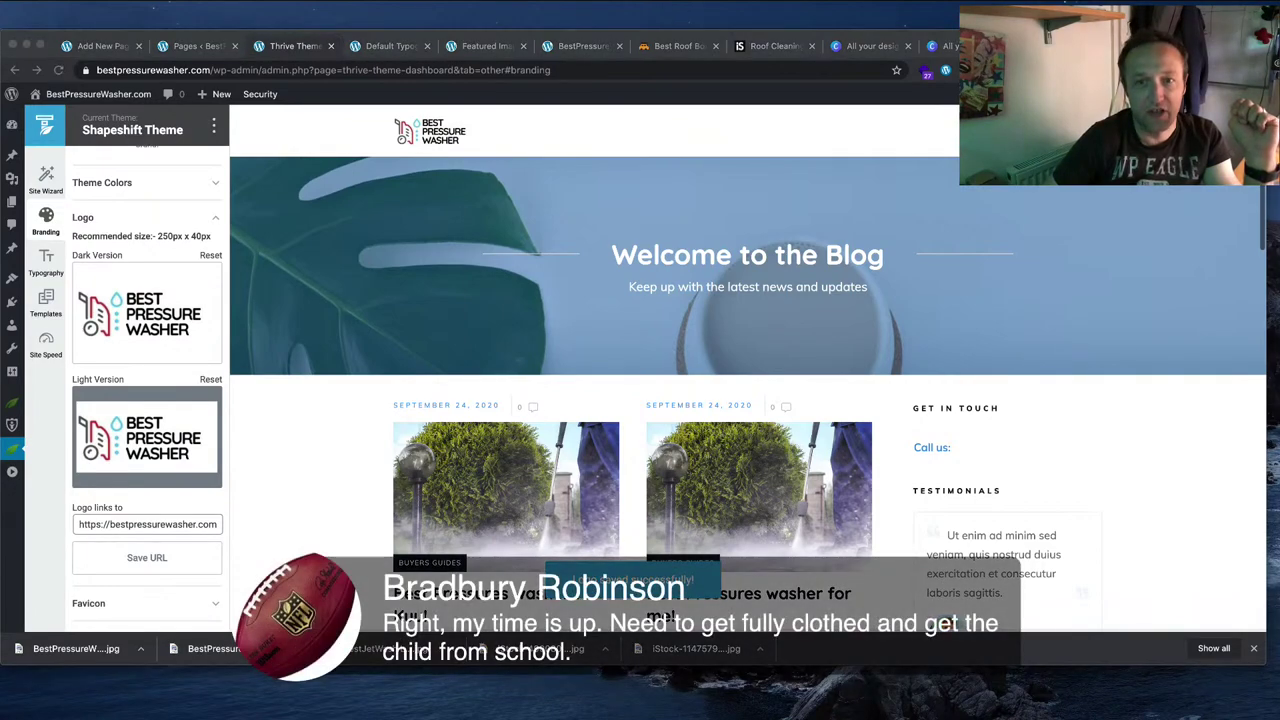
pyautogui.scroll(-15, 748, 367)
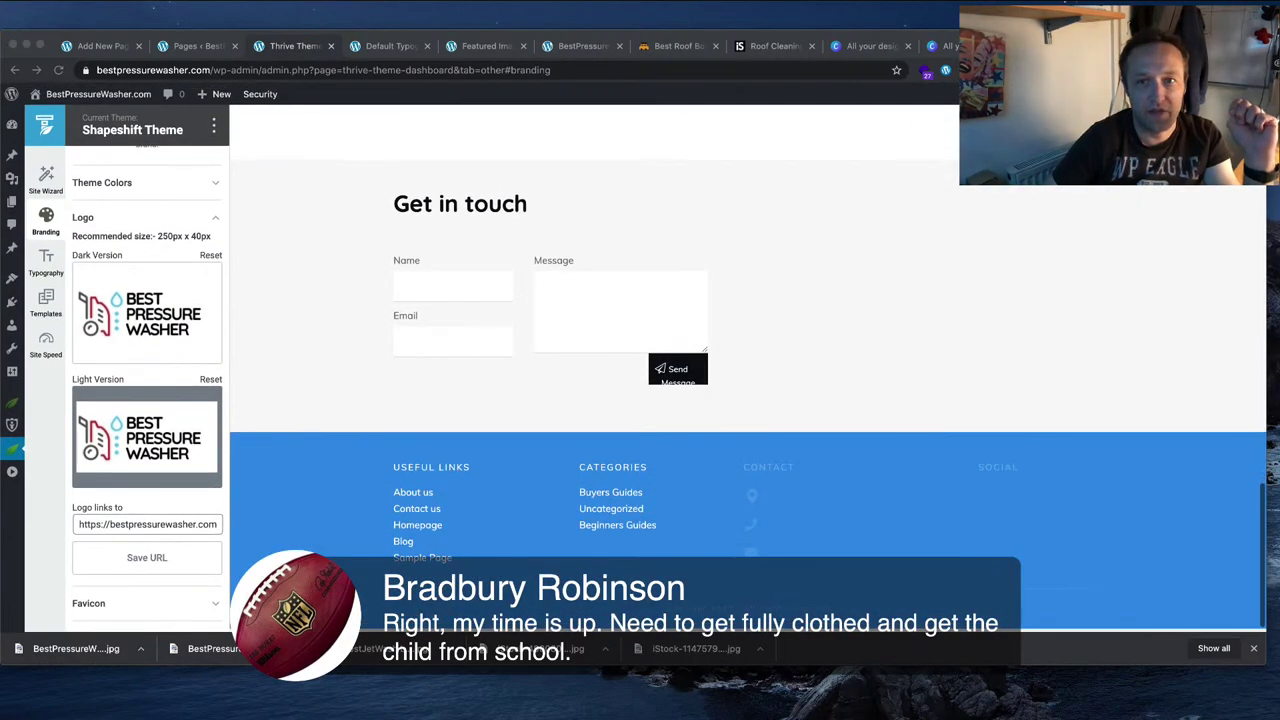
pyautogui.click(935, 278)
pyautogui.scroll(15, 935, 278)
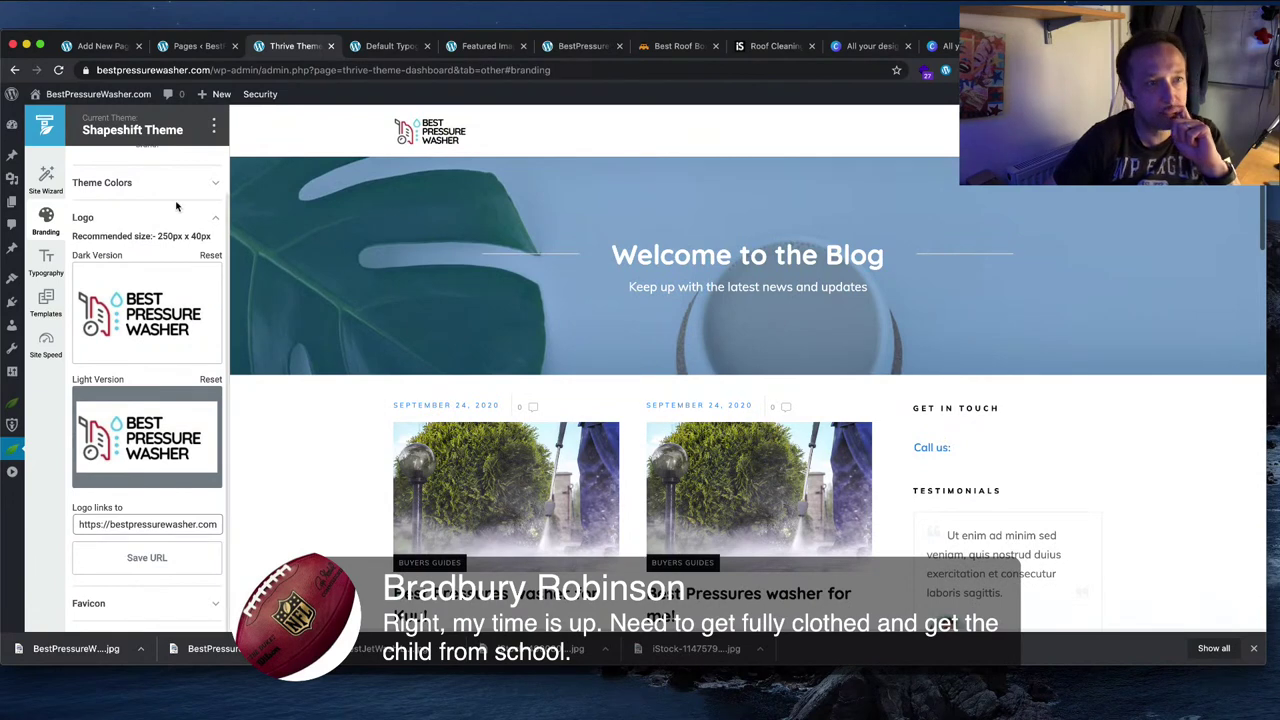
# Step: Open the Featured Image full width post template in the editor
pyautogui.click(45, 300)
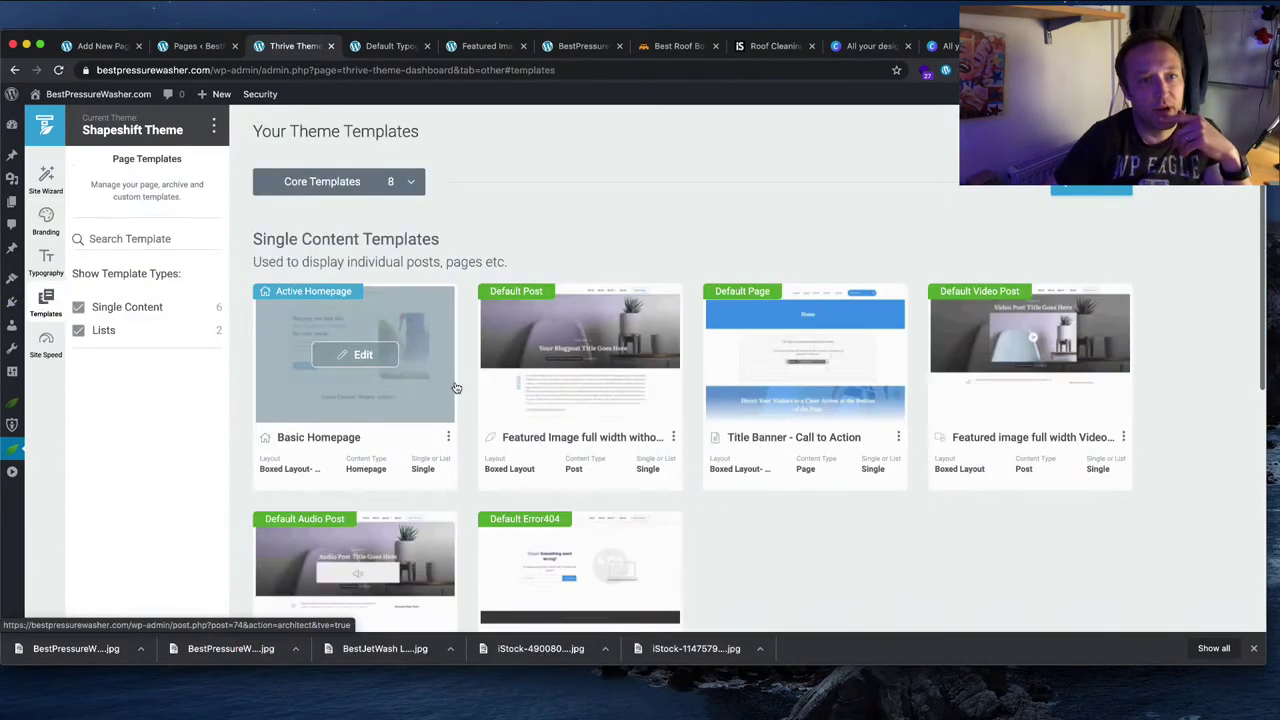
pyautogui.click(583, 354)
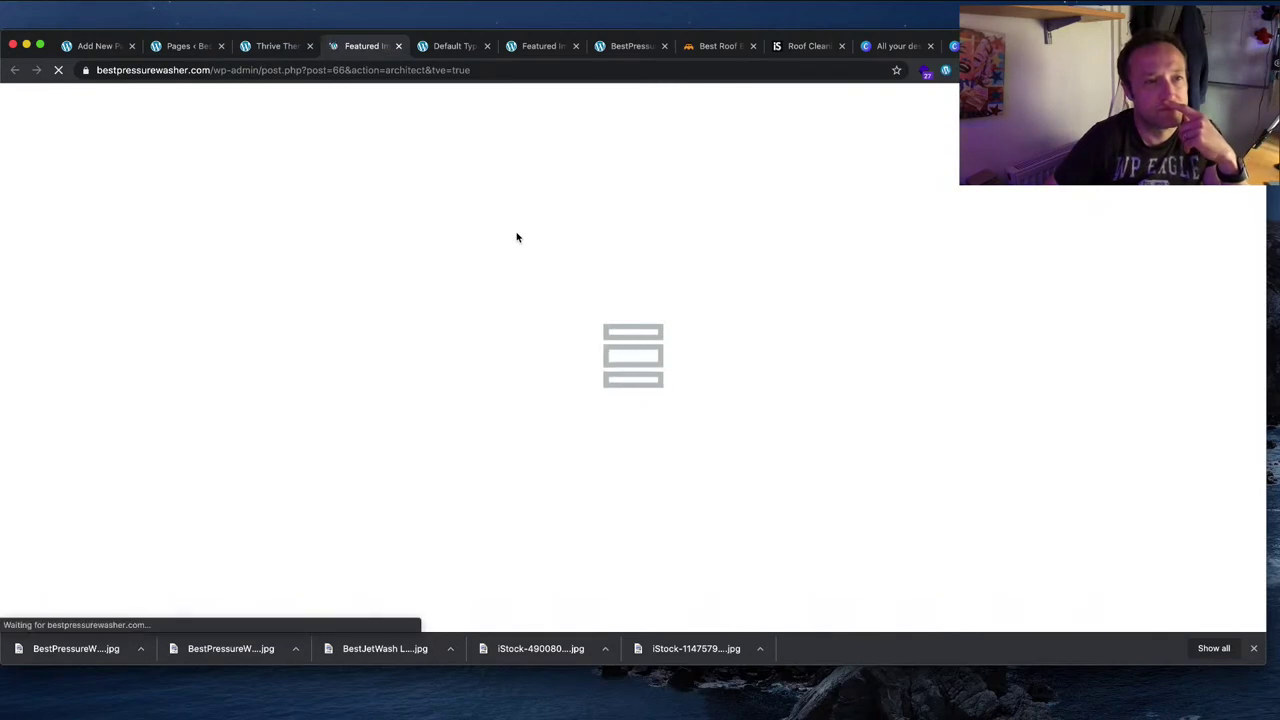
pyautogui.click(266, 45)
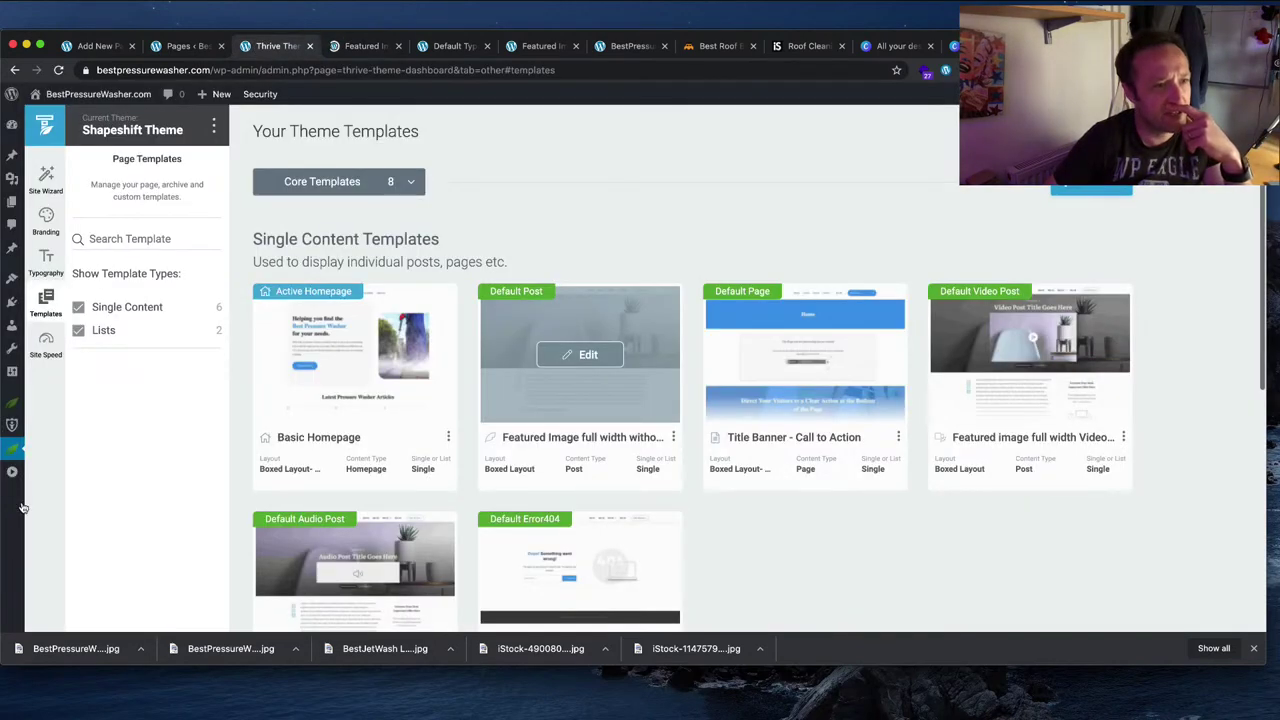
pyautogui.click(388, 46)
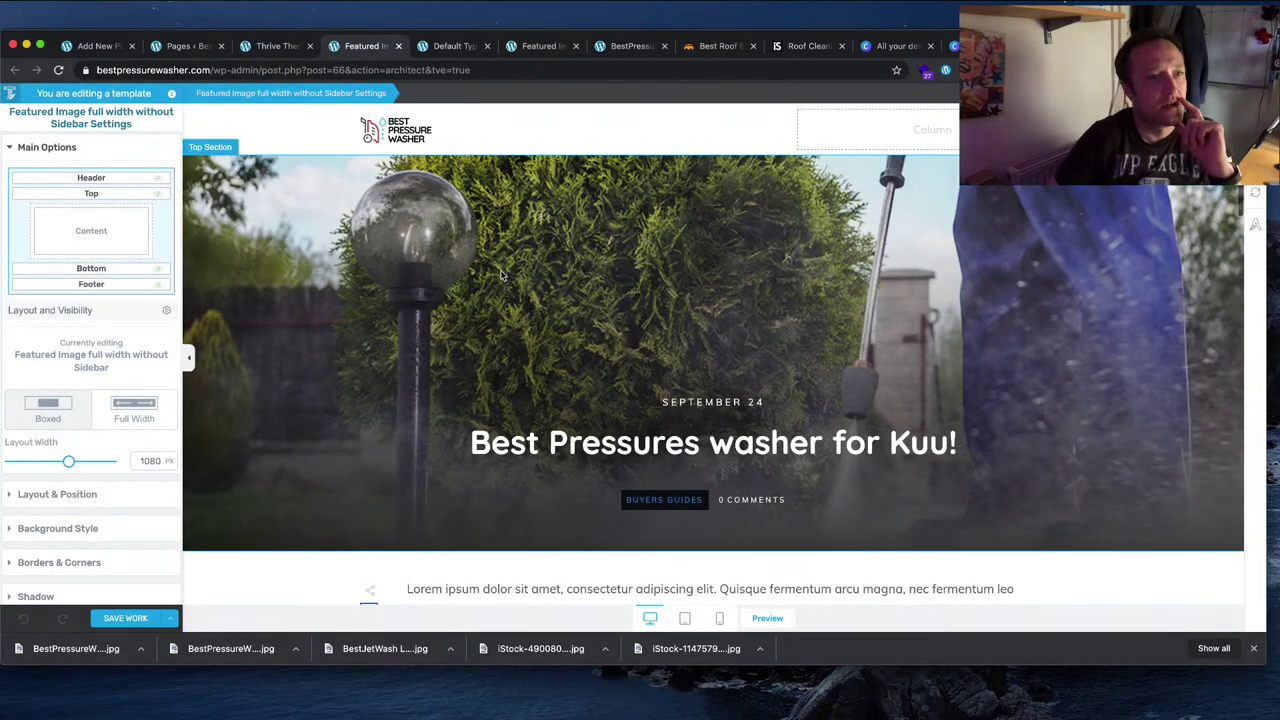
# Step: Replace the template's header with the saved Best Pressure Washer Header
pyautogui.click(503, 137)
pyautogui.click(624, 134)
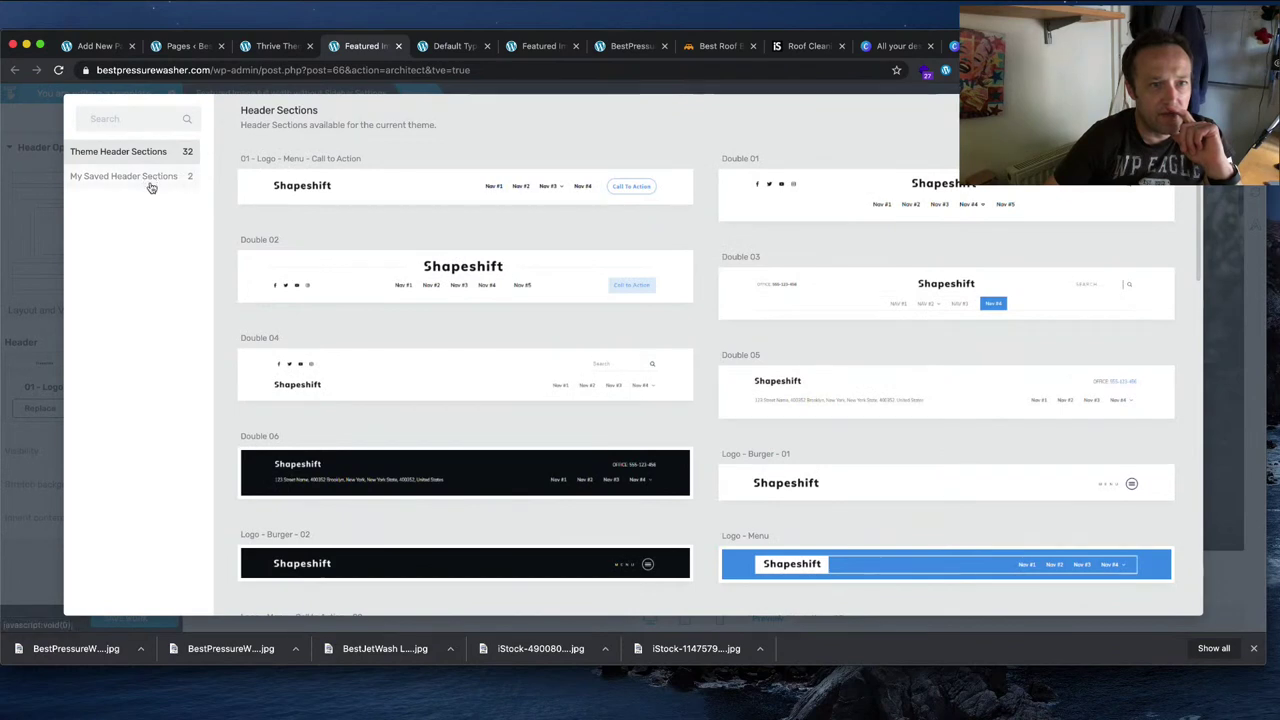
pyautogui.click(152, 178)
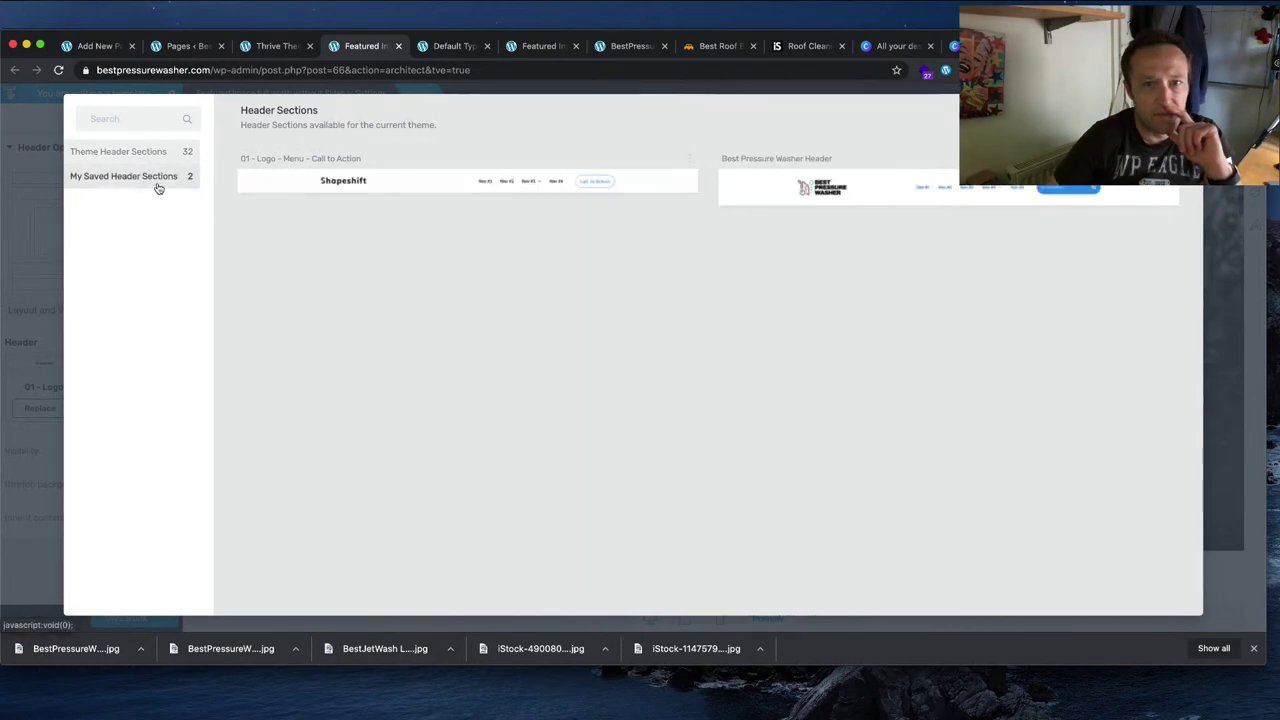
pyautogui.click(845, 203)
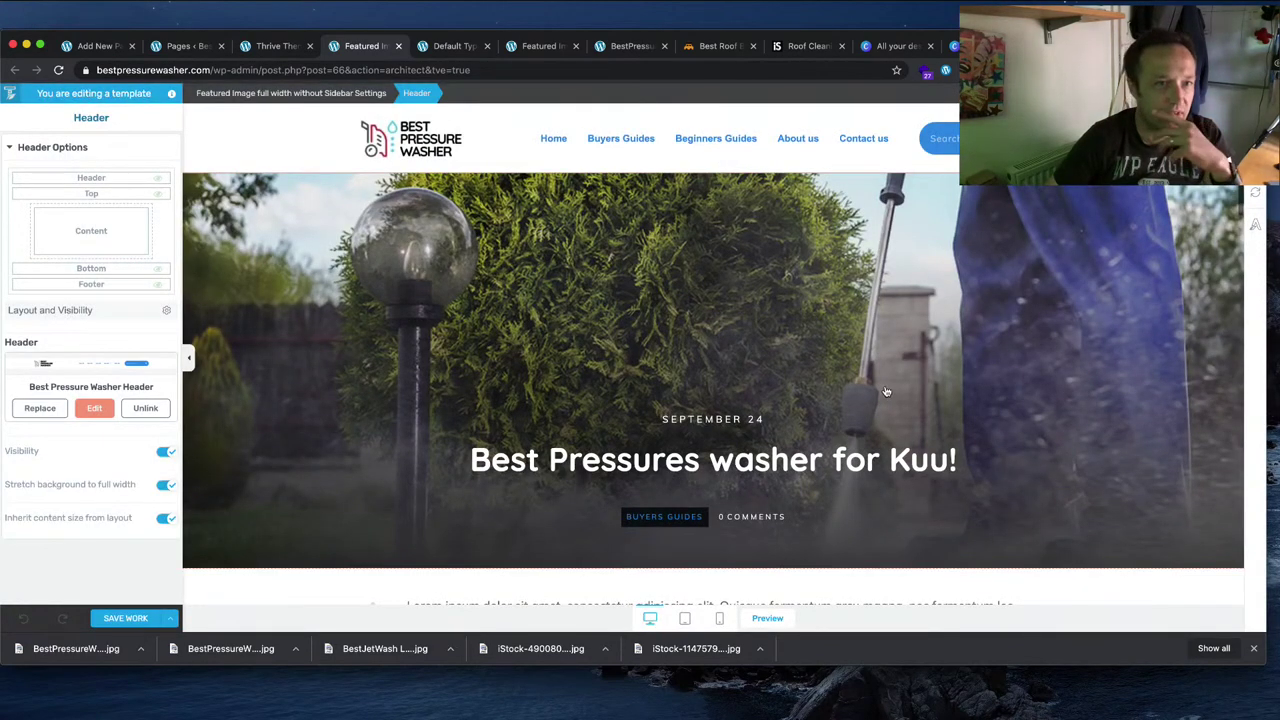
pyautogui.scroll(-3, 767, 382)
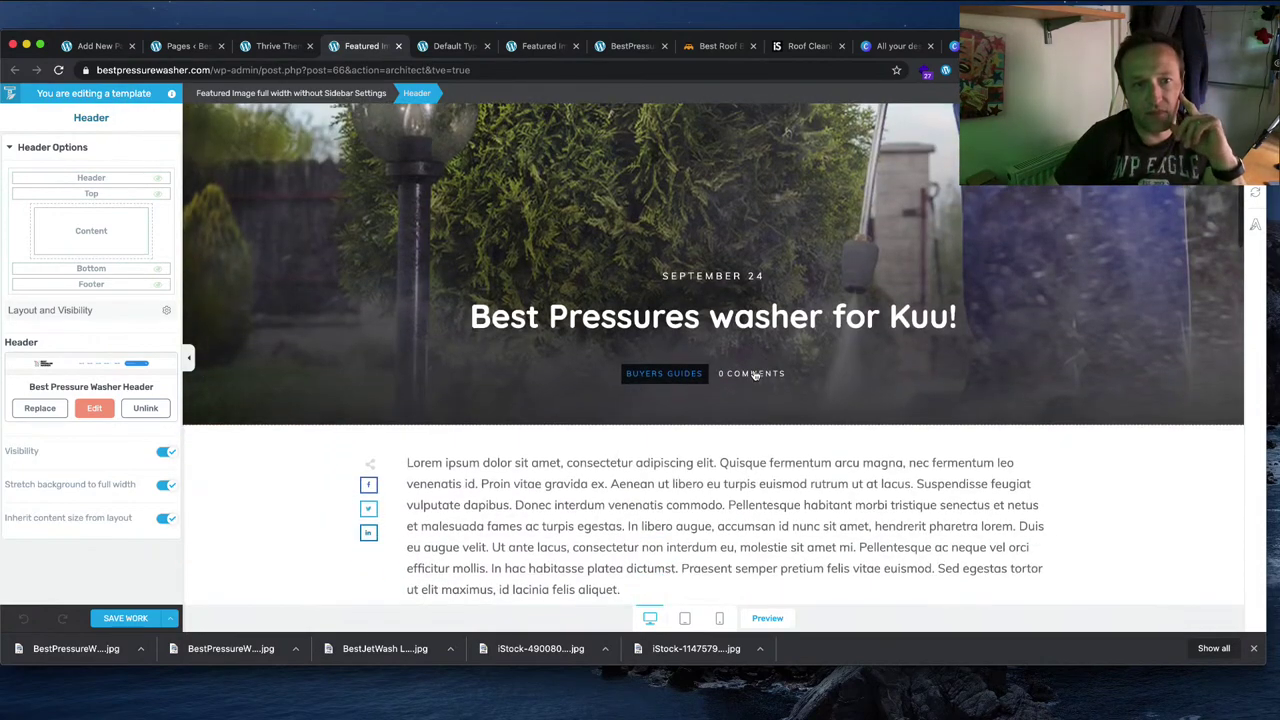
pyautogui.scroll(3, 755, 374)
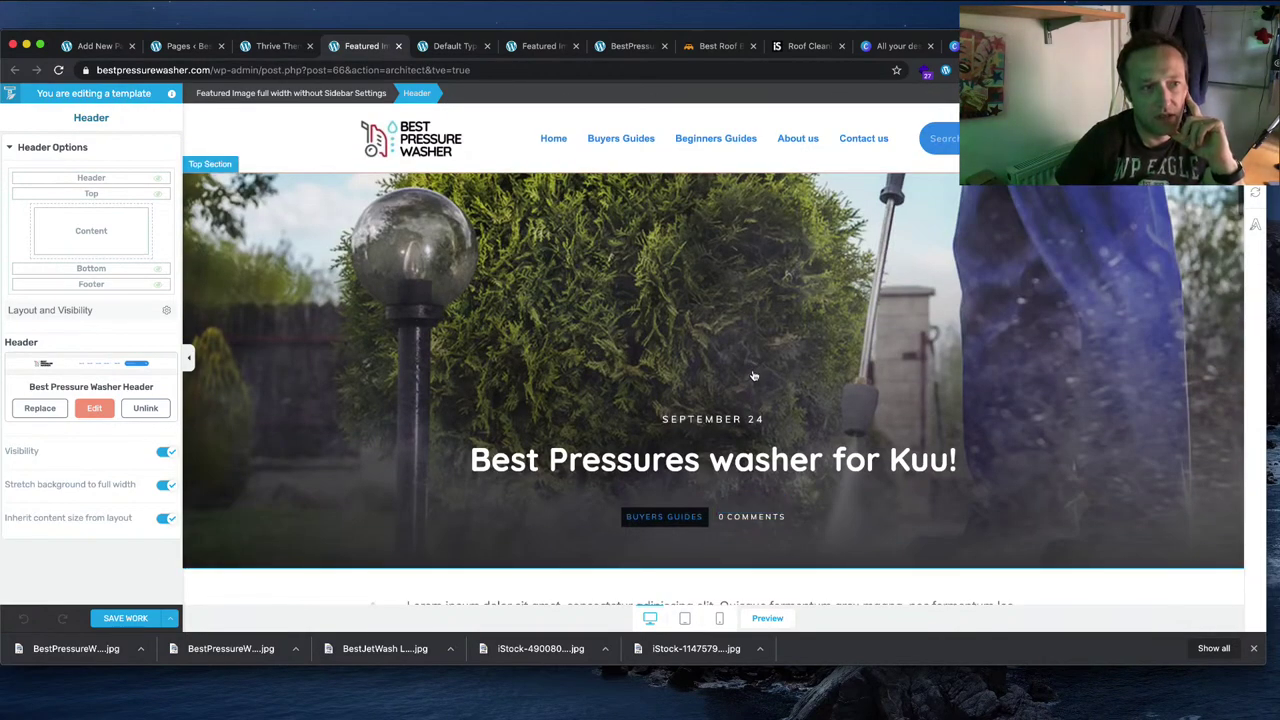
pyautogui.click(405, 287)
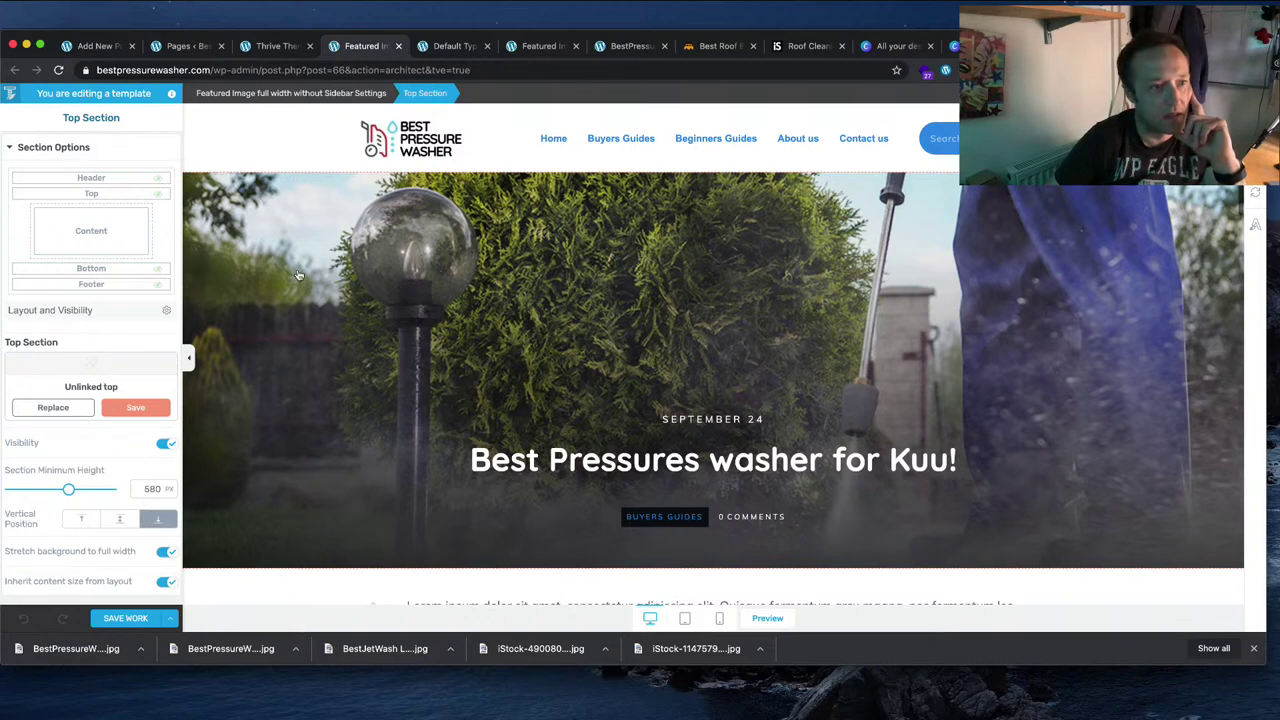
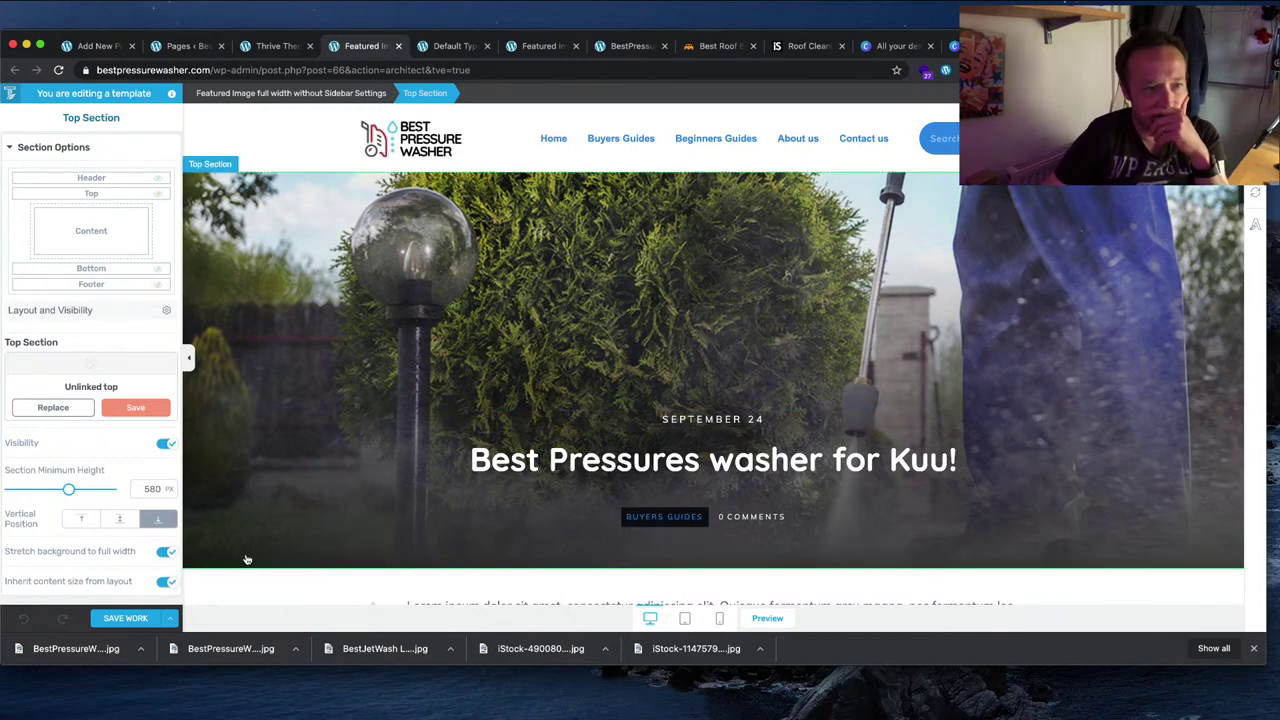
# Step: Raise the hero section's minimum height to 773 px and browse replacement templates without applying one
pyautogui.moveTo(68, 489); pyautogui.dragTo(88, 490)
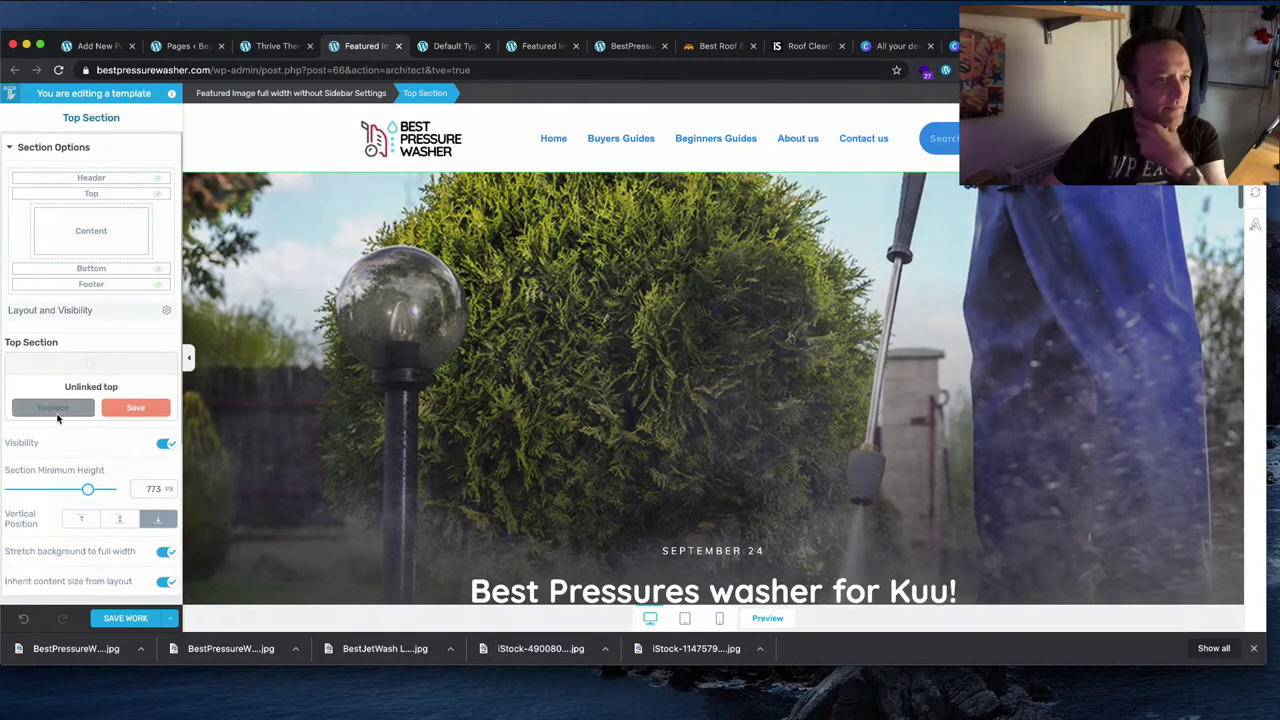
pyautogui.click(56, 411)
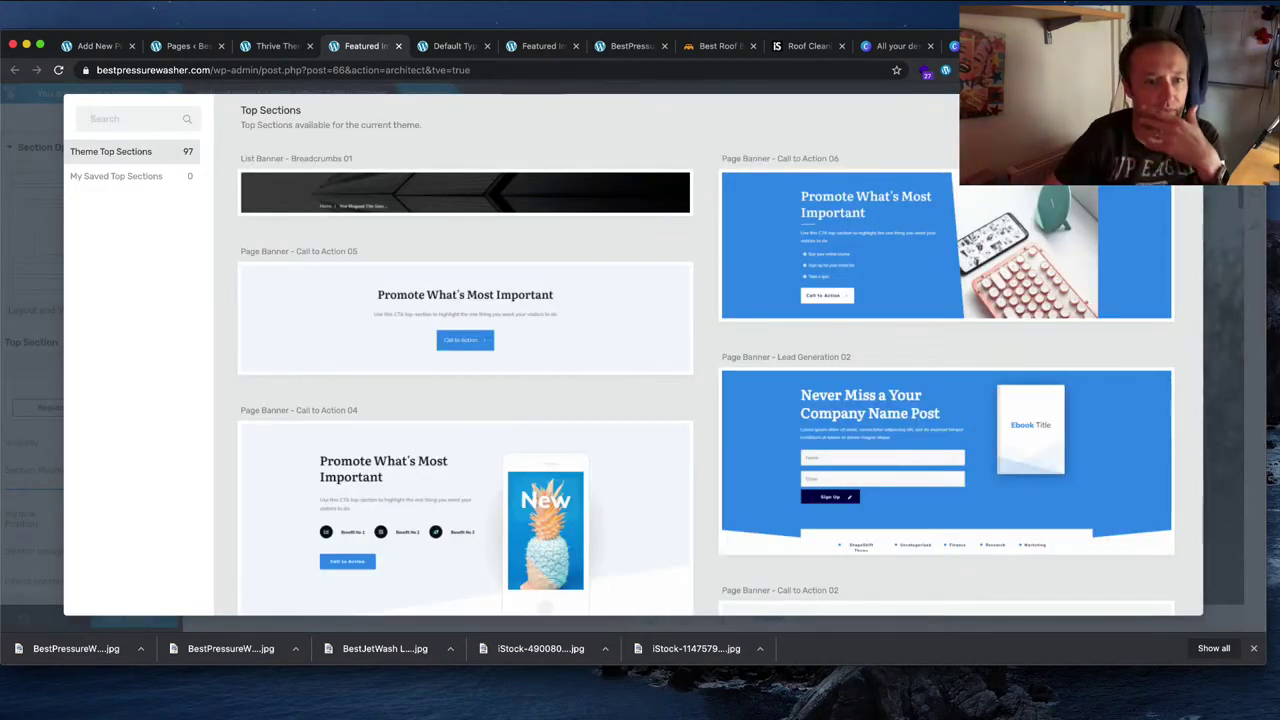
pyautogui.scroll(-5, 651, 265)
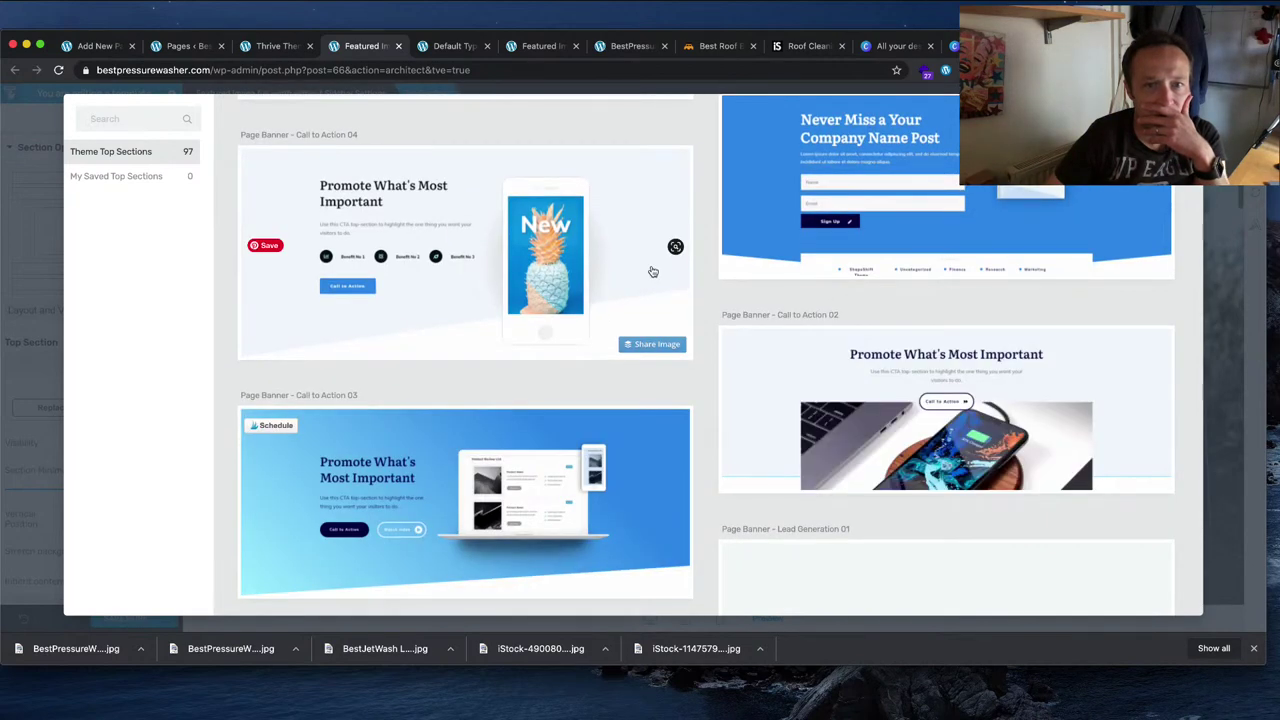
pyautogui.scroll(-5, 651, 271)
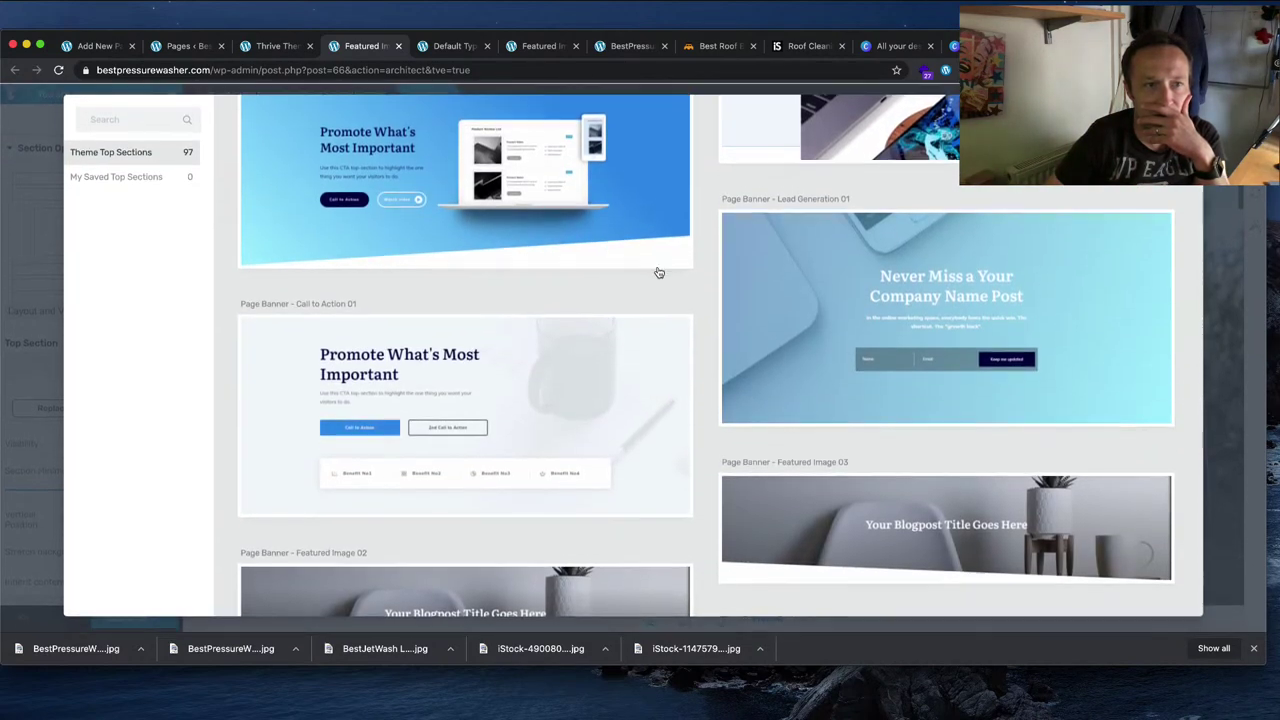
pyautogui.scroll(15, 659, 272)
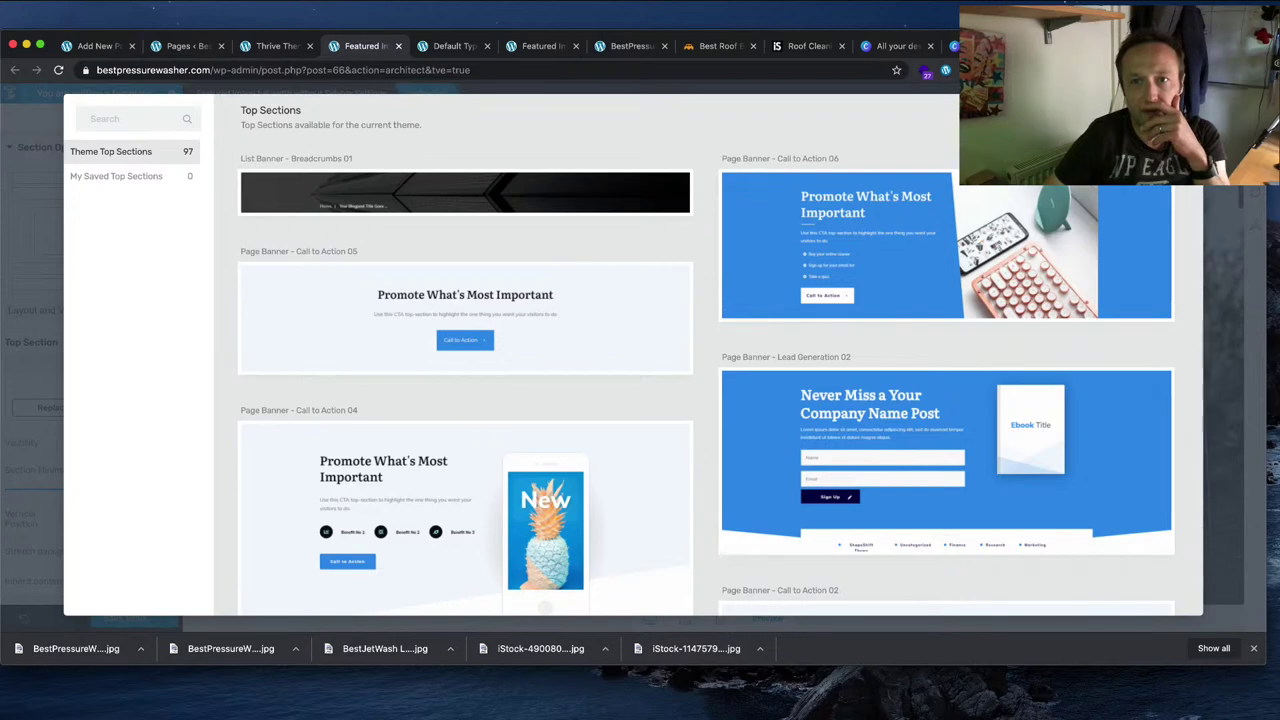
pyautogui.press('Escape')
# Step: Scroll through the template and bring up the ShapeShift content block library
pyautogui.scroll(-3, 858, 323)
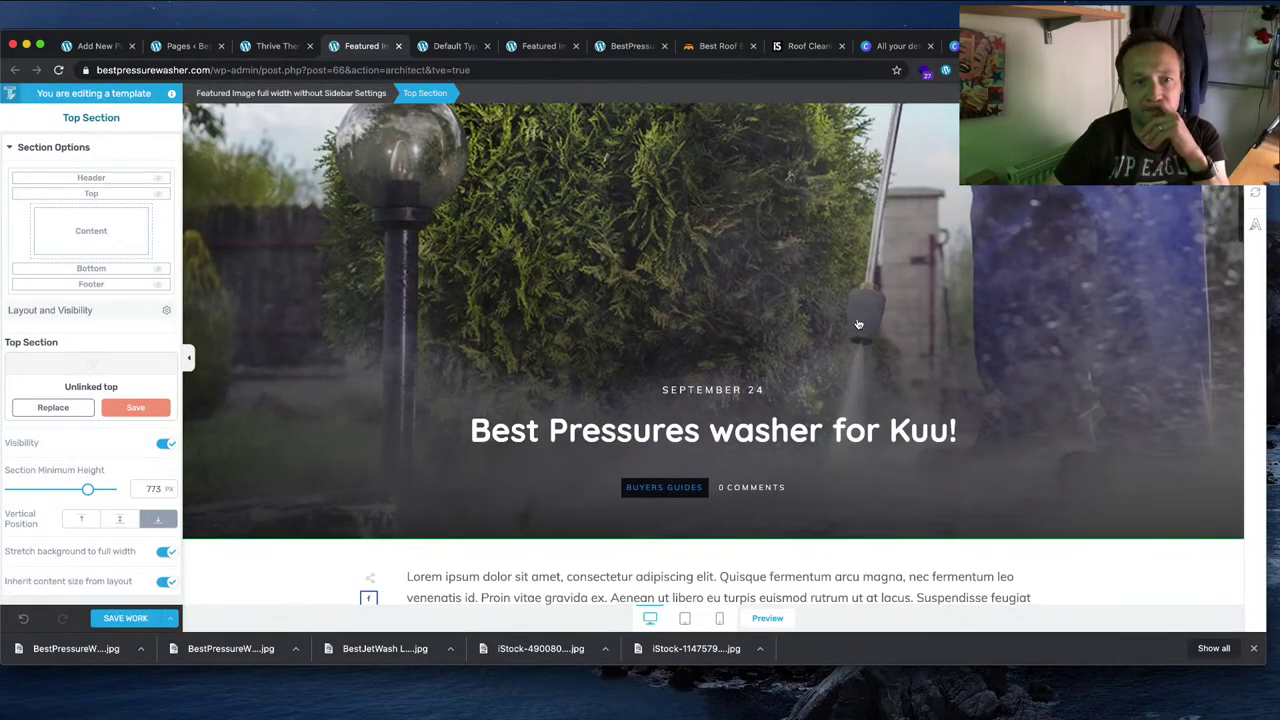
pyautogui.scroll(2, 858, 323)
pyautogui.scroll(-3, 858, 323)
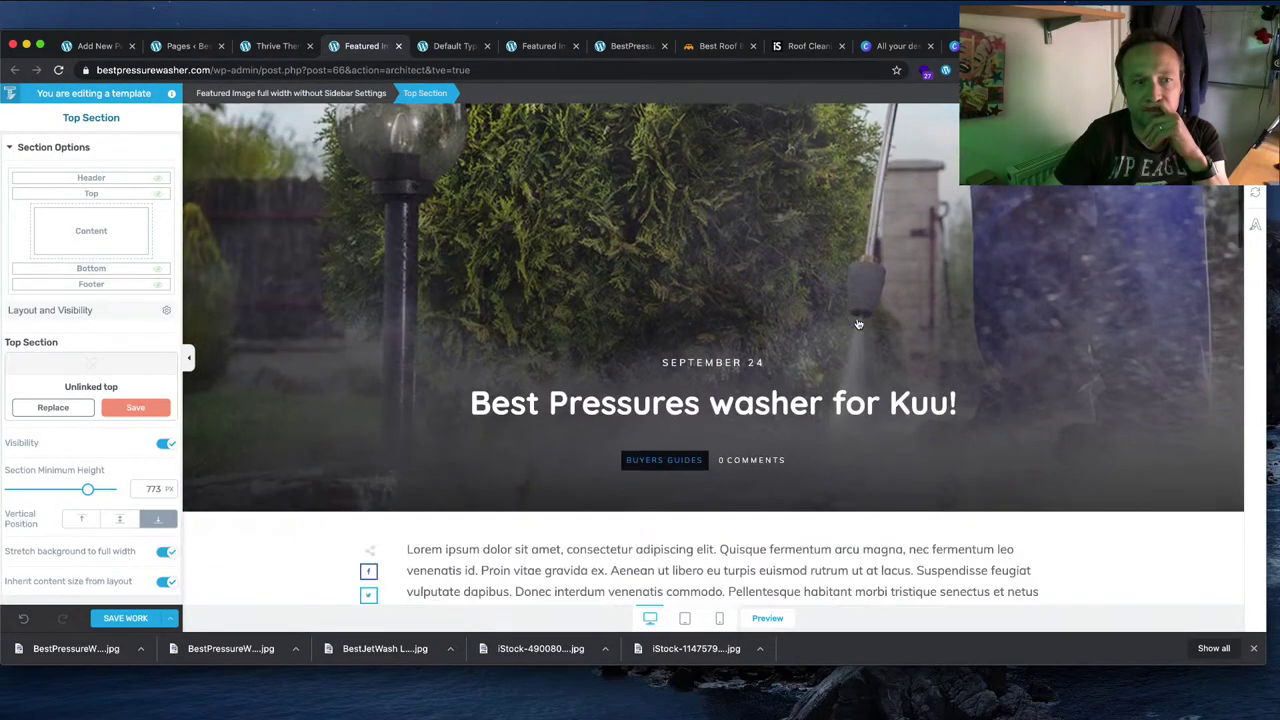
pyautogui.scroll(-1, 858, 323)
pyautogui.scroll(6, 857, 323)
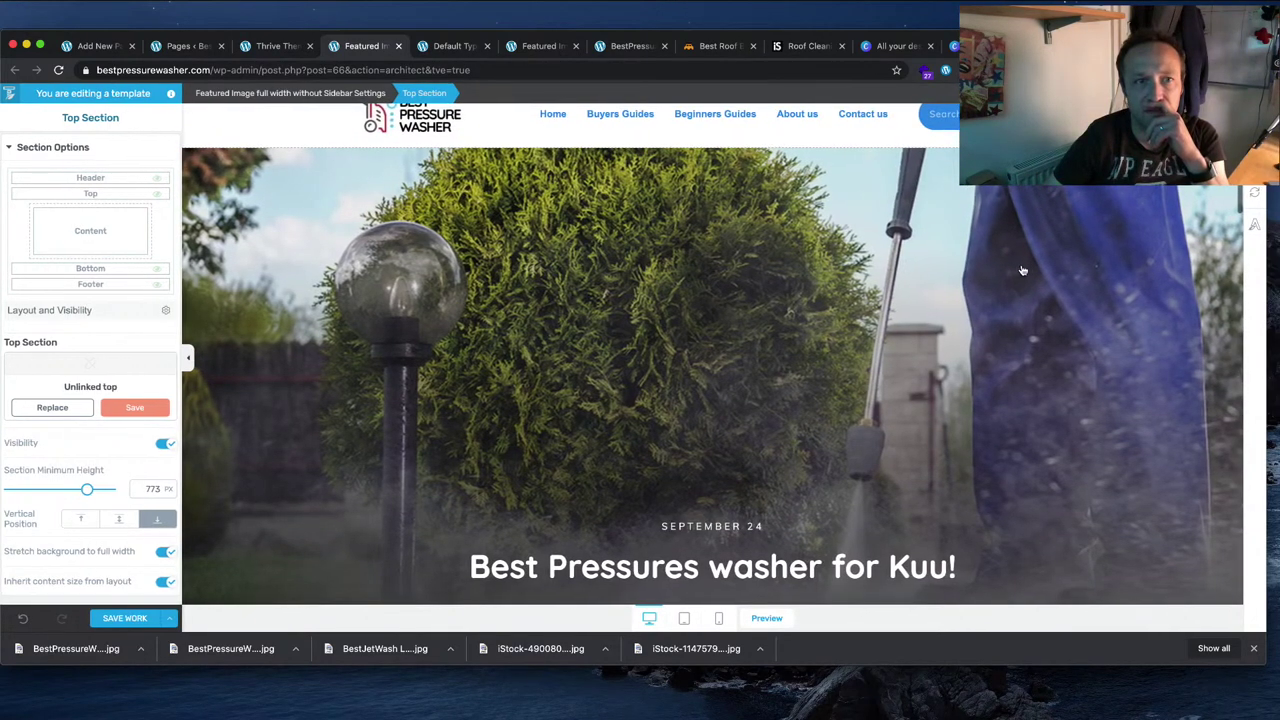
pyautogui.scroll(1, 995, 269)
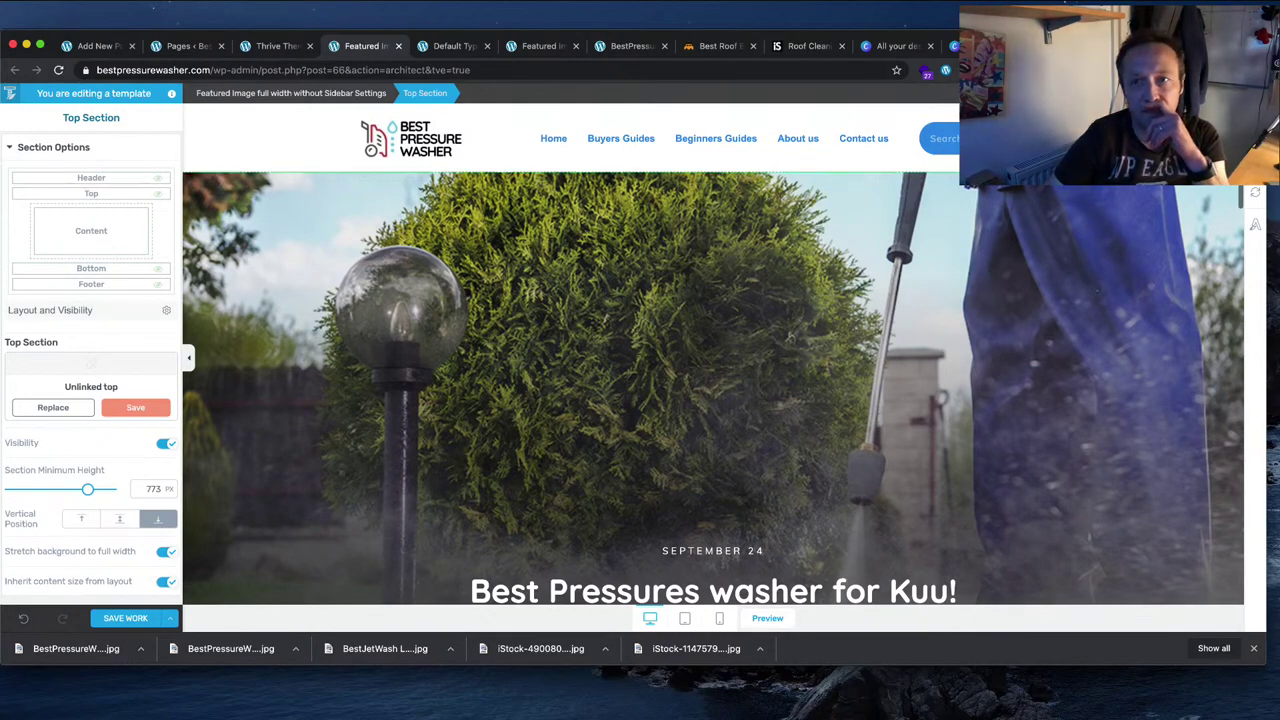
pyautogui.click(1255, 192)
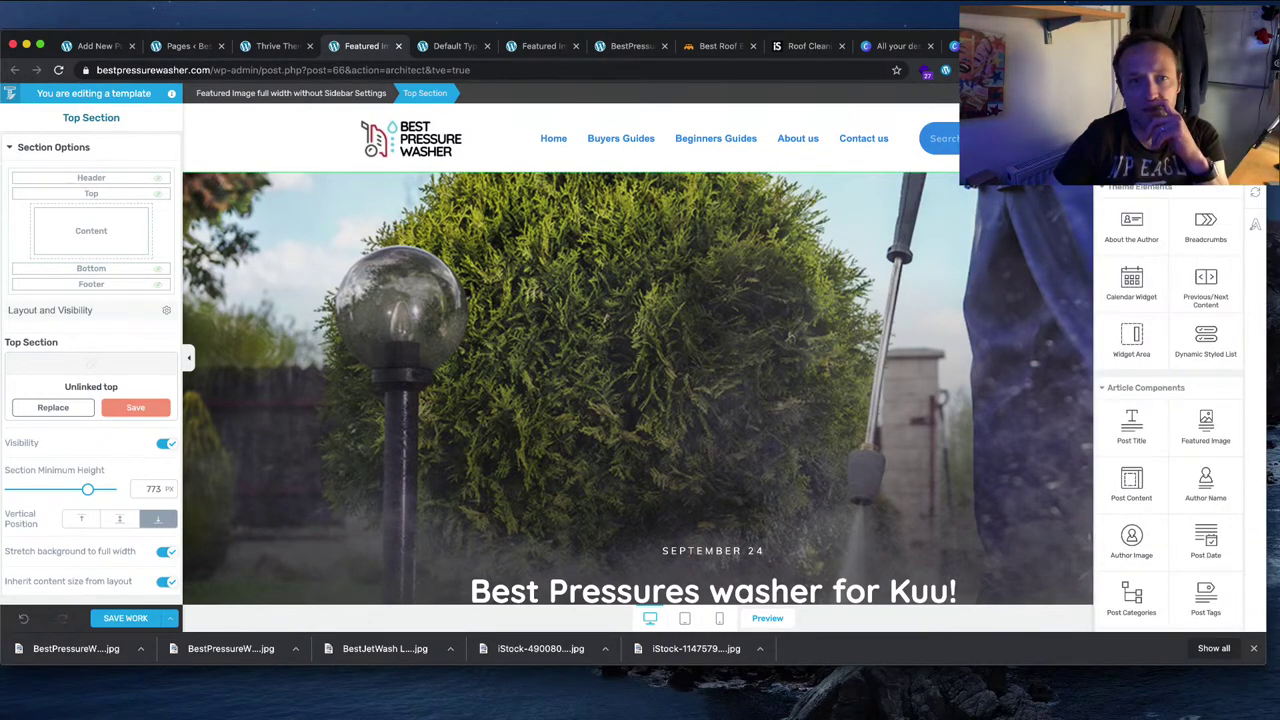
pyautogui.scroll(-10, 1113, 236)
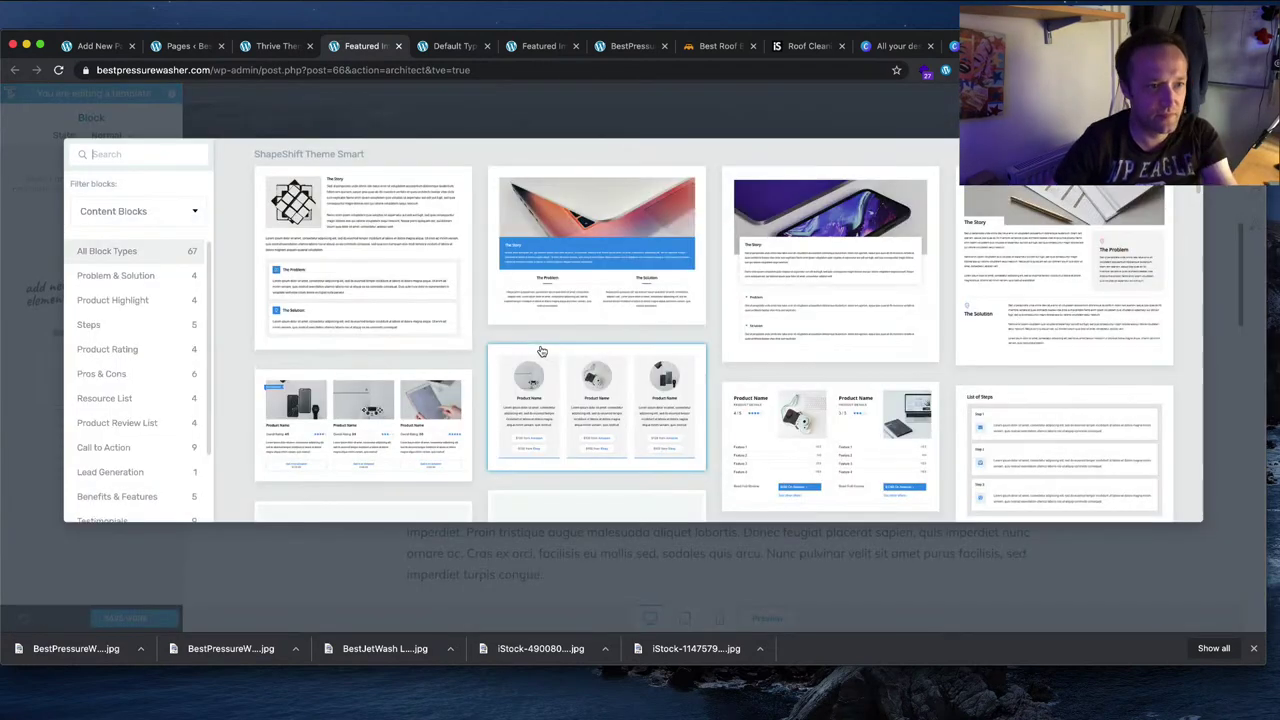
pyautogui.write('post')
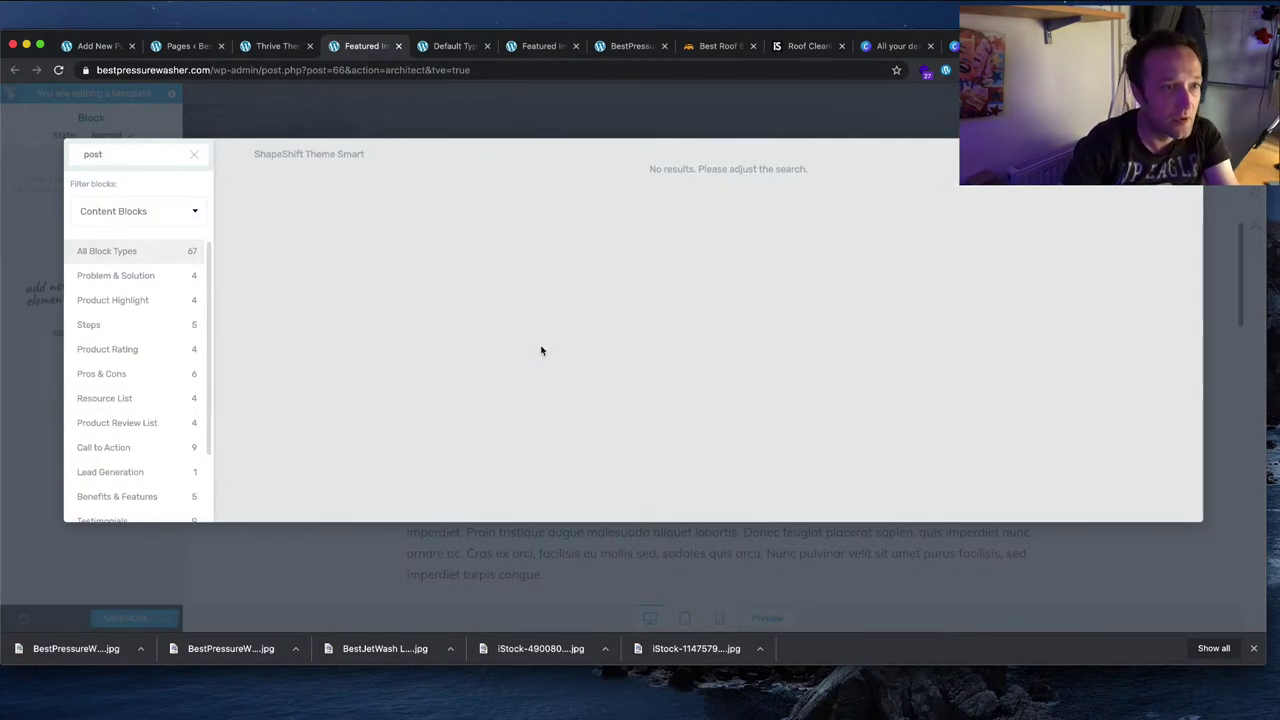
pyautogui.press('BackSpace')
pyautogui.press('BackSpace')
pyautogui.press('BackSpace')
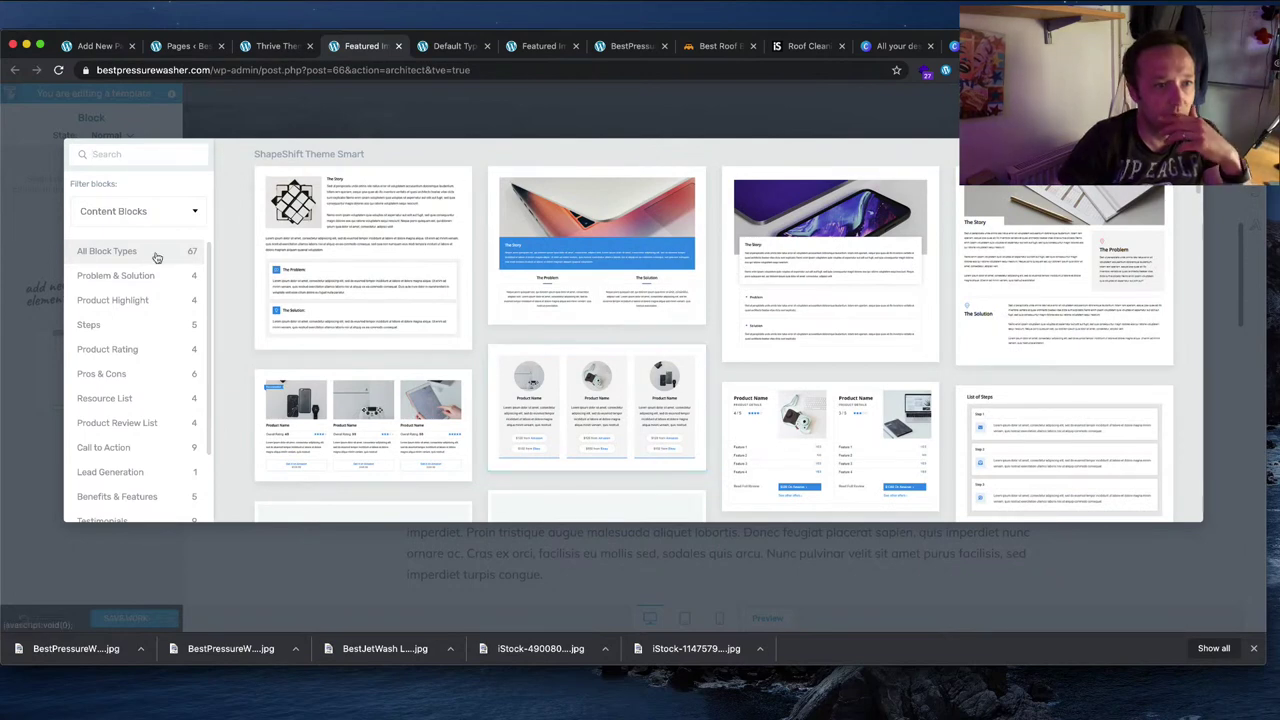
pyautogui.click(168, 213)
pyautogui.click(155, 442)
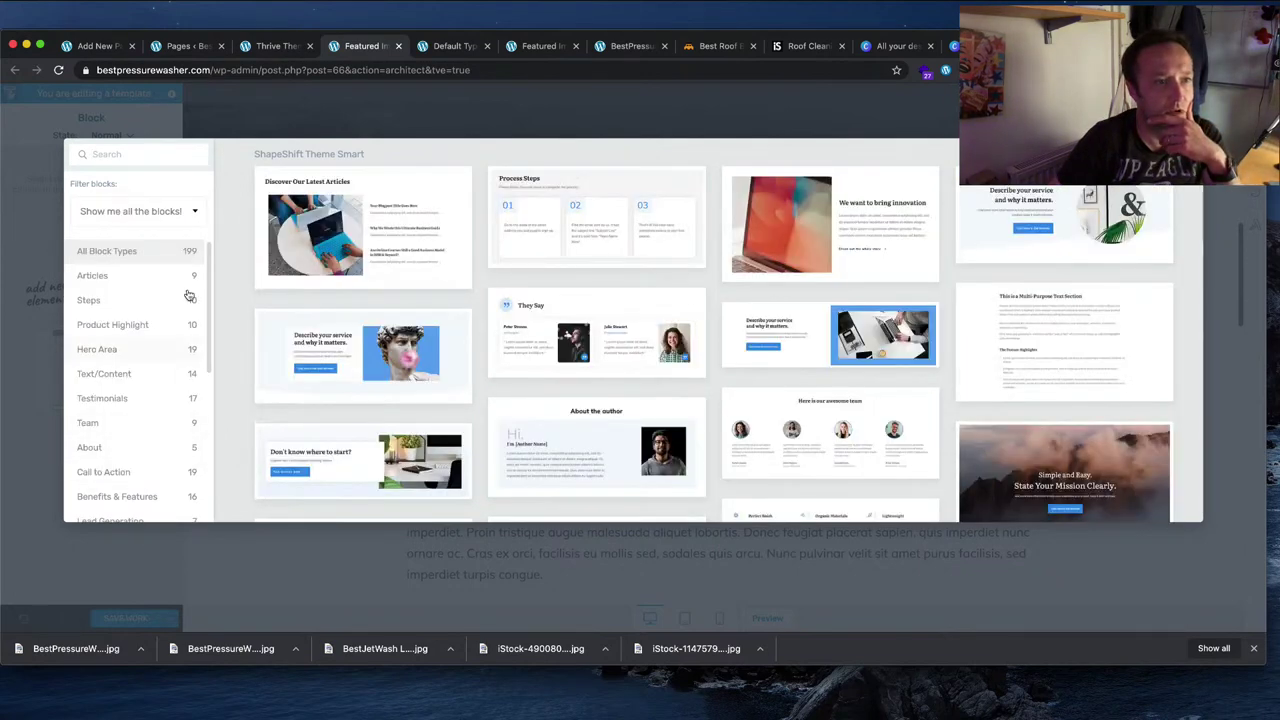
pyautogui.click(151, 157)
pyautogui.write('pos')
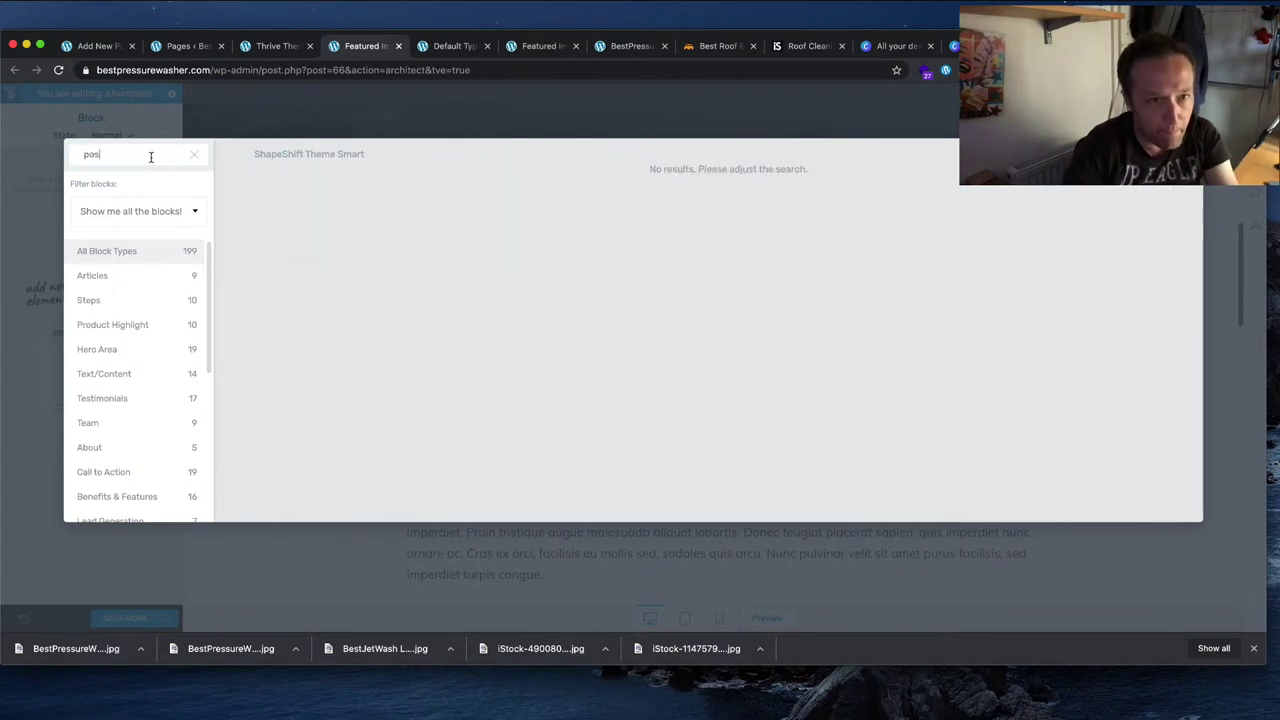
pyautogui.press('BackSpace')
pyautogui.press('BackSpace')
pyautogui.press('BackSpace')
pyautogui.press('BackSpace')
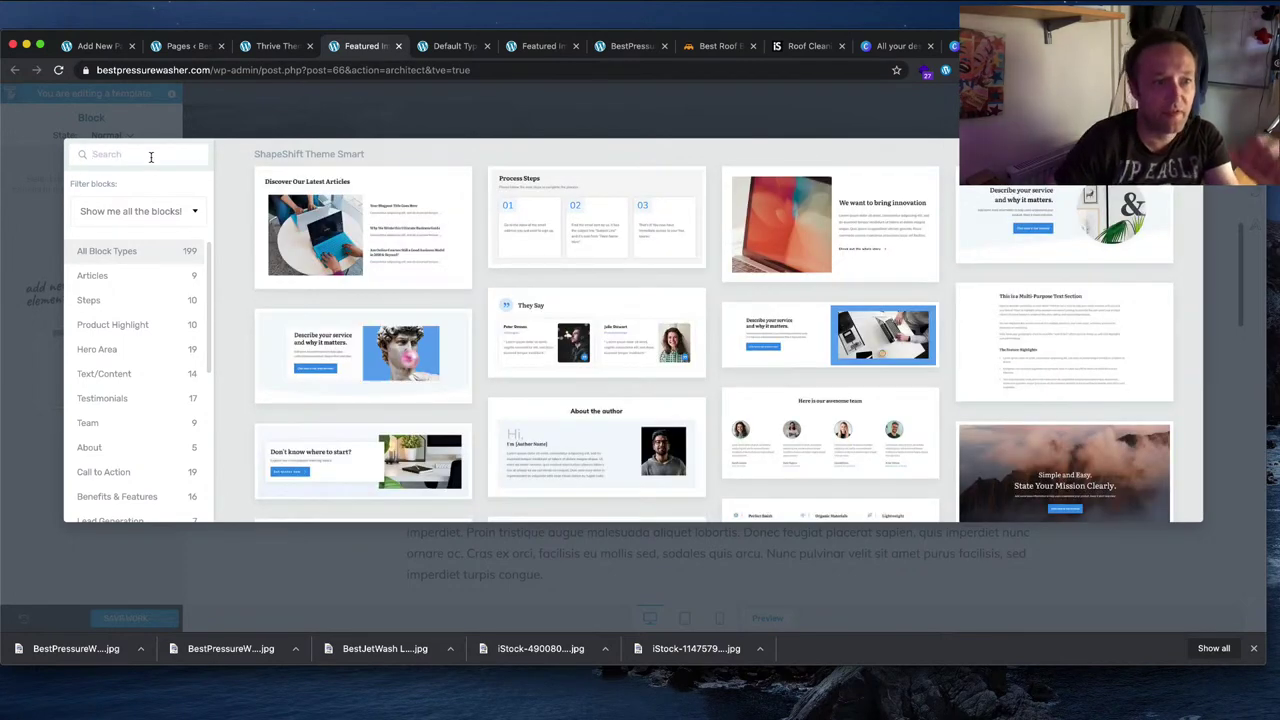
pyautogui.scroll(-2, 135, 362)
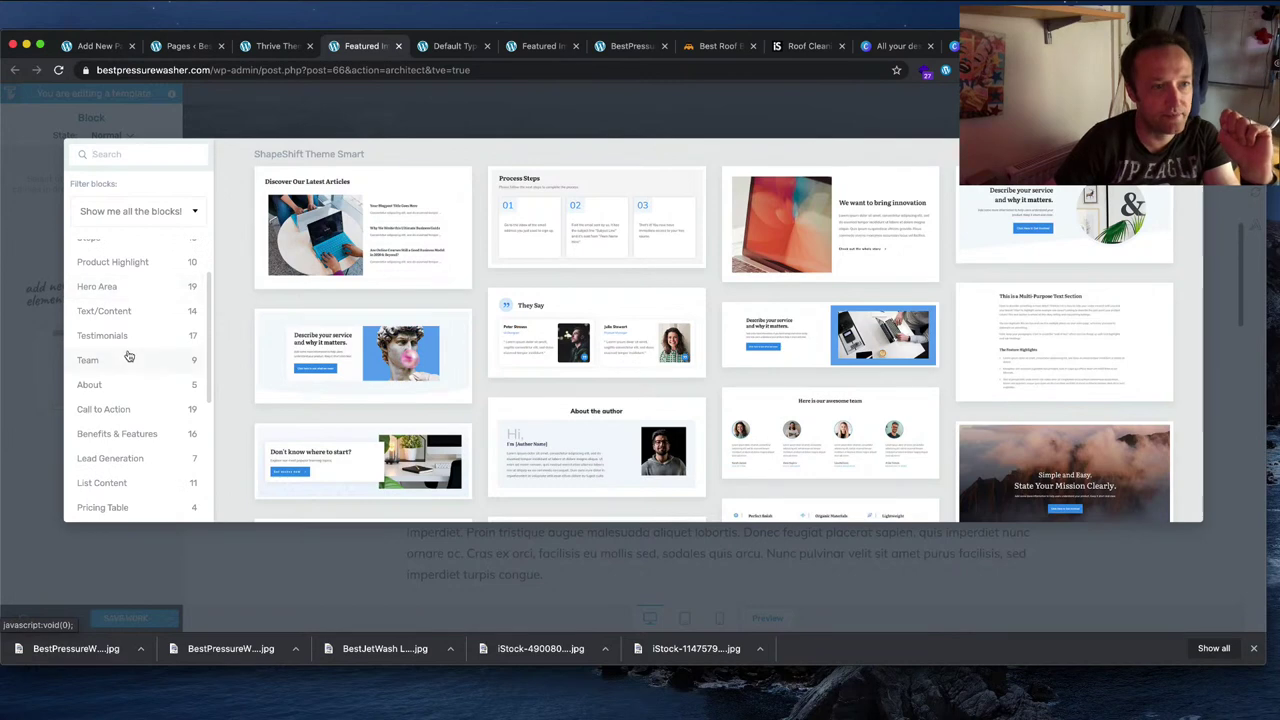
pyautogui.scroll(-5, 130, 355)
pyautogui.scroll(-3, 132, 355)
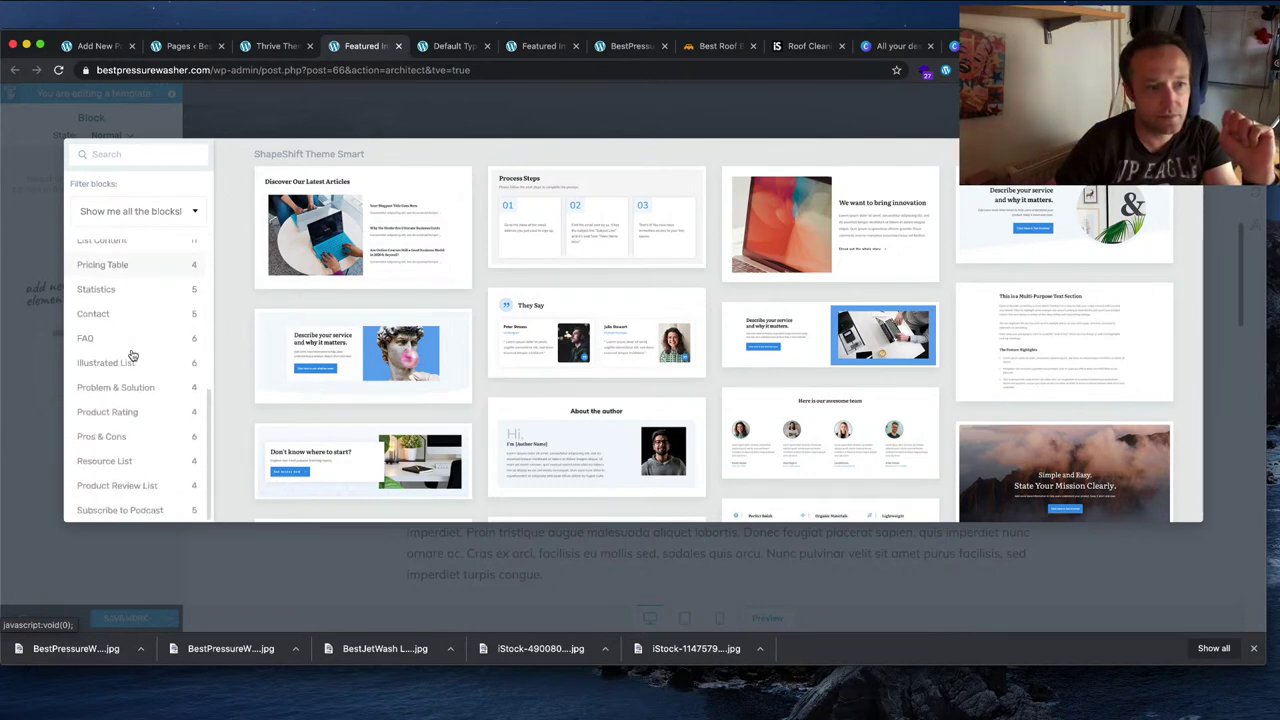
# Step: Close the block library and shrink the hero section to 435 px minimum height
pyautogui.press('Escape')
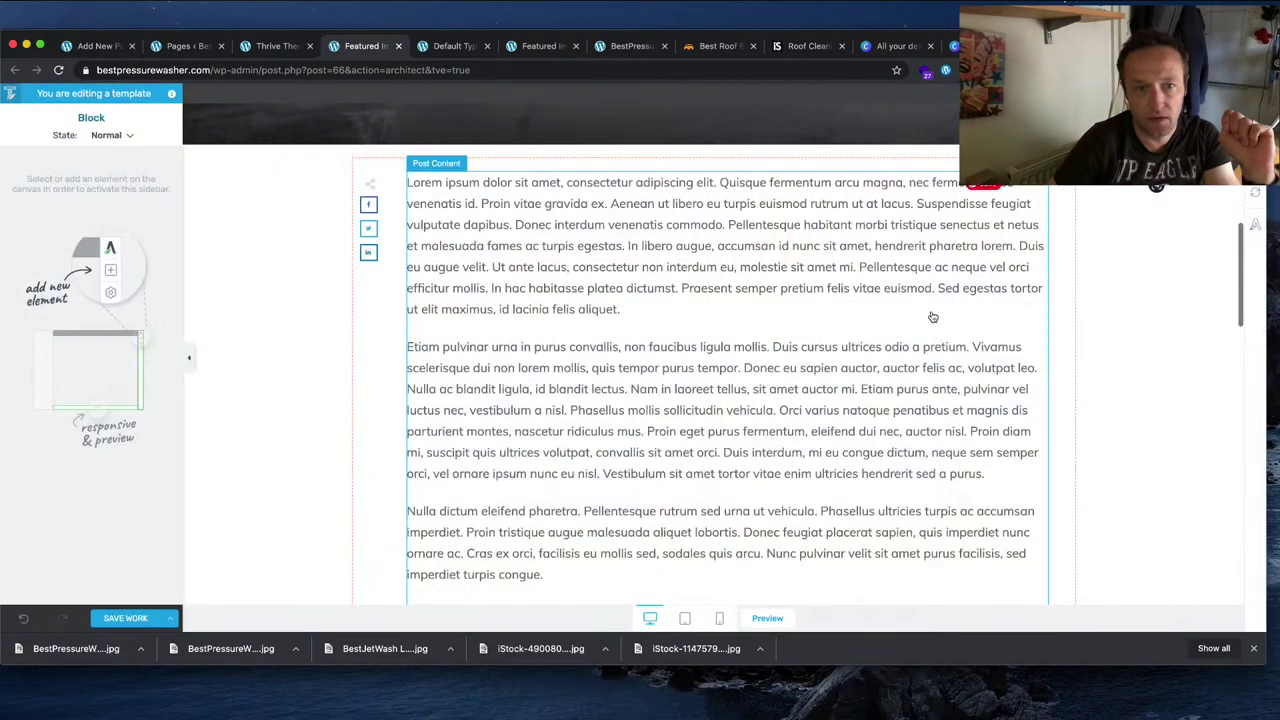
pyautogui.scroll(5, 929, 313)
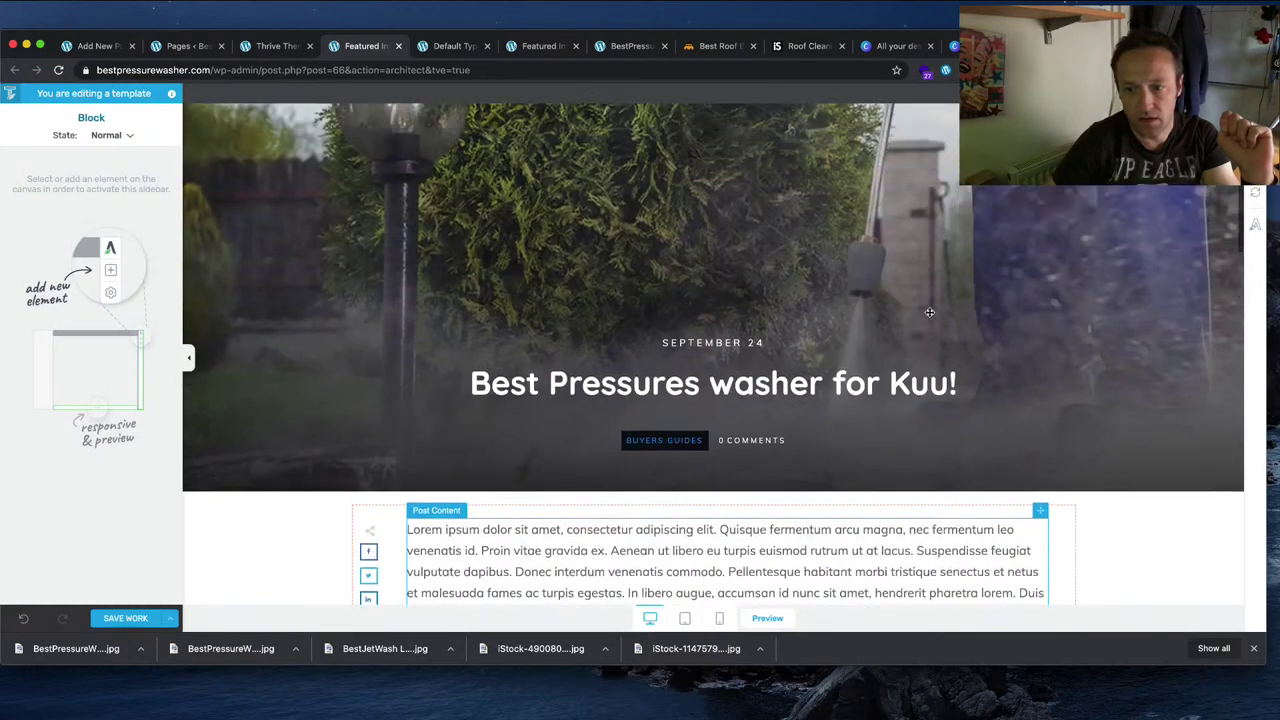
pyautogui.scroll(2, 929, 317)
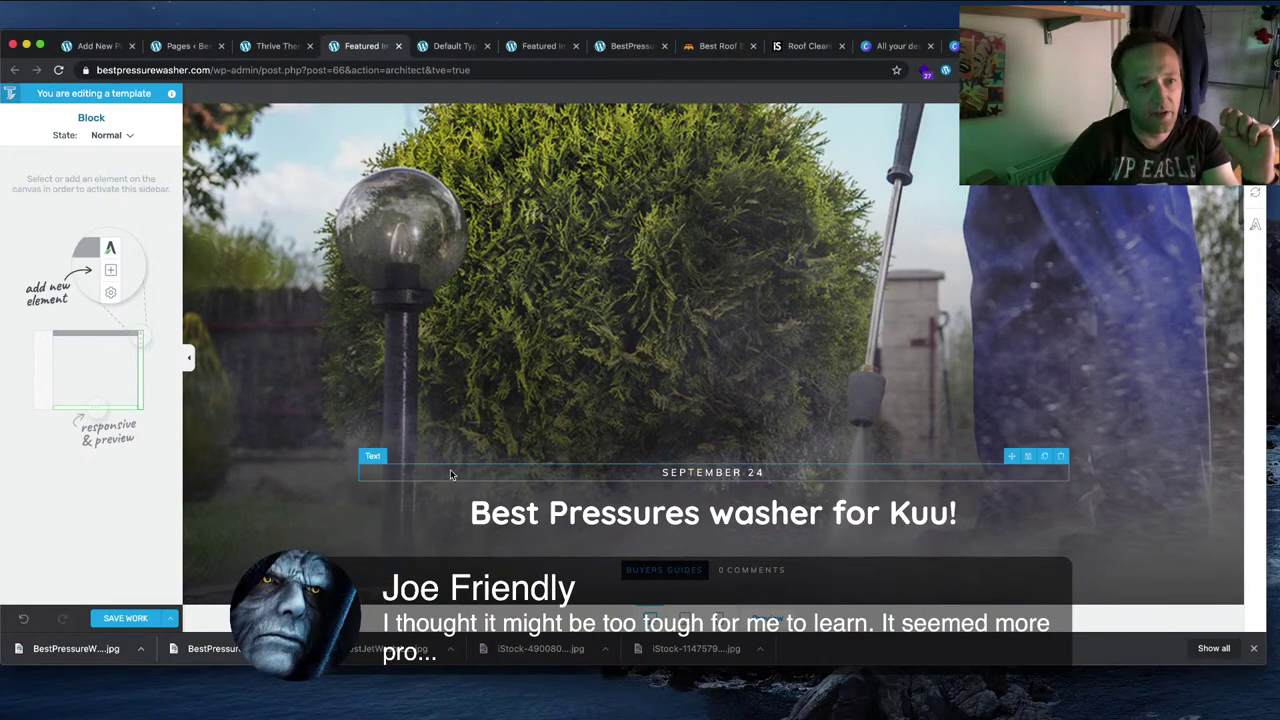
pyautogui.click(378, 289)
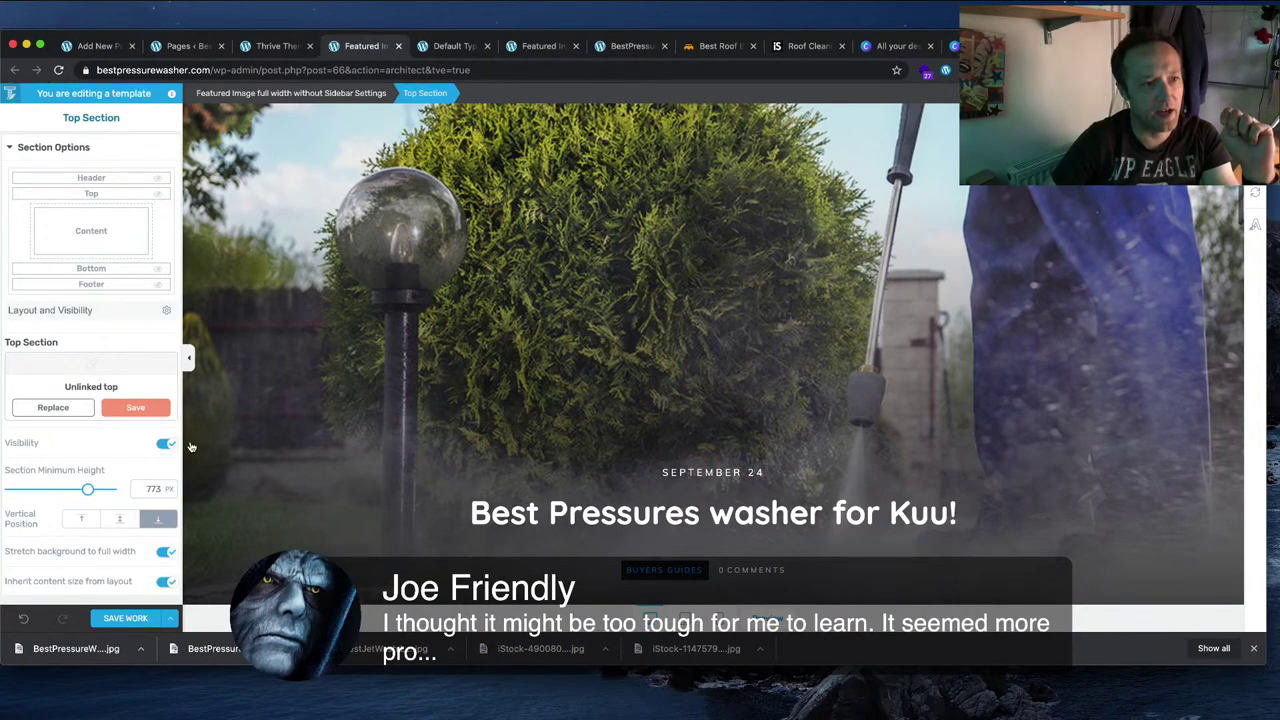
pyautogui.moveTo(80, 492); pyautogui.dragTo(54, 490)
# Step: Delete the SEPTEMBER 24 date, BUYERS GUIDES category and 0 COMMENTS counter from the hero
pyautogui.scroll(2, 402, 484)
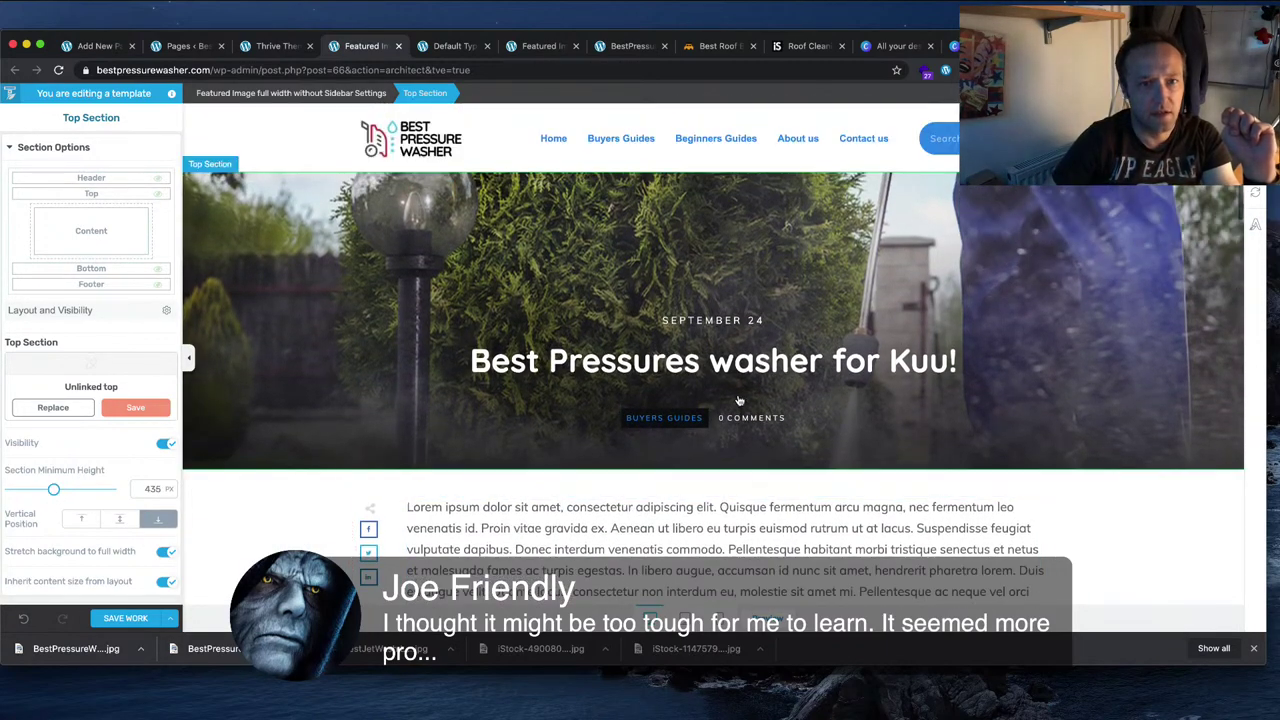
pyautogui.tripleClick(725, 322)
pyautogui.press('BackSpace')
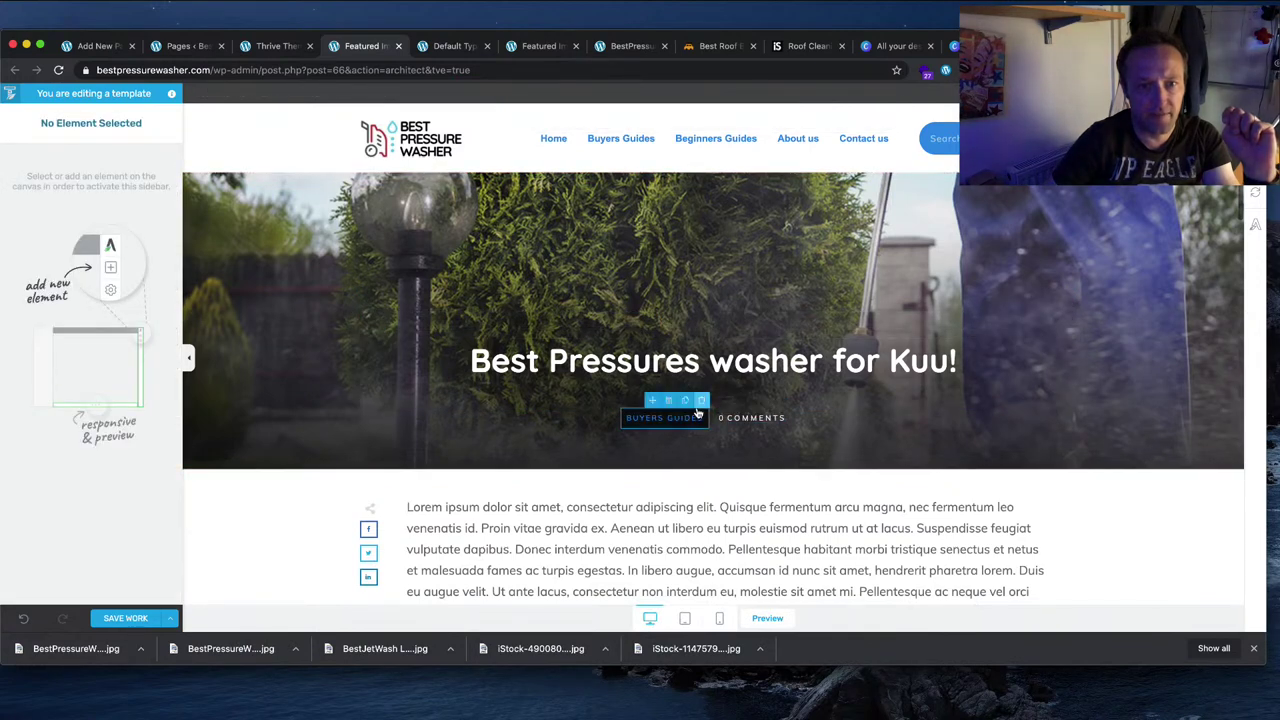
pyautogui.click(703, 401)
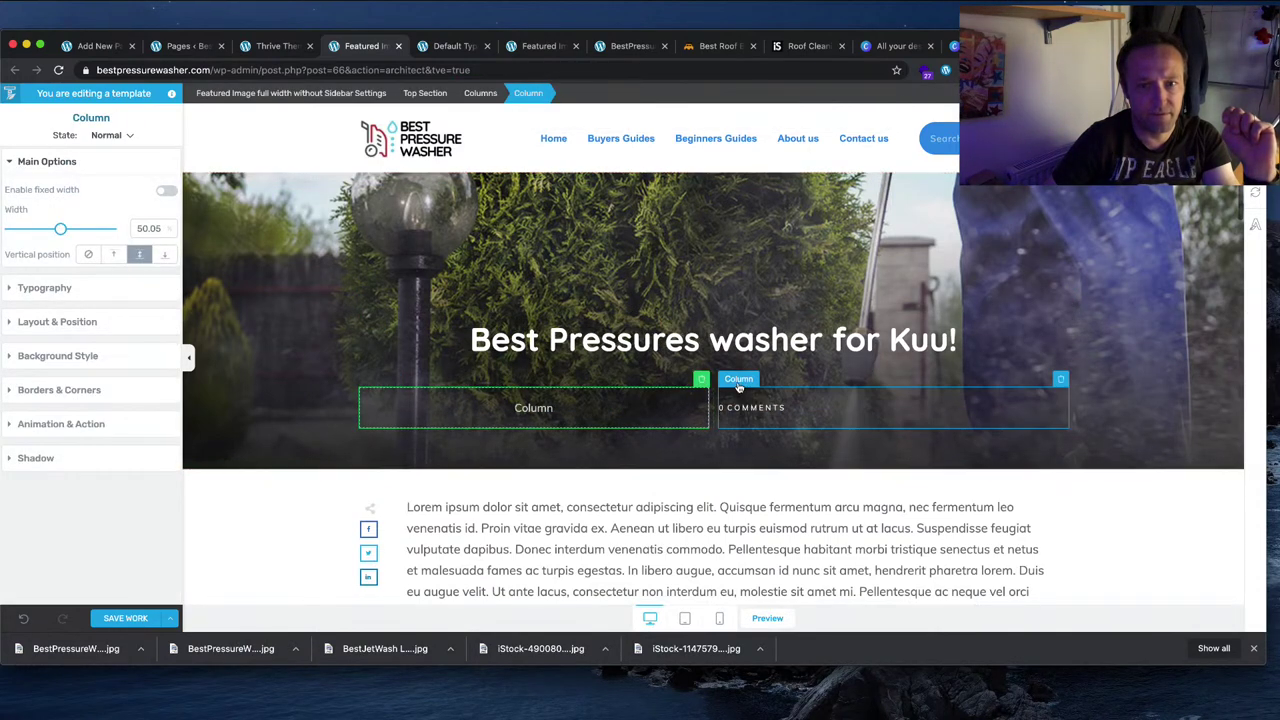
pyautogui.click(1062, 382)
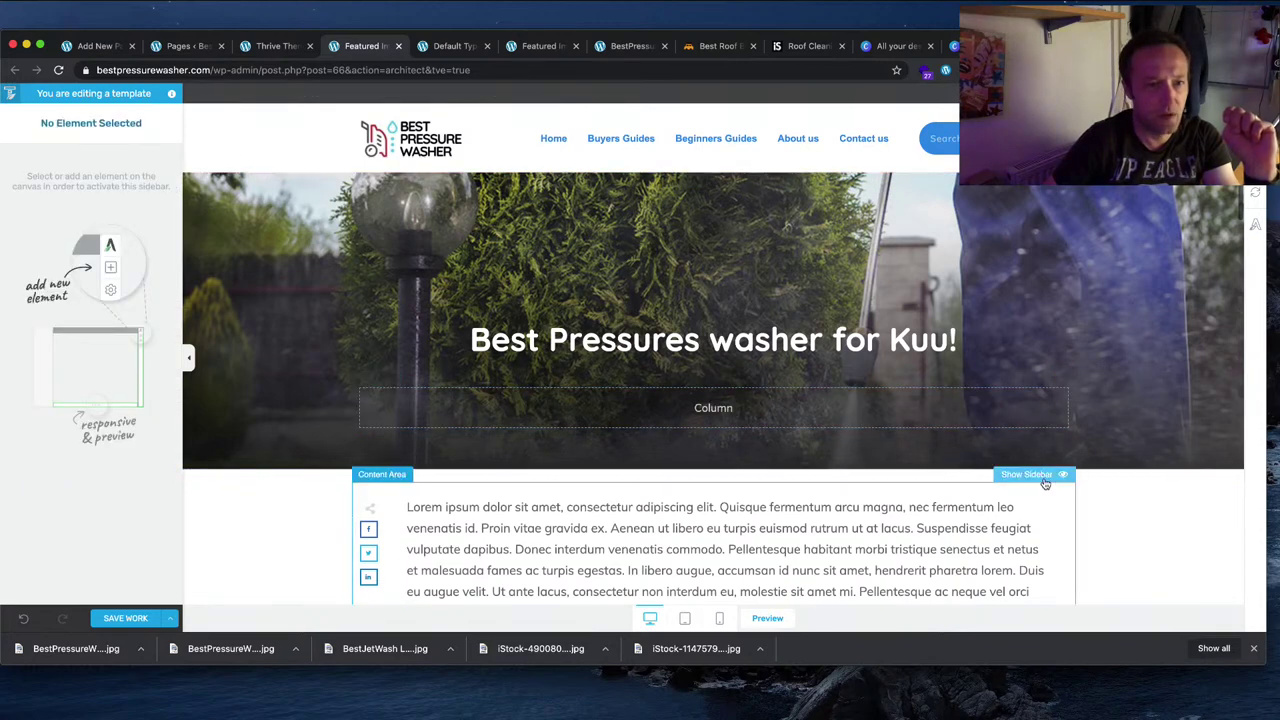
# Step: Hide the newsletter signup bottom section from the post template
pyautogui.scroll(-2, 1000, 500)
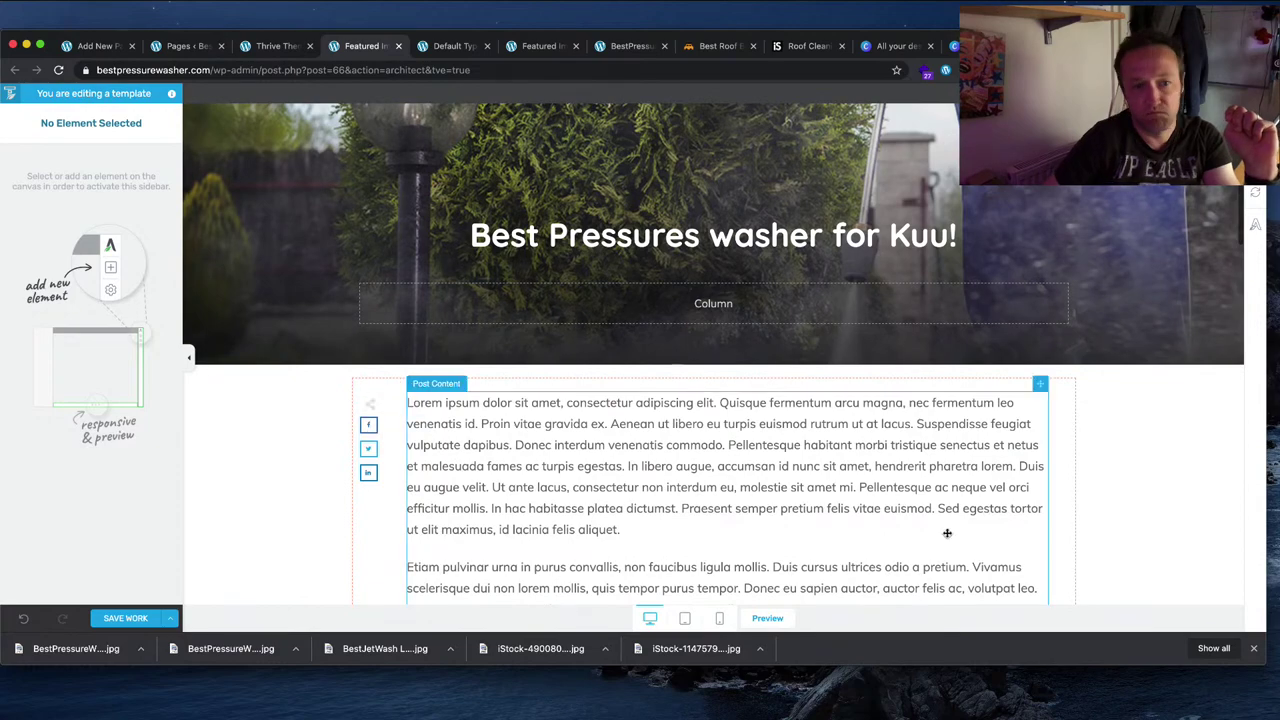
pyautogui.scroll(-10, 947, 533)
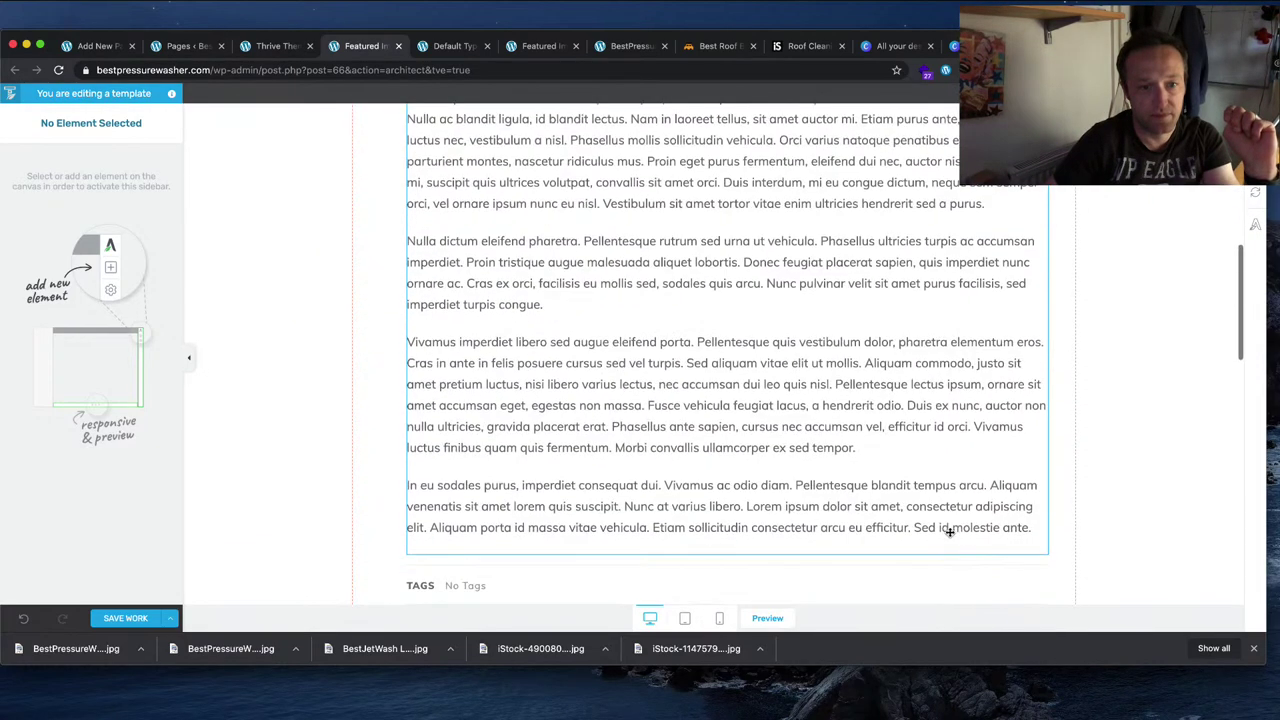
pyautogui.scroll(-5, 950, 533)
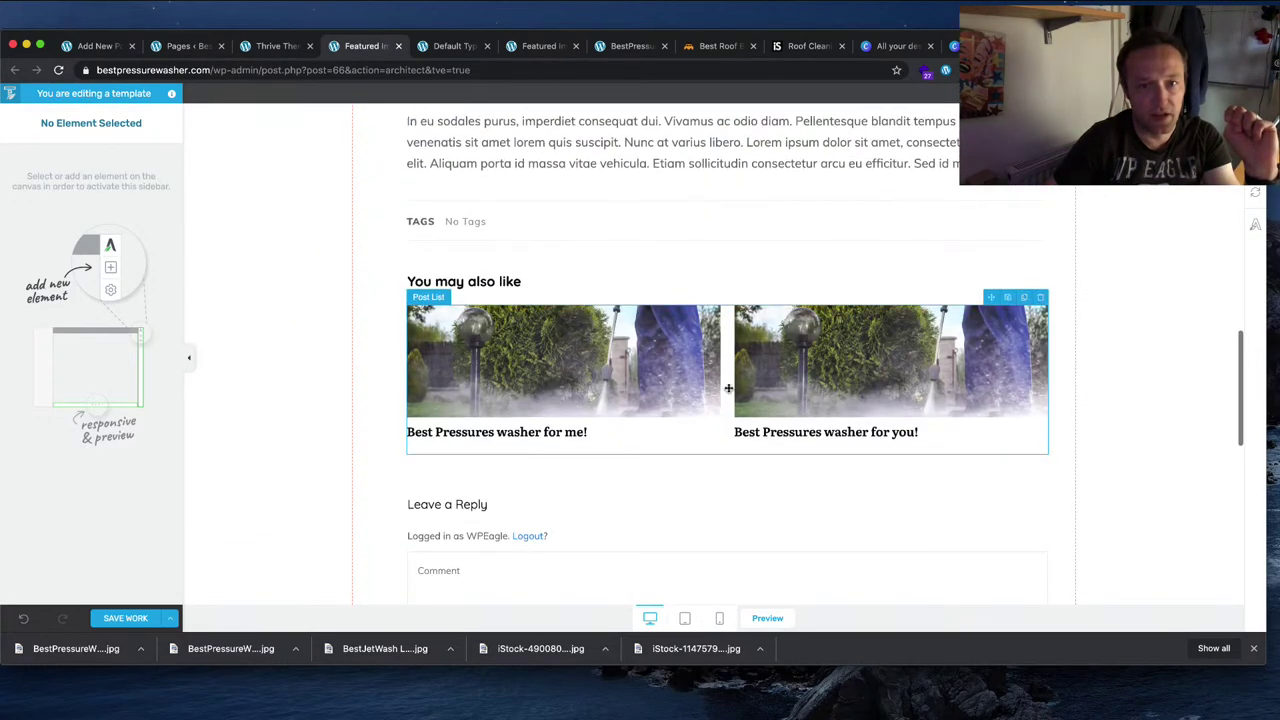
pyautogui.scroll(-3, 831, 426)
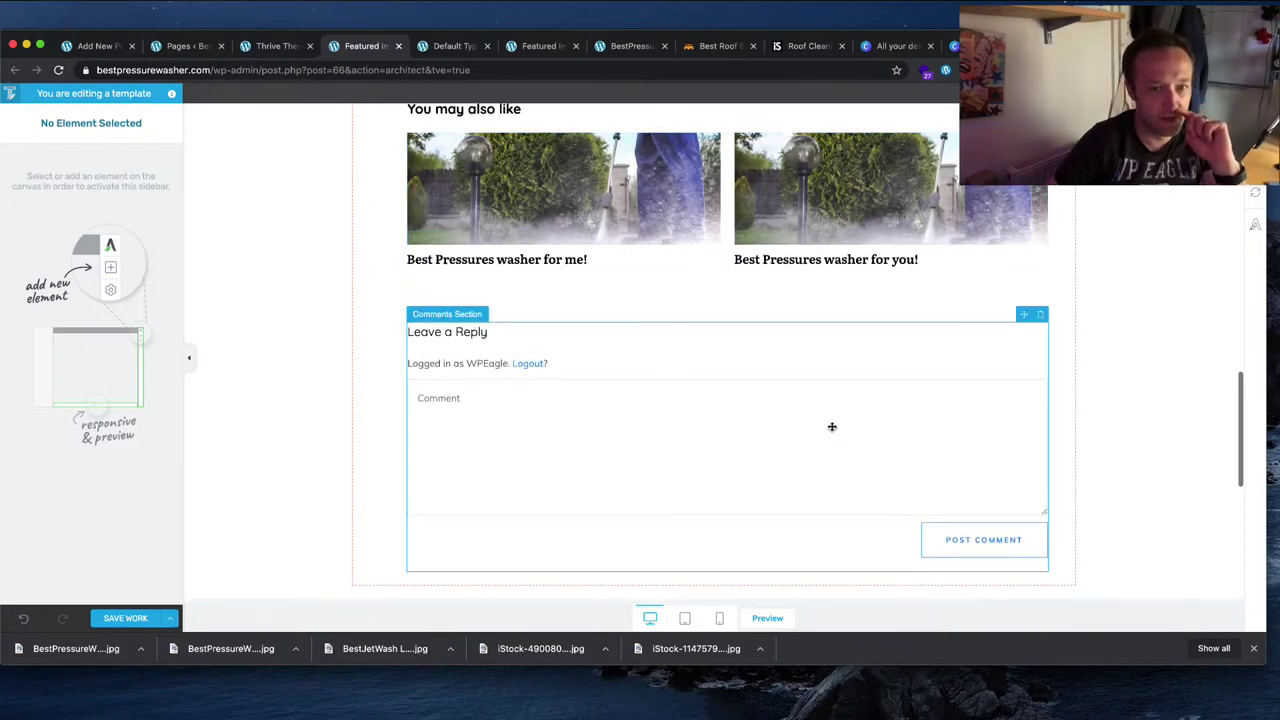
pyautogui.scroll(-8, 831, 426)
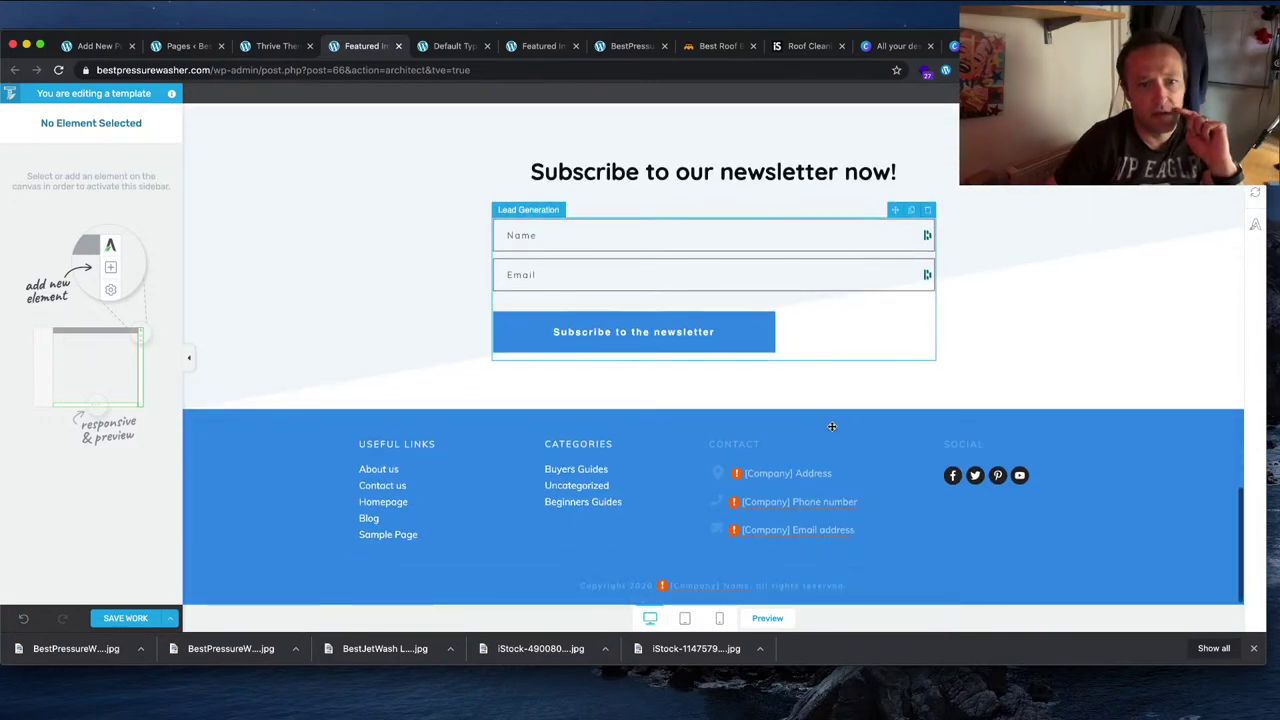
pyautogui.scroll(3, 831, 426)
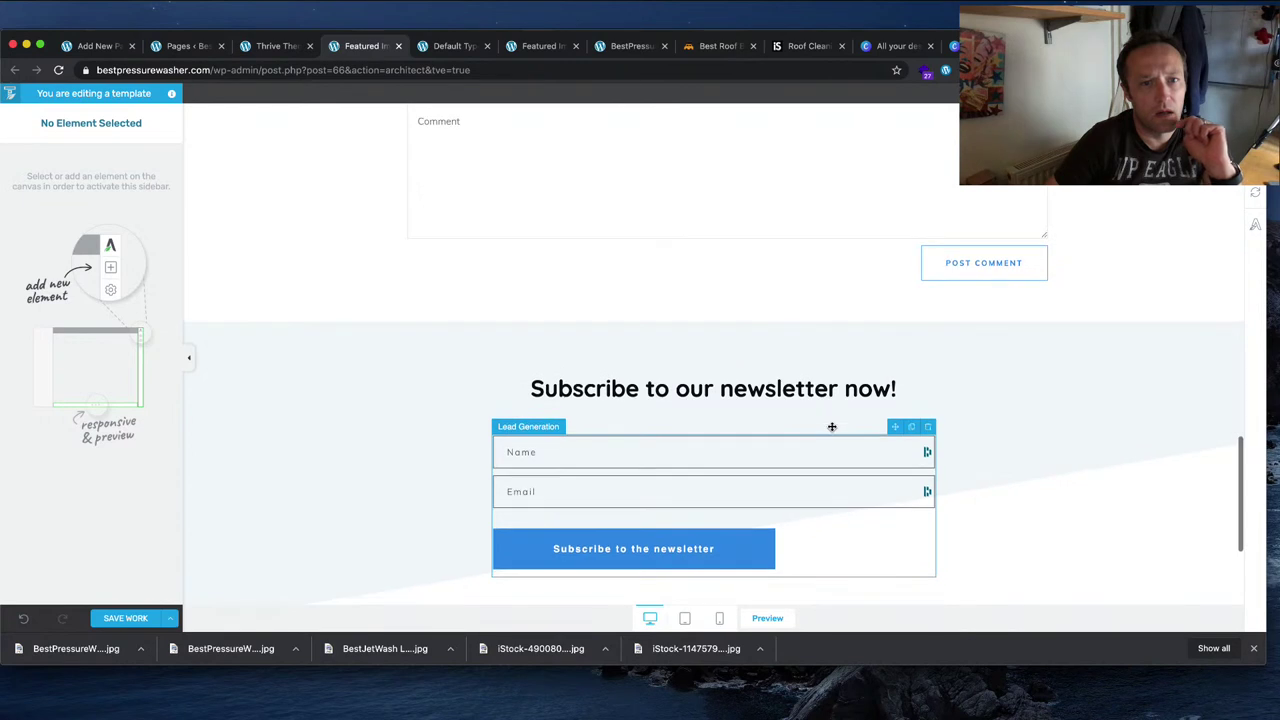
pyautogui.click(428, 362)
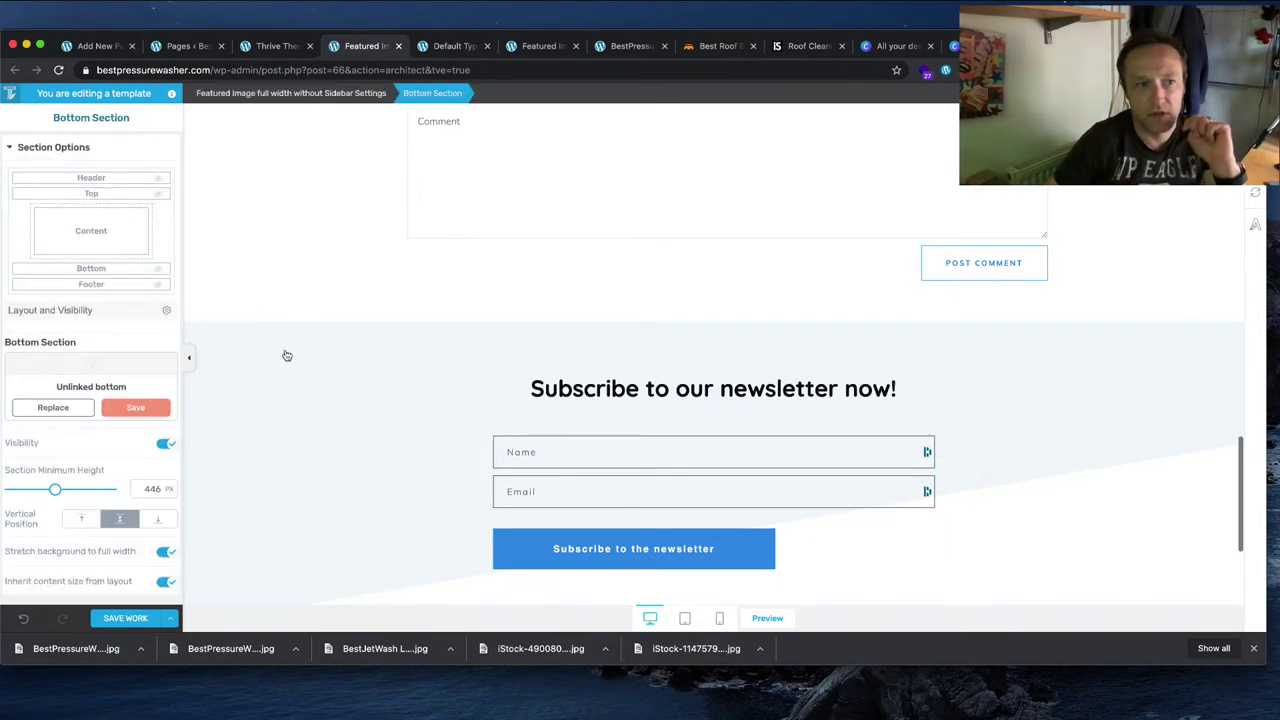
pyautogui.click(157, 268)
# Step: Save the template and open a preview of the post with Save and Preview
pyautogui.click(125, 618)
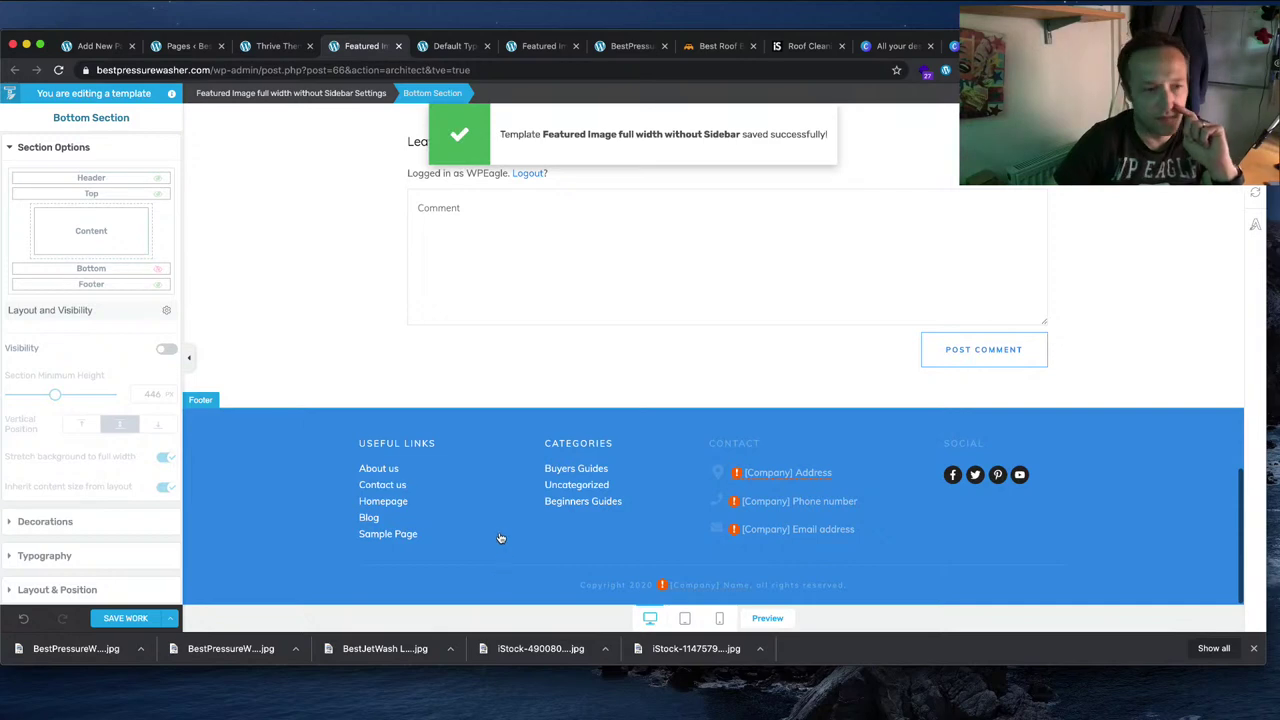
pyautogui.scroll(15, 500, 538)
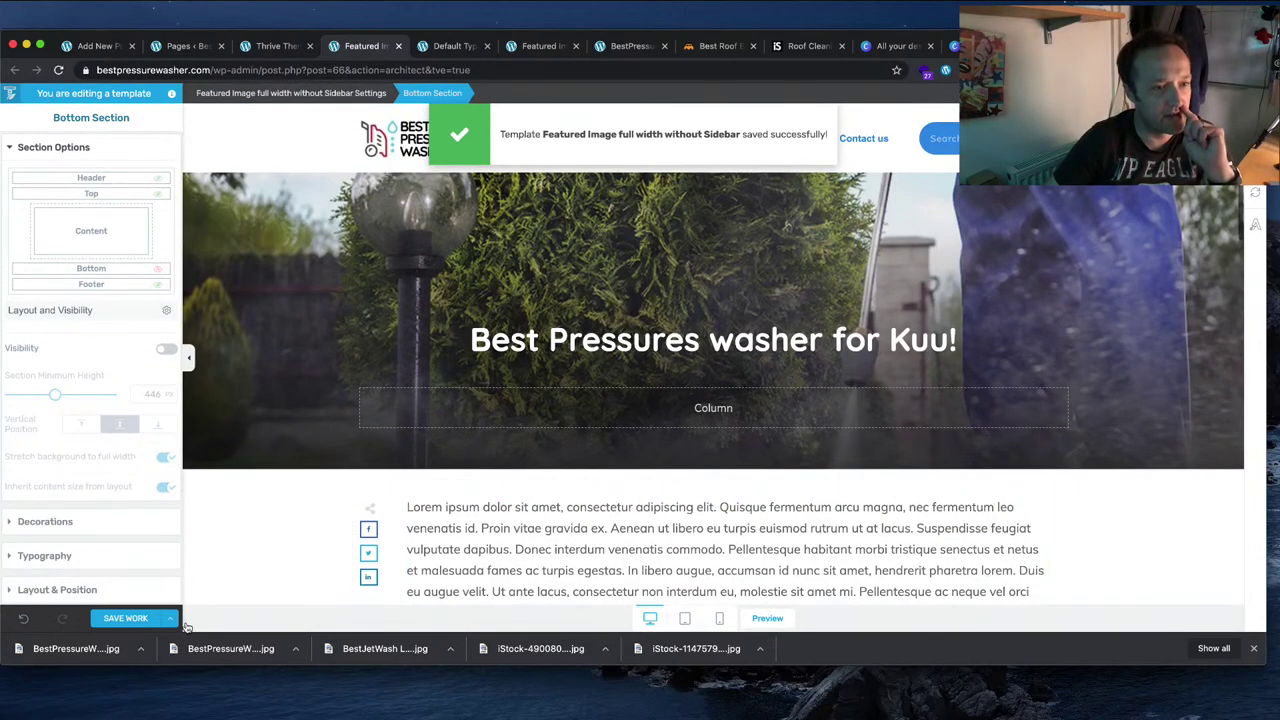
pyautogui.click(171, 618)
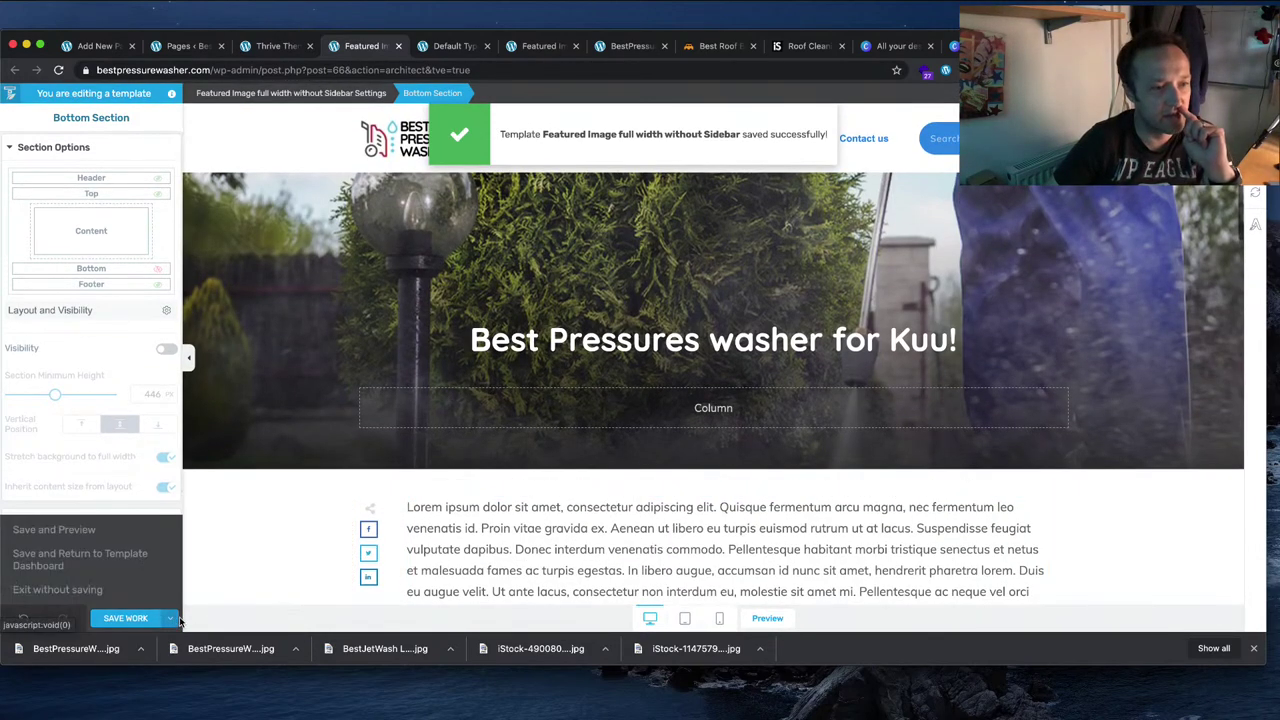
pyautogui.click(55, 529)
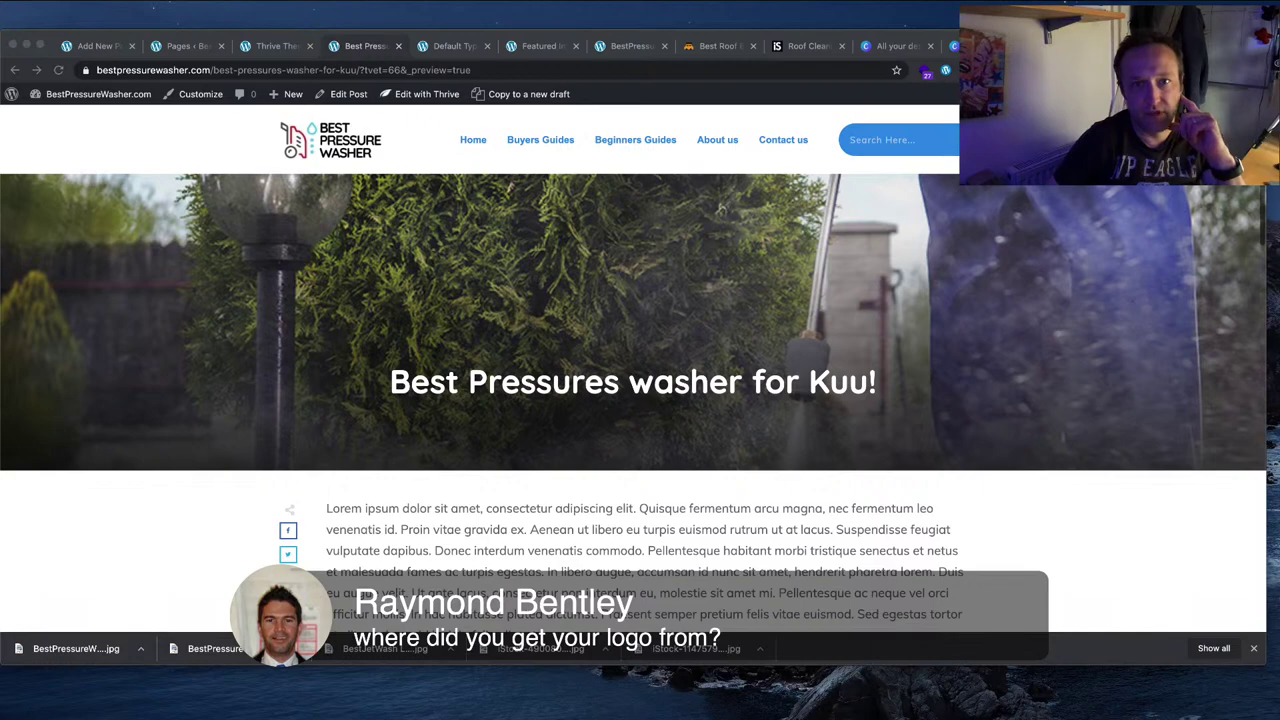
# Step: Start a new blank logo design from Canva's designs page
pyautogui.click(908, 45)
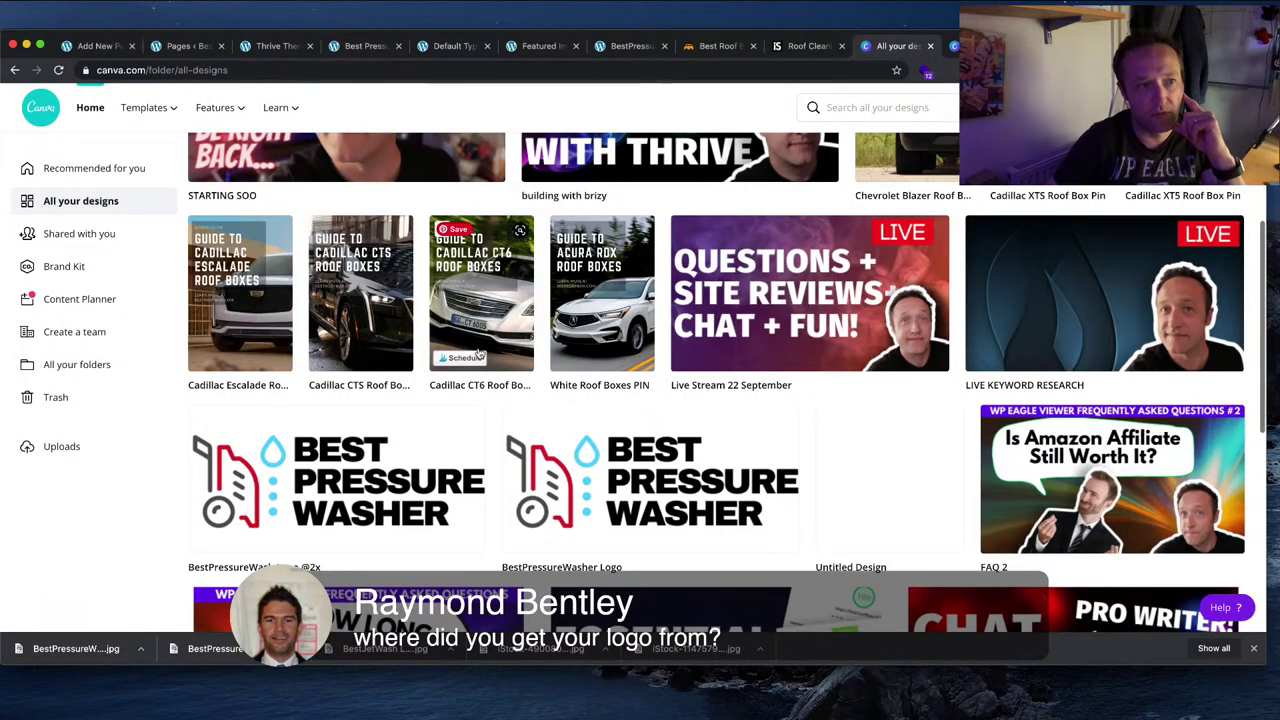
pyautogui.scroll(2, 121, 259)
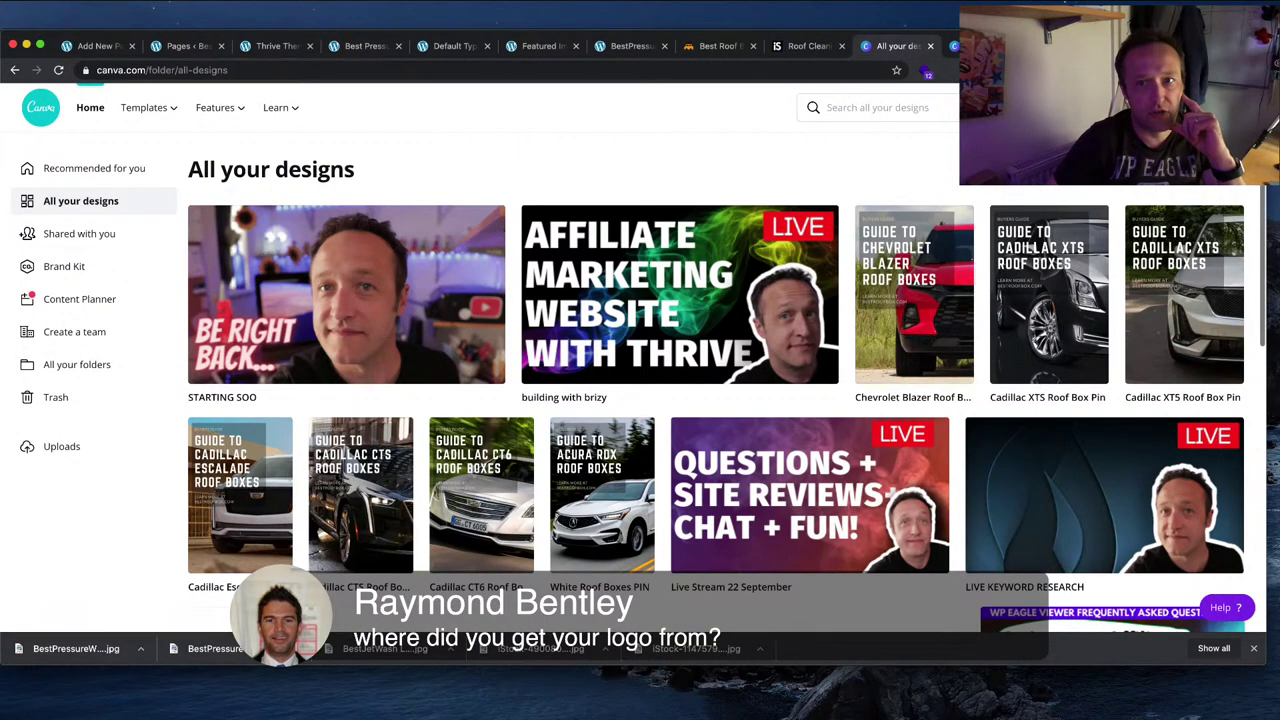
pyautogui.click(1040, 107)
pyautogui.click(1000, 254)
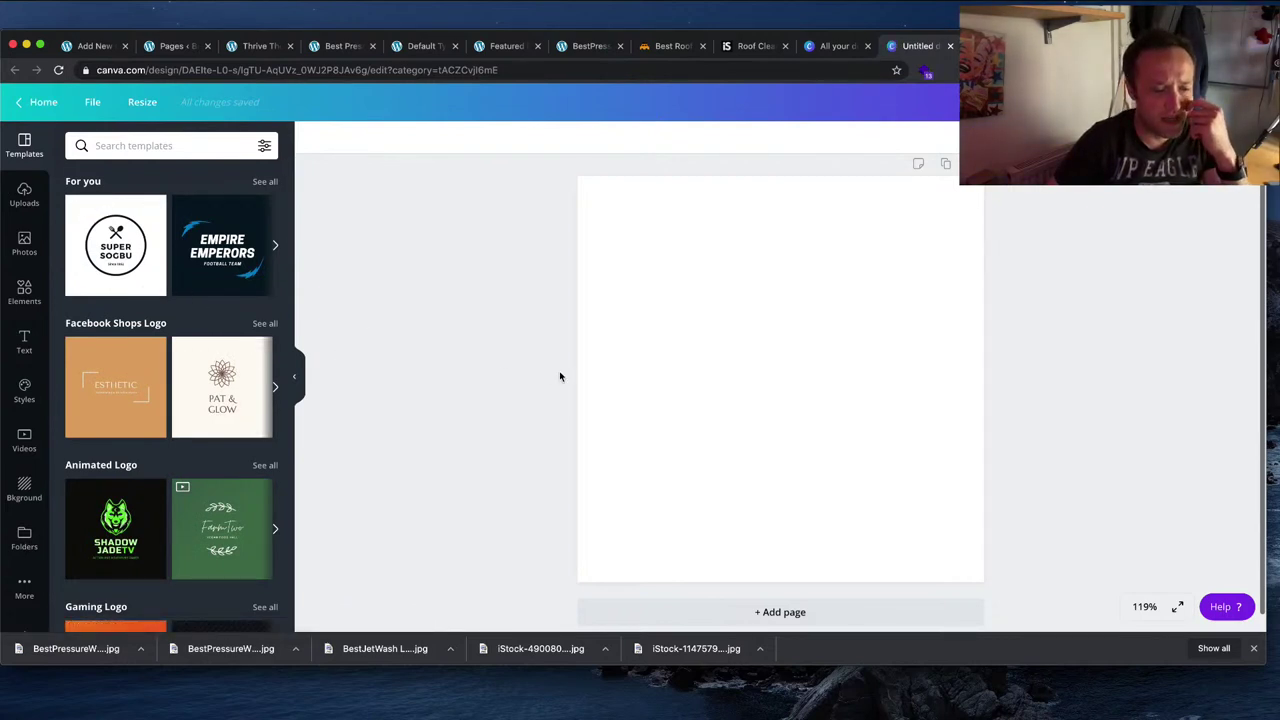
# Step: Search Google for 'iconfind' in a new tab and open the Iconfinder website
pyautogui.press('super+t')
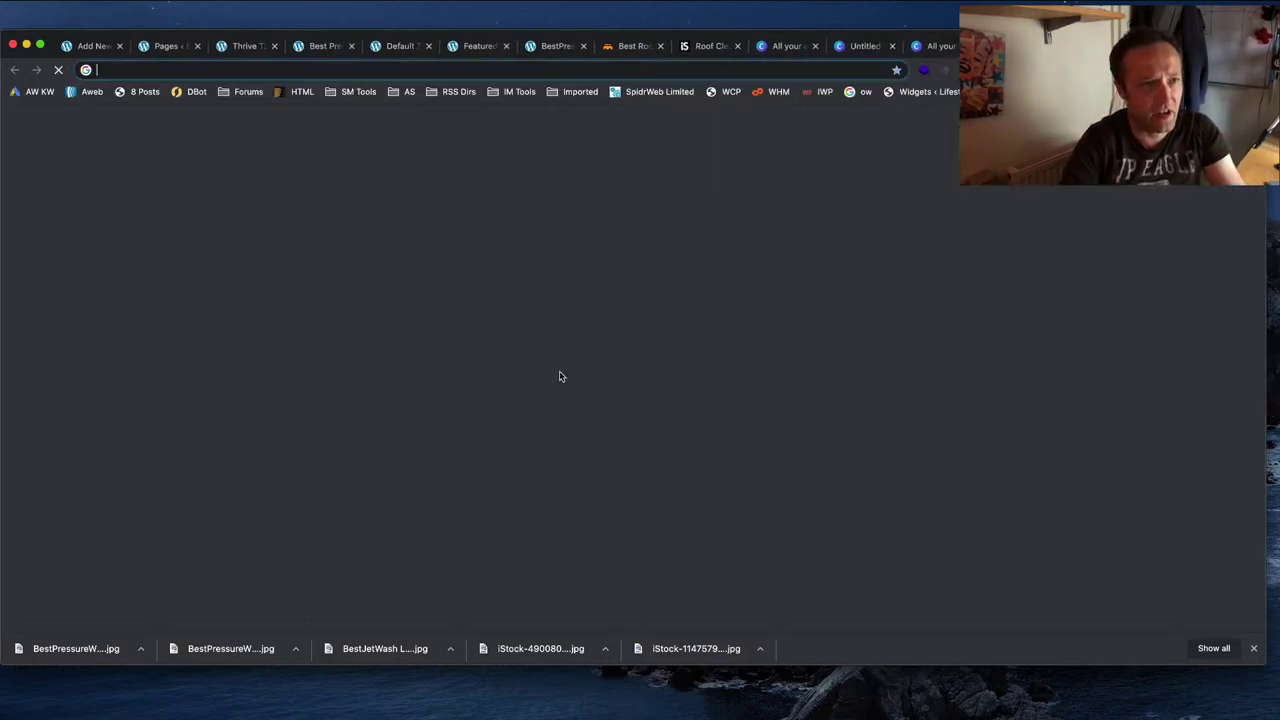
pyautogui.write('iconfind')
pyautogui.press('Return')
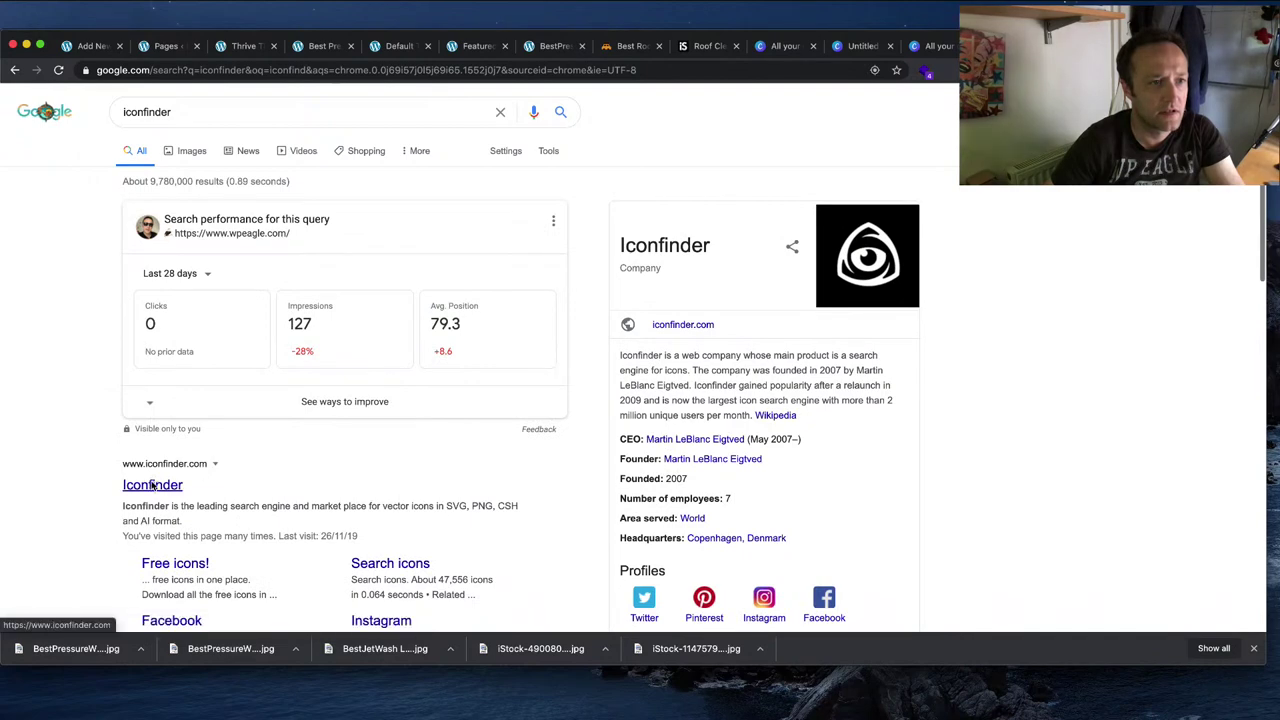
pyautogui.click(152, 486)
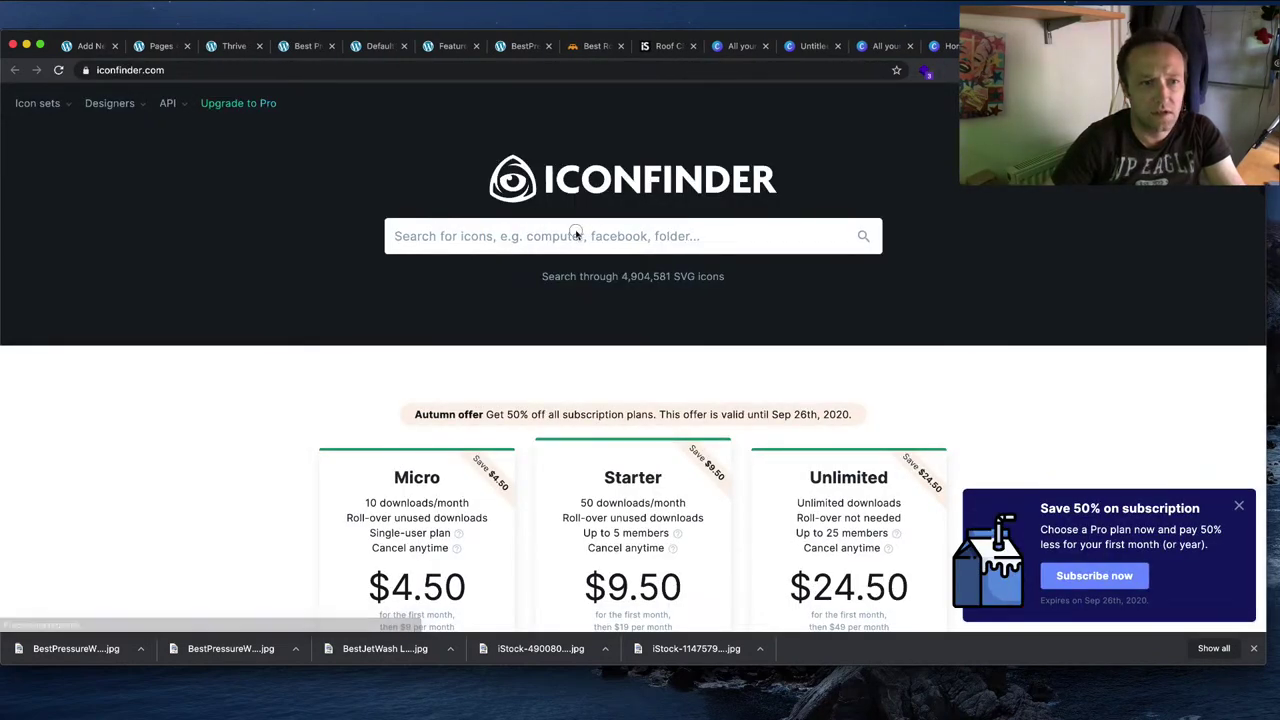
# Step: Search Iconfinder for 'pressure washer' icons
pyautogui.click(576, 231)
pyautogui.write('je')
pyautogui.press('BackSpace')
pyautogui.press('BackSpace')
pyautogui.write('pr')
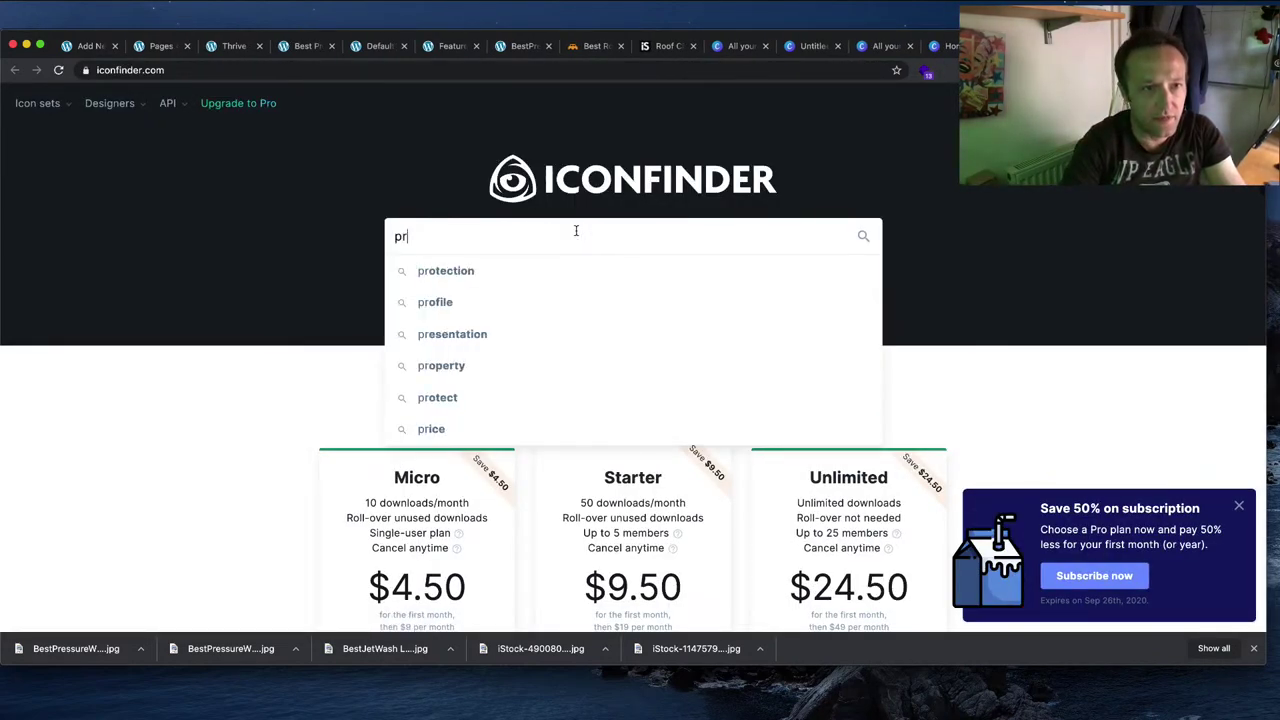
pyautogui.write('e')
pyautogui.press('BackSpace')
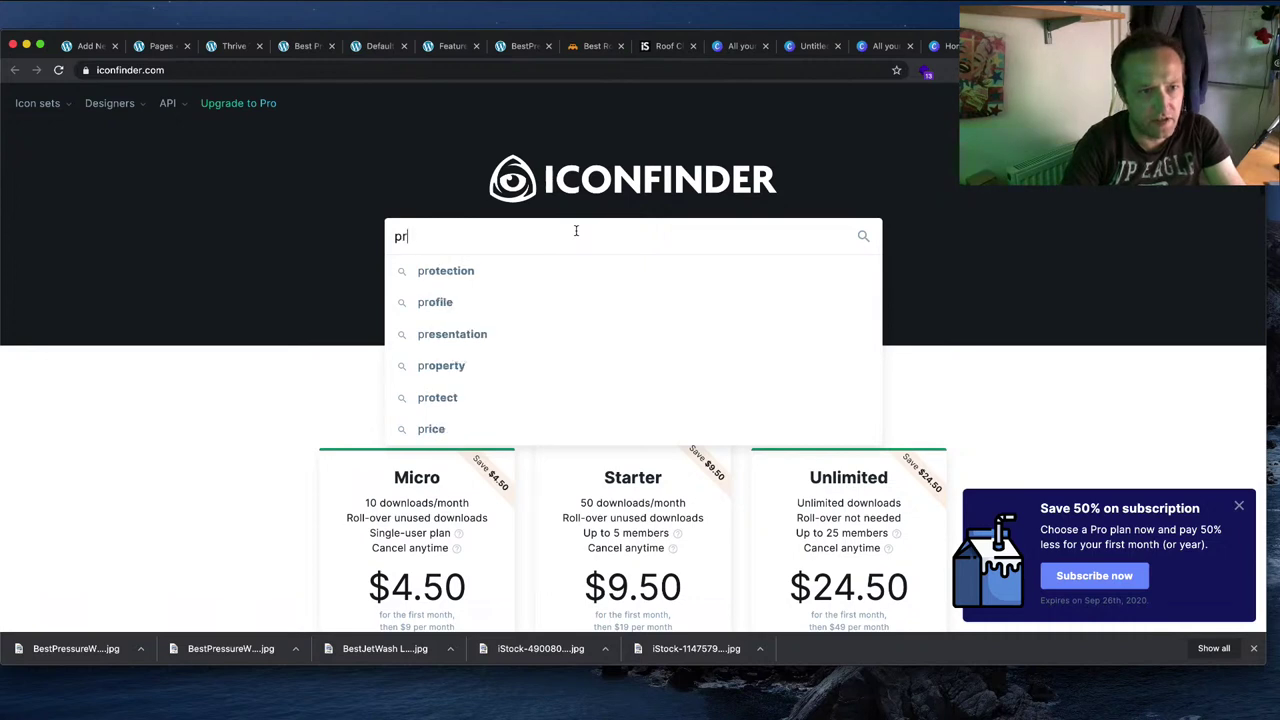
pyautogui.write('essure ')
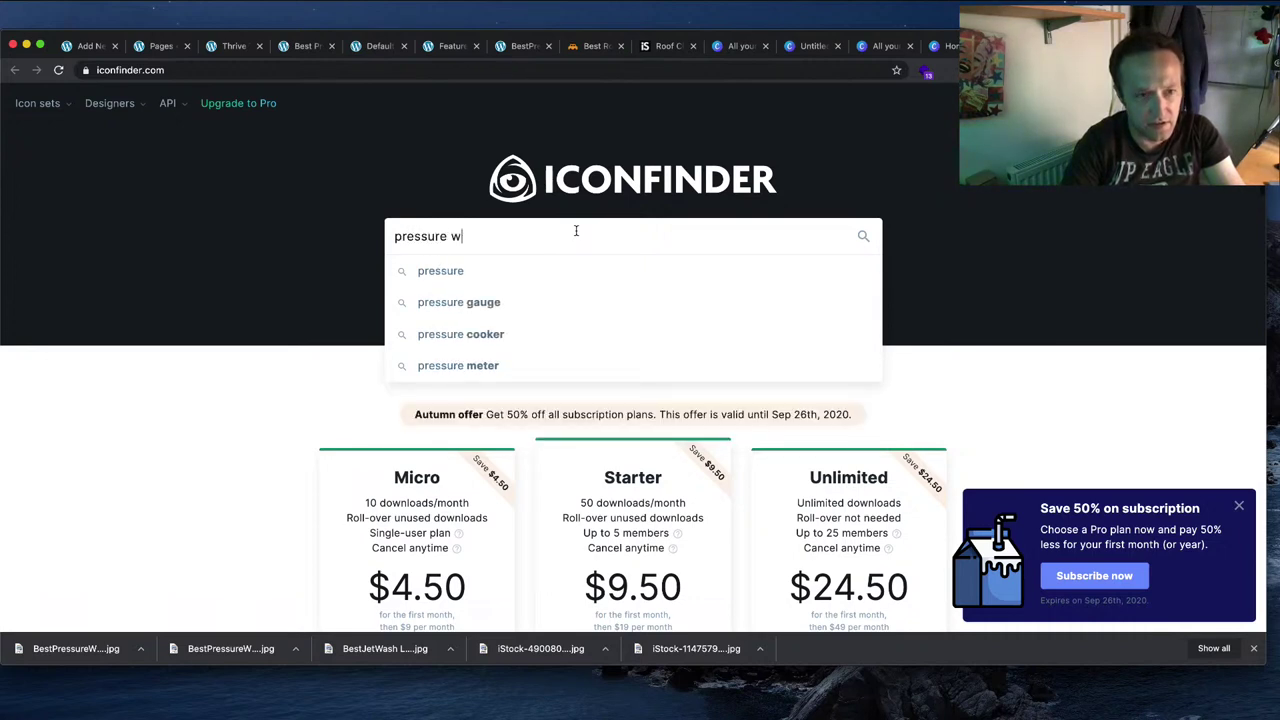
pyautogui.write('washer')
pyautogui.press('Return')
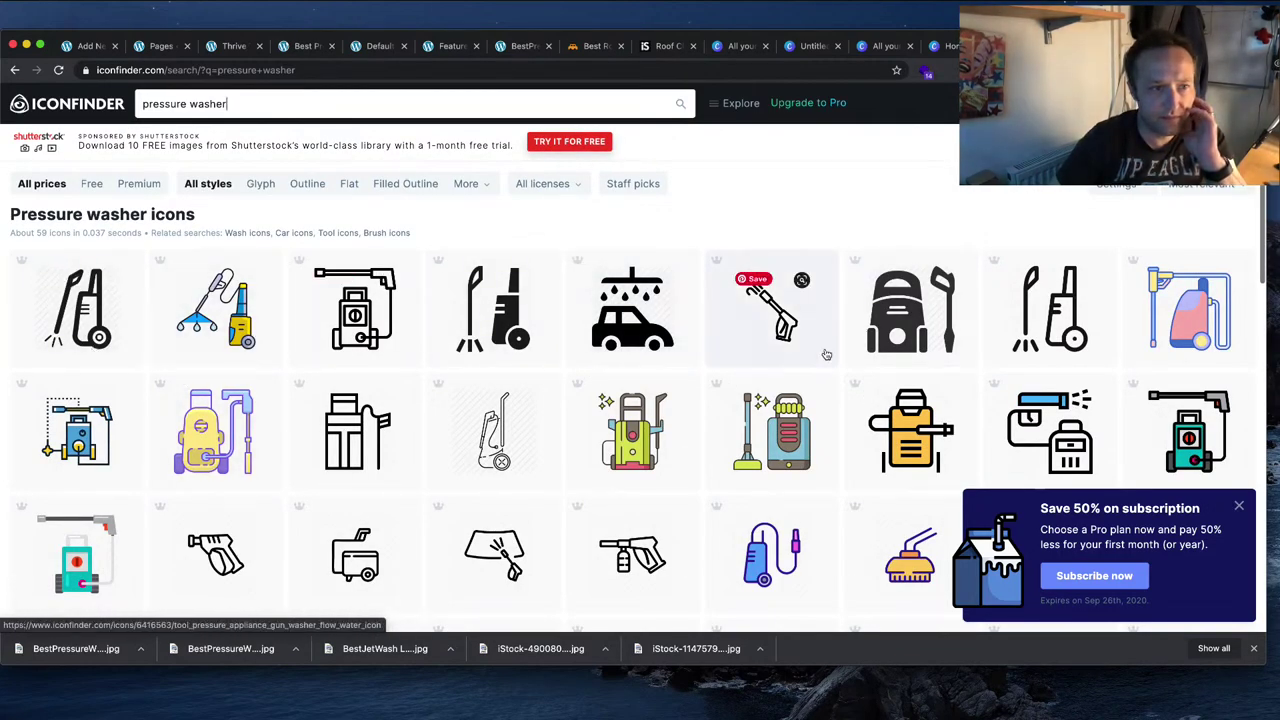
# Step: Apply the Free price filter to the results, then begin entering 'icon' as a new address
pyautogui.click(91, 183)
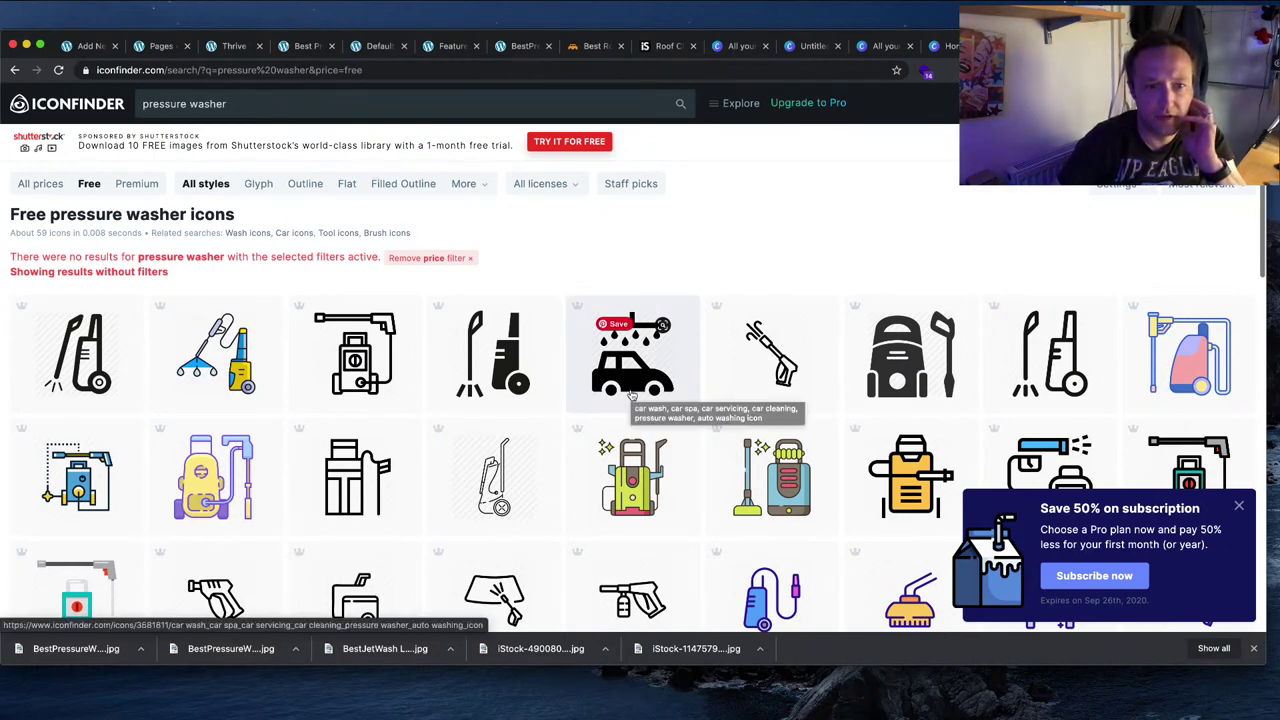
pyautogui.scroll(-3, 631, 395)
pyautogui.scroll(3, 631, 395)
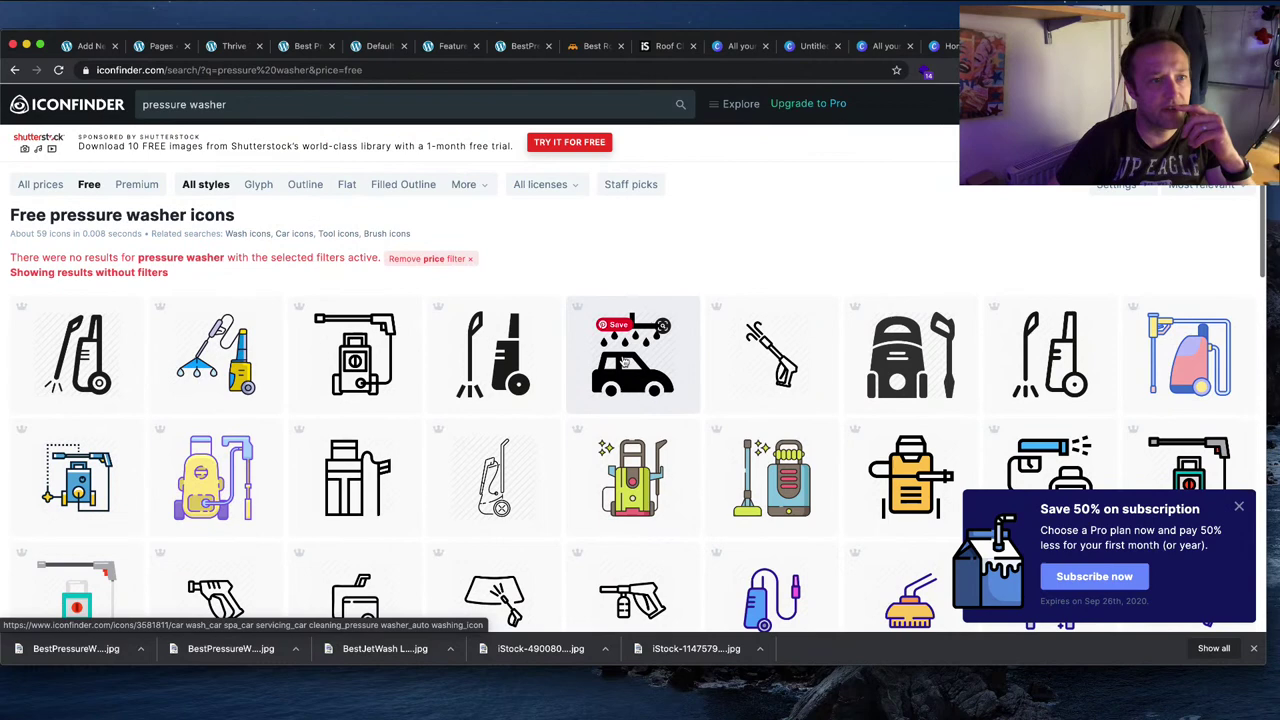
pyautogui.click(386, 70)
pyautogui.write('icon')
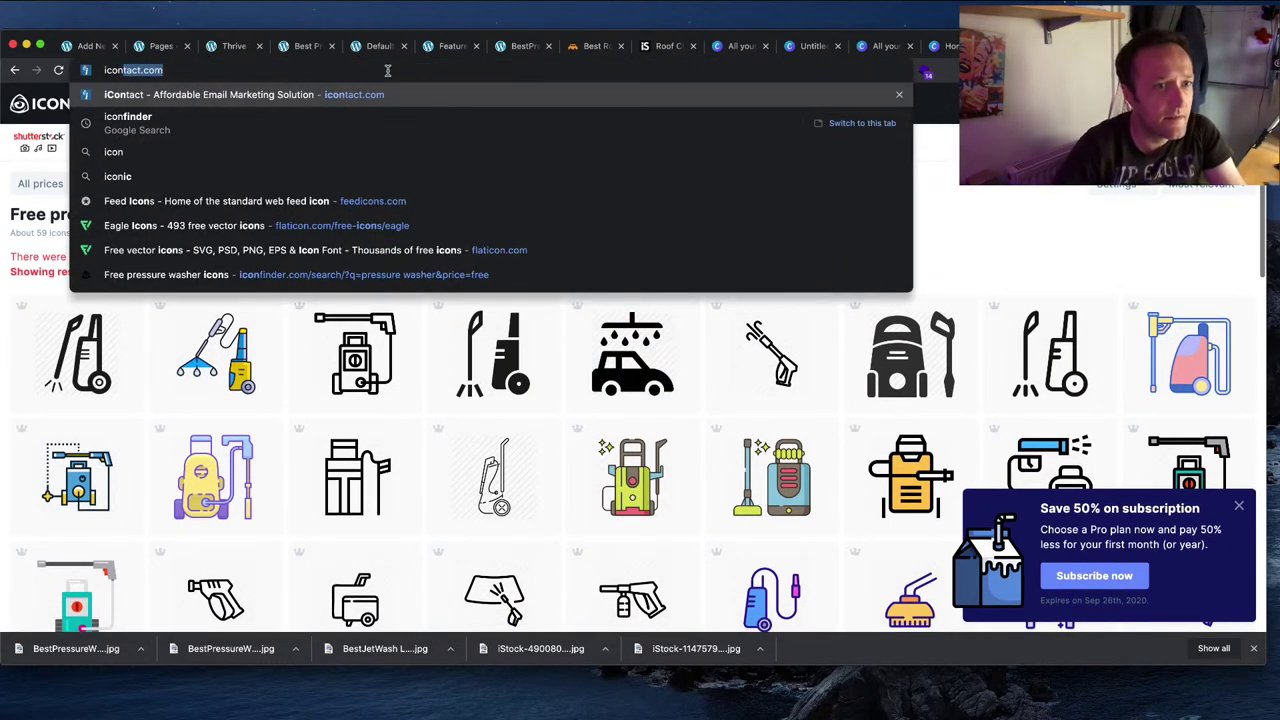
# Step: Go to flaticon.com, search 'pressure washer' and browse the 20 icon results
pyautogui.press('Down')
pyautogui.press('Down')
pyautogui.press('Down')
pyautogui.press('Down')
pyautogui.press('Down')
pyautogui.press('Down')
pyautogui.press('Return')
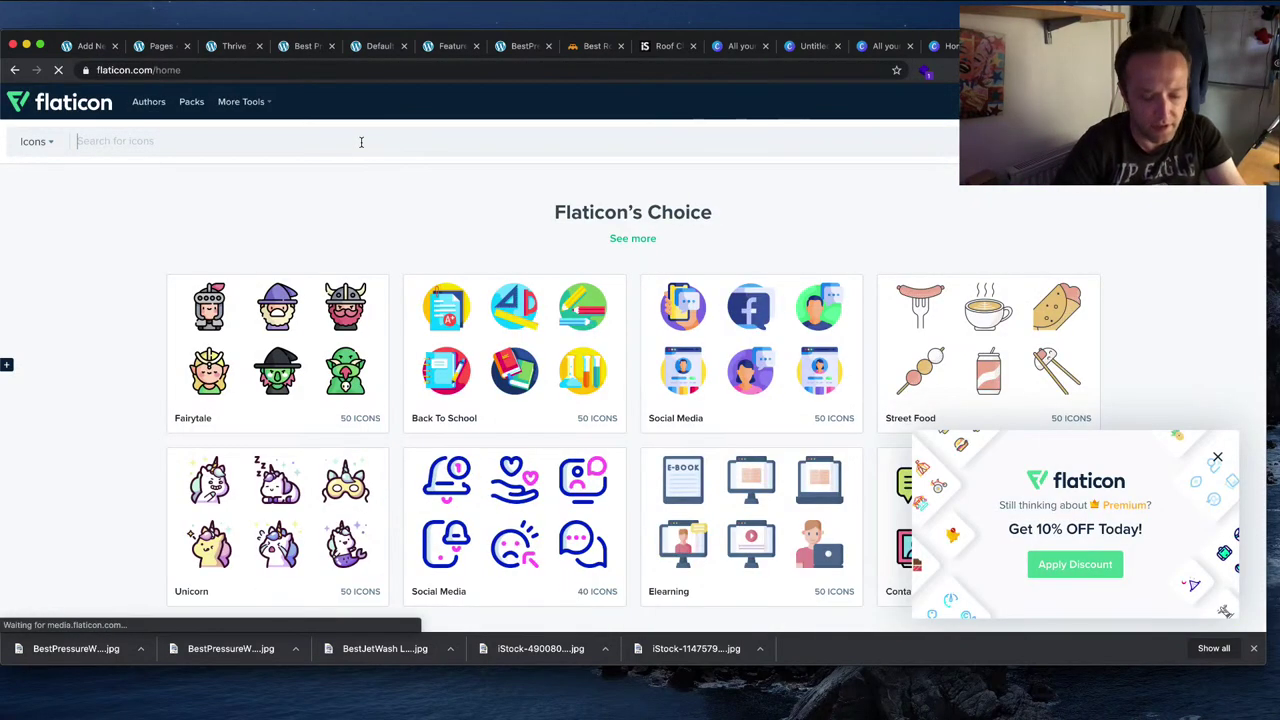
pyautogui.write('pressure wahs')
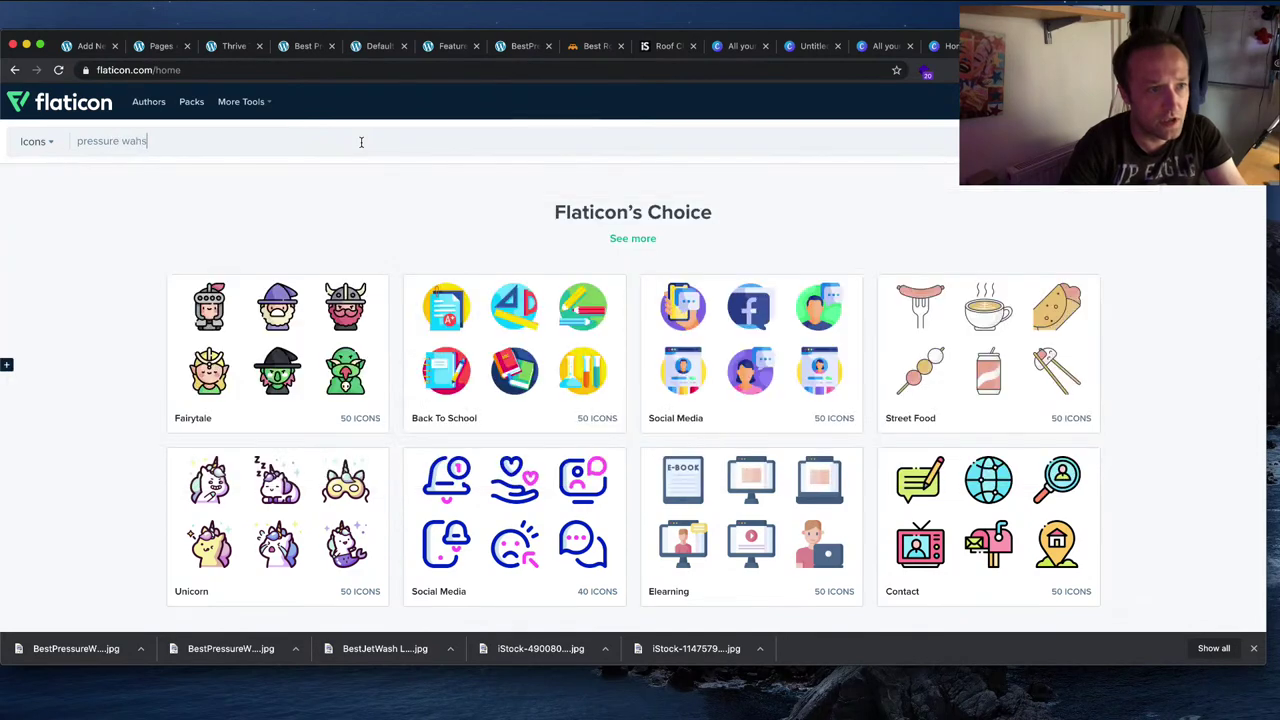
pyautogui.write('e')
pyautogui.press('BackSpace')
pyautogui.press('BackSpace')
pyautogui.press('BackSpace')
pyautogui.press('Down')
pyautogui.press('Return')
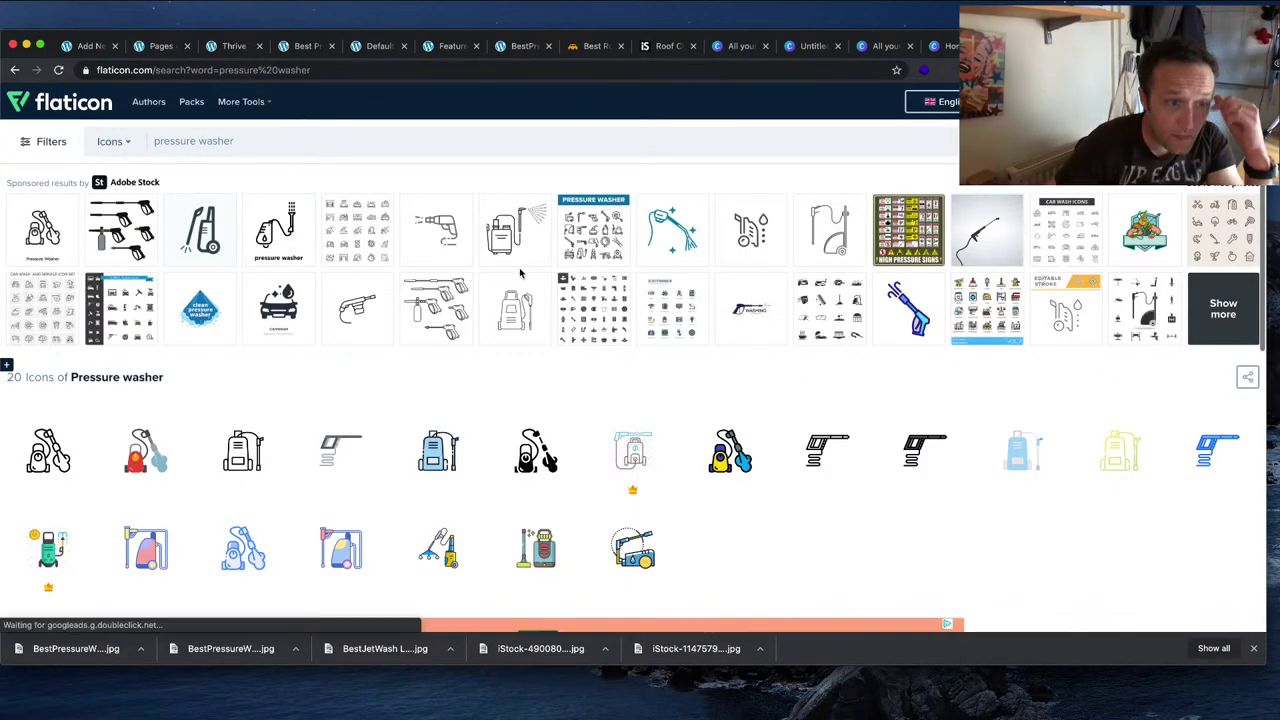
pyautogui.scroll(-1, 520, 272)
pyautogui.scroll(-1, 520, 272)
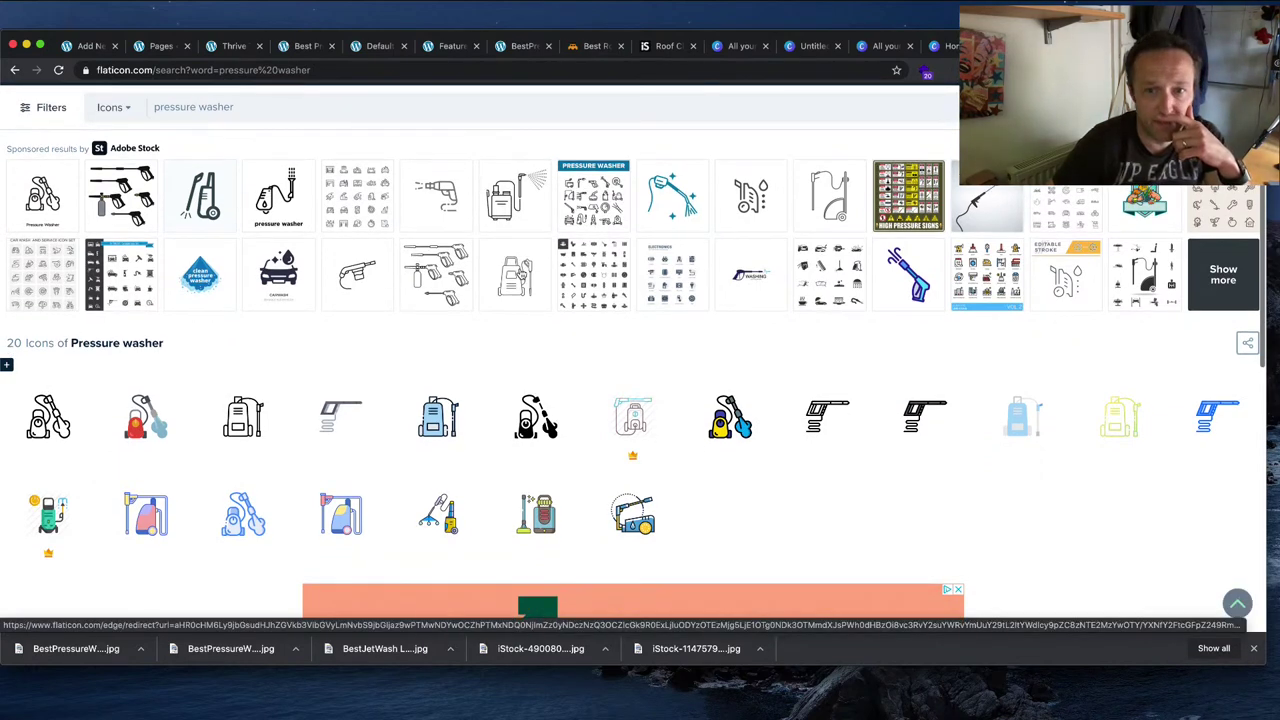
pyautogui.scroll(-5, 520, 272)
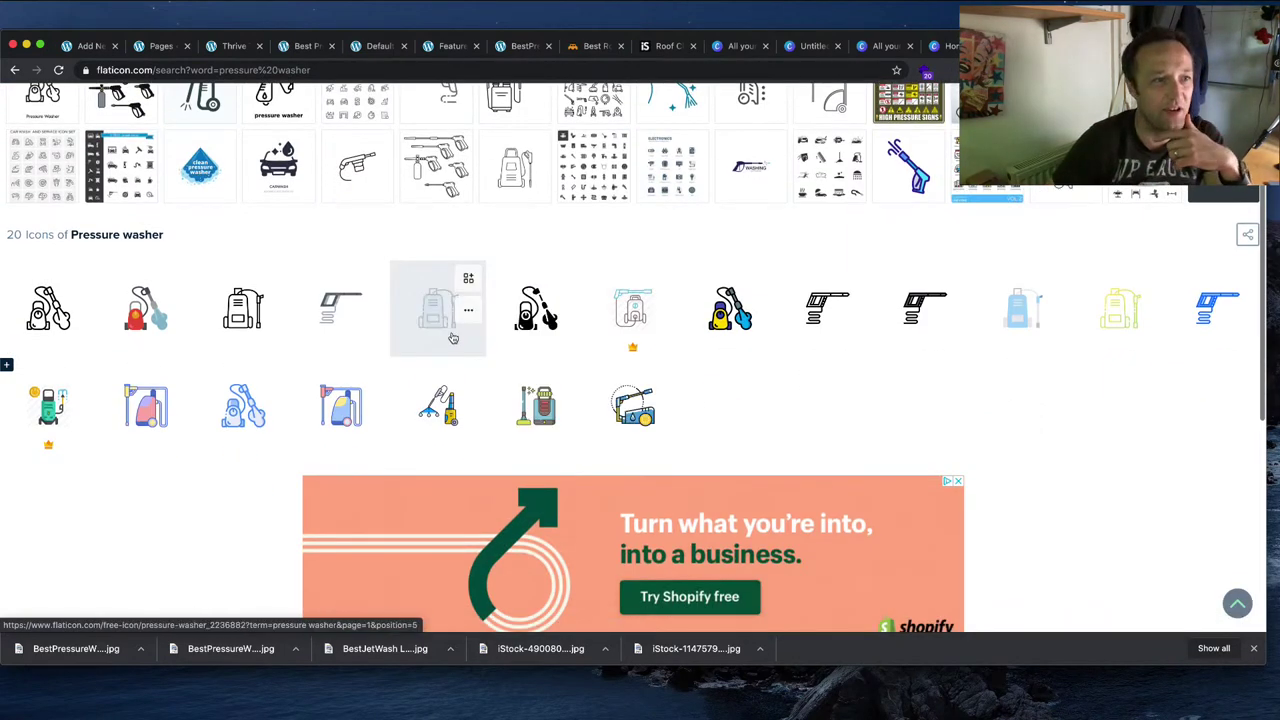
pyautogui.scroll(6, 629, 306)
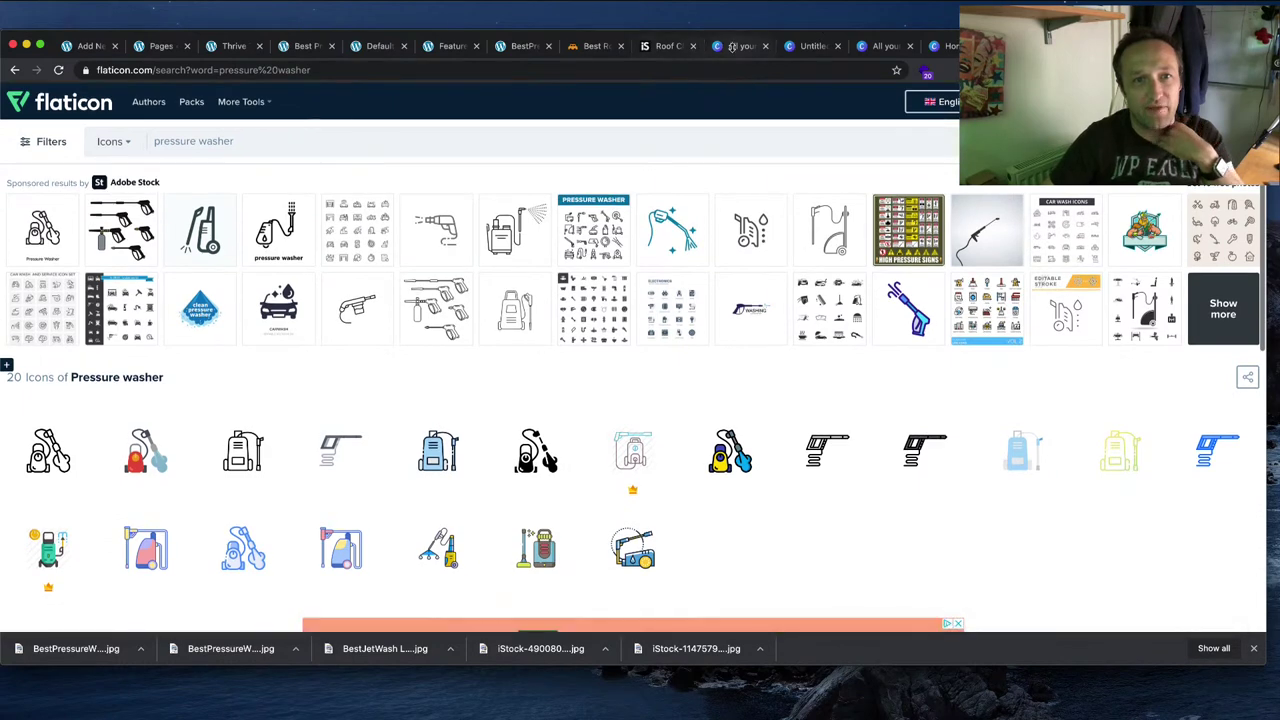
pyautogui.click(733, 46)
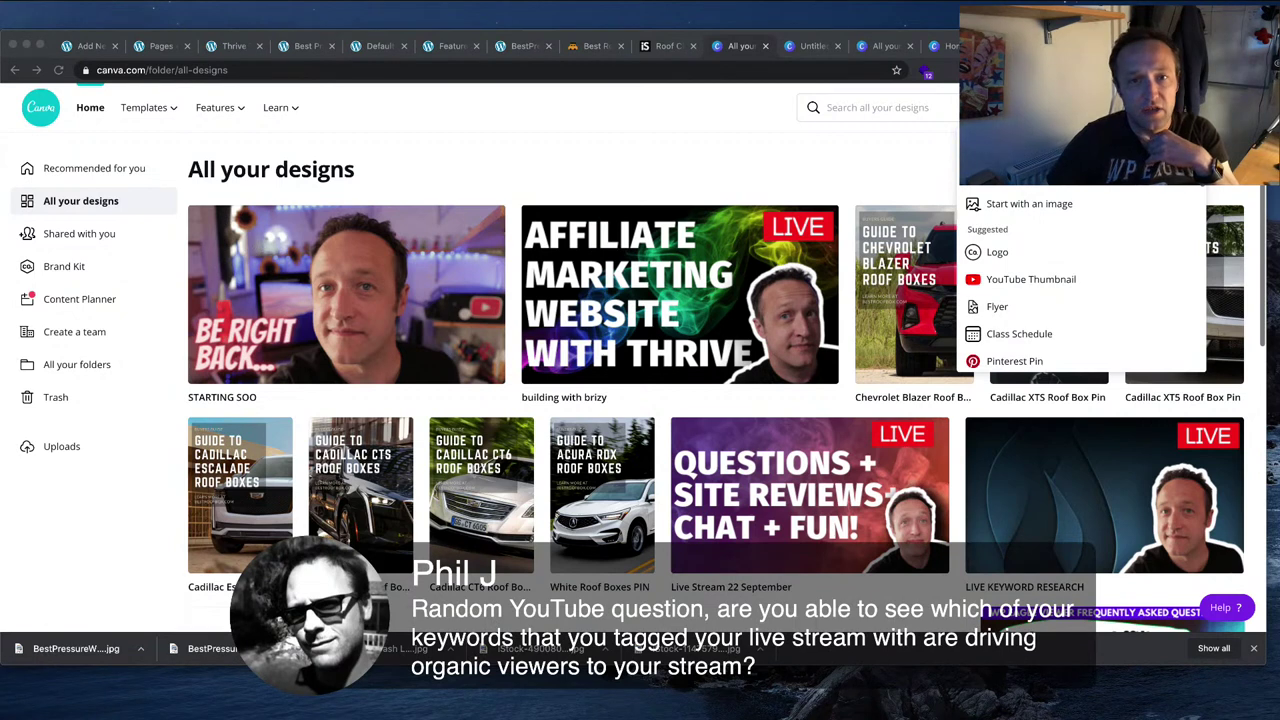
# Step: Close the leftover Canva, Iconfinder and Flaticon tabs and return to the 'Best Pressures washer for Kuu!' preview
pyautogui.click(716, 149)
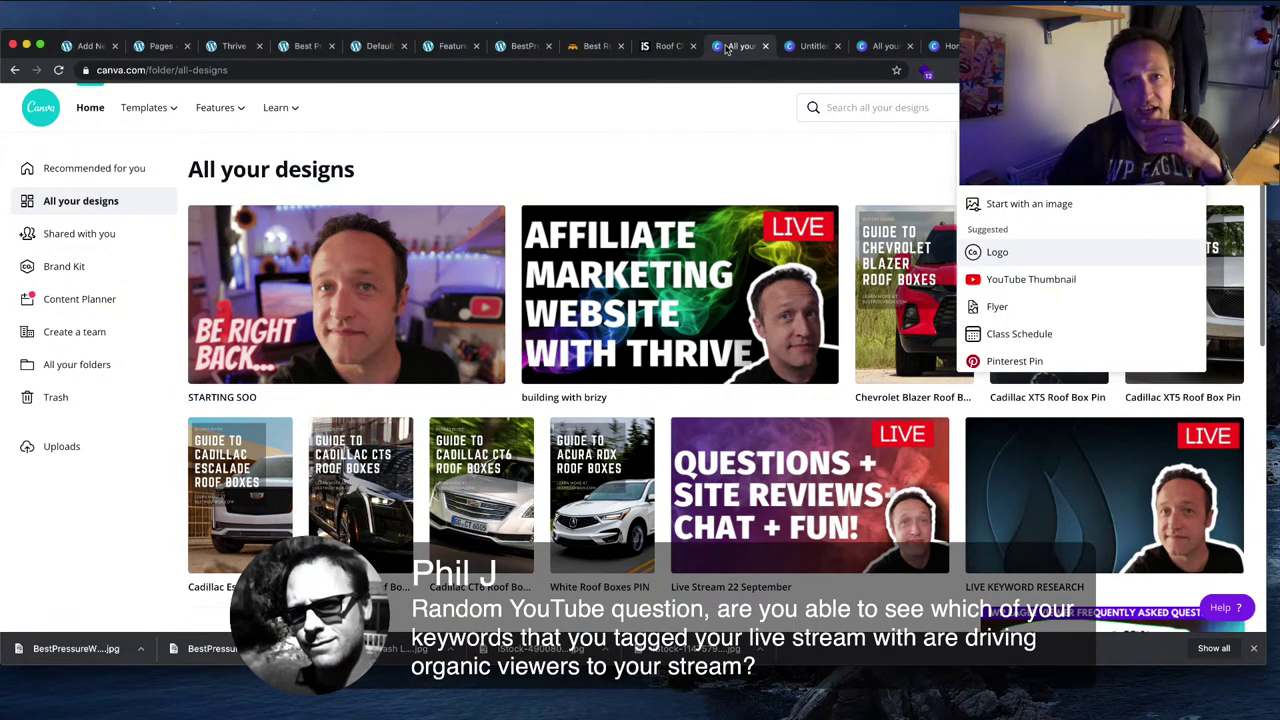
pyautogui.click(662, 46)
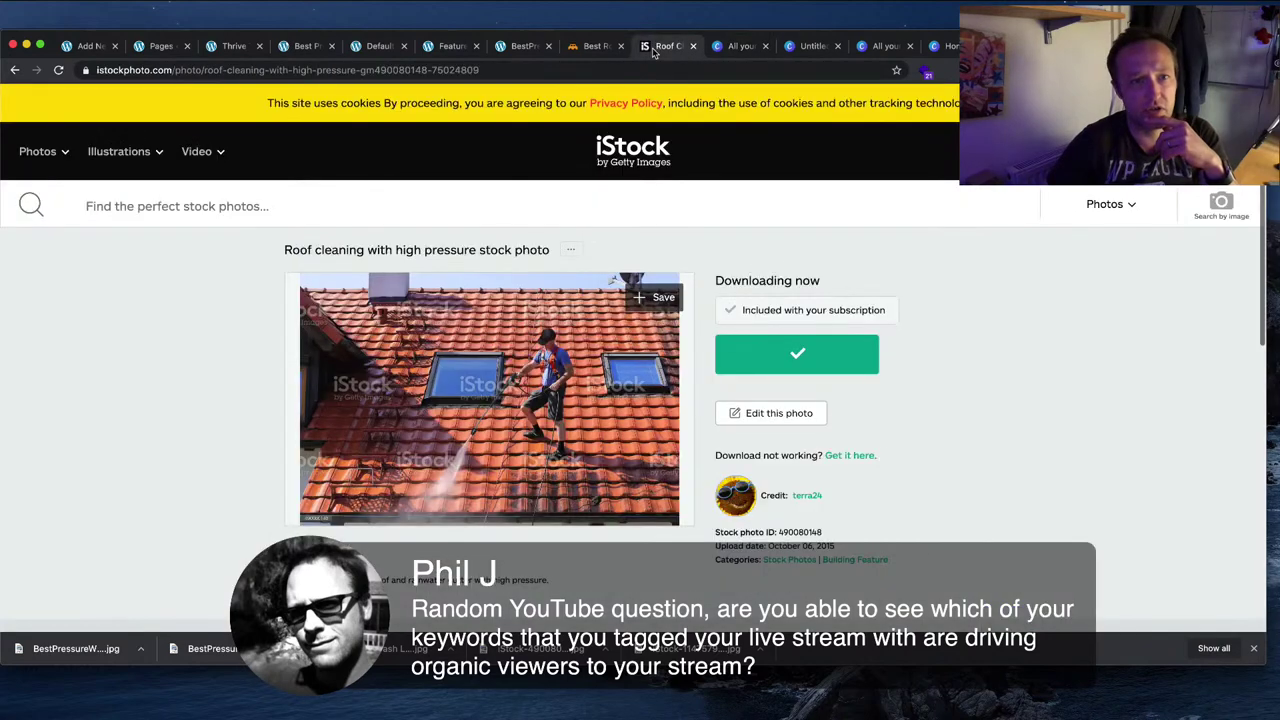
pyautogui.click(740, 46)
pyautogui.click(782, 46)
pyautogui.click(760, 47)
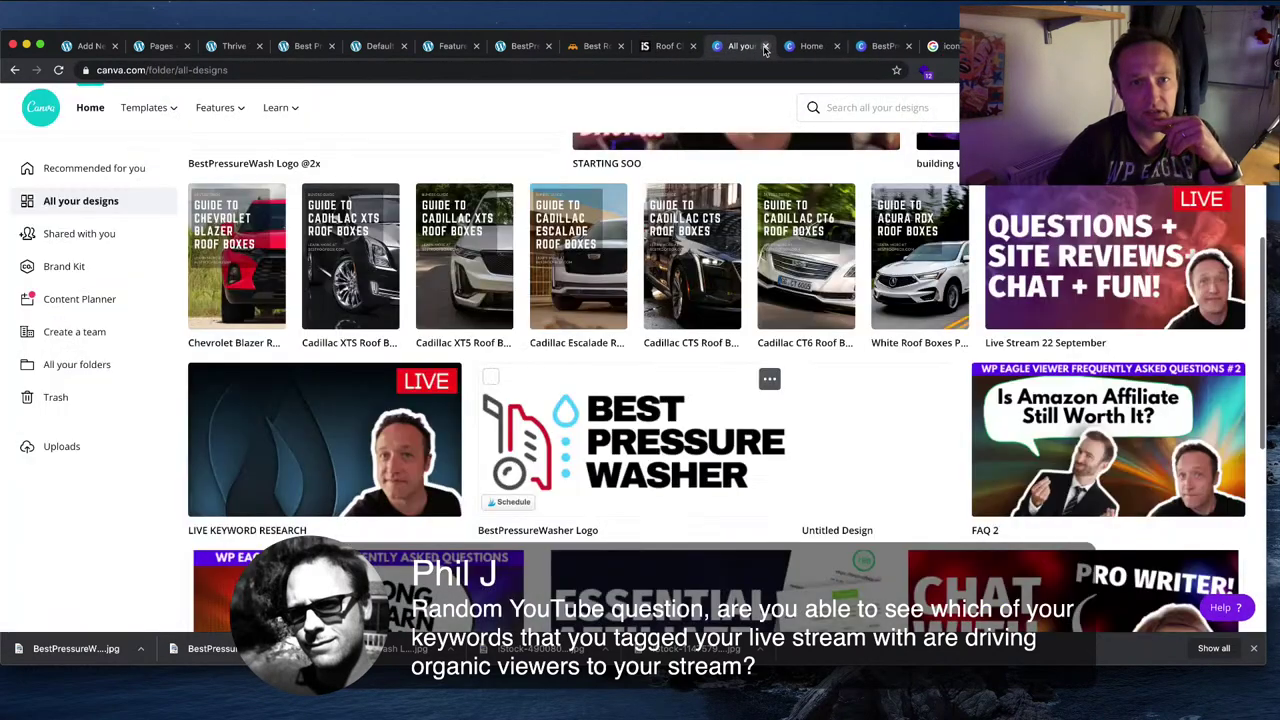
pyautogui.click(765, 47)
pyautogui.click(765, 47)
pyautogui.click(765, 47)
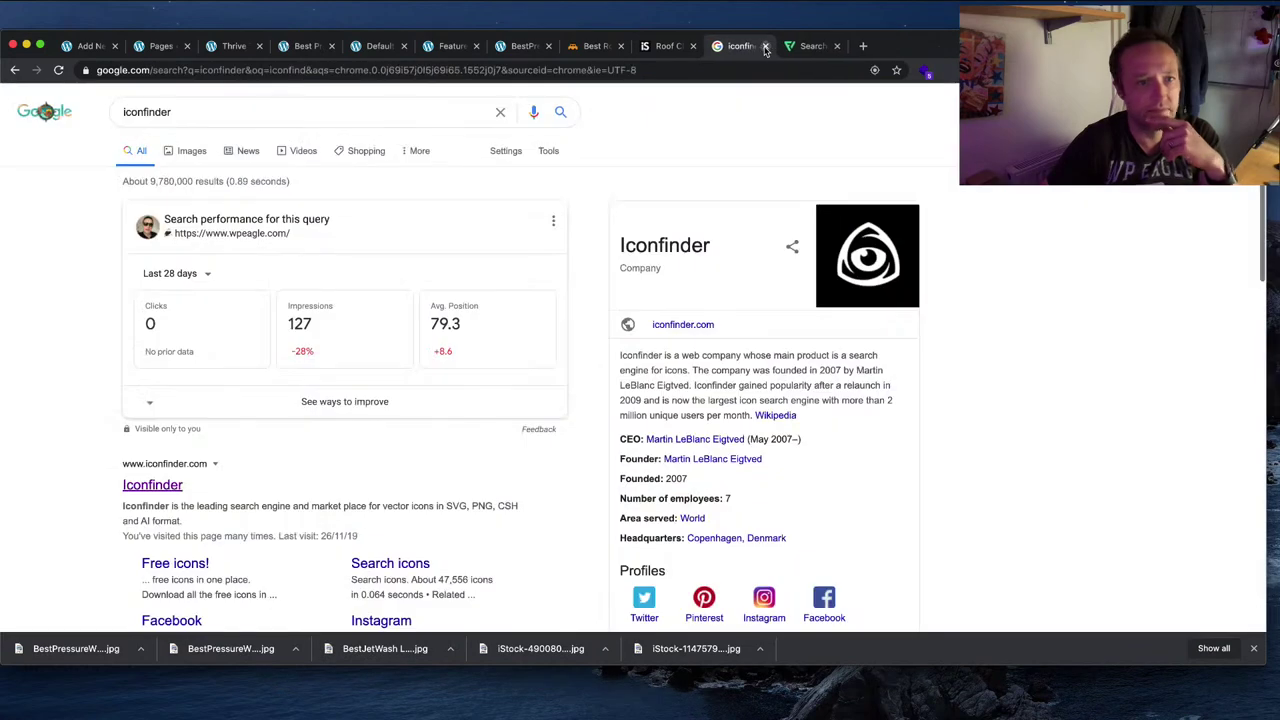
pyautogui.click(765, 47)
pyautogui.click(765, 47)
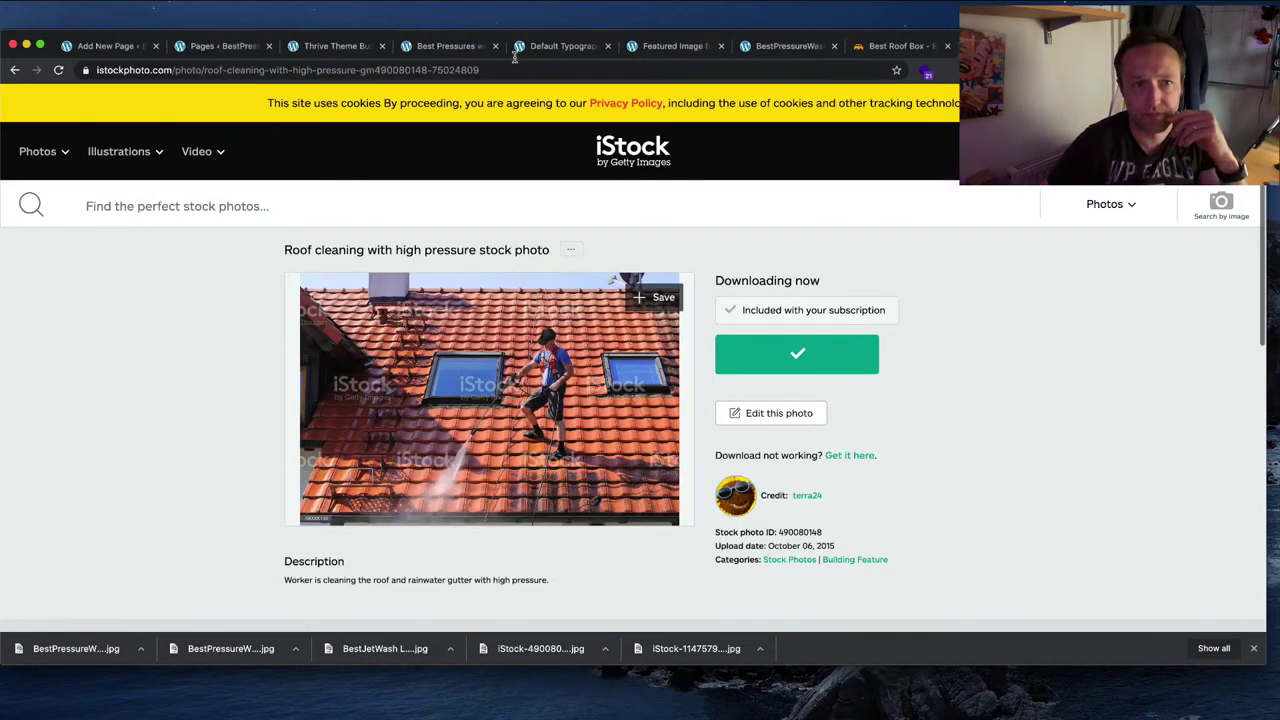
pyautogui.click(491, 47)
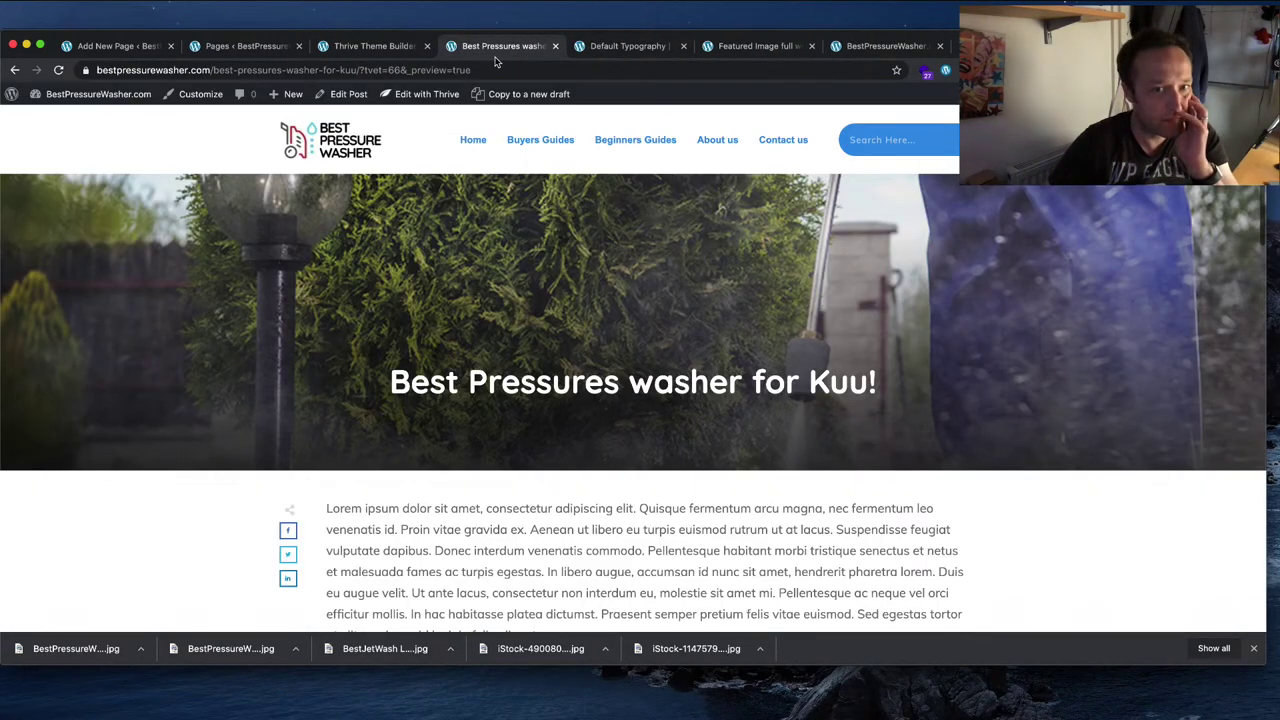
# Step: Open the 'Featured Image full width without Sidebar' template via Edit with Thrive › Edit Theme Template
pyautogui.scroll(-3, 945, 438)
pyautogui.scroll(1, 945, 438)
pyautogui.scroll(2, 945, 438)
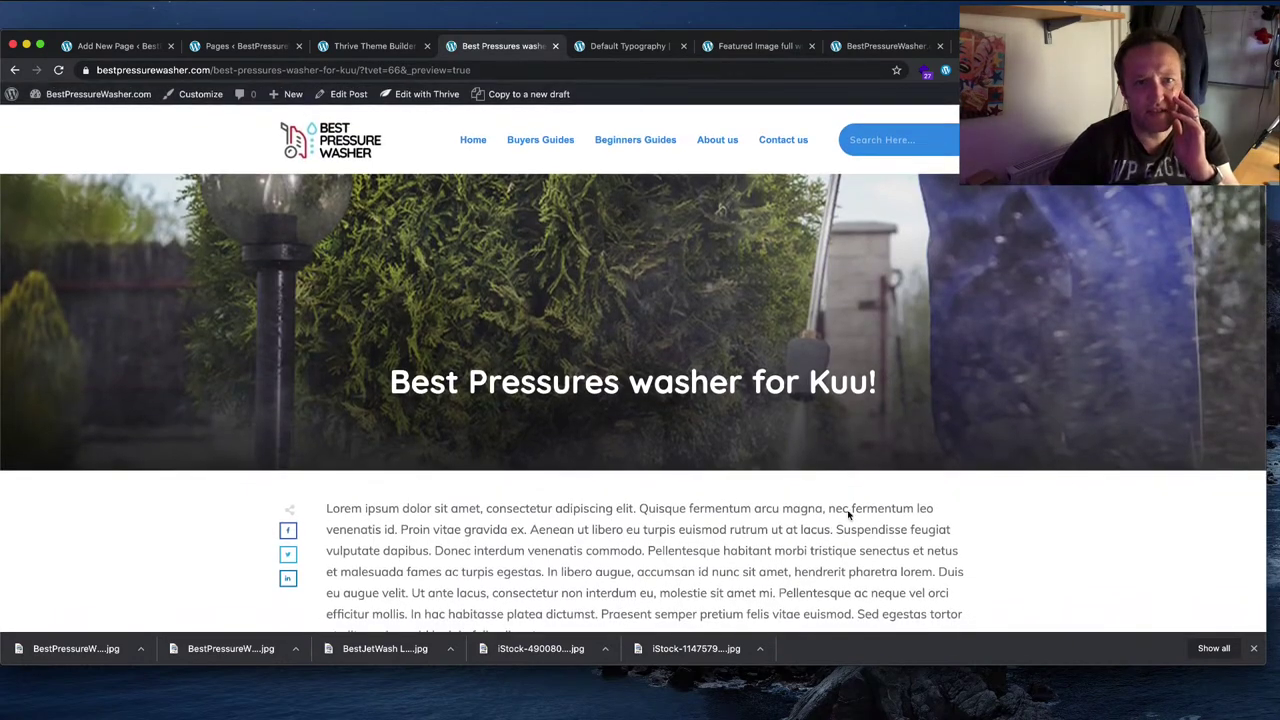
pyautogui.scroll(-4, 789, 371)
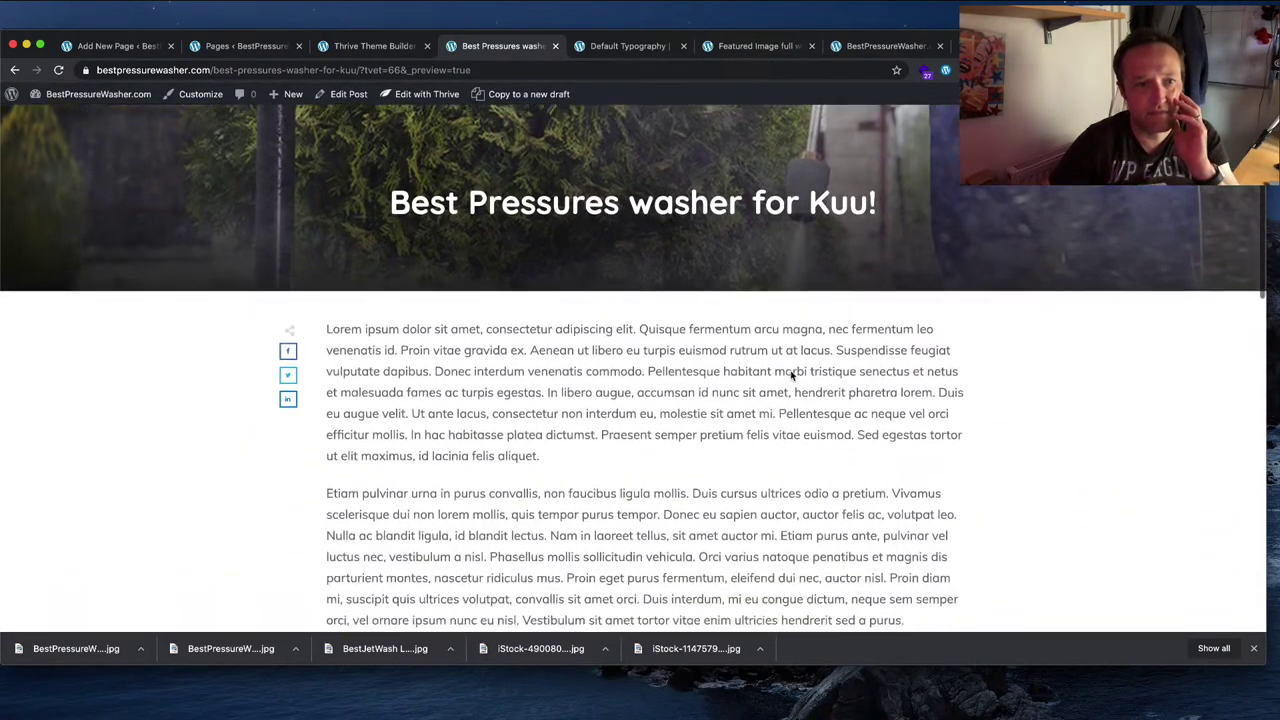
pyautogui.scroll(4, 789, 371)
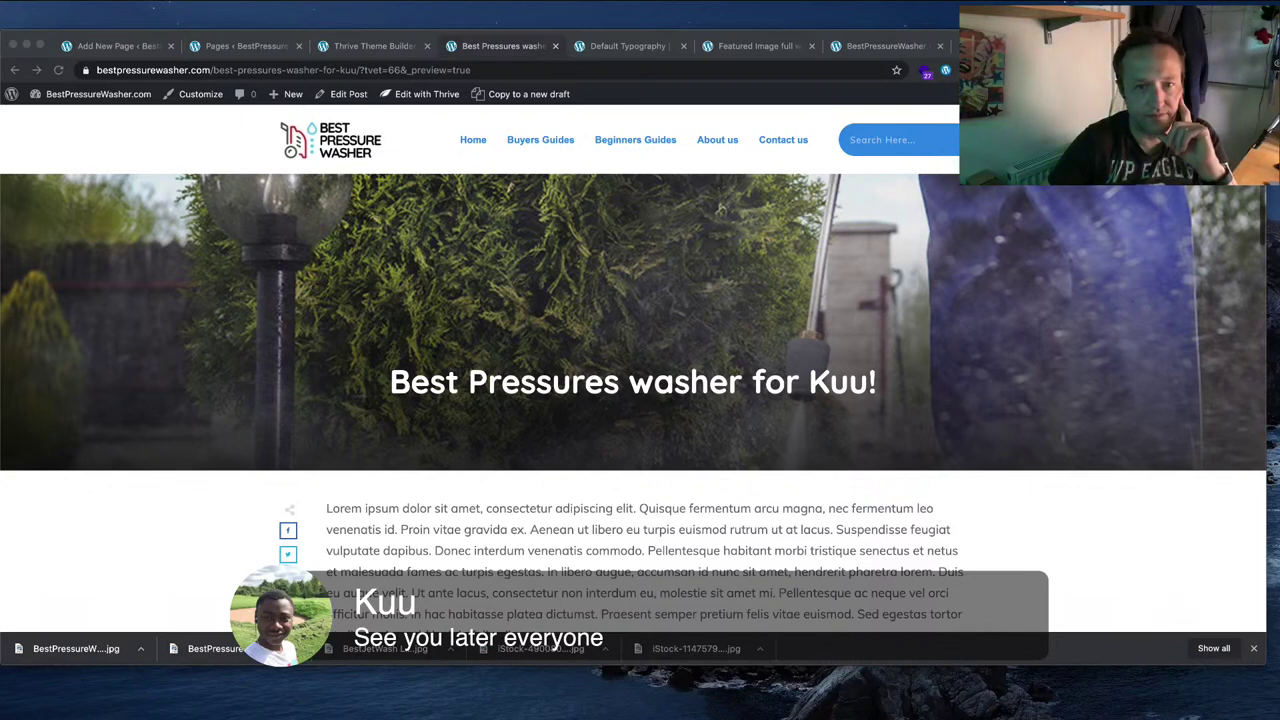
pyautogui.click(626, 554)
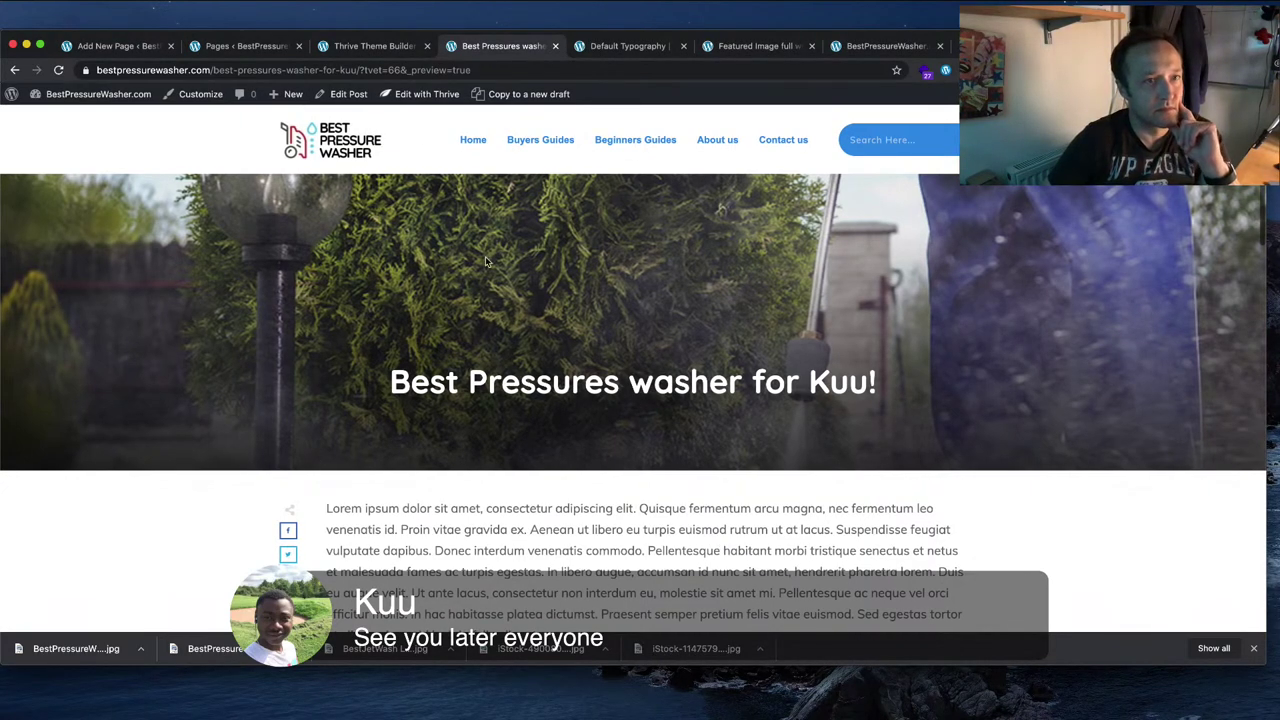
pyautogui.moveTo(420, 94)
pyautogui.click(430, 136)
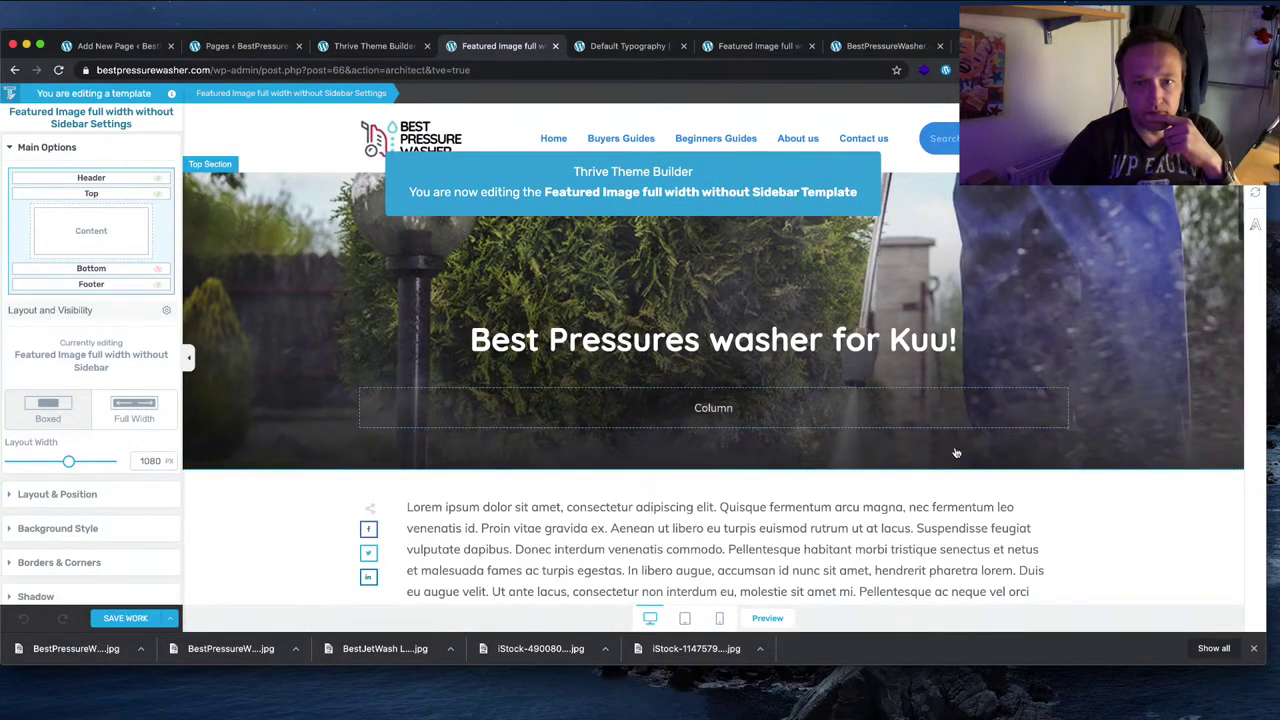
# Step: Delete the empty hero column and make the heading a full-width block with no alignment
pyautogui.click(1062, 387)
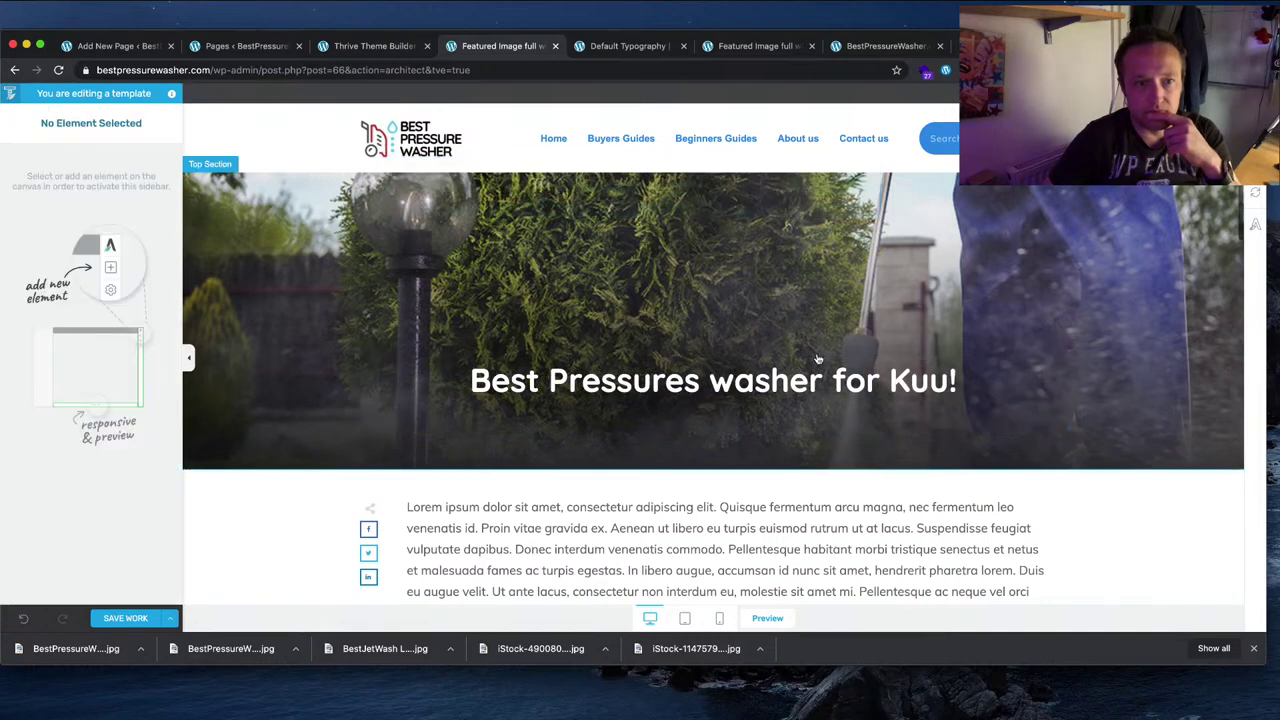
pyautogui.tripleClick(740, 385)
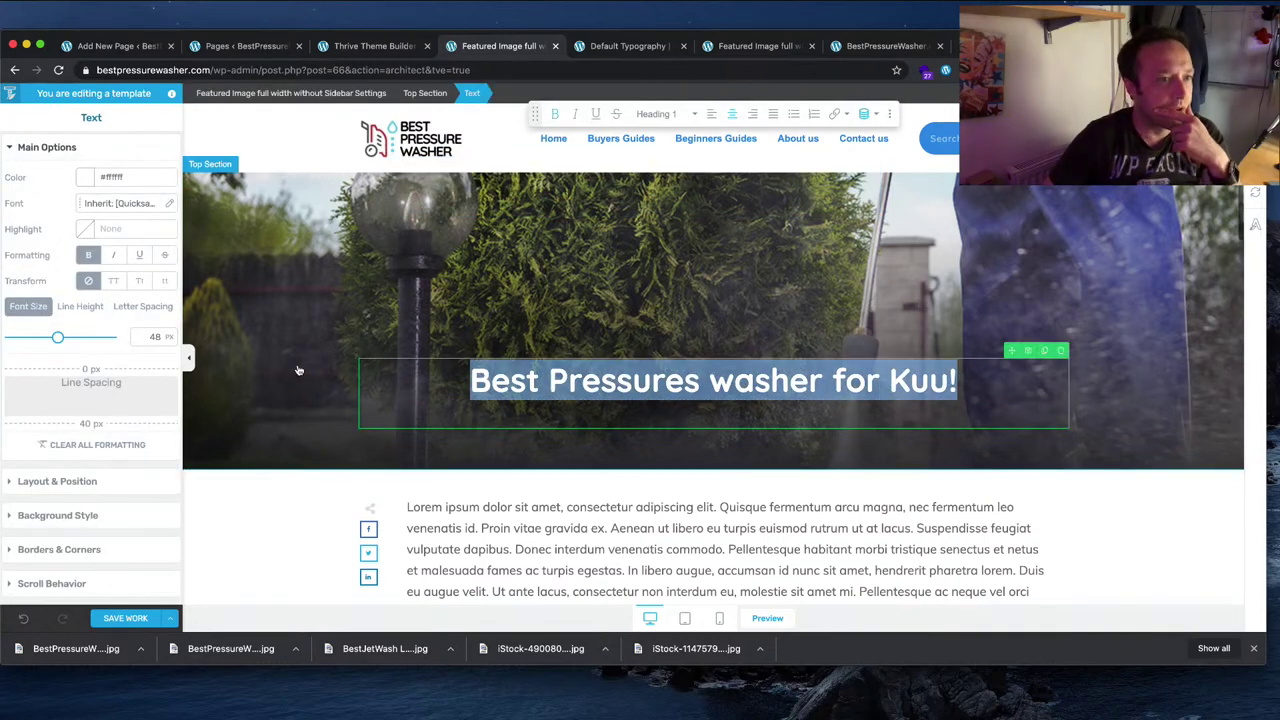
pyautogui.click(366, 376)
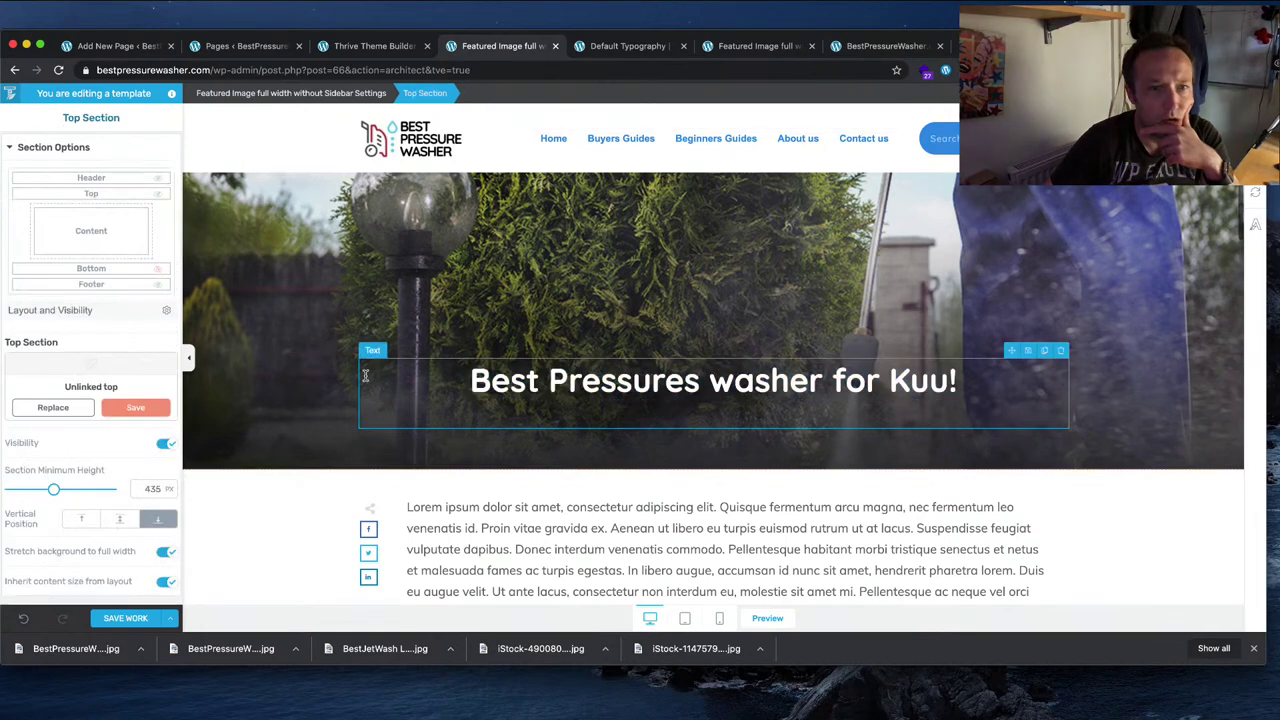
pyautogui.click(366, 376)
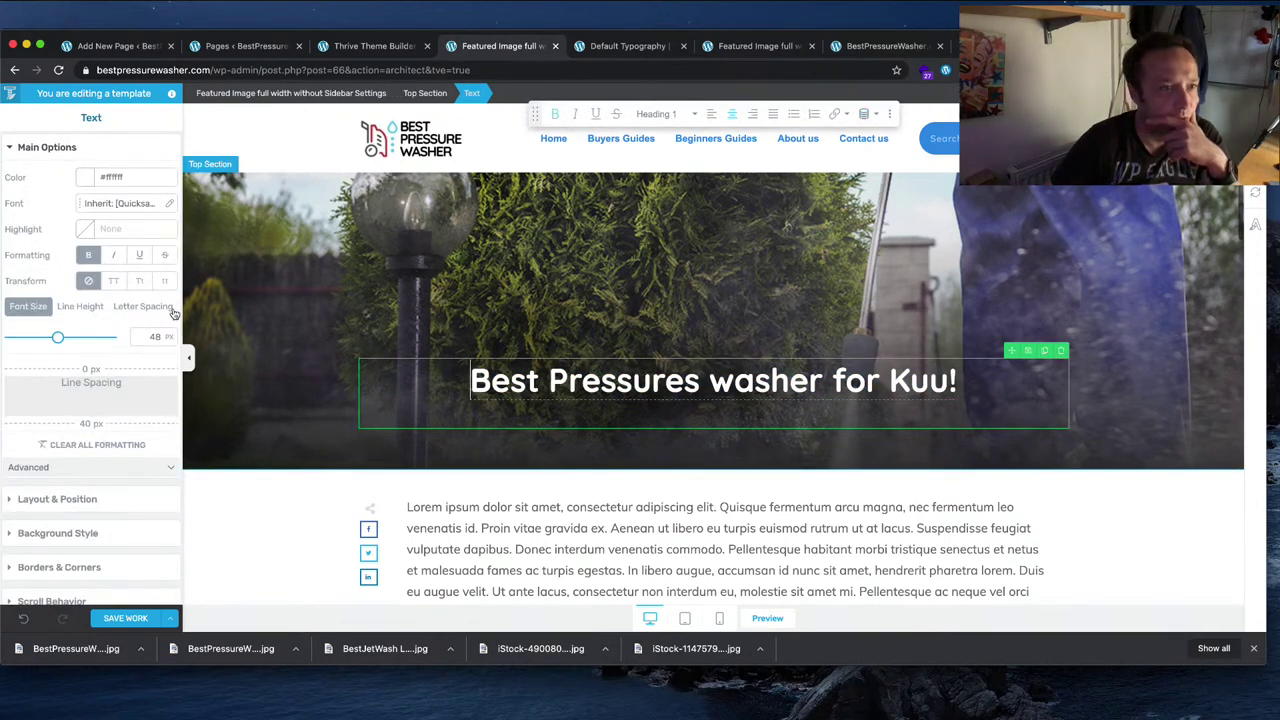
pyautogui.click(70, 498)
pyautogui.click(140, 463)
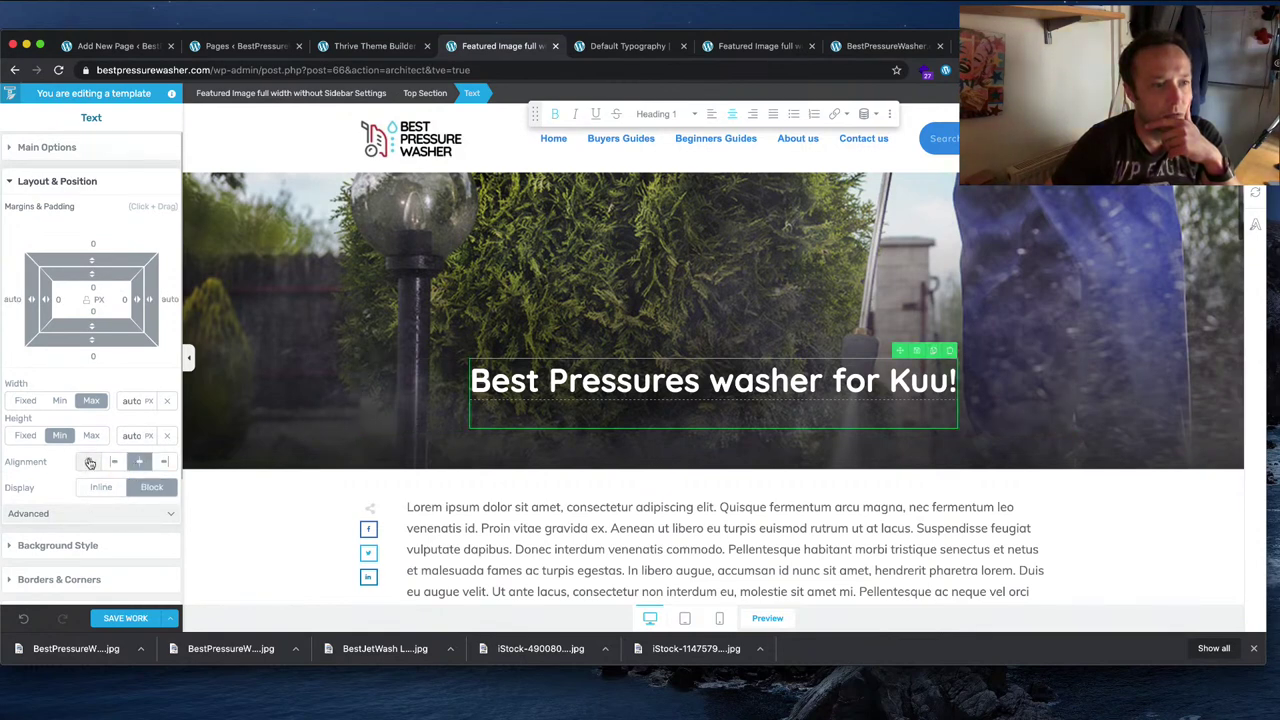
pyautogui.click(89, 462)
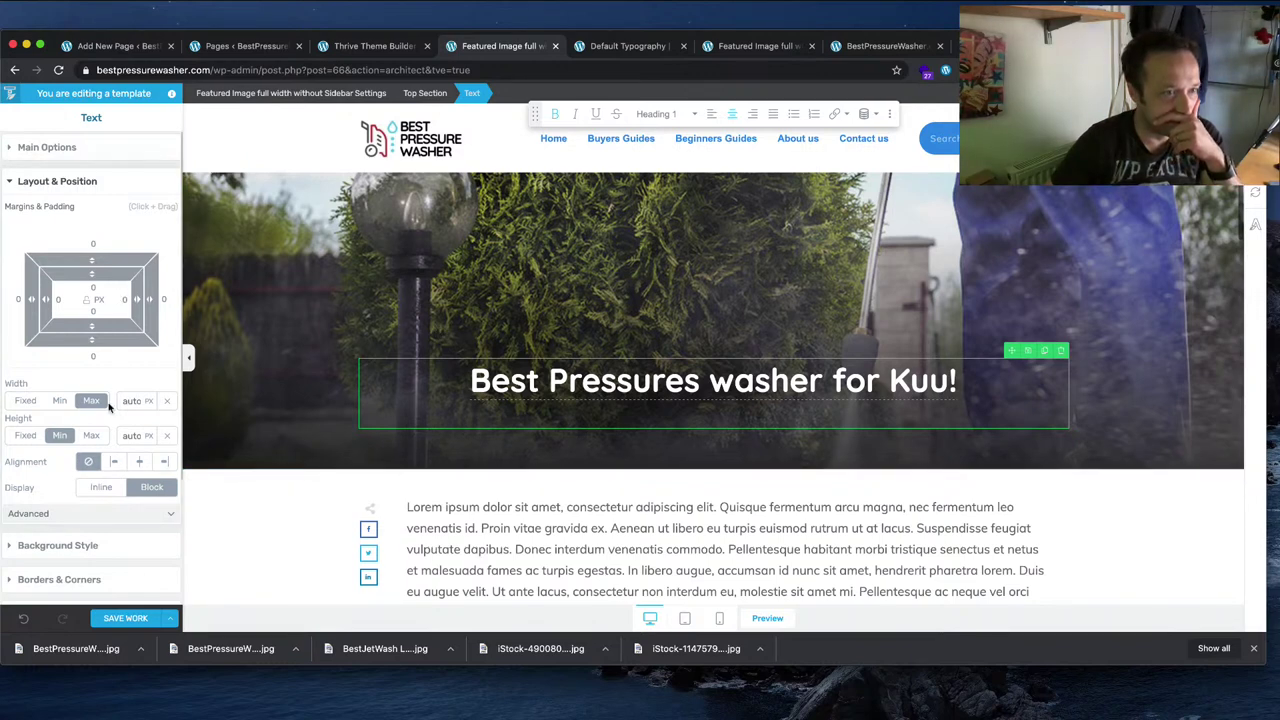
pyautogui.click(171, 487)
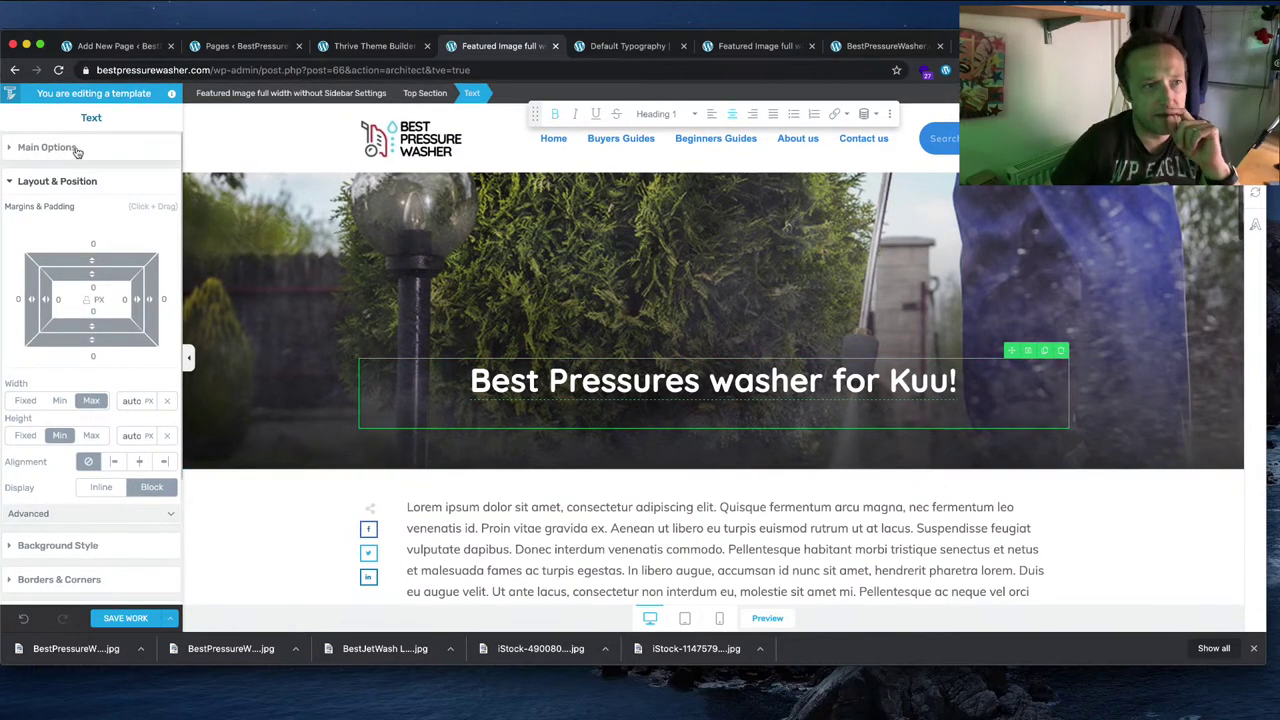
pyautogui.click(46, 147)
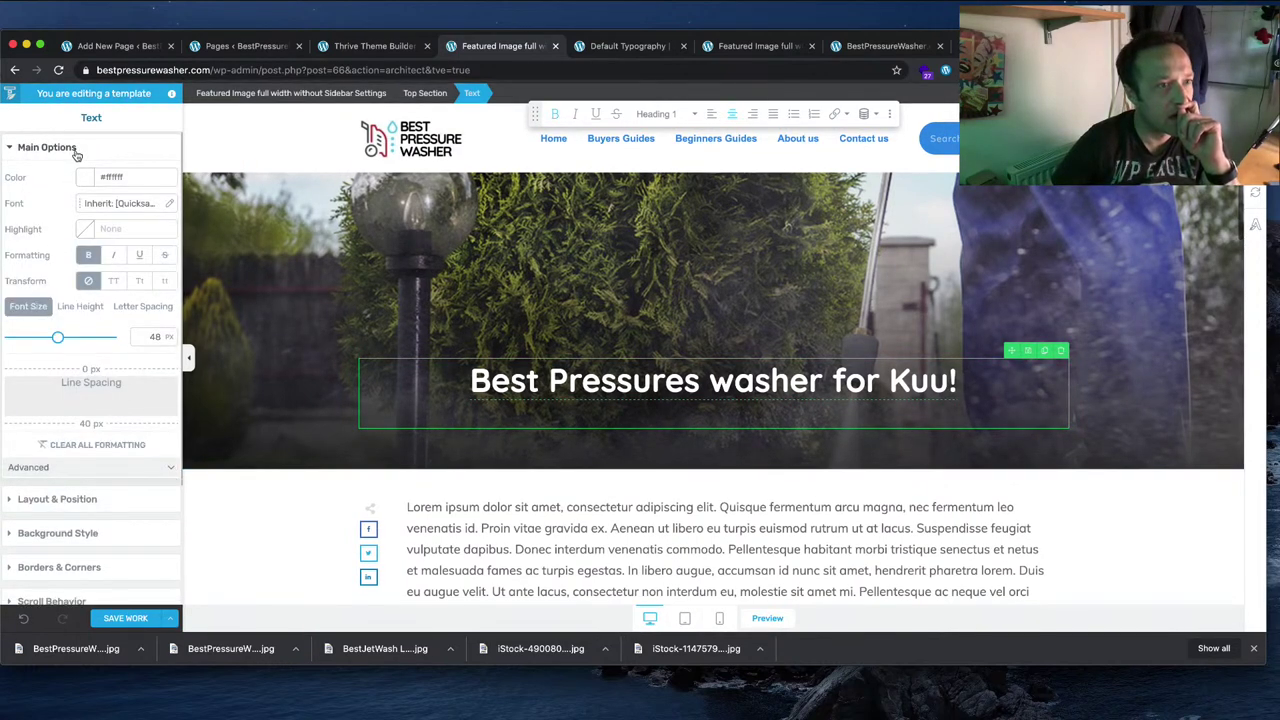
# Step: Reduce the top section to 265 px minimum height, then save and preview the template
pyautogui.click(269, 470)
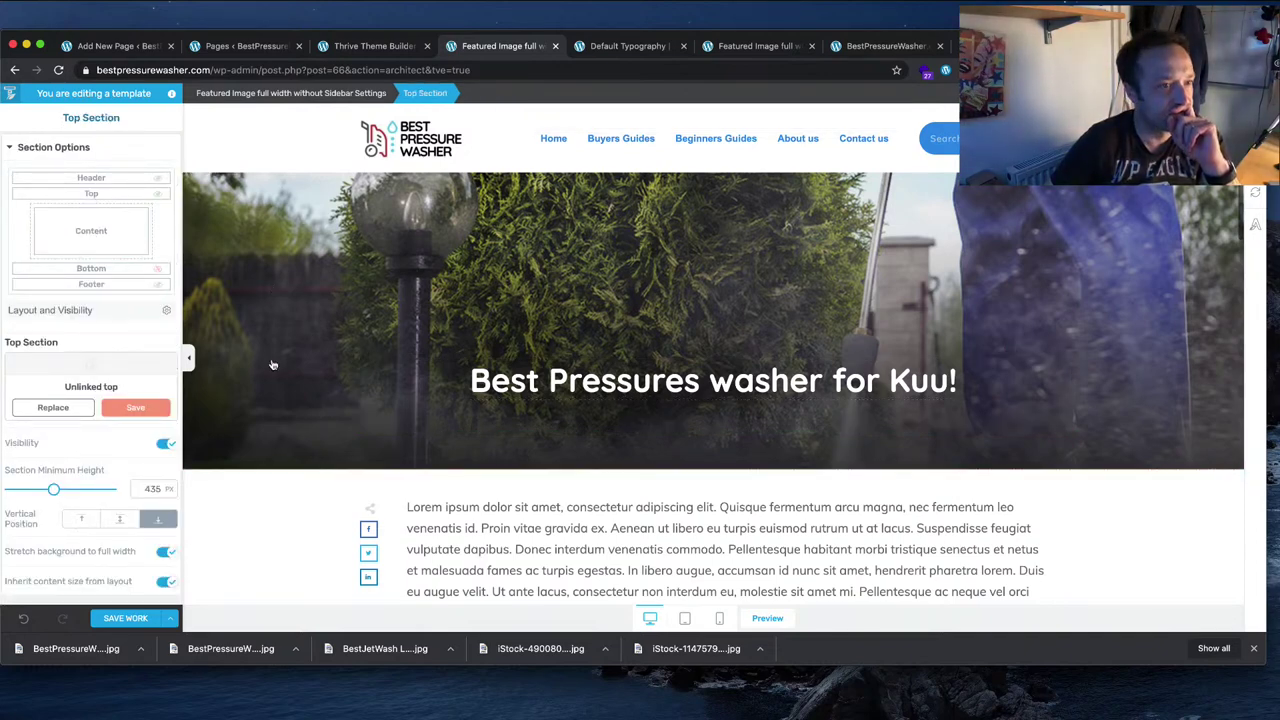
pyautogui.scroll(-3, 72, 285)
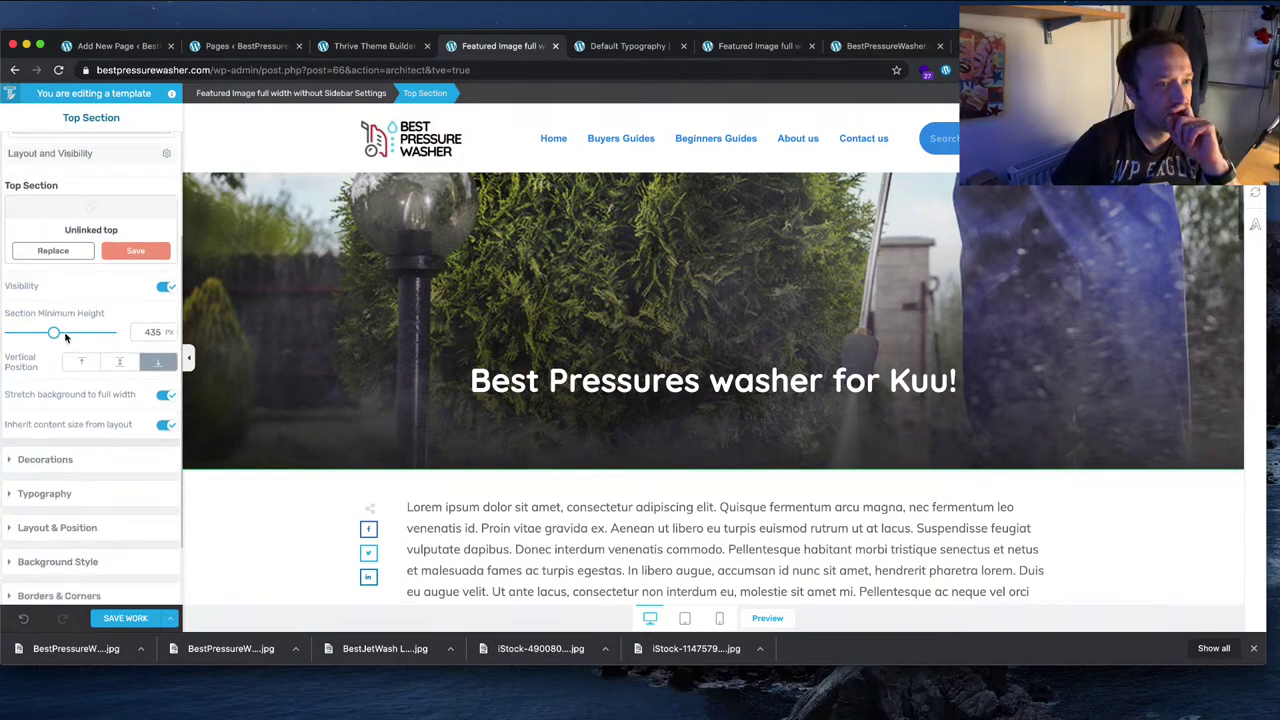
pyautogui.moveTo(60, 335); pyautogui.dragTo(37, 337)
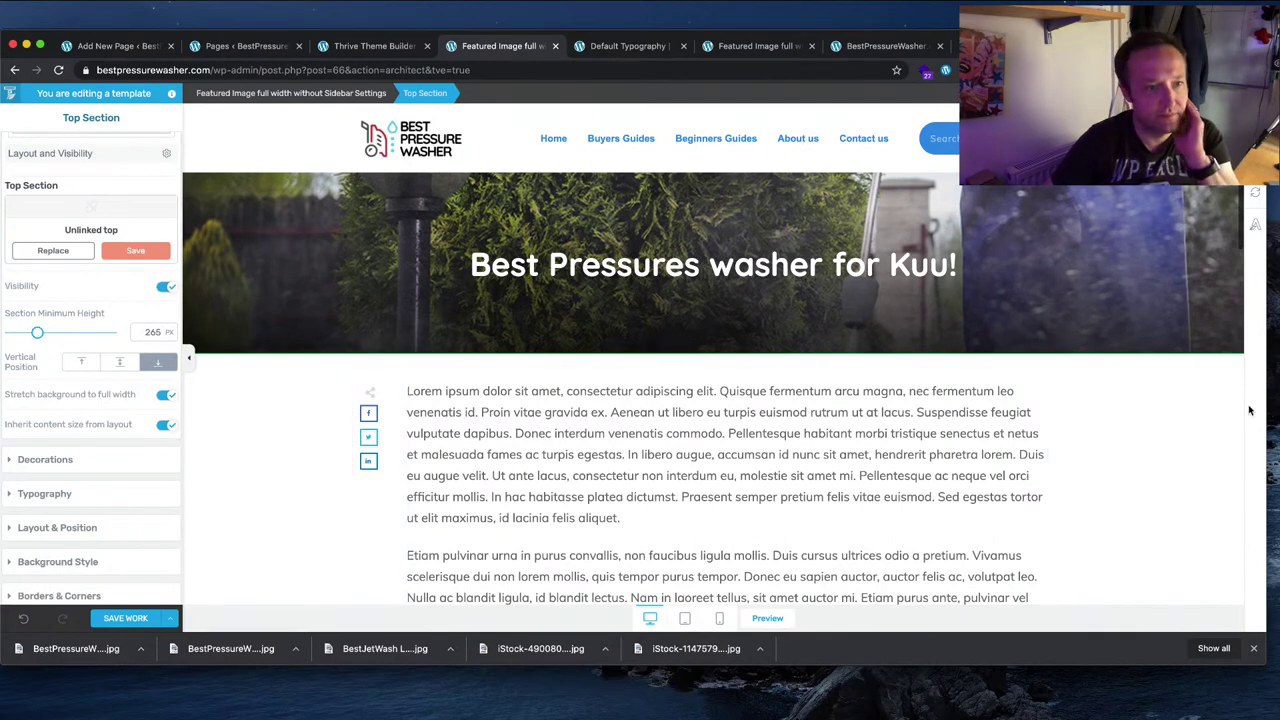
pyautogui.click(128, 618)
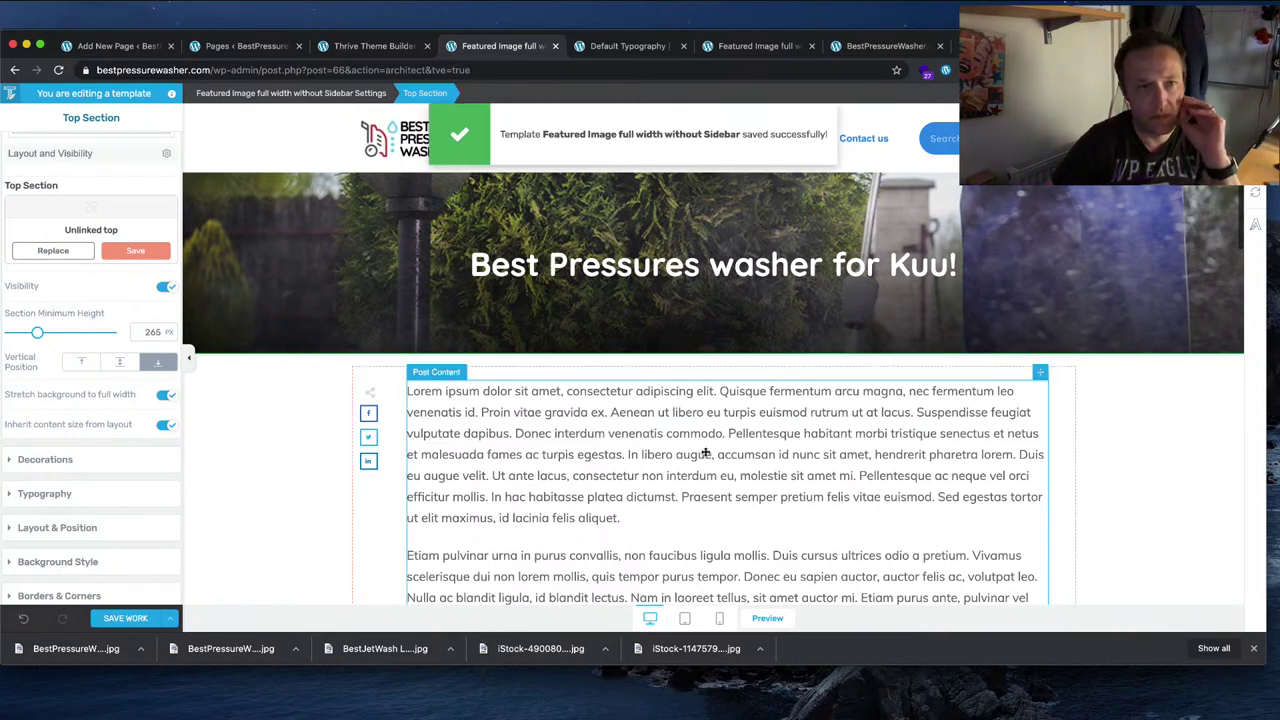
pyautogui.click(172, 619)
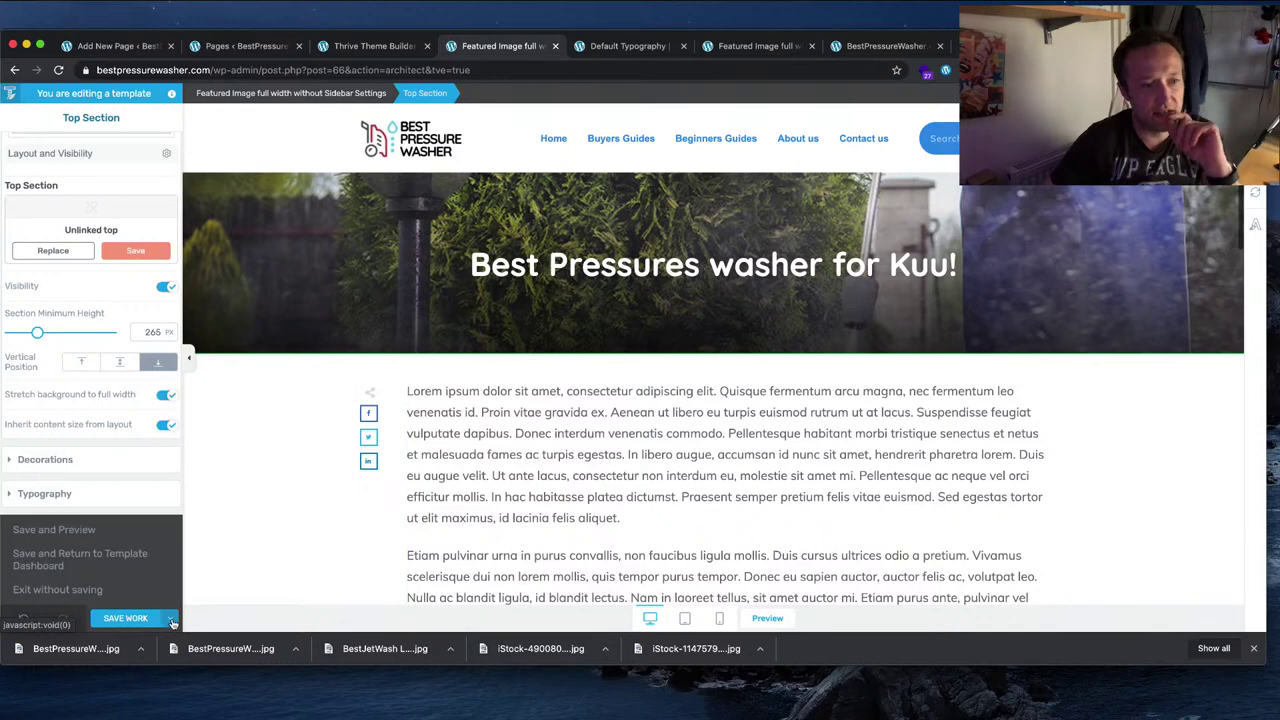
pyautogui.click(110, 533)
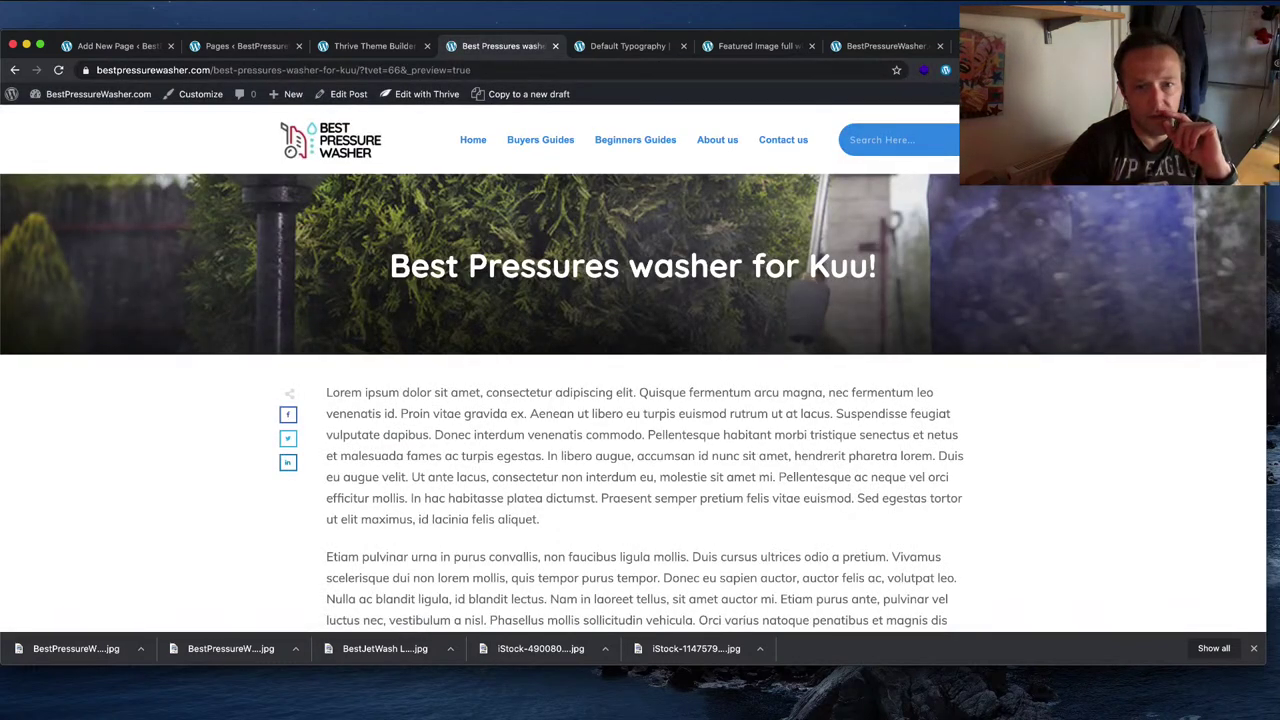
pyautogui.press('super+h')
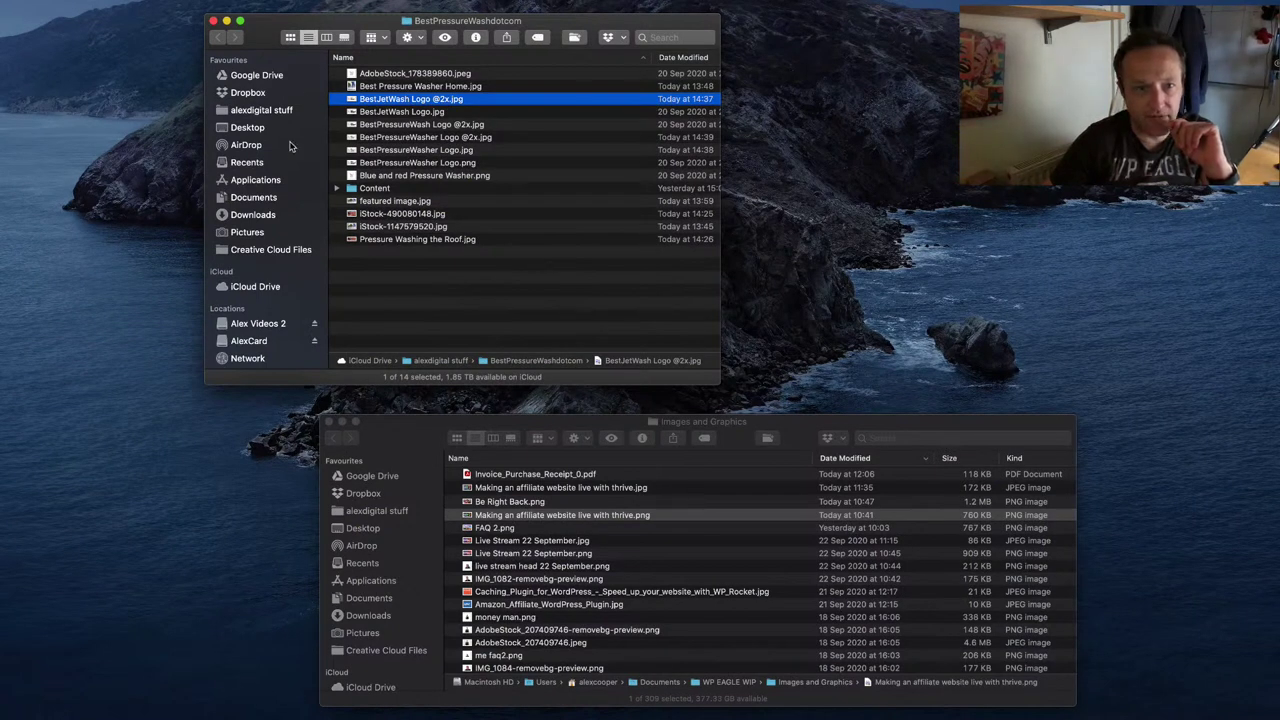
# Step: Browse into Content › Curtis and open 'Aluminum Siding Pressure Washer Guide edited.docx' in Word
pyautogui.doubleClick(388, 191)
pyautogui.doubleClick(372, 74)
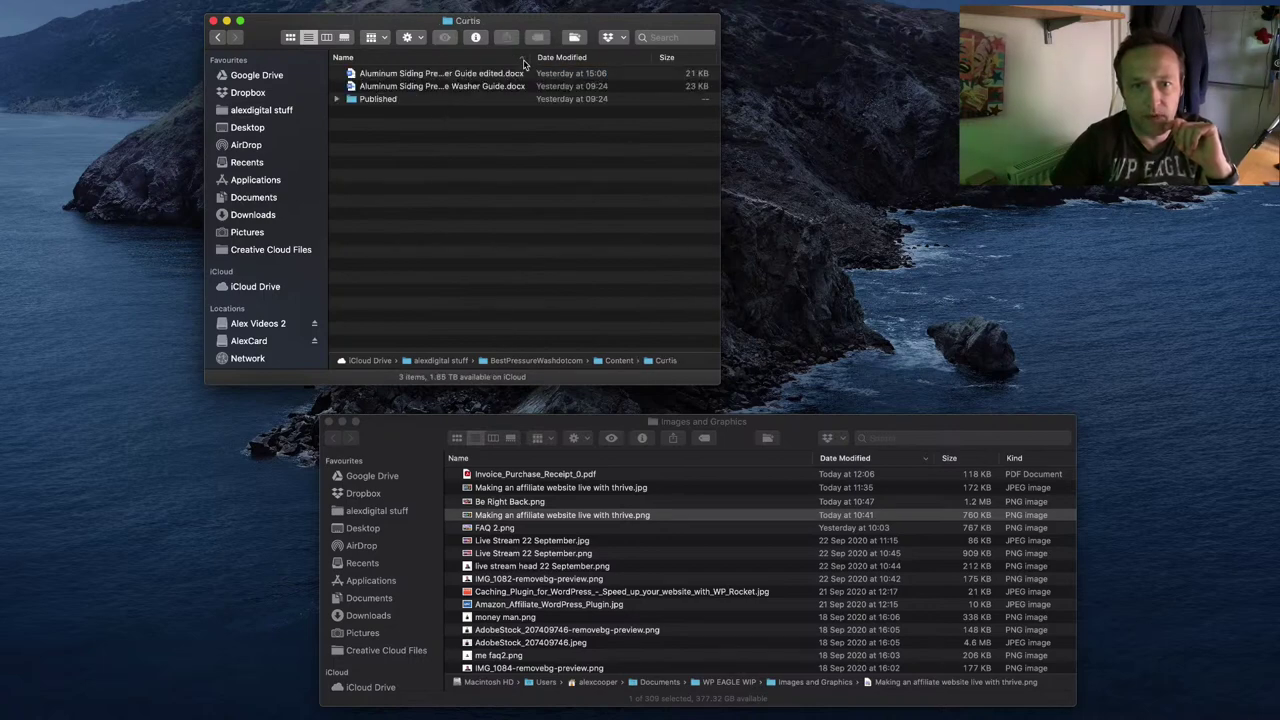
pyautogui.click(464, 73)
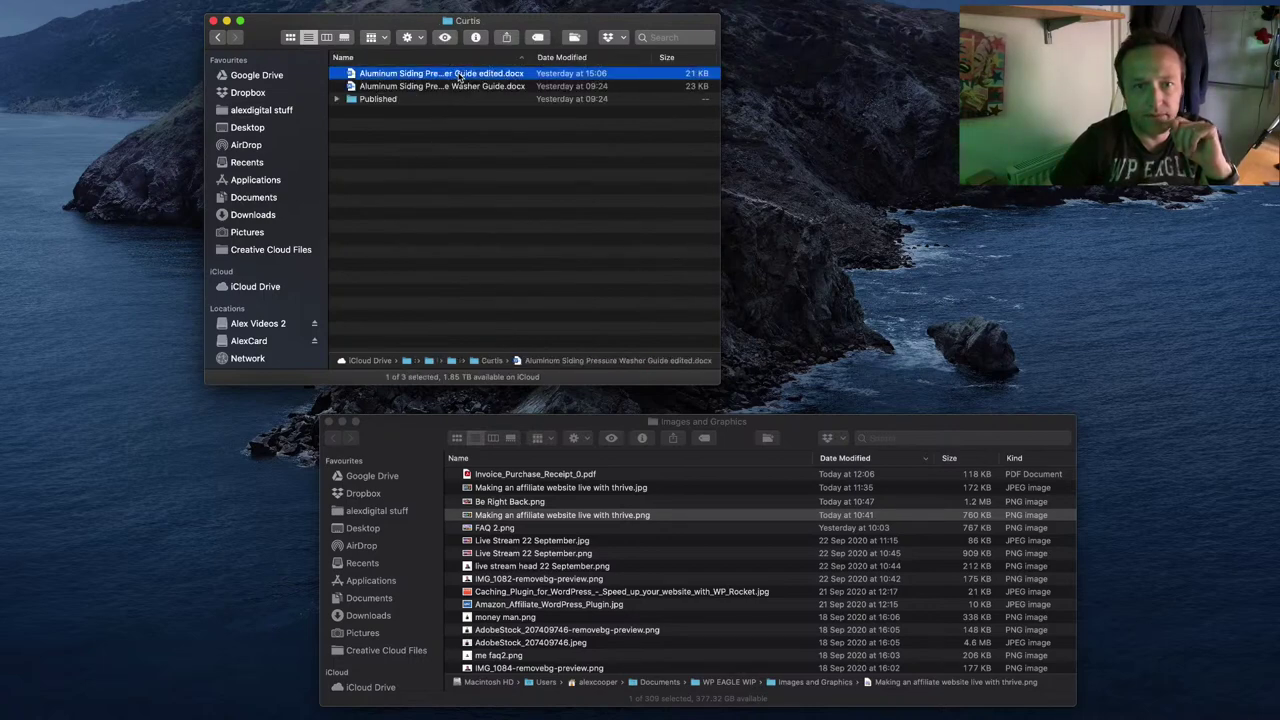
pyautogui.press('super+h')
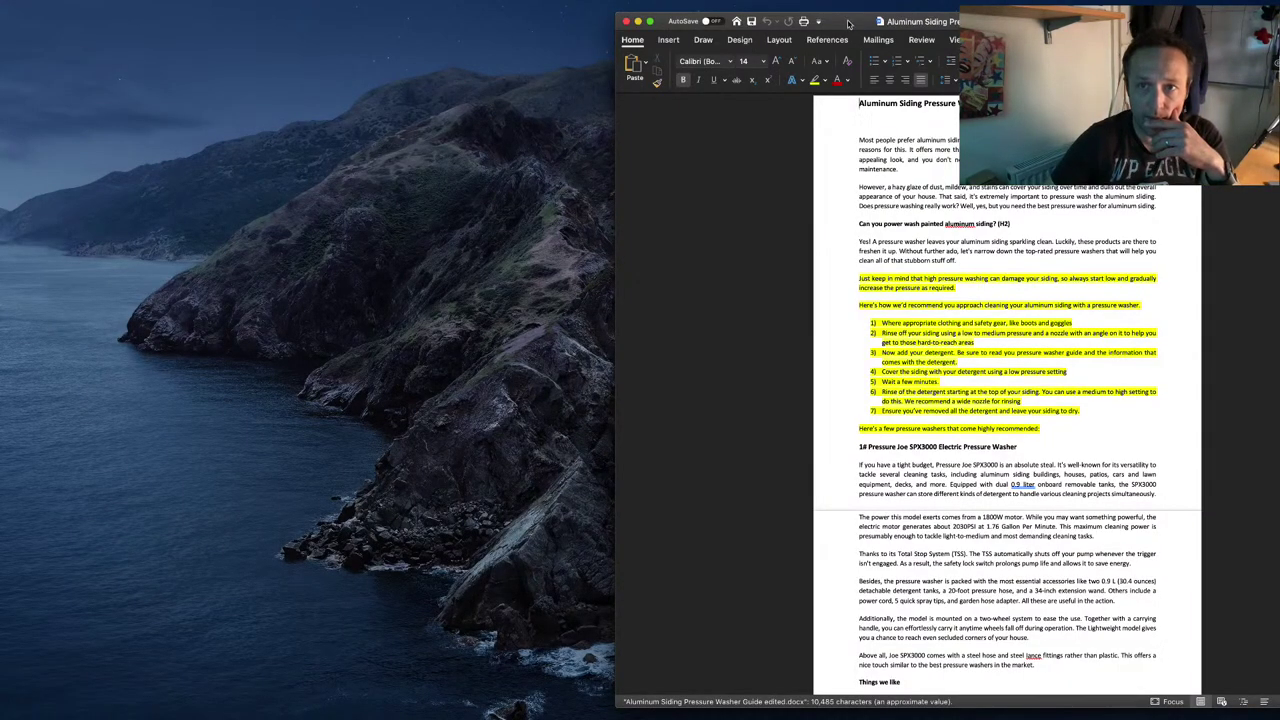
# Step: Review the Aluminum Siding Pressure Washer Guide draft in Word, then return to the browser
pyautogui.moveTo(863, 21); pyautogui.dragTo(418, 20)
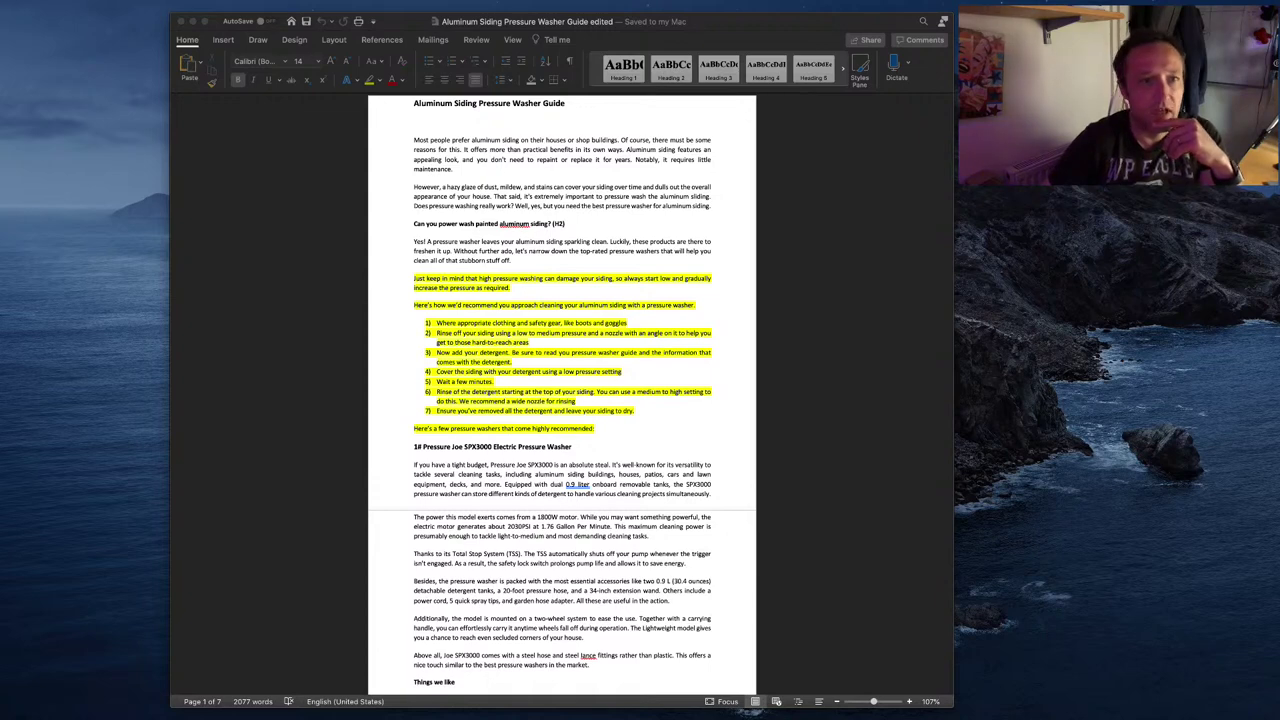
pyautogui.click(611, 211)
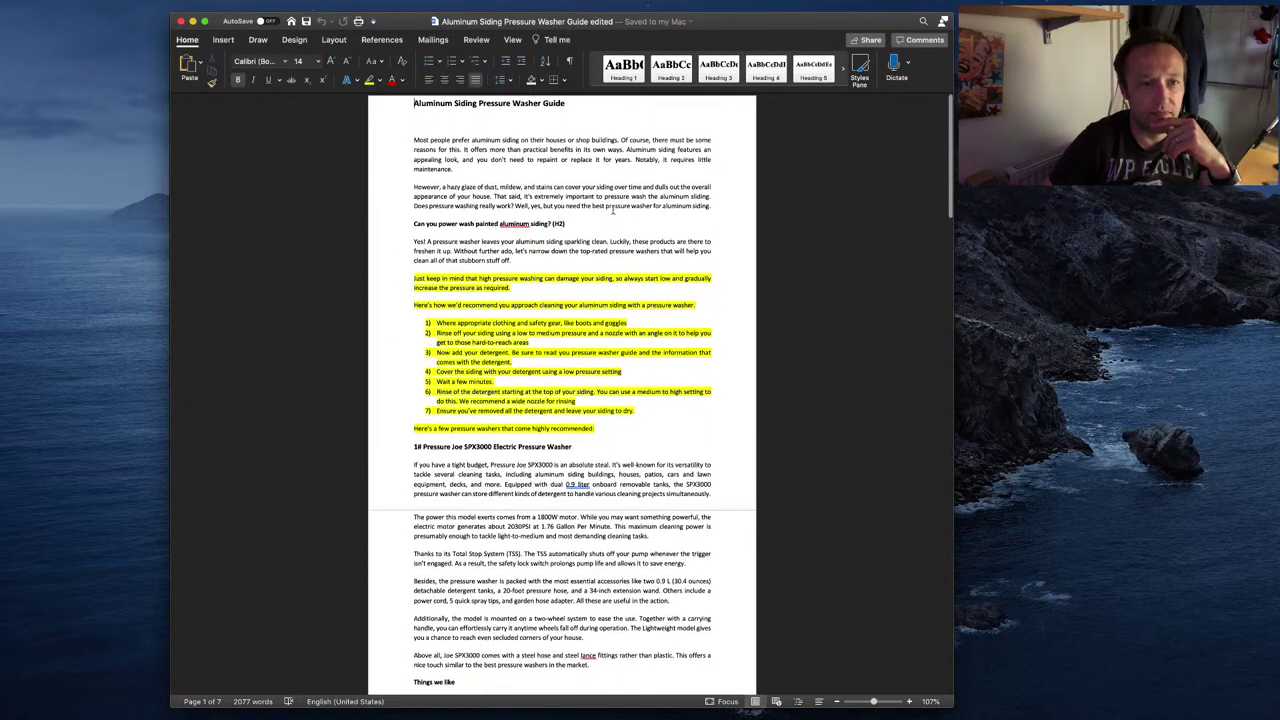
pyautogui.press('super+Tab')
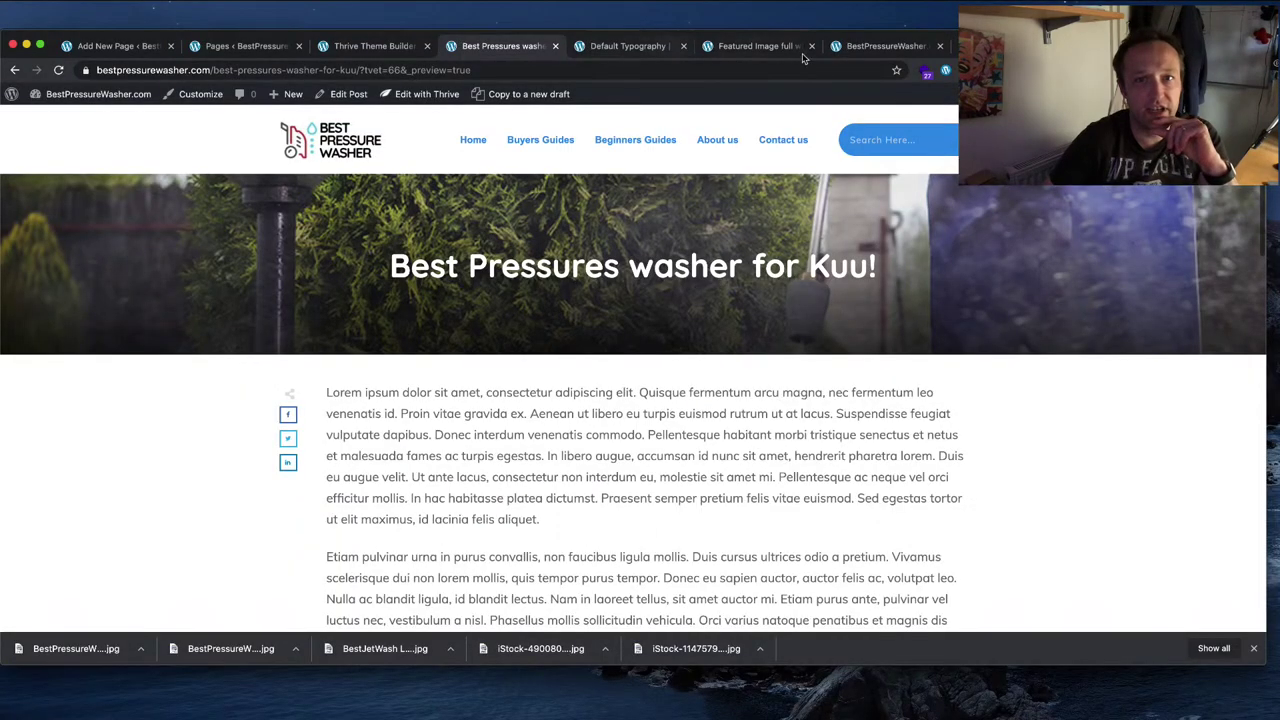
# Step: Search iStock for 'pressure wash metal' and scroll through the photo results
pyautogui.click(990, 46)
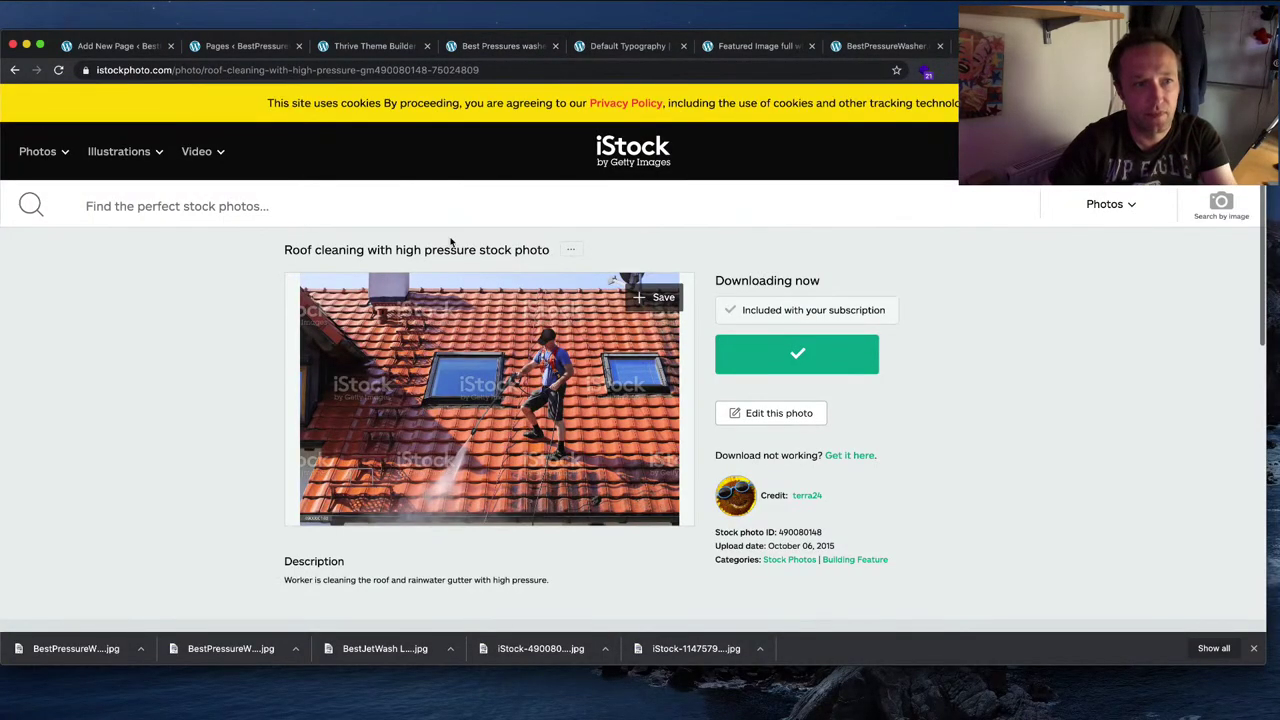
pyautogui.click(285, 204)
pyautogui.write('pres')
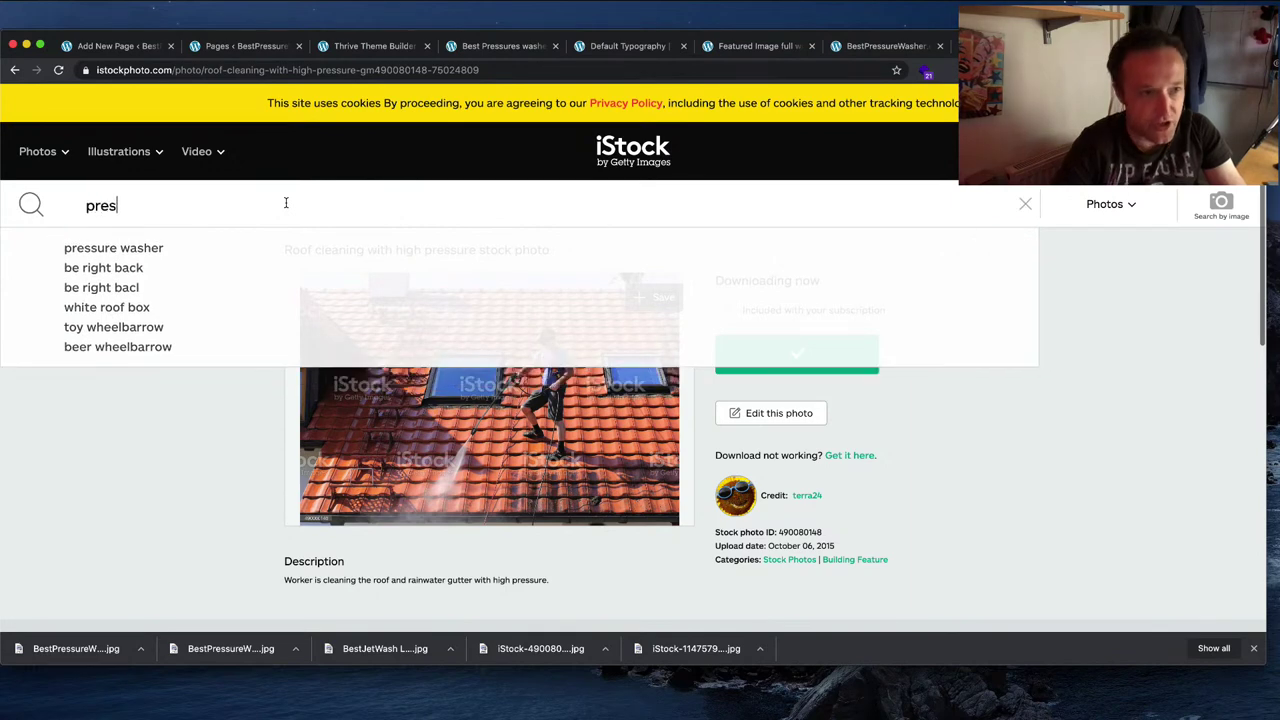
pyautogui.write('sure wash metal')
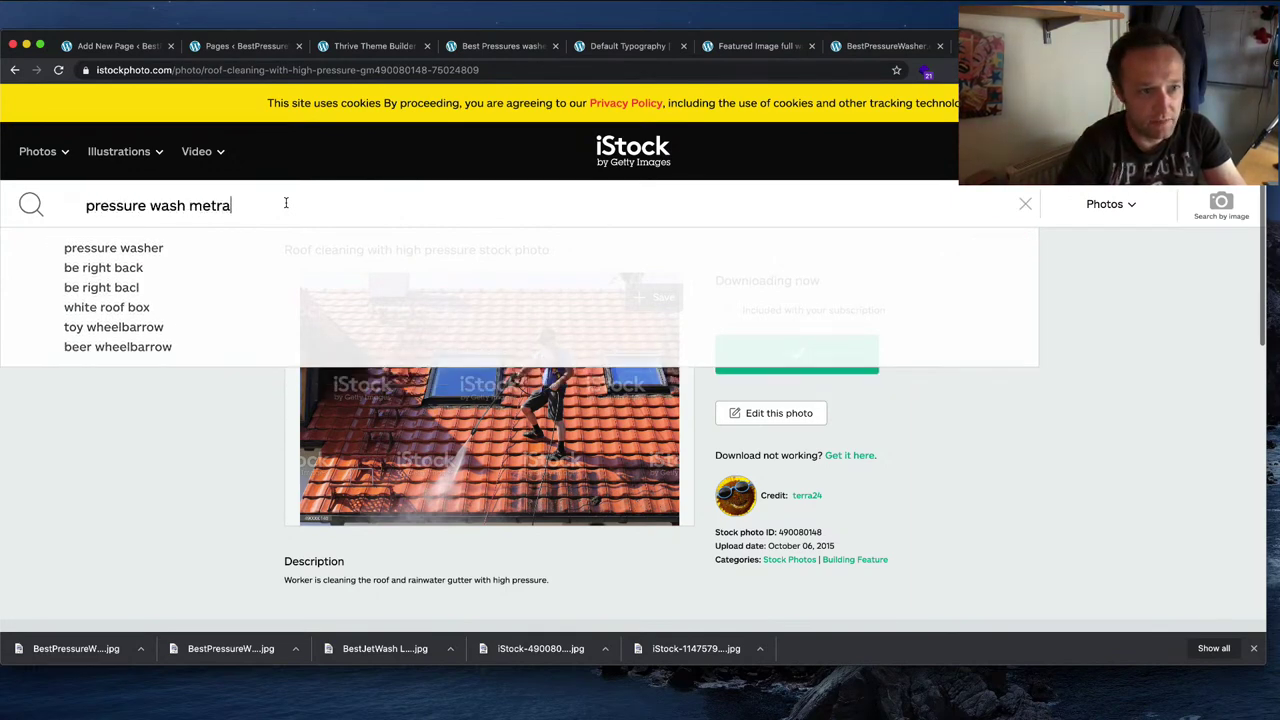
pyautogui.press('Return')
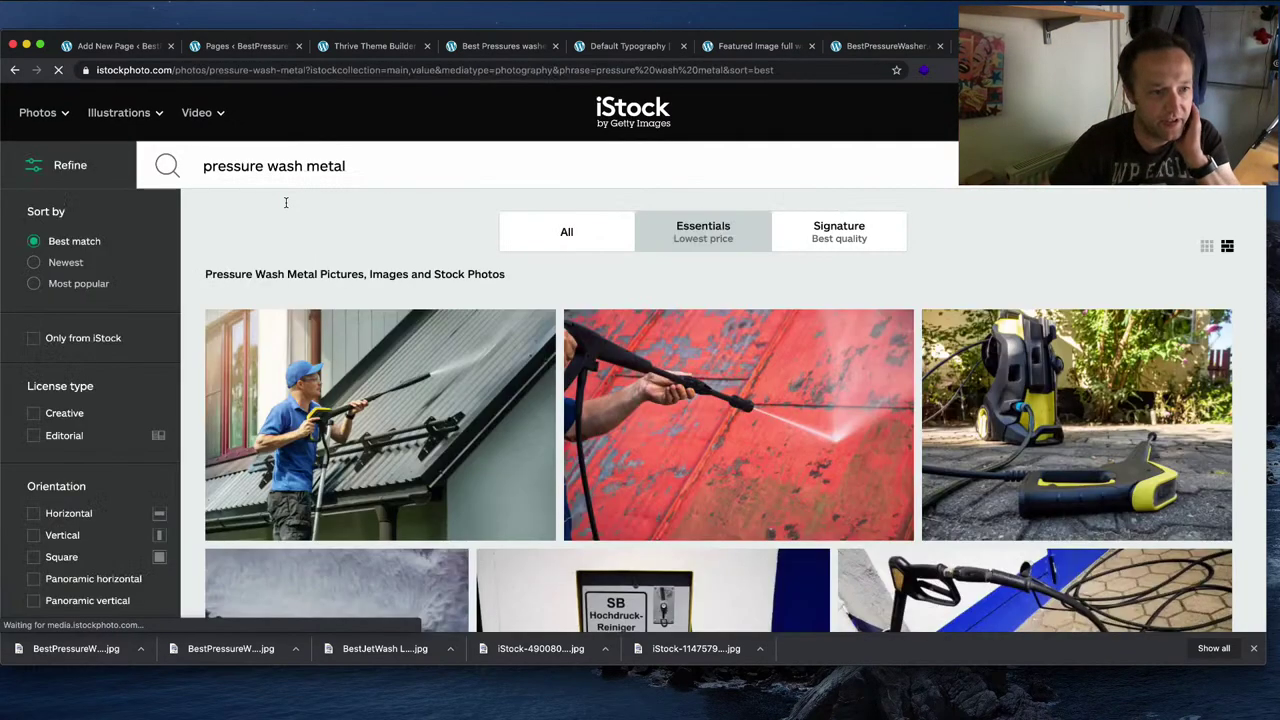
pyautogui.scroll(-3, 922, 322)
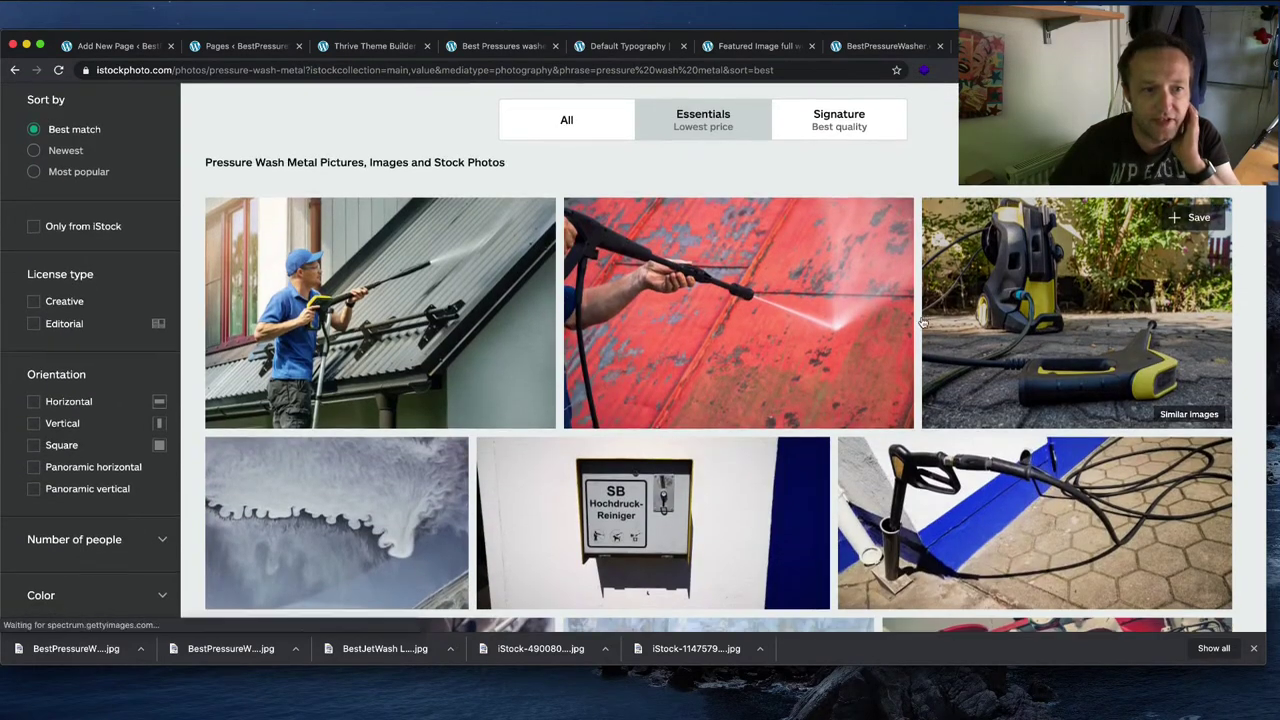
pyautogui.scroll(-2, 922, 322)
pyautogui.scroll(-5, 922, 322)
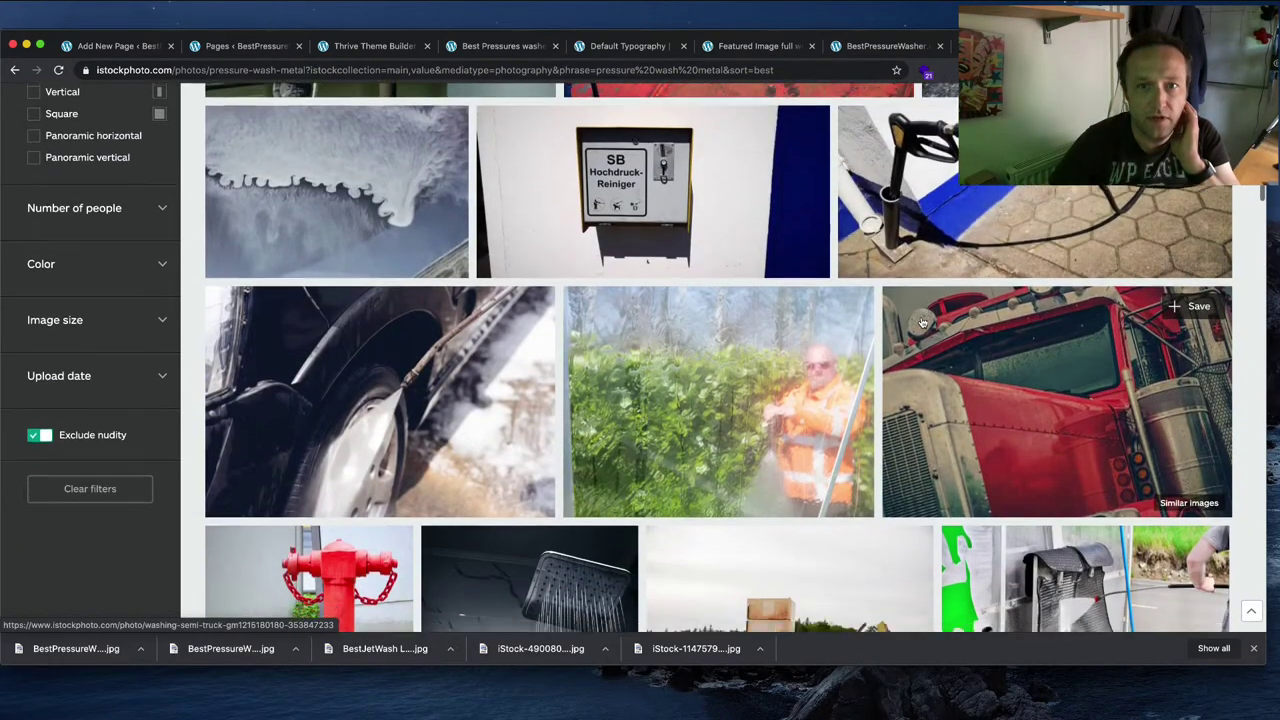
pyautogui.scroll(-4, 922, 322)
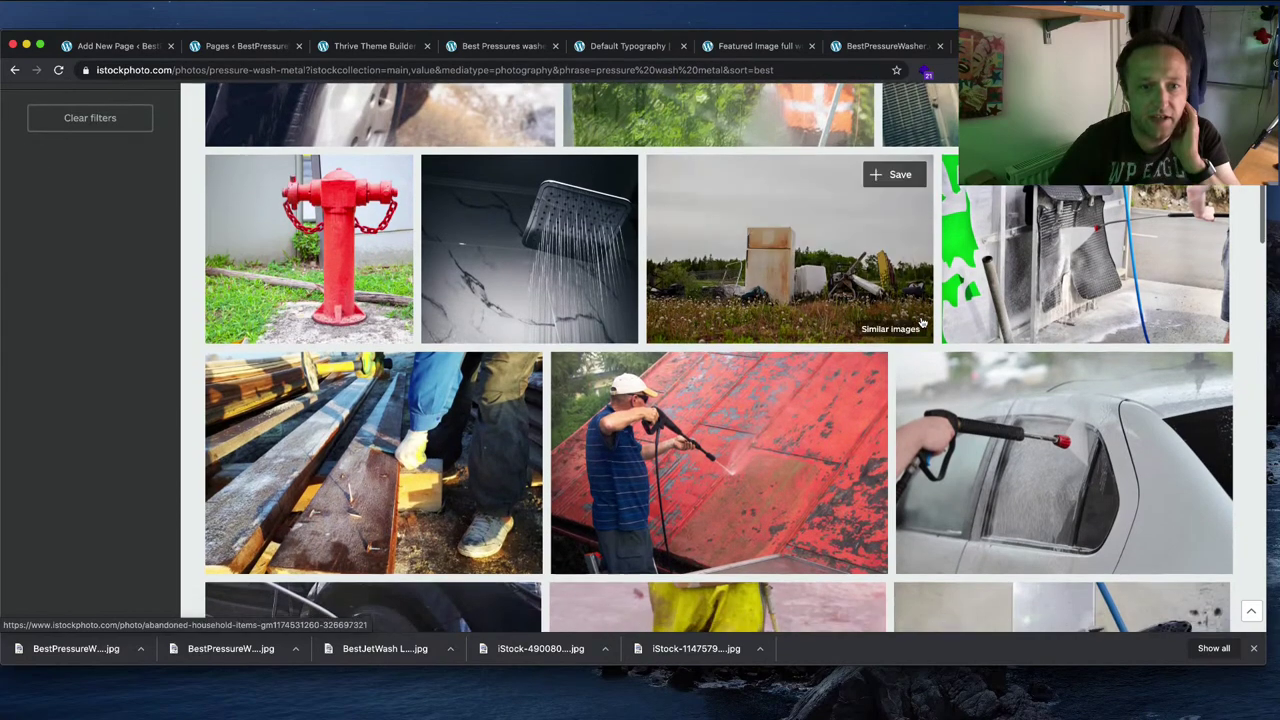
pyautogui.scroll(-6, 922, 322)
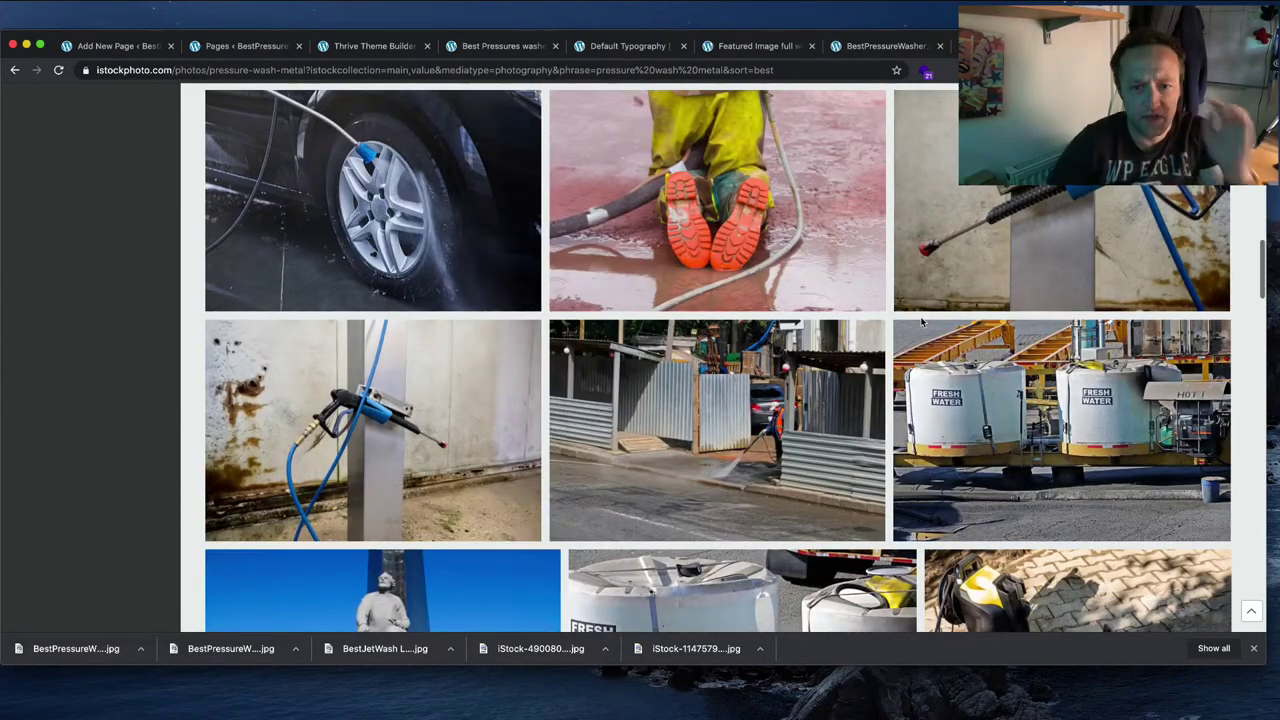
# Step: In a new tab, run a Google web search for 'aluminium side'
pyautogui.hotkey('ctrl', 't')
pyautogui.write('alumi')
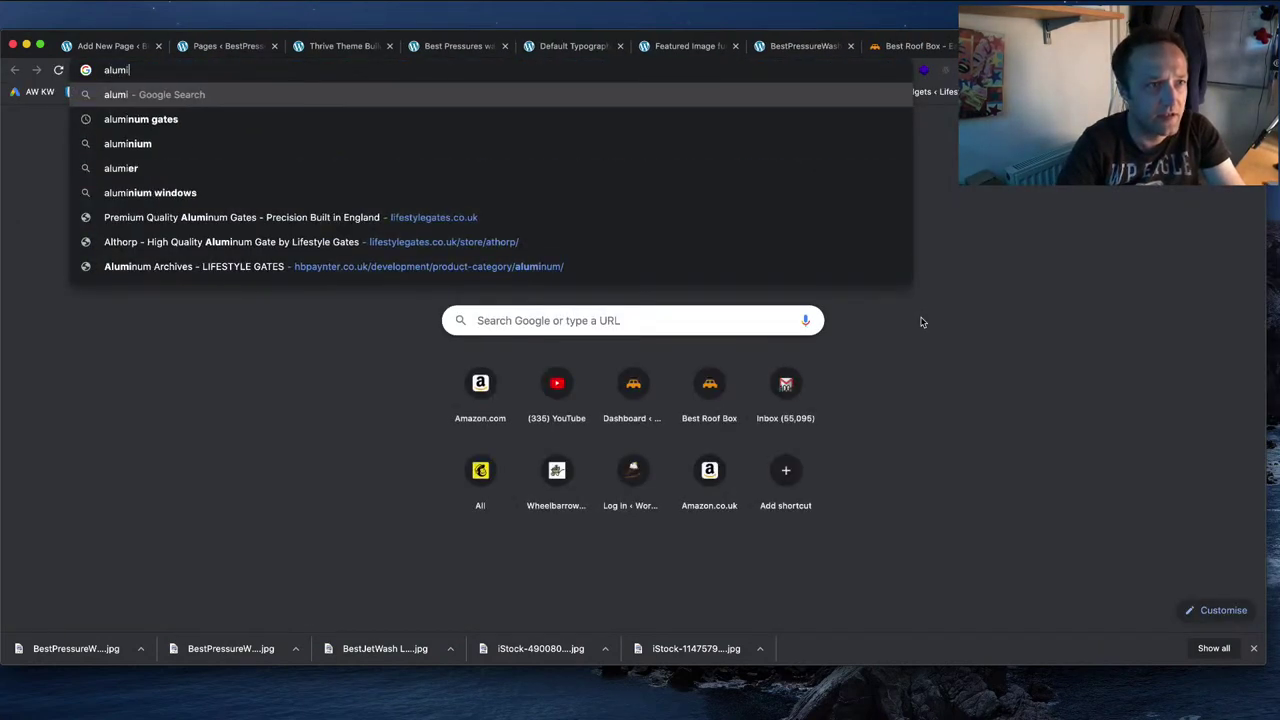
pyautogui.write('nium side')
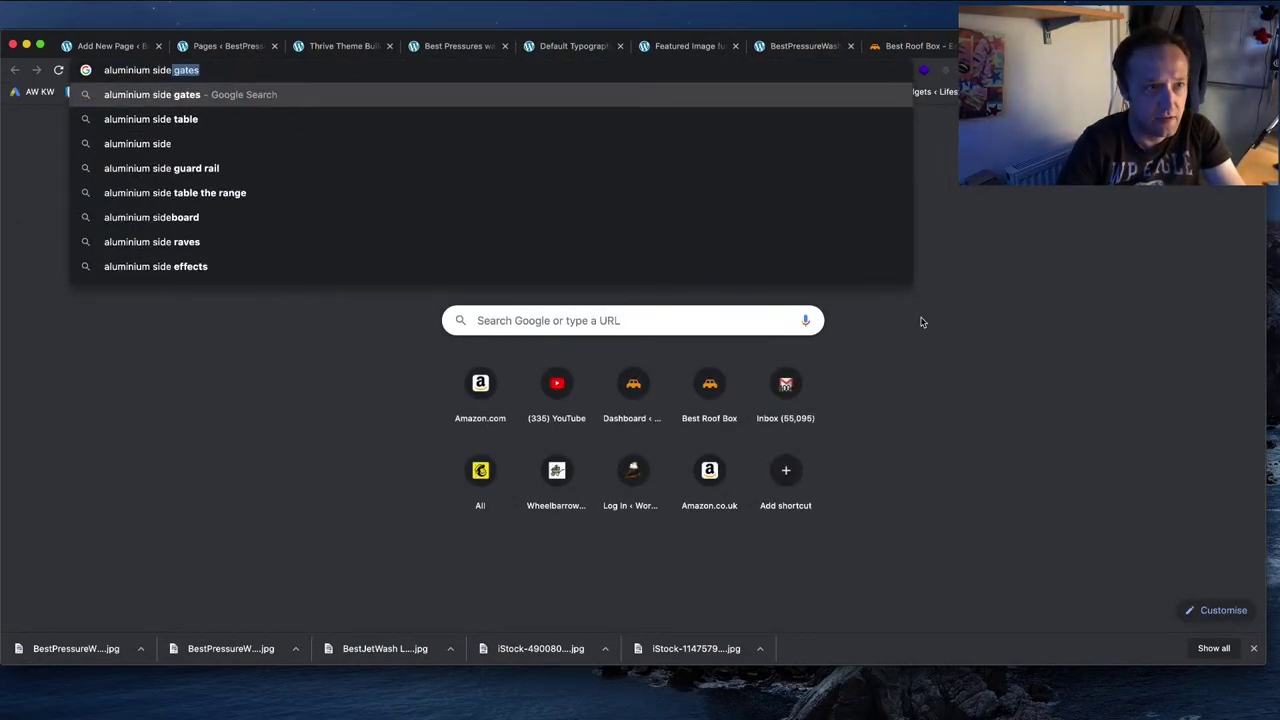
pyautogui.press('Return')
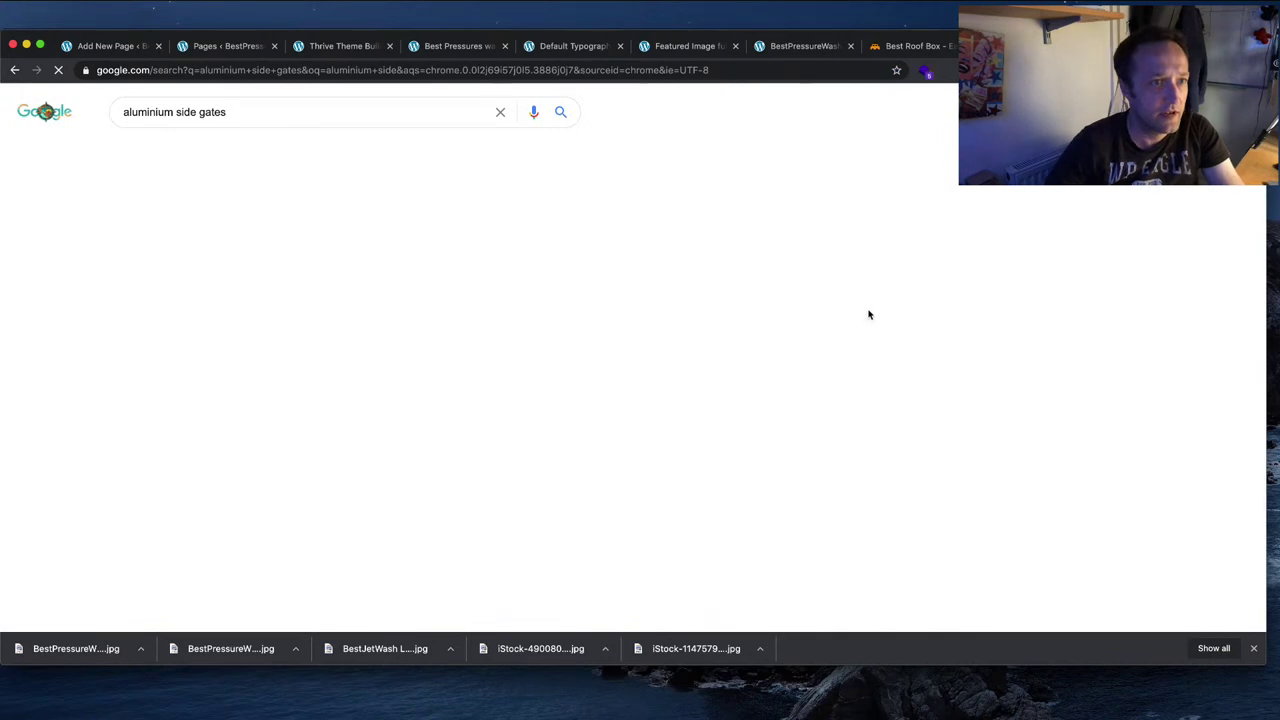
pyautogui.doubleClick(351, 117)
pyautogui.press('BackSpace')
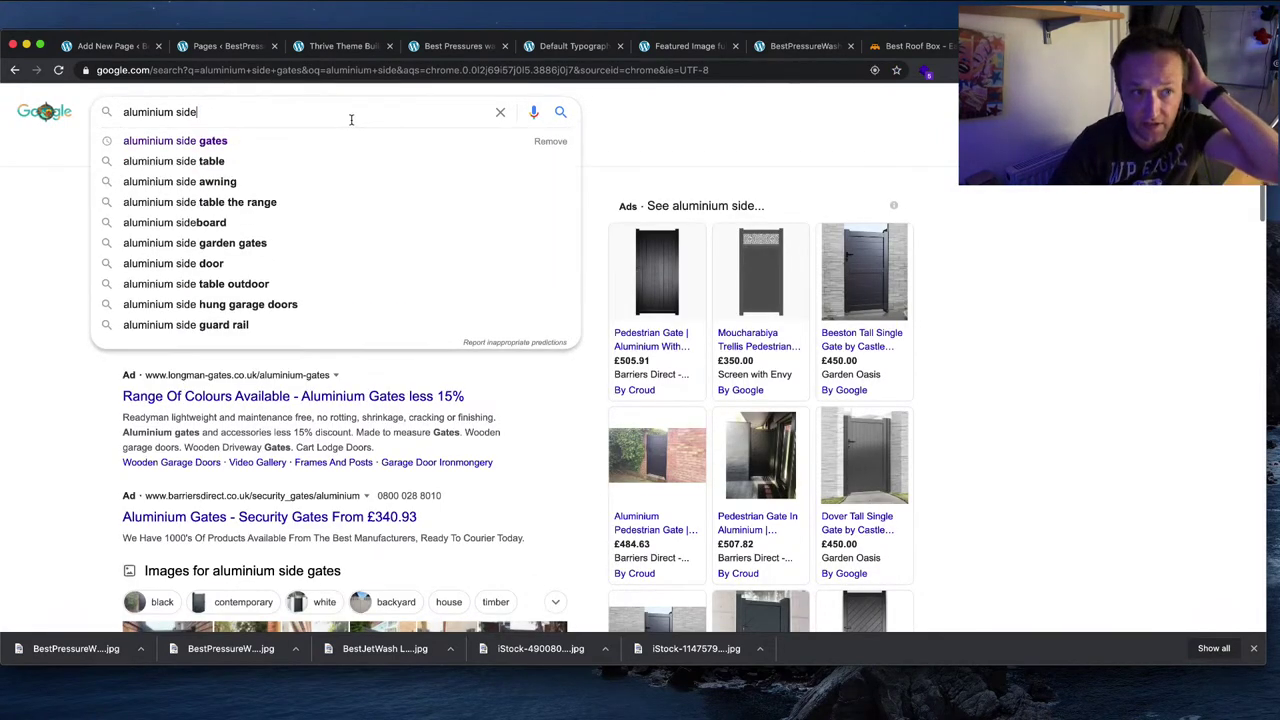
pyautogui.press('Return')
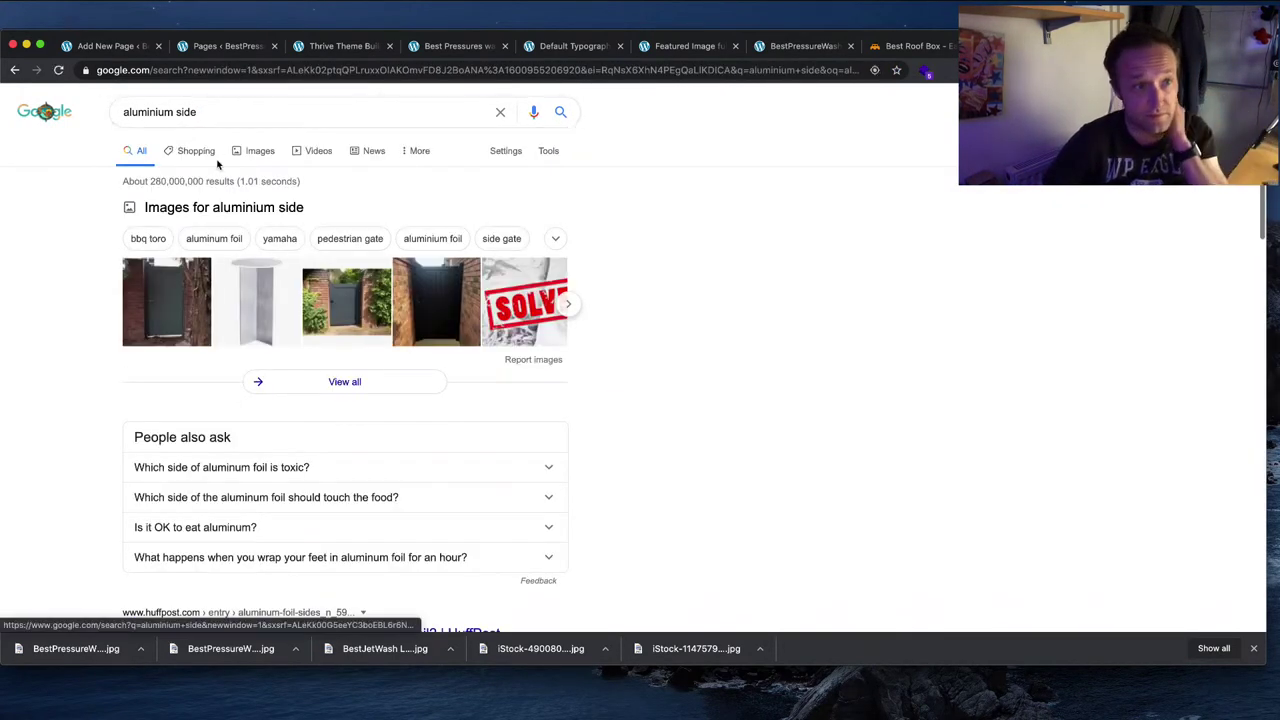
# Step: Show image results, refine the query to 'aluminium siding', then return to the iStock tab
pyautogui.click(252, 152)
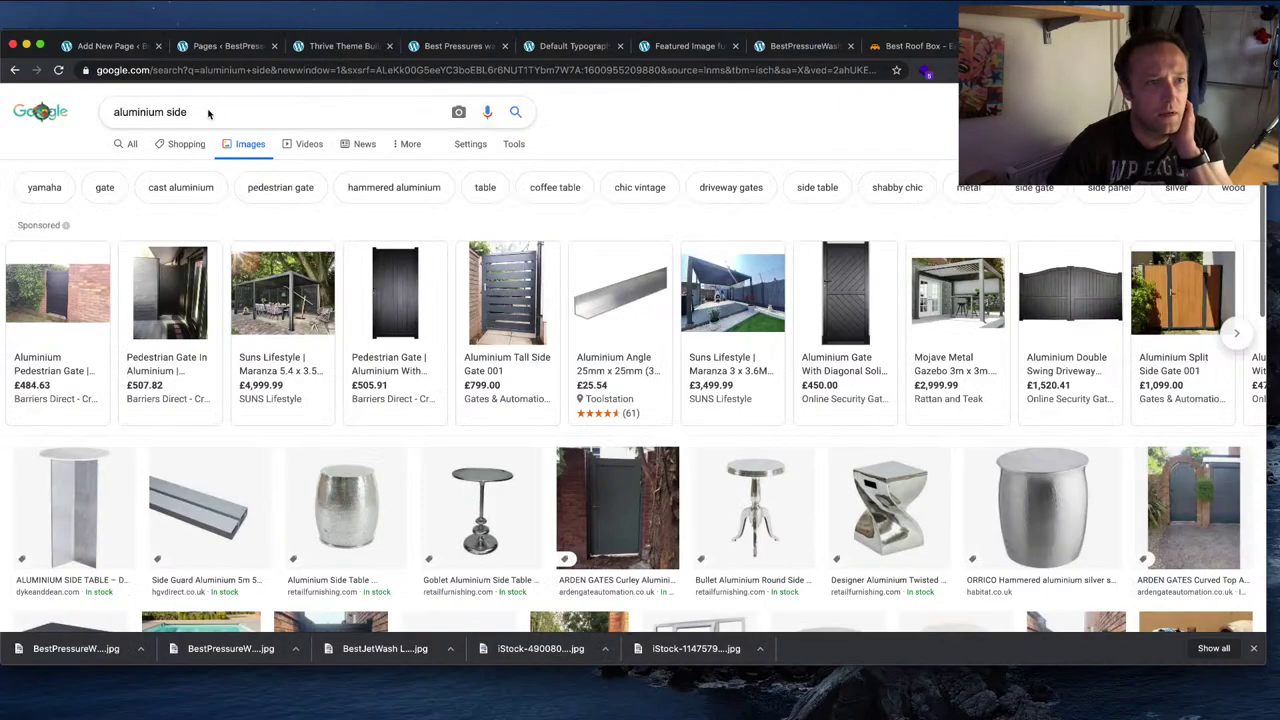
pyautogui.click(207, 113)
pyautogui.press('BackSpace')
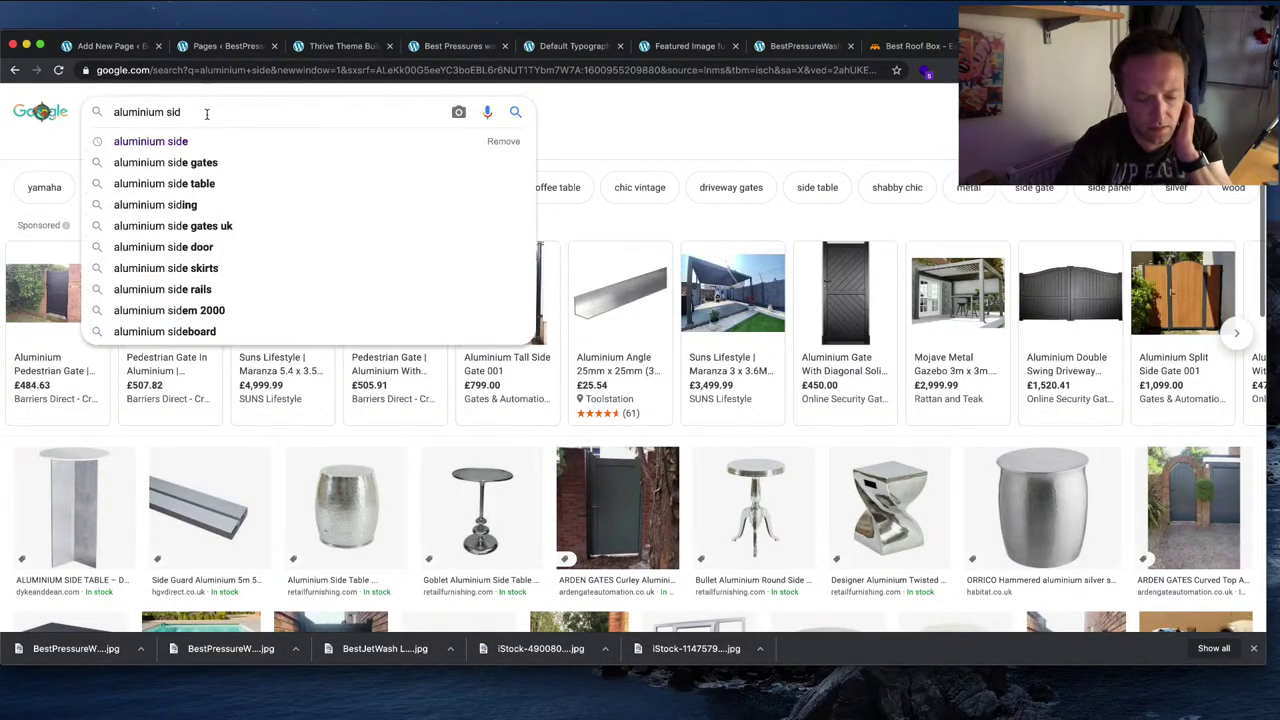
pyautogui.write('ing')
pyautogui.press('Return')
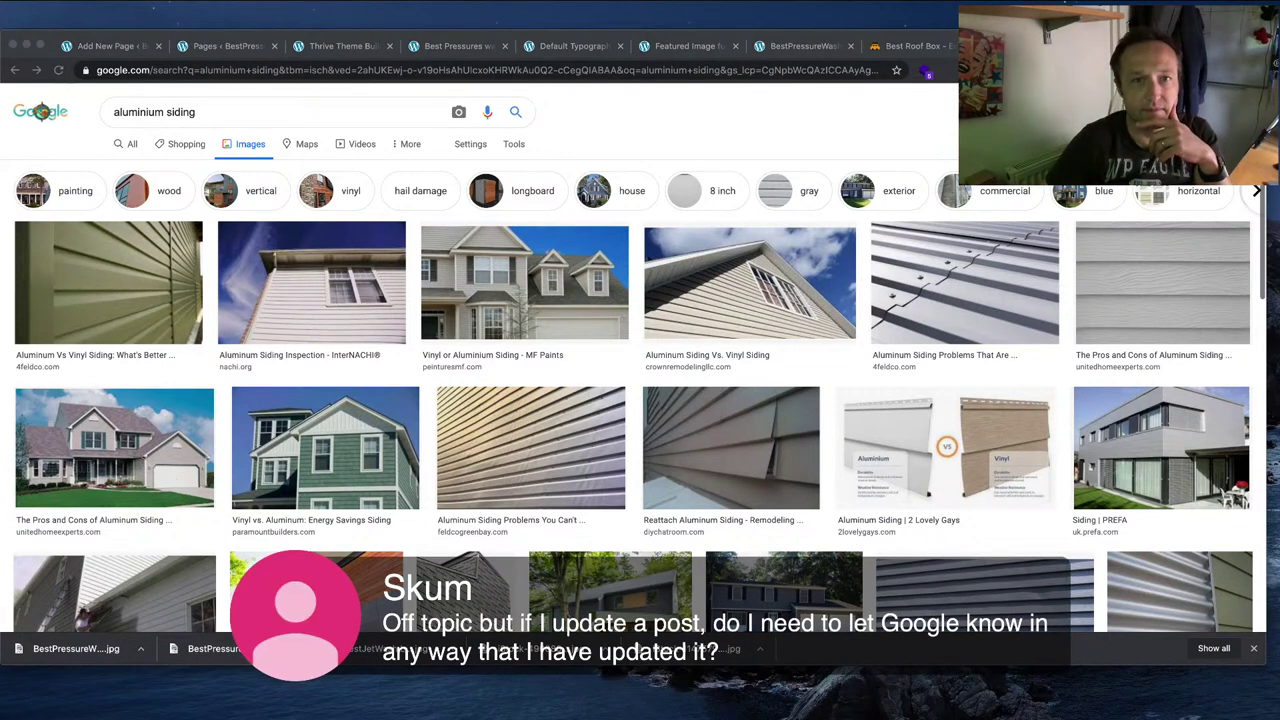
pyautogui.click(812, 126)
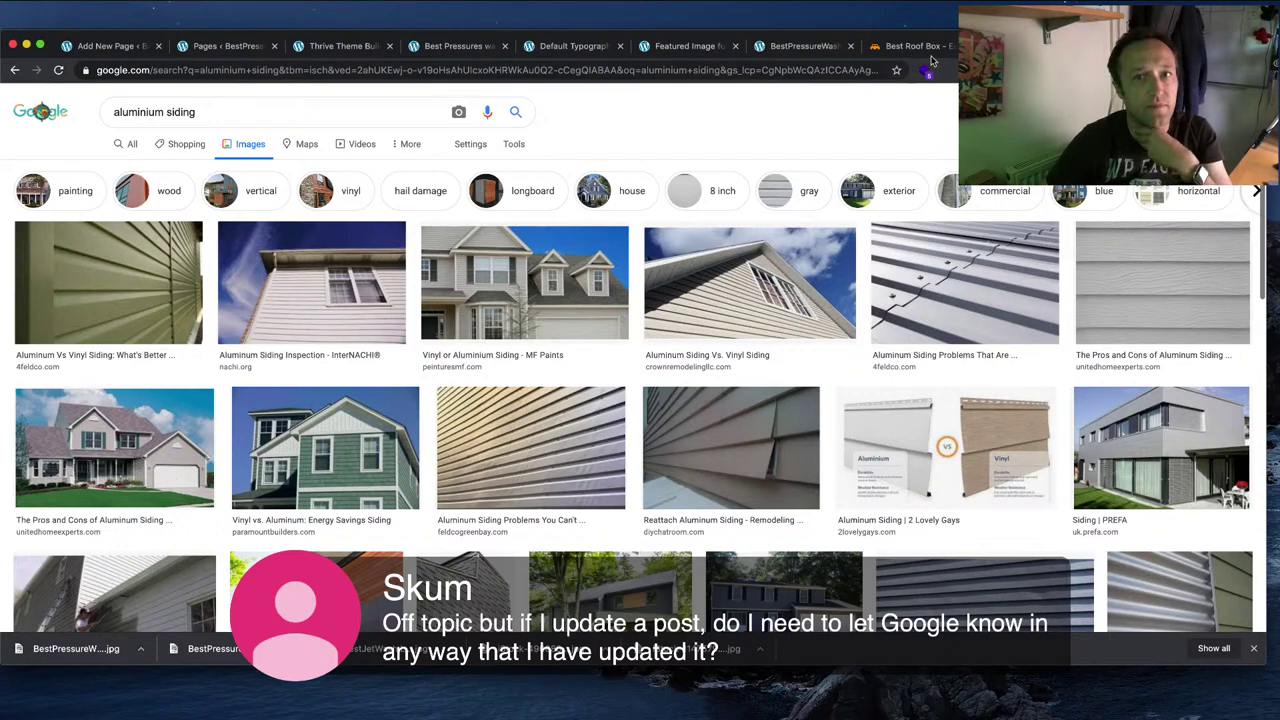
pyautogui.hotkey('ctrl', 'Tab')
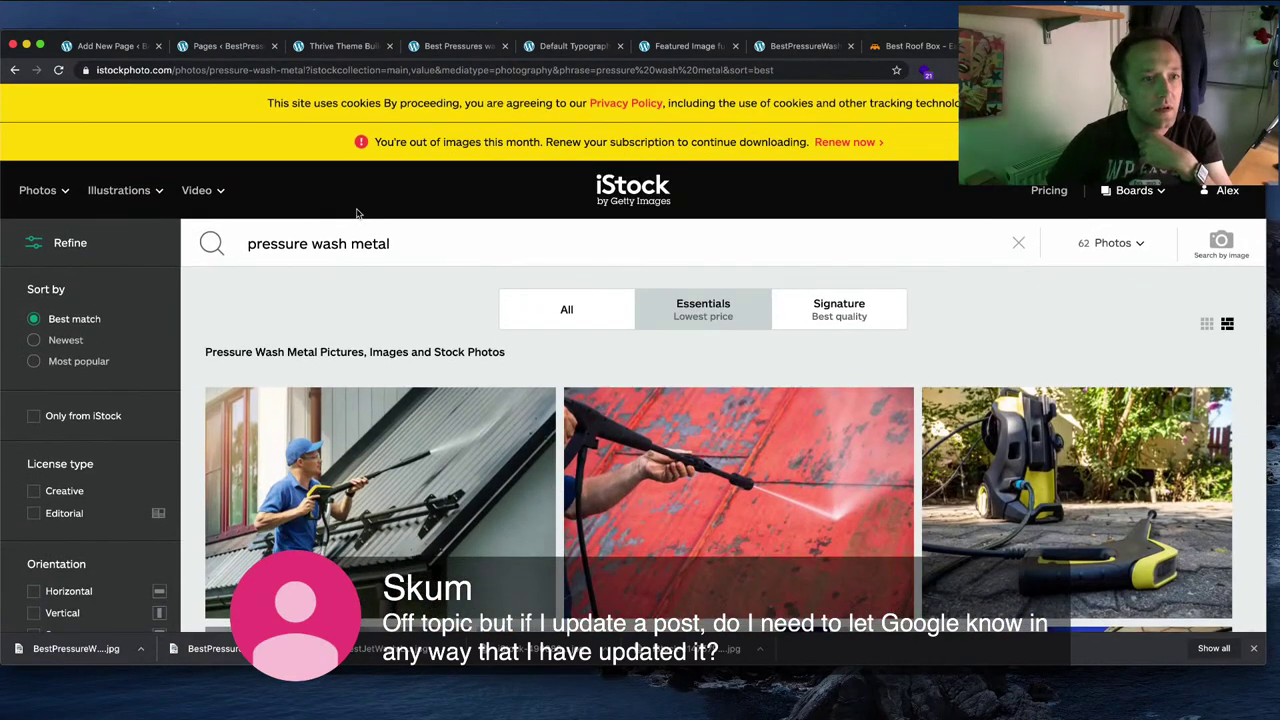
# Step: Replace the iStock query with 'siding' and browse the results
pyautogui.moveTo(388, 243); pyautogui.dragTo(177, 243)
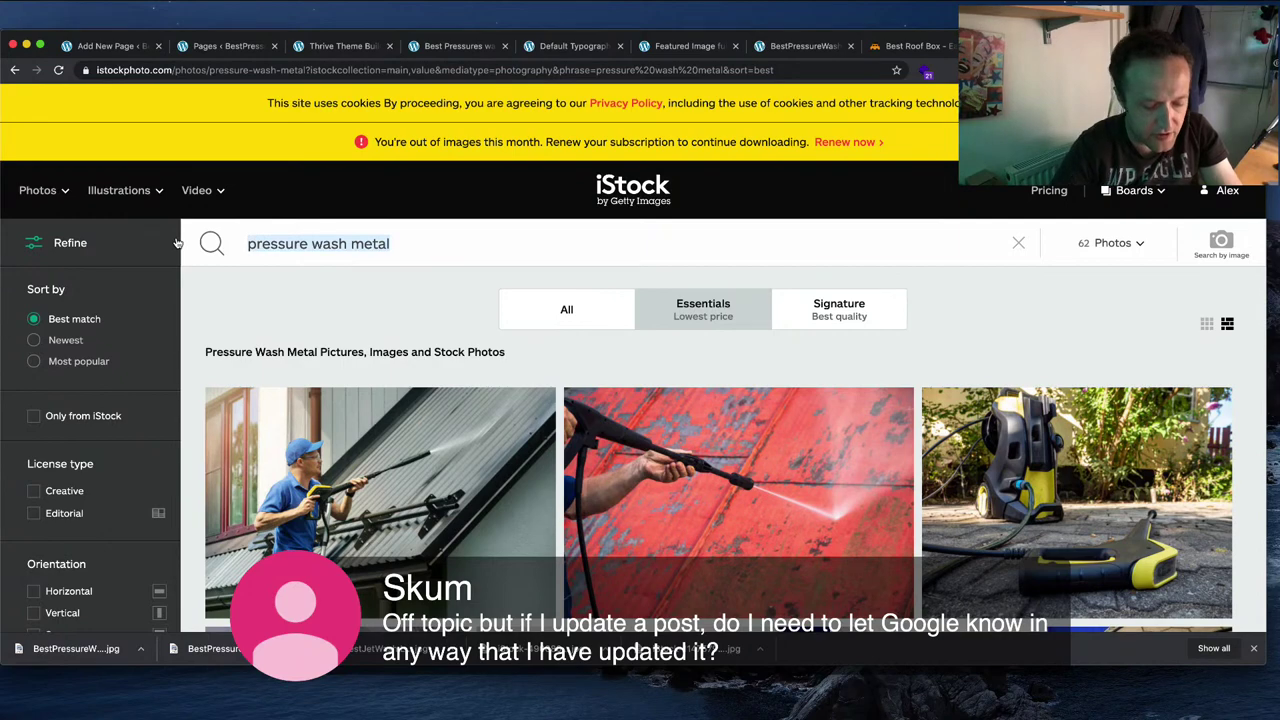
pyautogui.write('siding')
pyautogui.press('Return')
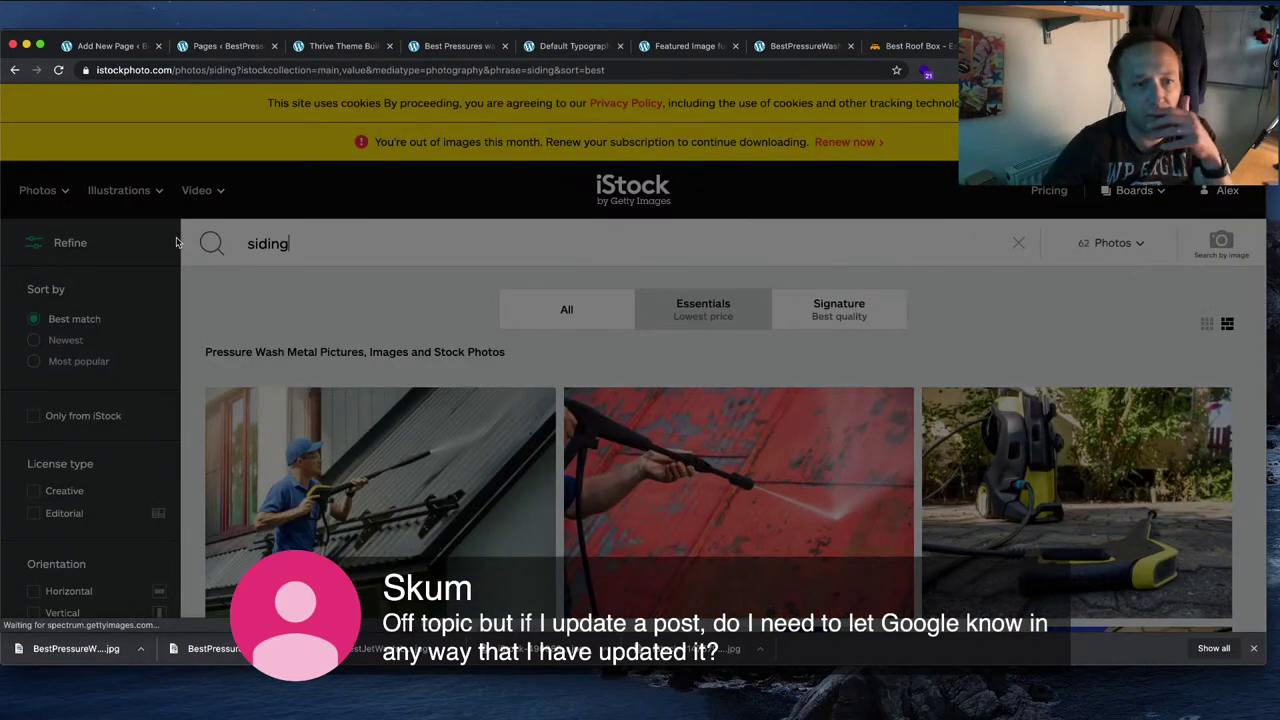
pyautogui.scroll(-3, 686, 347)
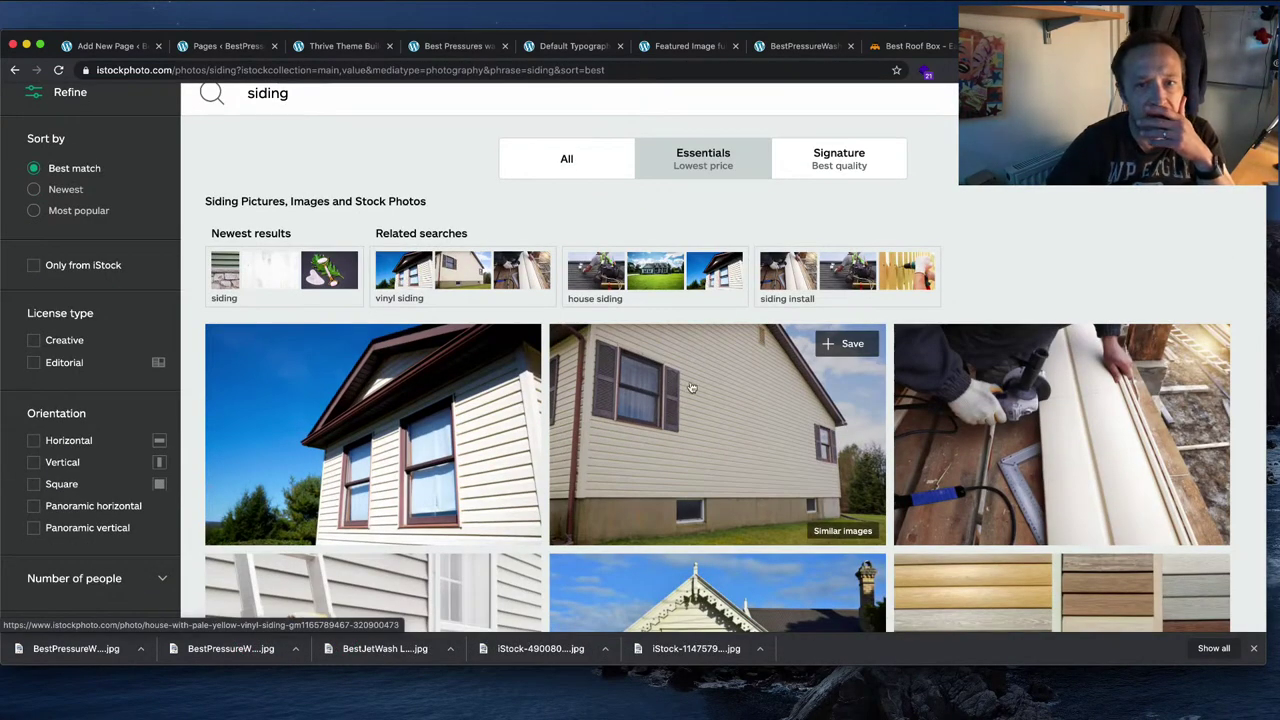
pyautogui.scroll(-3, 700, 330)
pyautogui.scroll(-3, 734, 289)
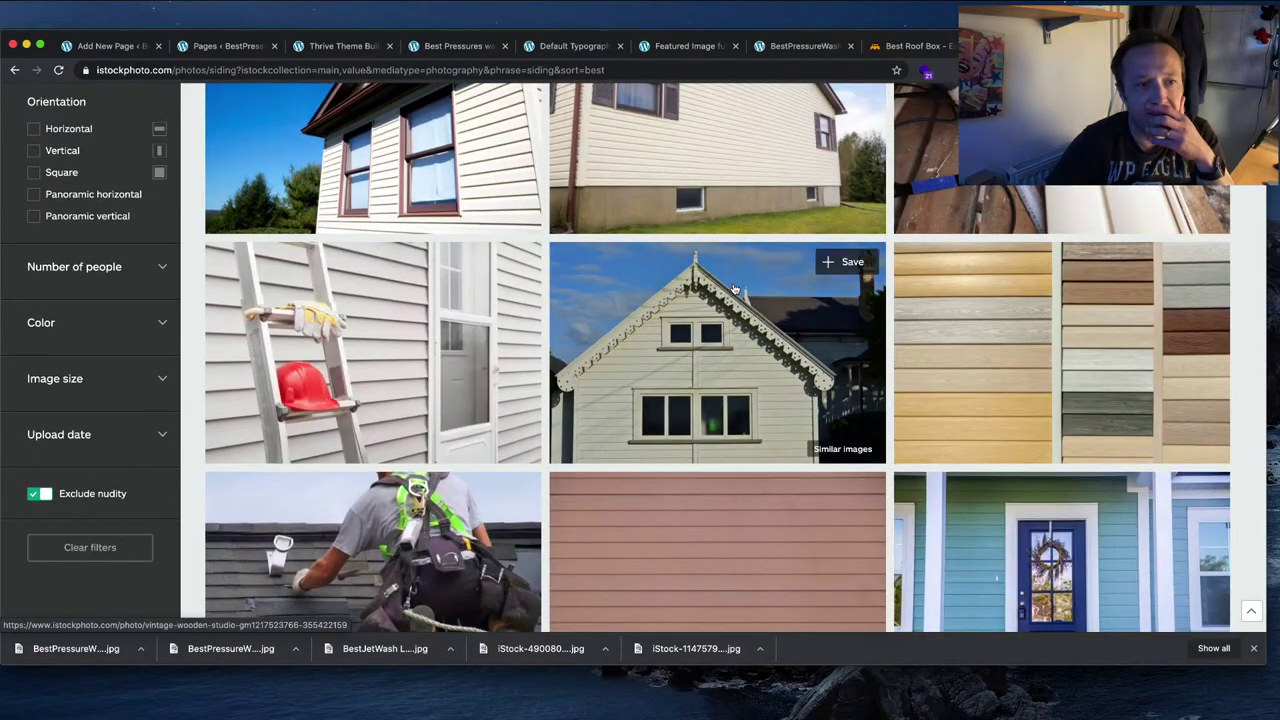
pyautogui.scroll(8, 734, 289)
# Step: Refine the iStock search to 'siding pressure wash', which returns only 2 photos
pyautogui.click(363, 252)
pyautogui.write('pr')
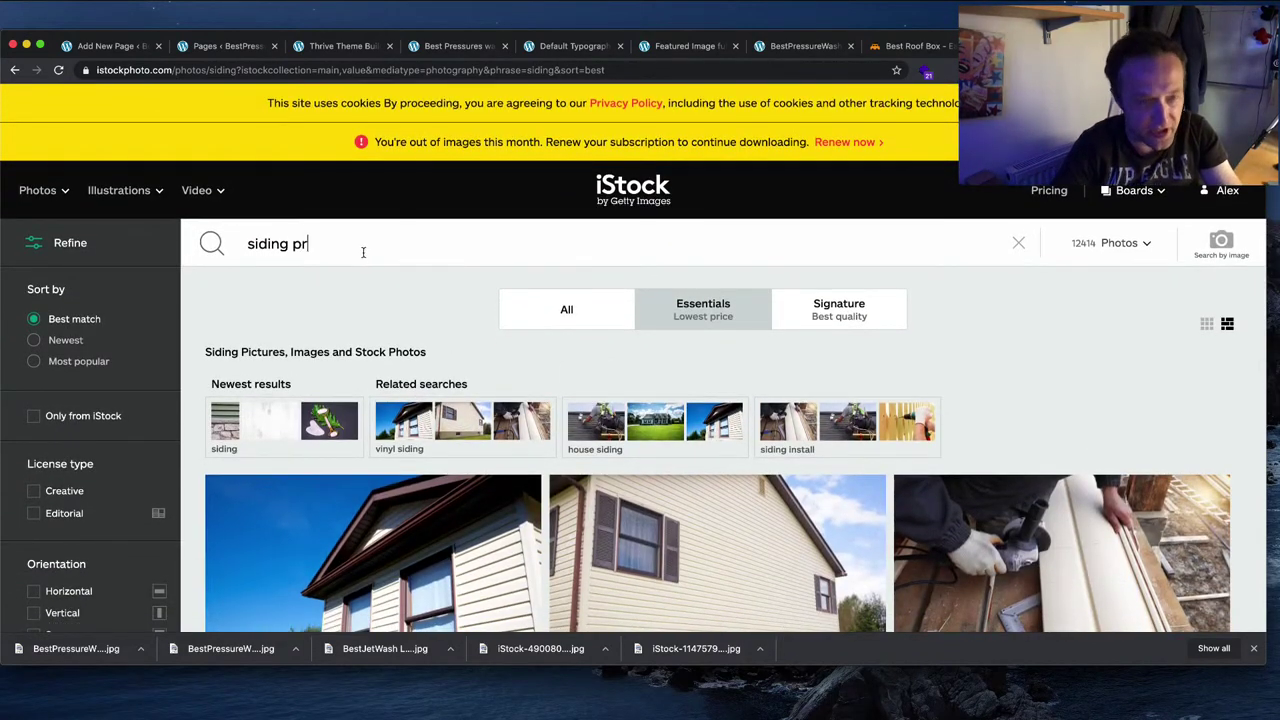
pyautogui.write('essure wa')
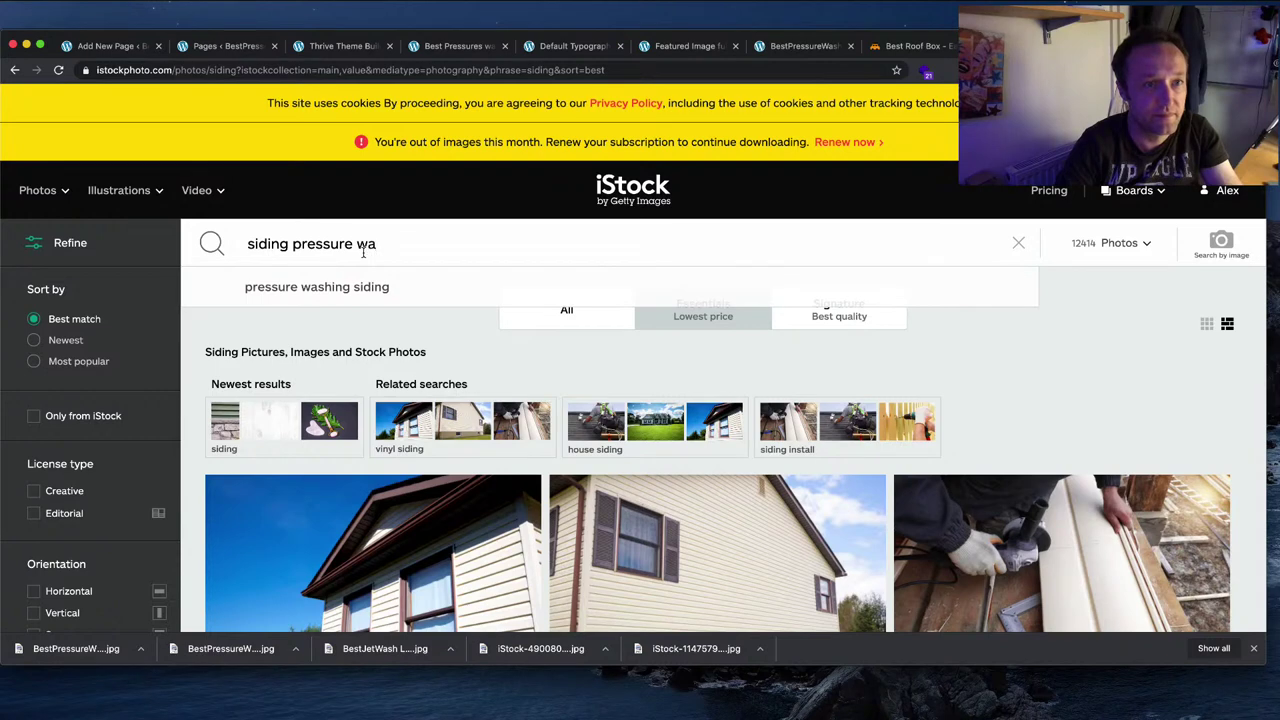
pyautogui.write('shing')
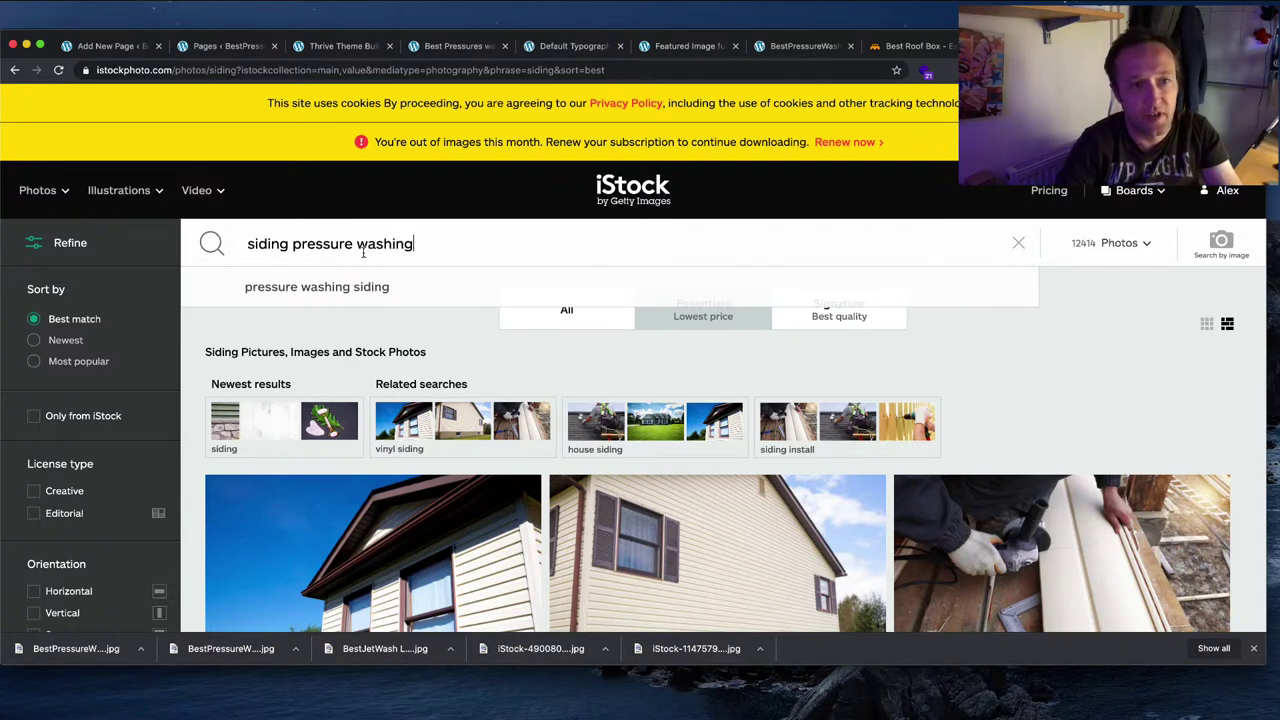
pyautogui.press('Return')
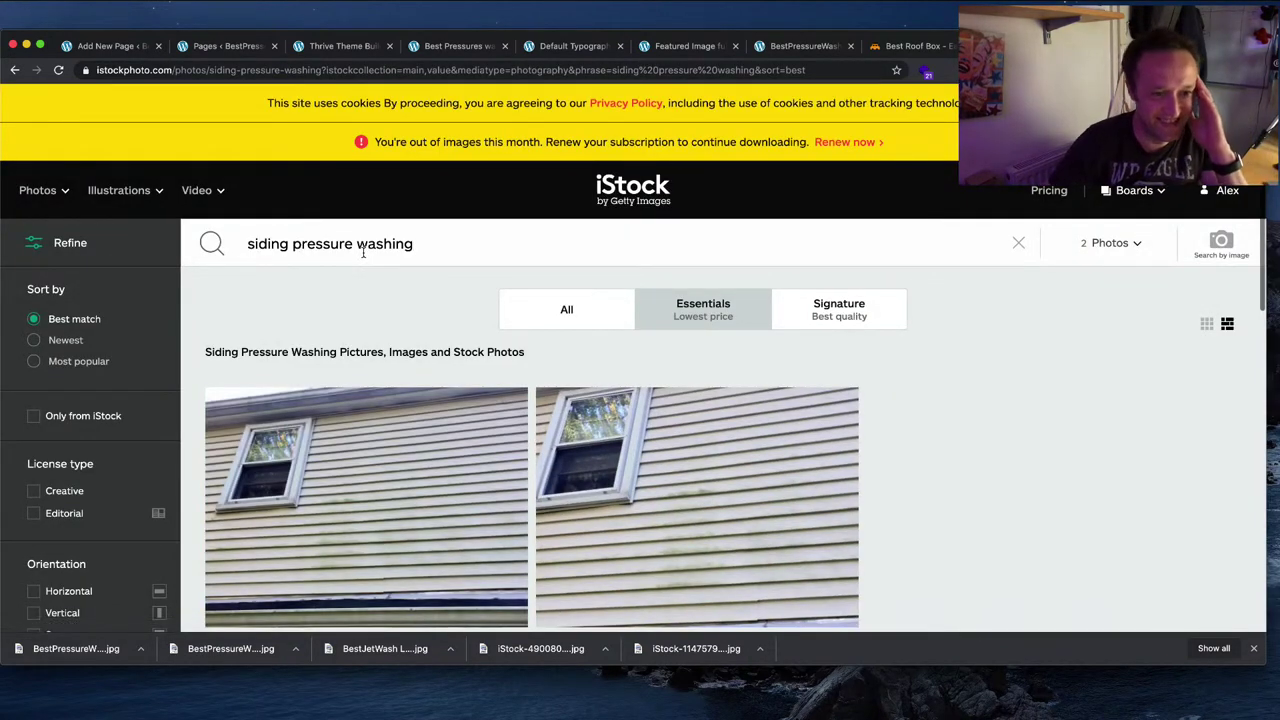
pyautogui.scroll(-2, 681, 344)
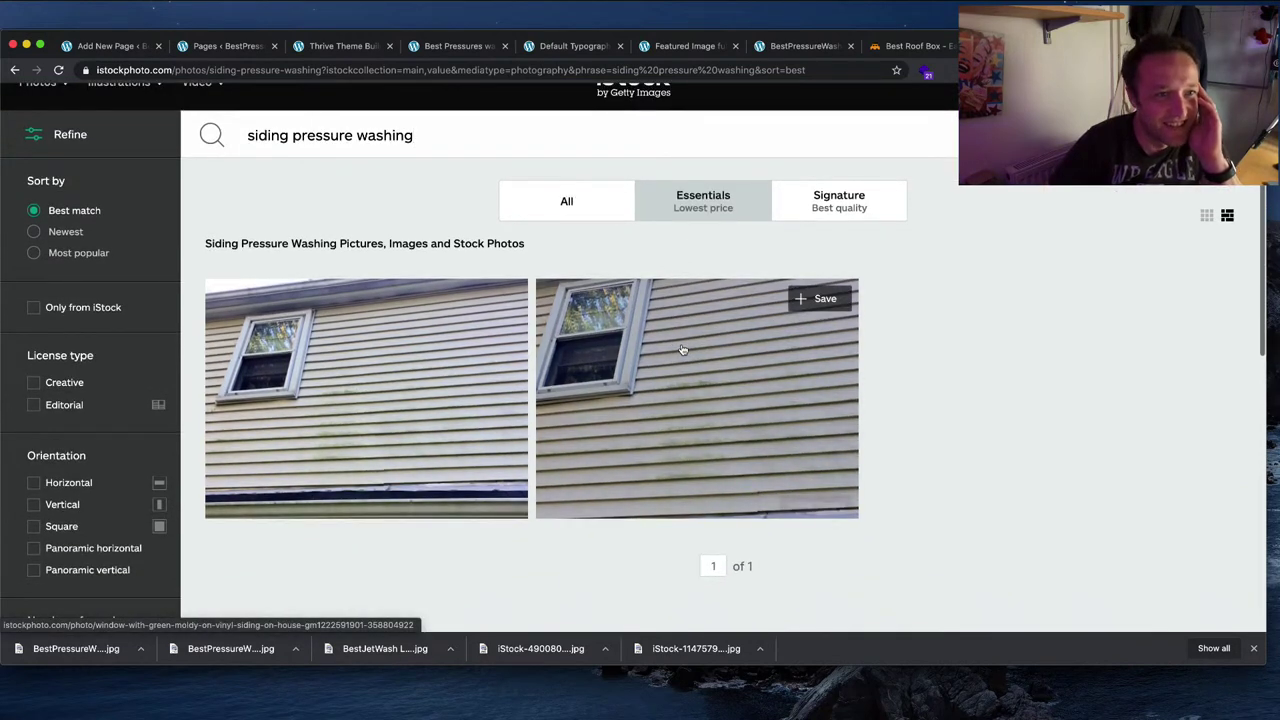
pyautogui.scroll(2, 681, 349)
pyautogui.scroll(-1, 446, 186)
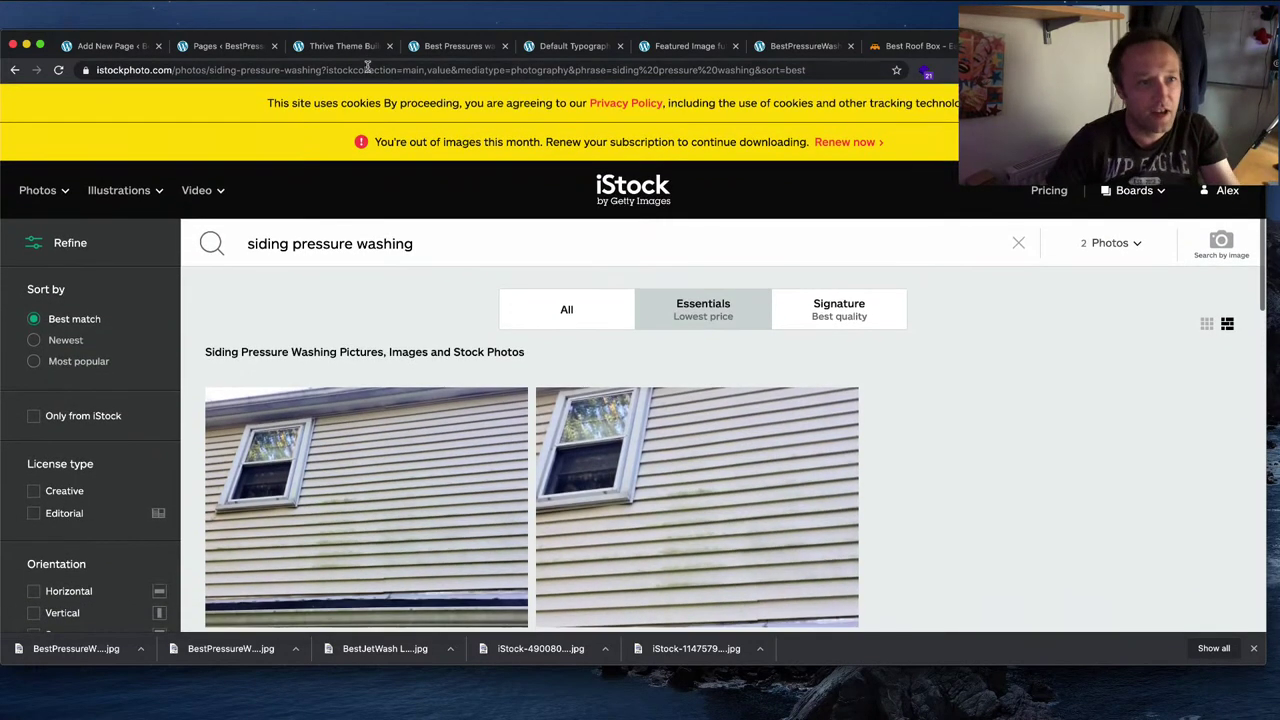
pyautogui.click(367, 70)
# Step: Search Google for 'adobe stock photos' and open the stock.adobe.com site
pyautogui.write('adobe')
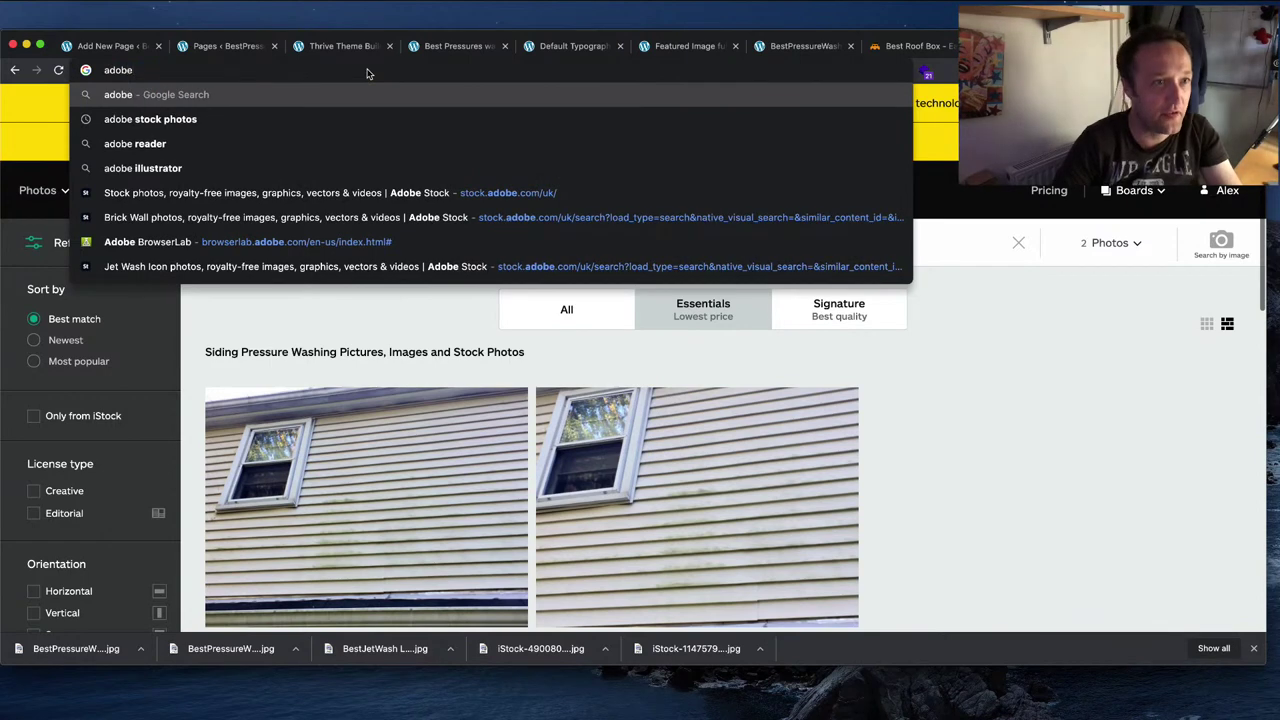
pyautogui.click(362, 119)
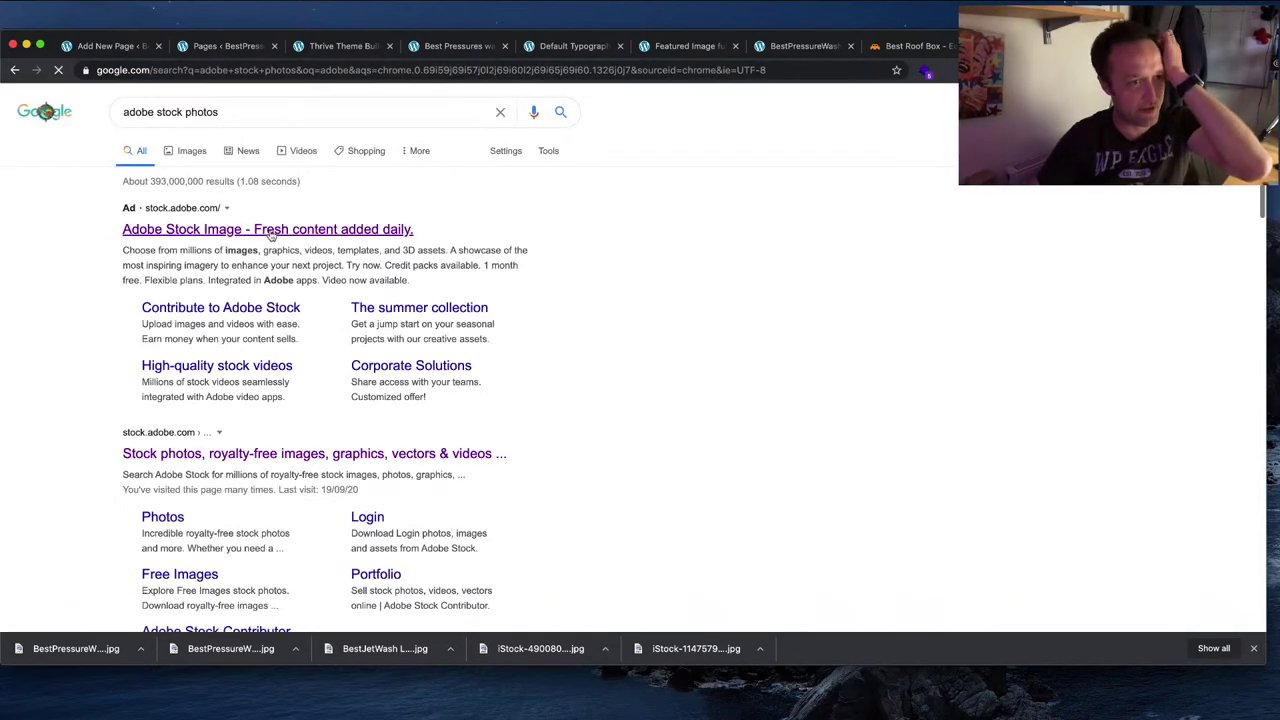
pyautogui.click(440, 449)
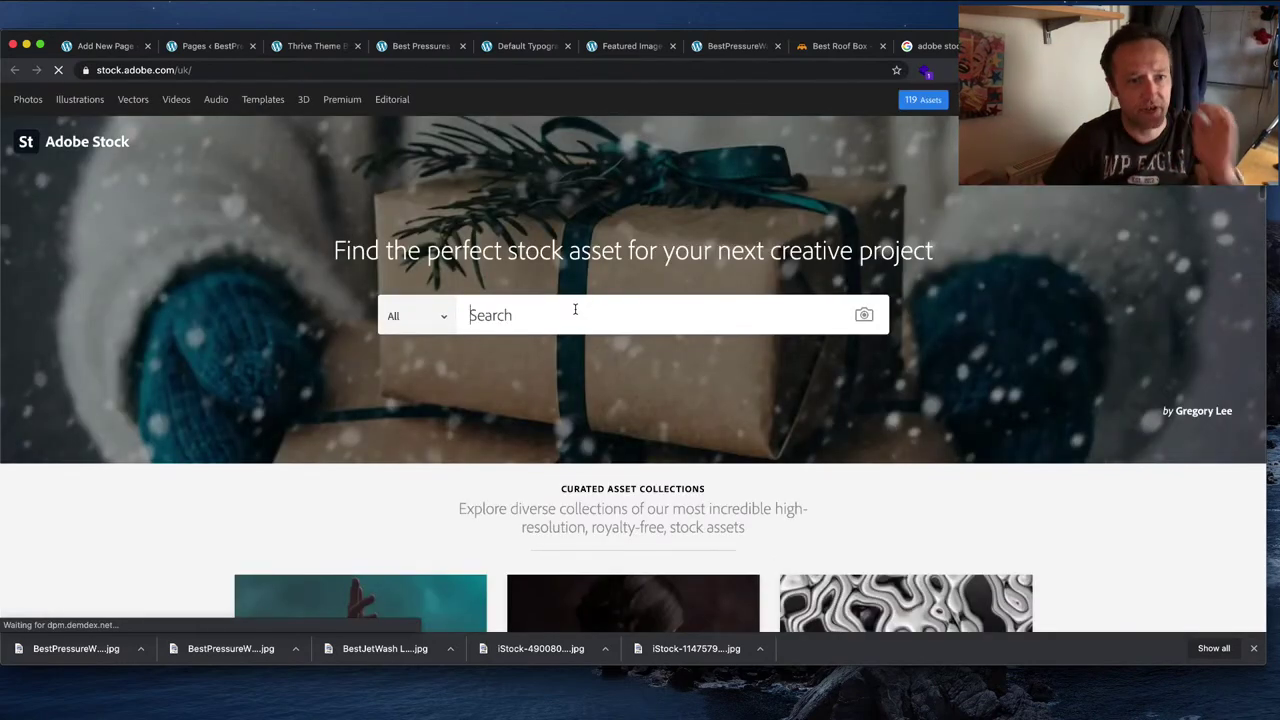
# Step: Search Adobe Stock for 'siding pressure wash' and scroll through the 910 results
pyautogui.click(575, 310)
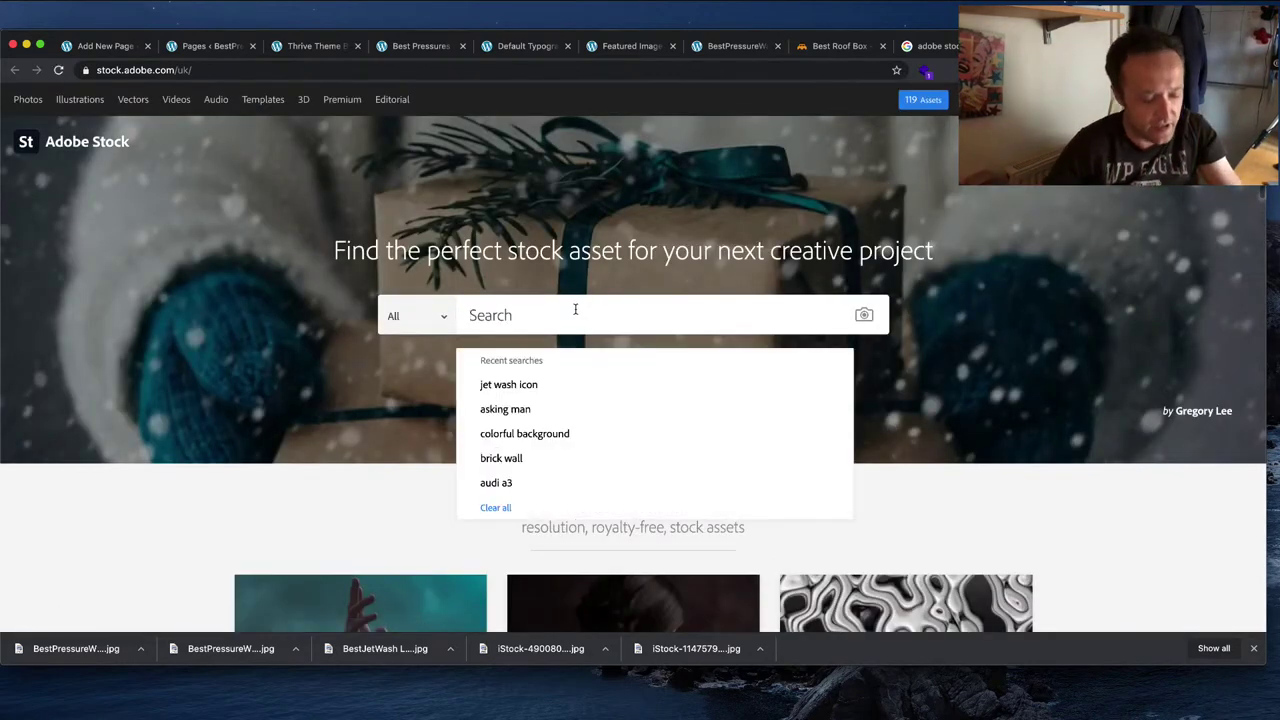
pyautogui.write('siding')
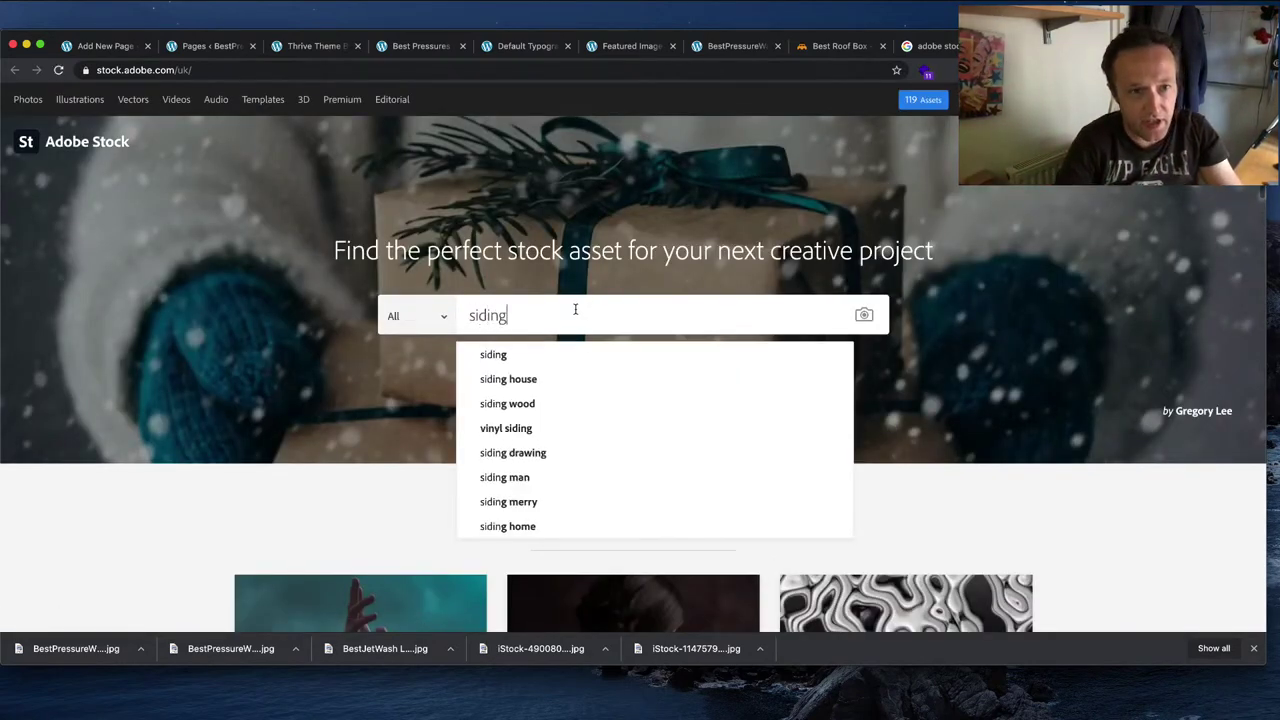
pyautogui.write(' pressu')
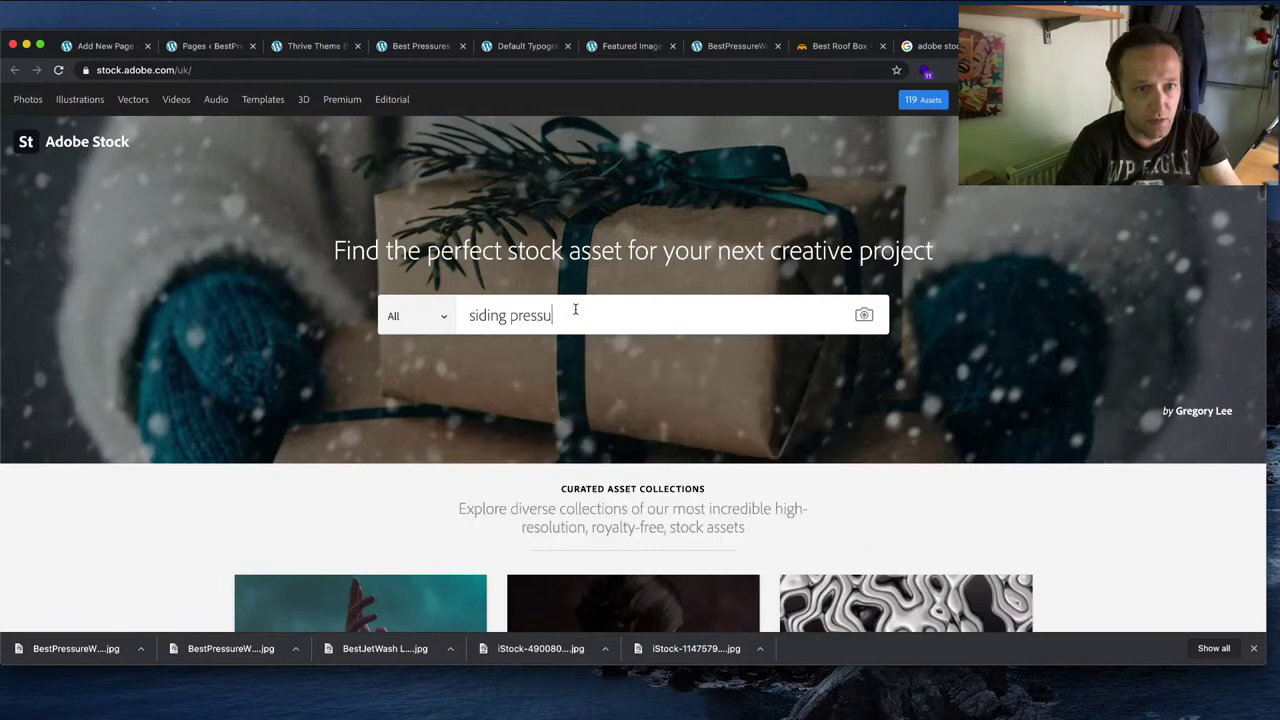
pyautogui.write('re wash')
pyautogui.press('Return')
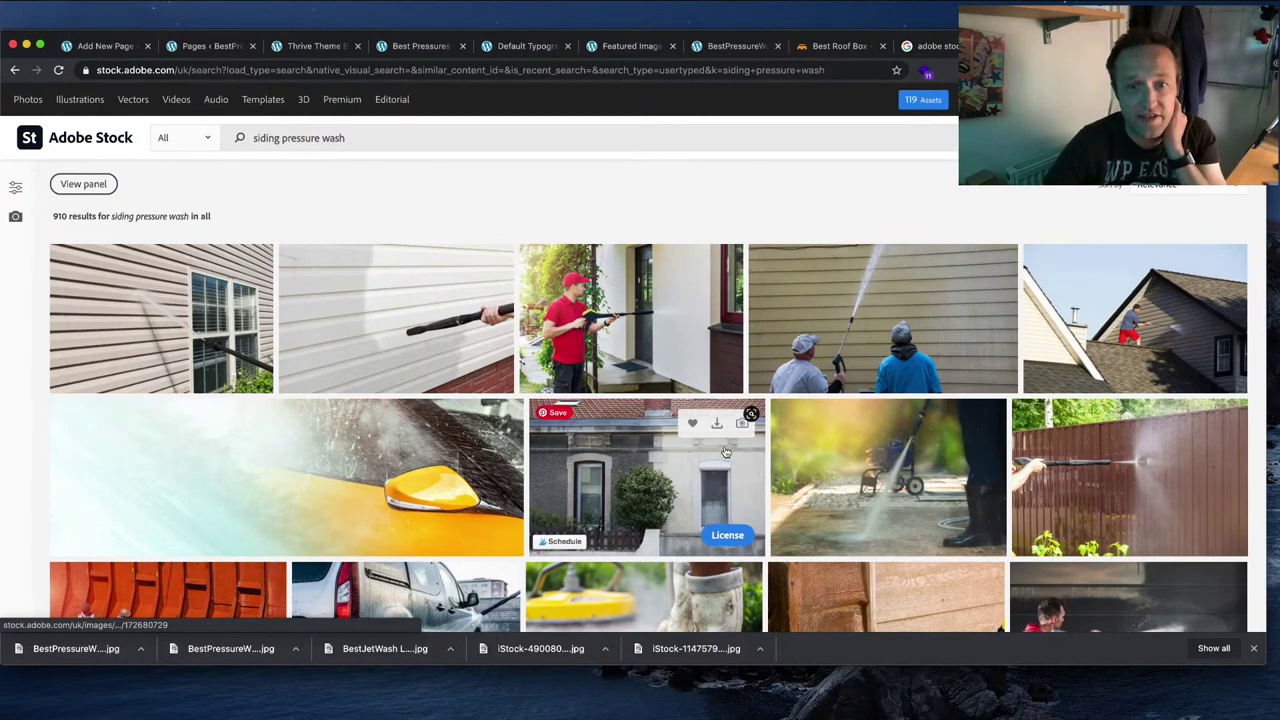
pyautogui.scroll(-5, 725, 452)
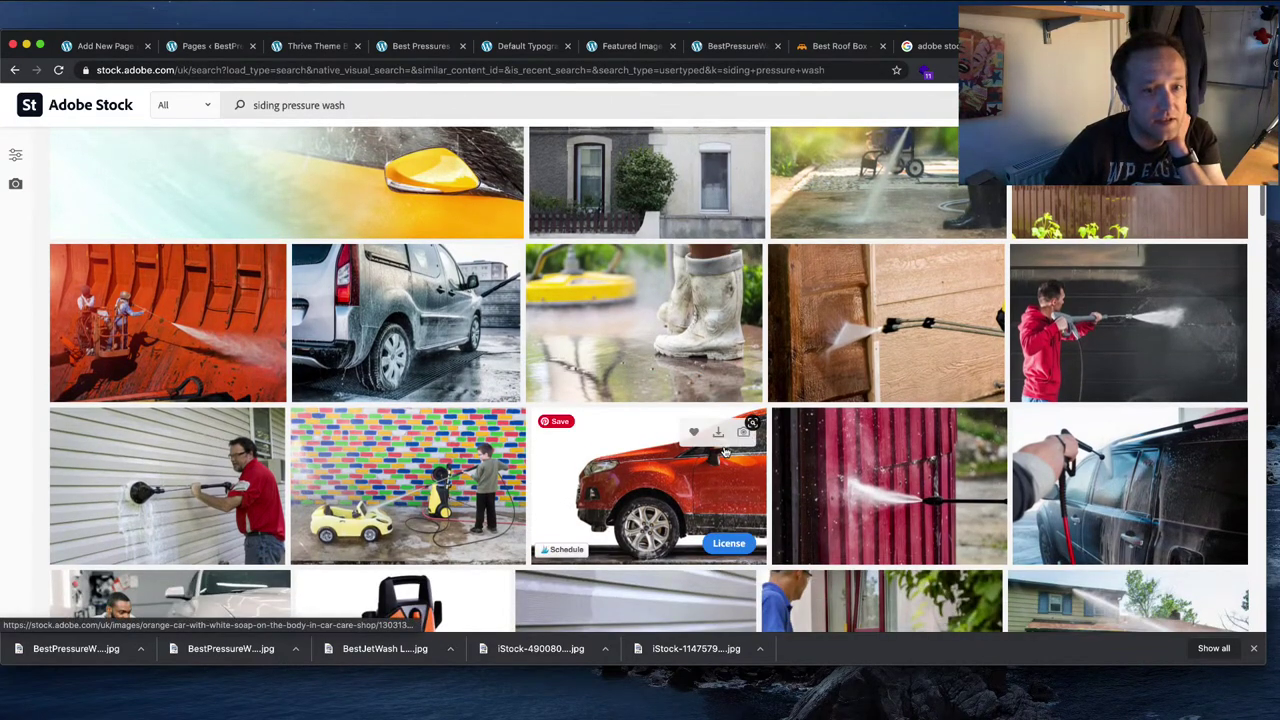
pyautogui.scroll(-3, 725, 452)
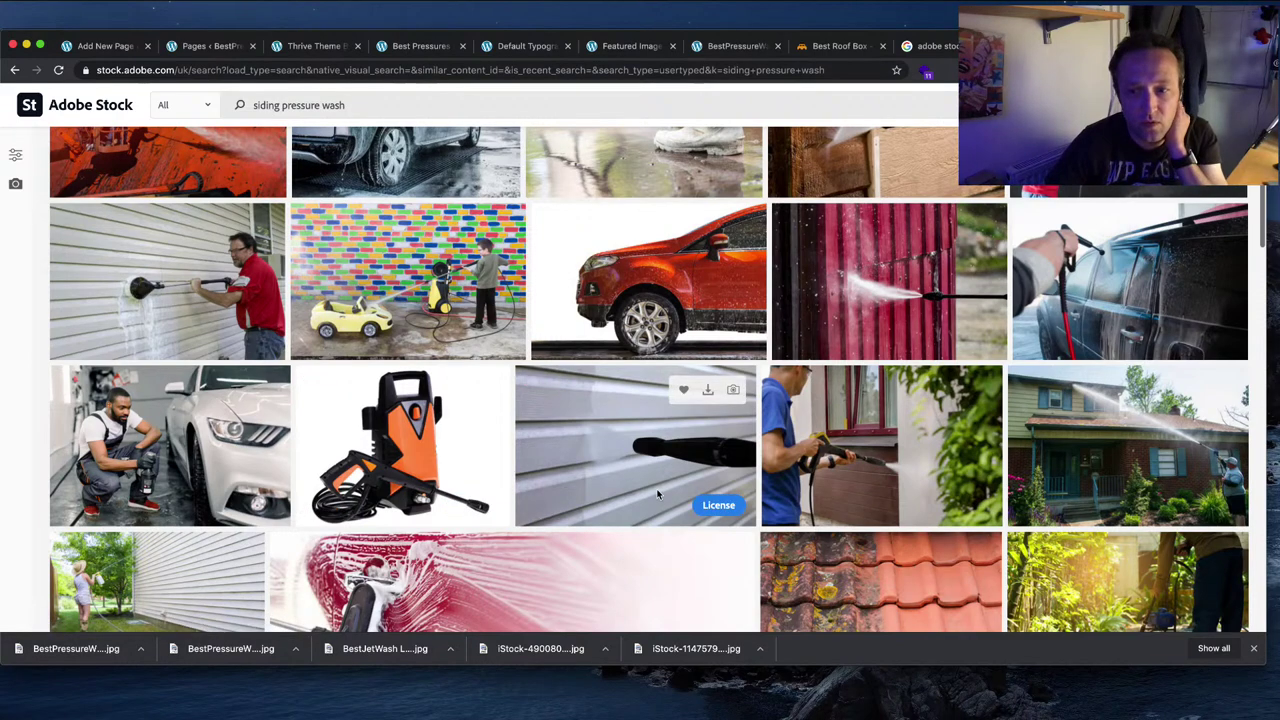
pyautogui.scroll(-2, 600, 430)
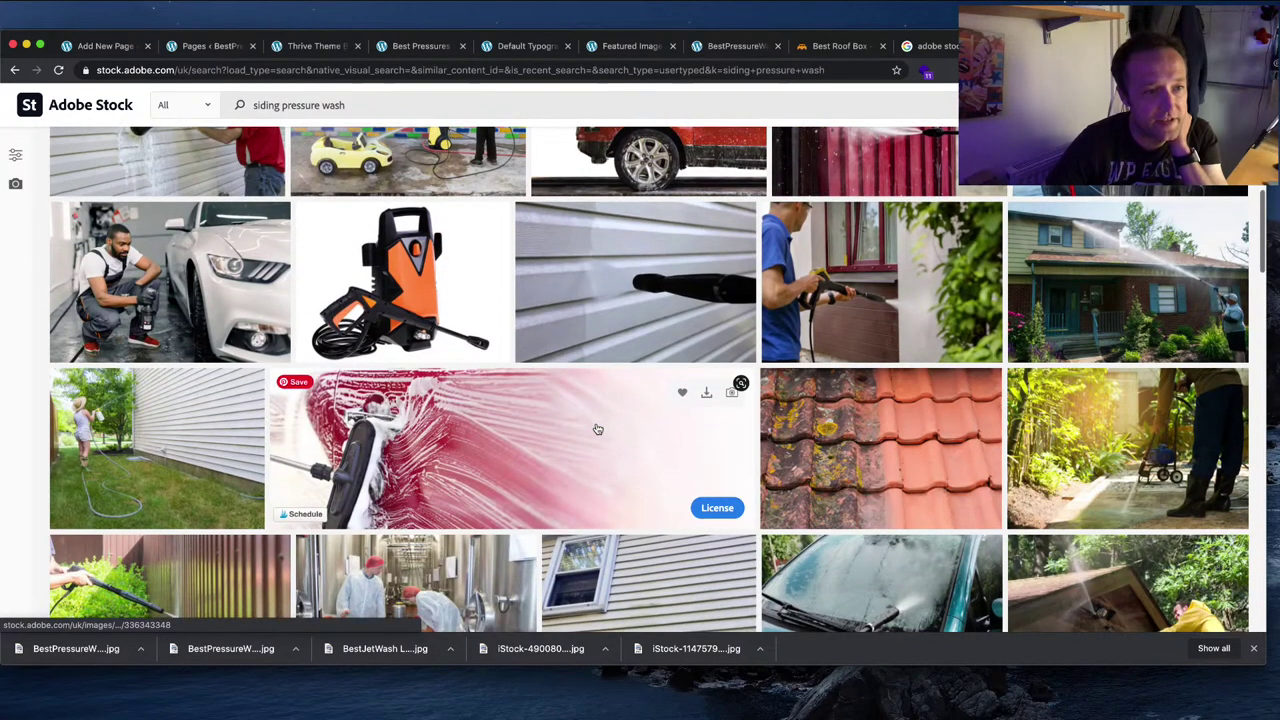
pyautogui.scroll(10, 432, 300)
pyautogui.scroll(-1, 432, 300)
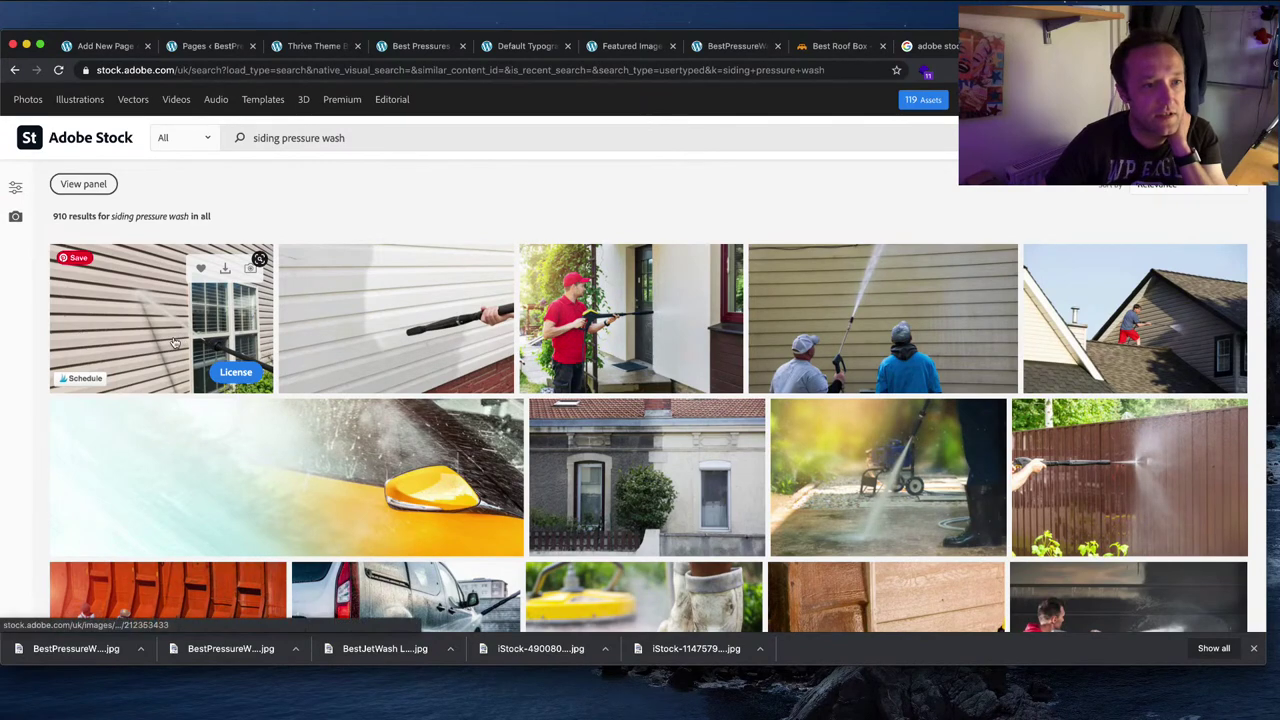
pyautogui.scroll(-1, 174, 342)
# Step: Inspect the house siding cleaning photo's details, then keep browsing the Adobe Stock results
pyautogui.click(174, 336)
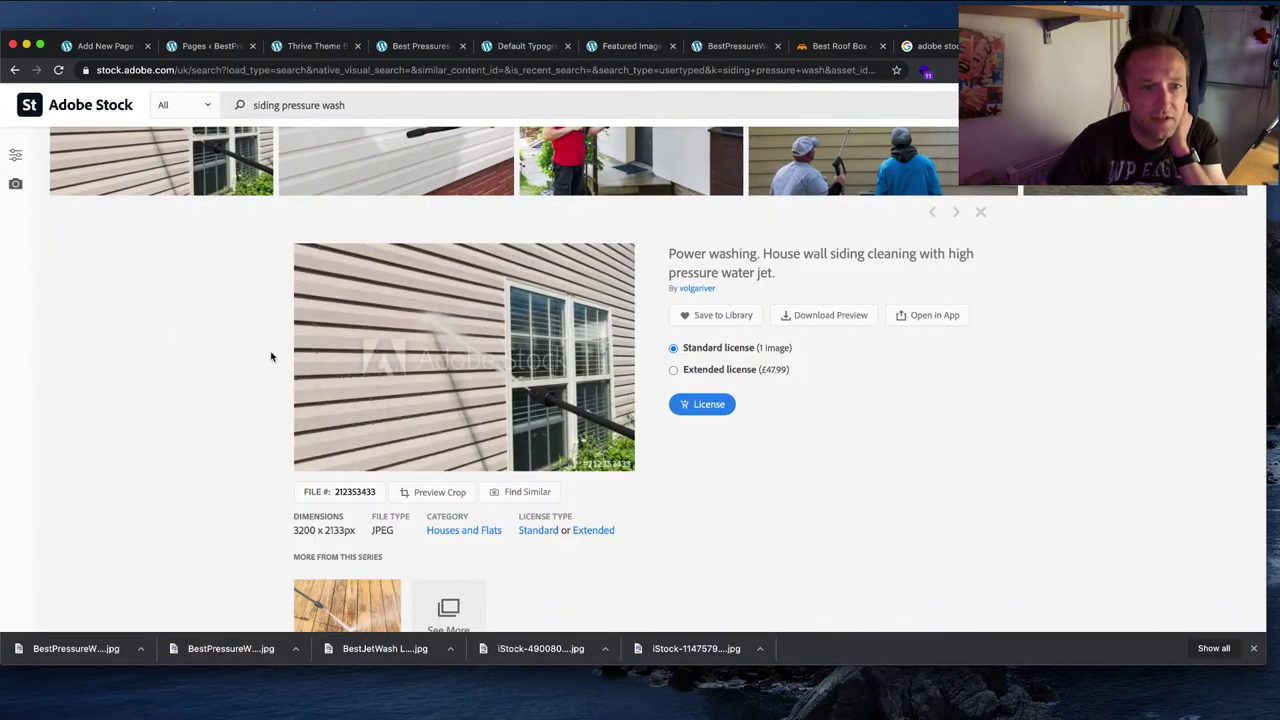
pyautogui.scroll(-5, 790, 463)
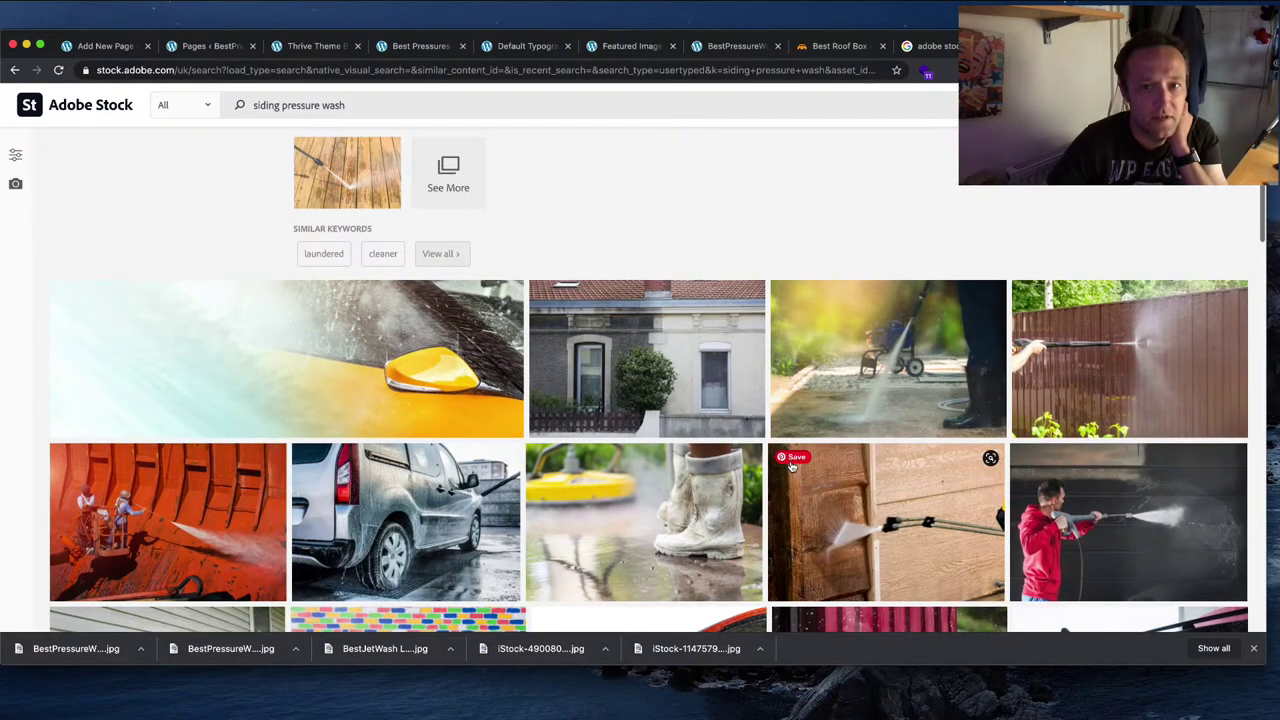
pyautogui.scroll(10, 700, 464)
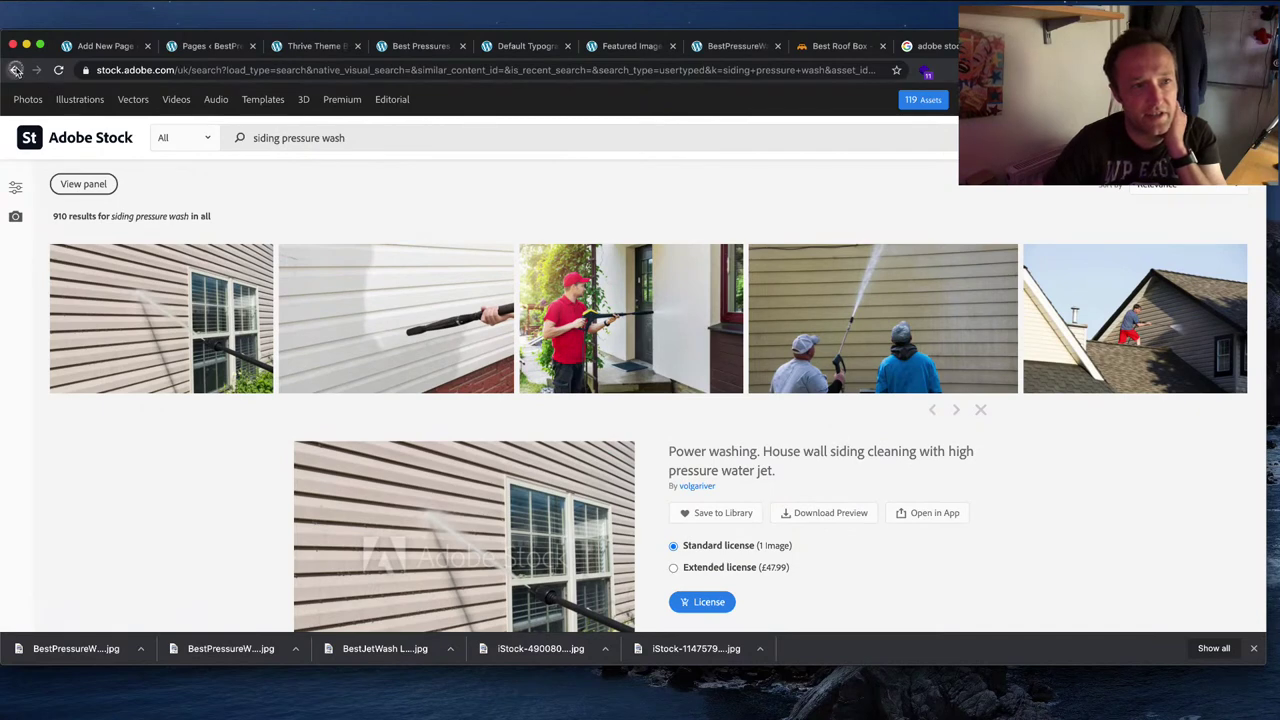
pyautogui.click(15, 70)
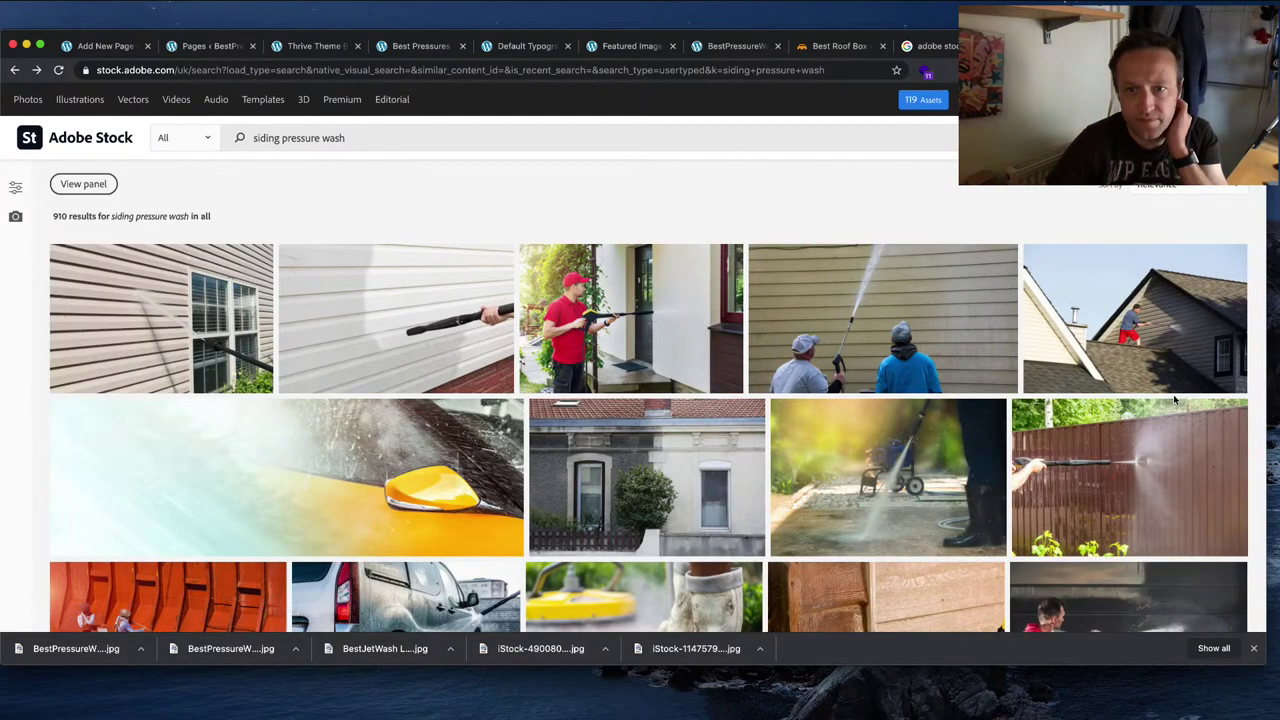
pyautogui.scroll(-3, 1175, 400)
pyautogui.scroll(-3, 1175, 400)
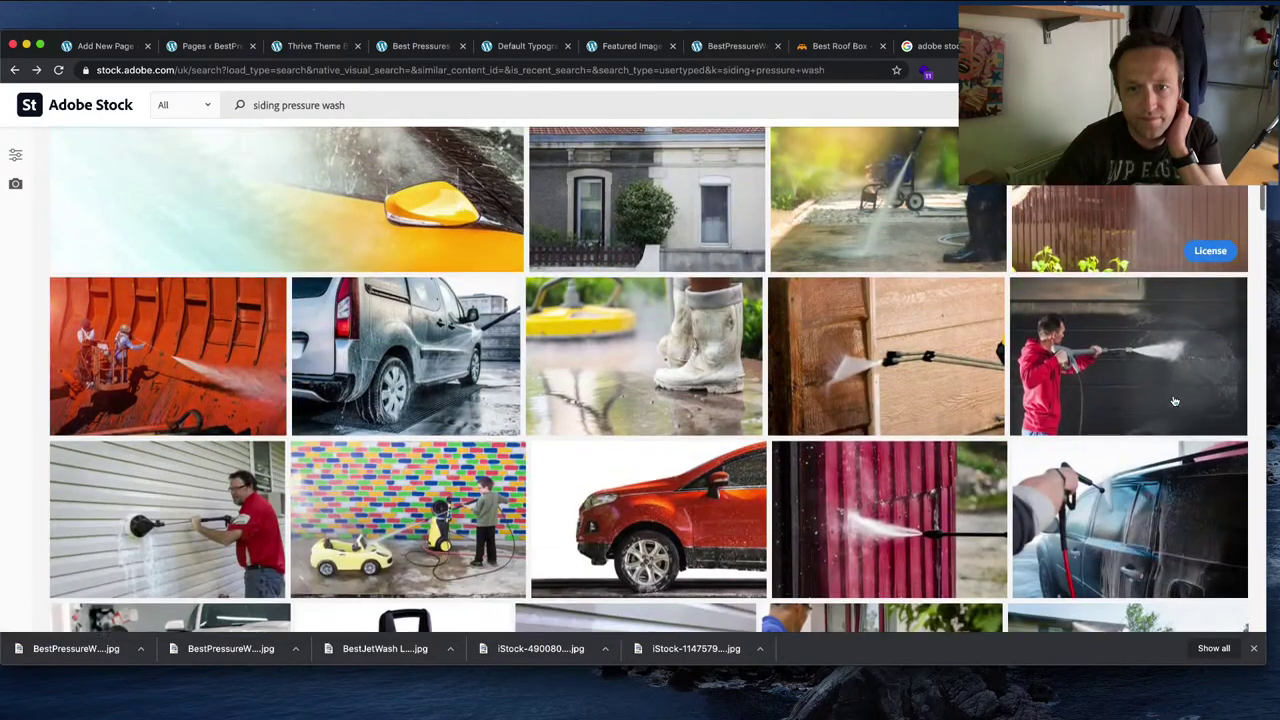
pyautogui.scroll(3, 1160, 320)
pyautogui.scroll(-5, 1175, 318)
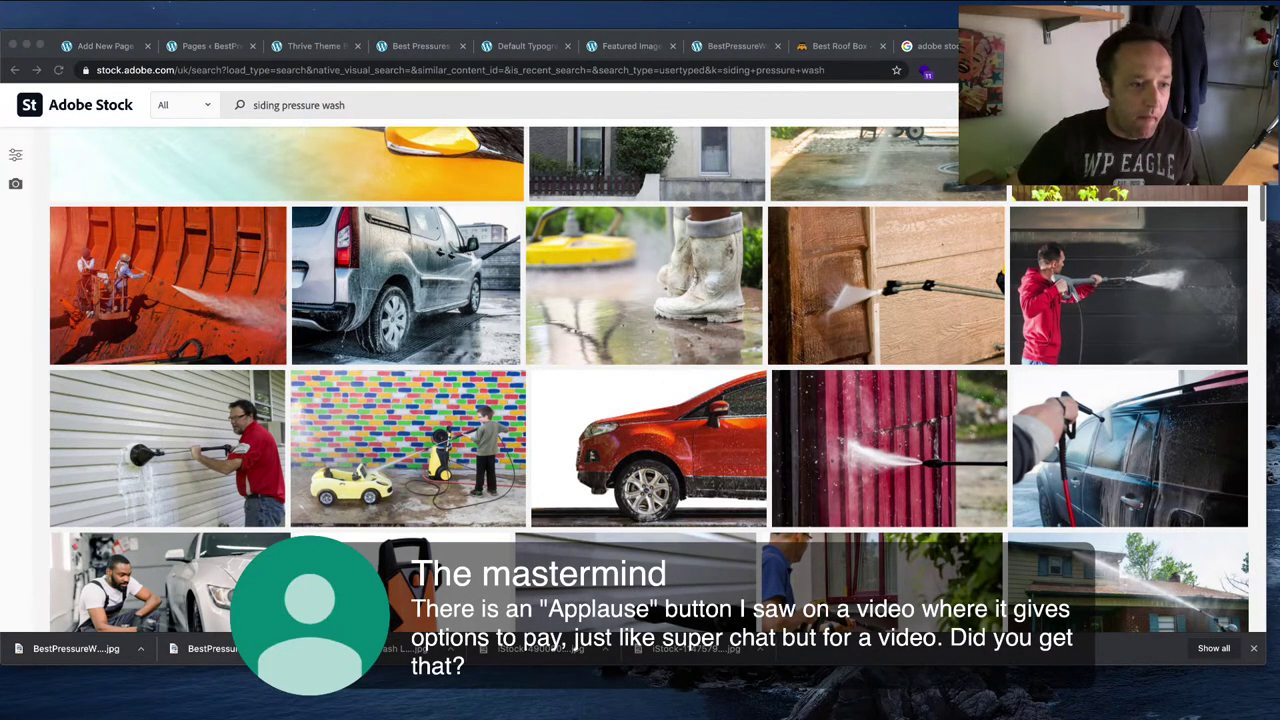
pyautogui.scroll(5, 649, 379)
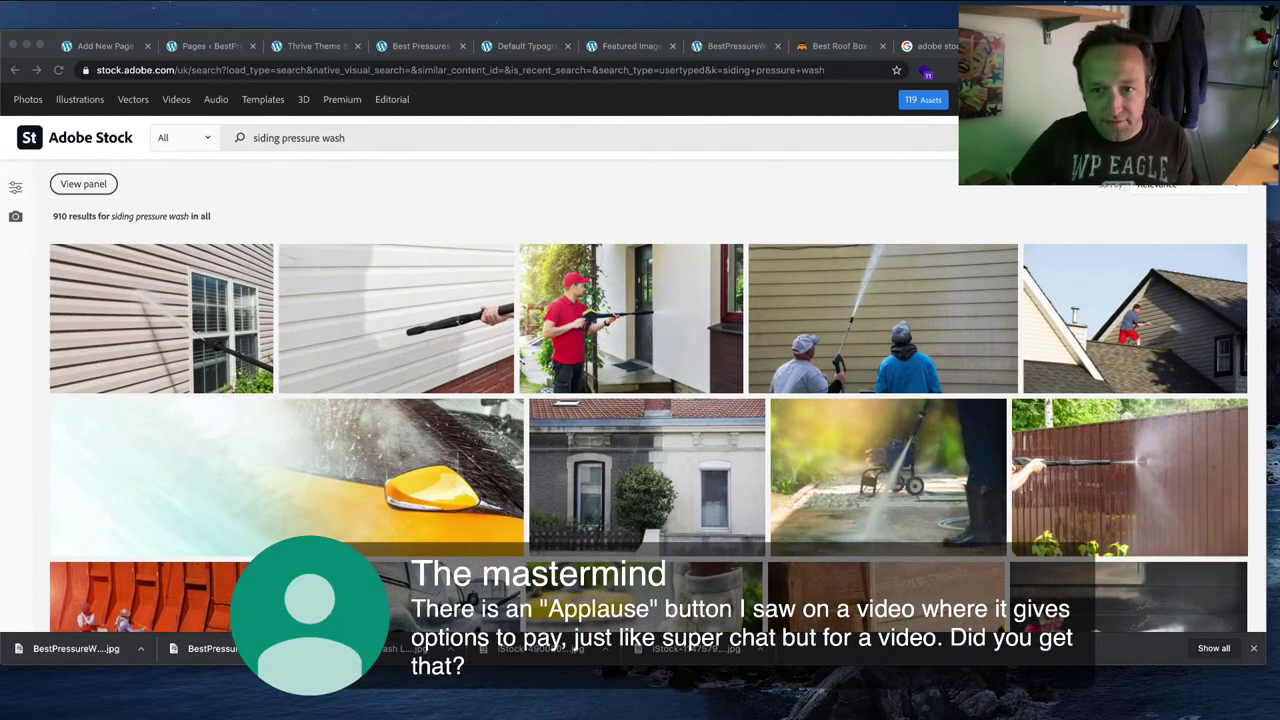
pyautogui.scroll(-5, 649, 379)
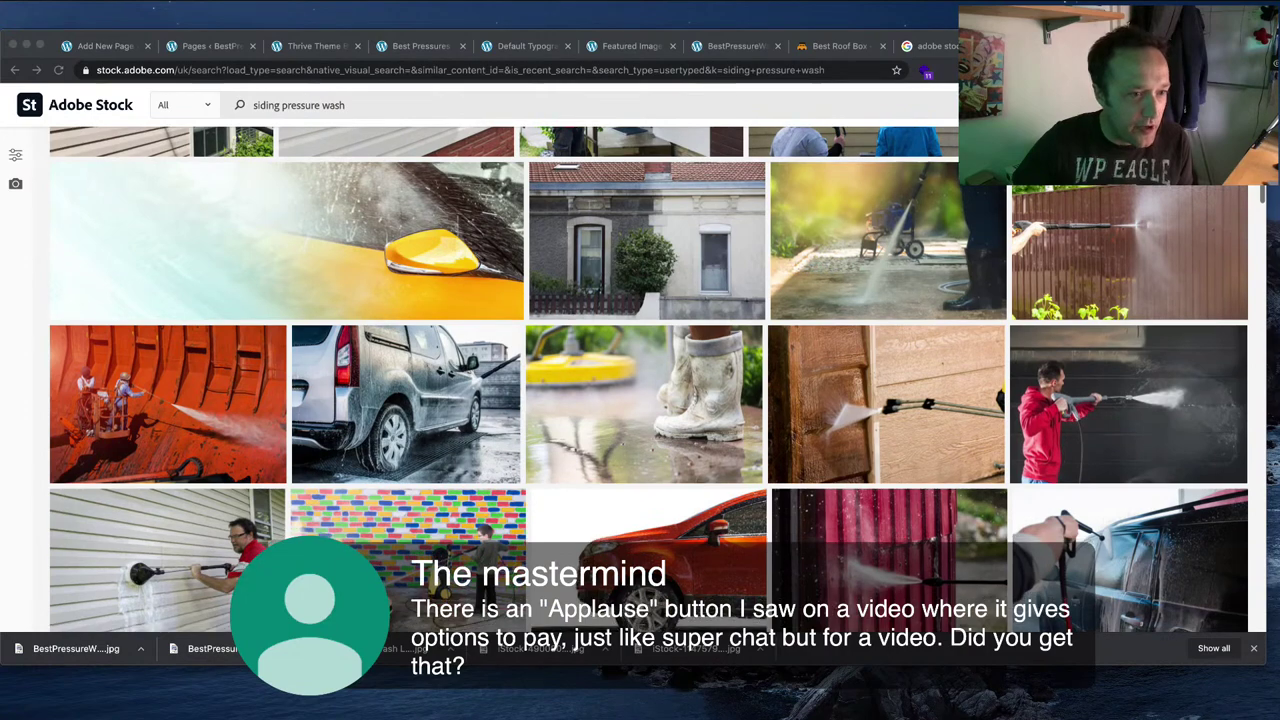
pyautogui.scroll(2, 649, 379)
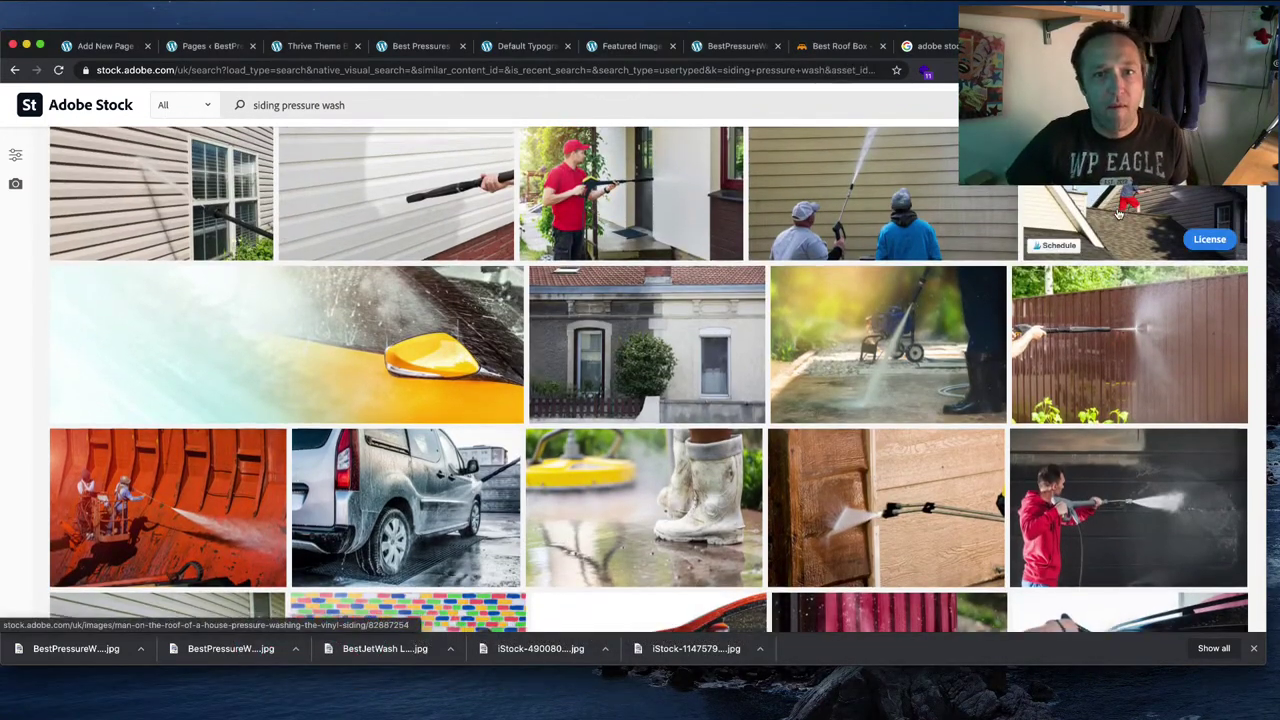
pyautogui.scroll(-1, 1072, 243)
# Step: License and download the photo of a man pressure washing vinyl siding on a roof
pyautogui.click(1050, 260)
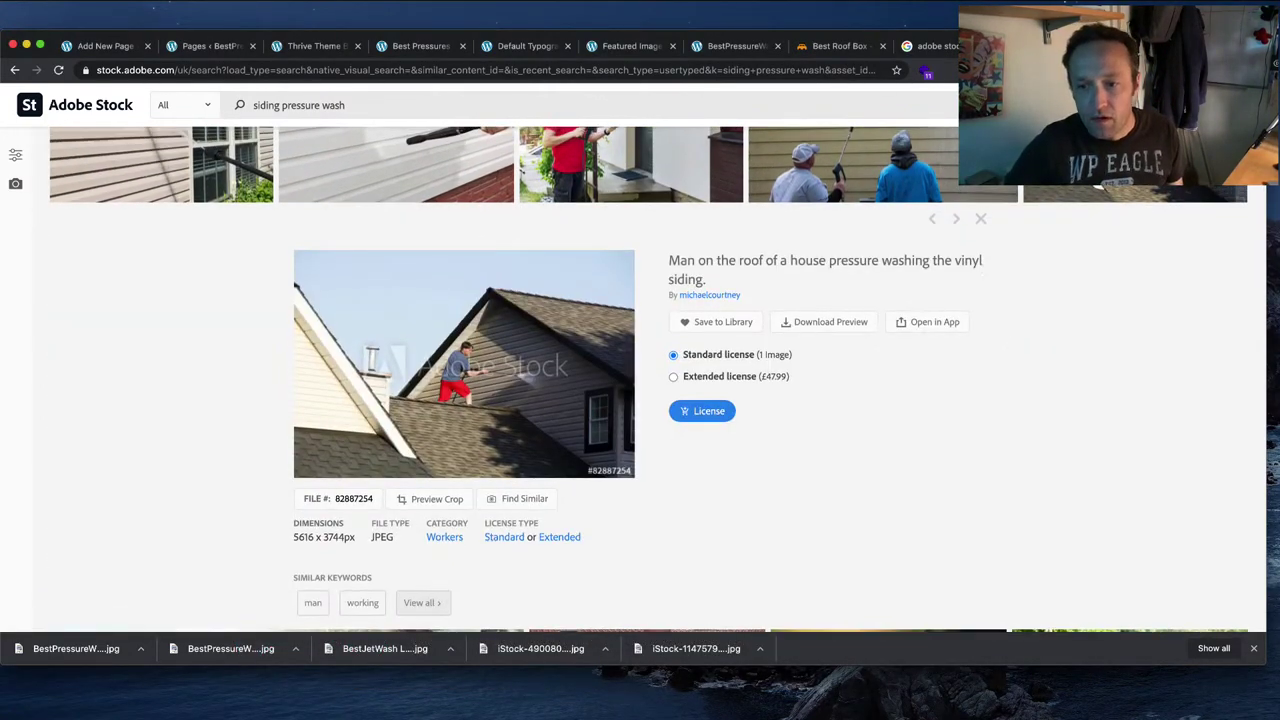
pyautogui.click(720, 413)
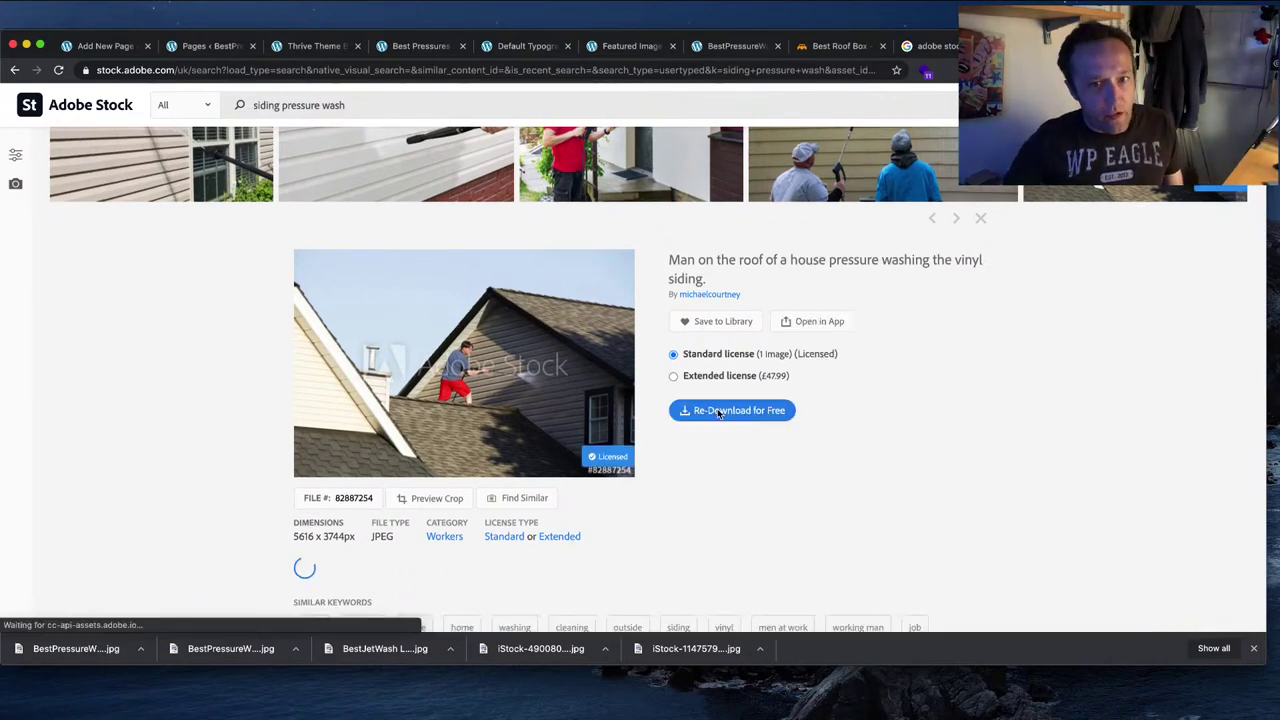
pyautogui.click(720, 410)
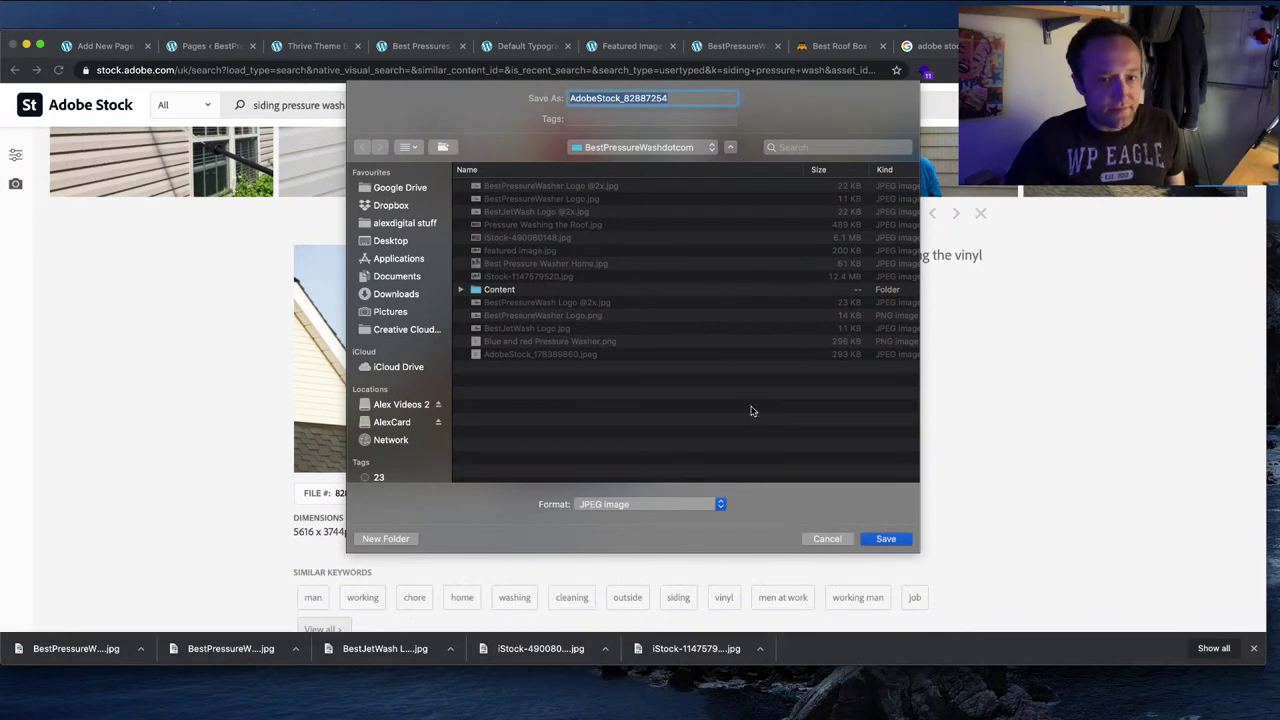
# Step: Save AdobeStock_82887254.jpeg into BestPressureWashdotcom, then look through Photoshop's open image documents
pyautogui.click(884, 539)
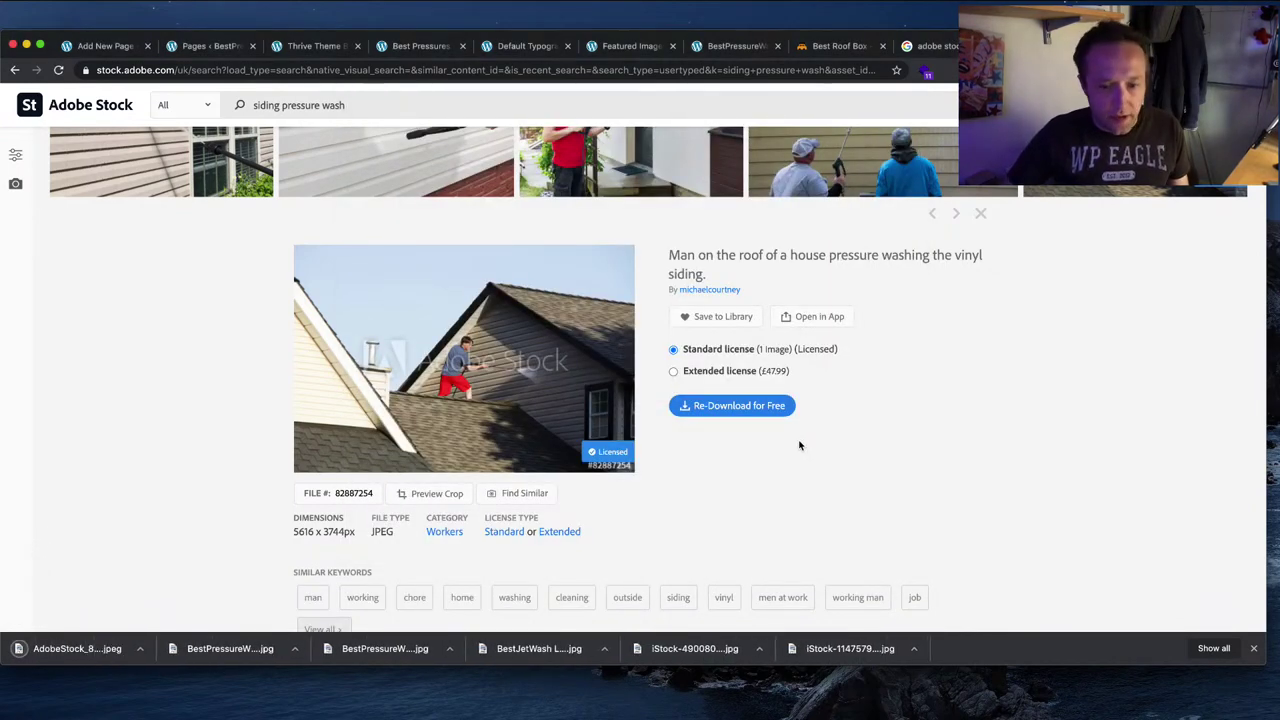
pyautogui.press('super+Tab')
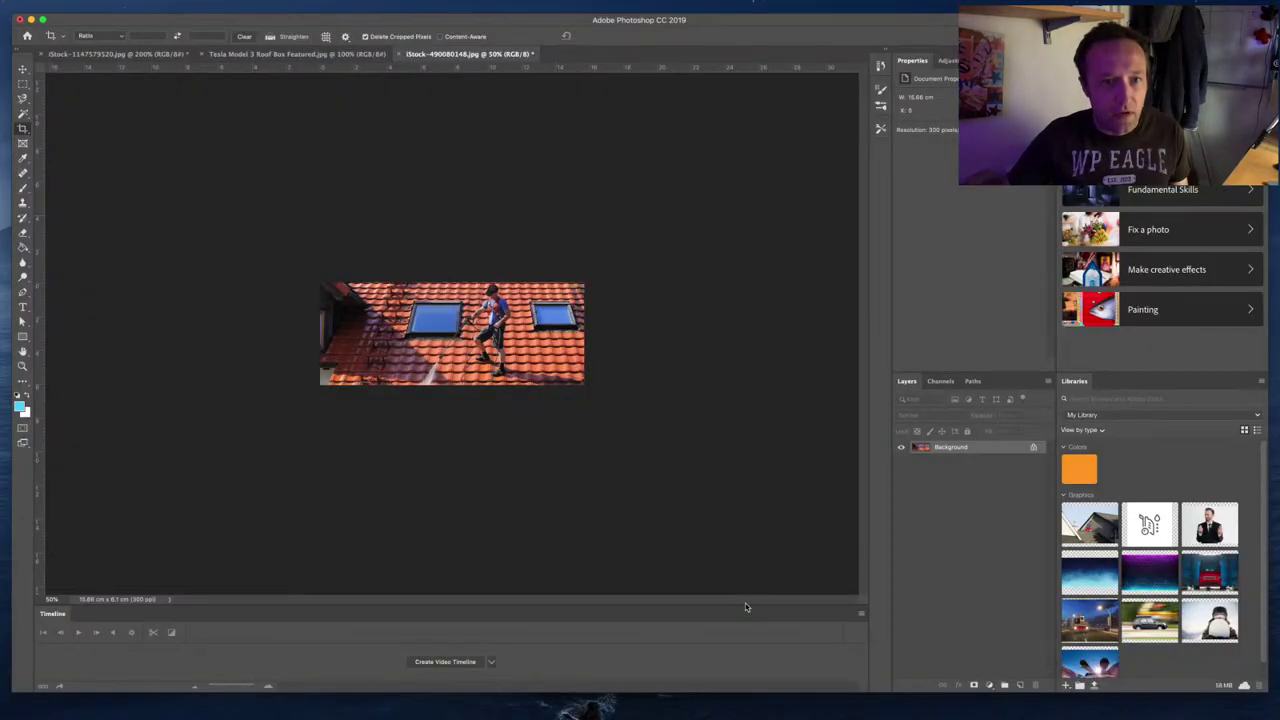
pyautogui.click(328, 56)
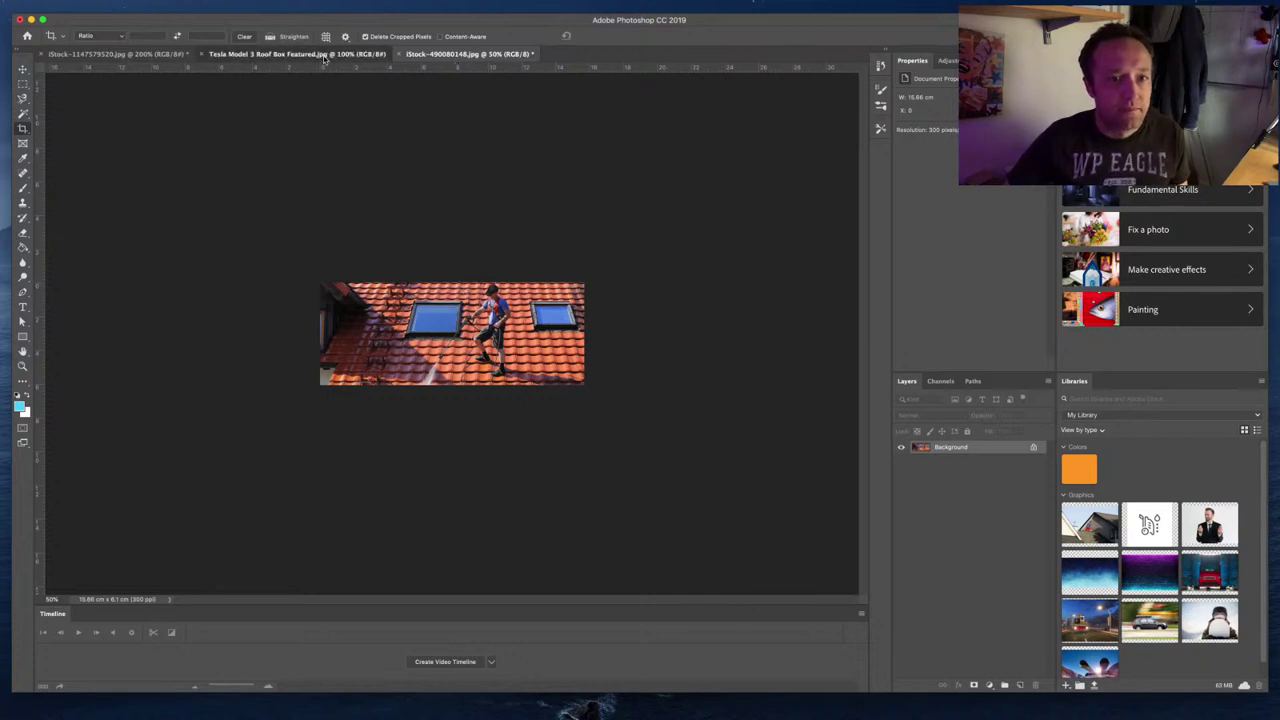
pyautogui.click(470, 54)
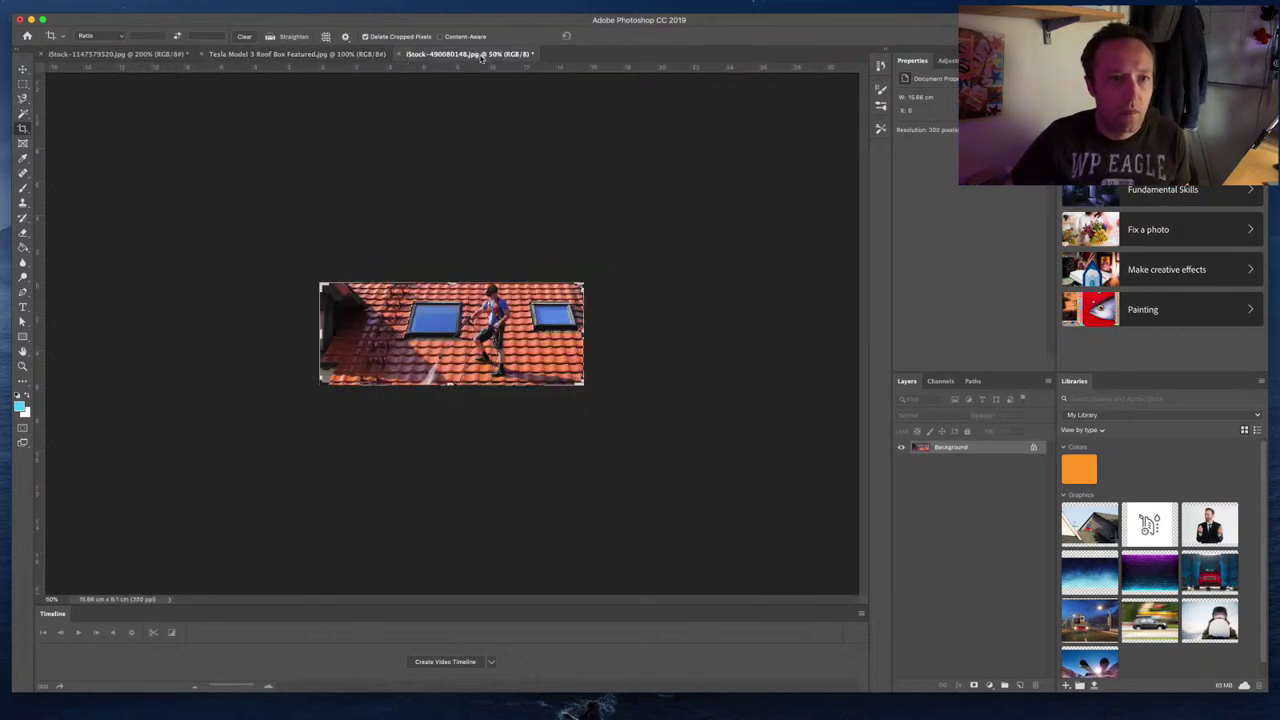
pyautogui.click(272, 55)
pyautogui.click(150, 55)
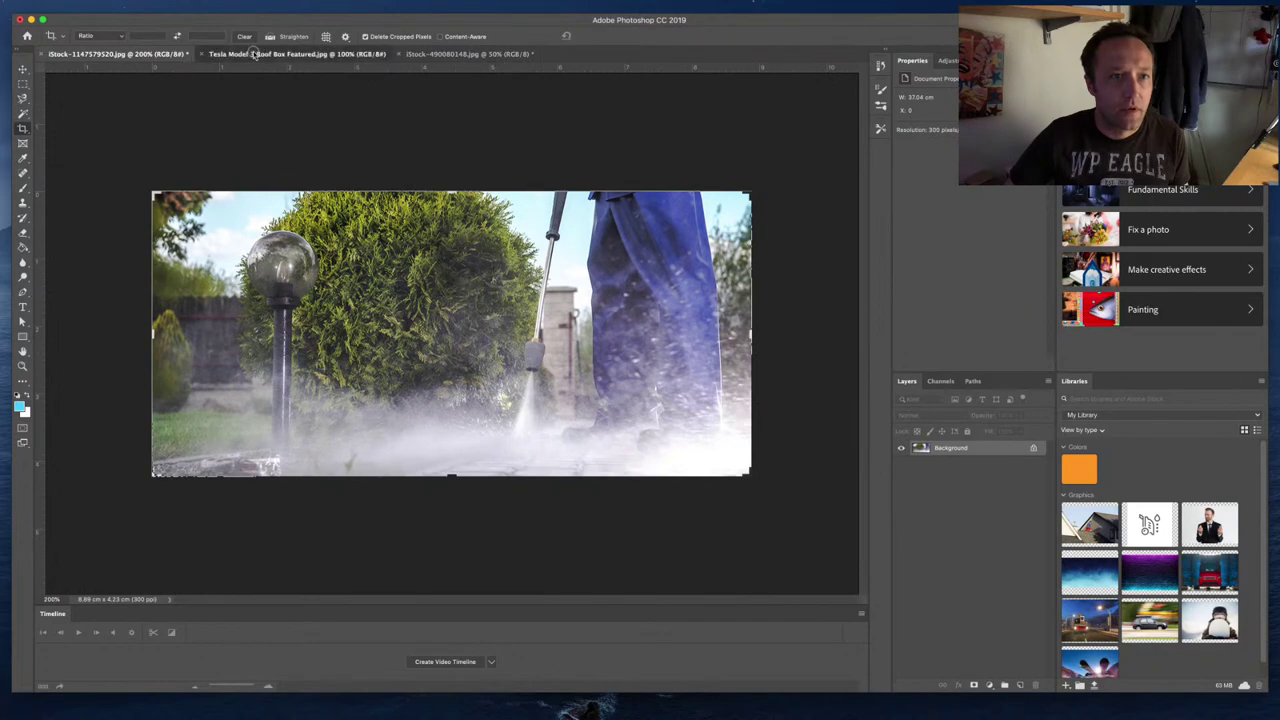
pyautogui.click(255, 54)
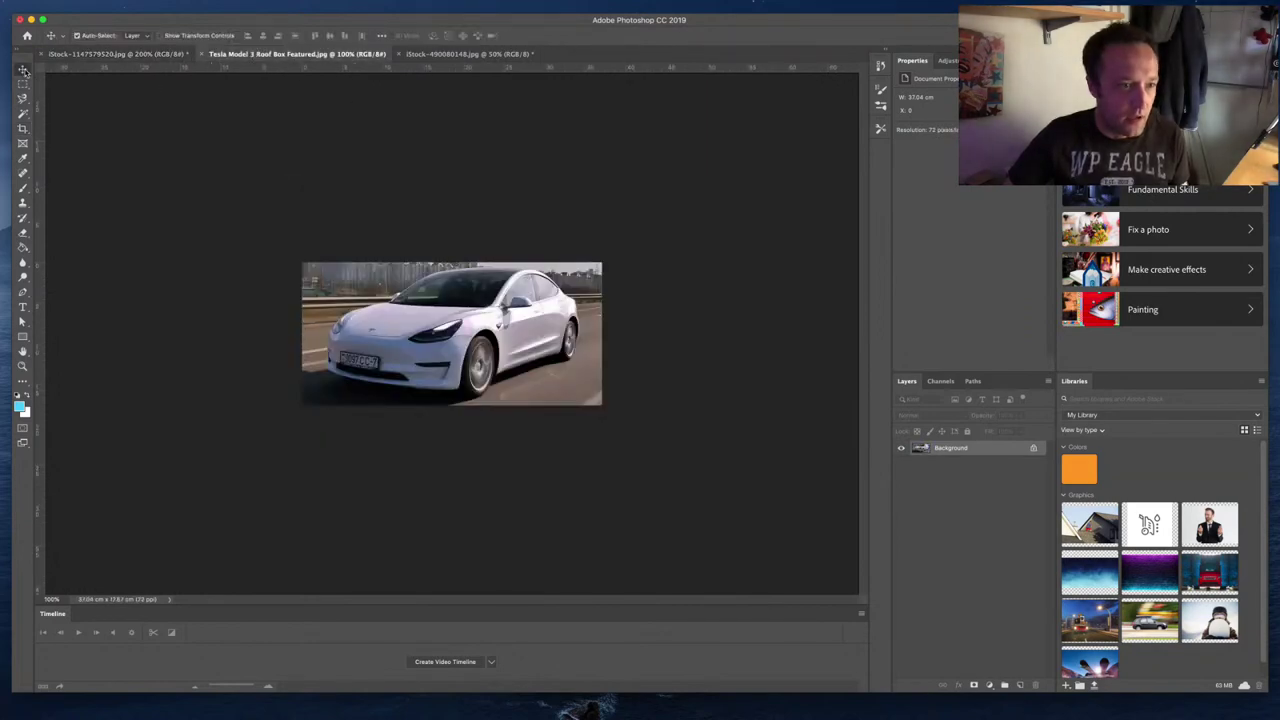
# Step: Reveal the downloaded stock photo in Finder and return to Photoshop's iStock pressure-washer document
pyautogui.press('super+Tab')
pyautogui.click(143, 648)
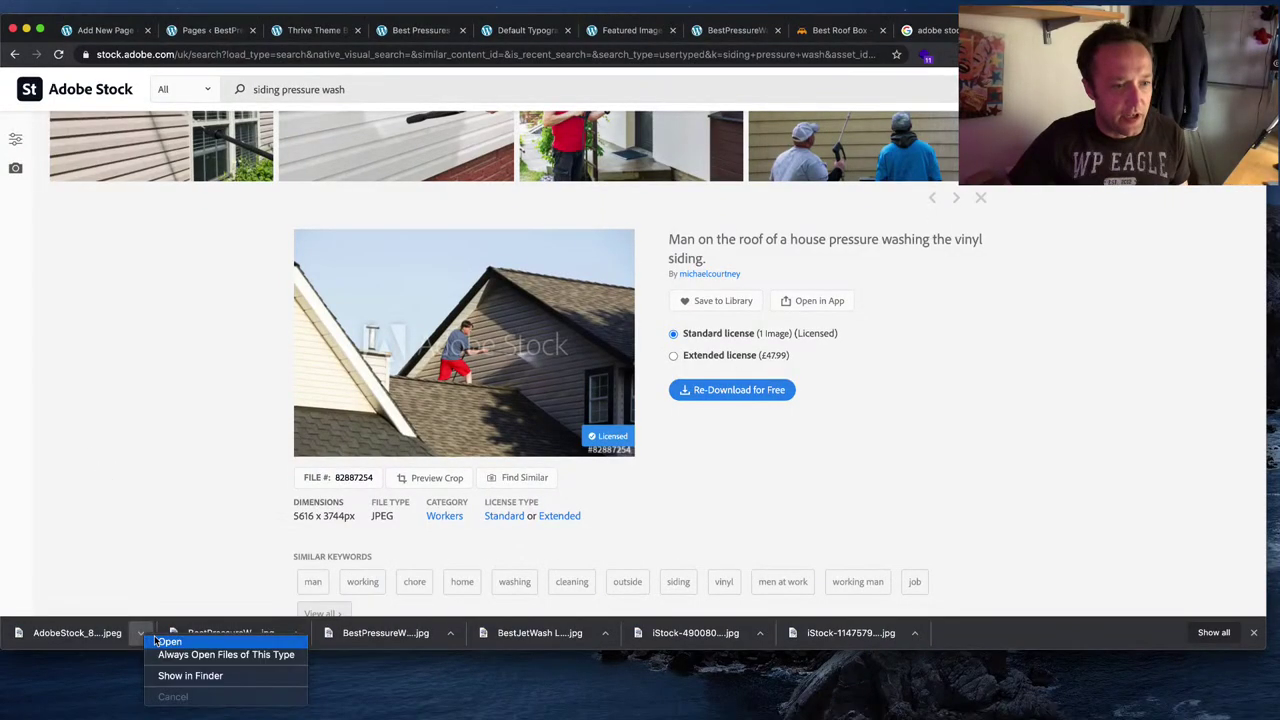
pyautogui.click(195, 679)
pyautogui.press('super+Tab')
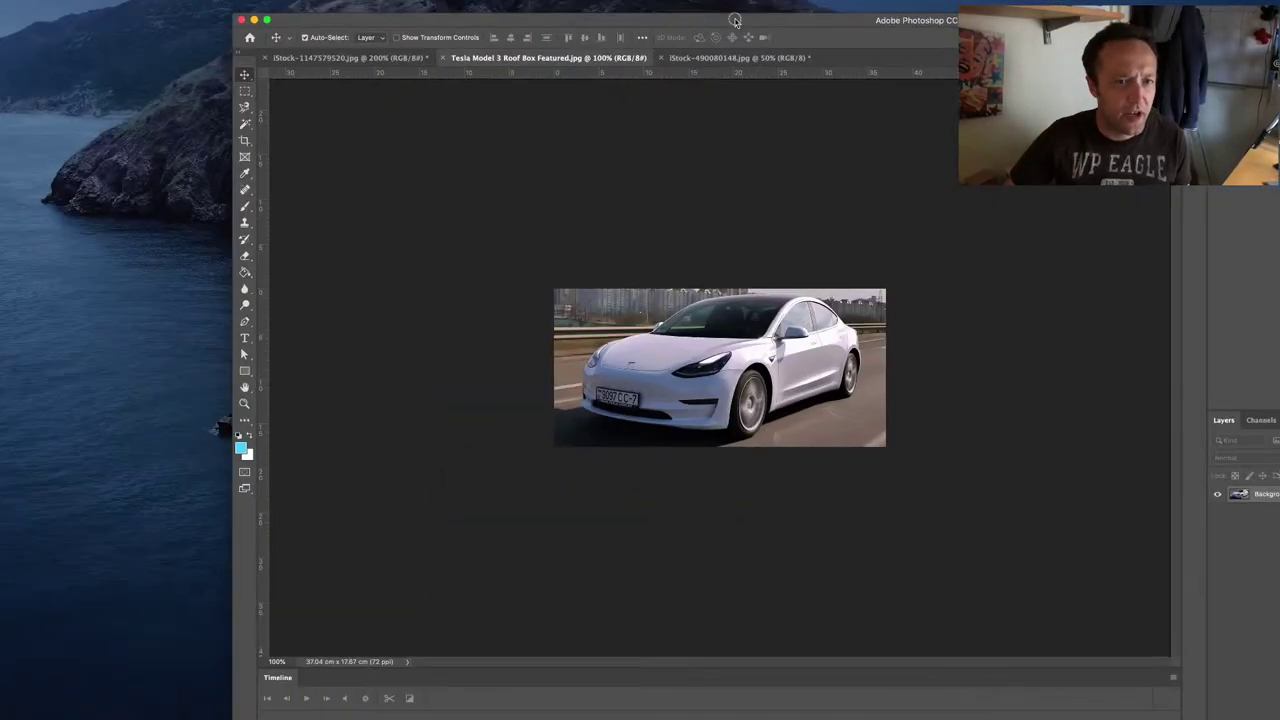
pyautogui.click(340, 58)
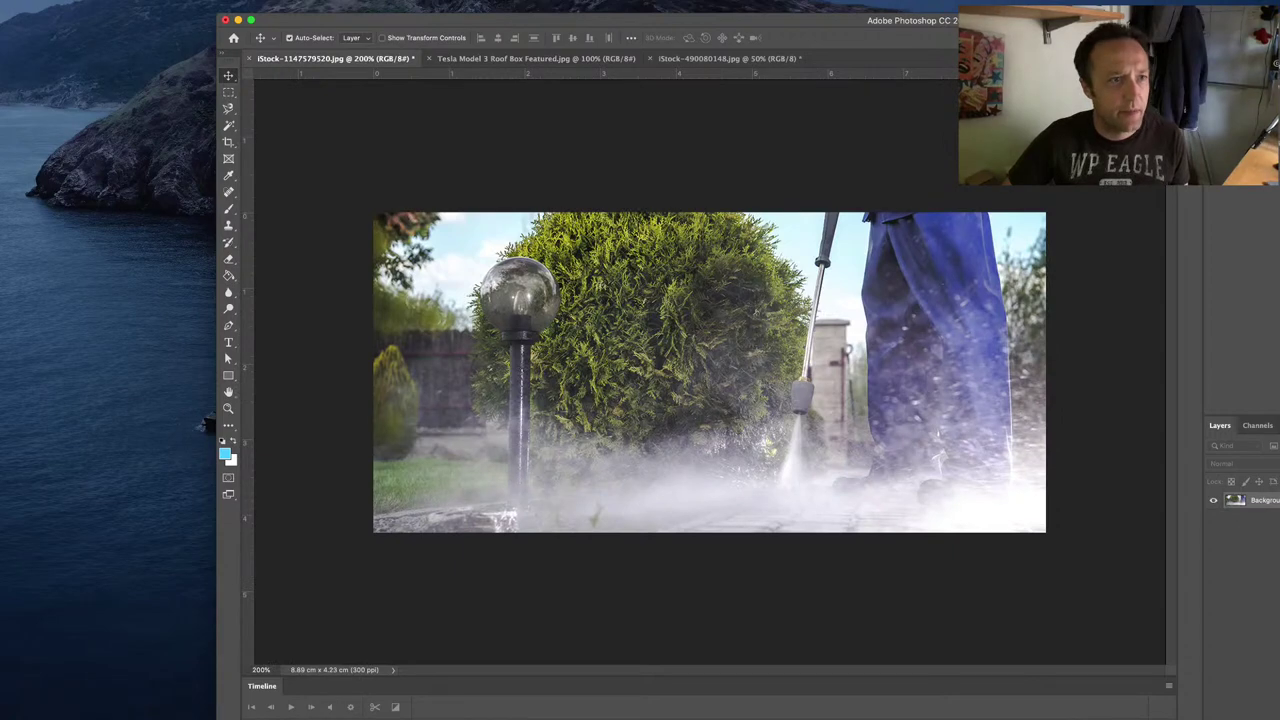
pyautogui.click(90, 5)
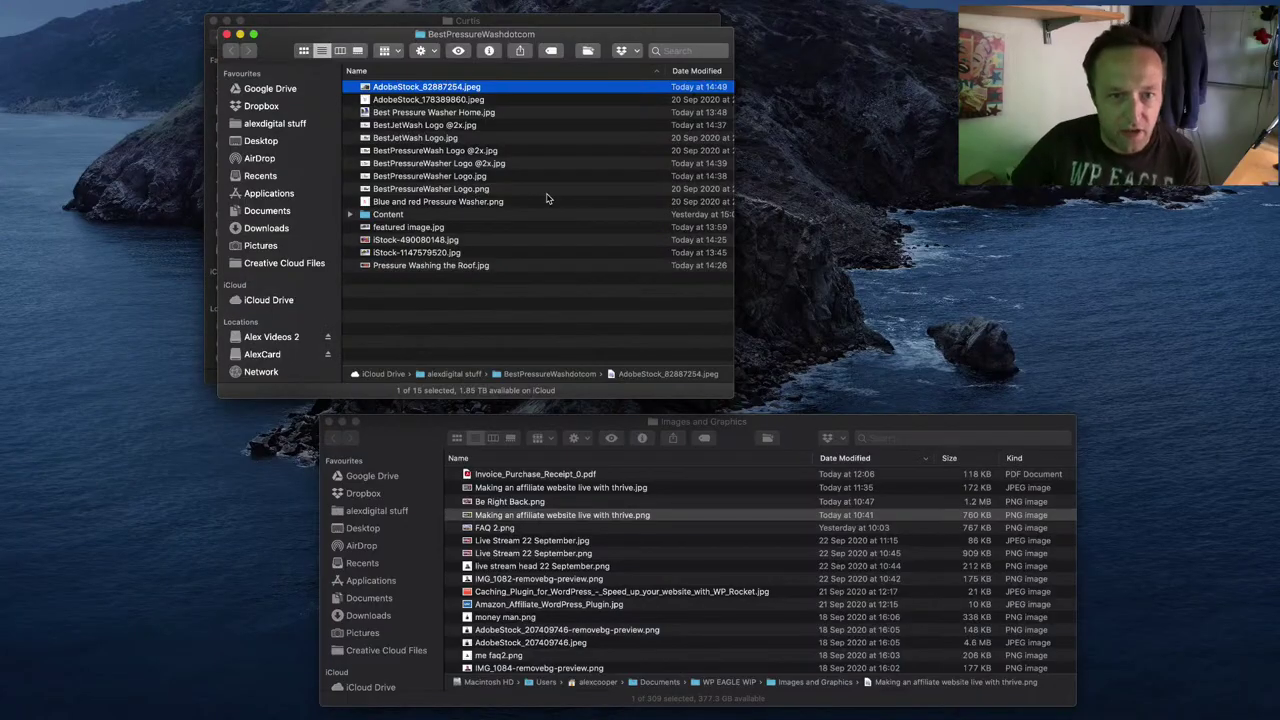
# Step: Sort BestPressureWashdotcom by Date Modified and drag featured image.jpg into Photoshop
pyautogui.click(691, 71)
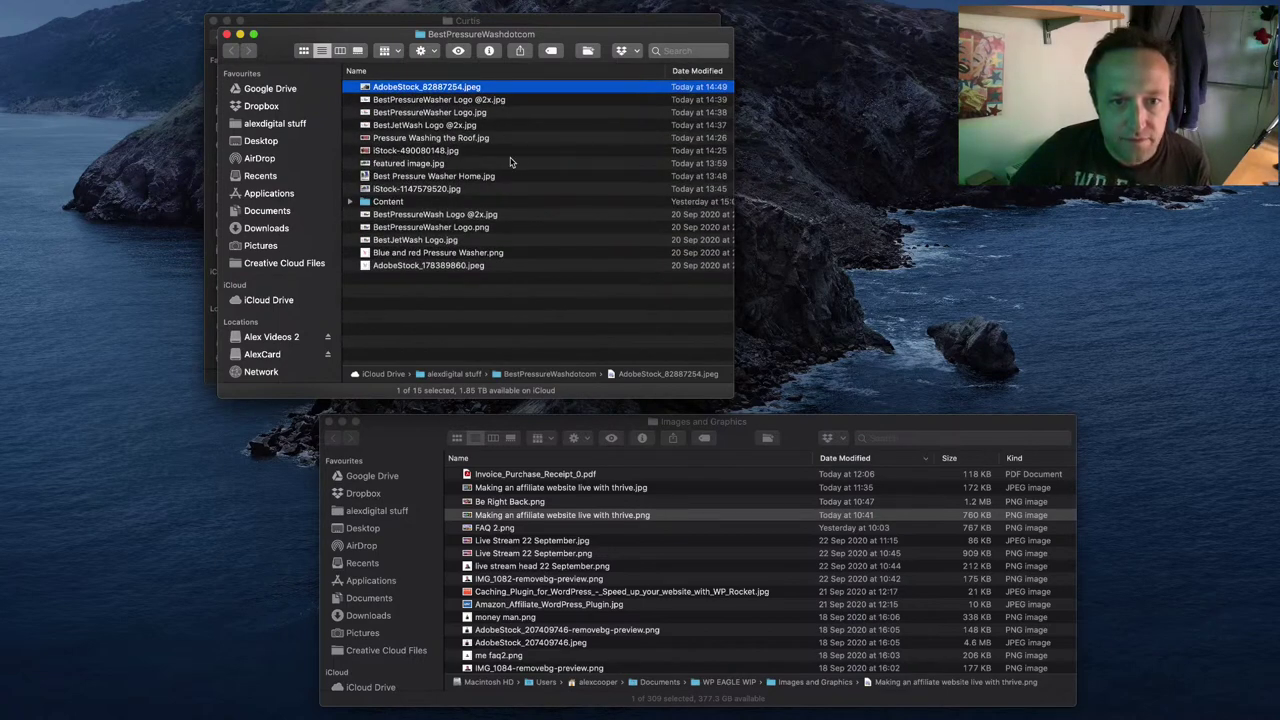
pyautogui.moveTo(446, 165); pyautogui.dragTo(819, 713)
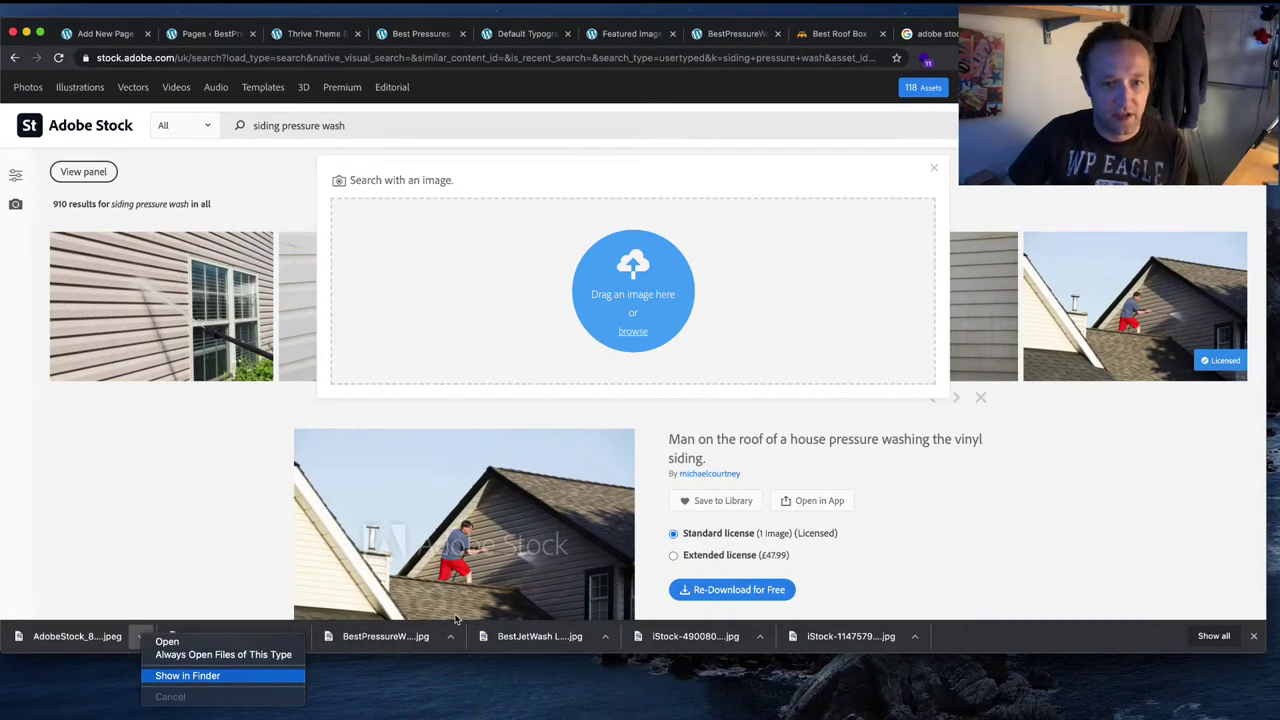
pyautogui.click(195, 674)
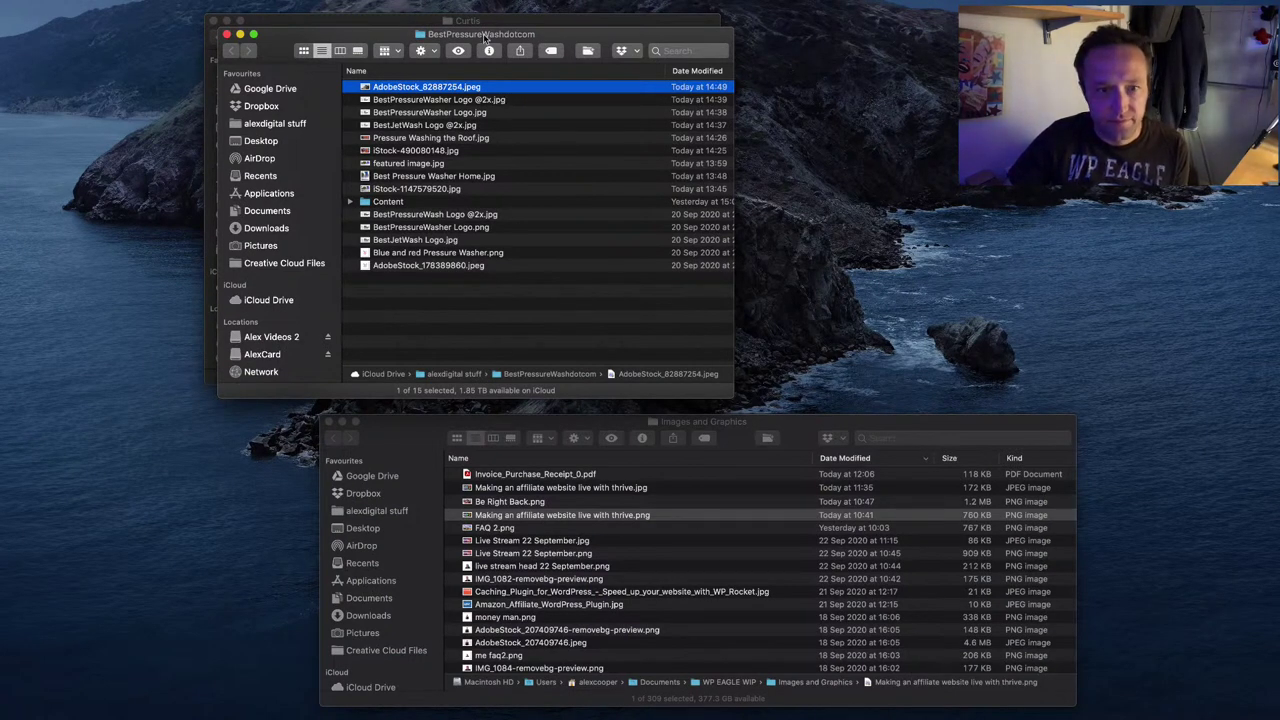
pyautogui.moveTo(485, 38); pyautogui.dragTo(0, 337)
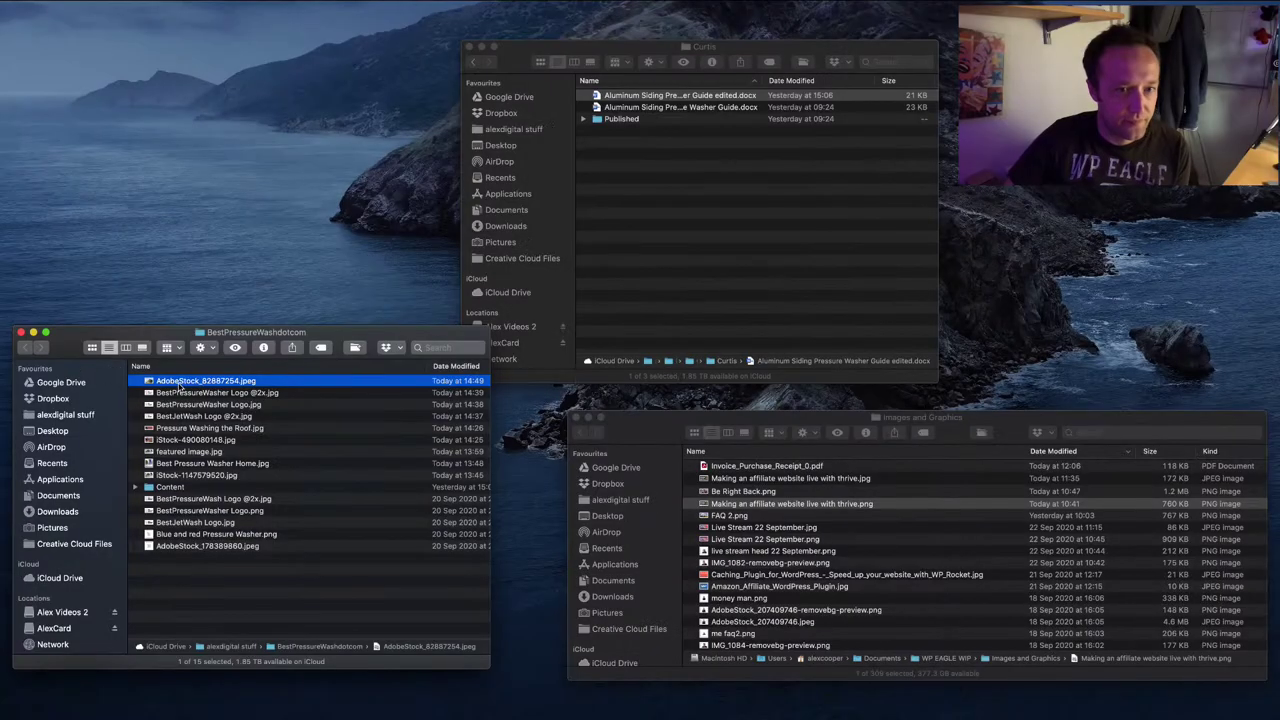
# Step: Place AdobeStock_82887254.jpeg onto featured image.jpg, scale it to about 118%, and commit
pyautogui.moveTo(181, 389); pyautogui.dragTo(560, 225)
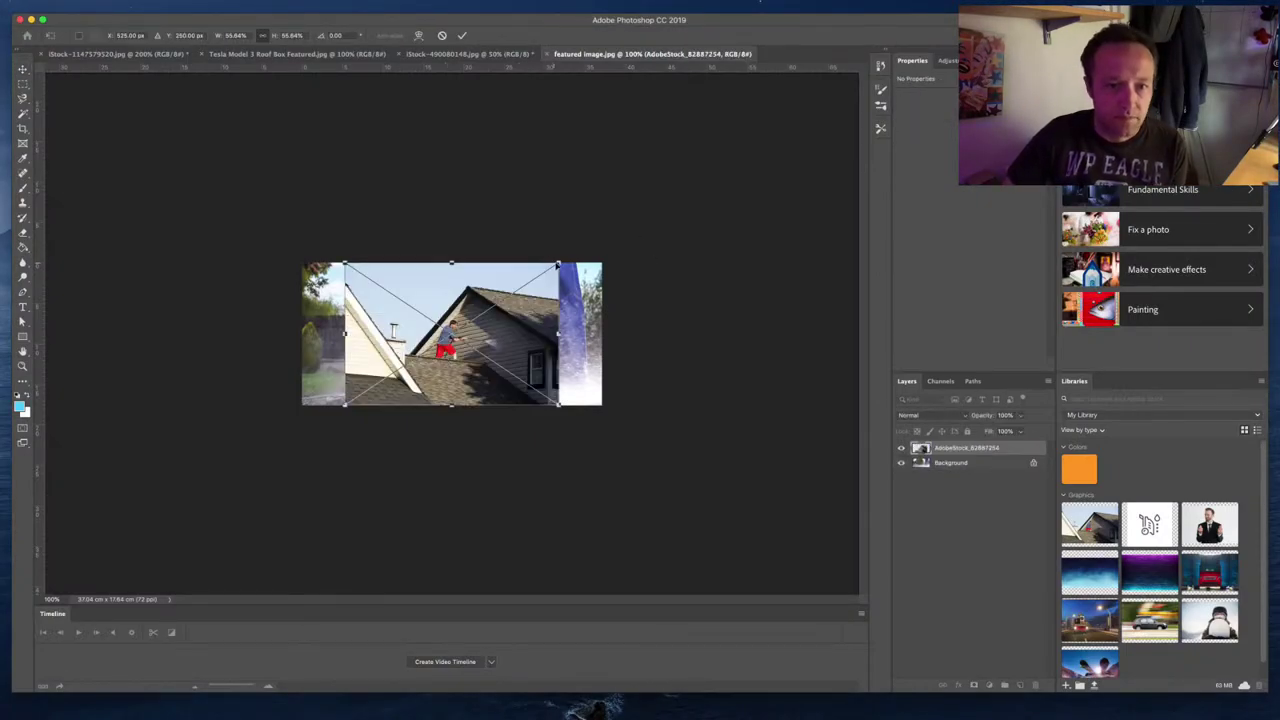
pyautogui.moveTo(558, 263); pyautogui.dragTo(786, 117)
pyautogui.moveTo(366, 366); pyautogui.dragTo(232, 420)
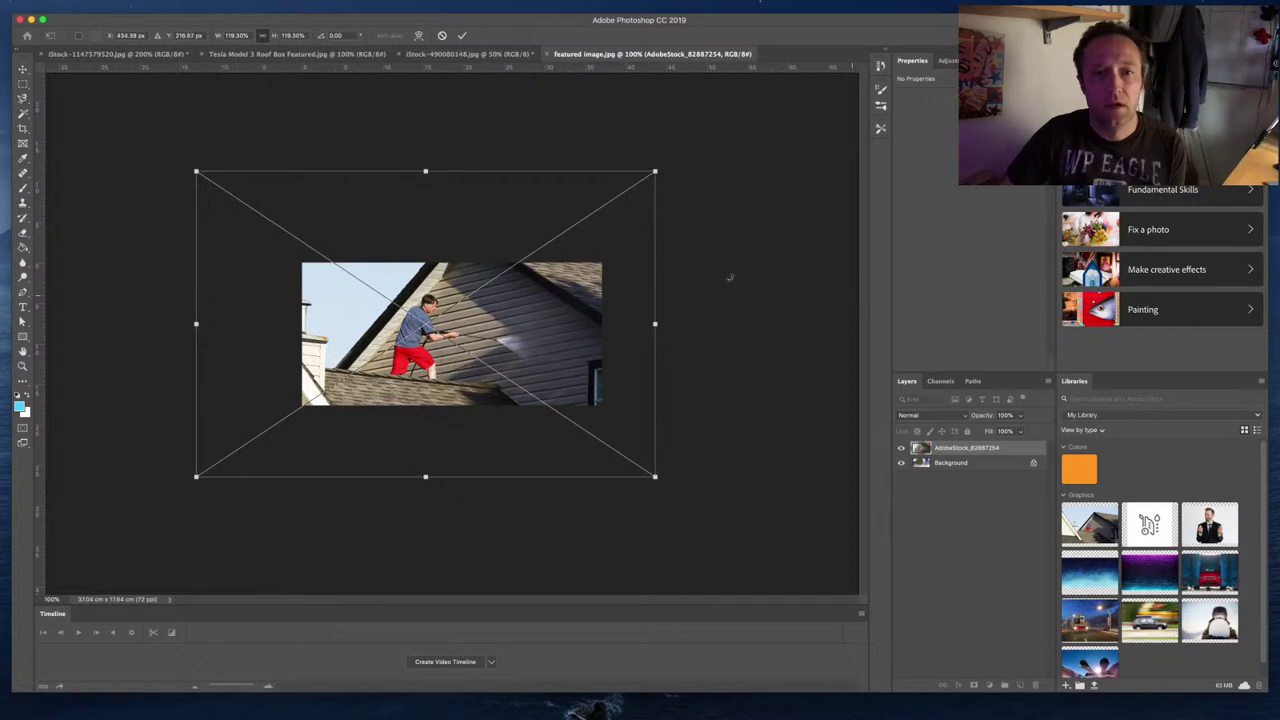
pyautogui.press('Return')
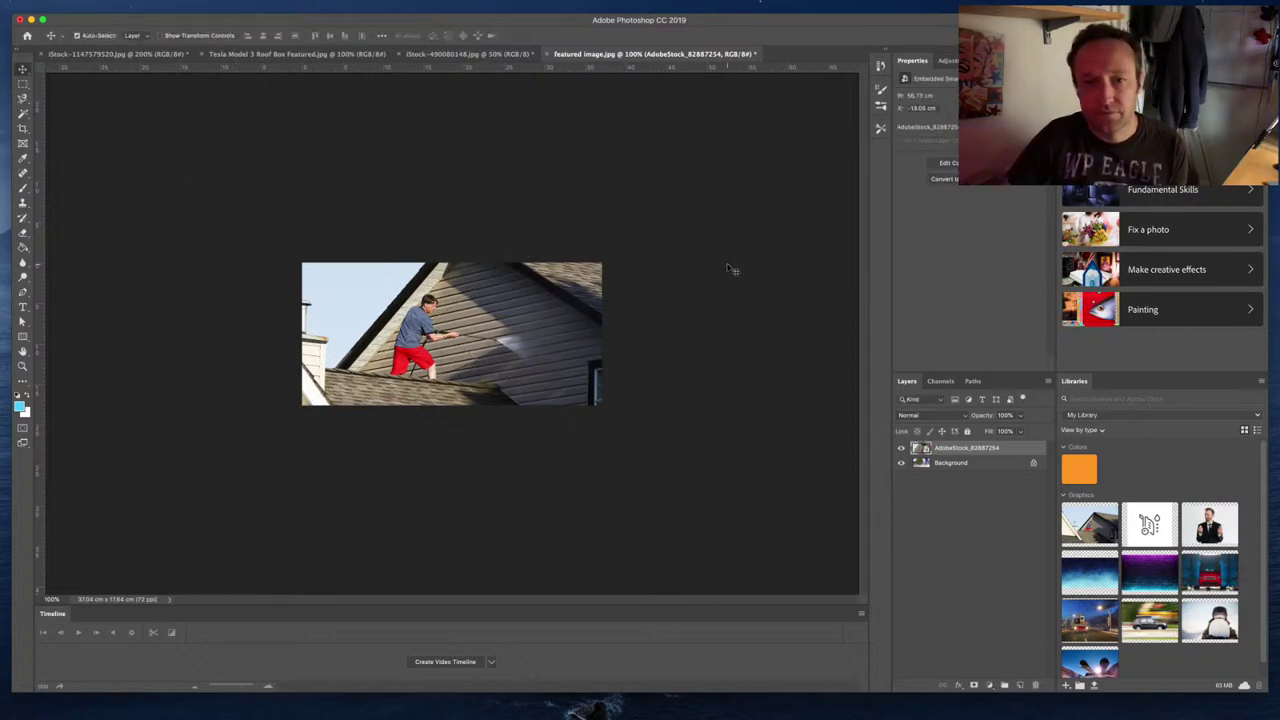
# Step: Export a 1050×500 JPG at 70% quality named 'Pressure Washer for Aluminum Siding'
pyautogui.click(91, 5)
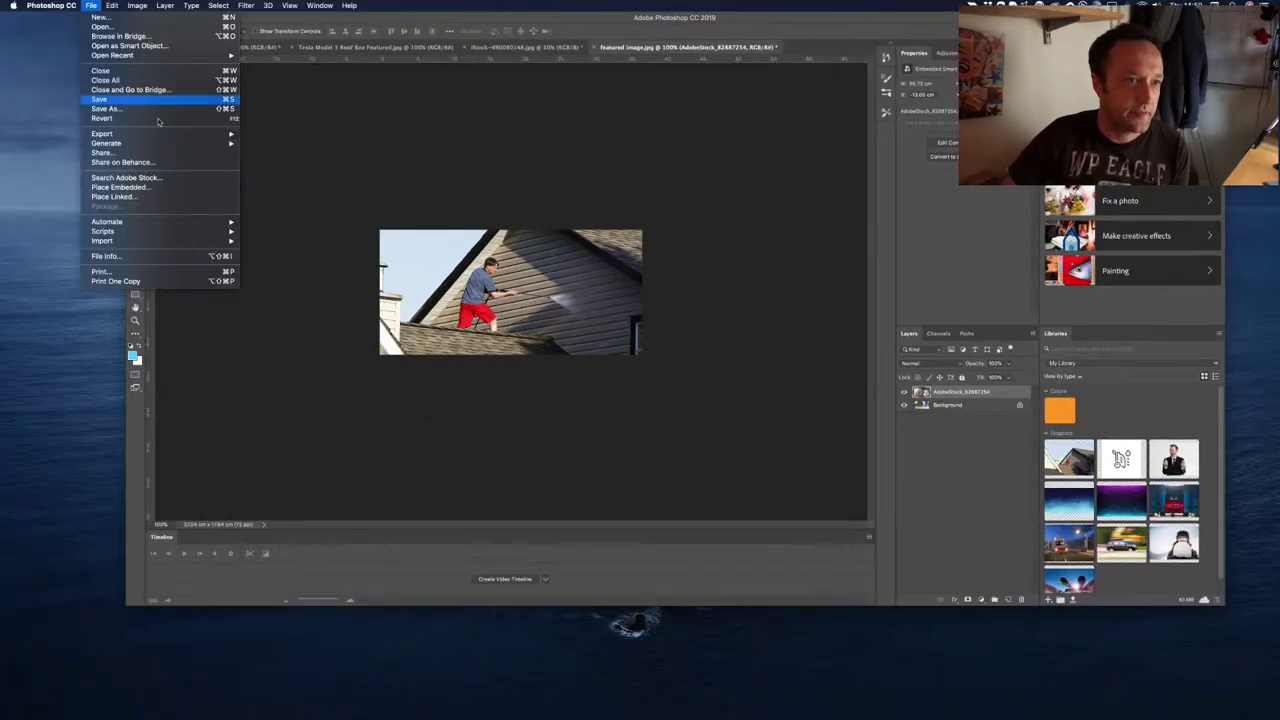
pyautogui.moveTo(161, 140)
pyautogui.click(298, 148)
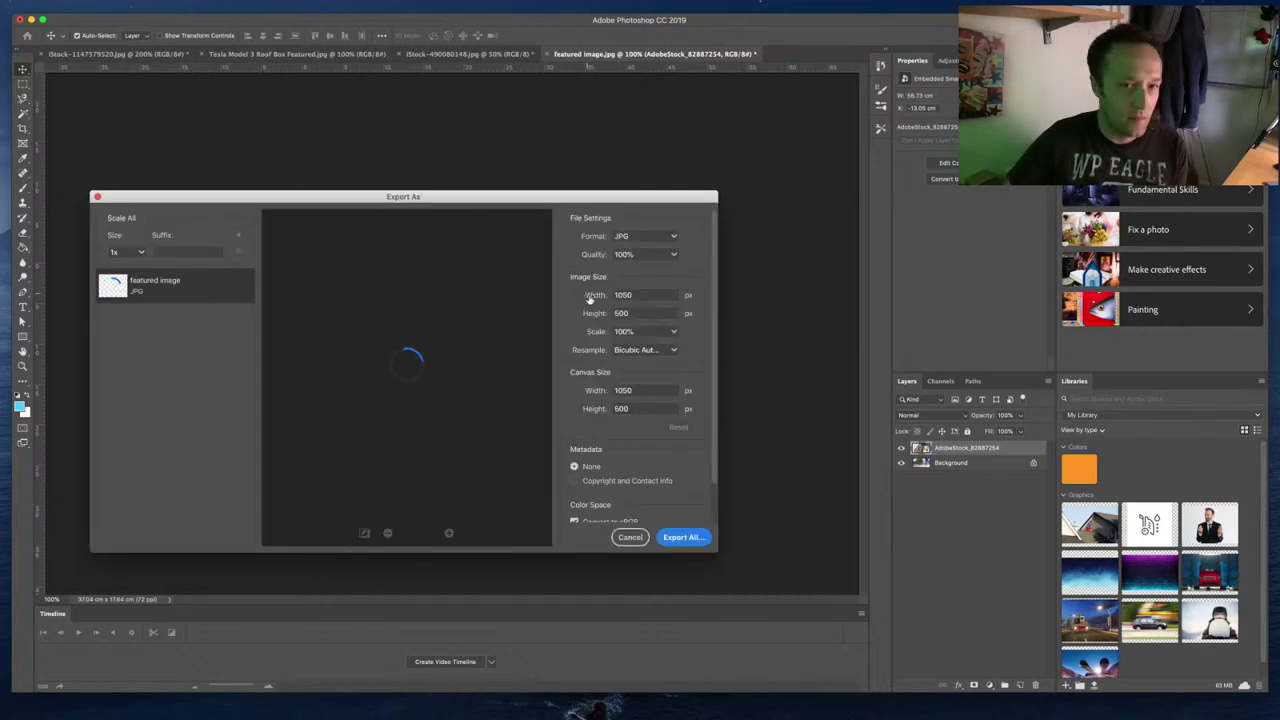
pyautogui.click(674, 256)
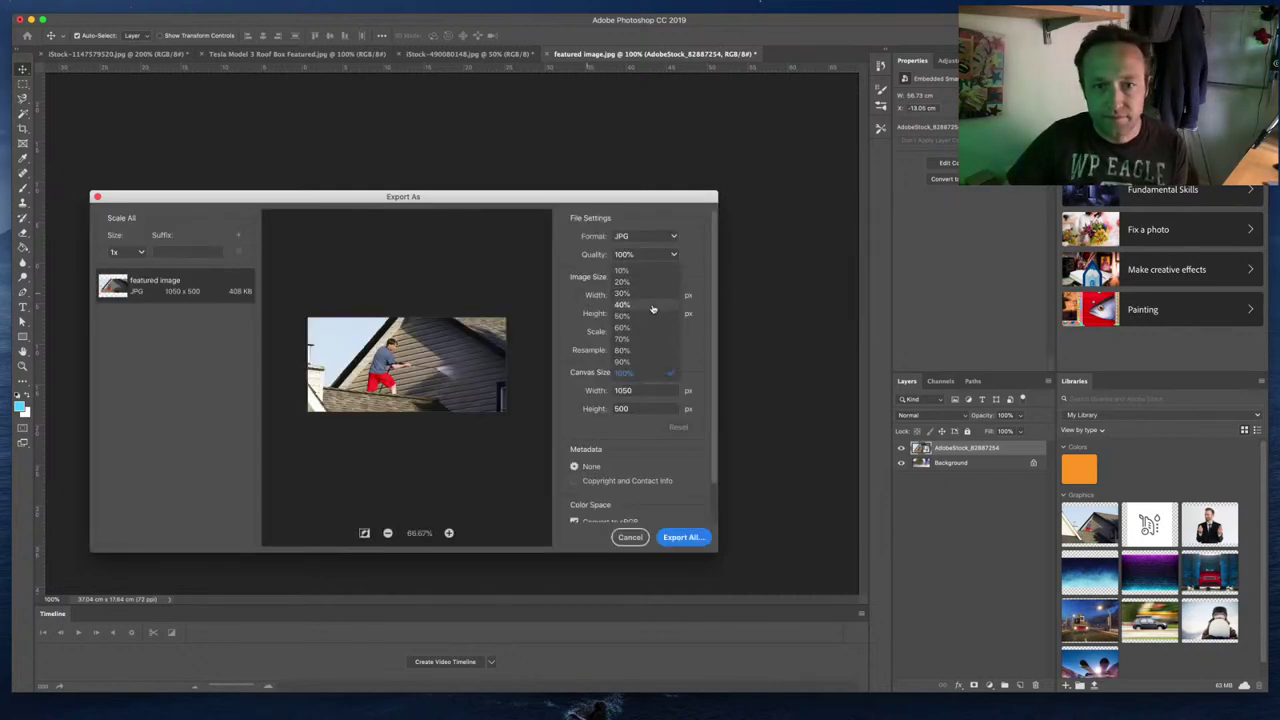
pyautogui.click(645, 346)
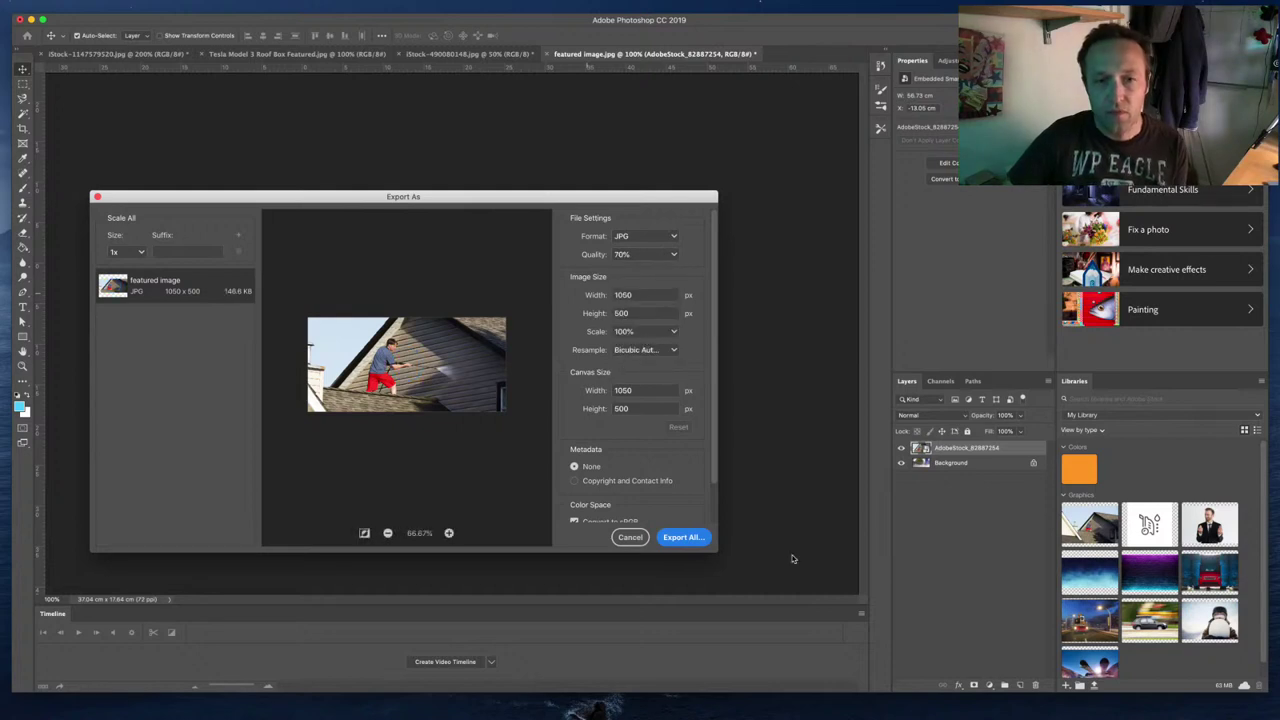
pyautogui.click(688, 538)
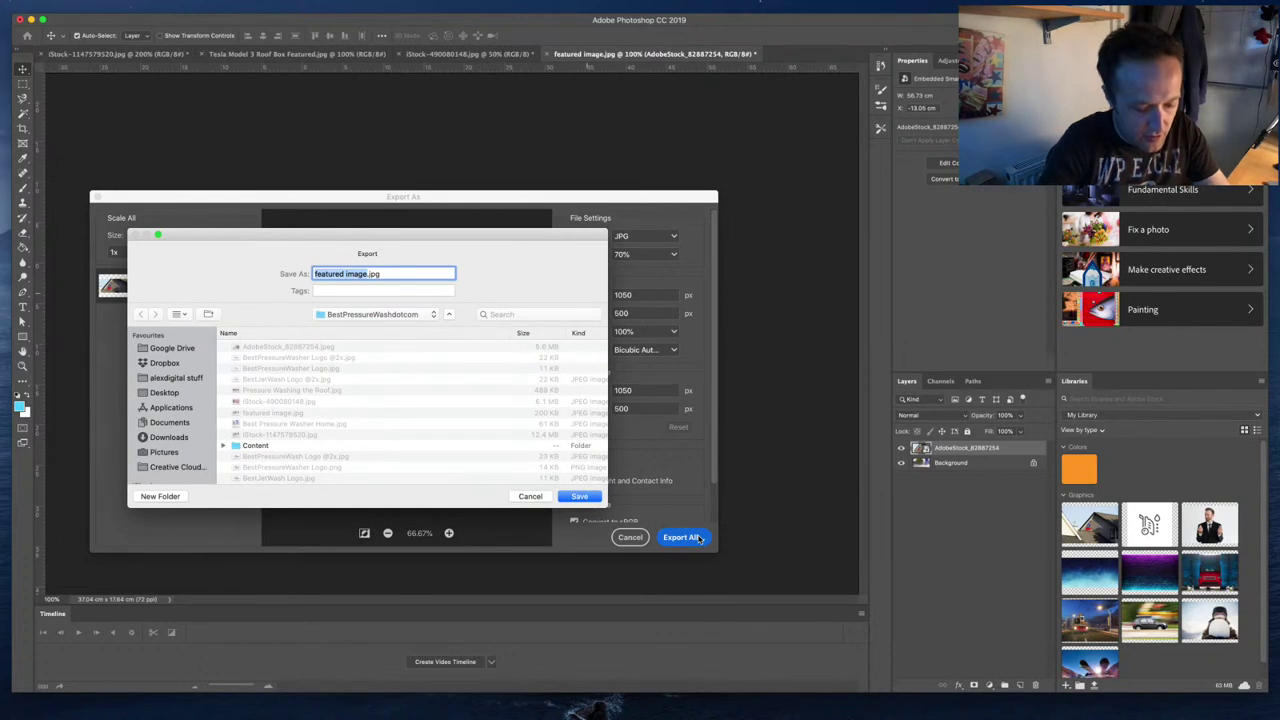
pyautogui.write('Pressure Wa')
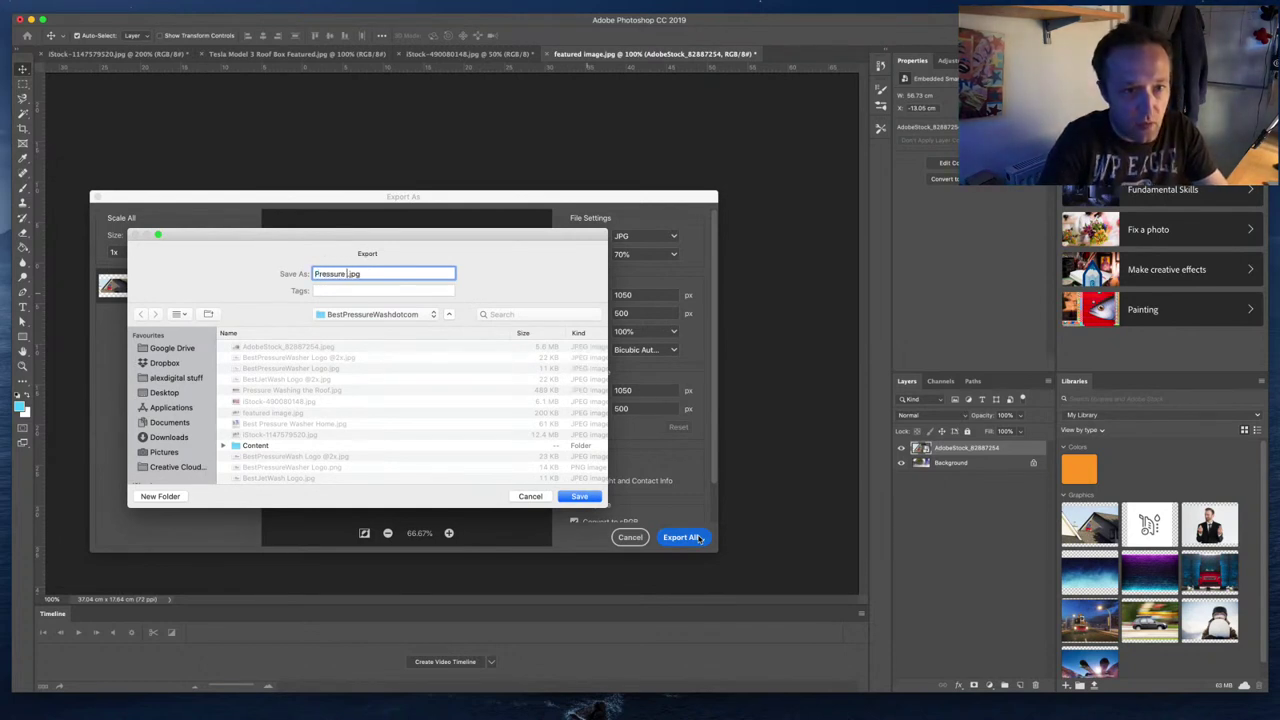
pyautogui.write('sher for Aluminum S')
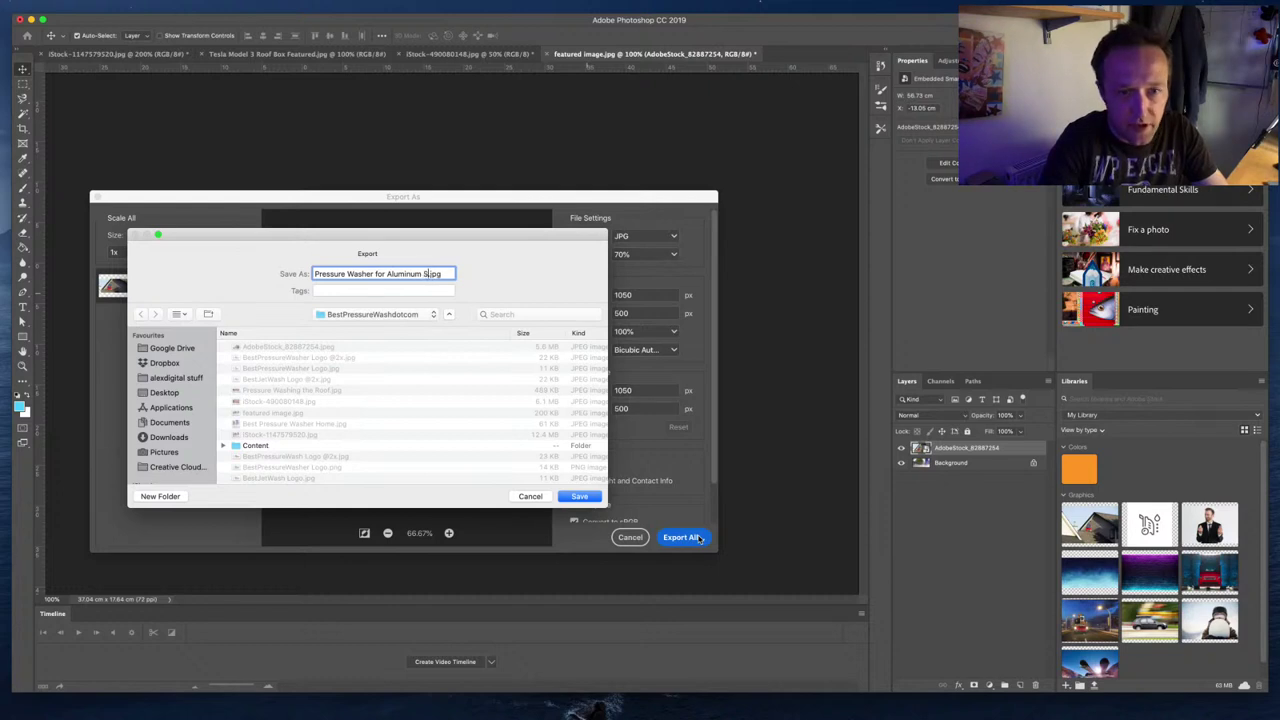
pyautogui.write('iding')
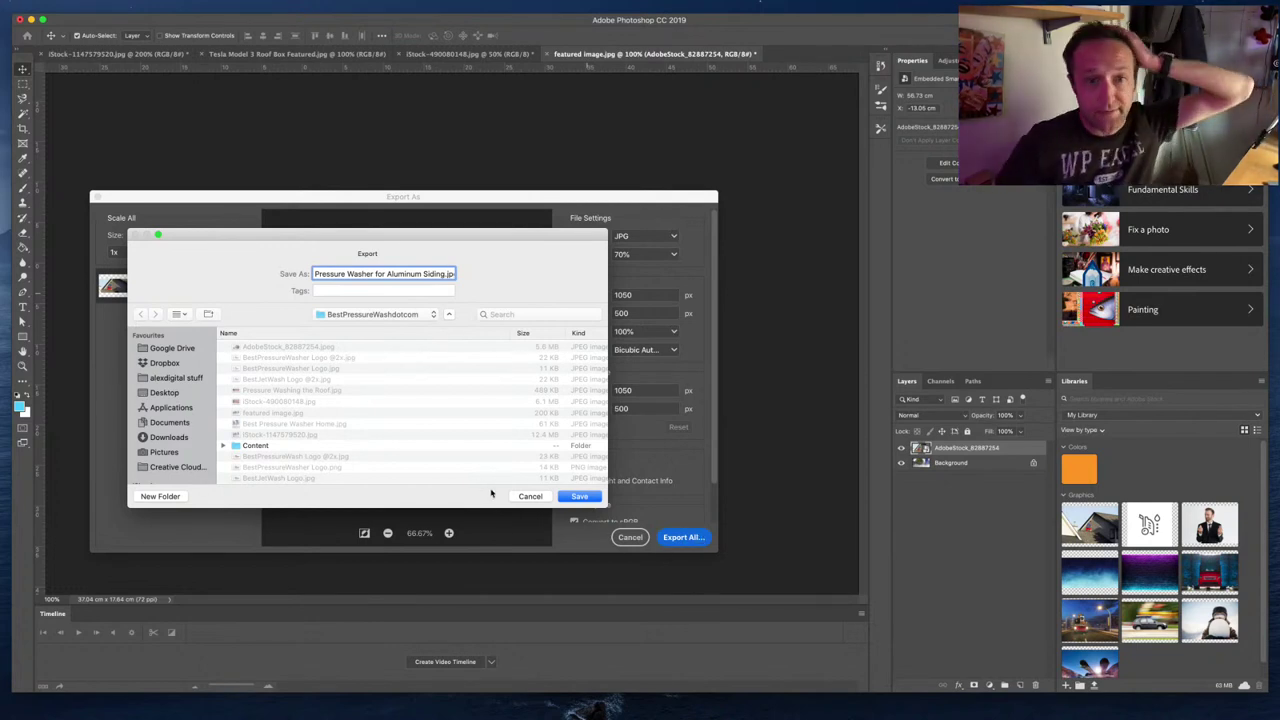
pyautogui.click(582, 497)
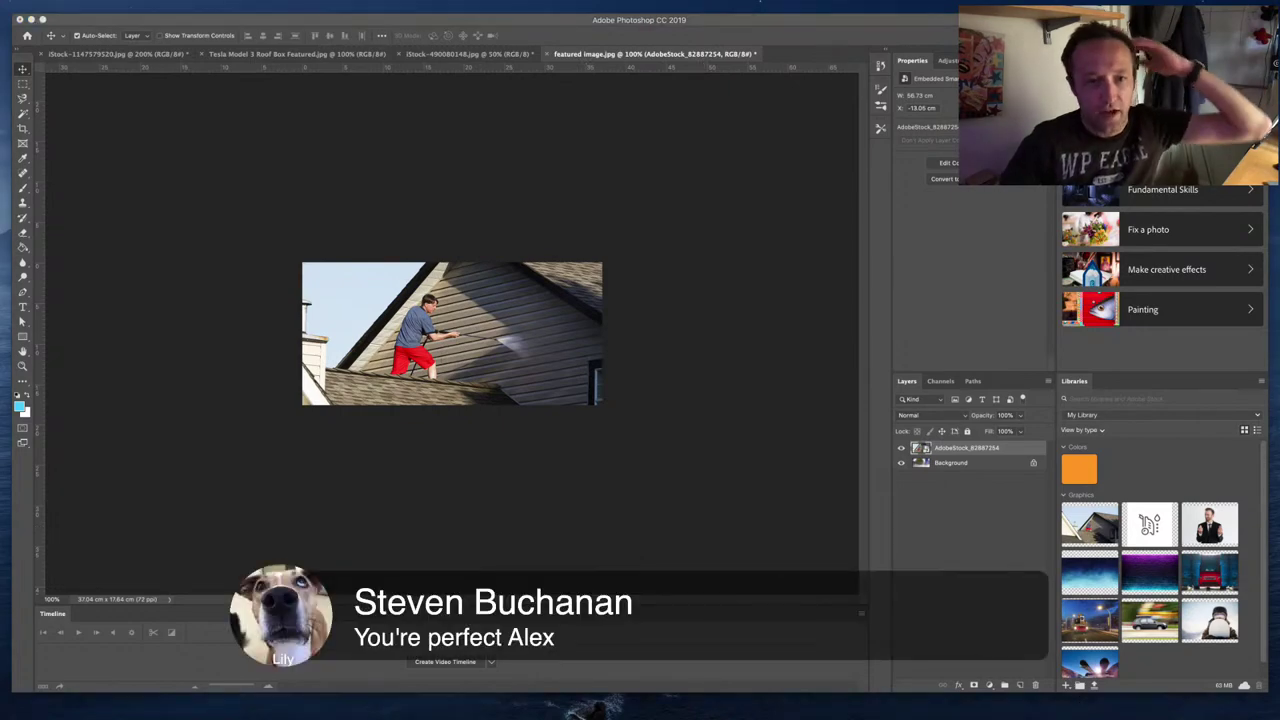
# Step: Close the Featured Image template tab in the browser
pyautogui.press('super+Tab')
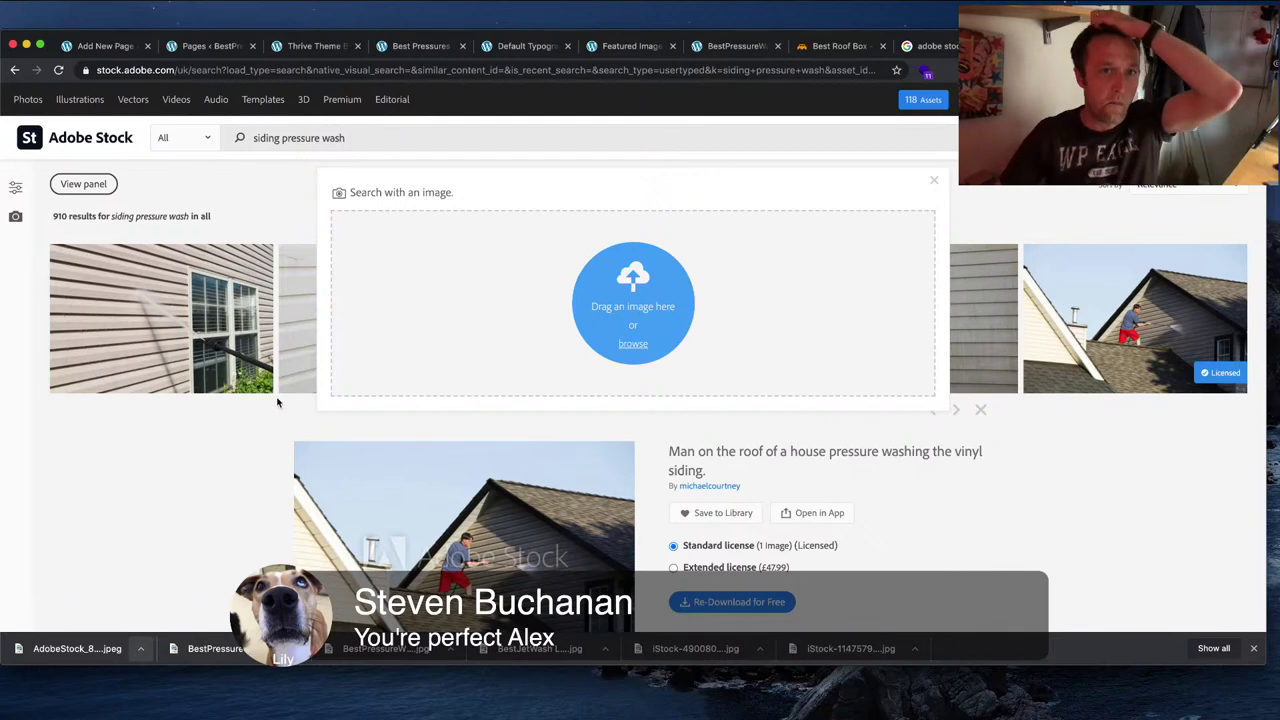
pyautogui.click(630, 46)
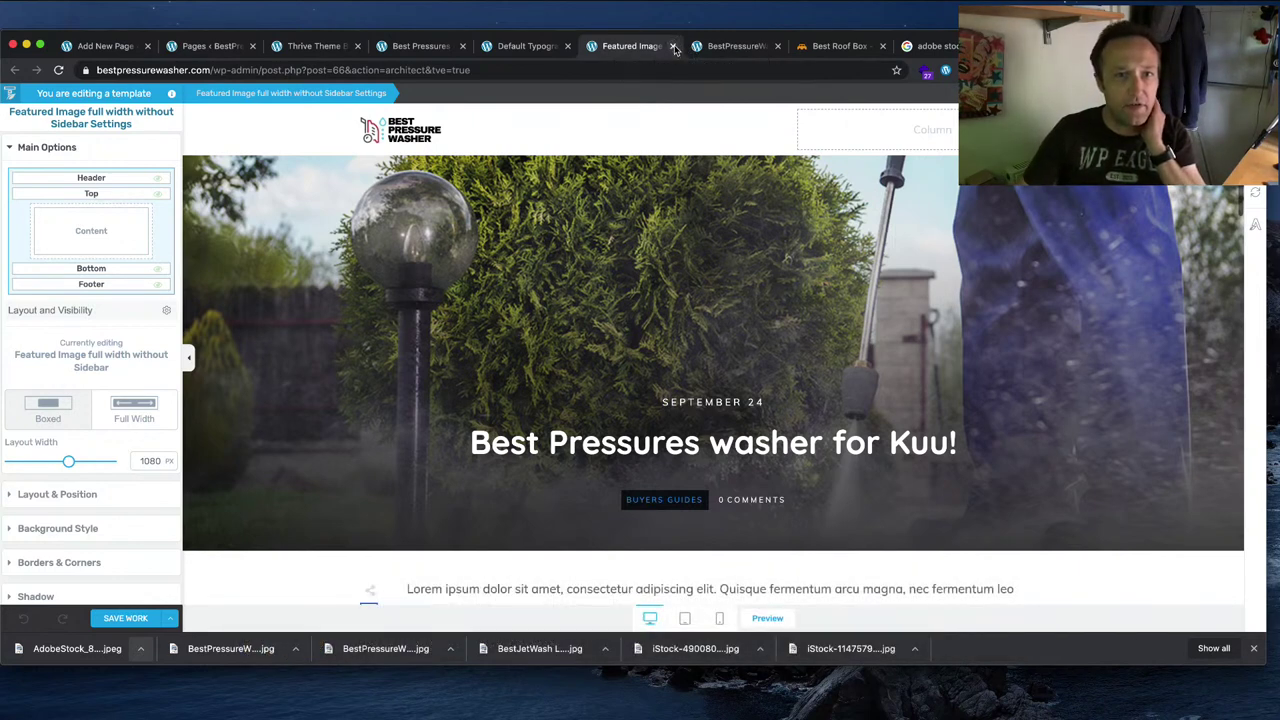
pyautogui.click(673, 46)
# Step: Start a new empty post and copy the article title from the Word document
pyautogui.moveTo(290, 94)
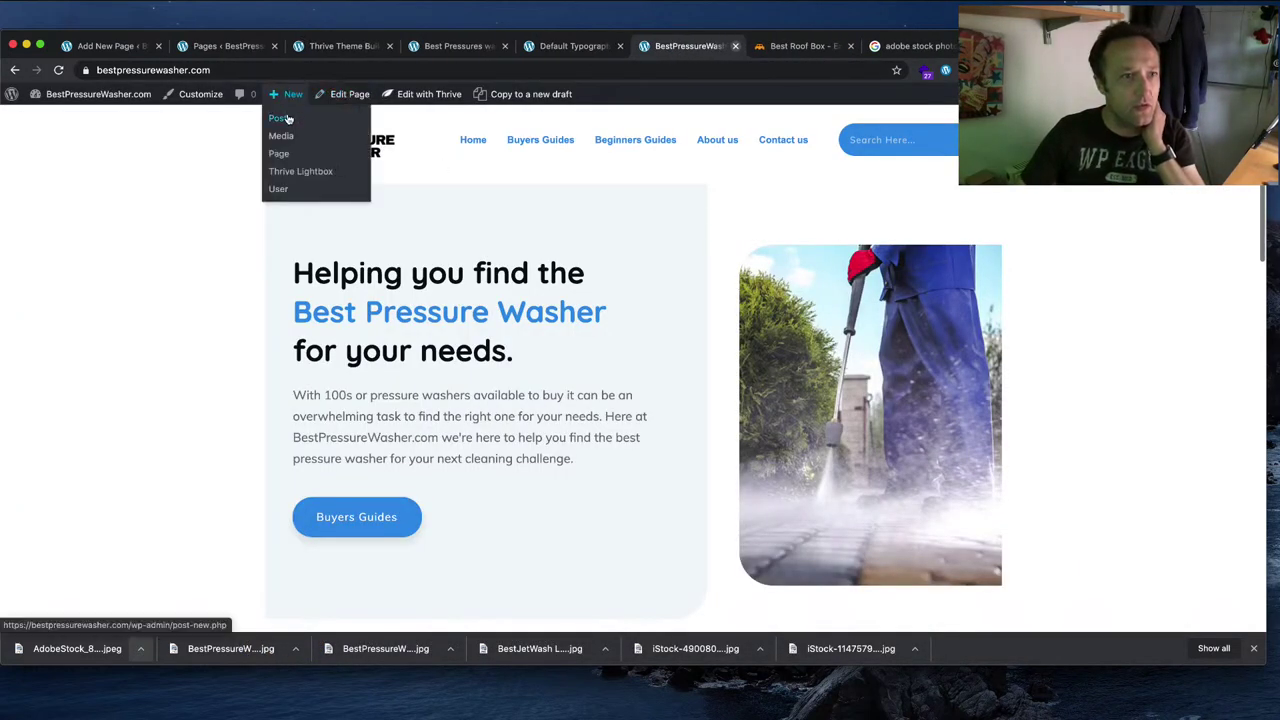
pyautogui.click(283, 118)
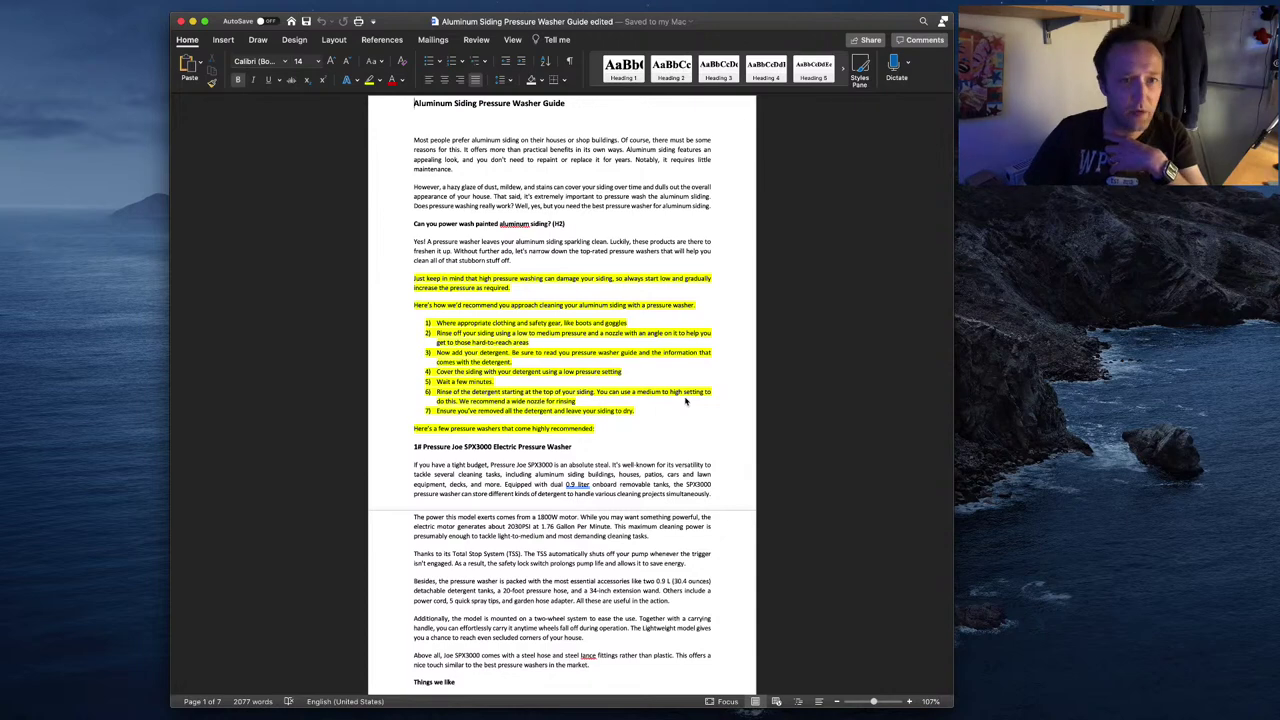
pyautogui.moveTo(566, 103); pyautogui.dragTo(413, 103)
pyautogui.press('super+c')
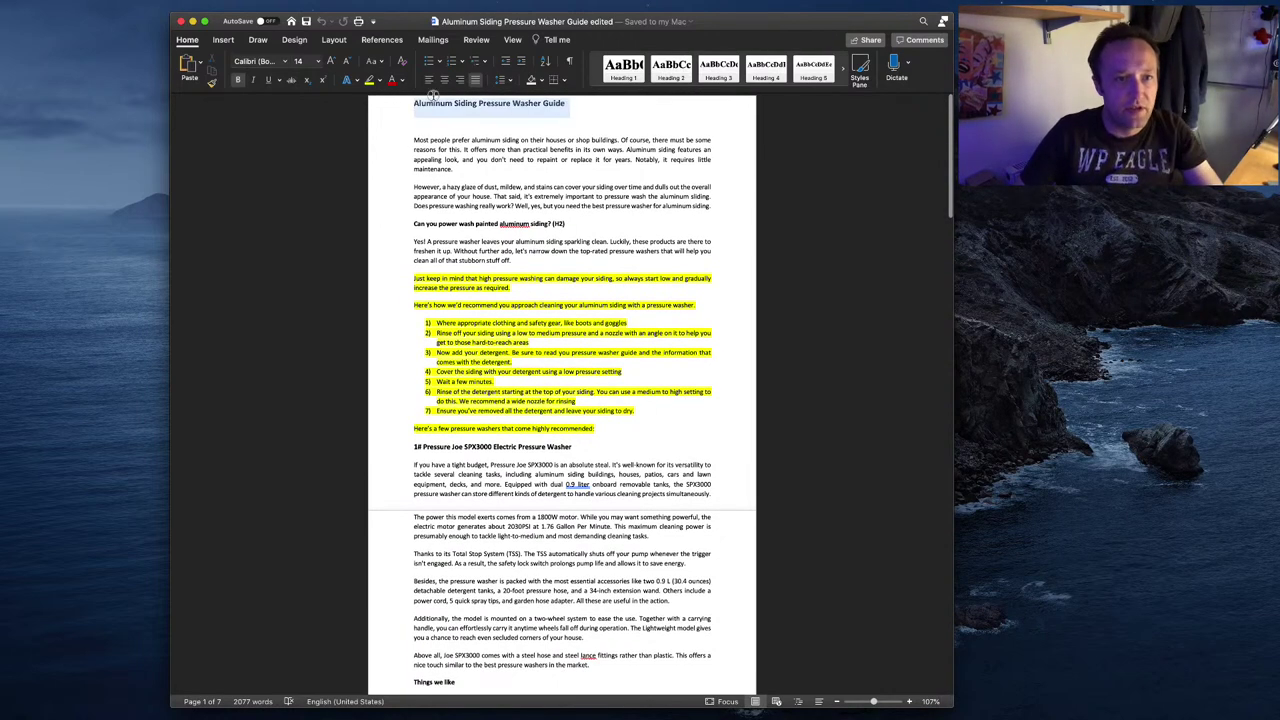
pyautogui.press('super+Tab')
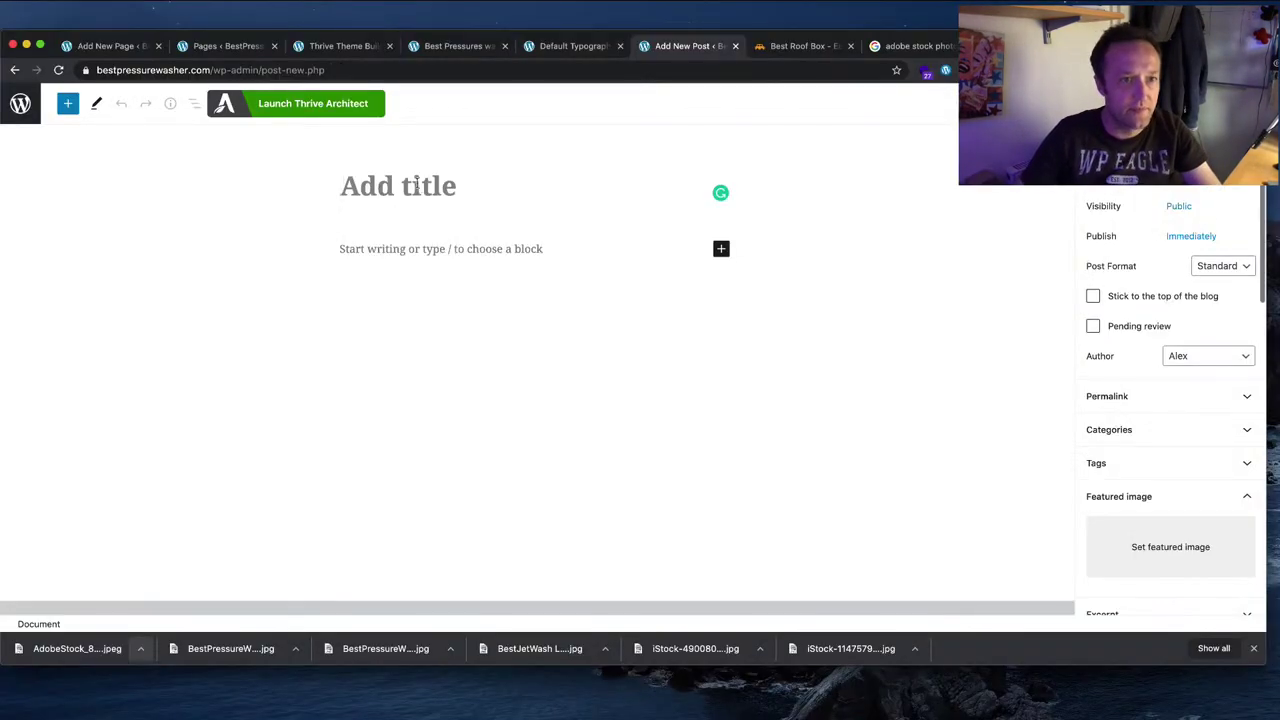
# Step: Paste the article title into the new post and file it under Beginners Guides
pyautogui.press('super+v')
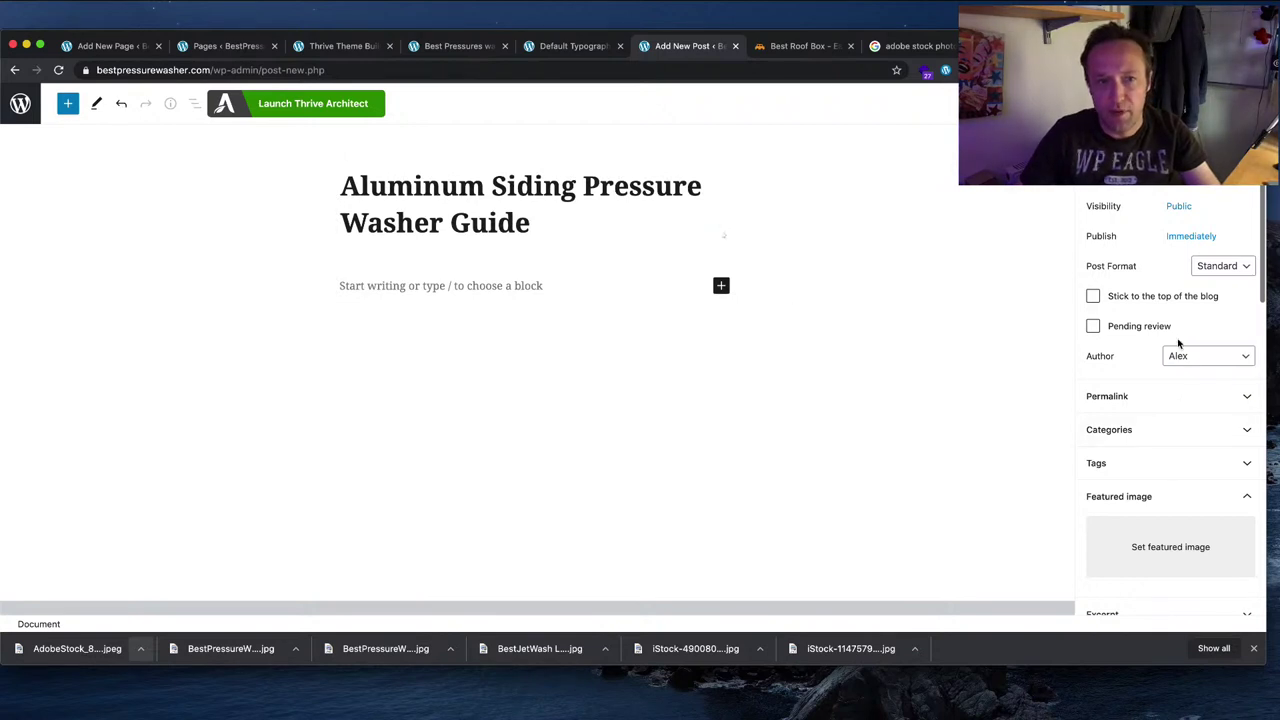
pyautogui.click(1155, 429)
pyautogui.click(1093, 456)
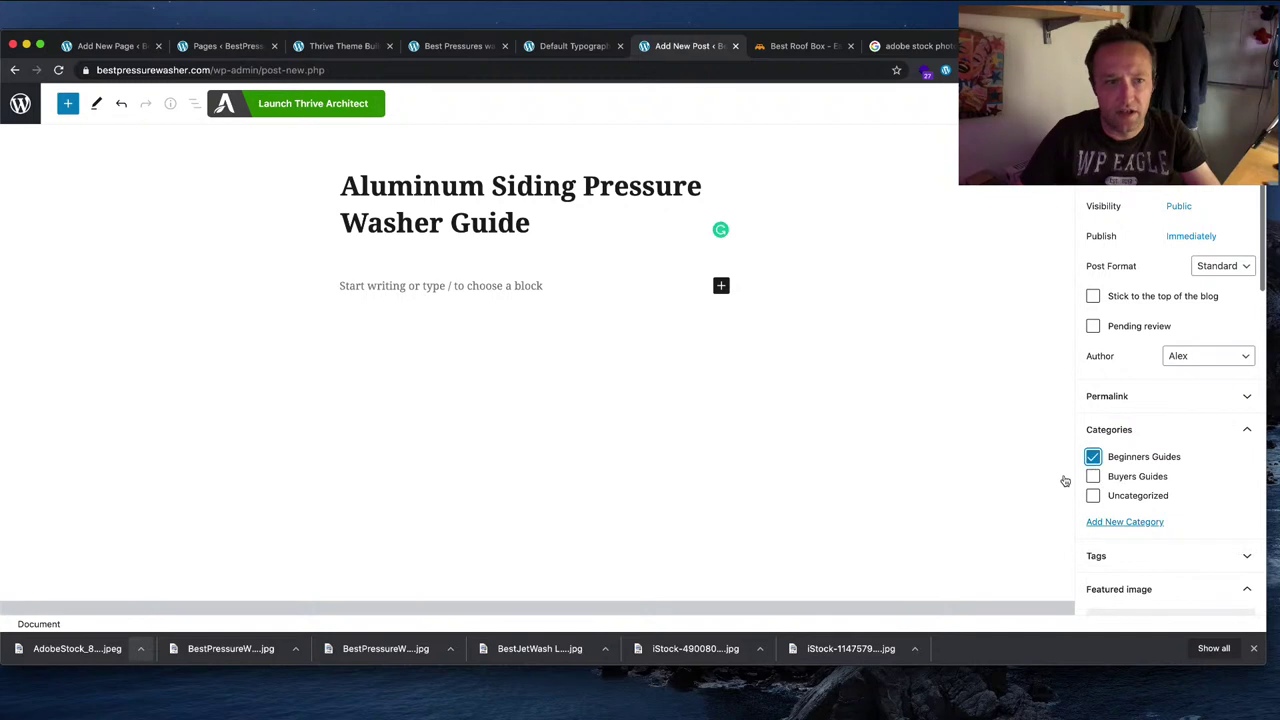
pyautogui.scroll(-2, 1204, 455)
# Step: Upload the Pressure Washer for Aluminum Siding image and set it as the featured image
pyautogui.click(1177, 517)
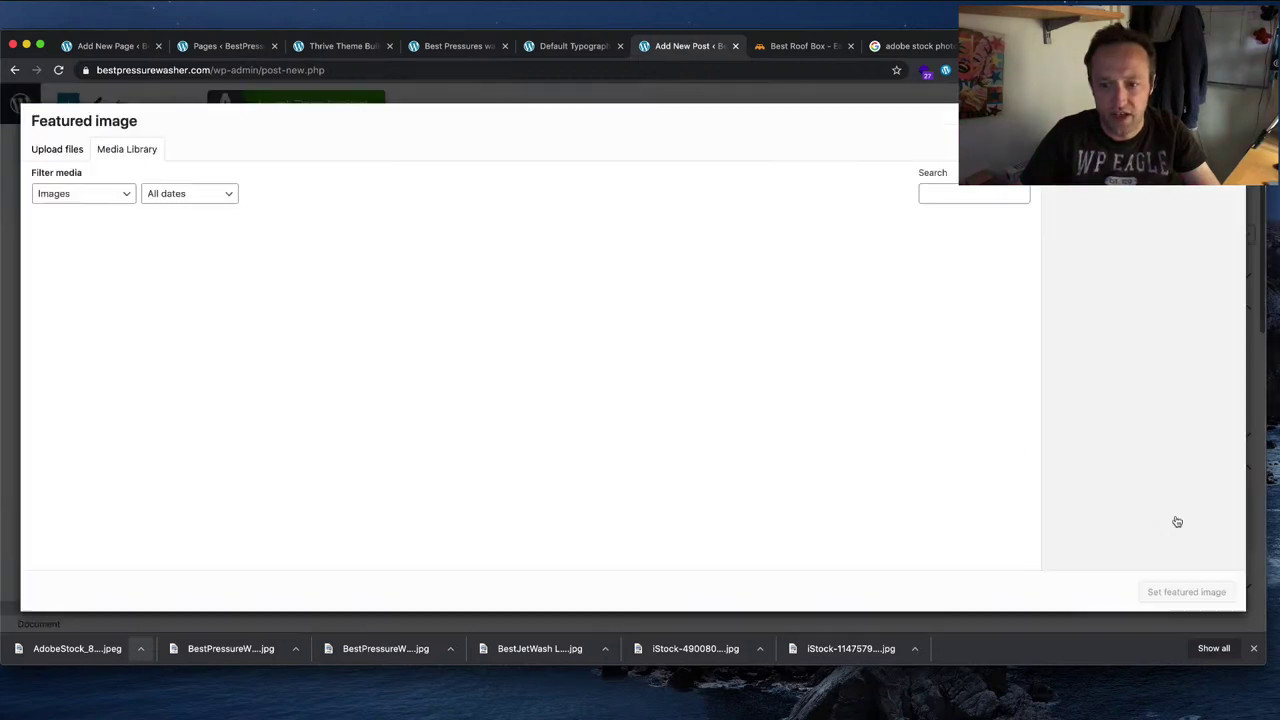
pyautogui.click(60, 151)
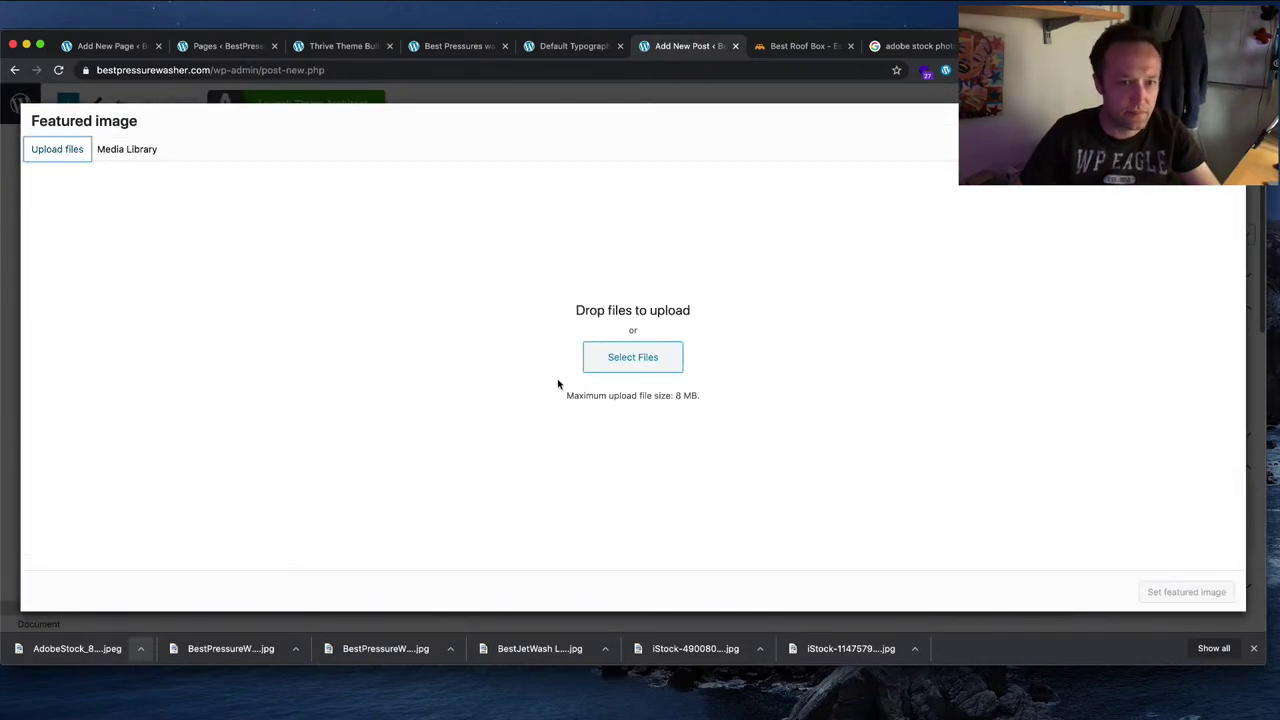
pyautogui.click(640, 352)
pyautogui.click(600, 132)
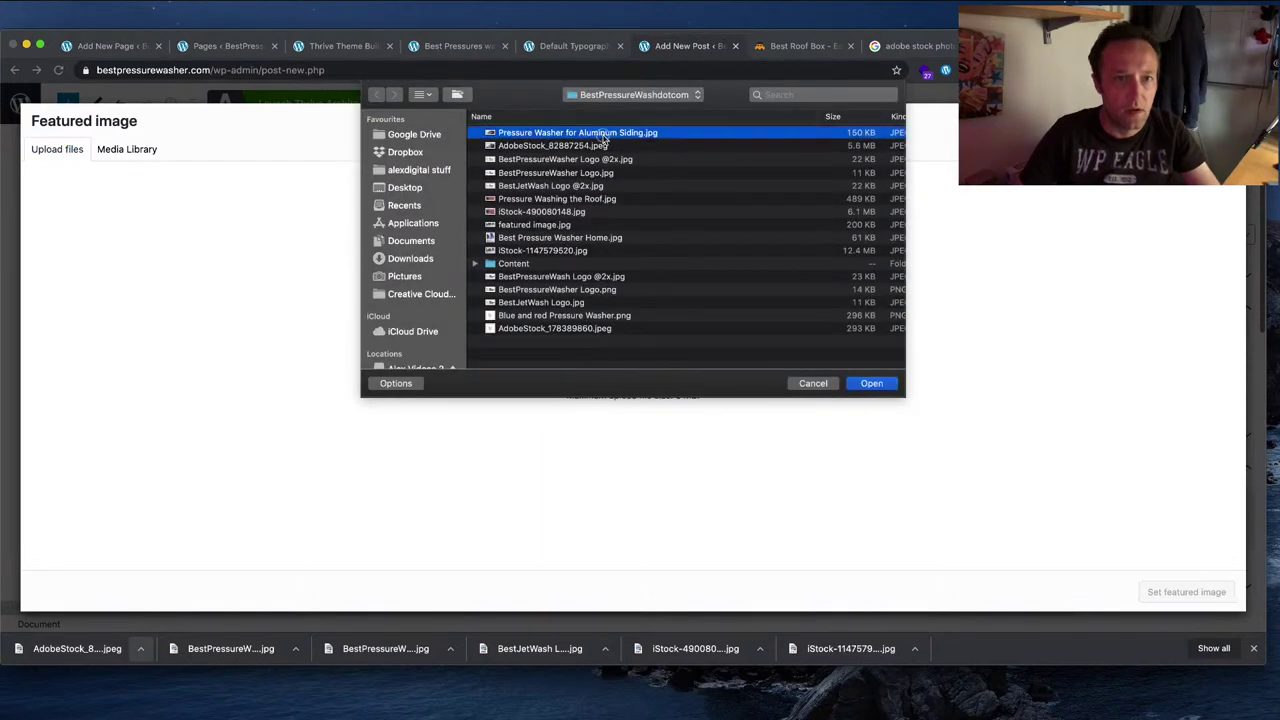
pyautogui.click(871, 383)
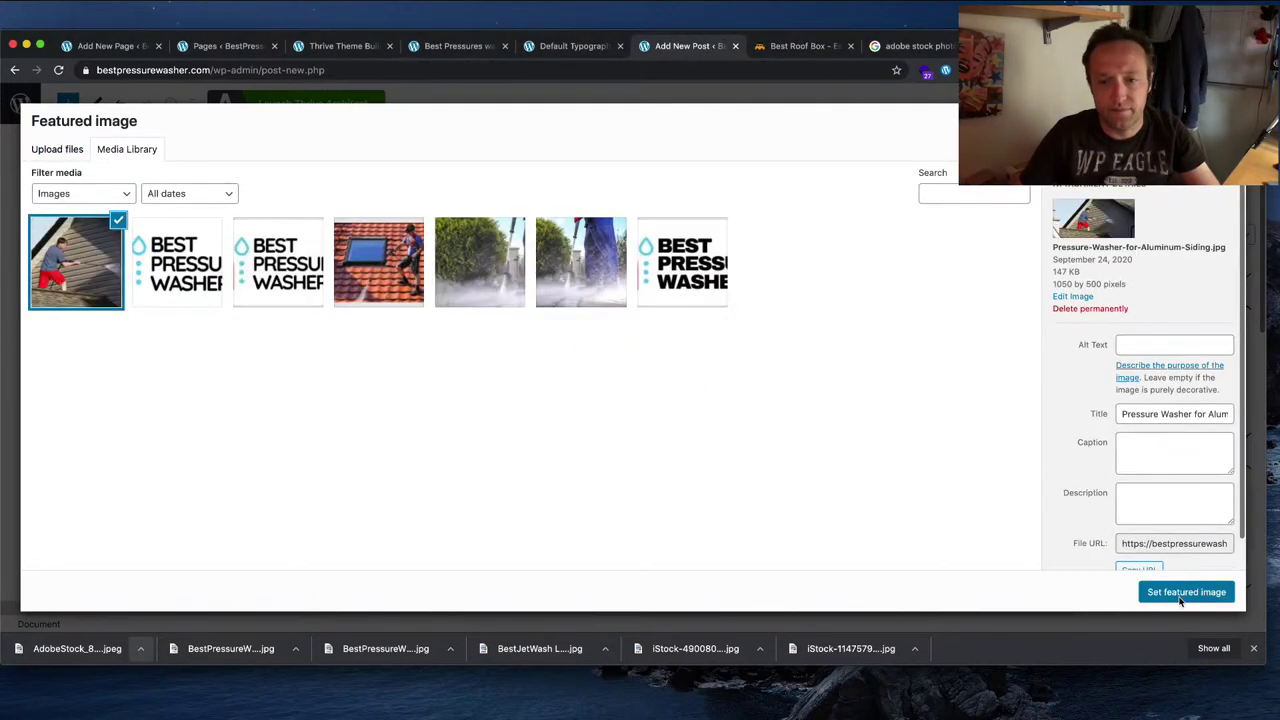
pyautogui.click(1186, 592)
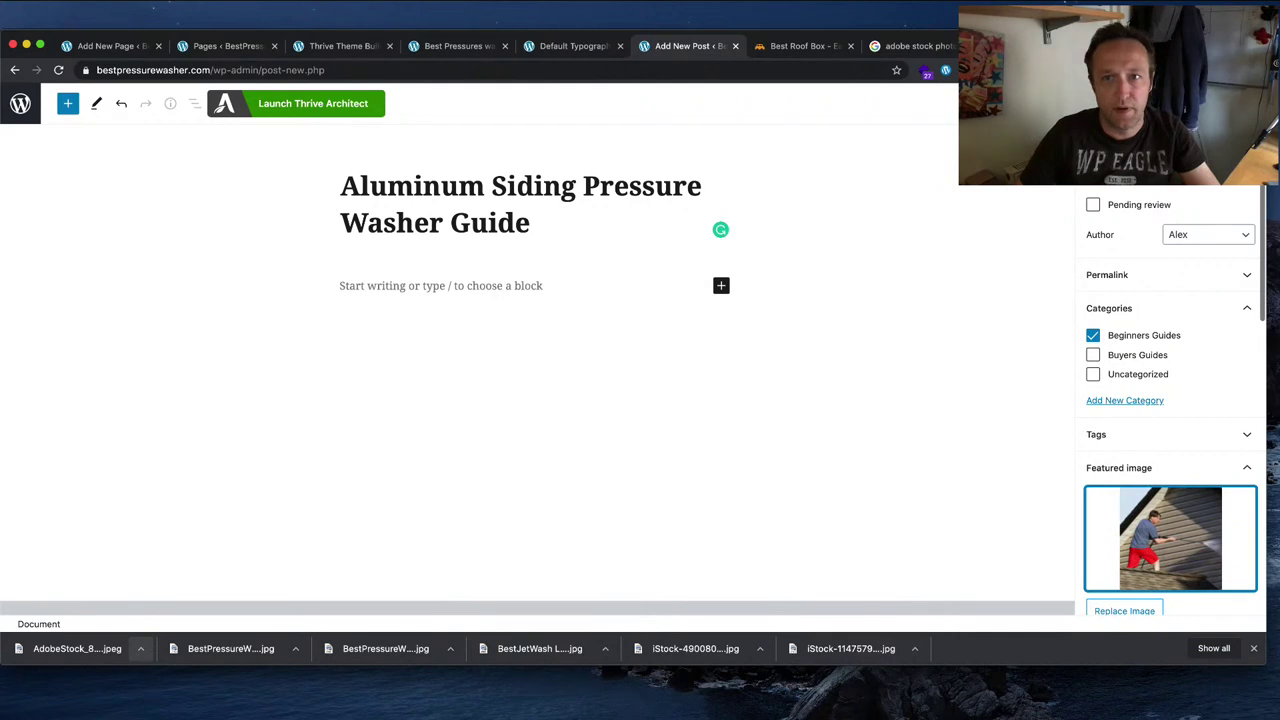
# Step: Publish the post and launch it in Thrive Architect
pyautogui.click(1225, 103)
pyautogui.click(1171, 190)
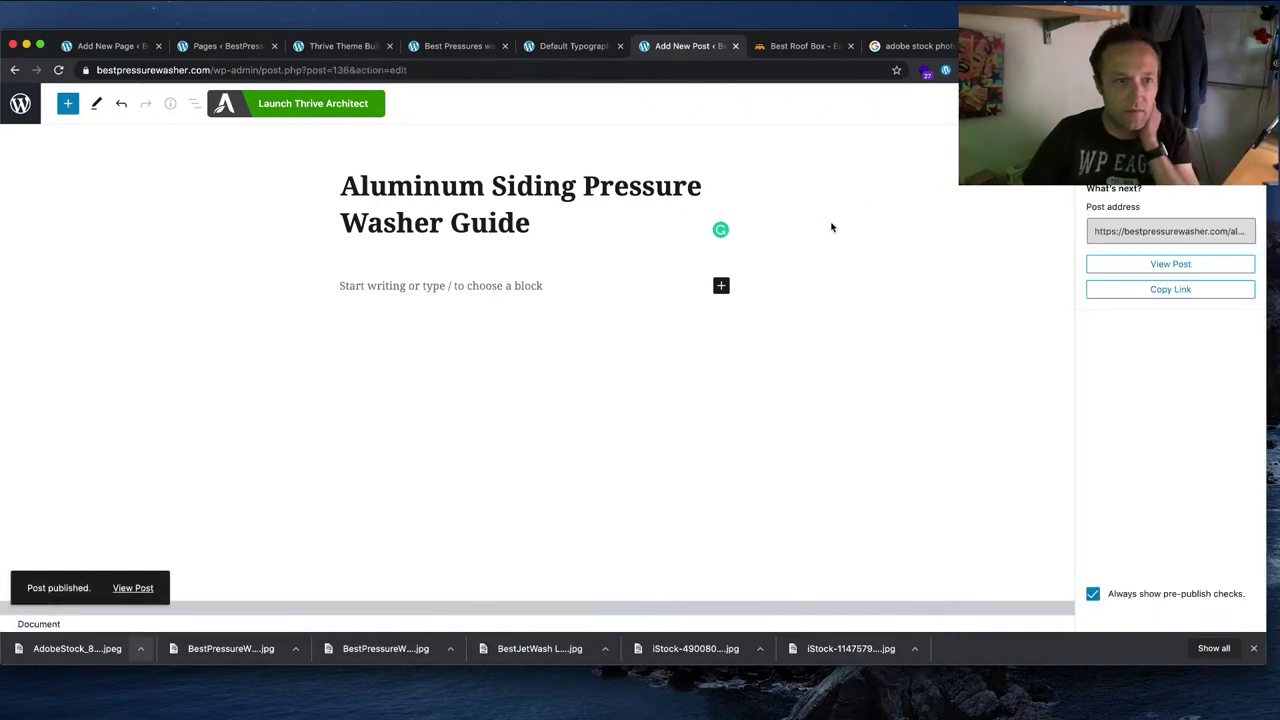
pyautogui.click(360, 108)
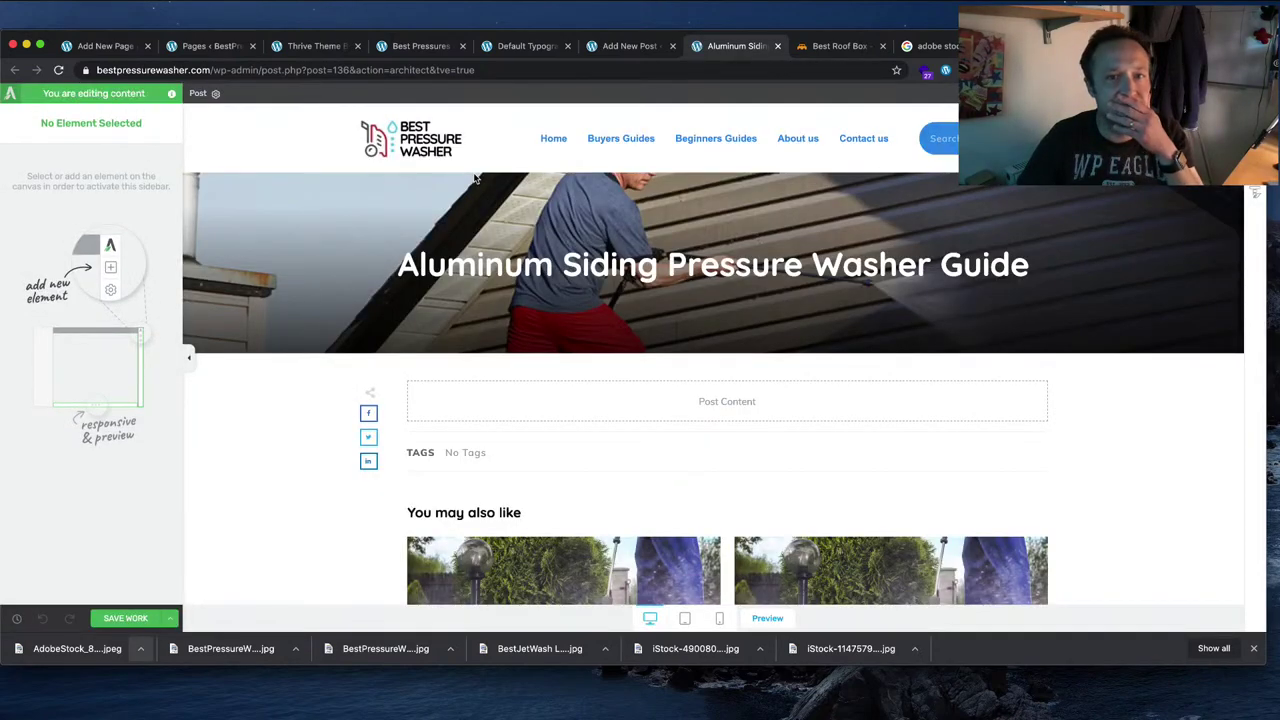
# Step: Scroll the Thrive Architect editor to inspect the empty Post Content area below the hero
pyautogui.scroll(-3, 571, 293)
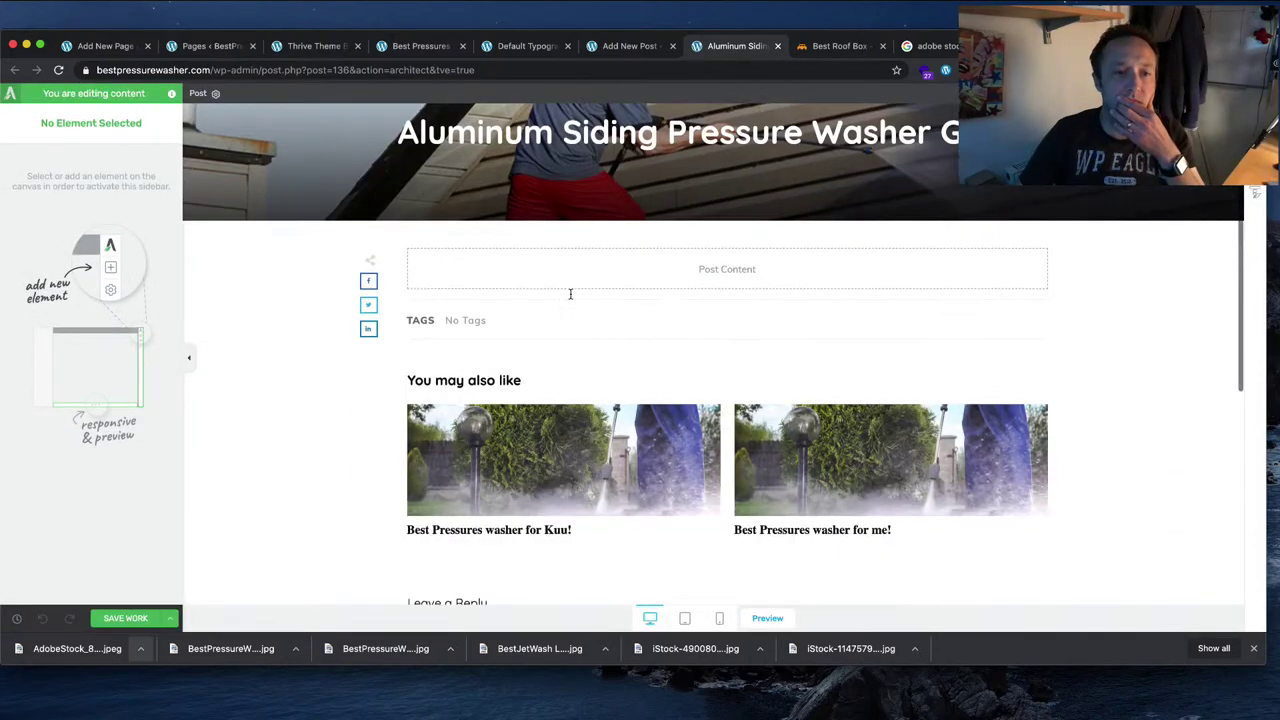
pyautogui.scroll(3, 571, 293)
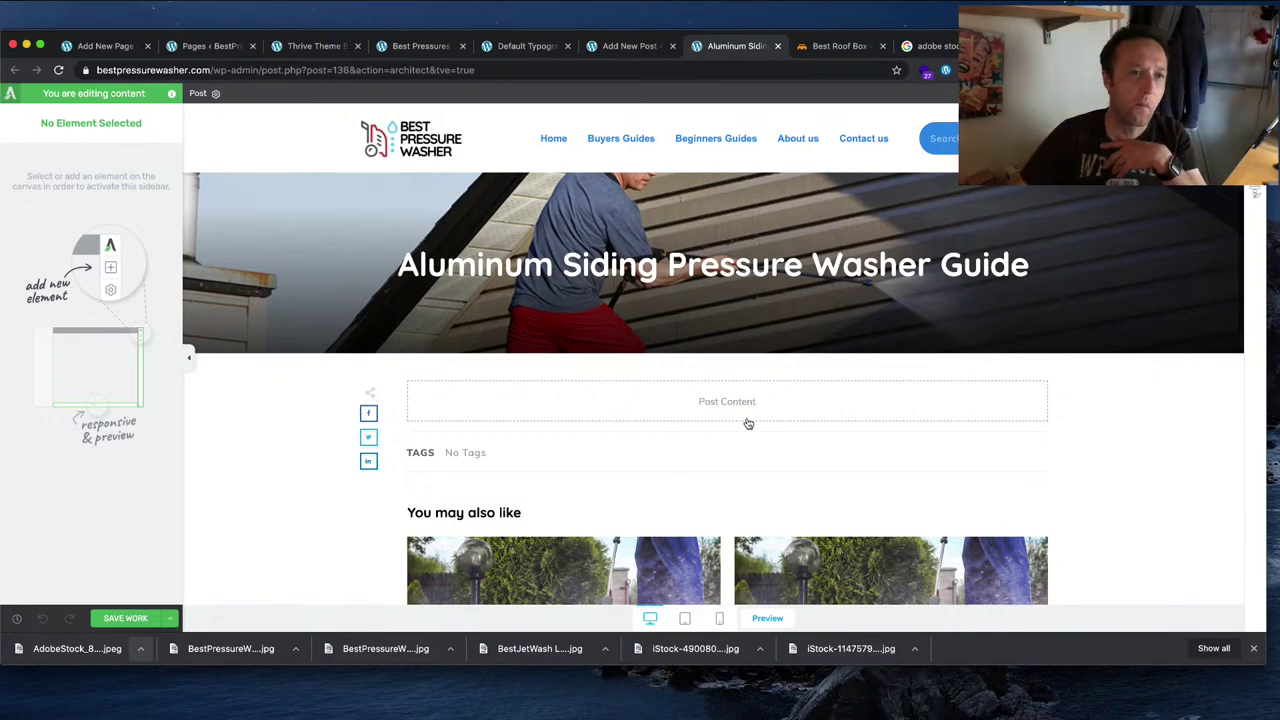
# Step: Type 'Test!' into the post's empty paragraph block and update the post with Cmd+S
pyautogui.click(627, 47)
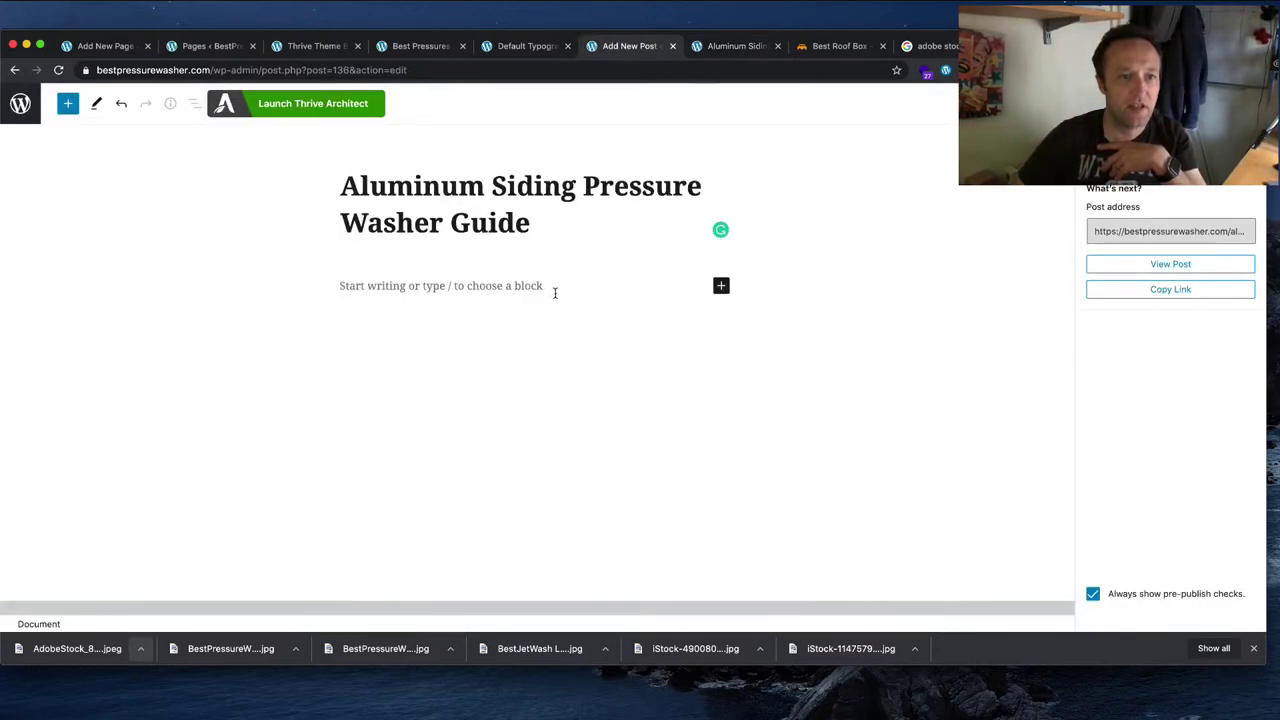
pyautogui.click(512, 286)
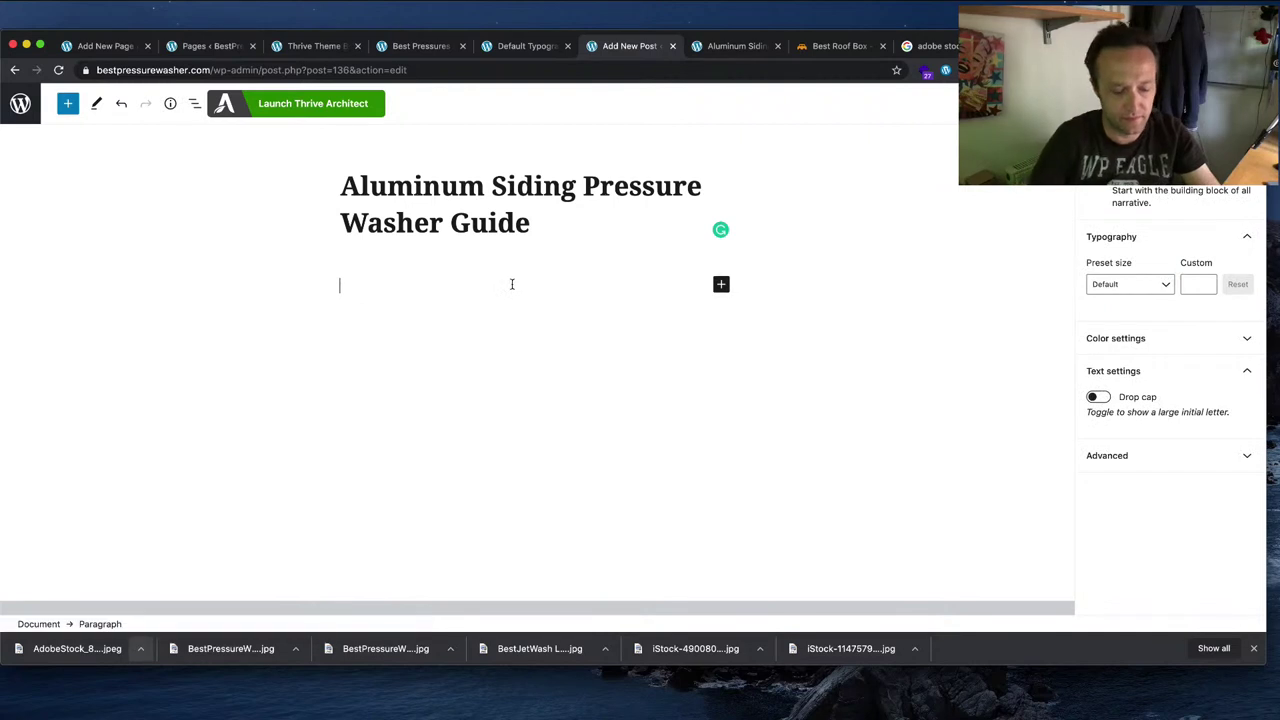
pyautogui.write('Test!')
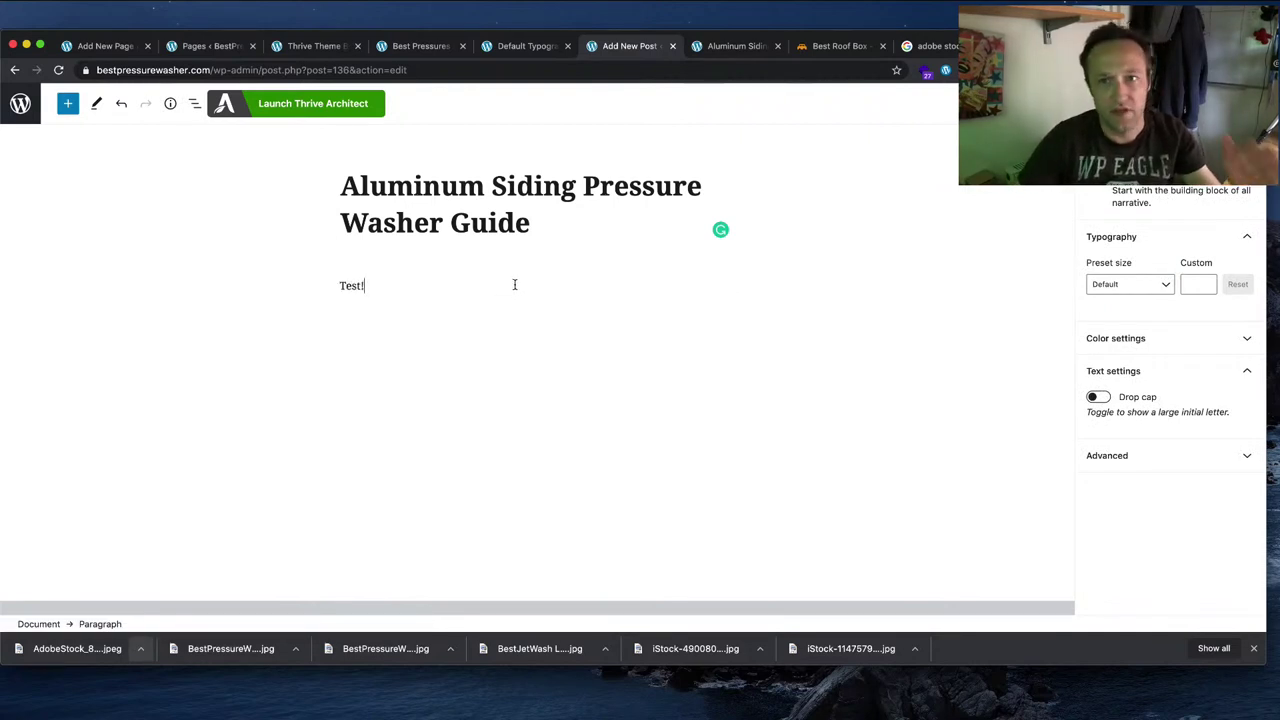
pyautogui.press('super+s')
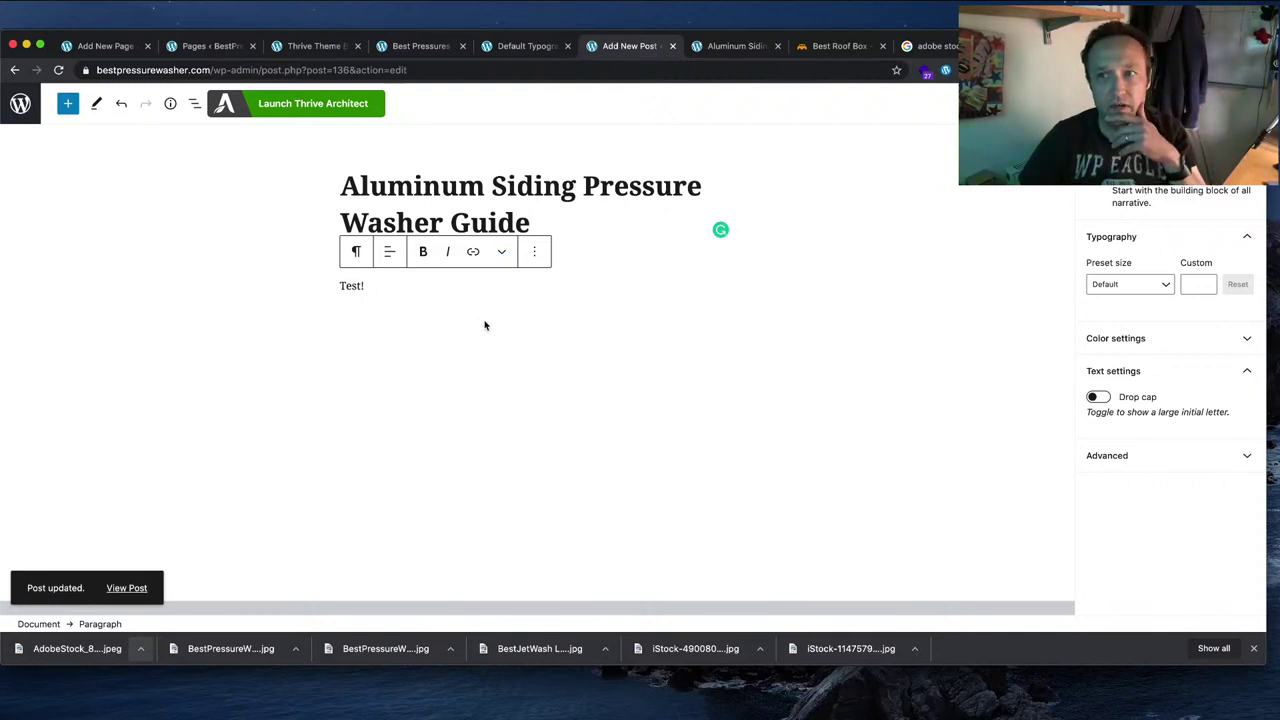
# Step: Open the live post from the Permalink panel's View Post link in Document settings
pyautogui.hotkey('ctrl', 'Tab')
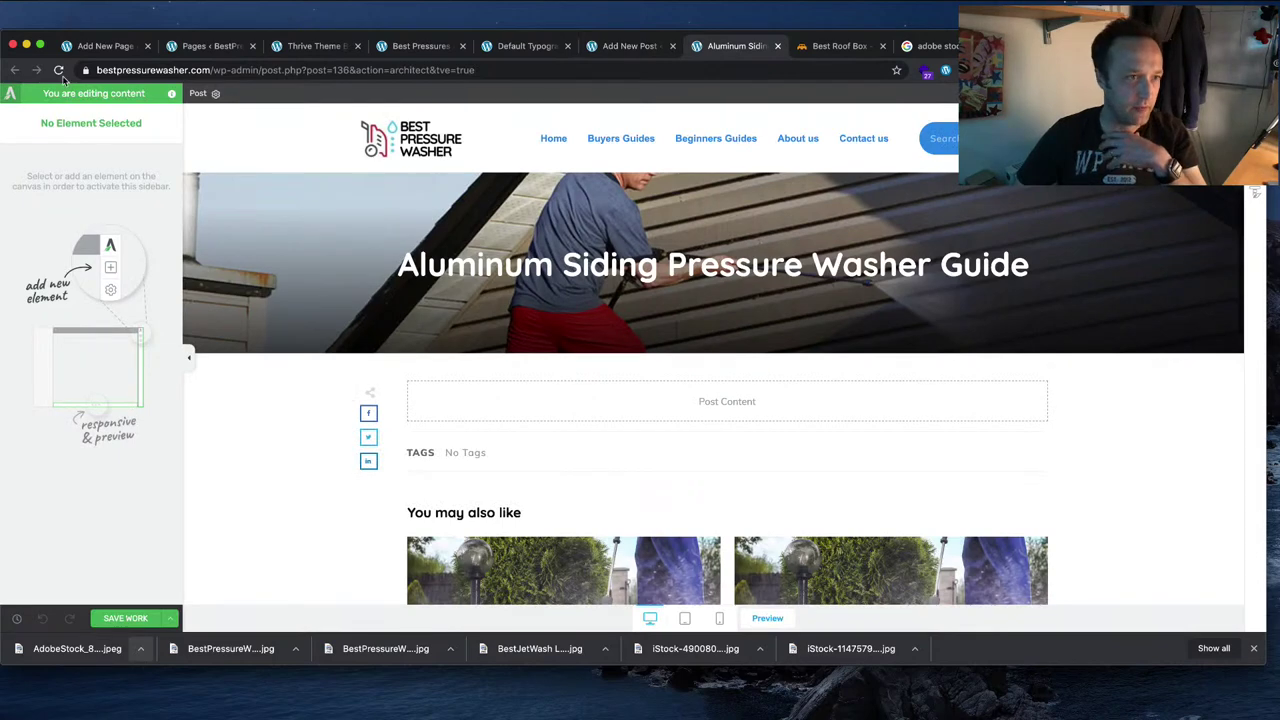
pyautogui.click(519, 50)
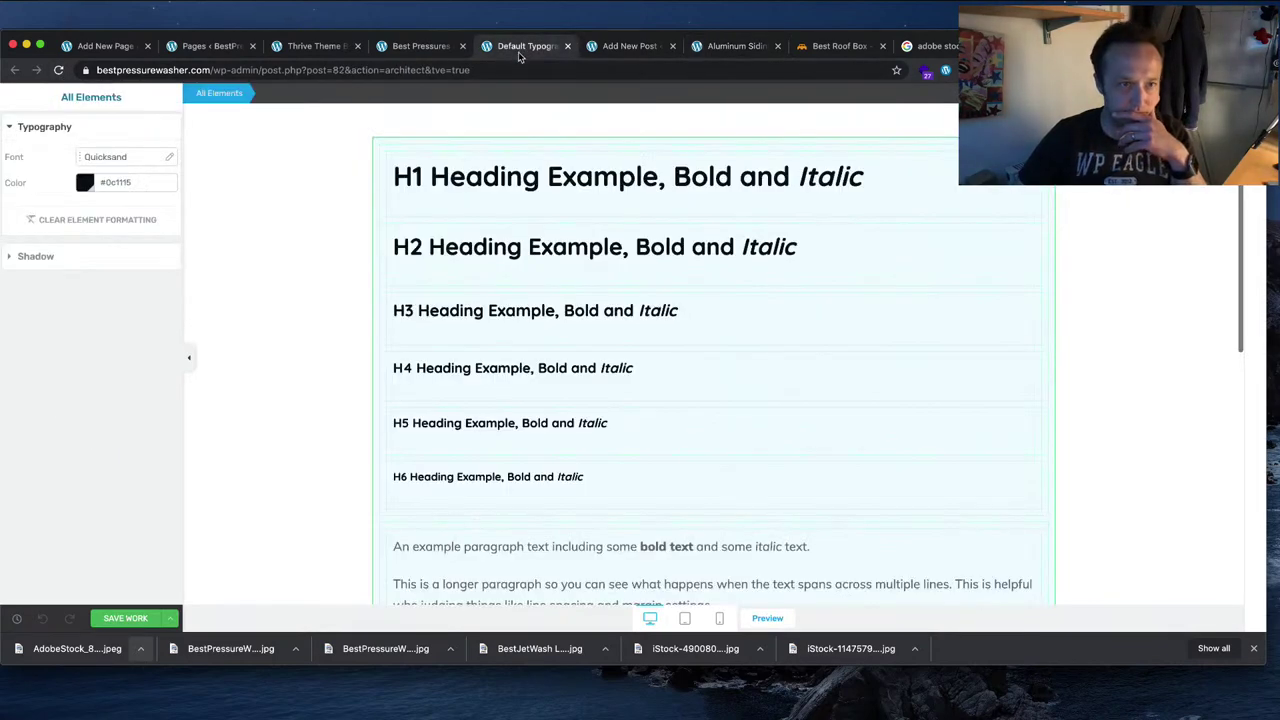
pyautogui.click(608, 46)
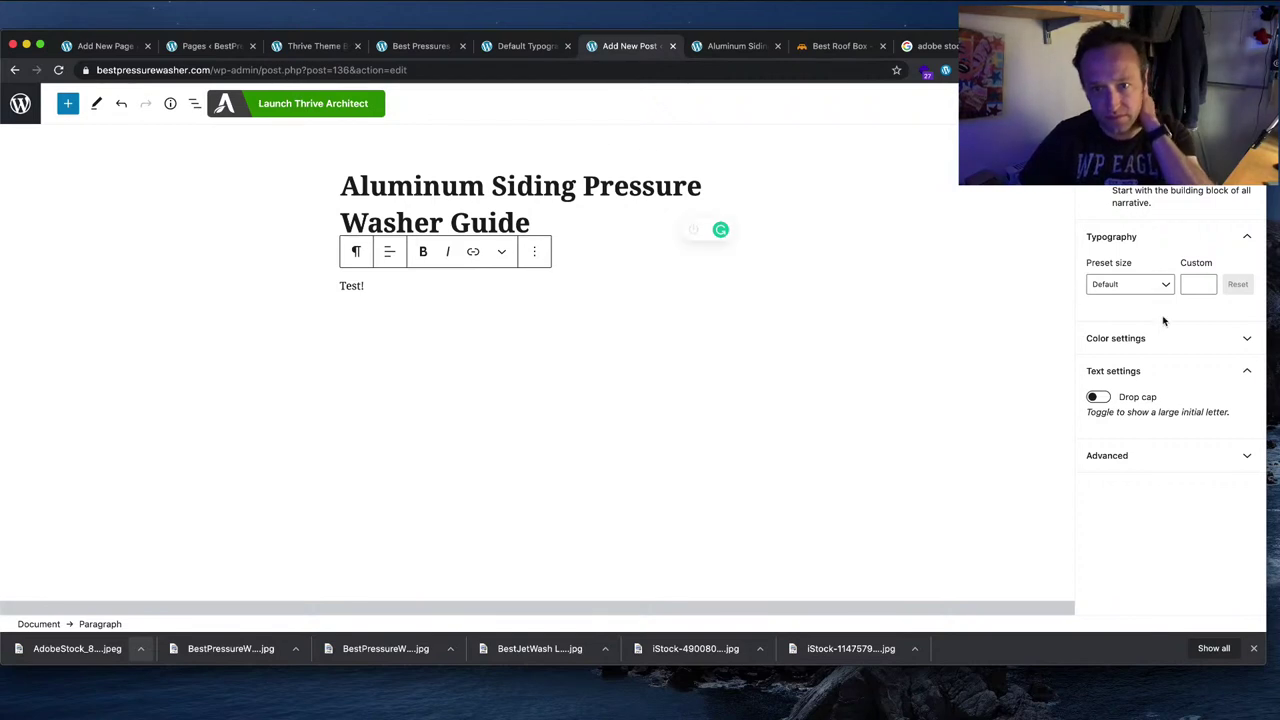
pyautogui.click(1105, 142)
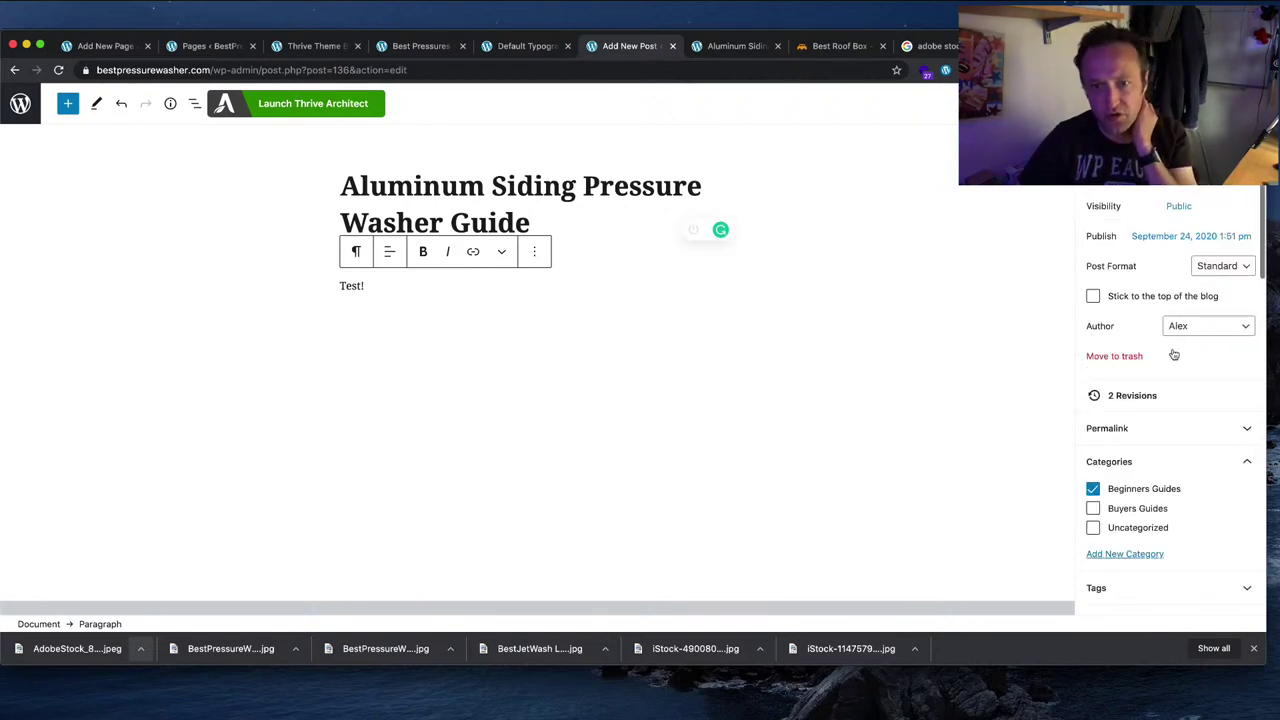
pyautogui.click(1186, 428)
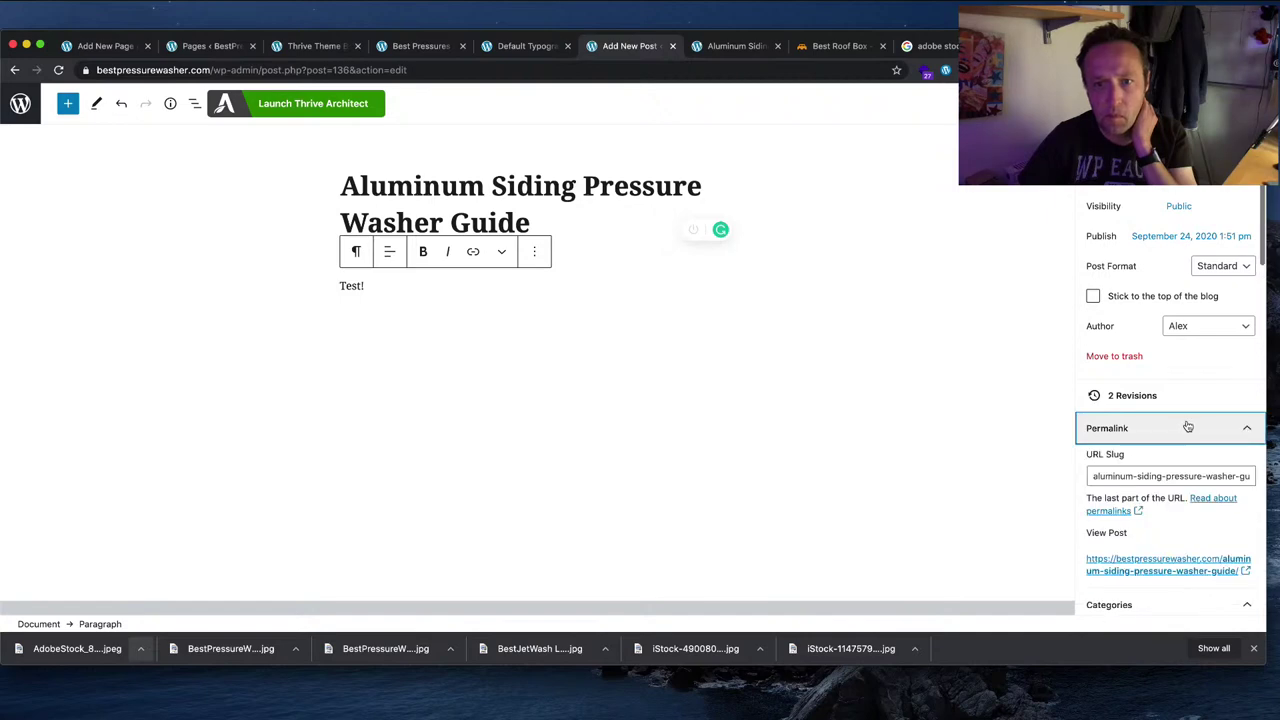
pyautogui.click(1143, 563)
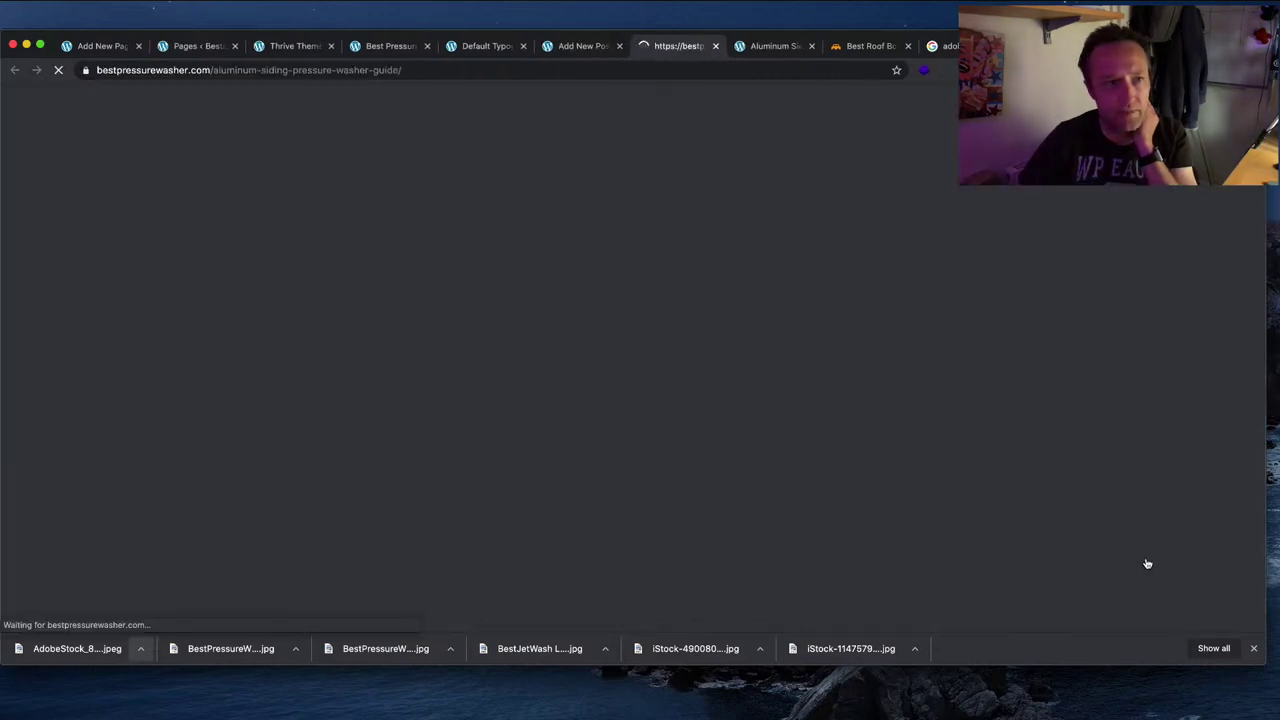
# Step: Check the 'Test!' paragraph on the live post, then close its tab
pyautogui.moveTo(366, 400); pyautogui.dragTo(307, 397)
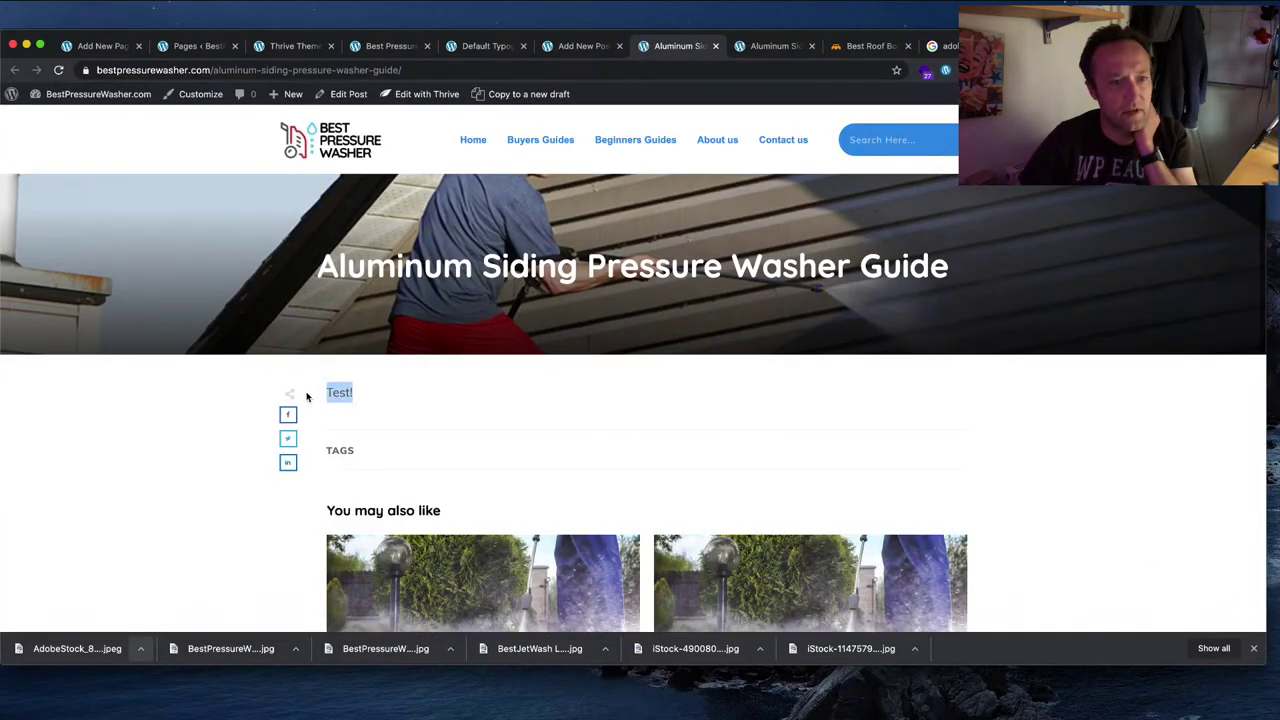
pyautogui.click(515, 417)
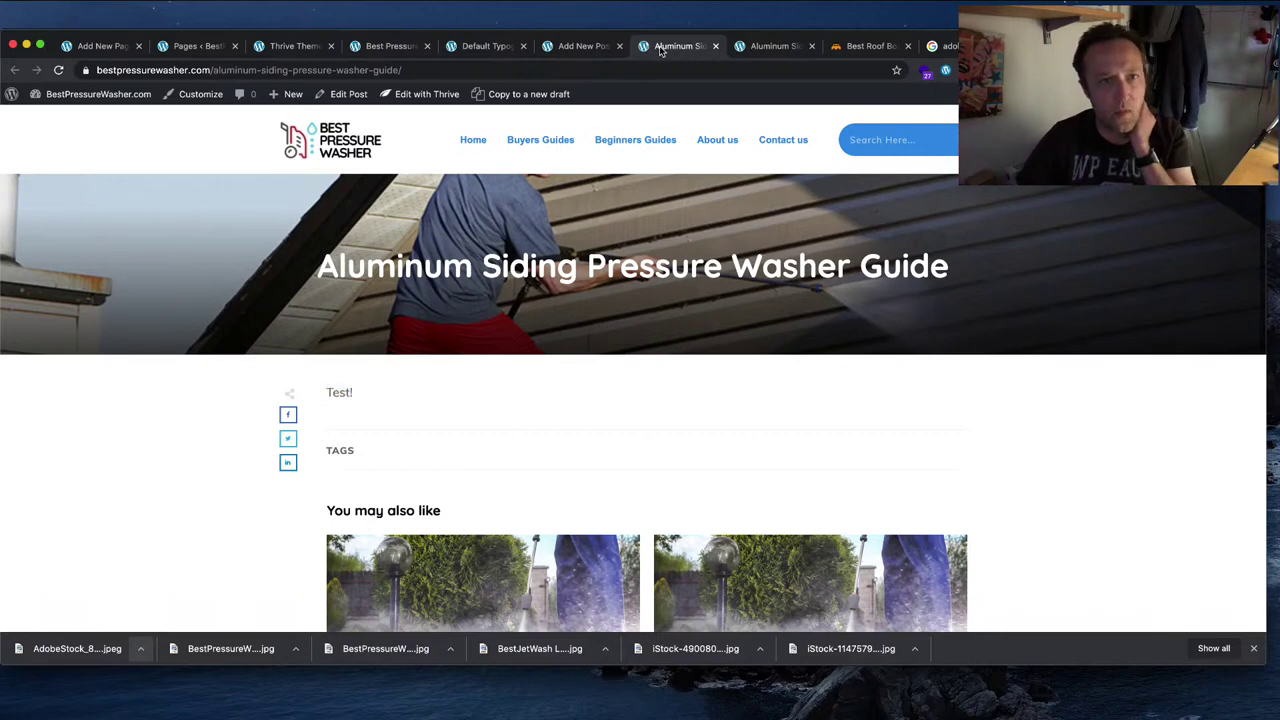
pyautogui.click(577, 46)
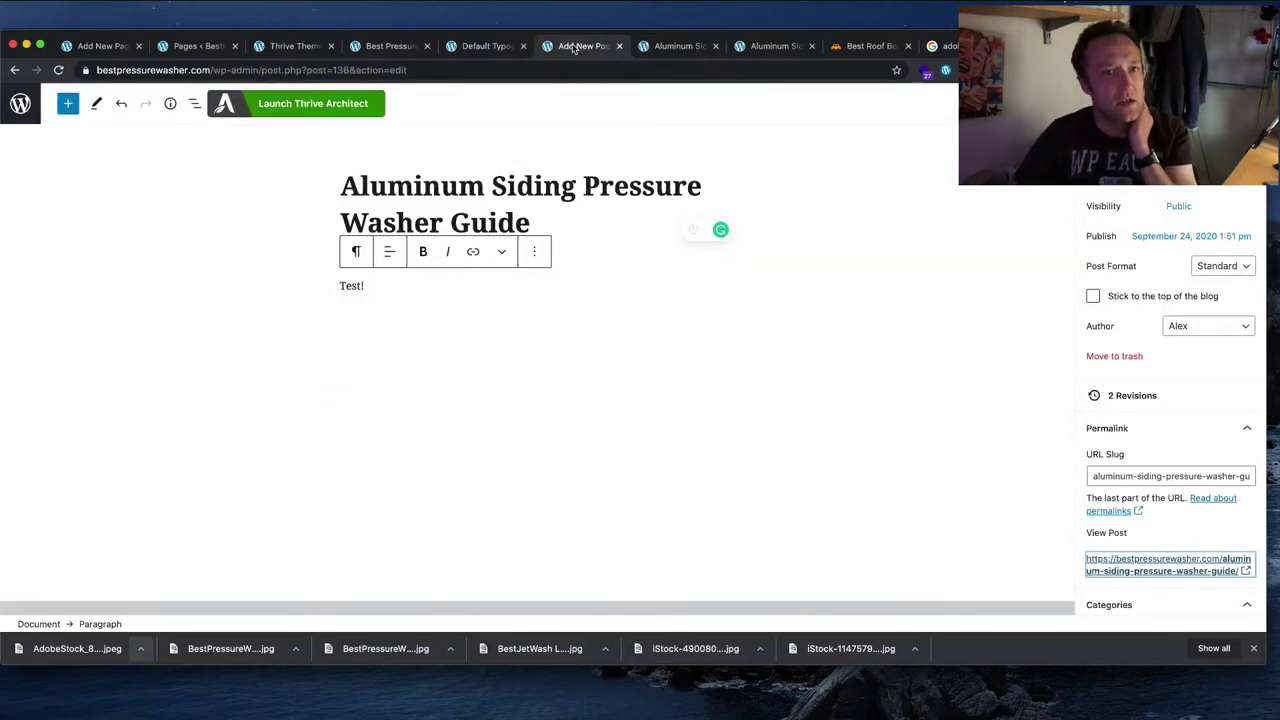
pyautogui.click(686, 50)
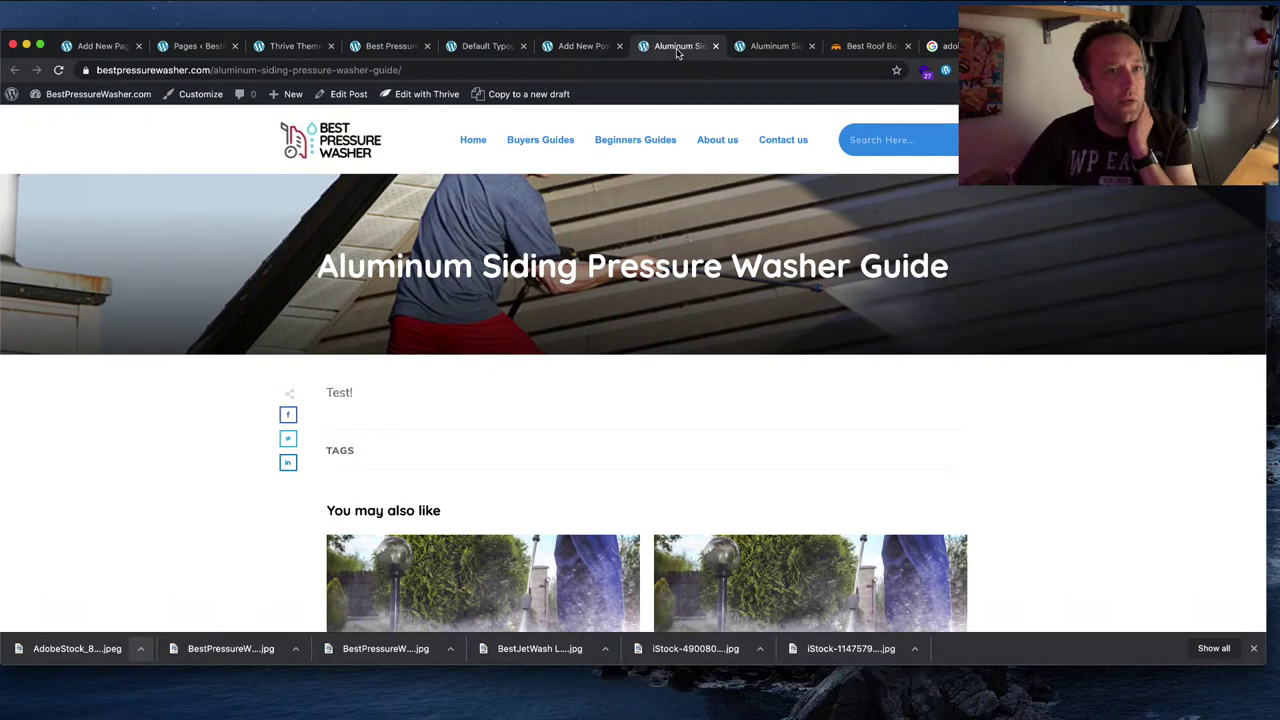
pyautogui.click(715, 46)
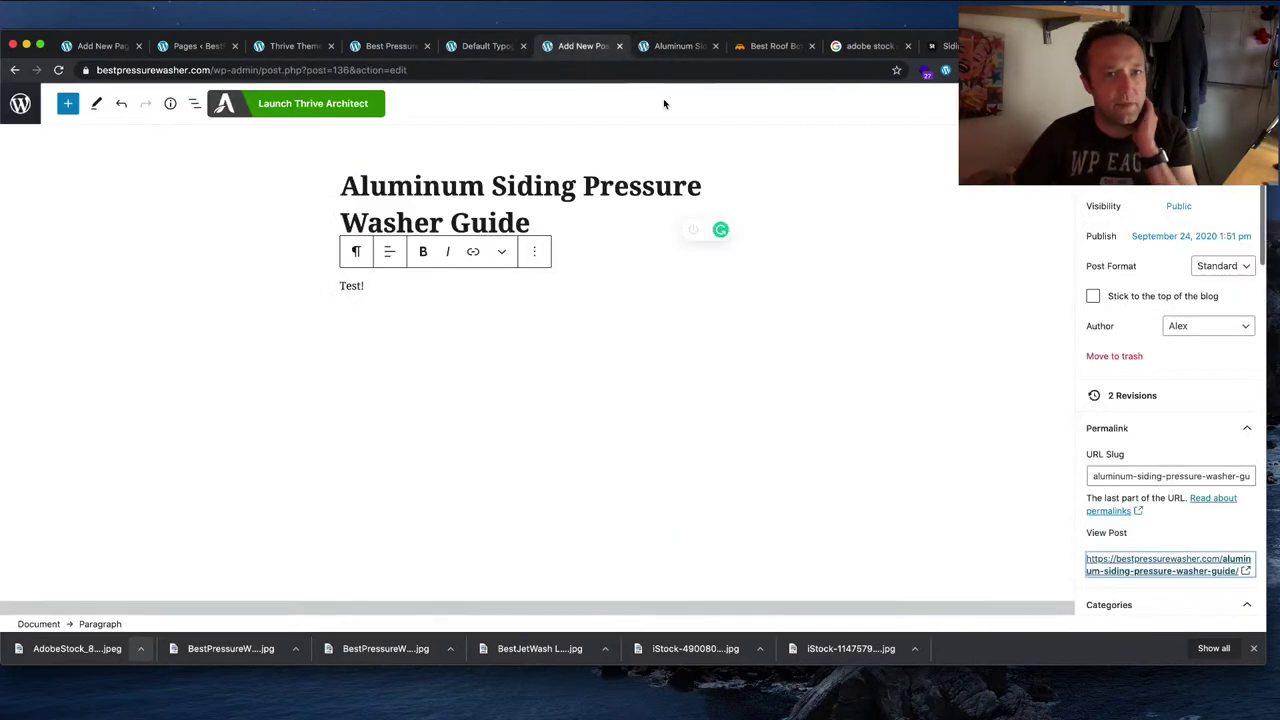
# Step: Add the tags Pressure Washer, Siding and Aluminum in the post's Tags panel
pyautogui.scroll(-2, 1165, 339)
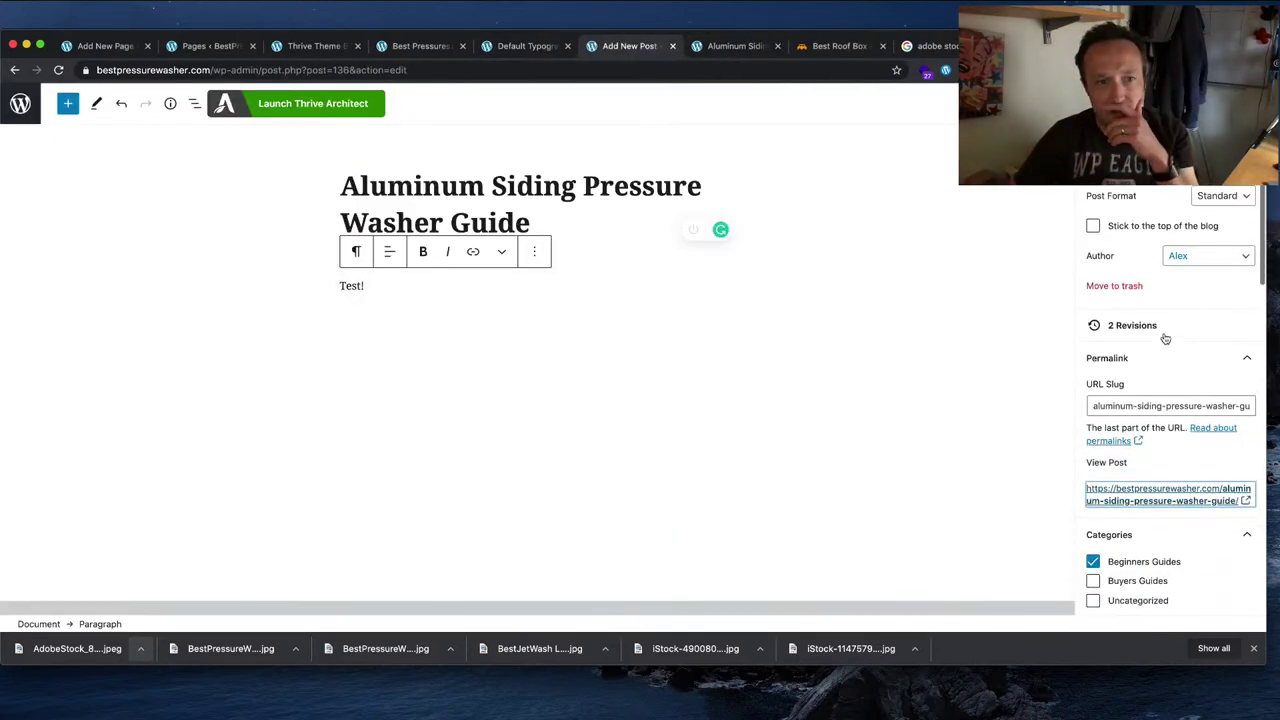
pyautogui.scroll(-4, 1120, 470)
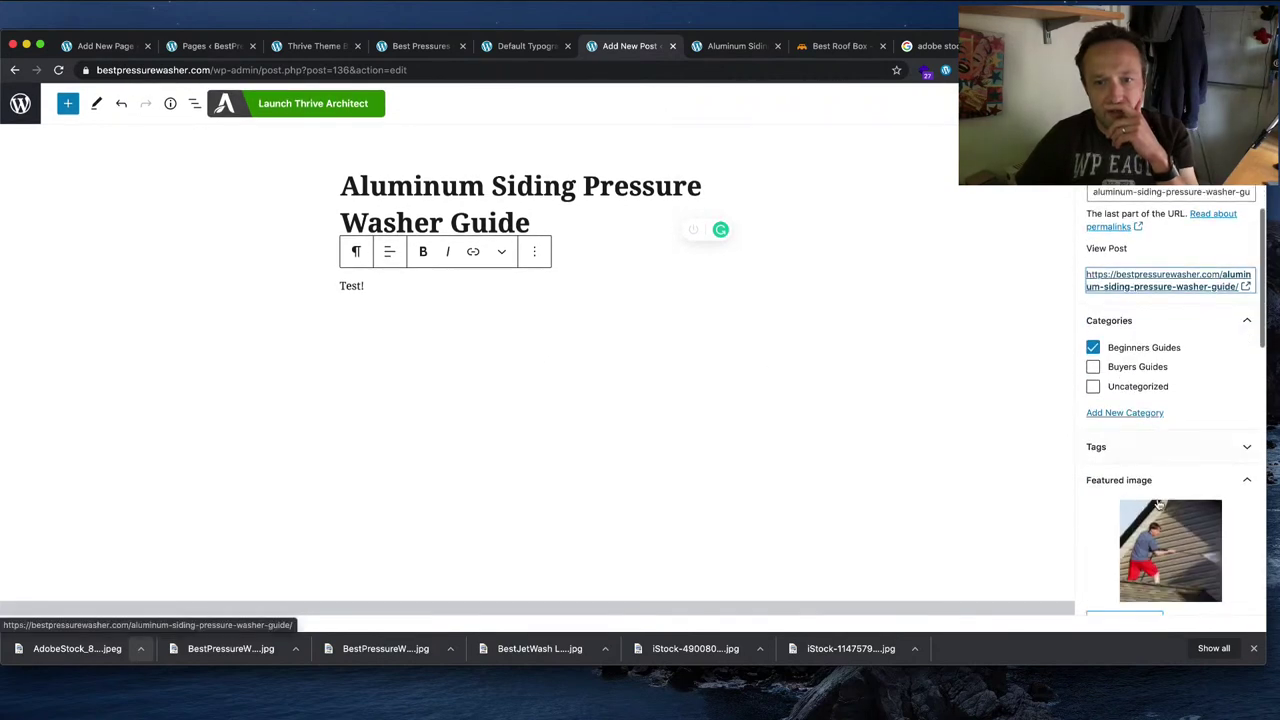
pyautogui.scroll(-1, 1158, 505)
pyautogui.click(1157, 398)
pyautogui.click(1155, 443)
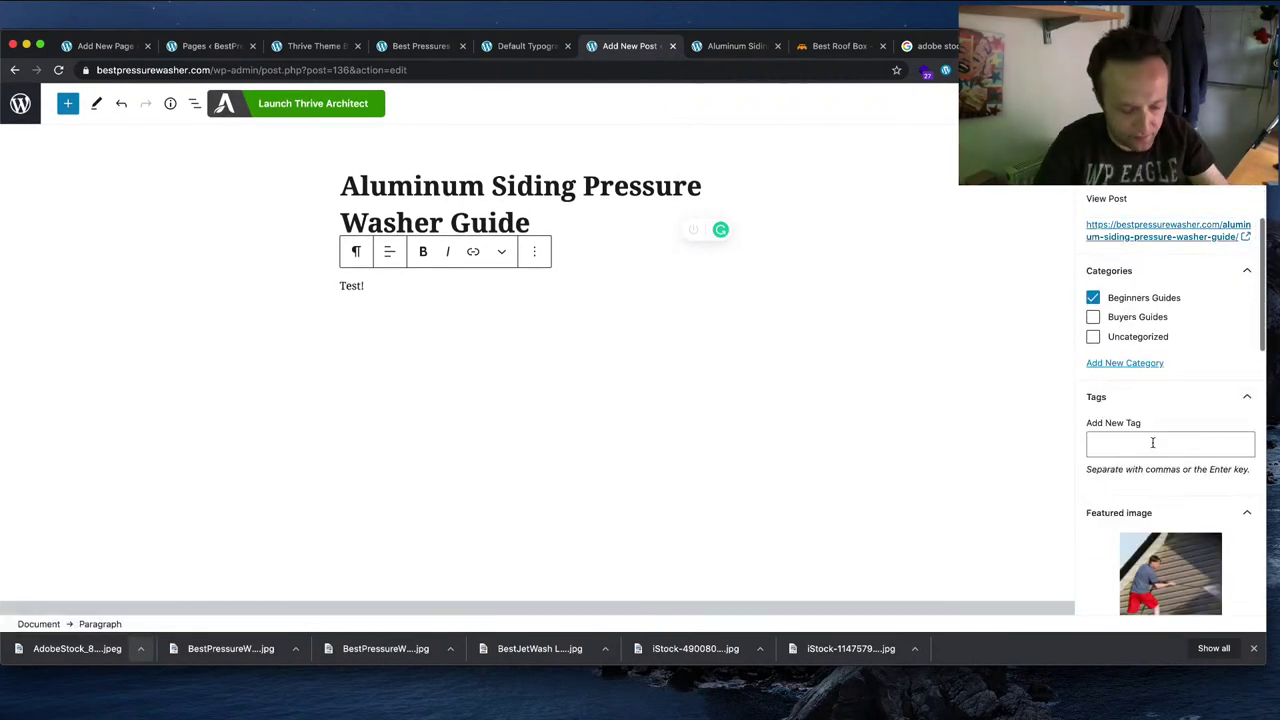
pyautogui.write('Pressure Washer')
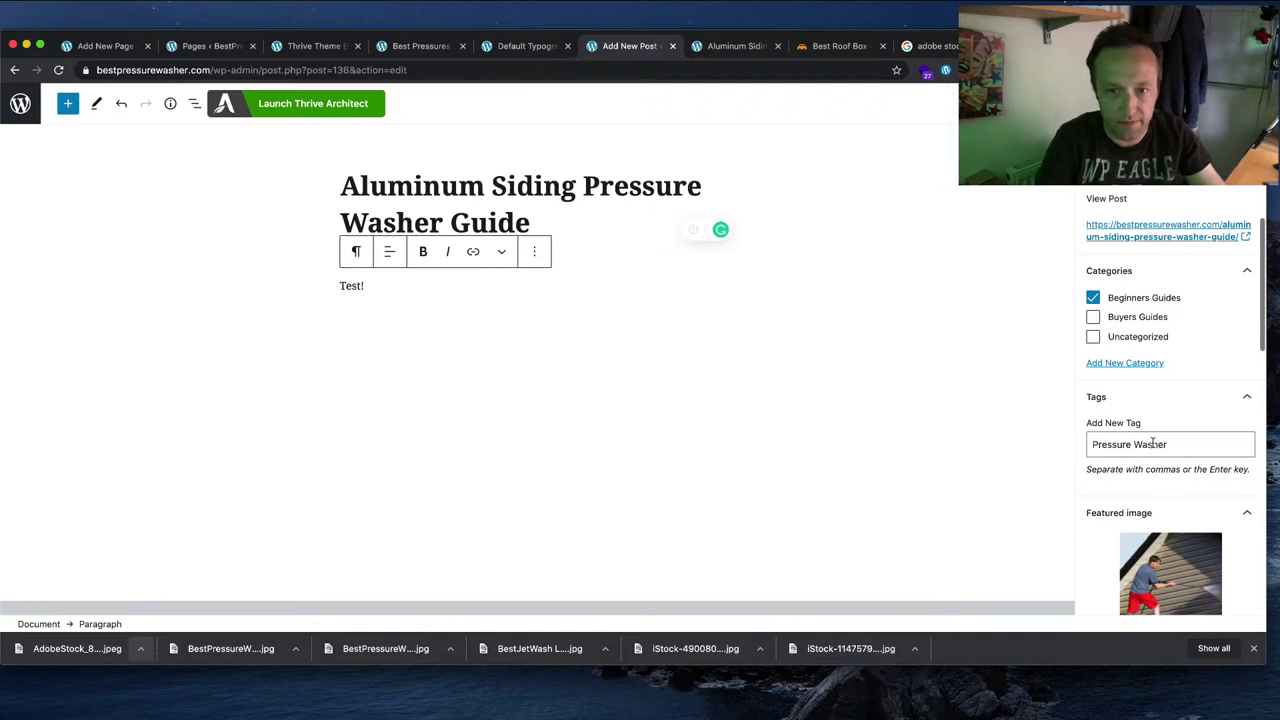
pyautogui.press('Return')
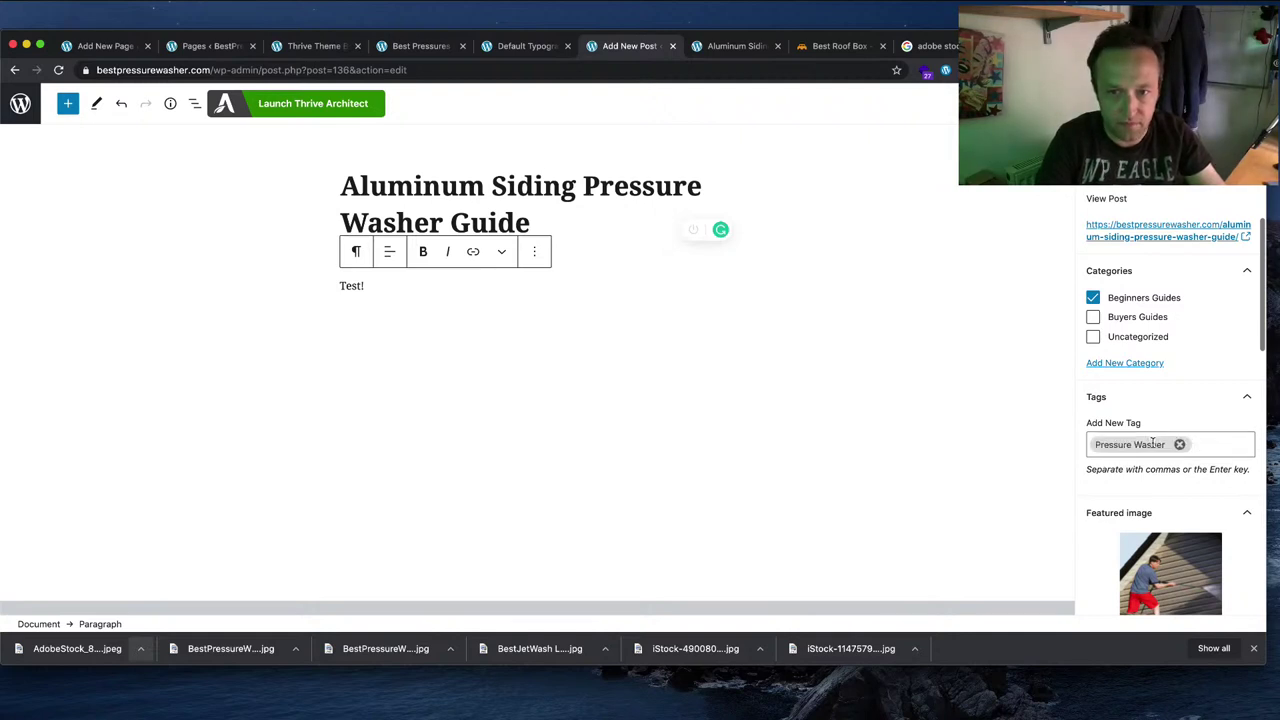
pyautogui.press('Return')
pyautogui.write('Alu')
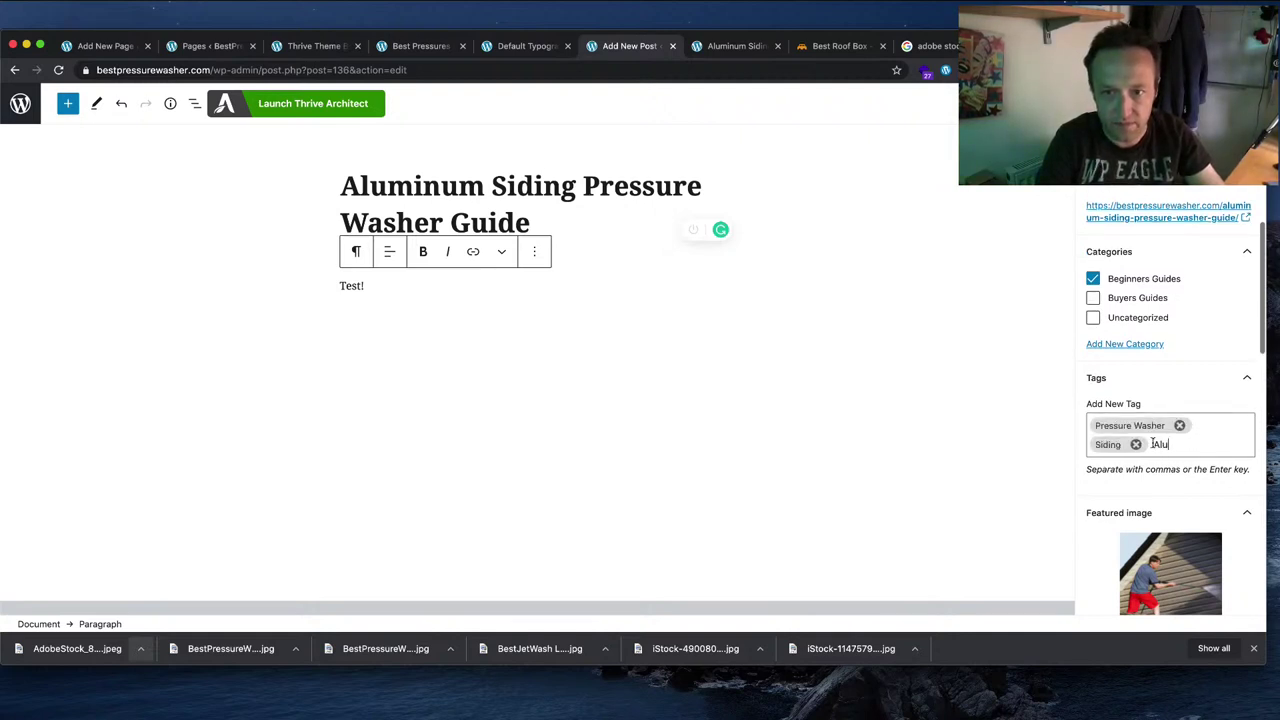
pyautogui.write('min')
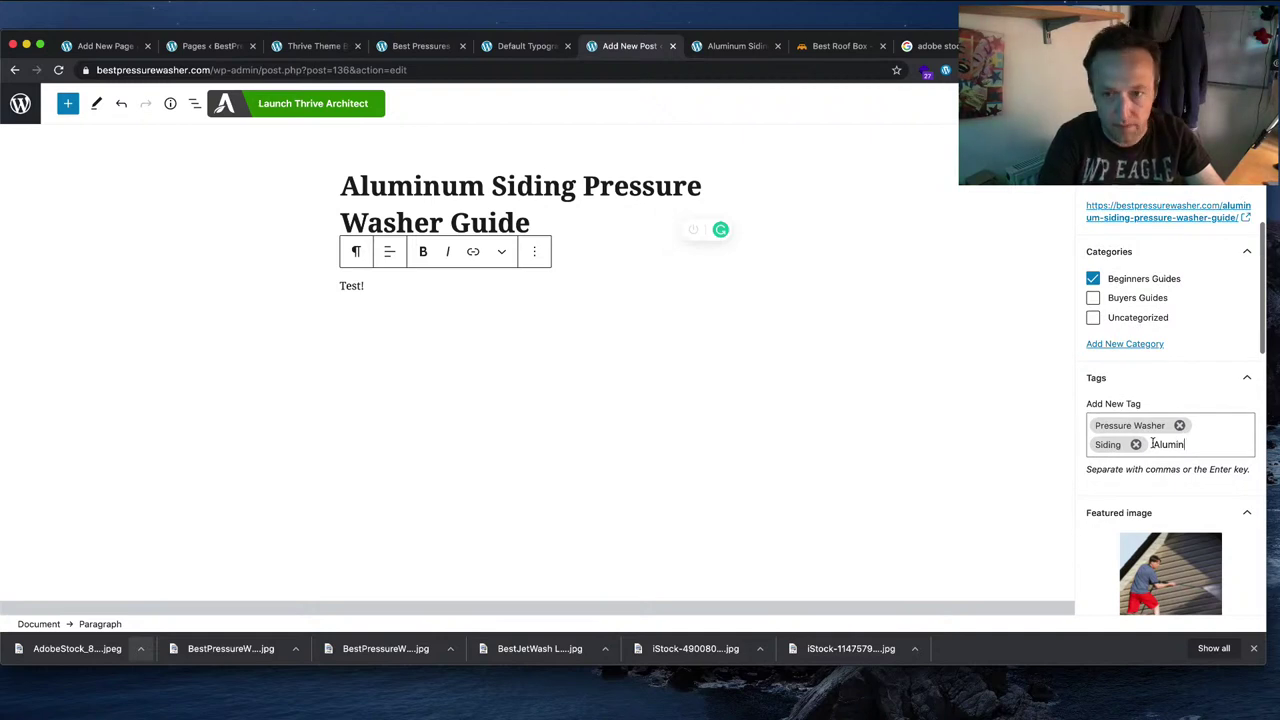
pyautogui.write('um')
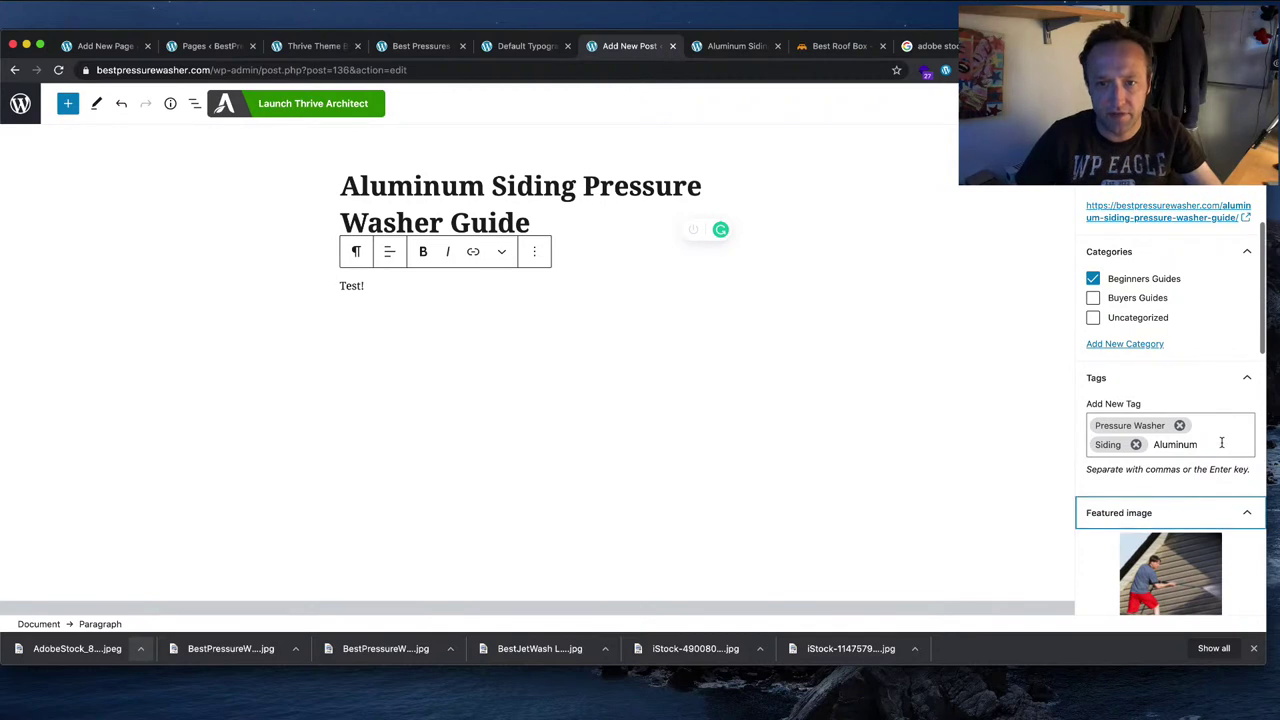
pyautogui.press('Return')
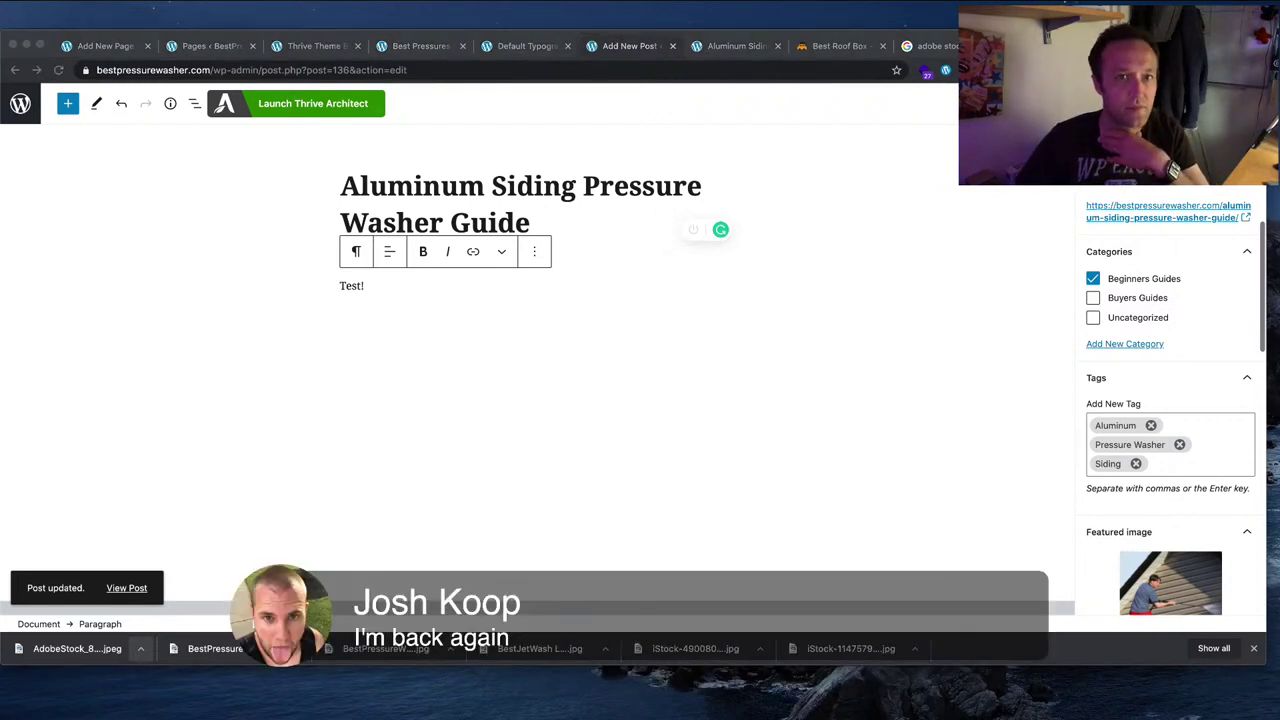
# Step: Reload the post in Thrive Architect, close the old editing tab, and delete the WordPress Content block
pyautogui.click(716, 48)
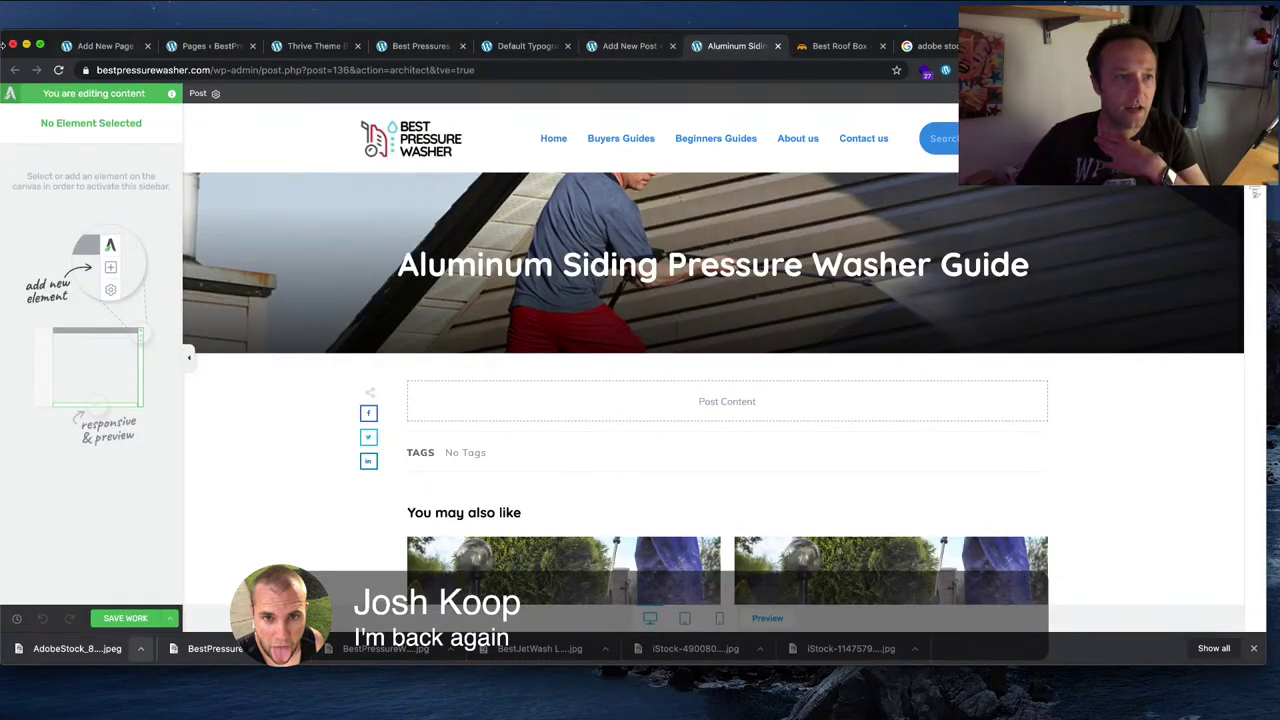
pyautogui.click(59, 70)
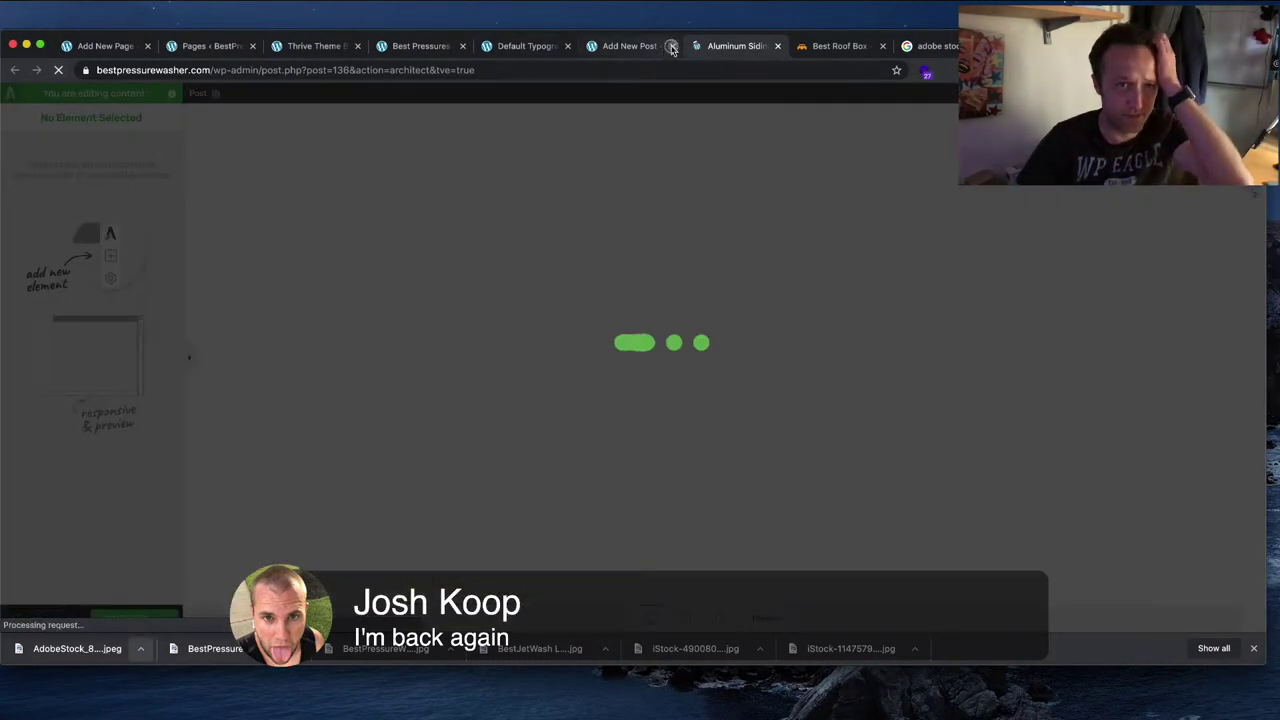
pyautogui.click(672, 46)
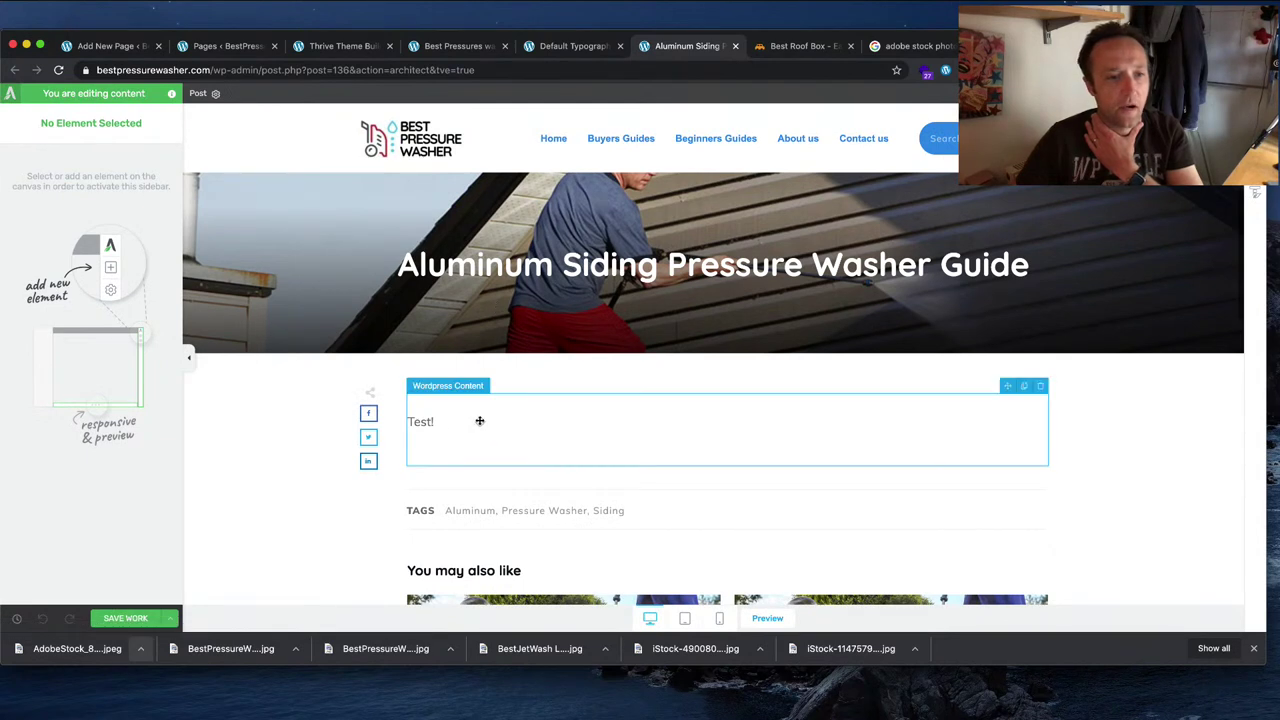
pyautogui.click(1006, 411)
pyautogui.click(1040, 386)
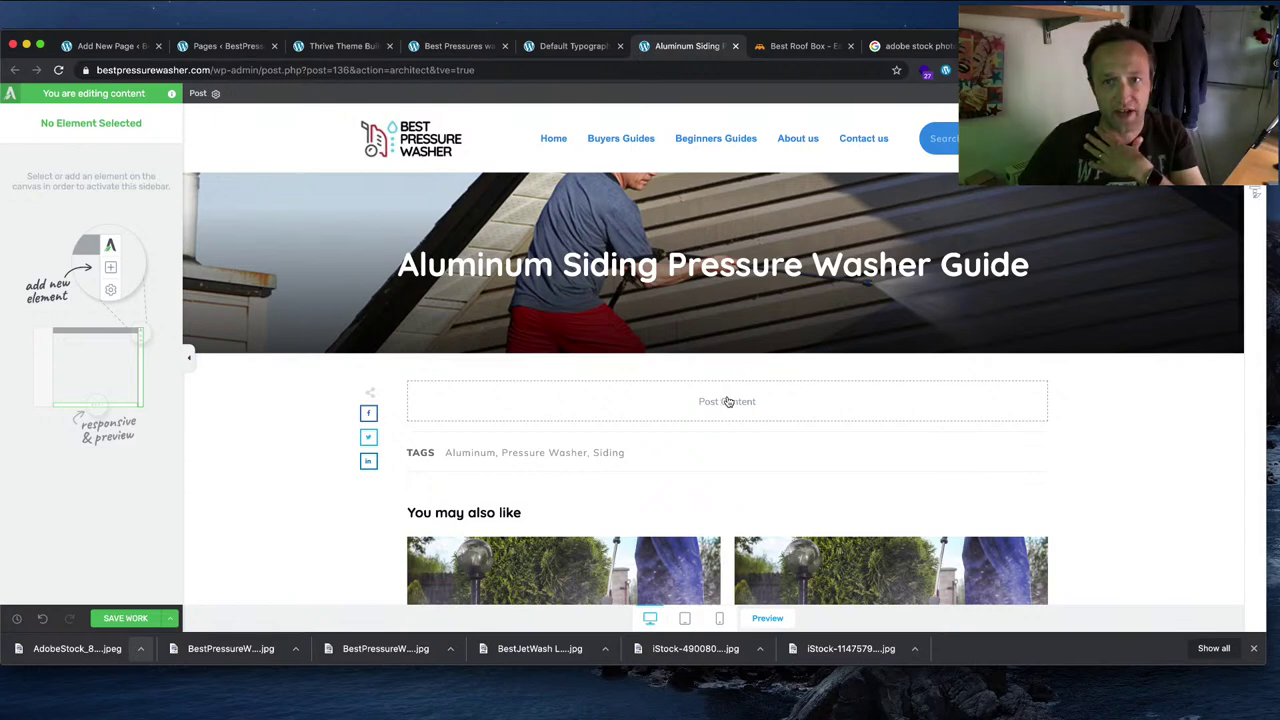
# Step: Drag a Text element from the elements panel into the Post Content area
pyautogui.click(1262, 97)
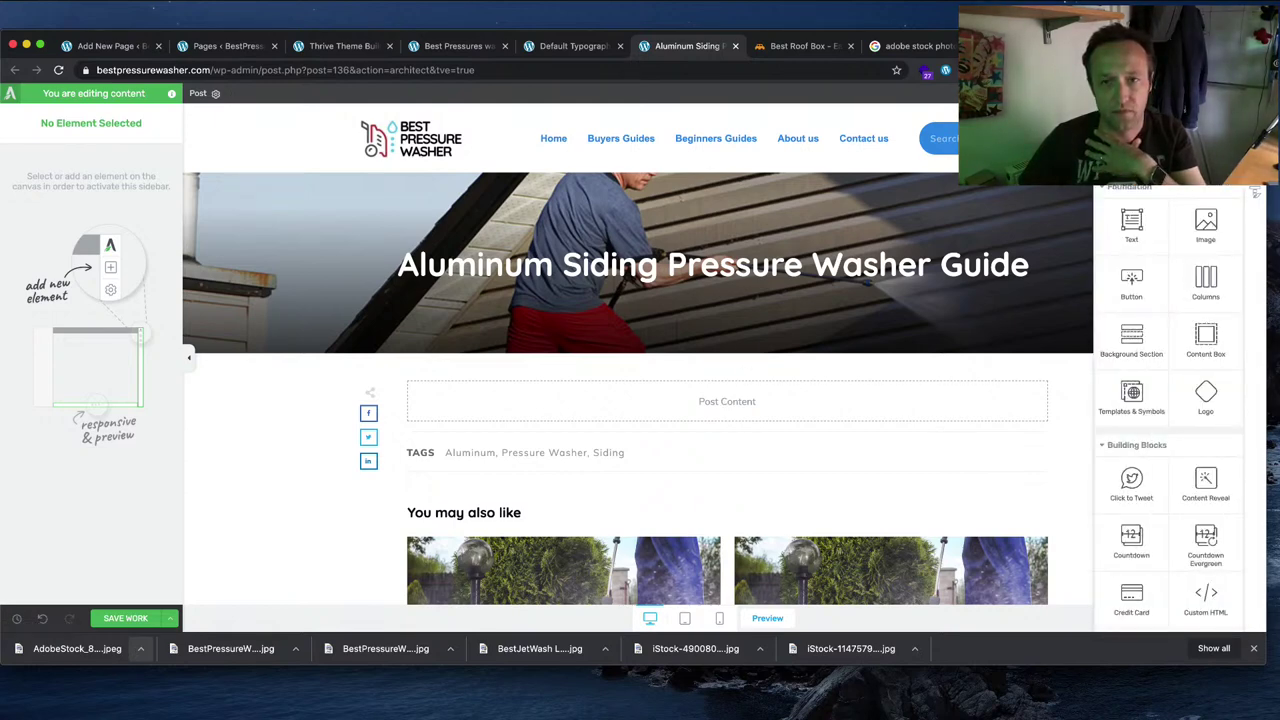
pyautogui.moveTo(1137, 238); pyautogui.dragTo(697, 400)
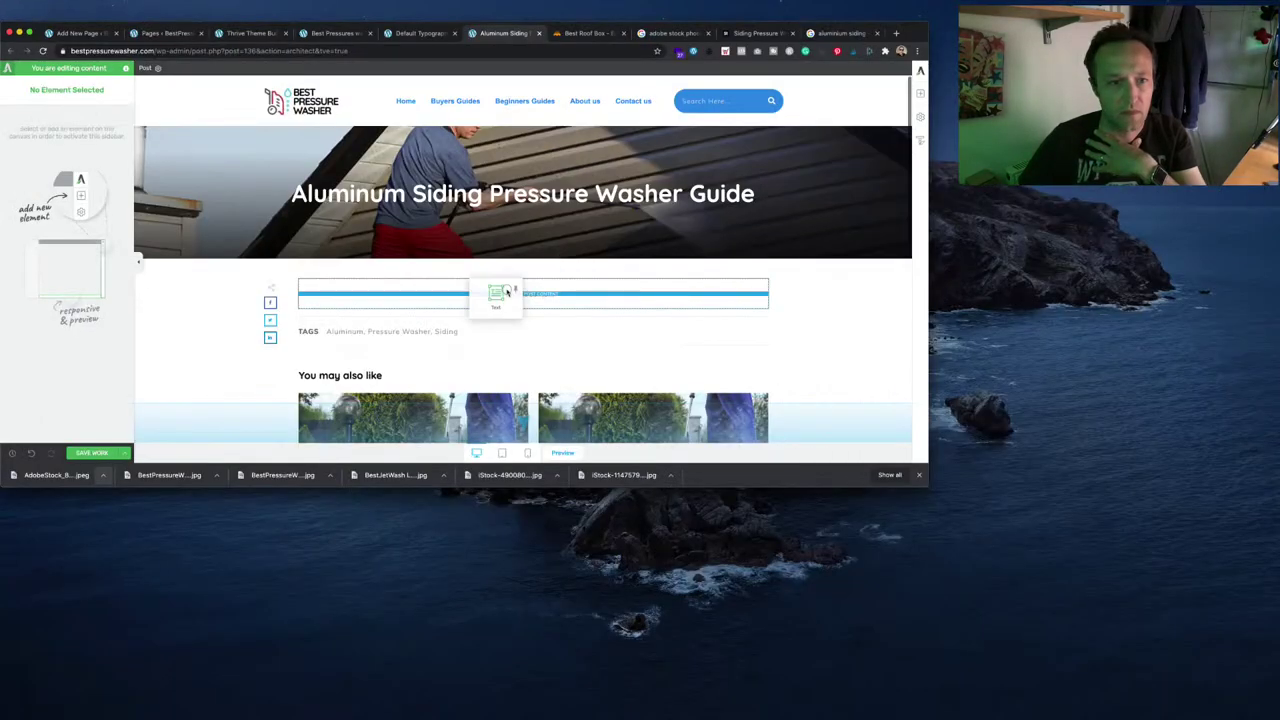
pyautogui.moveTo(506, 291); pyautogui.dragTo(603, 287)
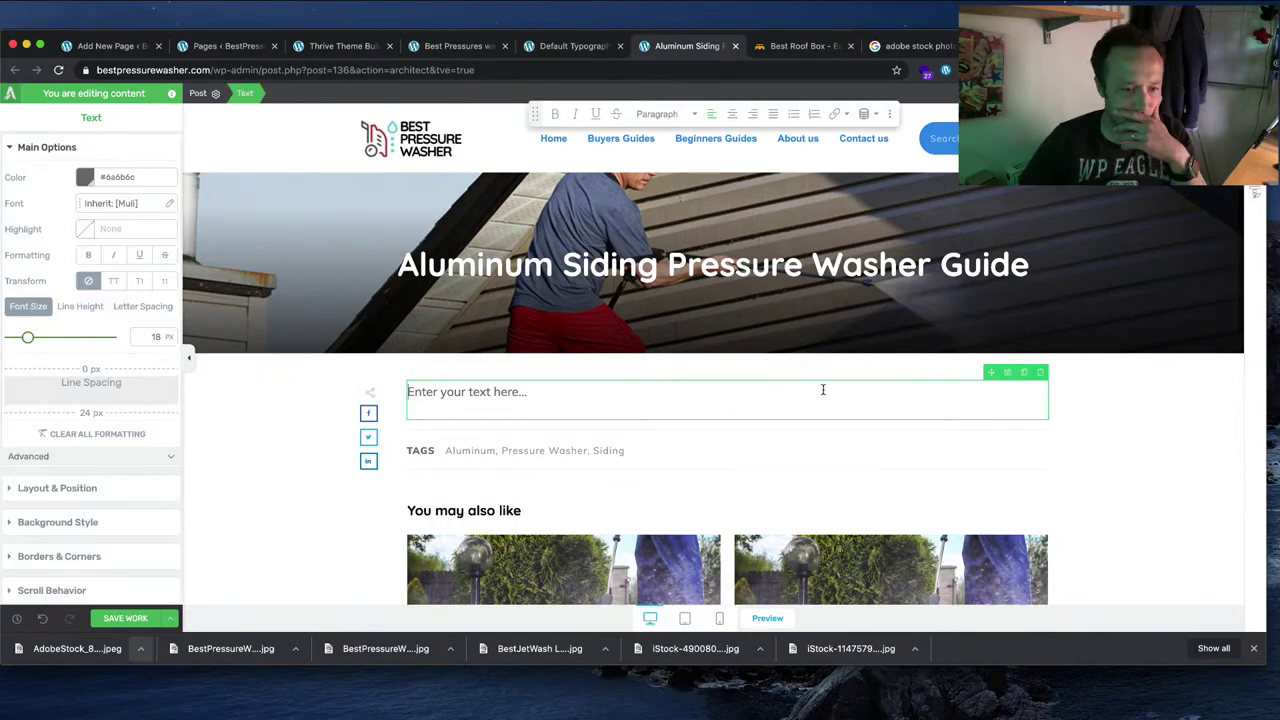
pyautogui.press('super+Tab')
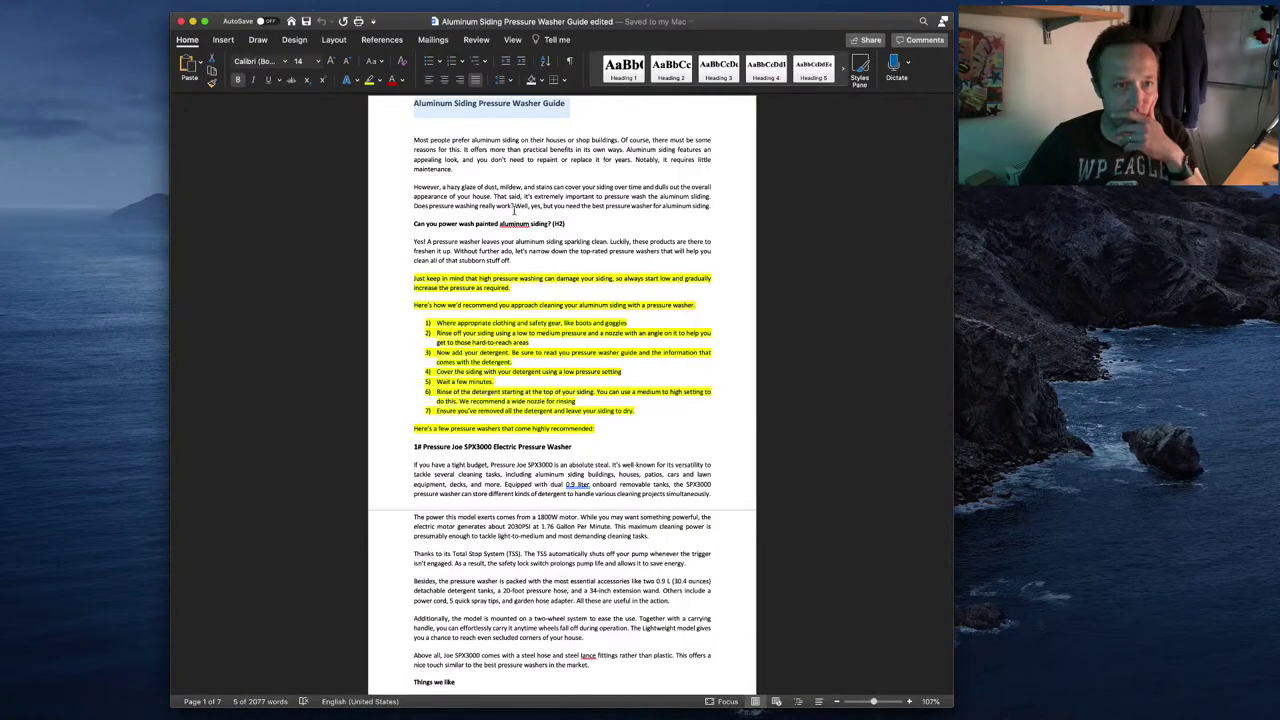
# Step: Select and copy the article's opening paragraphs through the first question heading in Word
pyautogui.click(514, 206)
pyautogui.moveTo(695, 210); pyautogui.dragTo(675, 264)
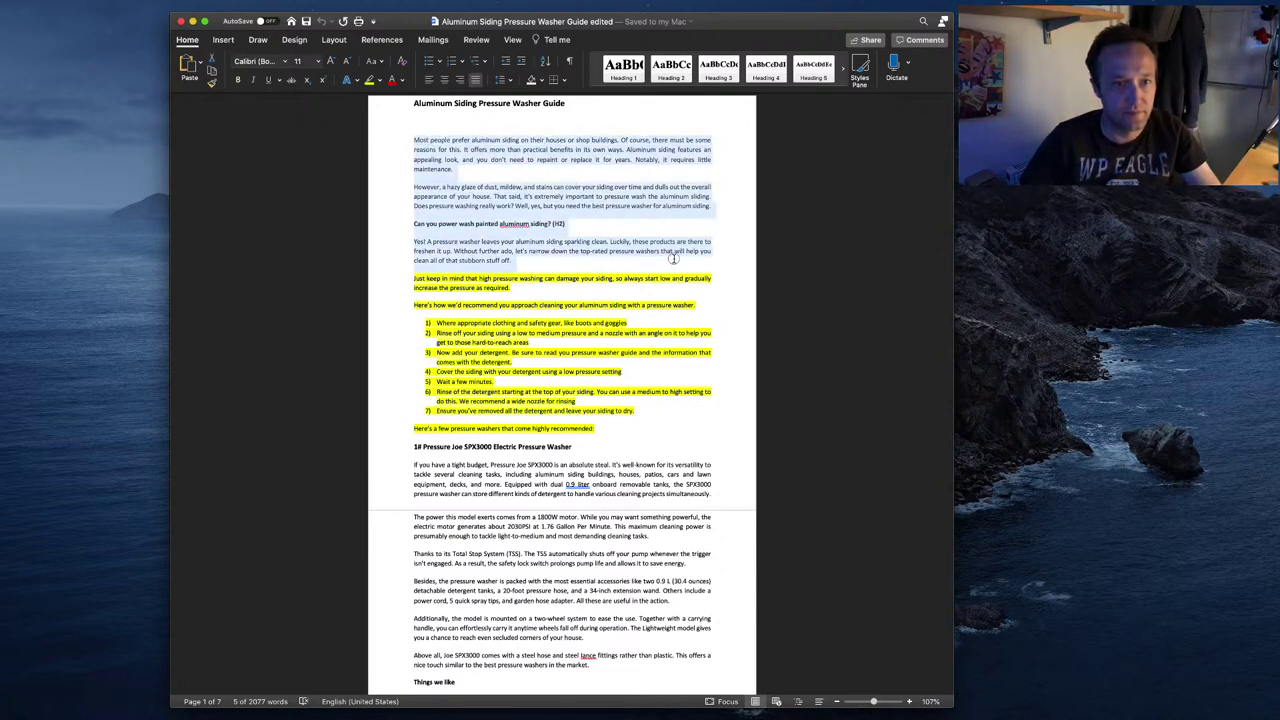
pyautogui.press('super+Tab')
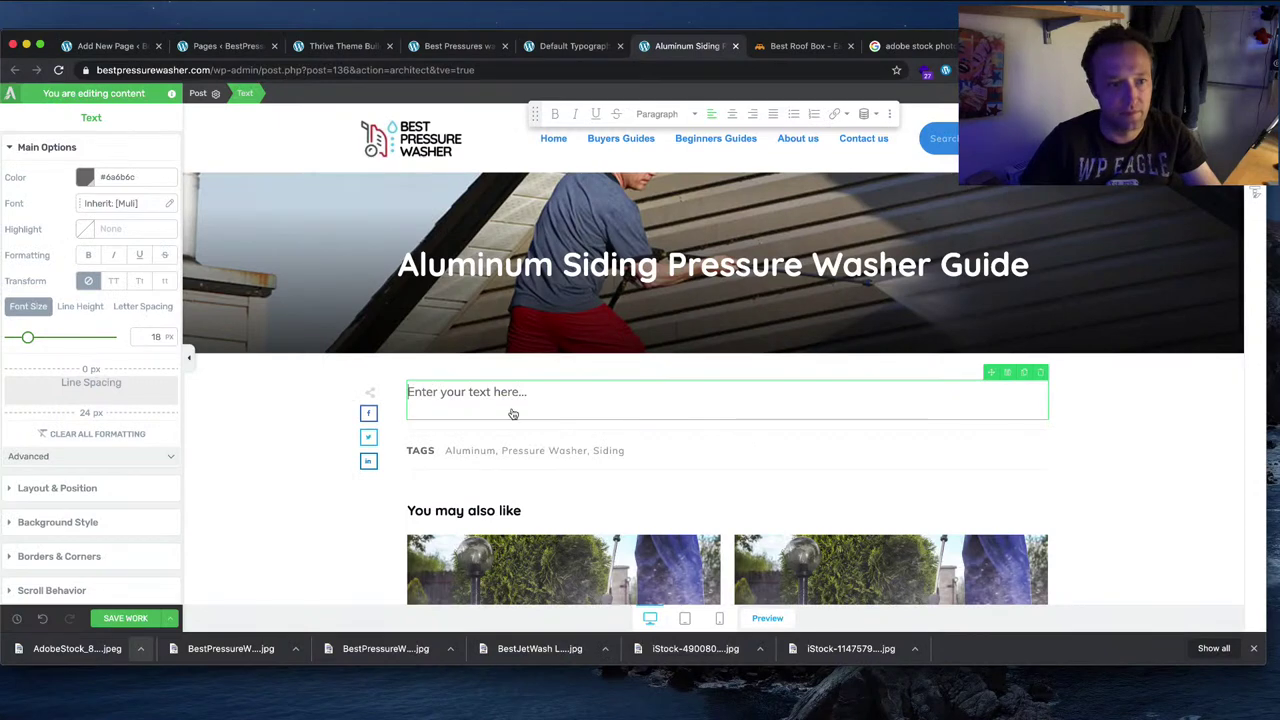
# Step: Paste the article opening into the text element and delete the '(H2)' marker
pyautogui.press('super+v')
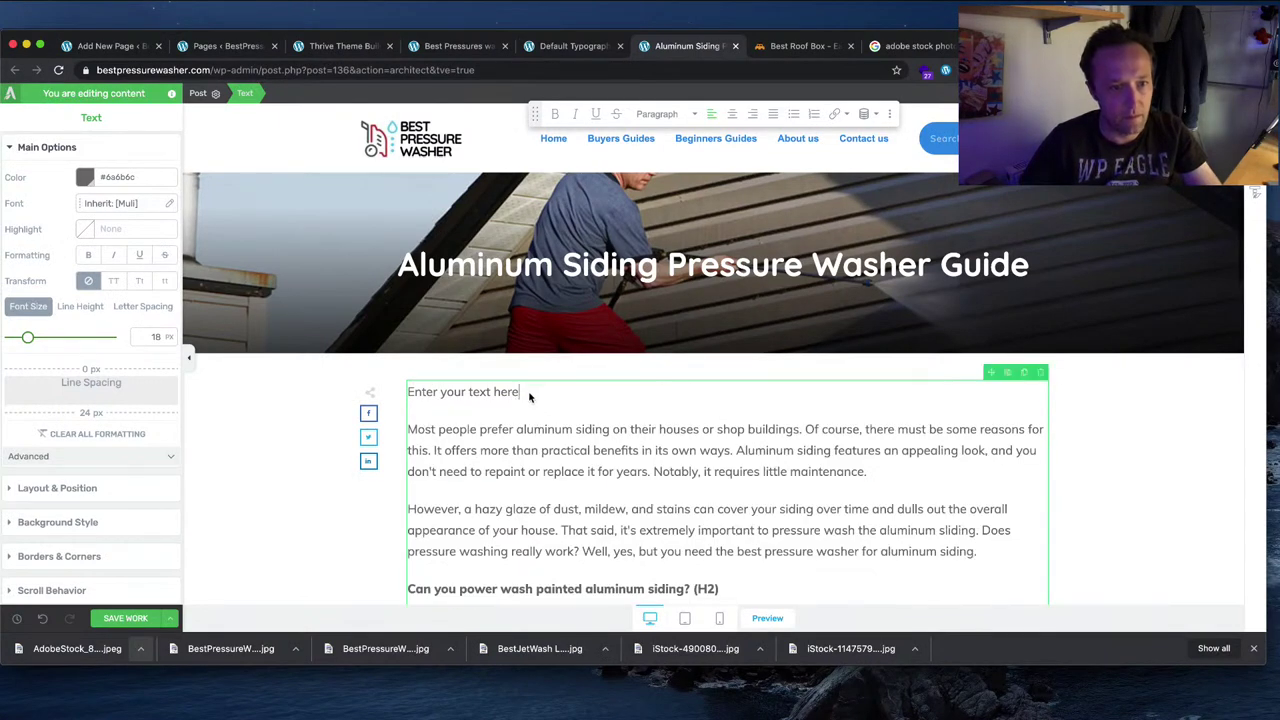
pyautogui.scroll(-2, 1110, 441)
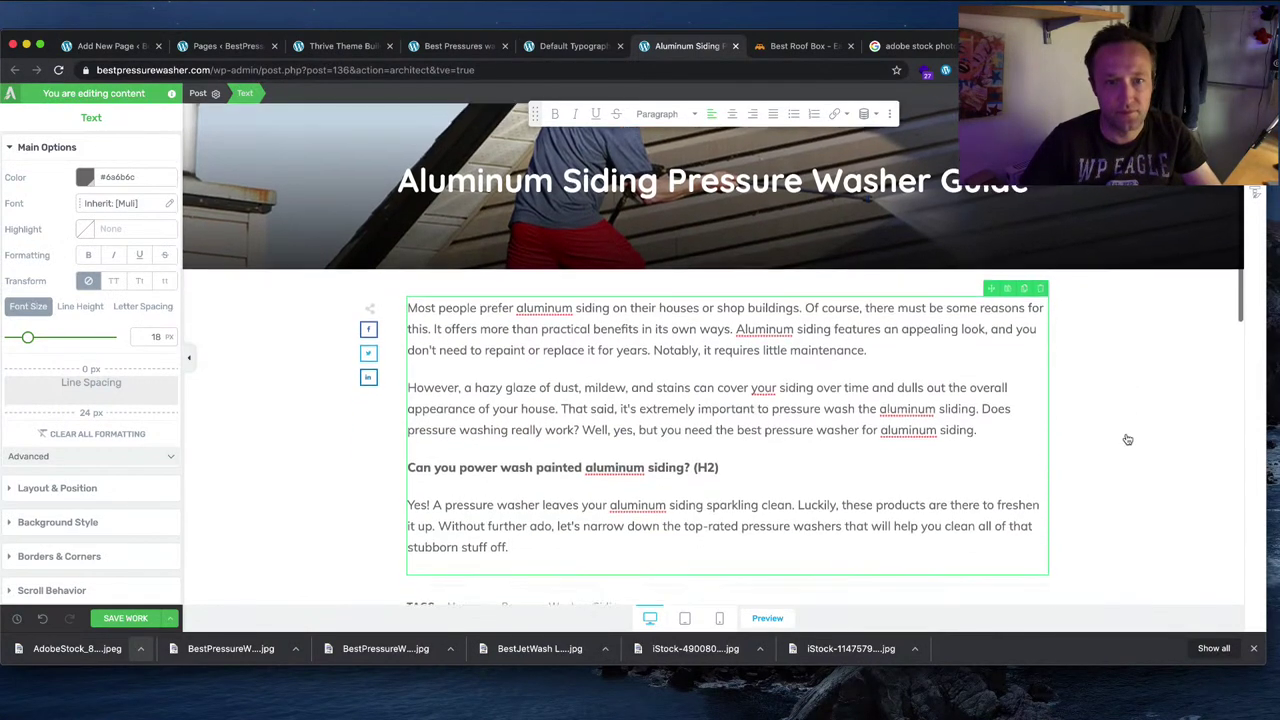
pyautogui.scroll(-1, 1120, 440)
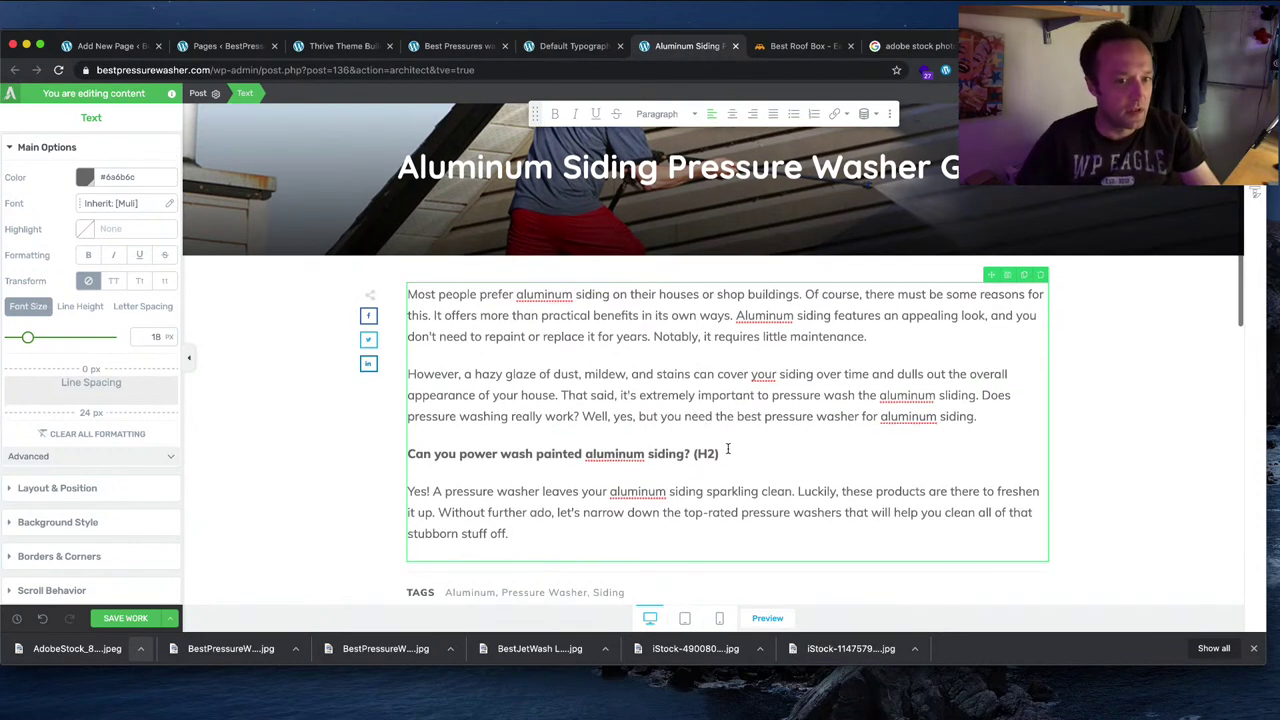
pyautogui.moveTo(727, 452); pyautogui.dragTo(411, 451)
pyautogui.press('BackSpace')
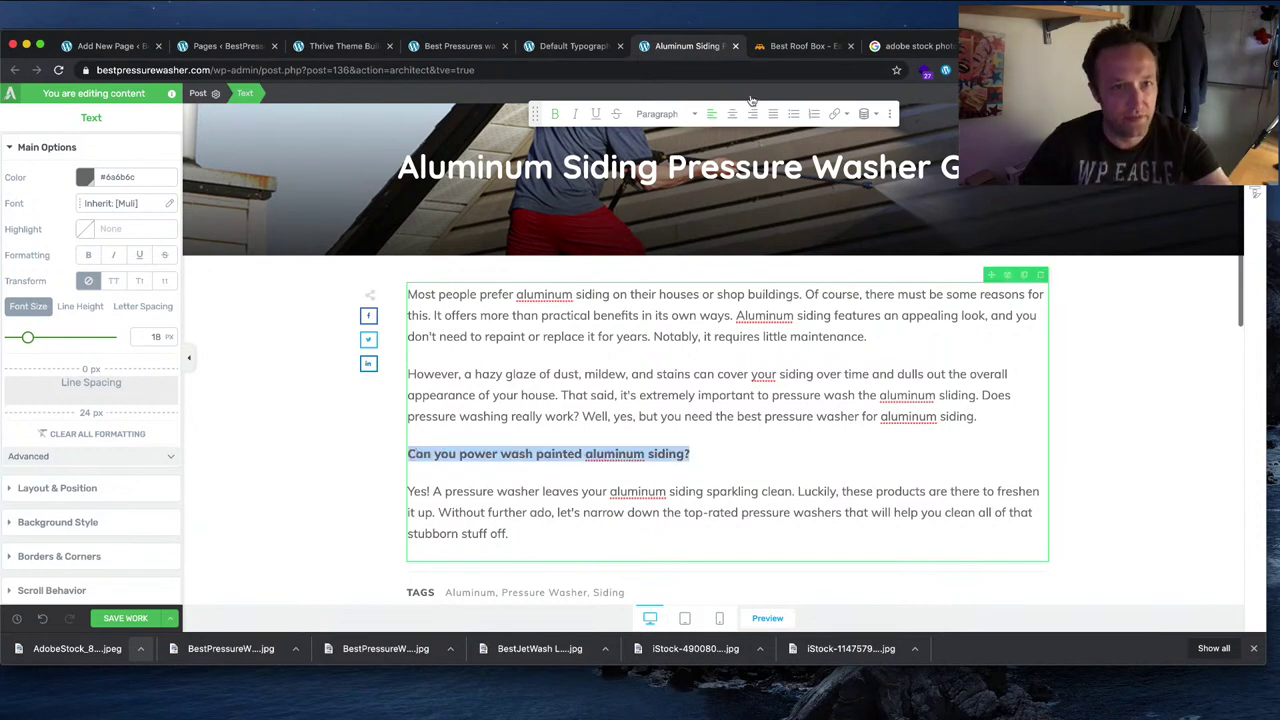
# Step: Format 'Can you power wash painted aluminum siding?' as Heading 2 and check the spelling of 'aluminum'
pyautogui.click(690, 114)
pyautogui.click(690, 236)
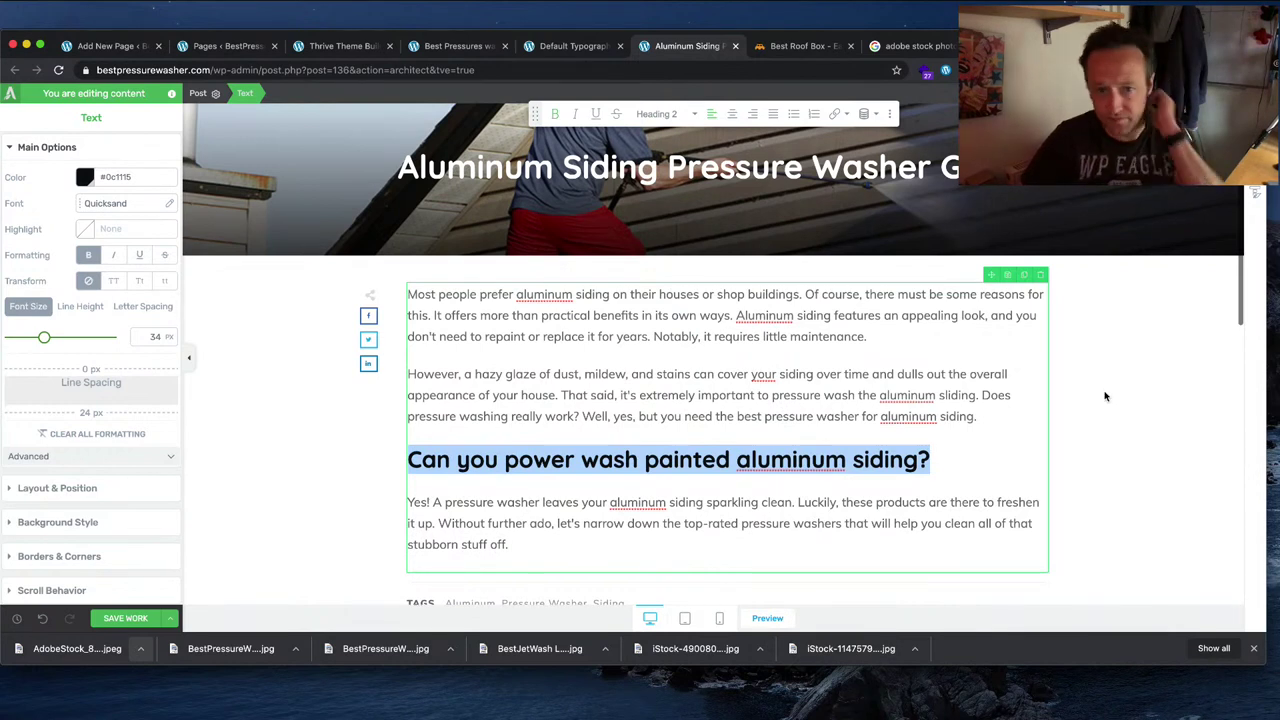
pyautogui.click(821, 451)
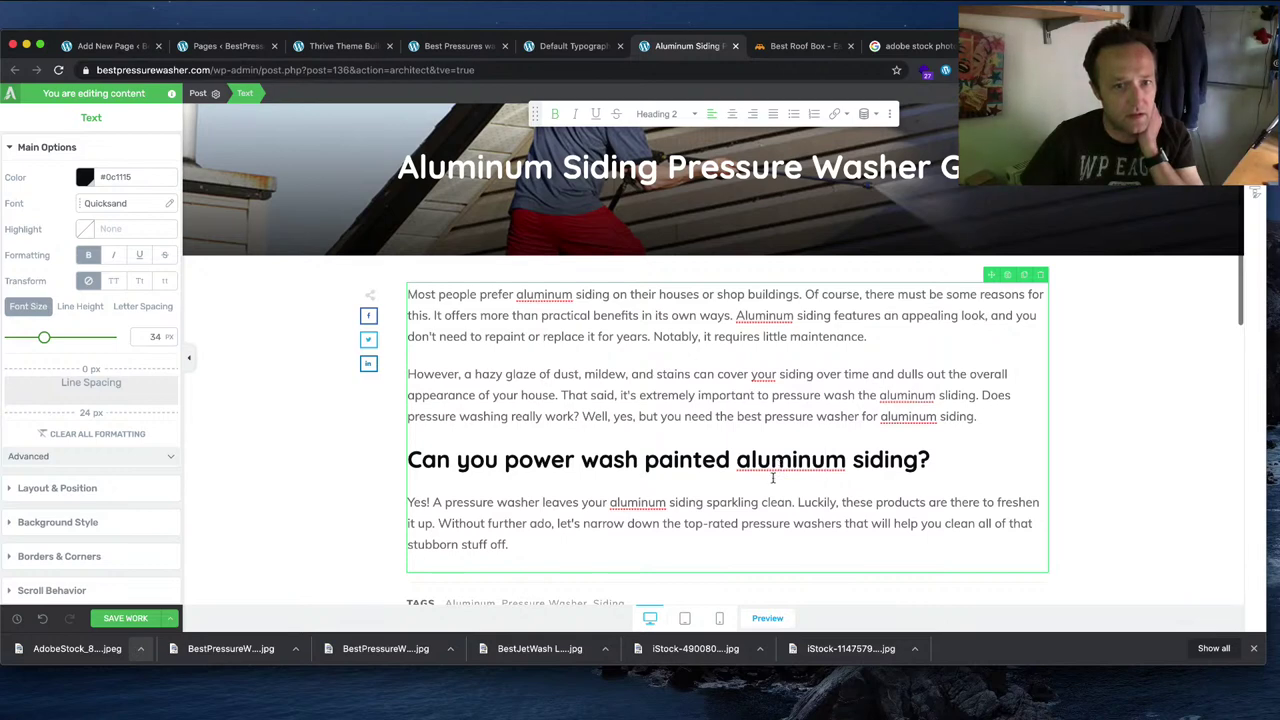
pyautogui.rightClick(805, 455)
pyautogui.moveTo(846, 459); pyautogui.dragTo(846, 461)
pyautogui.press('super+c')
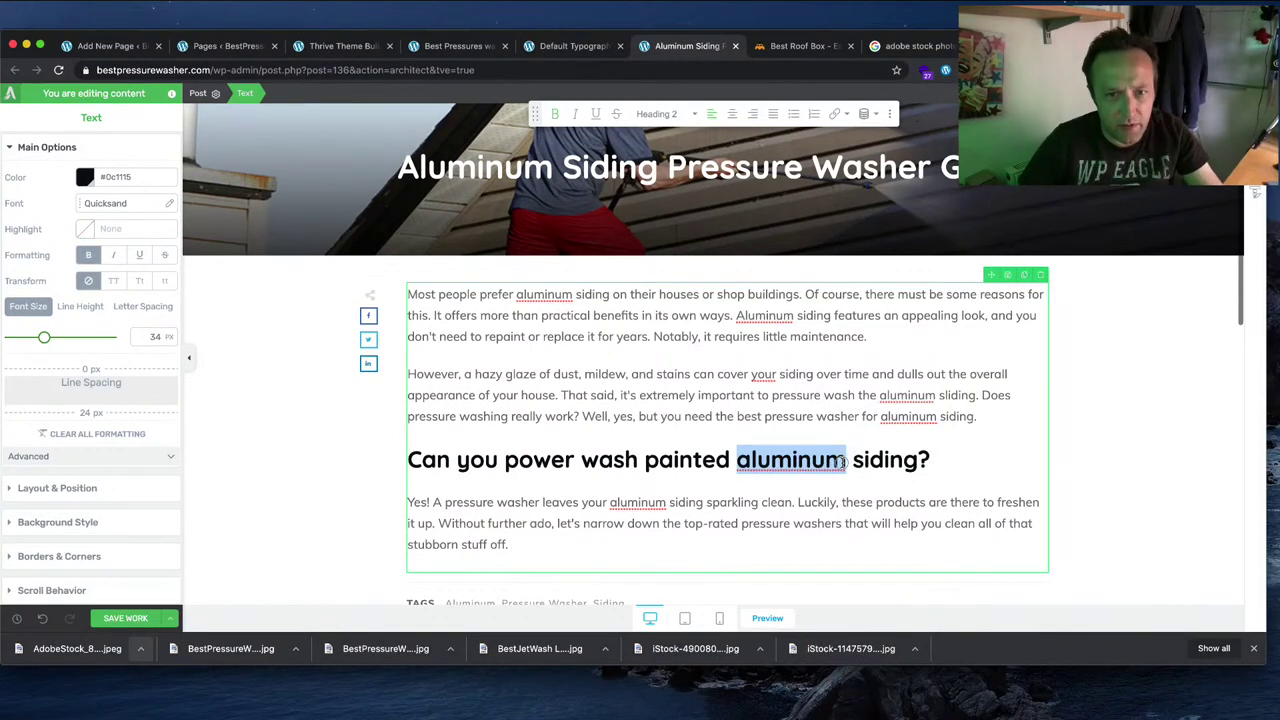
pyautogui.click(912, 45)
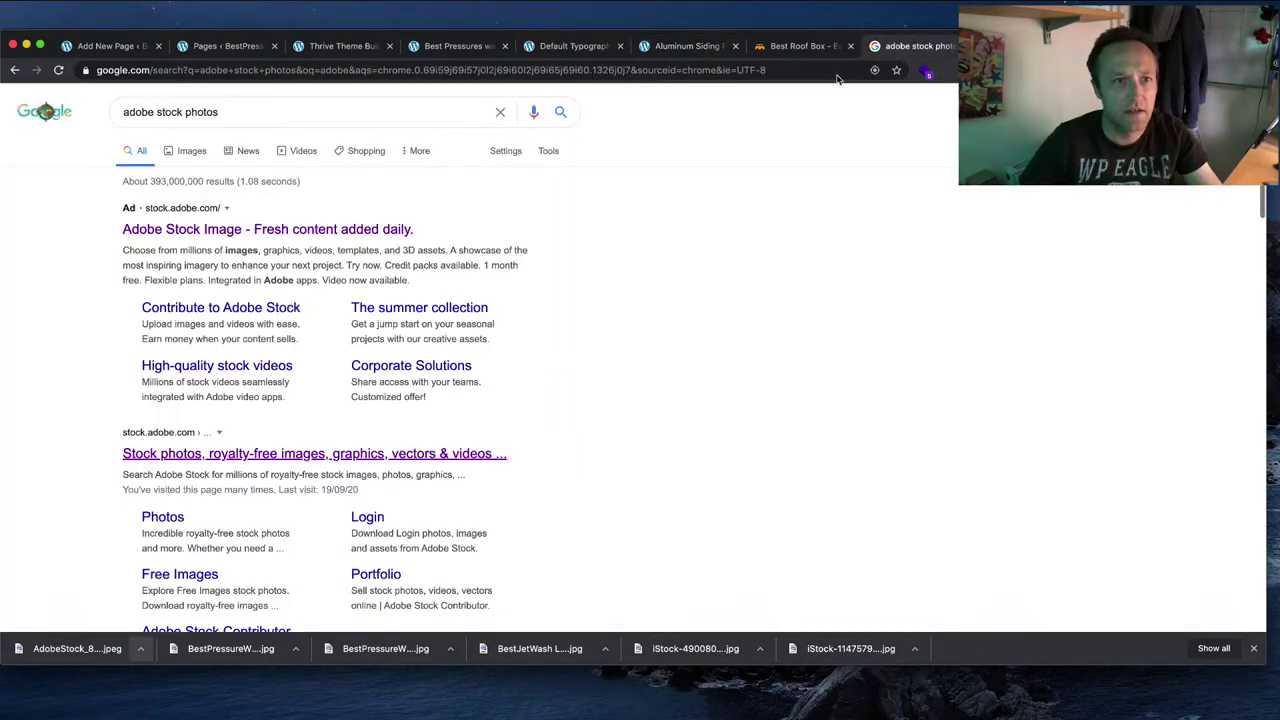
pyautogui.press('super+a')
pyautogui.press('super+v')
pyautogui.press('Return')
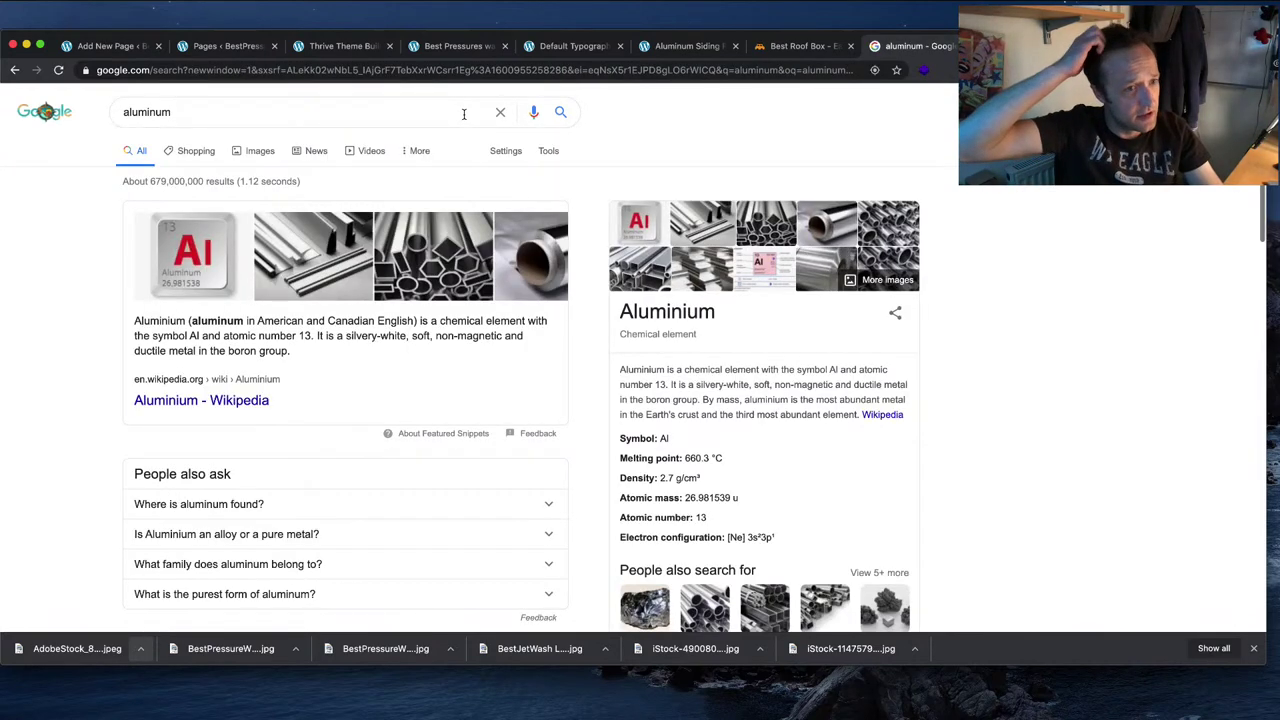
pyautogui.click(688, 45)
pyautogui.click(748, 460)
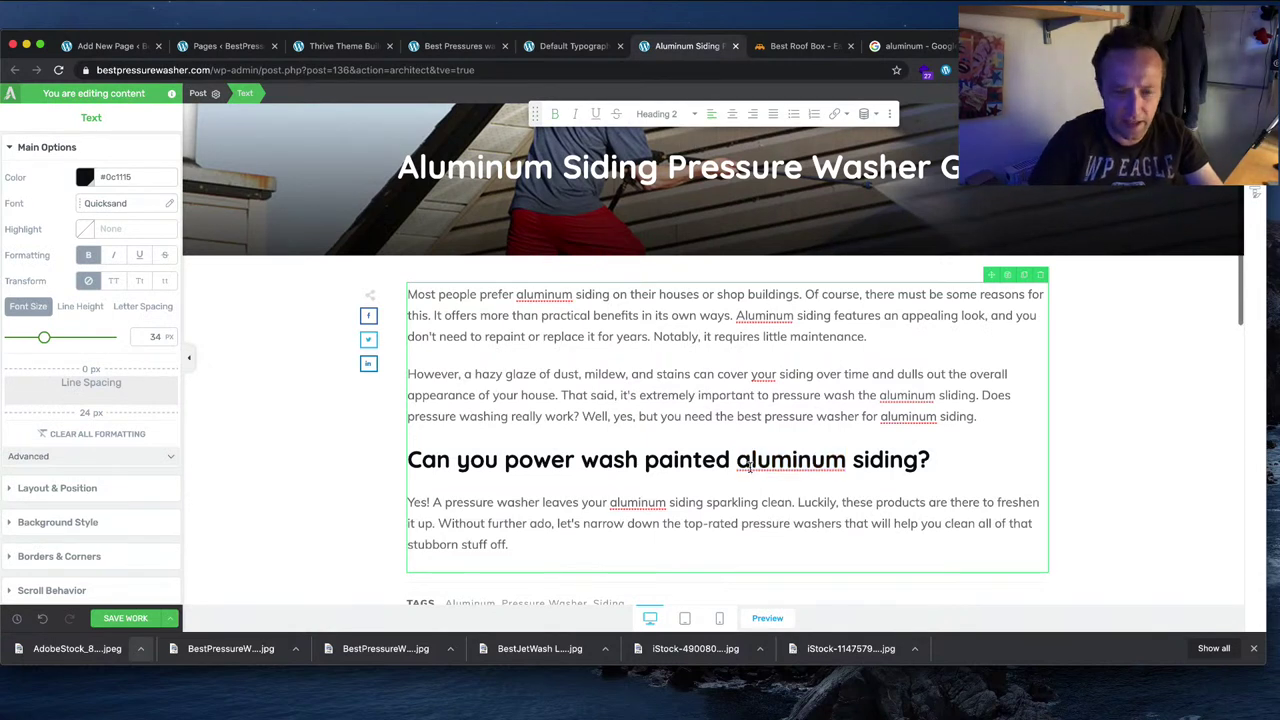
pyautogui.press('BackSpace')
pyautogui.write('A')
pyautogui.click(813, 536)
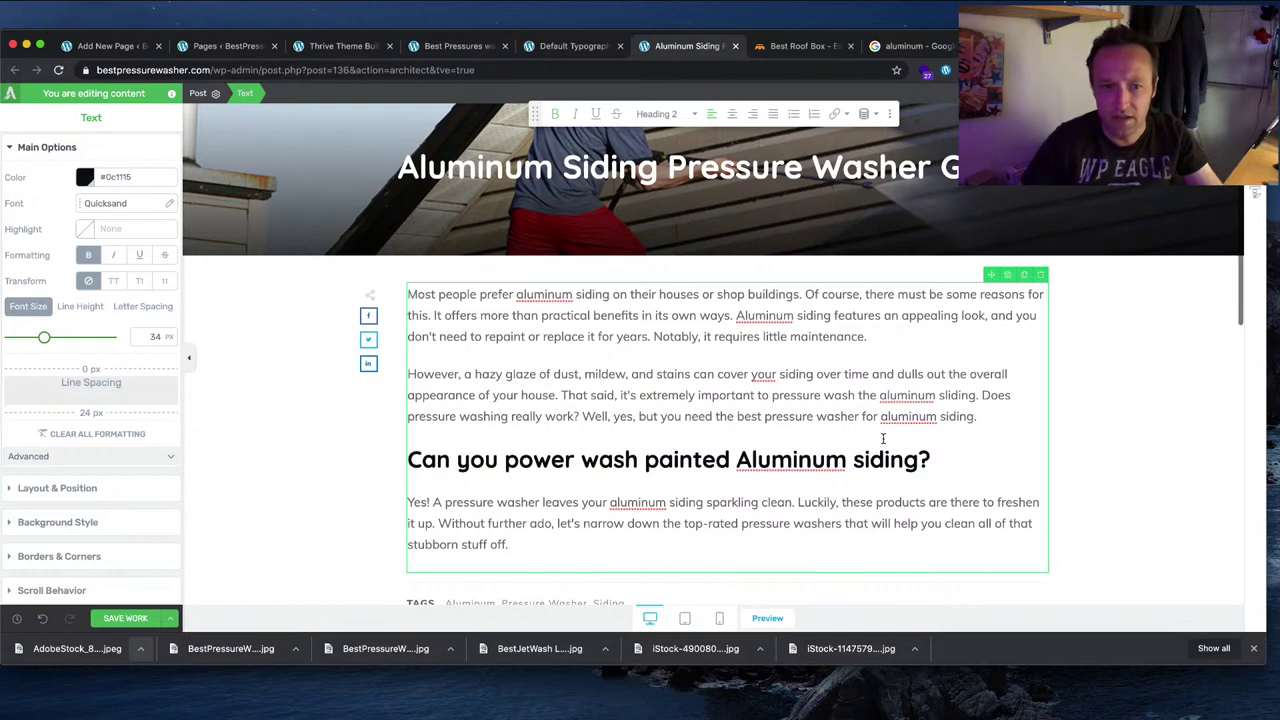
pyautogui.press('super+z')
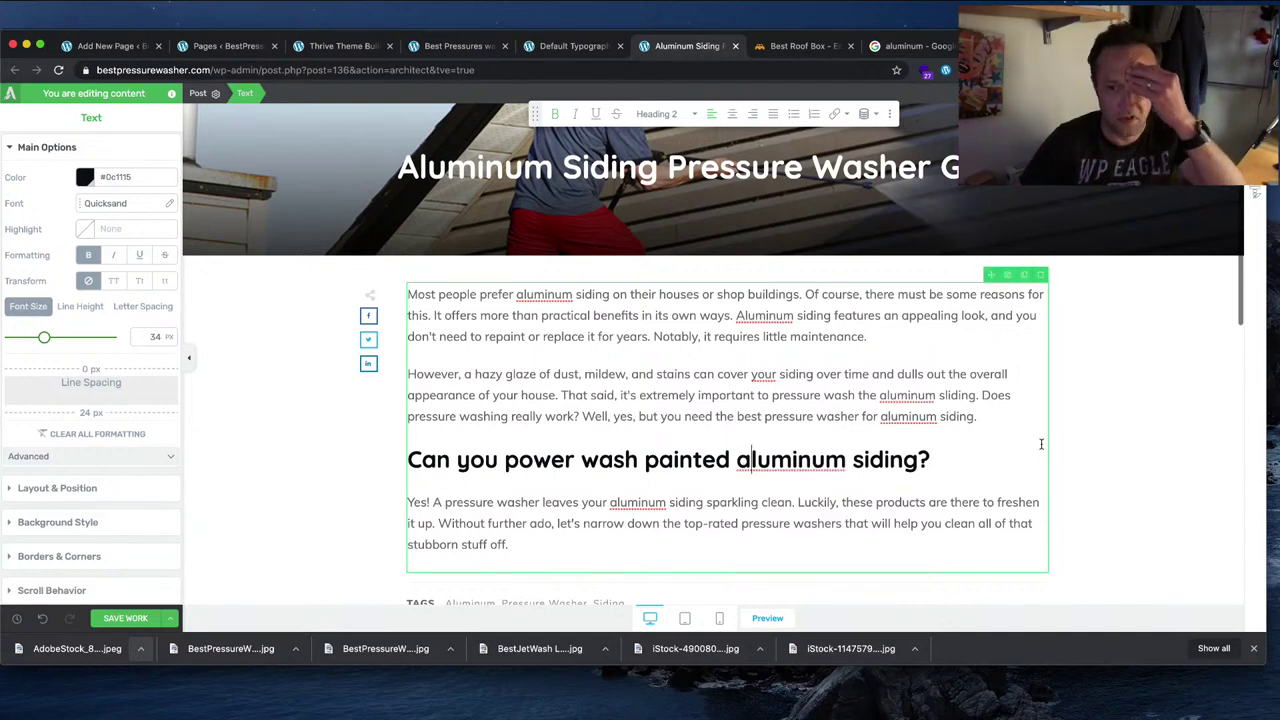
pyautogui.click(1070, 430)
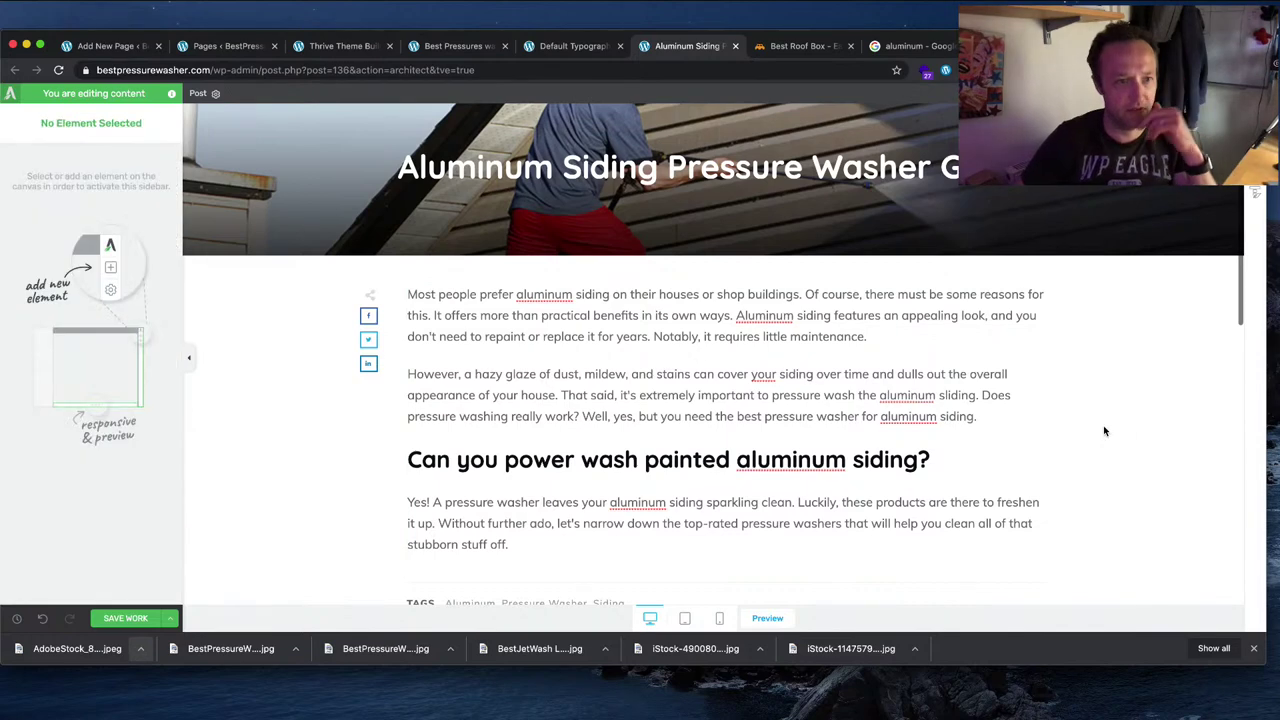
pyautogui.scroll(-3, 960, 420)
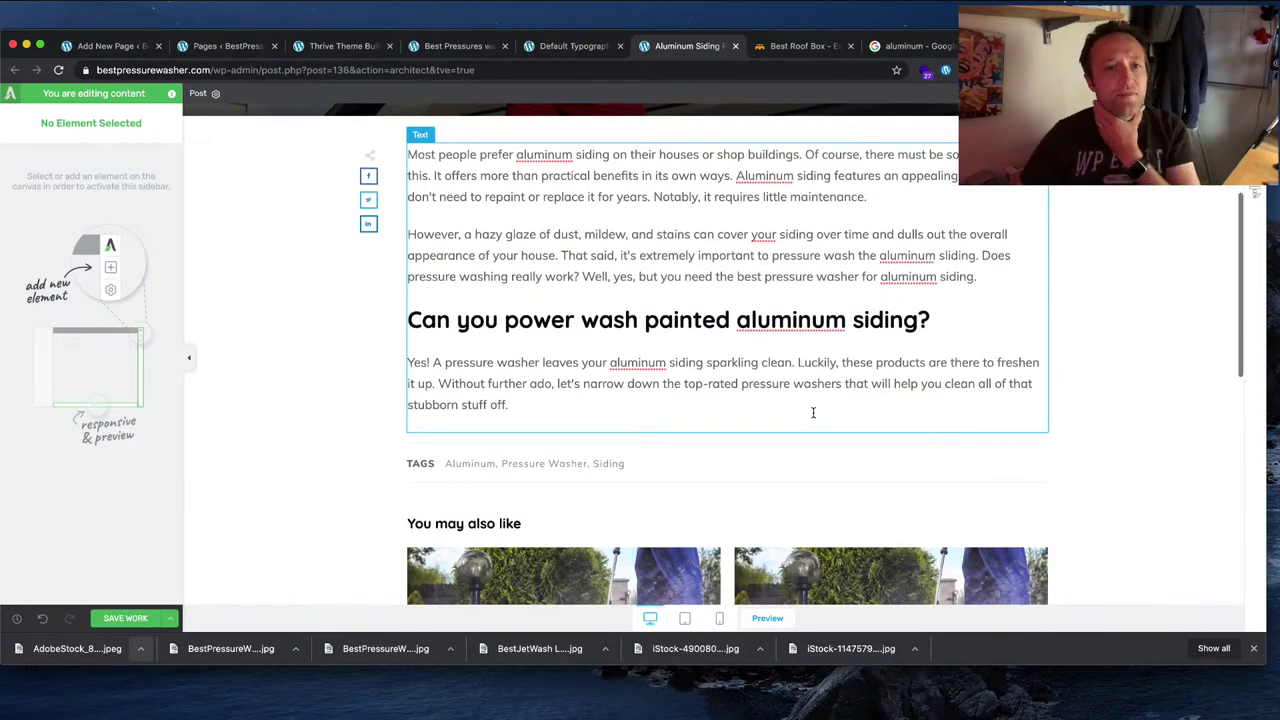
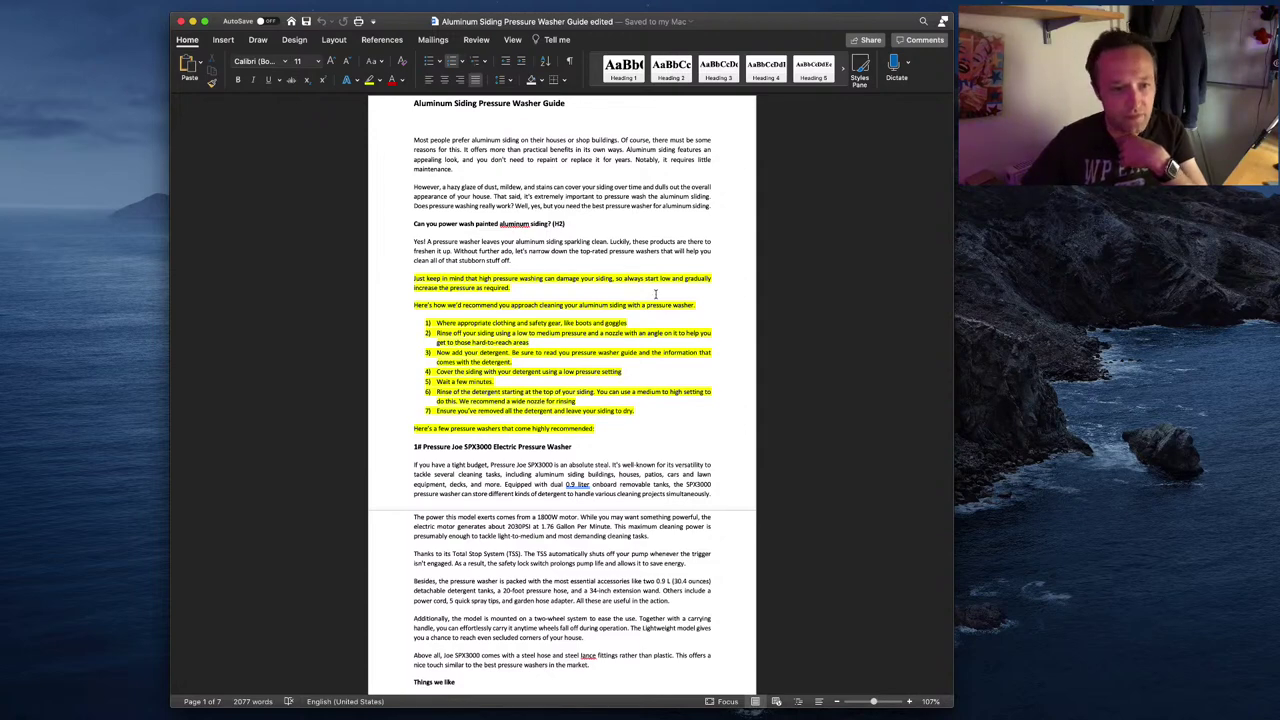
# Step: Select the Word guide text from 'Just keep in mind' through to the document's end
pyautogui.scroll(-8, 569, 303)
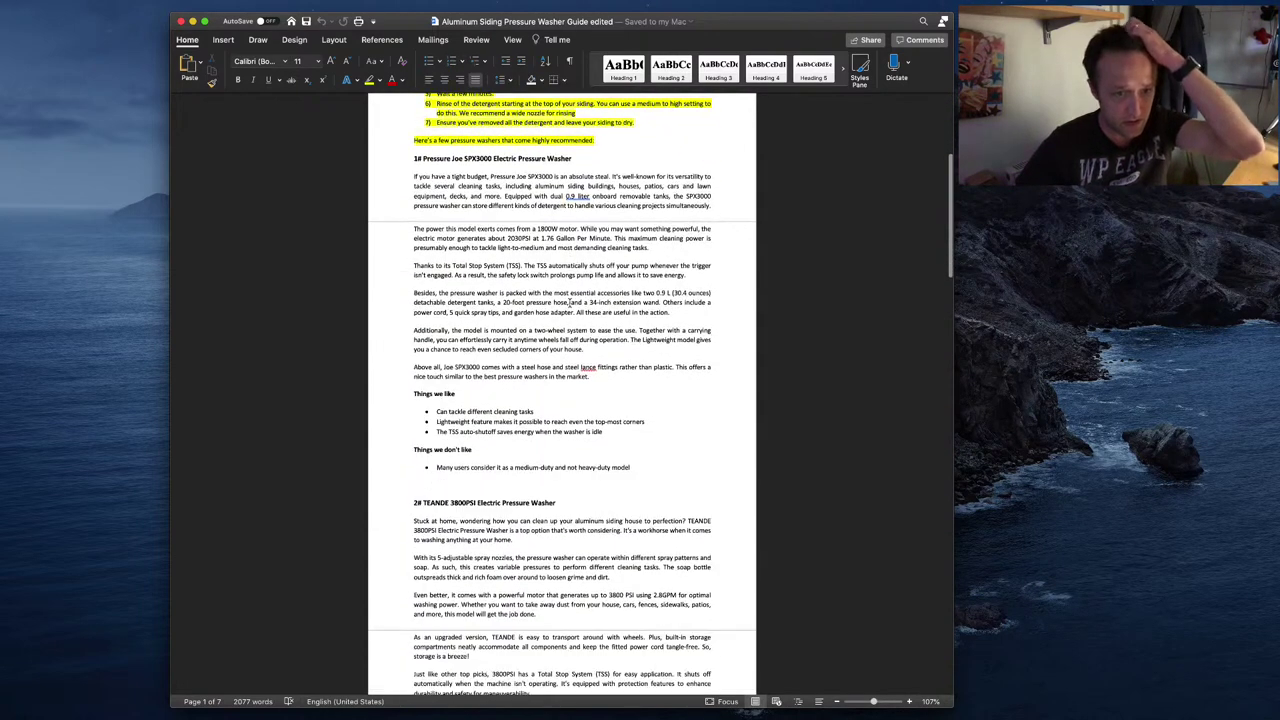
pyautogui.scroll(-20, 569, 303)
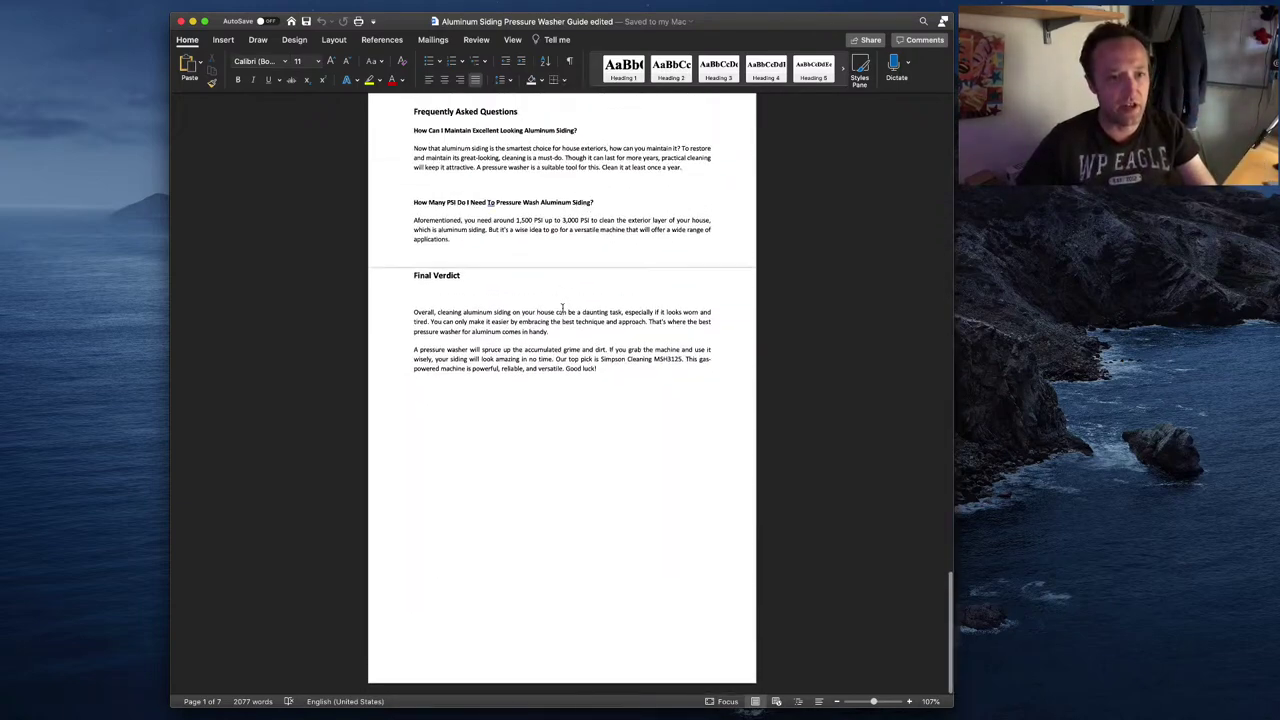
pyautogui.press('super+a')
pyautogui.scroll(20, 647, 394)
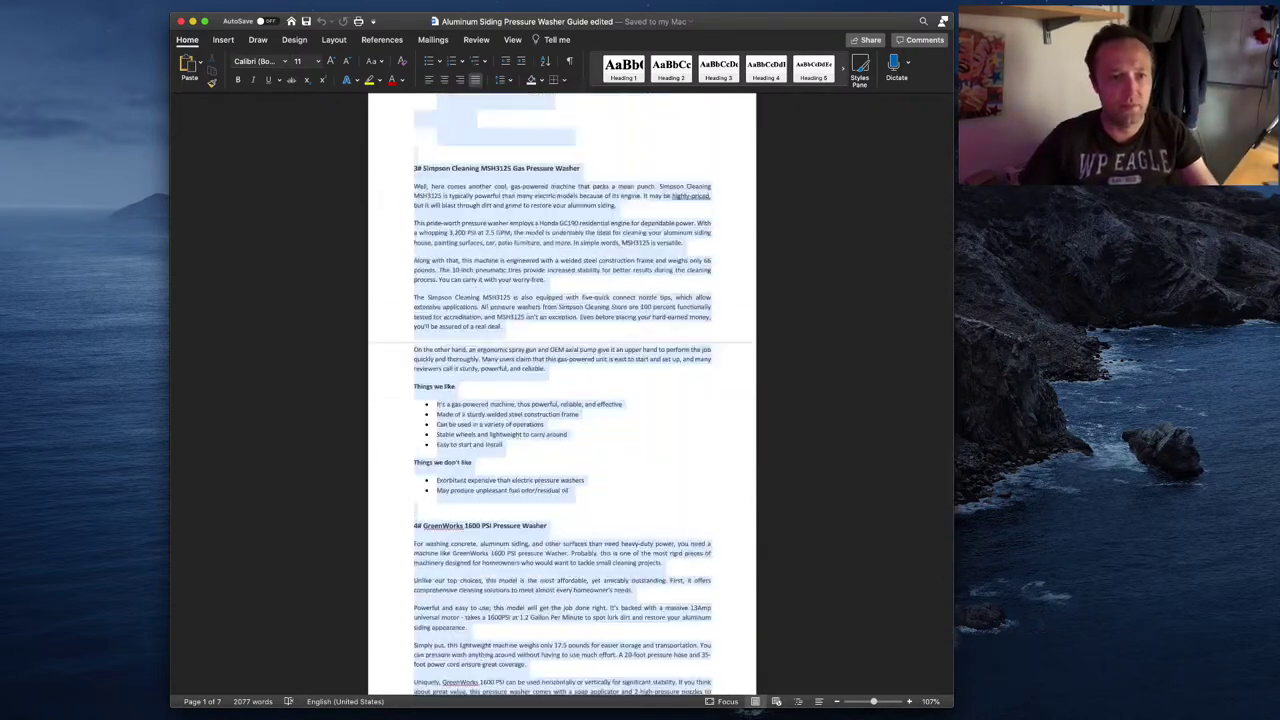
pyautogui.scroll(8, 562, 400)
pyautogui.keyDown('shift'); pyautogui.click(439, 224); pyautogui.keyUp('shift')
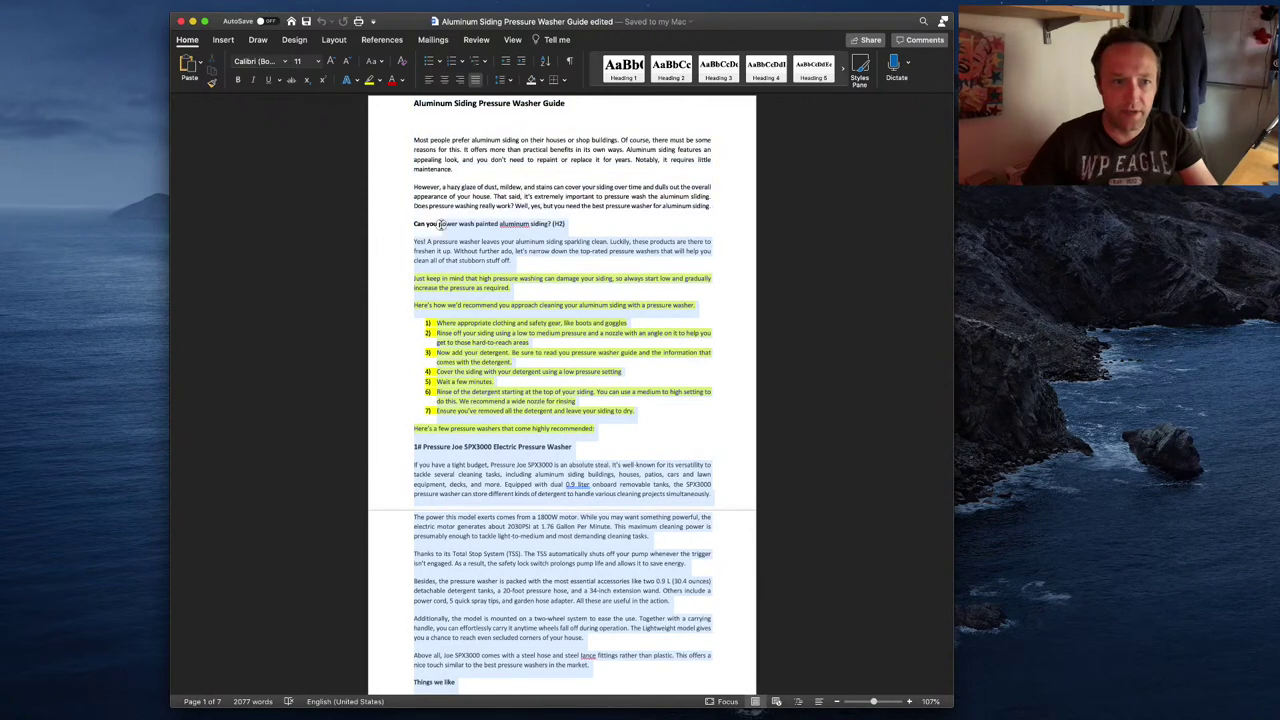
pyautogui.moveTo(439, 224); pyautogui.dragTo(413, 279)
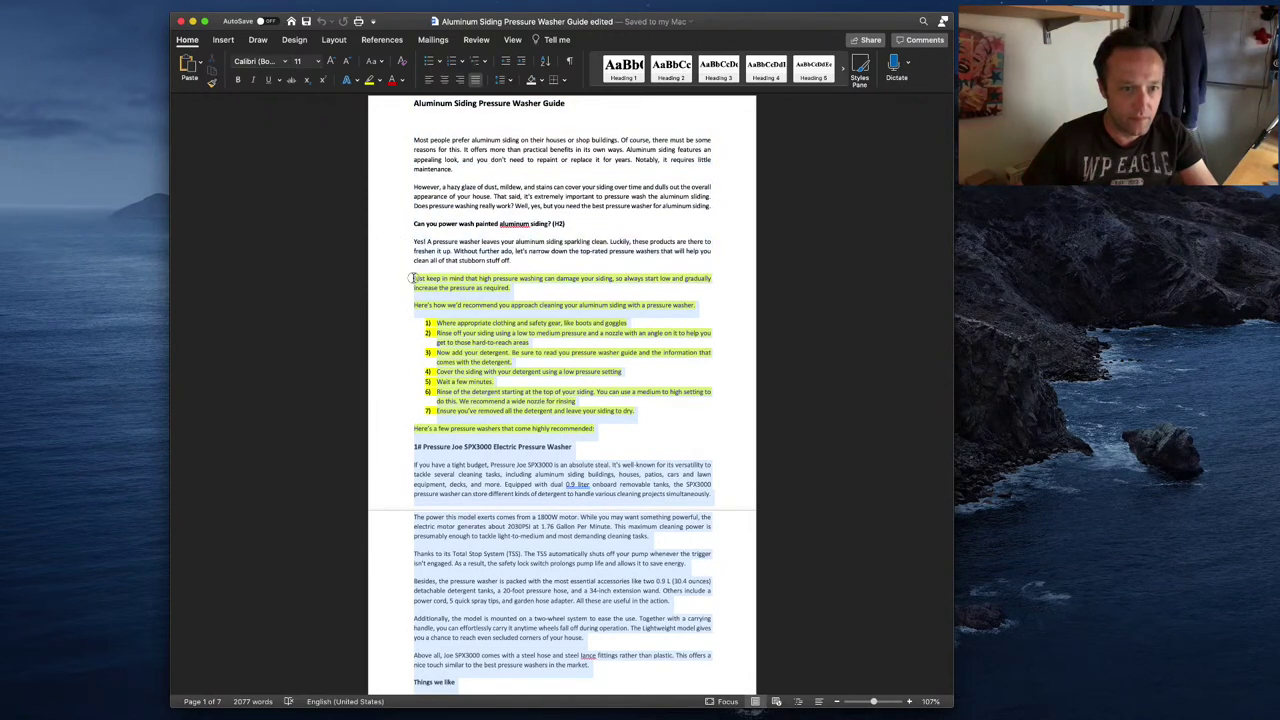
# Step: Paste the guide text after 'stubborn stuff off.' and scroll through the post to check it
pyautogui.press('super+Tab')
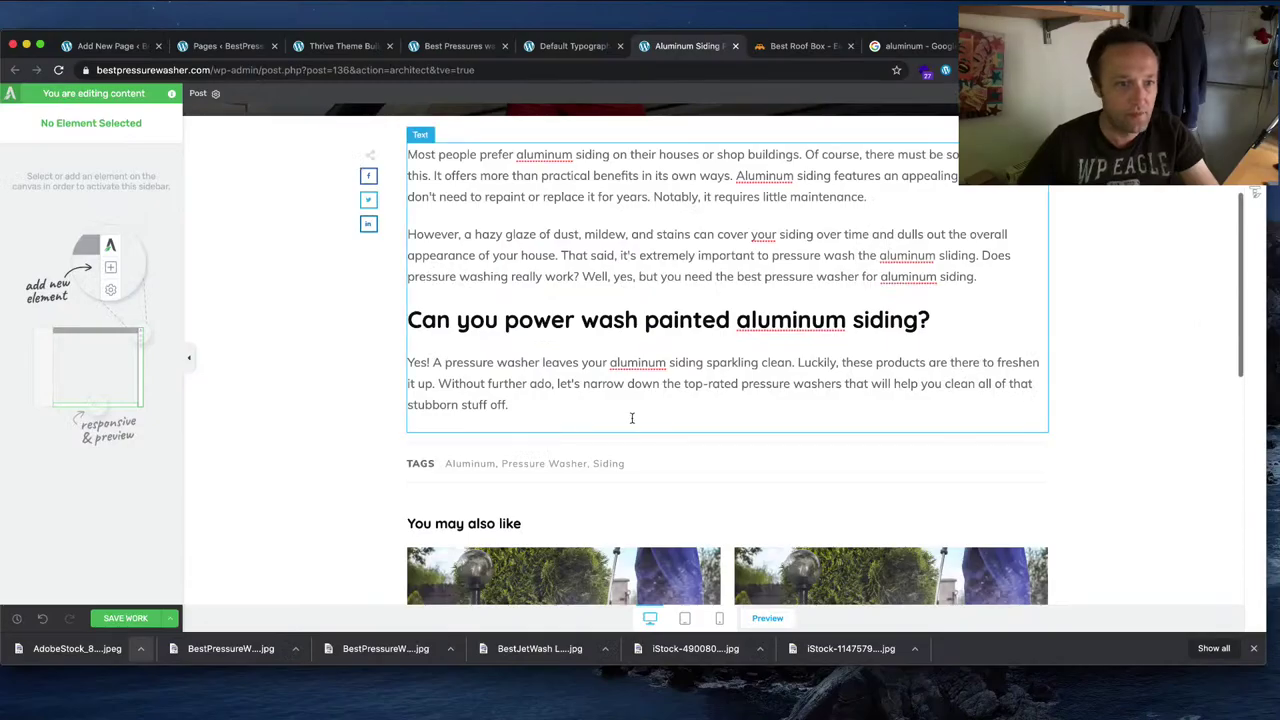
pyautogui.click(574, 414)
pyautogui.press('super+v')
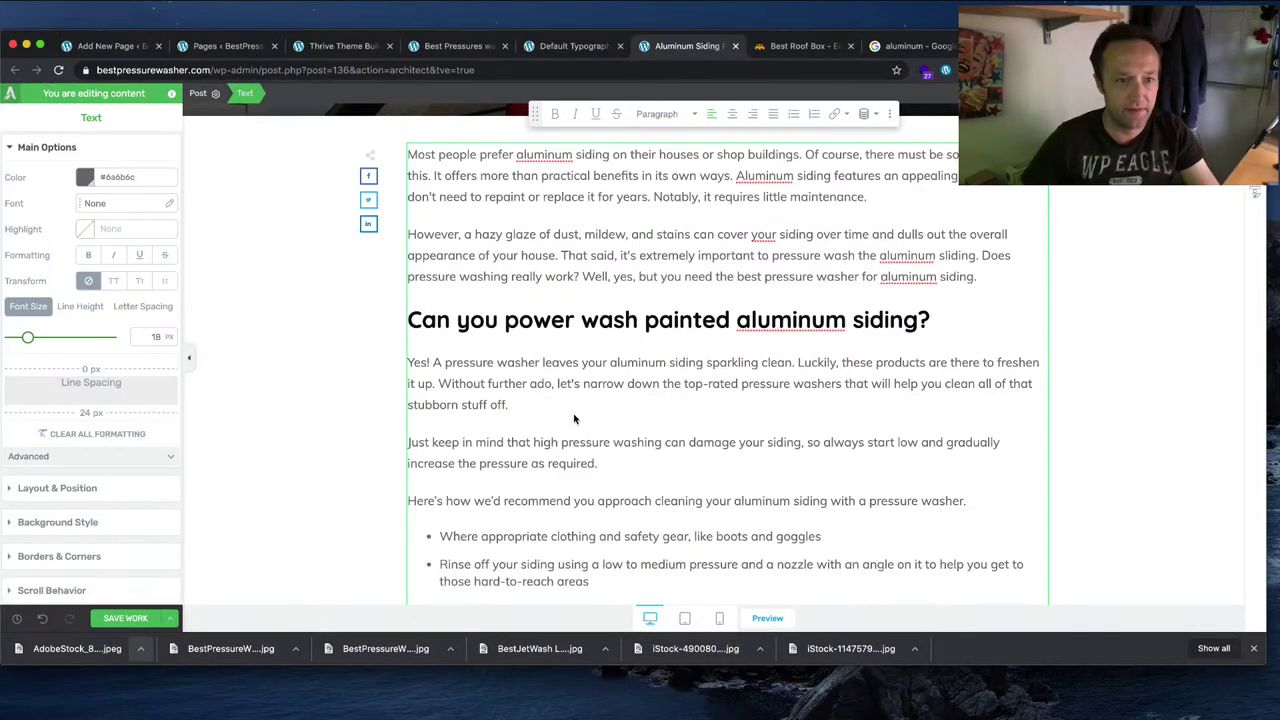
pyautogui.scroll(-6, 573, 425)
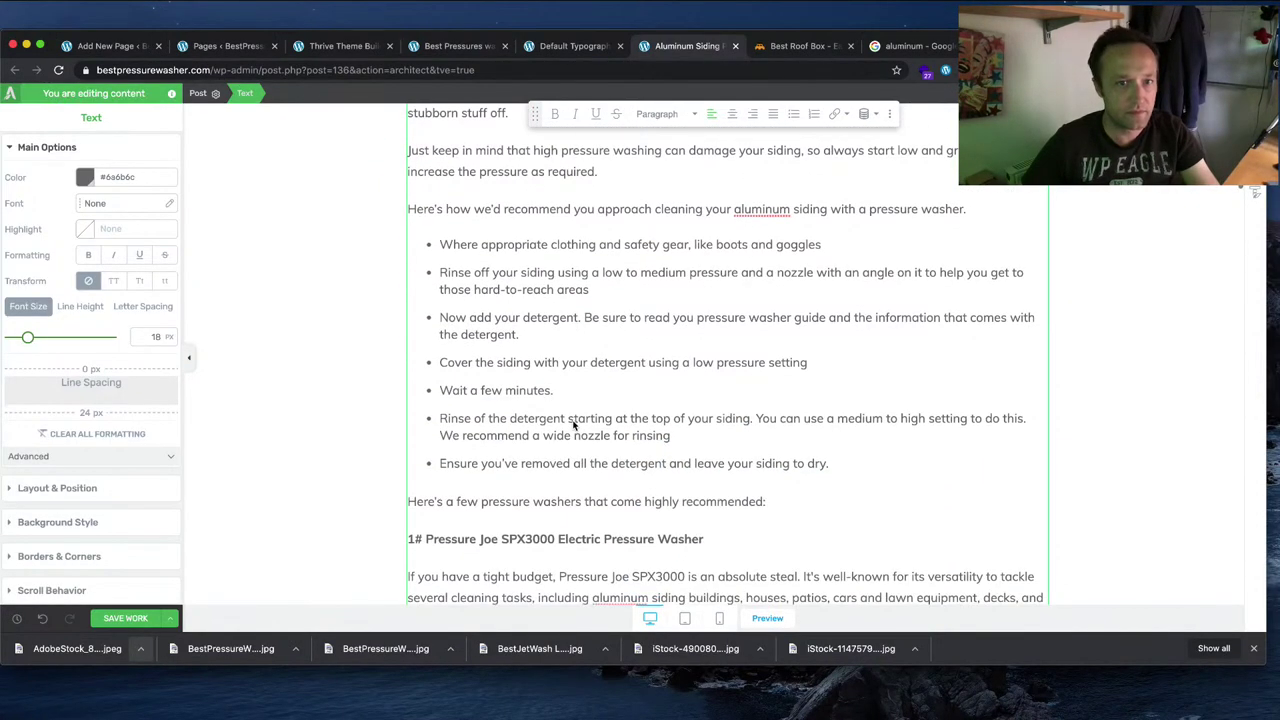
pyautogui.scroll(10, 741, 226)
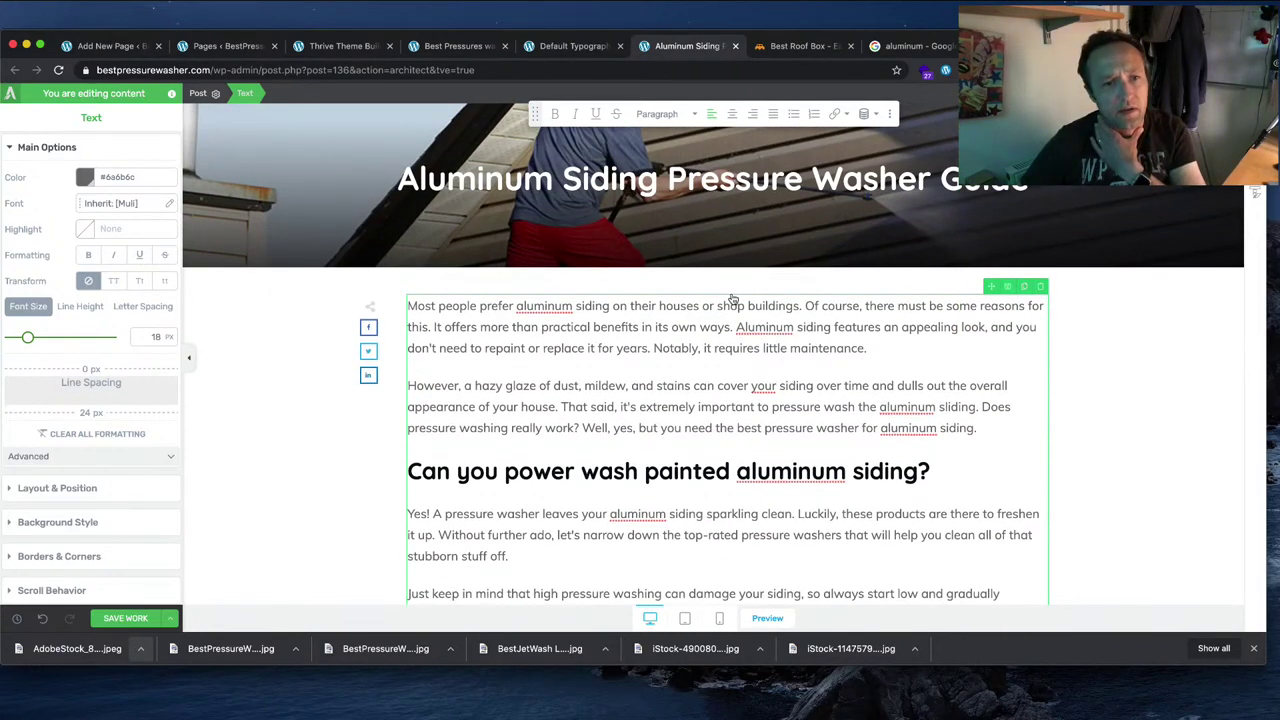
pyautogui.scroll(-20, 732, 300)
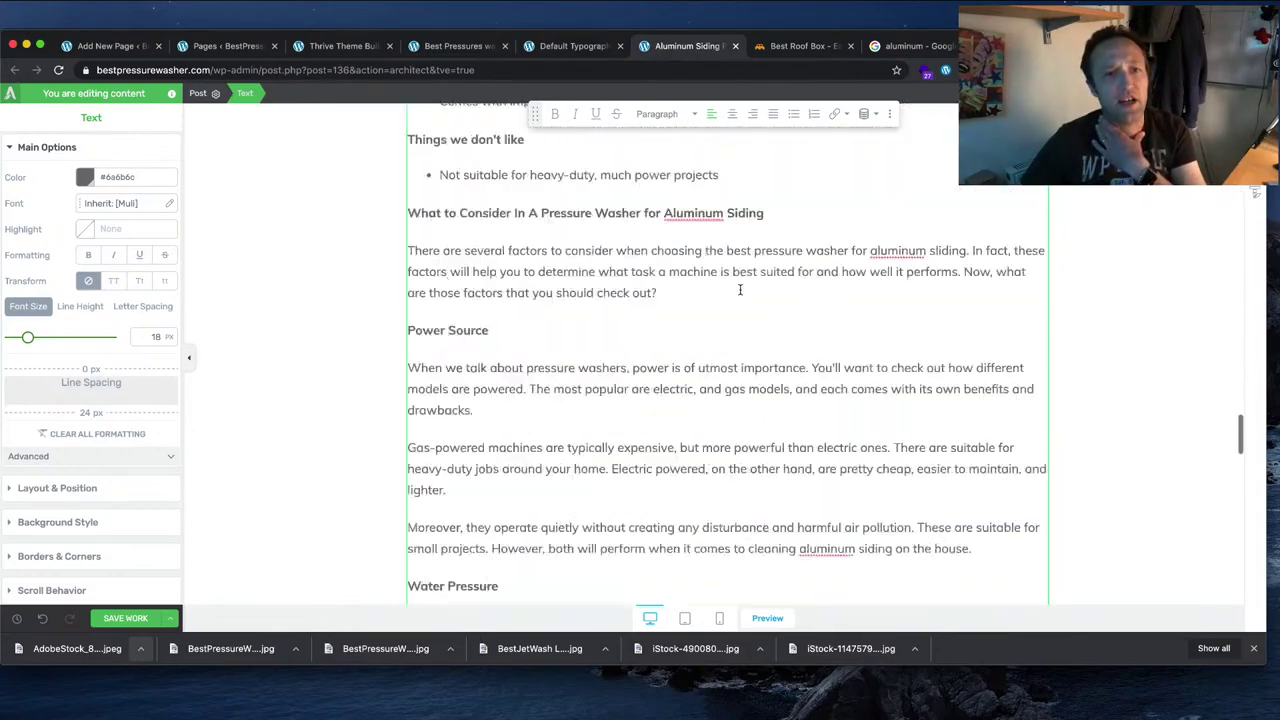
pyautogui.scroll(-5, 740, 290)
pyautogui.scroll(20, 740, 290)
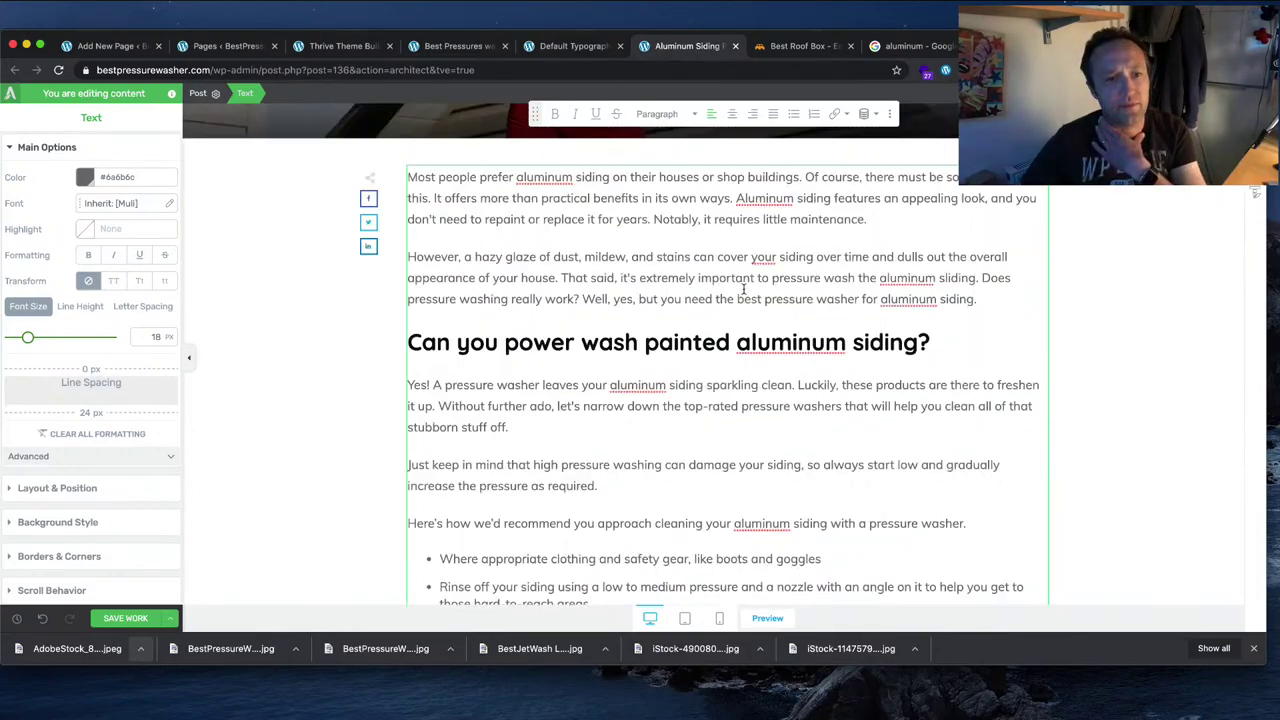
pyautogui.scroll(-15, 743, 289)
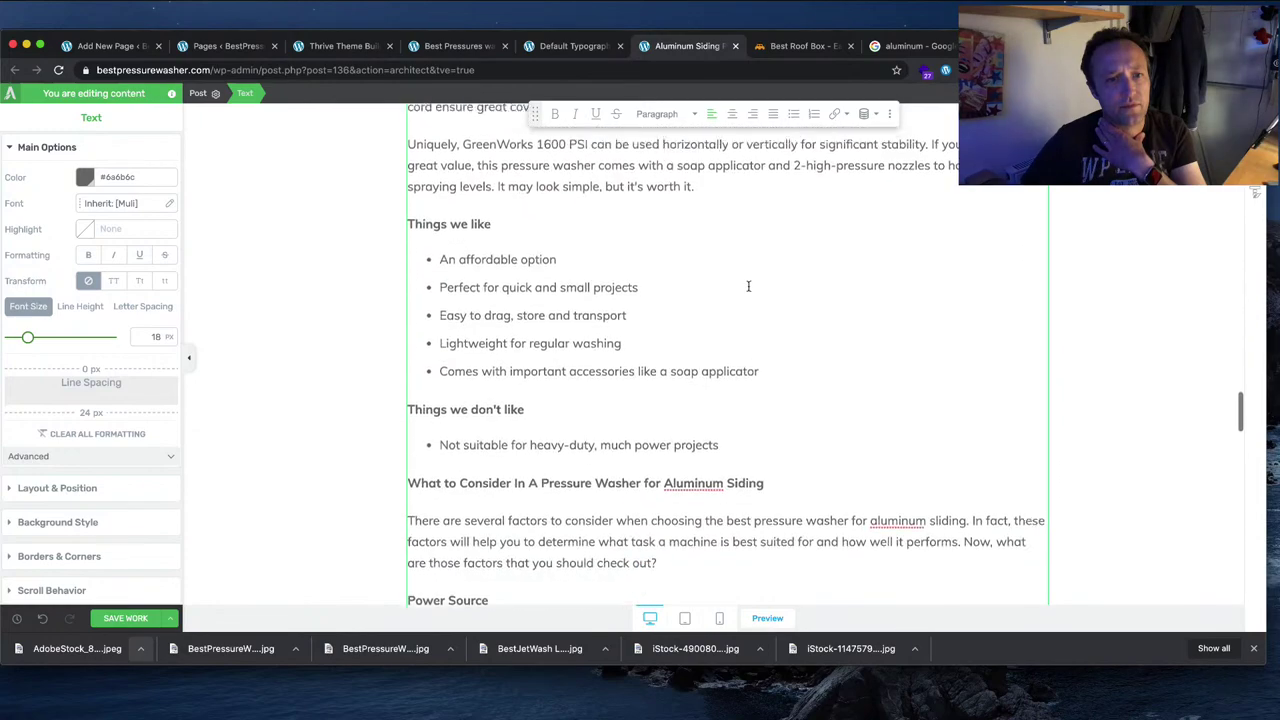
pyautogui.scroll(6, 750, 287)
pyautogui.scroll(15, 750, 287)
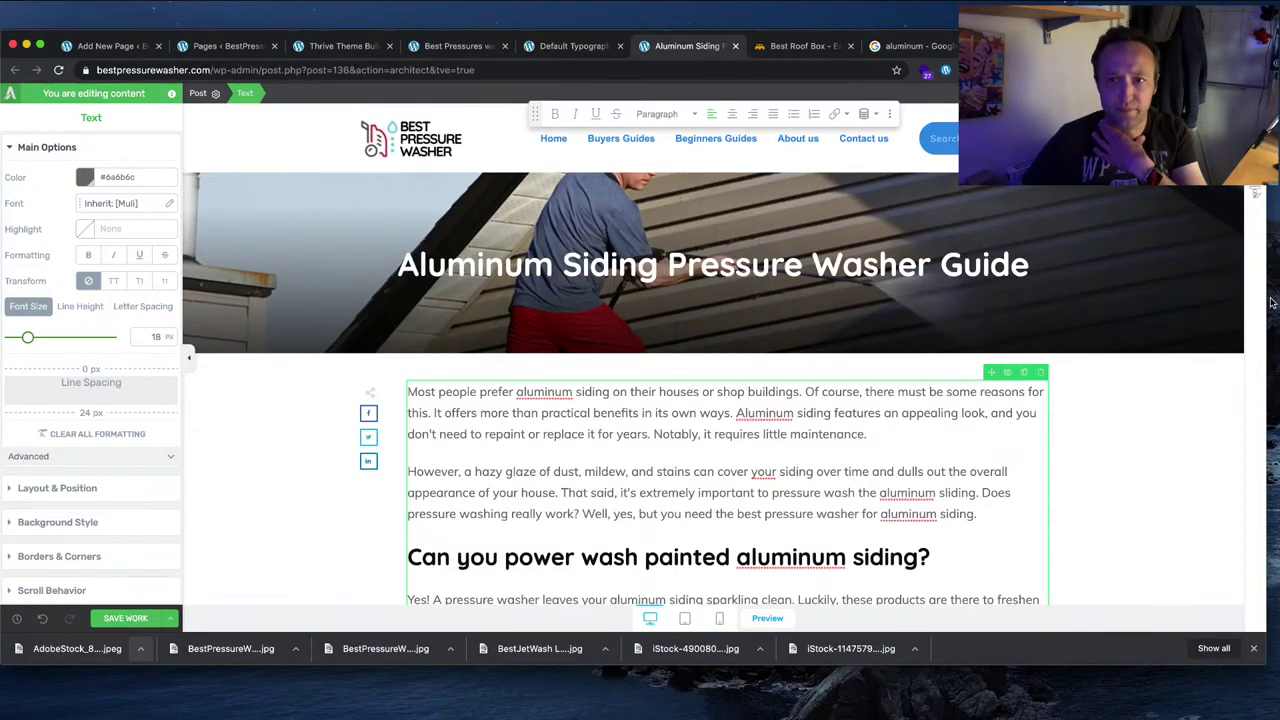
# Step: Search the block library for 'pros' and insert the blue Pros & Cons template
pyautogui.click(1255, 193)
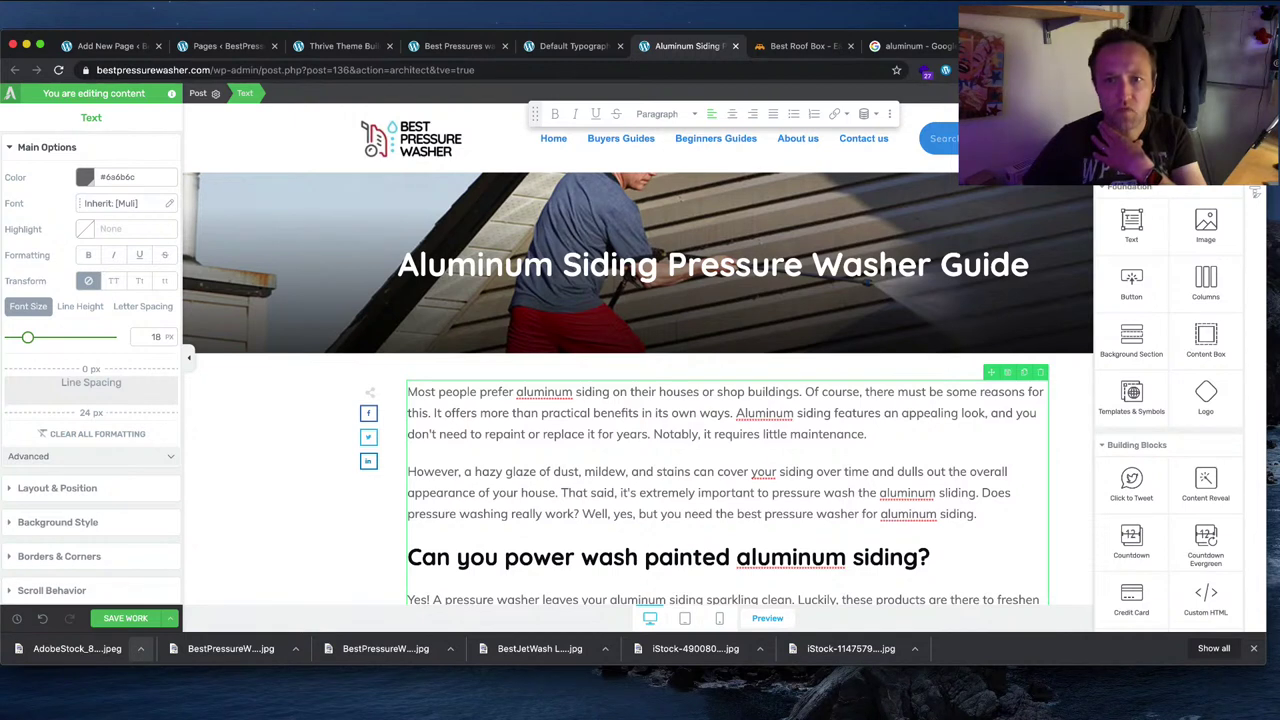
pyautogui.scroll(-4, 1177, 262)
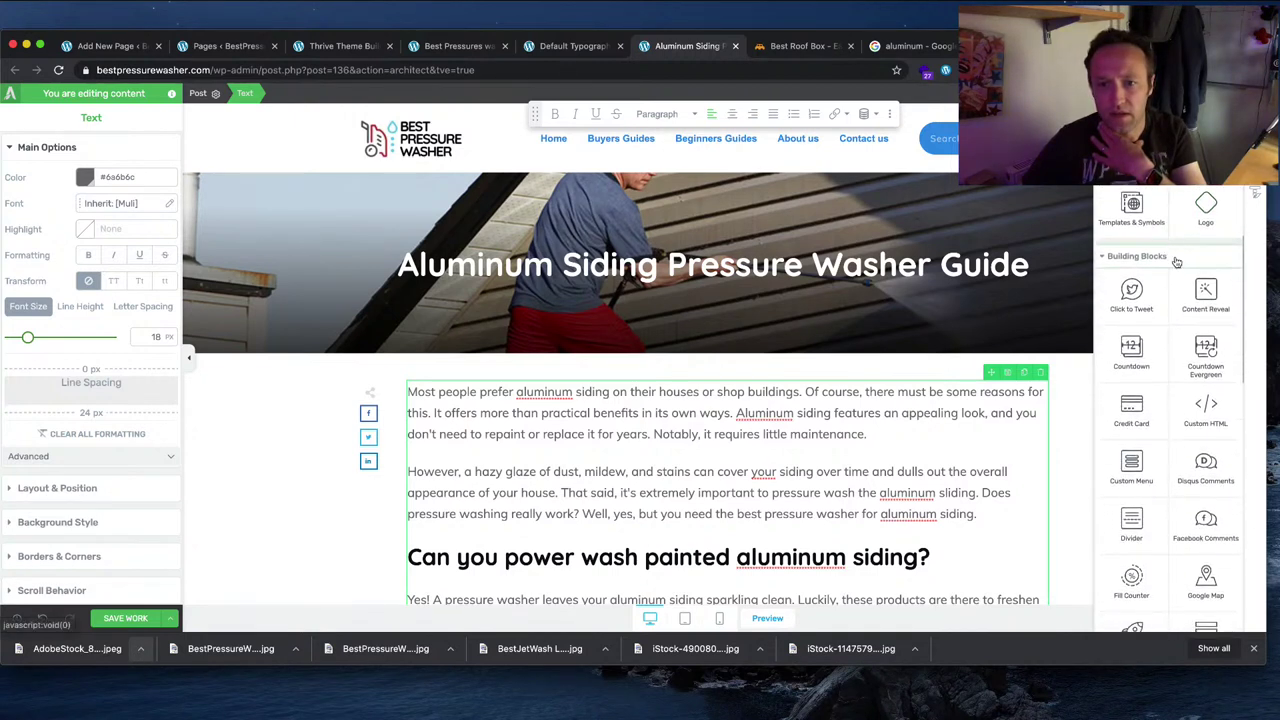
pyautogui.scroll(-6, 1177, 262)
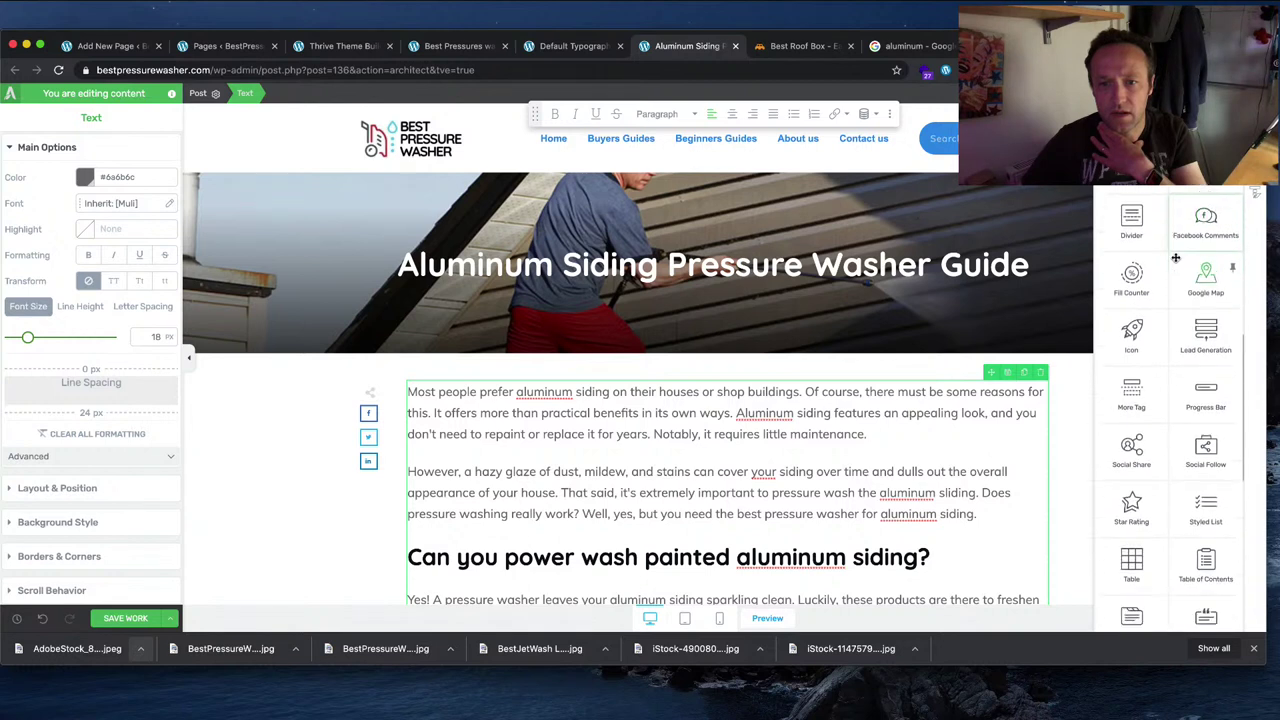
pyautogui.scroll(-7, 1176, 258)
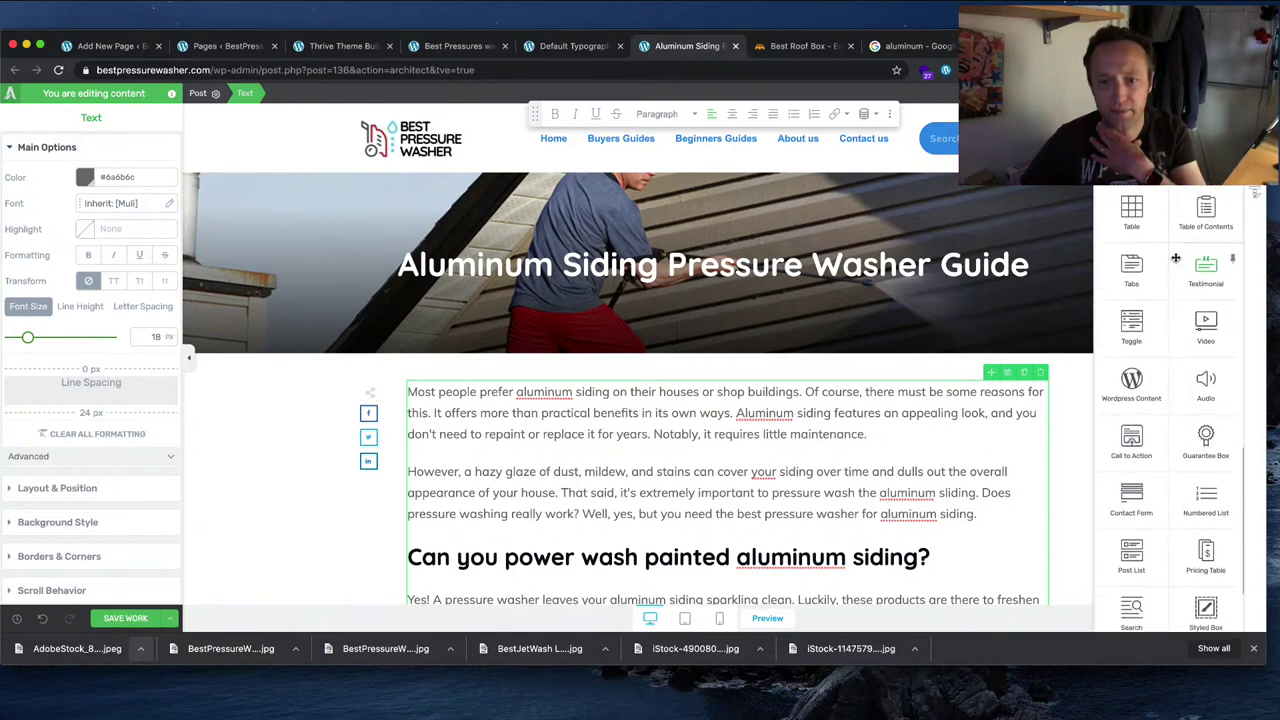
pyautogui.scroll(-3, 1176, 258)
pyautogui.scroll(20, 1176, 258)
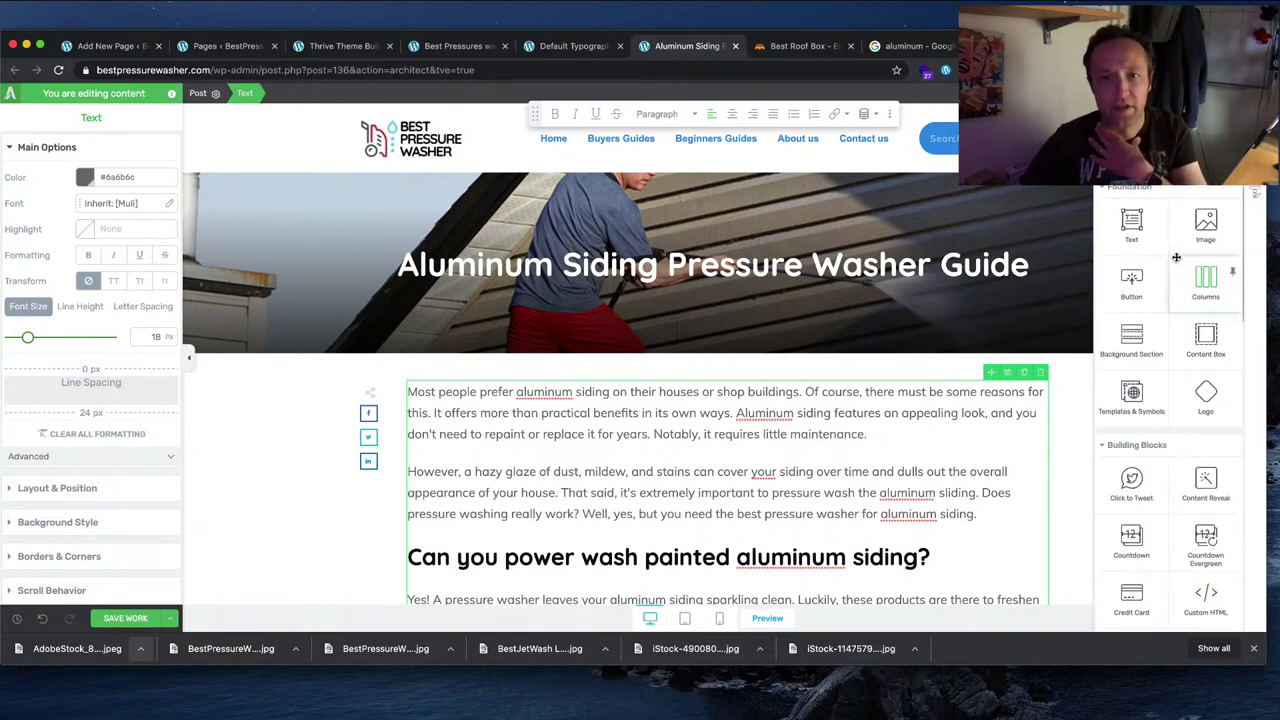
pyautogui.scroll(-20, 1044, 150)
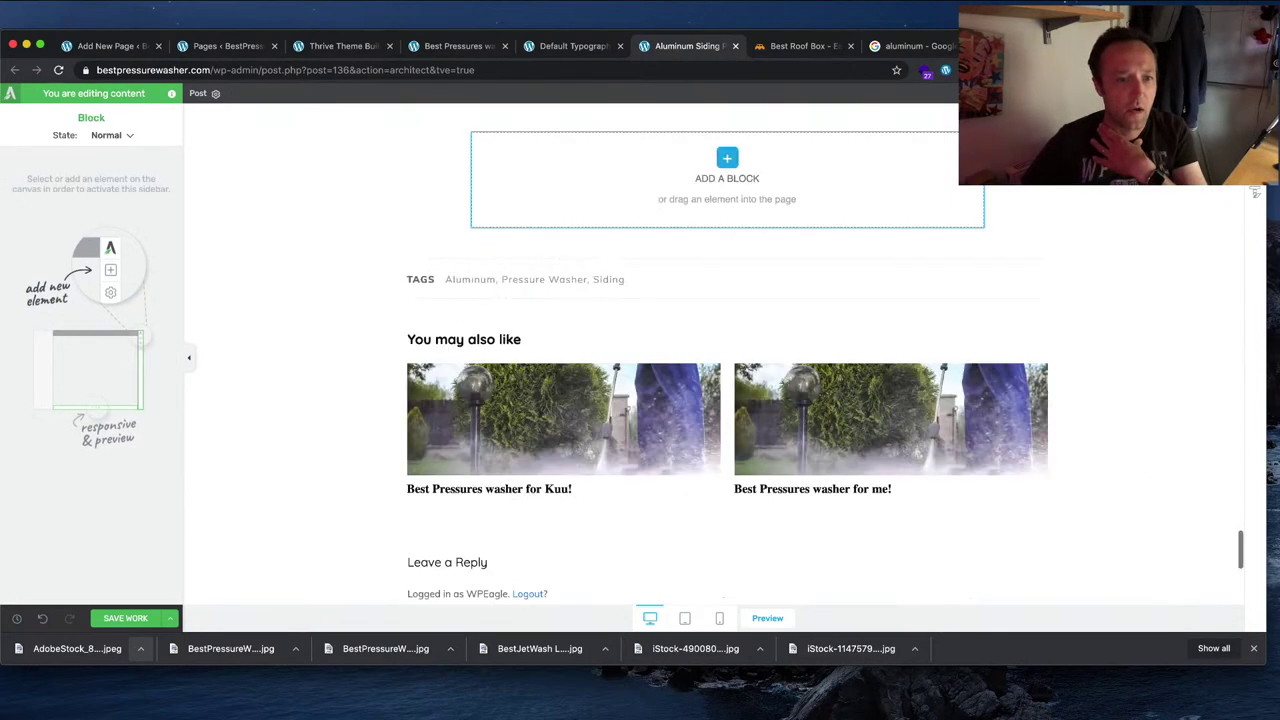
pyautogui.click(887, 226)
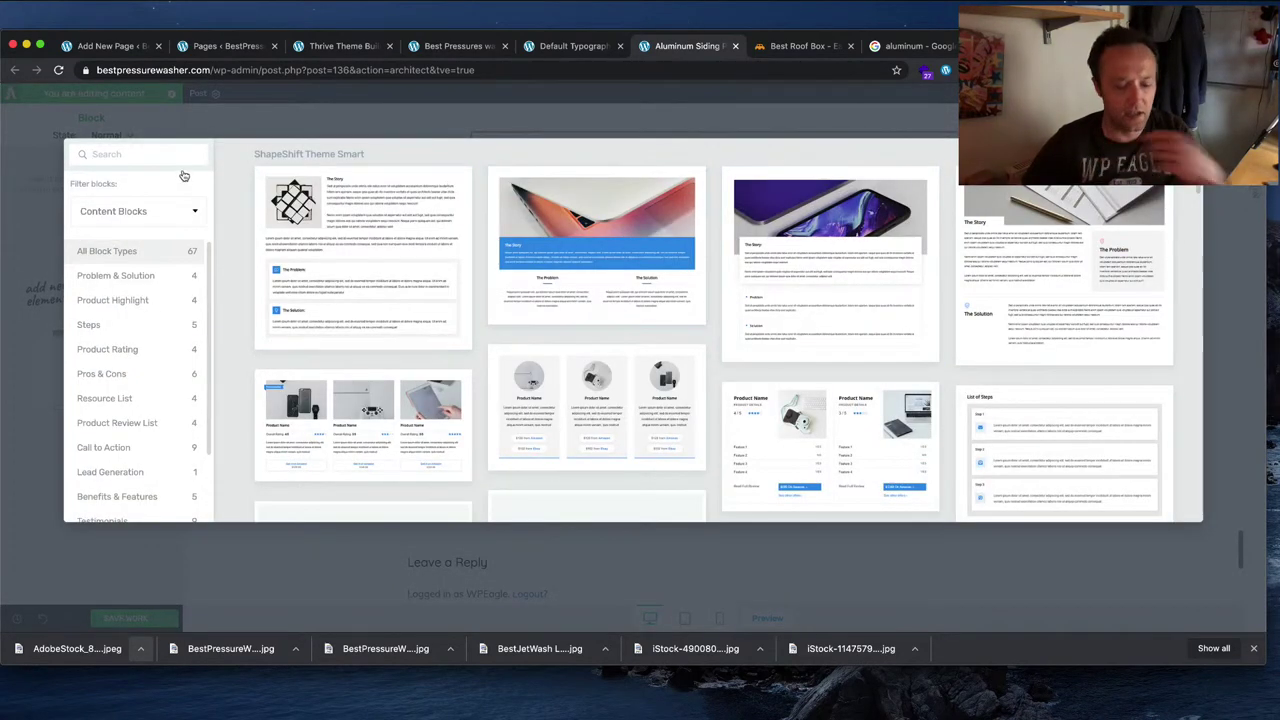
pyautogui.write('pros')
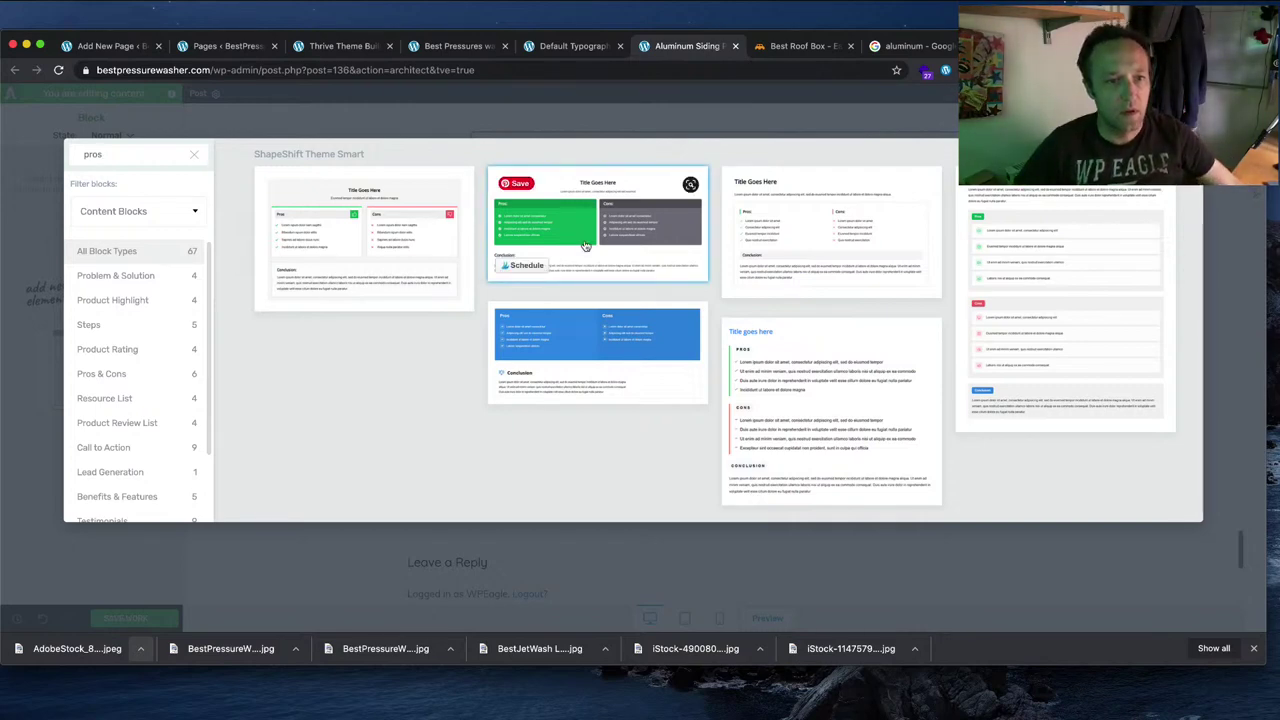
pyautogui.click(595, 342)
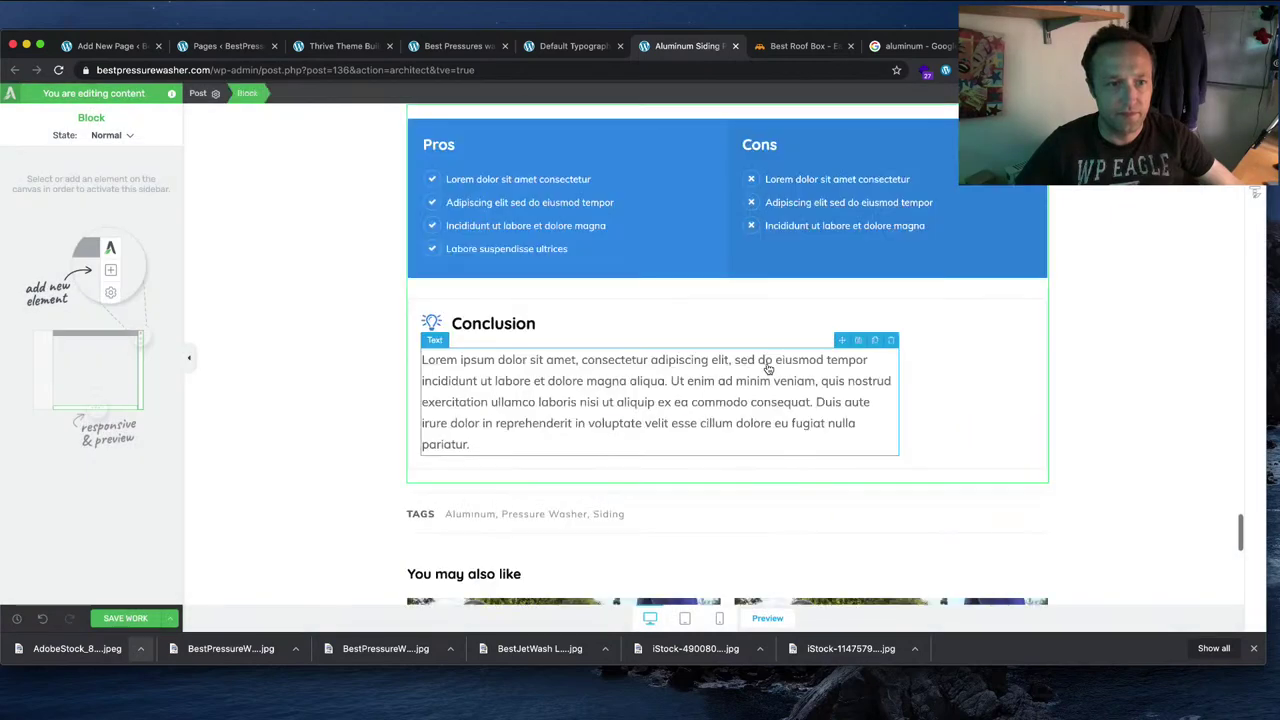
# Step: Drag the Pros & Cons block to the top of the post, above the intro paragraph
pyautogui.scroll(2, 1086, 406)
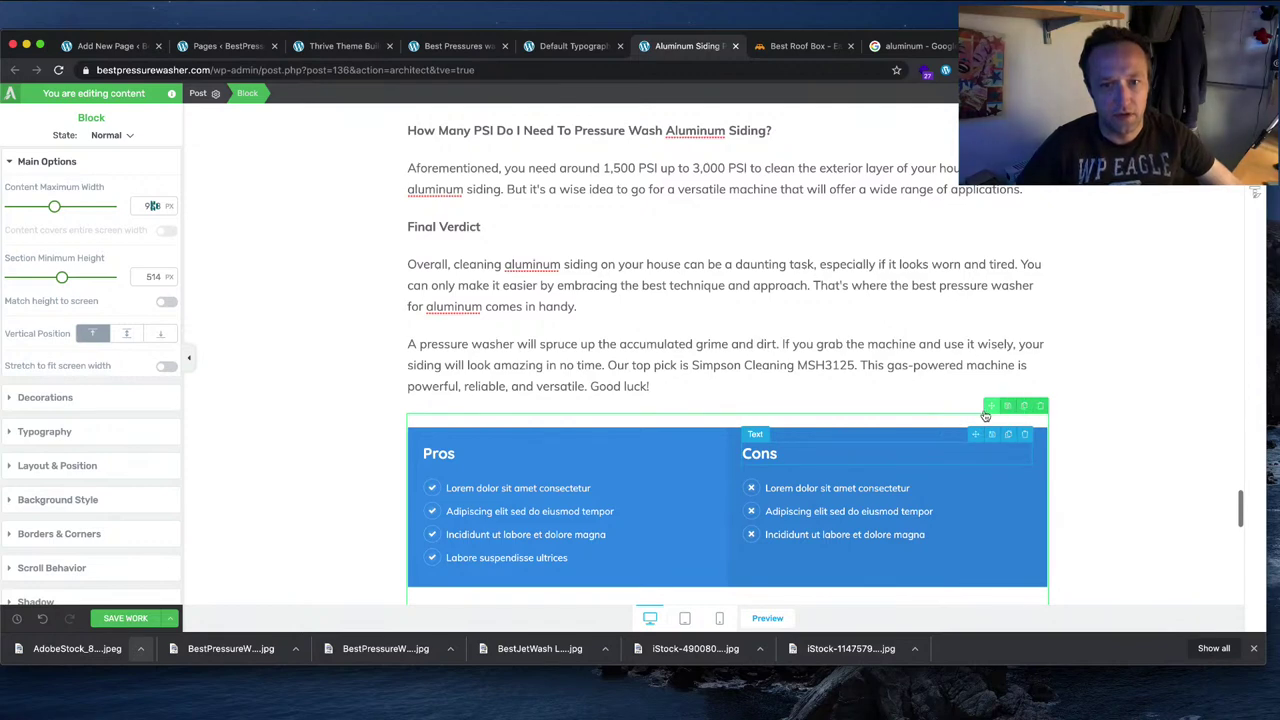
pyautogui.moveTo(989, 407); pyautogui.dragTo(873, 142)
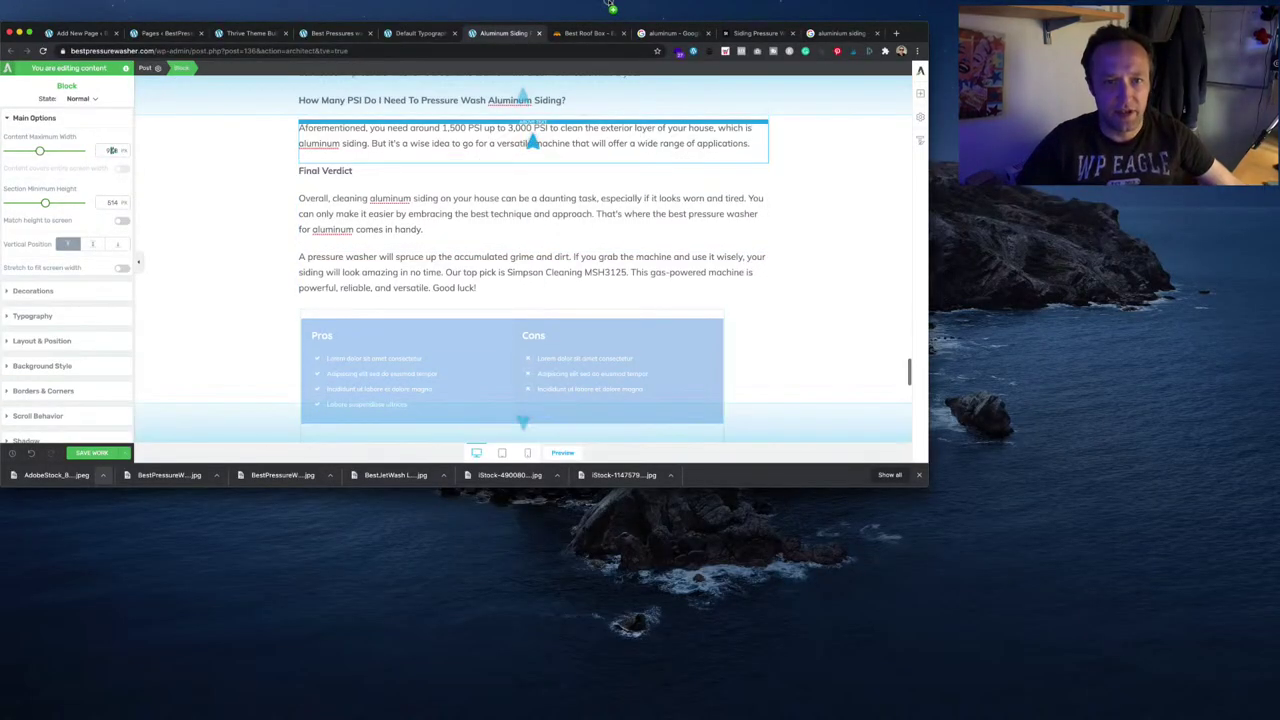
pyautogui.moveTo(631, 97); pyautogui.dragTo(446, 282)
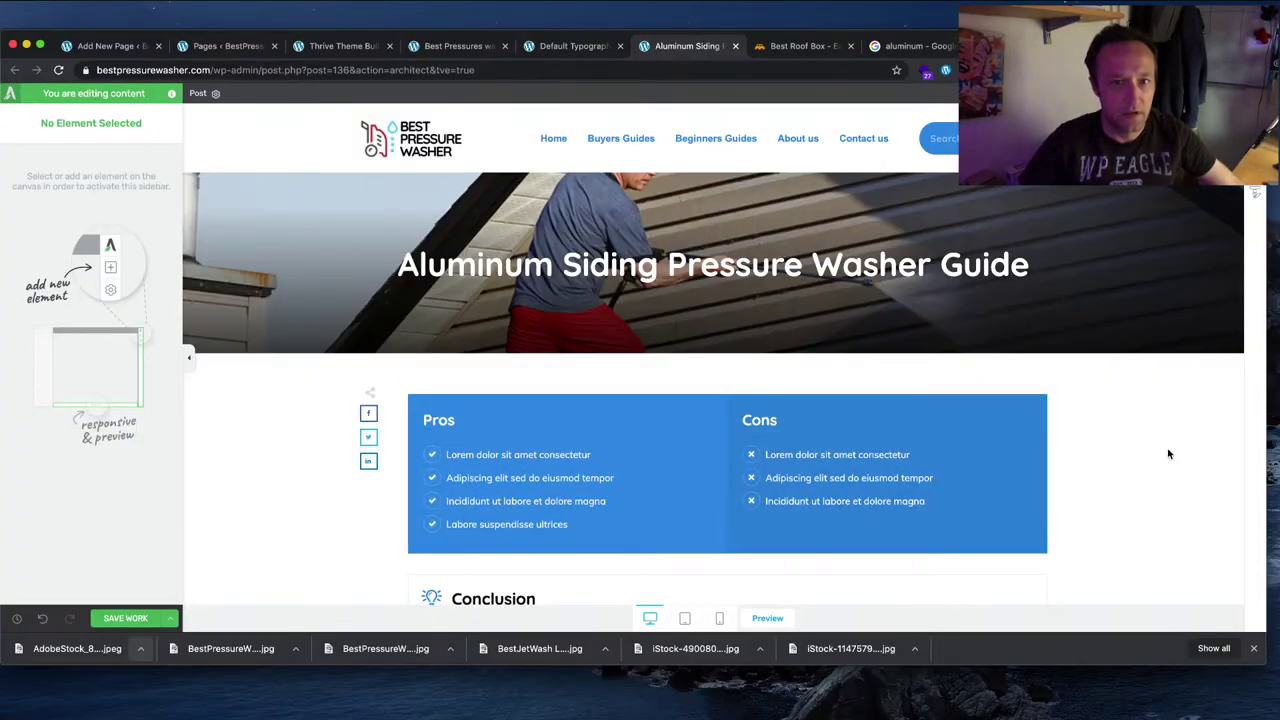
# Step: Rename the Conclusion heading to 'Summary', fixing the spelling via suggestions
pyautogui.scroll(-2, 1168, 454)
pyautogui.scroll(-2, 1165, 454)
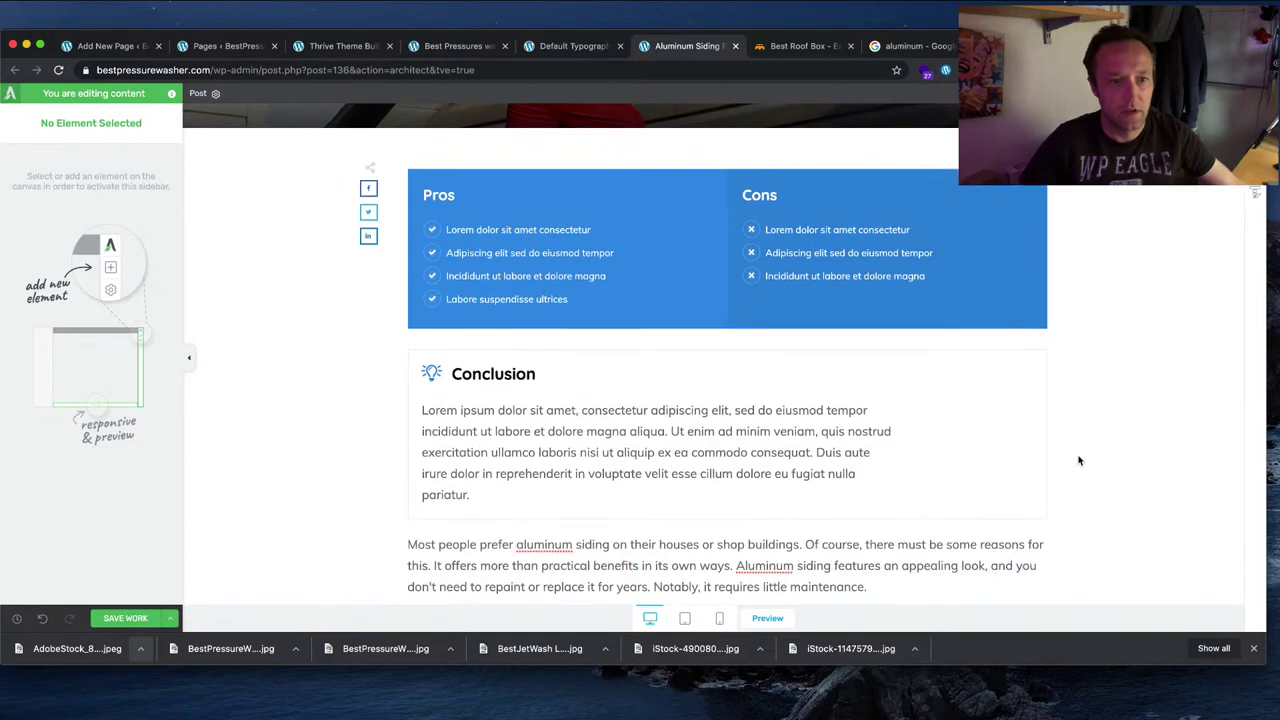
pyautogui.click(551, 369)
pyautogui.moveTo(552, 374); pyautogui.dragTo(445, 372)
pyautogui.write('Sumary')
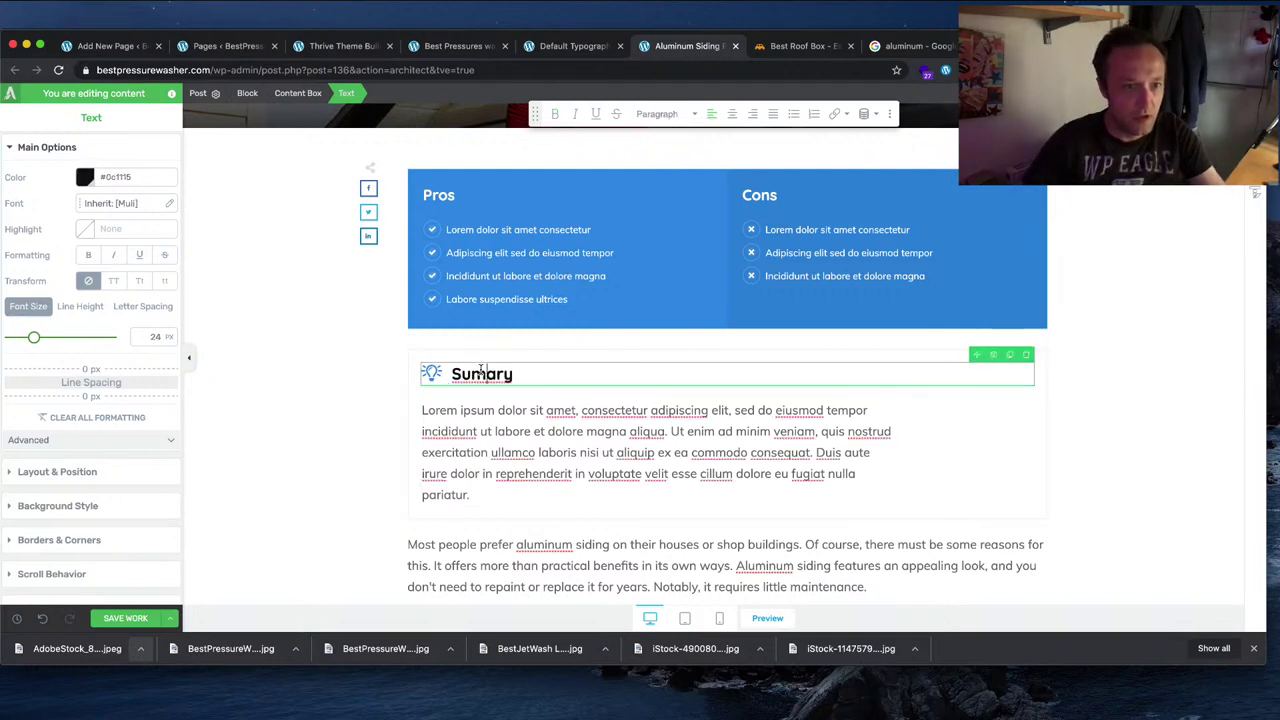
pyautogui.rightClick(486, 373)
pyautogui.click(516, 378)
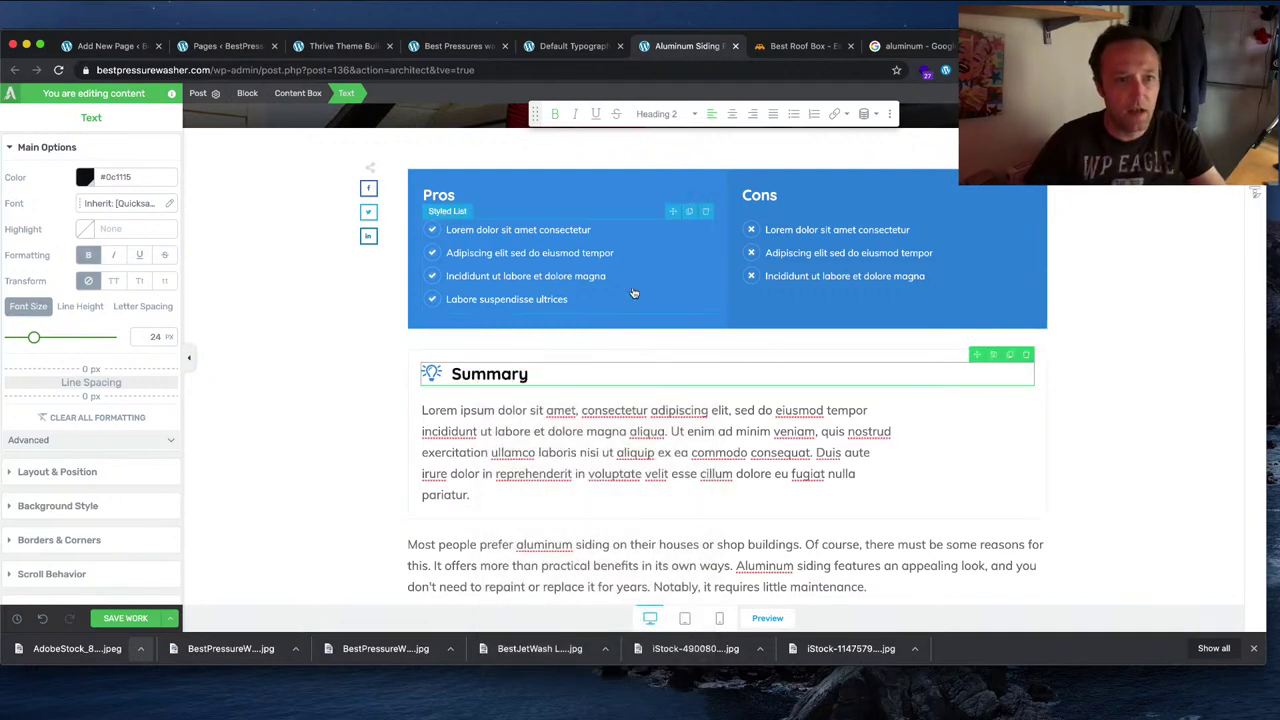
# Step: Set the first Pro to 'Makes your siding shine' and begin the first Con about pressure damage
pyautogui.click(592, 230)
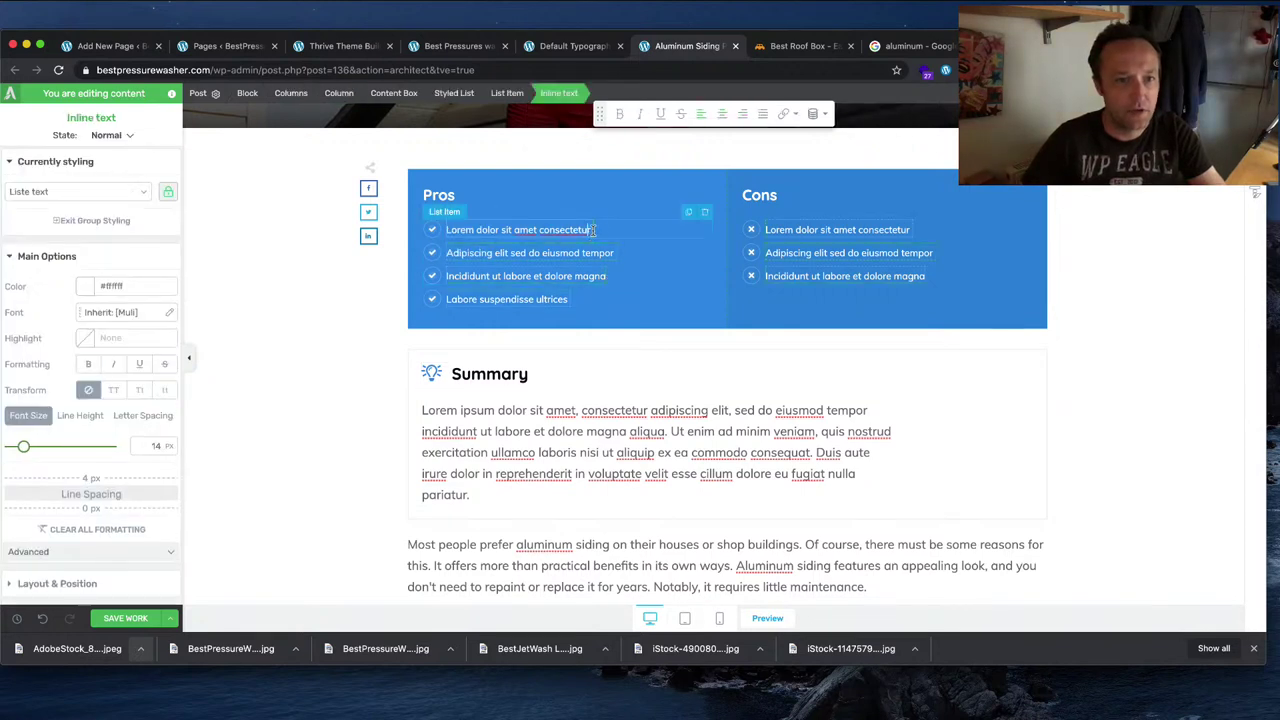
pyautogui.tripleClick(534, 229)
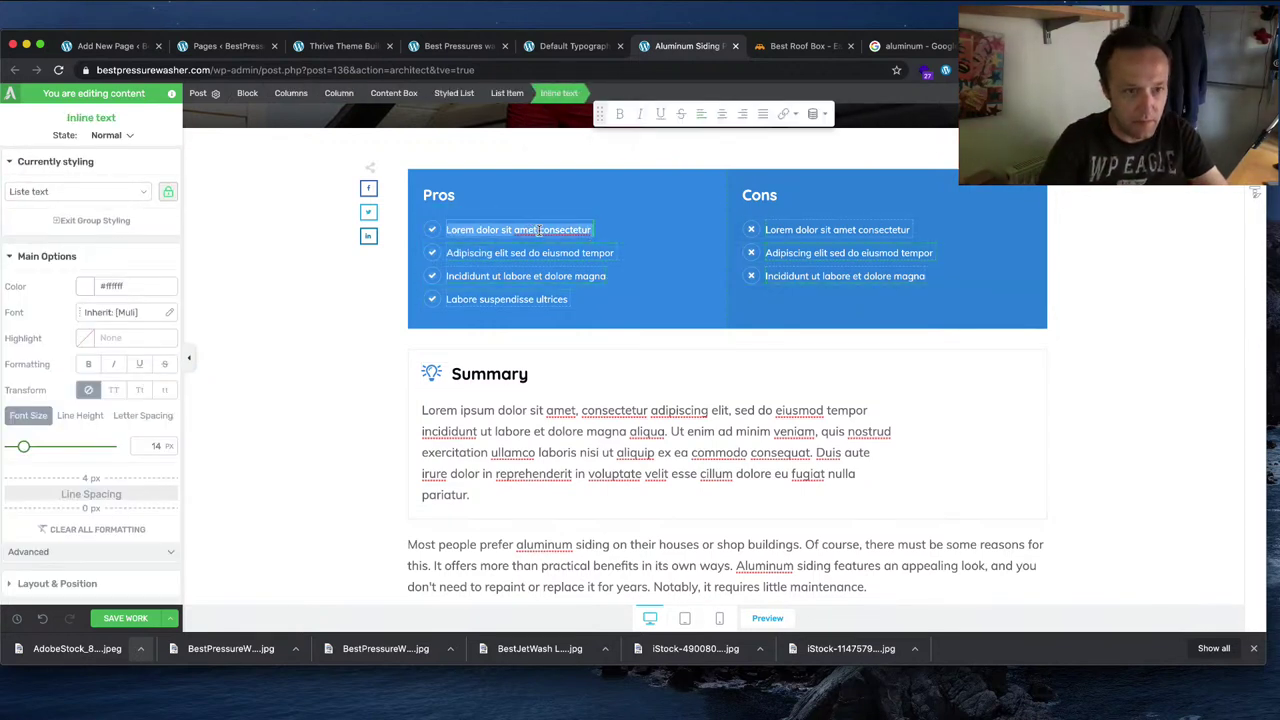
pyautogui.write('Makes your siding shine')
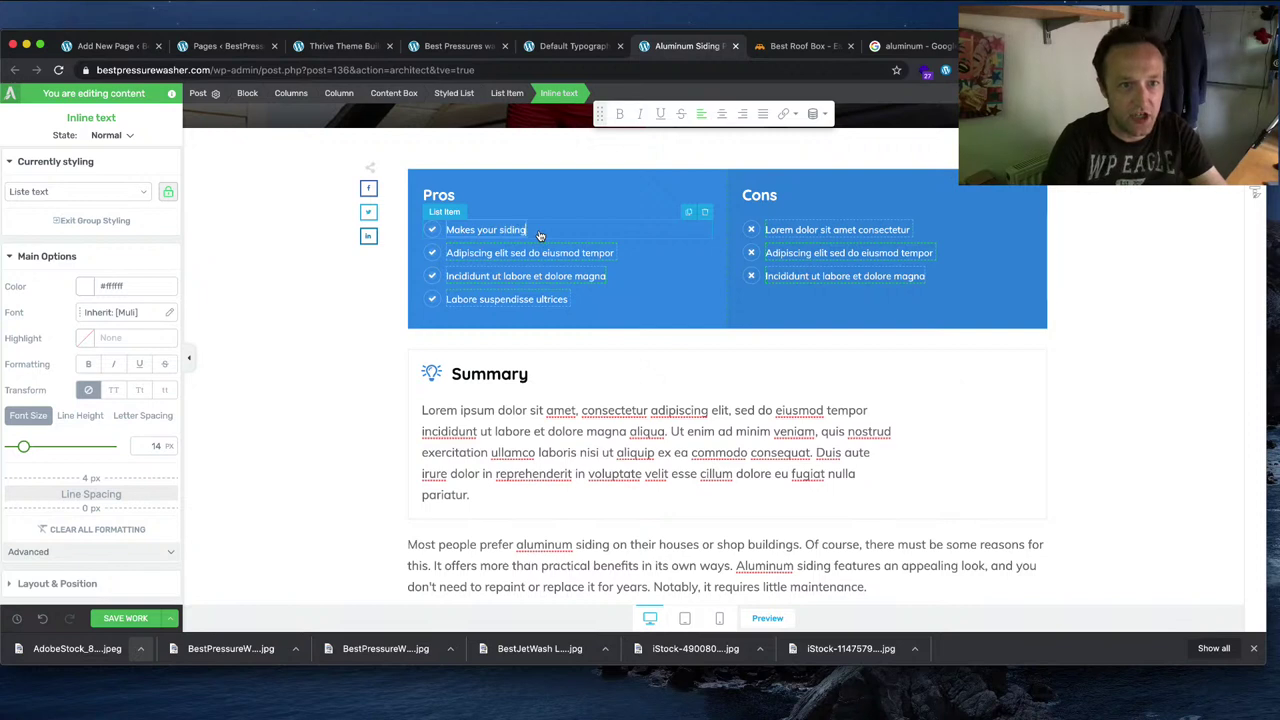
pyautogui.tripleClick(857, 230)
pyautogui.write('Too mu')
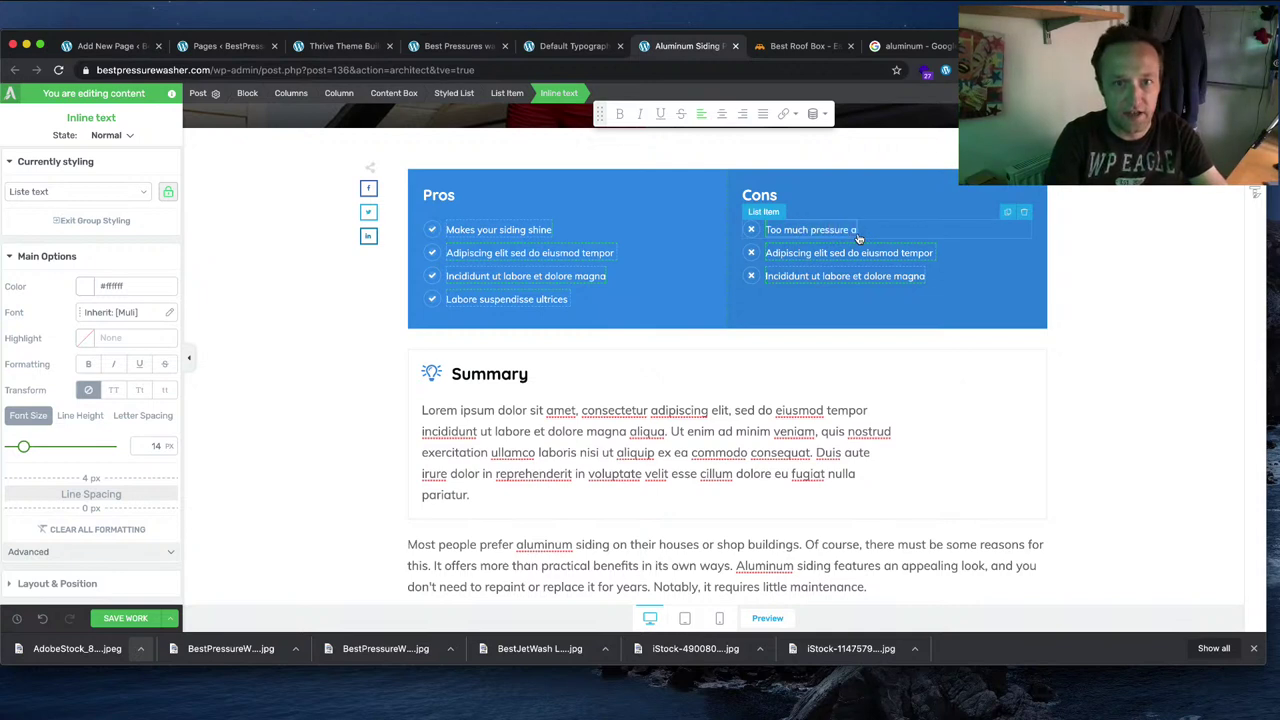
pyautogui.write('ch pressure can amage siding')
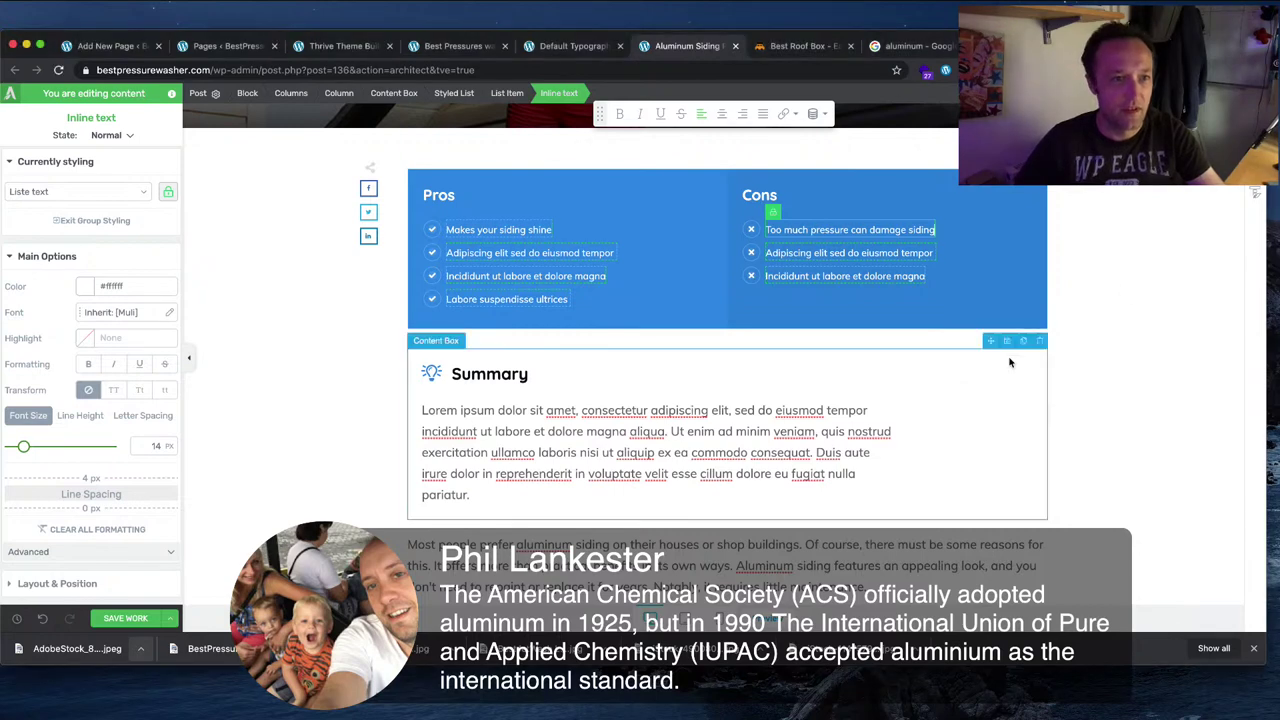
# Step: Center the Summary text in Layout & Position and set its width to auto
pyautogui.scroll(5, 1142, 332)
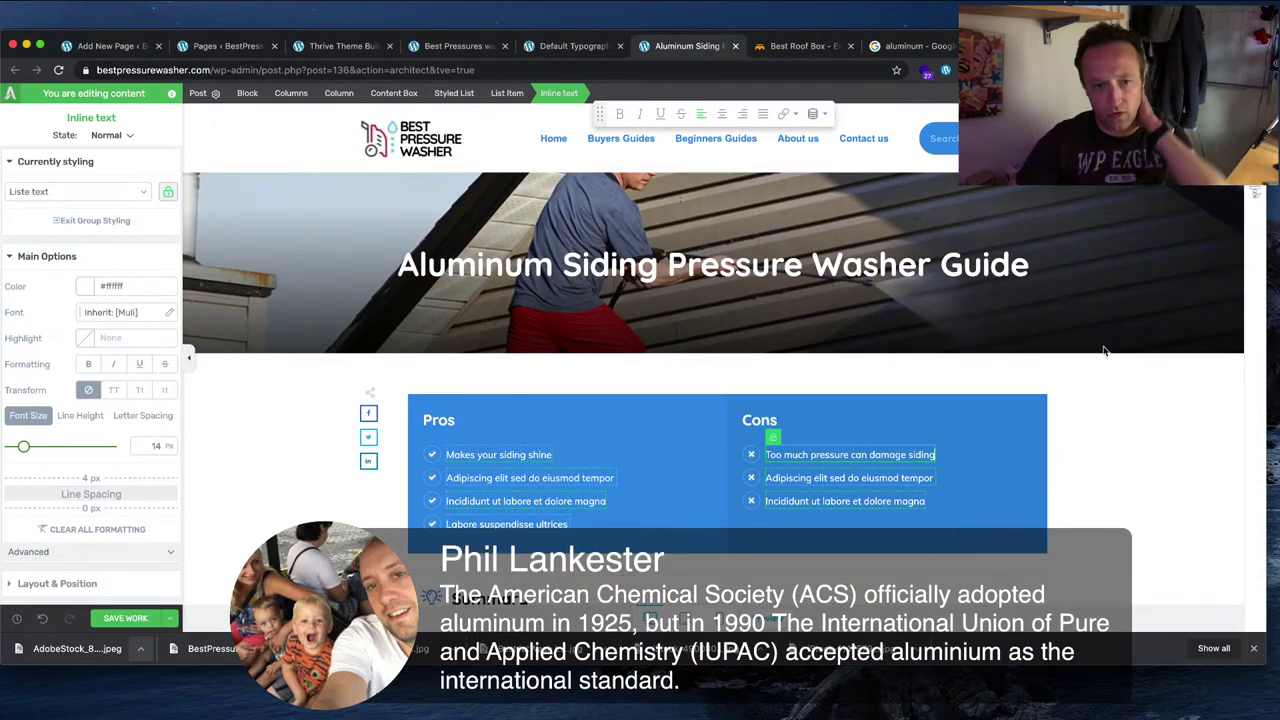
pyautogui.scroll(-5, 1142, 332)
pyautogui.scroll(-4, 748, 386)
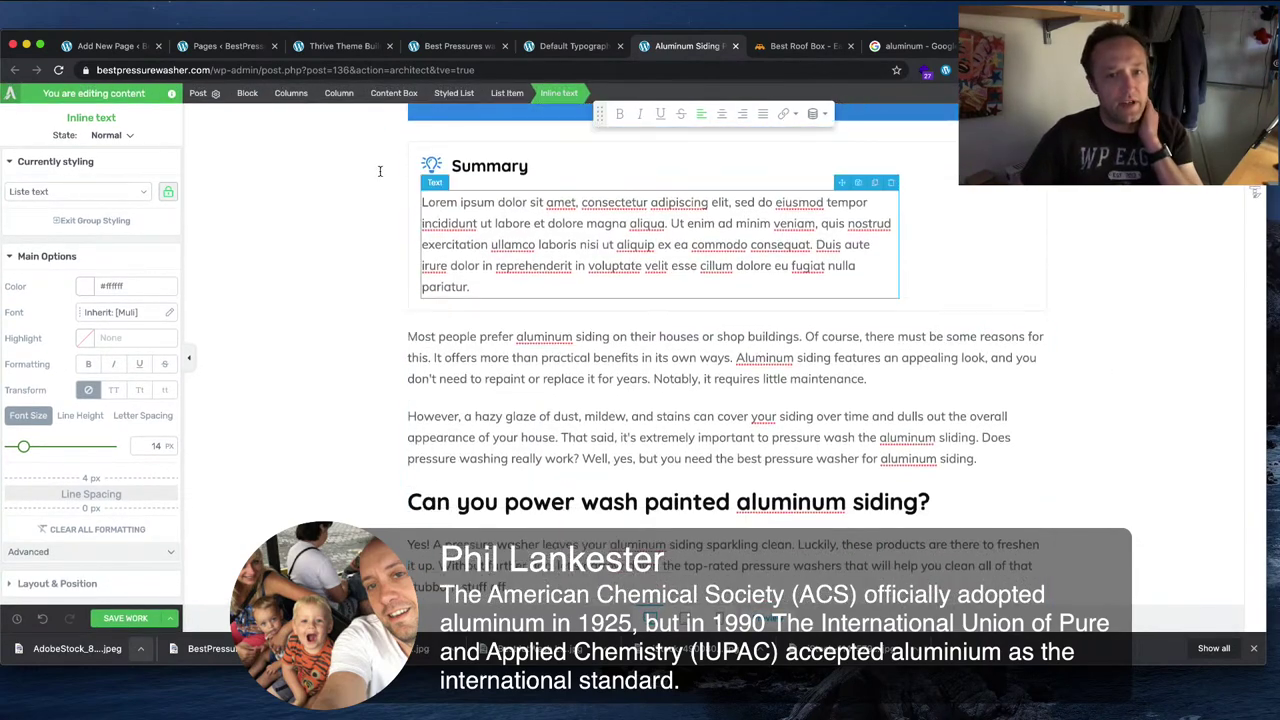
pyautogui.click(760, 230)
pyautogui.scroll(2, 939, 219)
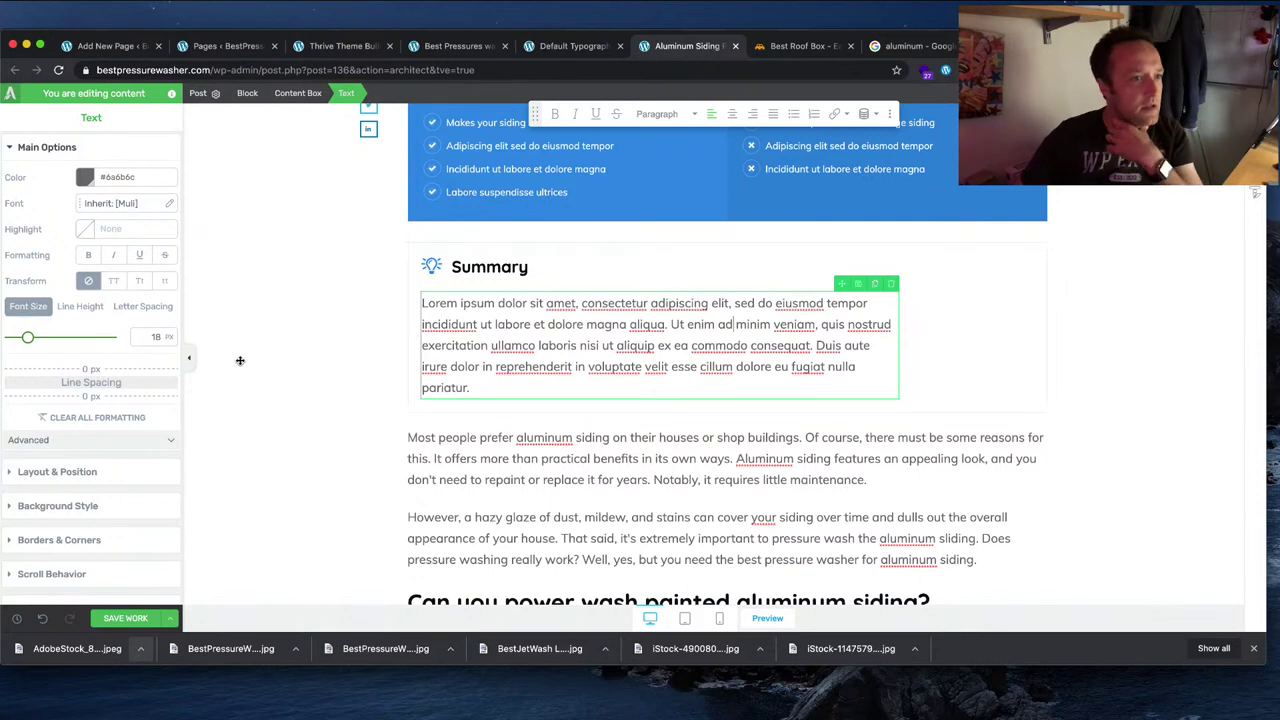
pyautogui.click(94, 471)
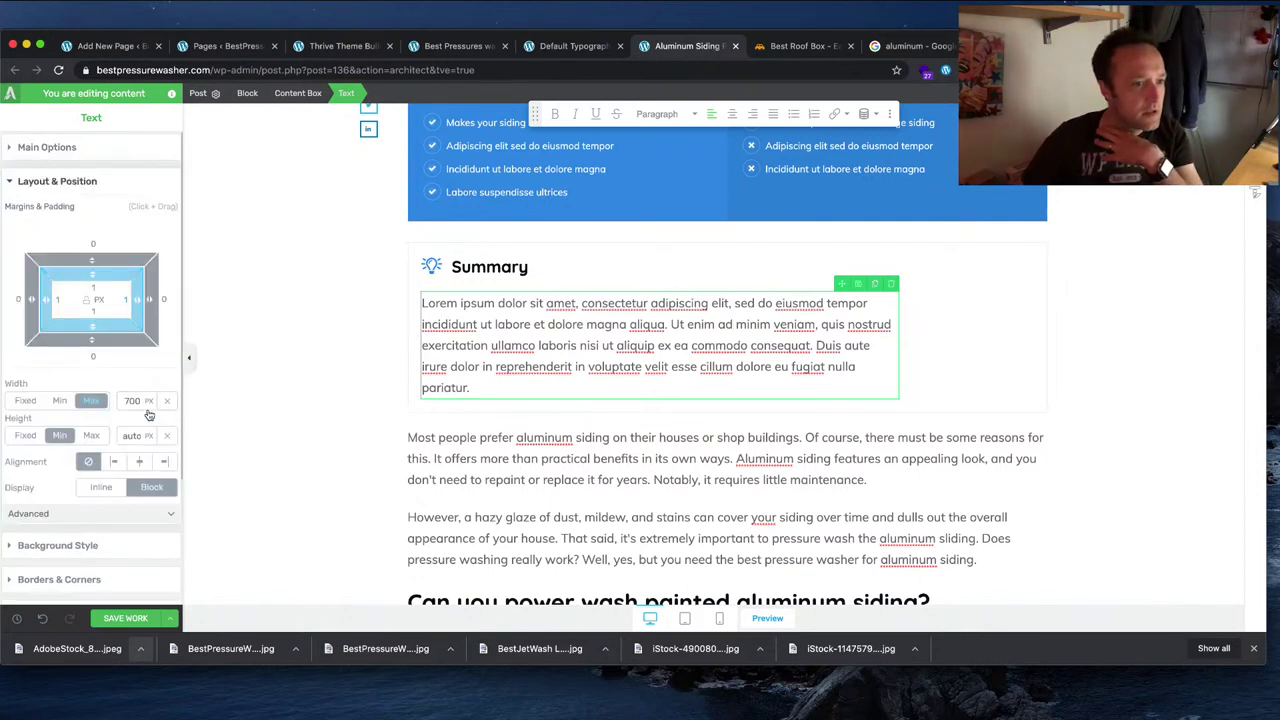
pyautogui.click(138, 462)
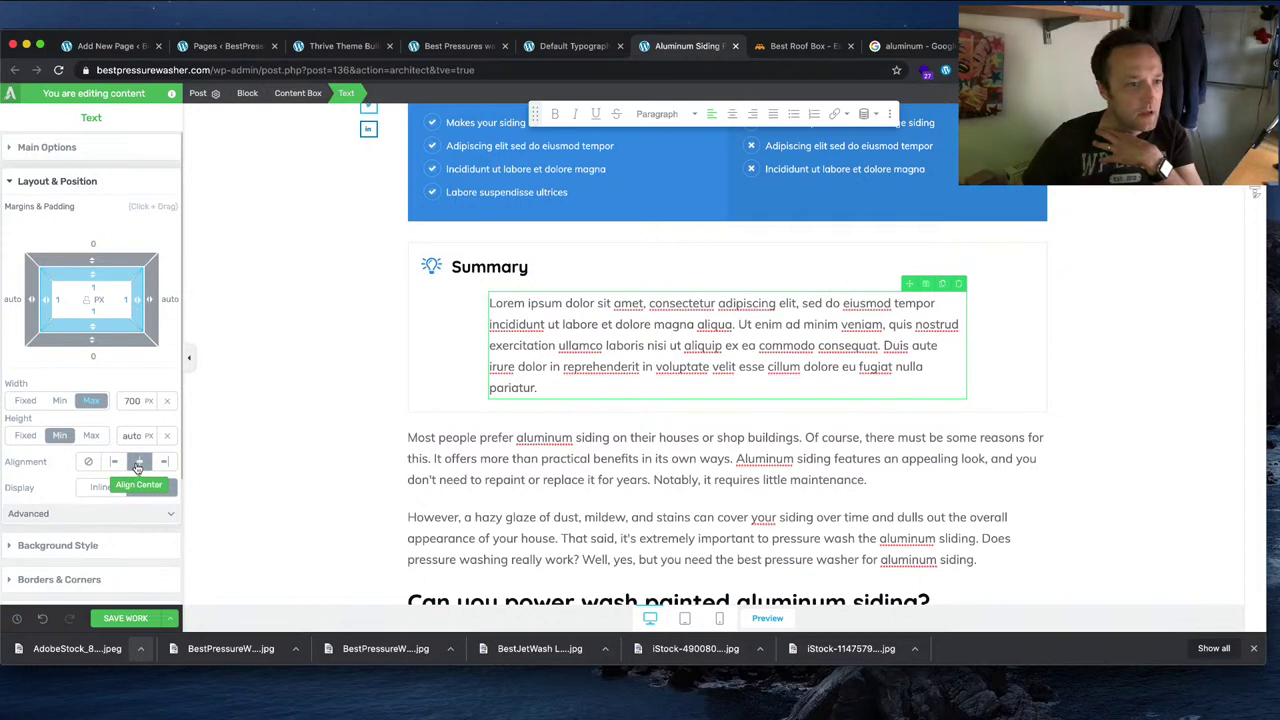
pyautogui.click(92, 403)
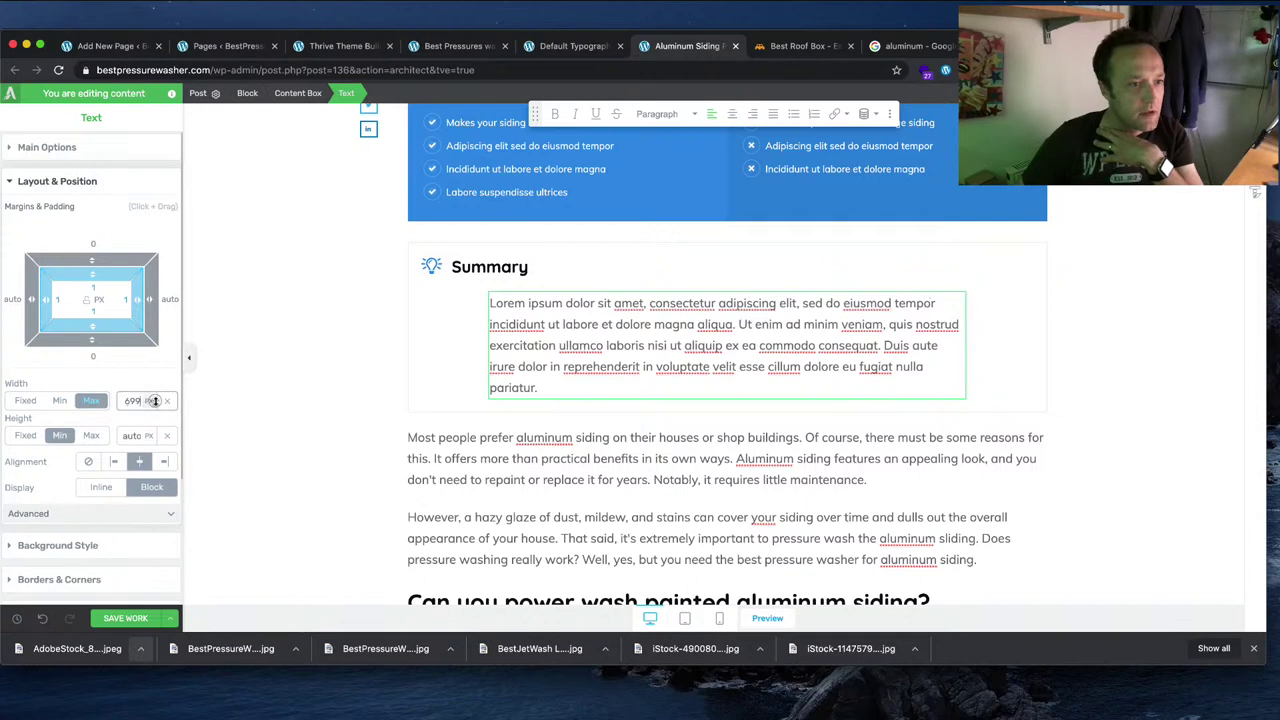
pyautogui.doubleClick(148, 403)
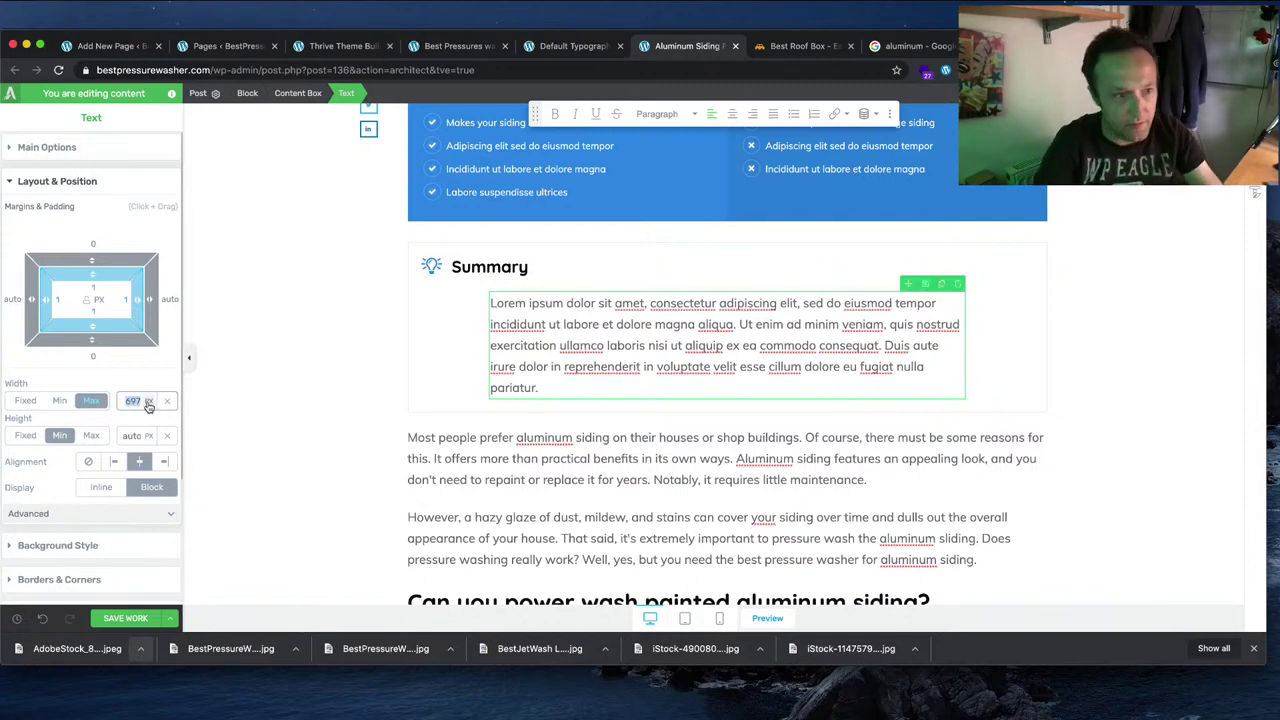
pyautogui.write('auto')
pyautogui.press('Return')
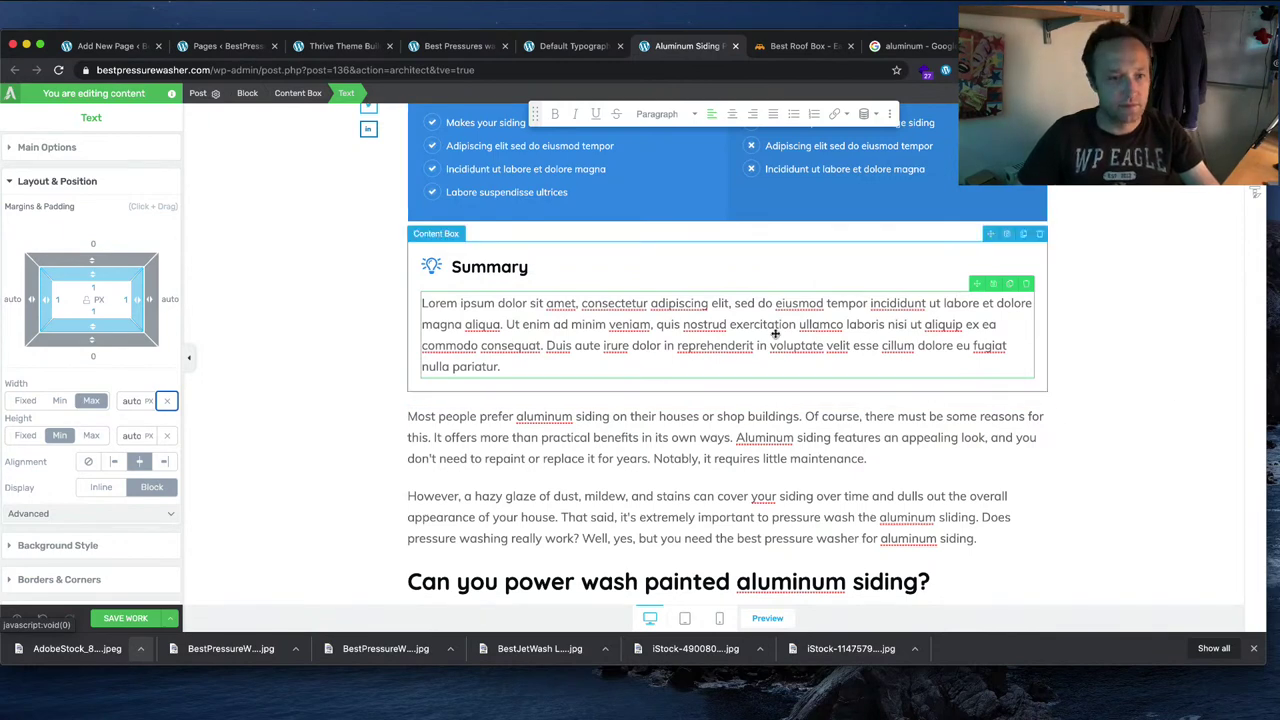
# Step: Replace the Summary paragraph with 'A pressure washer is a great way to clean your aluminum siding.'
pyautogui.scroll(-5, 780, 330)
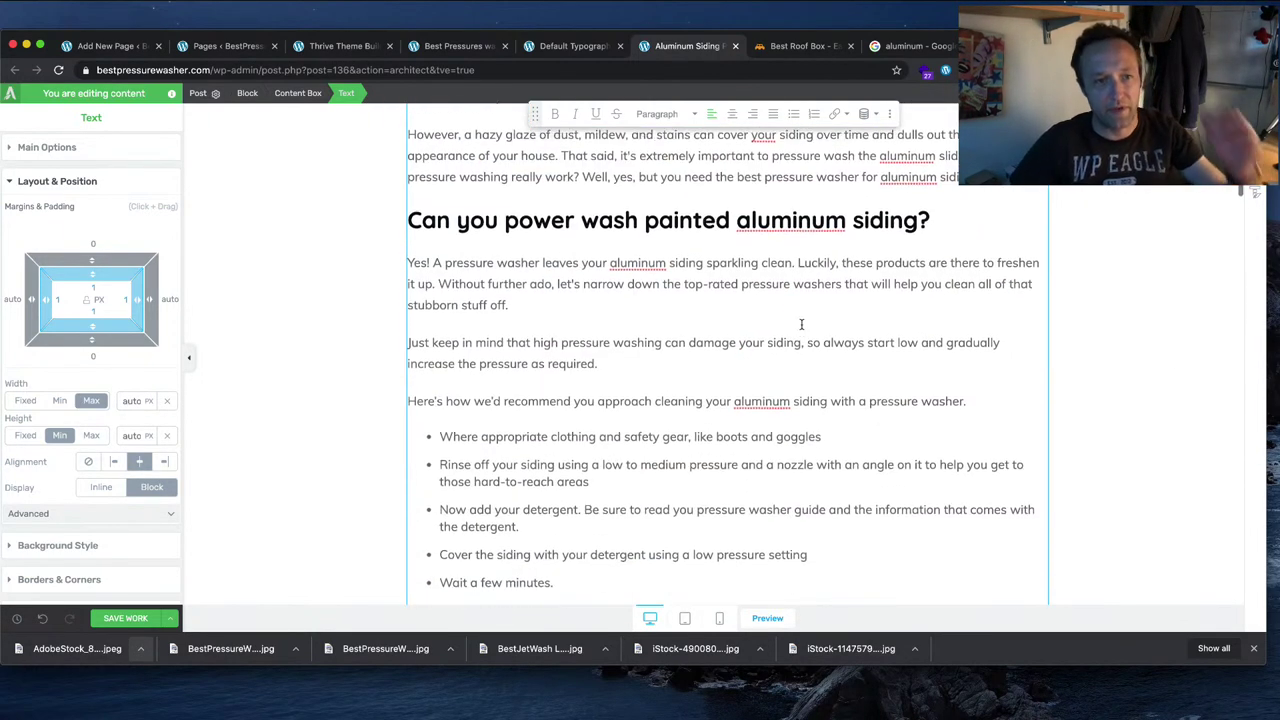
pyautogui.scroll(-5, 801, 324)
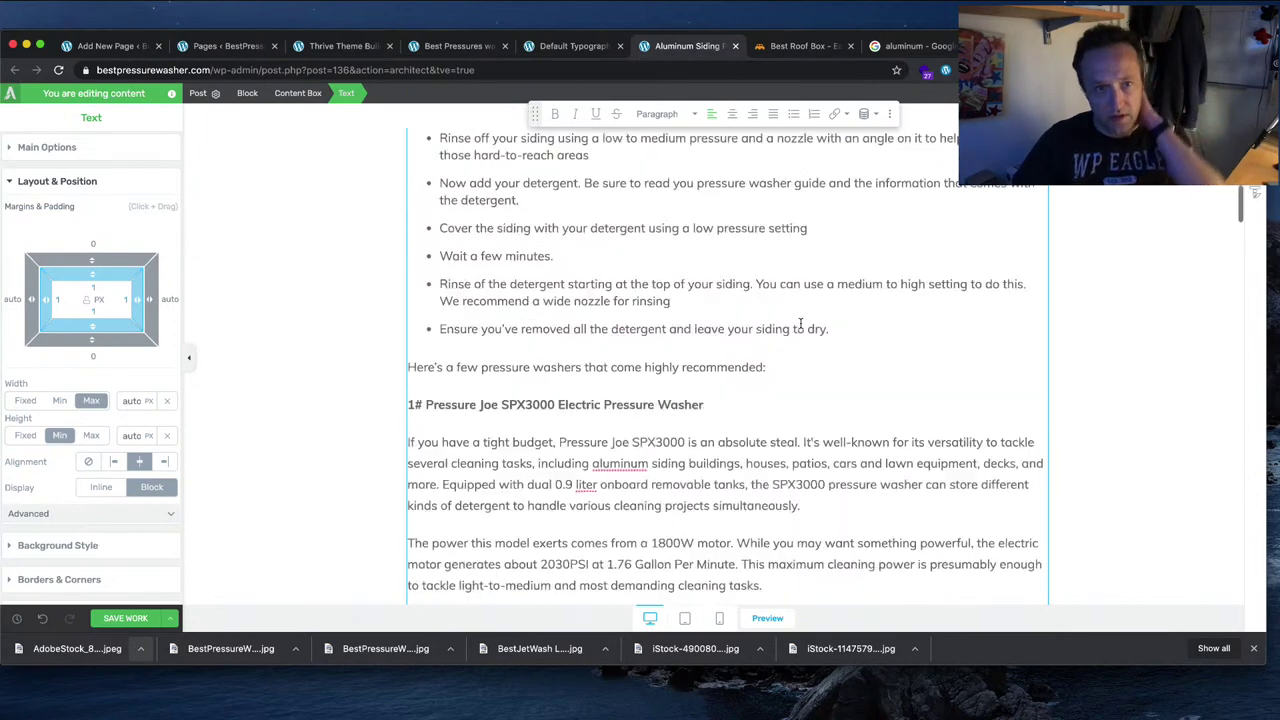
pyautogui.scroll(7, 801, 324)
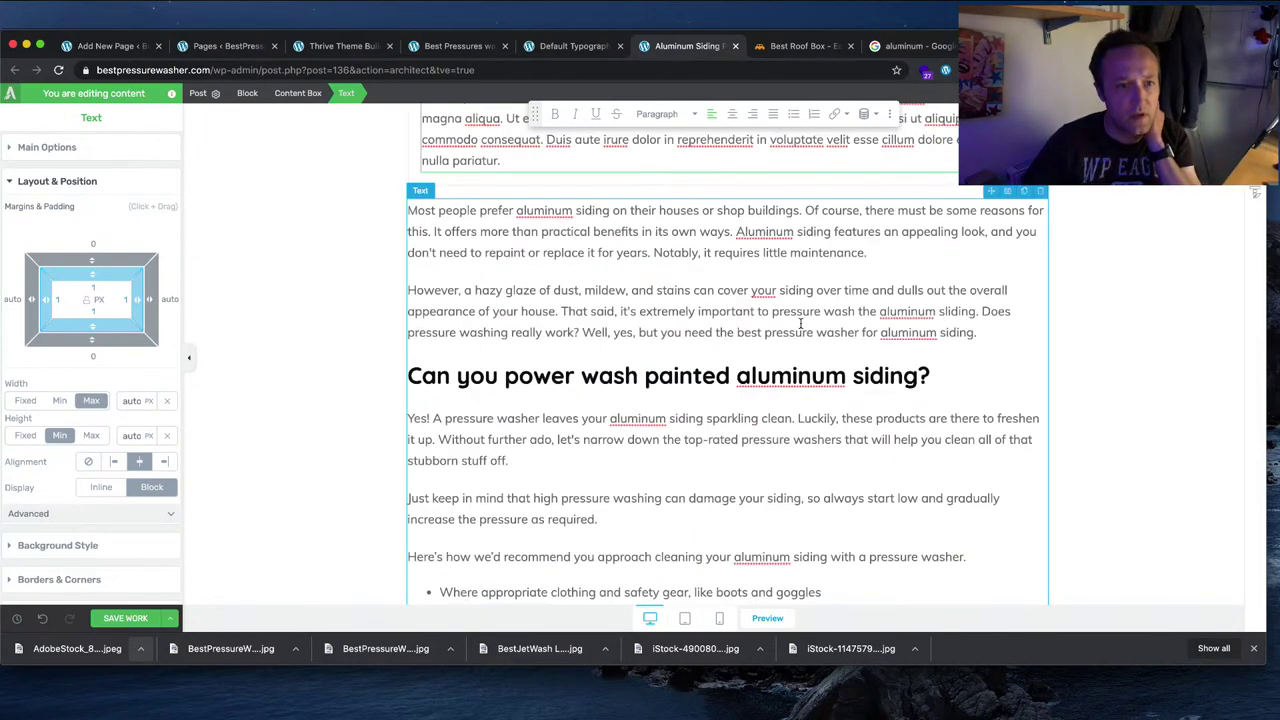
pyautogui.scroll(3, 801, 324)
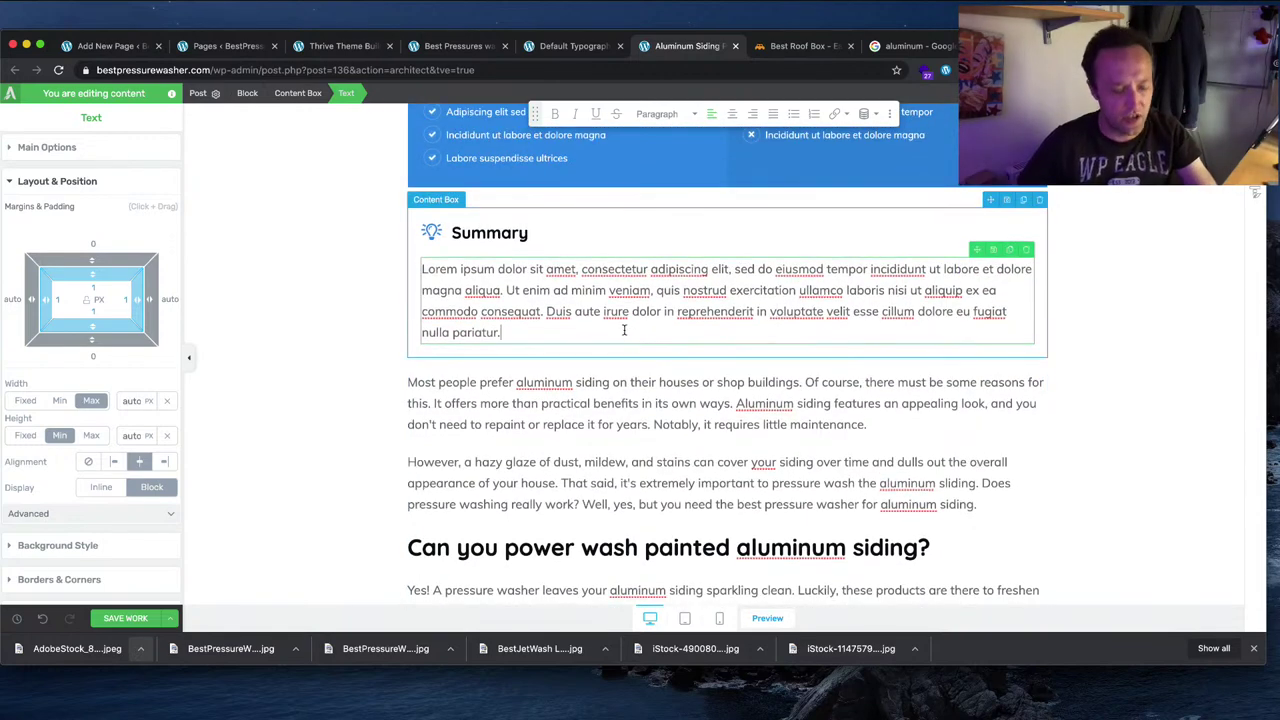
pyautogui.tripleClick(624, 330)
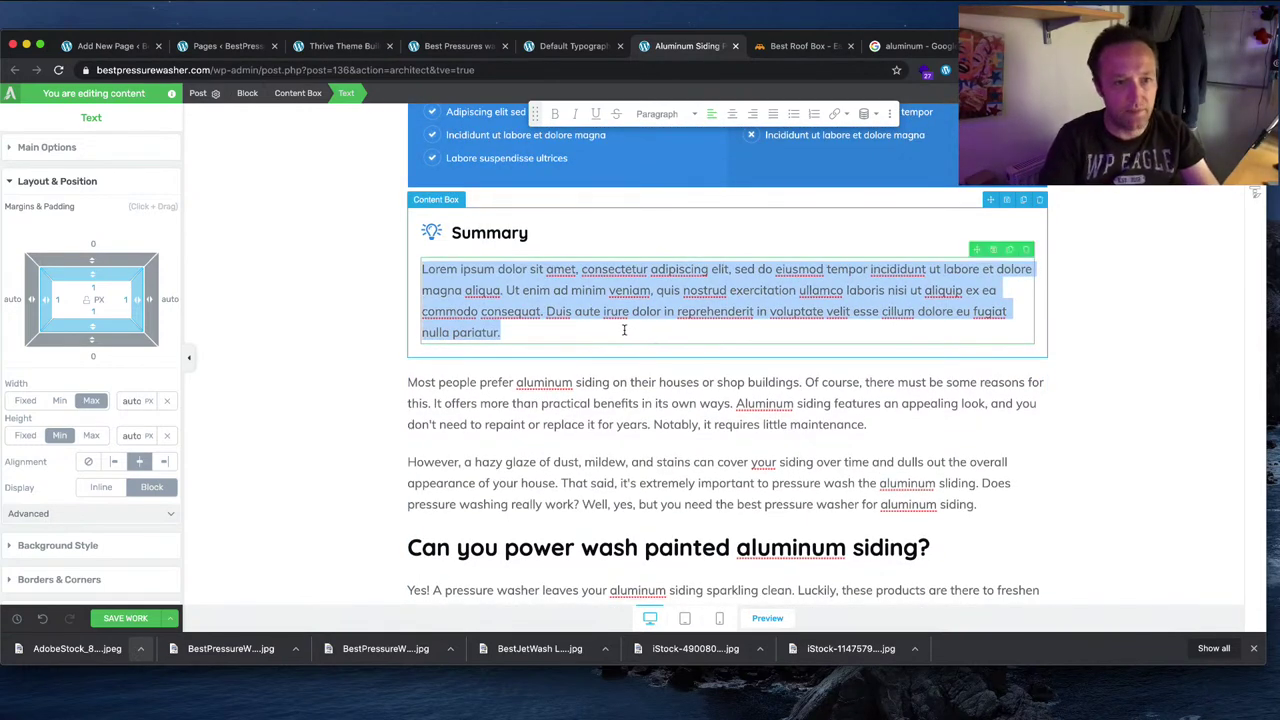
pyautogui.write('A')
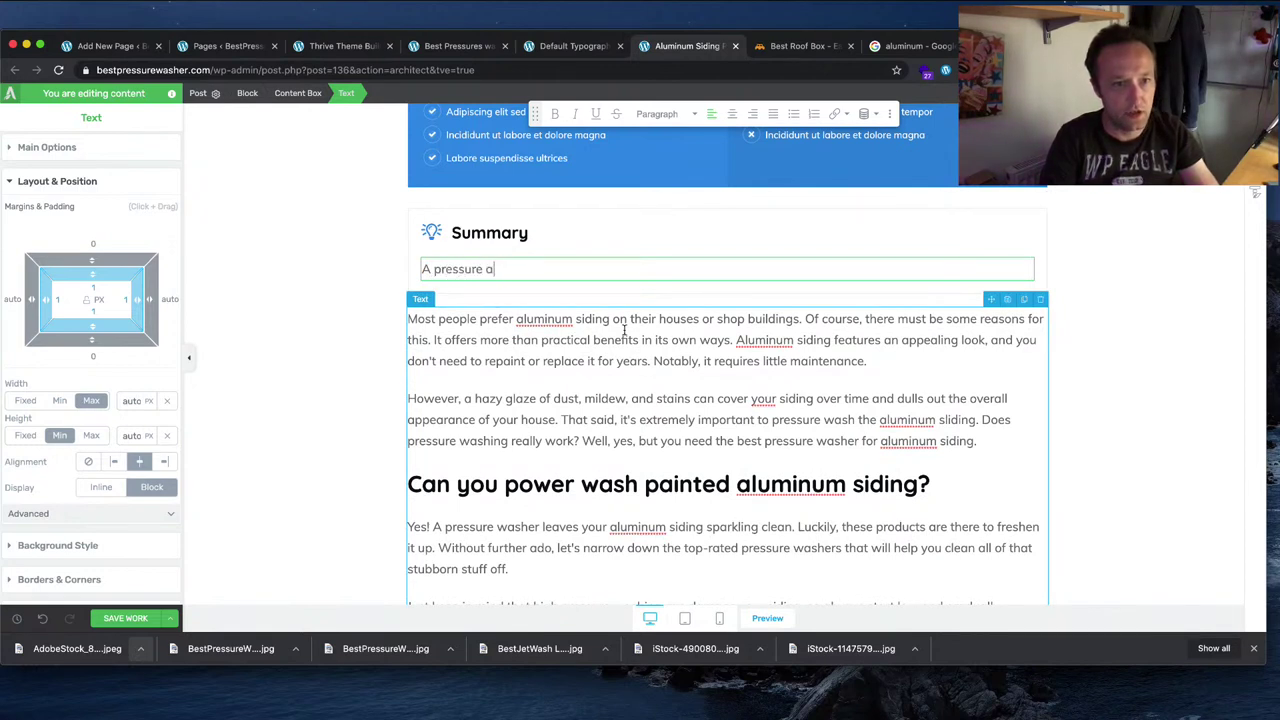
pyautogui.write(' pressure washer i')
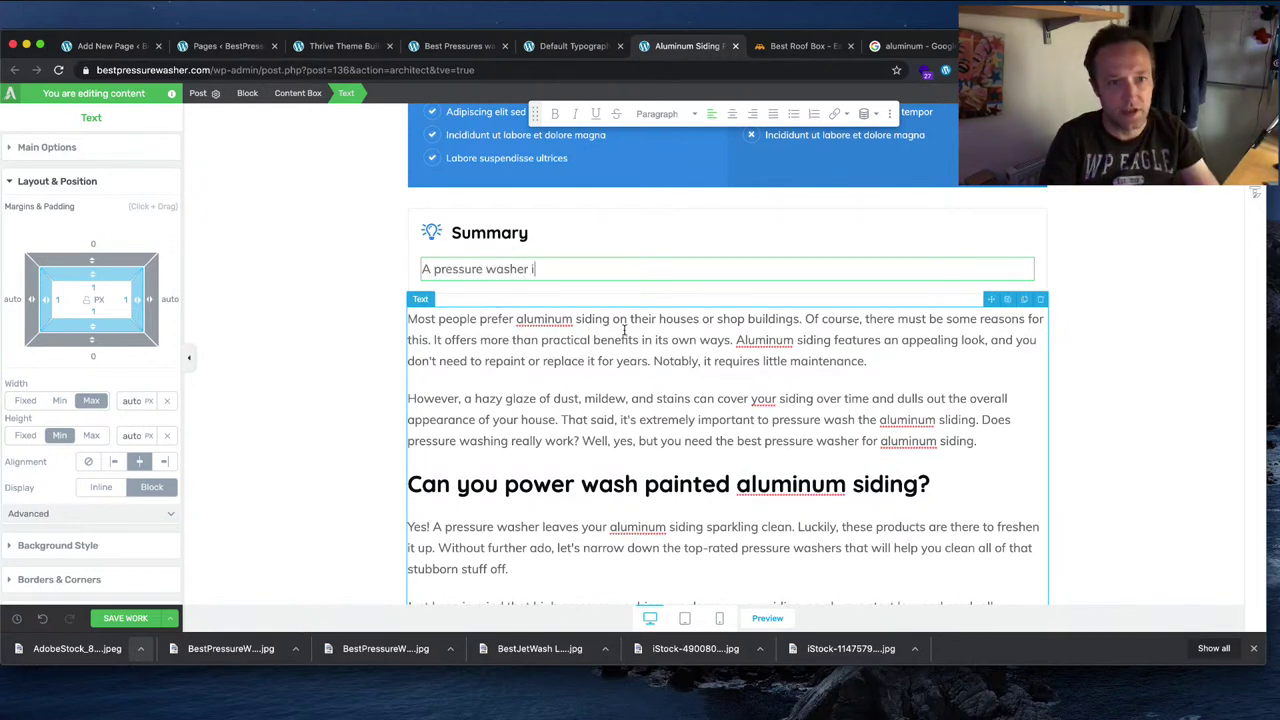
pyautogui.write('s a grte')
pyautogui.press('BackSpace')
pyautogui.write('eat way to clean your alum')
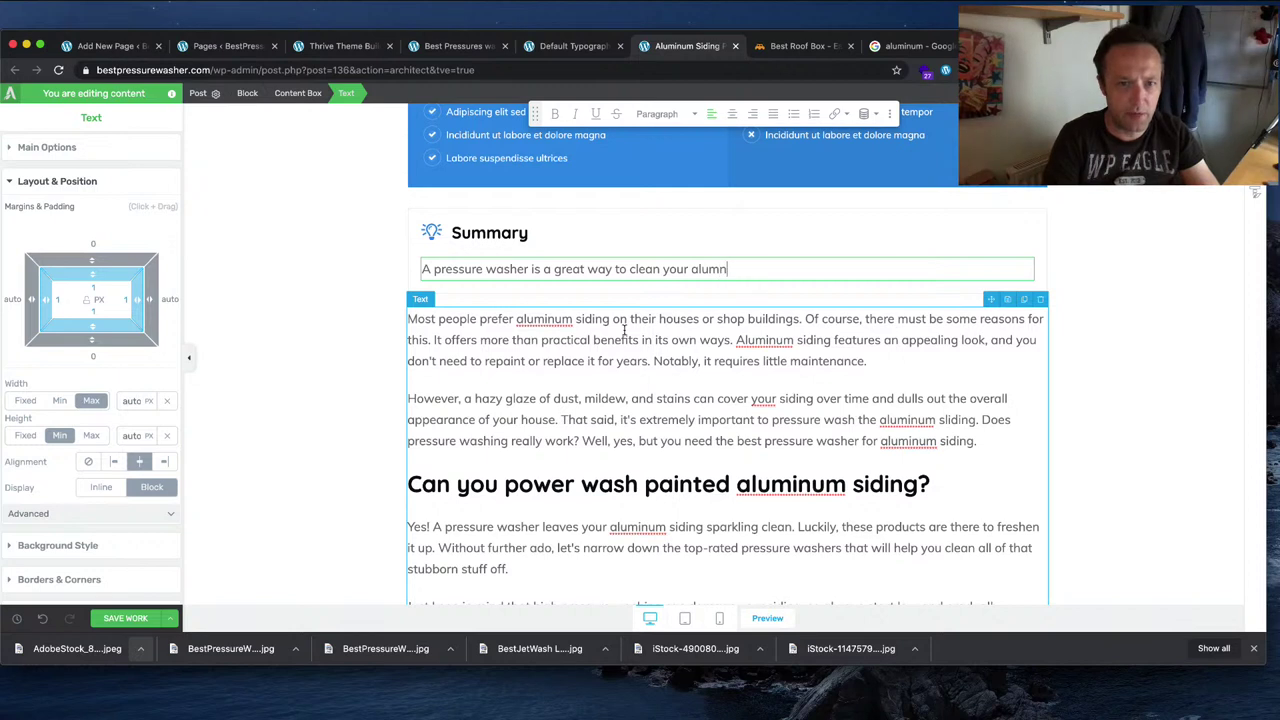
pyautogui.write('n')
pyautogui.press('BackSpace')
pyautogui.press('BackSpace')
pyautogui.press('BackSpace')
pyautogui.press('BackSpace')
pyautogui.press('BackSpace')
pyautogui.press('BackSpace')
pyautogui.press('BackSpace')
pyautogui.press('BackSpace')
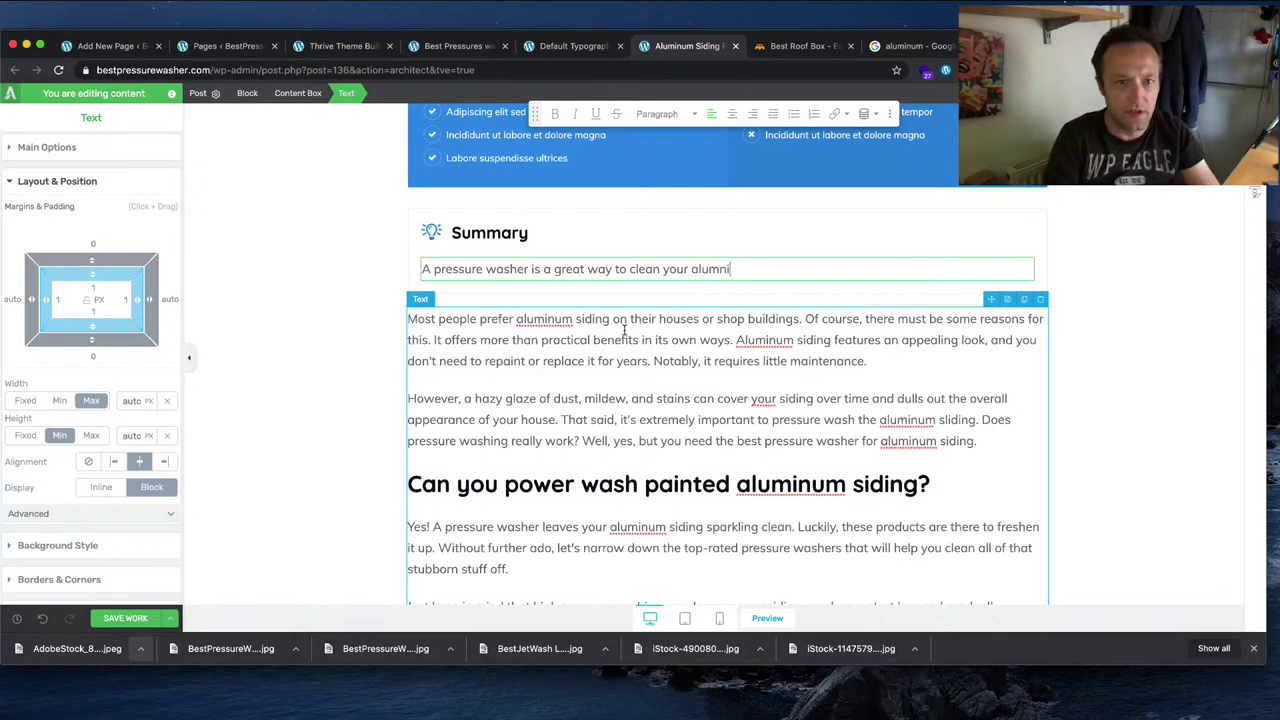
pyautogui.write('alumn')
pyautogui.press('BackSpace')
pyautogui.write('inum siding. H')
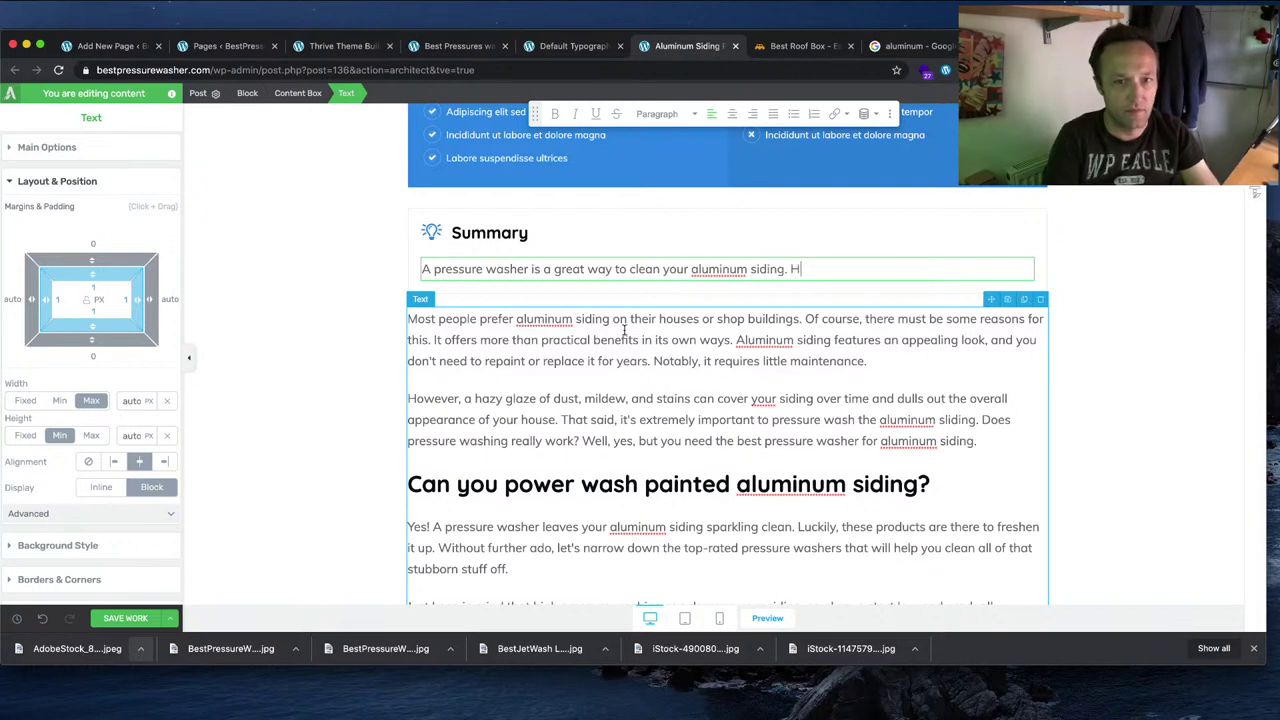
pyautogui.write('owever')
pyautogui.press('BackSpace')
pyautogui.press('BackSpace')
pyautogui.press('BackSpace')
pyautogui.press('BackSpace')
pyautogui.press('BackSpace')
pyautogui.press('BackSpace')
pyautogui.press('BackSpace')
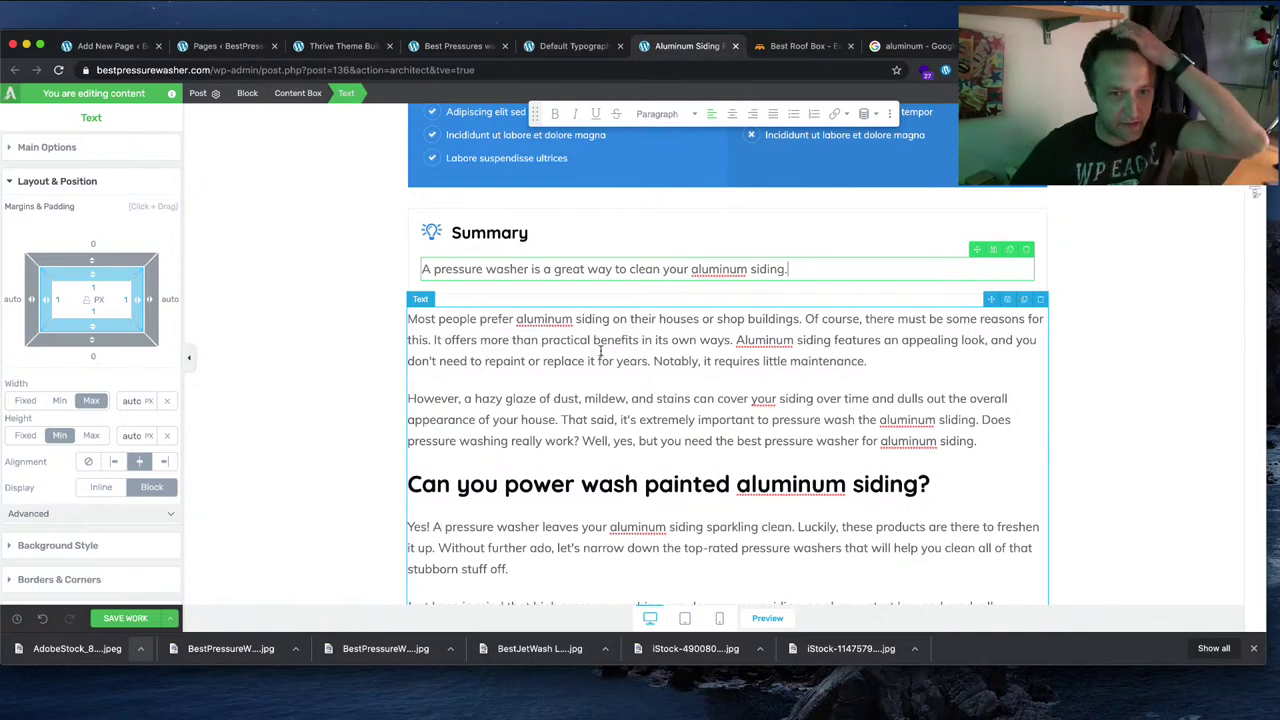
# Step: Make the '1# Pressure Joe SPX3000' product line a Heading 3
pyautogui.scroll(-5, 810, 420)
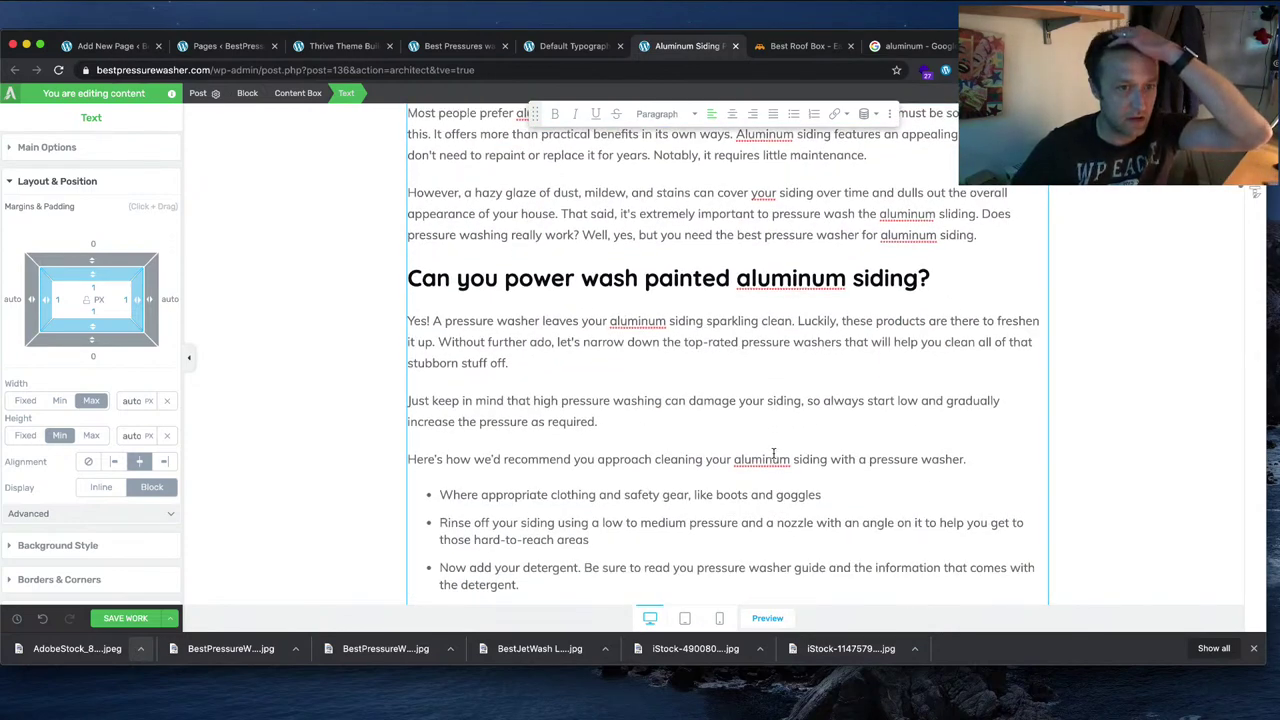
pyautogui.scroll(-5, 793, 401)
pyautogui.scroll(3, 790, 403)
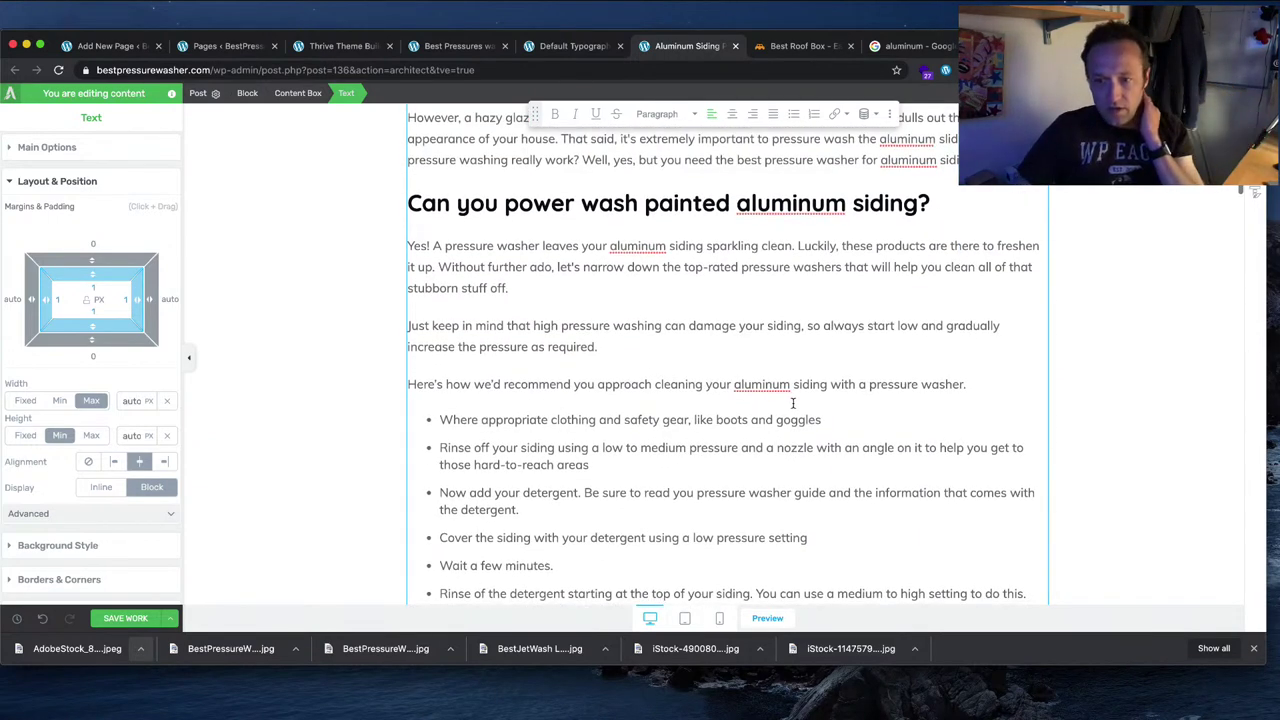
pyautogui.scroll(6, 793, 403)
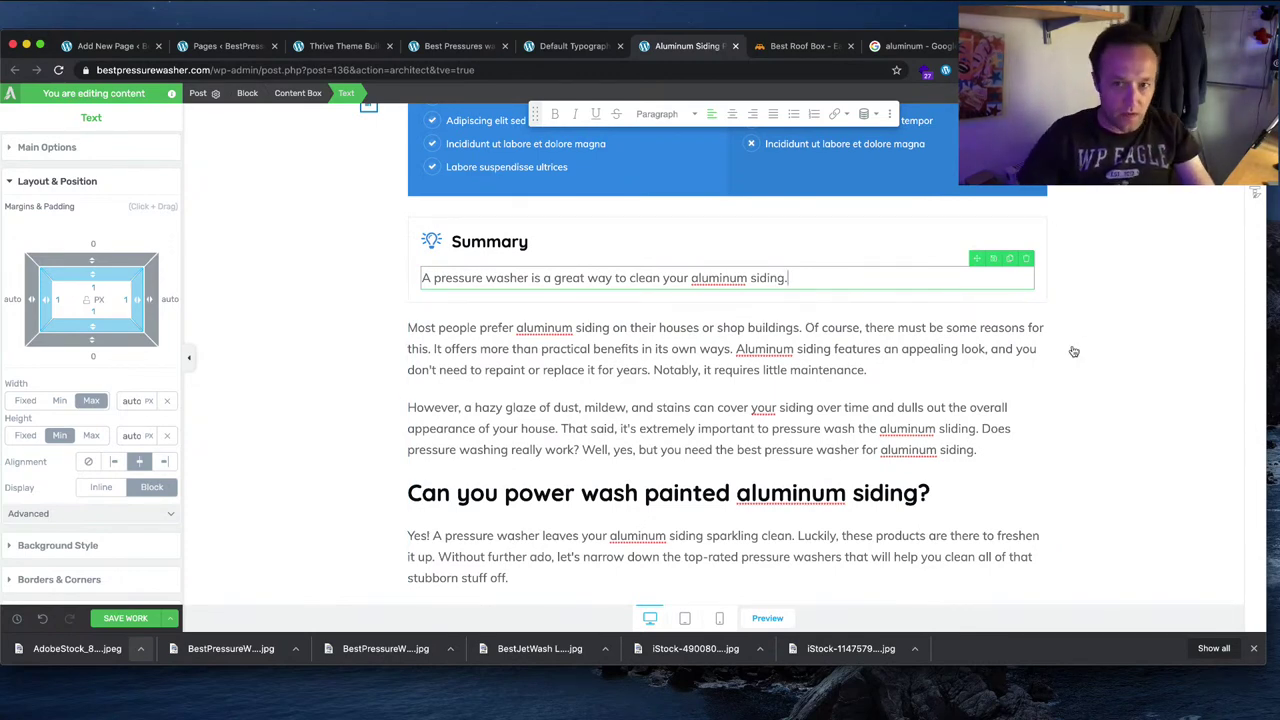
pyautogui.scroll(-15, 1144, 354)
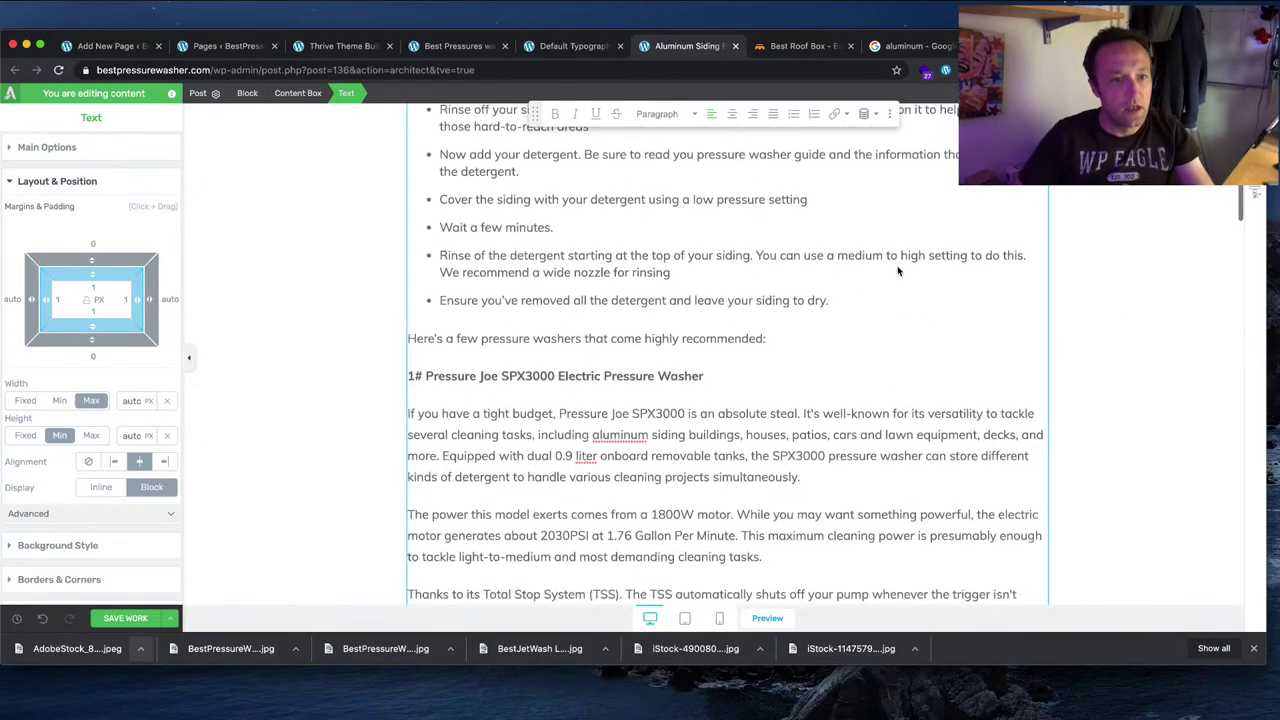
pyautogui.click(743, 362)
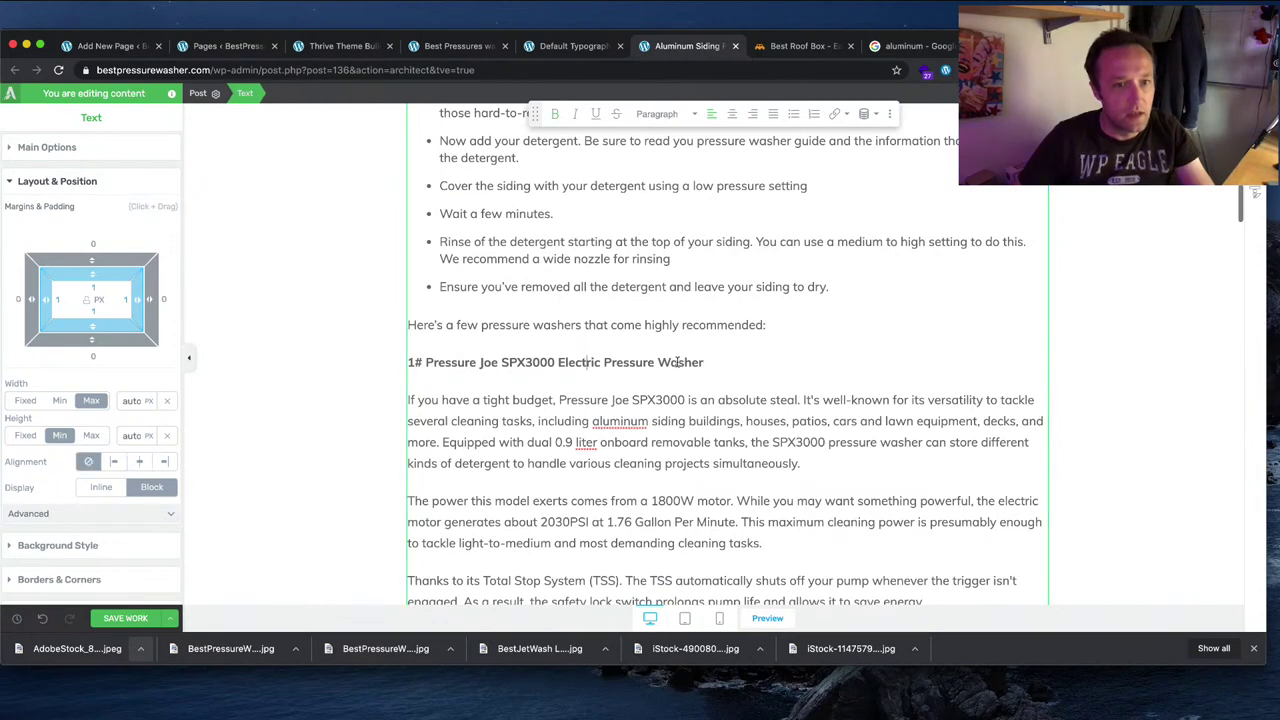
pyautogui.moveTo(735, 362); pyautogui.dragTo(413, 358)
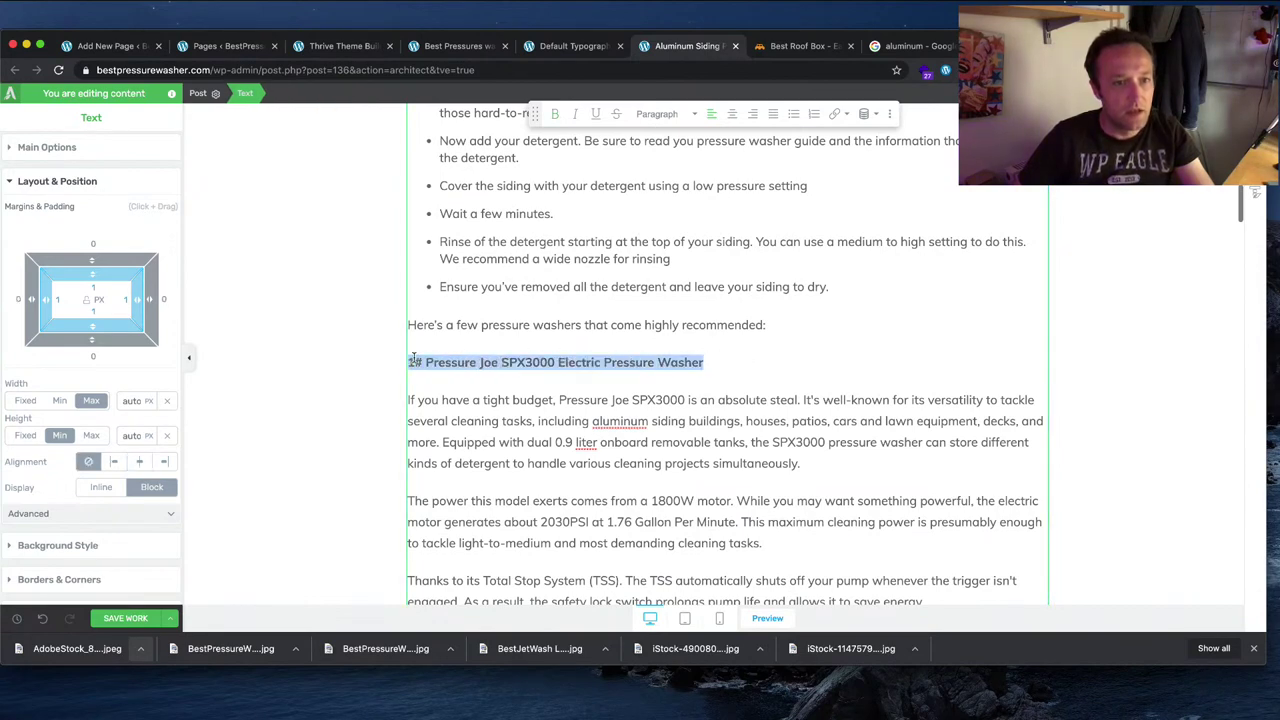
pyautogui.scroll(5, 657, 358)
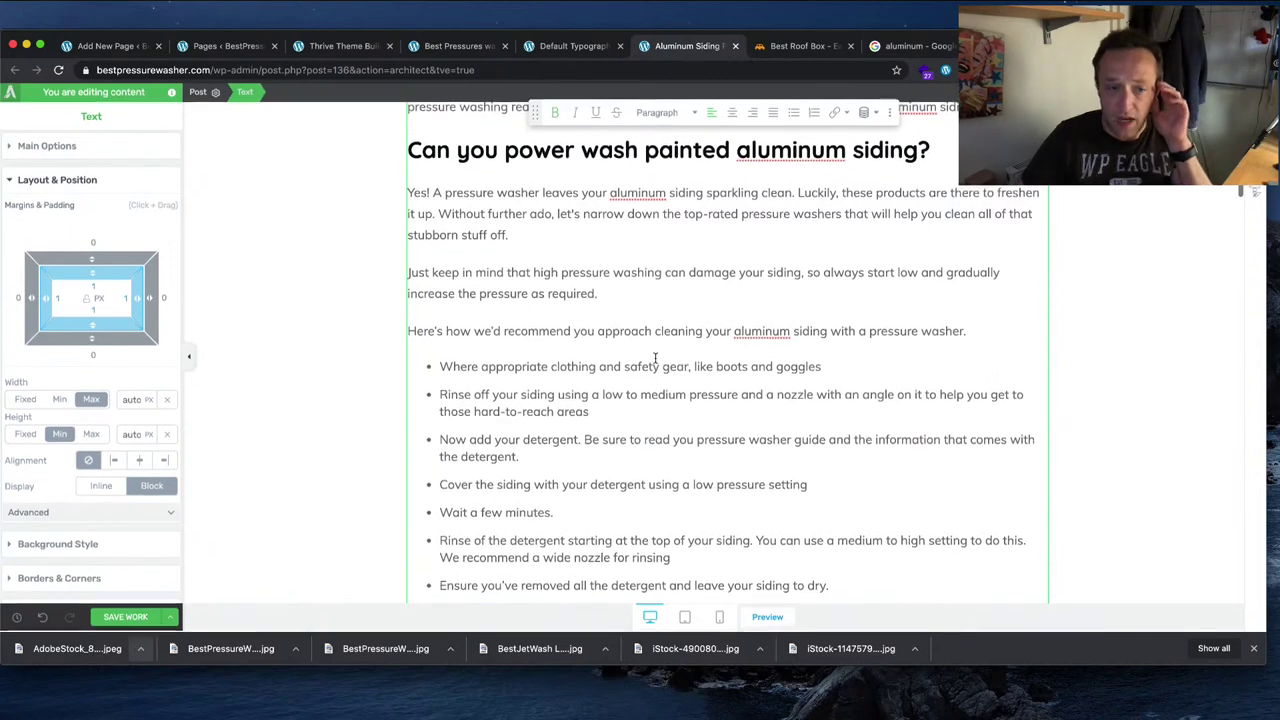
pyautogui.scroll(-4, 656, 358)
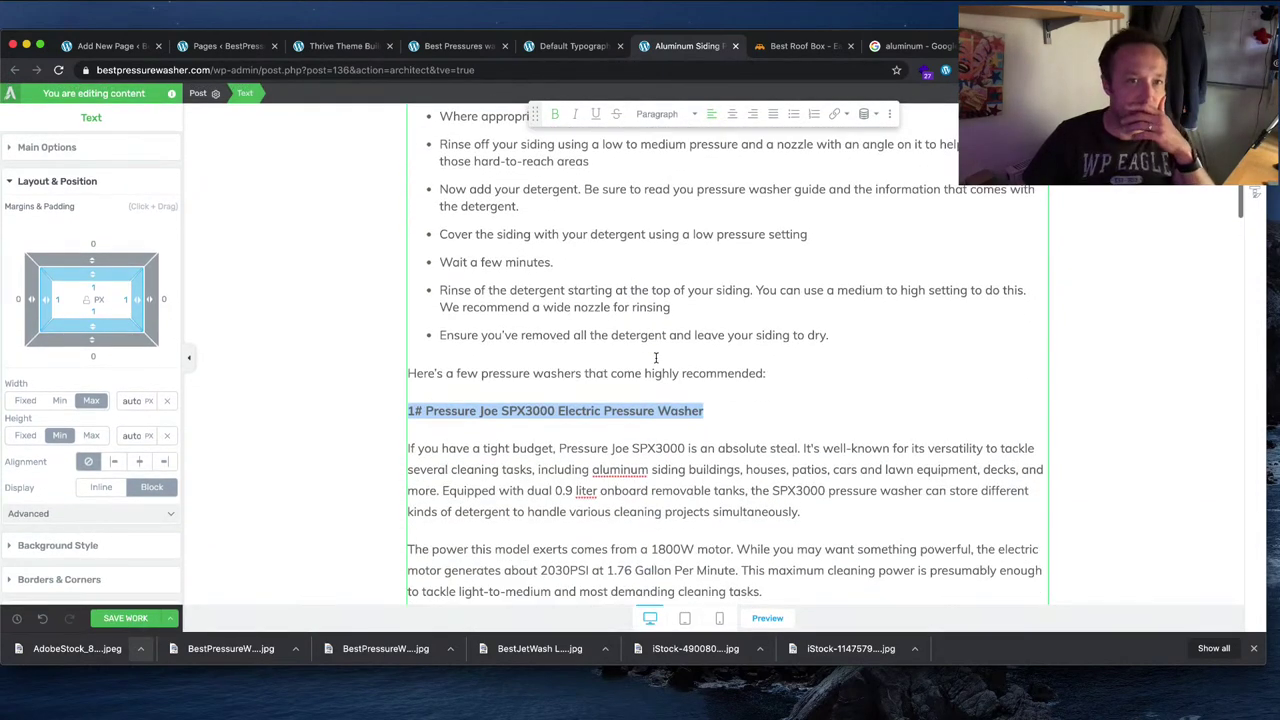
pyautogui.scroll(1, 656, 358)
pyautogui.click(657, 113)
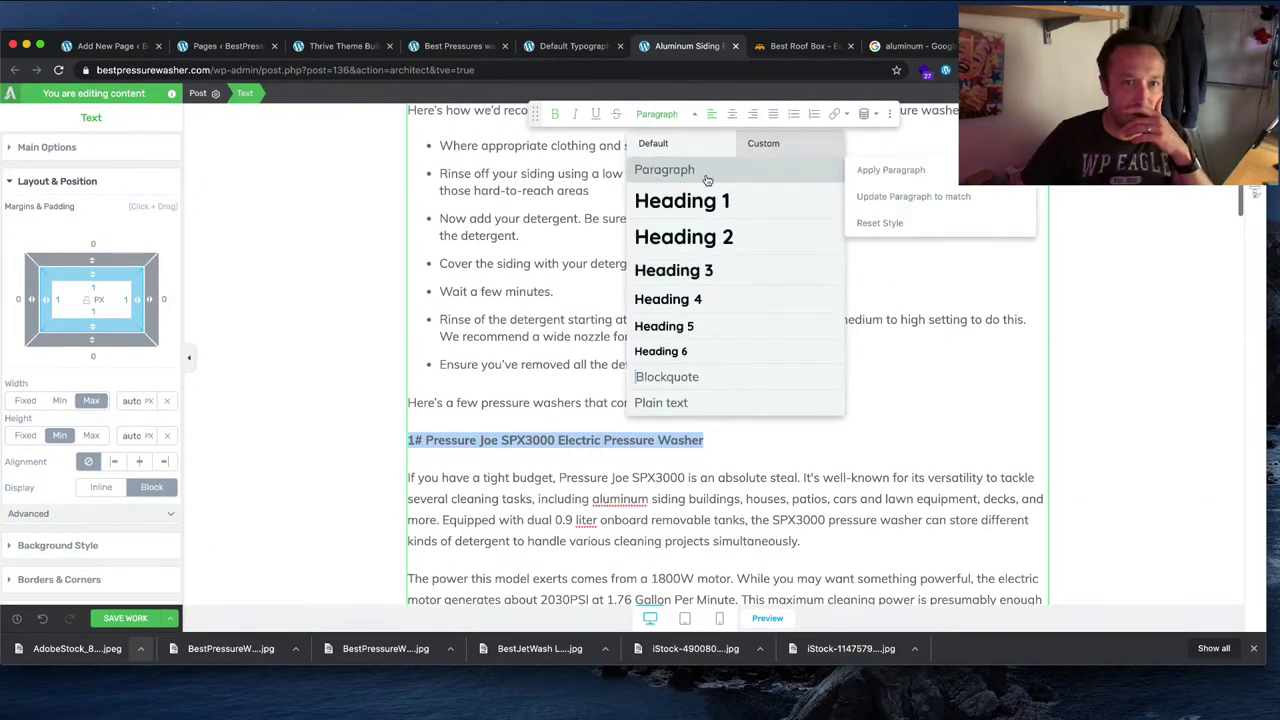
pyautogui.click(714, 267)
pyautogui.click(851, 366)
# Step: Bold the line 'Here's a few pressure washers that come highly recommended:'
pyautogui.scroll(3, 851, 366)
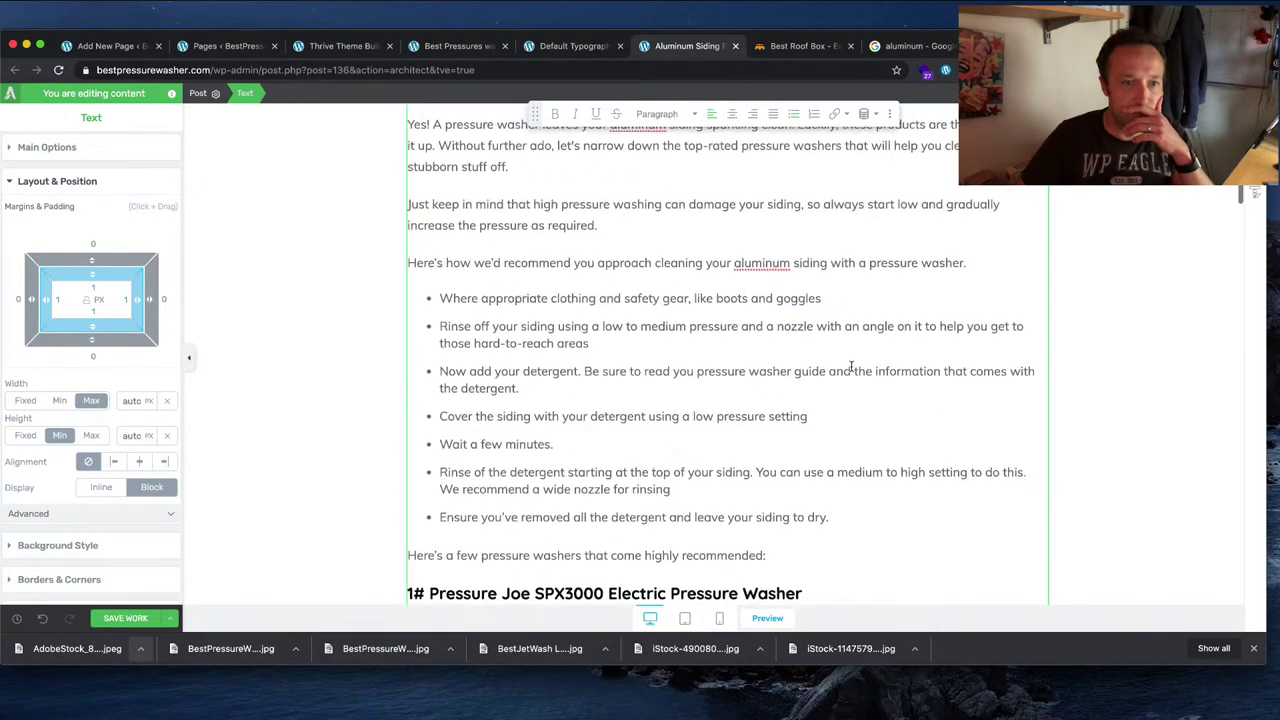
pyautogui.scroll(3, 851, 366)
pyautogui.scroll(-4, 849, 367)
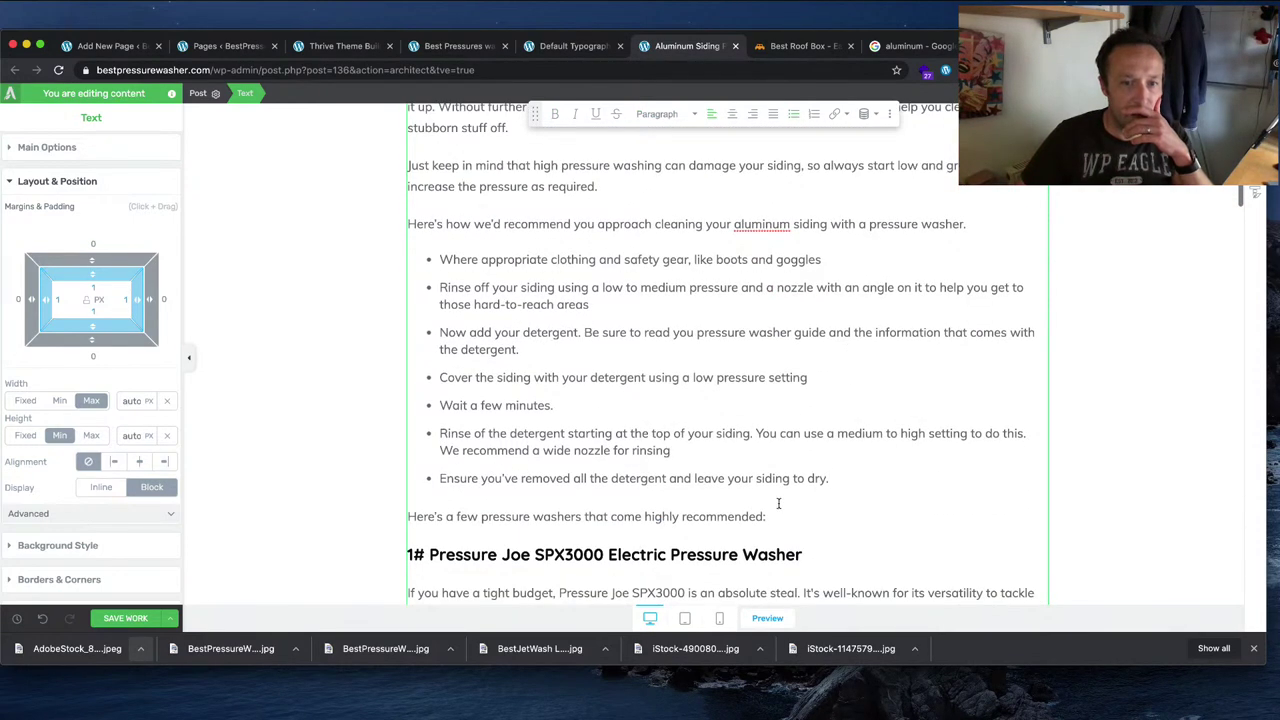
pyautogui.moveTo(765, 516); pyautogui.dragTo(408, 516)
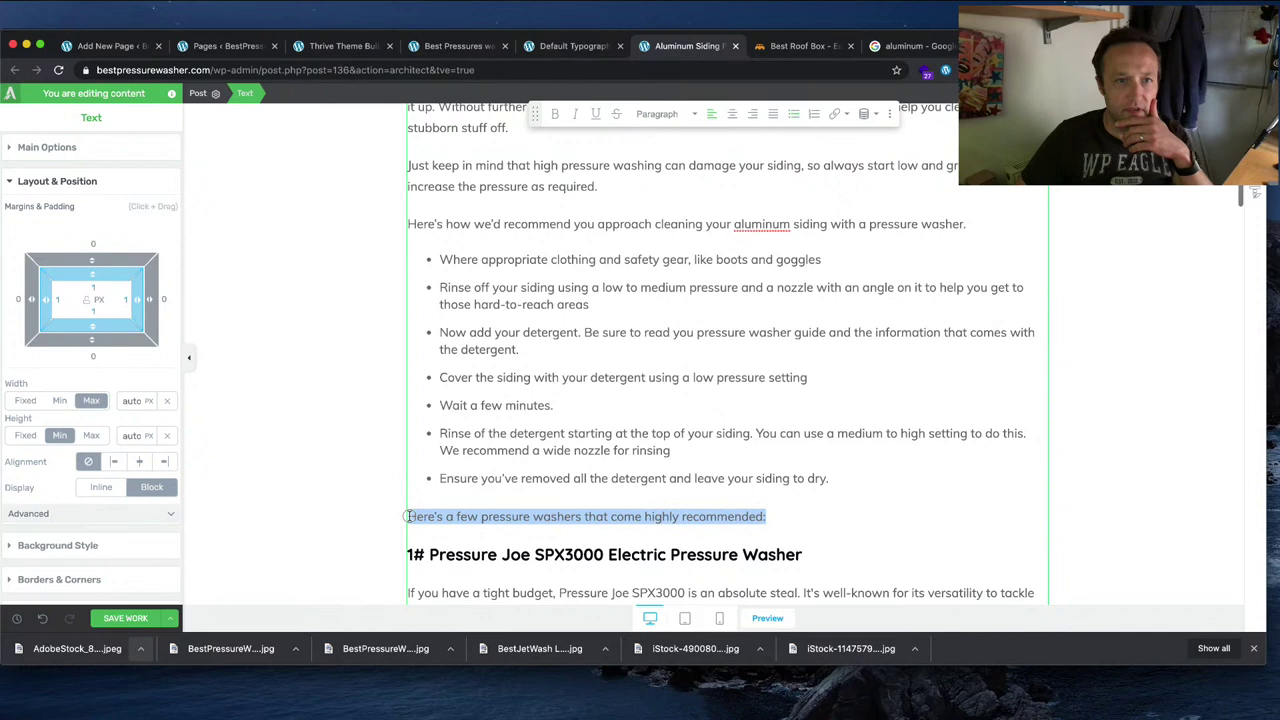
pyautogui.click(555, 114)
pyautogui.click(716, 167)
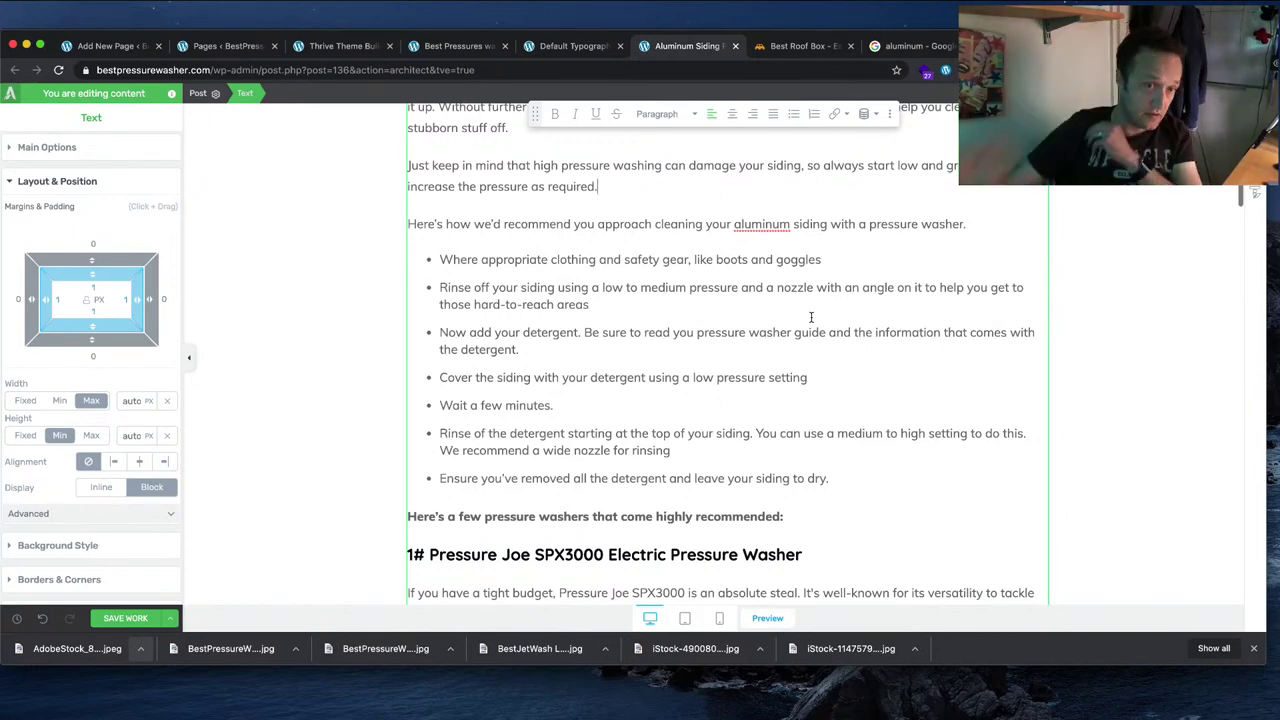
pyautogui.scroll(-3, 812, 317)
pyautogui.scroll(-7, 813, 316)
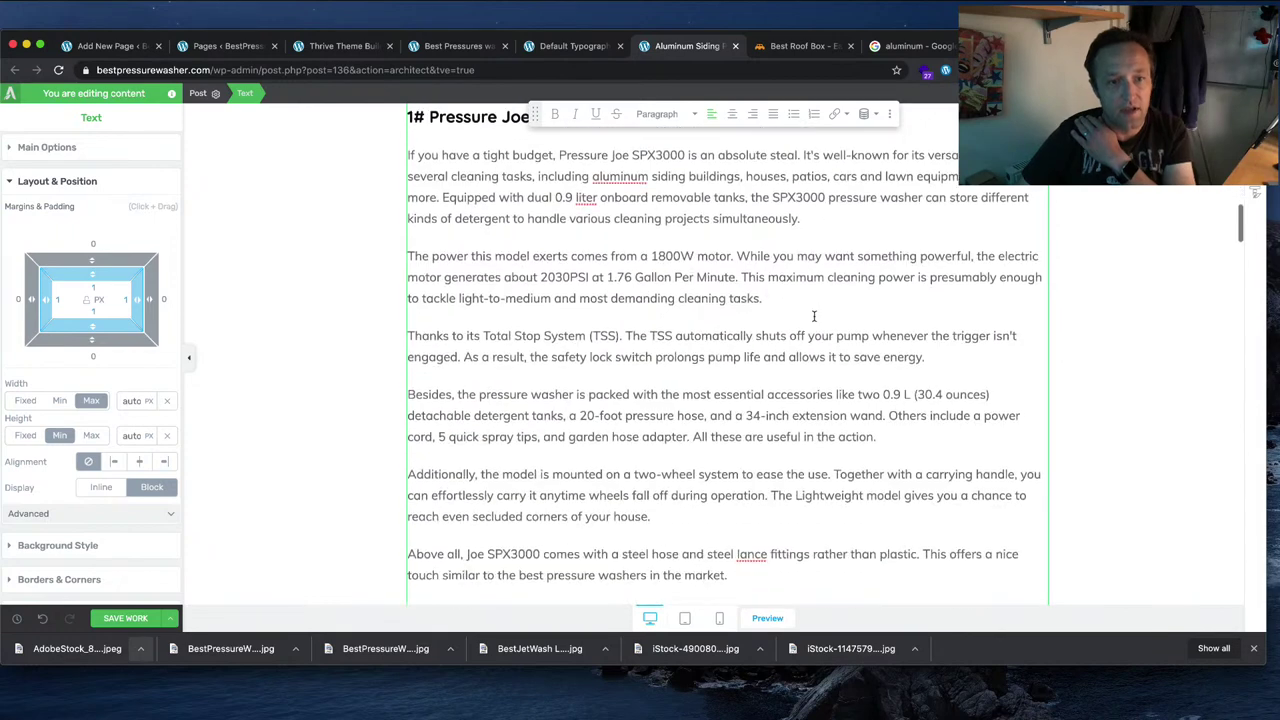
pyautogui.scroll(5, 815, 315)
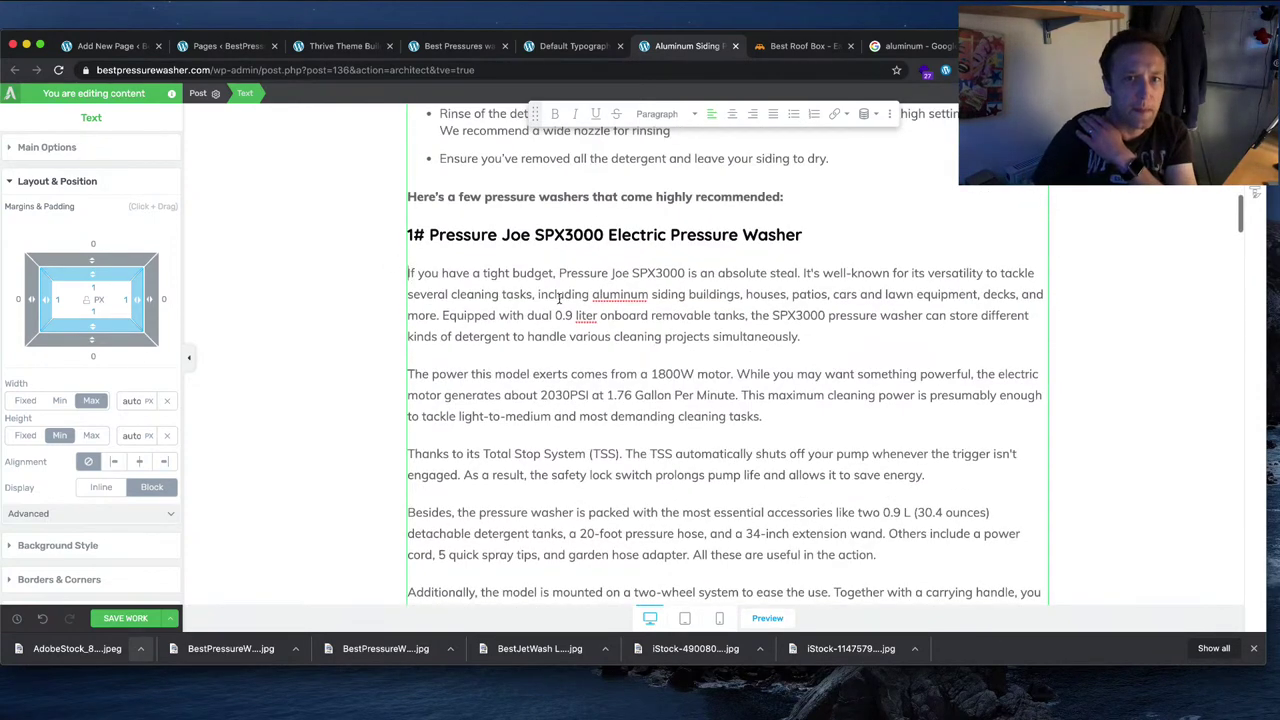
# Step: Drag a Custom HTML element into the article and close its code dialog without code
pyautogui.click(889, 117)
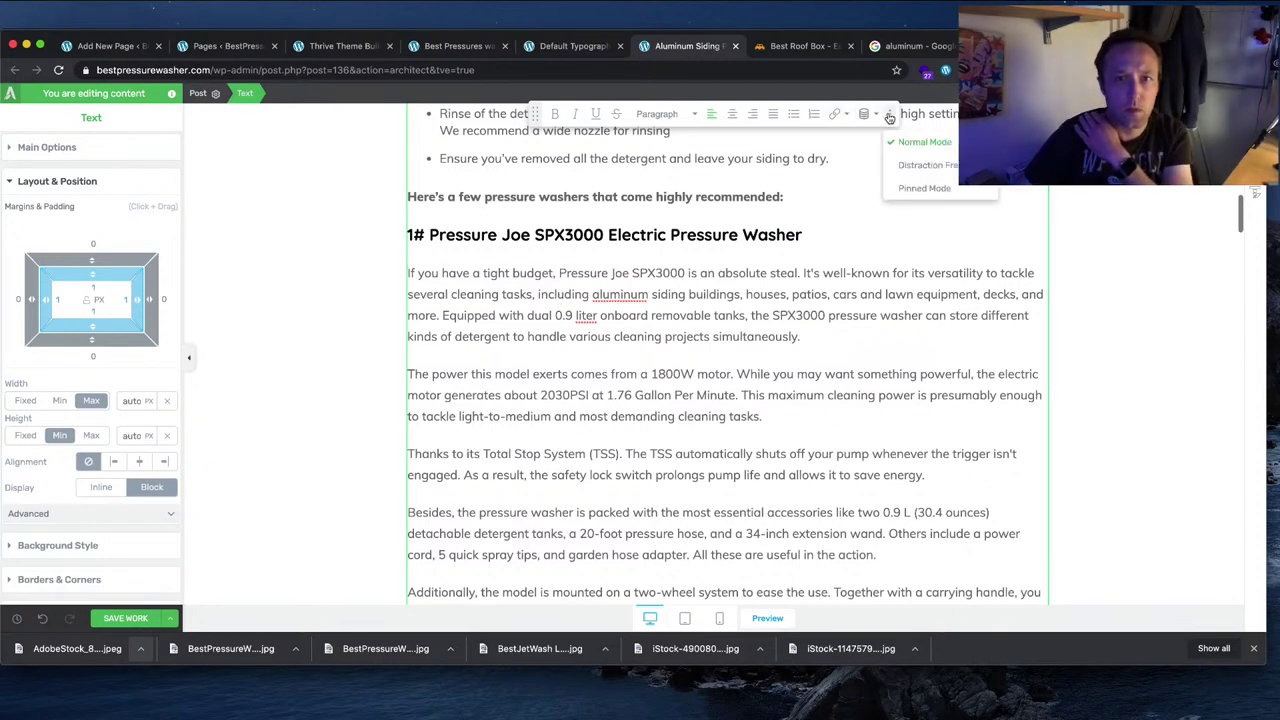
pyautogui.rightClick(757, 337)
pyautogui.click(728, 283)
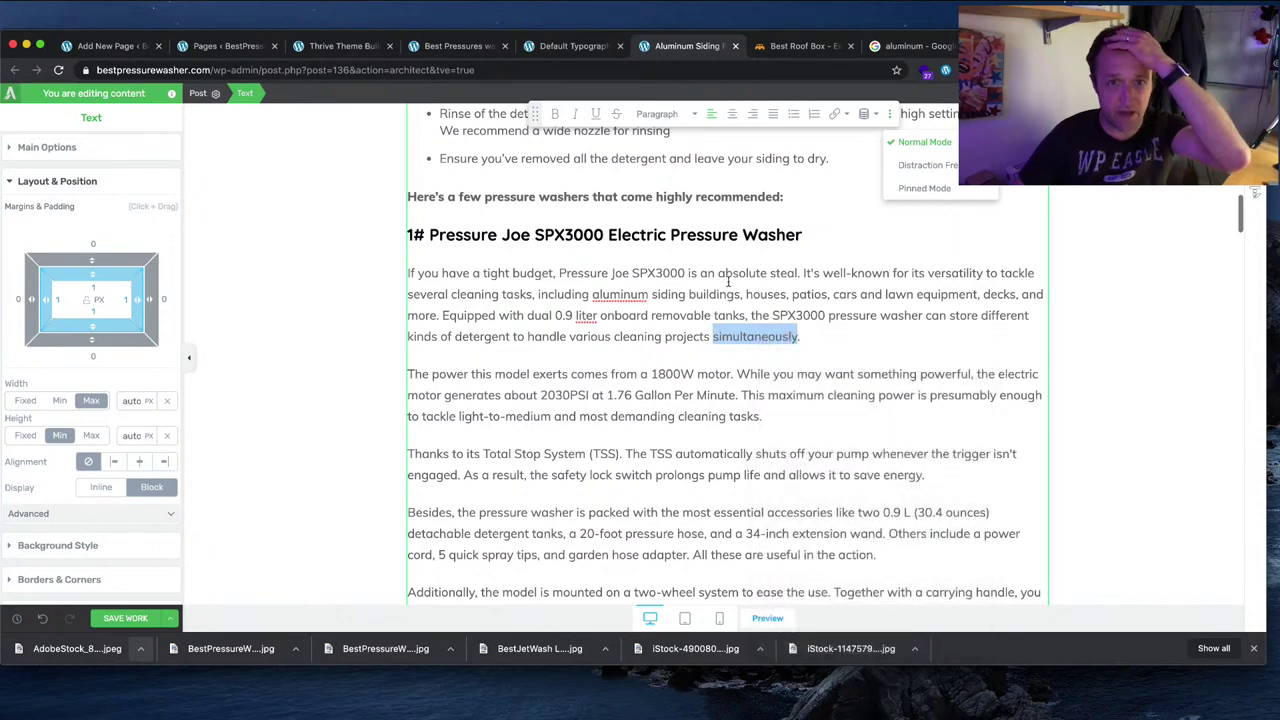
pyautogui.click(1255, 192)
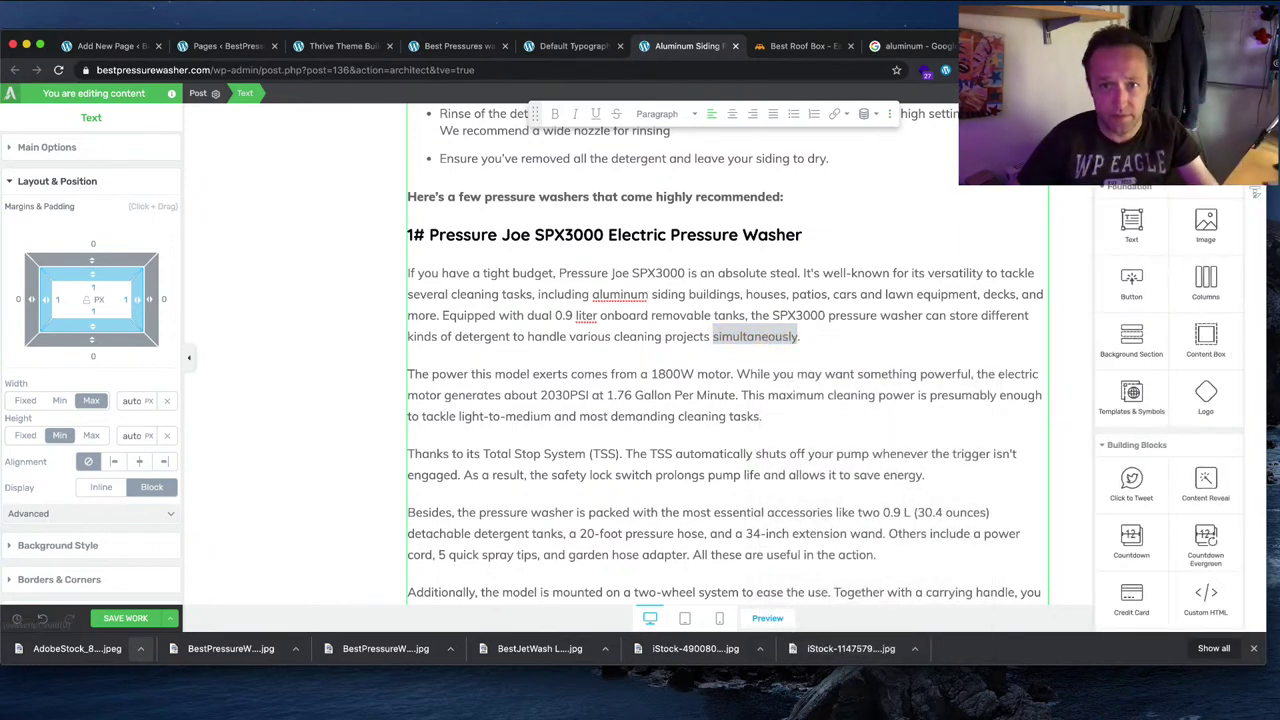
pyautogui.scroll(-5, 1170, 400)
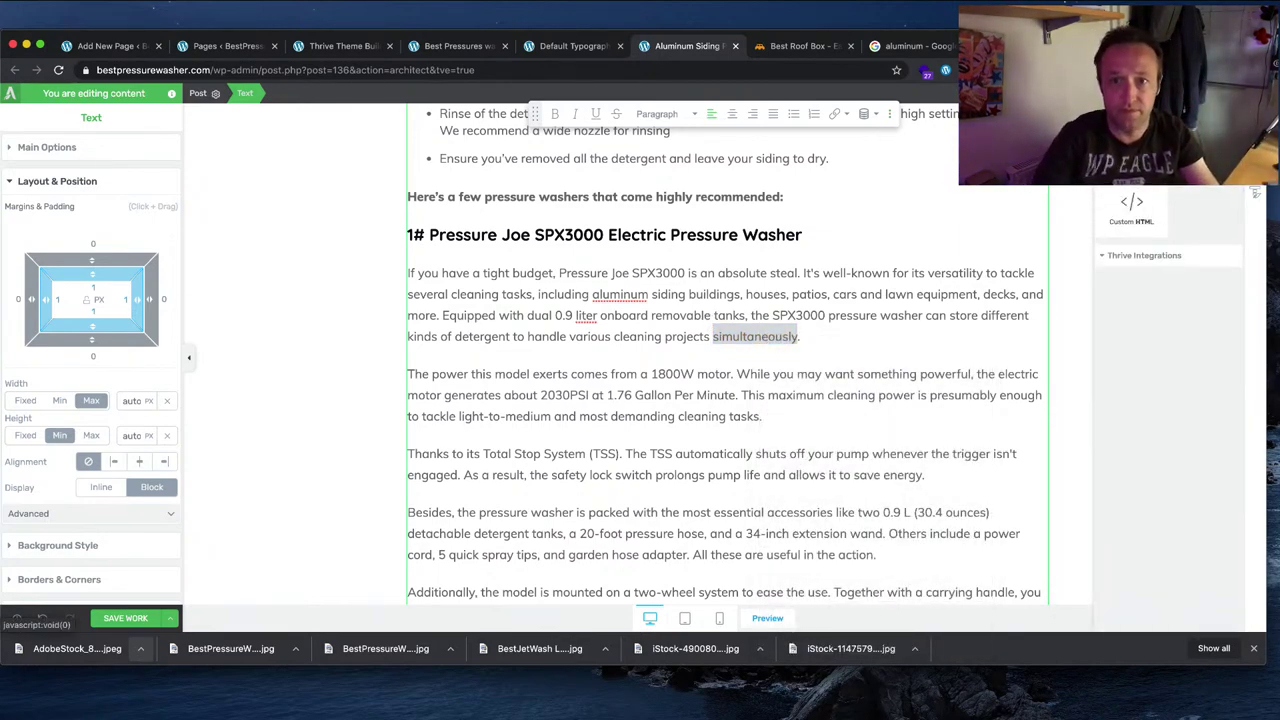
pyautogui.moveTo(1131, 208); pyautogui.dragTo(1020, 296)
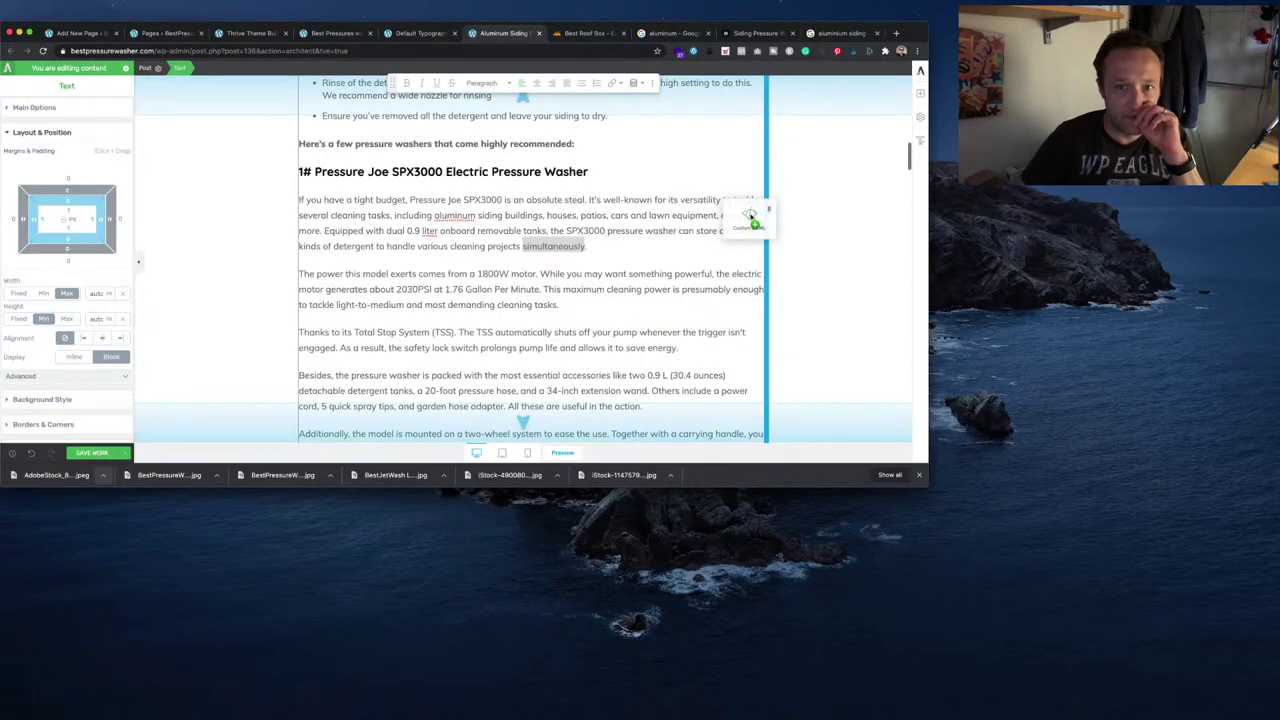
pyautogui.moveTo(749, 215); pyautogui.dragTo(749, 217)
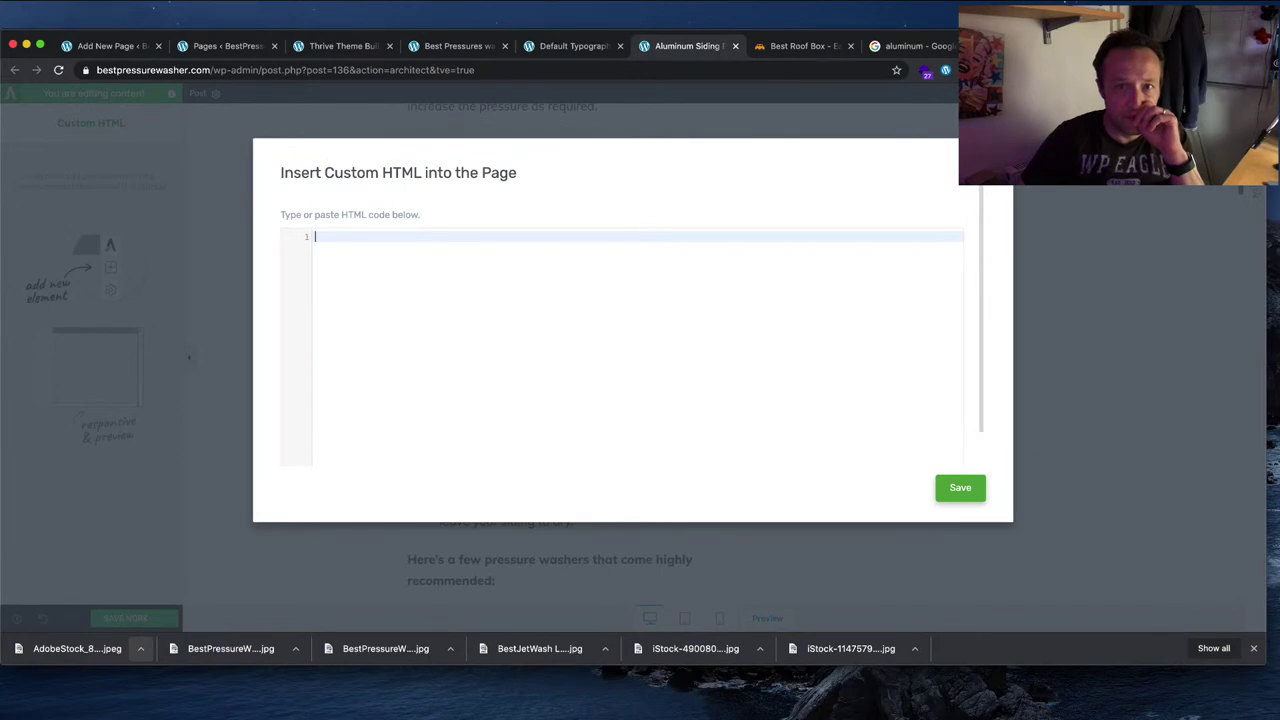
pyautogui.click(1000, 206)
# Step: Delete the Custom HTML element and its empty column so the text spans full width
pyautogui.scroll(10, 838, 311)
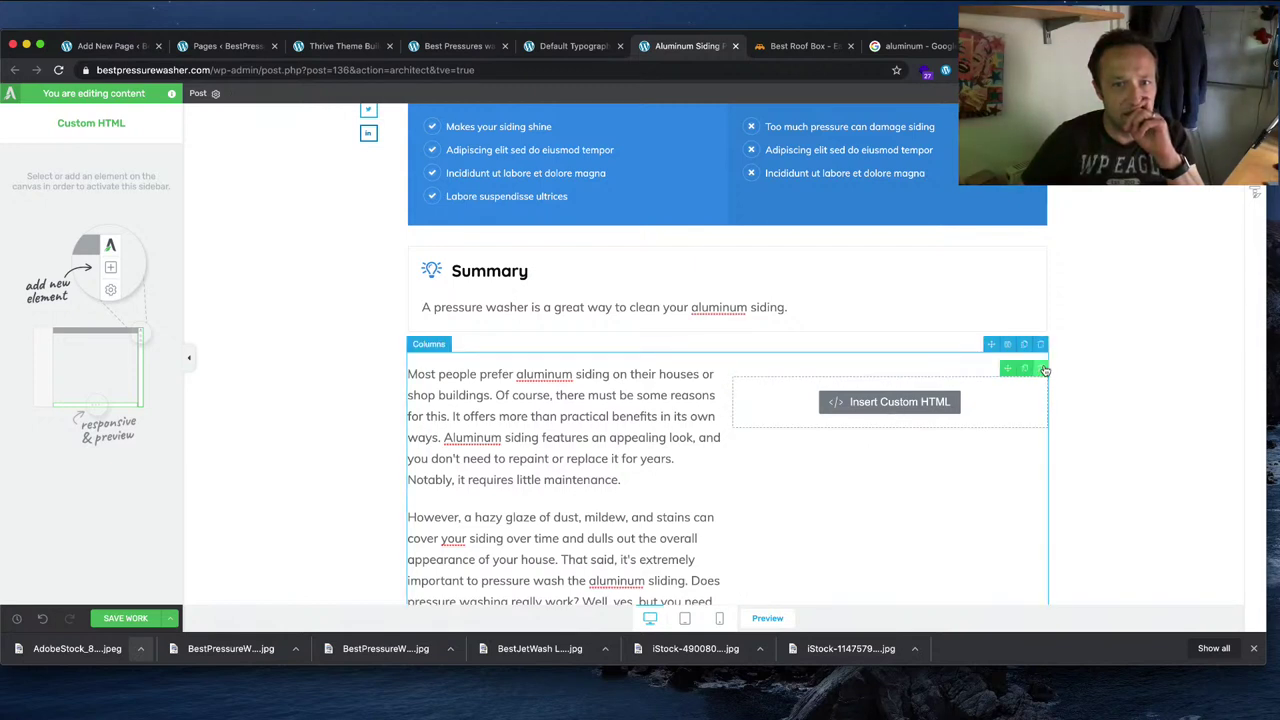
pyautogui.click(1042, 369)
pyautogui.click(1041, 357)
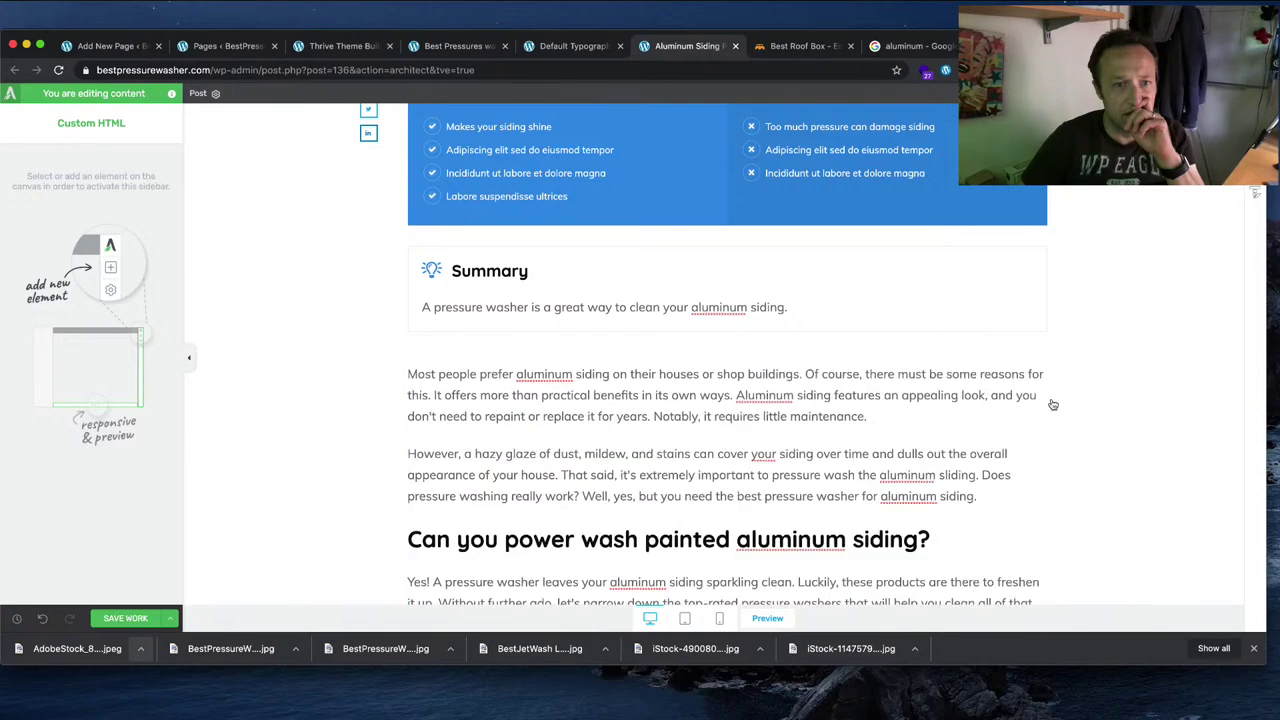
# Step: Select the product name 'Pressure Joe SPX3000 Electric Pressure Washer' in its heading
pyautogui.scroll(-5, 1051, 403)
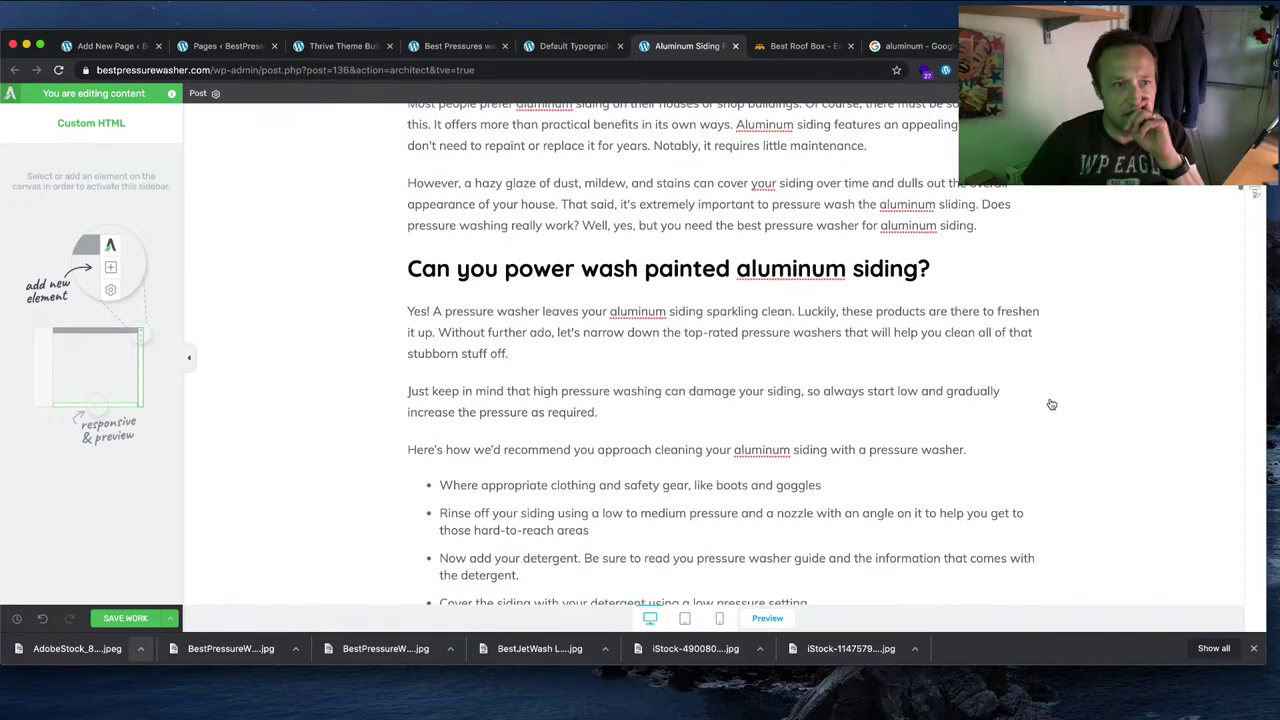
pyautogui.scroll(-10, 849, 145)
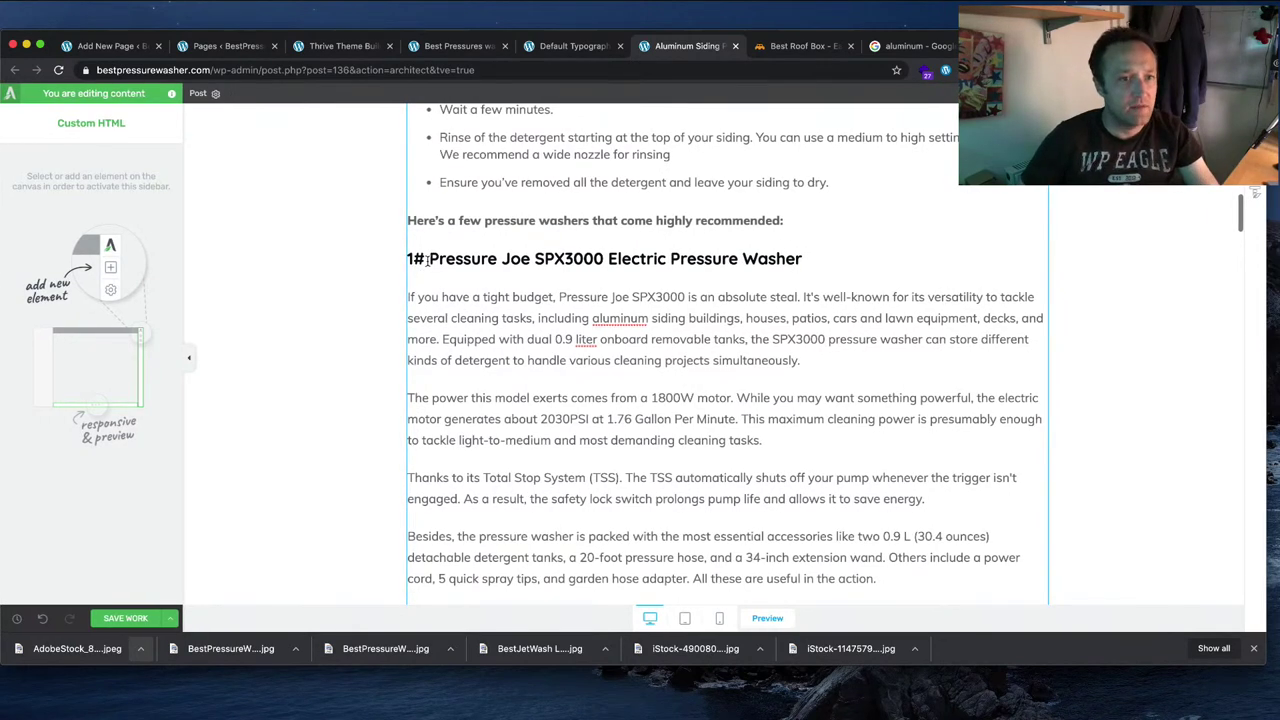
pyautogui.moveTo(428, 260); pyautogui.dragTo(668, 260)
pyautogui.click(670, 258)
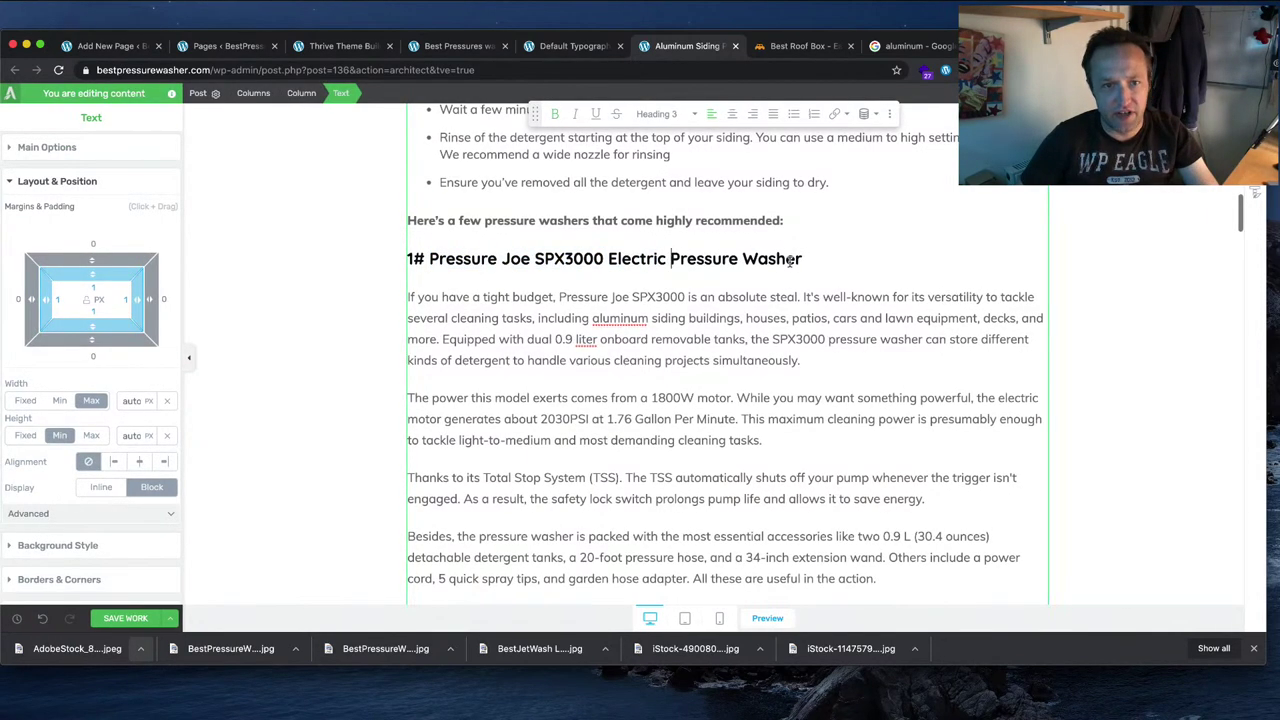
pyautogui.moveTo(805, 259); pyautogui.dragTo(437, 253)
pyautogui.press('super+c')
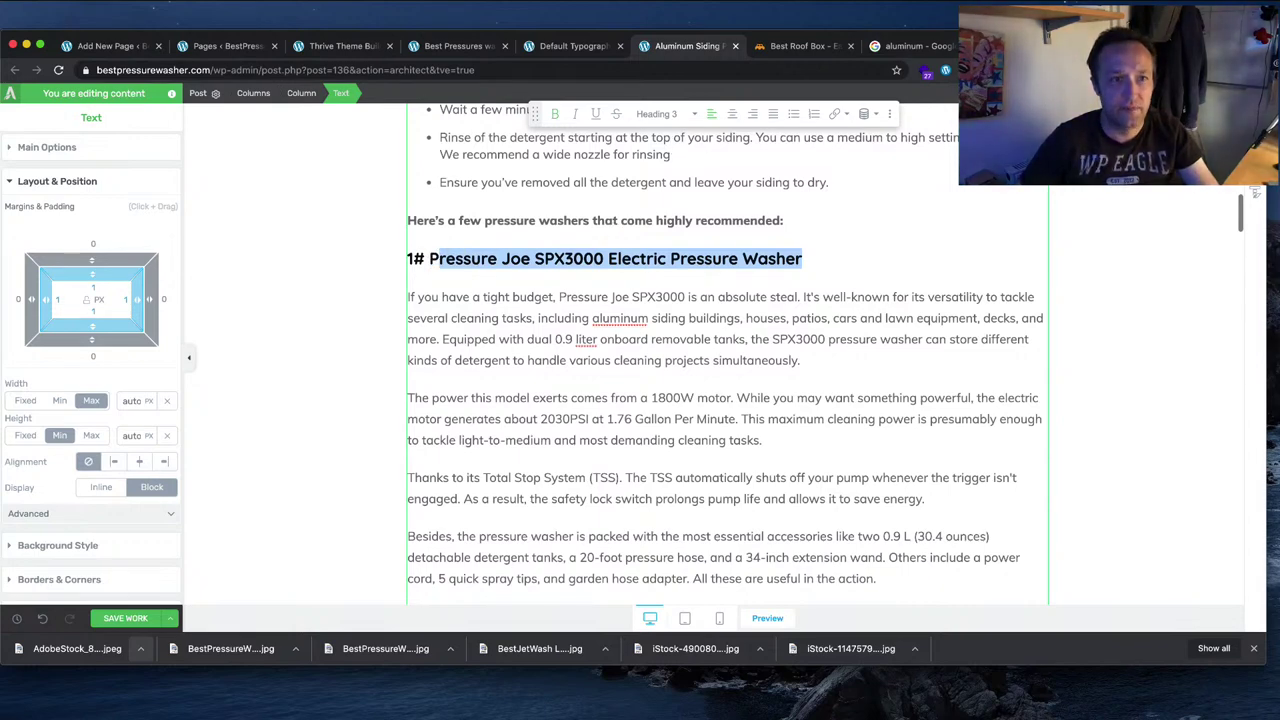
# Step: Search amazon.com in a new tab for the pasted Pressure Joe SPX3000 product name
pyautogui.press('super+t')
pyautogui.write('a,')
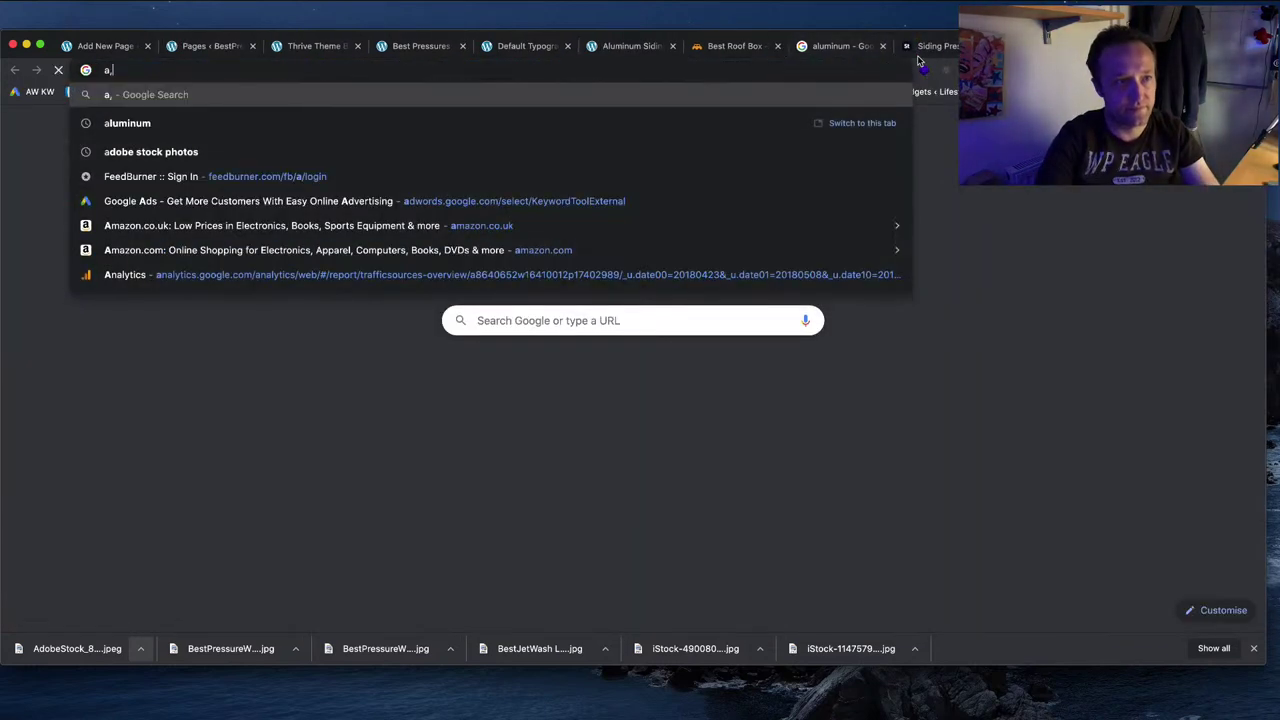
pyautogui.press('BackSpace')
pyautogui.write('m')
pyautogui.press('Return')
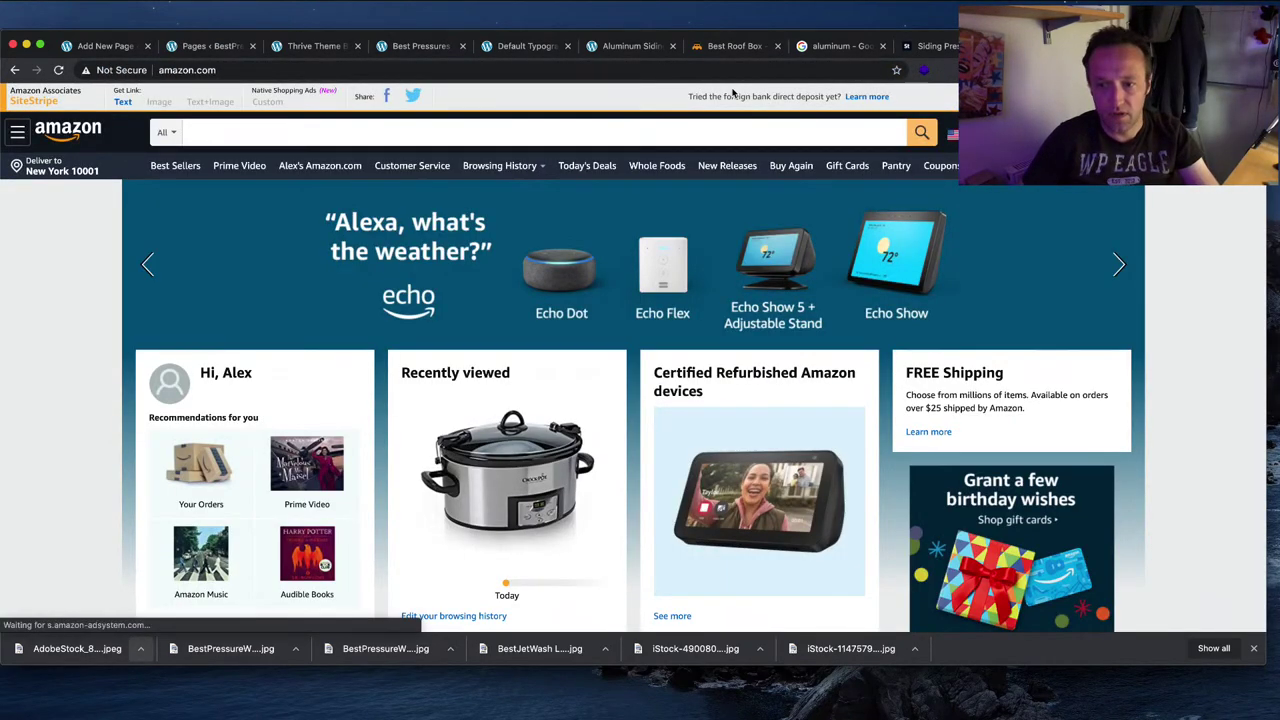
pyautogui.click(508, 134)
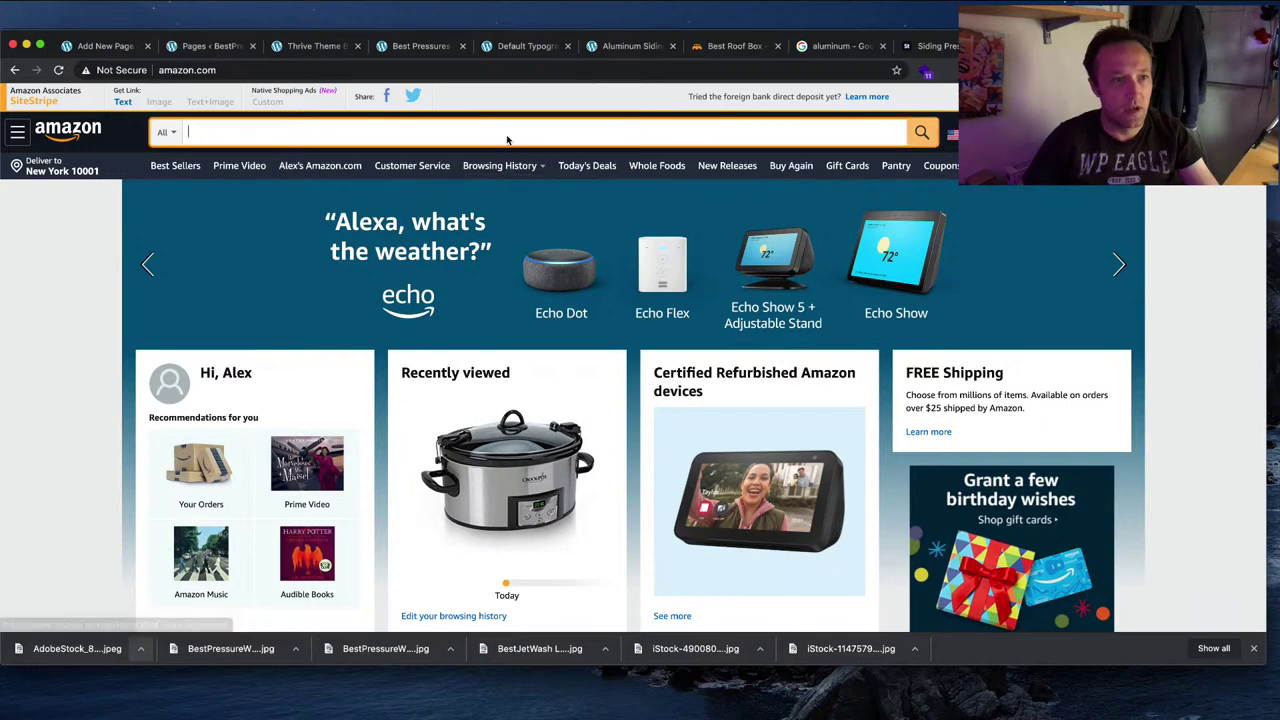
pyautogui.press('super+v')
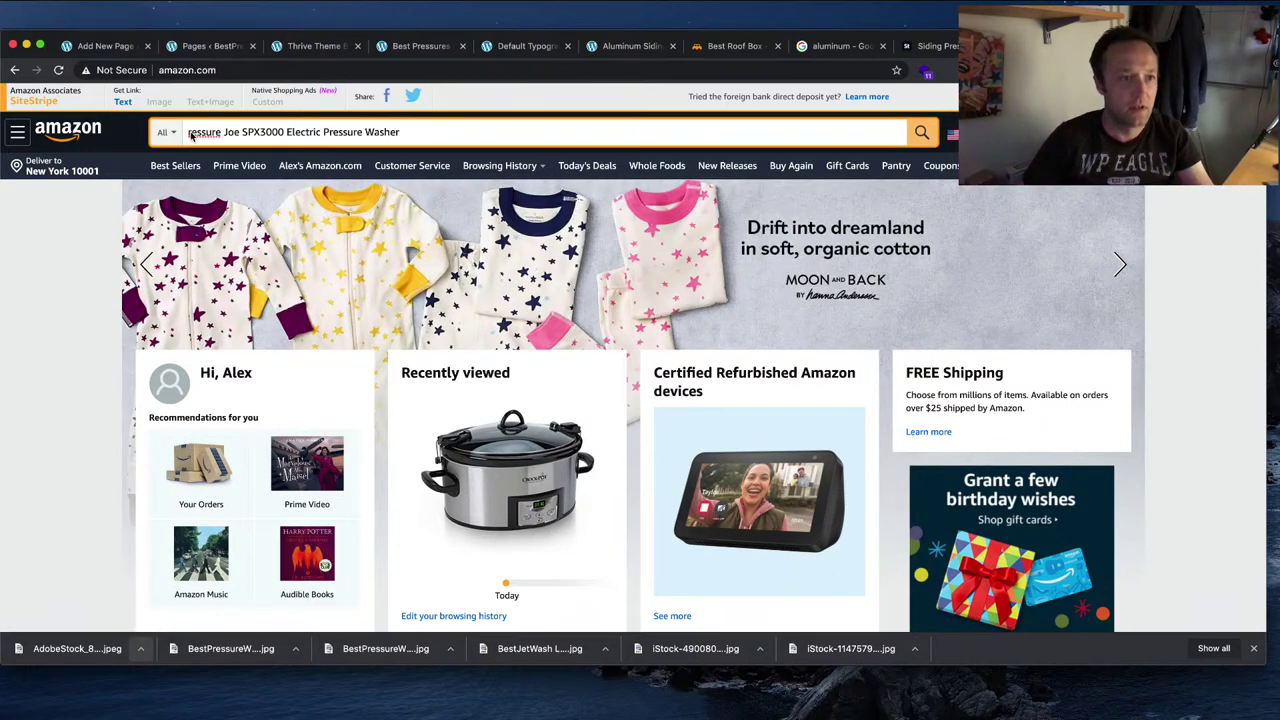
pyautogui.write('pr')
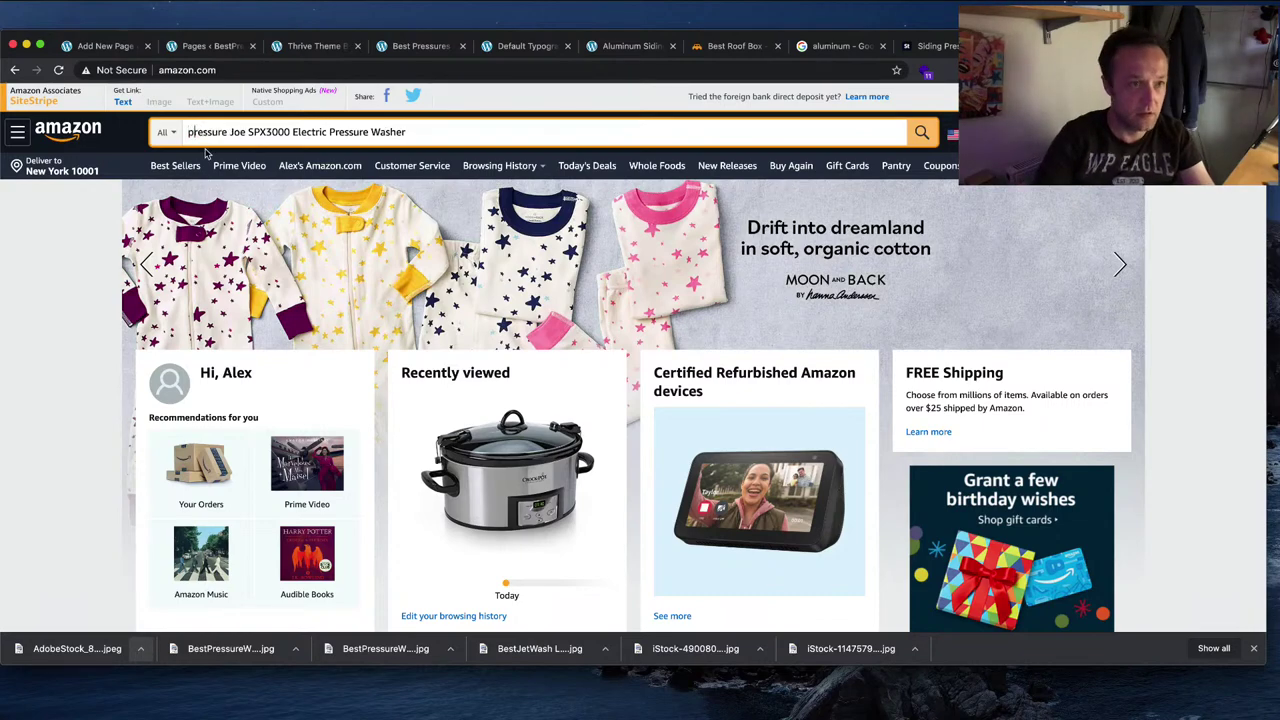
pyautogui.press('Return')
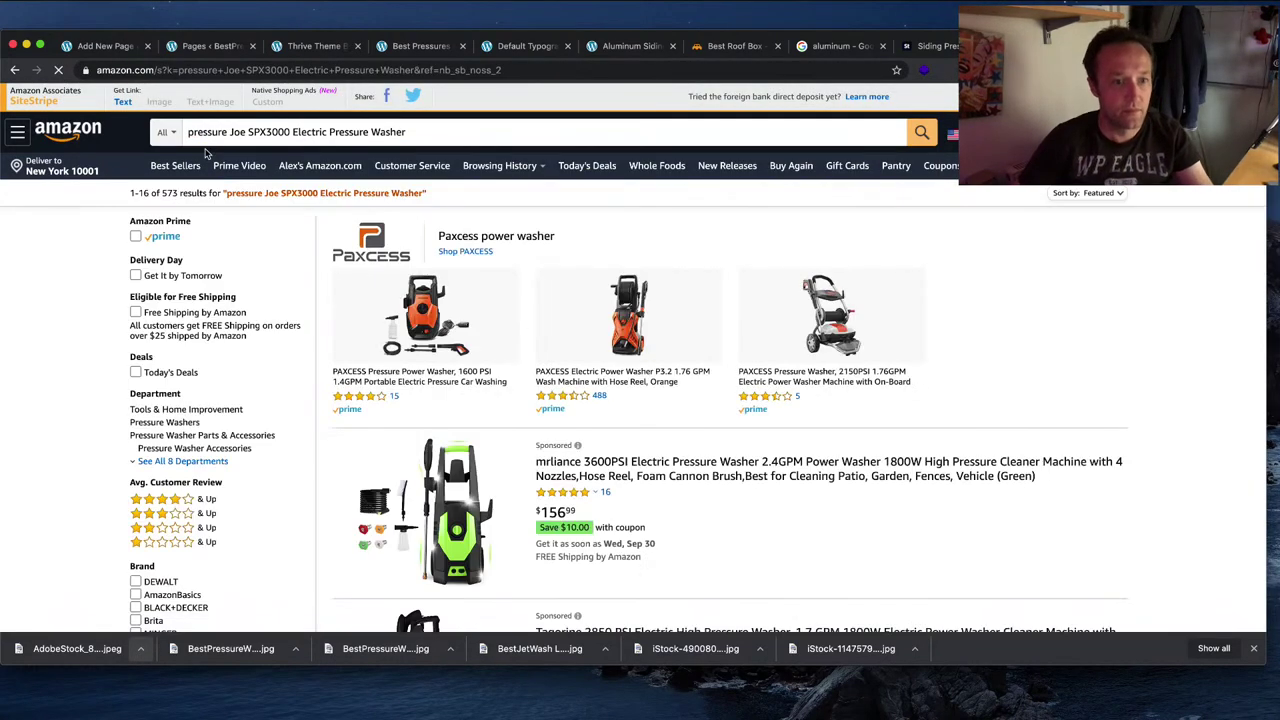
# Step: Open the Sun Joe SPX3000 listing and generate its large SiteStripe image link
pyautogui.scroll(-5, 657, 308)
pyautogui.scroll(-1, 657, 308)
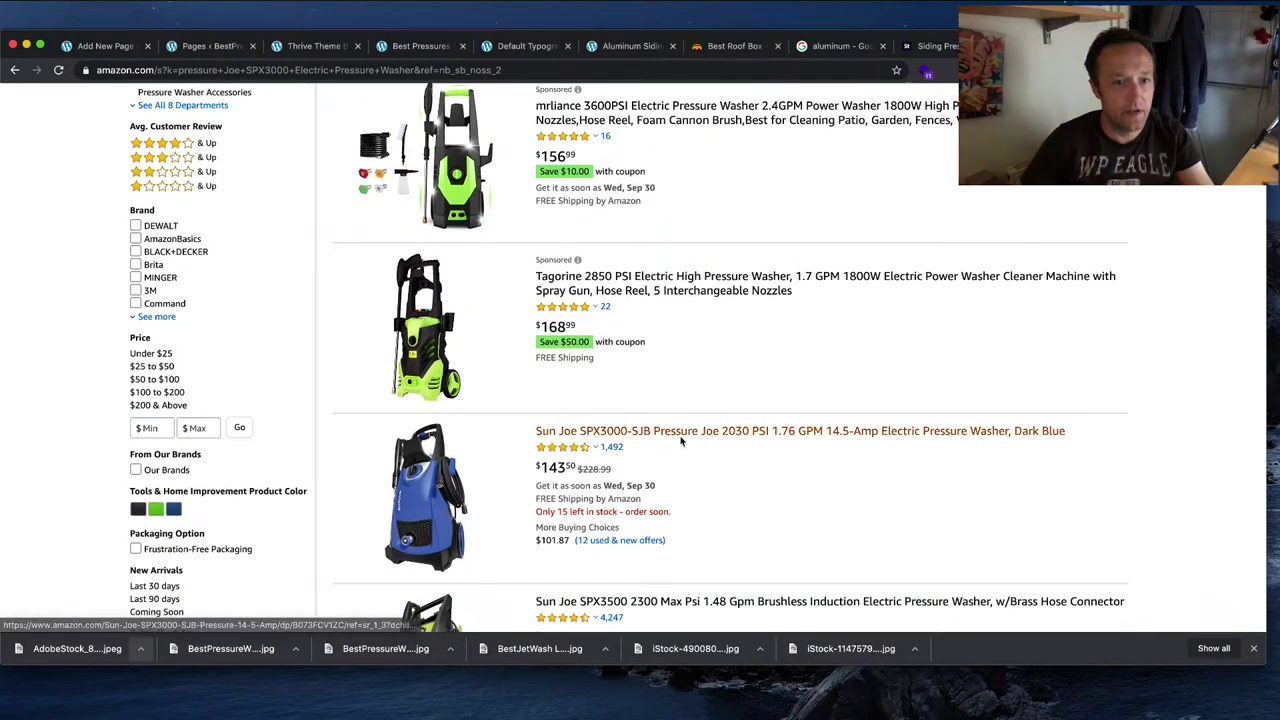
pyautogui.scroll(-3, 684, 440)
pyautogui.click(691, 291)
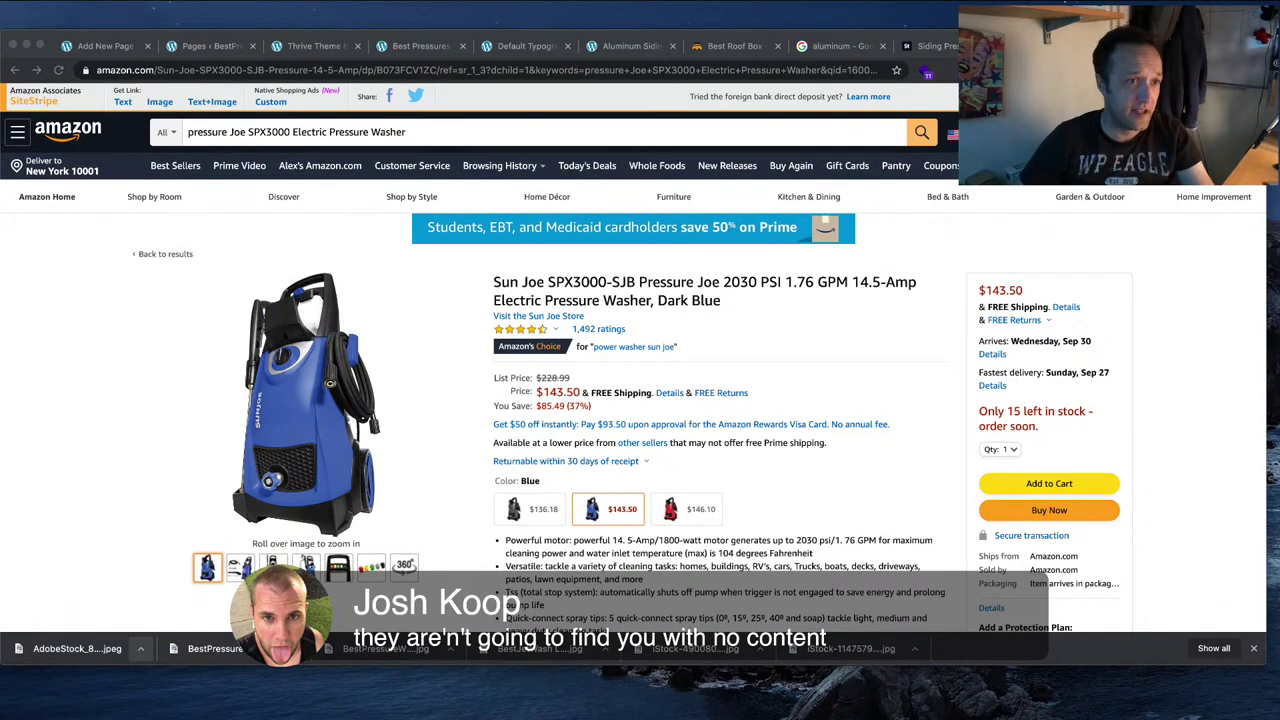
pyautogui.click(162, 102)
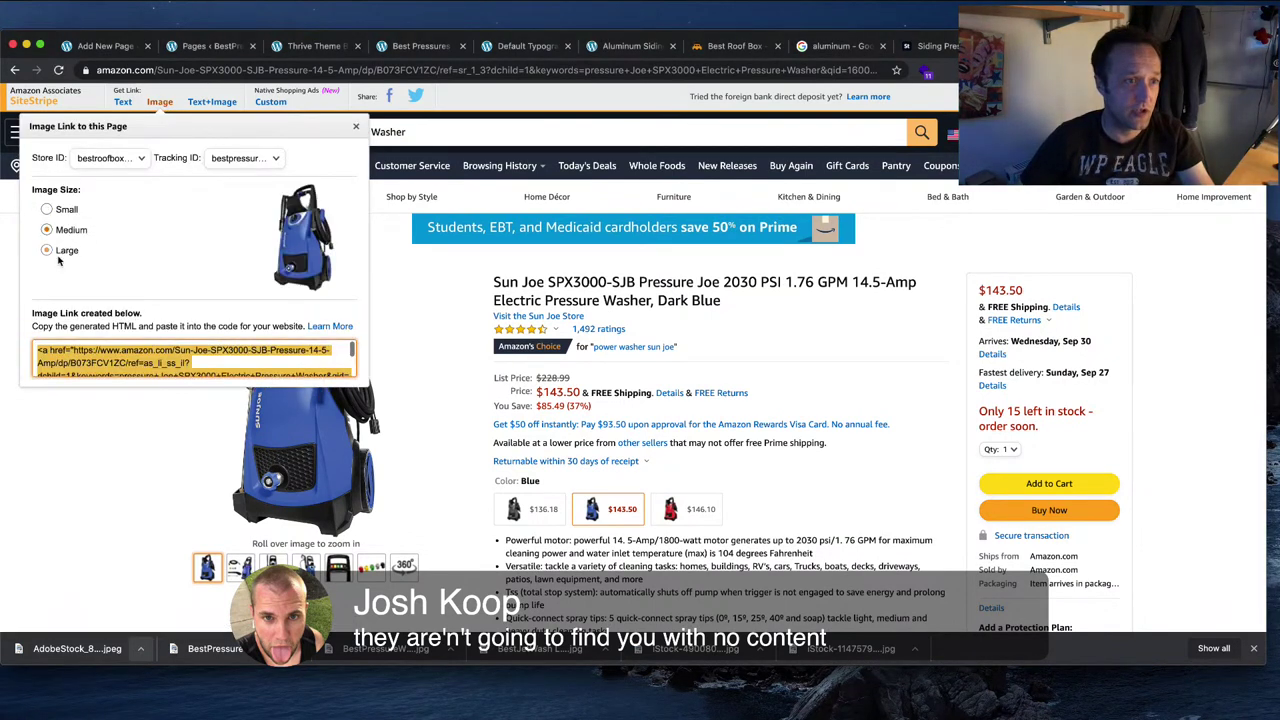
pyautogui.click(47, 250)
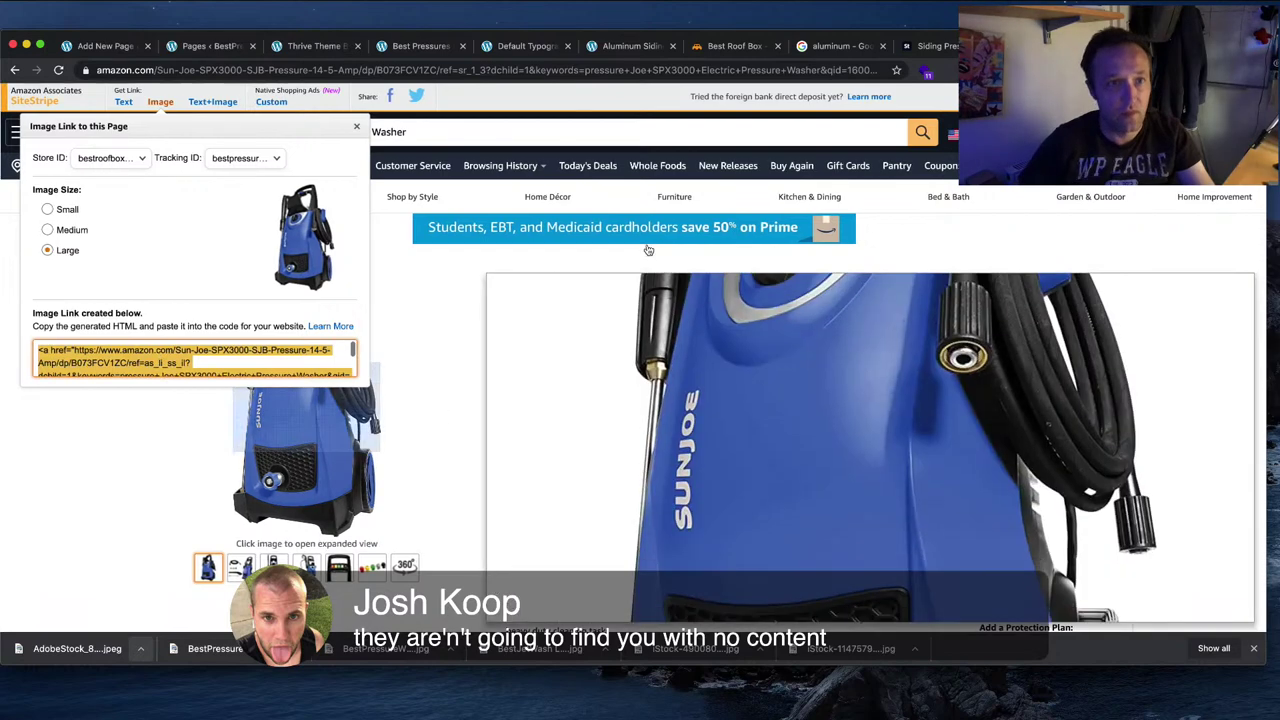
pyautogui.click(730, 50)
# Step: Back in the post, try pasting the Amazon image code, undo it and tidy the empty lines
pyautogui.click(606, 48)
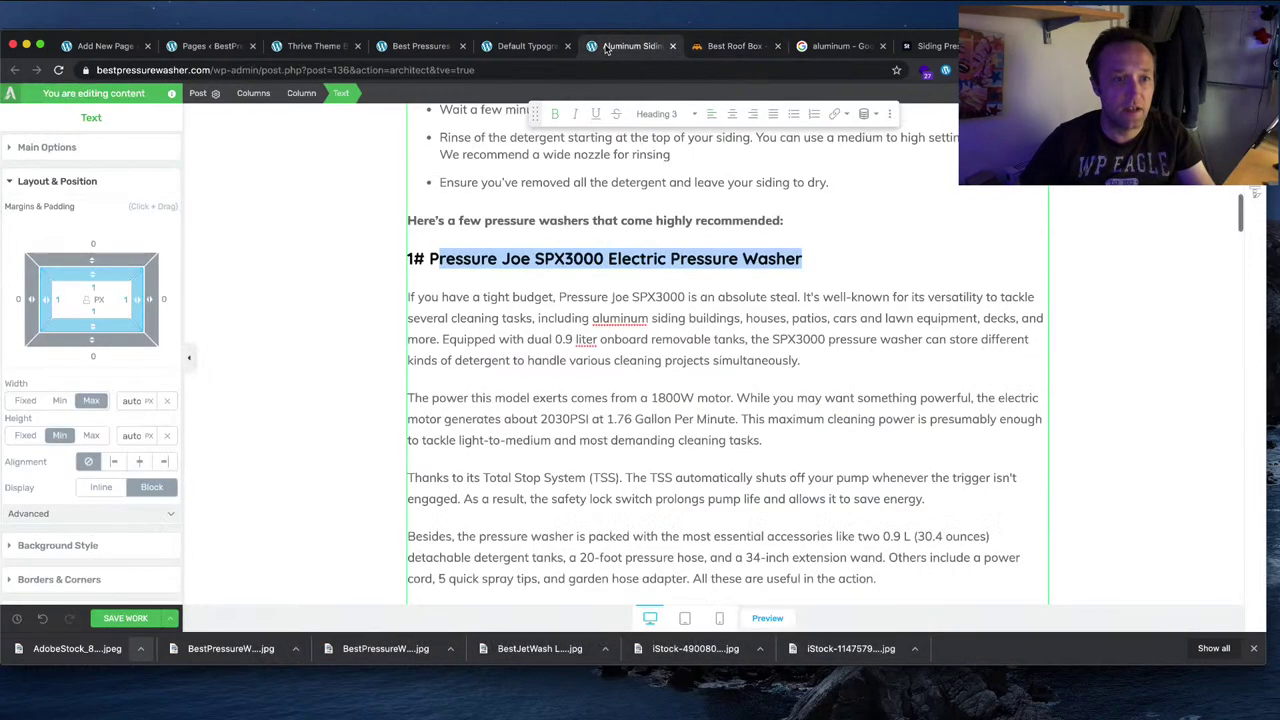
pyautogui.click(418, 298)
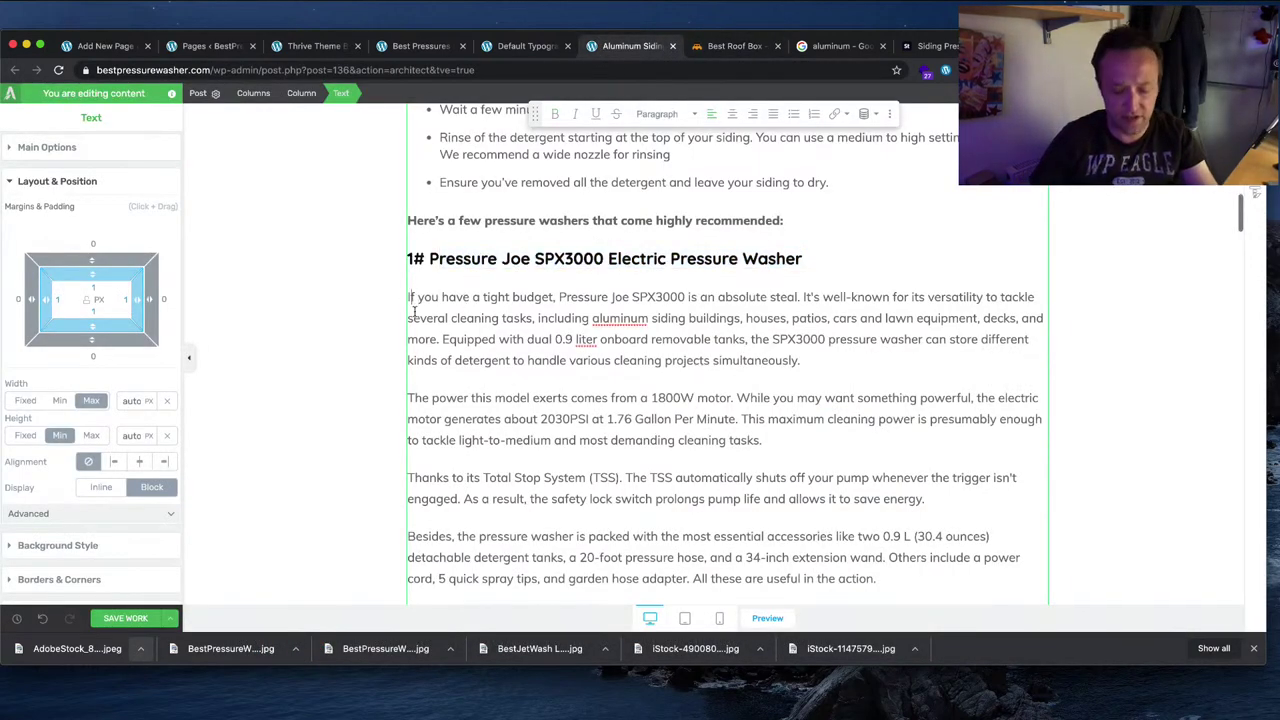
pyautogui.press('Return')
pyautogui.press('super+v')
pyautogui.press('super+z')
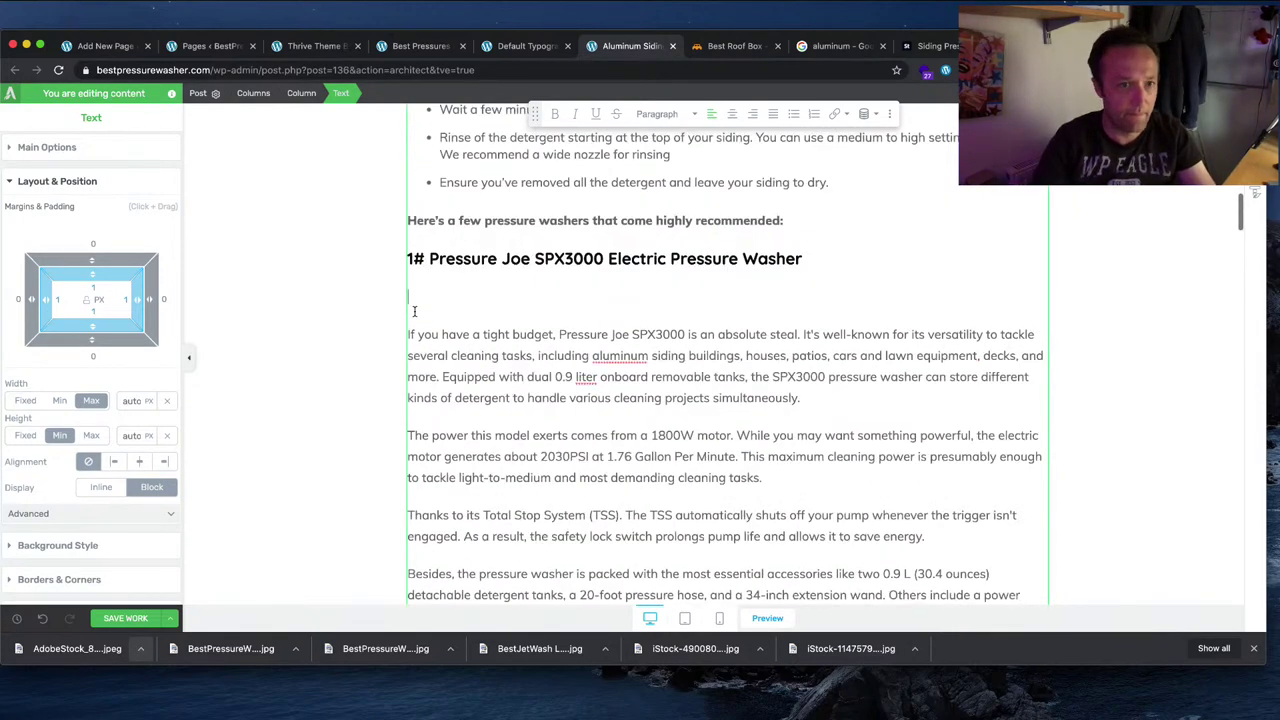
pyautogui.press('BackSpace')
pyautogui.press('Delete')
pyautogui.press('super+z')
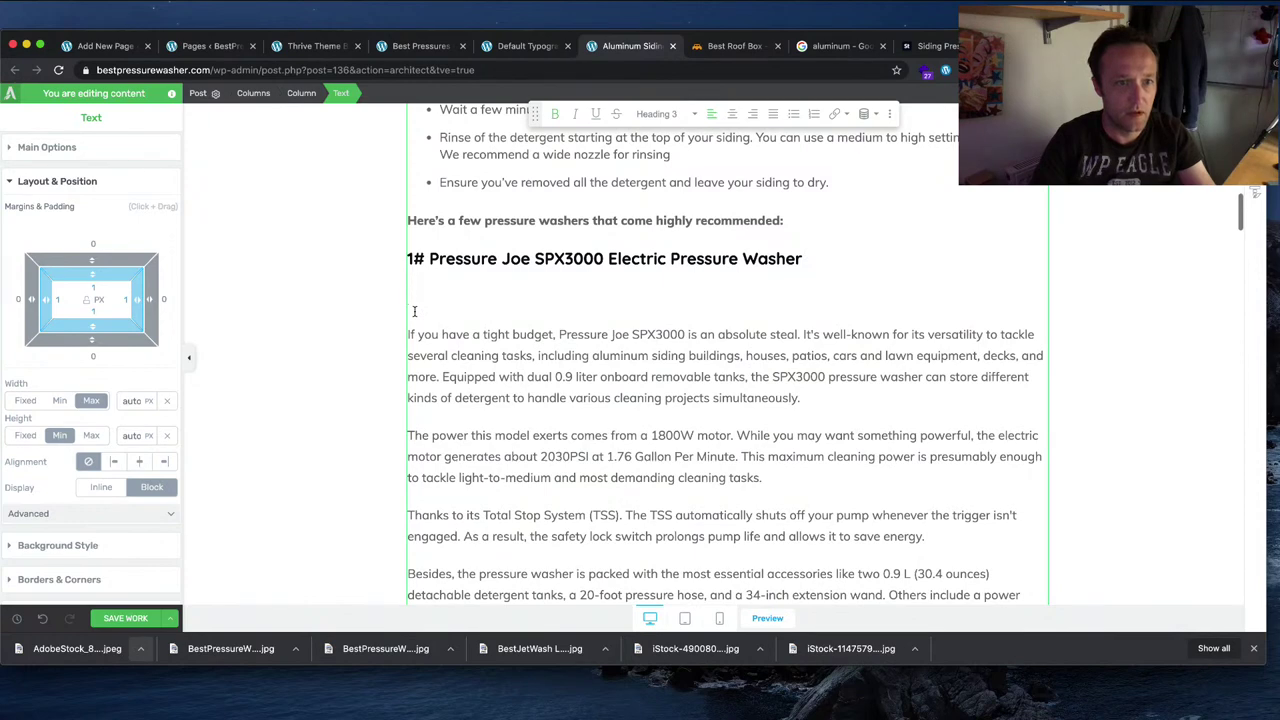
pyautogui.press('BackSpace')
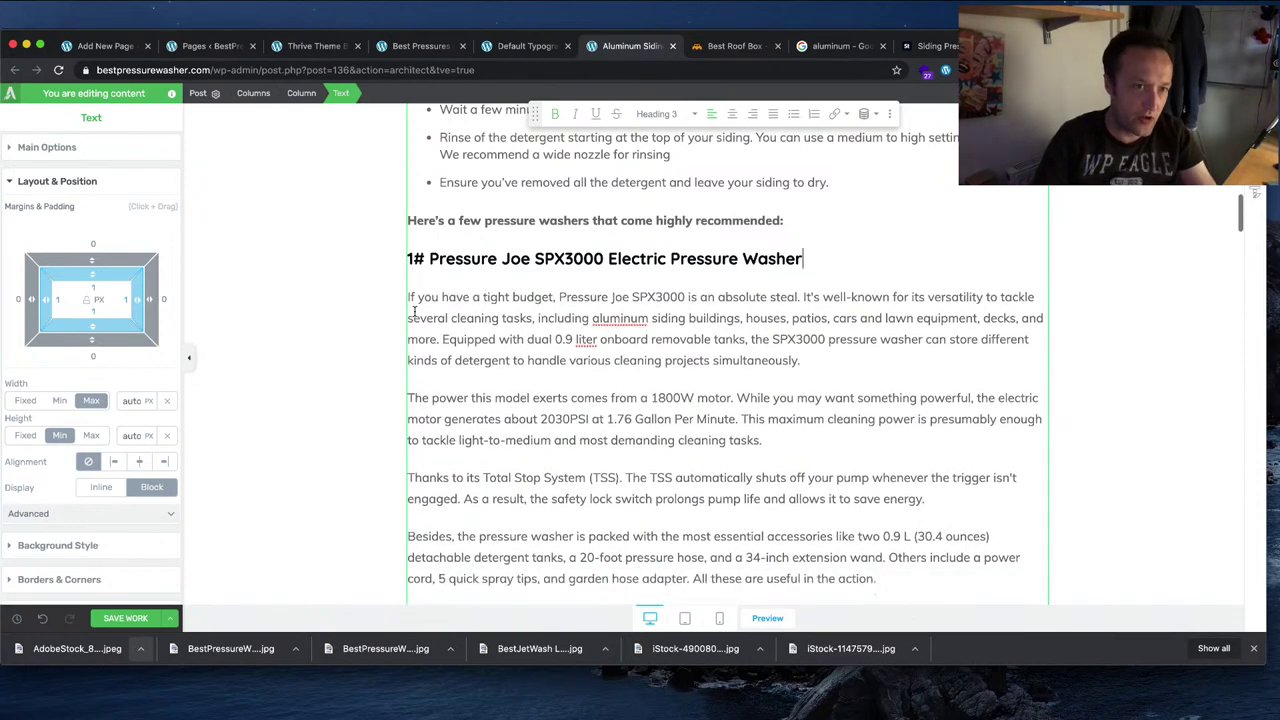
pyautogui.scroll(3, 435, 383)
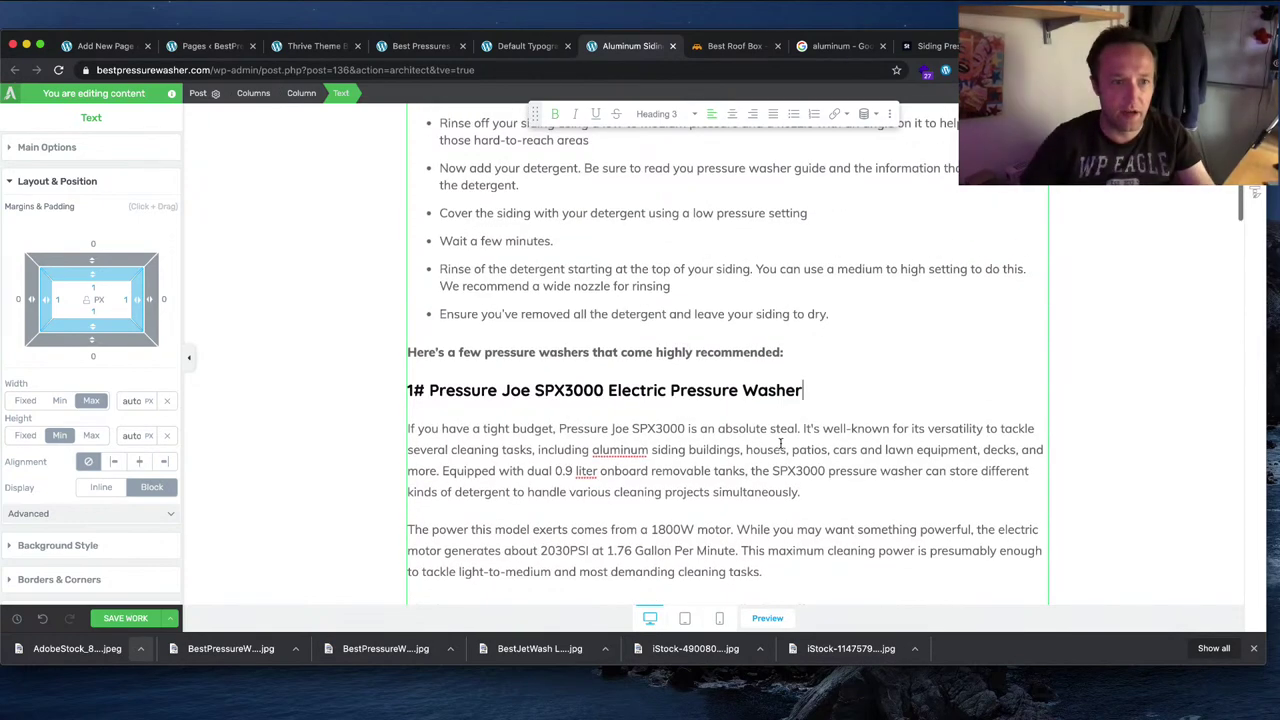
pyautogui.scroll(-2, 600, 420)
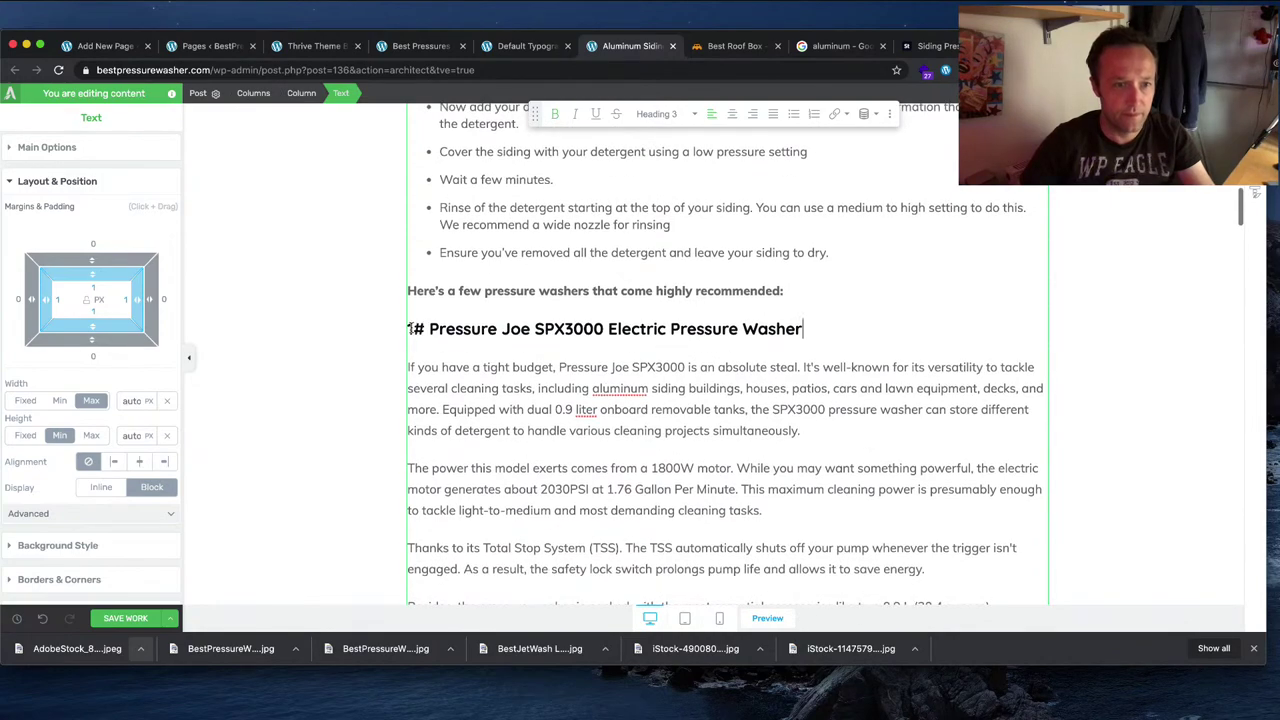
# Step: Delete everything from the product heading onward, leaving the bold recommendations line last
pyautogui.press('super+shift+Down')
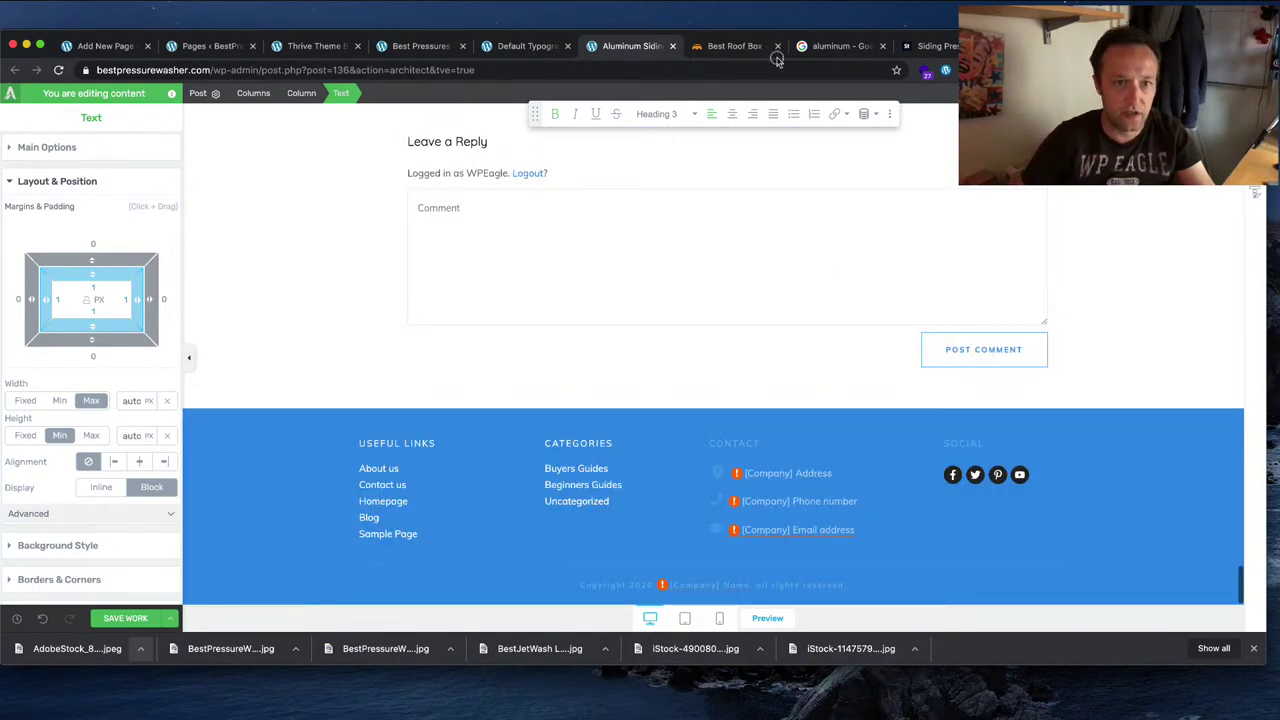
pyautogui.press('BackSpace')
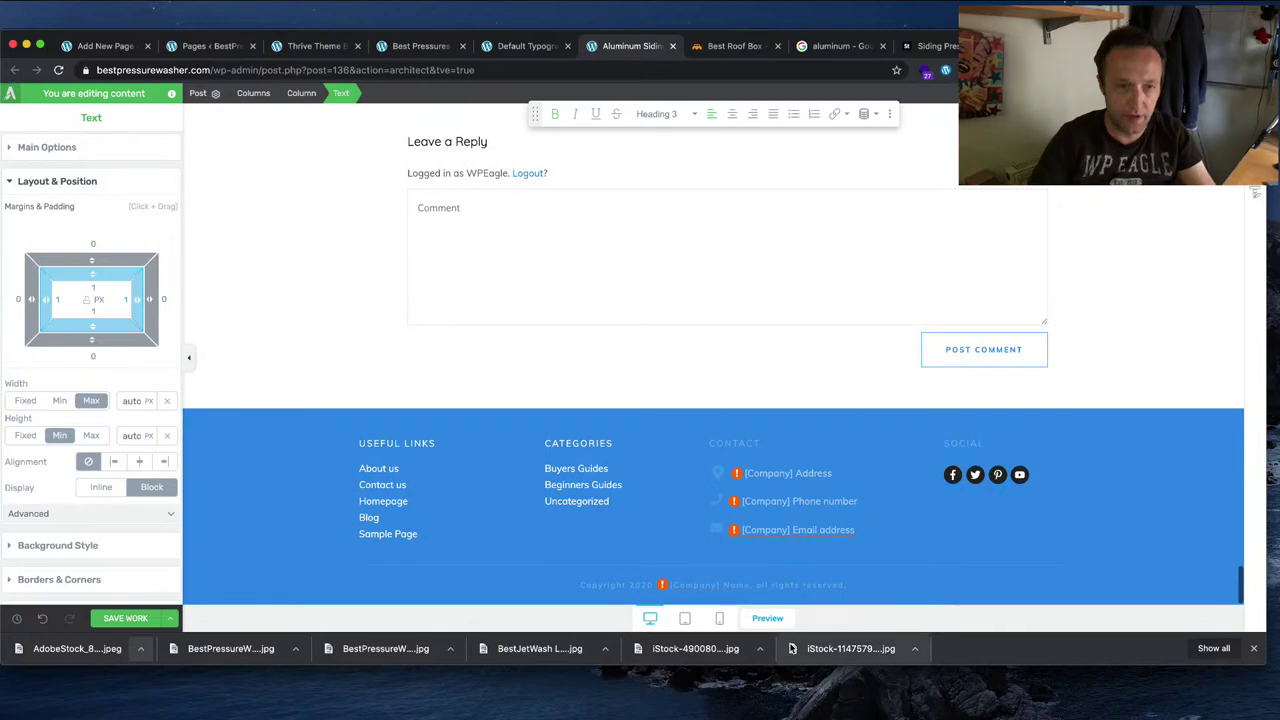
pyautogui.press('super+z')
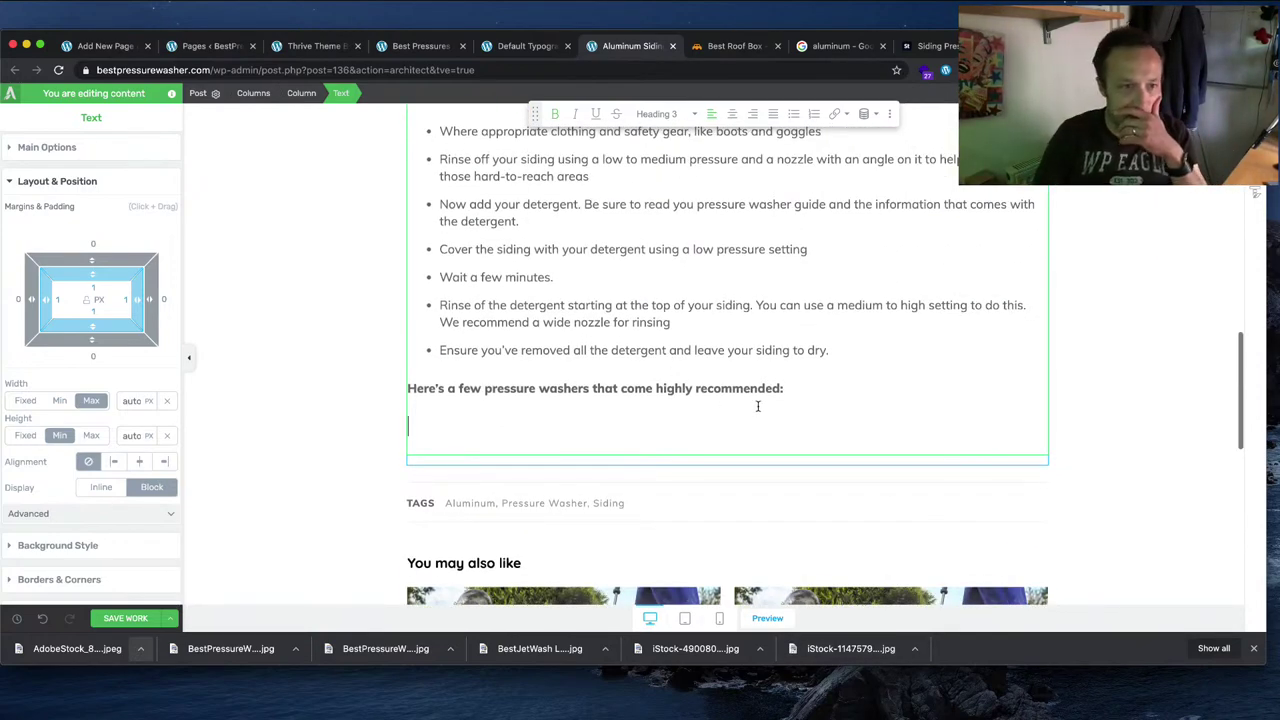
pyautogui.press('BackSpace')
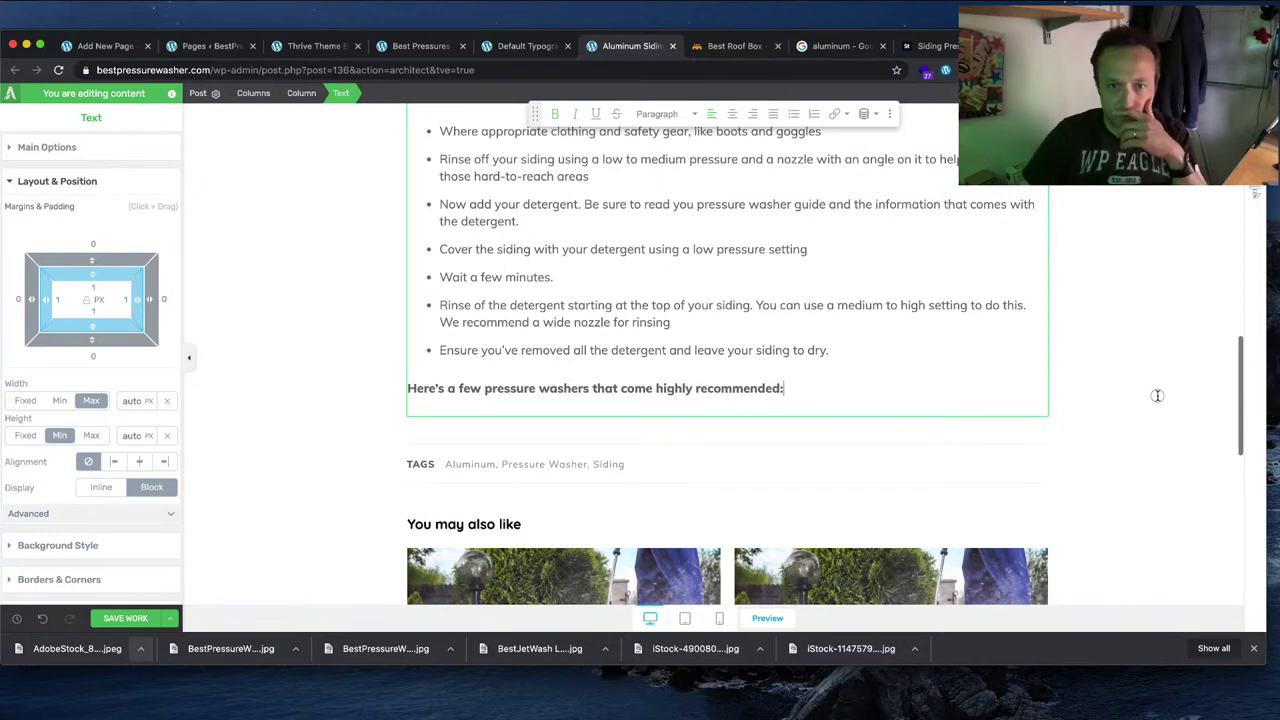
# Step: Add a new Text element directly below the intro sentence
pyautogui.click(1151, 398)
pyautogui.click(1268, 128)
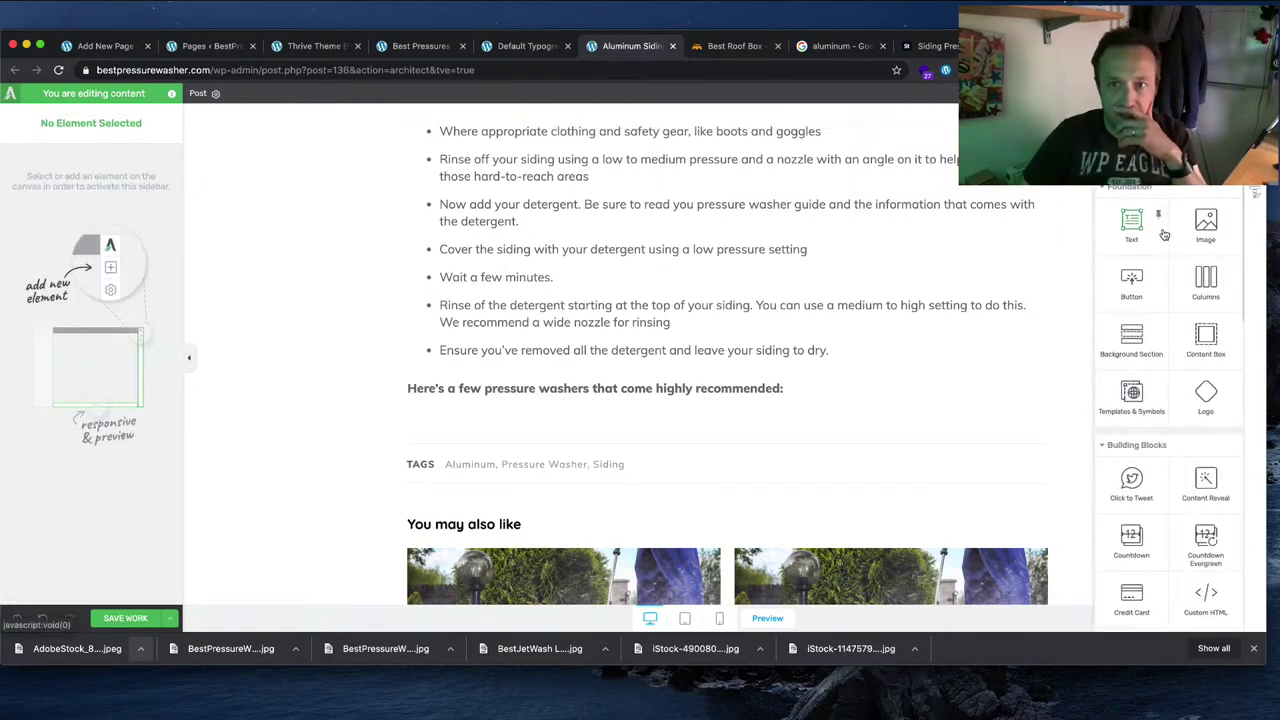
pyautogui.moveTo(1152, 240); pyautogui.dragTo(632, 425)
pyautogui.moveTo(458, 310); pyautogui.dragTo(471, 316)
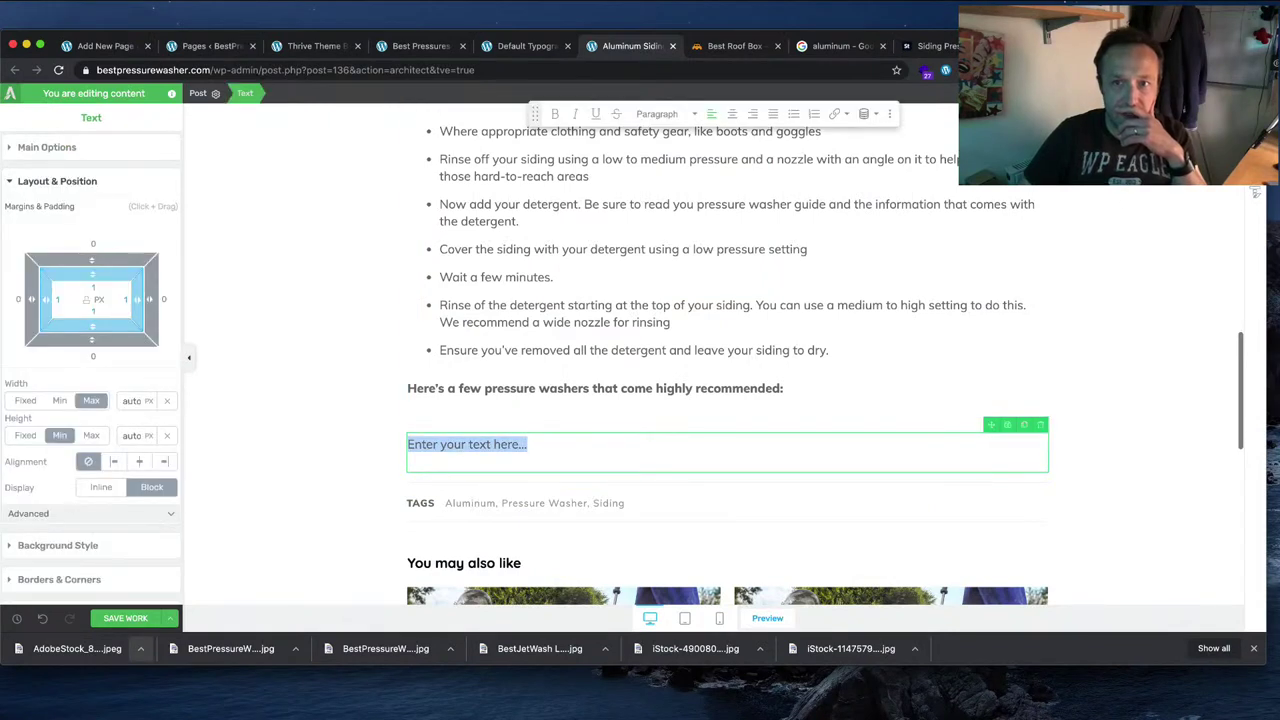
# Step: Place a Custom HTML block beside it holding the Amazon SiteStripe code, with a narrower image column
pyautogui.click(1255, 192)
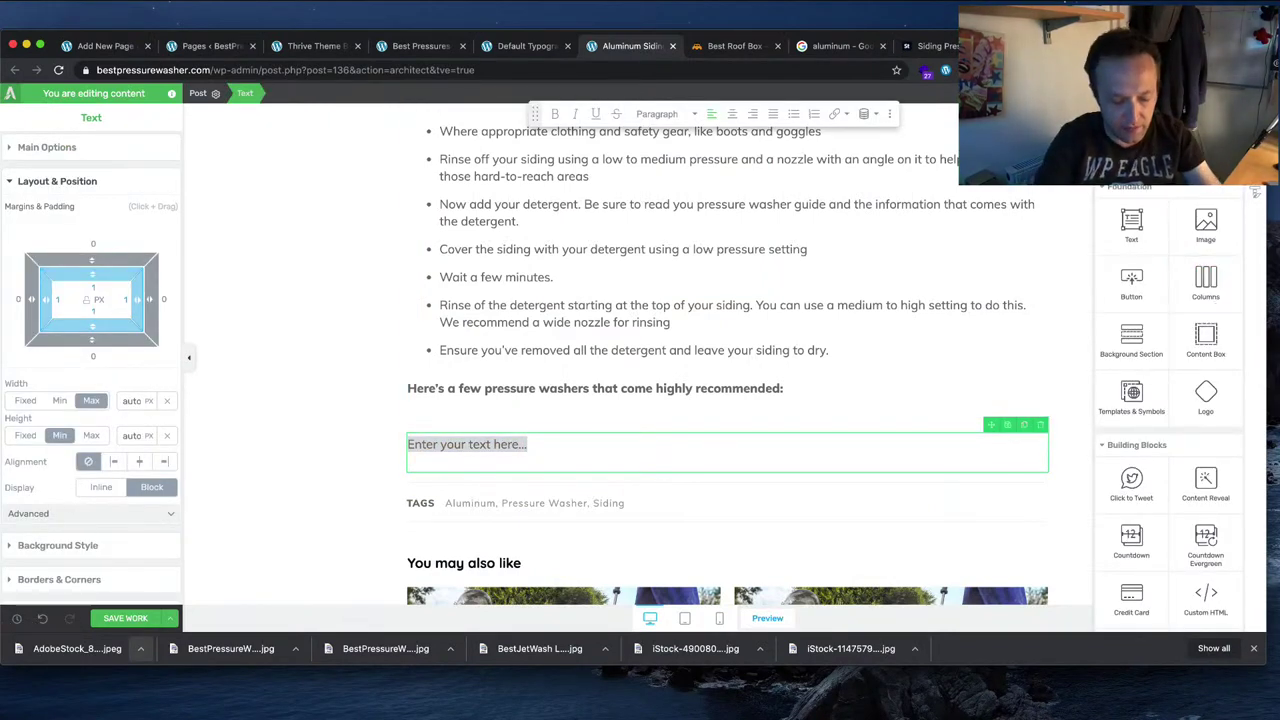
pyautogui.scroll(-5, 1221, 281)
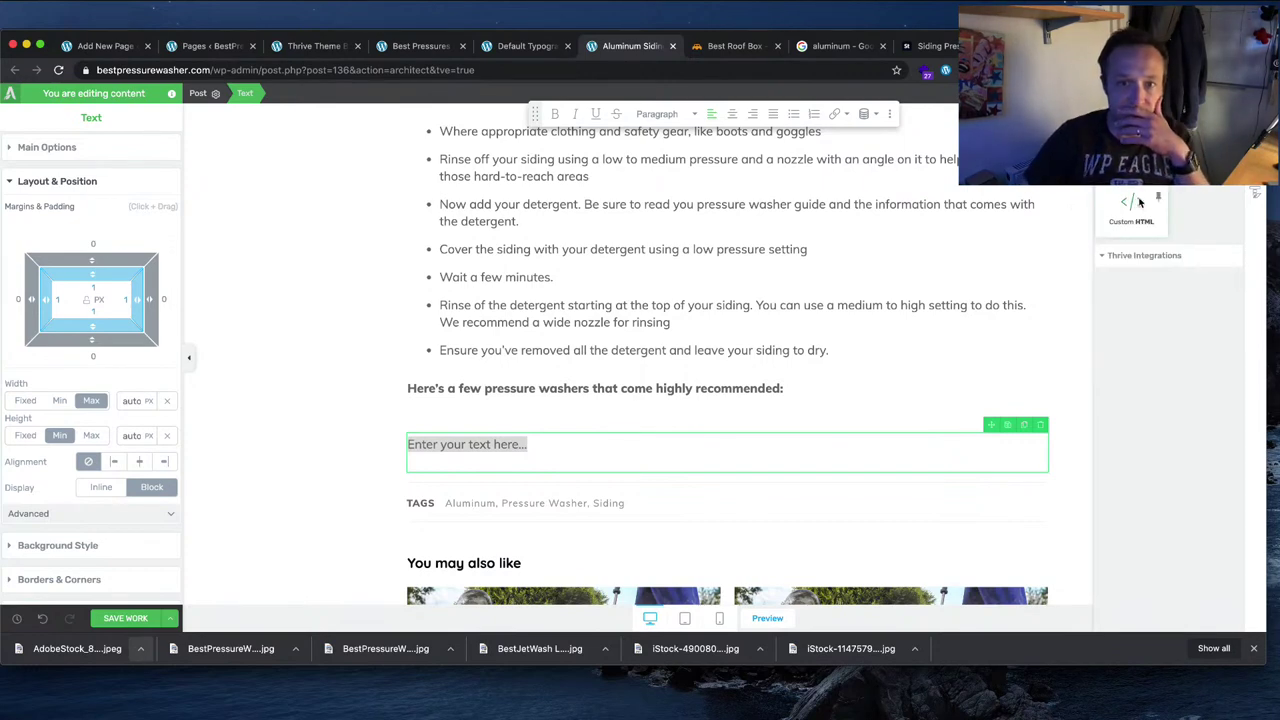
pyautogui.moveTo(1138, 203); pyautogui.dragTo(1023, 471)
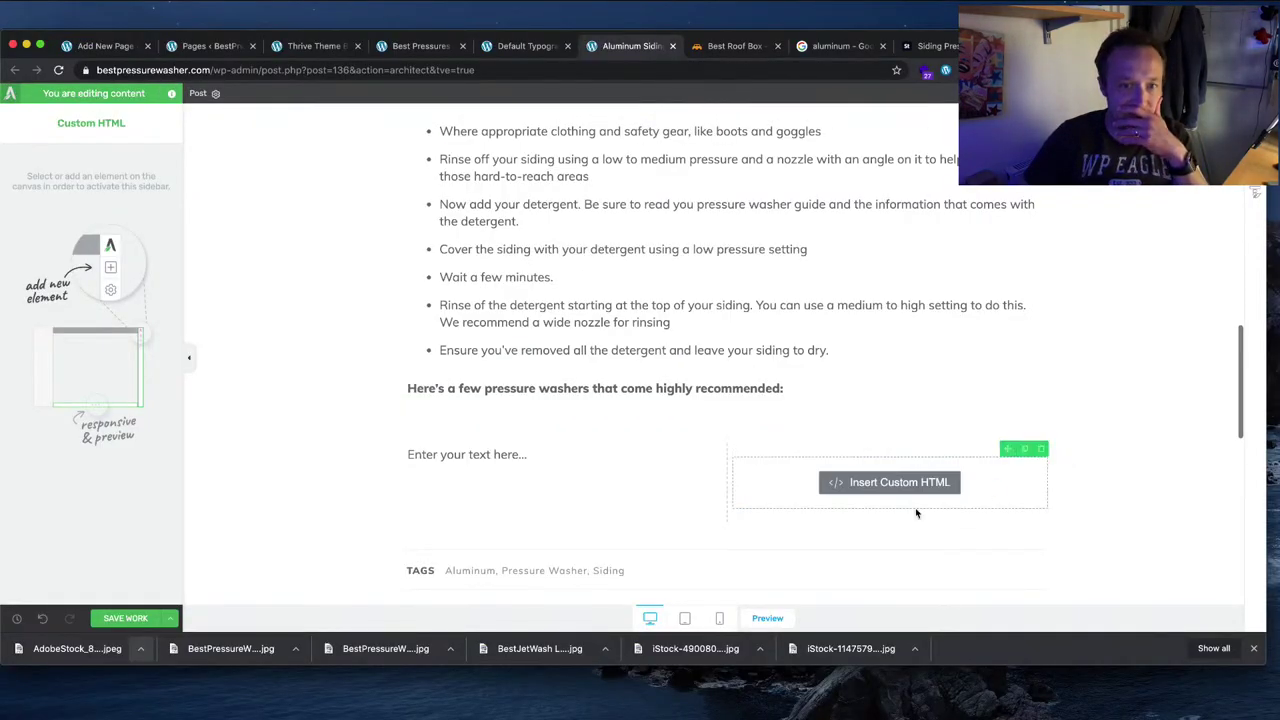
pyautogui.click(917, 489)
pyautogui.press('super+v')
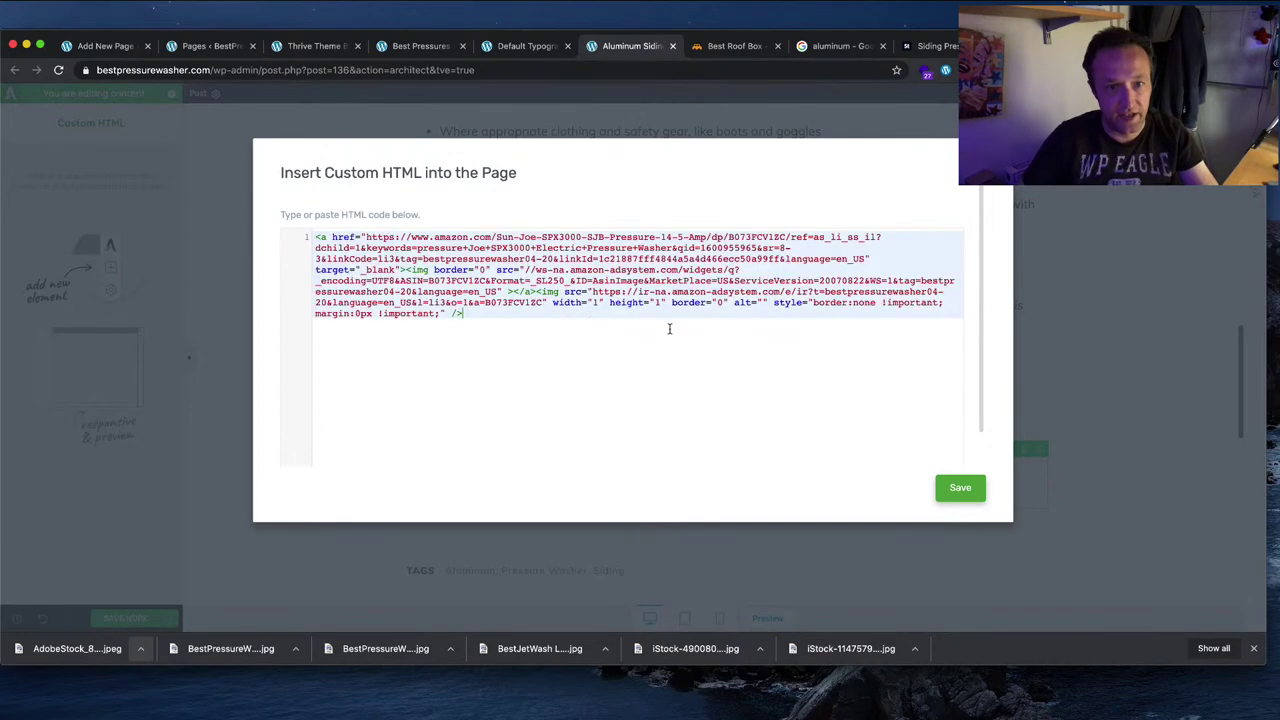
pyautogui.click(958, 488)
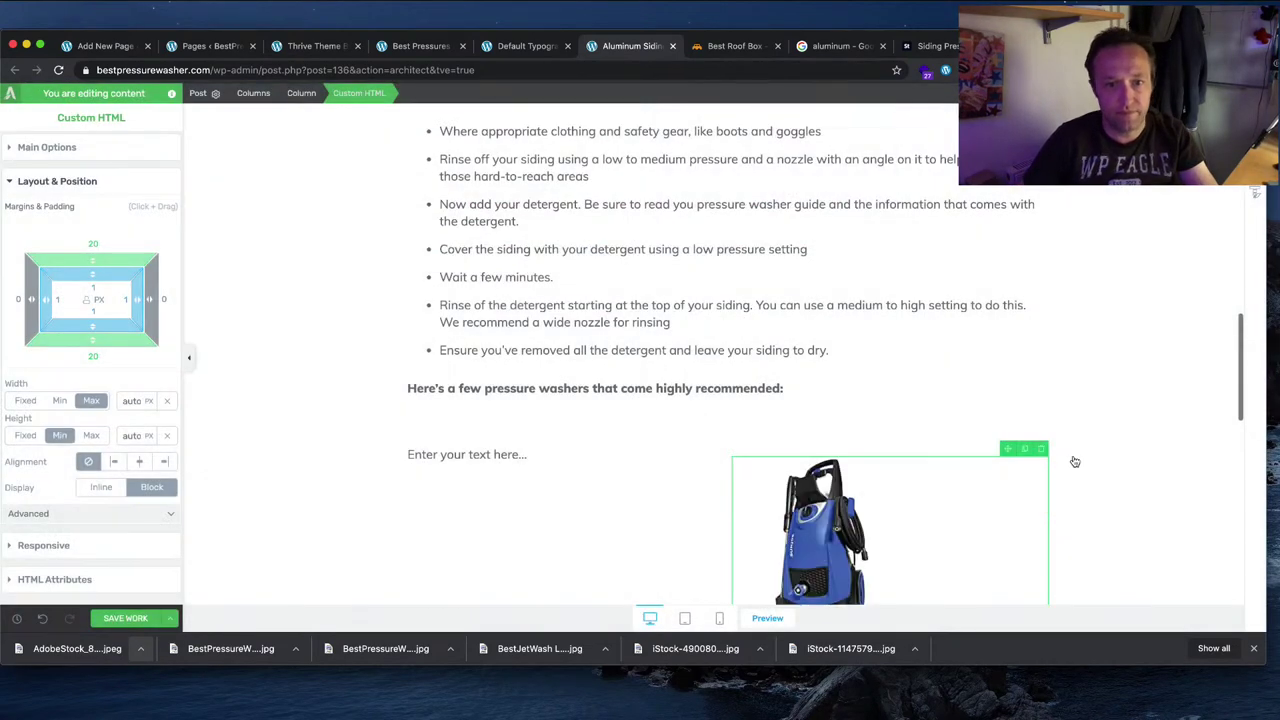
pyautogui.scroll(-2, 1062, 455)
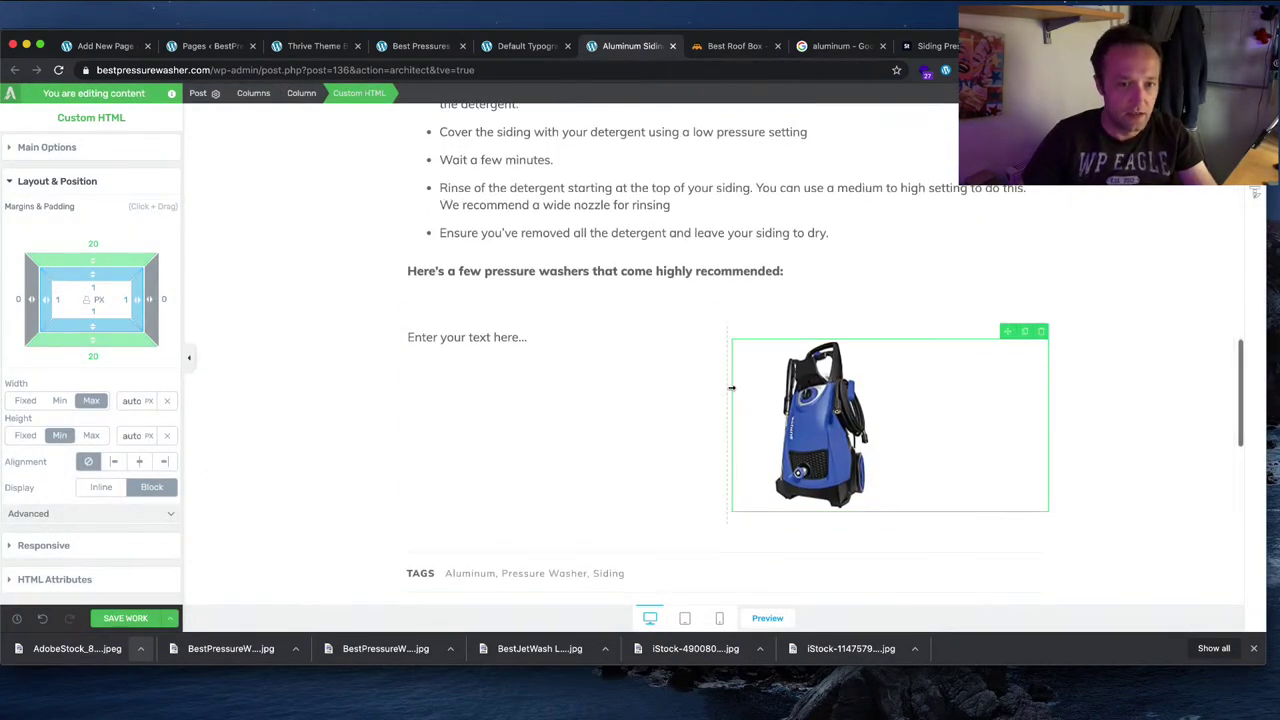
pyautogui.moveTo(729, 388); pyautogui.dragTo(868, 392)
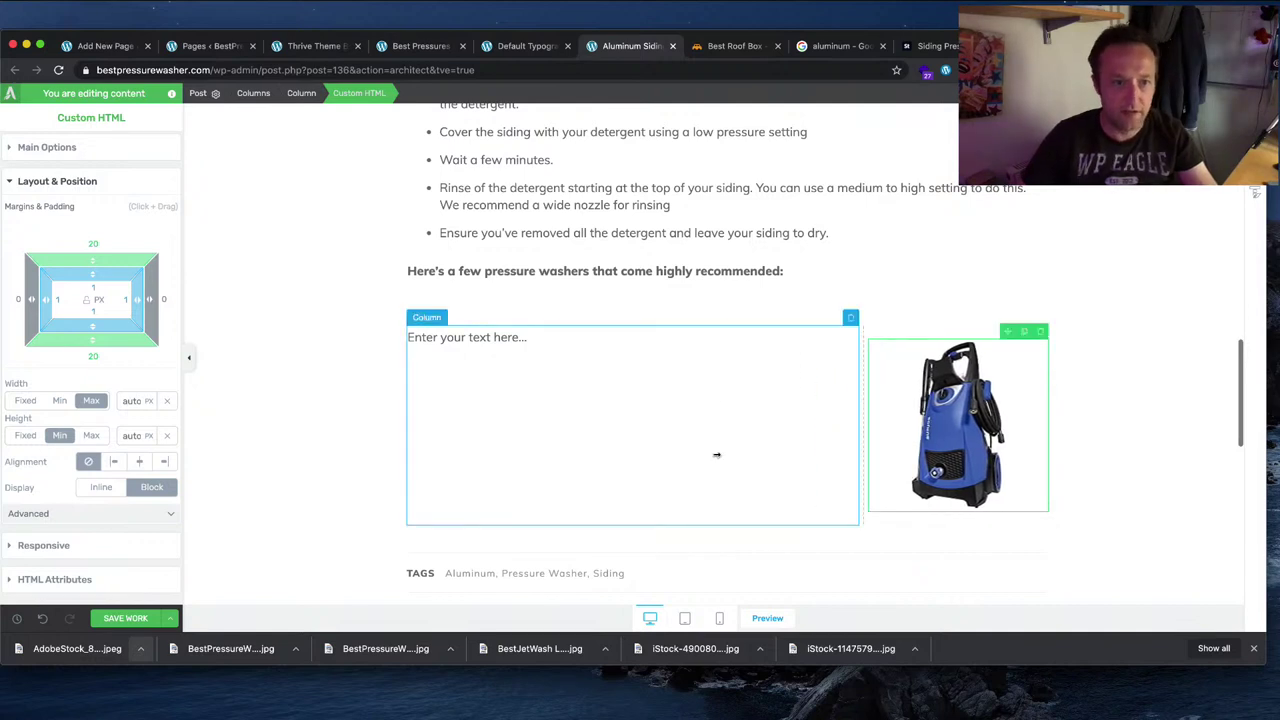
# Step: Paste the Pressure Joe SPX3000 heading and first paragraphs from Word into the left column
pyautogui.click(610, 407)
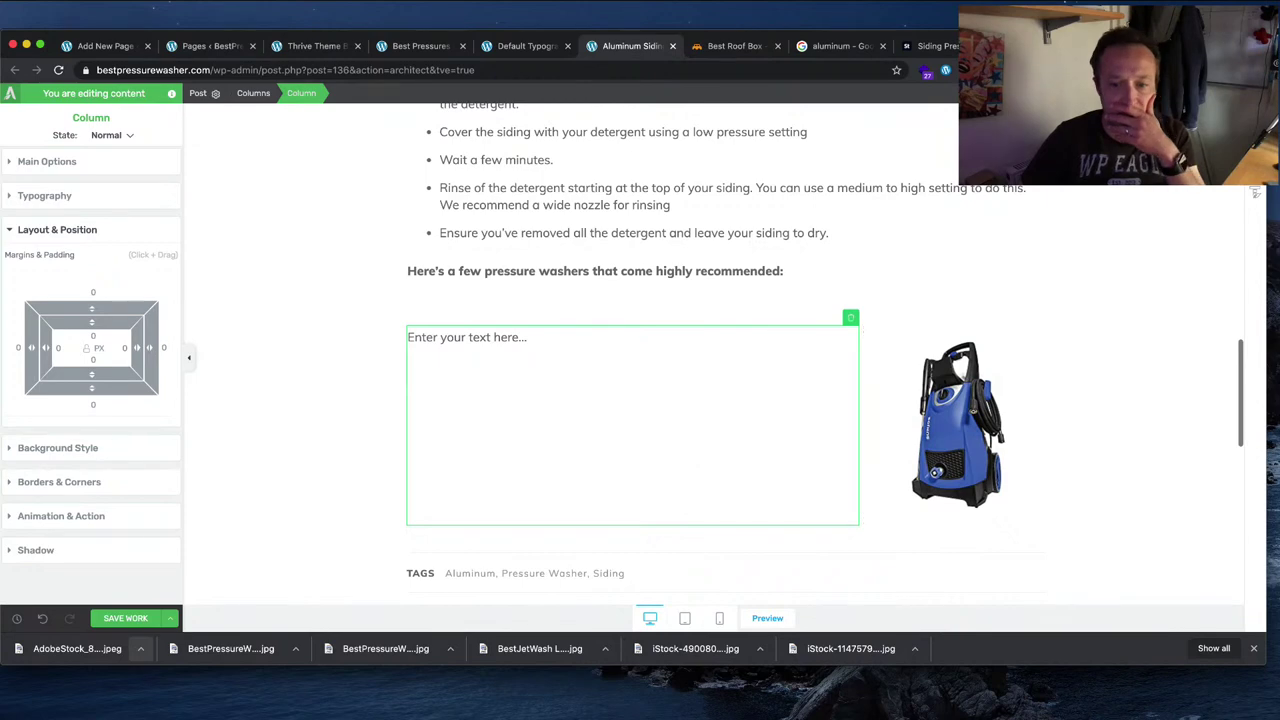
pyautogui.press('super+Tab')
pyautogui.scroll(-10, 583, 395)
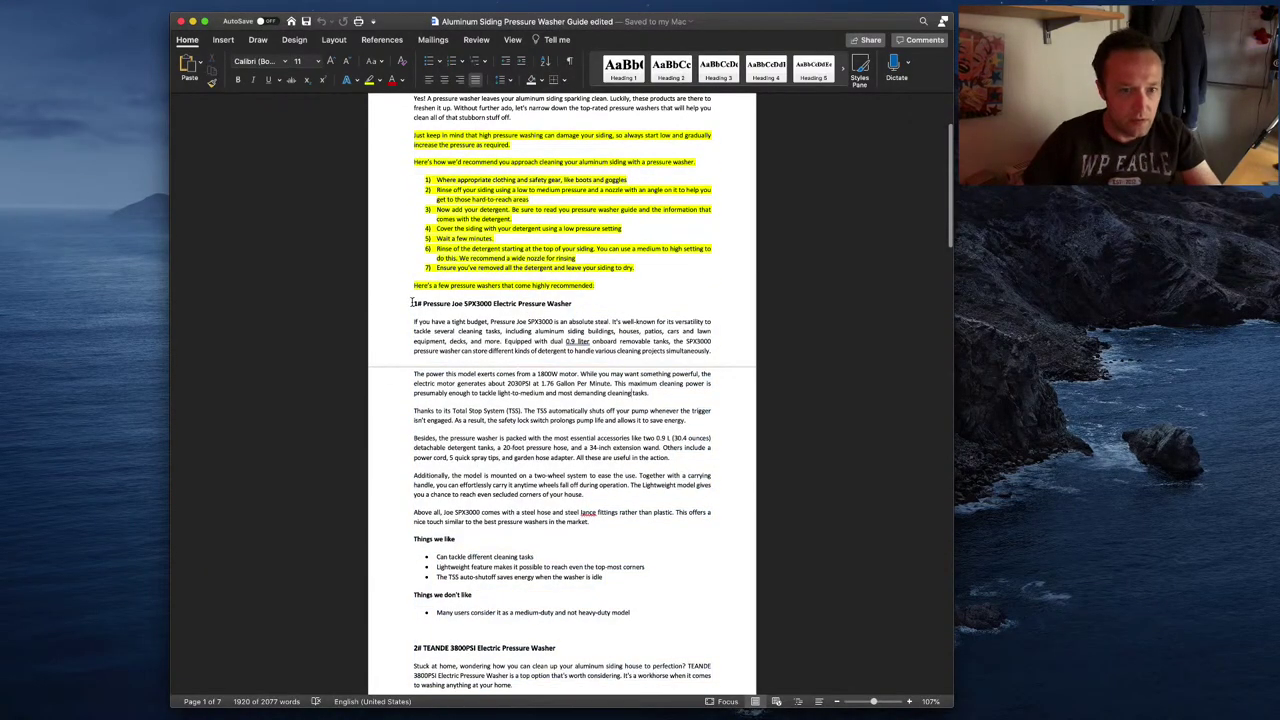
pyautogui.moveTo(411, 302); pyautogui.dragTo(650, 394)
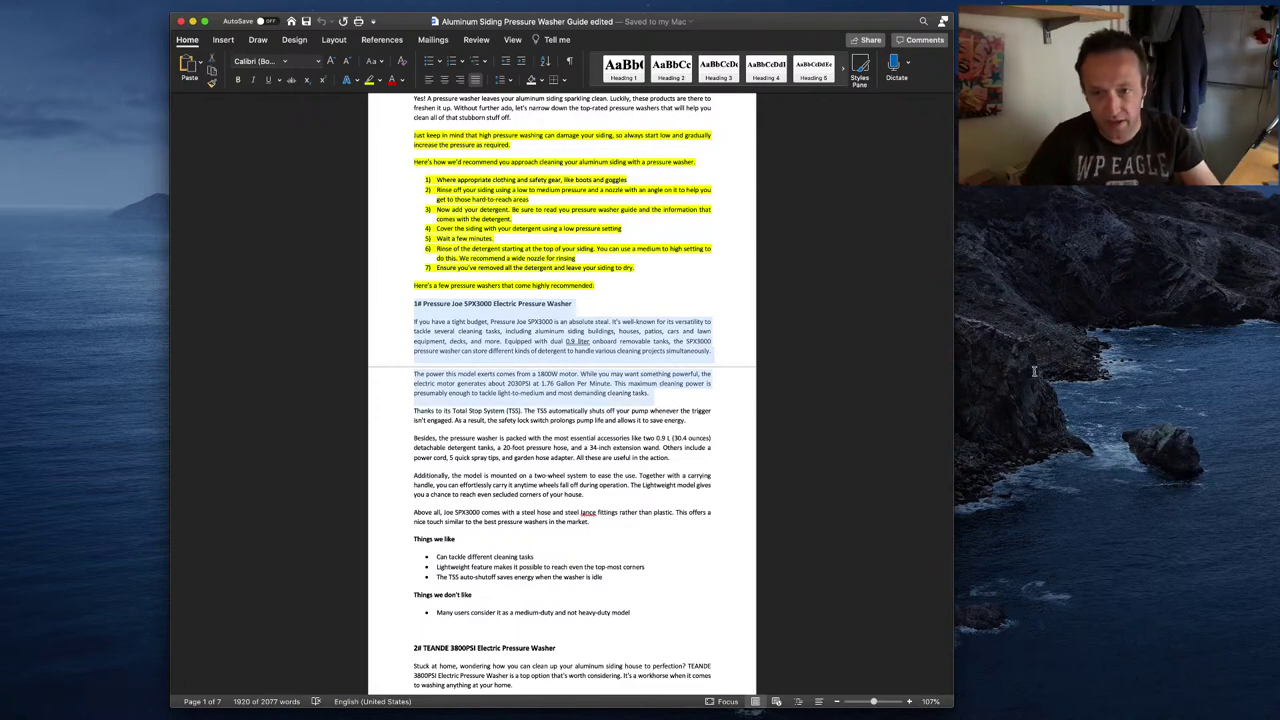
pyautogui.press('super+c')
pyautogui.press('super+Tab')
pyautogui.click(606, 404)
pyautogui.press('super+v')
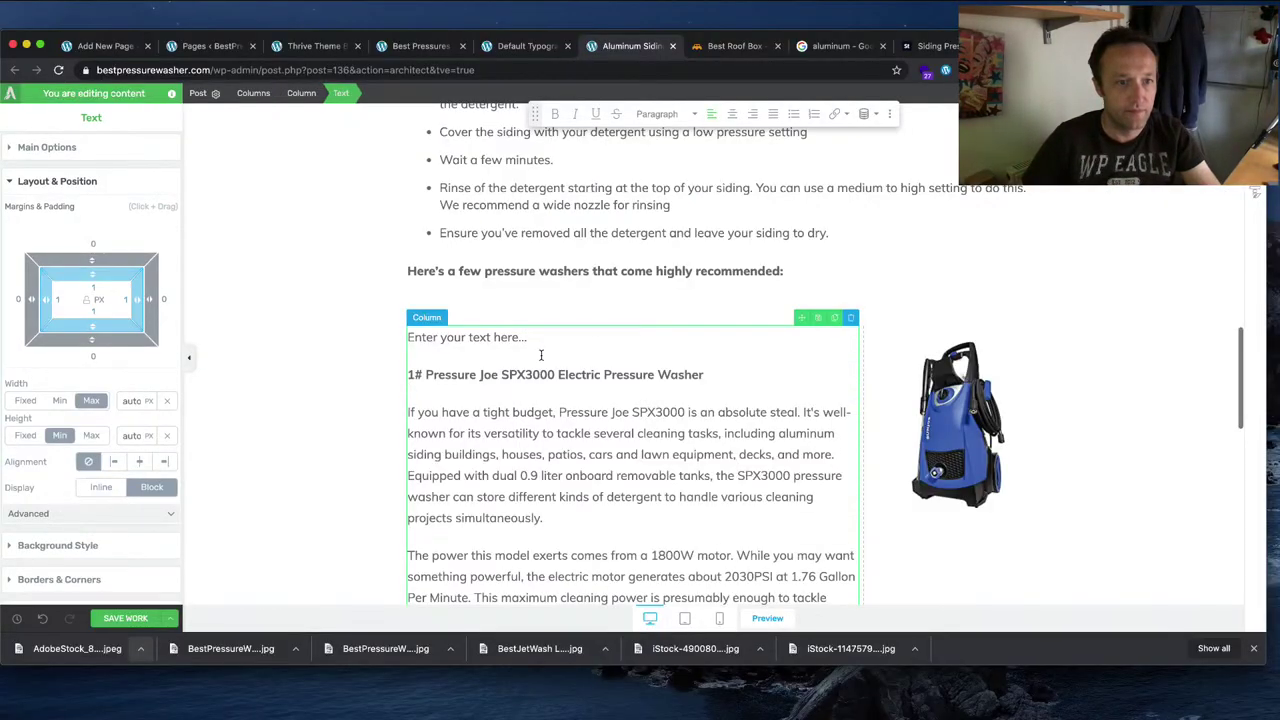
# Step: Delete the leftover placeholder text and make the SPX3000 product title a Heading 3
pyautogui.moveTo(530, 338); pyautogui.dragTo(406, 338)
pyautogui.press('BackSpace')
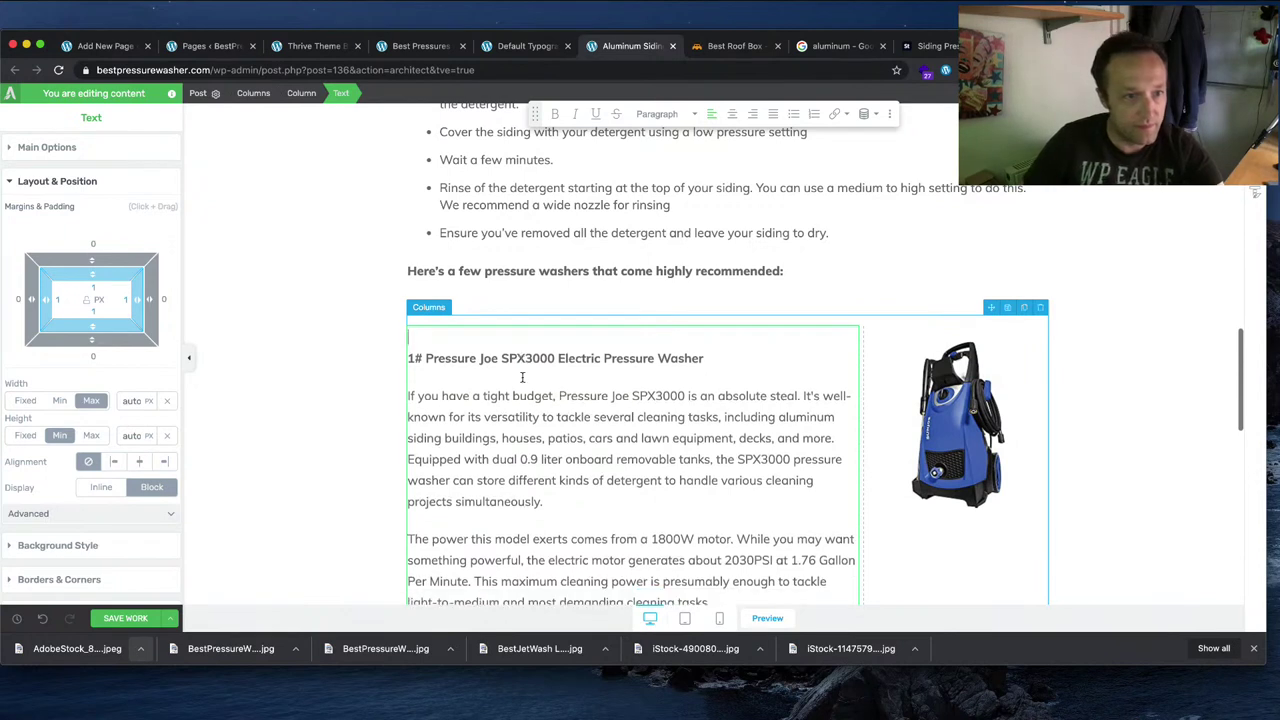
pyautogui.press('Delete')
pyautogui.moveTo(712, 338); pyautogui.dragTo(427, 327)
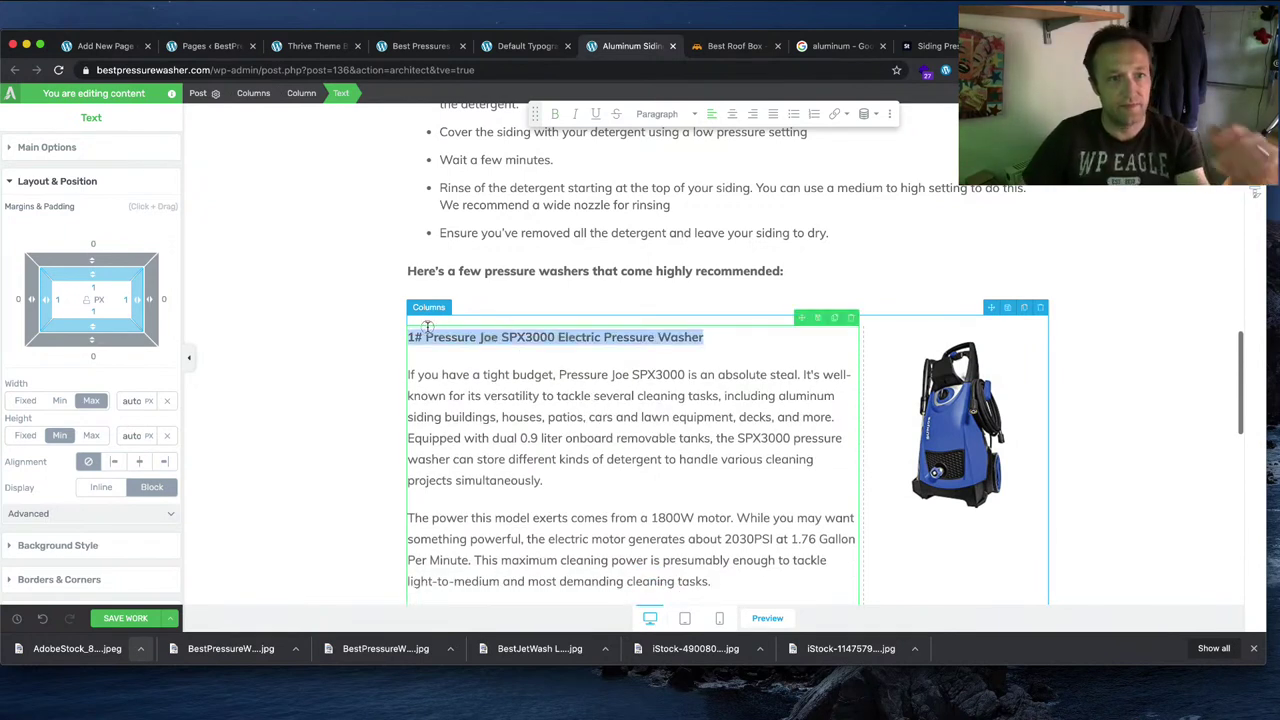
pyautogui.click(665, 113)
pyautogui.click(708, 279)
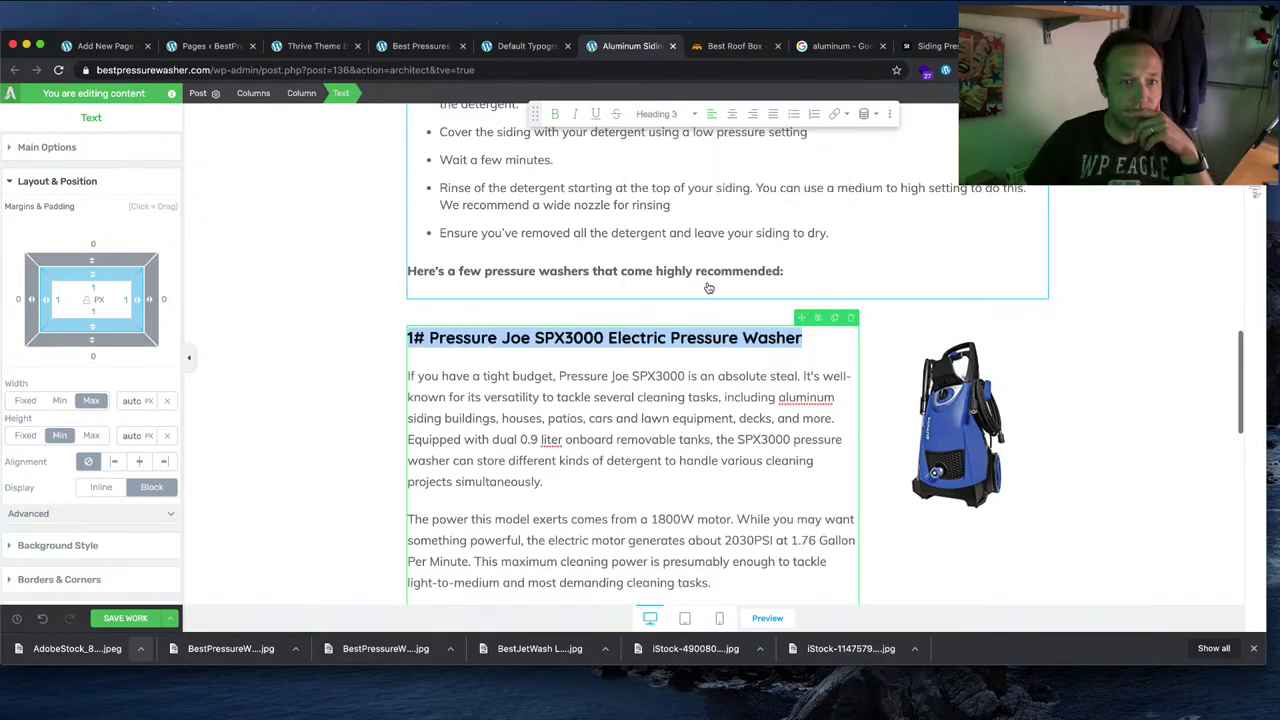
pyautogui.click(1165, 343)
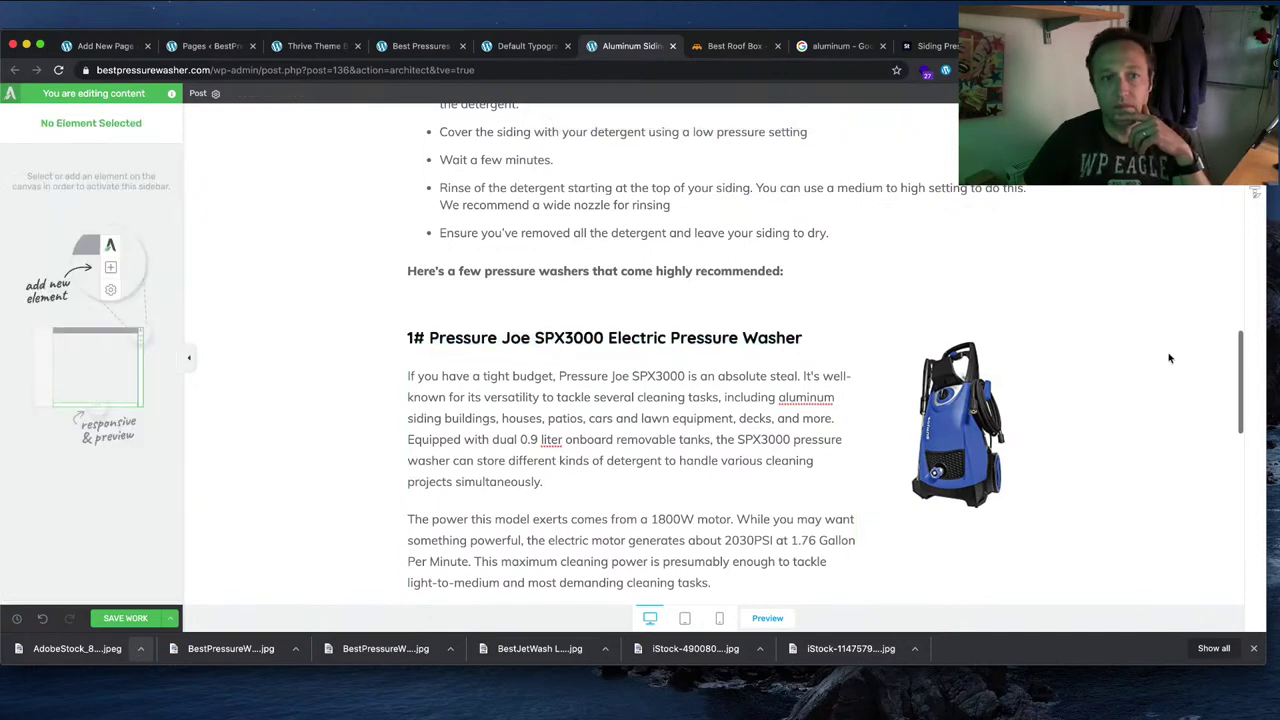
# Step: Set the two-column row's bottom margin to 0 and centre the product image
pyautogui.click(638, 305)
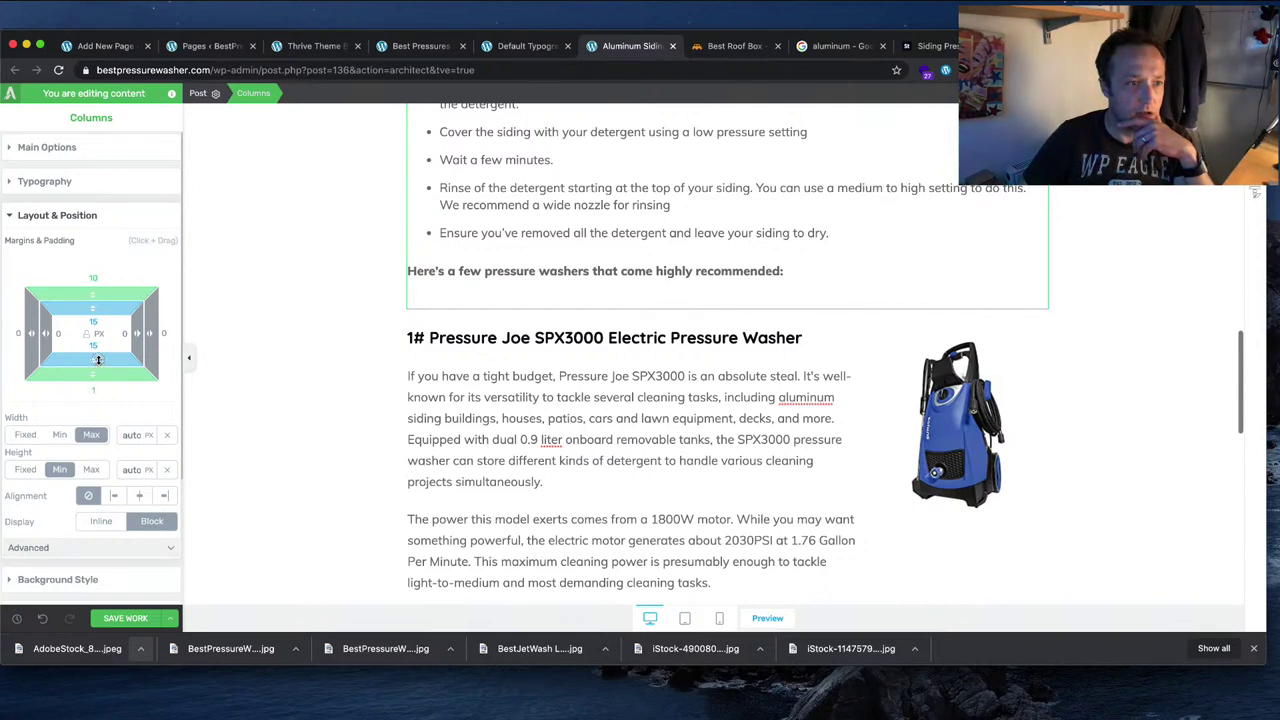
pyautogui.moveTo(98, 360); pyautogui.dragTo(89, 393)
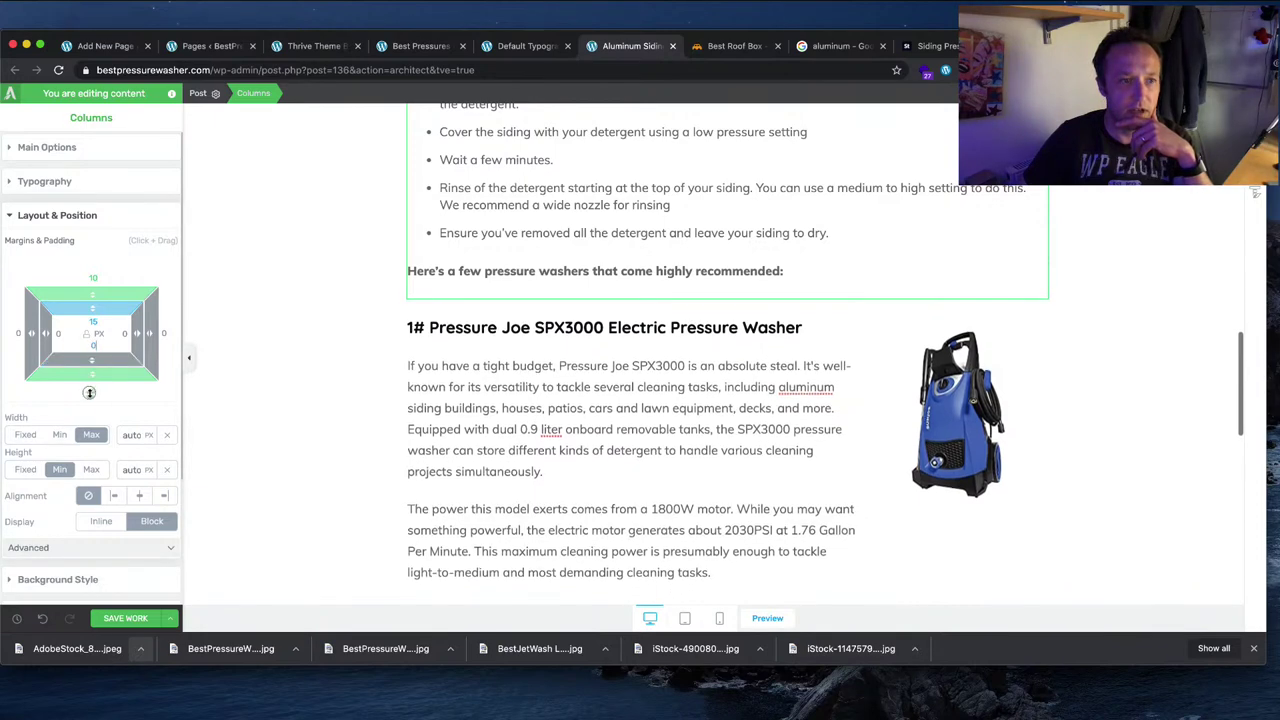
pyautogui.click(1174, 320)
pyautogui.scroll(-3, 1175, 320)
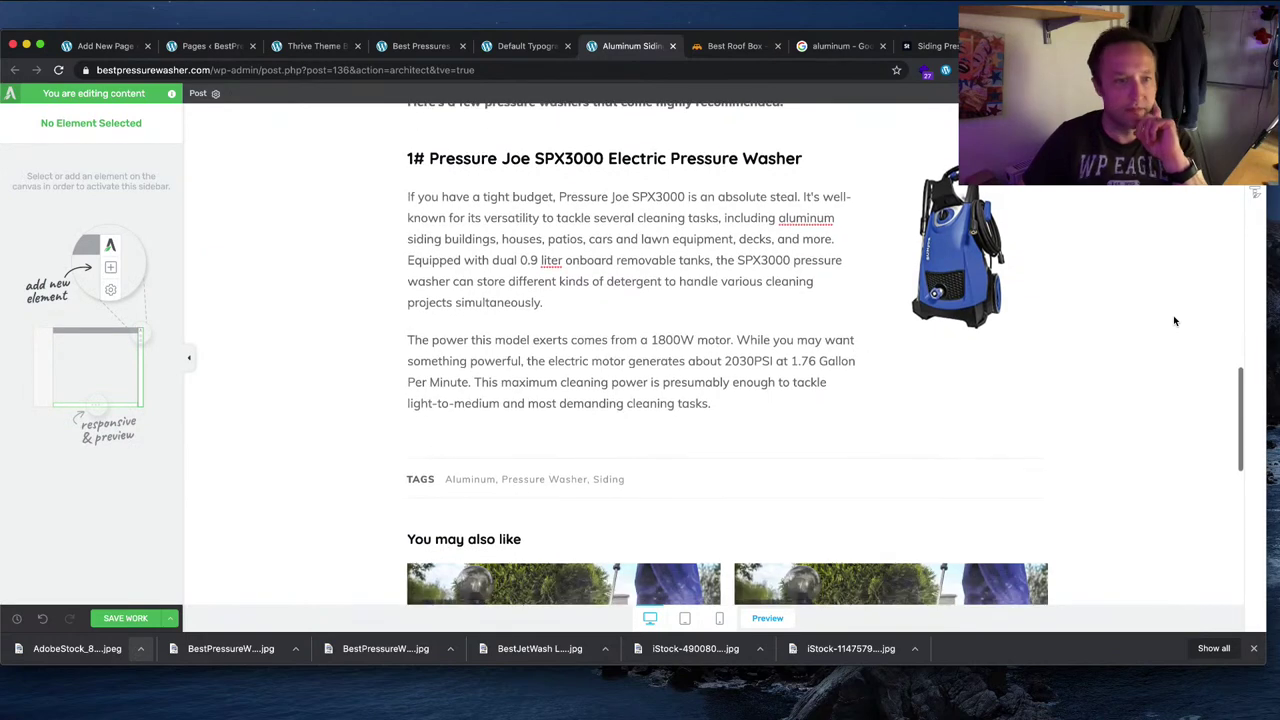
pyautogui.scroll(1, 1173, 315)
pyautogui.click(974, 347)
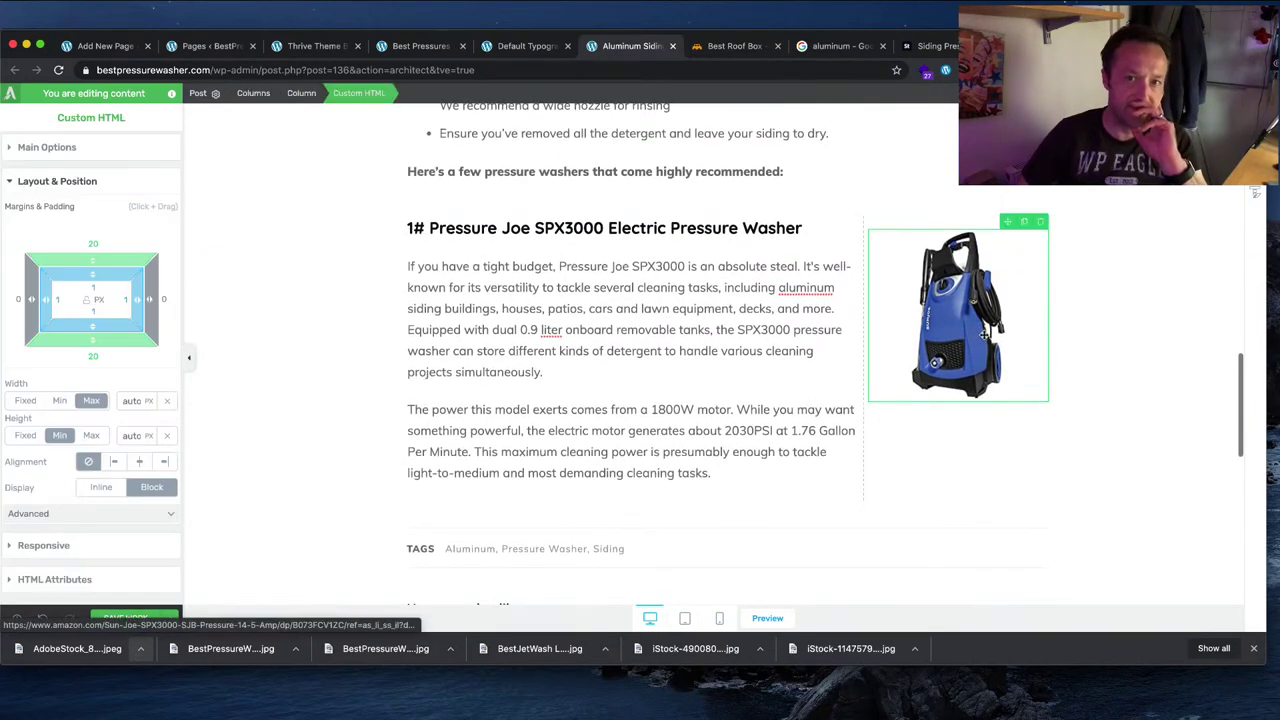
pyautogui.click(141, 463)
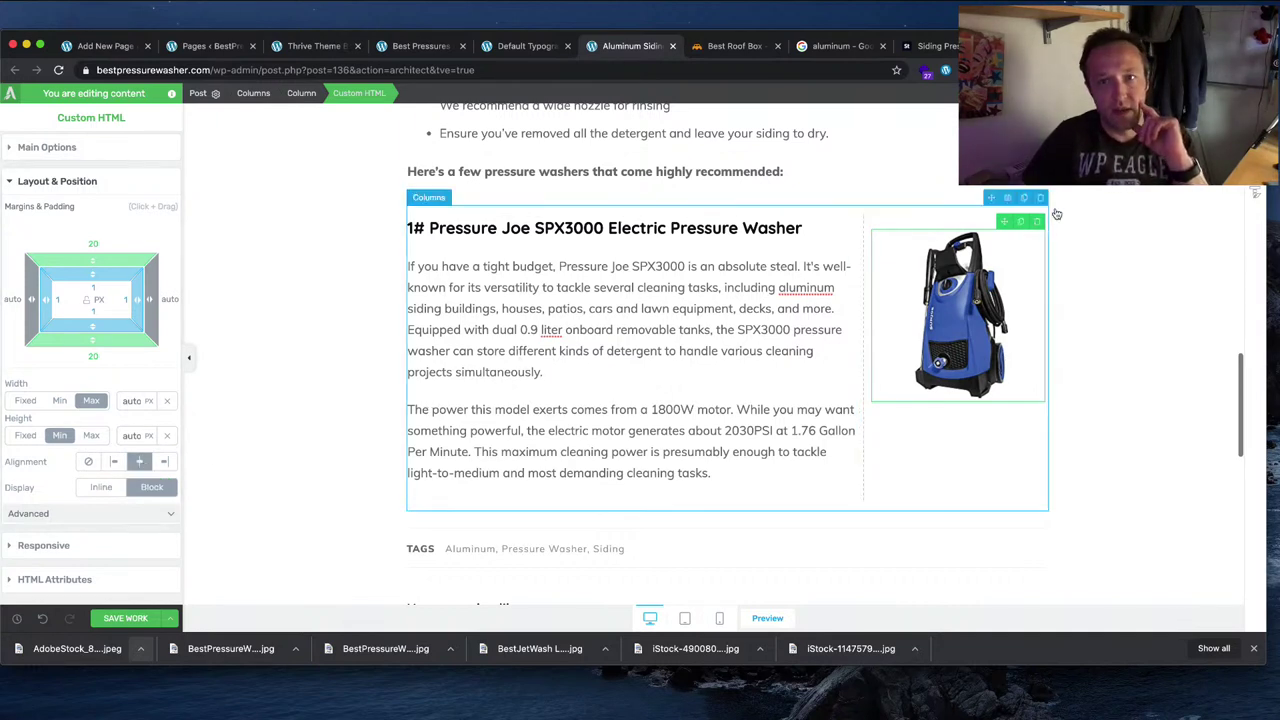
# Step: Add a new empty Text element below the SPX3000 product section
pyautogui.moveTo(1040, 293); pyautogui.dragTo(749, 505)
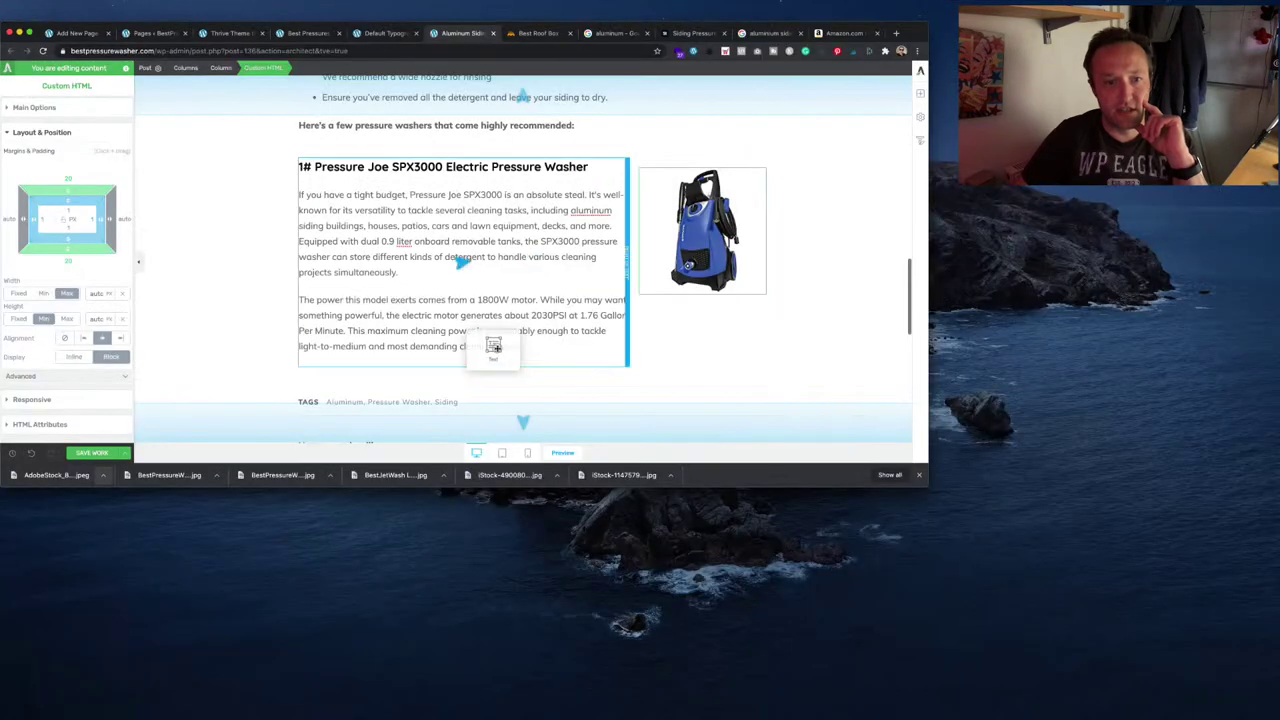
pyautogui.moveTo(549, 372); pyautogui.dragTo(729, 379)
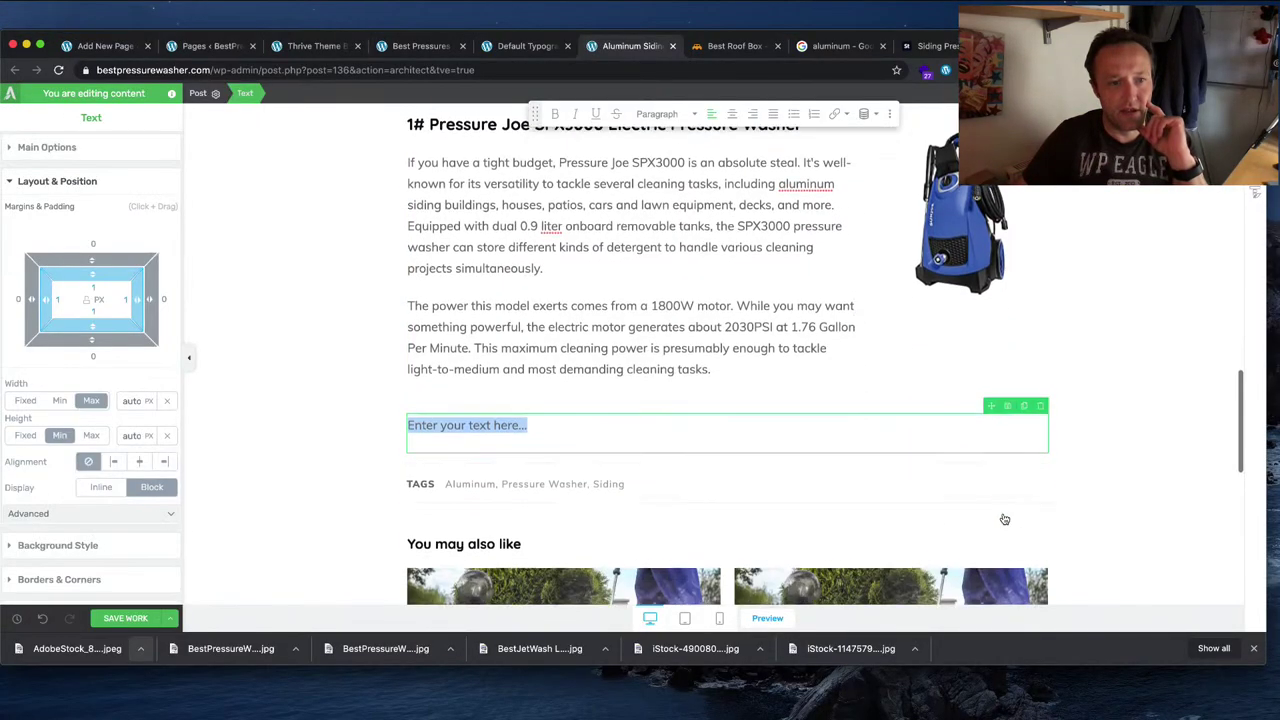
pyautogui.press('super+Tab')
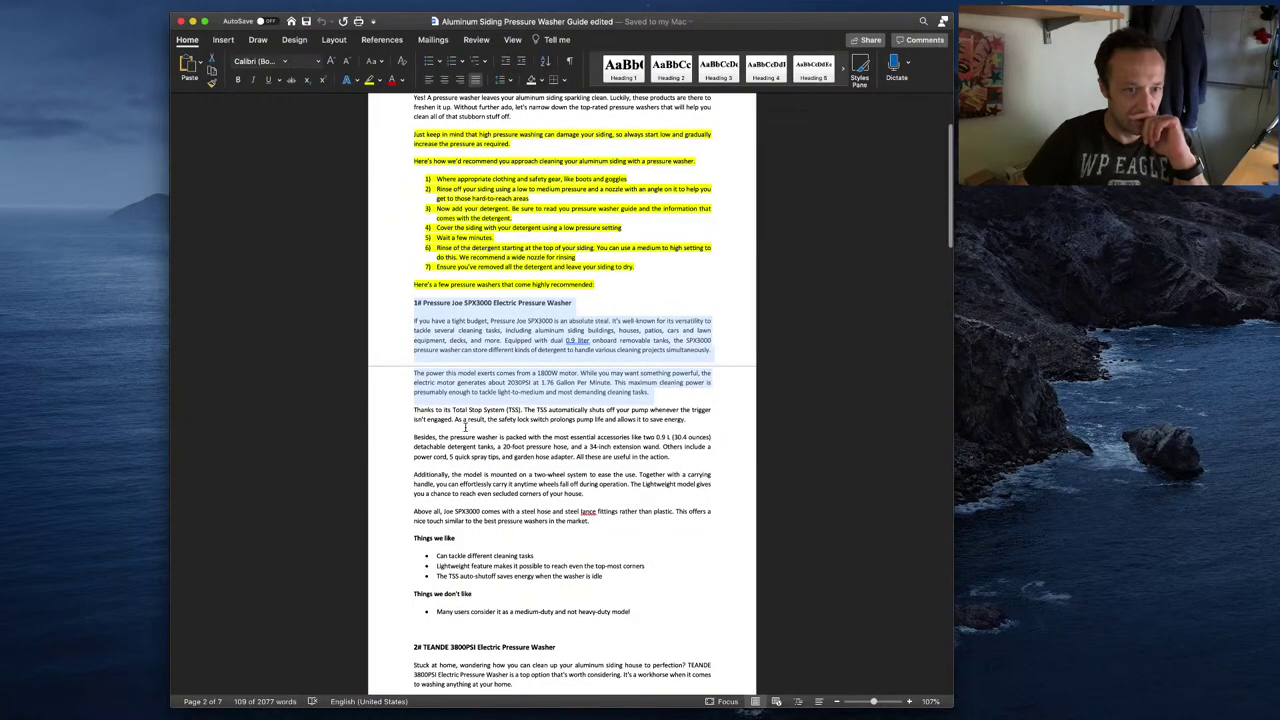
# Step: Paste the Word paragraphs from 'Thanks to its Total Stop System' to '...in the market.' into the new text block
pyautogui.moveTo(410, 408); pyautogui.dragTo(602, 521)
pyautogui.scroll(-2, 458, 562)
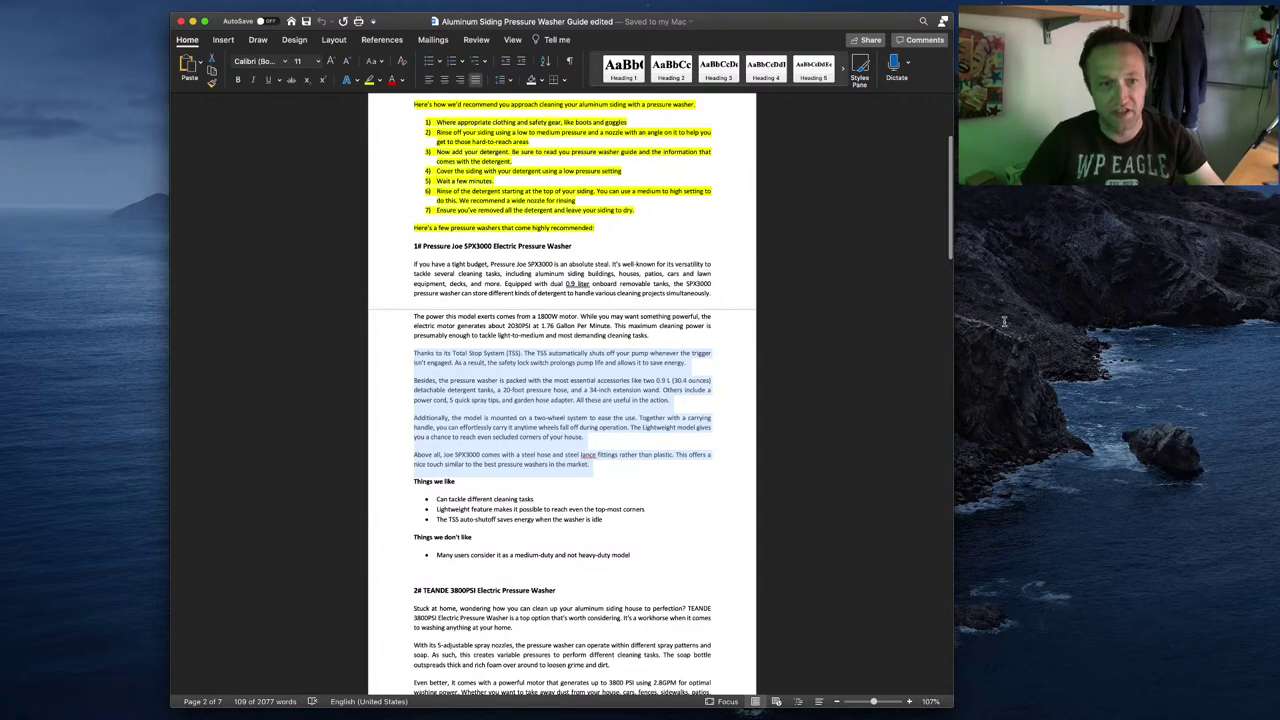
pyautogui.press('super+Tab')
pyautogui.click(602, 425)
pyautogui.hotkey('ctrl', 'v')
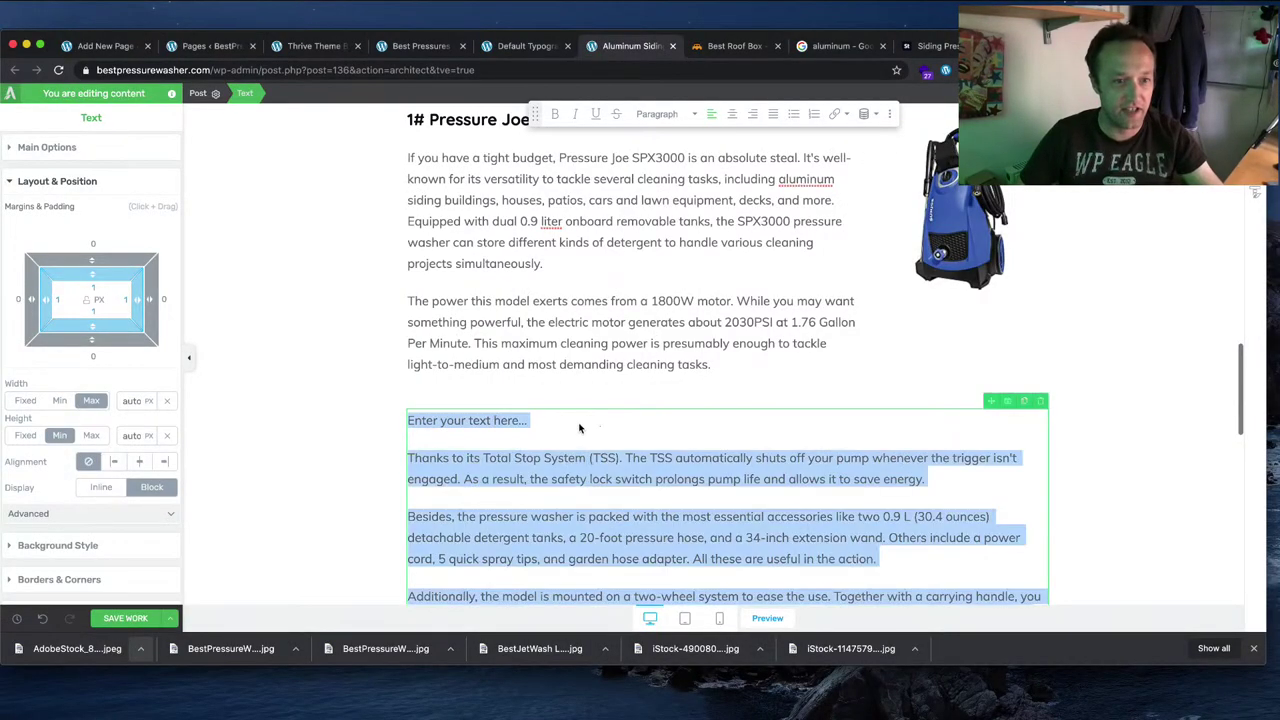
# Step: Change the SPX3000 columns' bottom padding from 15 to 19
pyautogui.click(596, 391)
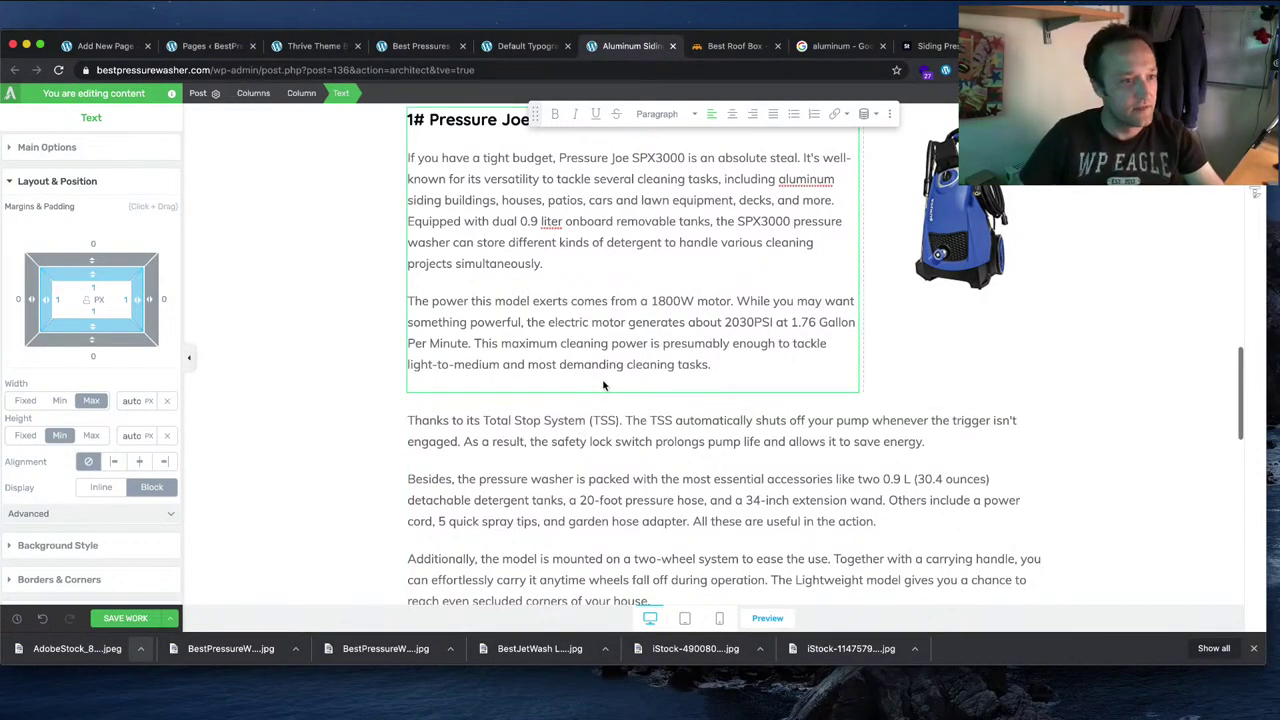
pyautogui.click(532, 472)
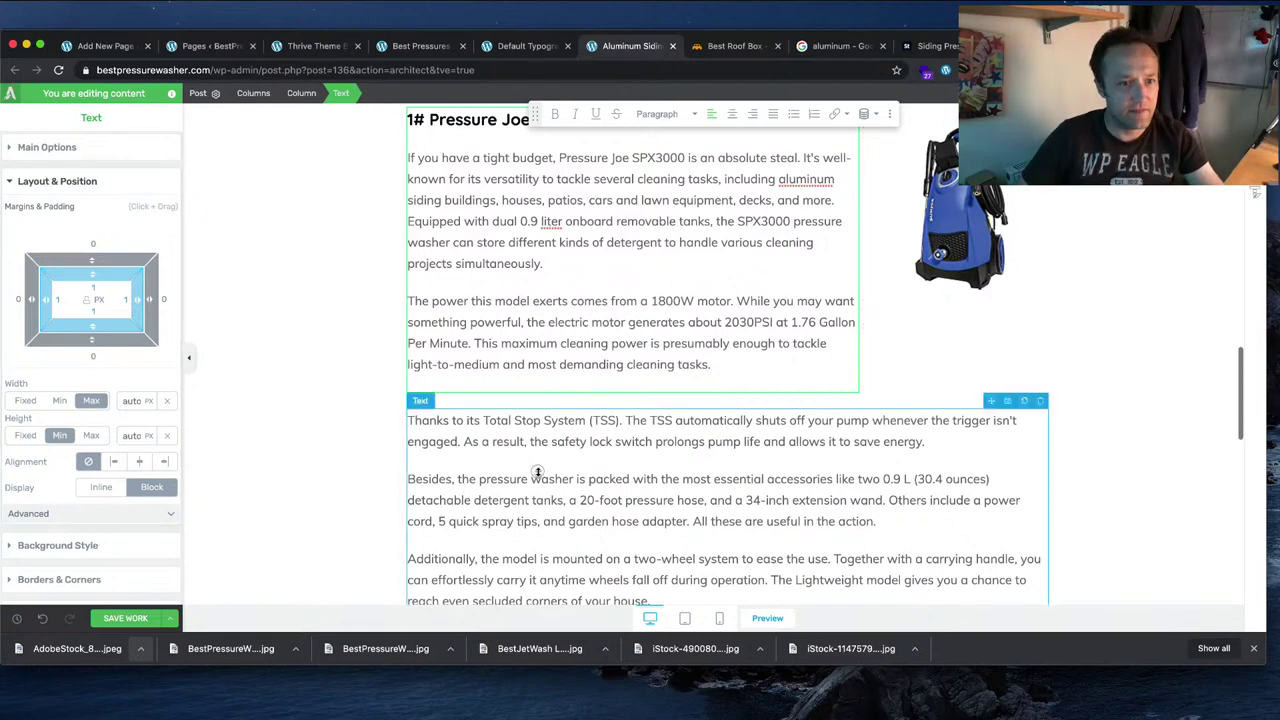
pyautogui.click(521, 401)
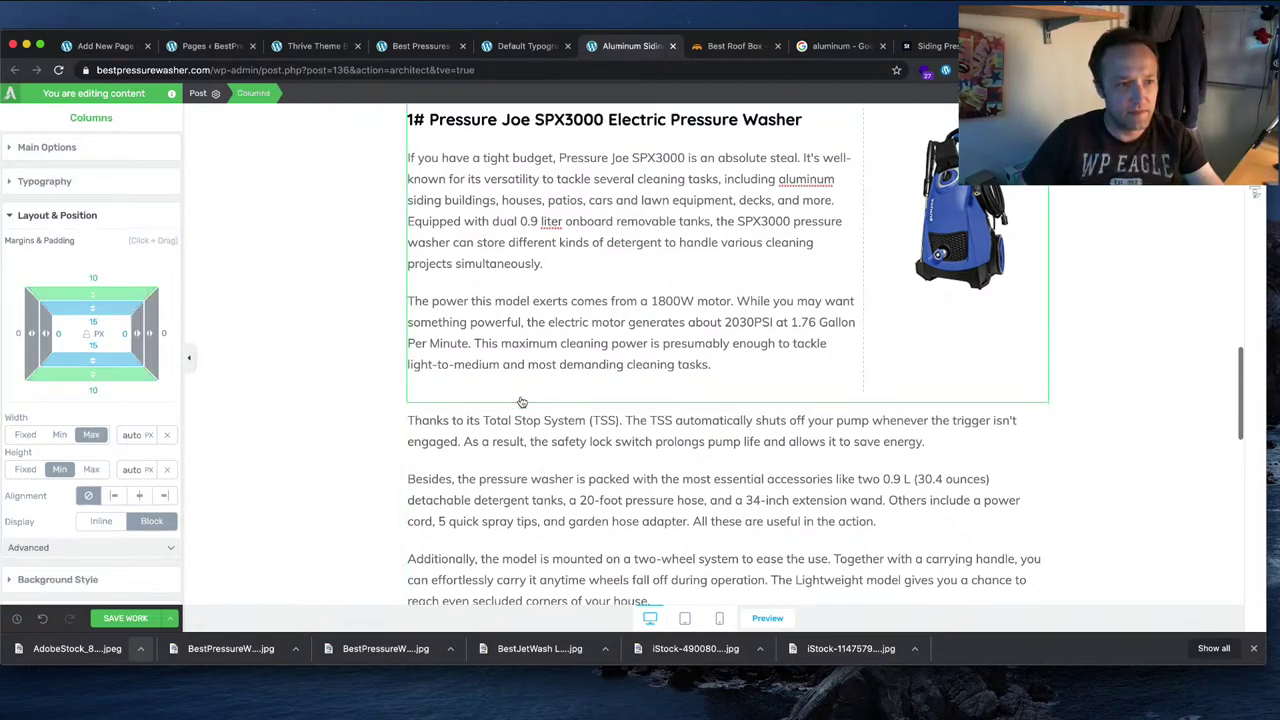
pyautogui.moveTo(88, 356); pyautogui.dragTo(97, 405)
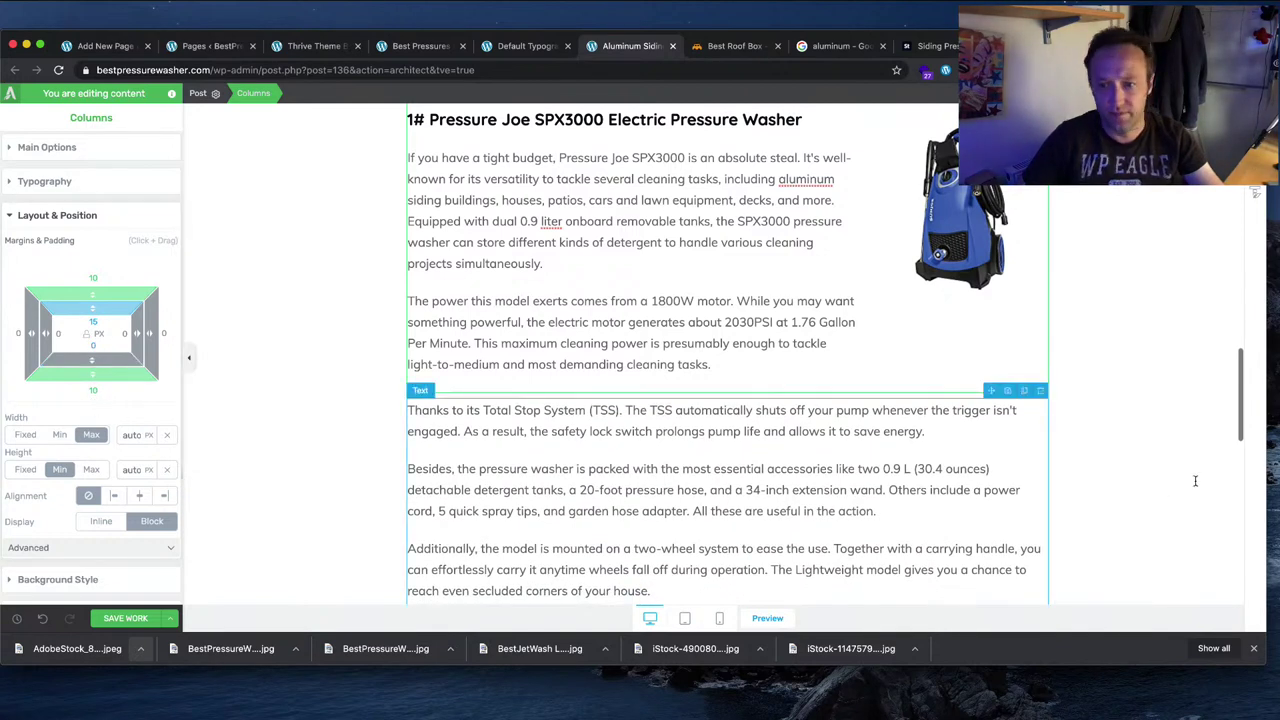
pyautogui.click(1153, 484)
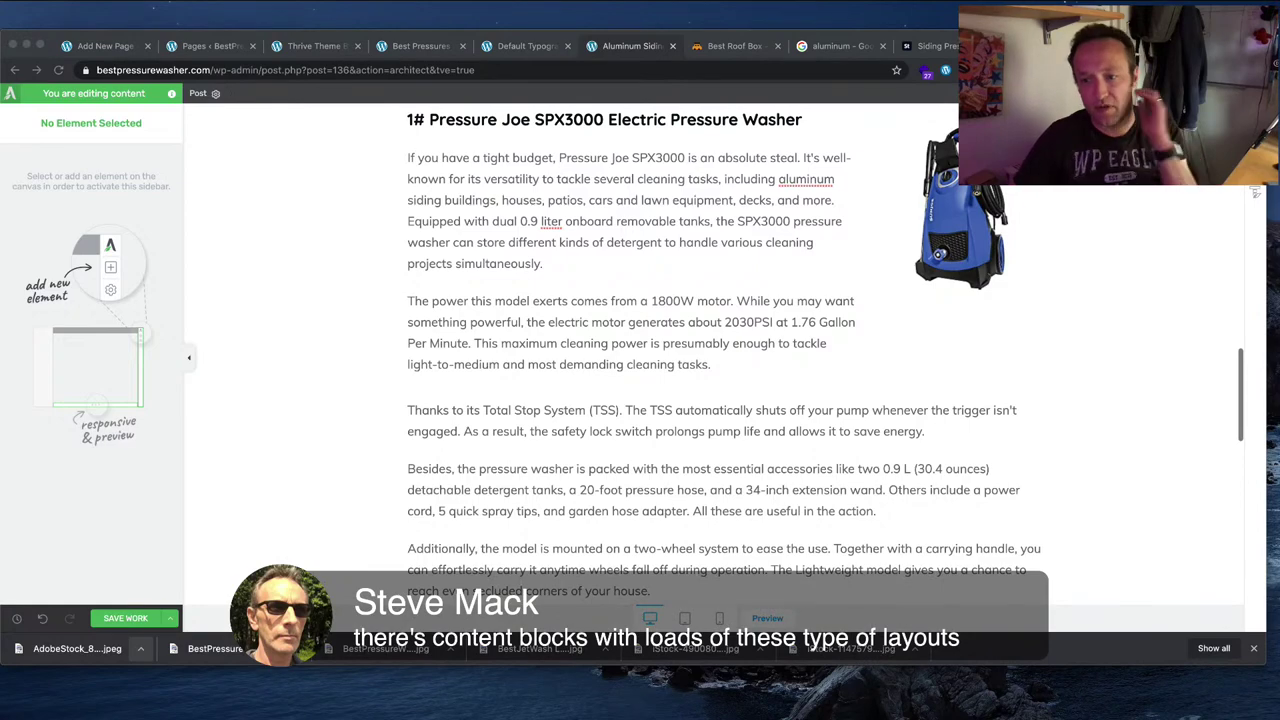
pyautogui.scroll(15, 713, 354)
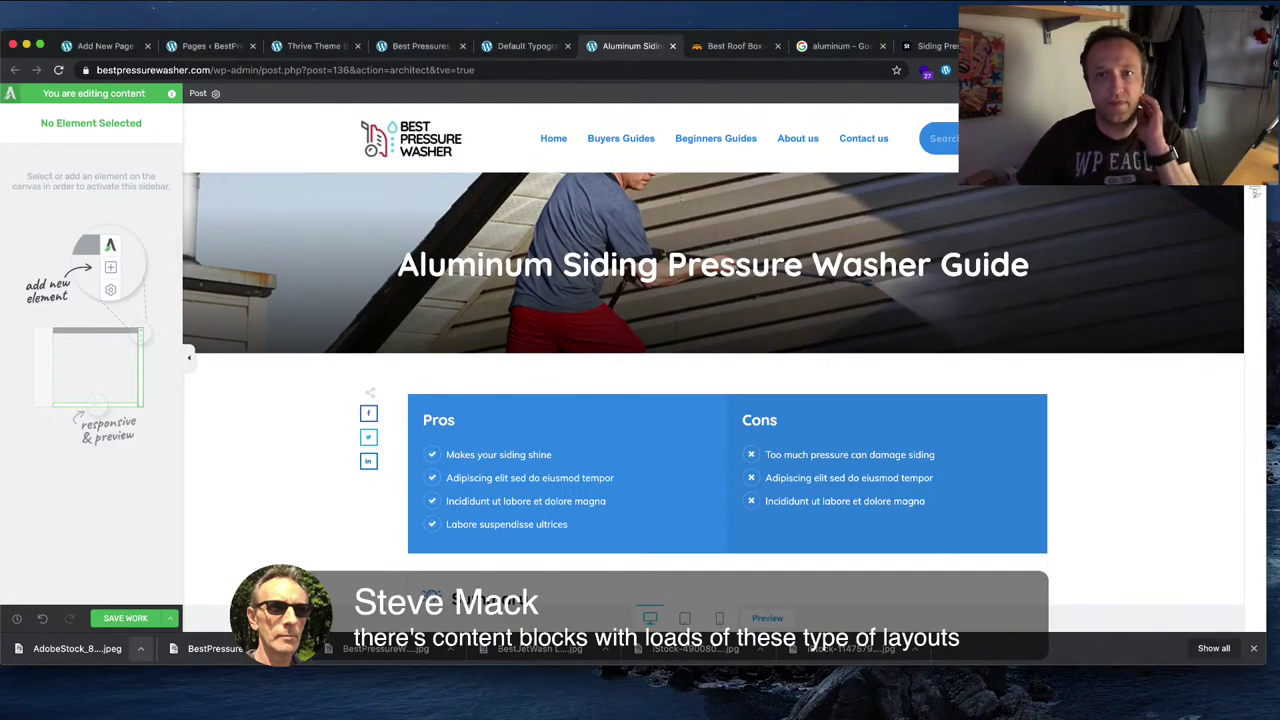
# Step: Insert the Product Rating Summary block template below the SPX3000 paragraphs
pyautogui.click(1128, 492)
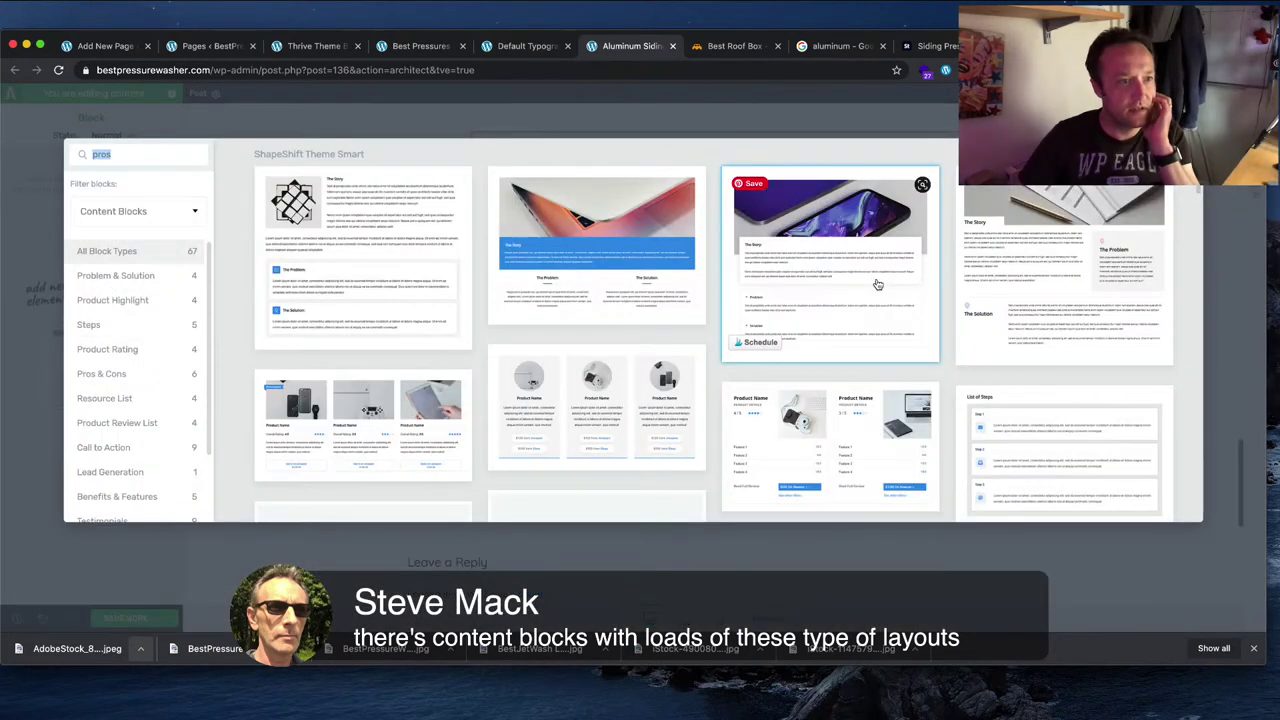
pyautogui.click(133, 349)
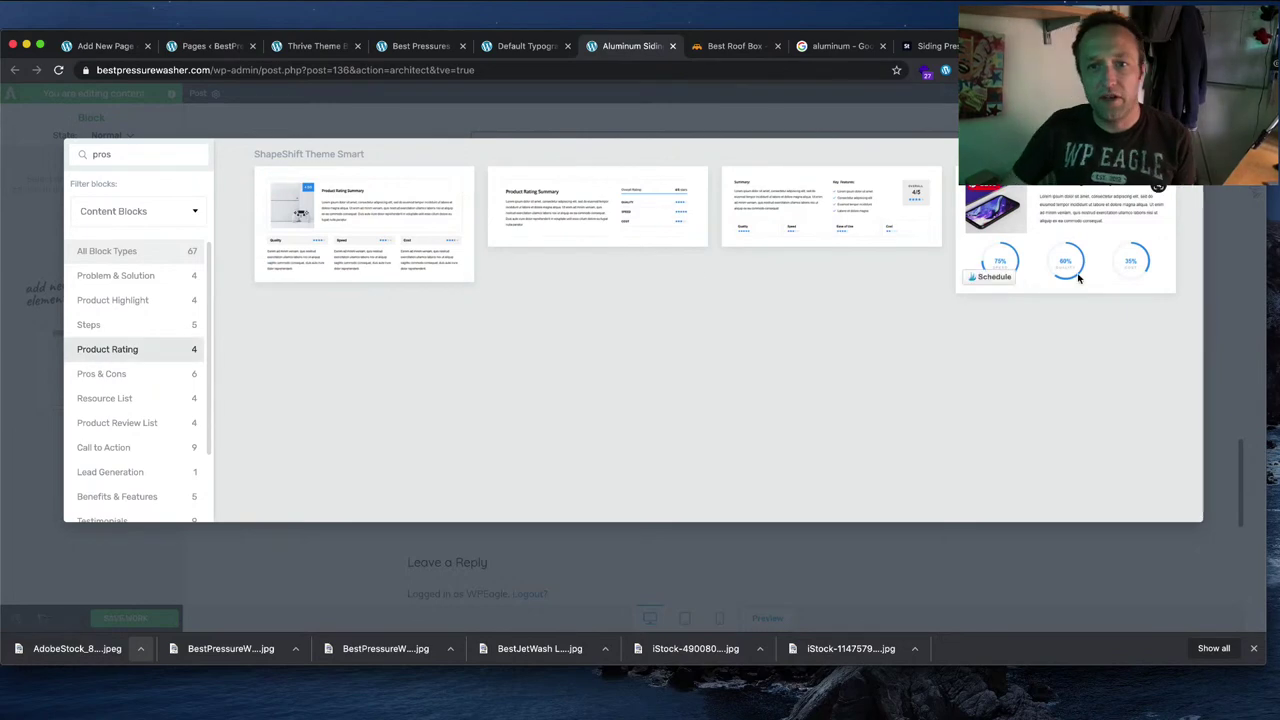
pyautogui.click(1086, 240)
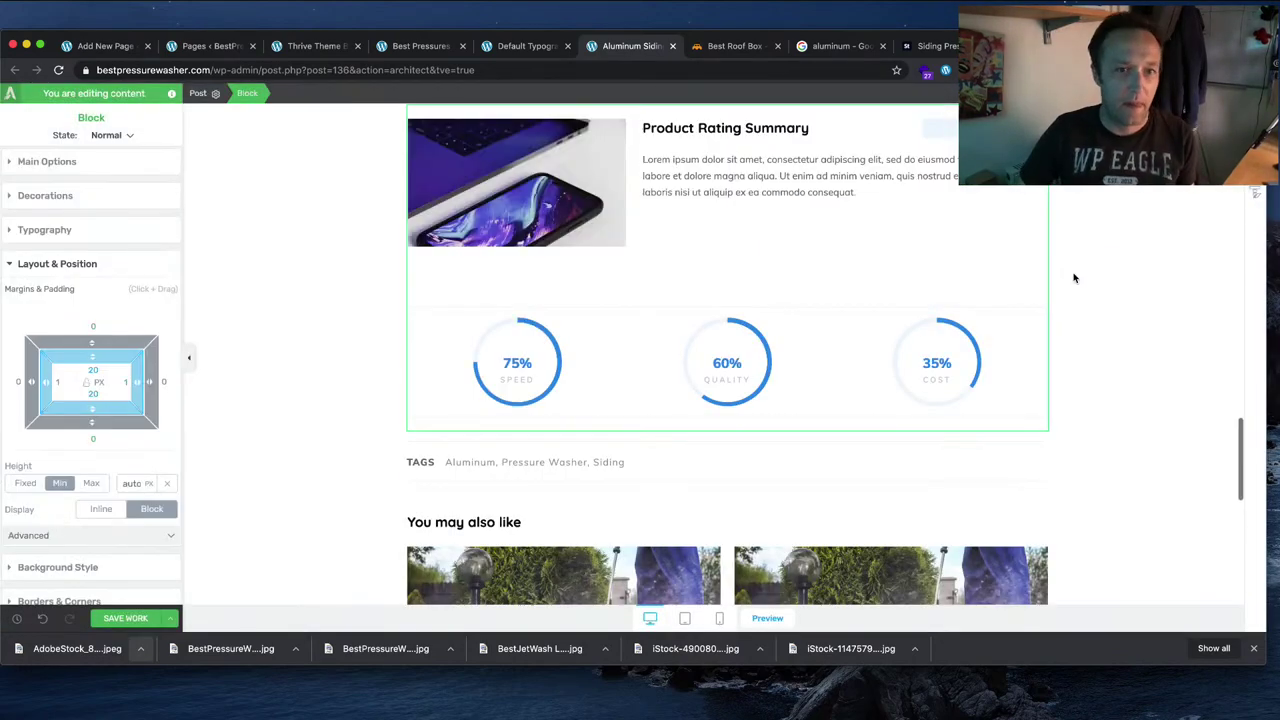
pyautogui.scroll(5, 1076, 278)
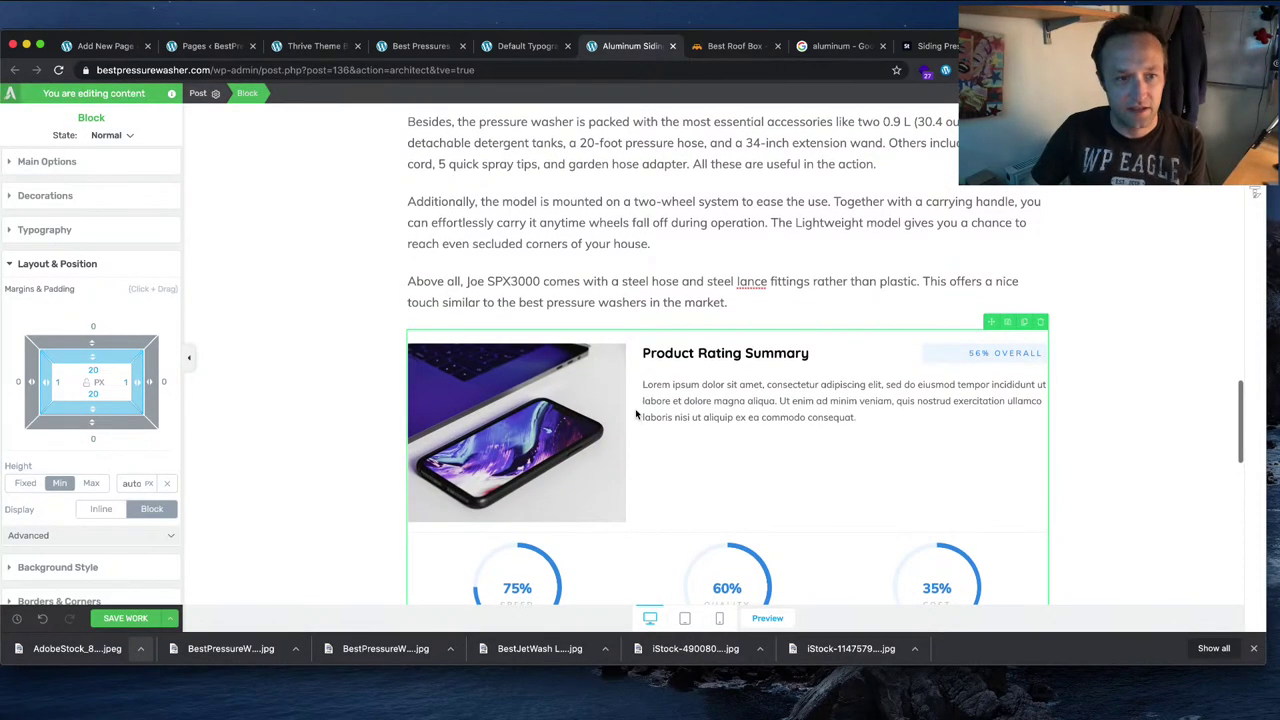
# Step: Replace the template's phone photo with the pressure washer product image
pyautogui.click(490, 446)
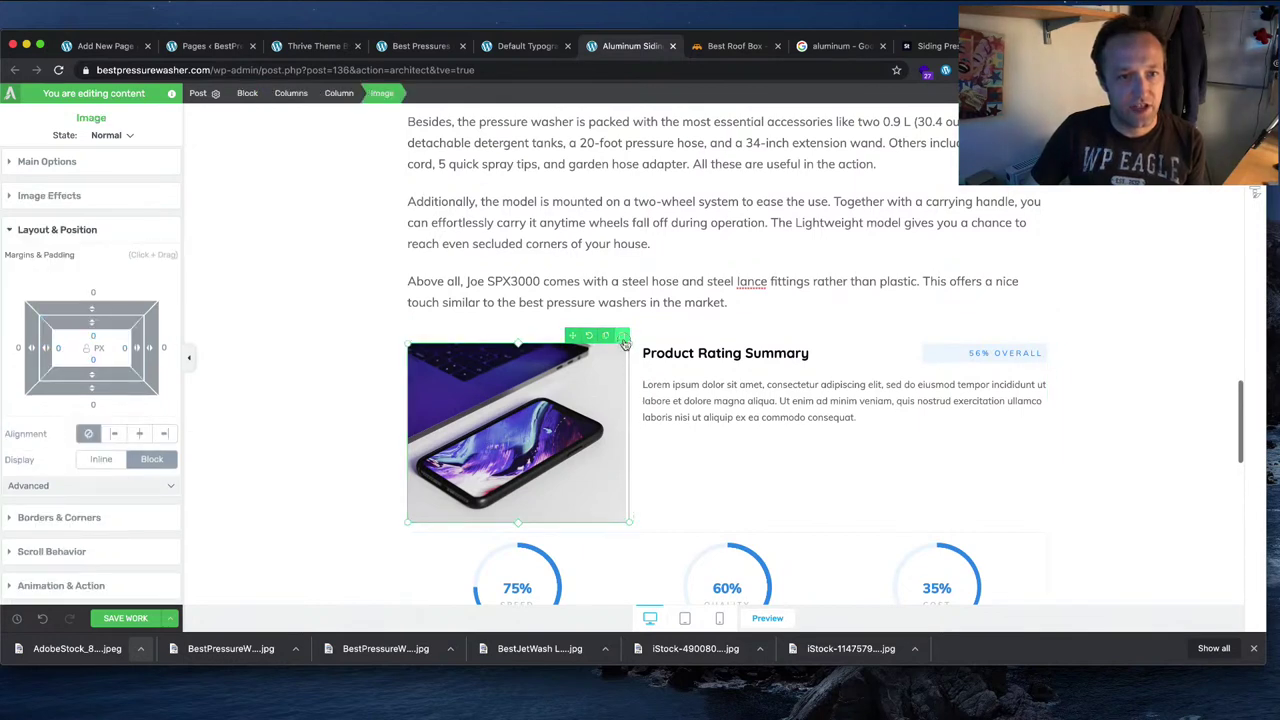
pyautogui.click(622, 338)
pyautogui.click(569, 407)
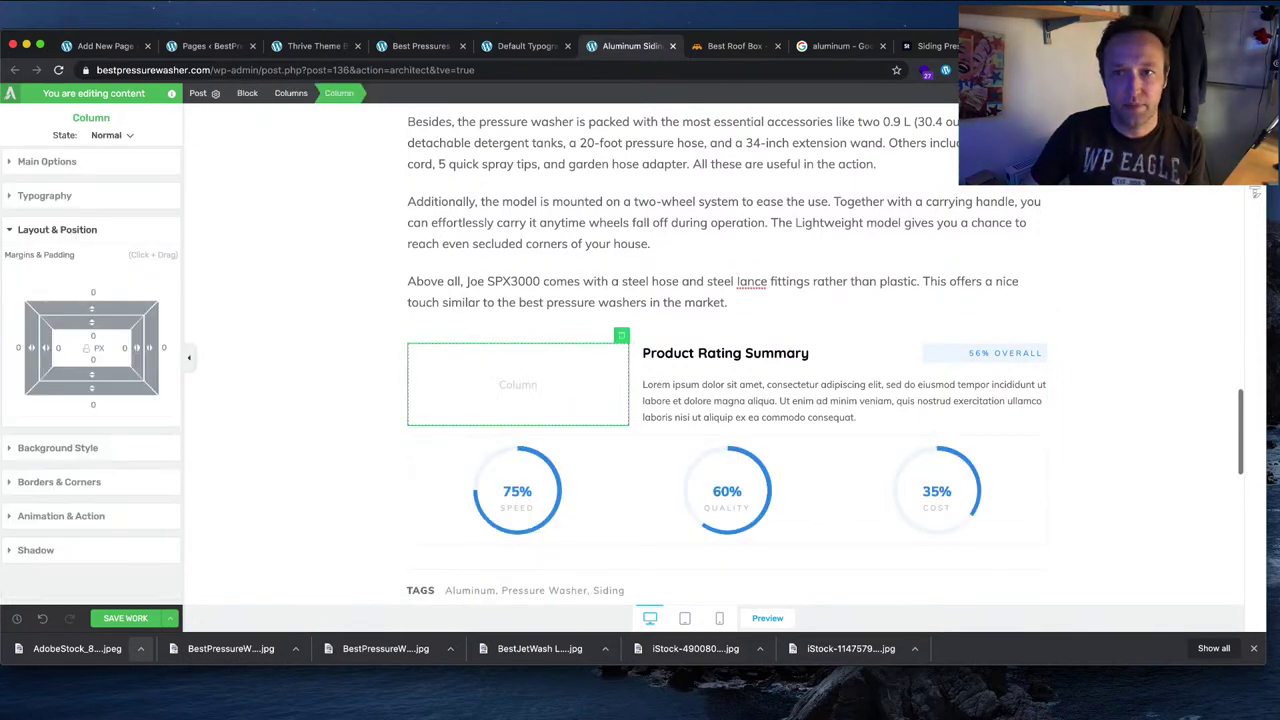
pyautogui.click(1255, 193)
pyautogui.scroll(4, 960, 300)
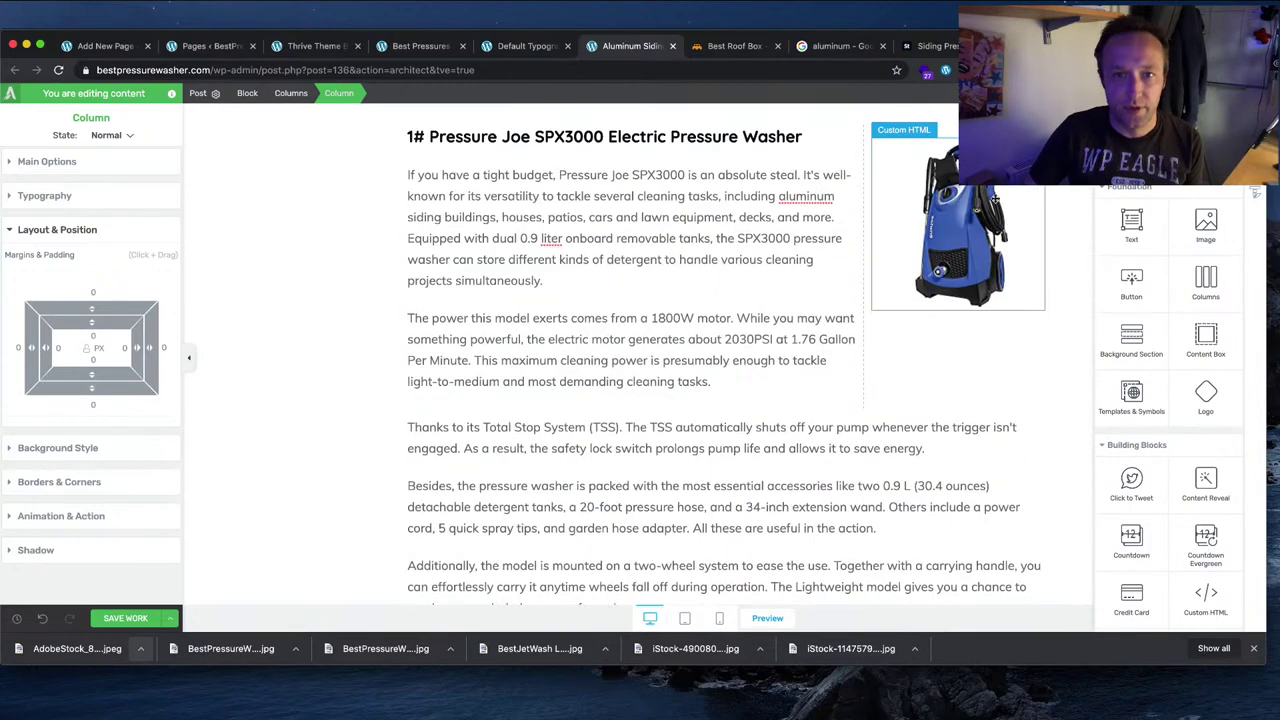
pyautogui.scroll(-3, 951, 175)
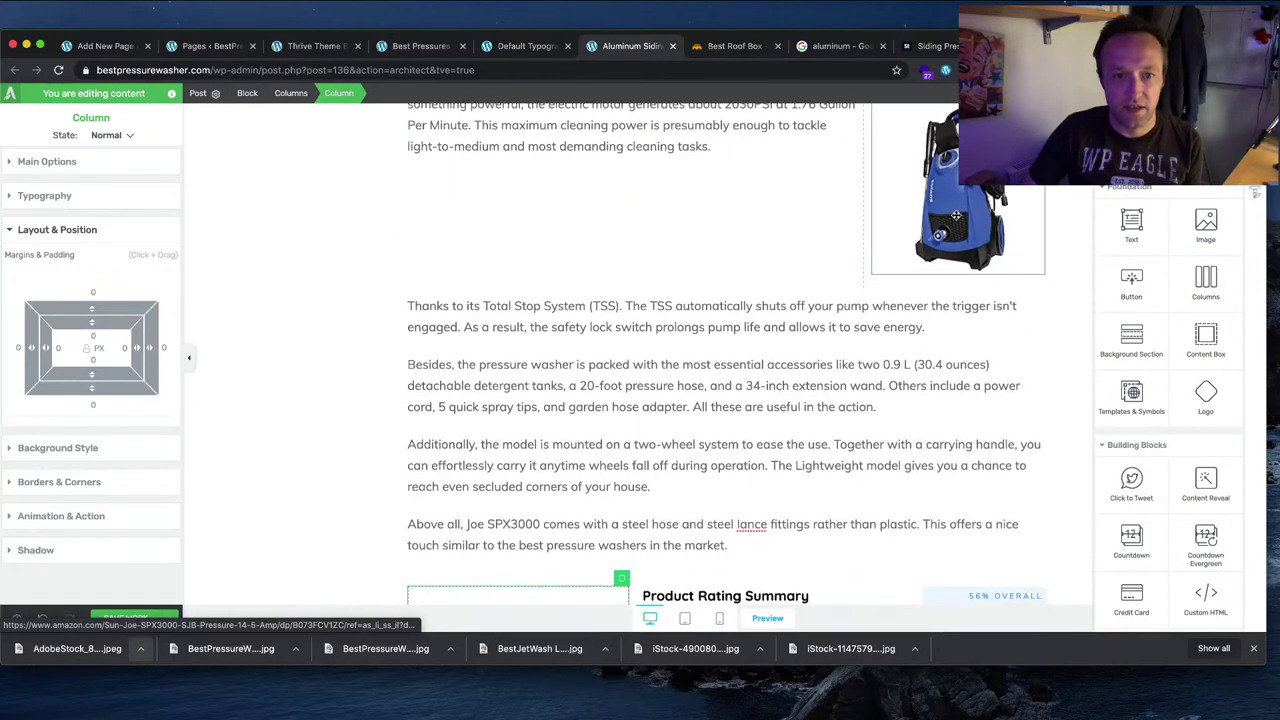
pyautogui.moveTo(951, 175); pyautogui.dragTo(531, 241)
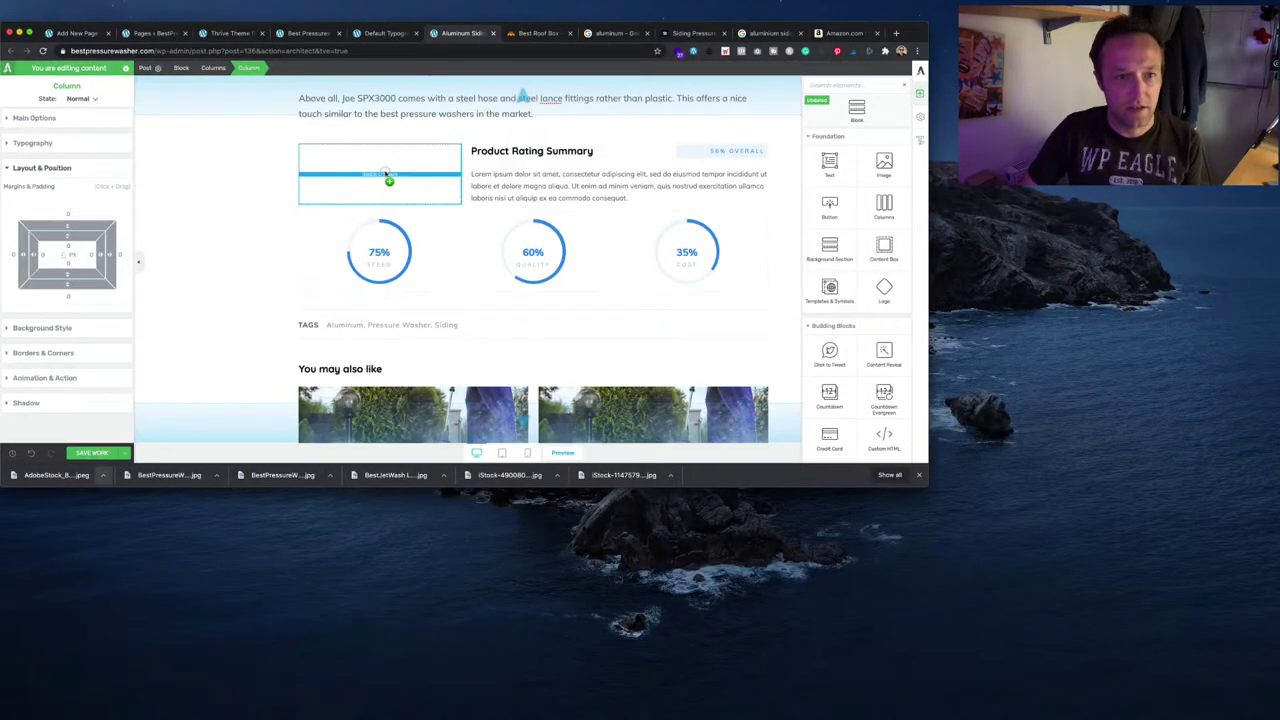
pyautogui.scroll(3, 531, 241)
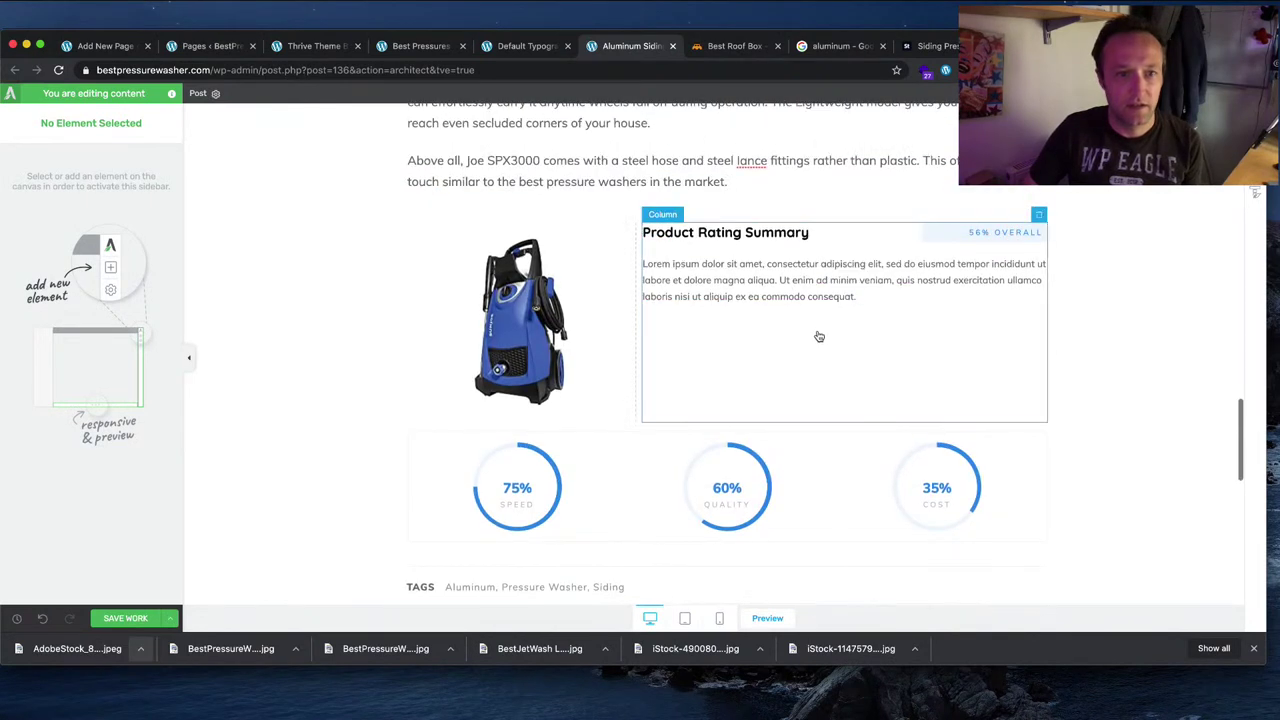
pyautogui.click(479, 327)
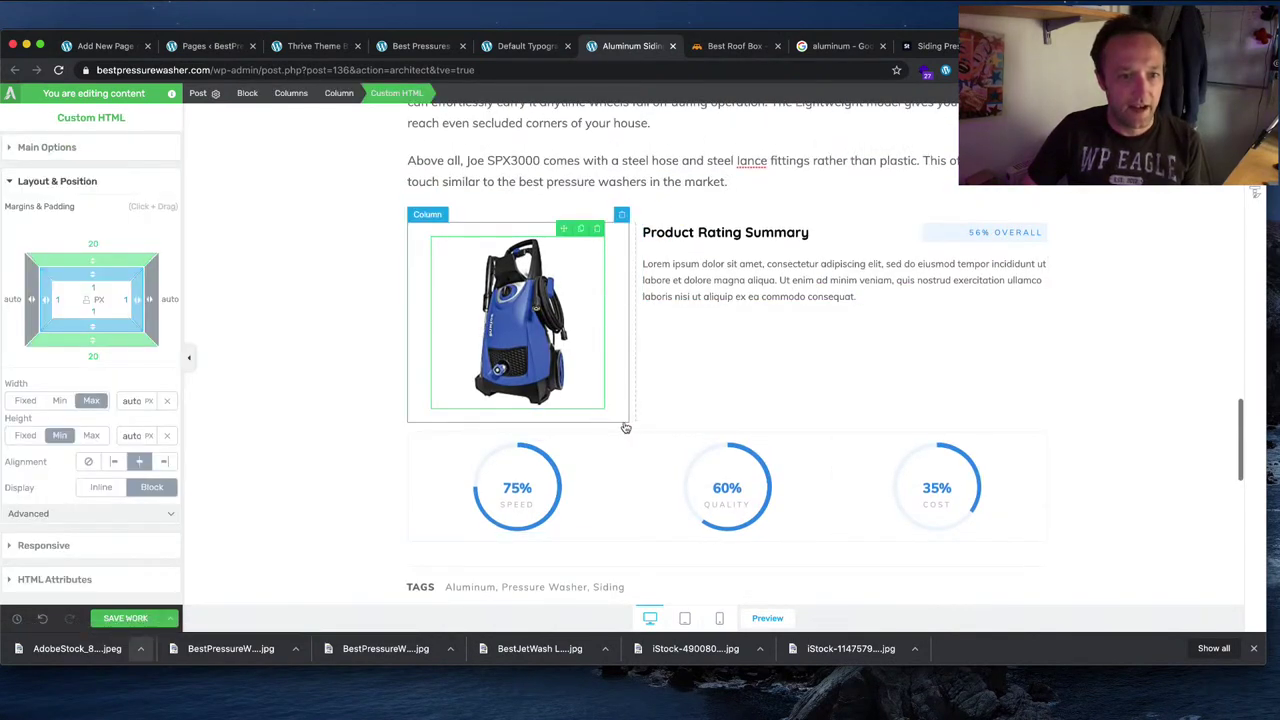
pyautogui.scroll(1, 1049, 374)
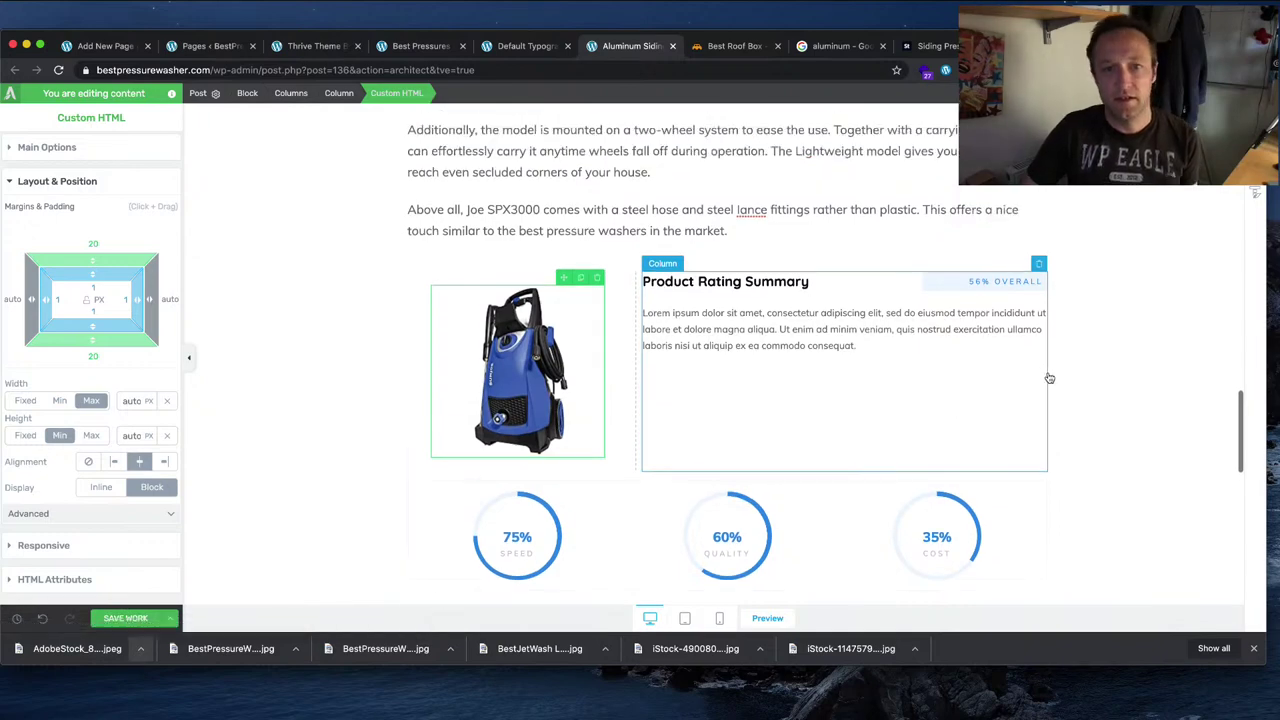
pyautogui.scroll(3, 1133, 370)
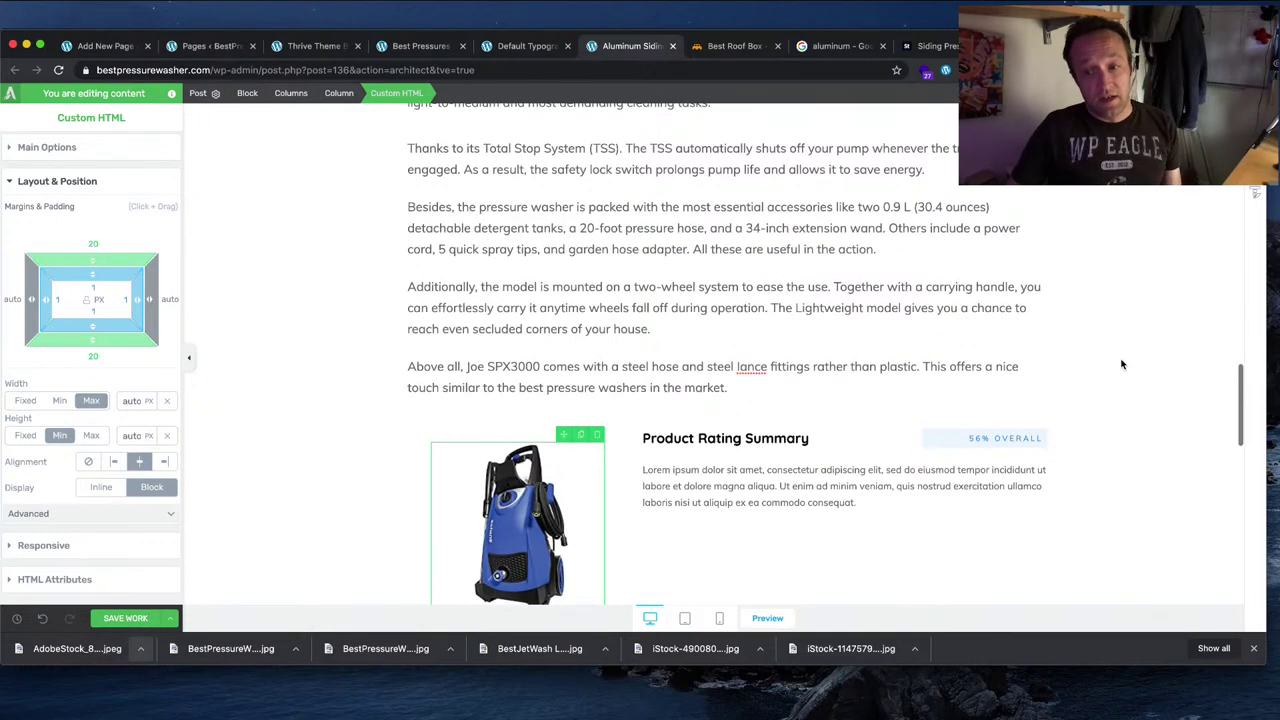
pyautogui.scroll(-1, 1122, 364)
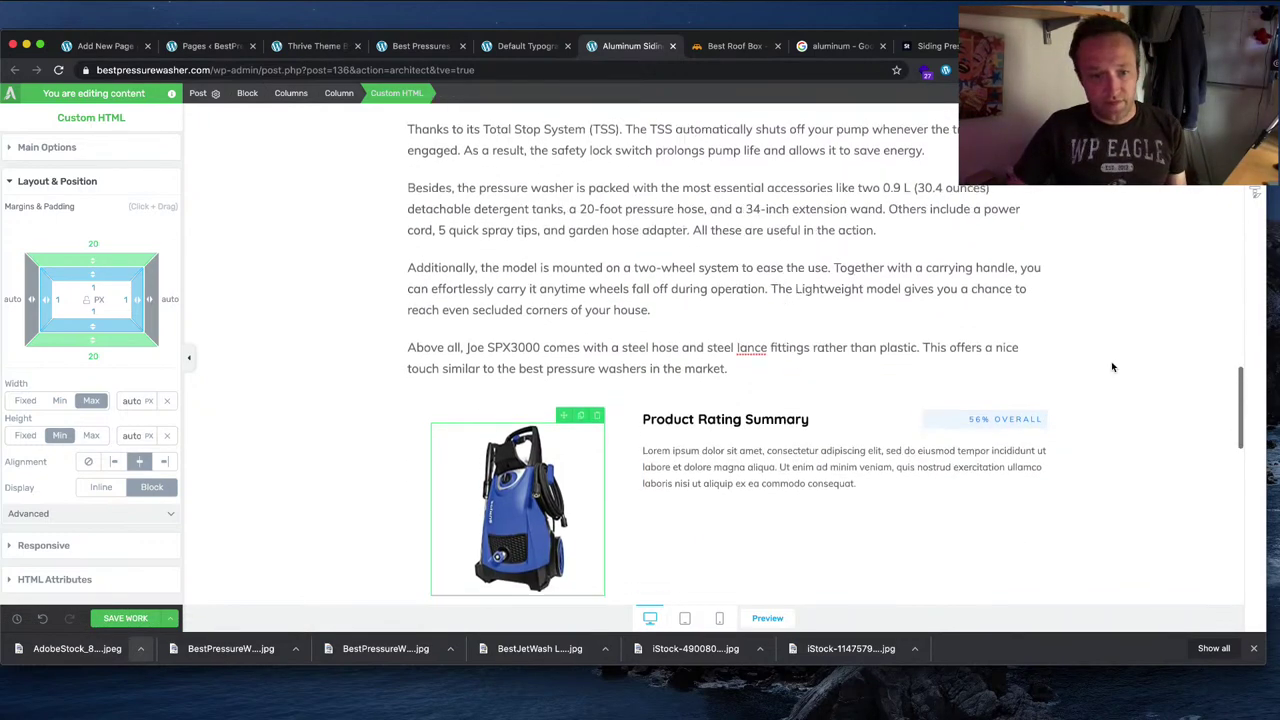
# Step: Preview the rating section at phone size, scrolling through it, then at tablet size
pyautogui.click(719, 618)
pyautogui.scroll(4, 724, 420)
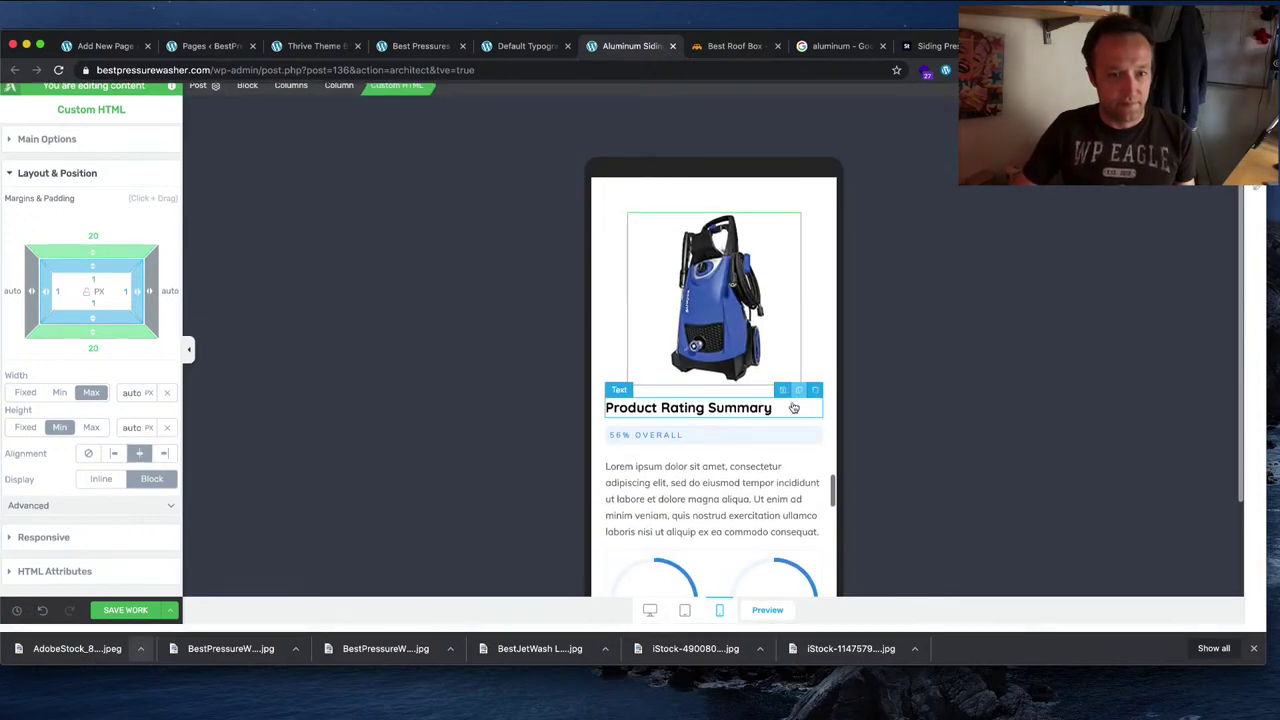
pyautogui.scroll(10, 724, 420)
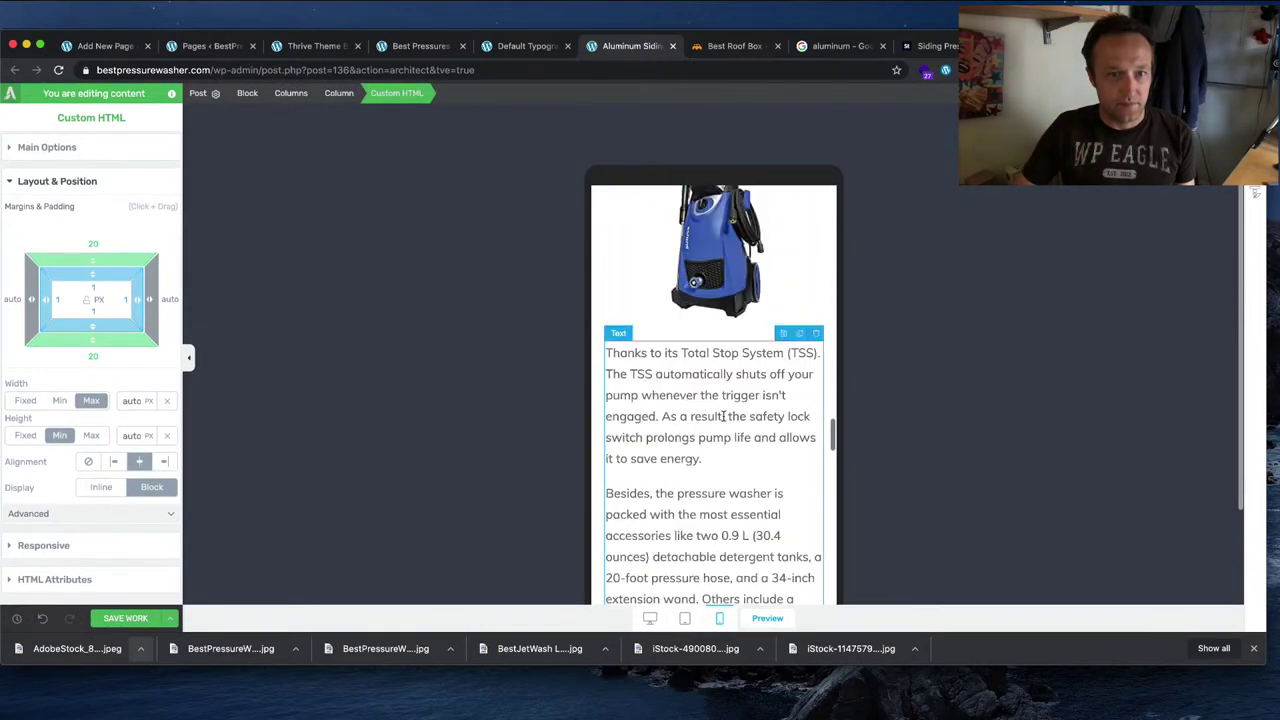
pyautogui.scroll(8, 724, 420)
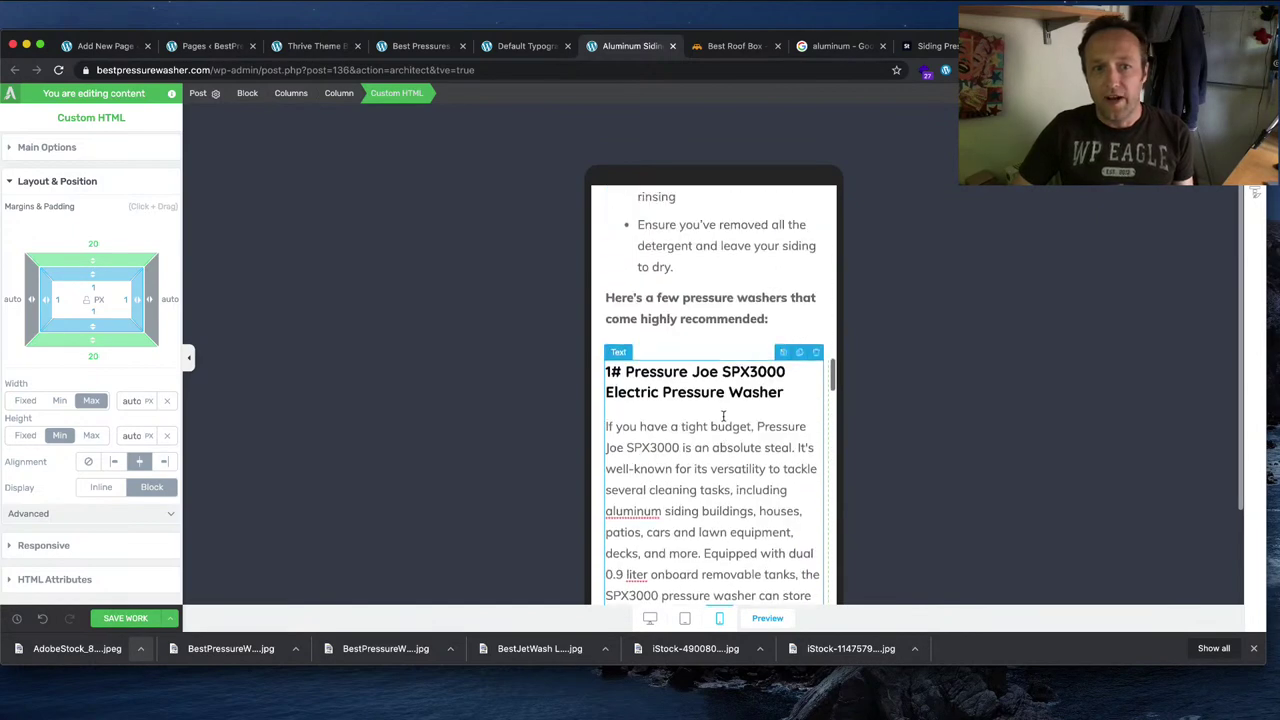
pyautogui.scroll(-2, 725, 416)
pyautogui.click(685, 618)
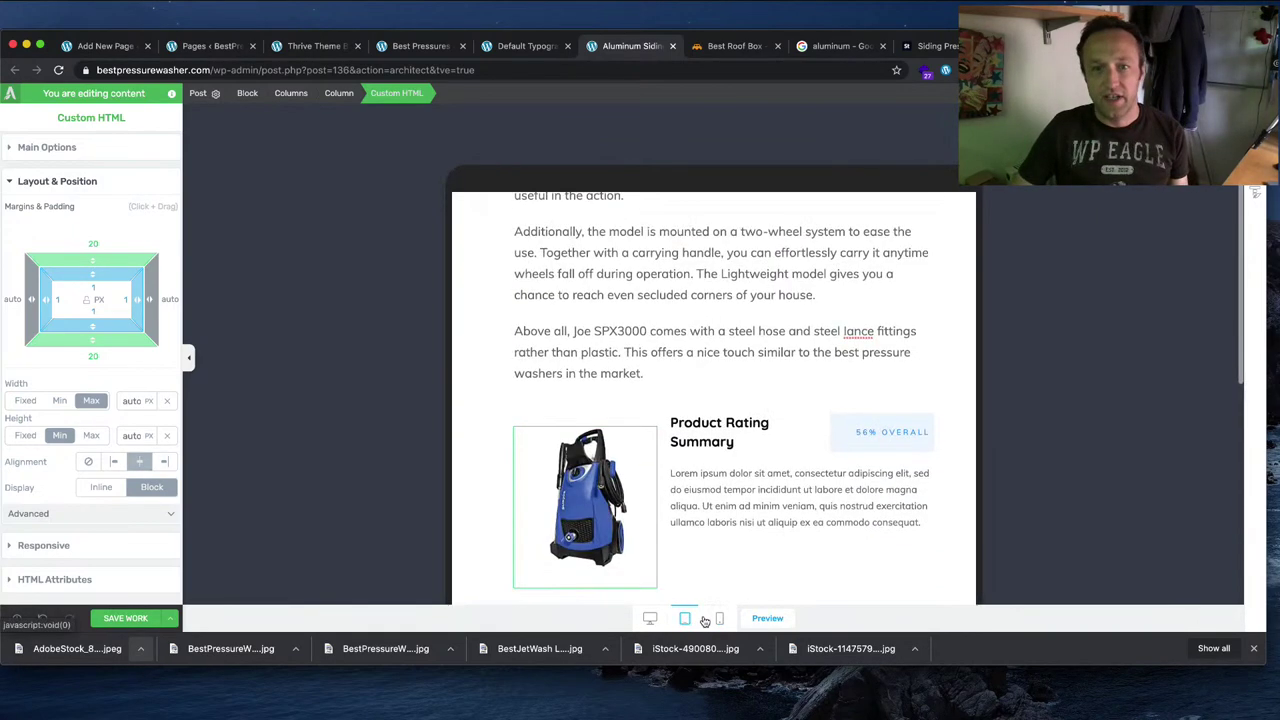
# Step: Return to desktop view and delete the Product Rating Summary block
pyautogui.click(650, 618)
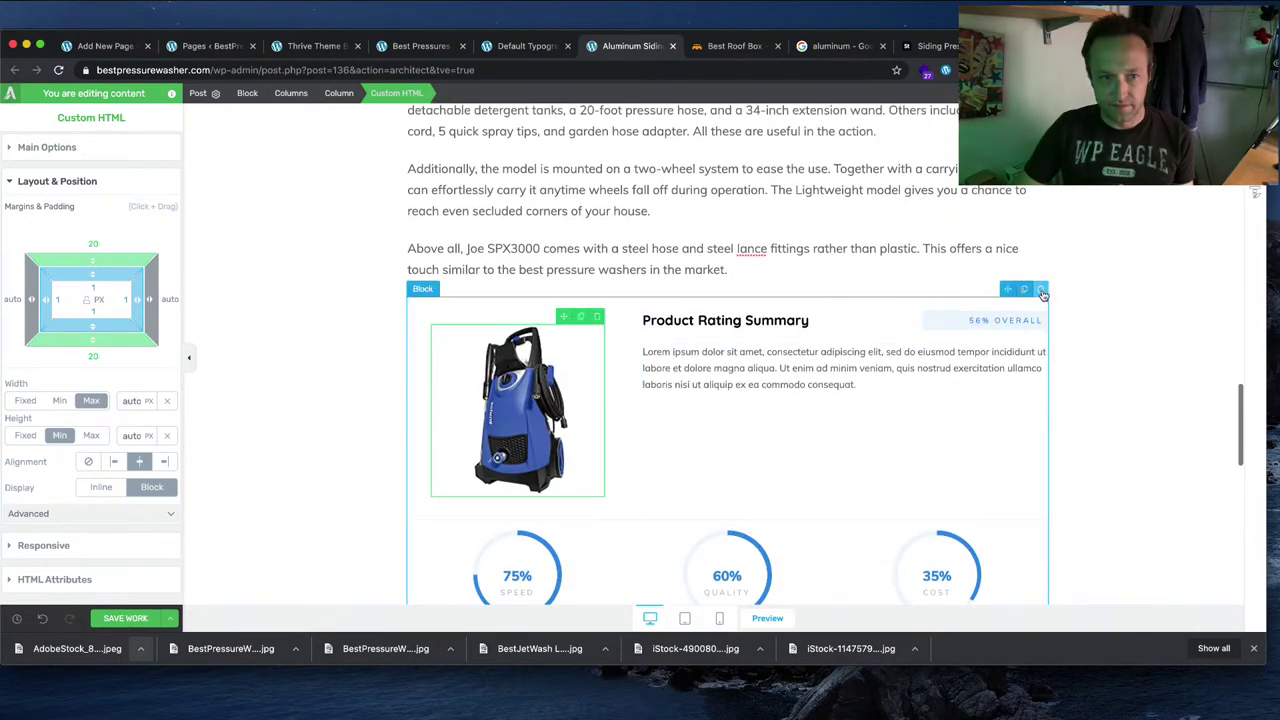
pyautogui.click(1043, 289)
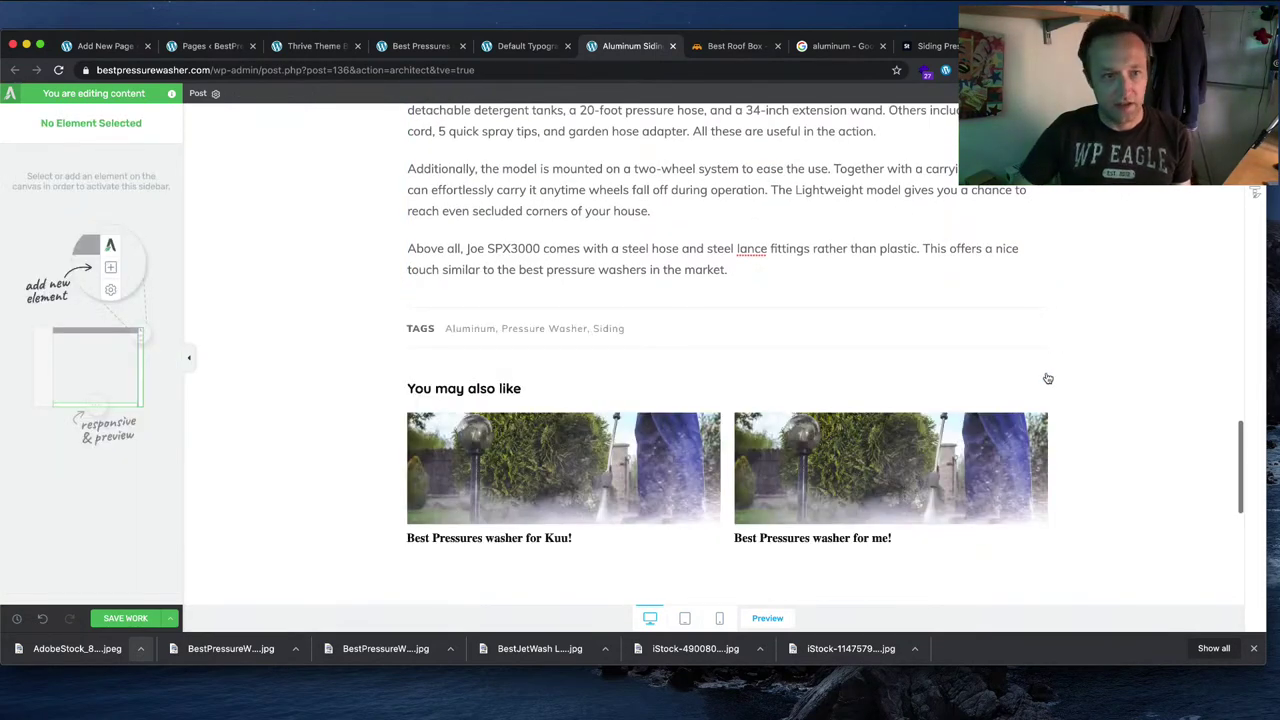
pyautogui.scroll(4, 938, 269)
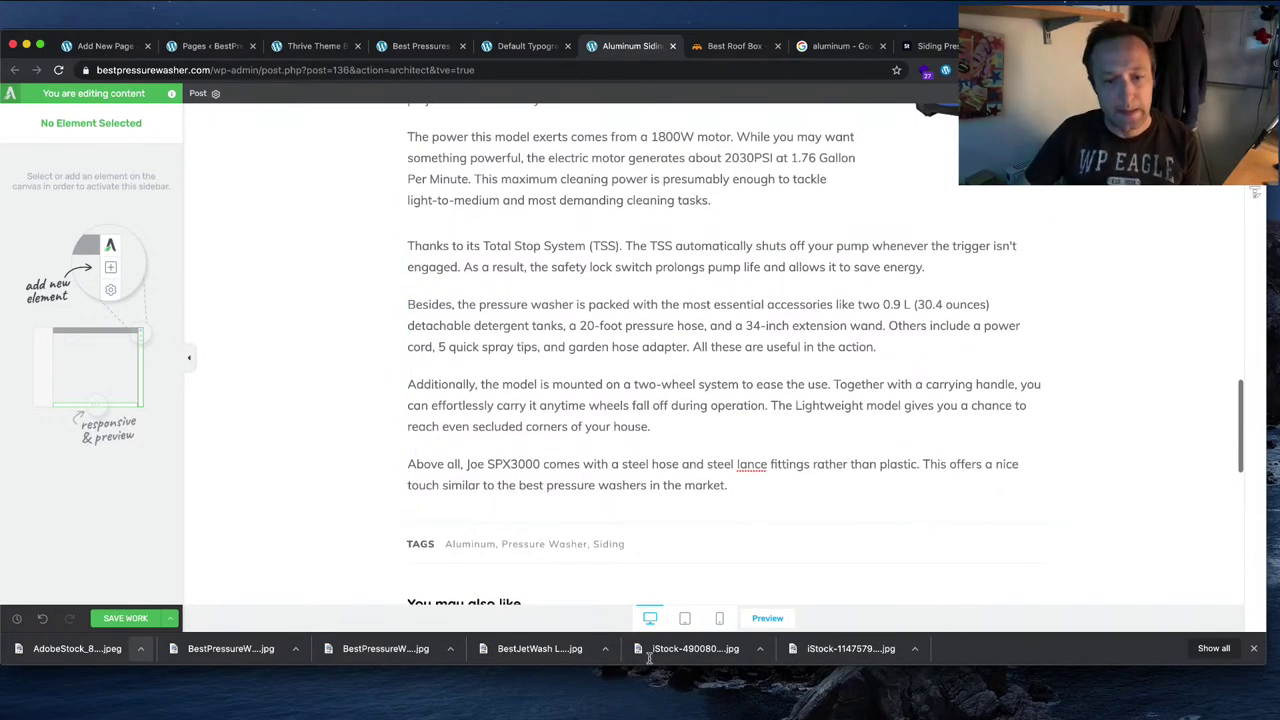
pyautogui.scroll(6, 667, 428)
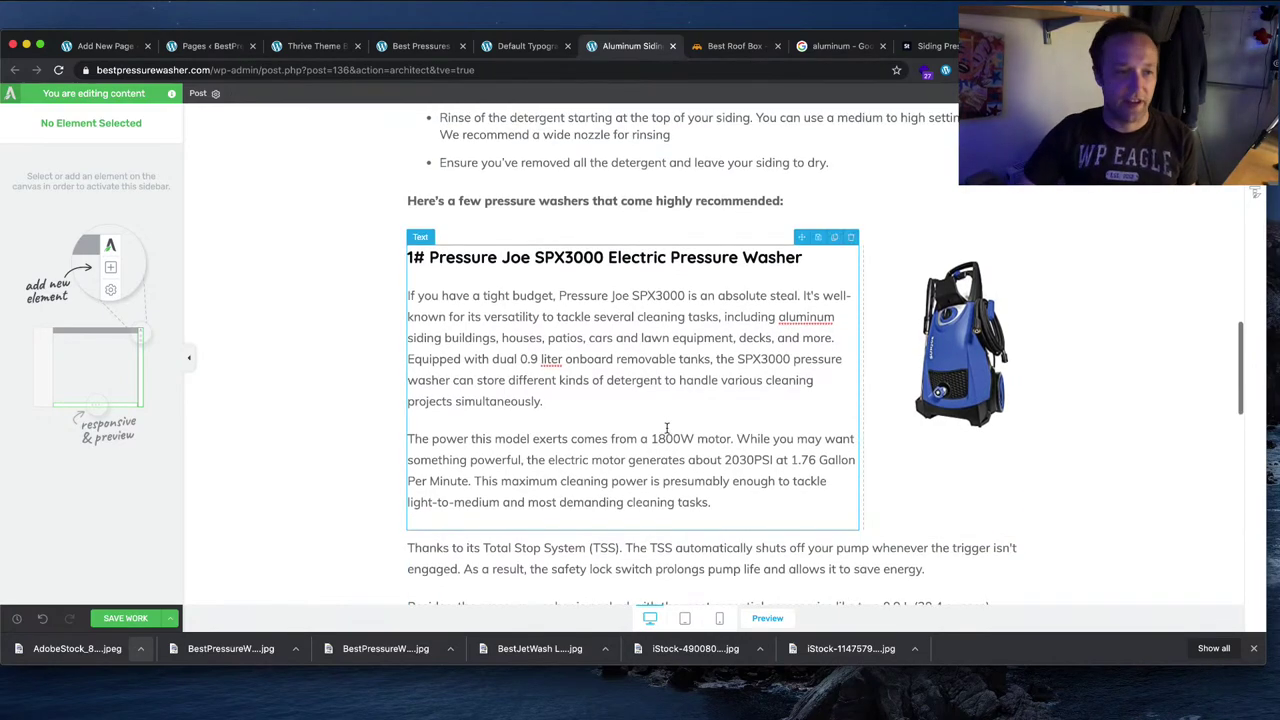
pyautogui.scroll(-14, 665, 425)
pyautogui.scroll(5, 640, 420)
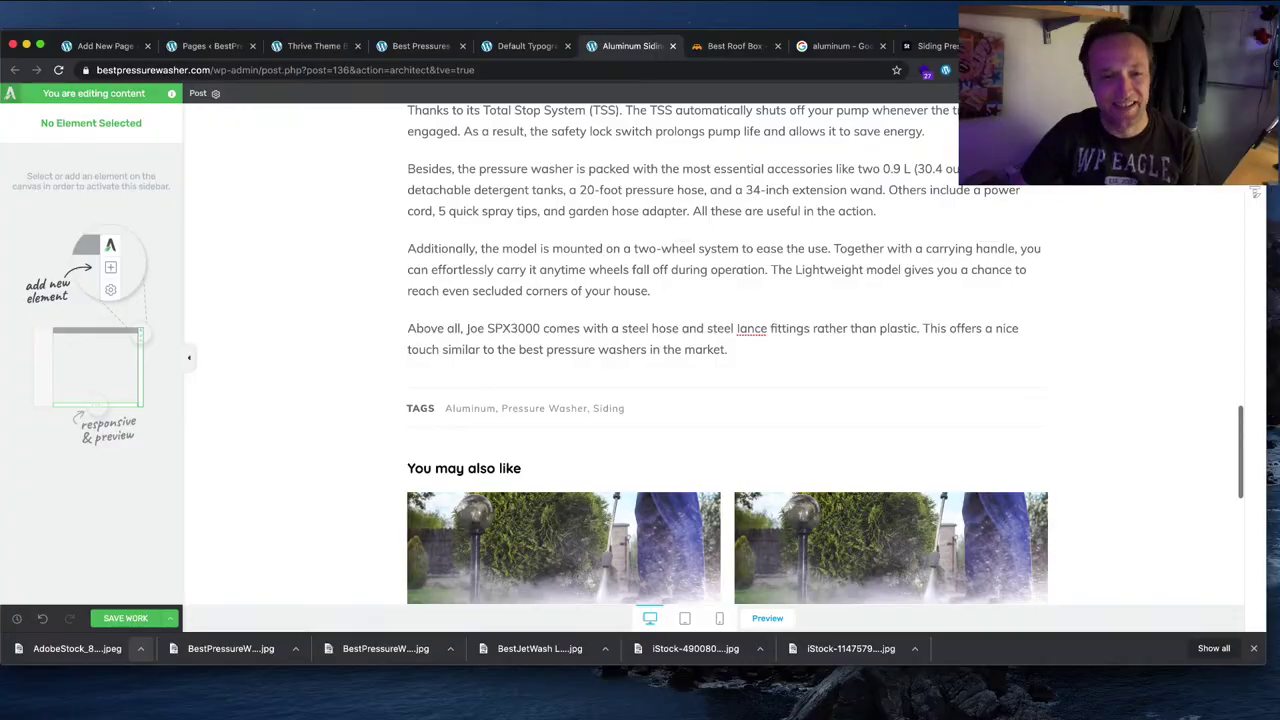
# Step: Check the next part of the Word draft, then come back to the page editor
pyautogui.press('super+Tab')
pyautogui.scroll(-3, 697, 365)
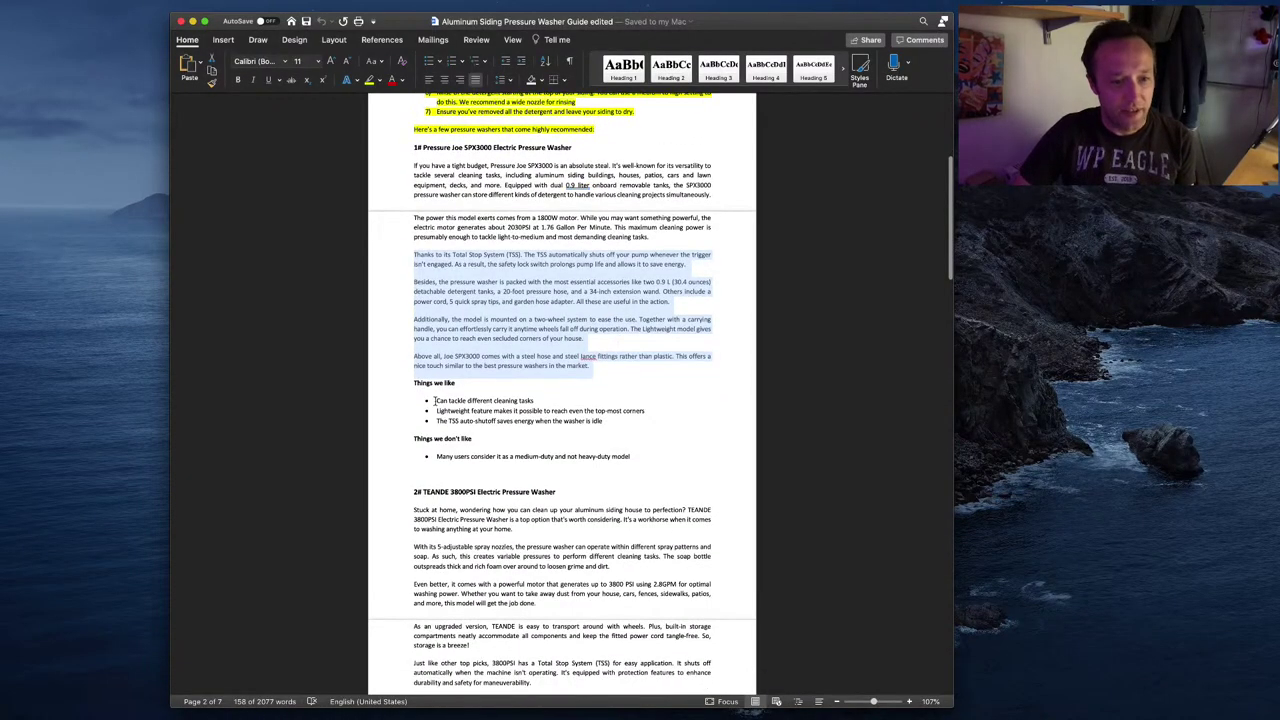
pyautogui.press('super+Tab')
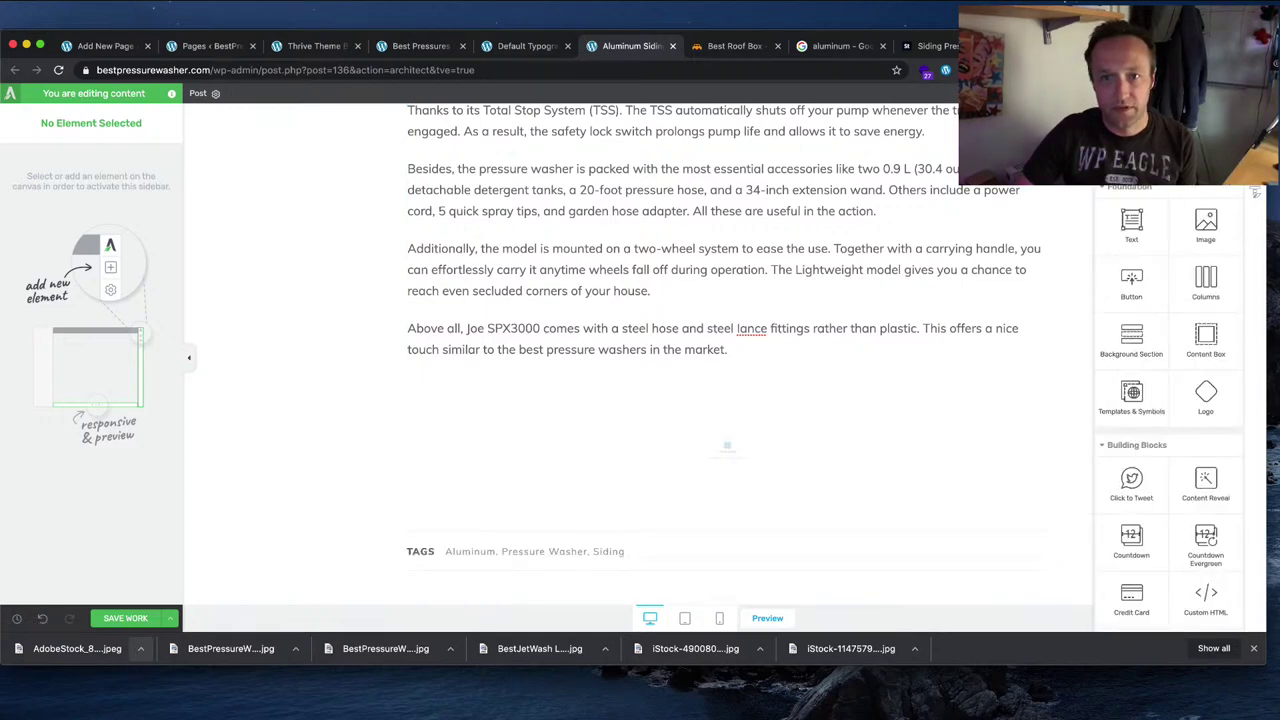
# Step: Insert a new block below the SPX3000 text, listing all blocks filtered to Pros & Cons
pyautogui.moveTo(1132, 392); pyautogui.dragTo(727, 440)
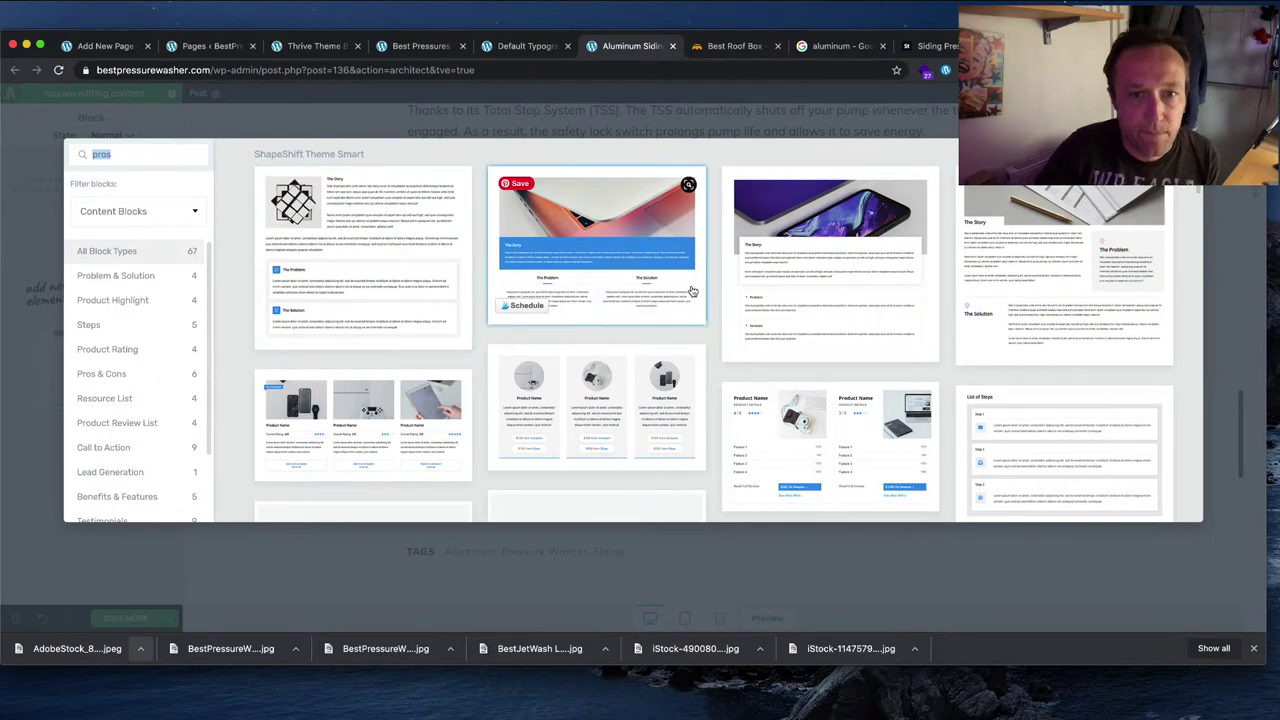
pyautogui.scroll(-3, 688, 290)
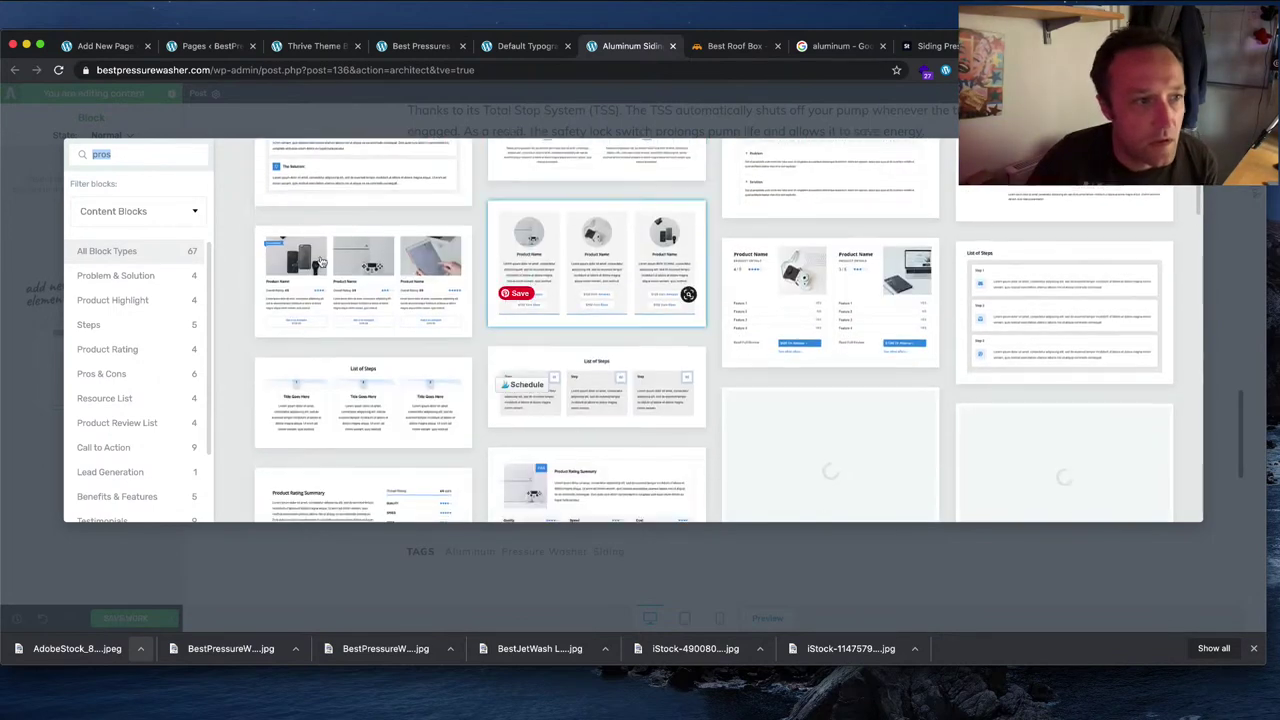
pyautogui.click(150, 212)
pyautogui.click(150, 425)
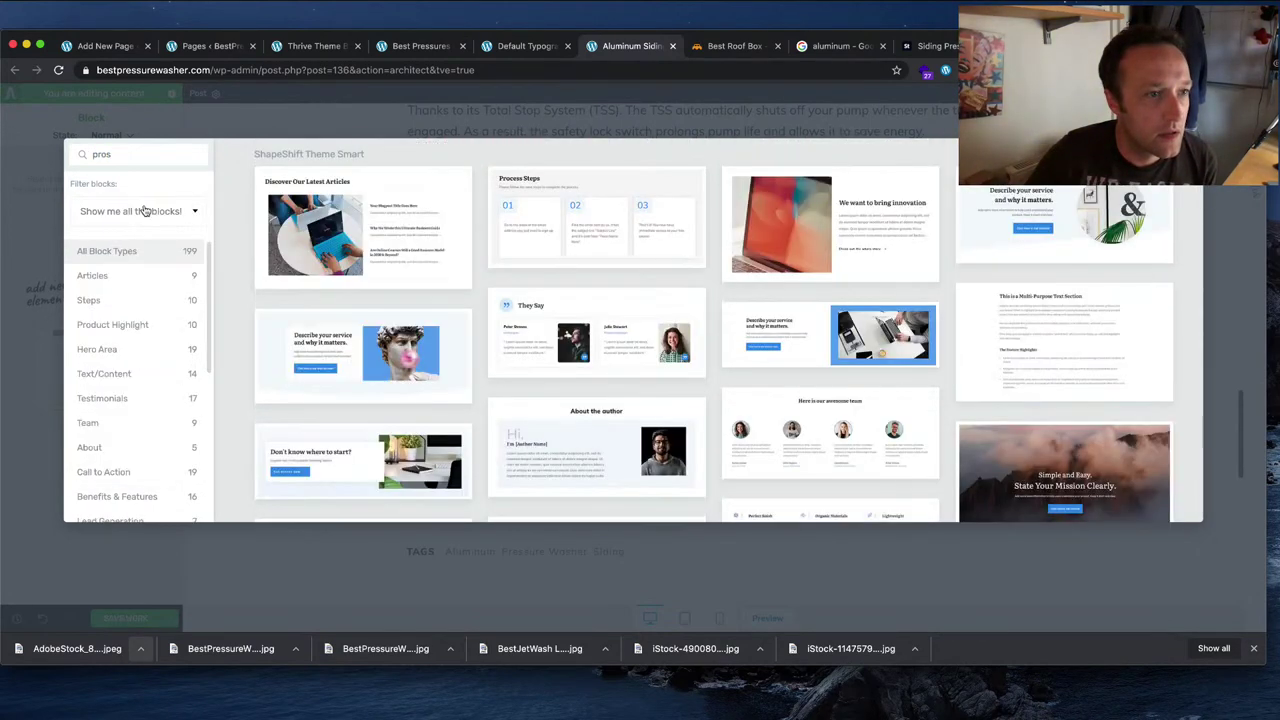
pyautogui.doubleClick(147, 156)
pyautogui.scroll(-10, 140, 400)
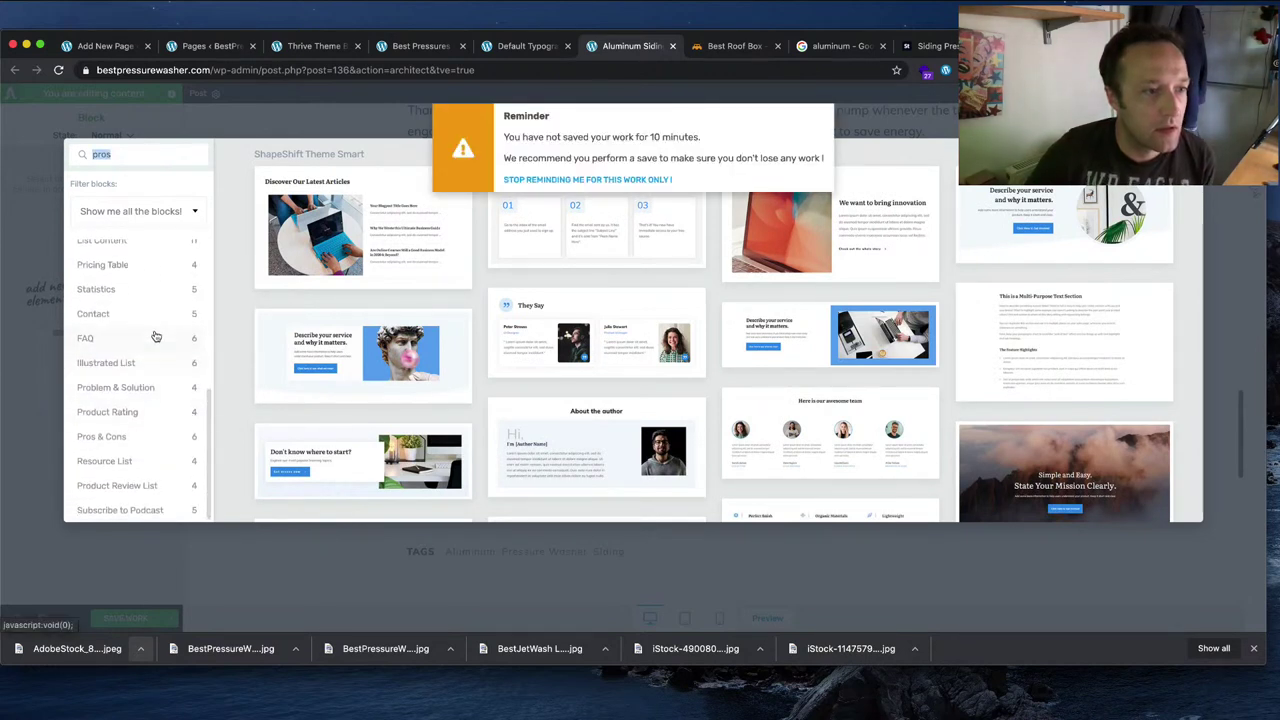
pyautogui.click(132, 437)
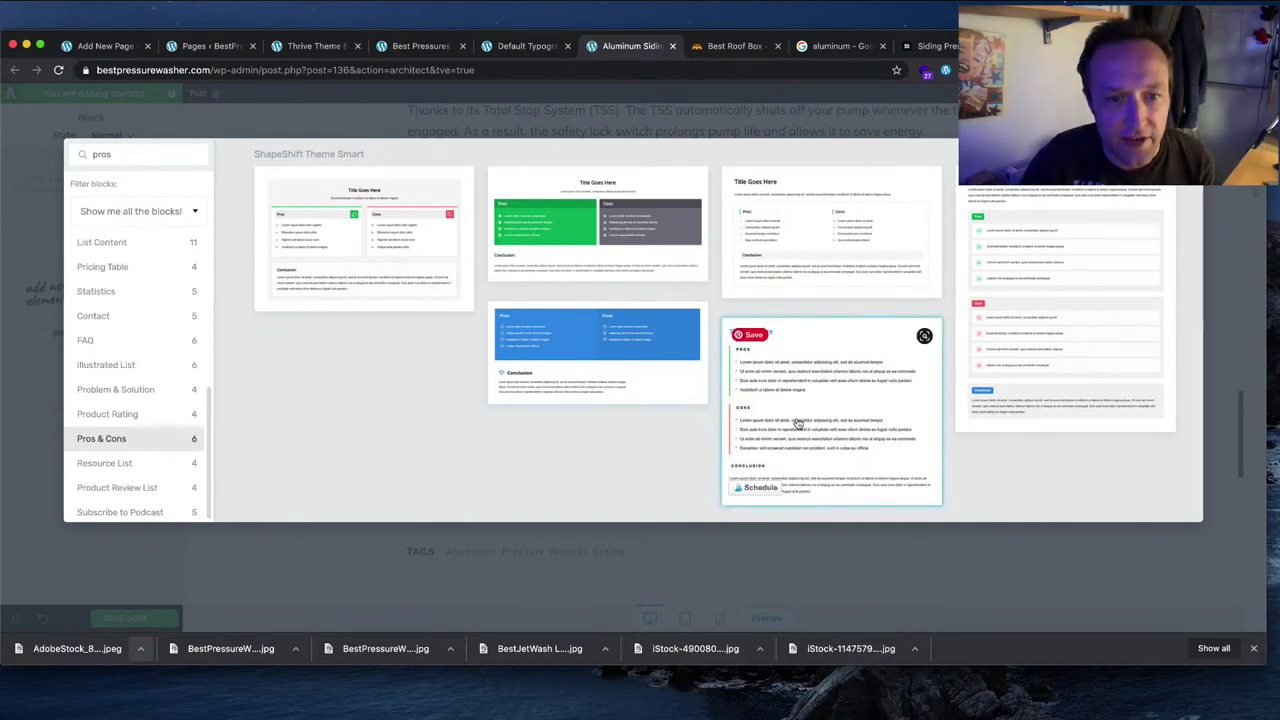
# Step: Insert the chosen two-column Pros & Cons layout with a conclusion
pyautogui.click(858, 249)
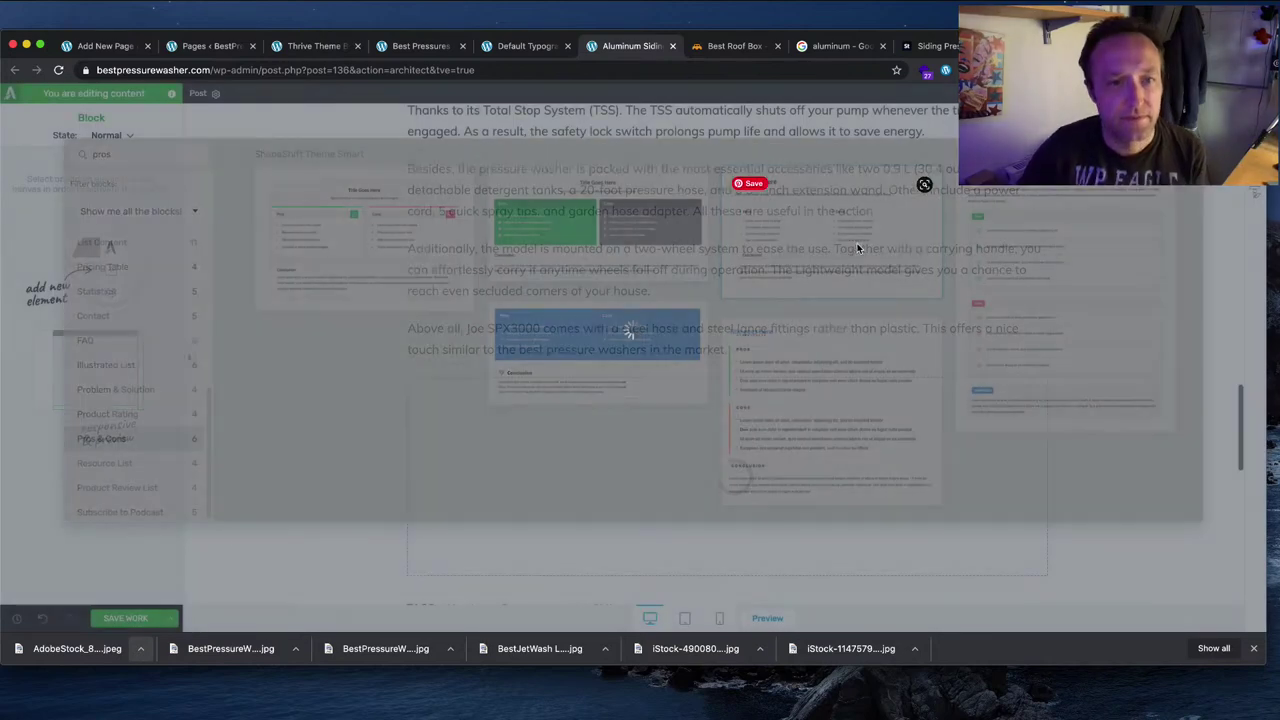
pyautogui.scroll(-5, 845, 246)
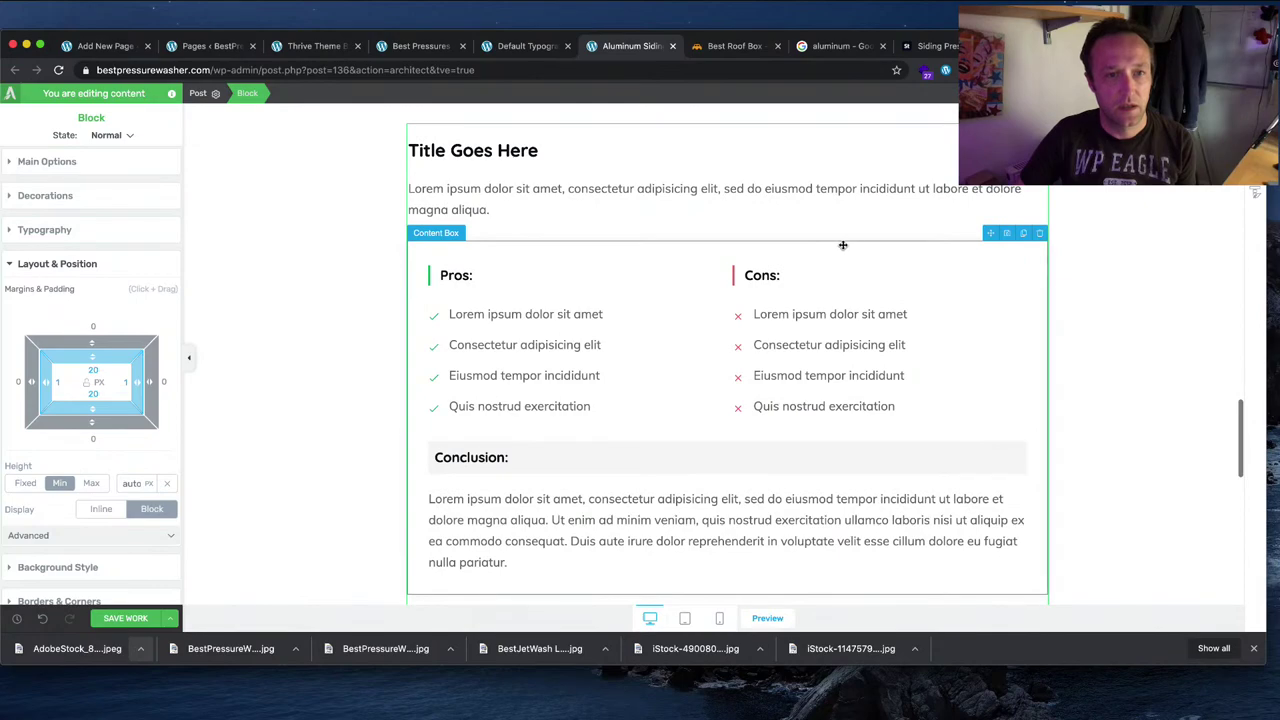
pyautogui.scroll(10, 843, 245)
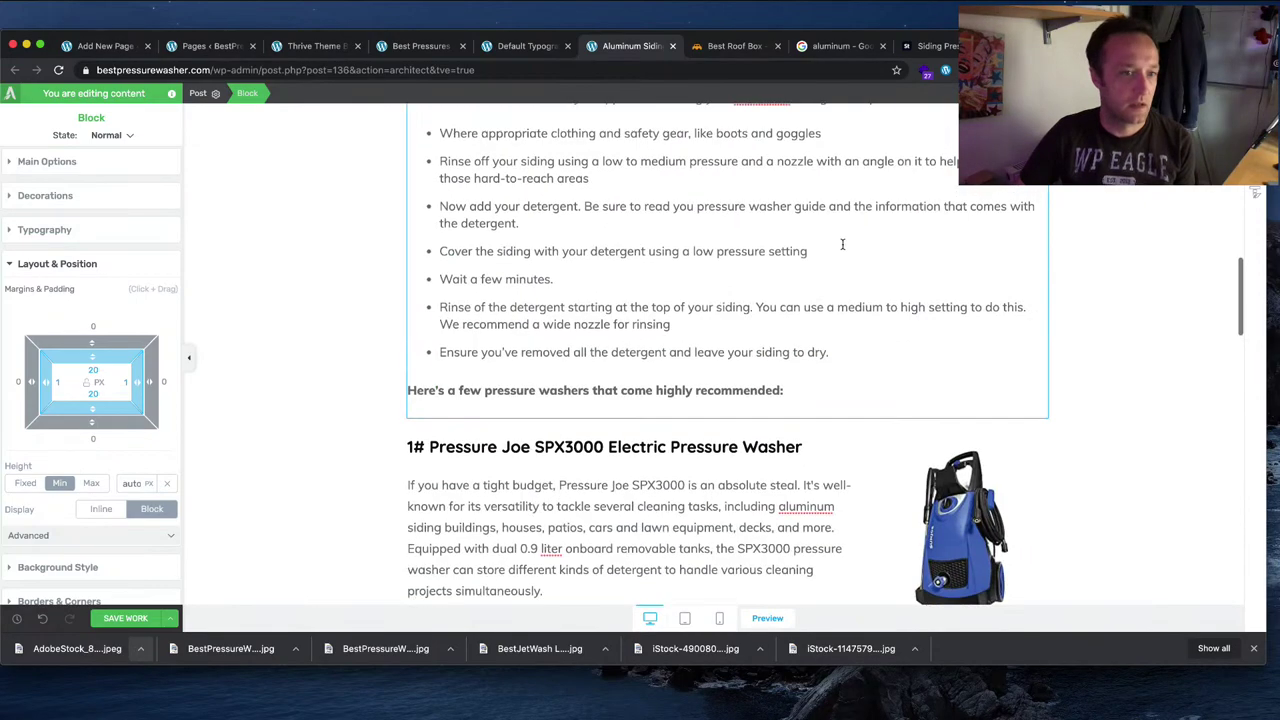
pyautogui.scroll(-10, 842, 245)
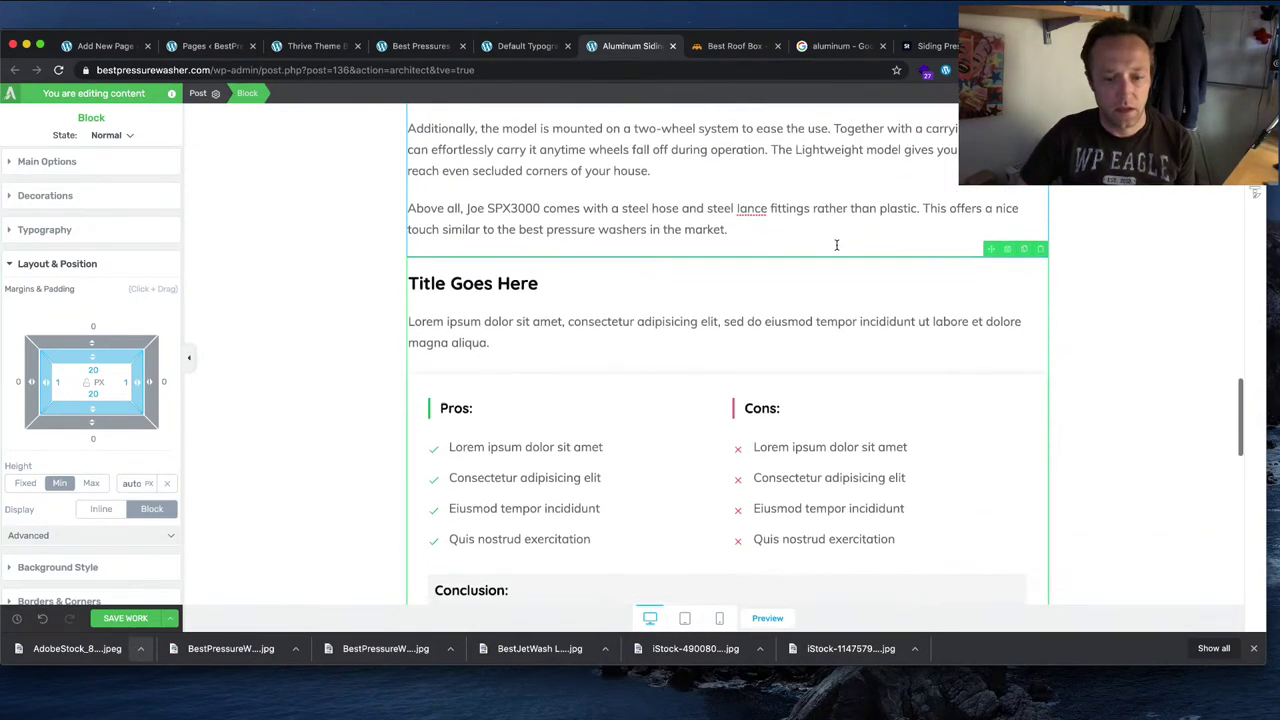
pyautogui.press('super+Tab')
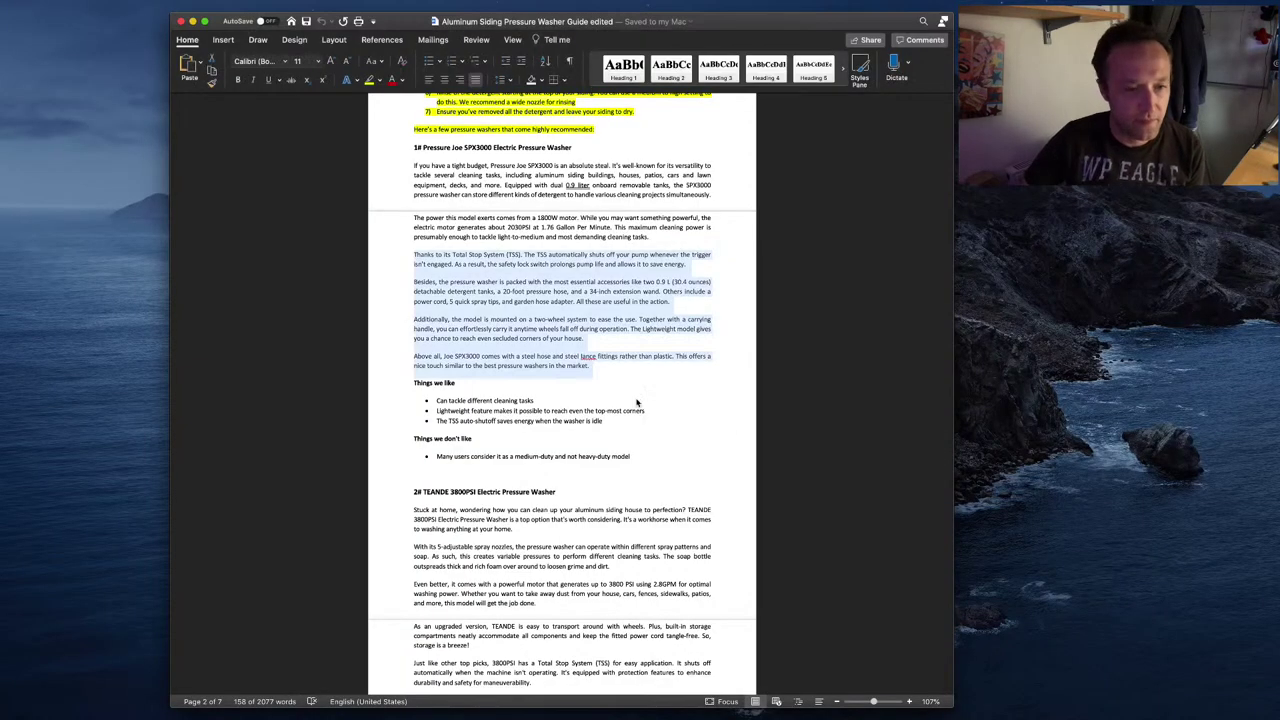
pyautogui.press('super+Tab')
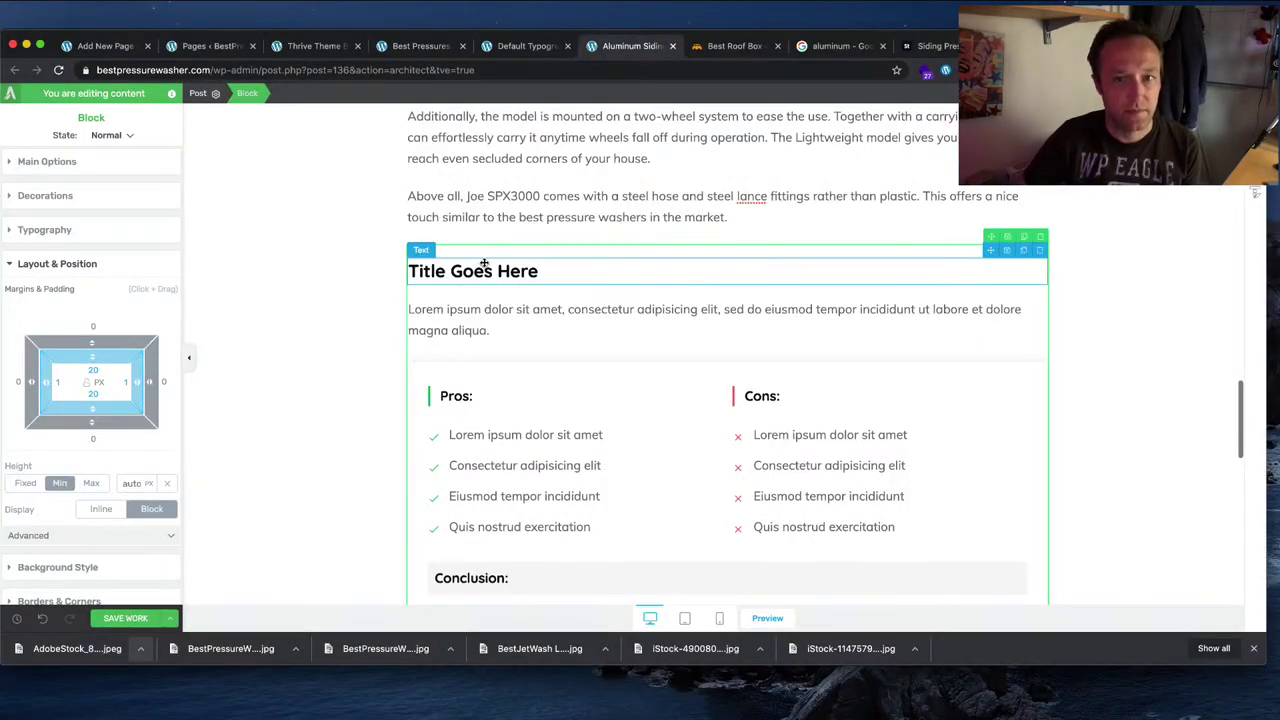
# Step: Delete the 'Title Goes Here' heading and the lorem ipsum intro paragraph
pyautogui.scroll(1, 780, 338)
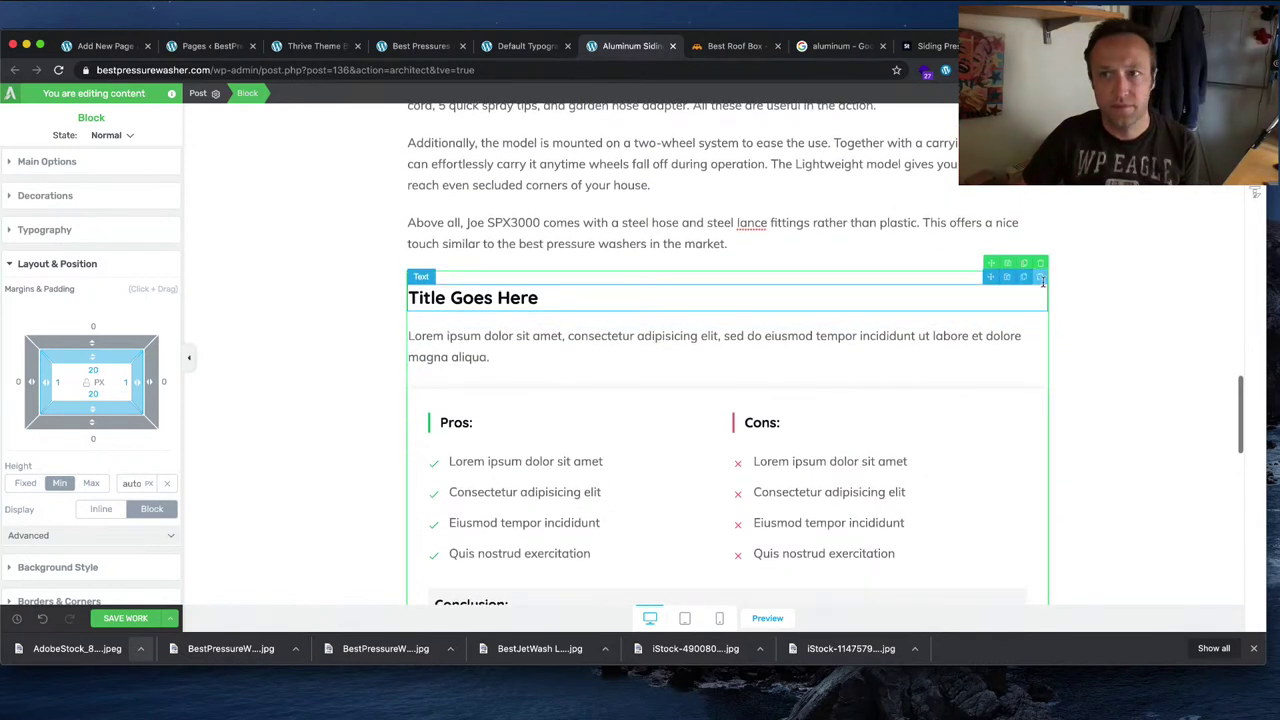
pyautogui.click(1040, 279)
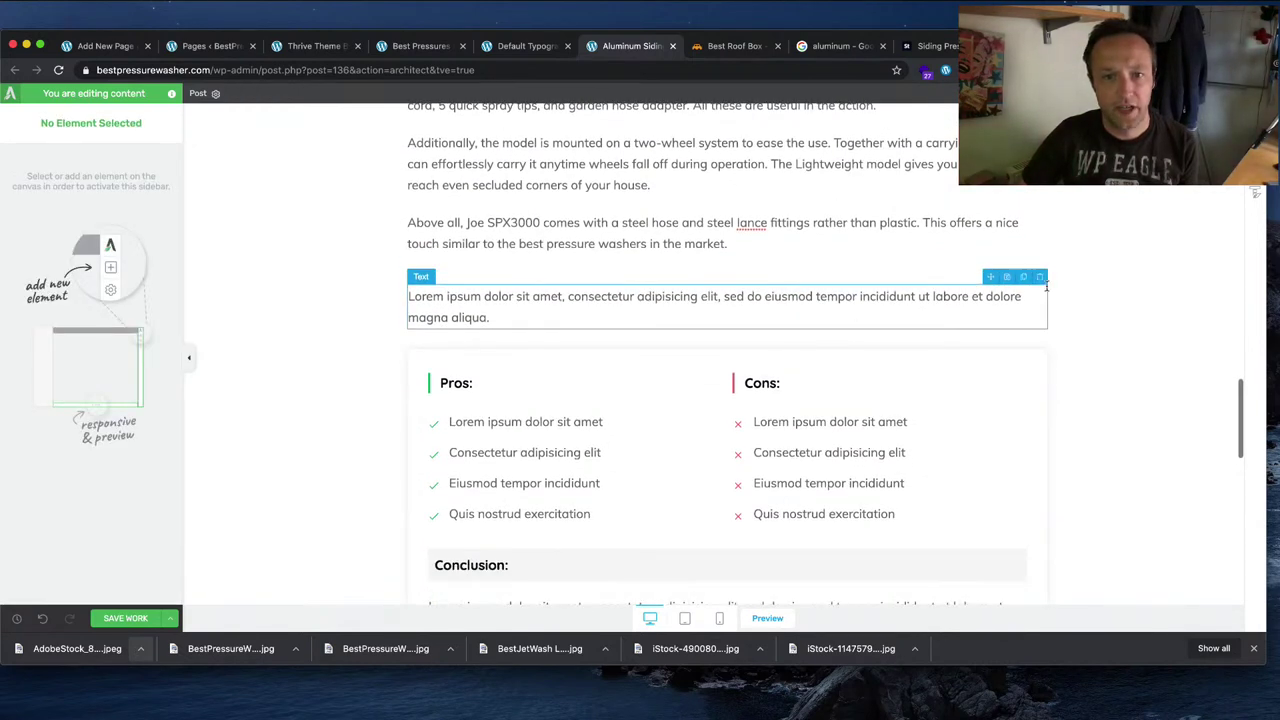
pyautogui.click(1040, 279)
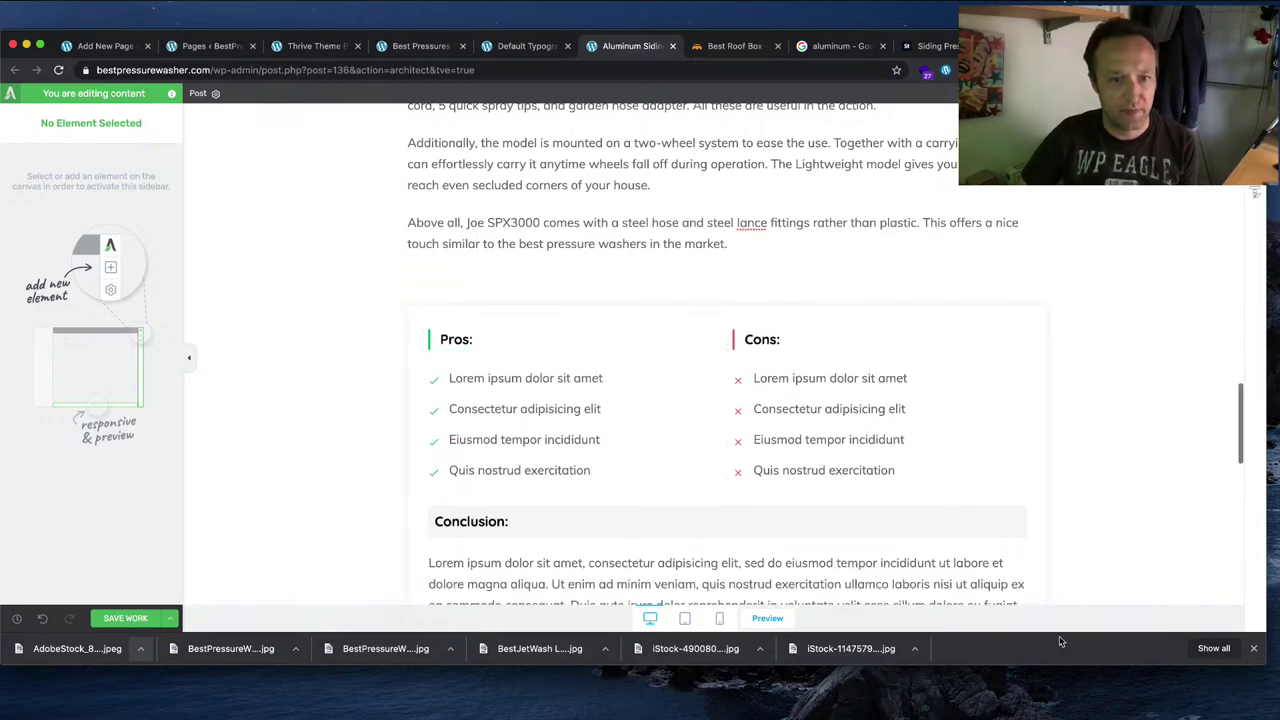
pyautogui.scroll(-4, 997, 443)
pyautogui.scroll(5, 1000, 447)
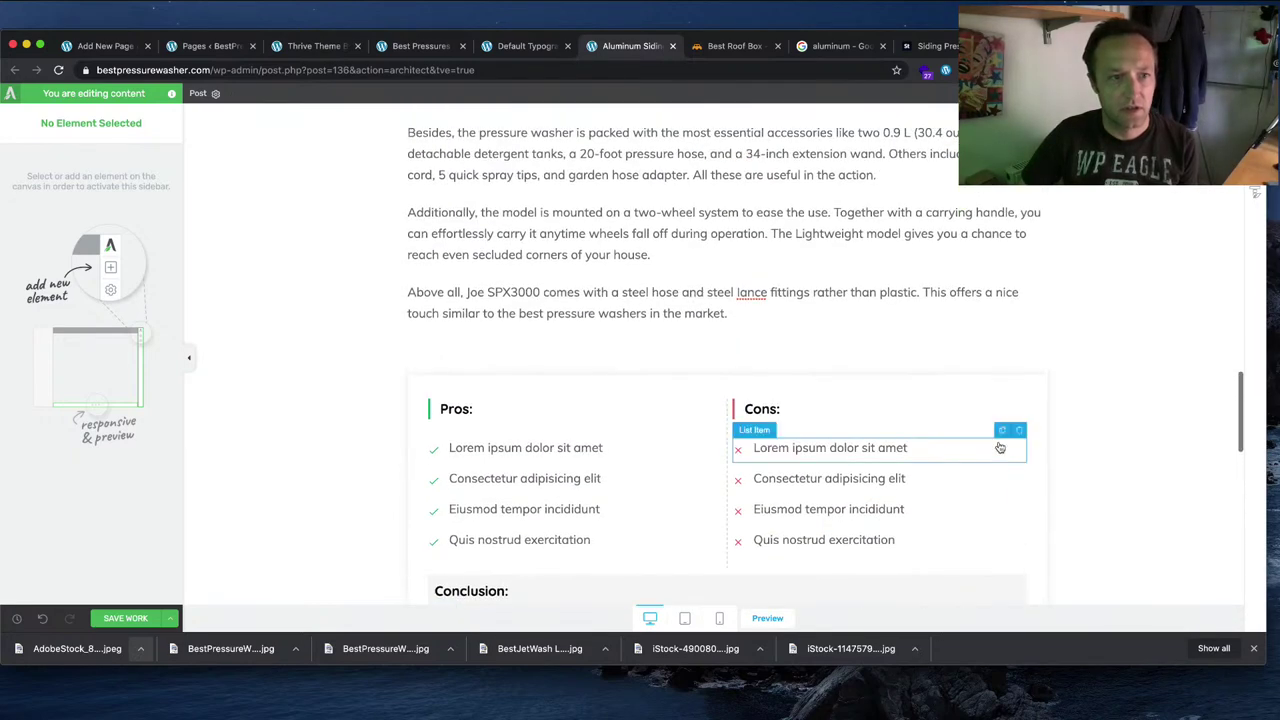
pyautogui.scroll(4, 1000, 447)
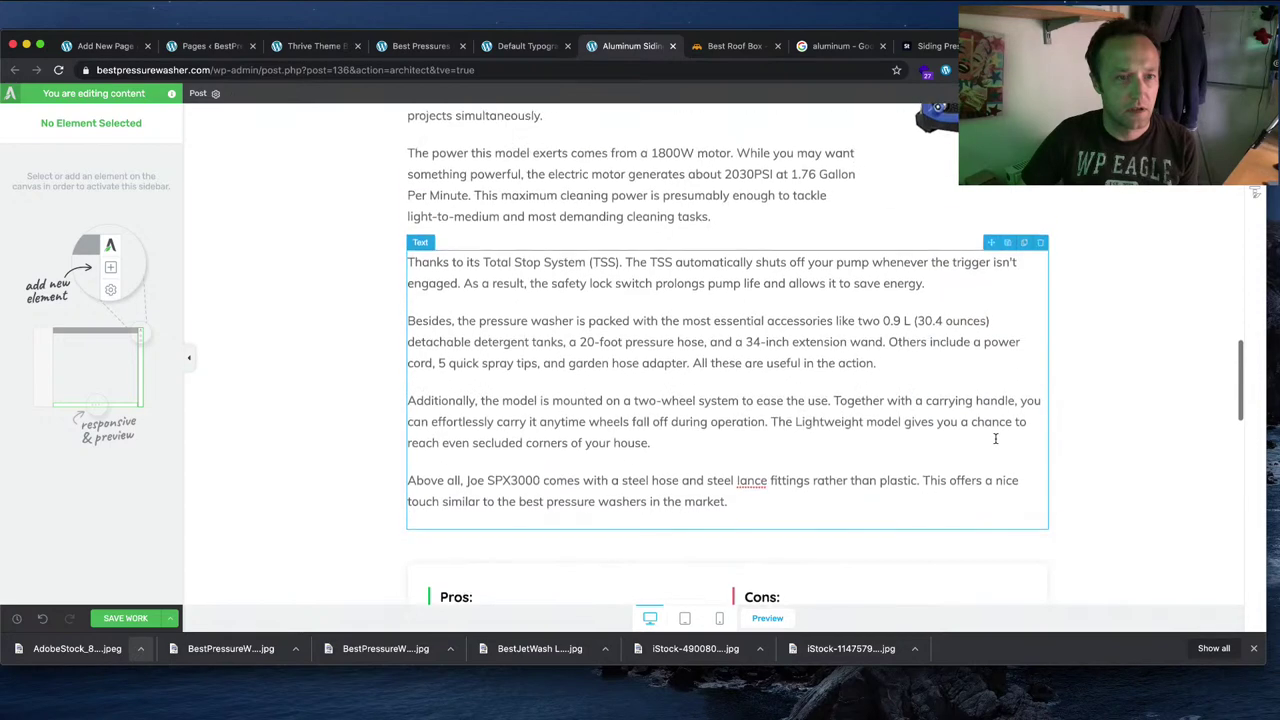
pyautogui.scroll(-8, 991, 443)
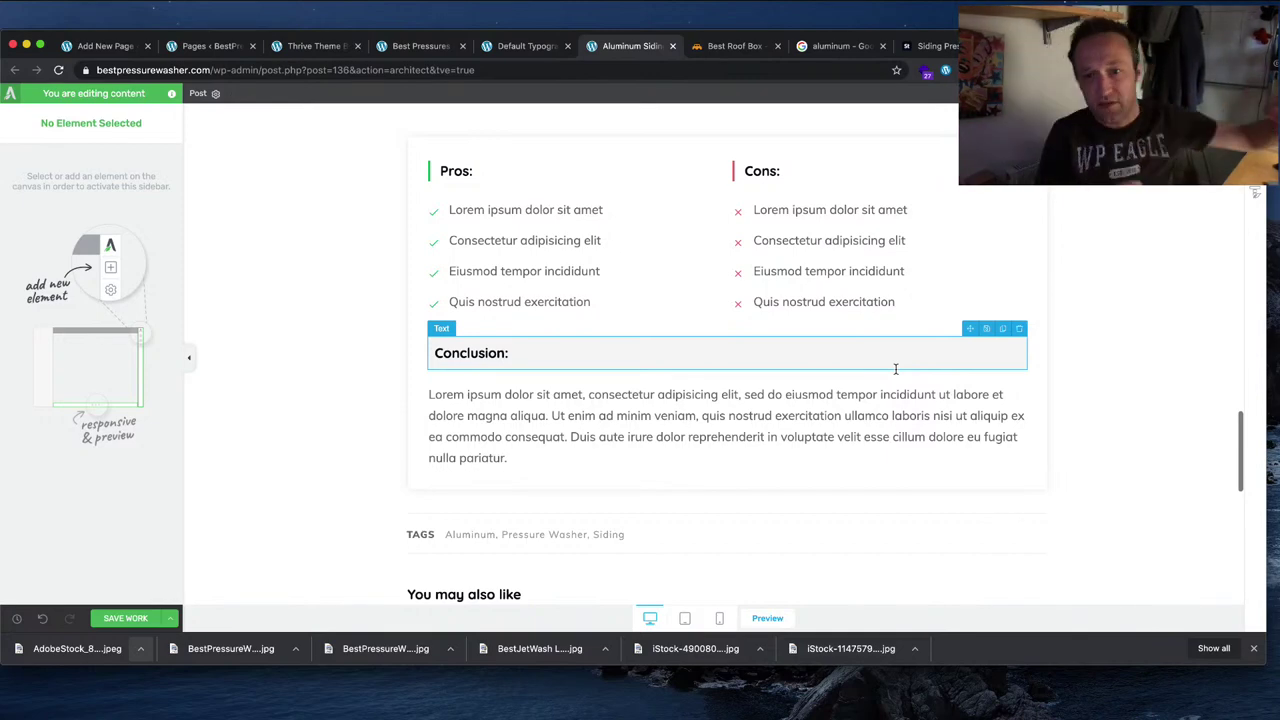
# Step: Rename the Pros: heading to 'Things we like:' and Cons: to 'Things we don't like:'
pyautogui.scroll(3, 1110, 394)
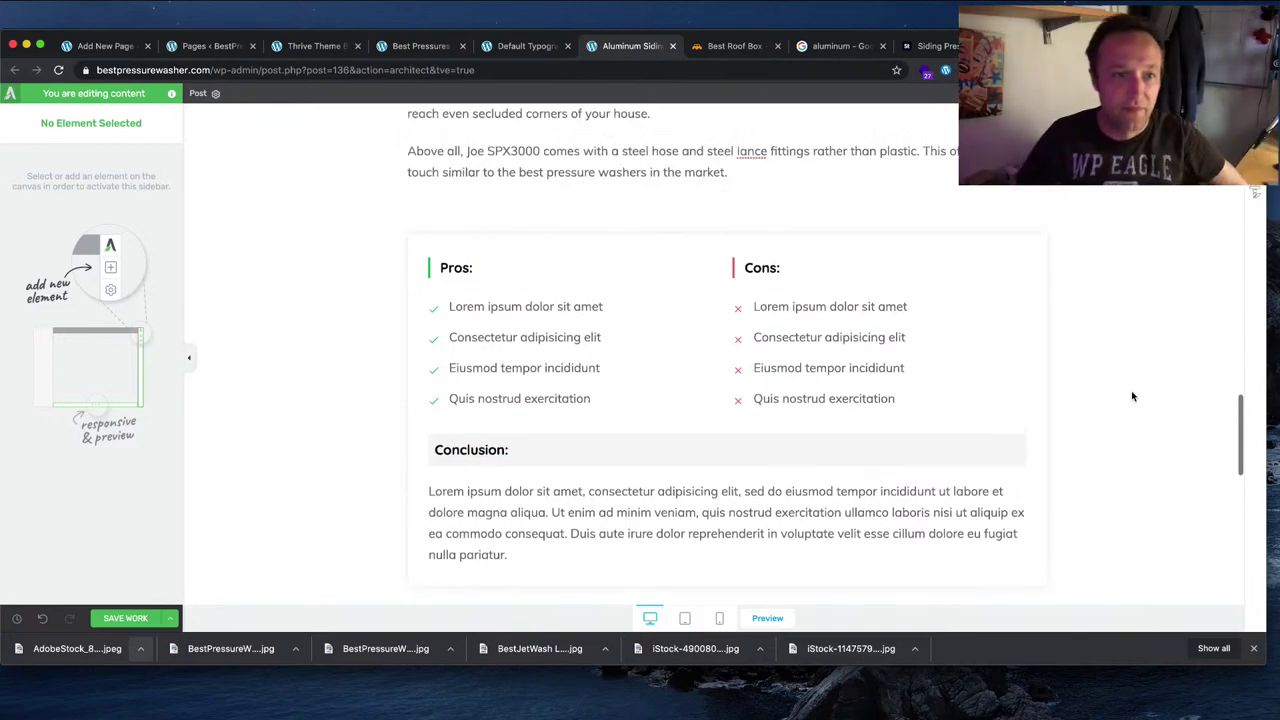
pyautogui.click(523, 330)
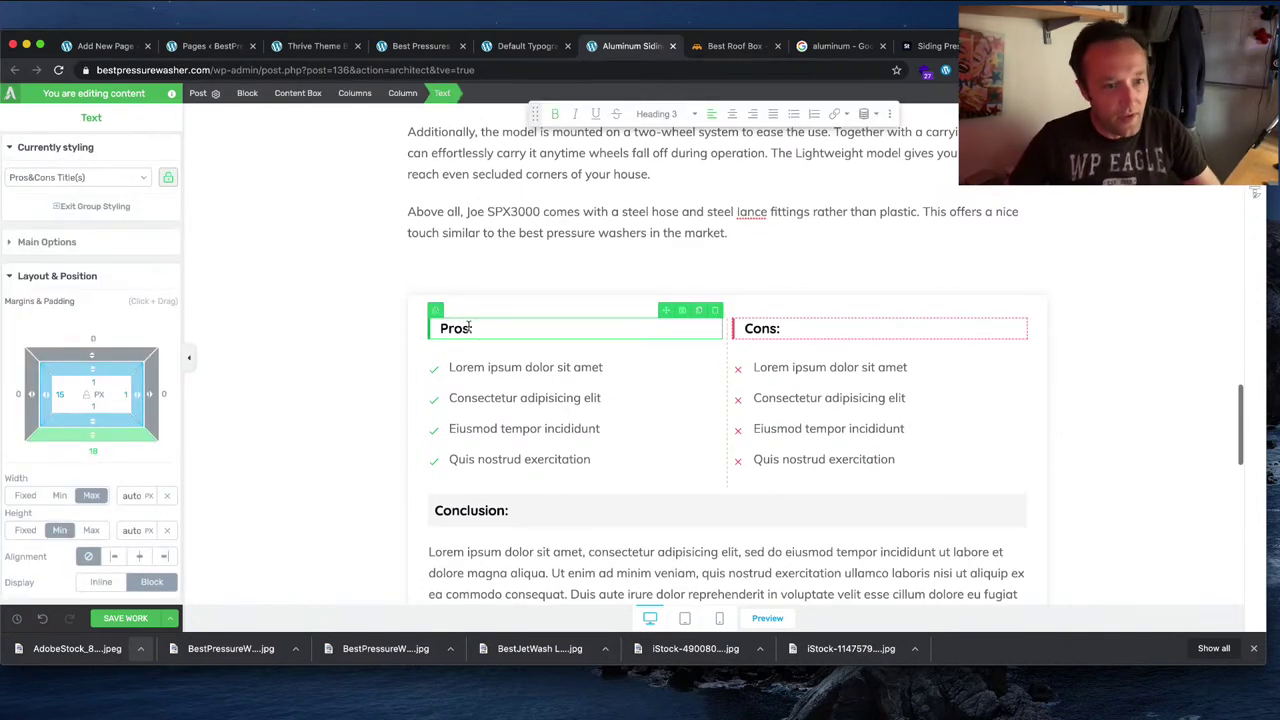
pyautogui.moveTo(471, 328); pyautogui.dragTo(447, 328)
pyautogui.write('Things we like:')
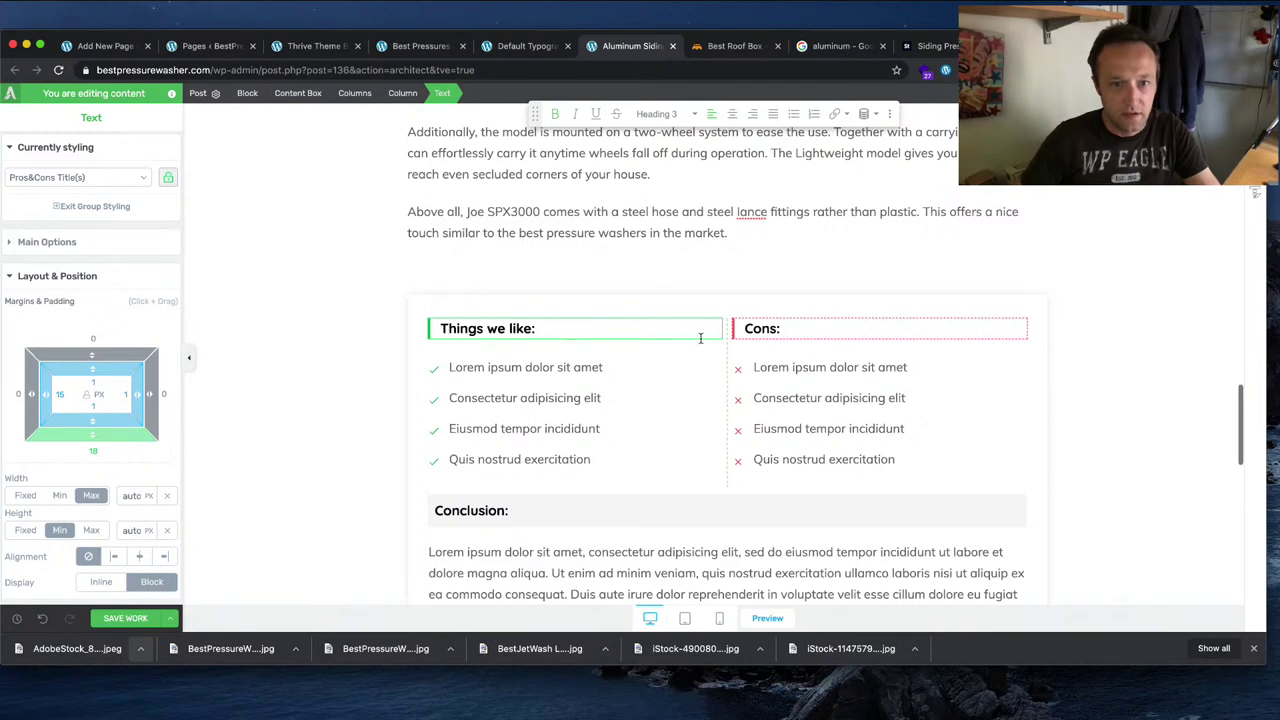
pyautogui.click(770, 330)
pyautogui.moveTo(780, 328); pyautogui.dragTo(735, 328)
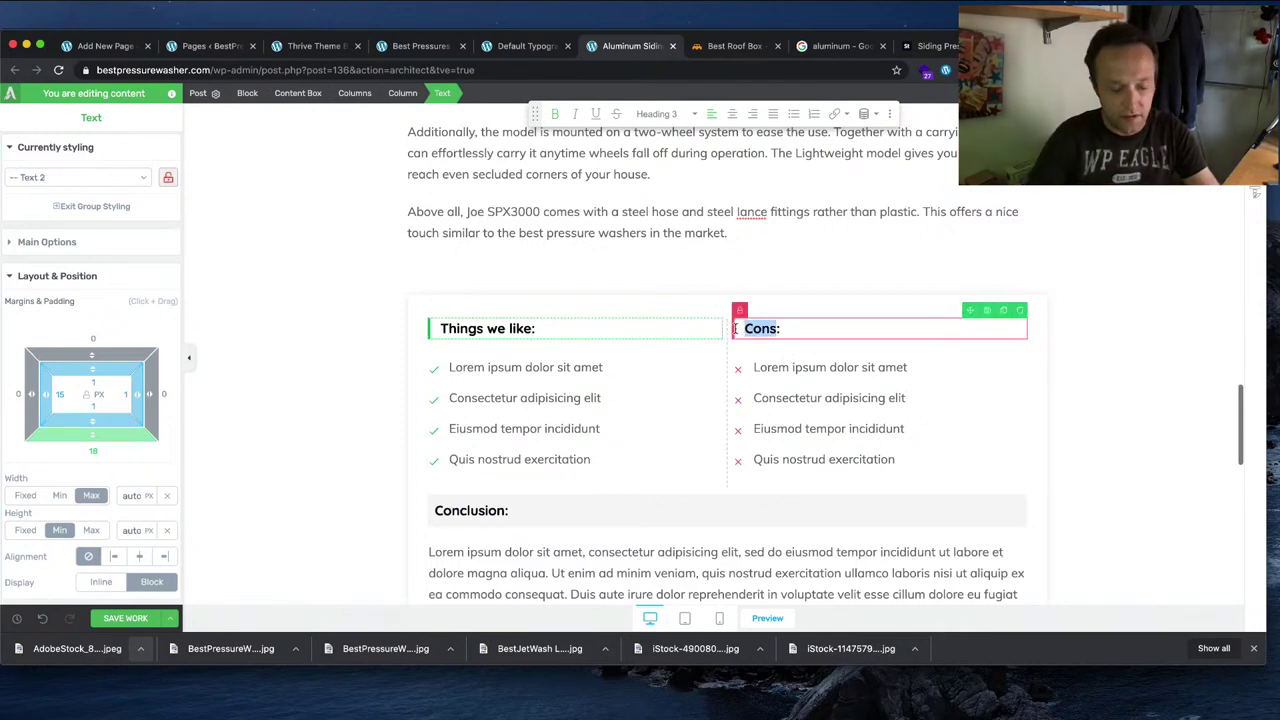
pyautogui.write('T')
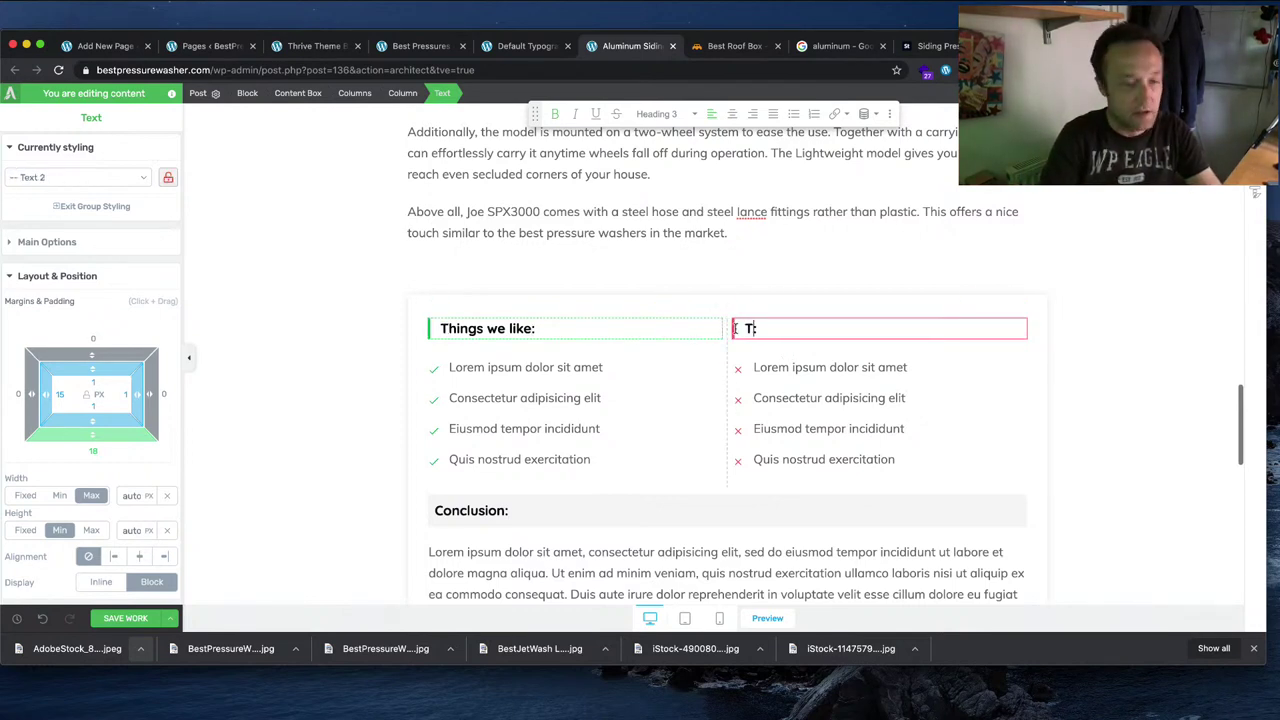
pyautogui.write('hings ')
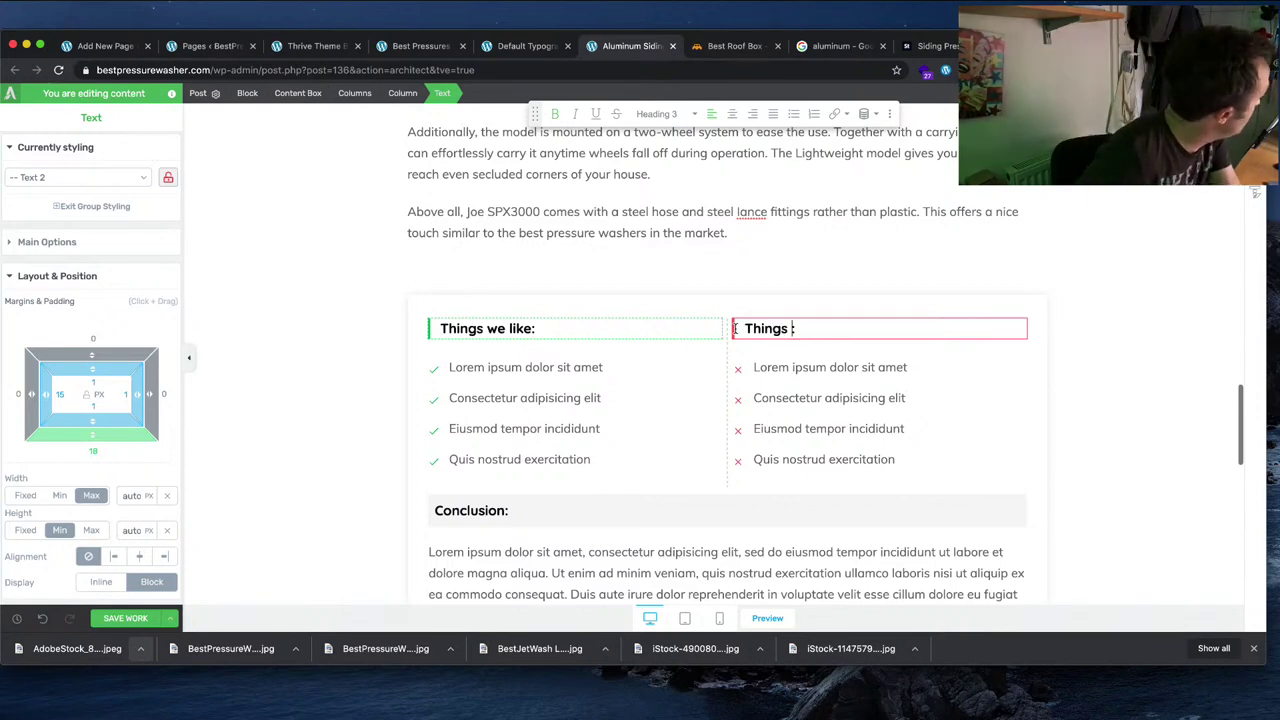
pyautogui.write('we ')
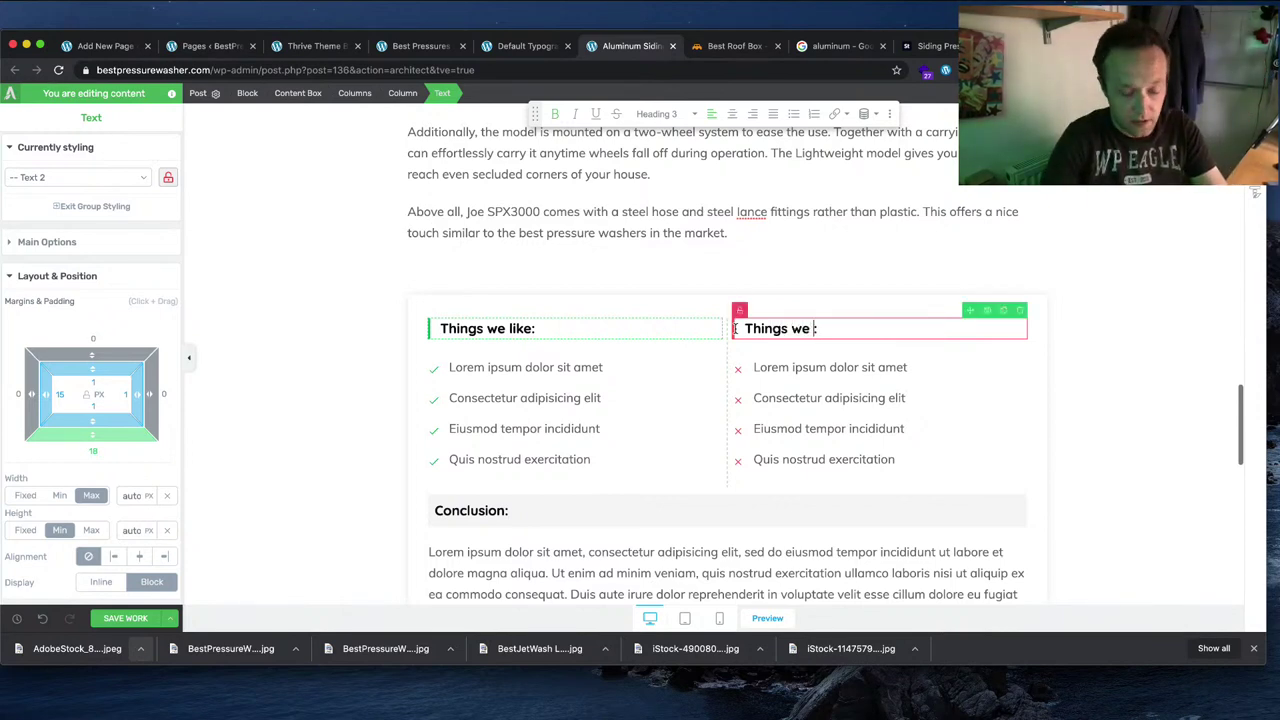
pyautogui.write("don't like")
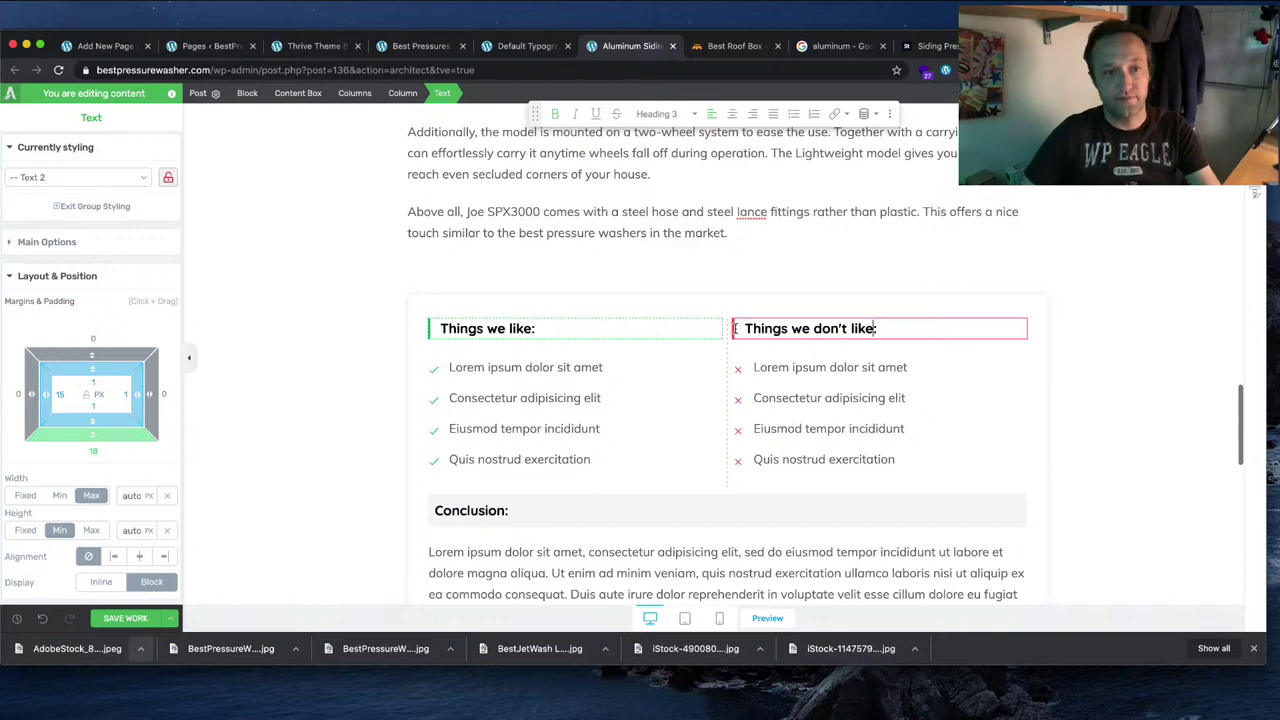
pyautogui.scroll(-1, 615, 416)
pyautogui.scroll(-2, 615, 416)
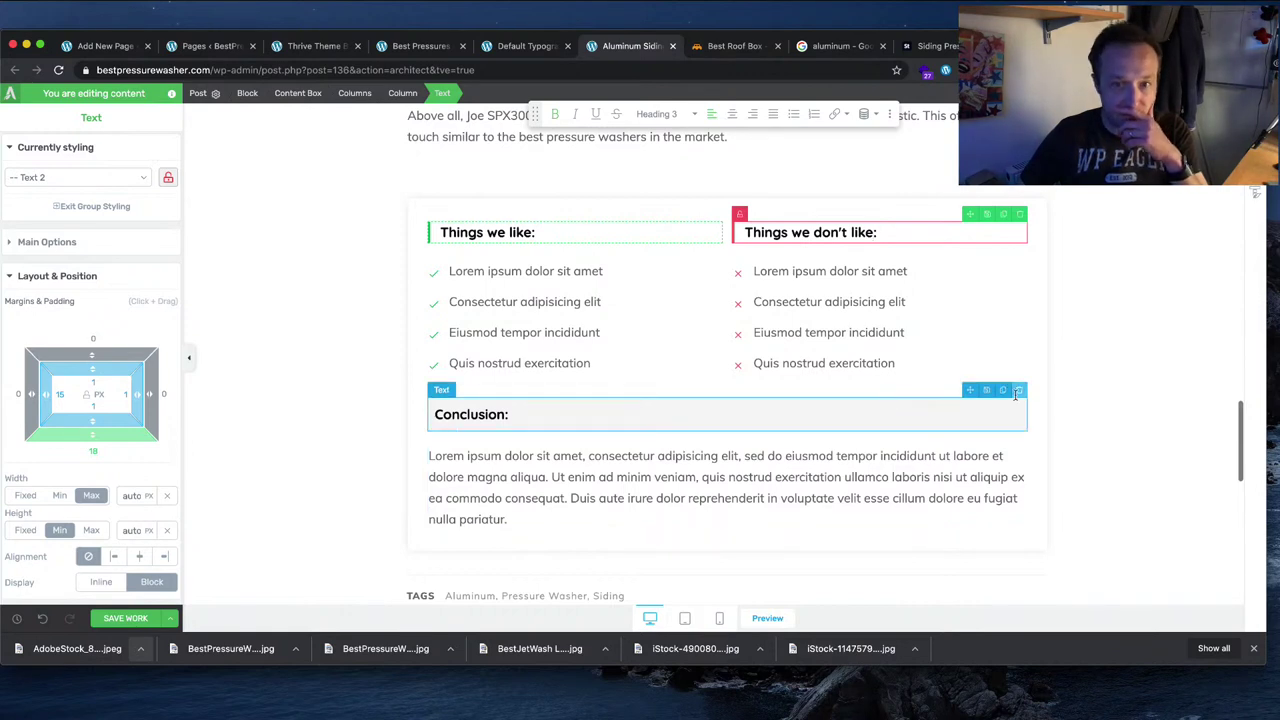
# Step: Delete the Conclusion heading and its lorem ipsum paragraph from the pros and cons box
pyautogui.click(1019, 392)
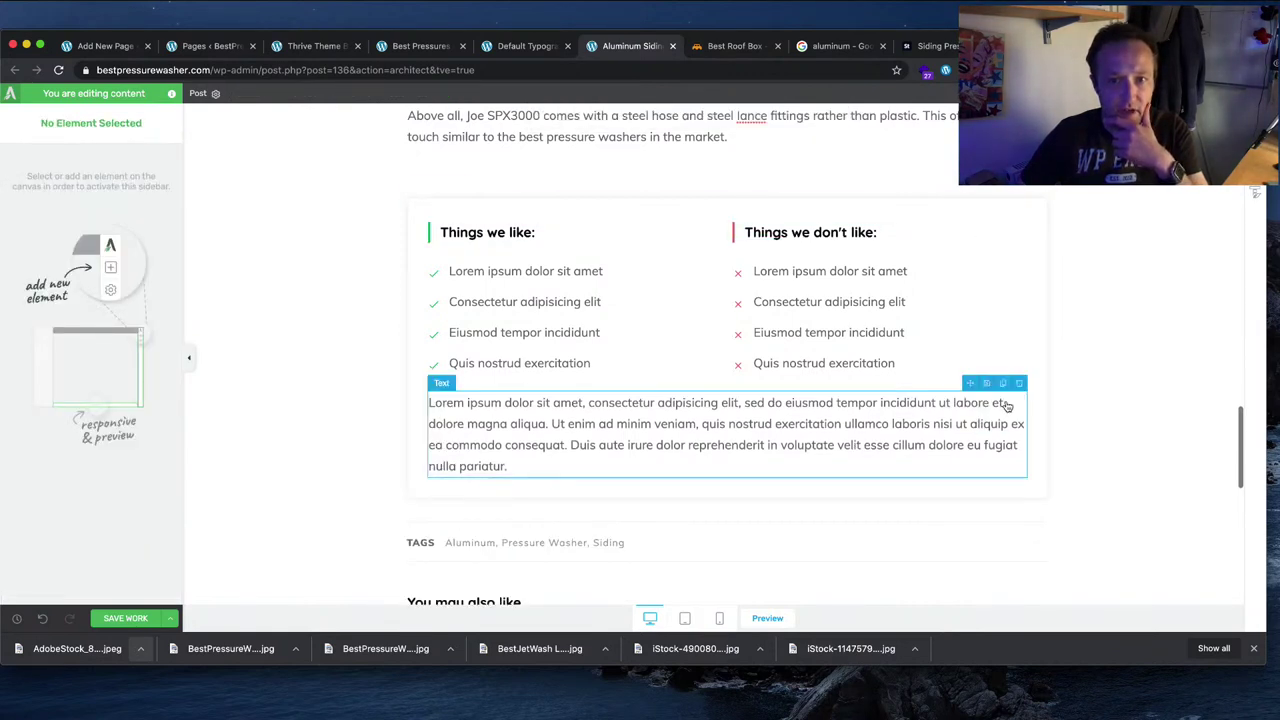
pyautogui.click(1019, 385)
pyautogui.scroll(2, 1166, 391)
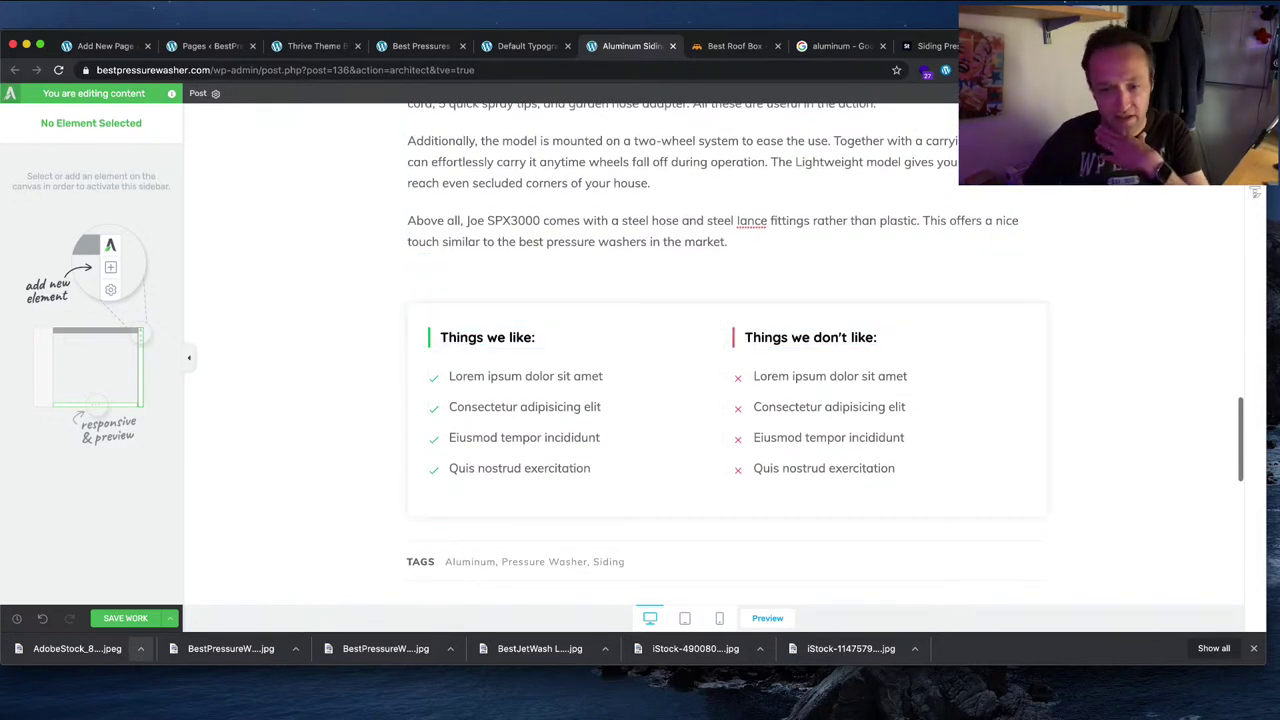
# Step: In the Word draft, select the first 'Things we like' bullet, 'Can tackle different cleaning tasks'
pyautogui.press('super+Tab')
pyautogui.click(558, 403)
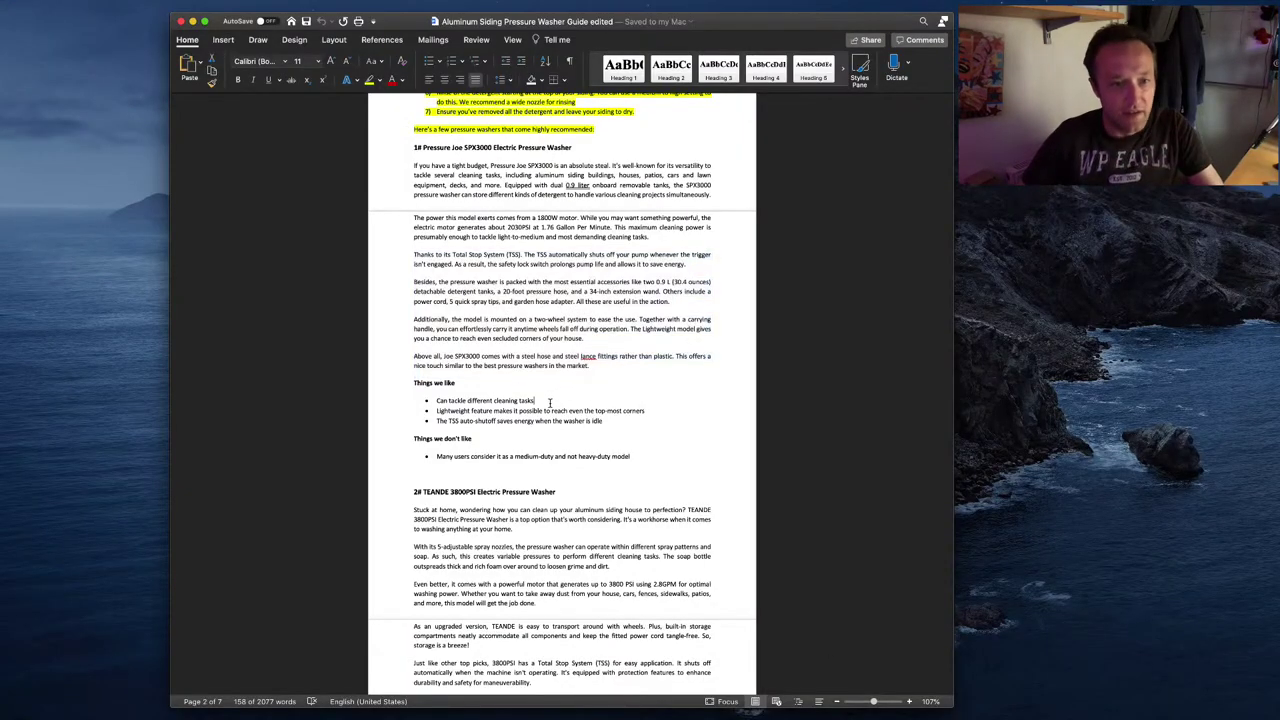
pyautogui.click(418, 397)
pyautogui.press('super+c')
# Step: Replace the first two placeholder likes with the 'Can tackle different cleaning tasks' and Lightweight bullets from Word
pyautogui.click(893, 321)
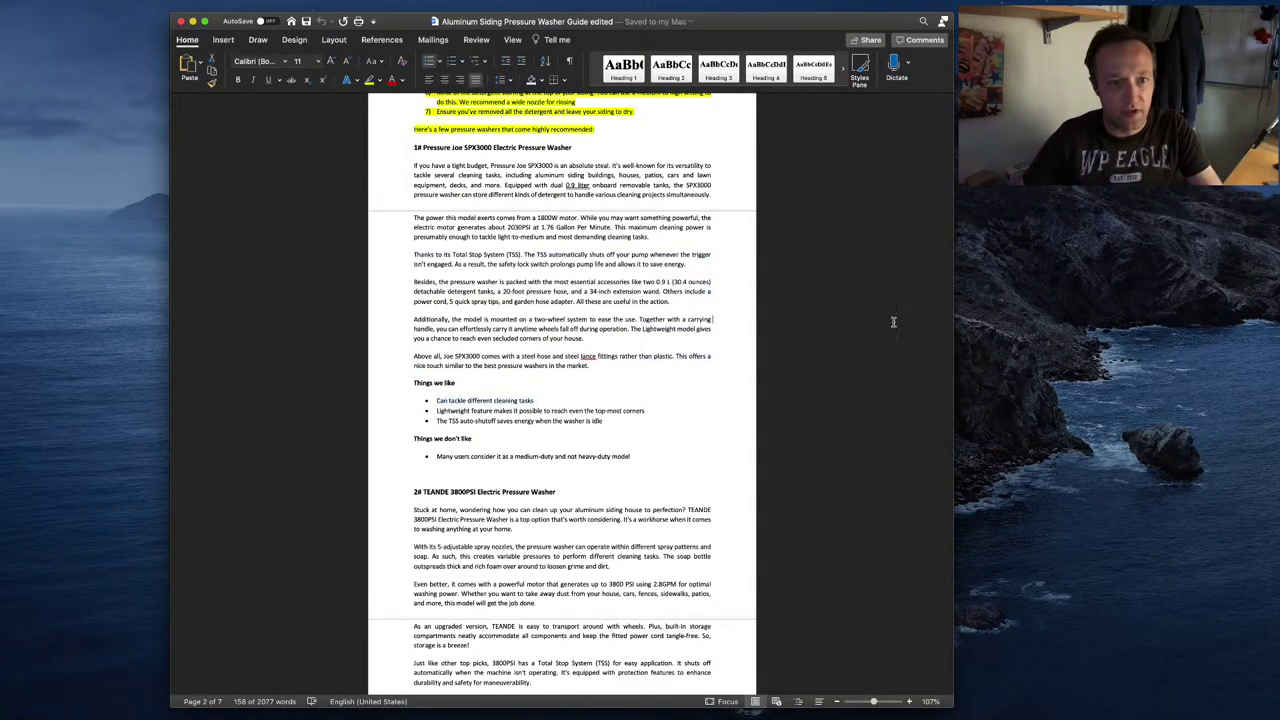
pyautogui.press('super+Tab')
pyautogui.click(589, 374)
pyautogui.tripleClick(589, 374)
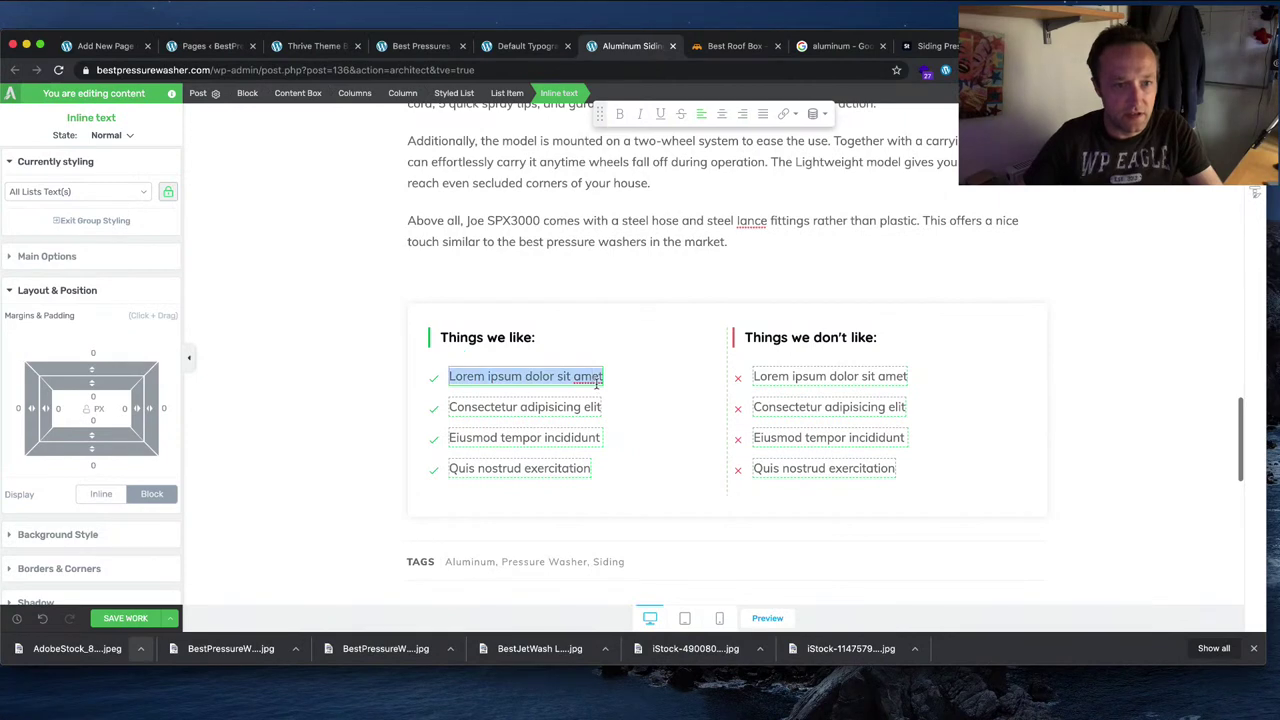
pyautogui.press('super+v')
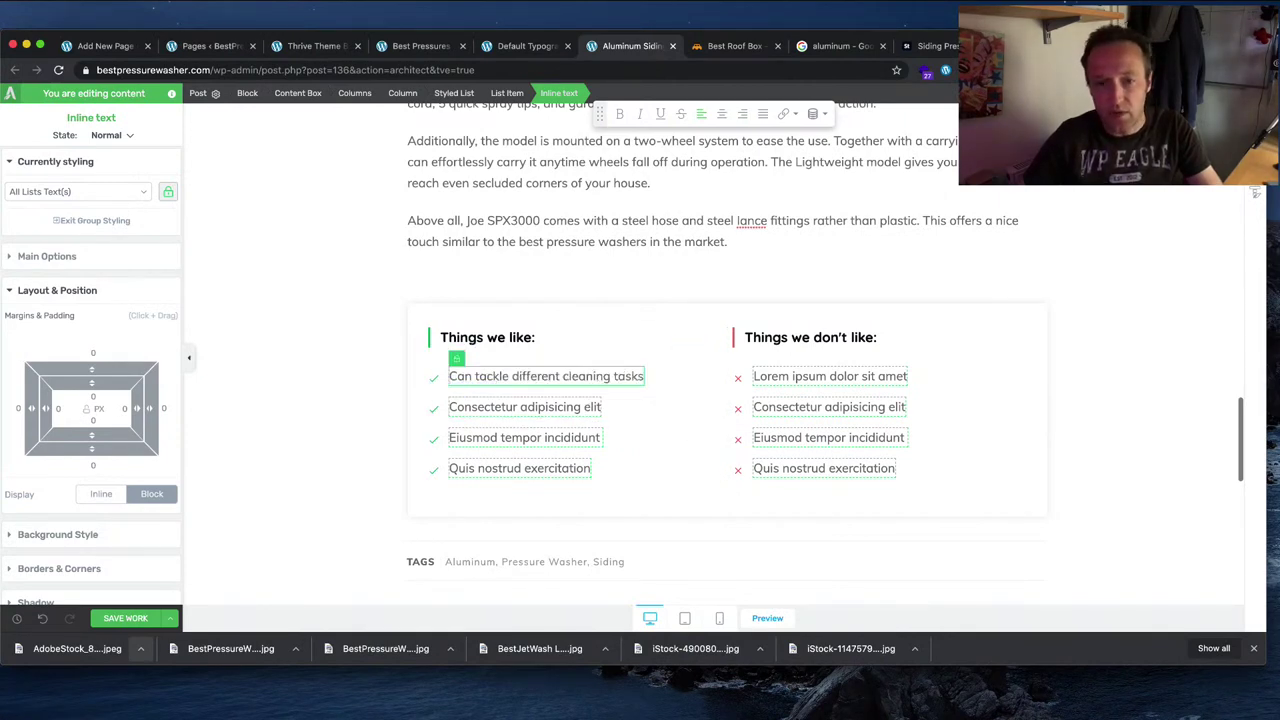
pyautogui.press('super+Tab')
pyautogui.moveTo(650, 410); pyautogui.dragTo(452, 411)
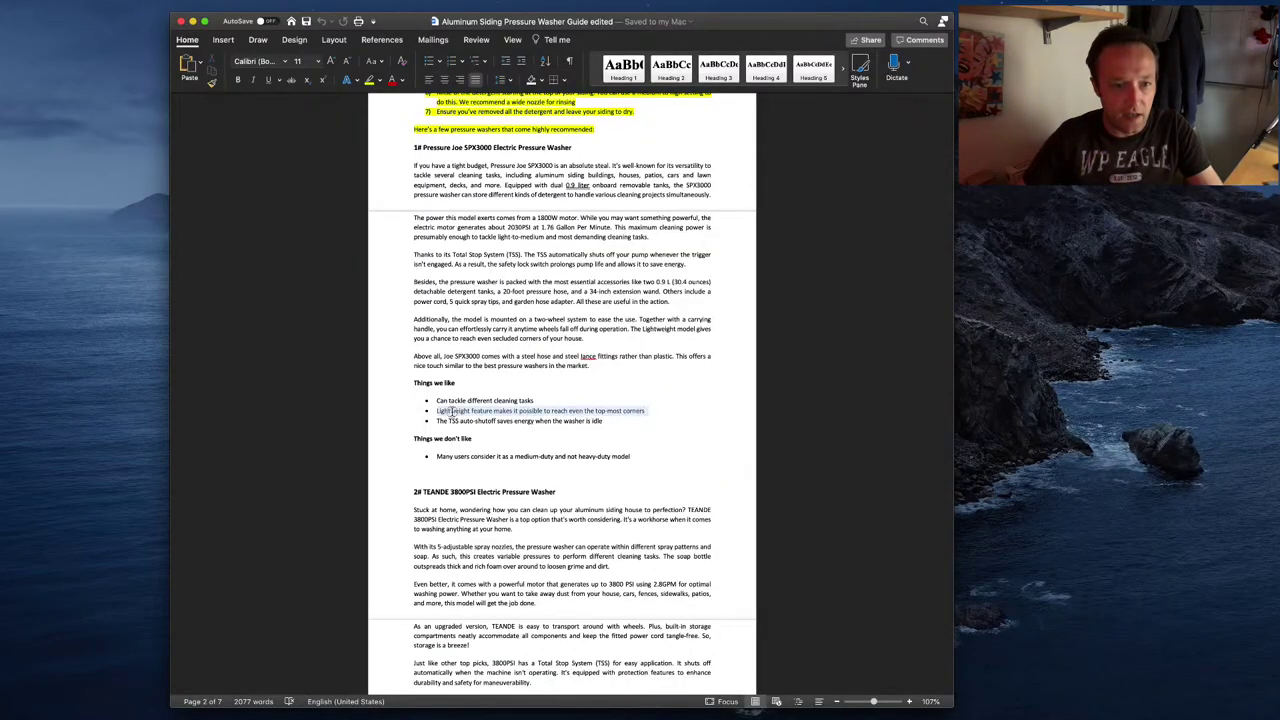
pyautogui.press('super+c')
pyautogui.press('super+Tab')
pyautogui.moveTo(600, 408); pyautogui.dragTo(451, 408)
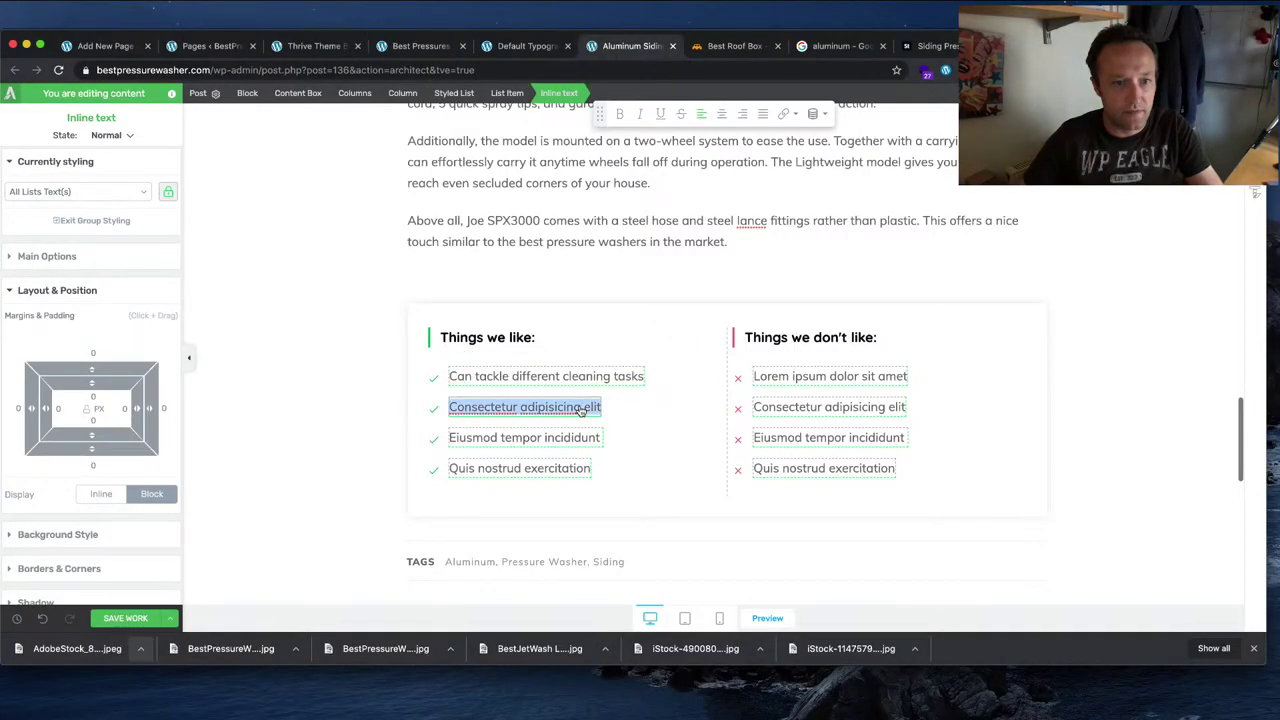
pyautogui.press('super+v')
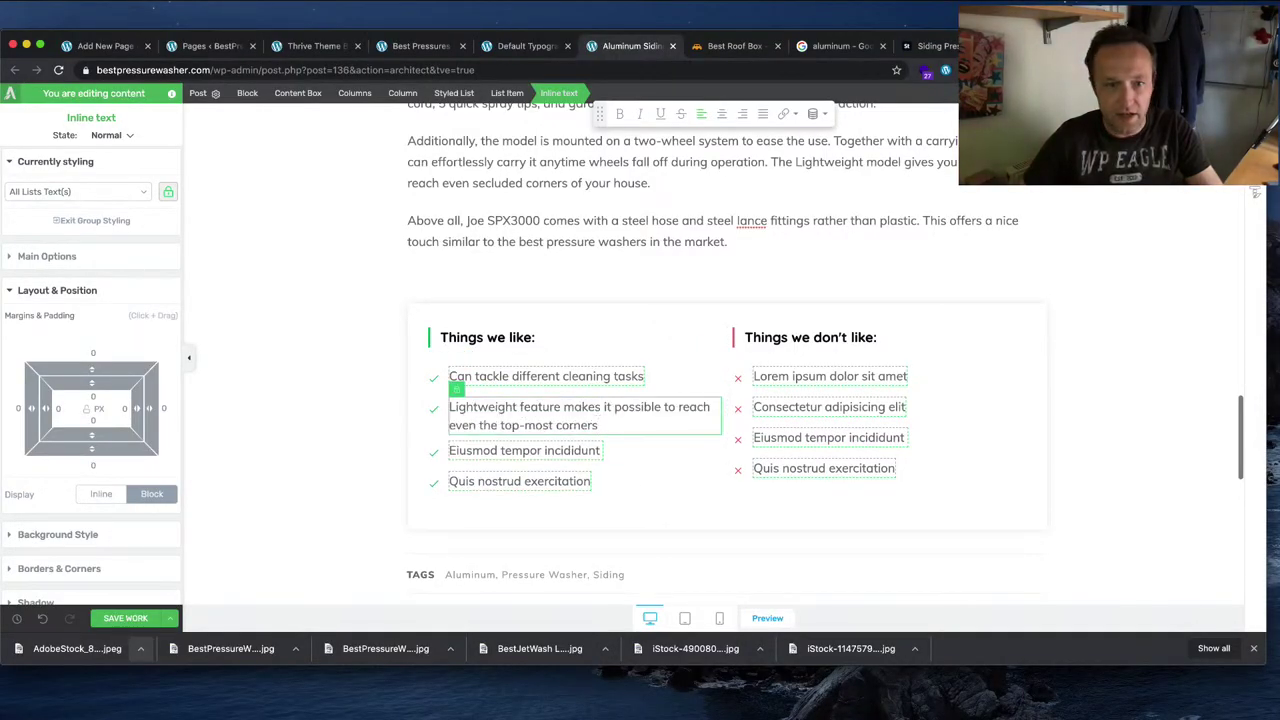
# Step: Paste the TSS auto-shutoff bullet as the third like and delete the leftover Quis nostrud like
pyautogui.press('super+Tab')
pyautogui.moveTo(610, 421); pyautogui.dragTo(440, 421)
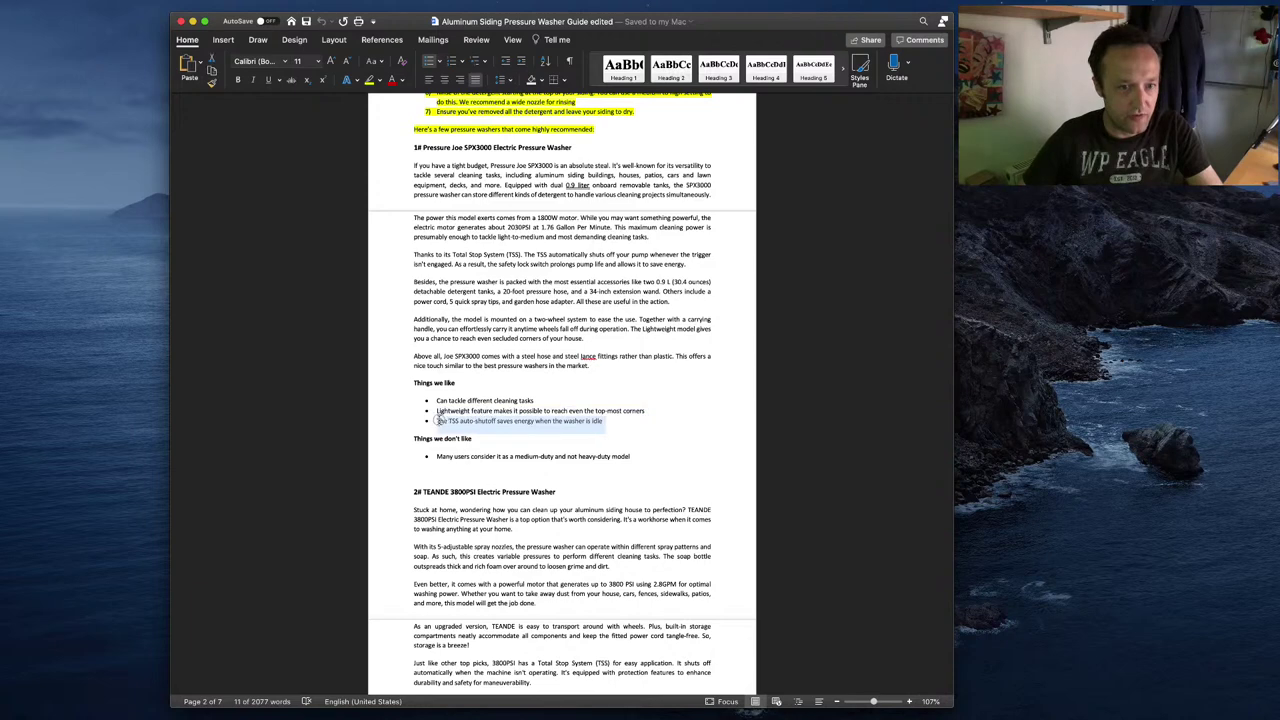
pyautogui.press('super+c')
pyautogui.press('super+Tab')
pyautogui.tripleClick(575, 449)
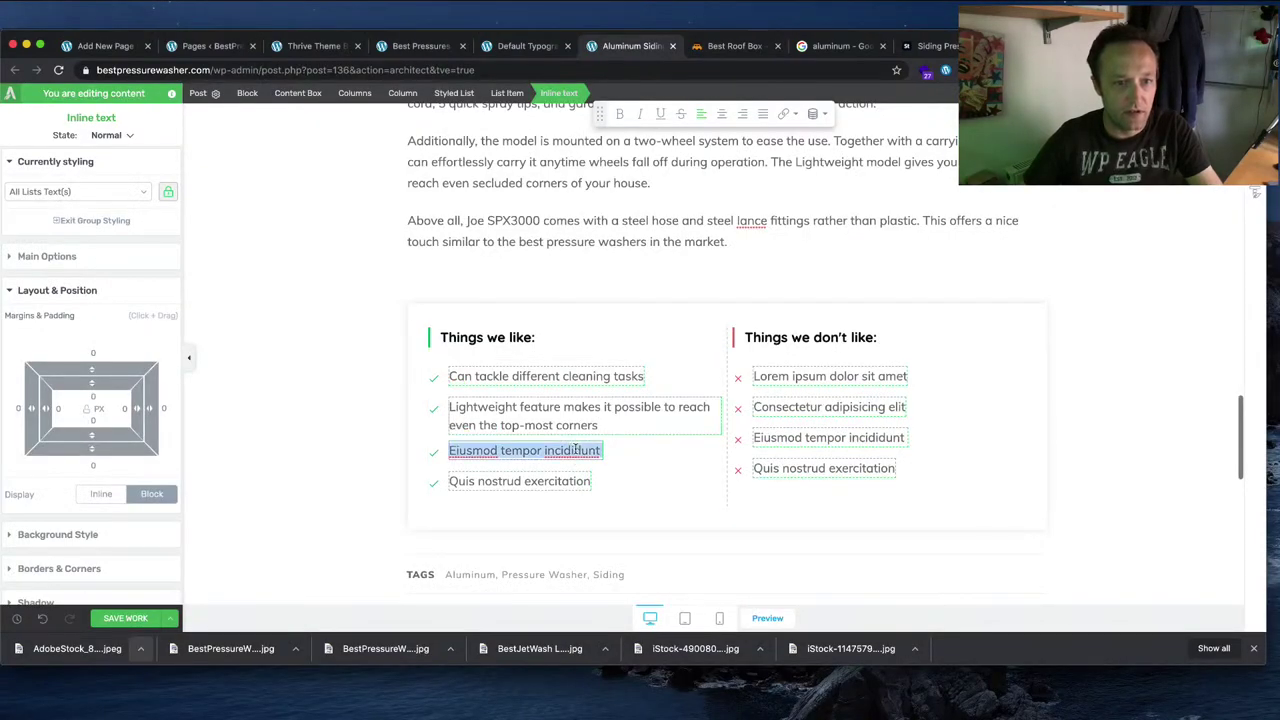
pyautogui.press('super+v')
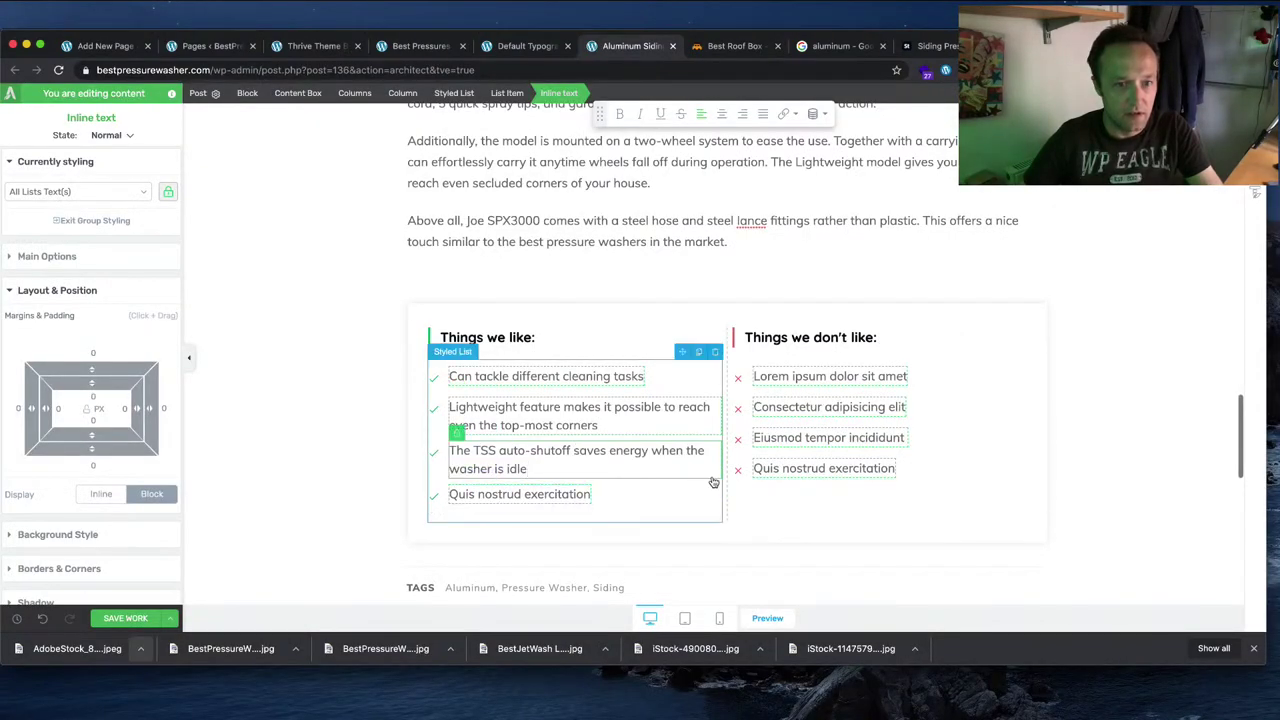
pyautogui.click(714, 478)
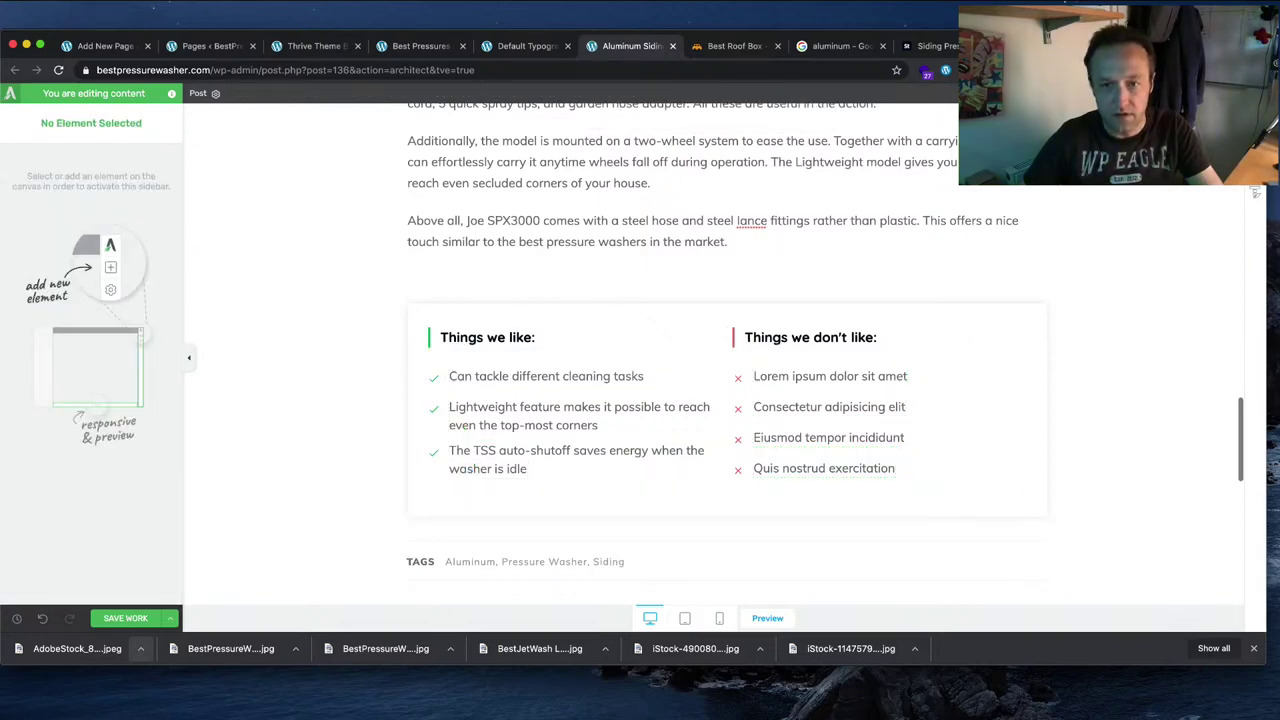
# Step: Replace the first dislike with the medium-duty, not heavy-duty sentence and delete the three placeholder dislikes
pyautogui.press('super+Tab')
pyautogui.moveTo(649, 455); pyautogui.dragTo(437, 456)
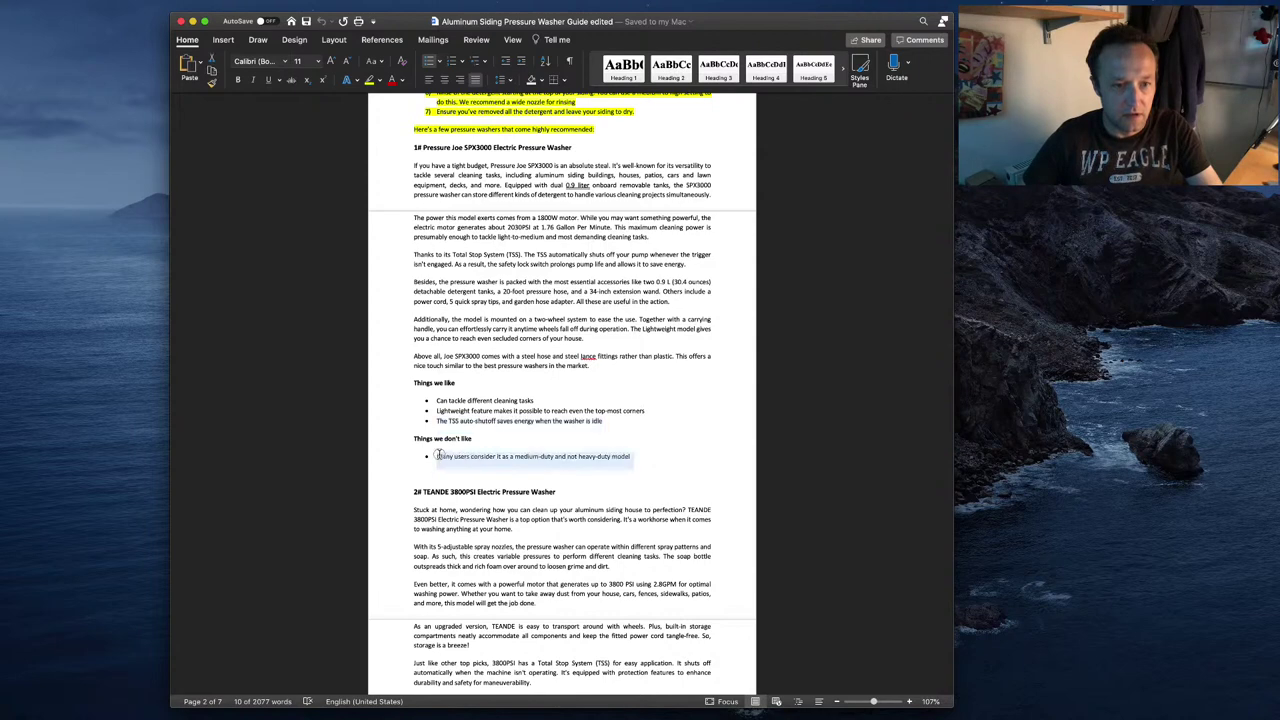
pyautogui.press('super+Tab')
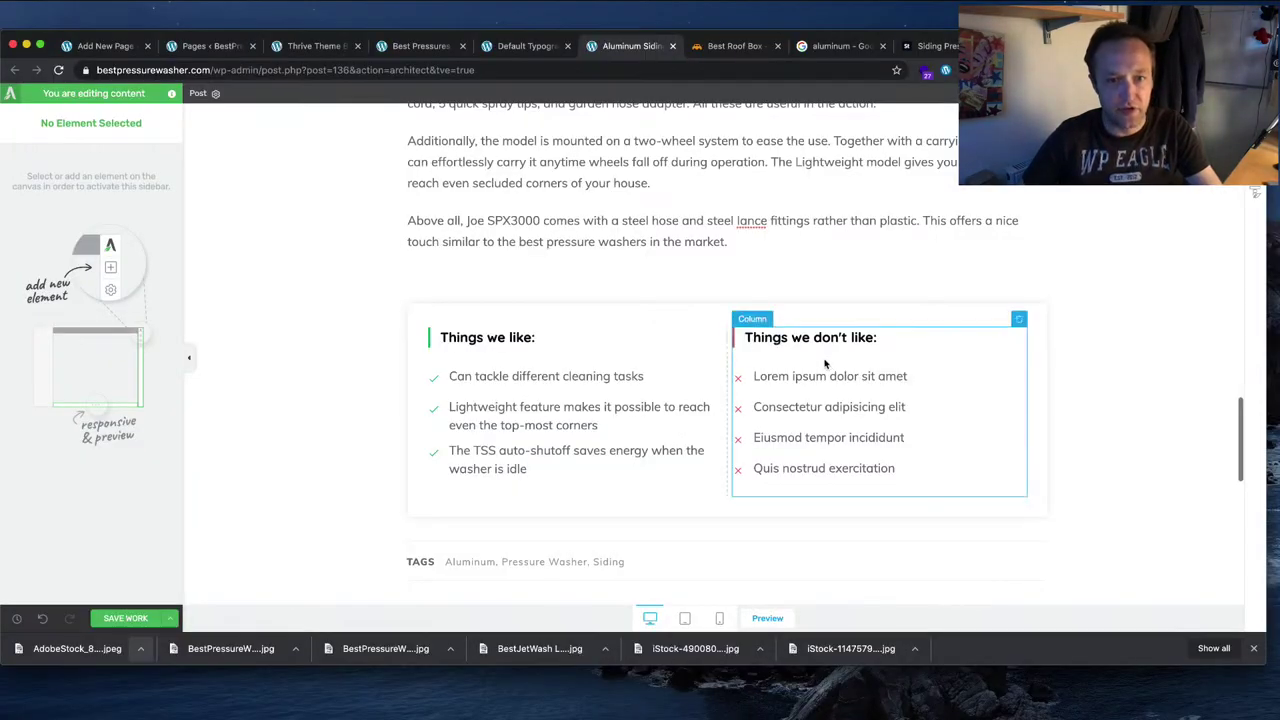
pyautogui.click(822, 373)
pyautogui.press('super+a')
pyautogui.press('super+v')
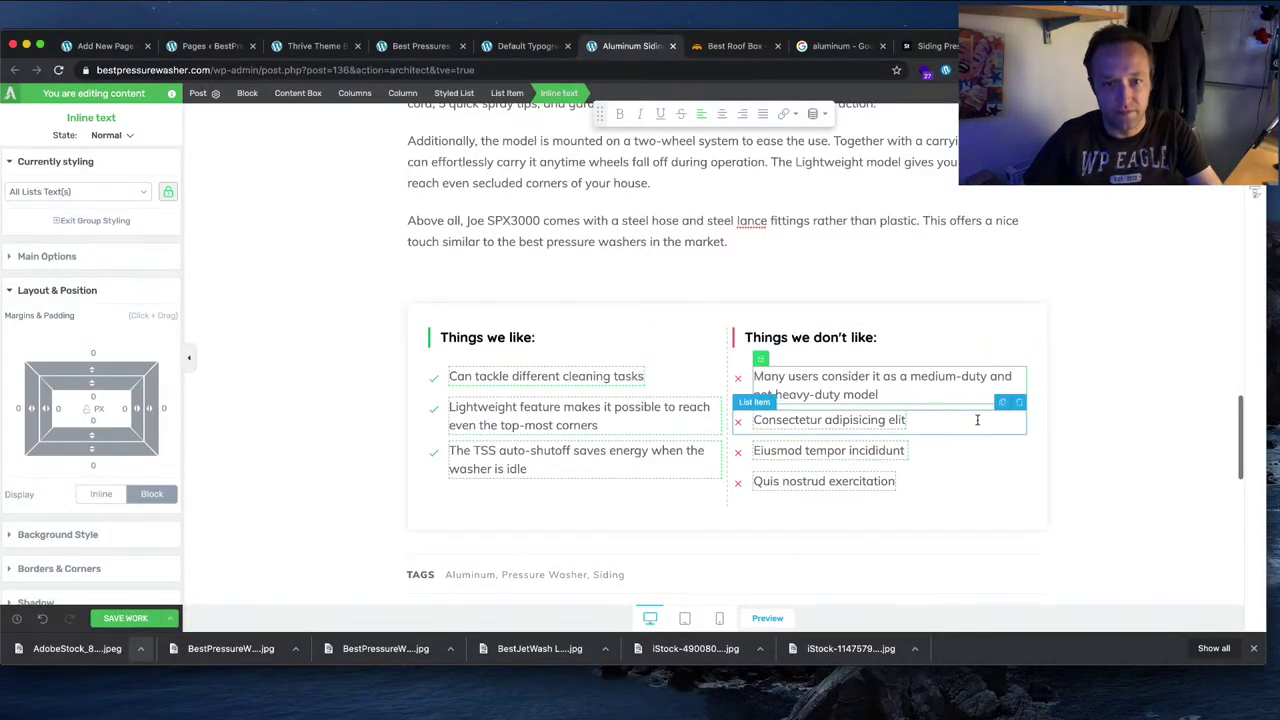
pyautogui.click(1021, 403)
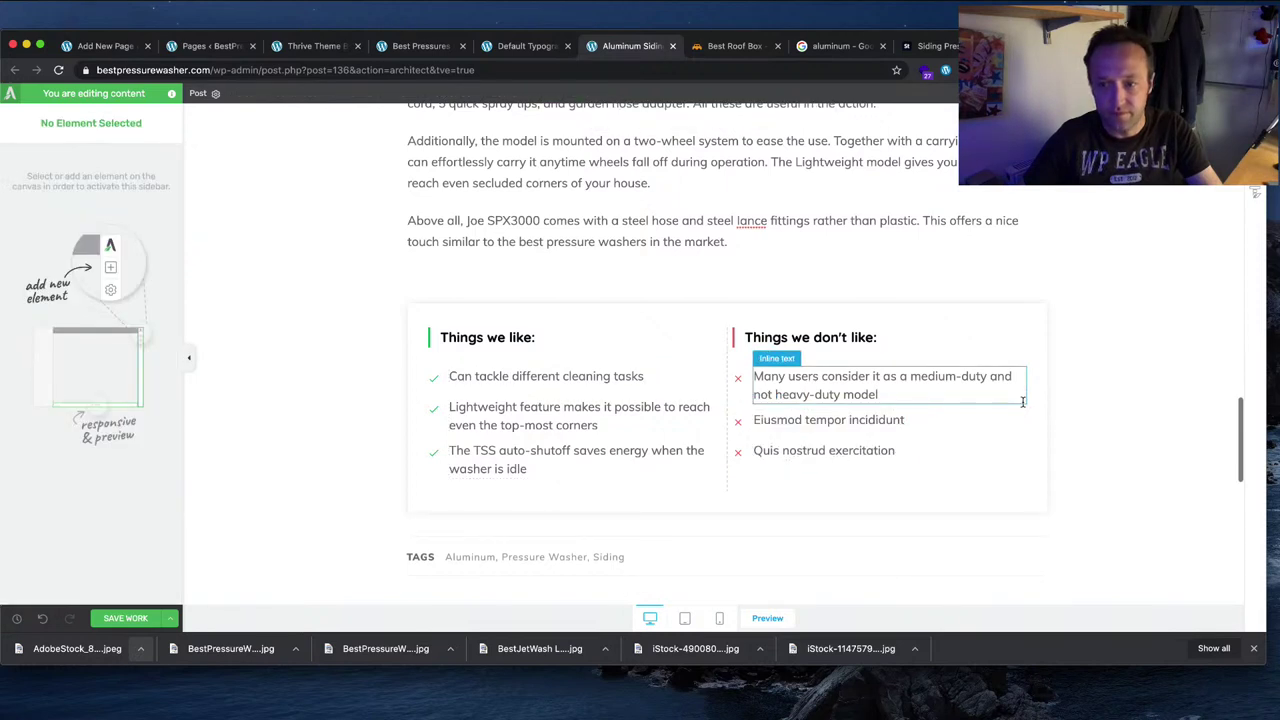
pyautogui.click(1019, 402)
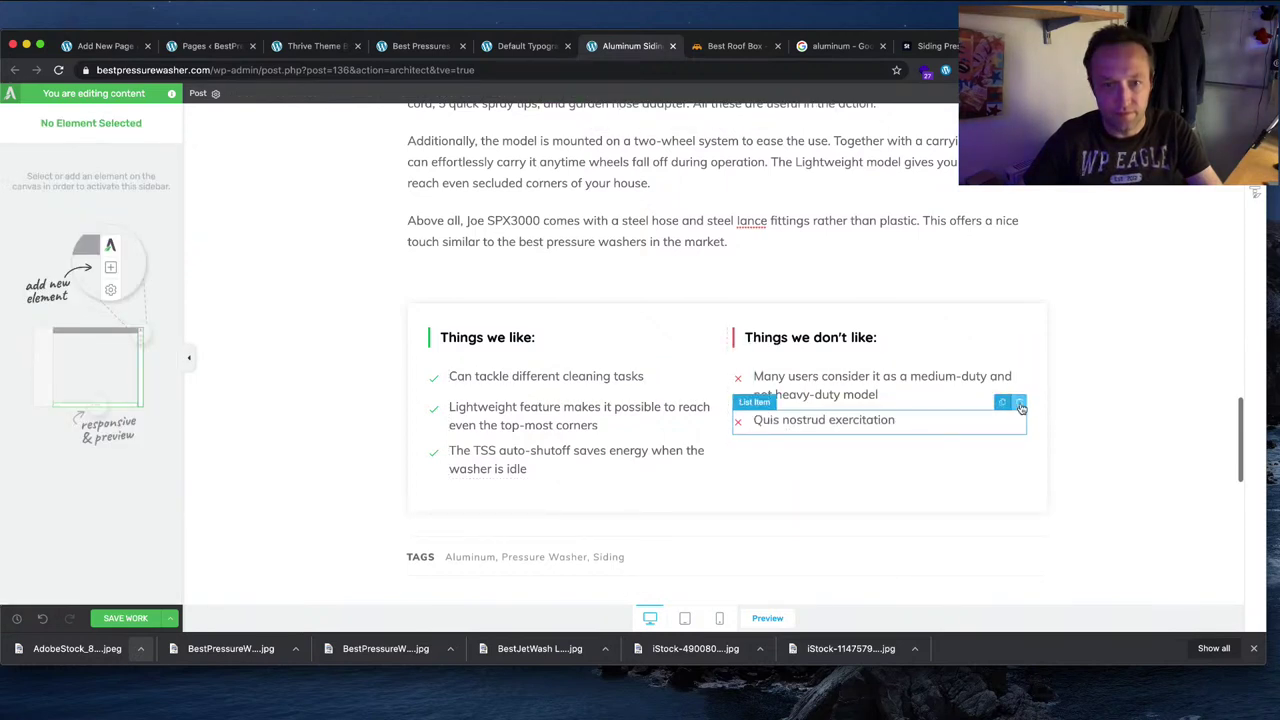
pyautogui.click(1020, 403)
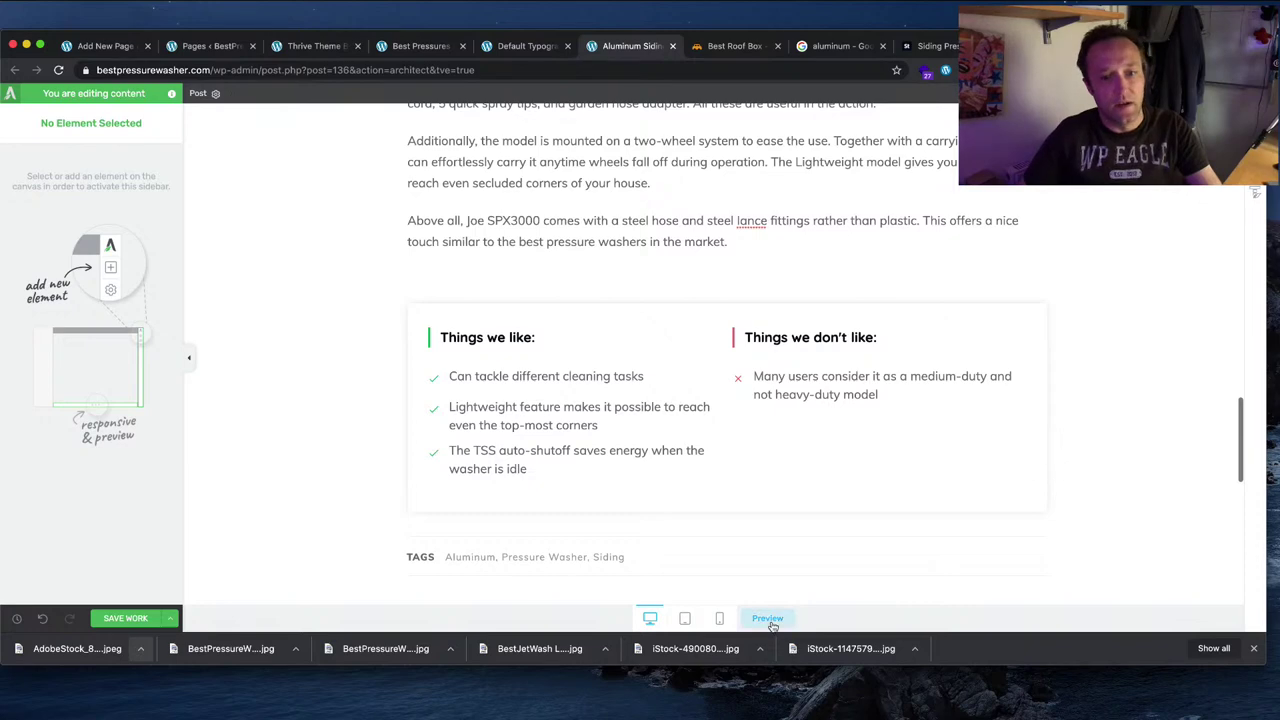
# Step: Check the Word draft for any remaining bullets and clear its selection
pyautogui.scroll(-3, 829, 481)
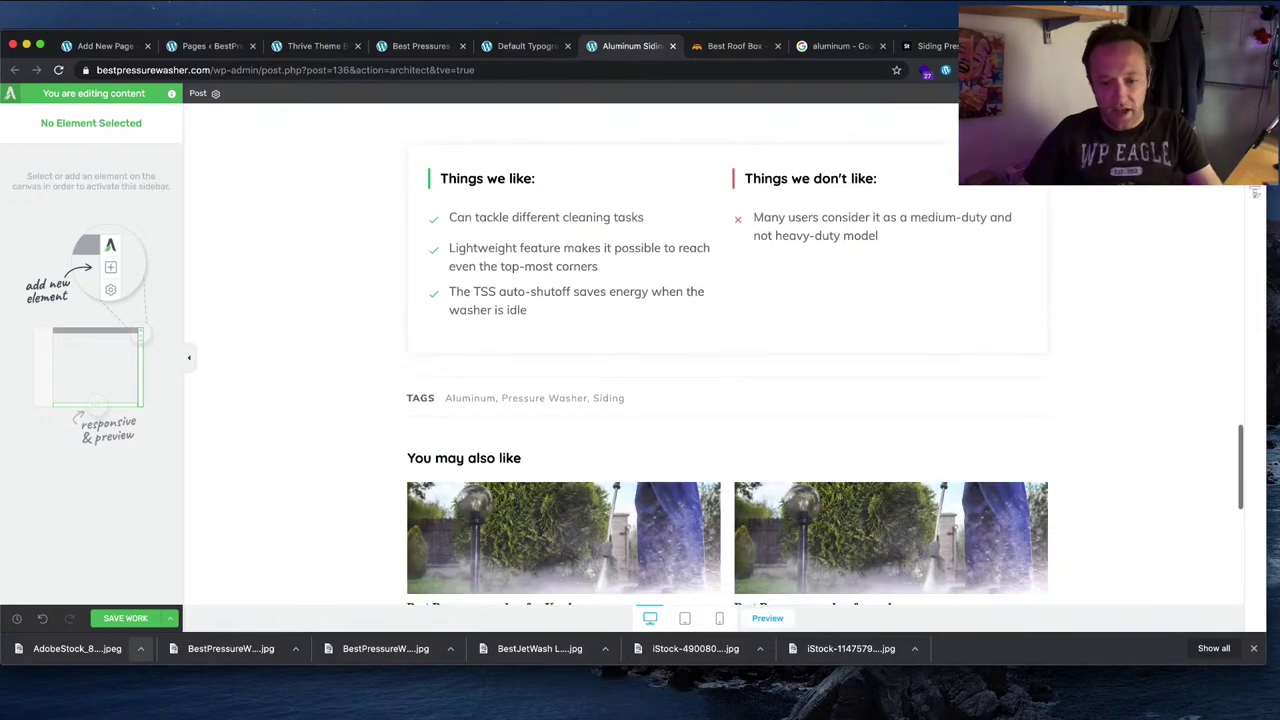
pyautogui.press('super+Tab')
pyautogui.scroll(-5, 734, 358)
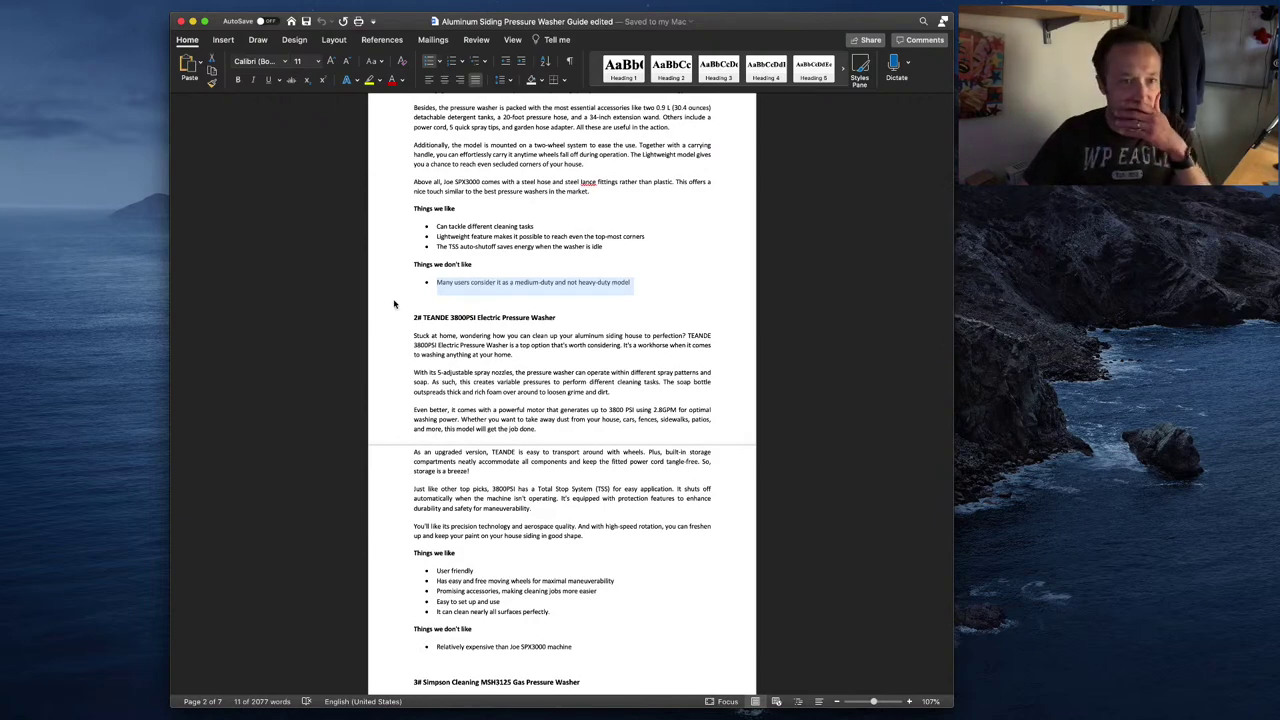
pyautogui.click(492, 315)
pyautogui.press('super+Tab')
# Step: Save the post with SAVE WORK, then use Save and Exit to leave the editor
pyautogui.scroll(15, 992, 376)
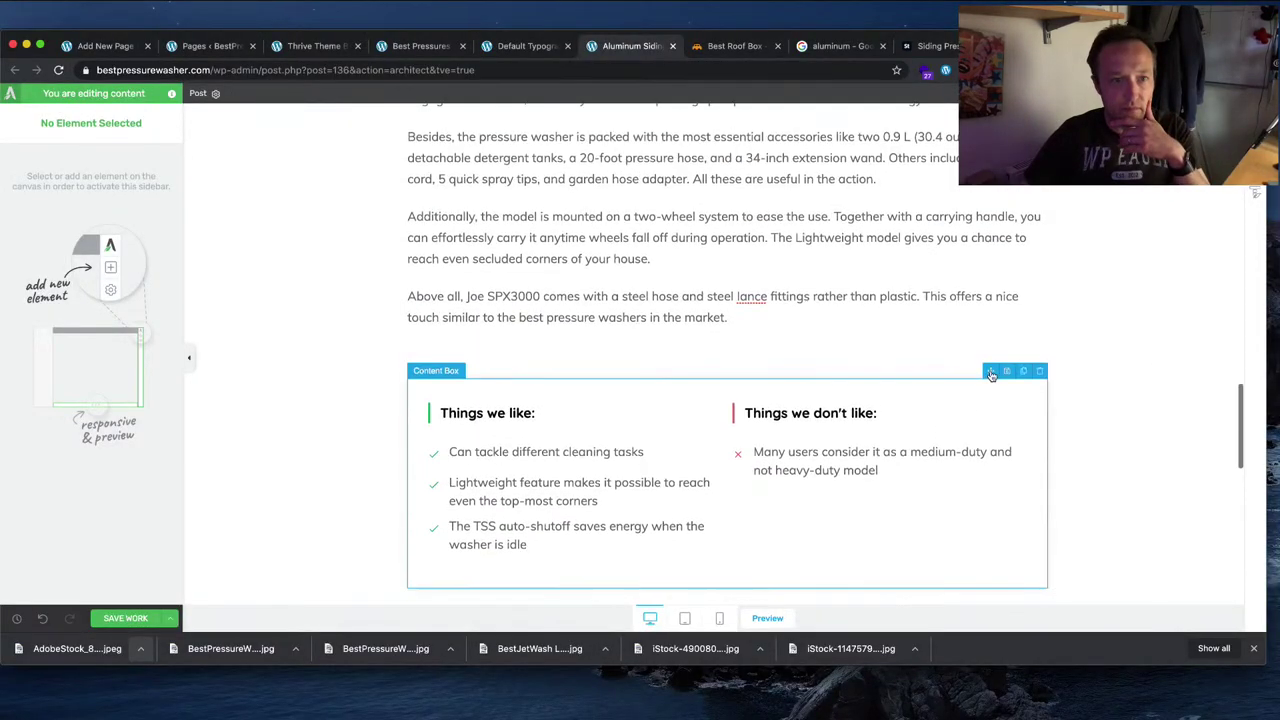
pyautogui.scroll(4, 969, 361)
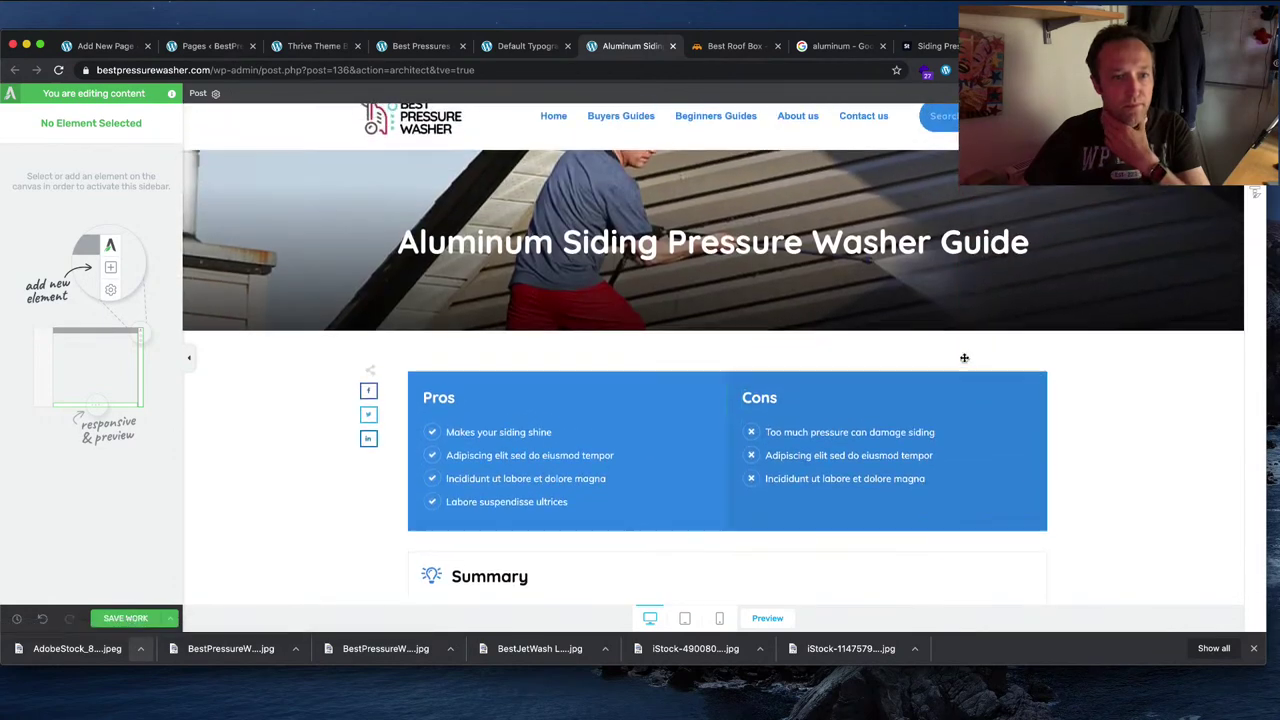
pyautogui.scroll(-3, 963, 360)
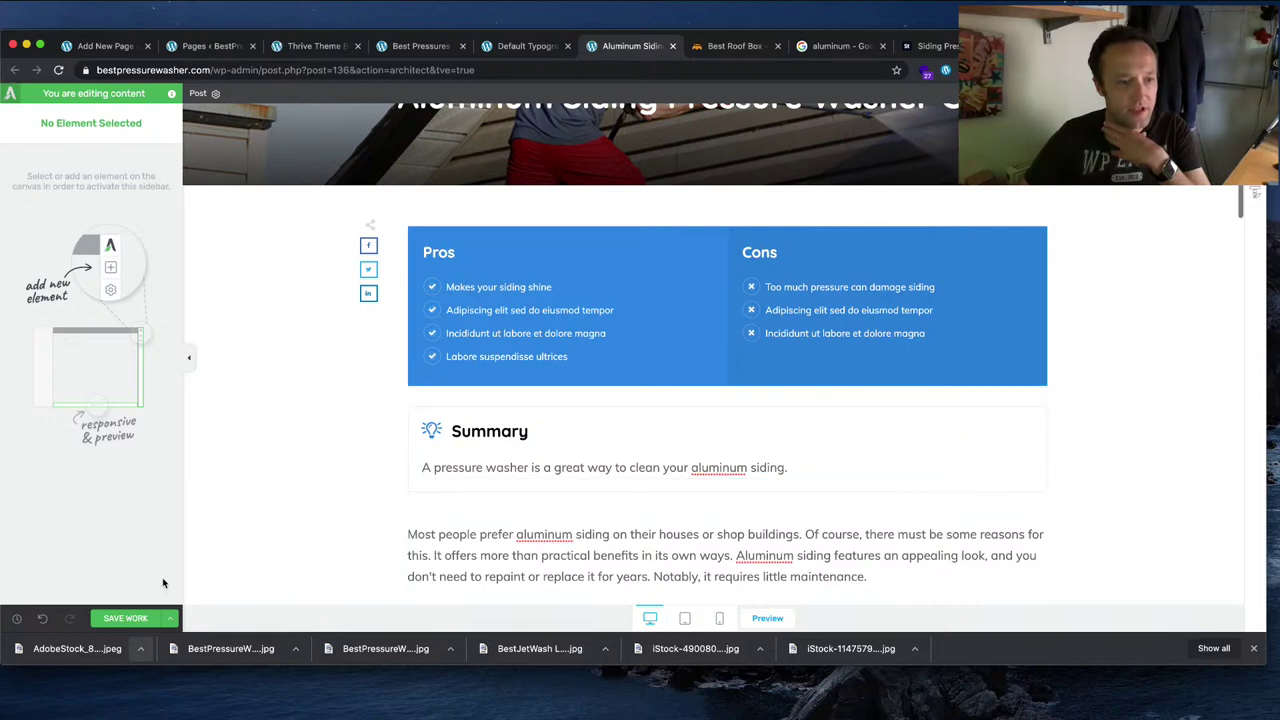
pyautogui.click(150, 615)
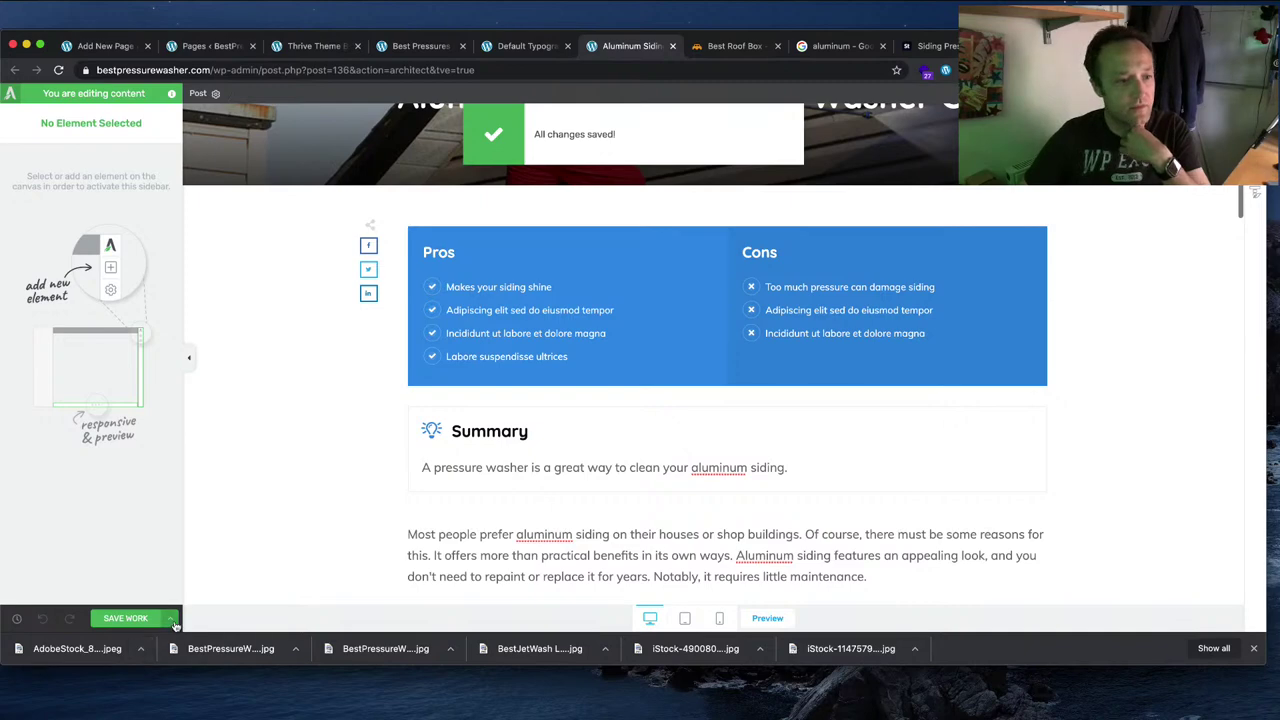
pyautogui.click(175, 622)
pyautogui.click(50, 528)
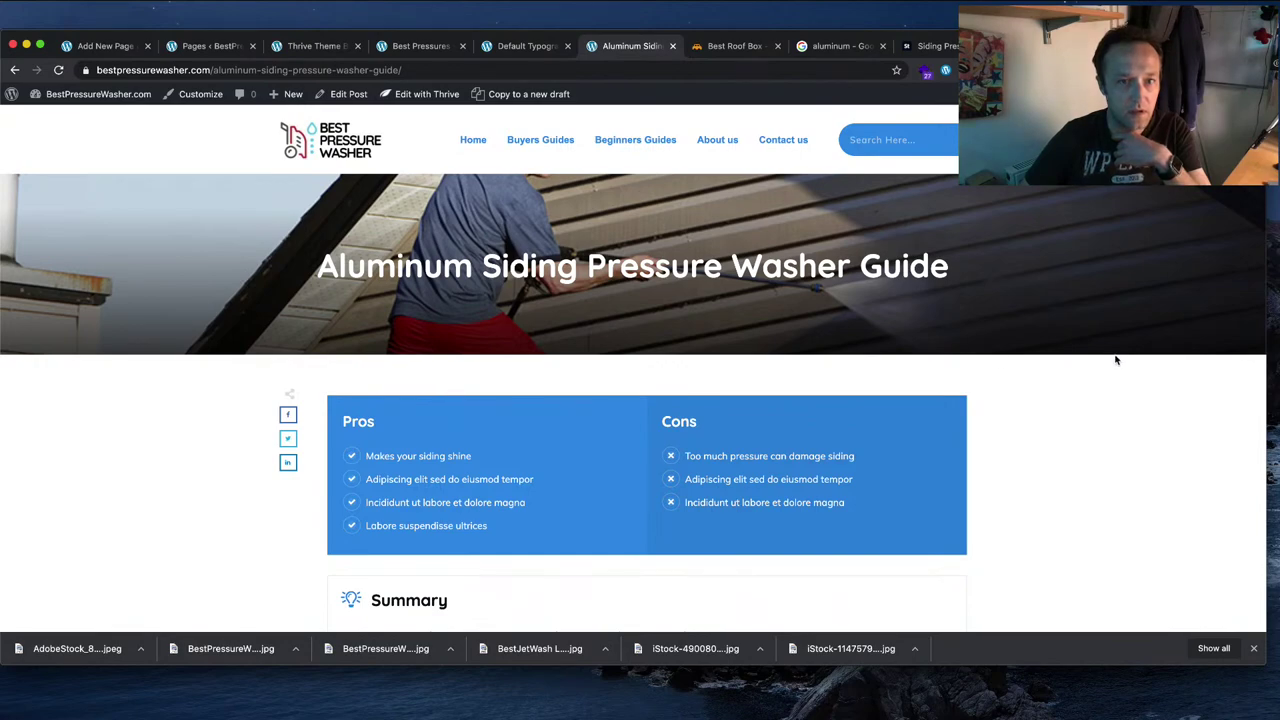
# Step: Scroll through the live post to review the updated pros and cons box, then return to the top
pyautogui.scroll(-5, 1116, 360)
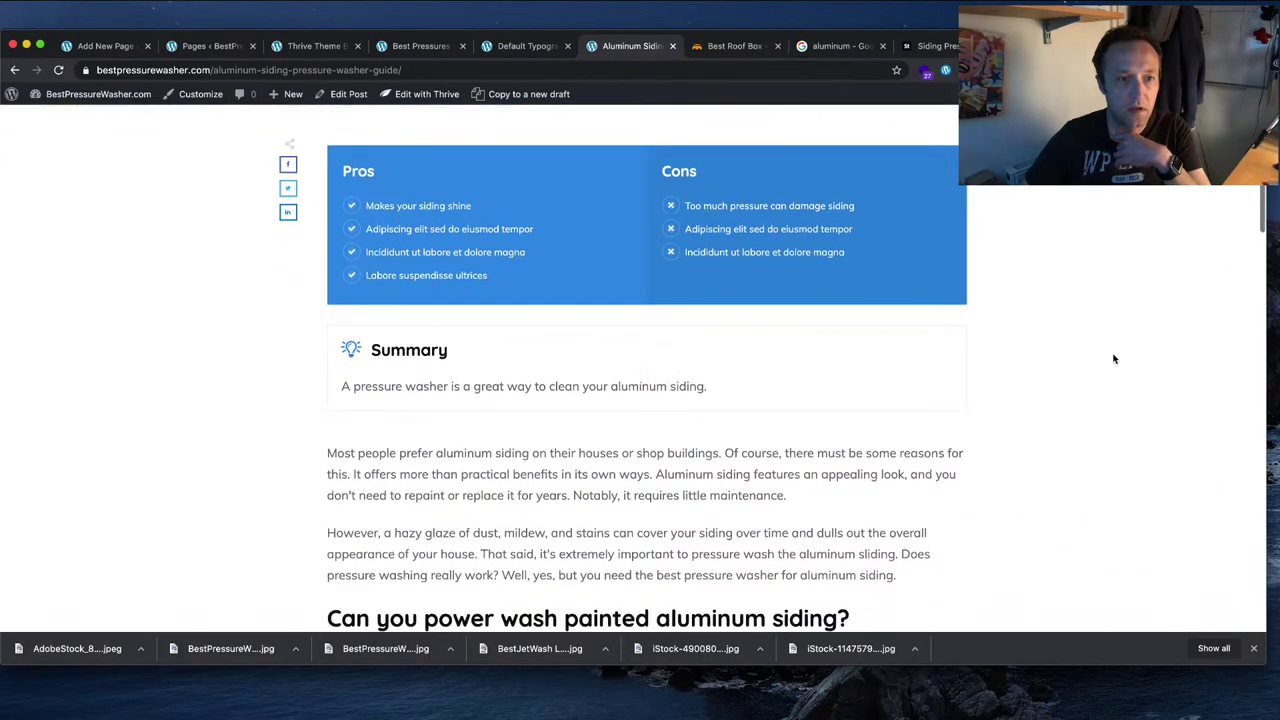
pyautogui.scroll(-6, 1114, 359)
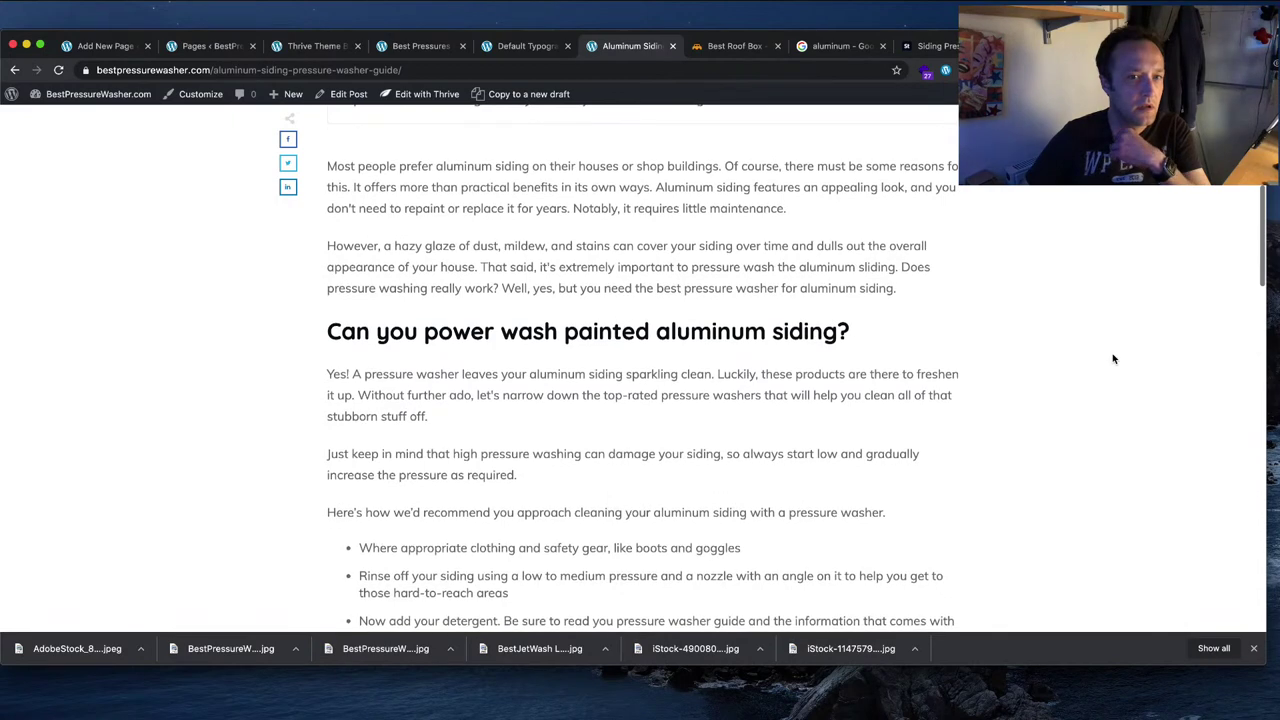
pyautogui.scroll(-7, 1113, 359)
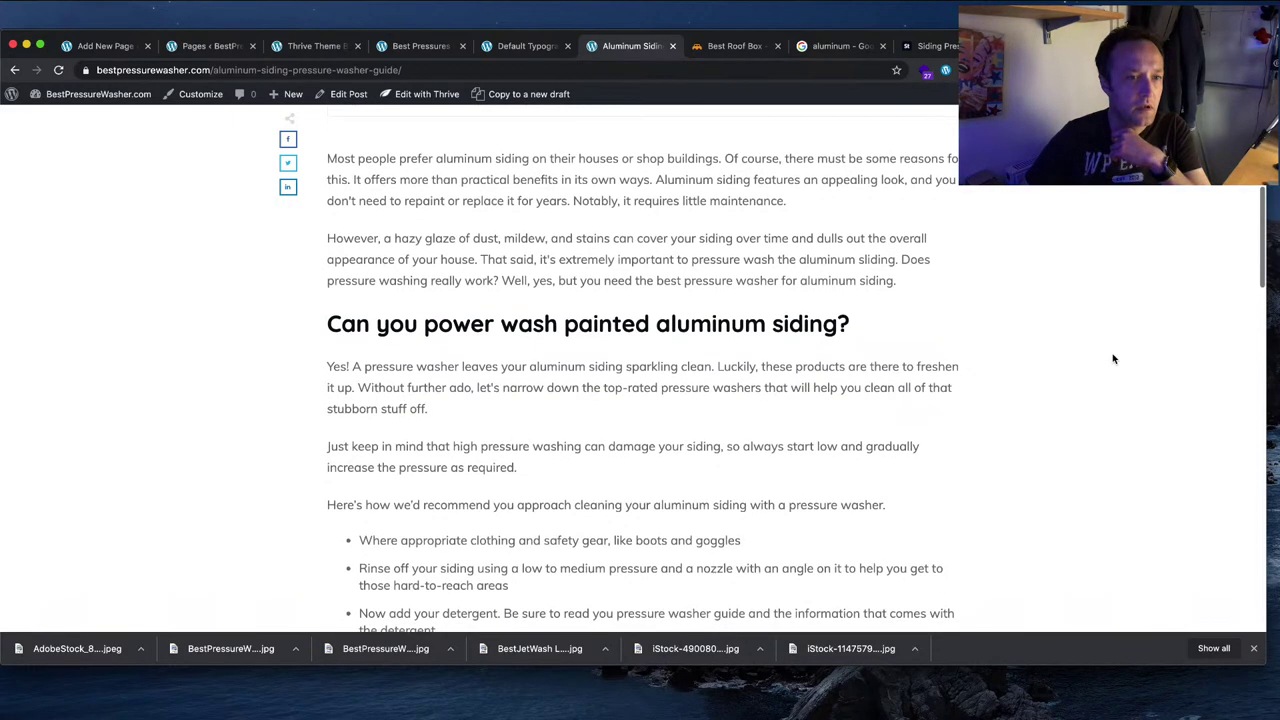
pyautogui.scroll(-8, 1113, 359)
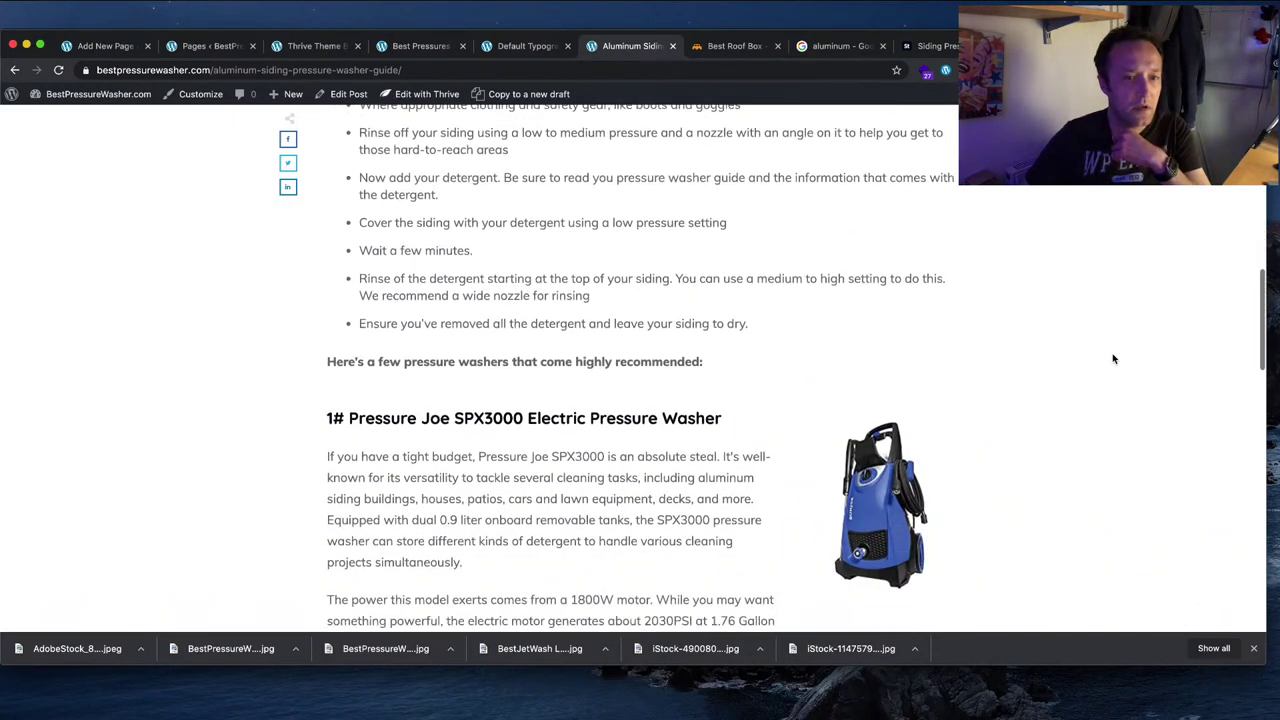
pyautogui.scroll(-7, 1114, 359)
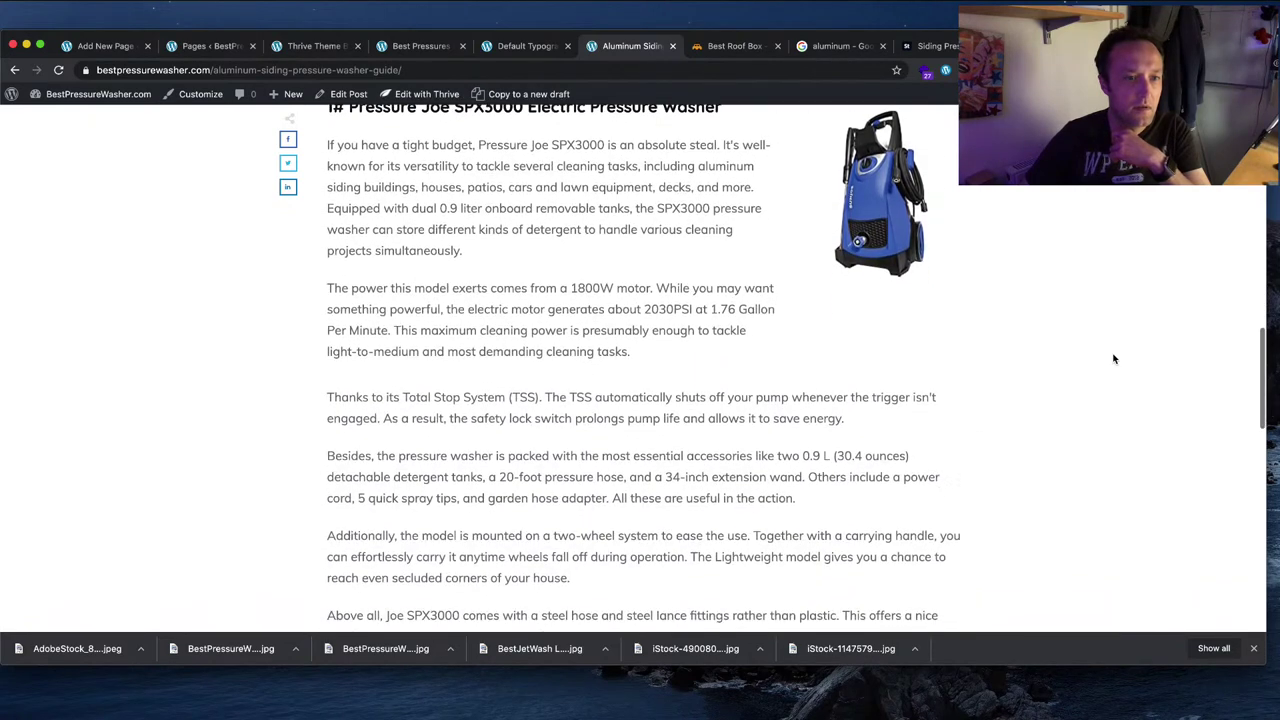
pyautogui.scroll(-5, 1113, 359)
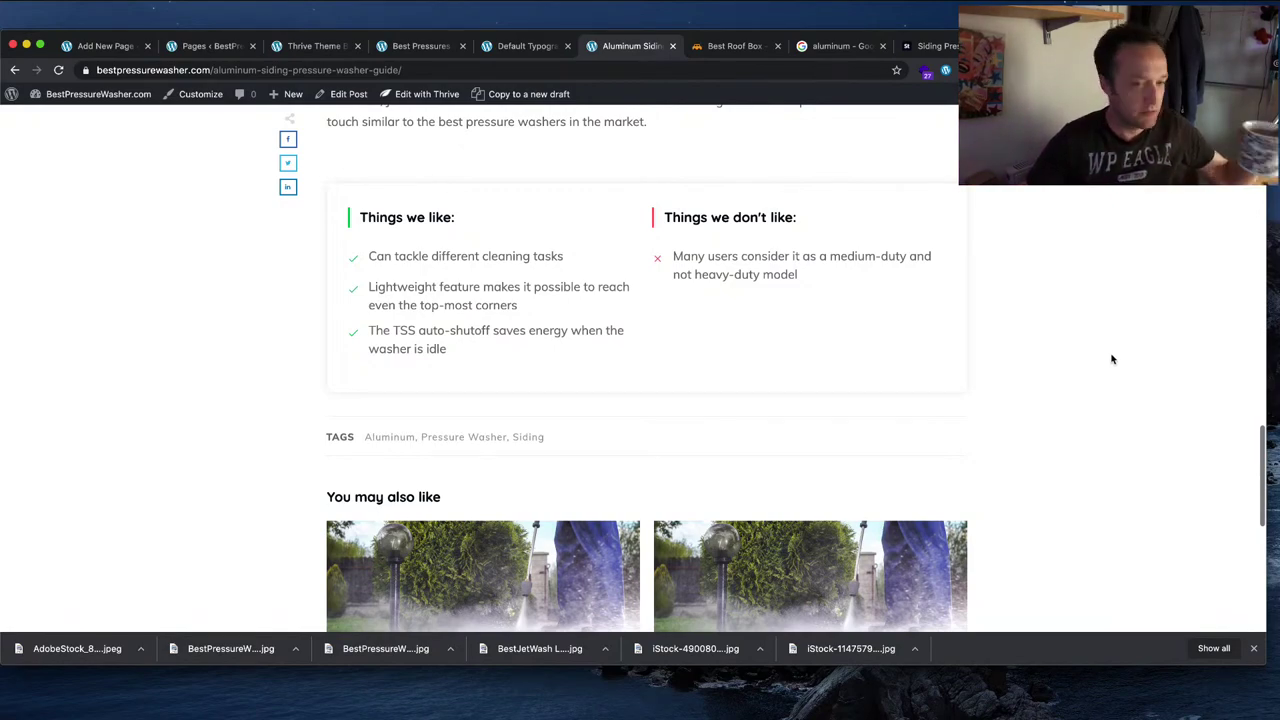
pyautogui.scroll(20, 1105, 360)
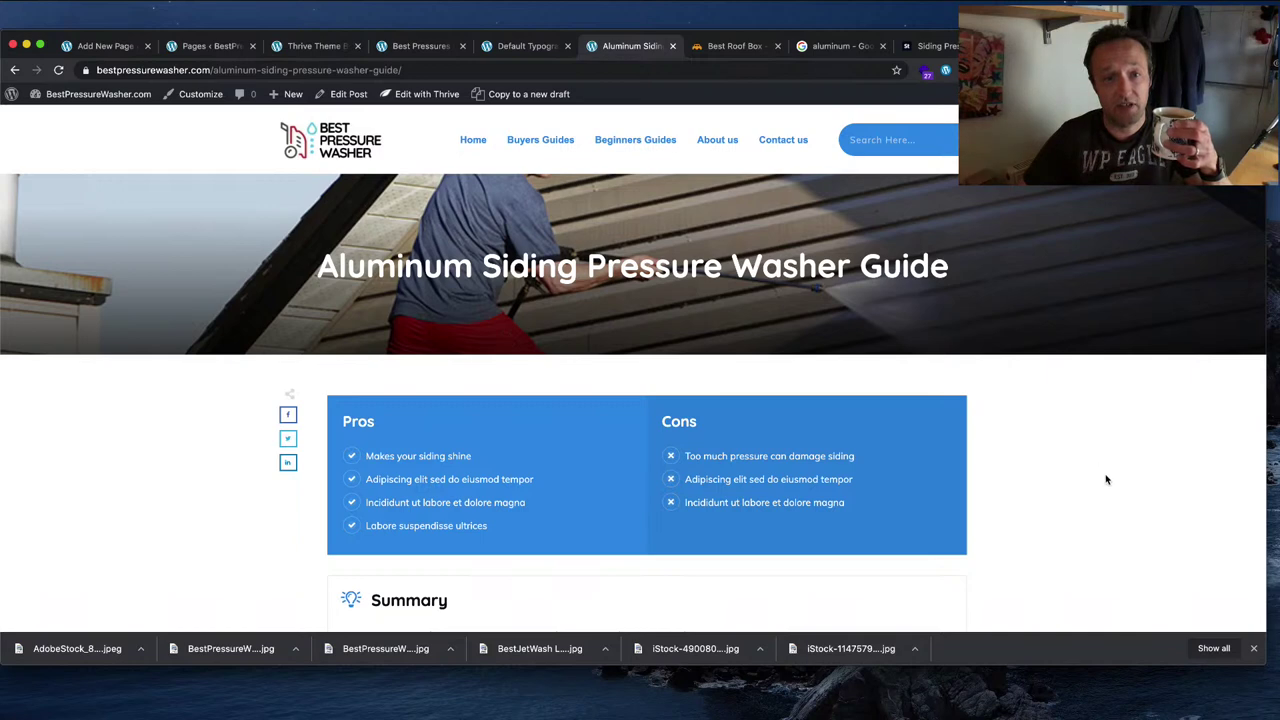
pyautogui.scroll(-3, 1105, 480)
pyautogui.scroll(3, 1105, 480)
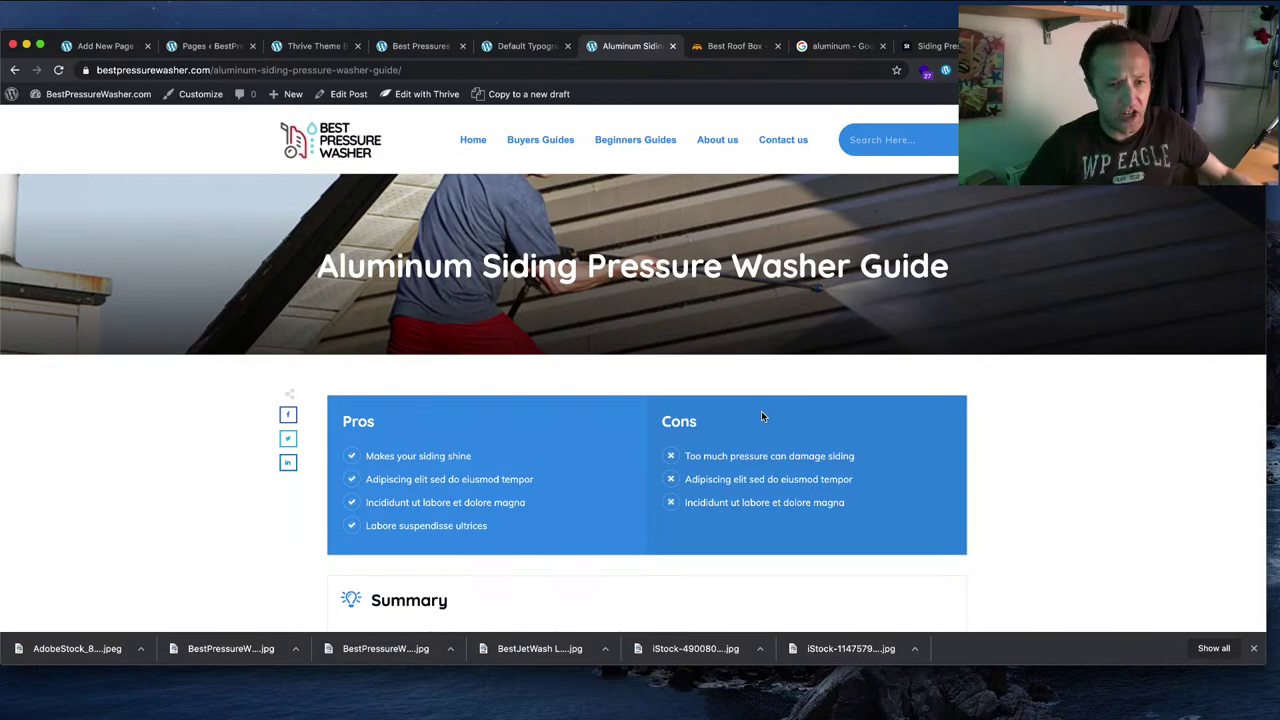
pyautogui.scroll(-20, 915, 423)
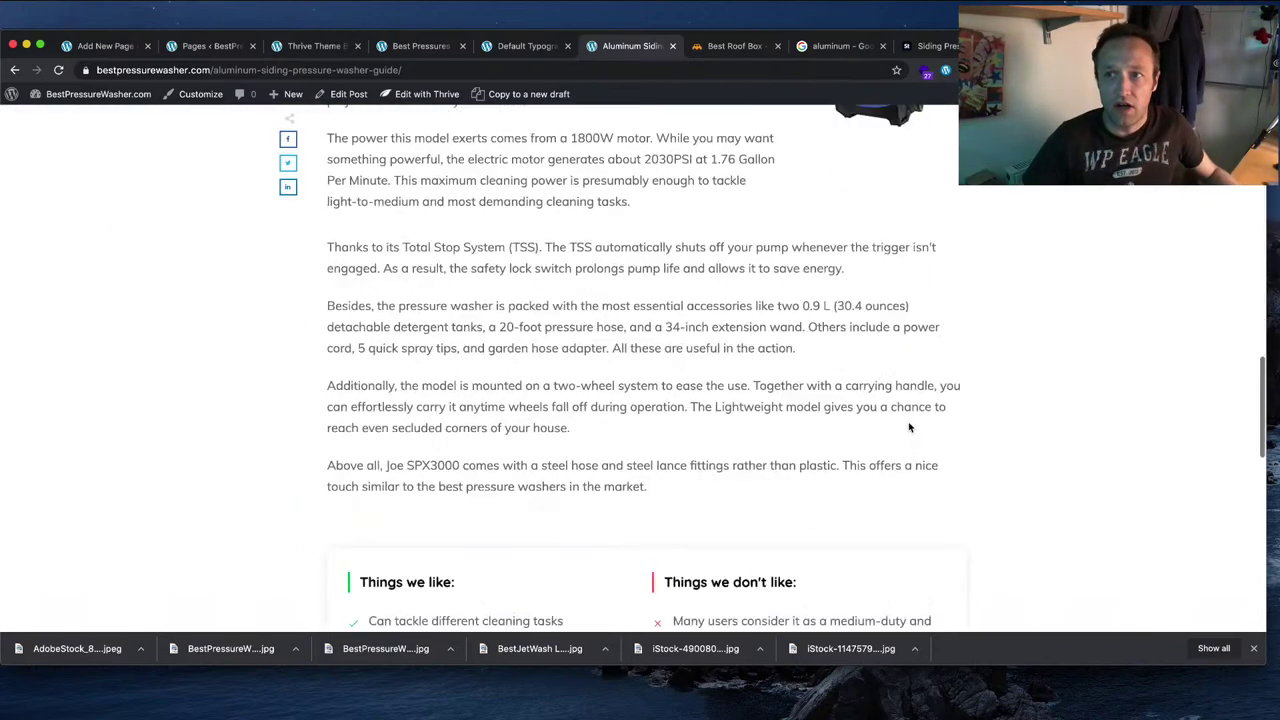
pyautogui.scroll(5, 878, 372)
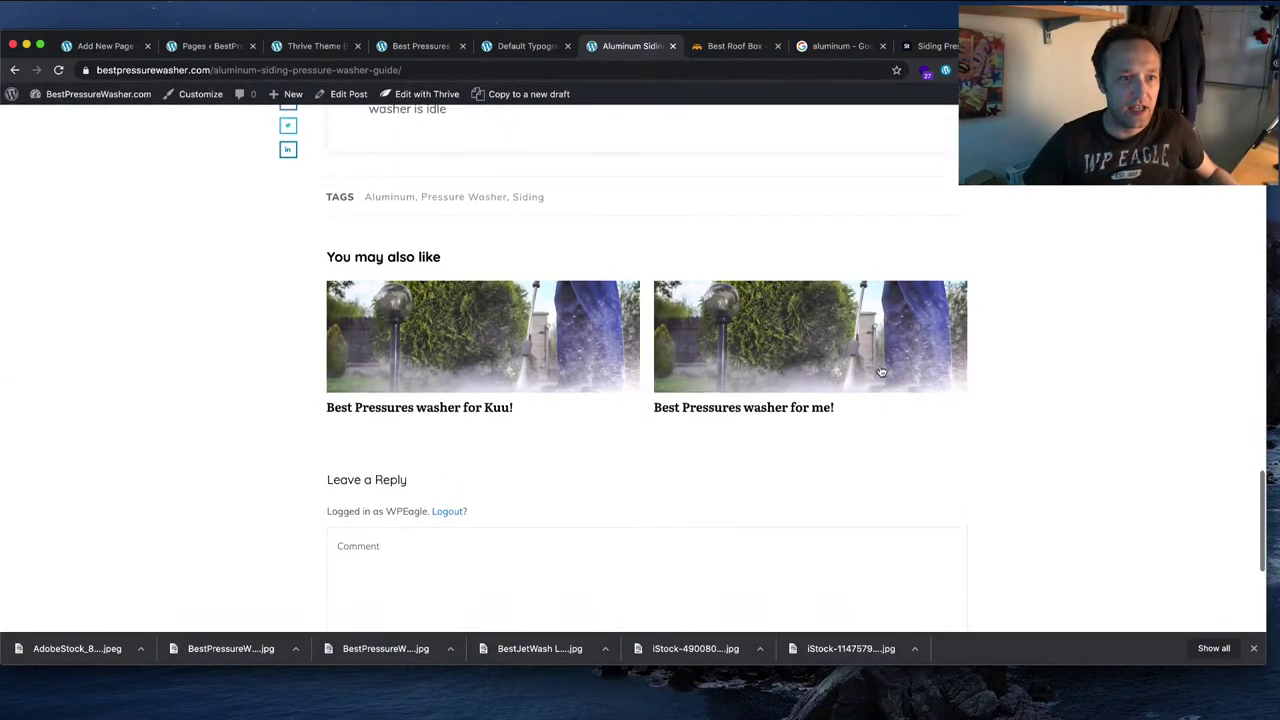
pyautogui.scroll(15, 470, 259)
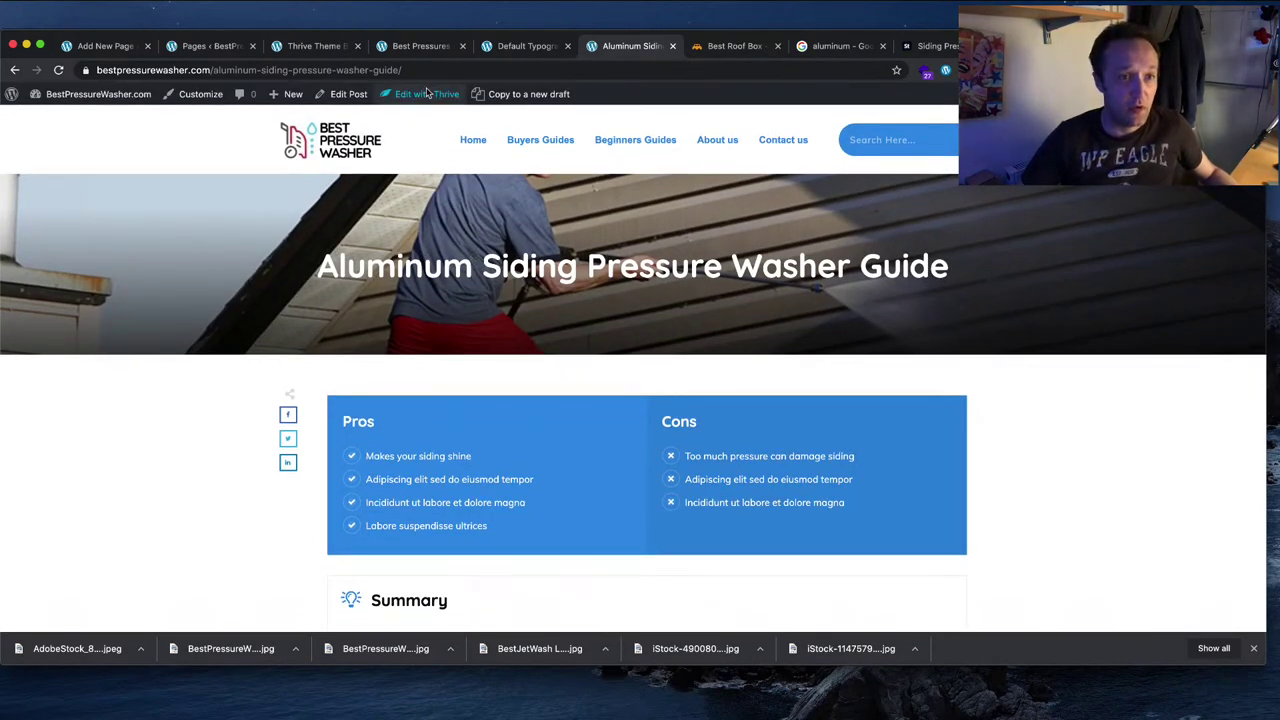
# Step: Open the Aluminum Siding post in Thrive Architect and scroll to the first product section
pyautogui.moveTo(427, 94)
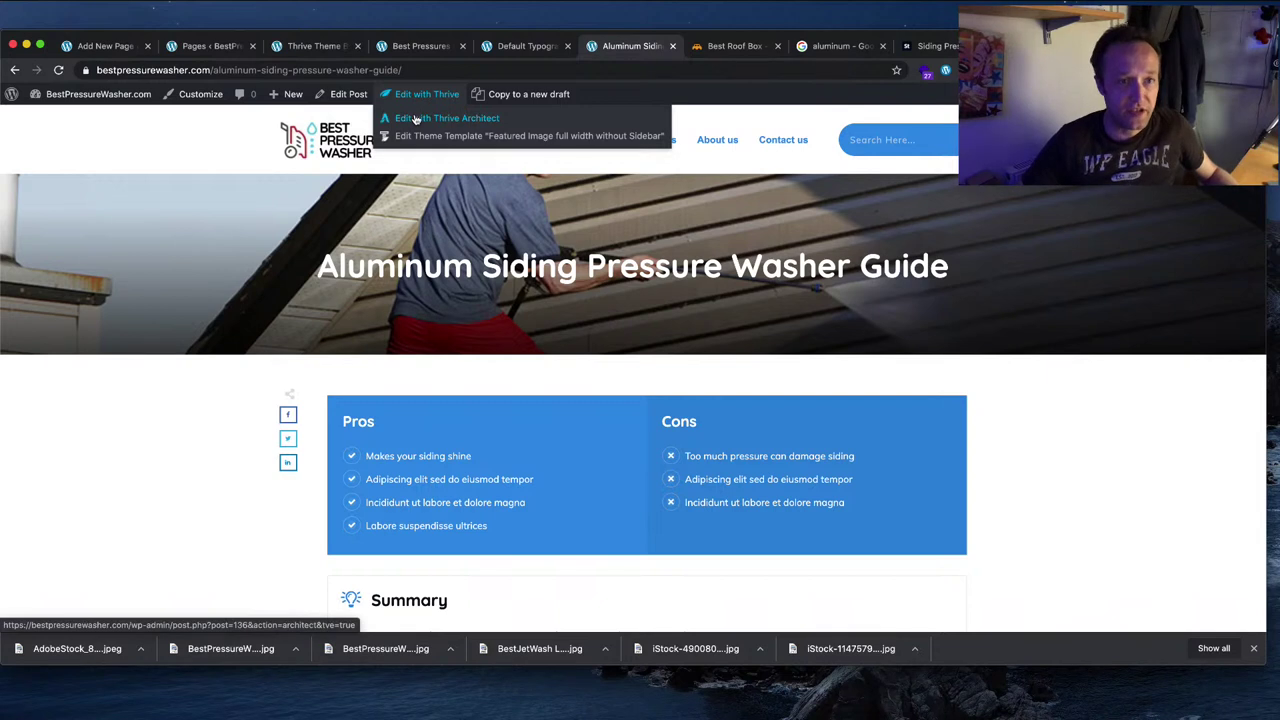
pyautogui.click(483, 122)
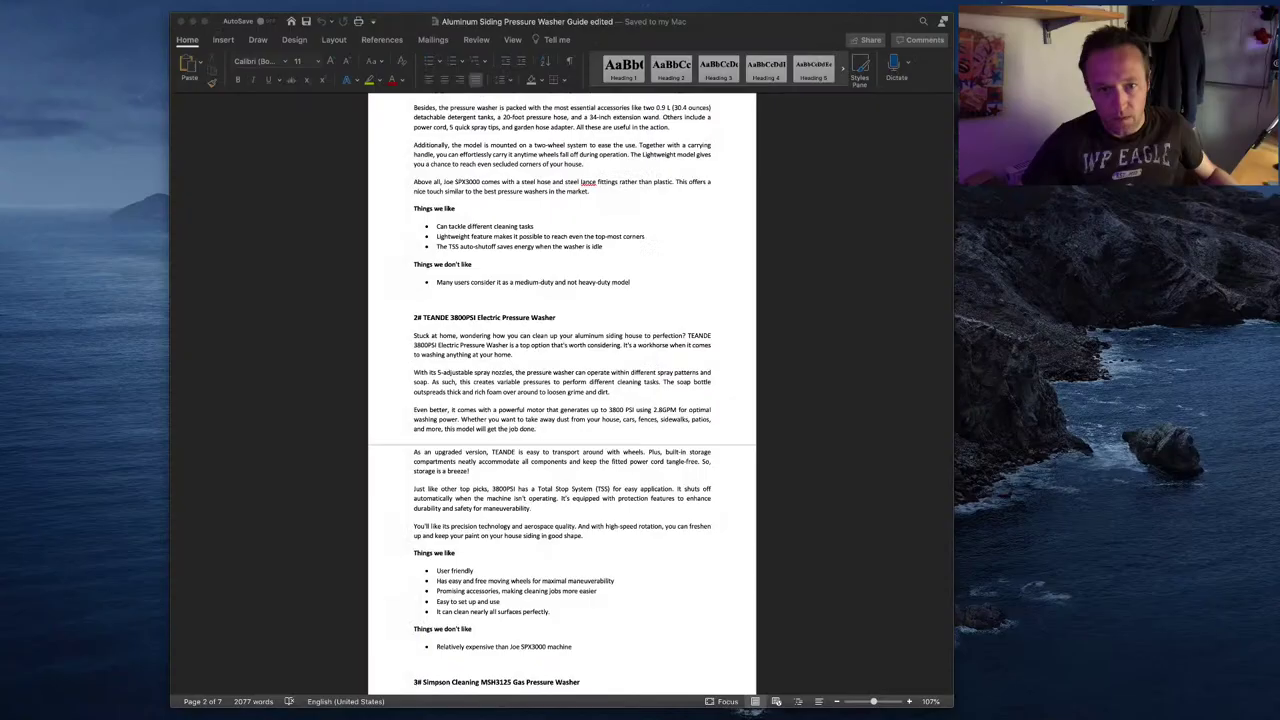
pyautogui.scroll(-2, 562, 293)
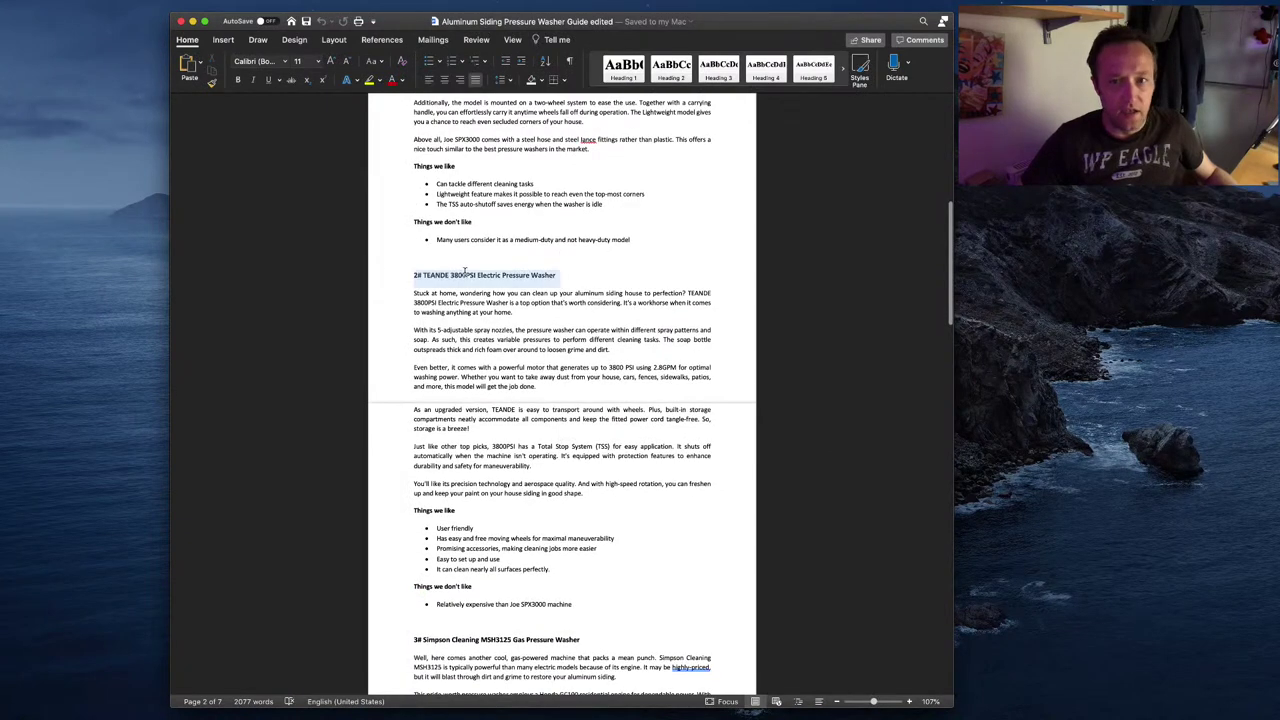
pyautogui.press('super+Tab')
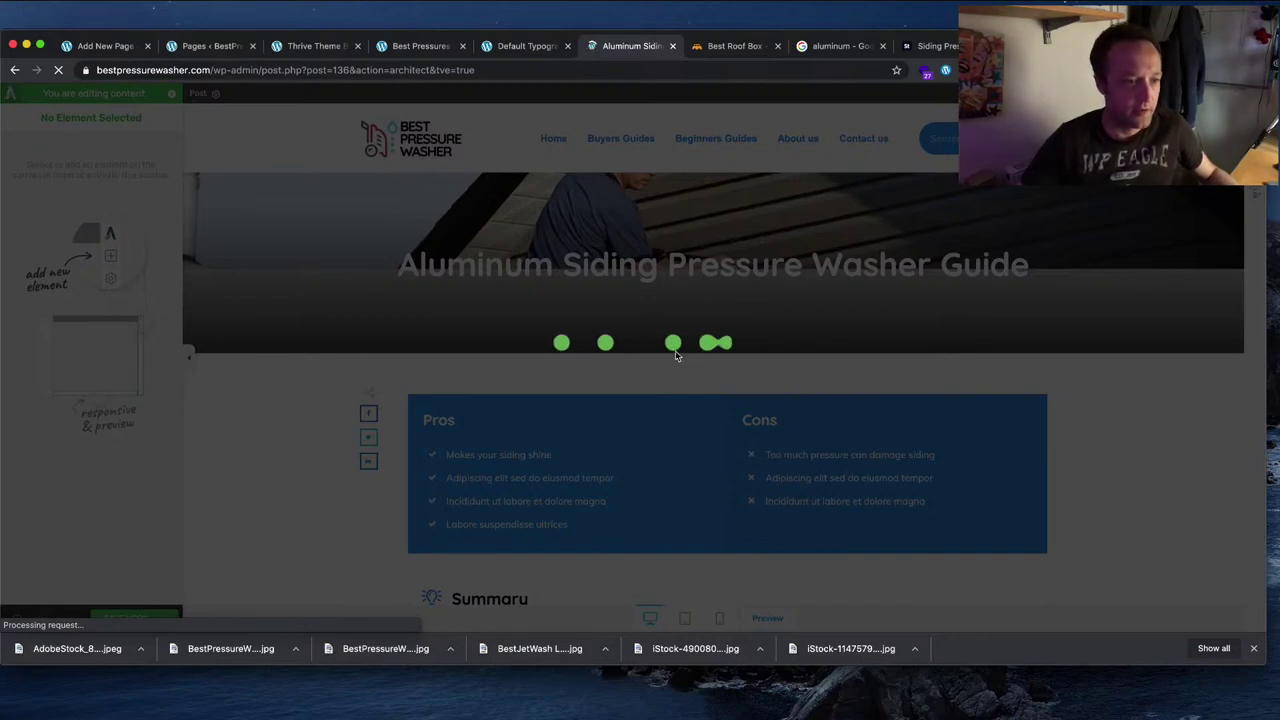
pyautogui.scroll(-6, 677, 356)
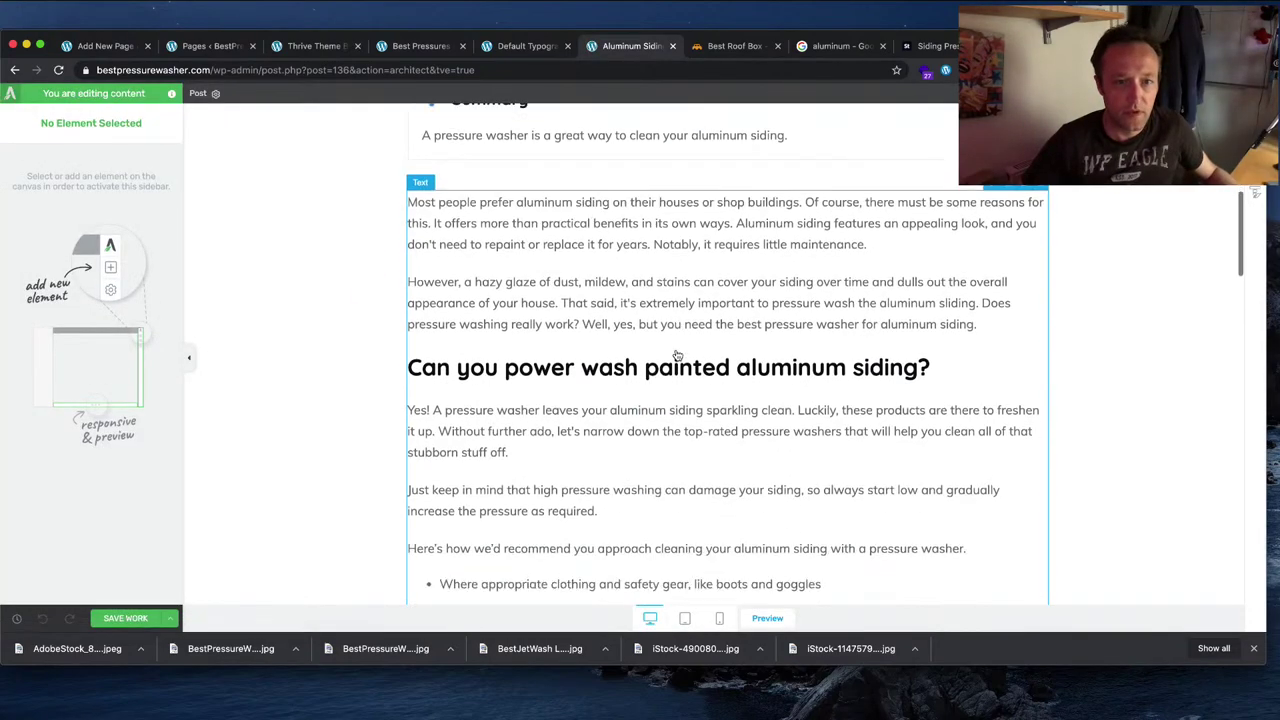
pyautogui.click(670, 185)
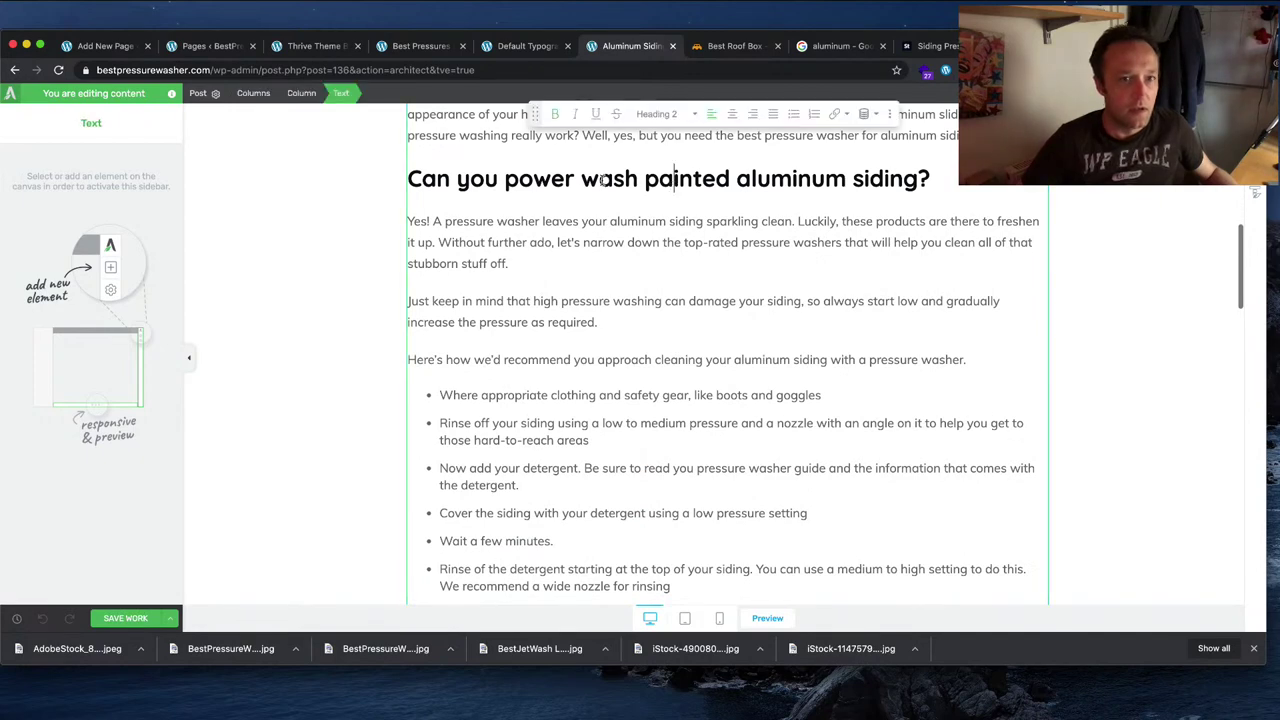
pyautogui.scroll(-7, 640, 192)
pyautogui.scroll(1, 613, 199)
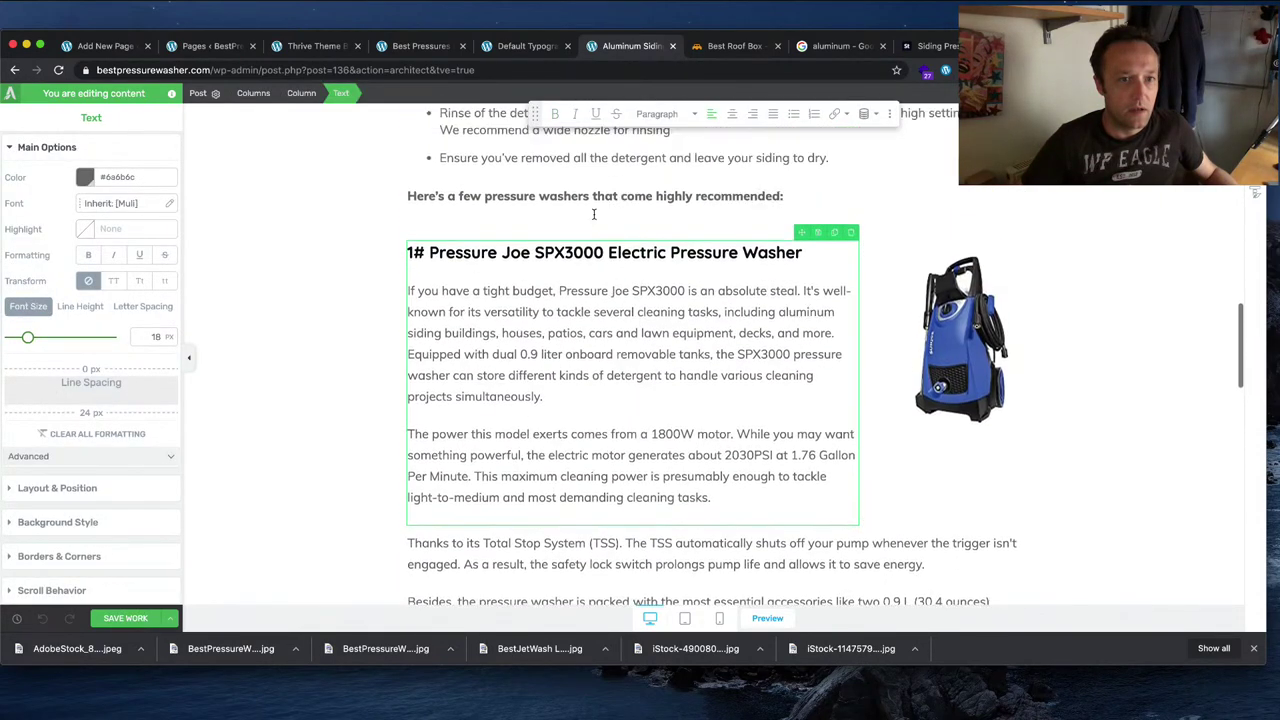
pyautogui.click(595, 266)
pyautogui.scroll(-9, 1155, 343)
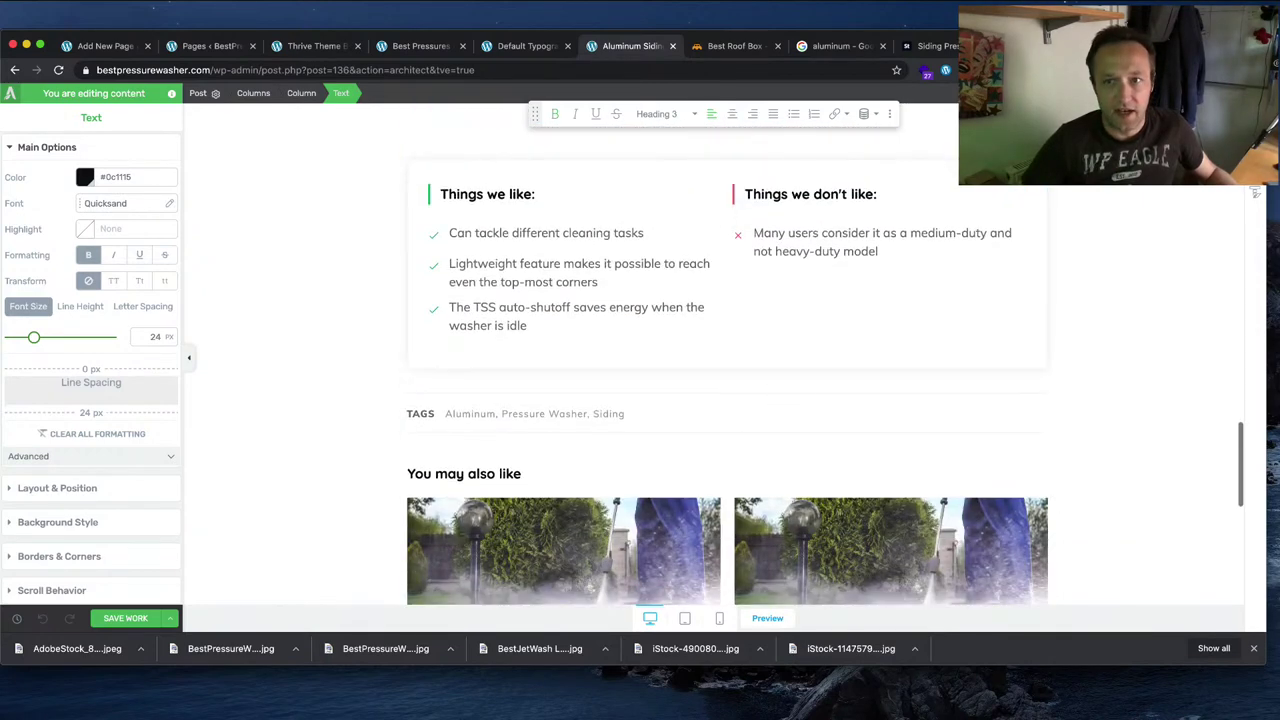
# Step: Add a new Text element directly below the likes and dislikes box
pyautogui.click(1257, 129)
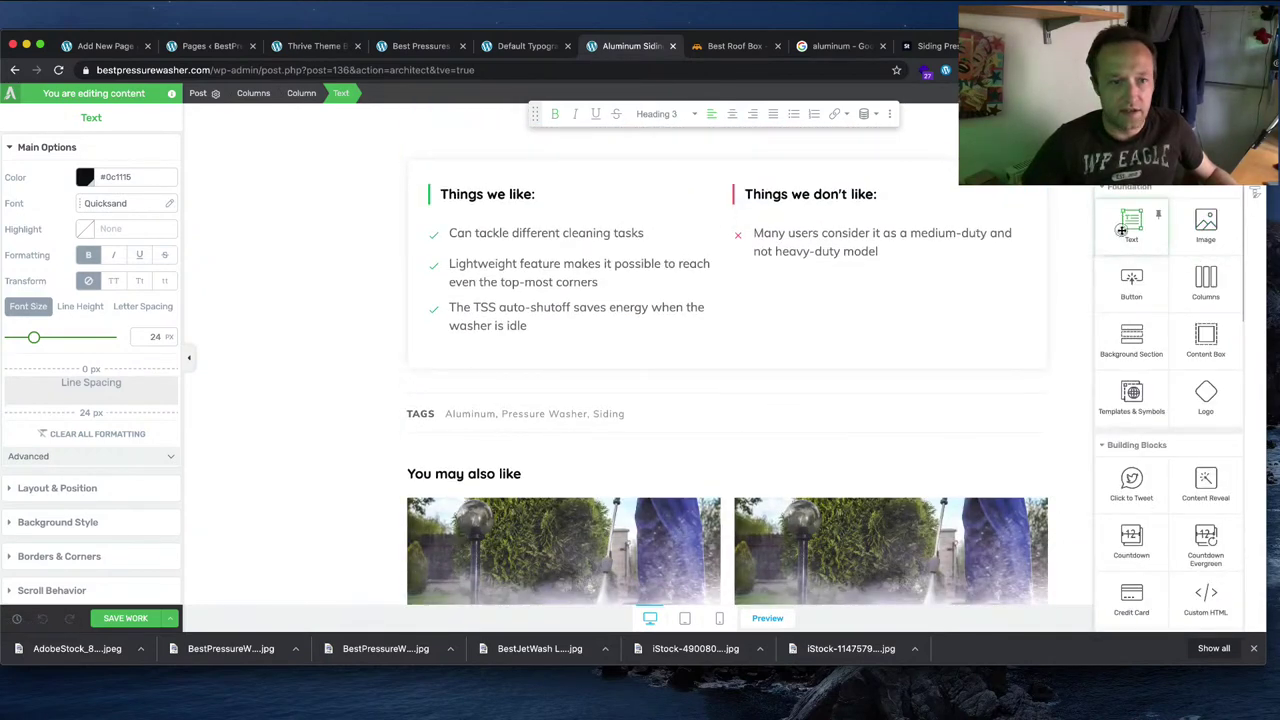
pyautogui.moveTo(1133, 227); pyautogui.dragTo(762, 405)
pyautogui.moveTo(558, 296); pyautogui.dragTo(530, 286)
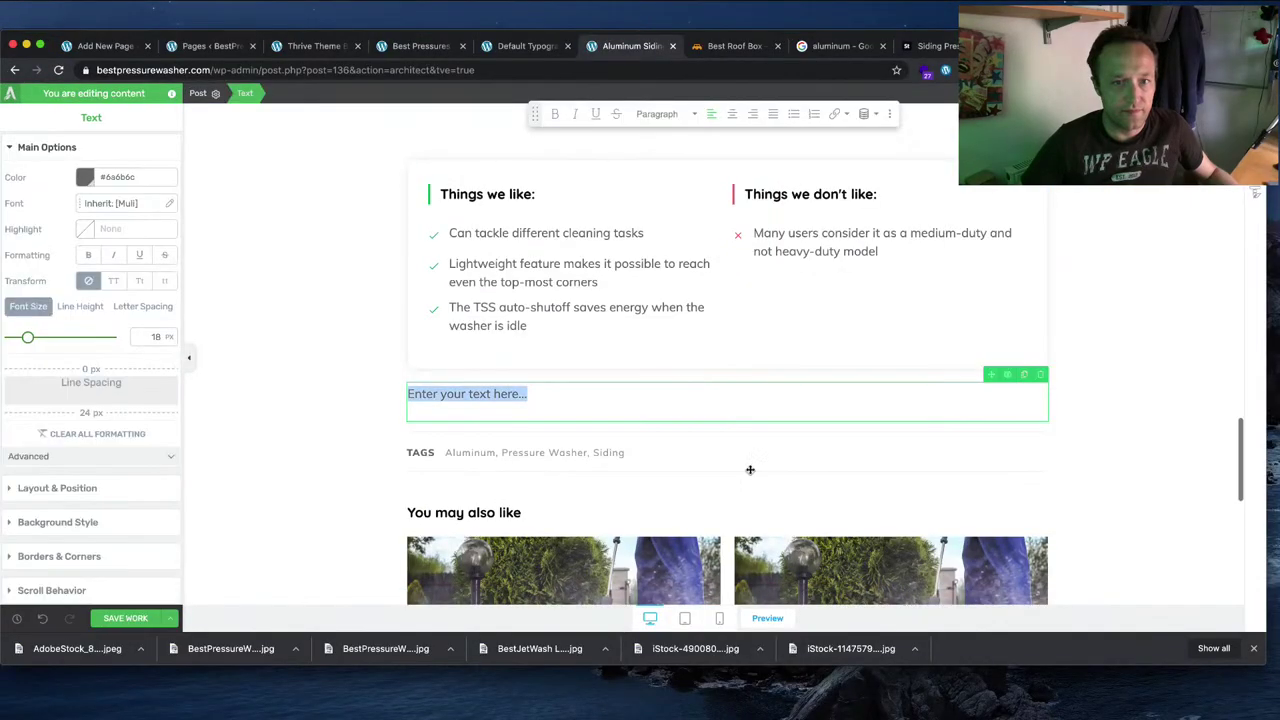
pyautogui.scroll(1, 1190, 329)
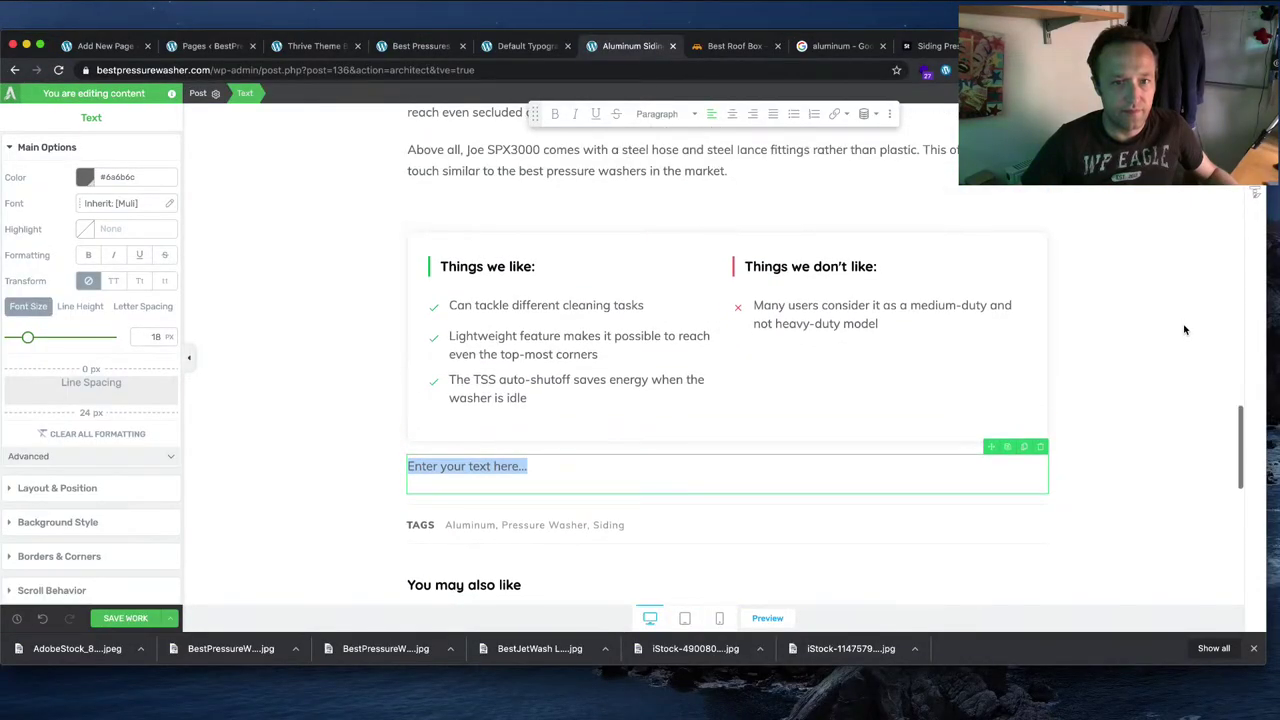
pyautogui.click(682, 446)
pyautogui.click(562, 476)
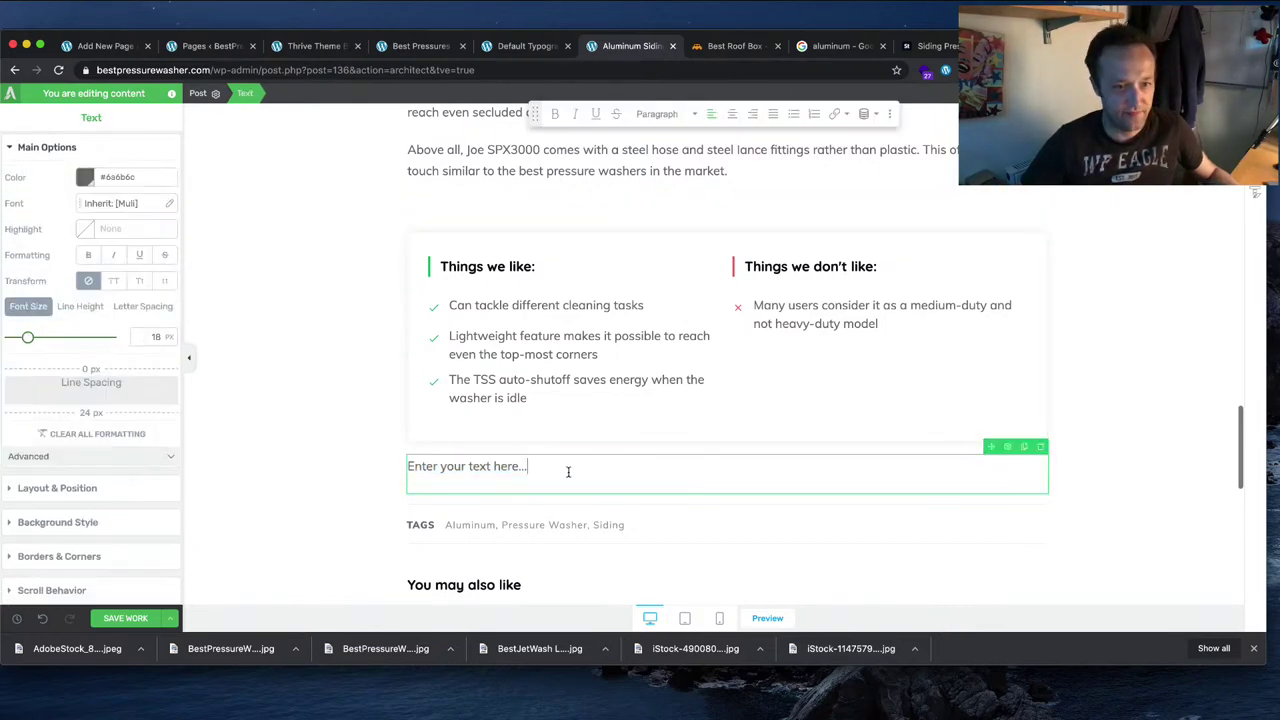
# Step: In the Word draft, select the whole TEANDE 3800PSI section from its heading
pyautogui.press('super+Tab')
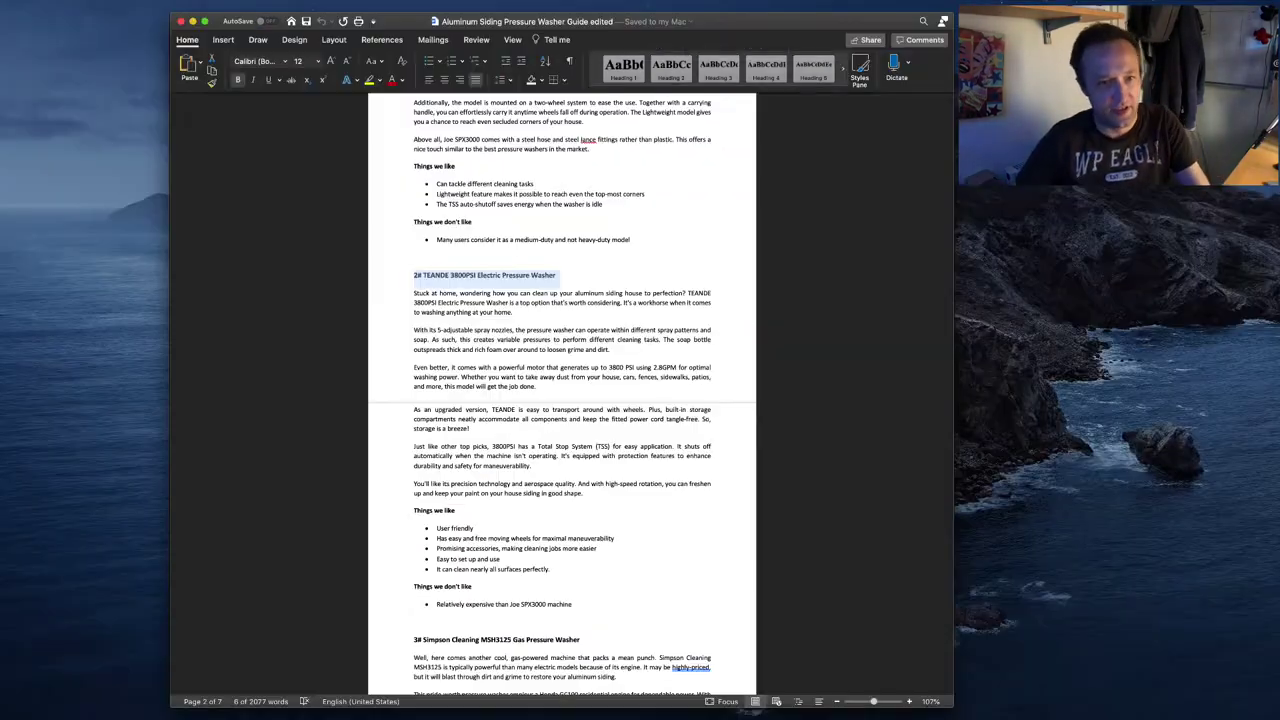
pyautogui.moveTo(564, 389); pyautogui.dragTo(477, 340)
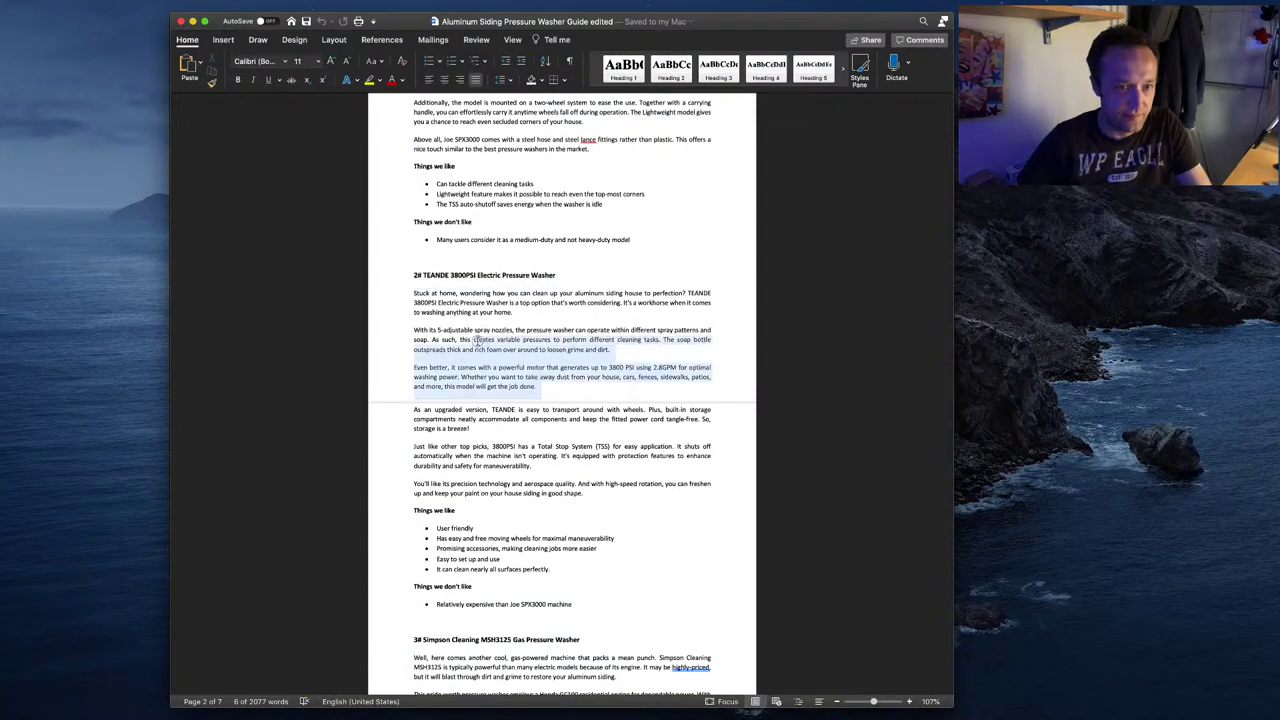
pyautogui.moveTo(414, 275); pyautogui.dragTo(564, 390)
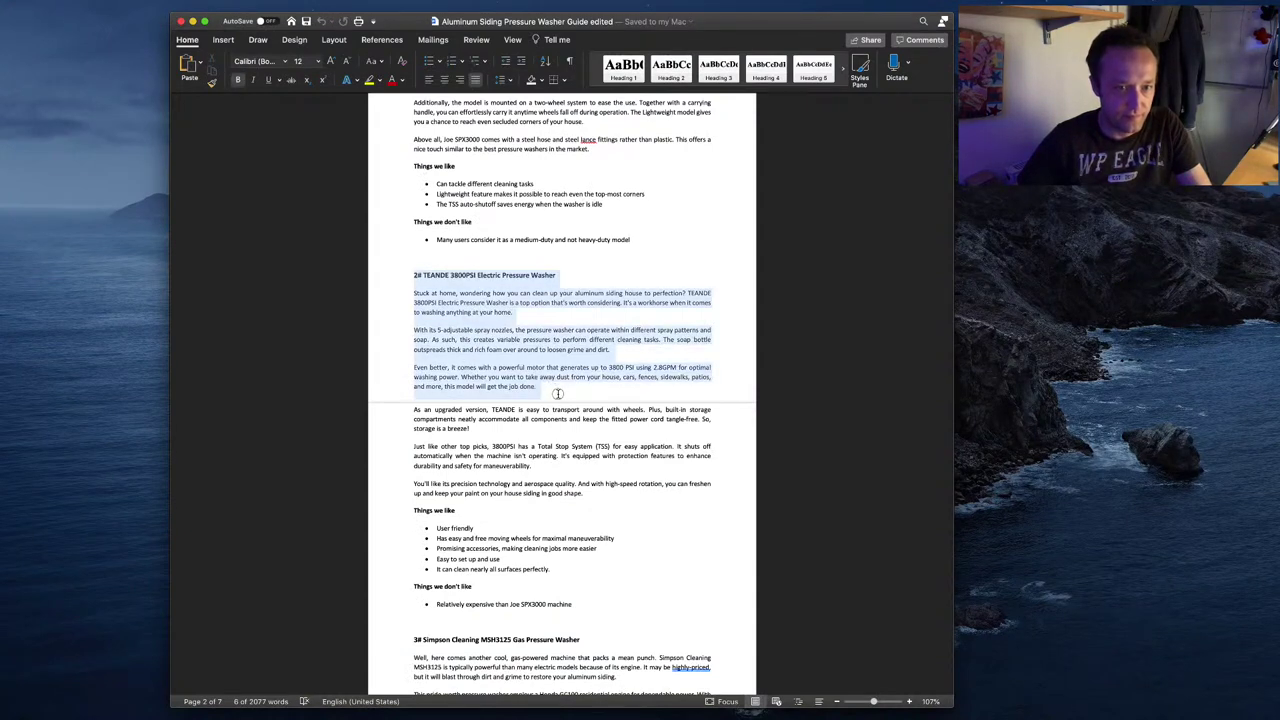
# Step: Paste the copied 2# TEANDE 3800PSI Electric Pressure Washer section into the new text block
pyautogui.press('super+Tab')
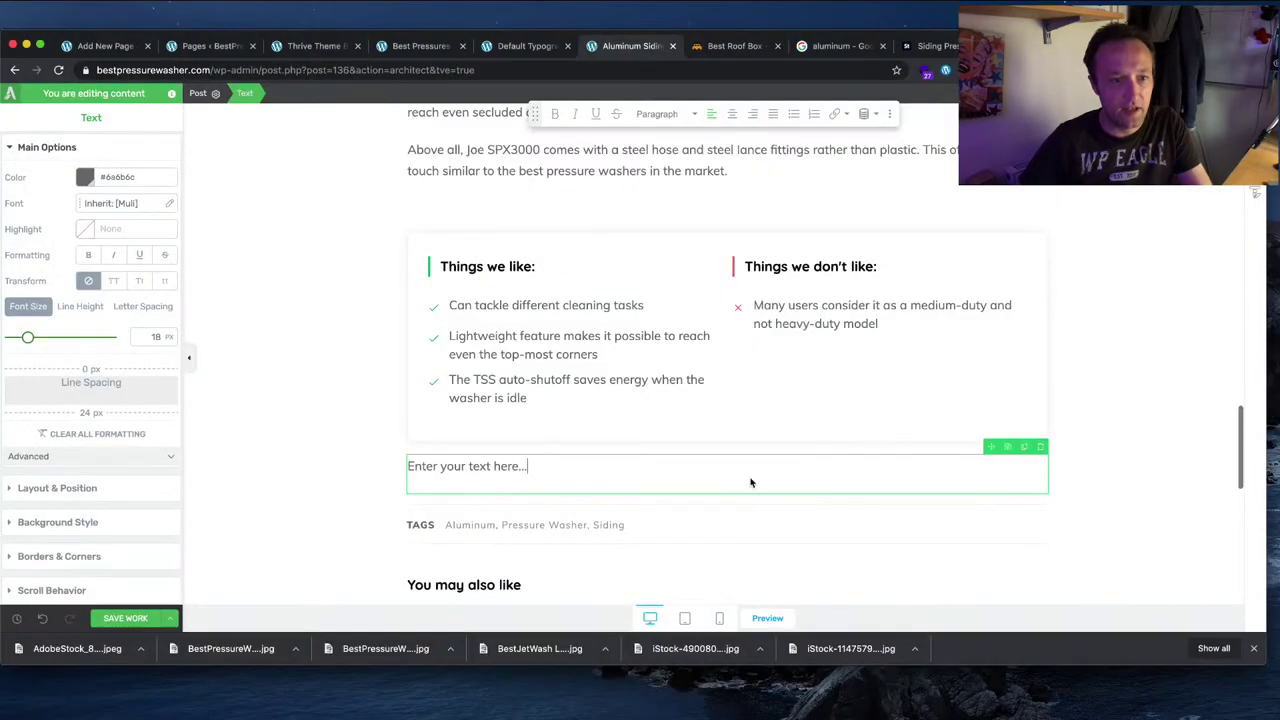
pyautogui.press('super+a')
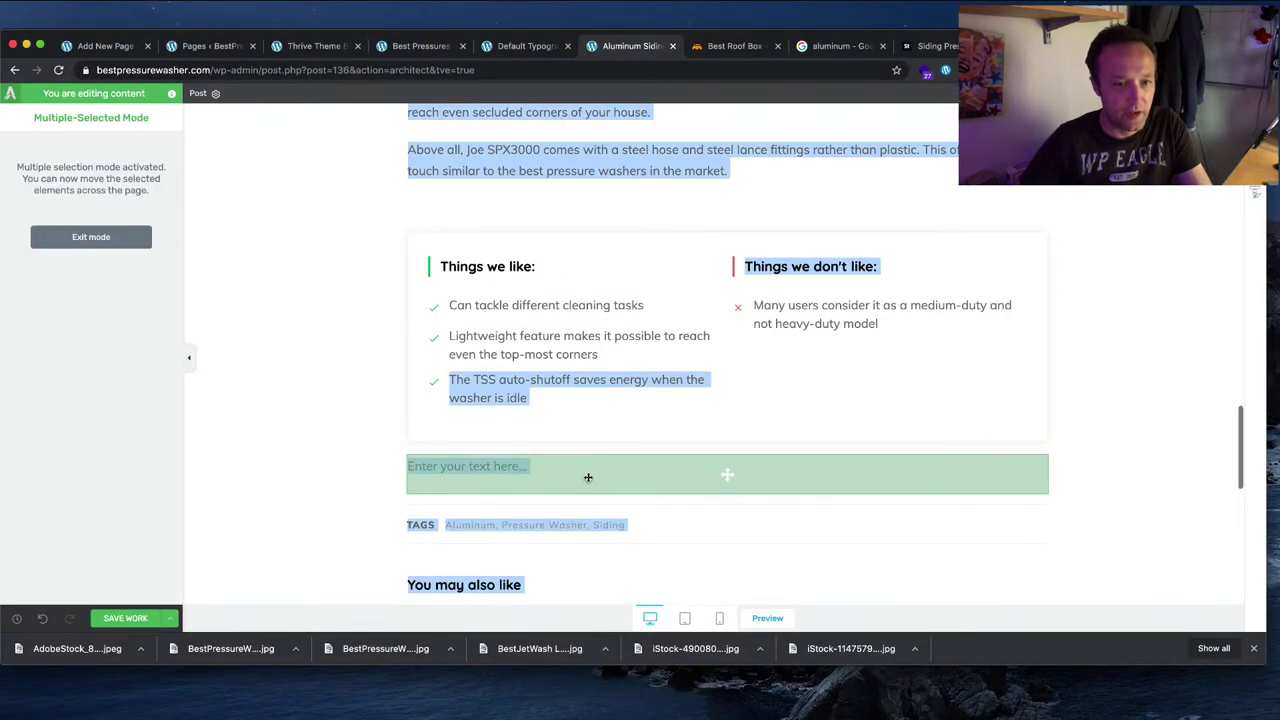
pyautogui.click(623, 474)
pyautogui.press('super+v')
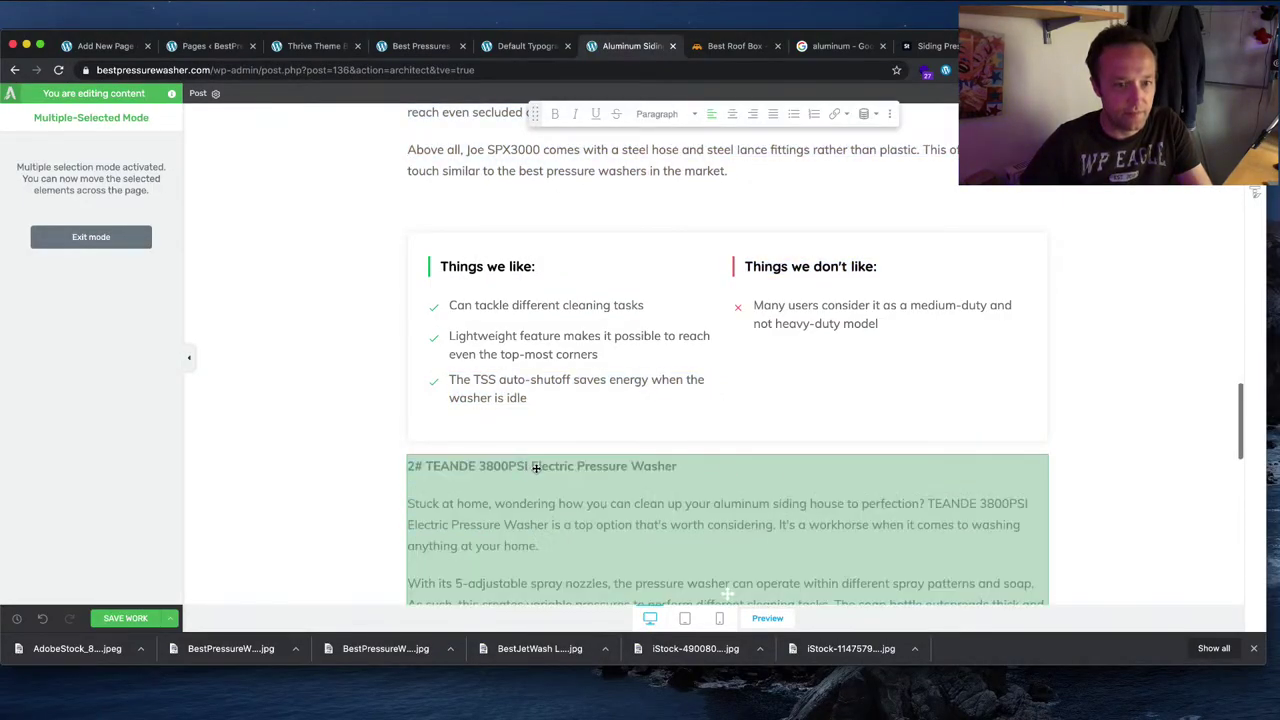
pyautogui.click(1076, 473)
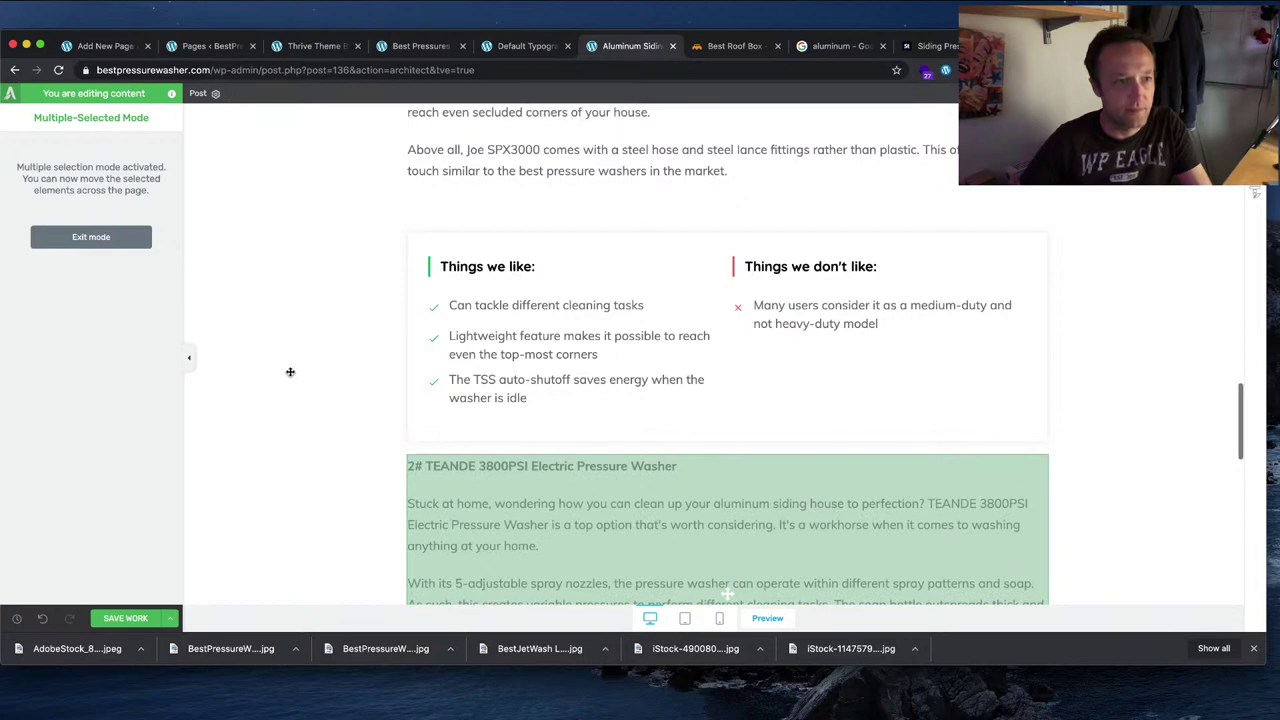
pyautogui.click(541, 562)
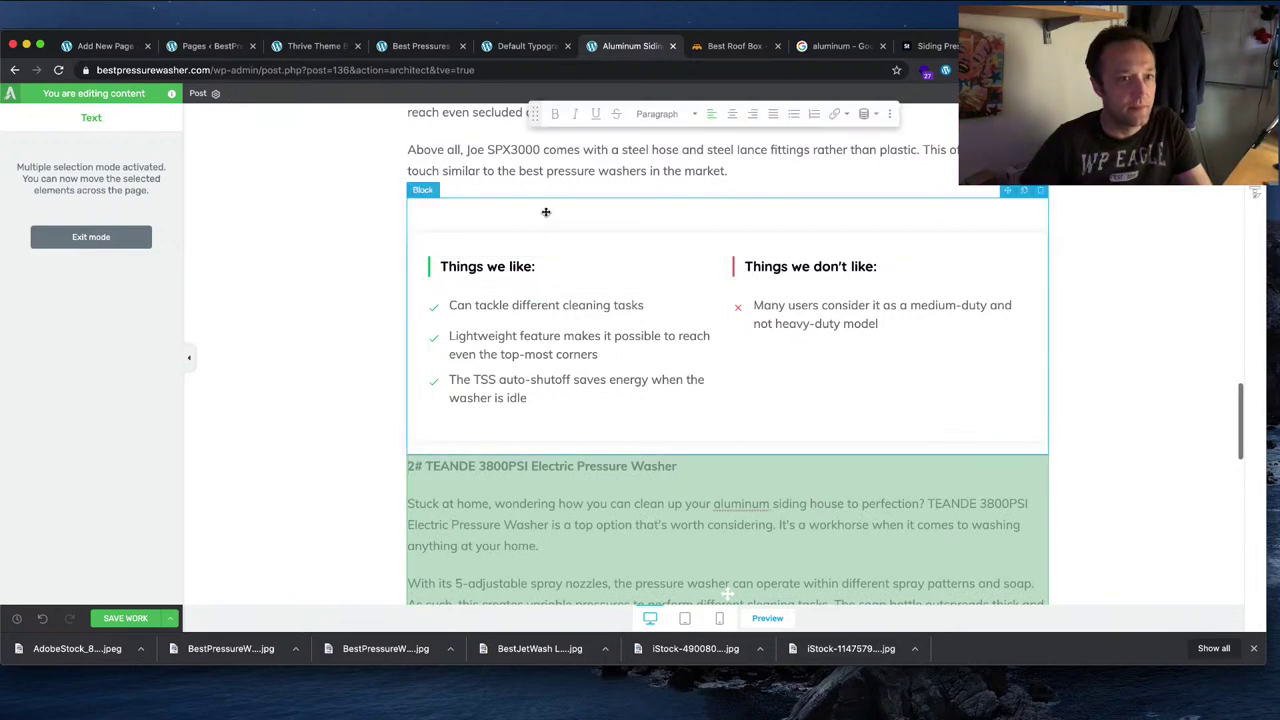
pyautogui.click(91, 237)
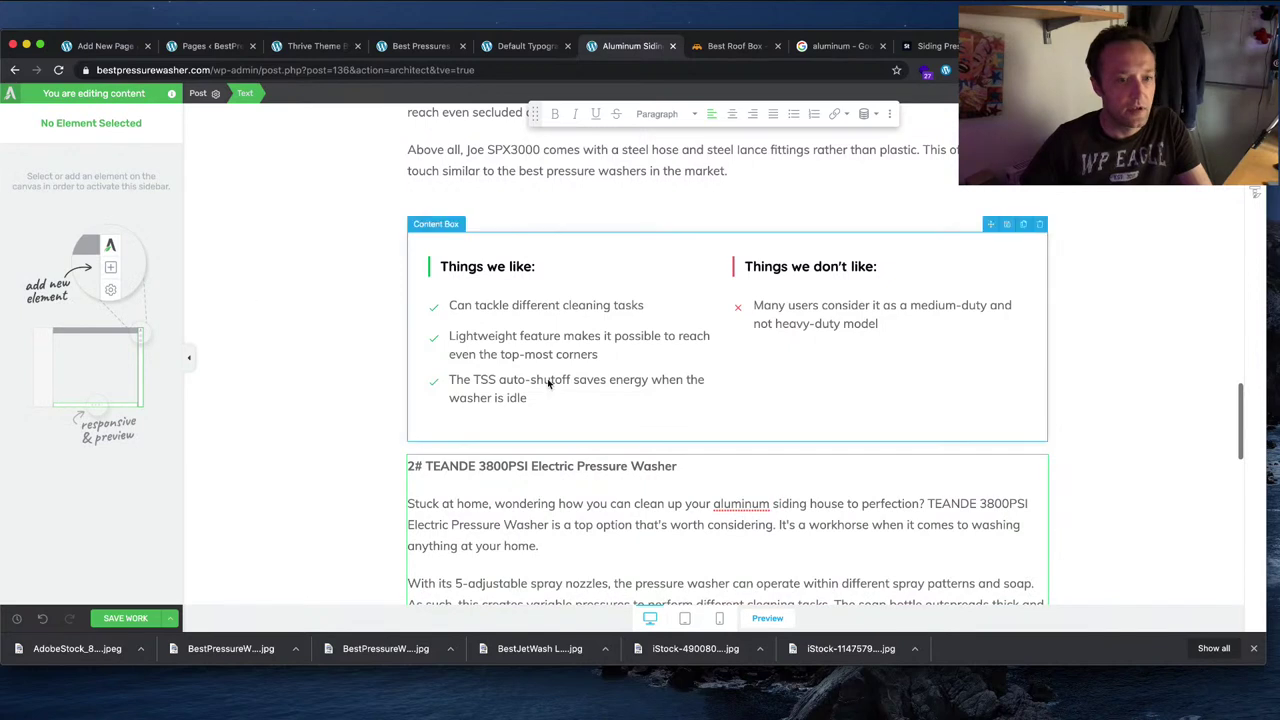
pyautogui.scroll(-2, 581, 397)
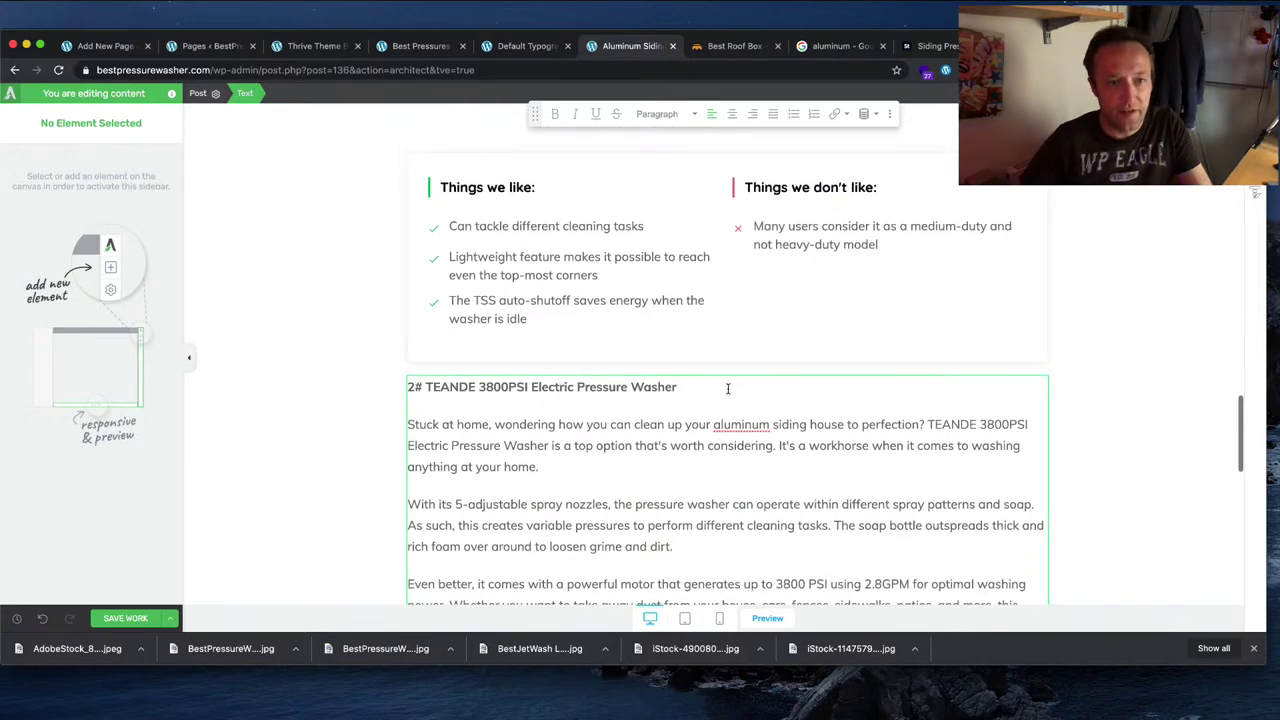
pyautogui.click(645, 476)
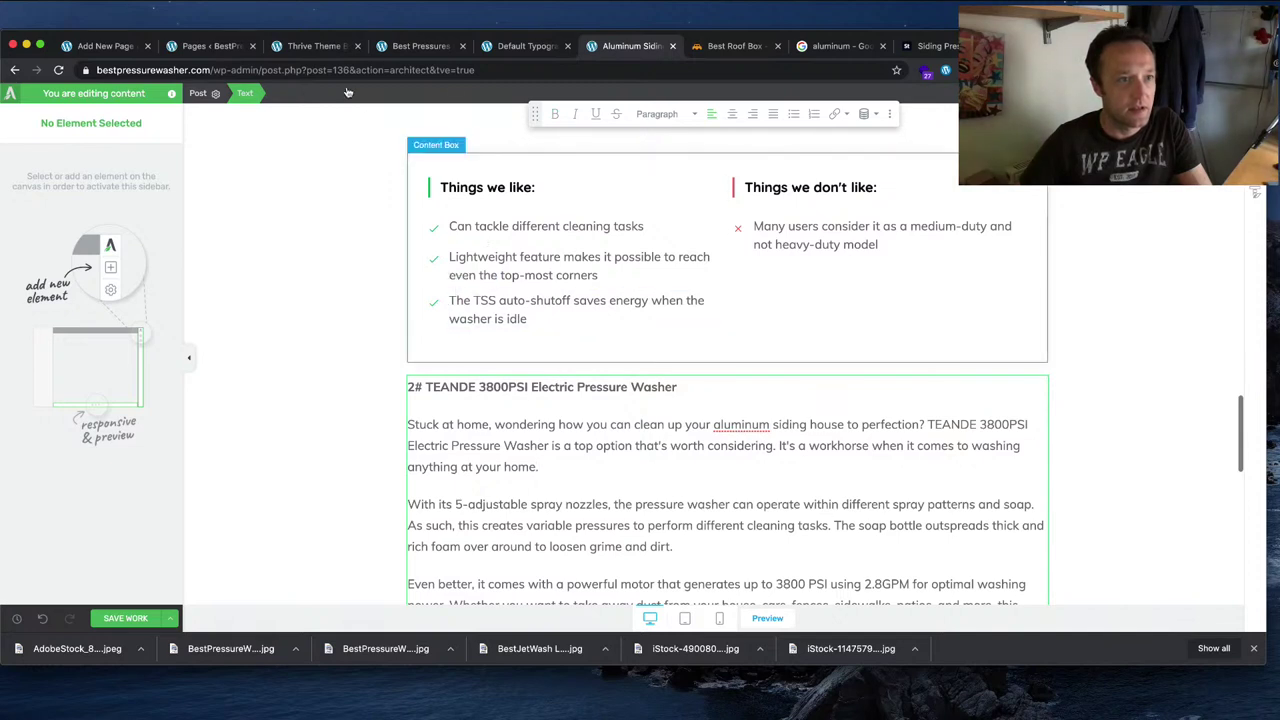
pyautogui.click(198, 95)
pyautogui.click(534, 430)
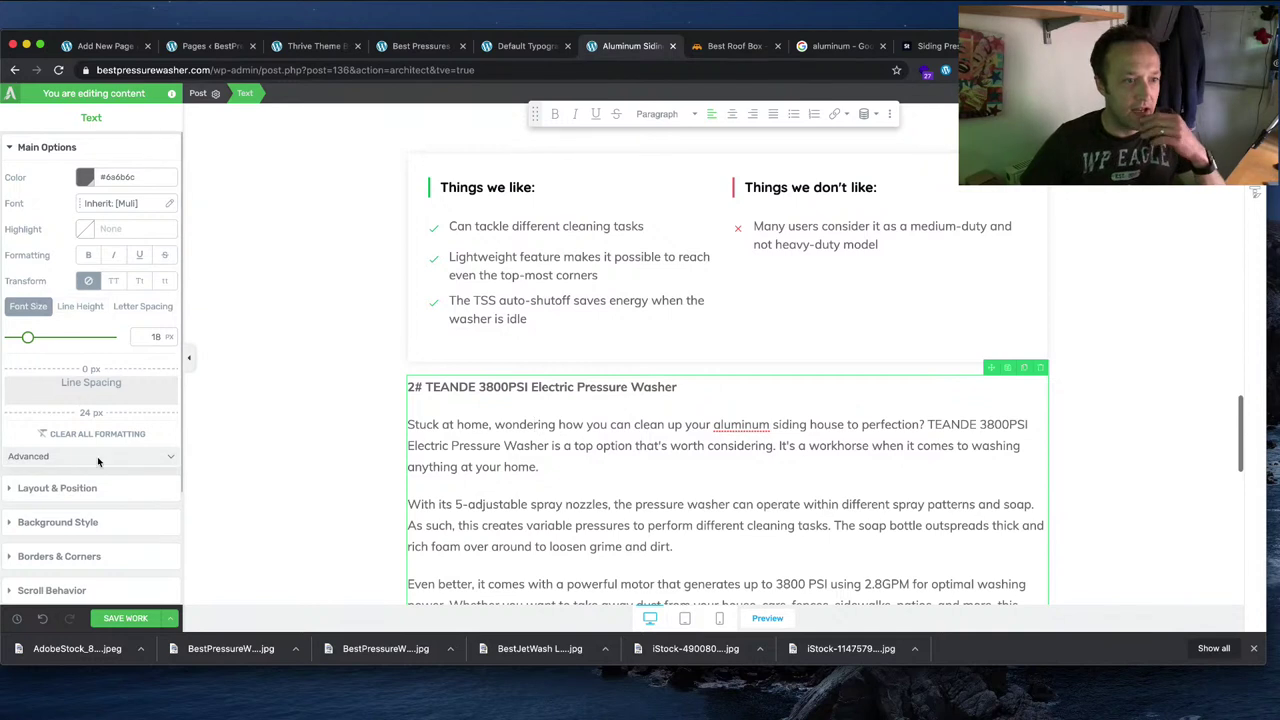
pyautogui.click(108, 490)
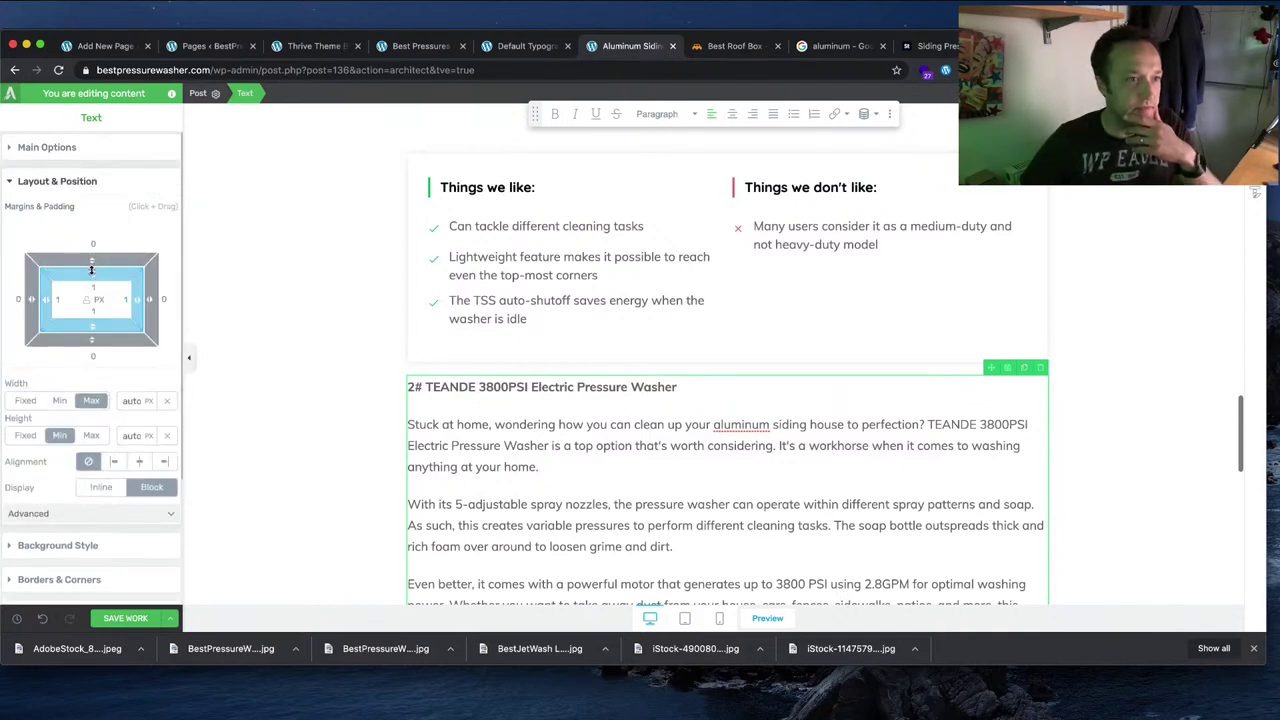
pyautogui.moveTo(92, 256); pyautogui.dragTo(118, 215)
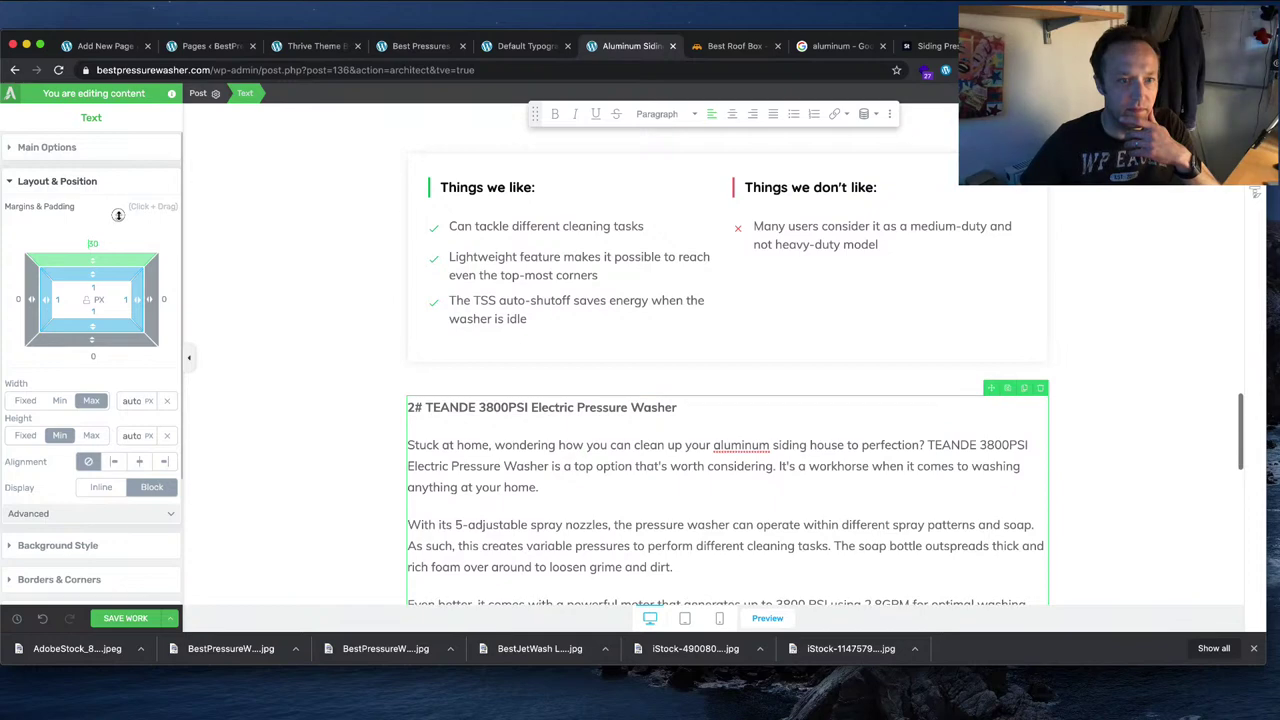
pyautogui.press('super+Tab')
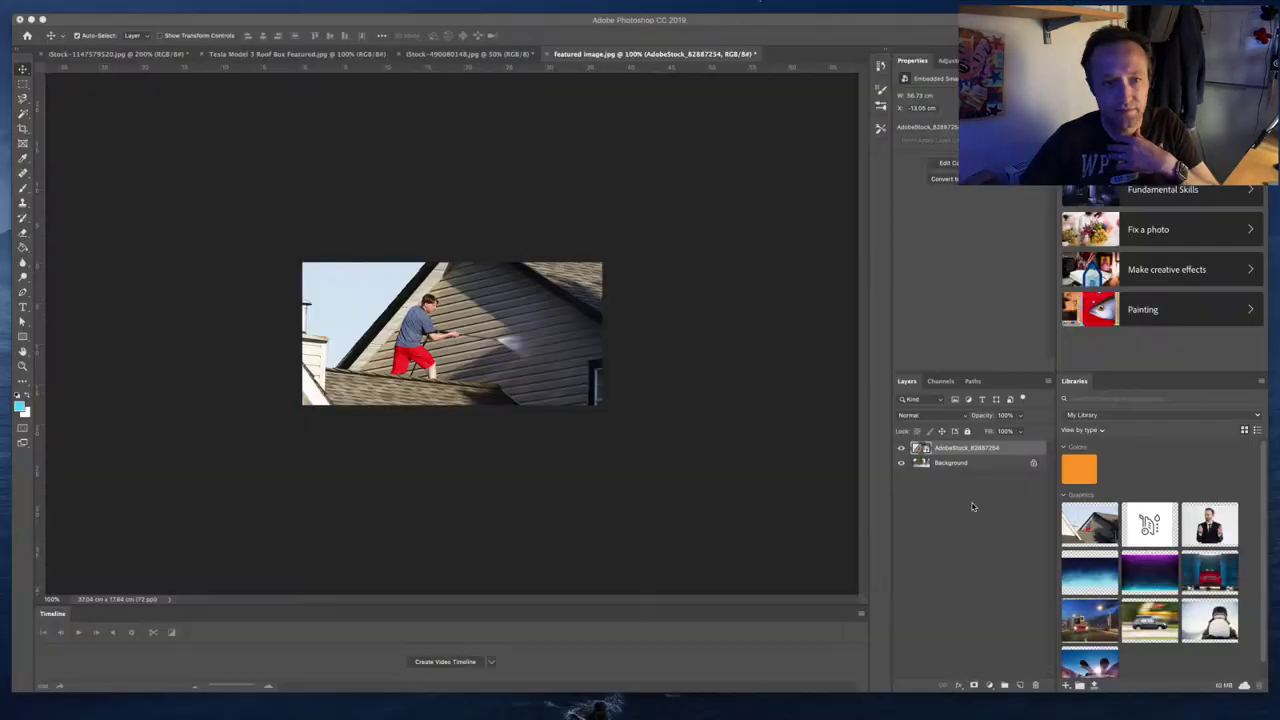
pyautogui.press('super+Tab')
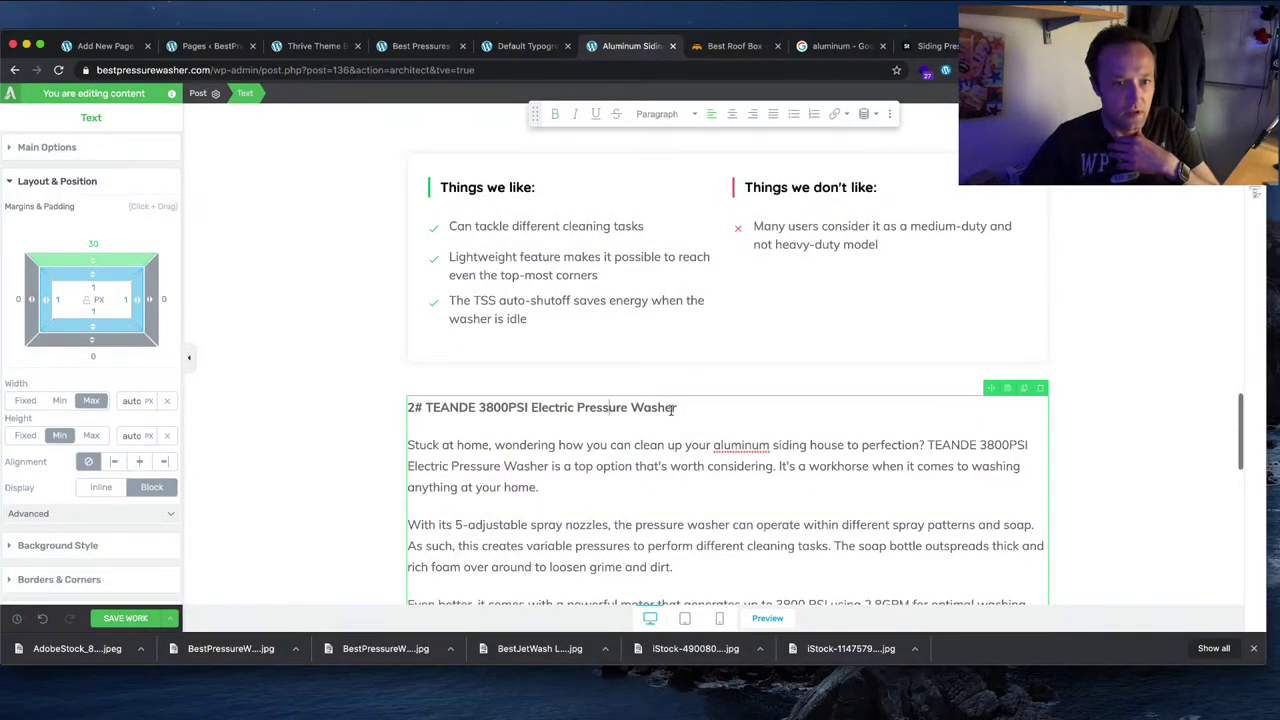
pyautogui.moveTo(673, 409); pyautogui.dragTo(356, 409)
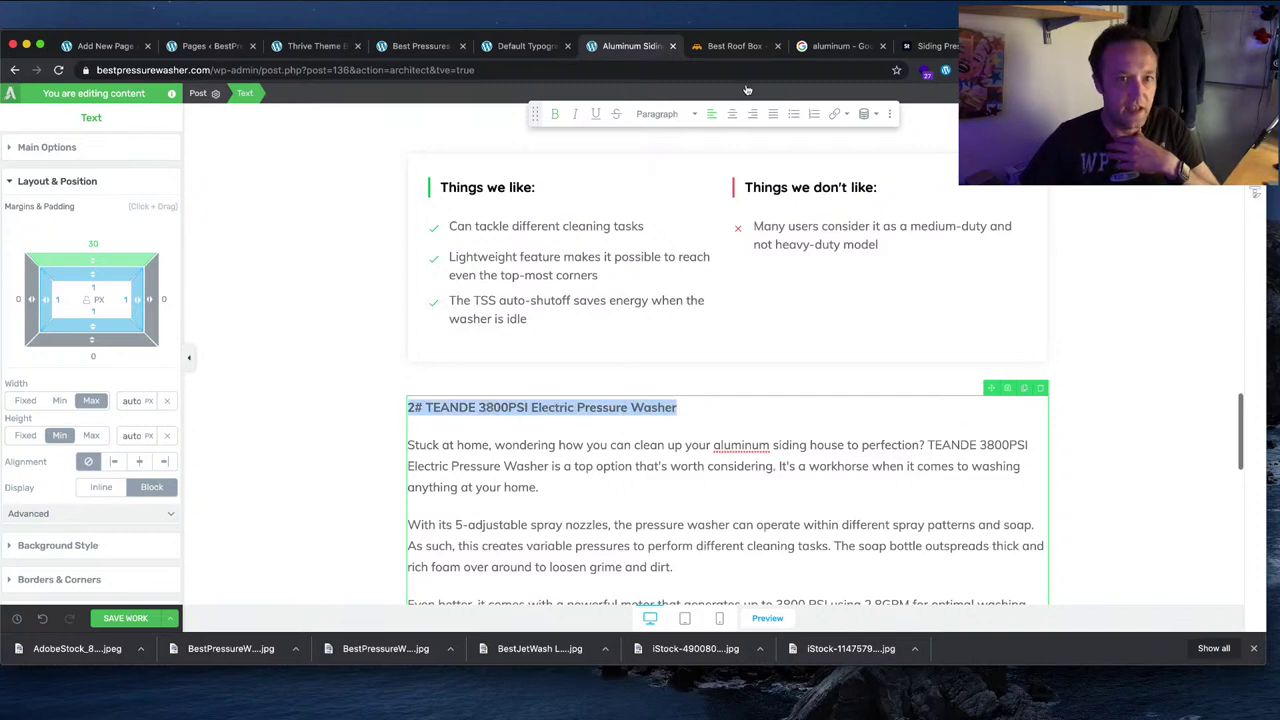
pyautogui.click(680, 113)
pyautogui.click(718, 271)
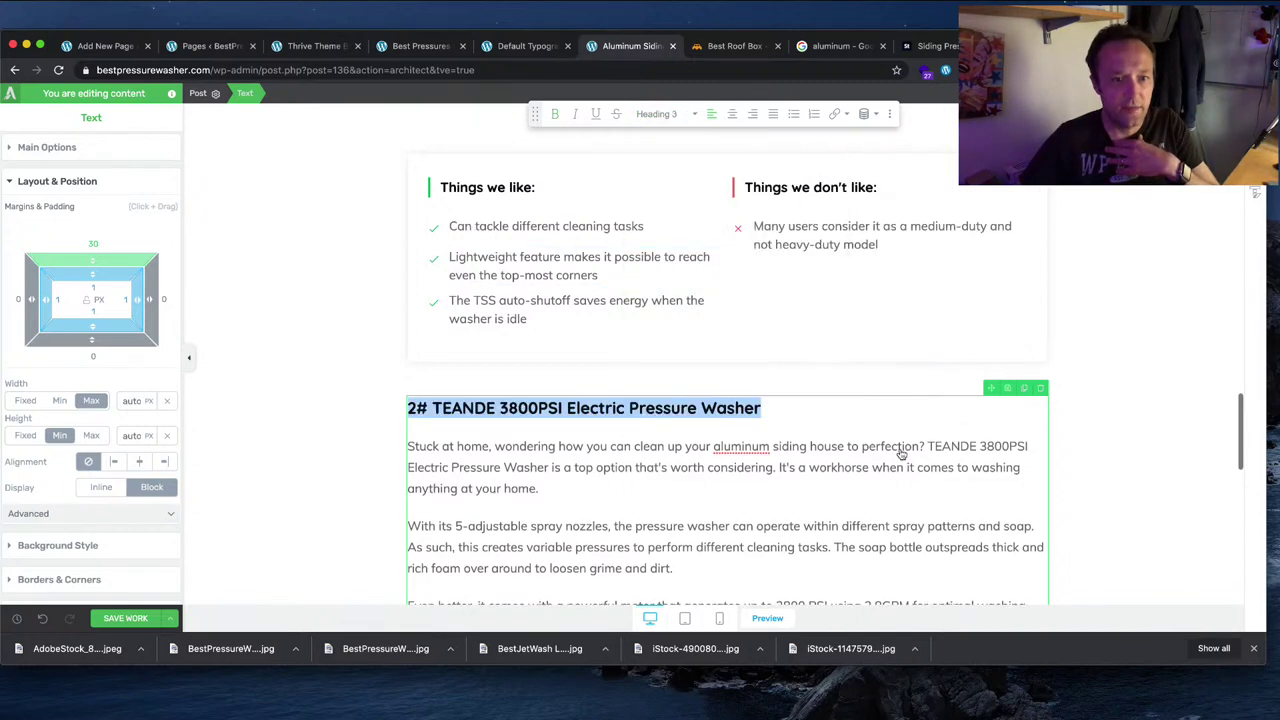
pyautogui.click(1086, 478)
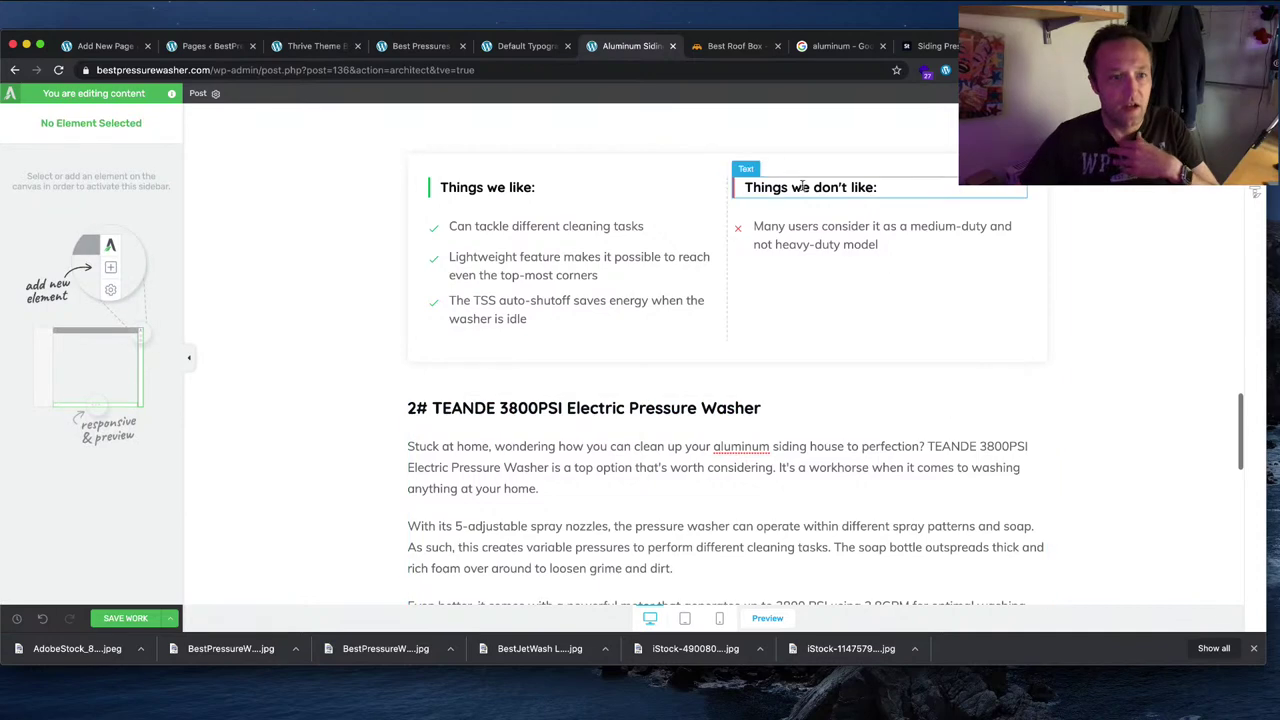
pyautogui.click(562, 415)
pyautogui.moveTo(762, 409); pyautogui.dragTo(487, 409)
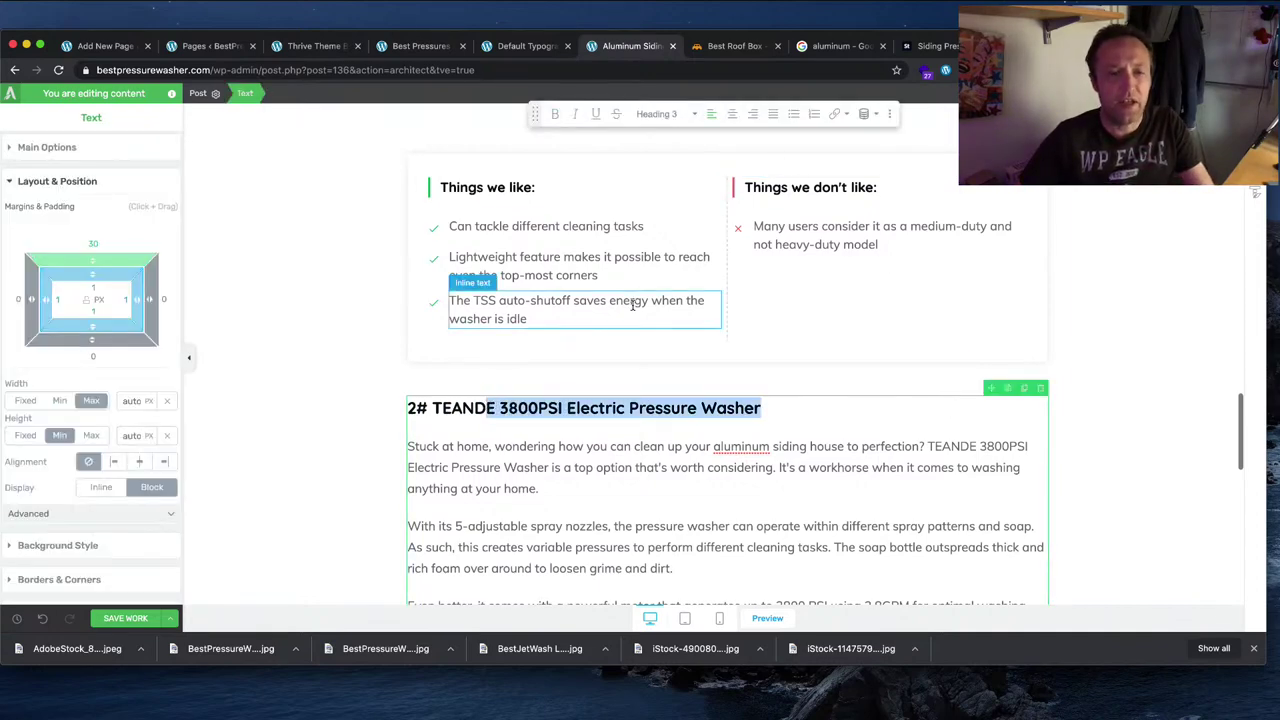
pyautogui.scroll(3, 632, 305)
pyautogui.scroll(10, 1078, 320)
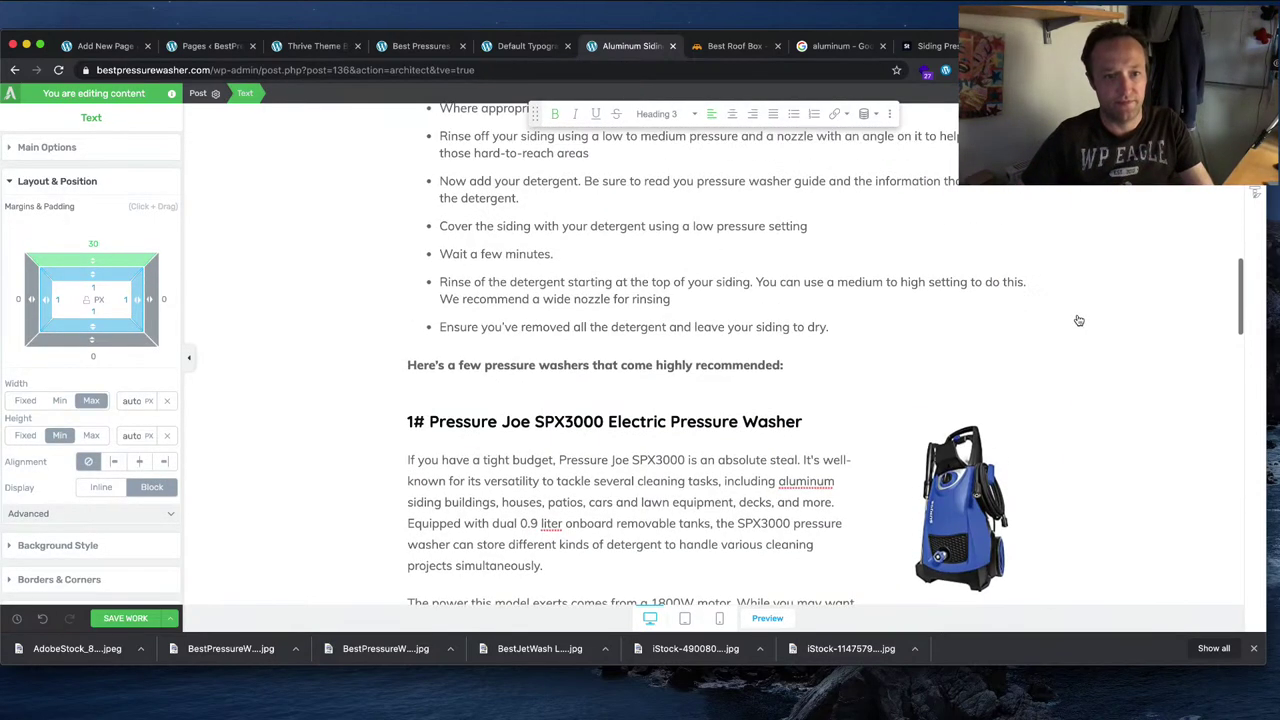
pyautogui.scroll(-10, 1074, 323)
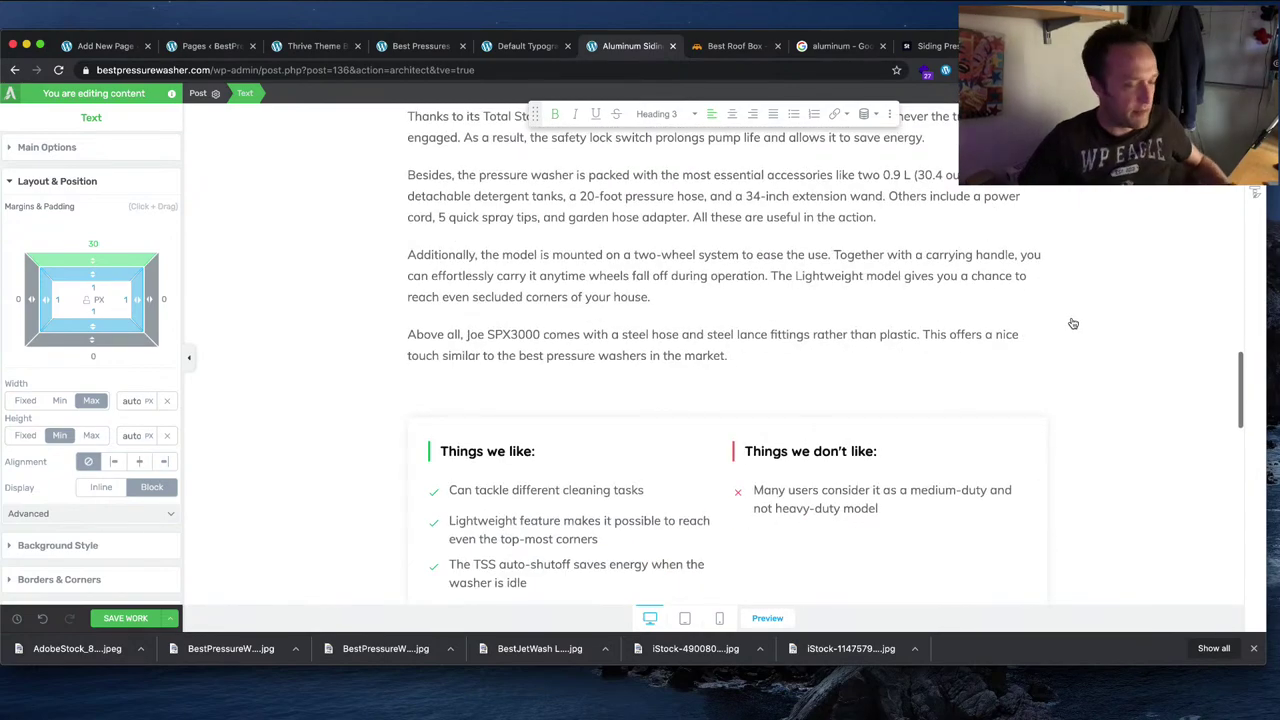
pyautogui.scroll(10, 1073, 323)
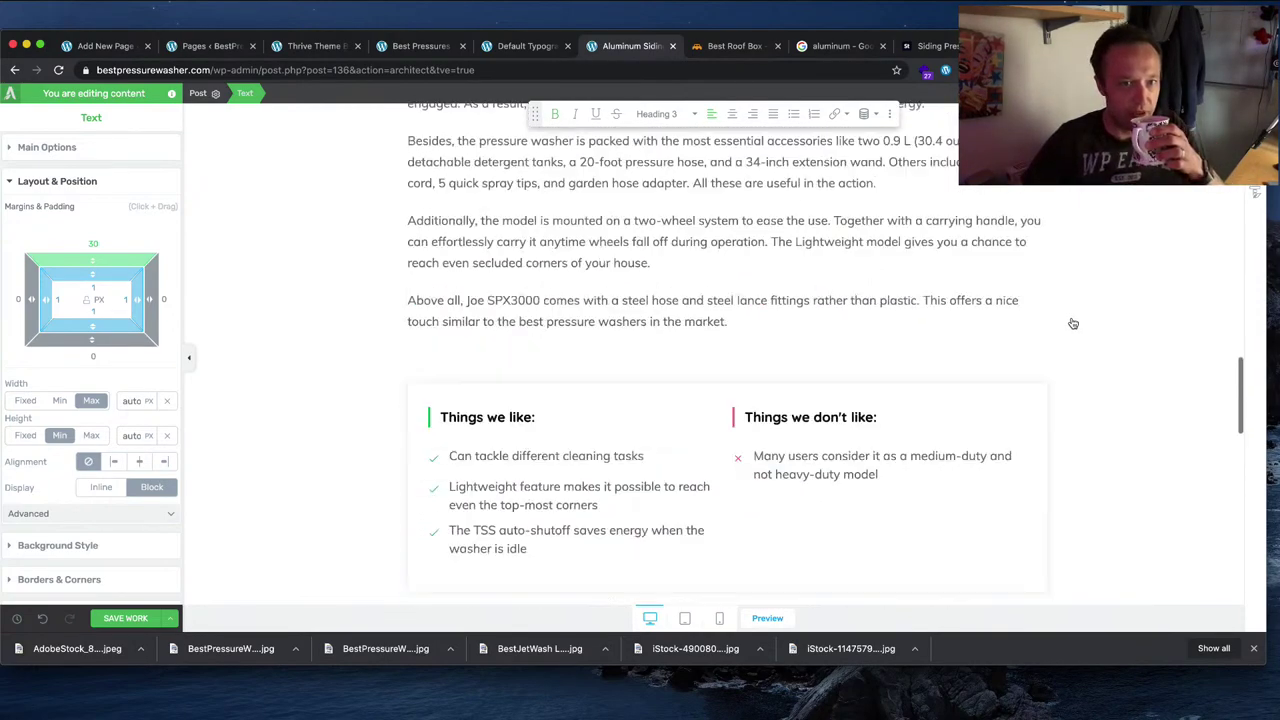
pyautogui.scroll(-4, 1073, 323)
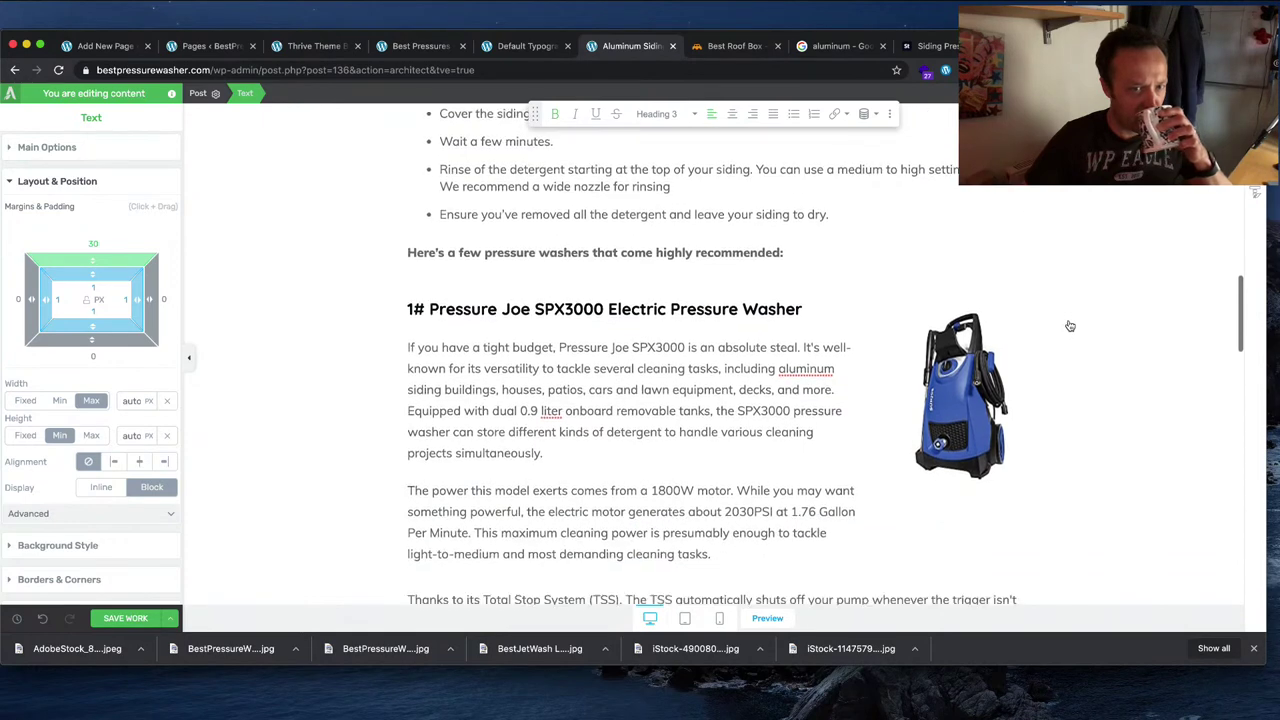
pyautogui.scroll(-2, 1070, 326)
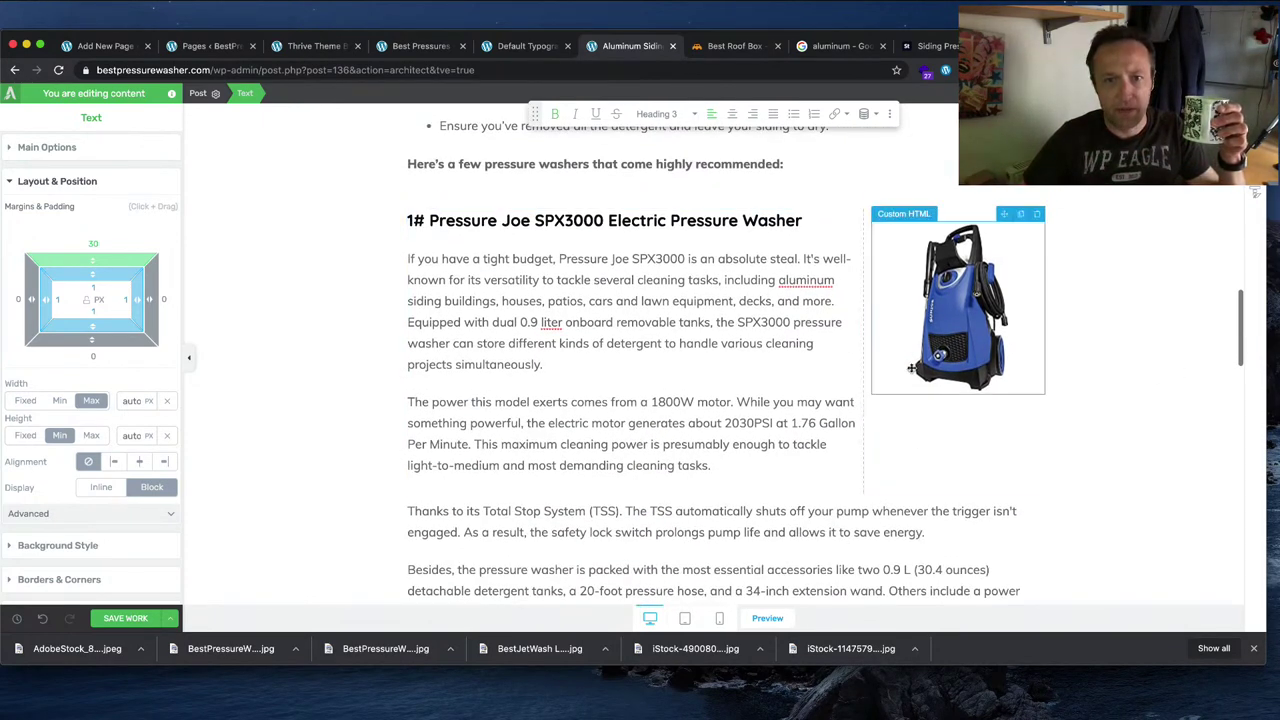
pyautogui.scroll(-2, 1058, 422)
pyautogui.scroll(2, 1058, 422)
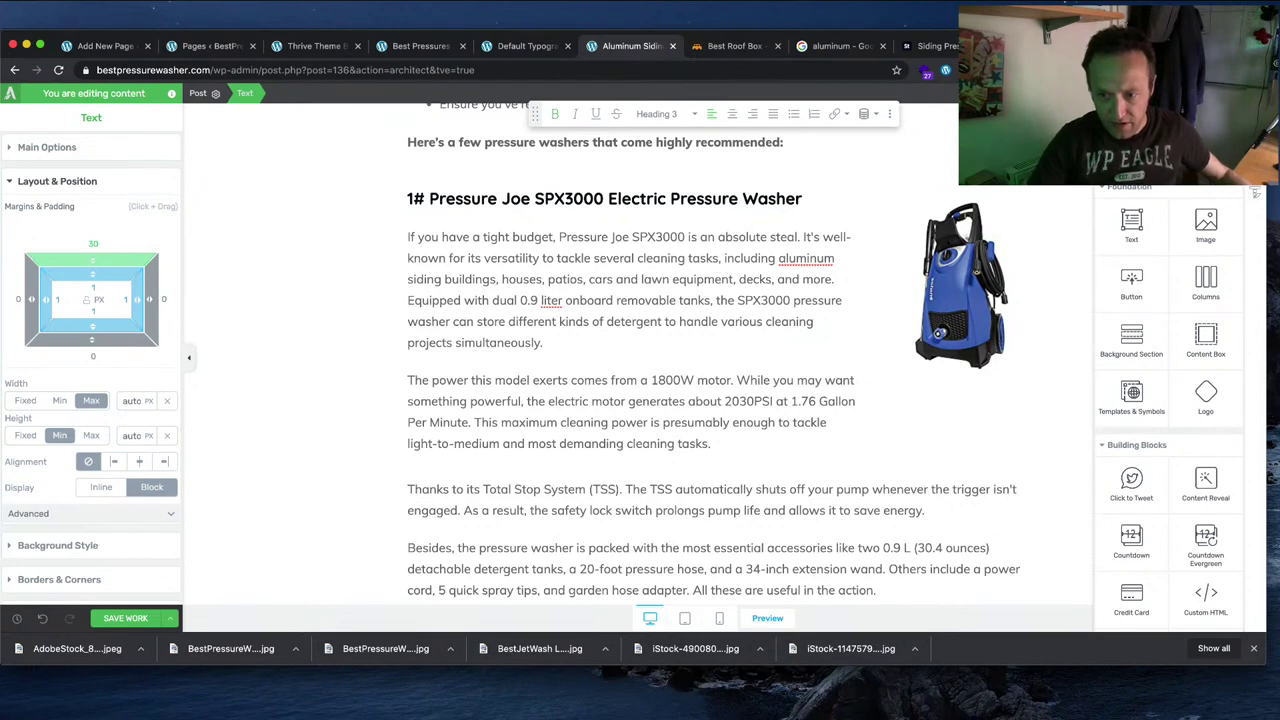
pyautogui.write('button')
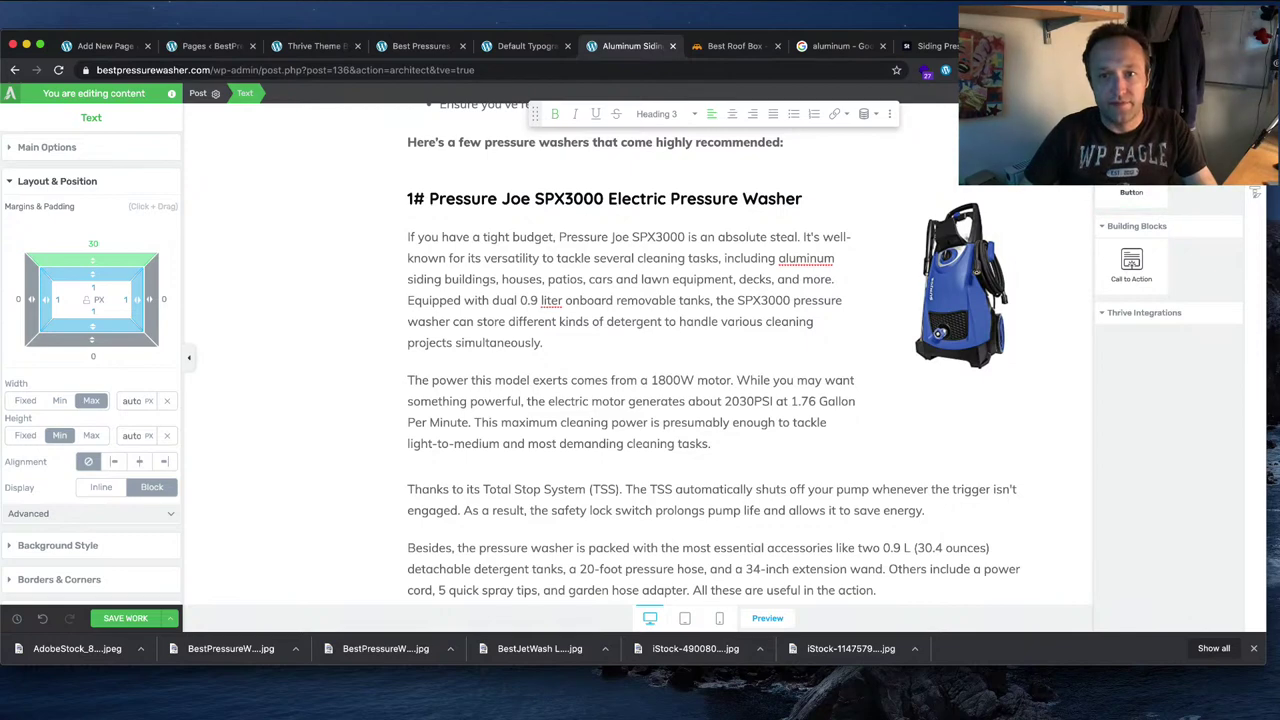
pyautogui.moveTo(1131, 262); pyautogui.dragTo(946, 413)
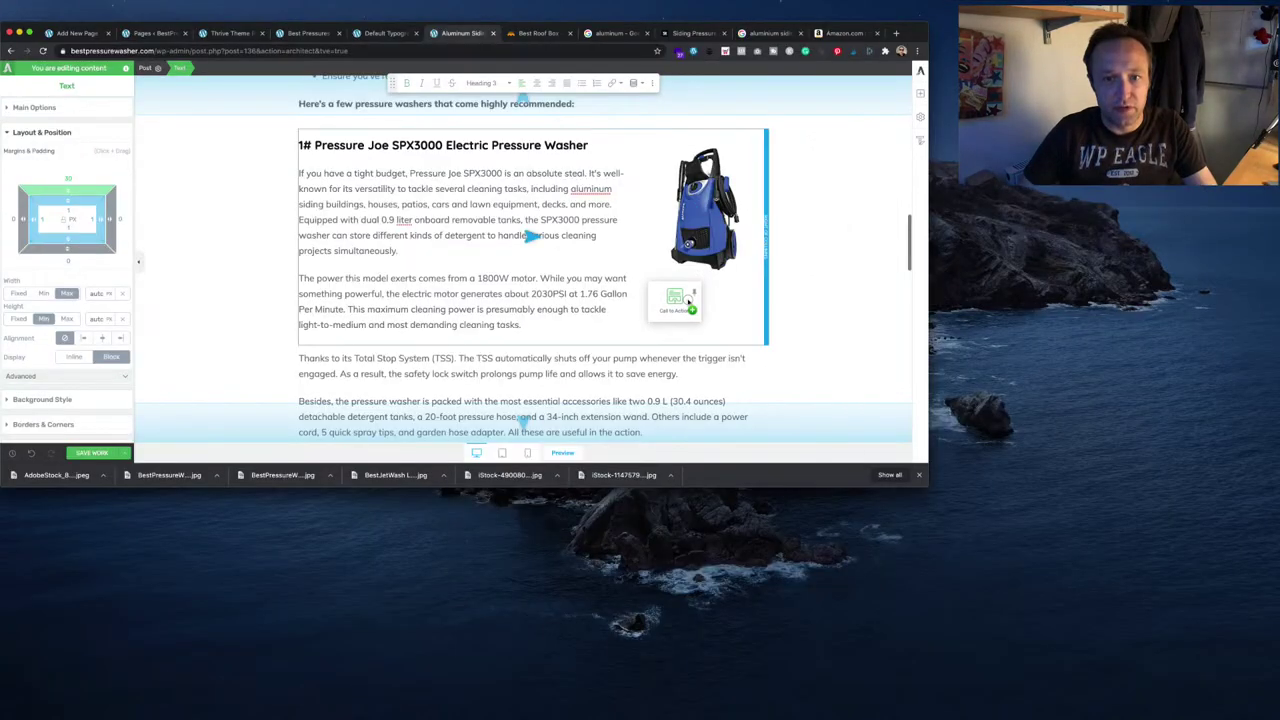
pyautogui.moveTo(689, 295); pyautogui.dragTo(686, 324)
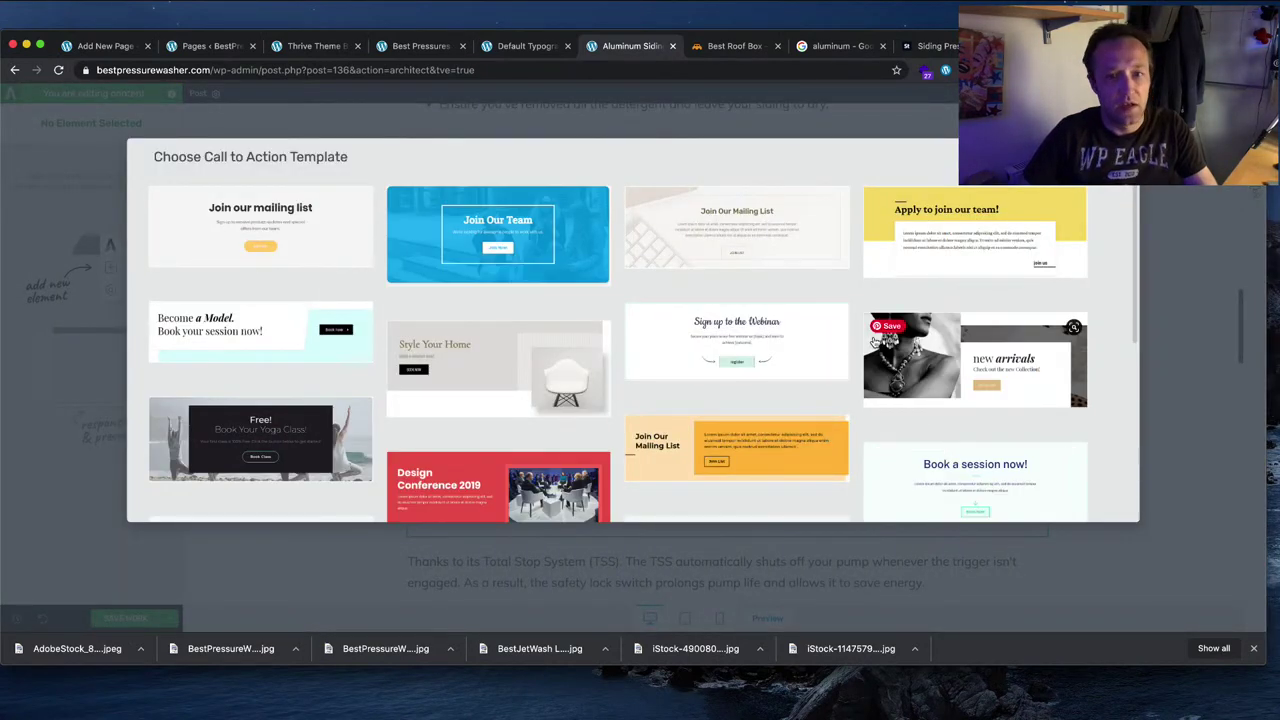
pyautogui.scroll(-5, 872, 338)
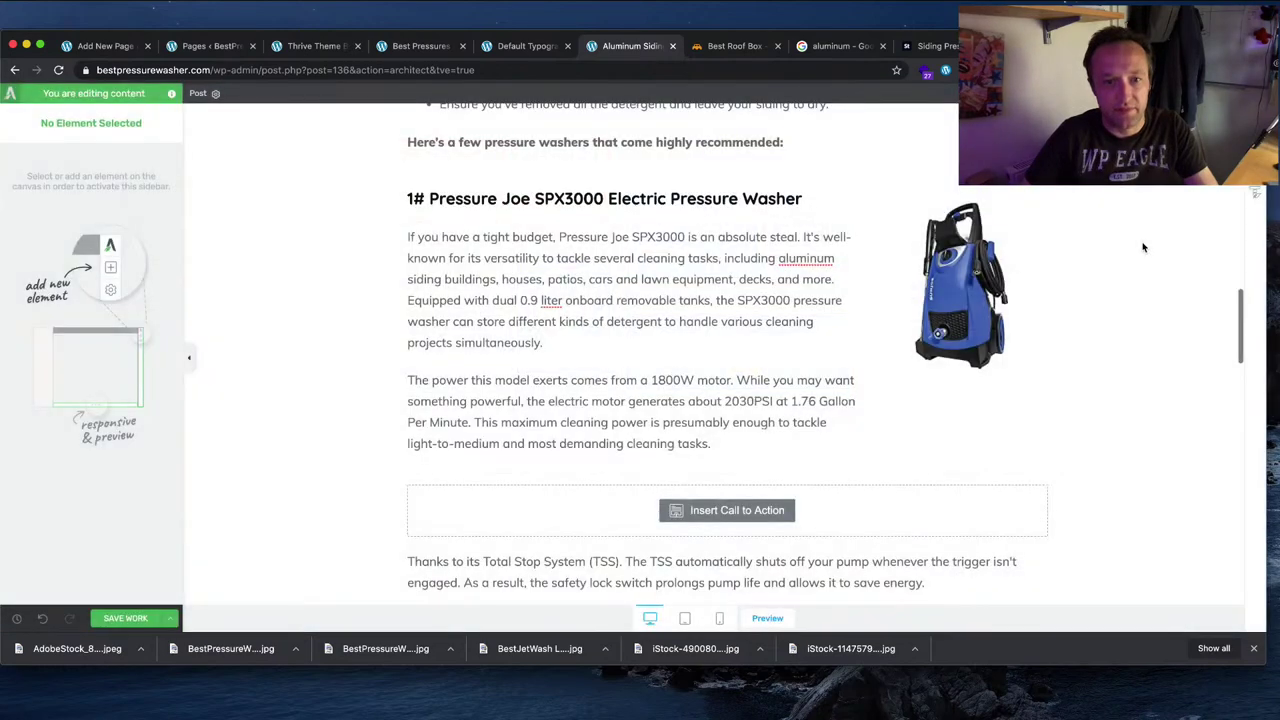
# Step: Delete the empty call-to-action placeholder and add a Button beneath the Pressure Joe SPX3000 image
pyautogui.click(1042, 477)
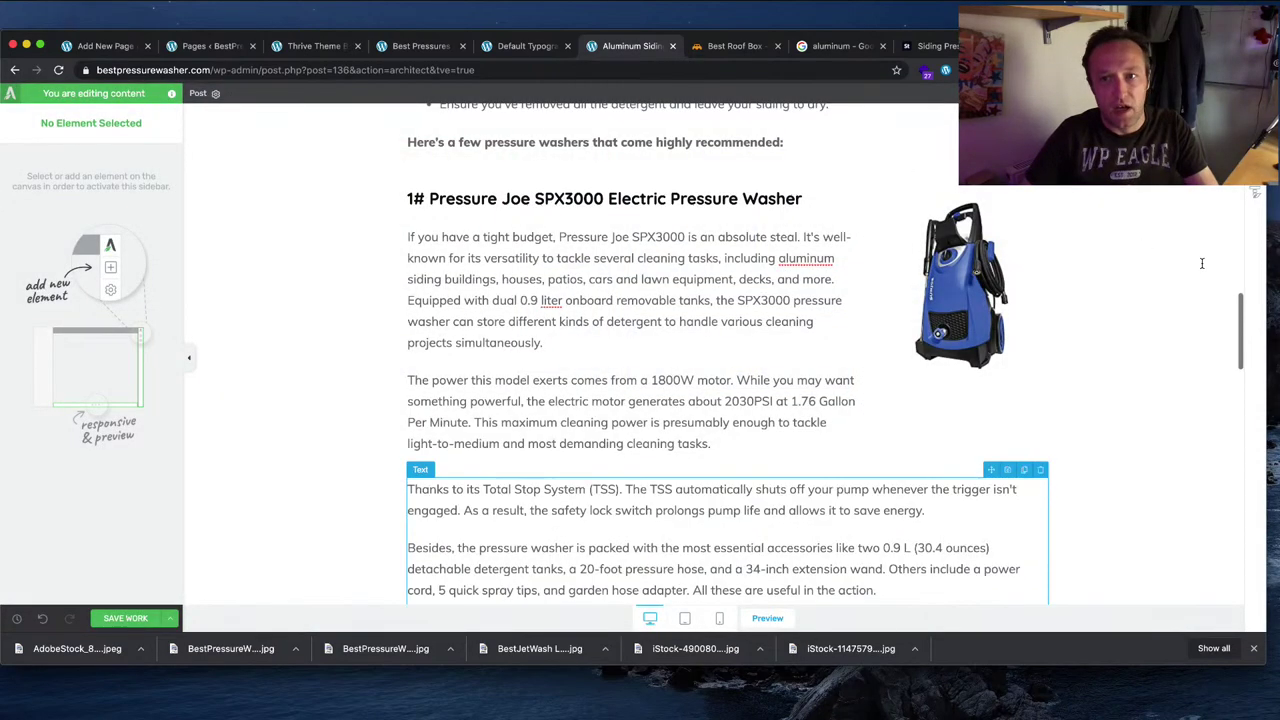
pyautogui.click(1255, 210)
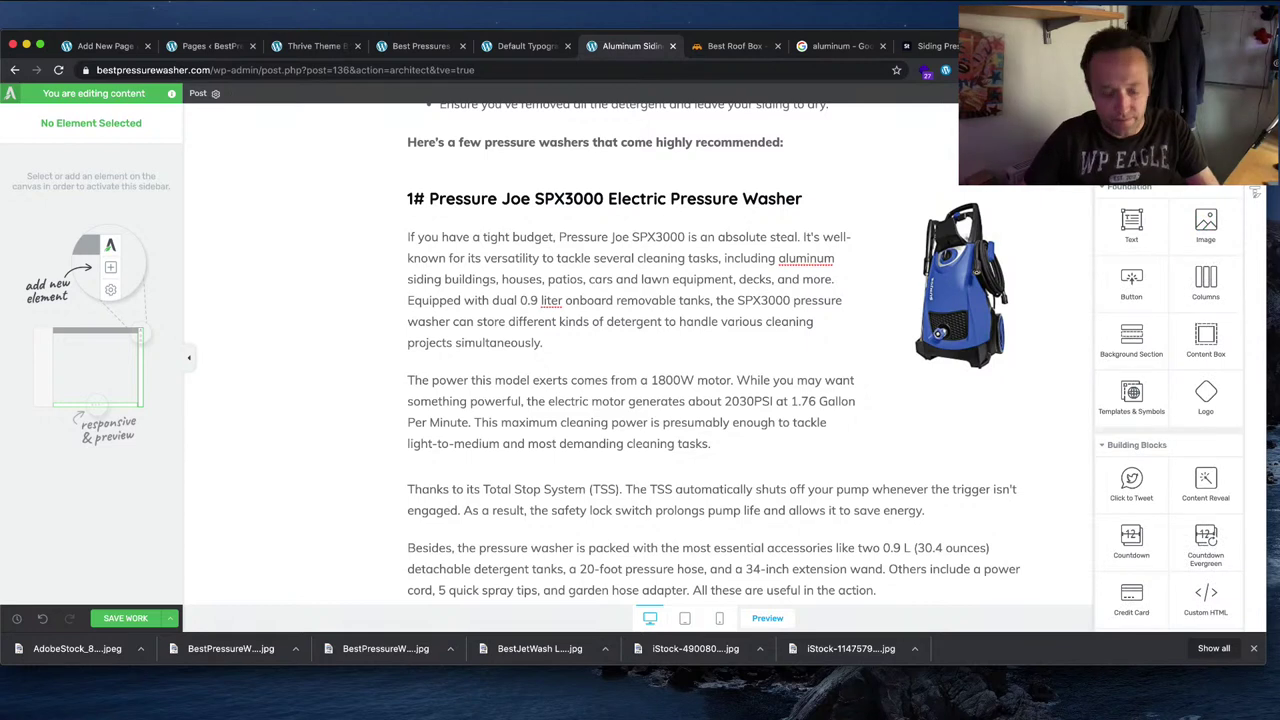
pyautogui.scroll(-10, 1170, 400)
pyautogui.scroll(5, 1170, 400)
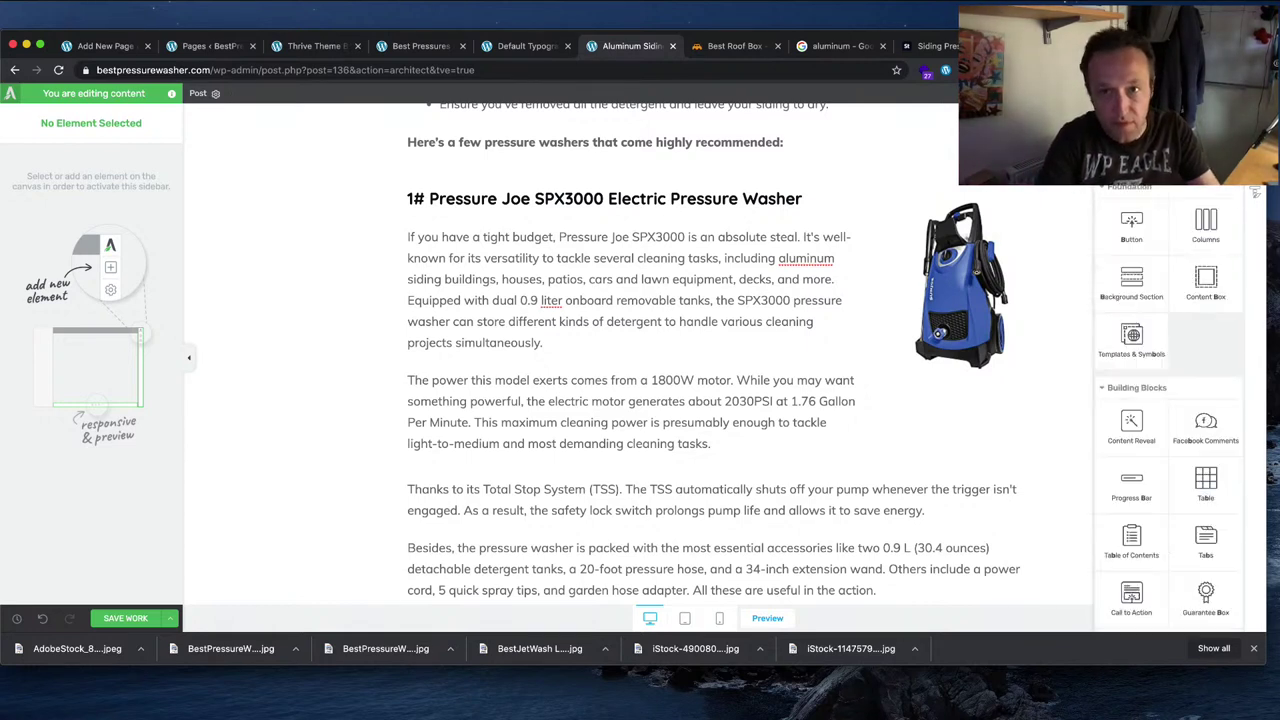
pyautogui.scroll(-5, 1170, 400)
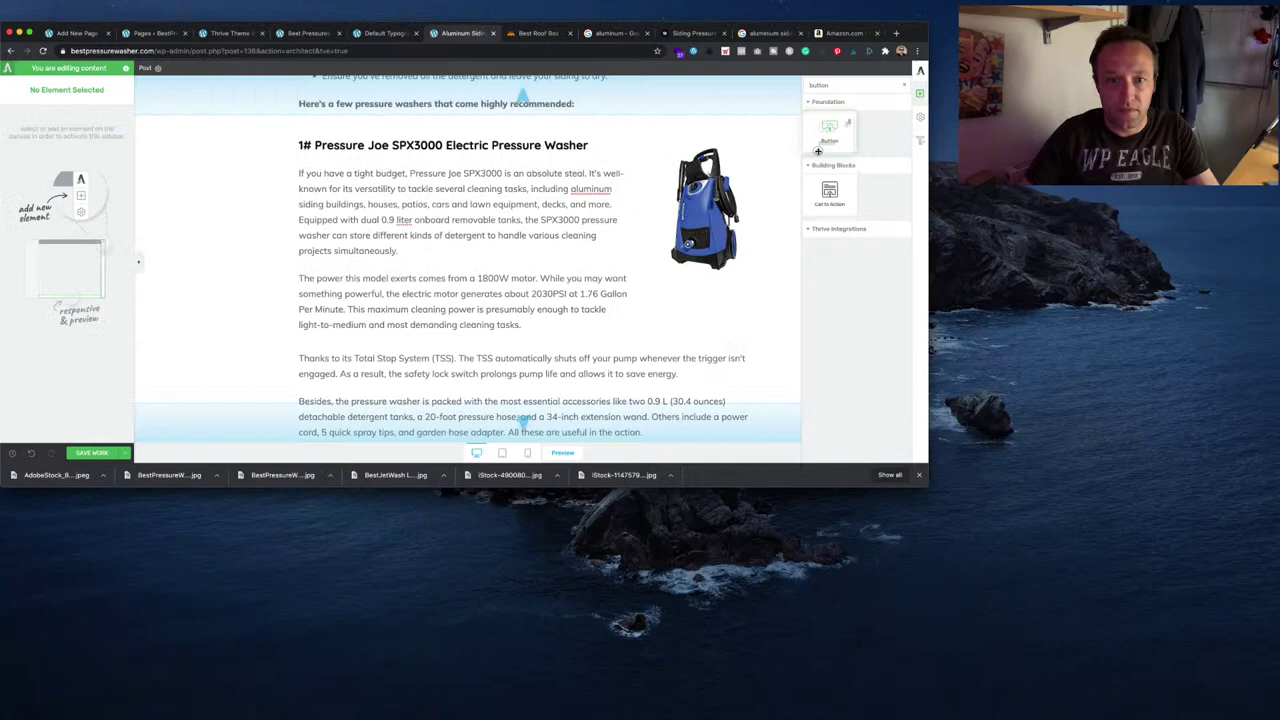
pyautogui.moveTo(1131, 180)
pyautogui.mouseDown()
pyautogui.moveTo(952, 407)
pyautogui.moveTo(898, 414)
pyautogui.moveTo(910, 444)
pyautogui.mouseUp()
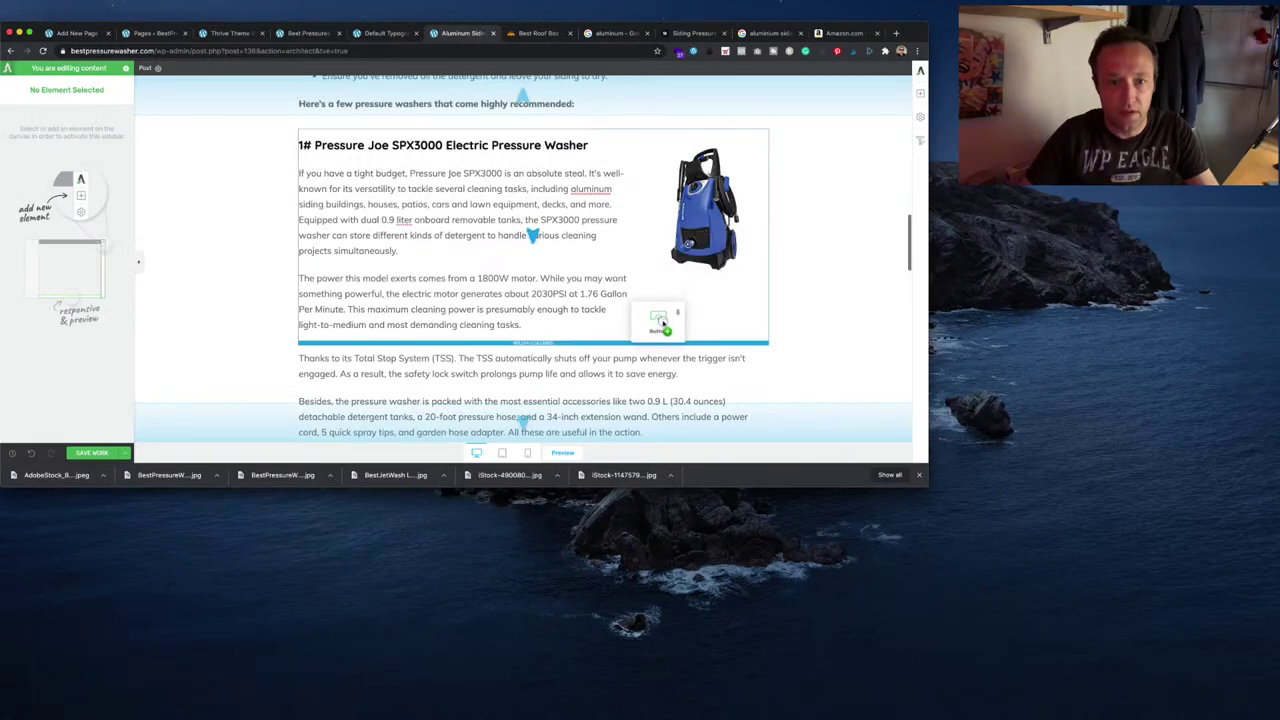
pyautogui.moveTo(661, 320); pyautogui.dragTo(686, 322)
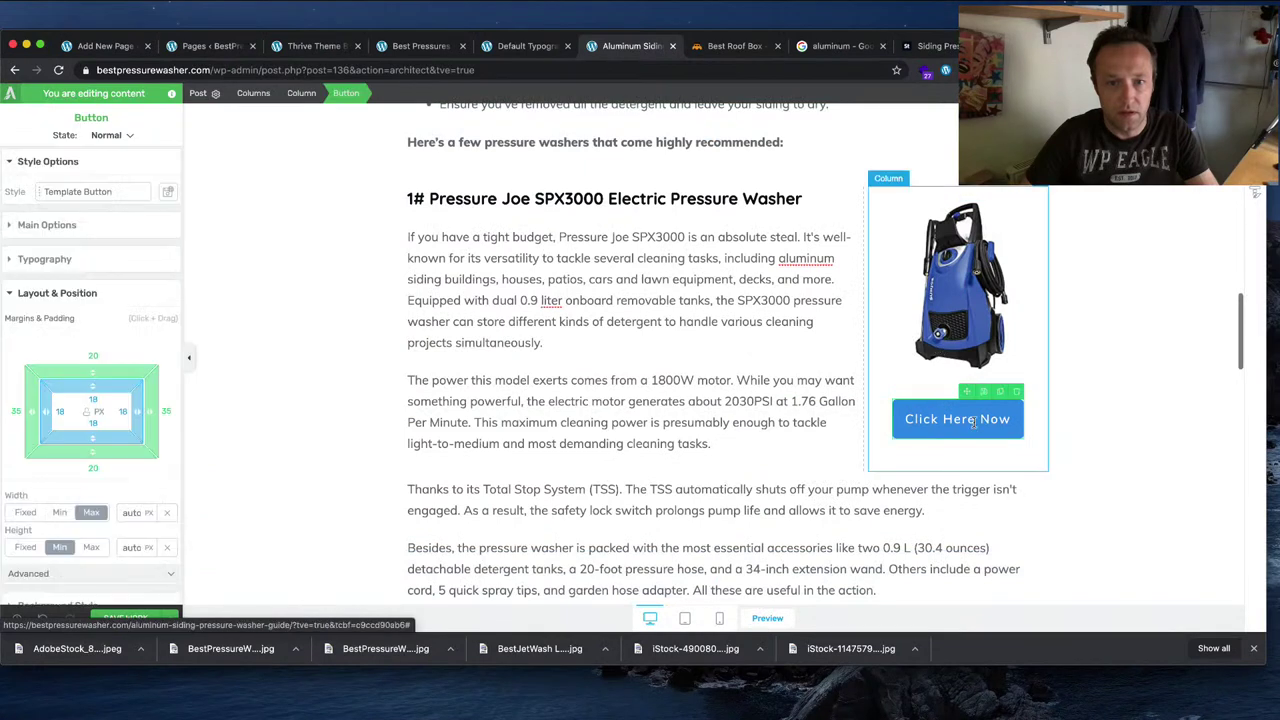
# Step: Change the button label from 'Click Here Now' to 'Check Latest Price on Amazon'
pyautogui.click(985, 424)
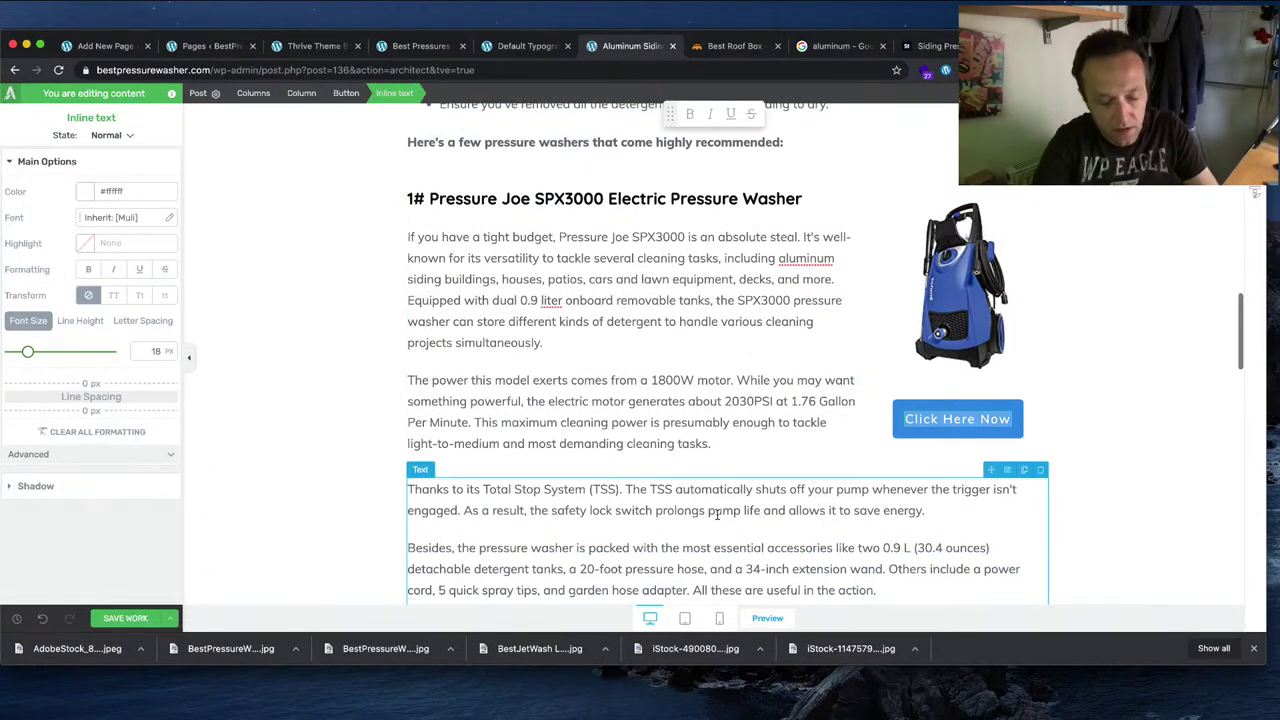
pyautogui.hotkey('ctrl', 'a')
pyautogui.write('Check')
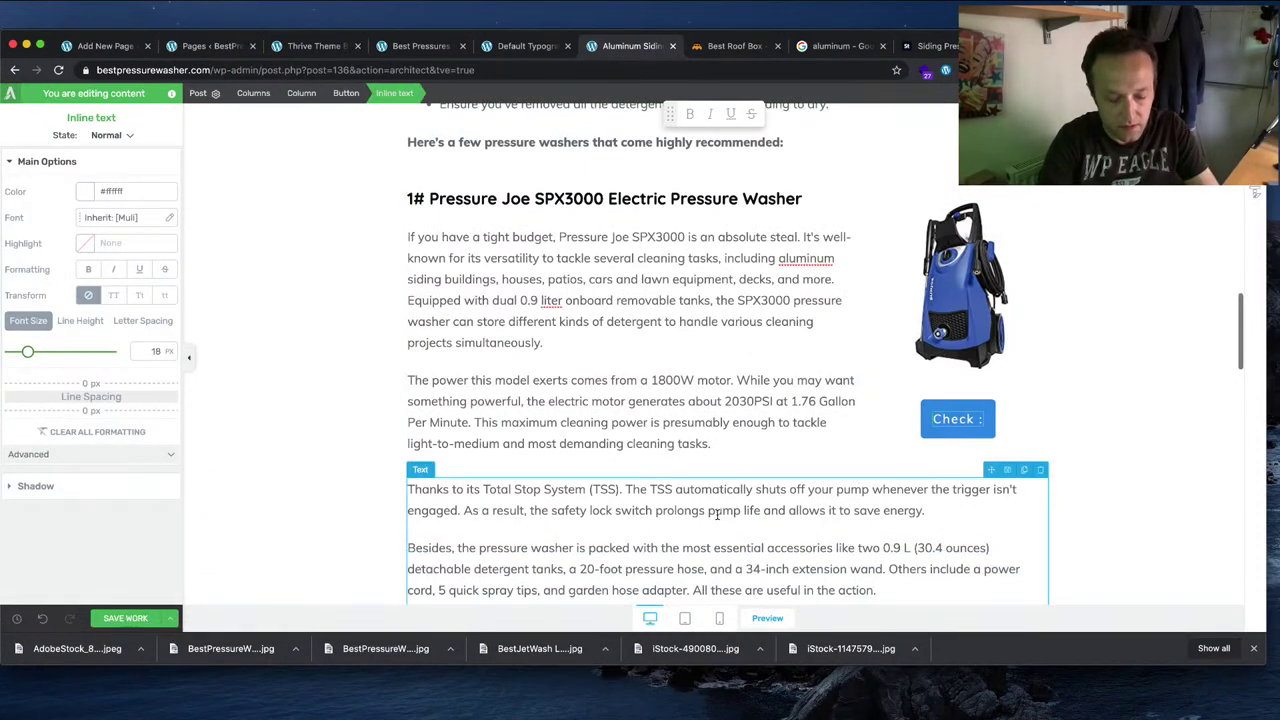
pyautogui.write(' Latest Price')
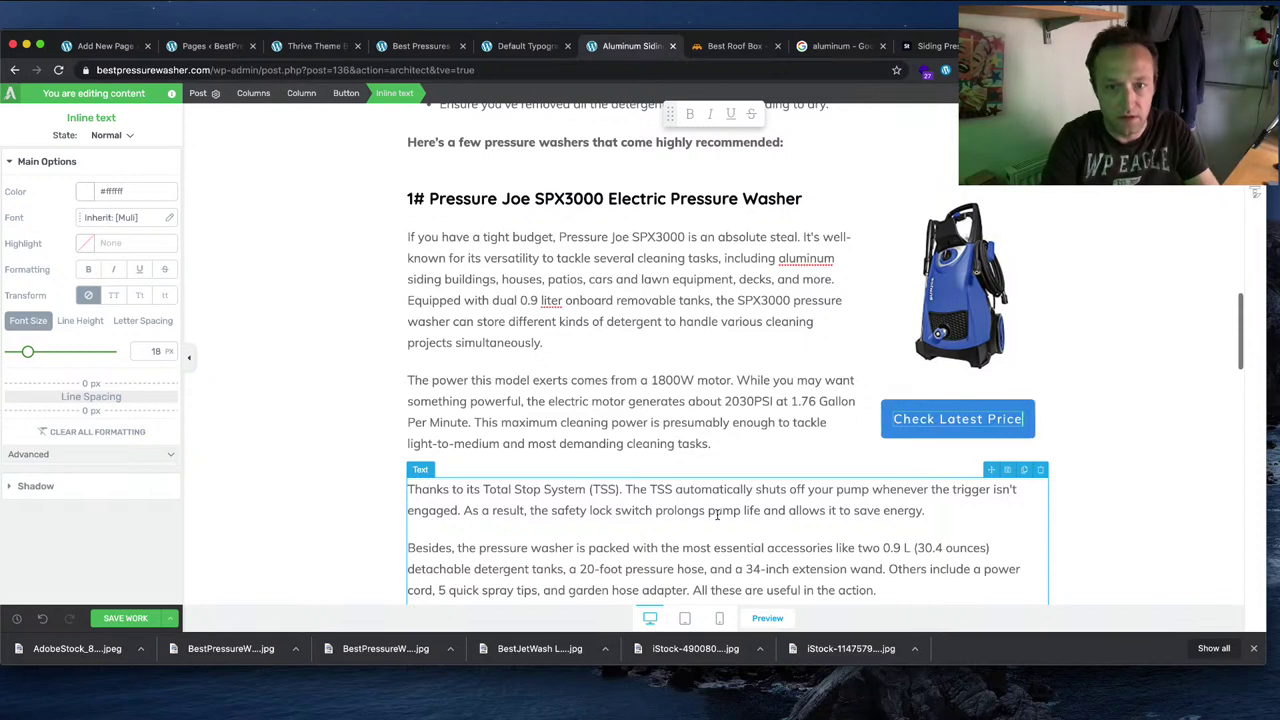
pyautogui.write(' on Amazon')
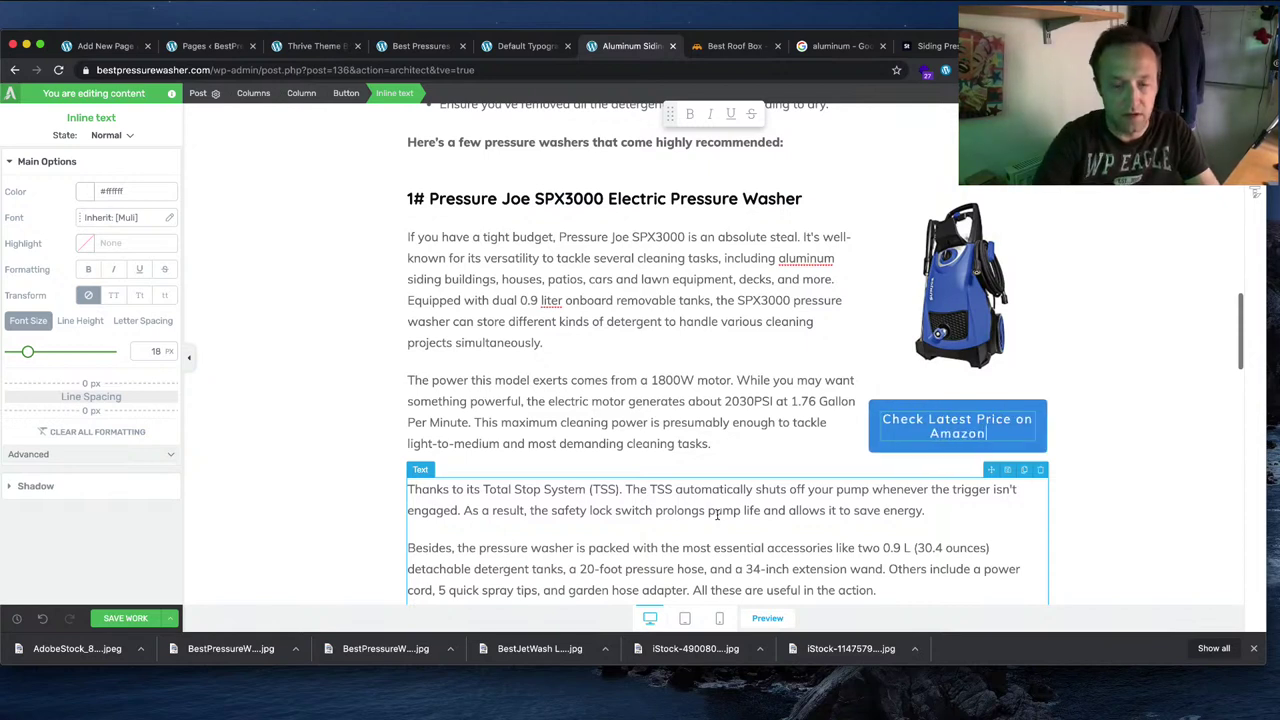
pyautogui.click(1219, 408)
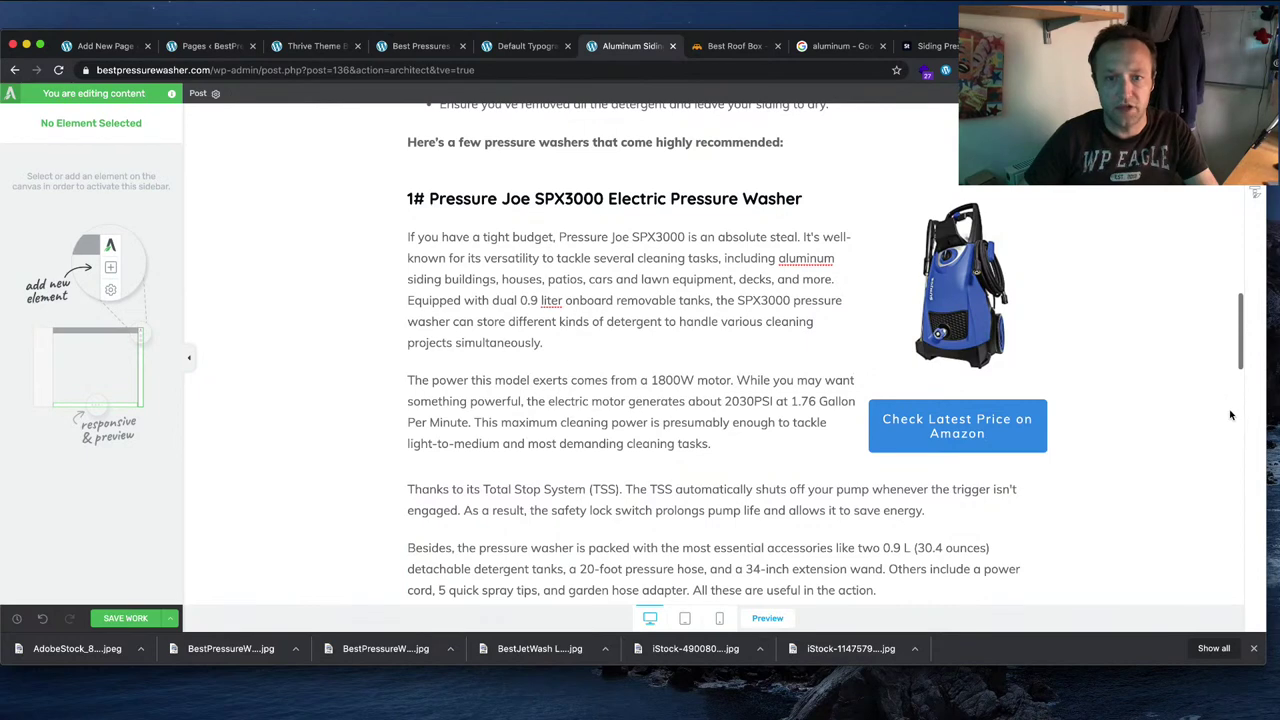
pyautogui.scroll(3, 1093, 429)
pyautogui.scroll(-8, 1092, 430)
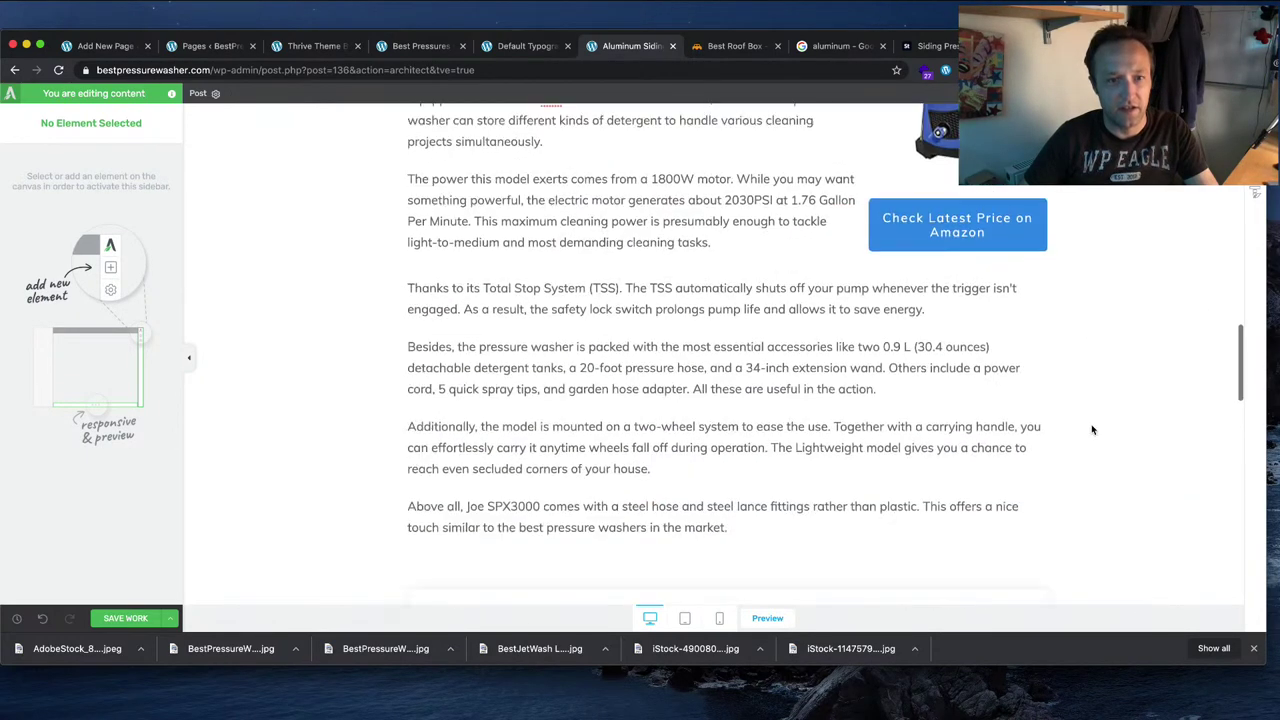
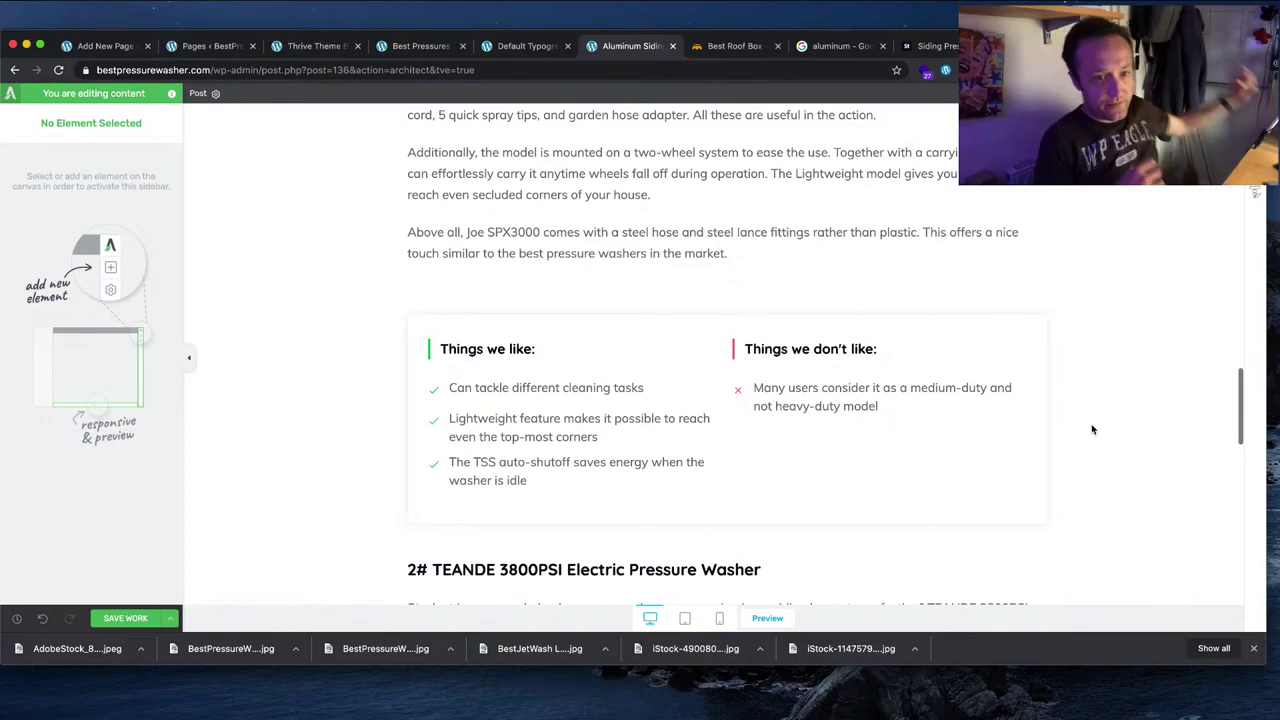
# Step: Select the Check Latest Price on Amazon button, then bring up the Sun Joe SPX3000 Amazon page
pyautogui.scroll(-10, 846, 305)
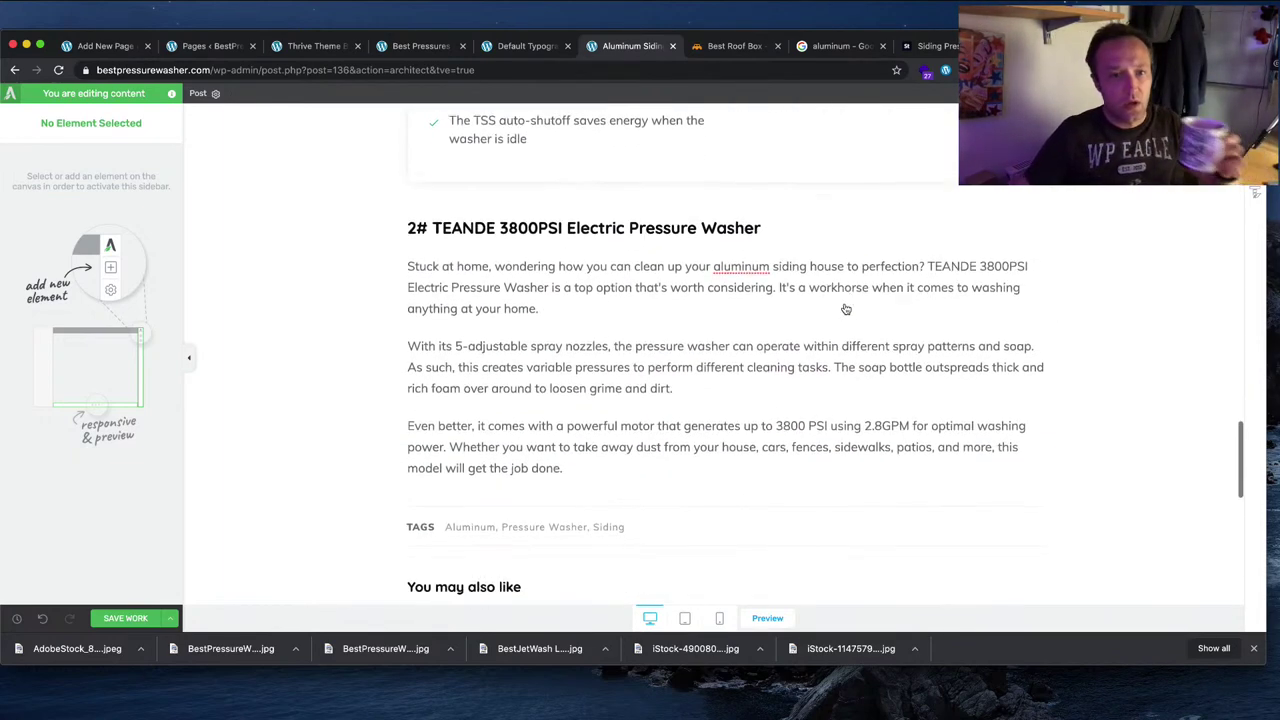
pyautogui.scroll(-3, 846, 303)
pyautogui.scroll(15, 848, 303)
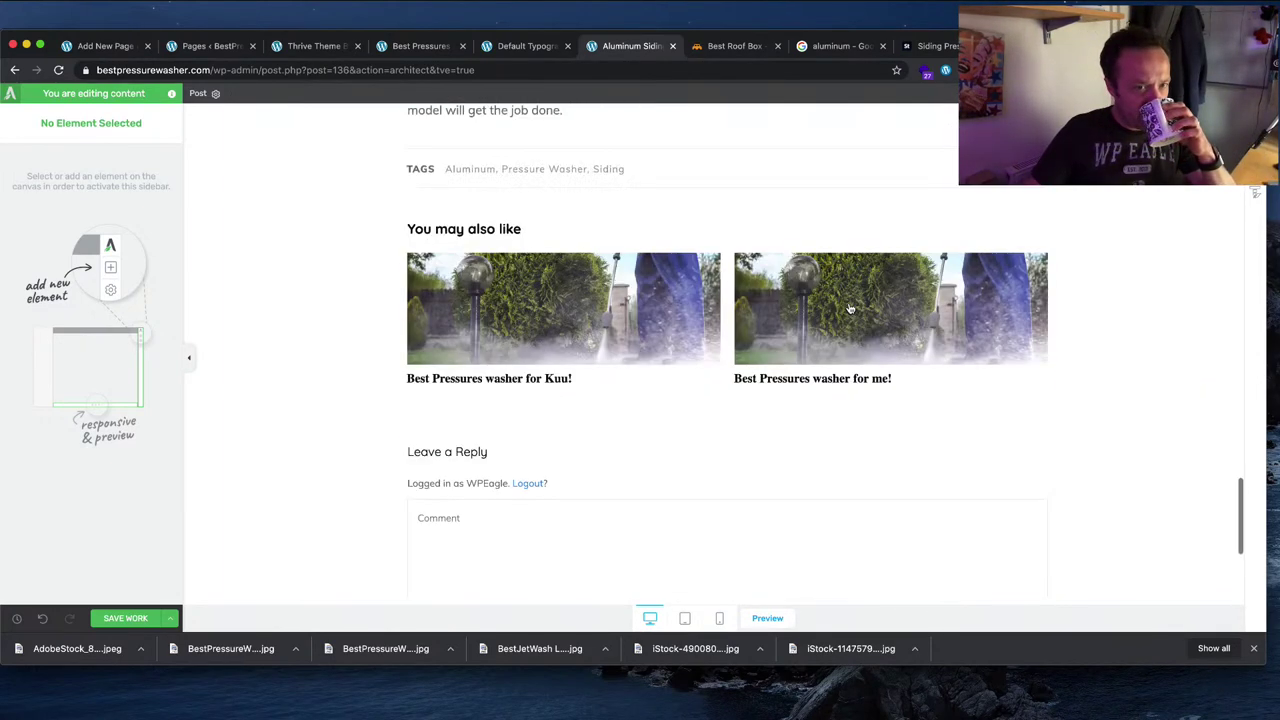
pyautogui.scroll(-7, 848, 303)
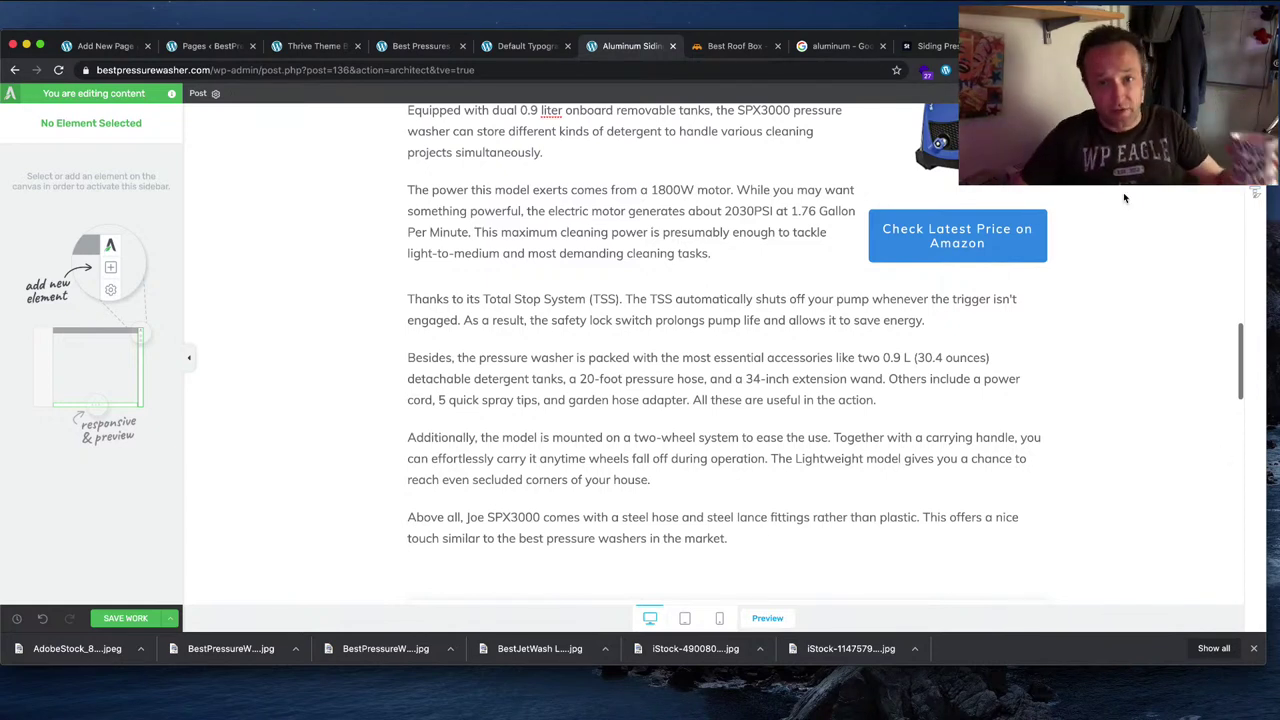
pyautogui.click(1015, 237)
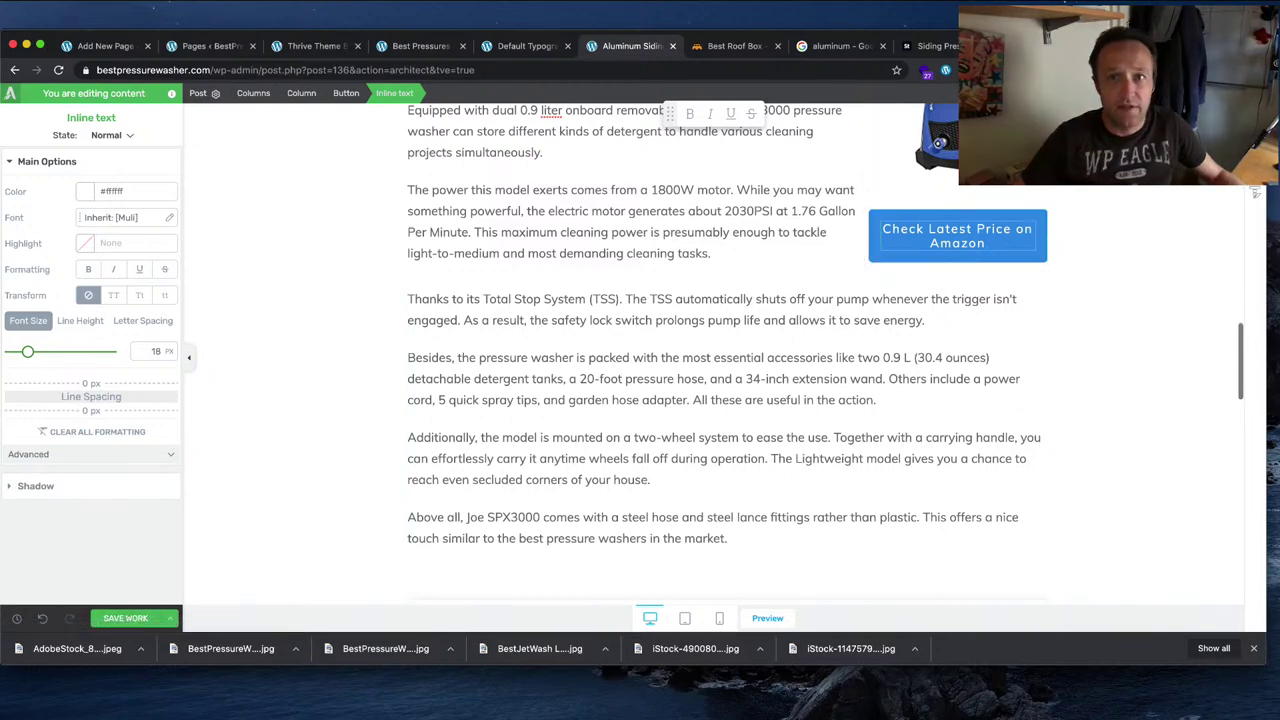
pyautogui.click(735, 46)
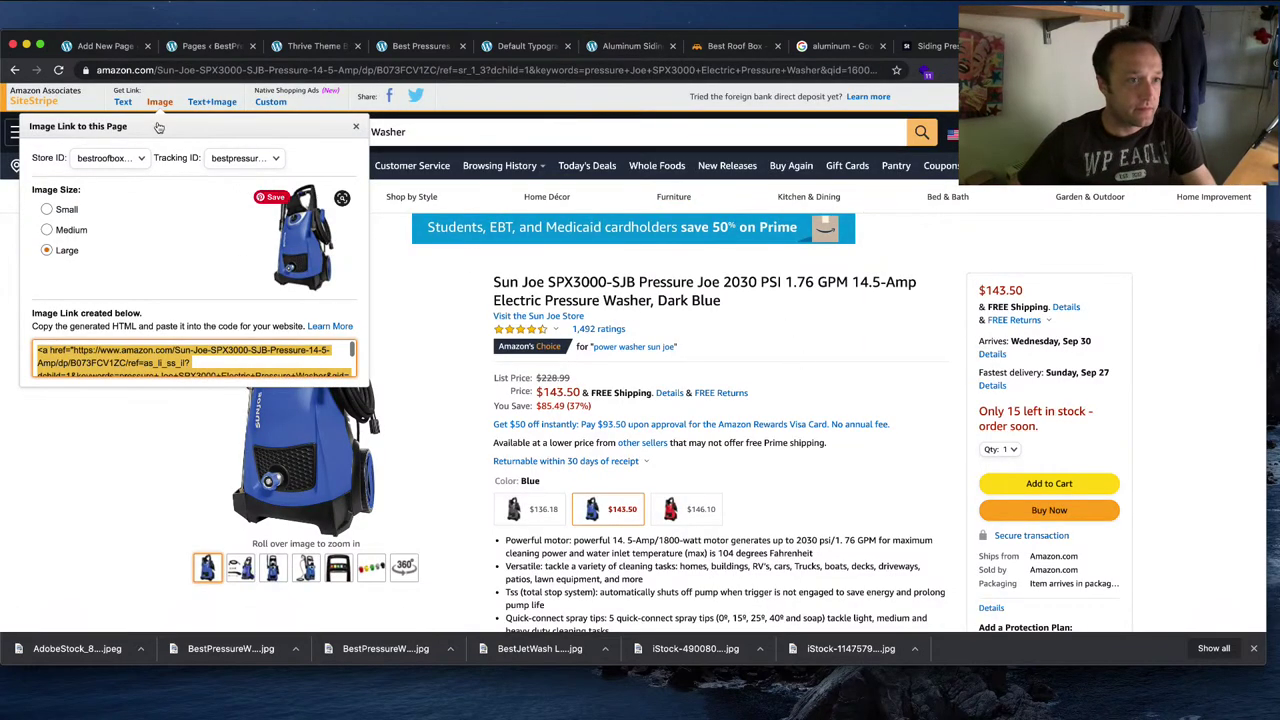
# Step: Generate and select SiteStripe's full-length text link for the Sun Joe SPX3000
pyautogui.click(122, 101)
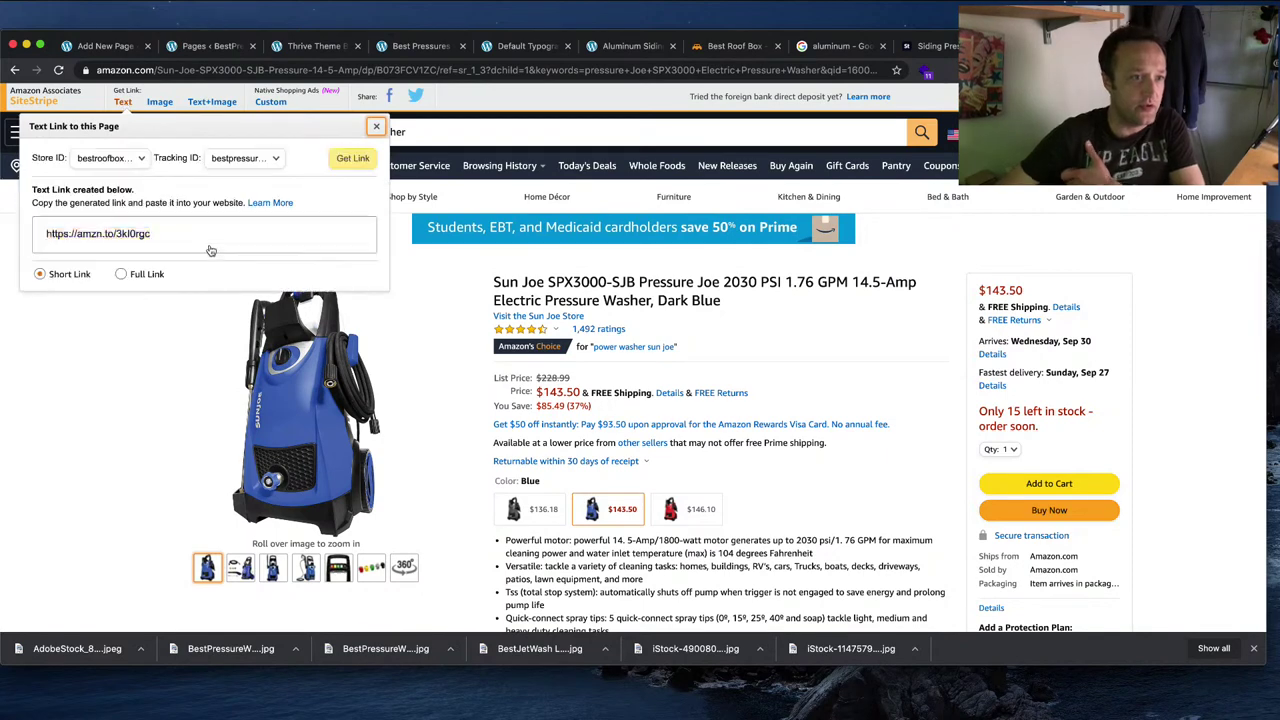
pyautogui.click(140, 275)
pyautogui.click(160, 230)
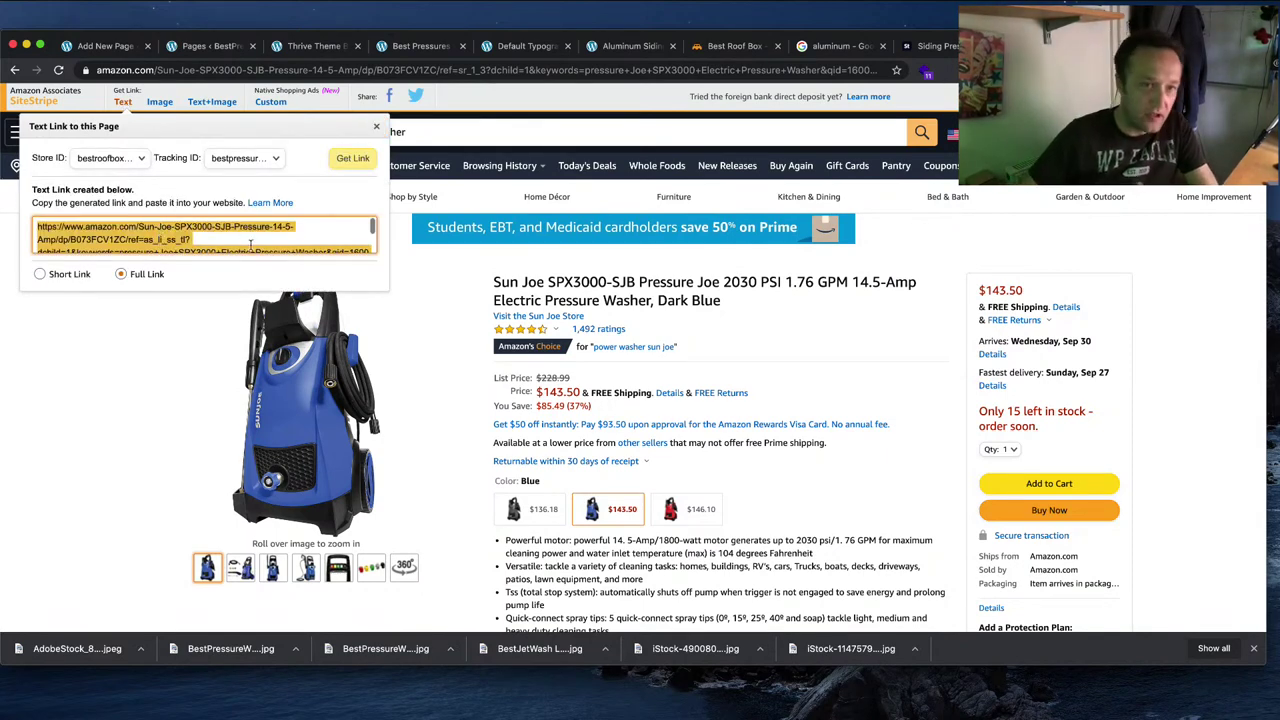
pyautogui.click(728, 46)
# Step: Make the Check Latest Price on Amazon button a nofollow link to the Sun Joe page, and save
pyautogui.click(421, 48)
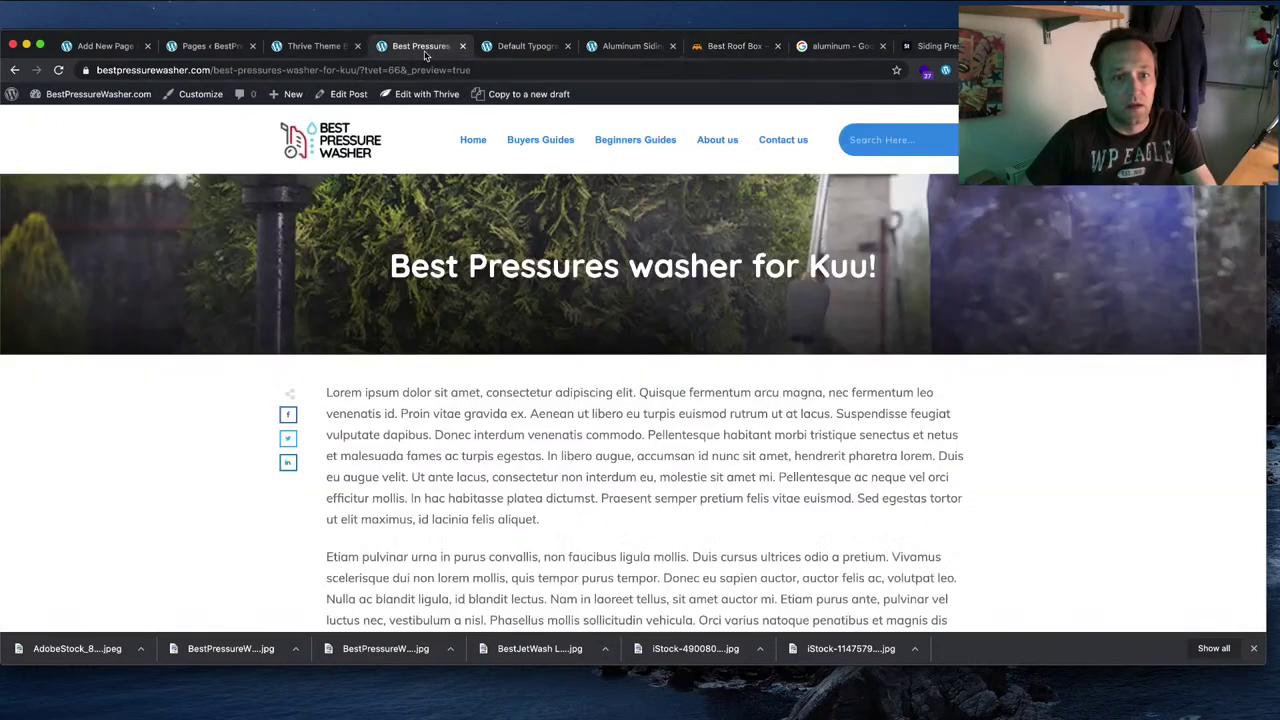
pyautogui.click(523, 48)
pyautogui.click(620, 46)
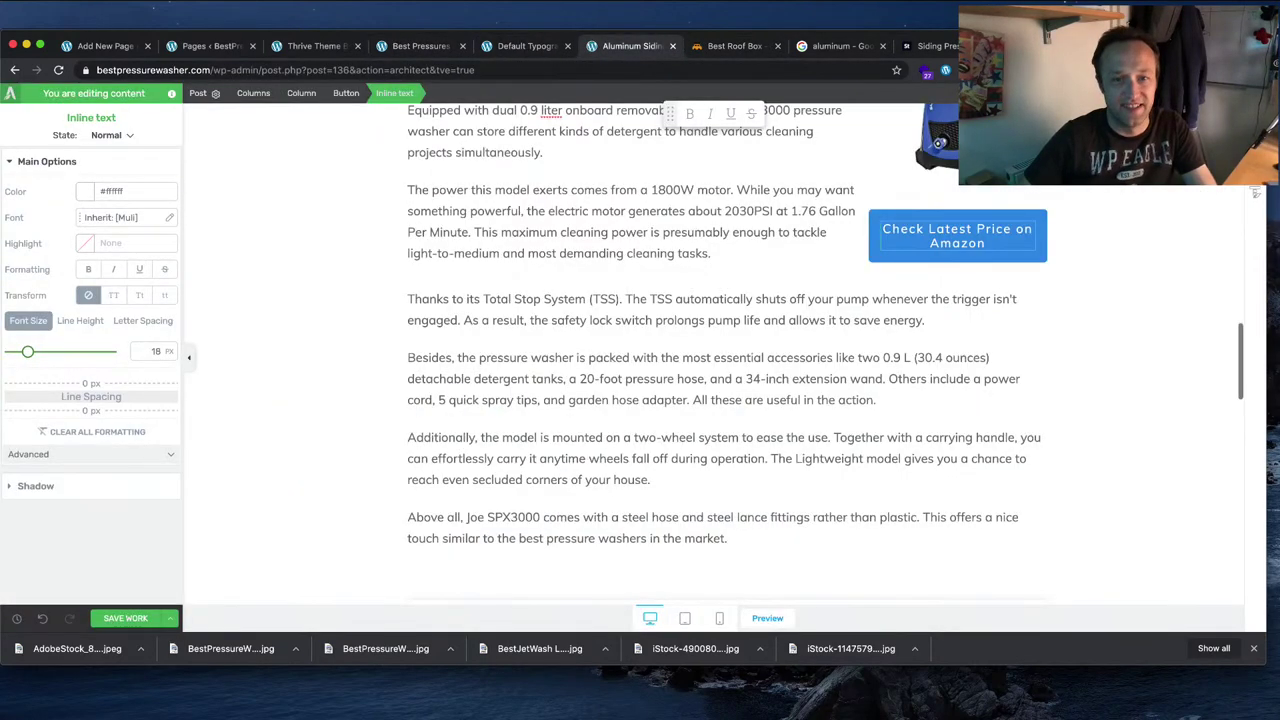
pyautogui.click(975, 214)
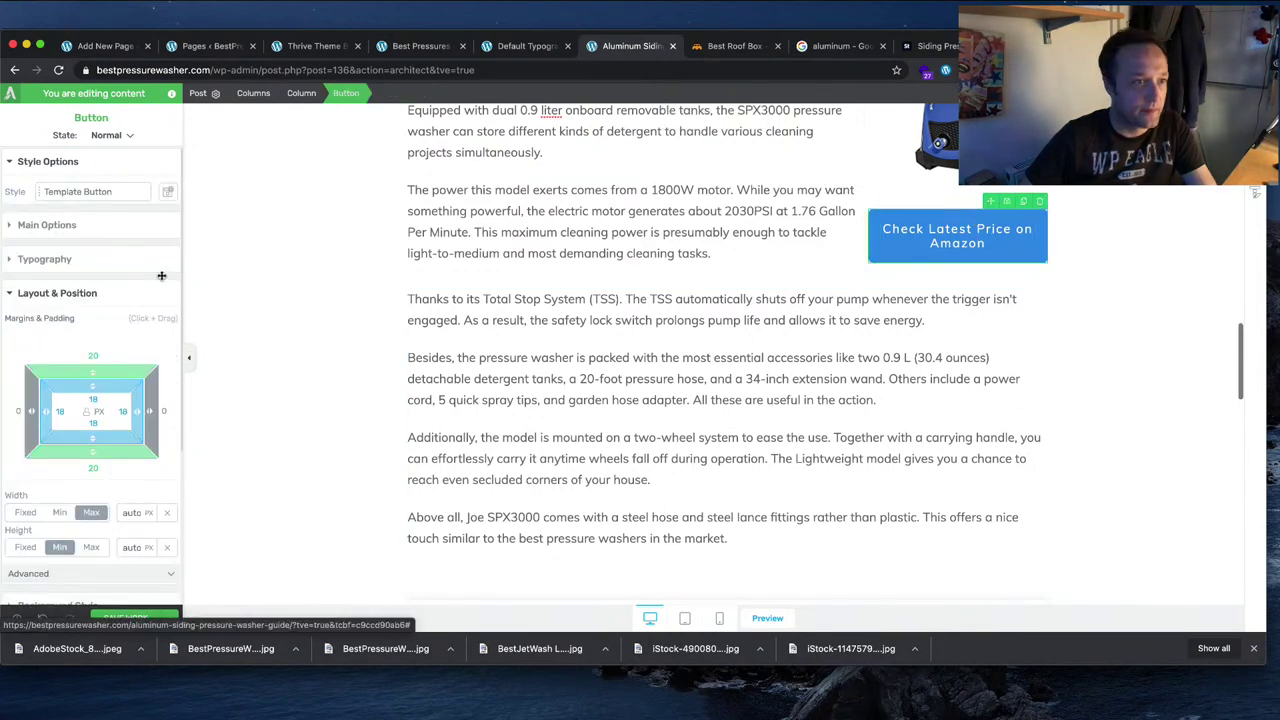
pyautogui.click(50, 225)
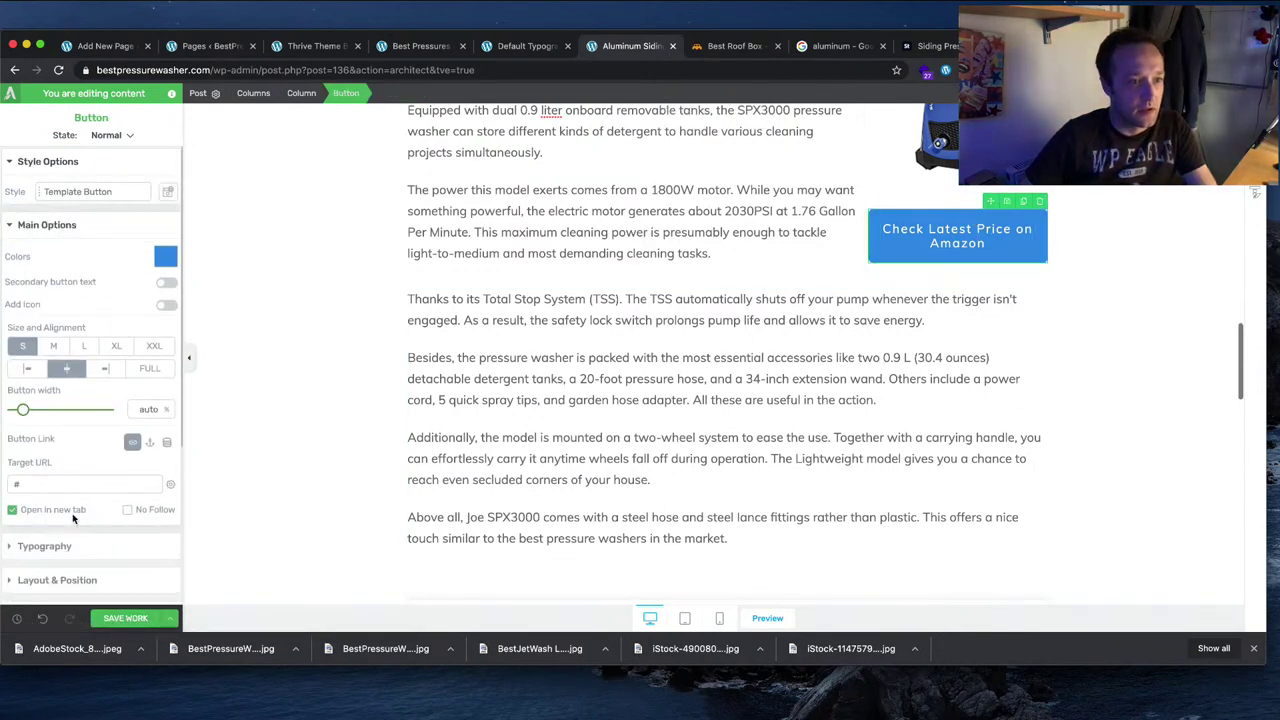
pyautogui.click(129, 510)
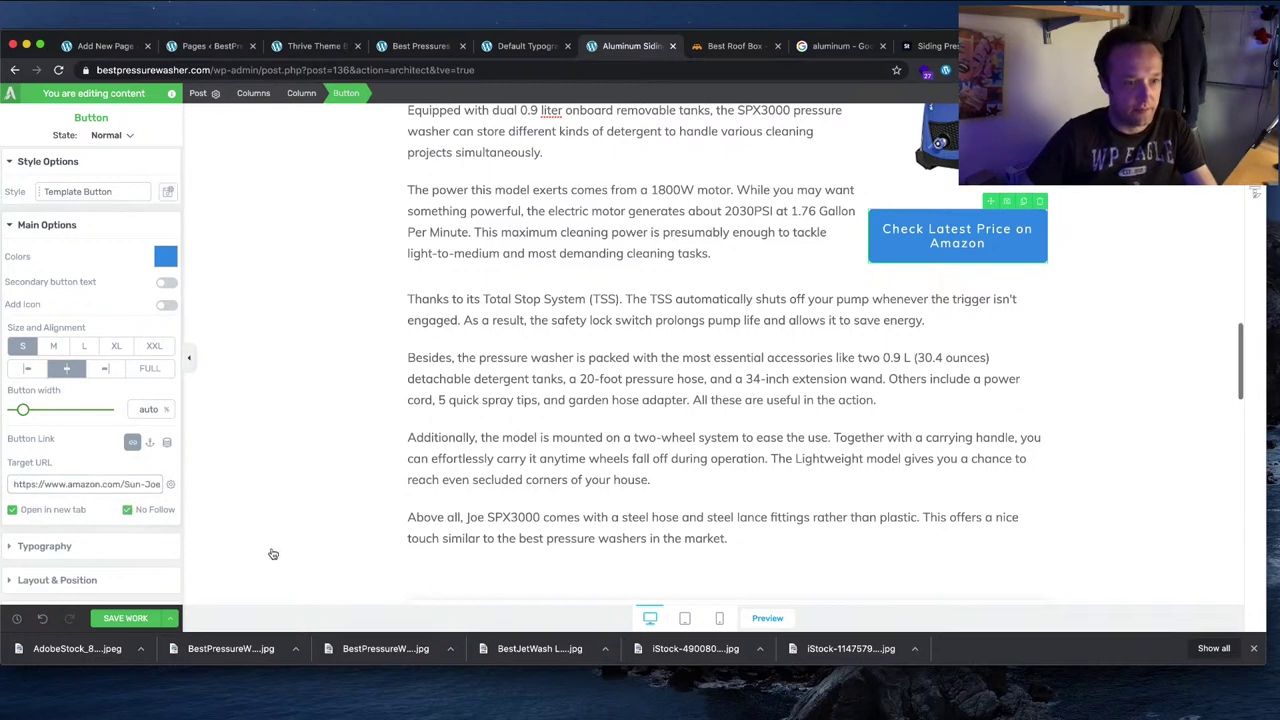
pyautogui.click(126, 618)
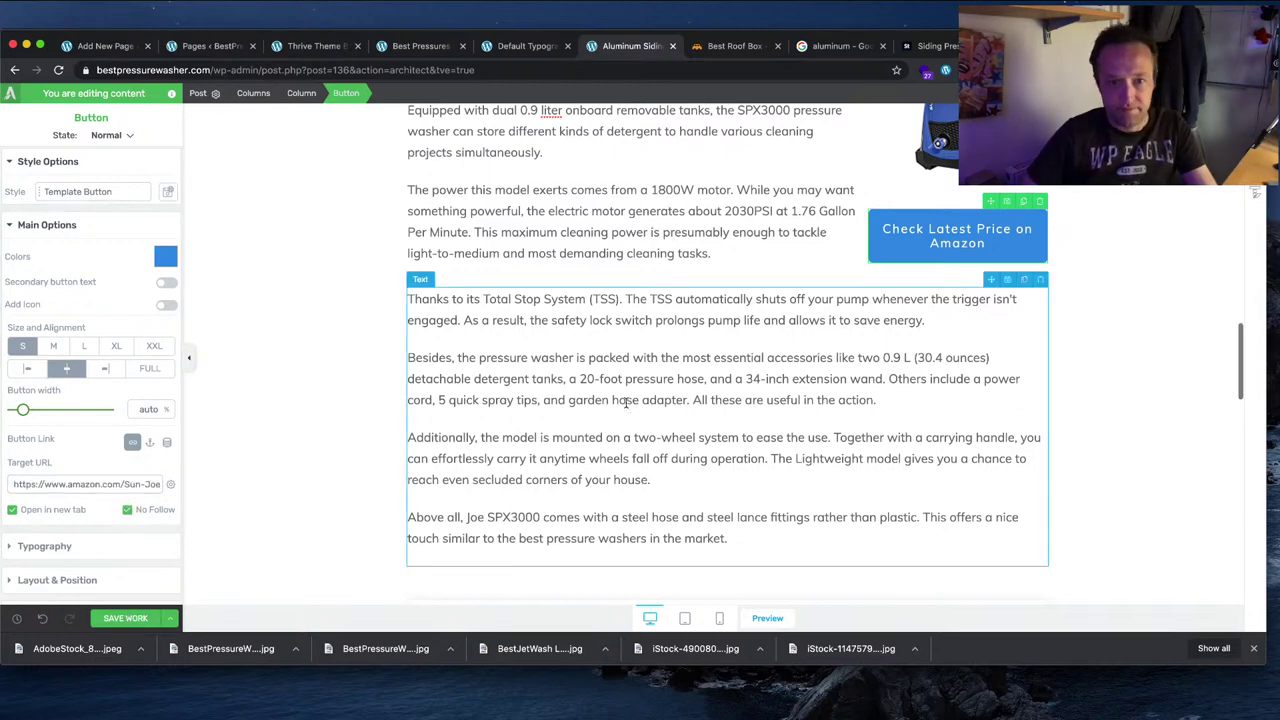
# Step: Select the TEANDE product name in its section heading
pyautogui.scroll(-10, 1120, 400)
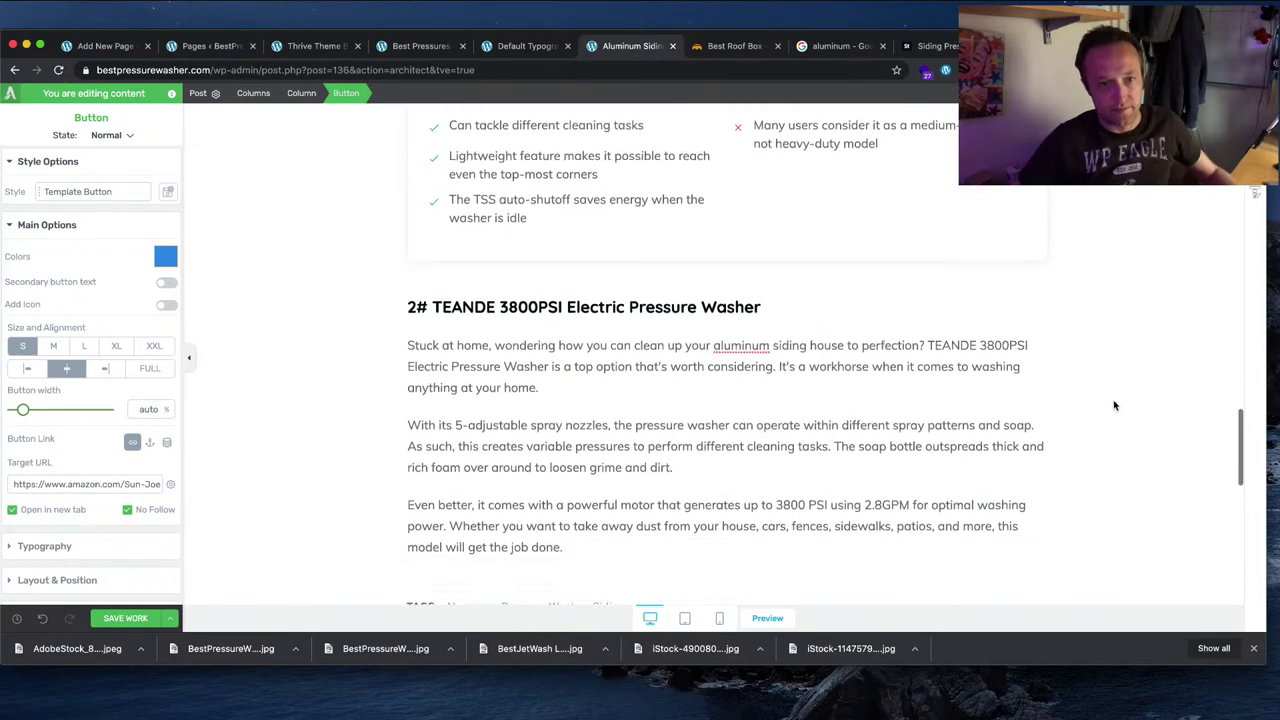
pyautogui.scroll(-1, 1115, 405)
pyautogui.scroll(-5, 917, 211)
pyautogui.scroll(3, 902, 257)
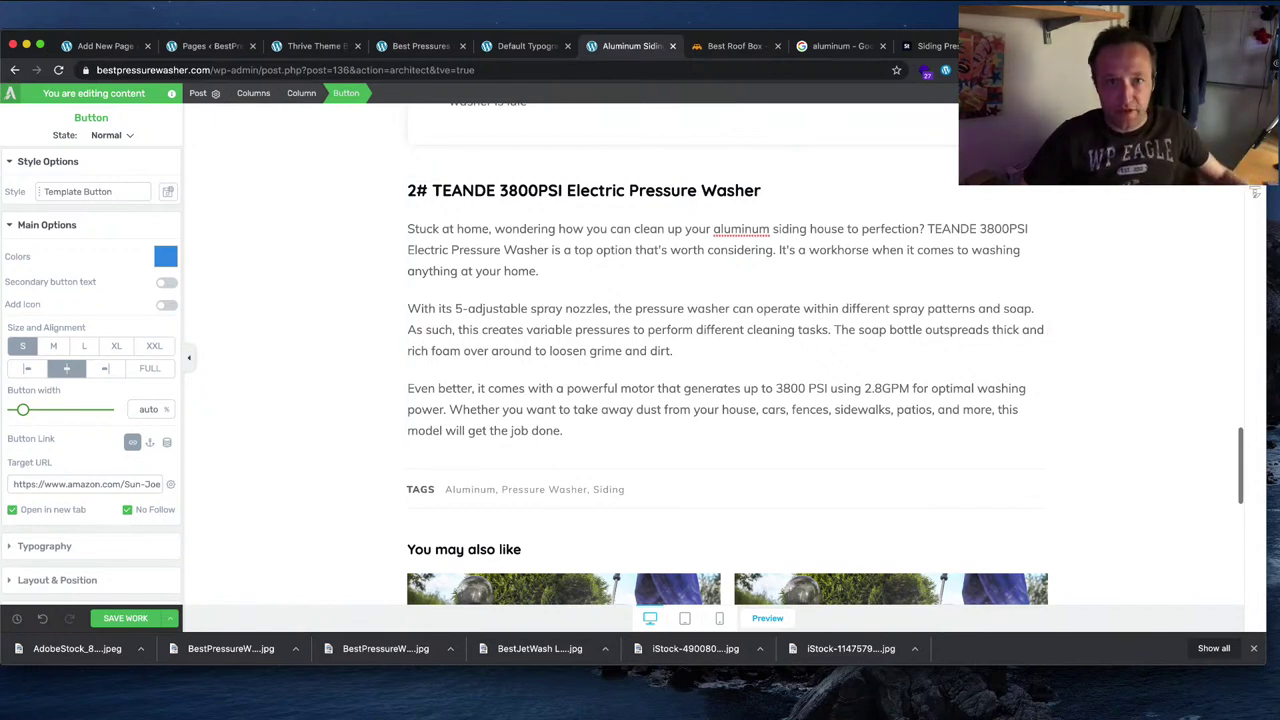
pyautogui.click(745, 188)
pyautogui.moveTo(761, 190); pyautogui.dragTo(460, 187)
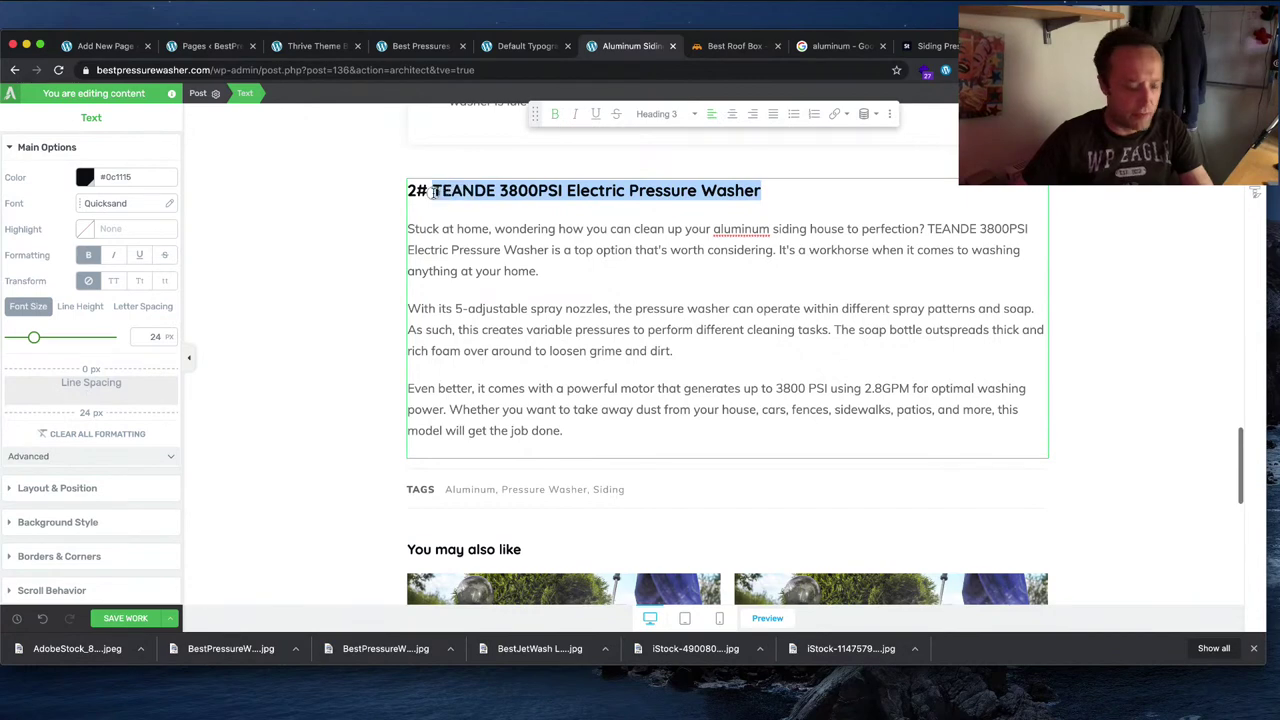
# Step: Search Amazon for the TEANDE name and open the TEANDE 3800PSI Electric Pressure Washer listing
pyautogui.hotkey('ctrl', 'Tab')
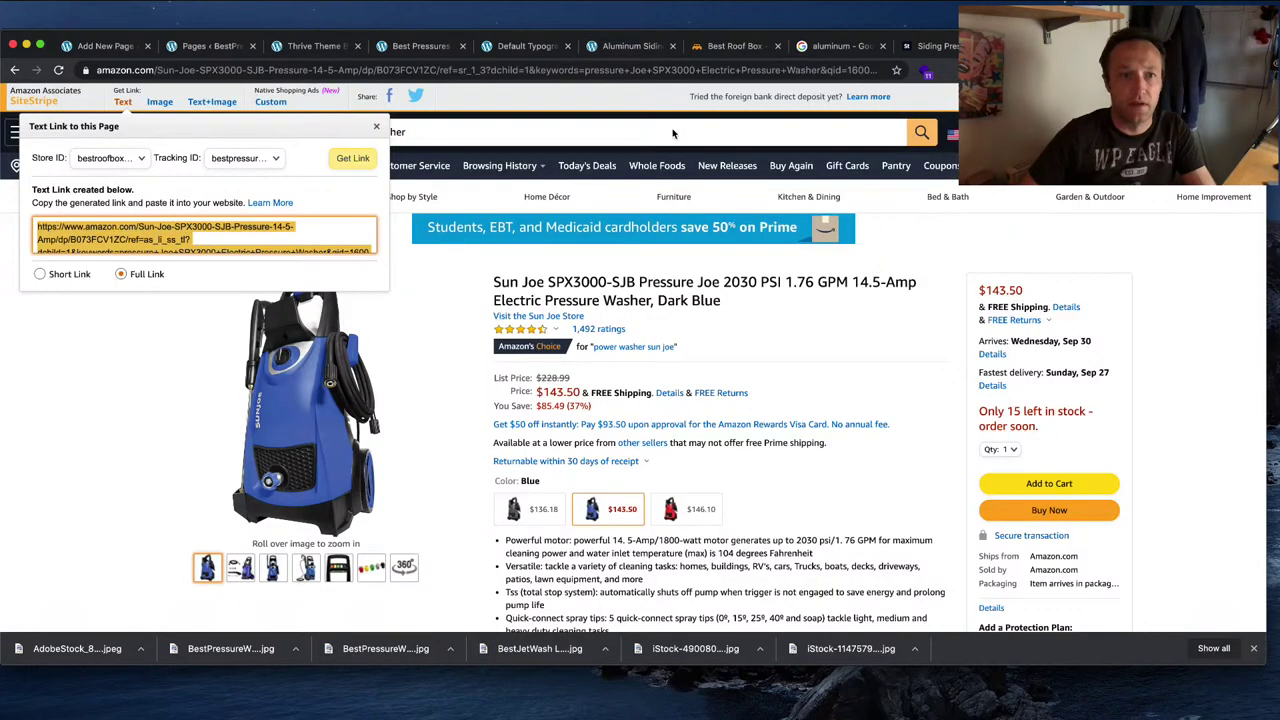
pyautogui.press('super+a')
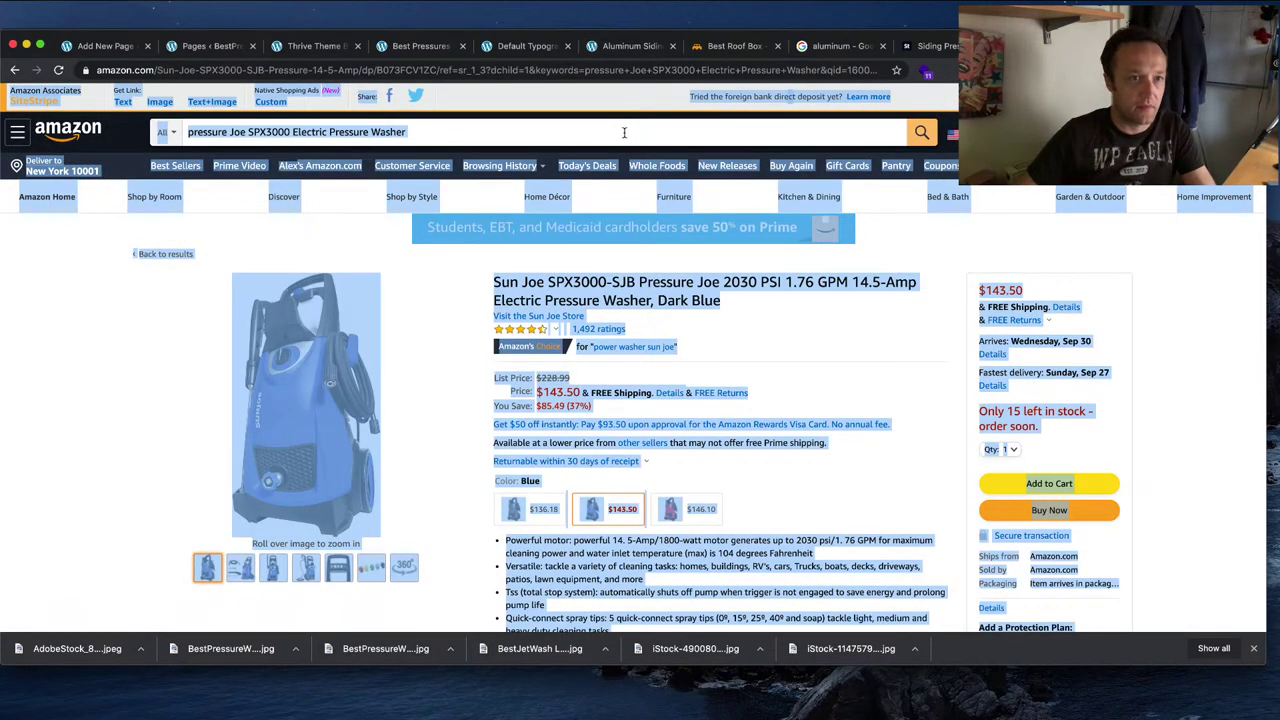
pyautogui.click(624, 132)
pyautogui.press('super+a')
pyautogui.write('TEANDE 3800PSI Electric Pressure Washer')
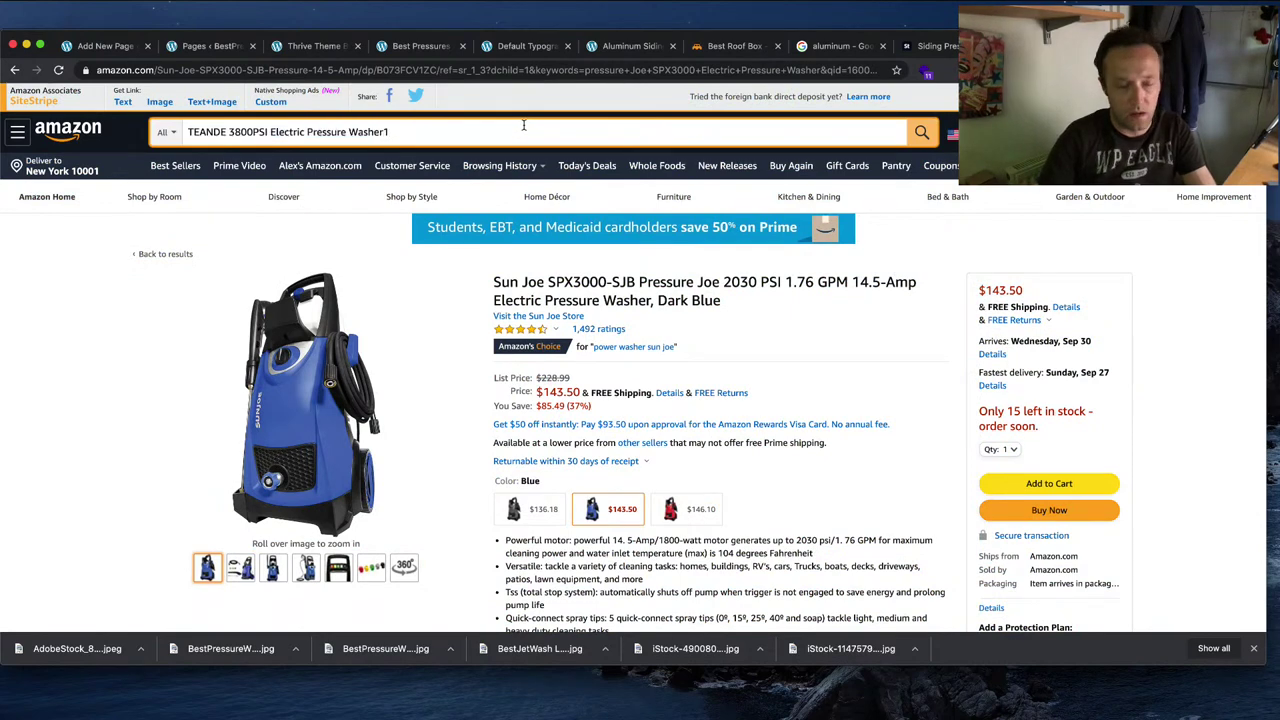
pyautogui.press('Return')
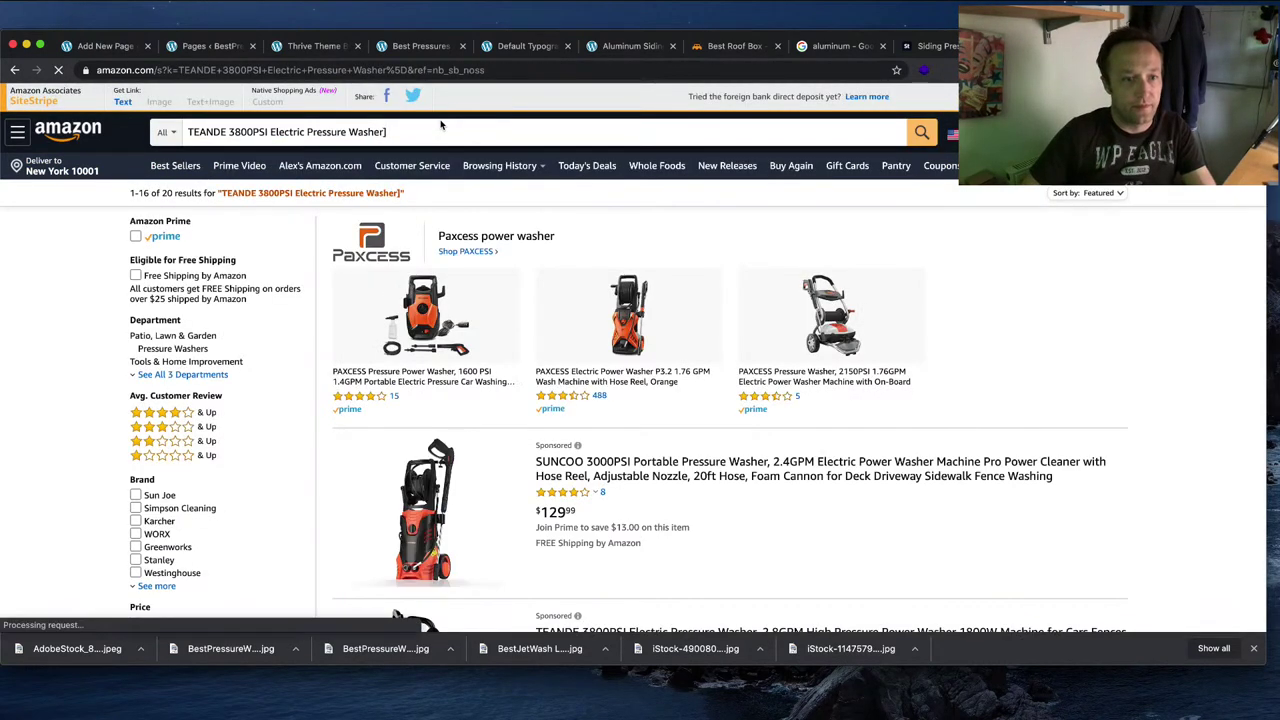
pyautogui.click(441, 124)
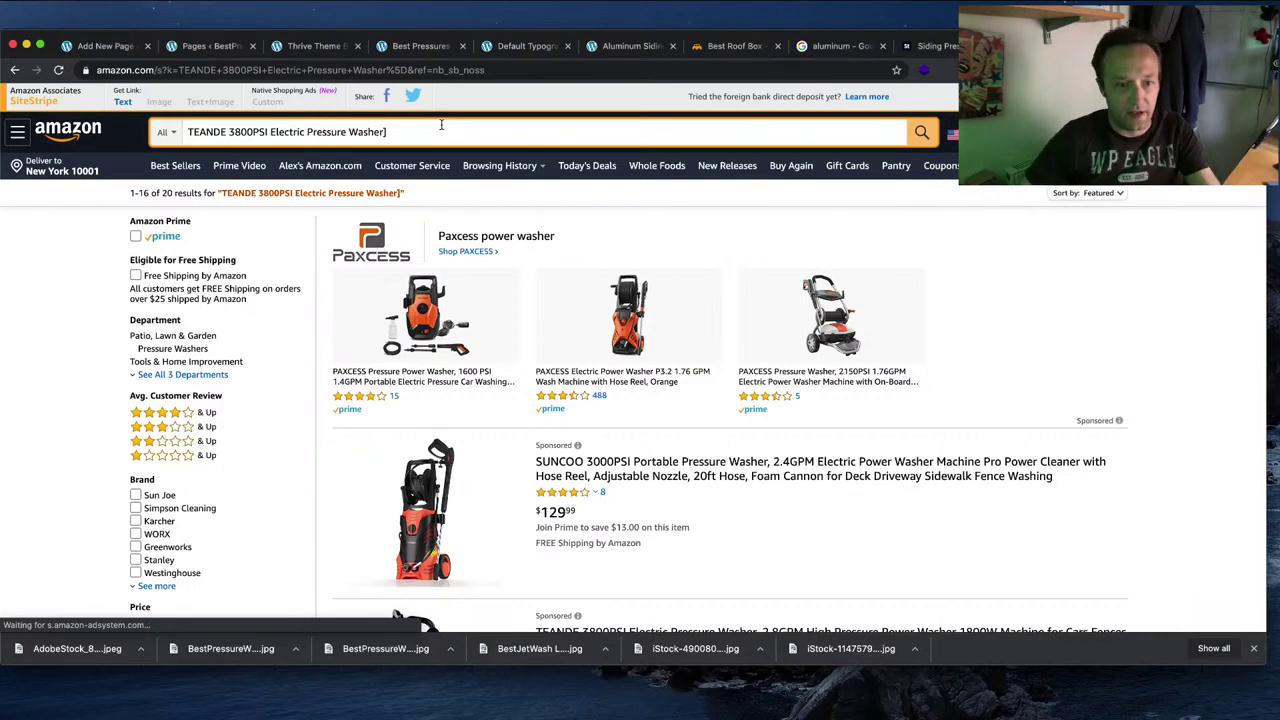
pyautogui.scroll(-5, 715, 451)
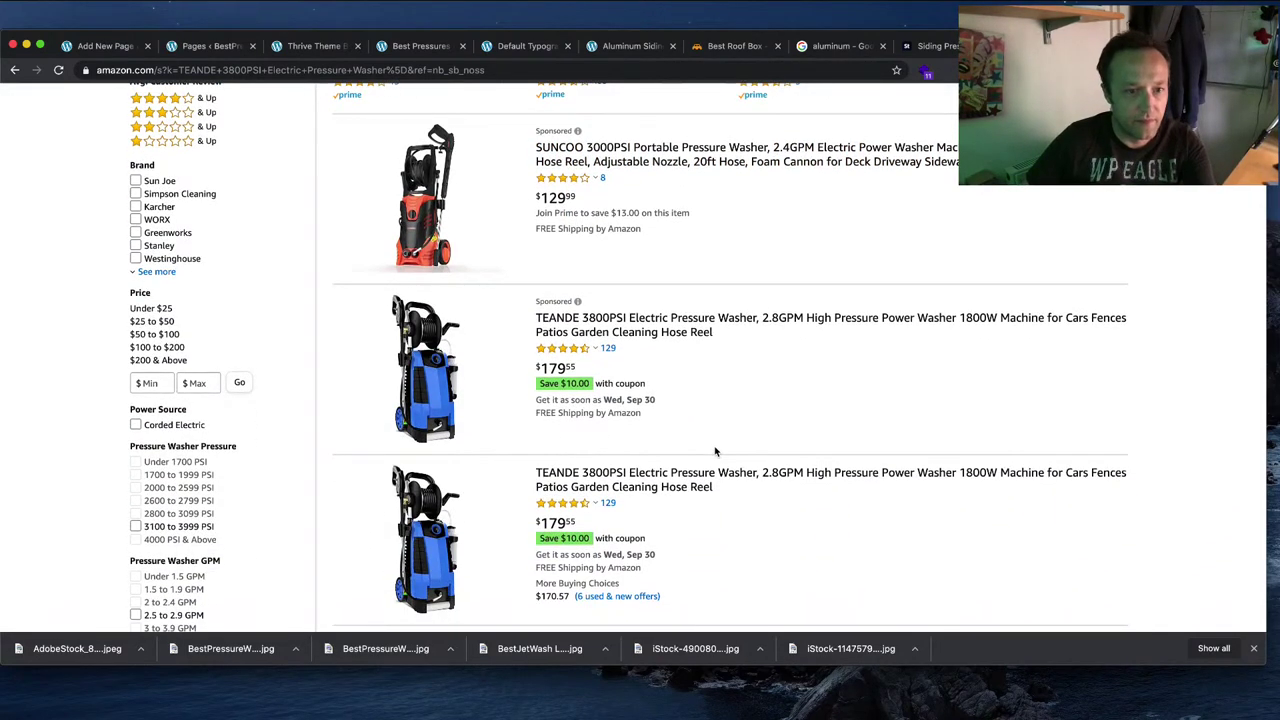
pyautogui.click(650, 484)
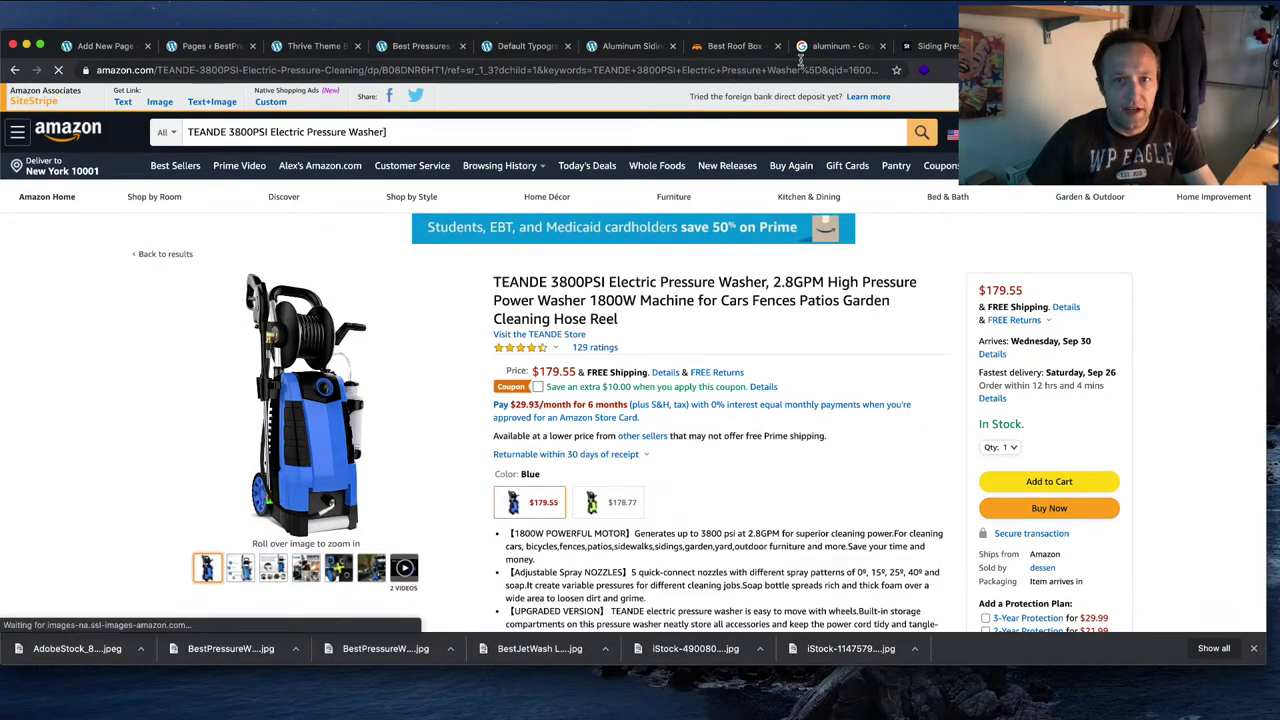
pyautogui.click(645, 50)
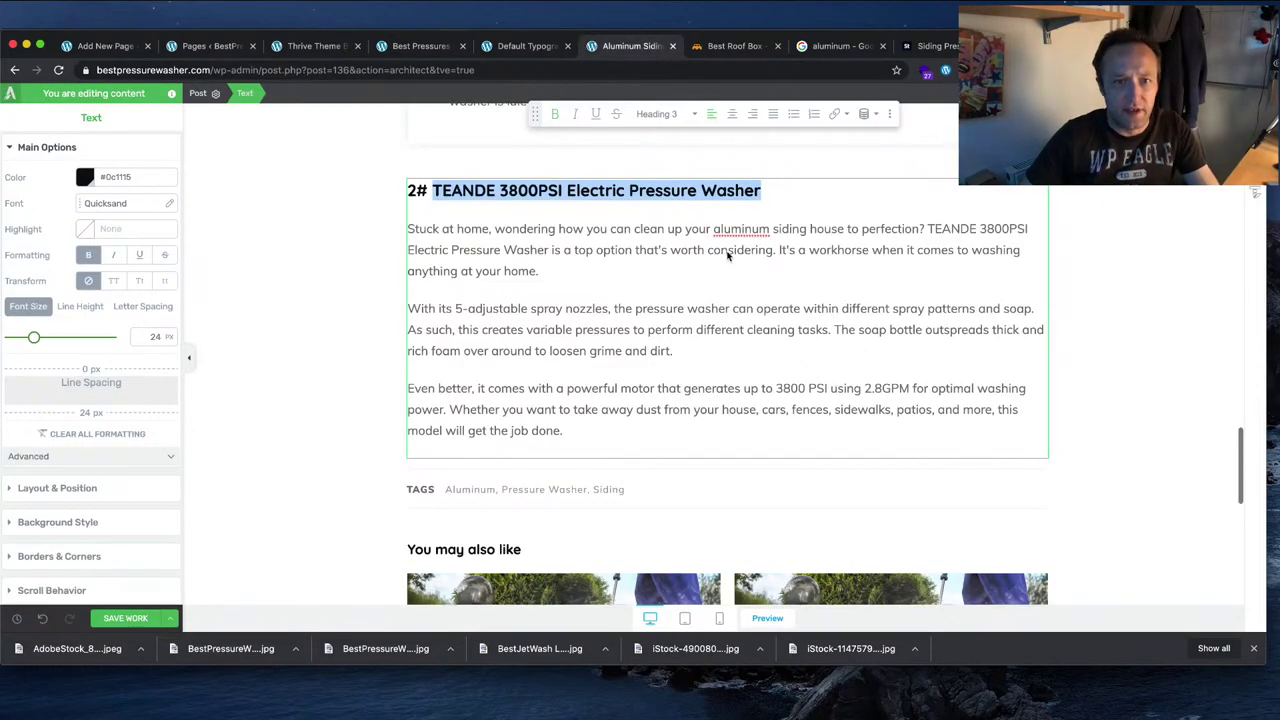
pyautogui.scroll(15, 727, 255)
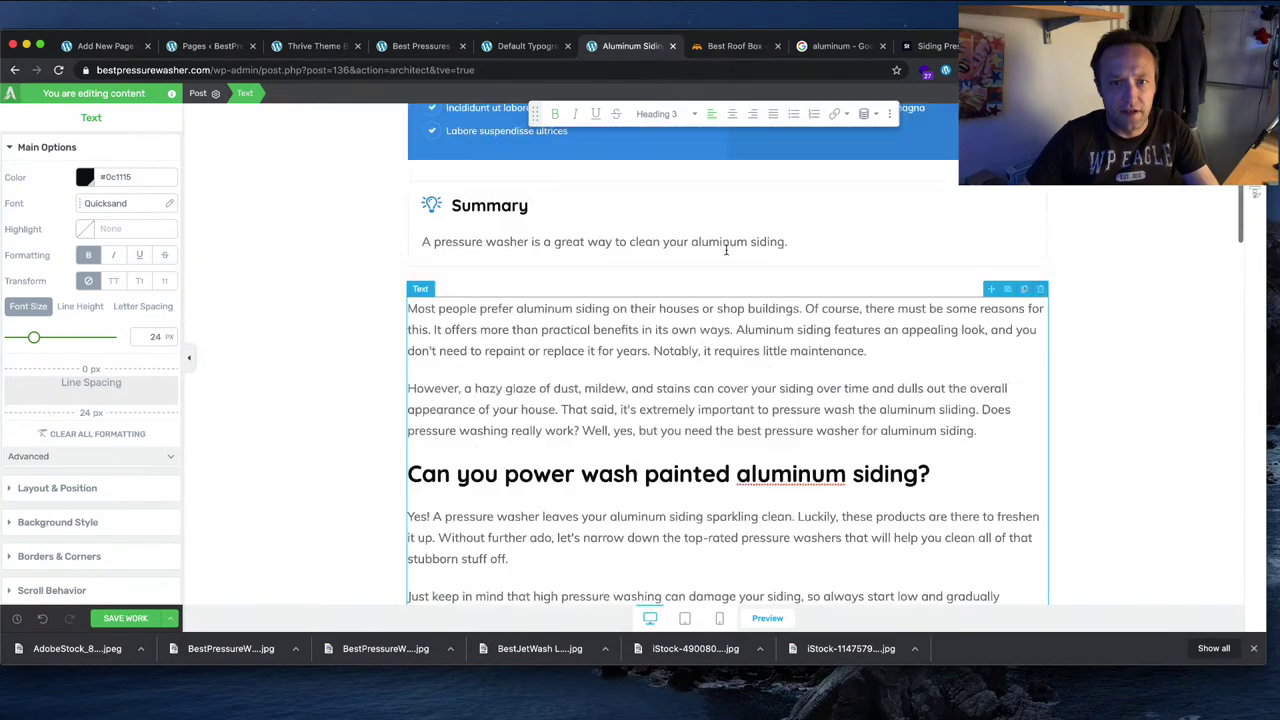
pyautogui.scroll(-10, 726, 250)
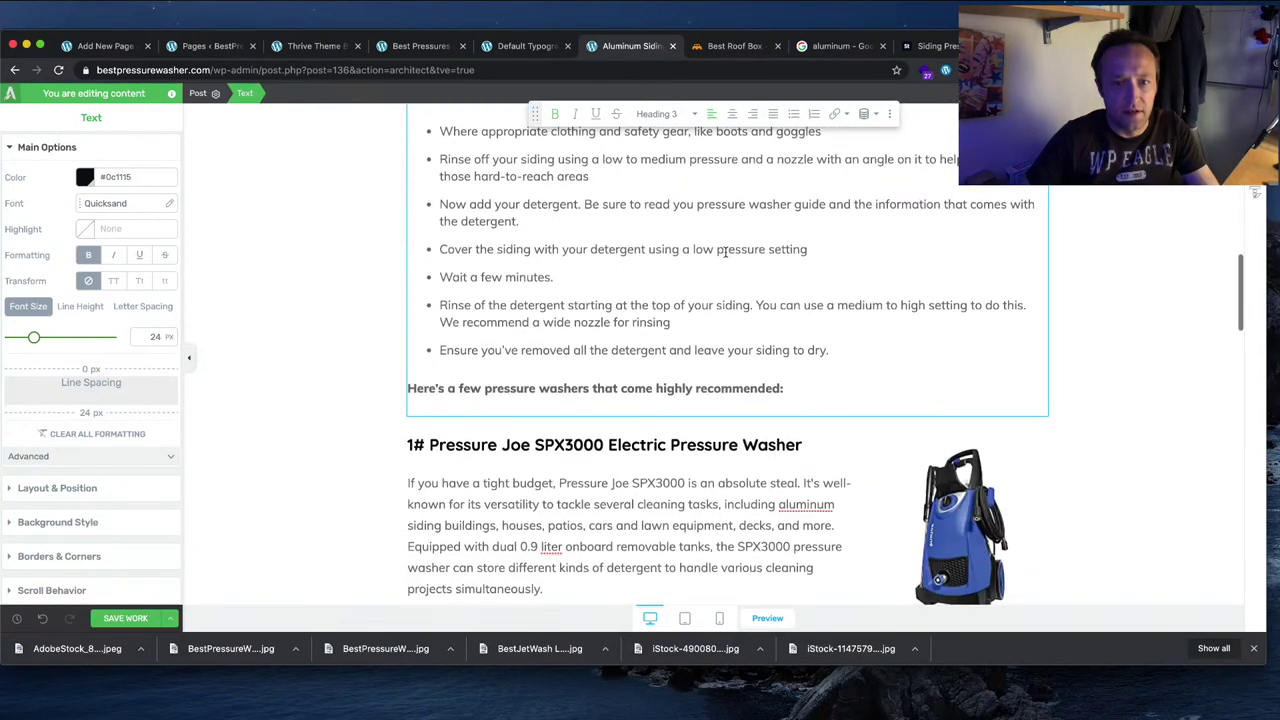
pyautogui.scroll(-10, 726, 251)
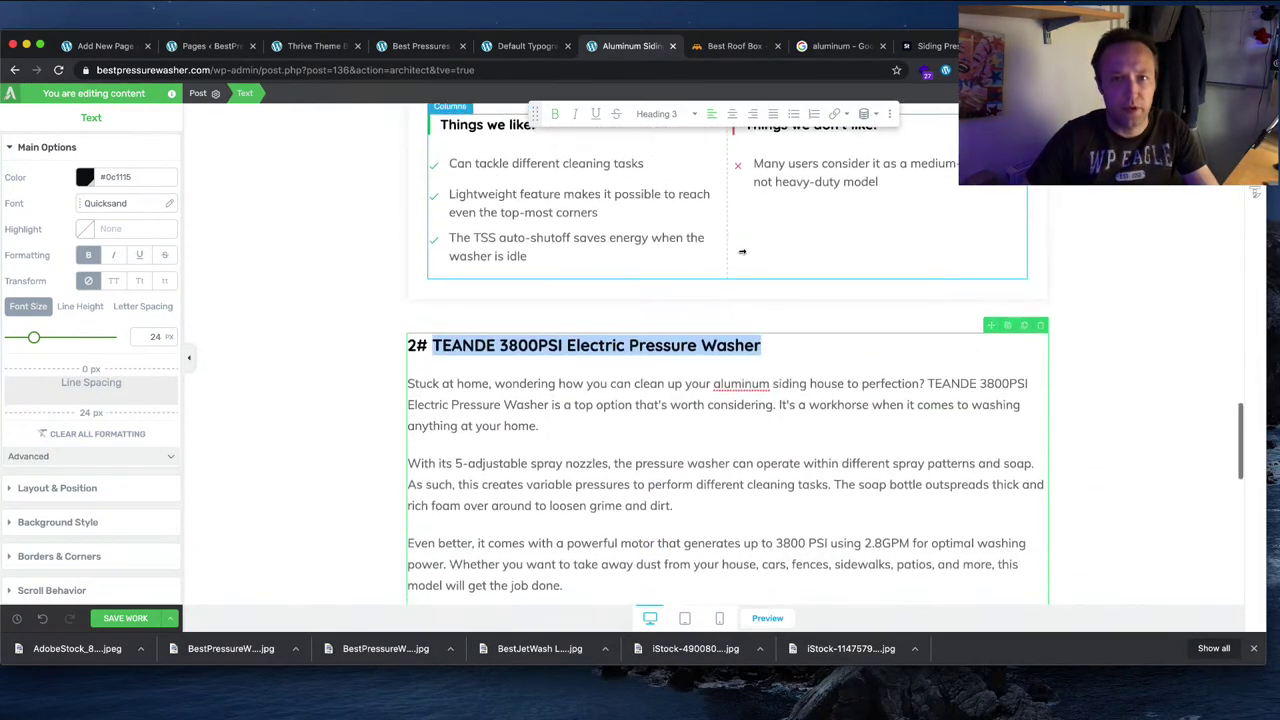
pyautogui.scroll(-1, 742, 251)
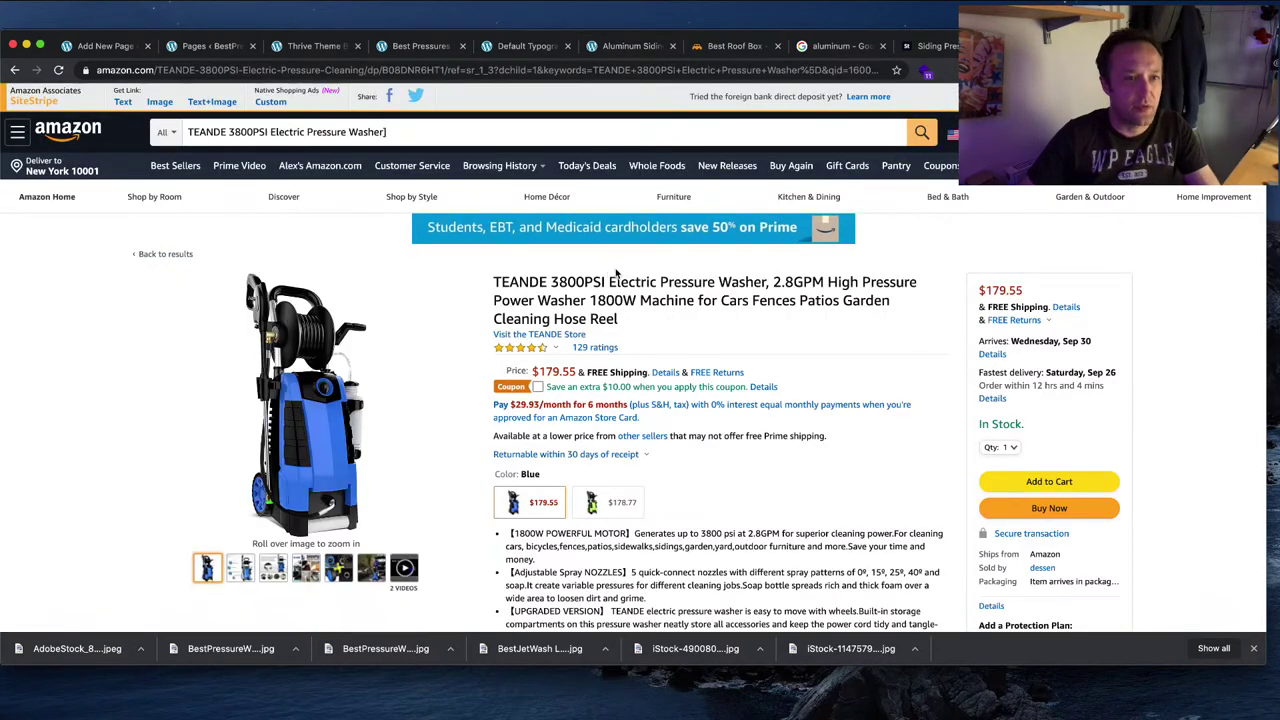
# Step: Generate SiteStripe's Large image-link HTML for the TEANDE pressure washer
pyautogui.scroll(-2, 500, 240)
pyautogui.scroll(2, 200, 140)
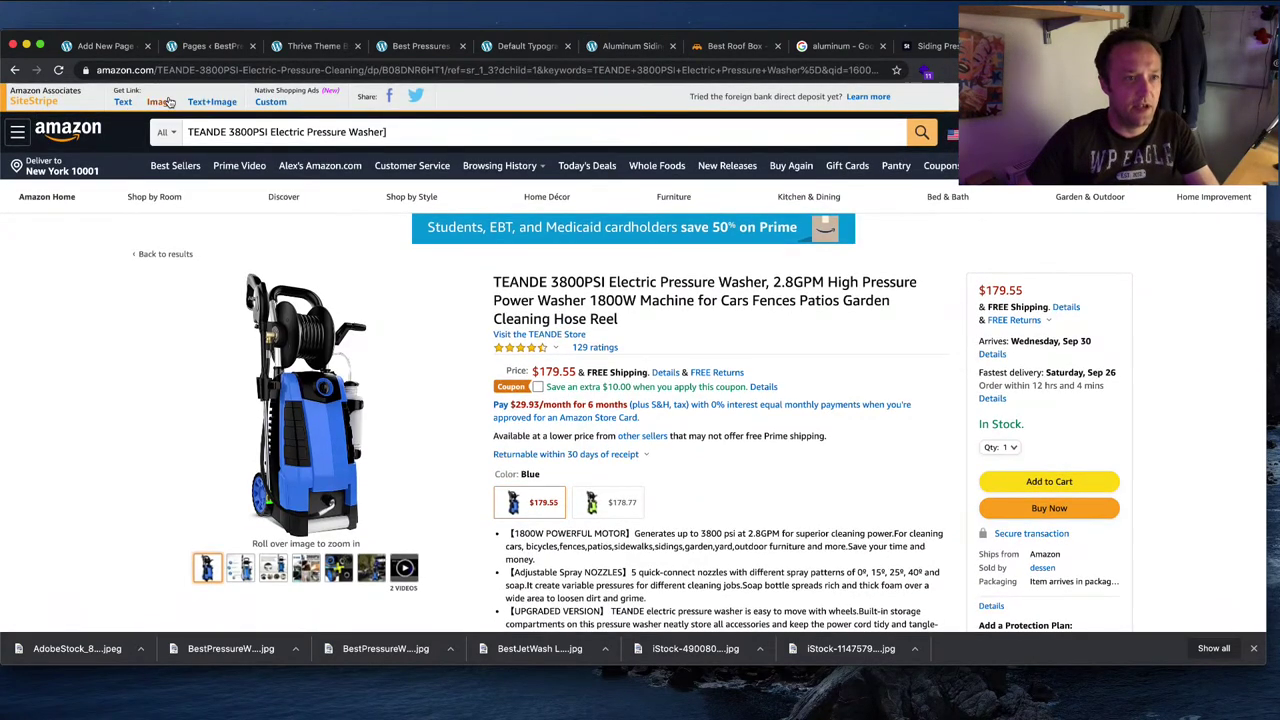
pyautogui.click(160, 101)
pyautogui.click(46, 250)
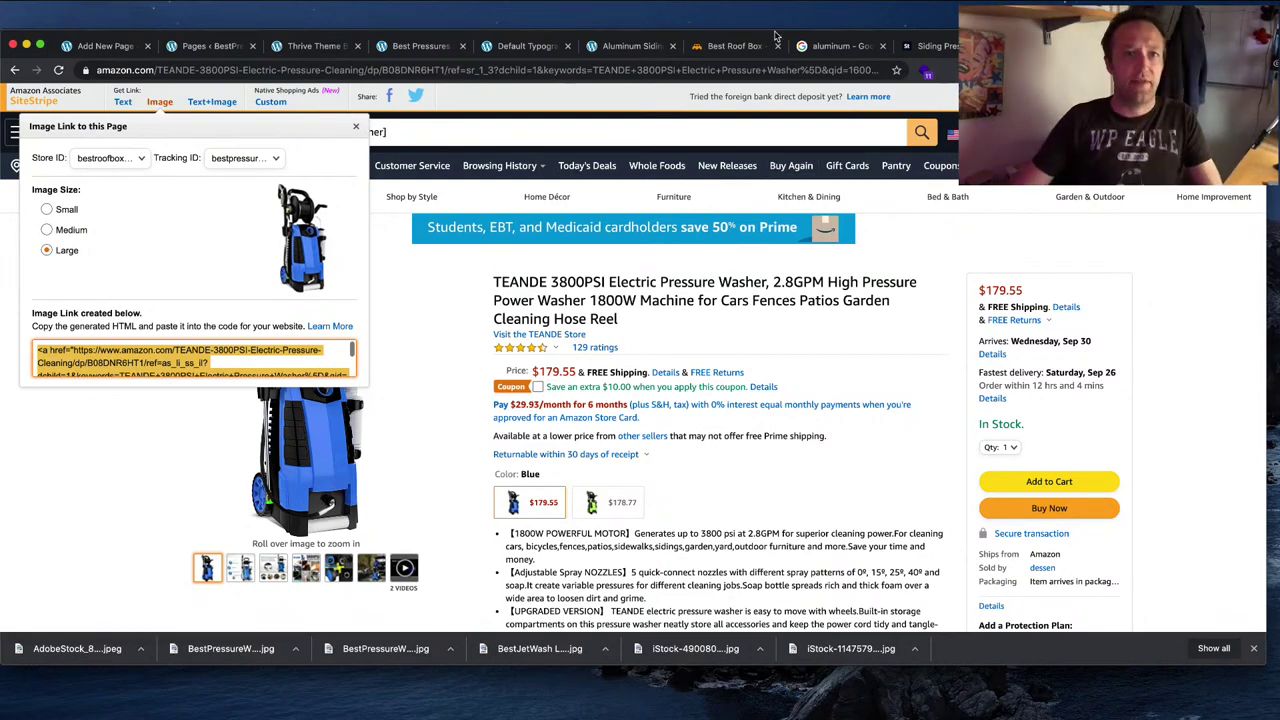
# Step: Add a Custom HTML element beside the TEANDE review text
pyautogui.click(606, 50)
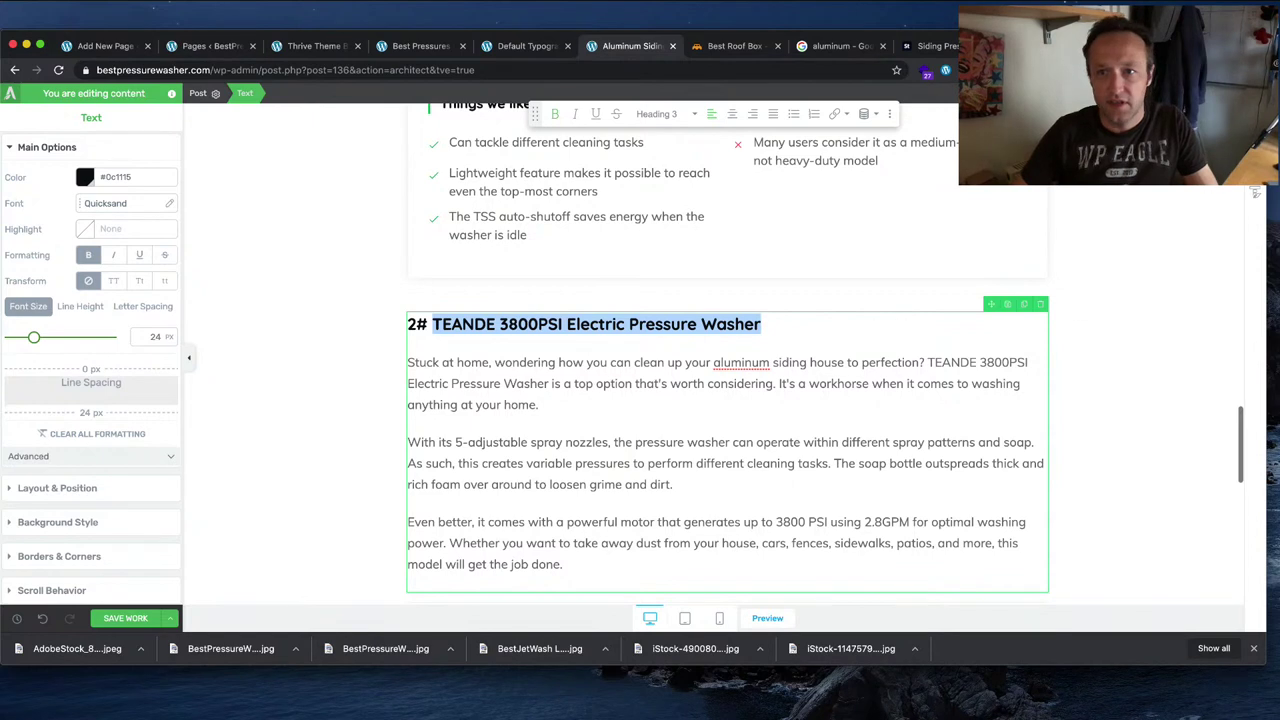
pyautogui.click(1255, 193)
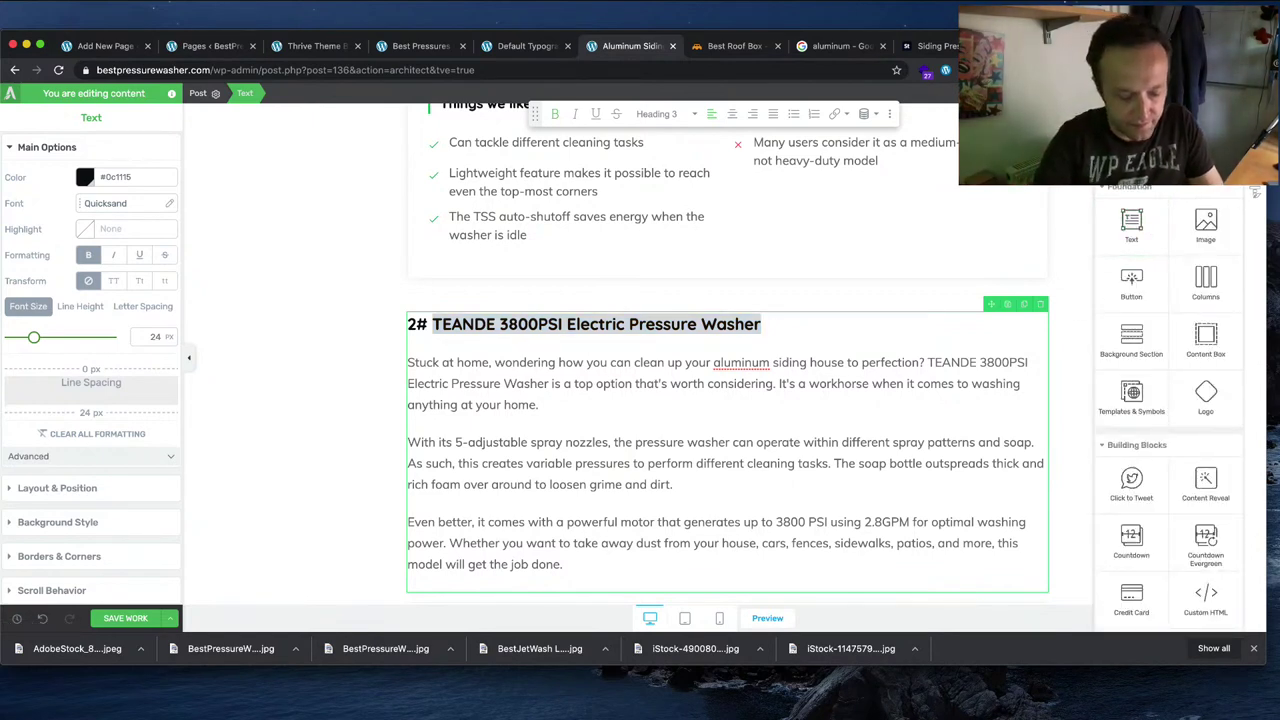
pyautogui.scroll(-5, 1170, 400)
pyautogui.moveTo(1131, 208); pyautogui.dragTo(990, 380)
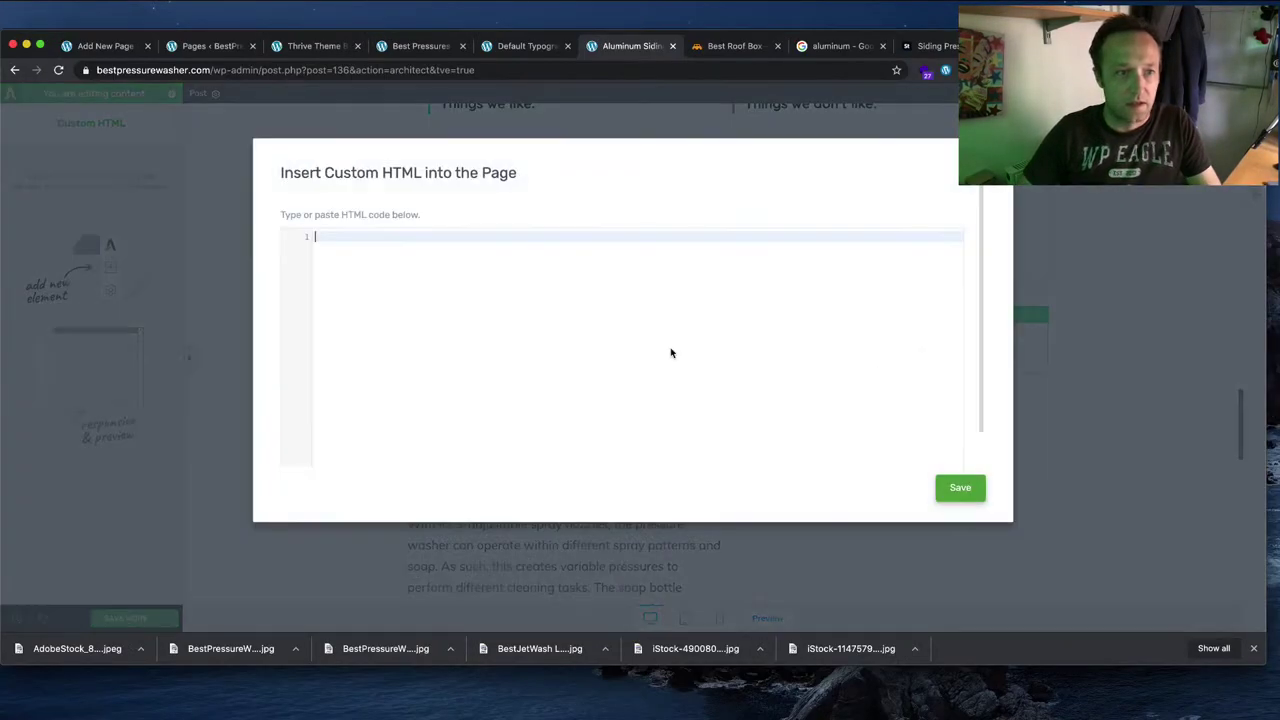
# Step: Paste the TEANDE Amazon image HTML into the Custom HTML block and save it
pyautogui.press('super+v')
pyautogui.click(962, 490)
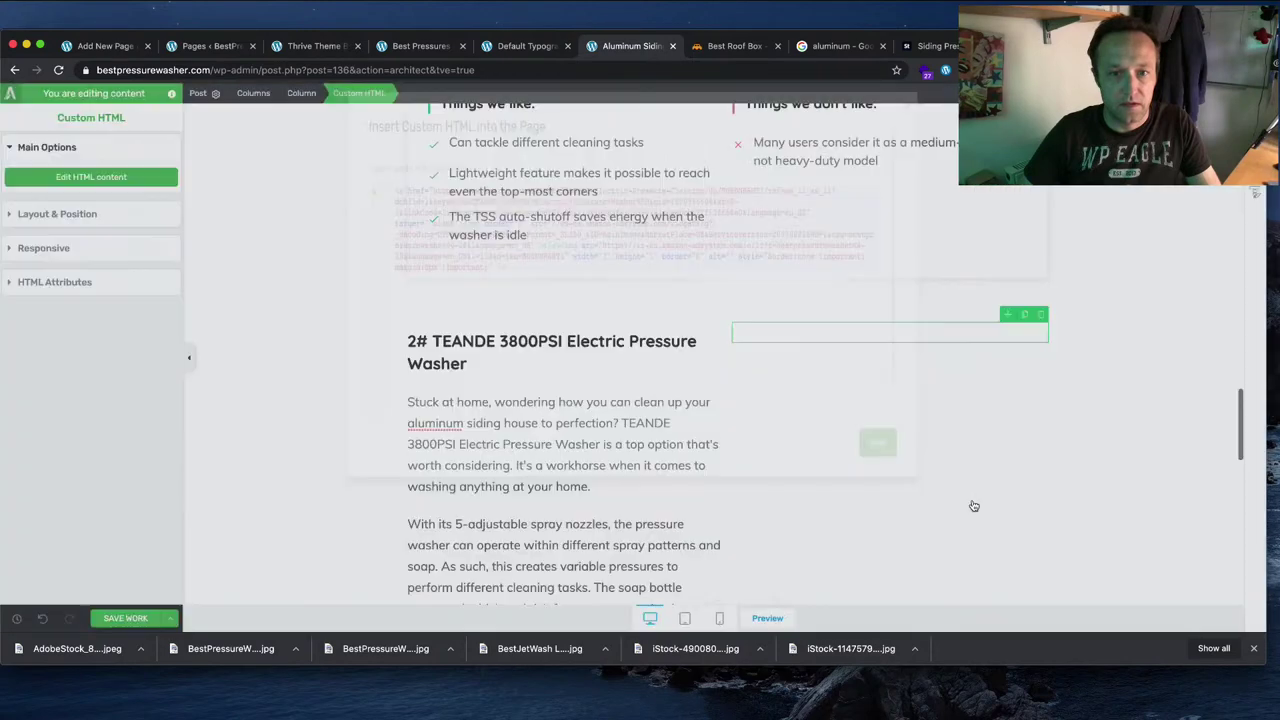
pyautogui.scroll(8, 1060, 503)
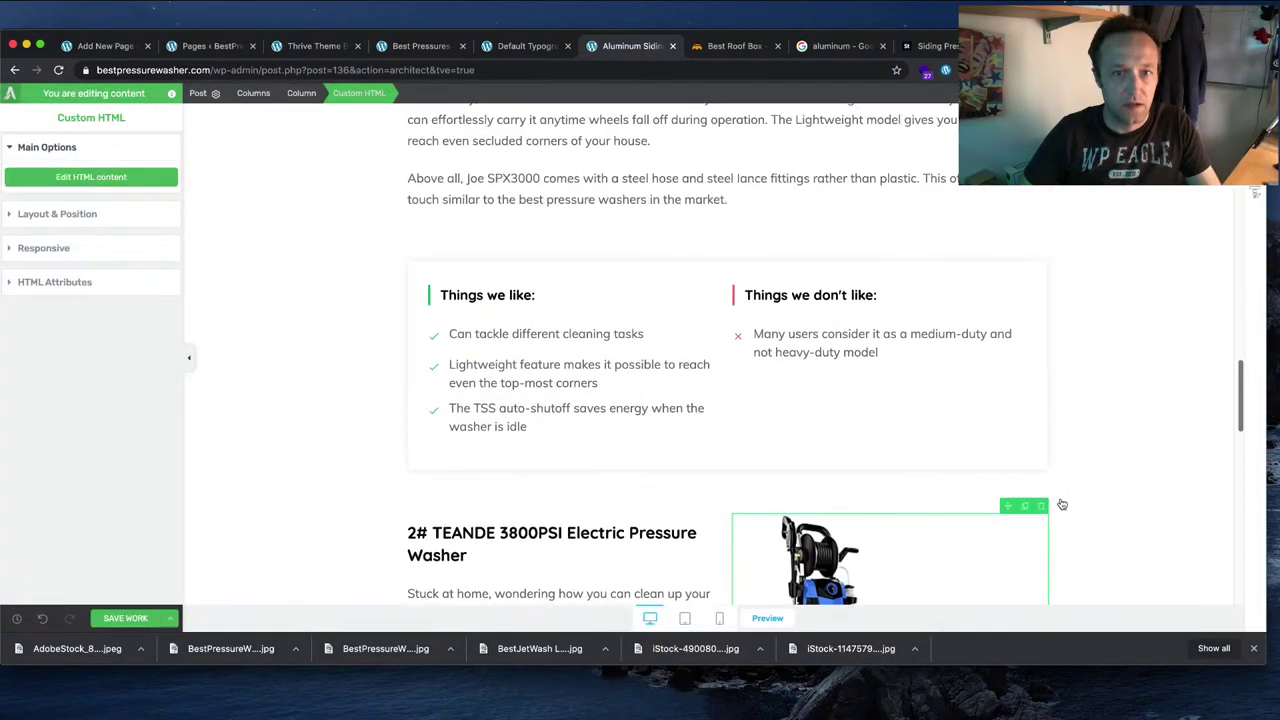
pyautogui.scroll(8, 1062, 504)
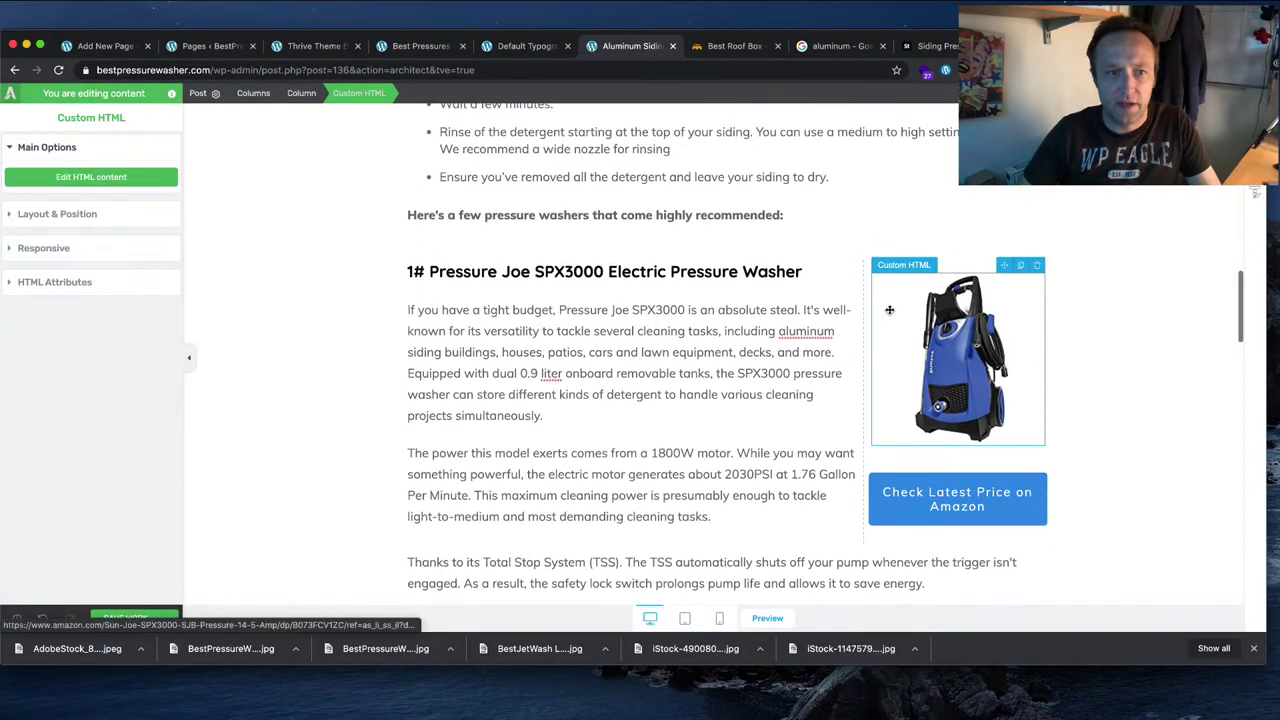
# Step: Set the TEANDE image column width to 30
pyautogui.click(947, 267)
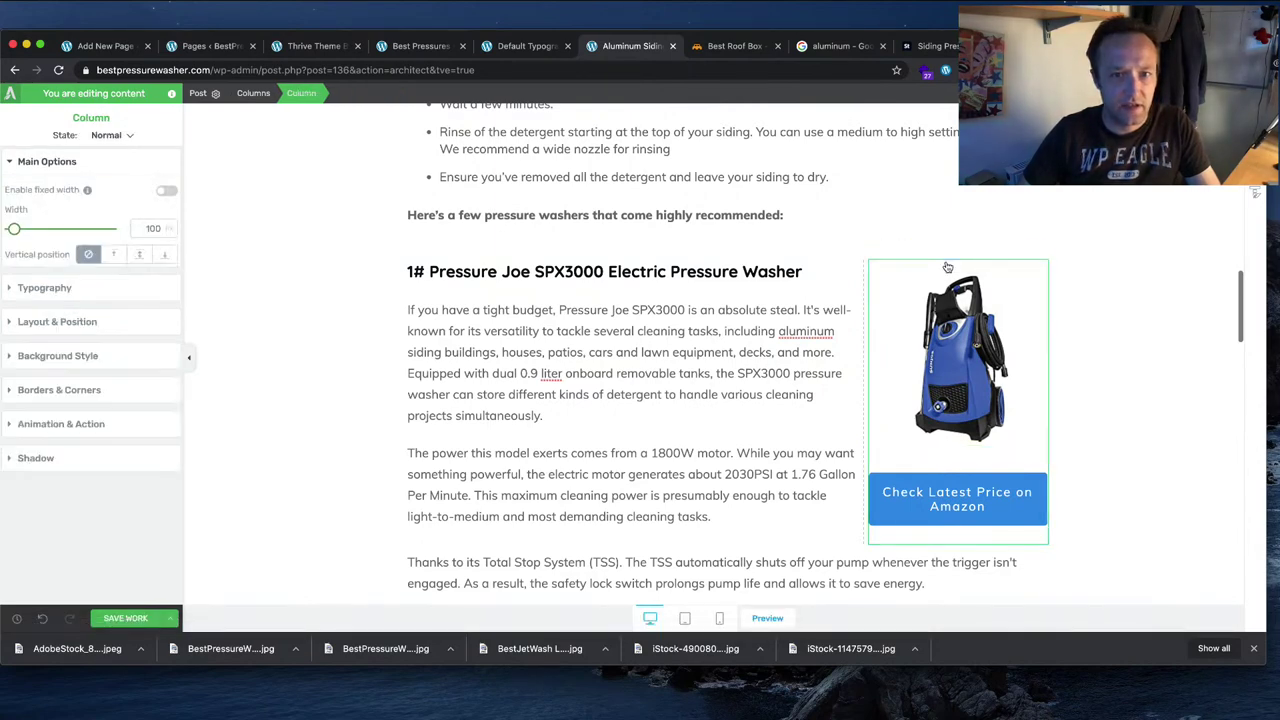
pyautogui.scroll(-5, 944, 270)
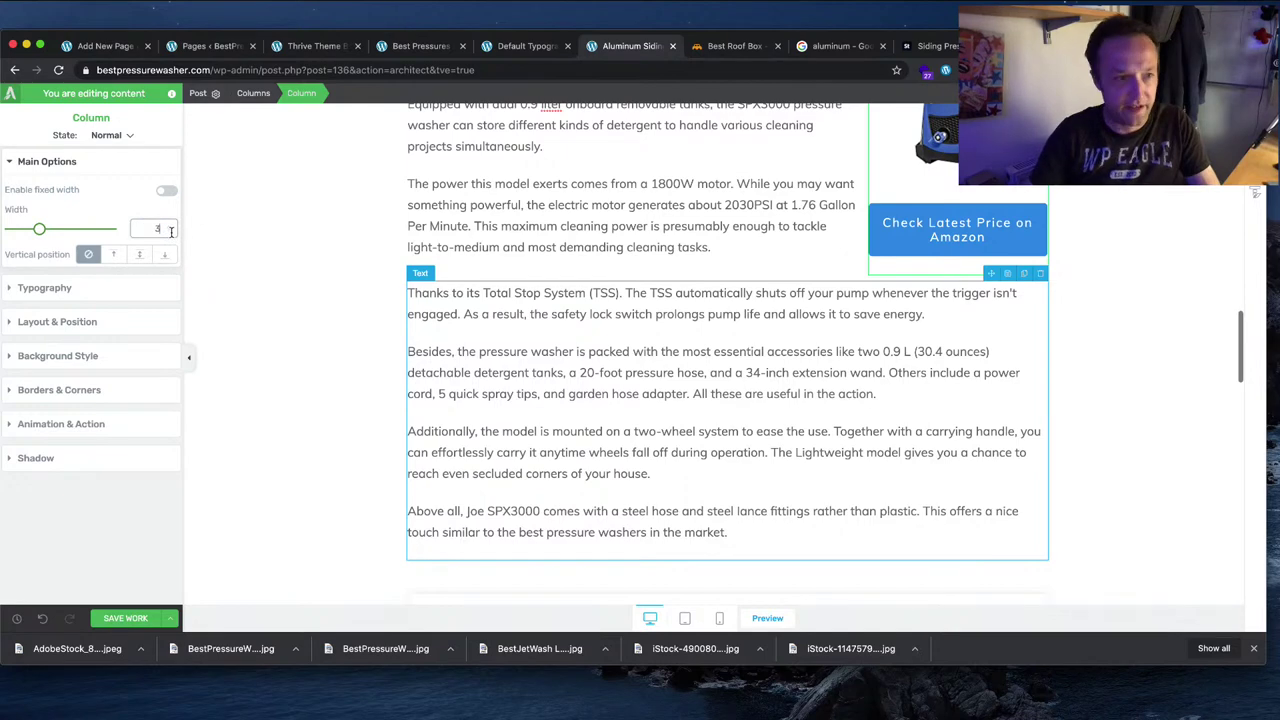
pyautogui.scroll(-6, 1097, 423)
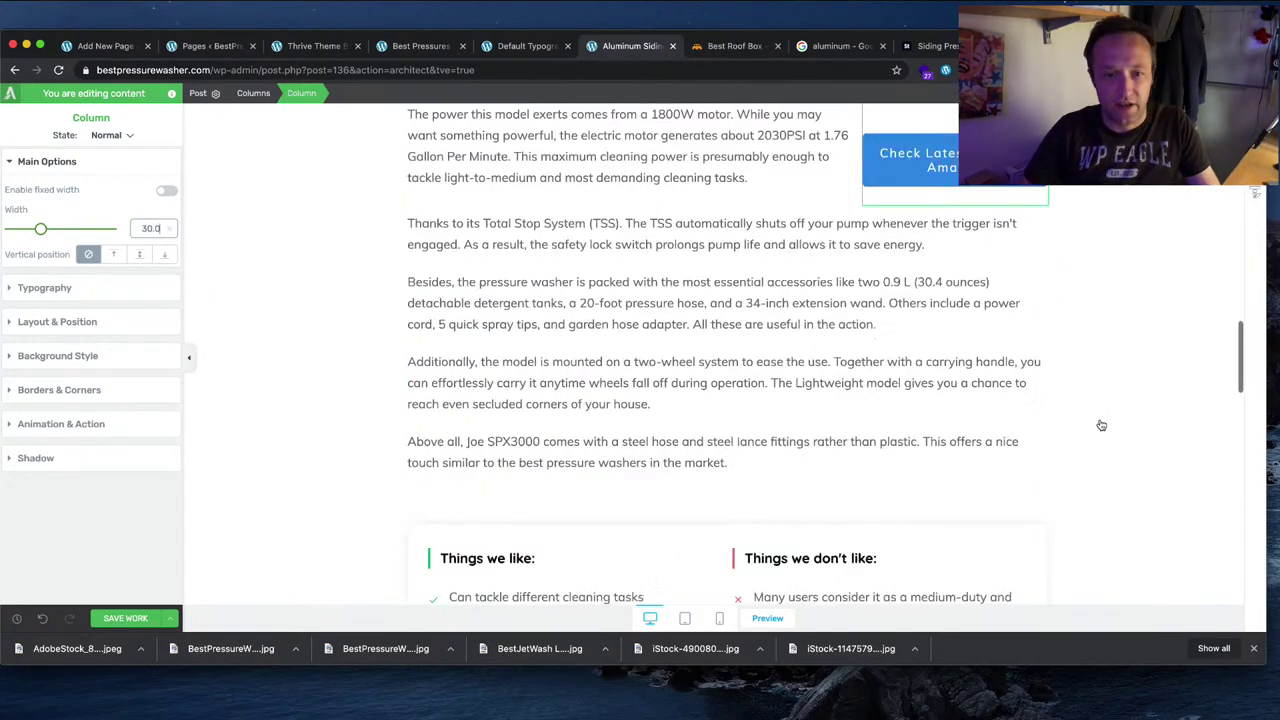
pyautogui.scroll(-4, 1099, 424)
pyautogui.click(963, 317)
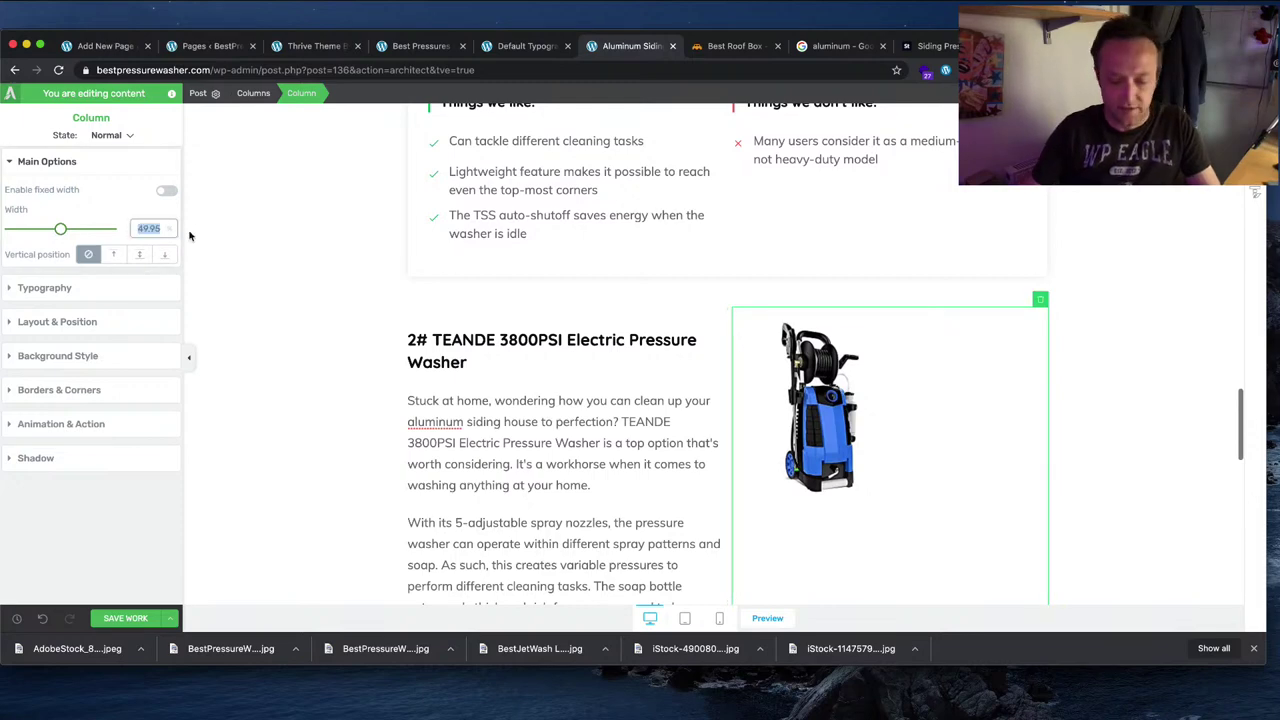
pyautogui.write('30')
pyautogui.press('Return')
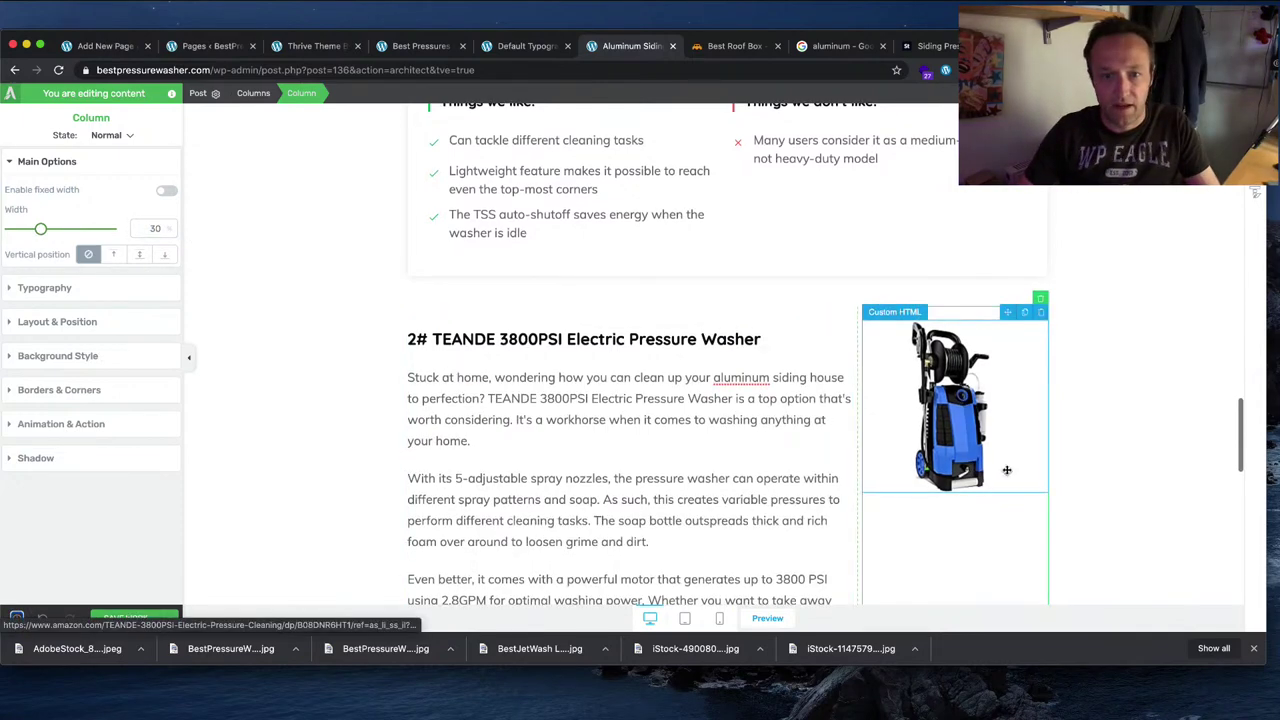
# Step: Duplicate the Check Latest Price on Amazon button and place the copy under the TEANDE image
pyautogui.scroll(-3, 1007, 470)
pyautogui.scroll(15, 1007, 470)
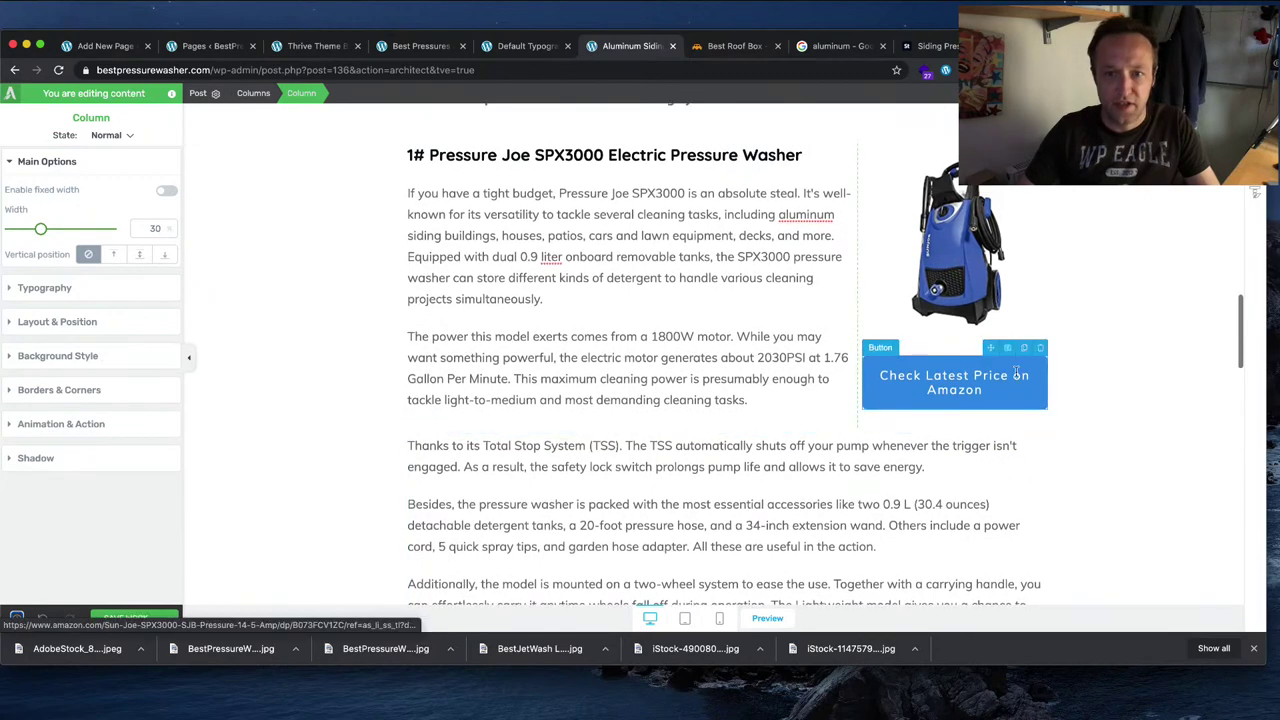
pyautogui.click(1025, 347)
pyautogui.scroll(-3, 1017, 451)
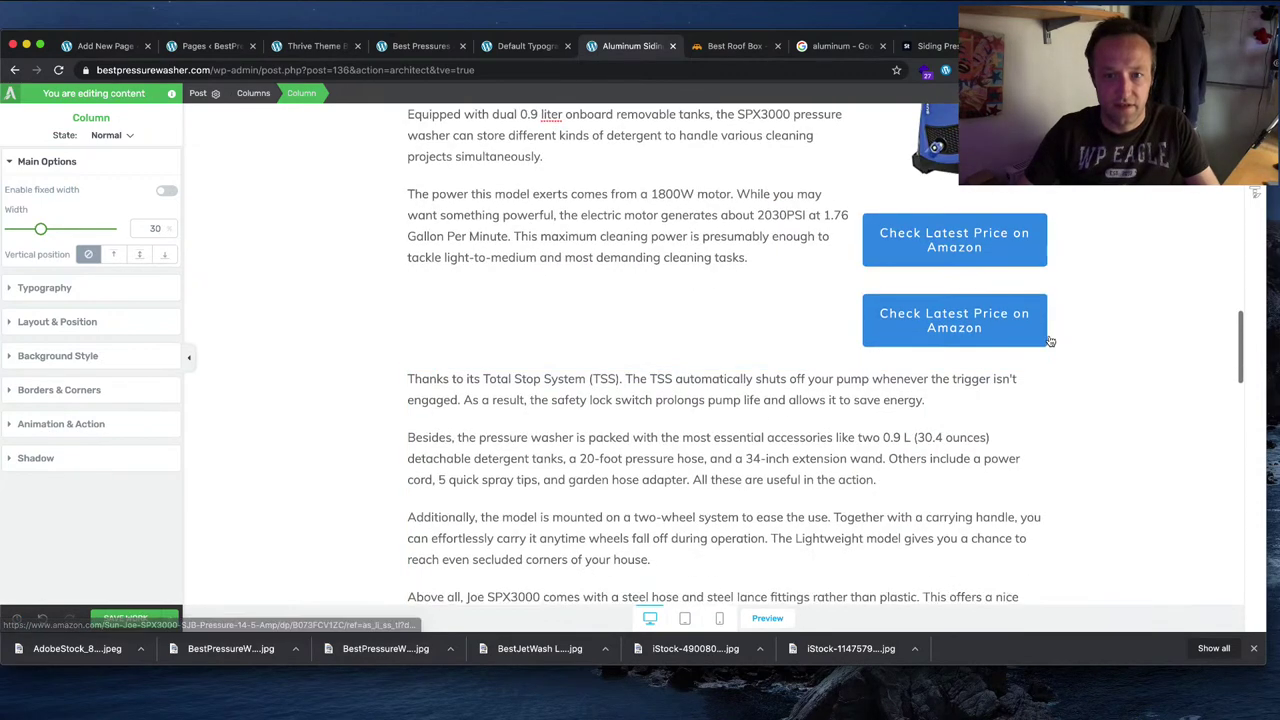
pyautogui.moveTo(1012, 303); pyautogui.dragTo(972, 505)
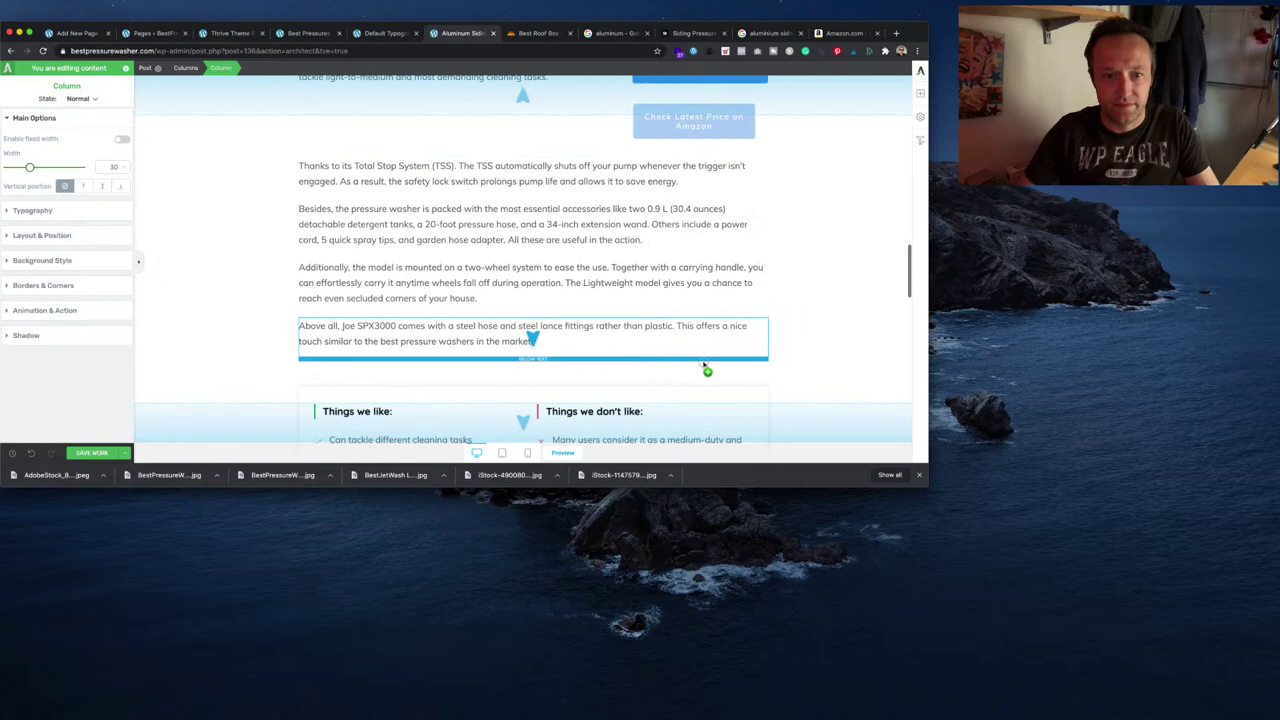
pyautogui.moveTo(706, 368); pyautogui.dragTo(672, 304)
pyautogui.moveTo(708, 405); pyautogui.dragTo(727, 288)
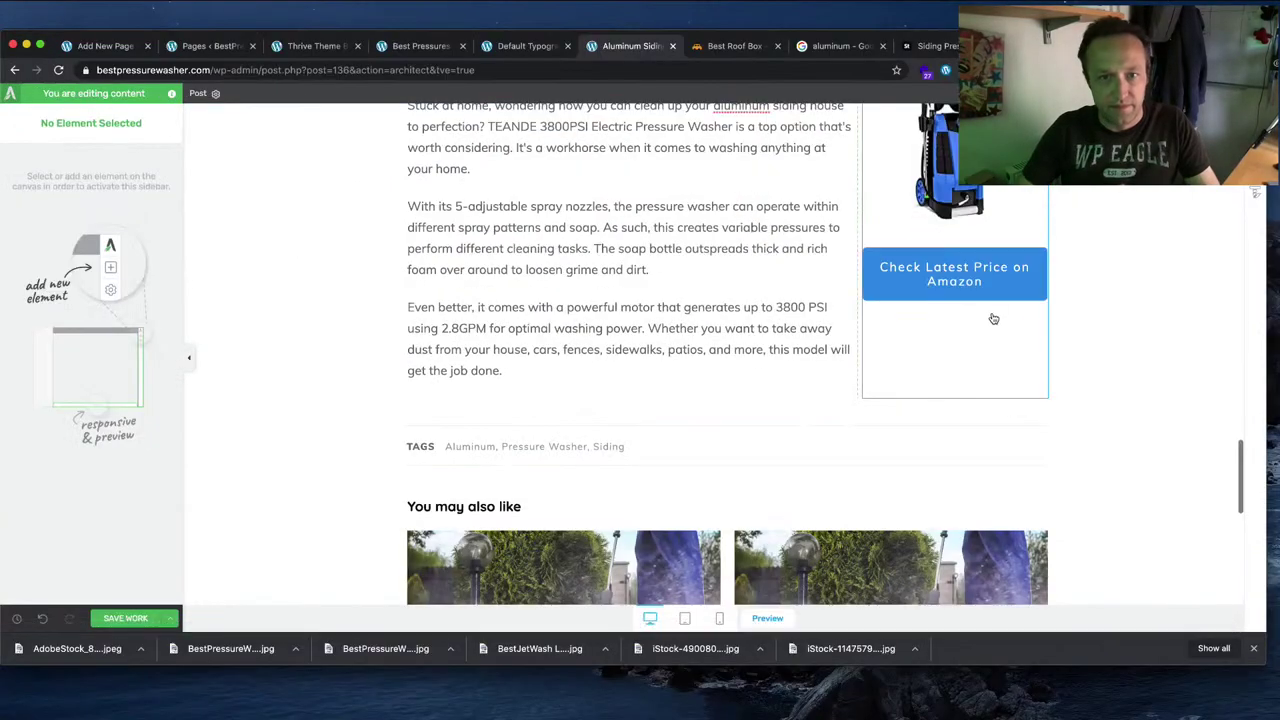
pyautogui.scroll(4, 993, 318)
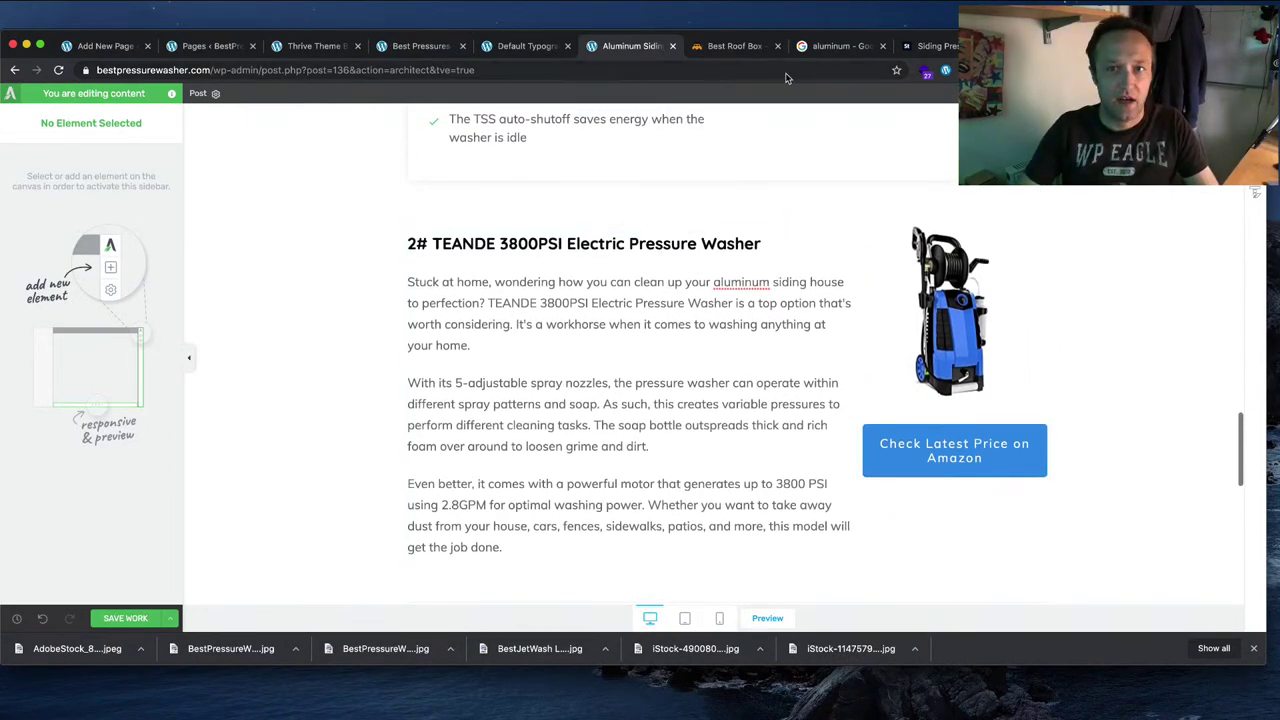
# Step: Generate and select the TEANDE washer's full text affiliate link in SiteStripe
pyautogui.hotkey('ctrl', 'Tab')
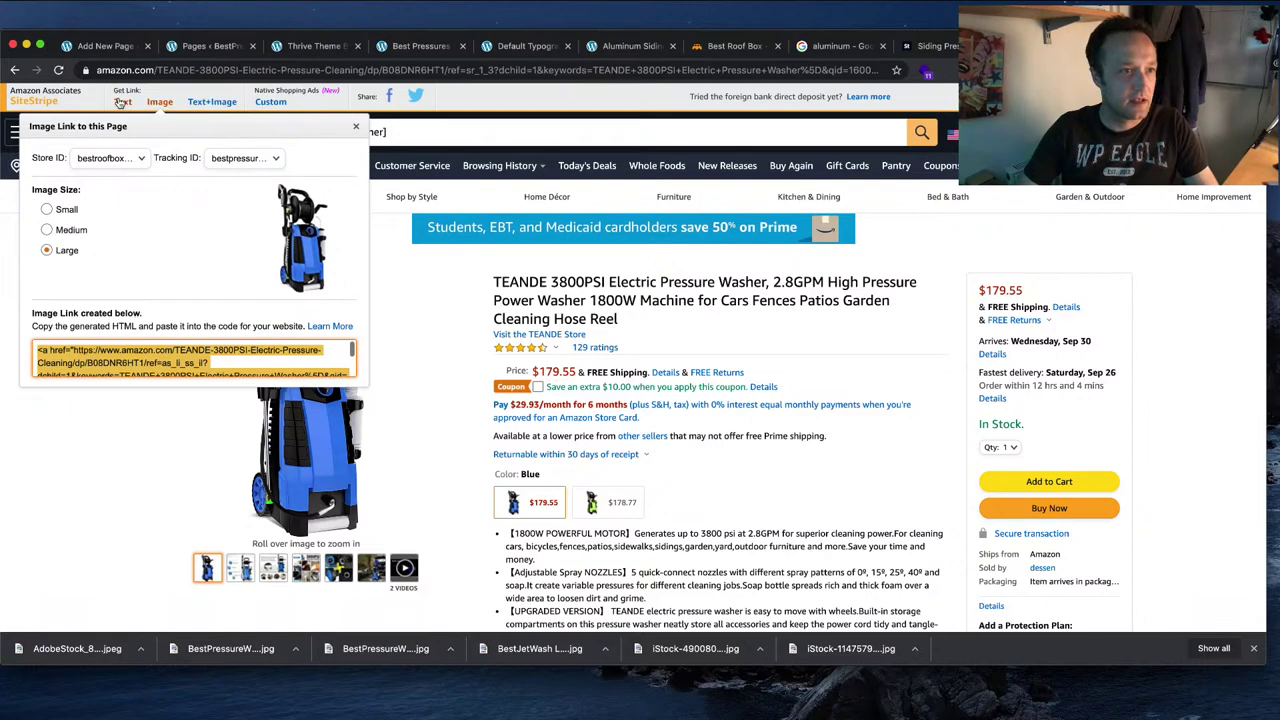
pyautogui.click(120, 102)
pyautogui.click(225, 241)
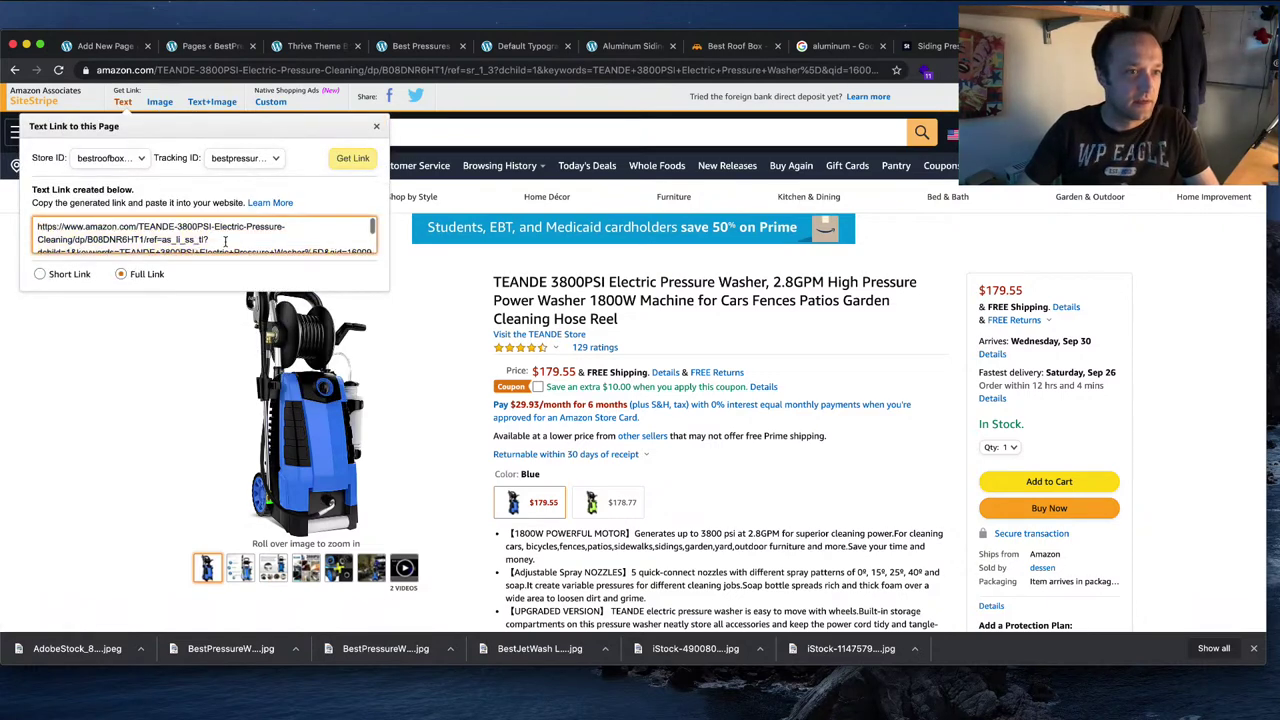
pyautogui.press('super+a')
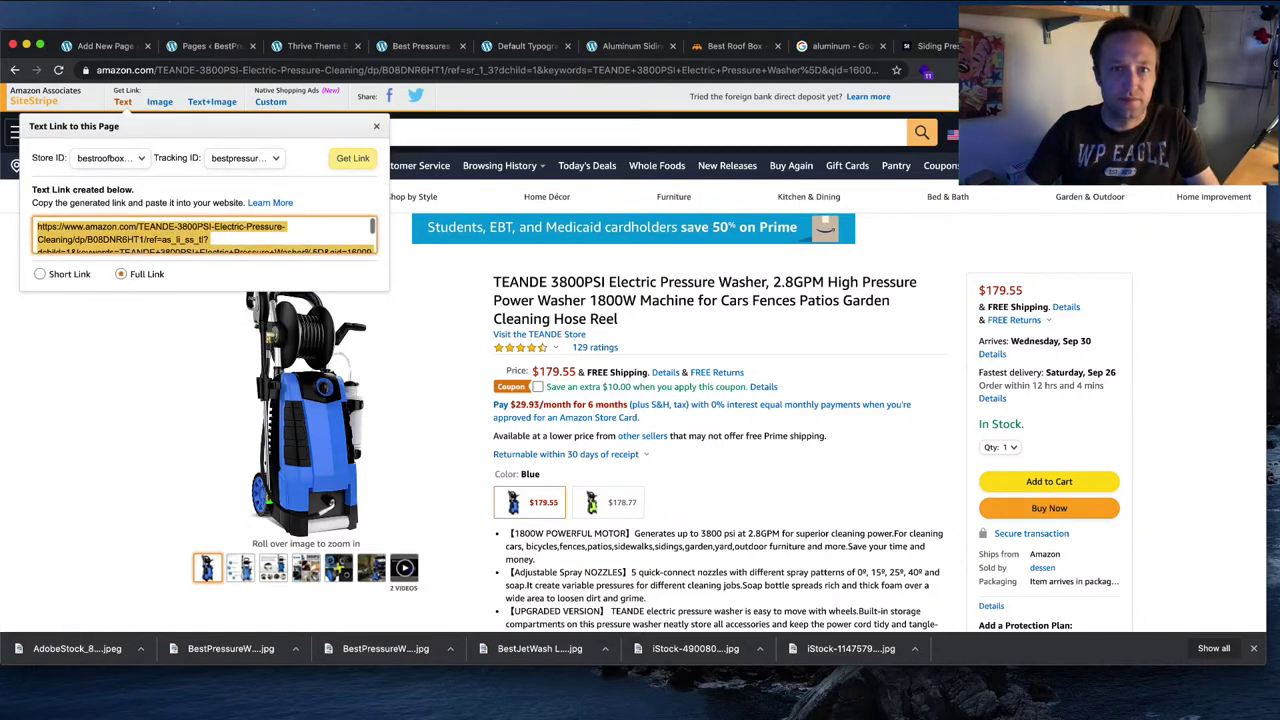
pyautogui.click(599, 47)
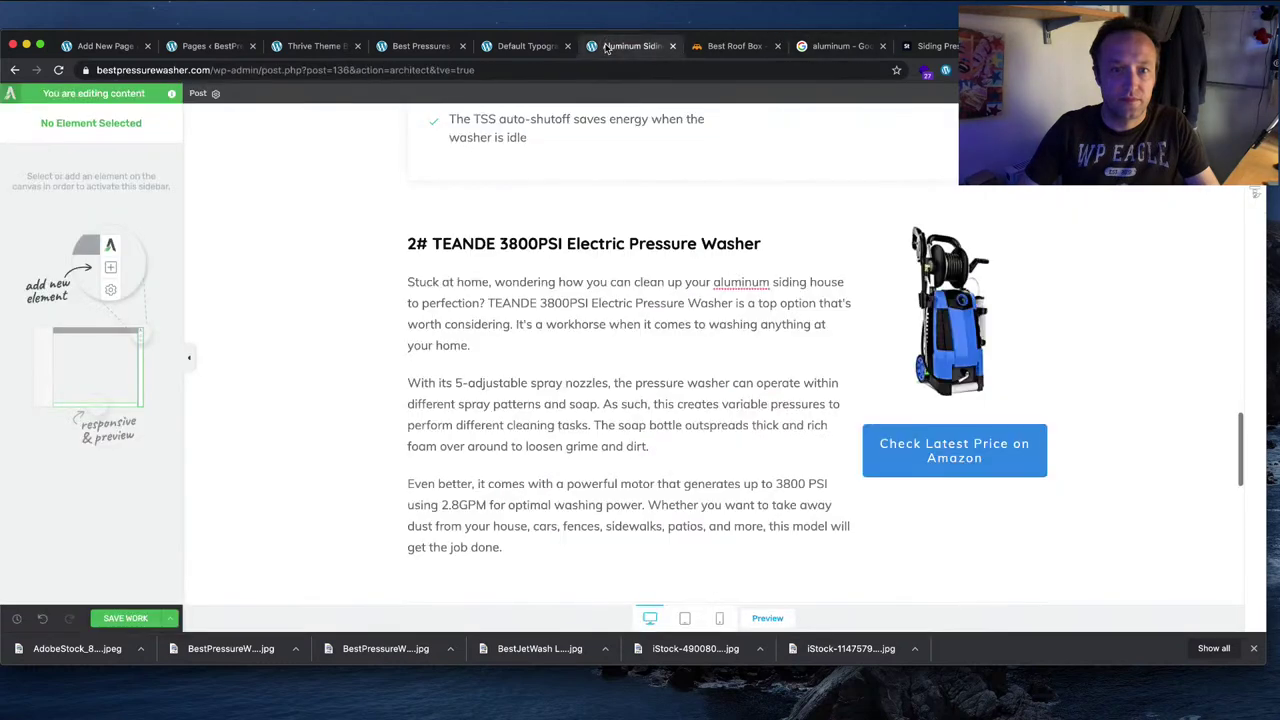
# Step: Replace the TEANDE price button's Target URL with the new Amazon link
pyautogui.click(945, 436)
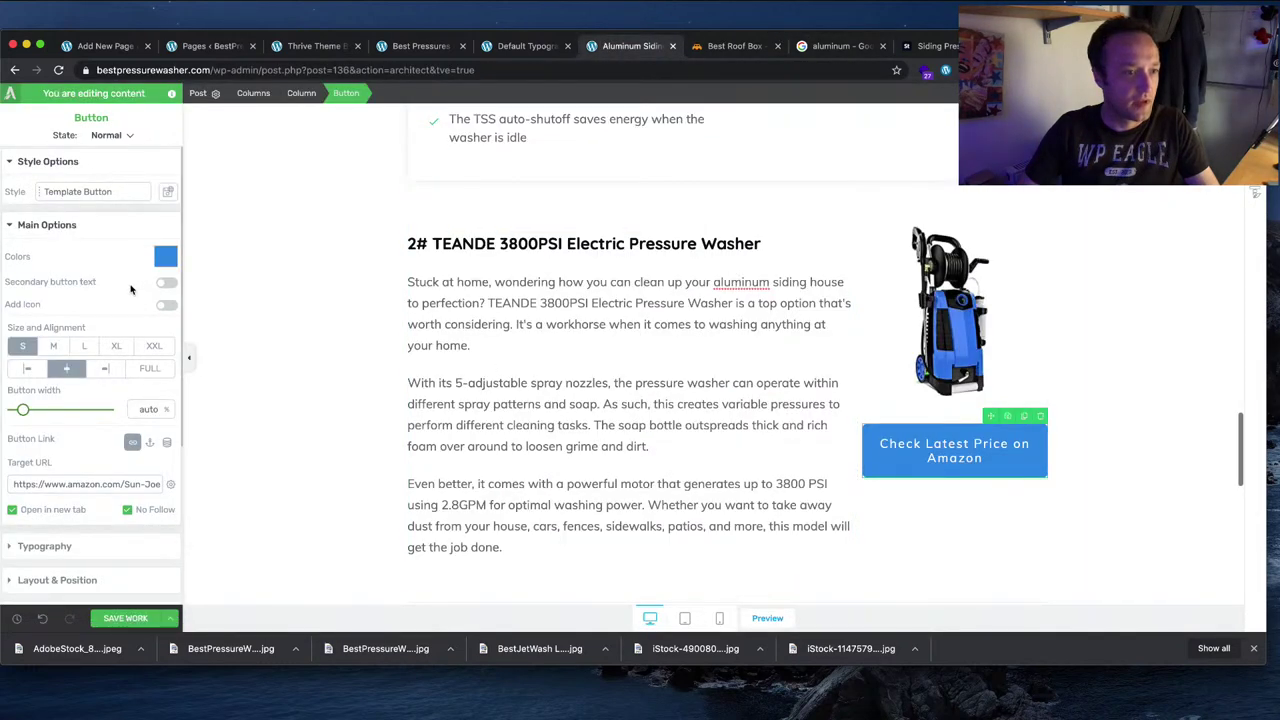
pyautogui.click(104, 484)
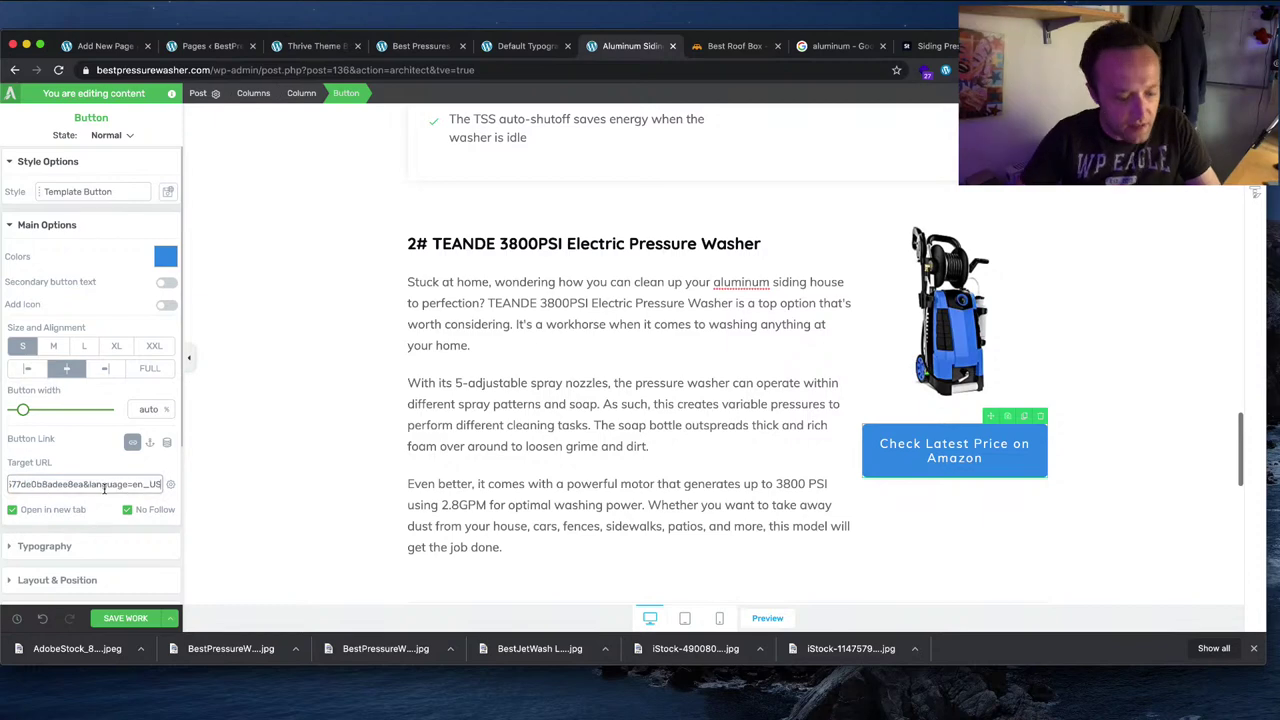
pyautogui.press('super+a')
pyautogui.press('super+v')
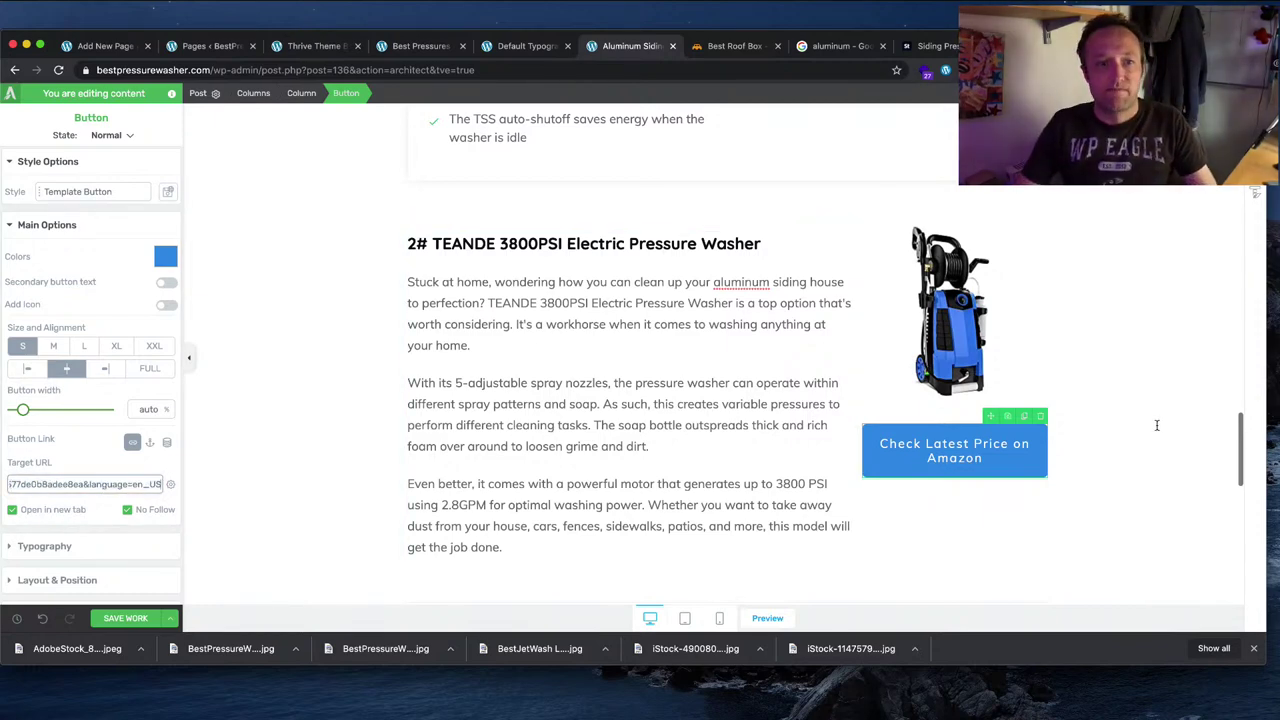
pyautogui.click(1154, 423)
# Step: Duplicate the pros-and-cons box and move the copy below the TEANDE review
pyautogui.scroll(-3, 531, 366)
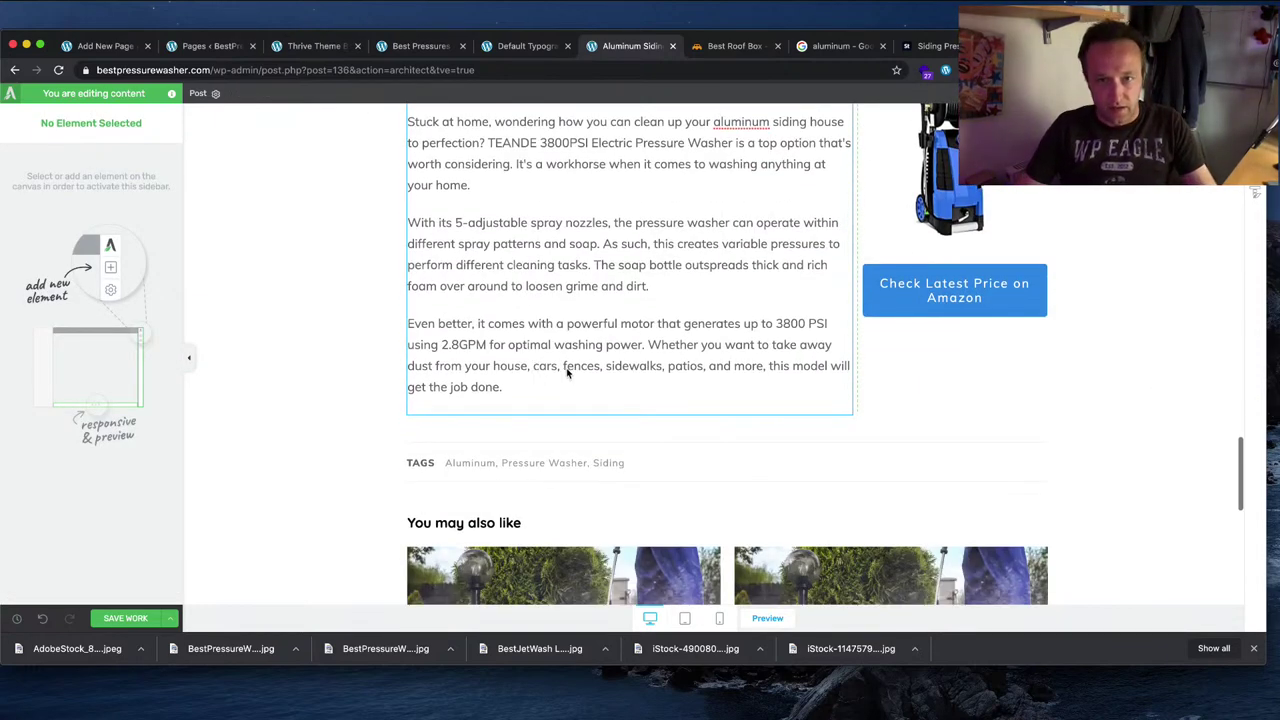
pyautogui.scroll(7, 494, 205)
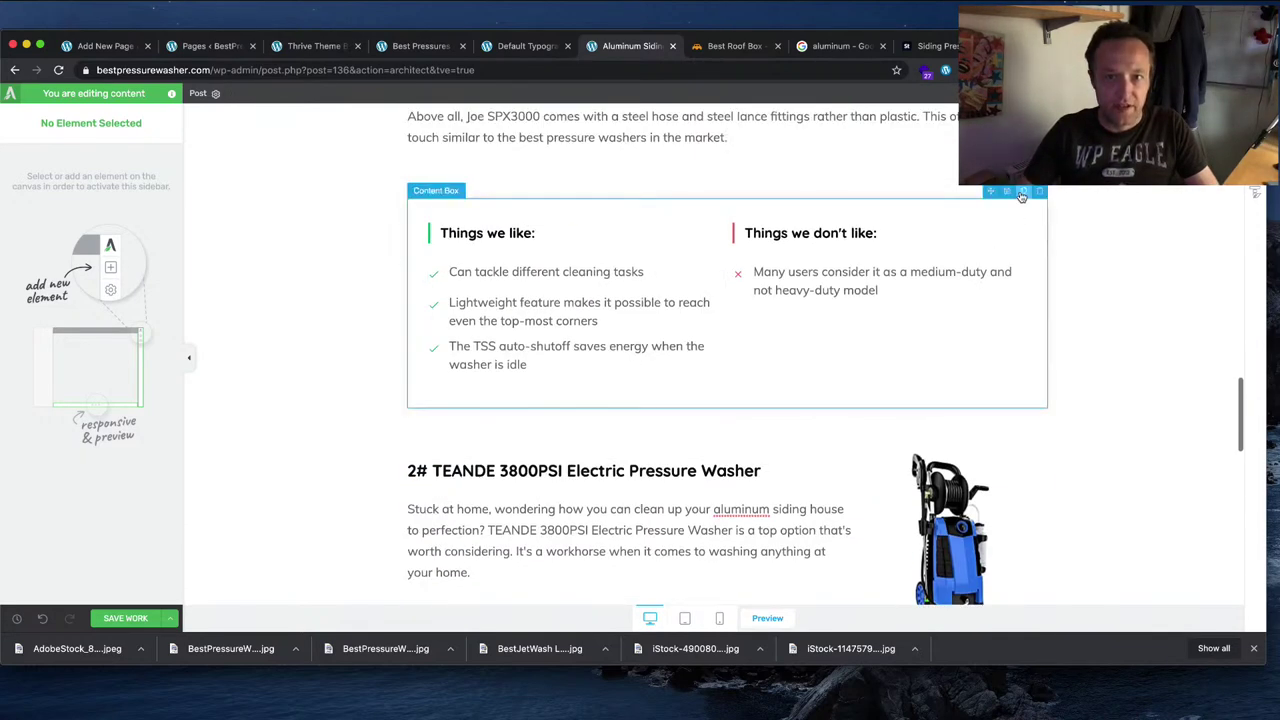
pyautogui.click(1021, 193)
pyautogui.scroll(-2, 887, 352)
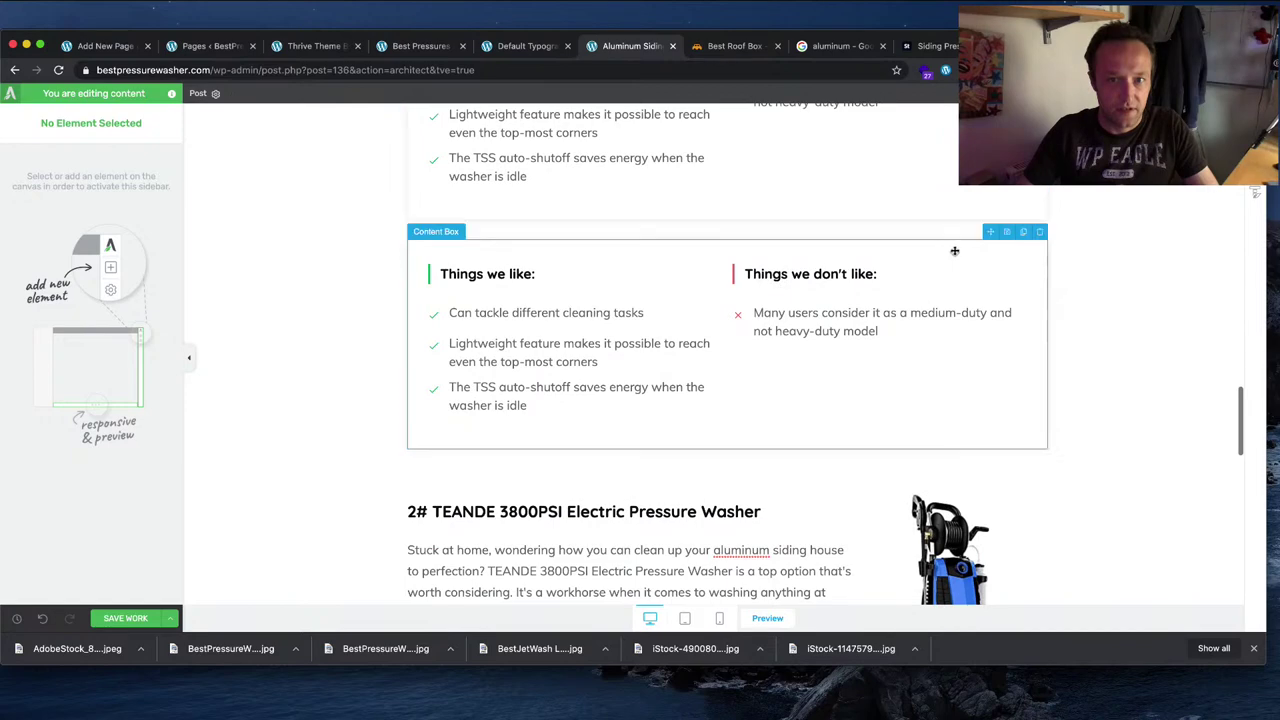
pyautogui.moveTo(990, 234); pyautogui.dragTo(933, 486)
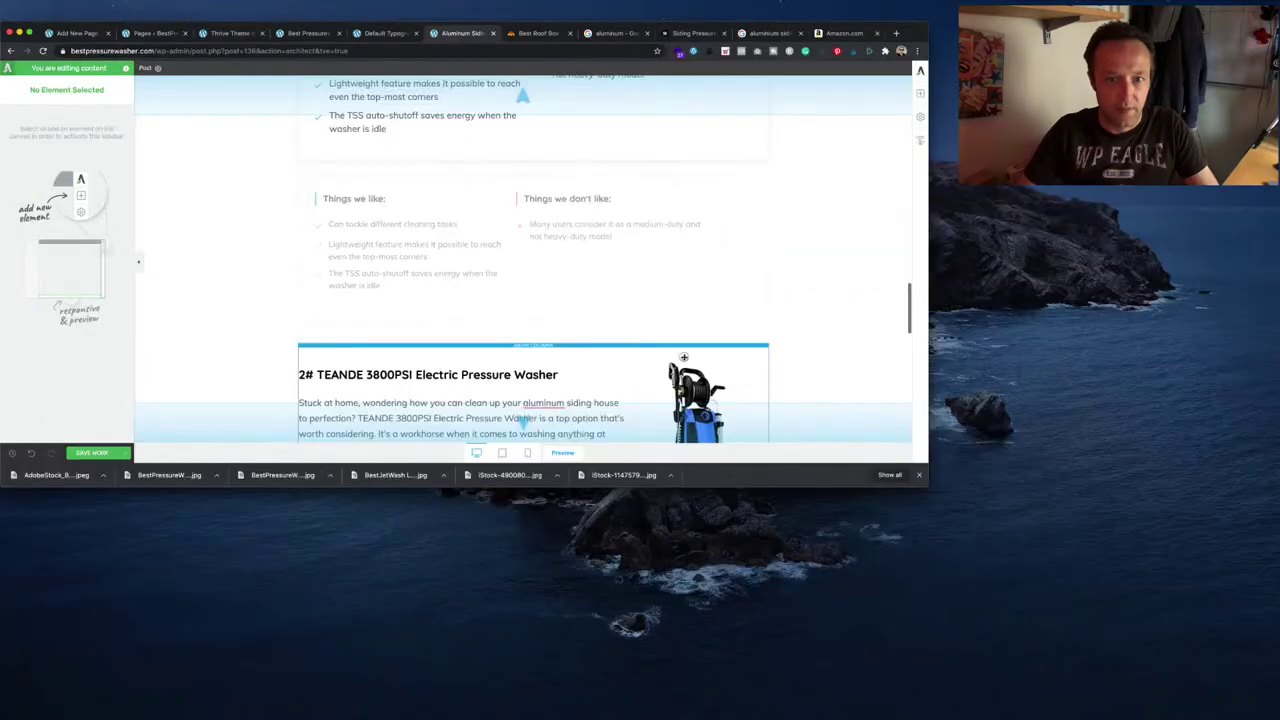
pyautogui.moveTo(689, 356); pyautogui.dragTo(610, 365)
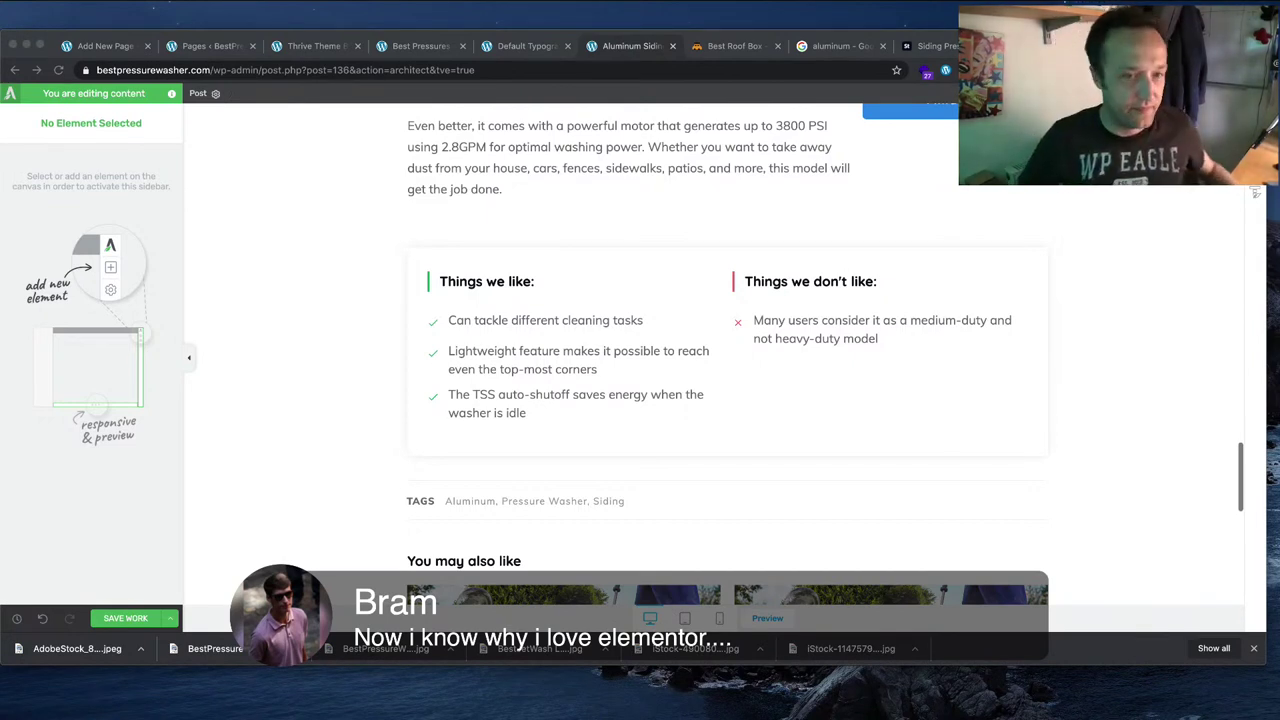
# Step: Drag a Table of Contents under the Summary box and choose a collapsible template
pyautogui.scroll(3, 727, 350)
pyautogui.scroll(10, 727, 350)
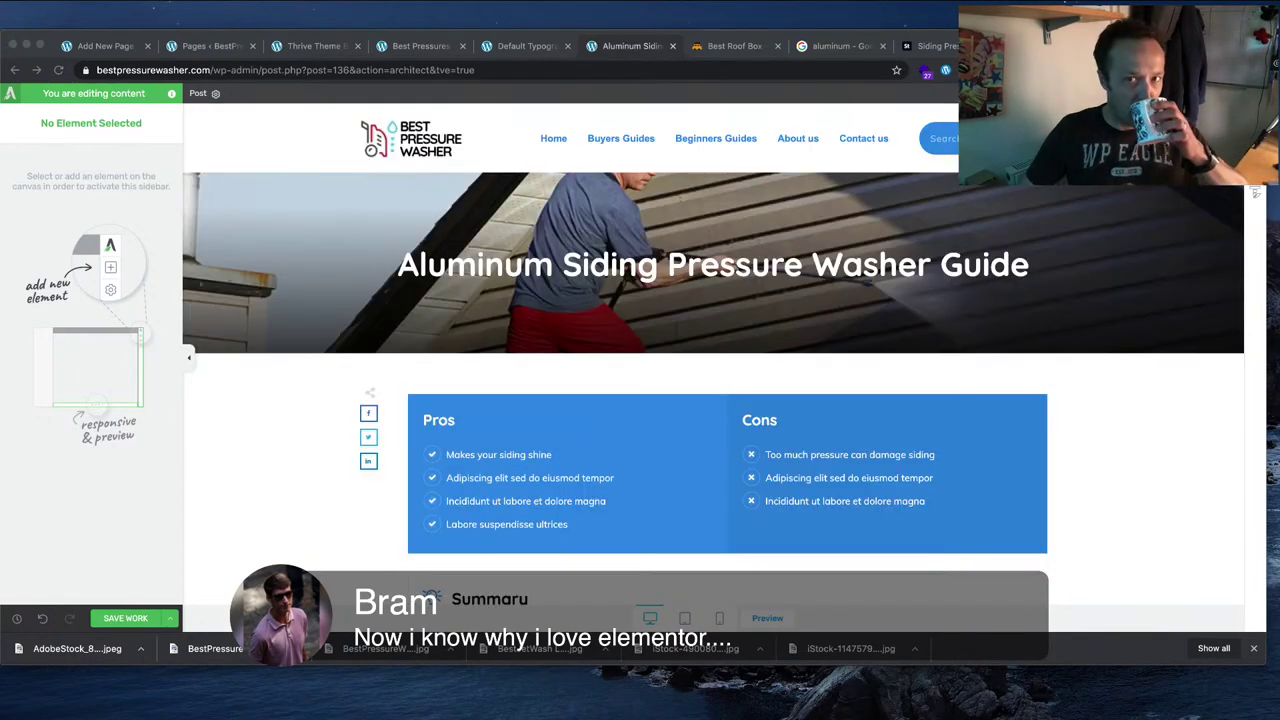
pyautogui.scroll(-5, 727, 350)
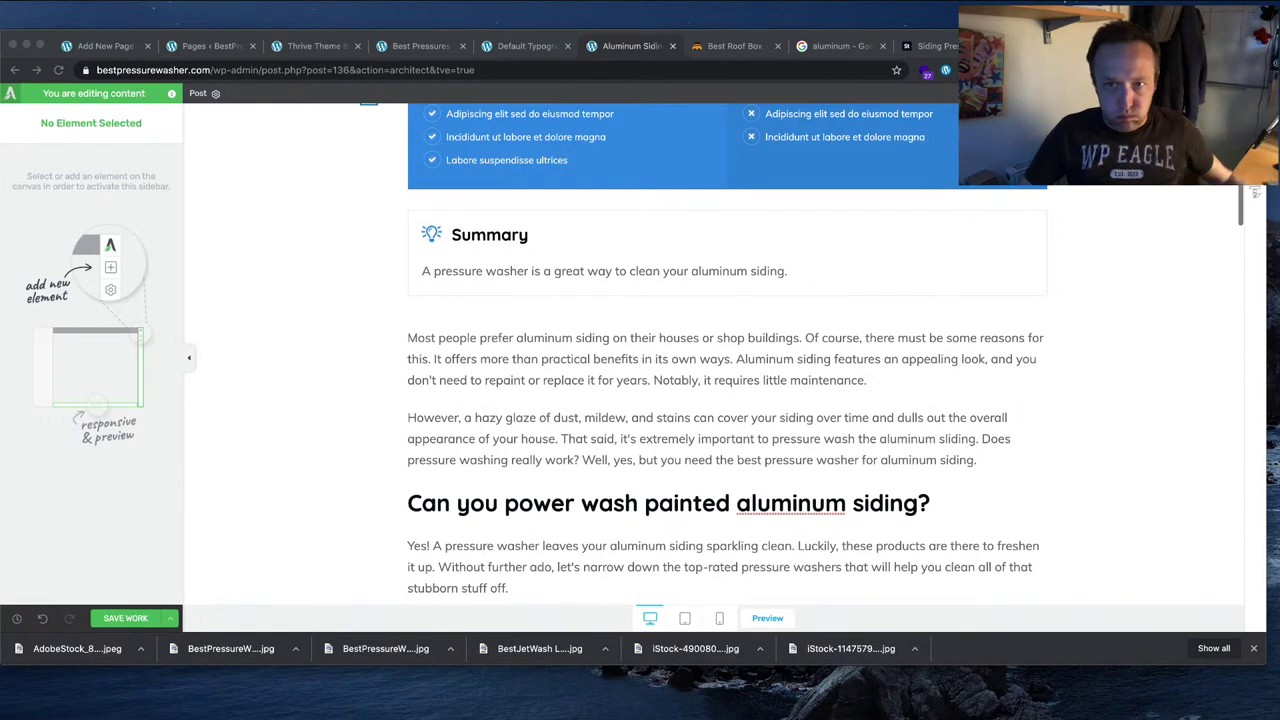
pyautogui.click(1255, 125)
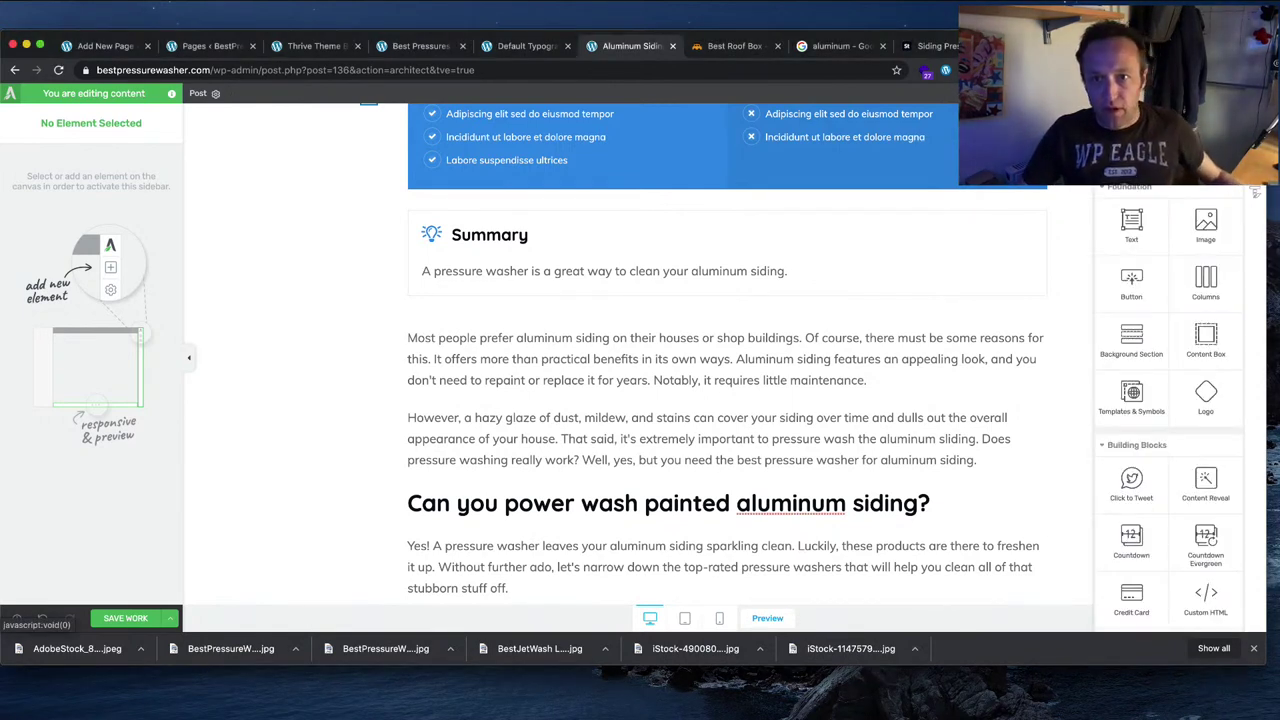
pyautogui.scroll(-10, 1168, 400)
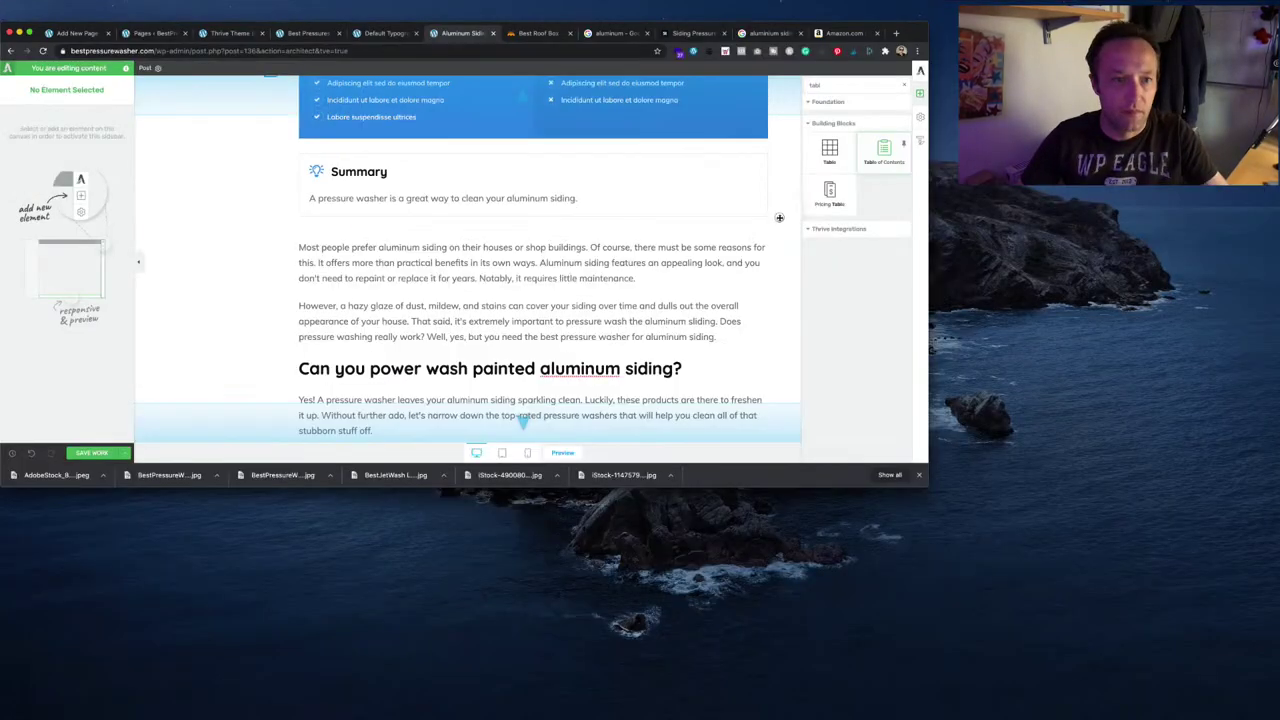
pyautogui.moveTo(779, 217); pyautogui.dragTo(339, 241)
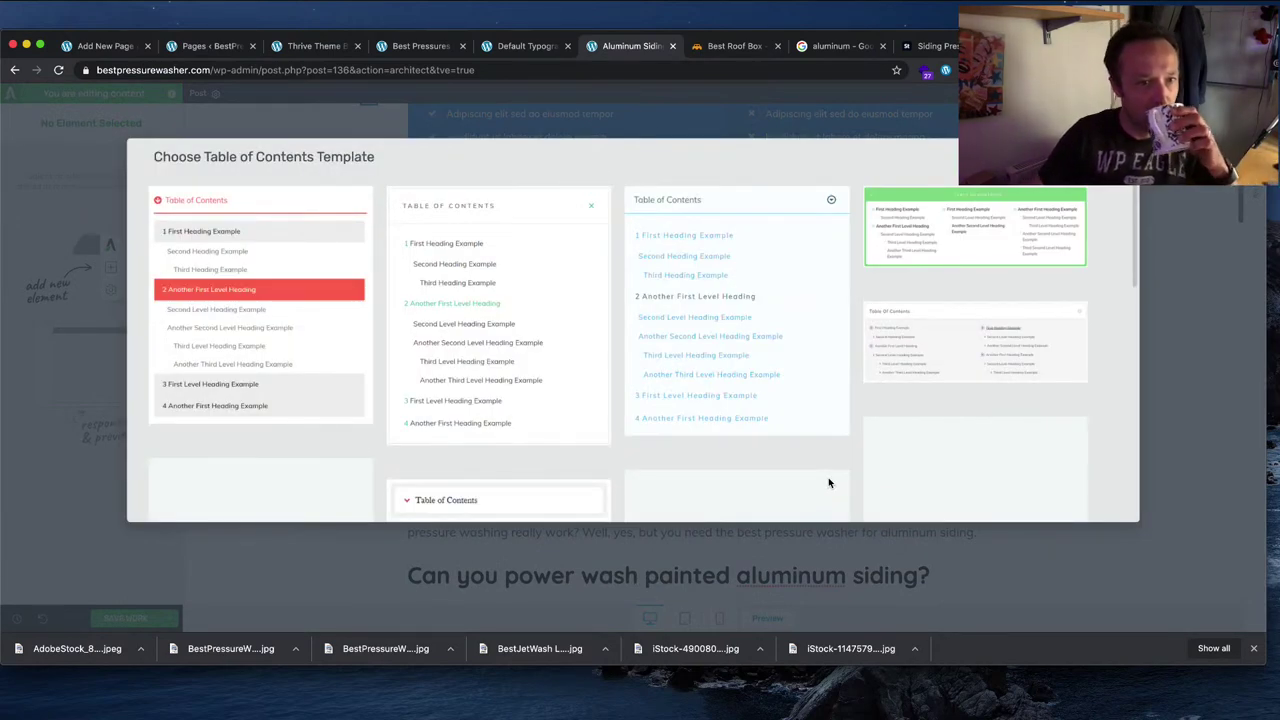
pyautogui.scroll(-5, 843, 465)
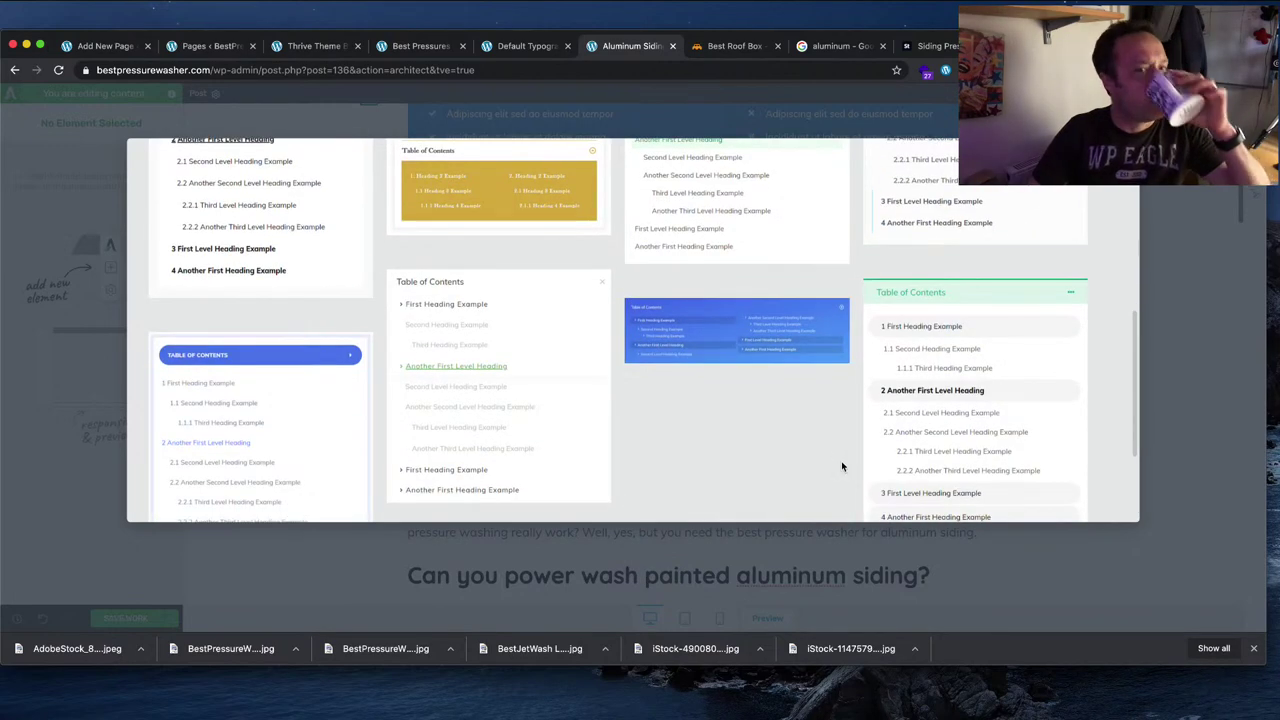
pyautogui.scroll(5, 843, 460)
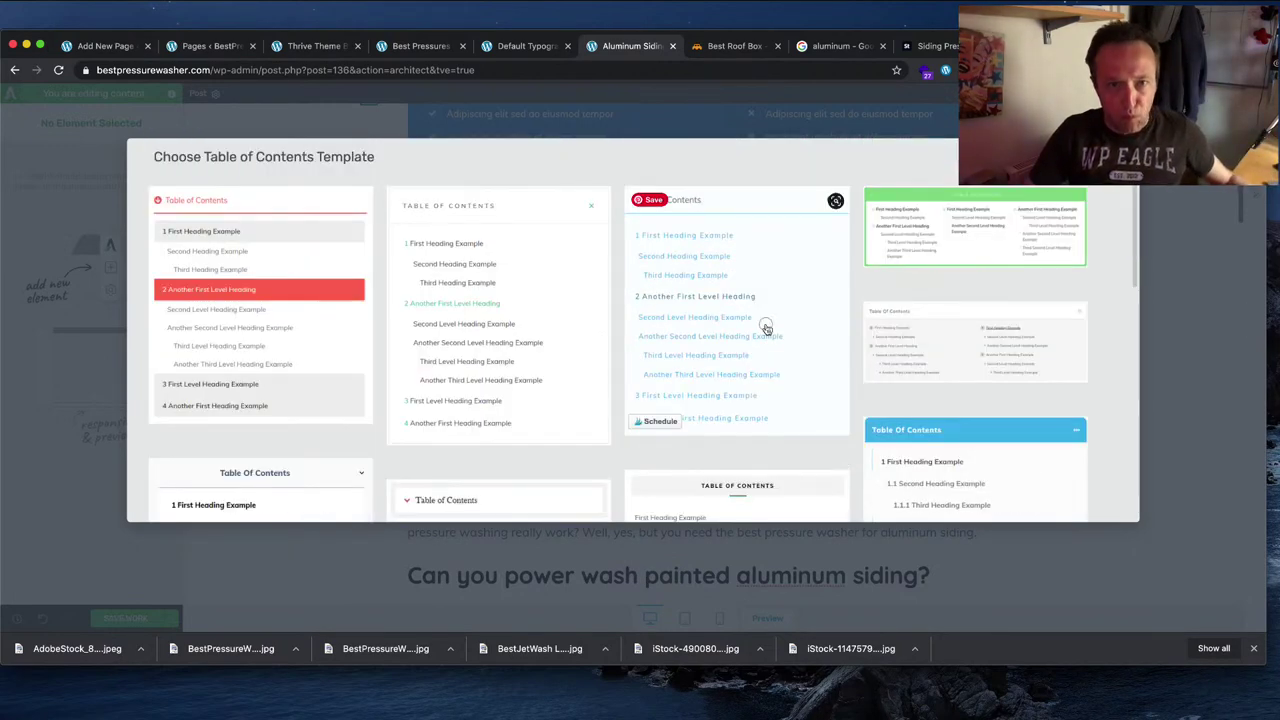
pyautogui.click(766, 329)
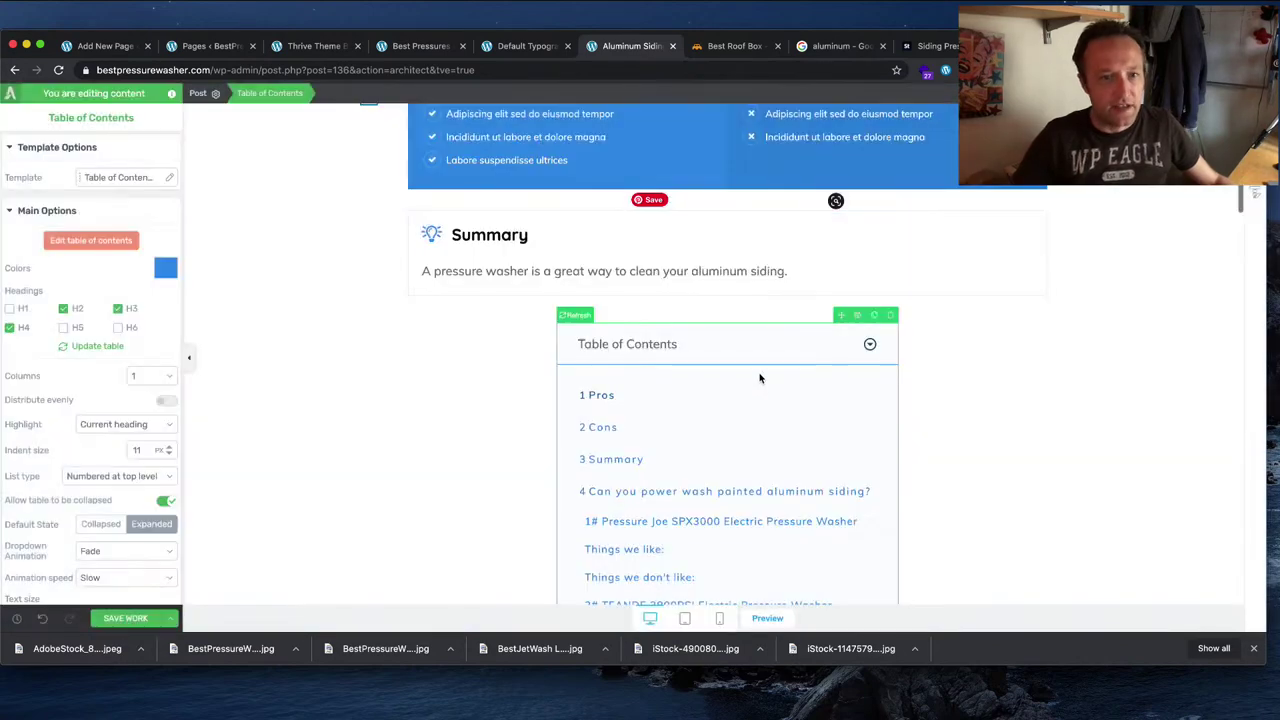
# Step: Select the table of contents and open its Layout & Position options
pyautogui.scroll(-3, 904, 391)
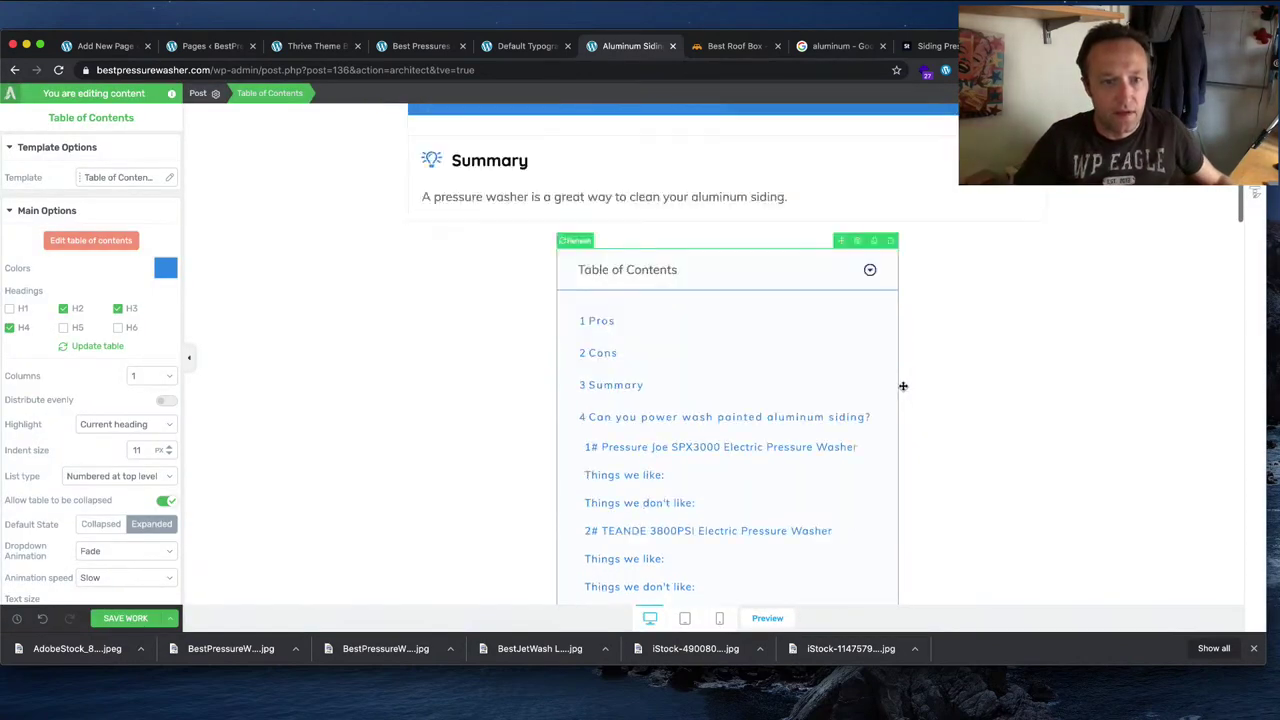
pyautogui.scroll(2, 904, 390)
pyautogui.scroll(-5, 905, 390)
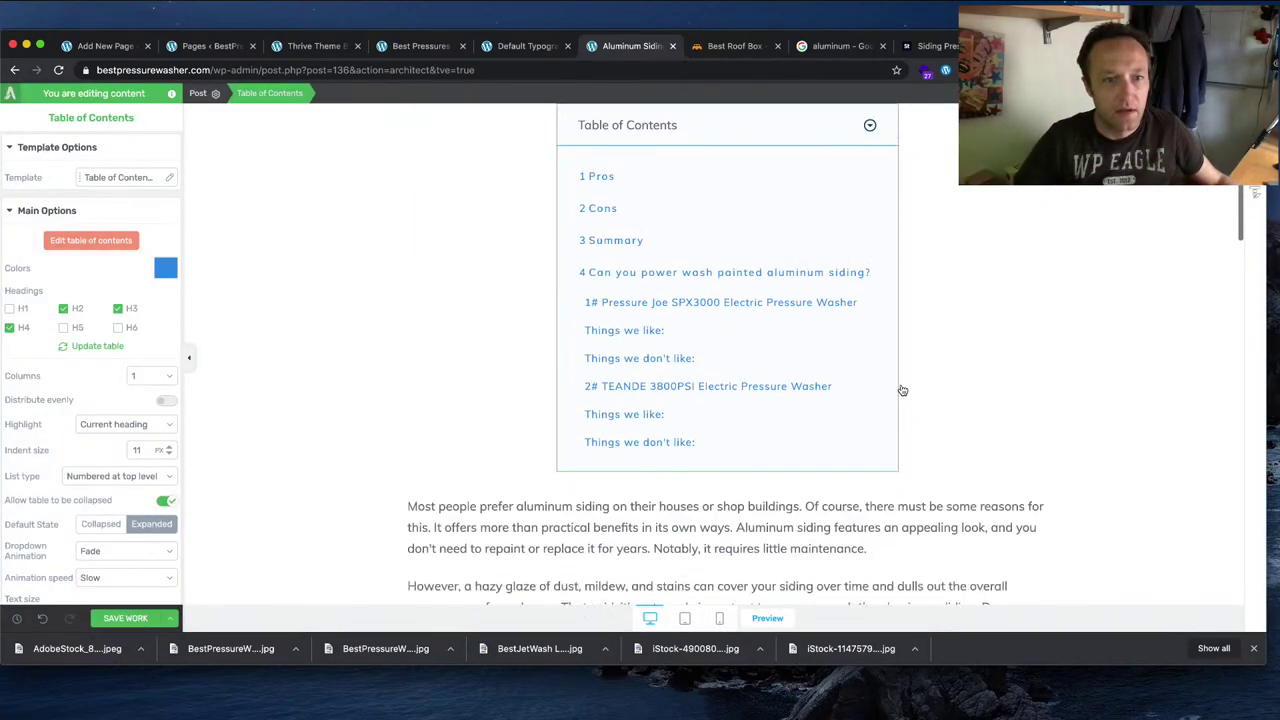
pyautogui.scroll(4, 904, 384)
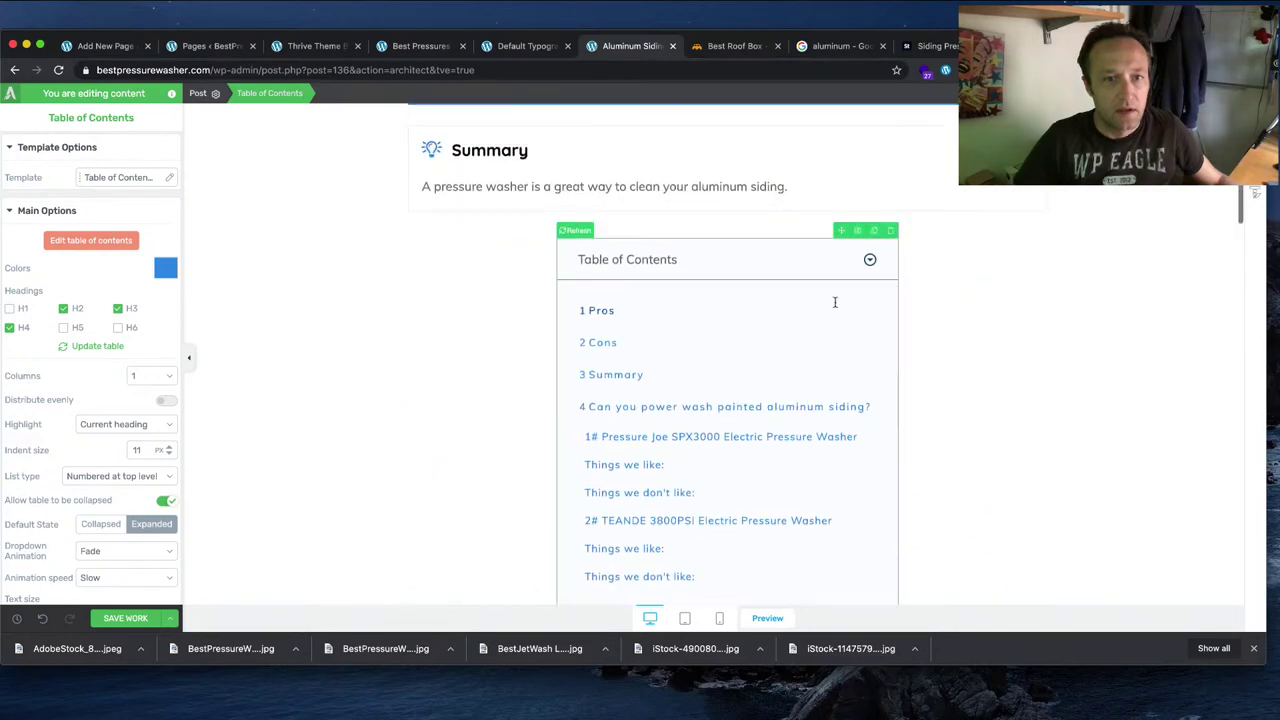
pyautogui.click(982, 488)
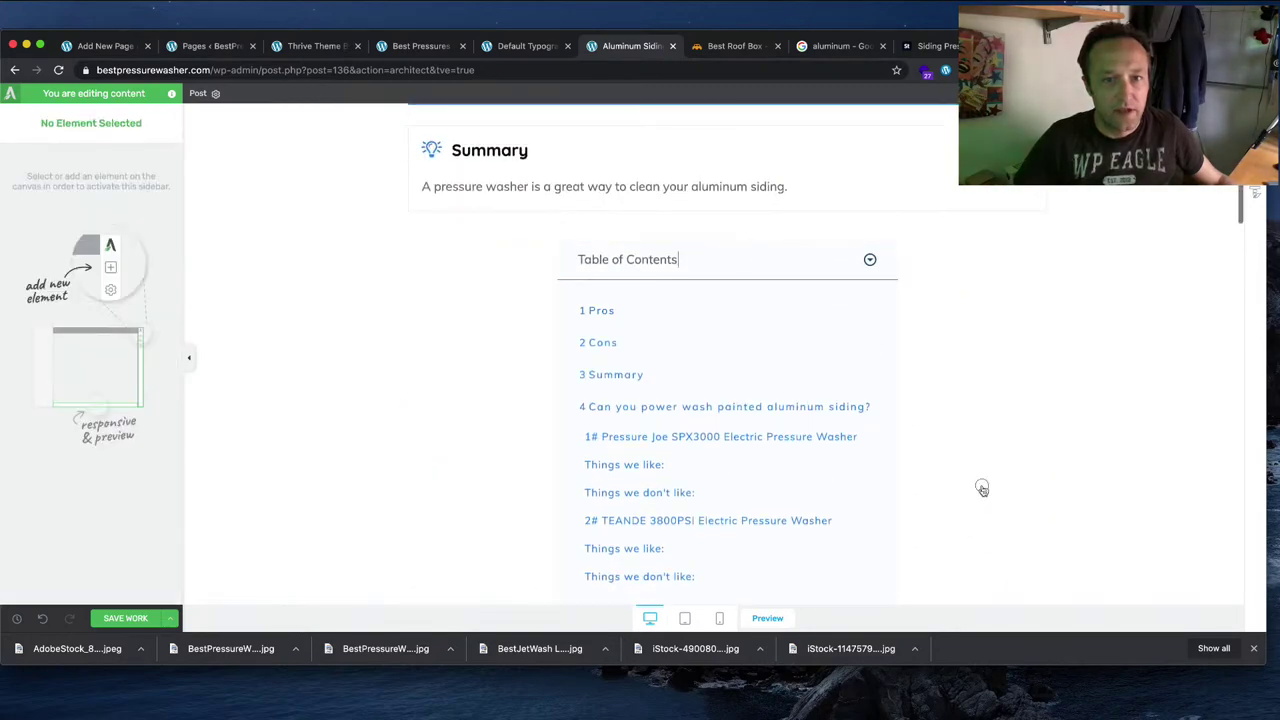
pyautogui.click(883, 395)
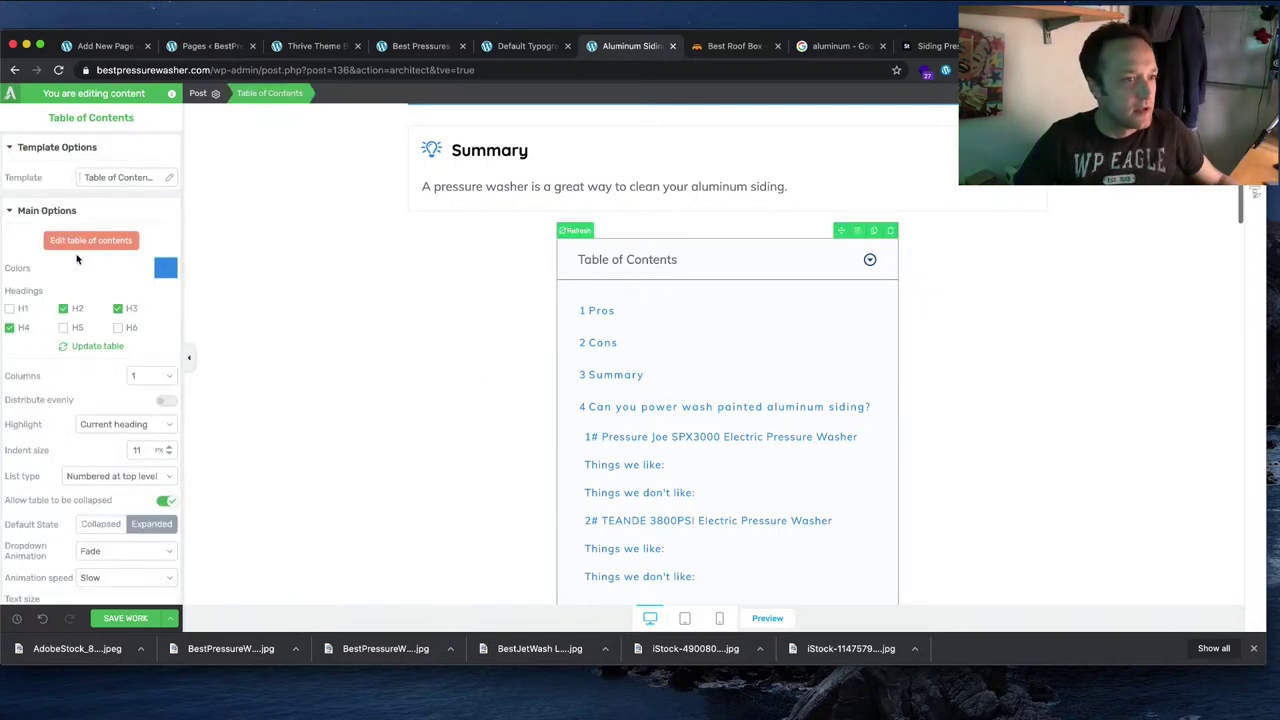
pyautogui.scroll(-3, 98, 258)
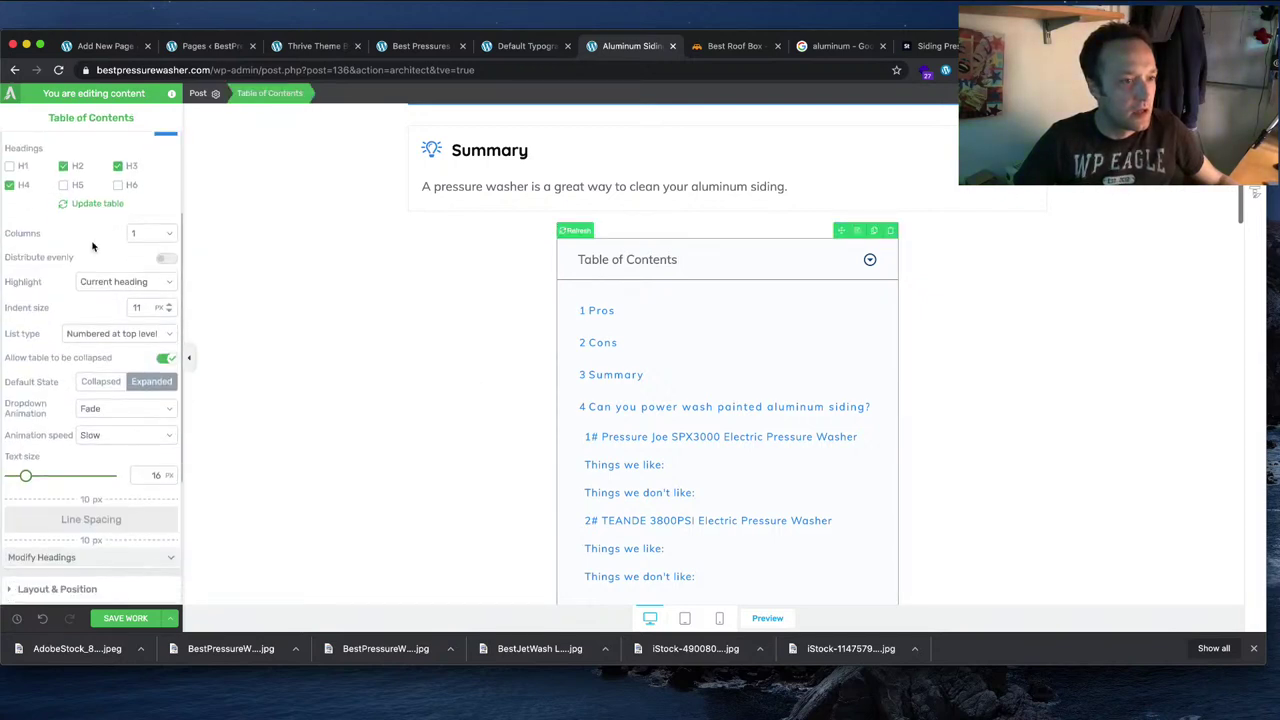
pyautogui.scroll(-3, 60, 500)
# Step: Change the Table of Contents maximum width from 100 to auto
pyautogui.click(103, 476)
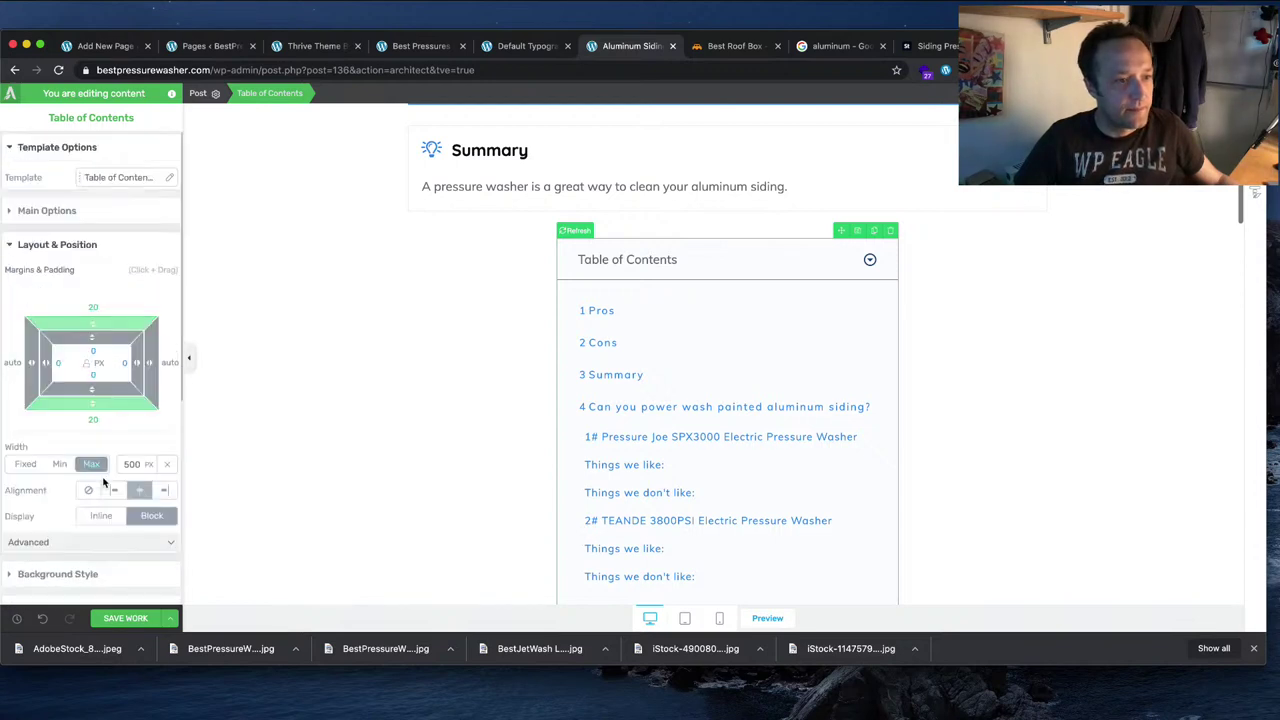
pyautogui.scroll(-2, 126, 436)
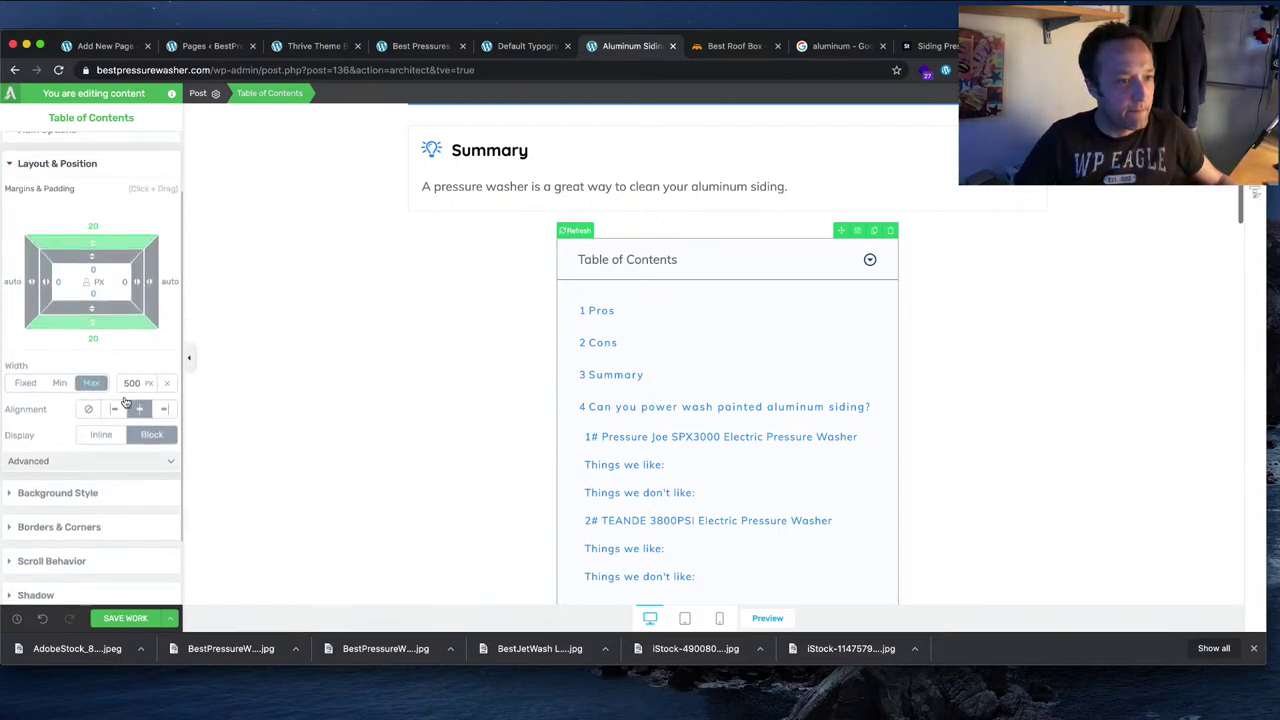
pyautogui.scroll(-1, 46, 345)
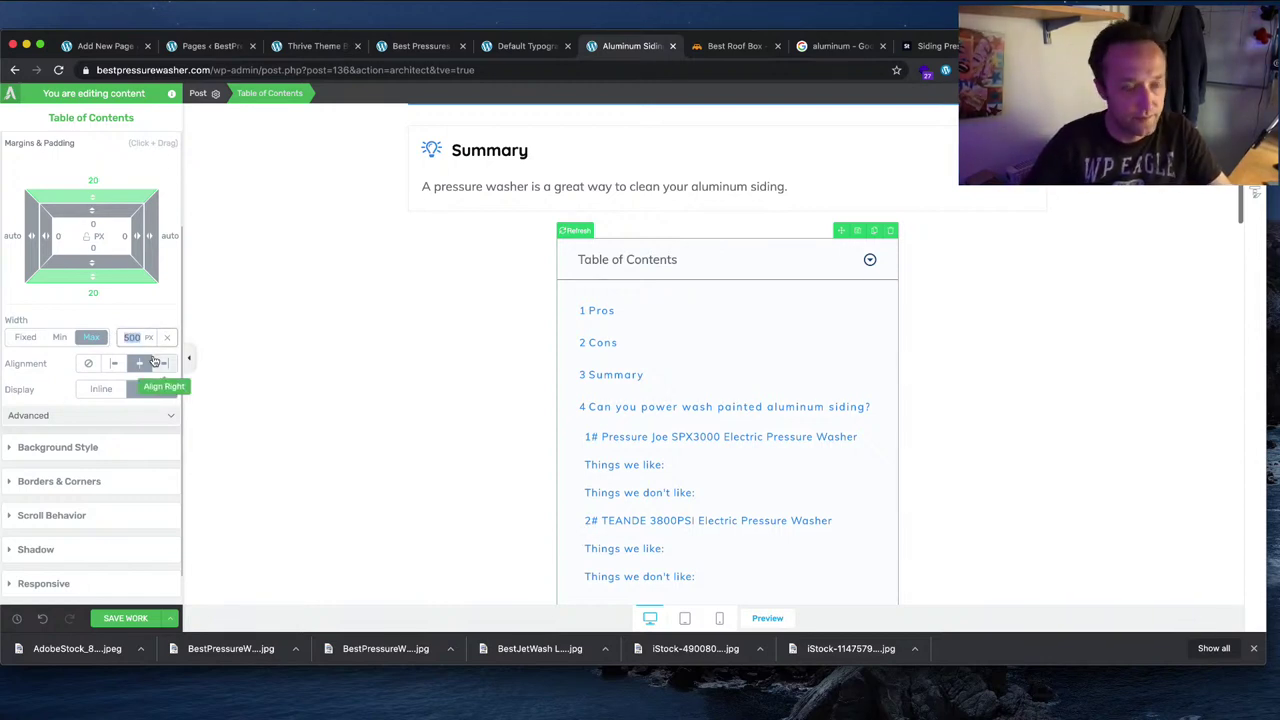
pyautogui.write('100')
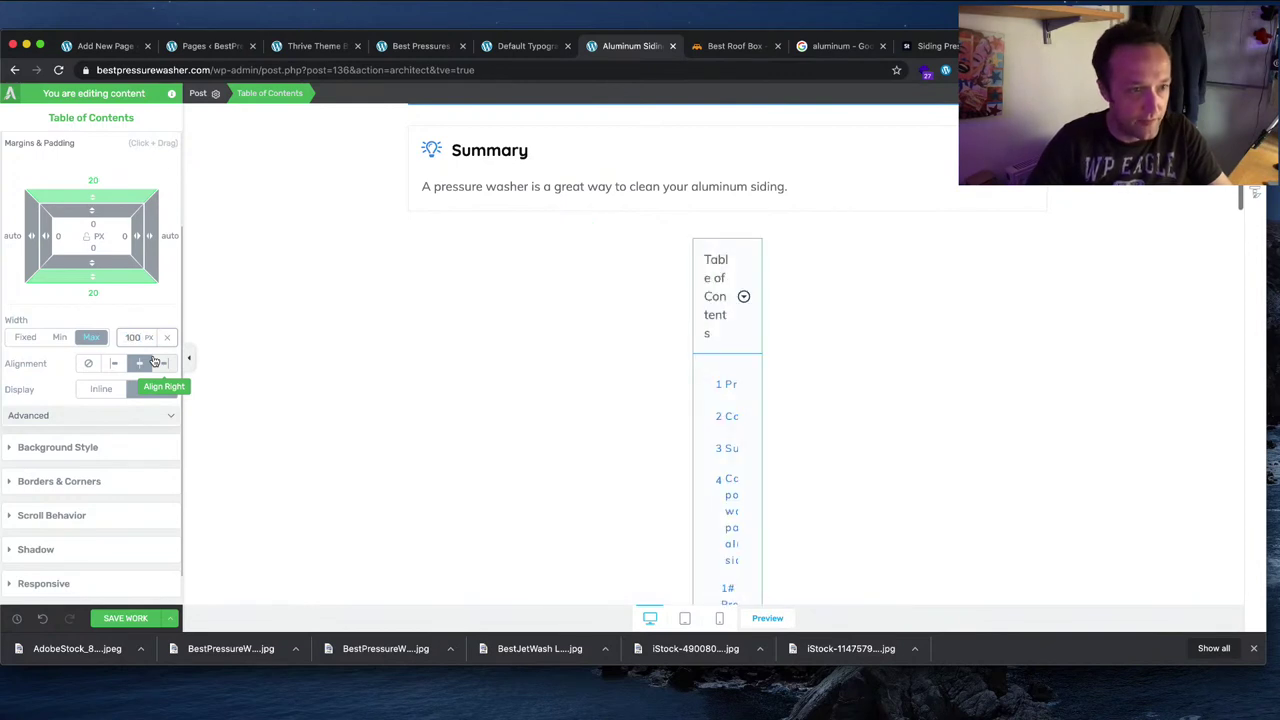
pyautogui.write('auto')
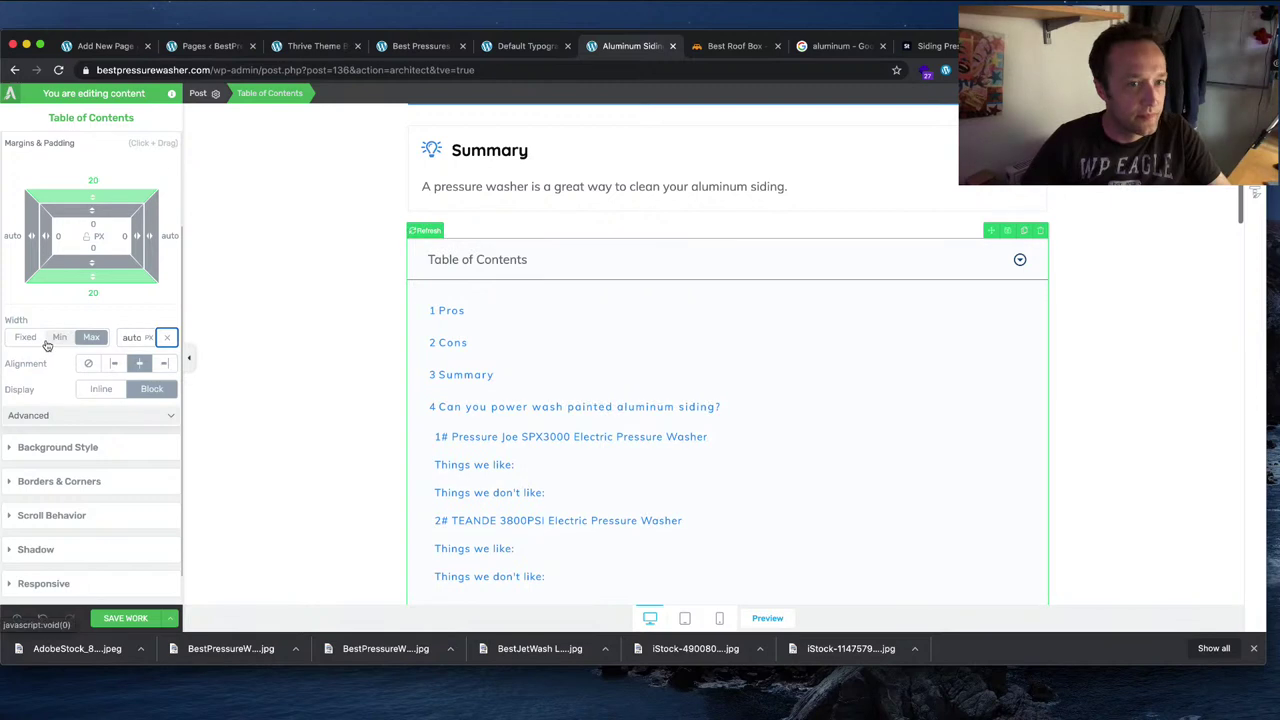
# Step: Collapse and re-expand the Table of Contents to confirm it toggles correctly
pyautogui.scroll(-1, 1100, 380)
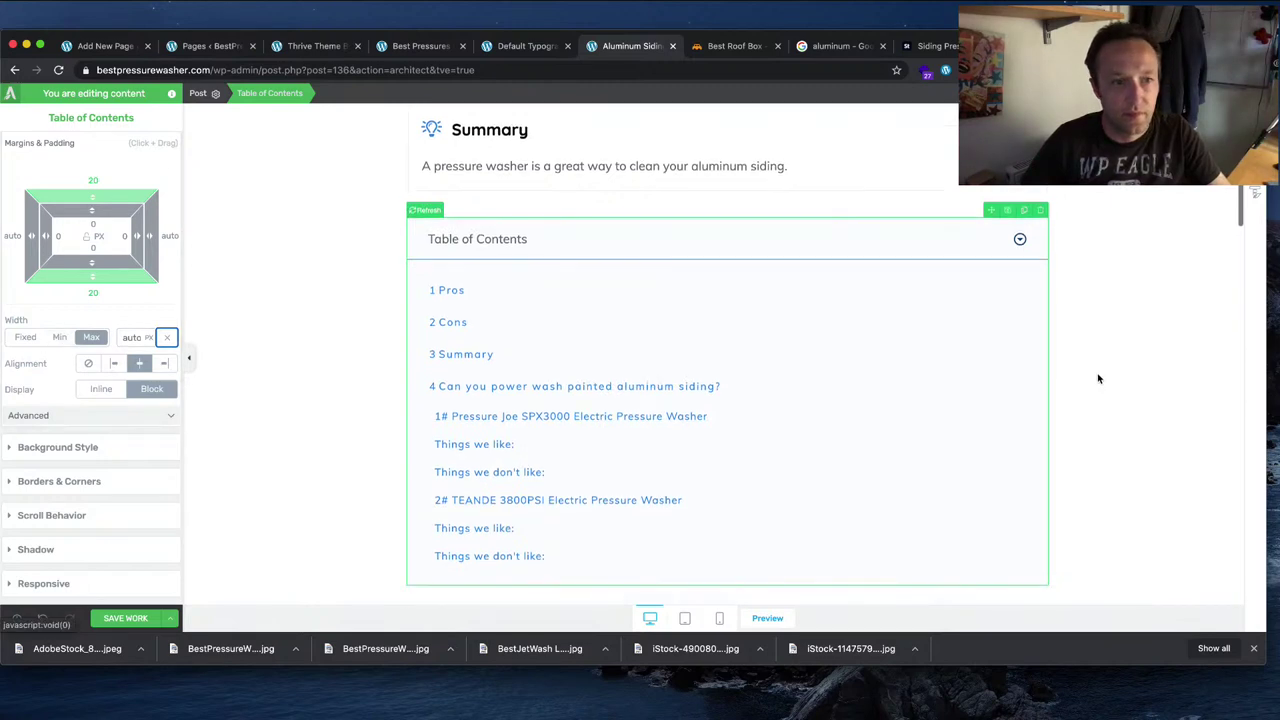
pyautogui.click(511, 242)
pyautogui.click(591, 254)
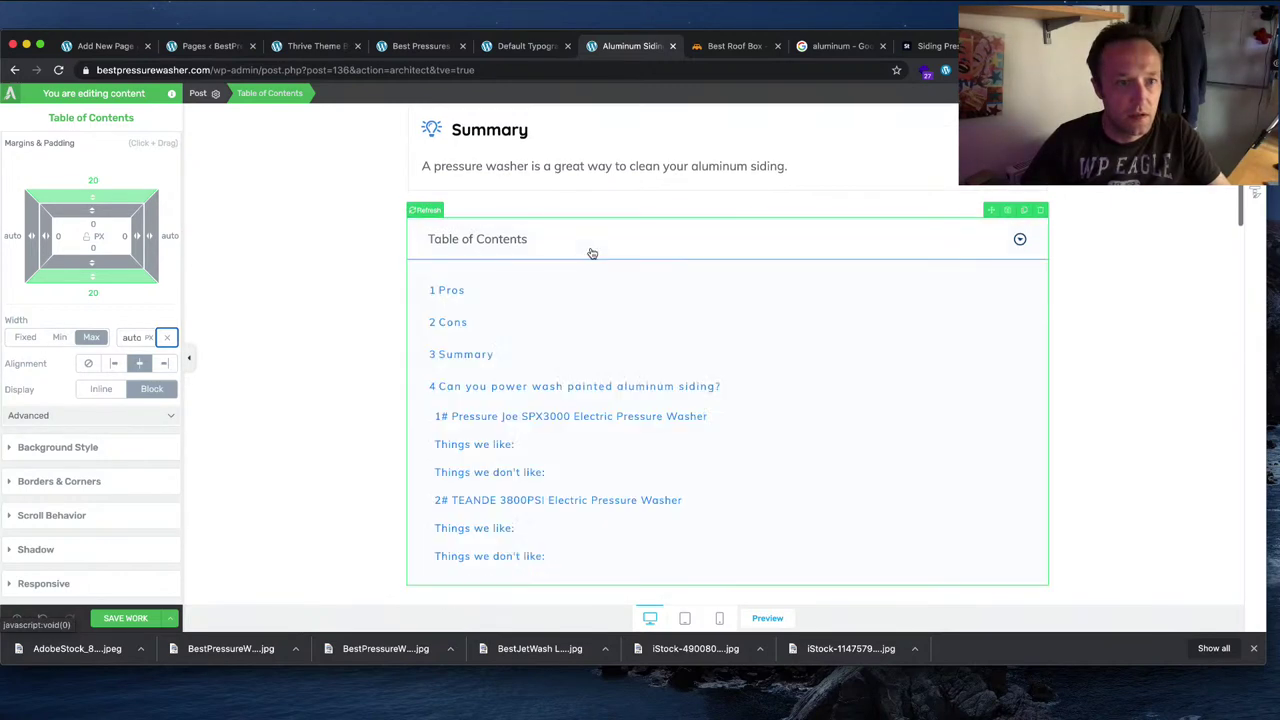
pyautogui.scroll(3, 369, 296)
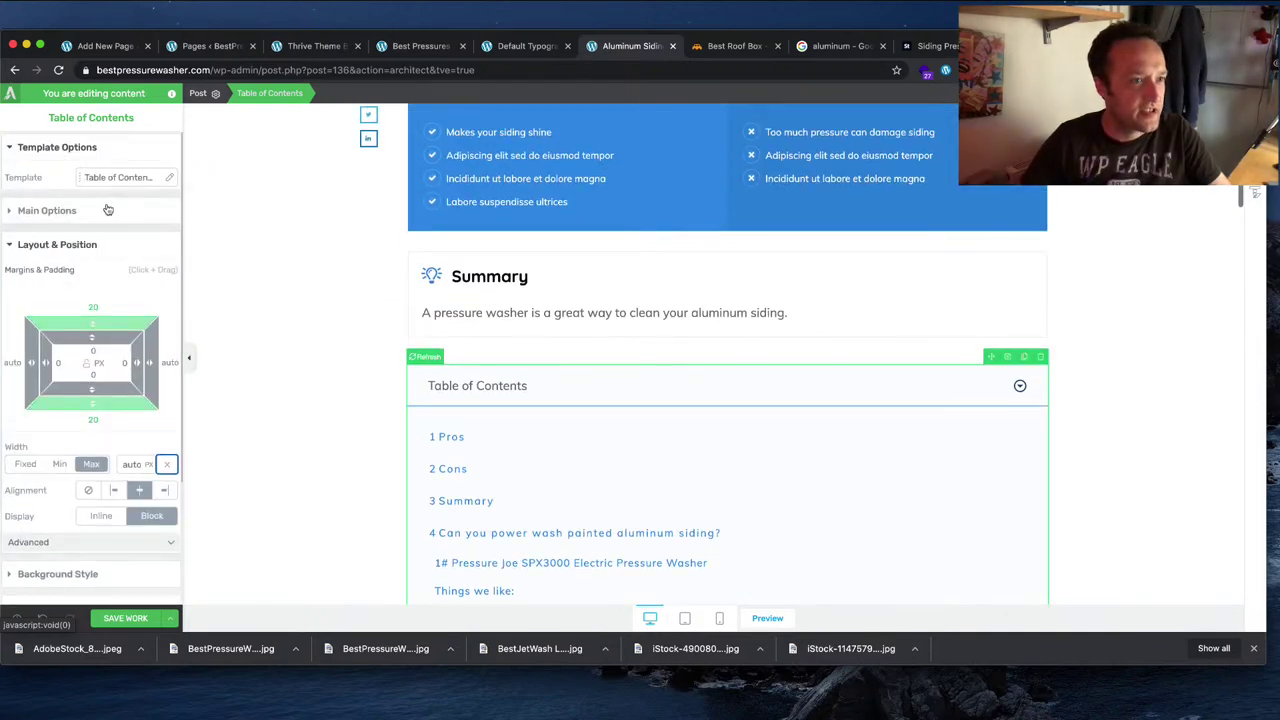
# Step: Set the Table of Contents Default State to Collapsed and save the post's work
pyautogui.click(108, 210)
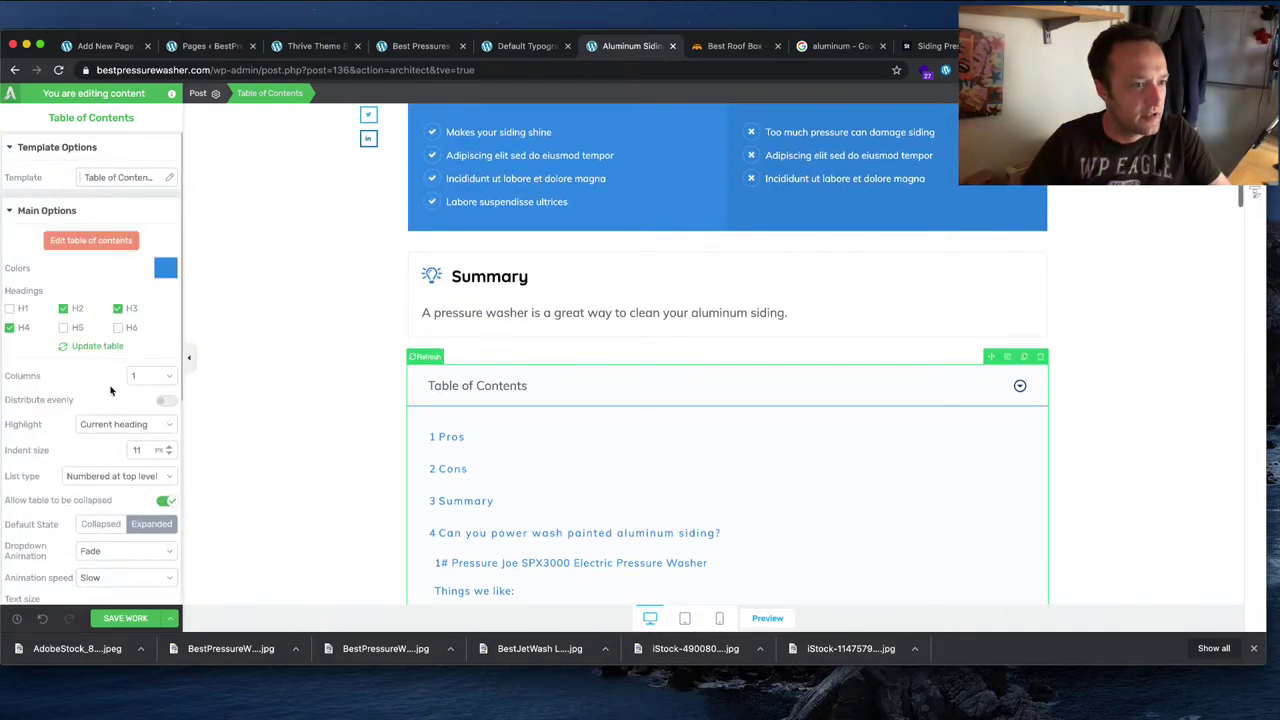
pyautogui.scroll(-2, 111, 390)
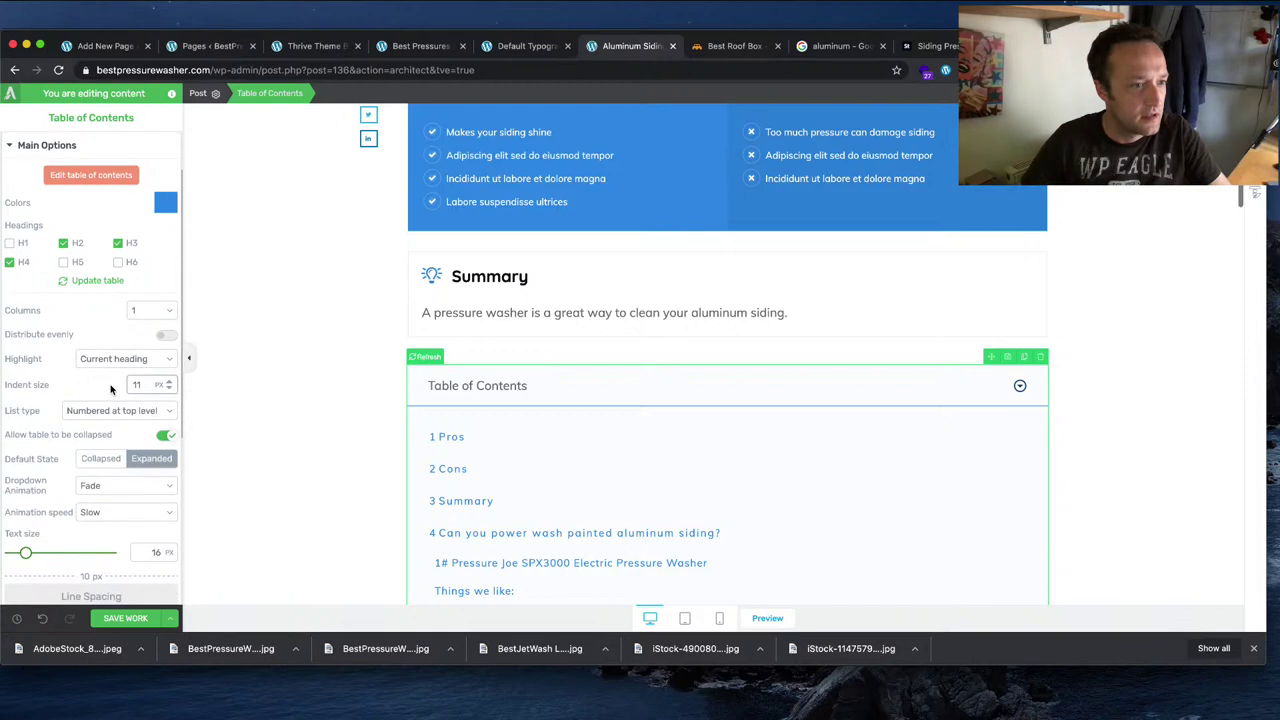
pyautogui.click(101, 460)
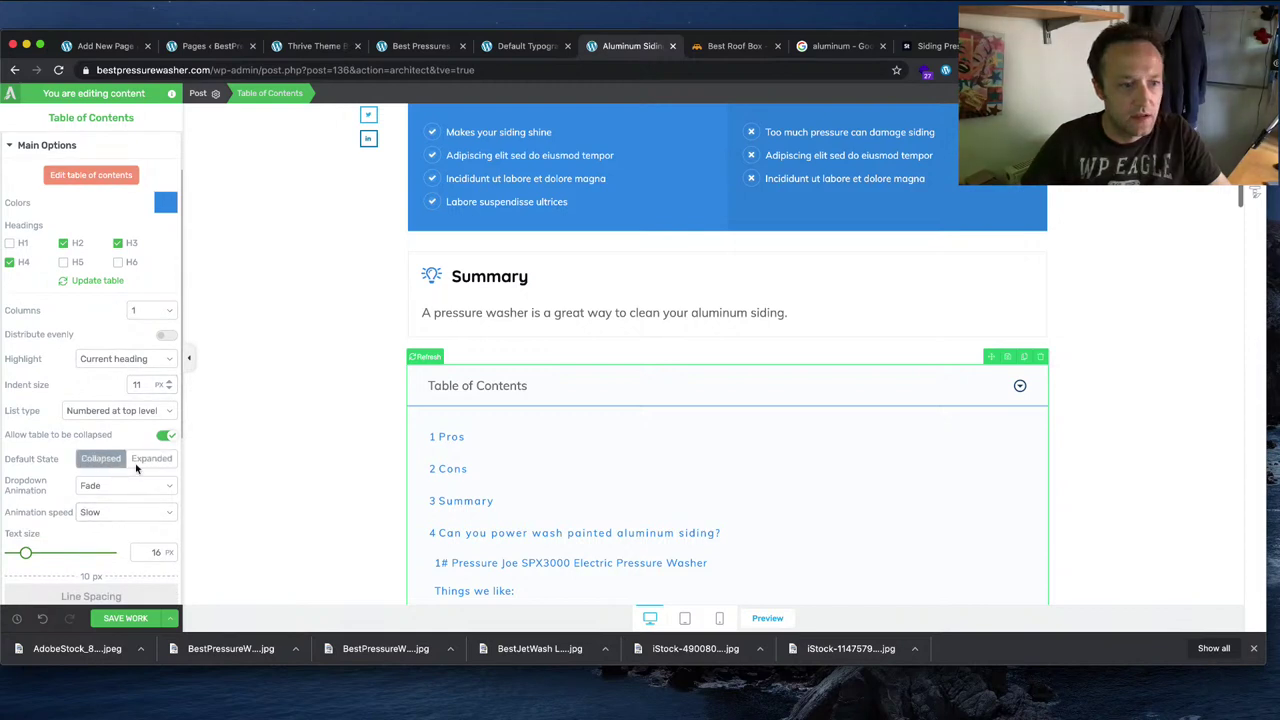
pyautogui.click(120, 613)
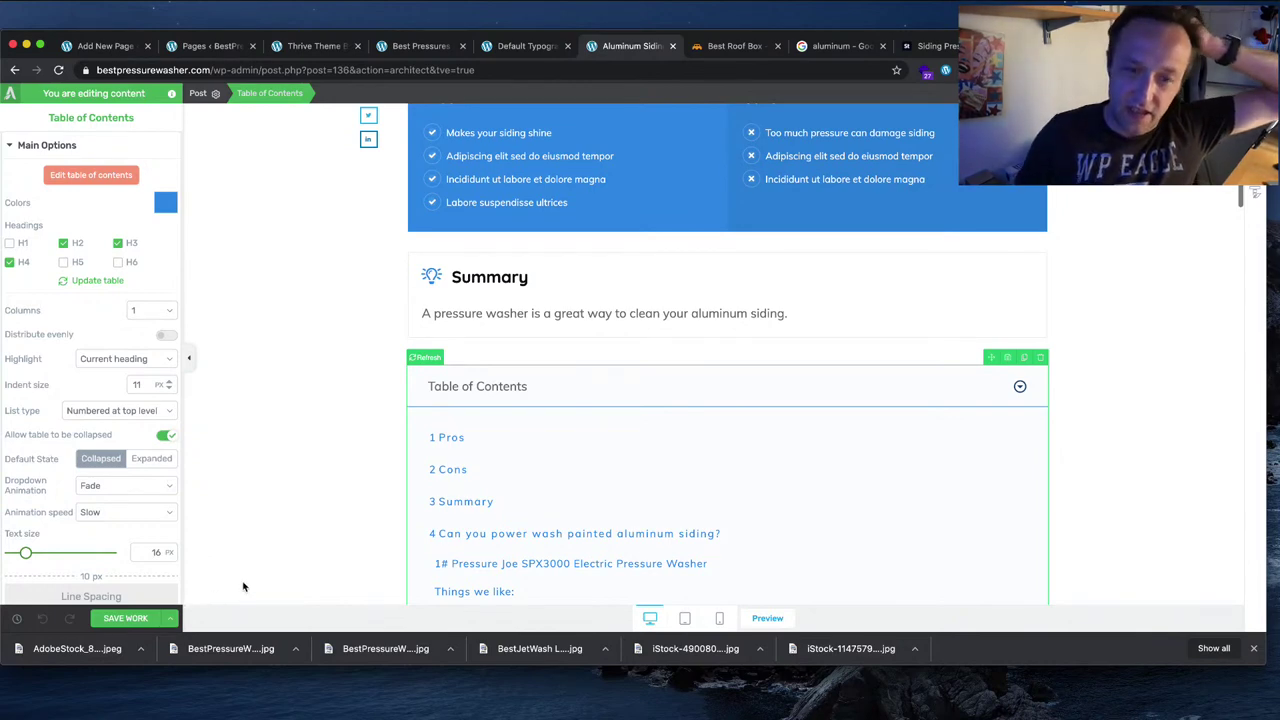
pyautogui.scroll(5, 340, 561)
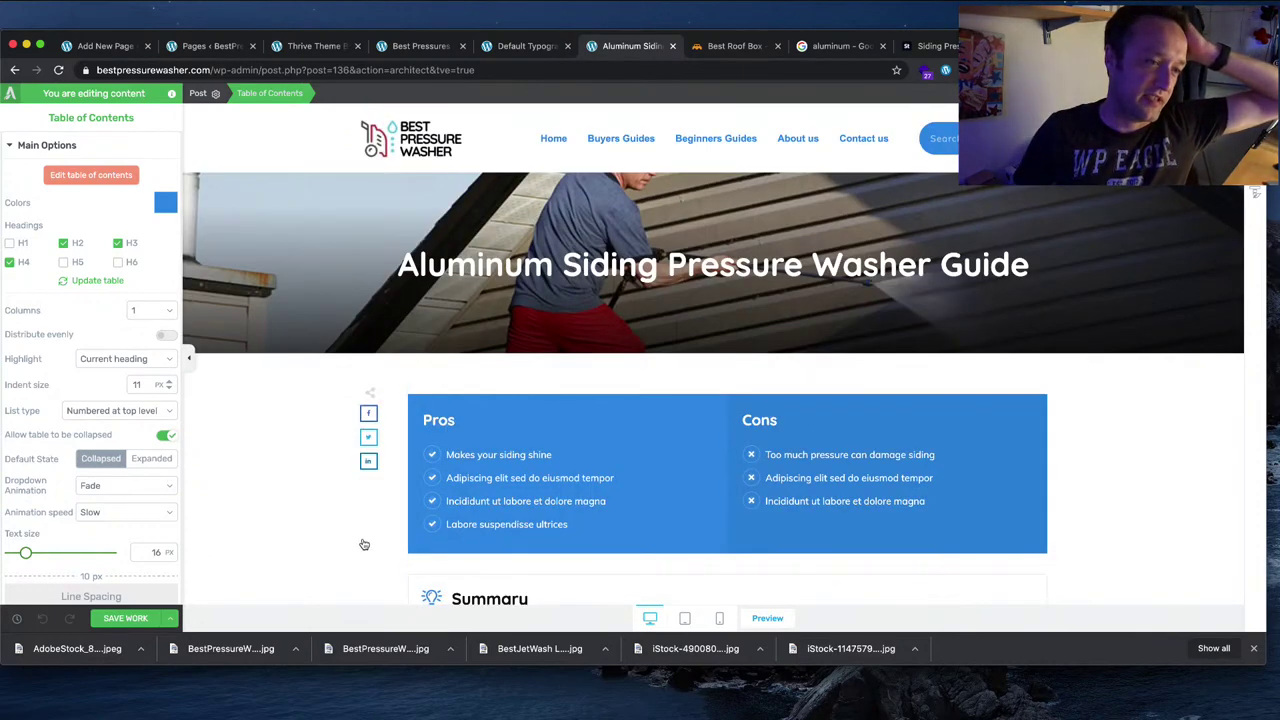
# Step: Use Save and Preview to open the live Aluminum Siding Pressure Washer Guide post
pyautogui.click(171, 618)
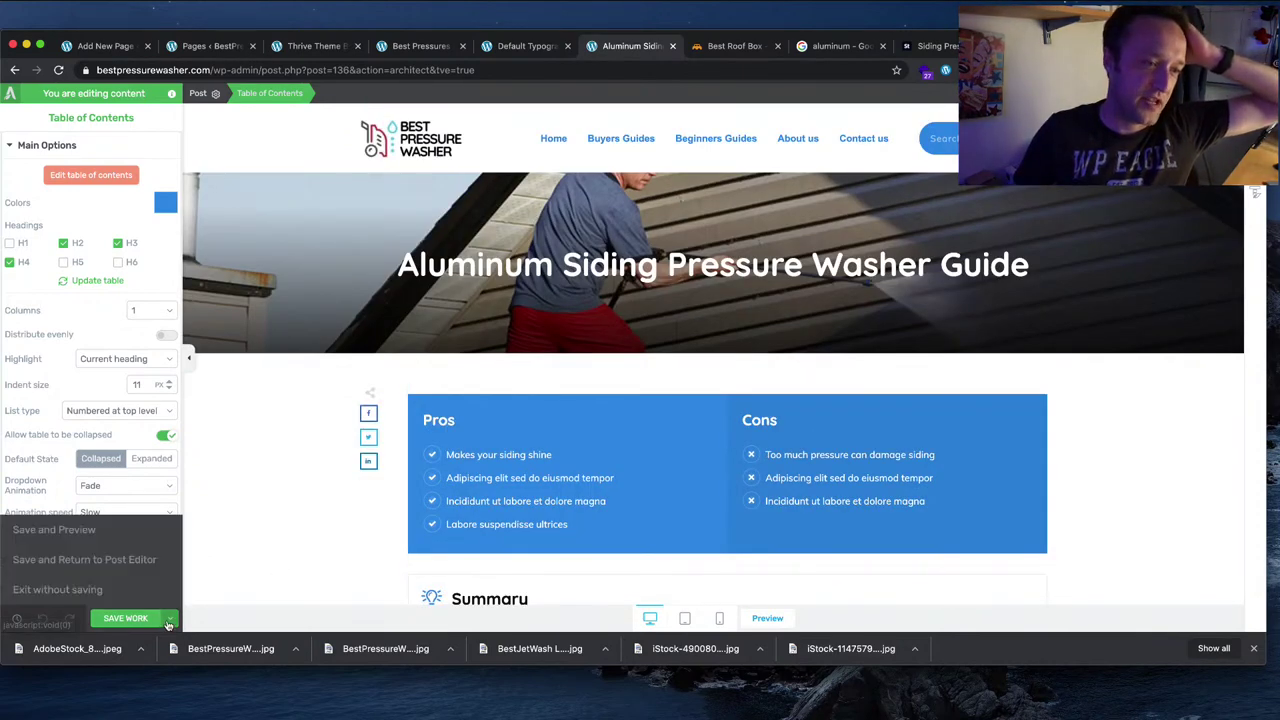
pyautogui.click(63, 529)
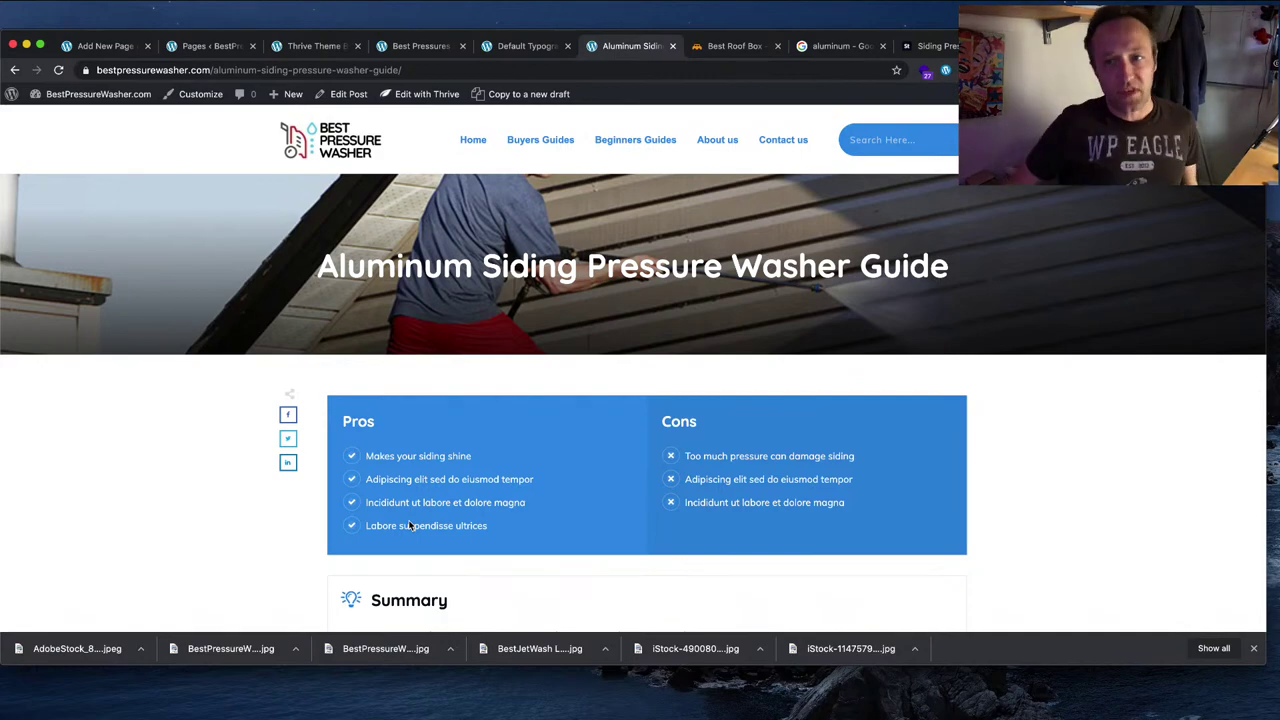
pyautogui.scroll(-3, 506, 452)
pyautogui.scroll(-1, 506, 452)
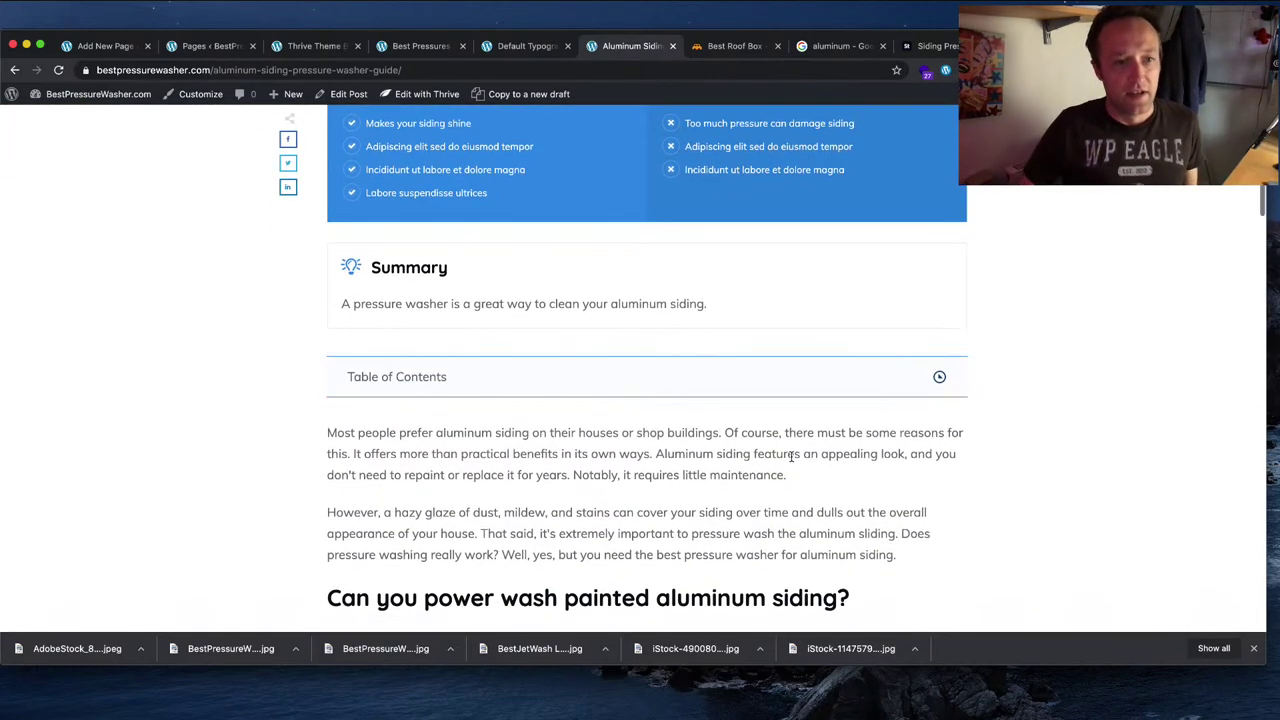
# Step: Scroll through the live post's collapsed contents and Pros, Cons and Summary boxes, then select the site logo
pyautogui.scroll(-10, 775, 452)
pyautogui.scroll(-10, 750, 445)
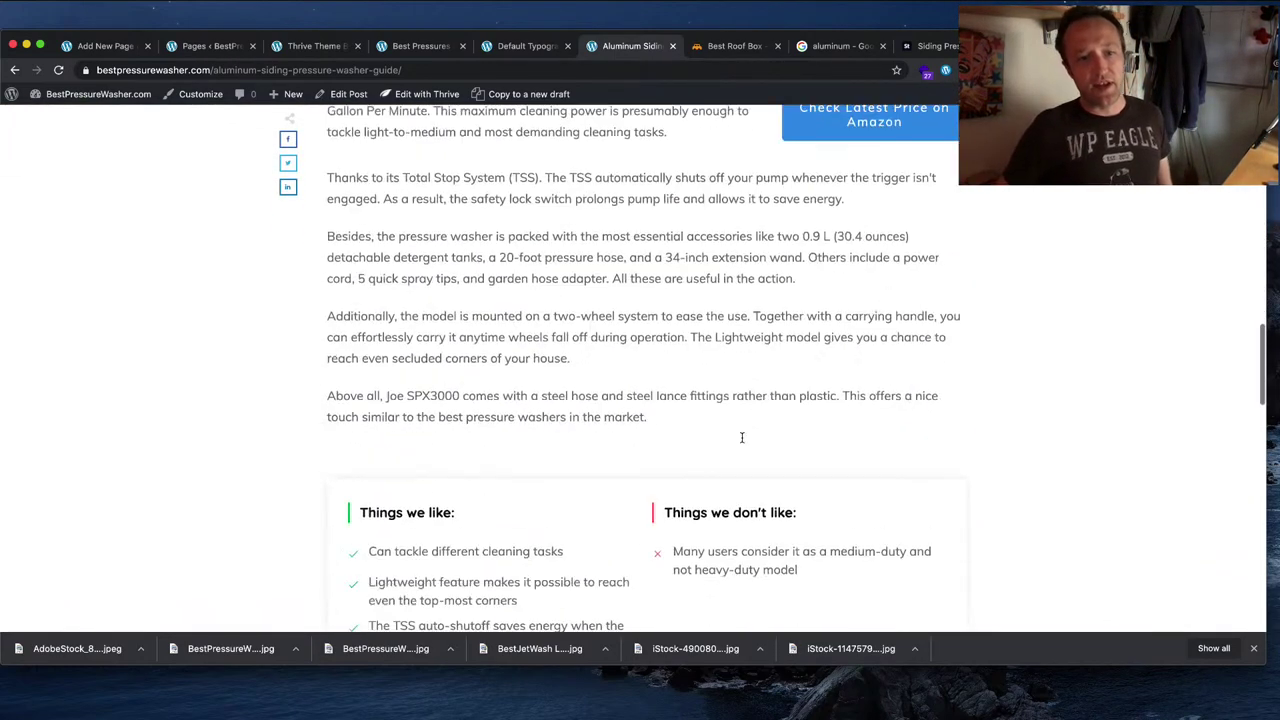
pyautogui.scroll(-7, 746, 443)
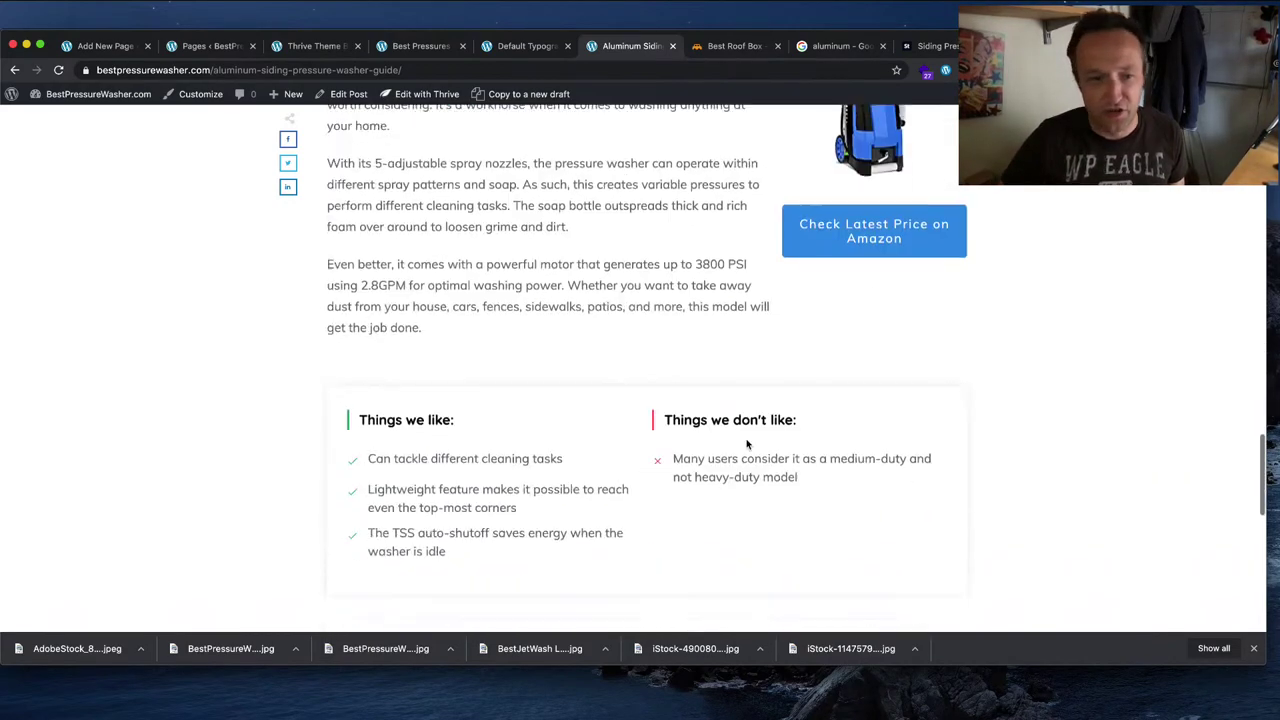
pyautogui.scroll(3, 749, 443)
pyautogui.scroll(20, 753, 443)
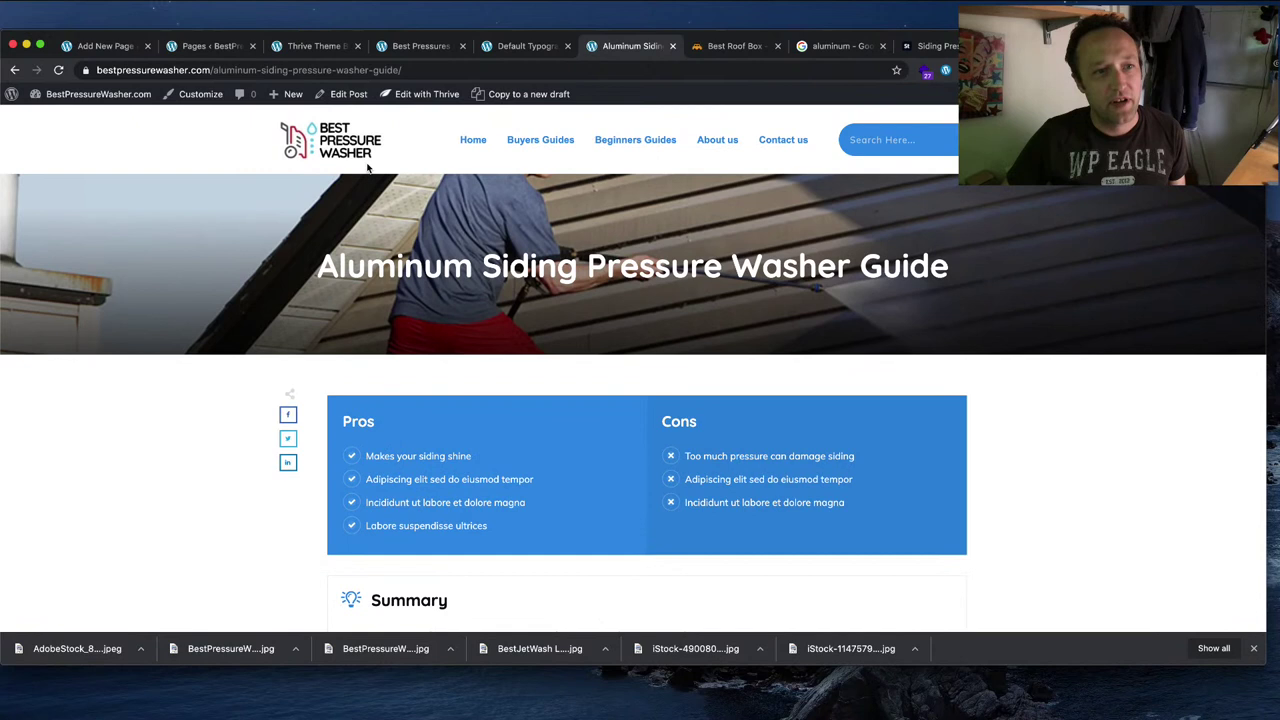
pyautogui.click(362, 152)
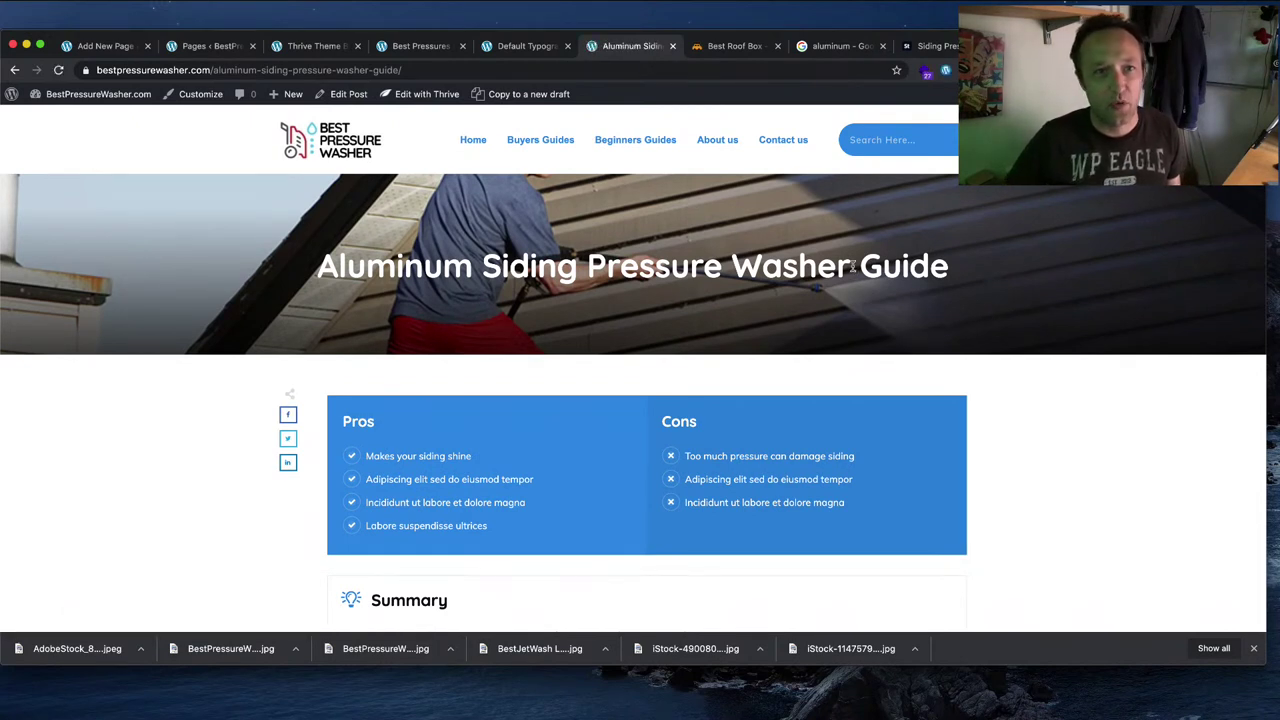
pyautogui.click(332, 142)
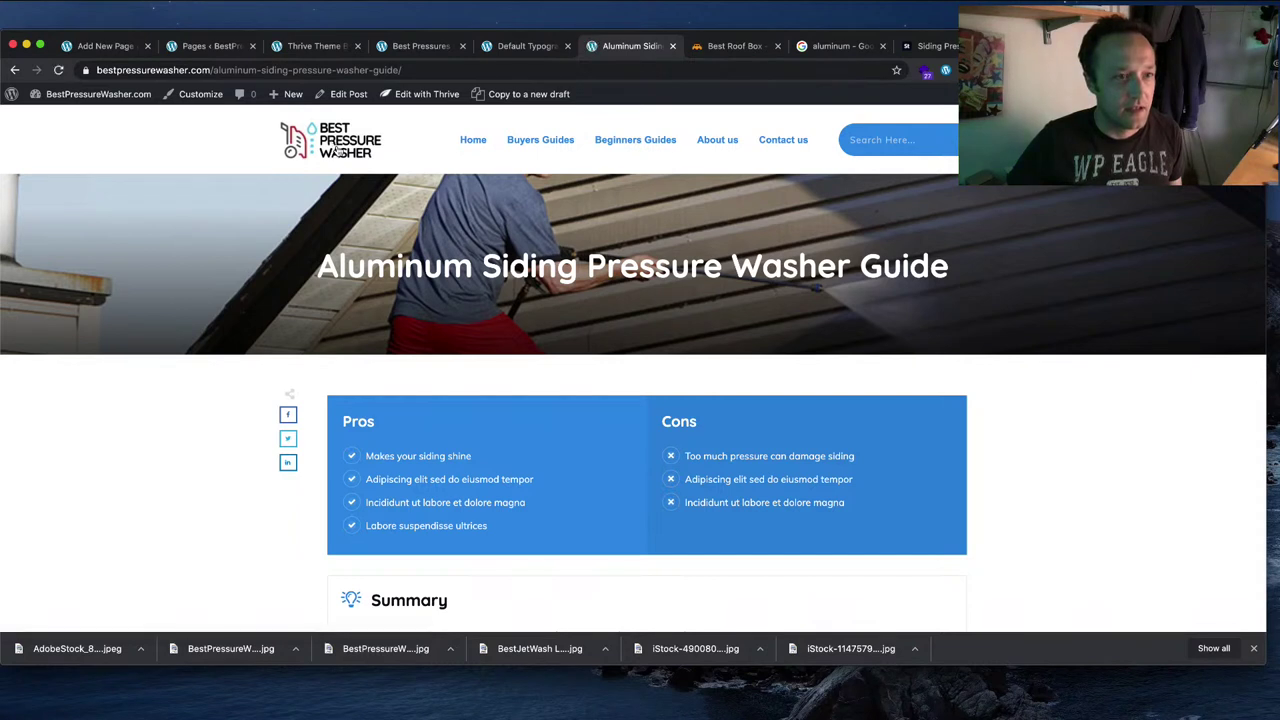
# Step: Load the BestPressureWasher.com homepage and browse Latest Pressure Washer Articles, led by the new guide
pyautogui.click(342, 140)
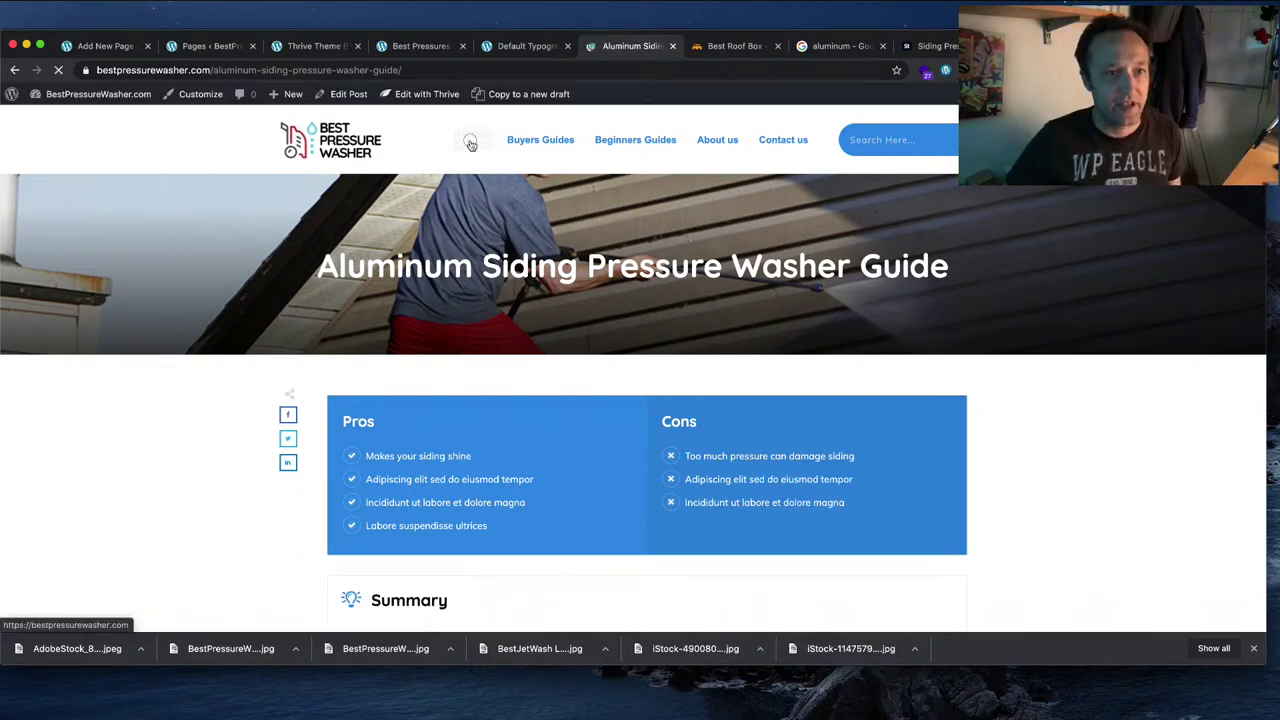
pyautogui.scroll(-10, 1083, 351)
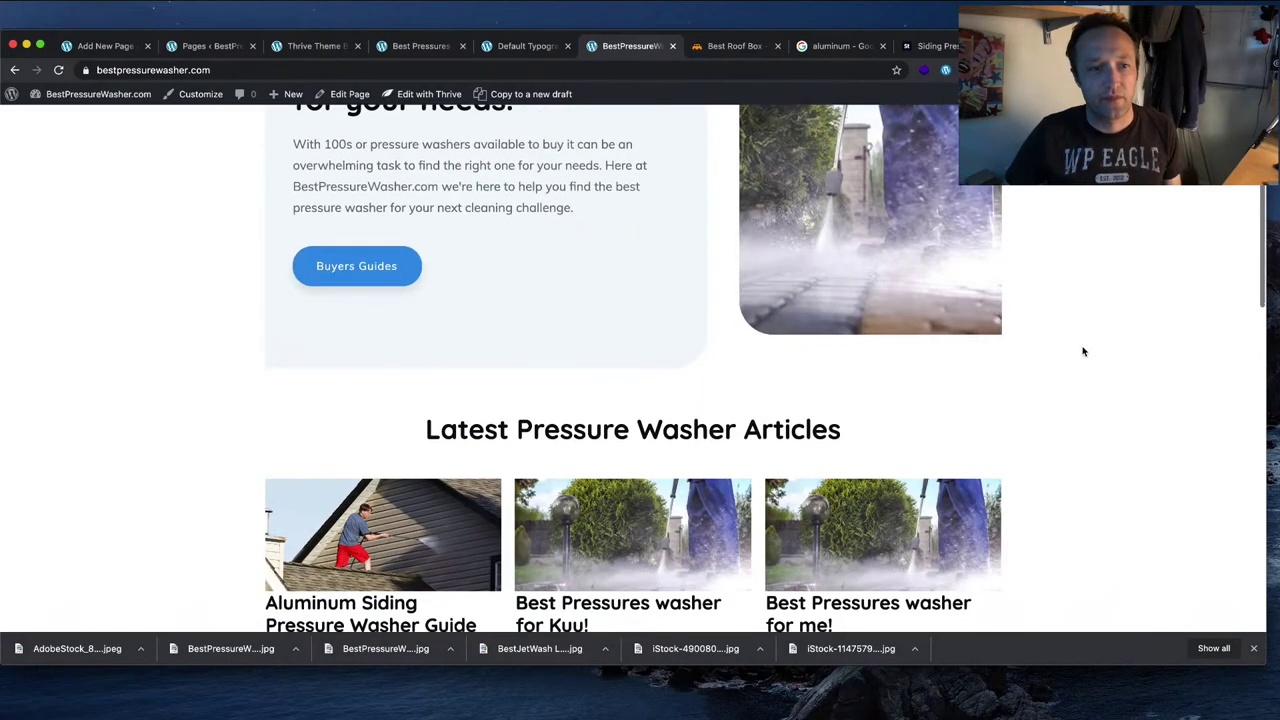
pyautogui.scroll(4, 1077, 352)
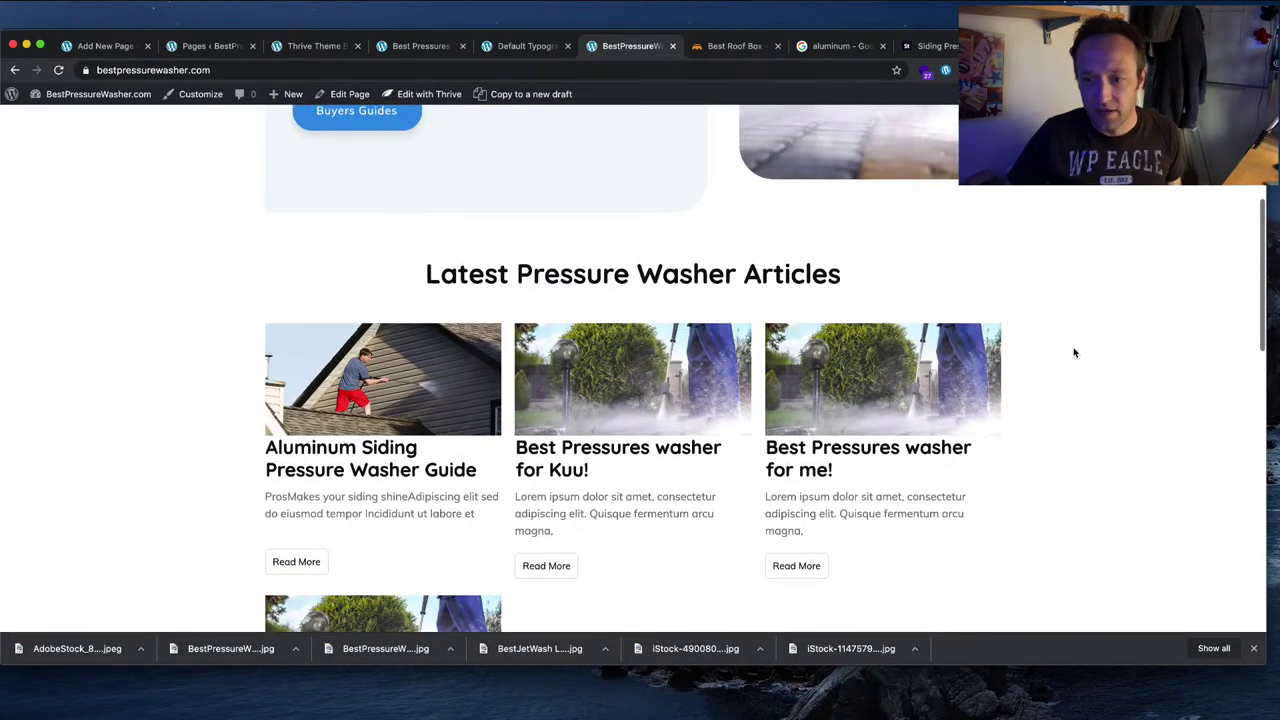
pyautogui.scroll(5, 1075, 352)
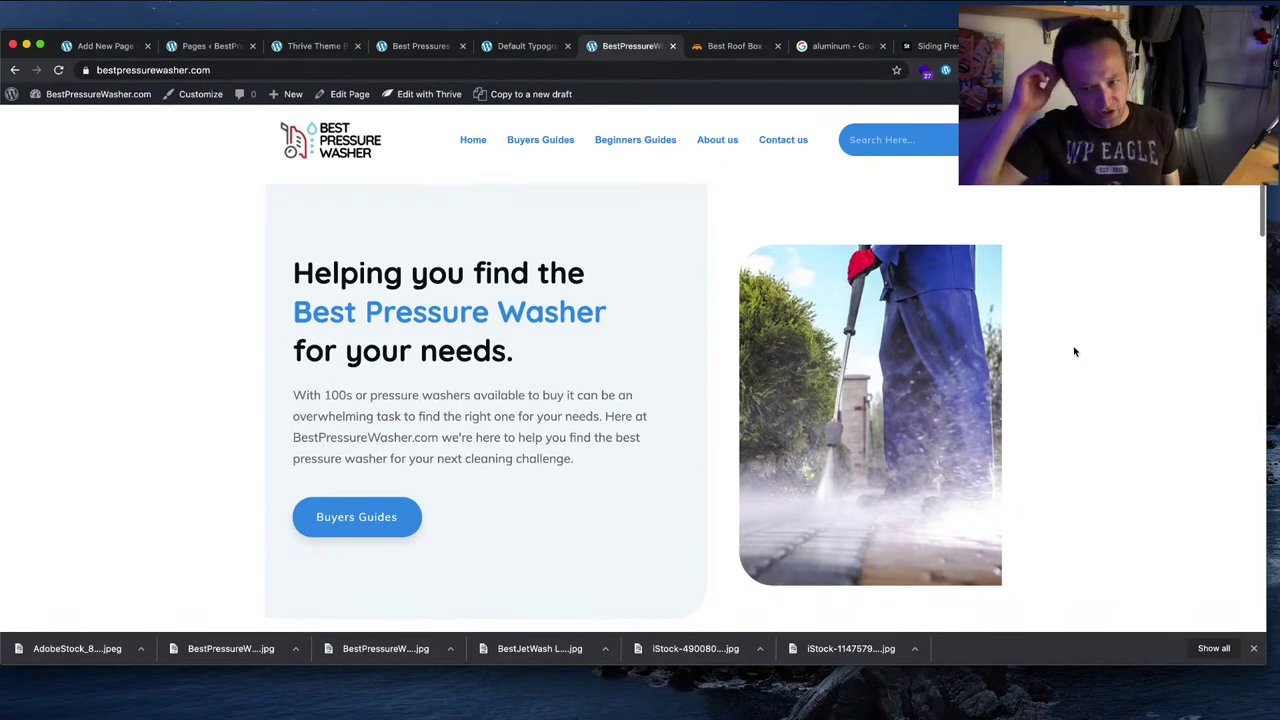